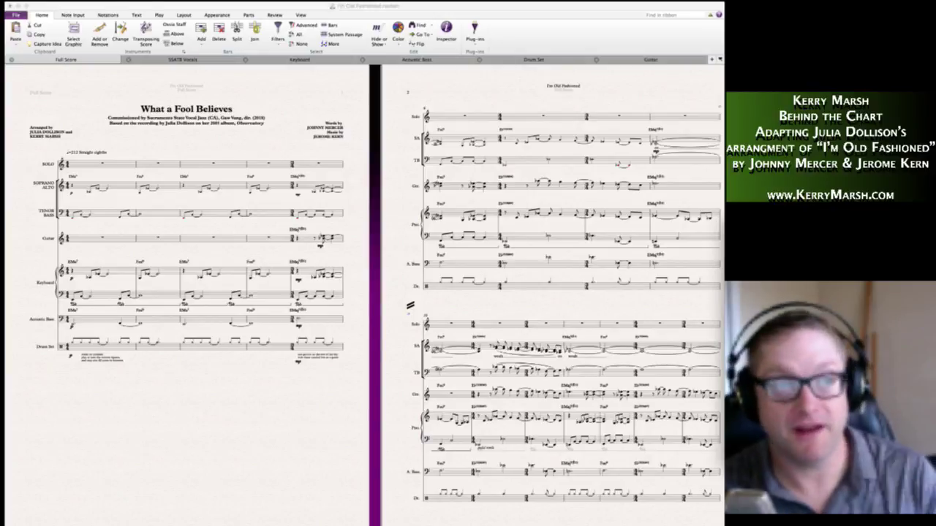
# Save a copy of the I'm Old Fashioned restart score as What a Fool Believes in the 0 - KMVJ - Scores folder.
pyautogui.click(68, 2)
pyautogui.click(92, 63)
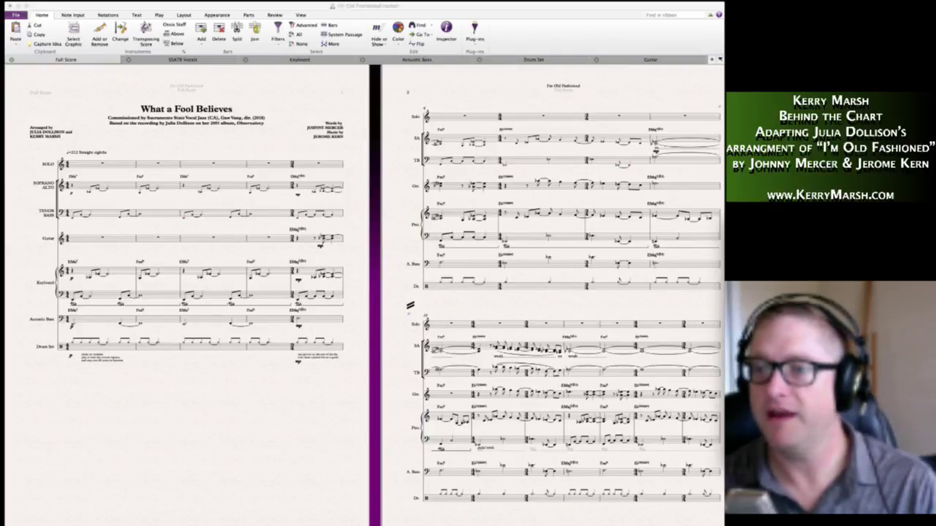
pyautogui.click(351, 6)
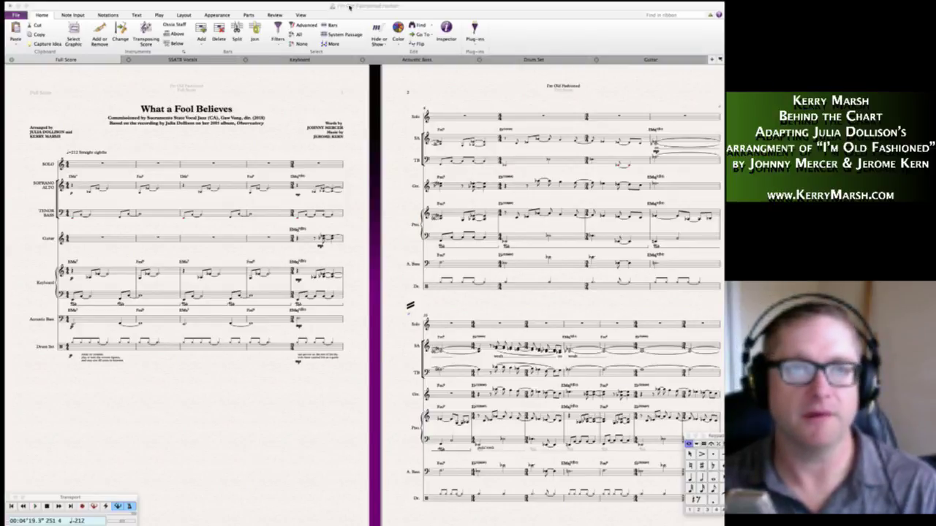
pyautogui.click(60, 1)
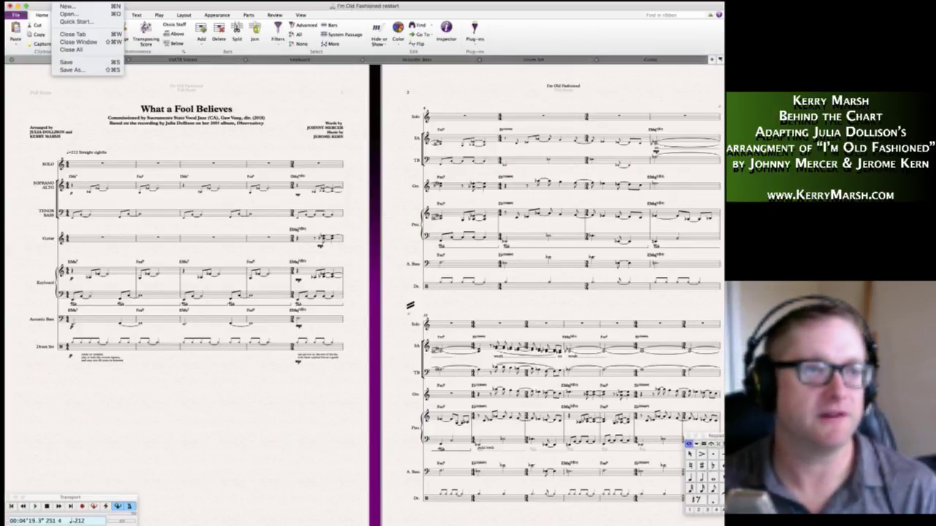
pyautogui.click(76, 70)
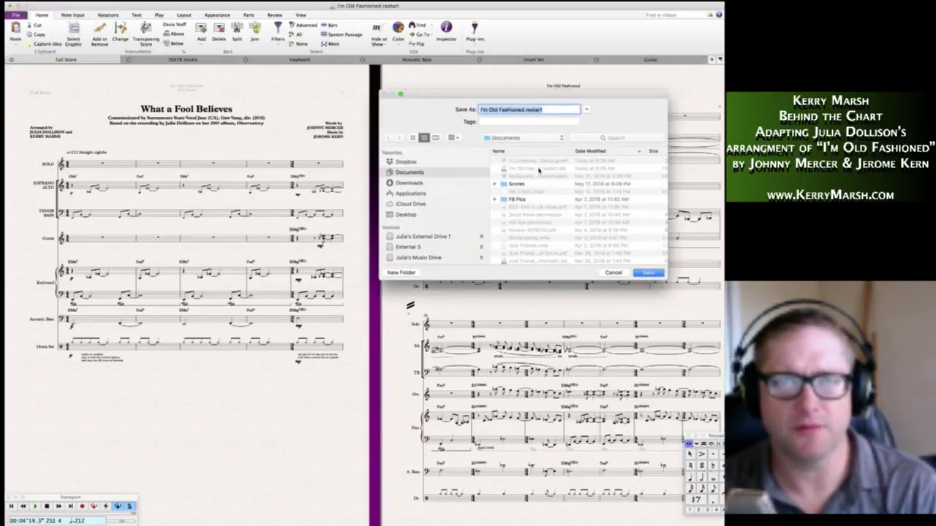
pyautogui.click(516, 138)
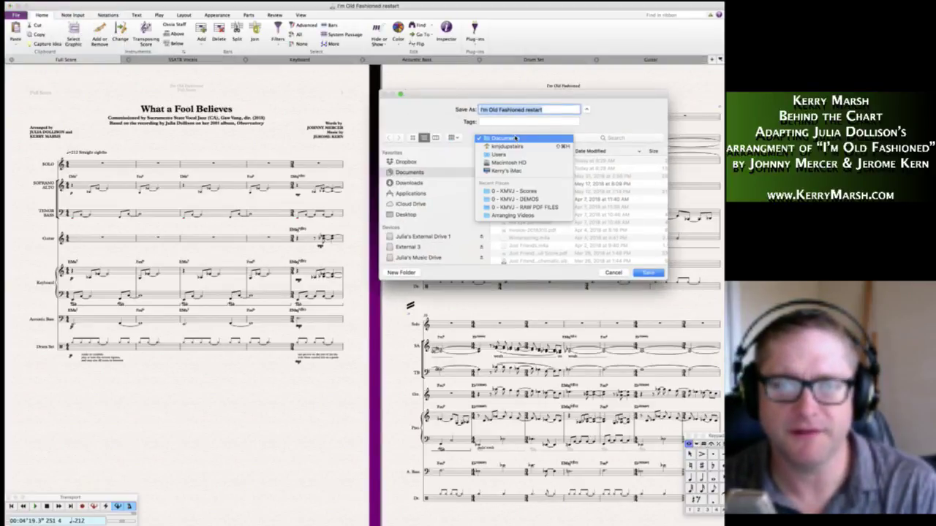
pyautogui.click(532, 191)
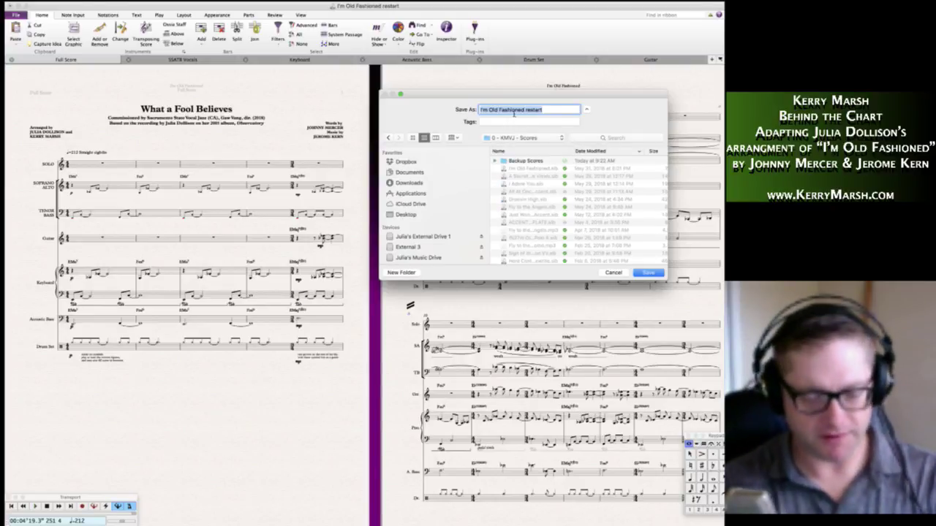
pyautogui.write('What a Foo')
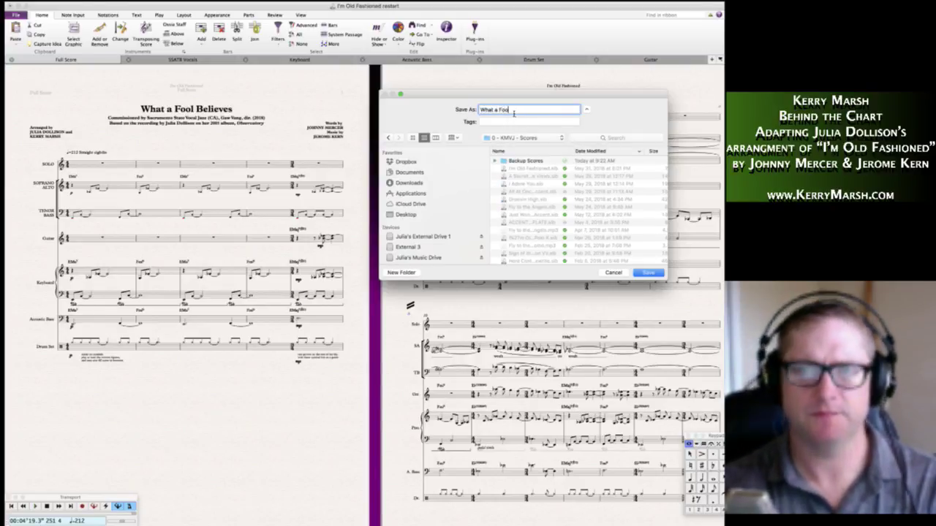
pyautogui.write('l Believes')
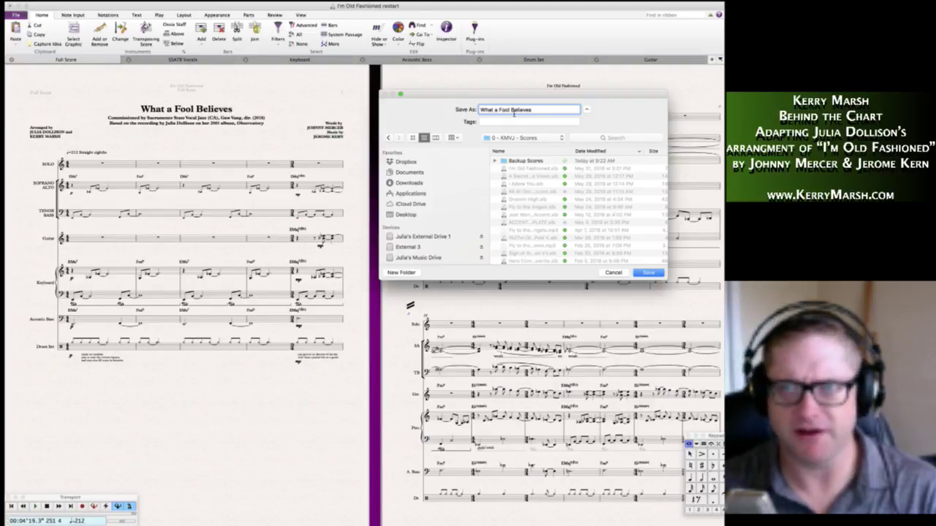
pyautogui.click(646, 273)
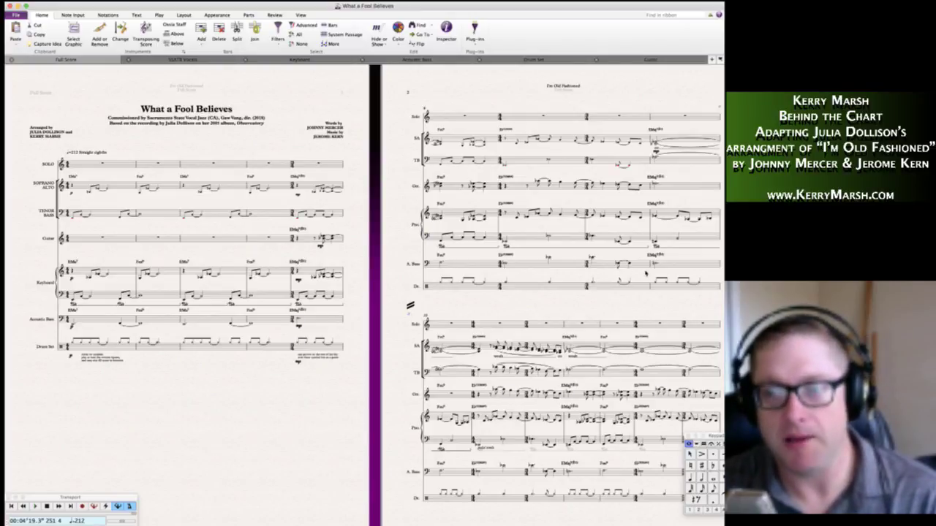
# Clear the existing notes and chord symbols from the opening bars on the first page across all staves, including the first bar.
pyautogui.press('super+Tab')
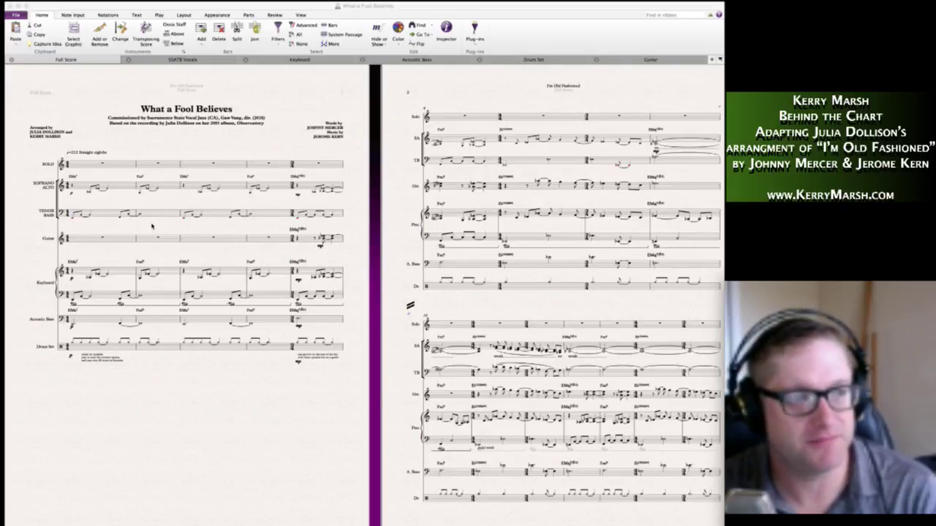
pyautogui.click(150, 167)
pyautogui.keyDown('shift'); pyautogui.click(329, 346); pyautogui.keyUp('shift')
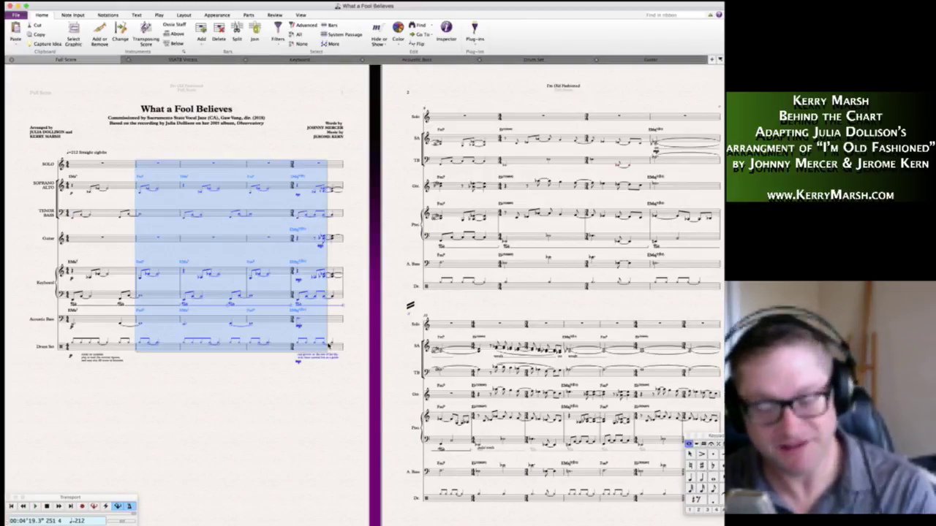
pyautogui.press('Delete')
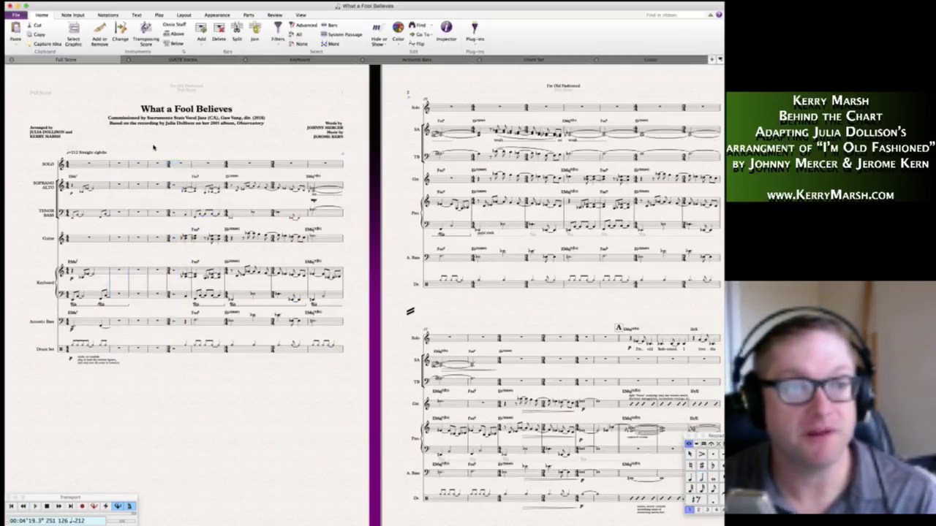
pyautogui.press('Escape')
pyautogui.click(174, 164)
pyautogui.keyDown('shift'); pyautogui.click(335, 350); pyautogui.keyUp('shift')
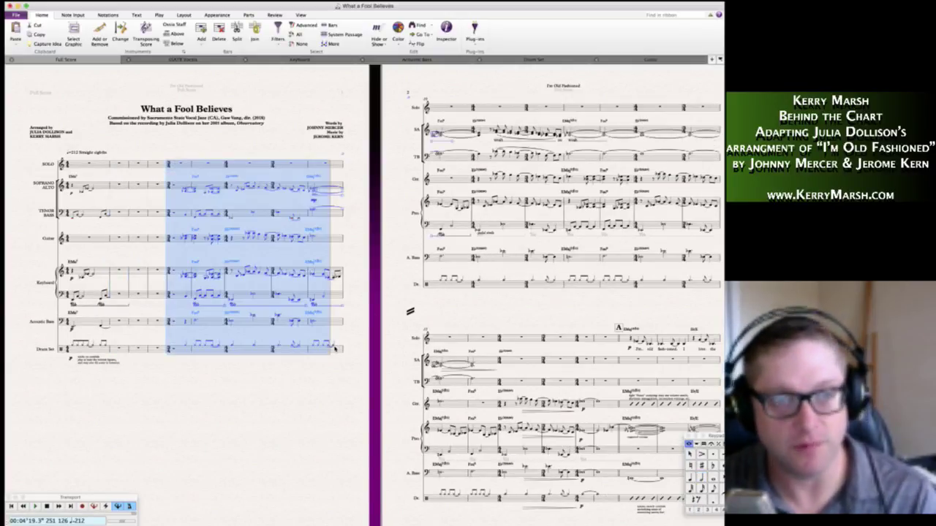
pyautogui.press('Delete')
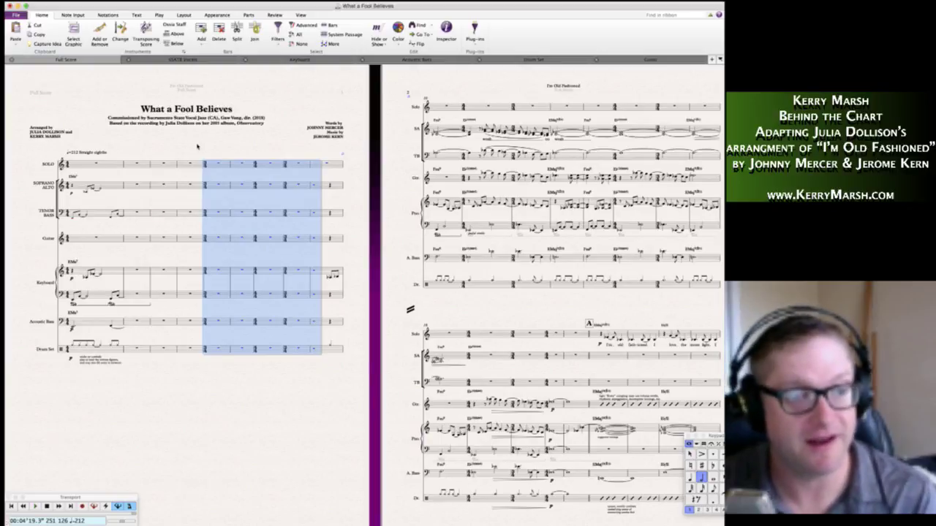
pyautogui.press('Escape')
pyautogui.click(109, 163)
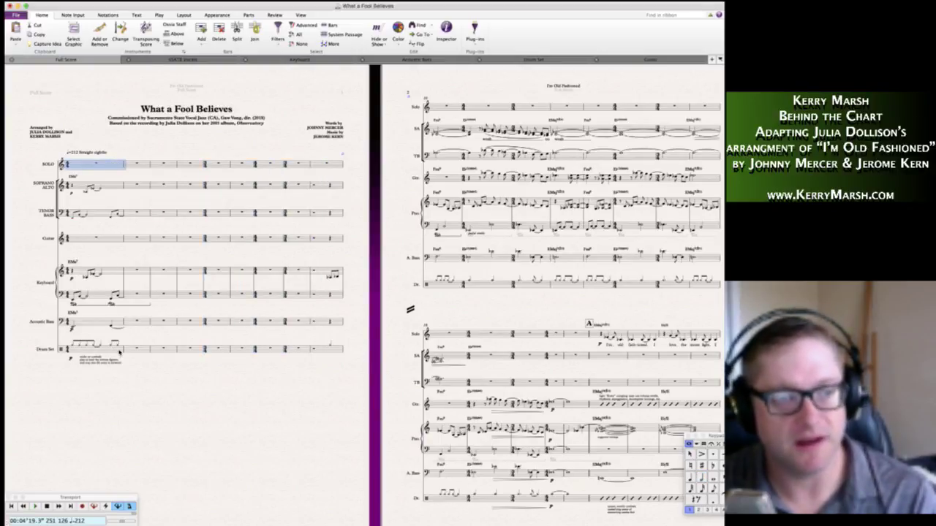
pyautogui.keyDown('shift'); pyautogui.click(111, 349); pyautogui.keyUp('shift')
pyautogui.press('Delete')
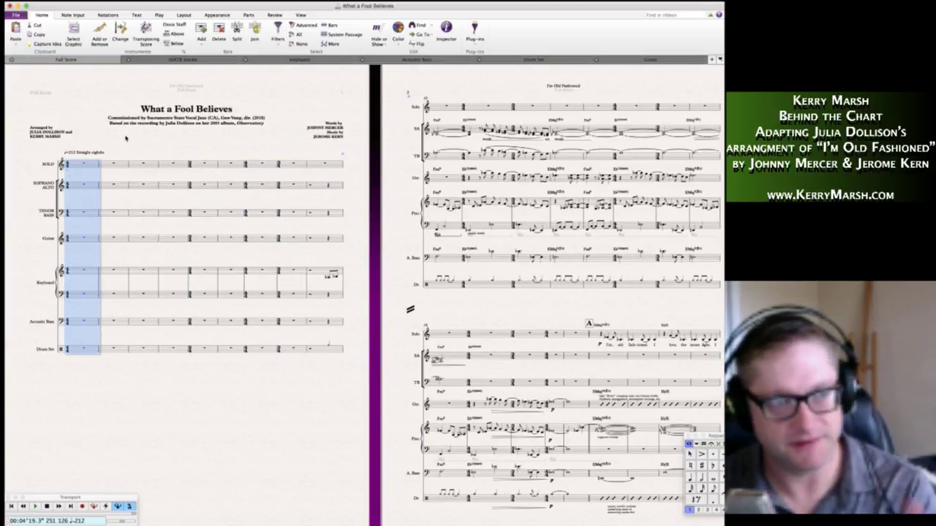
pyautogui.press('Escape')
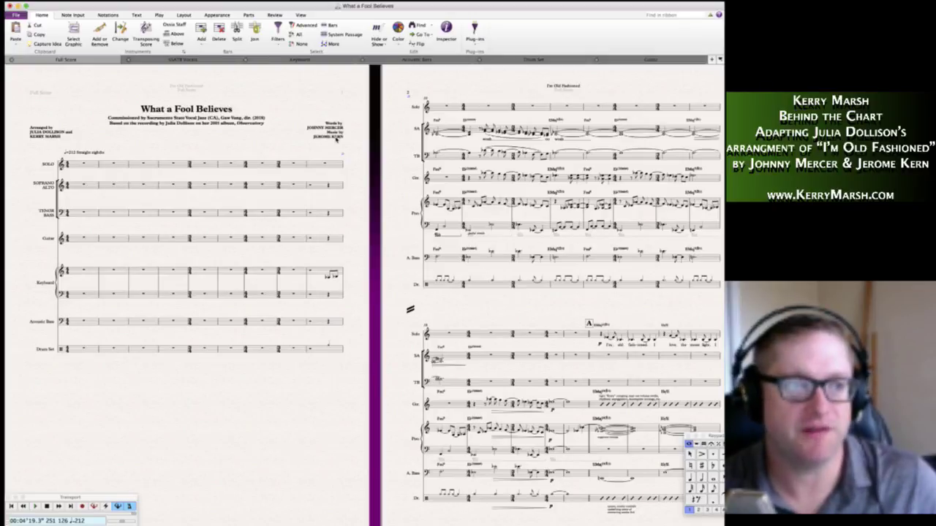
# Move the SOPRANO ALTO staff slightly down, widening the gap below the SOLO staff.
pyautogui.moveTo(86, 188); pyautogui.dragTo(86, 193)
pyautogui.click(100, 176)
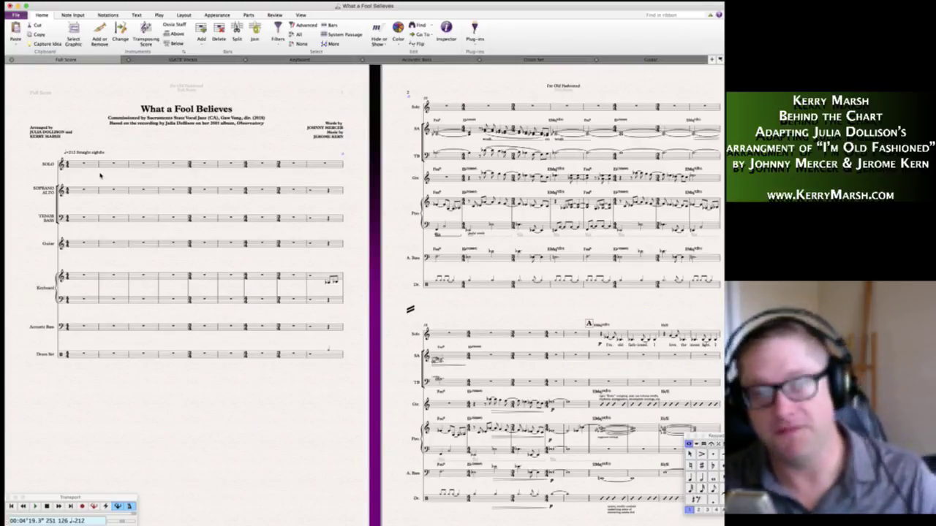
# Delete all bars from the fourth bar to the end of the score in every staff.
pyautogui.click(184, 166)
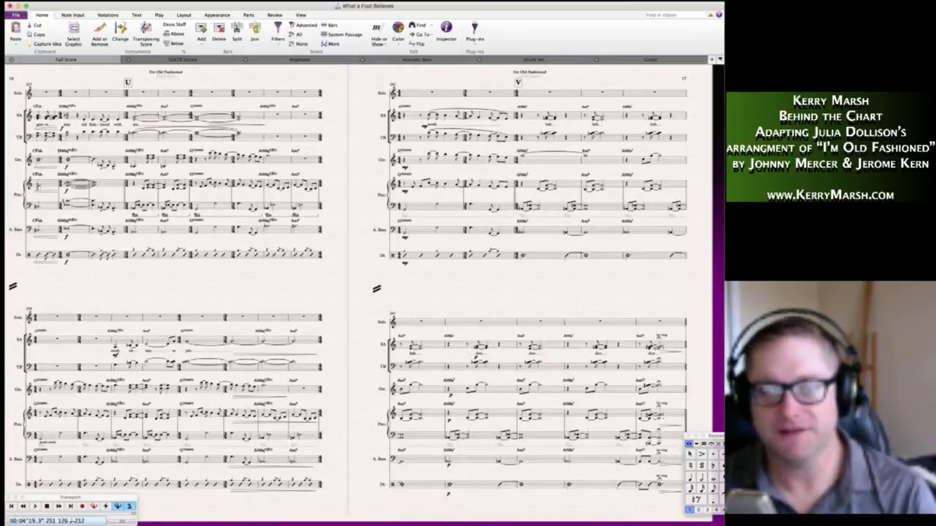
pyautogui.hotkey('ctrl', 'a')
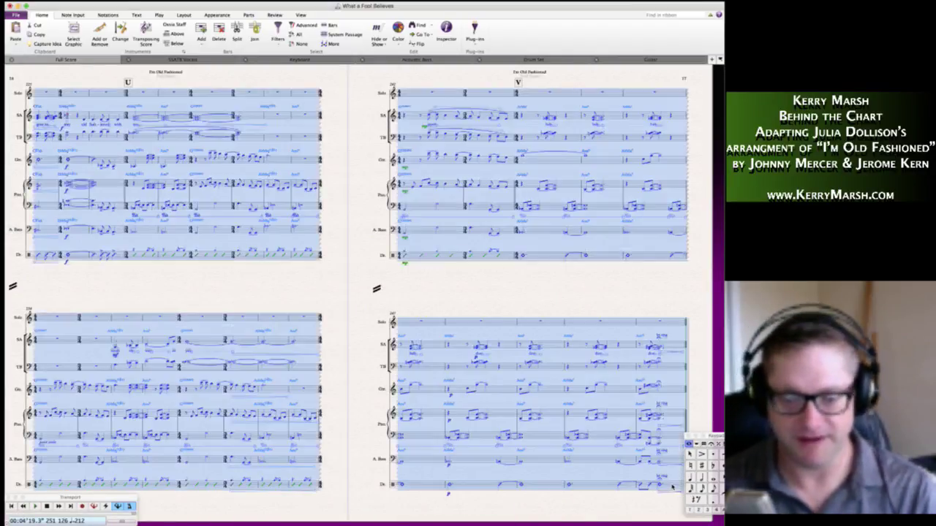
pyautogui.press('Delete')
pyautogui.press('Return')
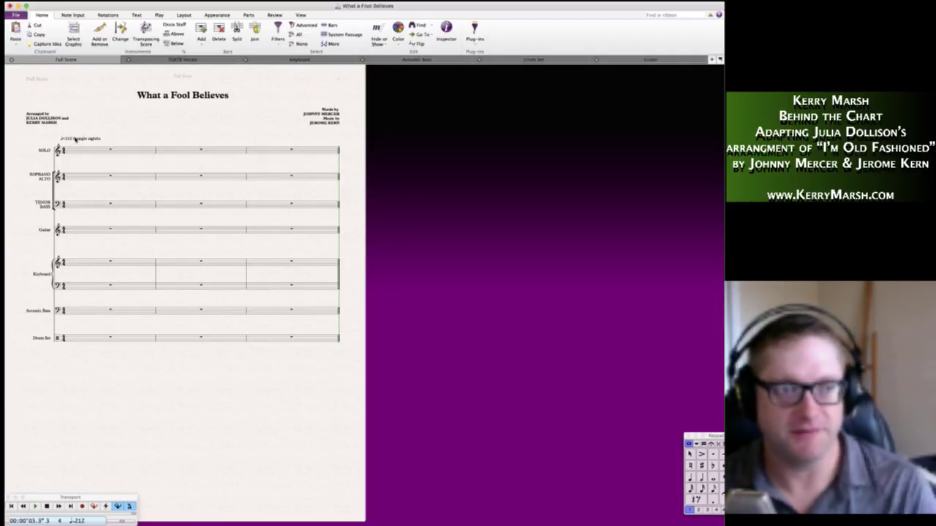
# Remove the Guitar staff from the score's instruments.
pyautogui.click(99, 32)
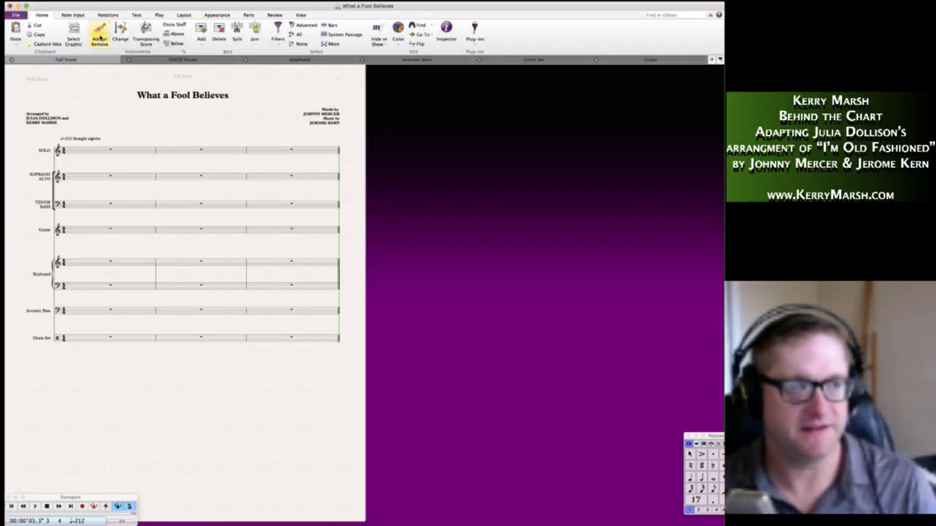
pyautogui.click(419, 203)
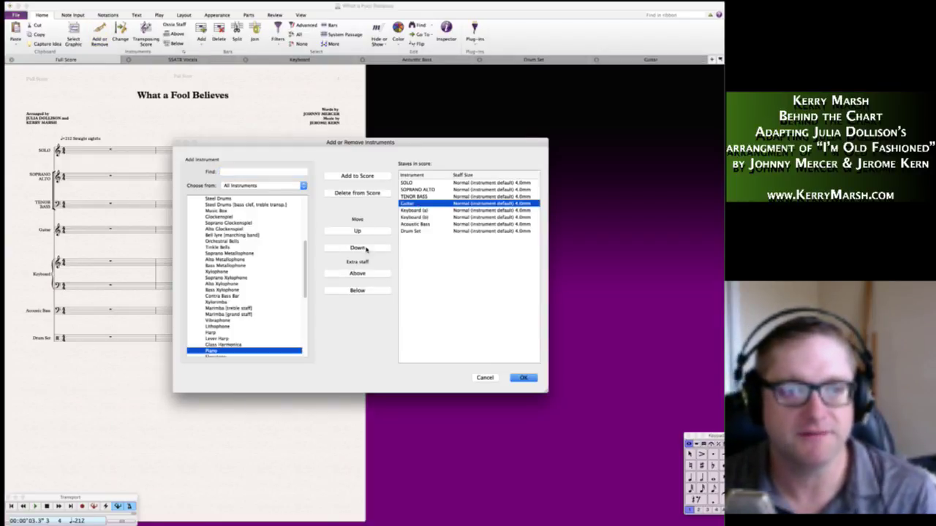
pyautogui.click(357, 192)
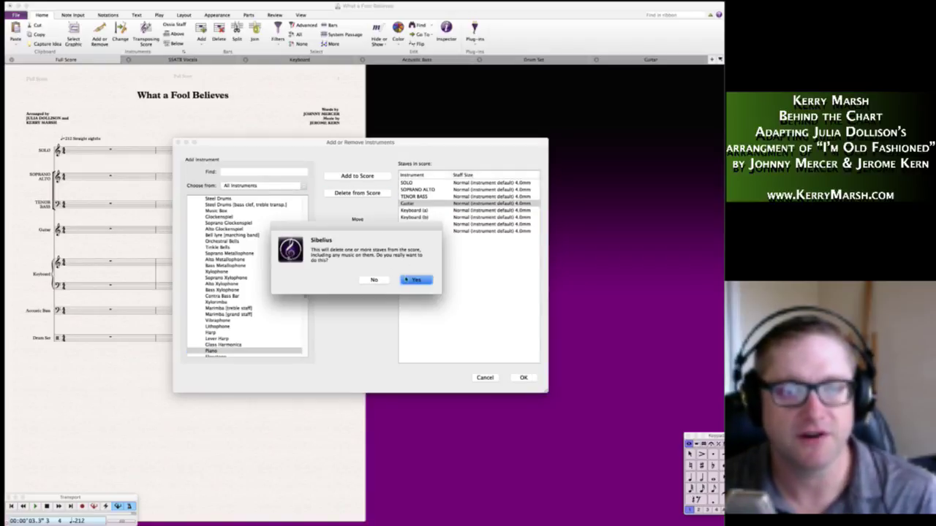
pyautogui.click(408, 280)
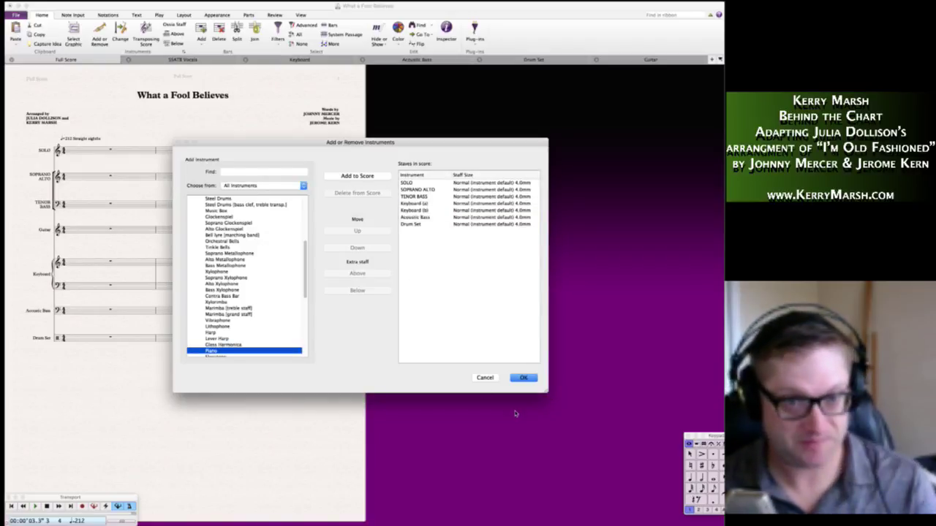
pyautogui.click(524, 378)
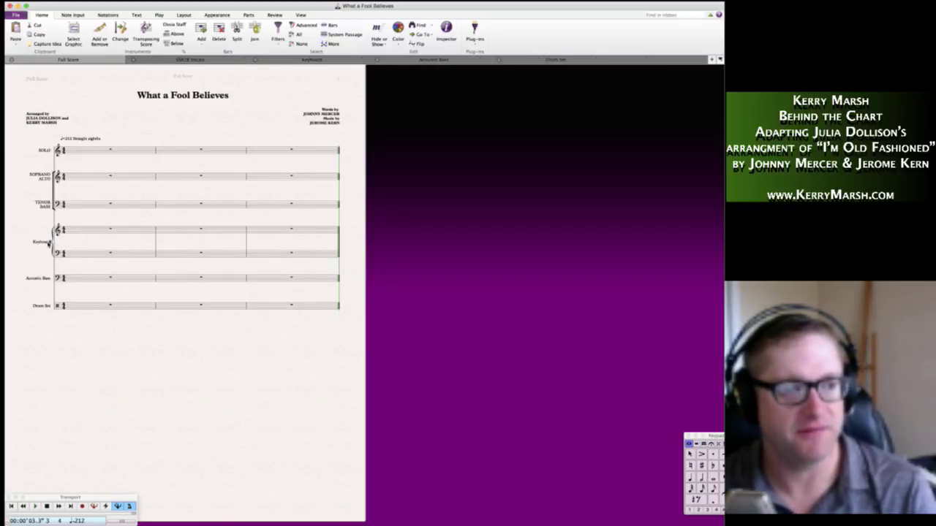
# Rename the Keyboard instrument as Rhodes.
pyautogui.doubleClick(47, 242)
pyautogui.press('BackSpace')
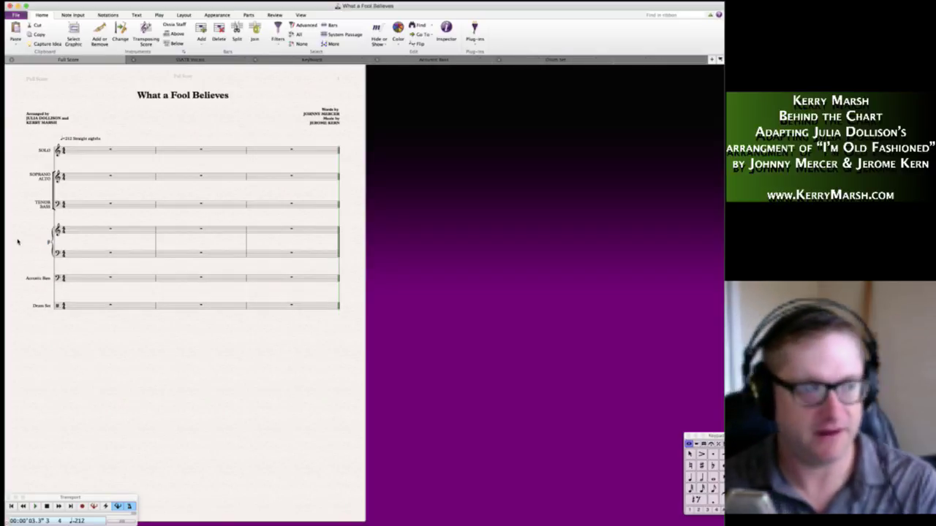
pyautogui.write('Piano')
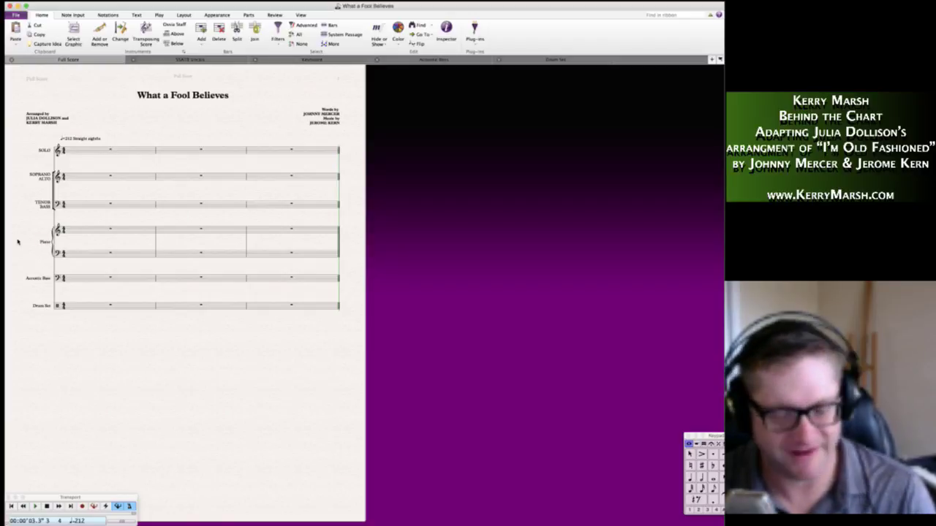
pyautogui.write('Rhodes')
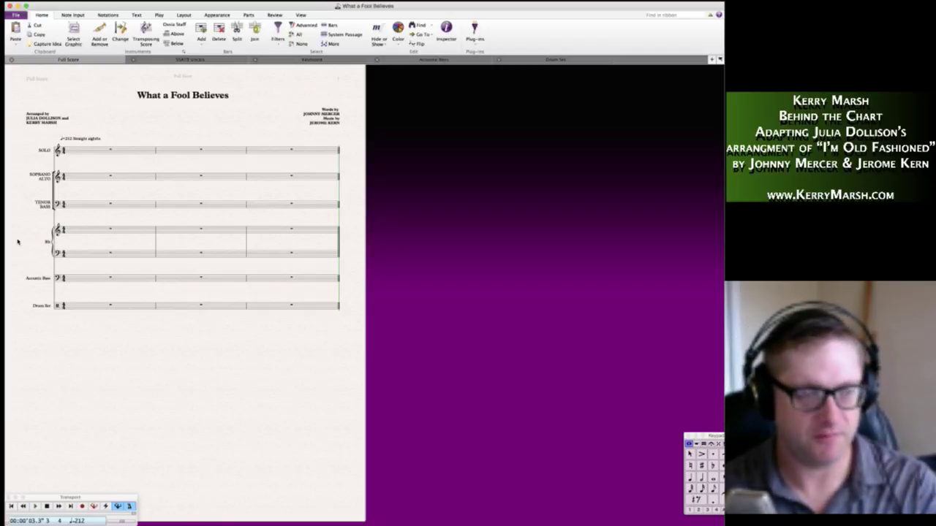
# Rename the Acoustic Bass instrument as Electric Bass.
pyautogui.doubleClick(42, 279)
pyautogui.moveTo(43, 278); pyautogui.dragTo(23, 279)
pyautogui.write('Electr')
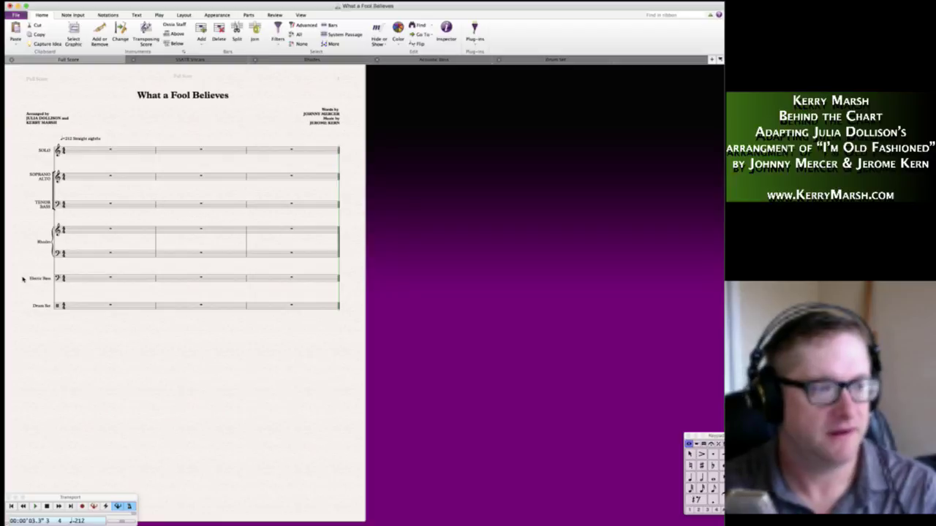
pyautogui.press('BackSpace')
pyautogui.press('BackSpace')
pyautogui.write('.')
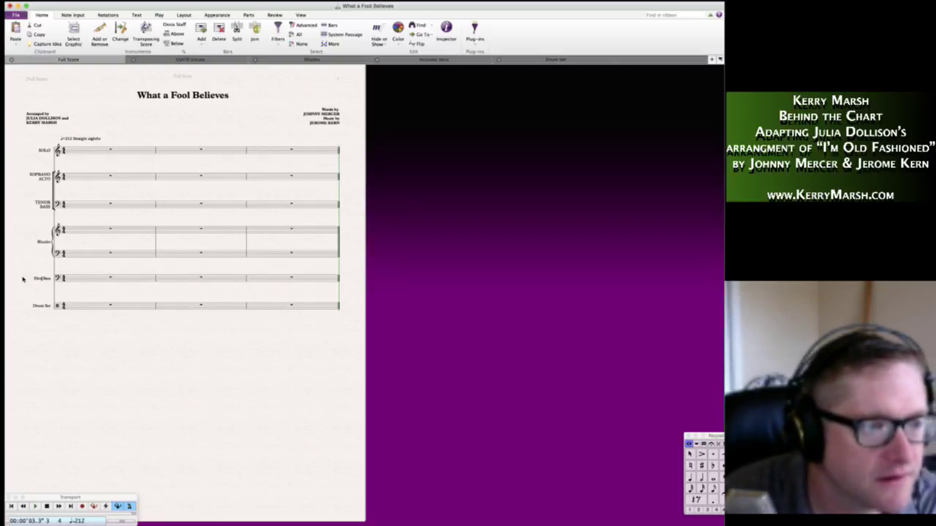
pyautogui.write('ric')
pyautogui.click(63, 335)
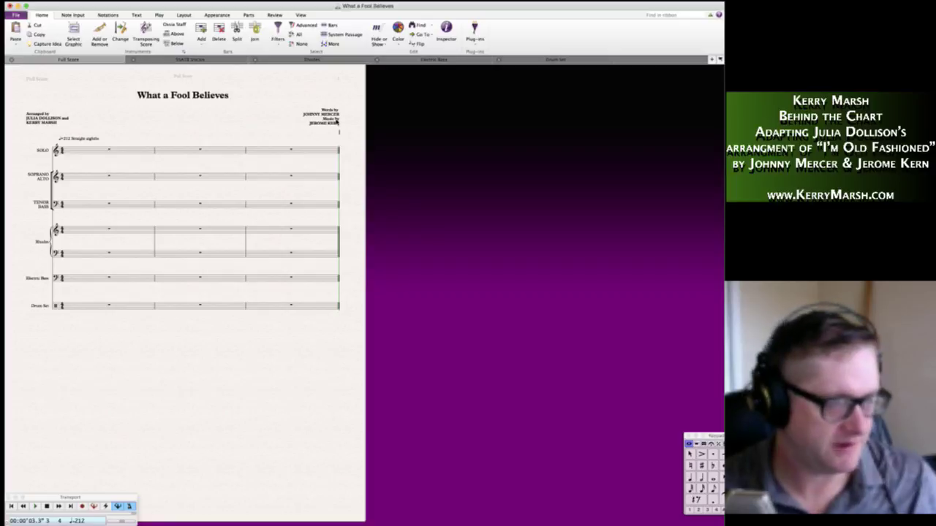
# Replace the songwriter credit with "Words and Music by MICHAEL McDONALD and KENNY LOGGINS", placing the second songwriter on a separate line.
pyautogui.moveTo(339, 129); pyautogui.dragTo(306, 109)
pyautogui.write('Words and M')
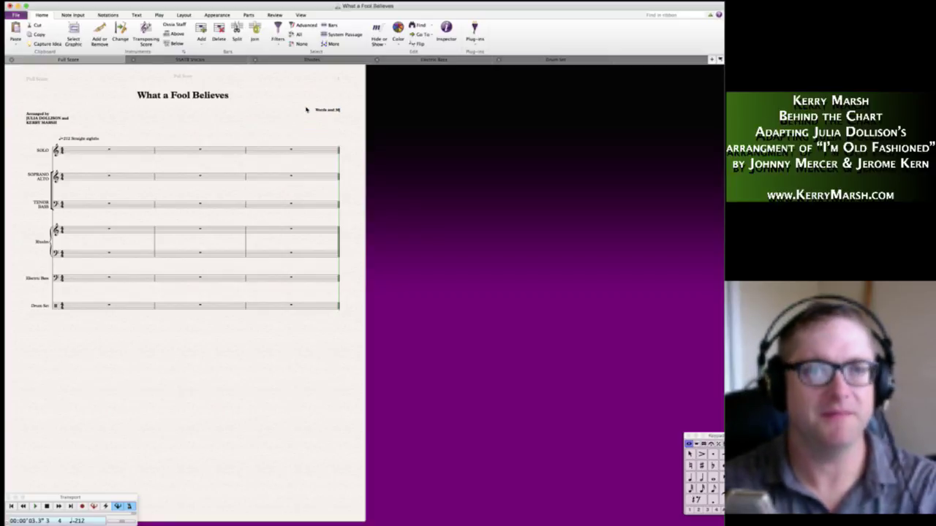
pyautogui.write('usic by MICHAEL M')
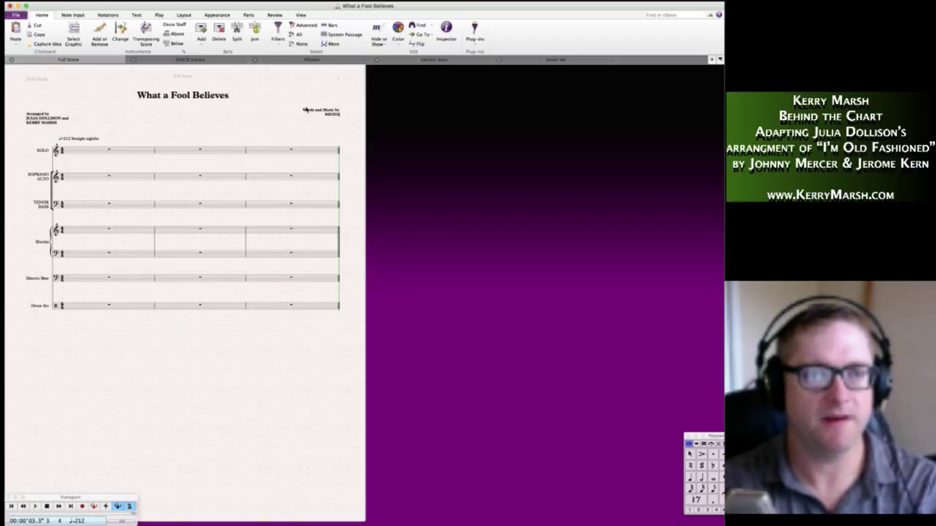
pyautogui.write('cDO')
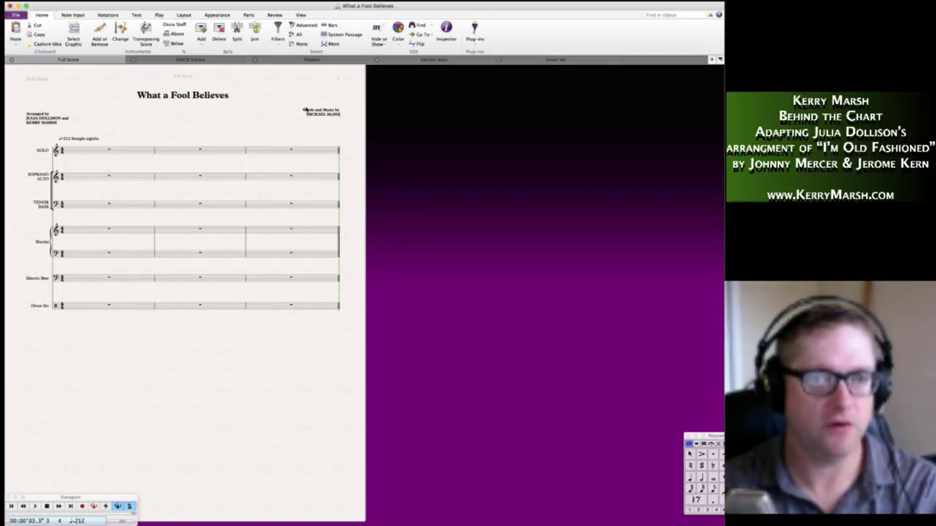
pyautogui.write('NALD and KENNY LOGGINS')
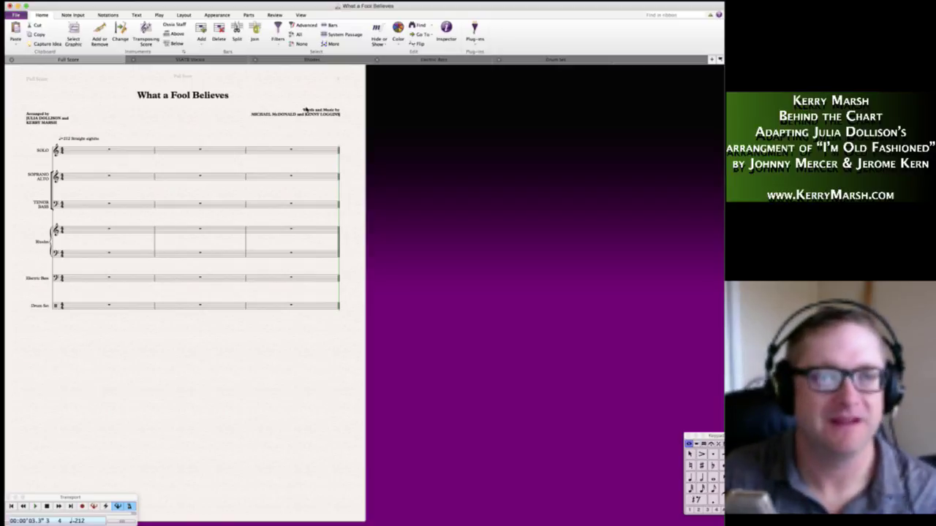
pyautogui.press('Escape')
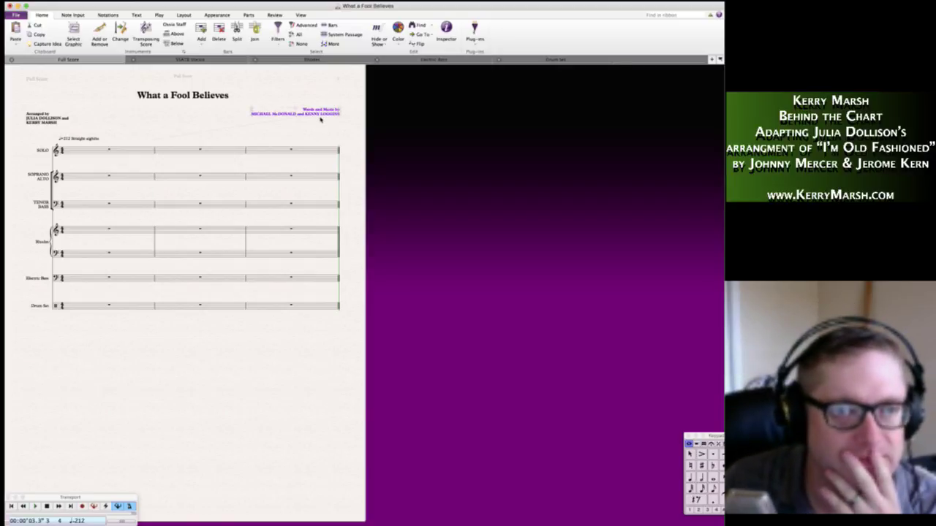
pyautogui.press('Escape')
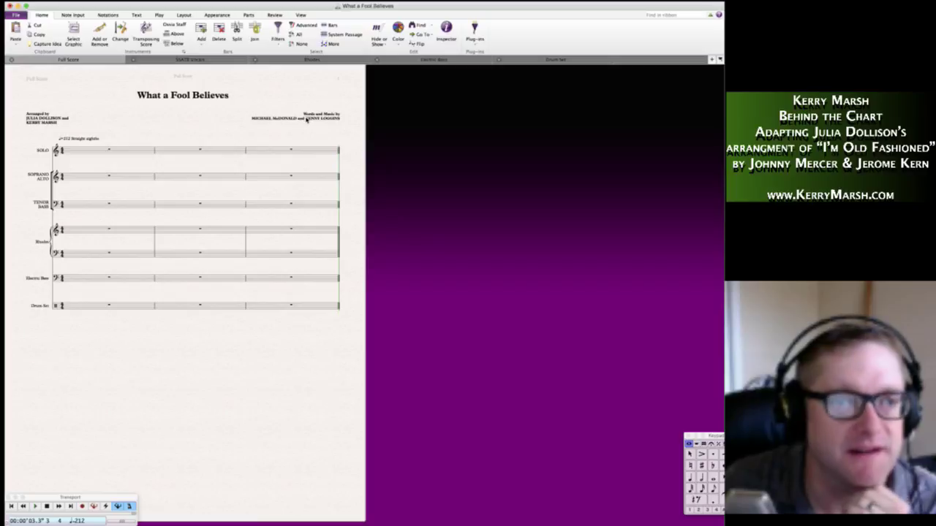
pyautogui.press('Return')
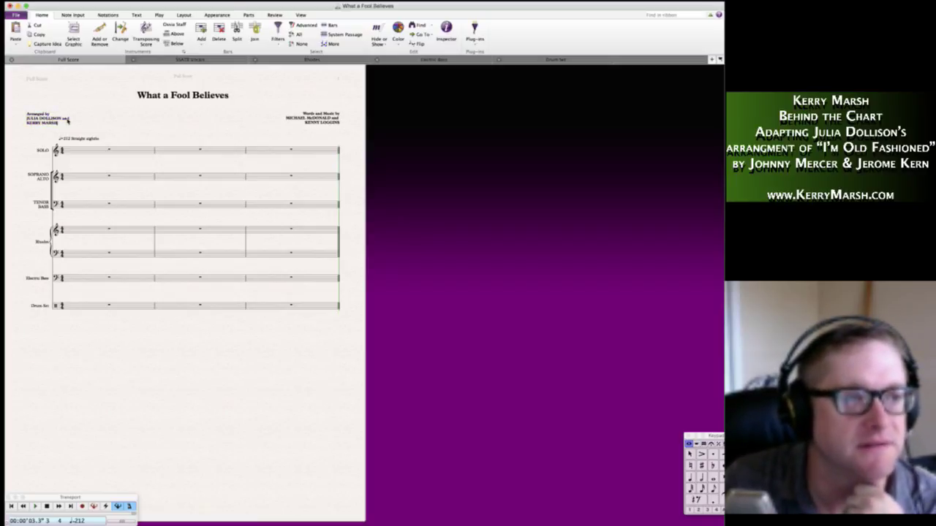
# Remove the first arranger's name and the word "and" from the "Arranged by" credit.
pyautogui.moveTo(69, 119); pyautogui.dragTo(9, 119)
pyautogui.press('BackSpace')
pyautogui.press('BackSpace')
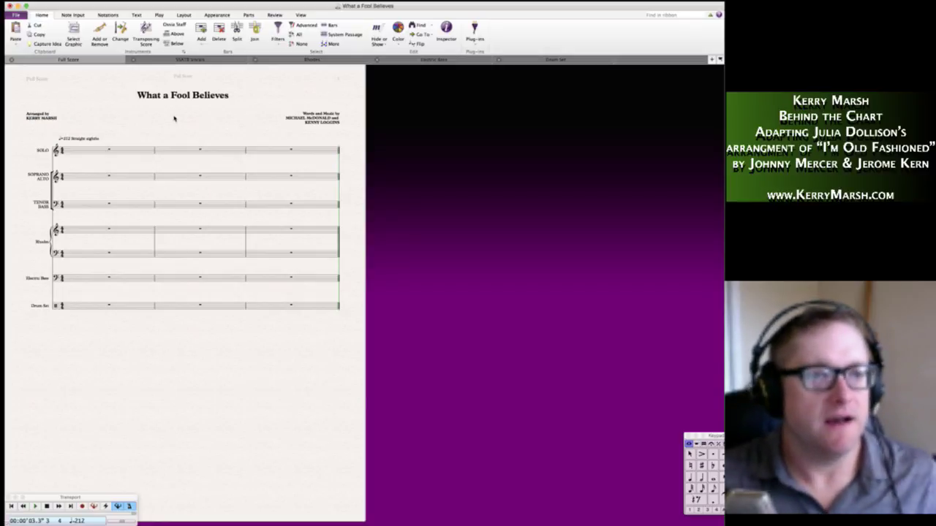
# Add a subtitle reading "Commissioned by "Excalibur" from Fairview High School, Boulder,".
pyautogui.rightClick(174, 118)
pyautogui.moveTo(212, 210)
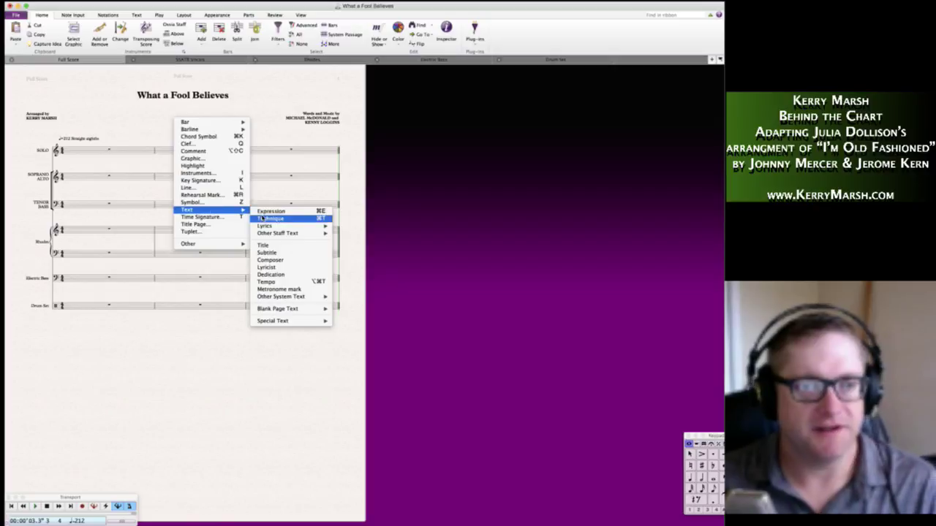
pyautogui.moveTo(292, 226)
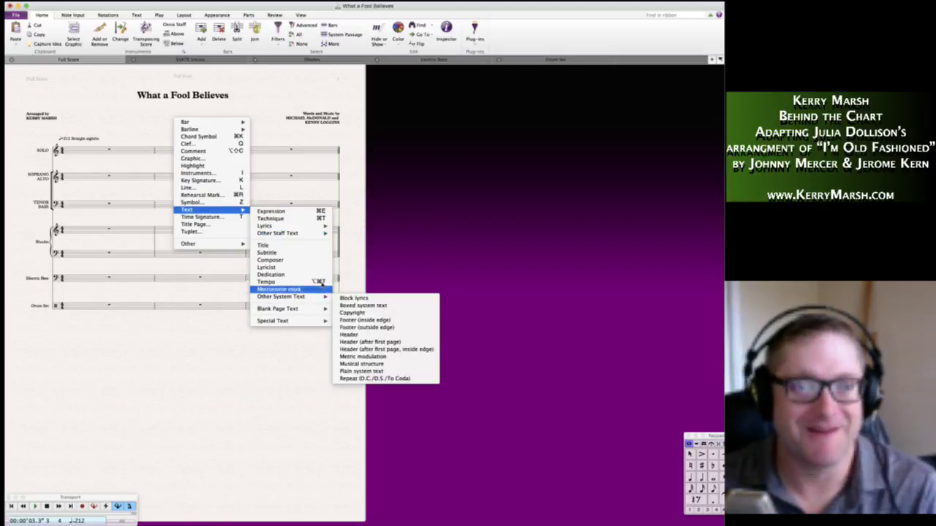
pyautogui.moveTo(306, 298)
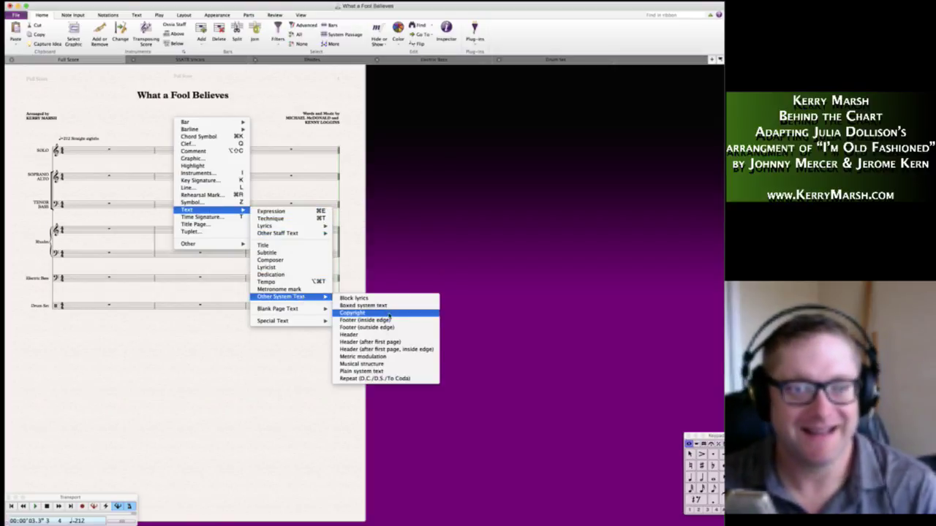
pyautogui.click(278, 253)
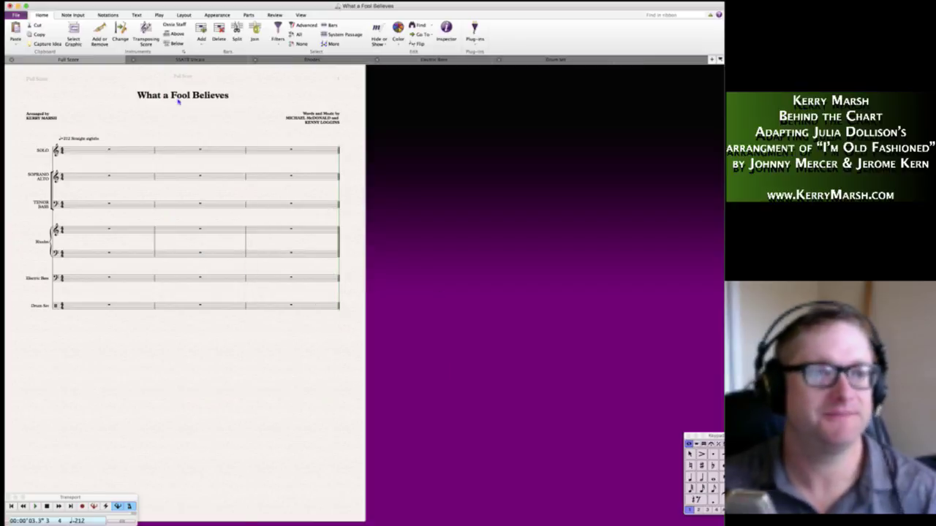
pyautogui.write('Commissi')
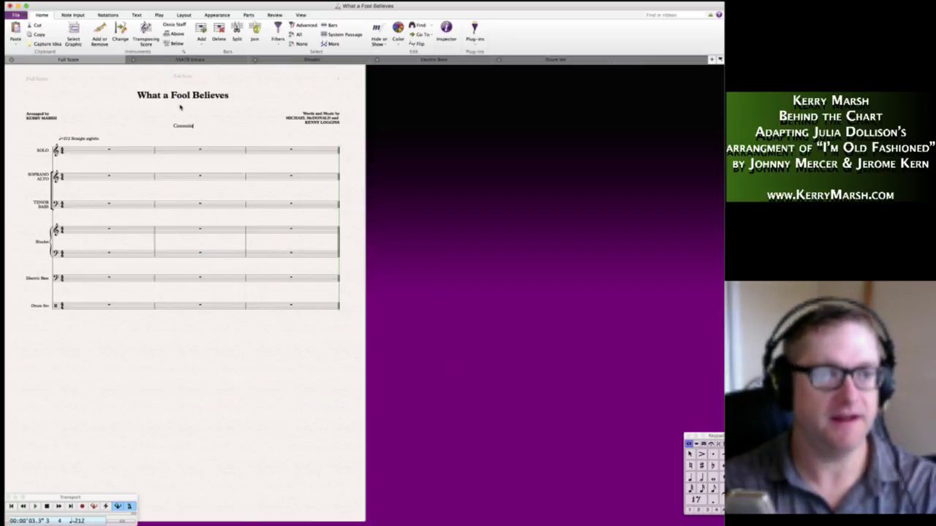
pyautogui.write('oned by')
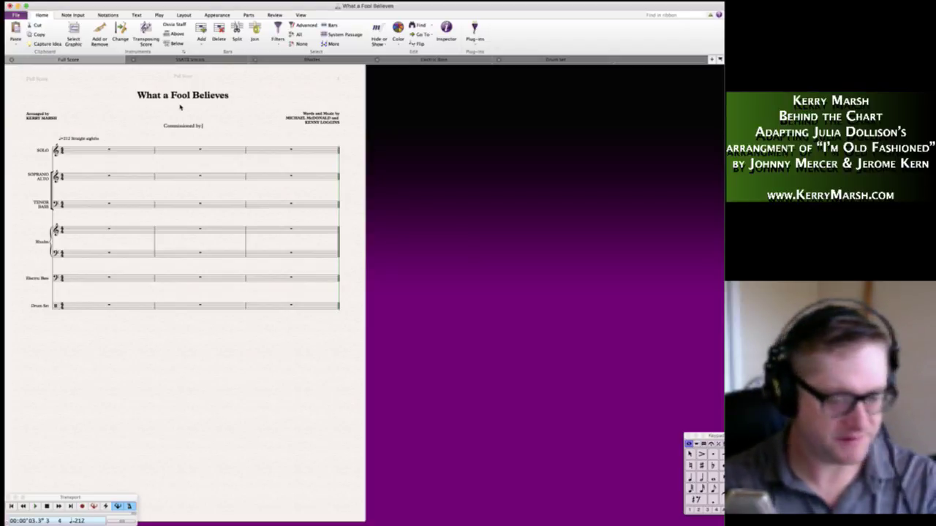
pyautogui.write('"I')
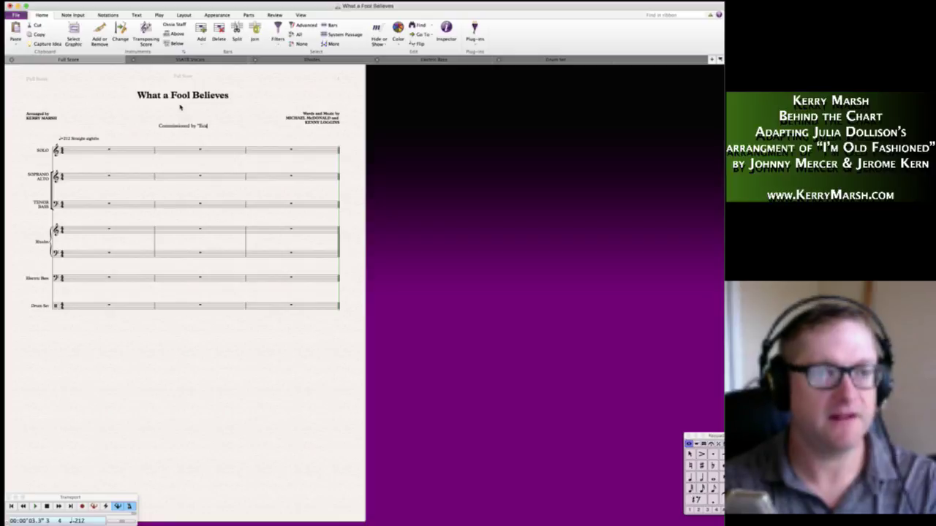
pyautogui.write('xcalibu')
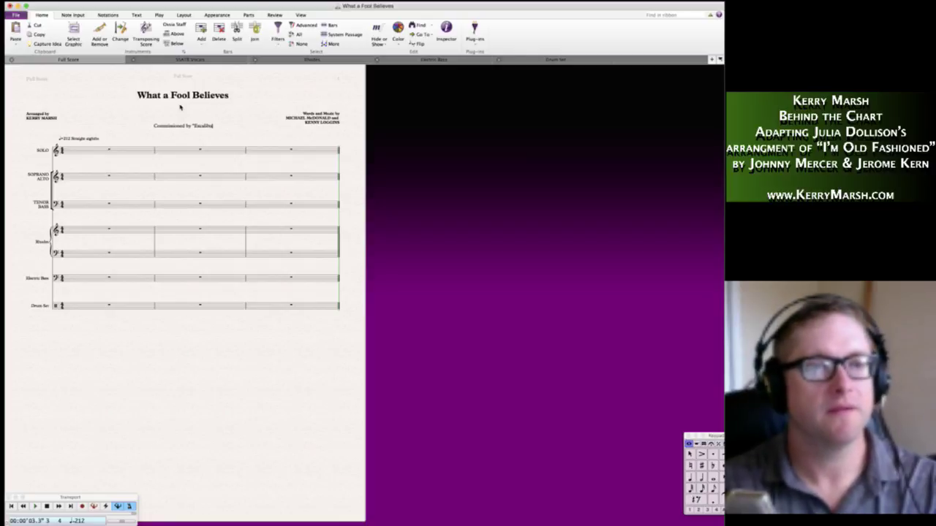
pyautogui.write('r" from')
pyautogui.write(' Fairview Hi')
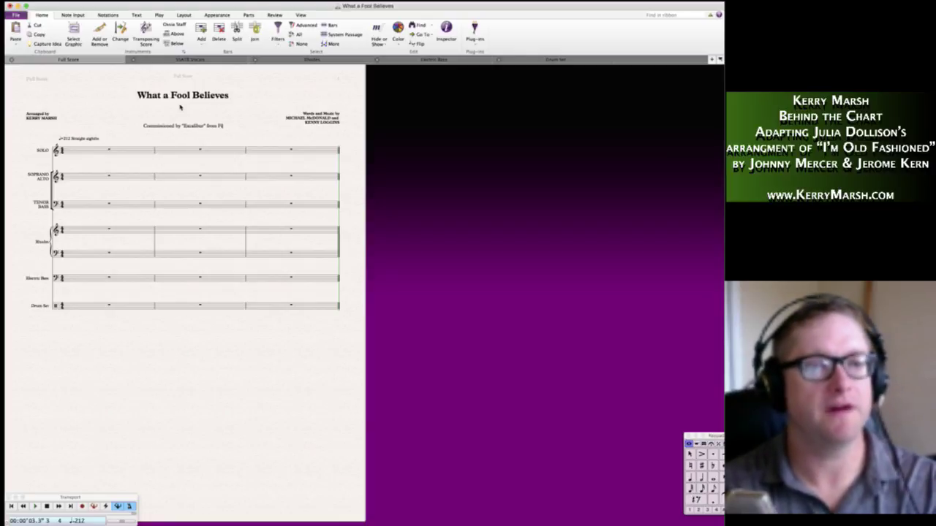
pyautogui.write('gh Sc')
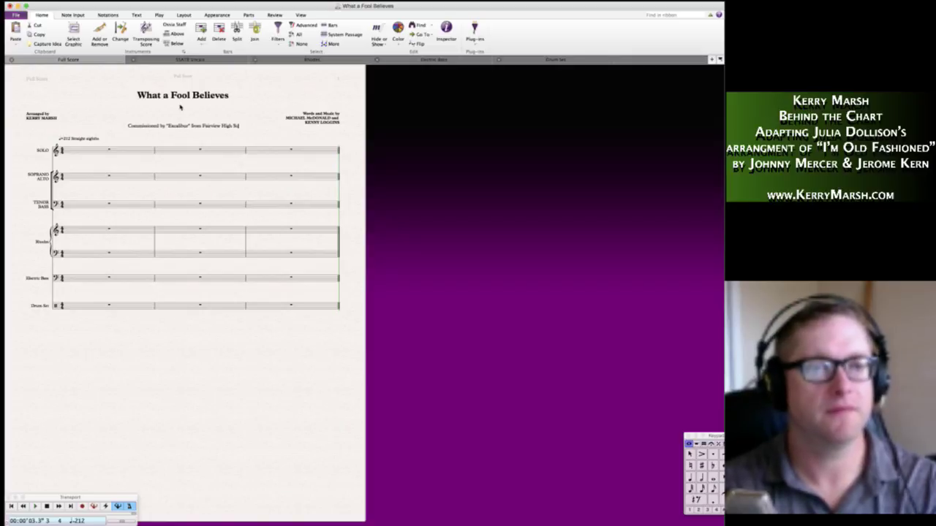
pyautogui.write('hool, Boulder, C')
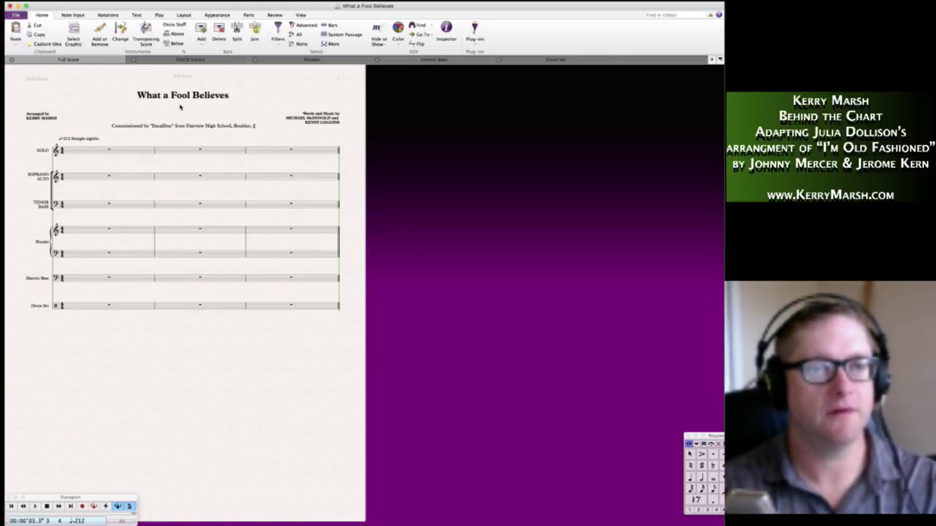
# Replace the city in the subtitle with "(CO)" and finish it with the director's name, "dir." and "(2018)".
pyautogui.press('BackSpace')
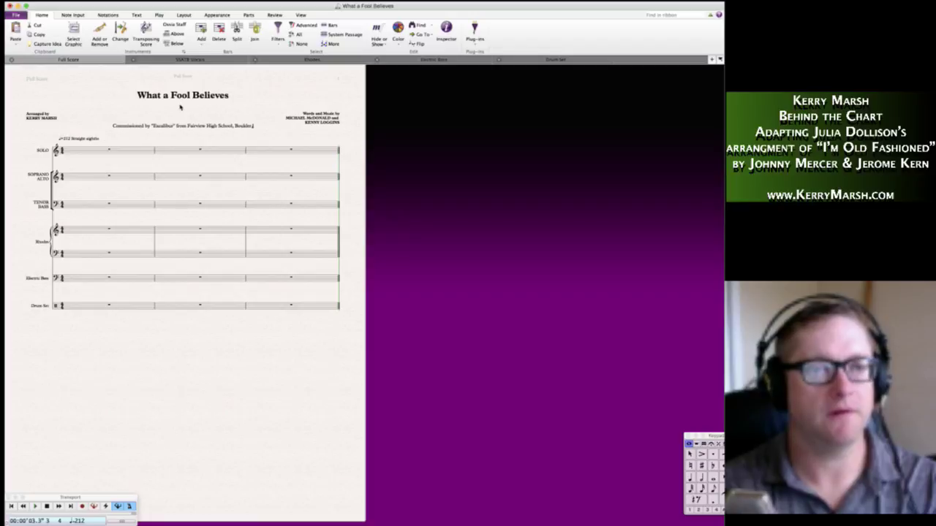
pyautogui.press('BackSpace')
pyautogui.press('BackSpace')
pyautogui.press('BackSpace')
pyautogui.press('BackSpace')
pyautogui.press('BackSpace')
pyautogui.press('BackSpace')
pyautogui.press('BackSpace')
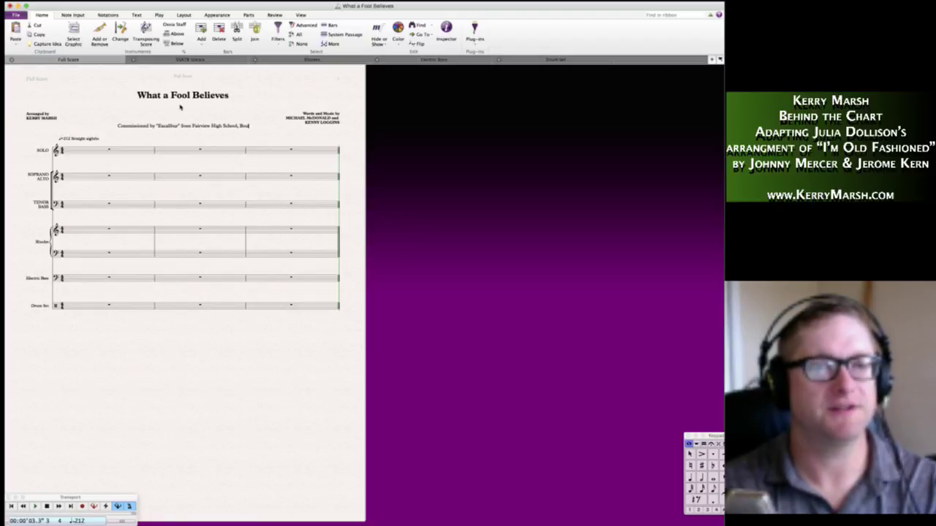
pyautogui.write('(CO)')
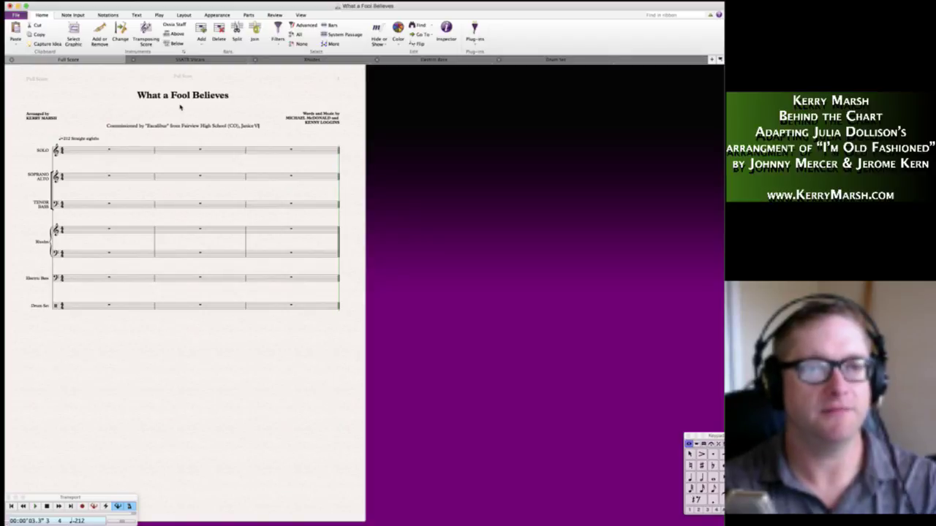
pyautogui.write(', dir.')
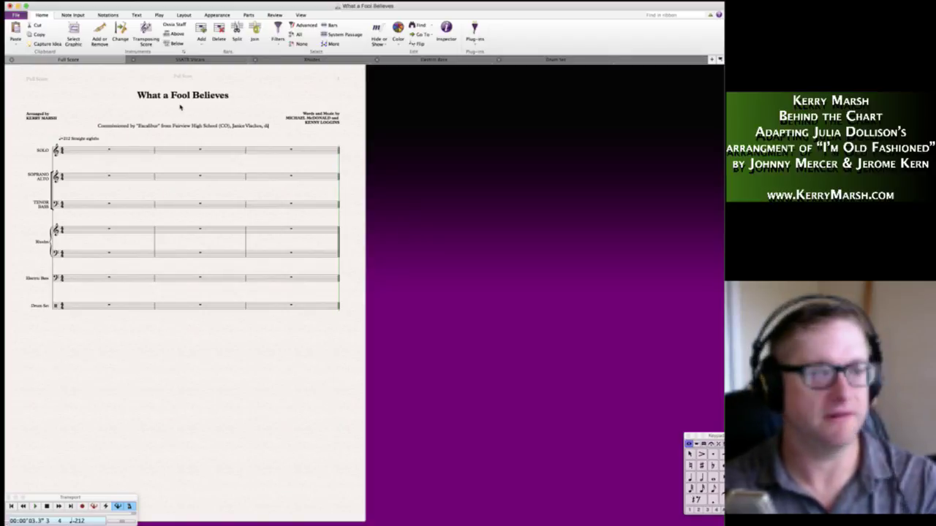
pyautogui.write(' (2018)')
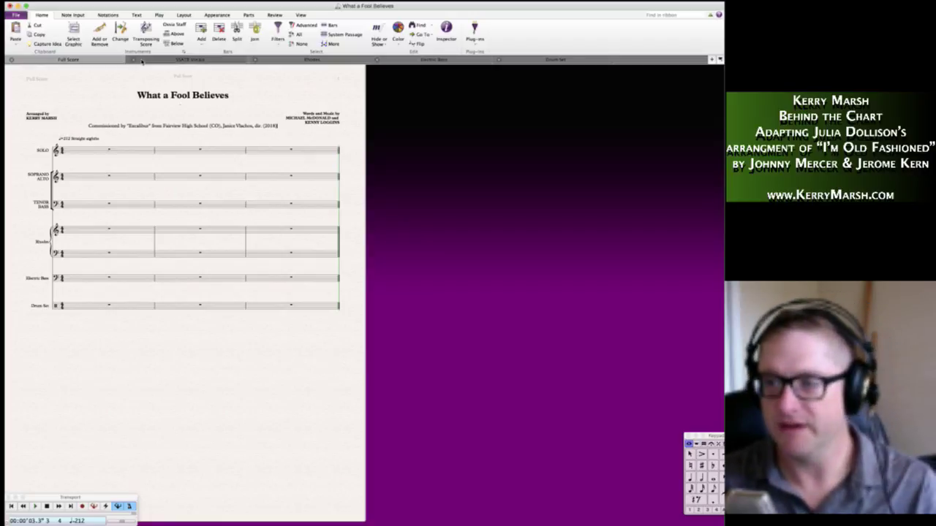
# Move the commission subtitle directly beneath the title and set it in bold.
pyautogui.moveTo(176, 125); pyautogui.dragTo(177, 104)
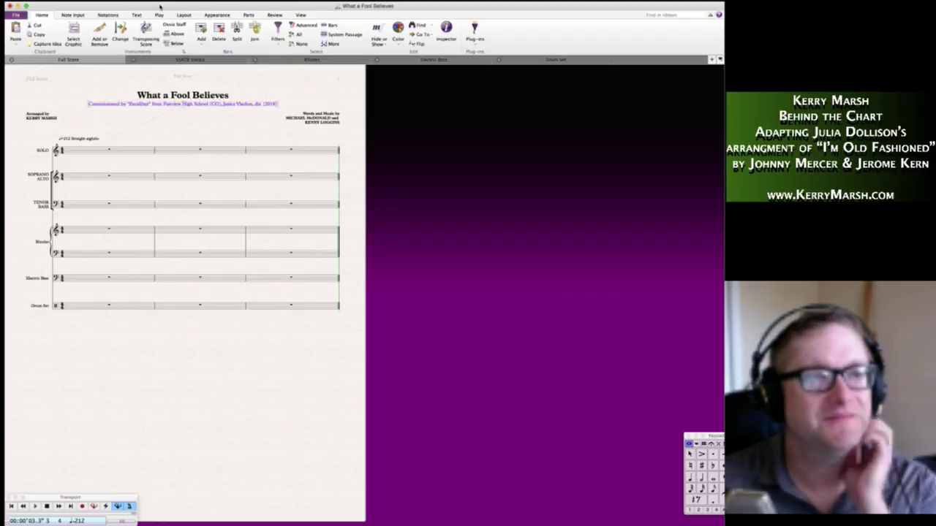
pyautogui.click(137, 14)
pyautogui.click(121, 41)
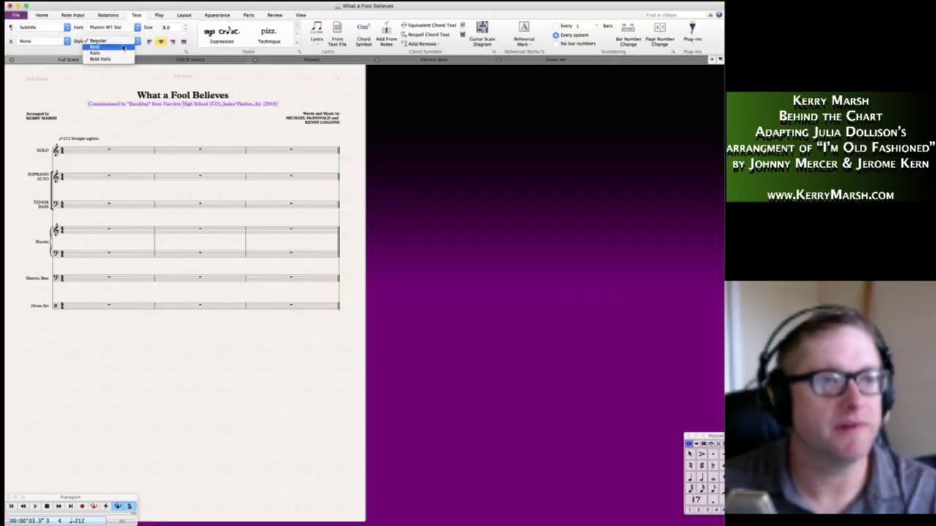
pyautogui.click(95, 46)
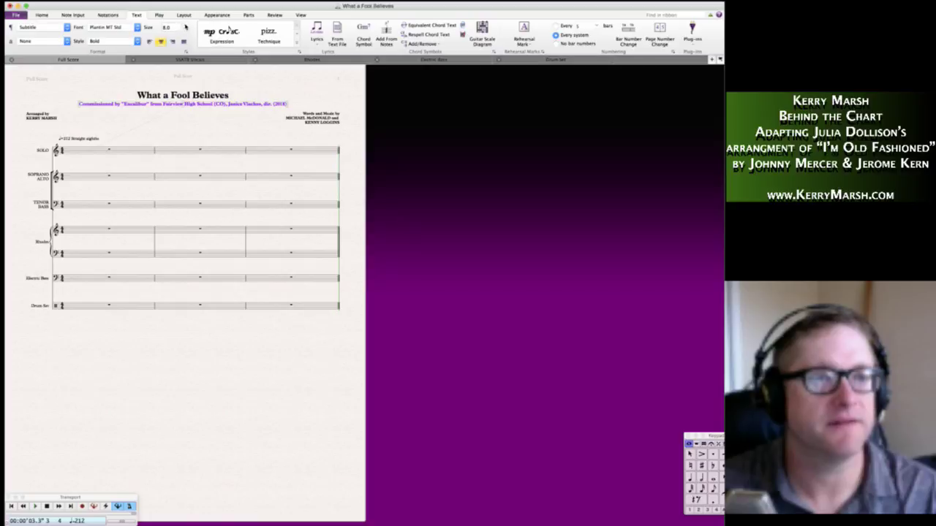
pyautogui.click(204, 117)
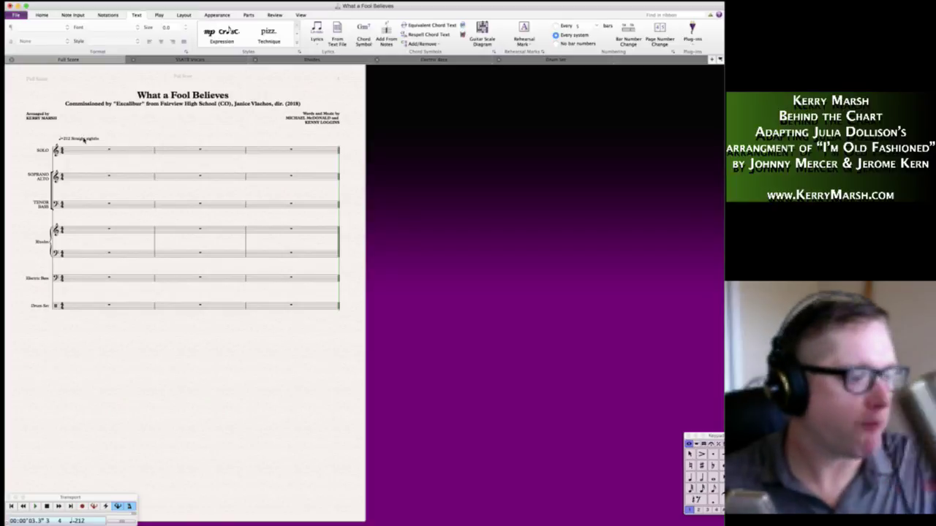
# Shift the tempo marking slightly along the first bar above the Solo staff.
pyautogui.click(77, 140)
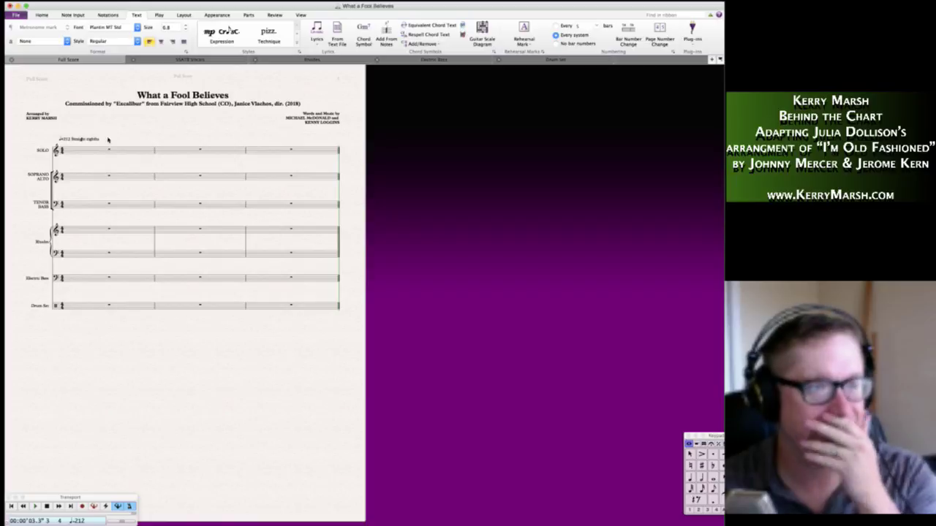
pyautogui.click(130, 140)
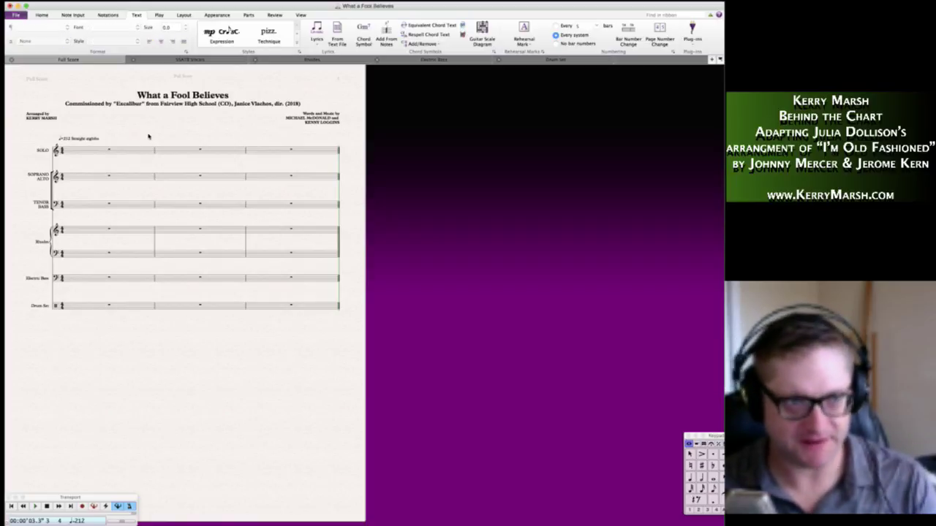
pyautogui.rightClick(148, 136)
pyautogui.click(70, 140)
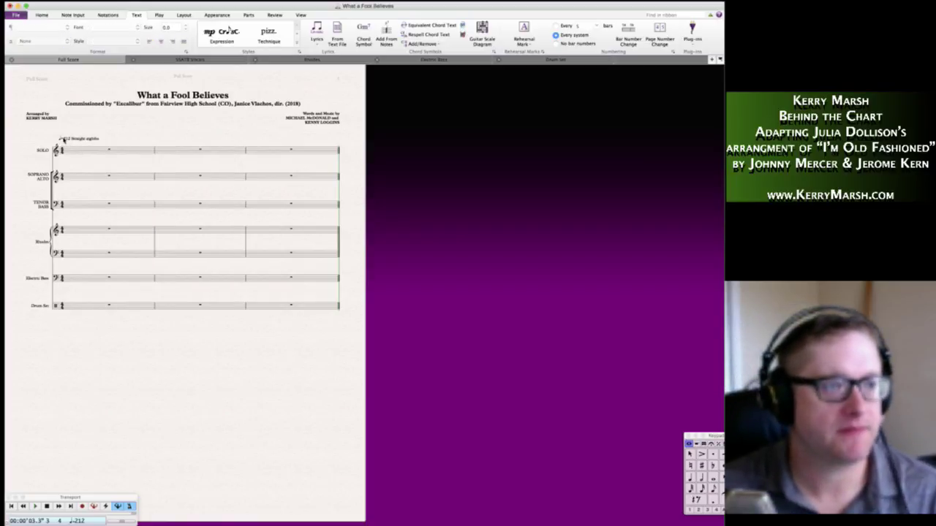
pyautogui.click(94, 140)
pyautogui.moveTo(93, 140); pyautogui.dragTo(72, 143)
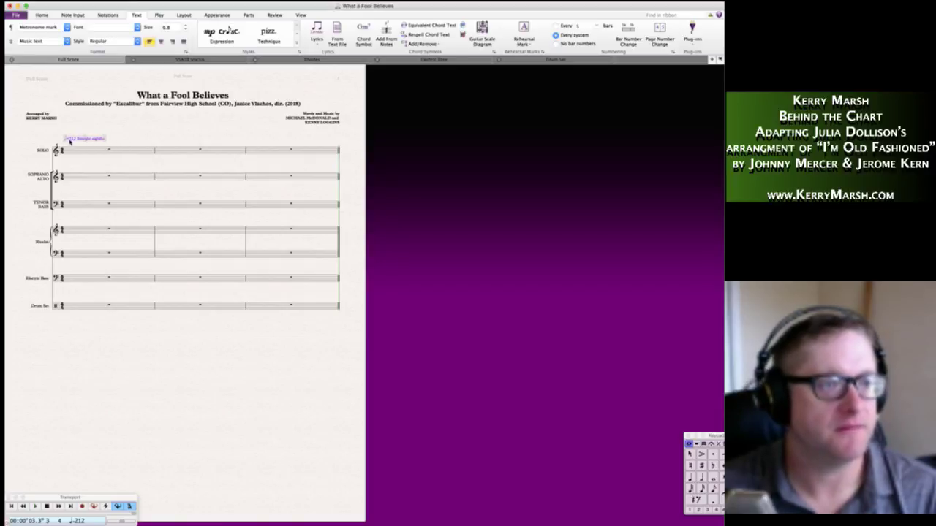
# Copy the tempo marking's text and move the marking over the second bar of the Solo staff.
pyautogui.doubleClick(71, 140)
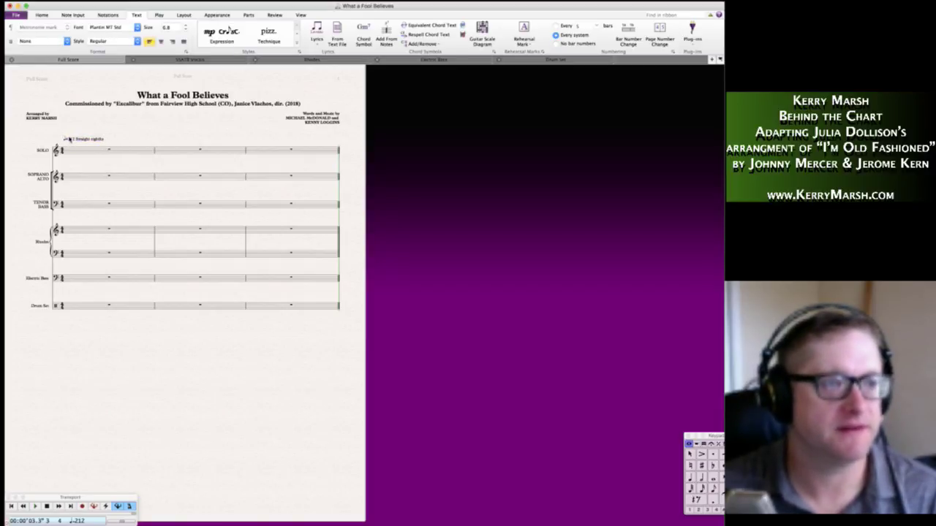
pyautogui.moveTo(68, 140); pyautogui.dragTo(115, 142)
pyautogui.hotkey('ctrl', 'c')
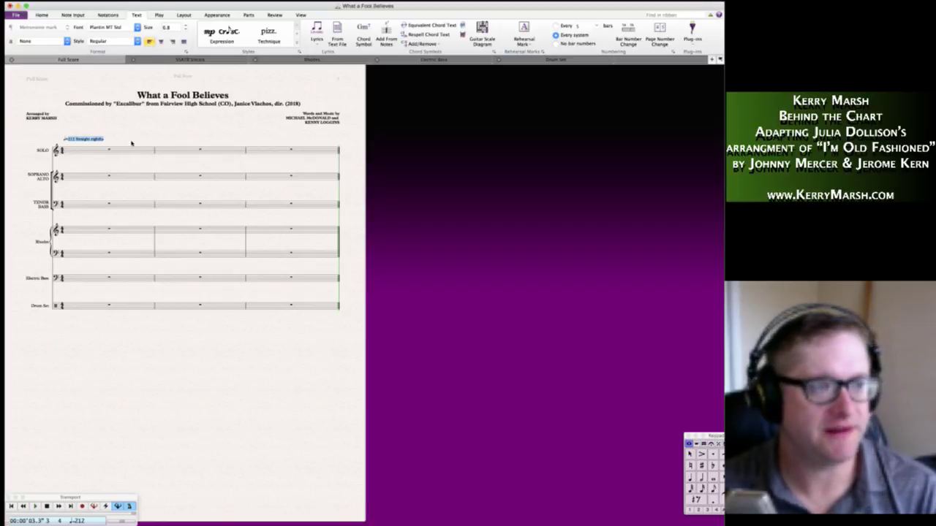
pyautogui.press('Escape')
pyautogui.moveTo(169, 149); pyautogui.dragTo(151, 134)
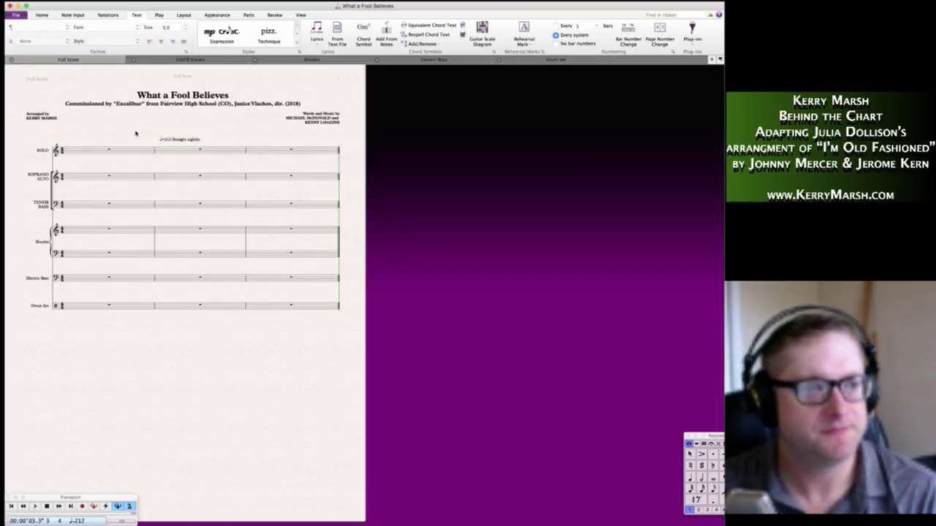
# Switch the score to the continuous Panorama view.
pyautogui.rightClick(136, 134)
pyautogui.moveTo(154, 138)
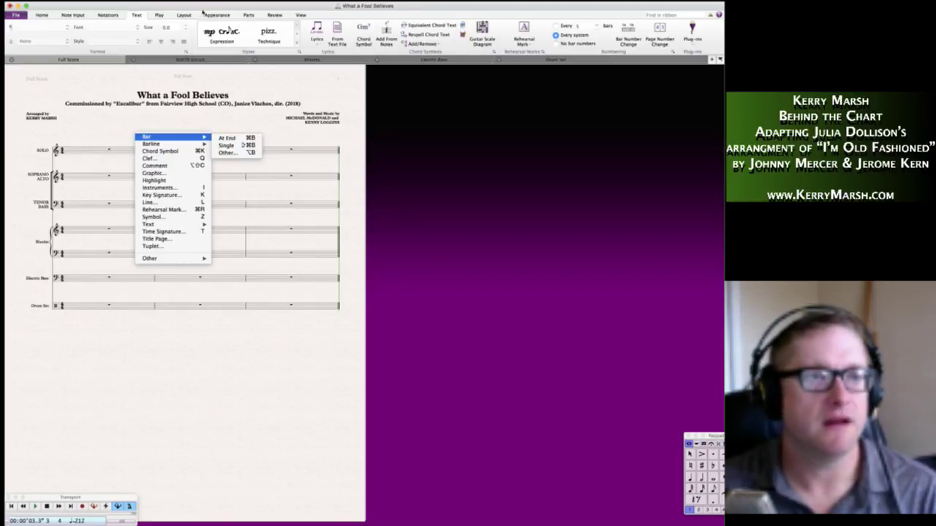
pyautogui.click(305, 16)
pyautogui.click(305, 16)
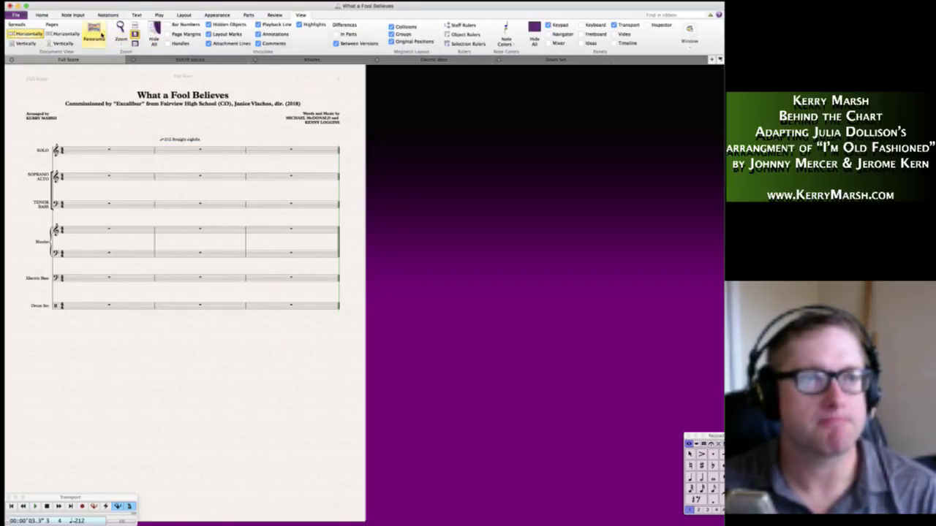
pyautogui.click(101, 34)
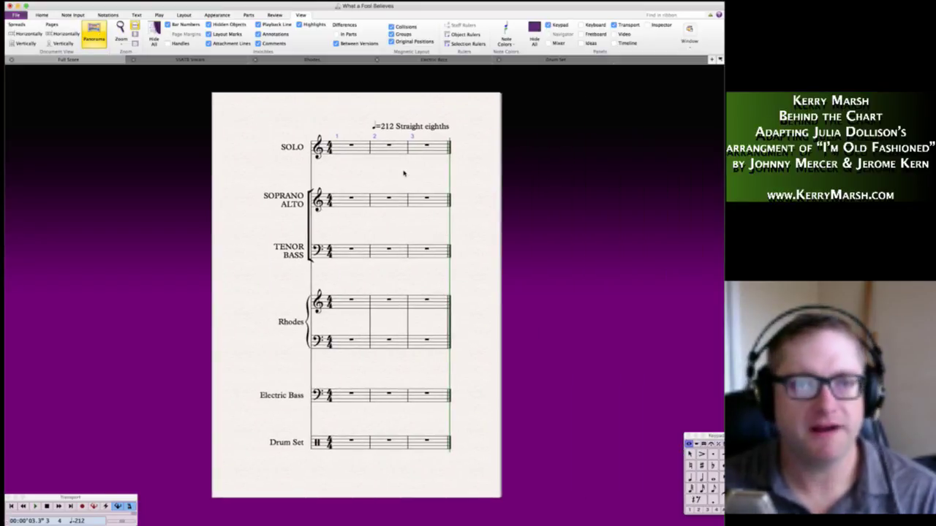
# Insert 250 bars at the third bar, with their length matching the time signature.
pyautogui.rightClick(403, 173)
pyautogui.moveTo(415, 178)
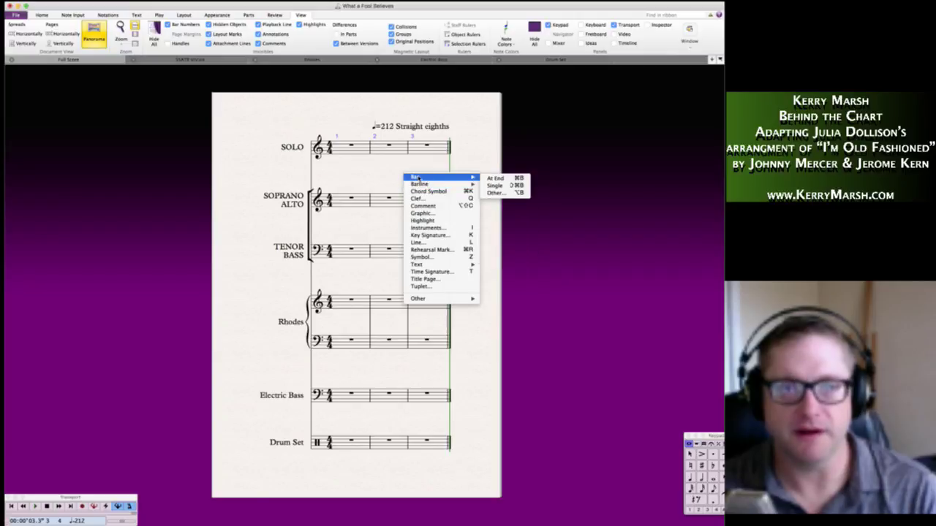
pyautogui.click(497, 193)
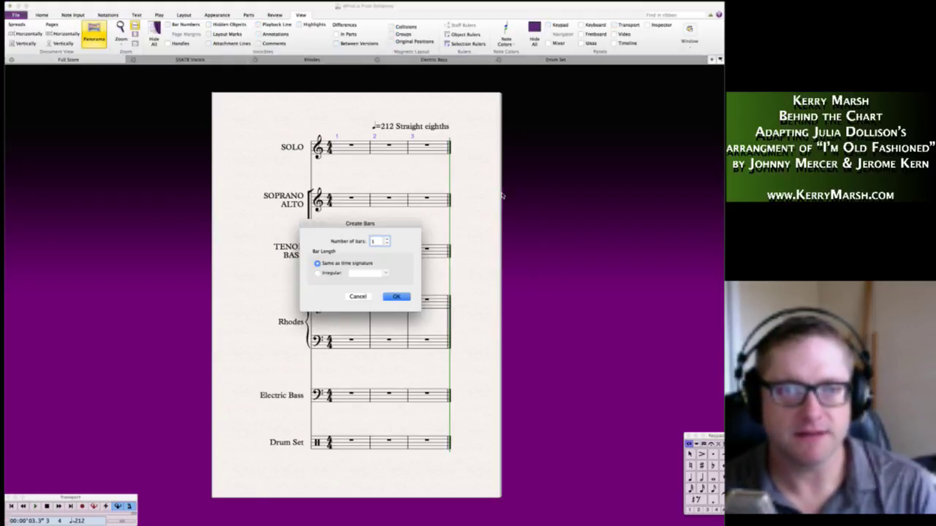
pyautogui.write('2')
pyautogui.press('BackSpace')
pyautogui.write('250')
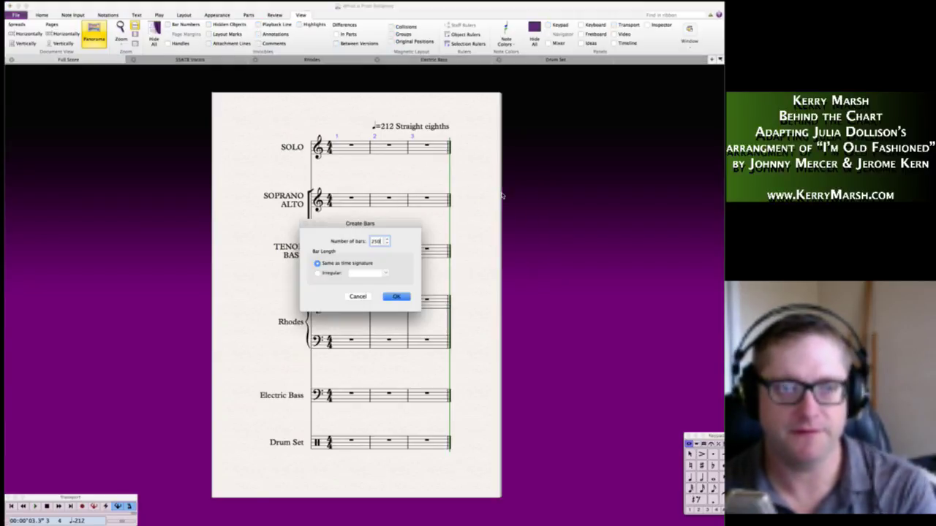
pyautogui.press('Return')
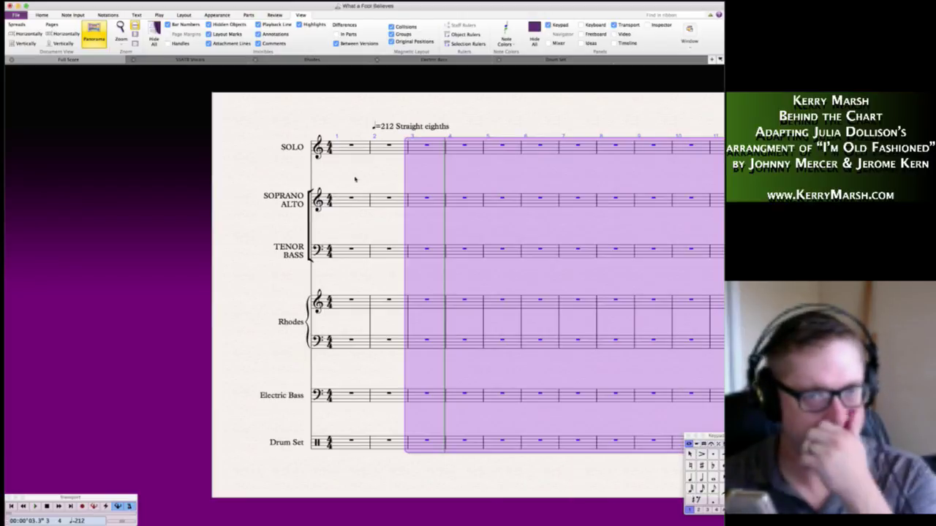
pyautogui.press('Escape')
# Delete the tempo marking over bar 2 and paste the copied marking over bar 20 of the Solo staff.
pyautogui.click(389, 127)
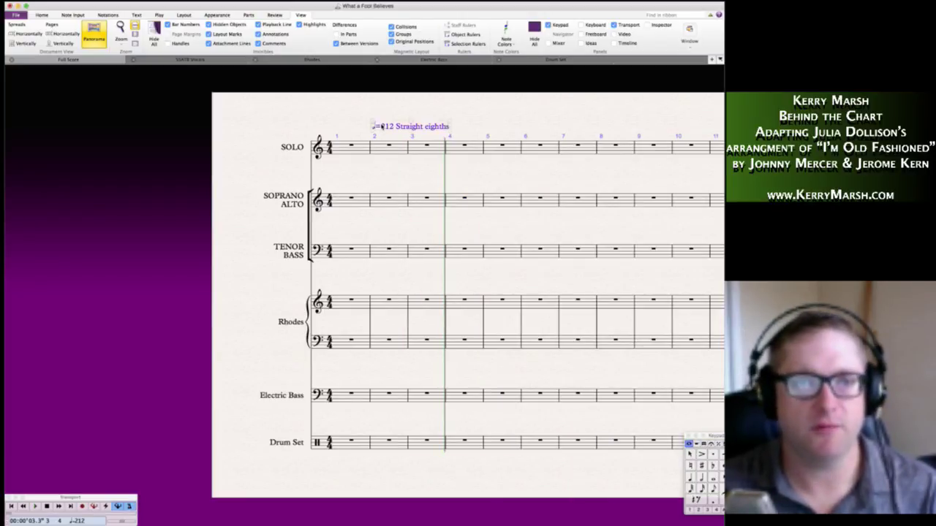
pyautogui.press('Delete')
pyautogui.hscroll(10, 455, 150)
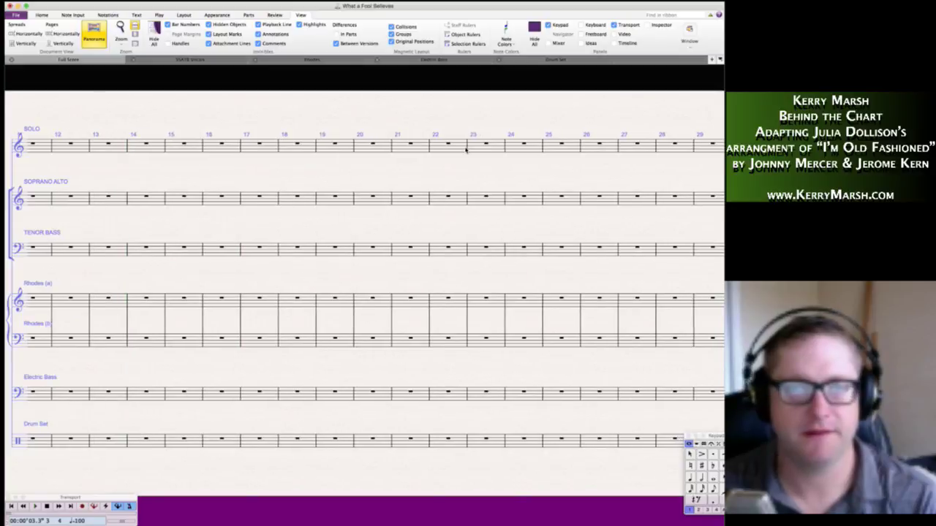
pyautogui.hscroll(-10, 455, 150)
pyautogui.hscroll(5, 451, 145)
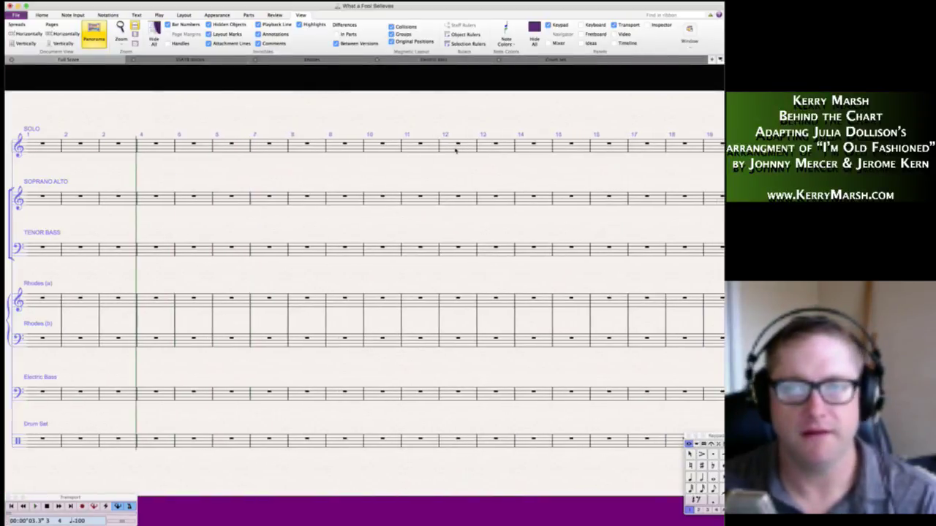
pyautogui.hscroll(1, 446, 145)
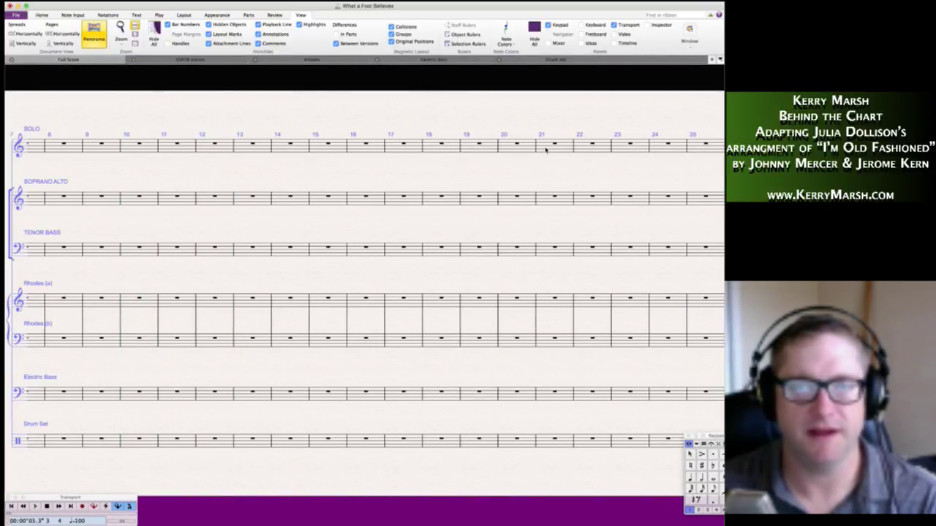
pyautogui.click(503, 145)
pyautogui.hotkey('ctrl', 'v')
# Place a double barline immediately before bar 20.
pyautogui.click(481, 122)
pyautogui.rightClick(482, 122)
pyautogui.moveTo(504, 133)
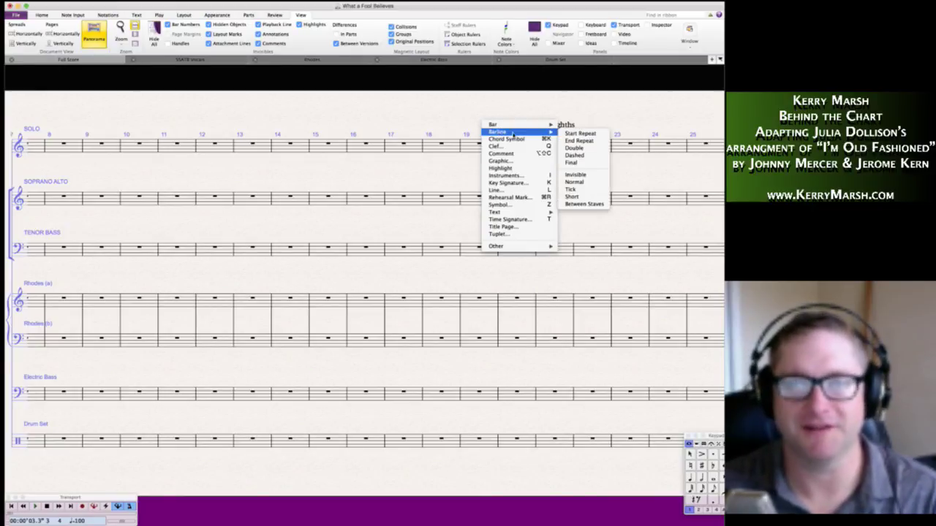
pyautogui.click(568, 149)
pyautogui.click(501, 144)
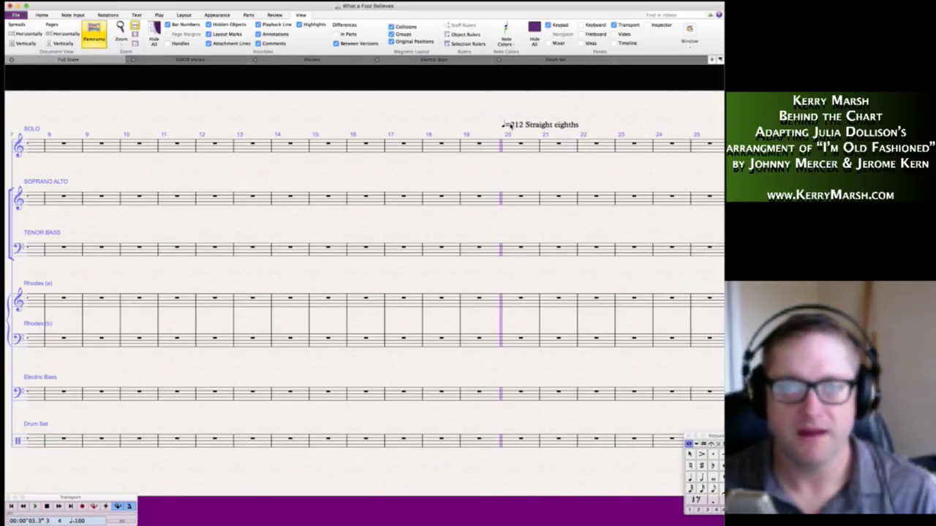
# Add rehearsal mark A at the double barline before bar 20 and set the tempo marking just beside it.
pyautogui.click(501, 146)
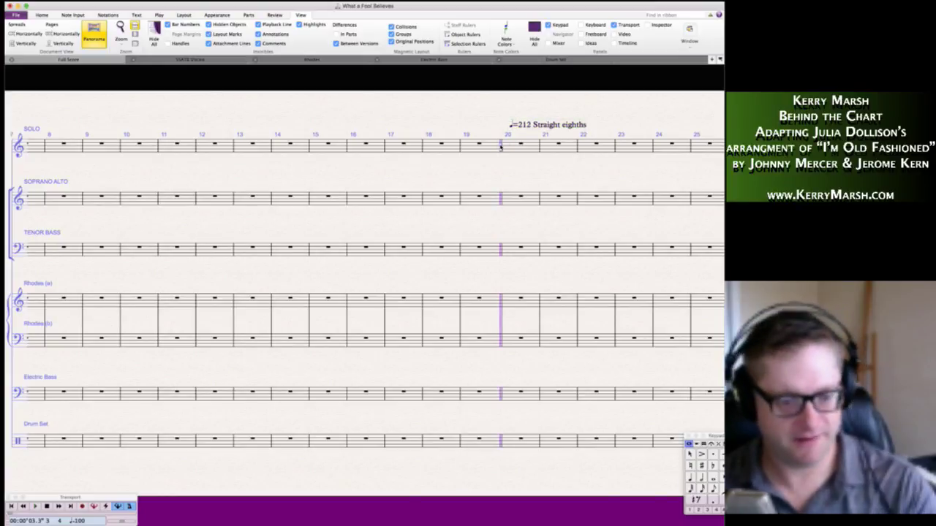
pyautogui.press('super+r')
pyautogui.click(505, 162)
pyautogui.click(529, 142)
pyautogui.click(523, 126)
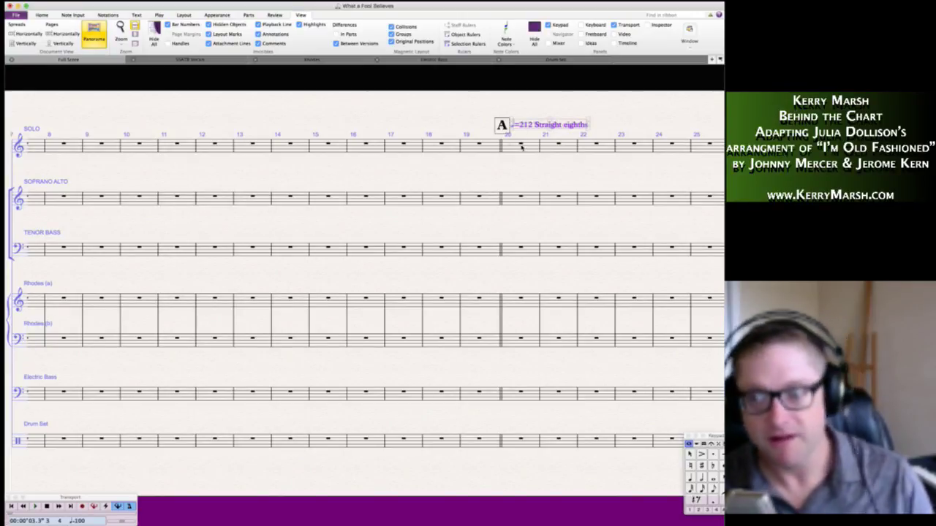
pyautogui.click(522, 147)
pyautogui.click(523, 159)
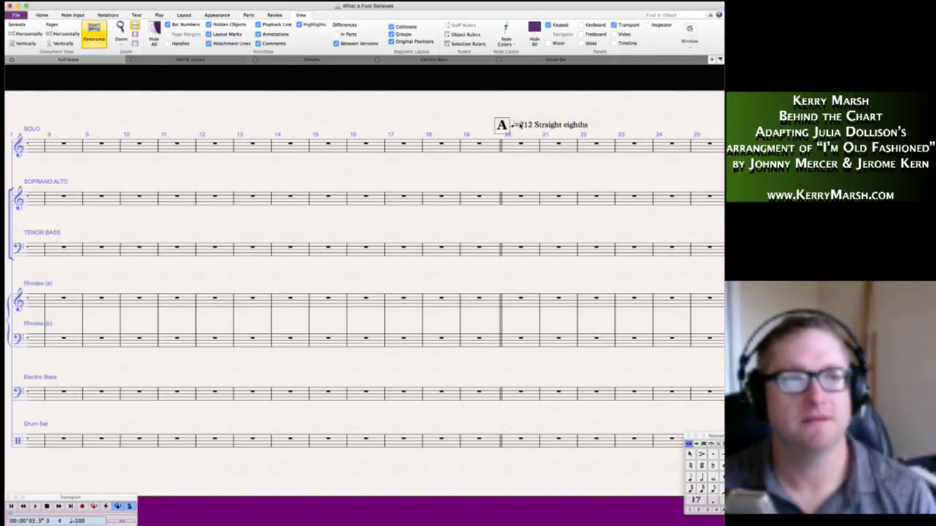
# Replace the tempo marking's text after the equals sign with "120 Driving Eighths Pop".
pyautogui.moveTo(521, 124); pyautogui.dragTo(613, 142)
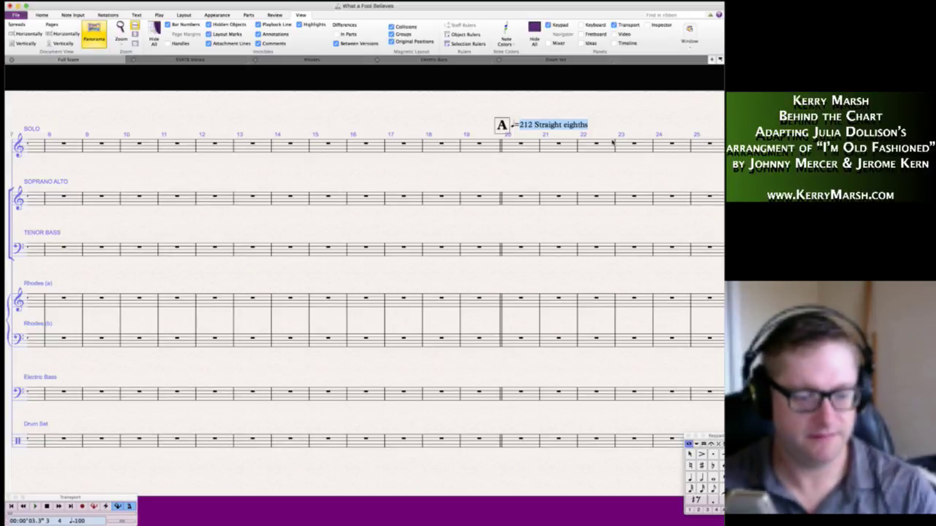
pyautogui.write('120')
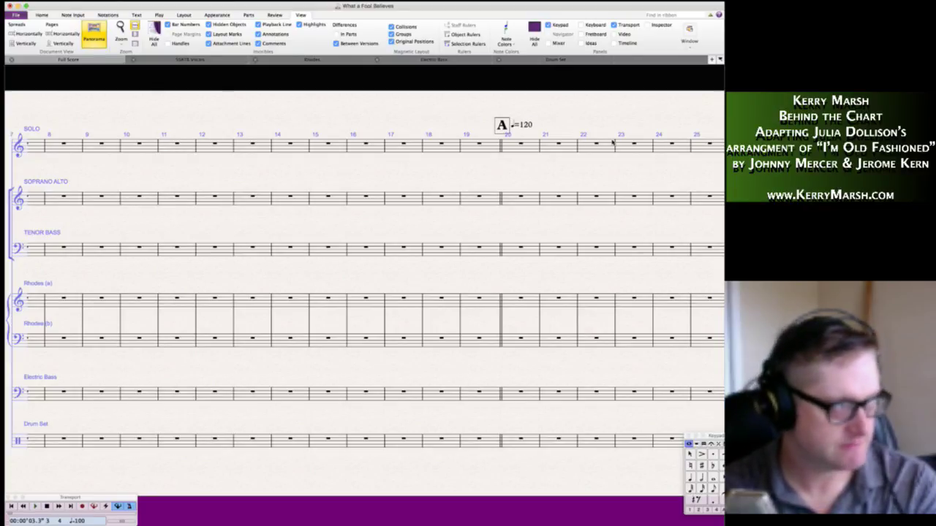
pyautogui.write('Driving ')
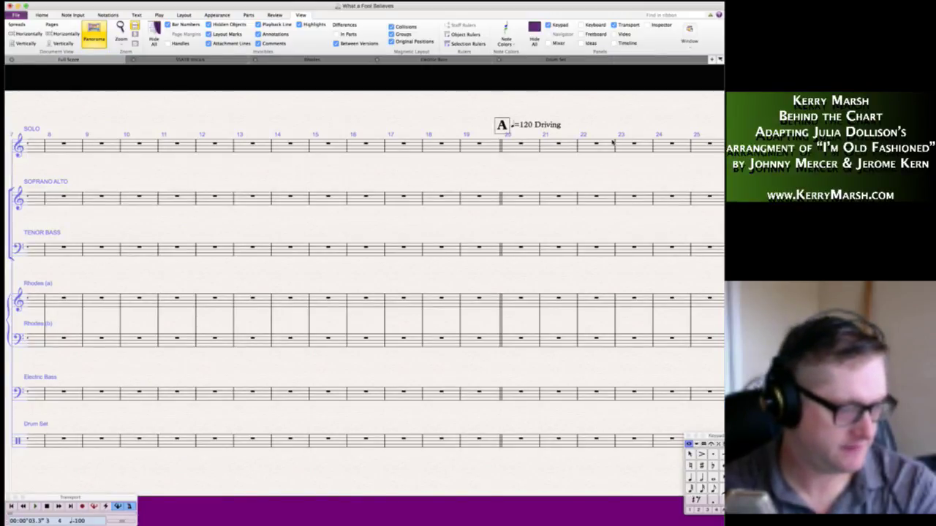
pyautogui.write('eigh')
pyautogui.press('BackSpace')
pyautogui.press('BackSpace')
pyautogui.press('BackSpace')
pyautogui.press('BackSpace')
pyautogui.write('Eighths')
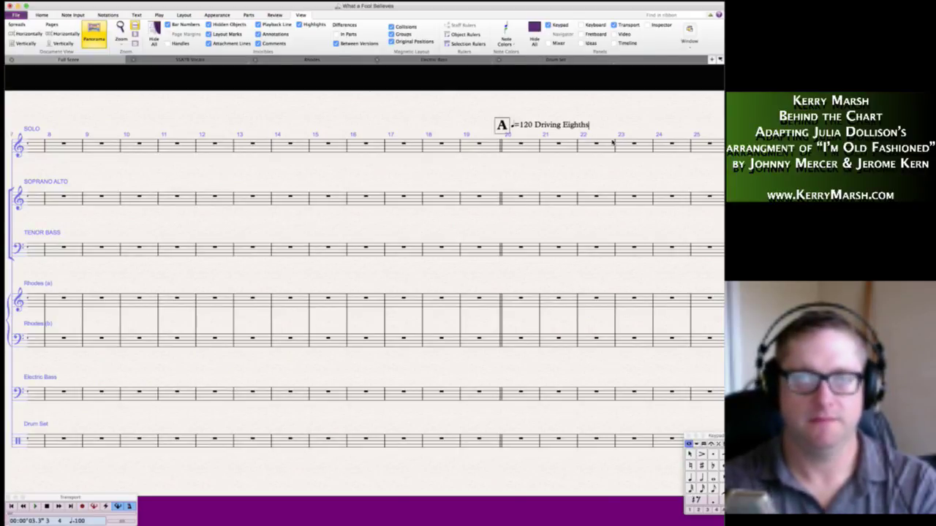
pyautogui.write(' Po')
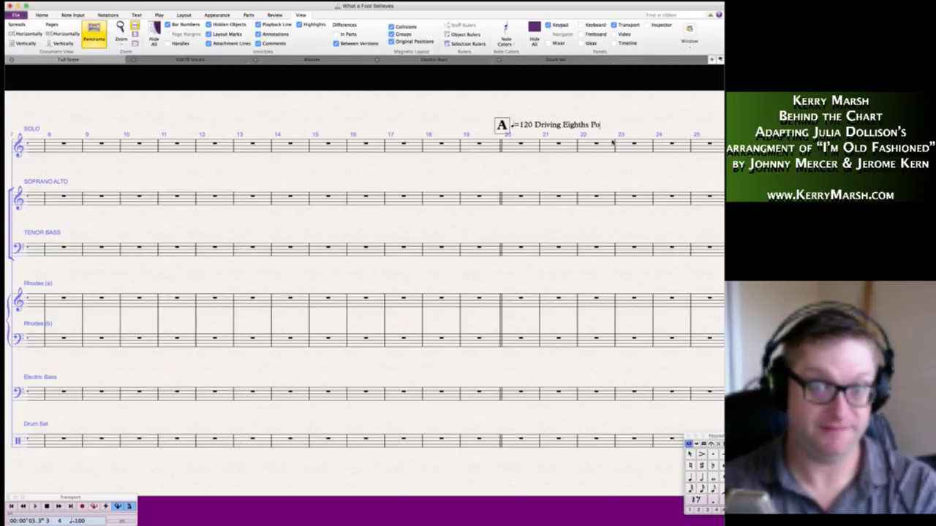
pyautogui.write('p')
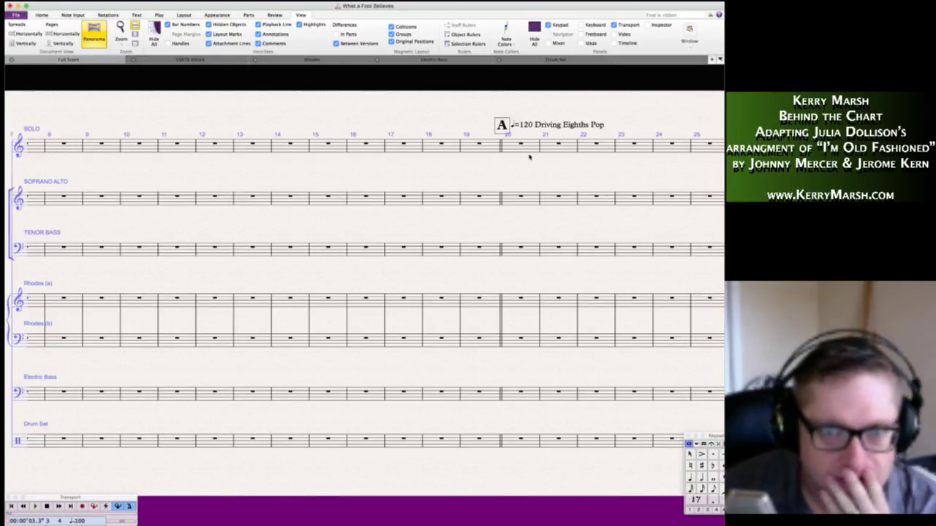
# Enter eleven quarter-note As in the upper Rhodes staff, starting at bar 20.
pyautogui.click(532, 148)
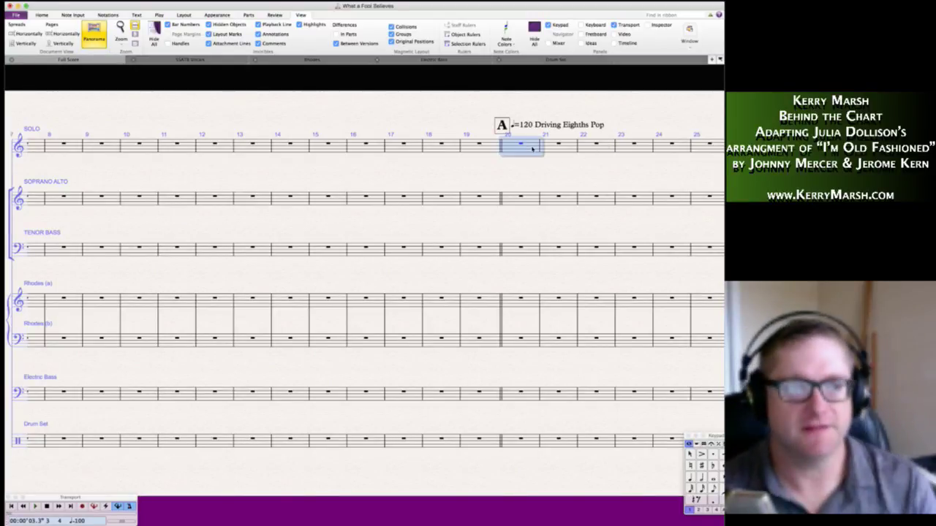
pyautogui.click(535, 302)
pyautogui.press('4')
pyautogui.press('a')
pyautogui.press('a')
pyautogui.press('a')
pyautogui.press('a')
pyautogui.press('a')
pyautogui.press('a')
pyautogui.press('a')
pyautogui.press('a')
pyautogui.press('a')
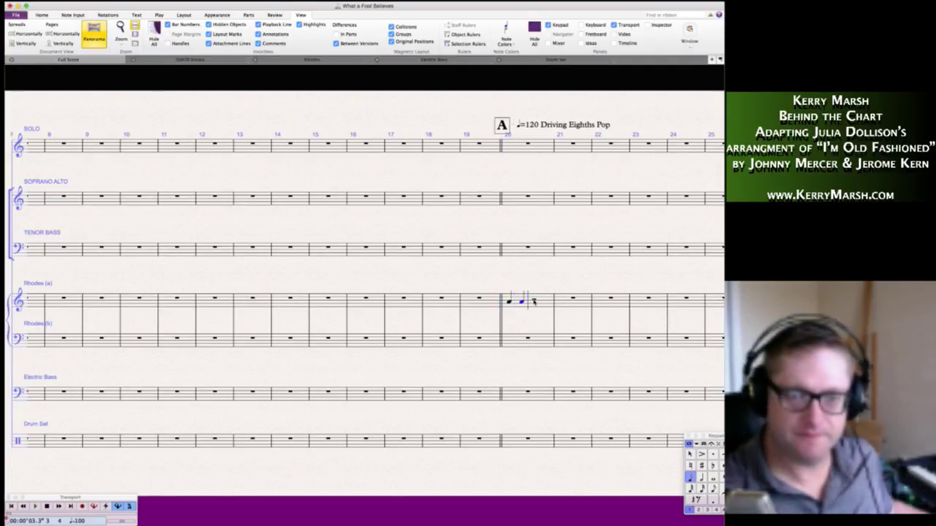
pyautogui.press('a')
pyautogui.press('a')
pyautogui.press('Escape')
pyautogui.press('Escape')
# Play back the quarter notes from the first beat of bar 20 to check the tempo.
pyautogui.click(510, 302)
pyautogui.press('p')
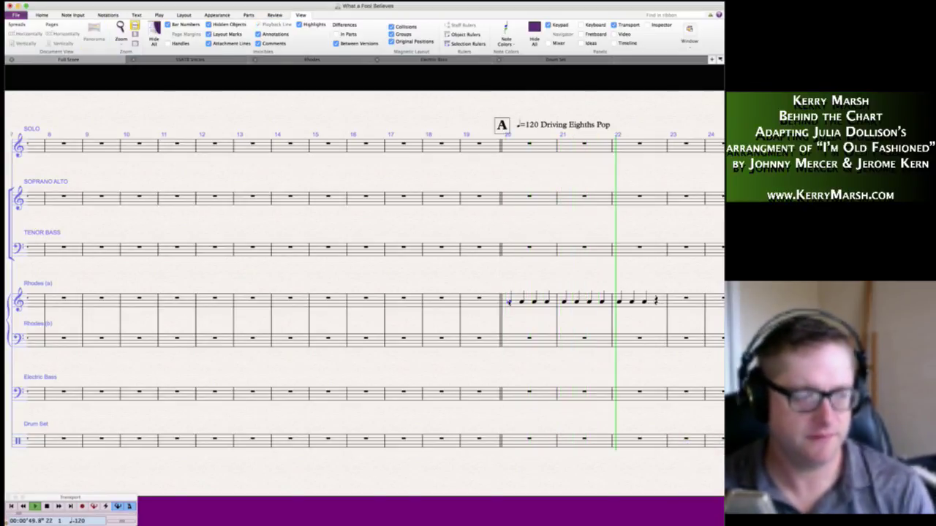
pyautogui.press('Escape')
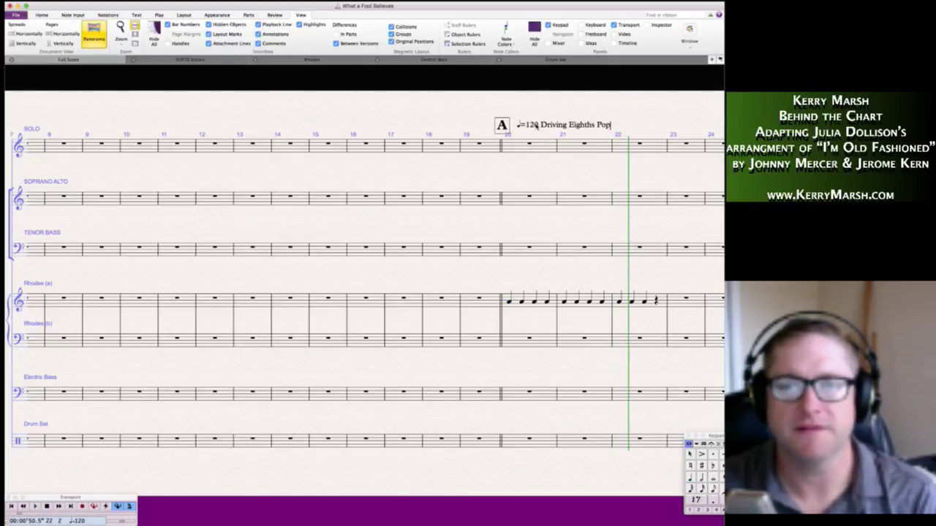
# Set the tempo marking to 112 and play the Rhodes quarter notes from bar 20.
pyautogui.press('BackSpace')
pyautogui.press('BackSpace')
pyautogui.write('12')
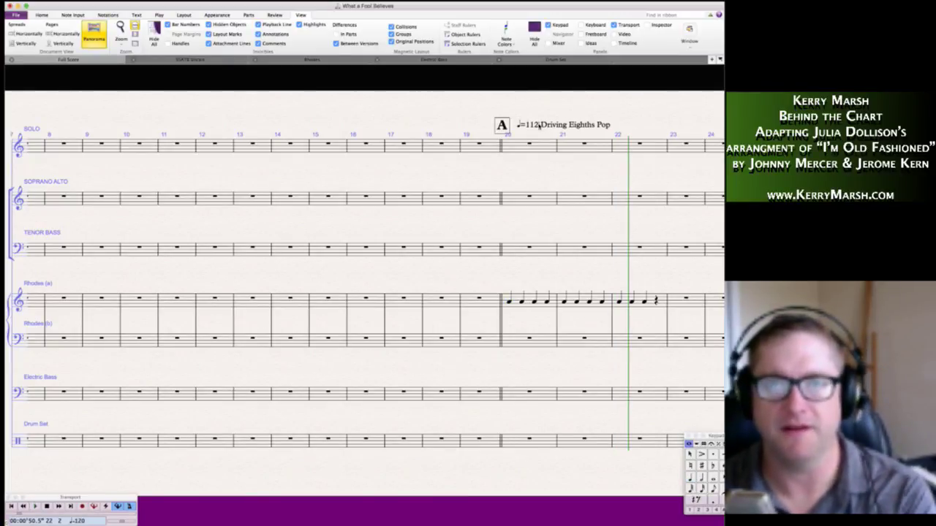
pyautogui.click(539, 146)
pyautogui.press('p')
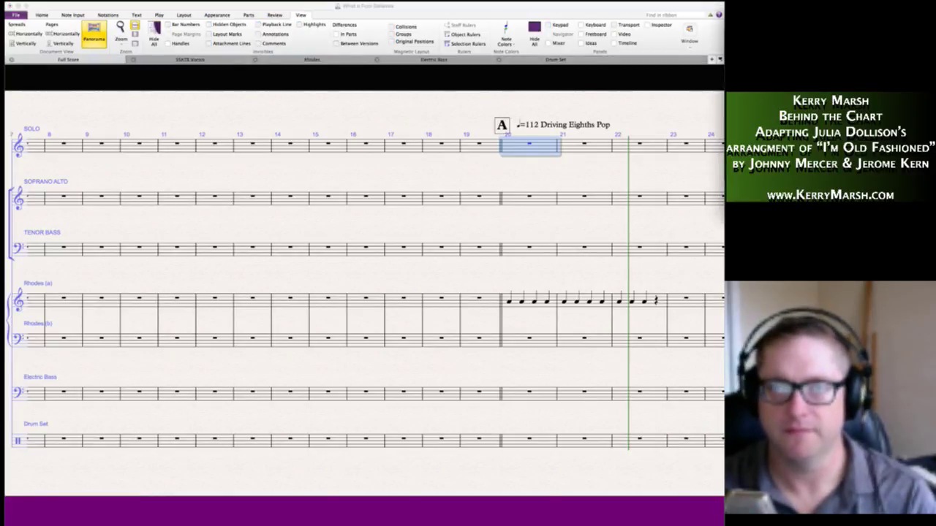
pyautogui.click(509, 300)
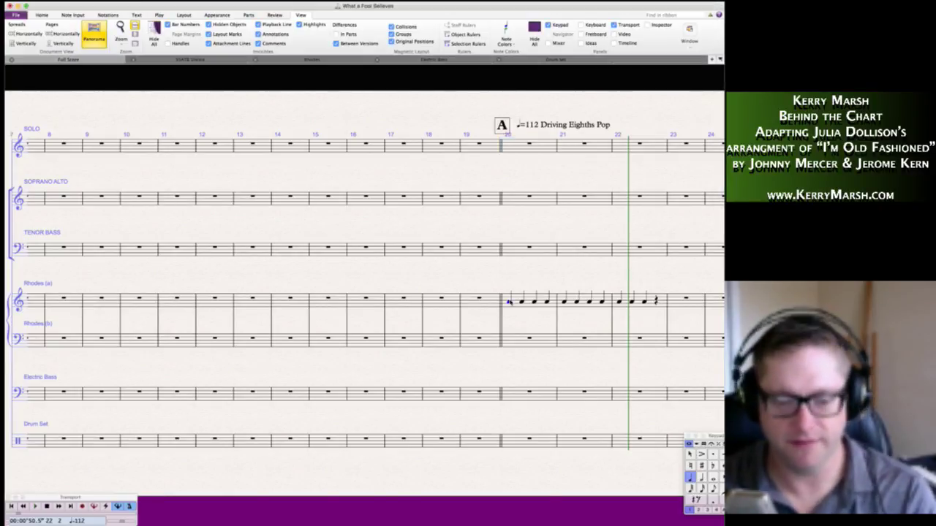
pyautogui.press('p')
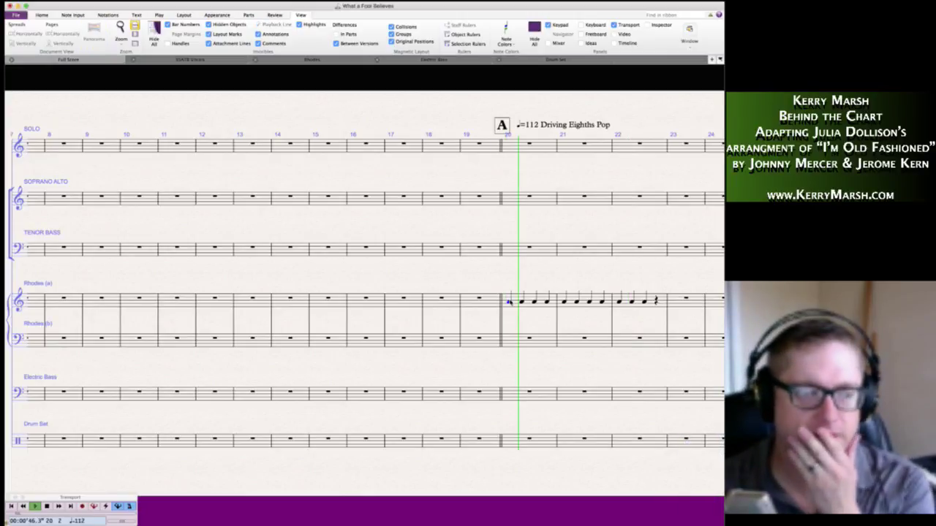
pyautogui.press('Escape')
pyautogui.press('Escape')
# Set the tempo marking to 116 and play the Rhodes quarter notes from bar 20 again.
pyautogui.press('BackSpace')
pyautogui.write('6')
pyautogui.click(527, 92)
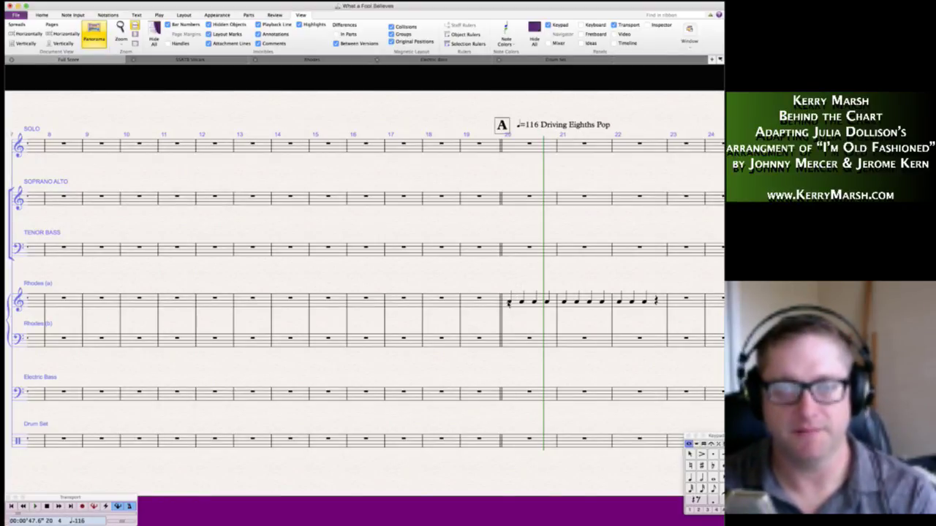
pyautogui.click(509, 301)
pyautogui.press('space')
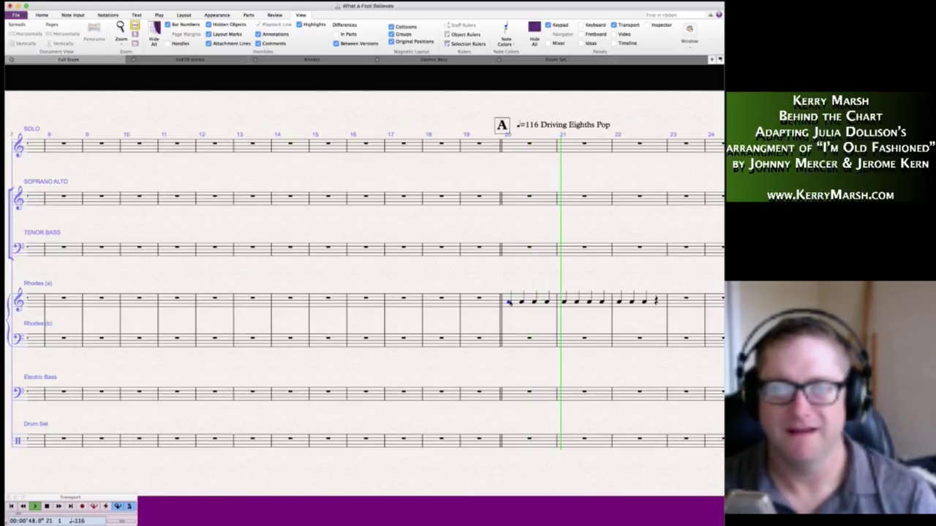
pyautogui.press('space')
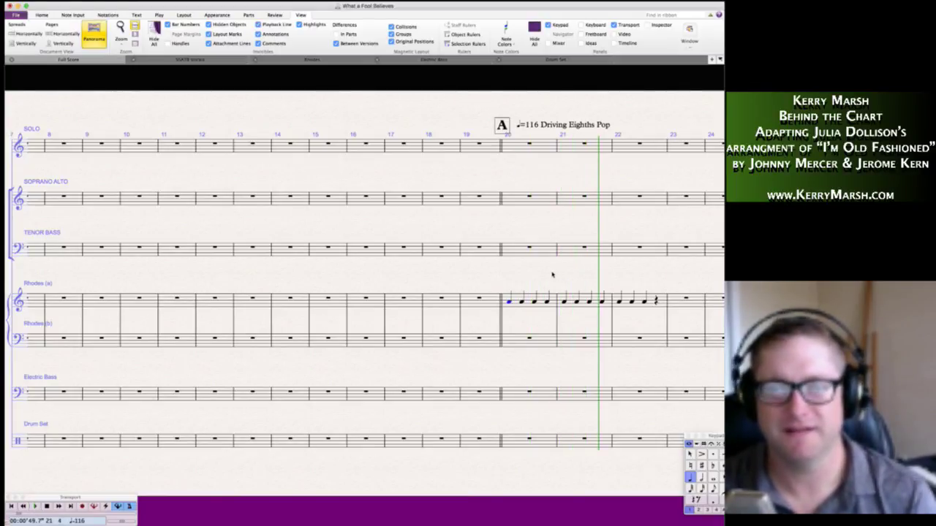
# Shift the tempo marking slightly closer to rehearsal mark A.
pyautogui.click(541, 125)
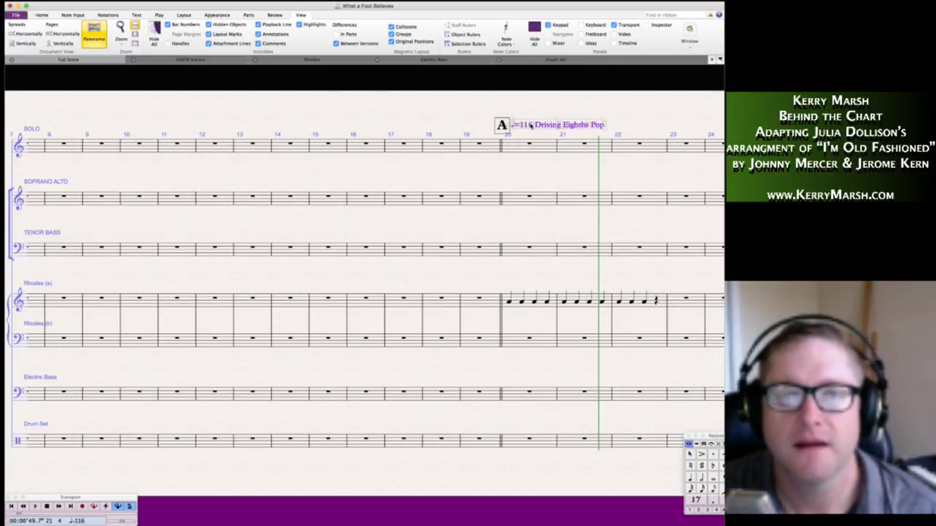
pyautogui.click(531, 105)
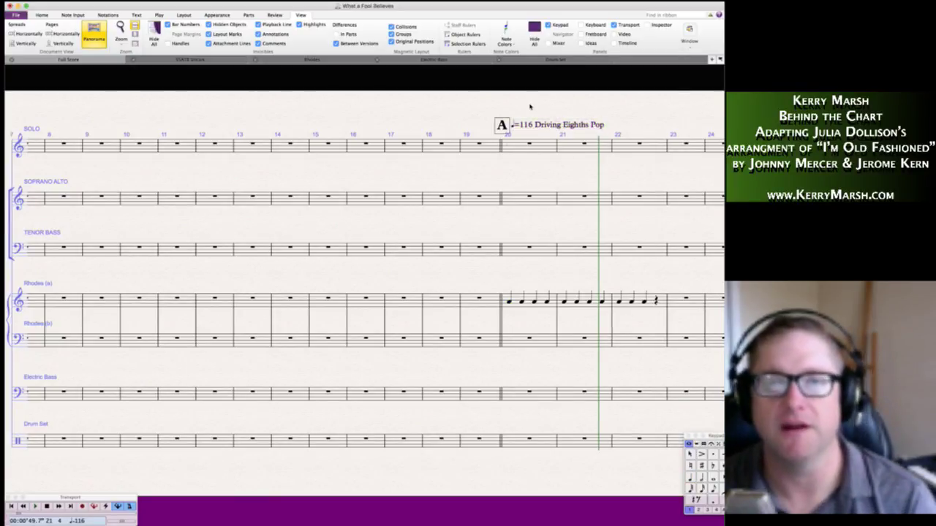
# Play back the Rhodes quarter notes from the first beat of bar 20 at the 116 tempo once more.
pyautogui.click(510, 301)
pyautogui.press('space')
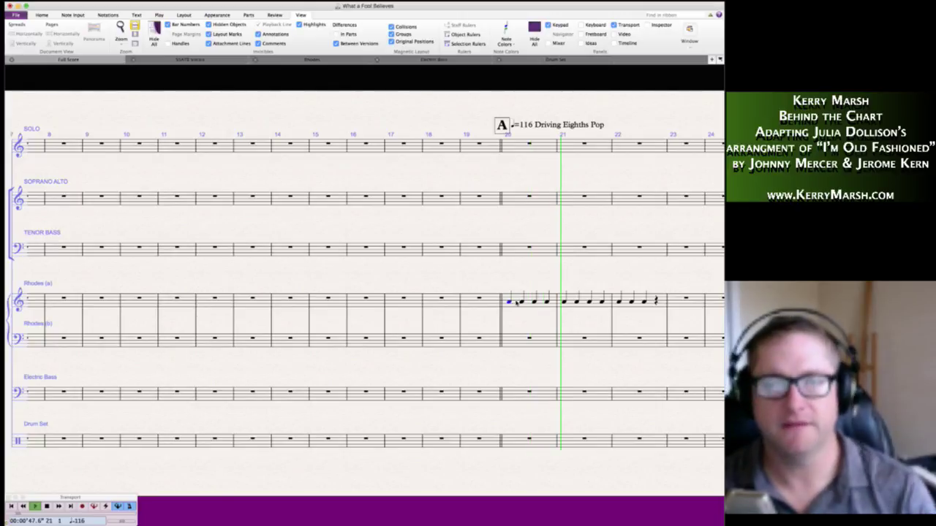
pyautogui.press('space')
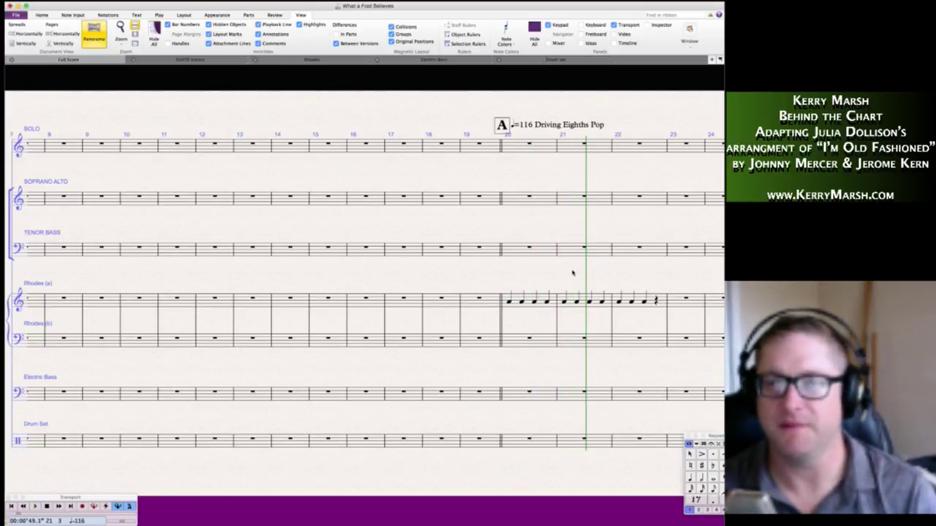
pyautogui.press('super+Tab')
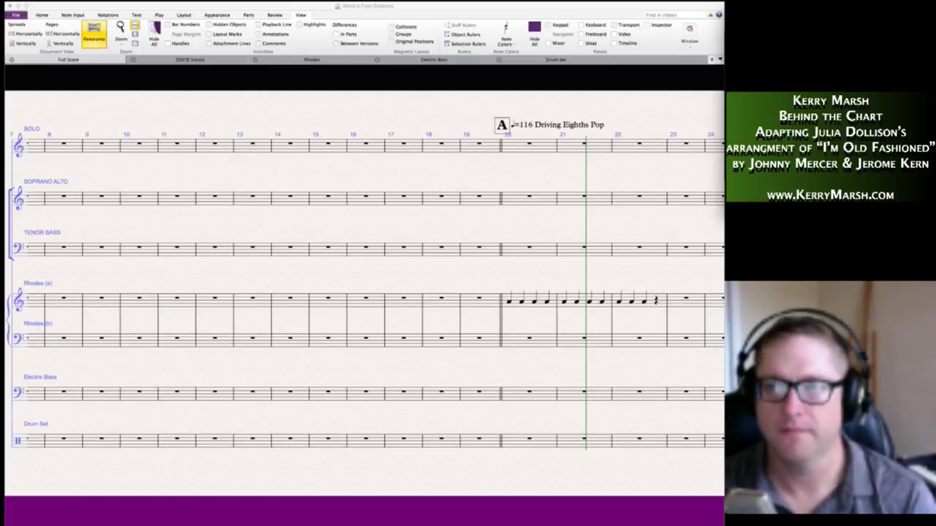
# Delete the test quarter notes from bars 20 to 22 of the upper Rhodes staff.
pyautogui.click(537, 168)
pyautogui.click(518, 300)
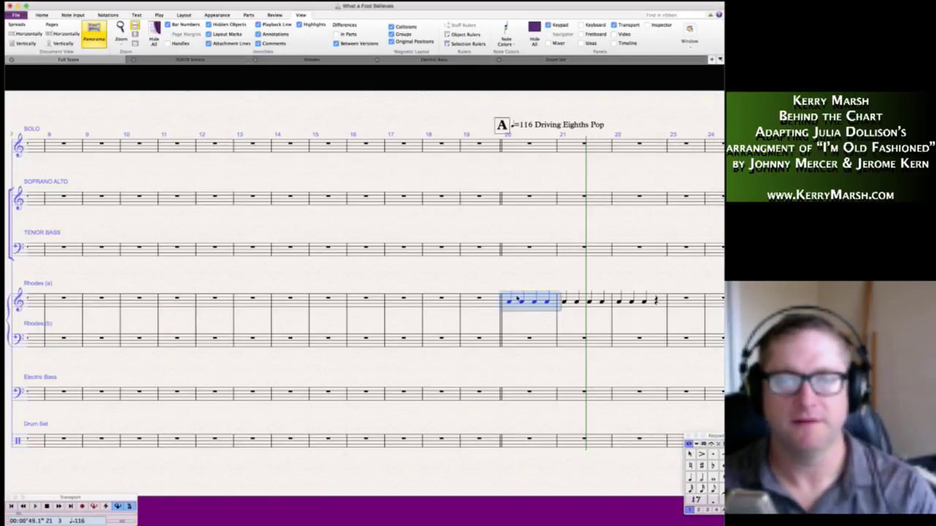
pyautogui.keyDown('shift'); pyautogui.click(660, 298); pyautogui.keyUp('shift')
pyautogui.press('Delete')
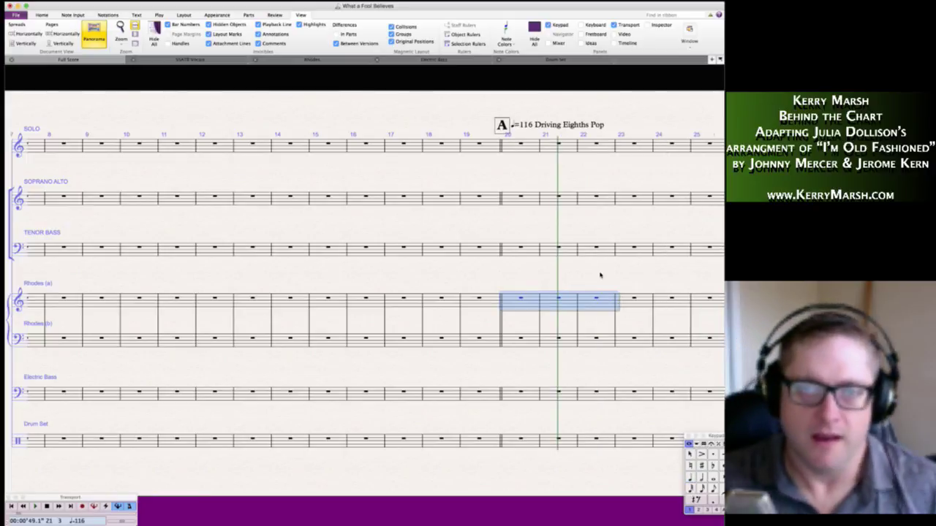
pyautogui.press('Escape')
pyautogui.hscroll(5, 523, 278)
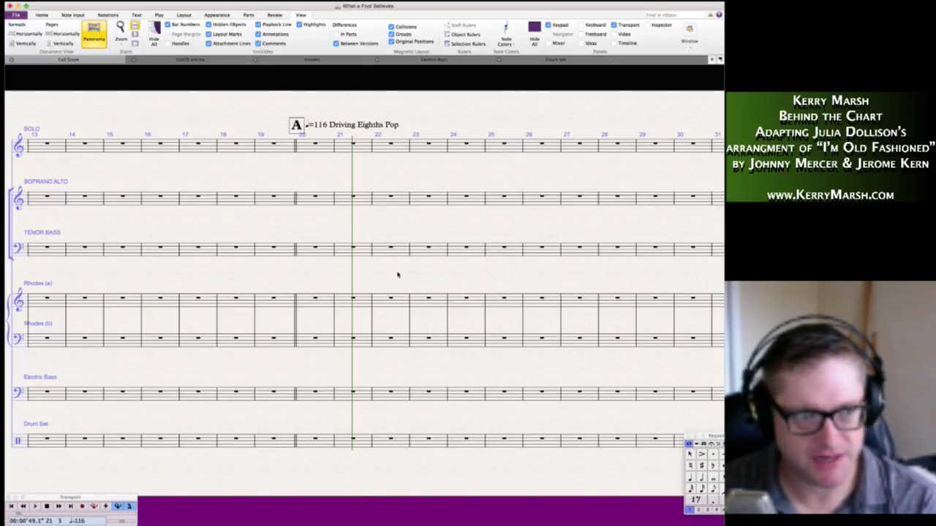
# Show the mixer with its expanded channel controls and move the transport window clear of it.
pyautogui.press('m')
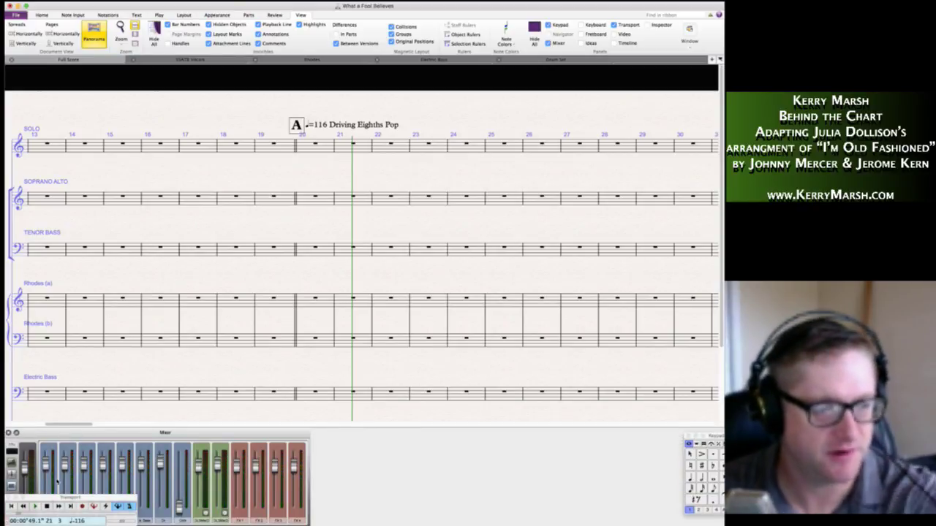
pyautogui.moveTo(64, 498); pyautogui.dragTo(619, 270)
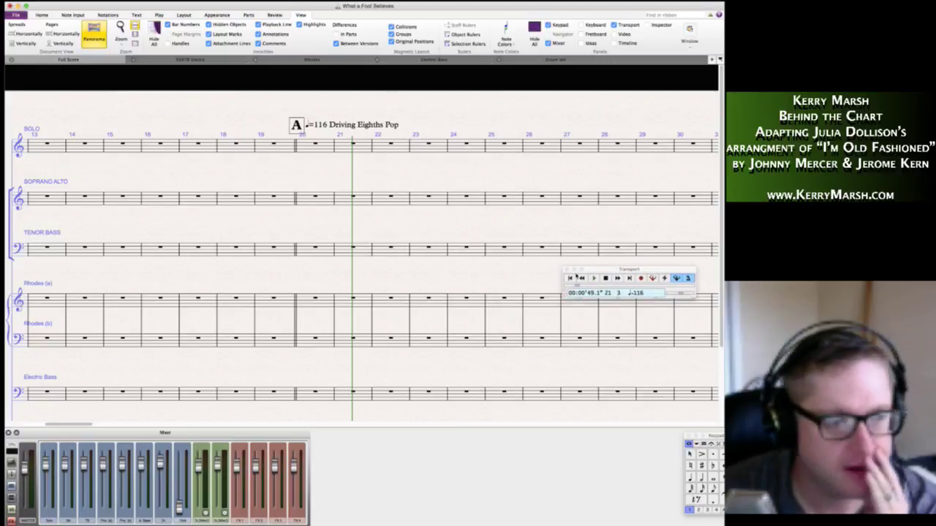
pyautogui.click(12, 463)
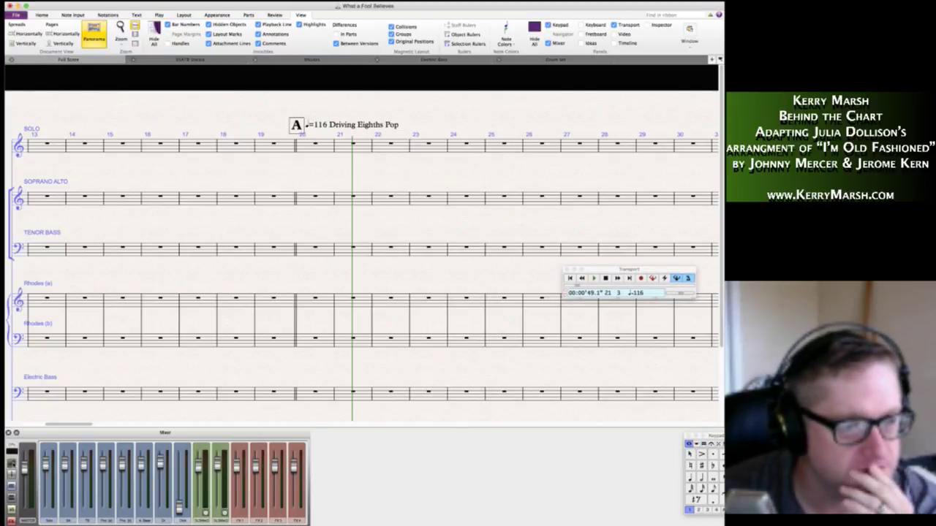
pyautogui.click(12, 464)
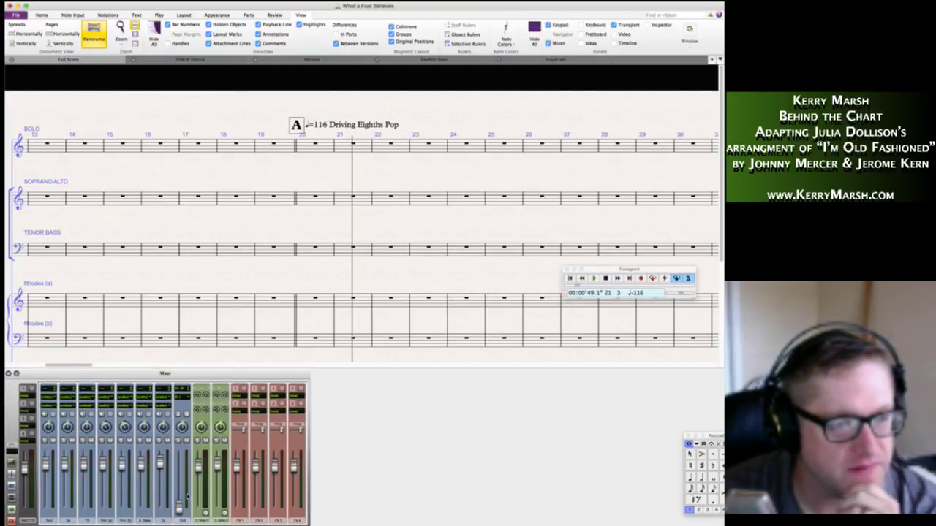
# Assign the General MIDI sound Electric Piano 1 (5) to the Rhodes (a) channel in the mixer.
pyautogui.click(108, 406)
pyautogui.moveTo(197, 418)
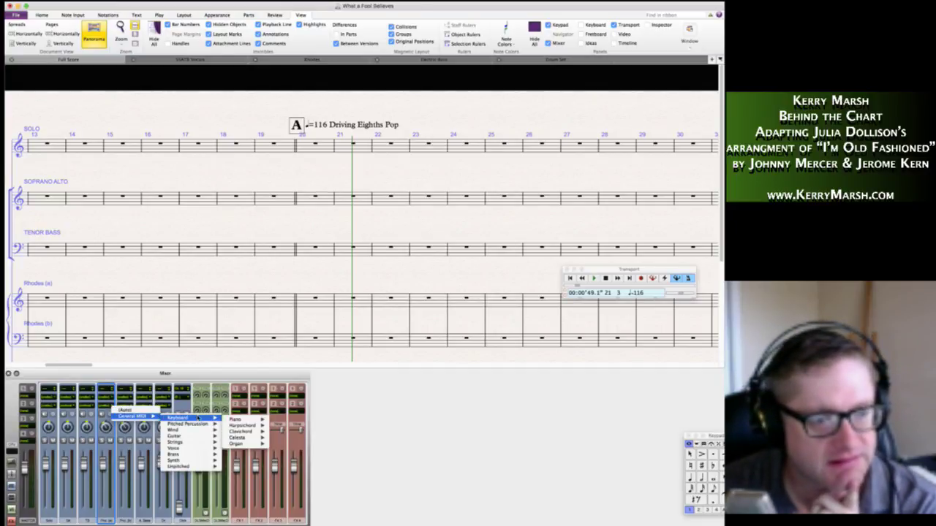
pyautogui.moveTo(237, 420)
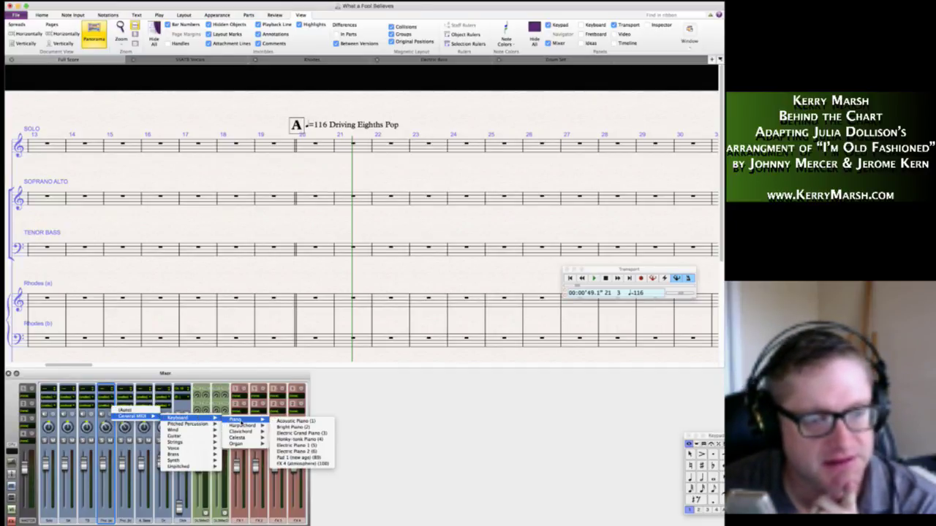
pyautogui.click(294, 445)
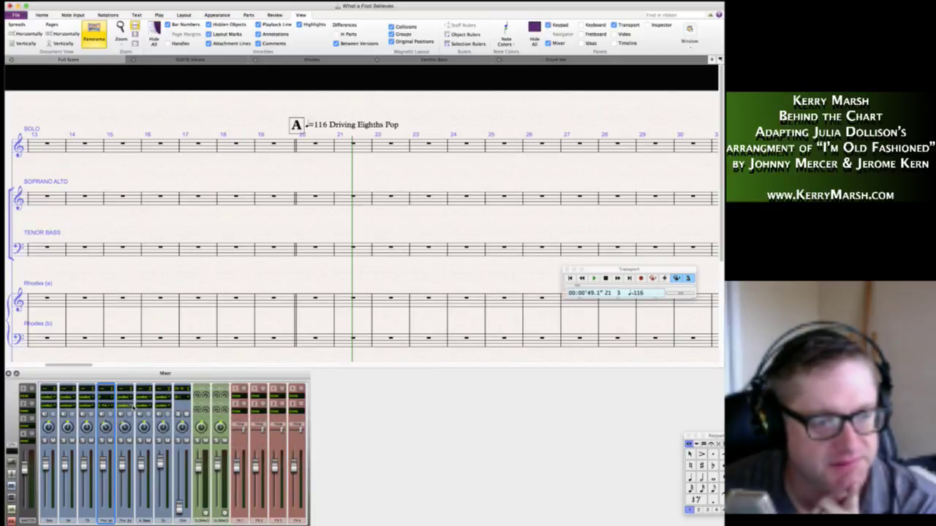
# Assign the same General MIDI sound, Electric Piano 1 (5), to the Rhodes (b) channel.
pyautogui.click(133, 406)
pyautogui.moveTo(154, 416)
pyautogui.moveTo(208, 417)
pyautogui.moveTo(260, 420)
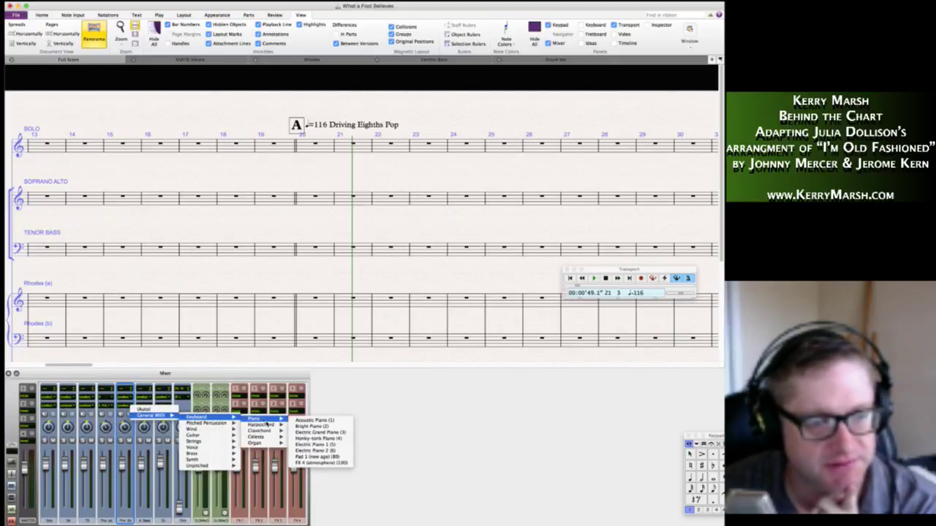
pyautogui.click(307, 445)
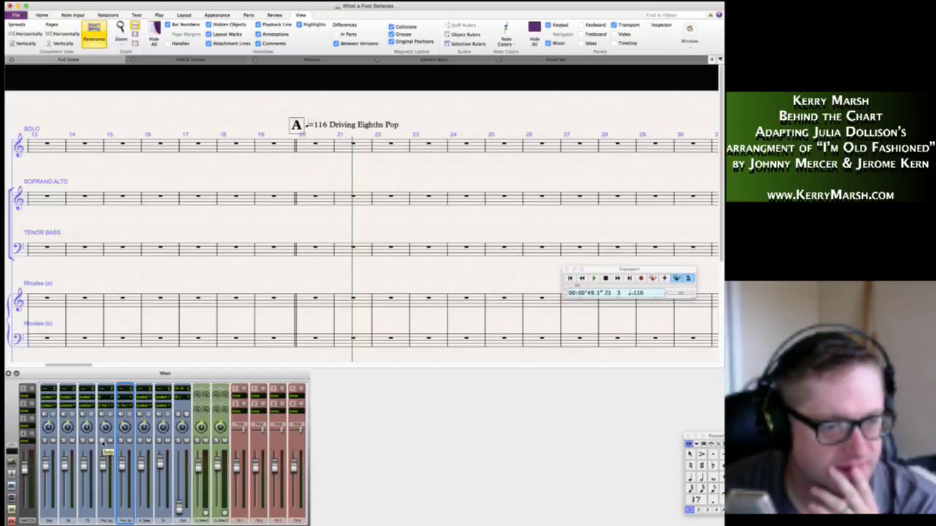
# Assign the General MIDI sound Electric Bass (finger) muted (29) to the Electric Bass channel and raise the click channel's volume.
pyautogui.click(149, 406)
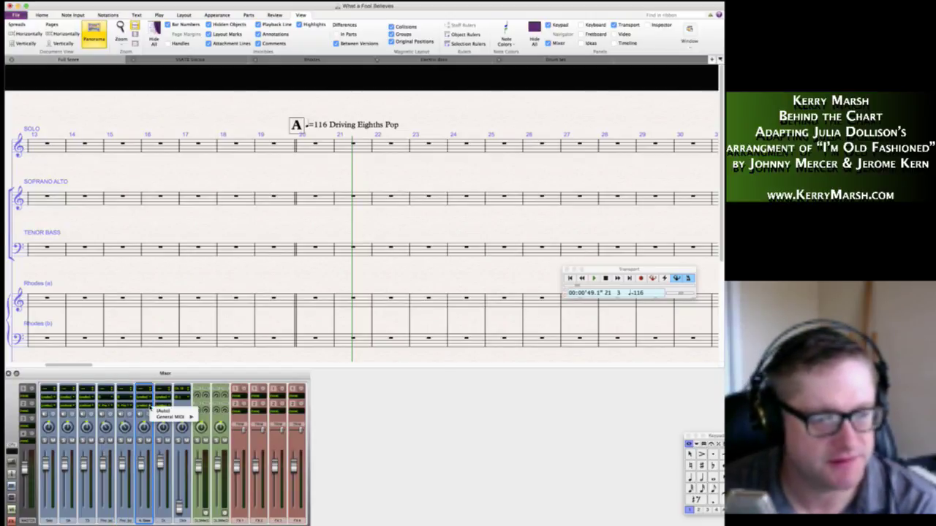
pyautogui.click(163, 350)
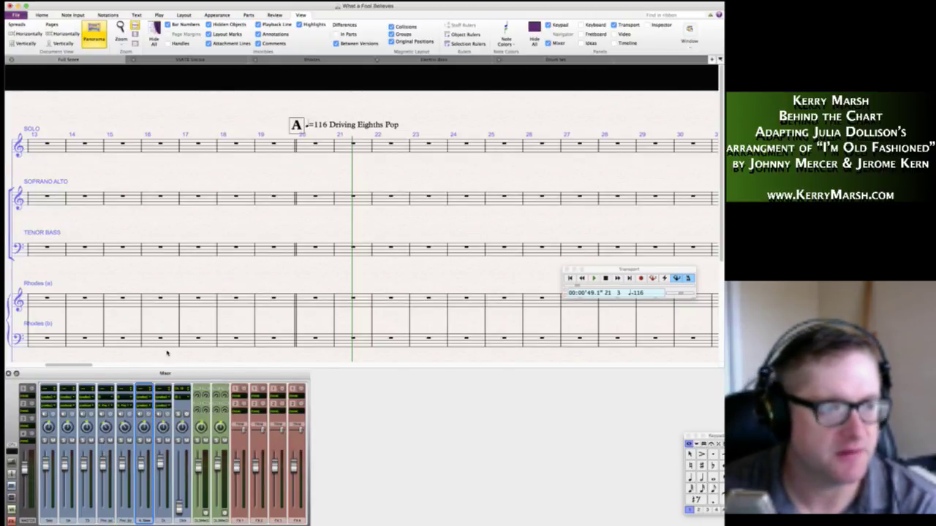
pyautogui.hscroll(2, 173, 348)
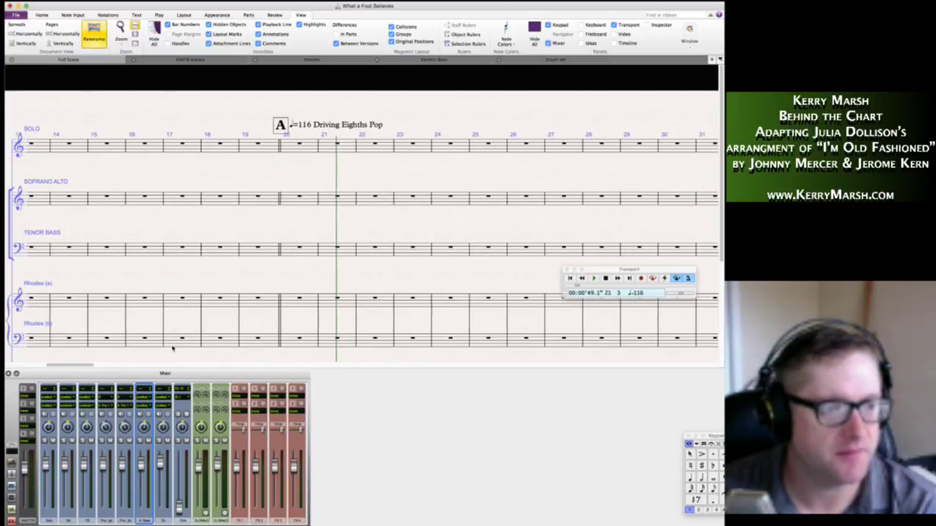
pyautogui.click(150, 407)
pyautogui.moveTo(183, 416)
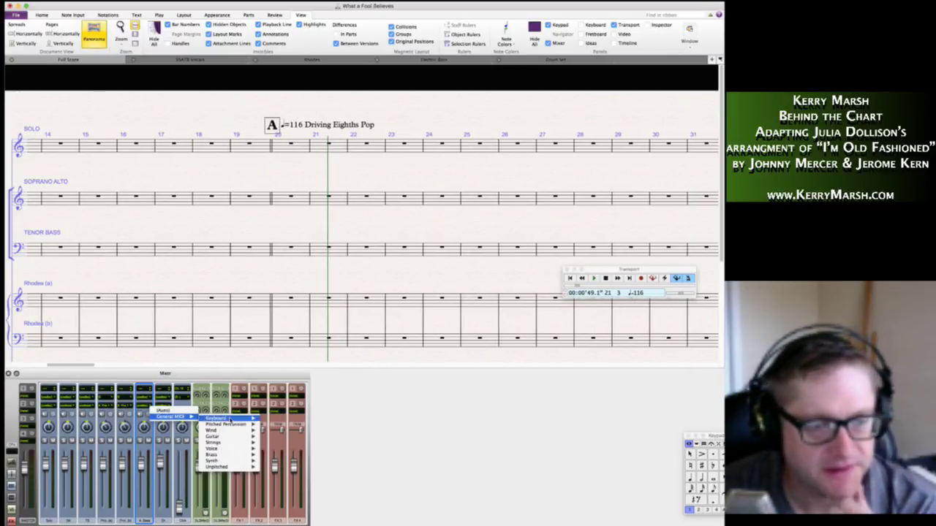
pyautogui.moveTo(228, 419)
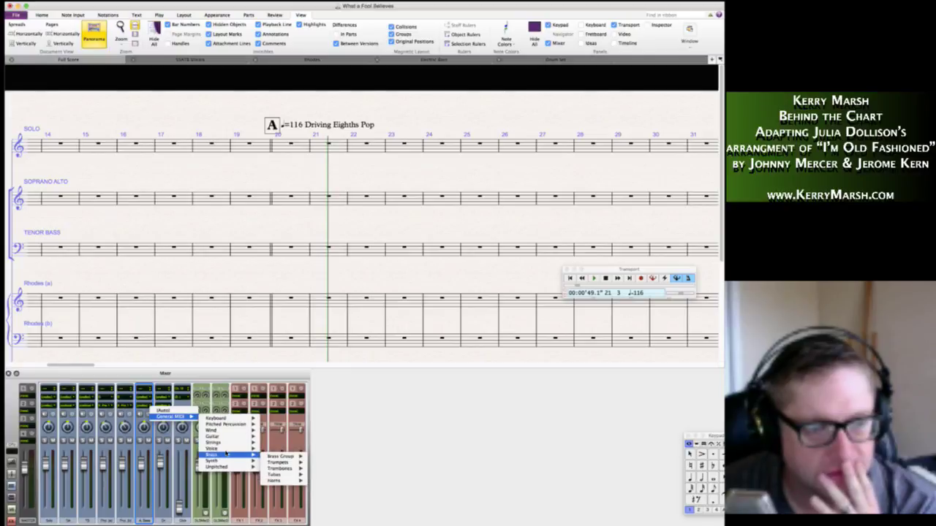
pyautogui.moveTo(231, 444)
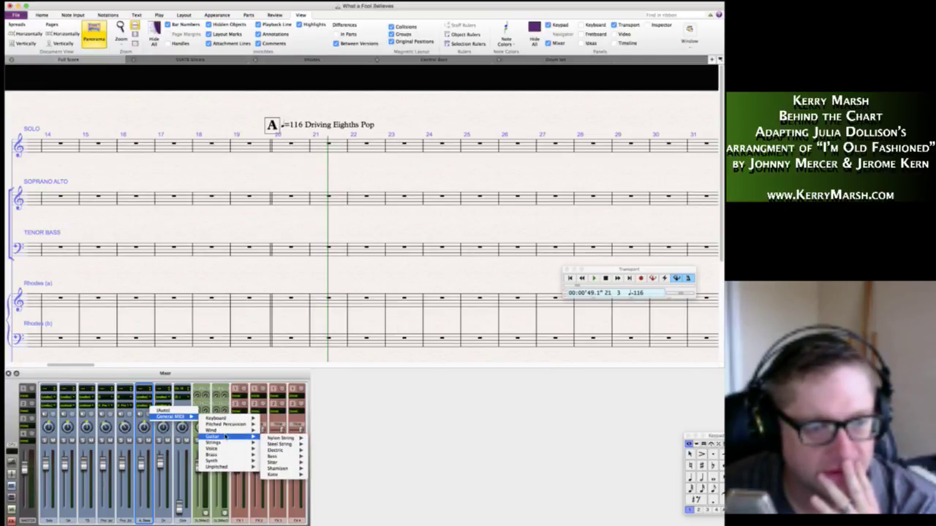
pyautogui.moveTo(276, 457)
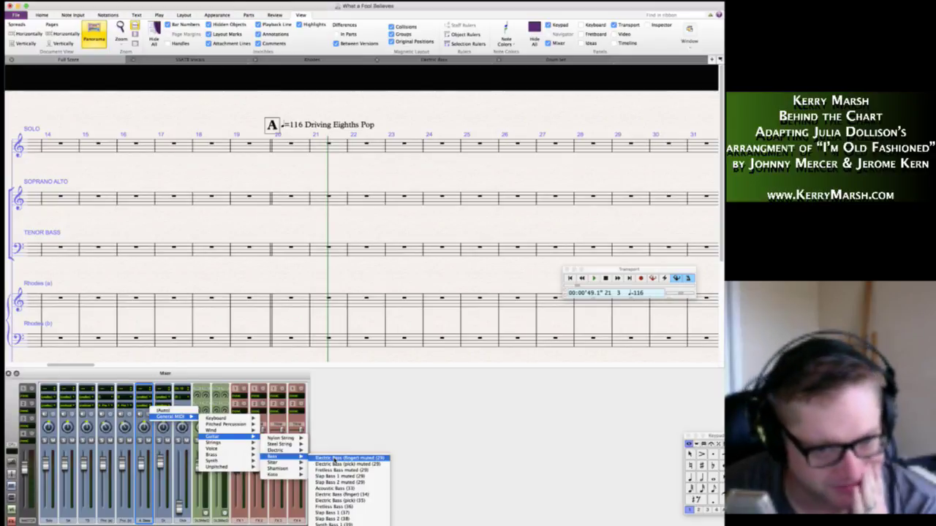
pyautogui.click(334, 459)
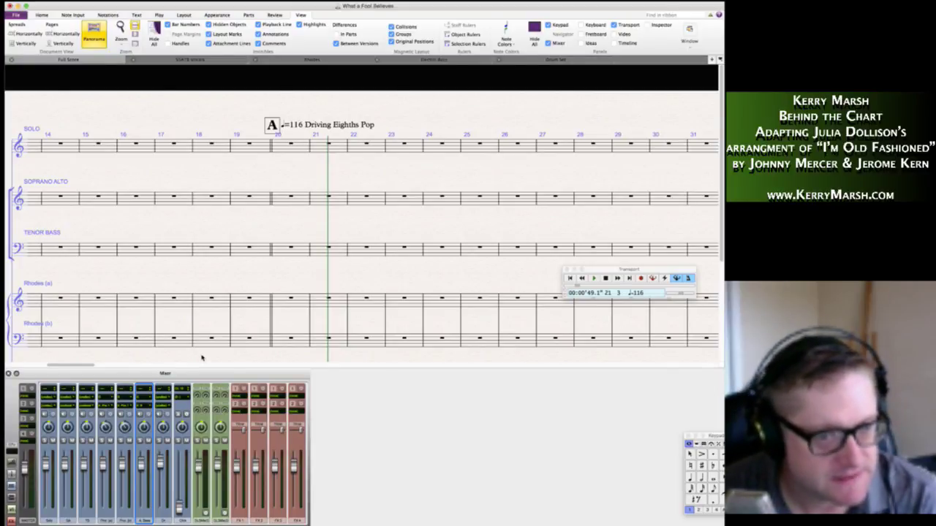
pyautogui.moveTo(180, 497); pyautogui.dragTo(179, 477)
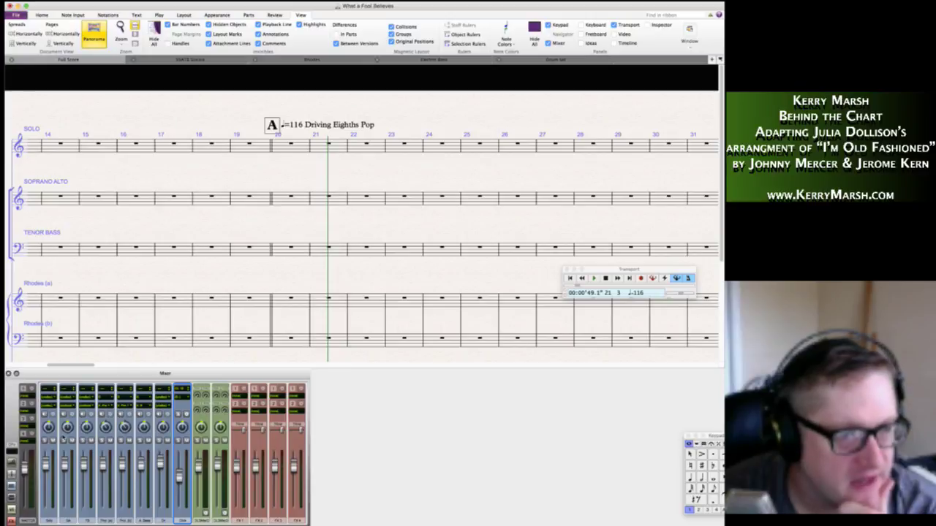
# Assign the female voice sound Oo to the Soprano Alto channel in the mixer.
pyautogui.click(69, 406)
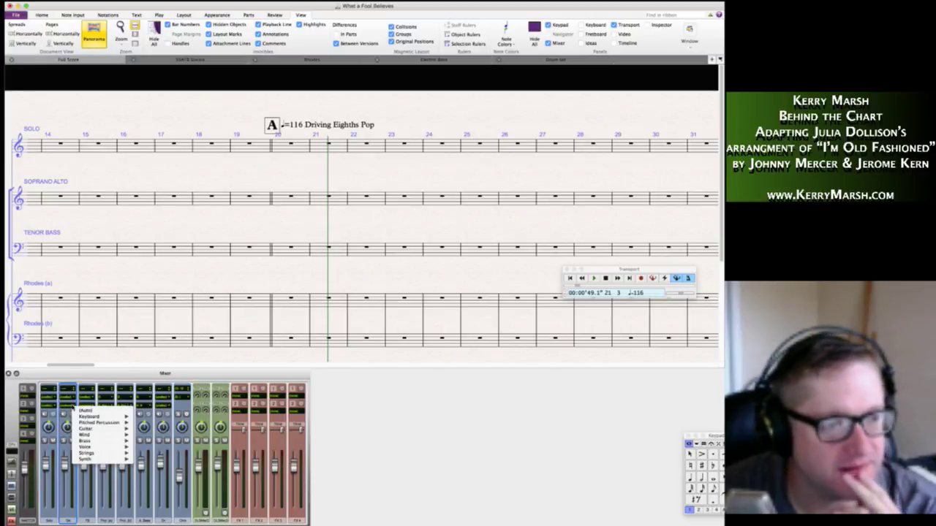
pyautogui.moveTo(95, 448)
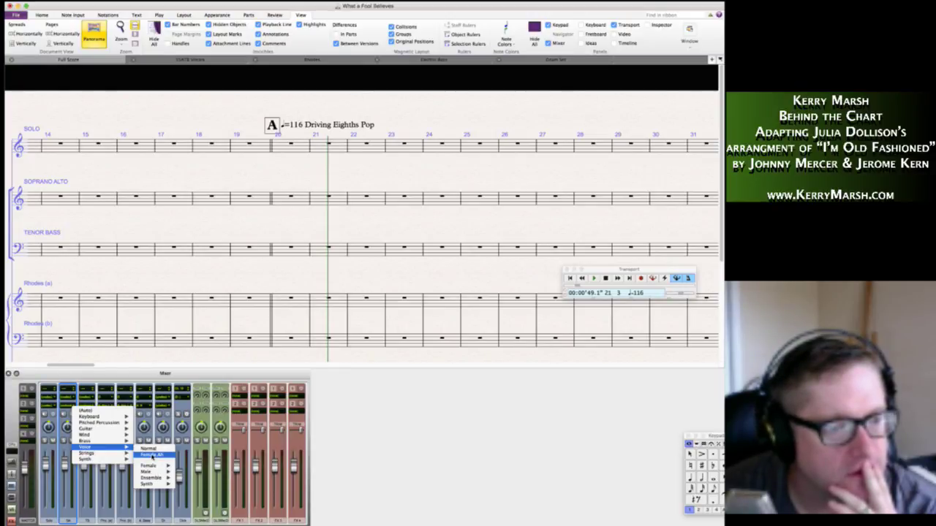
pyautogui.moveTo(150, 466)
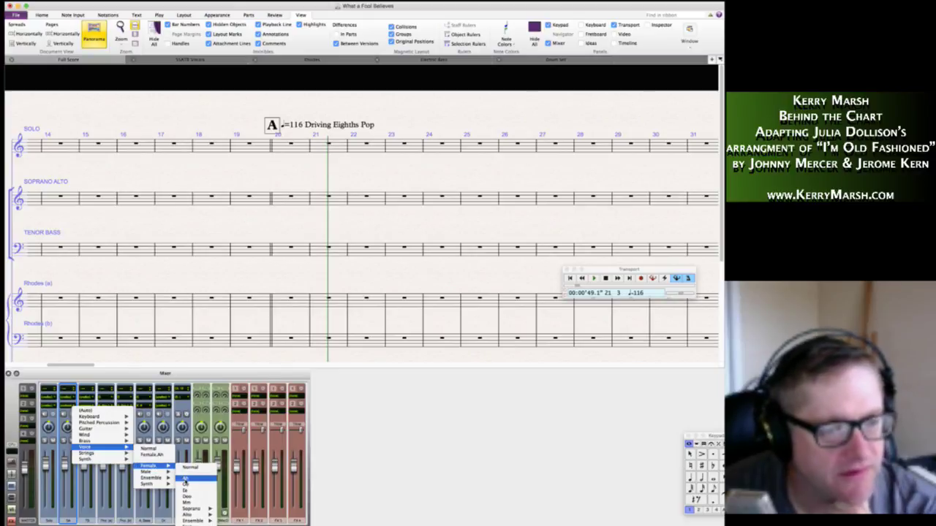
pyautogui.click(186, 484)
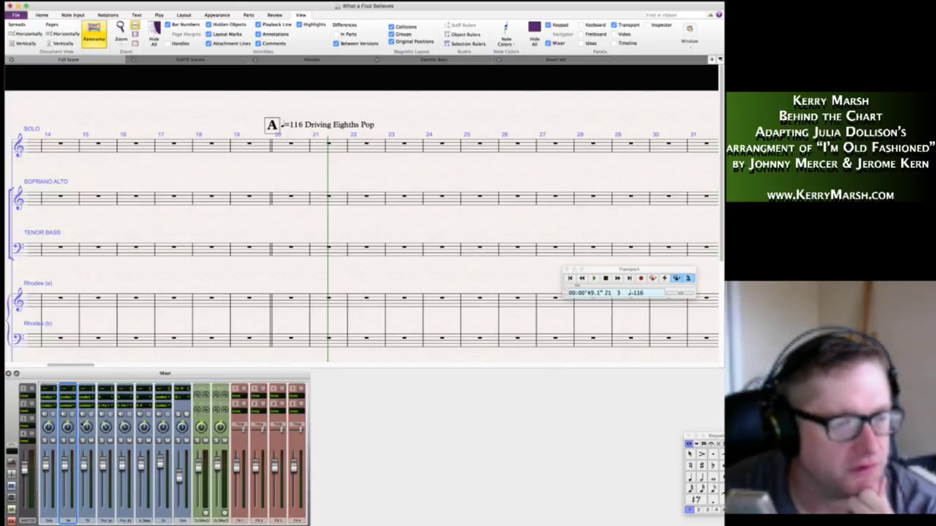
# Change the Soprano Alto channel's sound to the female voice Doo.
pyautogui.click(73, 405)
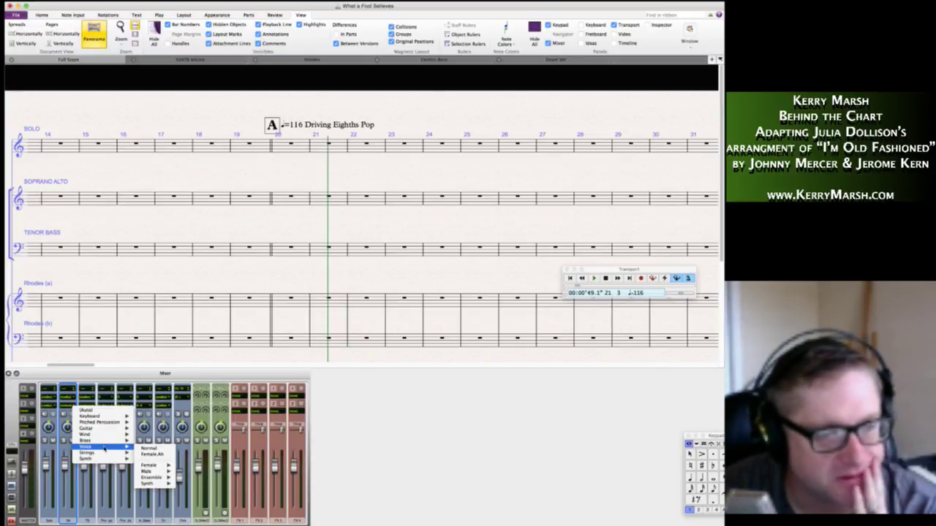
pyautogui.moveTo(161, 466)
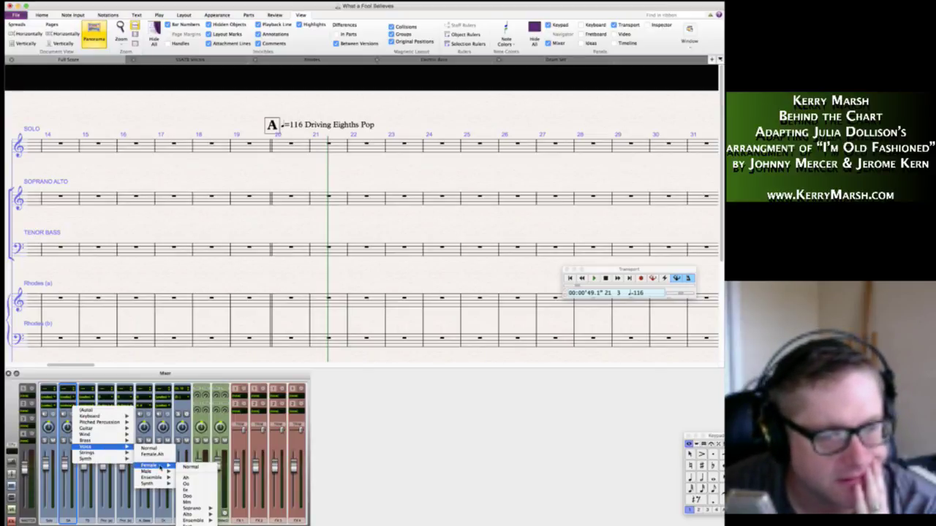
pyautogui.click(201, 497)
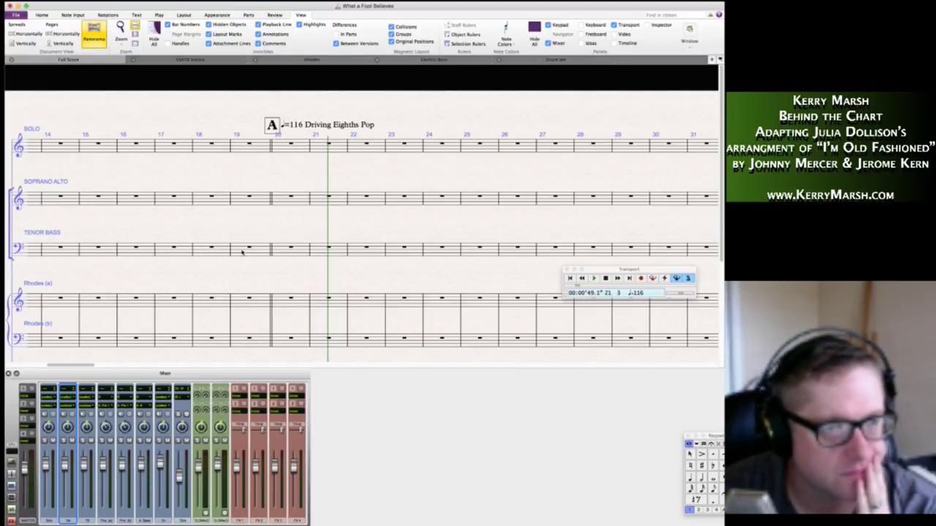
# Play back the score briefly from bar 20 of the Soprano Alto staff.
pyautogui.click(296, 200)
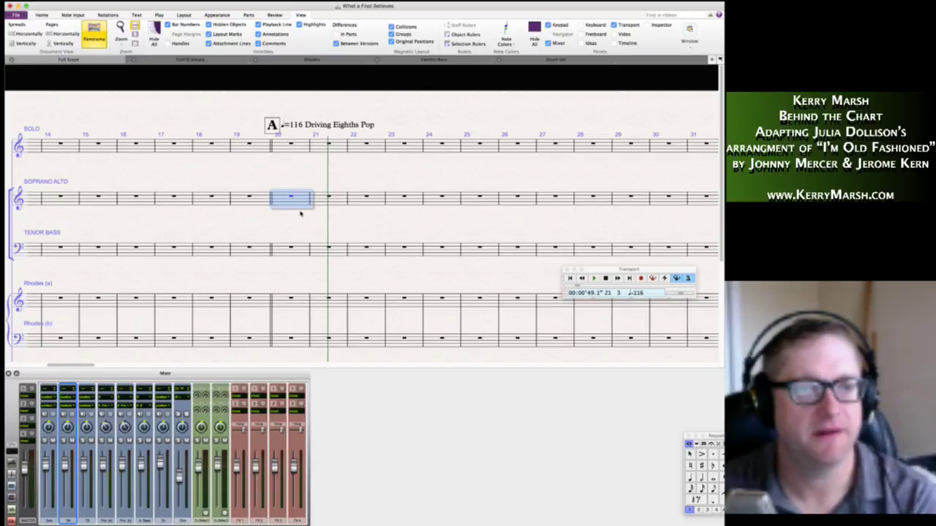
pyautogui.press('super+shift+f')
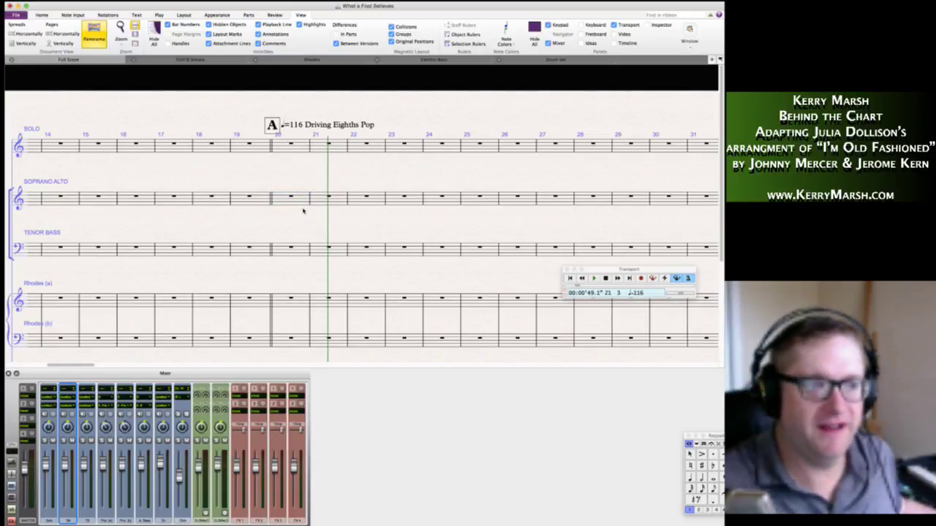
pyautogui.click(297, 199)
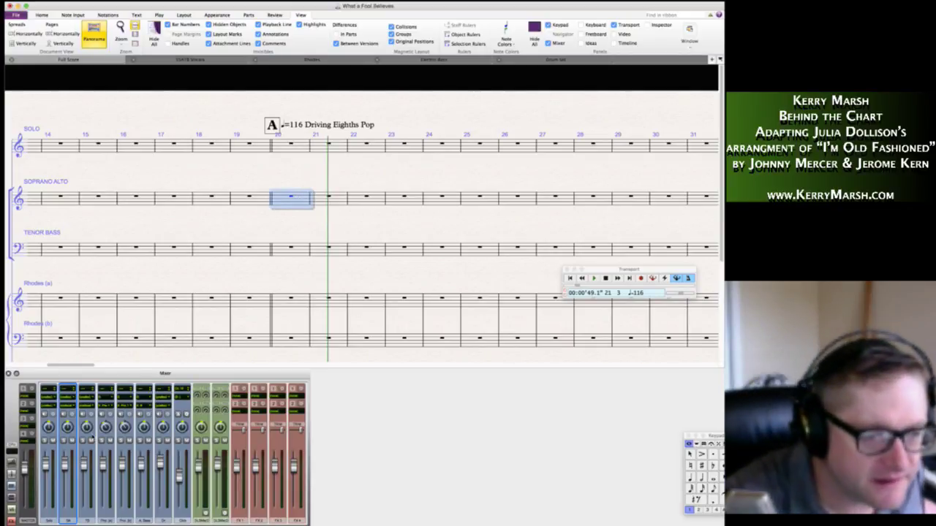
pyautogui.click(68, 407)
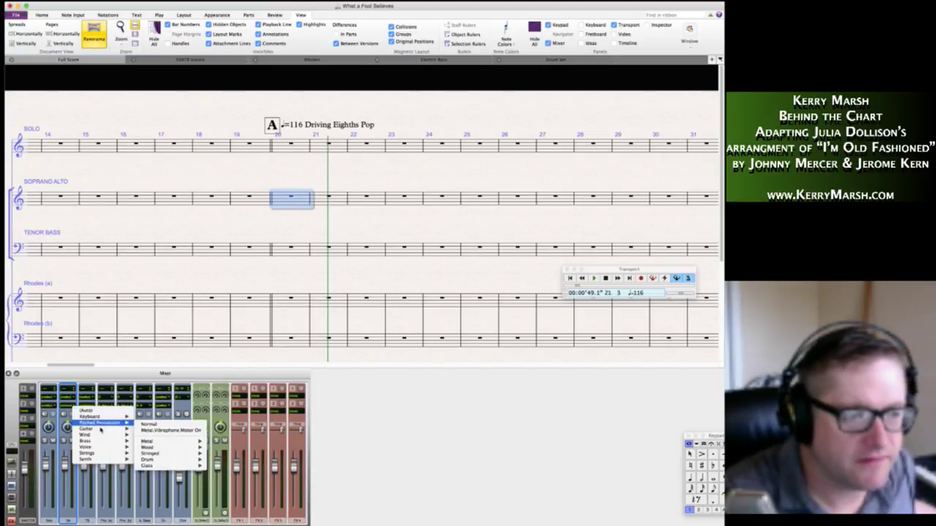
pyautogui.moveTo(102, 447)
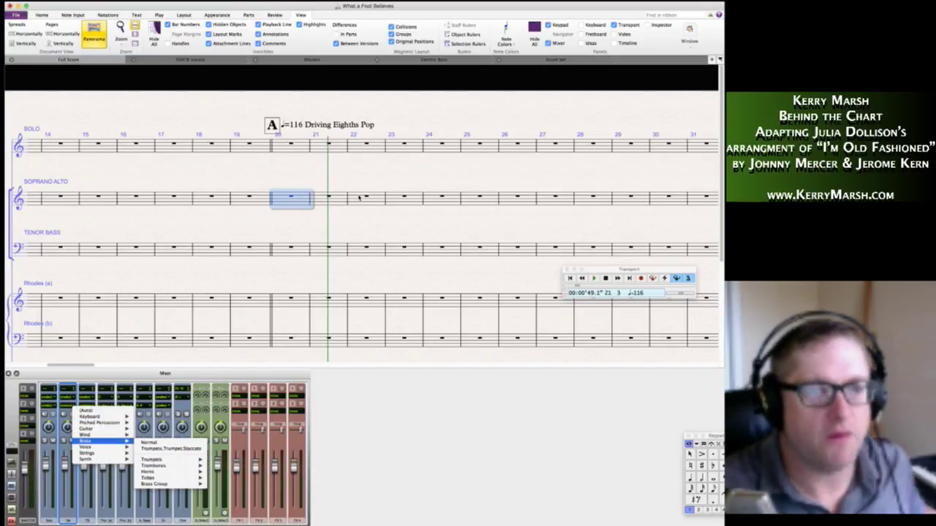
pyautogui.click(302, 221)
pyautogui.press('space')
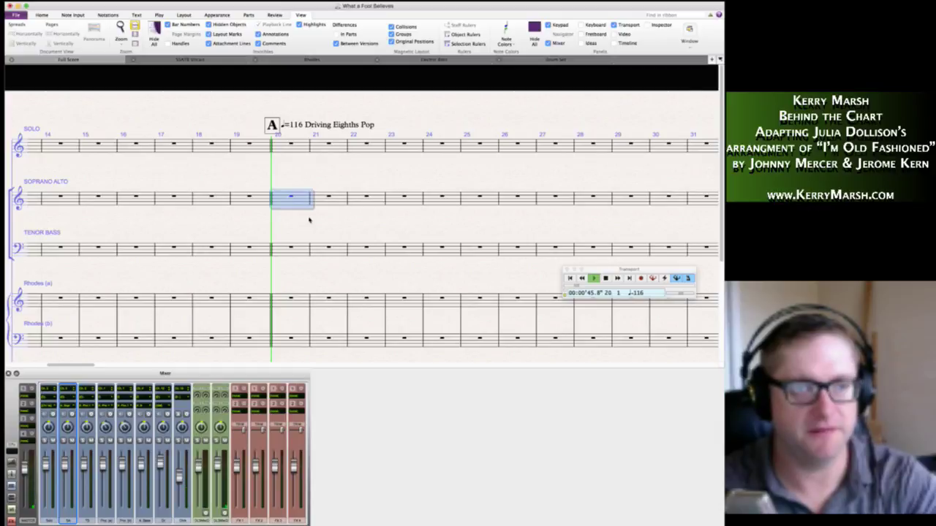
pyautogui.press('space')
# Enter a few test notes in bar 20 of the Soprano Alto staff to audition its sound and undo the last one.
pyautogui.click(285, 198)
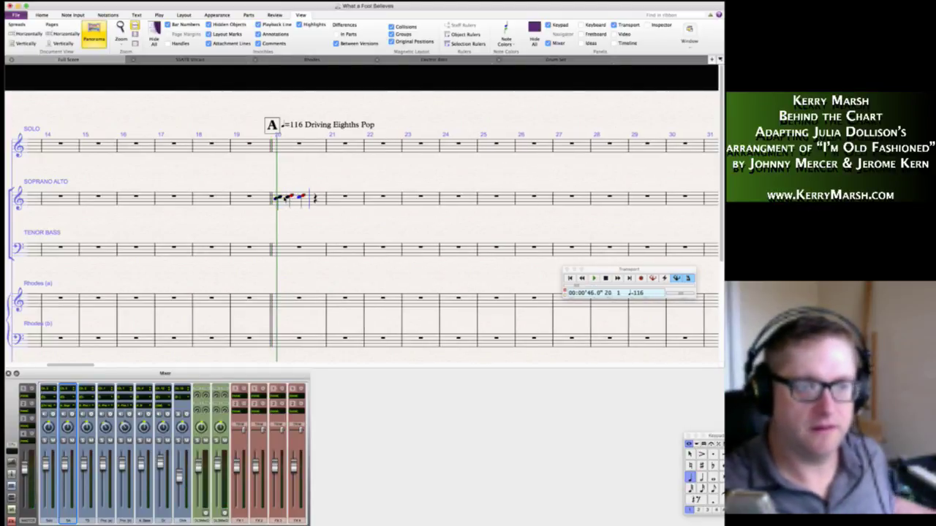
pyautogui.press('super+z')
pyautogui.press('Escape')
pyautogui.press('Escape')
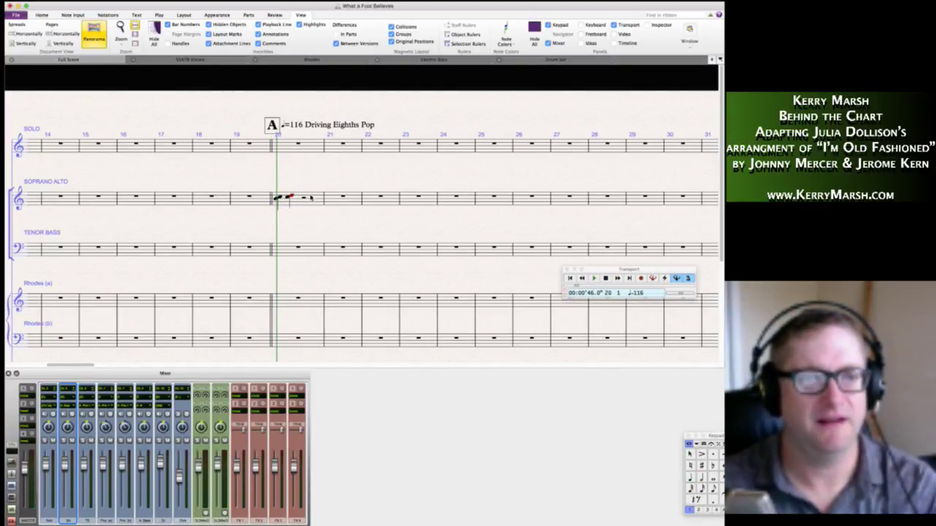
pyautogui.click(316, 202)
pyautogui.press('Escape')
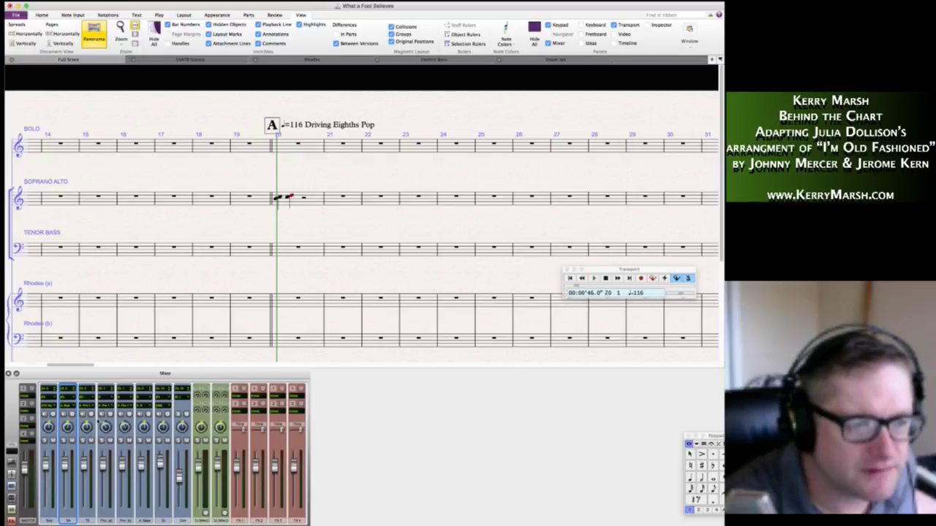
# Reassign the female voice sound Doo to the Soprano Alto channel in the mixer.
pyautogui.click(76, 405)
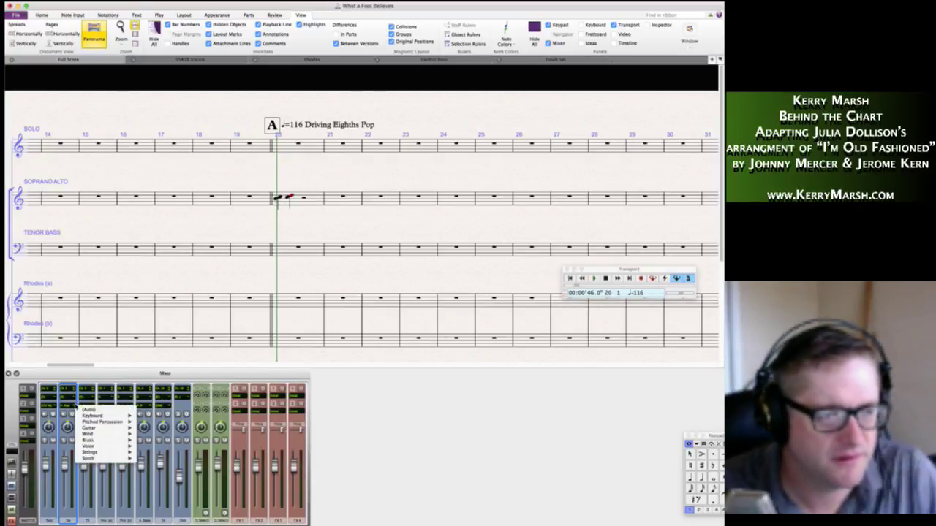
pyautogui.moveTo(103, 442)
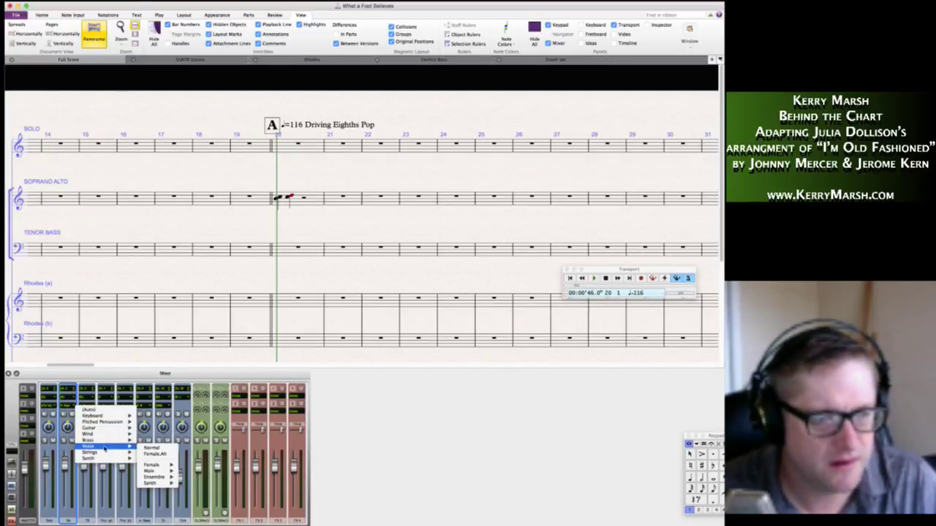
pyautogui.moveTo(152, 465)
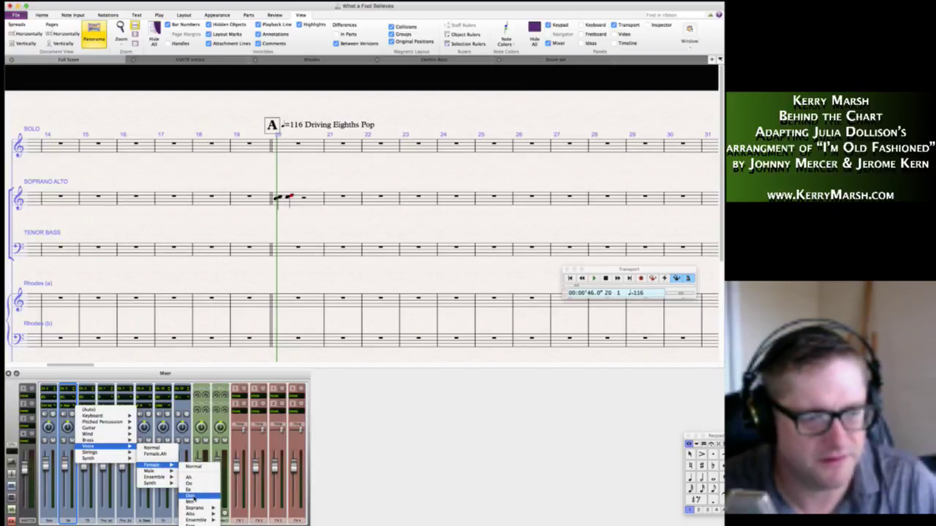
pyautogui.click(193, 497)
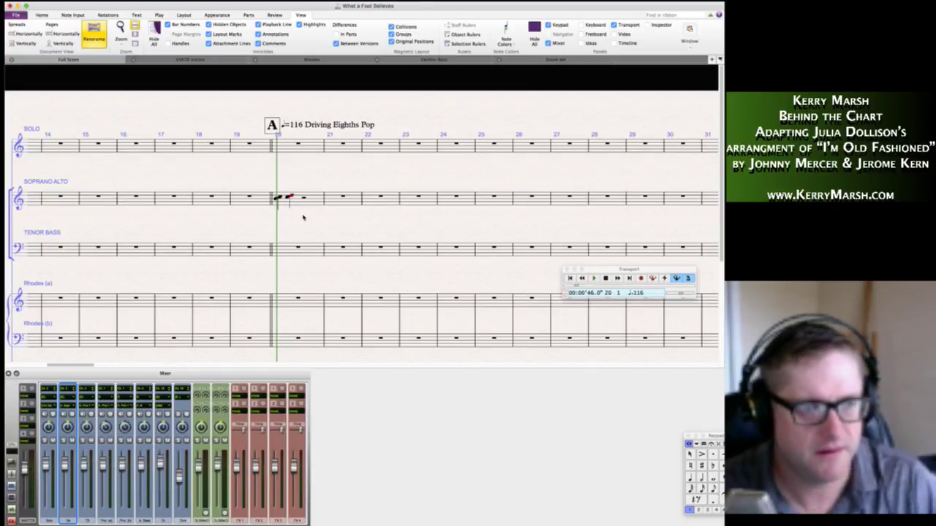
# Rewind to the start of the score and play it back briefly.
pyautogui.press('super+[')
pyautogui.press('space')
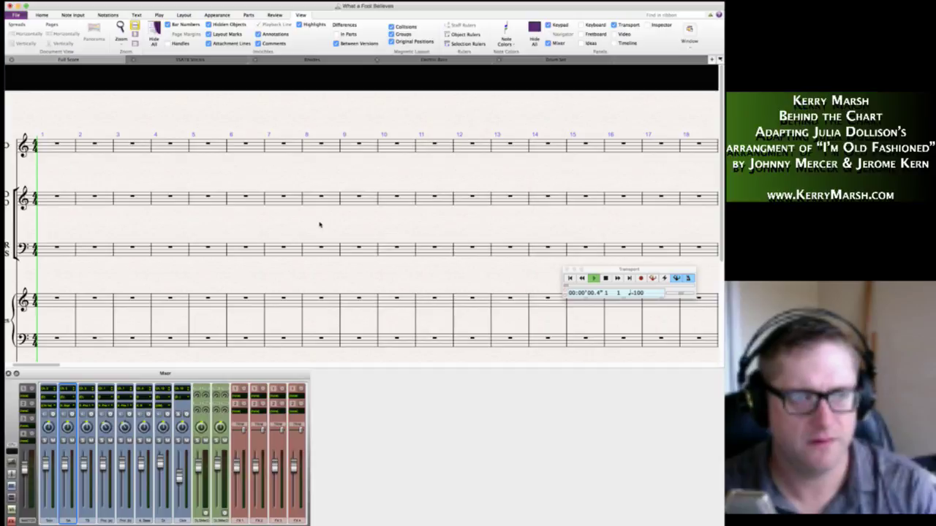
pyautogui.press('space')
pyautogui.hscroll(3, 247, 197)
pyautogui.click(242, 198)
pyautogui.click(261, 230)
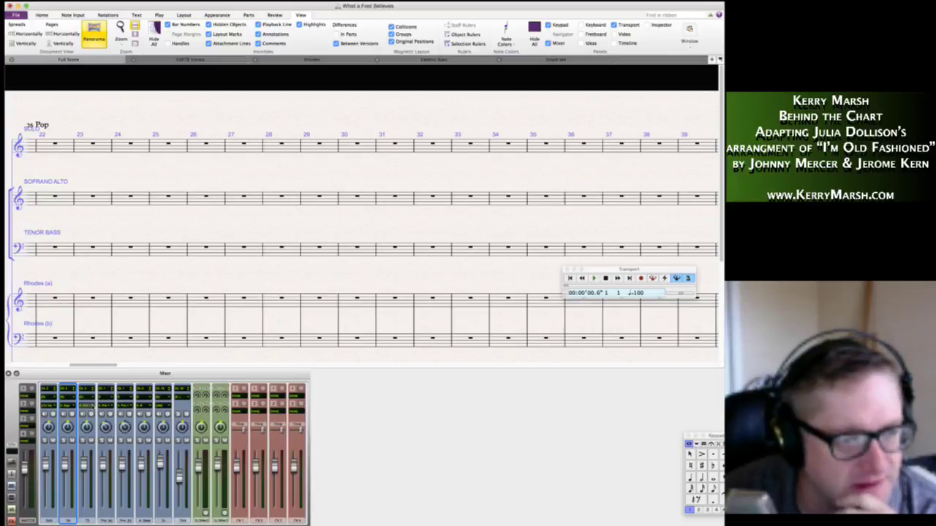
# Assign the male voice sound Doo to the Tenor Bass channel in the mixer.
pyautogui.click(93, 406)
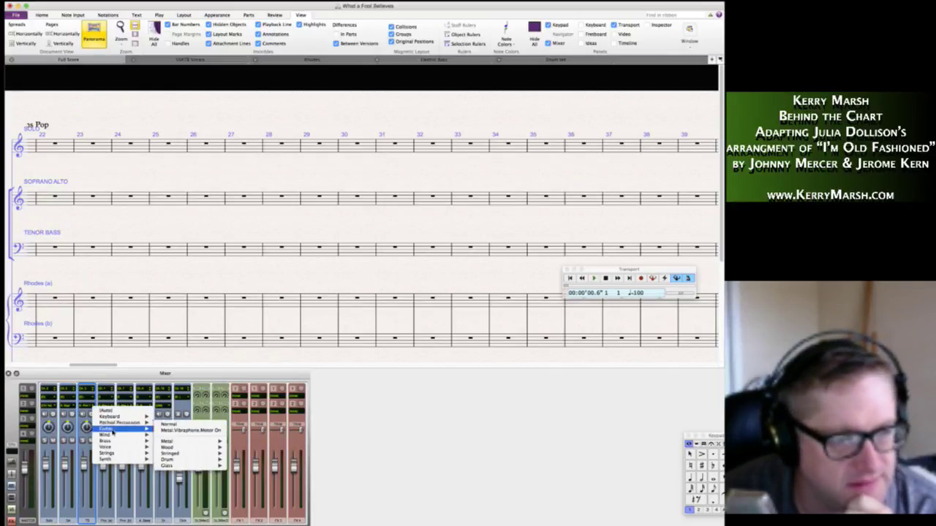
pyautogui.moveTo(110, 447)
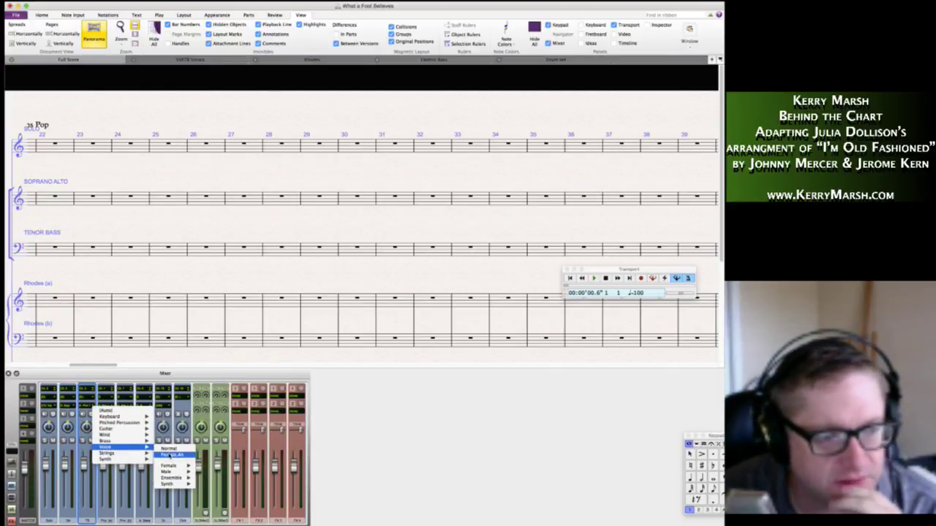
pyautogui.moveTo(182, 466)
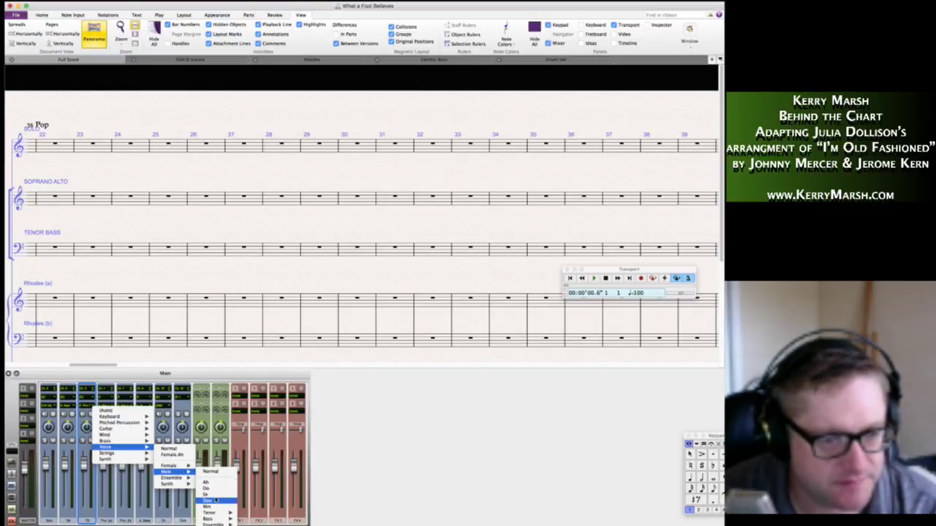
pyautogui.click(216, 500)
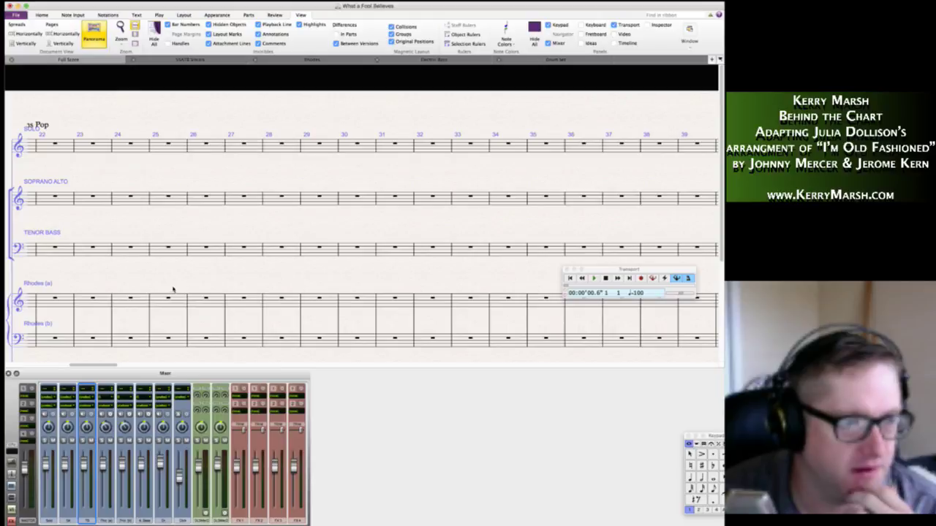
# Audition the Tenor Bass sound with test notes in bar 27 and undo those notes.
pyautogui.click(169, 253)
pyautogui.click(207, 279)
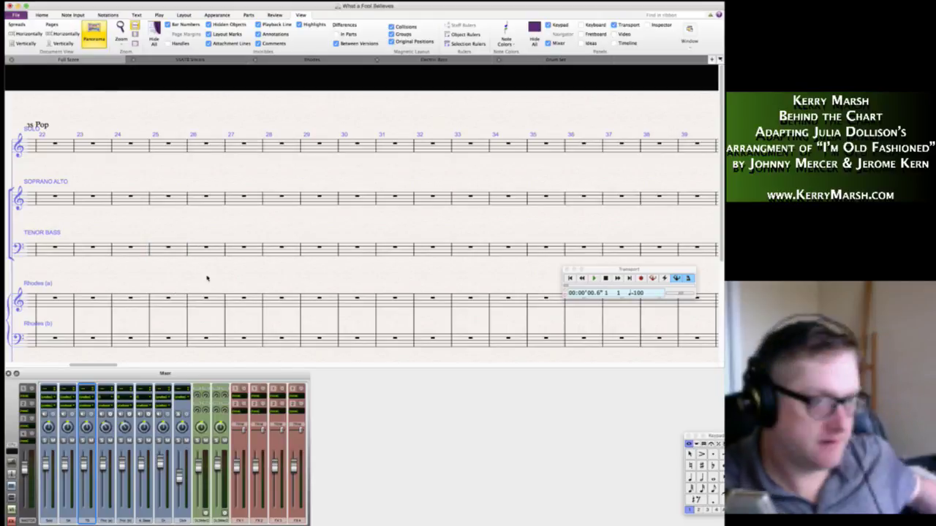
pyautogui.click(216, 249)
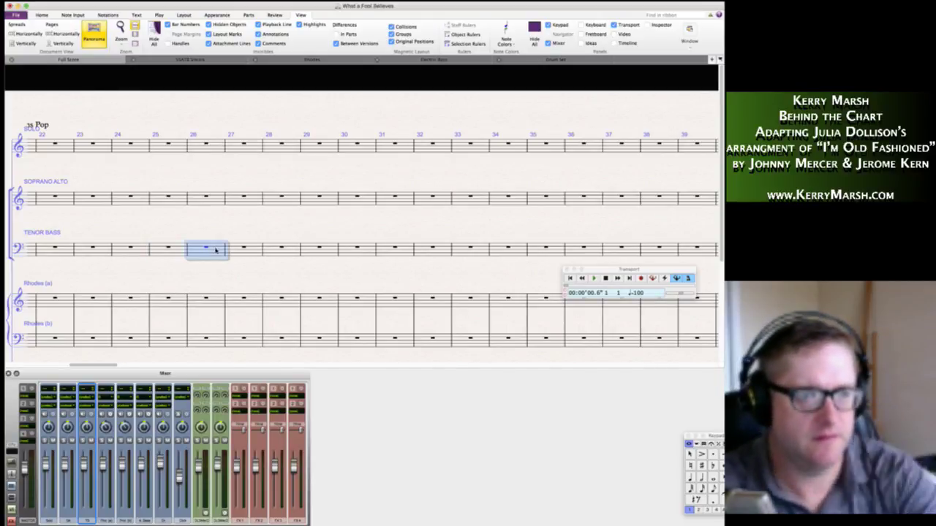
pyautogui.click(239, 269)
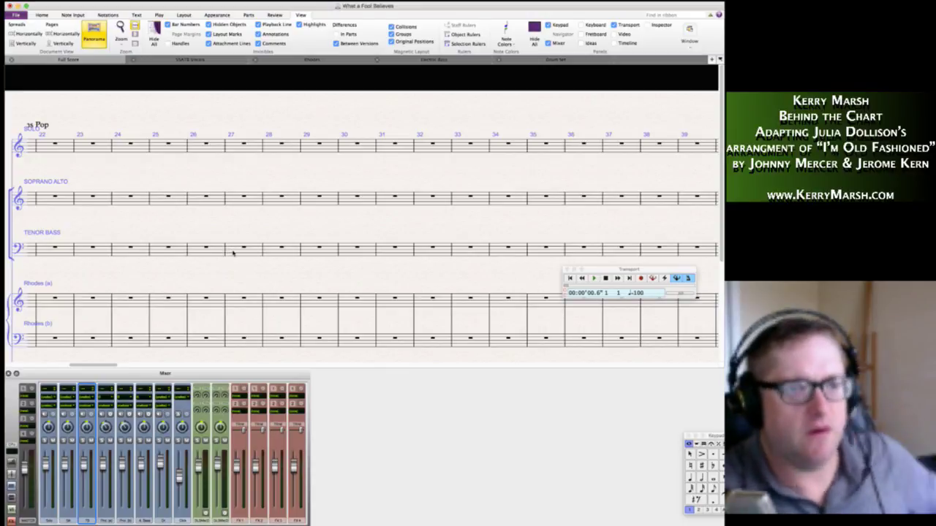
pyautogui.click(232, 253)
pyautogui.press('p')
pyautogui.press('space')
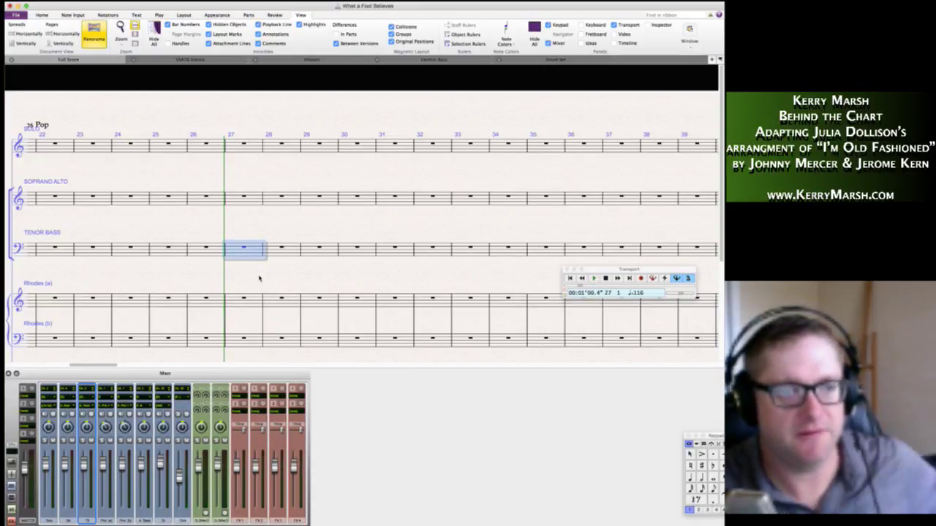
pyautogui.click(259, 279)
pyautogui.click(251, 250)
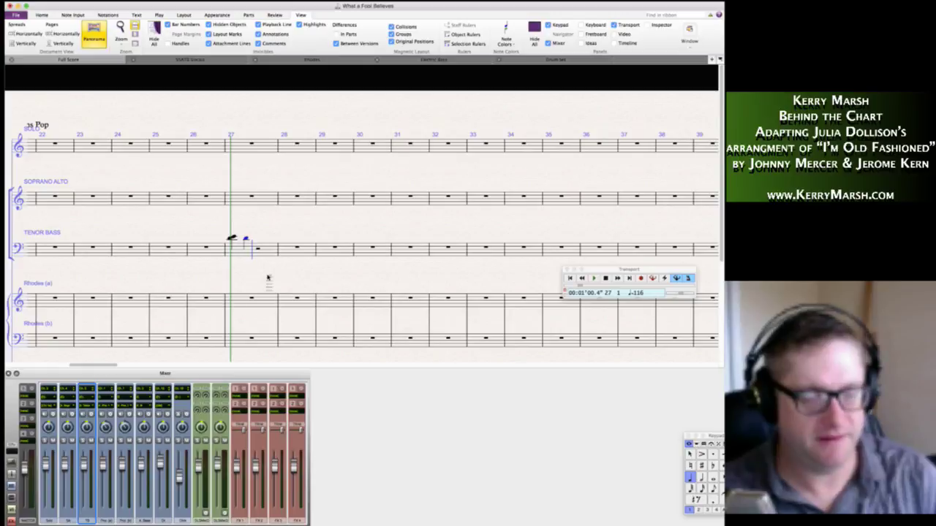
pyautogui.press('super+z')
pyautogui.press('super+z')
pyautogui.click(242, 264)
# Clear the remaining test notes from bar 20 of the Soprano Alto staff.
pyautogui.hscroll(-5, 245, 267)
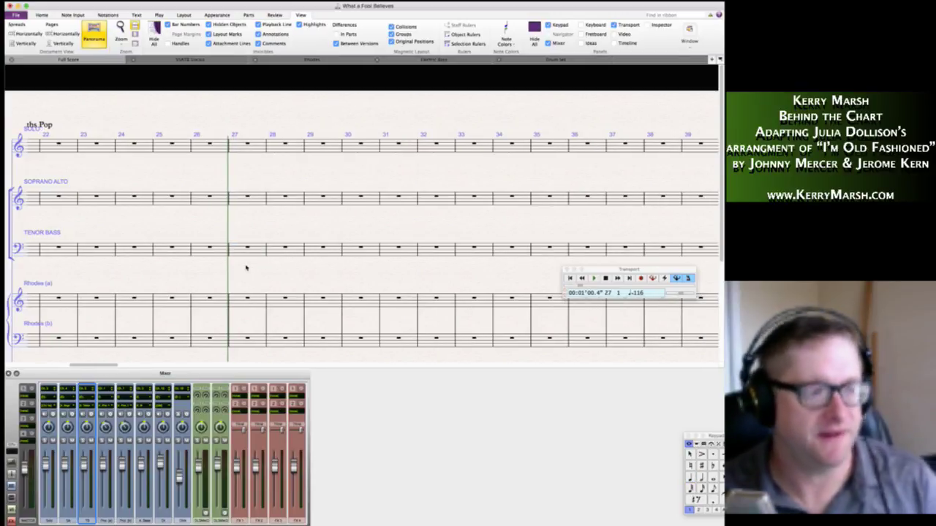
pyautogui.hscroll(-2, 246, 268)
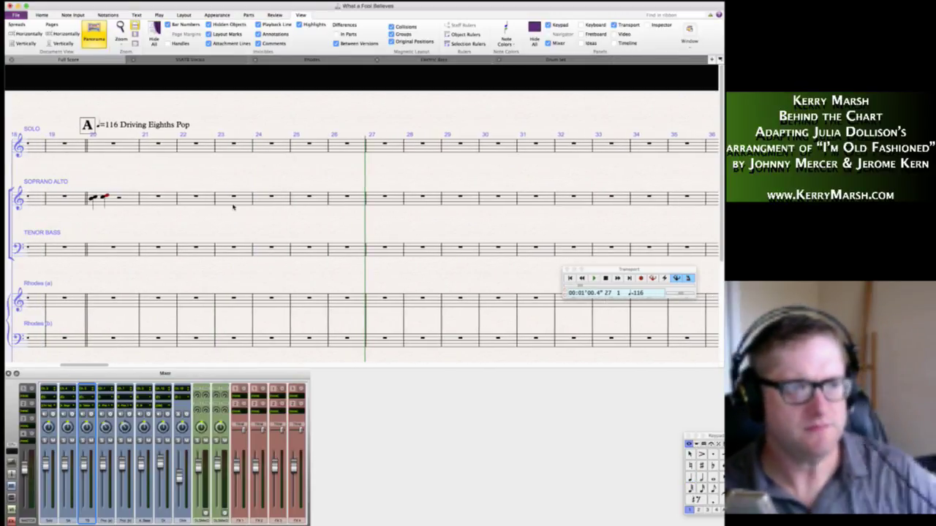
pyautogui.click(130, 201)
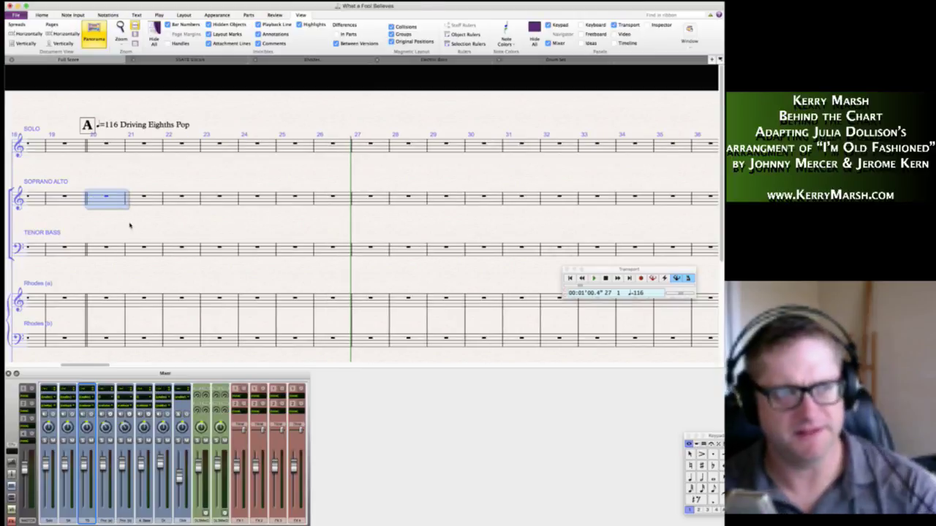
pyautogui.press('super+z')
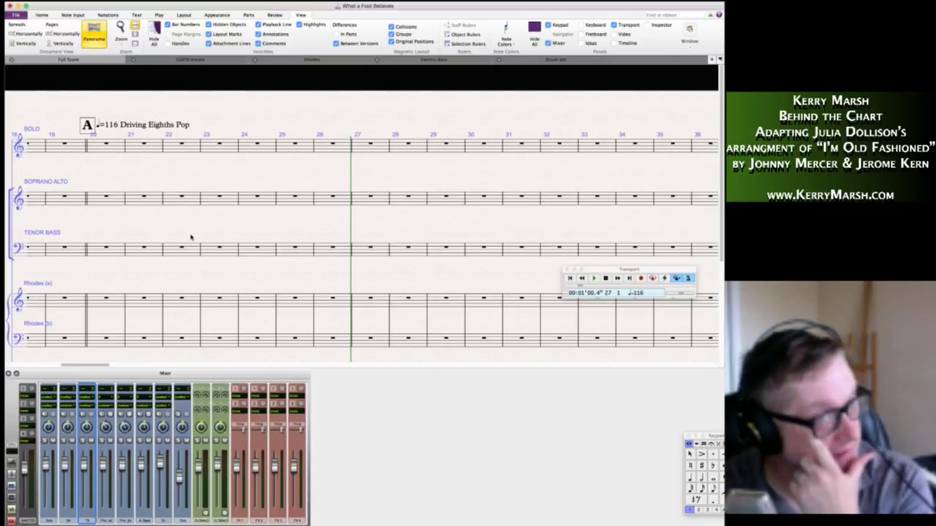
# Look over the blank score from the first bar past rehearsal mark A and down to the Drum Set staff.
pyautogui.scroll(-3, 190, 237)
pyautogui.hscroll(-2, 190, 237)
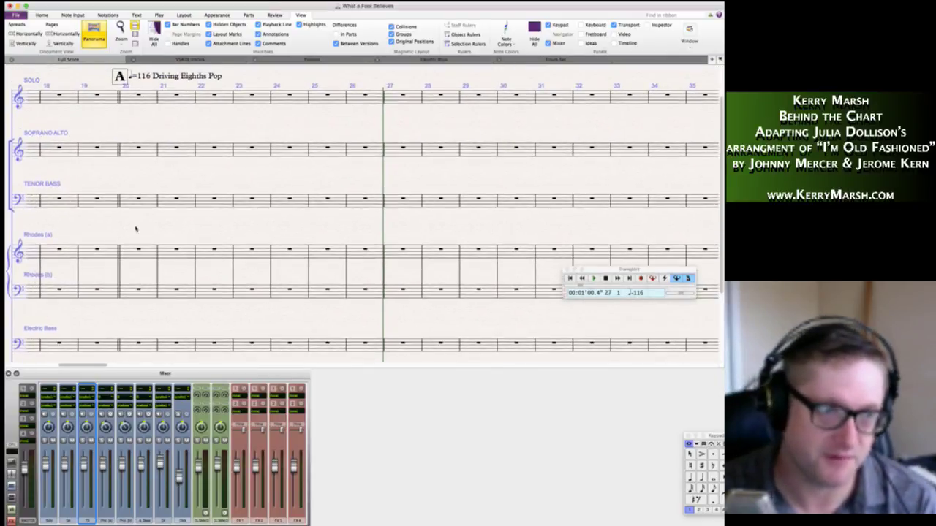
pyautogui.hscroll(-3, 137, 242)
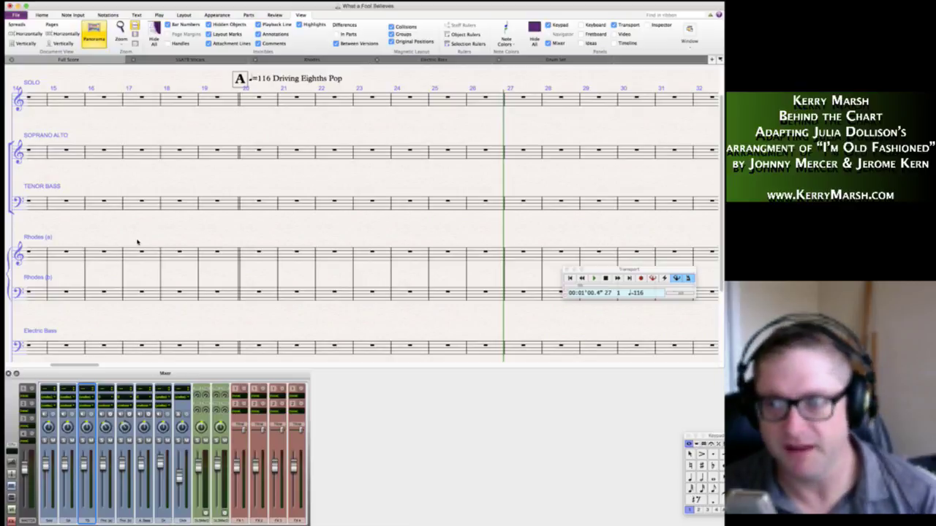
pyautogui.hscroll(-6, 137, 242)
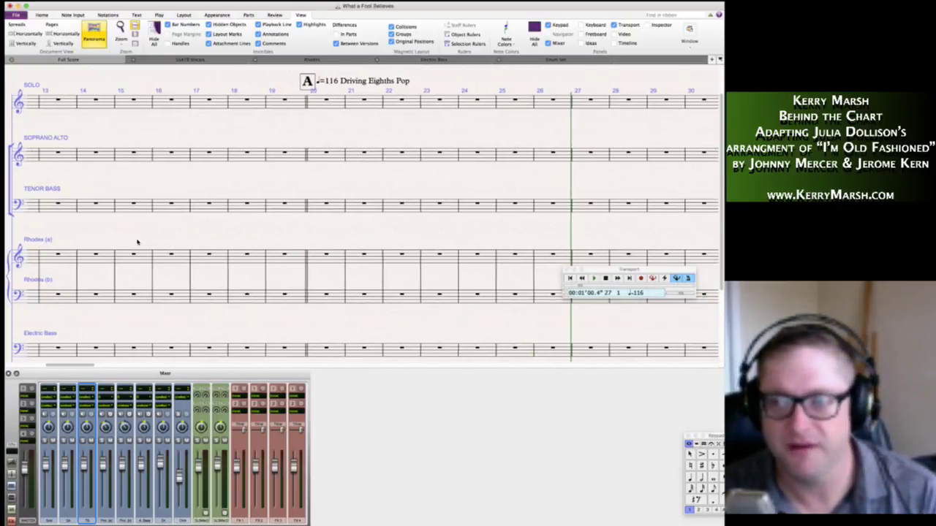
pyautogui.hscroll(-3, 137, 242)
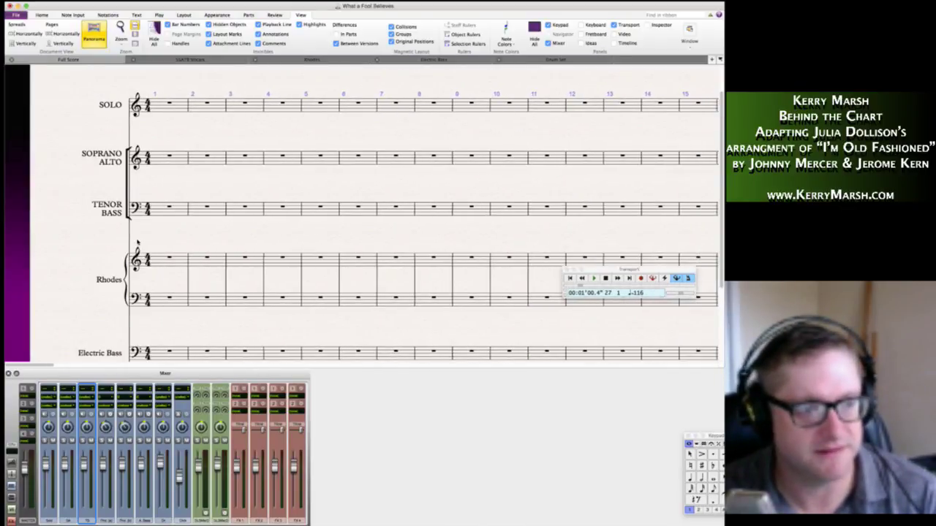
pyautogui.hscroll(4, 137, 242)
pyautogui.hscroll(5, 137, 242)
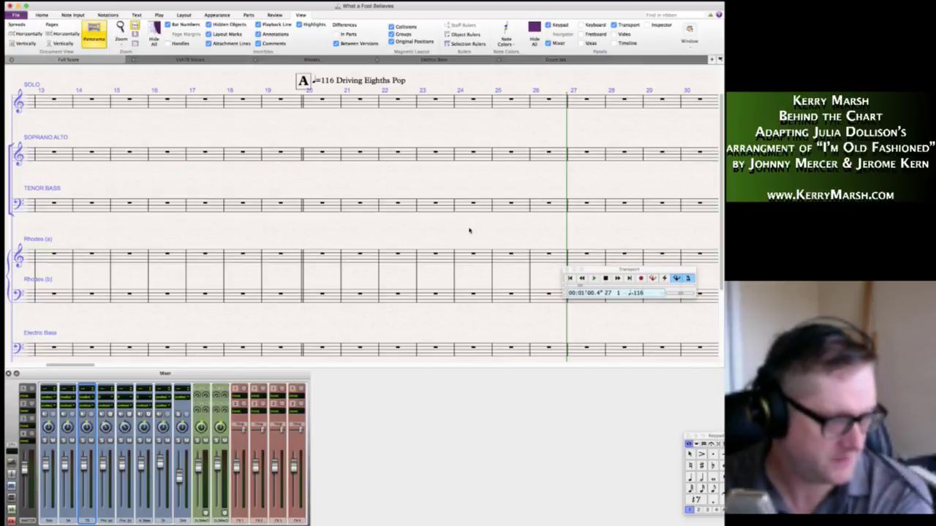
pyautogui.scroll(-1, 359, 243)
pyautogui.scroll(-2, 359, 243)
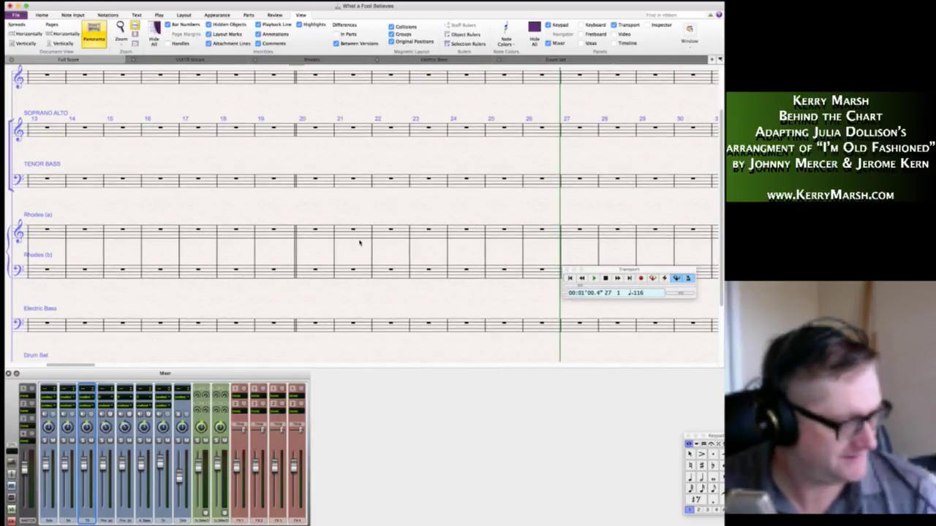
pyautogui.scroll(-2, 350, 229)
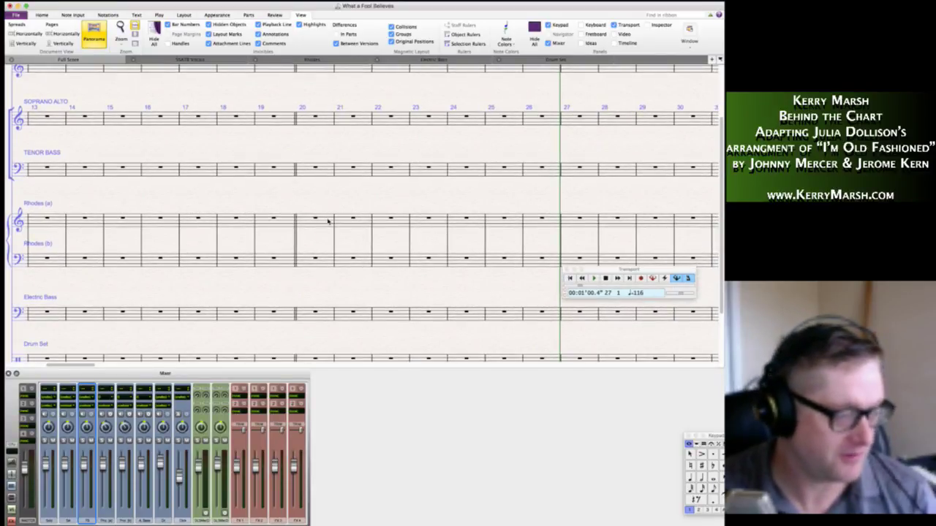
# Add a Db major key signature at the start of the score, before bar 1.
pyautogui.click(329, 221)
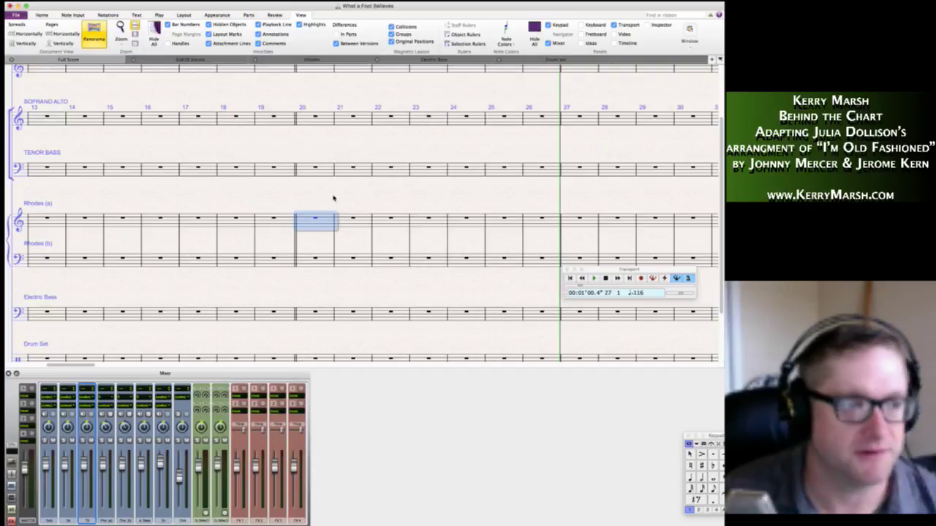
pyautogui.click(305, 196)
pyautogui.hscroll(-10, 304, 197)
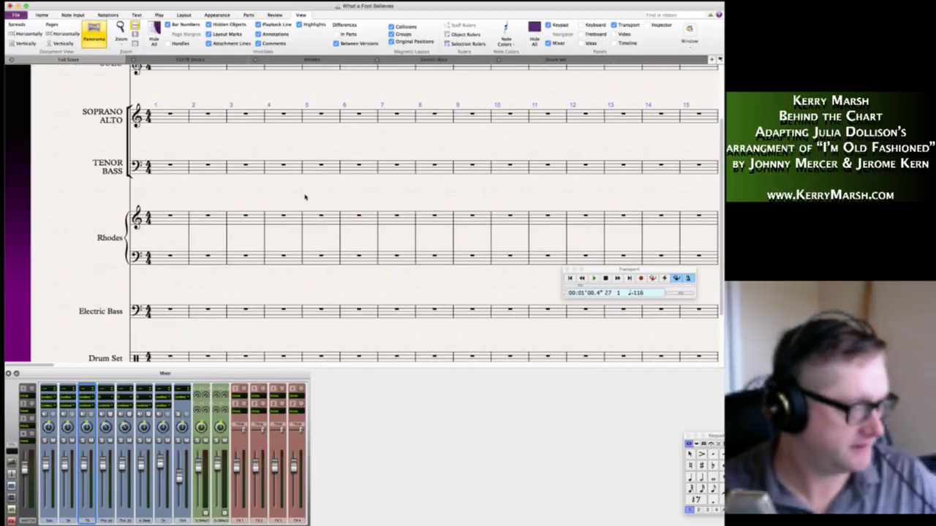
pyautogui.hscroll(3, 305, 197)
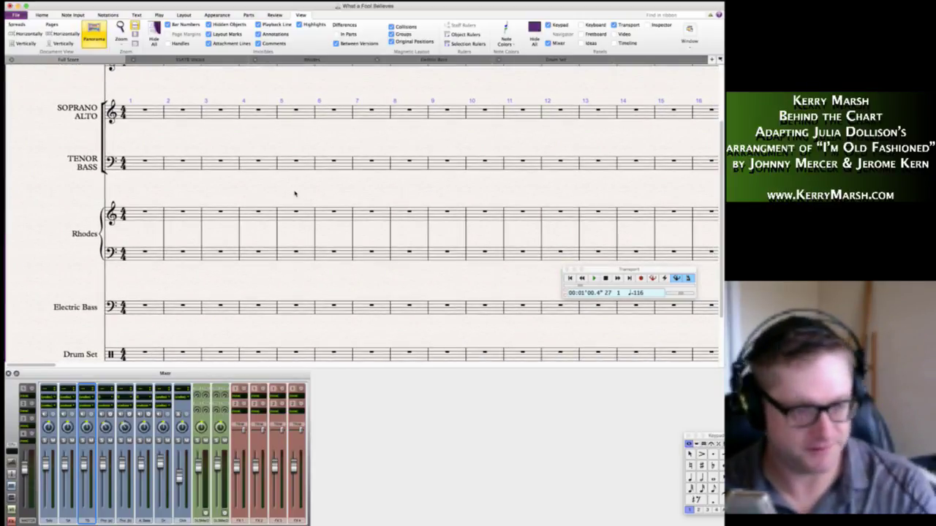
pyautogui.press('k')
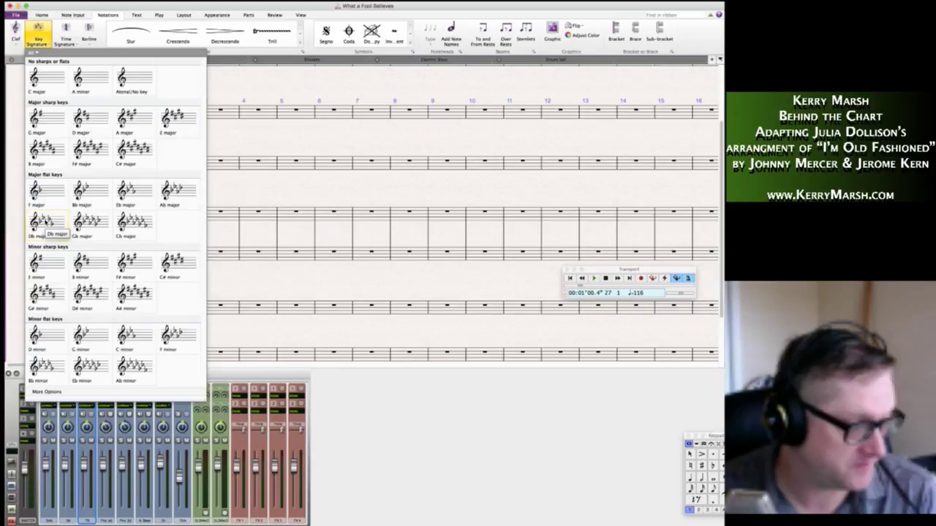
pyautogui.click(44, 221)
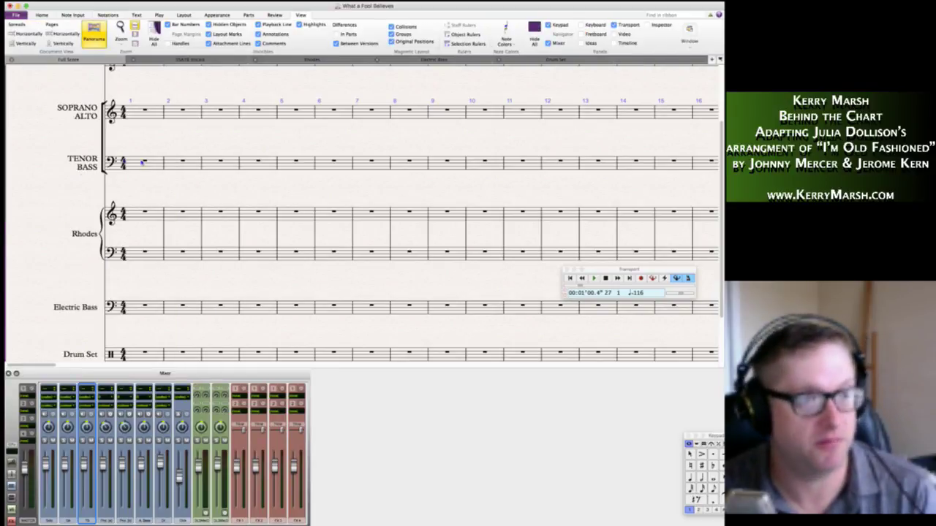
pyautogui.click(122, 166)
# Enter the right-hand comping chords in quarter and eighth notes in bars 20 to 23 of the upper Rhodes staff.
pyautogui.hscroll(5, 303, 235)
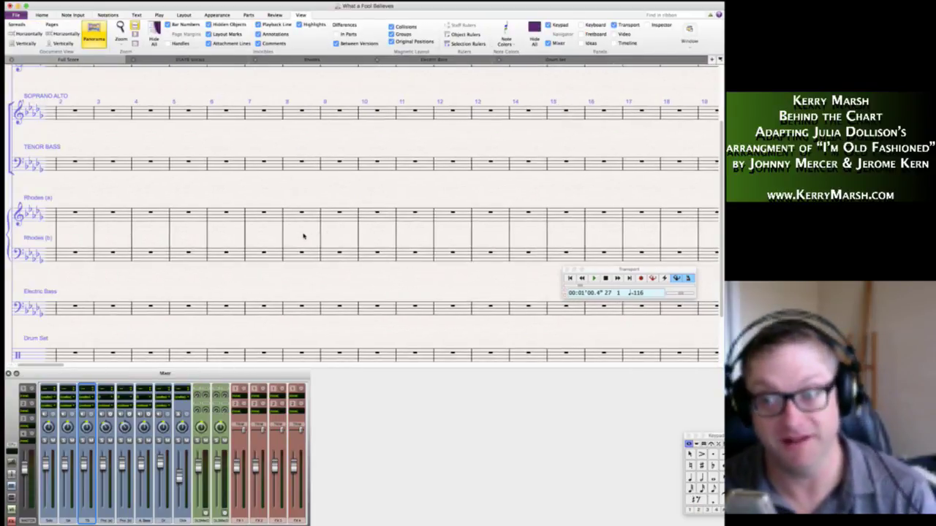
pyautogui.hscroll(5, 303, 235)
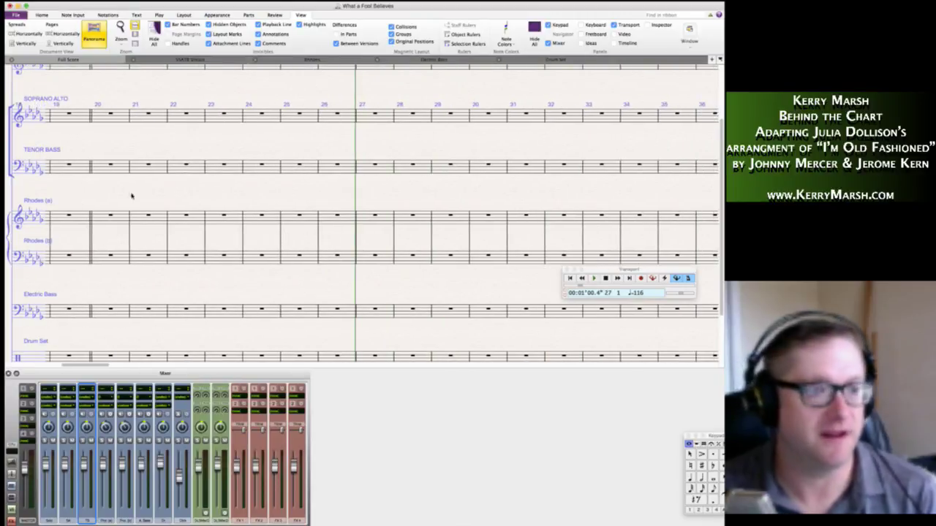
pyautogui.click(124, 214)
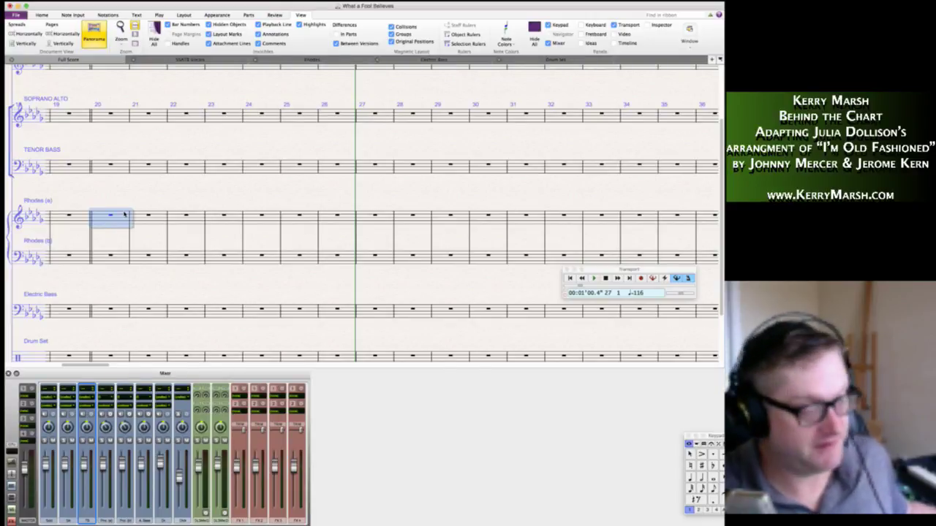
pyautogui.press('4')
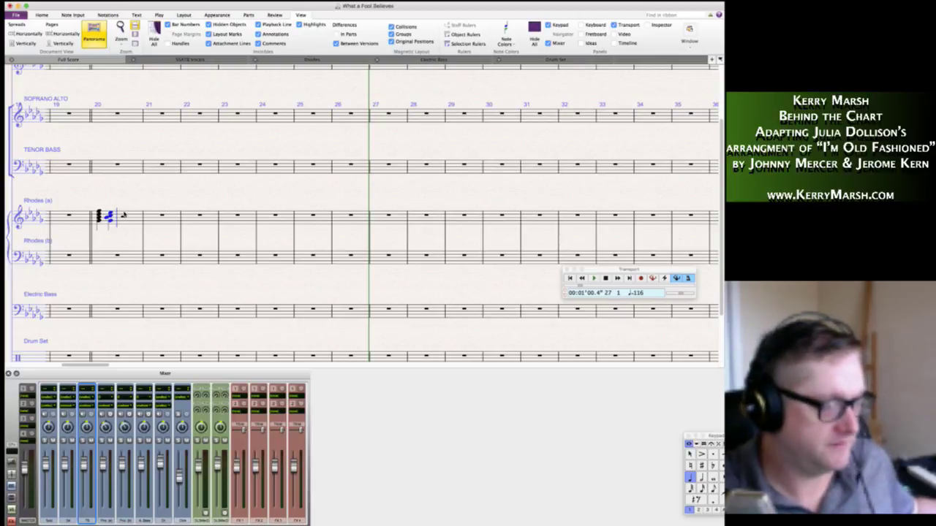
pyautogui.press('3')
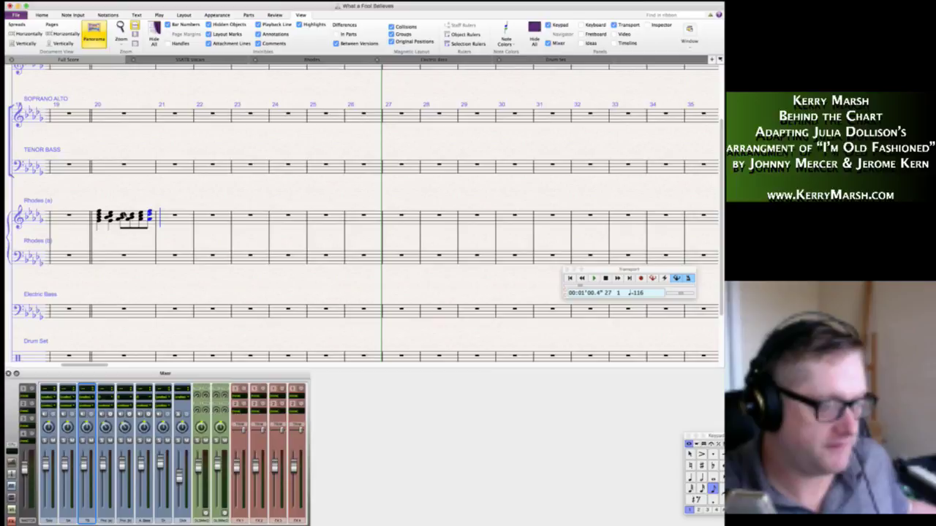
pyautogui.press('4')
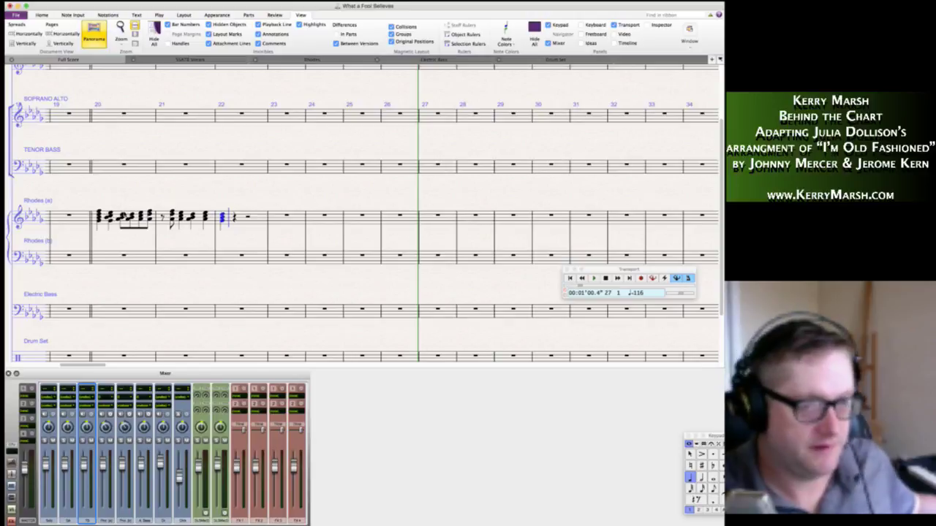
pyautogui.press('KP_3')
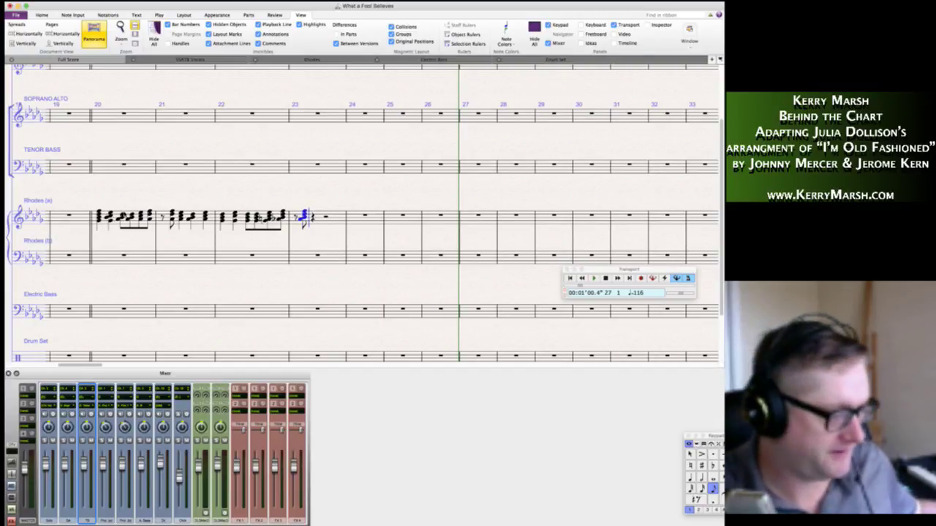
pyautogui.press('4')
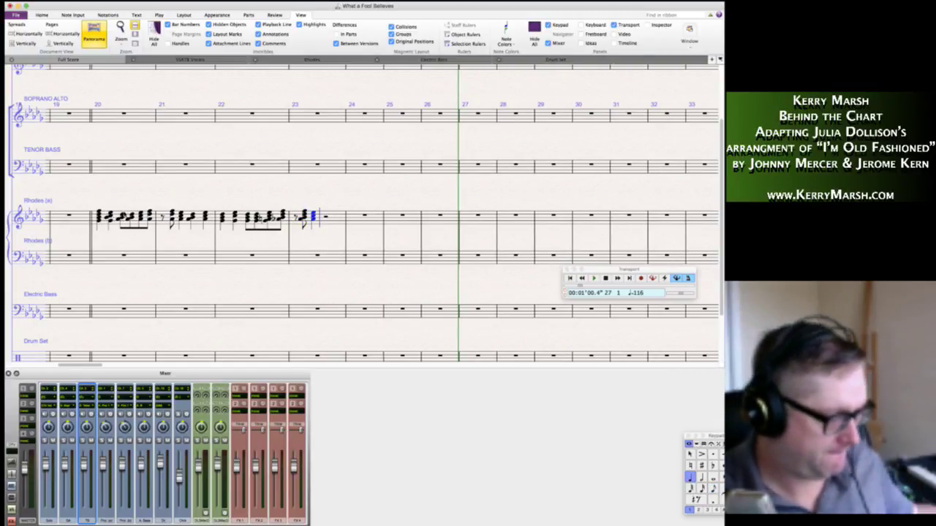
pyautogui.press('3')
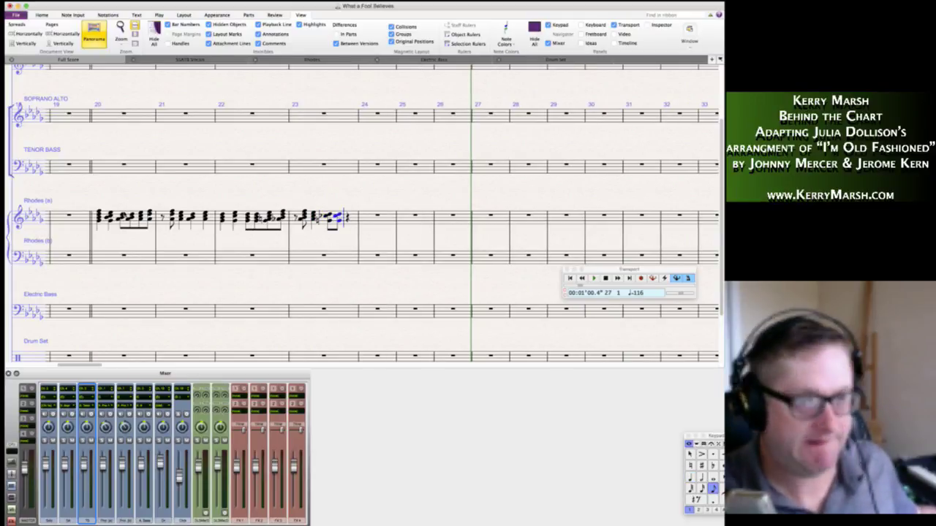
pyautogui.press('Escape')
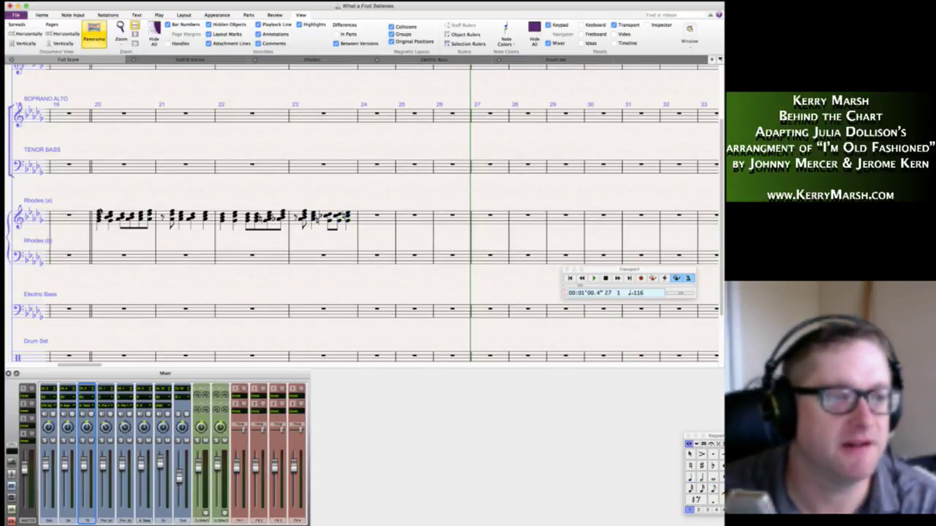
# Add staccato articulations to the first two quarter-note chords in bar 20 of the upper Rhodes staff.
pyautogui.click(102, 216)
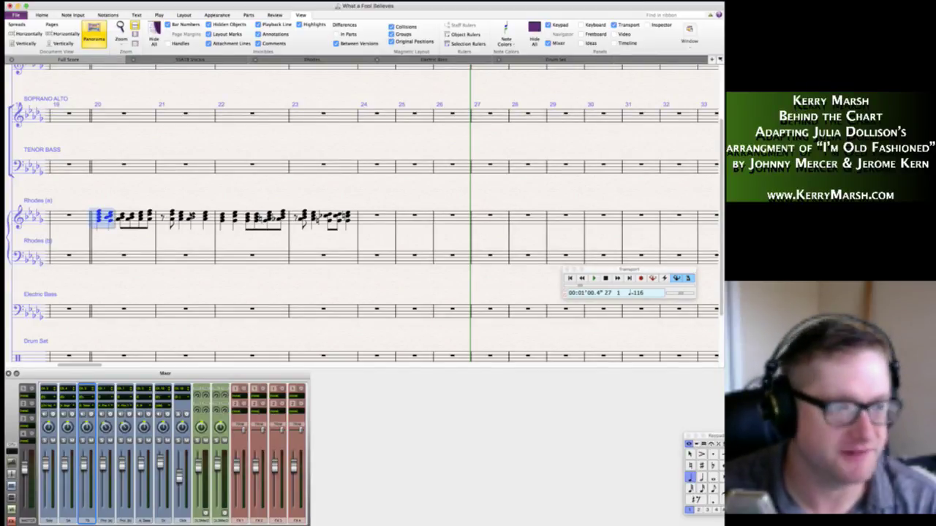
pyautogui.press('Escape')
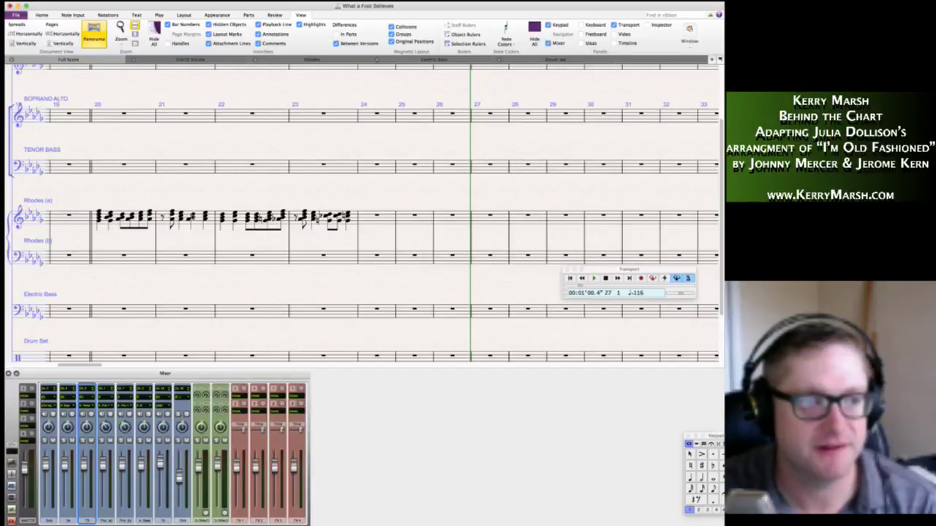
pyautogui.click(100, 213)
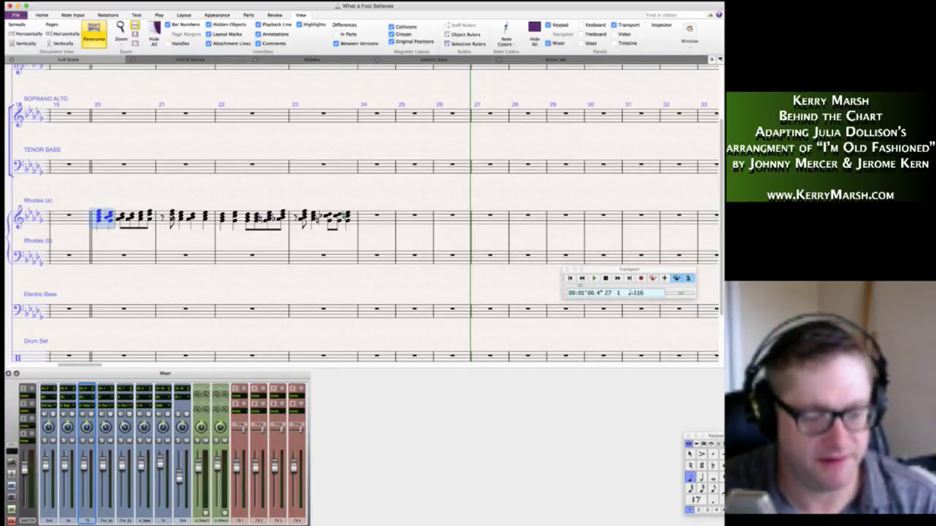
pyautogui.keyDown('shift'); pyautogui.click(181, 216); pyautogui.keyUp('shift')
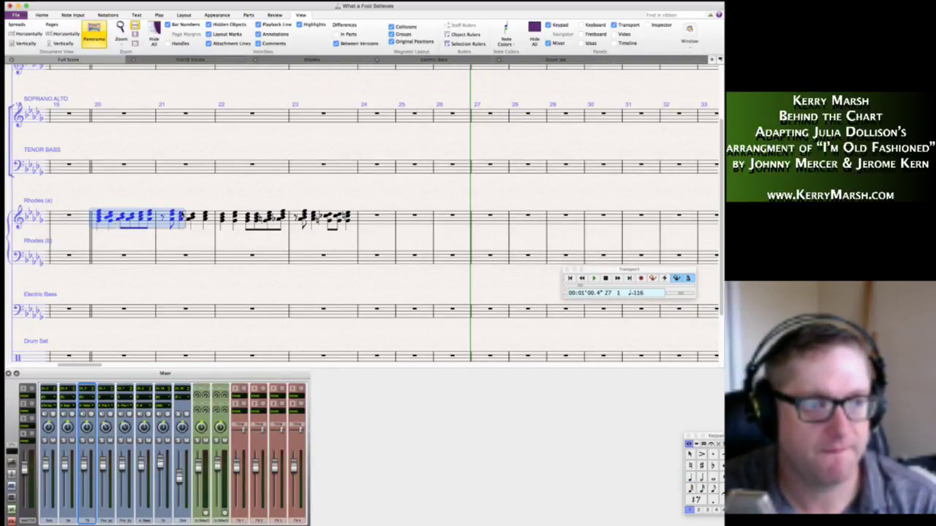
pyautogui.click(172, 192)
pyautogui.click(99, 212)
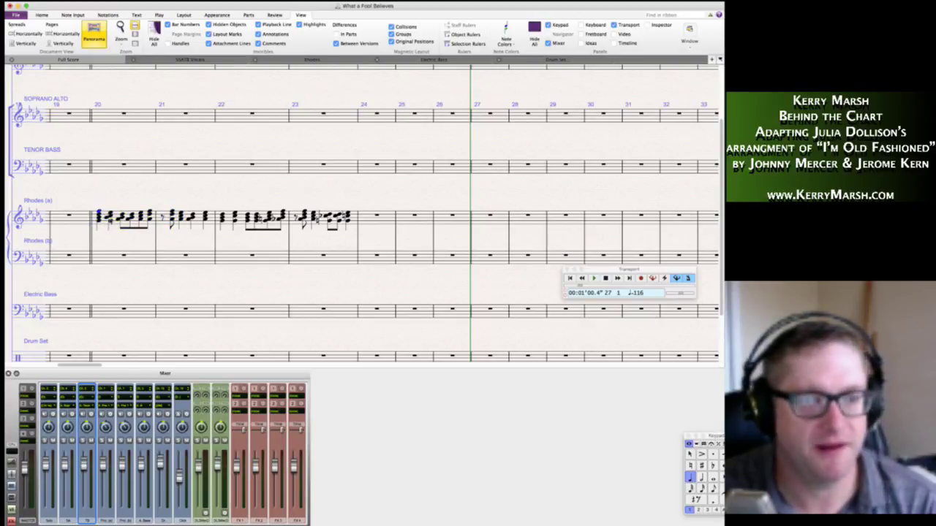
pyautogui.keyDown('shift'); pyautogui.click(100, 212); pyautogui.keyUp('shift')
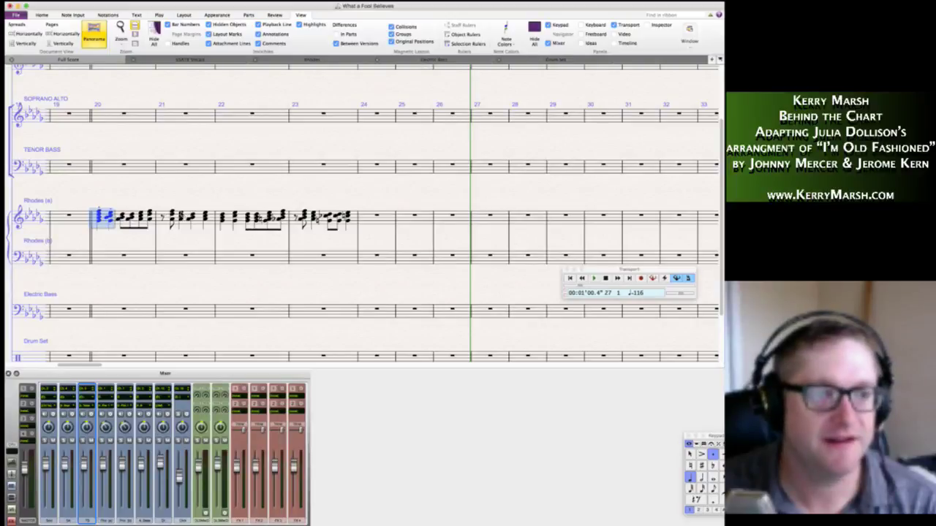
# Add staccato articulations to the Rhodes quarter-note chords from beat 2 of bar 21 through beat 2 of bar 22.
pyautogui.click(181, 216)
pyautogui.keyDown('shift'); pyautogui.click(236, 217); pyautogui.keyUp('shift')
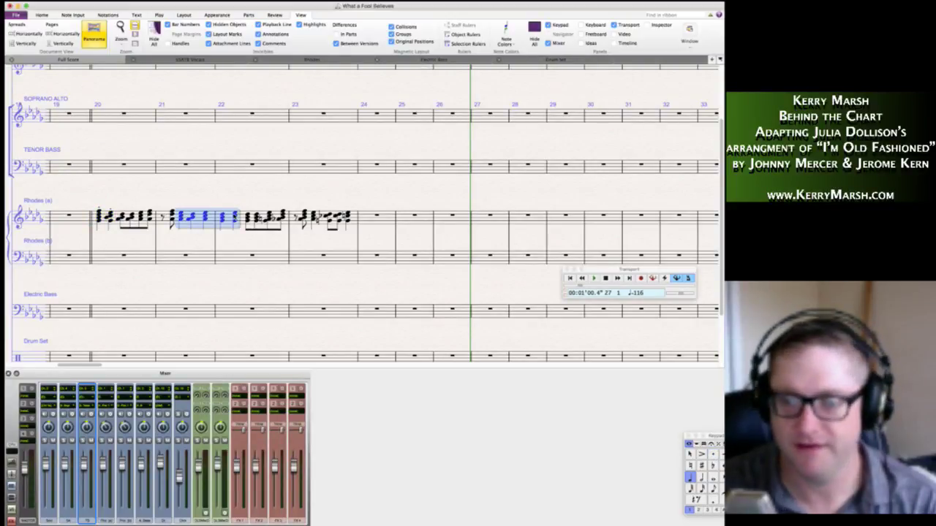
pyautogui.press('KP_Divide')
# Add staccato articulations to the two quarter-note chords in bar 23 of the upper Rhodes staff.
pyautogui.press('super+Tab')
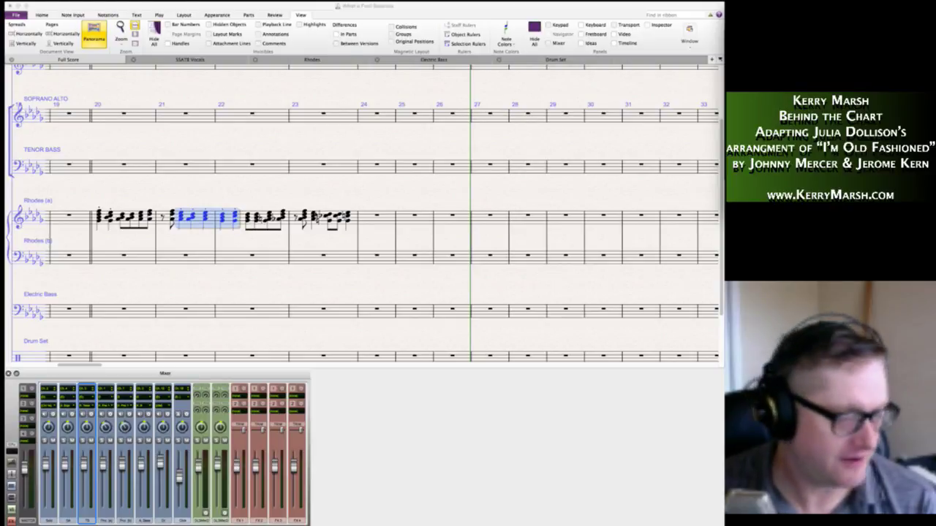
pyautogui.click(314, 216)
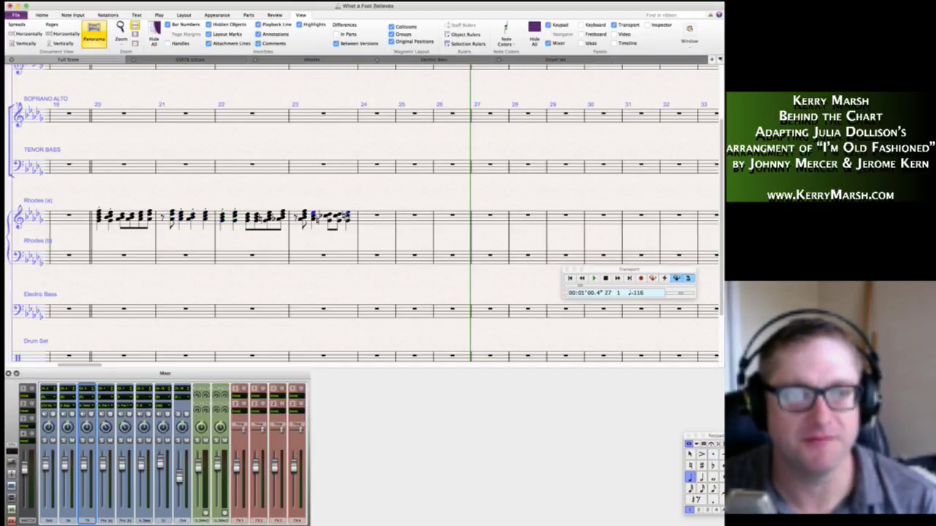
pyautogui.press('KP_Divide')
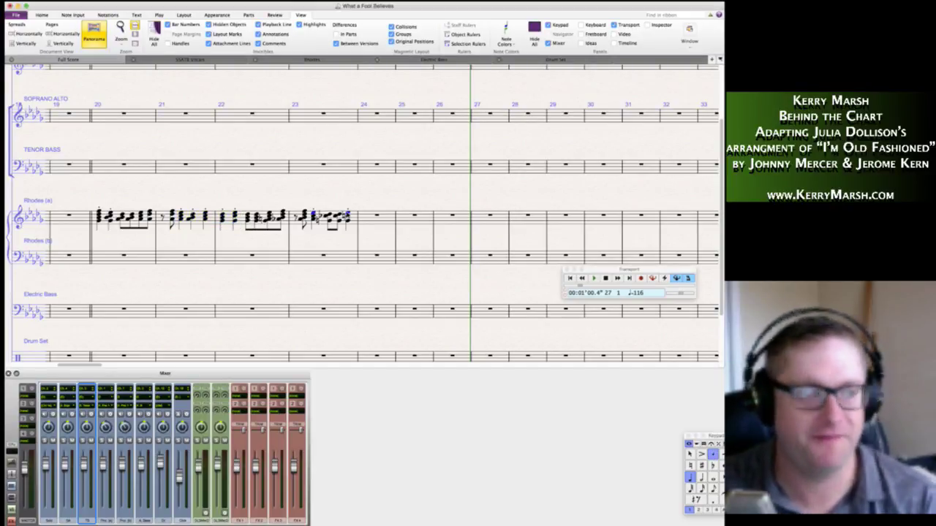
pyautogui.press('Escape')
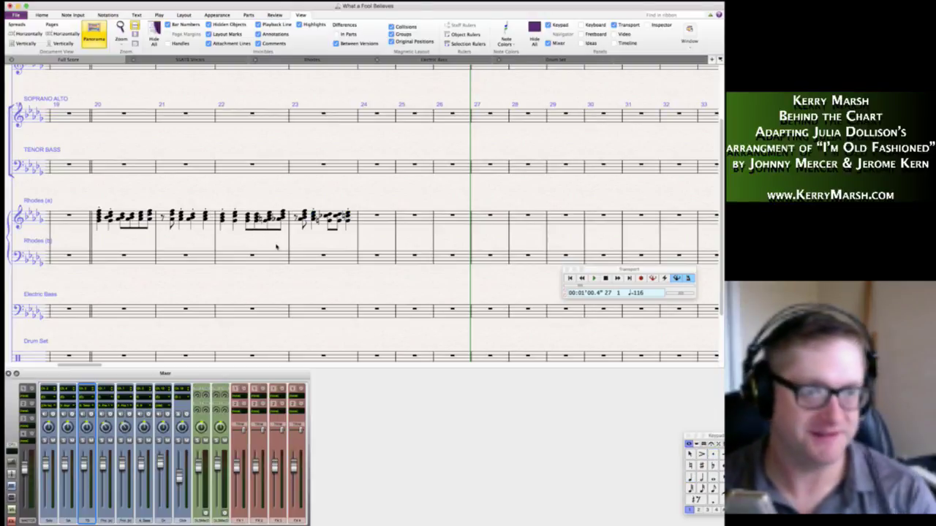
pyautogui.click(125, 224)
pyautogui.press('Escape')
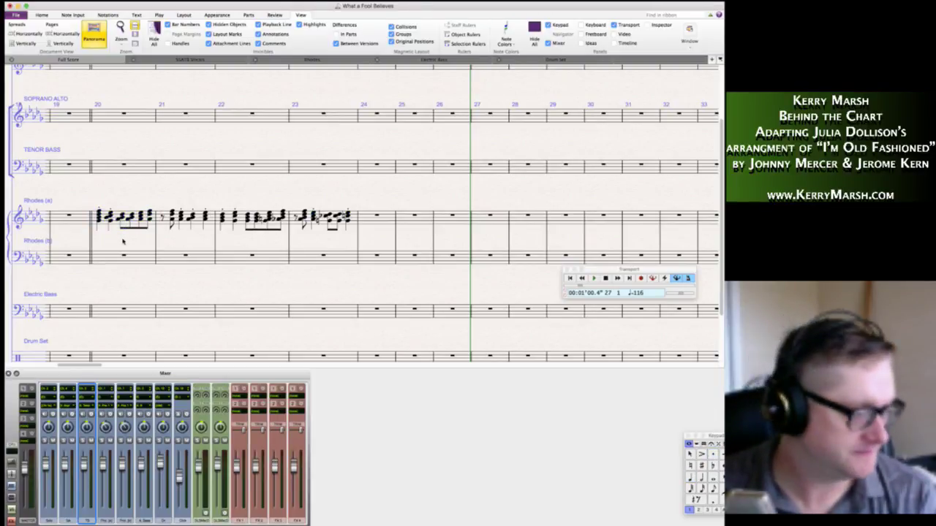
# Enter left-hand octaves in bar 20 of the lower Rhodes staff: quarter notes on beats 1 and 3, and an eighth note ending the bar.
pyautogui.click(120, 260)
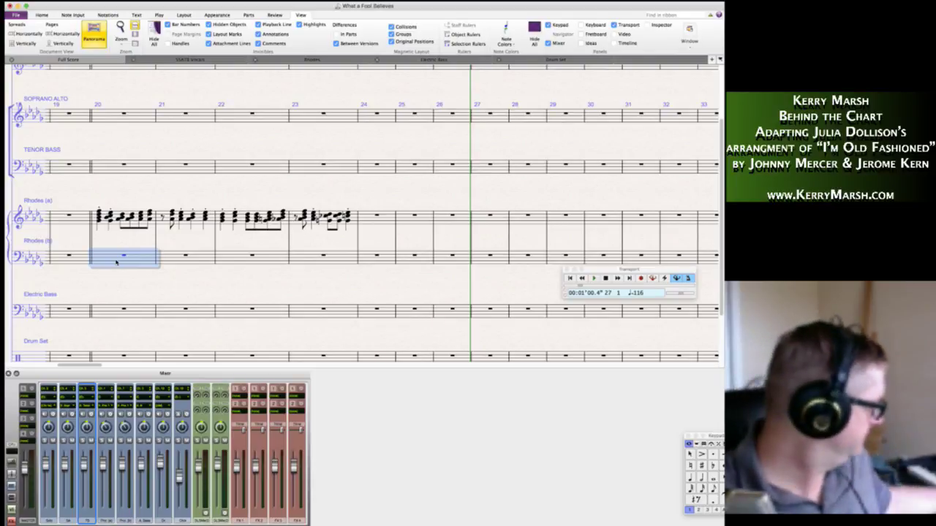
pyautogui.press('n')
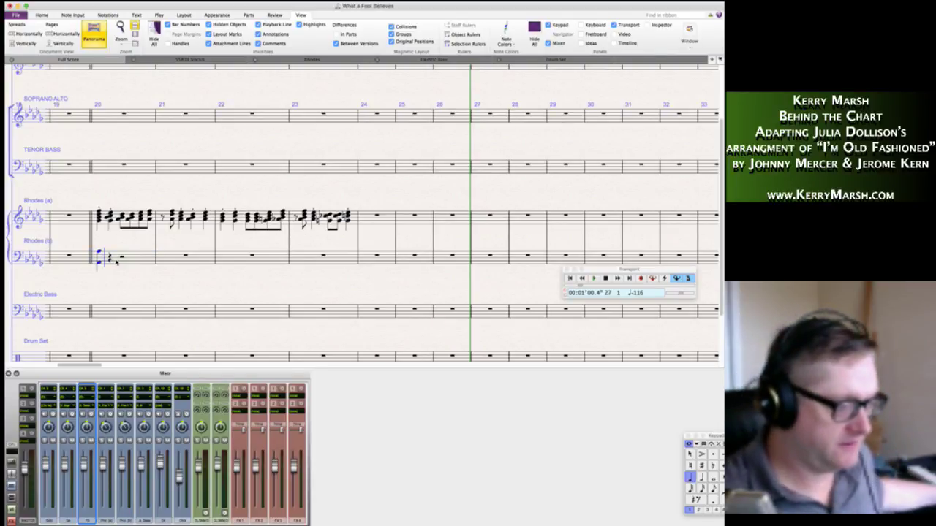
pyautogui.press('KP_0')
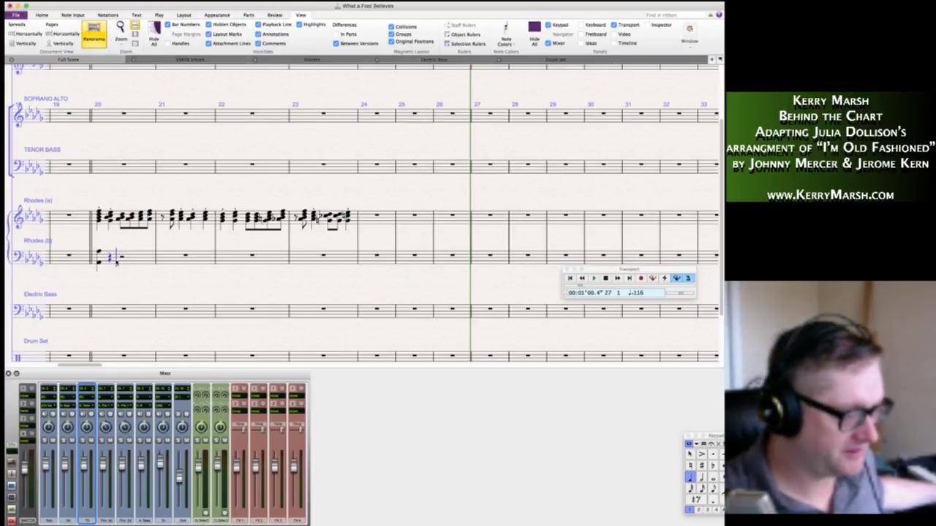
pyautogui.press('3')
pyautogui.press('0')
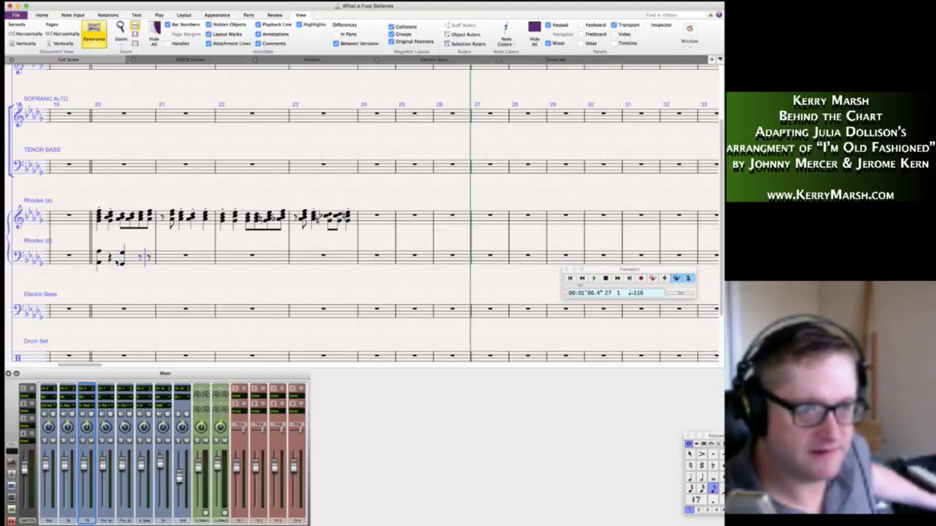
pyautogui.press('Escape')
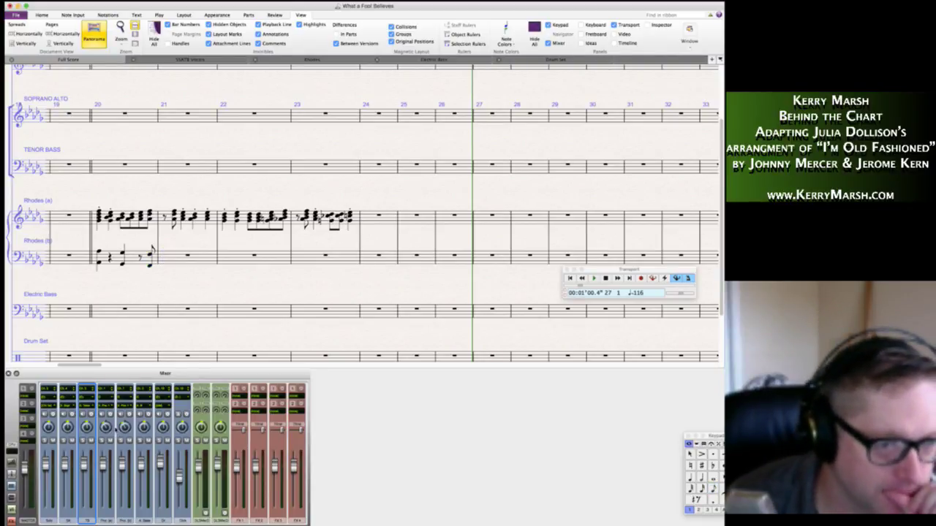
# Assign the General MIDI sound Acoustic Piano (1) to the upper Rhodes staff's mixer channel.
pyautogui.click(109, 411)
pyautogui.moveTo(129, 419)
pyautogui.moveTo(183, 420)
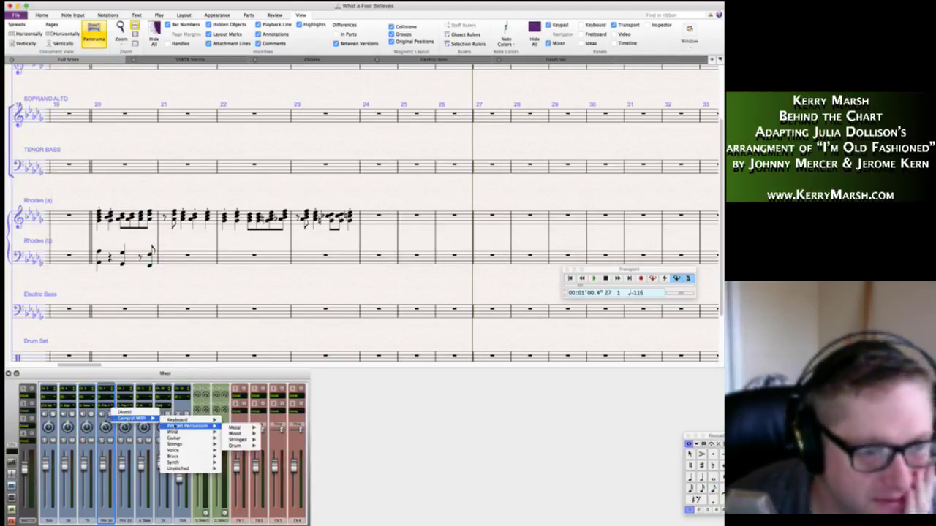
pyautogui.moveTo(235, 422)
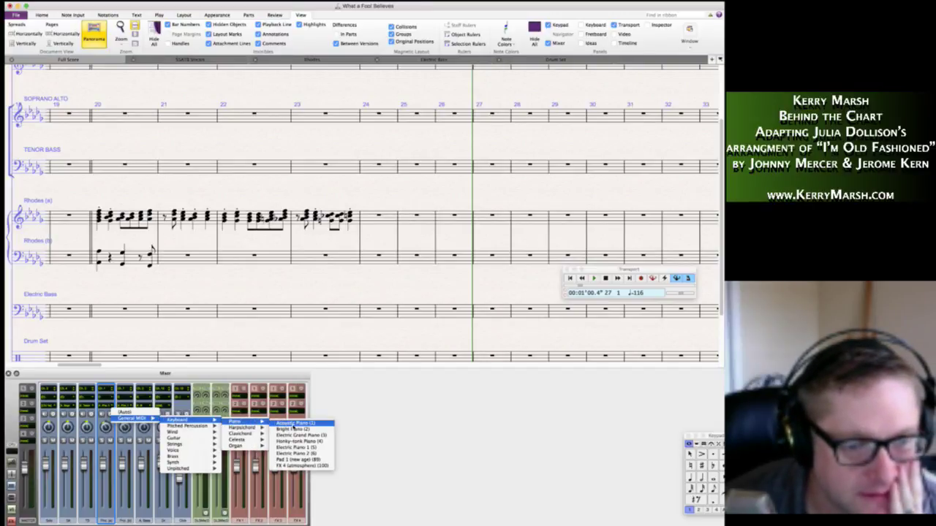
pyautogui.click(295, 423)
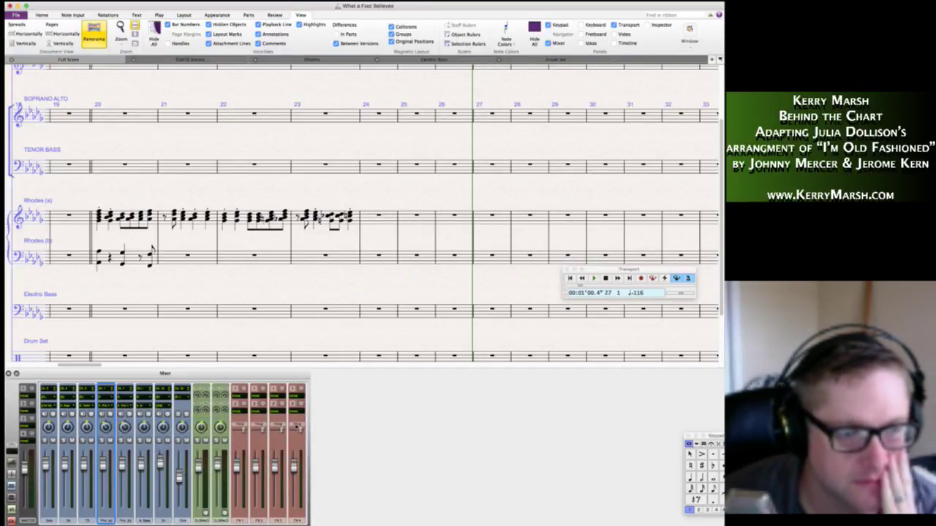
# Assign the General MIDI sound Acoustic Piano (1) to the lower Rhodes staff's mixer channel.
pyautogui.click(128, 409)
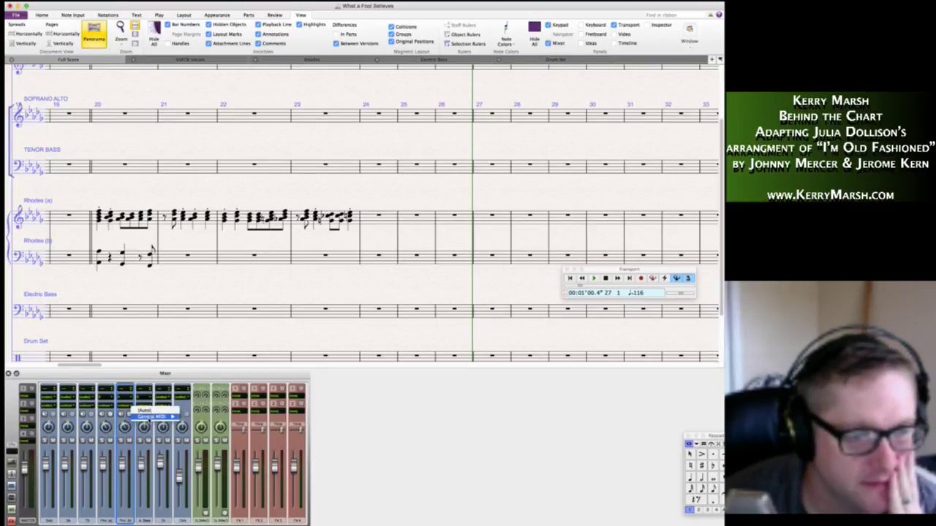
pyautogui.moveTo(150, 418)
pyautogui.moveTo(219, 425)
pyautogui.moveTo(256, 425)
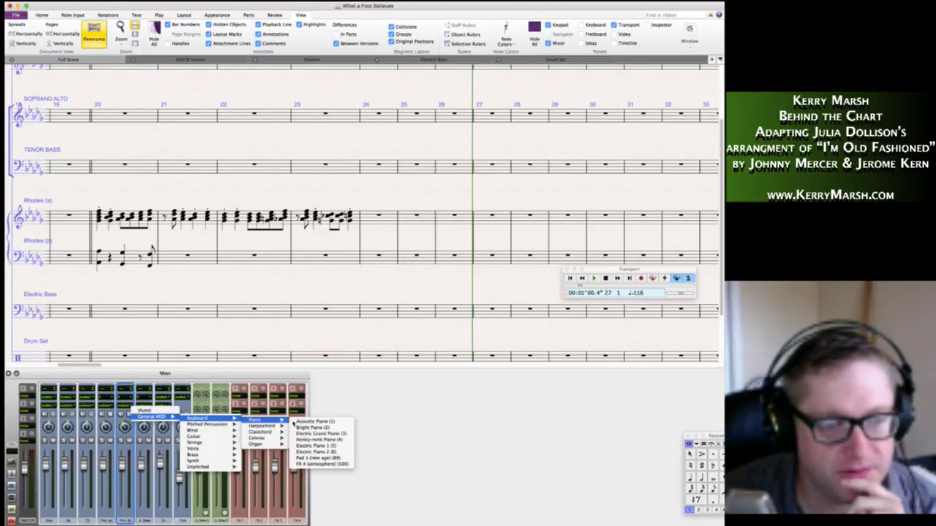
pyautogui.click(315, 426)
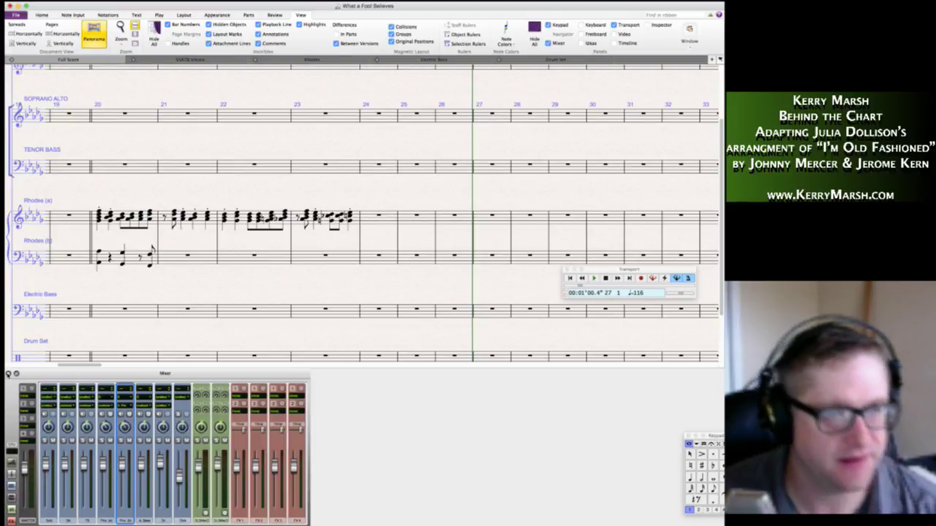
pyautogui.press('super+Tab')
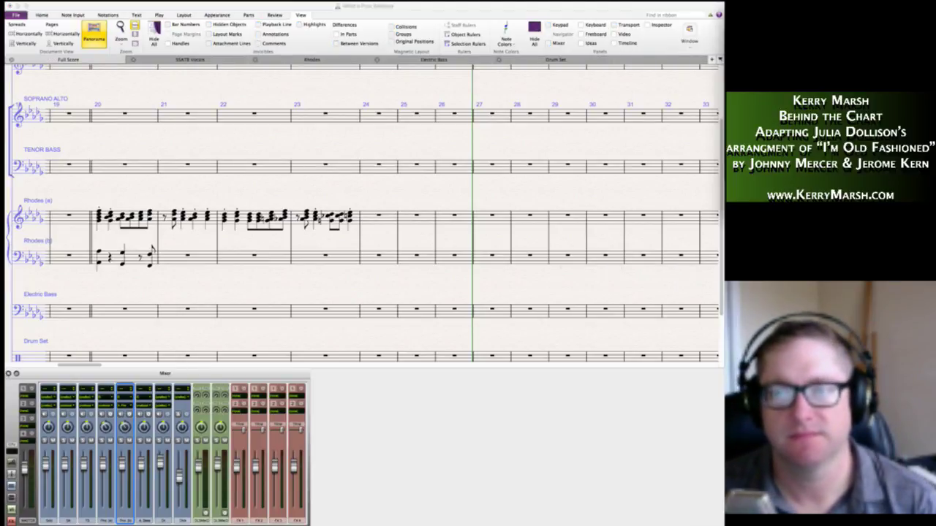
pyautogui.click(312, 271)
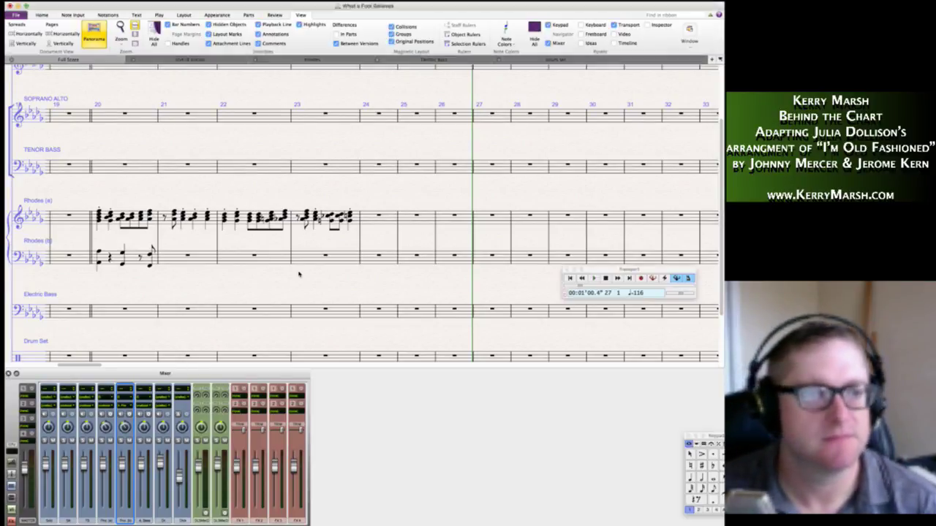
# Enter bar 21 of the lower Rhodes staff: a half rest, an eighth rest and three eighth notes ending the bar.
pyautogui.click(178, 262)
pyautogui.press('4')
pyautogui.press('Left')
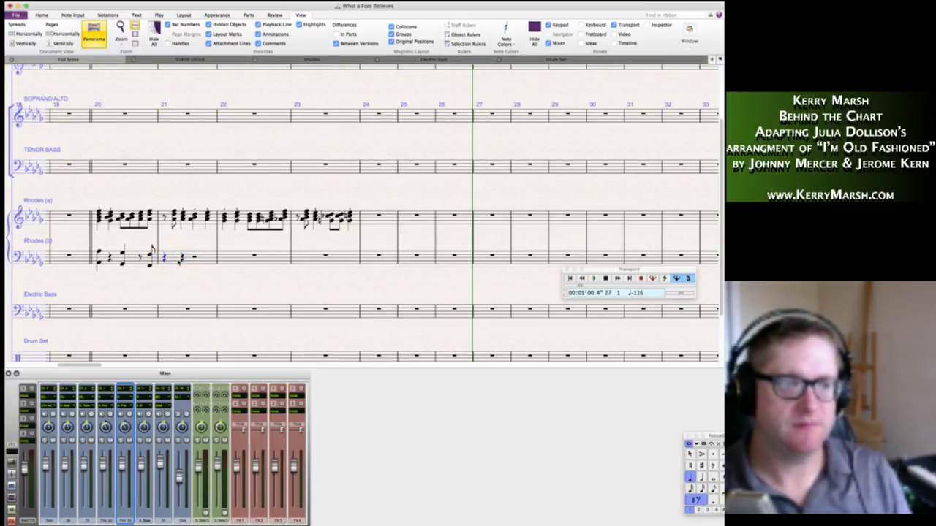
pyautogui.press('5')
pyautogui.press('0')
pyautogui.press('3')
pyautogui.press('0')
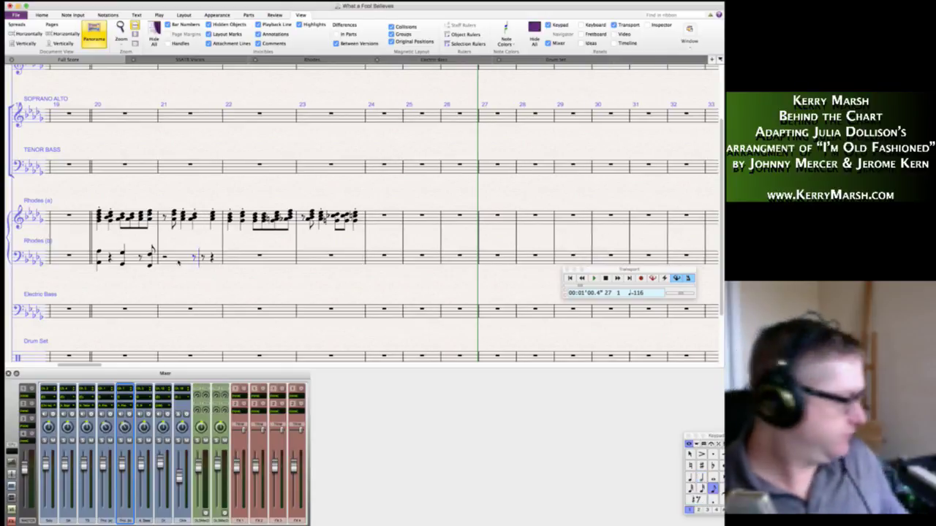
pyautogui.press('f')
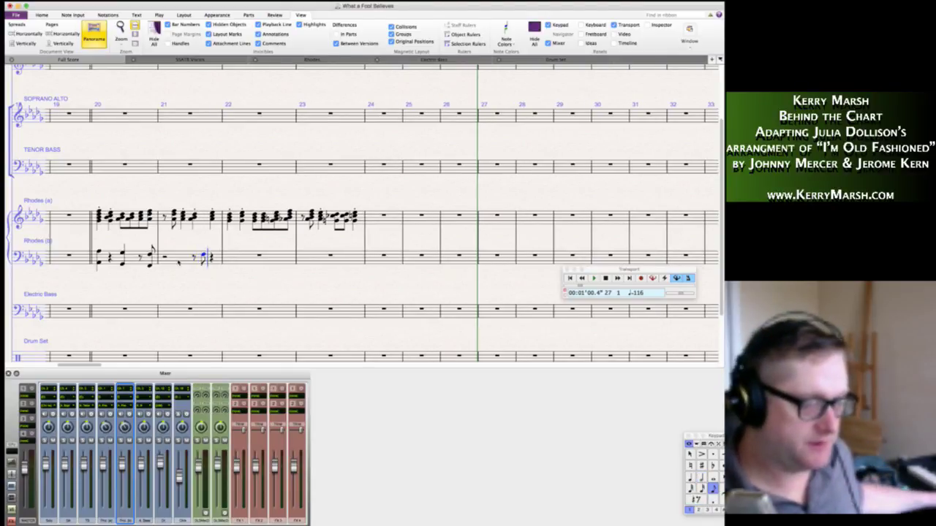
pyautogui.press('d')
pyautogui.press('f')
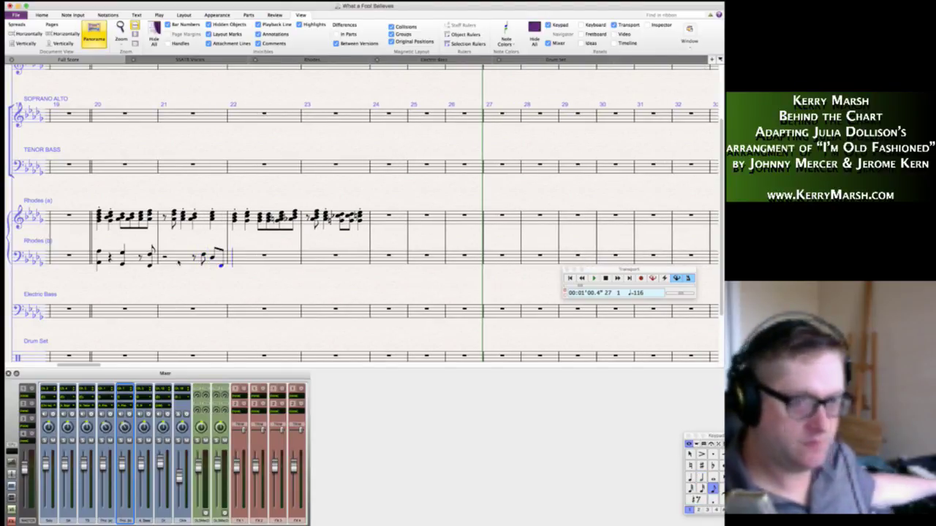
# Enter left-hand octaves in bar 22 of the lower Rhodes staff: quarter notes on beats 1 and 3, eighth-note pairs on beats 2 and 4.
pyautogui.press('4')
pyautogui.press('e')
pyautogui.press('Escape')
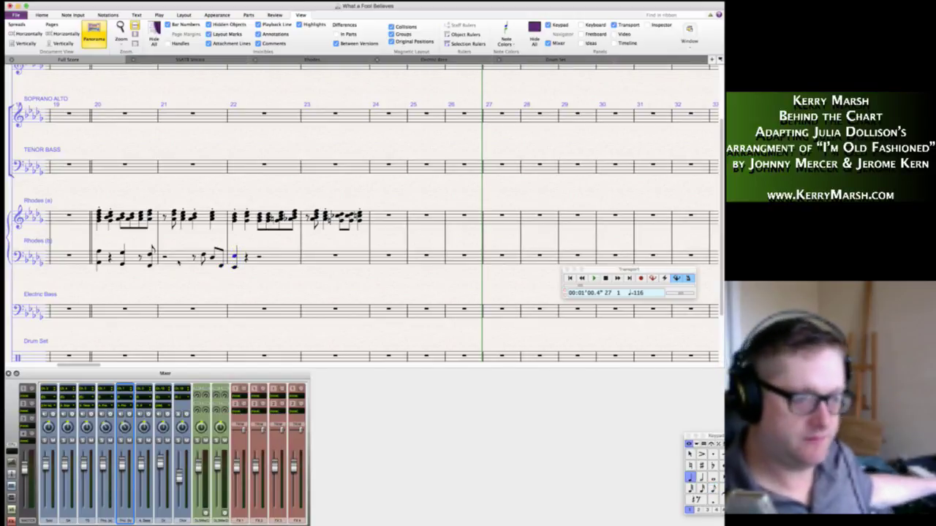
pyautogui.press('3')
pyautogui.press('4')
pyautogui.press('3')
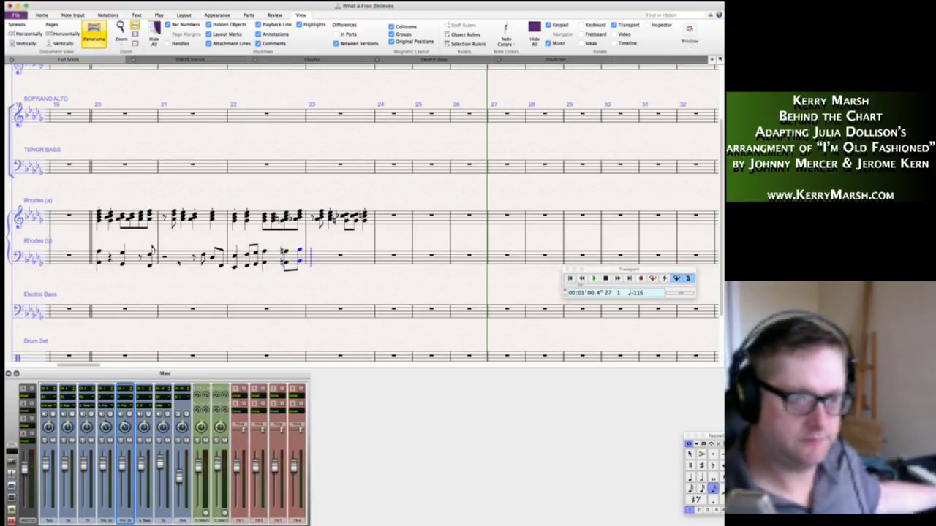
# Enter bar 23 of the lower Rhodes staff: a half rest followed by two eighth-note octaves on beat 3.
pyautogui.press('5')
pyautogui.press('3')
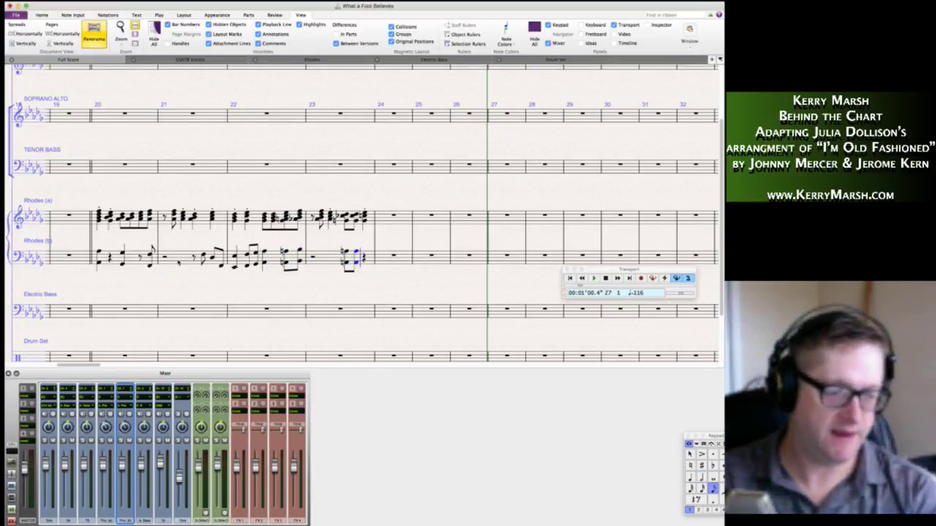
pyautogui.press('Escape')
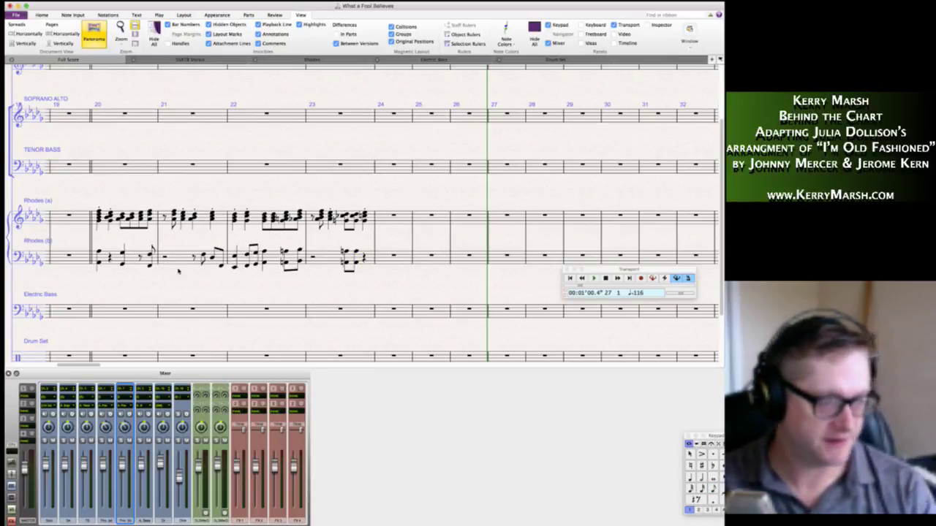
# Add staccato articulations to the quarter-note octaves on beats 1 and 3 of bars 20 and 22 in the lower Rhodes staff.
pyautogui.click(98, 253)
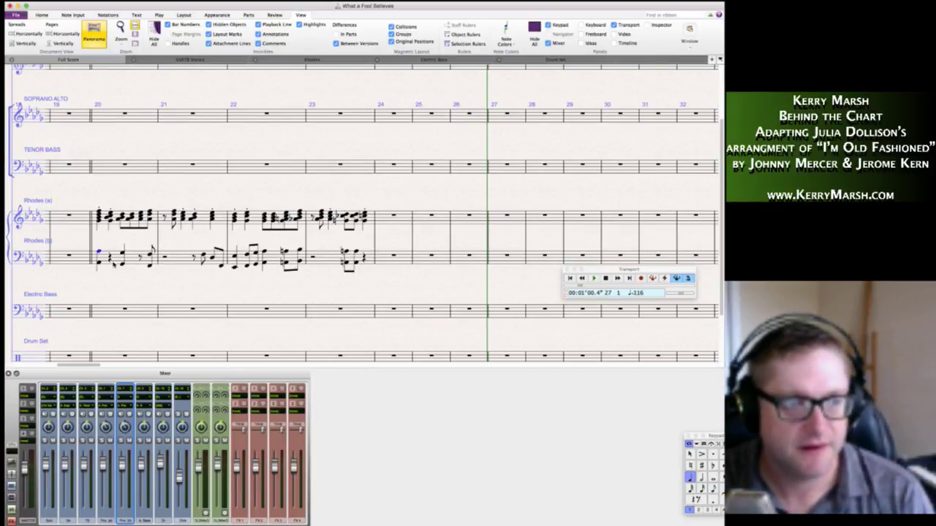
pyautogui.keyDown('shift'); pyautogui.click(124, 263); pyautogui.keyUp('shift')
pyautogui.press('KP_Divide')
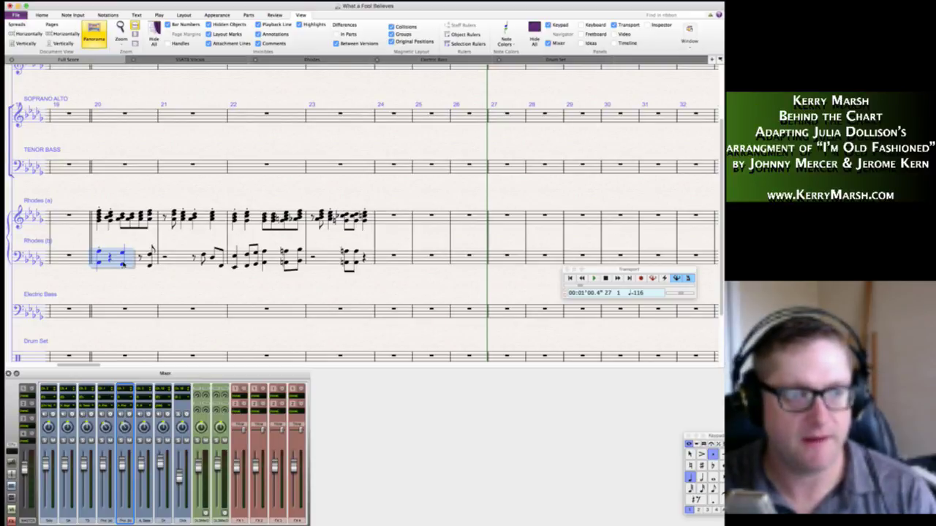
pyautogui.press('Escape')
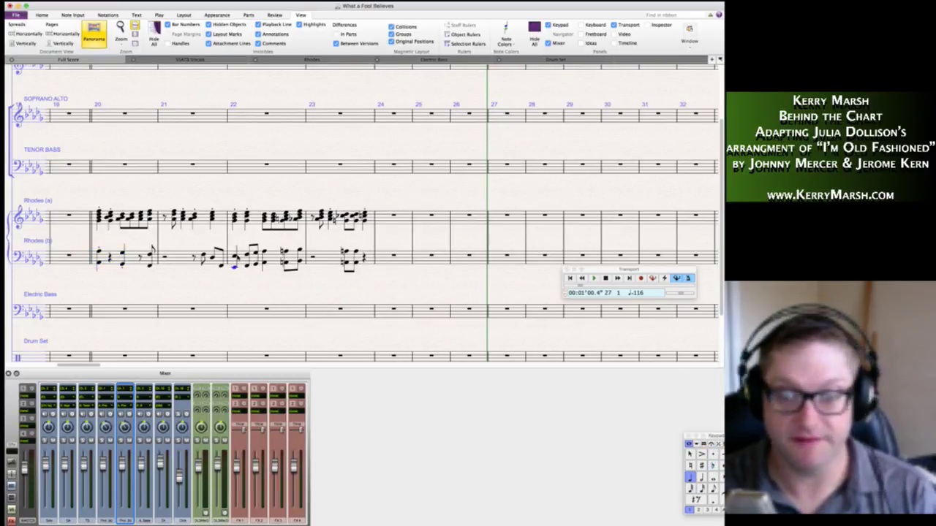
pyautogui.press('KP_Divide')
pyautogui.click(264, 252)
pyautogui.press('KP_Divide')
pyautogui.press('Escape')
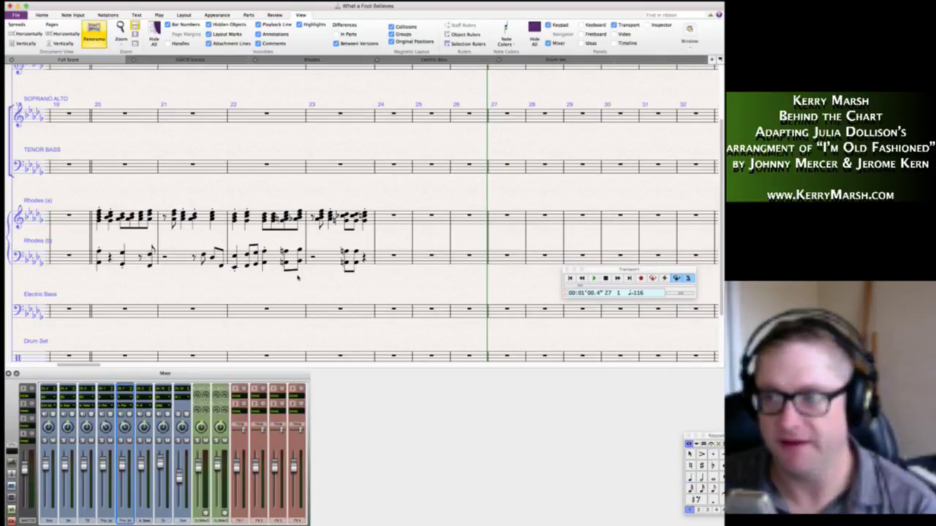
# Play back the Rhodes groove from bar 20 through the end of bar 23.
pyautogui.click(100, 213)
pyautogui.press('p')
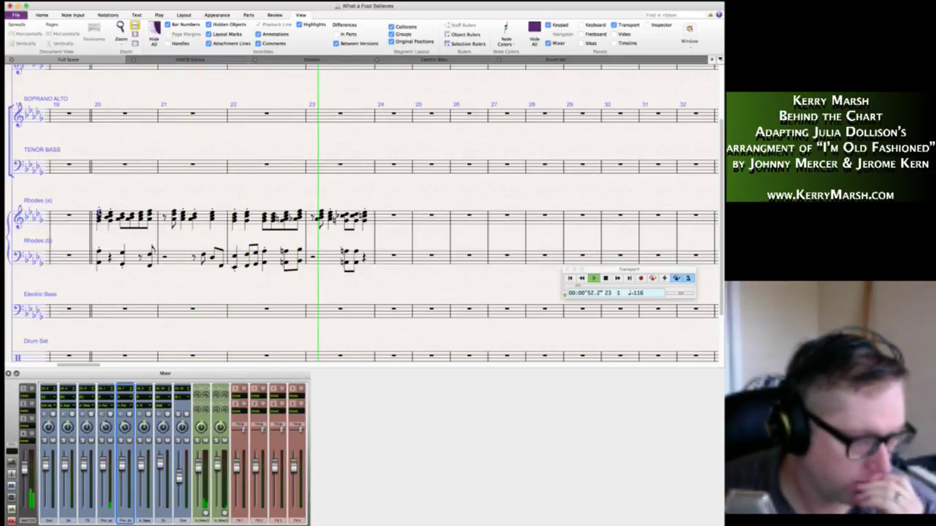
pyautogui.press('space')
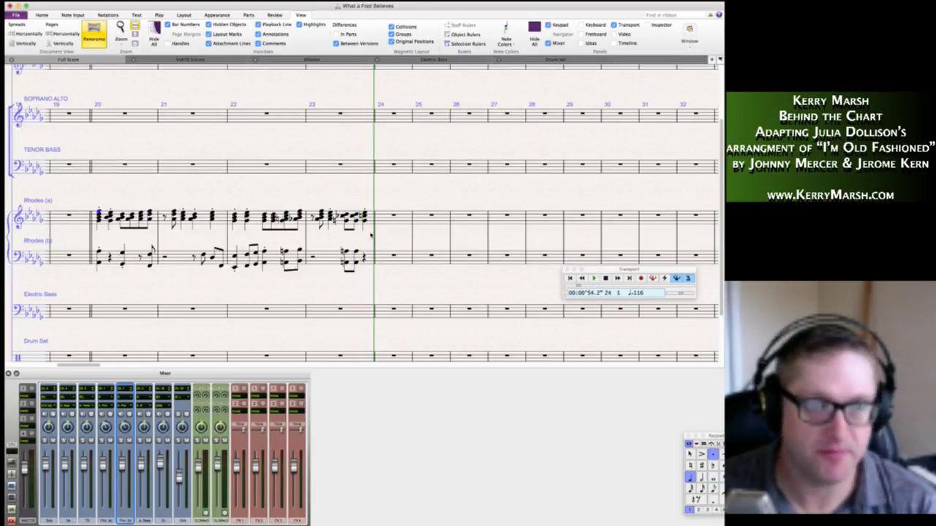
# Re-enter the quarter-note chord on beat 4 of bar 23 in the upper Rhodes staff.
pyautogui.click(365, 216)
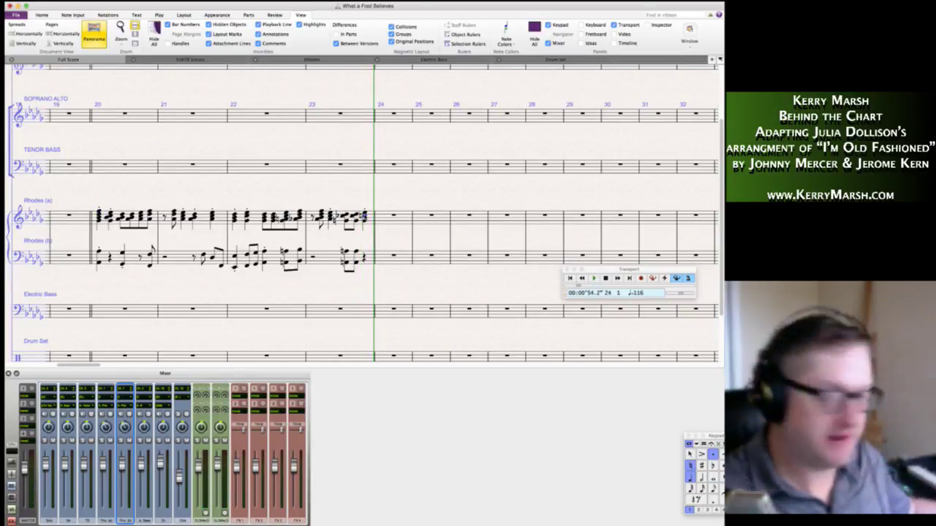
pyautogui.press('n')
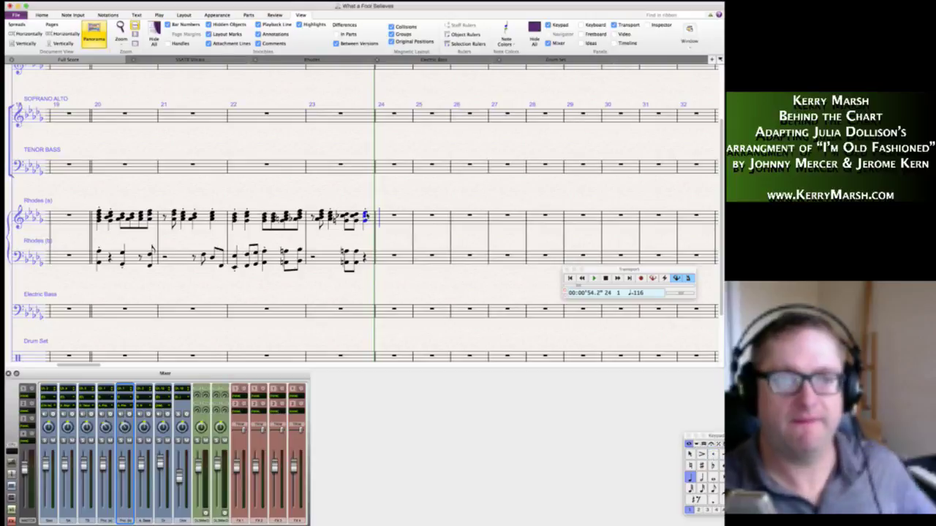
pyautogui.press('Escape')
pyautogui.press('Escape')
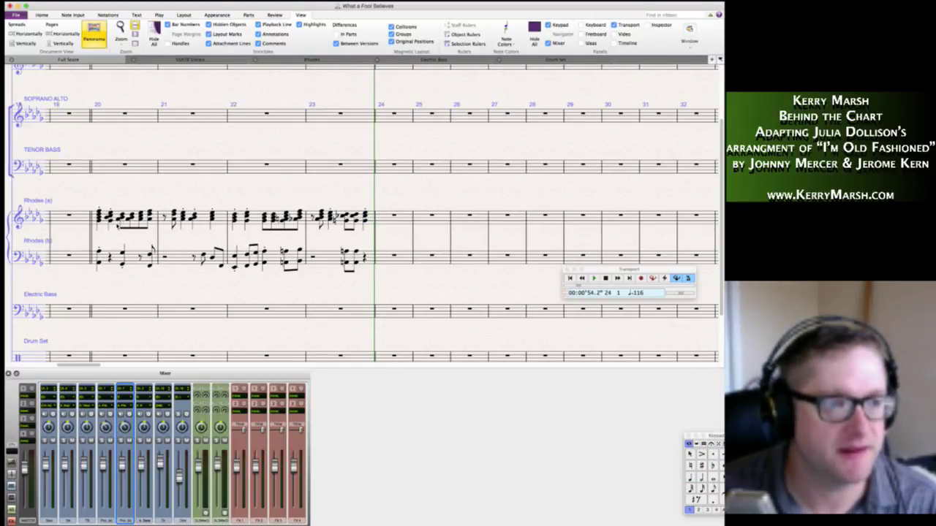
# Repeat bars 20 to 23 of both Rhodes staves into bars 24 to 27.
pyautogui.click(110, 217)
pyautogui.keyDown('shift'); pyautogui.click(369, 217); pyautogui.keyUp('shift')
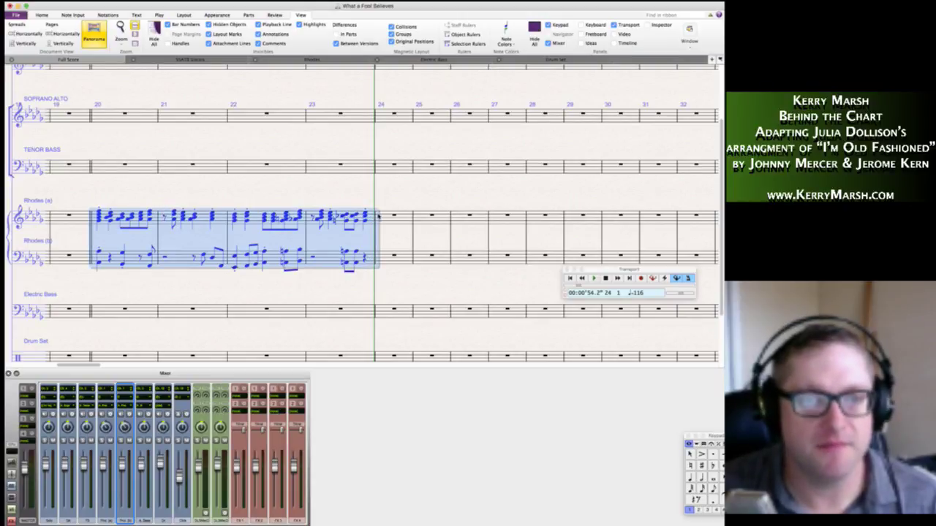
pyautogui.press('r')
pyautogui.hscroll(2, 397, 272)
pyautogui.scroll(-1, 397, 272)
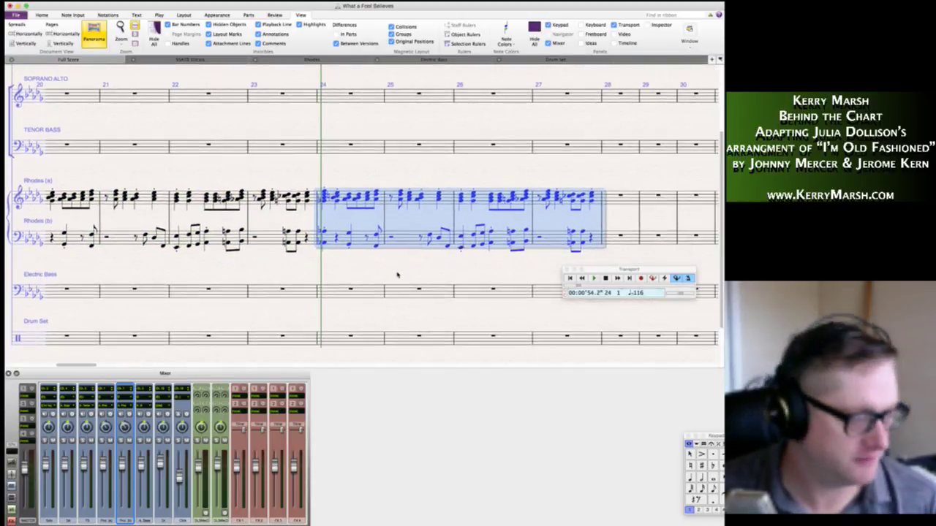
# Look over the Rhodes groove and its repeat across bars 20 to 27.
pyautogui.scroll(-1, 397, 275)
pyautogui.hscroll(2, 397, 275)
pyautogui.hscroll(-2, 397, 275)
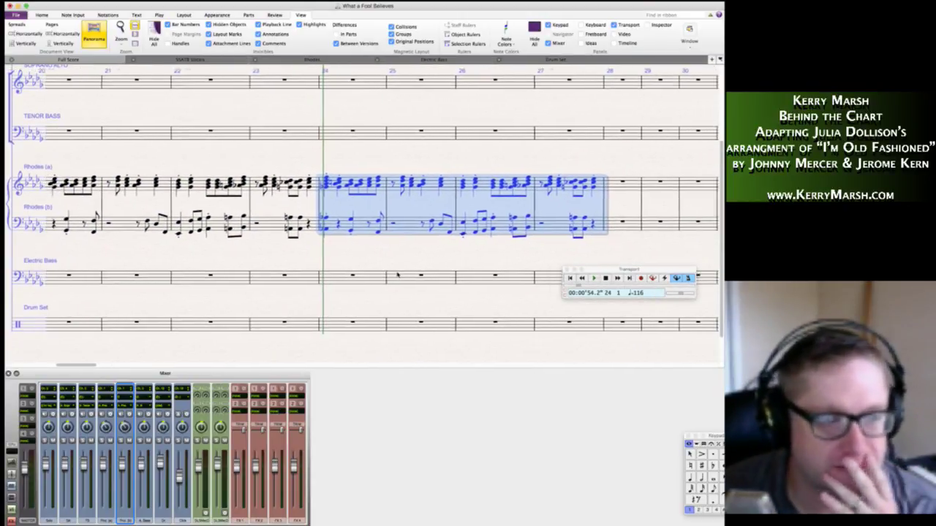
pyautogui.hscroll(2, 397, 275)
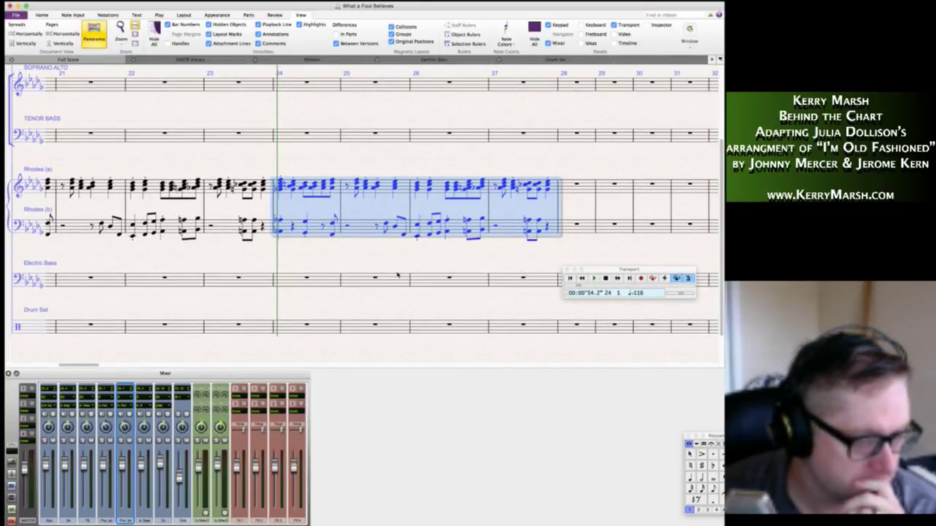
pyautogui.hscroll(3, 397, 275)
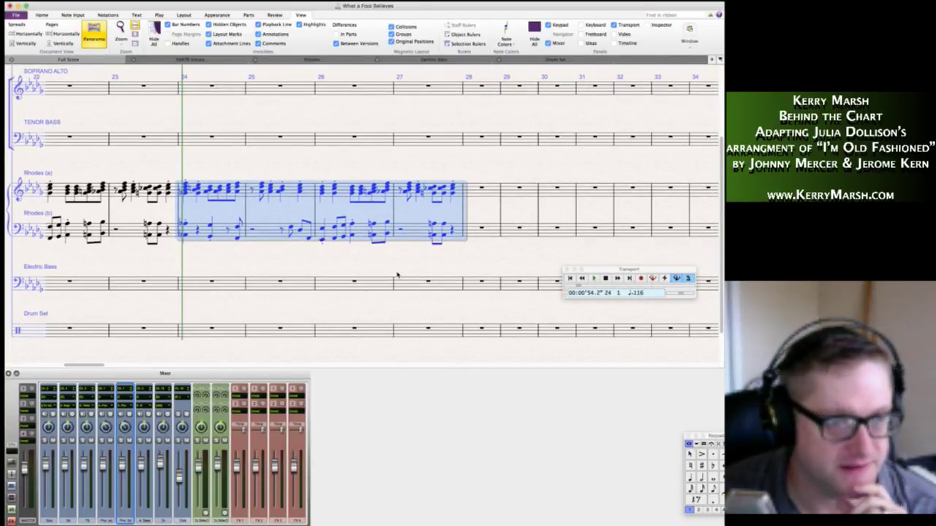
pyautogui.hscroll(-4, 397, 274)
pyautogui.hscroll(3, 397, 275)
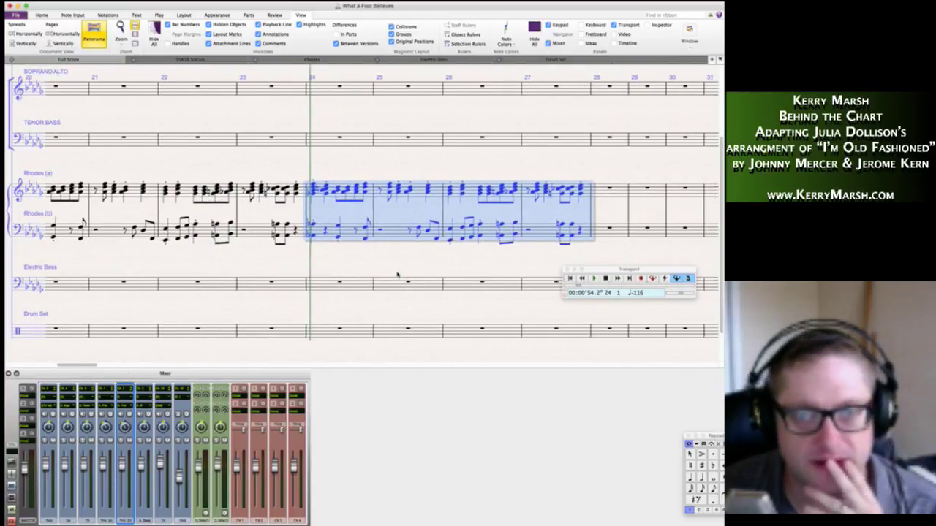
pyautogui.hscroll(-3, 397, 275)
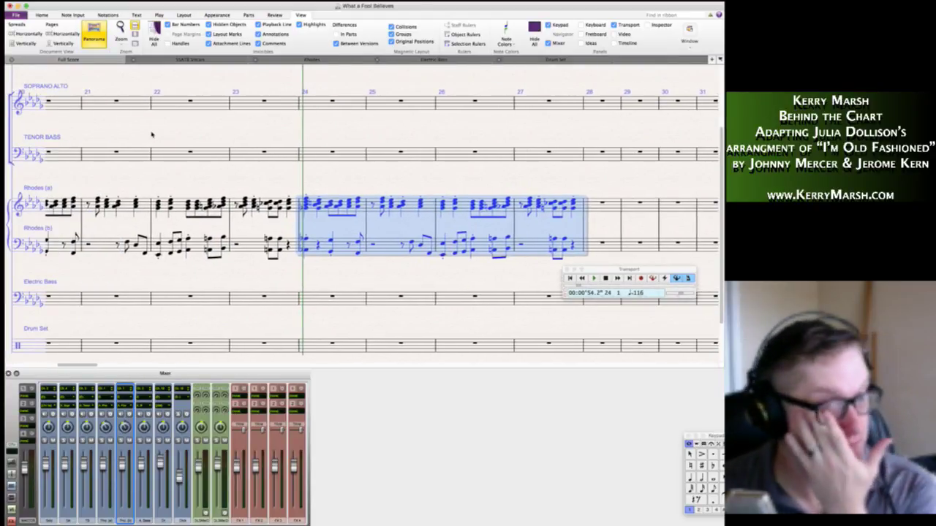
pyautogui.hscroll(3, 142, 142)
pyautogui.scroll(1, 129, 148)
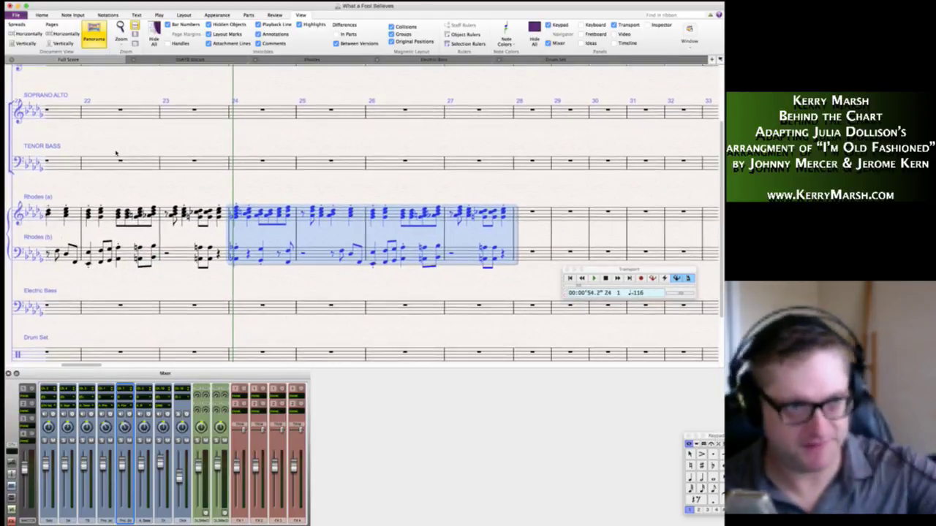
pyautogui.hscroll(-2, 182, 140)
pyautogui.scroll(1, 182, 140)
pyautogui.hscroll(-1, 182, 140)
pyautogui.press('Escape')
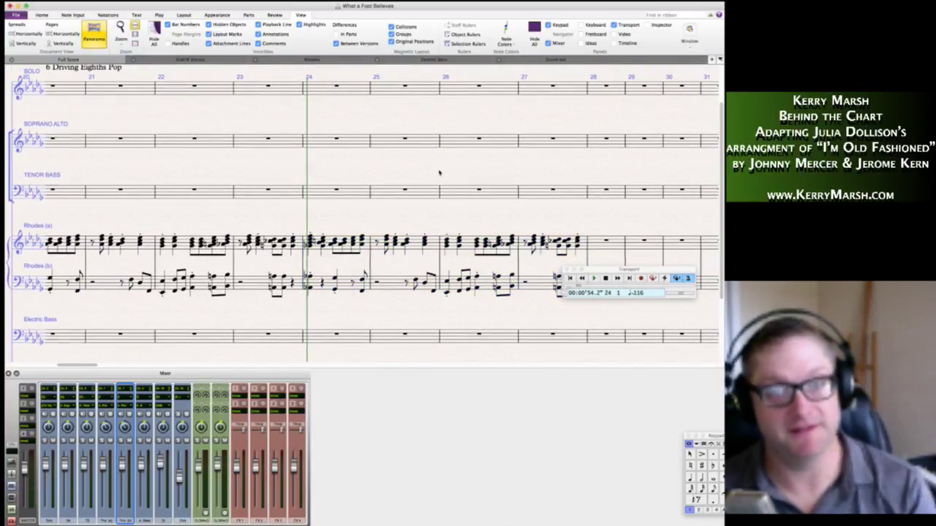
# Add a double barline at the end of bar 27 and a rehearsal mark at the start of bar 28.
pyautogui.hscroll(3, 439, 174)
pyautogui.scroll(1, 524, 149)
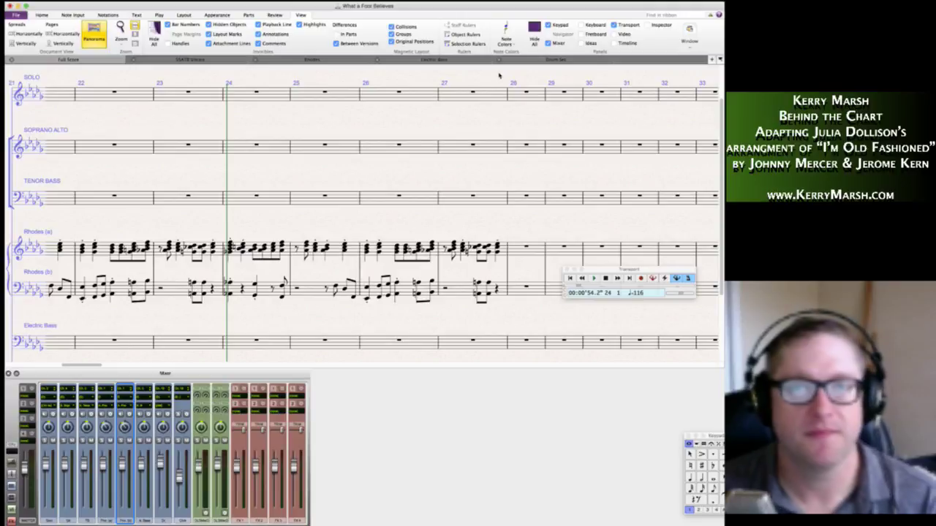
pyautogui.rightClick(500, 83)
pyautogui.moveTo(519, 86)
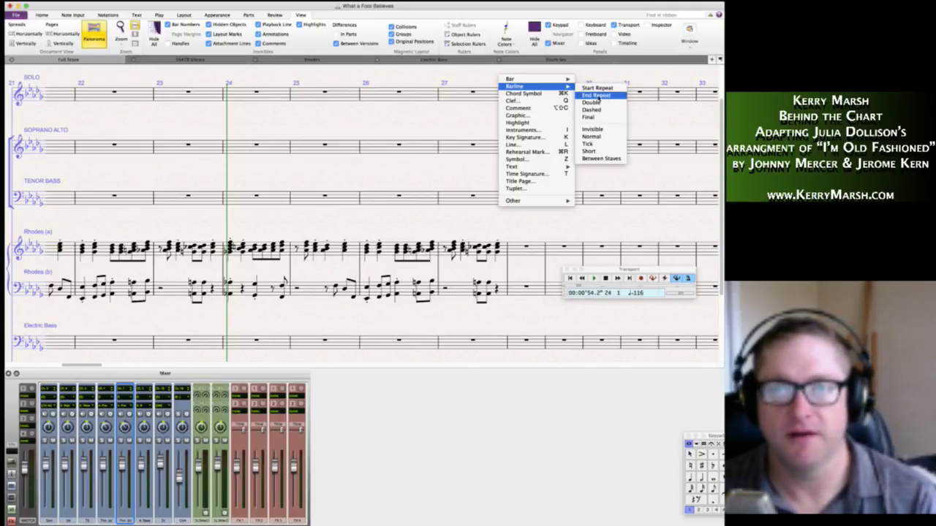
pyautogui.click(598, 103)
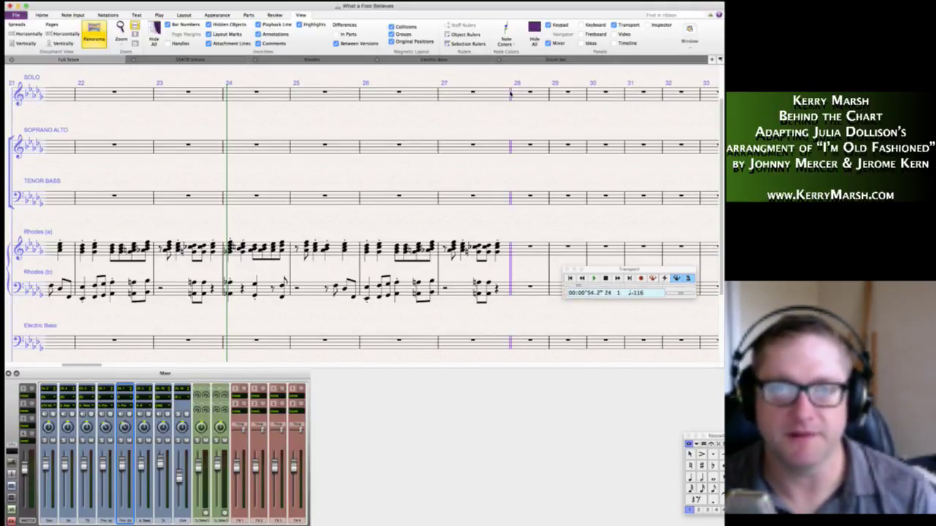
pyautogui.hotkey('ctrl', 'r')
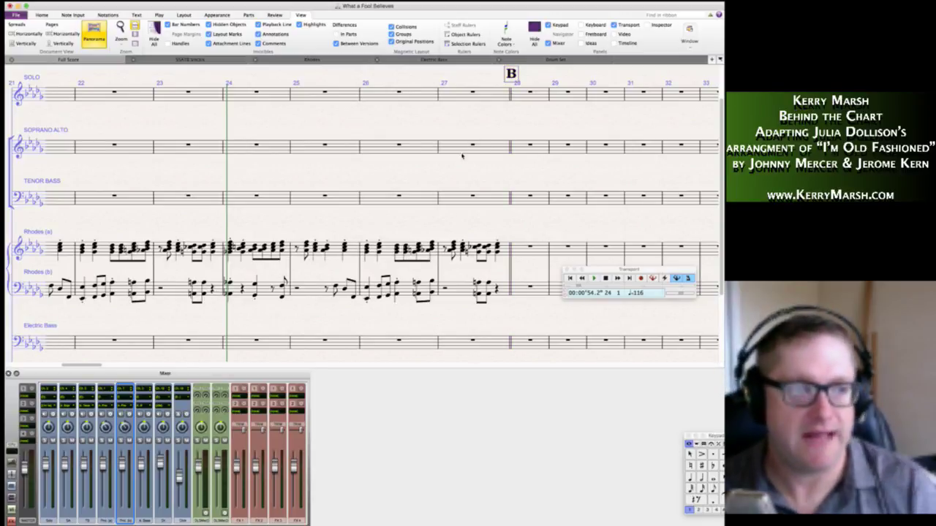
# Enter the solo pickup in the second half of bar 27 as an eighth rest followed by three eighth notes.
pyautogui.hscroll(-2, 468, 137)
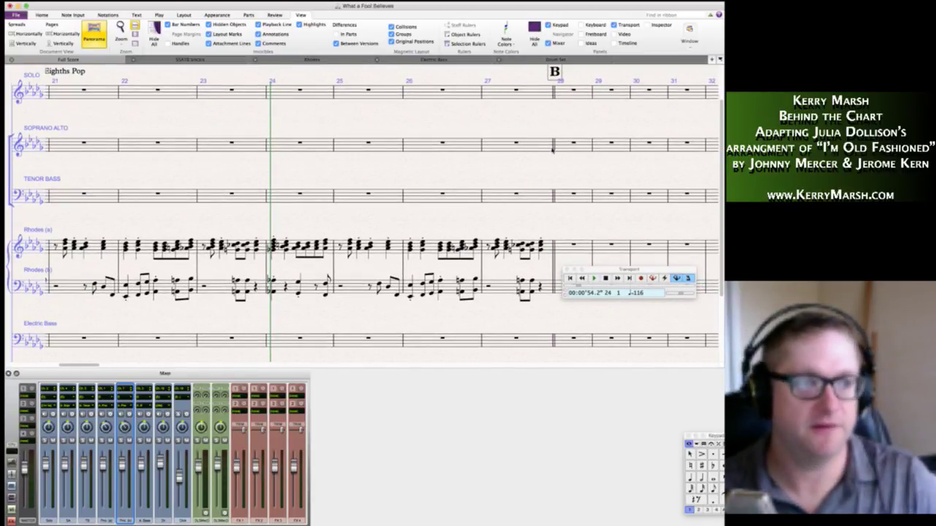
pyautogui.click(536, 91)
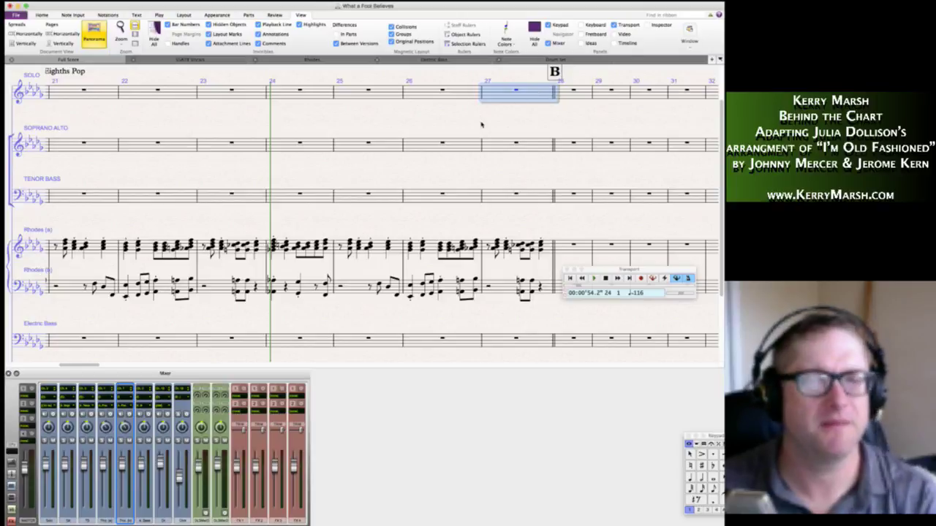
pyautogui.scroll(2, 480, 125)
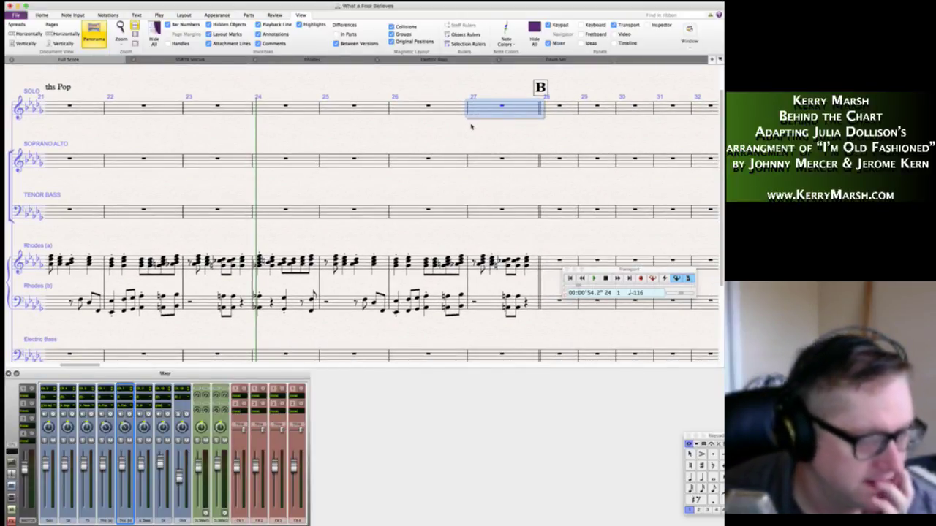
pyautogui.click(506, 124)
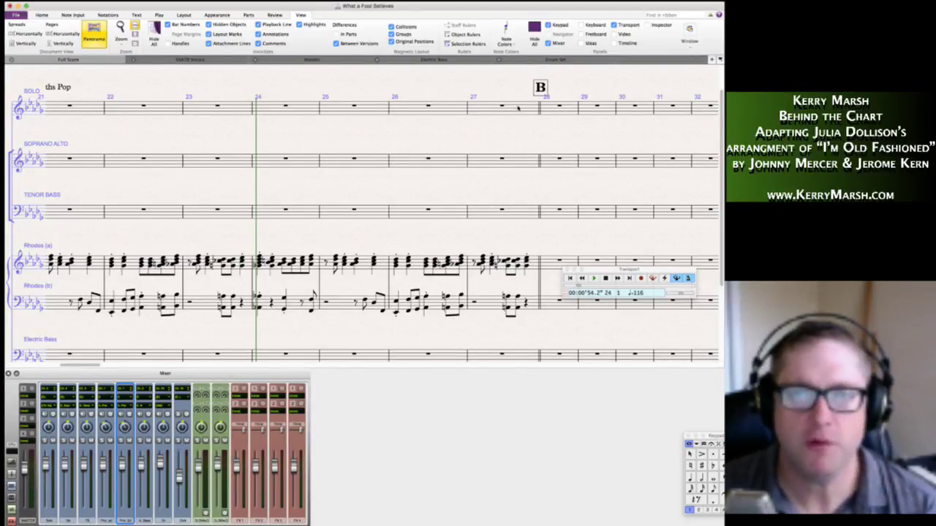
pyautogui.click(518, 109)
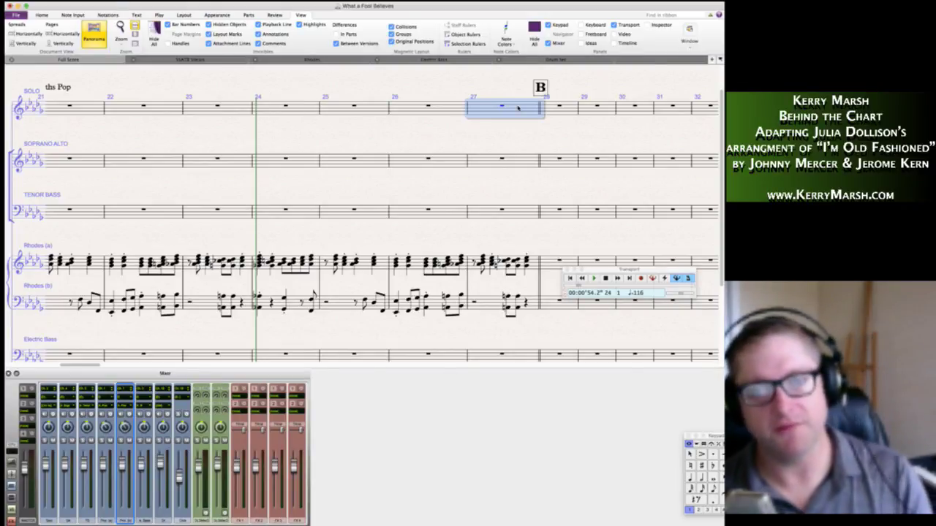
pyautogui.press('n')
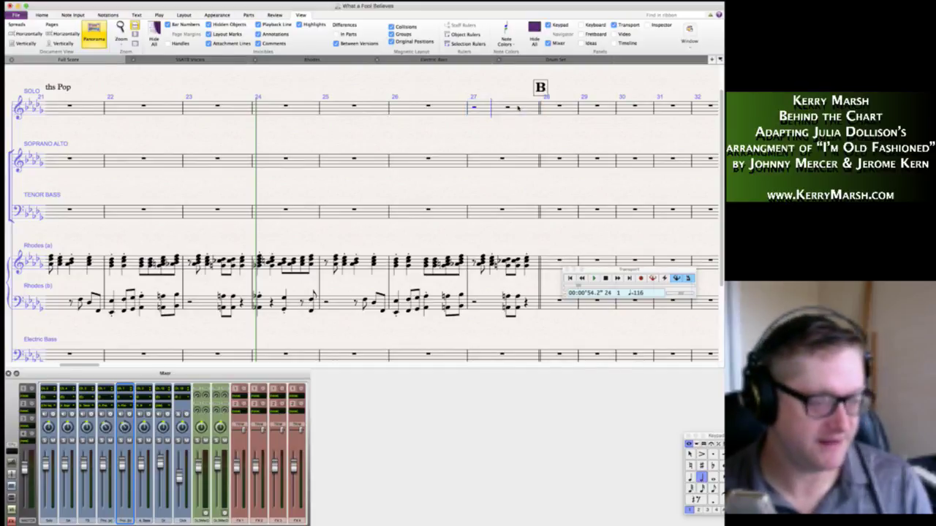
pyautogui.press('3')
pyautogui.press('0')
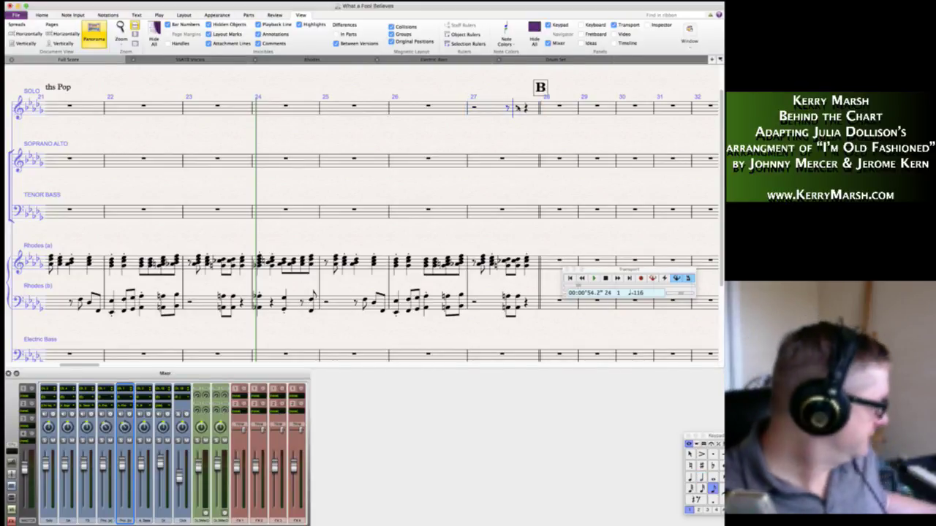
pyautogui.press('f')
pyautogui.press('f')
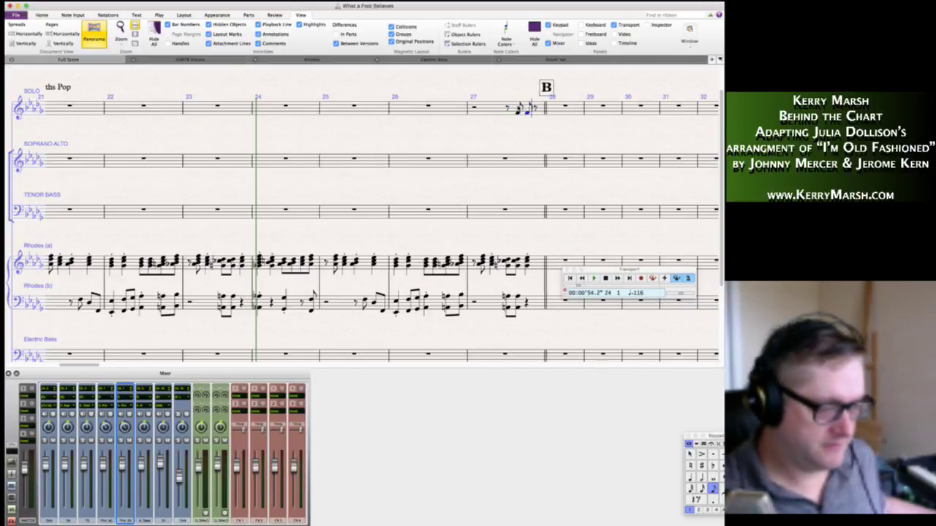
pyautogui.press('f')
# Fill bar 28 of the solo staff with two quarter notes followed by four eighth notes.
pyautogui.press('4')
pyautogui.press('f')
pyautogui.press('e')
pyautogui.press('3')
pyautogui.press('e')
pyautogui.press('e')
pyautogui.press('d')
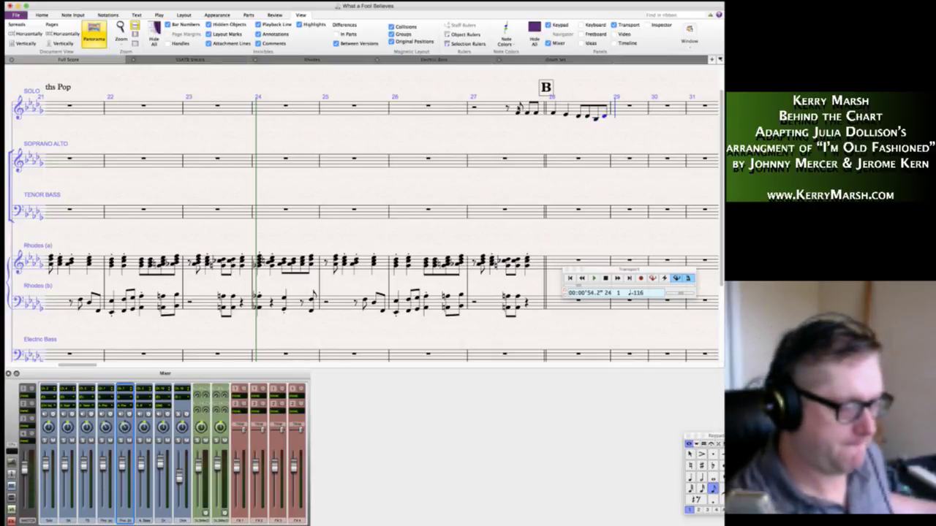
# Enter the solo phrase ending in bar 29 with eighth and sixteenth notes, closing the bar with a half rest.
pyautogui.press('e')
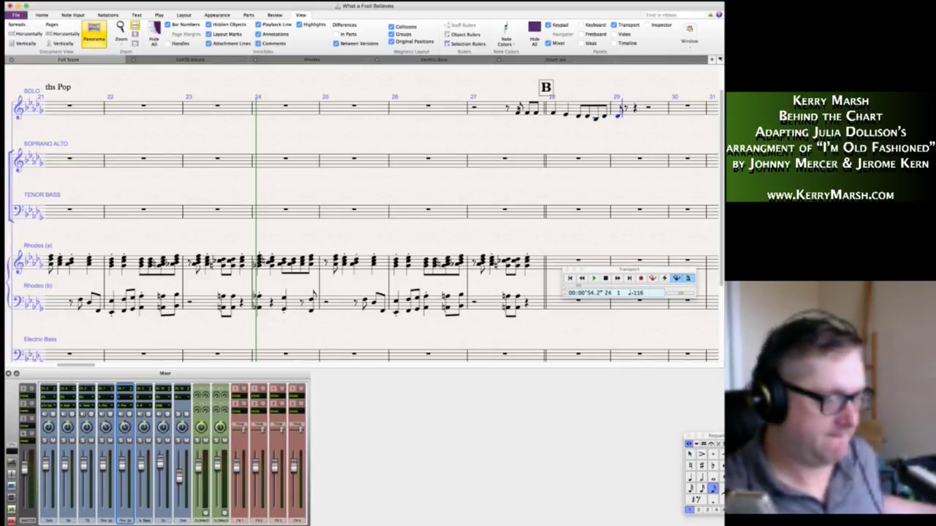
pyautogui.press('2')
pyautogui.press('d')
pyautogui.press('a')
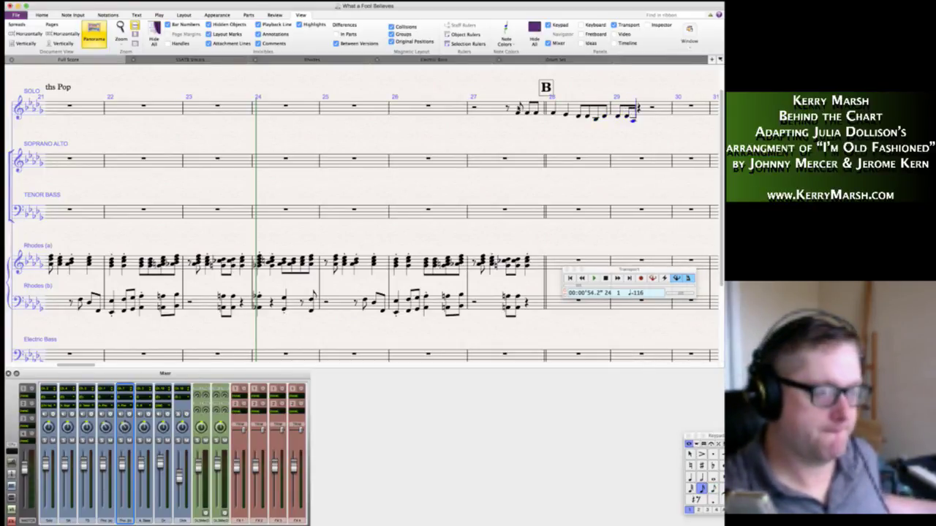
pyautogui.press('5')
pyautogui.press('0')
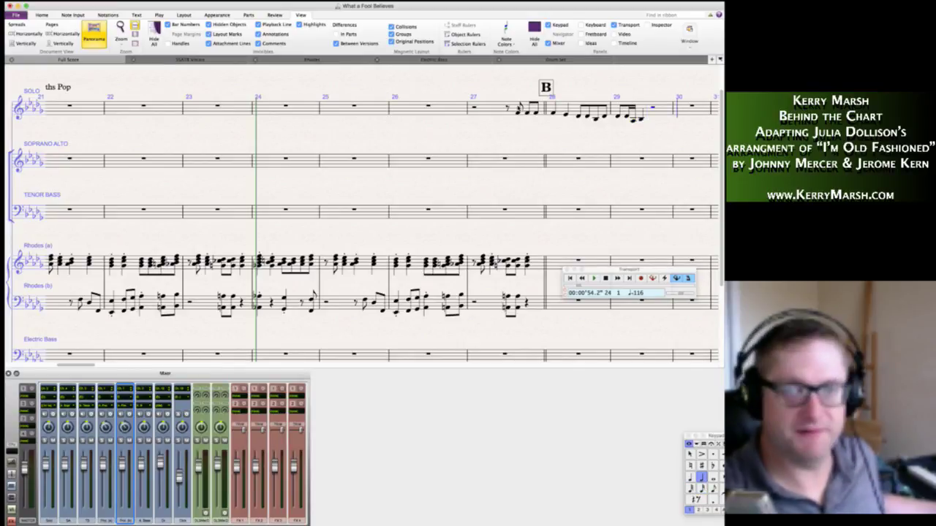
# Fill bar 30 of the solo staff with a quarter rest, an eighth rest and five eighth notes, starting low and rising.
pyautogui.press('4')
pyautogui.press('0')
pyautogui.press('3')
pyautogui.press('0')
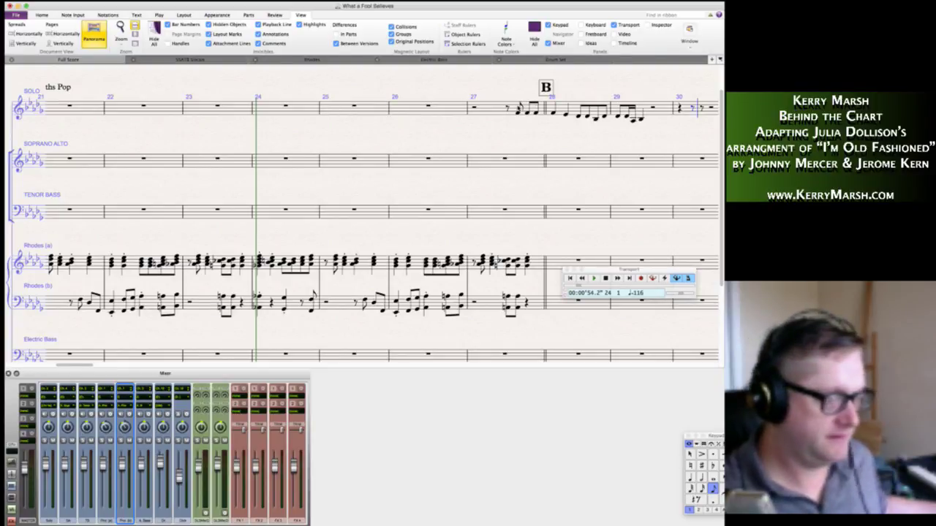
pyautogui.press('g')
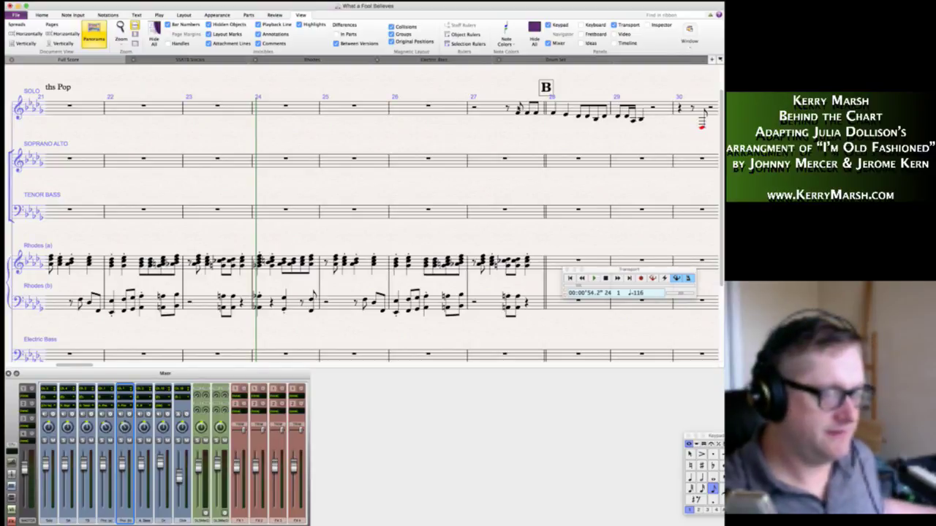
pyautogui.press('super+Up')
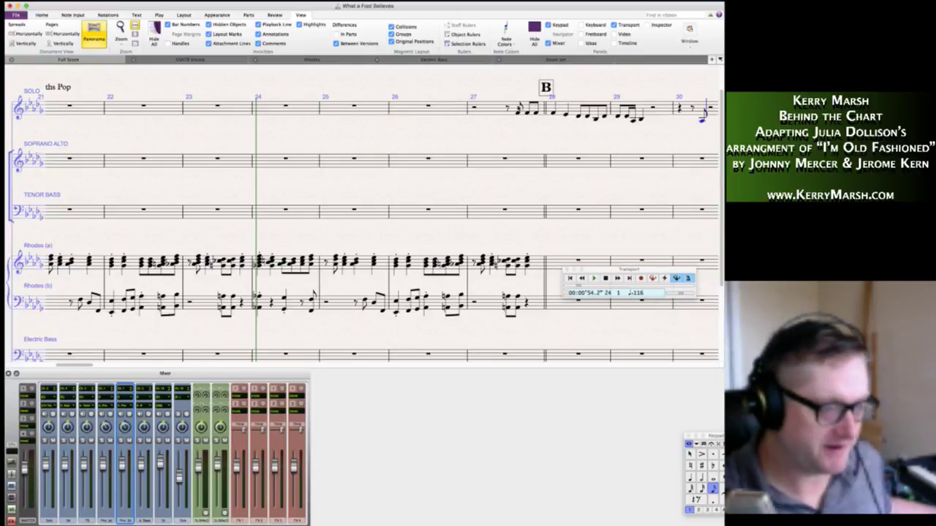
pyautogui.press('f')
pyautogui.press('a')
pyautogui.press('a')
pyautogui.press('b')
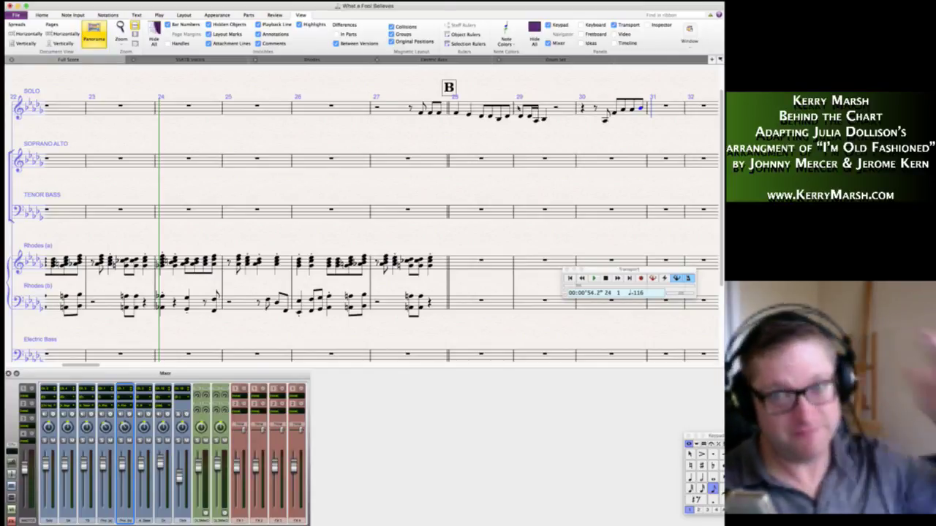
# Continue the solo melody in bar 31 with two quarter notes and four eighth notes.
pyautogui.press('4')
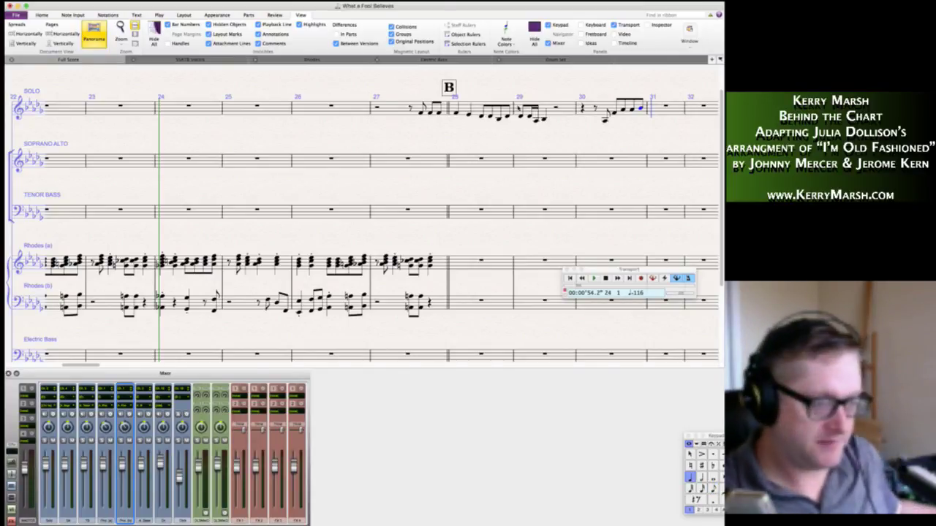
pyautogui.press('b')
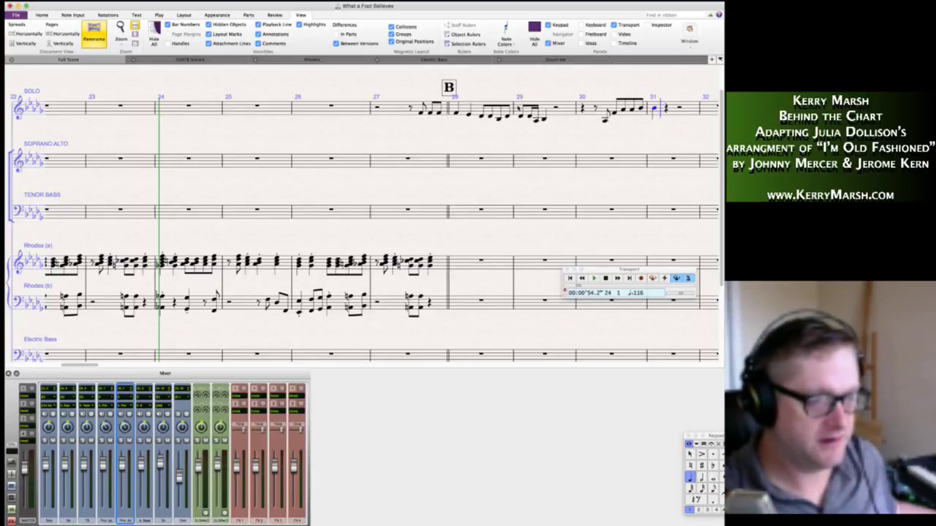
pyautogui.press('a')
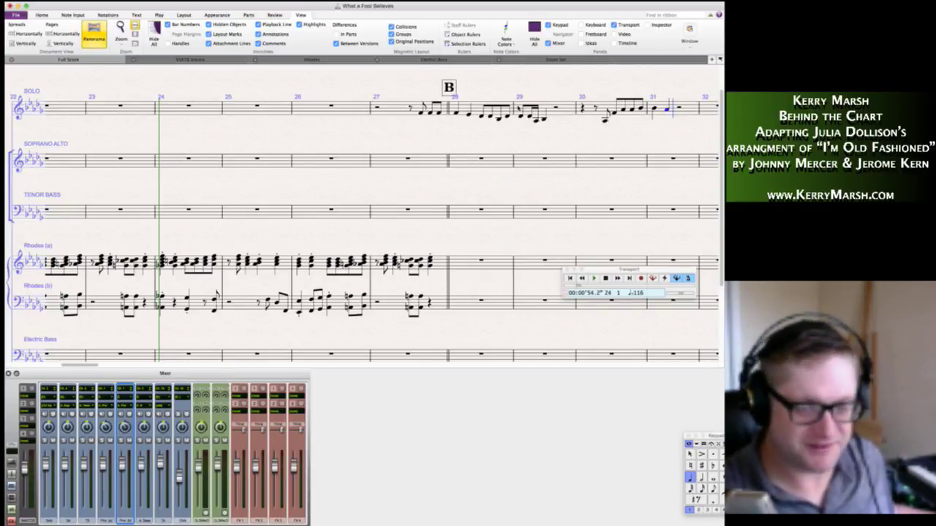
pyautogui.press('3')
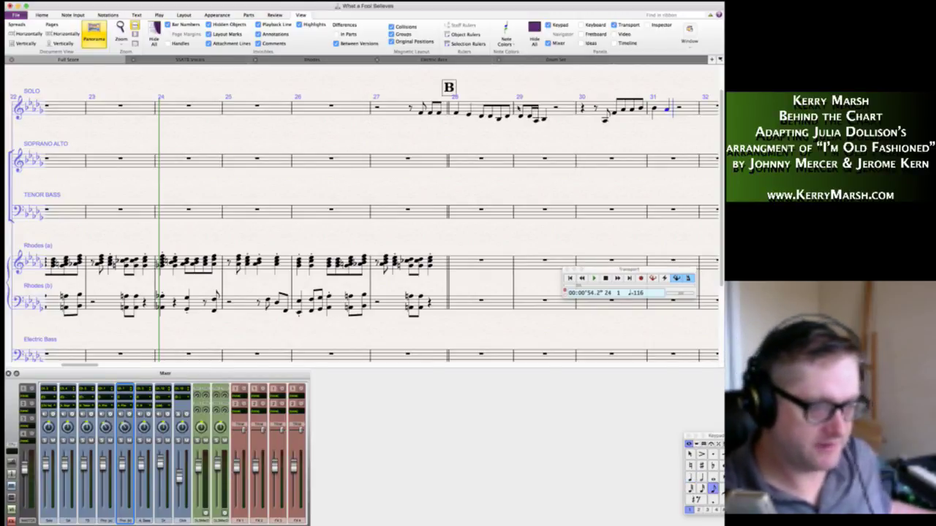
pyautogui.press('f')
pyautogui.press('f')
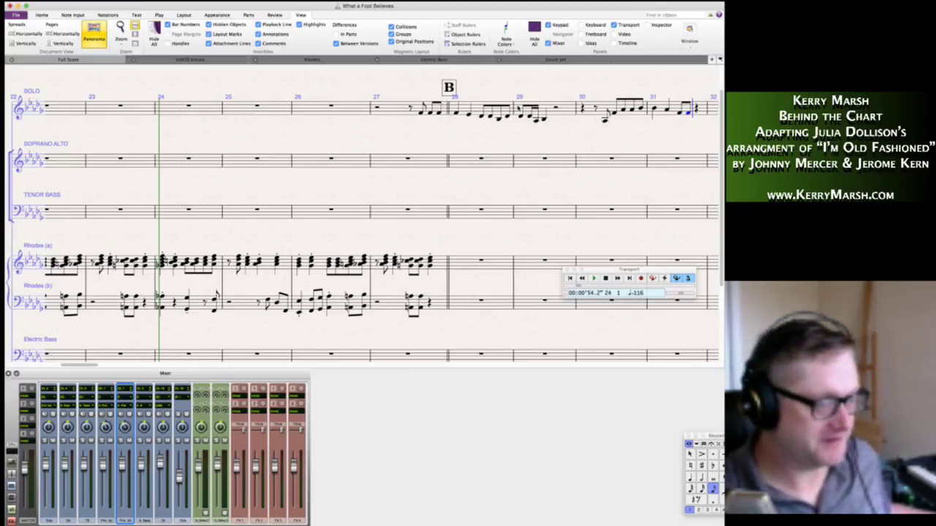
pyautogui.press('f')
pyautogui.press('f')
# Fill bar 32 of the solo staff with an eighth rest and a run of eighth notes.
pyautogui.press('f')
pyautogui.press('f')
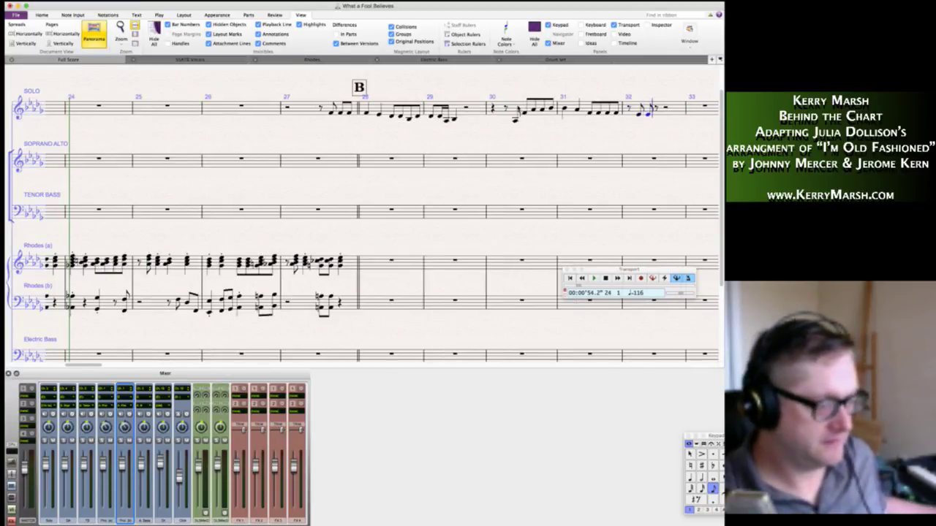
pyautogui.press('f')
pyautogui.press('f')
pyautogui.press('f')
pyautogui.press('f')
pyautogui.press('f')
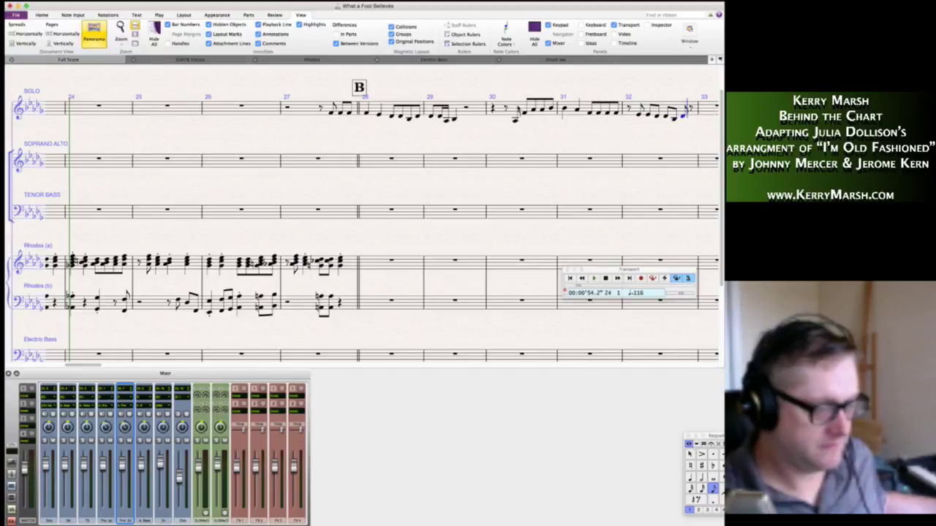
pyautogui.press('f')
# Complete the solo melody in bar 33 with an eighth rest, eighths, a quarter note, then two sixteenths and an eighth on beat 4.
pyautogui.press('f')
pyautogui.press('f')
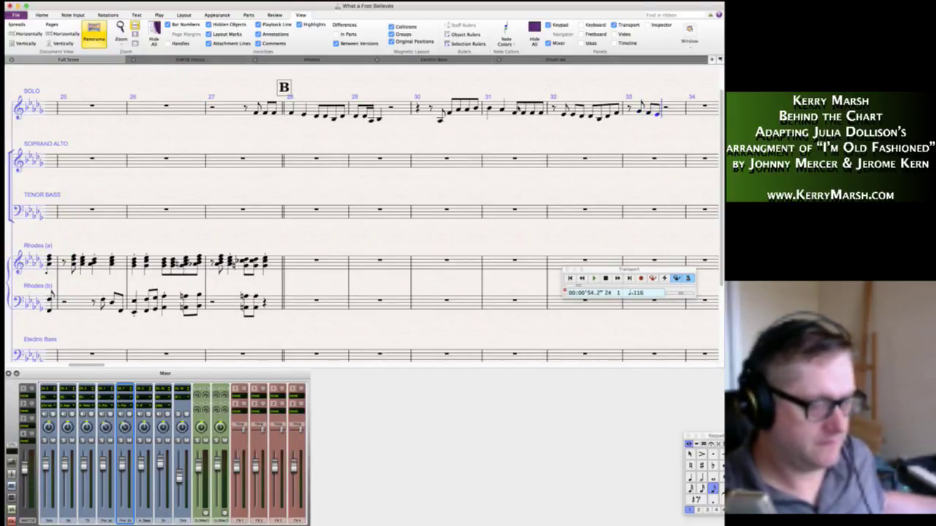
pyautogui.press('4')
pyautogui.press('2')
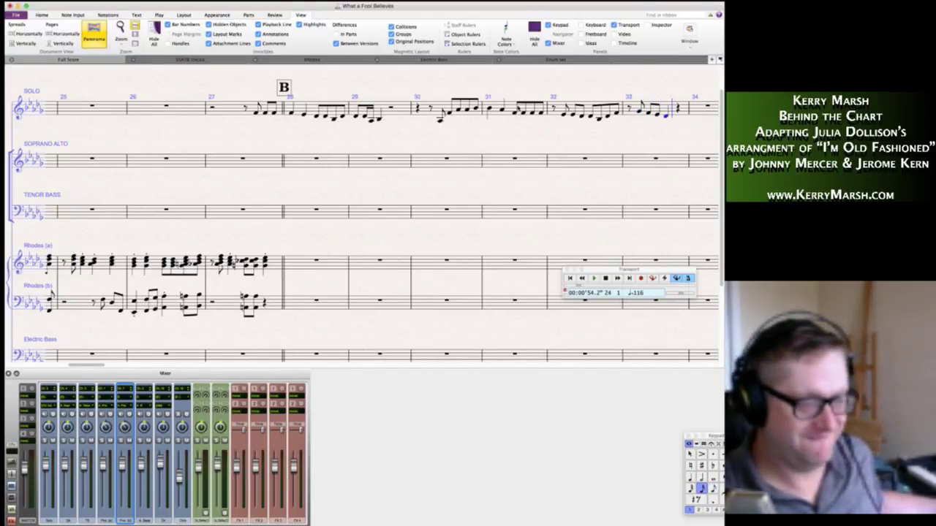
pyautogui.press('e')
pyautogui.press('b')
pyautogui.press('3')
pyautogui.press('b')
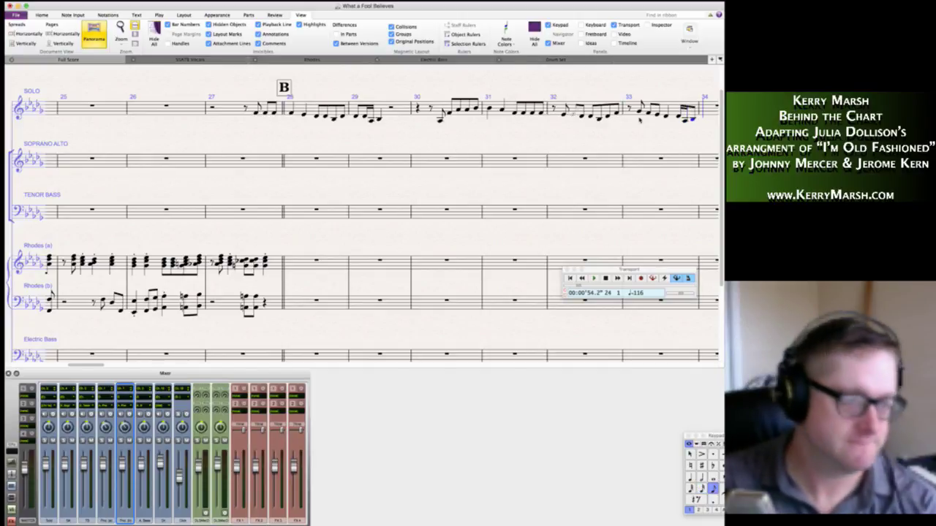
pyautogui.press('Escape')
pyautogui.press('Escape')
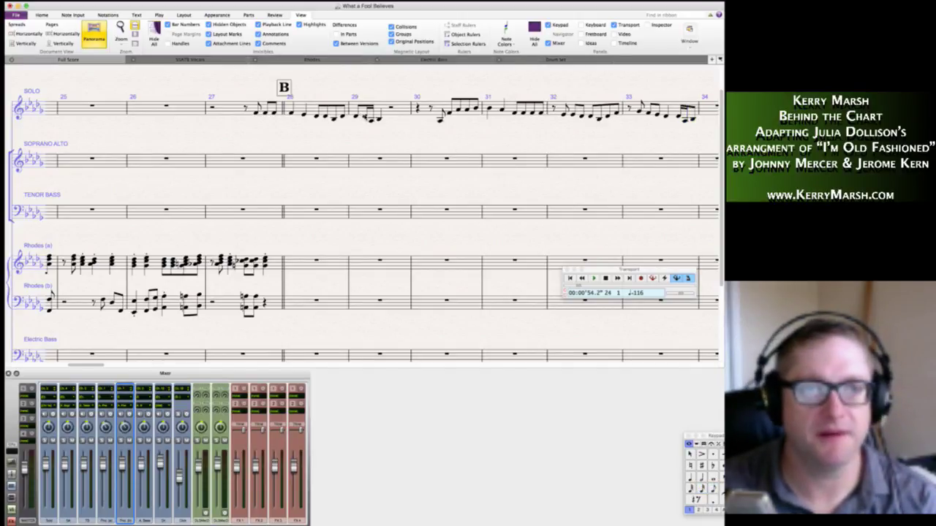
# Add slurs over the closing notes of the solo phrases in bars 29 and 33.
pyautogui.moveTo(363, 116); pyautogui.dragTo(379, 121)
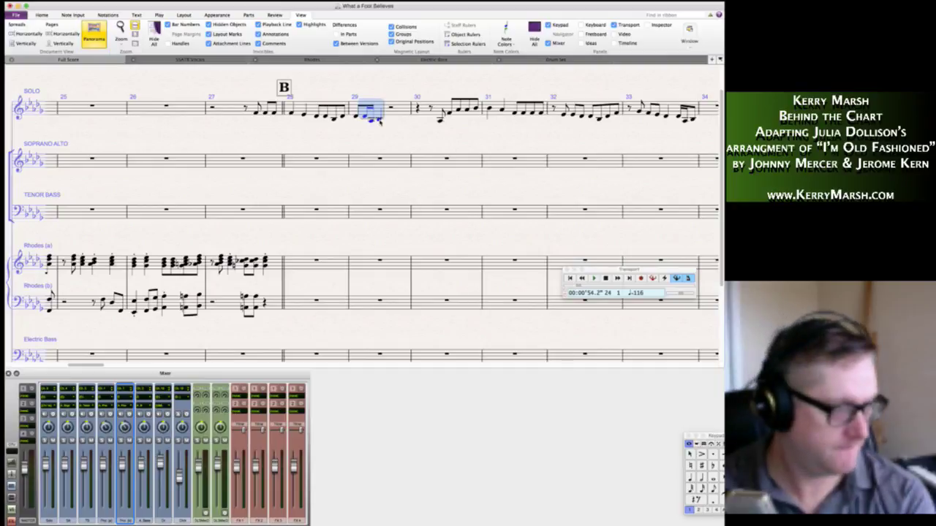
pyautogui.press('8')
pyautogui.press('super+z')
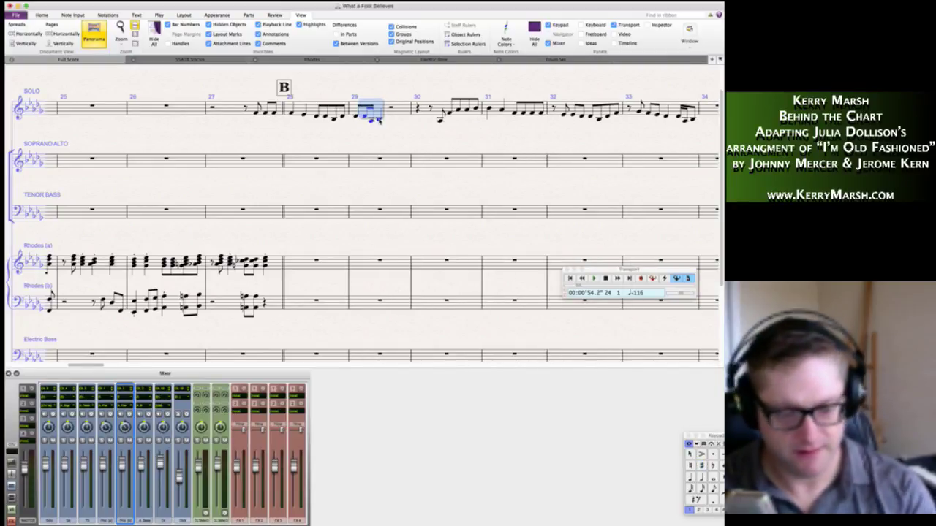
pyautogui.press('s')
pyautogui.click(678, 116)
pyautogui.keyDown('shift'); pyautogui.click(693, 121); pyautogui.keyUp('shift')
pyautogui.press('s')
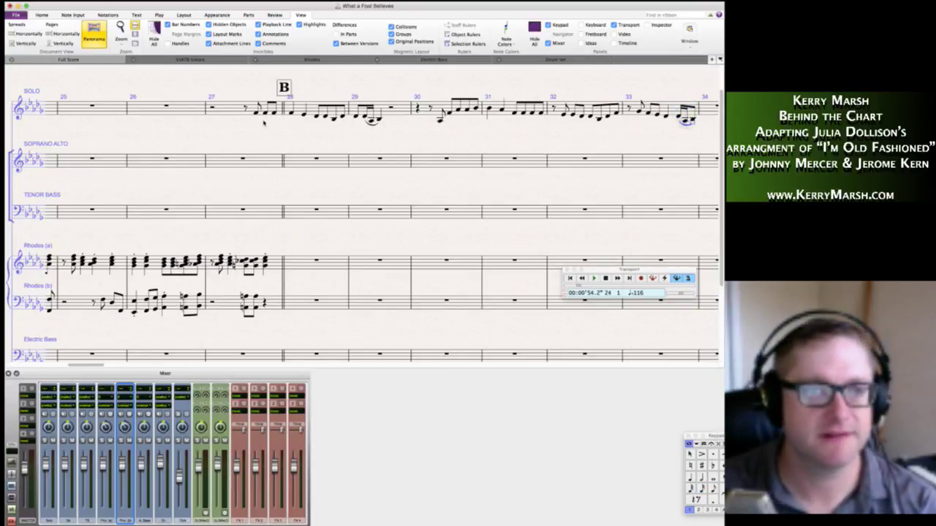
# Add lyrics under the solo melody from bar 27 to bar 29: "He came from some-where back in her long a-go." with an extender line.
pyautogui.click(257, 113)
pyautogui.press('super+l')
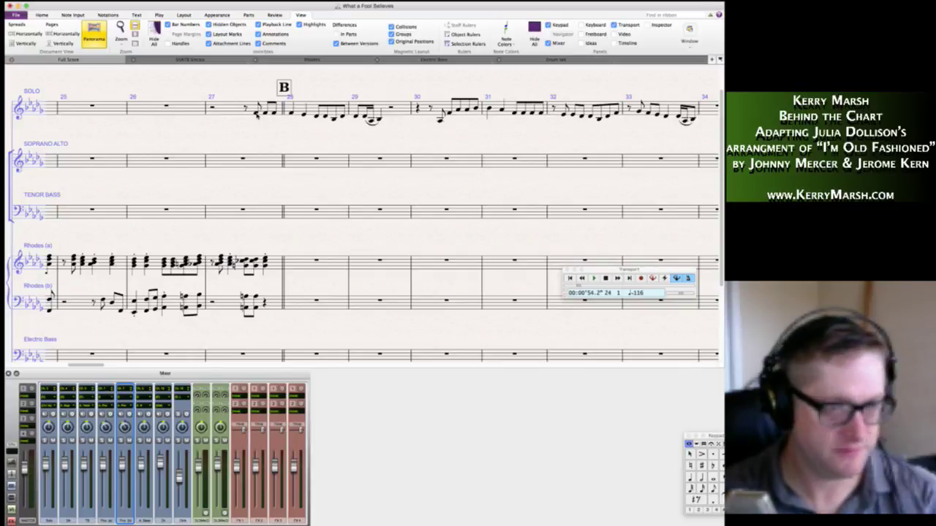
pyautogui.write('He came')
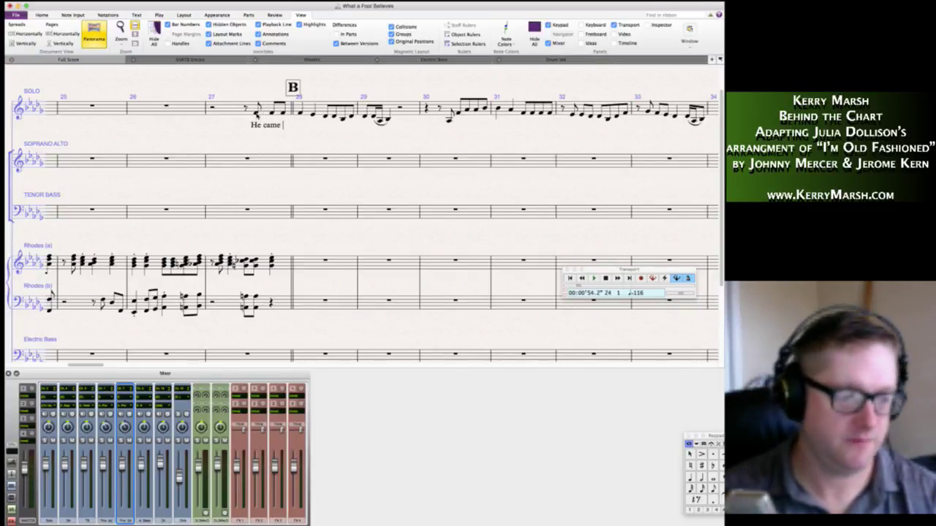
pyautogui.write(' from some-where ')
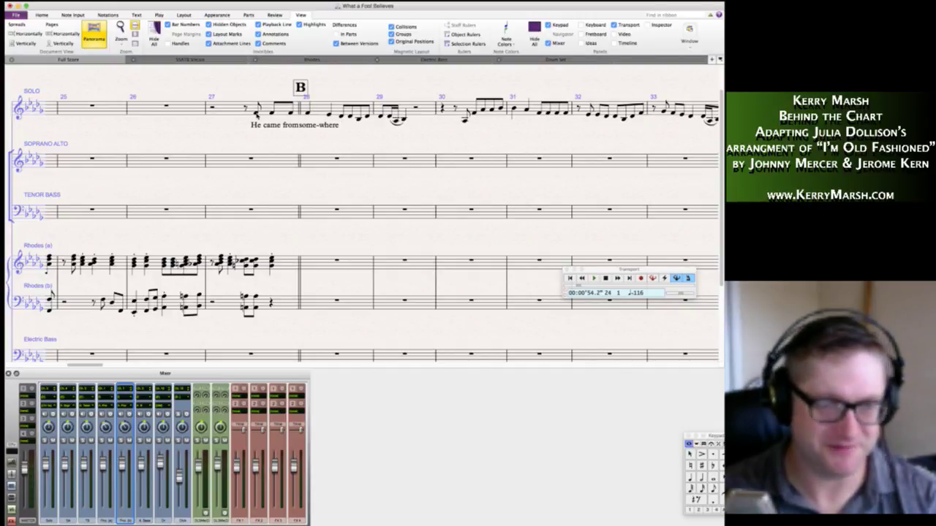
pyautogui.write('back')
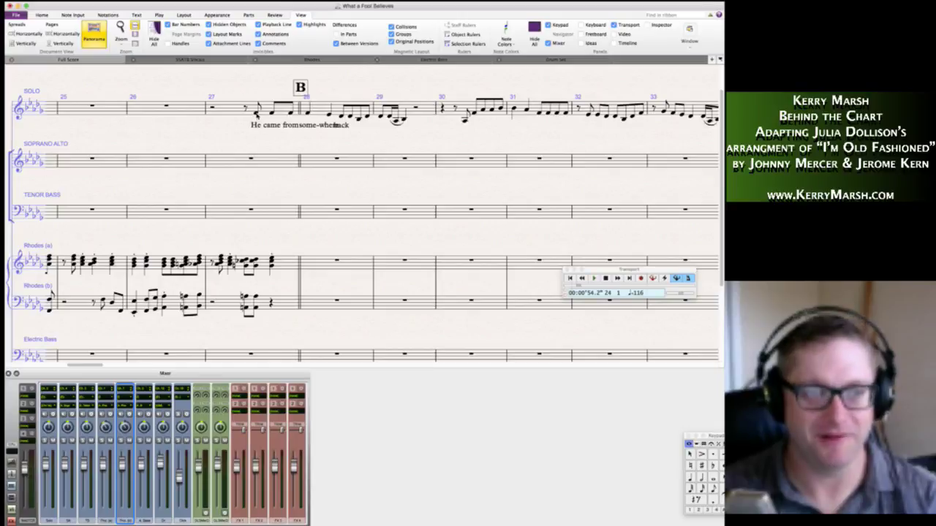
pyautogui.write('in')
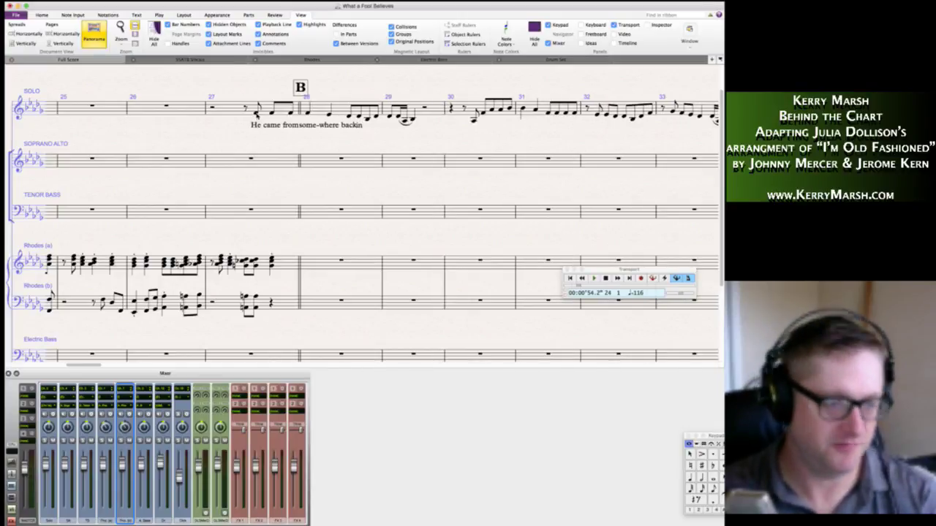
pyautogui.write(' long')
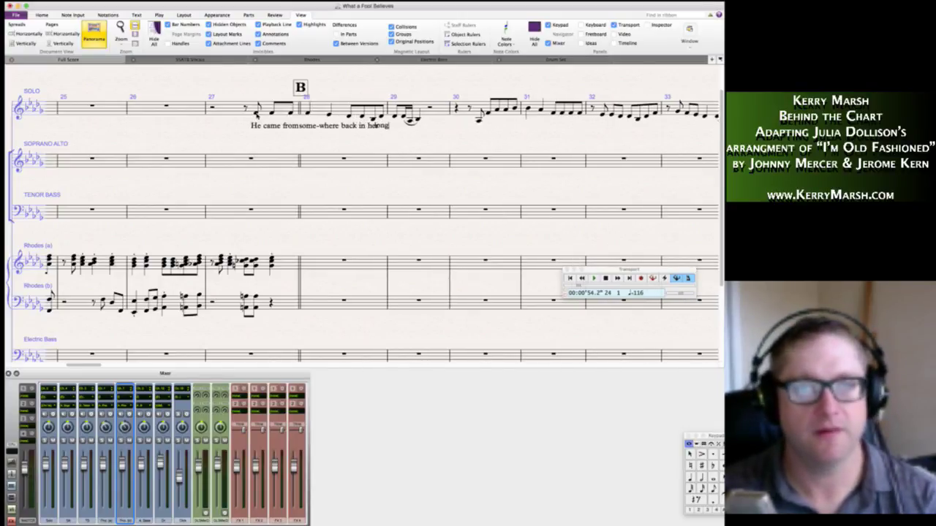
pyautogui.write(' a-go')
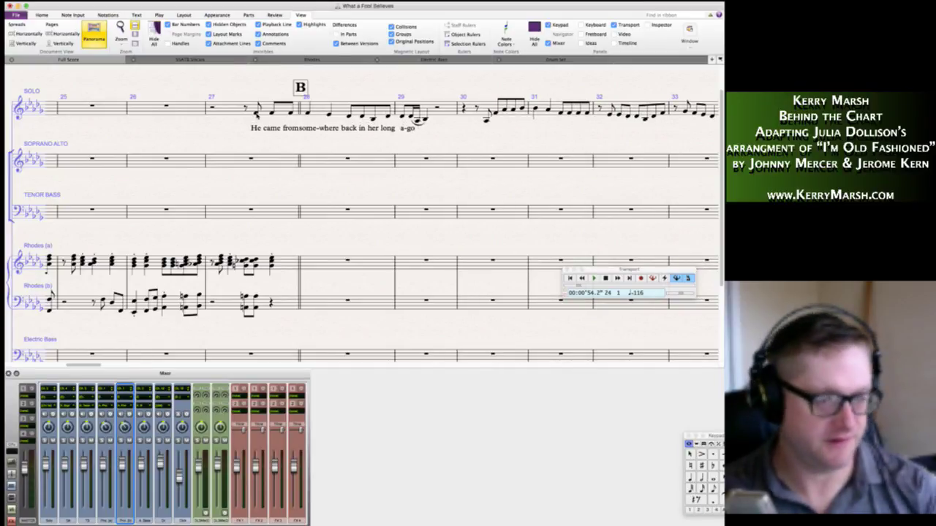
pyautogui.write('.')
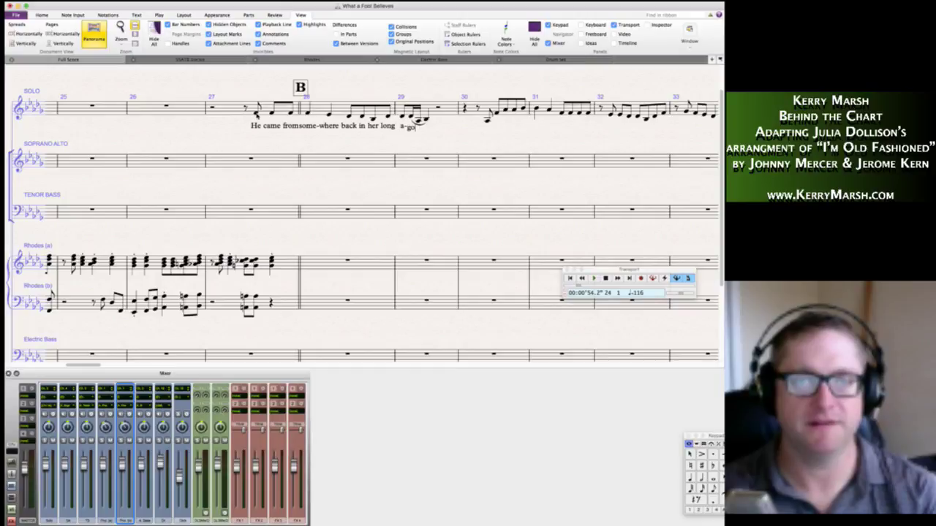
pyautogui.press('space')
pyautogui.press('space')
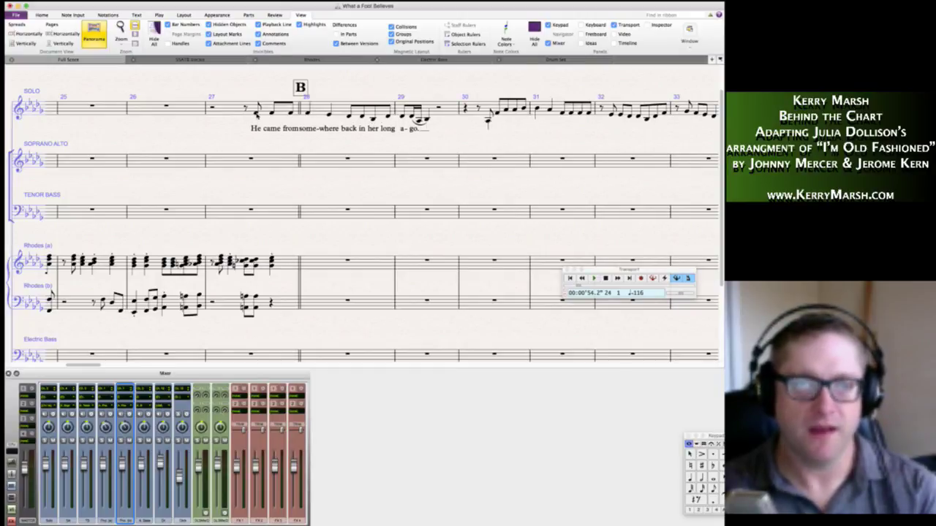
# Continue the solo lyrics through bars 30 to 32 with "The sen-ti-men-tal fool don't see. Try-'in hard to re-cre-act what had yet".
pyautogui.write('The sen')
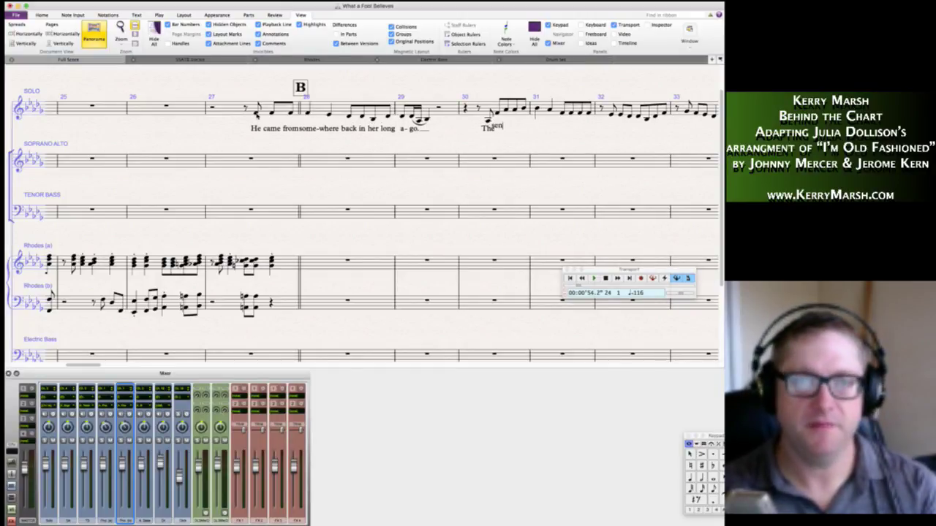
pyautogui.write('-ti-men')
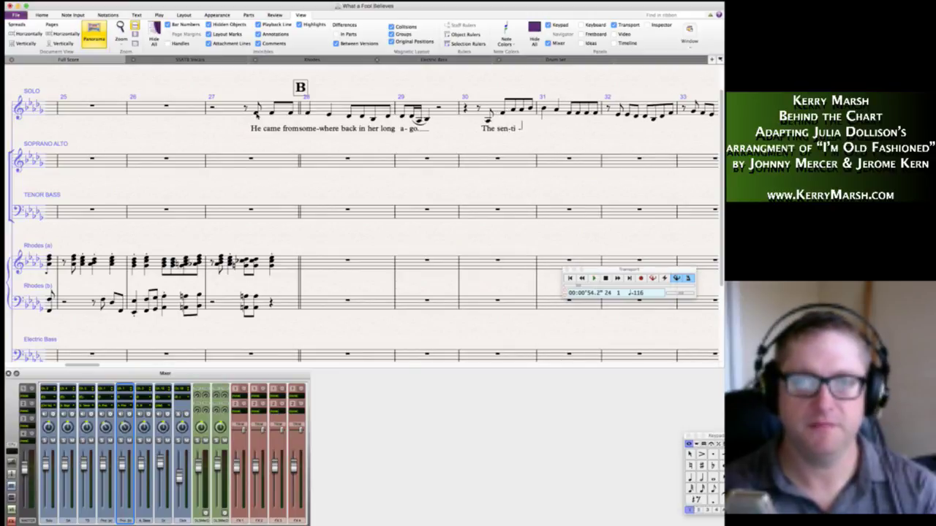
pyautogui.write('-tal')
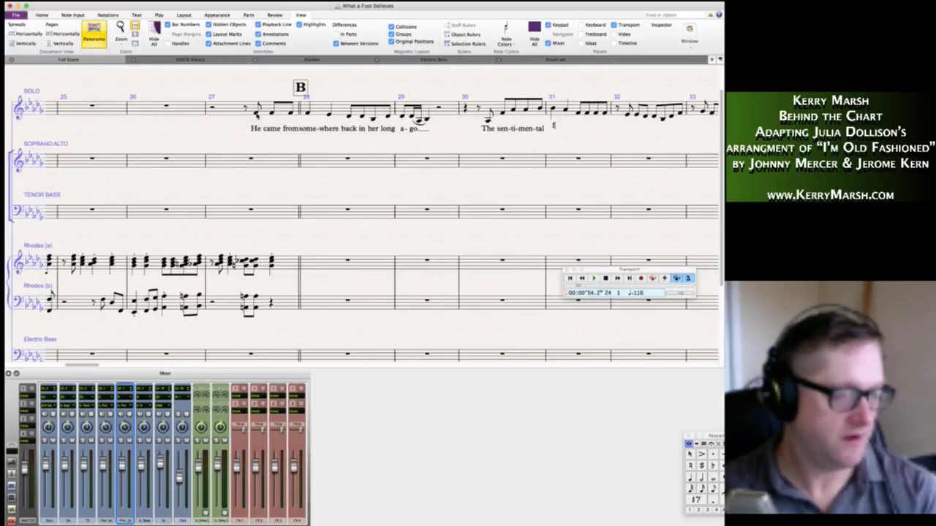
pyautogui.write(" fool don't see")
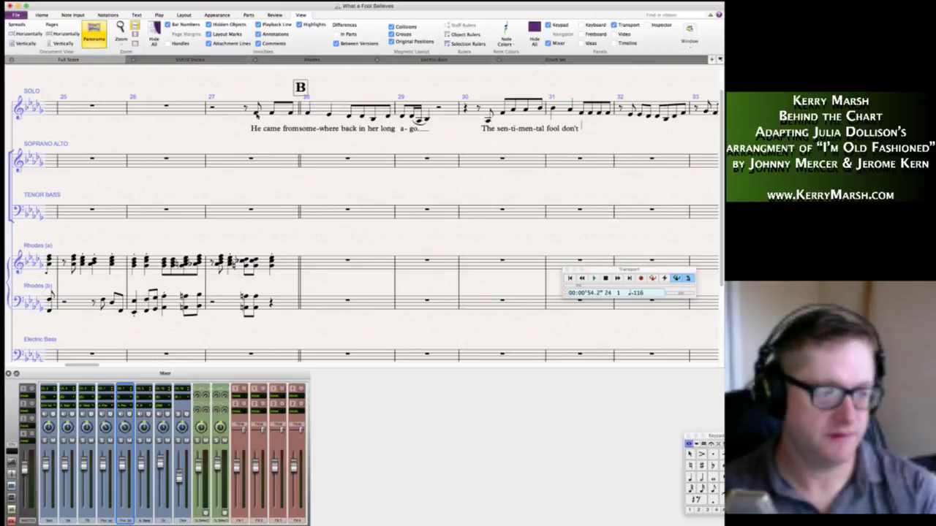
pyautogui.write(". Try-'in hard to re-cre-act what had yet")
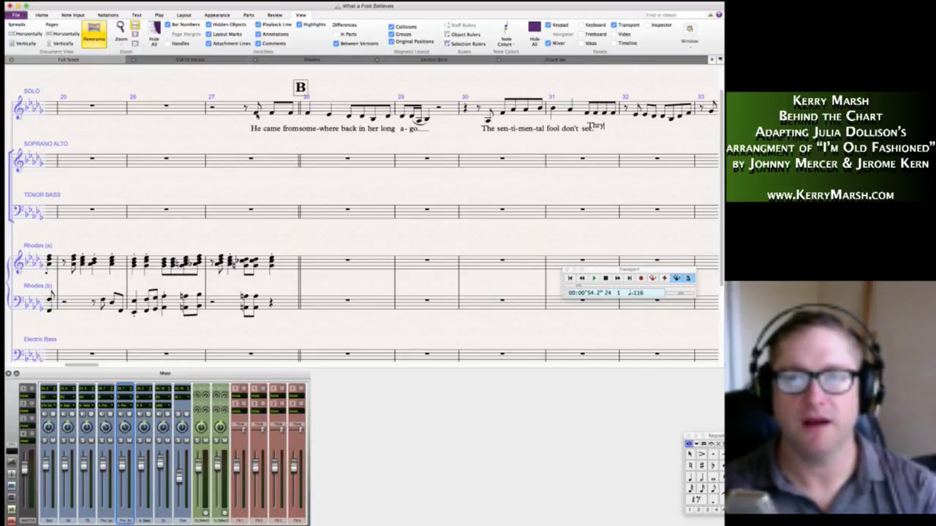
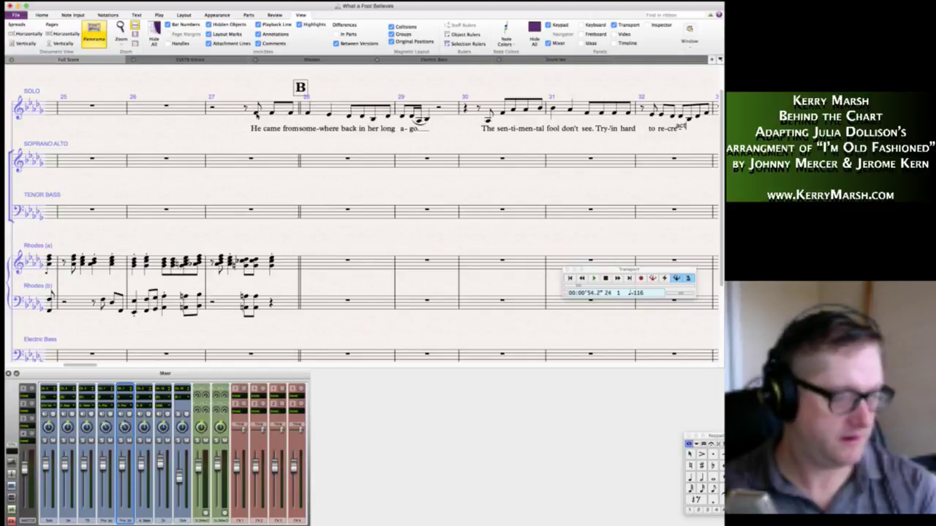
pyautogui.write(' what h')
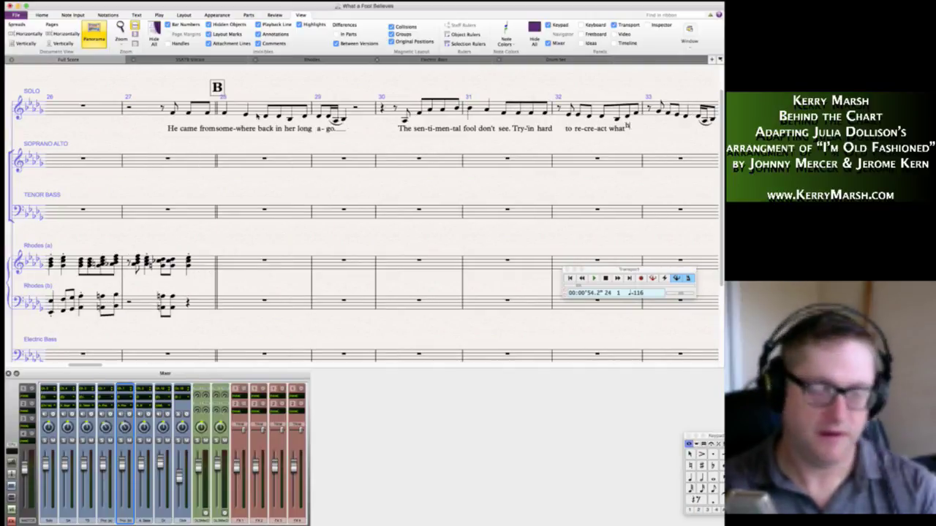
pyautogui.write('ad yet')
pyautogui.press('Escape')
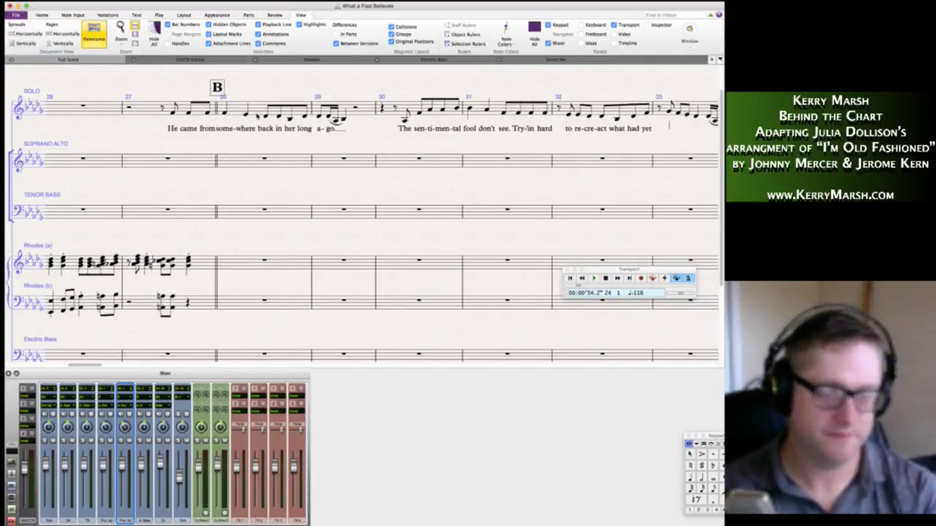
# Finish the solo lyric line in bar 33 with "to be cre-at-ed".
pyautogui.write('to be')
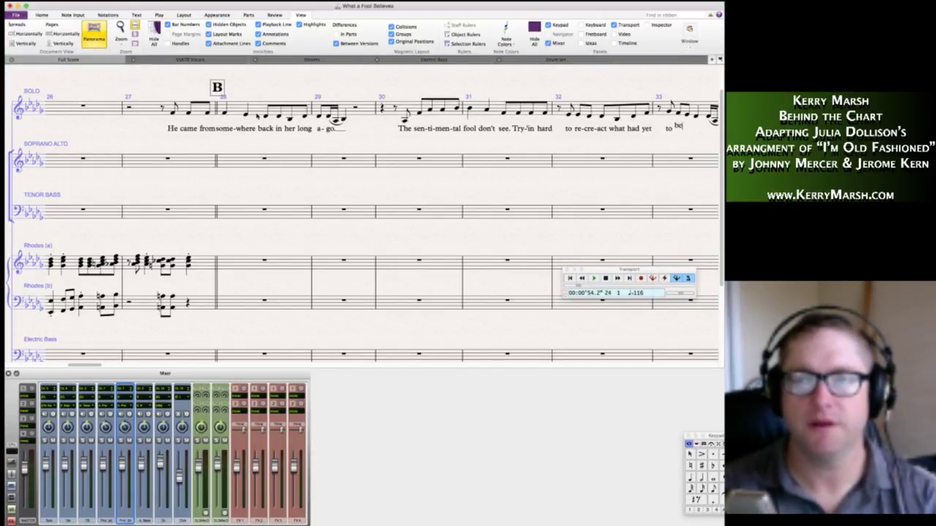
pyautogui.write(' cre-at-')
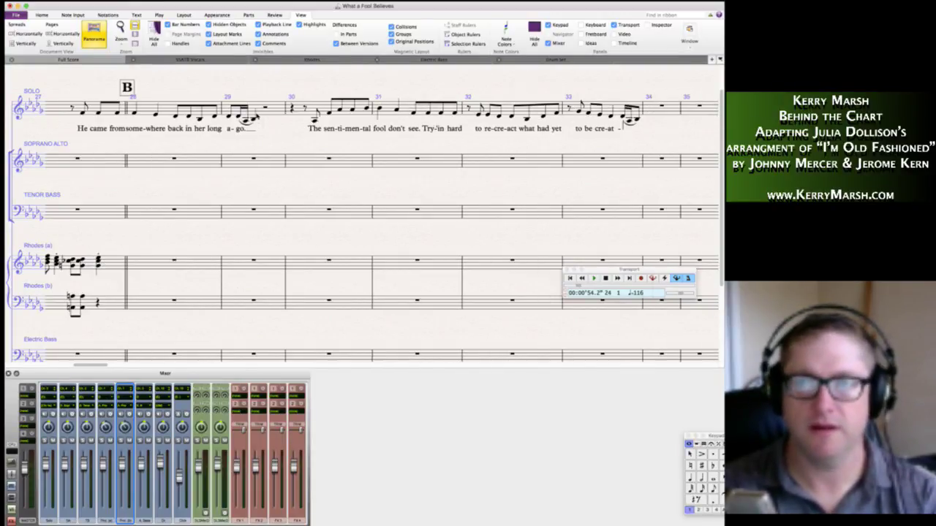
pyautogui.press('BackSpace')
pyautogui.write('ed')
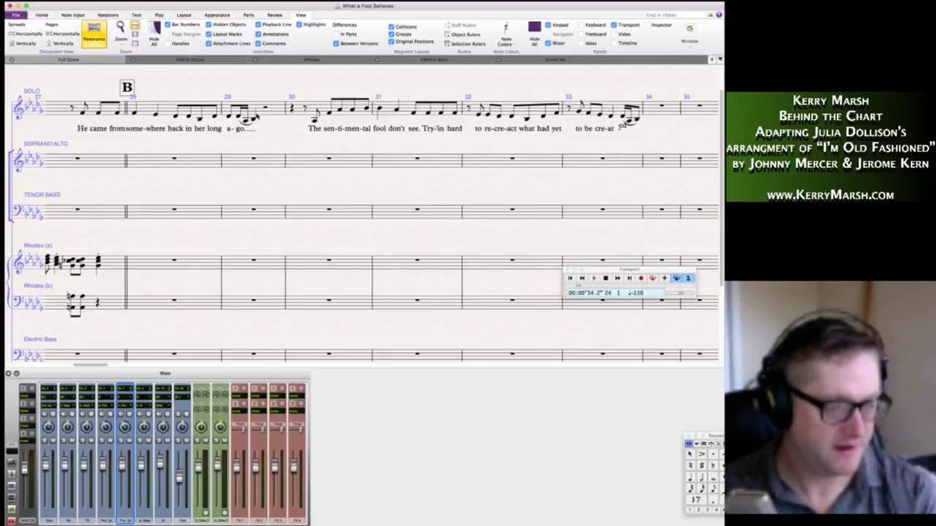
pyautogui.press('Escape')
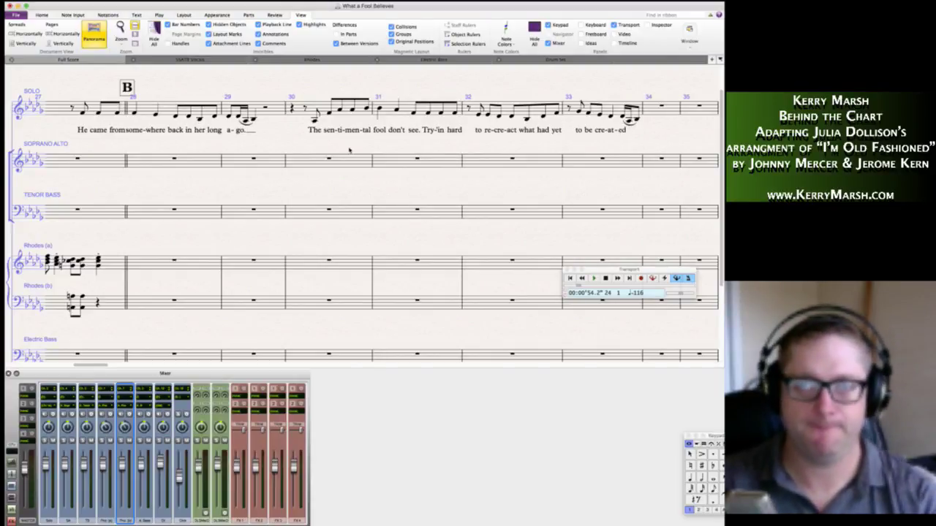
# Undo a trial shift of the syllable "ed" in bar 33 and finish it as "ed." with an extender line.
pyautogui.hscroll(4, 567, 181)
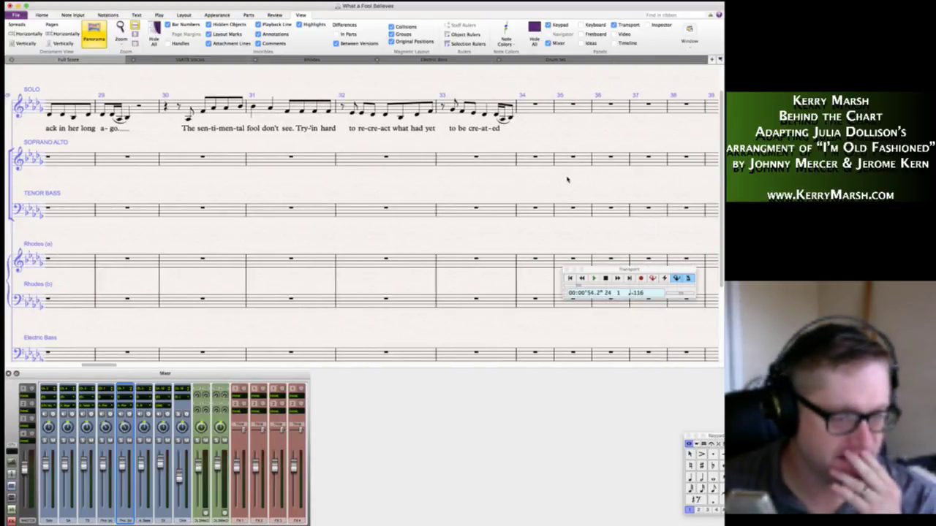
pyautogui.click(495, 130)
pyautogui.moveTo(495, 130); pyautogui.dragTo(510, 132)
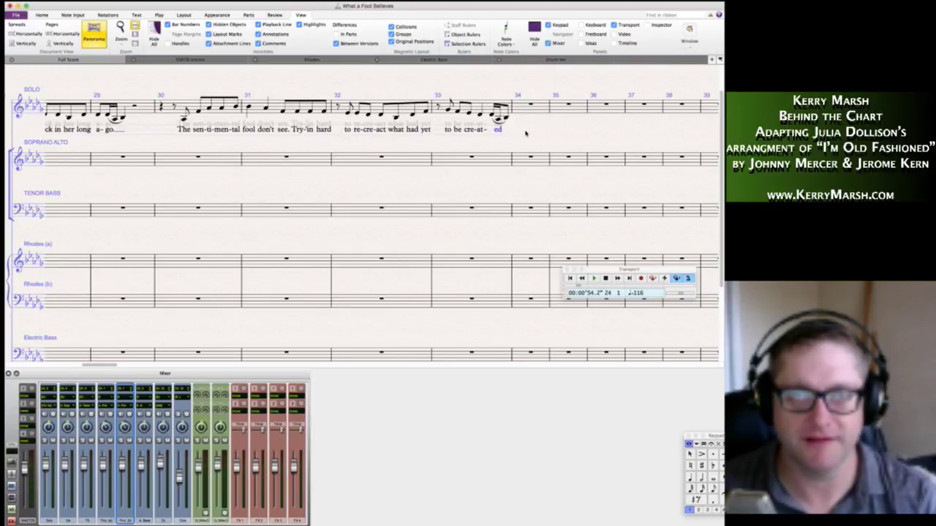
pyautogui.press('super+z')
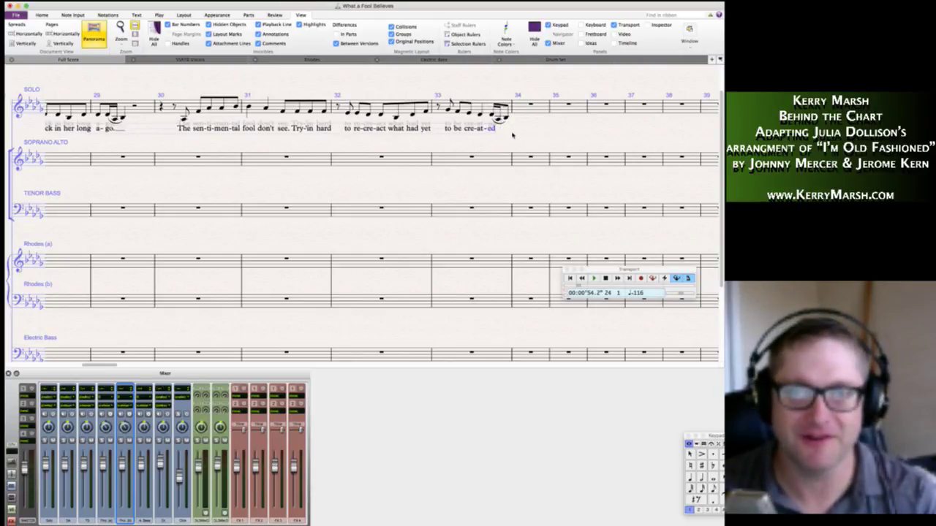
pyautogui.press('super+z')
pyautogui.press('super+z')
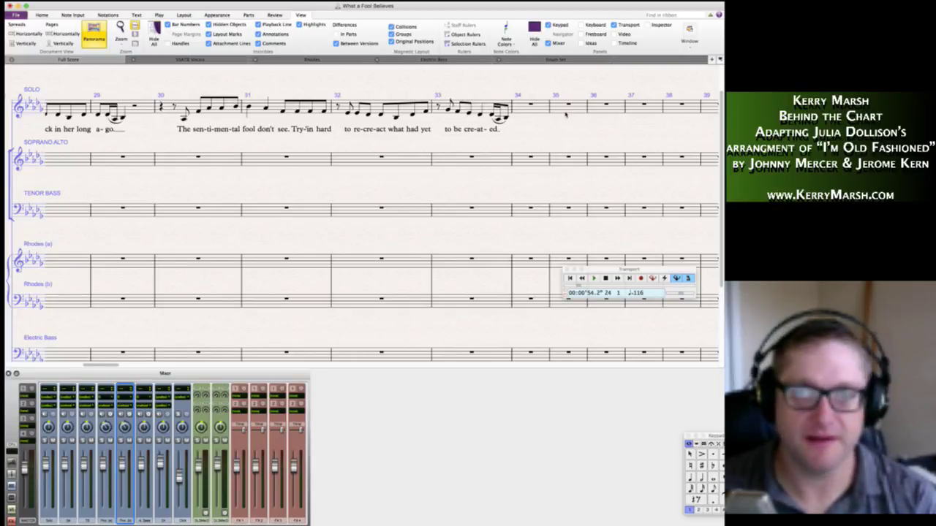
# Enter a half rest followed by four eighth notes in bar 34 of the solo staff.
pyautogui.click(526, 108)
pyautogui.press('4')
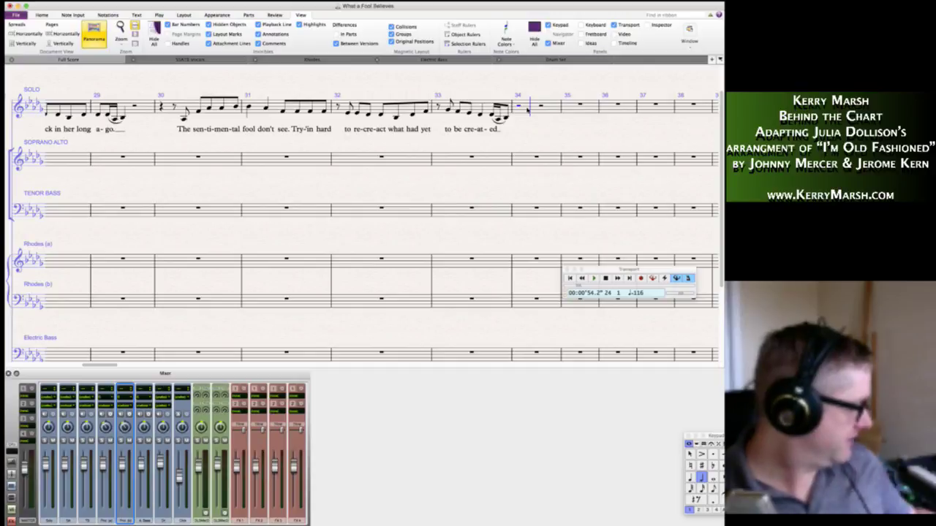
pyautogui.press('3')
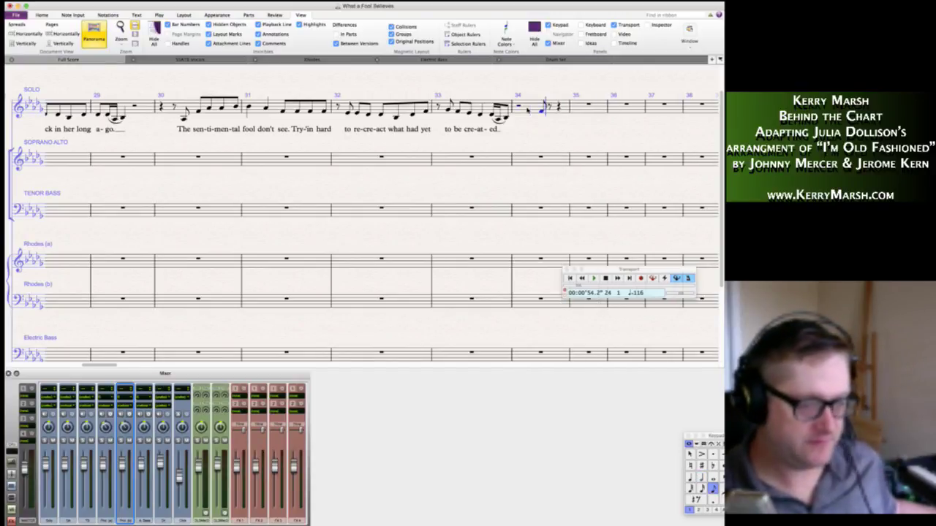
pyautogui.press('Escape')
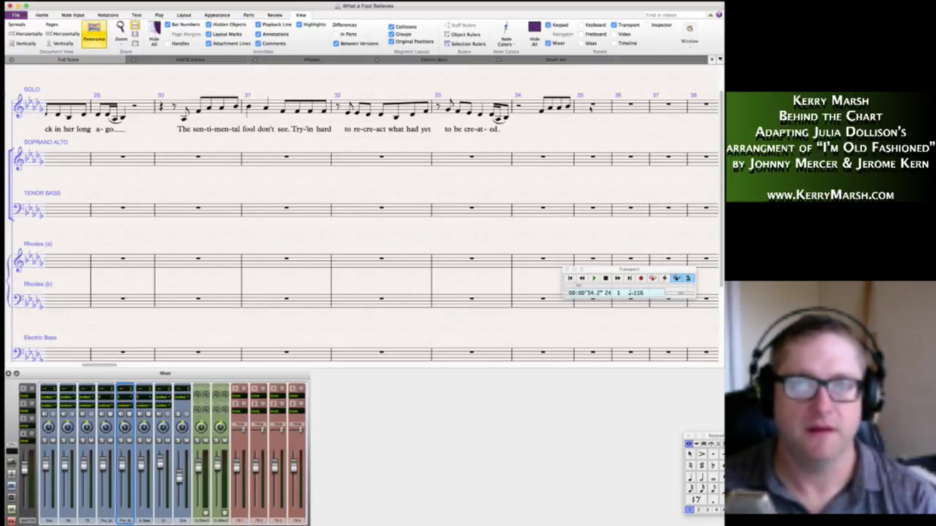
# Fill bar 35 of the solo staff with a quarter rest, an eighth rest, three eighth notes starting low, and a quarter note.
pyautogui.click(585, 106)
pyautogui.press('3')
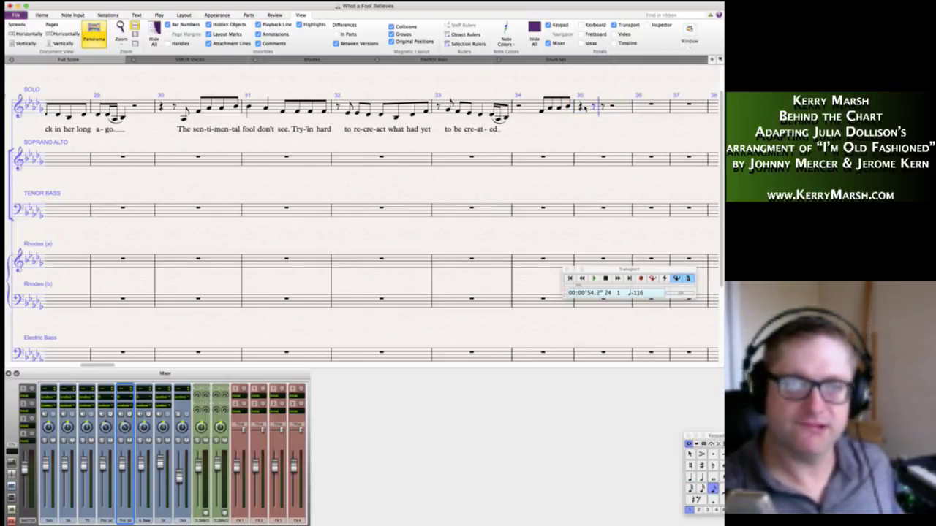
pyautogui.press('b')
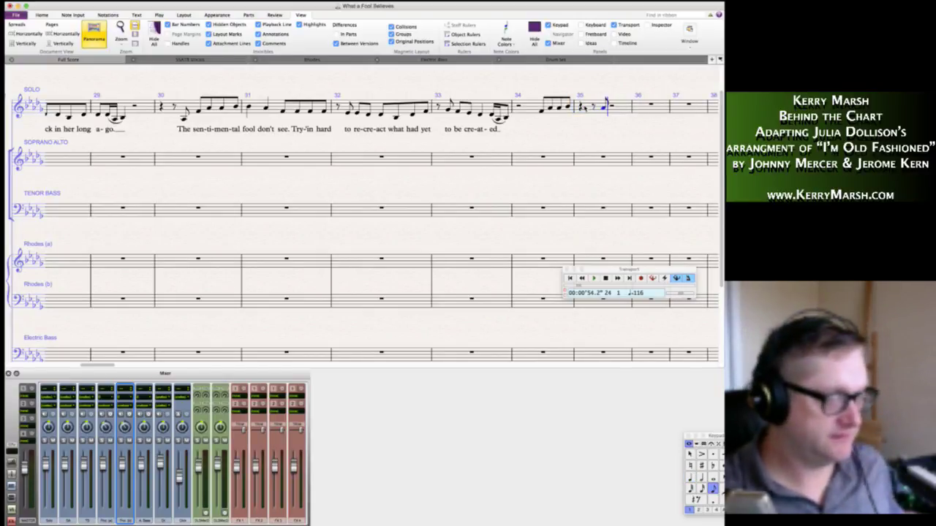
pyautogui.hotkey('ctrl', 'Down')
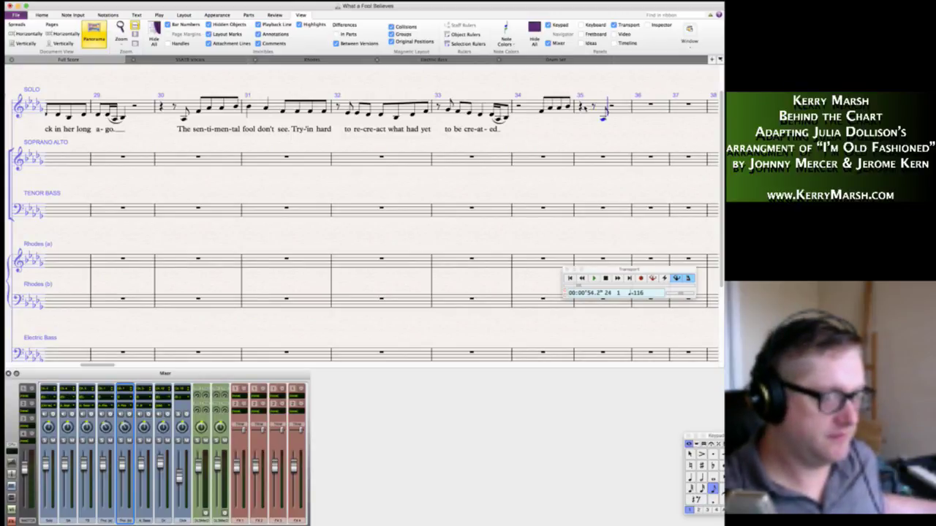
pyautogui.press('e')
pyautogui.press('f')
pyautogui.press('4')
pyautogui.press('g')
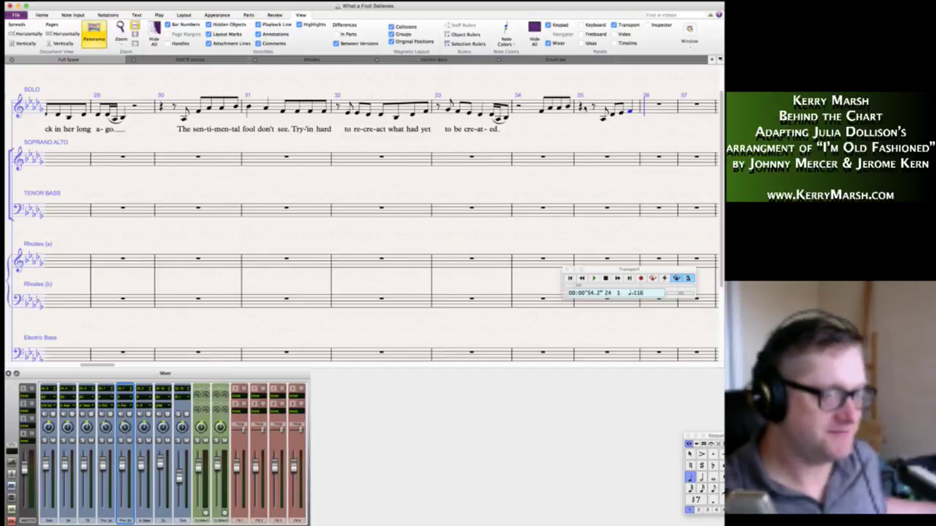
# Fill bar 36 of the solo staff with a half note G, an eighth rest, and three eighth notes.
pyautogui.press('5')
pyautogui.press('g')
pyautogui.press('3')
pyautogui.press('0')
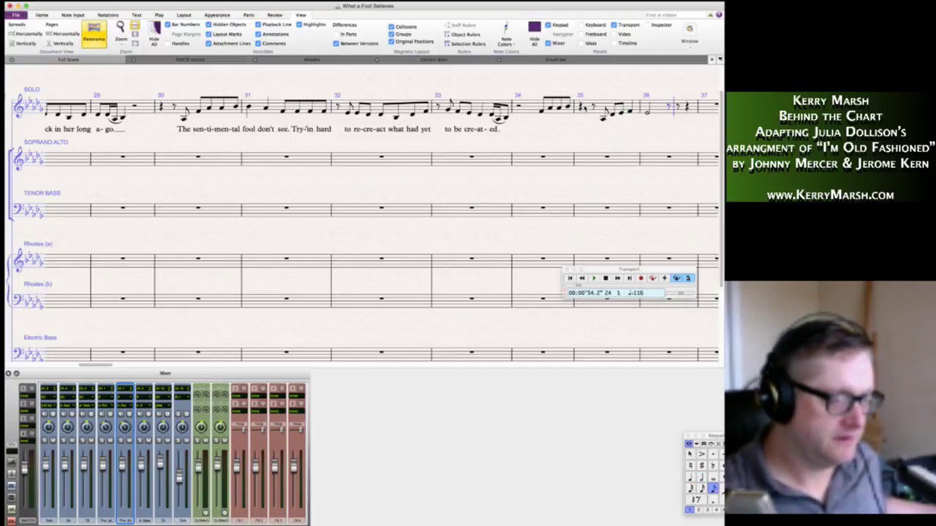
pyautogui.press('a')
pyautogui.press('g')
pyautogui.press('f')
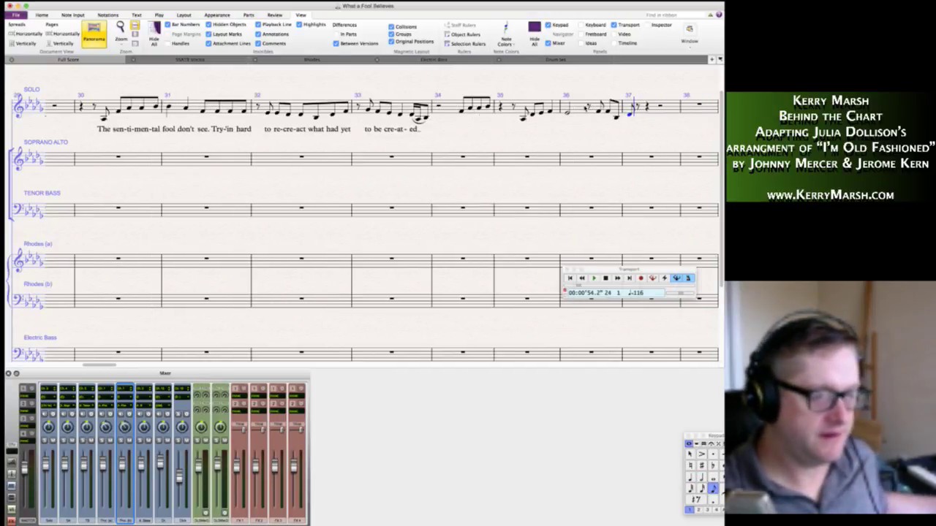
# Enter the descending eighth- and sixteenth-note figure in bar 37 of the solo staff, leaving half rests through the start of bar 38.
pyautogui.press('e')
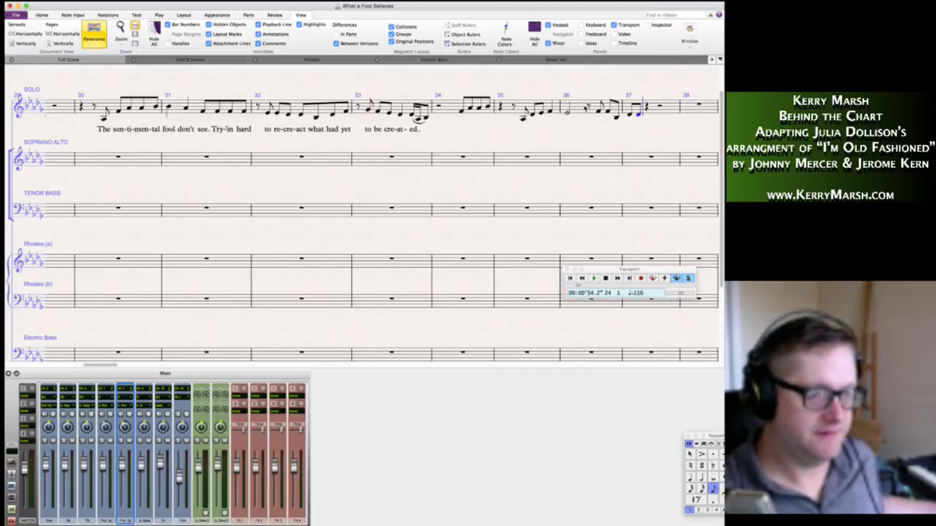
pyautogui.press('d')
pyautogui.press('c')
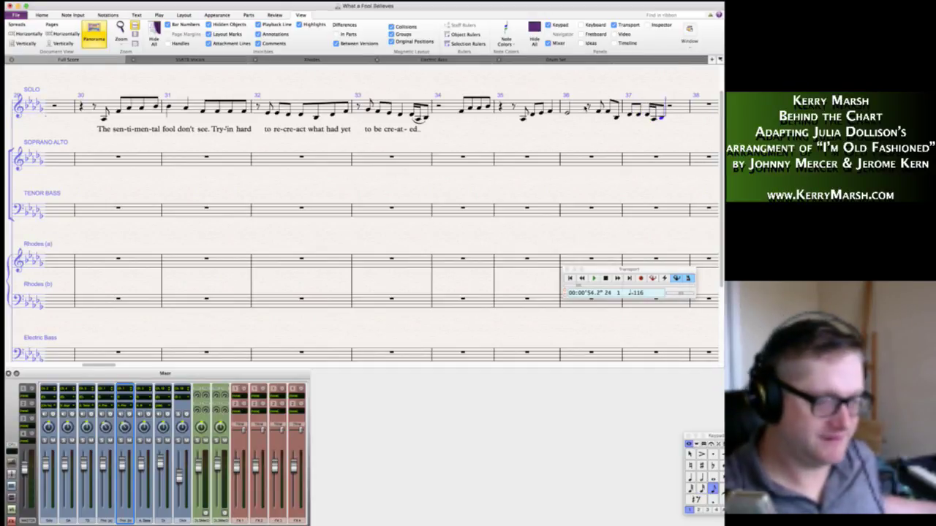
pyautogui.press('4')
pyautogui.press('0')
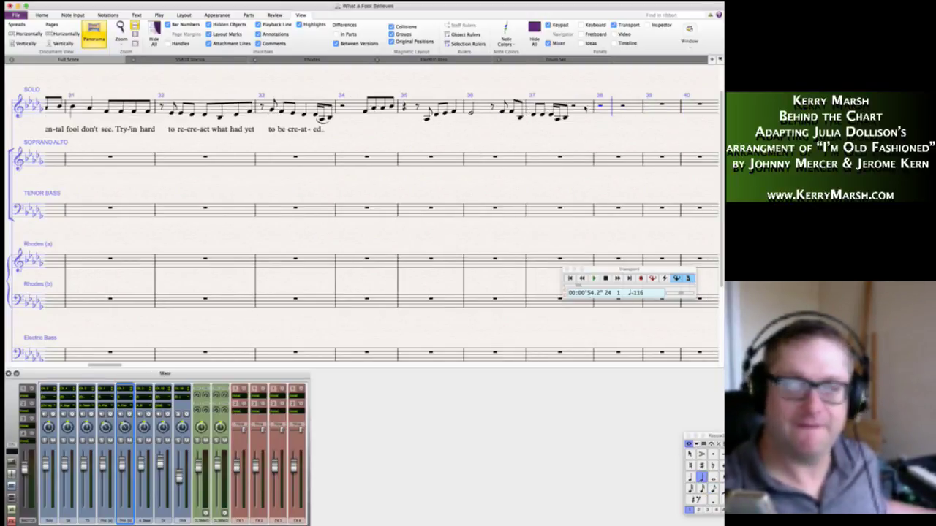
# Enter four rising eighth notes E, F, G, A in the second half of bar 38 of the solo staff.
pyautogui.press('3')
pyautogui.press('e')
pyautogui.press('f')
pyautogui.press('g')
pyautogui.press('a')
# Fill bar 39 of the solo staff with a B followed by a descending eighth-note line.
pyautogui.press('4')
pyautogui.press('b')
pyautogui.press('3')
pyautogui.press('a')
pyautogui.press('f')
pyautogui.press('e')
pyautogui.press('d')
pyautogui.press('c')
pyautogui.press('b')
# Fill bar 40 of the solo staff with a short sixteenth-note figure and eighth note, quarter and eighth rests, and three closing eighth notes.
pyautogui.press('2')
pyautogui.press('c')
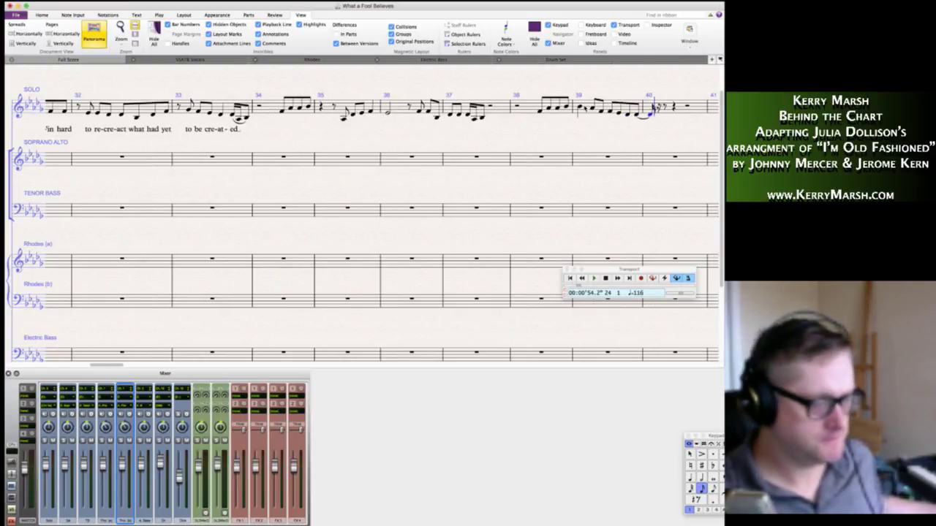
pyautogui.press('d')
pyautogui.press('3')
pyautogui.press('c')
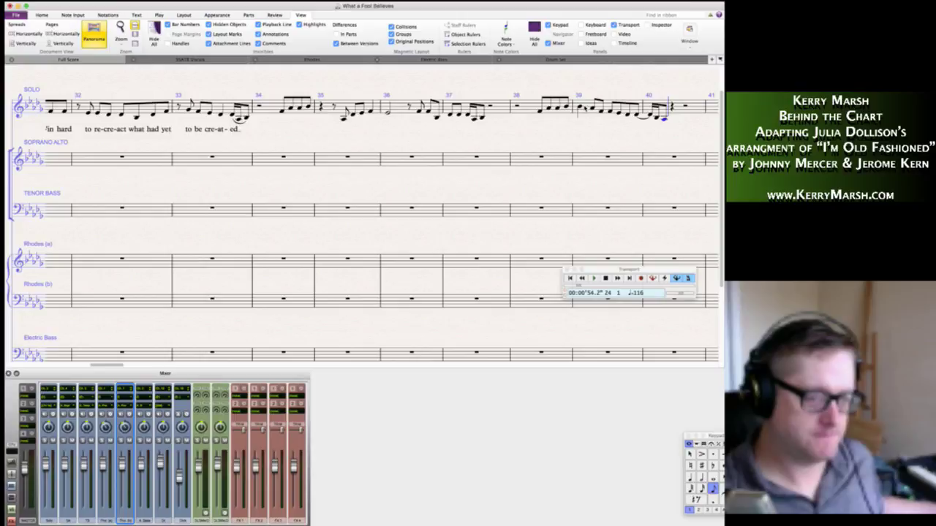
pyautogui.press('4')
pyautogui.press('3')
pyautogui.press('c')
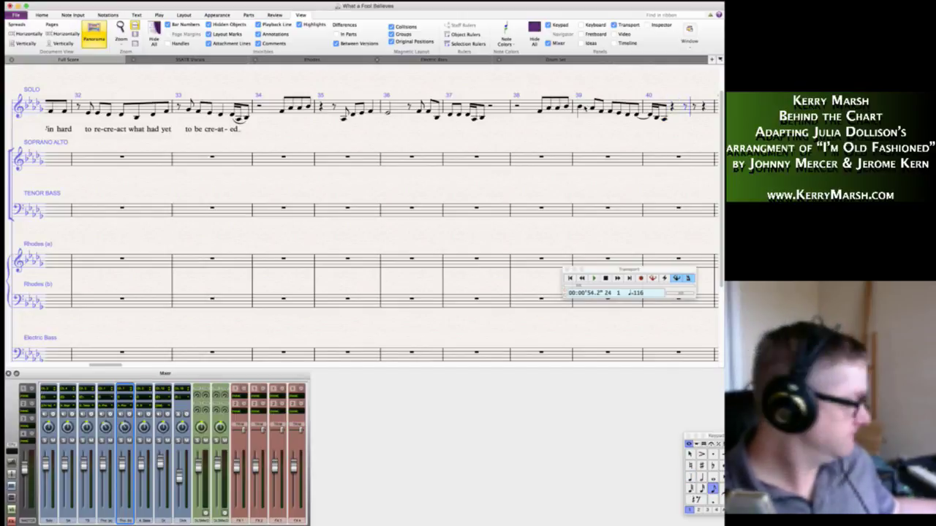
pyautogui.press('d')
pyautogui.press('c')
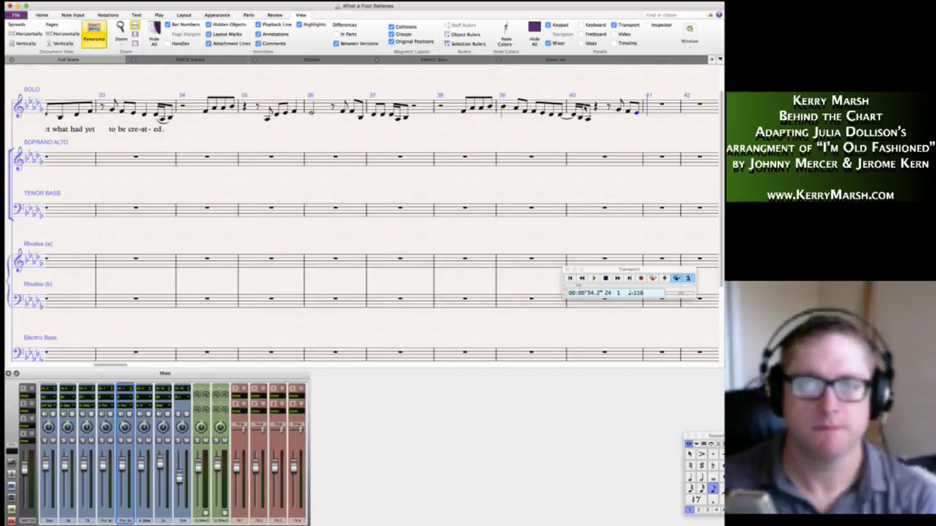
pyautogui.press('Escape')
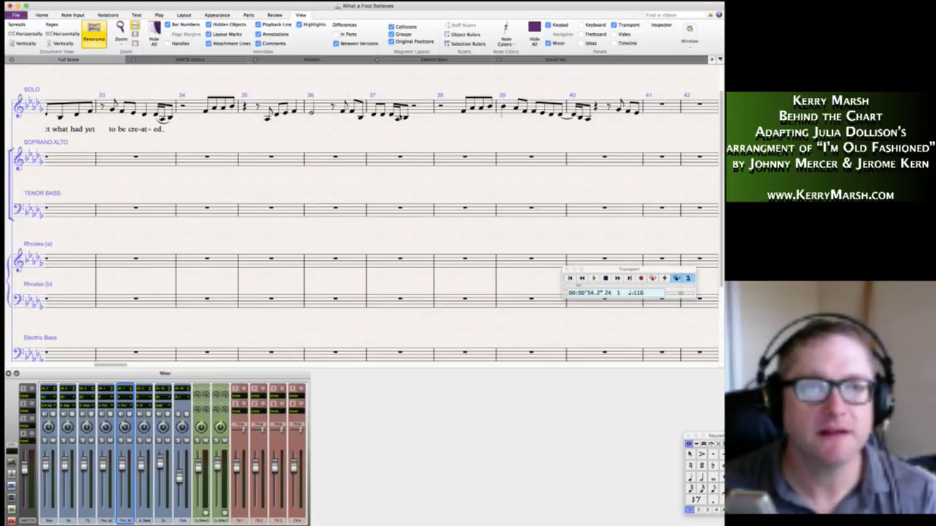
# Add slurs over the sixteenth-note figure in bar 37 and from the end of bar 39 into bar 40.
pyautogui.click(399, 111)
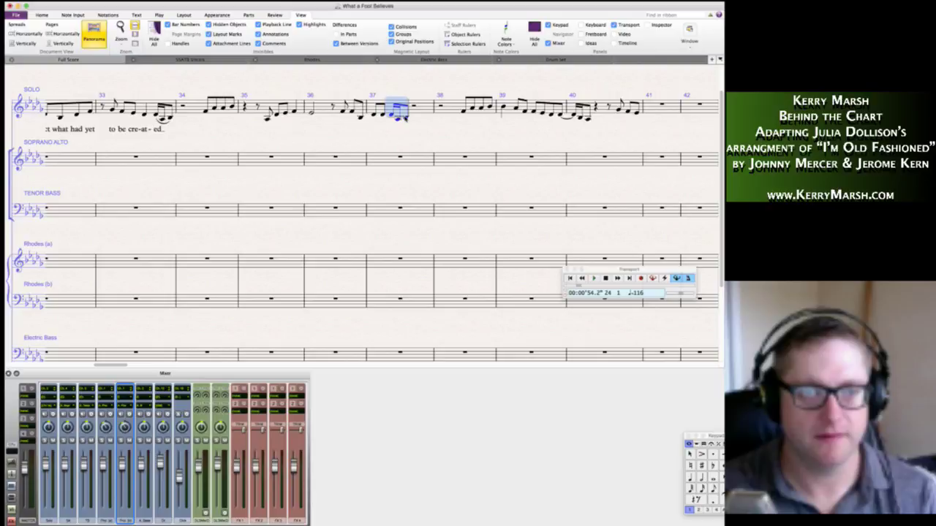
pyautogui.click(399, 118)
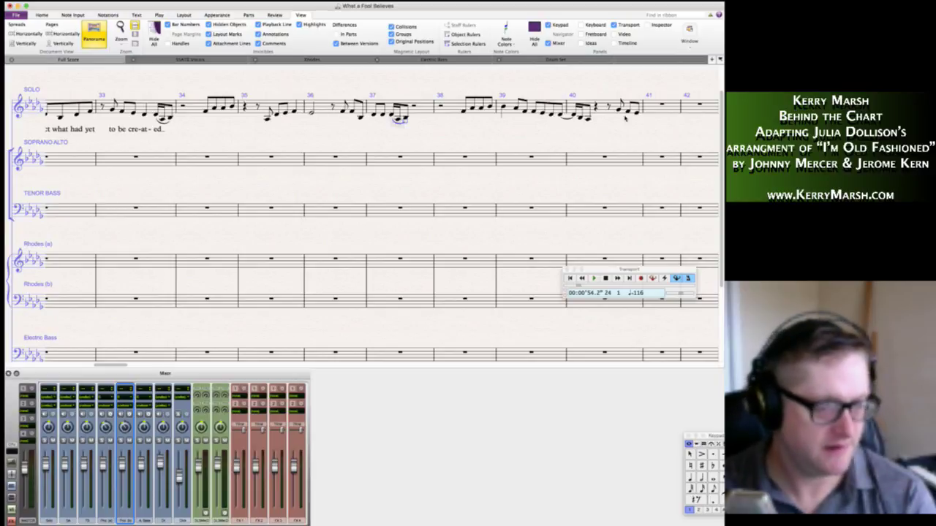
pyautogui.click(561, 115)
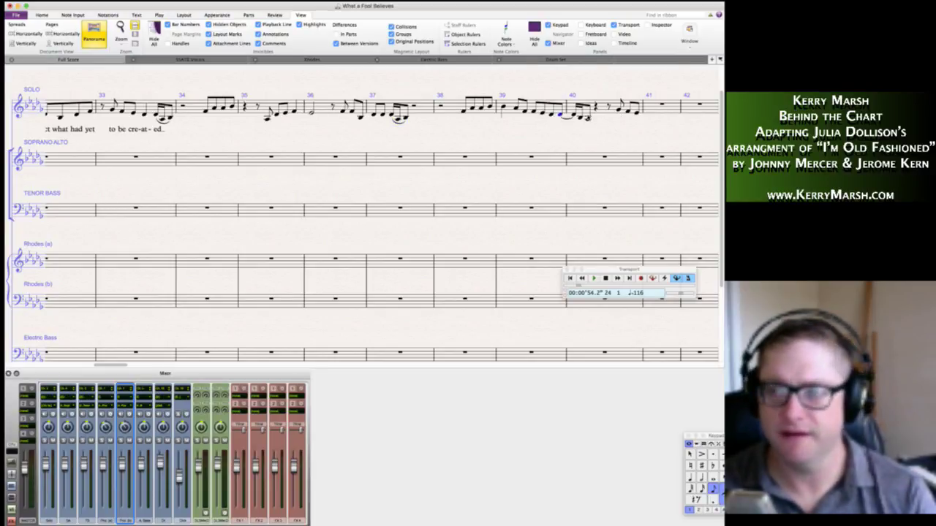
pyautogui.keyDown('shift'); pyautogui.click(587, 118); pyautogui.keyUp('shift')
pyautogui.press('Escape')
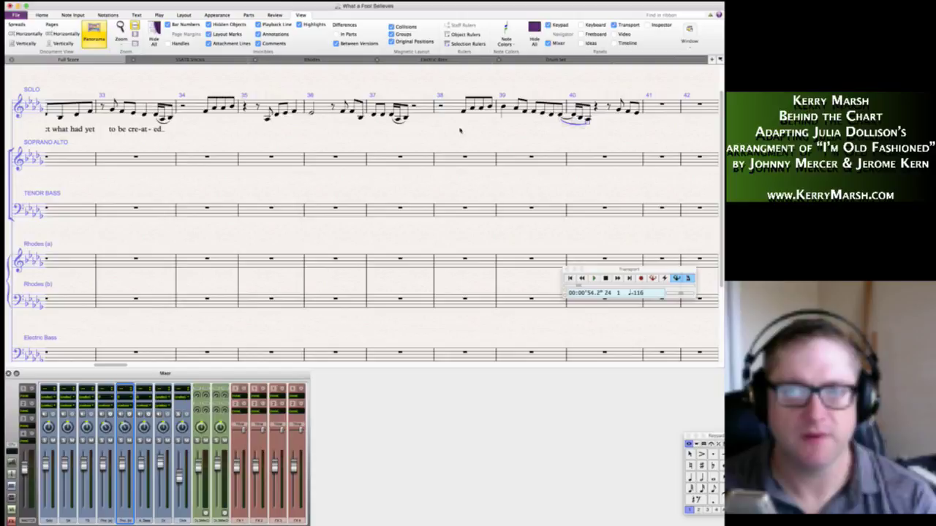
pyautogui.click(206, 111)
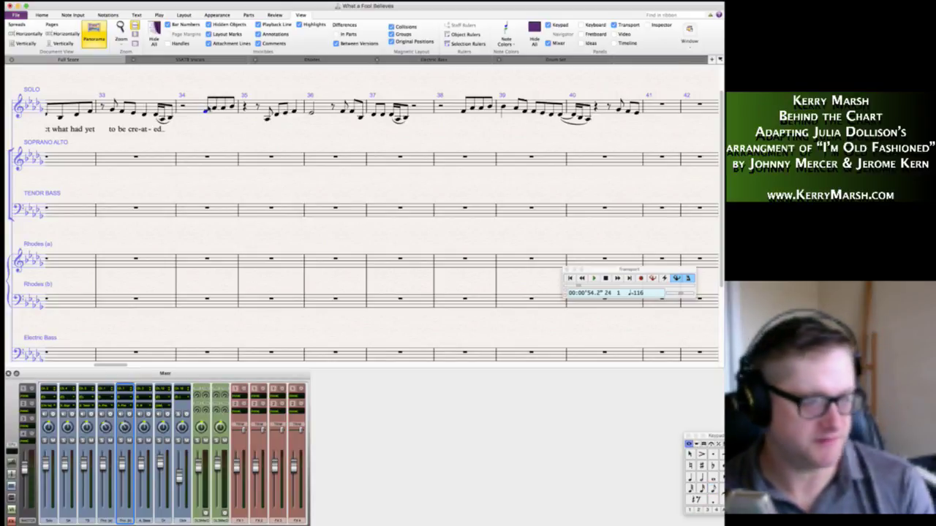
pyautogui.write('must')
pyautogui.press('BackSpace')
pyautogui.press('BackSpace')
pyautogui.press('BackSpace')
pyautogui.press('BackSpace')
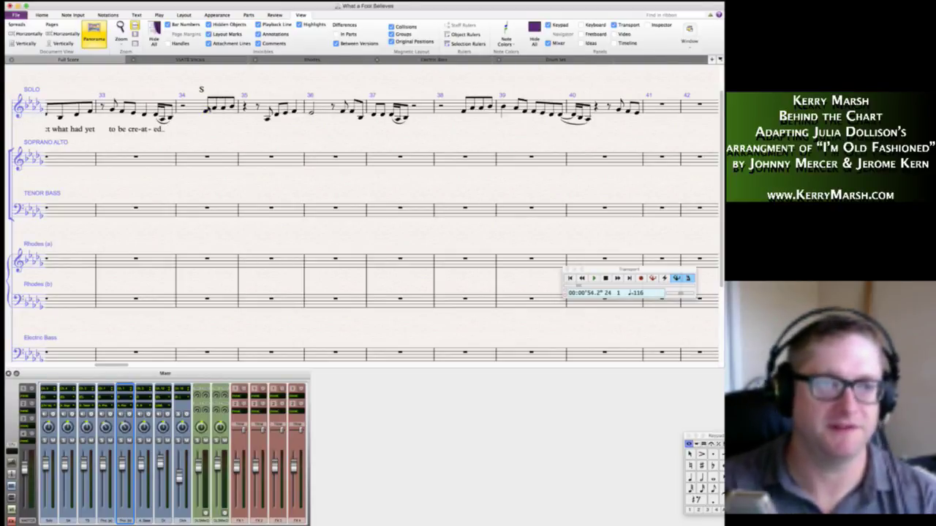
pyautogui.press('BackSpace')
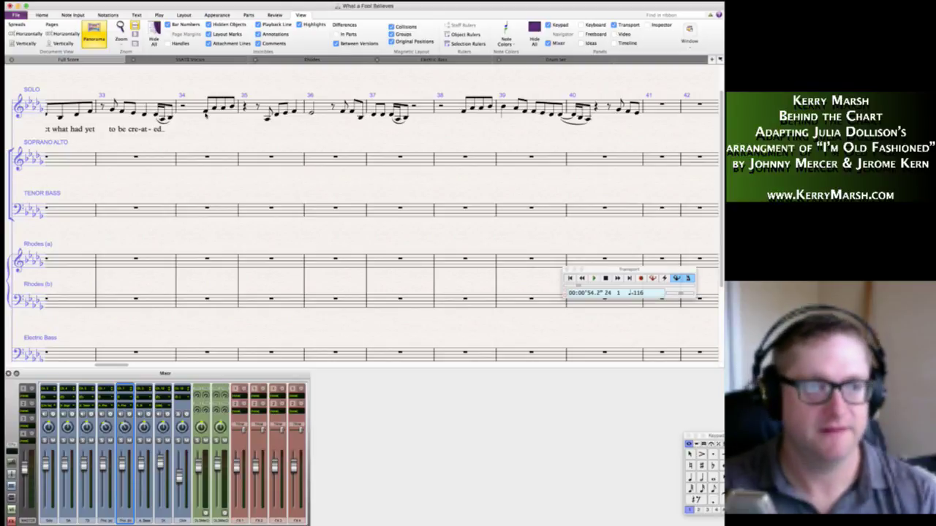
pyautogui.click(206, 111)
pyautogui.press('Escape')
# Change the final syllable in bar 33 to "ed." without its extender line.
pyautogui.click(162, 130)
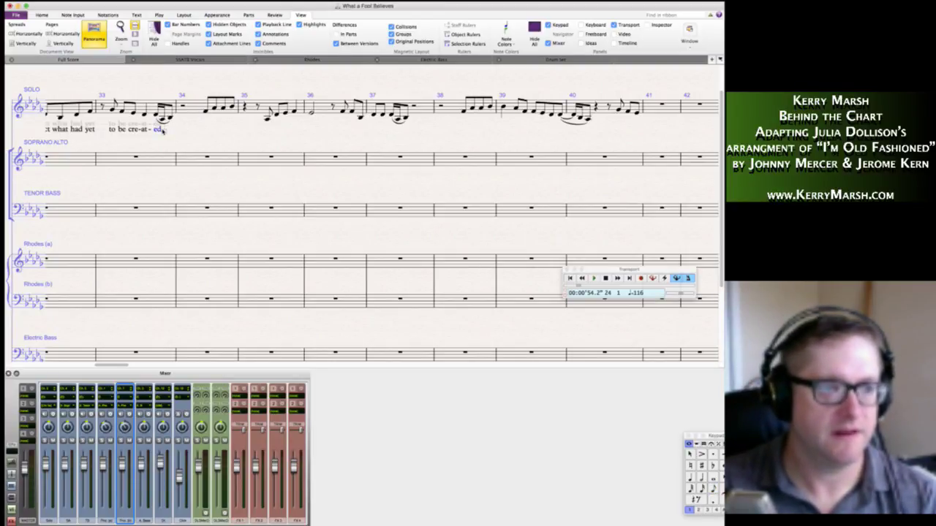
pyautogui.doubleClick(161, 130)
pyautogui.write('.')
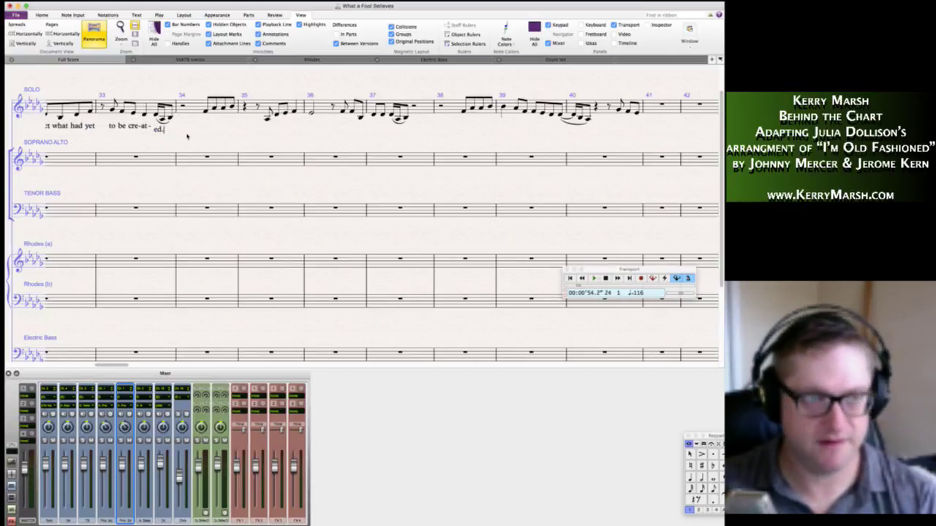
# Enter the lyrics "She mus-ters a" under the four eighth notes in bar 34 of the solo staff.
pyautogui.click(206, 112)
pyautogui.press('super+l')
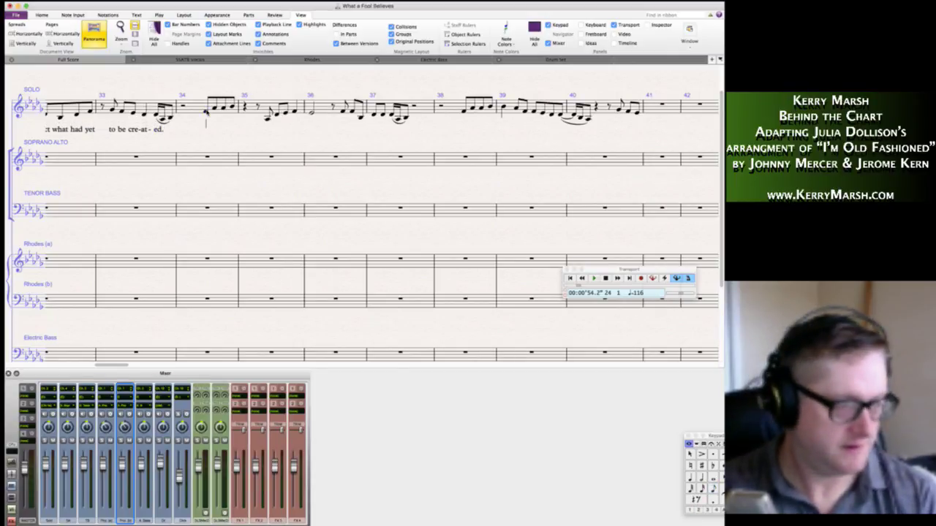
pyautogui.write('She mus-ters a')
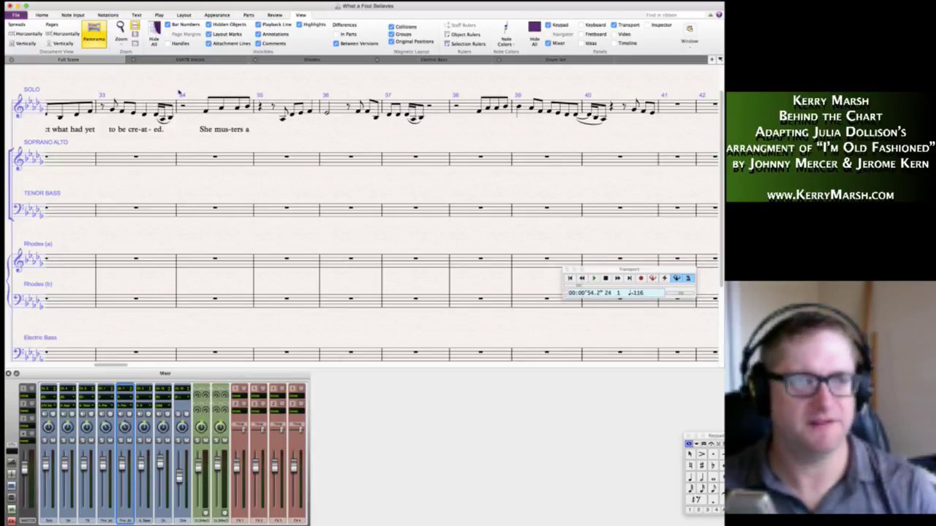
# Copy the bar 34 lyrics "She mus-ters a" to the notes in bar 35, starting at the low first note.
pyautogui.click(206, 111)
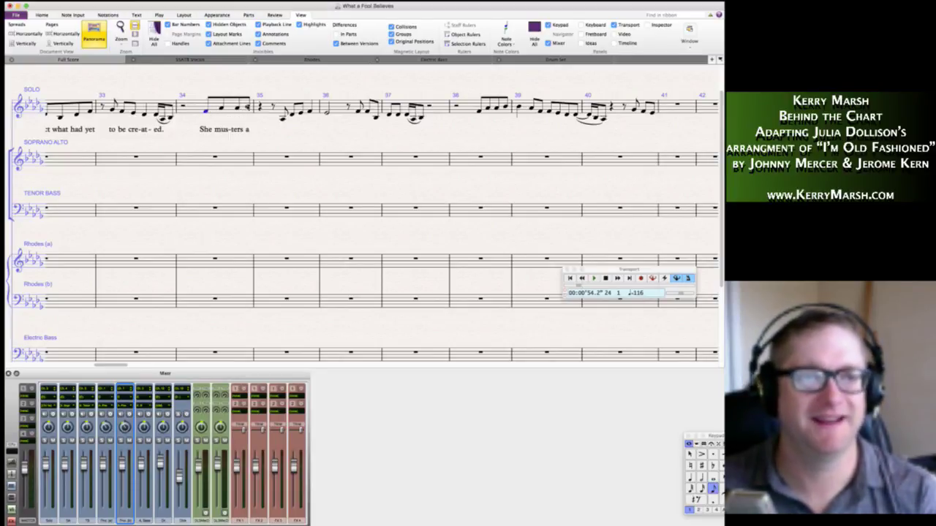
pyautogui.keyDown('shift'); pyautogui.click(249, 108); pyautogui.keyUp('shift')
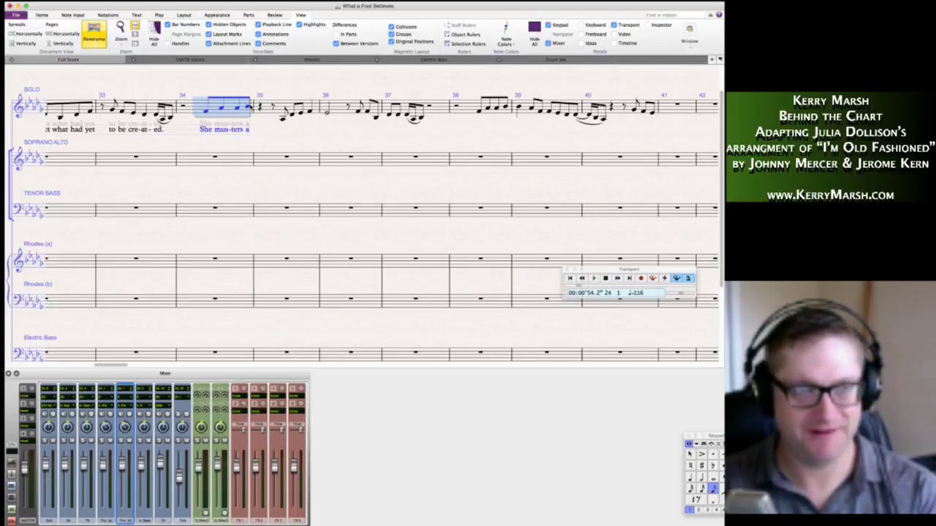
pyautogui.click(248, 107)
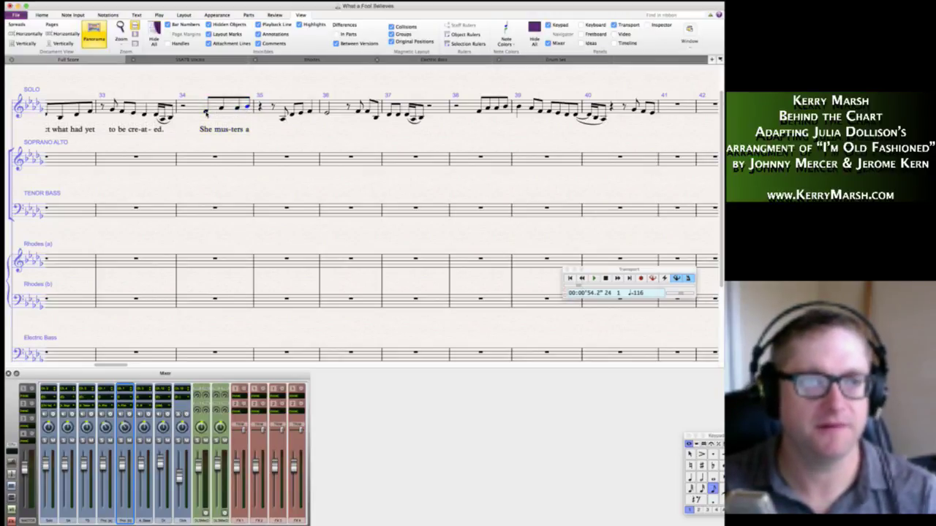
pyautogui.keyDown('shift'); pyautogui.click(206, 113); pyautogui.keyUp('shift')
pyautogui.press('alt+shift+super+l')
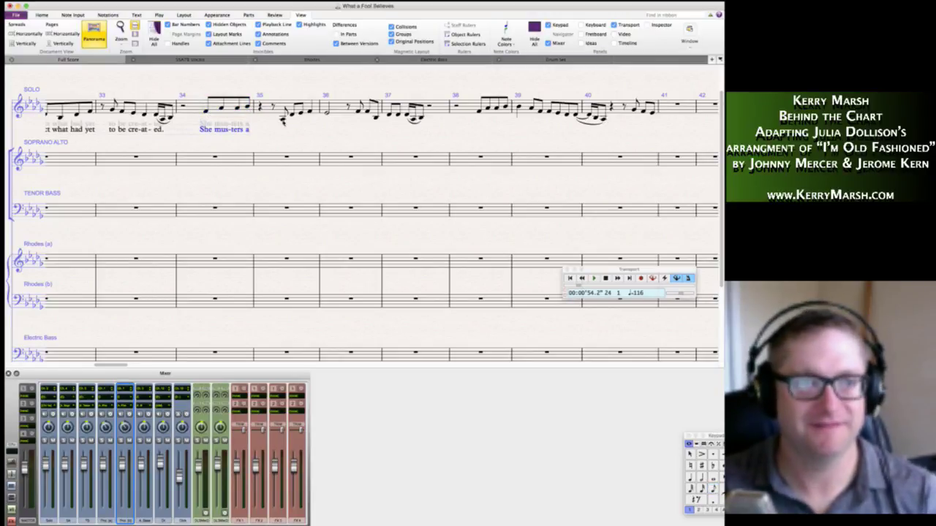
pyautogui.keyDown('alt'); pyautogui.click(283, 119); pyautogui.keyUp('alt')
# Delete the original "She mus-ters a" lyrics from bar 34, keeping the notes.
pyautogui.click(206, 112)
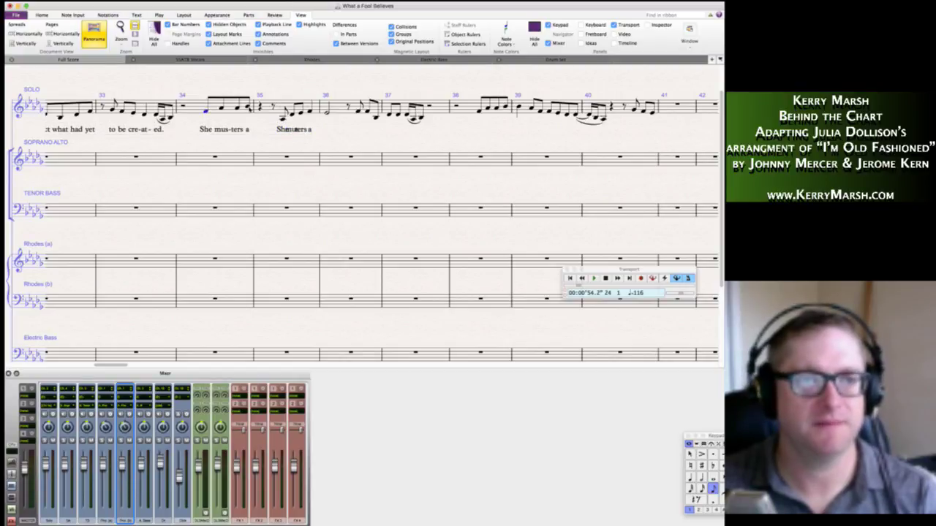
pyautogui.keyDown('shift'); pyautogui.click(250, 109); pyautogui.keyUp('shift')
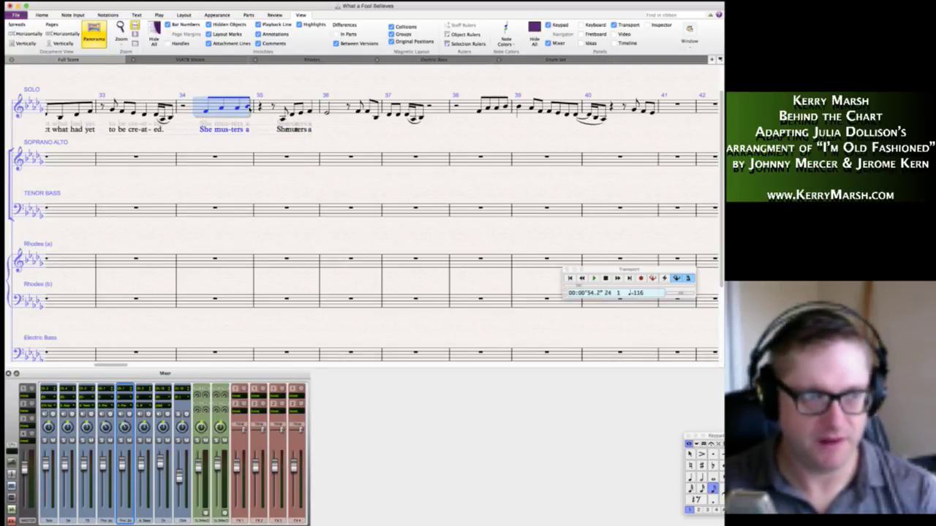
pyautogui.press('alt+shift+super+l')
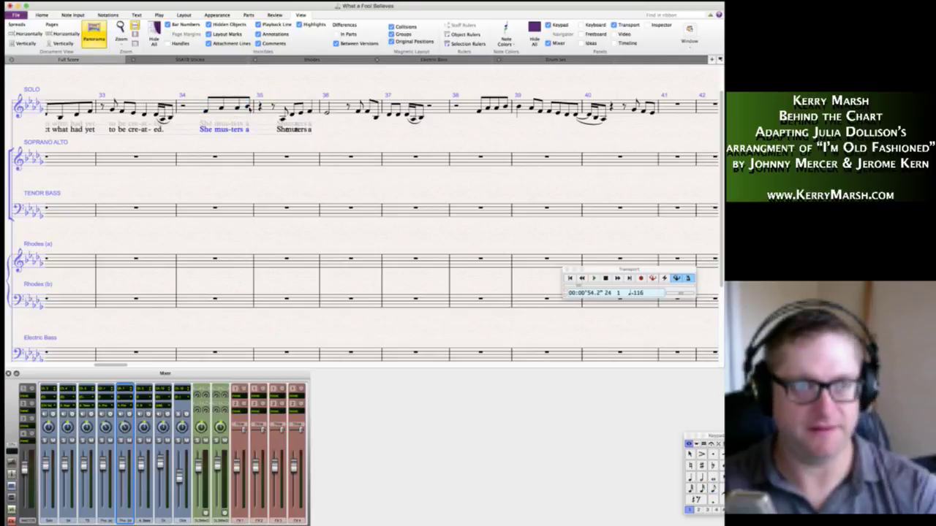
pyautogui.press('Delete')
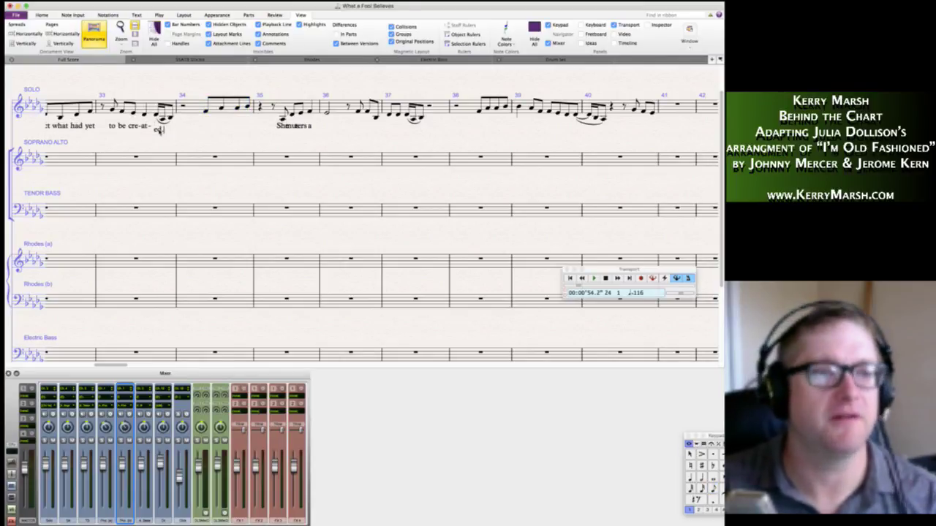
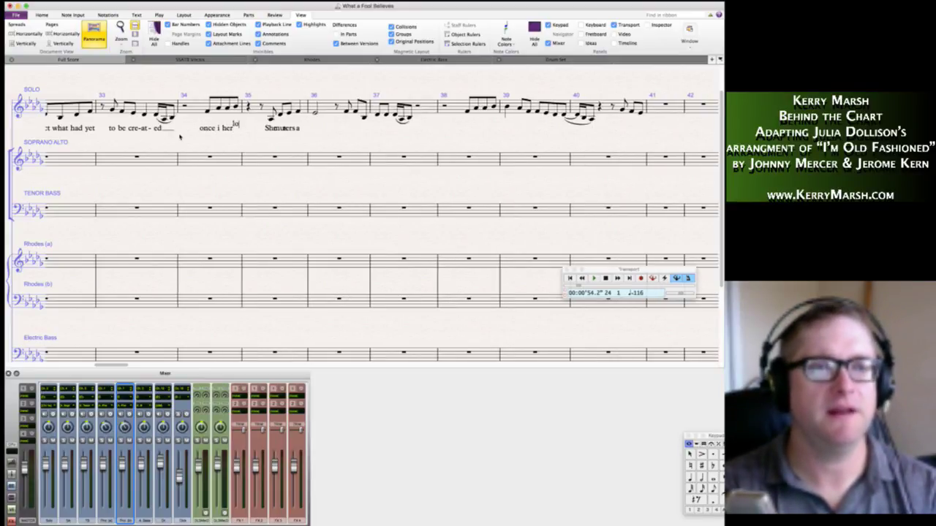
# Correct and complete the bar 34 solo lyrics as "once in her life.".
pyautogui.press('BackSpace')
pyautogui.press('BackSpace')
pyautogui.press('BackSpace')
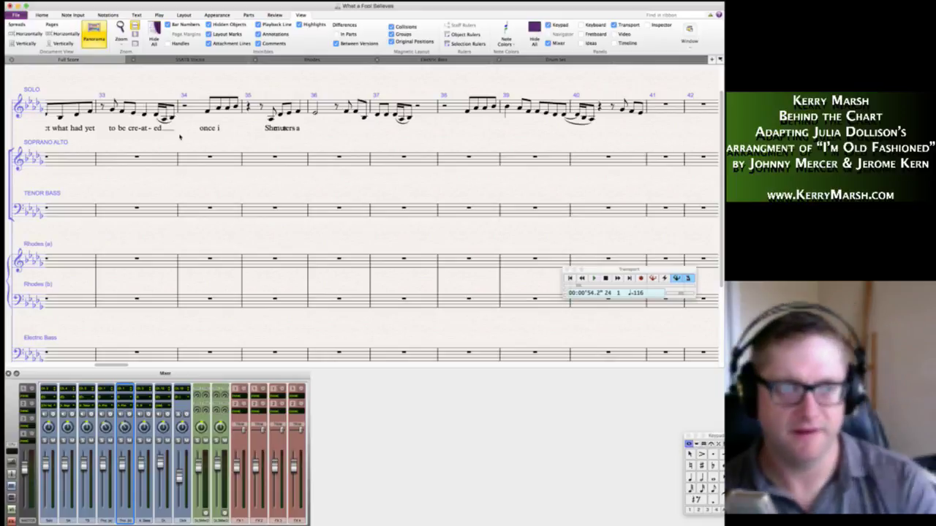
pyautogui.write('n her life.')
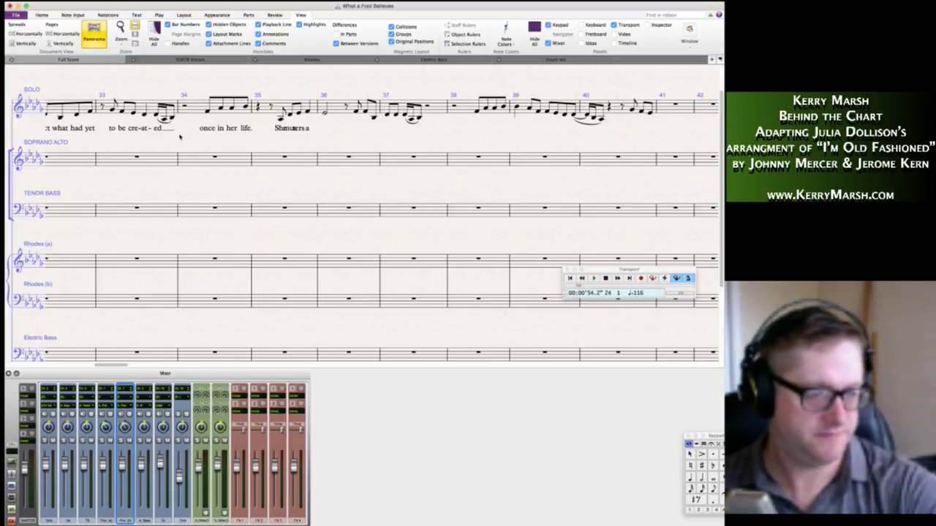
# Enter the solo lyrics "smile for his nos-tal-gic tale." from the first note of bar 36 through bar 37, extending the last syllable.
pyautogui.click(326, 112)
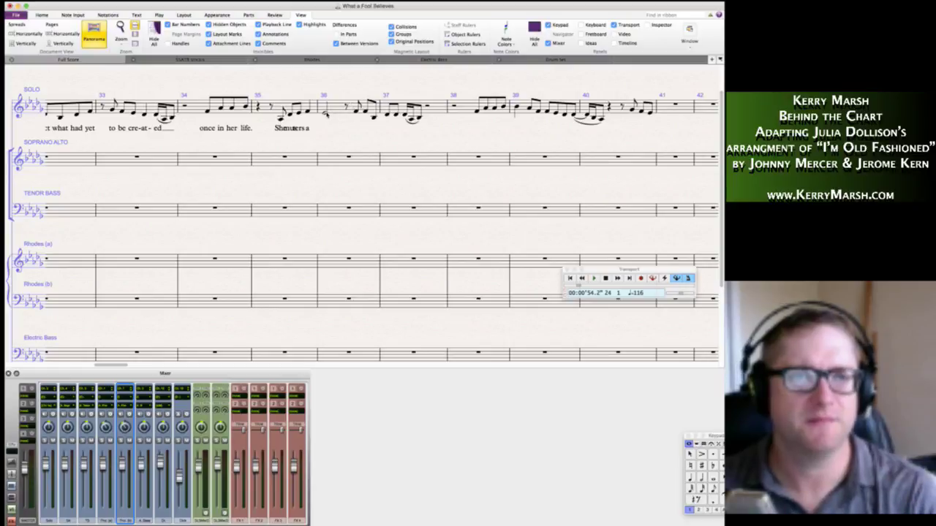
pyautogui.hotkey('shift', 'l')
pyautogui.write('smile')
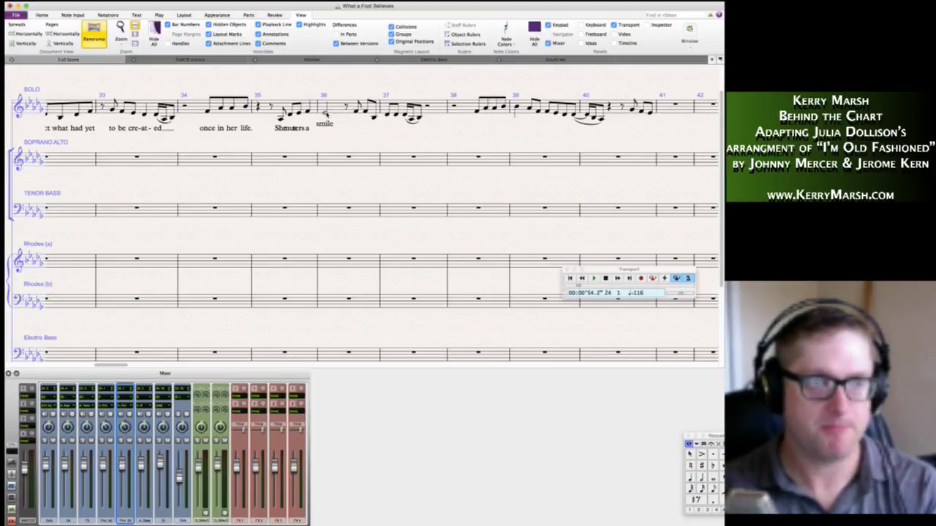
pyautogui.press('space')
pyautogui.write('fo')
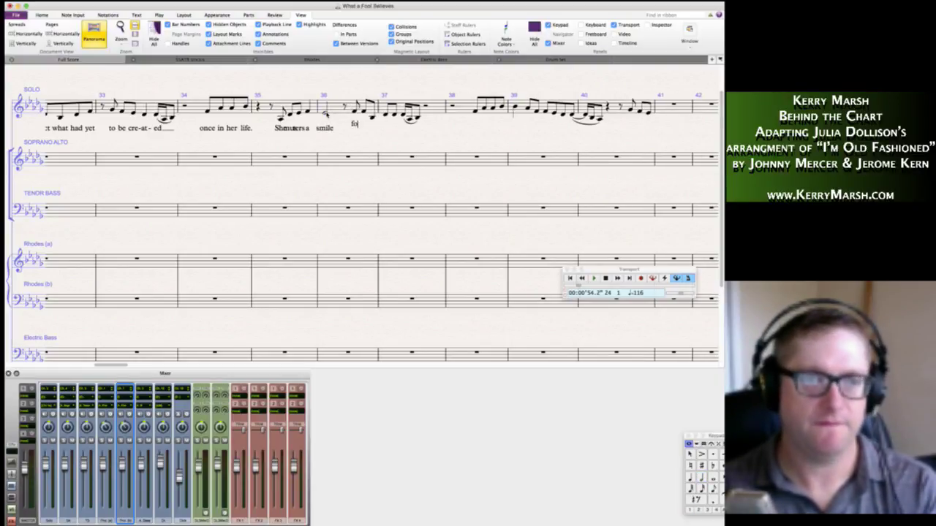
pyautogui.write('r his nos-tal')
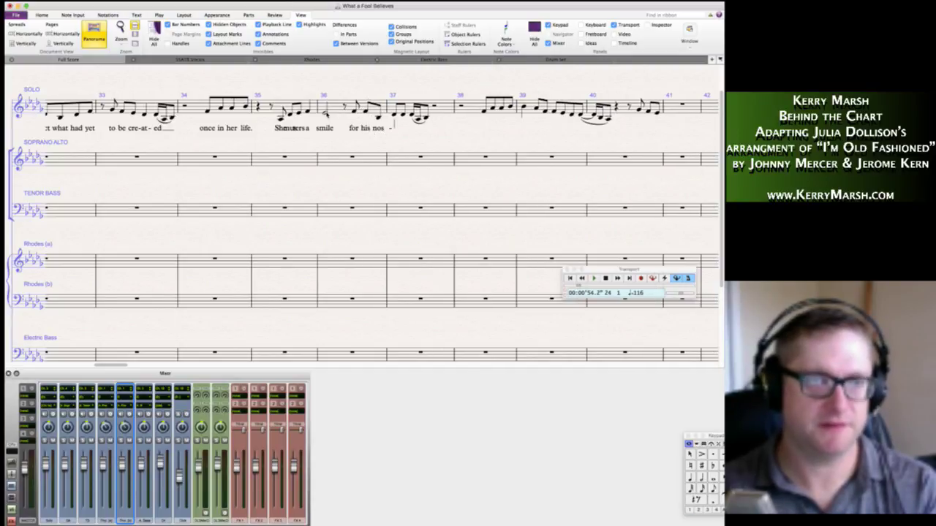
pyautogui.write('-gic tale.')
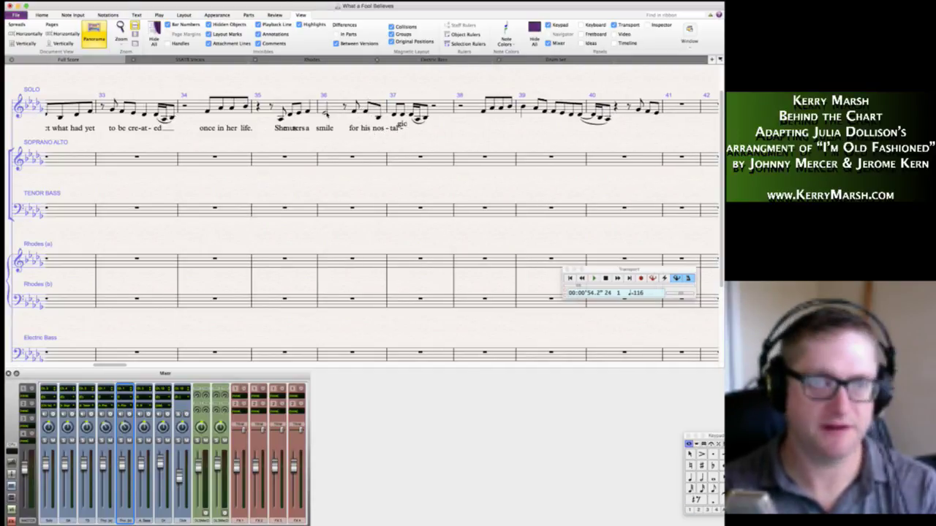
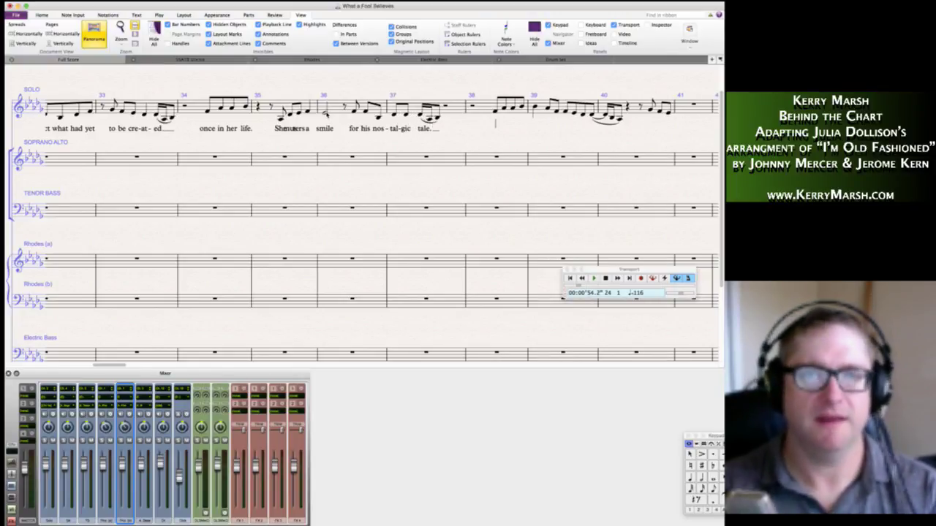
pyautogui.press('Escape')
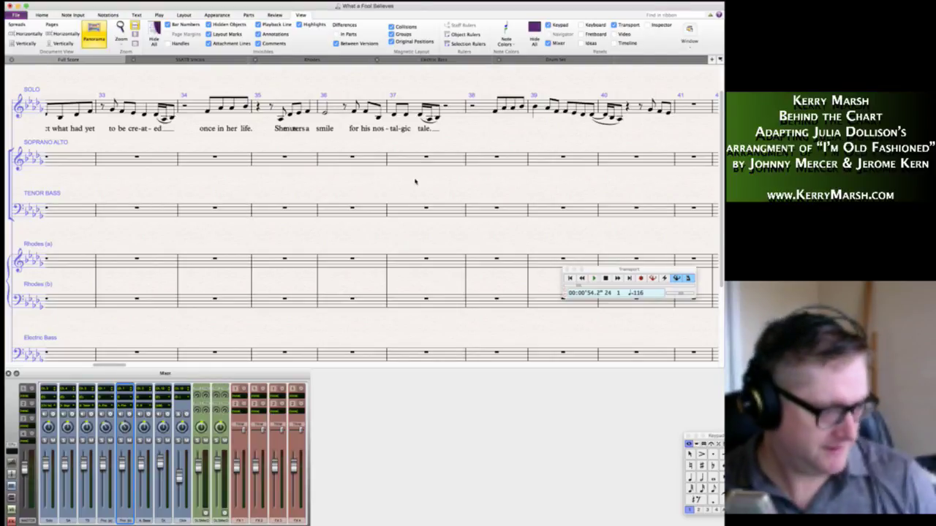
# Enter the solo lyrics "Nev-er com-in" starting at the first note of bar 38.
pyautogui.hscroll(1, 432, 154)
pyautogui.press('3')
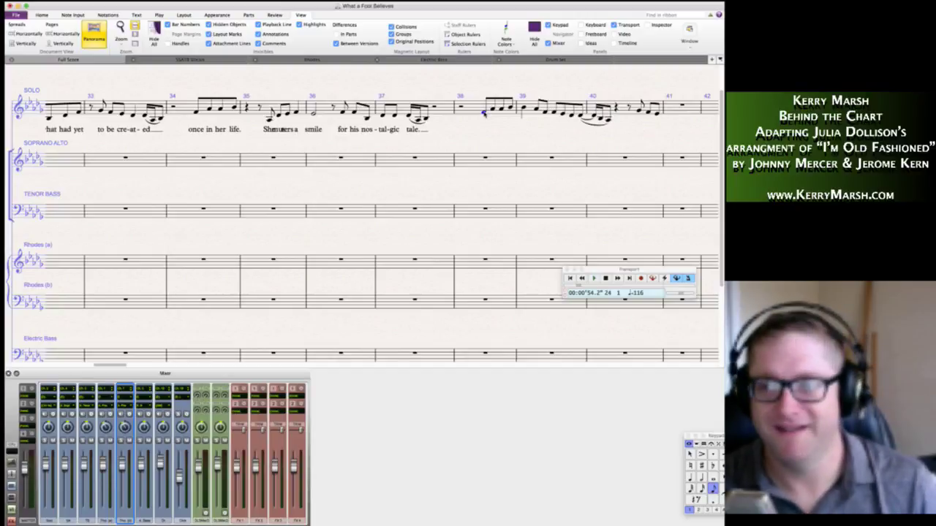
pyautogui.press('super+l')
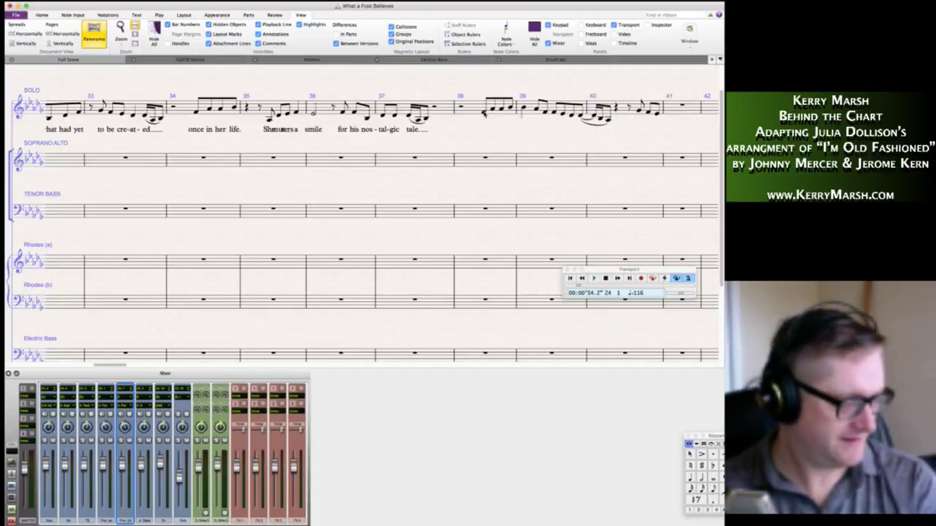
pyautogui.write('Nev-')
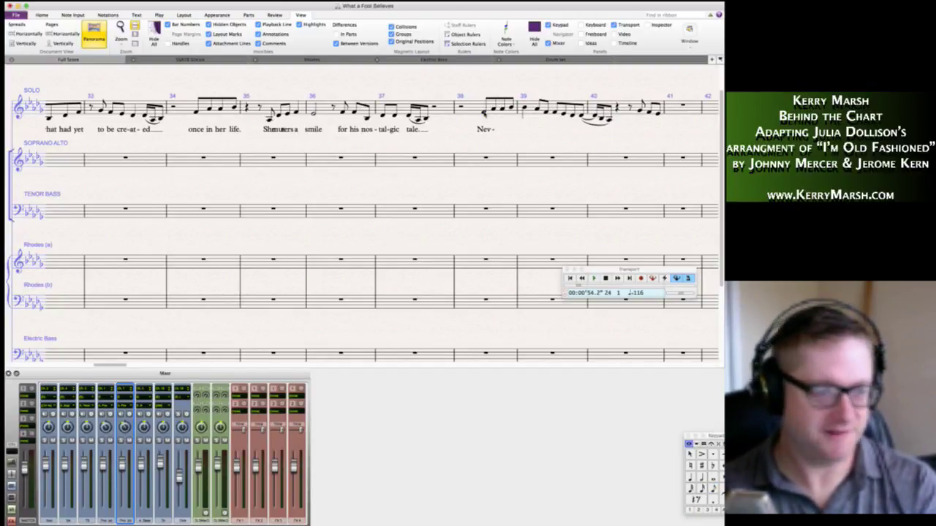
pyautogui.write('er ')
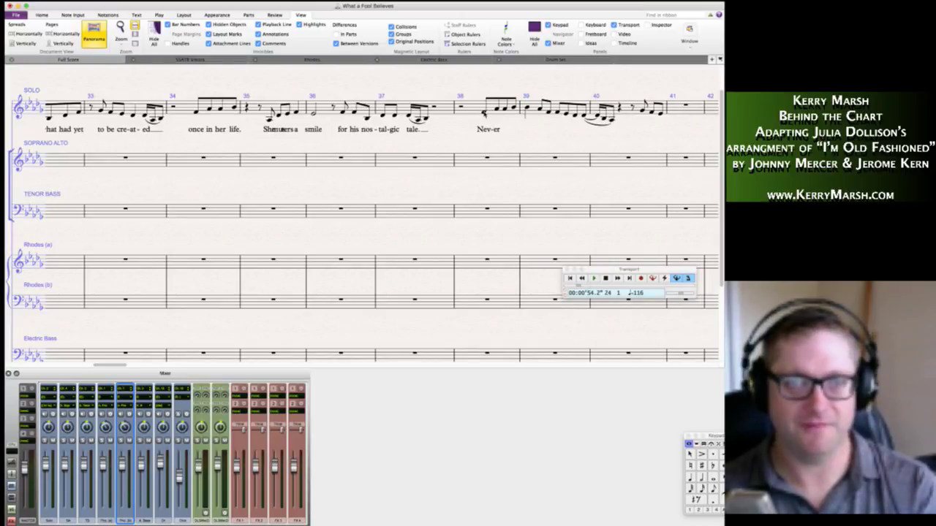
pyautogui.write('com')
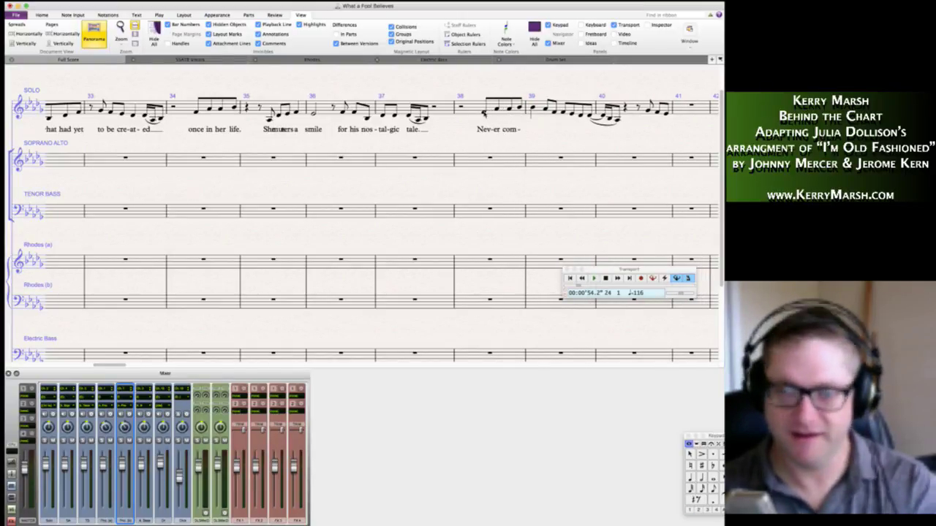
pyautogui.write('-')
pyautogui.write('in')
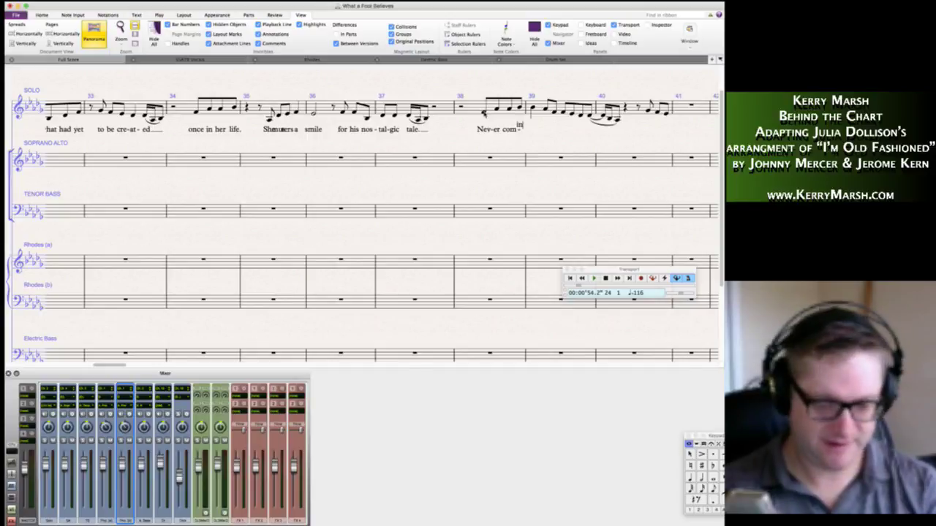
# Continue the Solo lyrics after "Nev-er com-" with "in' near what he want-ed to say, on-ly to" up to the end of bar 40.
pyautogui.write("' near")
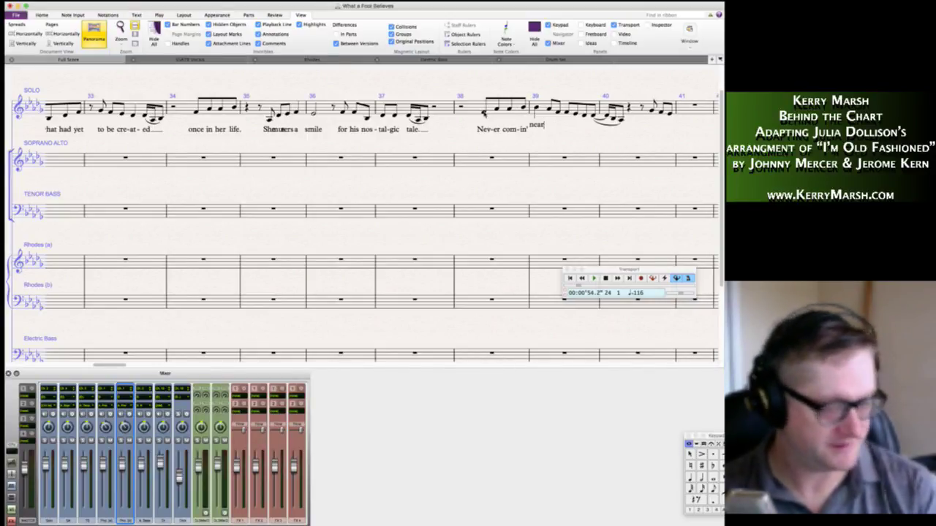
pyautogui.write(' what')
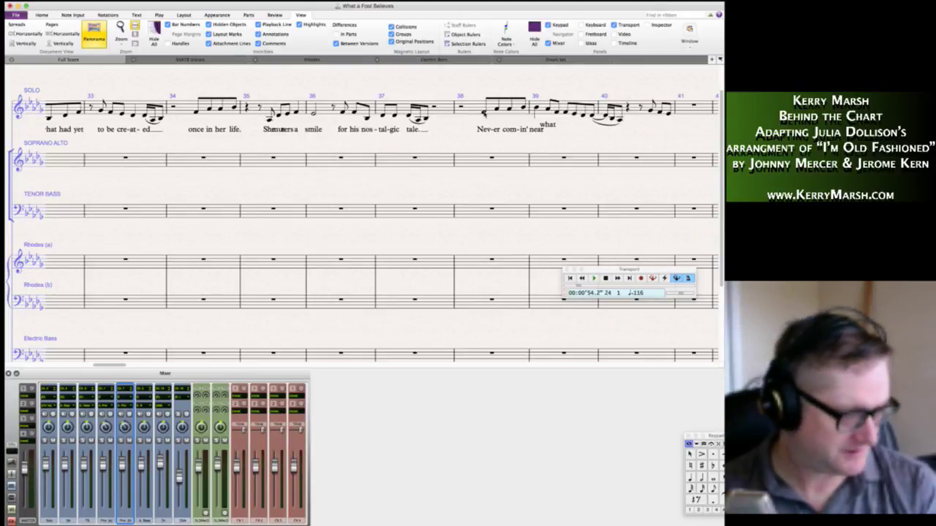
pyautogui.write(' he want-ed')
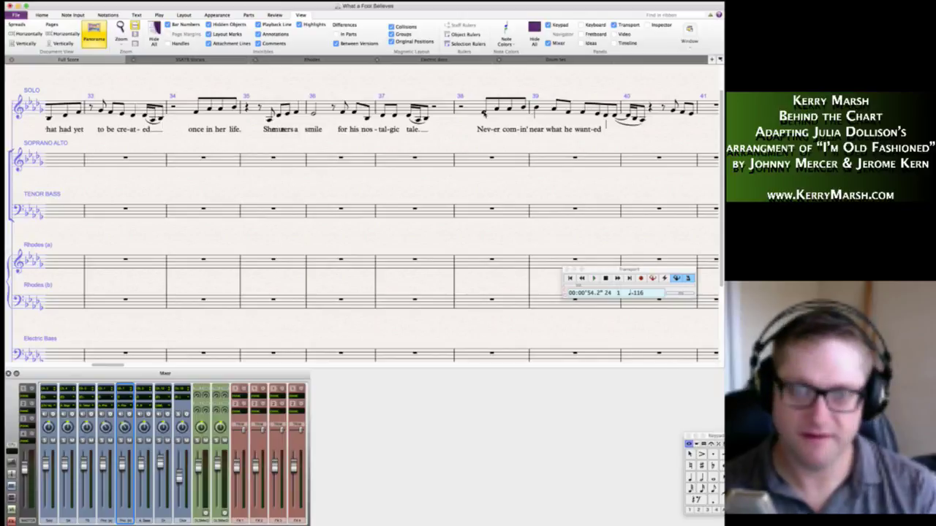
pyautogui.write(' to says')
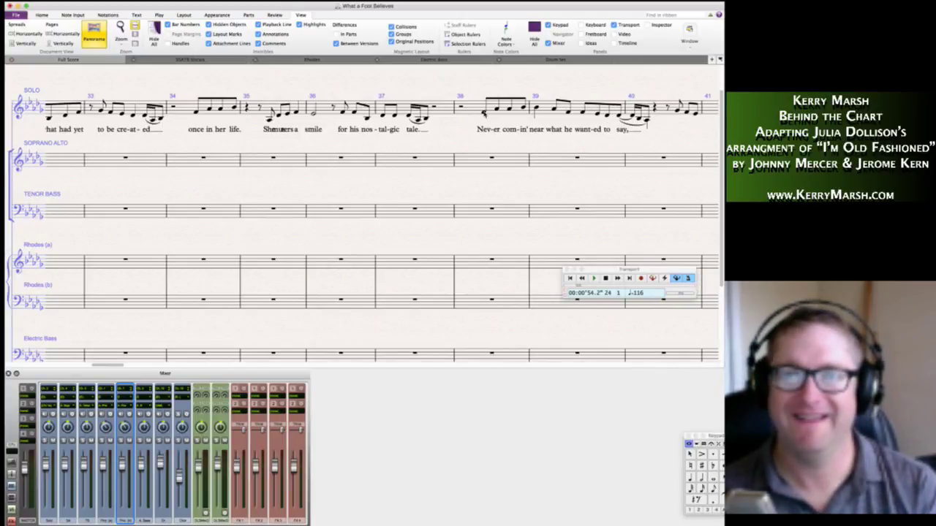
pyautogui.write('    on')
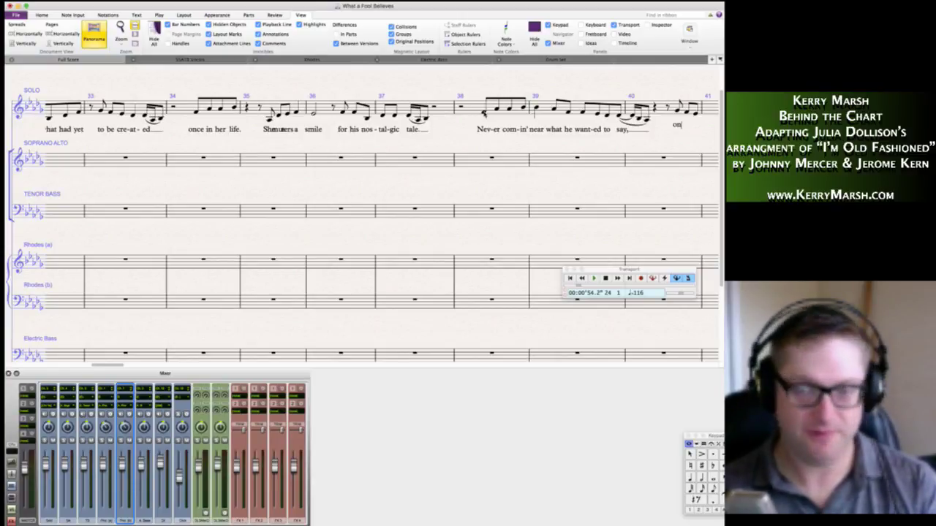
pyautogui.write('-ly to')
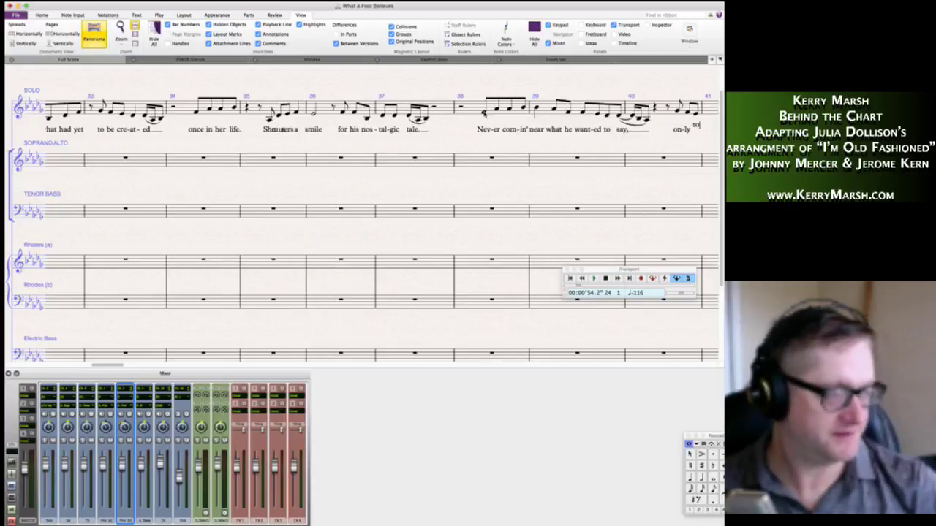
pyautogui.press('Escape')
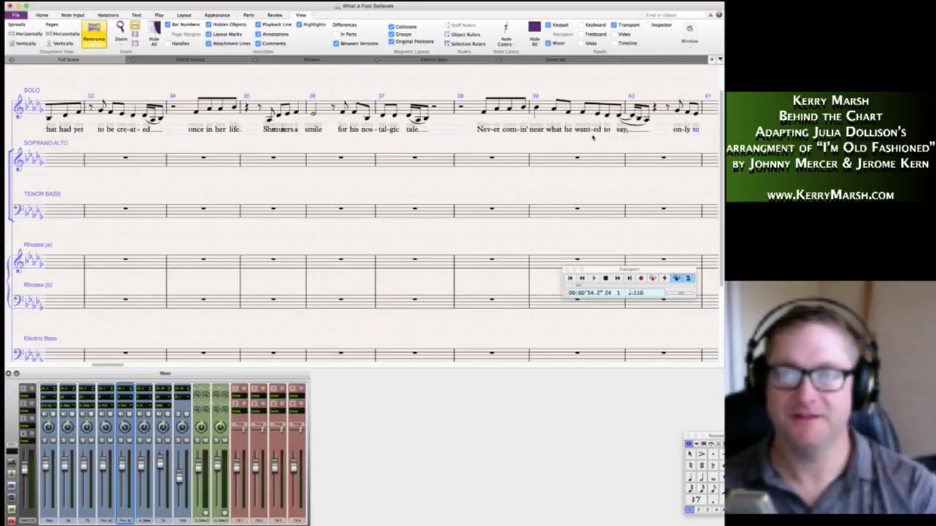
# Enter two eighth notes followed by a half note in bar 41 of the Solo staff.
pyautogui.hscroll(4, 596, 137)
pyautogui.click(573, 107)
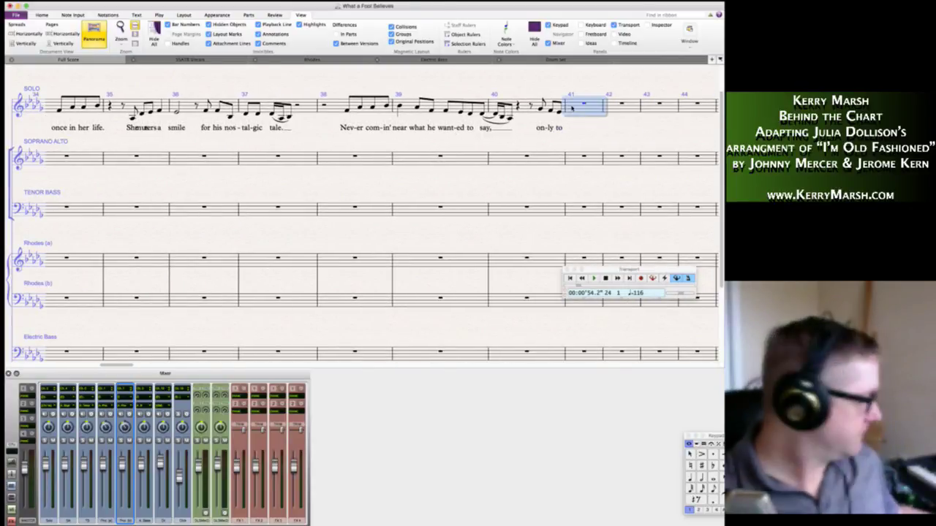
pyautogui.press('3')
pyautogui.press('5')
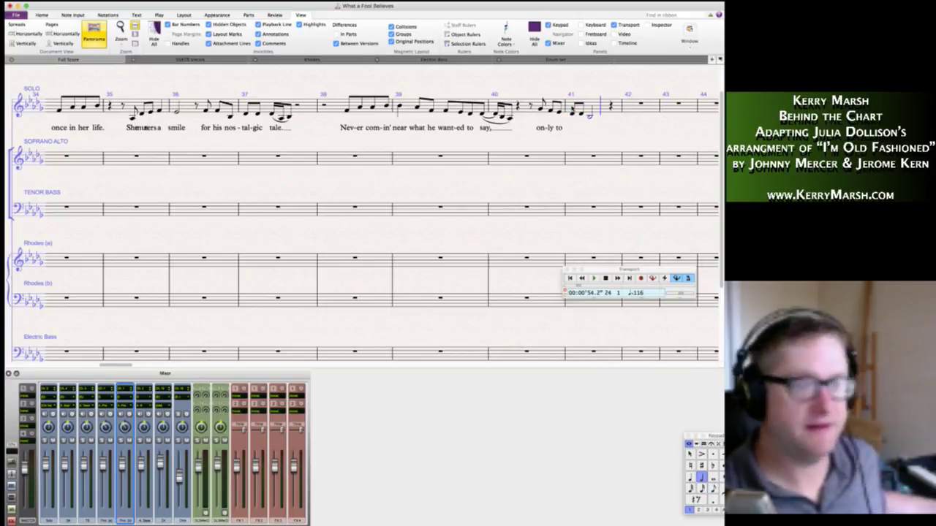
# Fill the end of bar 41 with a quarter rest and start bar 42 with a quarter rest and an eighth rest.
pyautogui.press('4')
pyautogui.press('0')
pyautogui.press('3')
pyautogui.press('0')
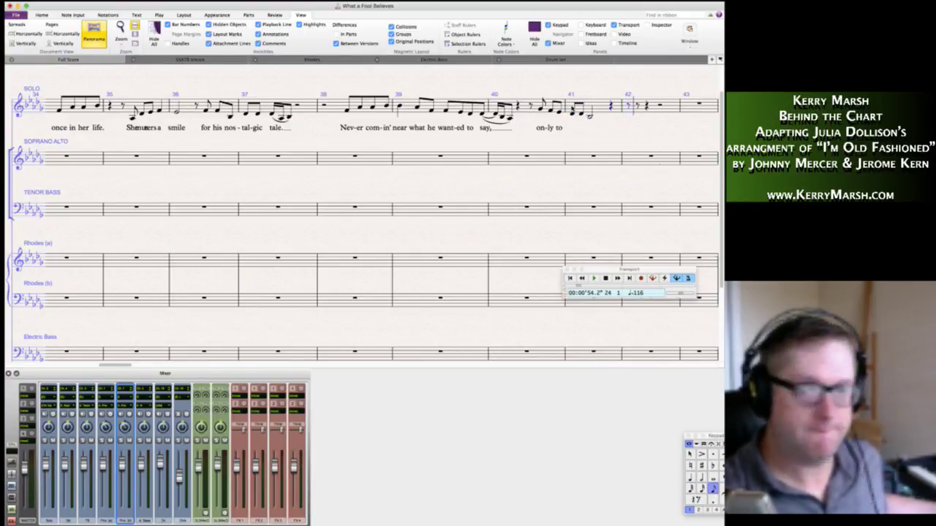
pyautogui.press('4')
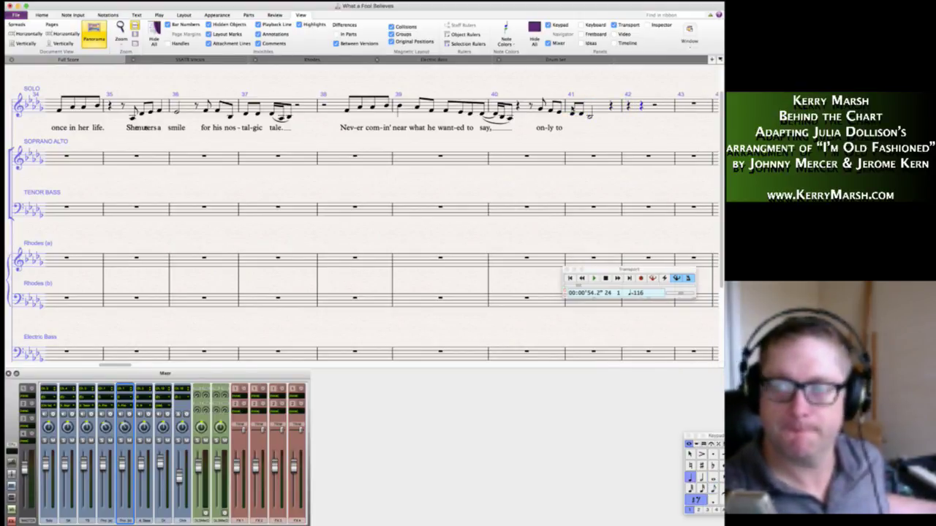
pyautogui.press('3')
pyautogui.press('0')
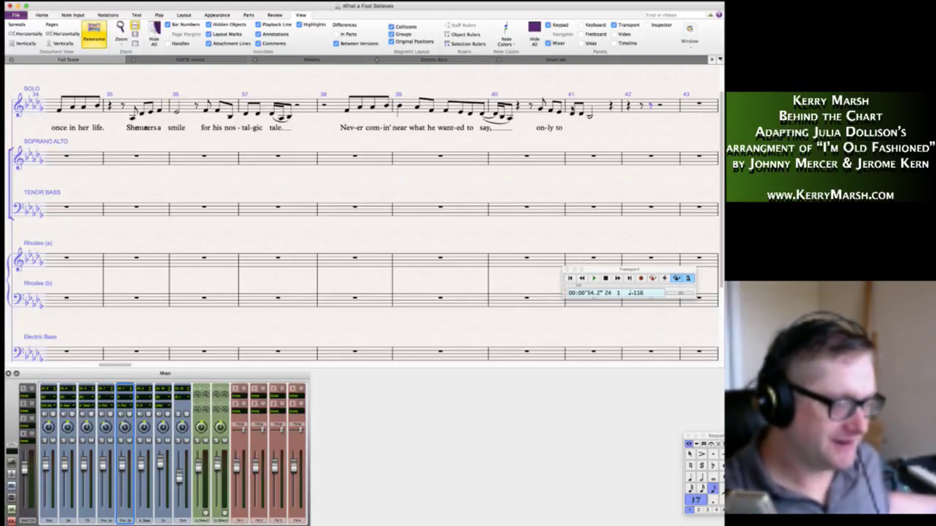
# Enter five eighth notes in the Solo staff to complete bar 42, starting with the low pickup note.
pyautogui.press('g')
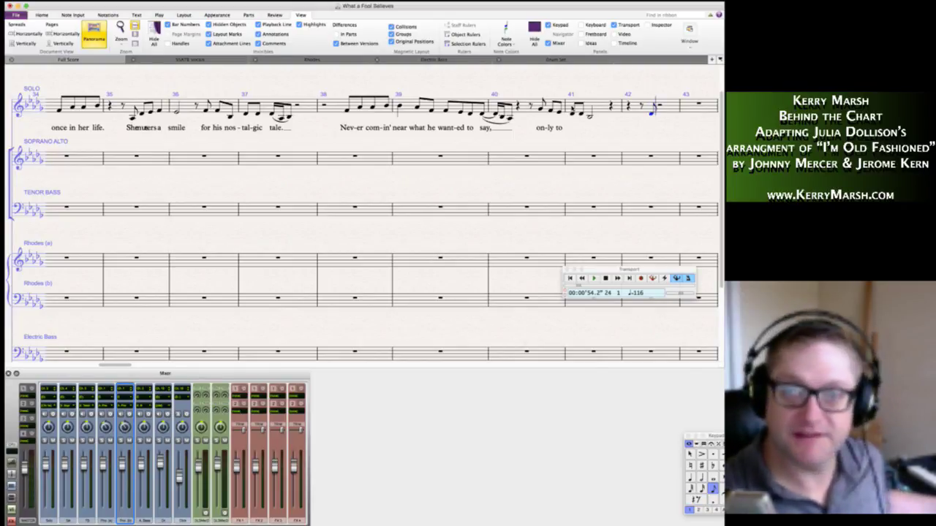
pyautogui.press('KP_0')
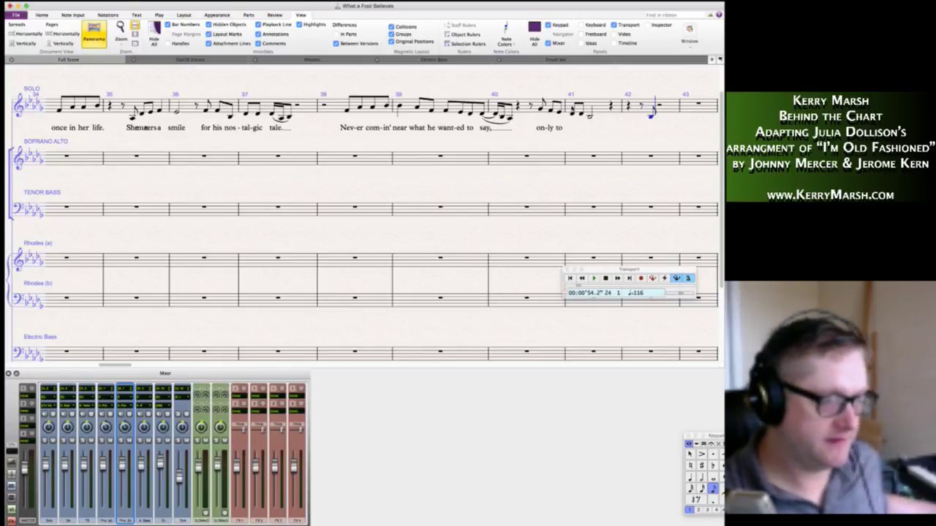
pyautogui.press('a')
pyautogui.press('Left')
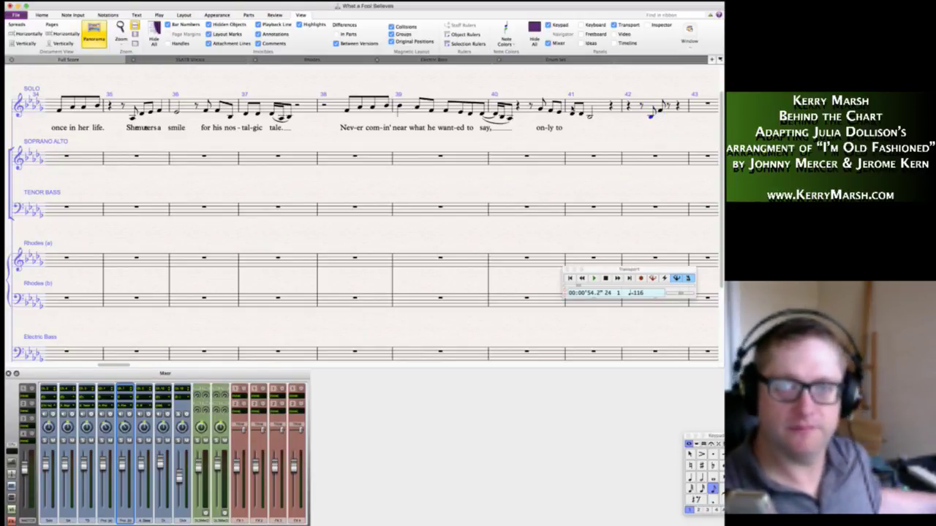
pyautogui.press('KP_0')
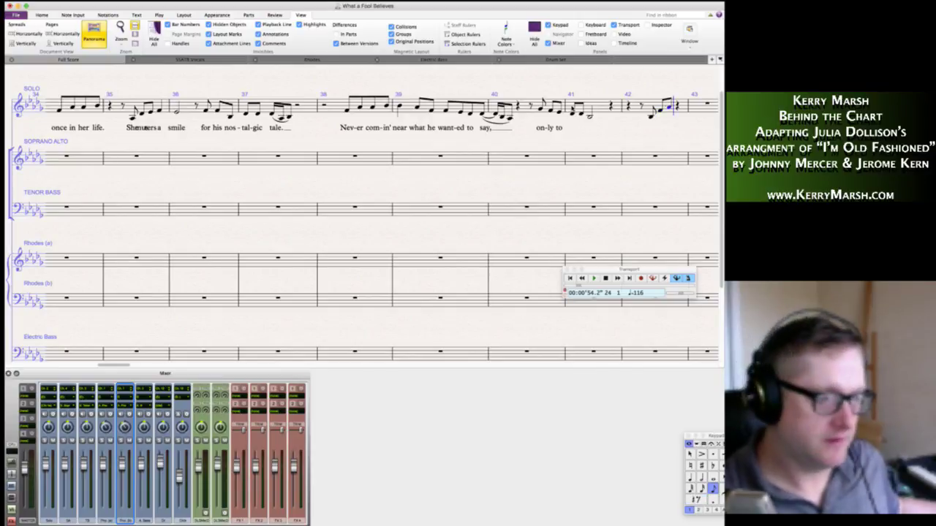
pyautogui.press('a')
pyautogui.press('b')
# Enter a dotted eighth, a sixteenth and a quarter note in bar 43 of the Solo staff, and fill the remainder with a half rest.
pyautogui.press('KP_Decimal')
pyautogui.press('b')
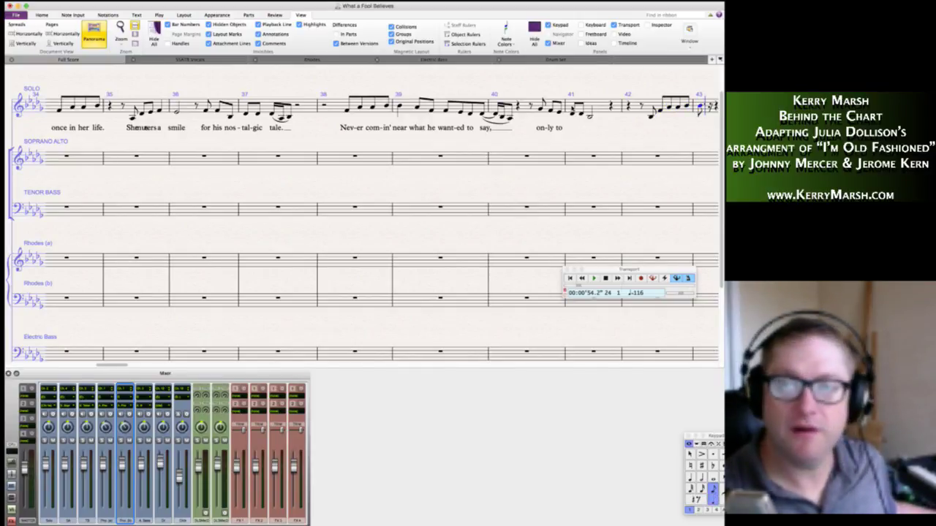
pyautogui.press('KP_2')
pyautogui.press('a')
pyautogui.press('KP_4')
pyautogui.press('a')
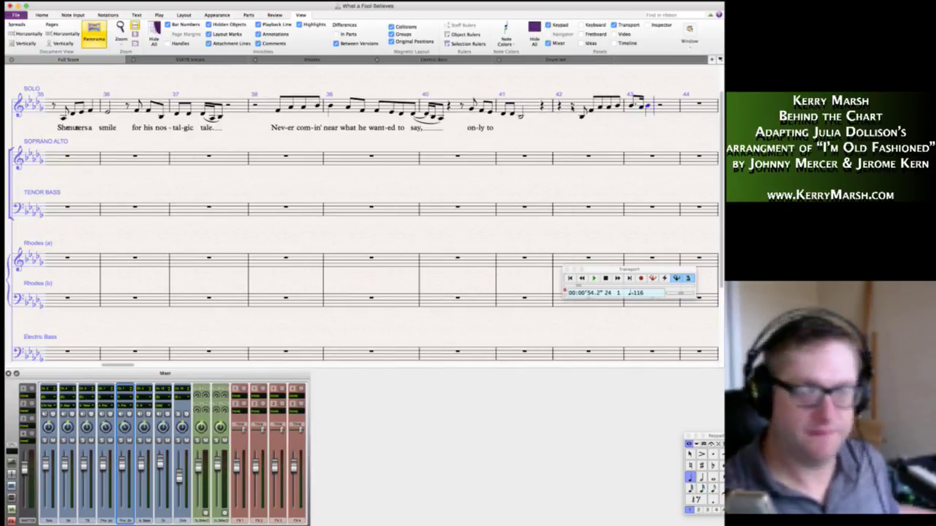
pyautogui.press('KP_5')
pyautogui.press('KP_0')
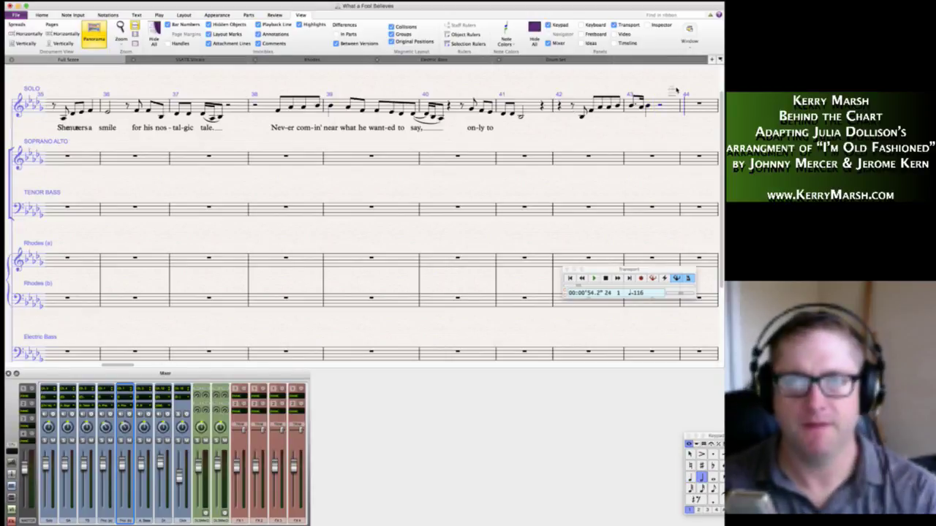
# Add a slur over the three notes at the start of bar 43 in the Solo staff.
pyautogui.press('Escape')
pyautogui.click(632, 107)
pyautogui.keyDown('shift'); pyautogui.click(649, 108); pyautogui.keyUp('shift')
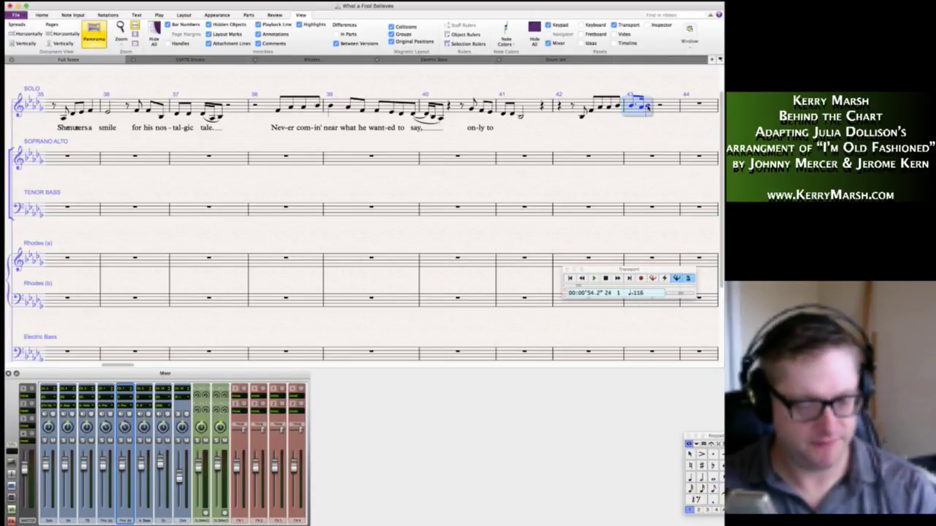
pyautogui.press('s')
# Add the lyrics "re-a-lize it ne-ver real-ly was" under bars 41 to 43 of the Solo staff, extending "was" across the slurred notes.
pyautogui.click(582, 116)
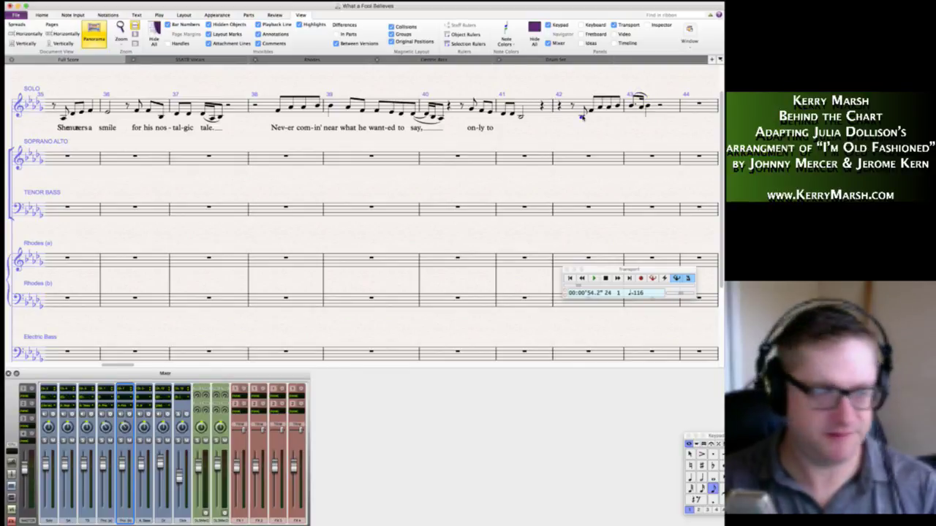
pyautogui.click(504, 114)
pyautogui.hotkey('ctrl', 'l')
pyautogui.write('re-a-')
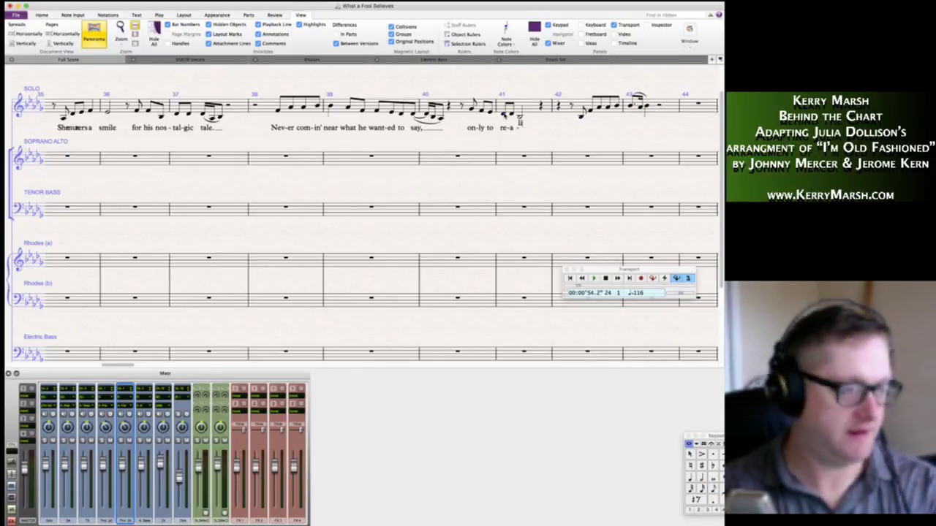
pyautogui.write('lize it ne-ver rea')
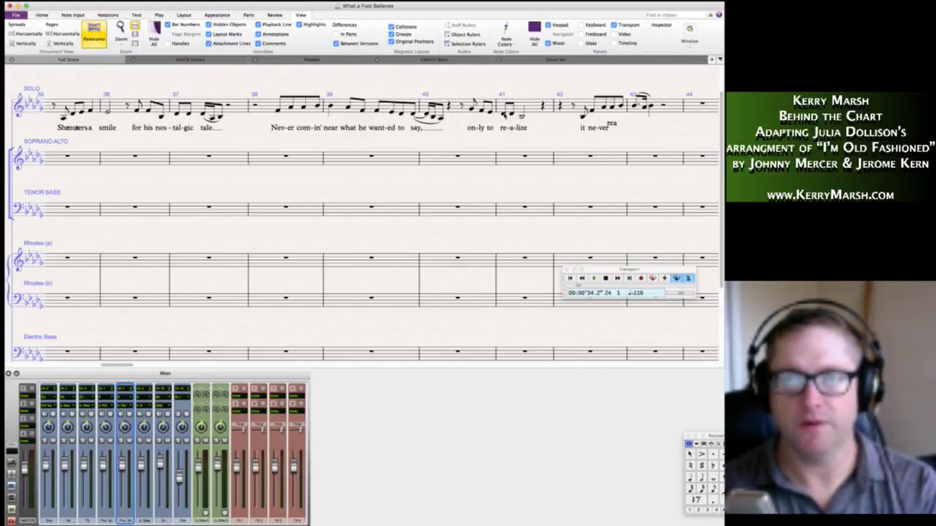
pyautogui.write('l-ly was')
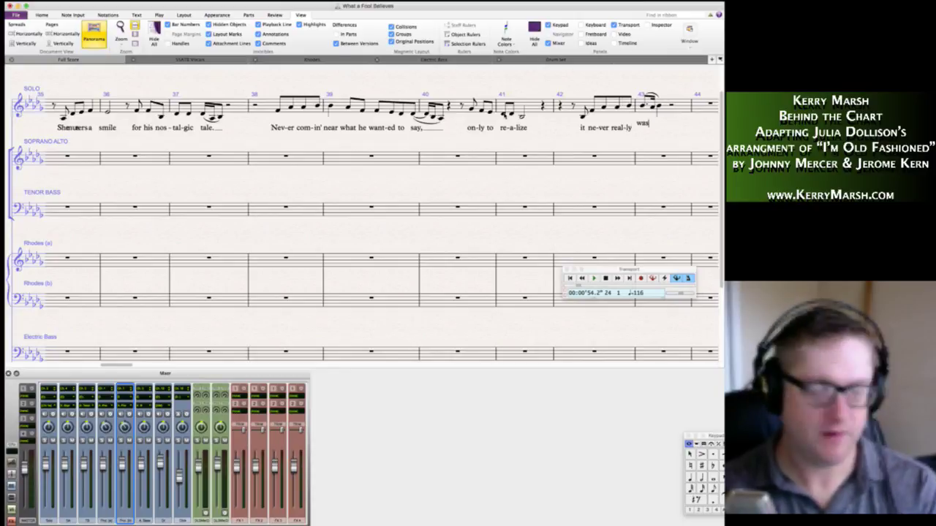
pyautogui.press('space')
pyautogui.press('space')
pyautogui.press('Escape')
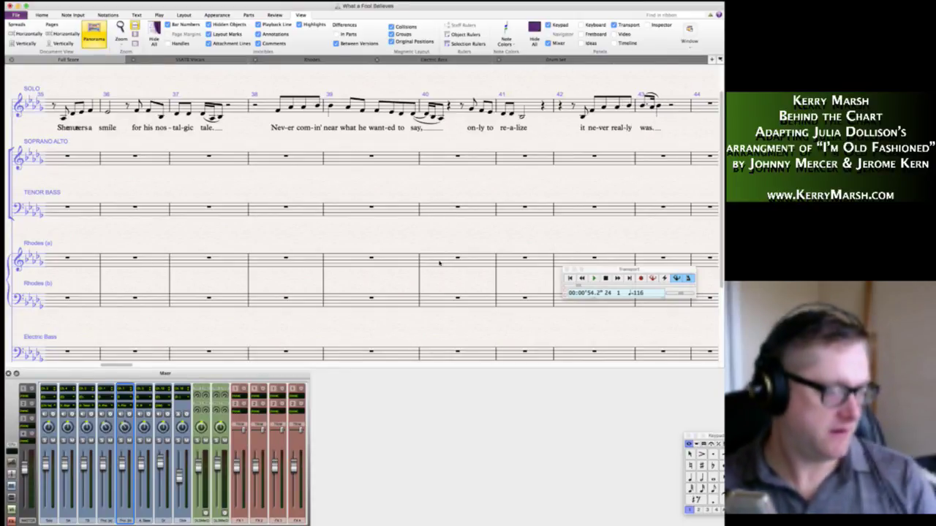
# Place a double barline between bars 43 and 44 and add rehearsal mark C there.
pyautogui.hscroll(3, 449, 223)
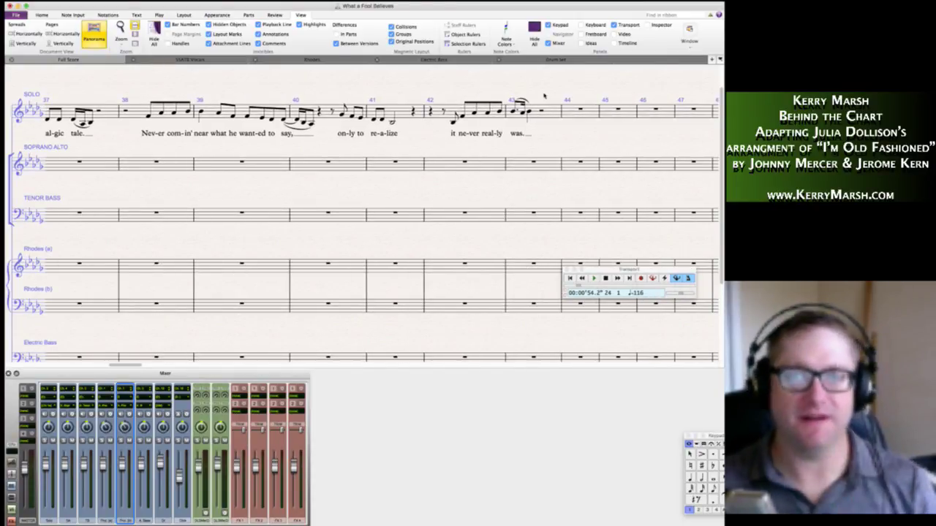
pyautogui.rightClick(545, 95)
pyautogui.moveTo(584, 105)
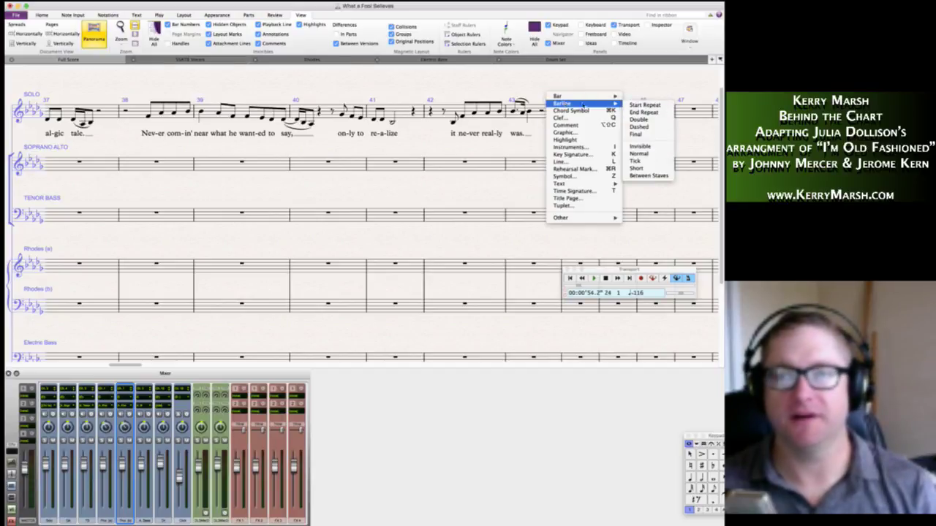
pyautogui.click(643, 121)
pyautogui.press('super+r')
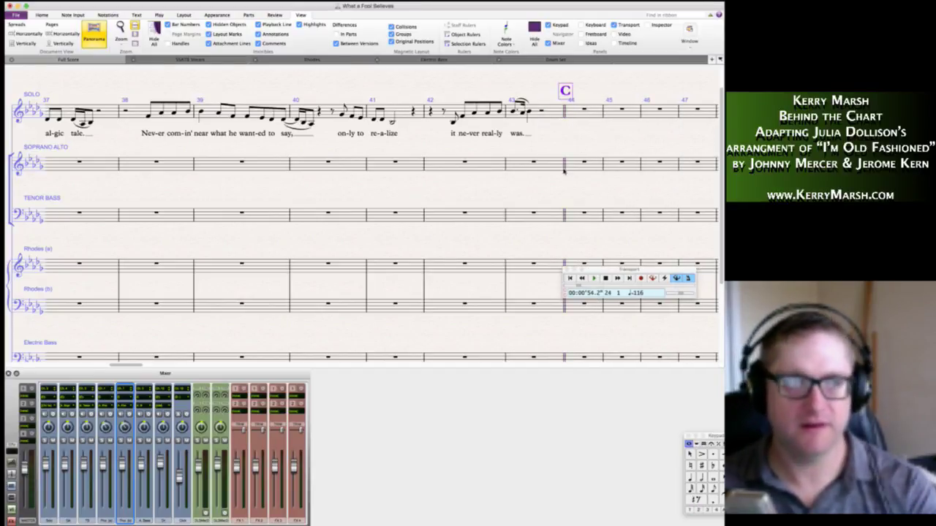
# Look back over the Solo melody and lyrics leading up to rehearsal mark C.
pyautogui.hscroll(-5, 563, 178)
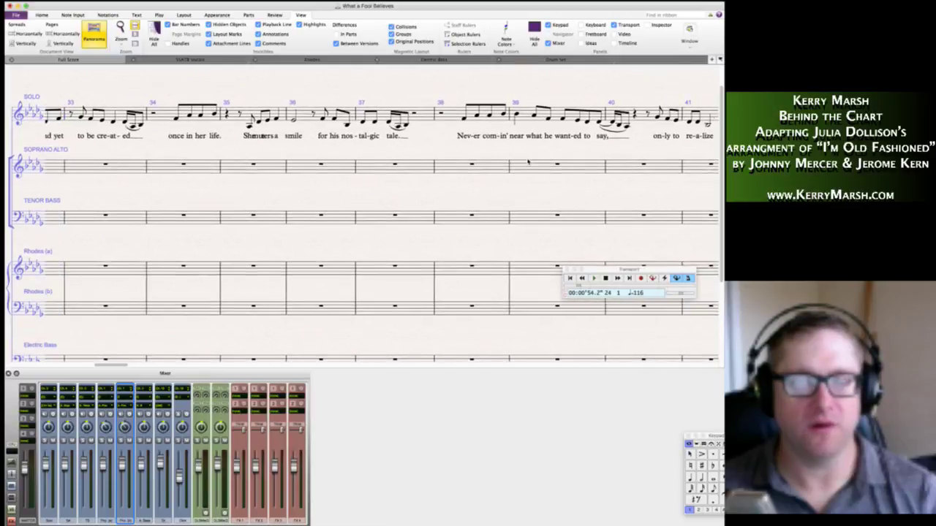
pyautogui.hscroll(4, 528, 162)
pyautogui.hscroll(-5, 528, 161)
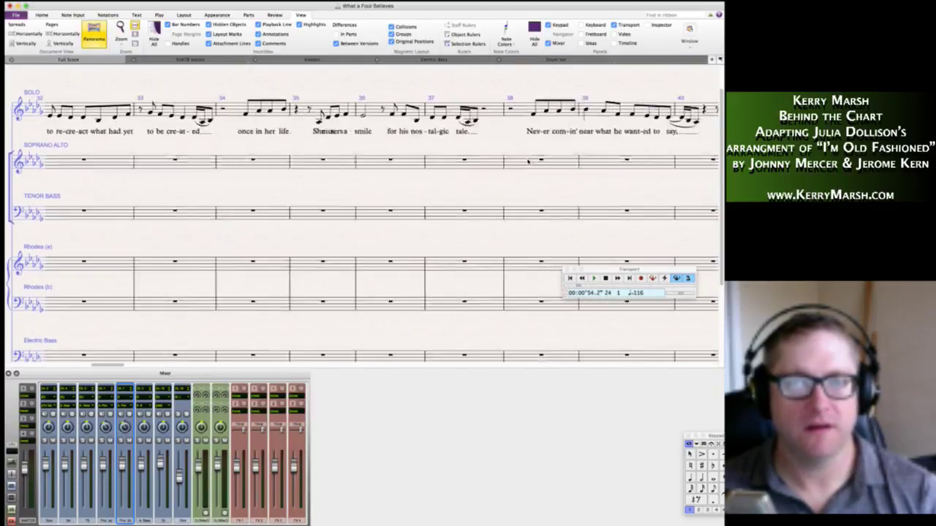
pyautogui.hscroll(-5, 528, 162)
pyautogui.hscroll(6, 528, 162)
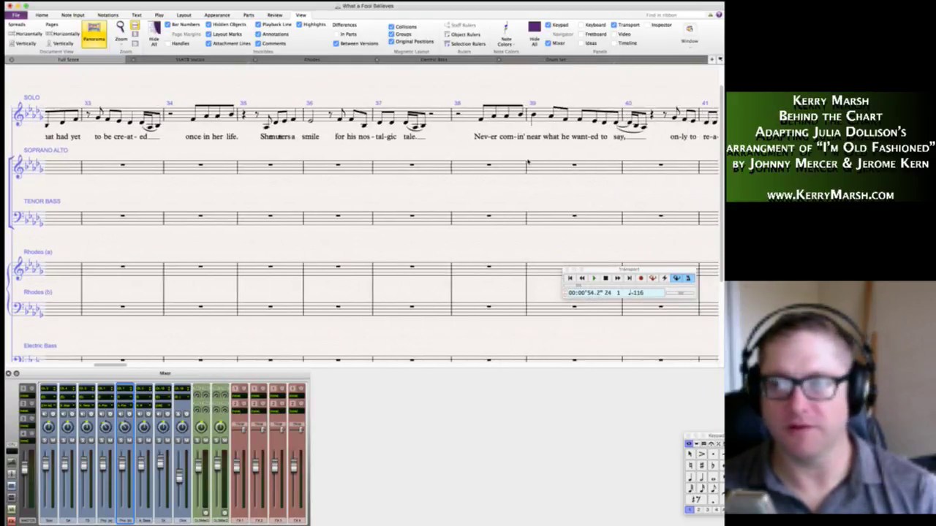
pyautogui.hscroll(6, 527, 162)
pyautogui.hscroll(3, 498, 170)
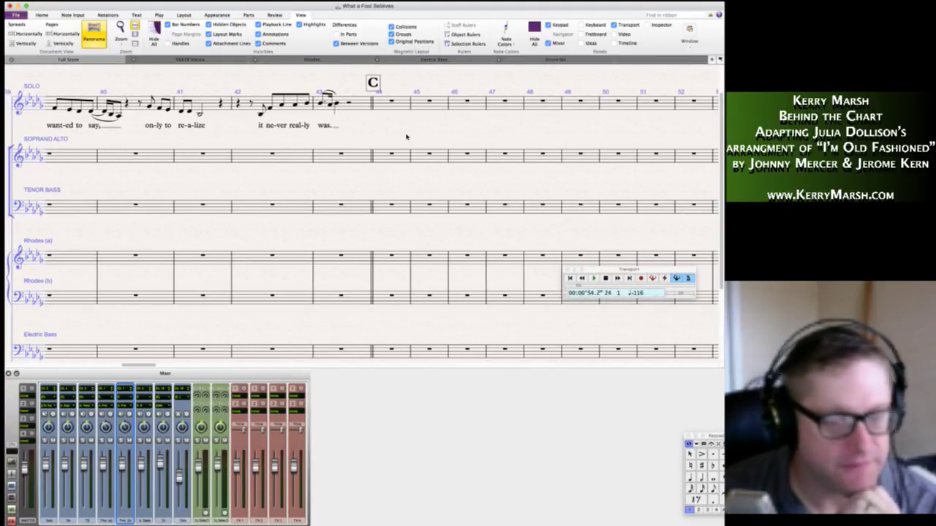
# Enter the Solo melody in bars 44 and 45, opening with a tied half note and ending with a triplet.
pyautogui.click(383, 106)
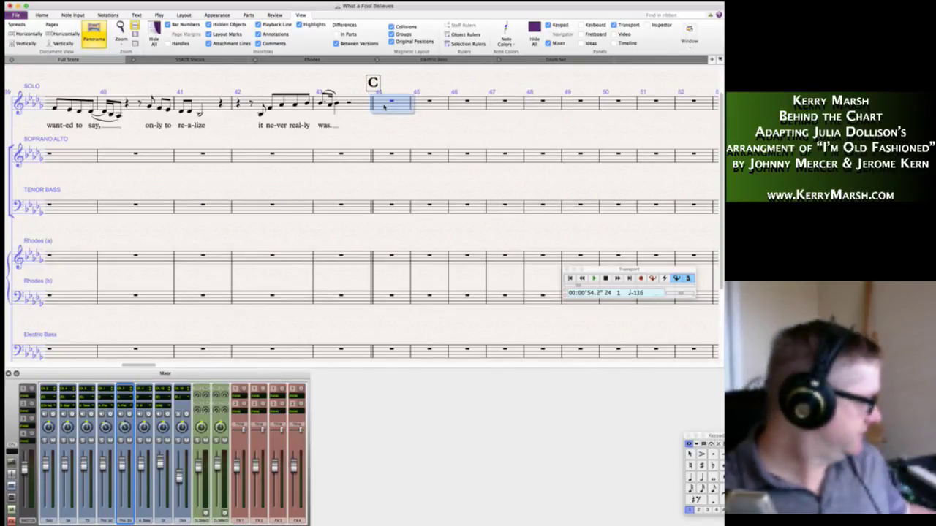
pyautogui.press('5')
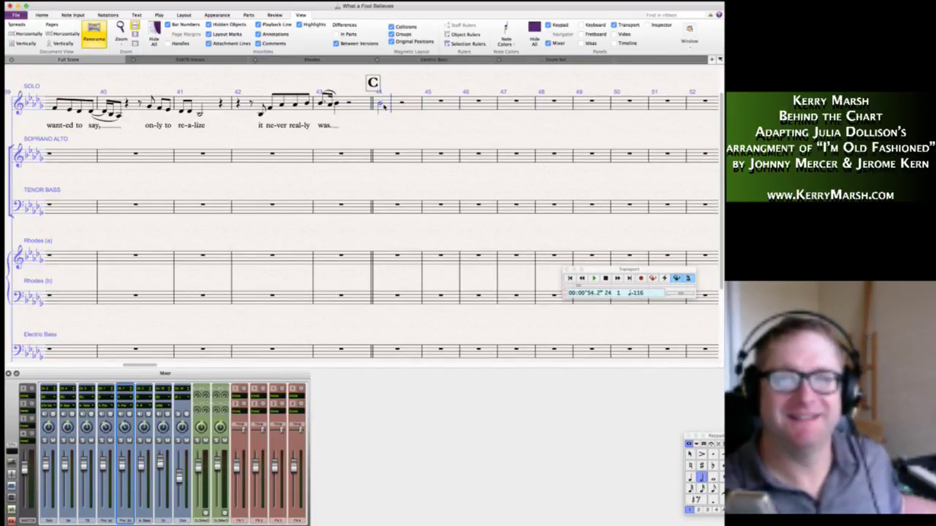
pyautogui.press('Return')
pyautogui.press('2')
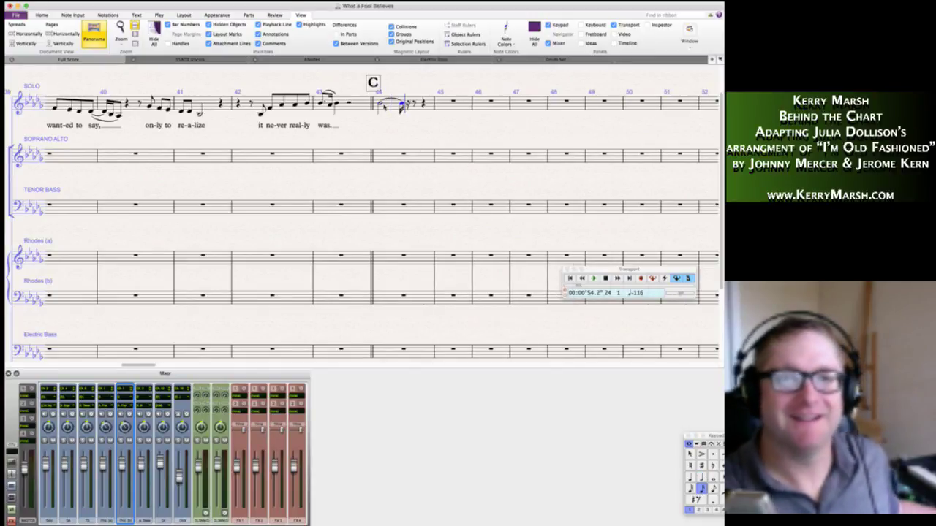
pyautogui.press('3')
pyautogui.press('4')
pyautogui.press('0')
pyautogui.press('3')
pyautogui.press('4')
pyautogui.press('0')
pyautogui.hotkey('ctrl', '3')
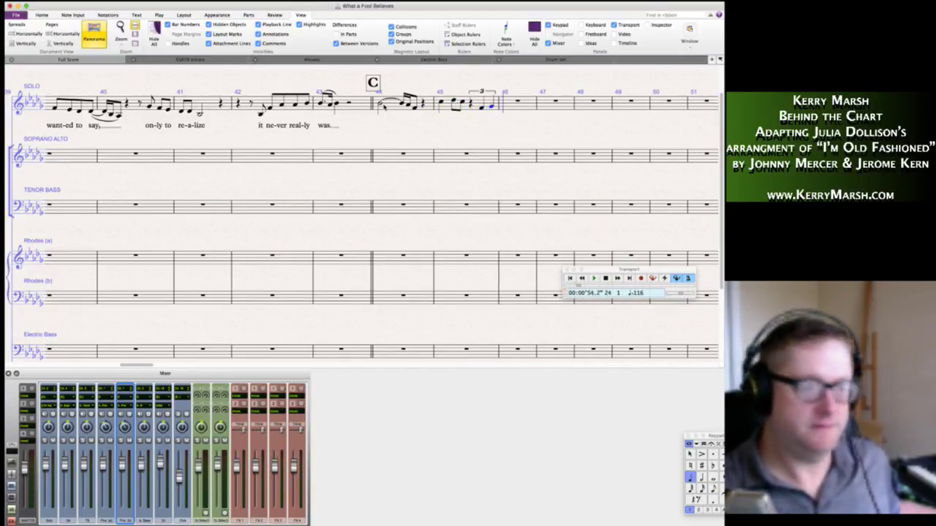
# Enter the Solo melody in bar 46, starting with a tied half note and finishing with a rest.
pyautogui.press('5')
pyautogui.press('Return')
pyautogui.press('3')
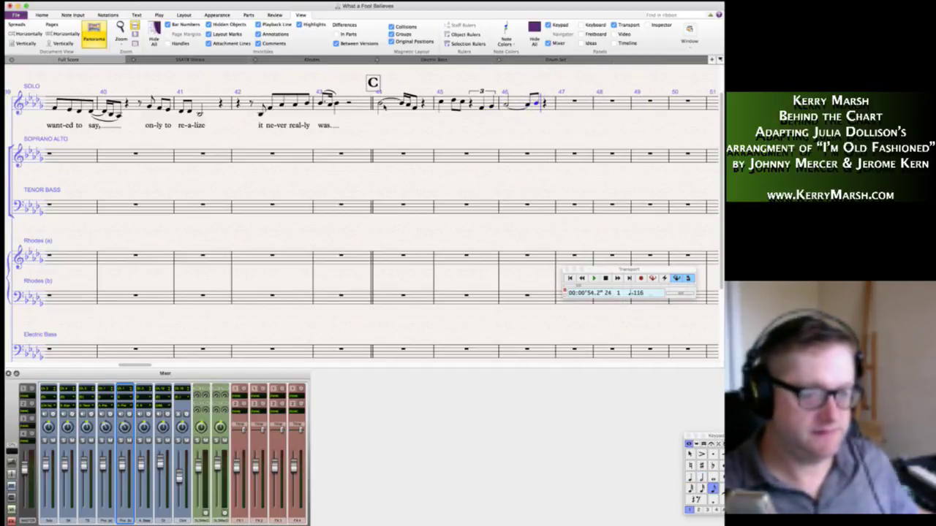
pyautogui.press('4')
pyautogui.press('0')
pyautogui.press('Escape')
pyautogui.press('Escape')
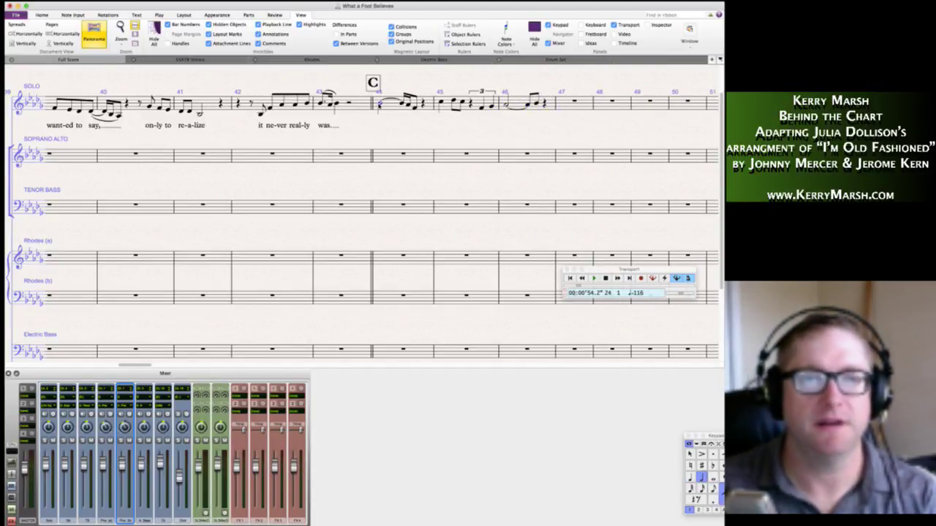
# Add a slur over the notes of bar 44 in the Solo staff.
pyautogui.click(379, 104)
pyautogui.press('4')
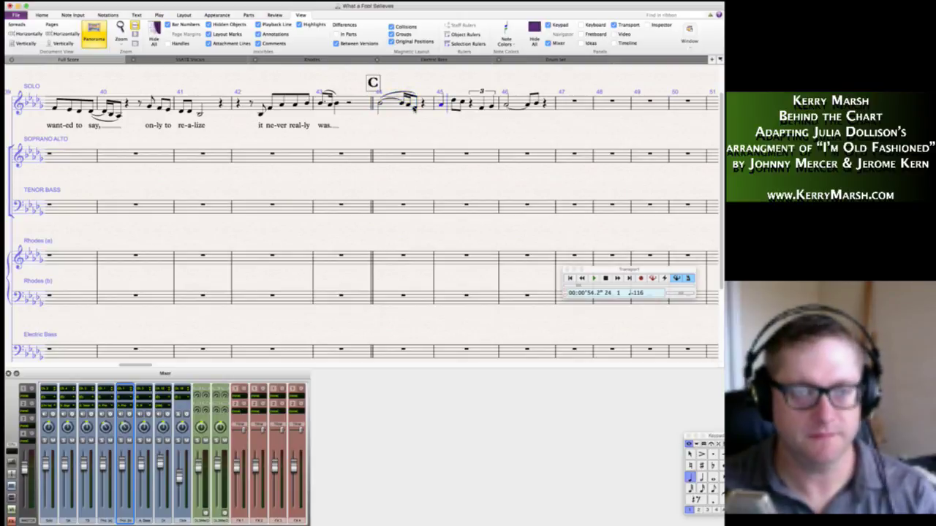
pyautogui.press('Escape')
# Add the lyrics "She had a place in his life." under bars 44 to 46 of the Solo staff, extending "She" and "life." across their held notes.
pyautogui.click(380, 104)
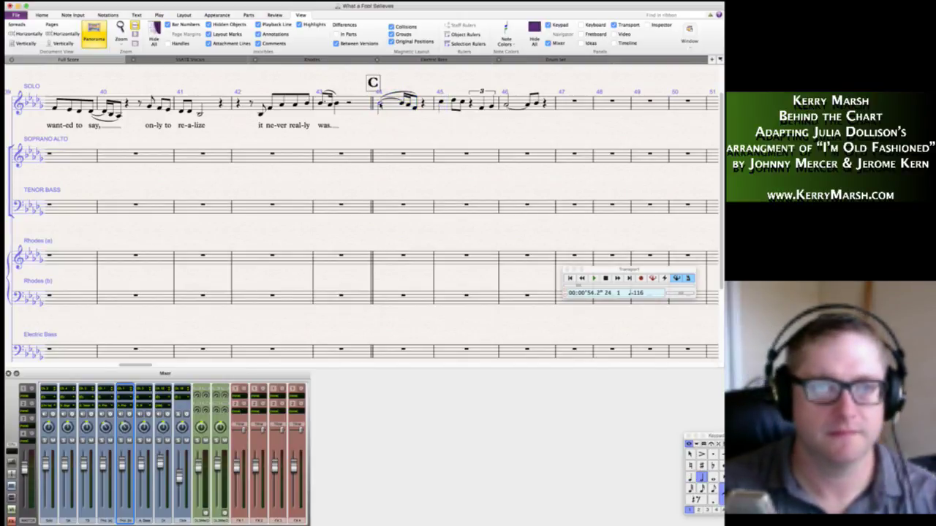
pyautogui.press('super+l')
pyautogui.write('She ')
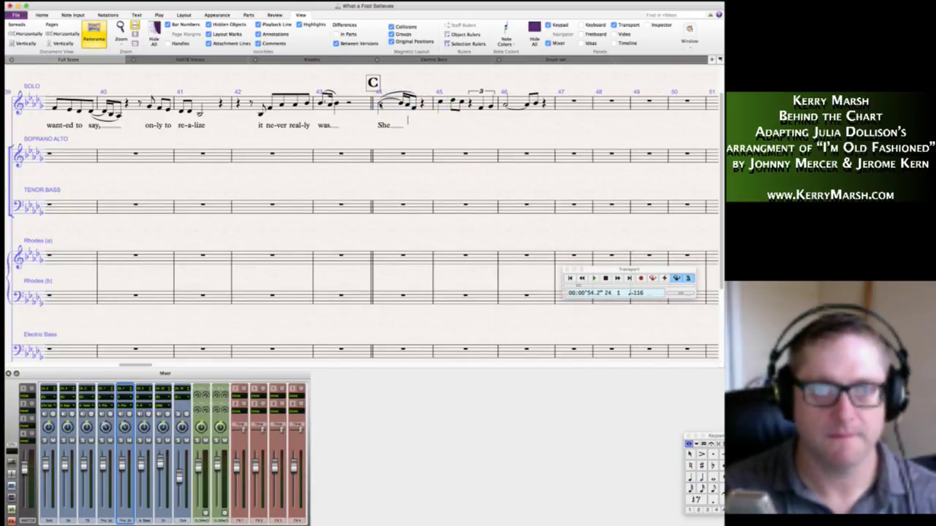
pyautogui.write('had a place')
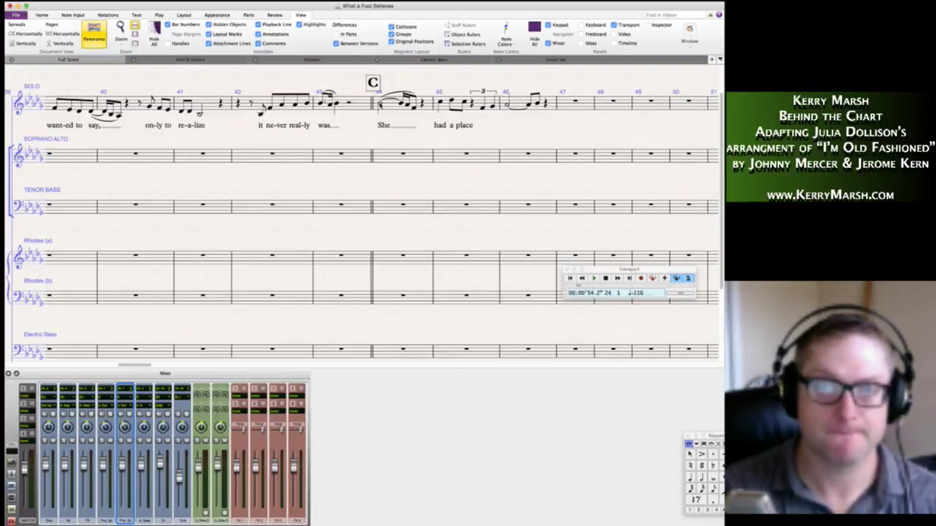
pyautogui.write(' in his lif')
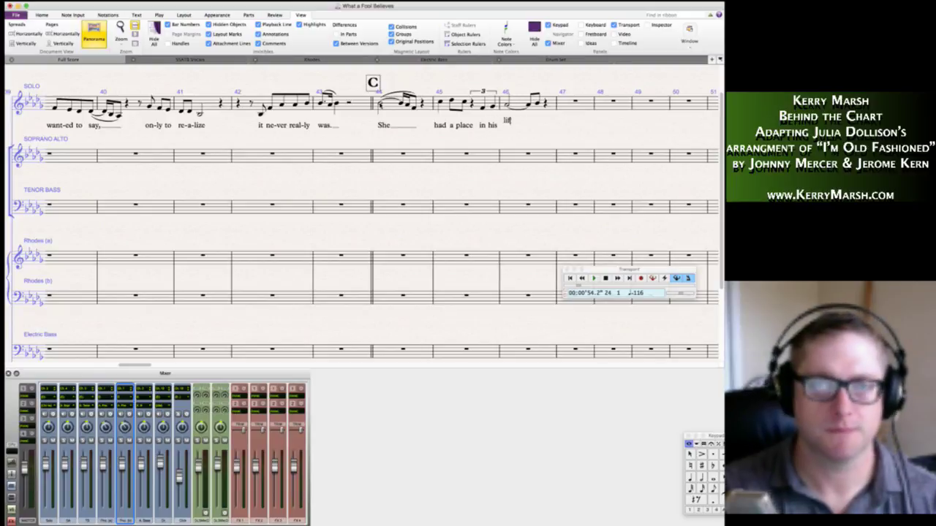
pyautogui.write('e.')
pyautogui.press('space')
pyautogui.press('space')
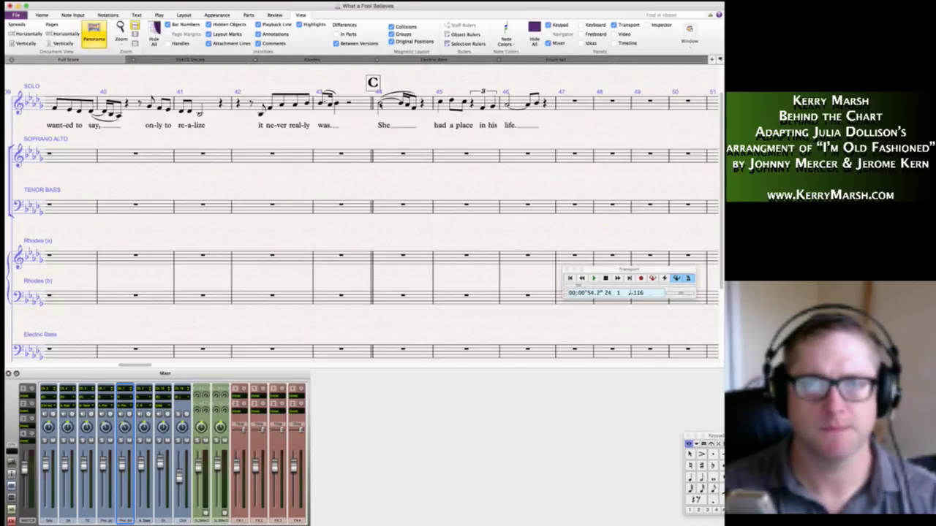
# Add a slur from the first to the last note of bar 46 in the Solo staff.
pyautogui.click(507, 105)
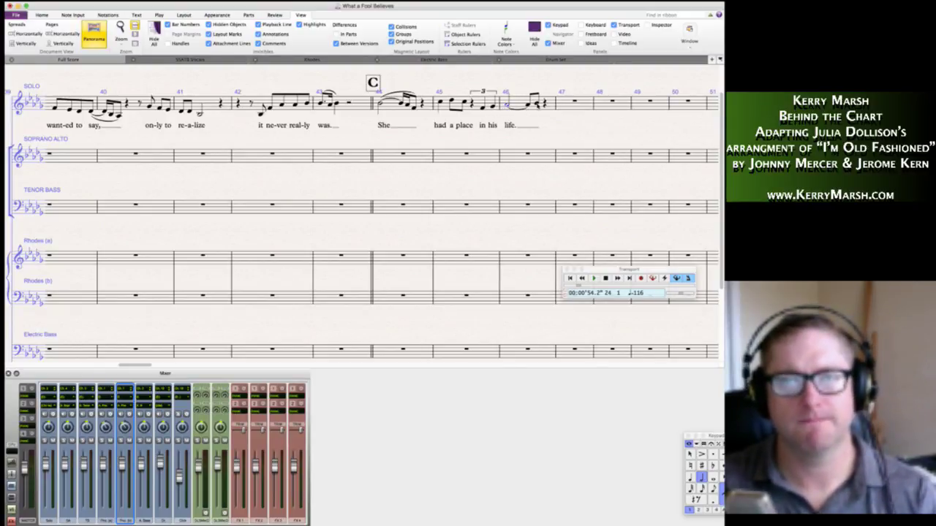
pyautogui.keyDown('shift'); pyautogui.click(537, 105); pyautogui.keyUp('shift')
pyautogui.press('s')
pyautogui.click(563, 136)
# Copy Solo bar 44 with its lyric into bar 47 and change the copied lyric to "He".
pyautogui.hscroll(4, 557, 136)
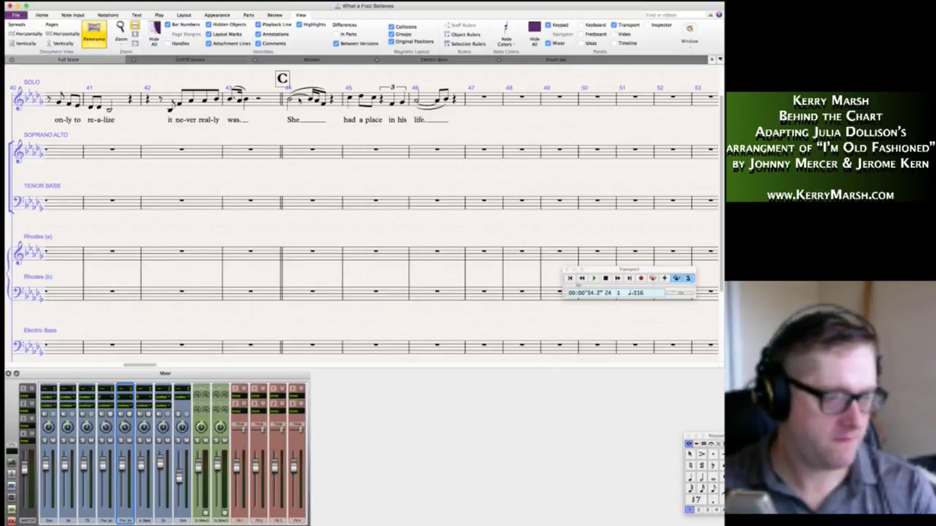
pyautogui.click(300, 102)
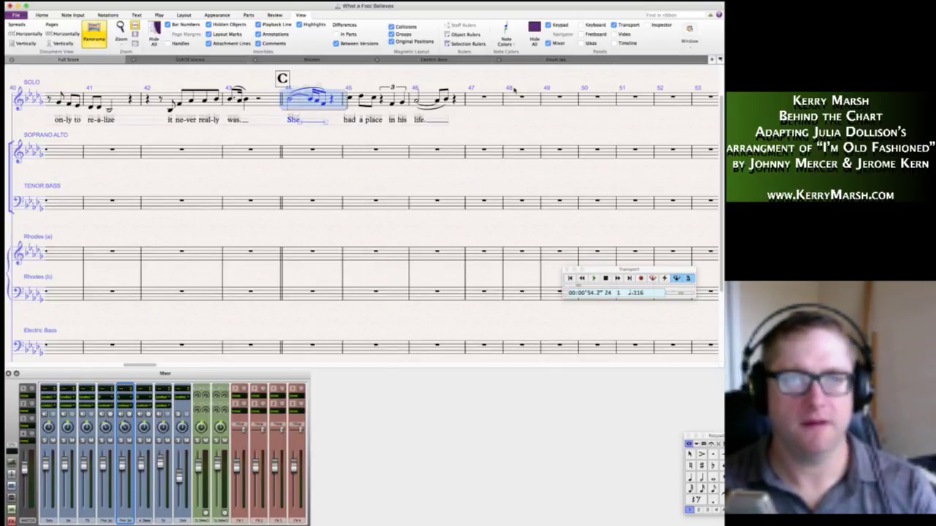
pyautogui.keyDown('alt'); pyautogui.click(474, 97); pyautogui.keyUp('alt')
pyautogui.press('Escape')
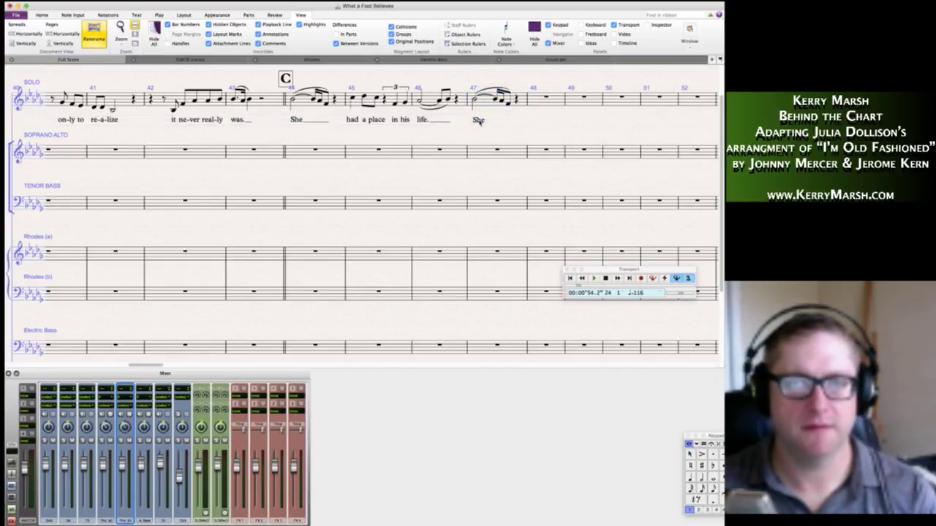
pyautogui.doubleClick(479, 120)
pyautogui.write('He')
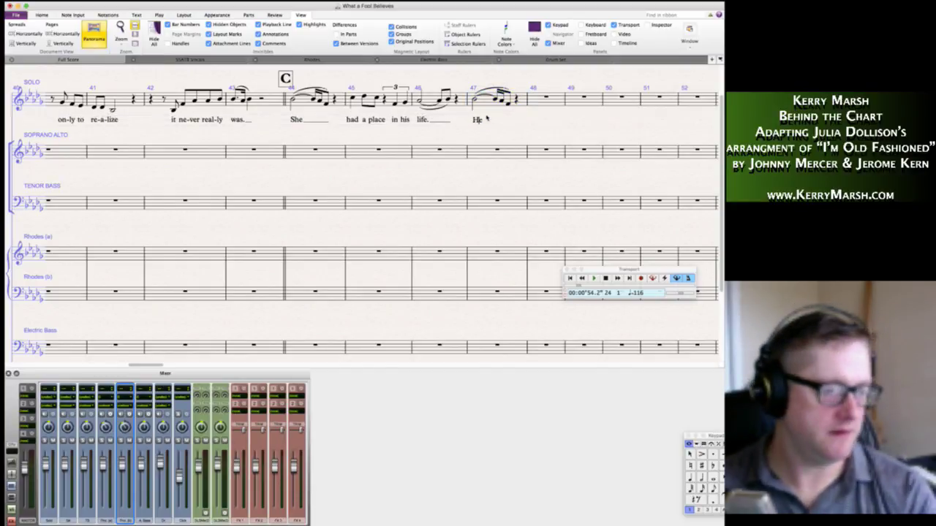
pyautogui.press('Escape')
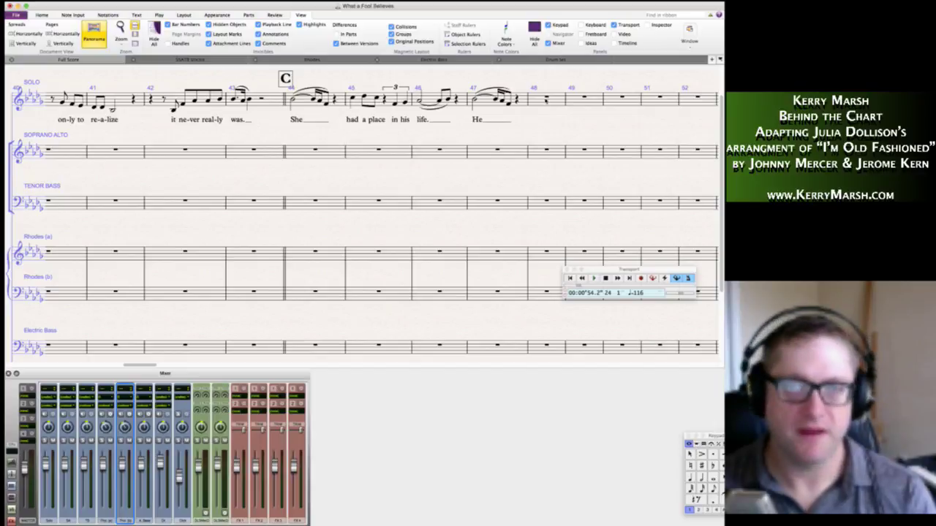
# Enter the Solo melody in bars 48 and 49, tying notes across the barline and ending bar 49 with a quarter rest.
pyautogui.click(541, 101)
pyautogui.hotkey('shift', 'n')
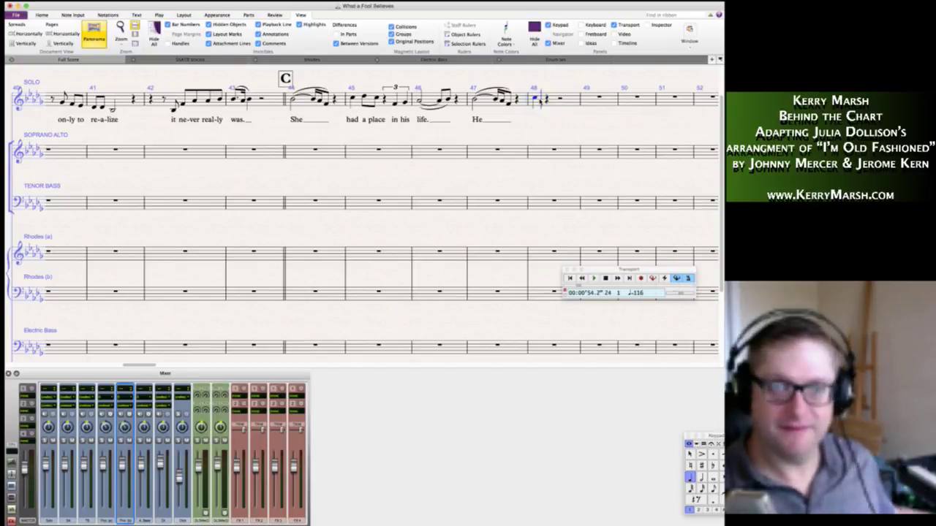
pyautogui.press('3')
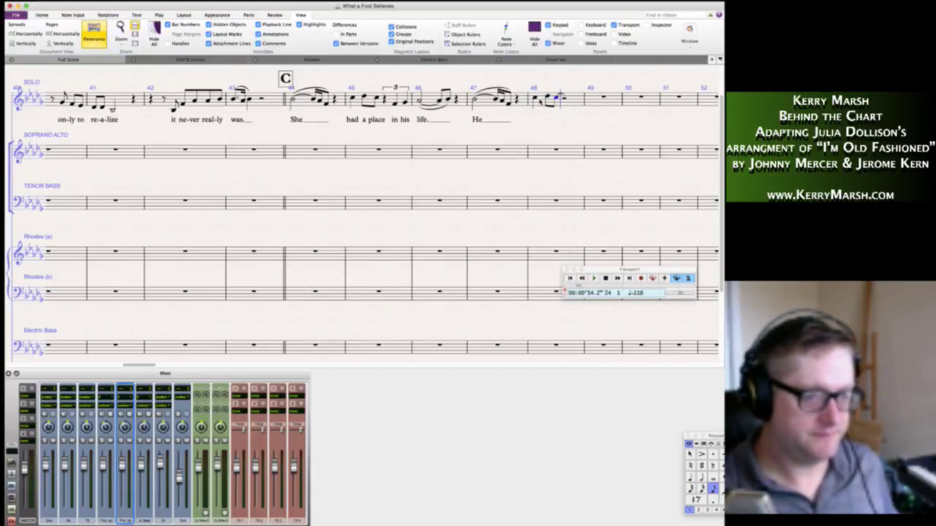
pyautogui.press('4')
pyautogui.press('3')
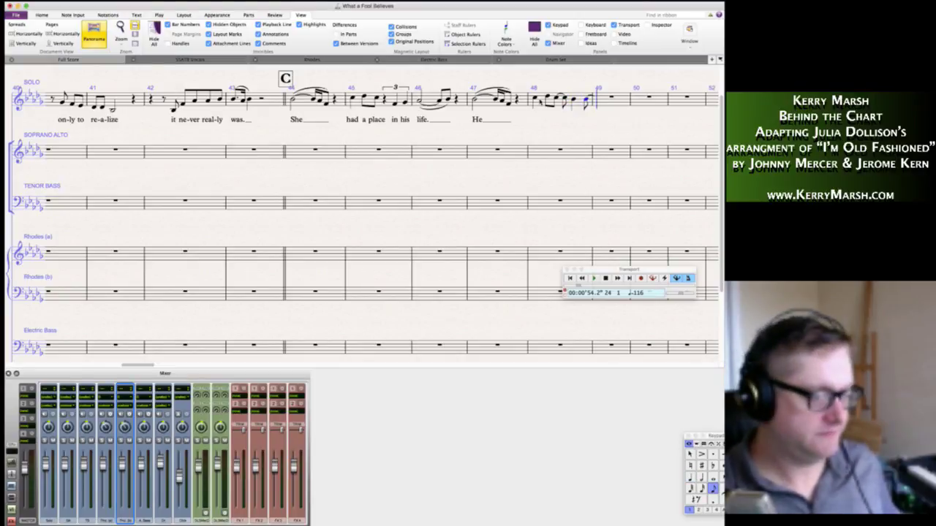
pyautogui.press('4')
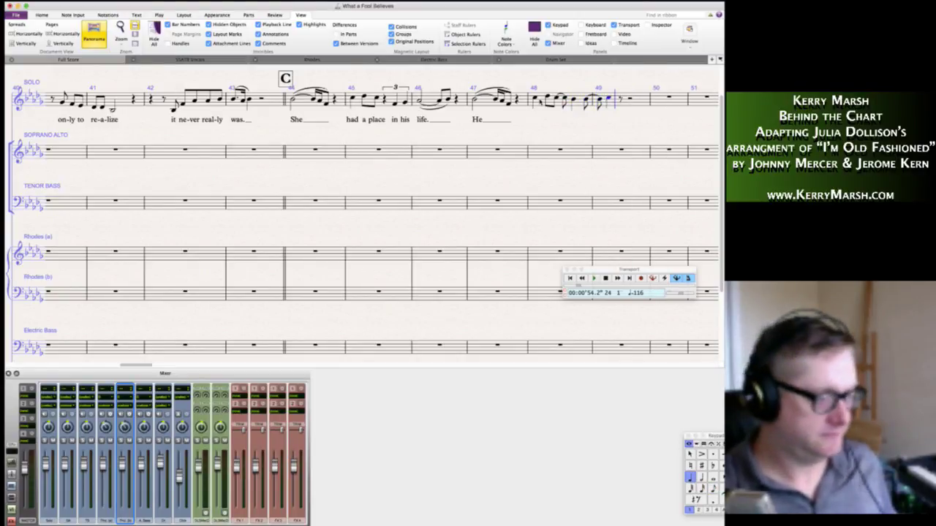
pyautogui.press('3')
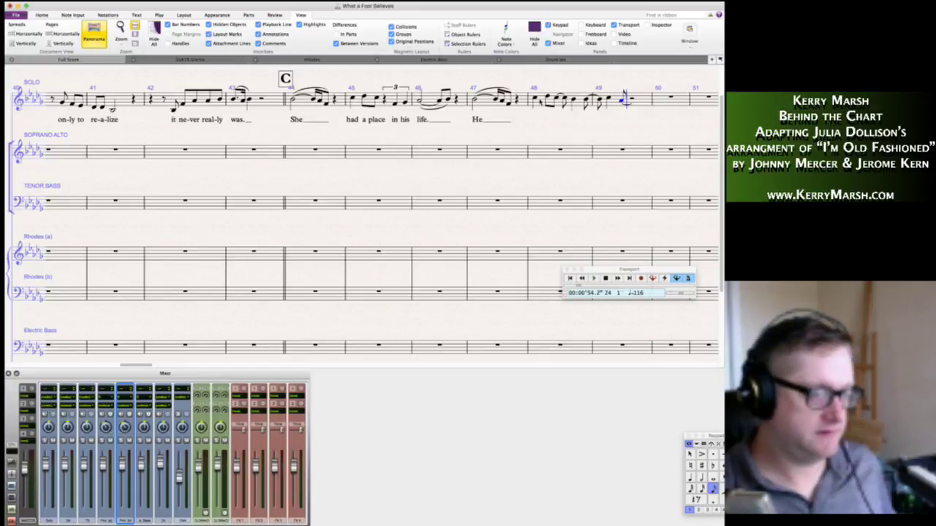
pyautogui.press('3')
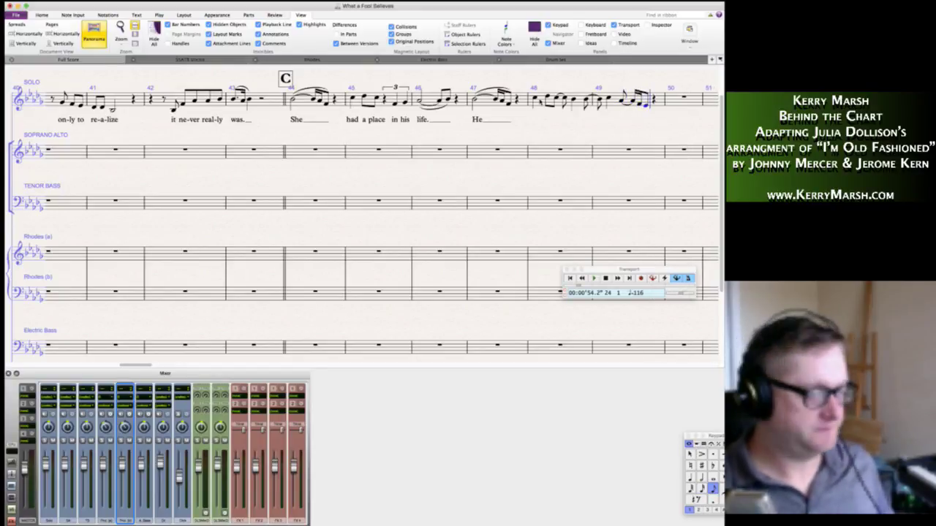
pyautogui.press('4')
pyautogui.press('0')
# Enter the Solo melody in bars 50 to 52, beginning bar 50 with a half rest and an eighth rest.
pyautogui.press('5')
pyautogui.press('0')
pyautogui.press('3')
pyautogui.press('0')
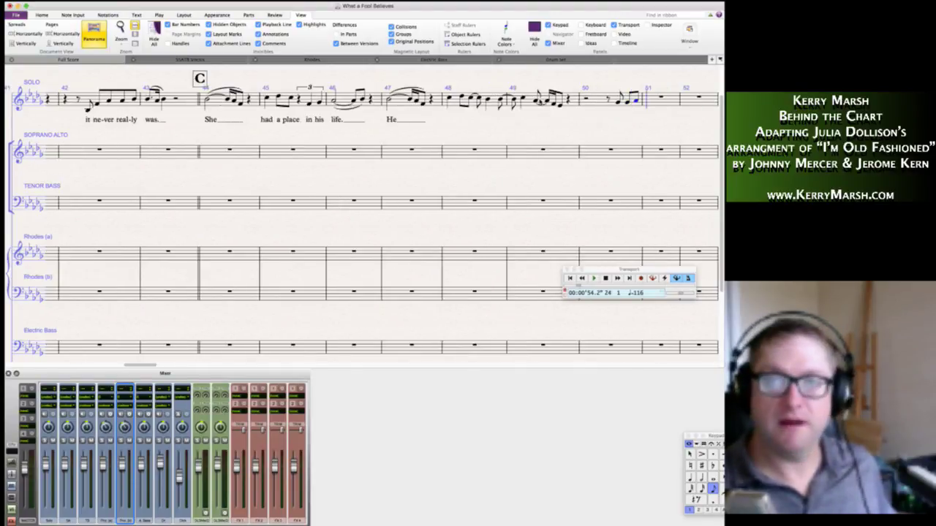
pyautogui.press('4')
pyautogui.press('3')
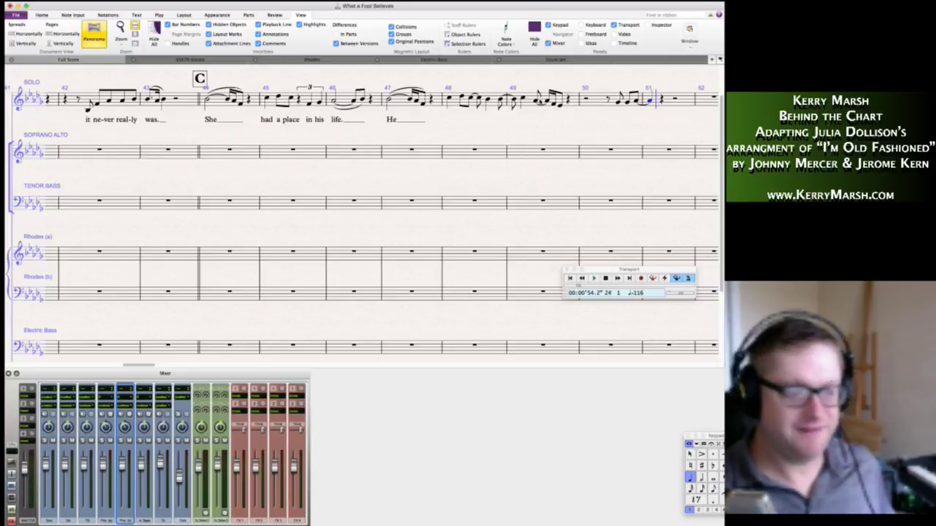
pyautogui.press('4')
pyautogui.press('3')
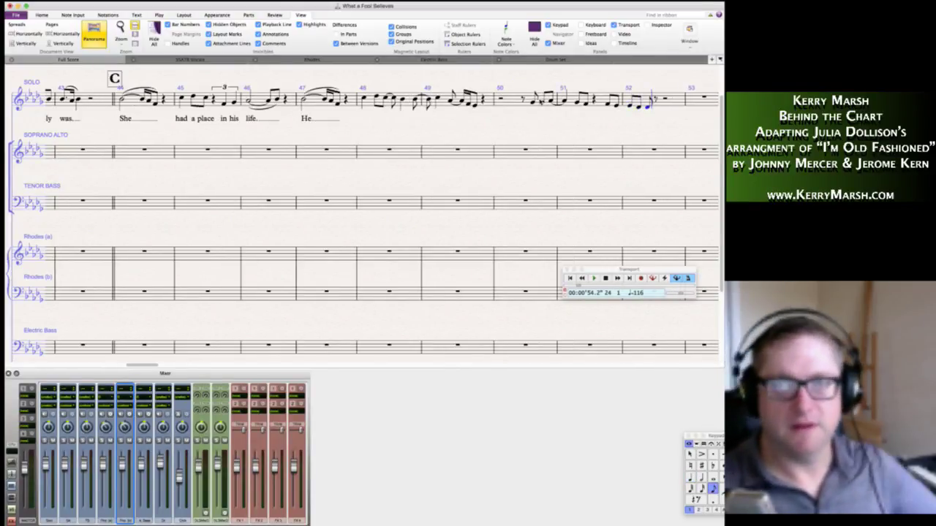
pyautogui.press('Escape')
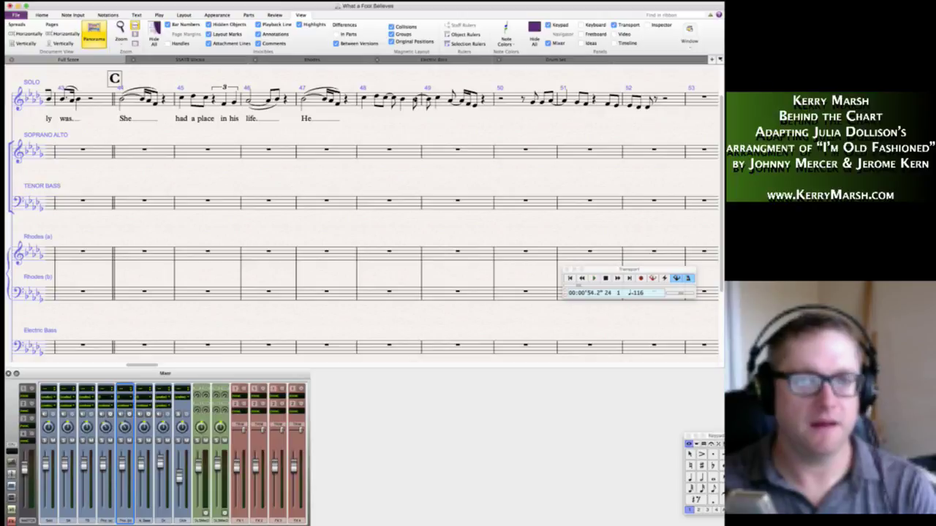
# Slur the last note of bar 48 into the start of bar 49, and slur the closing note group of bar 49.
pyautogui.click(416, 101)
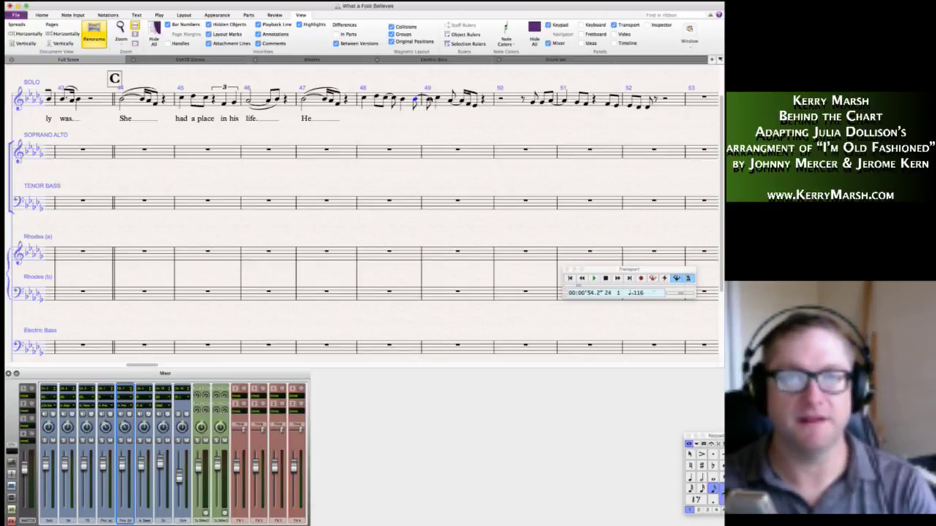
pyautogui.keyDown('shift'); pyautogui.click(439, 100); pyautogui.keyUp('shift')
pyautogui.click(452, 101)
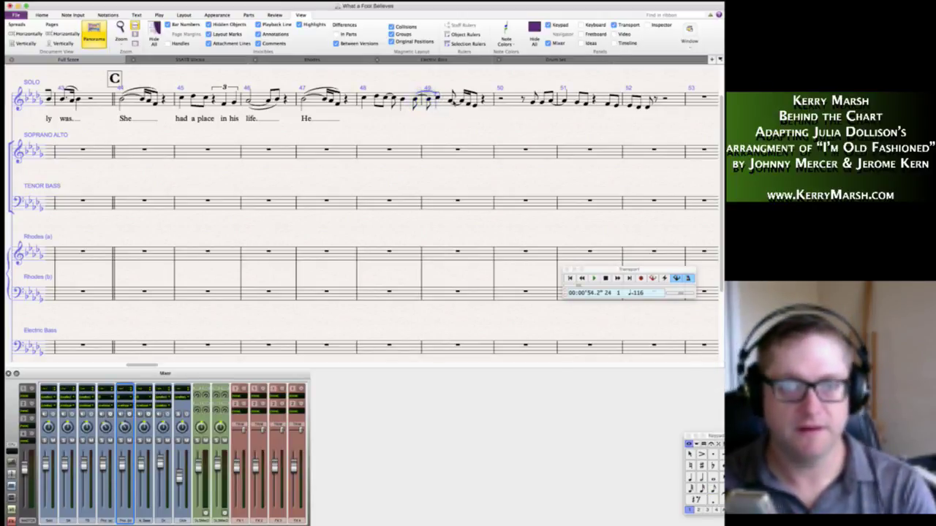
pyautogui.keyDown('shift'); pyautogui.click(476, 106); pyautogui.keyUp('shift')
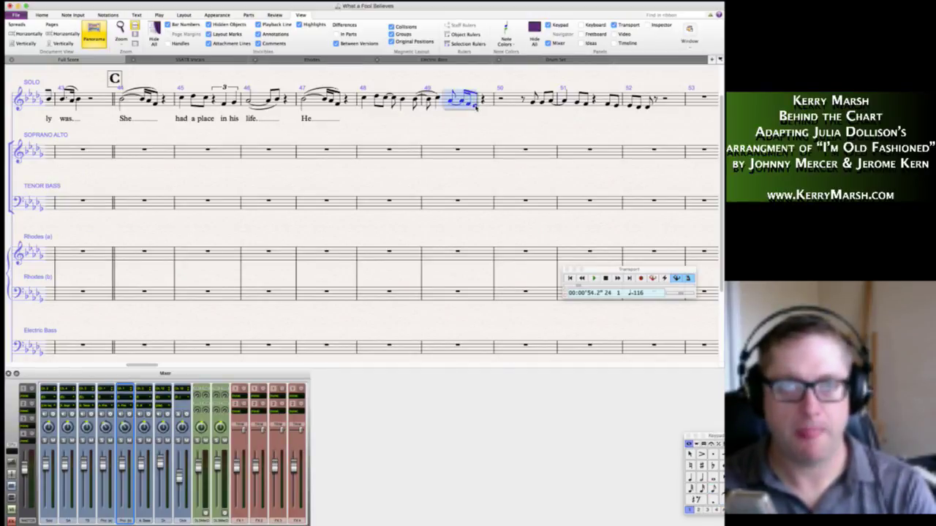
# Enter the lyric "nev-er made her think twice." under the Solo melody from the first note of bar 48 through bar 49.
pyautogui.click(364, 98)
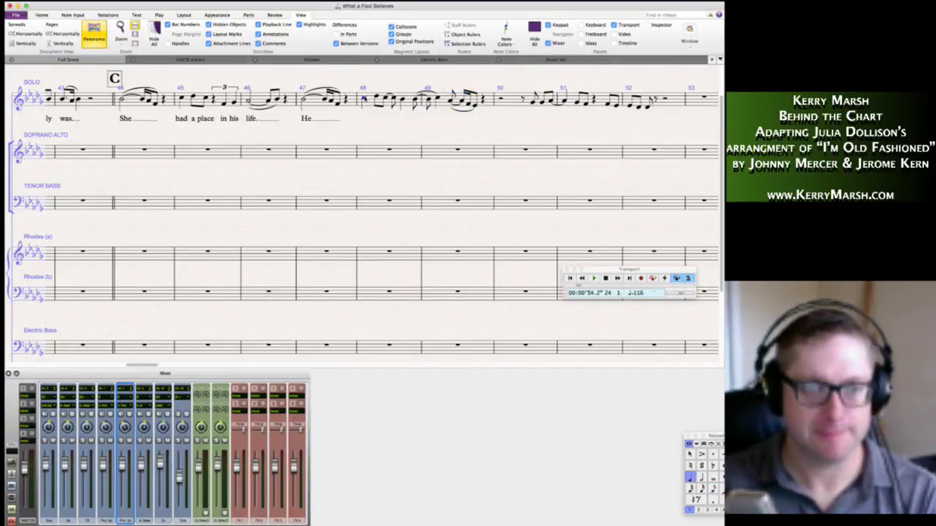
pyautogui.press('super+l')
pyautogui.write('nev')
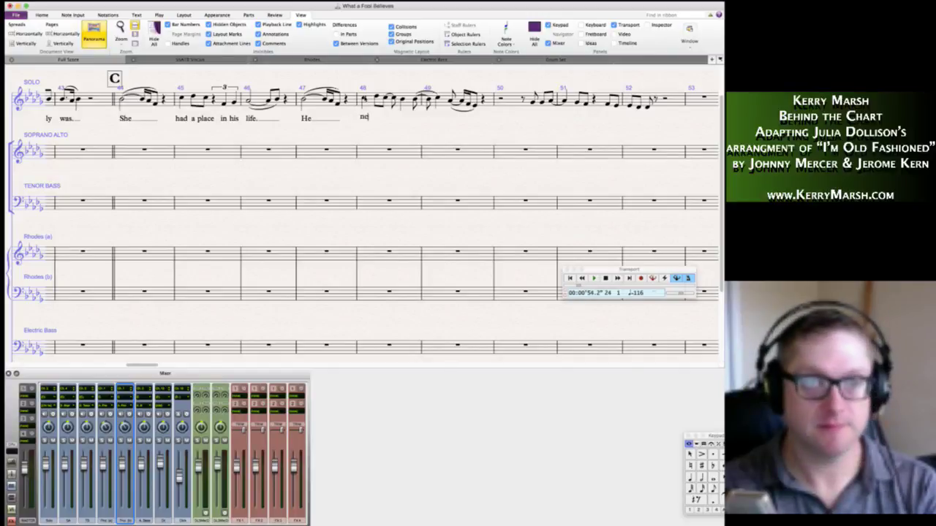
pyautogui.write('-er made')
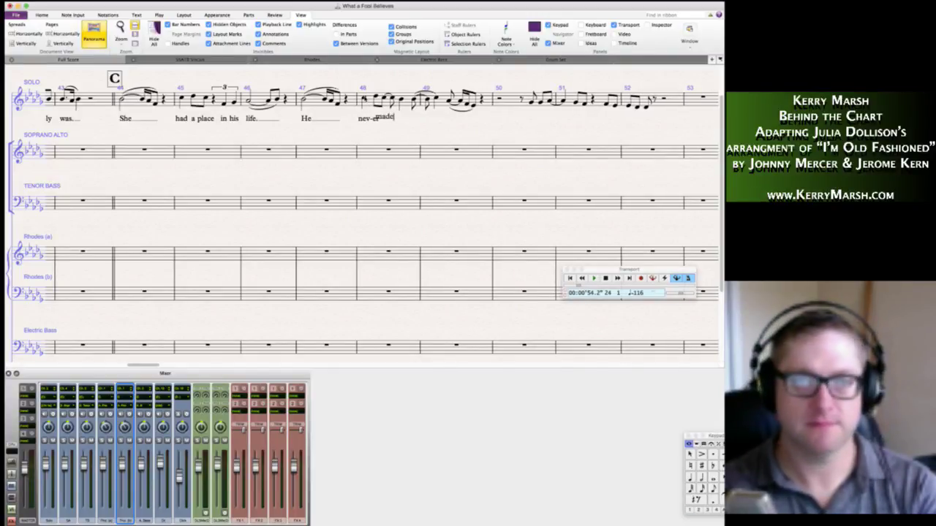
pyautogui.write(' her')
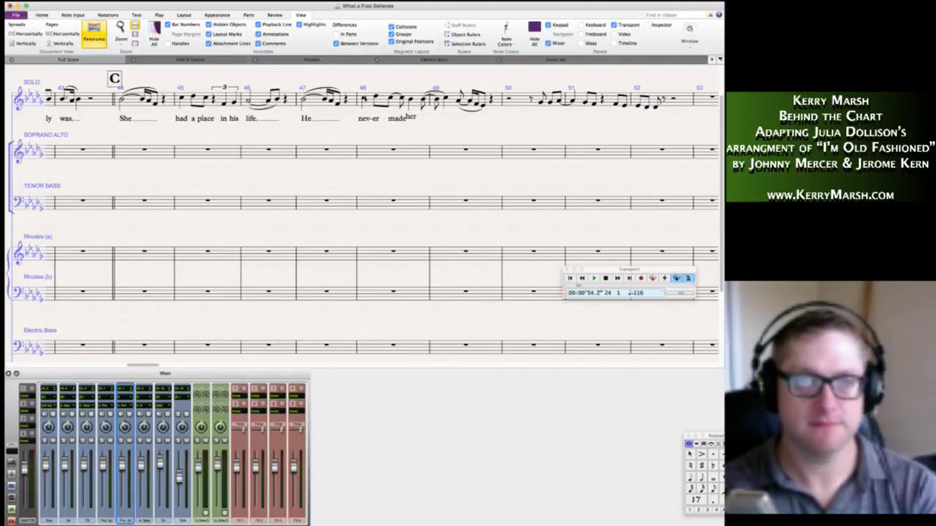
pyautogui.write(' think  twi')
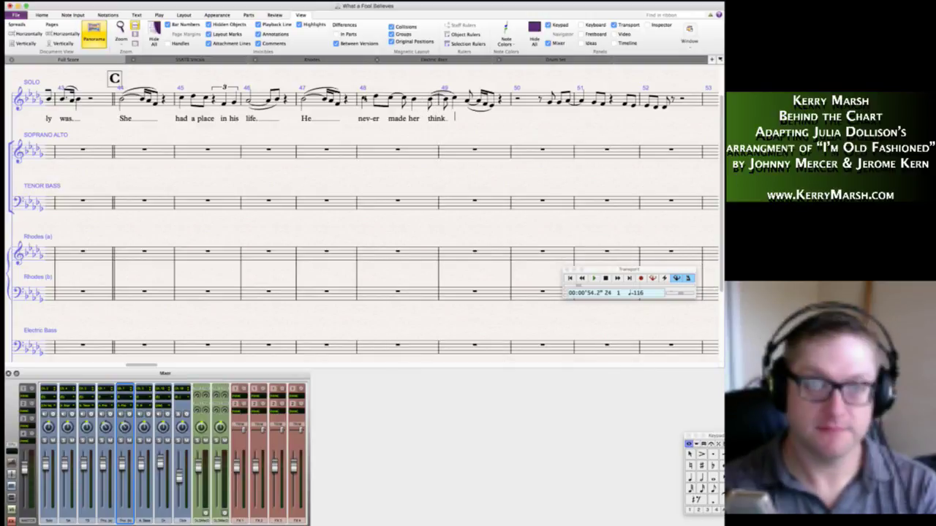
pyautogui.write('ce')
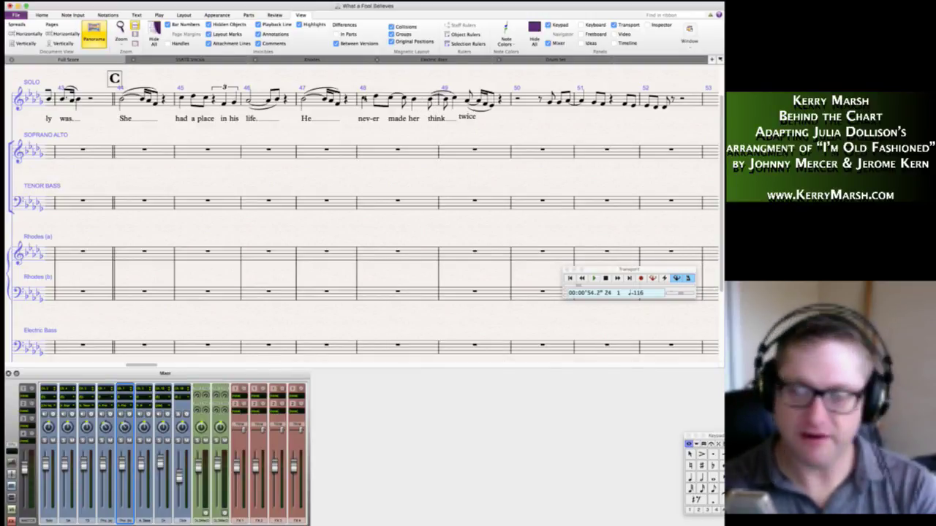
pyautogui.write('.')
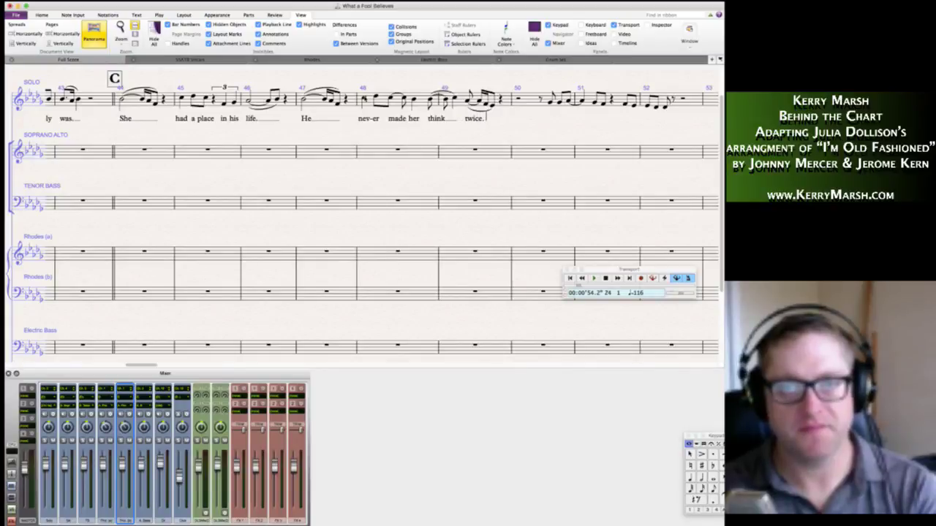
pyautogui.press('Escape')
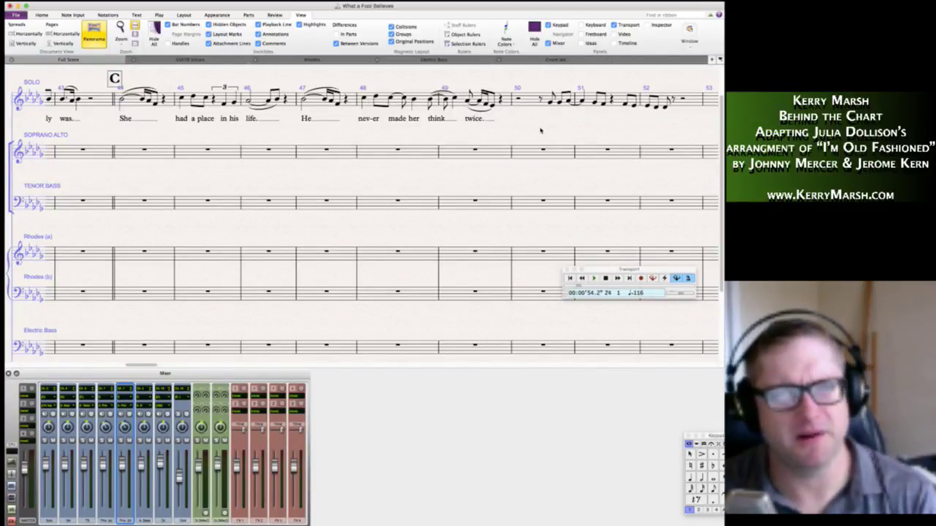
pyautogui.hscroll(1, 537, 133)
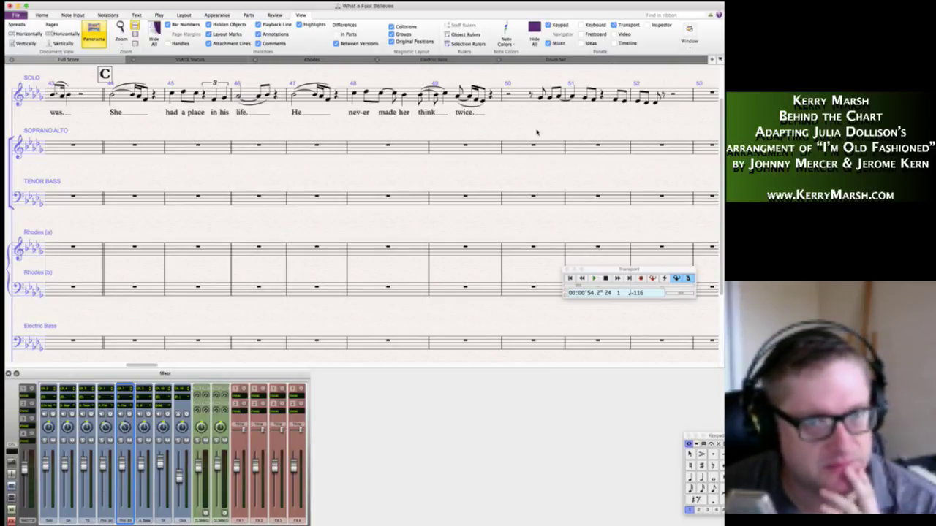
pyautogui.hscroll(2, 534, 132)
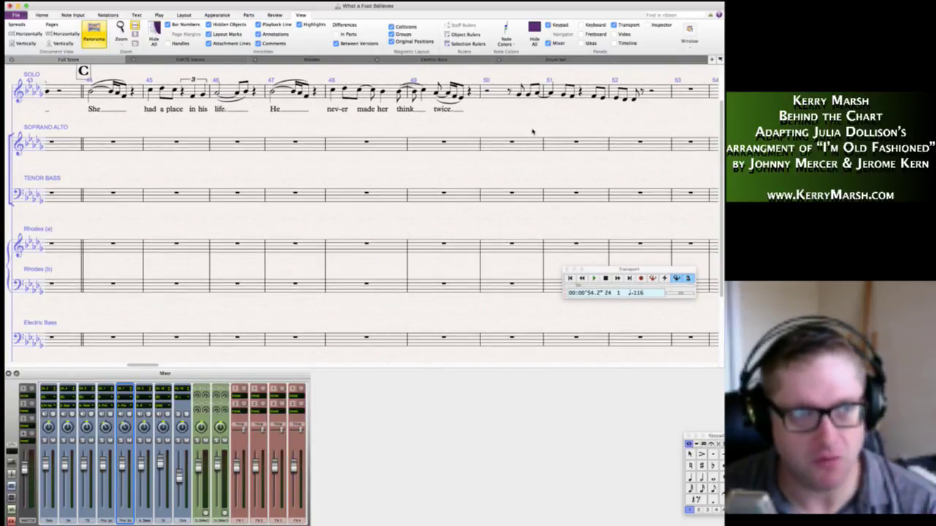
pyautogui.scroll(2, 533, 133)
pyautogui.hscroll(3, 541, 139)
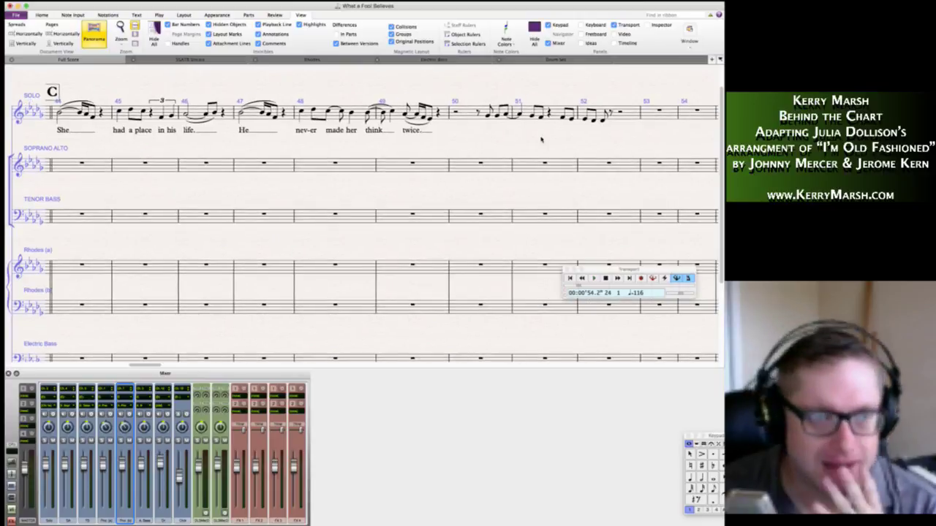
pyautogui.hscroll(-2, 541, 139)
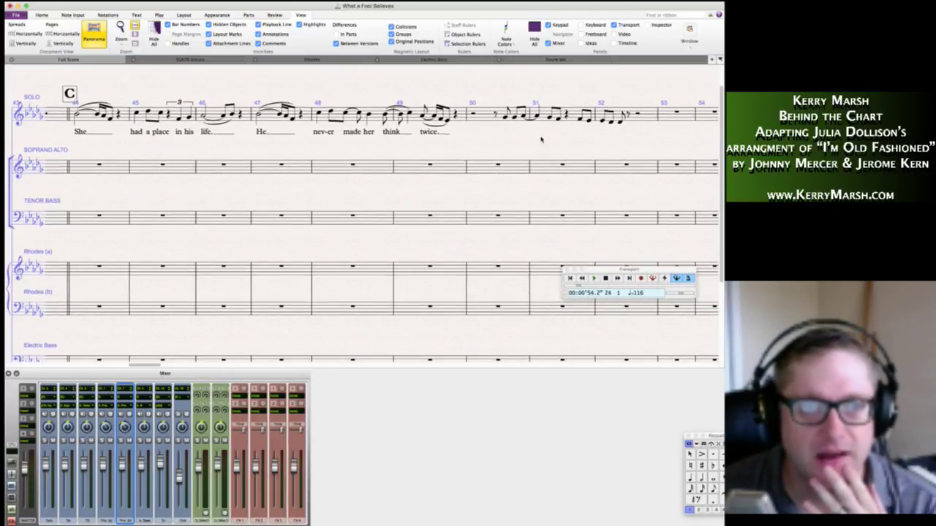
pyautogui.scroll(-1, 541, 139)
pyautogui.hscroll(2, 541, 139)
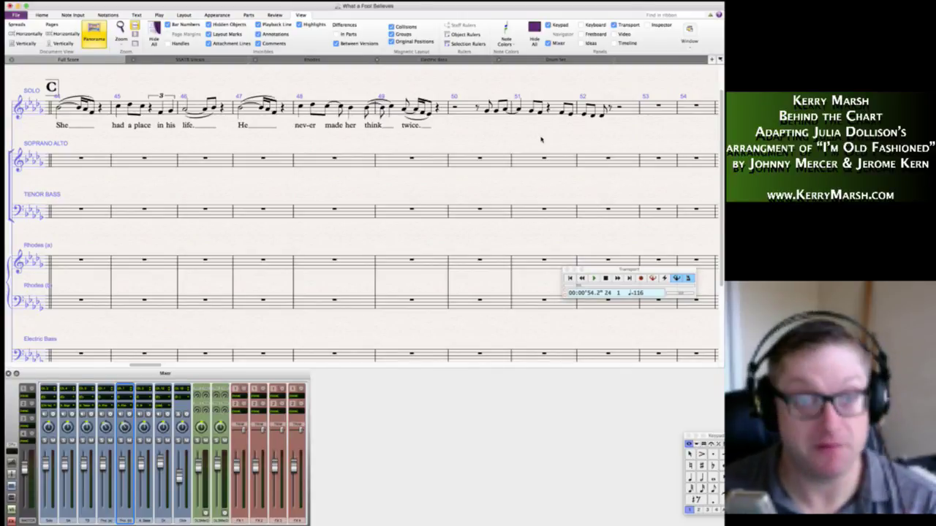
pyautogui.hscroll(2, 541, 139)
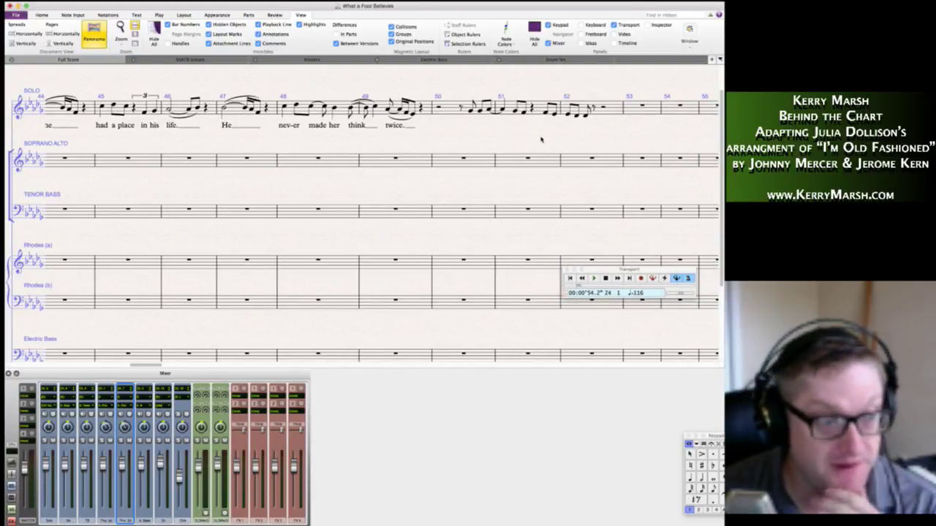
pyautogui.scroll(-1, 466, 136)
pyautogui.hscroll(2, 466, 136)
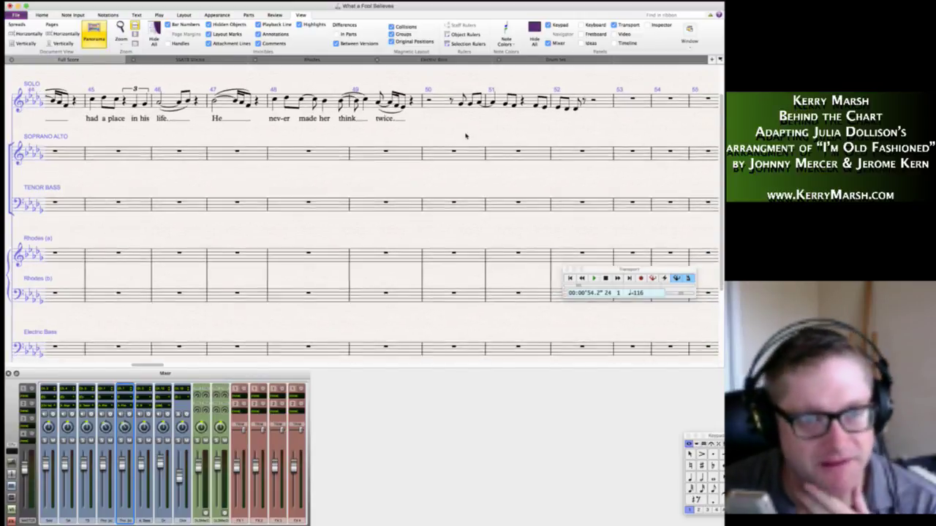
pyautogui.scroll(3, 466, 136)
pyautogui.hscroll(-2, 465, 135)
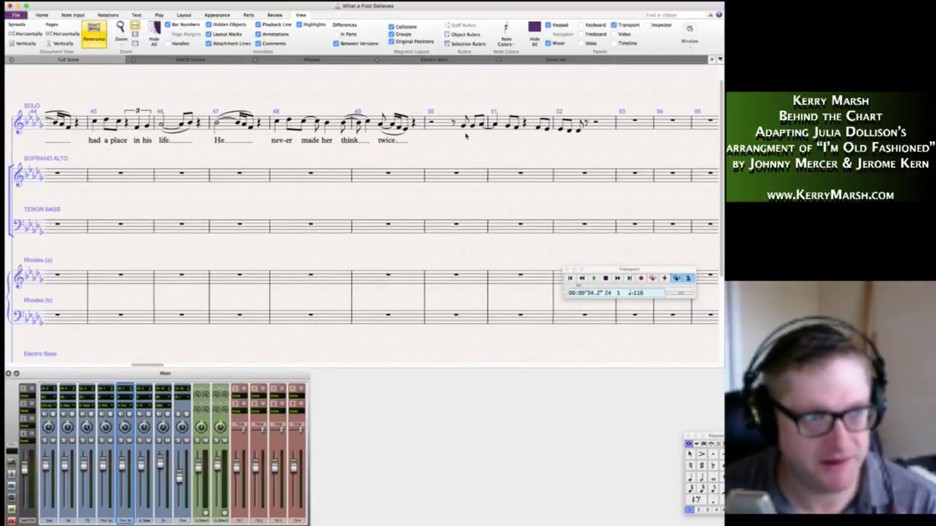
pyautogui.scroll(-1, 466, 136)
pyautogui.scroll(-1, 465, 136)
pyautogui.hscroll(2, 465, 136)
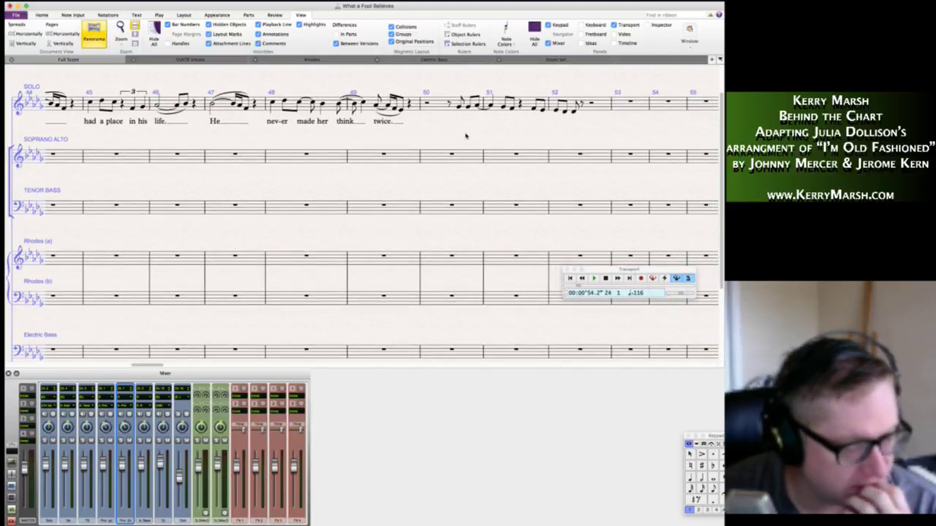
pyautogui.rightClick(465, 136)
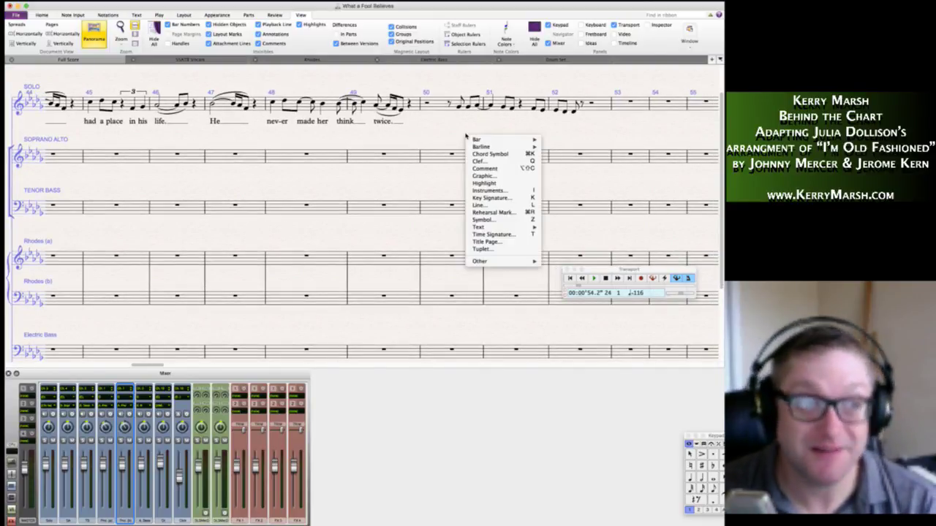
pyautogui.click(439, 133)
pyautogui.hscroll(1, 451, 134)
pyautogui.scroll(-1, 451, 135)
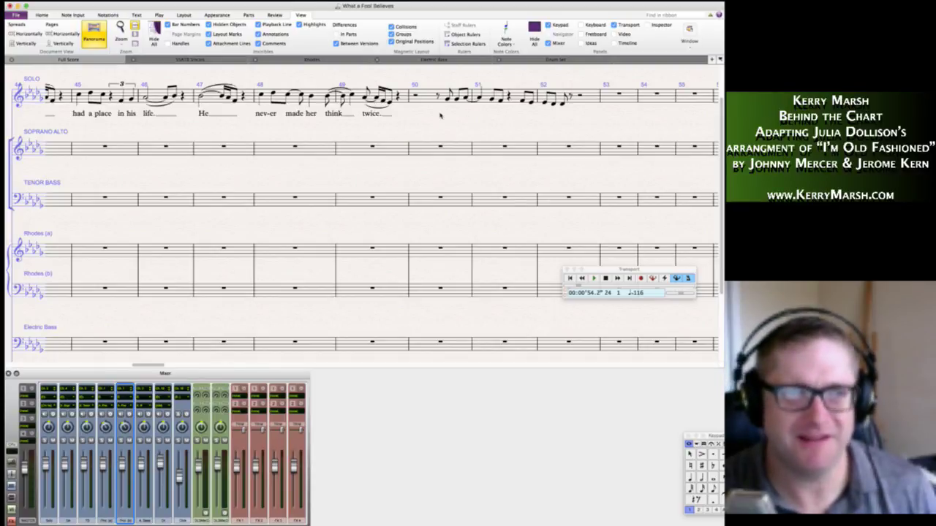
pyautogui.hscroll(1, 439, 122)
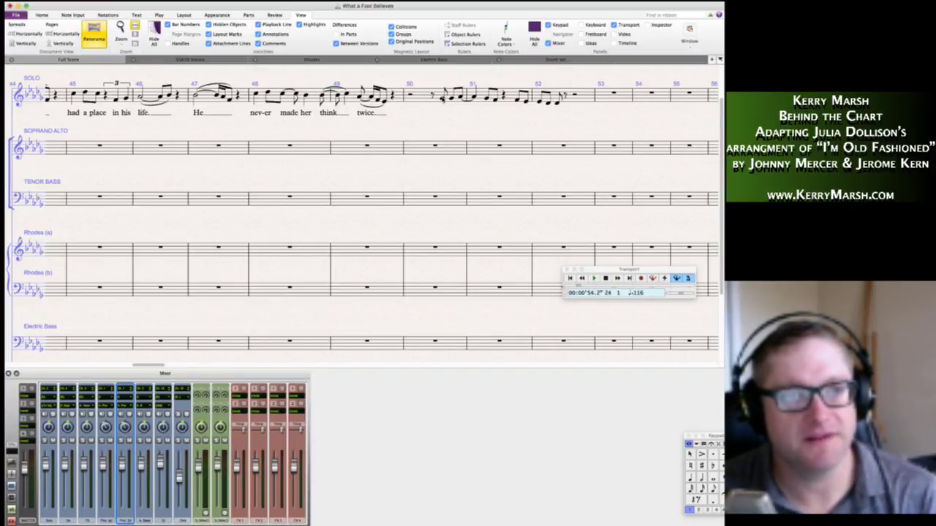
# Enter the lyric "As he ris-es to her a-pol-o-gy," under the Solo melody from the first note of bar 50 through bar 52.
pyautogui.click(443, 98)
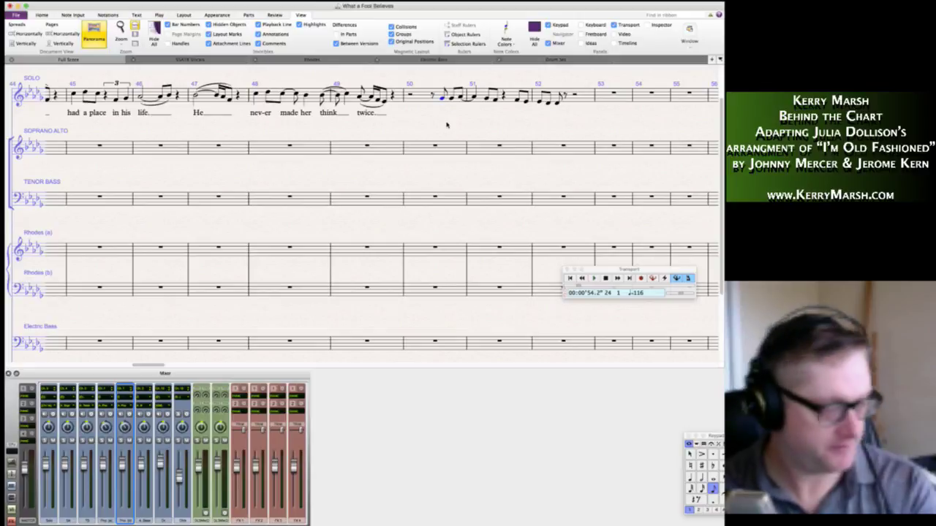
pyautogui.press('super+l')
pyautogui.write('As')
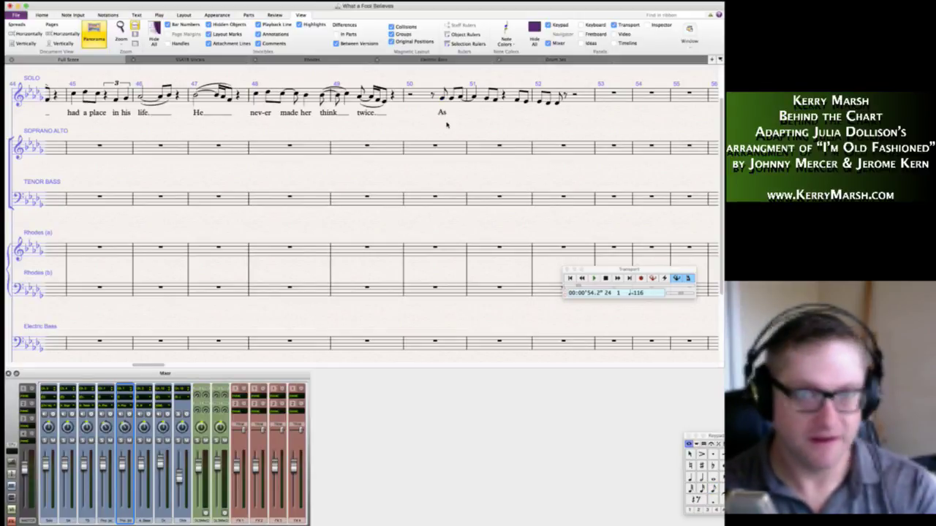
pyautogui.write(' h')
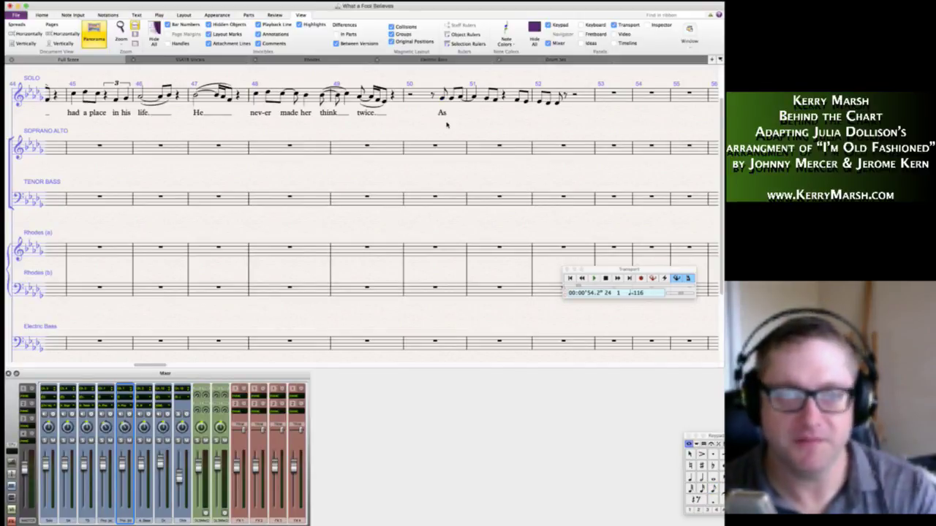
pyautogui.write('e t')
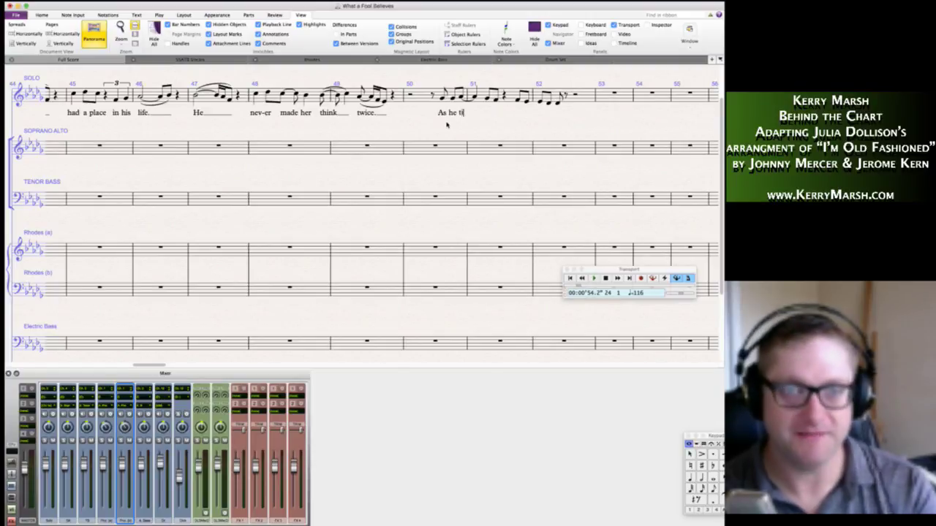
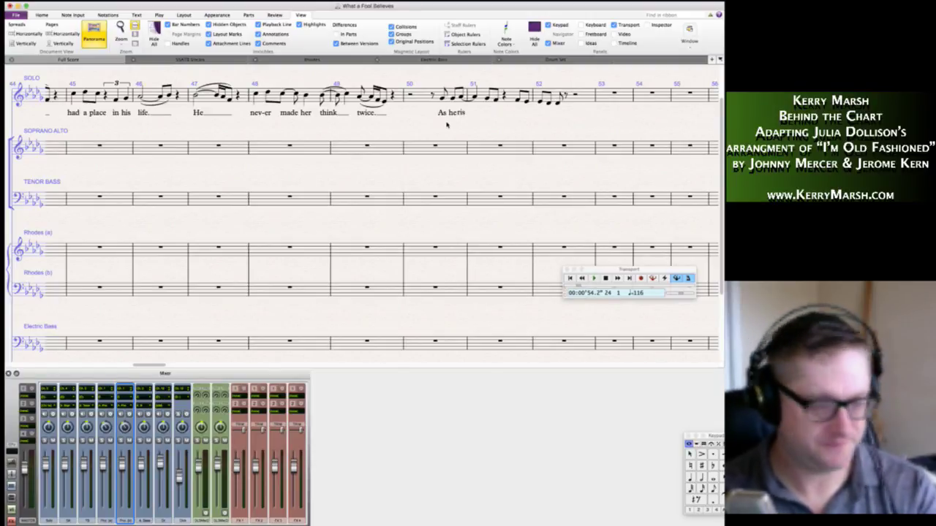
pyautogui.write('-es to her')
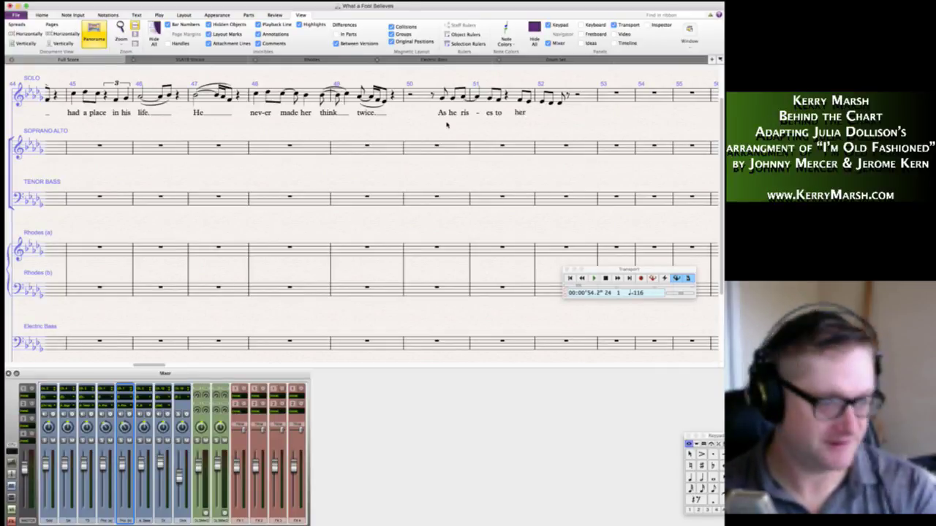
pyautogui.write(' a pol-')
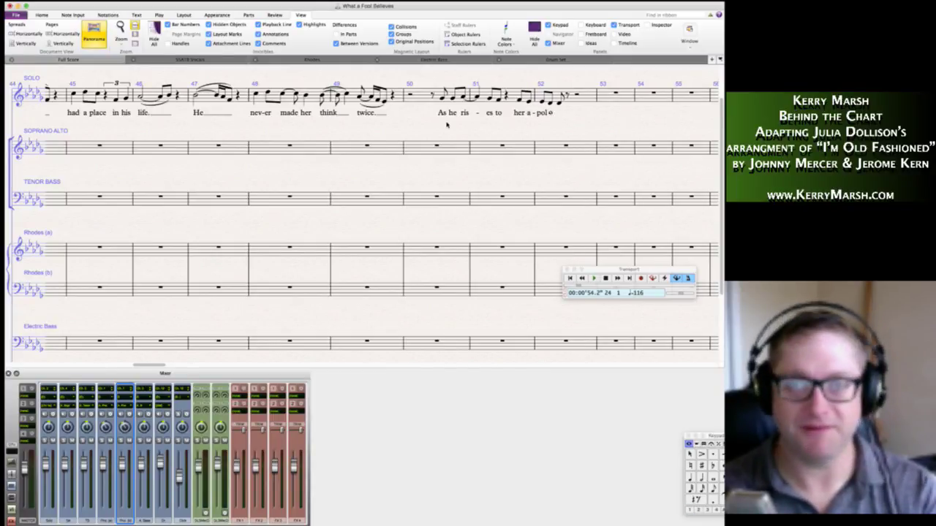
pyautogui.write('o-gy,')
# Replace the closing half rest of Solo bar 52 with eighth notes.
pyautogui.click(581, 95)
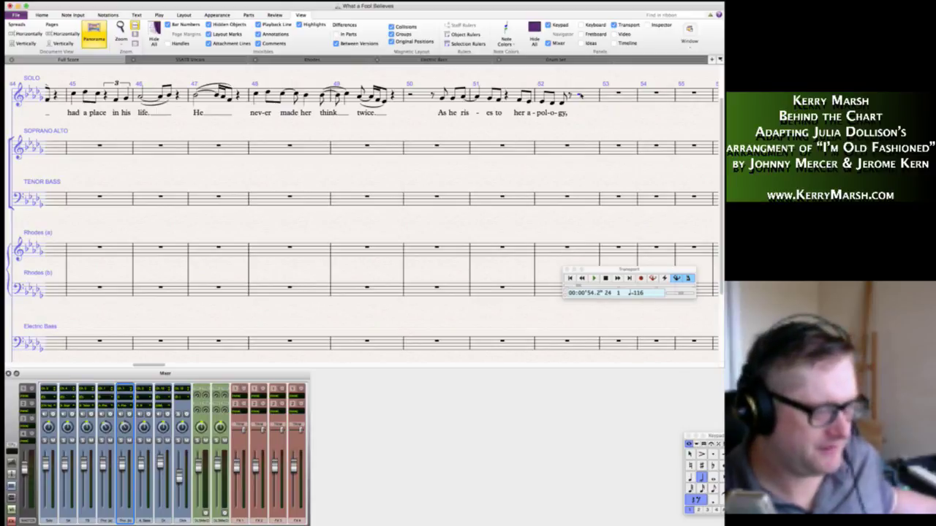
pyautogui.press('3')
pyautogui.press('g')
pyautogui.press('g')
pyautogui.press('g')
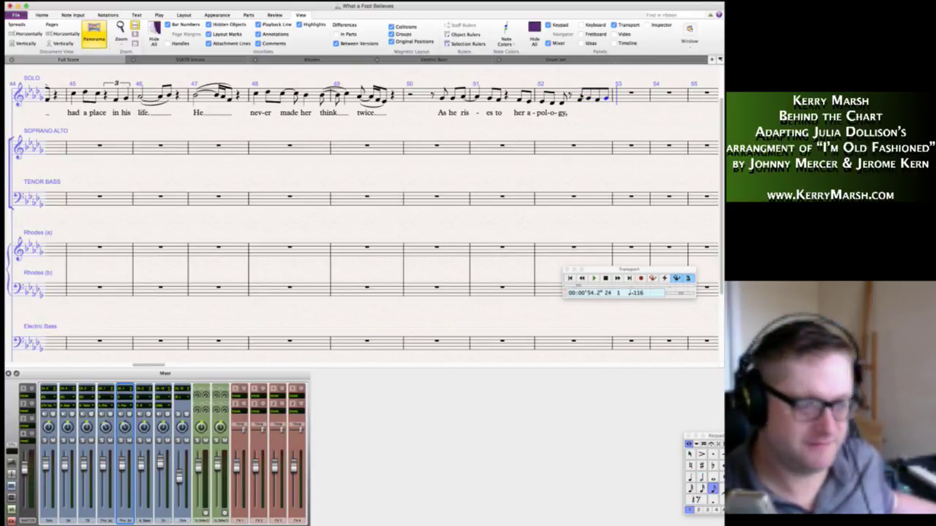
# Enter the Solo melody in bar 53 with quarter and eighth notes, ending the bar with two eighth notes.
pyautogui.press('4')
pyautogui.press('g')
pyautogui.press('3')
pyautogui.press('f')
pyautogui.press('4')
pyautogui.press('e')
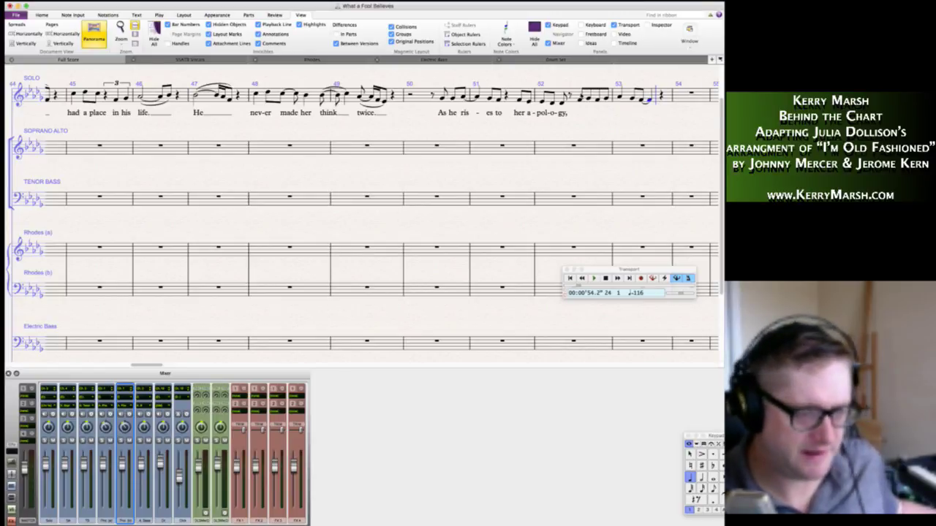
pyautogui.press('3')
pyautogui.press('b')
pyautogui.press('a')
# Start Solo bar 54 with two sixteenth notes and end note input.
pyautogui.press('2')
pyautogui.press('e')
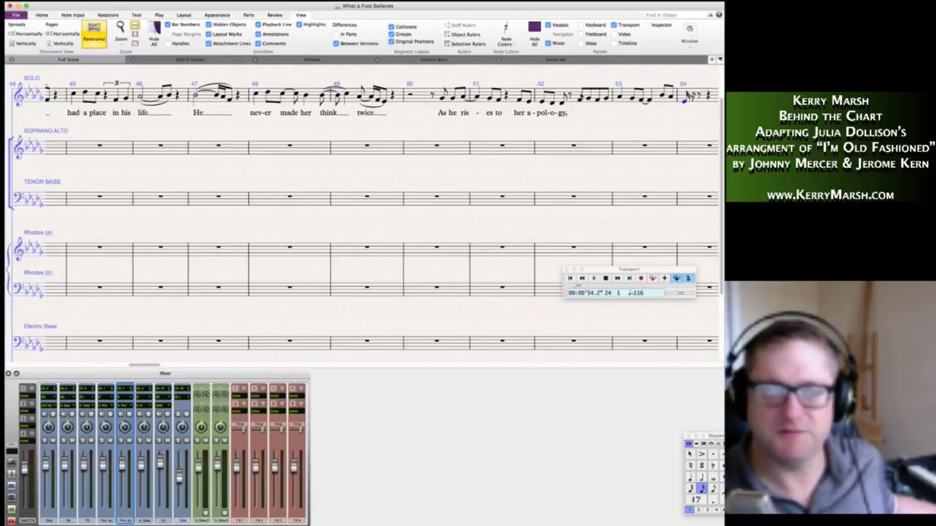
pyautogui.press('f')
pyautogui.press('Escape')
pyautogui.press('Escape')
pyautogui.click(671, 98)
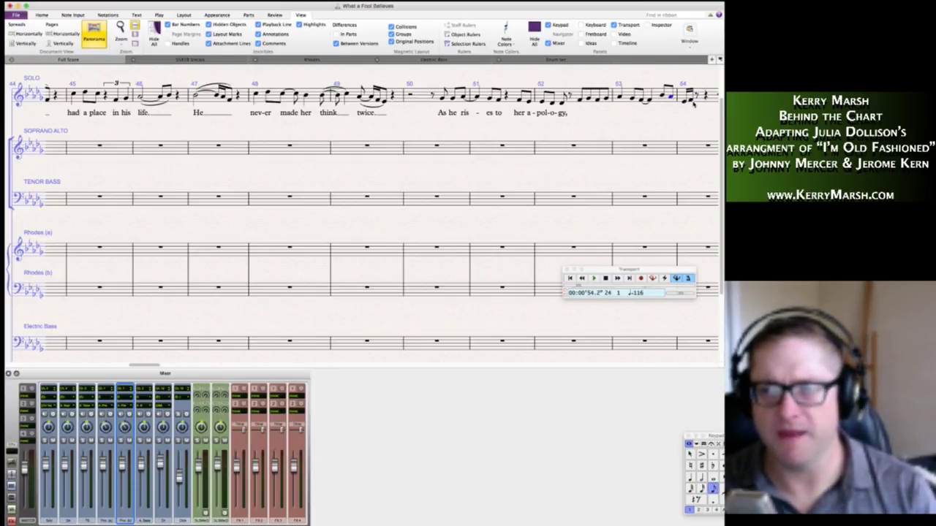
pyautogui.keyDown('shift'); pyautogui.click(691, 100); pyautogui.keyUp('shift')
pyautogui.press('s')
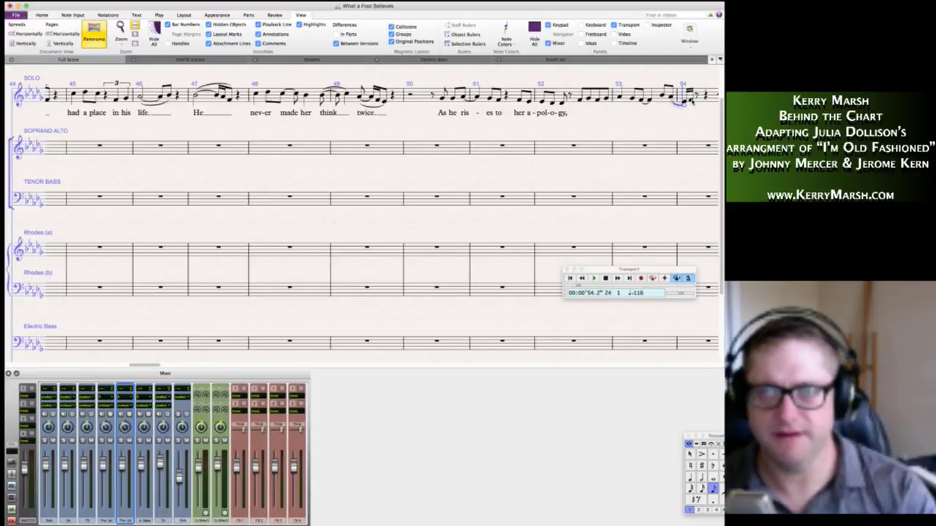
pyautogui.click(683, 106)
# Slur the last Solo note of bar 53 into the opening sixteenth notes of bar 54.
pyautogui.click(674, 97)
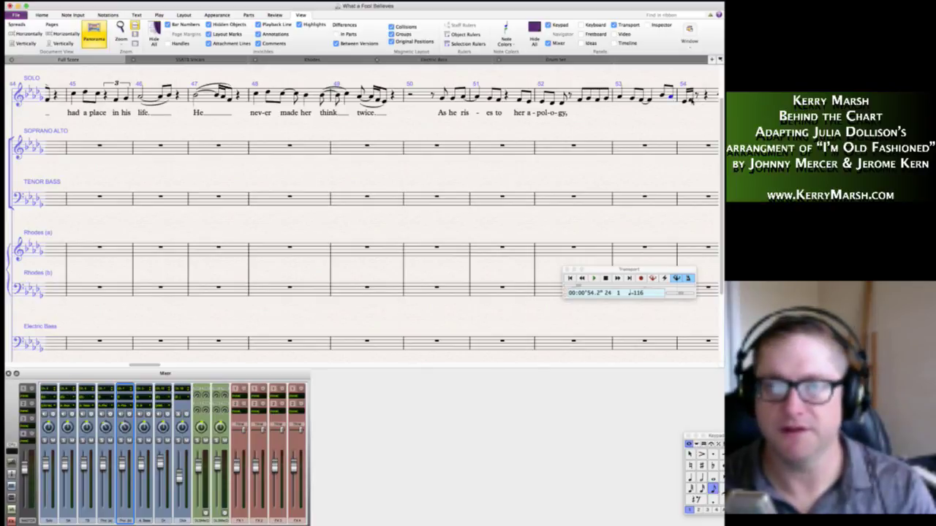
pyautogui.keyDown('shift'); pyautogui.click(692, 101); pyautogui.keyUp('shift')
pyautogui.press('Escape')
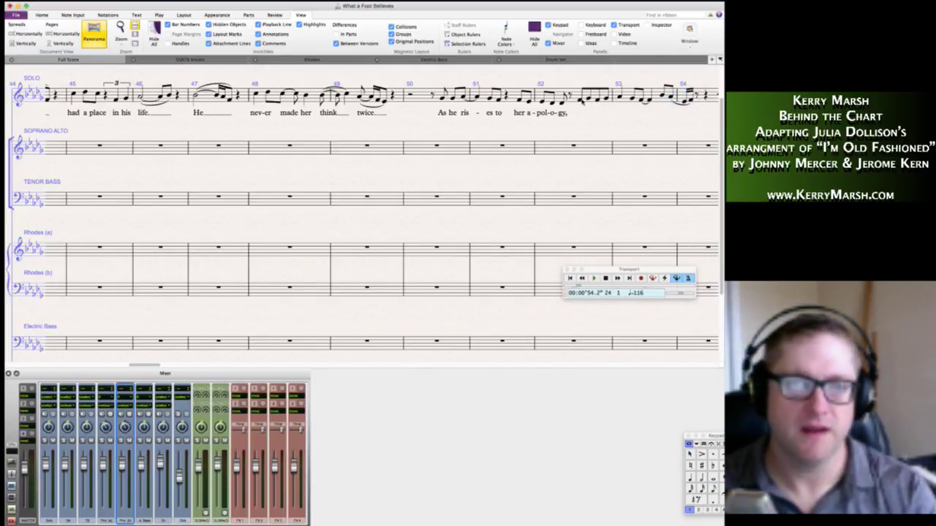
# Add the lyrics "an-y-bod-y else would sure-ly know" under the Solo melody from the end of bar 52 into bar 54.
pyautogui.click(581, 101)
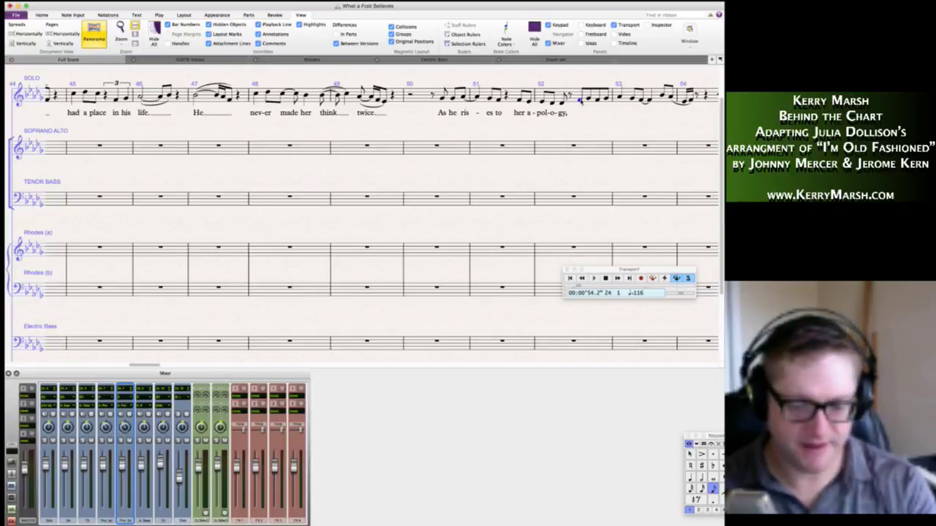
pyautogui.press('super+l')
pyautogui.write('an-y-bod-y')
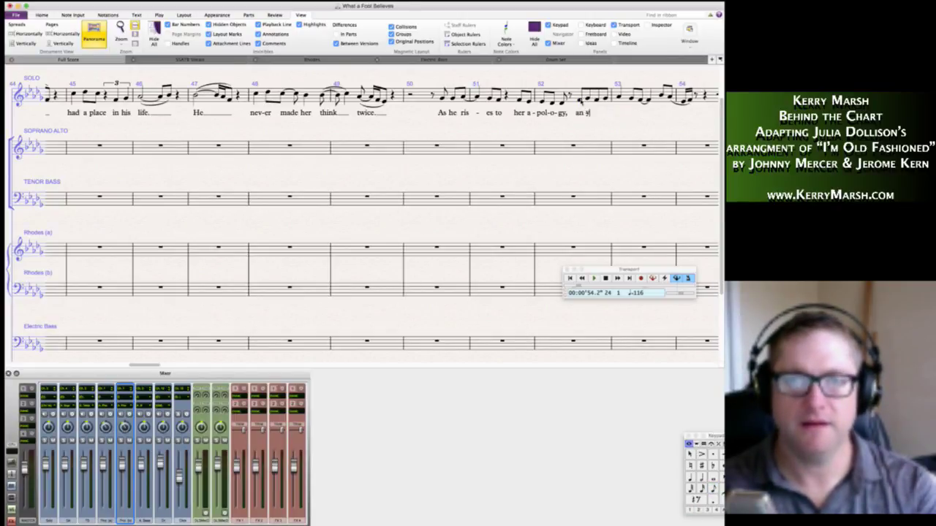
pyautogui.write(' els')
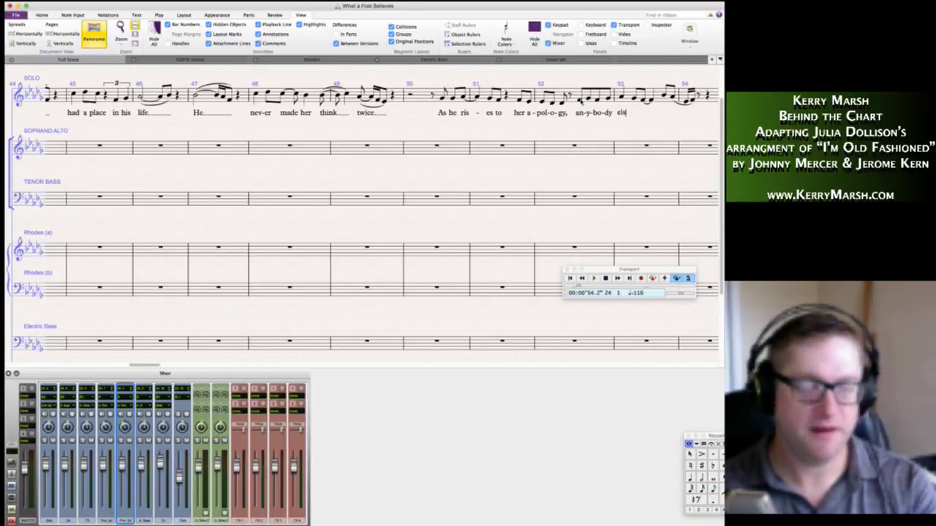
pyautogui.write('e wouldn sure-ly know')
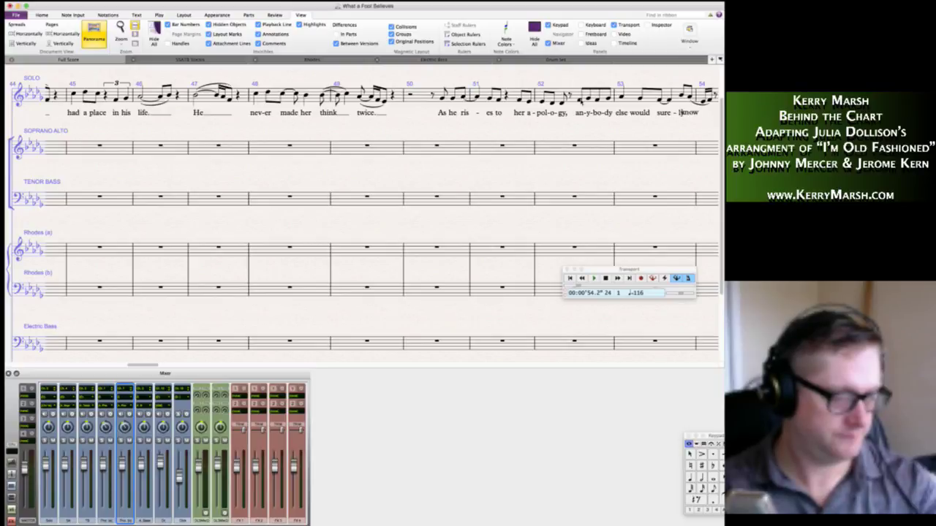
pyautogui.press('Escape')
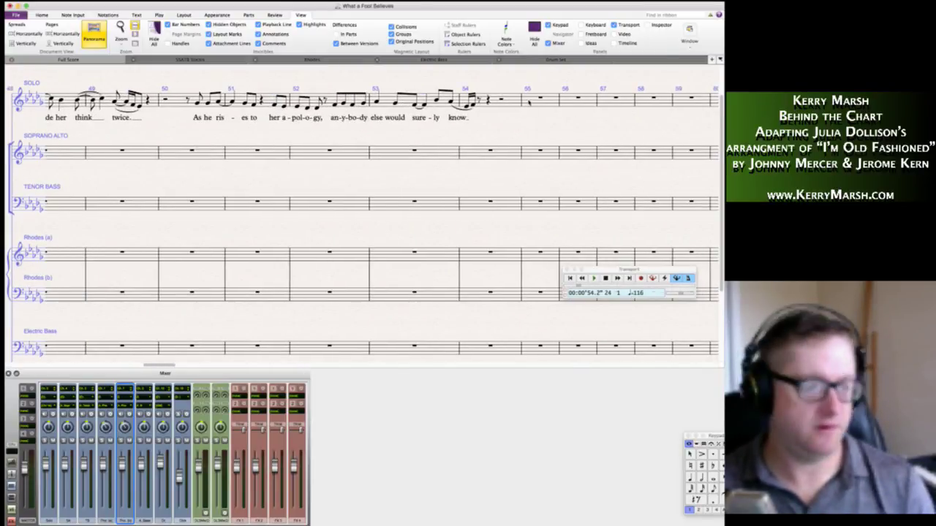
# Enter a quarter rest, an eighth rest and a phrase of eighth notes in Solo bar 55.
pyautogui.click(534, 101)
pyautogui.press('4')
pyautogui.press('0')
pyautogui.press('3')
pyautogui.press('0')
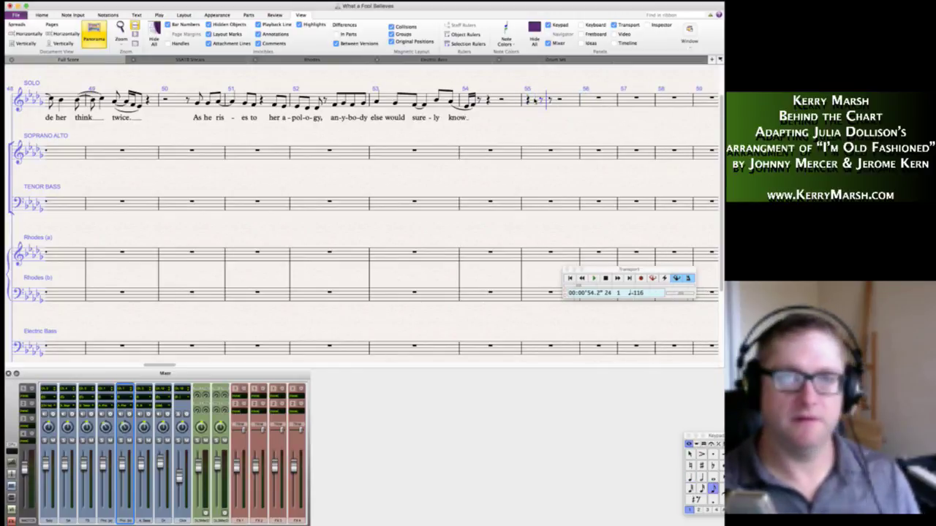
pyautogui.press('b')
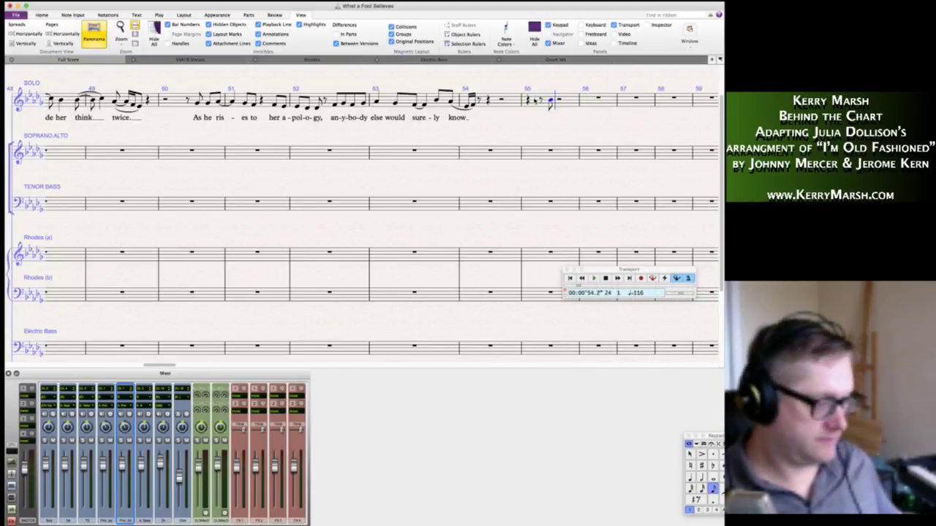
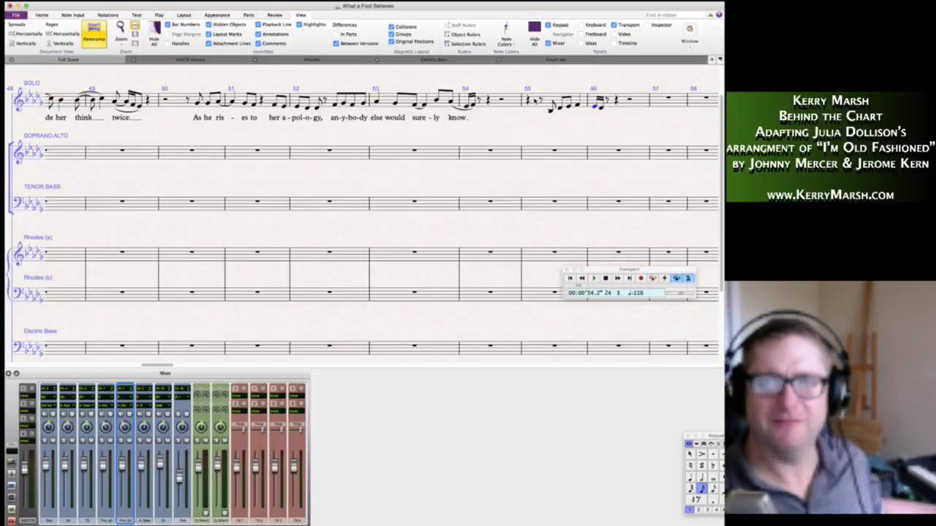
# Enter the Solo melody in bar 56 with sixteenth and eighth notes, closing the bar with a half rest.
pyautogui.press('3')
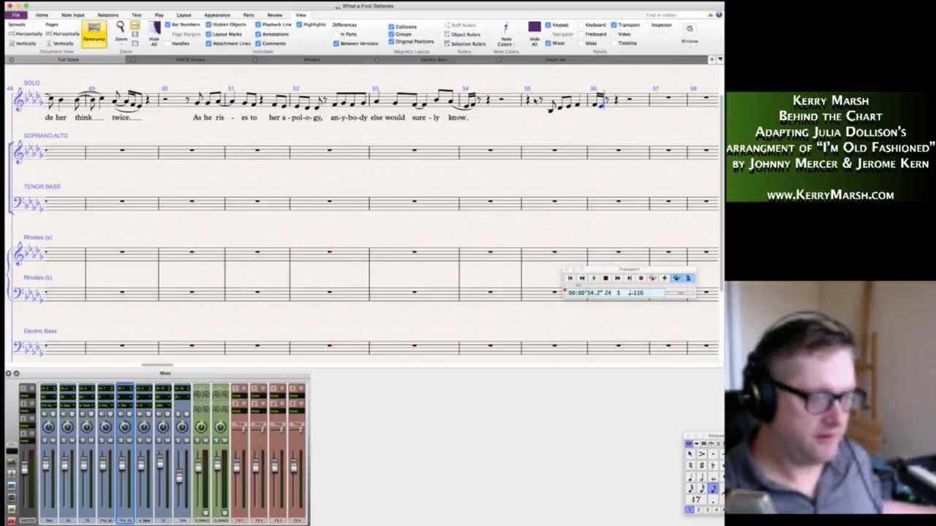
pyautogui.press('d')
pyautogui.press('Return')
pyautogui.press('4')
pyautogui.press('d')
pyautogui.press('Right')
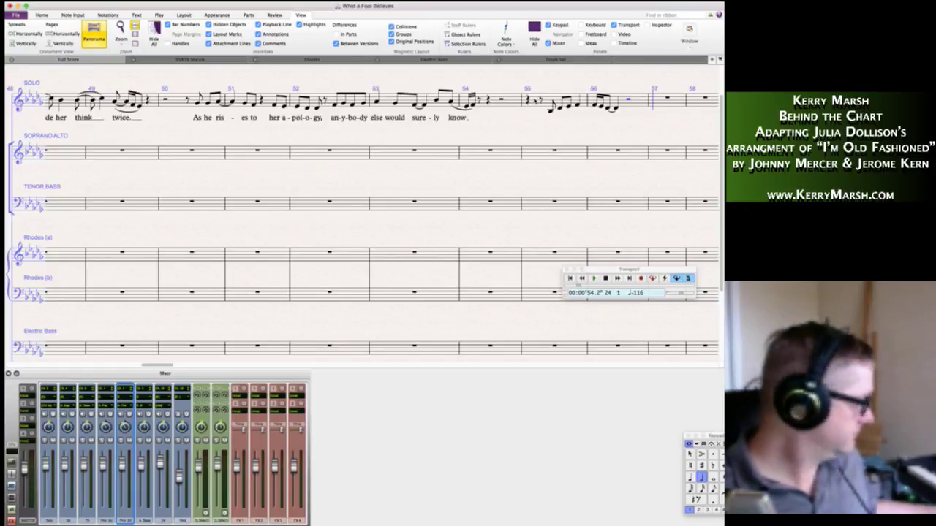
# Start Solo bar 57 with an eighth rest followed by two eighth notes.
pyautogui.press('3')
pyautogui.press('0')
pyautogui.press('a')
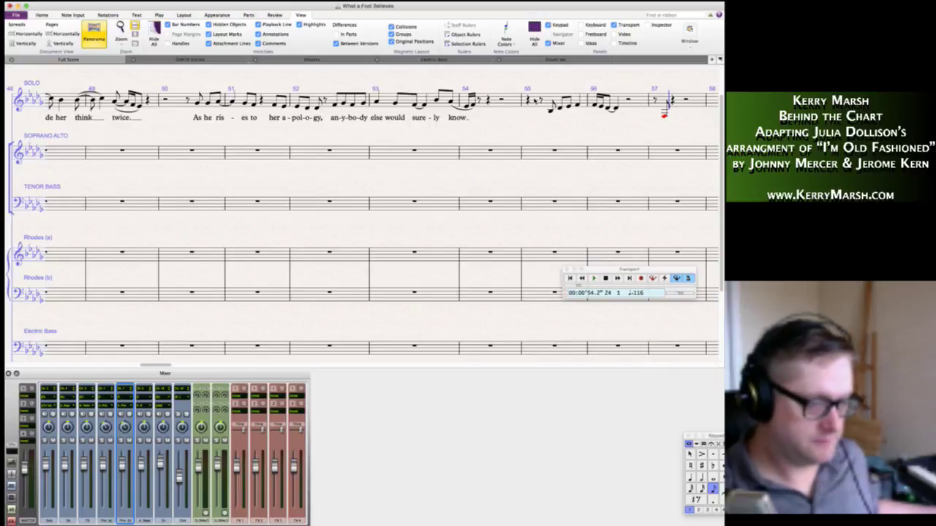
pyautogui.press('g')
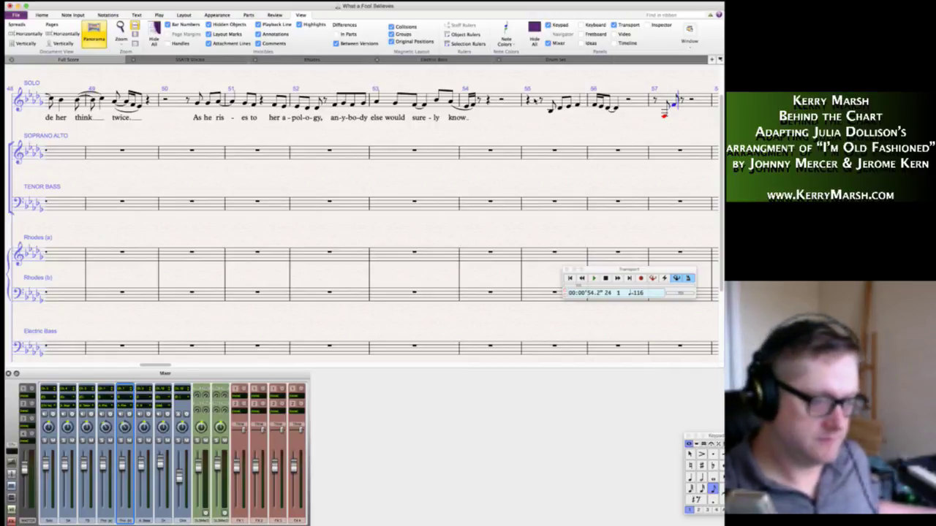
pyautogui.press('Escape')
pyautogui.press('Down')
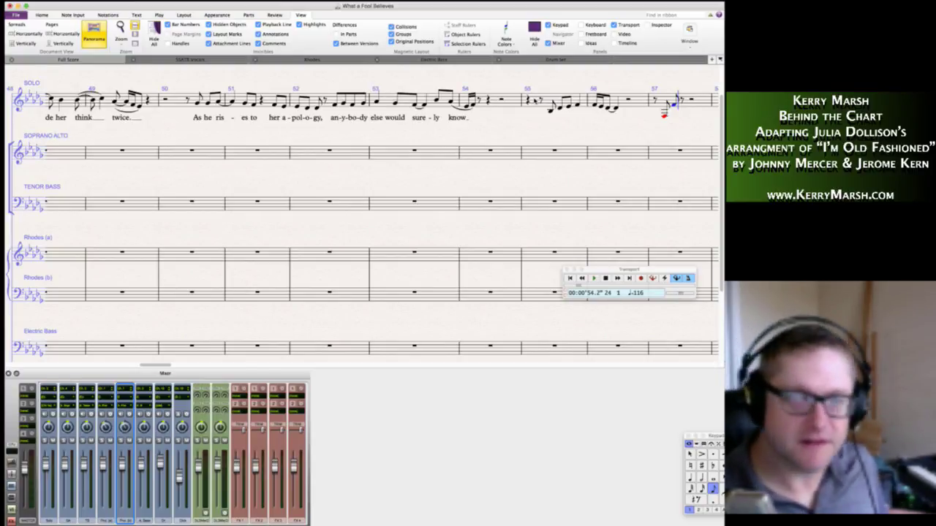
# Complete Solo bar 57 with sixteenth and eighth notes, respelling the last note enharmonically as a sharp.
pyautogui.press('2')
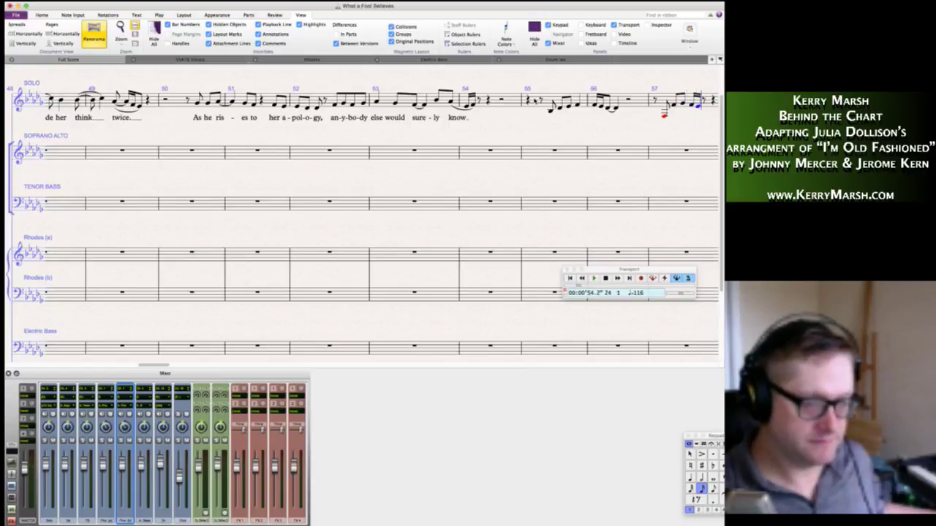
pyautogui.press('3')
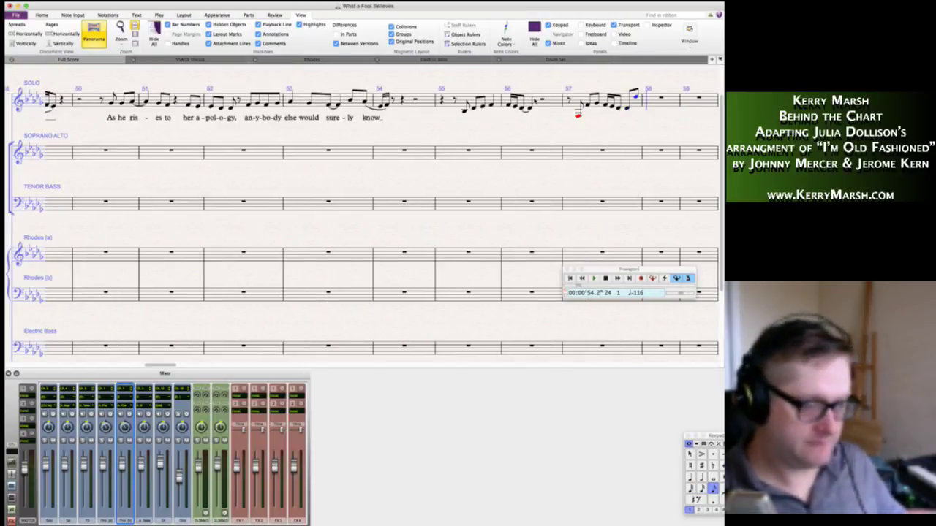
pyautogui.press('Return')
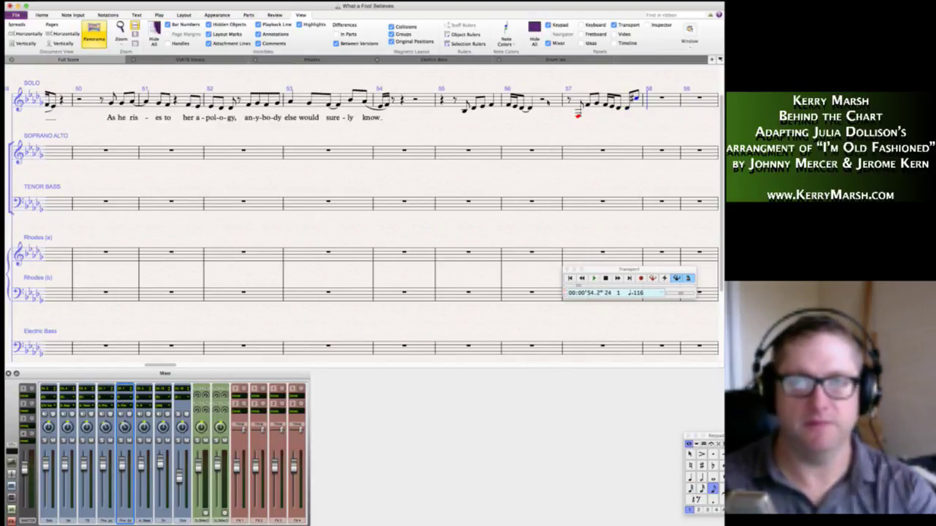
pyautogui.press('Escape')
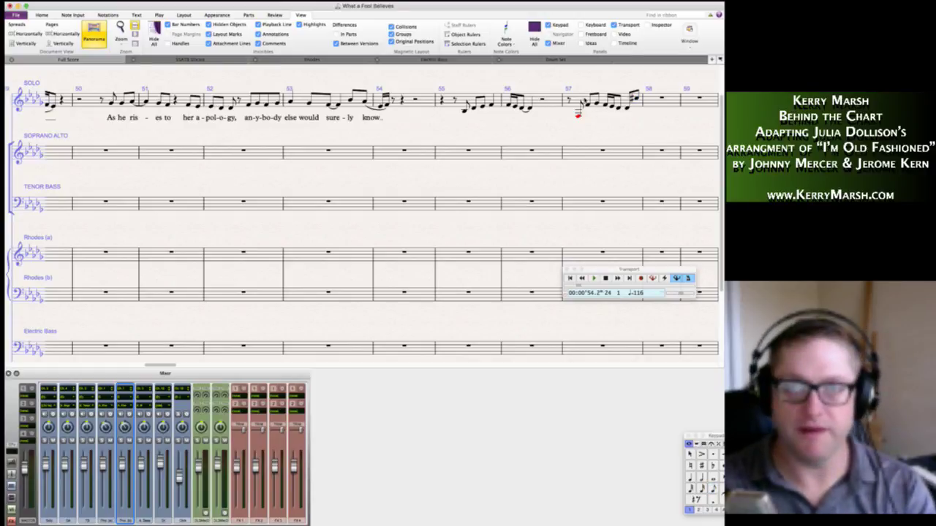
# Slur the opening run of notes in Solo bar 56 and the descending group in the middle of bar 57.
pyautogui.click(511, 105)
pyautogui.keyDown('shift'); pyautogui.click(531, 109); pyautogui.keyUp('shift')
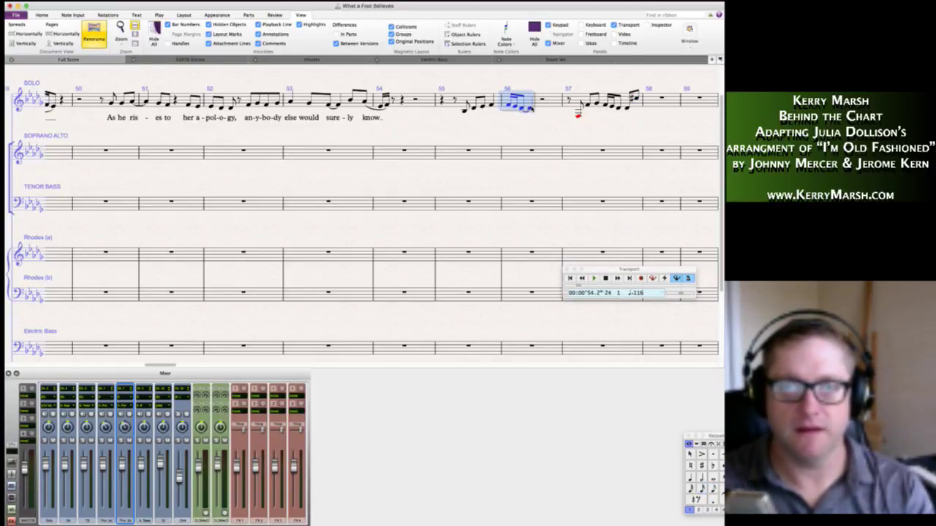
pyautogui.press('Escape')
pyautogui.click(604, 105)
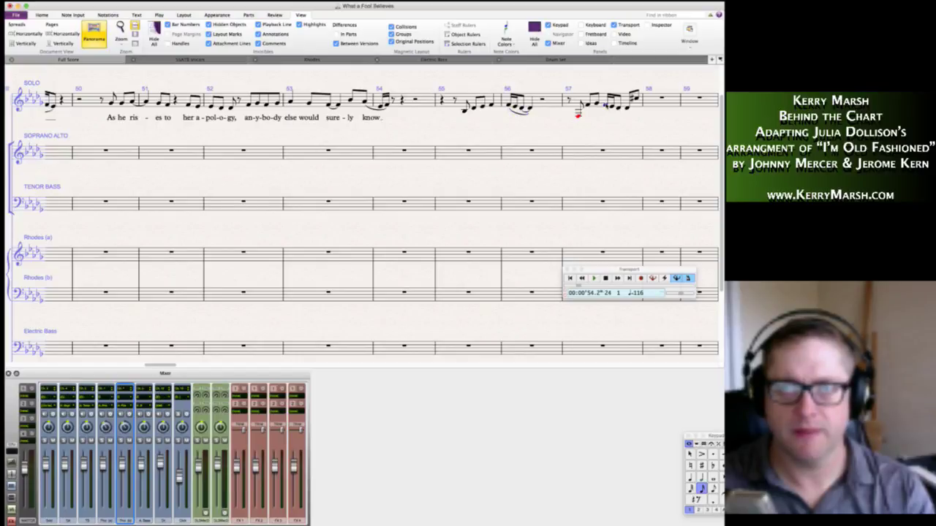
pyautogui.keyDown('shift'); pyautogui.click(619, 109); pyautogui.keyUp('shift')
pyautogui.press('s')
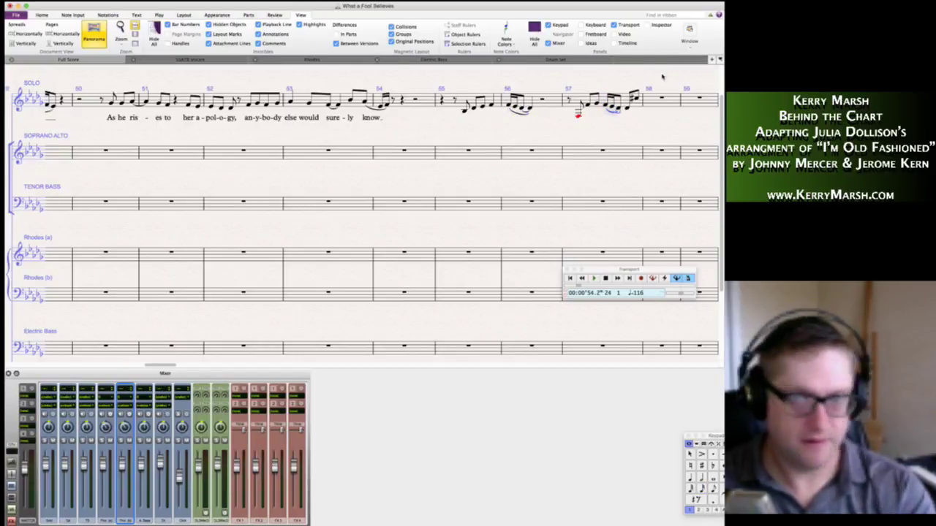
pyautogui.press('Escape')
# Place a double barline at the end of bar 57 and add rehearsal mark D at bar 58.
pyautogui.rightClick(631, 79)
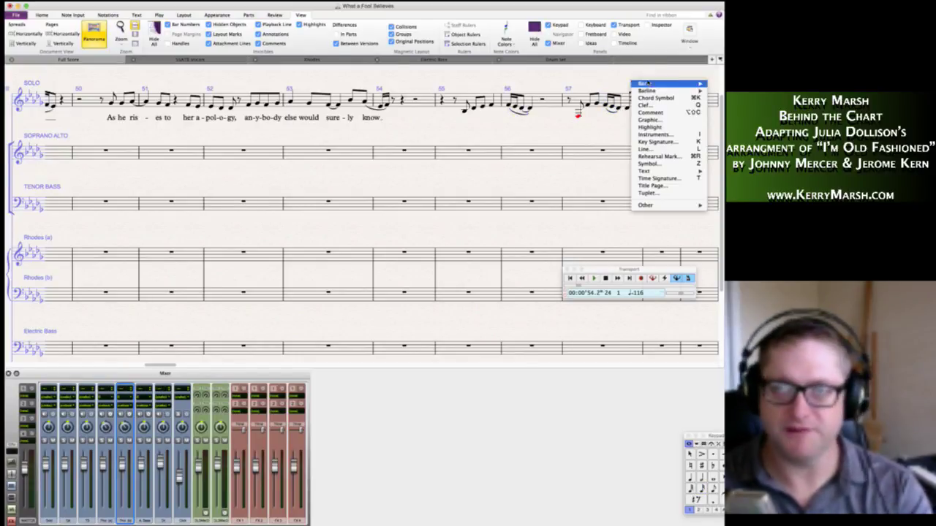
pyautogui.moveTo(655, 92)
pyautogui.click(718, 108)
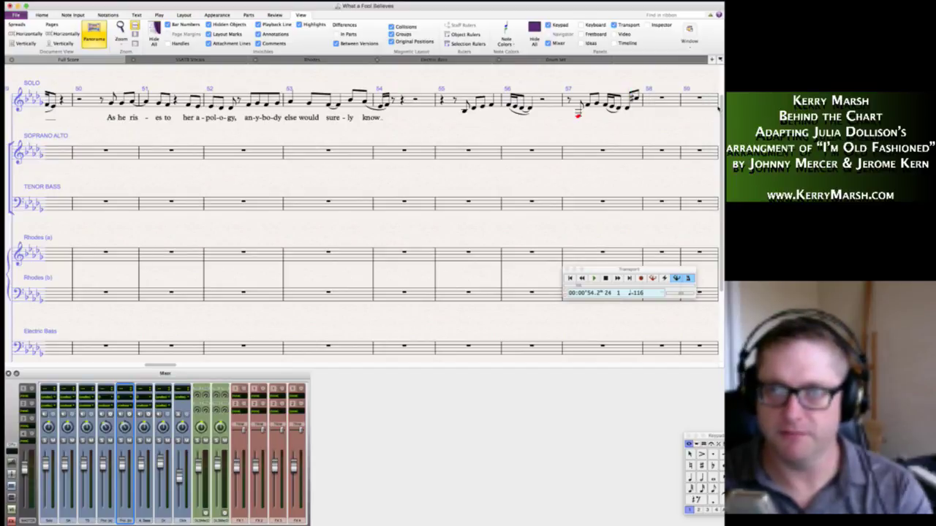
pyautogui.click(645, 103)
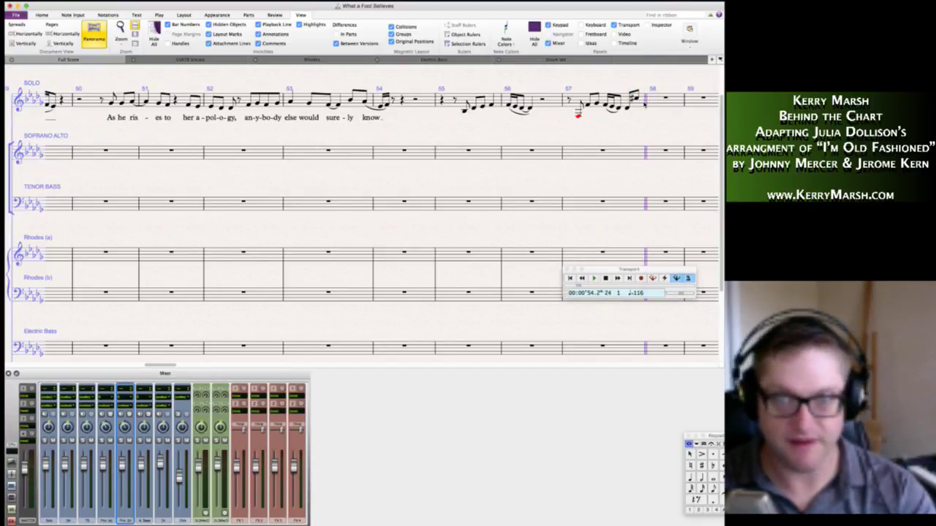
pyautogui.hotkey('ctrl', 'r')
pyautogui.press('Escape')
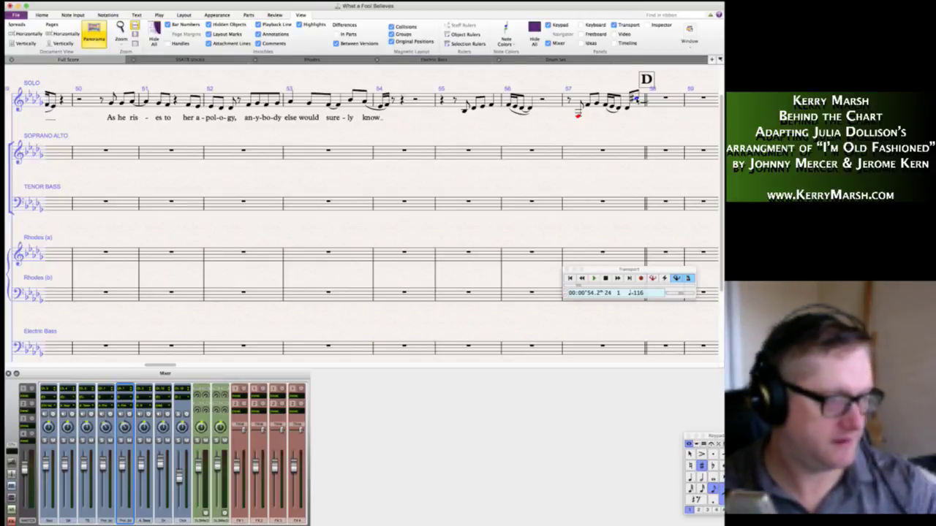
# Change the key signature of all staves to E major from bar 58.
pyautogui.hscroll(4, 665, 80)
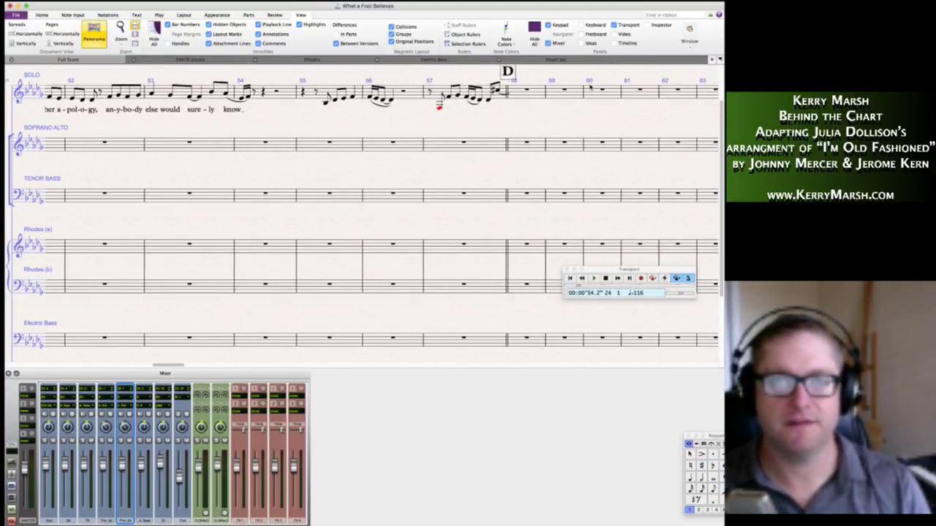
pyautogui.hscroll(2, 590, 86)
pyautogui.press('k')
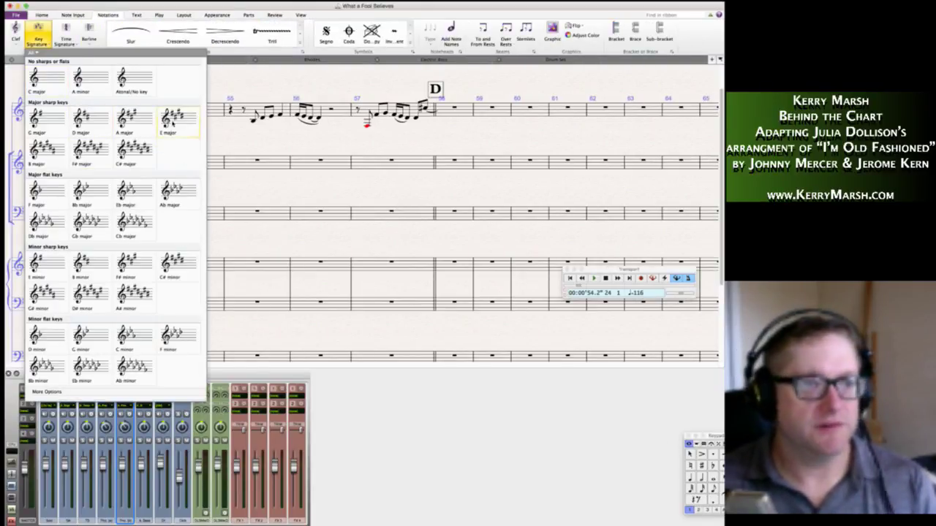
pyautogui.press('Escape')
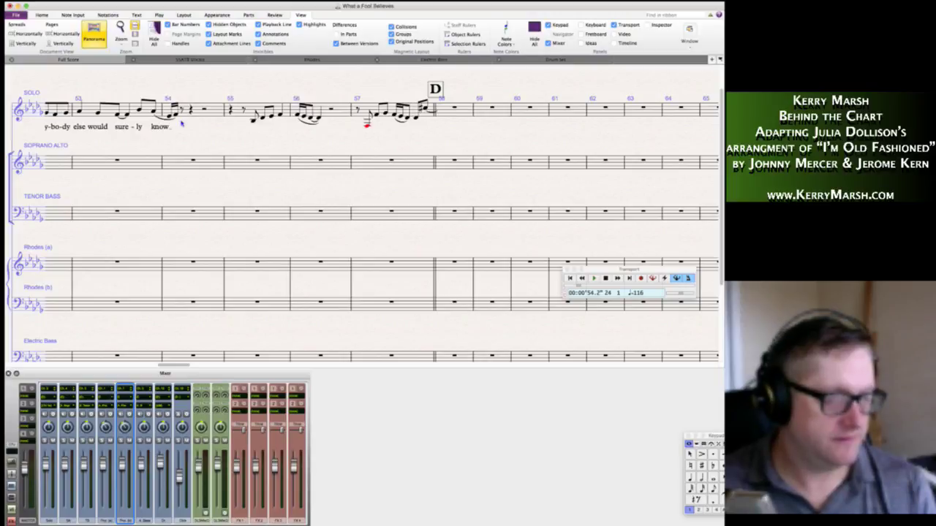
pyautogui.click(442, 111)
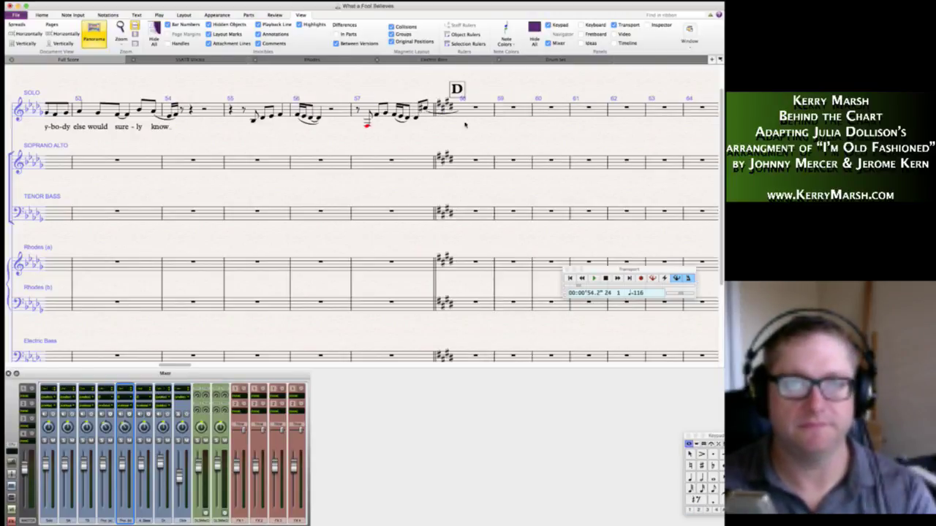
# Enter a whole note in Solo bar 58 and a half rest at the start of bar 59.
pyautogui.click(479, 112)
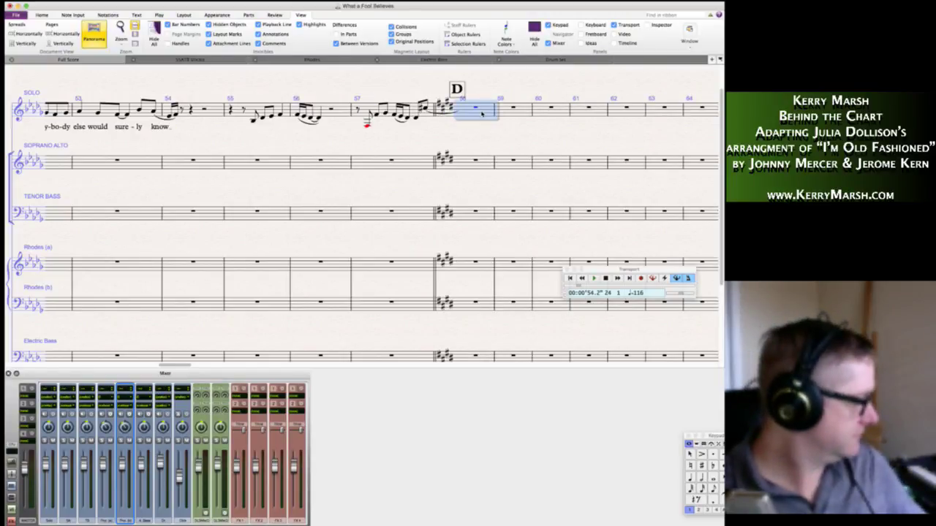
pyautogui.press('6')
pyautogui.press('5')
pyautogui.press('0')
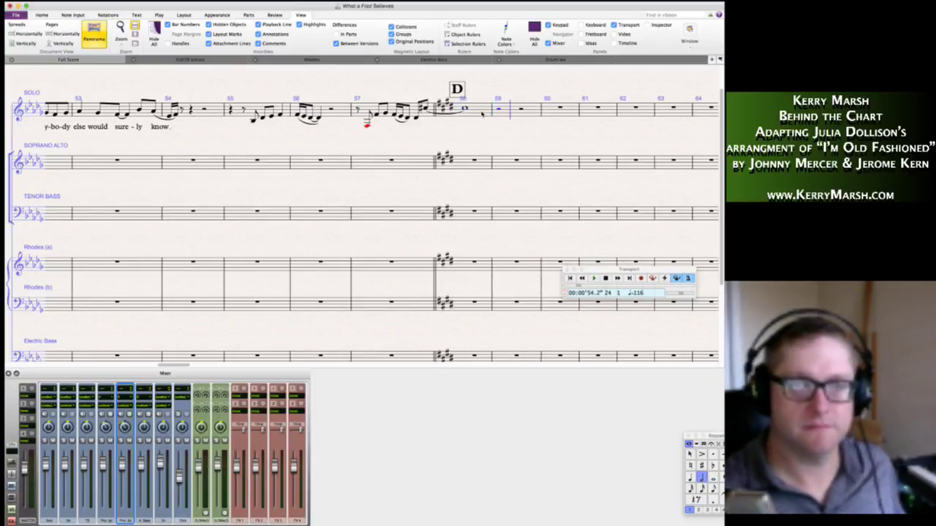
# Finish Solo bar 59 with an eighth rest and a short pickup phrase, tying its last note into a half note in bar 60.
pyautogui.press('3')
pyautogui.press('0')
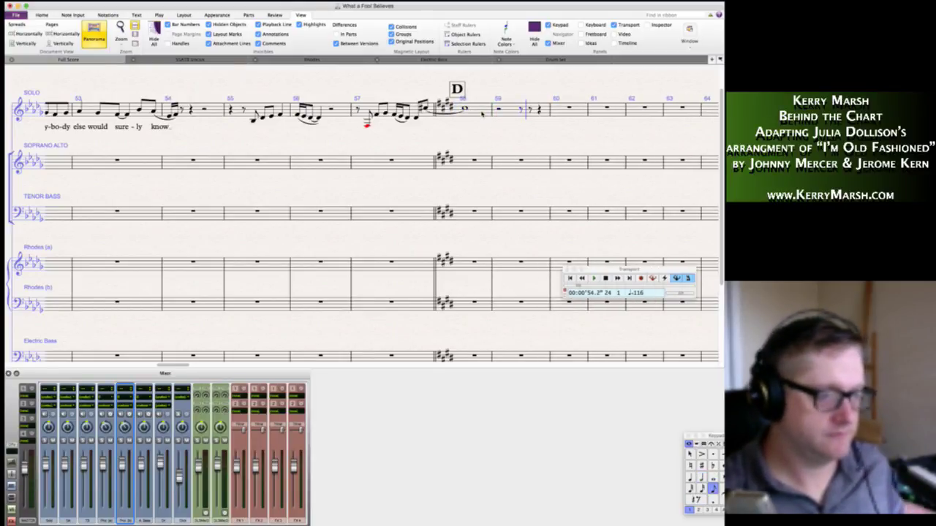
pyautogui.press('5')
pyautogui.press('Return')
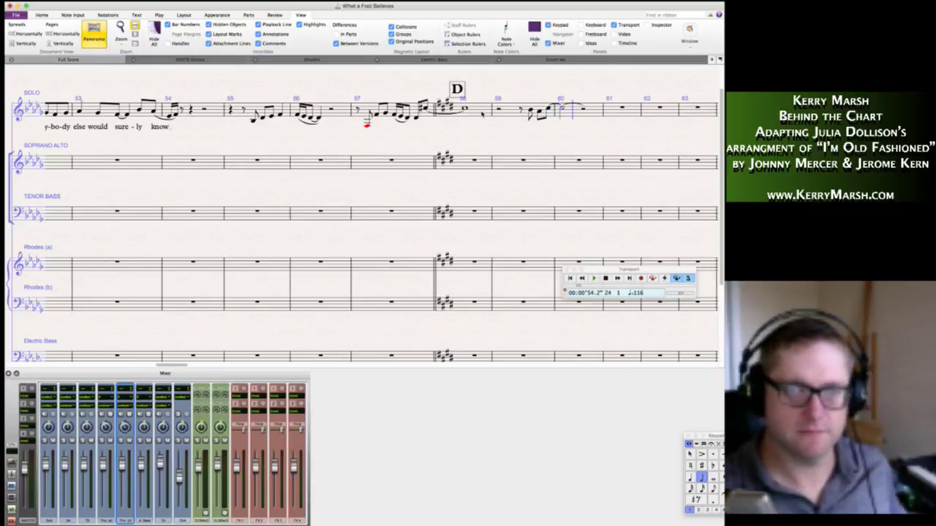
# Enter the next Solo phrase in bars 61 and 62 as eighth and quarter notes, with an eighth rest after the first note.
pyautogui.press('3')
pyautogui.press('0')
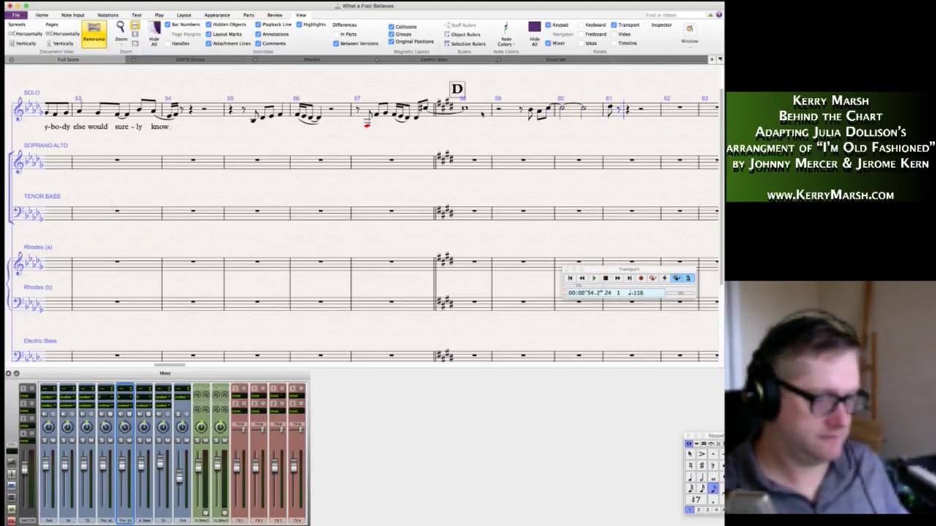
pyautogui.press('c')
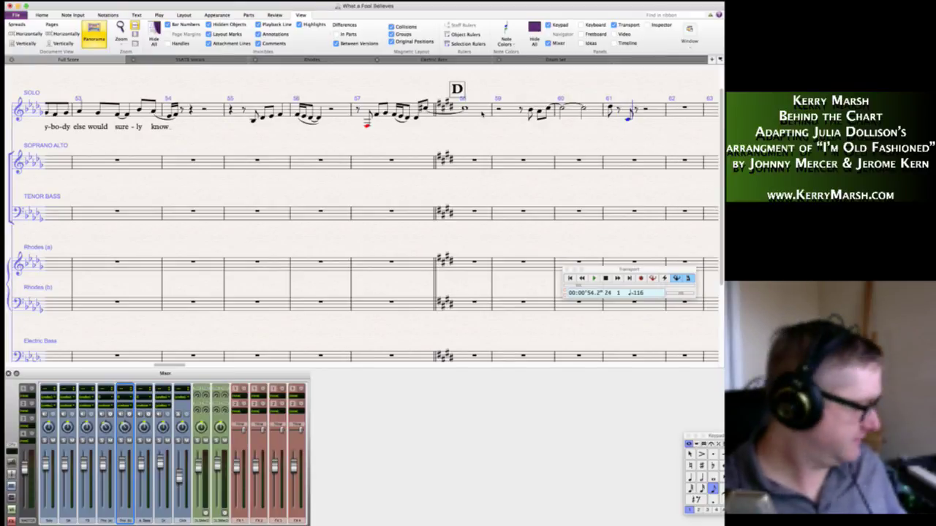
pyautogui.press('4')
pyautogui.press('c')
pyautogui.press('d')
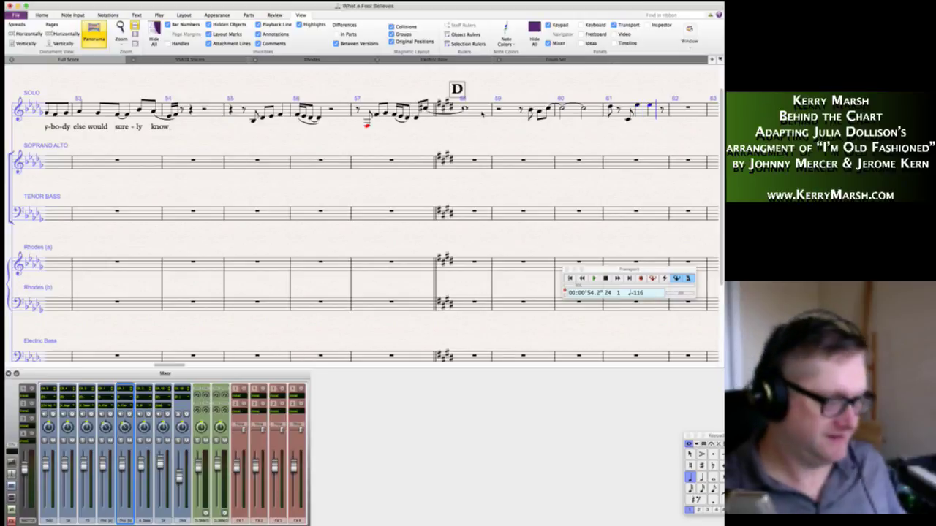
pyautogui.press('d')
pyautogui.press('3')
pyautogui.press('c')
pyautogui.press('c')
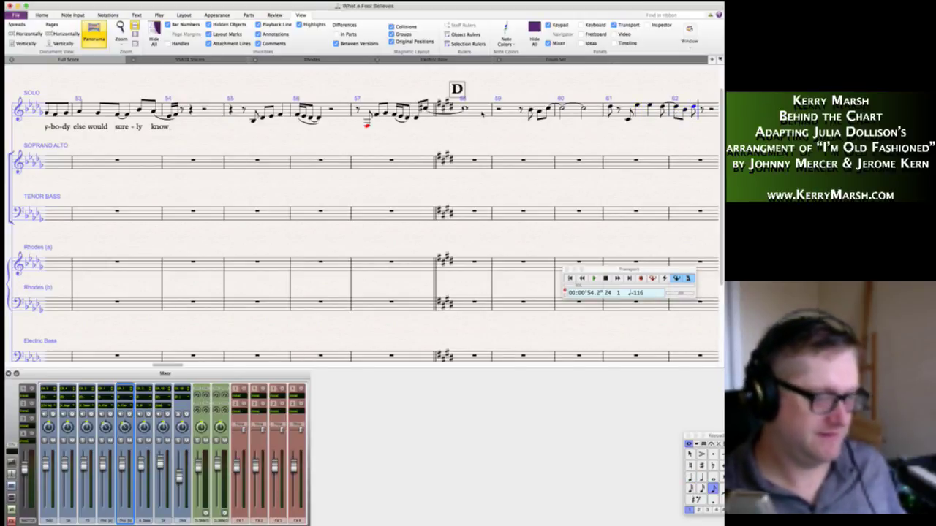
pyautogui.press('d')
pyautogui.press('c')
# Shorten the second tied note in Solo bar 60 to an eighth note.
pyautogui.press('Left')
pyautogui.press('Left')
pyautogui.press('Left')
pyautogui.press('Left')
pyautogui.press('Left')
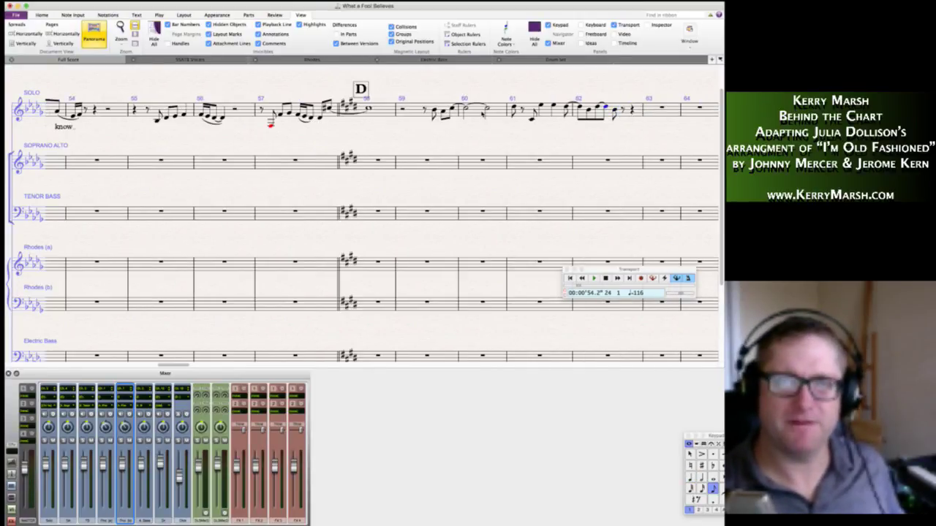
pyautogui.press('Left')
pyautogui.press('Left')
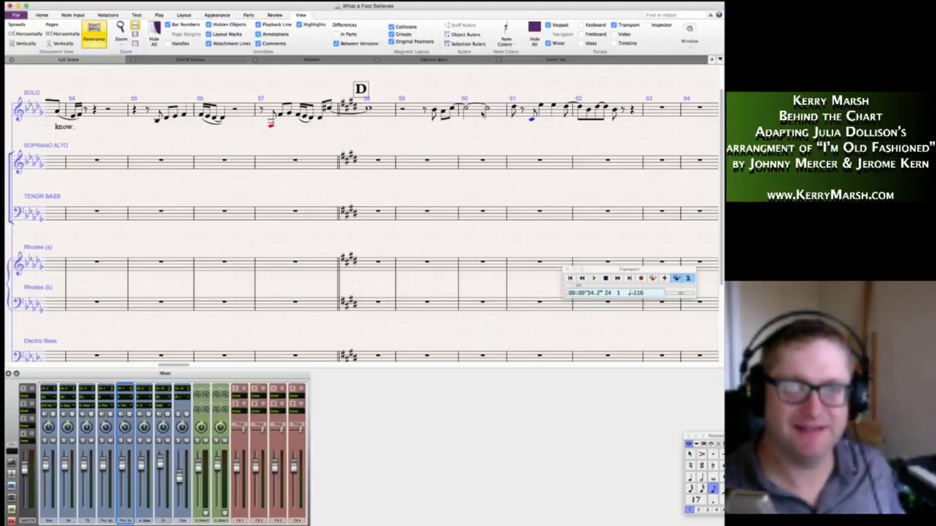
pyautogui.click(445, 125)
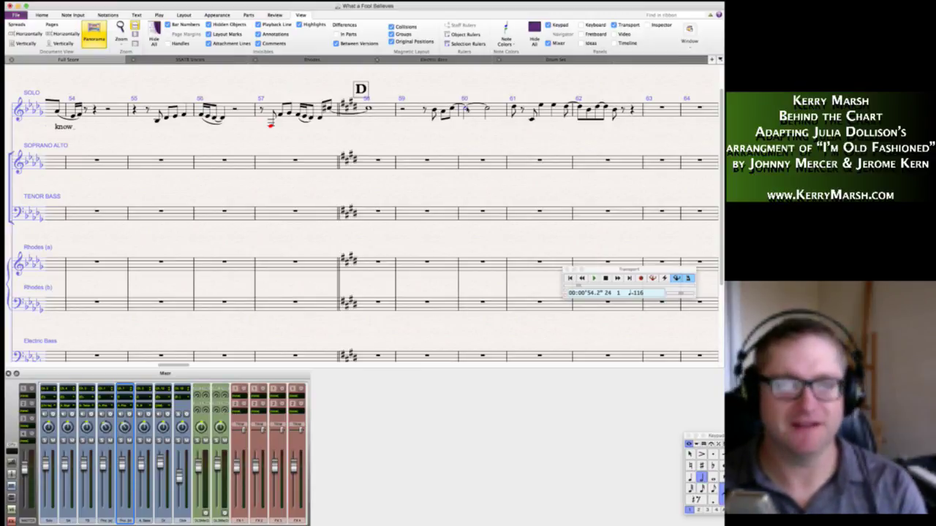
pyautogui.press('Right')
pyautogui.press('3')
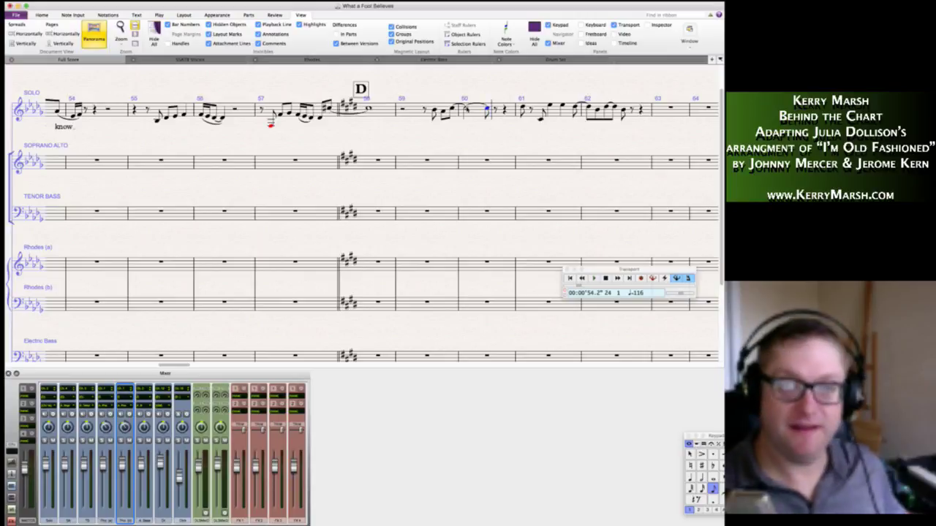
pyautogui.press('Left')
pyautogui.press('3')
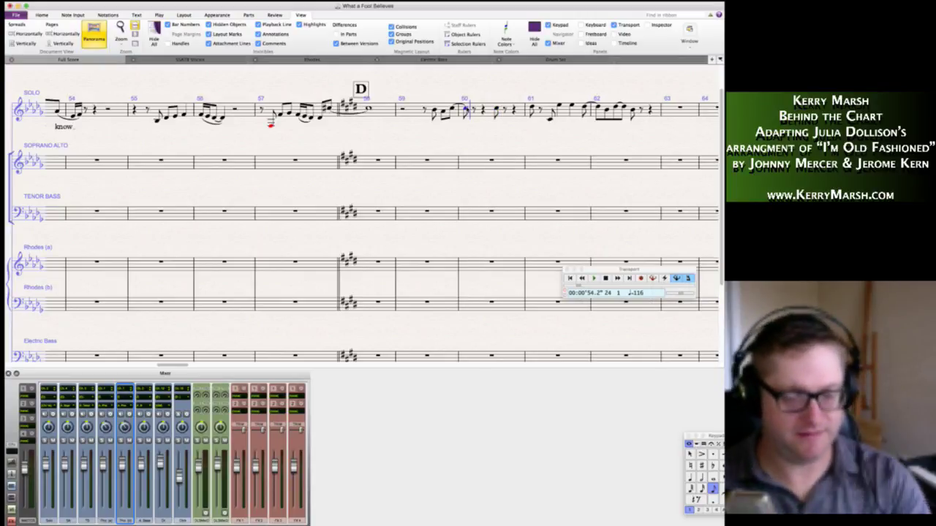
pyautogui.press('super+z')
# Copy the bar 61–62 phrase earlier to follow the tied eighth in Solo bar 60, and make the third note of bar 61 a quarter note.
pyautogui.press('Right')
pyautogui.press('Right')
pyautogui.press('Right')
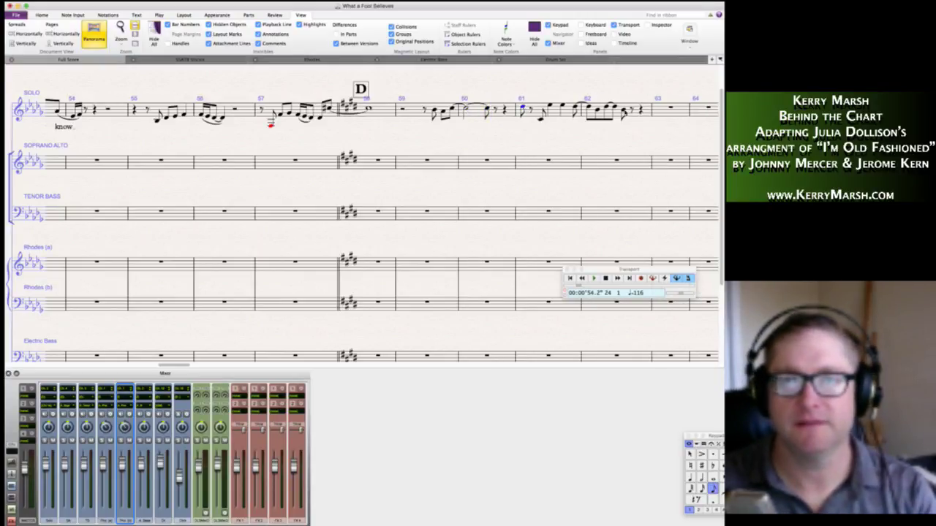
pyautogui.press('super+shift+Right')
pyautogui.press('super+shift+Right')
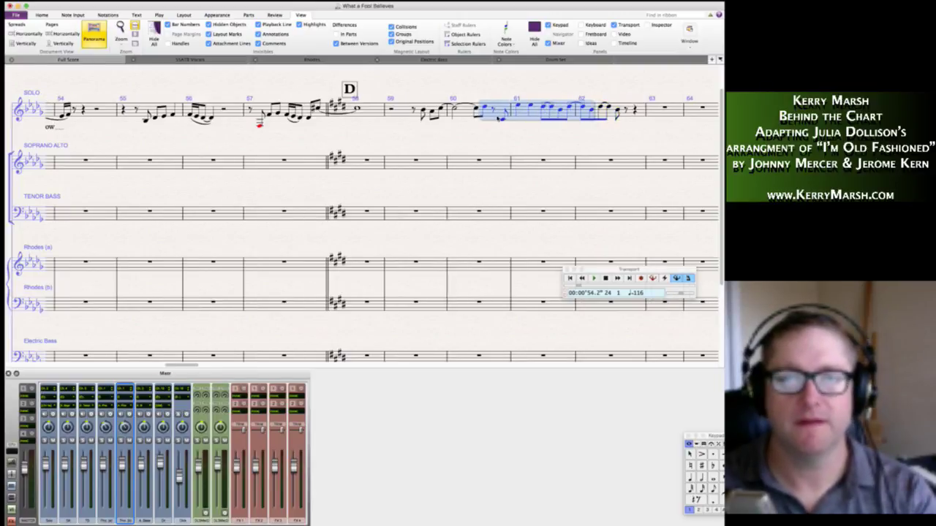
pyautogui.press('Escape')
pyautogui.click(543, 107)
pyautogui.press('4')
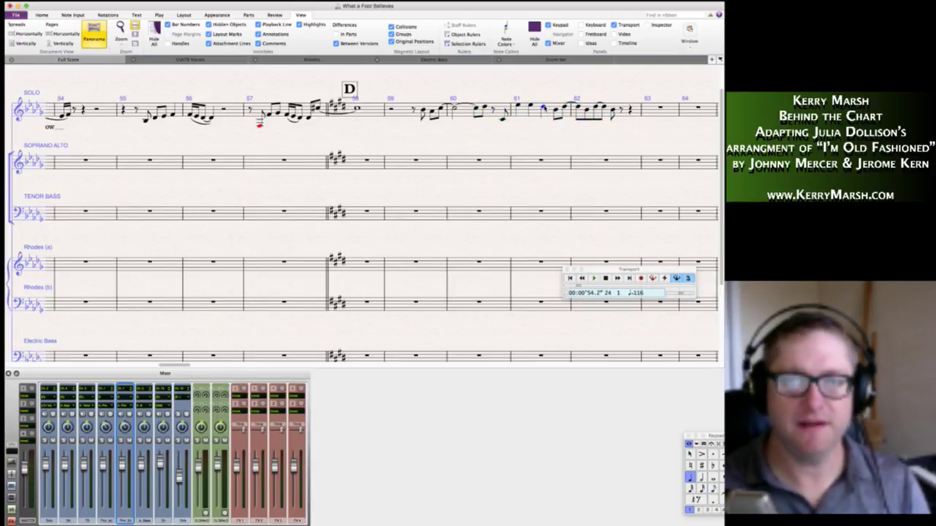
pyautogui.press('Escape')
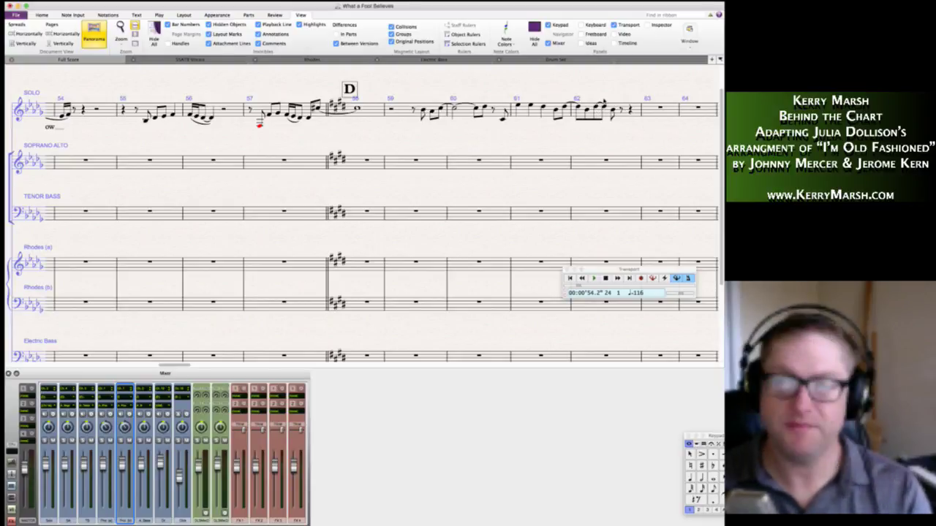
# Delete the leftover notes after the phrase in Solo bar 62 and merge the remaining rests into a half rest.
pyautogui.click(604, 111)
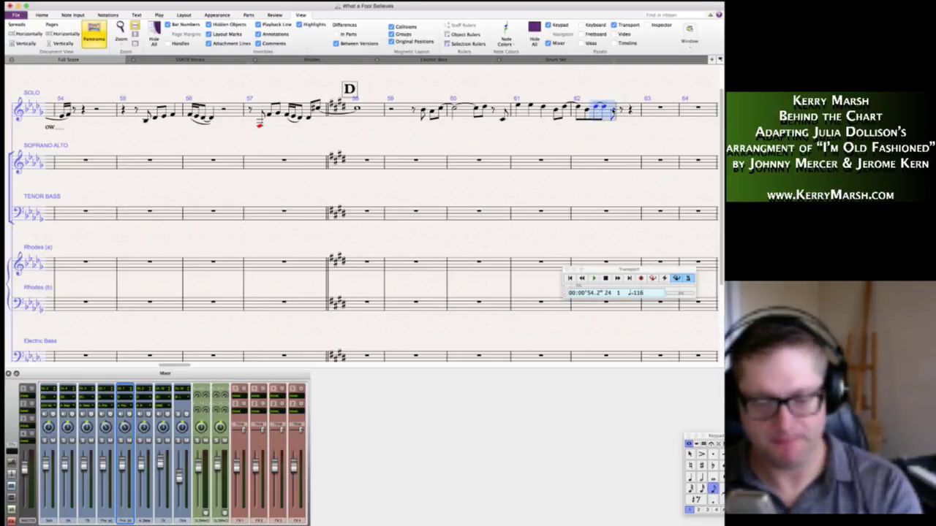
pyautogui.press('Escape')
pyautogui.click(608, 111)
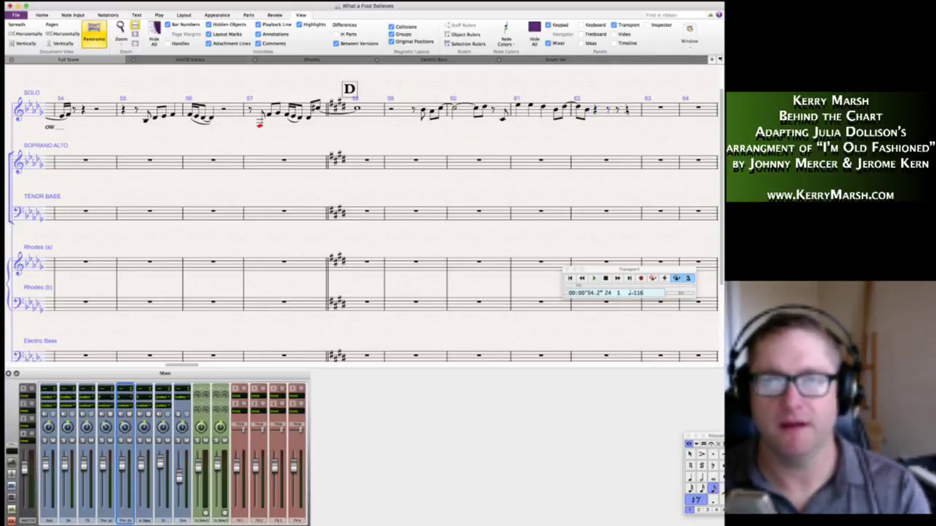
pyautogui.keyDown('shift'); pyautogui.click(627, 111); pyautogui.keyUp('shift')
pyautogui.press('Delete')
pyautogui.press('Escape')
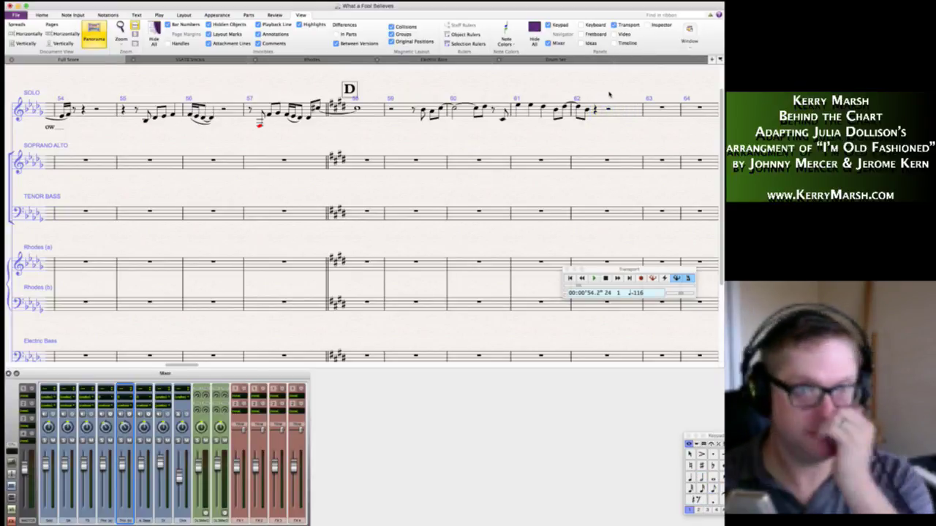
# Add the lyrics "he's watch-ing her go," under Solo bars 55 and 56, extending the last word under its slur.
pyautogui.hscroll(-5, 225, 135)
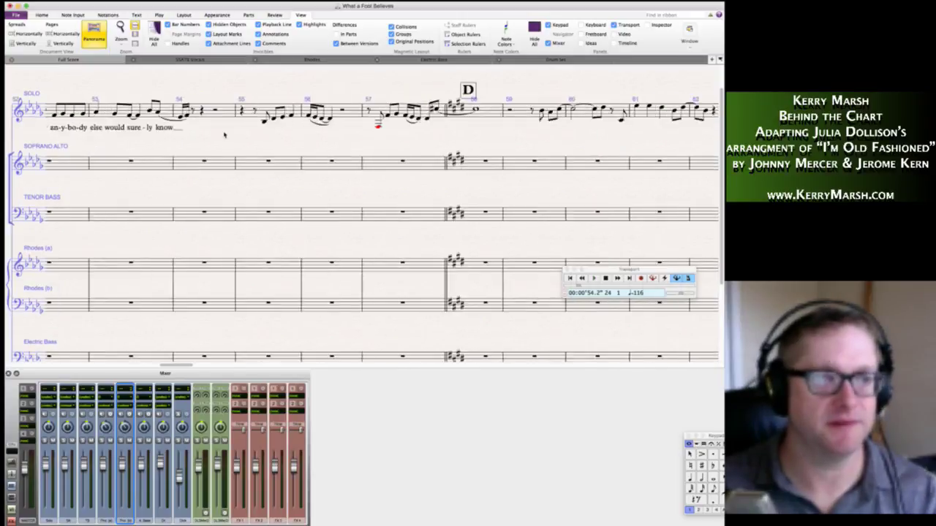
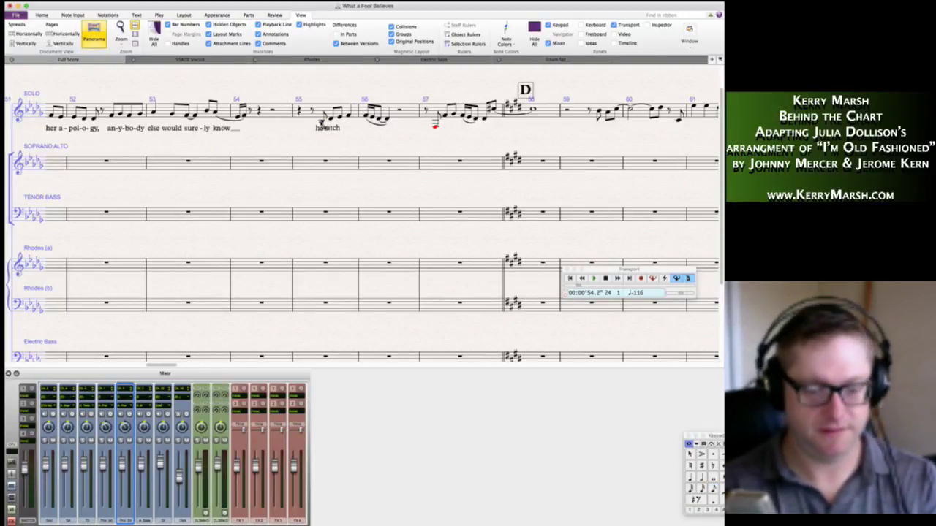
pyautogui.write('-ing her   ')
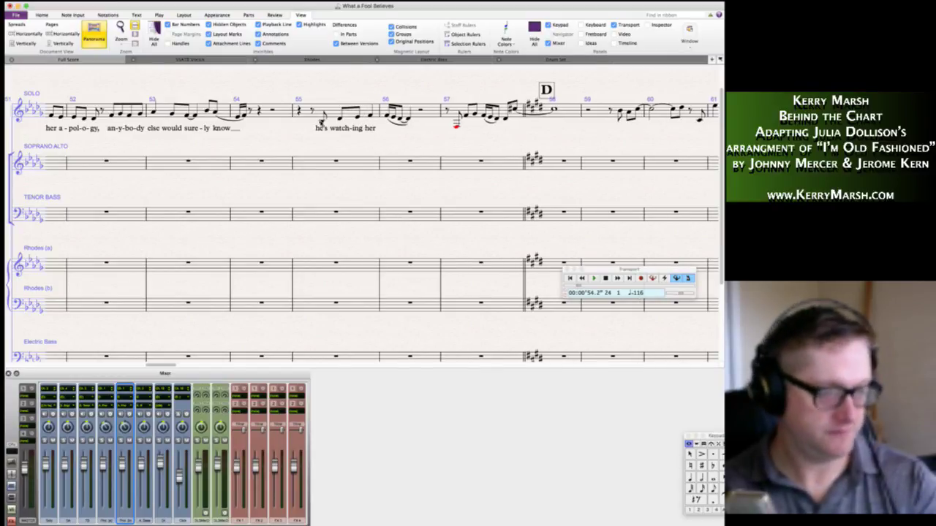
pyautogui.write('go,___')
pyautogui.press('space')
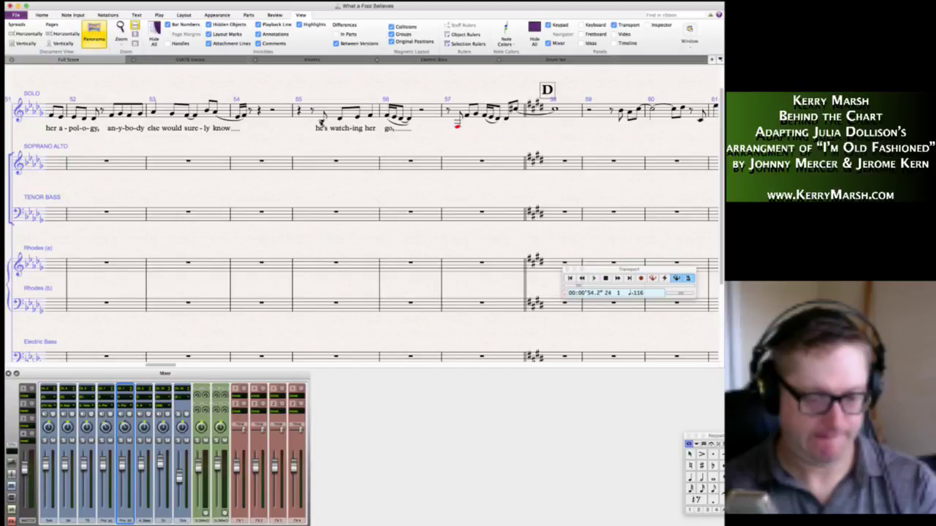
# Add the lyrics "but what a fool be-lieves." from Solo bar 57, extending "lieves." into bar 58.
pyautogui.write('but what a foo')
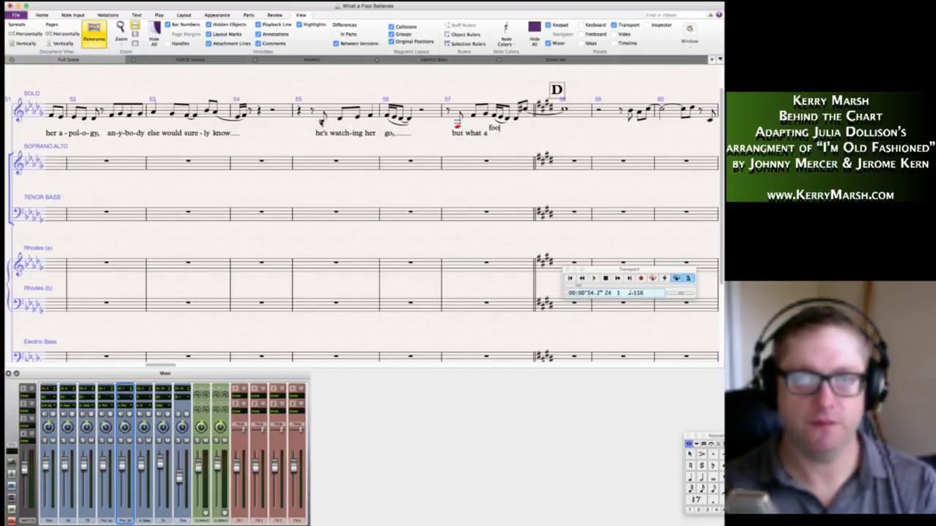
pyautogui.write('l')
pyautogui.press('space')
pyautogui.write('be-lieves.')
pyautogui.press('Escape')
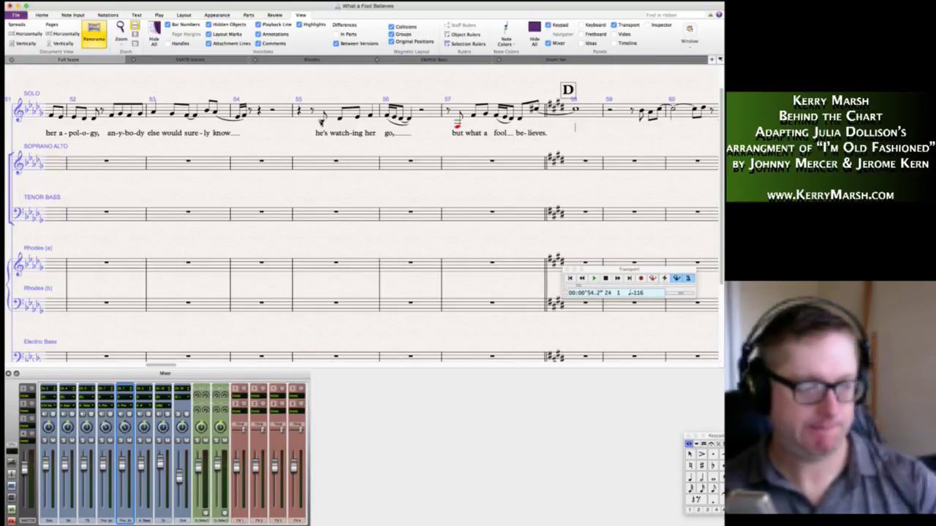
pyautogui.press('space')
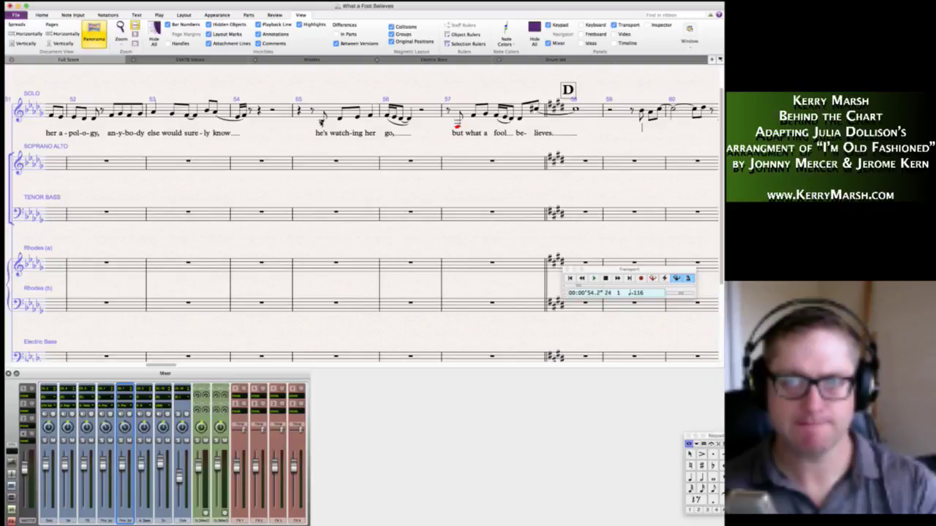
# Add the lyrics "he sees," from Solo bar 59, extending "sees," through the tied notes of bar 60.
pyautogui.write('he')
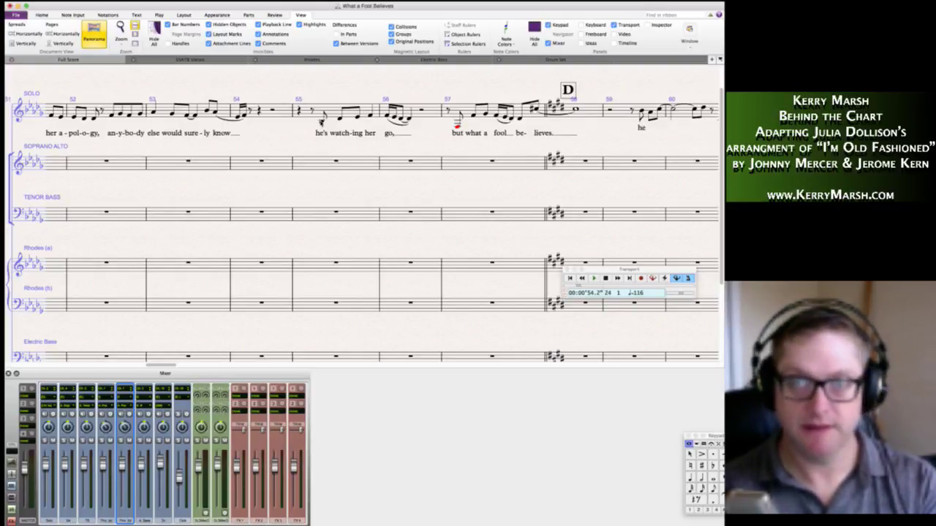
pyautogui.press('space')
pyautogui.write('sees,')
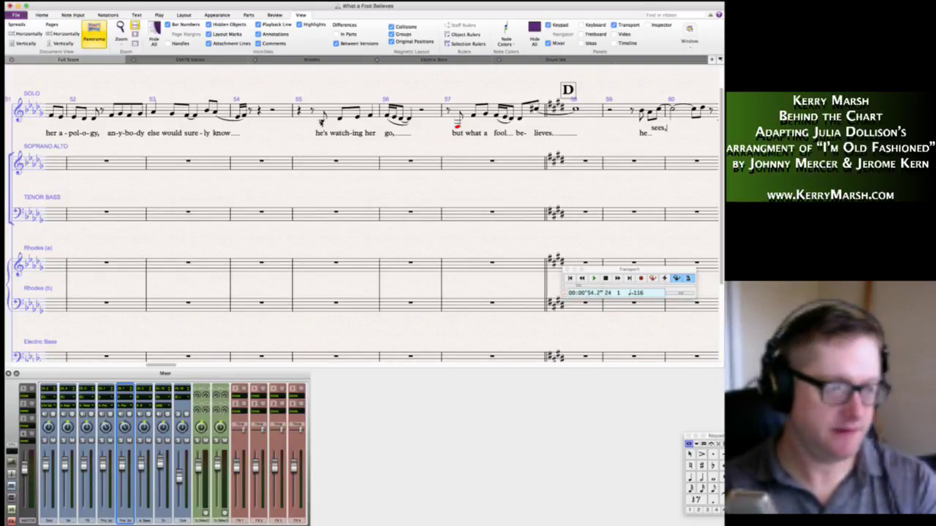
pyautogui.press('space')
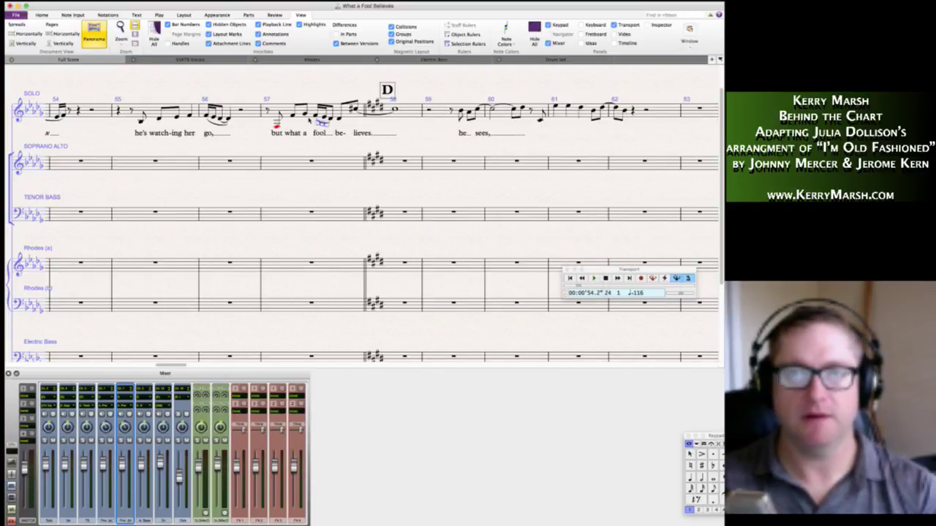
# Slur the first notes of the Solo pickup in bar 59, and slur its last note to the final eighth before the rest in bar 60.
pyautogui.click(461, 111)
pyautogui.press('s')
pyautogui.click(477, 111)
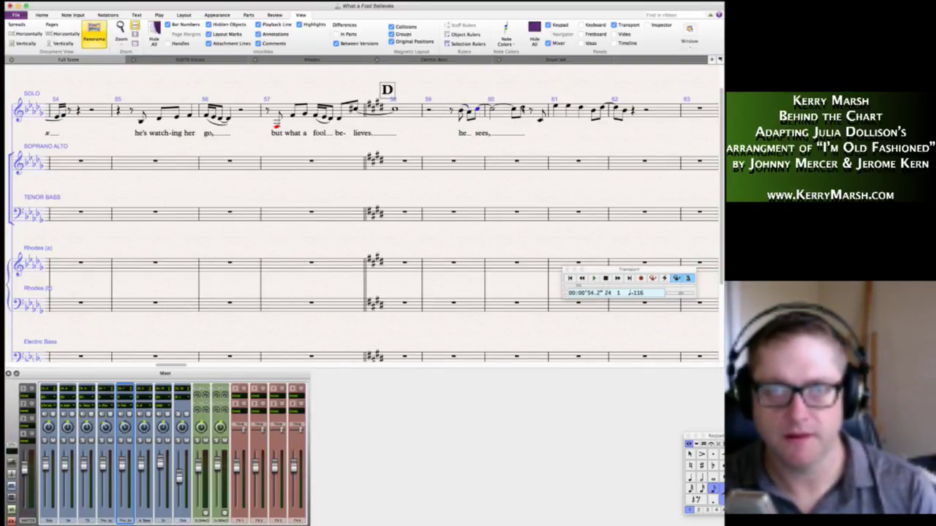
pyautogui.keyDown('shift'); pyautogui.click(523, 110); pyautogui.keyUp('shift')
pyautogui.press('s')
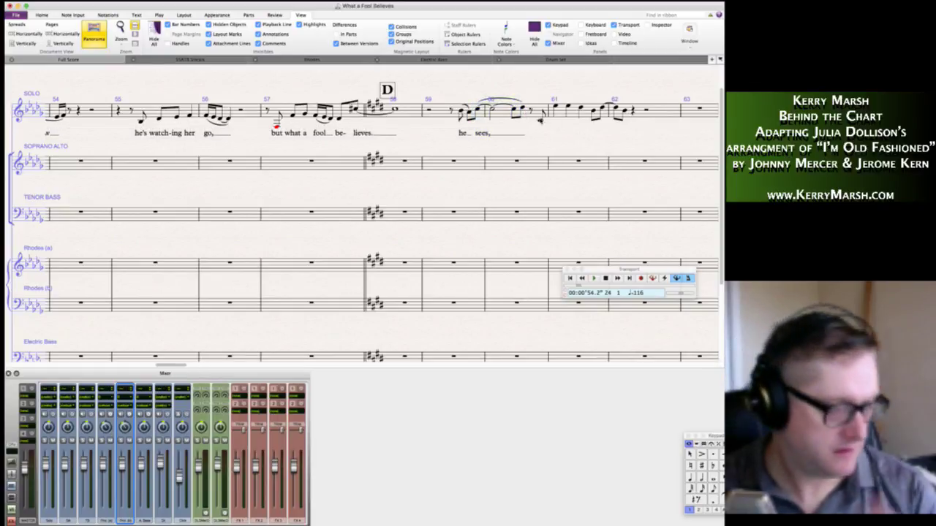
# Add the lyrics "no wise man has the pow-er" from the last note of Solo bar 60 into bar 62.
pyautogui.press('super+l')
pyautogui.write('no w')
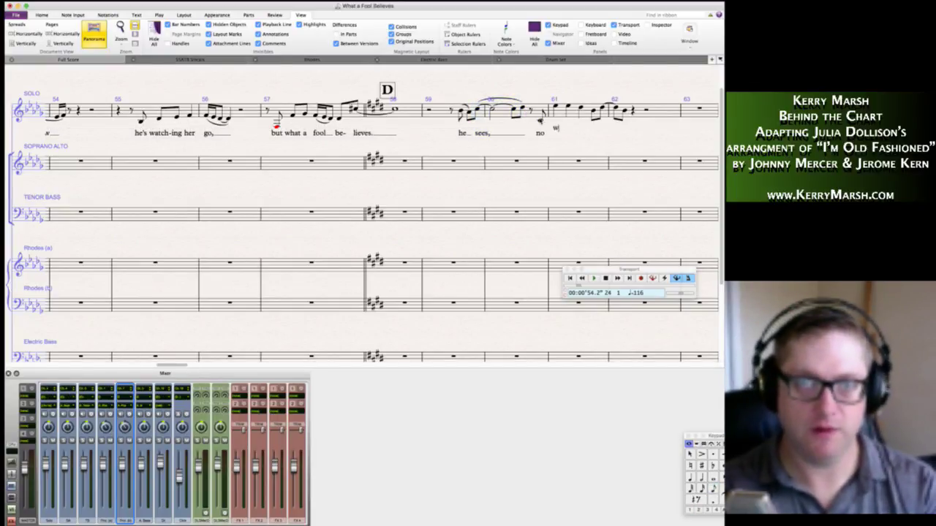
pyautogui.write('ise man has')
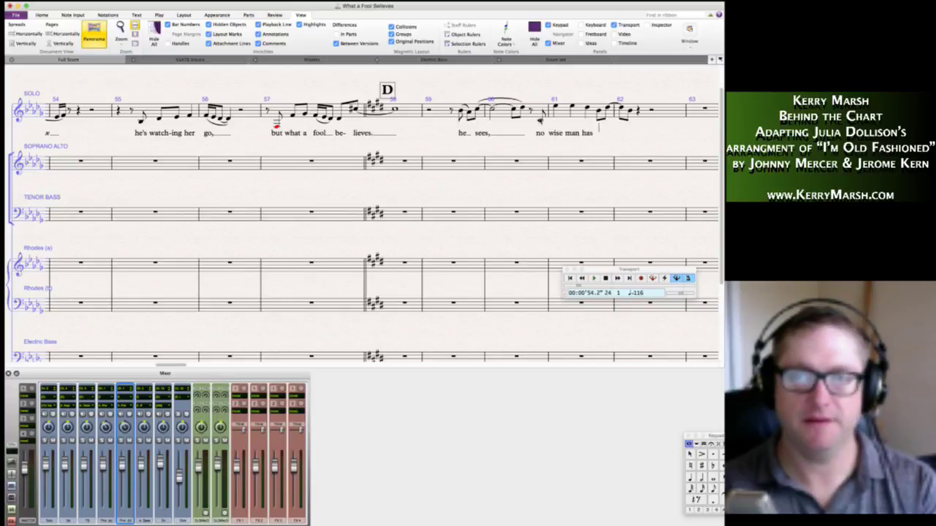
pyautogui.write(' the pow ')
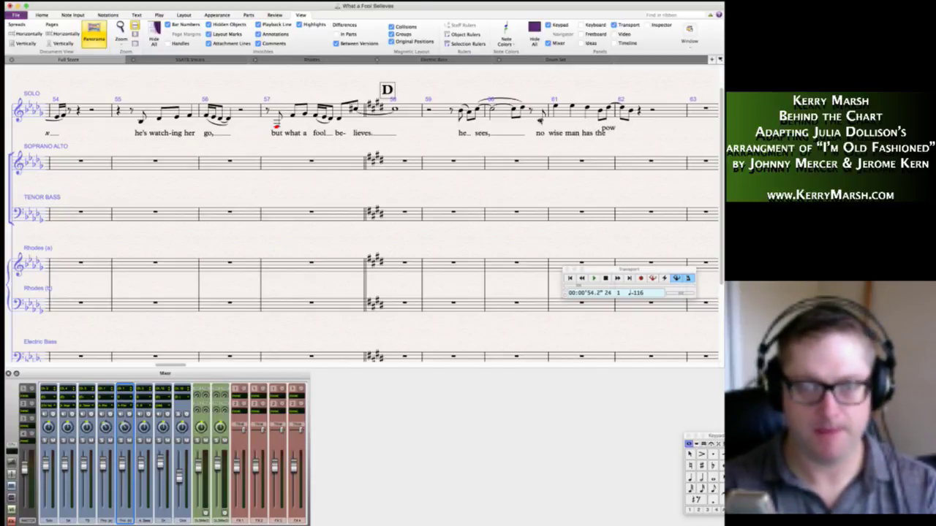
pyautogui.write('- wer')
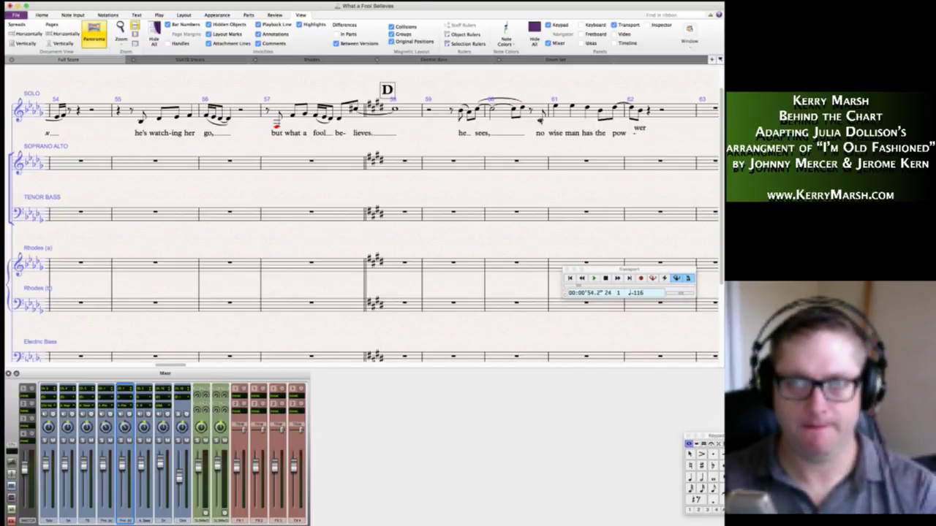
pyautogui.press('Escape')
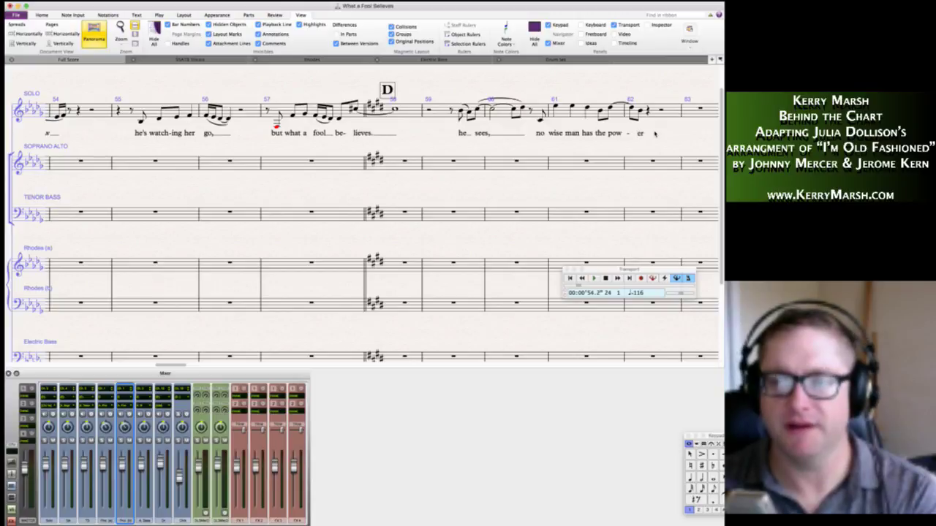
# Enter Solo bar 63 as a quarter rest, an eighth rest and five eighth notes.
pyautogui.hscroll(3, 606, 134)
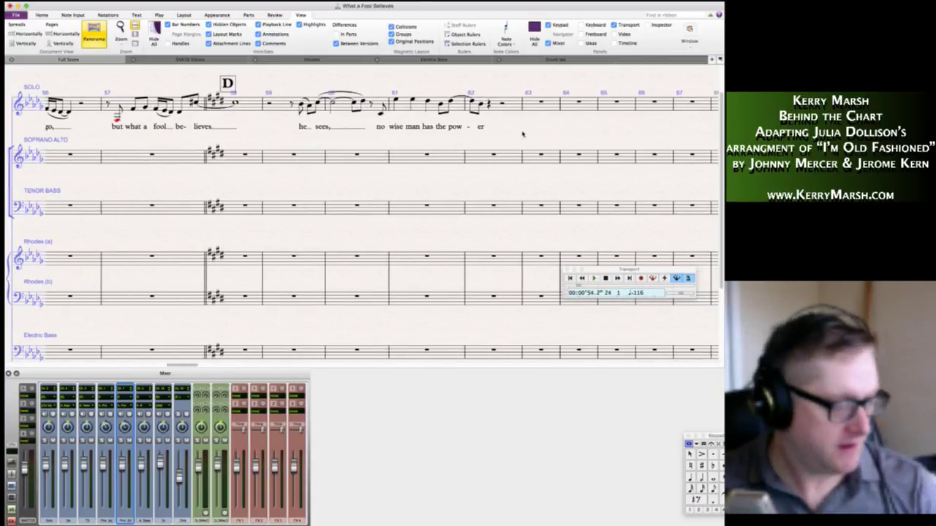
pyautogui.click(522, 106)
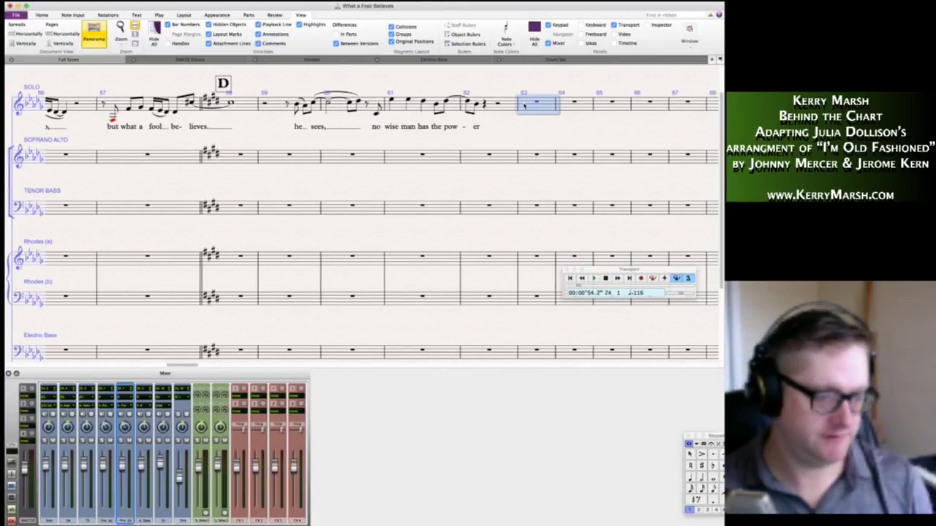
pyautogui.press('n')
pyautogui.press('4')
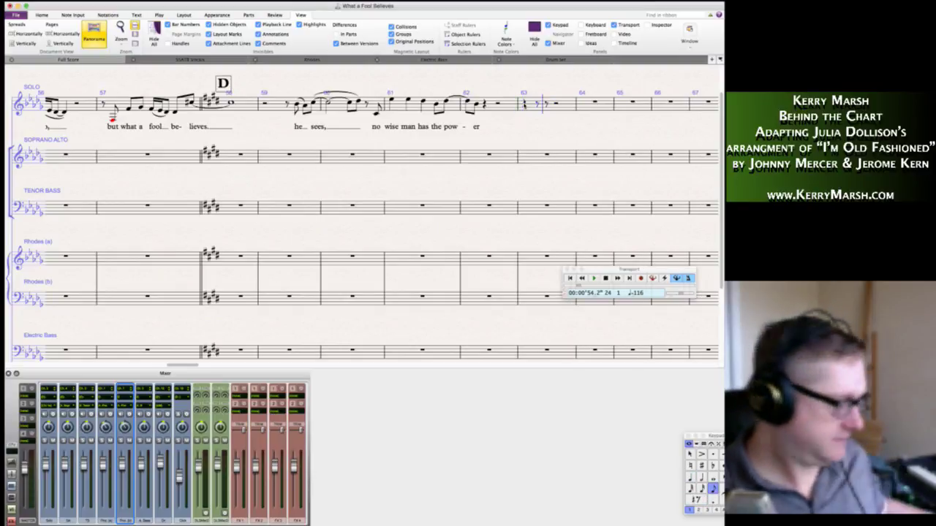
pyautogui.press('f')
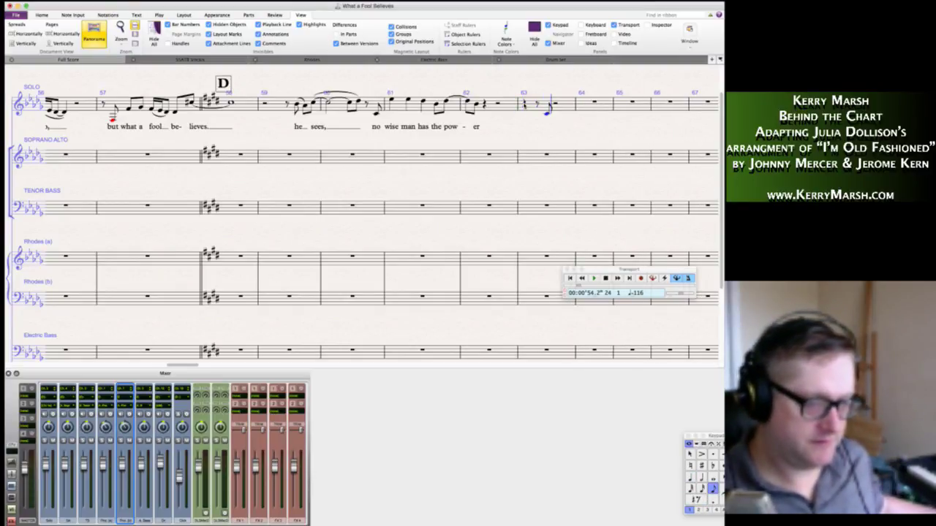
pyautogui.press('e')
pyautogui.press('f')
pyautogui.press('f')
pyautogui.press('g')
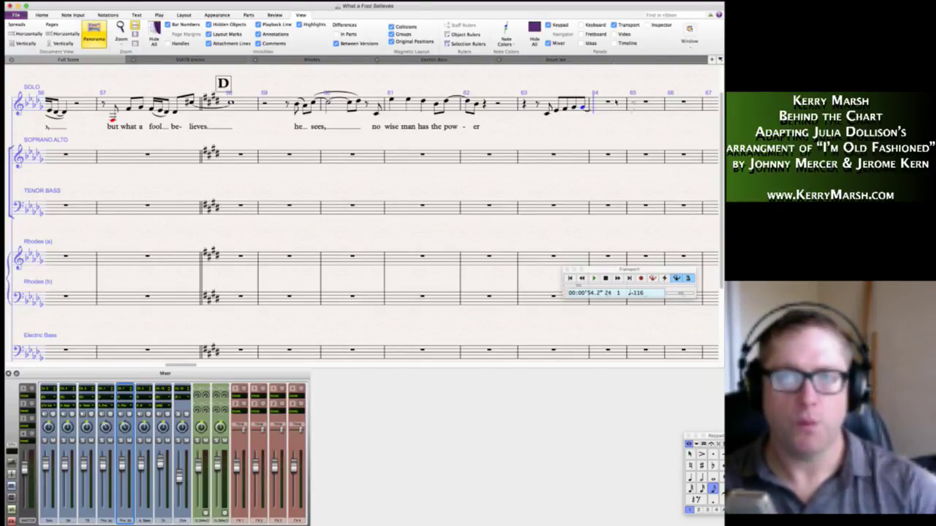
pyautogui.press('Escape')
# Enter the melodic run of sixteenth and eighth notes in Solo bar 64, ending with an eighth rest and a quarter rest.
pyautogui.click(598, 107)
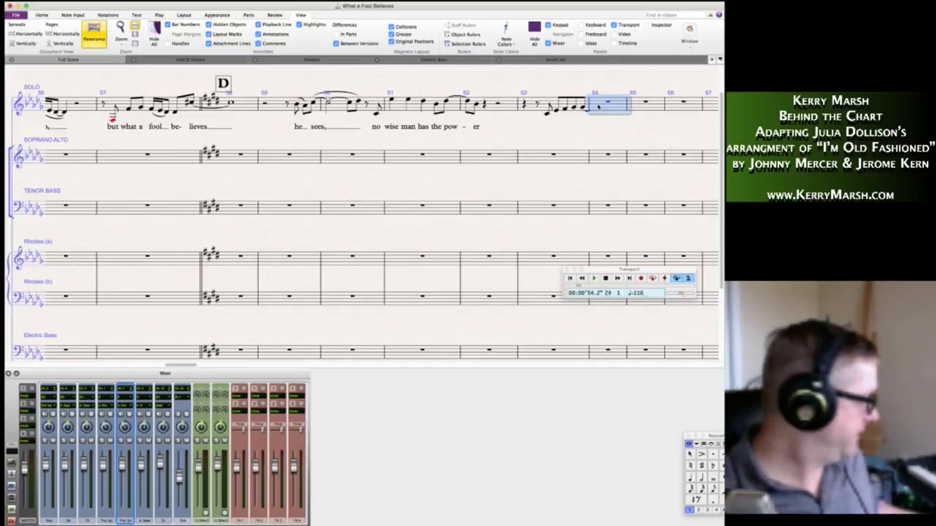
pyautogui.press('2')
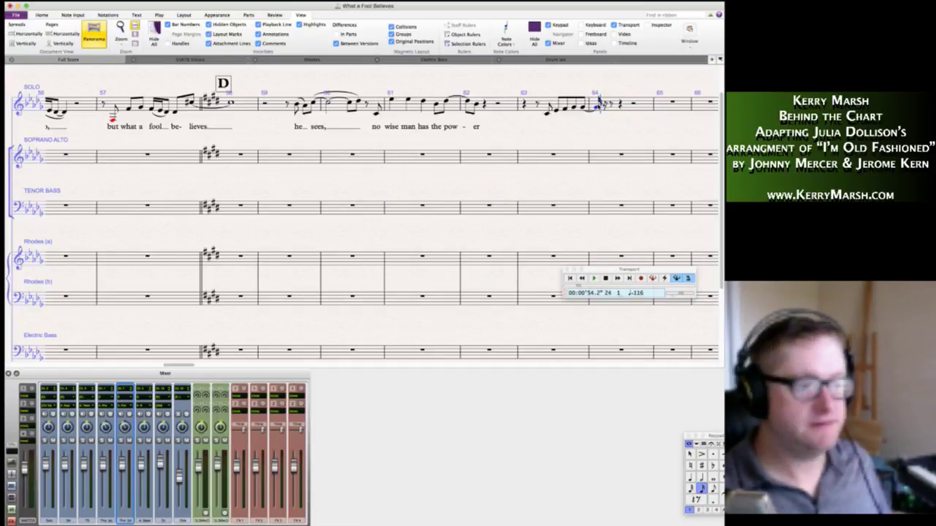
pyautogui.press('3')
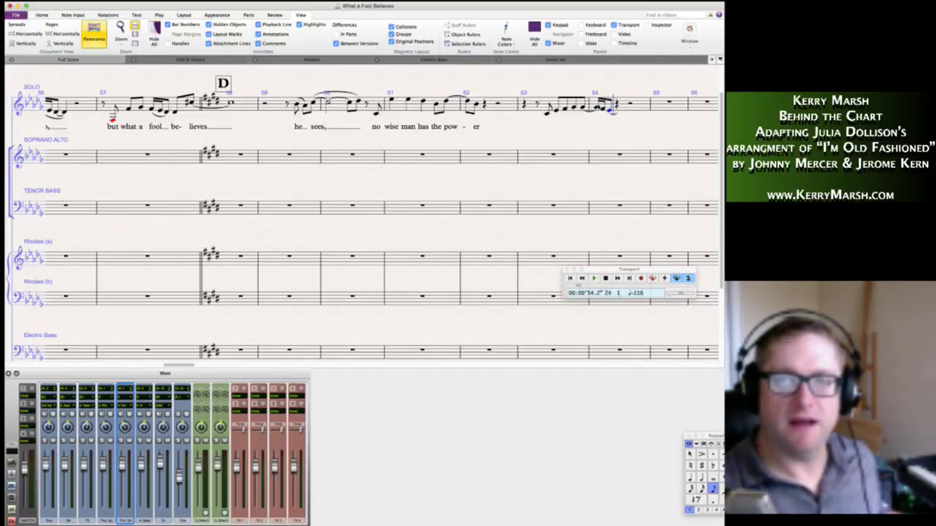
pyautogui.press('.')
pyautogui.press('2')
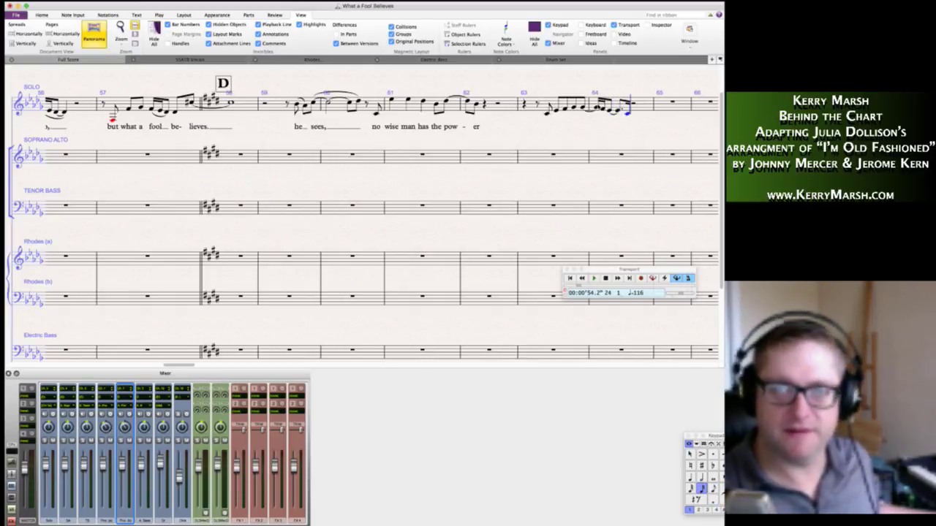
pyautogui.press('3')
pyautogui.press('4')
pyautogui.press('0')
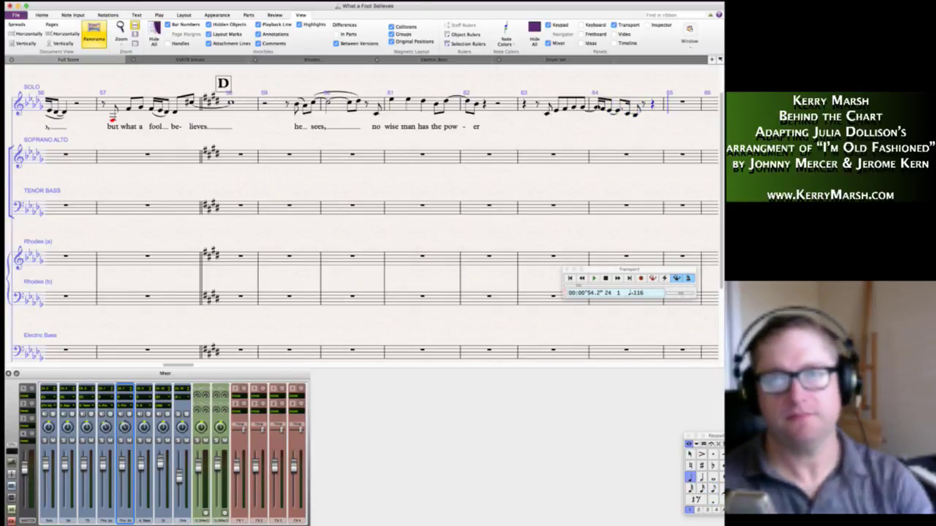
# Slur the Solo run from the last note of bar 63 to the last note of bar 64.
pyautogui.press('Escape')
pyautogui.press('Left')
pyautogui.press('Left')
pyautogui.press('Left')
pyautogui.press('Left')
pyautogui.press('Left')
pyautogui.press('Left')
pyautogui.press('Left')
pyautogui.press('Left')
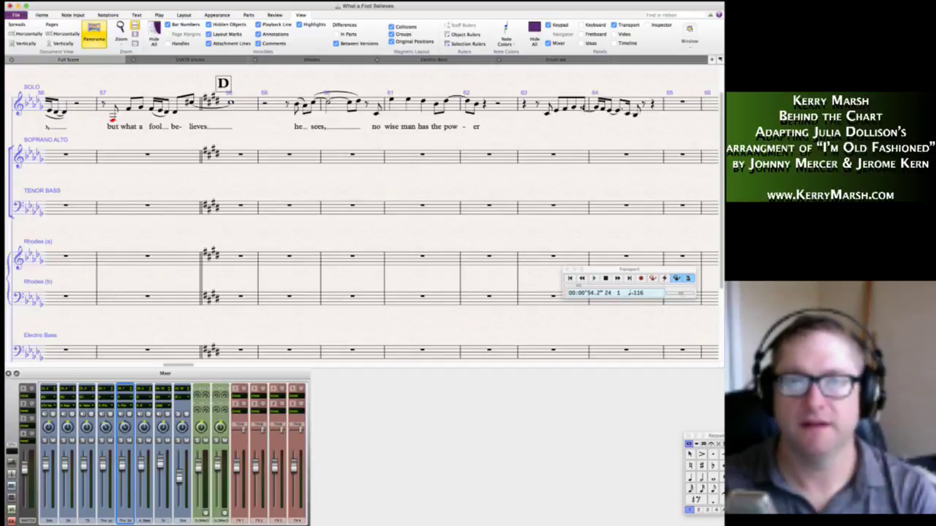
pyautogui.keyDown('shift'); pyautogui.click(633, 113); pyautogui.keyUp('shift')
pyautogui.press('s')
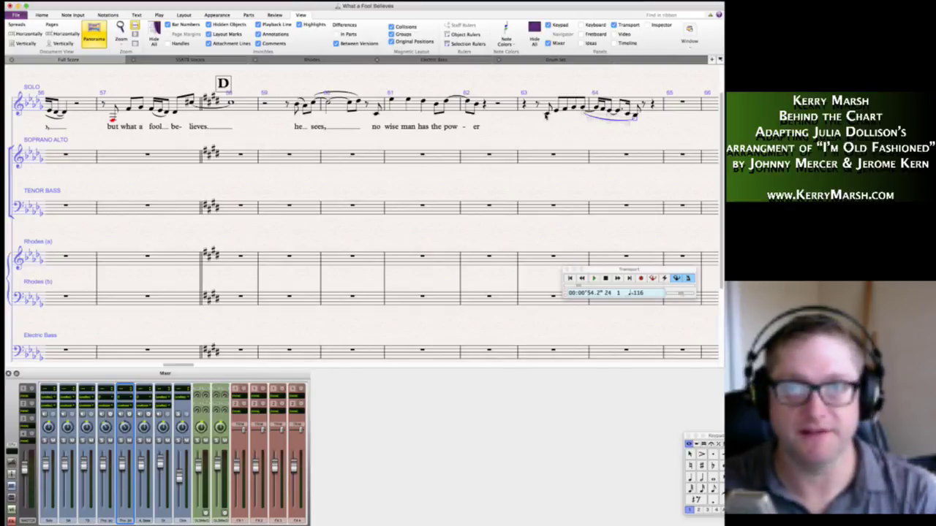
# Add the lyrics "to rea-son a-way." from the first note of Solo bar 63, extending "way." through the run in bar 64.
pyautogui.click(547, 113)
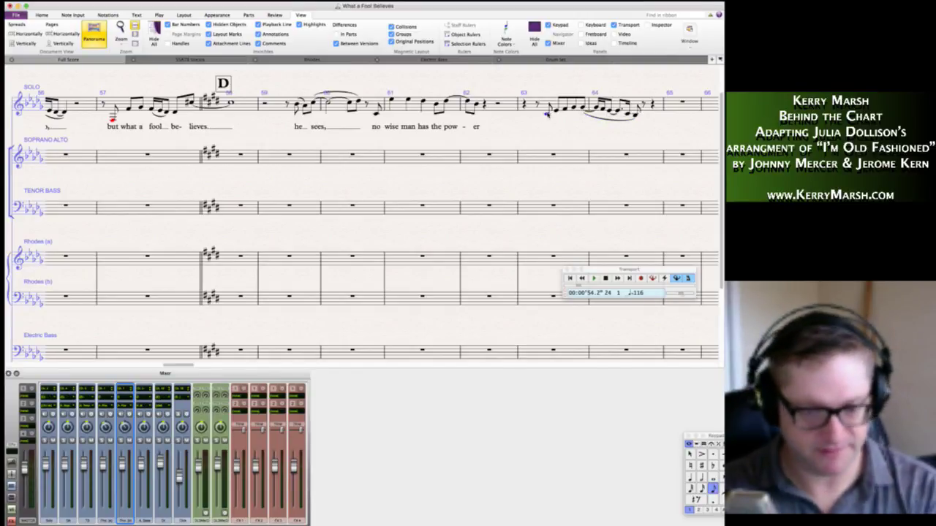
pyautogui.hotkey('ctrl', 'l')
pyautogui.write('to')
pyautogui.press('space')
pyautogui.write('rea')
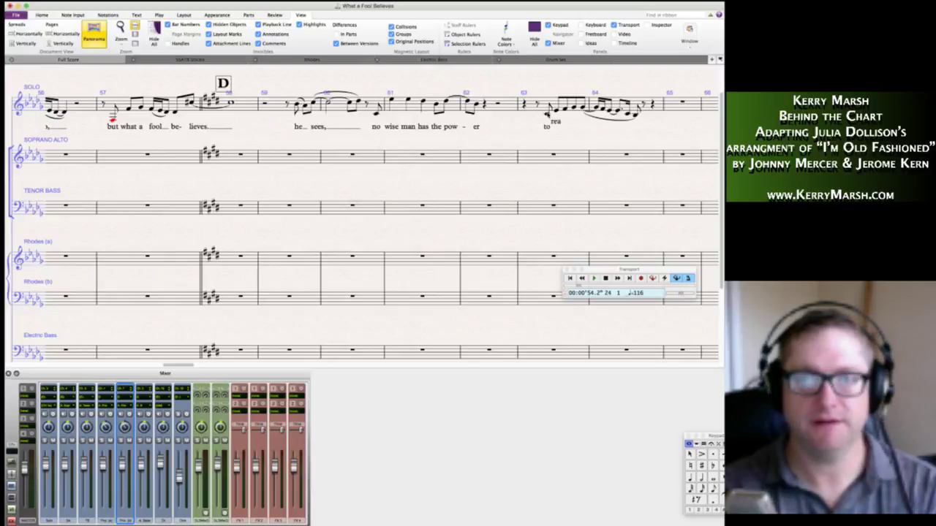
pyautogui.write('-son a')
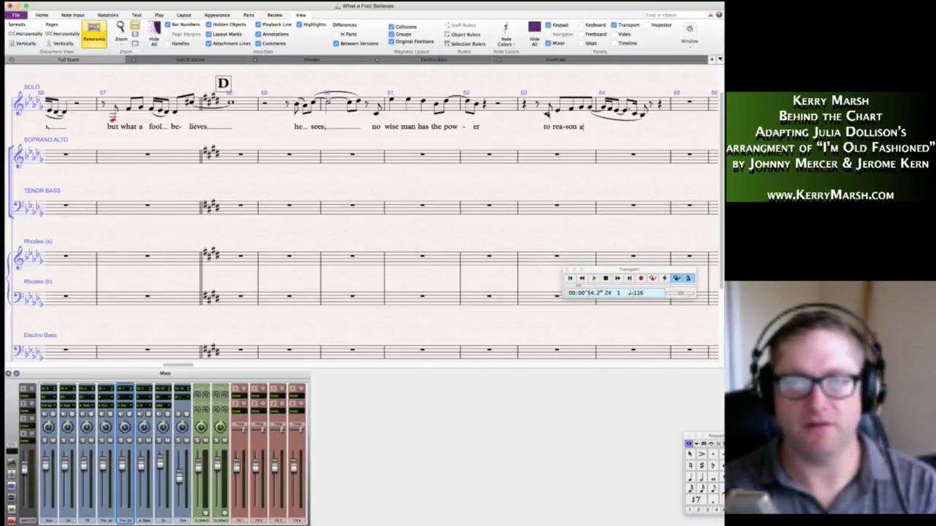
pyautogui.write('-way')
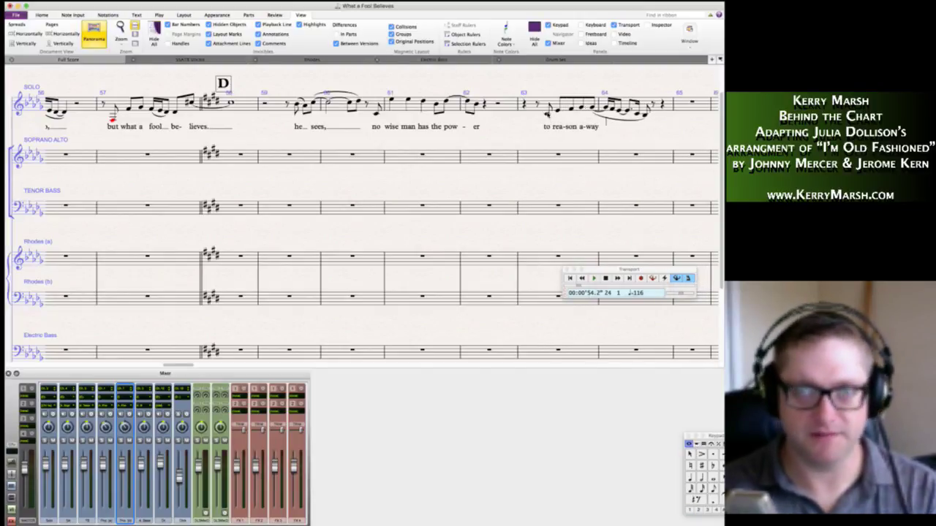
pyautogui.press('space')
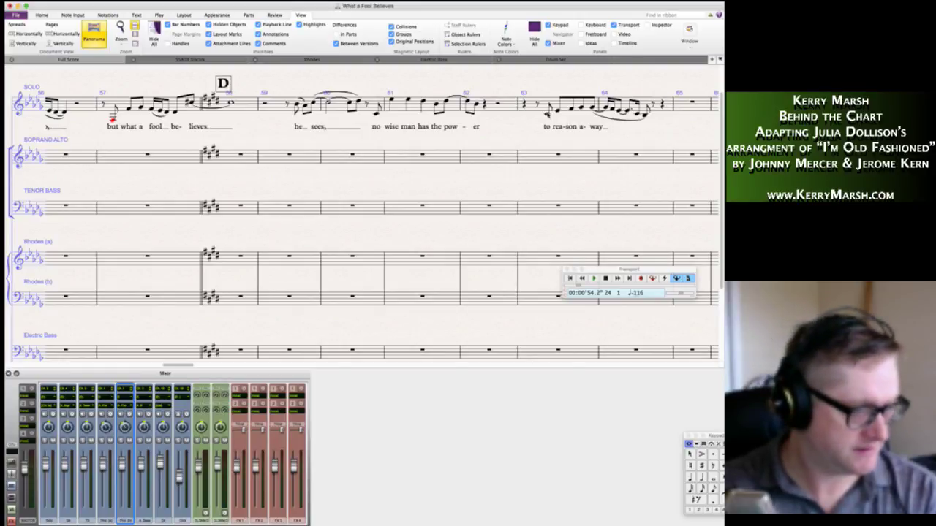
pyautogui.press('BackSpace')
pyautogui.write('.')
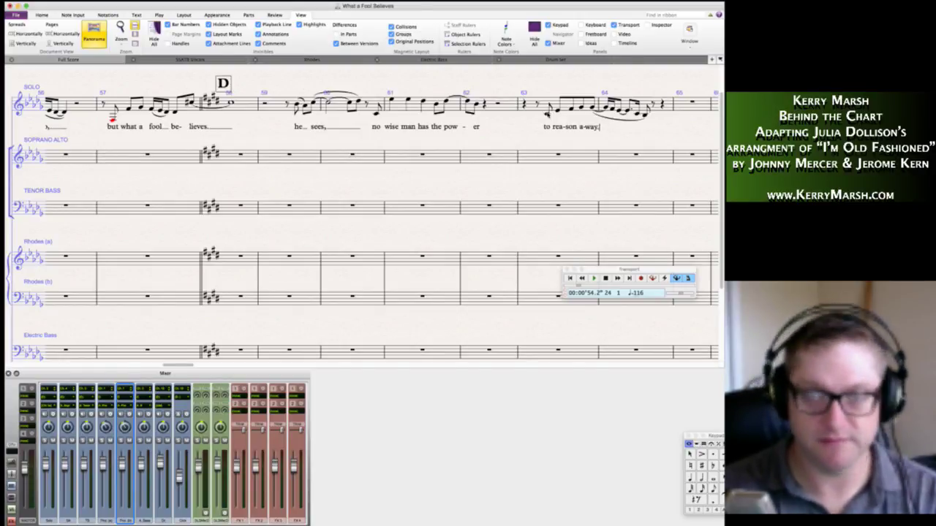
pyautogui.press('space')
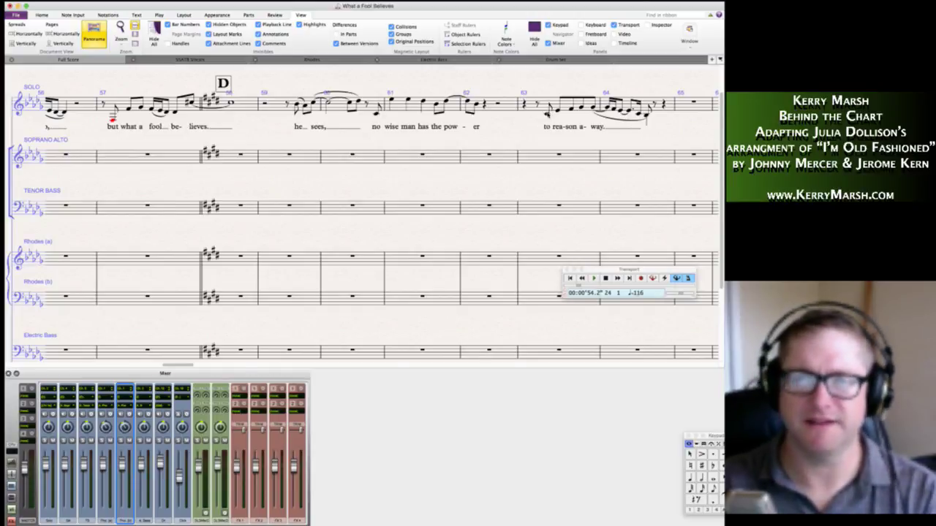
pyautogui.press('Escape')
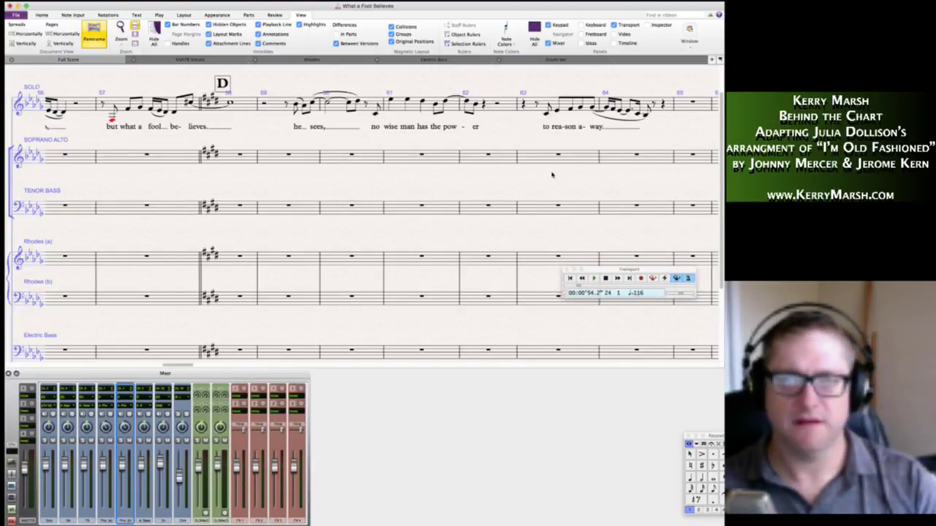
# Enter Solo bar 65 as a half rest, eighth rest, eighth note, eighth rest and eighth note, tied to a whole note in bar 66 that ties onward.
pyautogui.hscroll(3, 551, 174)
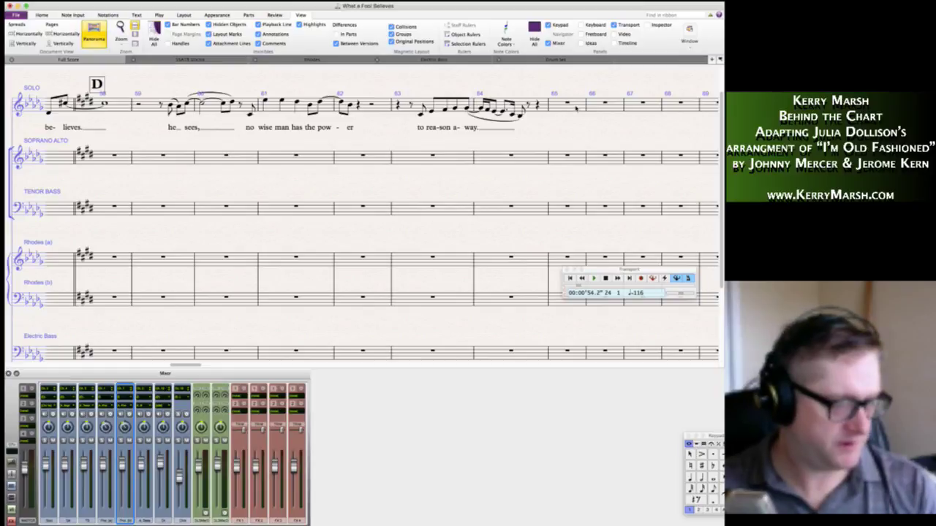
pyautogui.click(577, 108)
pyautogui.press('n')
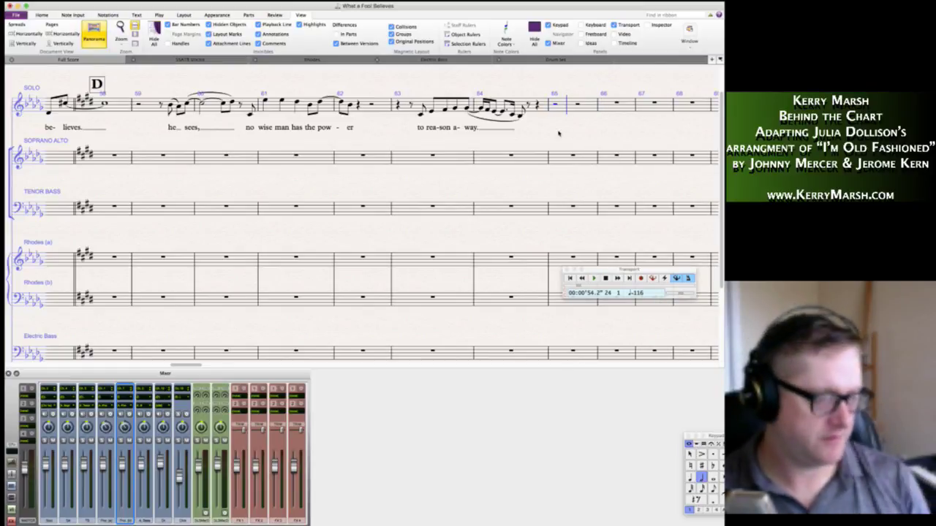
pyautogui.press('3')
pyautogui.press('0')
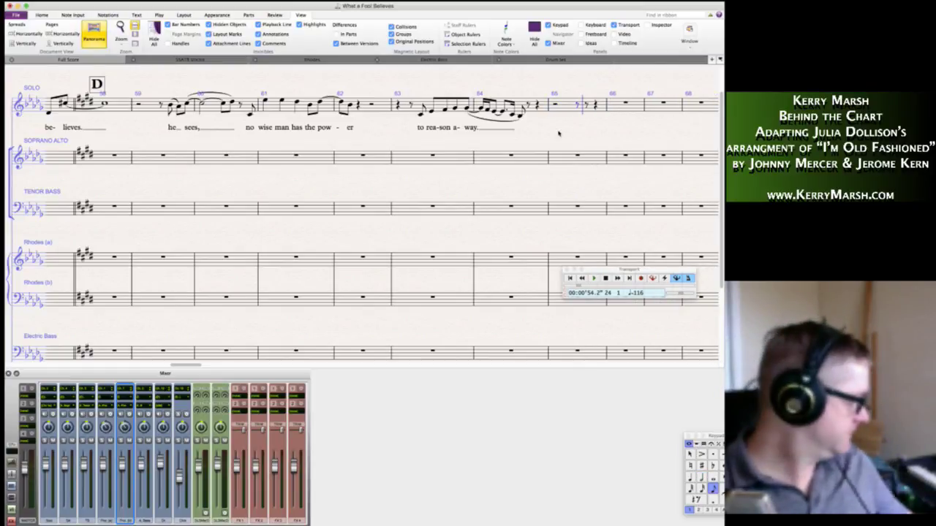
pyautogui.press('b')
pyautogui.press('b')
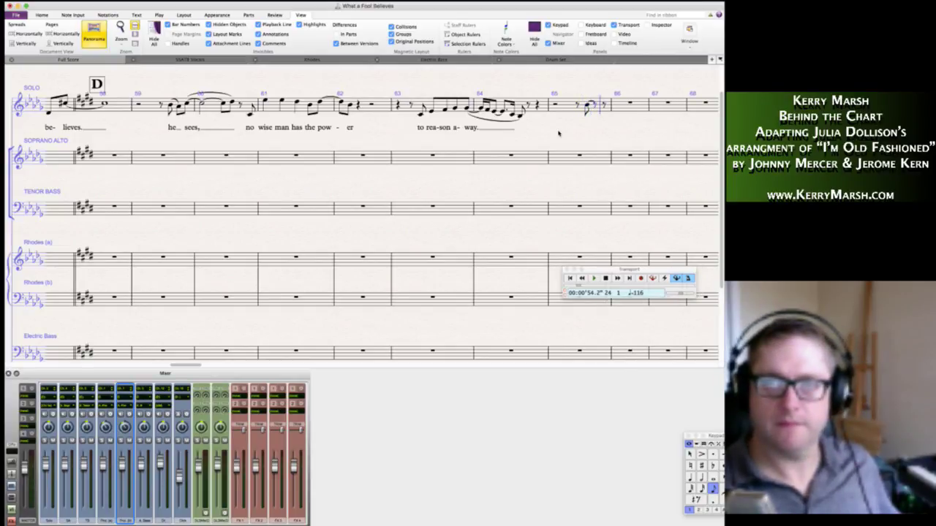
pyautogui.press('Delete')
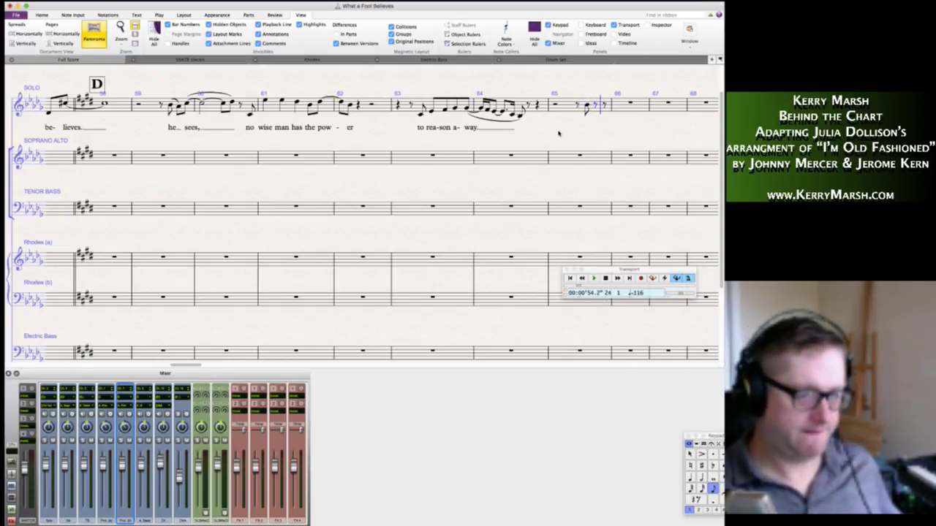
pyautogui.press('b')
pyautogui.press('KP_Enter')
pyautogui.press('6')
pyautogui.press('b')
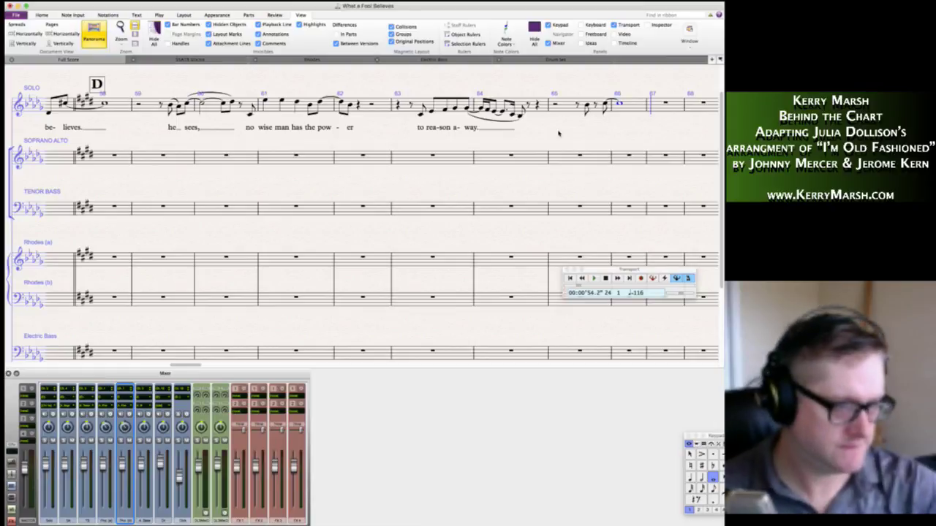
pyautogui.press('KP_Enter')
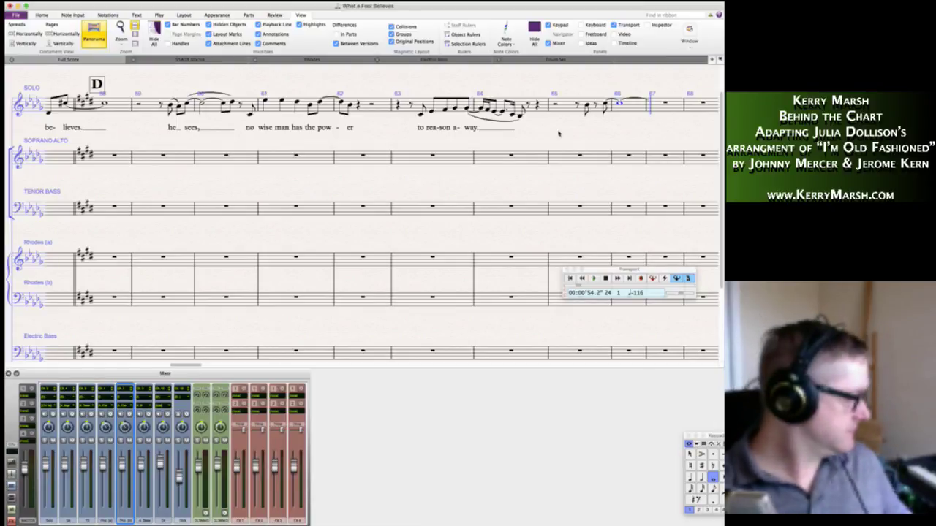
# Enter Solo bar 67 as a half note, an eighth rest and three eighth notes, continuing into a half note in bar 68.
pyautogui.press('3')
pyautogui.press('b')
pyautogui.press('b')
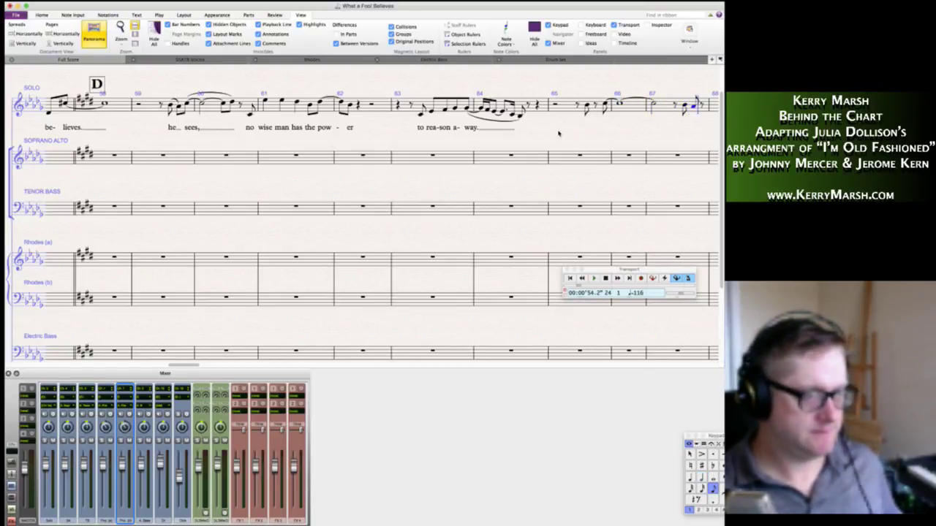
pyautogui.press('c')
pyautogui.press('5')
pyautogui.press('c')
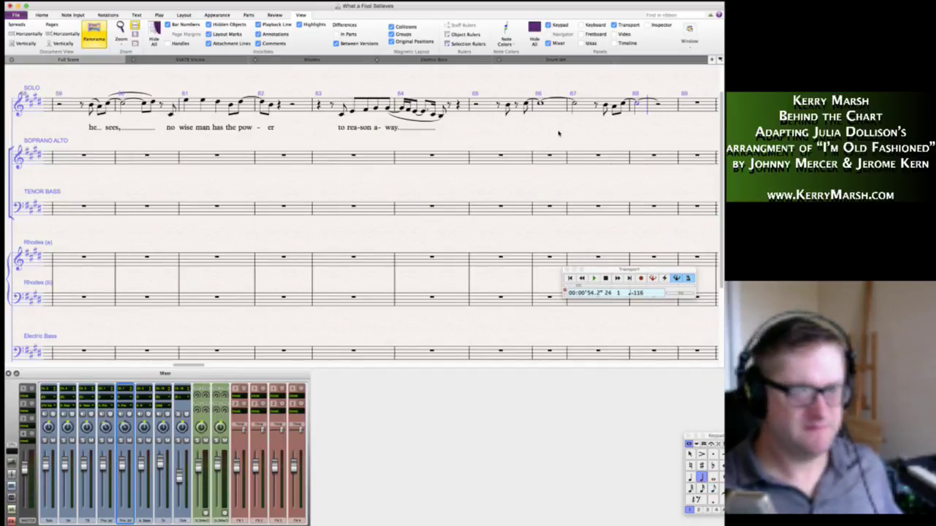
# Complete Solo bar 68 after the half note with two eighth notes, an eighth rest and a low eighth note.
pyautogui.press('3')
pyautogui.press('c')
pyautogui.press('d')
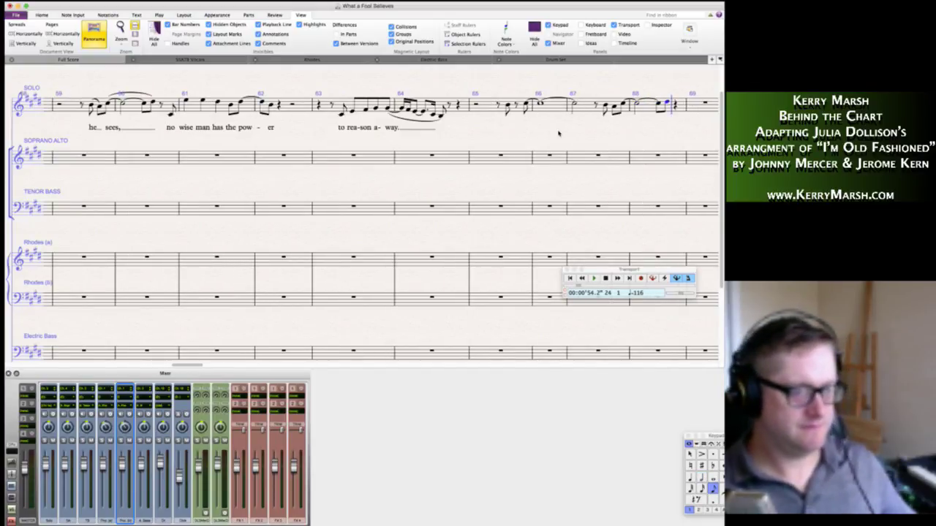
pyautogui.press('c')
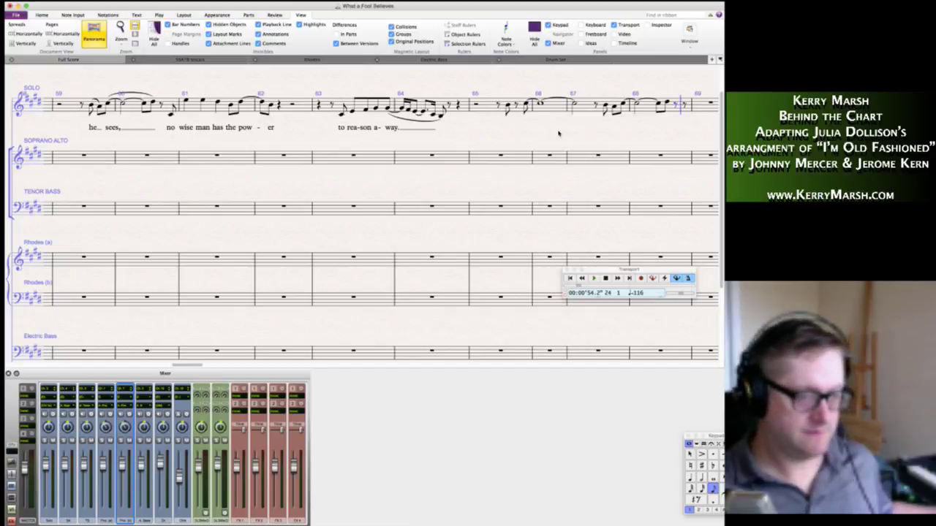
pyautogui.press('a')
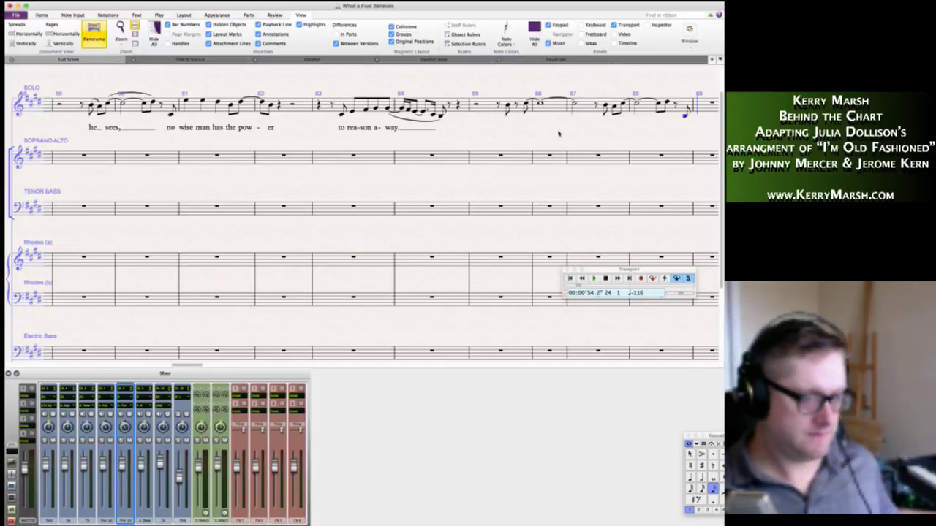
# Enter Solo bar 69 as two quarter notes followed by four eighth notes.
pyautogui.press('7')
pyautogui.press('b')
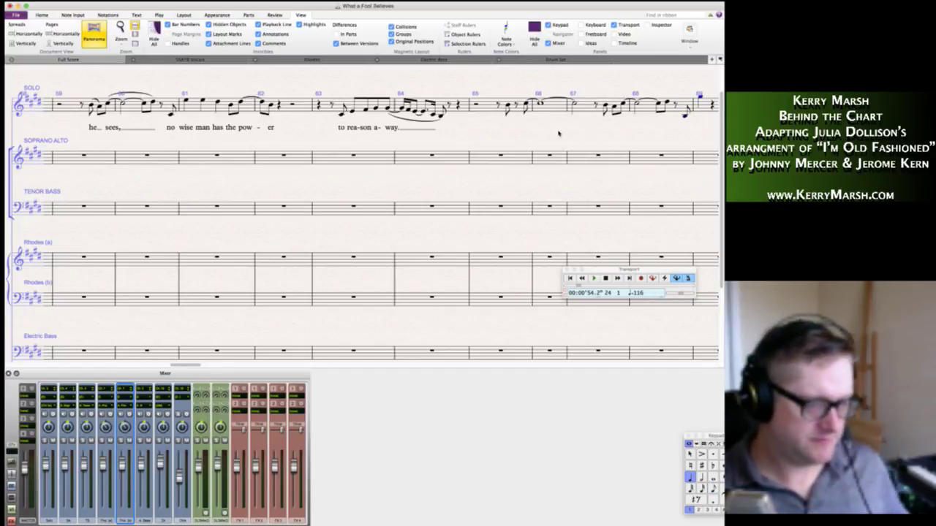
pyautogui.press('e')
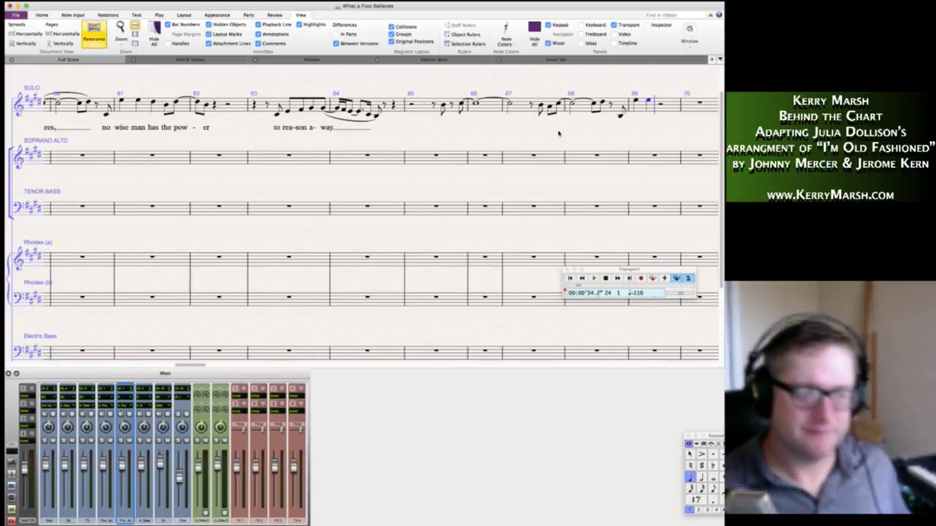
pyautogui.press('3')
pyautogui.press('c')
pyautogui.press('c')
pyautogui.press('b')
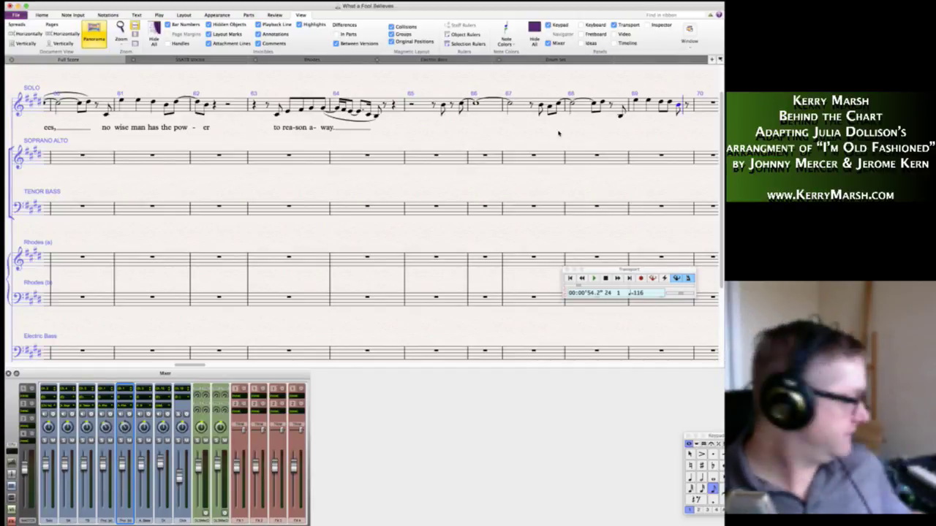
pyautogui.press('a')
pyautogui.press('g')
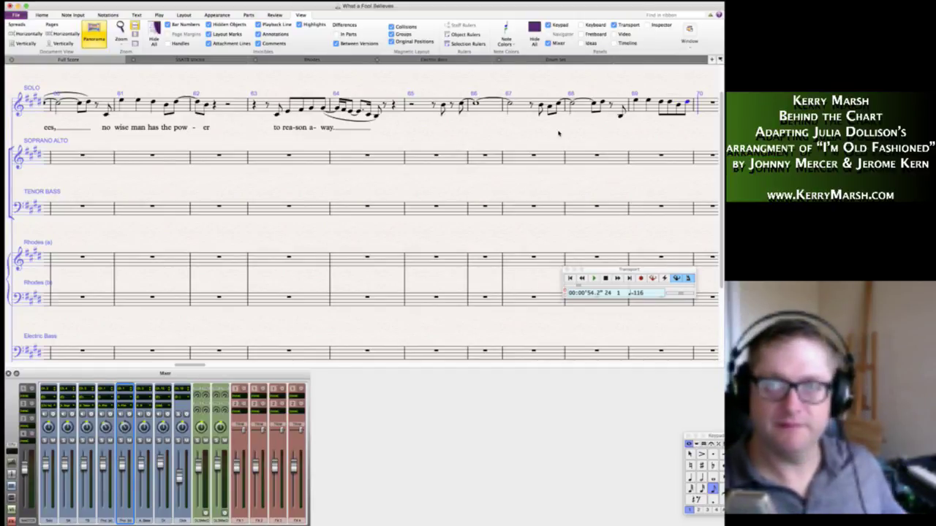
# Enter Solo bar 70 as a quarter note, a quarter rest and a half rest, and finish note input.
pyautogui.press('4')
pyautogui.press('b')
pyautogui.press('0')
pyautogui.press('5')
pyautogui.press('0')
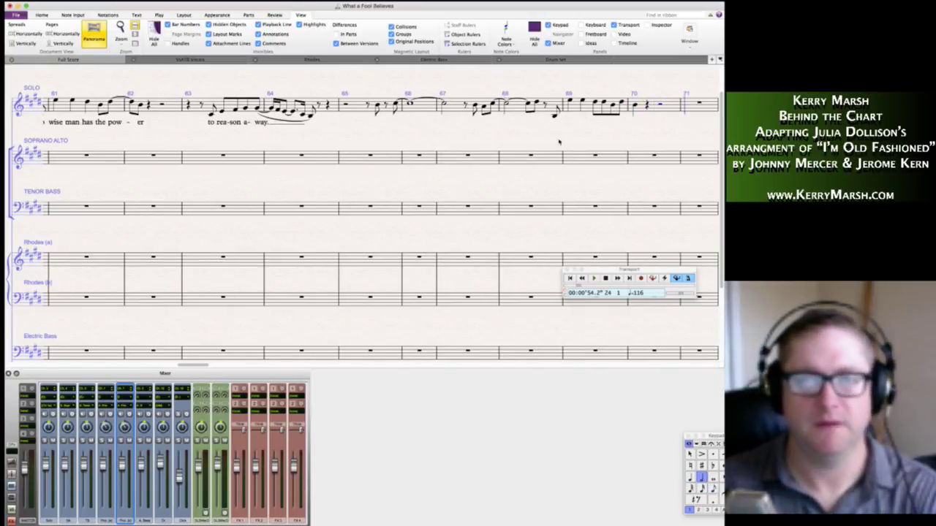
pyautogui.press('Escape')
pyautogui.press('Escape')
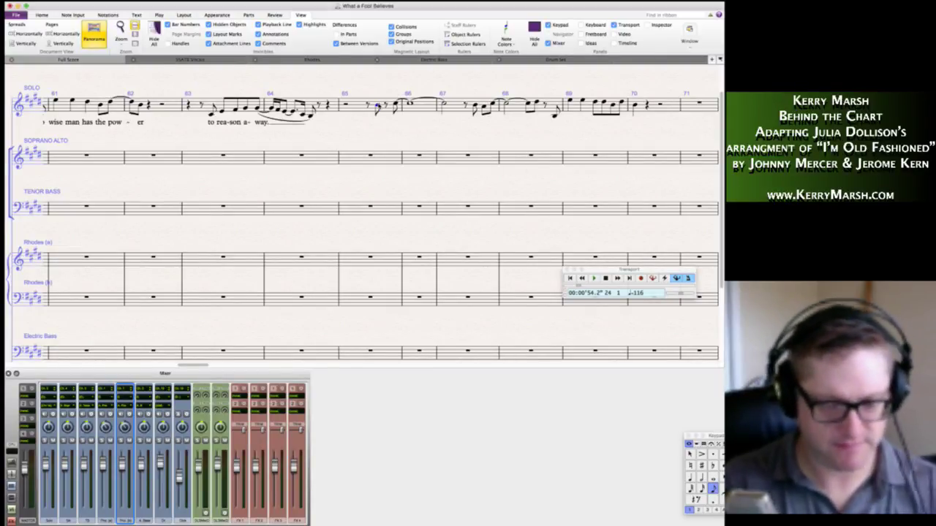
# Add the lyrics "What seems to be" from the first note of Solo bar 65, extending "seems", "to" and "be" over their held notes.
pyautogui.press('super+l')
pyautogui.write('what')
pyautogui.press('BackSpace')
pyautogui.press('BackSpace')
pyautogui.press('BackSpace')
pyautogui.press('BackSpace')
pyautogui.write('What seems.')
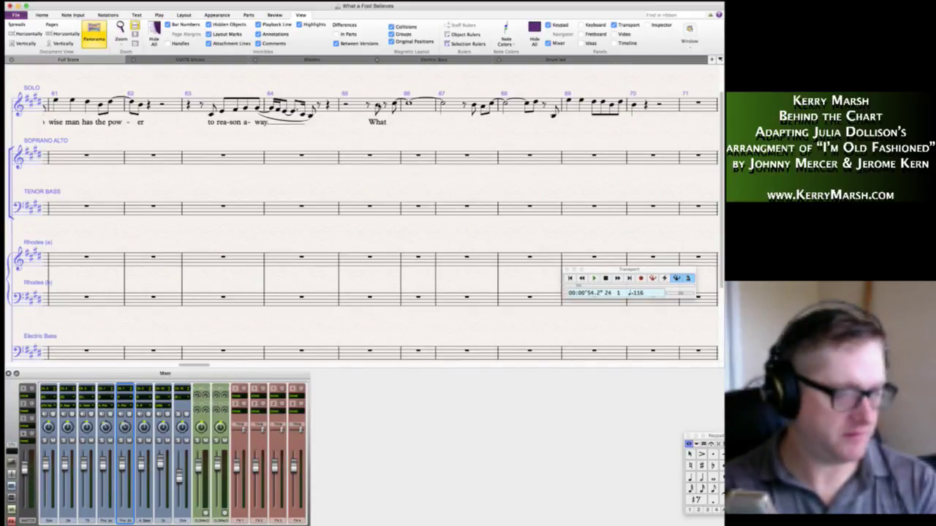
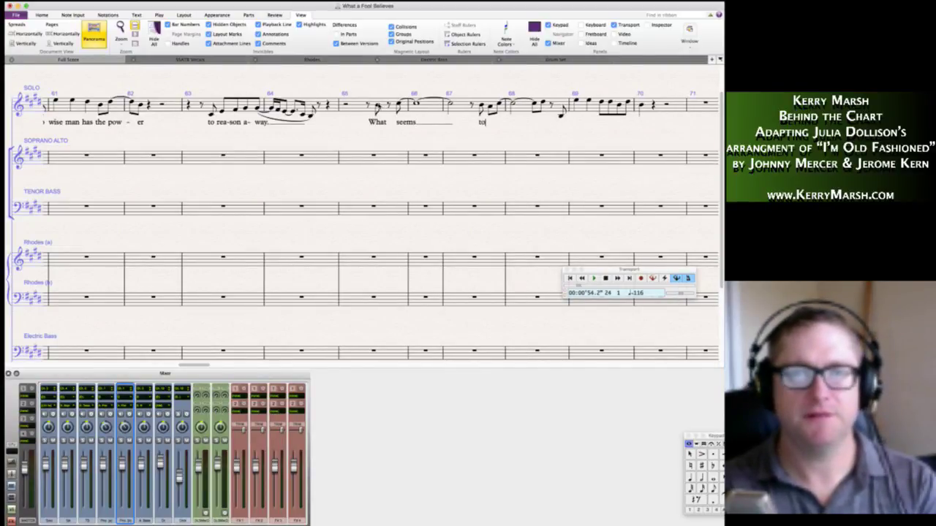
pyautogui.press('space')
pyautogui.write('be')
pyautogui.press('space')
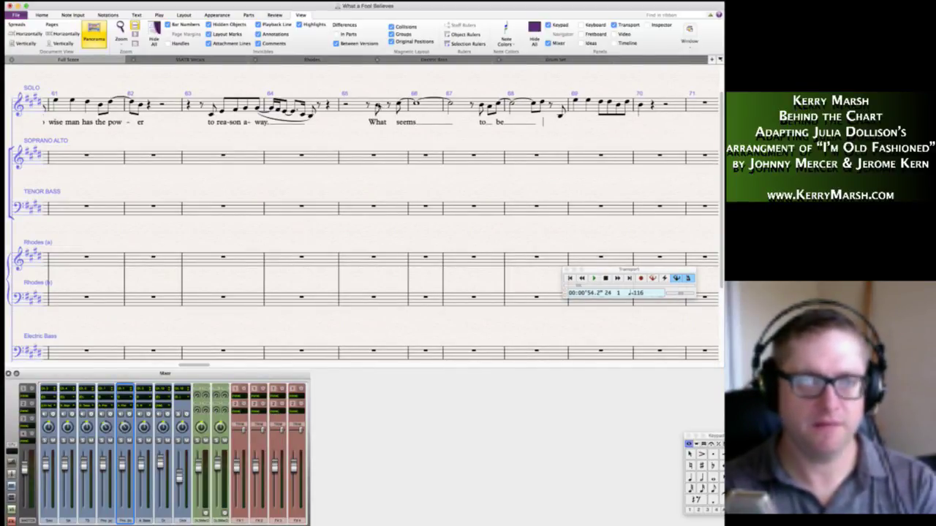
# Continue the Solo lyrics with "is al-ways bet-ter than noth-ing." from the last note of bar 68 into bar 70.
pyautogui.press('space')
pyautogui.write('is')
pyautogui.press('space')
pyautogui.write('al-ways')
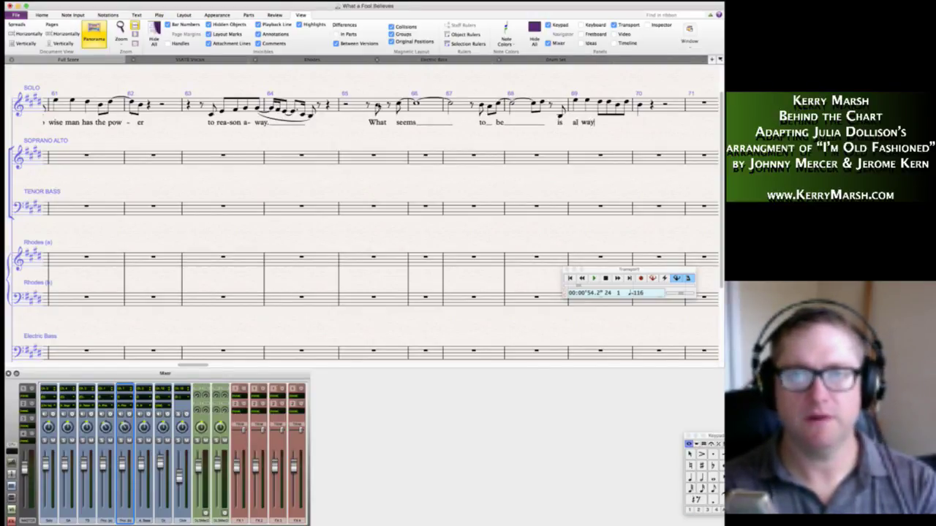
pyautogui.press('space')
pyautogui.write('bet')
pyautogui.write('-ter than not')
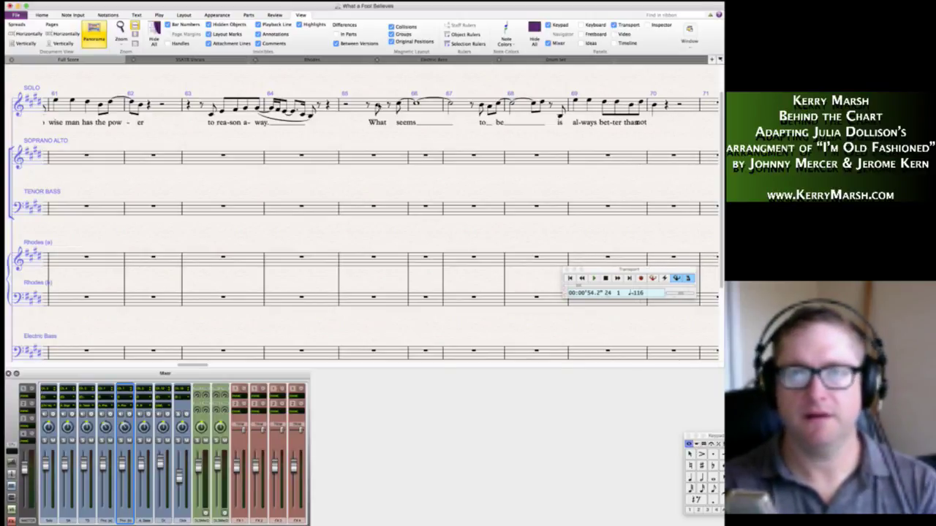
pyautogui.write("h-in'")
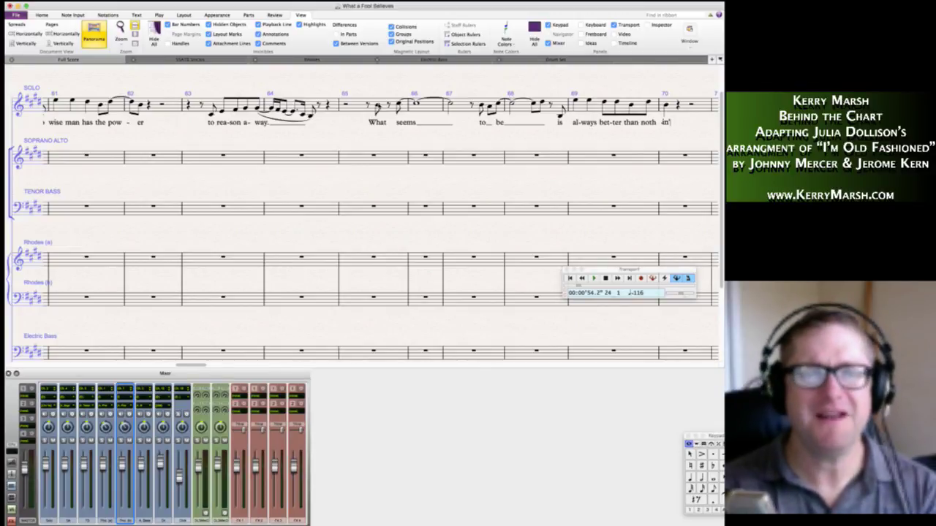
pyautogui.press('BackSpace')
pyautogui.write('g.')
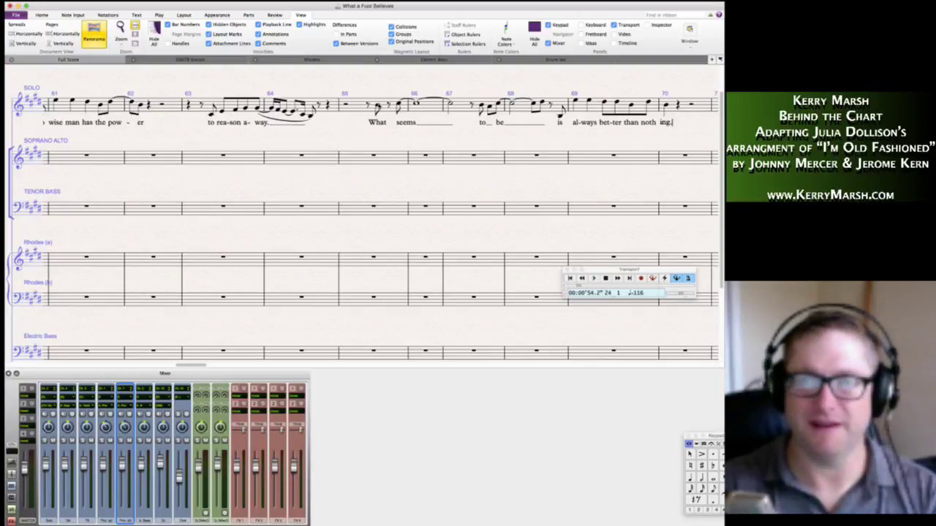
# Slur the two Solo notes of "to" in bar 67 and the notes of "be" from bar 67 through bar 68.
pyautogui.click(482, 109)
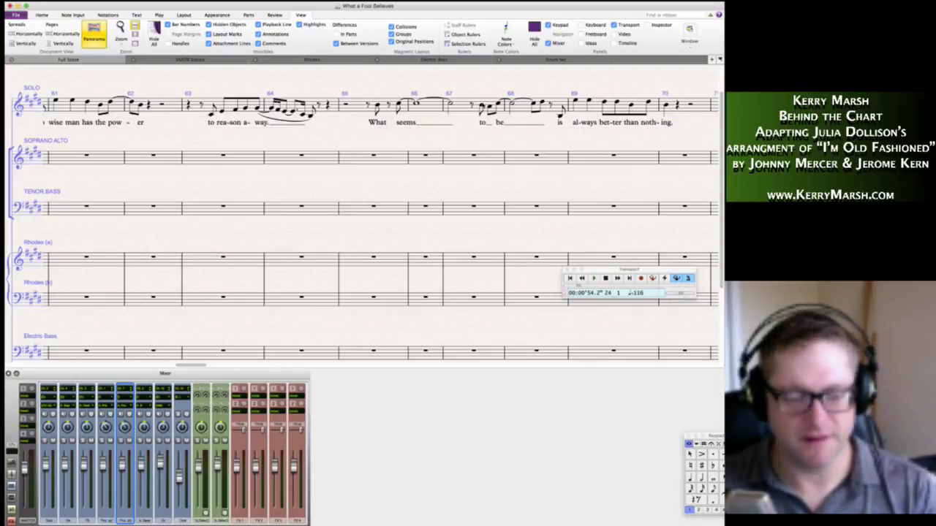
pyautogui.press('s')
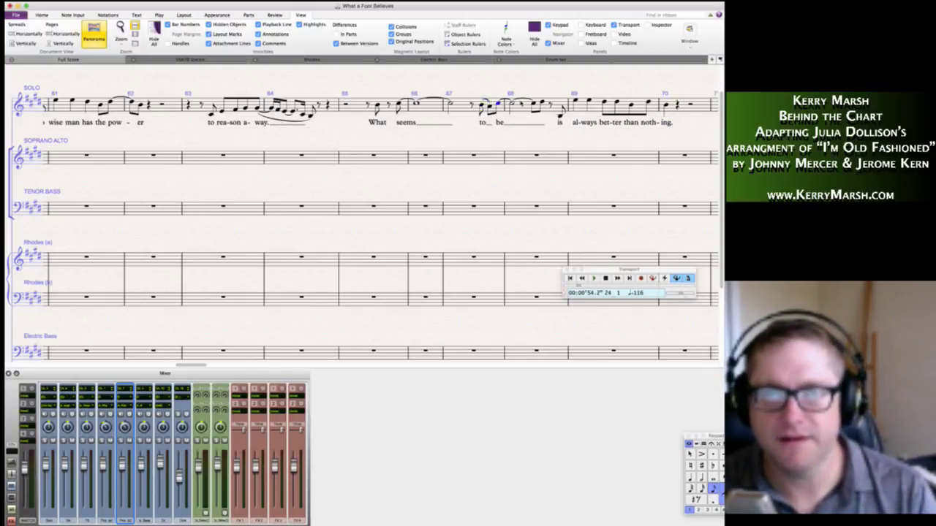
pyautogui.click(544, 103)
pyautogui.press('s')
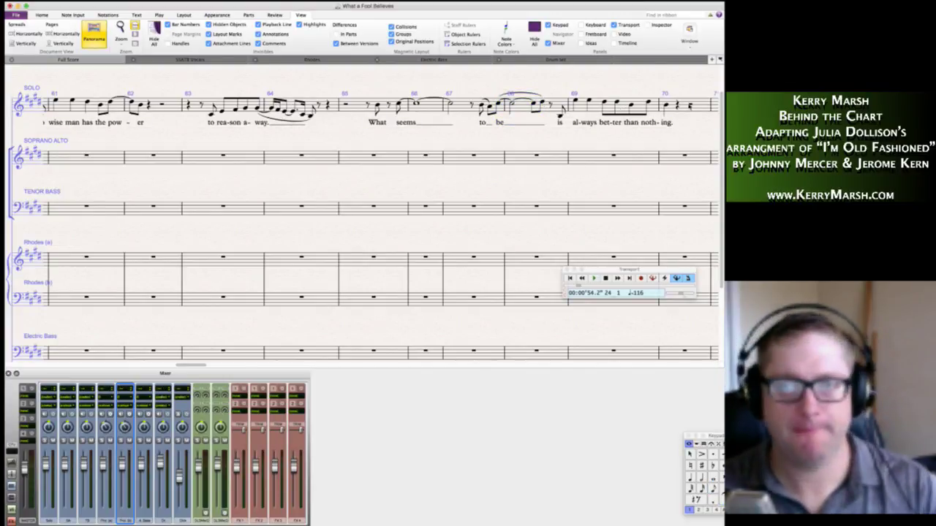
# Enter Solo bar 71 as a quarter rest, an eighth rest and five rising eighth notes.
pyautogui.hscroll(5, 647, 135)
pyautogui.click(597, 110)
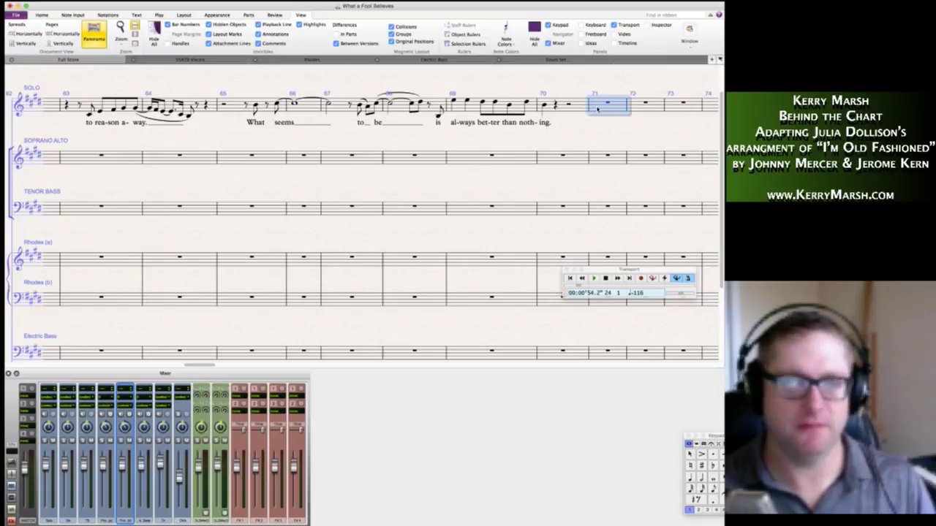
pyautogui.press('n')
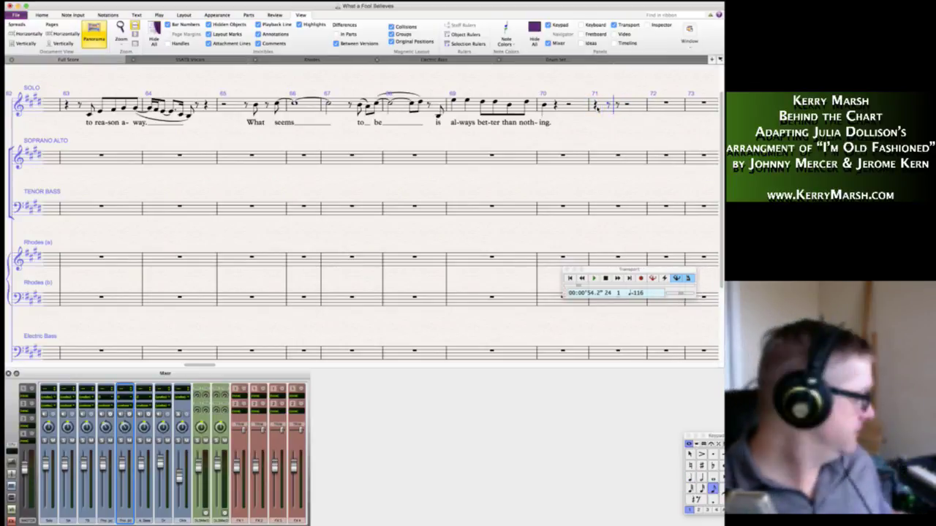
pyautogui.press('c')
pyautogui.press('e')
pyautogui.press('f')
pyautogui.press('g')
pyautogui.press('g')
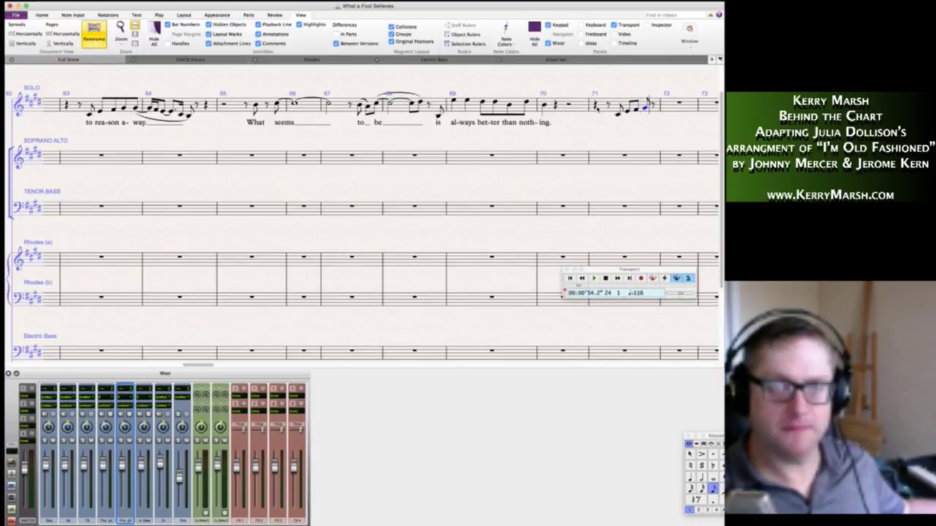
# Enter a descending run of sixteenth and eighth notes in Solo bar 72, tied over from bar 71 and ending with a quarter rest.
pyautogui.press('KP_2')
pyautogui.press('g')
pyautogui.press('f')
pyautogui.press('KP_3')
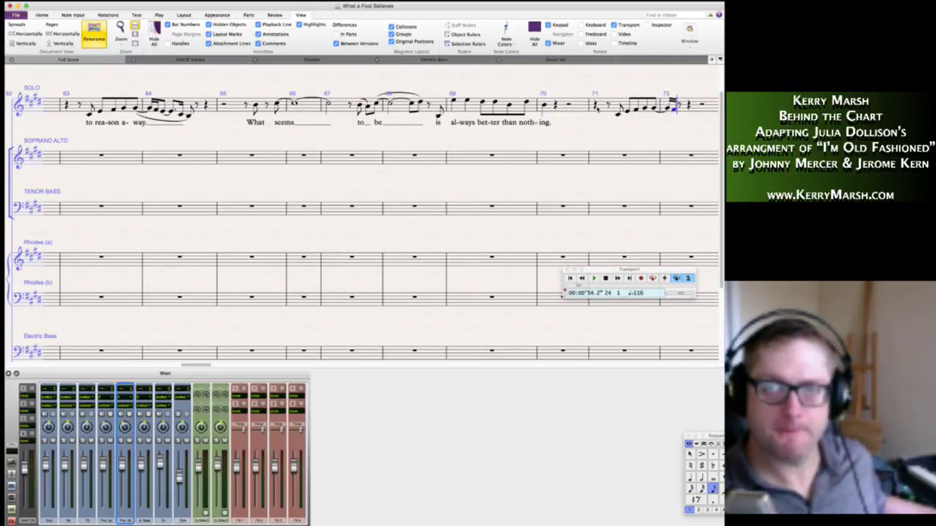
pyautogui.press('e')
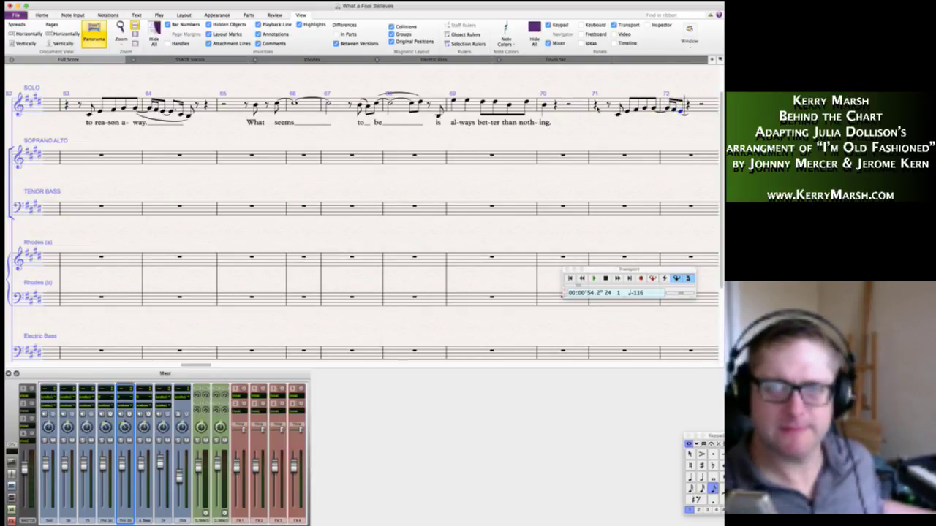
pyautogui.press('KP_4')
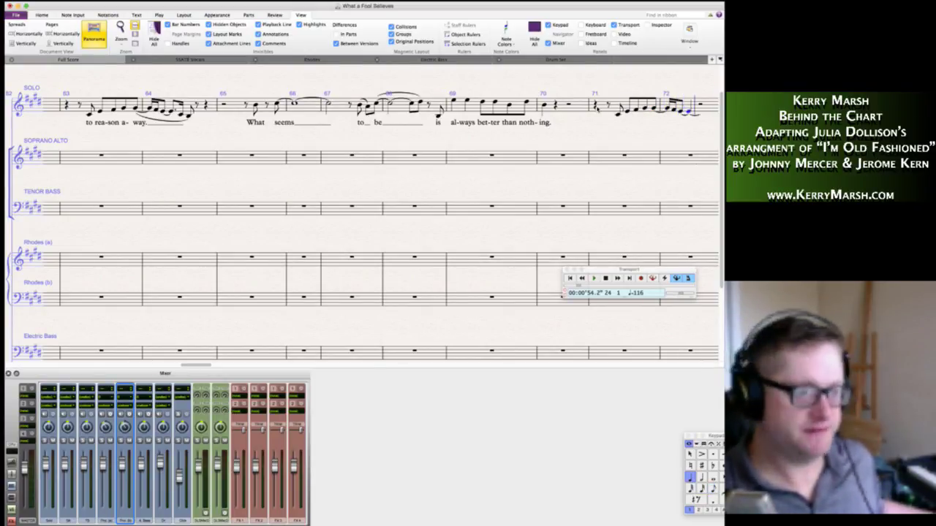
pyautogui.press('d')
pyautogui.press('KP_2')
pyautogui.press('c')
pyautogui.press('KP_3')
pyautogui.press('b')
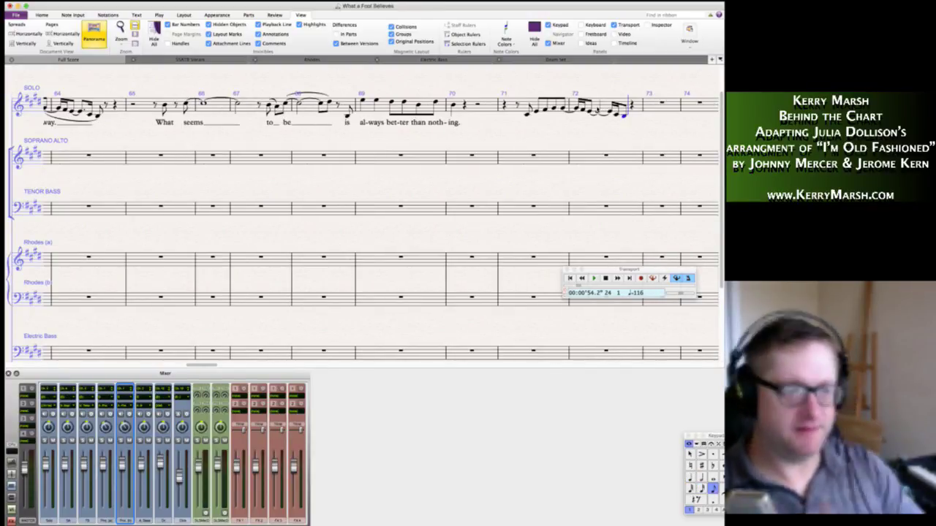
pyautogui.press('KP_4')
pyautogui.press('KP_0')
pyautogui.press('Escape')
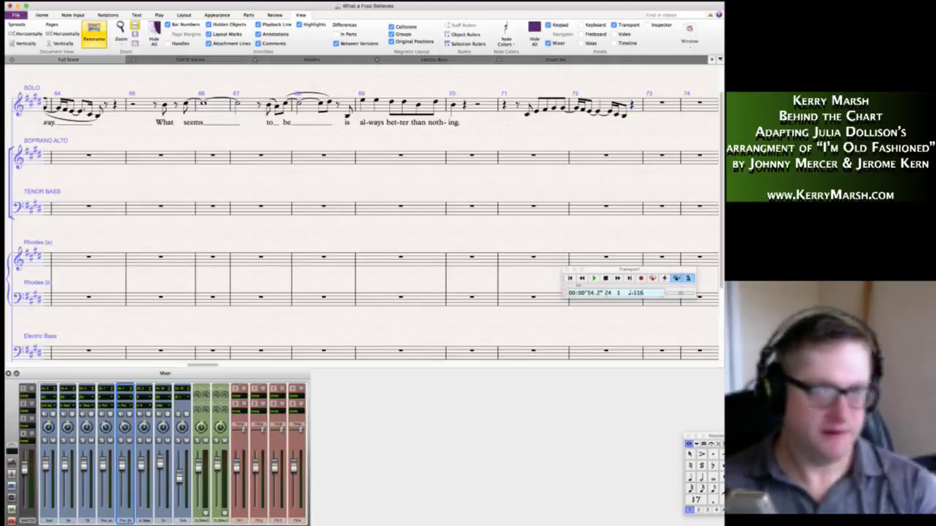
# Enter Solo bar 73 as a quarter rest, a quarter note, two eighth notes and a quarter note.
pyautogui.click(659, 109)
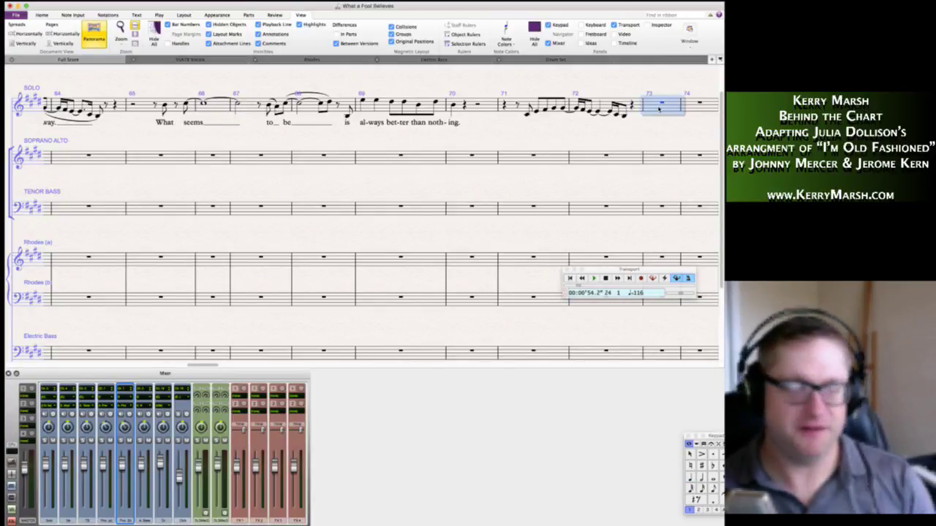
pyautogui.press('n')
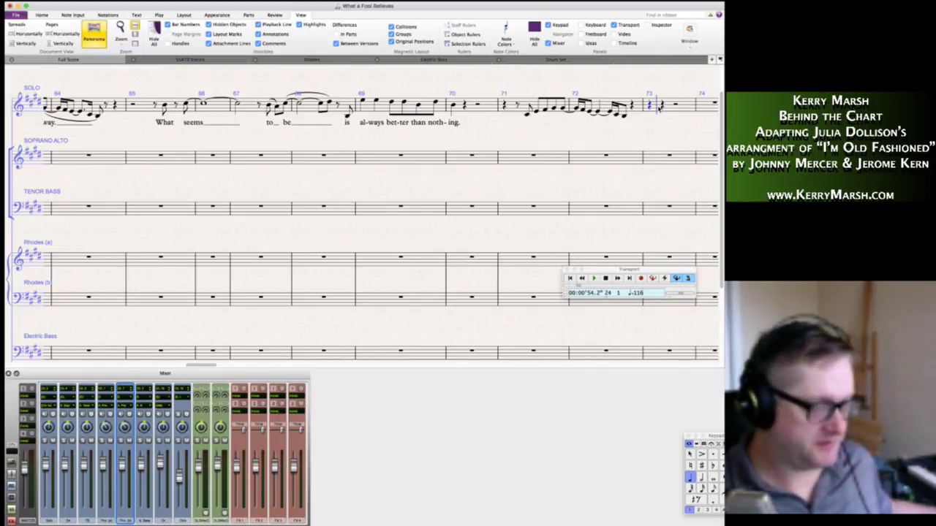
pyautogui.press('3')
pyautogui.press('4')
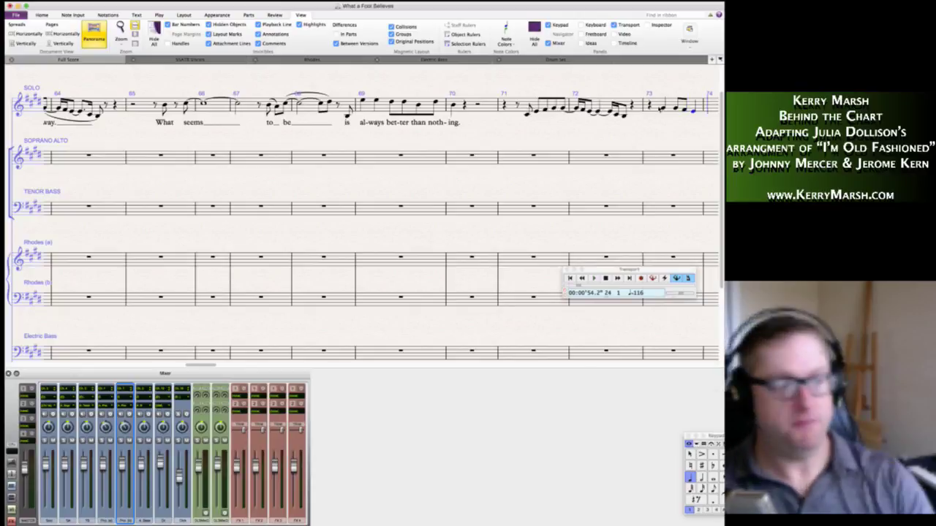
pyautogui.press('b')
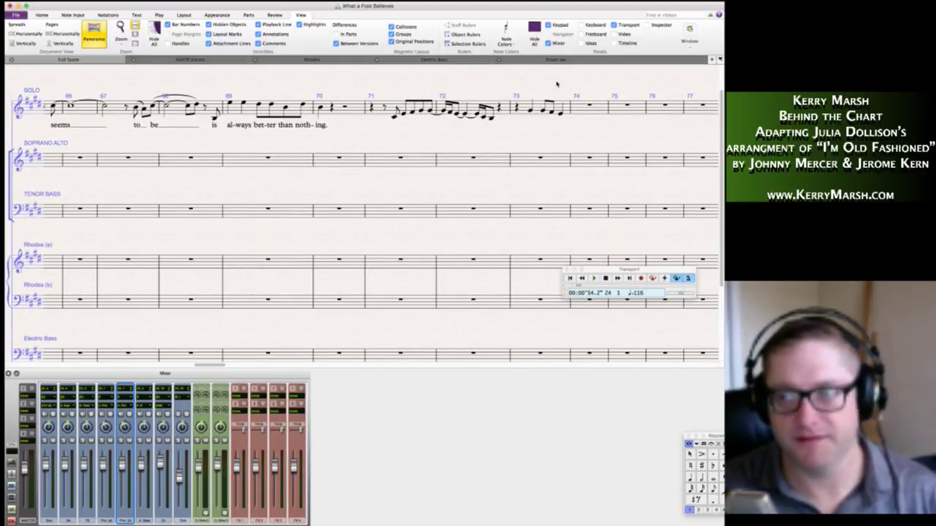
# Add a double barline and rehearsal mark E at the start of bar 74.
pyautogui.rightClick(556, 84)
pyautogui.moveTo(585, 95)
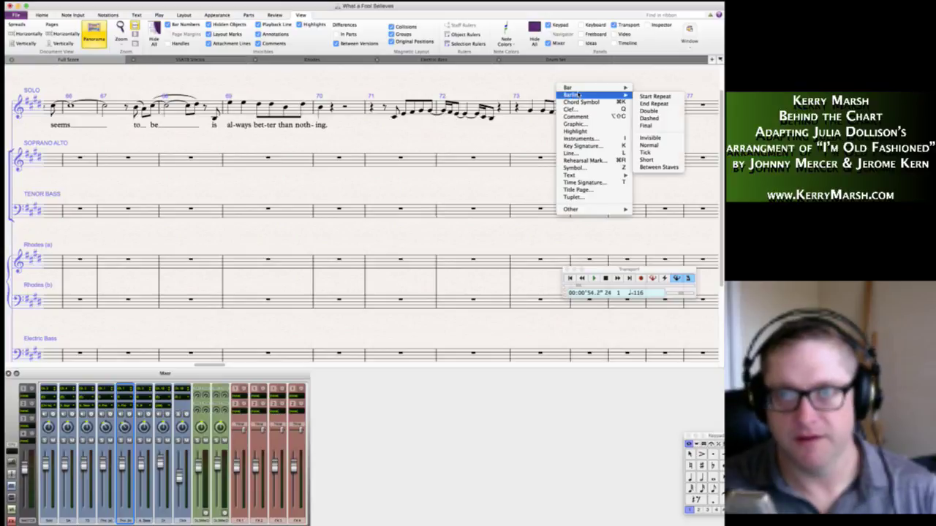
pyautogui.click(649, 111)
pyautogui.hotkey('ctrl', 'r')
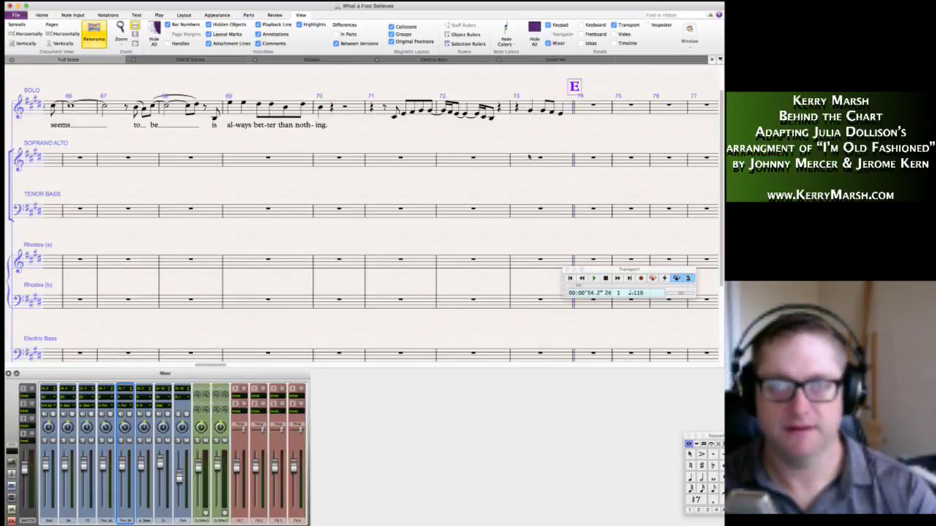
pyautogui.press('Escape')
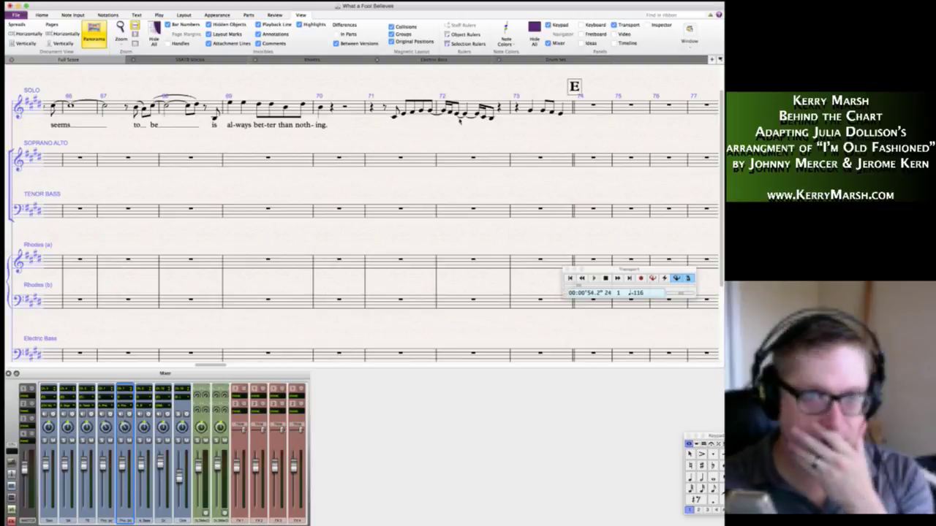
# Slur the Solo run from the last eighth note of bar 71 through the last note of bar 72.
pyautogui.click(429, 111)
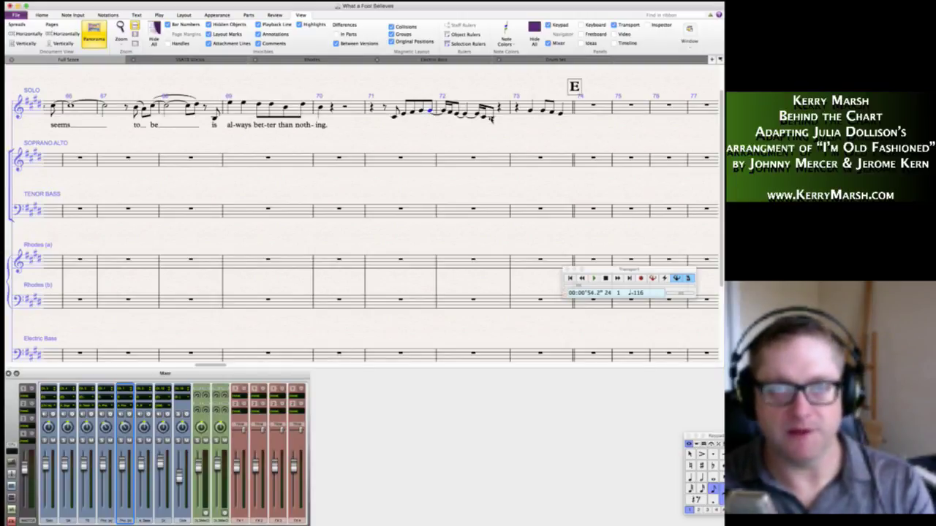
pyautogui.keyDown('shift'); pyautogui.click(487, 117); pyautogui.keyUp('shift')
pyautogui.press('s')
pyautogui.press('Escape')
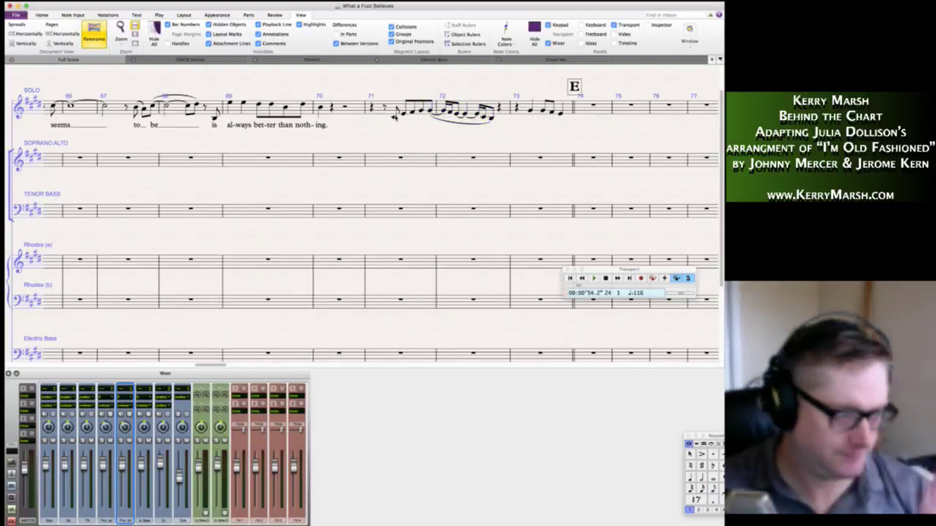
# Replace the period after "noth-ing" with a comma and add the Solo lyrics "and noth-ing at all", extending "all" through the bar 72 run.
pyautogui.click(321, 126)
pyautogui.doubleClick(321, 127)
pyautogui.press('BackSpace')
pyautogui.write(', ')
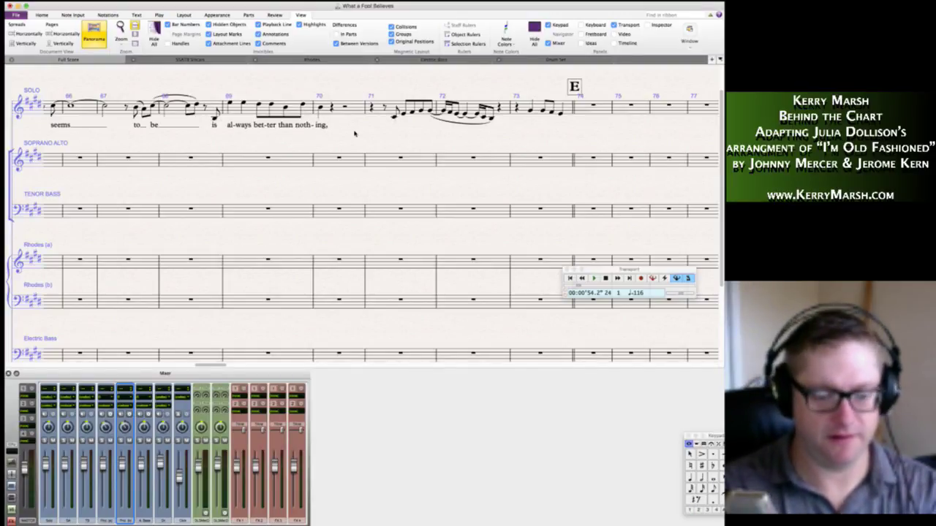
pyautogui.write('and to')
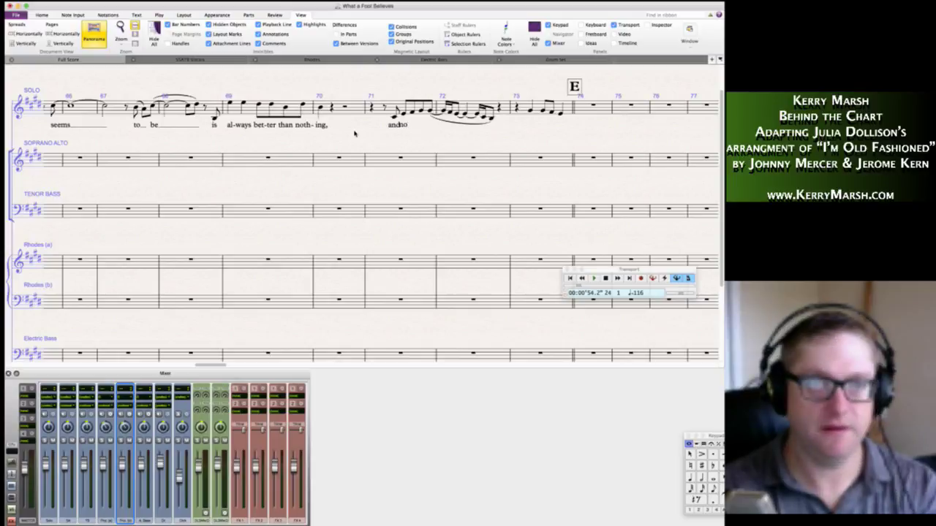
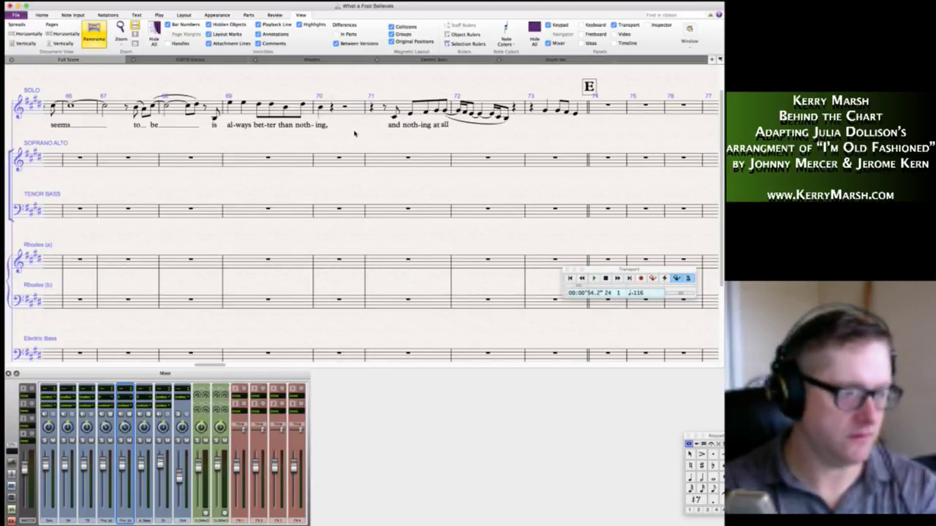
pyautogui.press('space')
pyautogui.press('space')
pyautogui.press('space')
pyautogui.press('space')
pyautogui.press('space')
pyautogui.press('space')
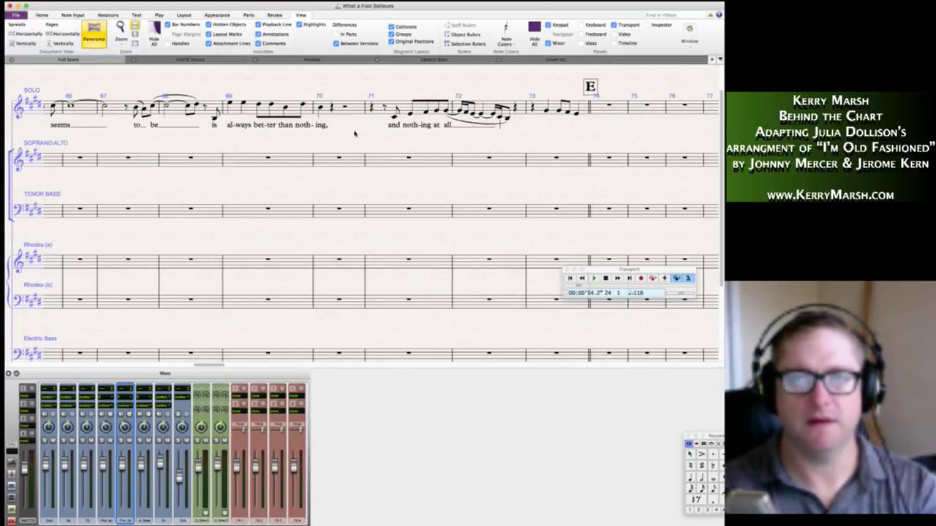
# Enter the lyrics "keeps send-ing him" under the Solo notes of bar 73.
pyautogui.write('kefeps')
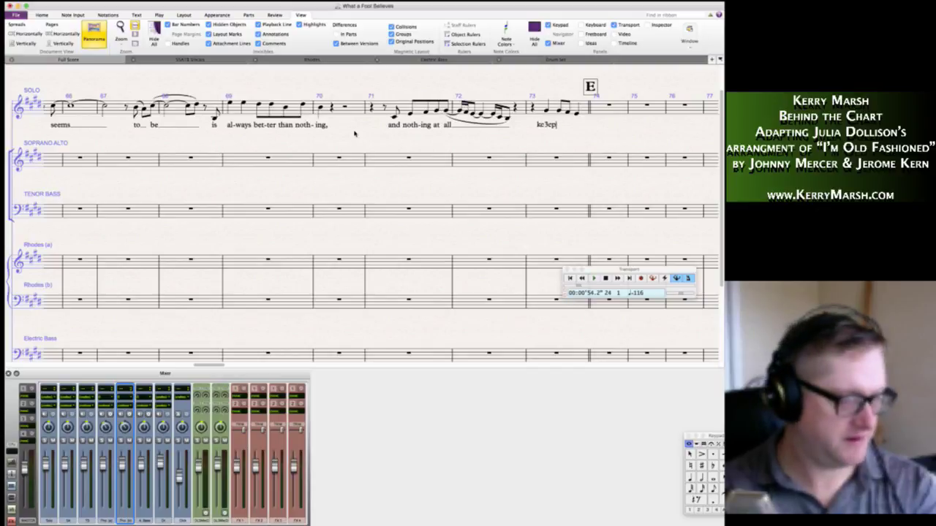
pyautogui.press('BackSpace')
pyautogui.press('BackSpace')
pyautogui.press('BackSpace')
pyautogui.press('BackSpace')
pyautogui.write('eps send-ing')
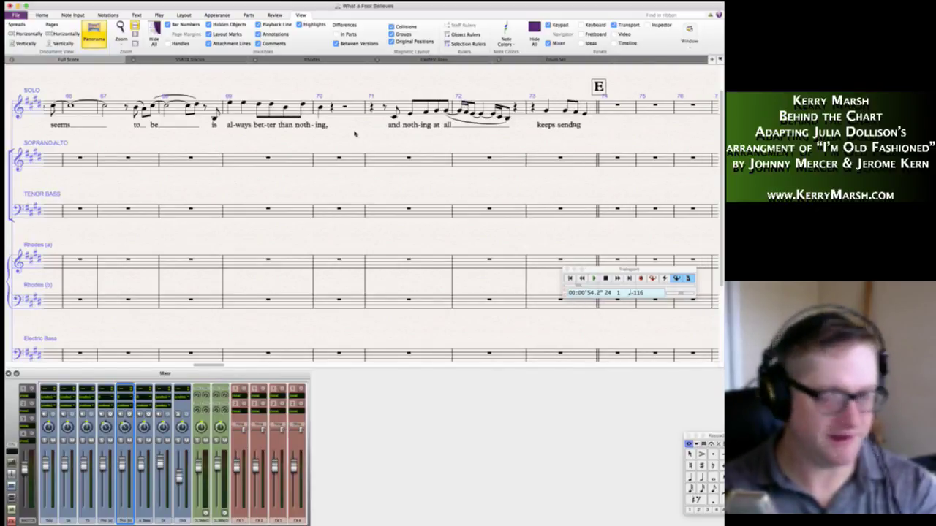
pyautogui.write(' him')
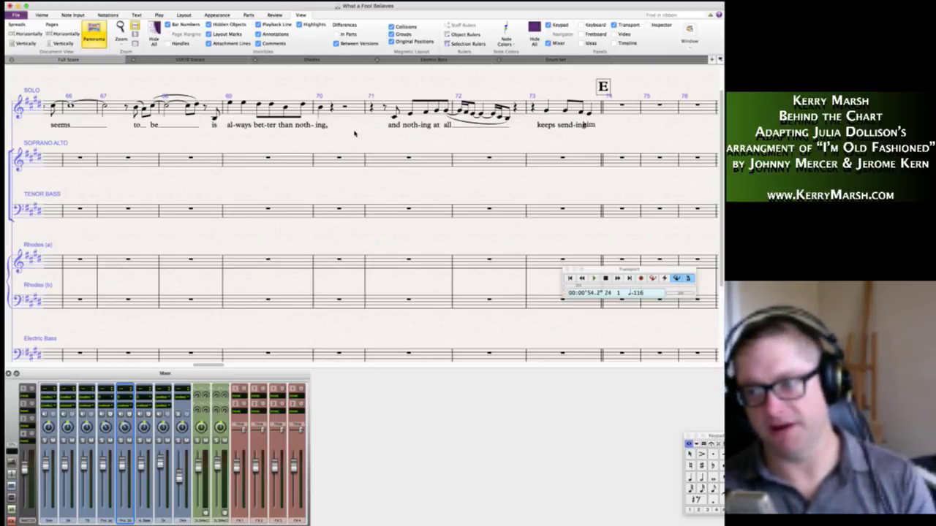
pyautogui.press('Escape')
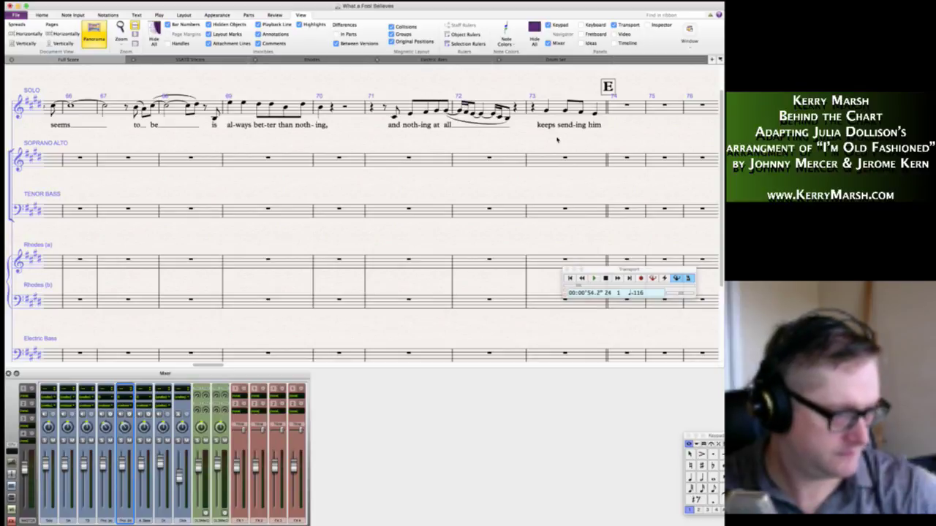
# Enter a quarter note at the start of Solo bar 74 and insert a flat key signature across all staves at rehearsal mark E.
pyautogui.click(620, 109)
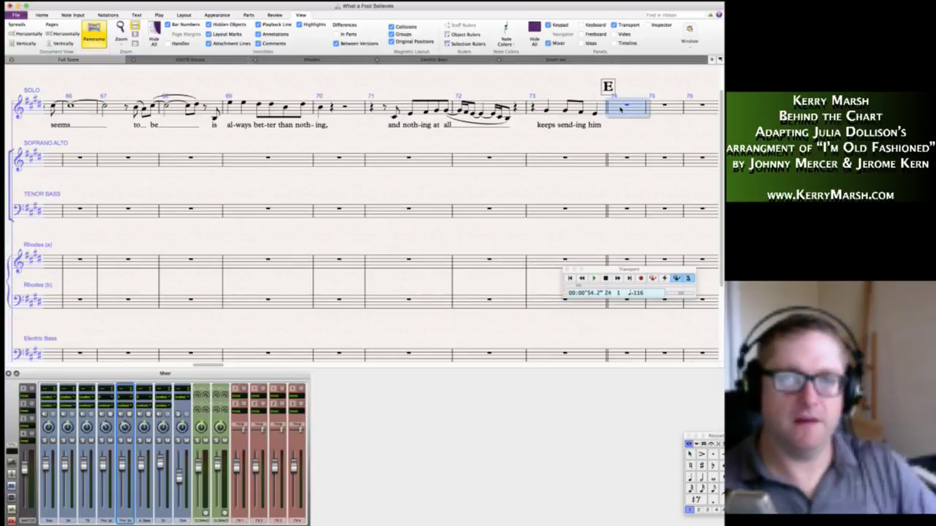
pyautogui.press('f')
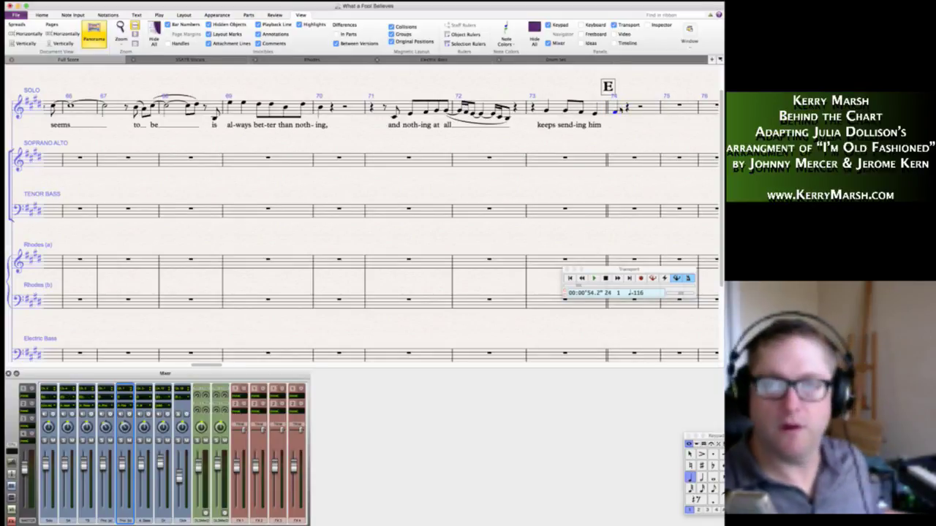
pyautogui.press('Escape')
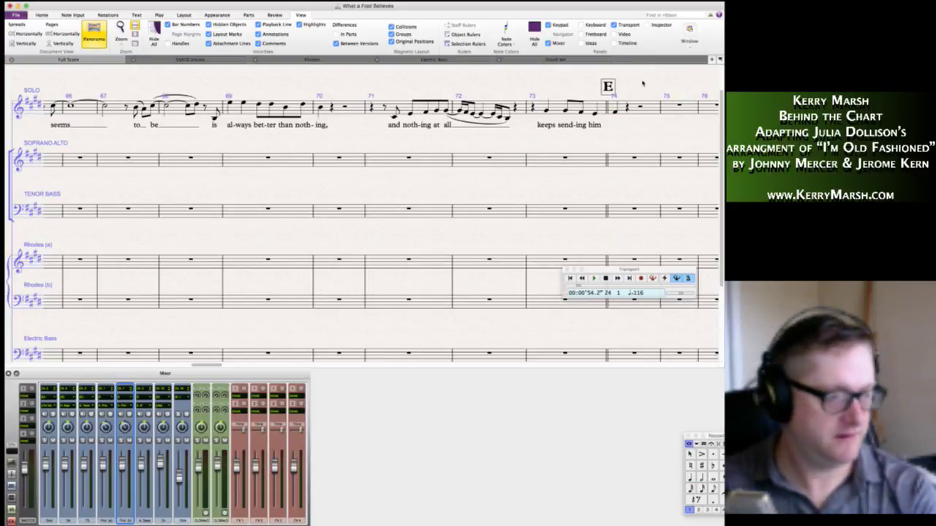
pyautogui.press('k')
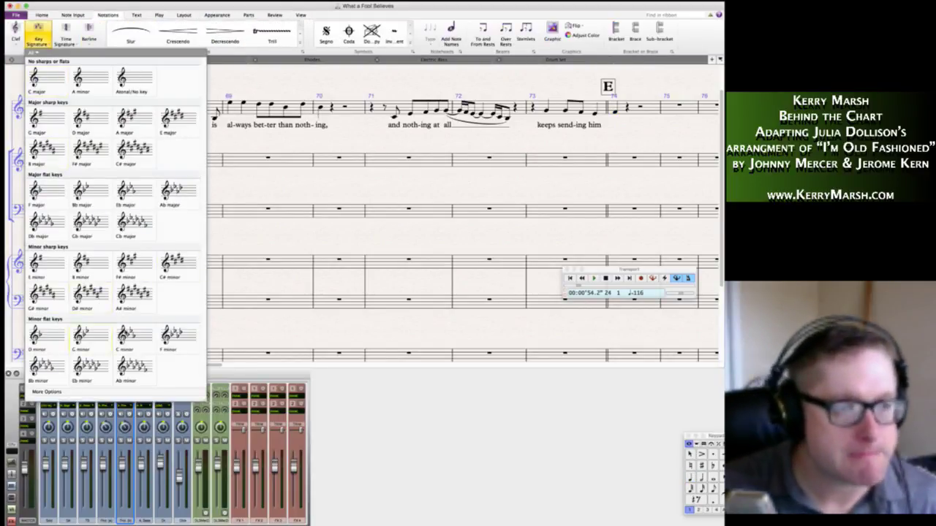
pyautogui.press('Escape')
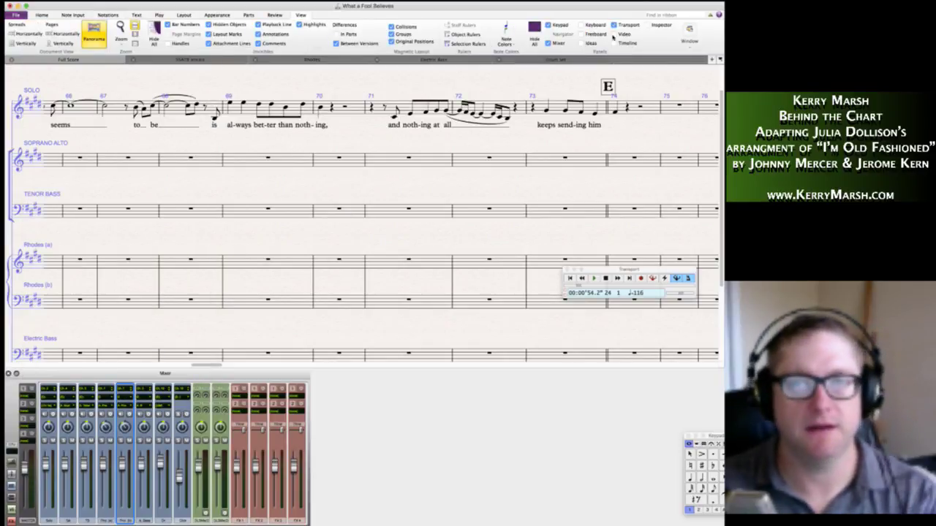
pyautogui.click(612, 110)
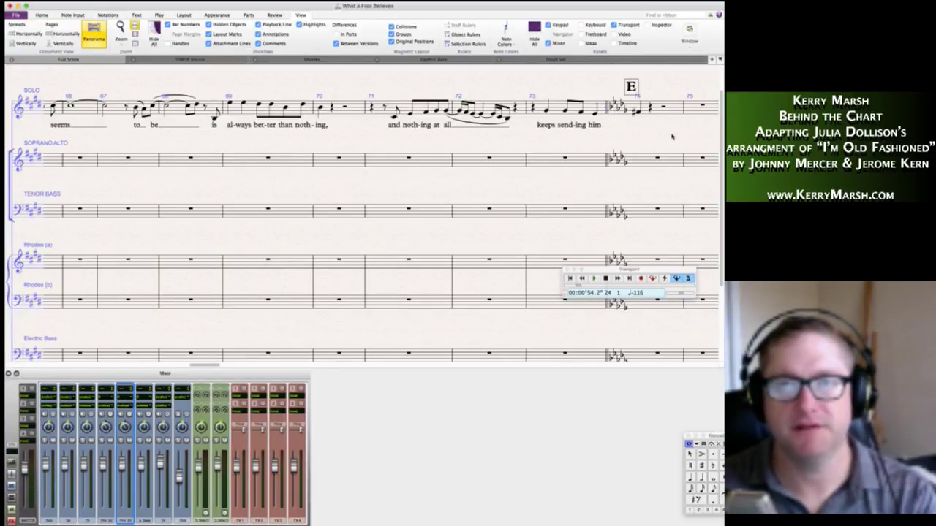
# Re-enter the first note of Solo bar 74 without its sharp and fill the bar with another quarter note and four eighth notes.
pyautogui.click(638, 112)
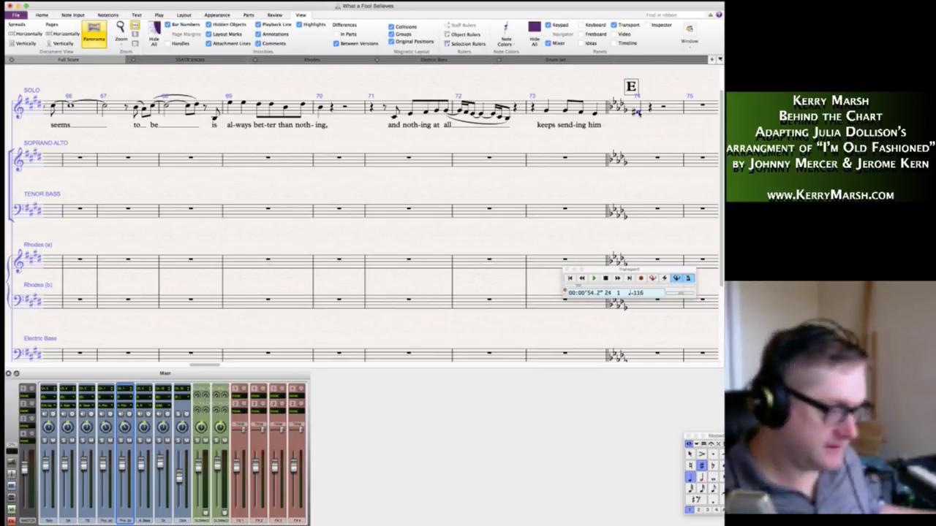
pyautogui.press('n')
pyautogui.press('f')
pyautogui.press('KP_3')
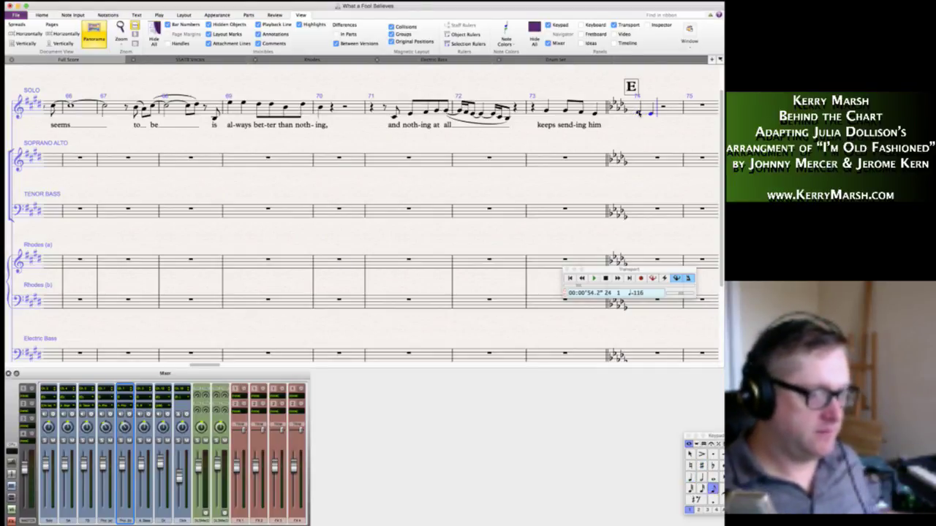
pyautogui.press('e')
pyautogui.press('e')
pyautogui.press('d')
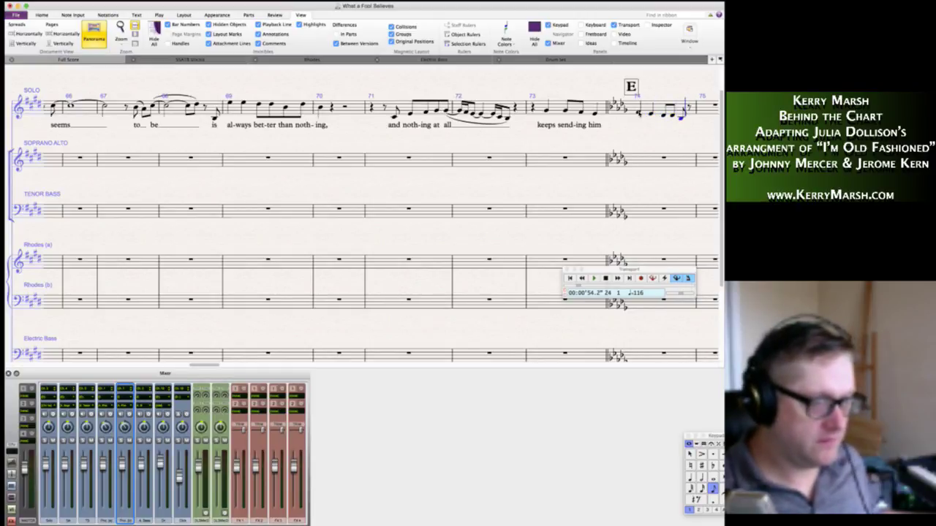
pyautogui.press('e')
# Enter Solo bar 75 as a beat of eighth and sixteenth notes, a quarter note and a half rest.
pyautogui.press('e')
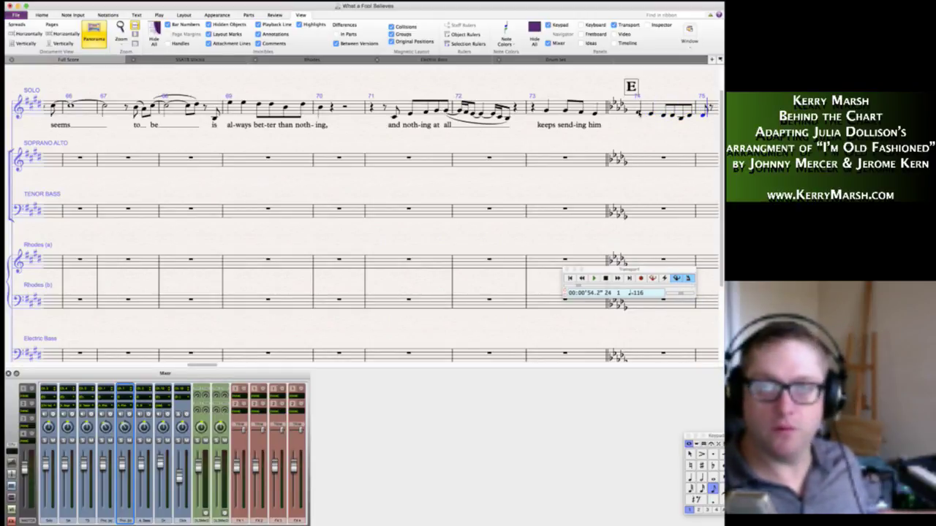
pyautogui.press('KP_2')
pyautogui.press('e')
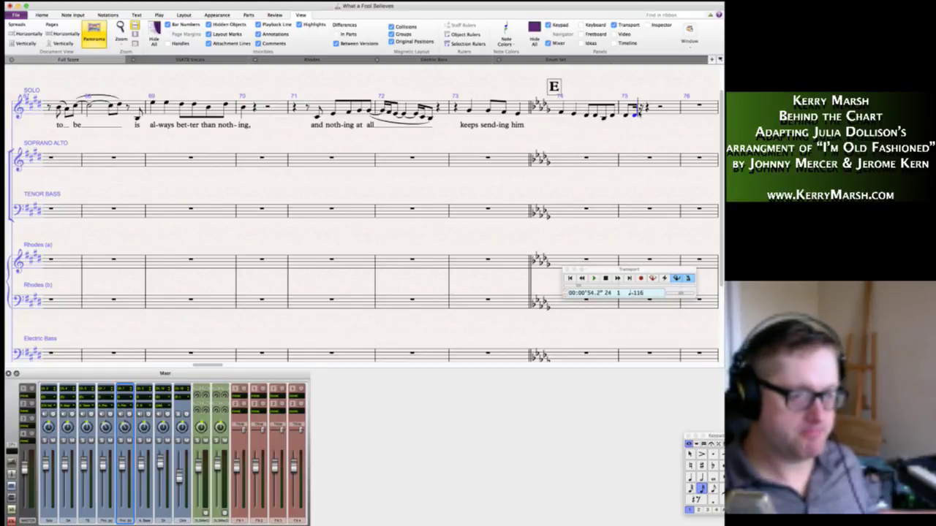
pyautogui.press('d')
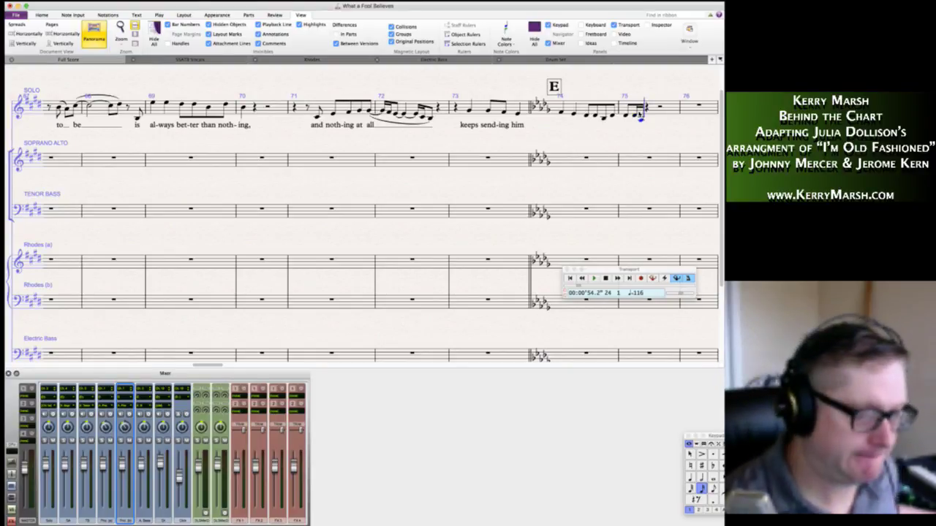
pyautogui.press('KP_4')
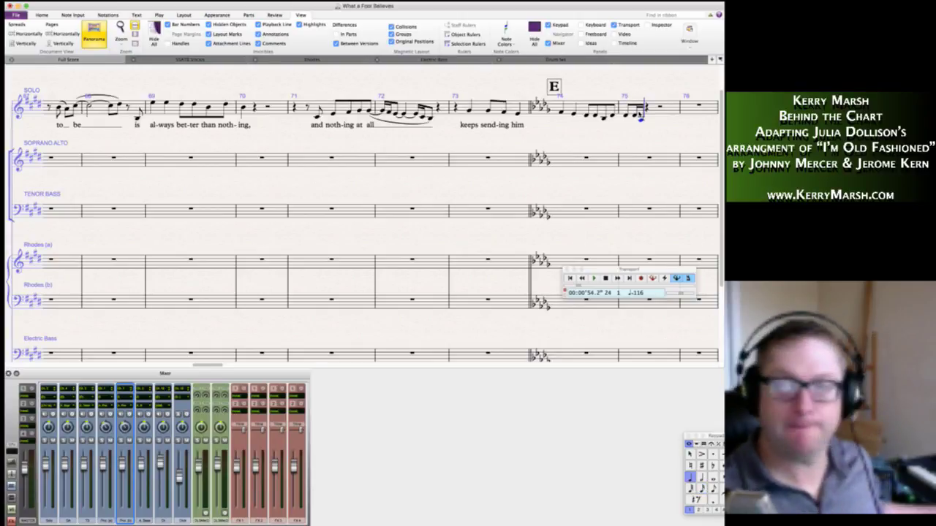
pyautogui.press('c')
pyautogui.press('KP_5')
pyautogui.press('KP_0')
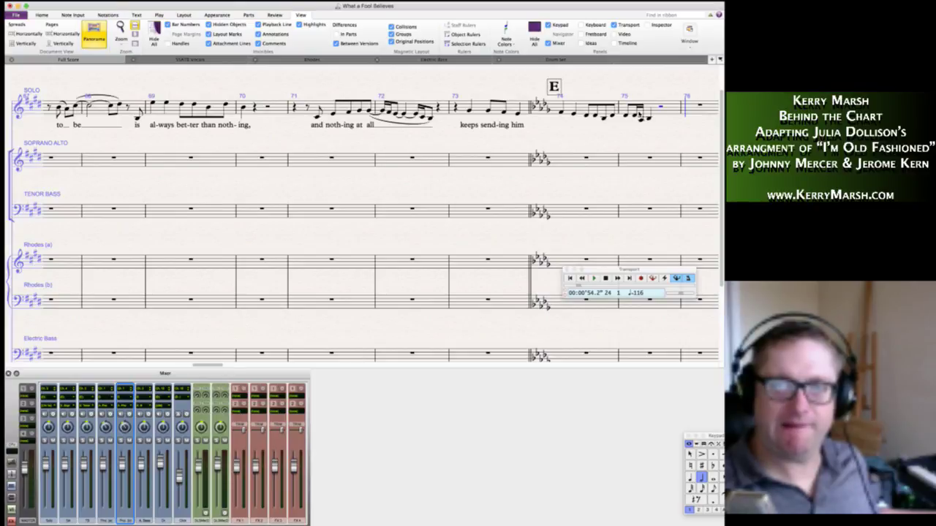
# Enter Solo bar 76 as a quarter rest, an eighth rest and five eighth notes.
pyautogui.press('KP_0')
pyautogui.press('Left')
pyautogui.press('KP_4')
pyautogui.press('KP_0')
pyautogui.press('KP_3')
pyautogui.press('KP_0')
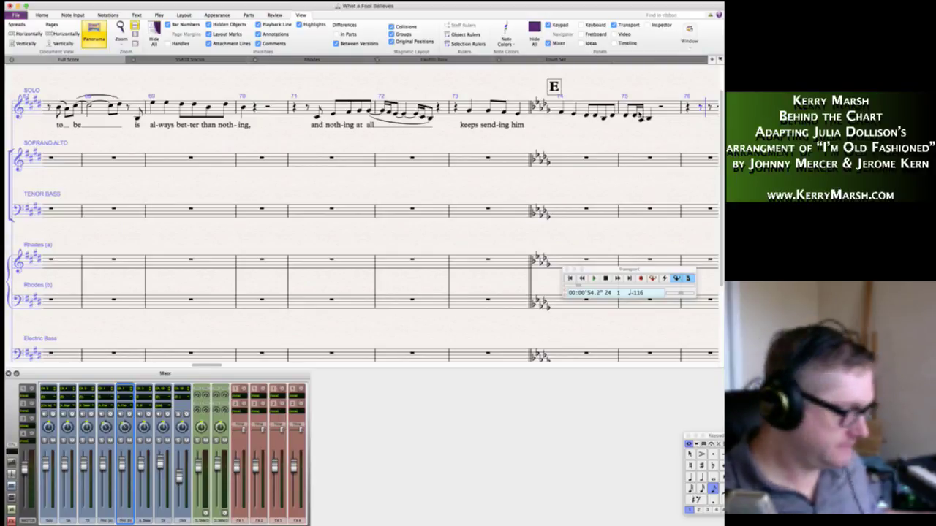
pyautogui.press('e')
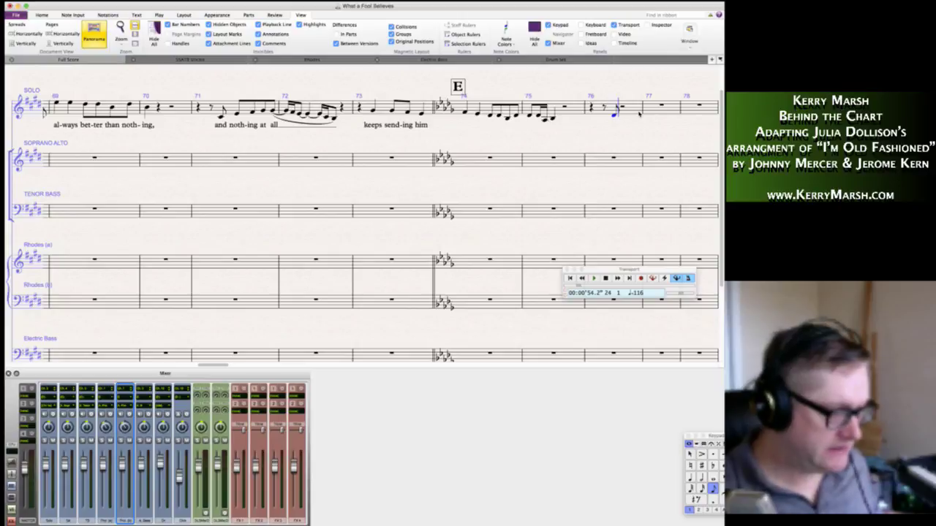
pyautogui.press('e')
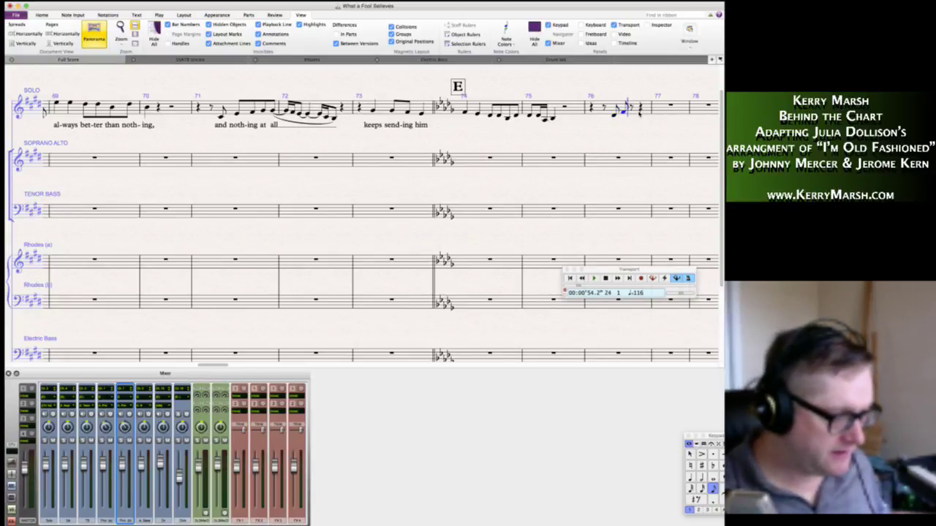
pyautogui.press('e')
pyautogui.press('e')
pyautogui.press('e')
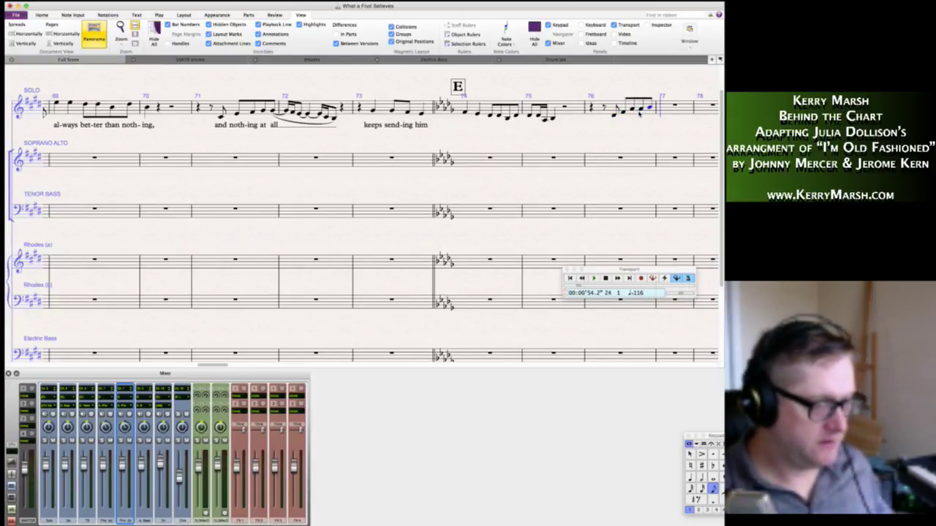
# Enter Solo bar 77 as a quarter note followed by six eighth notes.
pyautogui.press('4')
pyautogui.press('e')
pyautogui.press('3')
pyautogui.press('e')
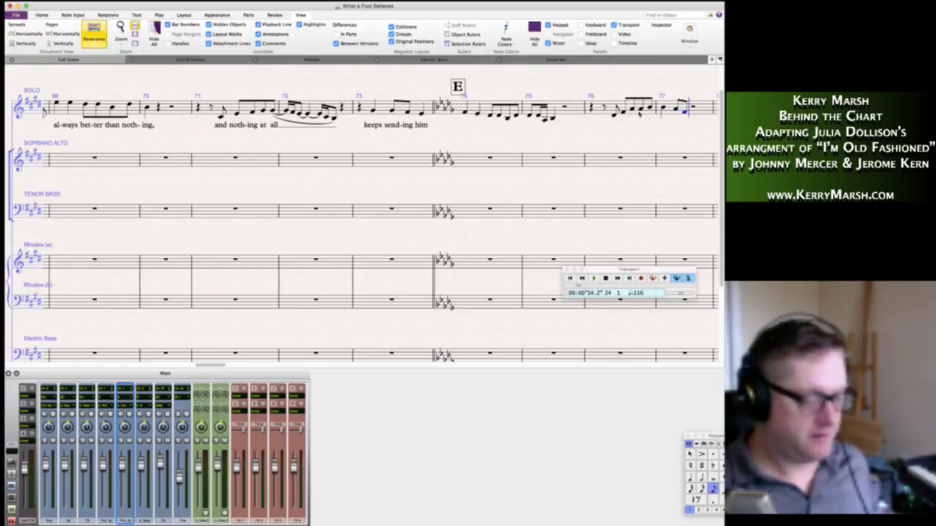
pyautogui.press('g')
pyautogui.press('f')
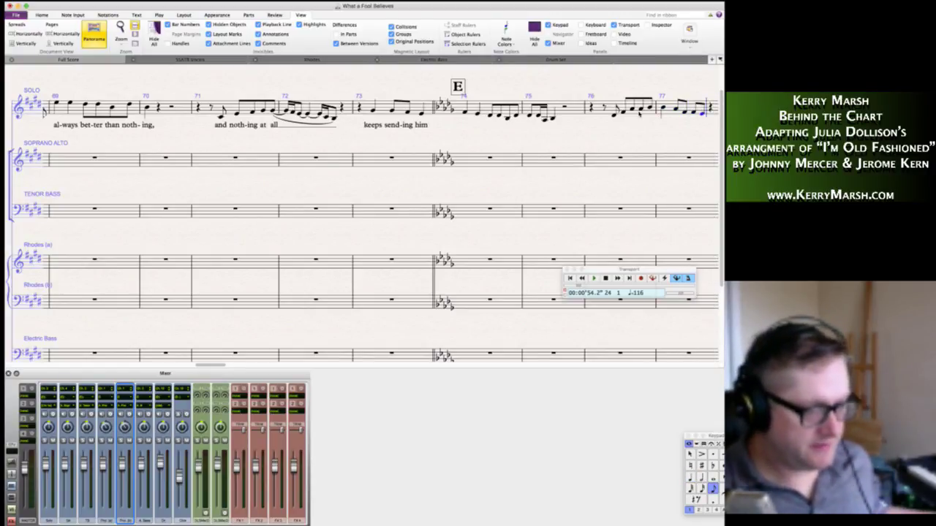
pyautogui.press('e')
pyautogui.press('e')
# Enter Solo bar 78 as sixteenth notes tied over from bar 77, a quarter rest and two quarter notes.
pyautogui.press('2')
pyautogui.press('e')
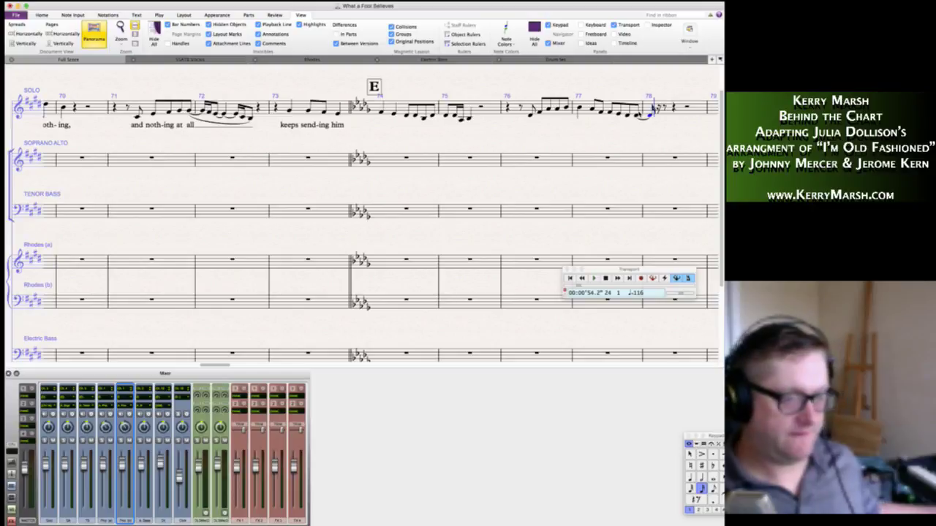
pyautogui.press('d')
pyautogui.press('c')
pyautogui.press('4')
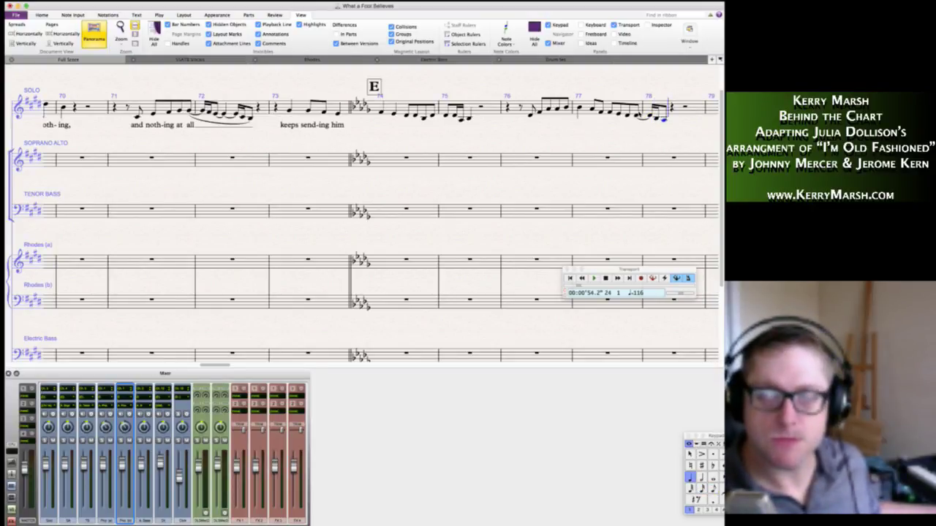
pyautogui.press('0')
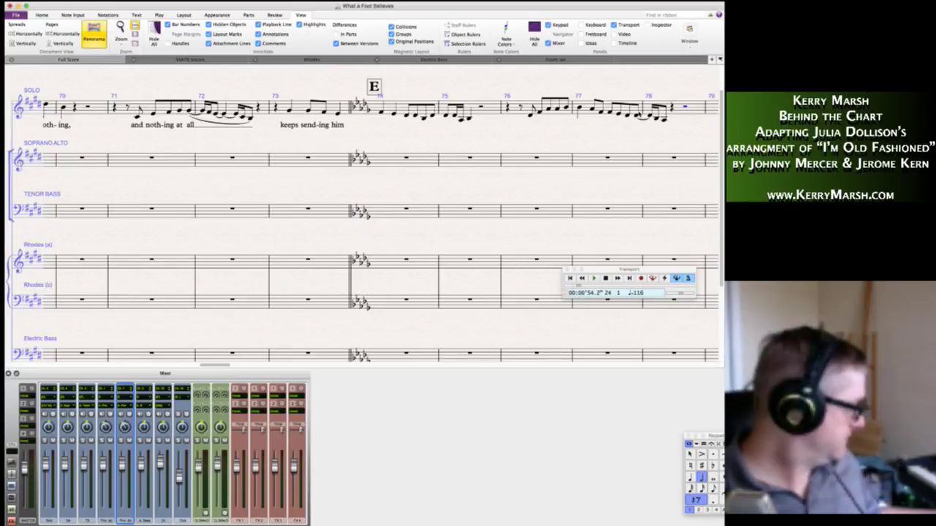
pyautogui.press('4')
pyautogui.press('f')
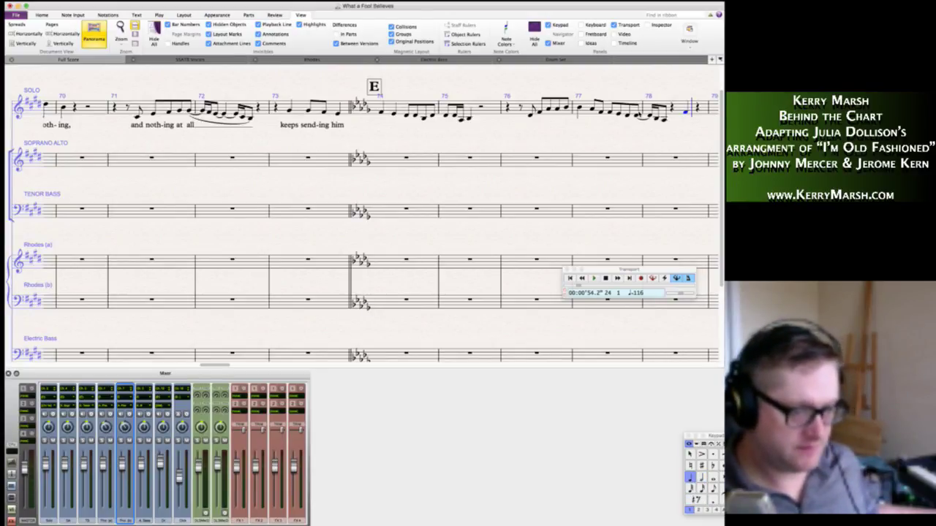
pyautogui.press('e')
pyautogui.press('Escape')
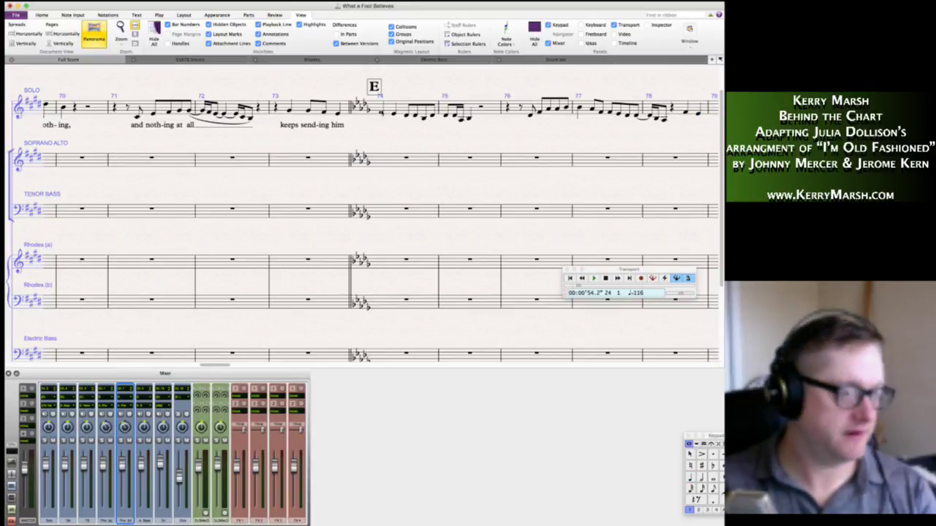
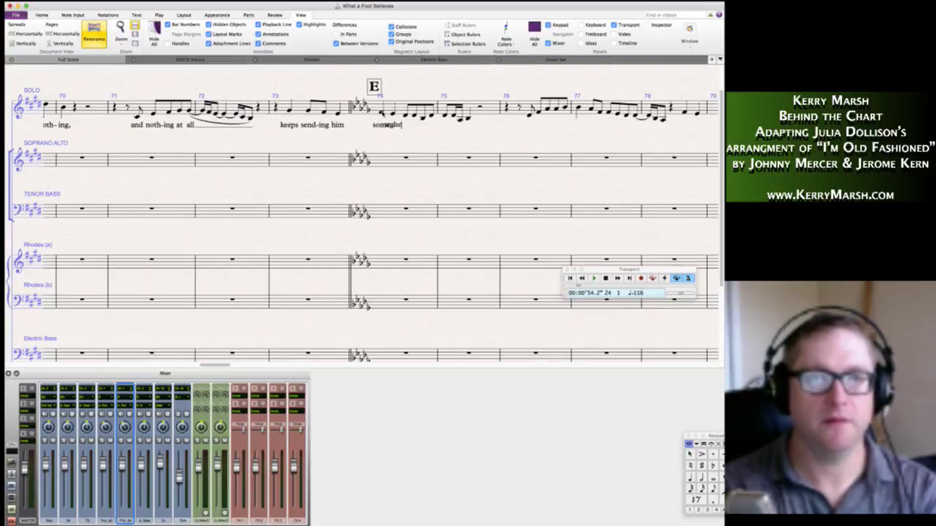
# Complete the Solo lyrics in bars 74–75 as "some-where back in her long a-go," with an extender line after "go,".
pyautogui.write('ere b')
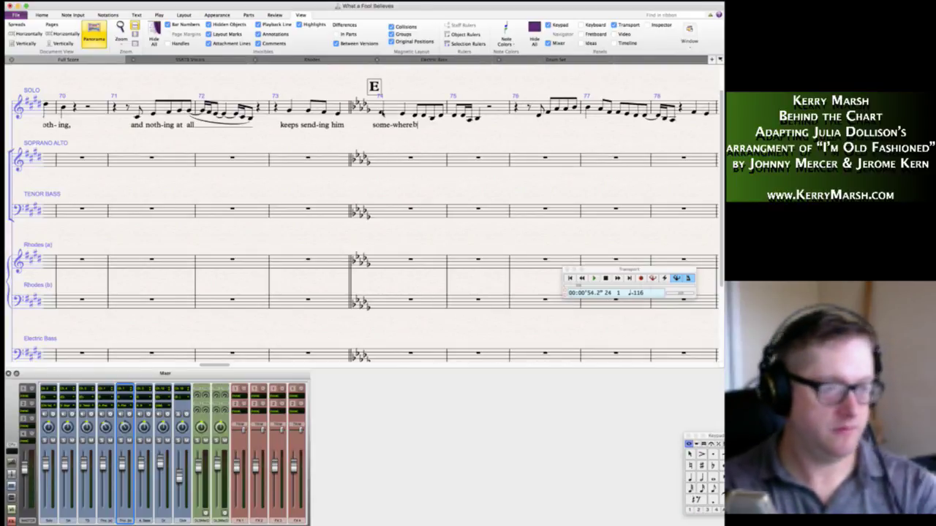
pyautogui.write('ack in her')
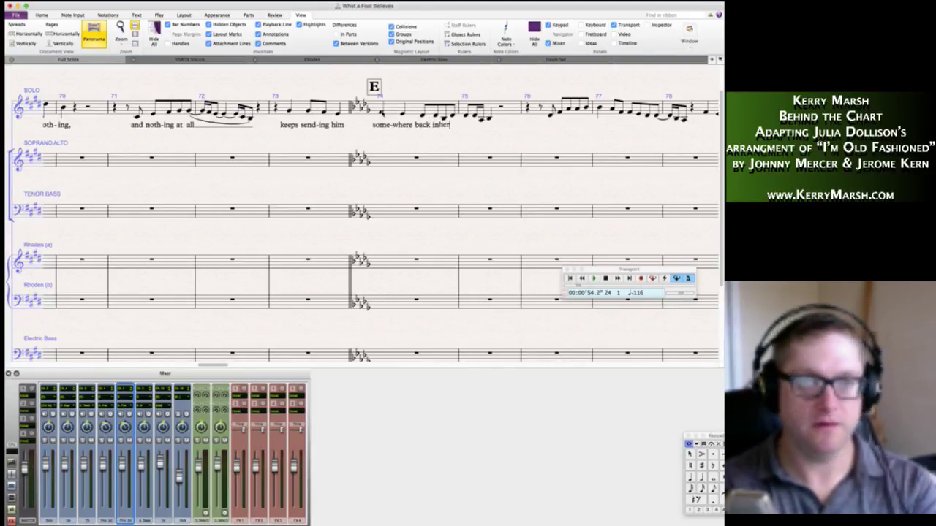
pyautogui.write(' long')
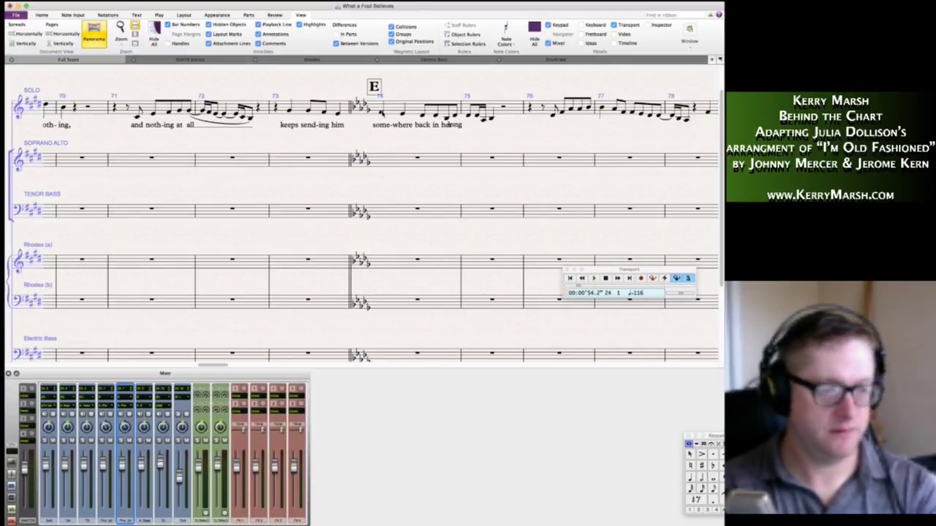
pyautogui.write(' a- go')
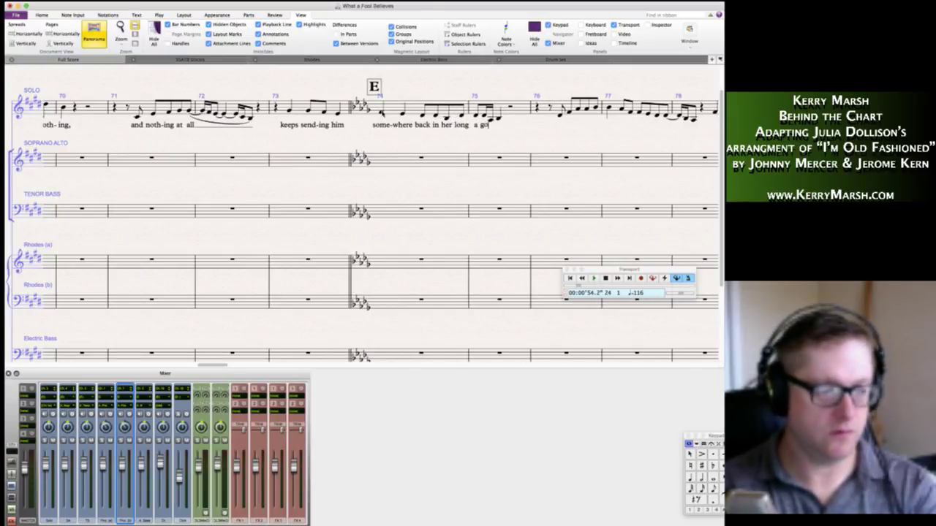
pyautogui.write(',__')
pyautogui.click(381, 114)
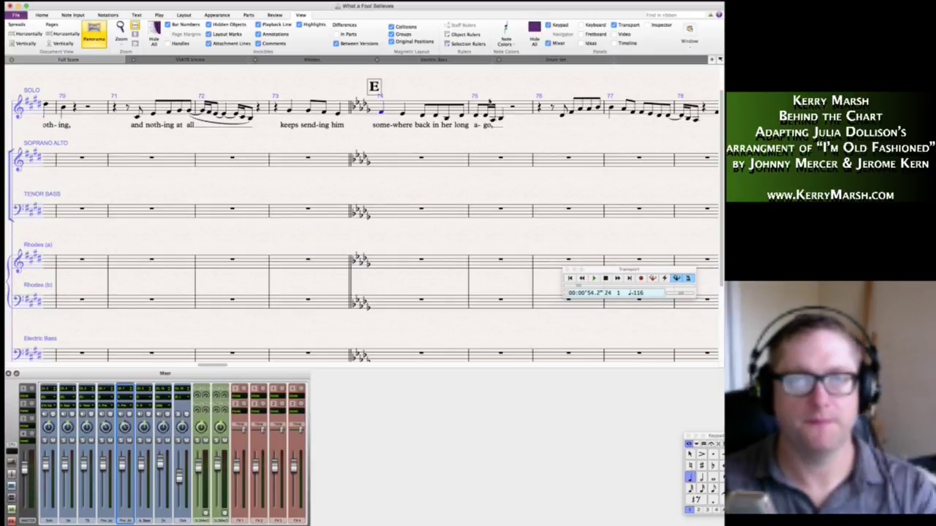
# Add a slur across the notes sung on "go," in Solo bar 75.
pyautogui.click(487, 116)
pyautogui.keyDown('shift'); pyautogui.click(501, 119); pyautogui.keyUp('shift')
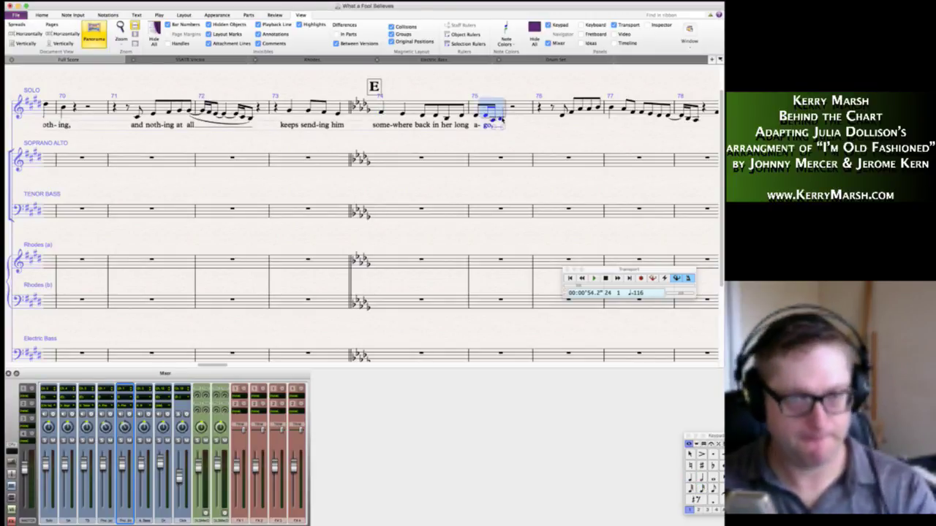
pyautogui.press('s')
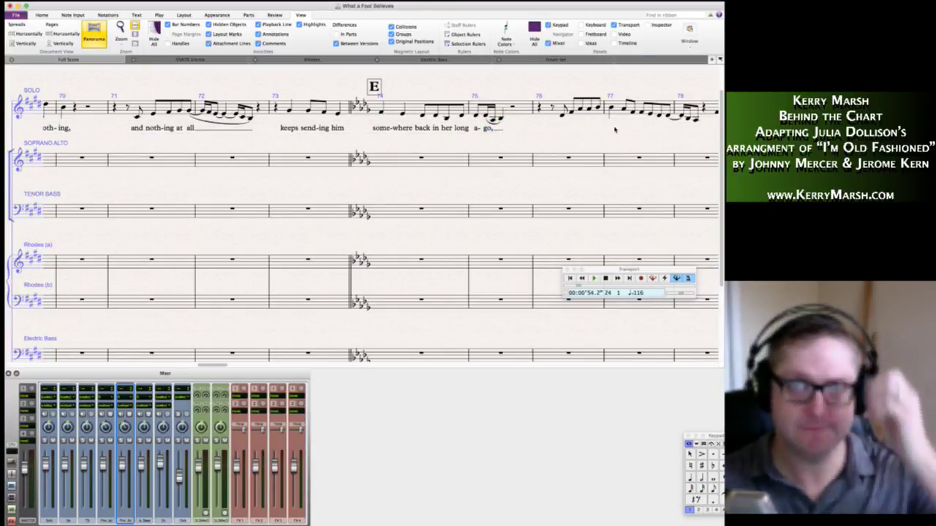
# Enter the Solo lyrics "where he can still be-lieve there's a place in her life." from bar 76, ending with an extender line.
pyautogui.click(563, 115)
pyautogui.hotkey('ctrl', 'l')
pyautogui.write('wher')
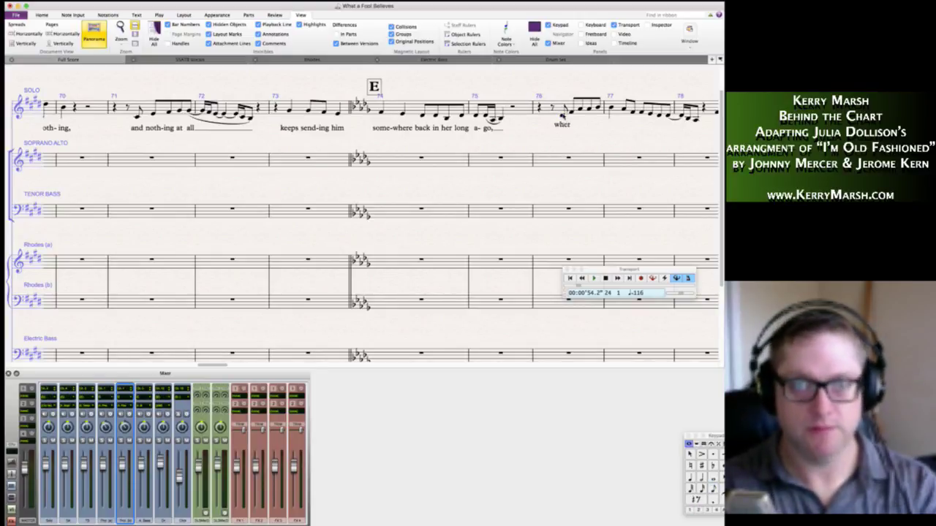
pyautogui.write('e he can still')
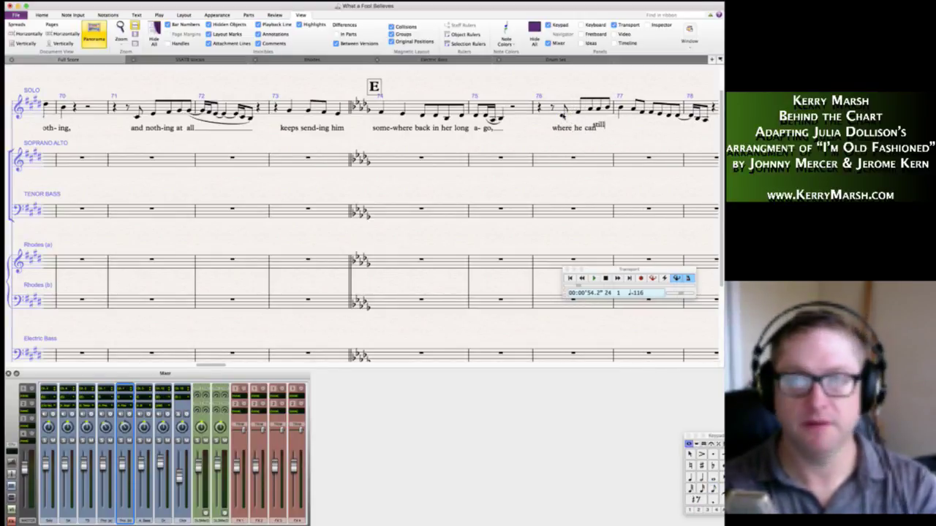
pyautogui.write(' be-lieve')
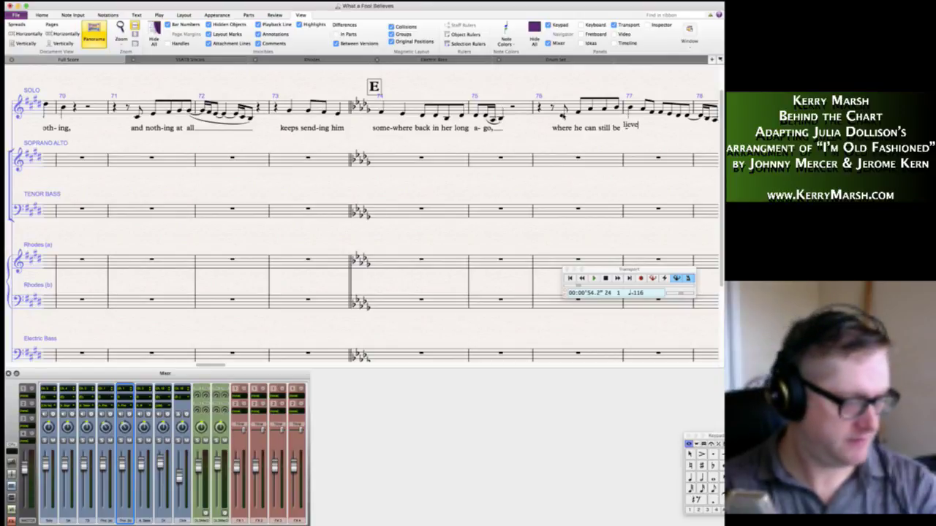
pyautogui.write(" there's a place")
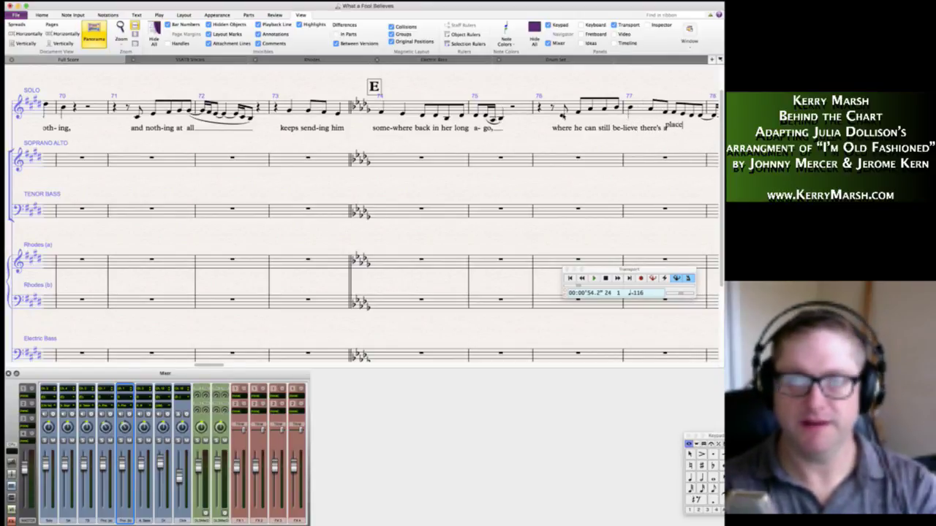
pyautogui.write(' in her life')
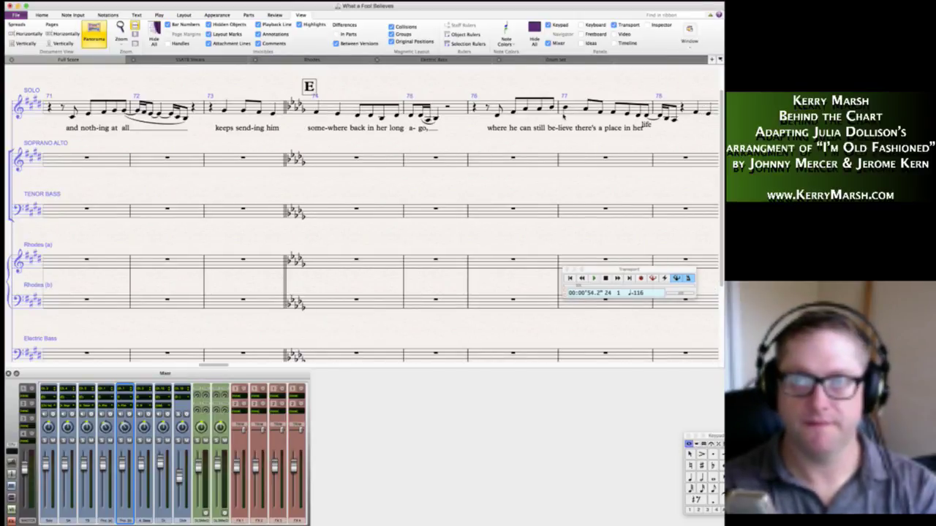
pyautogui.write('.')
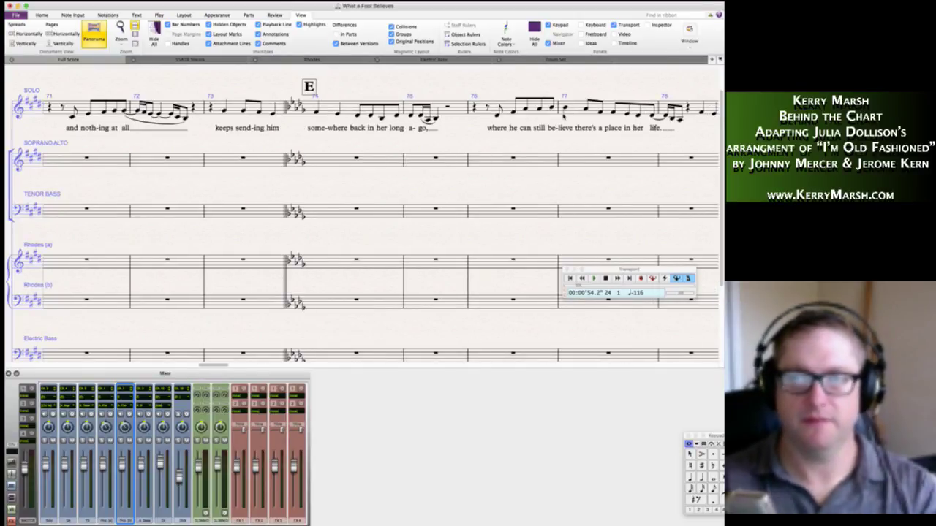
# Slur the notes sung on "life." from the end of Solo bar 77 through the sixteenth notes of bar 78.
pyautogui.click(653, 117)
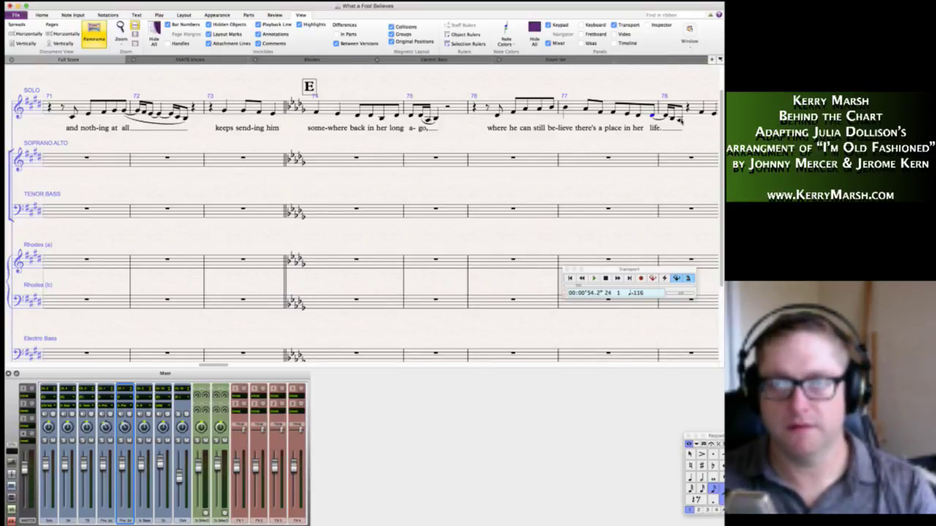
pyautogui.keyDown('shift'); pyautogui.click(680, 121); pyautogui.keyUp('shift')
pyautogui.press('s')
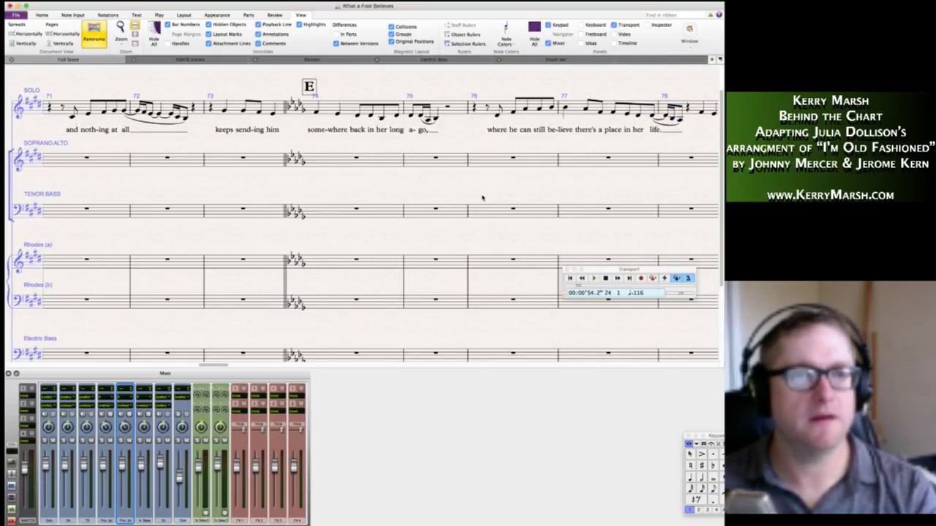
# Enter Solo bar 79 as a quarter note, a half note and a quarter rest.
pyautogui.hscroll(10, 482, 199)
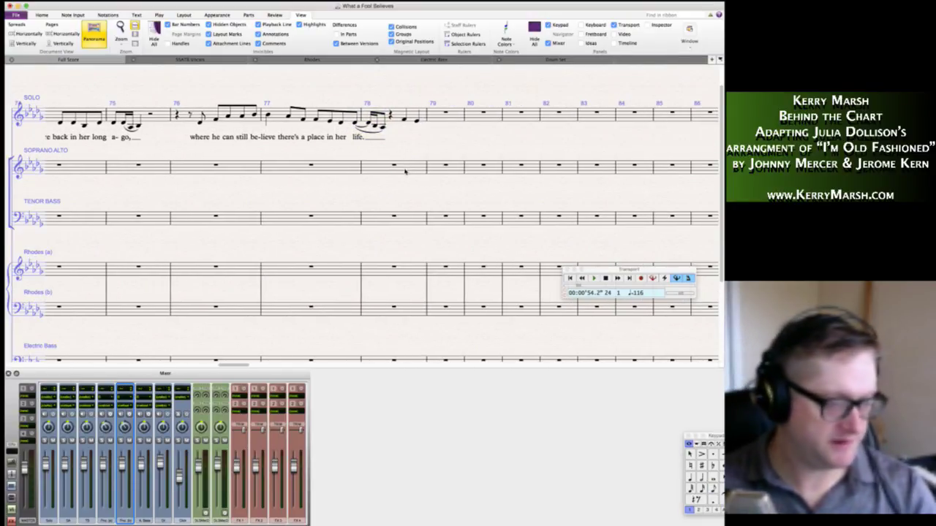
pyautogui.hscroll(5, 397, 167)
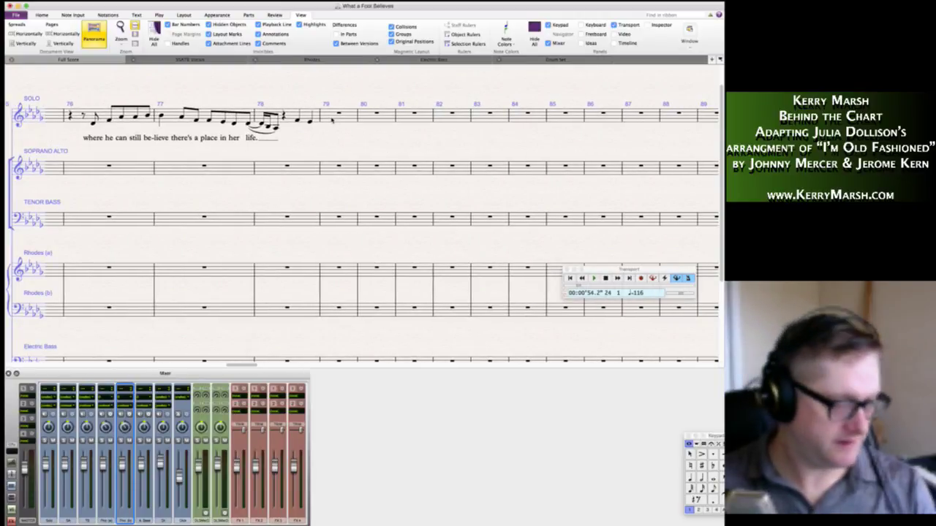
pyautogui.click(332, 120)
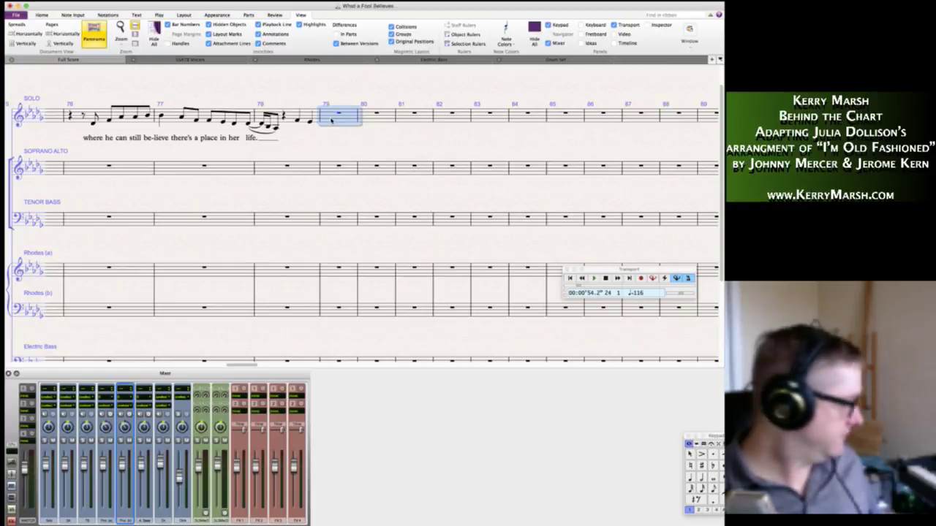
pyautogui.press('4')
pyautogui.press('d')
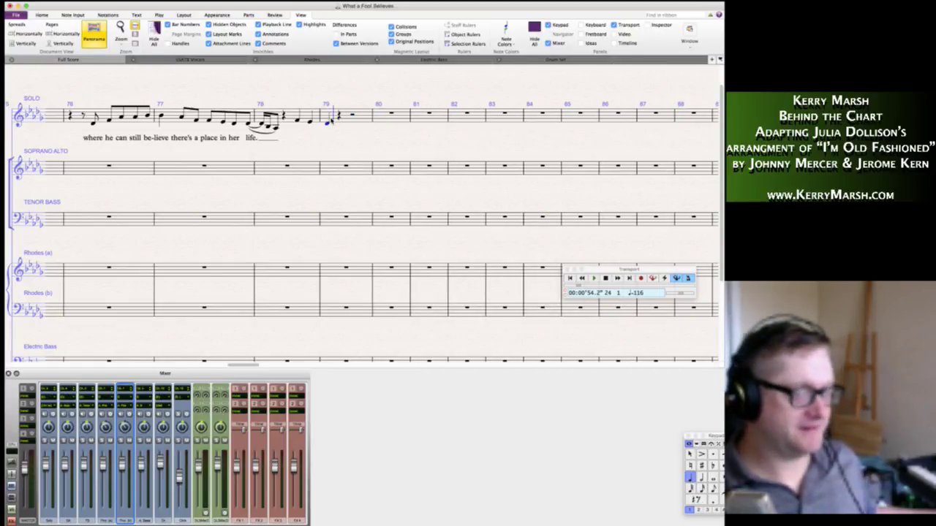
pyautogui.press(',')
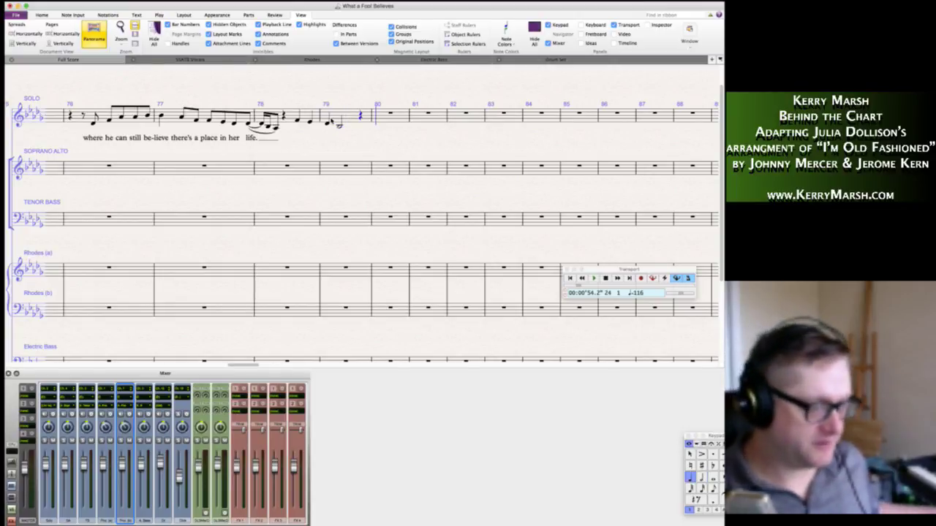
pyautogui.press('0')
pyautogui.press('3')
pyautogui.press('0')
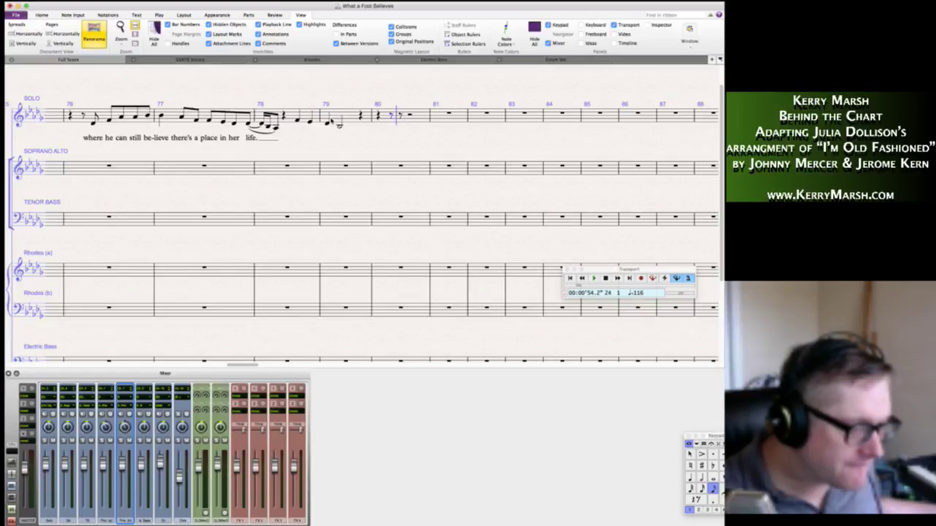
pyautogui.press('e')
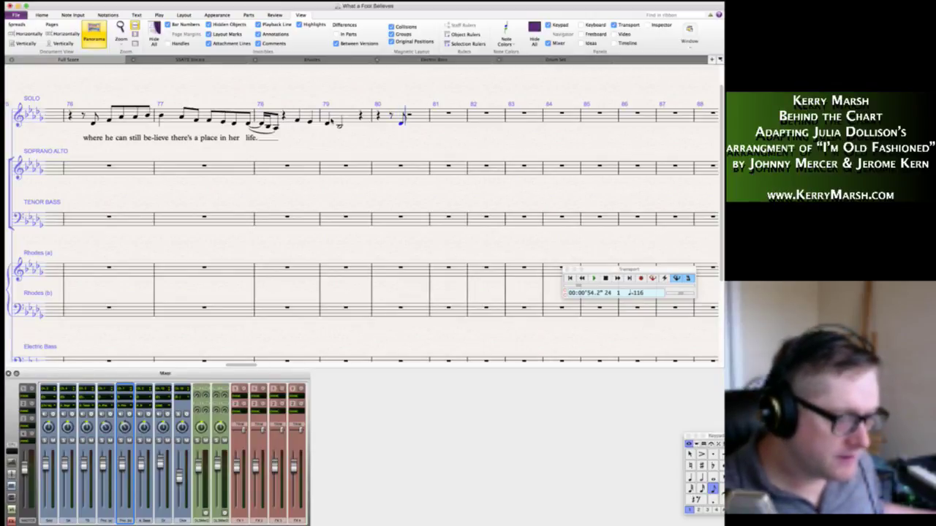
# Rewrite Solo bar 80 as a half rest followed by four eighth notes.
pyautogui.press('Left')
pyautogui.press('Left')
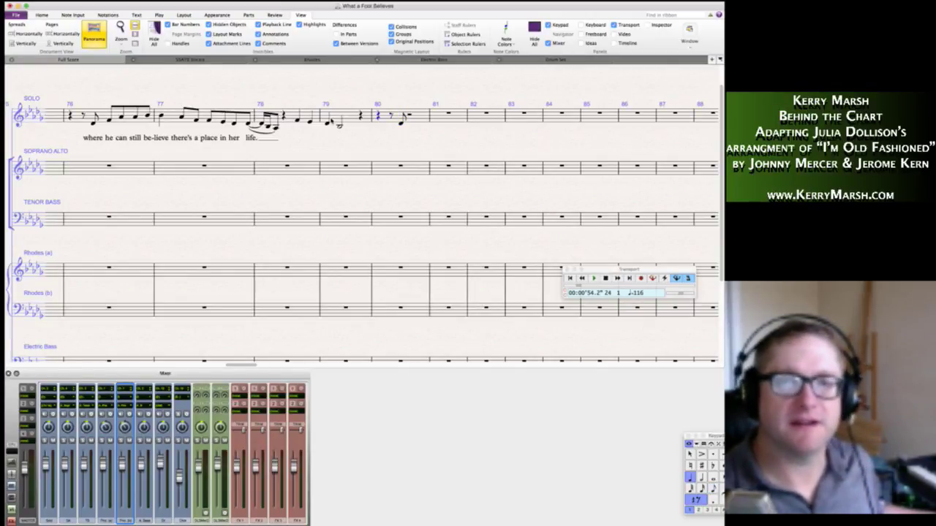
pyautogui.press('5')
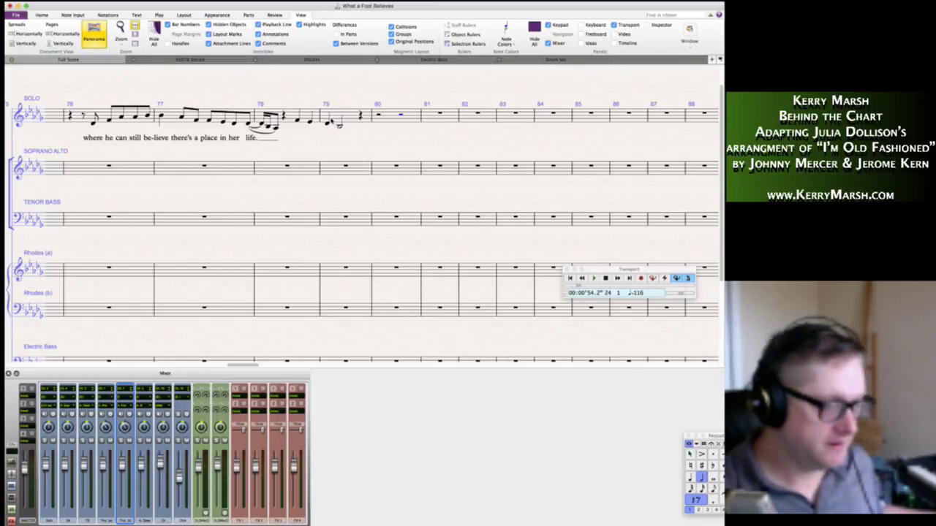
pyautogui.press('3')
pyautogui.press('f')
pyautogui.press('a')
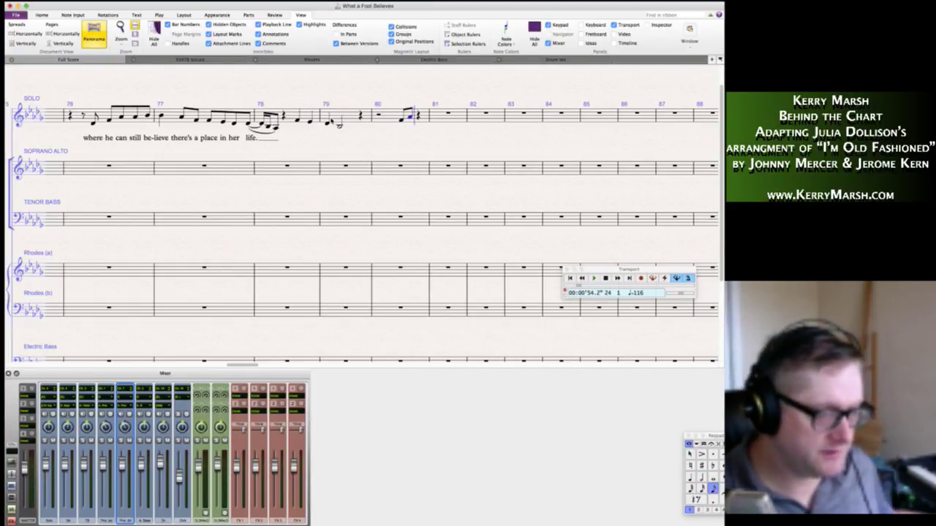
pyautogui.press('g')
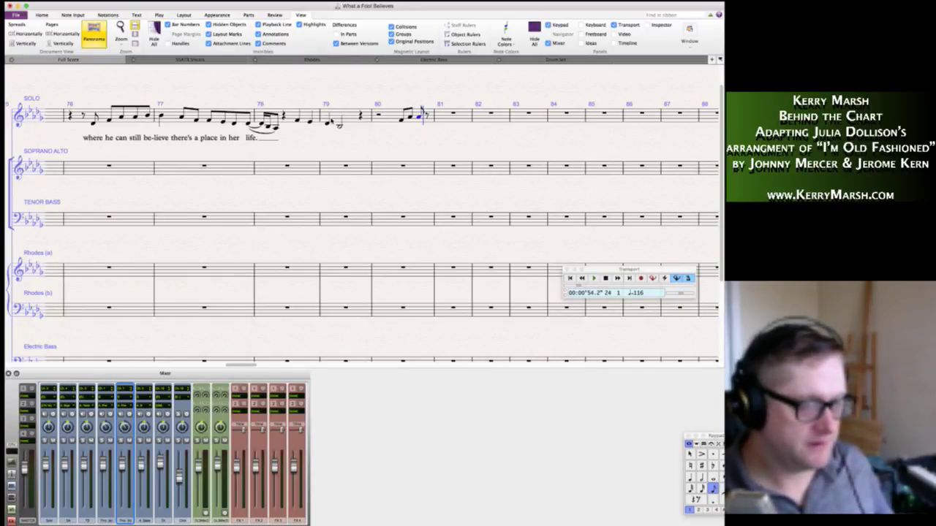
pyautogui.press('f')
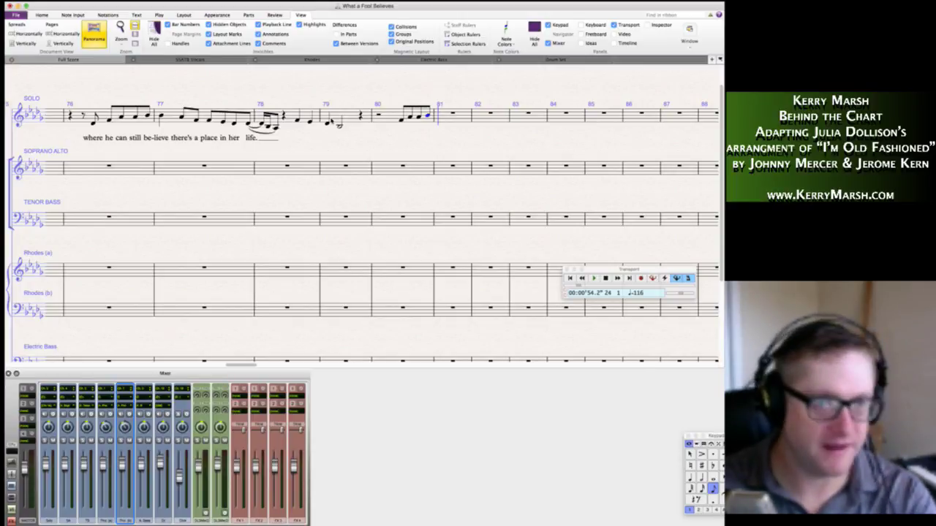
pyautogui.press('Escape')
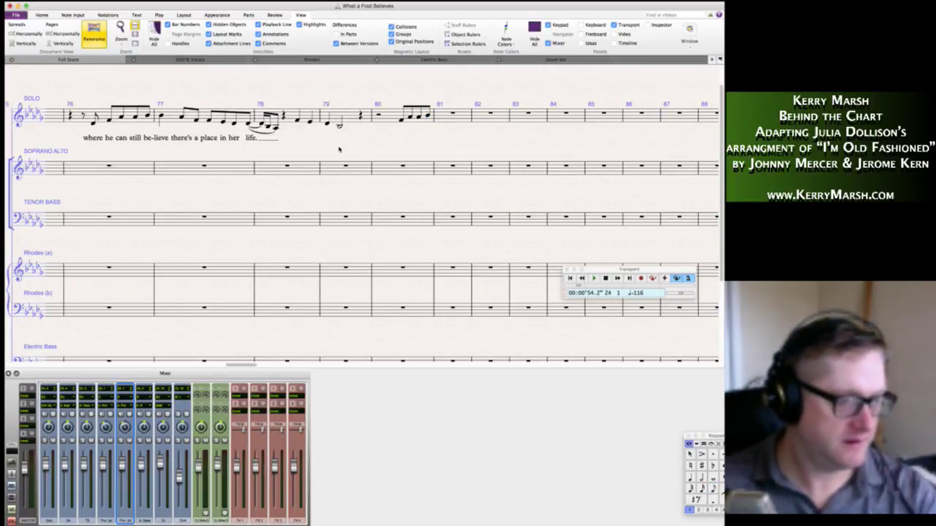
# Enter the lyrics "Some-day, some-where, she will re-turn." under Solo bars 78 to 80.
pyautogui.click(297, 121)
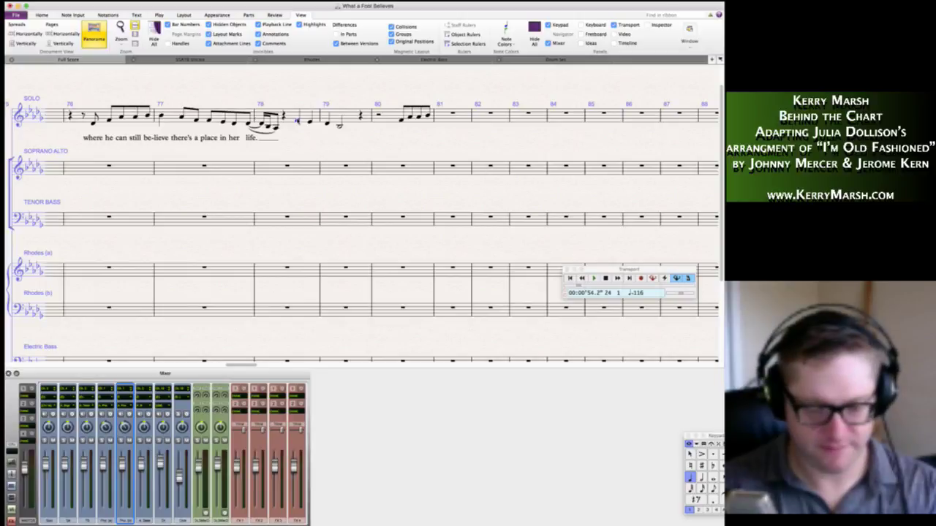
pyautogui.press('super+l')
pyautogui.write('Some-day,')
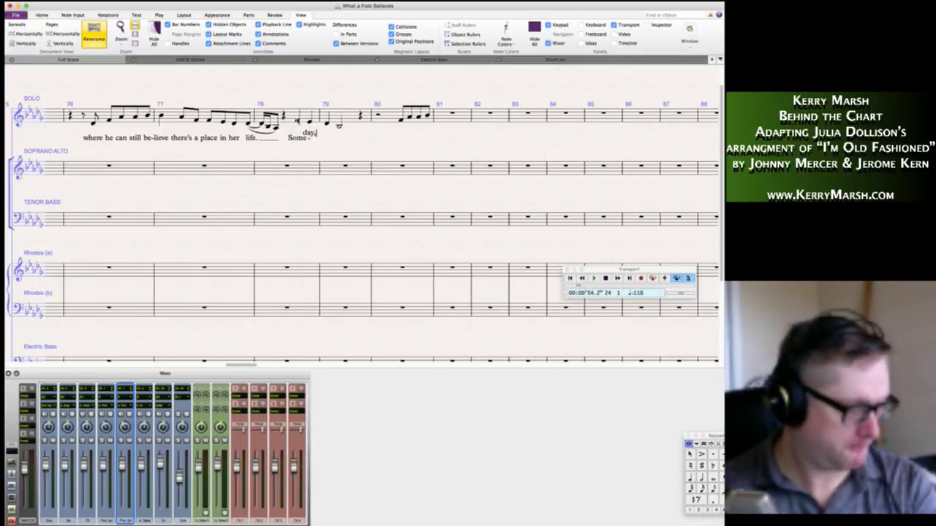
pyautogui.write(' some-where, ')
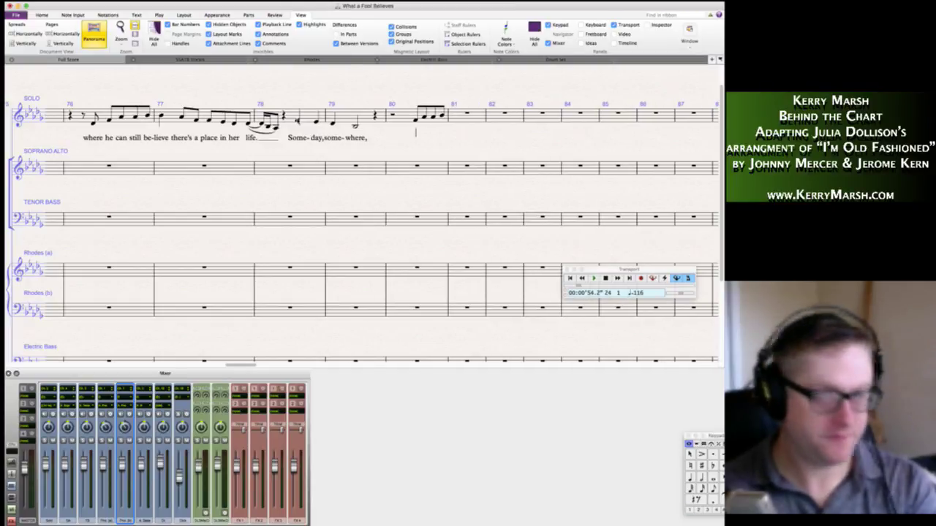
pyautogui.write('she will re')
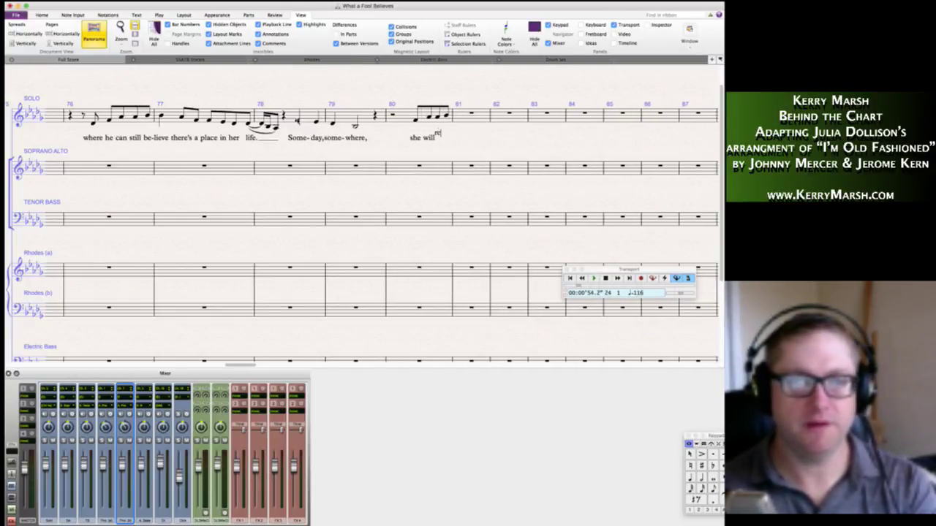
pyautogui.write('-turn.')
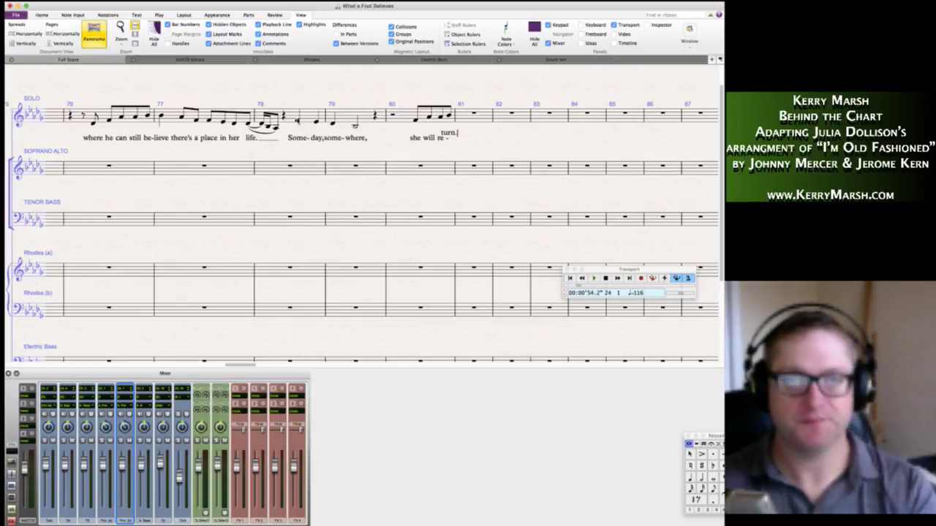
pyautogui.press('Escape')
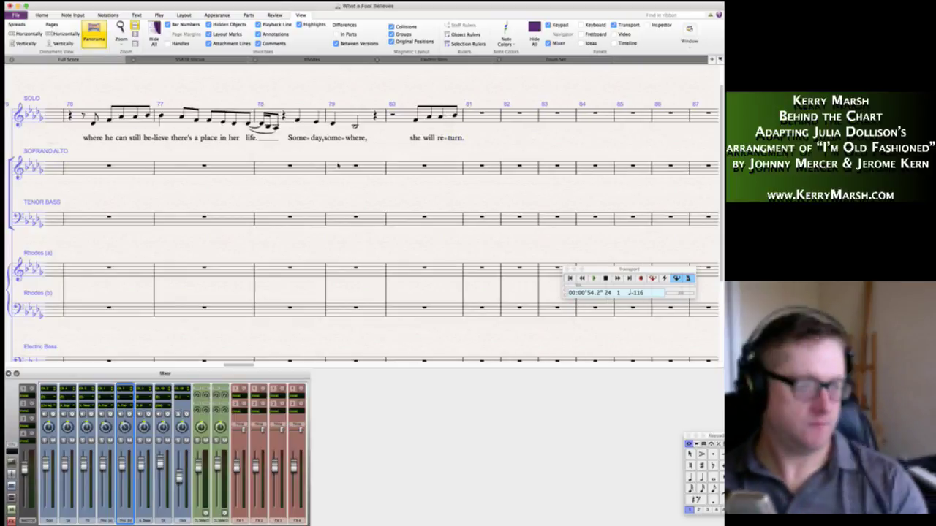
# Add a double barline at the start of bar 82 with rehearsal mark F above it.
pyautogui.rightClick(502, 94)
pyautogui.moveTo(525, 104)
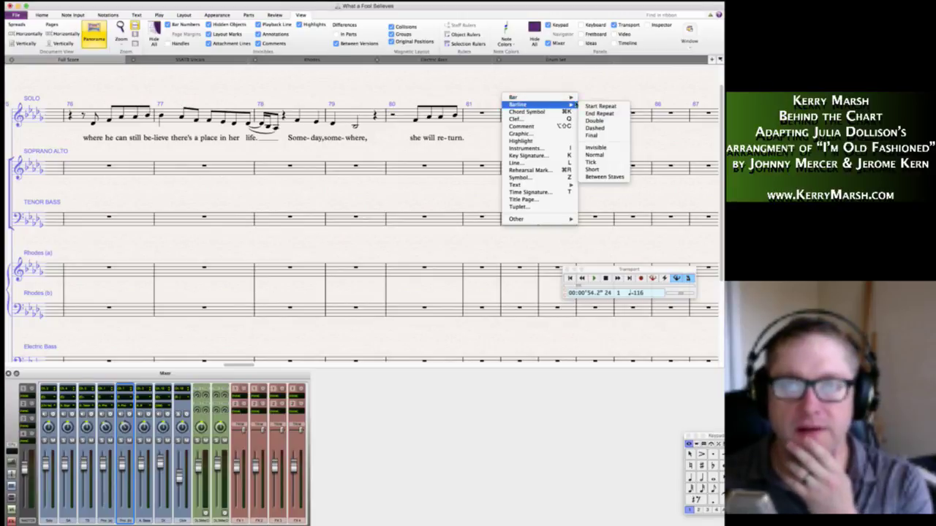
pyautogui.click(594, 122)
pyautogui.click(501, 122)
pyautogui.press('super+r')
pyautogui.press('Escape')
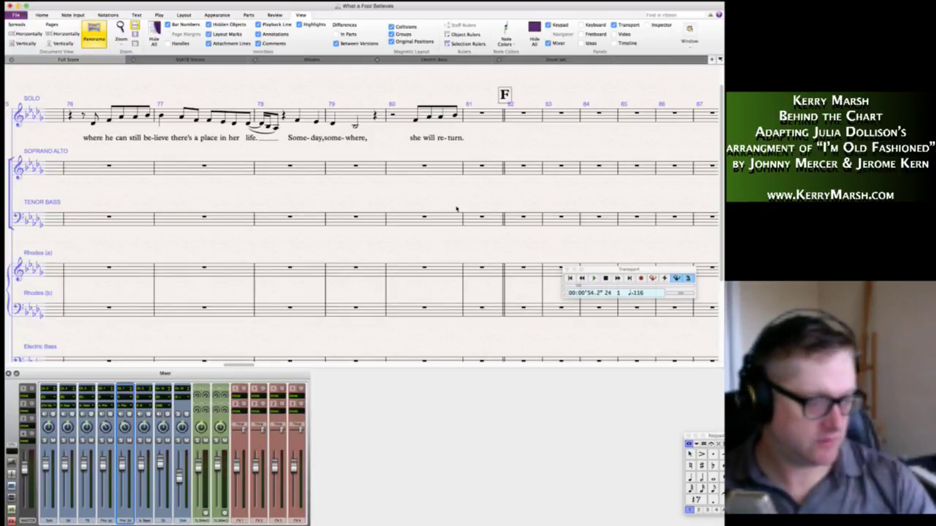
# Copy the Solo passage from "She had a place in his life" through "what a fool believes" in bar 57 to bar 82.
pyautogui.hscroll(-20, 456, 209)
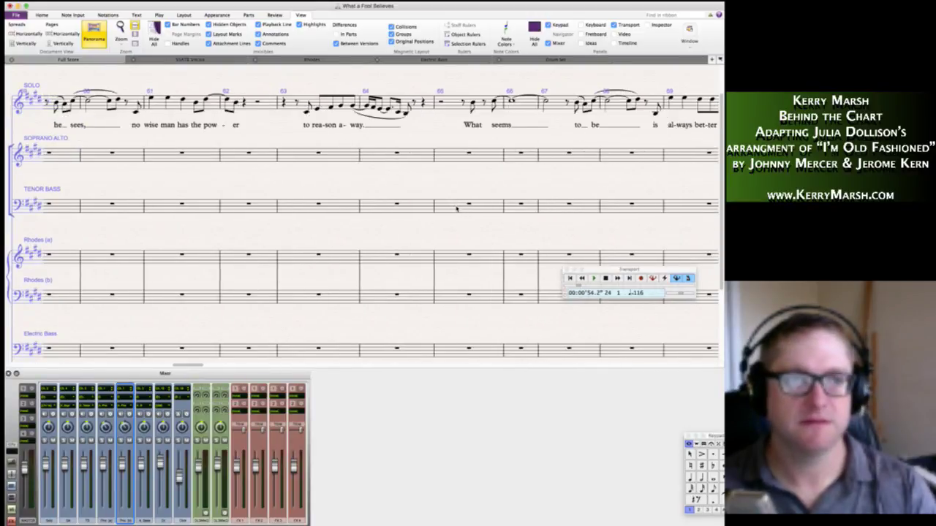
pyautogui.hscroll(-2, 457, 209)
pyautogui.hscroll(-12, 457, 209)
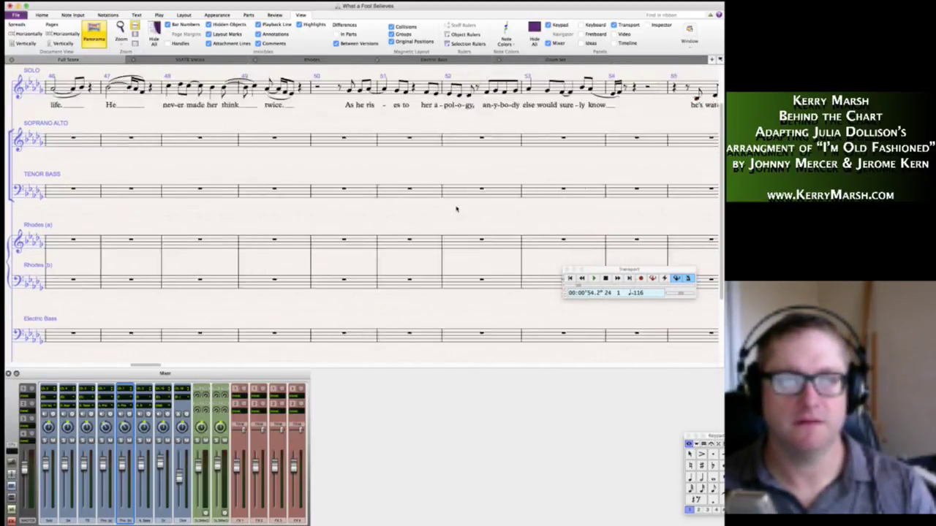
pyautogui.click(313, 144)
pyautogui.hscroll(6, 347, 171)
pyautogui.hscroll(10, 347, 171)
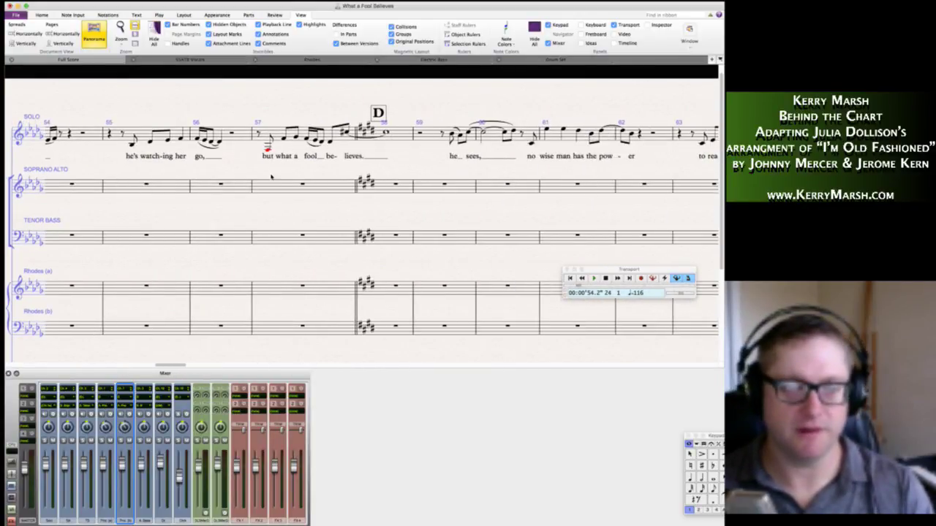
pyautogui.keyDown('shift'); pyautogui.click(278, 136); pyautogui.keyUp('shift')
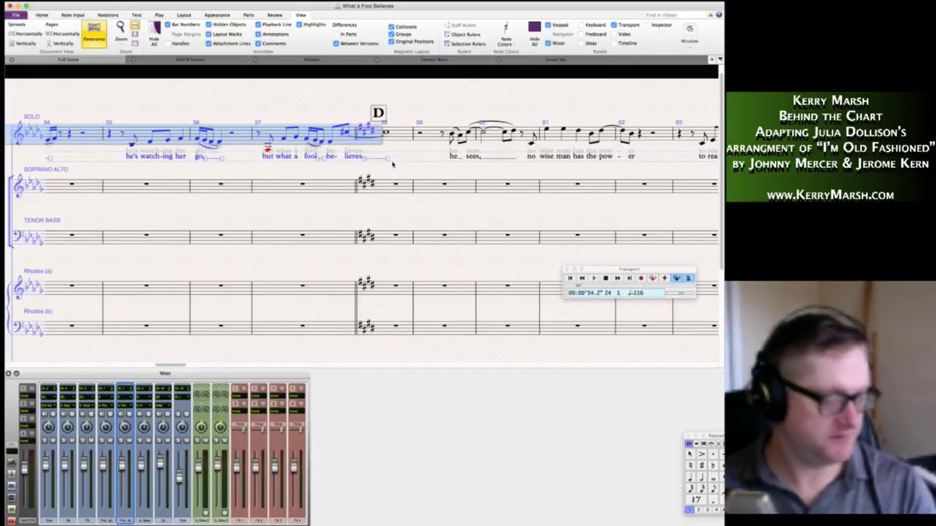
pyautogui.hscroll(2, 392, 164)
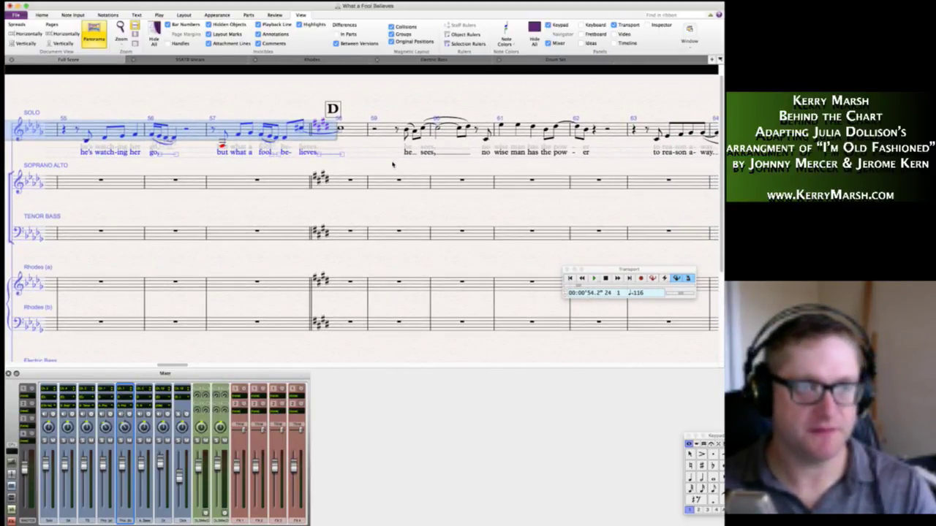
pyautogui.hscroll(15, 392, 164)
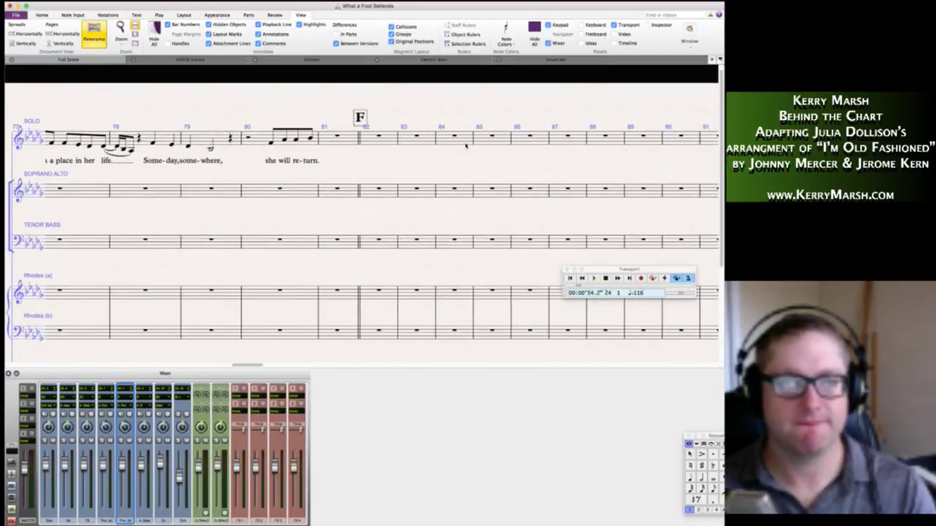
pyautogui.hscroll(1, 467, 146)
pyautogui.keyDown('alt'); pyautogui.click(344, 143); pyautogui.keyUp('alt')
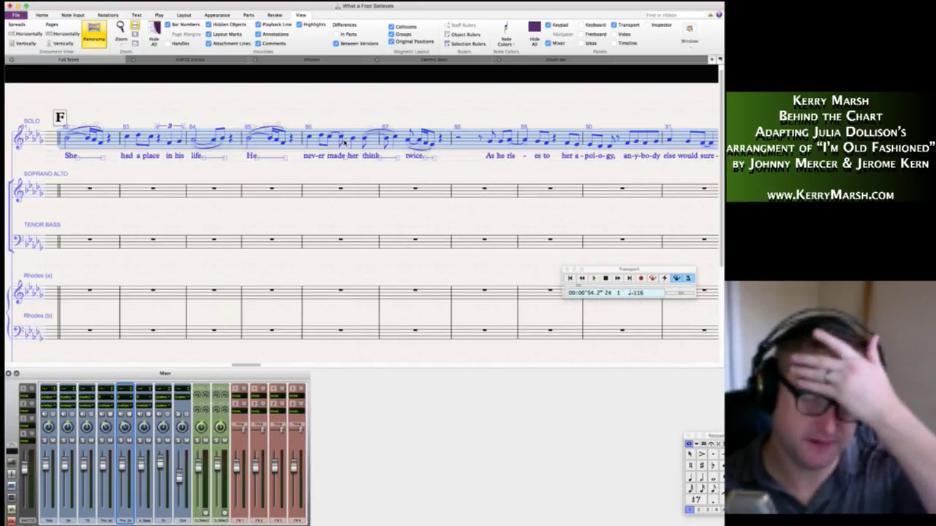
pyautogui.click(495, 100)
# Change the key to E major at bar 96 and place rehearsal mark G there.
pyautogui.hscroll(5, 494, 102)
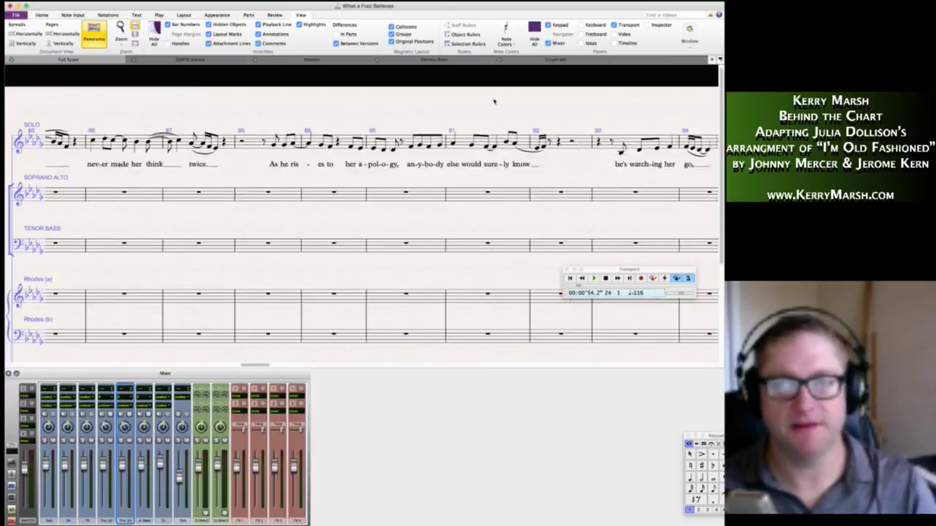
pyautogui.hscroll(10, 494, 102)
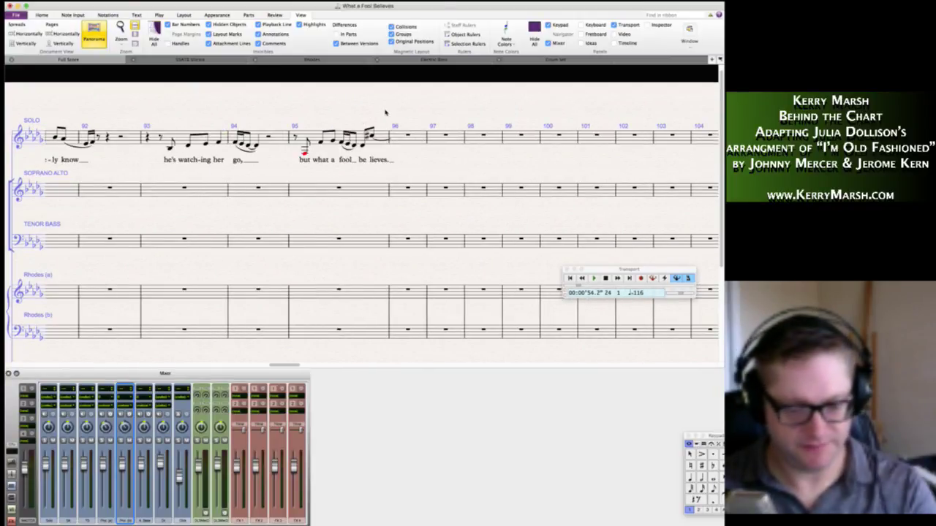
pyautogui.press('k')
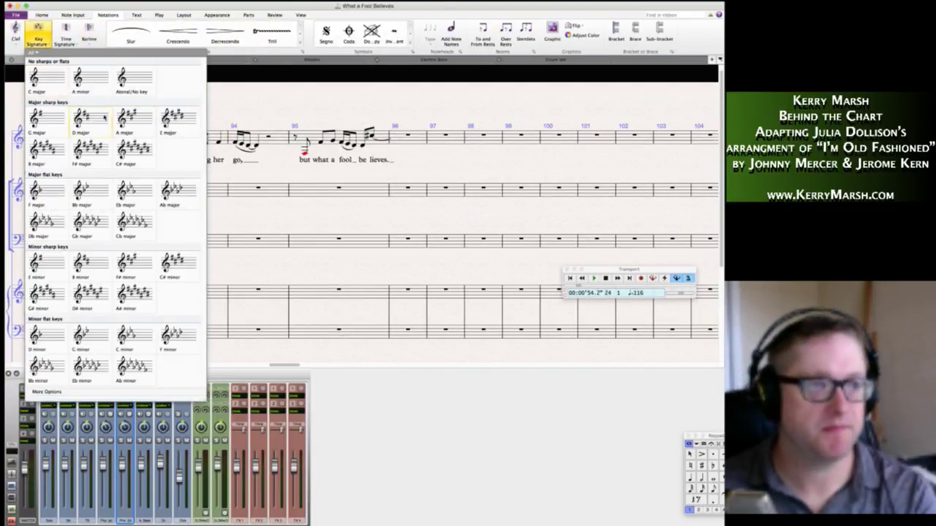
pyautogui.click(176, 119)
pyautogui.click(391, 138)
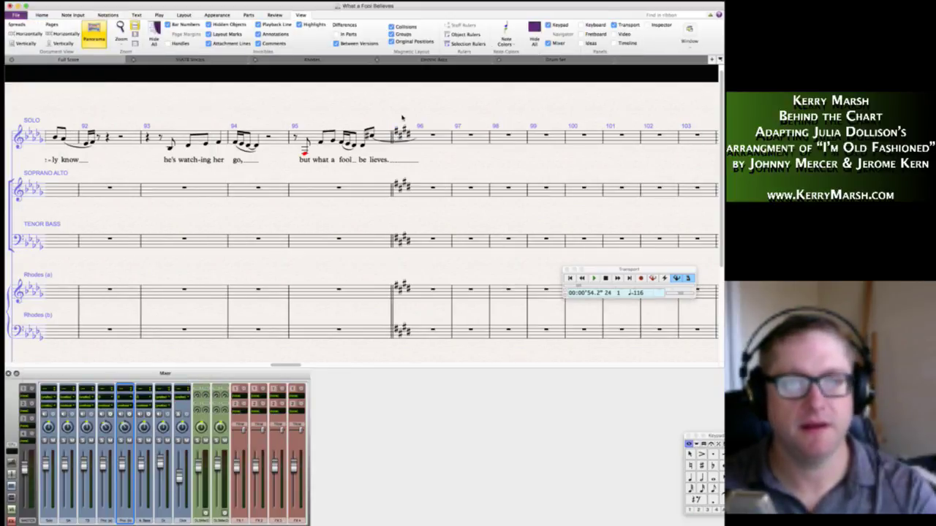
pyautogui.click(391, 139)
pyautogui.hotkey('shift', 'a')
pyautogui.press('Escape')
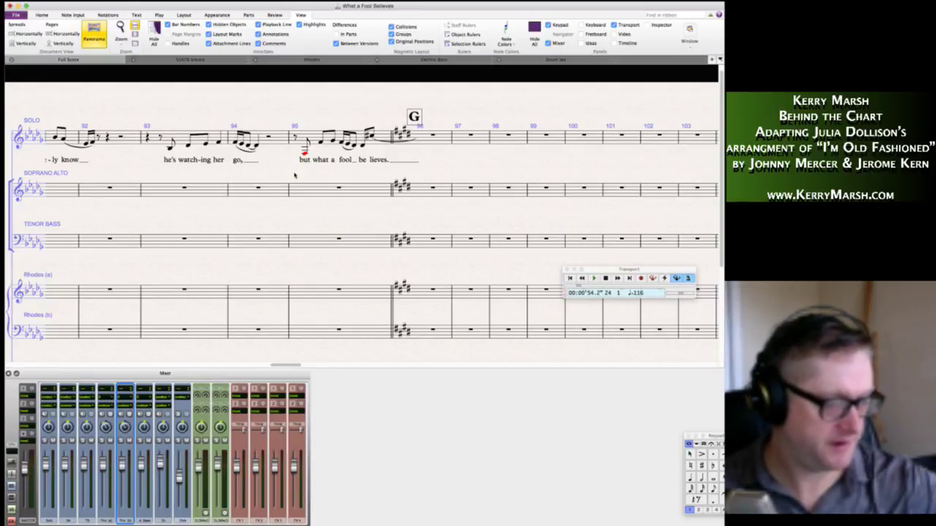
# Copy Solo bars 58 to 72, with slurs and lyrics, to the Solo staff starting at bar 96.
pyautogui.hscroll(-10, 307, 183)
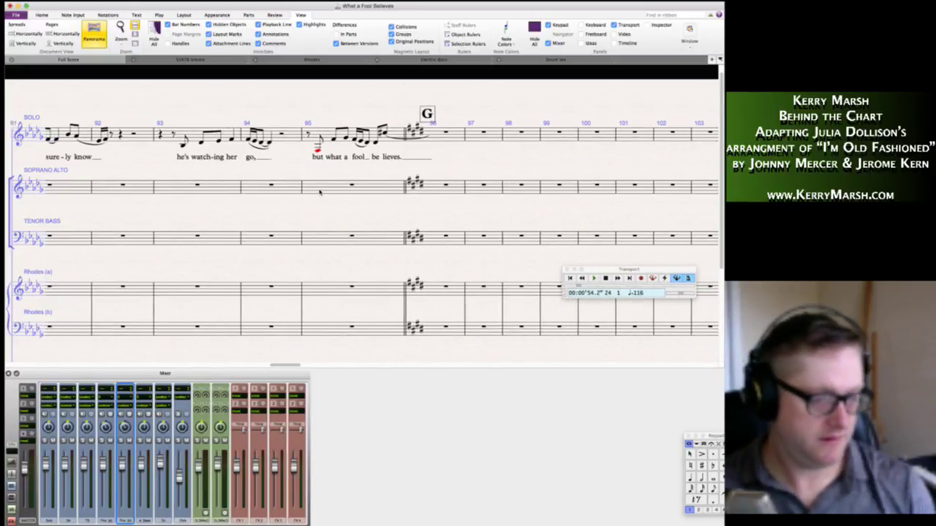
pyautogui.hscroll(-10, 320, 191)
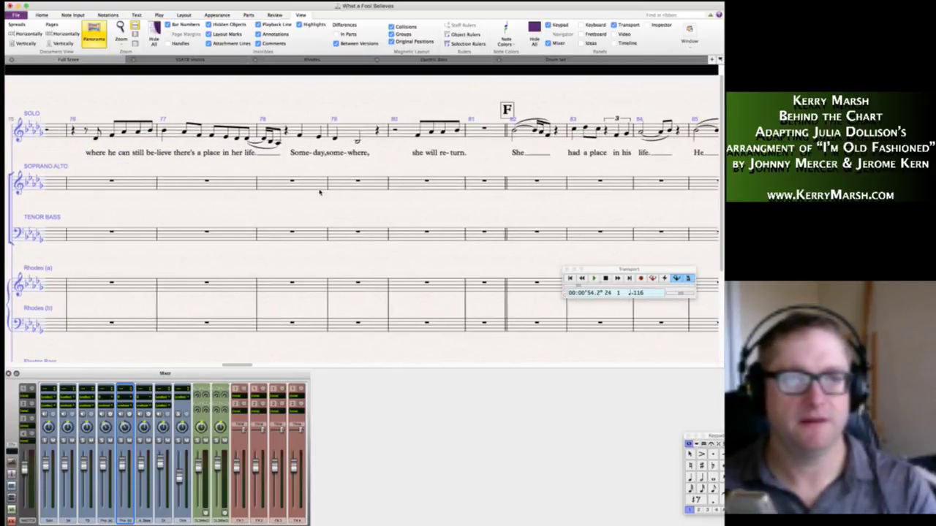
pyautogui.hscroll(-1, 320, 192)
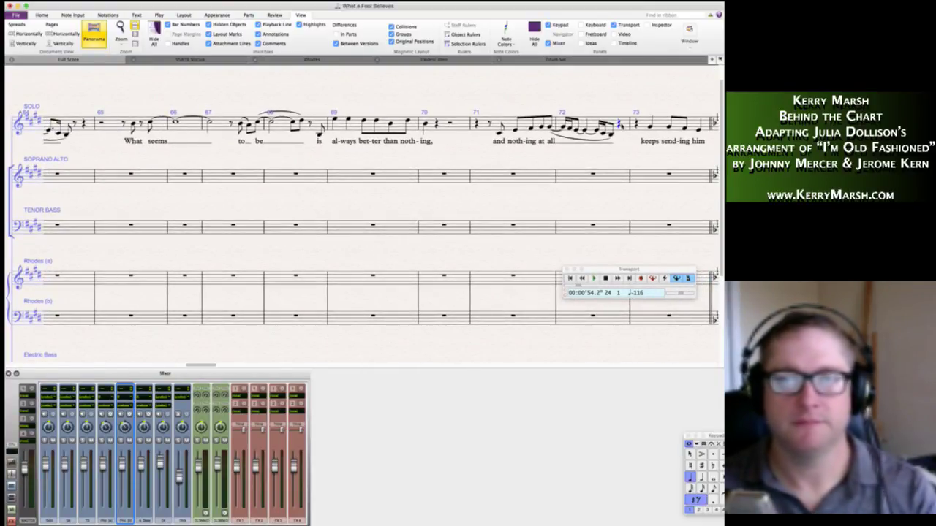
pyautogui.click(629, 126)
pyautogui.hscroll(-6, 363, 141)
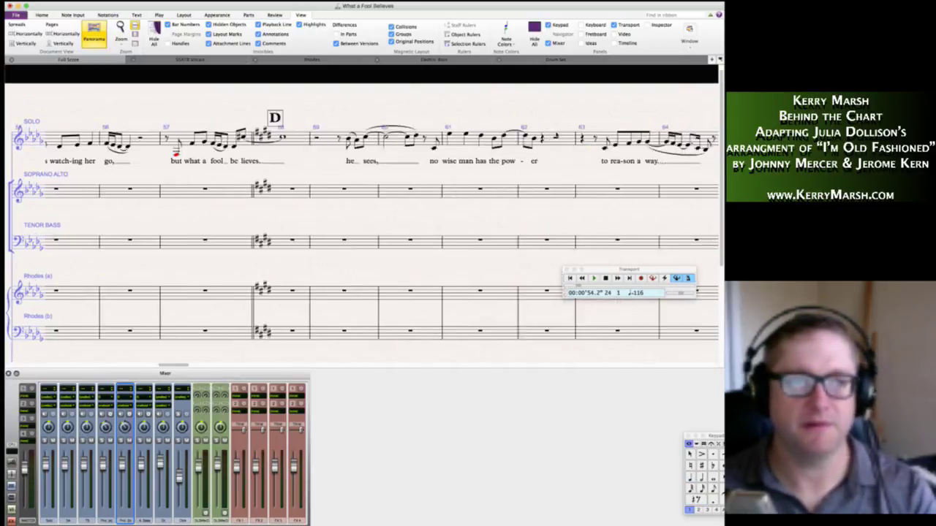
pyautogui.keyDown('shift'); pyautogui.click(363, 140); pyautogui.keyUp('shift')
pyautogui.hscroll(15, 362, 140)
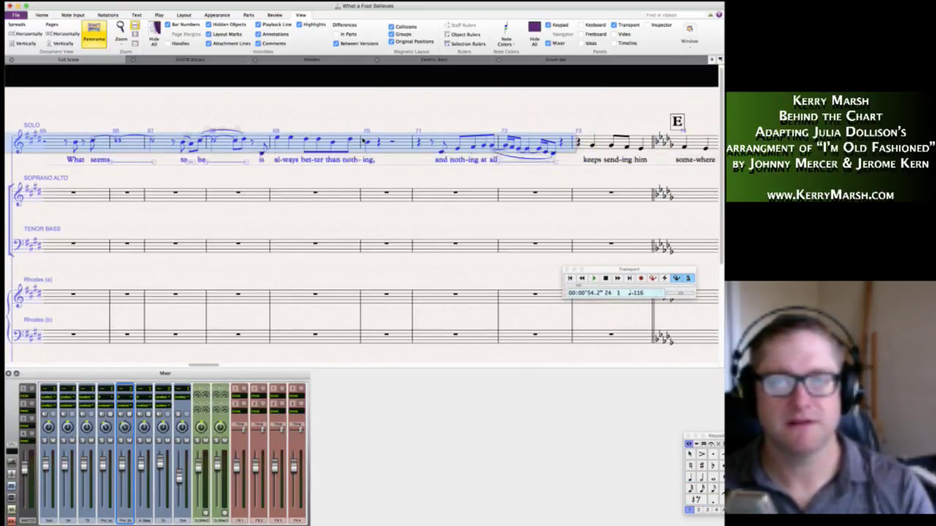
pyautogui.hscroll(9, 363, 140)
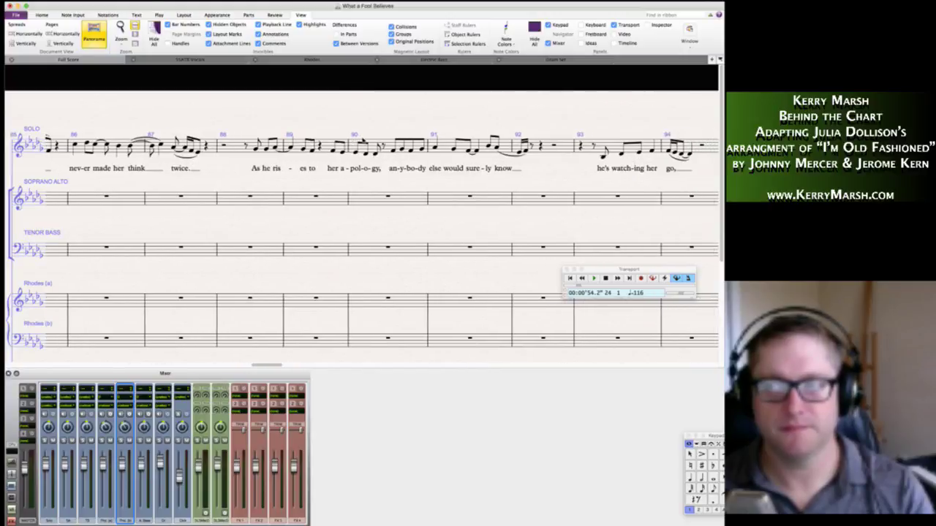
pyautogui.hscroll(4, 407, 135)
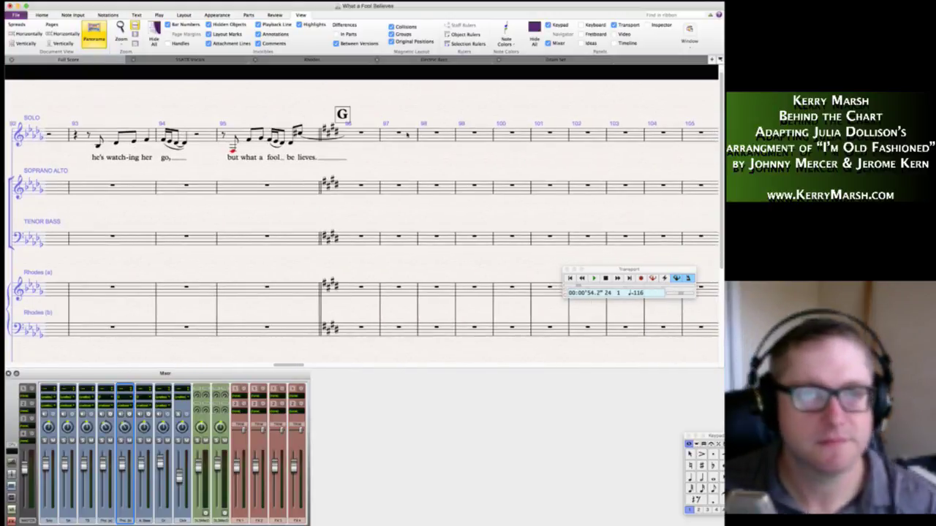
pyautogui.keyDown('shift'); pyautogui.click(349, 136); pyautogui.keyUp('shift')
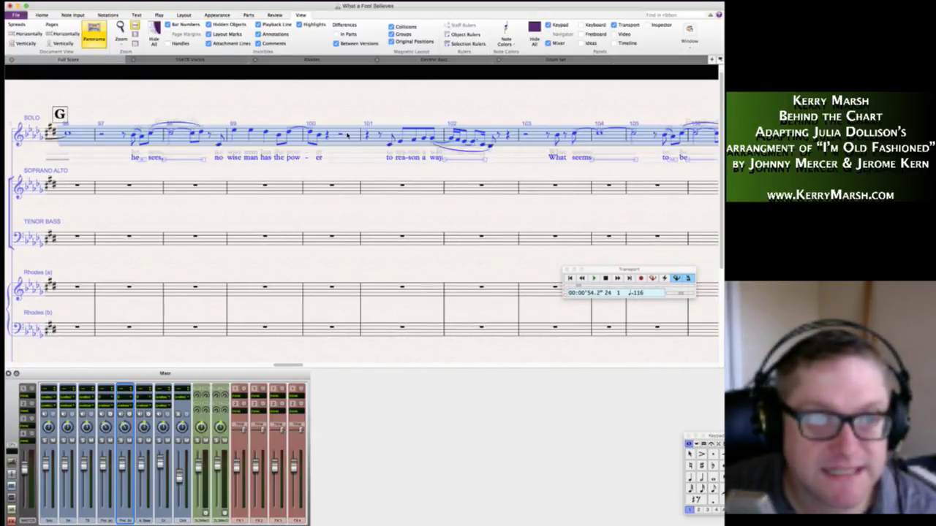
pyautogui.click(191, 106)
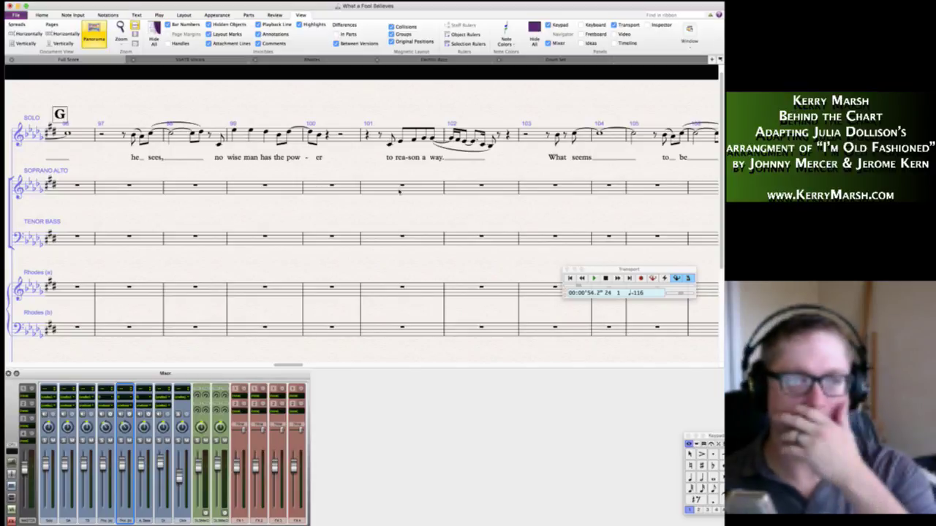
# Copy Solo bars 103 to 110, with slurs and lyrics, to the same bars of the Soprano Alto staff.
pyautogui.hscroll(5, 397, 200)
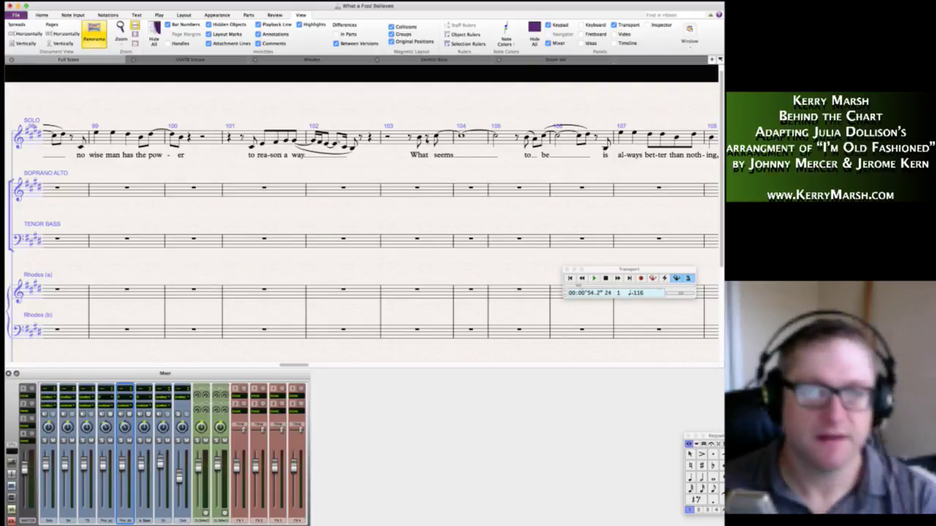
pyautogui.click(404, 140)
pyautogui.hscroll(3, 452, 172)
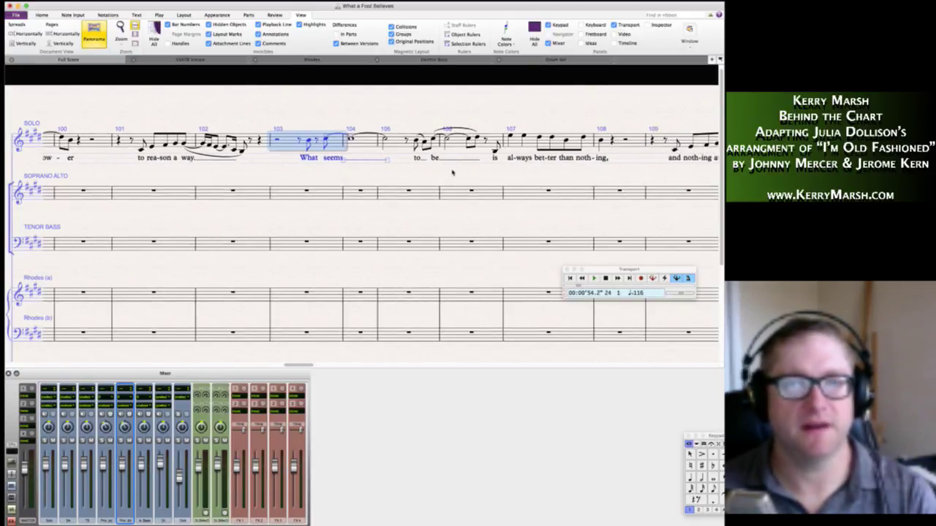
pyautogui.hscroll(10, 452, 173)
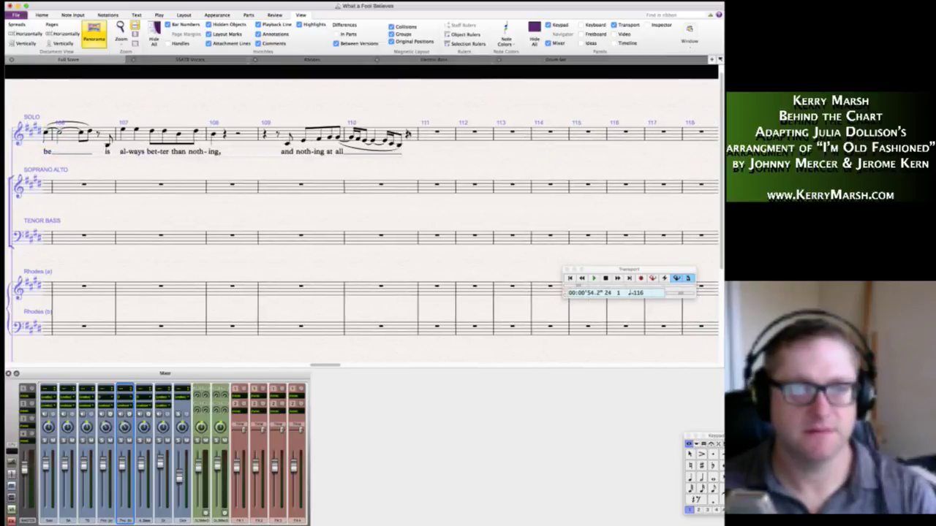
pyautogui.keyDown('shift'); pyautogui.click(410, 134); pyautogui.keyUp('shift')
pyautogui.hscroll(-8, 270, 160)
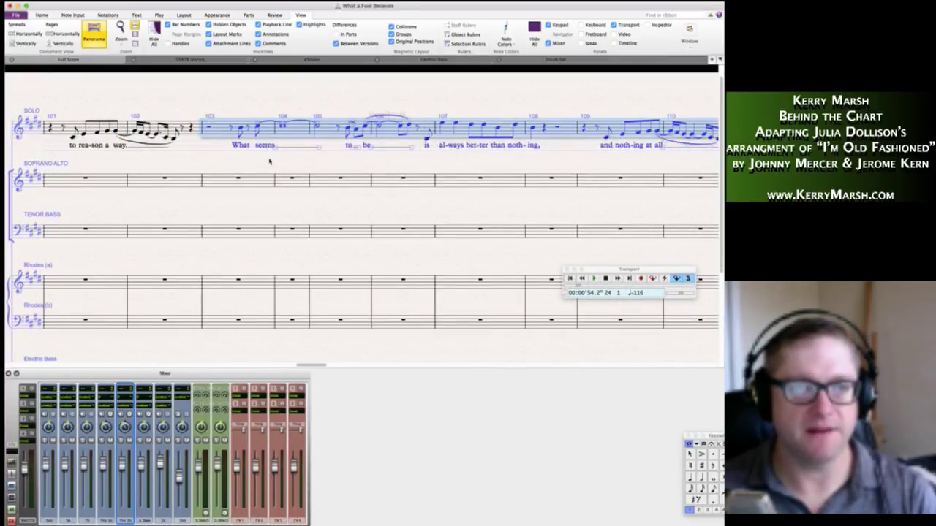
pyautogui.keyDown('alt'); pyautogui.click(212, 183); pyautogui.keyUp('alt')
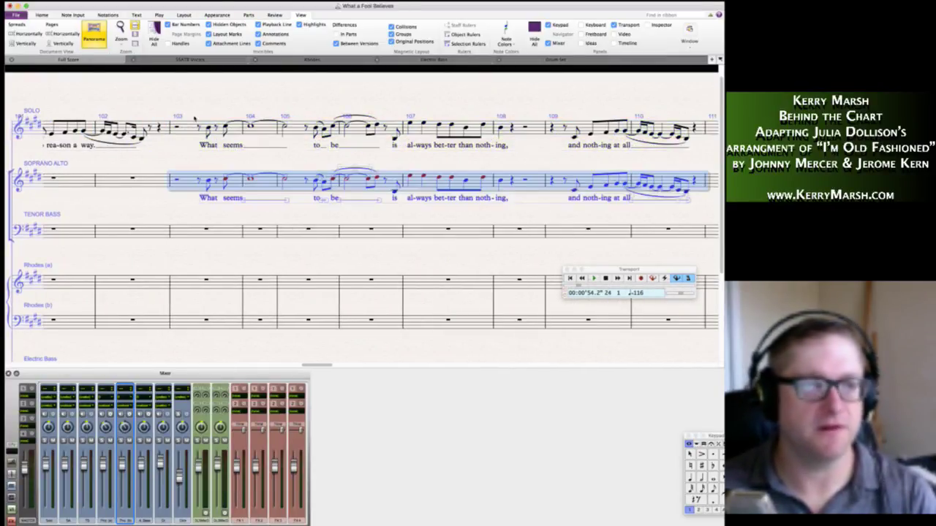
# Delete the melody and lyrics from Solo bars 103 to 110.
pyautogui.click(191, 130)
pyautogui.keyDown('shift'); pyautogui.click(699, 130); pyautogui.keyUp('shift')
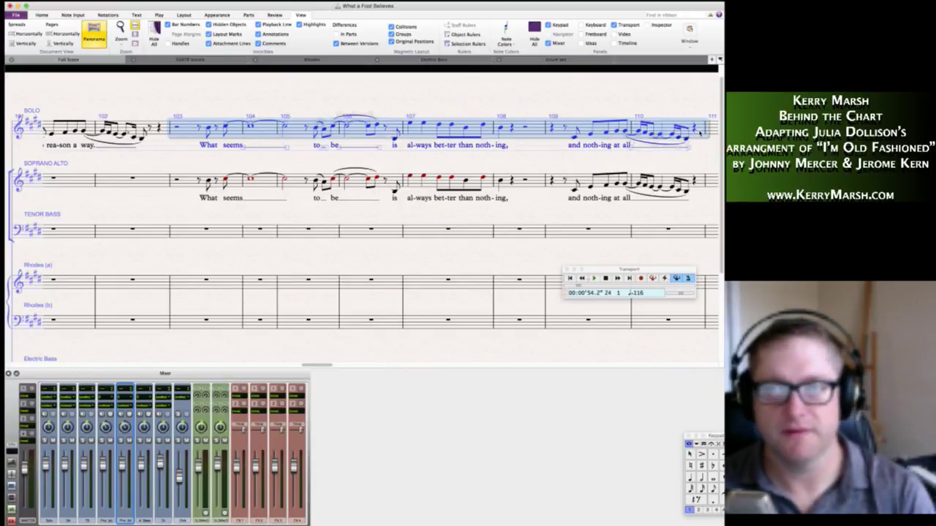
pyautogui.press('Delete')
pyautogui.press('Escape')
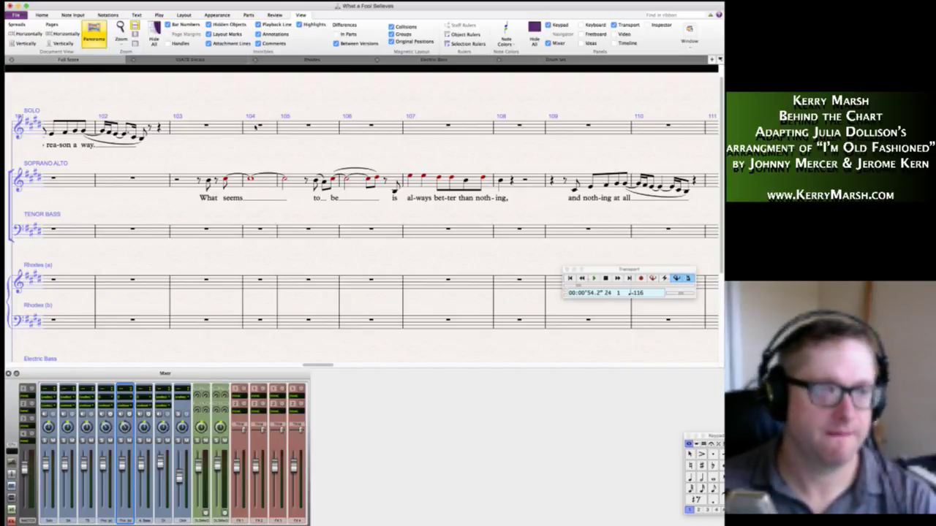
# Add a double barline at the start of bar 104 with rehearsal mark H above it.
pyautogui.click(223, 130)
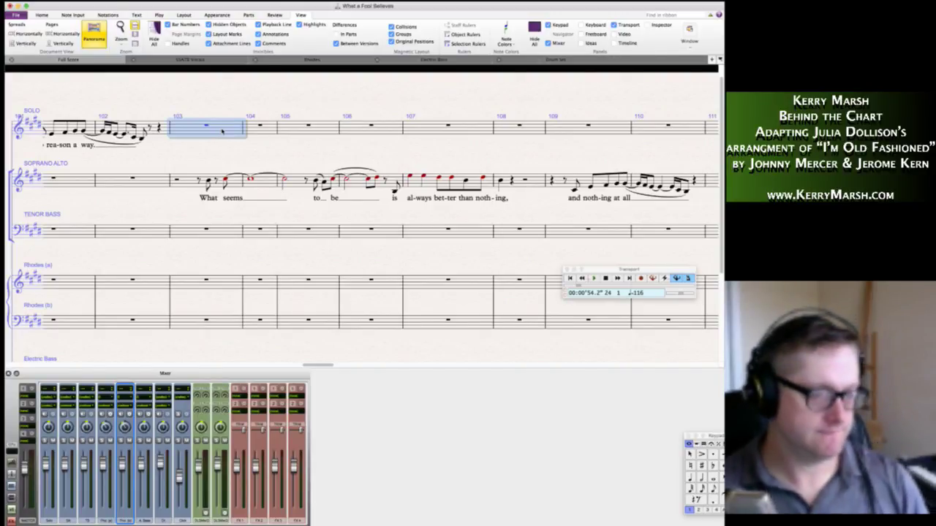
pyautogui.press('Escape')
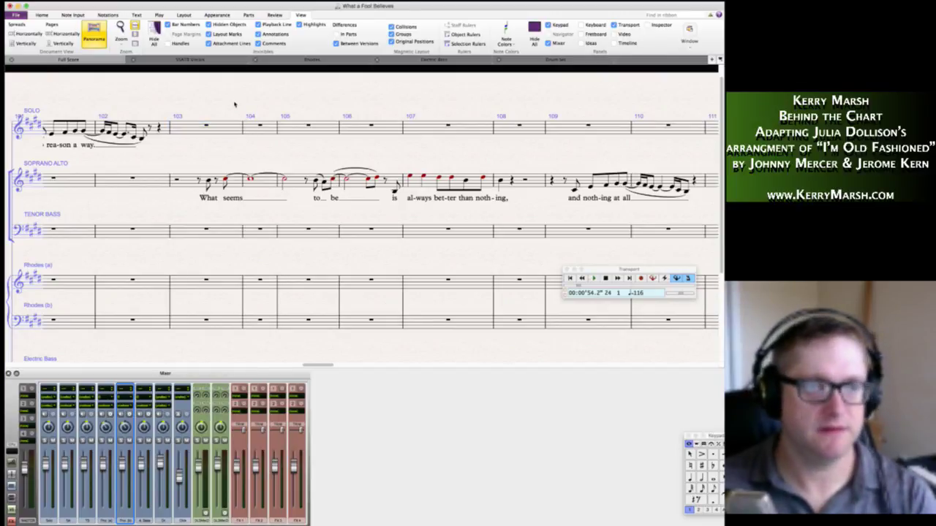
pyautogui.rightClick(234, 105)
pyautogui.moveTo(269, 114)
pyautogui.click(349, 133)
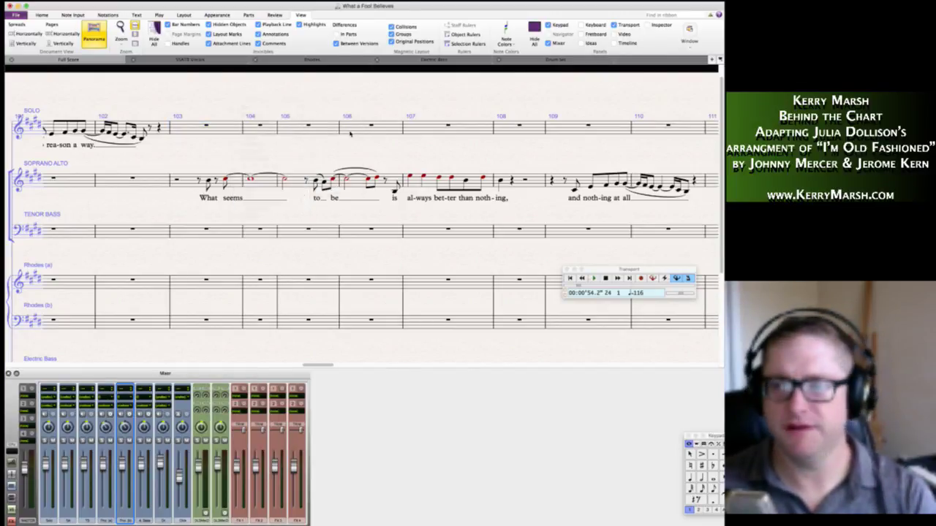
pyautogui.click(245, 130)
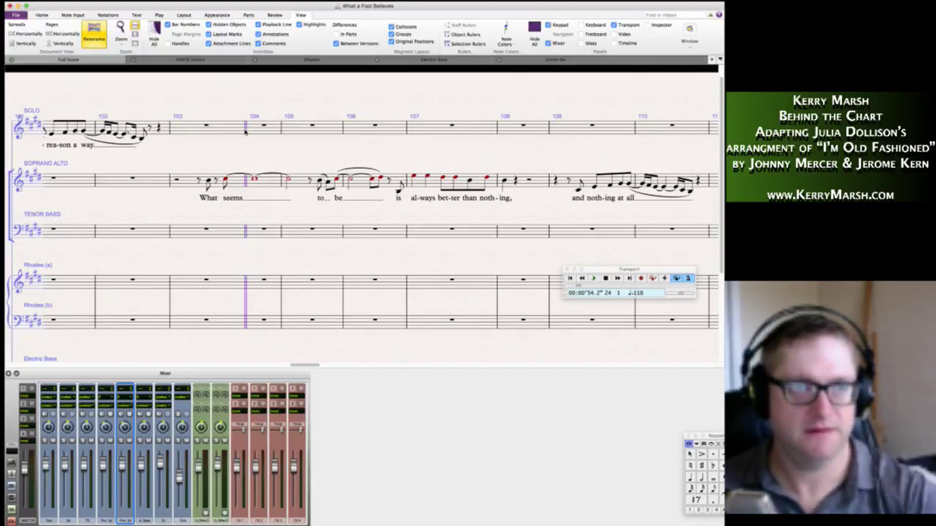
pyautogui.press('super+r')
pyautogui.press('Escape')
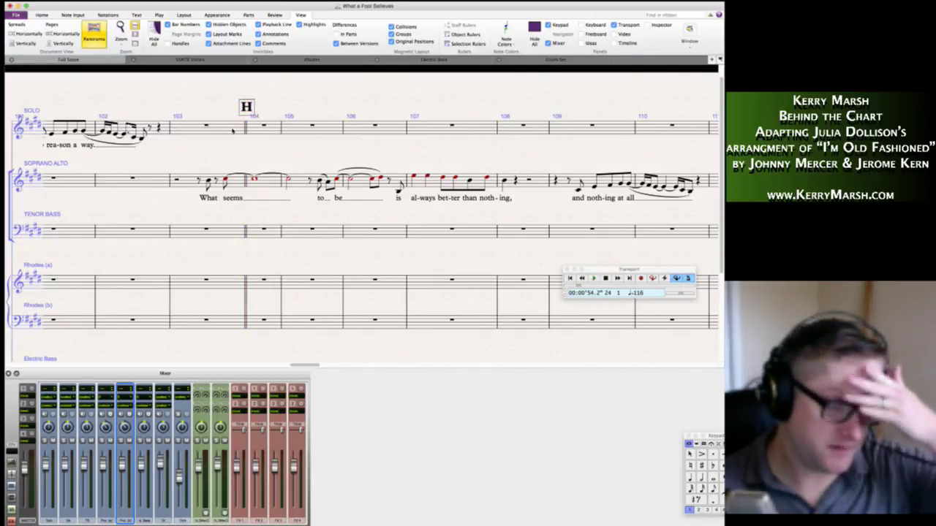
# Enter a quarter-note pickup on the last beat of Solo bar 103.
pyautogui.click(233, 130)
pyautogui.press('n')
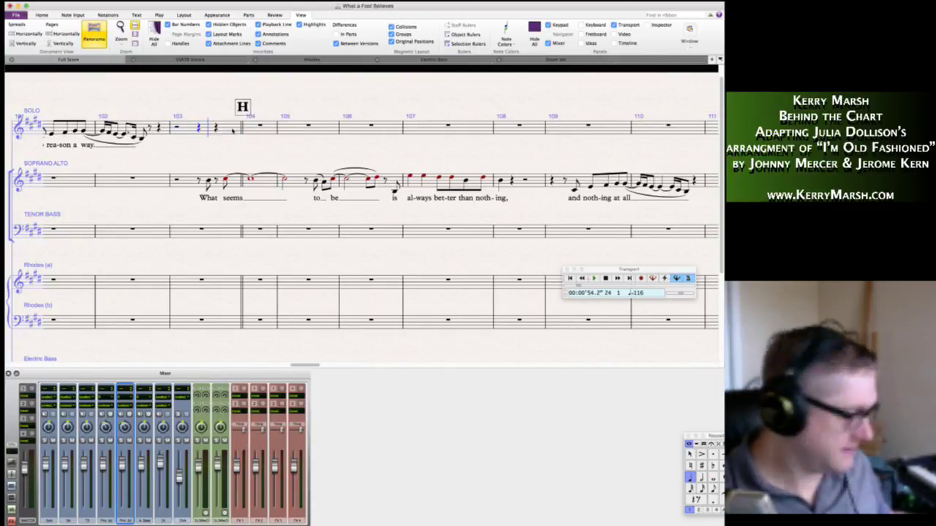
pyautogui.press('a')
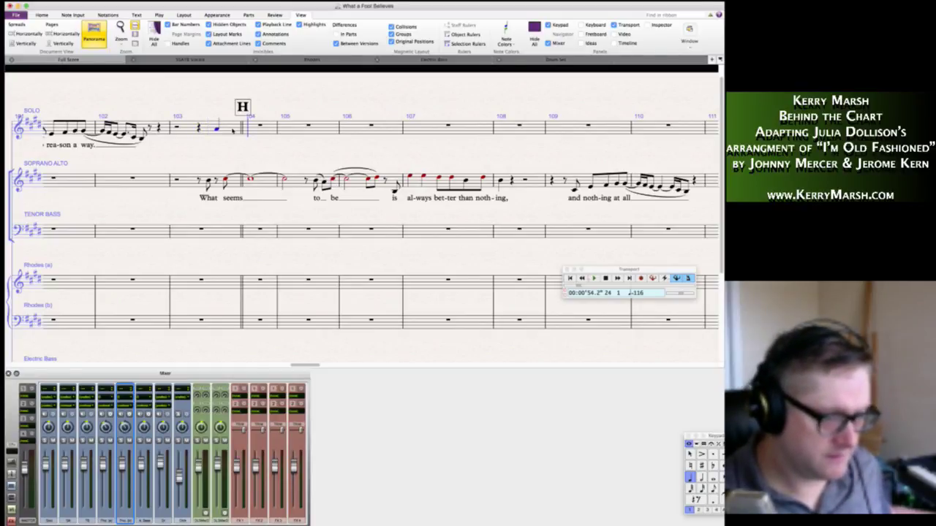
# Enter the melody of Solo bar 104: a quarter note, a beamed run with sixteenths, a rest and a low eighth-note pickup.
pyautogui.press('a')
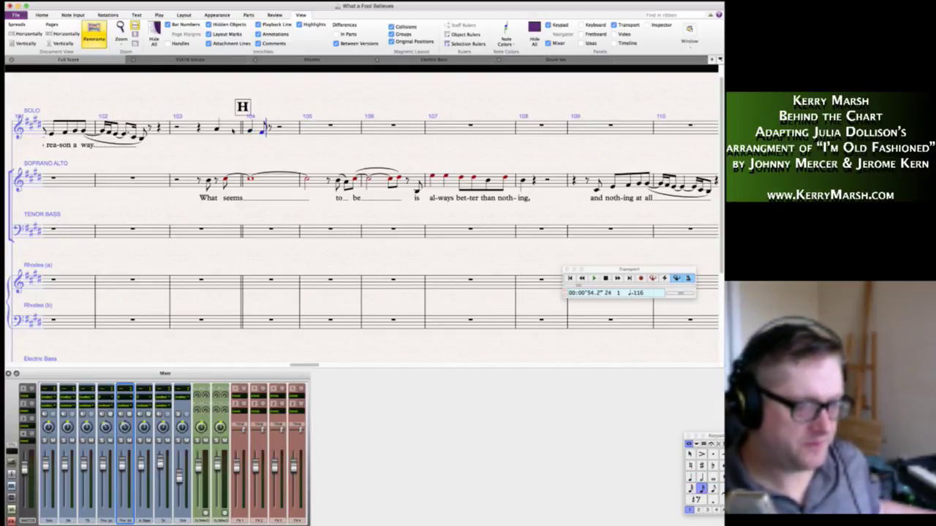
pyautogui.press('2')
pyautogui.press('4')
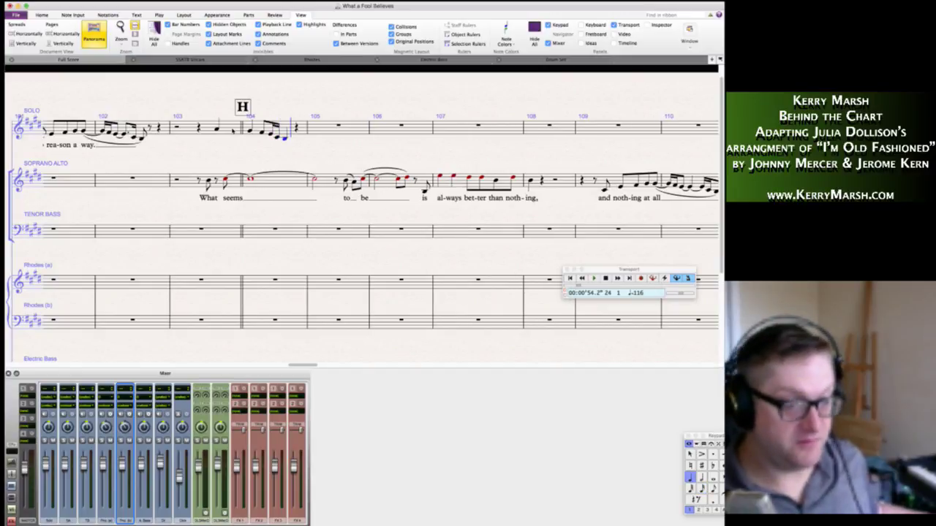
pyautogui.press('3')
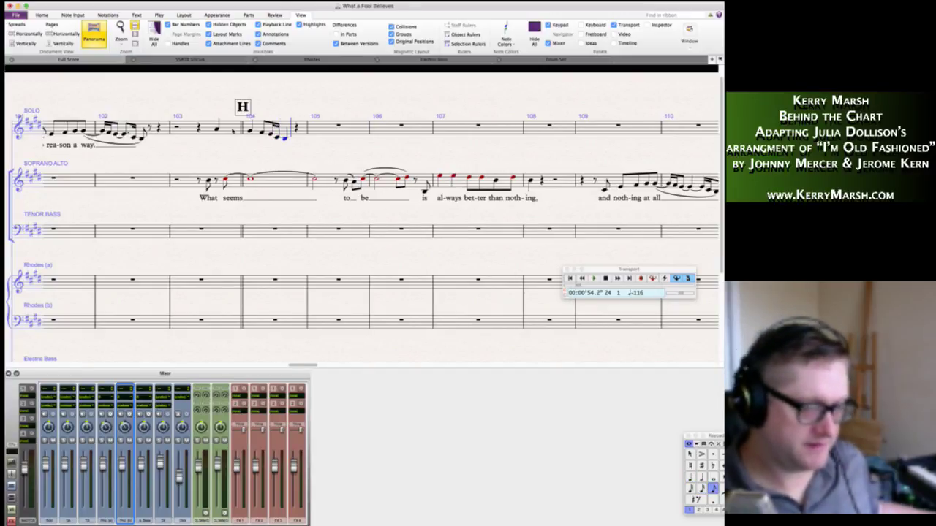
pyautogui.press('d')
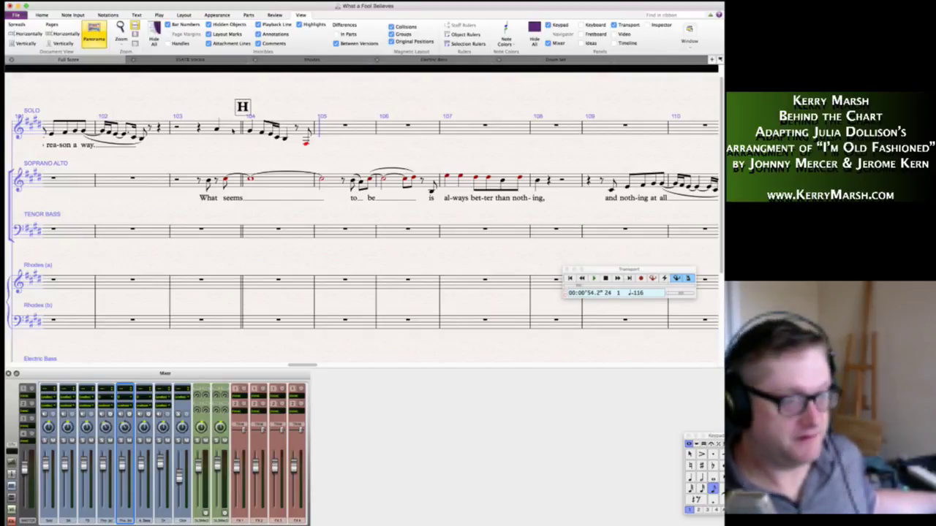
# Enter the melody of Solo bar 105: a quarter note, a beamed run with sixteenths, rests and an eighth-note pickup on the last half beat.
pyautogui.press('4')
pyautogui.press('c')
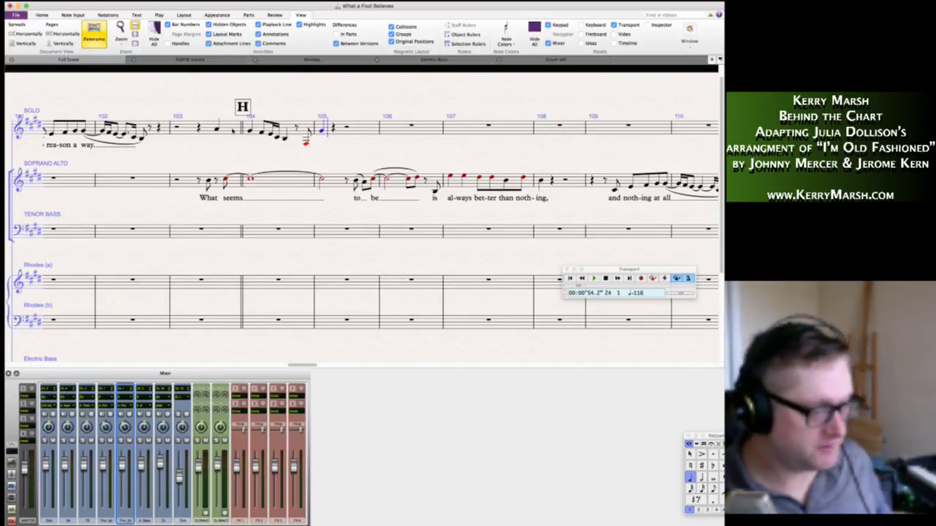
pyautogui.press('3')
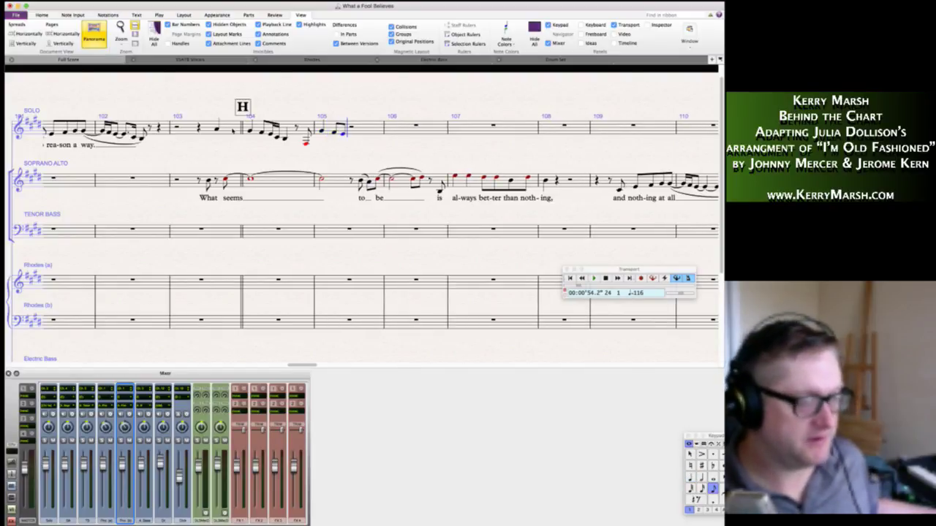
pyautogui.press('2')
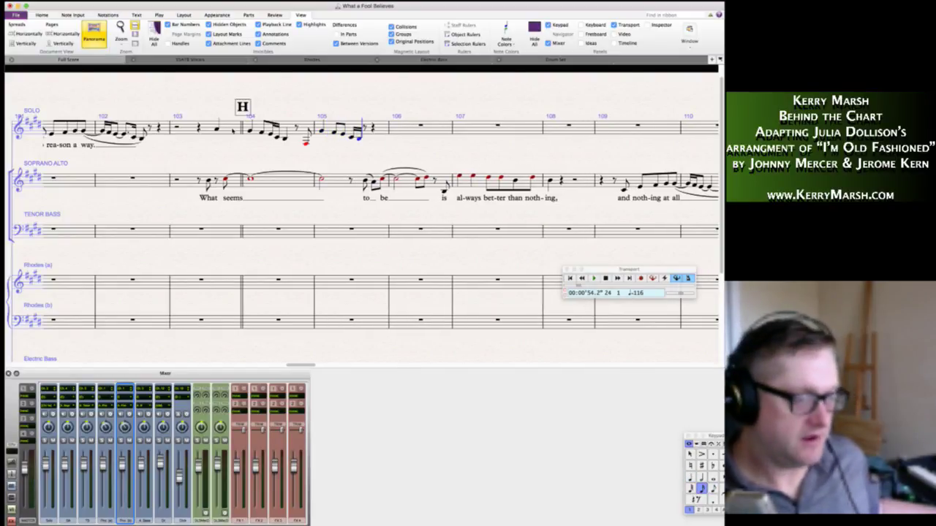
pyautogui.press('3')
pyautogui.press('0')
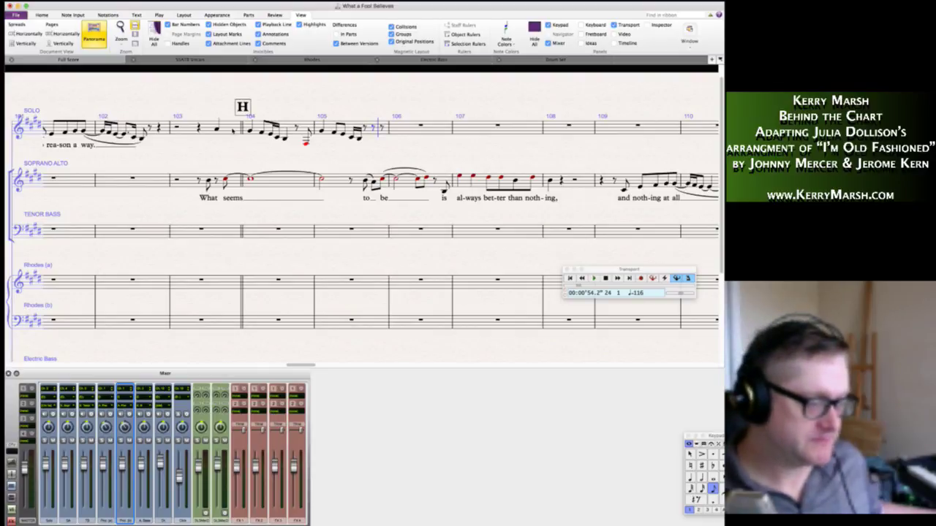
pyautogui.press('d')
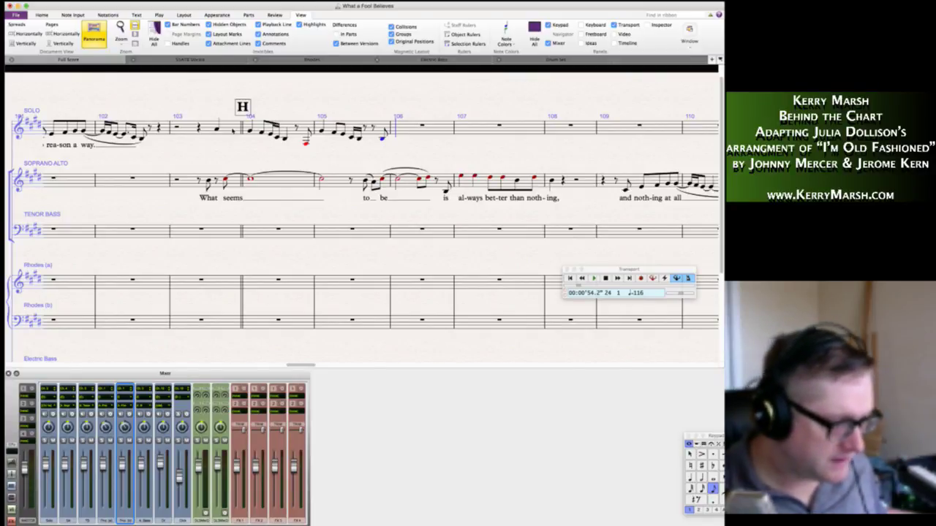
# Enter two quarter notes, two beamed eighth notes and an eighth rest in Solo bar 106.
pyautogui.press('4')
pyautogui.press('b')
pyautogui.press('f')
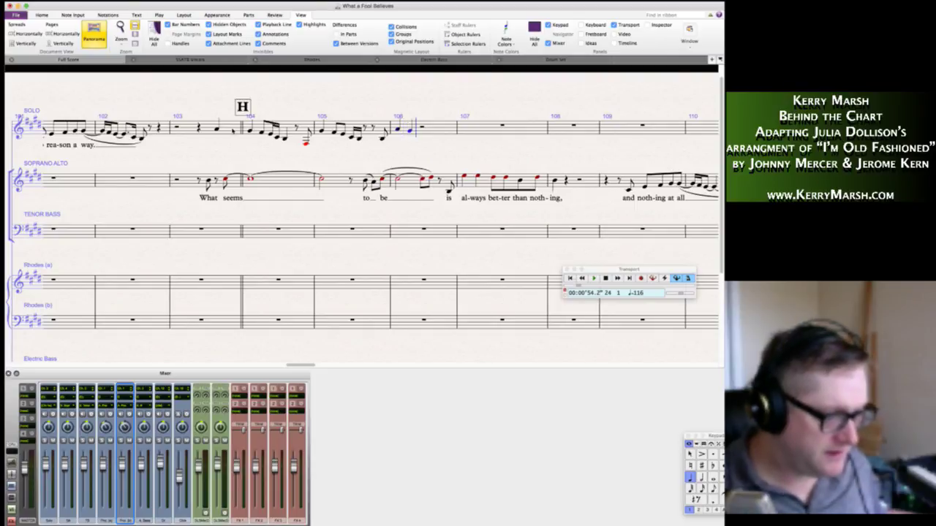
pyautogui.press('3')
pyautogui.press('g')
pyautogui.press('c')
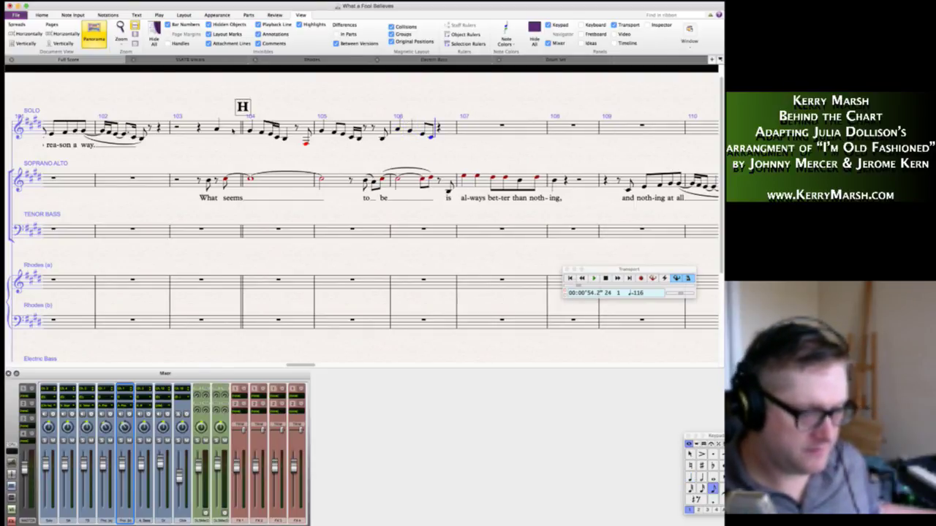
pyautogui.press('0')
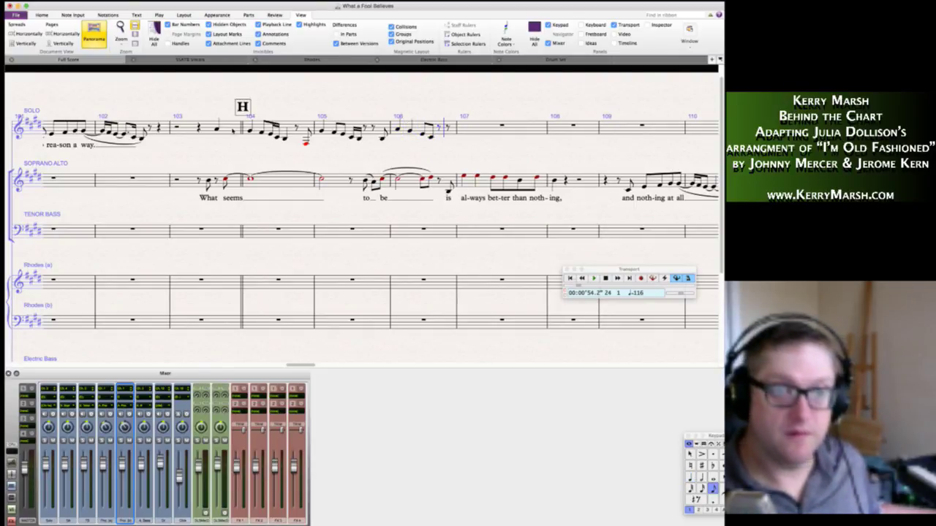
# Enter the last solo note of bar 106 as an E, and the descending phrase from G down to C in bar 107.
pyautogui.press('e')
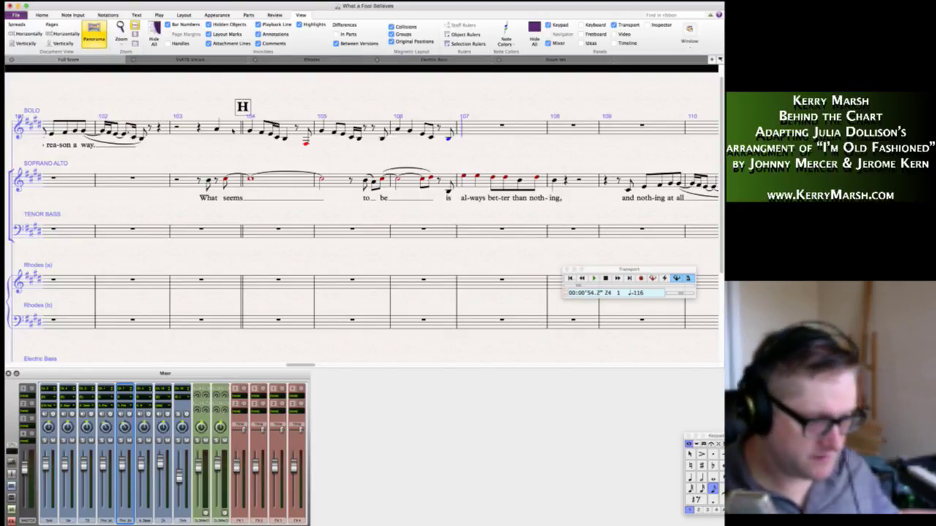
pyautogui.press('4')
pyautogui.press('g')
pyautogui.press('5')
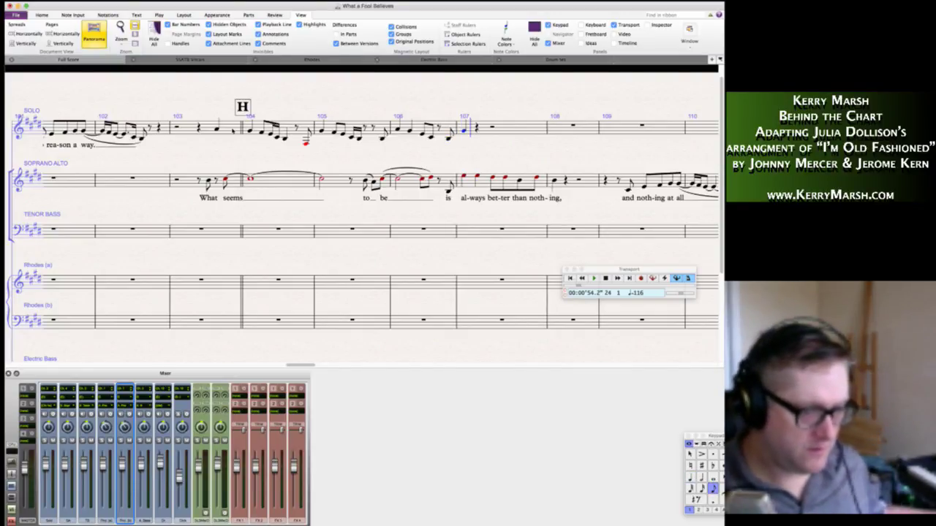
pyautogui.press('g')
pyautogui.press('g')
pyautogui.press('4')
pyautogui.press('f')
pyautogui.press('e')
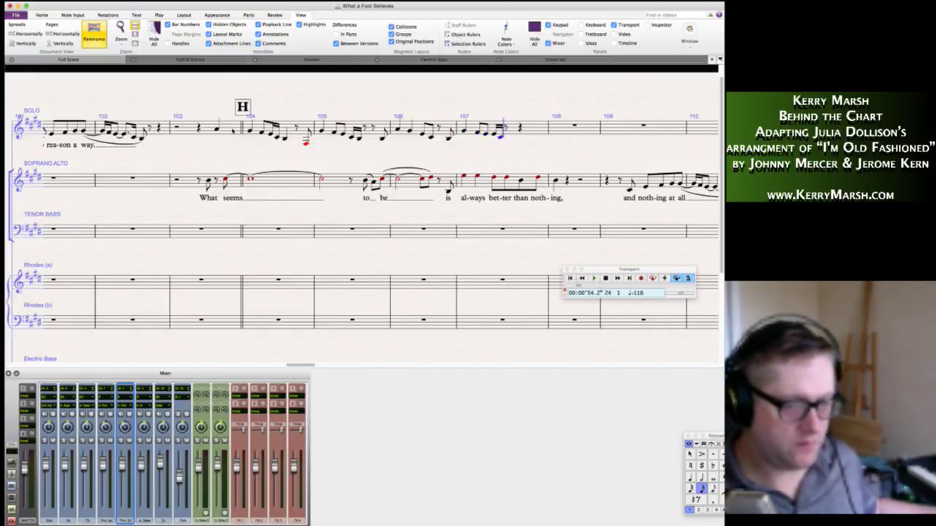
pyautogui.press('3')
pyautogui.press('c')
pyautogui.press('Escape')
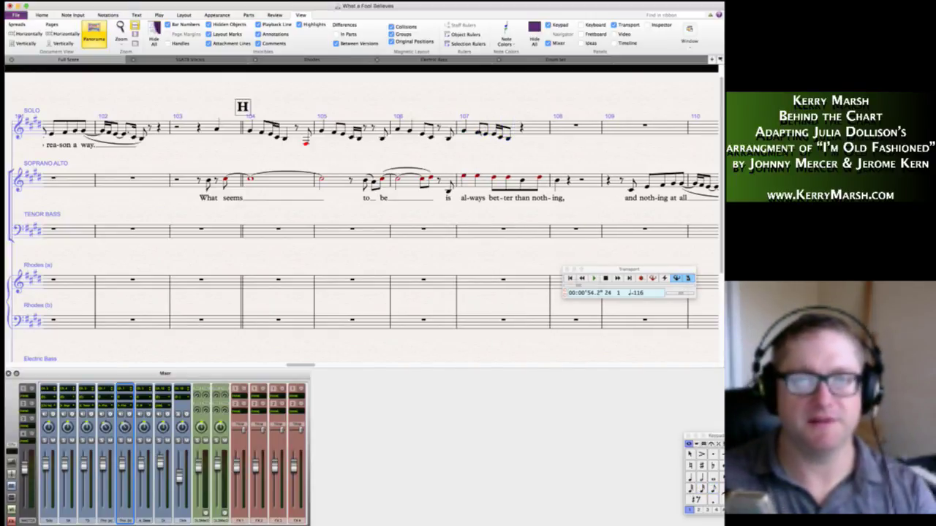
# Slur the two closing note groups of bar 107 and the descending group in bar 104 on the solo staff.
pyautogui.click(482, 135)
pyautogui.click(495, 134)
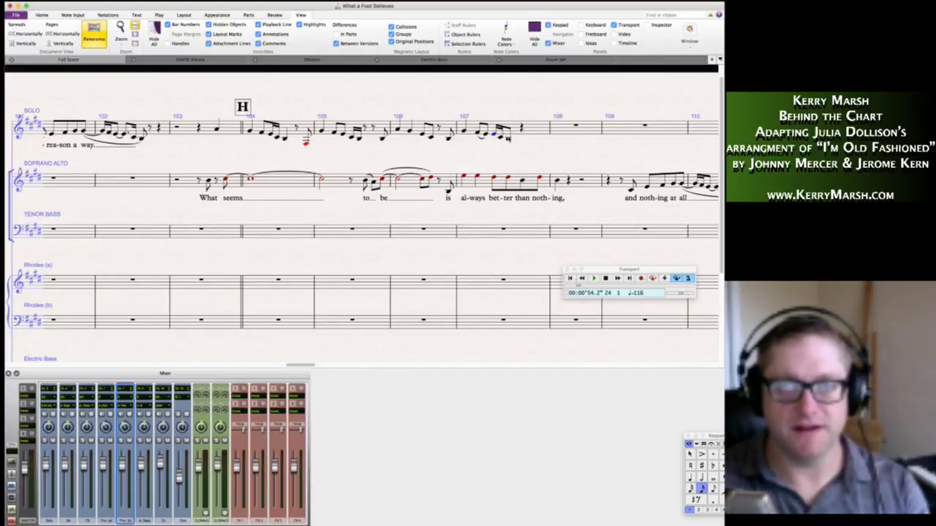
pyautogui.keyDown('shift'); pyautogui.click(508, 138); pyautogui.keyUp('shift')
pyautogui.press('s')
pyautogui.click(258, 152)
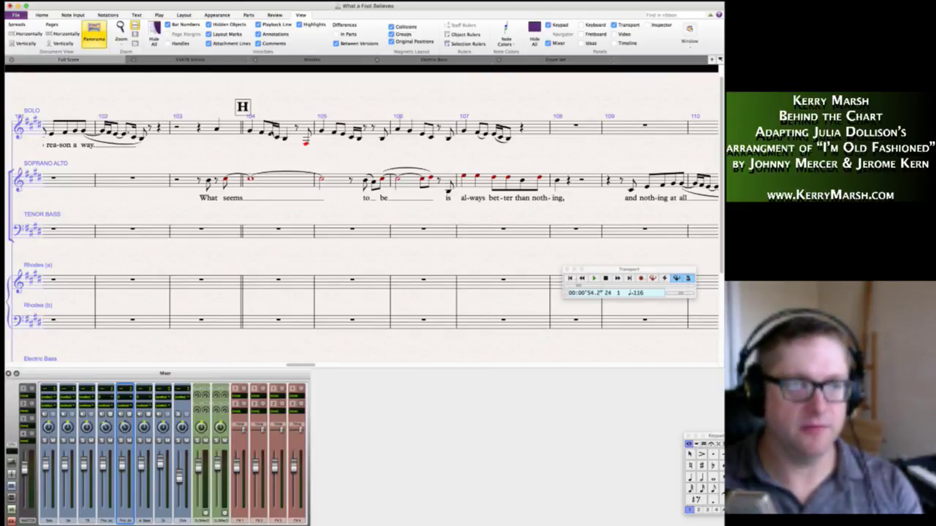
pyautogui.click(281, 140)
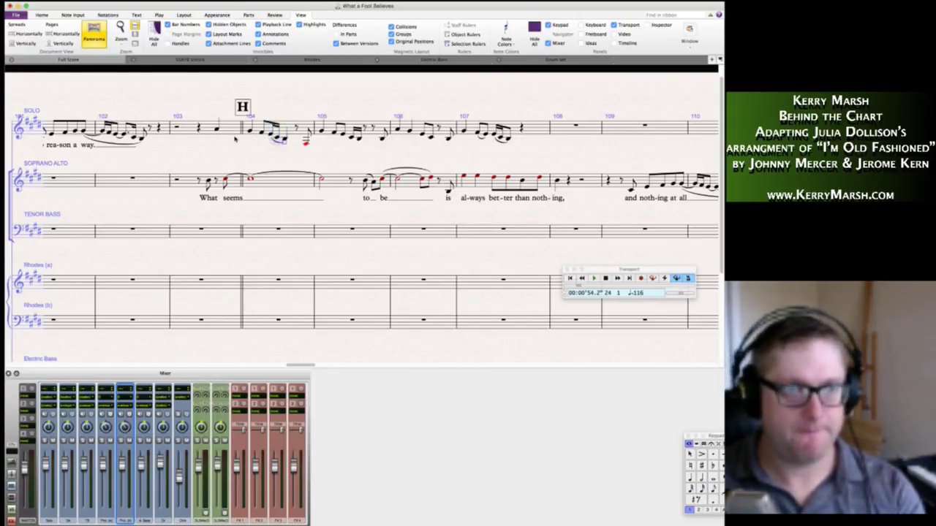
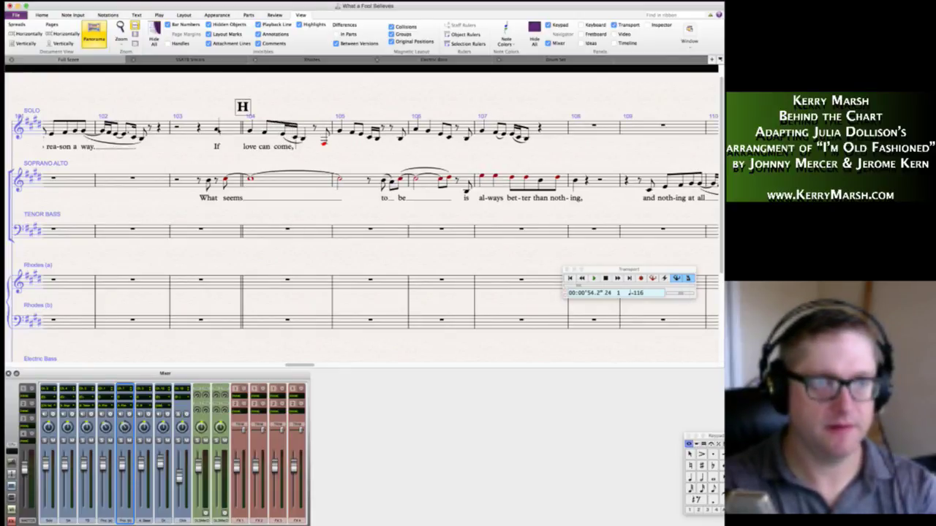
# Continue the solo lyrics from the pickup at the end of bar 104 with "and love can go," extending "go" with a melisma line.
pyautogui.write('and')
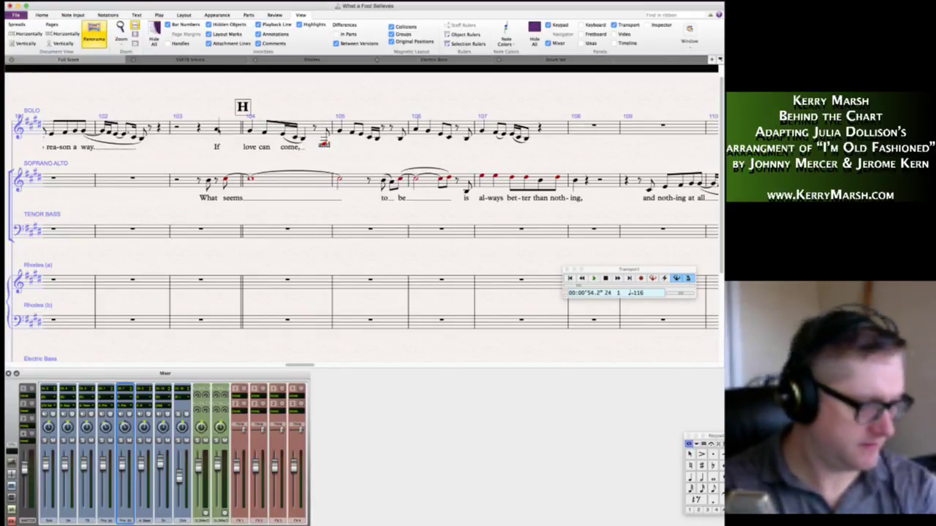
pyautogui.write(' love can')
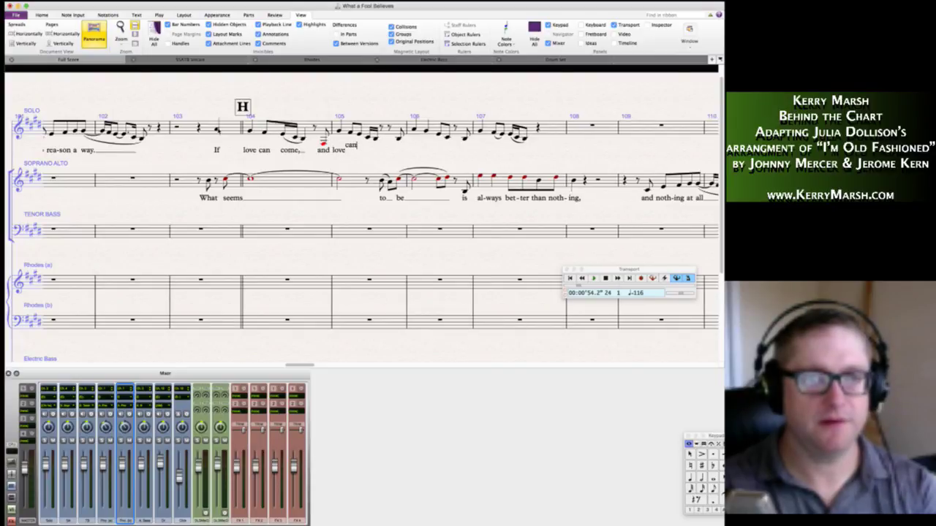
pyautogui.write(' go')
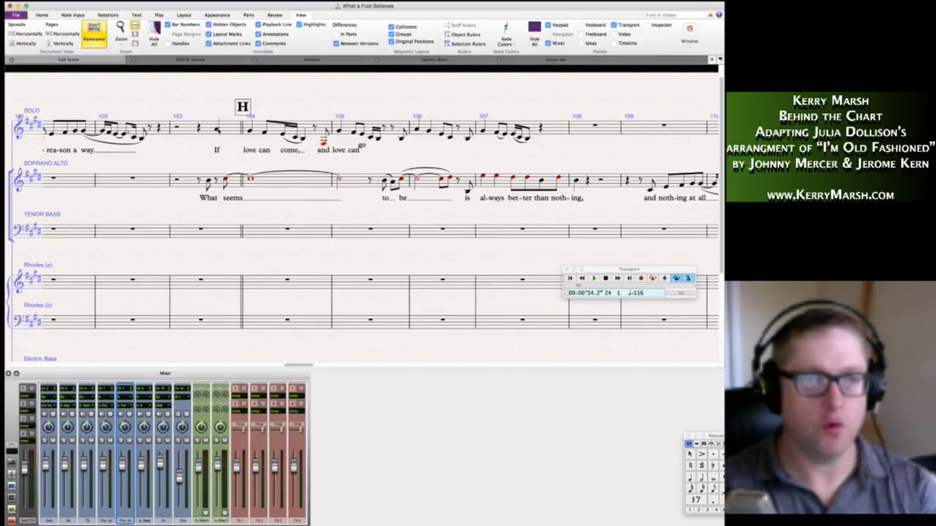
pyautogui.write(',___')
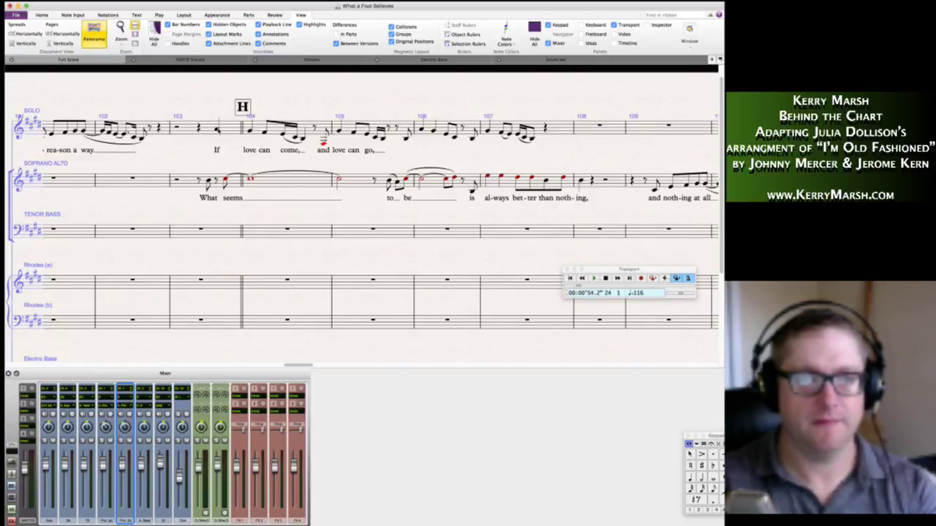
pyautogui.press('Escape')
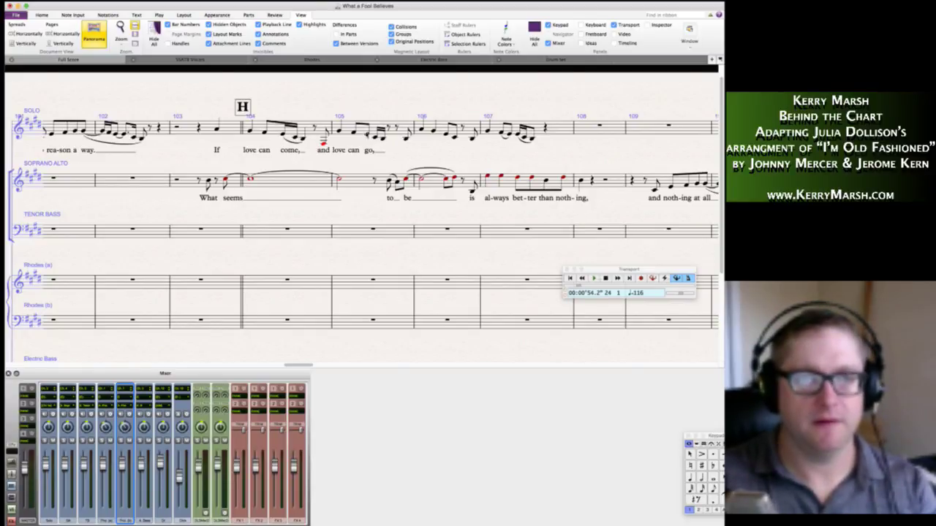
# Slur the descending note group sung on "go" in bar 105 of the solo staff.
pyautogui.click(367, 135)
pyautogui.keyDown('shift'); pyautogui.click(383, 138); pyautogui.keyUp('shift')
pyautogui.press('s')
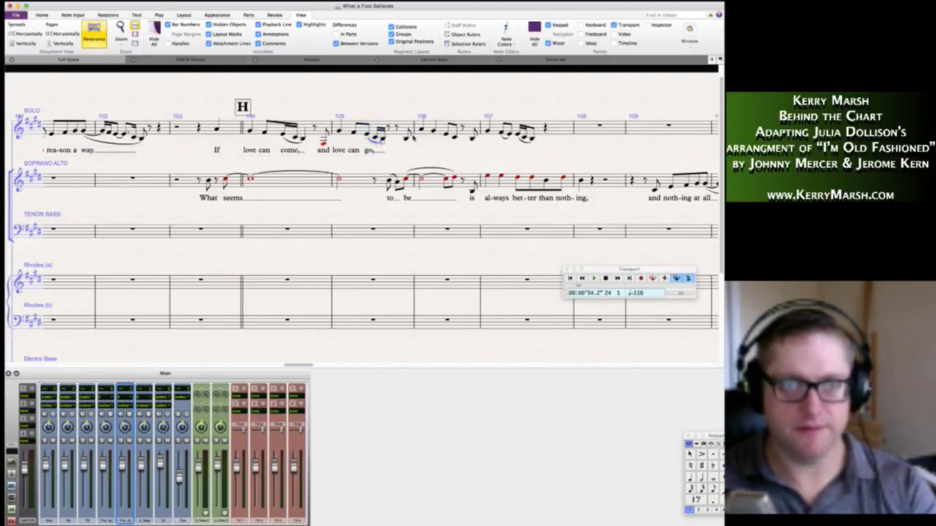
# Enter the solo lyrics "then why can't love pre-tend, oh, no?" from the last note of bar 105 through bar 107.
pyautogui.click(407, 139)
pyautogui.press('super+l')
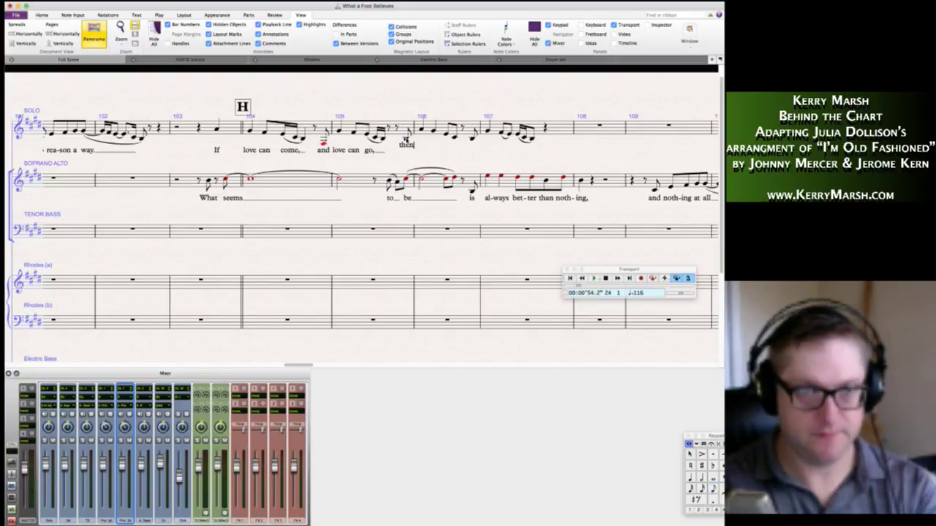
pyautogui.write("then why can't ")
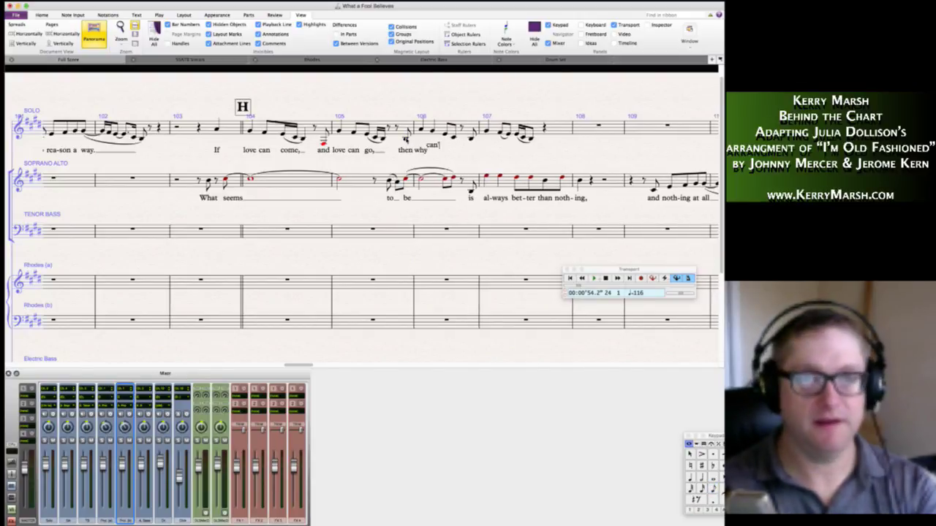
pyautogui.write('love')
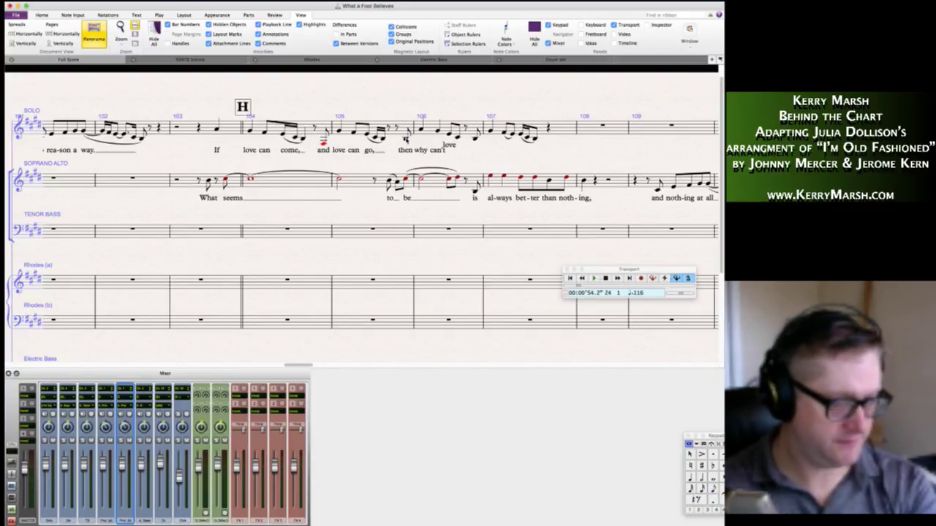
pyautogui.write(' pre')
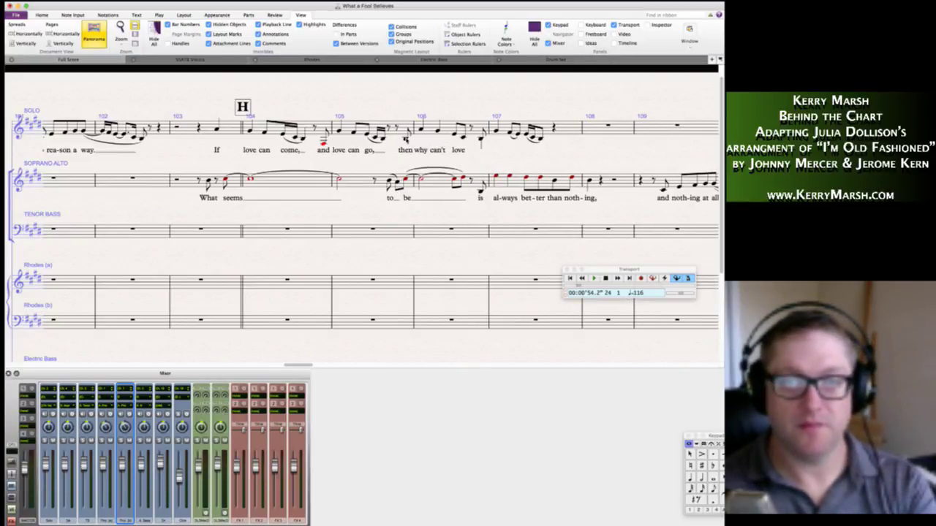
pyautogui.write('-tend')
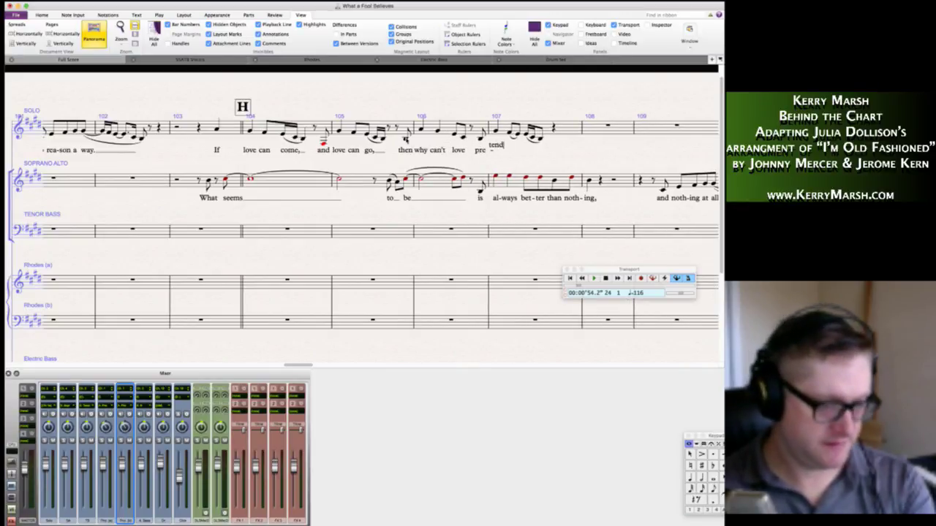
pyautogui.write(', oh')
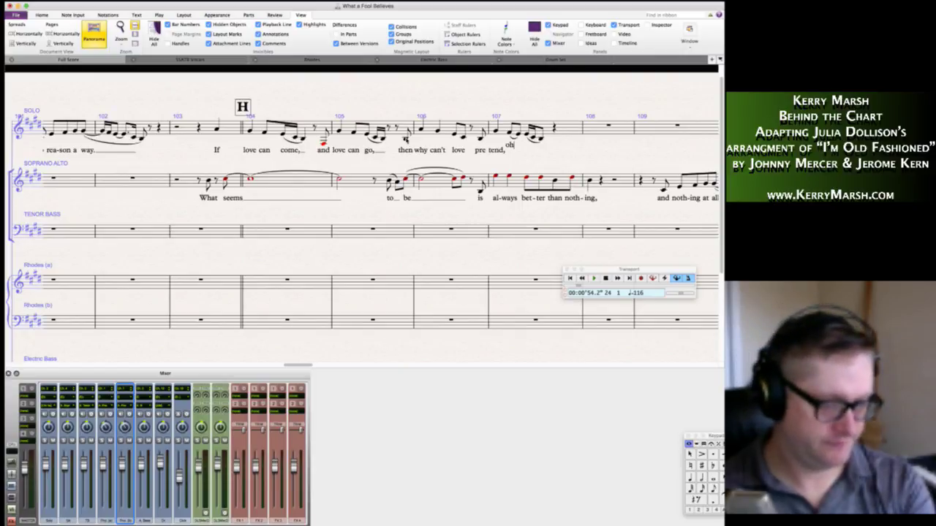
pyautogui.write(', no?')
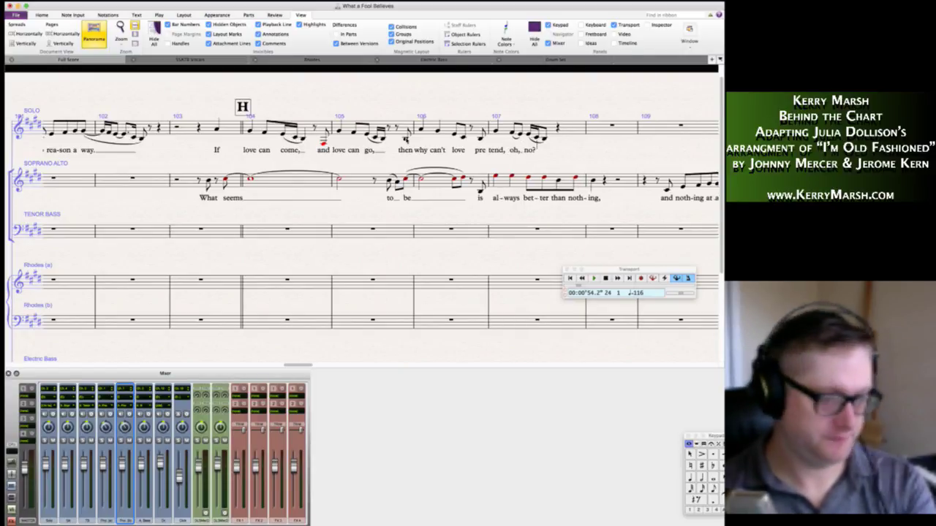
pyautogui.press('Escape')
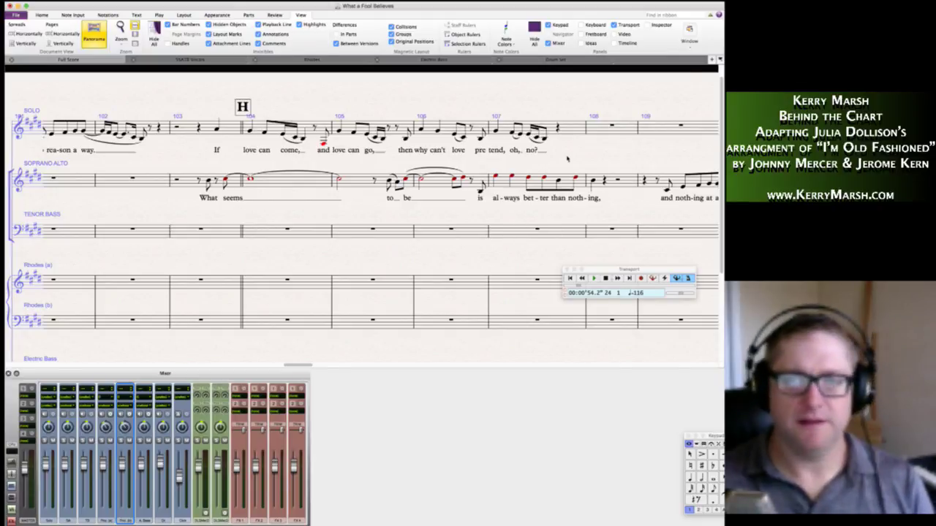
# Begin bar 108 of the solo staff with a quarter rest followed by an eighth rest.
pyautogui.hscroll(5, 566, 158)
pyautogui.click(422, 136)
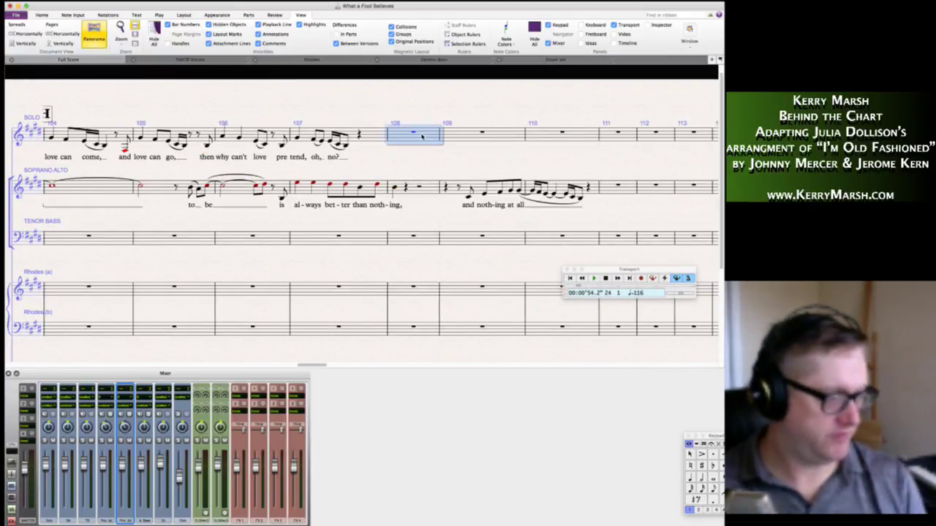
pyautogui.press('4')
pyautogui.press('0')
pyautogui.press('3')
pyautogui.press('0')
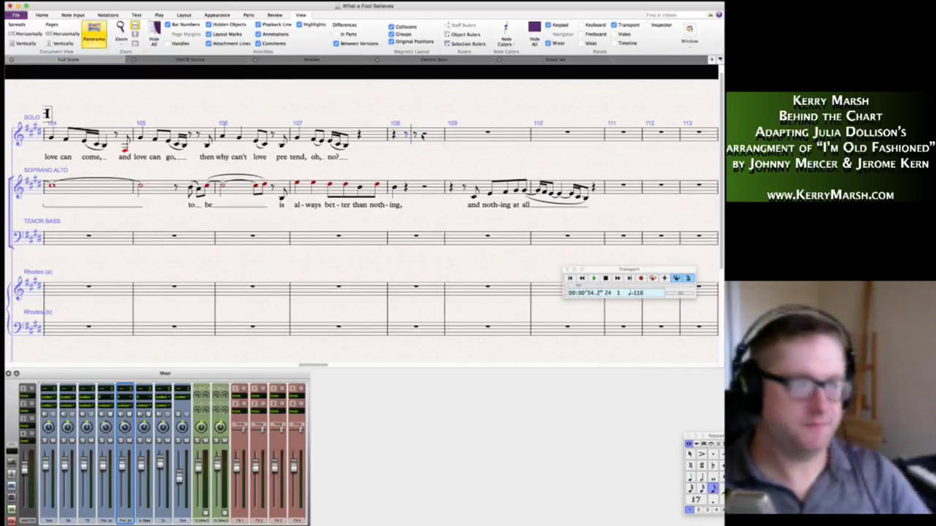
# Fill the remainder of solo bar 108 with the descending eighth- and sixteenth-note phrase starting on G.
pyautogui.press('g')
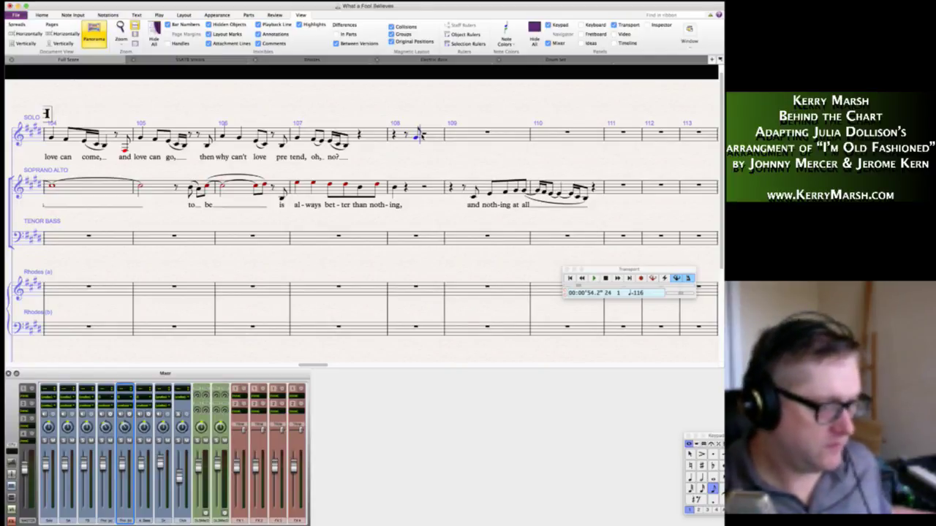
pyautogui.press('g')
pyautogui.press('2')
pyautogui.press('f')
pyautogui.press('f')
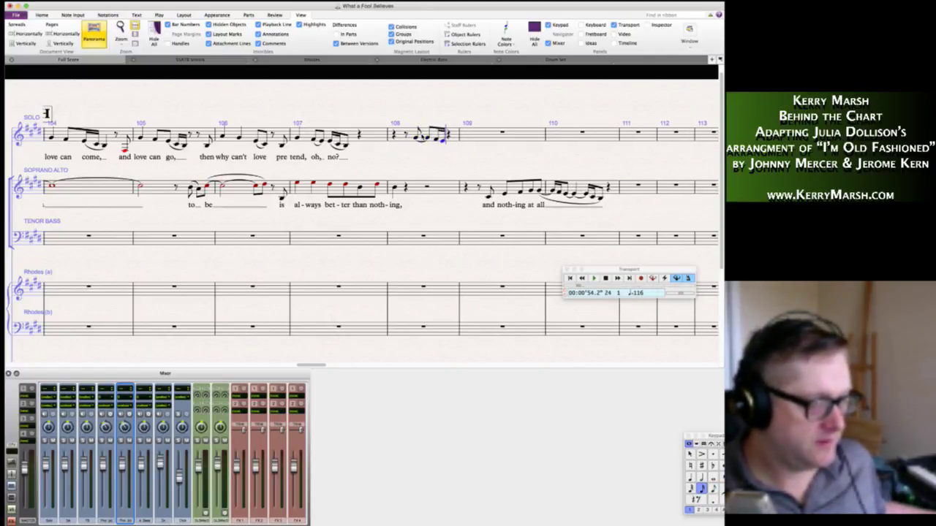
pyautogui.press('3')
pyautogui.press('e')
pyautogui.press('2')
pyautogui.press('c')
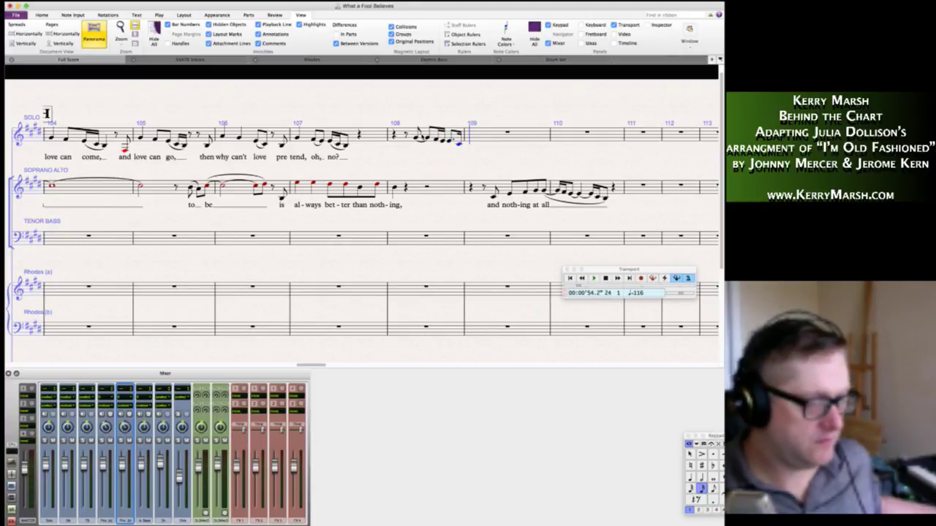
# Enter an eighth note and a dotted quarter note at the start of bar 109 on the solo staff.
pyautogui.press('3')
pyautogui.press('b')
pyautogui.press('4')
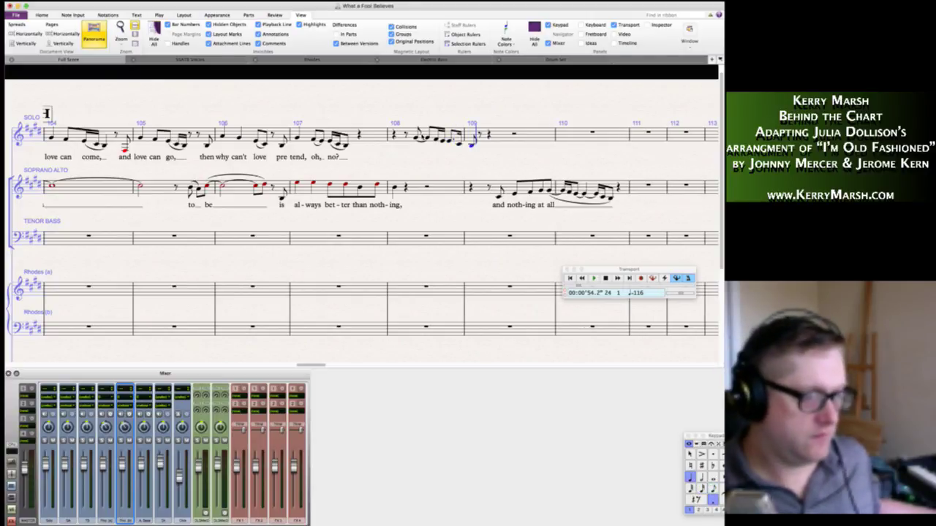
pyautogui.press('.')
pyautogui.press('a')
pyautogui.press('Escape')
pyautogui.press('Escape')
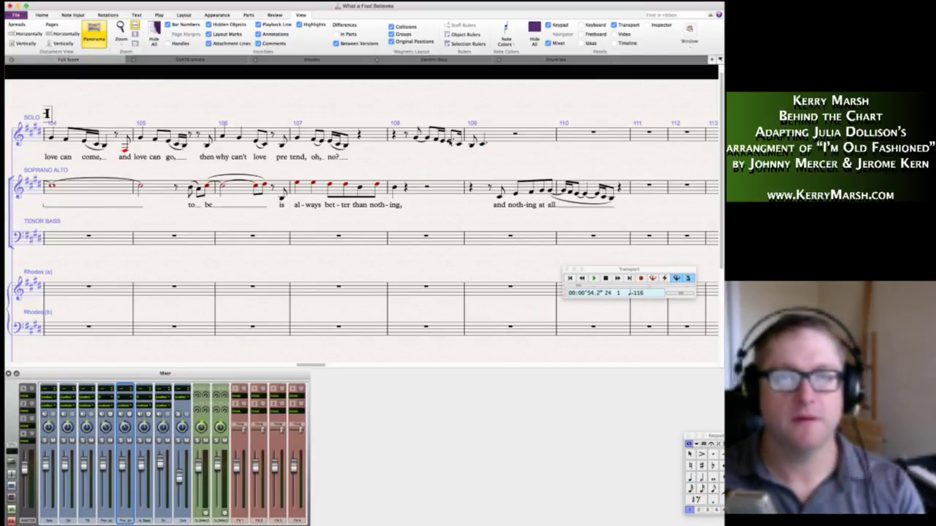
# Slur the last notes of bar 108 across the barline to the first note of bar 109 in the solo.
pyautogui.click(450, 142)
pyautogui.keyDown('shift'); pyautogui.click(472, 147); pyautogui.keyUp('shift')
pyautogui.press('s')
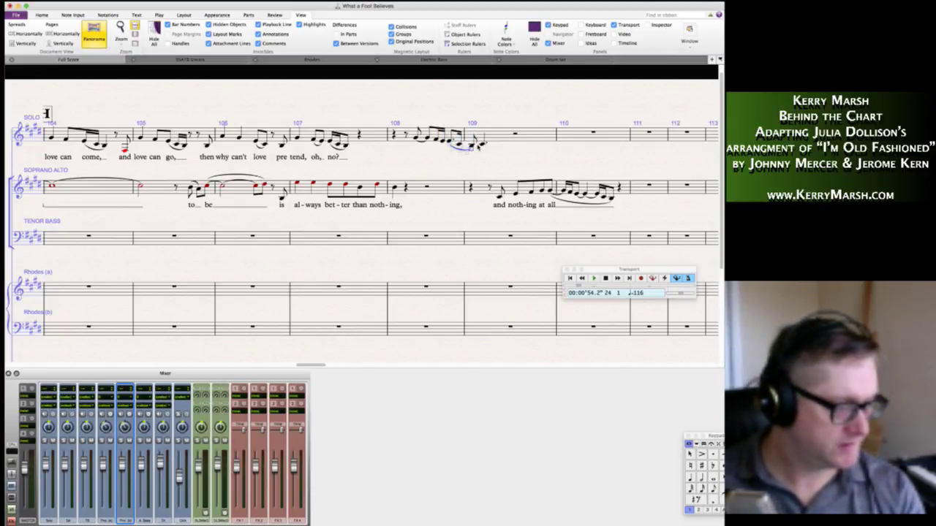
# Add the lyric "Oo, got the pow-" under the solo phrase in bar 108.
pyautogui.click(416, 139)
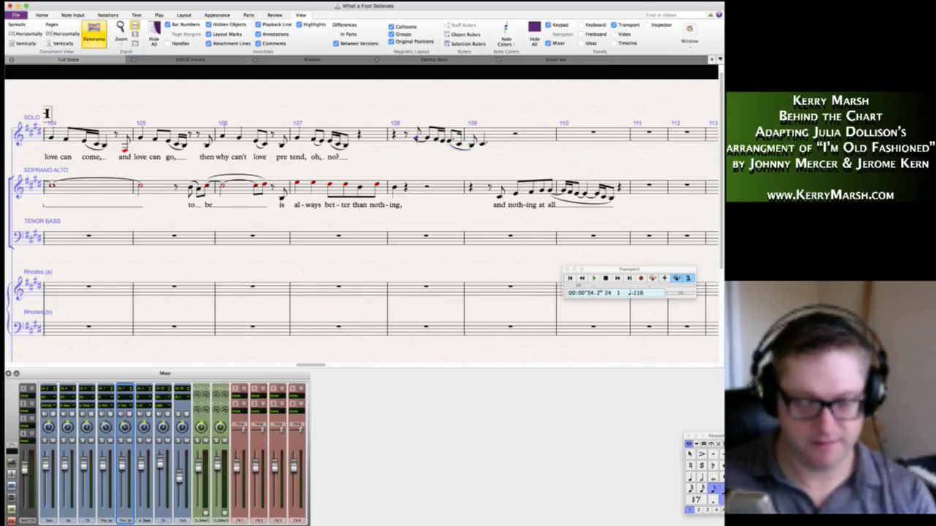
pyautogui.hotkey('shift', 'l')
pyautogui.write('O')
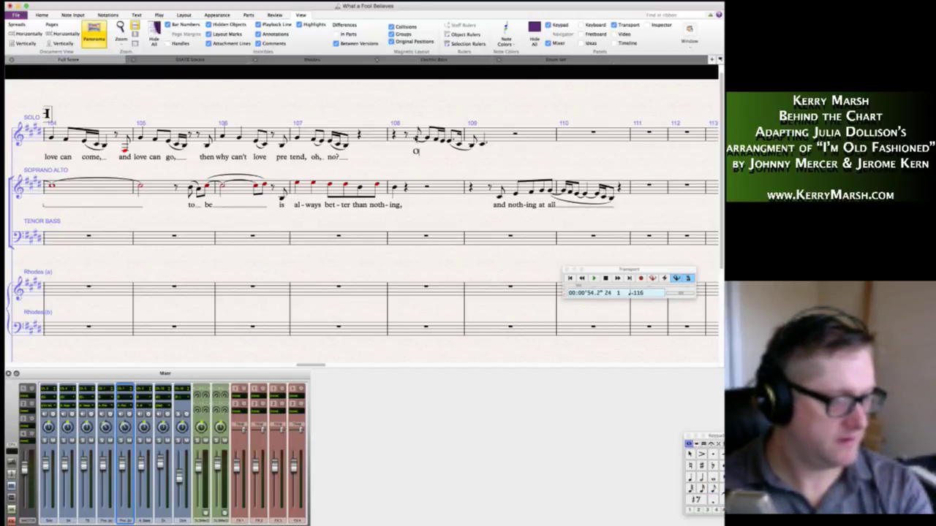
pyautogui.write('o, ')
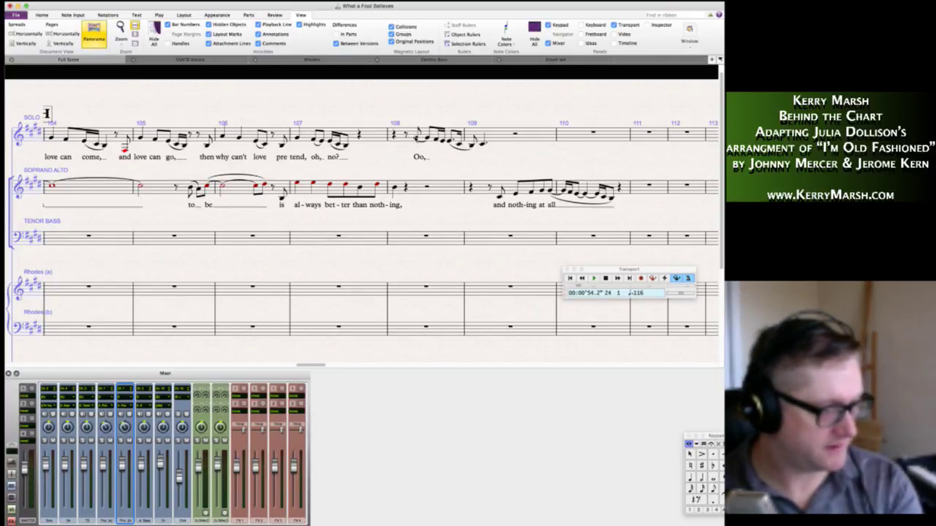
pyautogui.write('got')
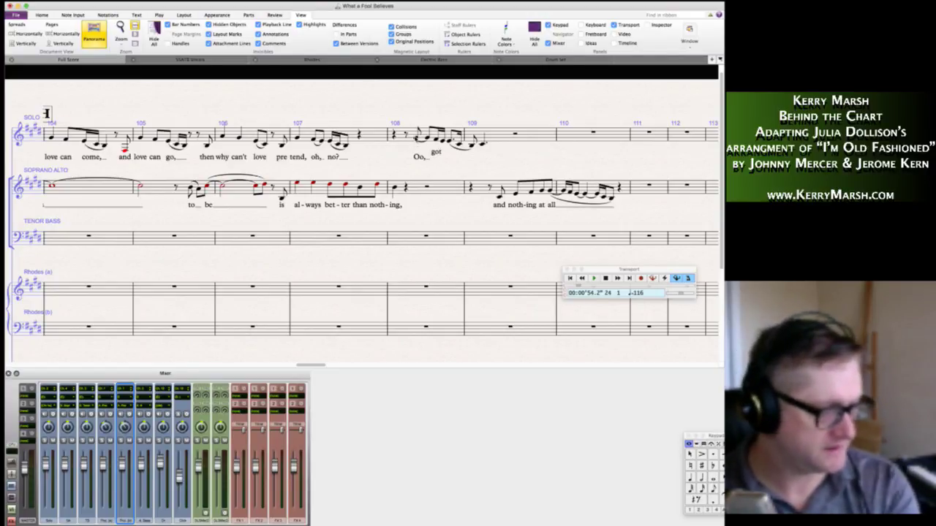
pyautogui.write(' the')
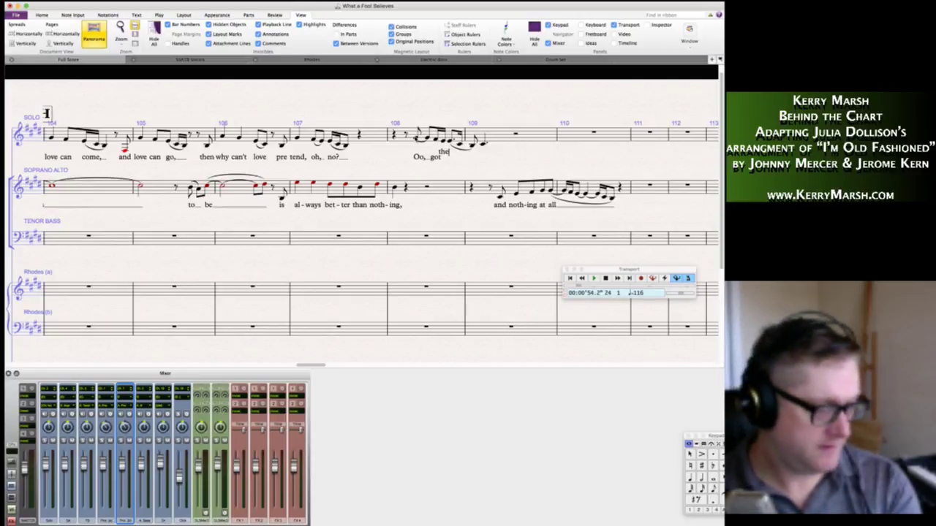
pyautogui.write(' pow ')
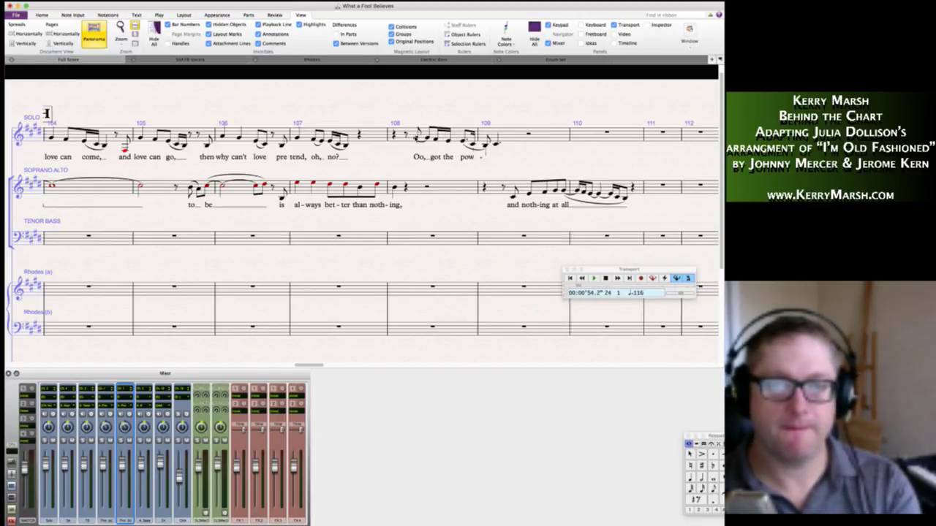
pyautogui.write('-')
pyautogui.press('Escape')
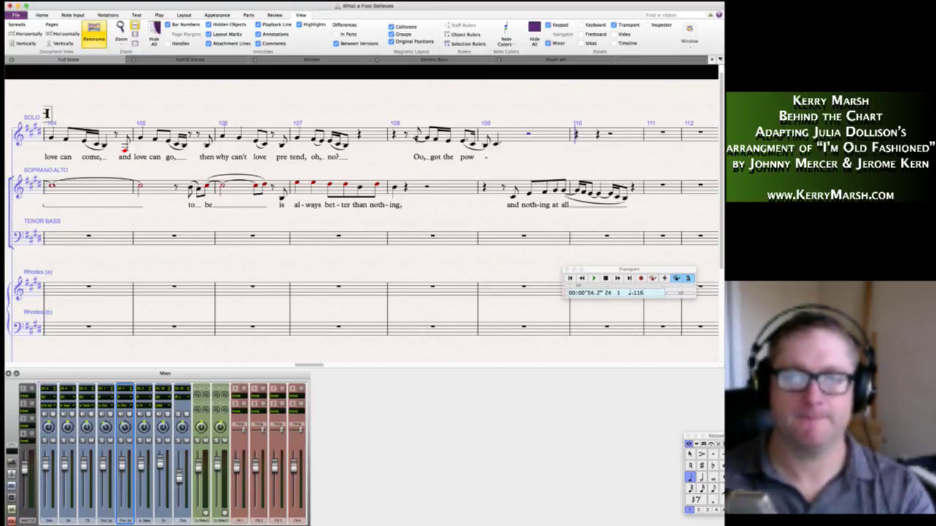
# Re-enter the hyphen after "pow" in the solo lyrics and continue the word with "er/" in bar 109.
pyautogui.click(468, 156)
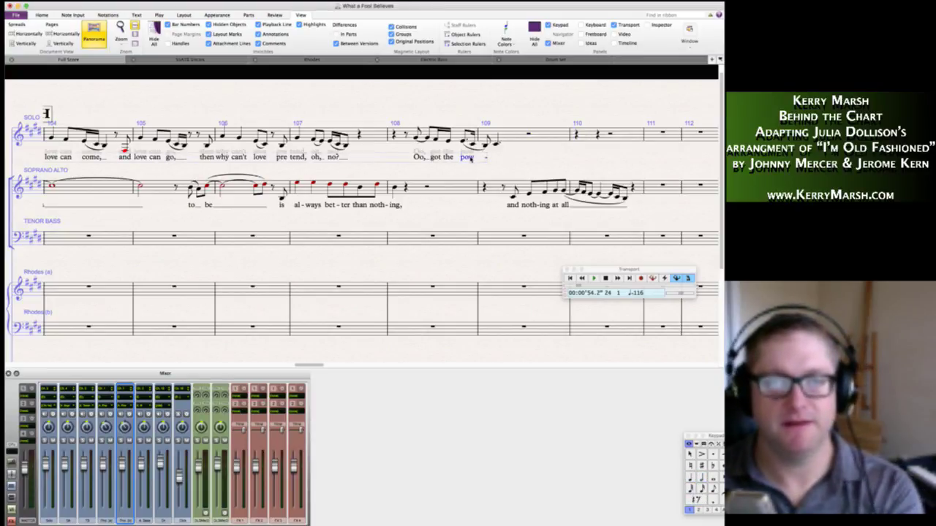
pyautogui.press('Delete')
pyautogui.press('super+z')
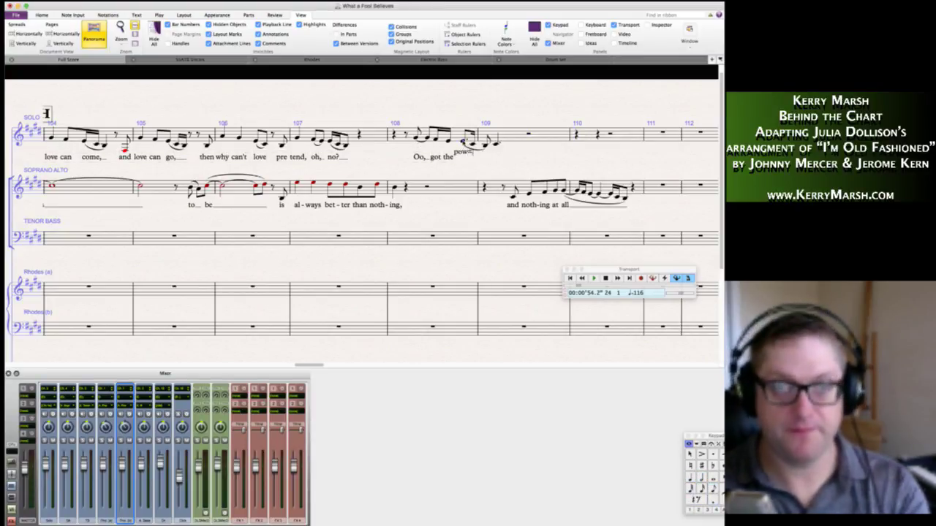
pyautogui.press('BackSpace')
pyautogui.write('-')
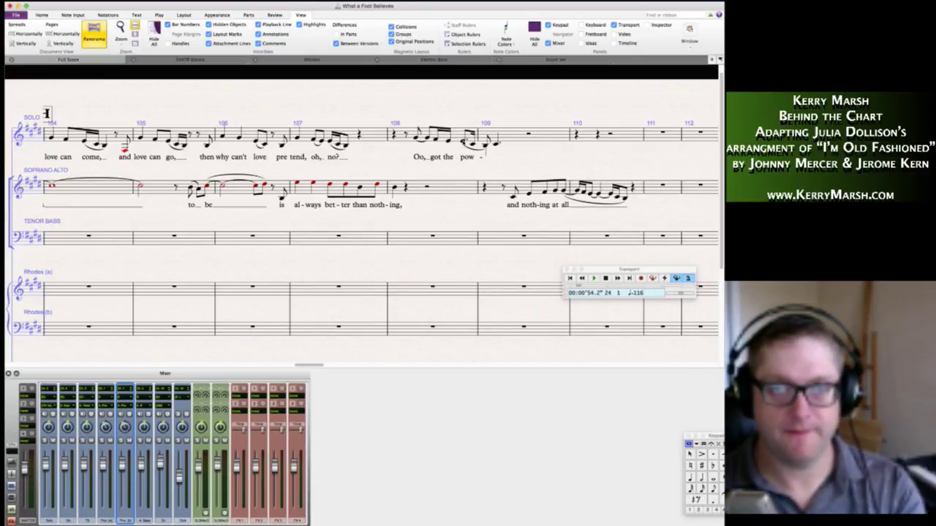
pyautogui.write('--er/')
pyautogui.press('Escape')
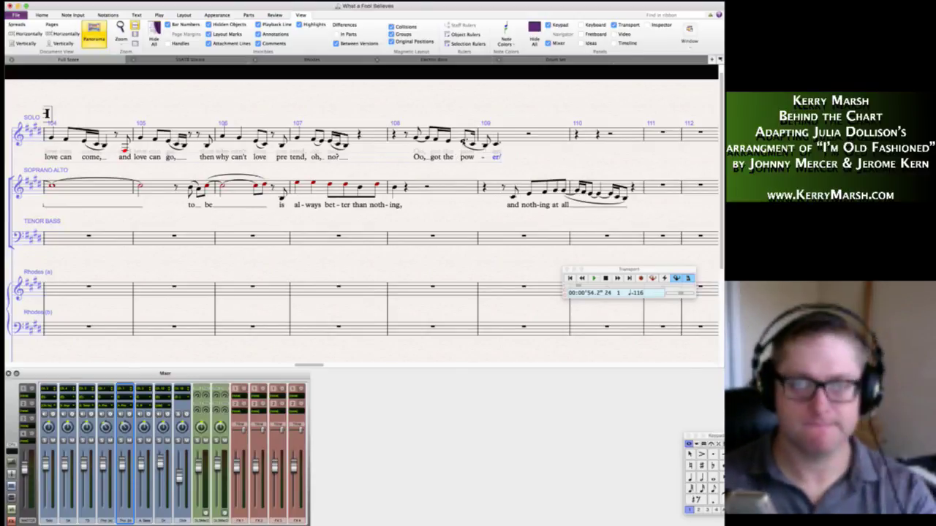
# Fill the second half of solo bar 110 with an eighth rest, an eighth note, two sixteenth notes and a closing eighth note.
pyautogui.click(578, 165)
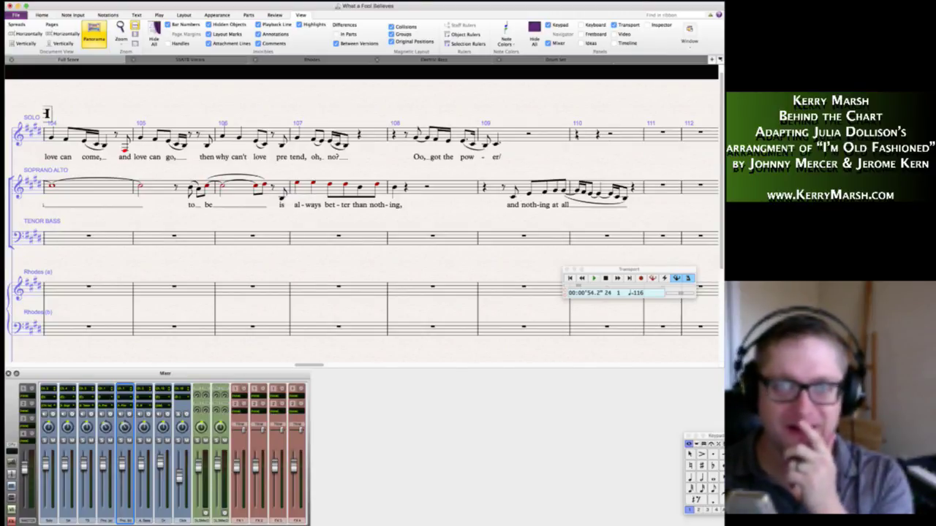
pyautogui.click(577, 135)
pyautogui.press('3')
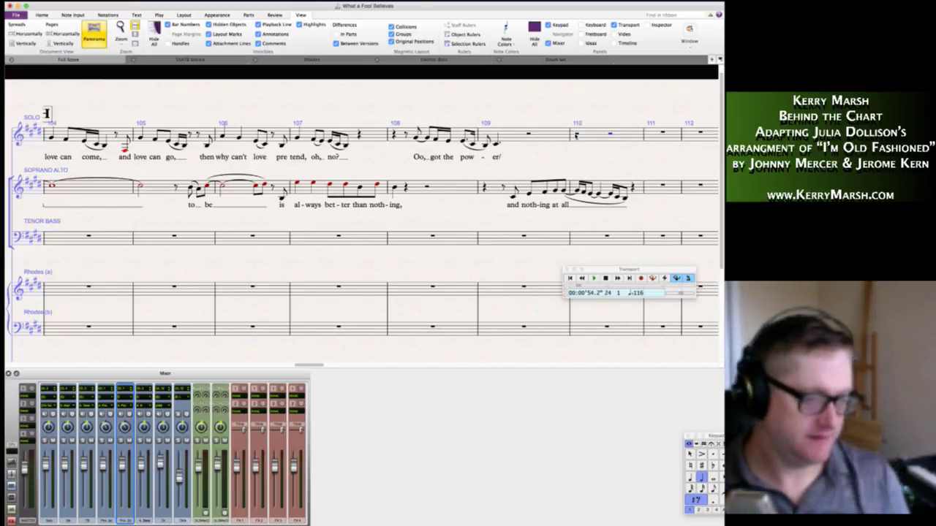
pyautogui.press('3')
pyautogui.press('f')
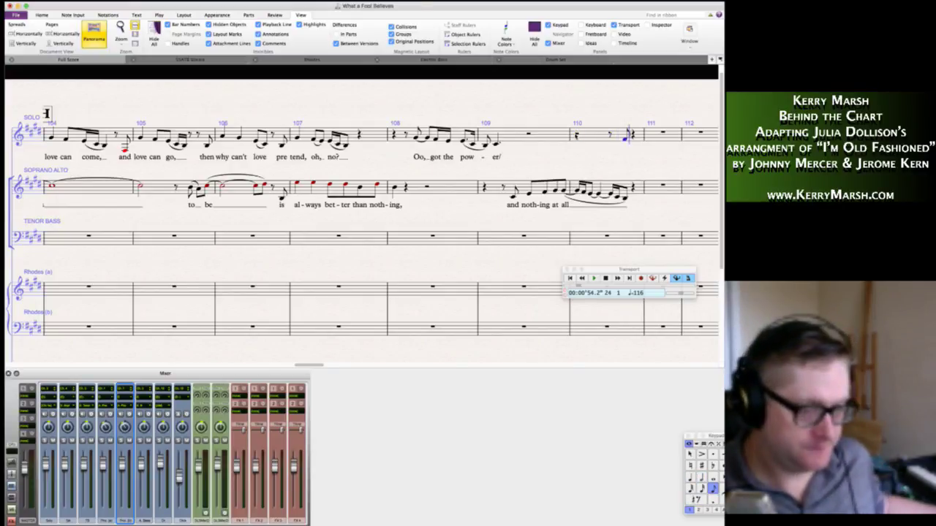
pyautogui.press('2')
pyautogui.press('e')
pyautogui.press('b')
pyautogui.press('3')
pyautogui.press('c')
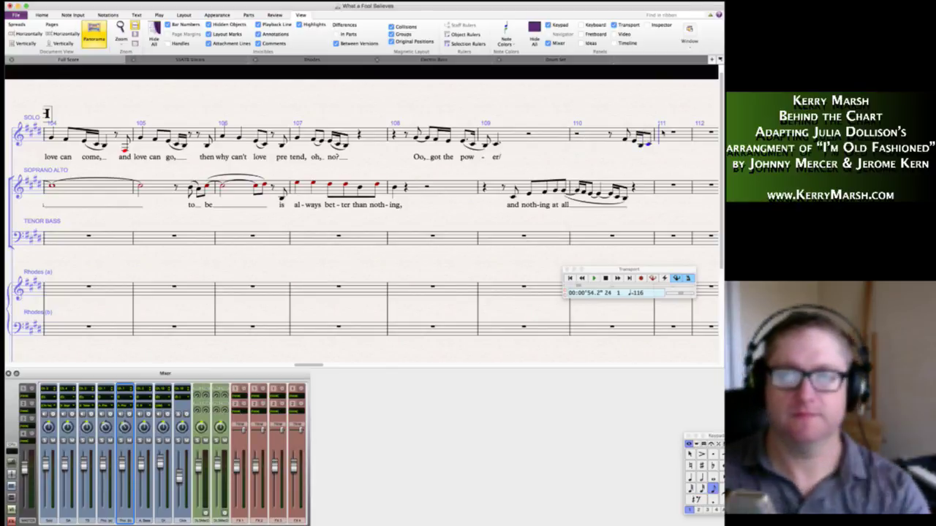
# Slur the last three notes of solo bar 110.
pyautogui.click(635, 142)
pyautogui.keyDown('shift'); pyautogui.click(648, 145); pyautogui.keyUp('shift')
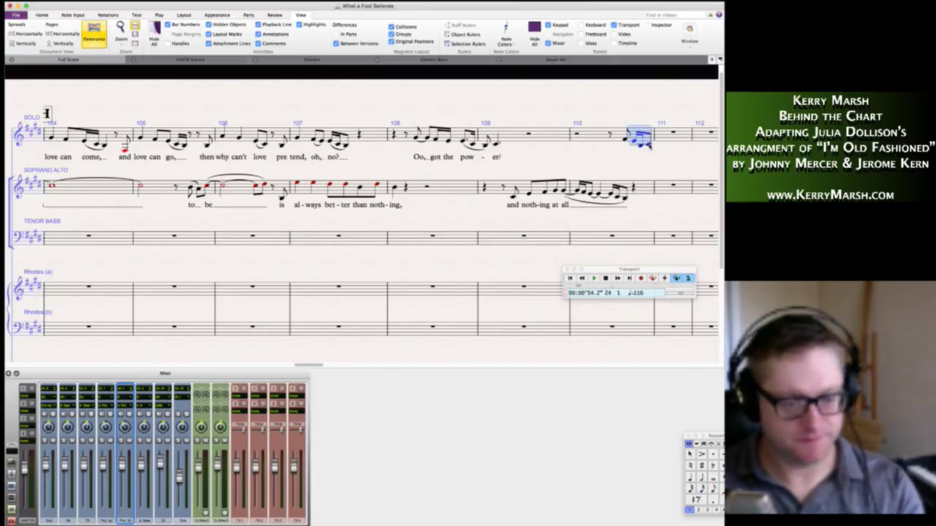
pyautogui.press('s')
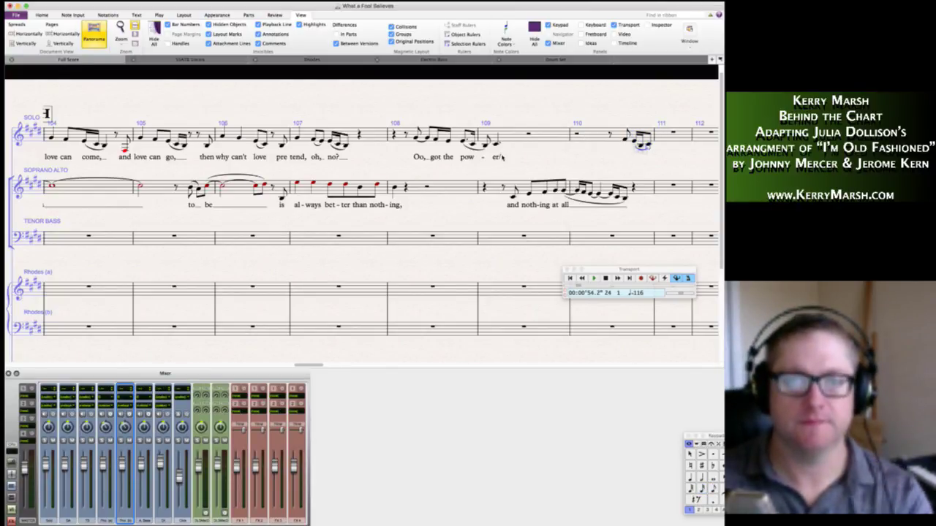
# Correct the solo lyric "er/" to "er." in bar 109 and add "Oh, now" with an extender line under bar 110.
pyautogui.doubleClick(499, 157)
pyautogui.press('Escape')
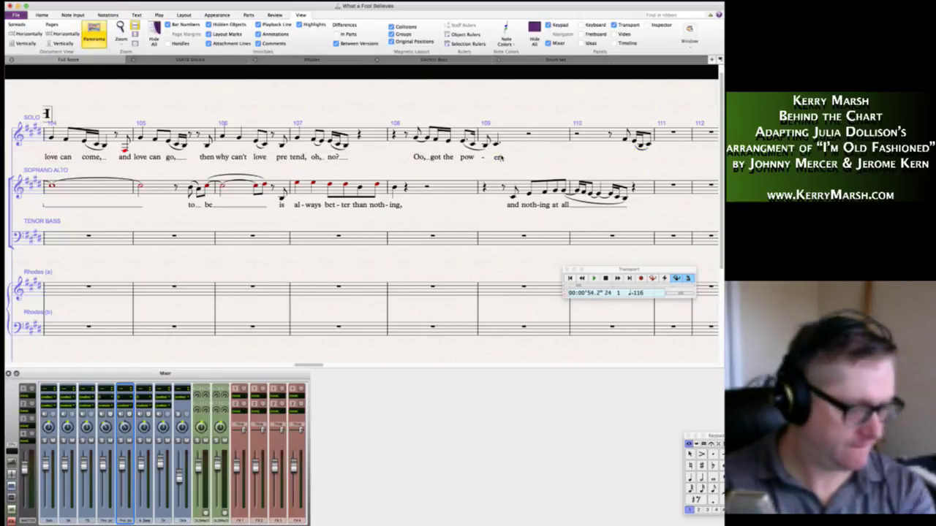
pyautogui.write('-')
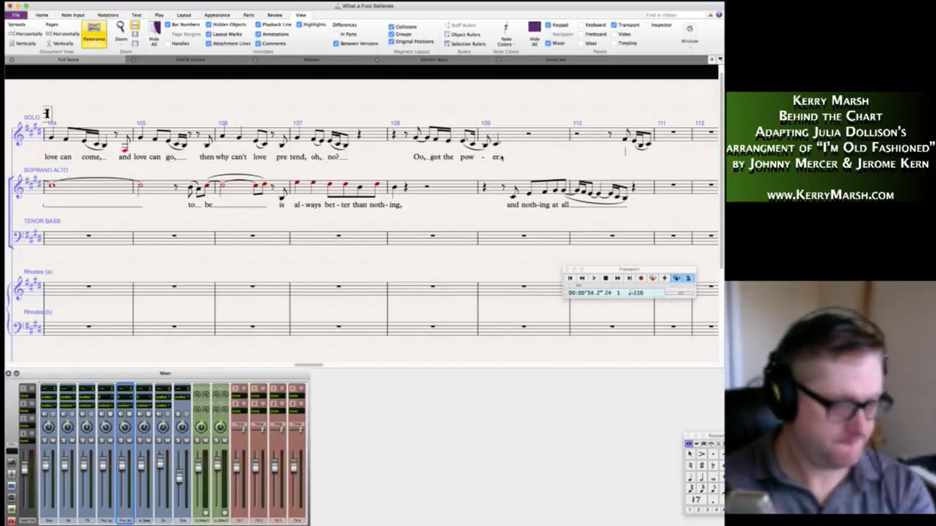
pyautogui.write('Oh, now__')
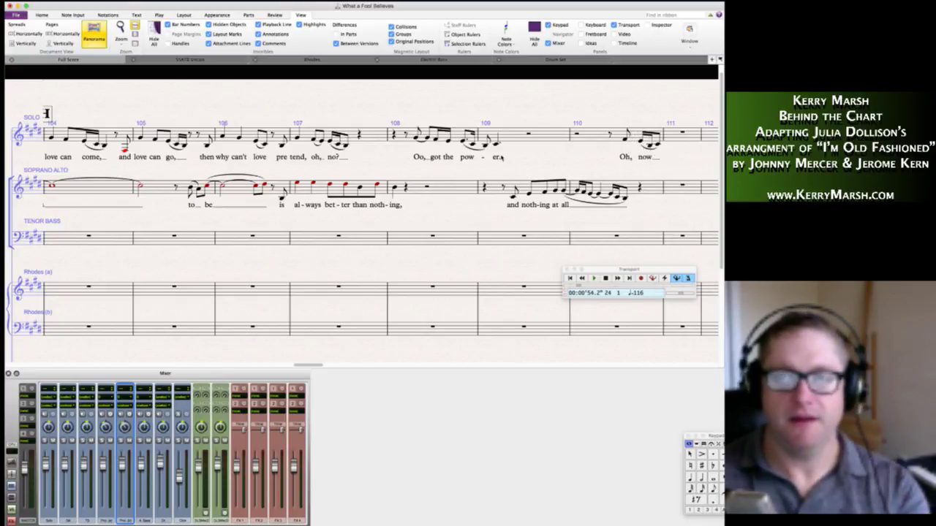
pyautogui.press('Escape')
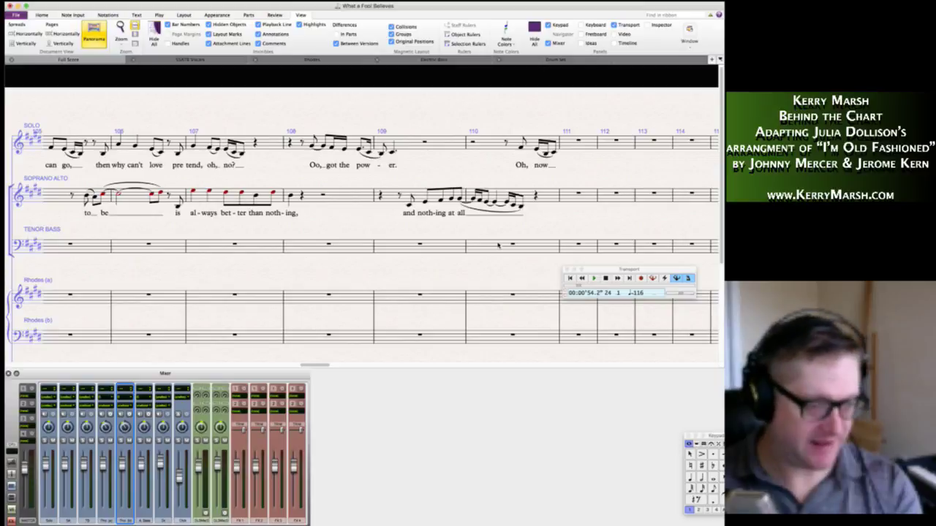
# Copy the solo line with its lyrics from bars 95 to 102 onto the Soprano Alto staff at bar 95.
pyautogui.hscroll(-10, 498, 246)
pyautogui.hscroll(-8, 498, 246)
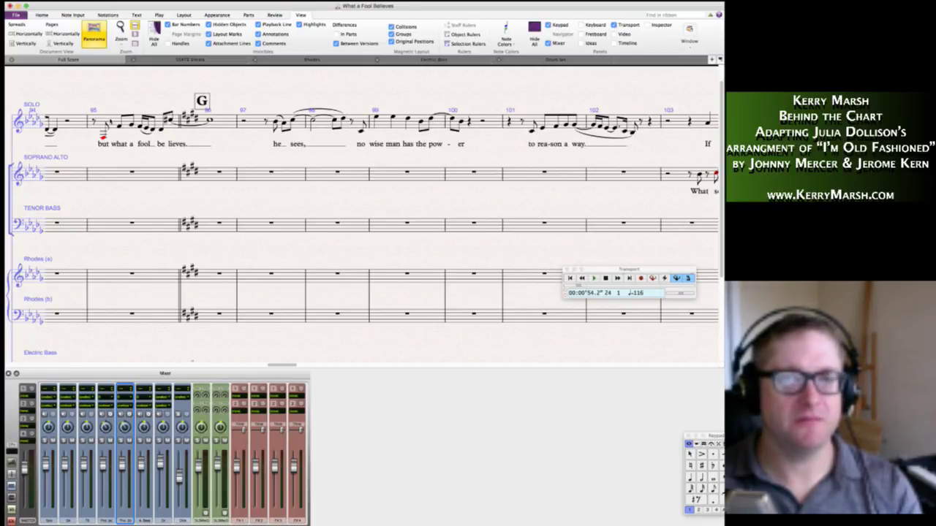
pyautogui.click(146, 126)
pyautogui.keyDown('shift'); pyautogui.click(622, 126); pyautogui.keyUp('shift')
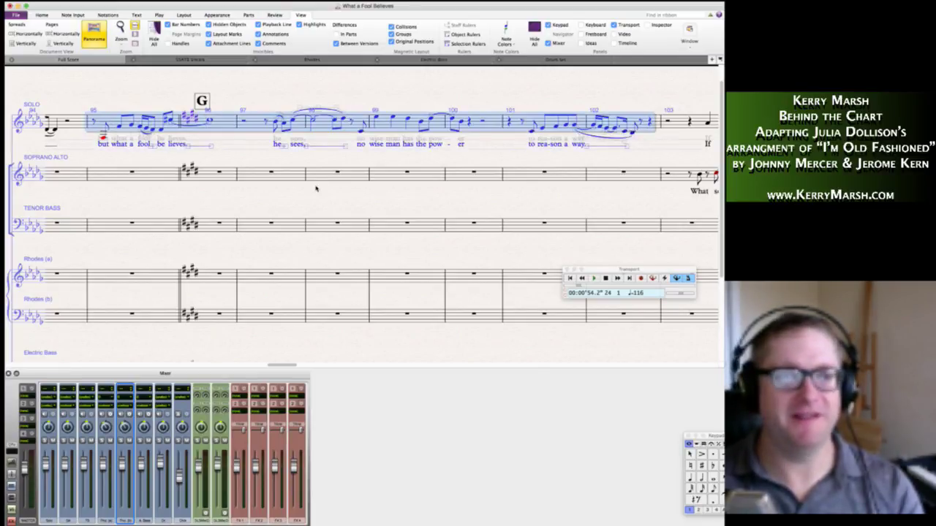
pyautogui.keyDown('alt'); pyautogui.click(95, 173); pyautogui.keyUp('alt')
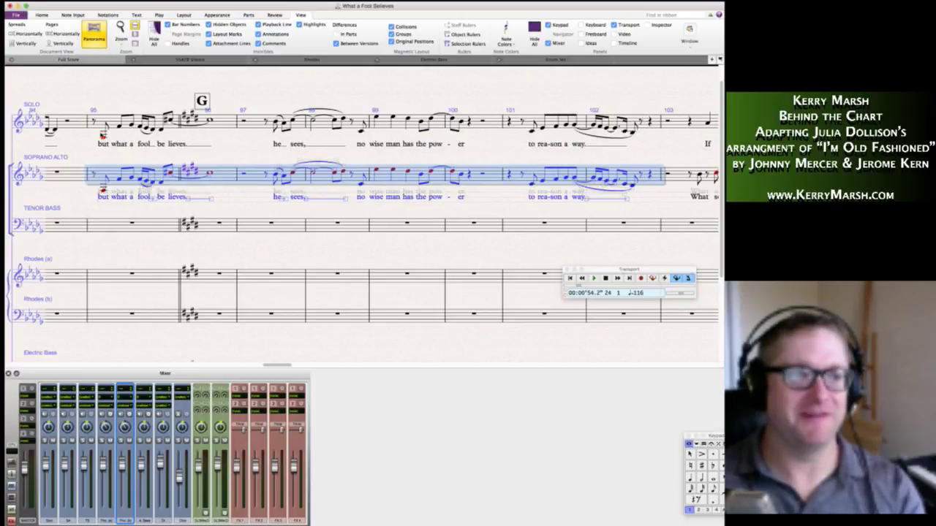
# Delete the solo staff's notes and lyrics in bars 95 to 102.
pyautogui.click(119, 115)
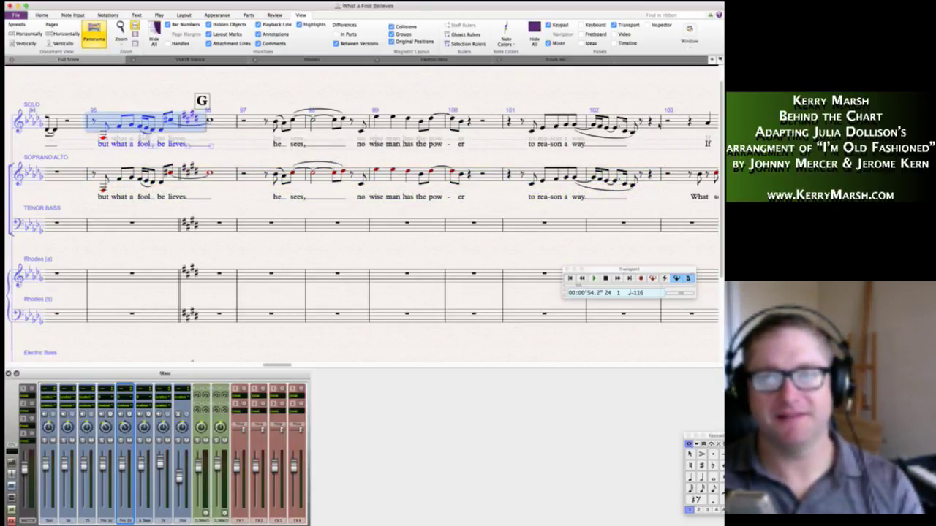
pyautogui.keyDown('shift'); pyautogui.click(630, 126); pyautogui.keyUp('shift')
pyautogui.press('Delete')
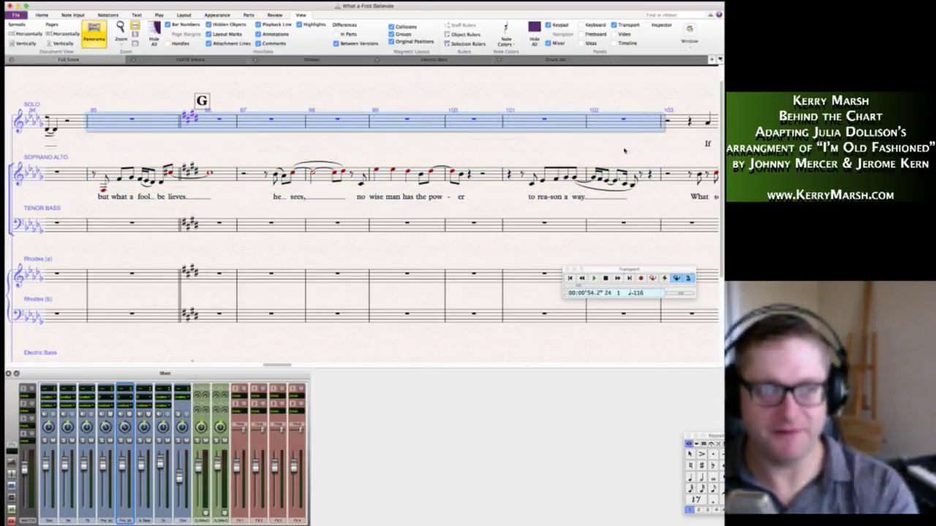
pyautogui.press('Escape')
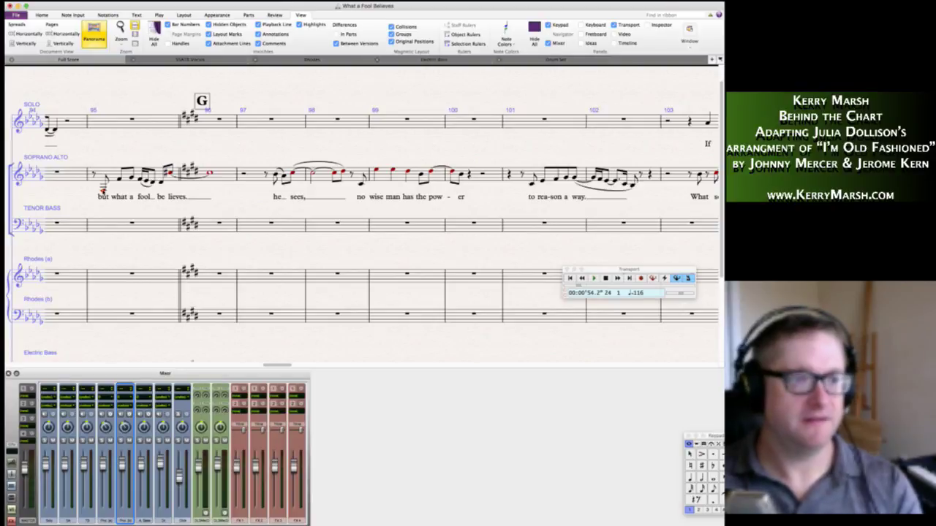
pyautogui.click(103, 189)
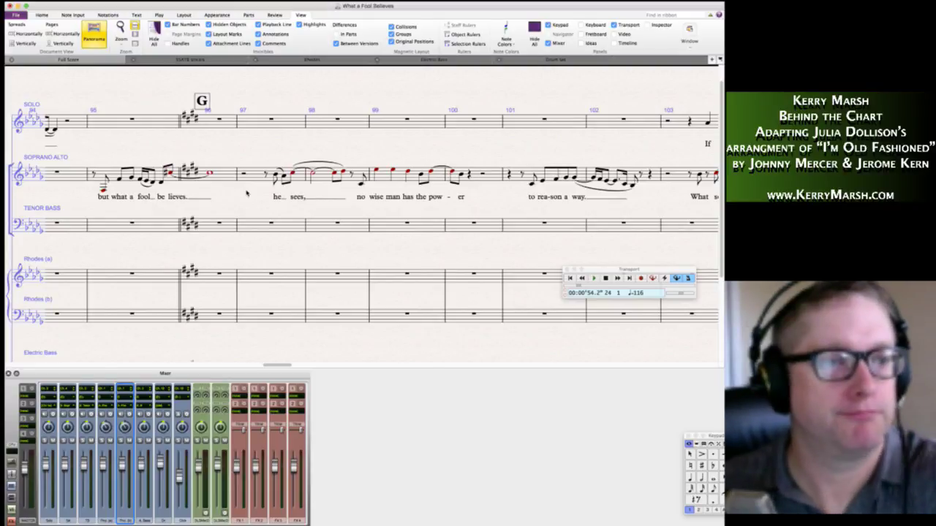
# Copy the Soprano Alto line with its lyrics from bars 95 to 110 onto the same staff starting at bar 111.
pyautogui.hscroll(5, 335, 236)
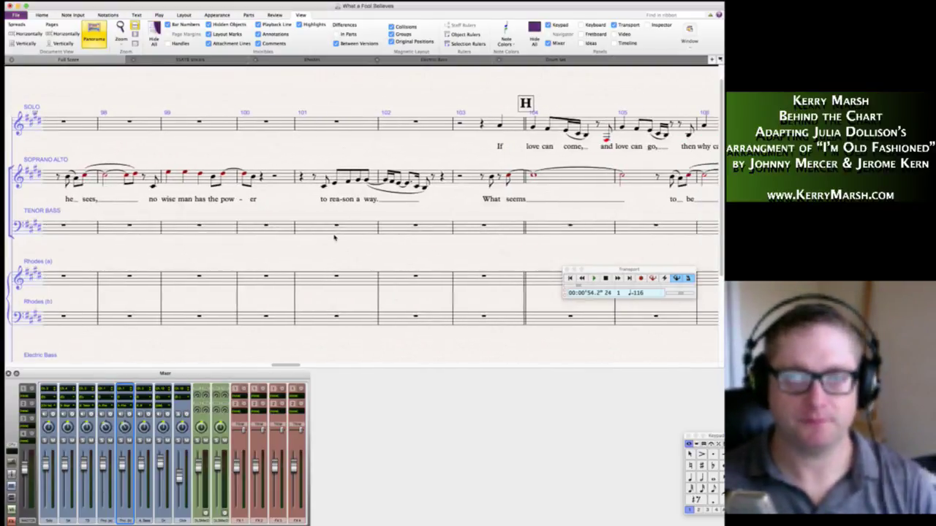
pyautogui.hscroll(15, 335, 236)
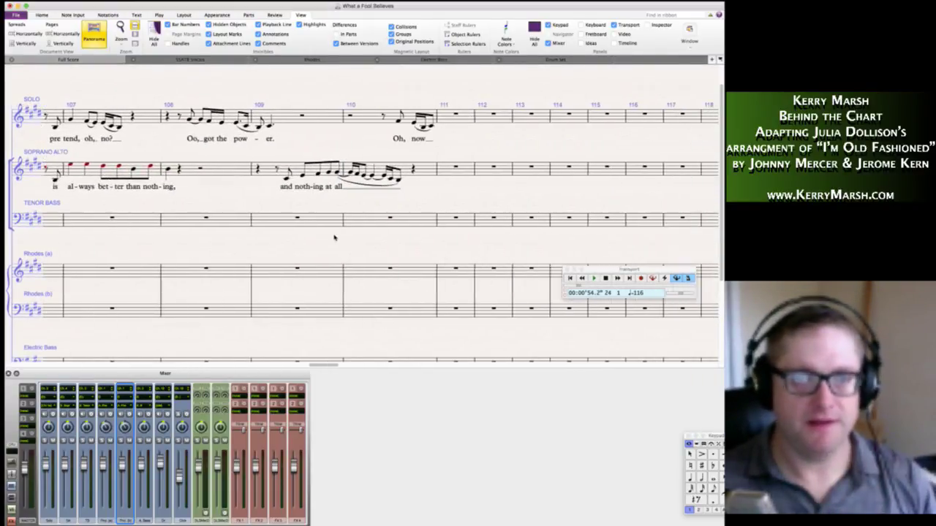
pyautogui.hscroll(1, 335, 237)
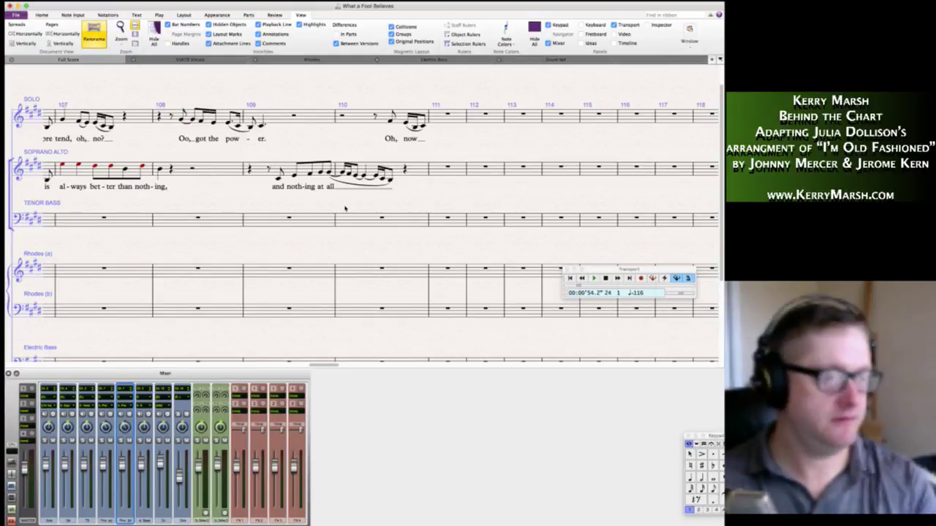
pyautogui.hscroll(-15, 345, 208)
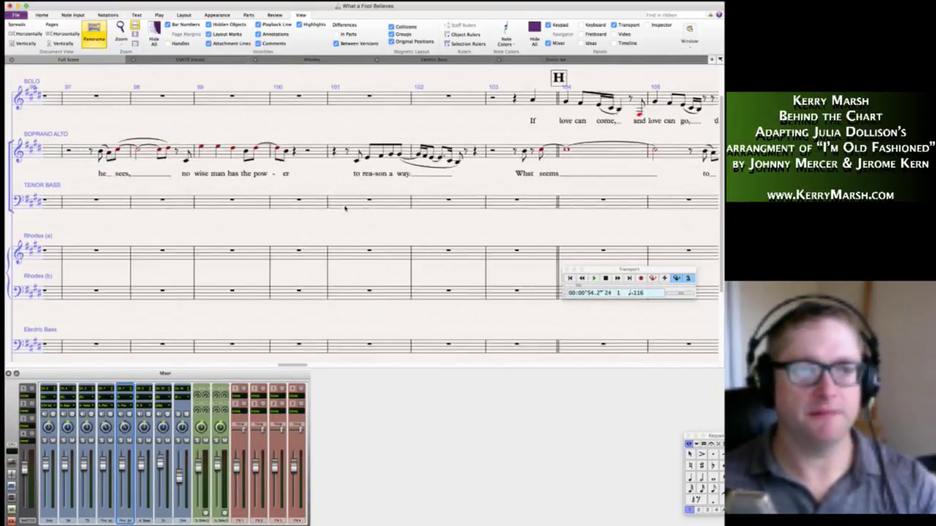
pyautogui.hscroll(-5, 345, 209)
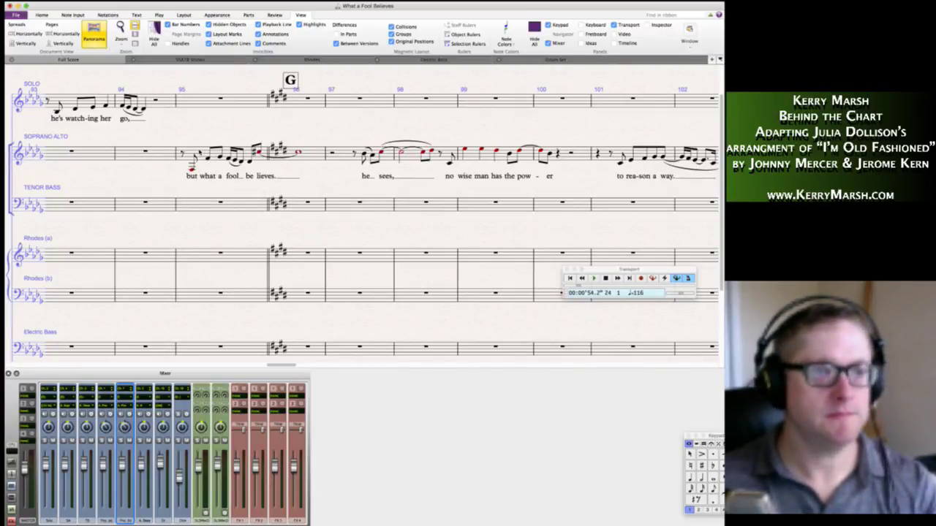
pyautogui.click(196, 154)
pyautogui.hscroll(5, 392, 155)
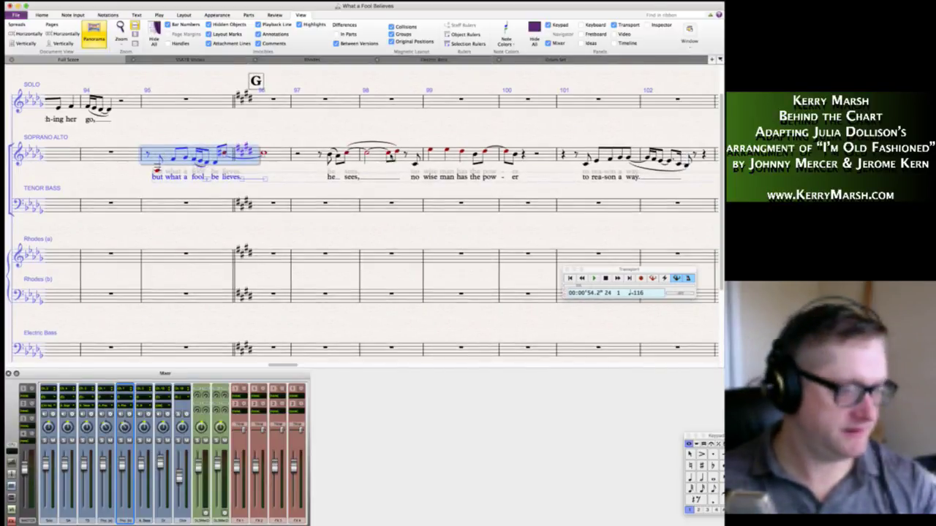
pyautogui.hscroll(1, 392, 156)
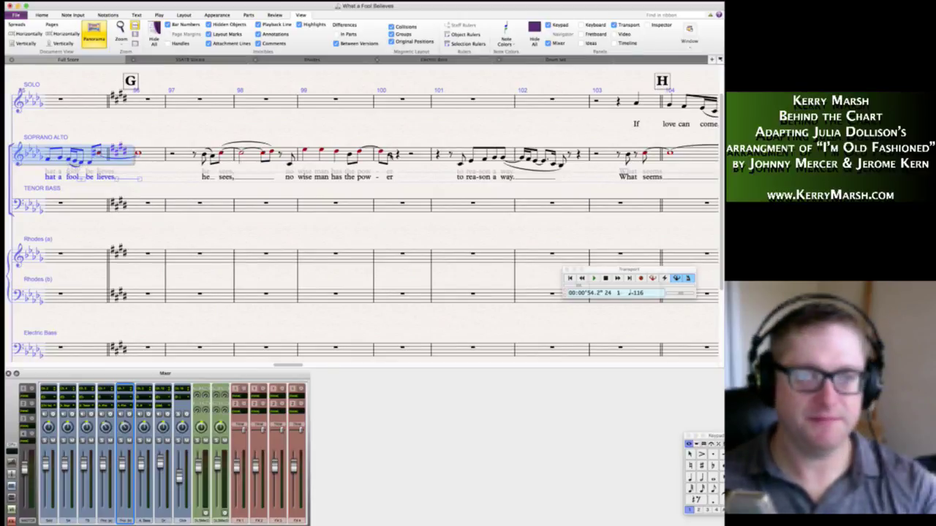
pyautogui.hscroll(10, 392, 155)
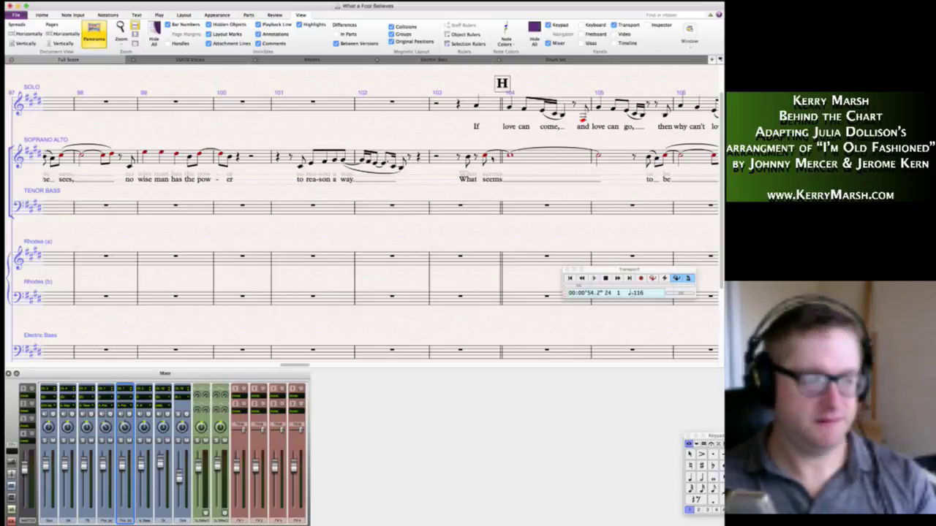
pyautogui.hscroll(20, 392, 155)
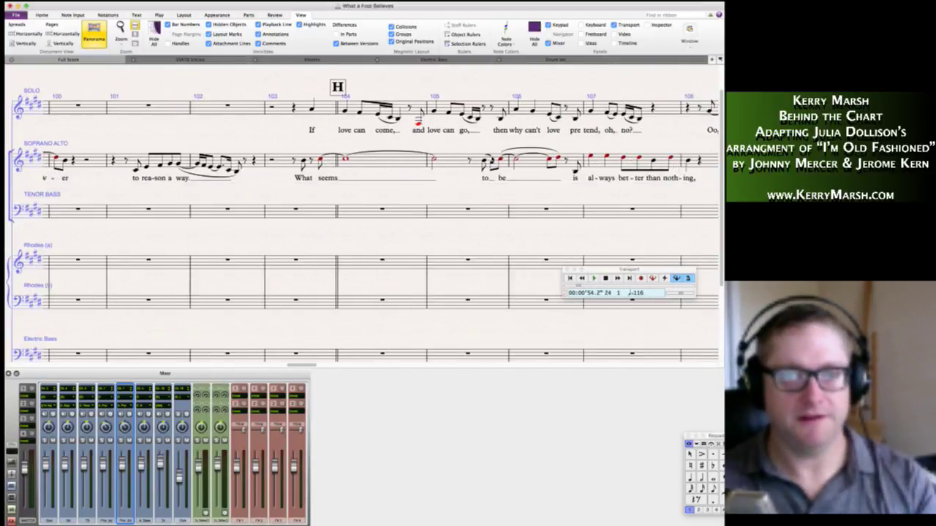
pyautogui.hscroll(7, 392, 155)
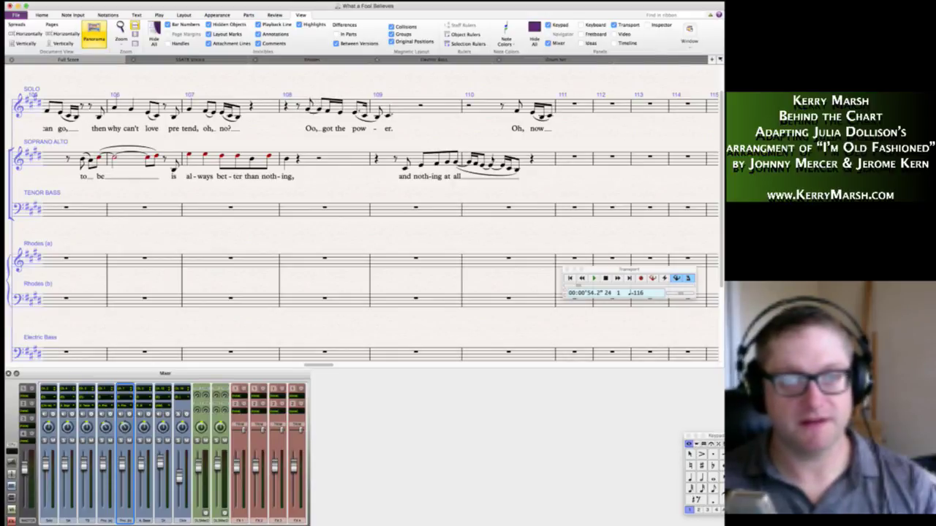
pyautogui.hscroll(1, 365, 225)
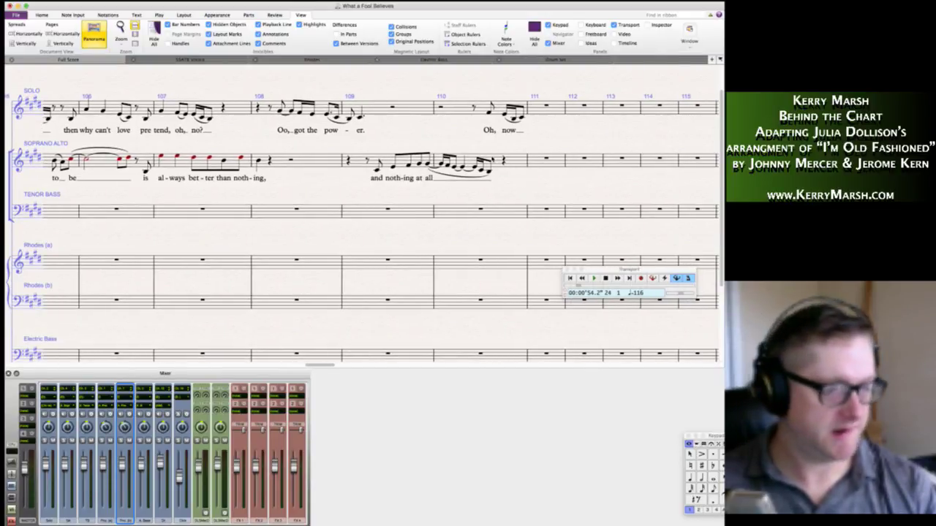
pyautogui.hscroll(-1, 364, 225)
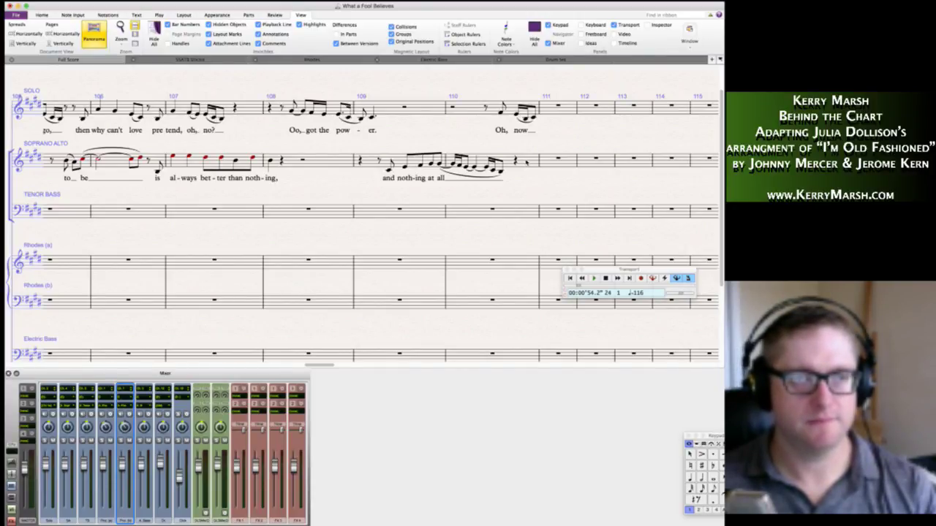
pyautogui.hscroll(-10, 364, 214)
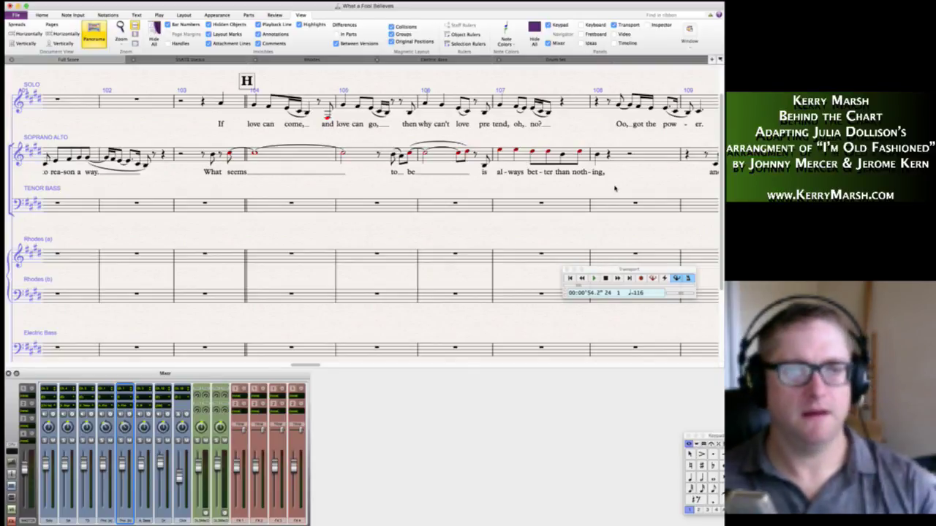
pyautogui.hscroll(8, 479, 178)
pyautogui.hscroll(4, 478, 178)
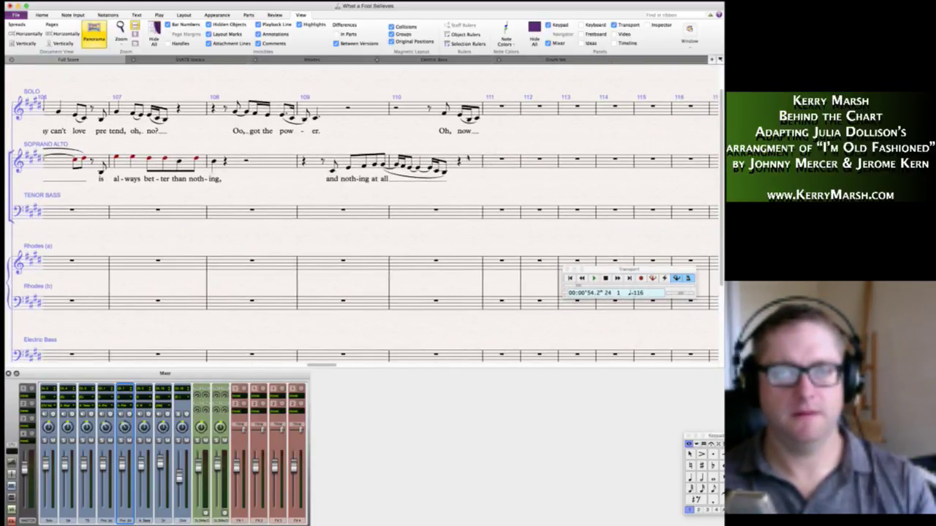
pyautogui.keyDown('shift'); pyautogui.click(474, 164); pyautogui.keyUp('shift')
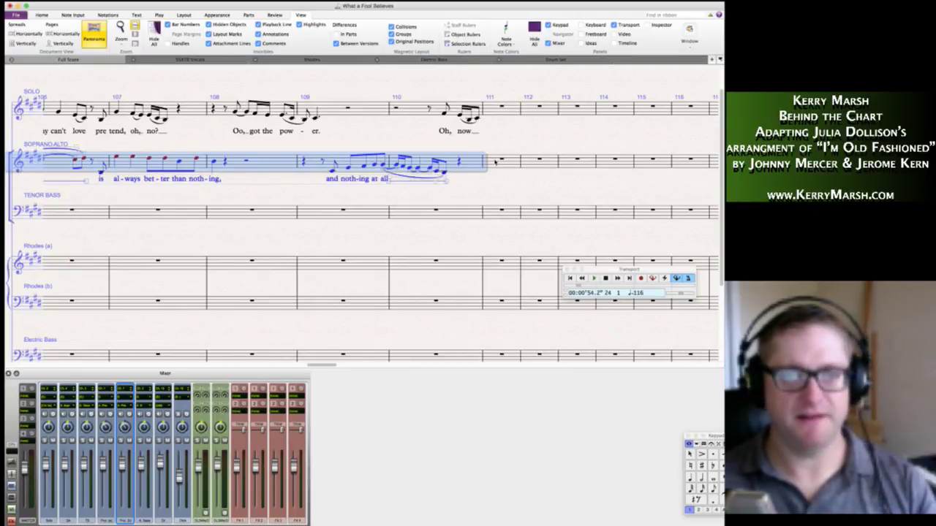
pyautogui.hotkey('ctrl', 'shift', 'End')
pyautogui.moveTo(97, 127); pyautogui.dragTo(251, 124)
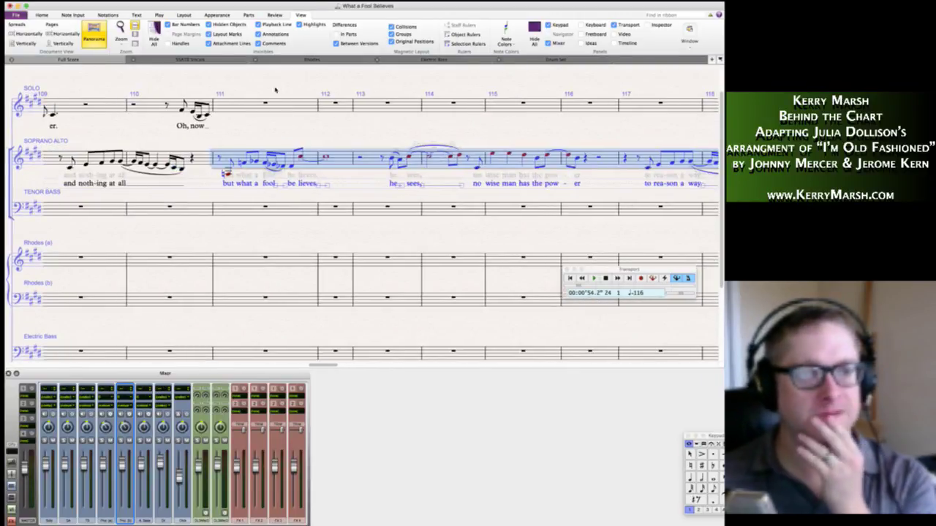
# Delete the low pickup note and its lyric "but" at the start of Soprano Alto bar 111.
pyautogui.press('Escape')
pyautogui.click(220, 159)
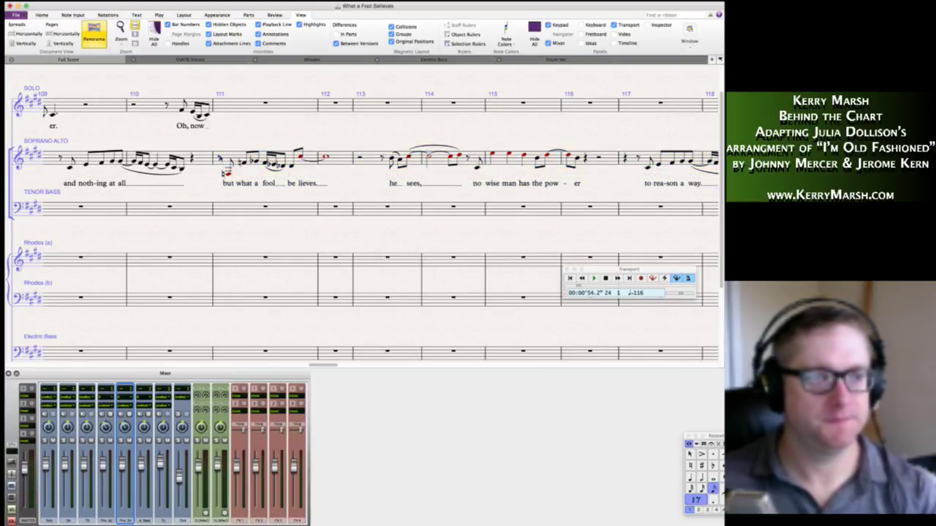
pyautogui.keyDown('shift'); pyautogui.click(227, 172); pyautogui.keyUp('shift')
pyautogui.press('Delete')
pyautogui.press('Escape')
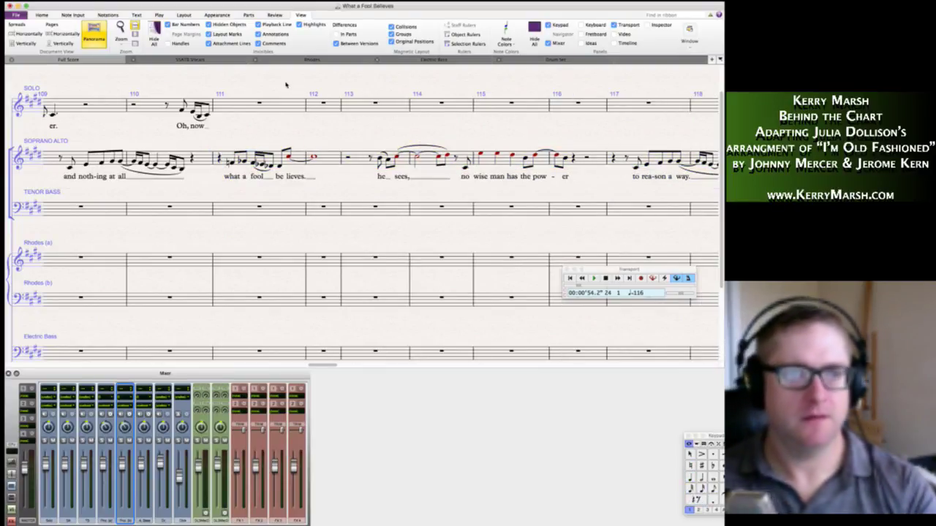
# Add a double barline and rehearsal mark I at the start of bar 112.
pyautogui.rightClick(287, 85)
pyautogui.moveTo(337, 97)
pyautogui.click(393, 113)
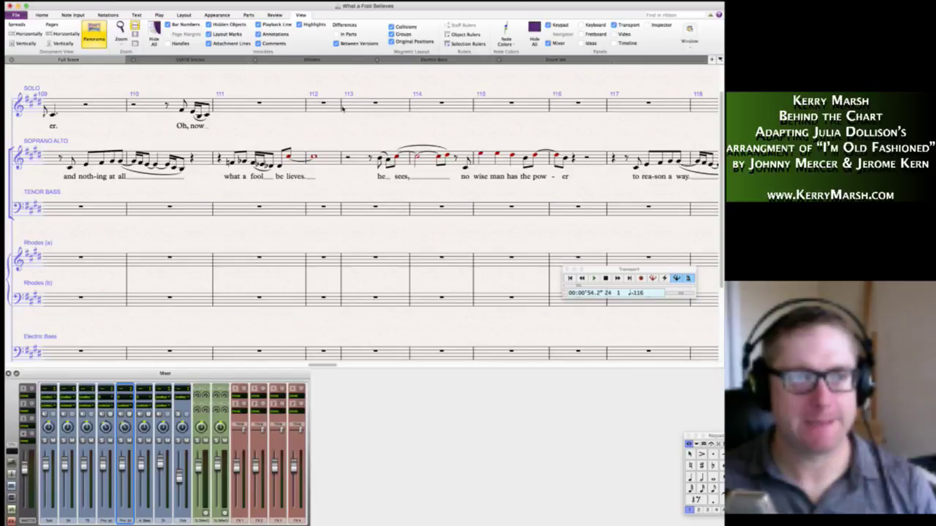
pyautogui.press('Escape')
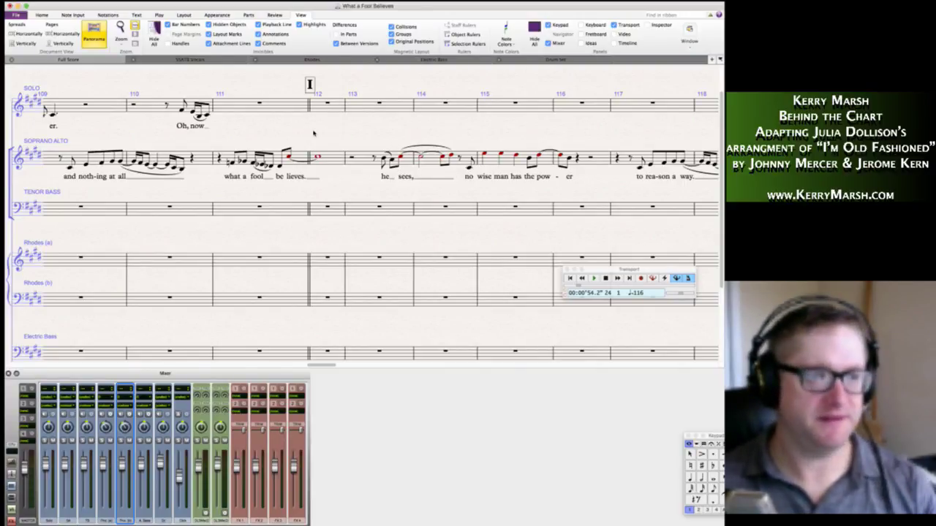
# Enter the solo melody in bars 112 and 113, starting and ending with a quarter rest, and slur the final run of notes in bar 113.
pyautogui.hscroll(-3, 315, 134)
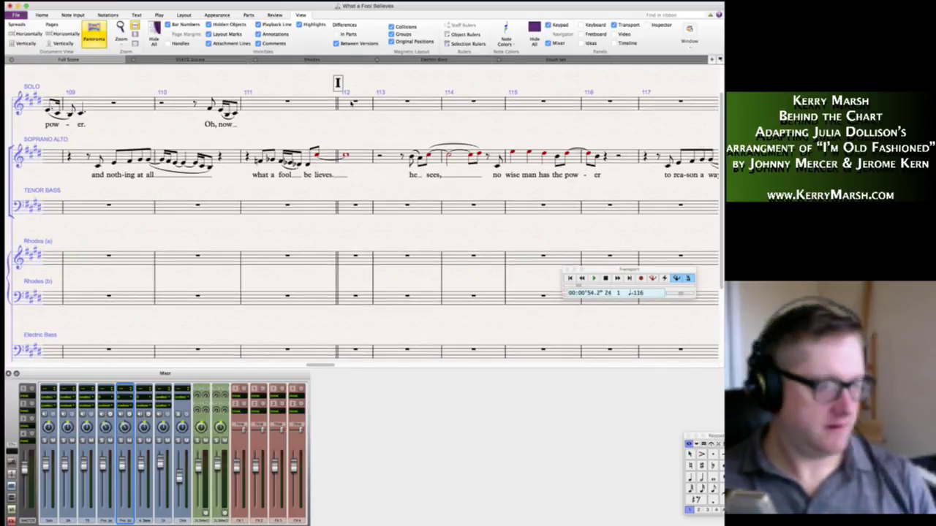
pyautogui.click(350, 107)
pyautogui.press('4')
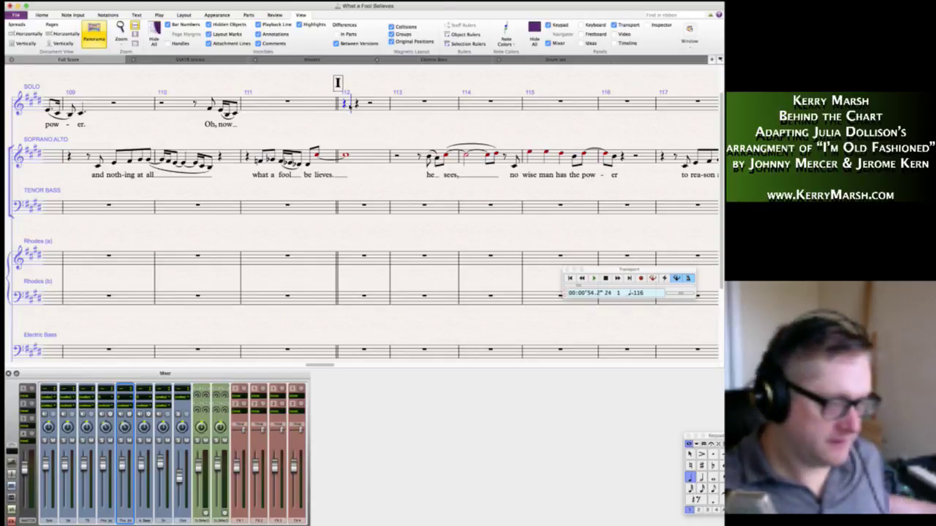
pyautogui.press('3')
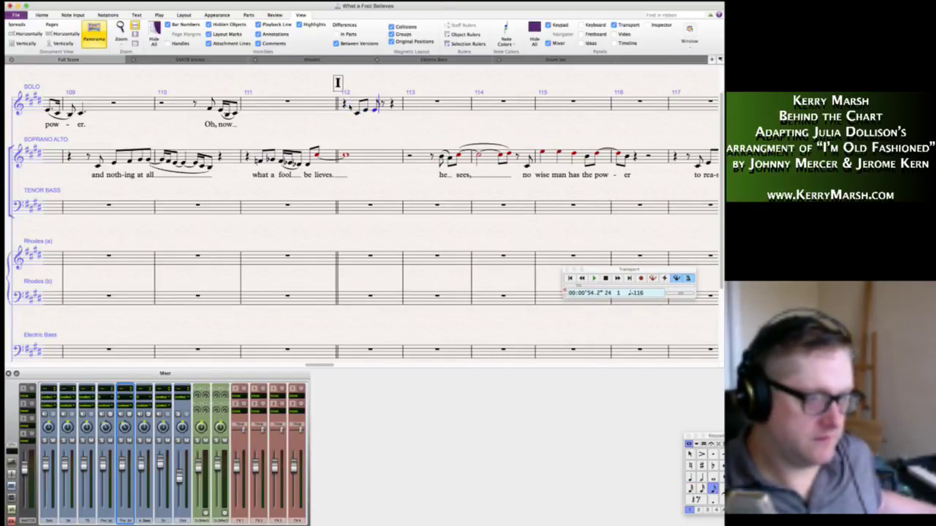
pyautogui.press('4')
pyautogui.press('3')
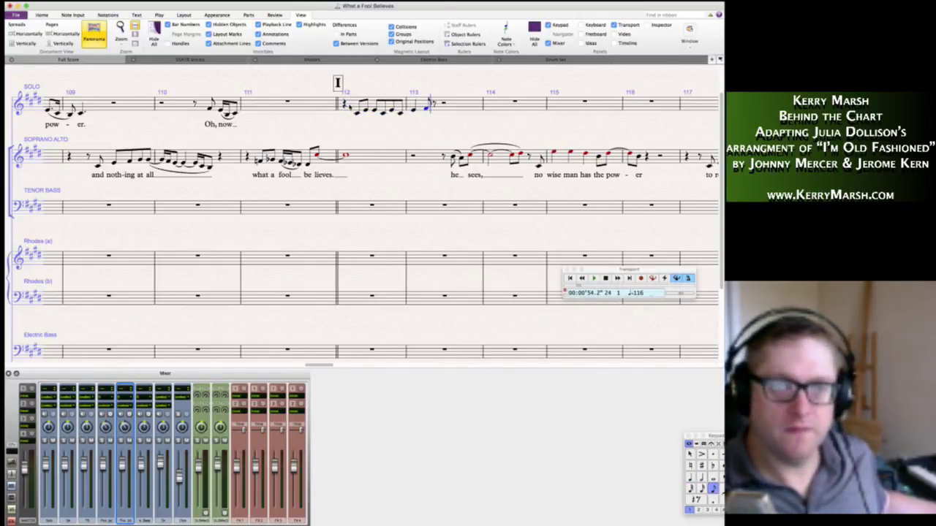
pyautogui.press('2')
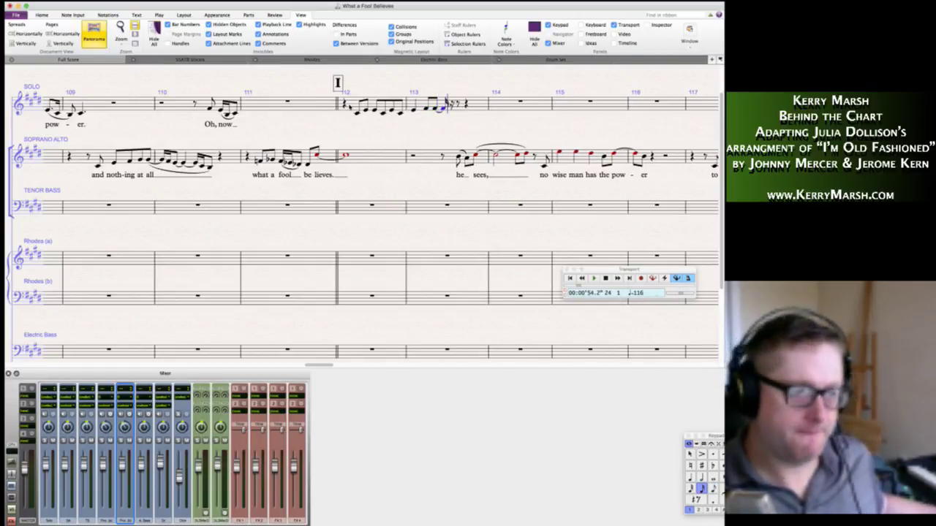
pyautogui.press('3')
pyautogui.press('4')
pyautogui.press('0')
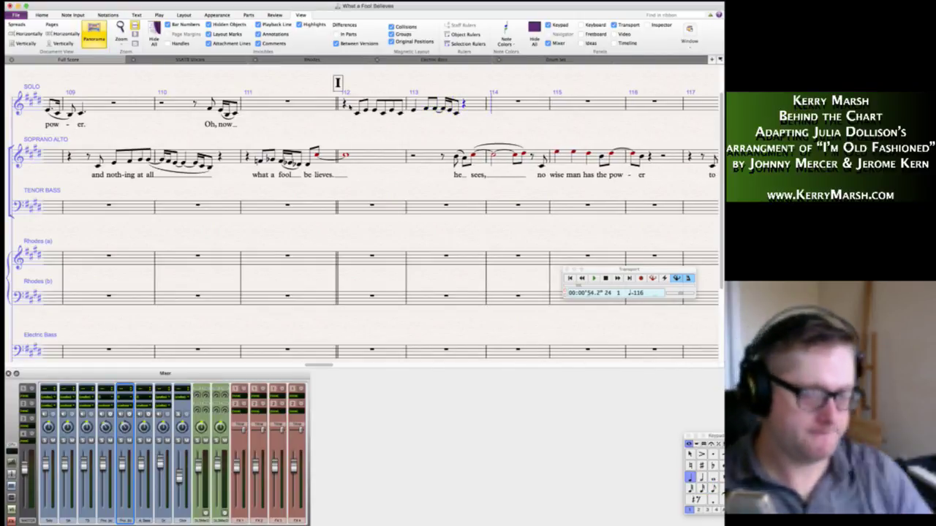
pyautogui.press('Escape')
pyautogui.press('Escape')
pyautogui.click(436, 110)
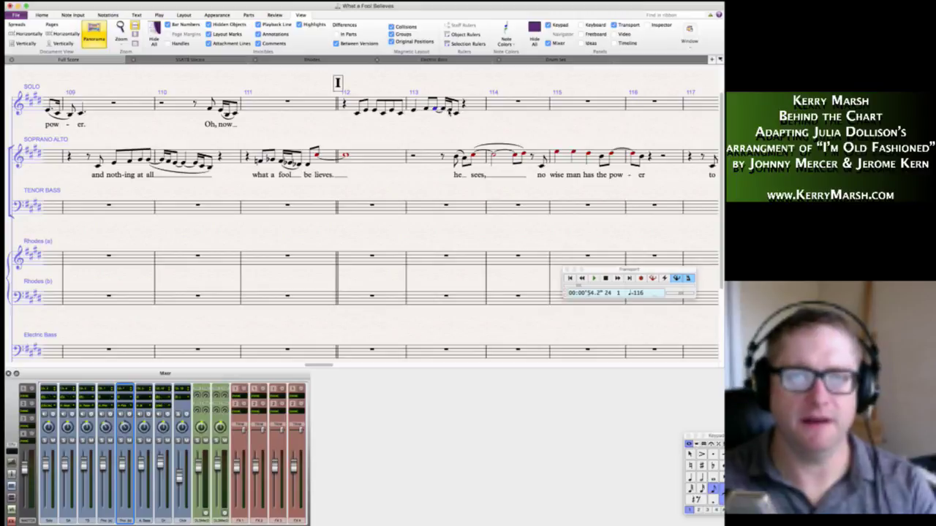
pyautogui.keyDown('shift'); pyautogui.click(455, 109); pyautogui.keyUp('shift')
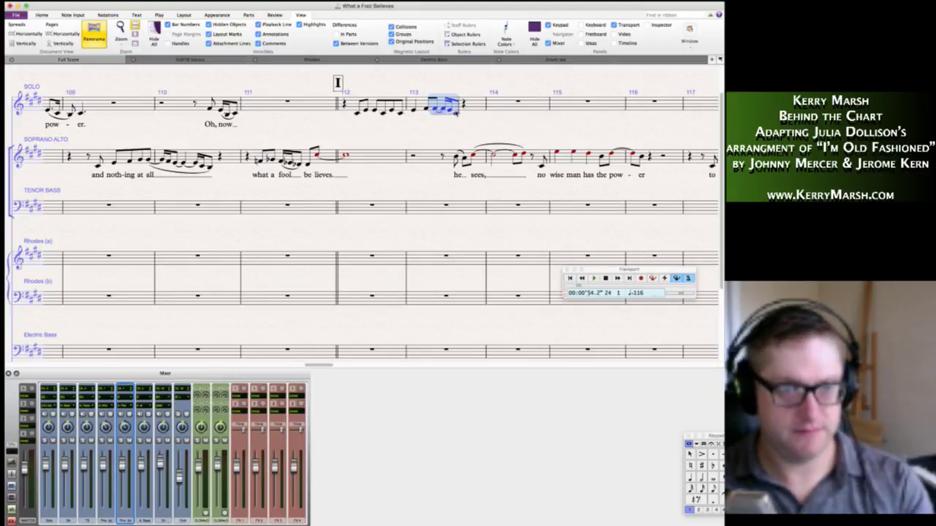
# Add the lyrics "I be-lieve she's ne-ver gone a-way," with an extender line under the solo notes from bar 112.
pyautogui.click(357, 114)
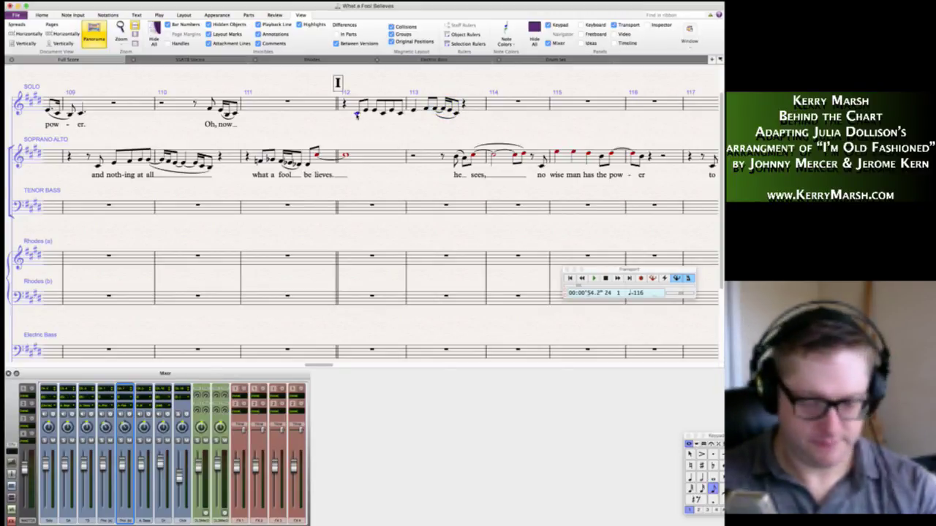
pyautogui.hotkey('shift', 'l')
pyautogui.write('I be-lie')
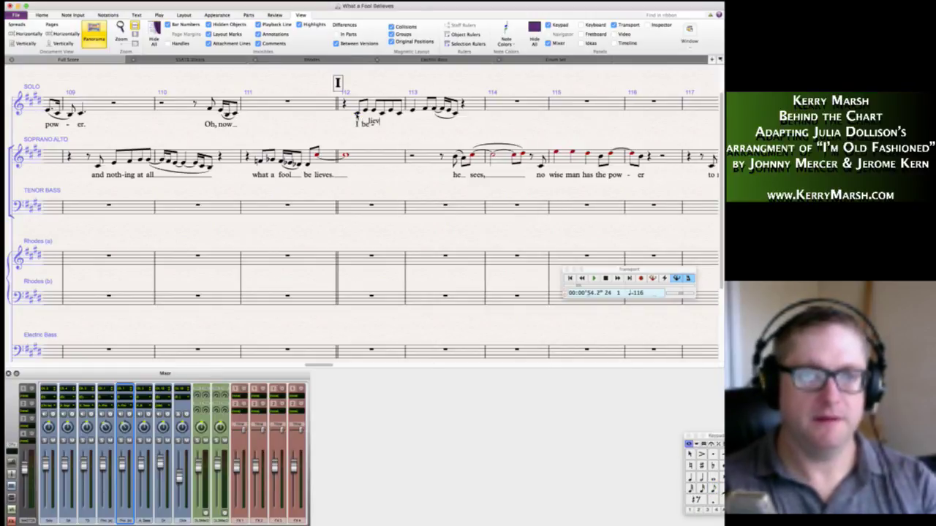
pyautogui.write("ve she's ne")
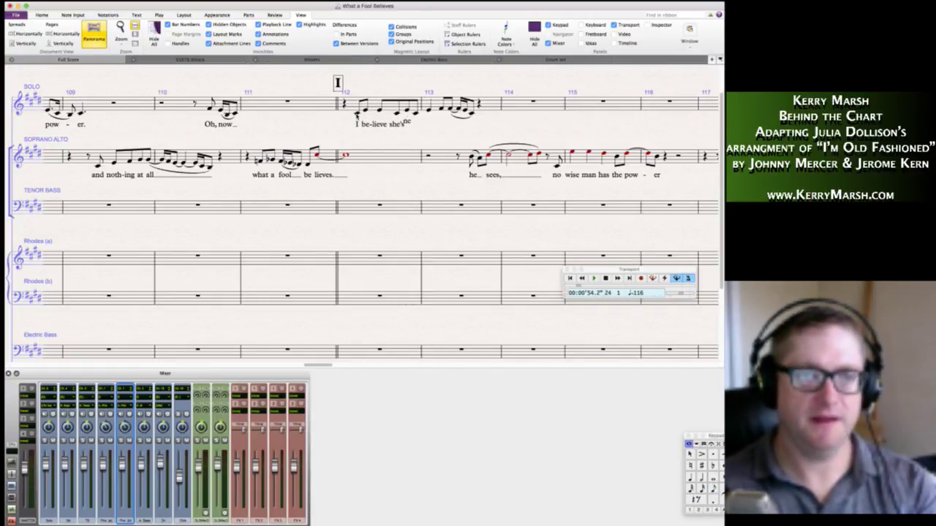
pyautogui.write('-ver gone')
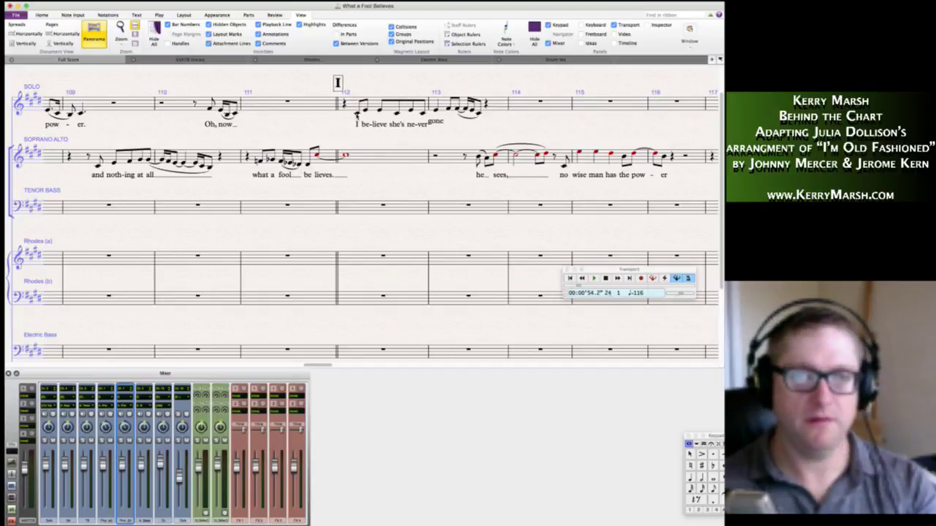
pyautogui.write(' a-way')
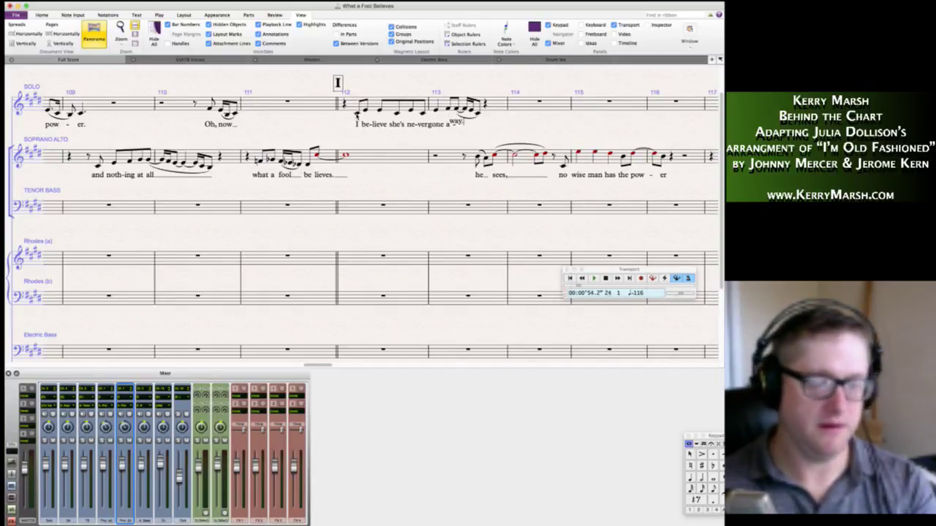
pyautogui.write(',___')
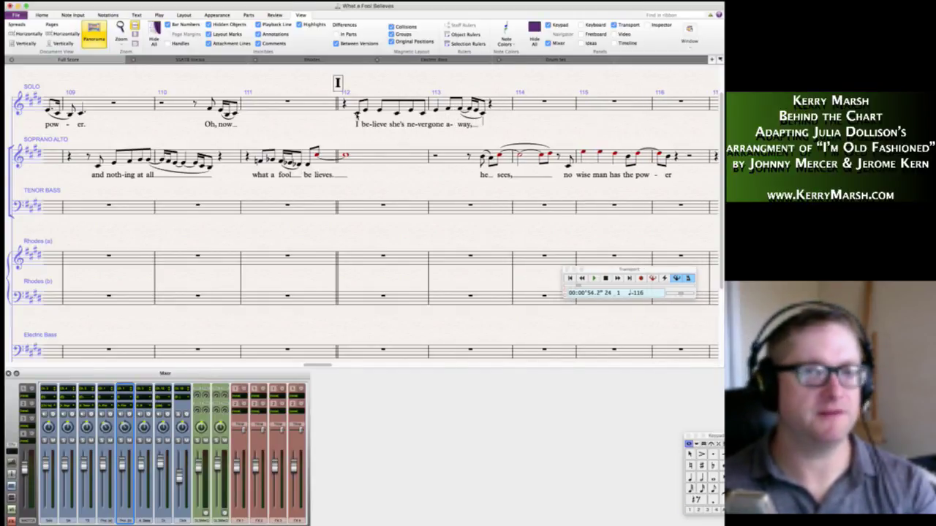
pyautogui.press('Escape')
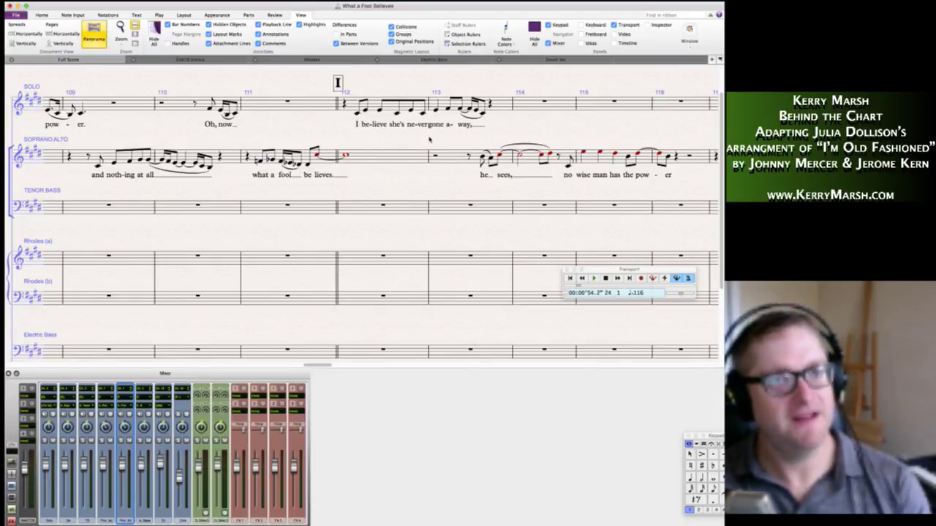
# Shift the first solo note of bar 113 slightly later to separate the crowded lyrics "ne-ver" and "gone".
pyautogui.moveTo(436, 112); pyautogui.dragTo(440, 112)
pyautogui.click(452, 85)
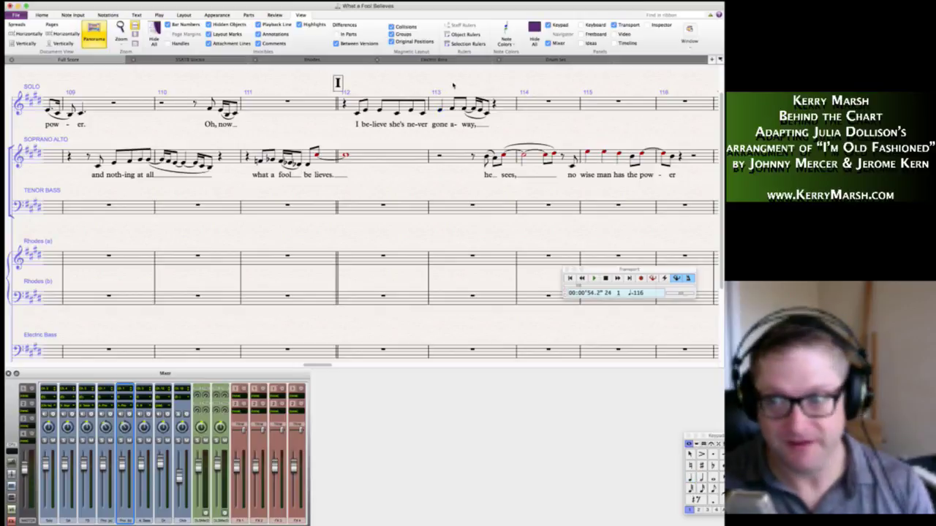
# Enter the solo melody in bar 114: a quarter rest, a run of eighth and sixteenth notes, and a closing quarter rest.
pyautogui.hscroll(3, 453, 85)
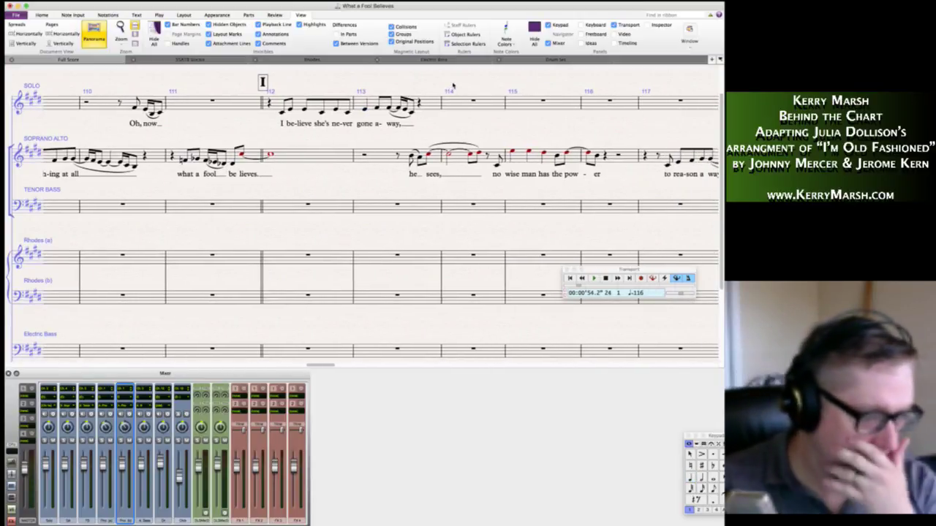
pyautogui.hscroll(2, 453, 85)
pyautogui.hscroll(3, 453, 85)
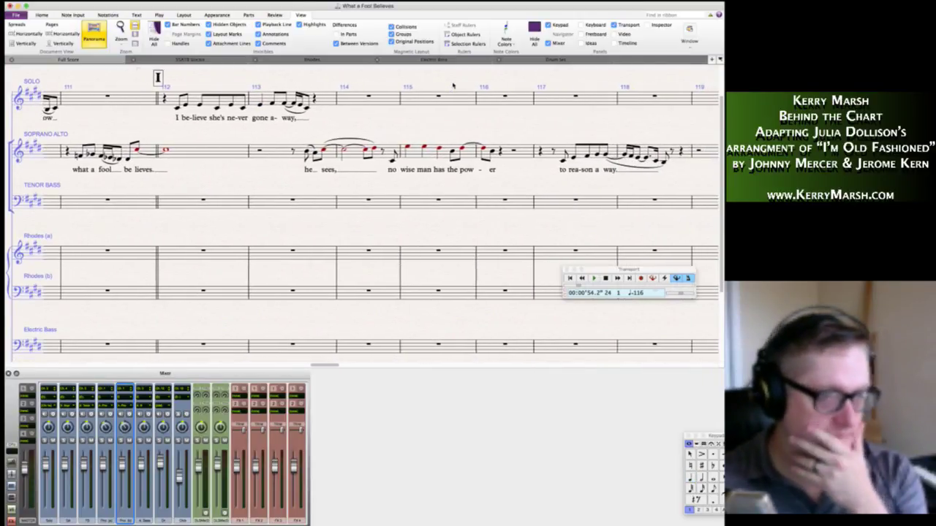
pyautogui.hscroll(4, 453, 85)
pyautogui.hscroll(1, 453, 86)
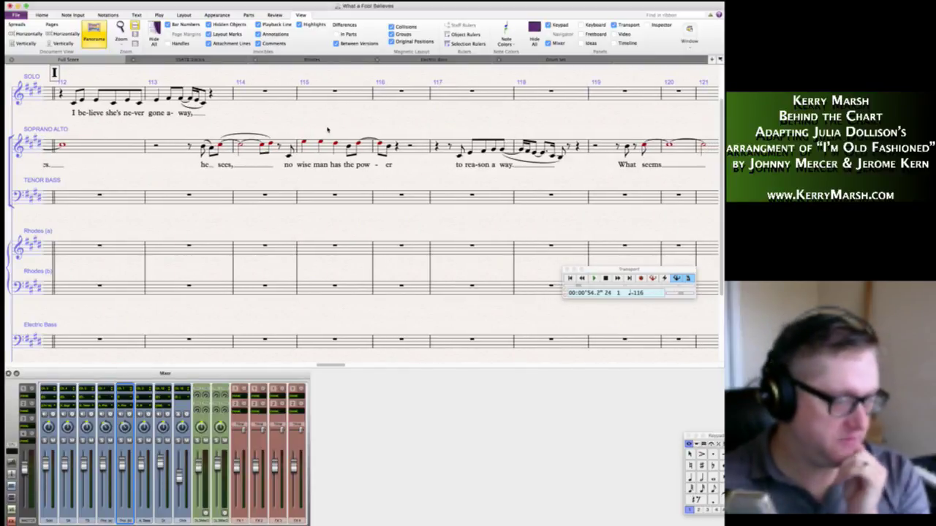
pyautogui.click(245, 93)
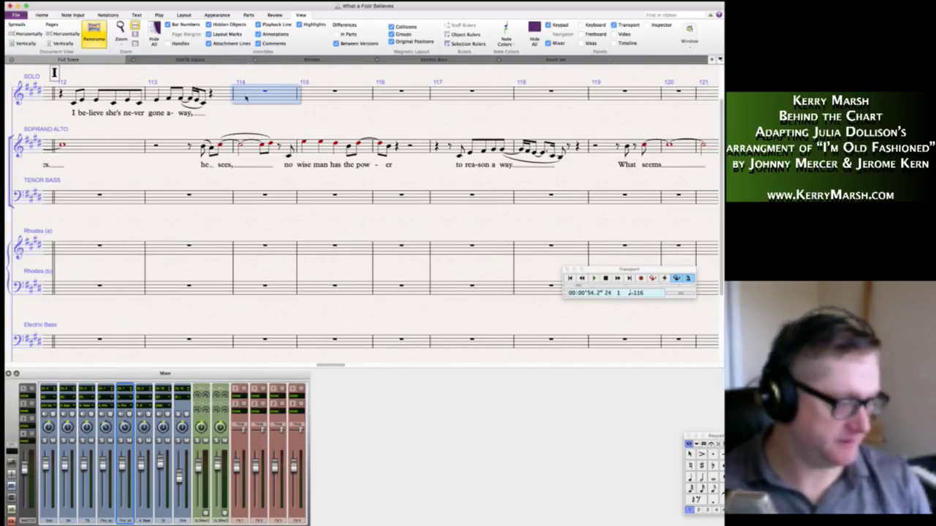
pyautogui.press('4')
pyautogui.press('0')
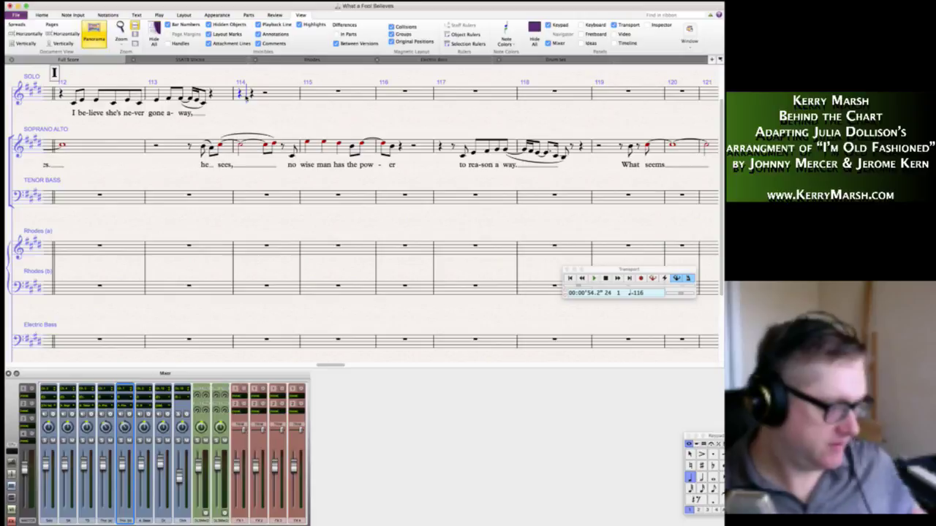
pyautogui.press('3')
pyautogui.press('.')
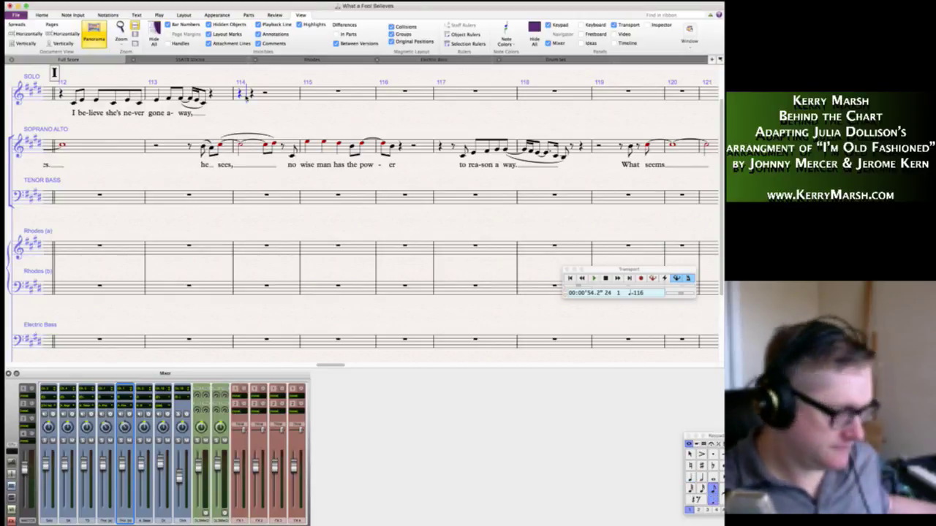
pyautogui.press('2')
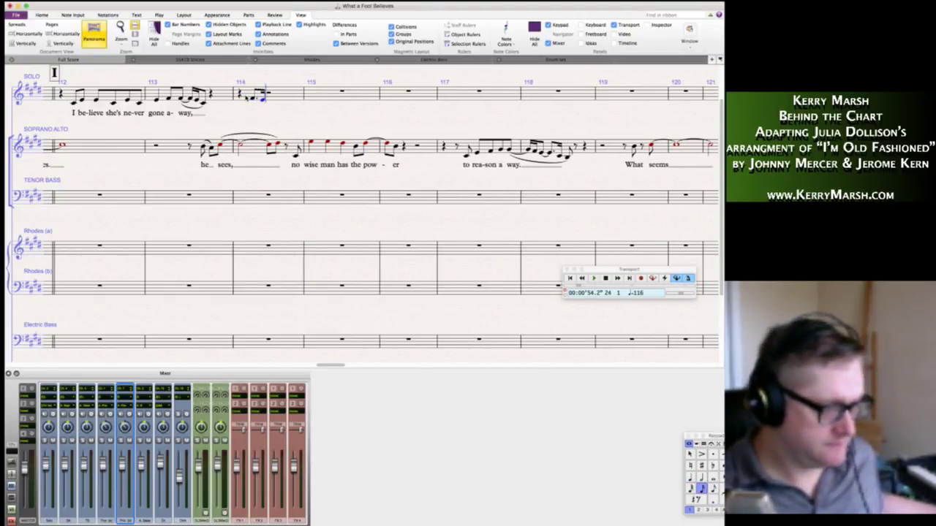
pyautogui.press('3')
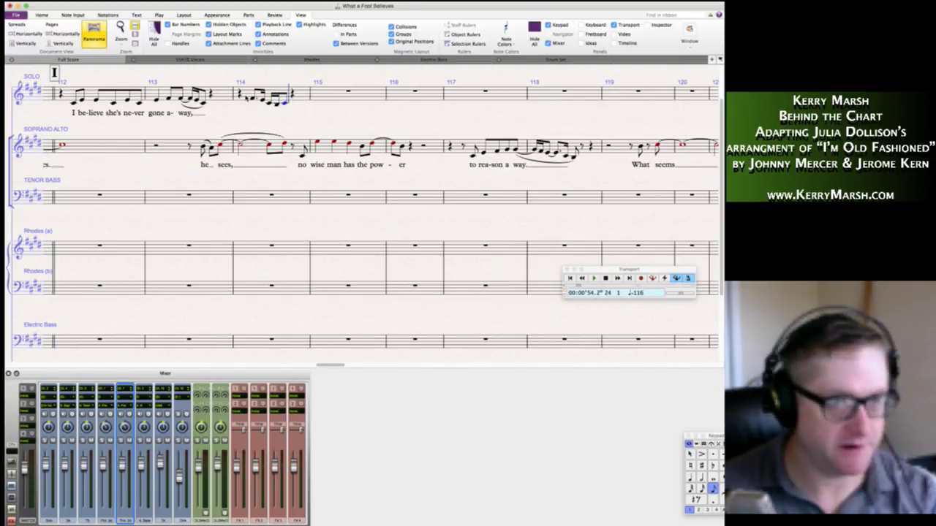
pyautogui.press('Escape')
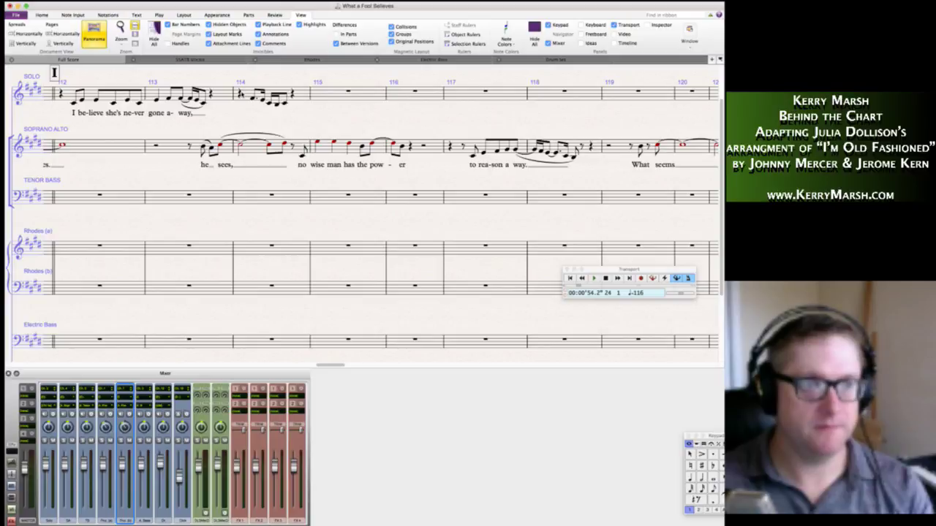
# Slur the whole run of solo notes in bar 114.
pyautogui.click(253, 98)
pyautogui.keyDown('shift'); pyautogui.click(285, 104); pyautogui.keyUp('shift')
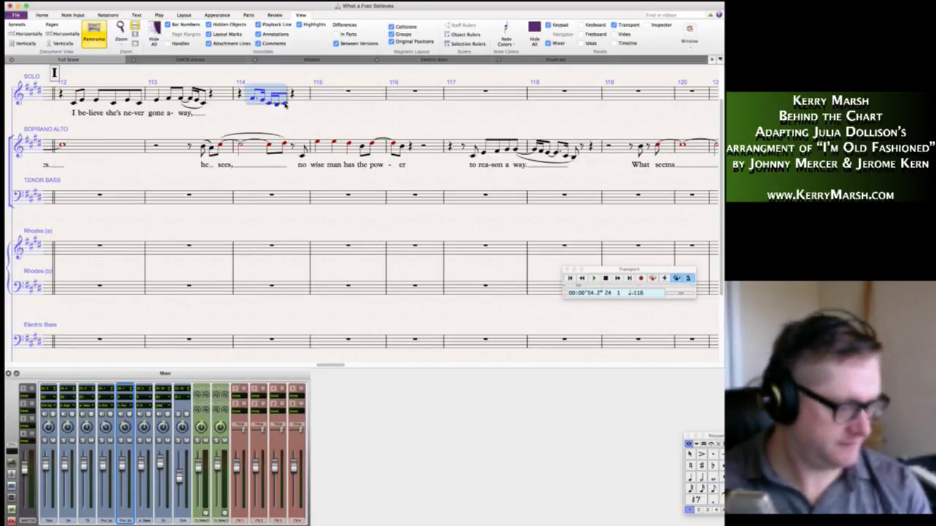
pyautogui.press('s')
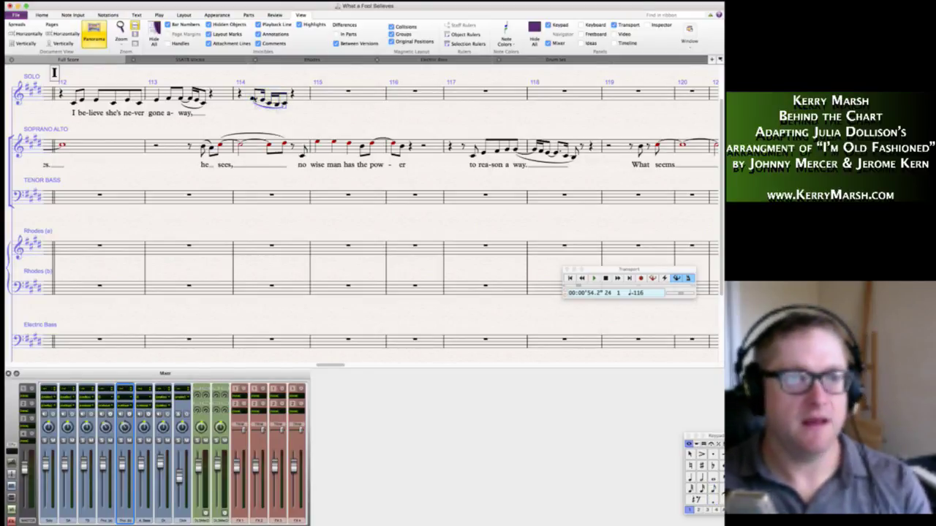
# Add the lyric "yeah." with an extender line under the slurred solo run in bar 114.
pyautogui.click(253, 98)
pyautogui.hotkey('shift', 'l')
pyautogui.write('yeah')
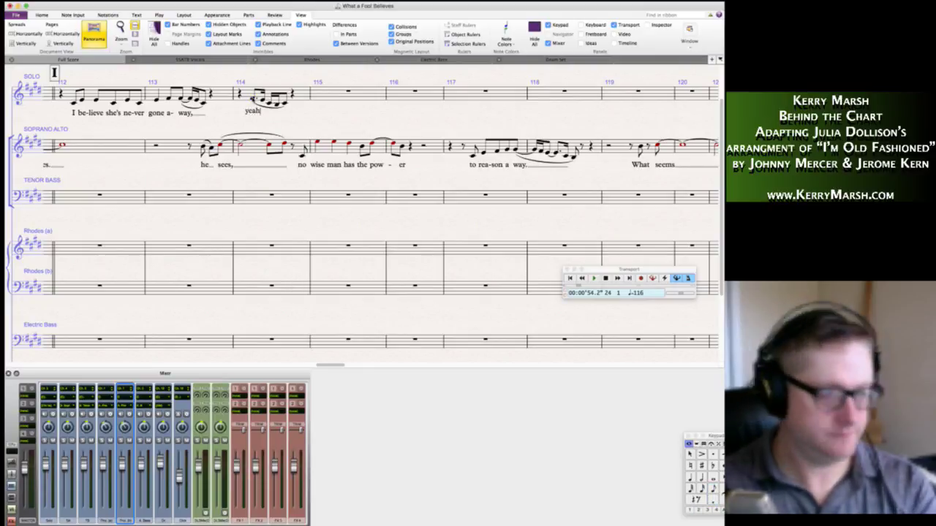
pyautogui.write('.')
pyautogui.press('Return')
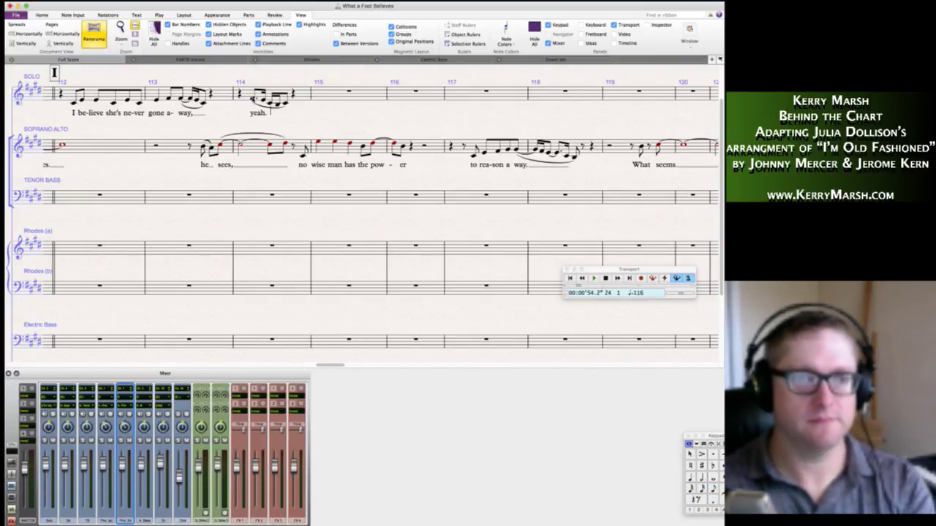
pyautogui.write('__')
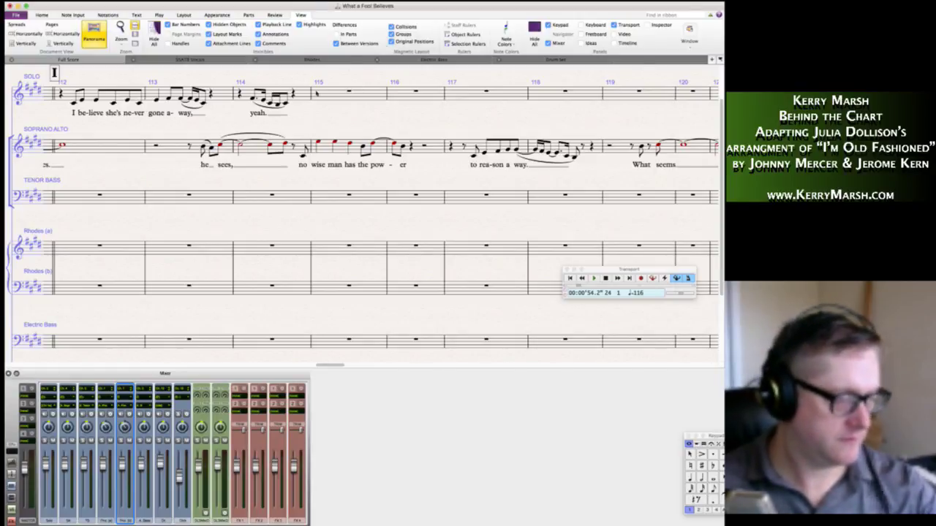
# In solo bar 116 enter half, quarter and eighth rests and an eighth-note C pickup, followed by eighth notes E, E, E, C in bar 117.
pyautogui.click(434, 95)
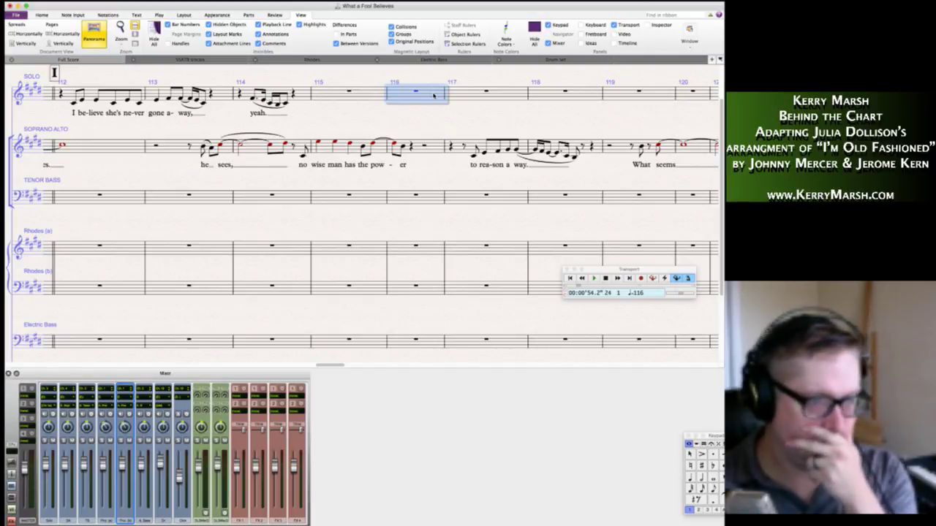
pyautogui.press('KP_5')
pyautogui.press('KP_0')
pyautogui.press('KP_4')
pyautogui.press('KP_0')
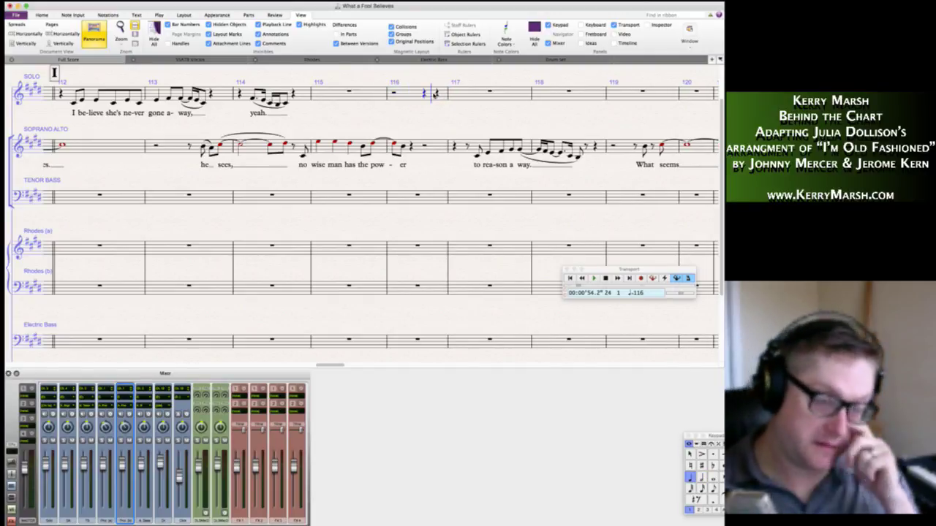
pyautogui.press('KP_3')
pyautogui.press('KP_0')
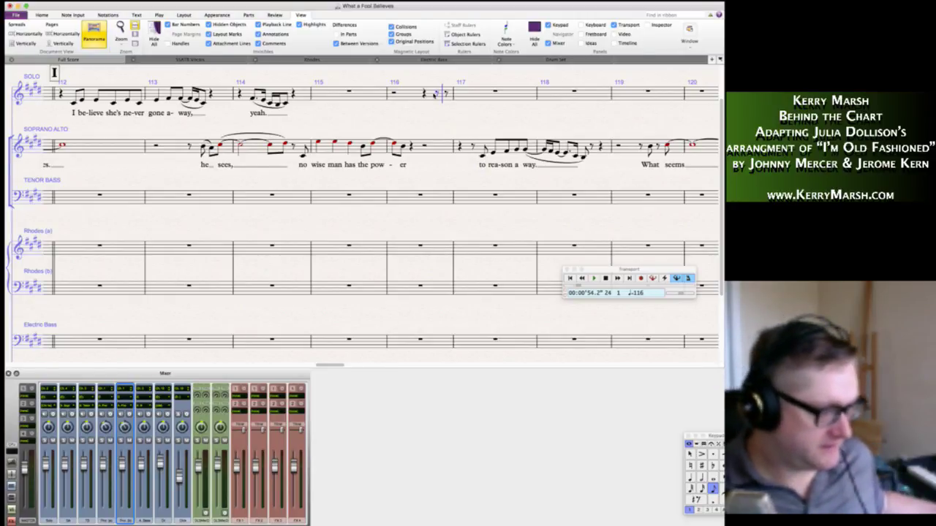
pyautogui.press('c')
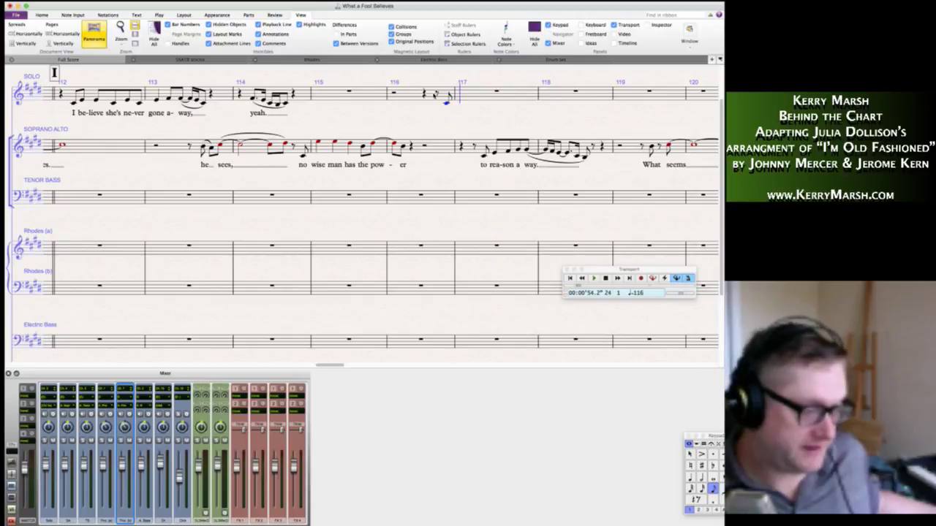
pyautogui.press('e')
pyautogui.press('e')
pyautogui.press('e')
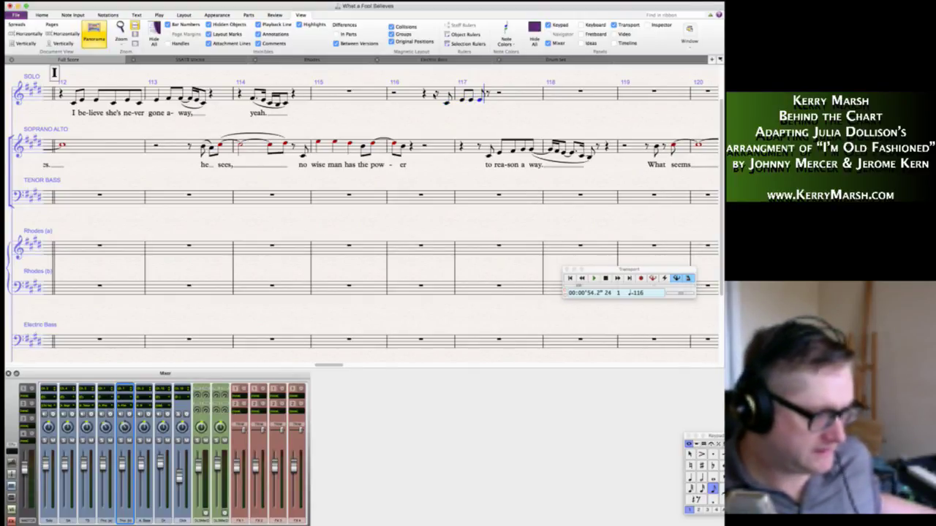
pyautogui.press('c')
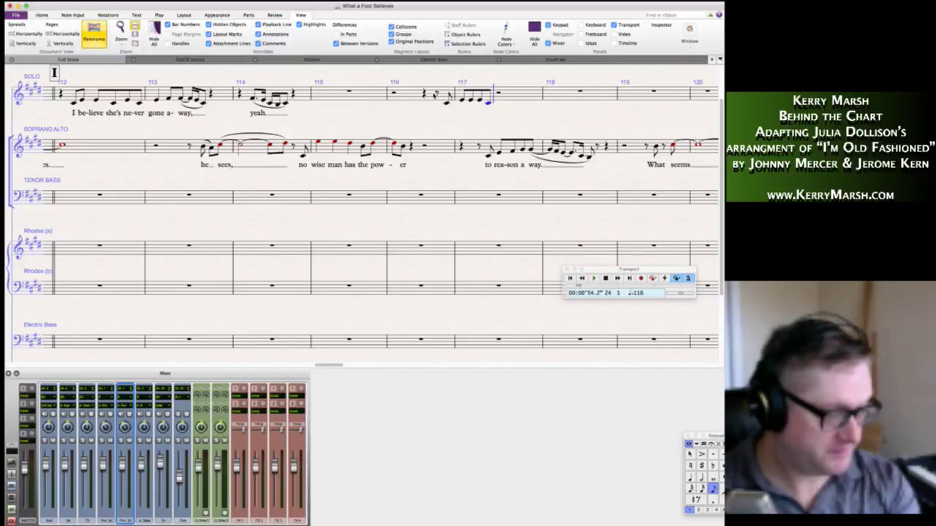
pyautogui.press('Escape')
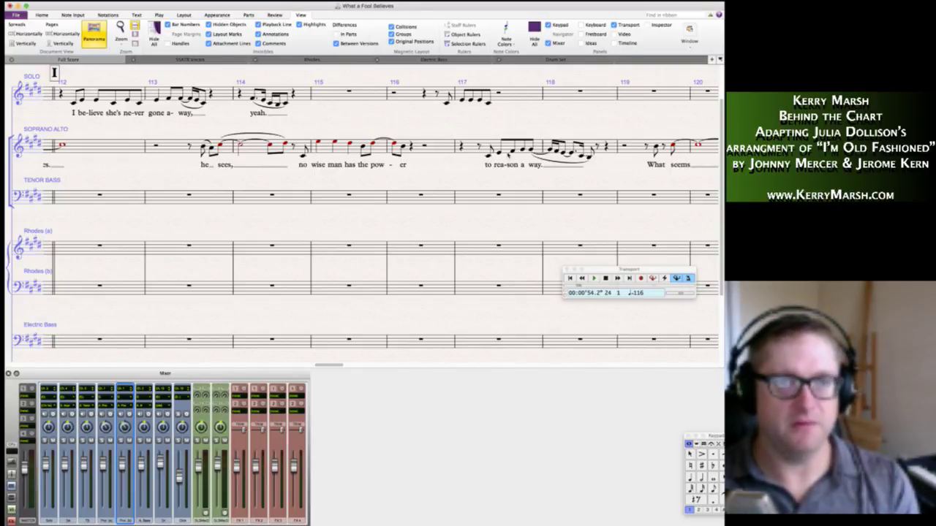
# Play back the score briefly from the solo pickup note in bar 116.
pyautogui.click(446, 104)
pyautogui.press('p')
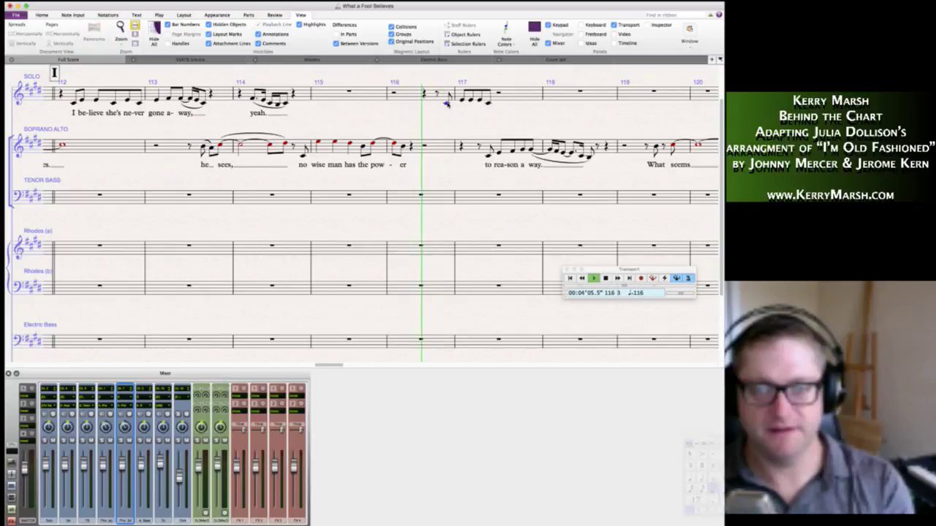
pyautogui.press('space')
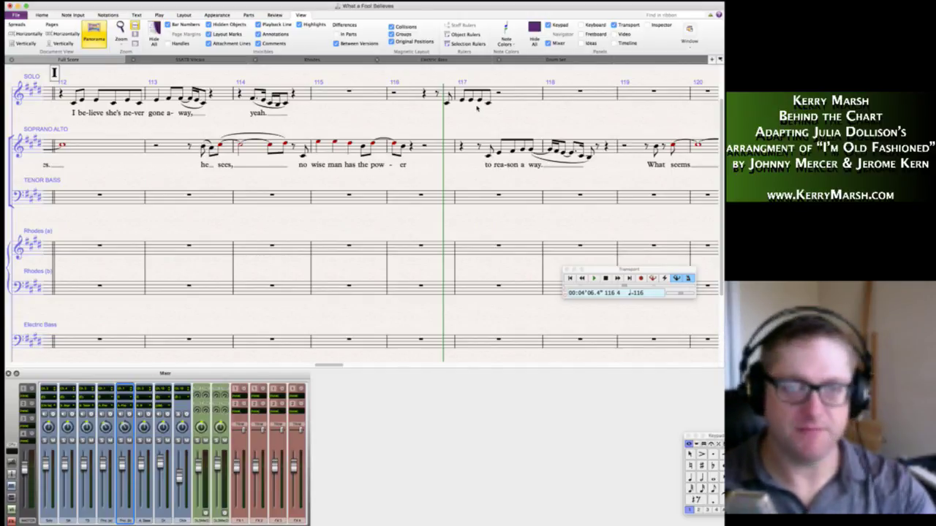
# Add the lyrics "To rea-son a-way." under the solo notes from the bar 116 pickup through bar 117.
pyautogui.hscroll(5, 567, 103)
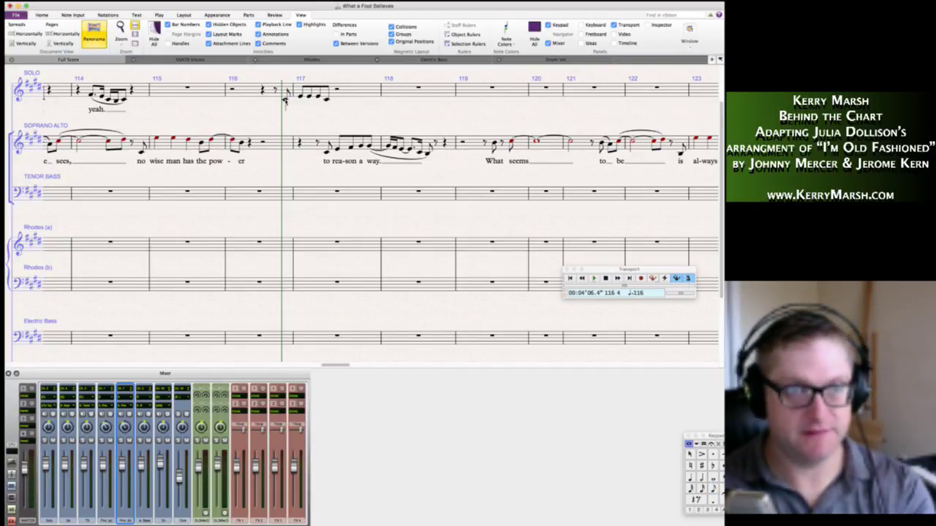
pyautogui.write('To rea')
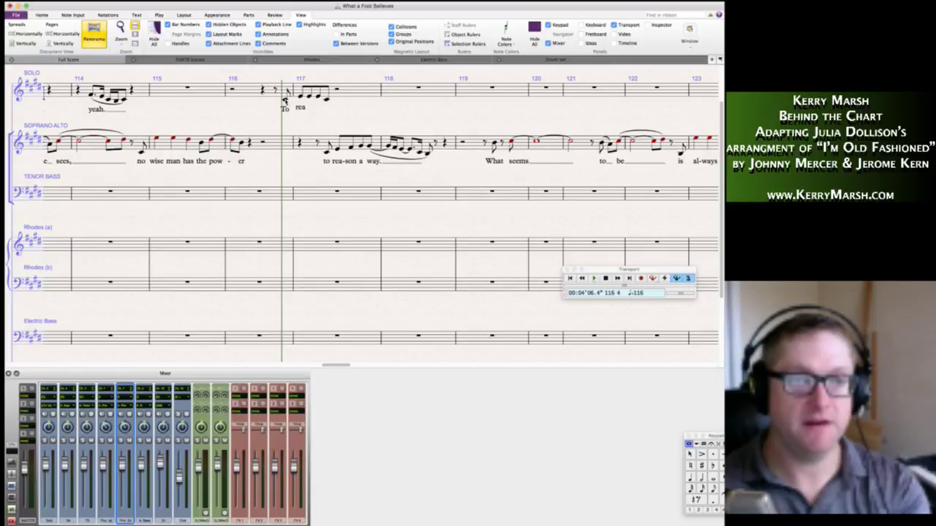
pyautogui.write('-son a-way.')
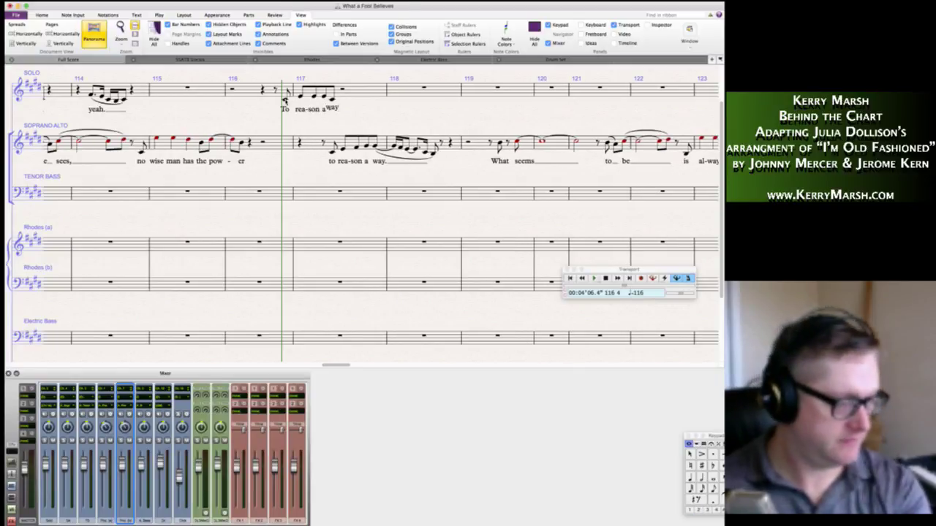
pyautogui.click(300, 97)
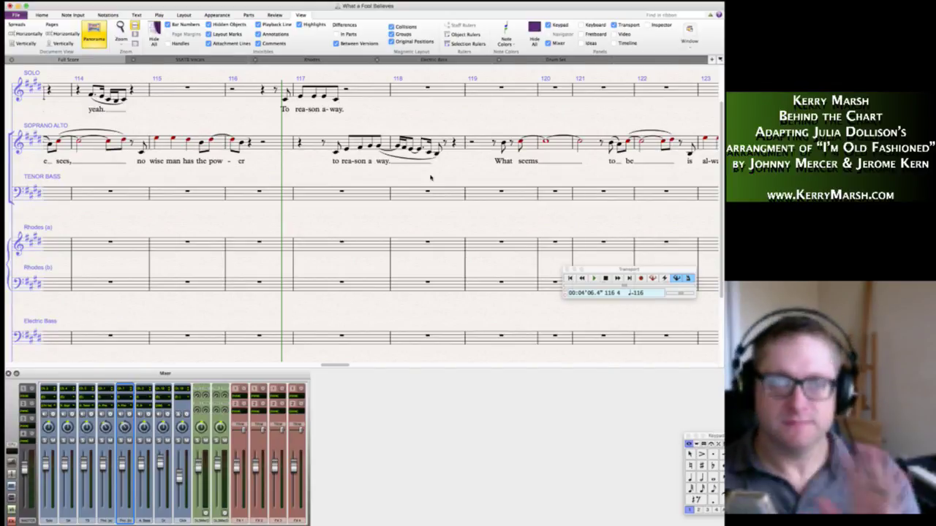
# Review the solo and Soprano Alto lines from bar 117 back to rehearsal mark A, ending around rehearsal mark B.
pyautogui.scroll(-1, 433, 181)
pyautogui.hscroll(-15, 426, 192)
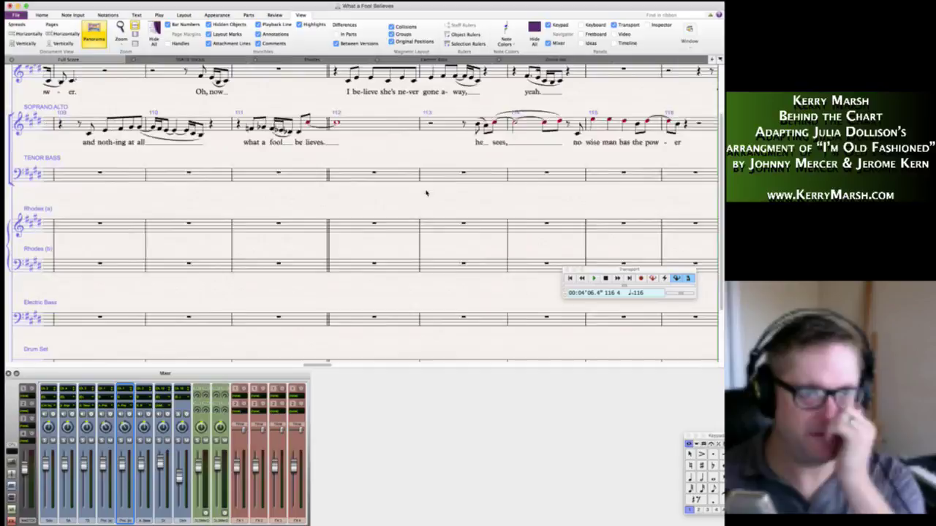
pyautogui.hscroll(-20, 426, 192)
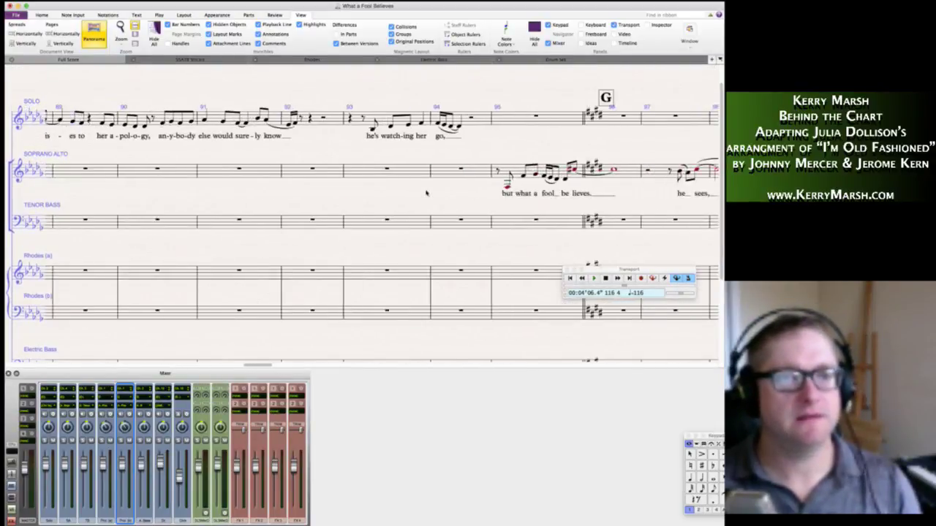
pyautogui.hscroll(-20, 427, 192)
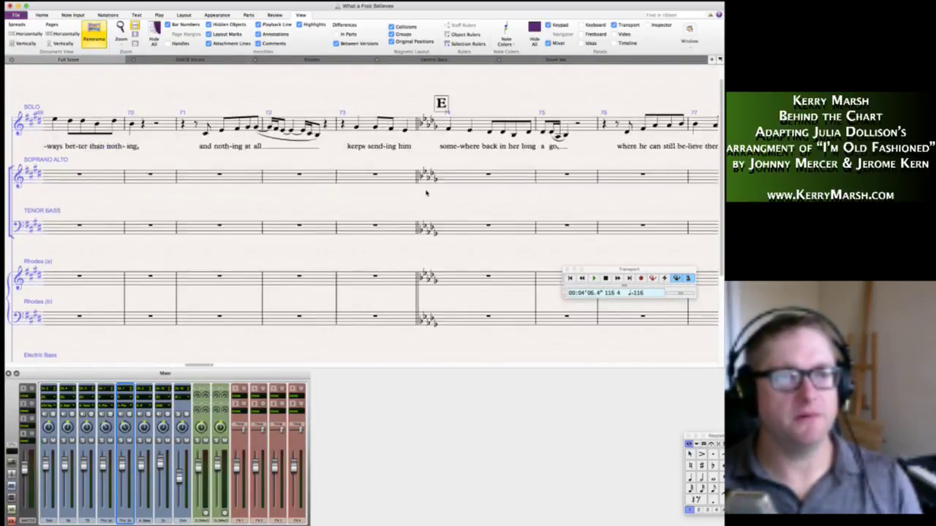
pyautogui.hscroll(-12, 426, 191)
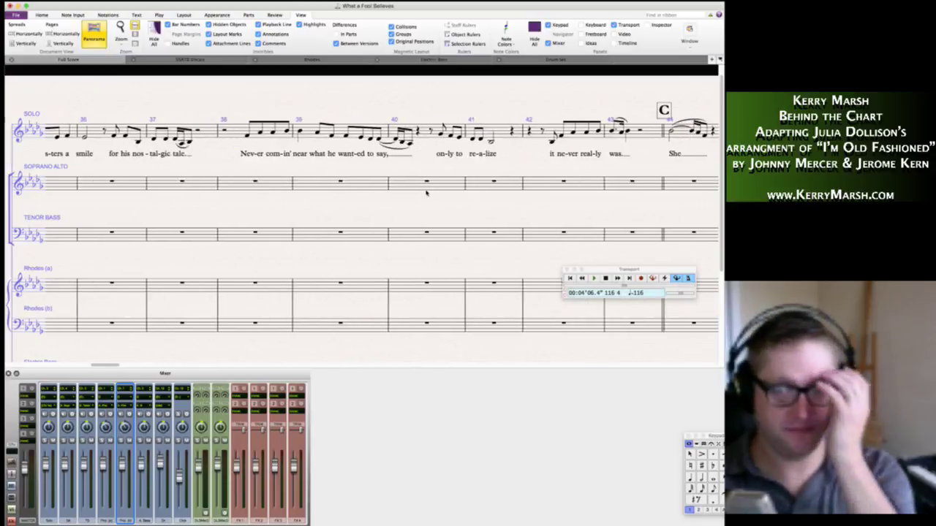
pyautogui.hscroll(-20, 426, 192)
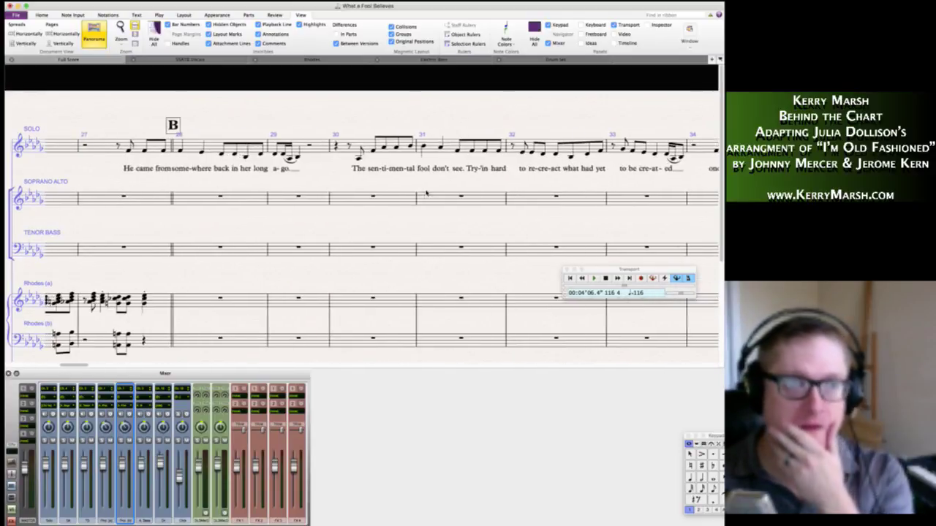
pyautogui.hscroll(-8, 427, 191)
pyautogui.hscroll(15, 426, 192)
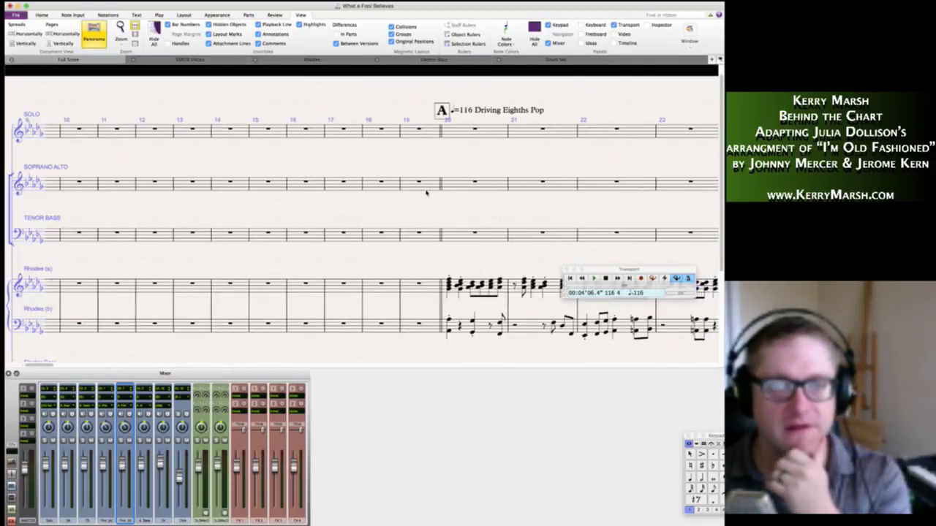
pyautogui.hscroll(10, 426, 192)
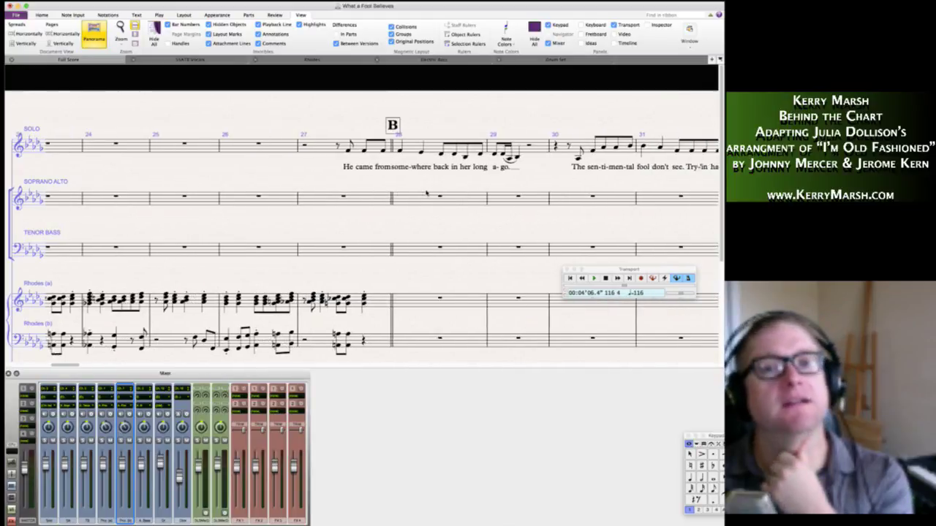
# Correct the solo lyric in bar 32 so it reads "re-cre-ate".
pyautogui.press('super+Tab')
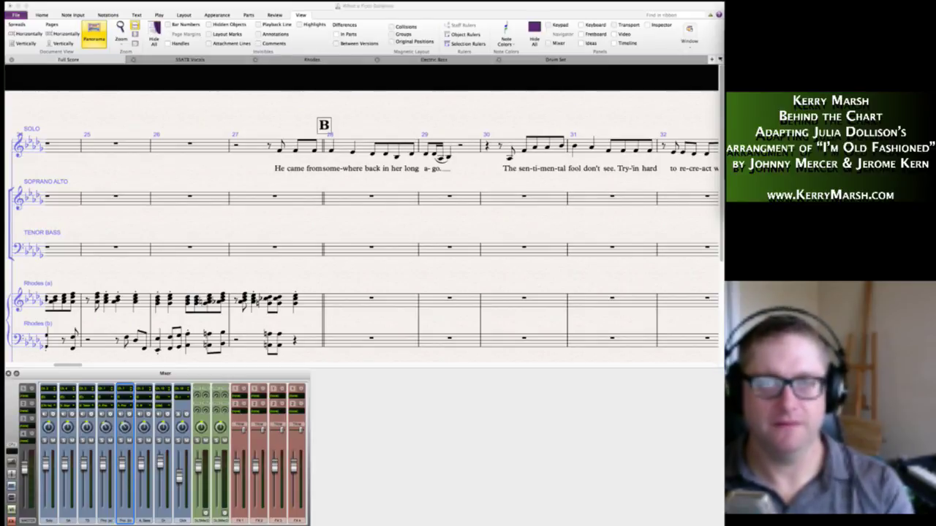
pyautogui.hscroll(5, 597, 113)
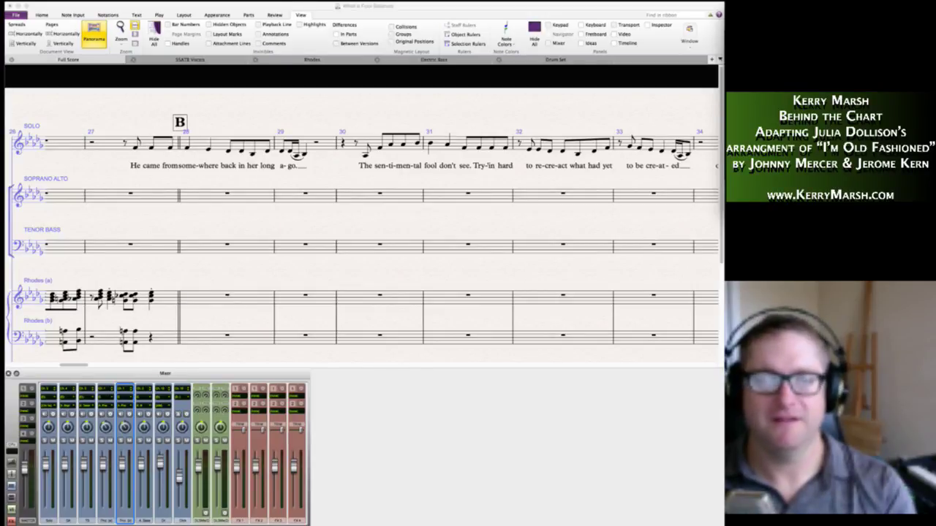
pyautogui.click(568, 168)
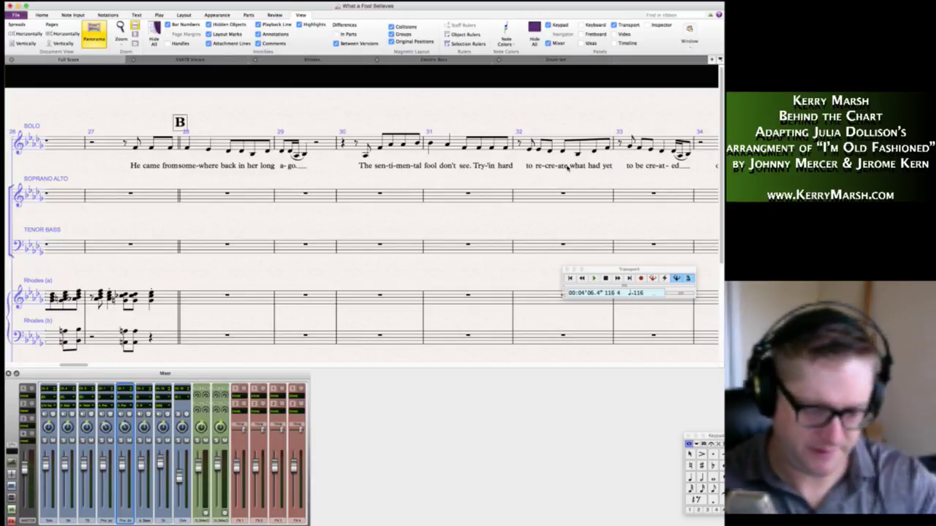
pyautogui.click(610, 161)
pyautogui.click(663, 128)
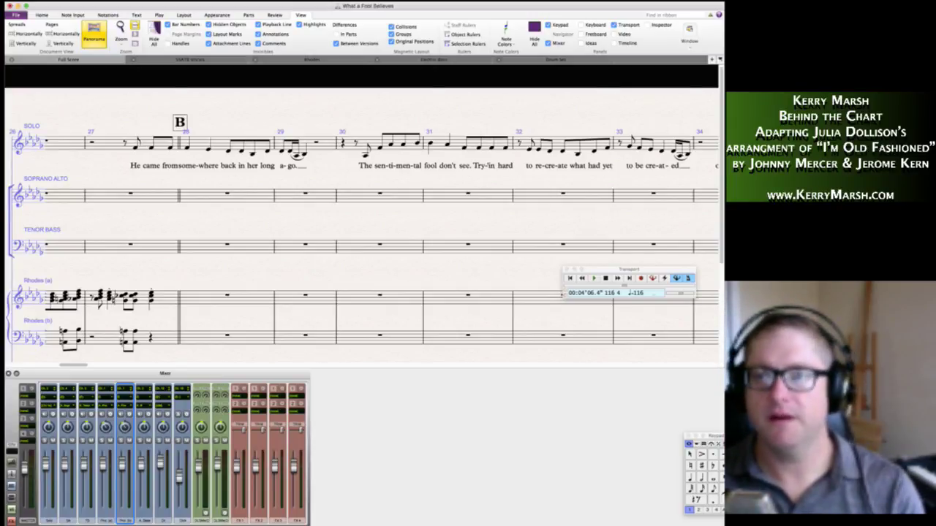
# Review the solo melody and lyrics from bar 28 through bar 45, just past rehearsal mark C.
pyautogui.press('super+Tab')
pyautogui.hscroll(5, 579, 186)
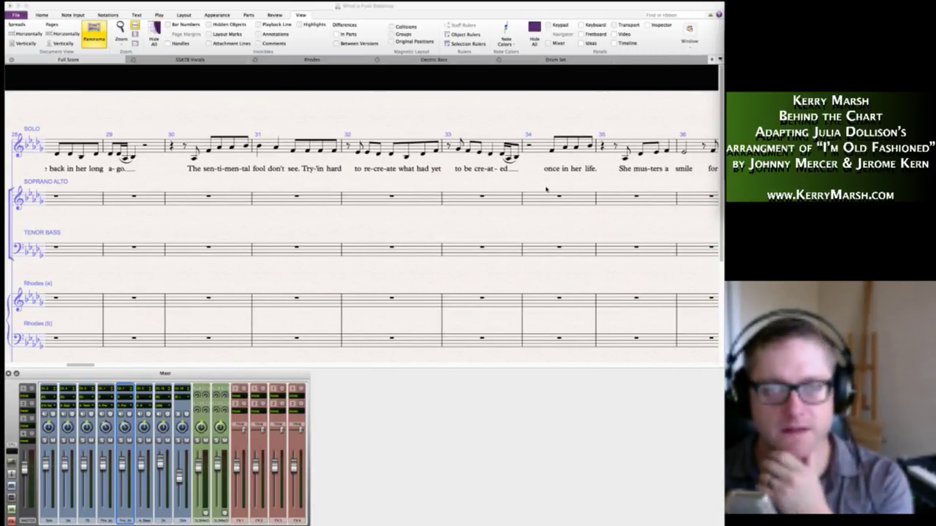
pyautogui.hscroll(3, 524, 198)
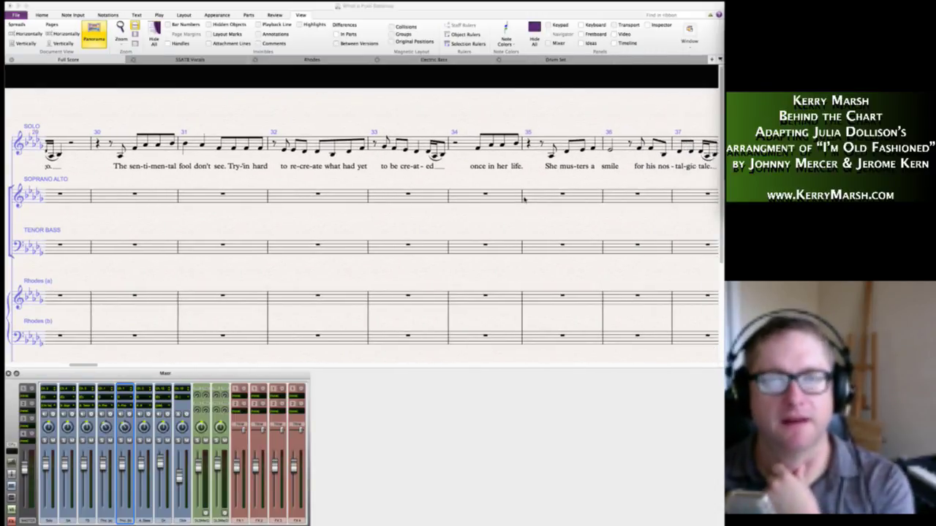
pyautogui.hscroll(2, 524, 197)
pyautogui.hscroll(1, 523, 197)
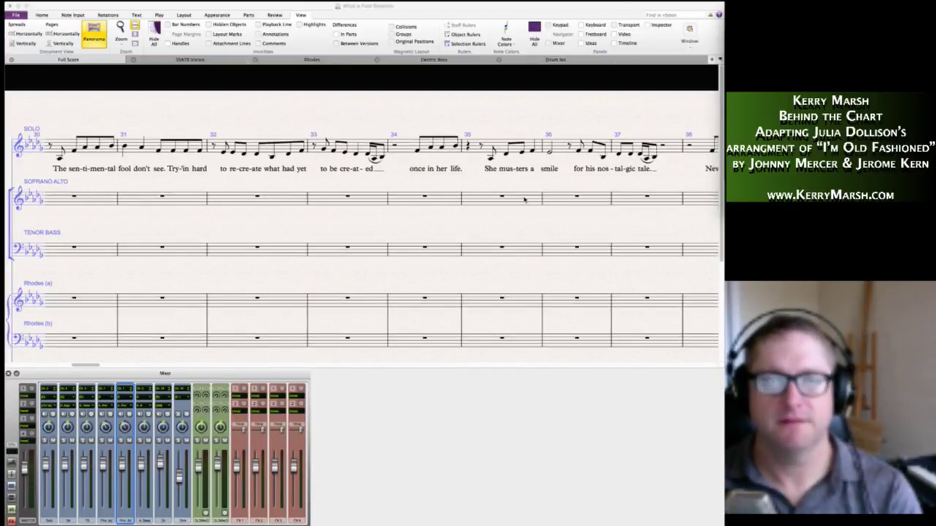
pyautogui.hscroll(3, 523, 199)
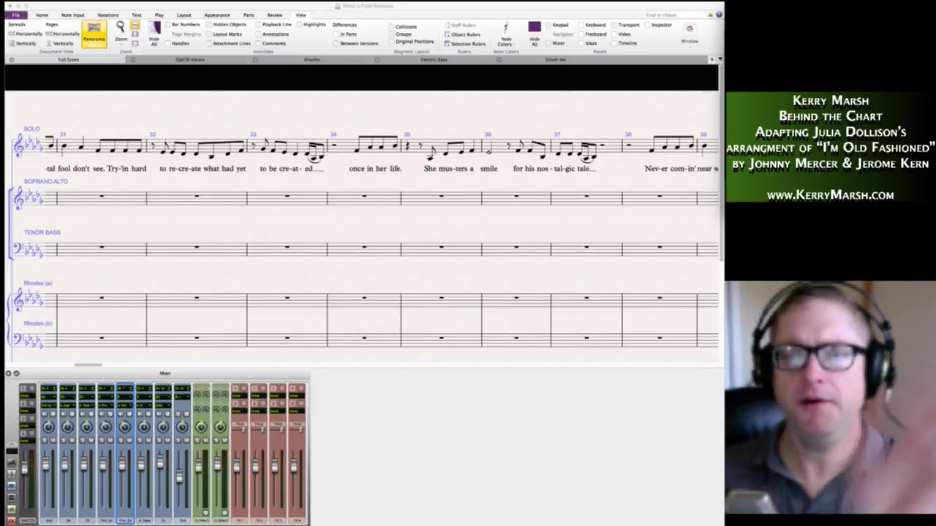
pyautogui.hscroll(5, 431, 227)
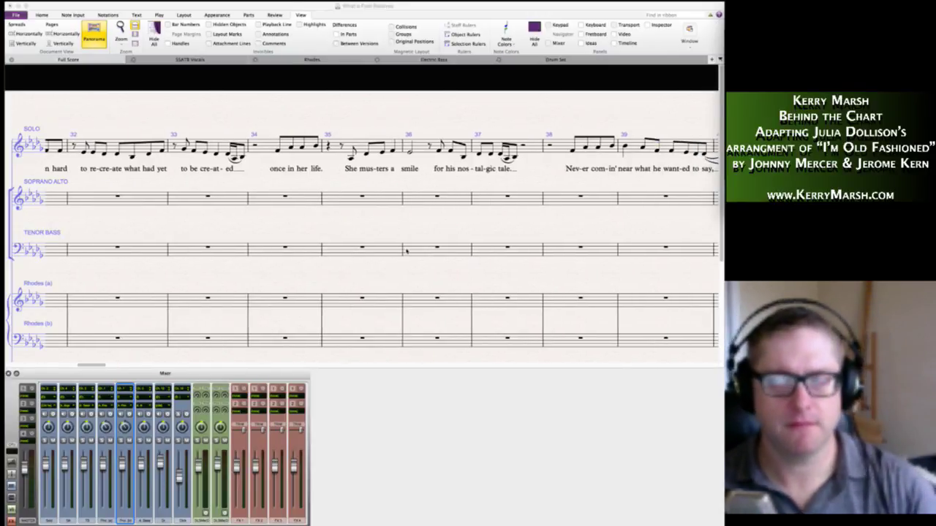
pyautogui.hscroll(2, 443, 232)
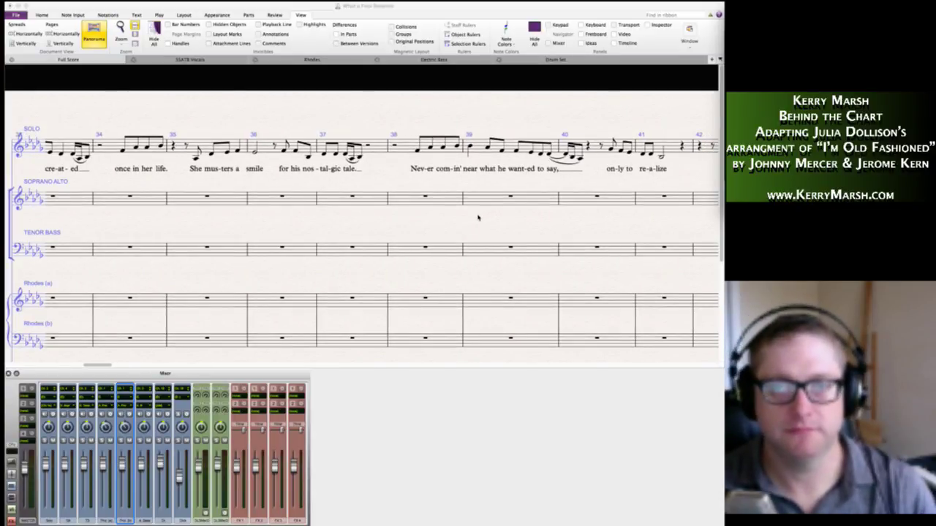
pyautogui.hscroll(5, 478, 217)
pyautogui.hscroll(1, 478, 217)
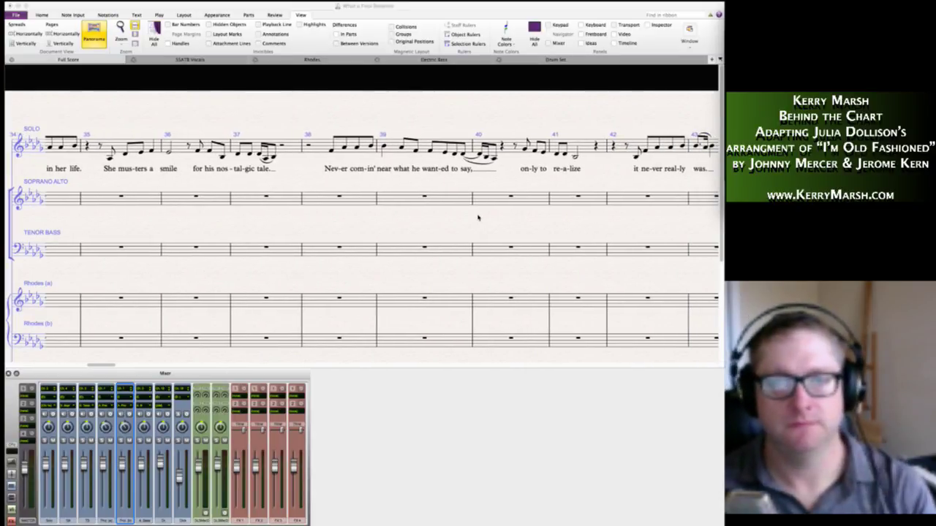
pyautogui.hscroll(8, 478, 217)
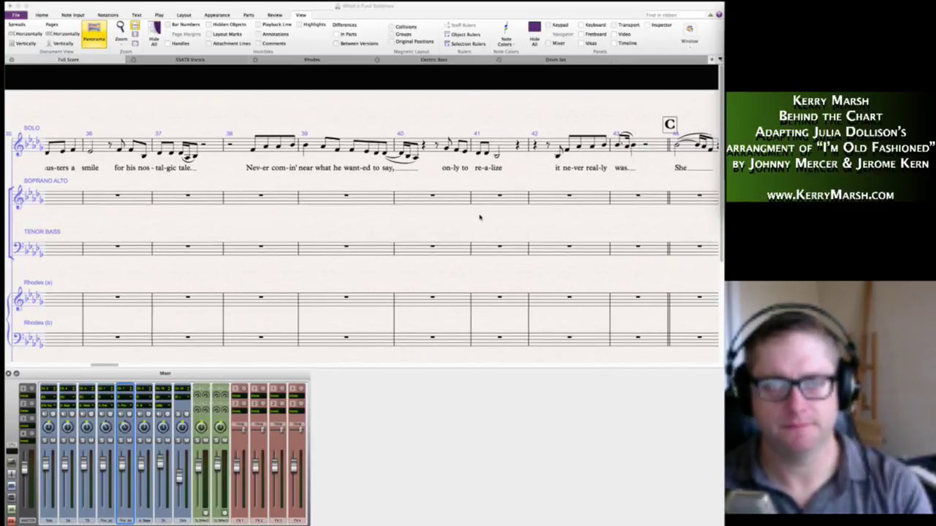
pyautogui.hscroll(2, 492, 216)
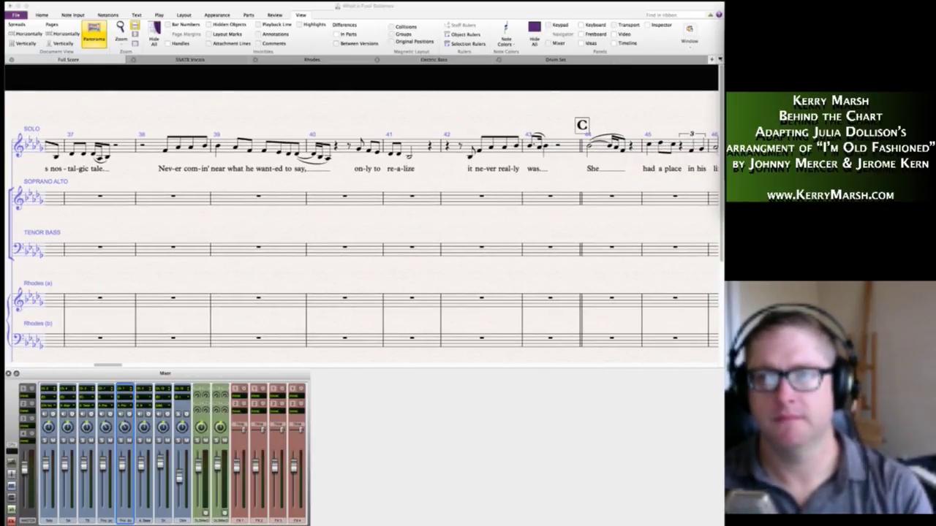
# Add a scoop articulation to the half note on the last syllable of "re-a-lize" in solo bar 41.
pyautogui.click(409, 157)
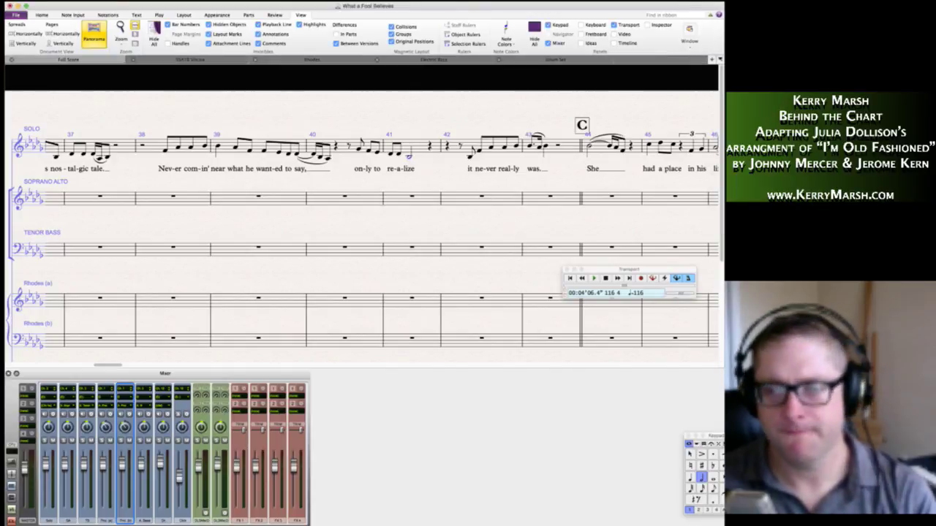
pyautogui.click(718, 444)
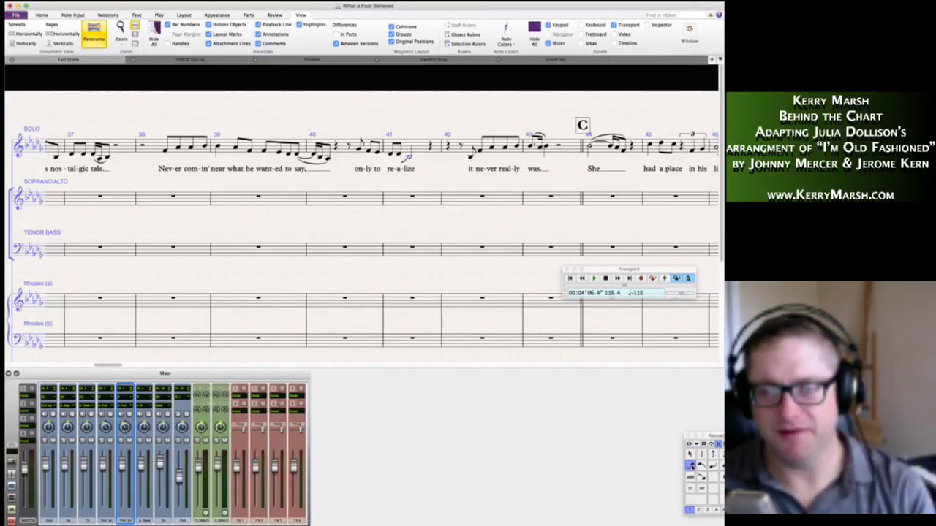
pyautogui.click(688, 444)
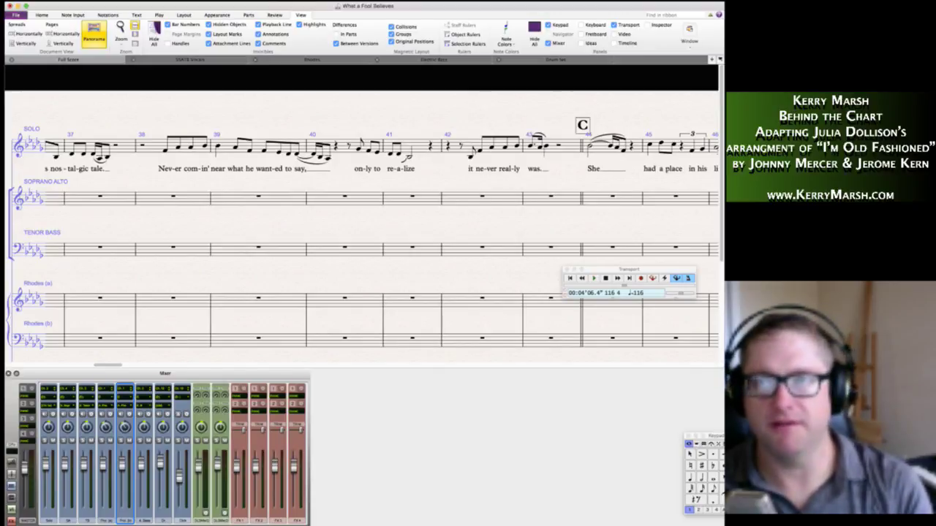
# Delete the triplet at the end of solo bar 45 together with its lyrics "in his".
pyautogui.press('super+Tab')
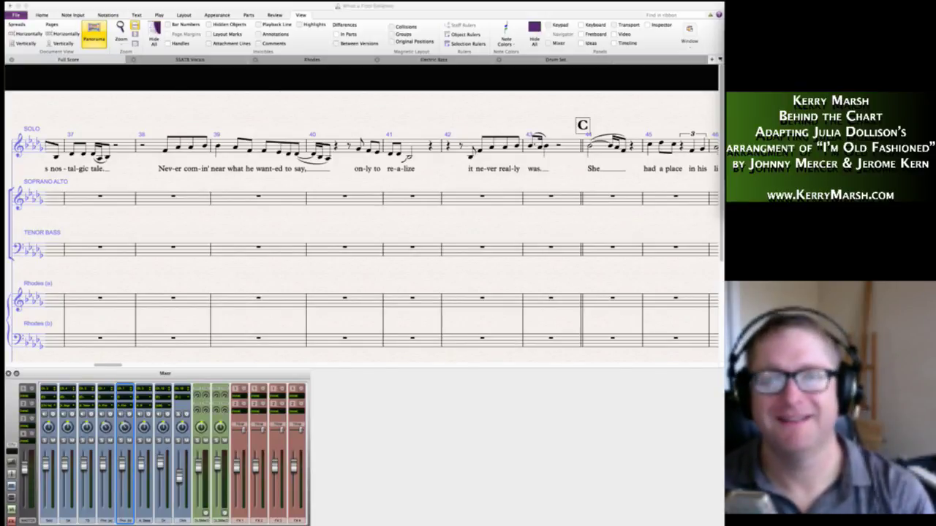
pyautogui.hscroll(5, 532, 209)
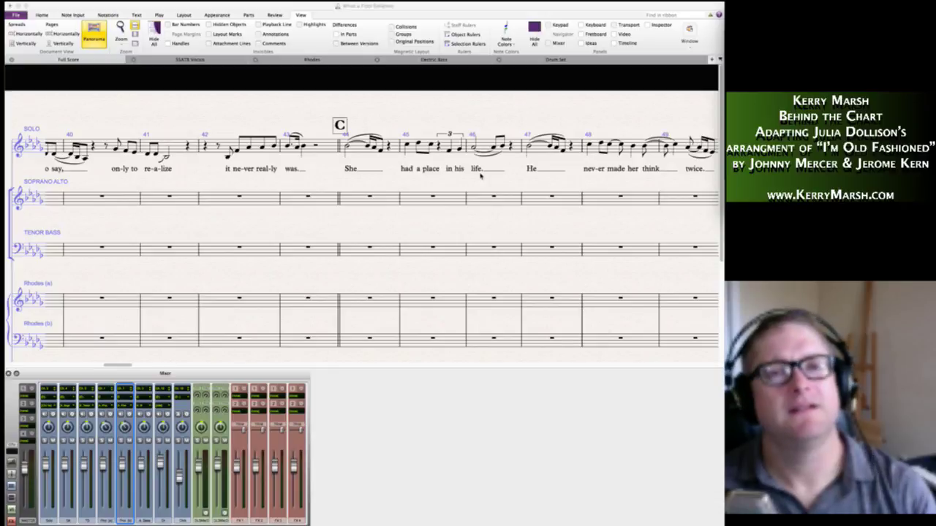
pyautogui.click(469, 201)
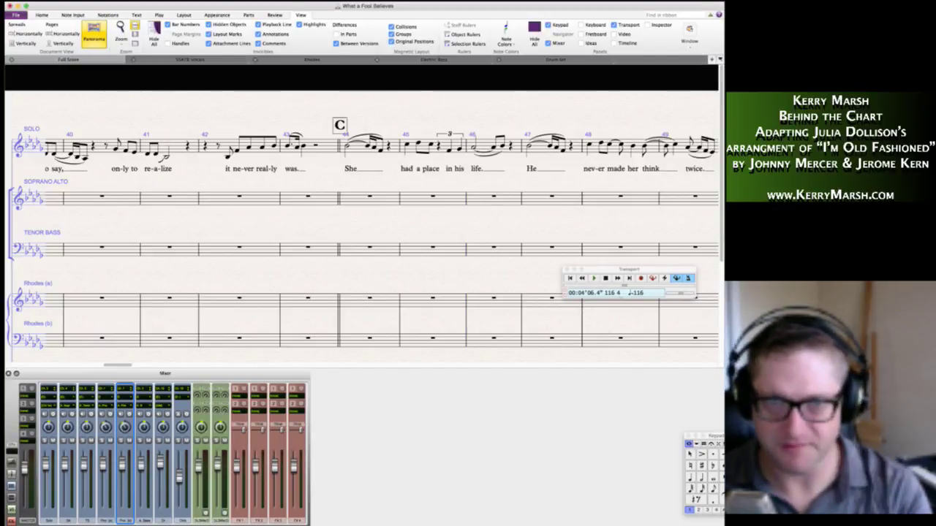
pyautogui.press('super+Tab')
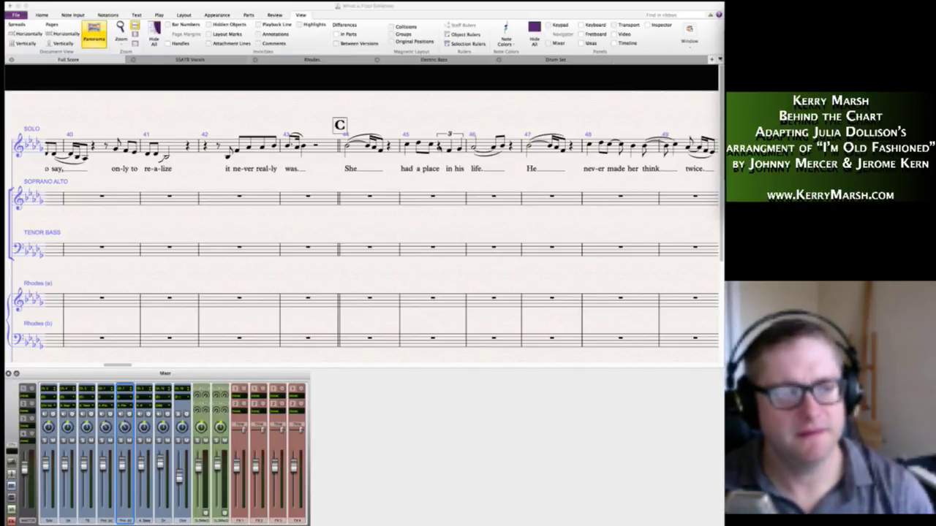
pyautogui.click(439, 147)
pyautogui.click(440, 147)
pyautogui.keyDown('shift'); pyautogui.click(460, 150); pyautogui.keyUp('shift')
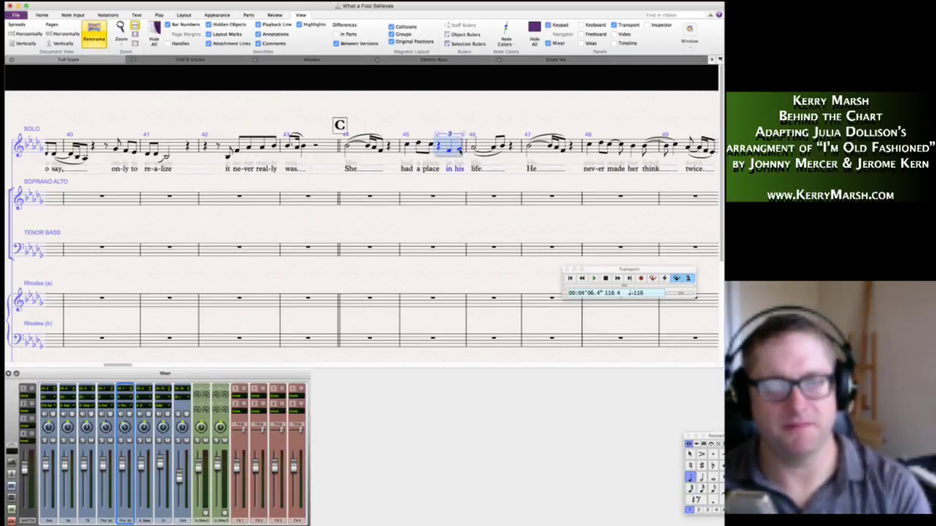
pyautogui.press('Delete')
pyautogui.press('Escape')
# Re-enter the second half of solo bar 45 in eighth and sixteenth notes and add the lyrics "in his" under them.
pyautogui.click(440, 147)
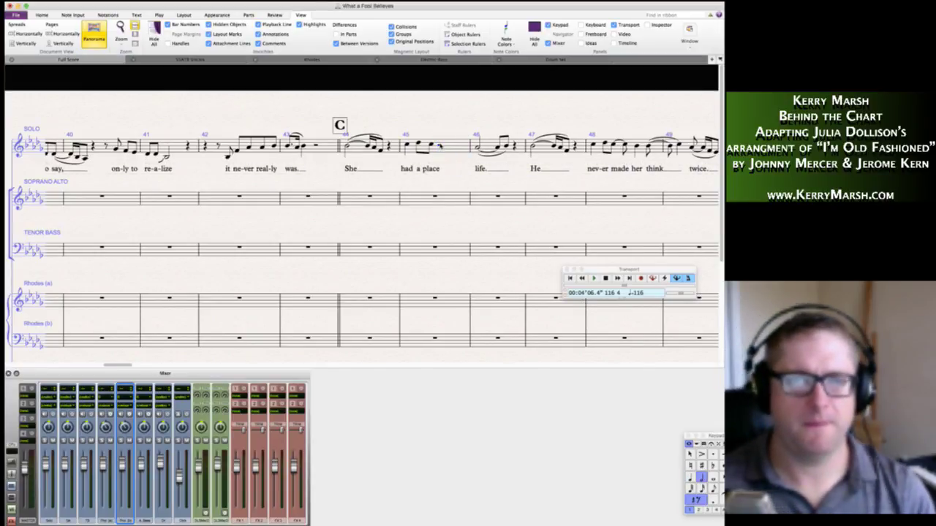
pyautogui.press('3')
pyautogui.press('n')
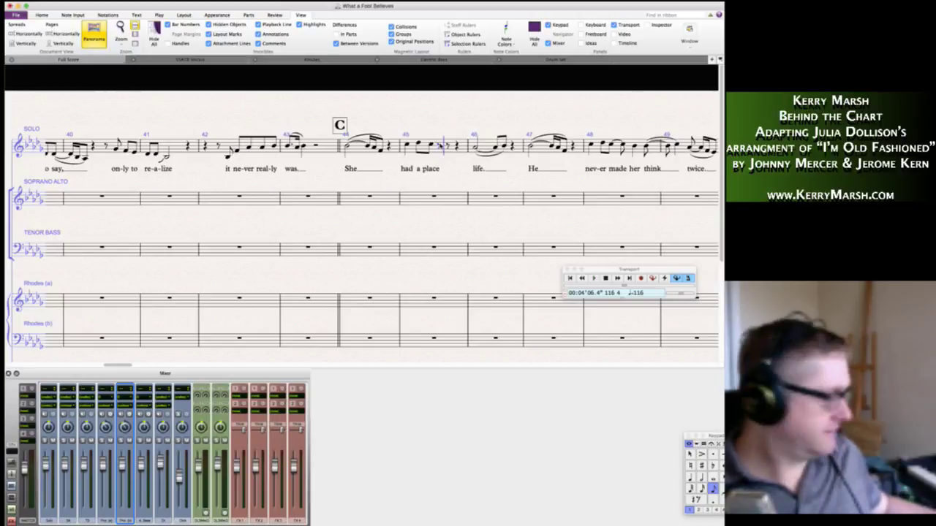
pyautogui.press('2')
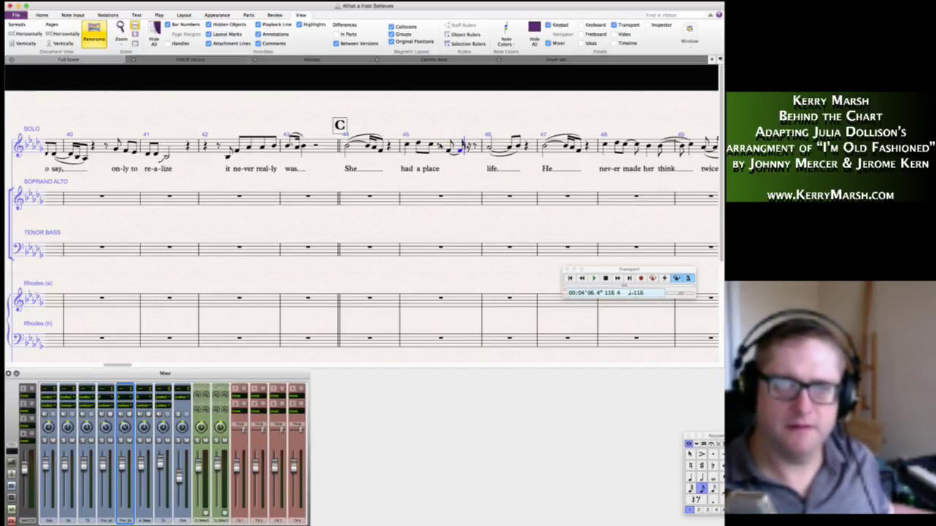
pyautogui.press('3')
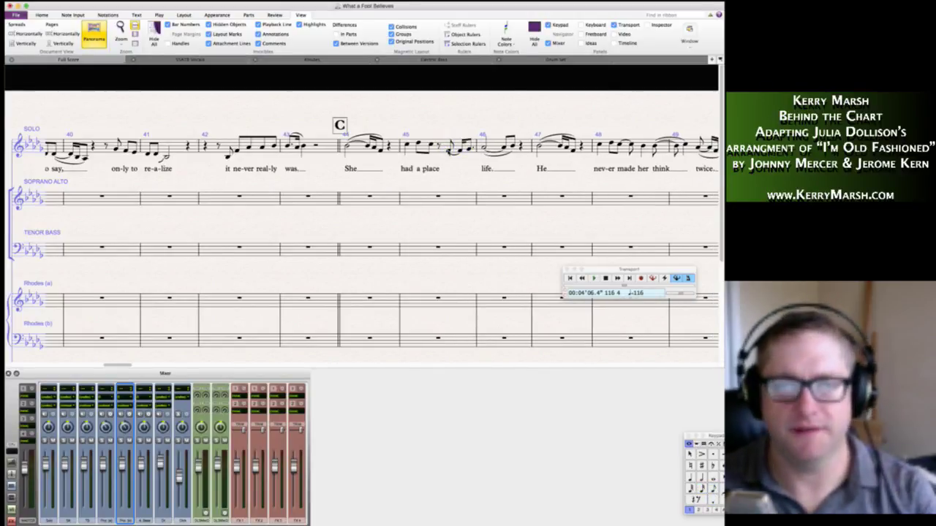
pyautogui.write('in his')
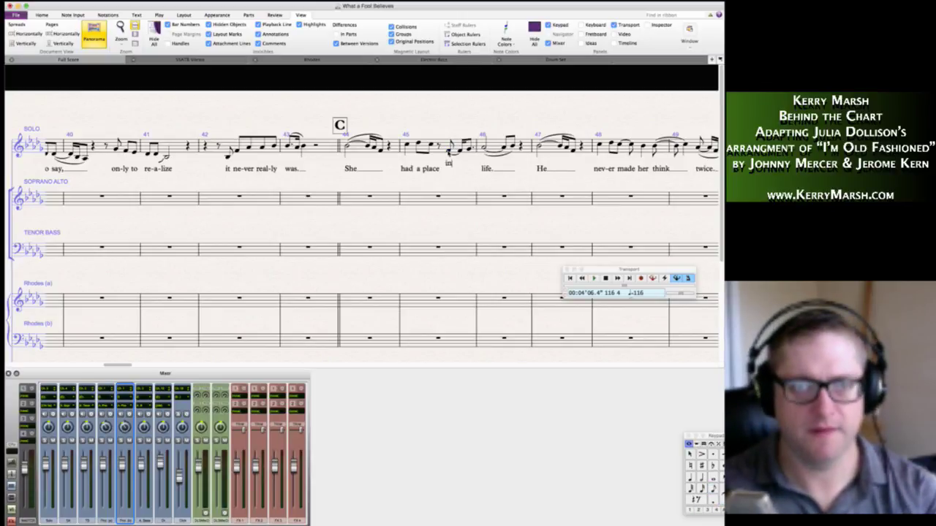
pyautogui.press('Escape')
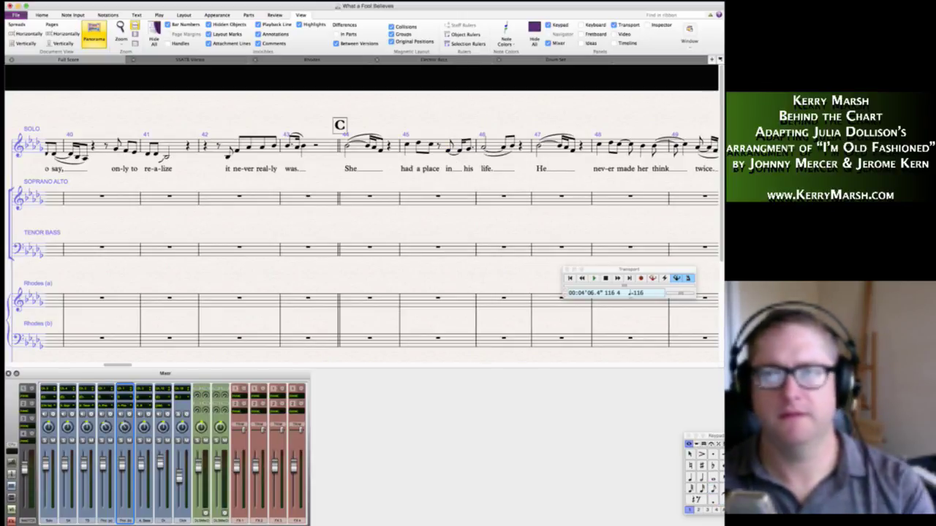
# Insert a single empty bar before solo bar 47, between the lyrics "life" and "He".
pyautogui.press('super+Tab')
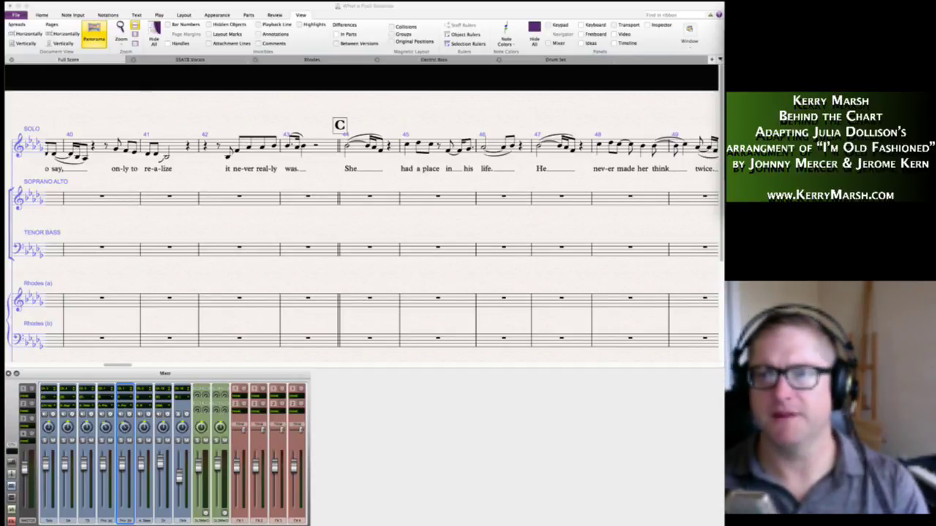
pyautogui.moveTo(720, 10)
pyautogui.mouseDown()
pyautogui.moveTo(555, 54)
pyautogui.moveTo(720, 12)
pyautogui.mouseUp()
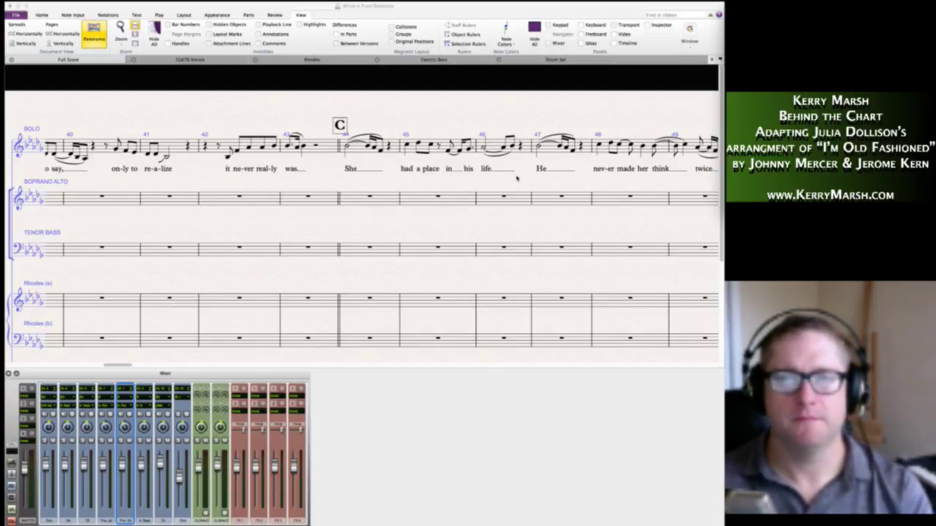
pyautogui.hscroll(5, 517, 177)
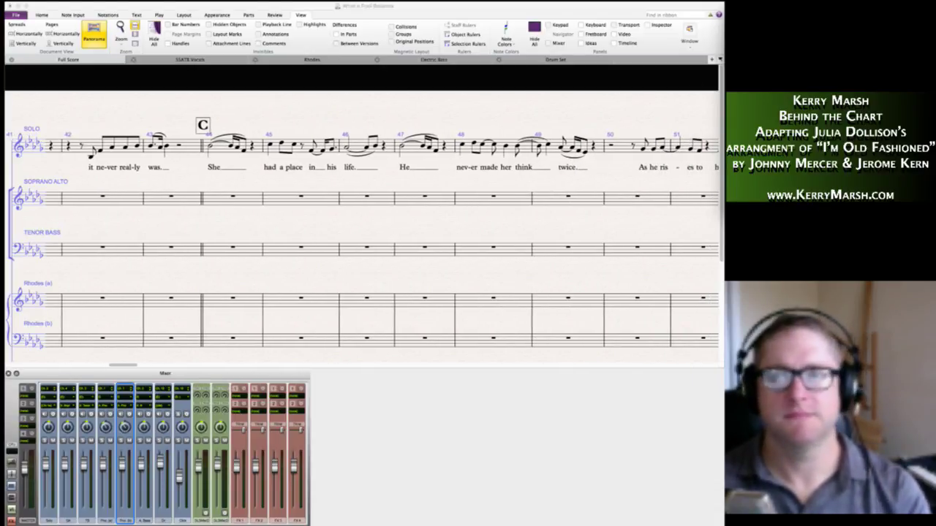
pyautogui.click(454, 121)
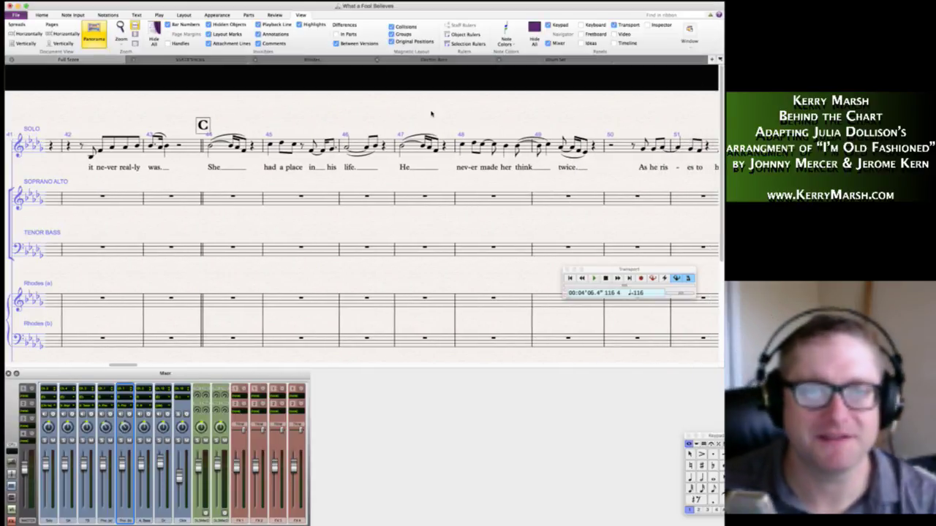
pyautogui.rightClick(435, 114)
pyautogui.moveTo(450, 117)
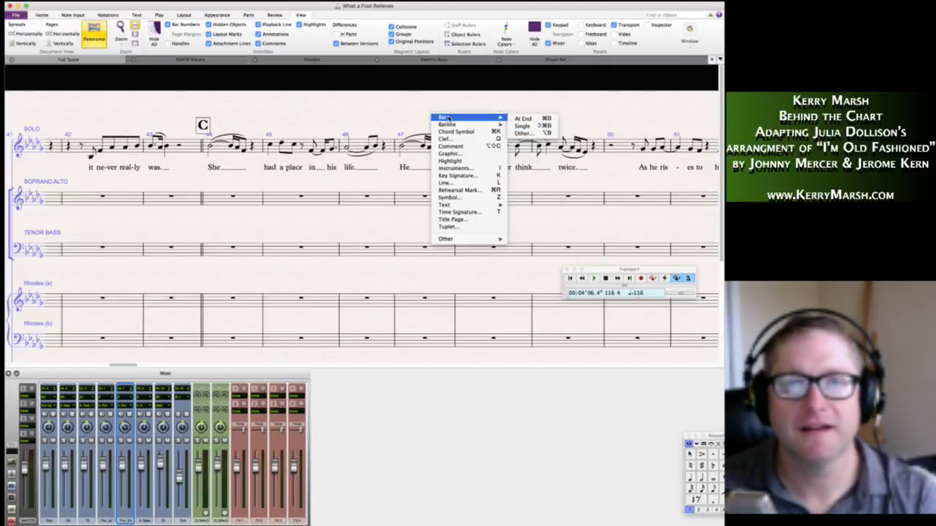
pyautogui.click(529, 126)
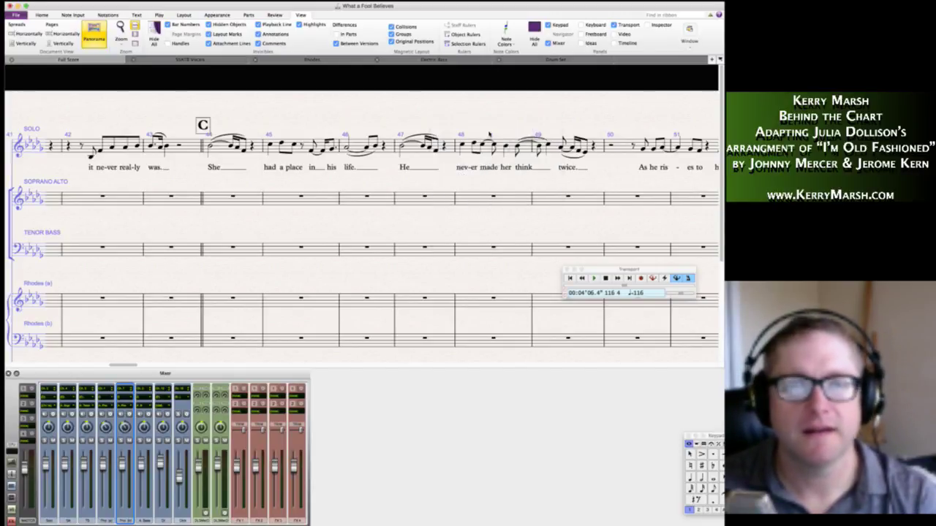
pyautogui.click(402, 149)
pyautogui.press('Escape')
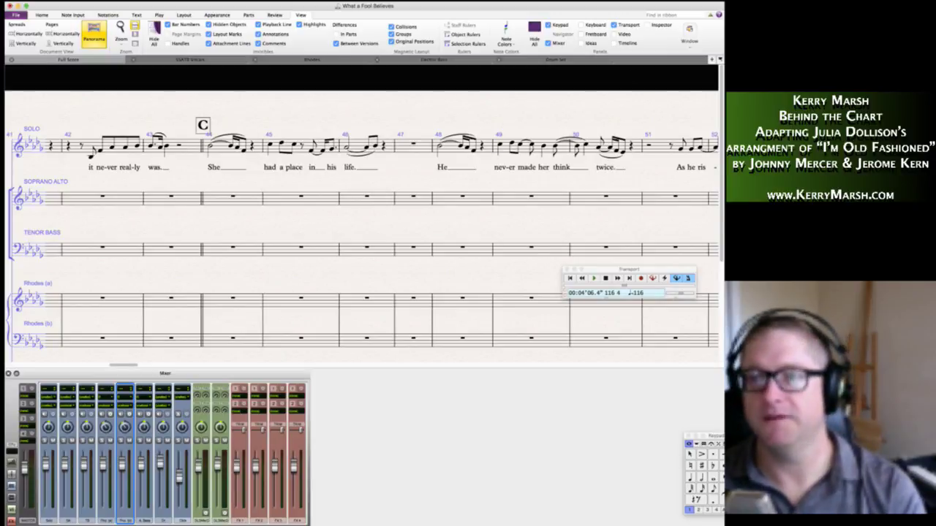
pyautogui.press('super+Tab')
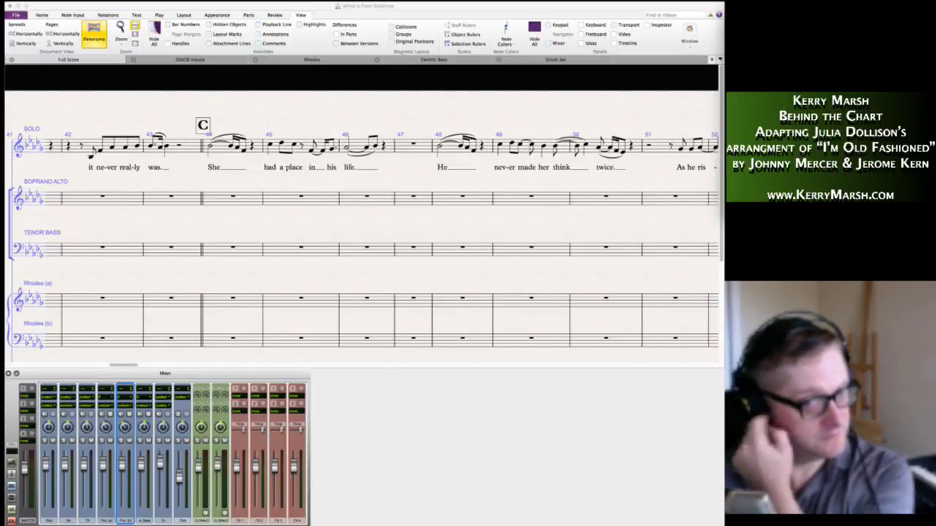
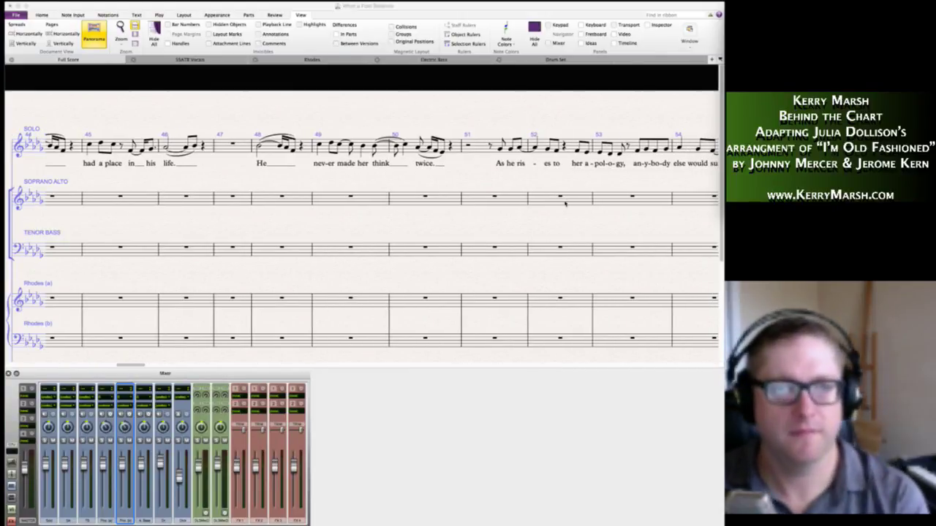
# Add a double barline between bars 51 and 52 and place rehearsal mark D at bar 52.
pyautogui.hscroll(3, 505, 231)
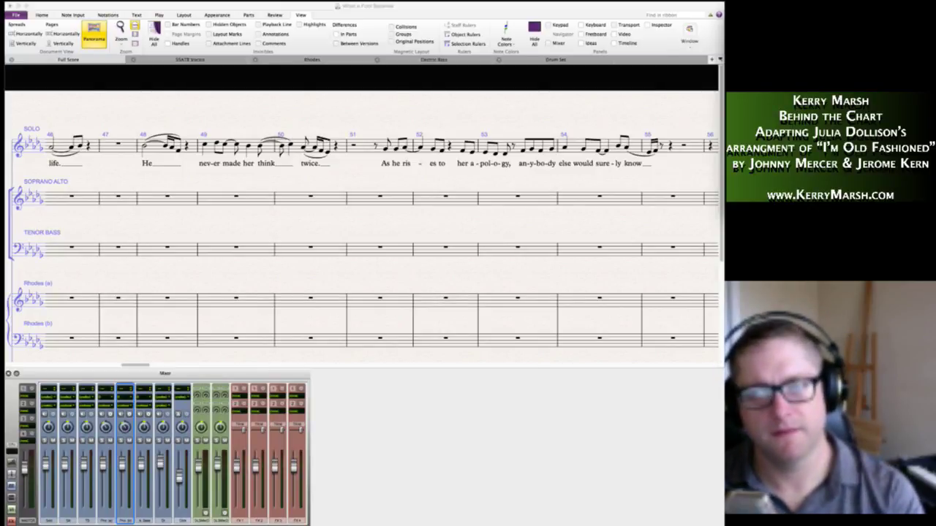
pyautogui.click(414, 121)
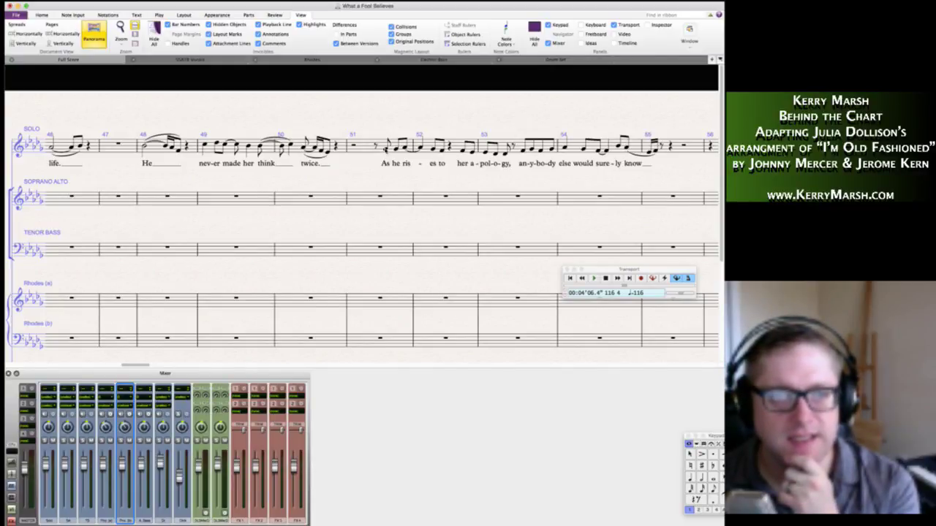
pyautogui.hscroll(3, 388, 148)
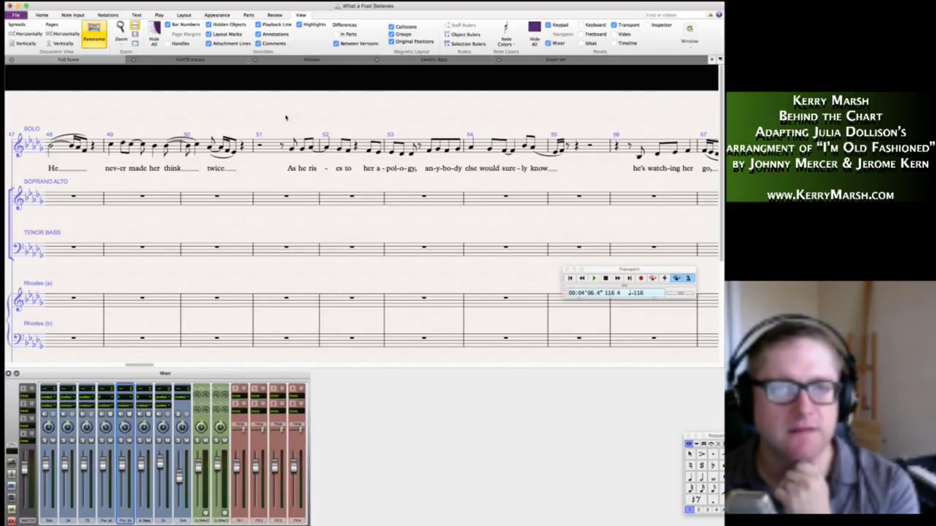
pyautogui.rightClick(286, 118)
pyautogui.moveTo(306, 128)
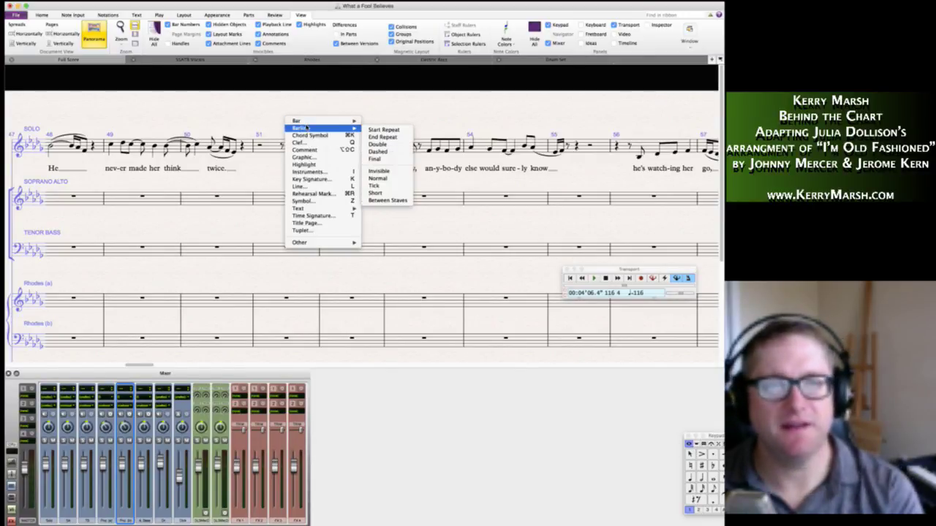
pyautogui.click(373, 145)
pyautogui.click(319, 149)
pyautogui.press('super+r')
pyautogui.click(469, 92)
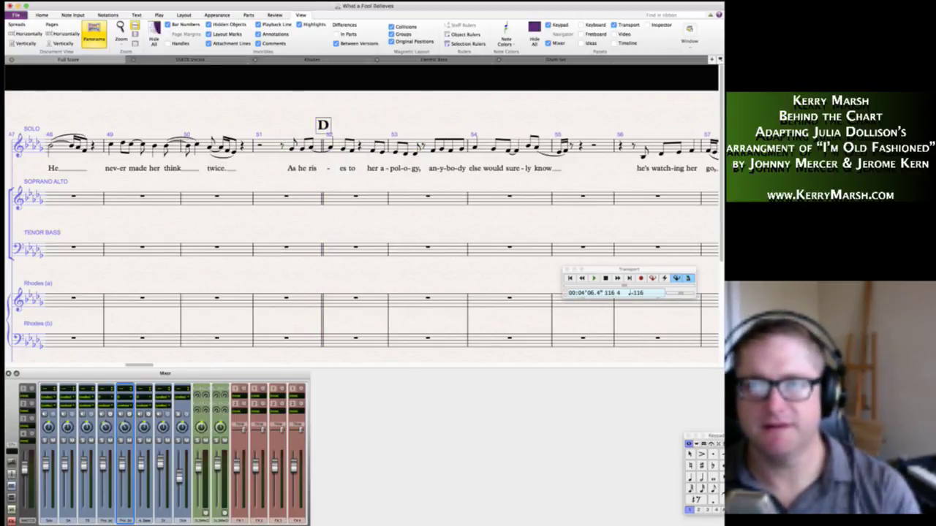
# Rewrite the last syllable of "a-pol-o-gy" at the end of solo bar 53 as slurred sixteenth notes.
pyautogui.press('super+Tab')
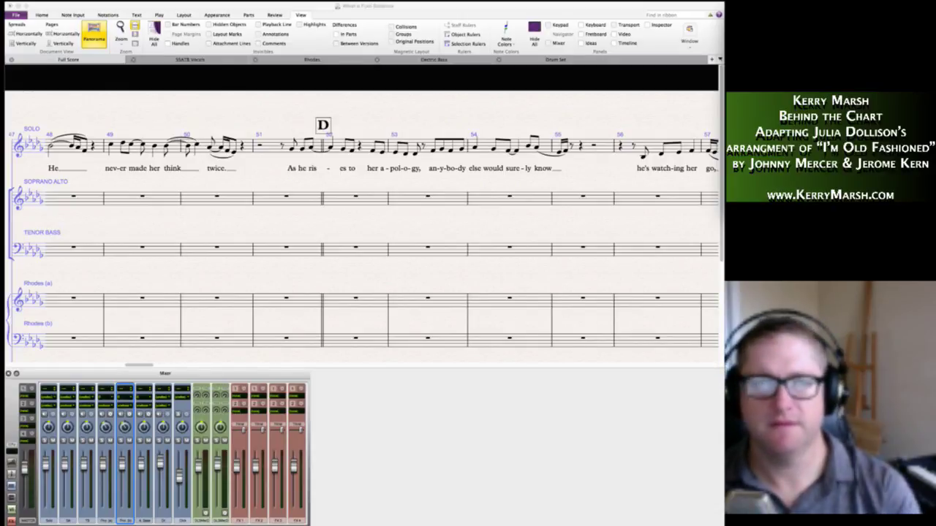
pyautogui.hscroll(3, 562, 175)
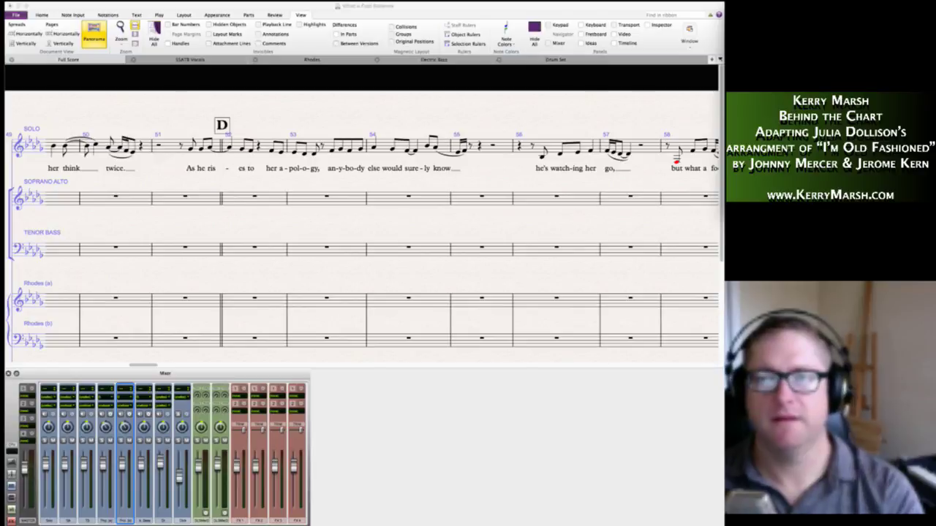
pyautogui.click(295, 111)
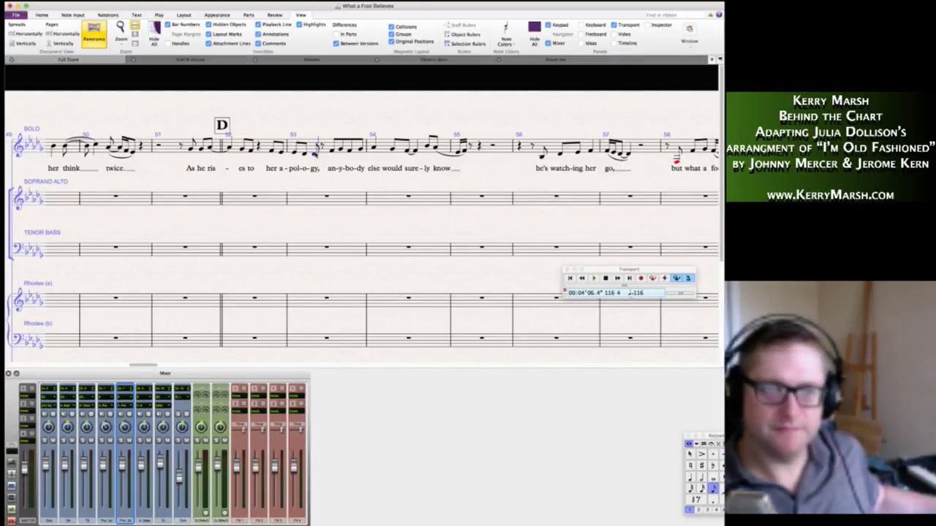
pyautogui.press('n')
pyautogui.press('c')
pyautogui.press('Left')
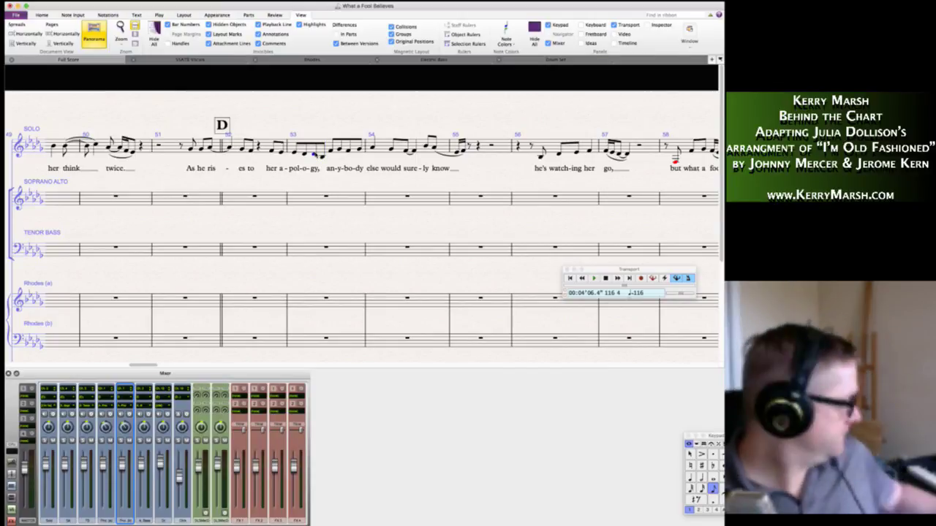
pyautogui.press('KP_2')
pyautogui.press('n')
pyautogui.press('c')
pyautogui.press('KP_0')
pyautogui.press('Escape')
pyautogui.press('Escape')
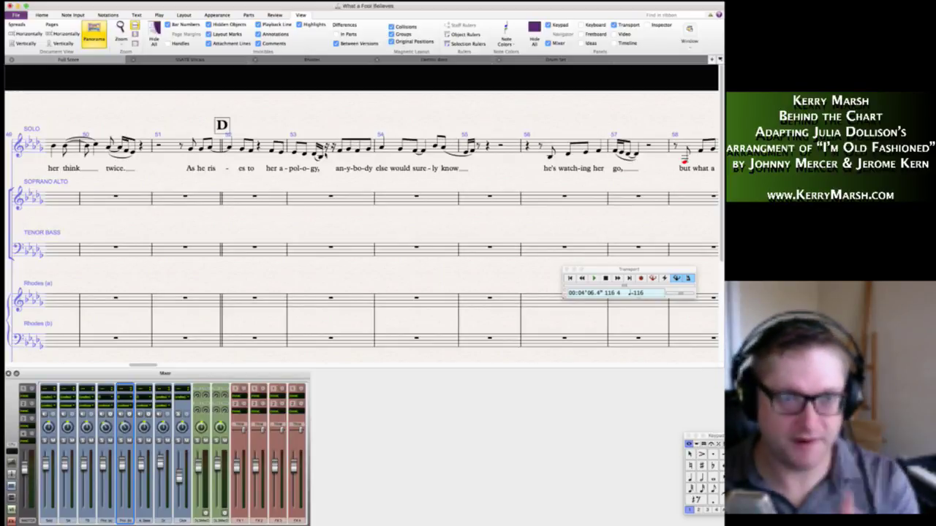
# Combine the leftover rests at the end of solo bar 53 into an eighth rest.
pyautogui.click(329, 148)
pyautogui.press('KP_3')
pyautogui.press('Escape')
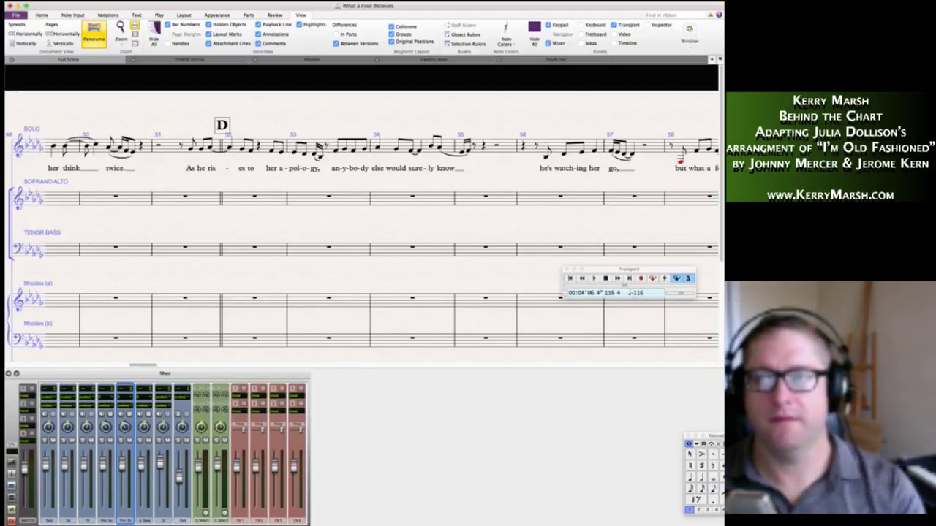
# Copy the solo line with its lyrics from bars 58 to 73 into the Soprano Alto staff, starting at bar 58.
pyautogui.click(761, 81)
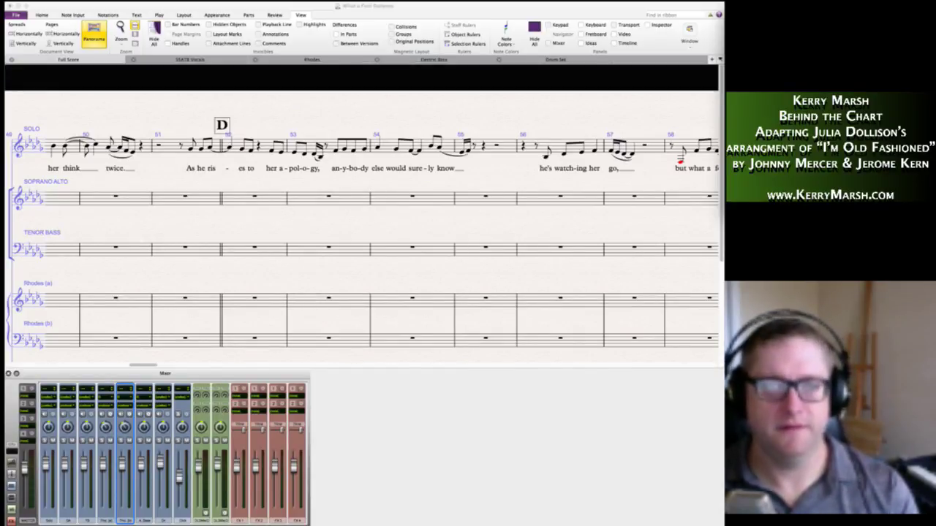
pyautogui.hscroll(5, 538, 210)
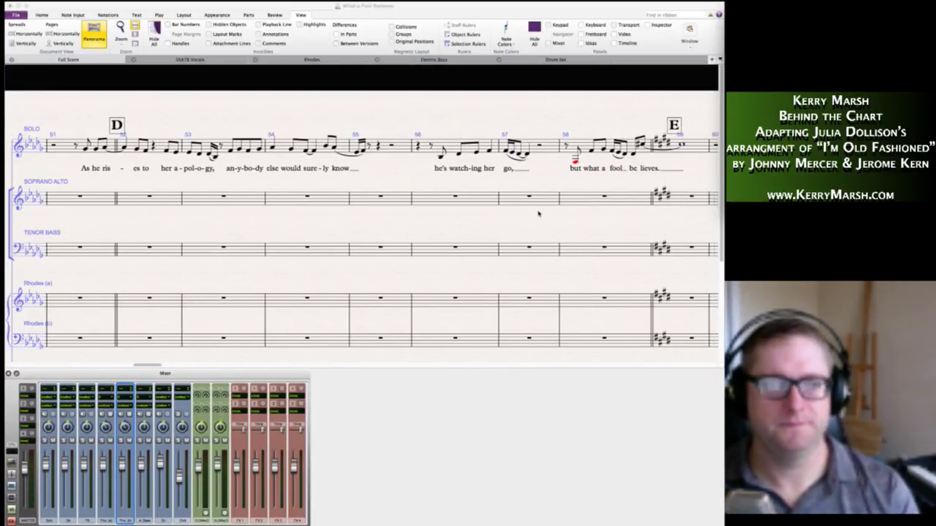
pyautogui.hscroll(3, 539, 213)
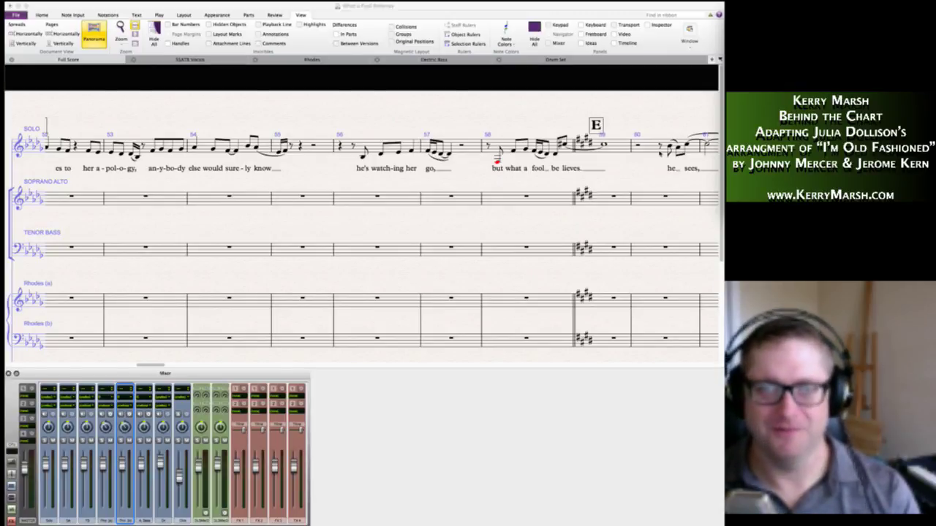
pyautogui.hscroll(6, 362, 233)
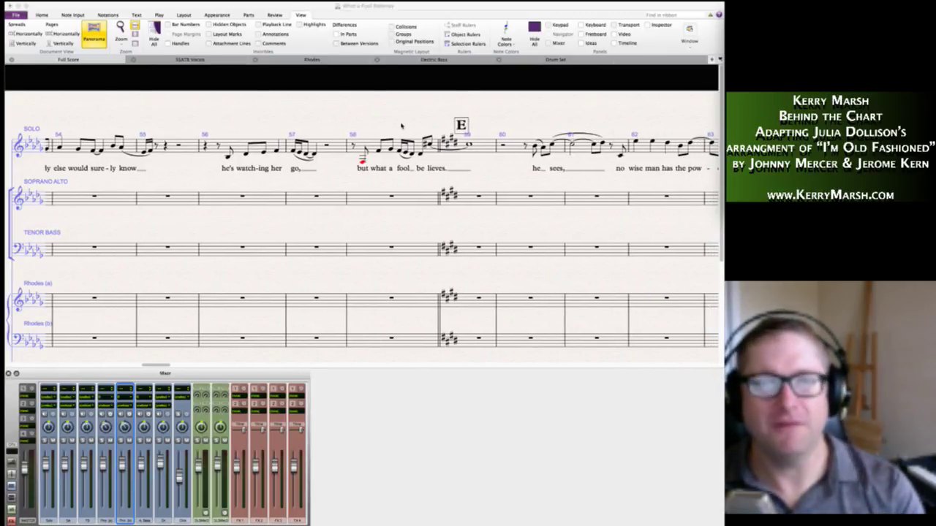
pyautogui.click(376, 142)
pyautogui.hscroll(3, 411, 151)
pyautogui.hscroll(20, 410, 151)
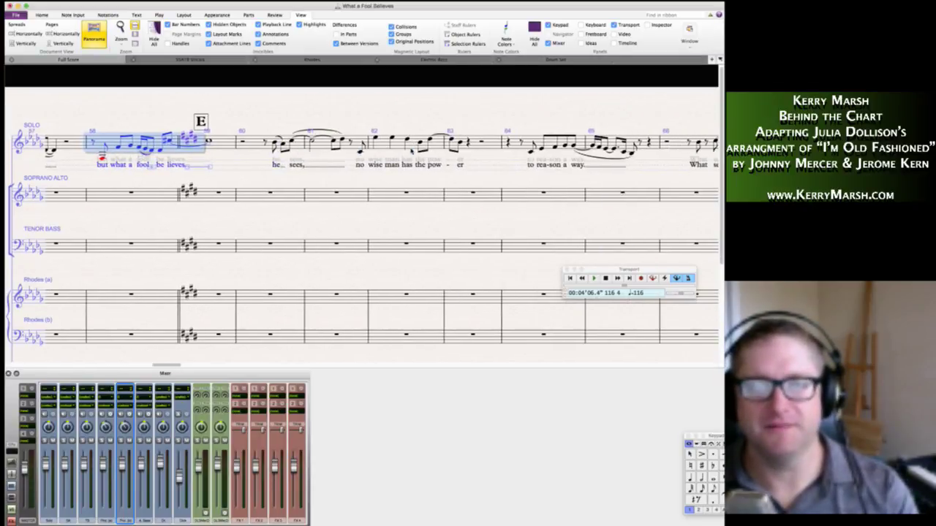
pyautogui.hscroll(10, 411, 151)
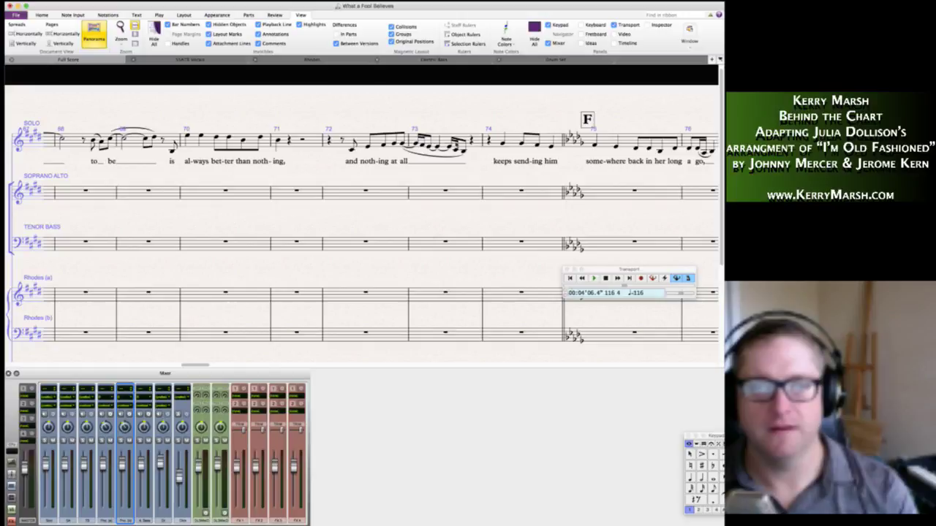
pyautogui.tripleClick(475, 144)
pyautogui.hscroll(-15, 479, 143)
pyautogui.hscroll(-20, 478, 142)
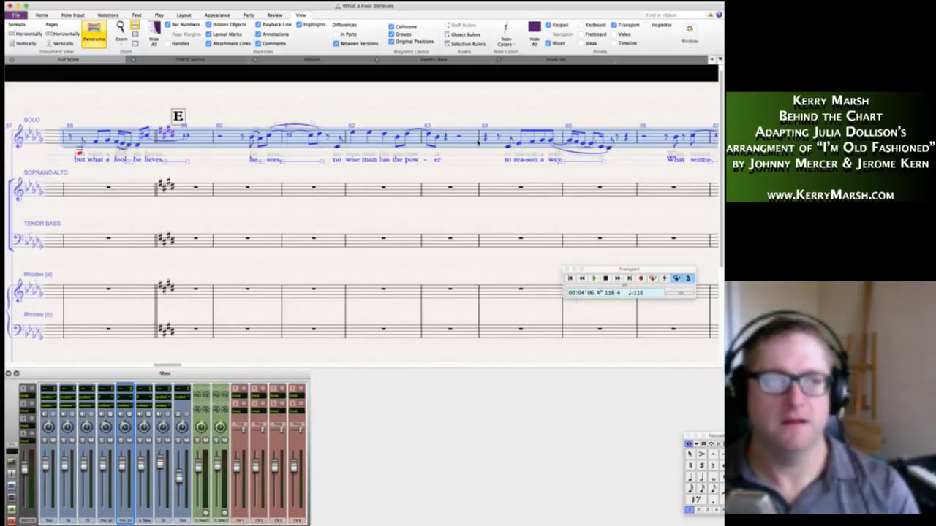
pyautogui.keyDown('alt'); pyautogui.click(303, 196); pyautogui.keyUp('alt')
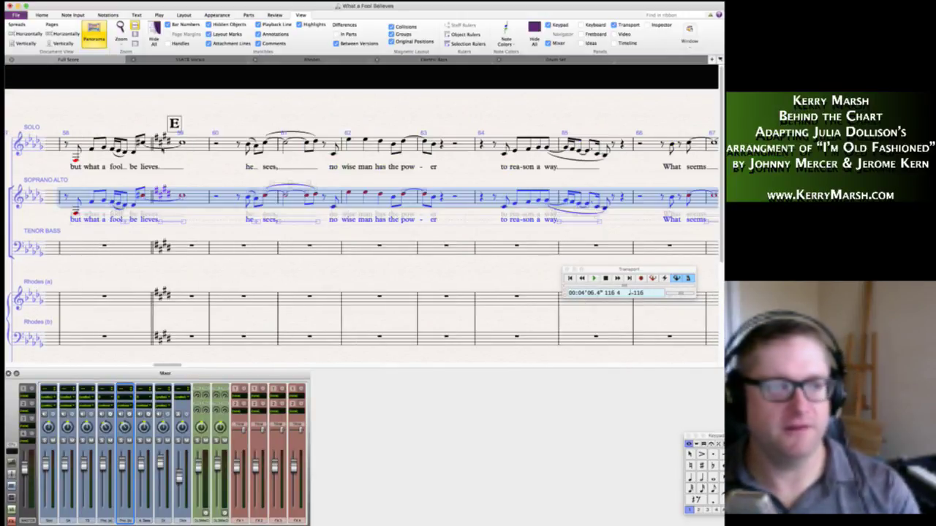
# Delete the notes and lyrics of bars 58 to 73 from the Solo staff.
pyautogui.click(82, 143)
pyautogui.hscroll(4, 187, 145)
pyautogui.hscroll(10, 187, 145)
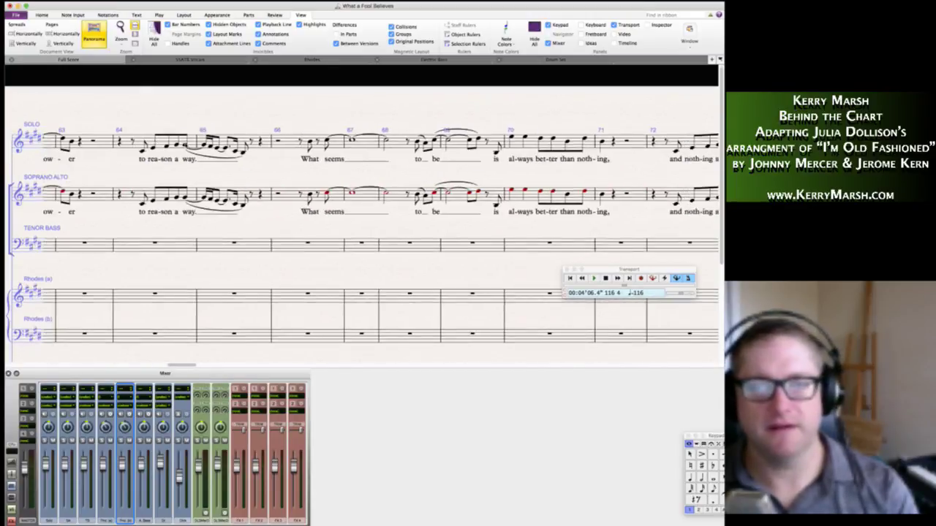
pyautogui.keyDown('shift'); pyautogui.click(448, 140); pyautogui.keyUp('shift')
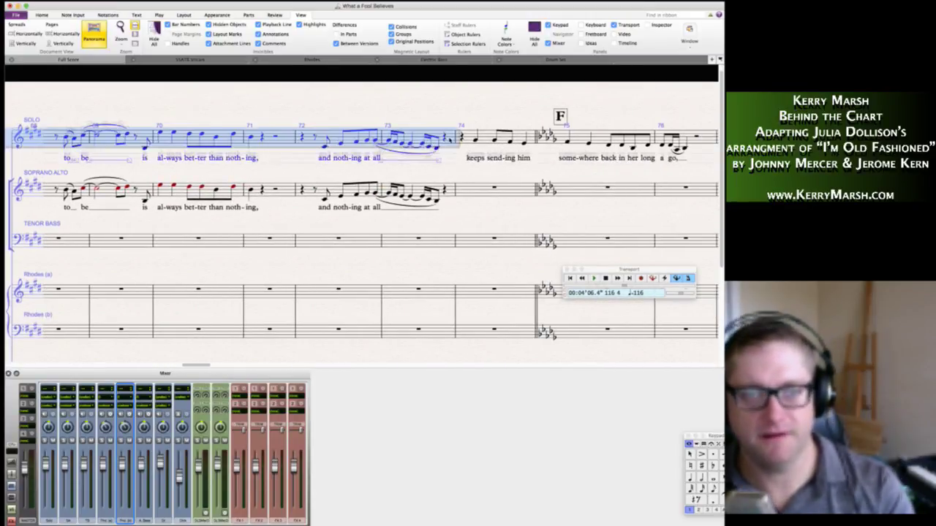
pyautogui.press('Delete')
pyautogui.press('Escape')
# Extend the Soprano Alto whole note of "believes" in bar 59 into bar 60 with a tied half note.
pyautogui.press('super+Tab')
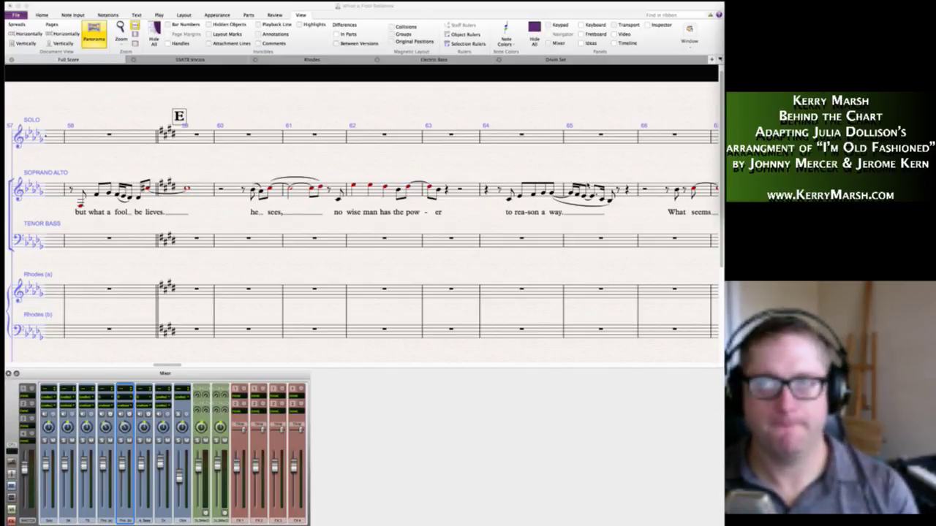
pyautogui.scroll(-2, 581, 187)
pyautogui.hscroll(3, 581, 187)
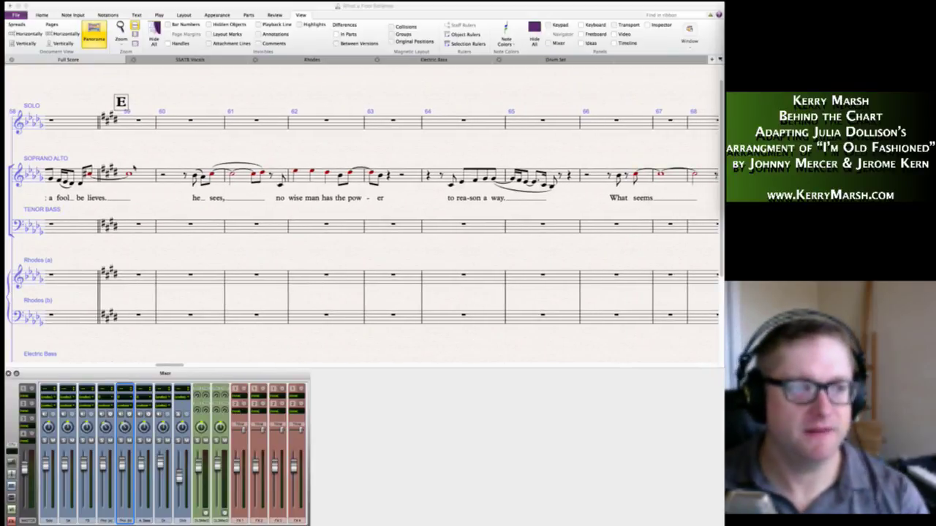
pyautogui.click(129, 177)
pyautogui.click(130, 176)
pyautogui.press('Right')
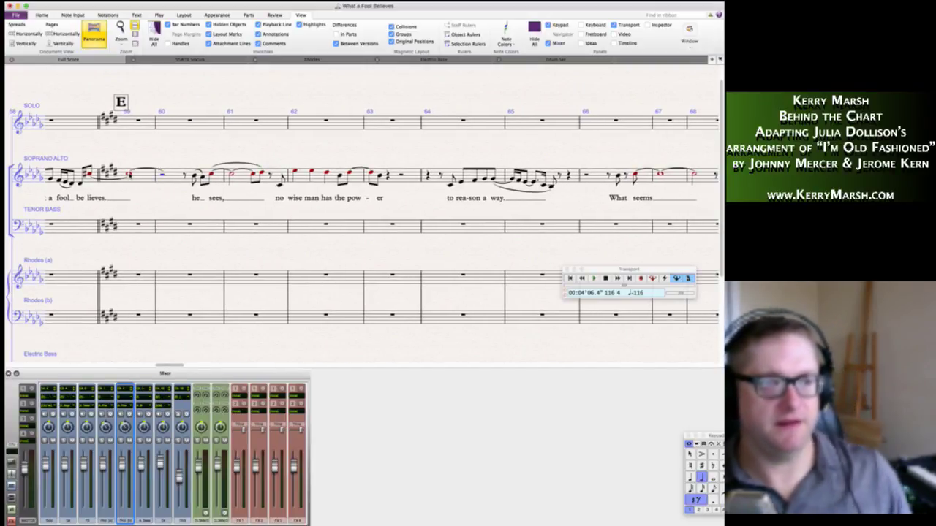
pyautogui.press('Right')
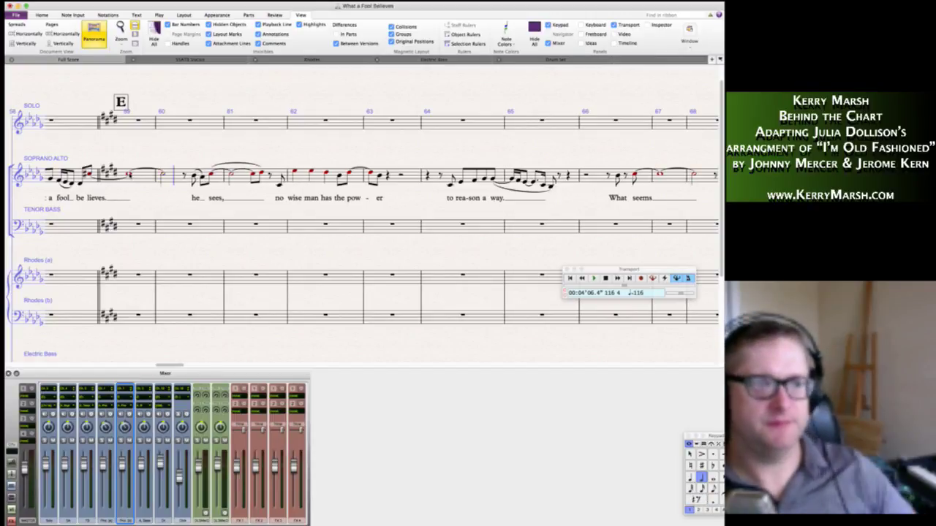
pyautogui.press('Escape')
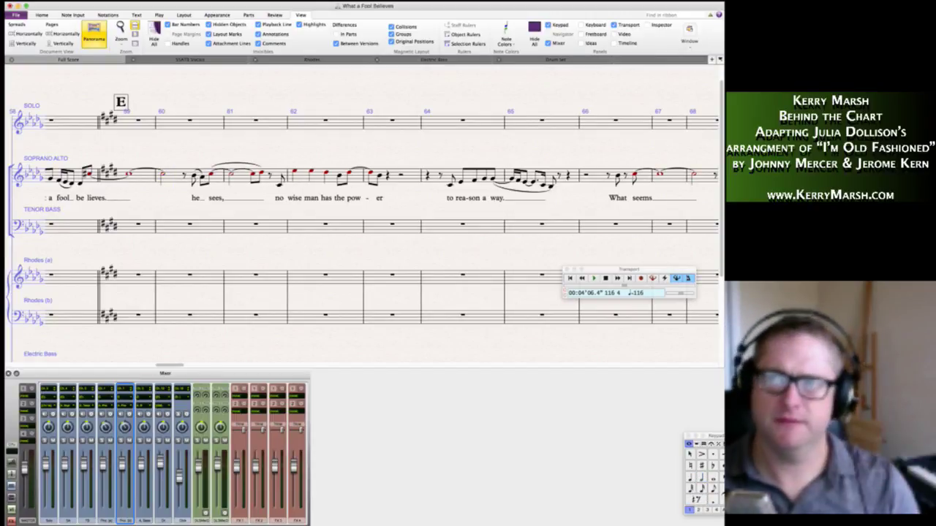
# Check the Soprano Alto line from bar 60 to bar 73 and the solo line from bar 74 on against the recording.
pyautogui.press('super+Tab')
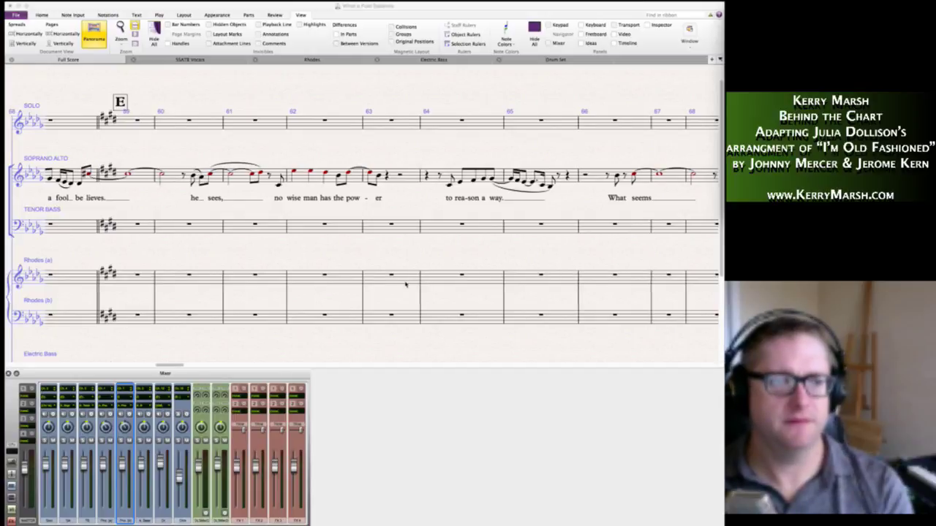
pyautogui.hscroll(2, 405, 285)
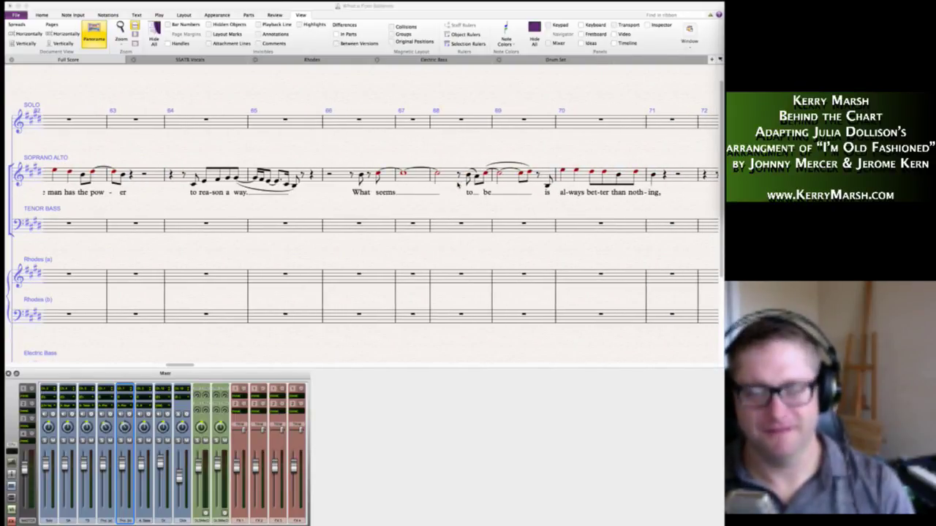
pyautogui.hscroll(4, 528, 180)
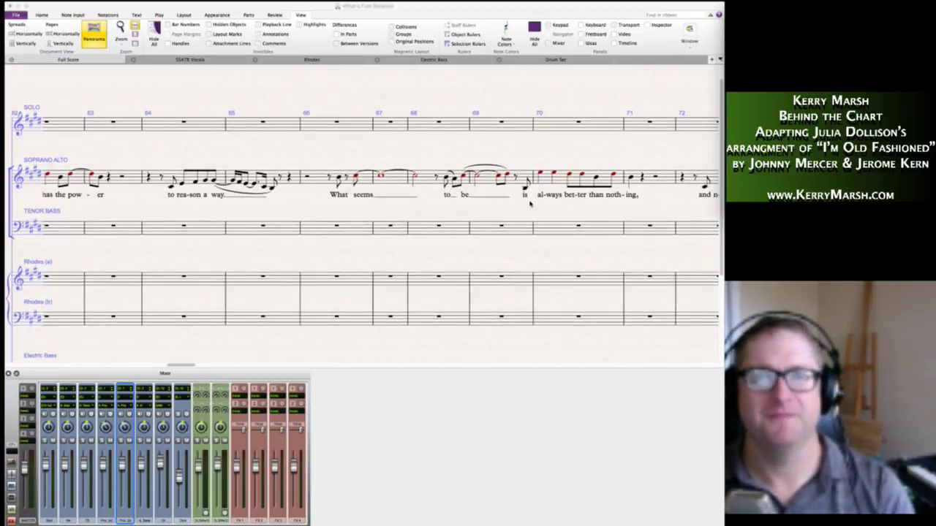
pyautogui.hscroll(4, 530, 204)
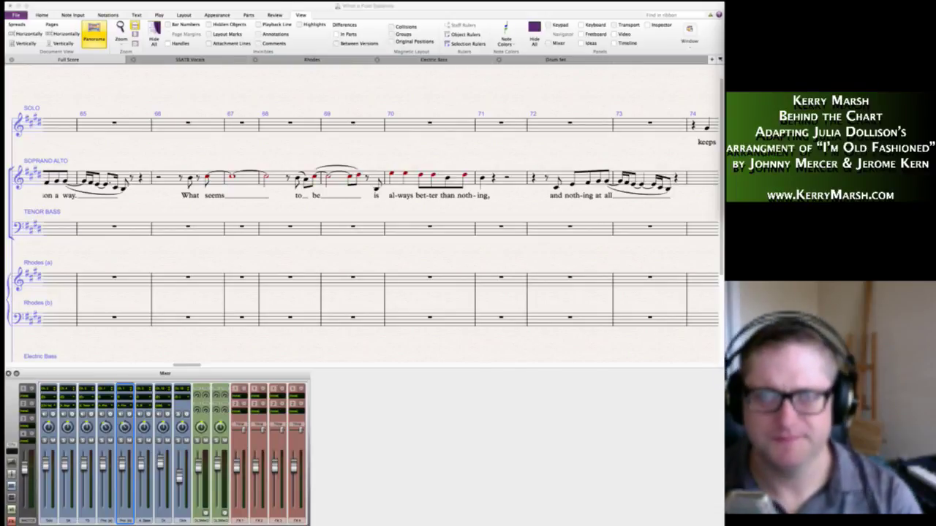
pyautogui.hscroll(7, 516, 204)
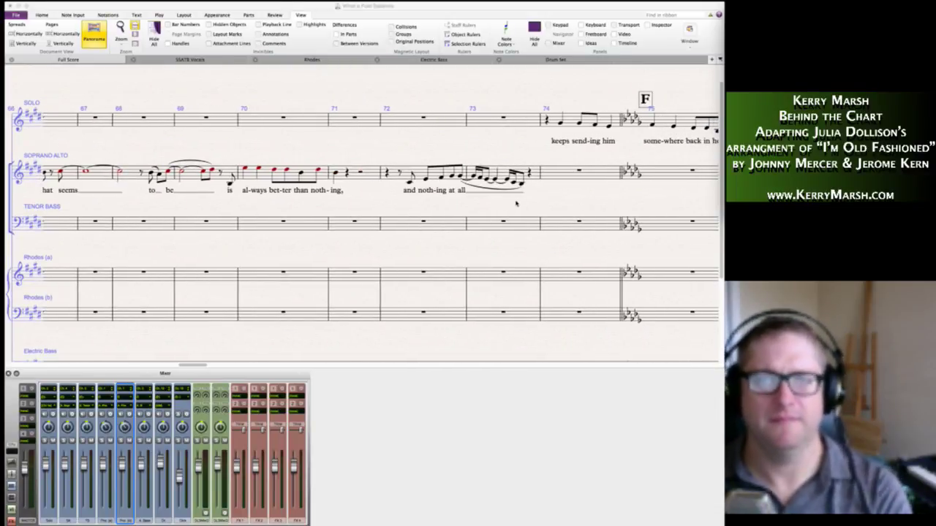
pyautogui.hscroll(3, 516, 204)
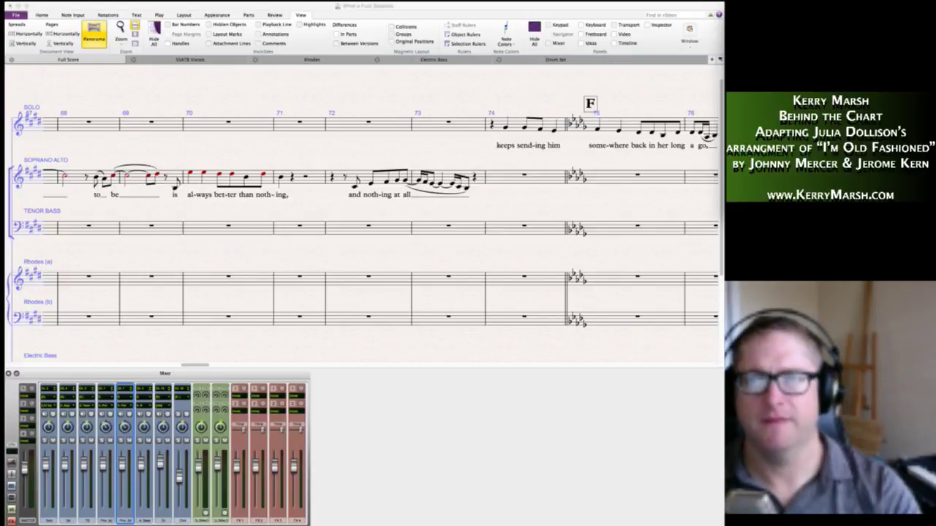
pyautogui.click(599, 111)
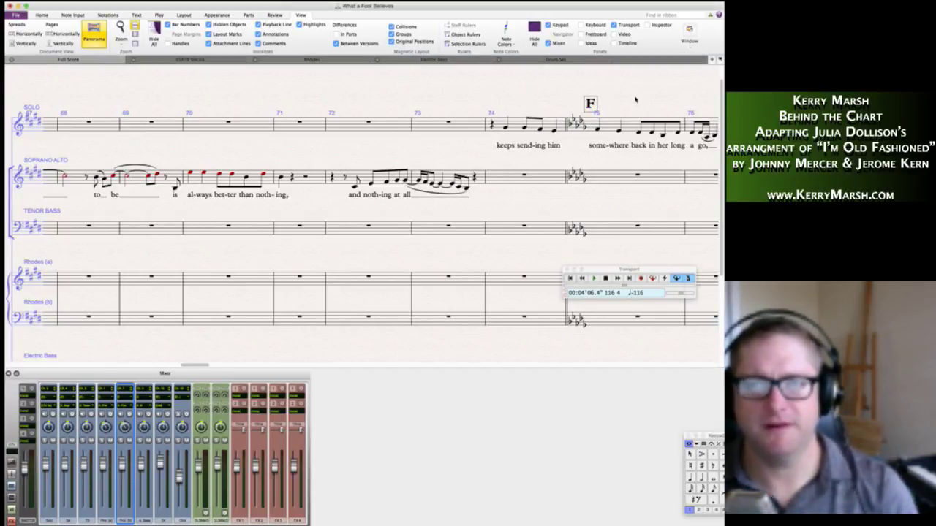
pyautogui.press('p')
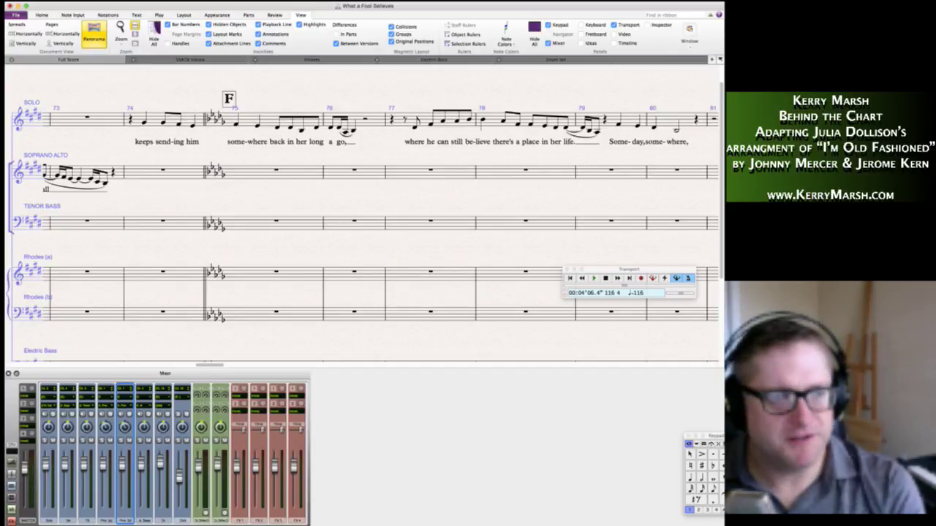
# Remove the last eighth note of bar 78 in the Solo staff and start the "life" slur on the first note of bar 79.
pyautogui.press('super+Tab')
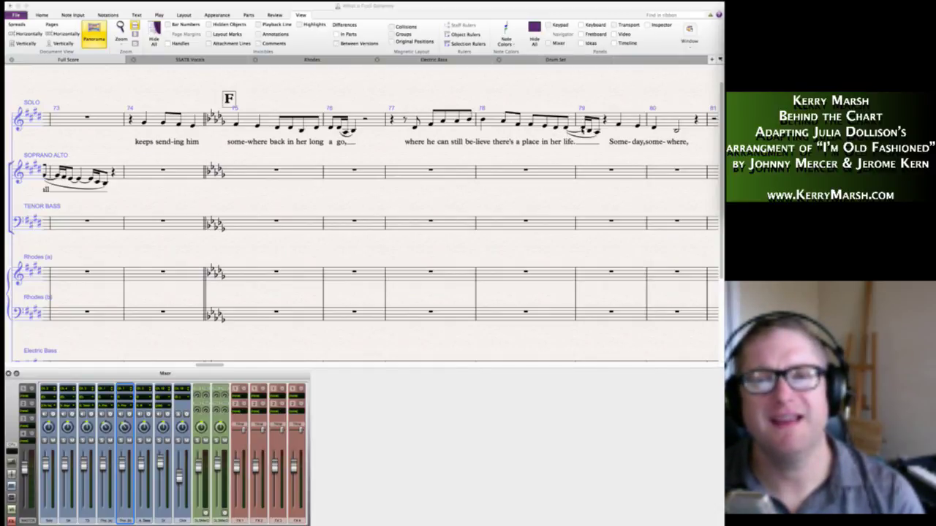
pyautogui.click(575, 132)
pyautogui.click(567, 128)
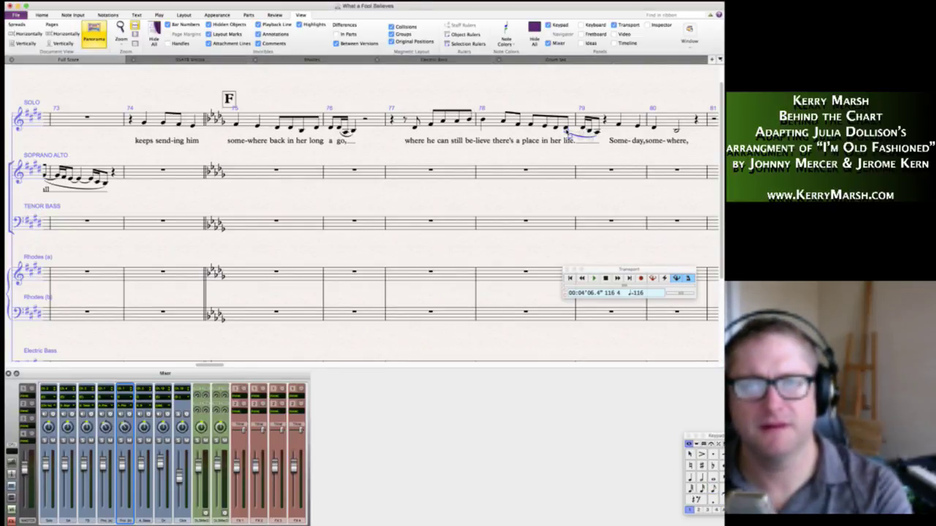
pyautogui.click(582, 133)
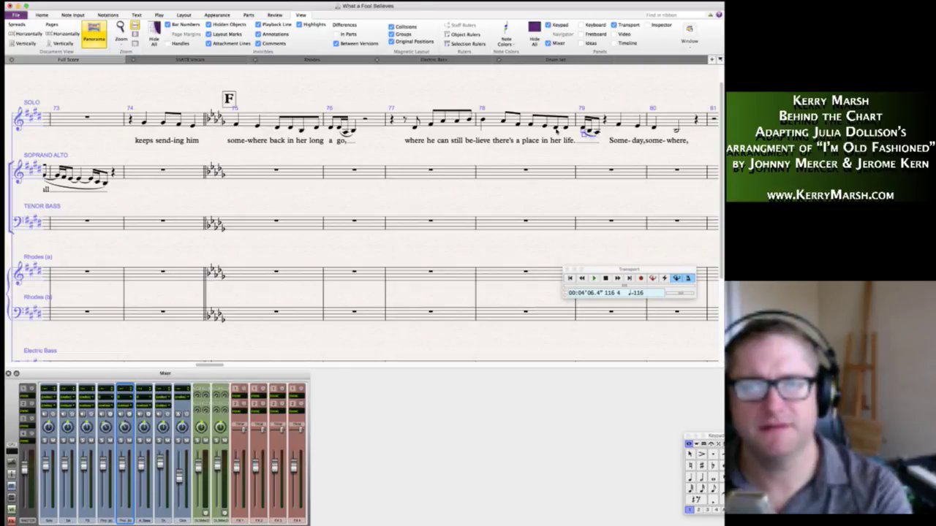
pyautogui.click(555, 129)
# Move the lyric "life." from the end of bar 78 to the first note of bar 79, with an extender line.
pyautogui.click(564, 140)
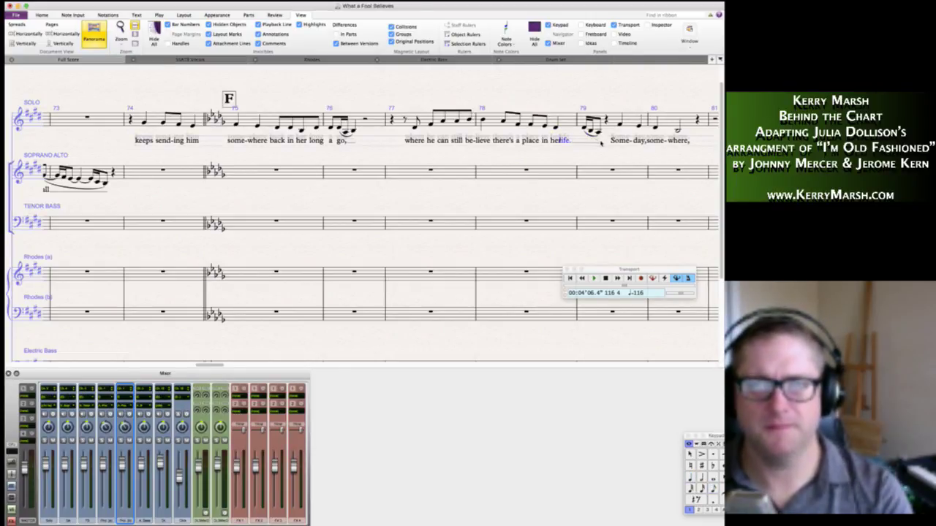
pyautogui.moveTo(600, 142); pyautogui.dragTo(543, 143)
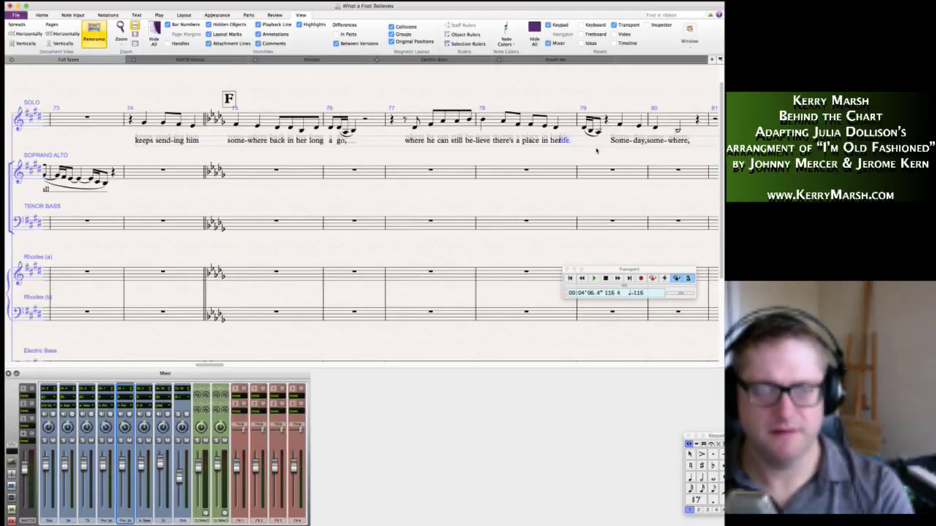
pyautogui.press('Delete')
pyautogui.click(584, 130)
pyautogui.hotkey('ctrl', 'l')
pyautogui.write('life.')
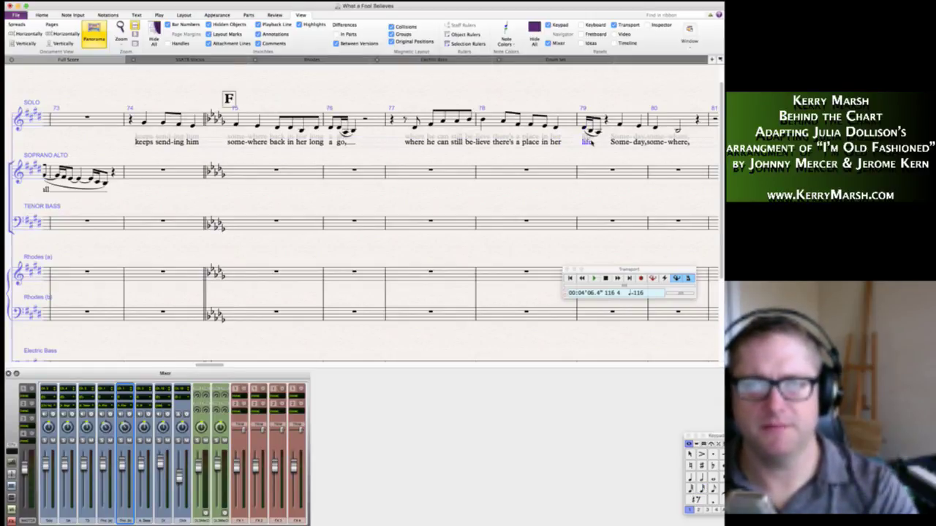
pyautogui.press('space')
pyautogui.press('space')
pyautogui.press('Escape')
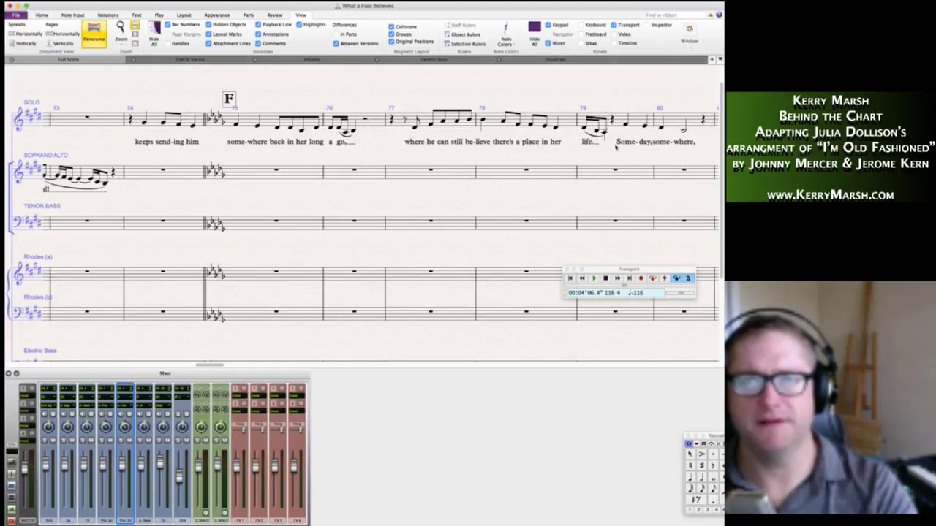
# Check the solo line up to bar 81 against the recording and add two sixteenth notes at the start of bar 82.
pyautogui.hscroll(2, 577, 148)
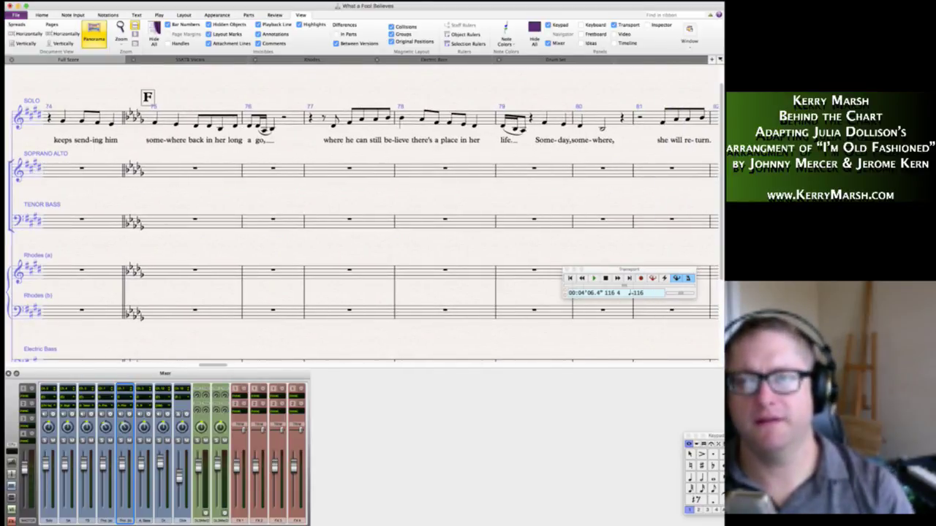
pyautogui.press('super+Tab')
pyautogui.hscroll(4, 542, 165)
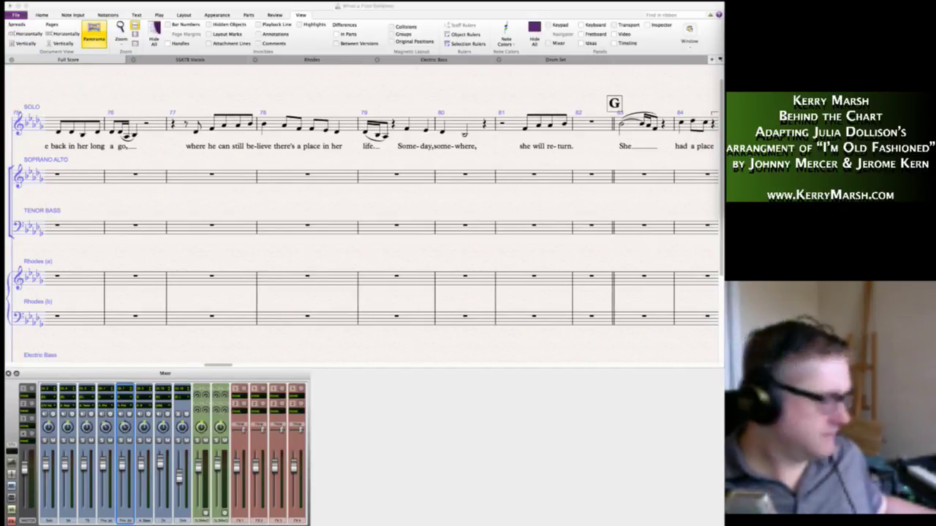
pyautogui.click(424, 132)
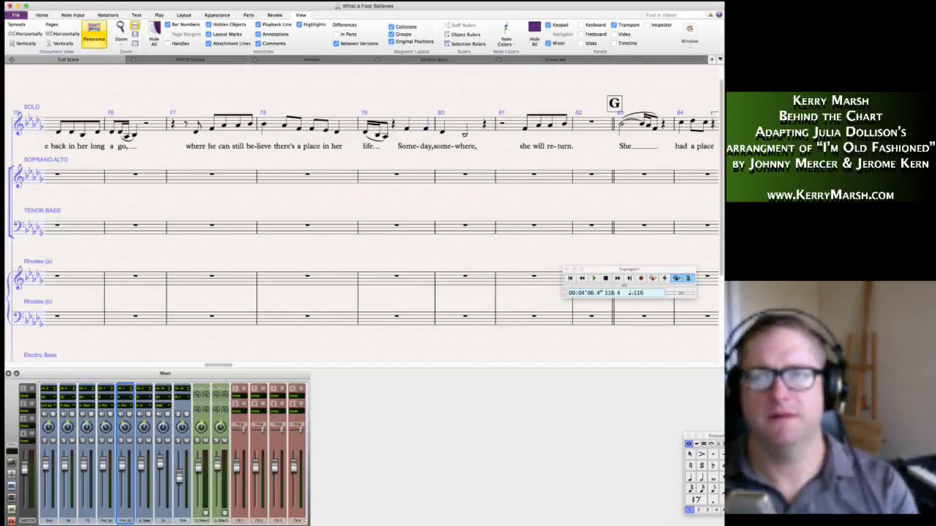
pyautogui.press('super+Tab')
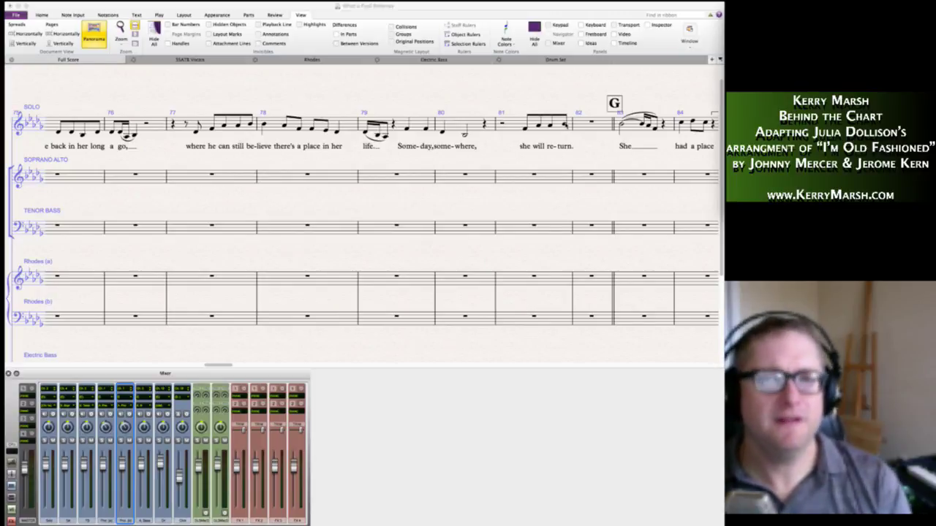
pyautogui.click(566, 125)
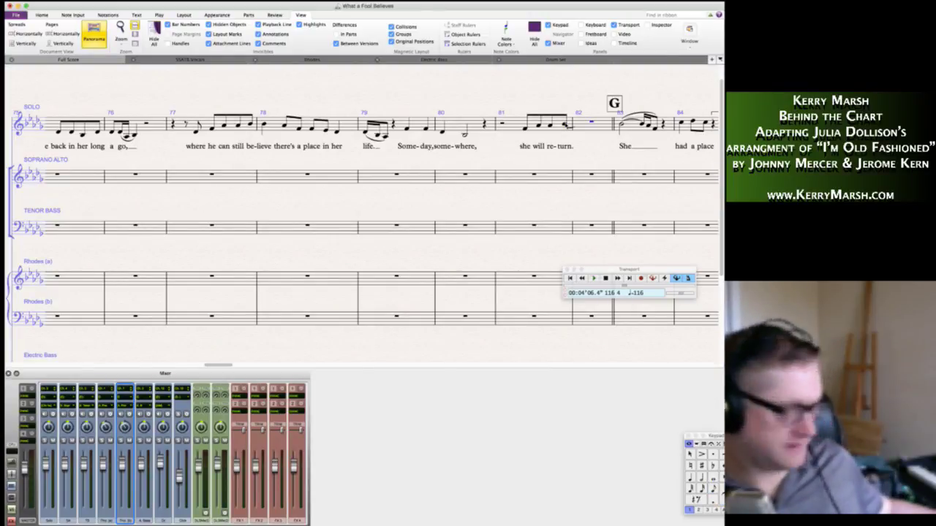
pyautogui.press('2')
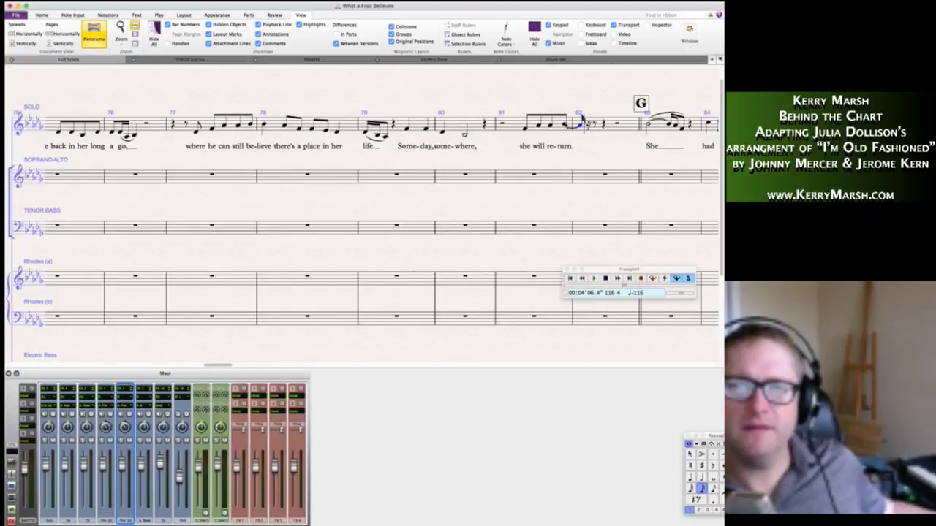
pyautogui.press('b')
pyautogui.press('Escape')
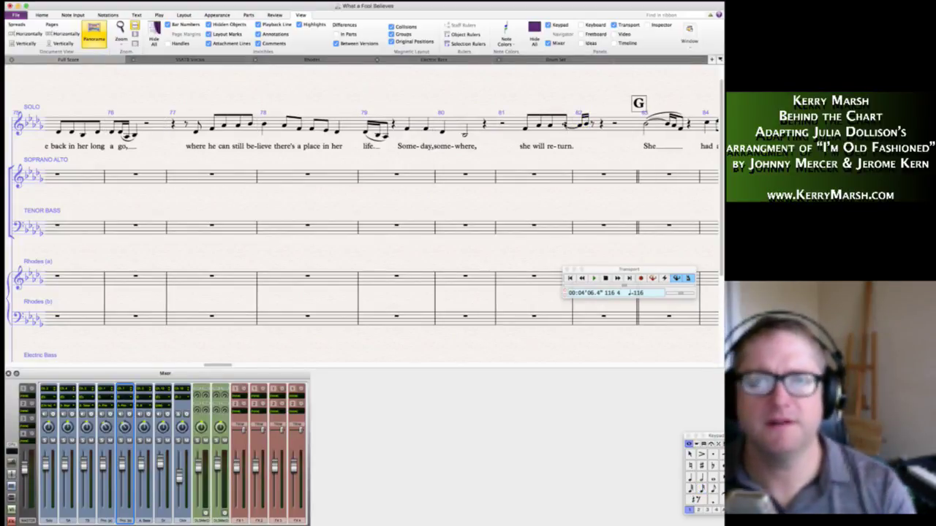
# Slur the last note of bar 81 to the sixteenth notes of bar 82 and extend the lyric "turn." under them.
pyautogui.click(565, 127)
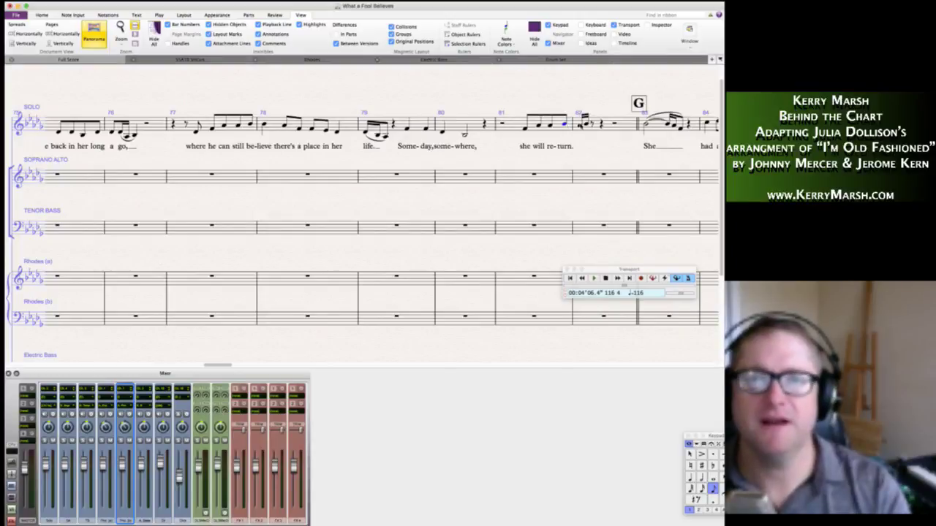
pyautogui.keyDown('shift'); pyautogui.click(587, 125); pyautogui.keyUp('shift')
pyautogui.press('s')
pyautogui.press('Escape')
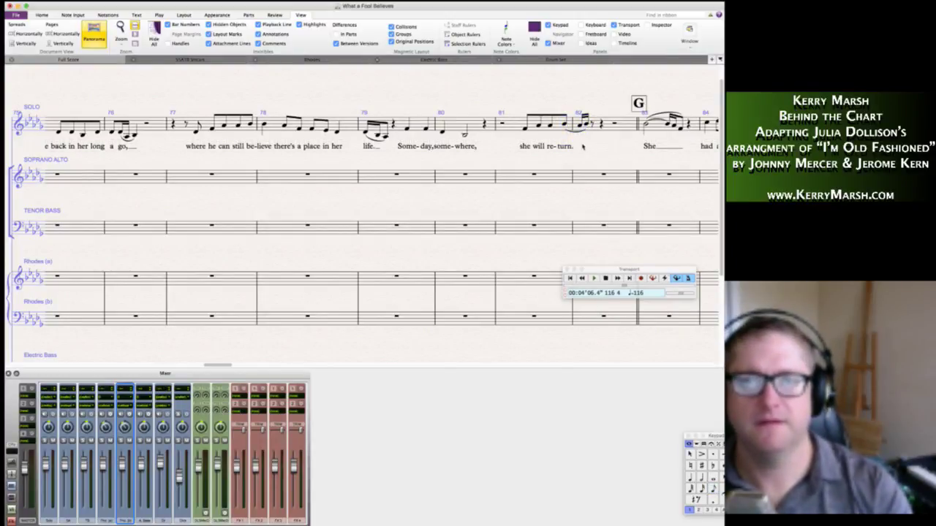
pyautogui.doubleClick(572, 149)
pyautogui.press('Escape')
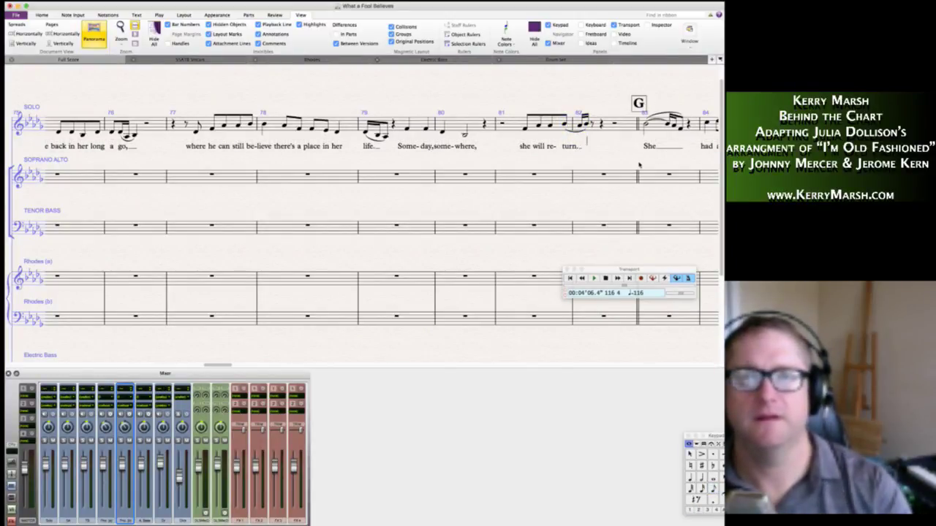
pyautogui.press('space')
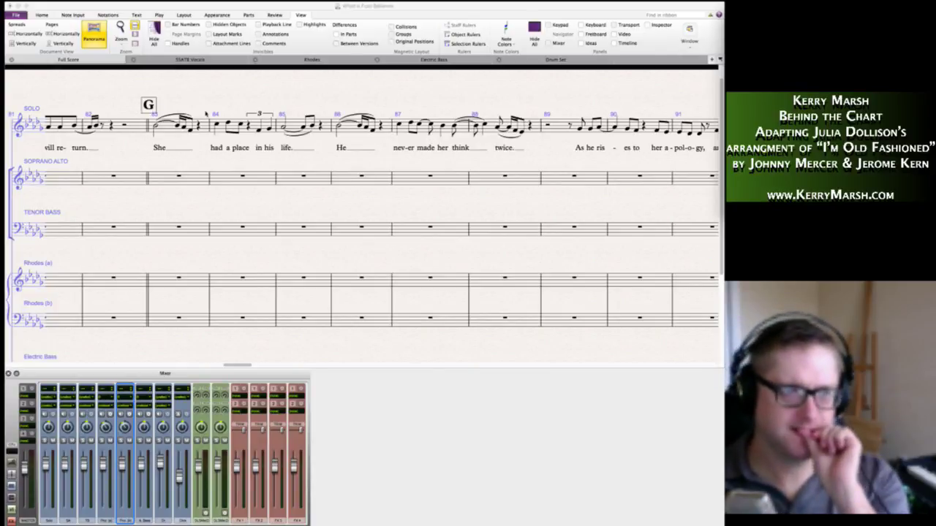
# Shorten the last note of "apology" in bar 91 to a sixteenth and add a sixteenth-note F tied into the first note of "anybody".
pyautogui.click(165, 130)
pyautogui.hscroll(5, 481, 156)
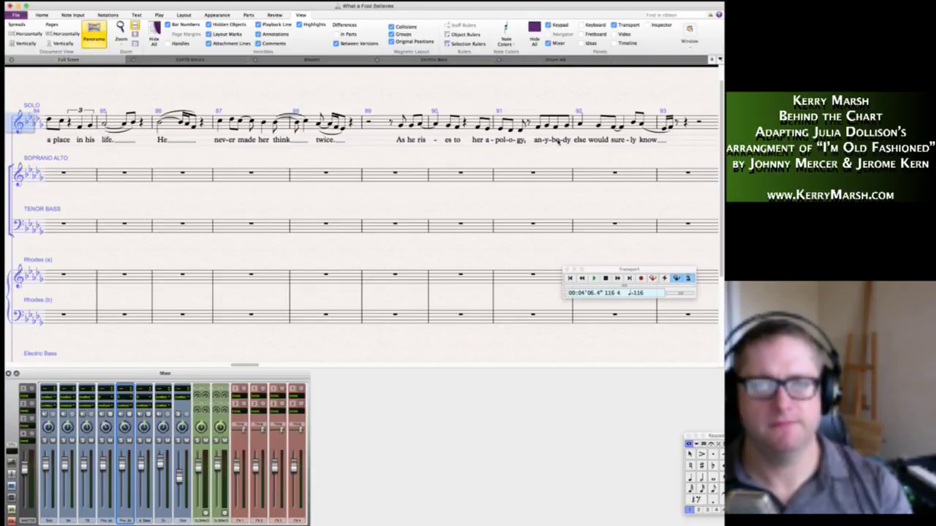
pyautogui.press('super+Tab')
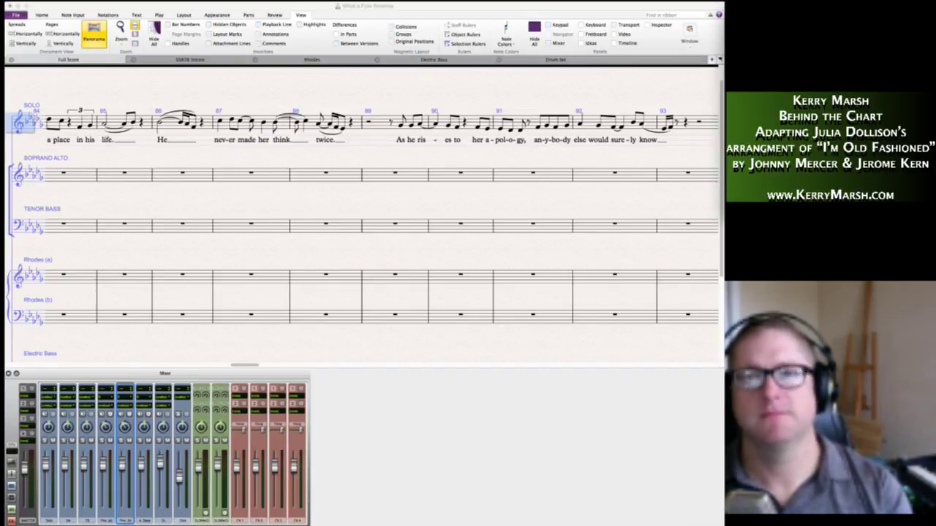
pyautogui.press('super+Tab')
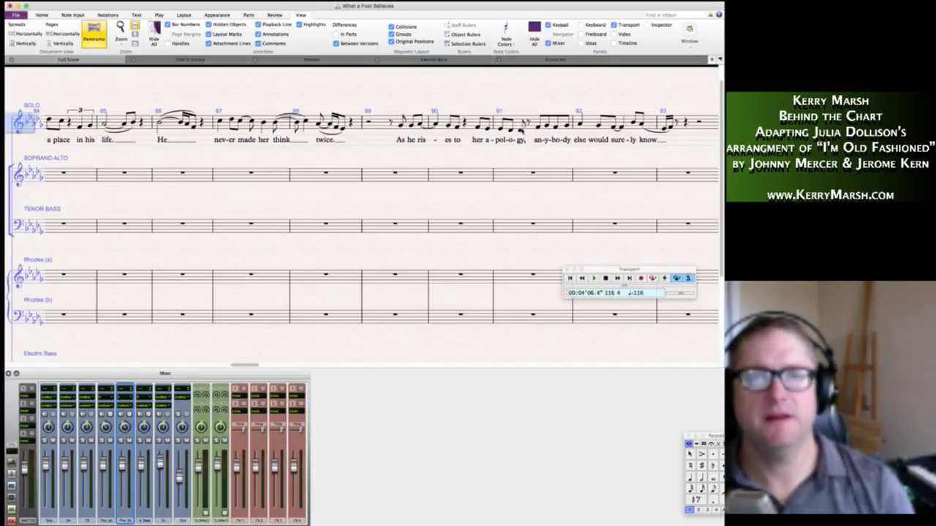
pyautogui.click(522, 131)
pyautogui.press('2')
pyautogui.press('Right')
pyautogui.press('Right')
pyautogui.press('f')
pyautogui.press('KP_Enter')
pyautogui.press('Escape')
pyautogui.press('Escape')
# Delete the lyric "an-y-bo-dy" in bar 91 and re-enter it syllable by syllable, starting from the added sixteenth note.
pyautogui.click(548, 140)
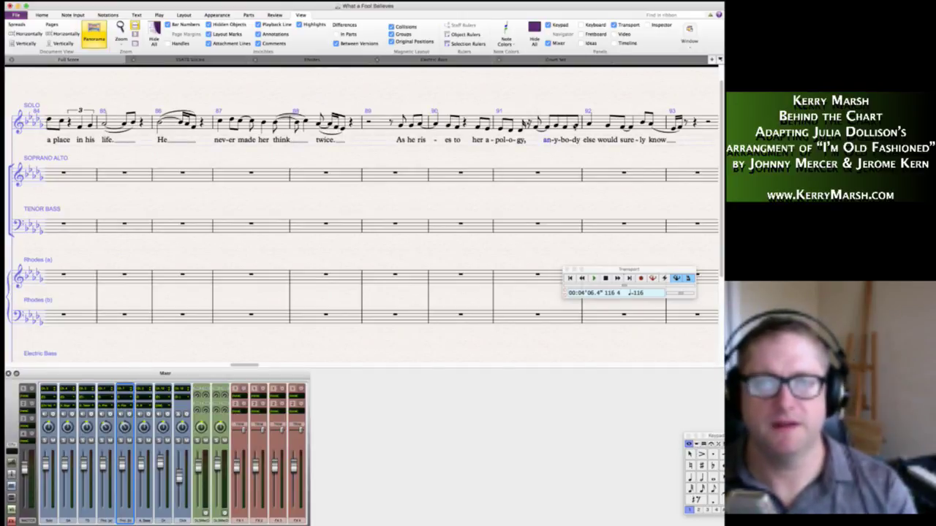
pyautogui.keyDown('shift'); pyautogui.click(575, 128); pyautogui.keyUp('shift')
pyautogui.press('Delete')
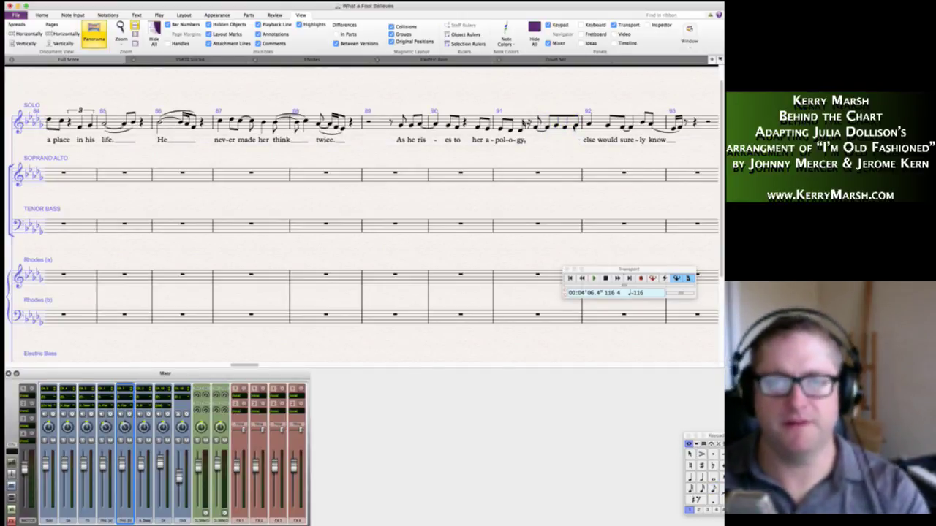
pyautogui.press('super+l')
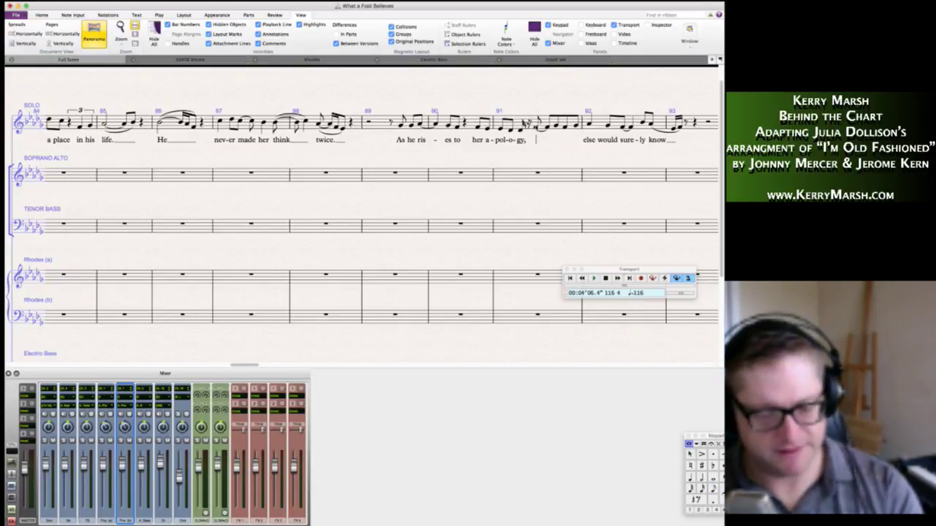
pyautogui.write('an ')
pyautogui.write('- y-bo')
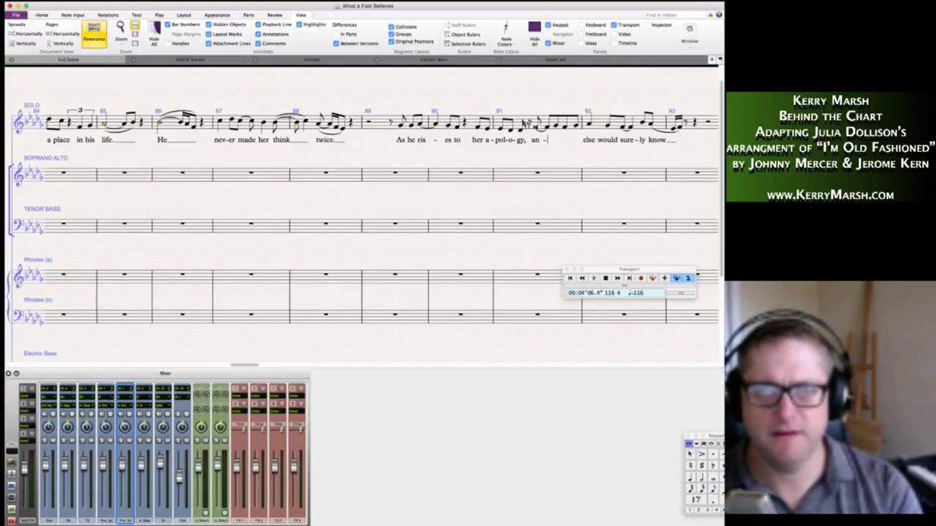
pyautogui.write('-dy')
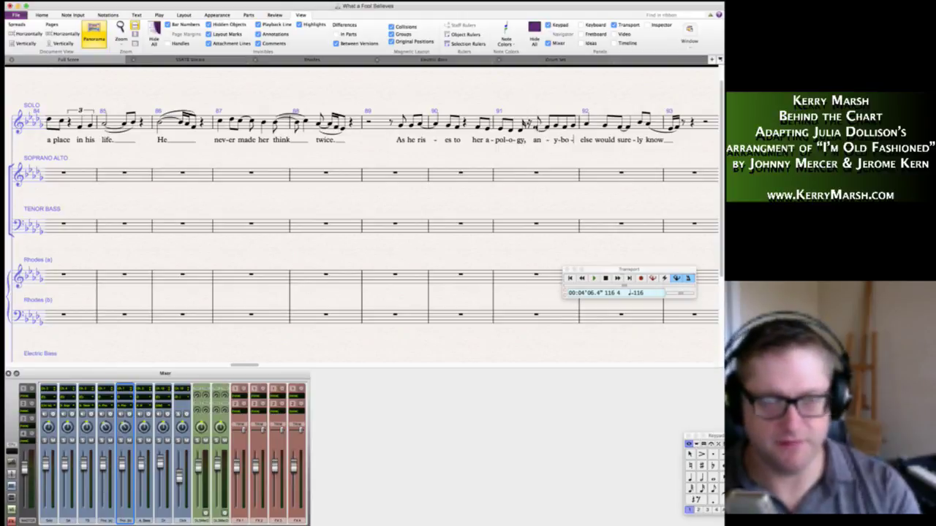
# Check the Solo and Soprano Alto lines from bar 91 to bar 109 against the recording.
pyautogui.press('super+Tab')
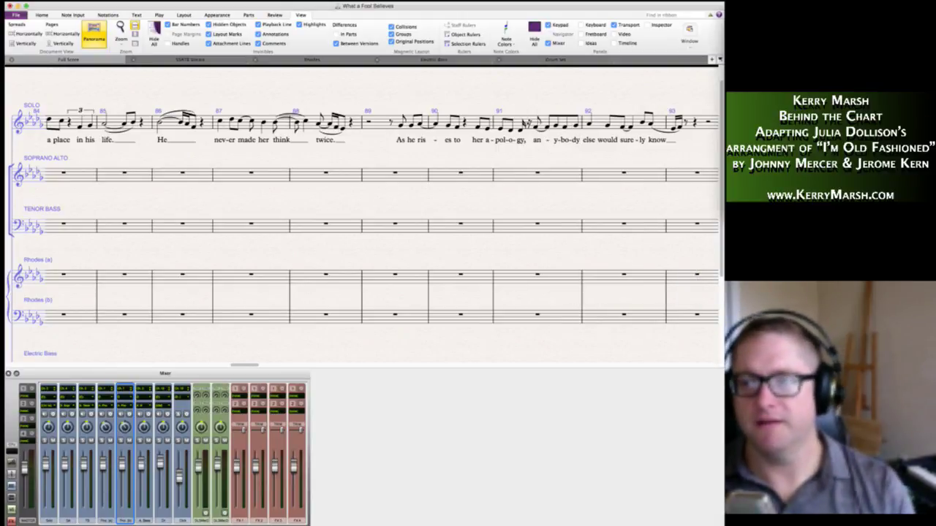
pyautogui.hscroll(3, 559, 203)
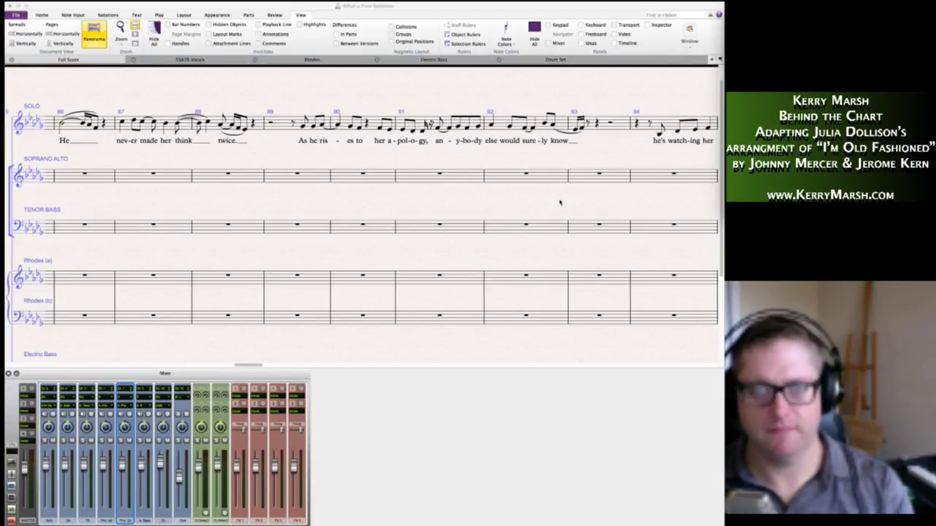
pyautogui.hscroll(3, 559, 202)
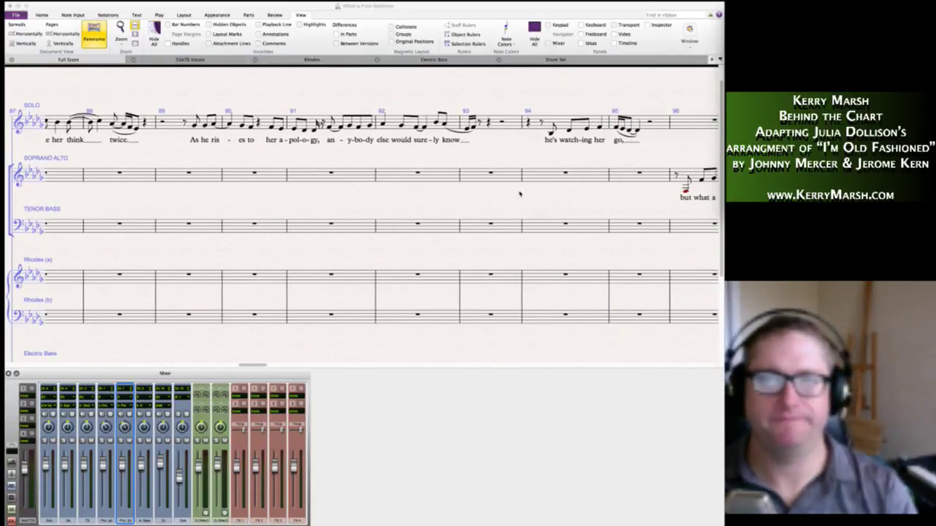
pyautogui.hscroll(4, 520, 194)
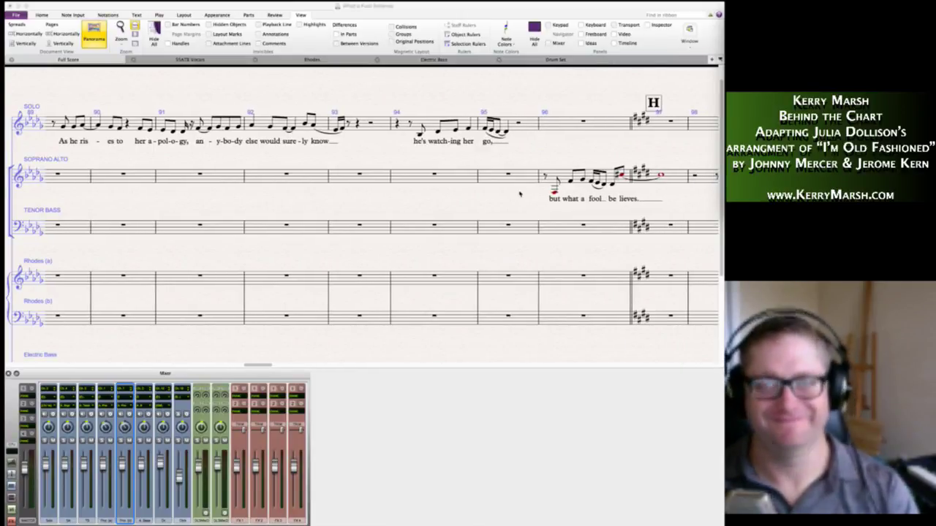
pyautogui.hscroll(2, 520, 193)
pyautogui.hscroll(6, 520, 194)
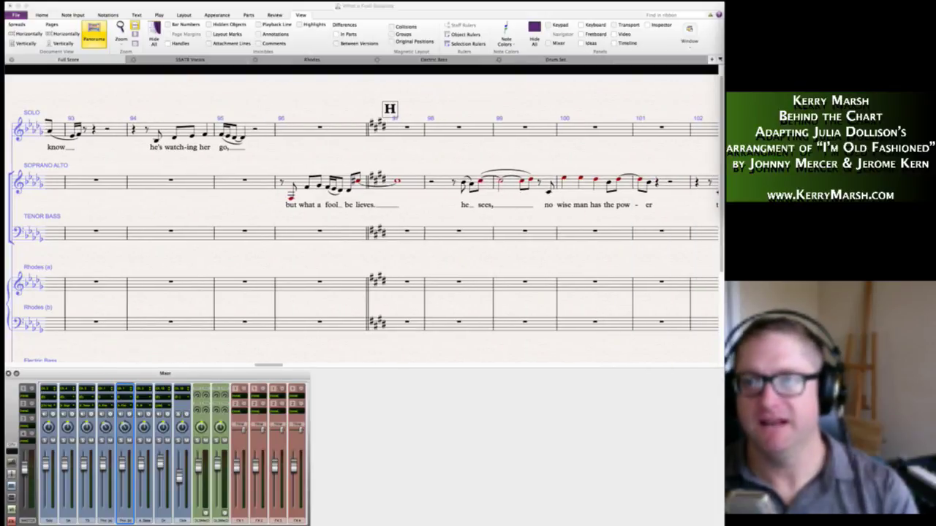
pyautogui.hscroll(10, 534, 182)
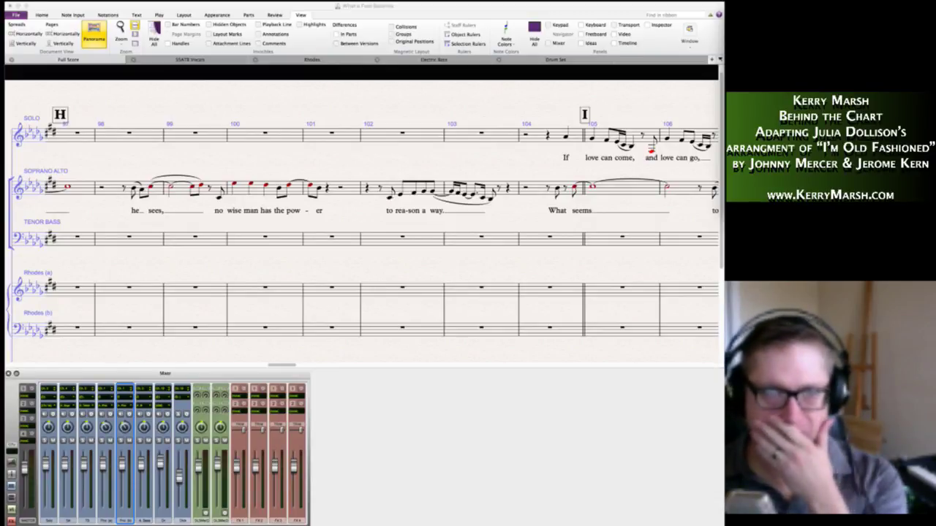
pyautogui.hscroll(3, 497, 227)
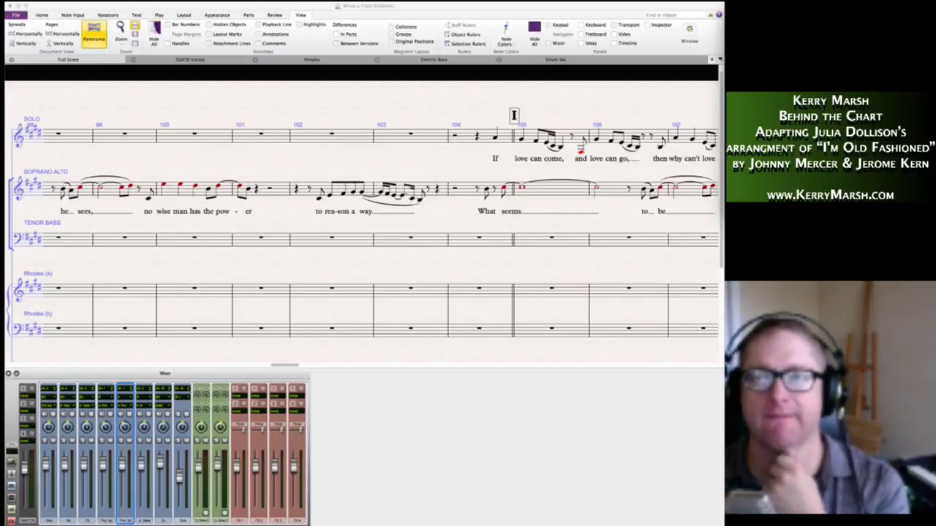
pyautogui.hscroll(5, 497, 224)
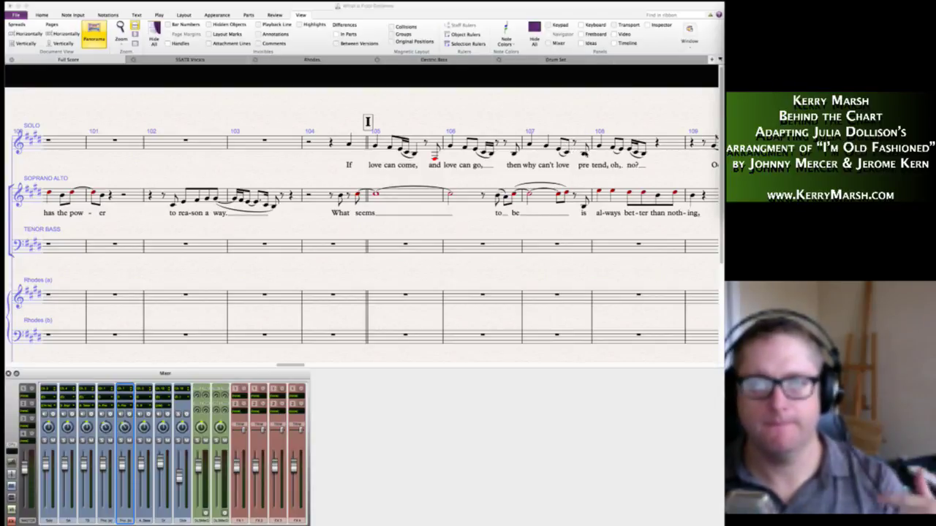
pyautogui.hscroll(8, 618, 156)
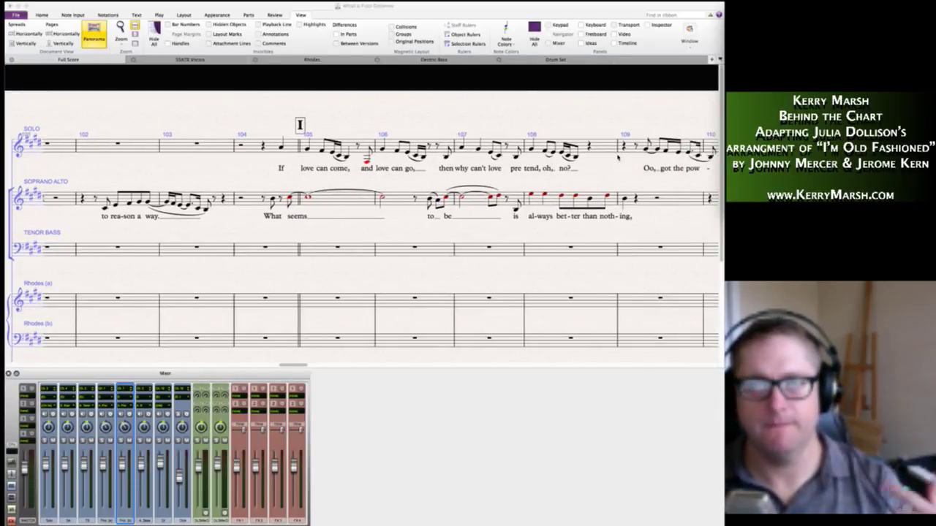
# Replace the two "got the" notes in bar 109 of the Solo line with an eighth-note triplet on A, F and E.
pyautogui.hscroll(2, 585, 178)
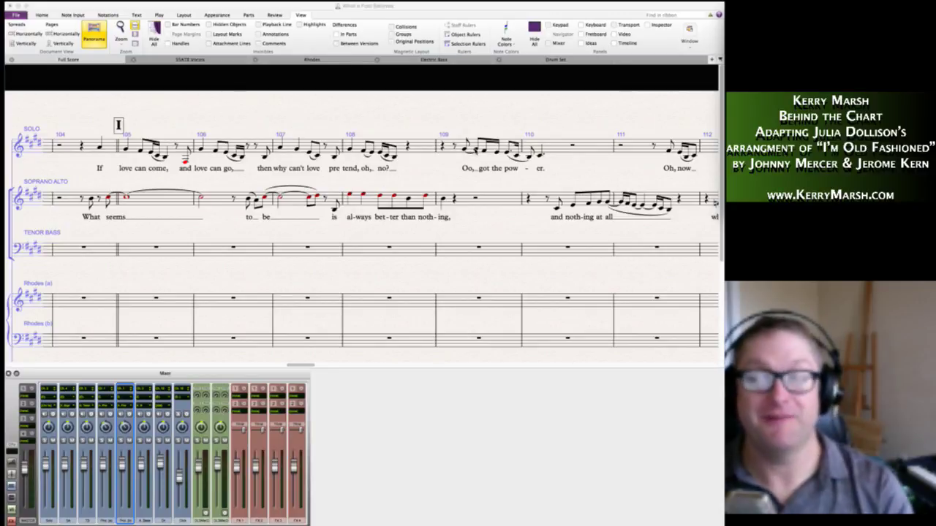
pyautogui.click(476, 151)
pyautogui.keyDown('shift'); pyautogui.click(497, 153); pyautogui.keyUp('shift')
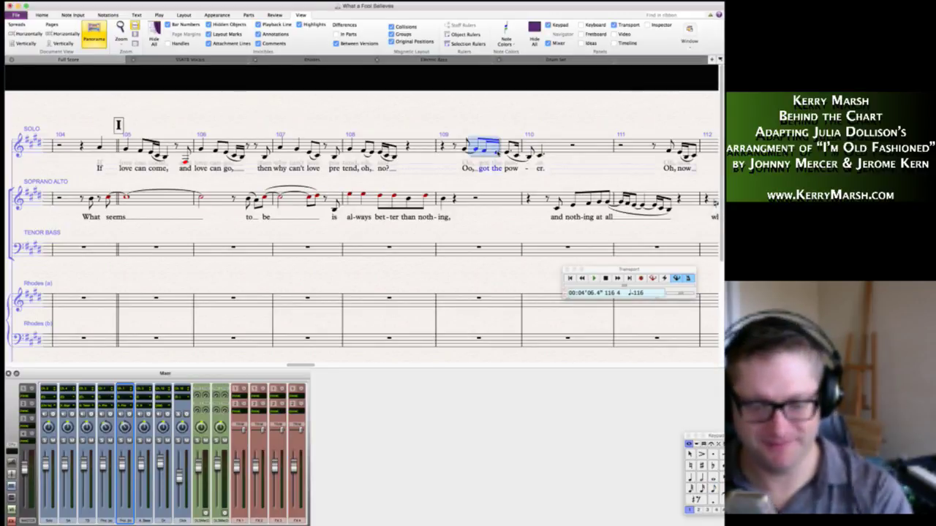
pyautogui.press('Delete')
pyautogui.click(475, 149)
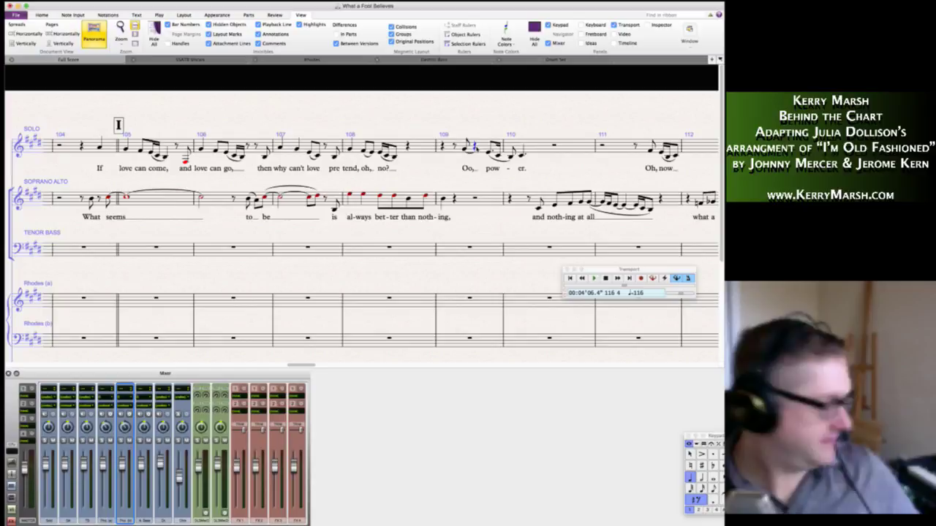
pyautogui.press('3')
pyautogui.press('a')
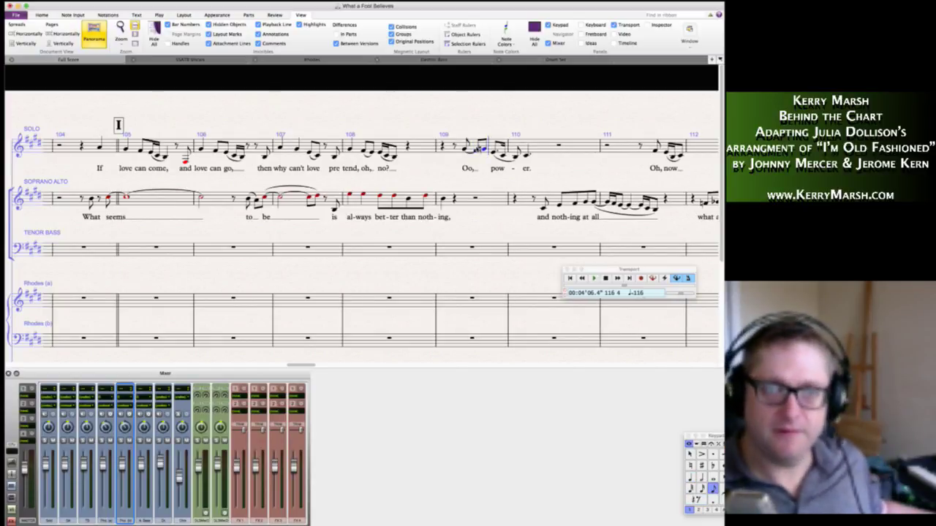
pyautogui.press('Left')
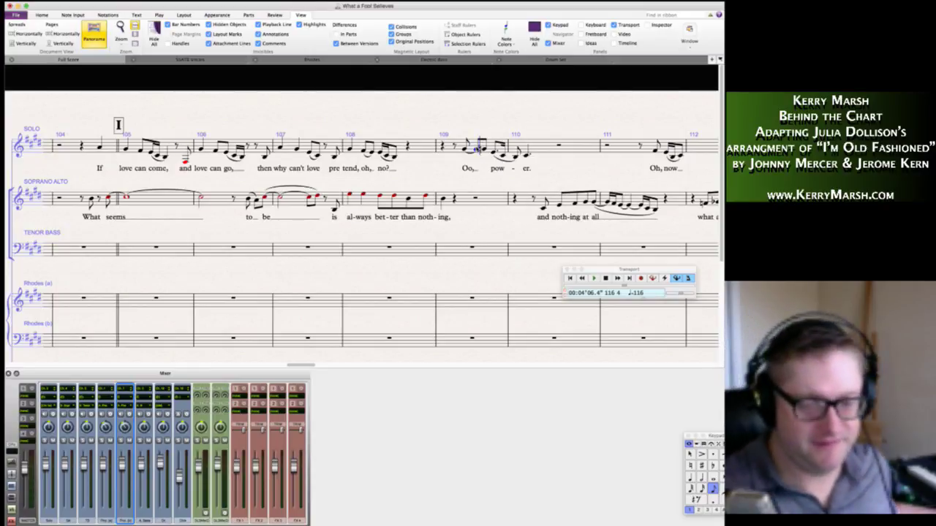
pyautogui.press('super+3')
pyautogui.press('f')
pyautogui.press('e')
pyautogui.press('Left')
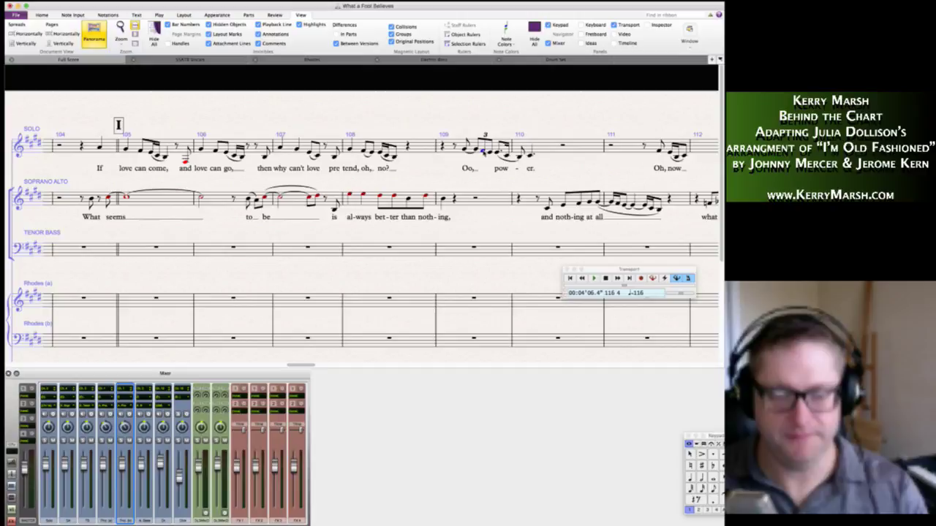
# Re-enter the lyric "got the" under the last two triplet notes in bar 109 of the Solo line.
pyautogui.press('super+l')
pyautogui.write('got the')
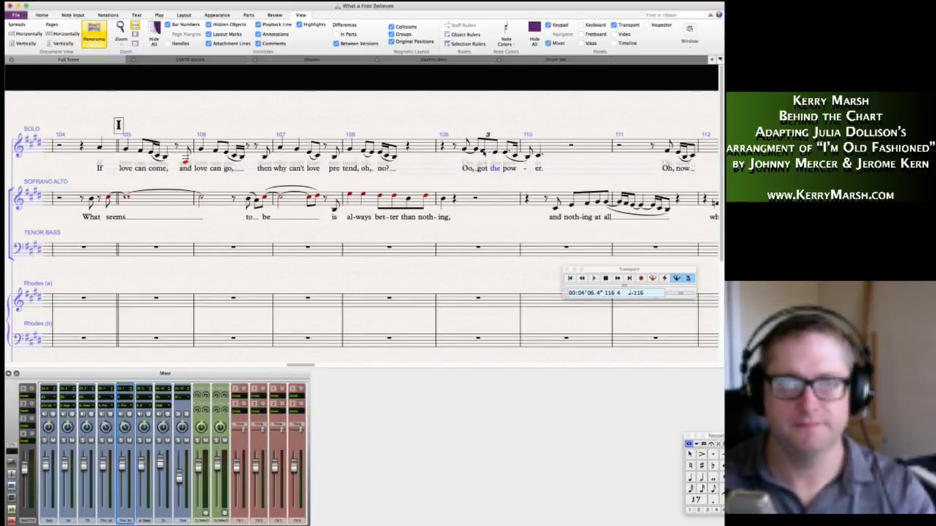
pyautogui.press('super+Tab')
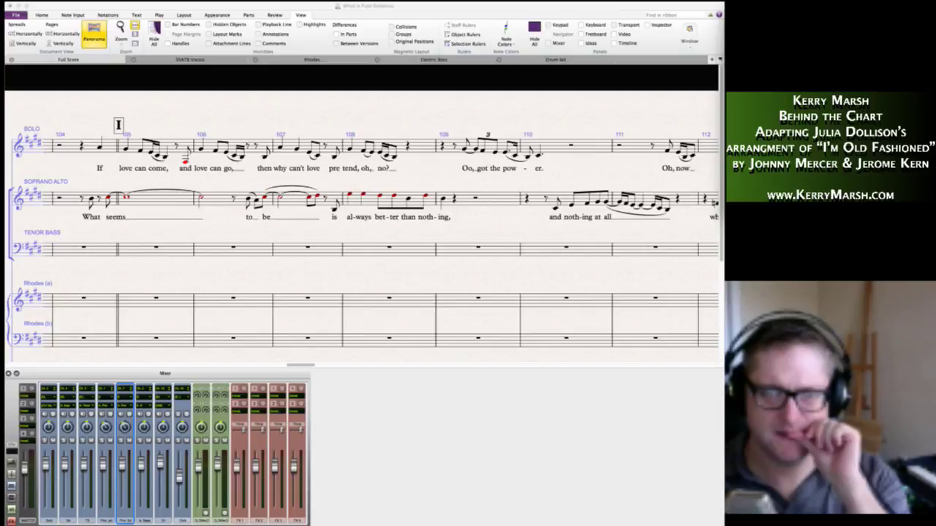
# Respell the accidentals on the "what a fool" notes in bar 112 of the Soprano Alto line enharmonically.
pyautogui.hscroll(5, 587, 182)
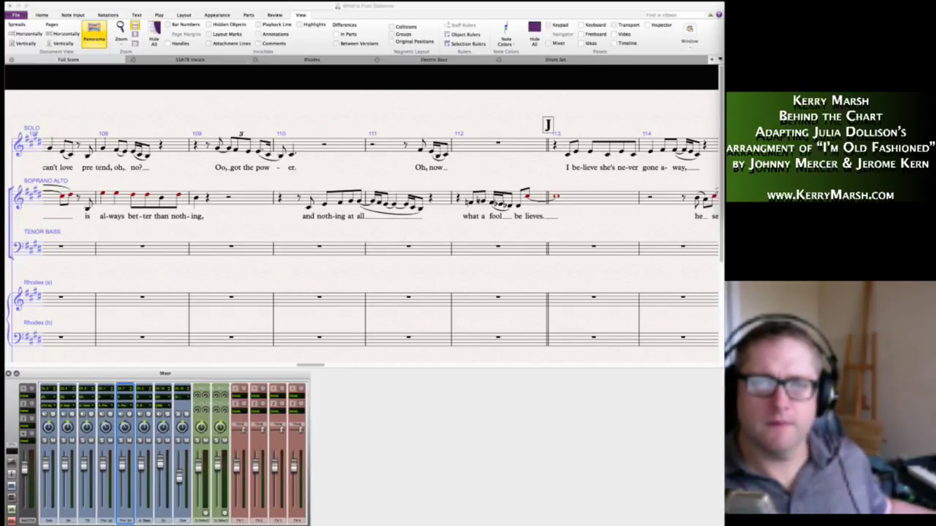
pyautogui.click(472, 204)
pyautogui.press('Return')
pyautogui.press('Right')
pyautogui.press('Return')
pyautogui.press('Right')
pyautogui.press('Return')
pyautogui.press('Right')
pyautogui.press('Return')
pyautogui.press('Return')
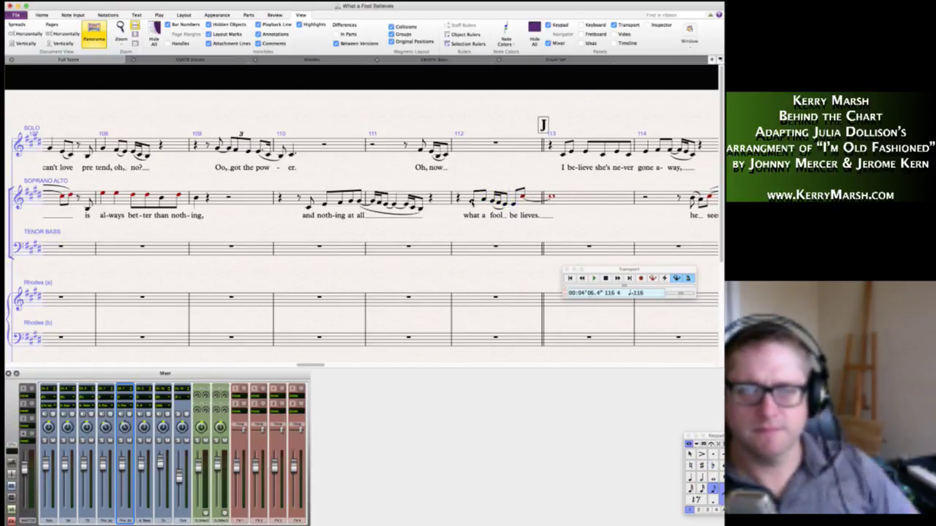
pyautogui.press('Escape')
pyautogui.press('super+Tab')
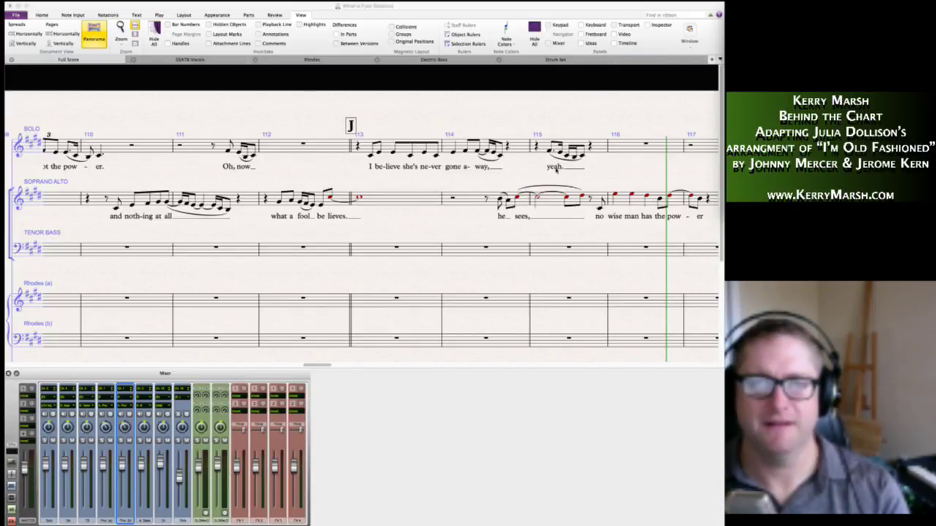
# Replace the lyric "yeah." in bar 115 of the Solo line with "hey." and extend it under the slurred notes.
pyautogui.click(556, 169)
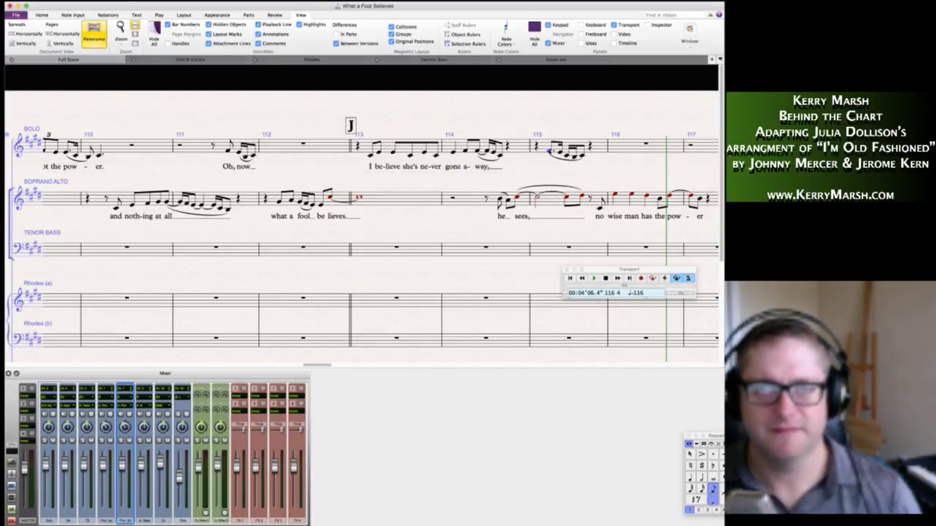
pyautogui.press('super+l')
pyautogui.write('hey,')
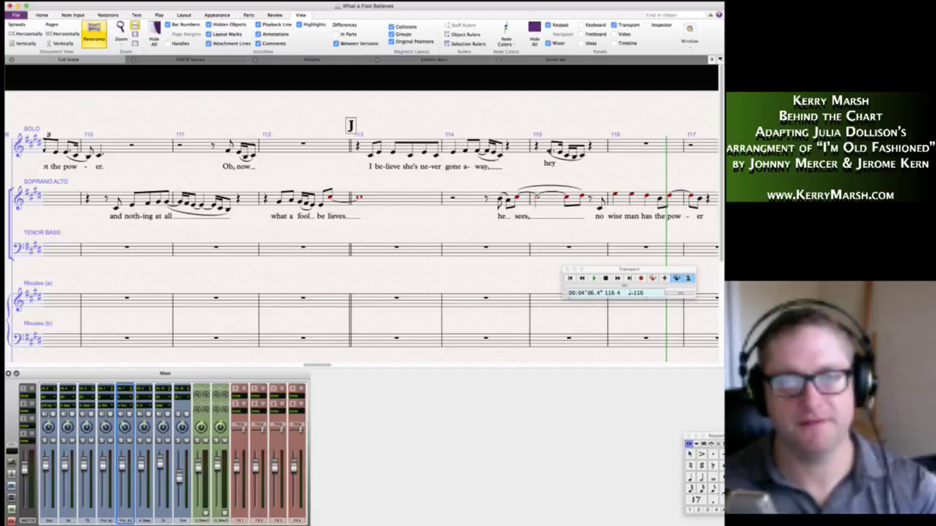
pyautogui.press('space')
pyautogui.press('space')
pyautogui.press('space')
pyautogui.press('space')
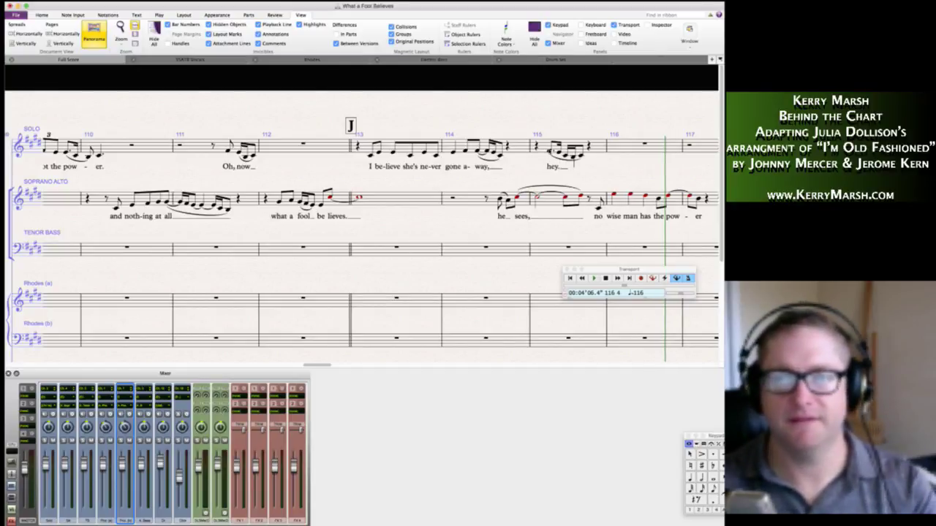
pyautogui.press('Escape')
pyautogui.press('super+Tab')
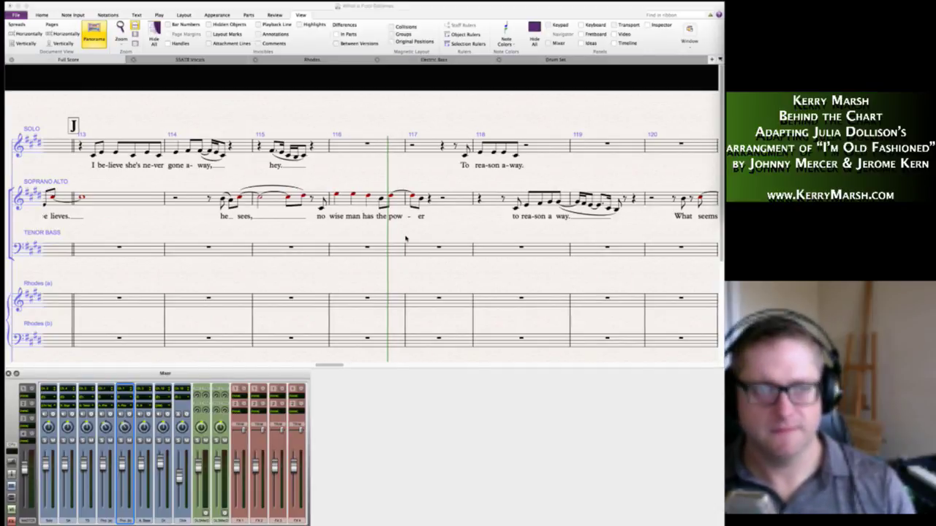
# Add a double barline and rehearsal mark K at the start of bar 121.
pyautogui.hscroll(3, 404, 237)
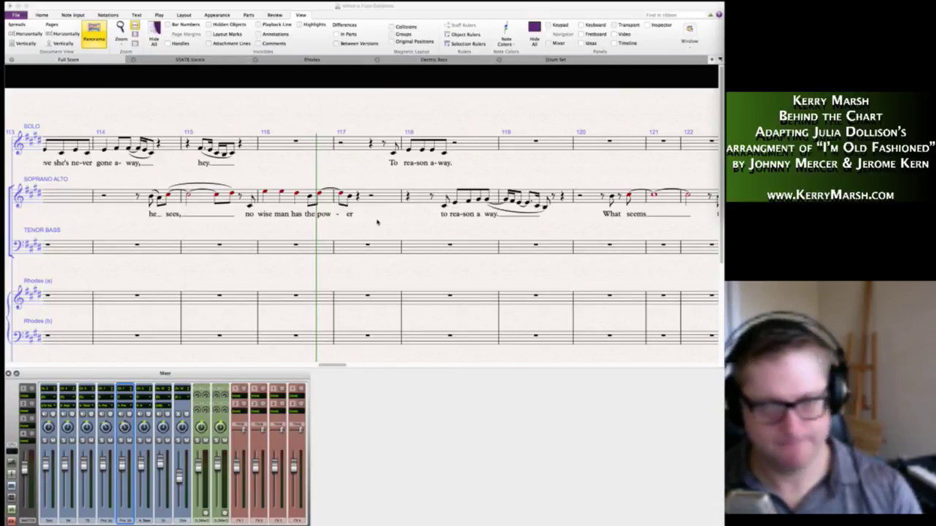
pyautogui.hscroll(5, 397, 226)
pyautogui.hscroll(3, 448, 226)
pyautogui.rightClick(437, 118)
pyautogui.moveTo(467, 129)
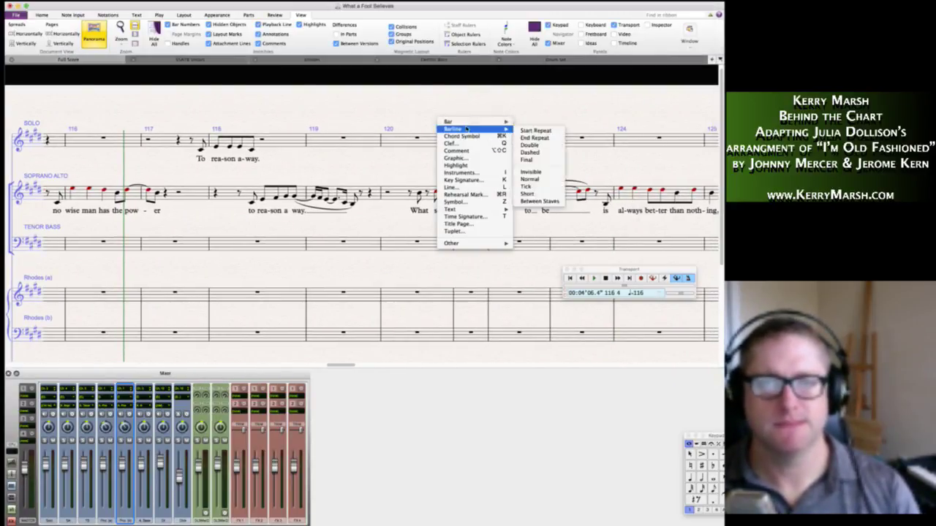
pyautogui.click(529, 145)
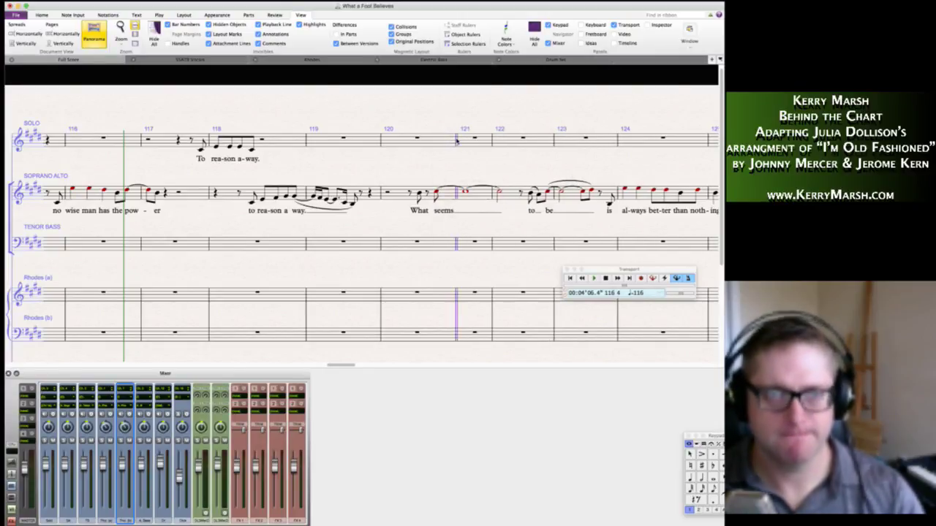
pyautogui.press('super+r')
pyautogui.press('Escape')
pyautogui.press('super+Tab')
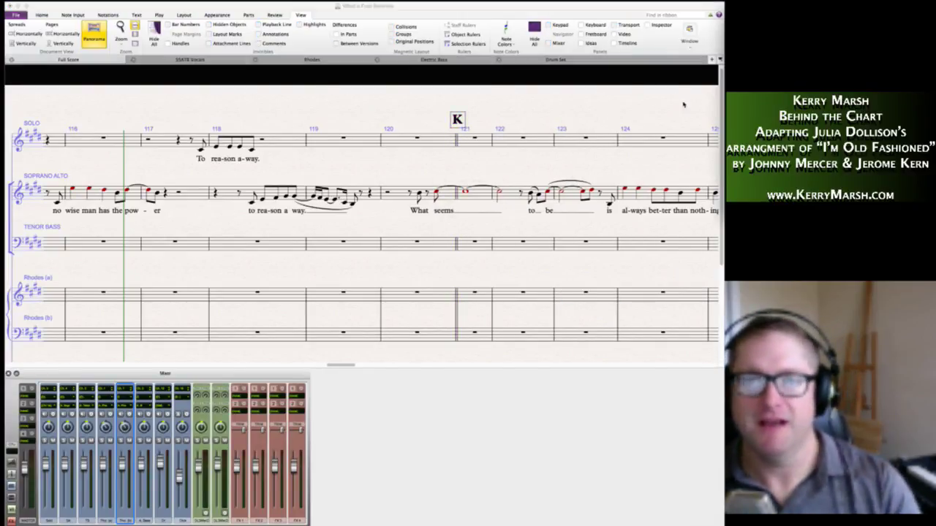
# Delete the unused empty bars from bar 154 through the final bar 254.
pyautogui.click(518, 118)
pyautogui.hscroll(10, 516, 117)
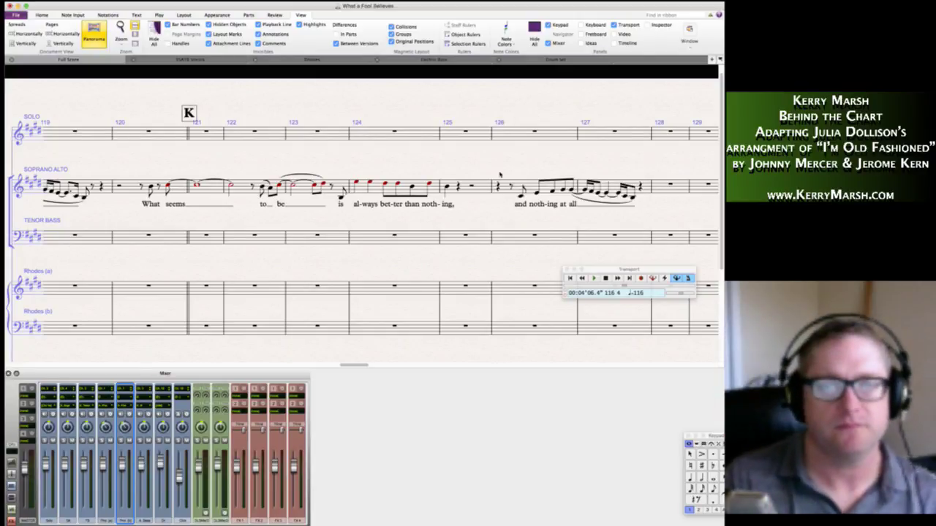
pyautogui.hscroll(3, 555, 241)
pyautogui.hscroll(10, 495, 175)
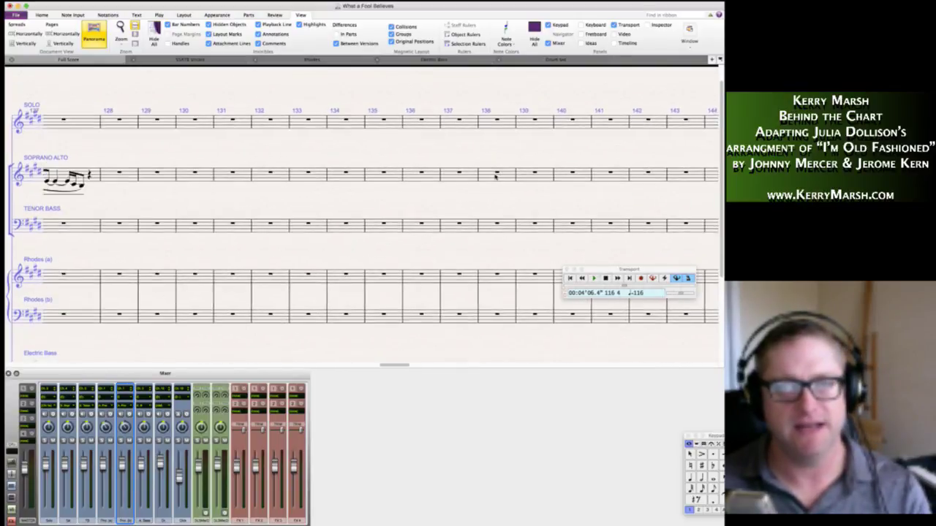
pyautogui.hscroll(10, 495, 175)
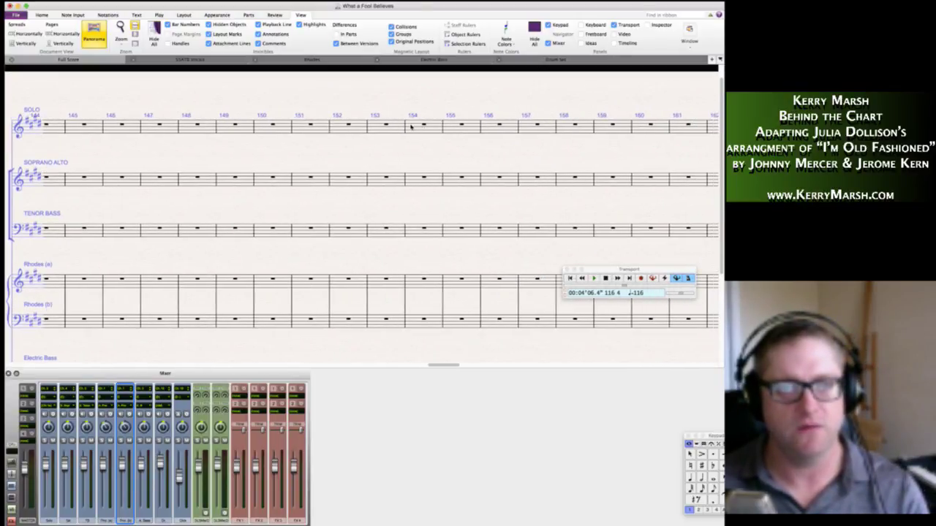
pyautogui.click(412, 128)
pyautogui.hscroll(20, 497, 146)
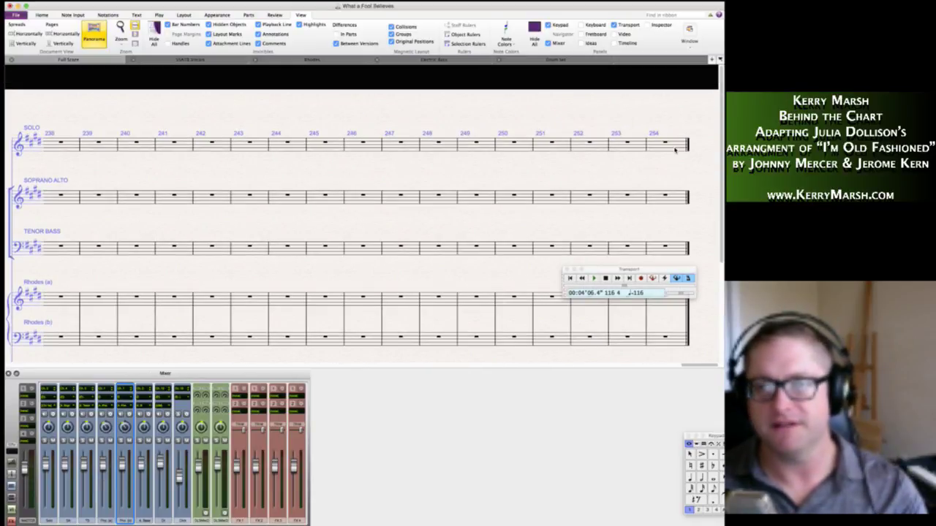
pyautogui.keyDown('shift'); pyautogui.click(676, 145); pyautogui.keyUp('shift')
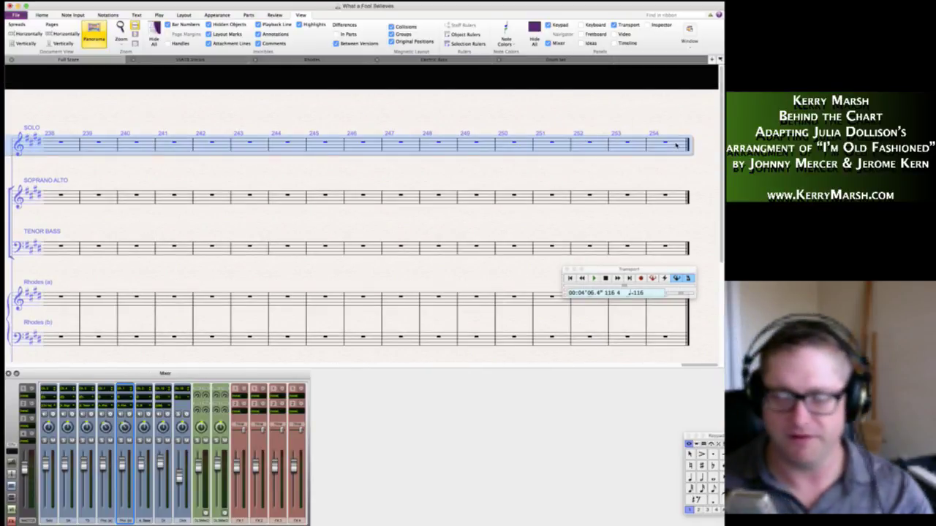
pyautogui.press('super+BackSpace')
pyautogui.press('Return')
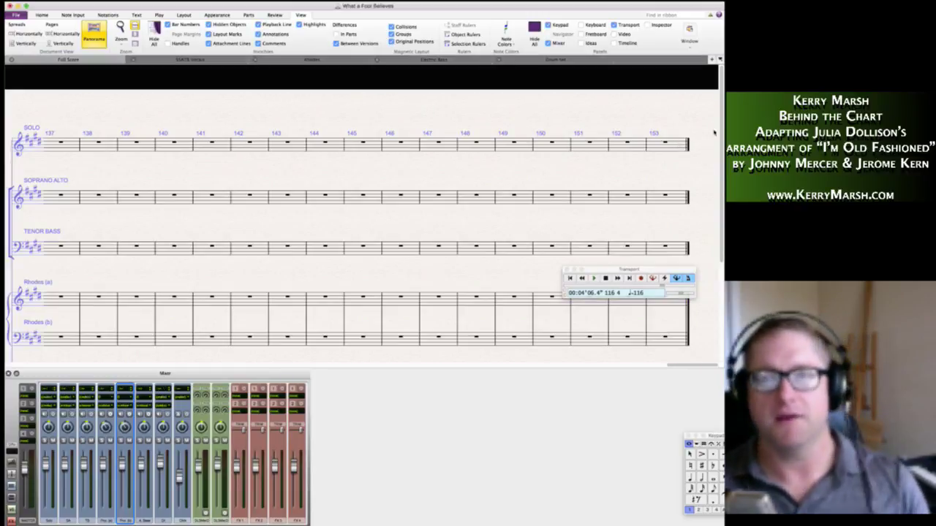
# Review the vocal lines from the end of the score back to bar 1, and return to the opening section around rehearsal mark B.
pyautogui.hscroll(-10, 523, 164)
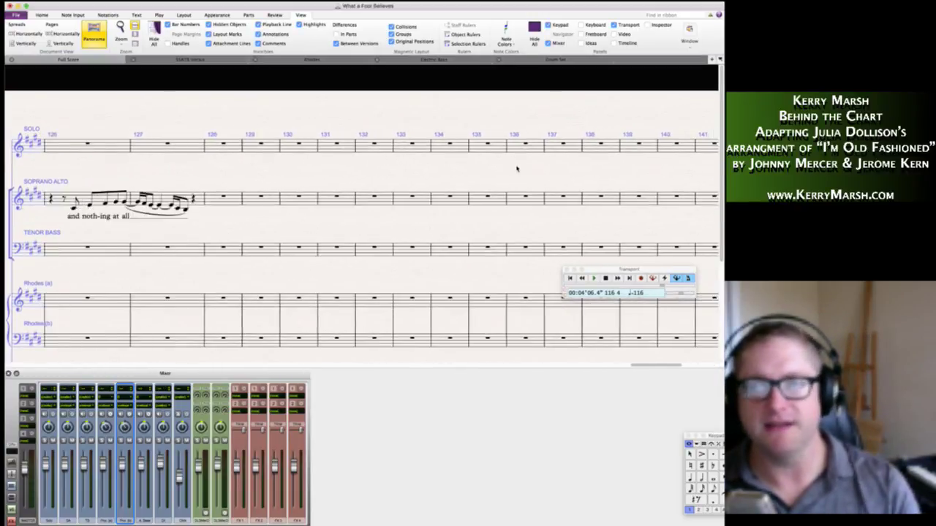
pyautogui.hscroll(-5, 516, 169)
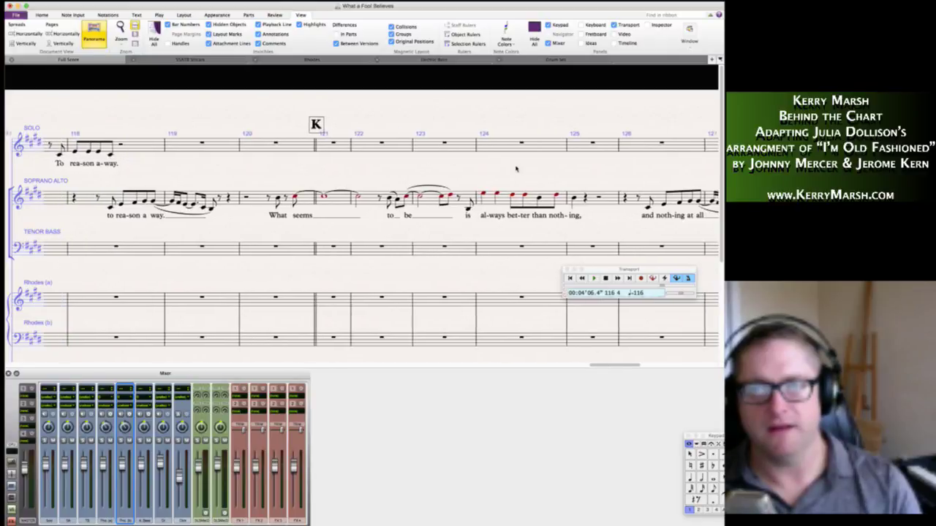
pyautogui.hscroll(-3, 516, 169)
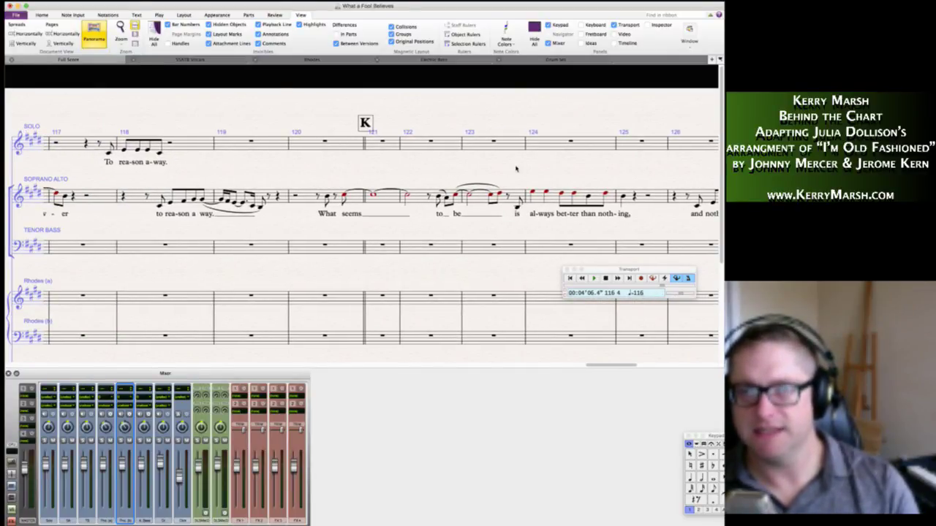
pyautogui.hscroll(-8, 516, 168)
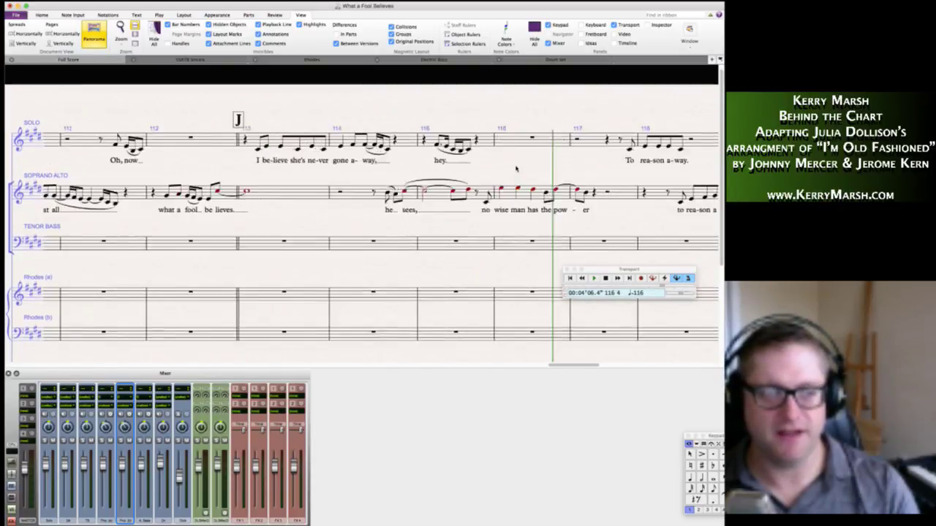
pyautogui.hscroll(-20, 515, 169)
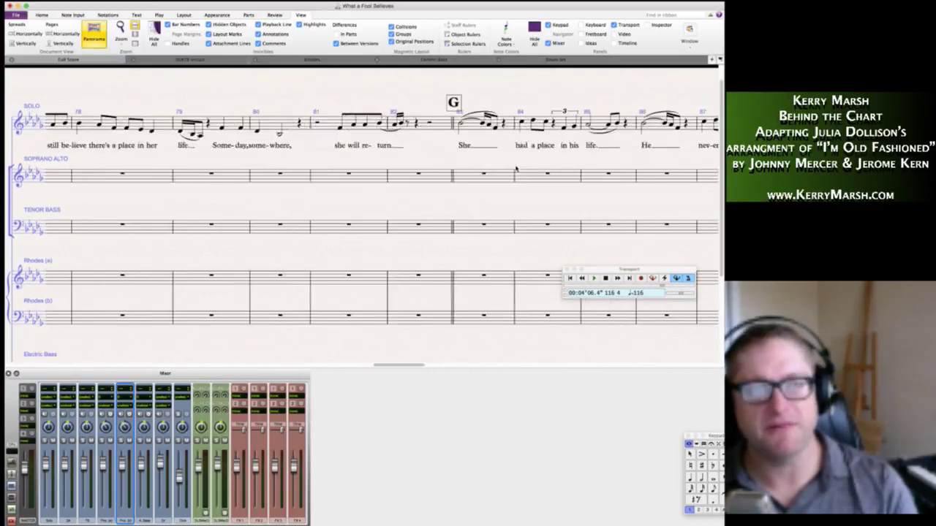
pyautogui.hscroll(-10, 516, 169)
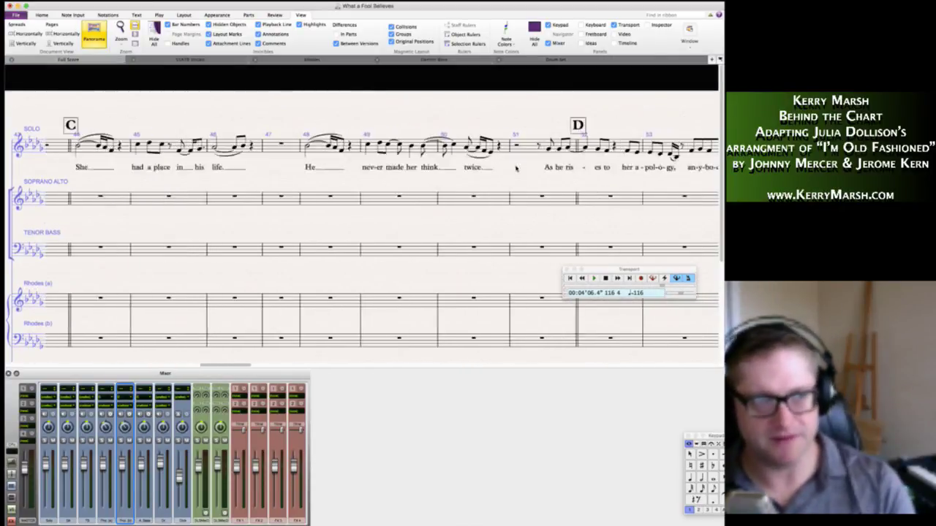
pyautogui.hscroll(-8, 516, 169)
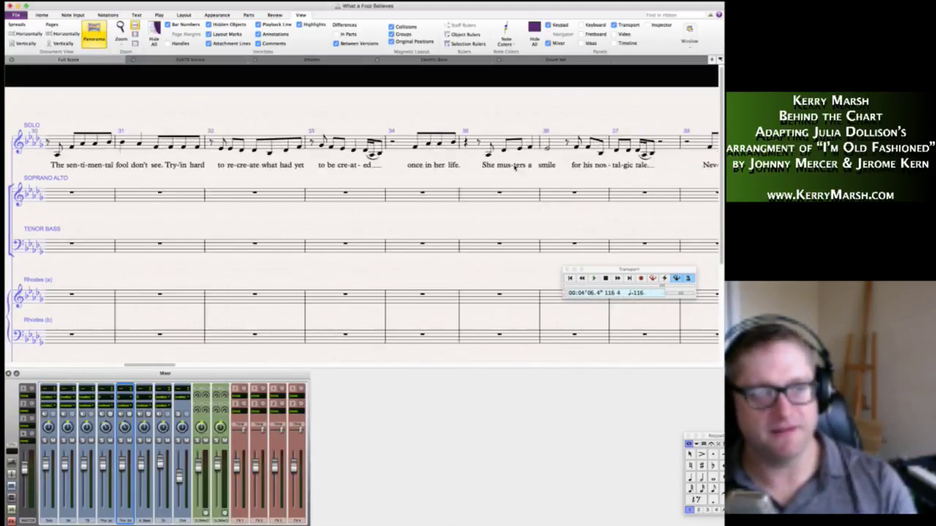
pyautogui.hscroll(-8, 514, 167)
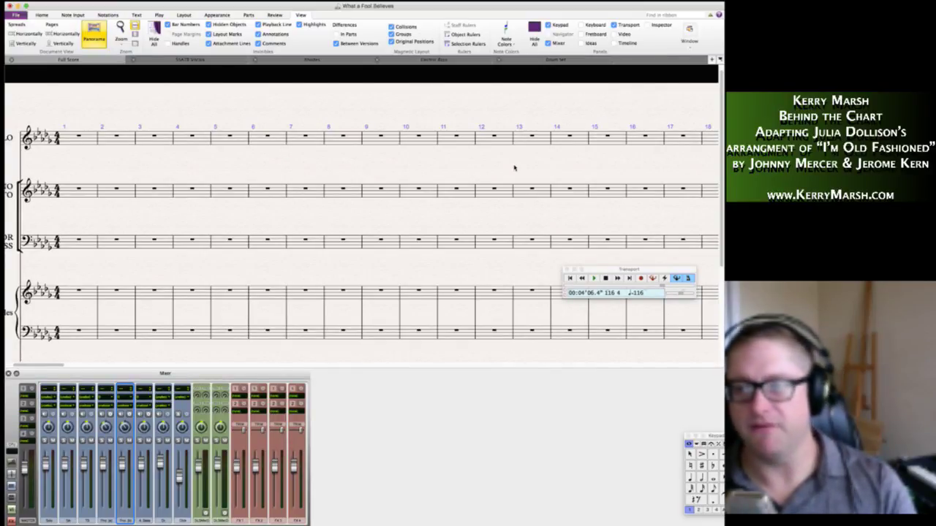
pyautogui.hscroll(10, 490, 204)
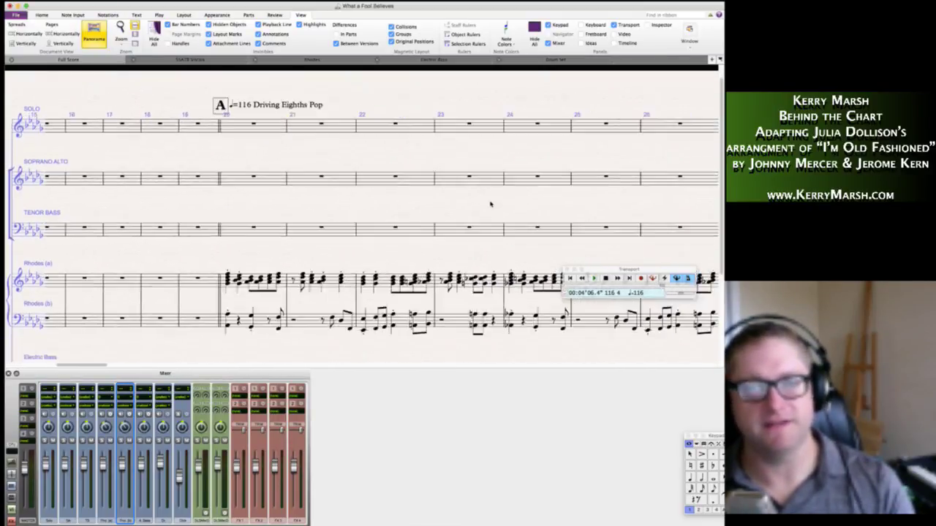
pyautogui.hscroll(2, 490, 204)
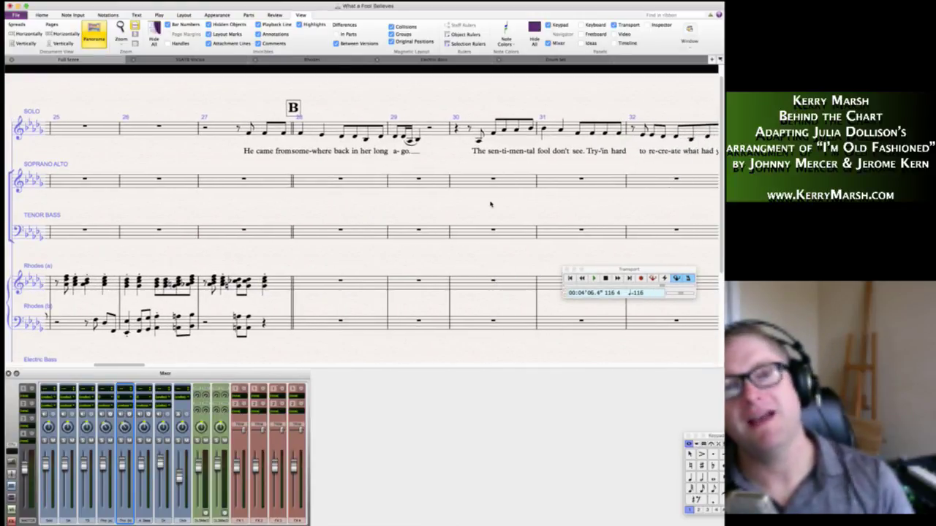
# Review the Solo melody and lyrics from rehearsal mark B through D, up to the Soprano Alto entrance in bar 58.
pyautogui.hscroll(8, 491, 204)
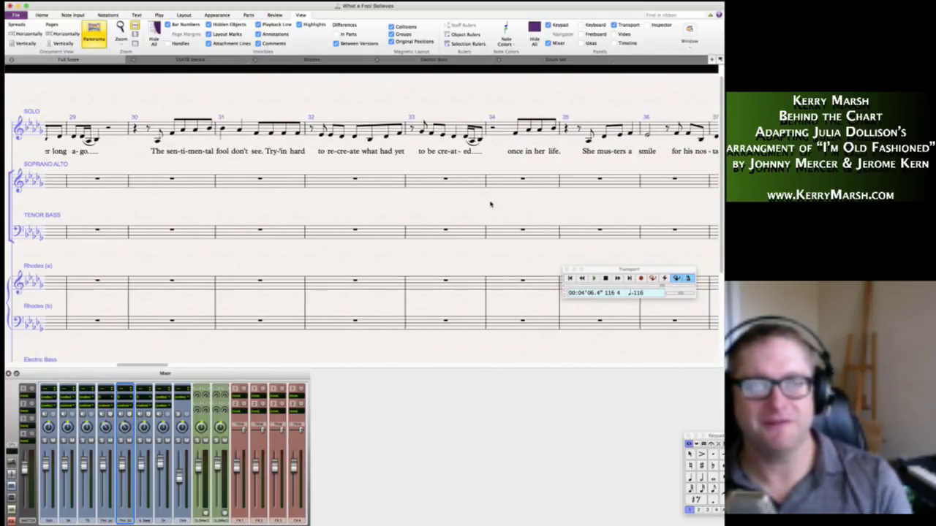
pyautogui.hscroll(3, 490, 204)
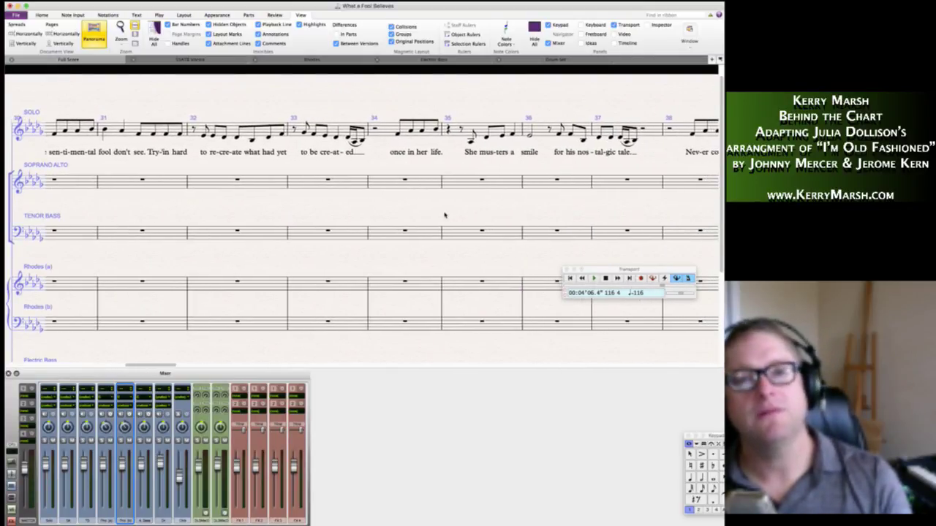
pyautogui.hscroll(1, 444, 215)
pyautogui.hscroll(5, 444, 215)
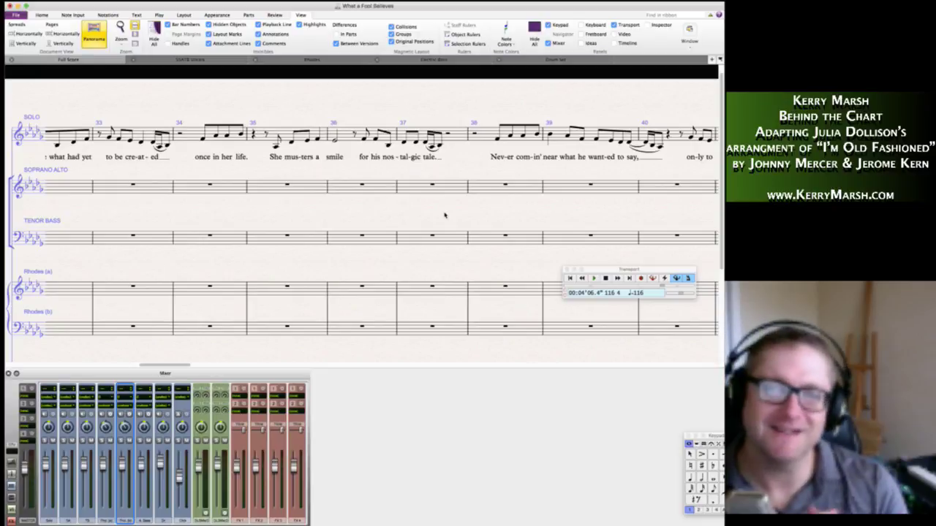
pyautogui.hscroll(9, 444, 215)
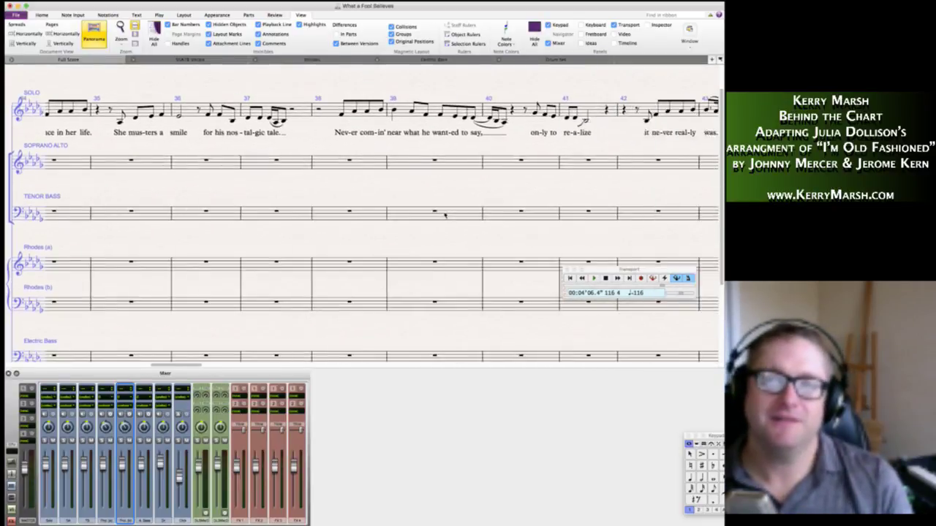
pyautogui.hscroll(2, 444, 215)
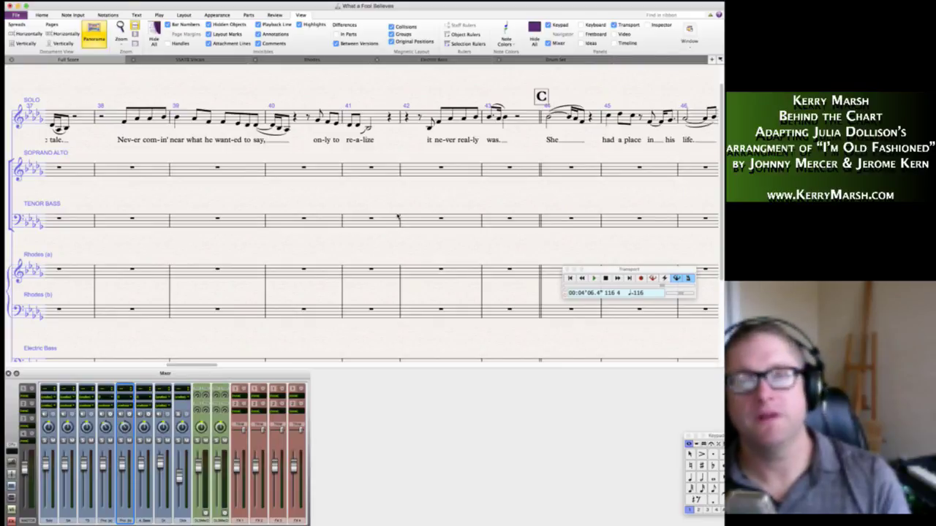
pyautogui.hscroll(-15, 326, 213)
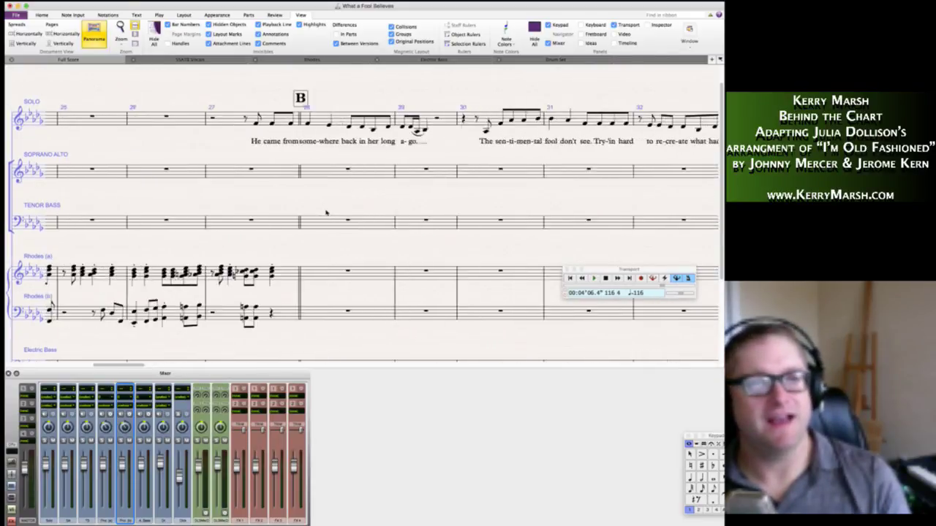
pyautogui.hscroll(15, 326, 213)
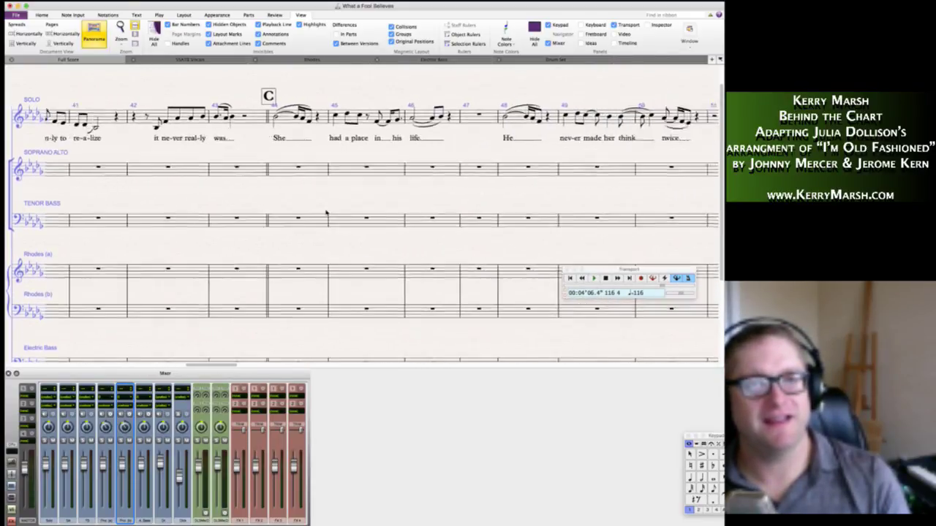
pyautogui.hscroll(-5, 326, 213)
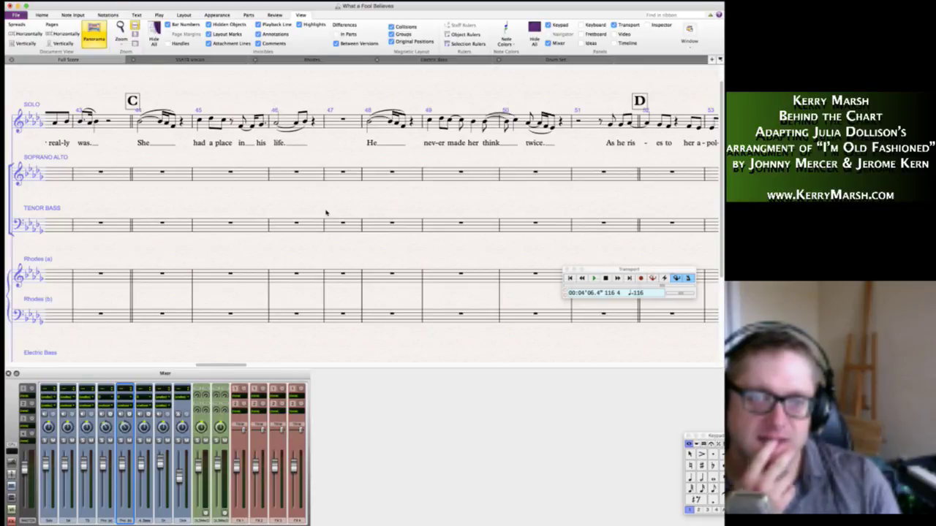
pyautogui.hscroll(8, 326, 213)
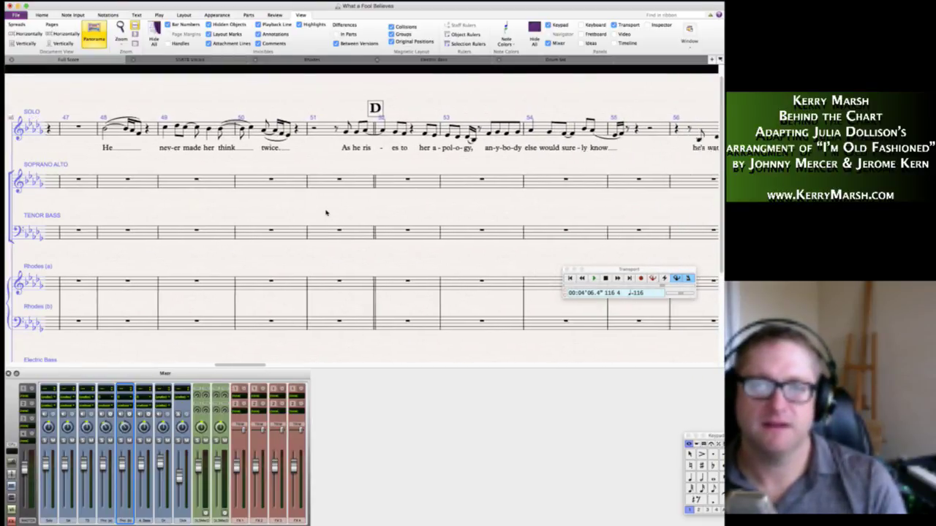
pyautogui.hscroll(8, 326, 212)
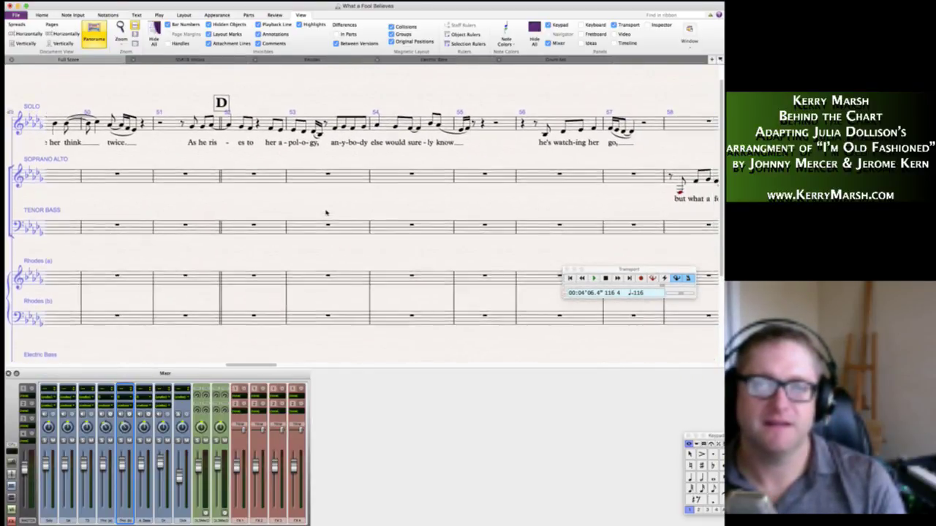
pyautogui.hscroll(-5, 326, 213)
pyautogui.hscroll(-15, 326, 213)
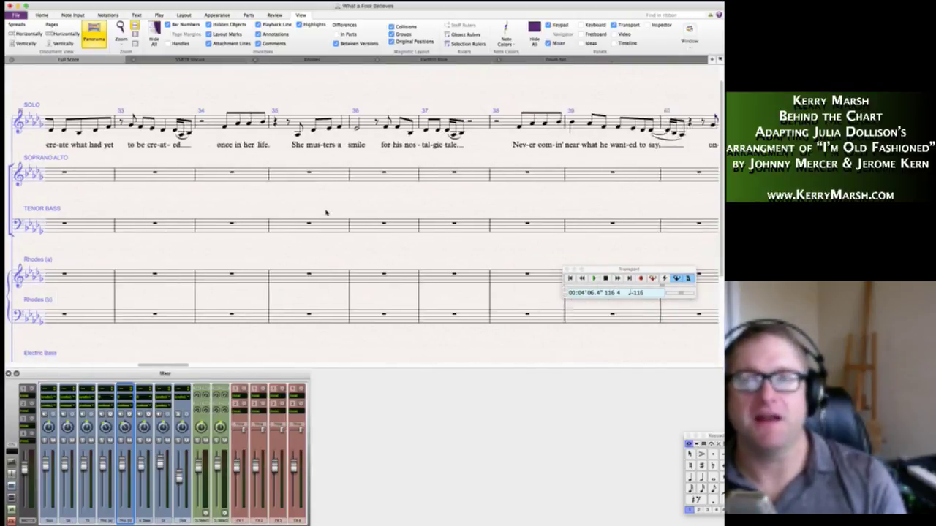
pyautogui.hscroll(4, 533, 225)
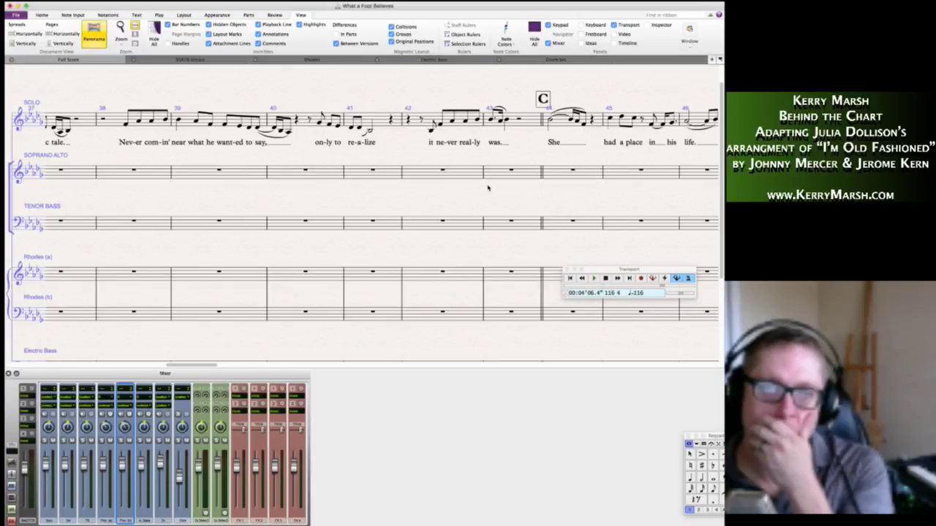
pyautogui.hscroll(1, 488, 188)
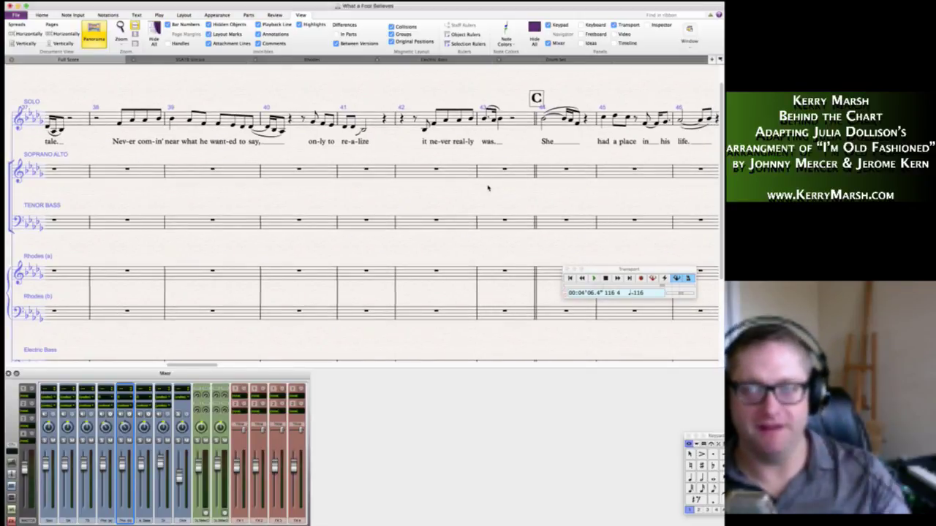
# Examine the Rhodes part between rehearsal marks A and B, selecting bars 20 to 23 on both staves.
pyautogui.hscroll(-20, 489, 188)
pyautogui.hscroll(2, 491, 187)
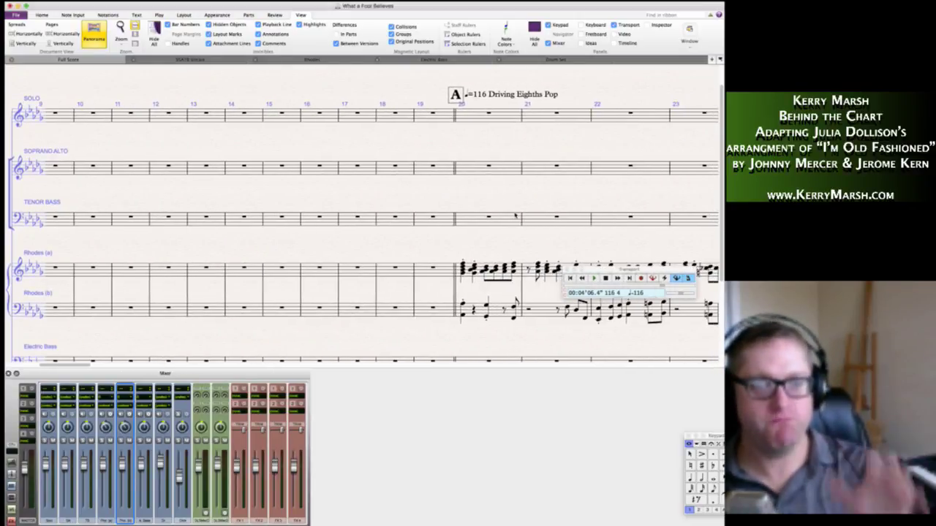
pyautogui.hscroll(10, 468, 234)
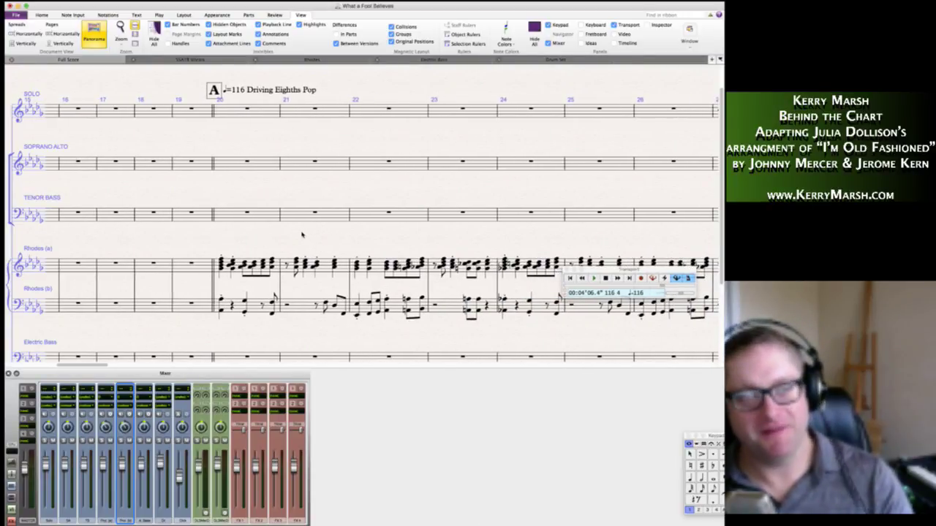
pyautogui.hscroll(5, 300, 234)
pyautogui.hscroll(13, 302, 234)
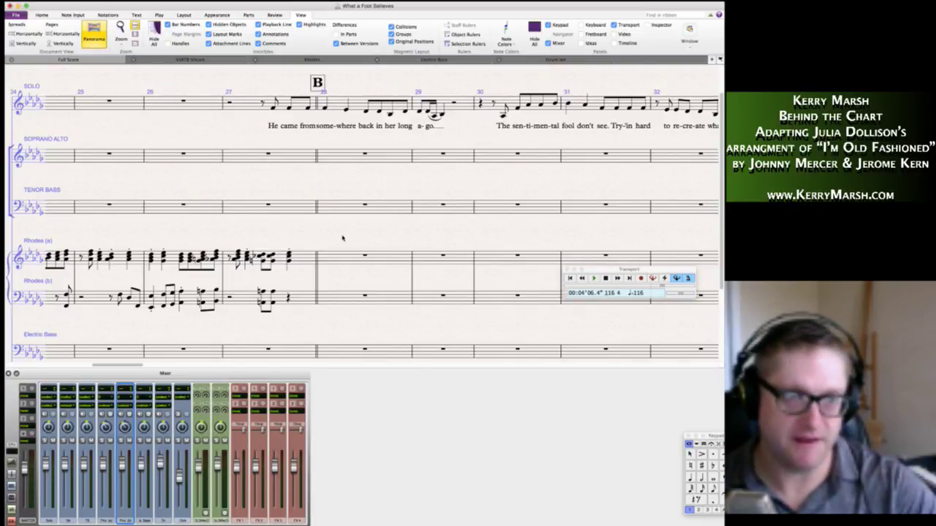
pyautogui.hscroll(-10, 342, 237)
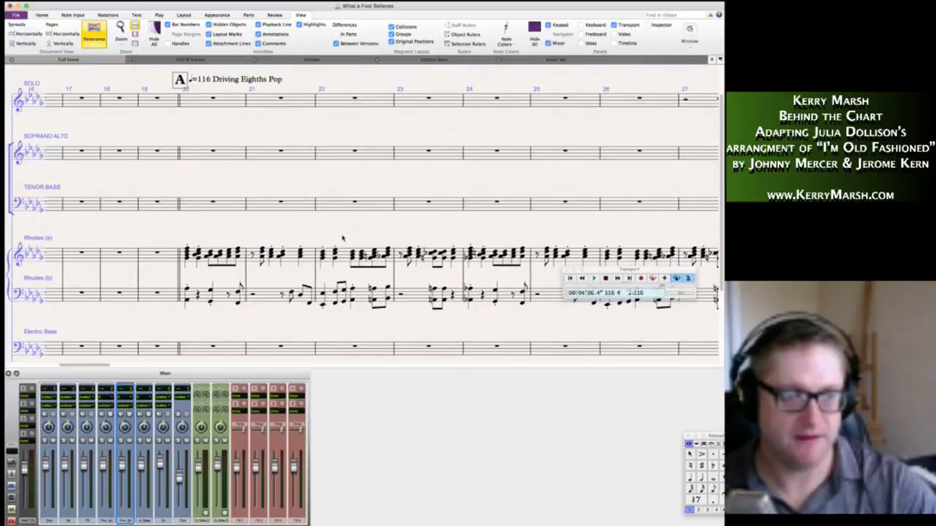
pyautogui.hscroll(2, 342, 237)
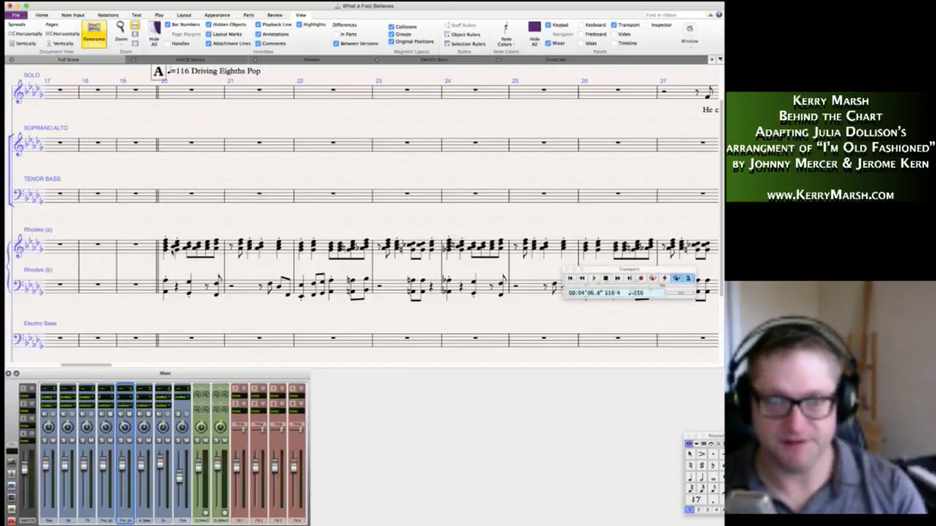
pyautogui.click(190, 252)
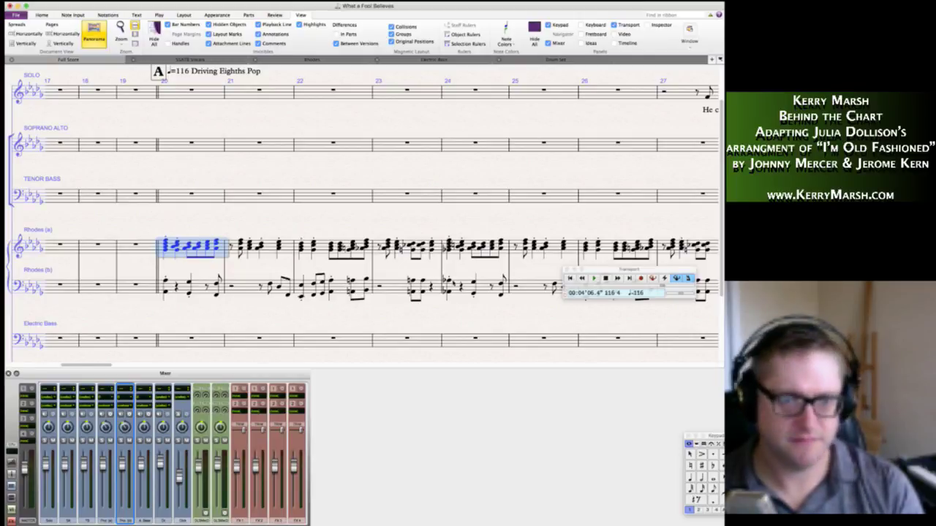
pyautogui.keyDown('shift'); pyautogui.click(395, 287); pyautogui.keyUp('shift')
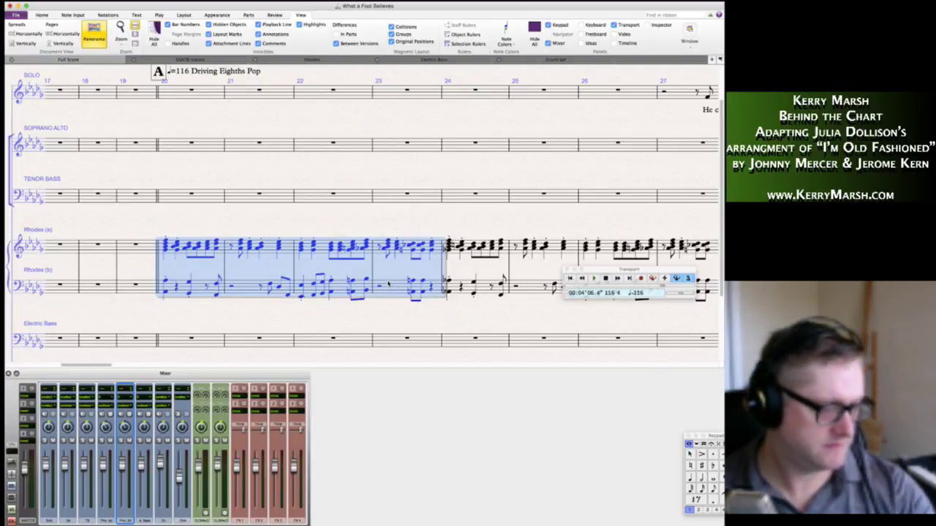
pyautogui.hscroll(2, 388, 283)
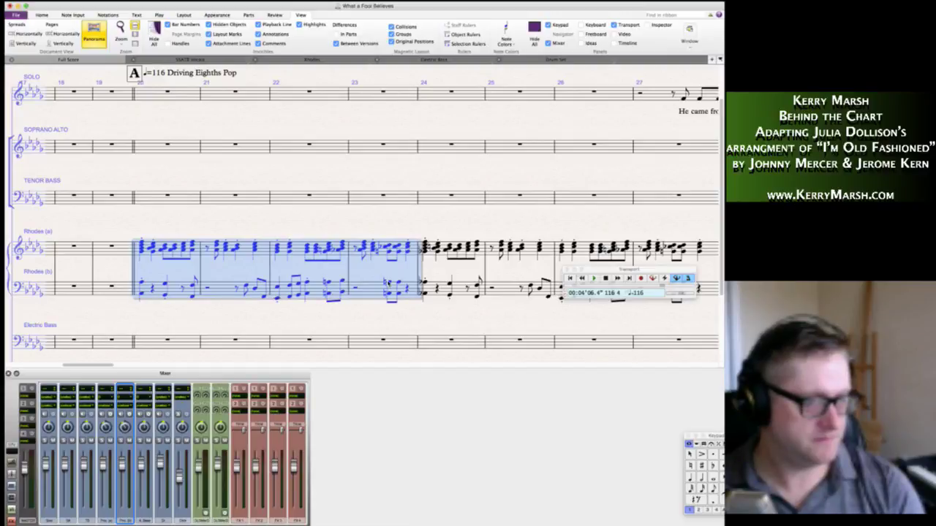
# Add the chord symbol Ab13(sus4) above the first Rhodes chord of bar 20.
pyautogui.click(142, 228)
pyautogui.click(143, 242)
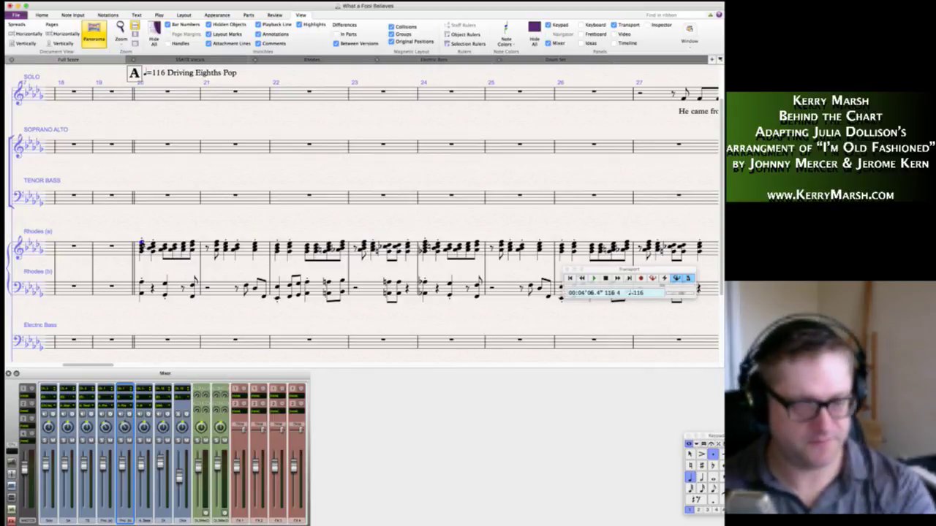
pyautogui.click(142, 230)
pyautogui.hotkey('ctrl', 'k')
pyautogui.write('Ab')
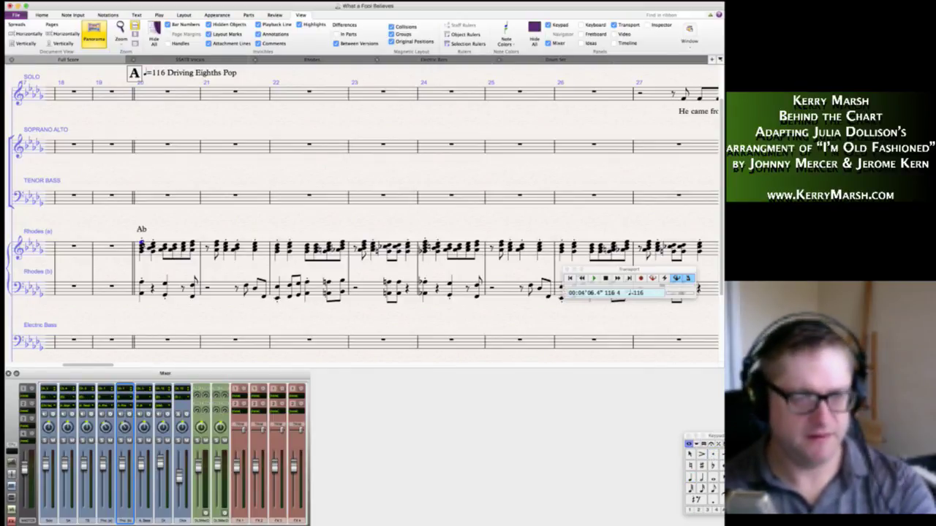
pyautogui.write('13su')
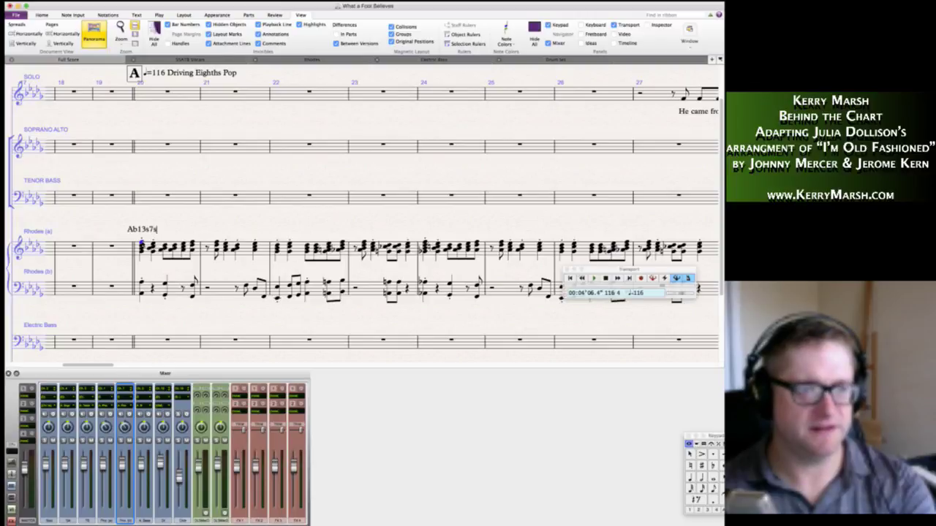
pyautogui.write('s')
pyautogui.write('4')
pyautogui.press('Return')
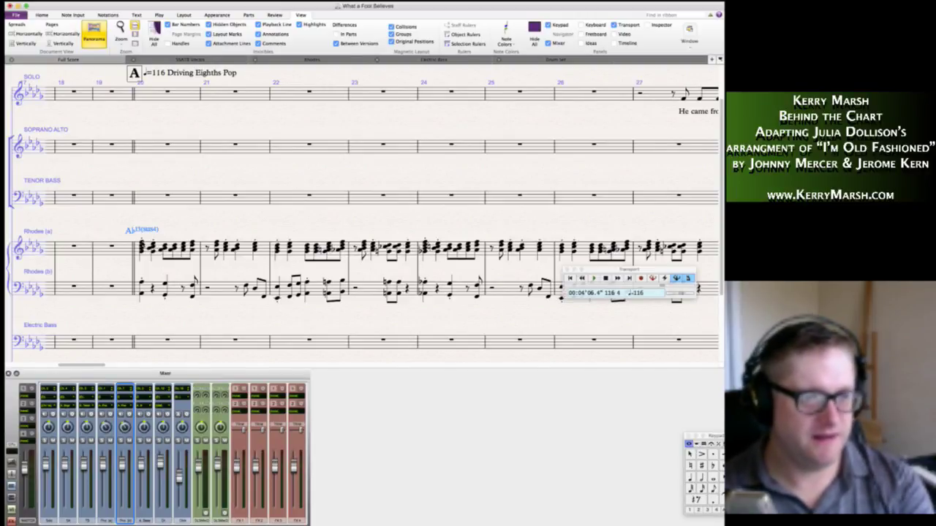
# Continue the chord symbols above the Rhodes staff in bar 20 with /Gb and Db/F.
pyautogui.write('/Gb')
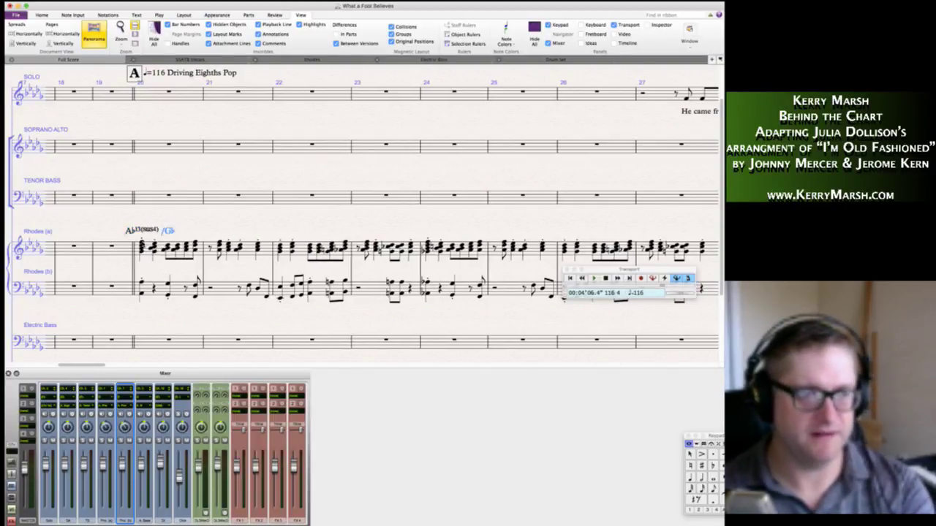
pyautogui.press('space')
pyautogui.write('Db/F')
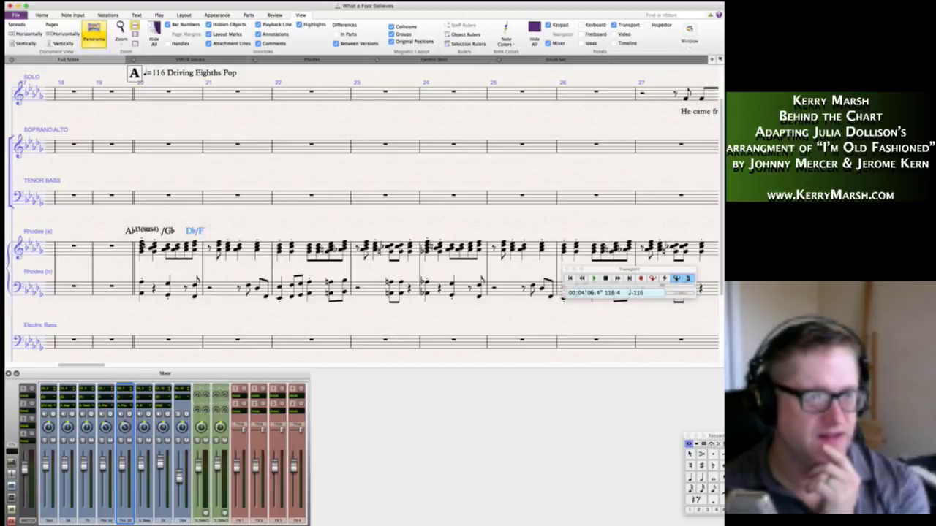
# Try a Ma7 quality on the Db/F chord symbol near the end of bar 20, and re-enter it as Db/F.
pyautogui.press('BackSpace')
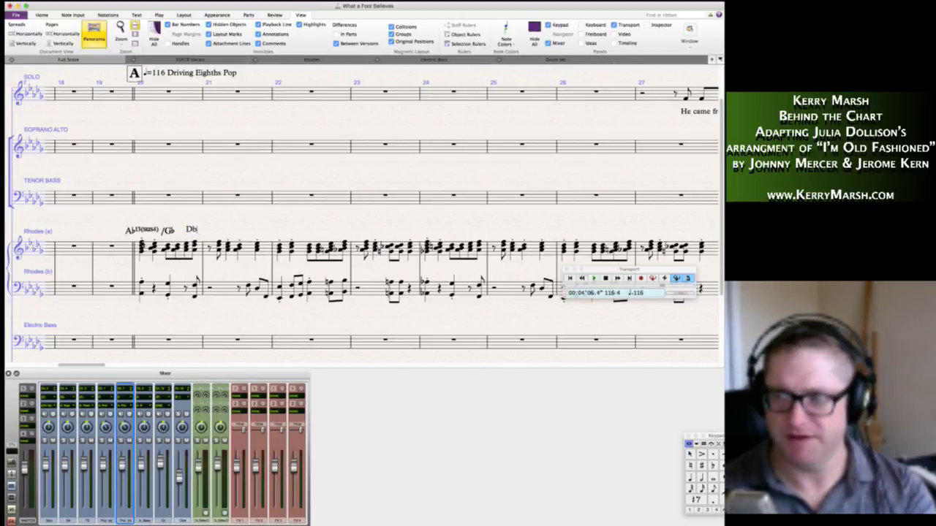
pyautogui.write('Ma7/')
pyautogui.press('BackSpace')
pyautogui.press('BackSpace')
pyautogui.press('BackSpace')
pyautogui.press('BackSpace')
pyautogui.write('/')
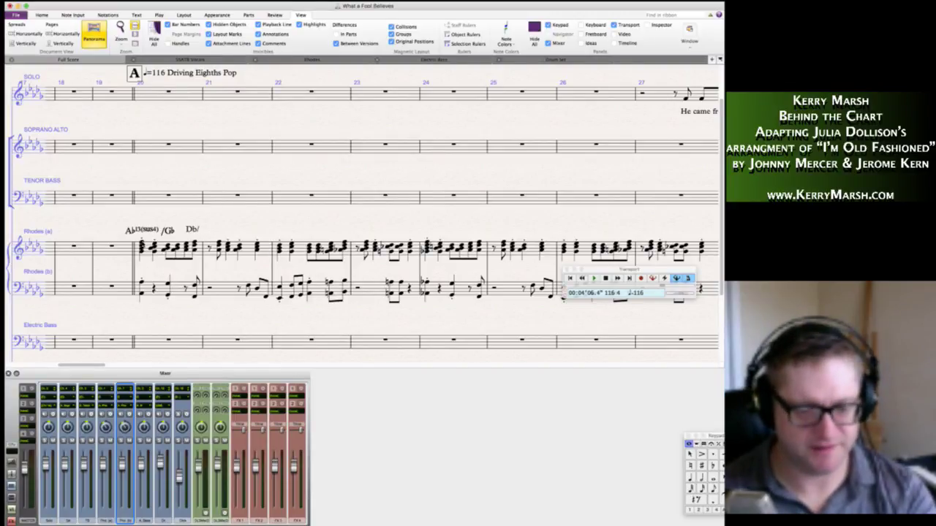
pyautogui.write('F')
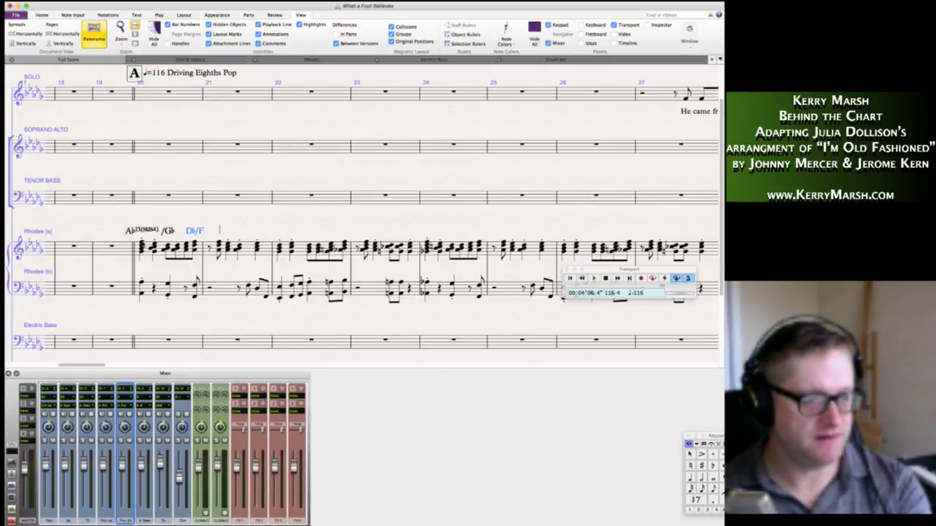
# Add the chord symbols Ebmi7 and Ab9(sus4) above the Rhodes staff in the first half of bar 22.
pyautogui.press('space')
pyautogui.press('space')
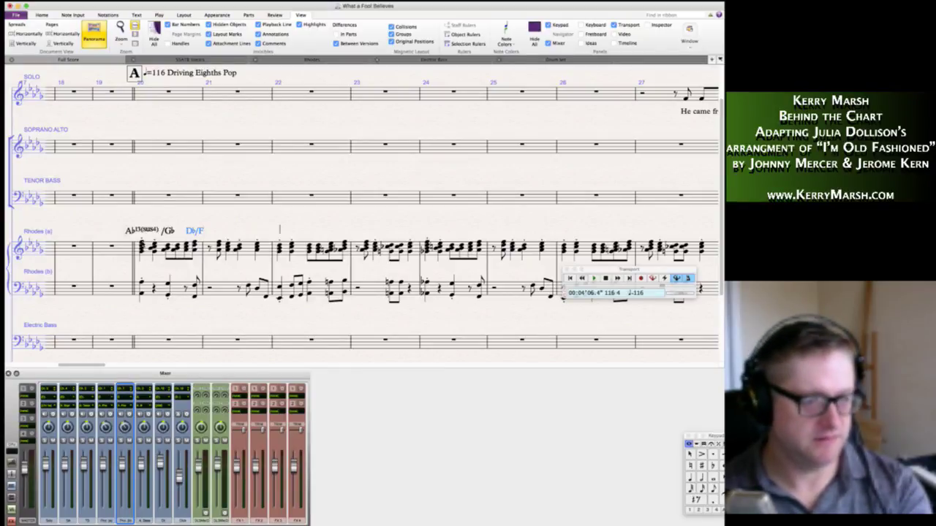
pyautogui.write('Eb')
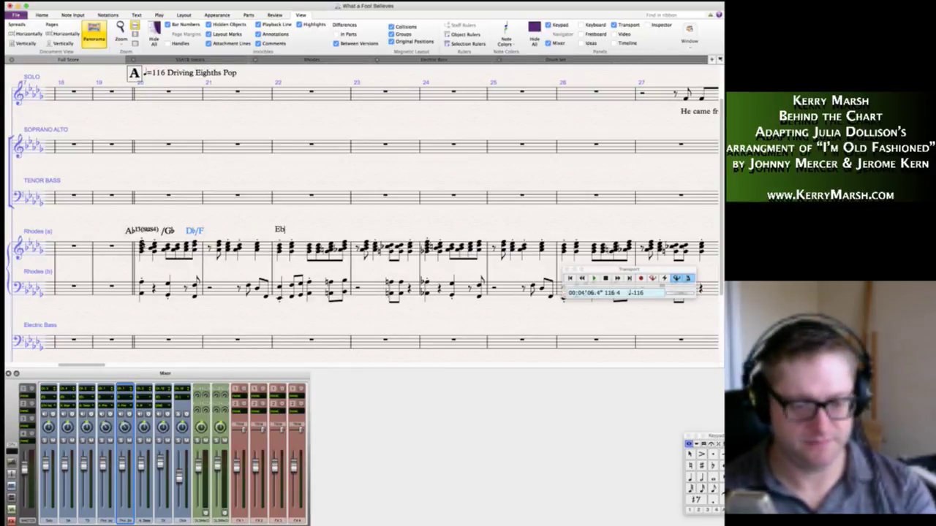
pyautogui.write('mi7')
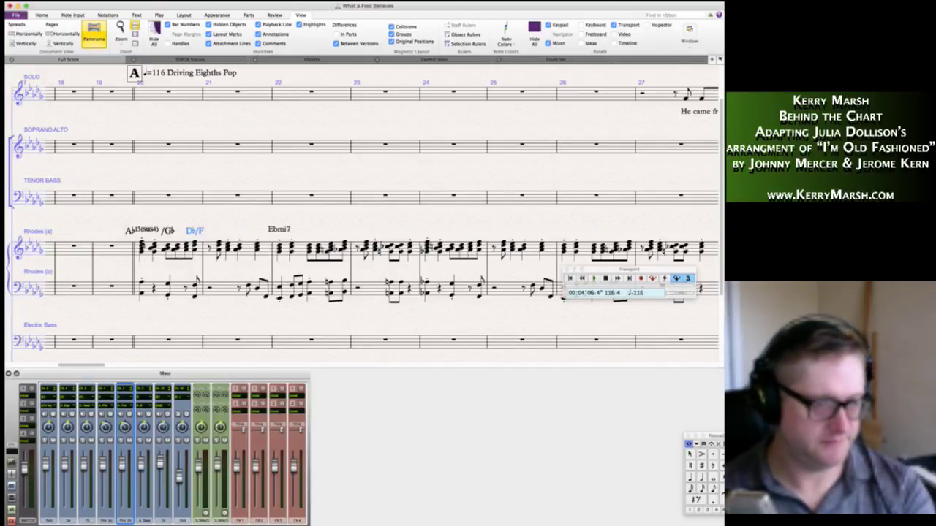
pyautogui.press('space')
pyautogui.write('Ab')
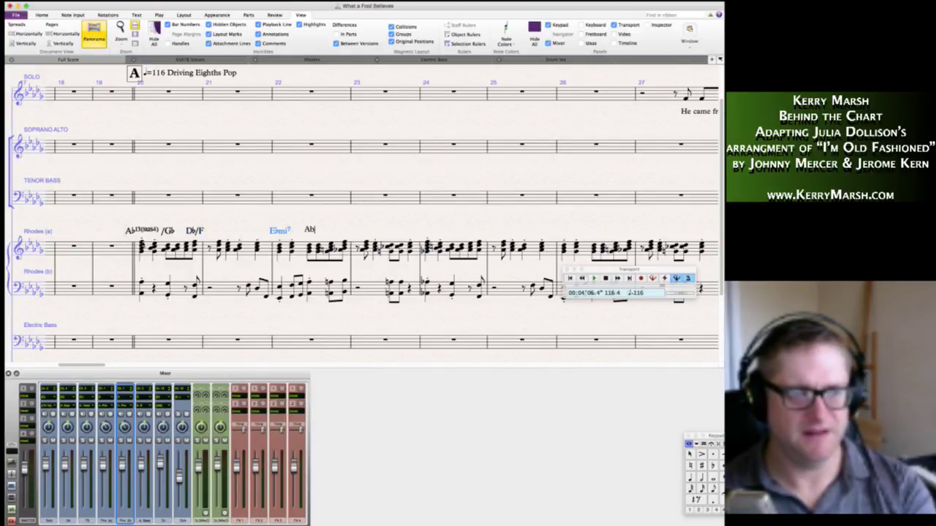
pyautogui.write('9')
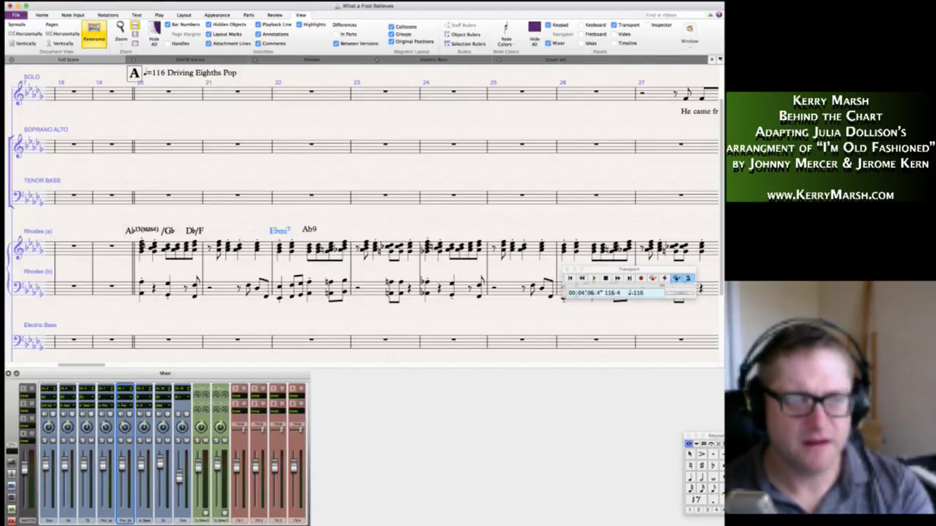
pyautogui.write('(sus')
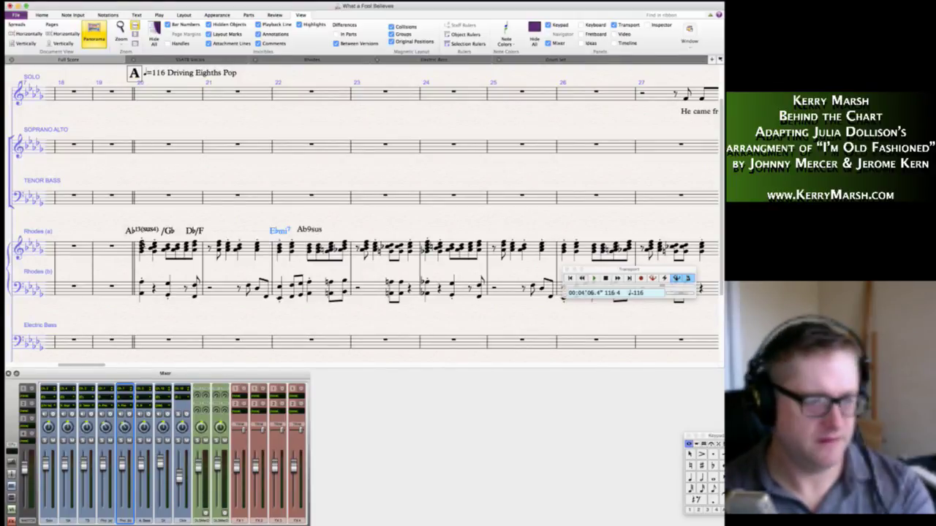
pyautogui.write('4')
pyautogui.press('Escape')
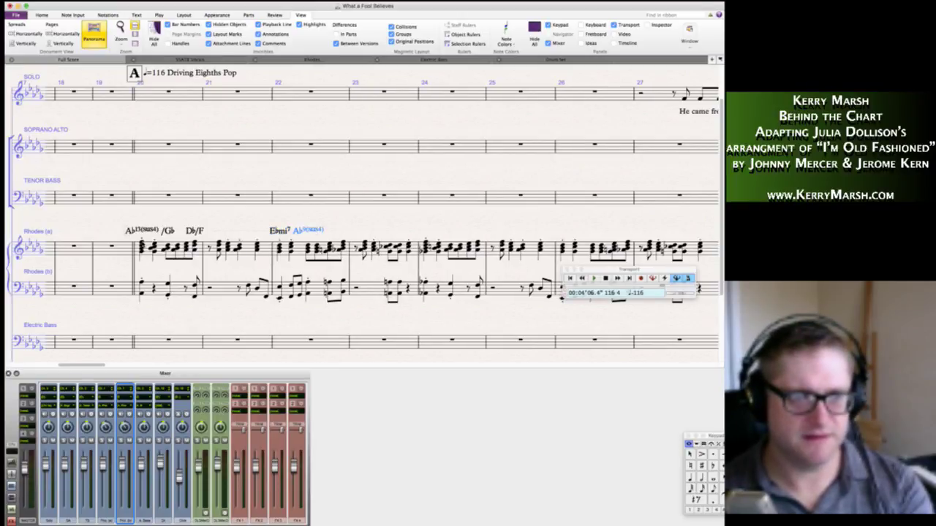
# Add the chord symbols Ao7 and Bbo7 above the last Rhodes chords of bar 22.
pyautogui.write('A')
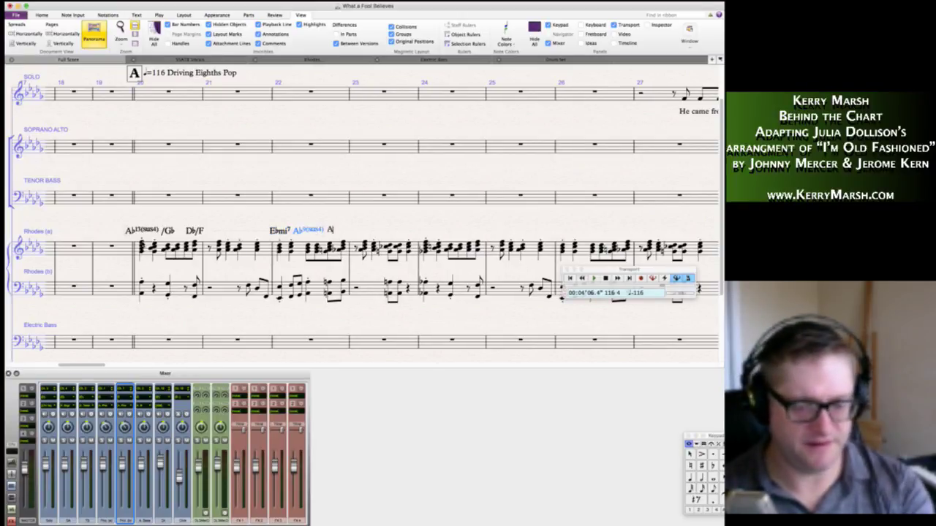
pyautogui.write('o7')
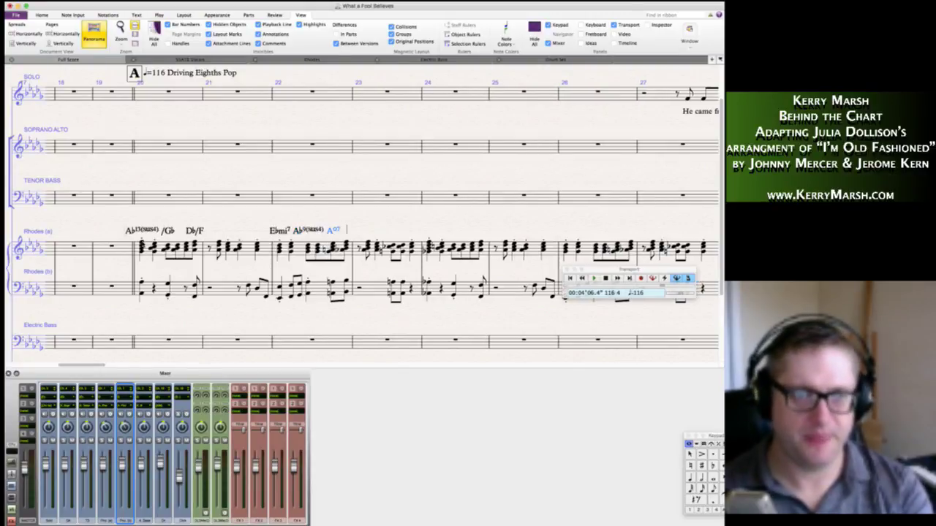
pyautogui.write('Bb')
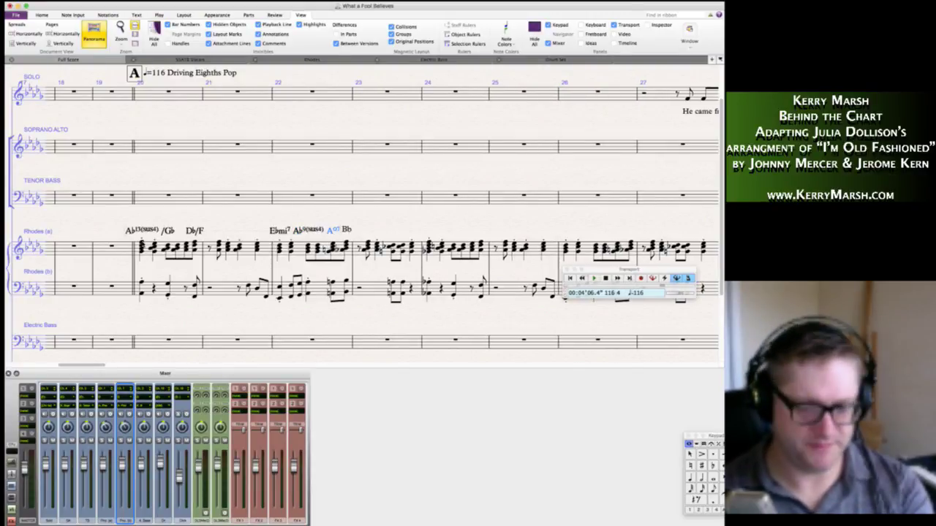
pyautogui.write('o7')
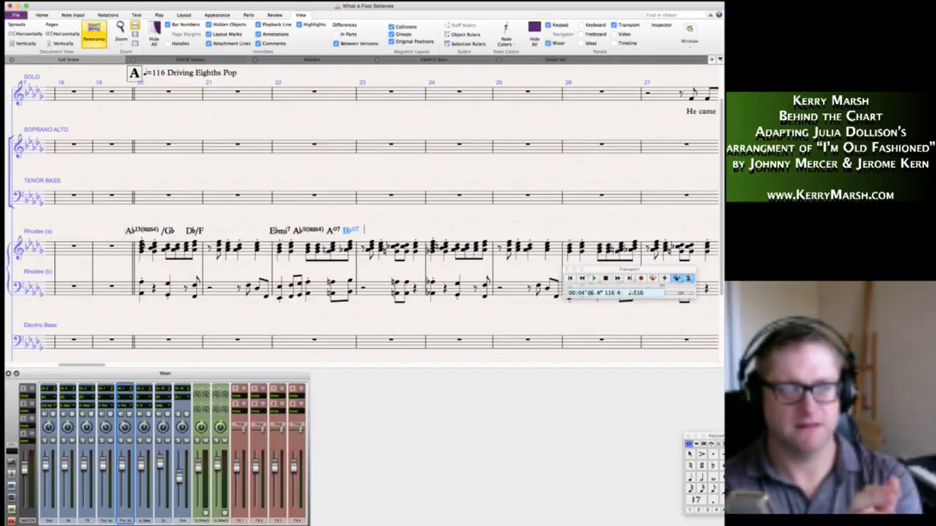
pyautogui.press('Escape')
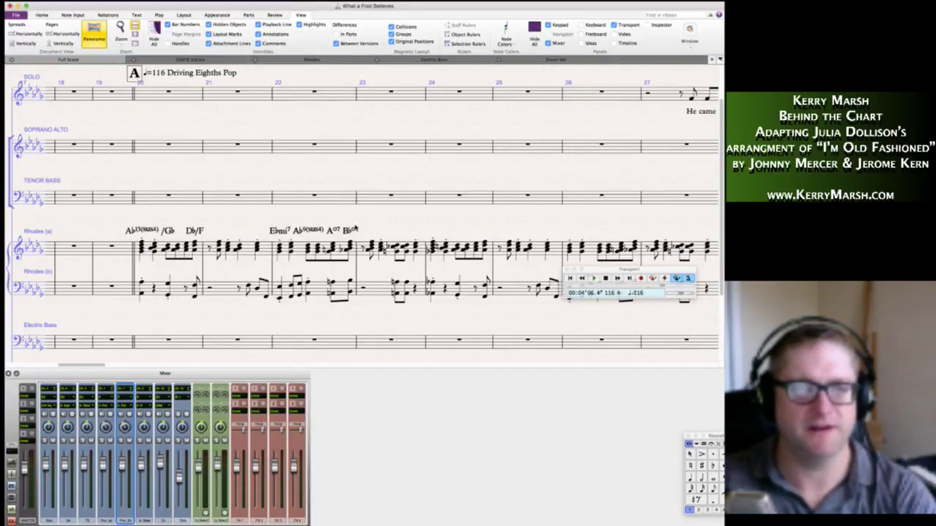
# Change the last chord symbol of bar 22 to Bbmi7.
pyautogui.doubleClick(356, 230)
pyautogui.press('BackSpace')
pyautogui.press('BackSpace')
pyautogui.press('BackSpace')
pyautogui.write('mi')
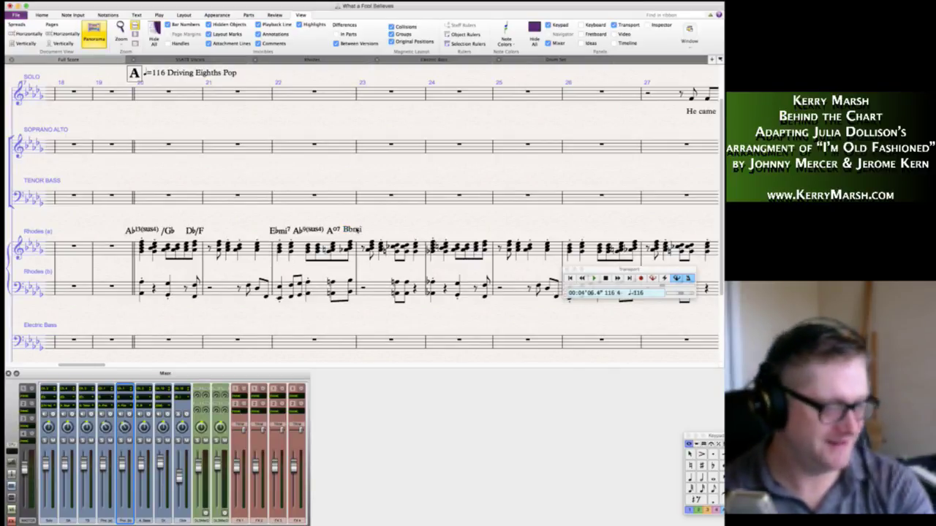
pyautogui.write('7')
pyautogui.press('Return')
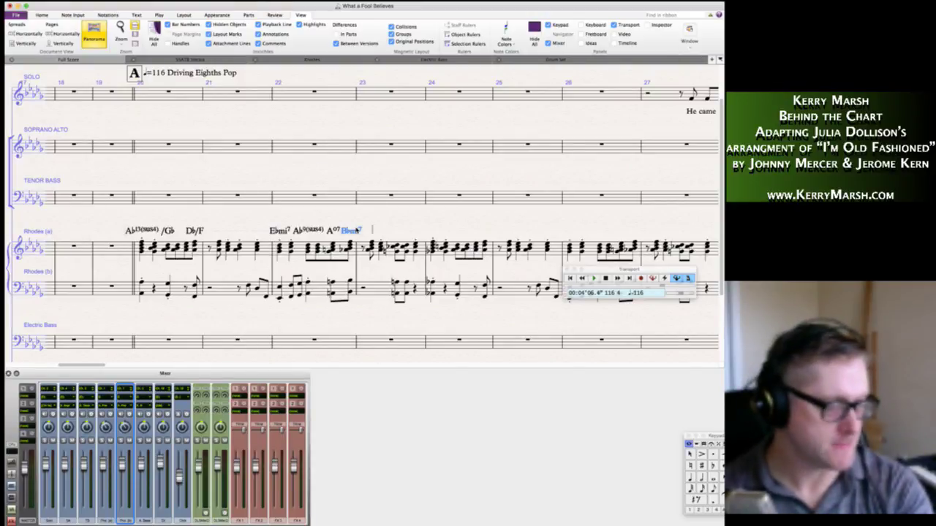
pyautogui.press('Escape')
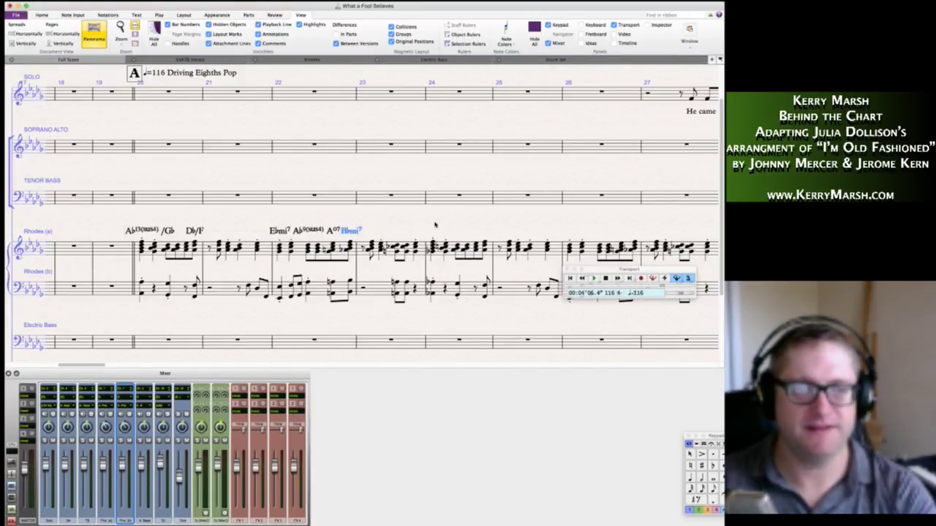
# Correct the accidentals in the pair of beamed Rhodes chords in bar 23 and in the matching pair in bar 27.
pyautogui.press('Escape')
pyautogui.click(393, 248)
pyautogui.press('KP_7')
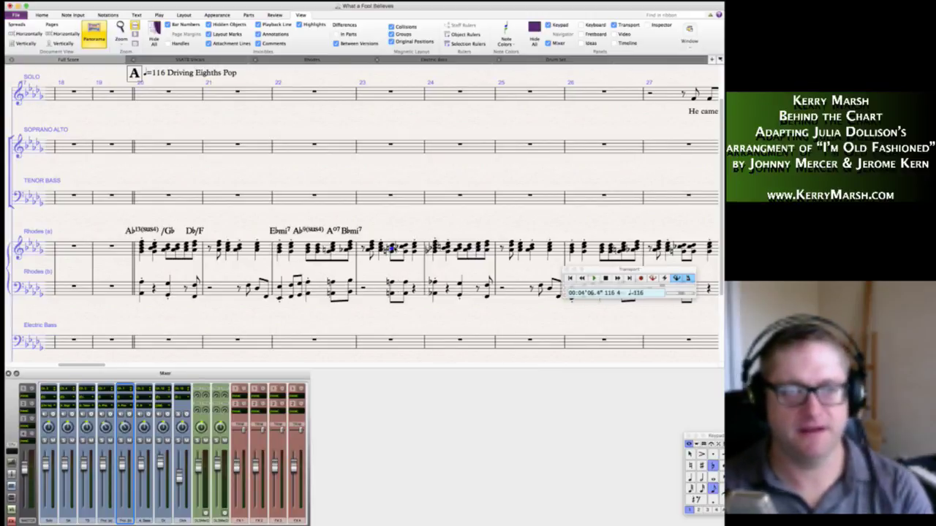
pyautogui.press('Right')
pyautogui.press('KP_9')
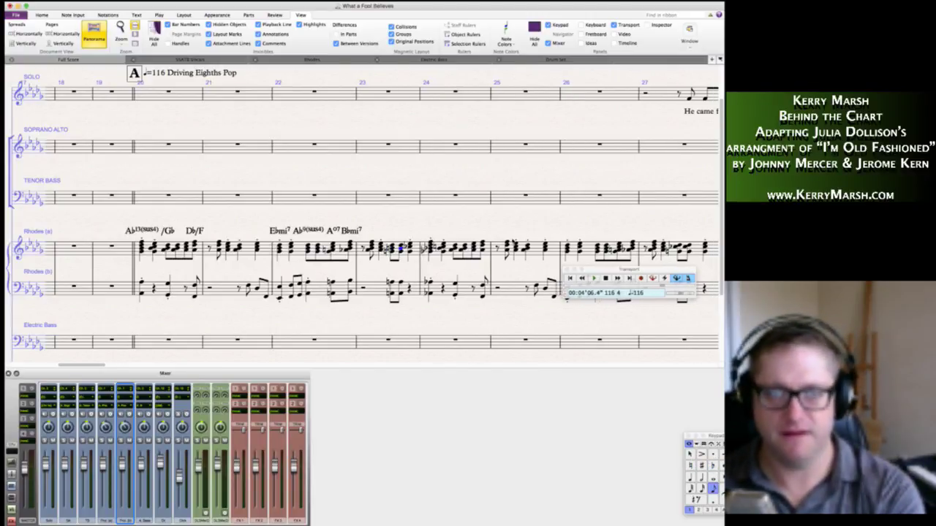
pyautogui.click(677, 248)
pyautogui.press('KP_7')
pyautogui.click(685, 248)
pyautogui.press('KP_7')
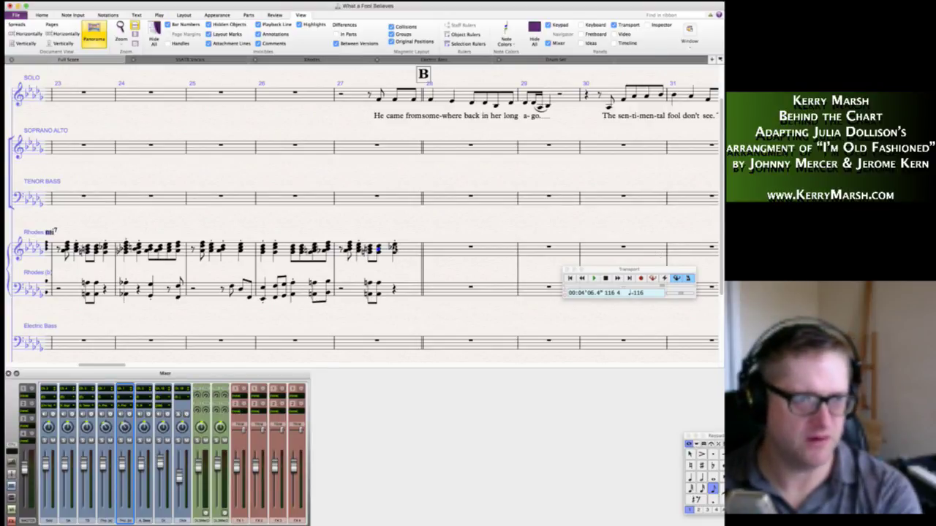
# Clear the flat sign from the last upper-staff Rhodes chord in bar 27 and in bar 23.
pyautogui.click(395, 249)
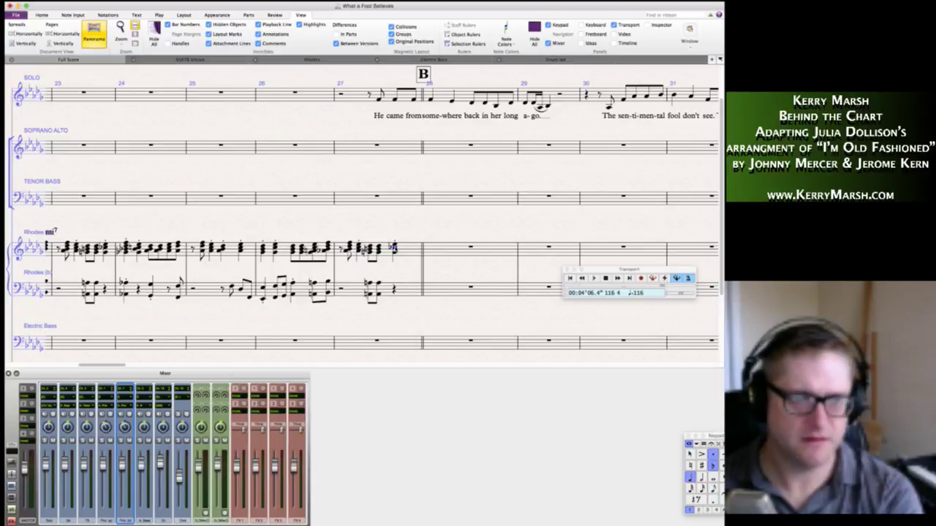
pyautogui.click(410, 228)
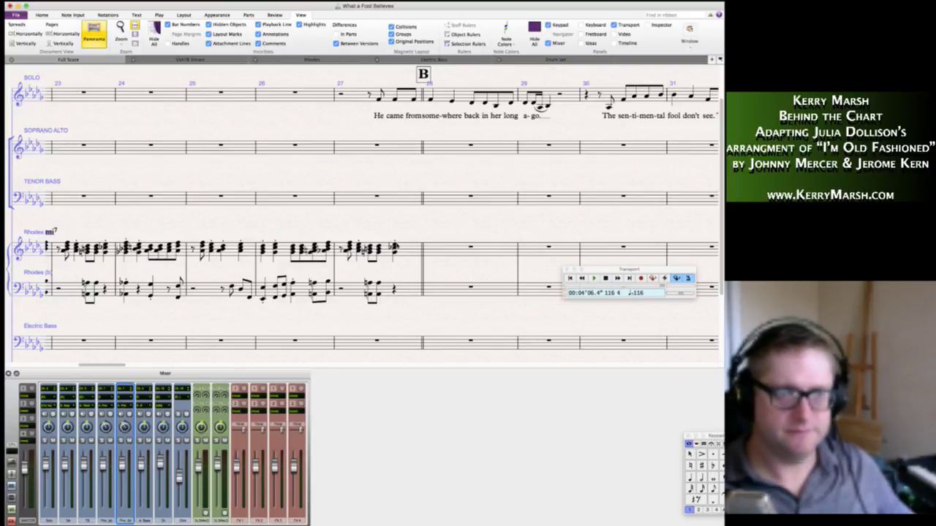
pyautogui.click(395, 249)
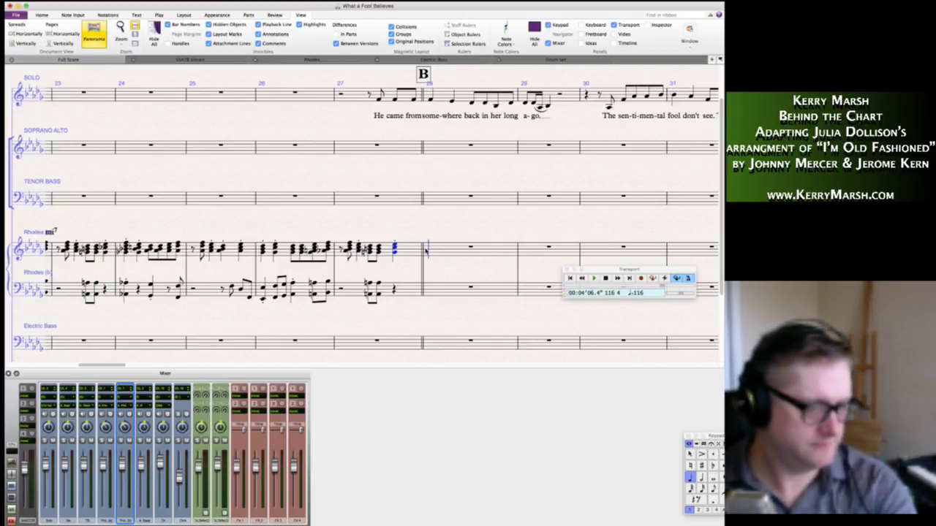
pyautogui.press('Escape')
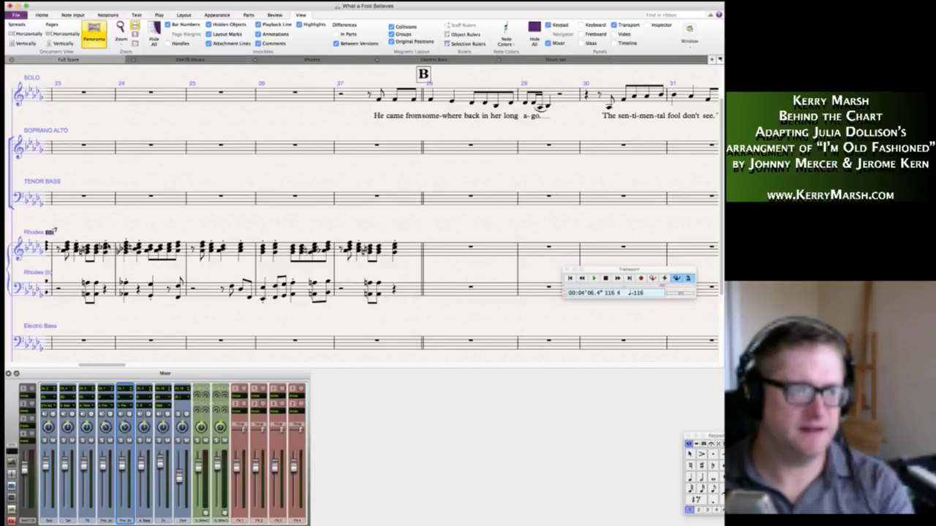
pyautogui.click(107, 247)
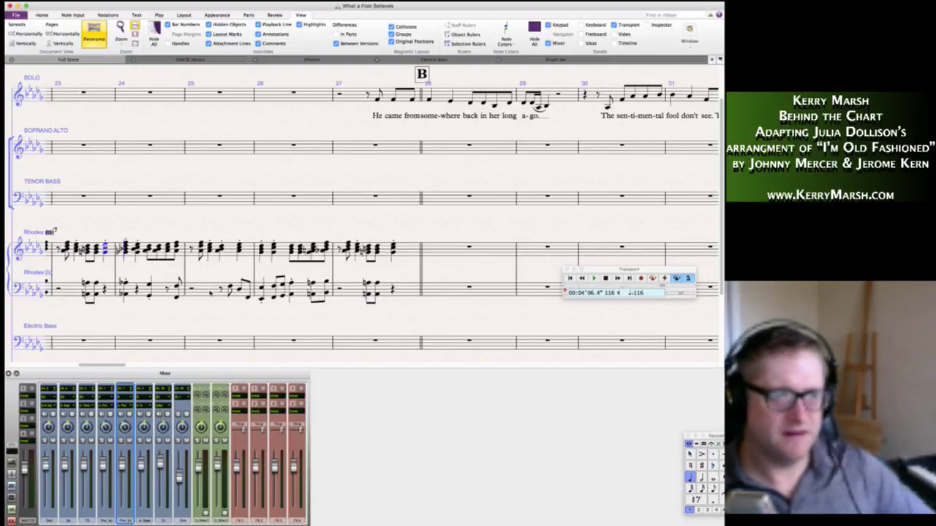
# Add the chord symbols A9 and Ami7(b5) above the Rhodes chords in the second half of bar 23.
pyautogui.hscroll(-5, 106, 248)
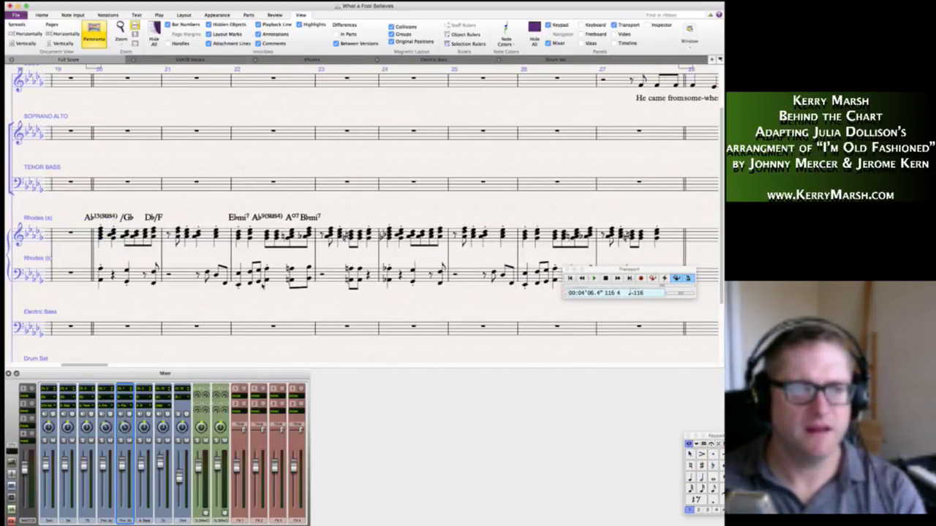
pyautogui.hscroll(-3, 293, 267)
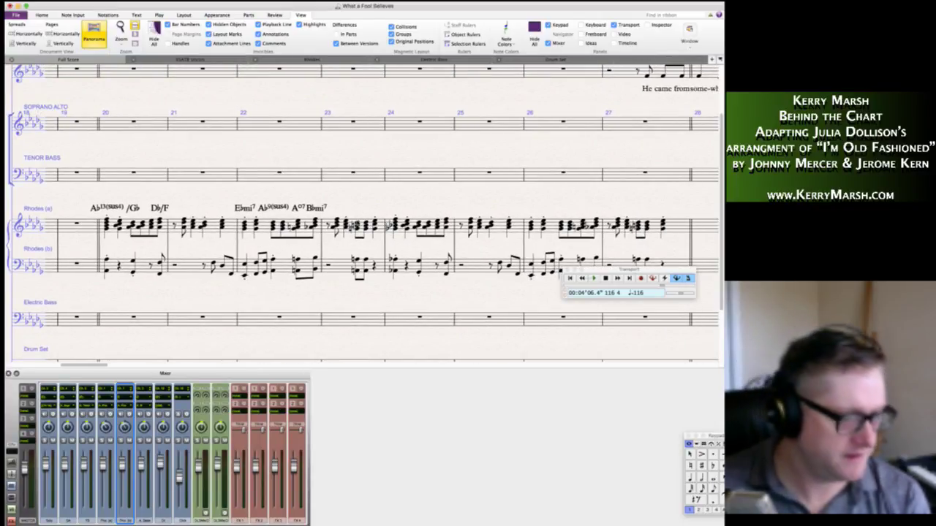
pyautogui.click(356, 225)
pyautogui.press('super+k')
pyautogui.write('A9')
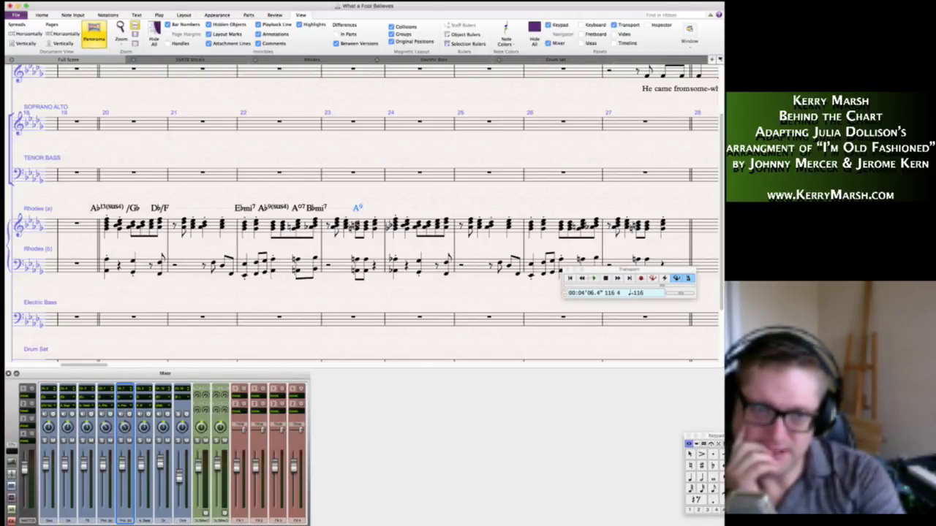
pyautogui.write('A')
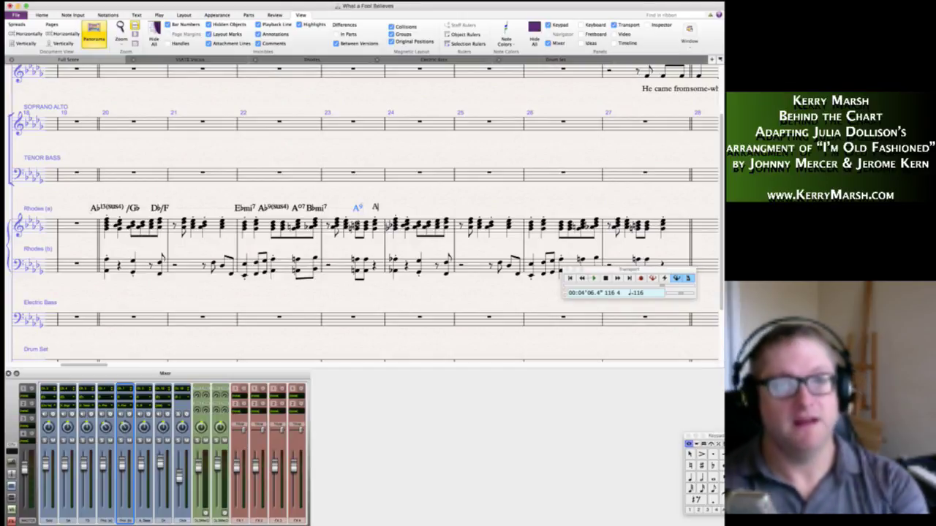
pyautogui.write('m7b5')
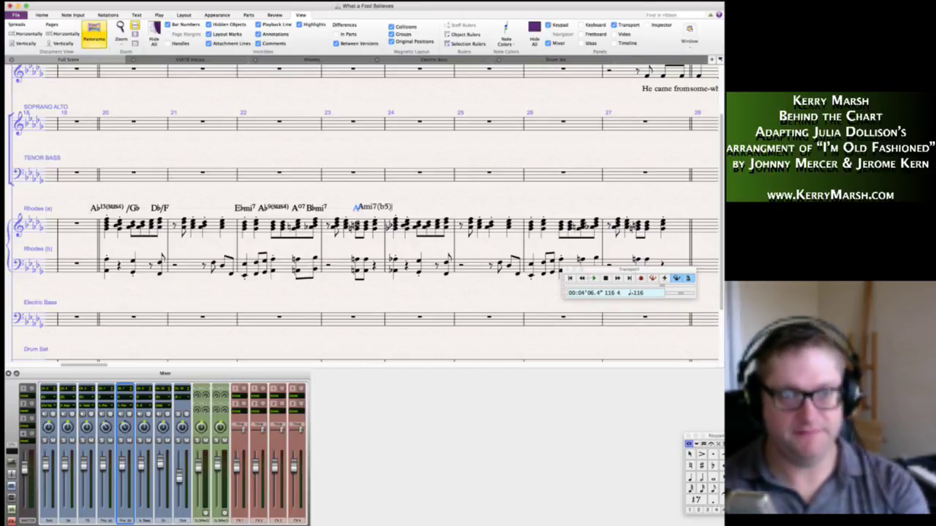
pyautogui.press('space')
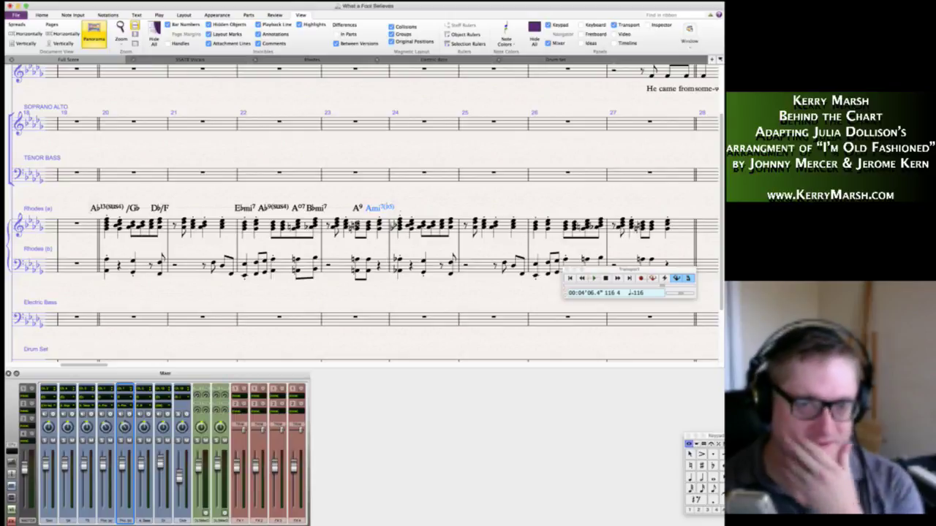
pyautogui.press('Escape')
# Copy the chord symbols of bars 20 to 23 and paste them above the Rhodes staff starting at bar 24.
pyautogui.click(126, 231)
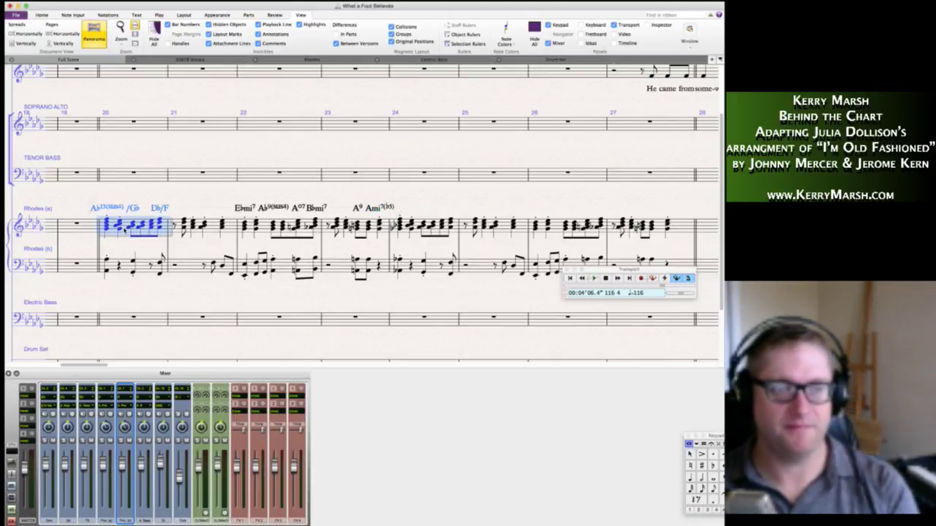
pyautogui.press('Escape')
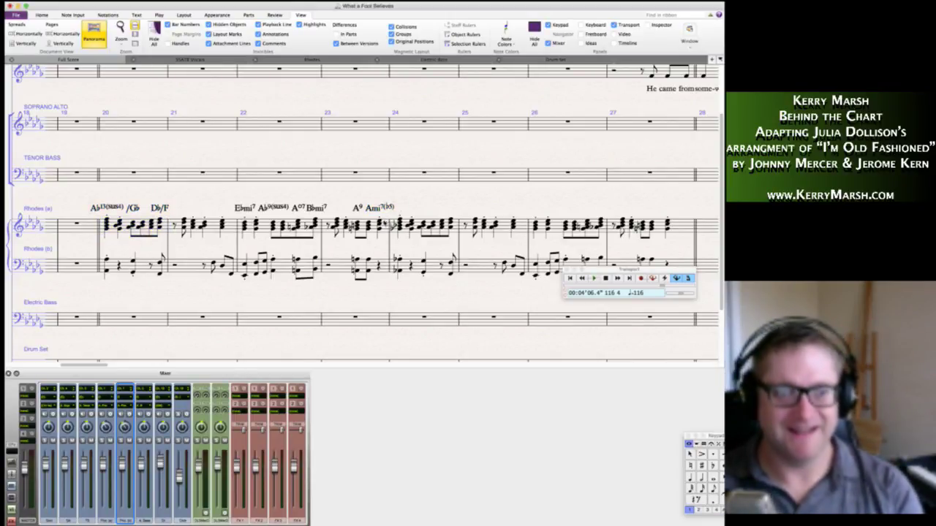
pyautogui.click(386, 225)
pyautogui.keyDown('shift'); pyautogui.click(108, 225); pyautogui.keyUp('shift')
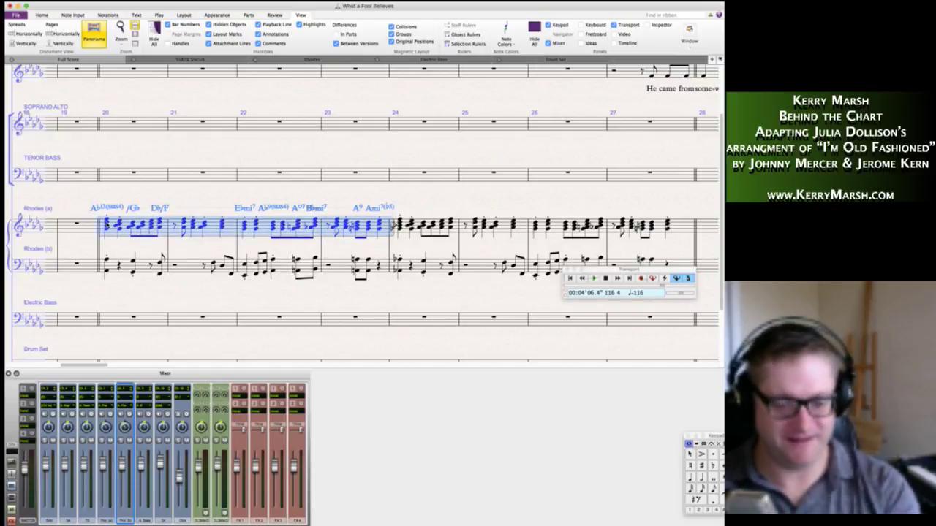
pyautogui.press('super+c')
pyautogui.press('Escape')
pyautogui.press('super+v')
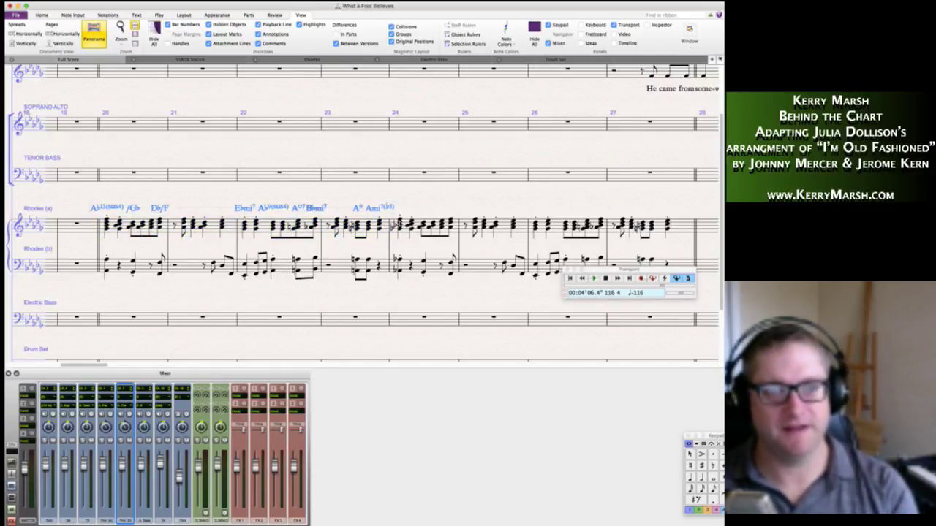
pyautogui.click(399, 224)
pyautogui.press('Escape')
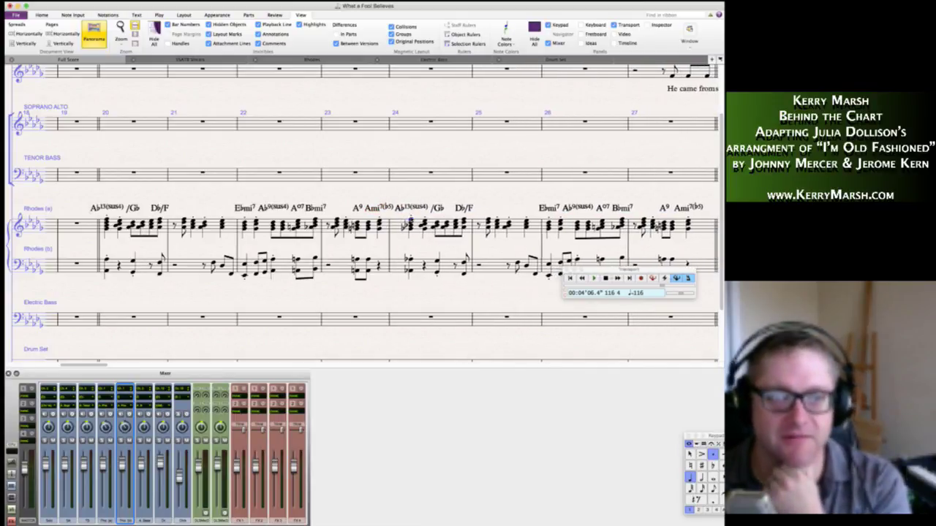
pyautogui.hscroll(5, 472, 196)
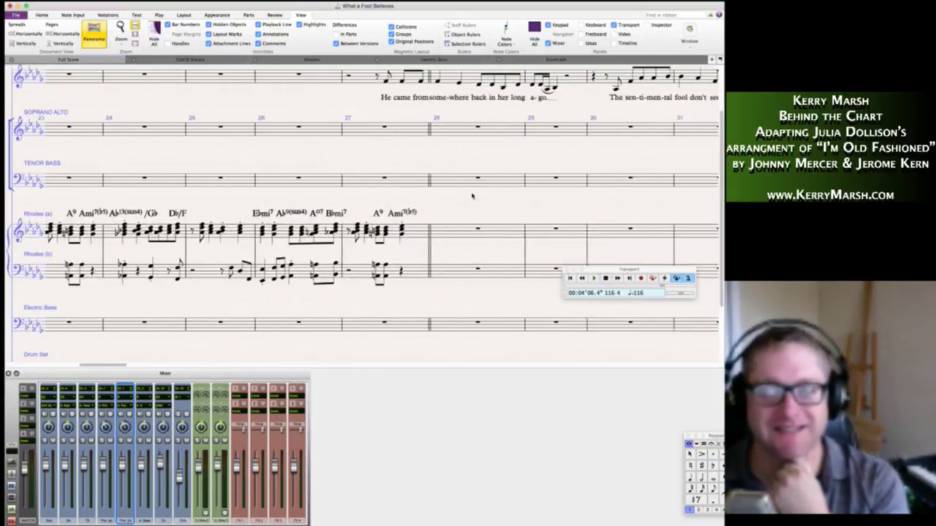
# Repeat bars 20 to 27 of both Rhodes staves, with their chord symbols, into bars 28 to 35.
pyautogui.hscroll(-5, 472, 196)
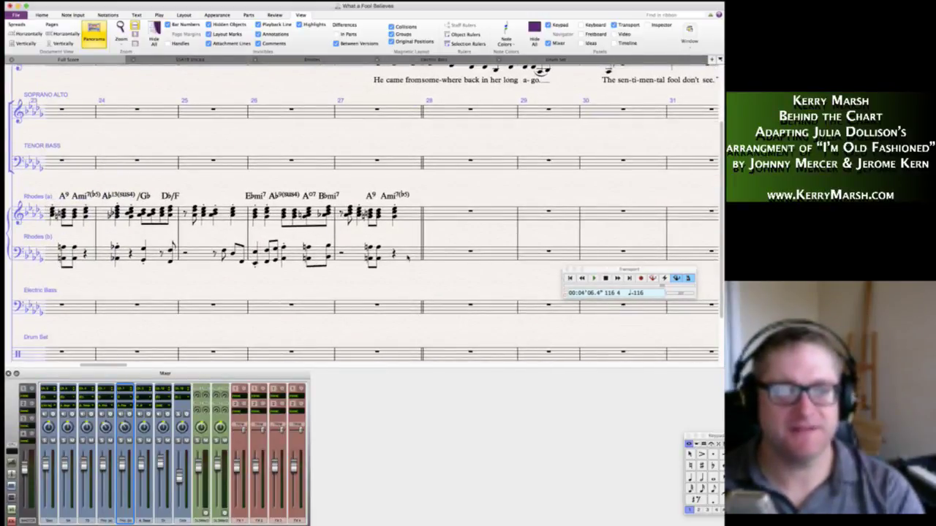
pyautogui.click(408, 256)
pyautogui.hscroll(-5, 408, 256)
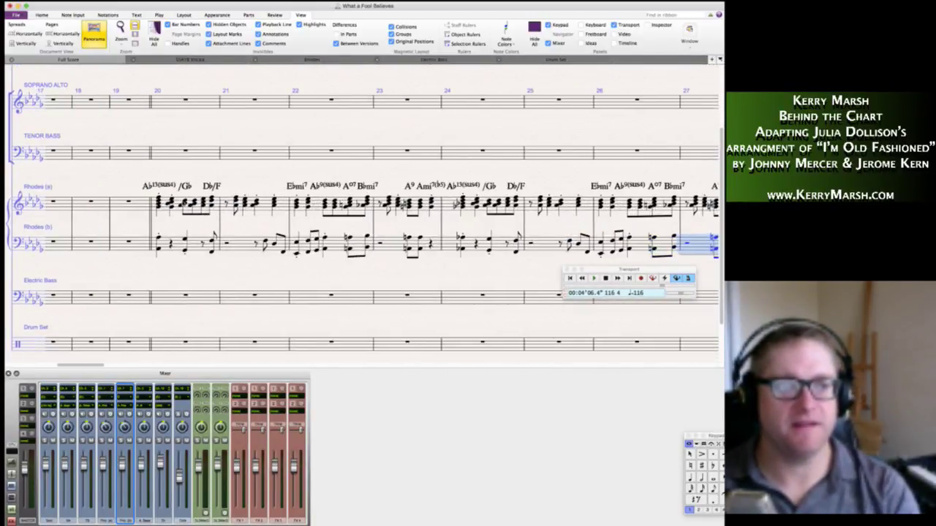
pyautogui.keyDown('shift'); pyautogui.click(160, 206); pyautogui.keyUp('shift')
pyautogui.hscroll(10, 339, 205)
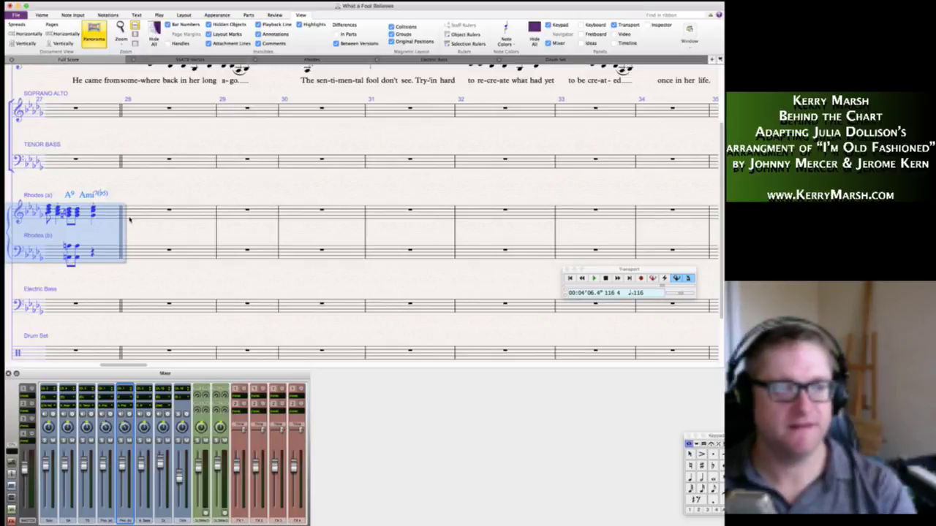
pyautogui.press('r')
pyautogui.press('Escape')
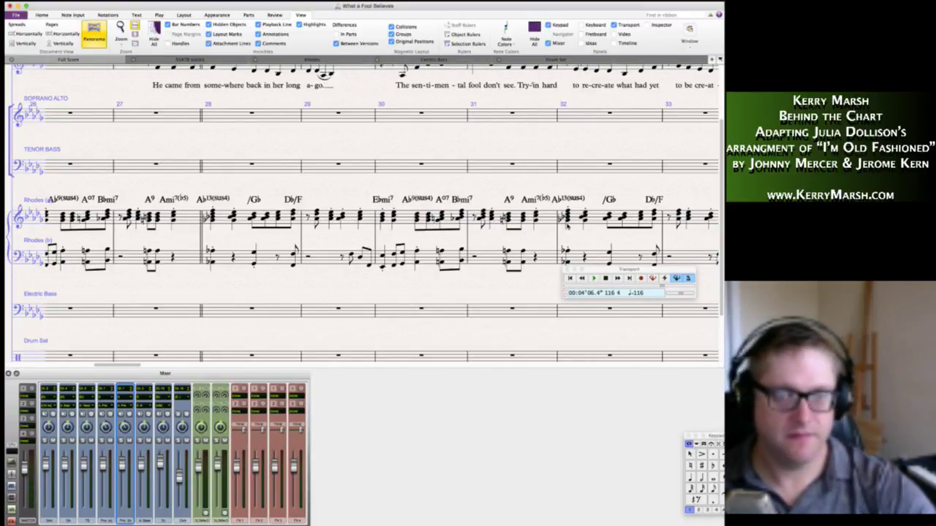
# Repeat bars 32 to 35 of both Rhodes staves, with their chord symbols, into bars 36 to 39.
pyautogui.hscroll(5, 531, 235)
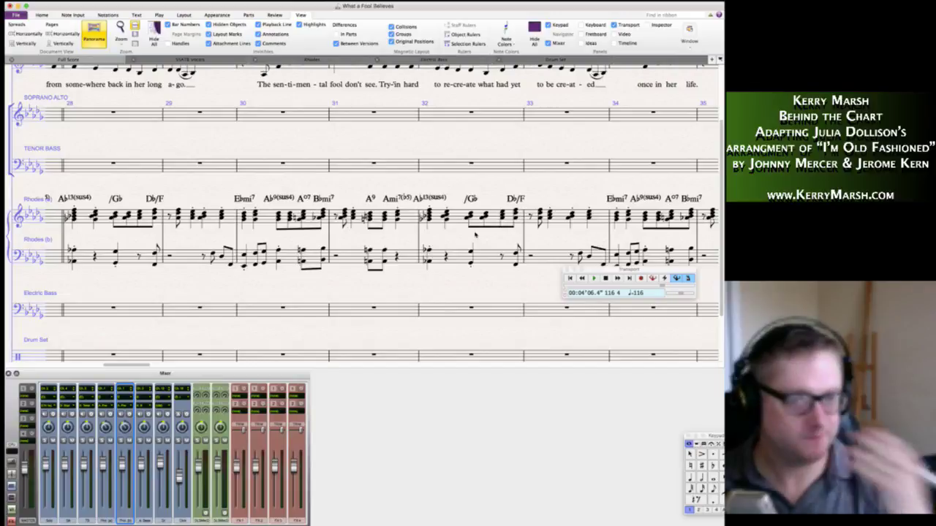
pyautogui.hscroll(3, 514, 229)
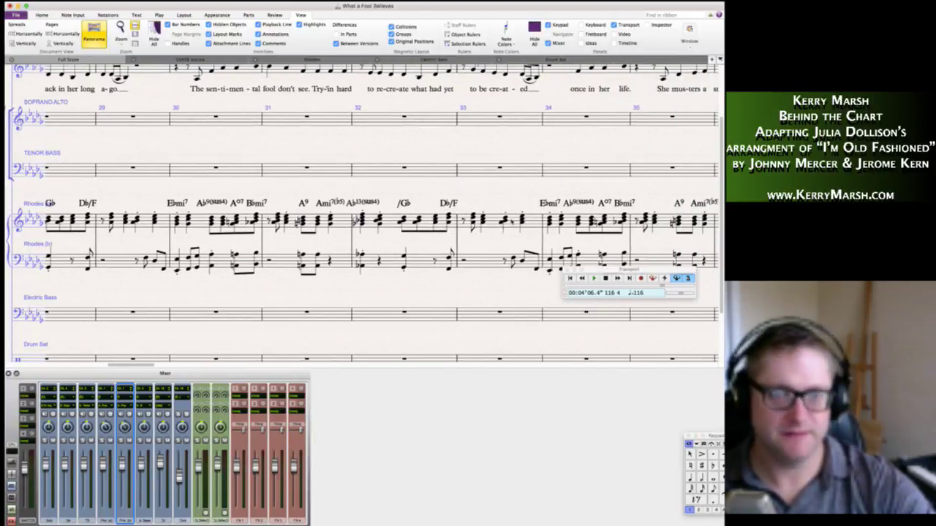
pyautogui.hscroll(6, 512, 230)
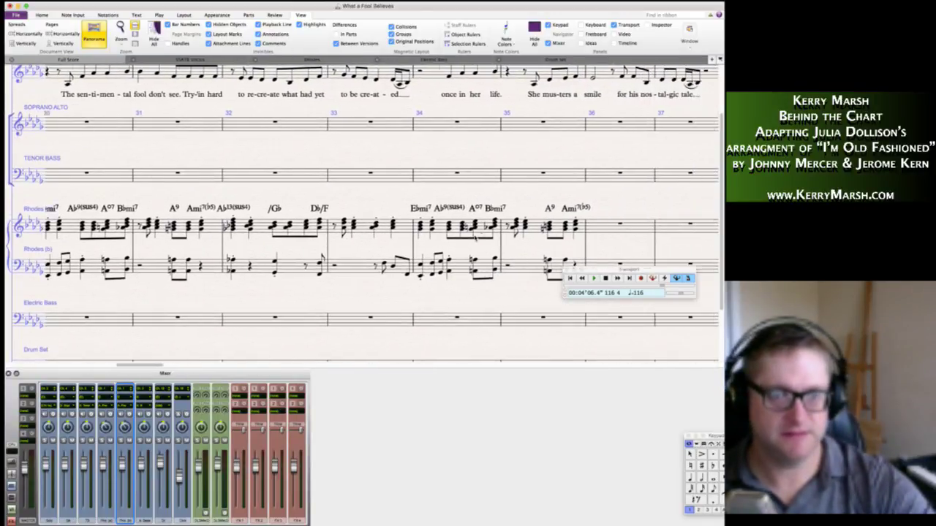
pyautogui.hscroll(1, 473, 236)
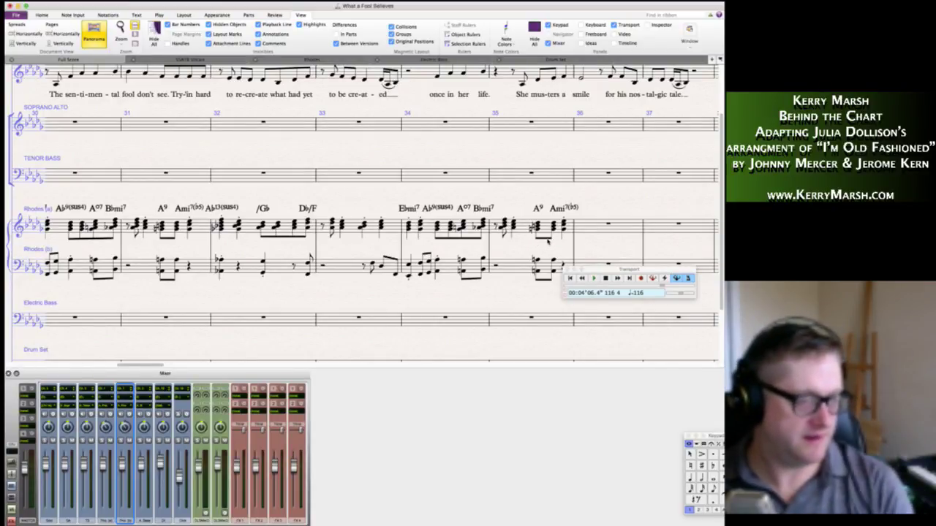
pyautogui.hscroll(3, 545, 253)
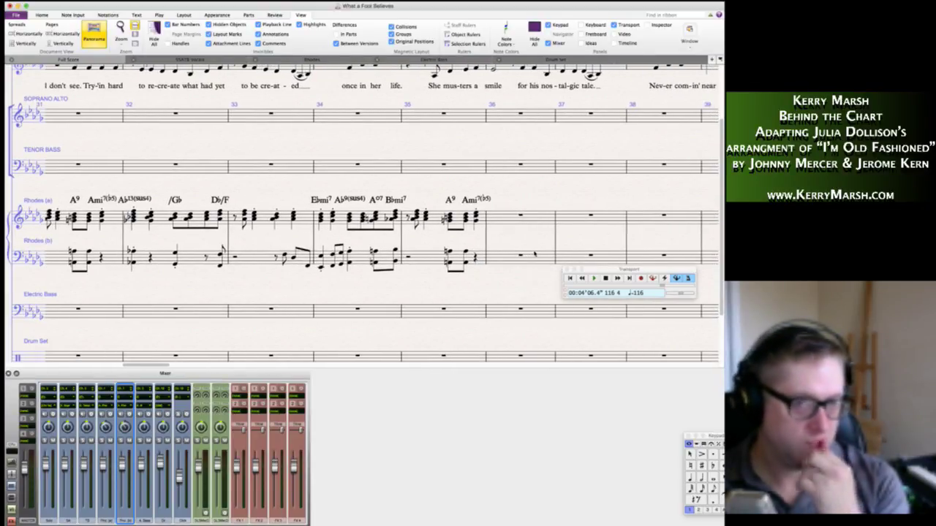
pyautogui.click(480, 258)
pyautogui.hscroll(-3, 365, 234)
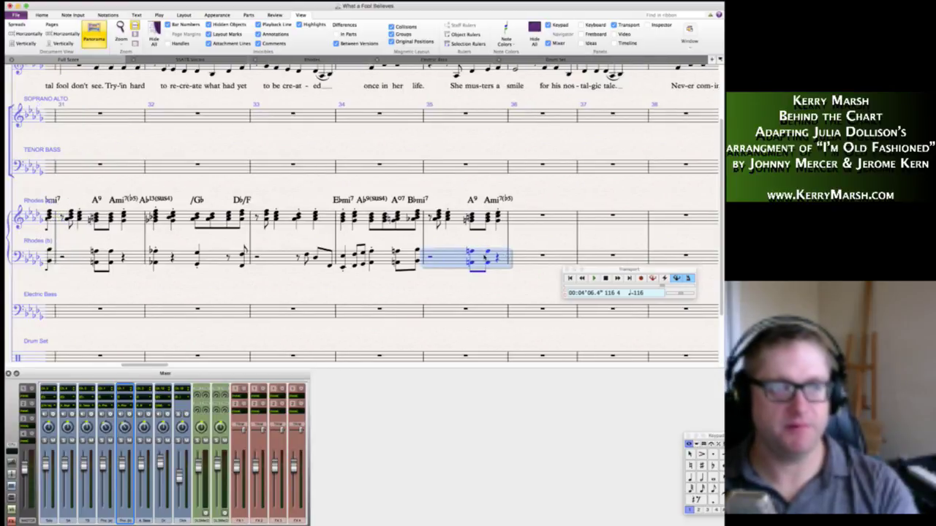
pyautogui.keyDown('shift'); pyautogui.click(205, 218); pyautogui.keyUp('shift')
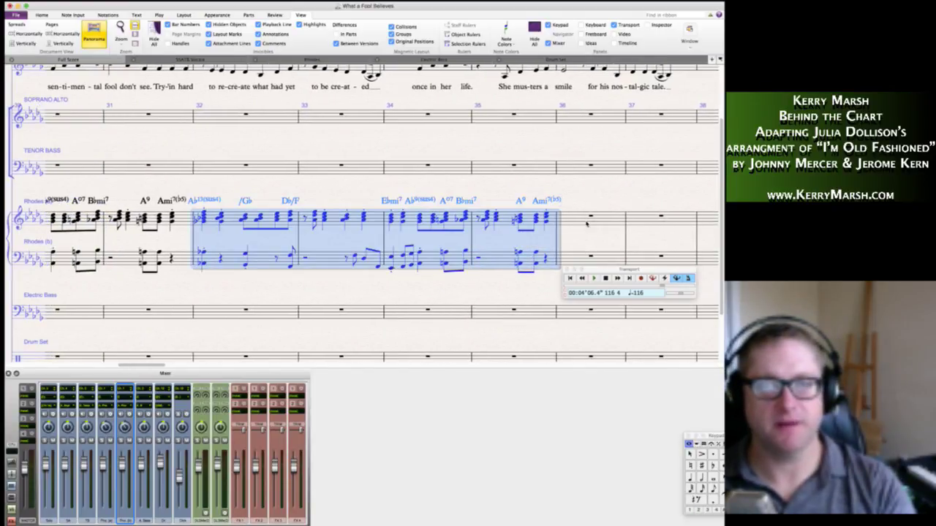
pyautogui.press('r')
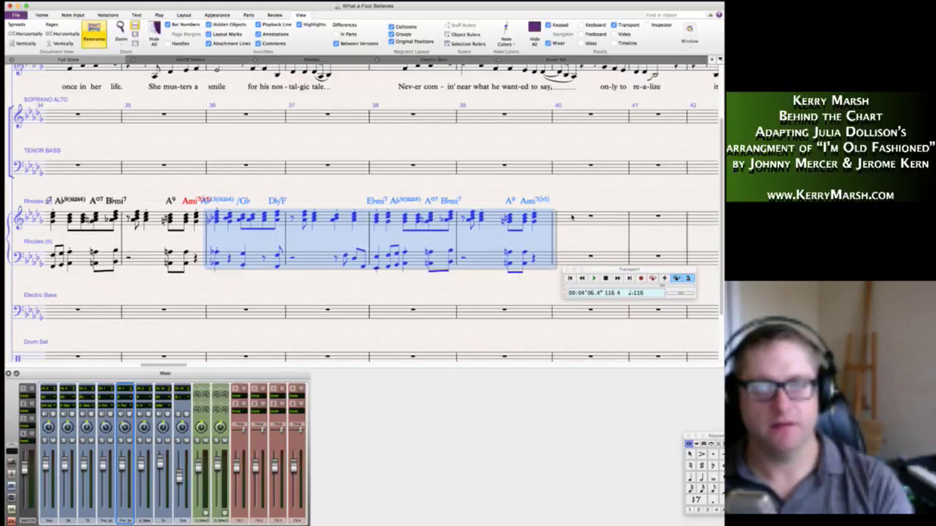
# Repeat the selected four-bar Rhodes passage into bars 40–43 and clear bar 43 on both Rhodes staves.
pyautogui.press('r')
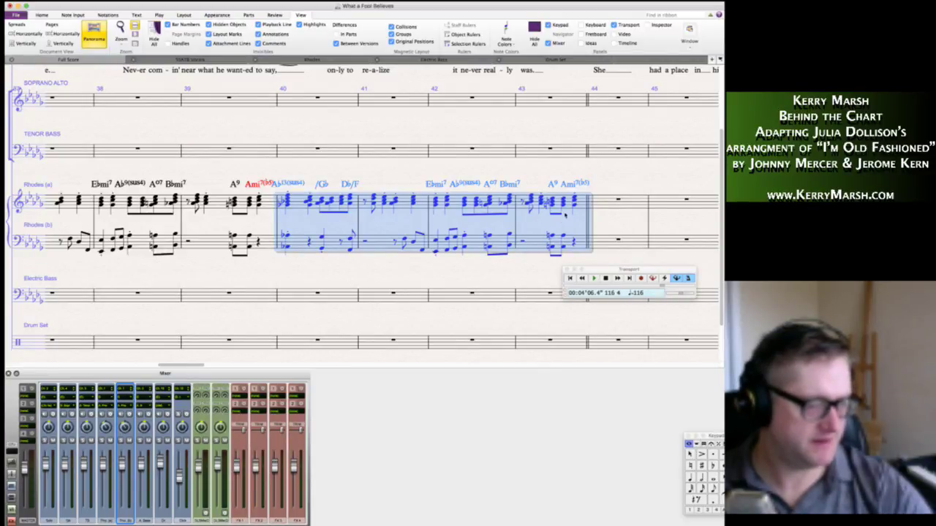
pyautogui.click(467, 270)
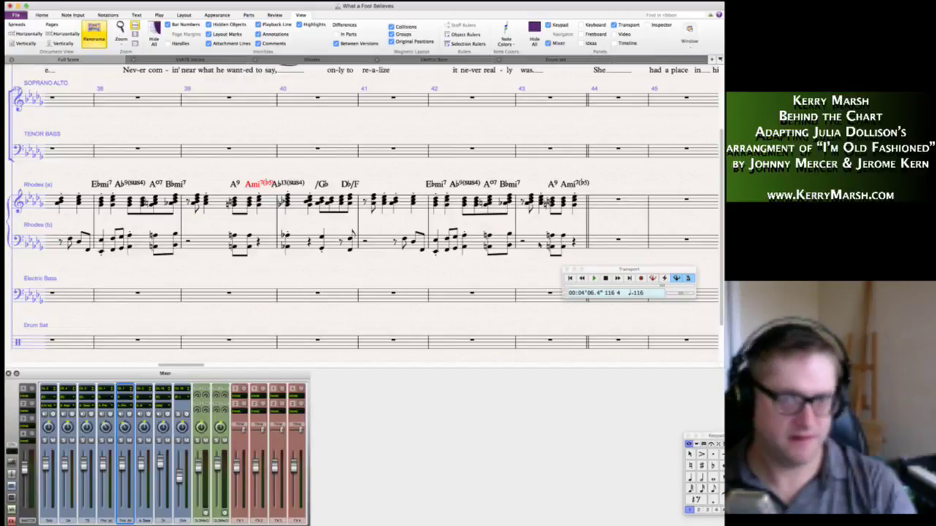
pyautogui.click(540, 244)
pyautogui.keyDown('shift'); pyautogui.click(527, 202); pyautogui.keyUp('shift')
pyautogui.press('Delete')
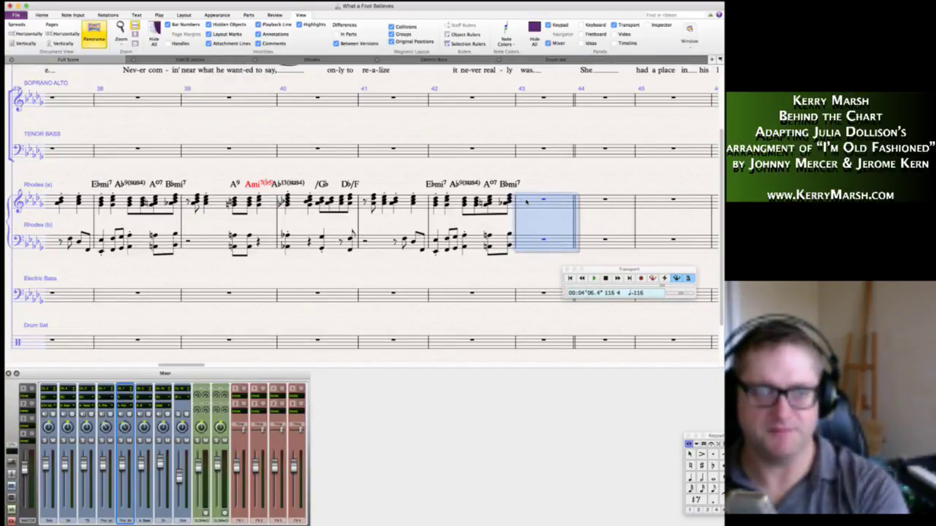
# Enter an eighth rest, an eighth-note chord and three quarter-note chords in bar 43 of the upper Rhodes staff.
pyautogui.click(527, 183)
pyautogui.click(533, 201)
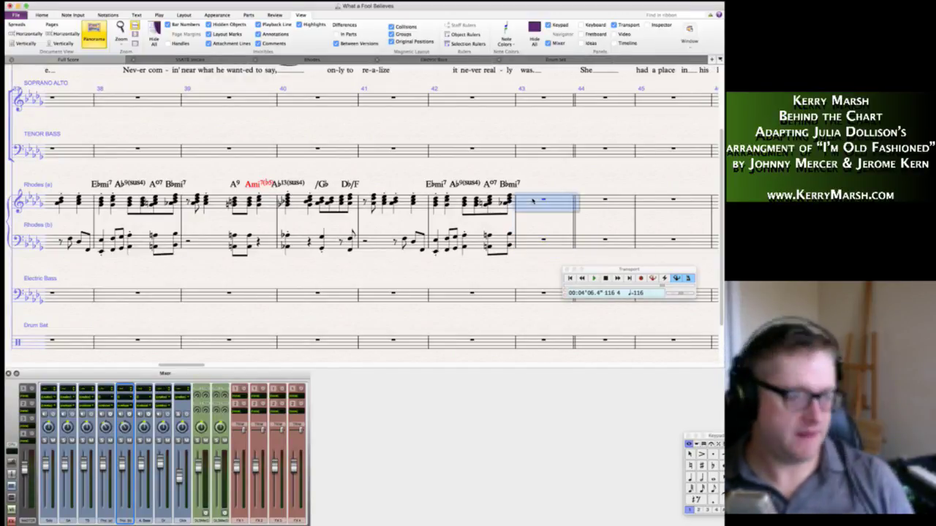
pyautogui.press('3')
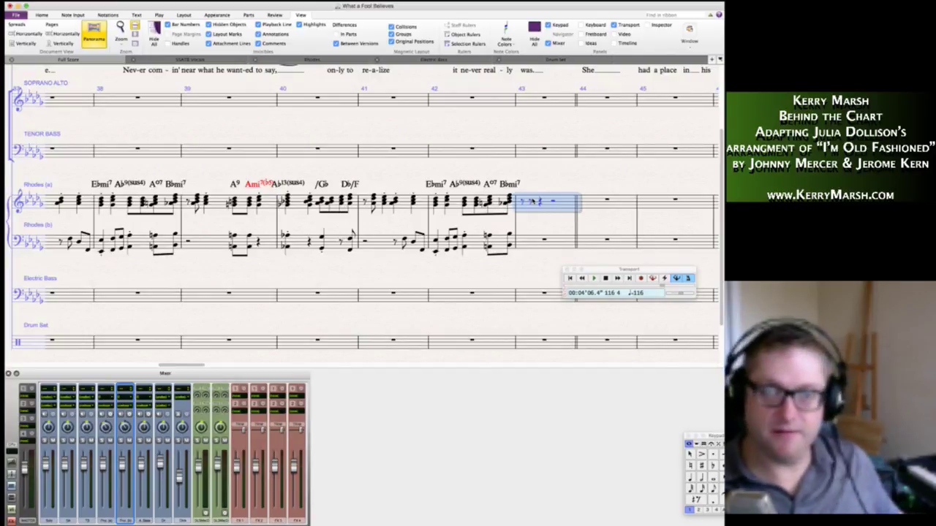
pyautogui.press('0')
pyautogui.press('4')
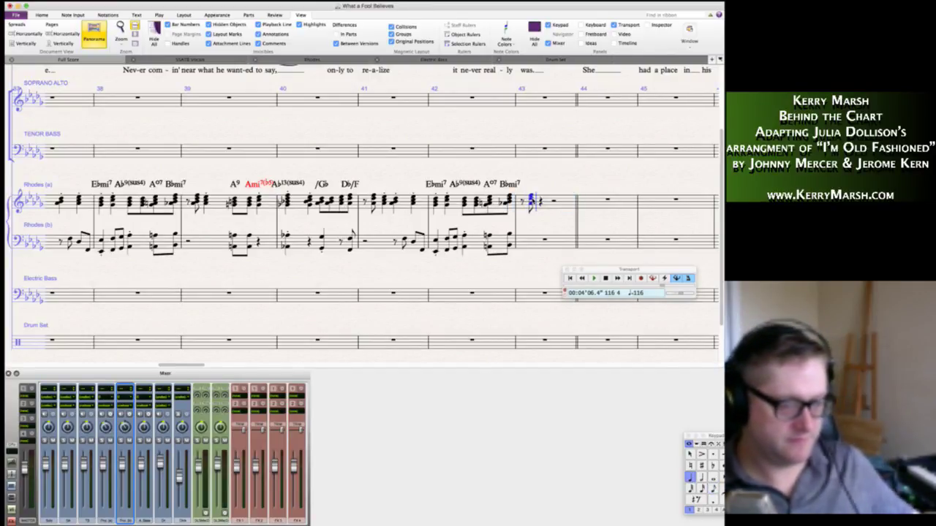
pyautogui.press('Escape')
# Add staccato to the three quarter-note chords in bar 43 of the upper Rhodes staff.
pyautogui.click(541, 200)
pyautogui.keyDown('shift'); pyautogui.click(565, 201); pyautogui.keyUp('shift')
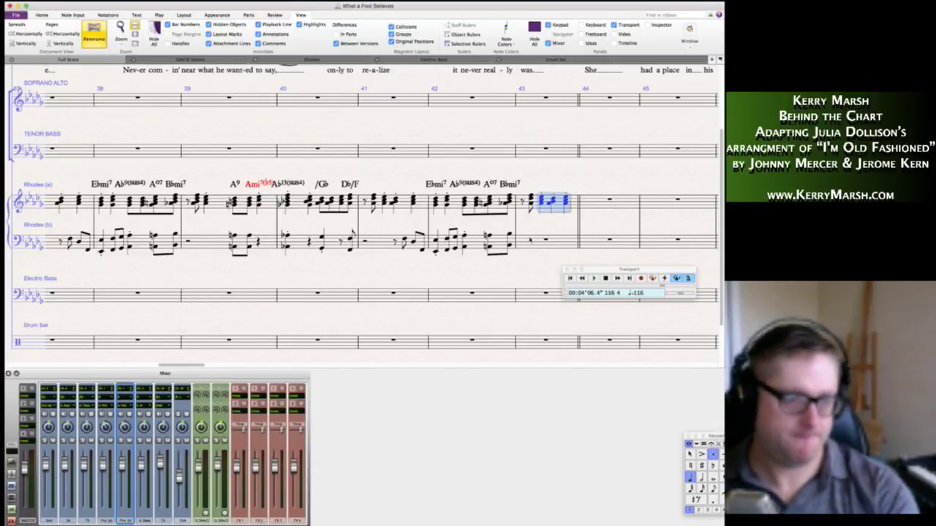
pyautogui.press('Escape')
# Fill bar 43 of the lower Rhodes staff with a half rest, an eighth rest and three eighth notes.
pyautogui.click(531, 244)
pyautogui.press('5')
pyautogui.press('0')
pyautogui.press('3')
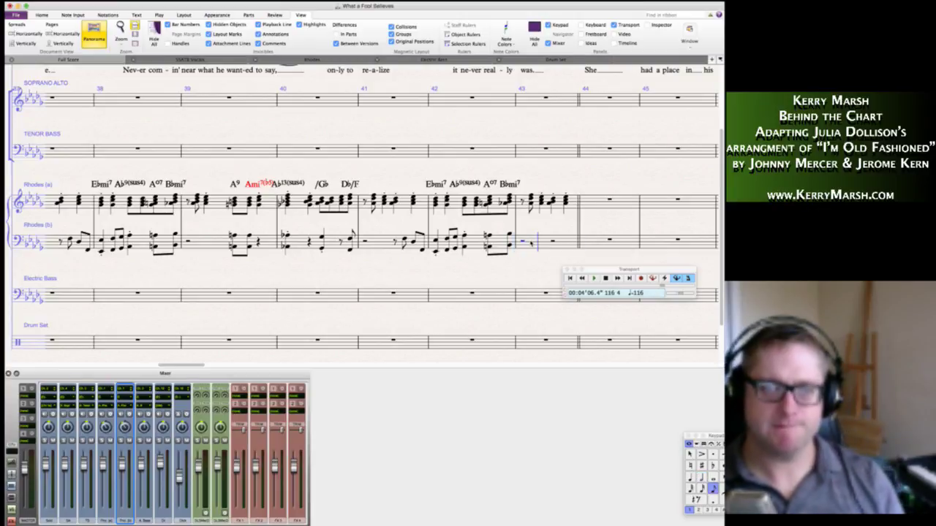
pyautogui.press('0')
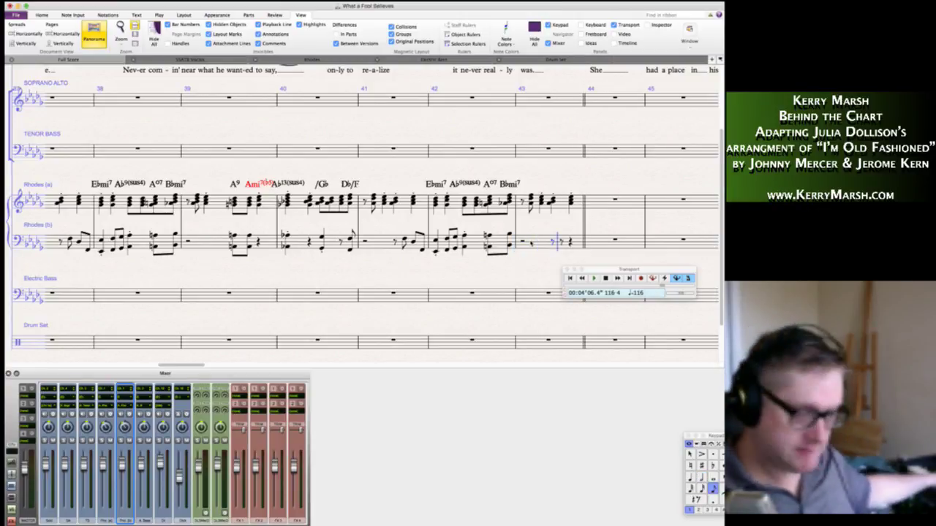
pyautogui.press('d')
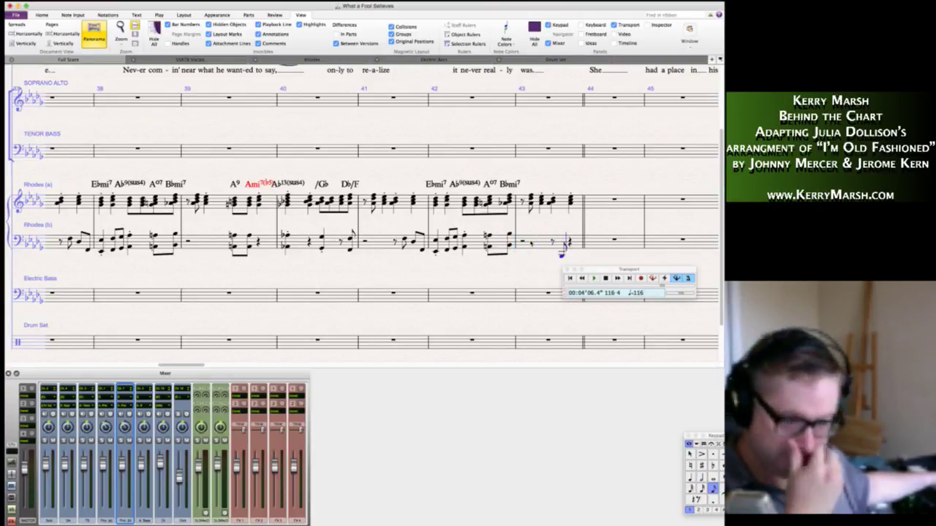
pyautogui.press('c')
pyautogui.press('Escape')
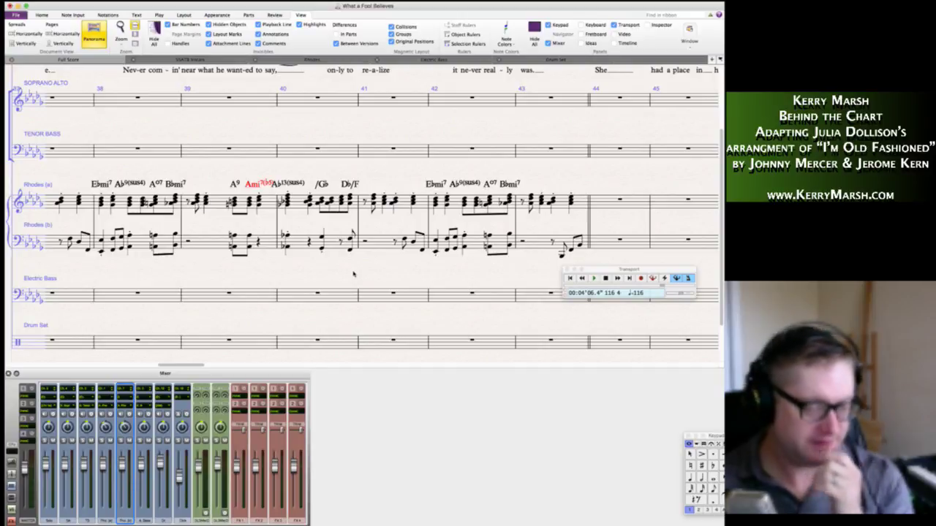
# Enter quarter- and eighth-note chords in bars 44–45 of the upper Rhodes staff, tying the last chord of bar 44 into bar 45.
pyautogui.hscroll(3, 404, 267)
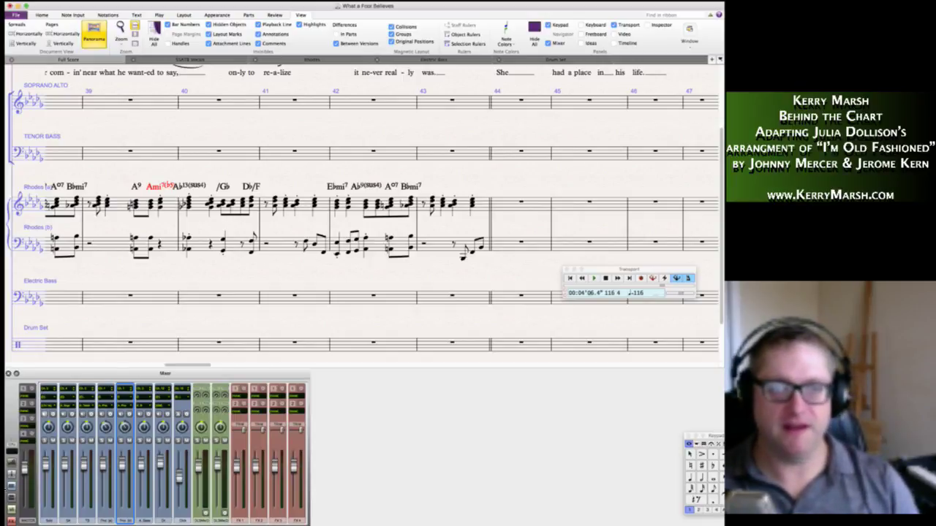
pyautogui.click(505, 202)
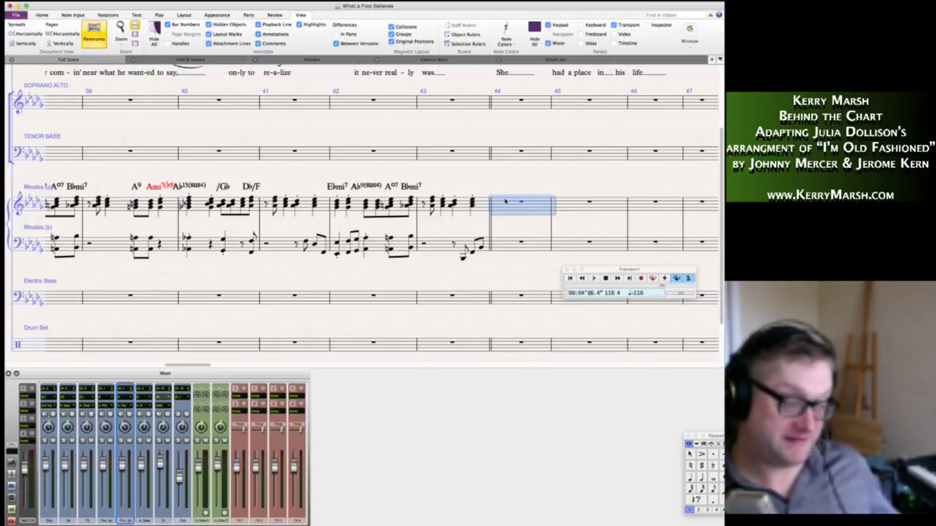
pyautogui.press('4')
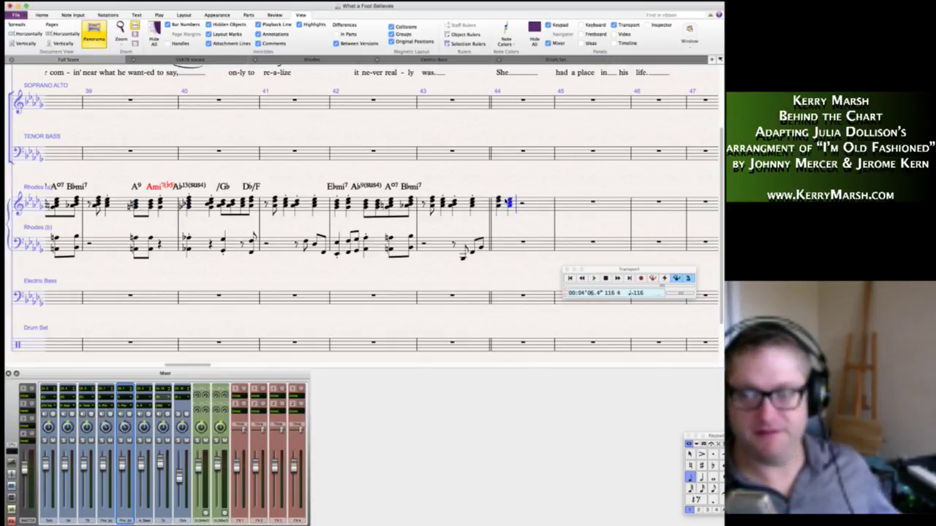
pyautogui.press('3')
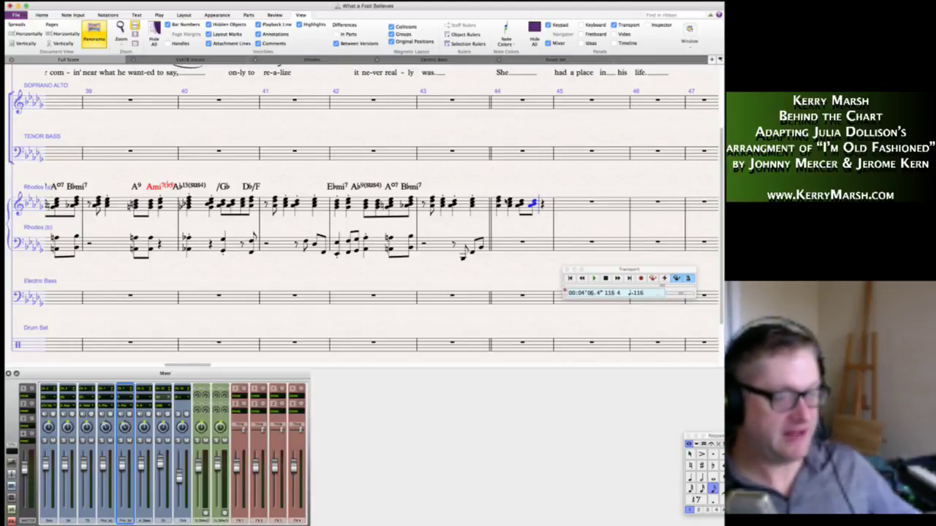
pyautogui.press('Return')
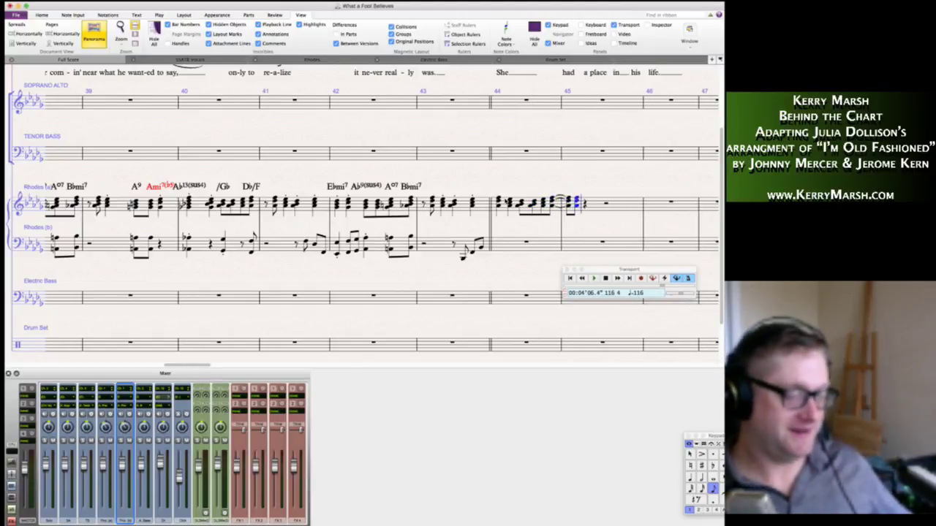
pyautogui.press('4')
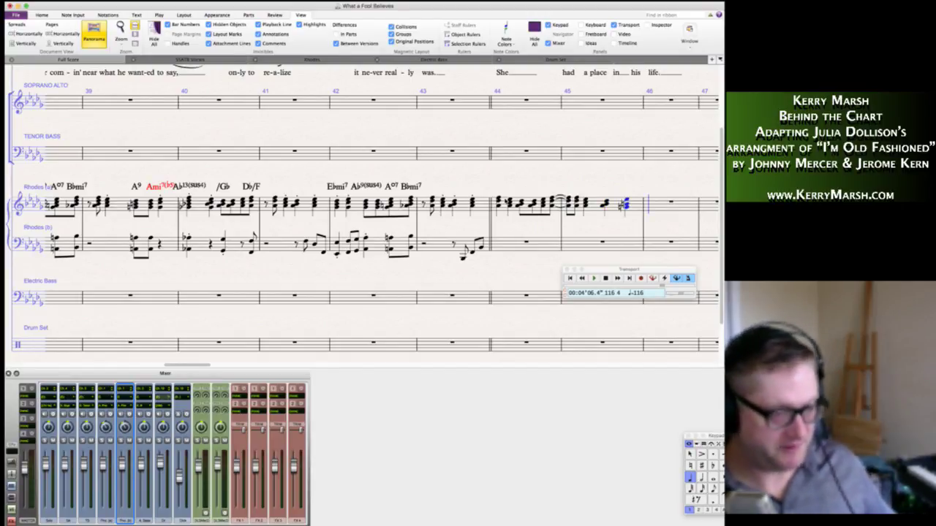
# Fill bar 46 of the upper Rhodes staff with eighth- and quarter-note chords, tying the last chord toward bar 47.
pyautogui.press('3')
pyautogui.press('4')
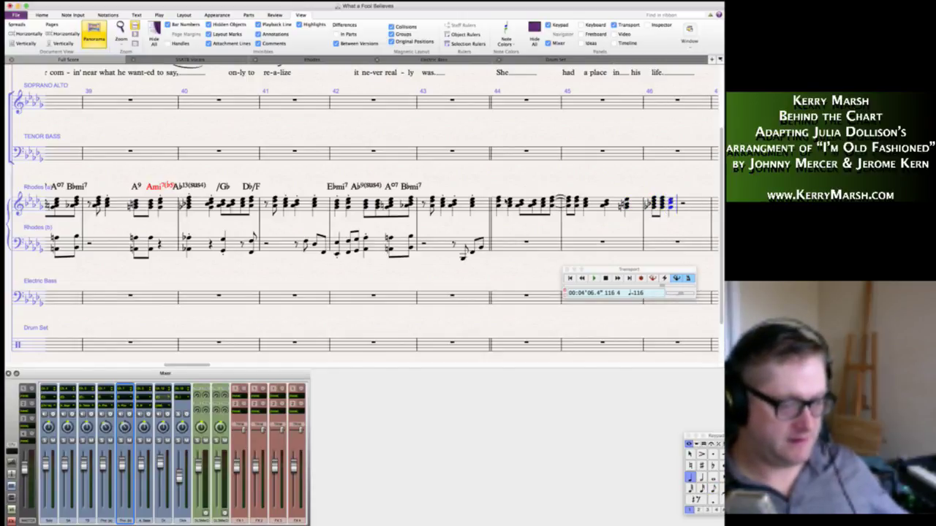
pyautogui.press('3')
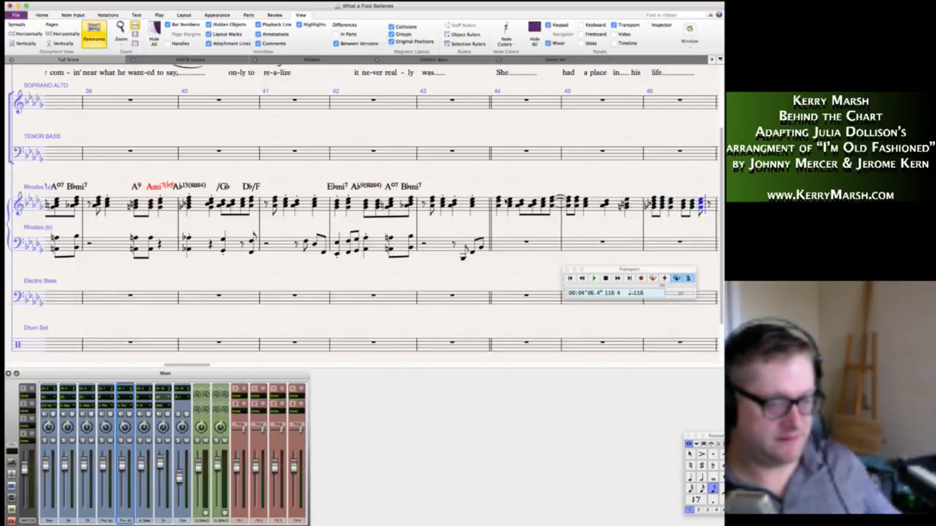
pyautogui.press('KP_Enter')
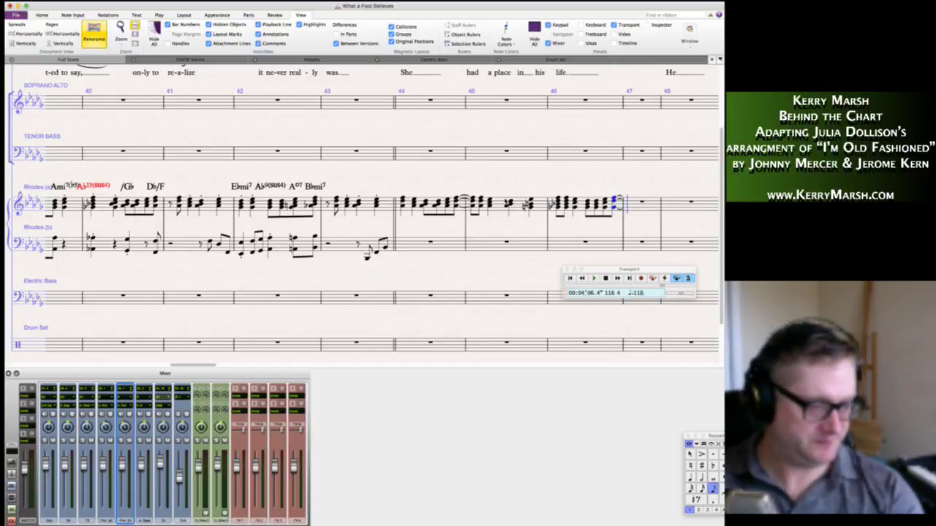
pyautogui.press('Escape')
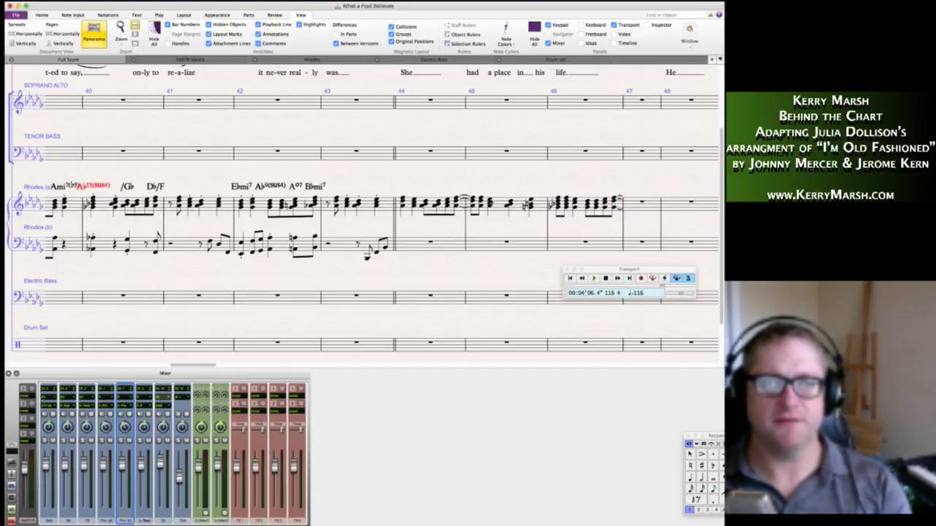
# Add staccato to the quarter-note chords in bars 44, 45 and 46 of the upper Rhodes staff.
pyautogui.click(401, 199)
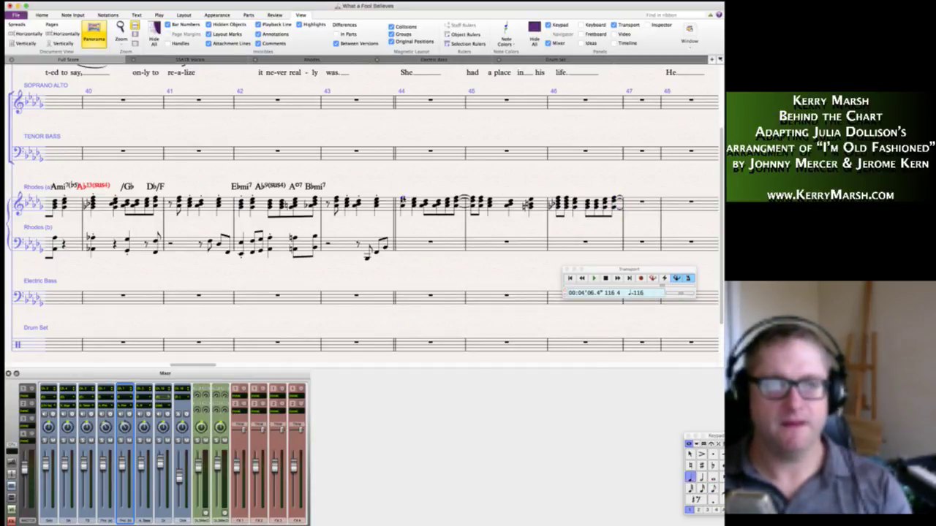
pyautogui.keyDown('shift'); pyautogui.click(414, 201); pyautogui.keyUp('shift')
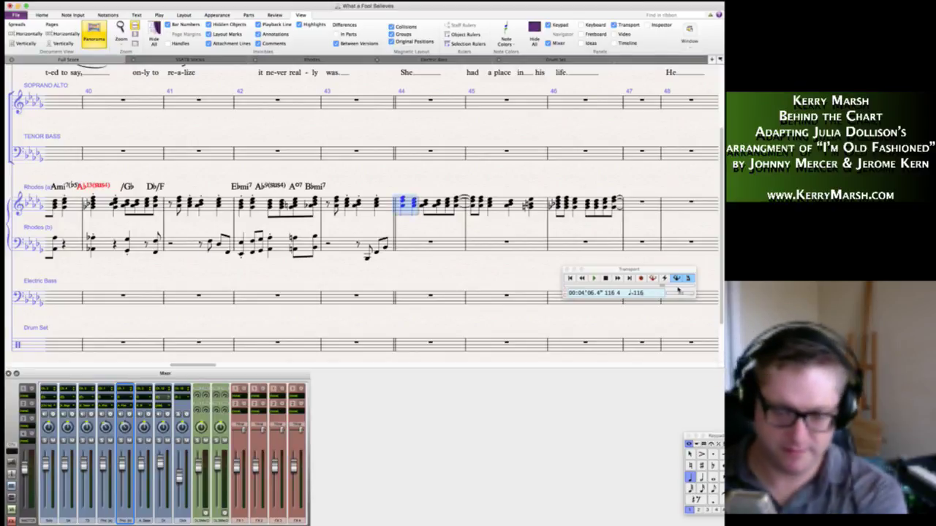
pyautogui.click(490, 202)
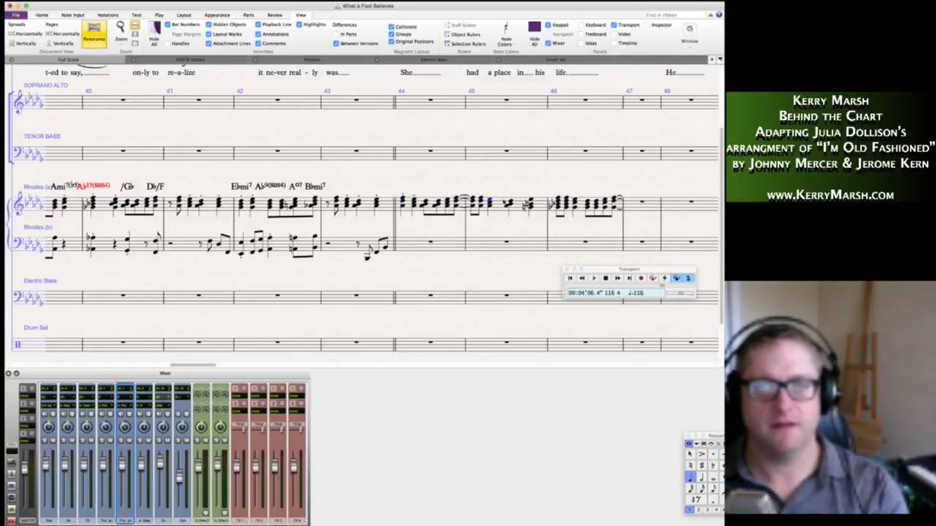
pyautogui.keyDown('shift'); pyautogui.click(529, 204); pyautogui.keyUp('shift')
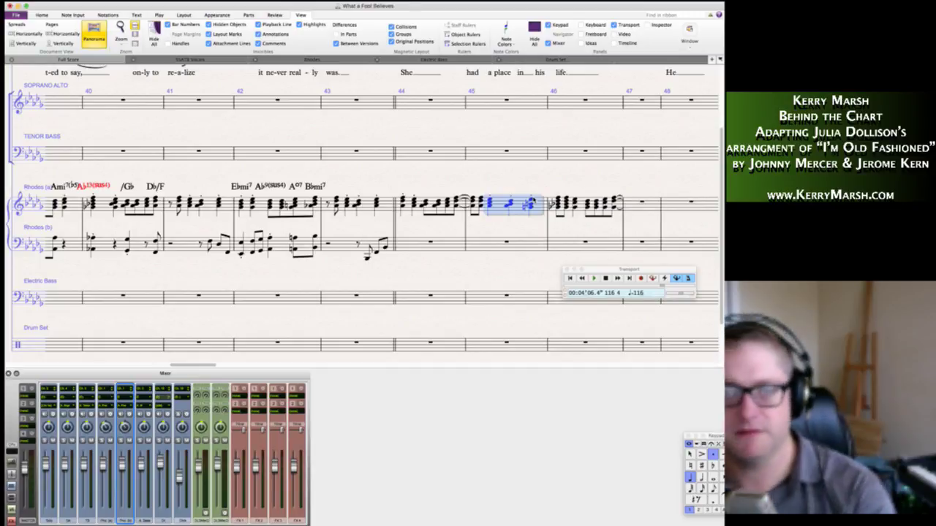
pyautogui.press('Escape')
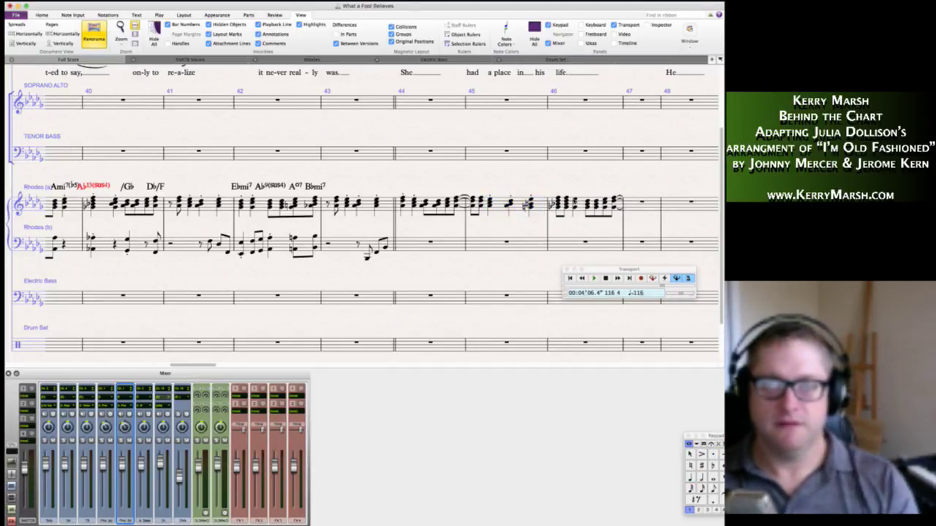
pyautogui.click(575, 199)
pyautogui.press('Escape')
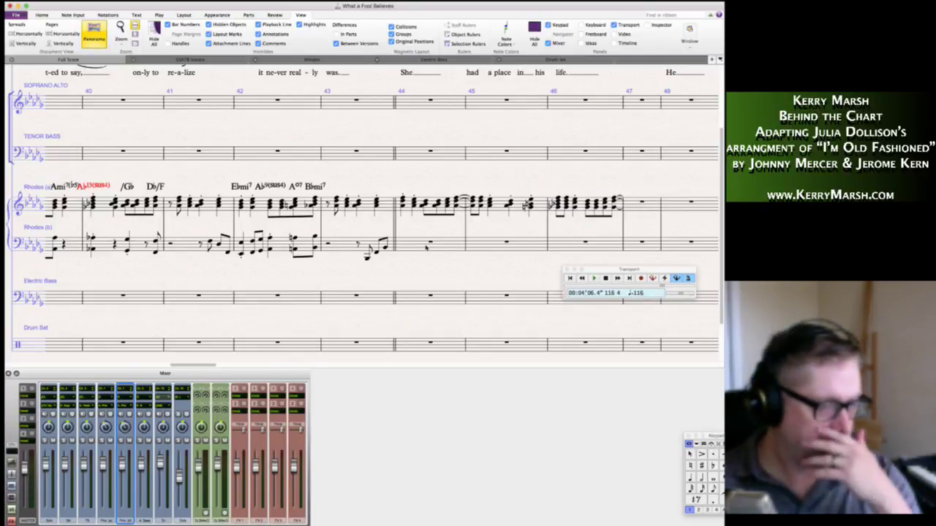
# Fill bar 44 of the lower Rhodes staff with eighth rest, eighth note, quarter rest, quarter note, eighth rest and eighth note.
pyautogui.click(427, 247)
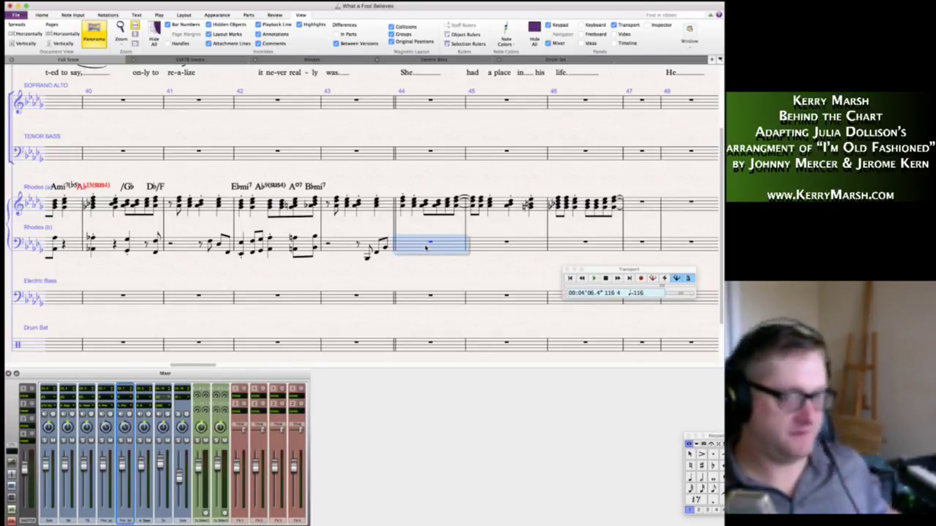
pyautogui.press('6')
pyautogui.press('Escape')
pyautogui.click(417, 245)
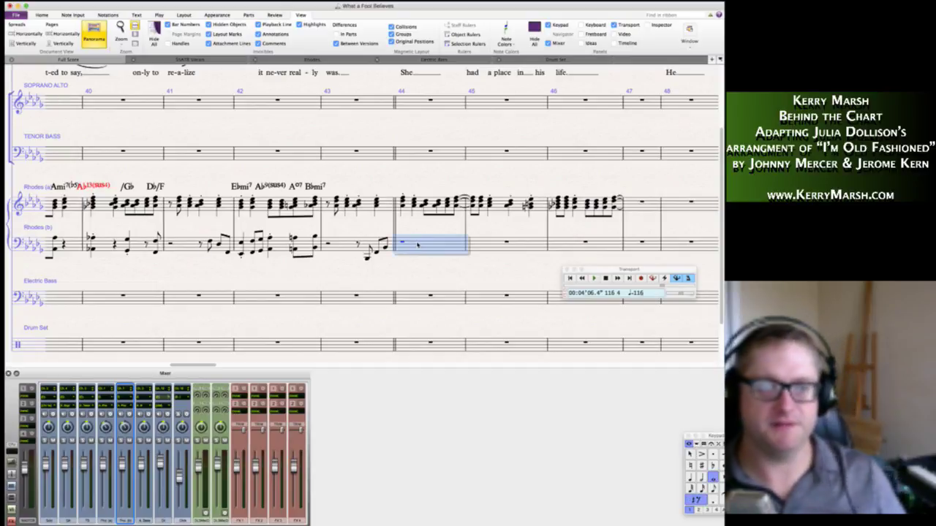
pyautogui.press('n')
pyautogui.press('3')
pyautogui.press('0')
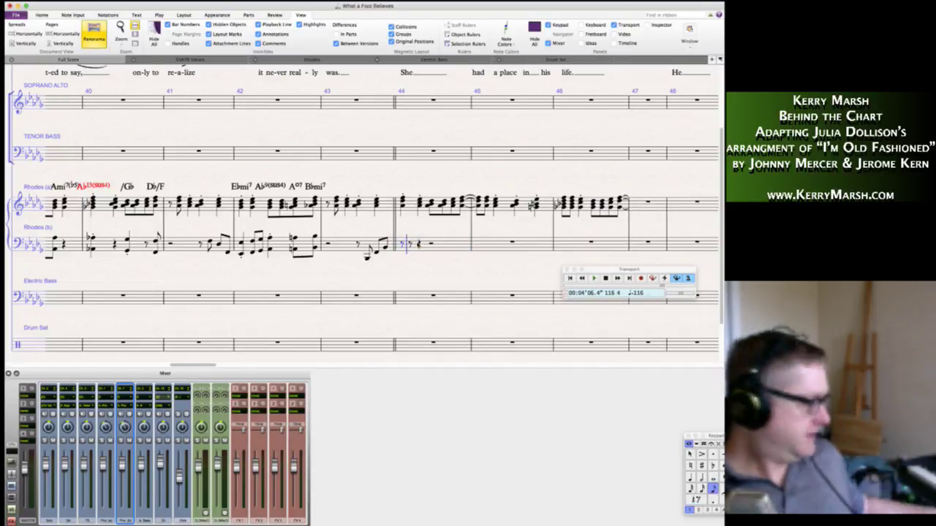
pyautogui.press('4')
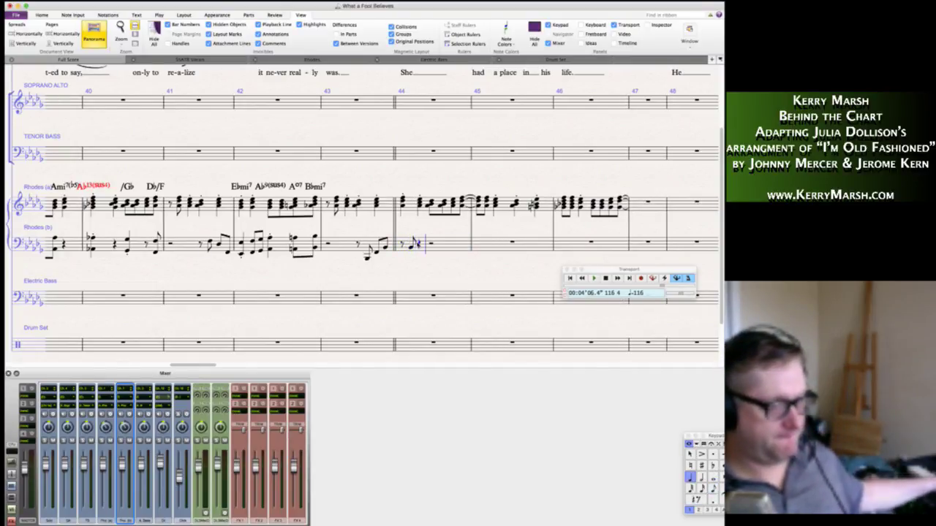
pyautogui.press('b')
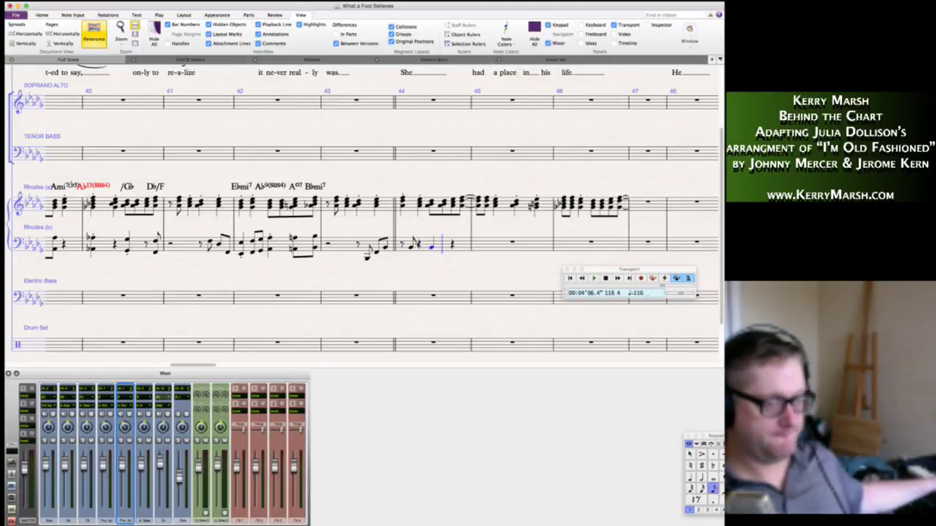
pyautogui.press('b')
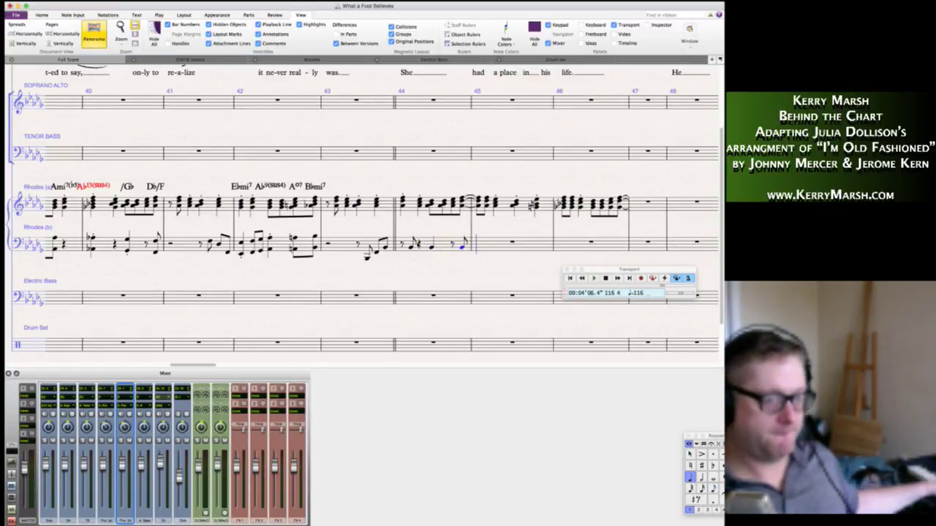
# Fill bar 45 of the lower Rhodes staff with a quarter rest, an eighth rest, an eighth note and two quarter notes.
pyautogui.press('3')
pyautogui.press('0')
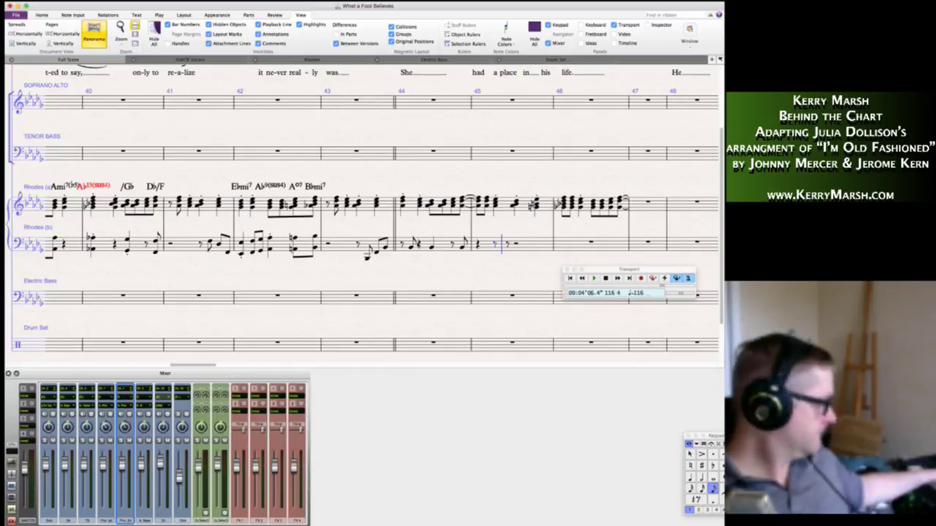
pyautogui.press('b')
pyautogui.press('4')
pyautogui.press('b')
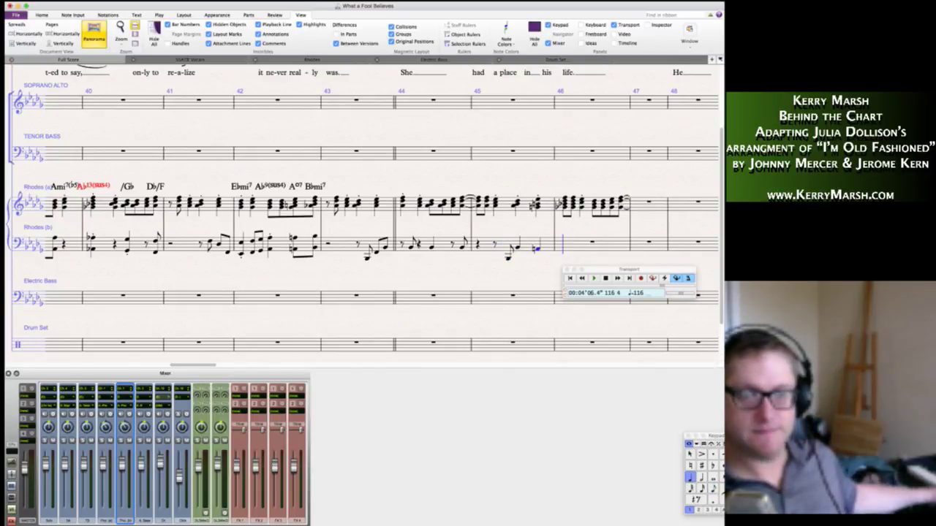
# Fill bar 46 of the lower Rhodes staff with a quarter note, eighth rest, eighth note, quarter note, eighth rest and eighth note.
pyautogui.press('a')
pyautogui.press('3')
pyautogui.press('0')
pyautogui.press('a')
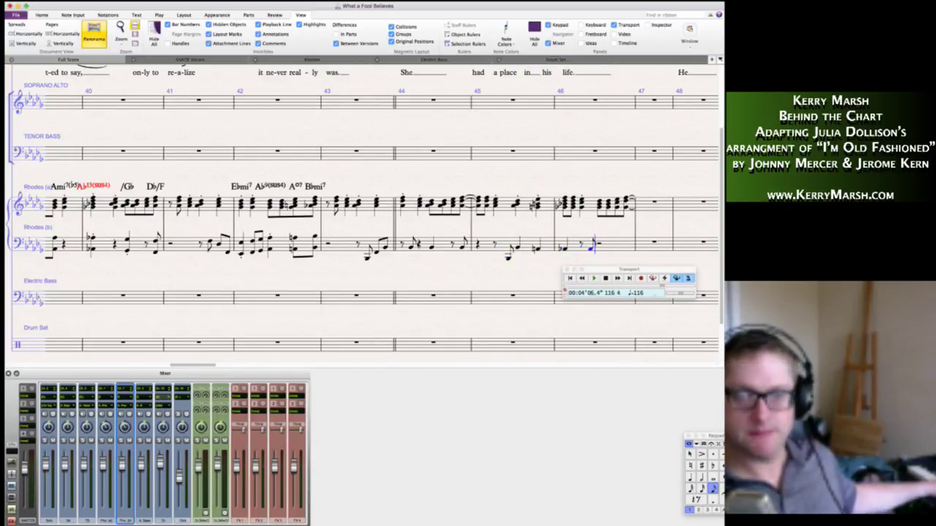
pyautogui.press('4')
pyautogui.press('e')
pyautogui.press('3')
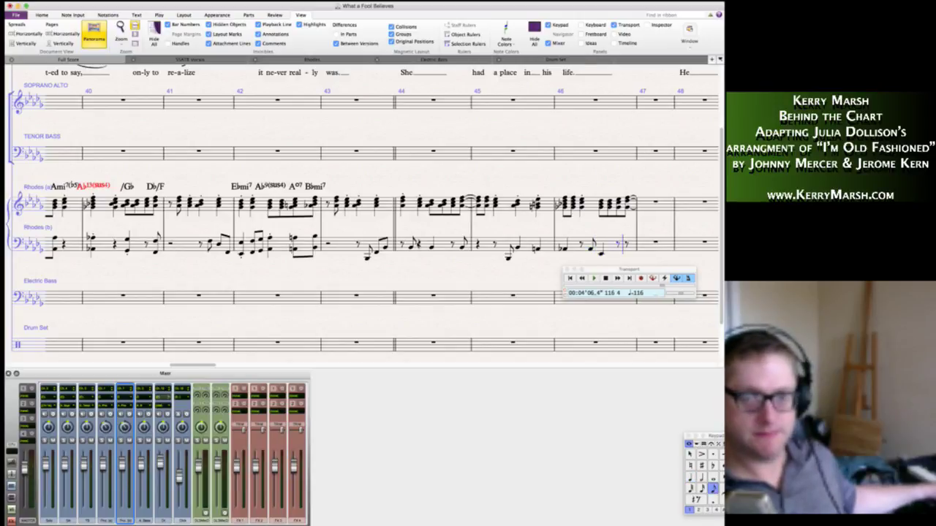
pyautogui.press('a')
pyautogui.press('Escape')
pyautogui.press('Escape')
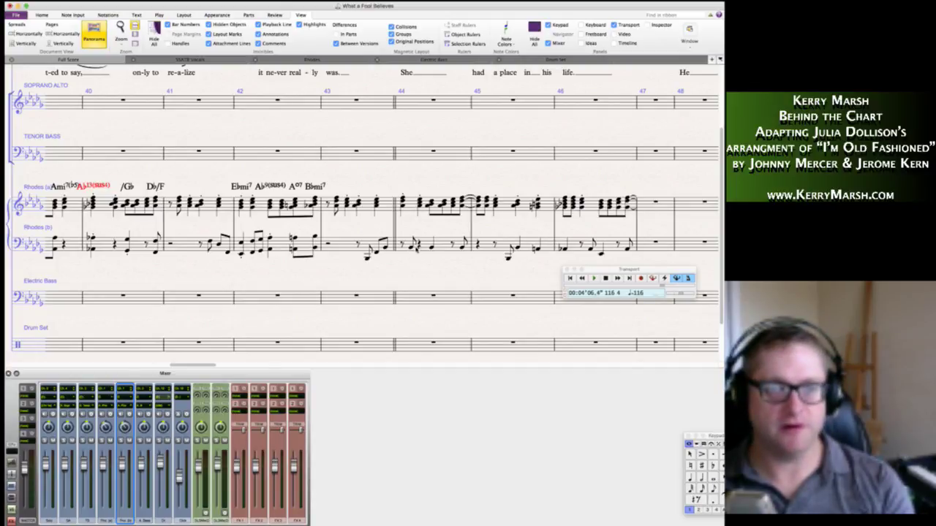
# Add staccato to the quarter notes in bars 44, 45 and 46 of the lower Rhodes staff.
pyautogui.click(431, 247)
pyautogui.keyDown('super'); pyautogui.click(517, 248); pyautogui.keyUp('super')
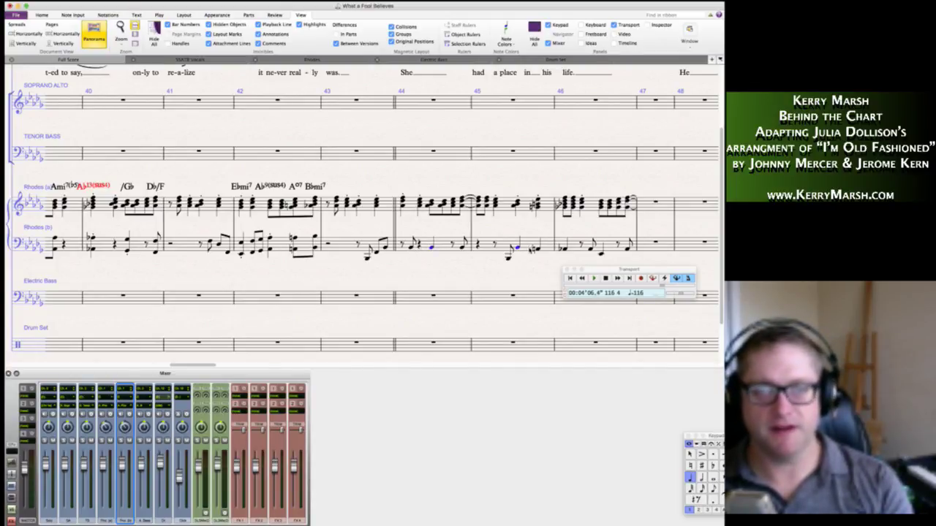
pyautogui.keyDown('super'); pyautogui.click(538, 249); pyautogui.keyUp('super')
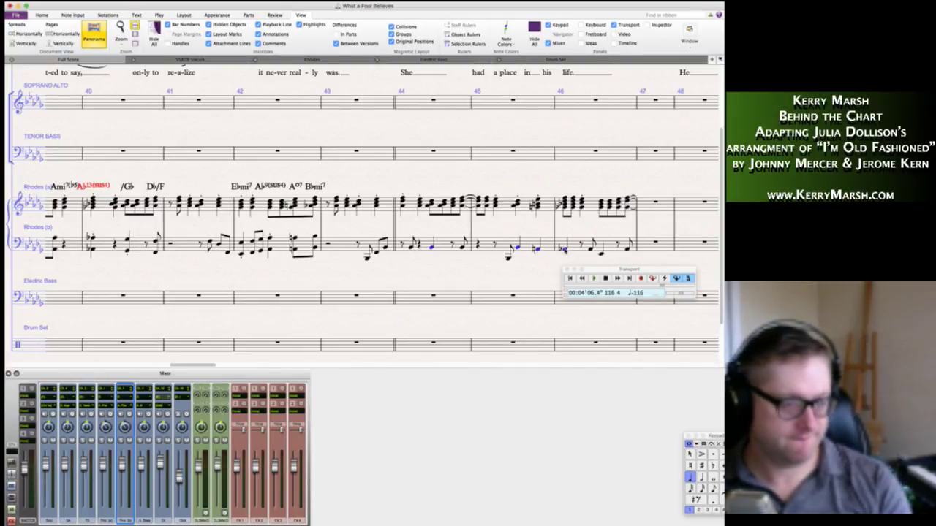
pyautogui.keyDown('super'); pyautogui.click(601, 253); pyautogui.keyUp('super')
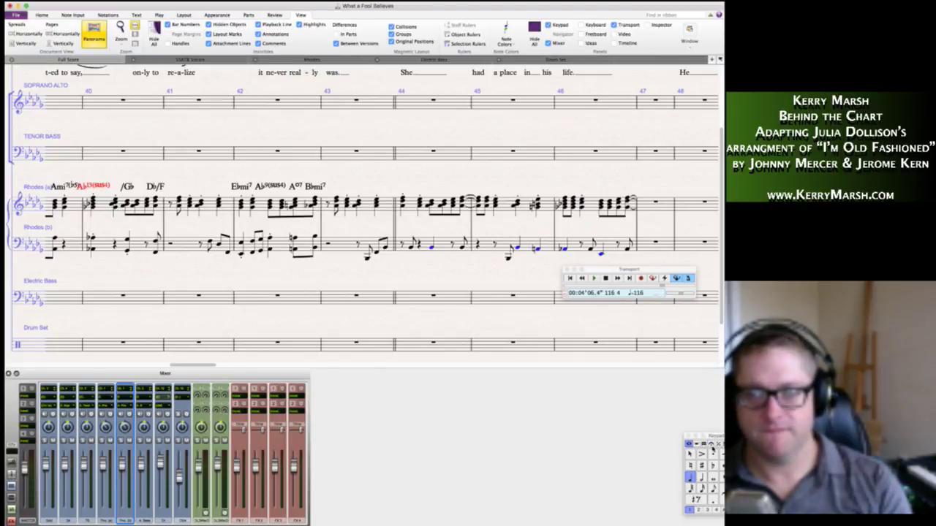
# Add the chord symbol Bbmi7 above the first chord of bar 44 in the upper Rhodes staff.
pyautogui.hscroll(3, 449, 260)
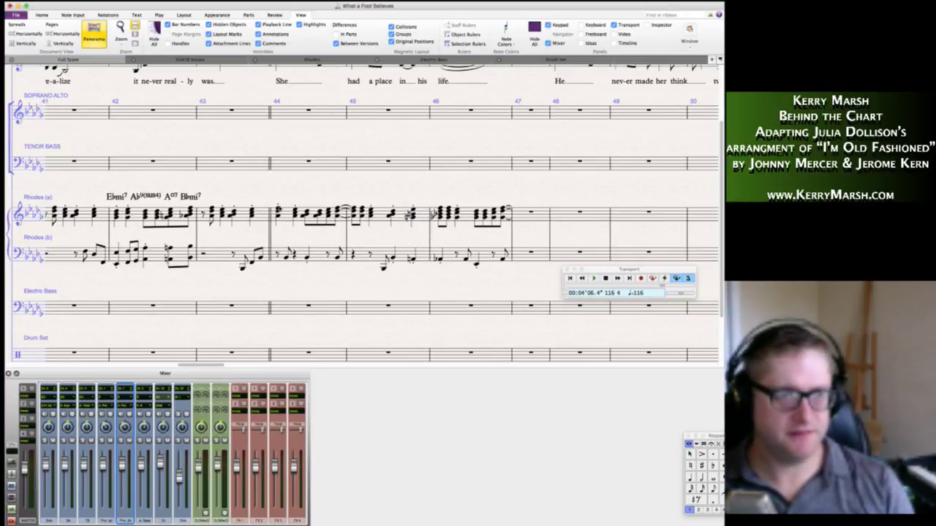
pyautogui.click(278, 211)
pyautogui.press('super+k')
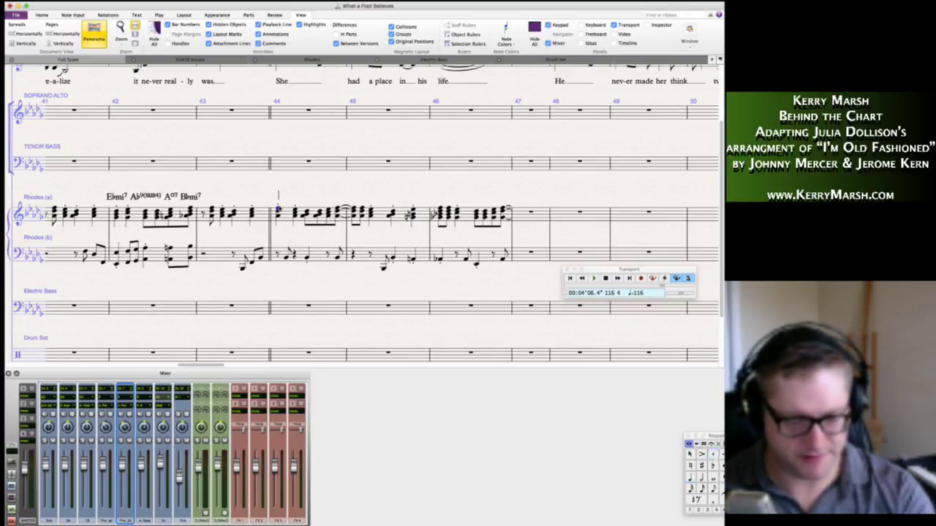
pyautogui.write('Bbmi7')
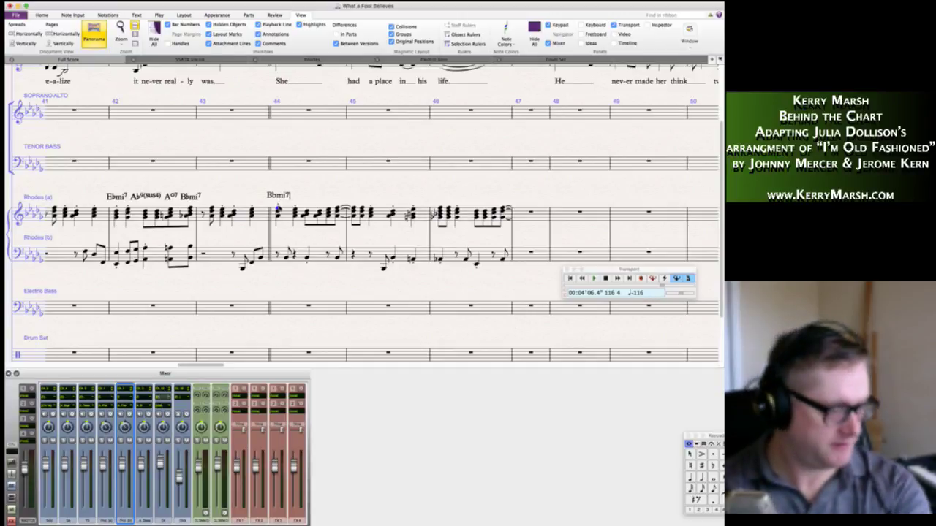
pyautogui.press('space')
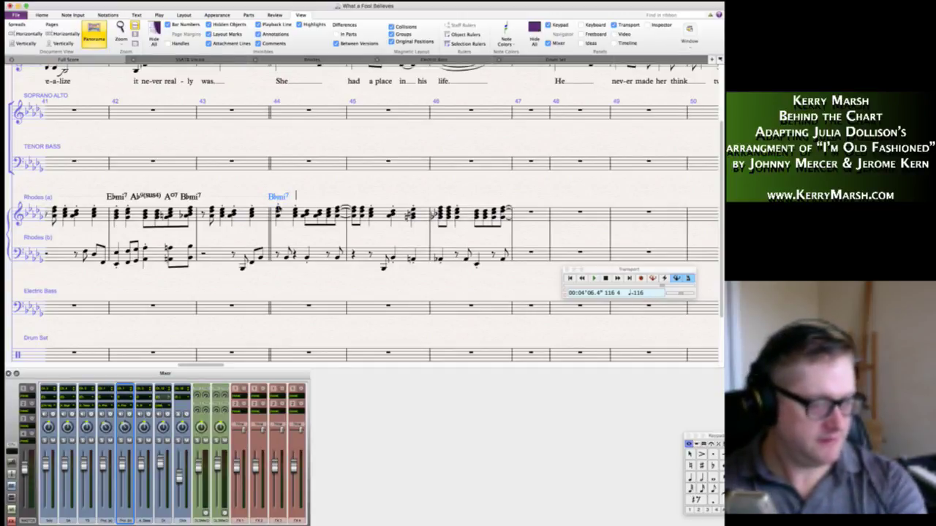
pyautogui.press('Escape')
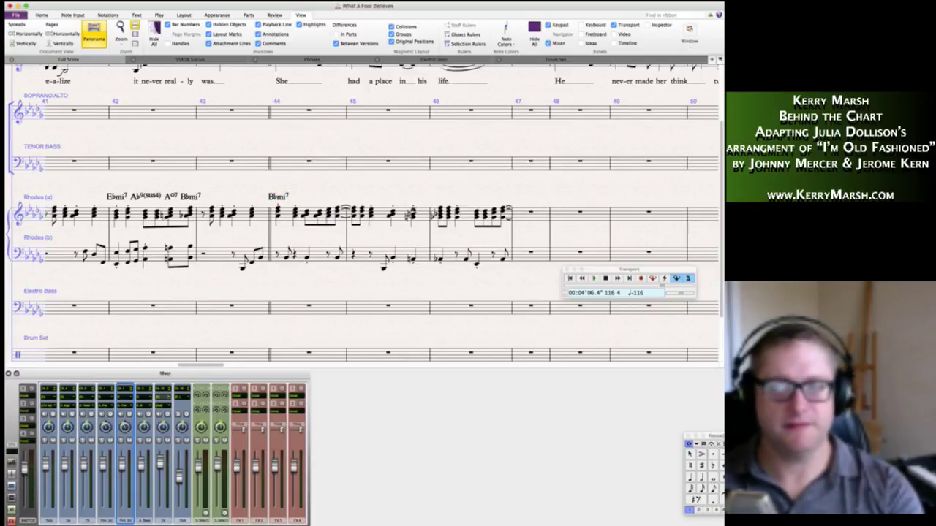
# Add the chord symbols A9(b5) above the last chord of bar 45 and Ab13(sus4) at the start of bar 46.
pyautogui.hotkey('ctrl', 'k')
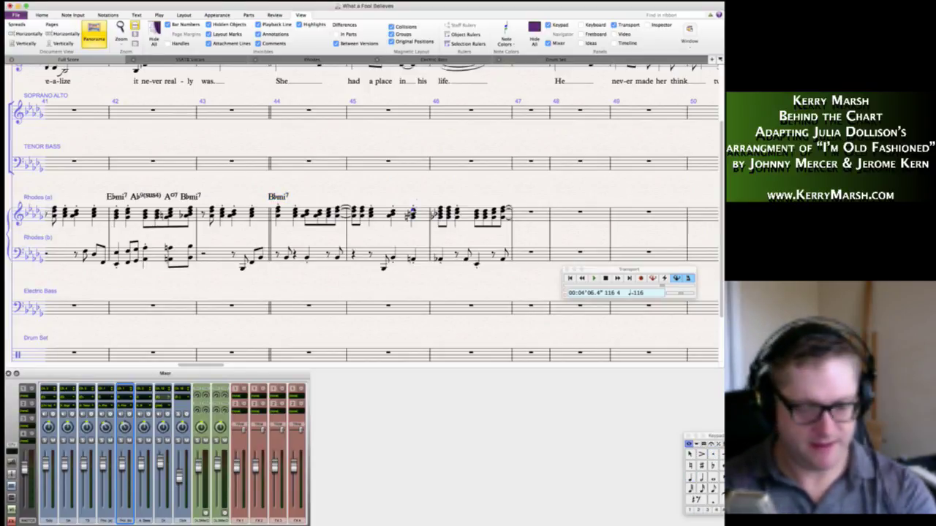
pyautogui.write('A9')
pyautogui.write('b5')
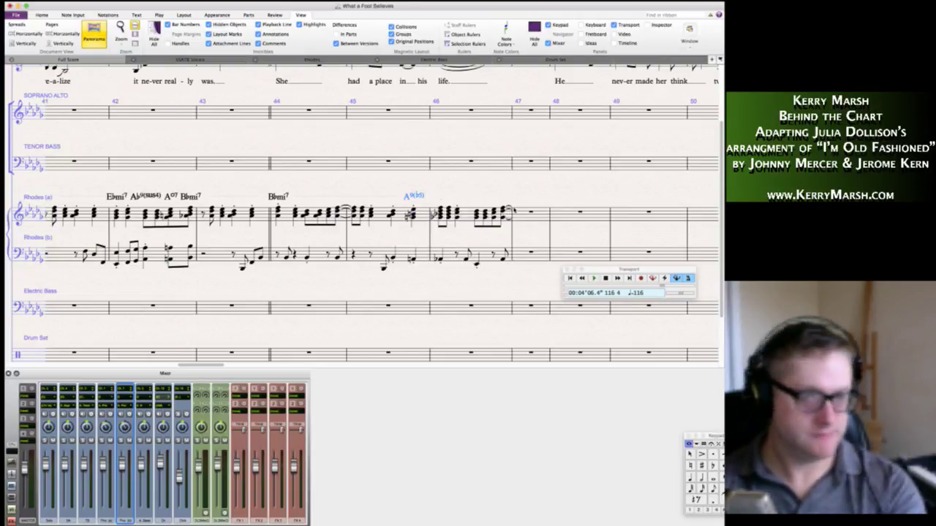
pyautogui.press('space')
pyautogui.write('Ab13sus')
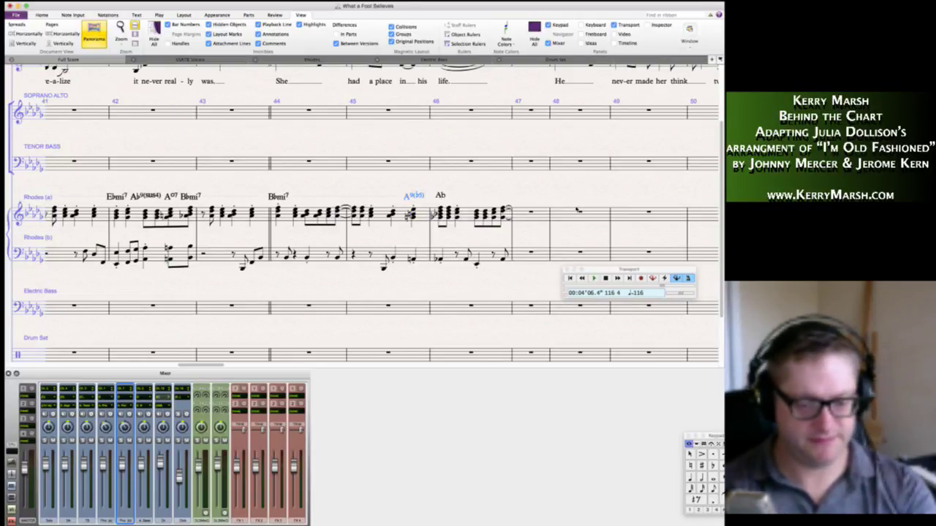
pyautogui.press('space')
pyautogui.press('Escape')
pyautogui.press('Escape')
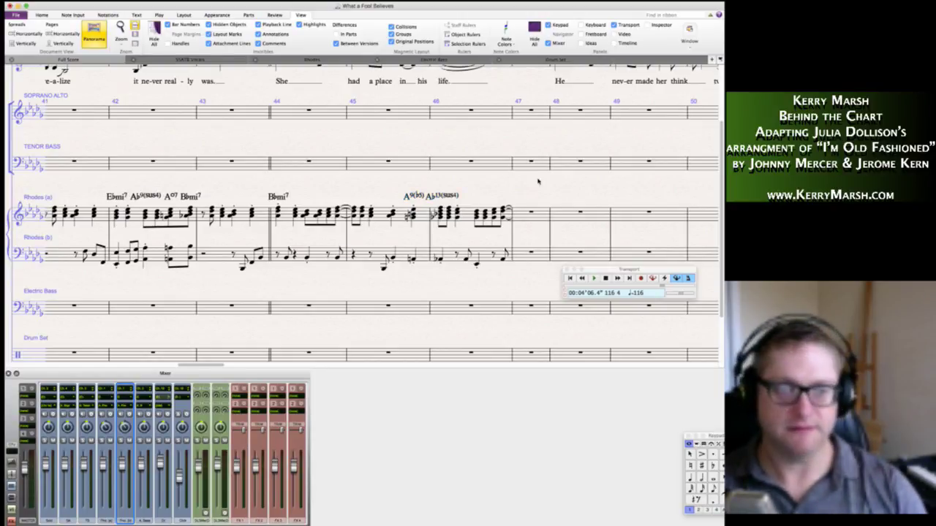
# Fill bar 47 of the lower Rhodes staff with a quarter rest, eighth rest, eighth note, quarter rest and two low eighth notes.
pyautogui.click(525, 253)
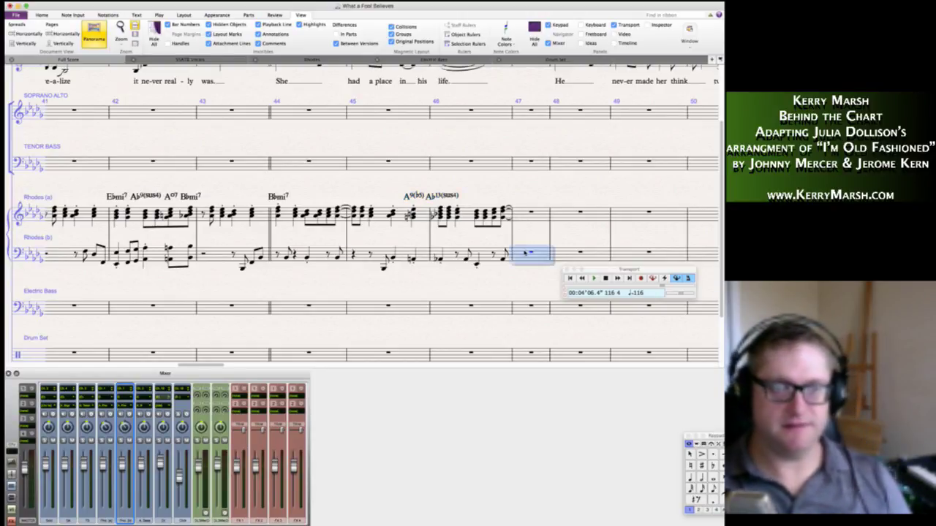
pyautogui.press('n')
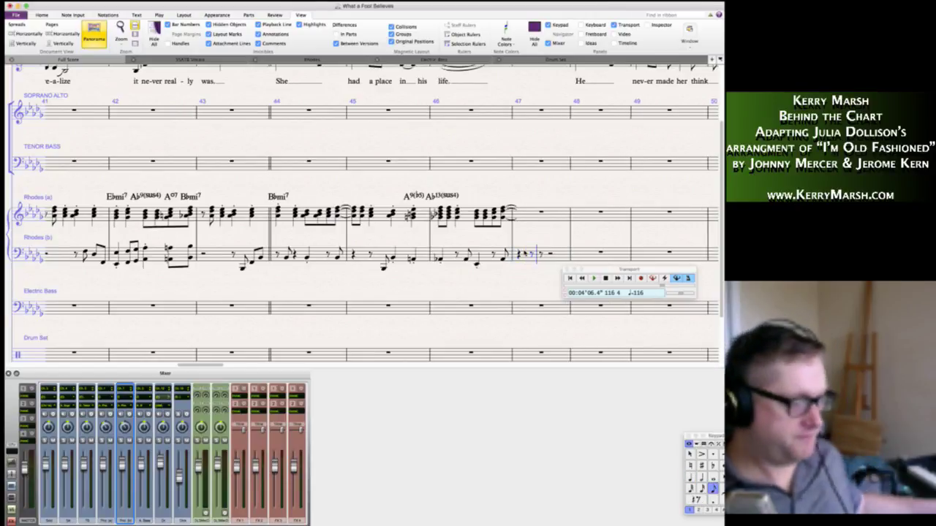
pyautogui.press('4')
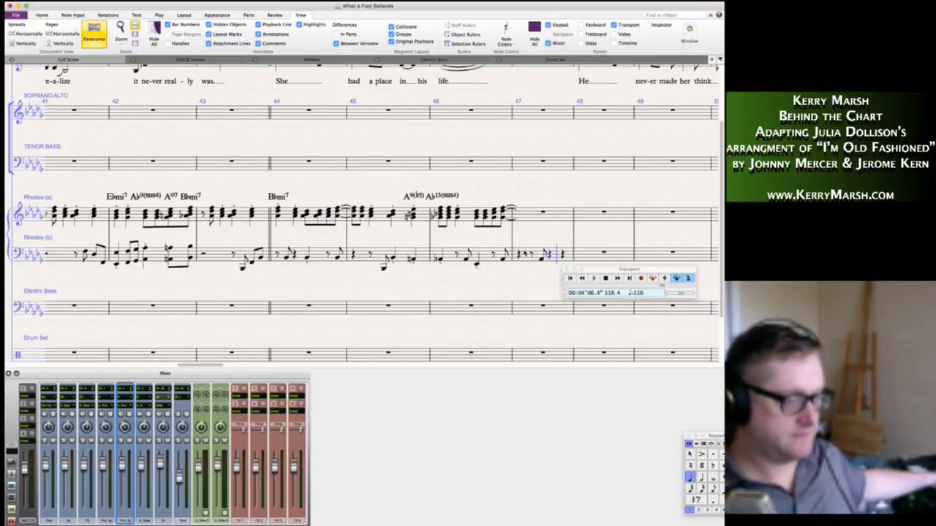
pyautogui.press('3')
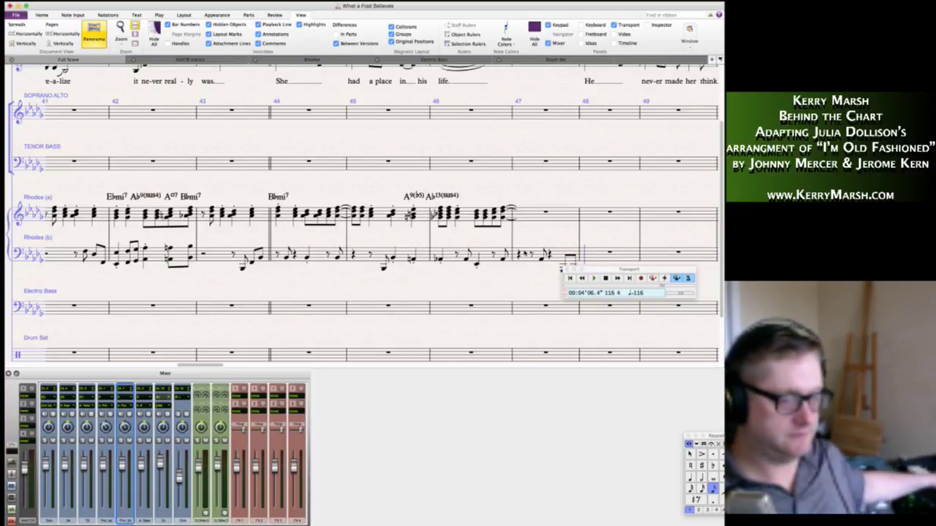
# Fill bar 48 of the lower Rhodes staff with a quarter note, eighth rest, eighth note, quarter note and quarter rest.
pyautogui.press('4')
pyautogui.press('3')
pyautogui.press('0')
pyautogui.press('4')
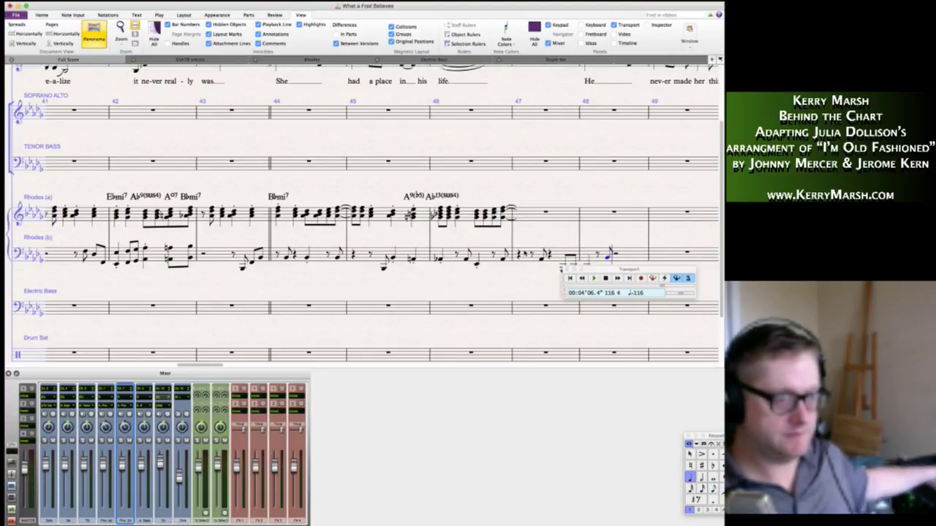
pyautogui.press('0')
# Fill bar 49 of the lower Rhodes staff with a quarter note, eighth rest, eighth note, quarter note and A-natural quarter note.
pyautogui.press('3')
pyautogui.press('0')
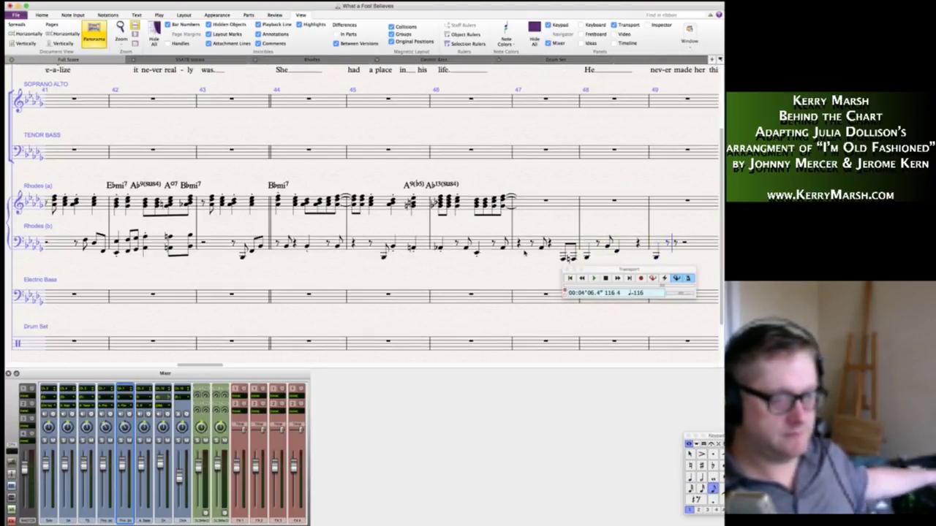
pyautogui.press('4')
pyautogui.press('0')
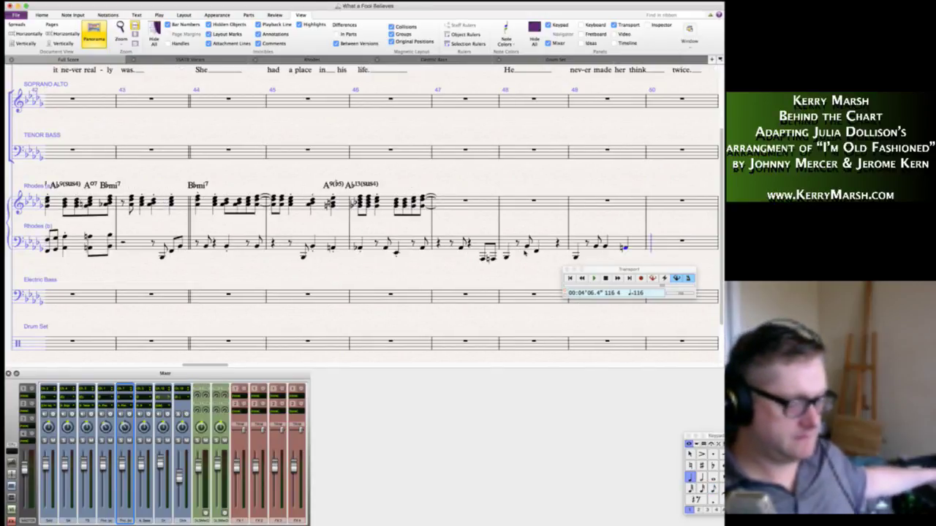
# Fill bar 50 of the lower Rhodes staff with an A-flat quarter note, eighth rest, eighth note, quarter note, eighth rest and eighth note.
pyautogui.press('3')
pyautogui.press('0')
pyautogui.press('4')
pyautogui.press('3')
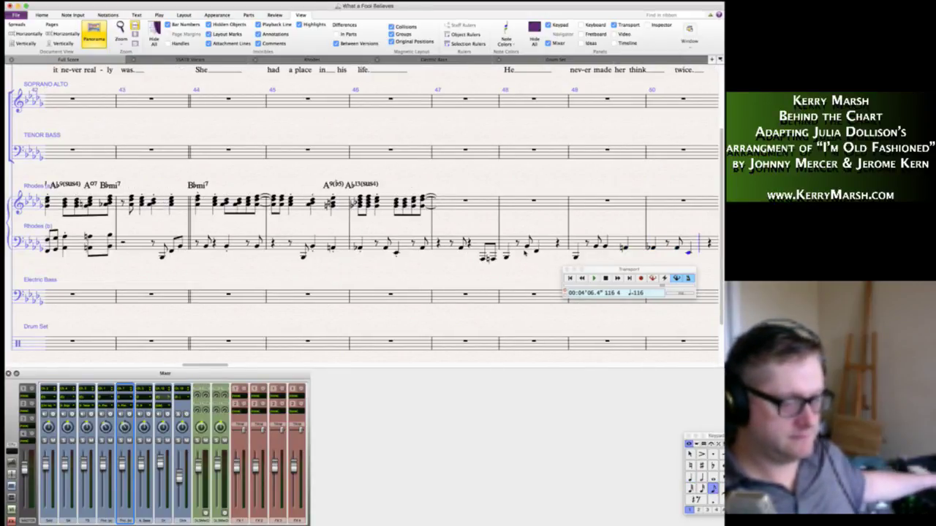
pyautogui.press('0')
# Fill bar 51 of the lower Rhodes staff with quarter rest, eighth rest, three eighth notes, eighth rest and an eighth note tied into bar 52.
pyautogui.press('4')
pyautogui.press('0')
pyautogui.press('3')
pyautogui.press('0')
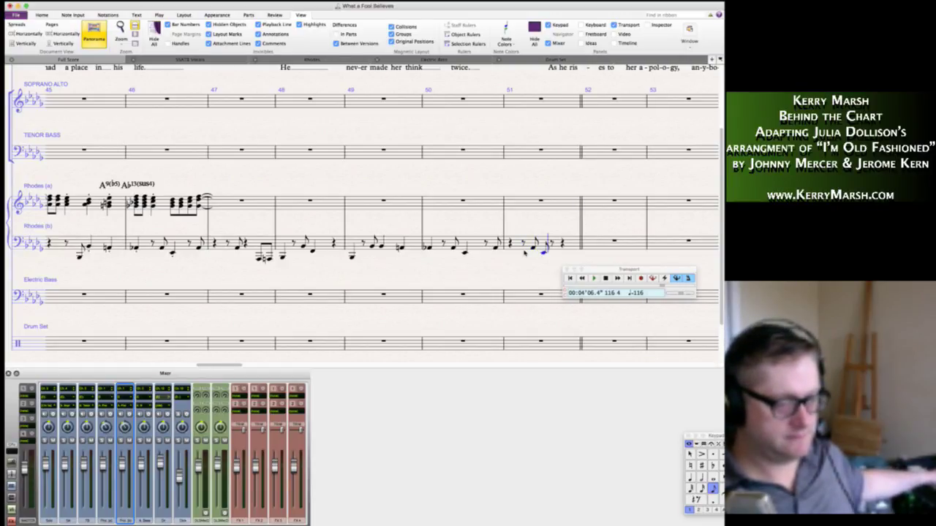
pyautogui.press('0')
# Fill bar 52 of the lower Rhodes staff with two dotted-quarter and eighth-note pairs, tying the first eighth forward and the last into bar 53.
pyautogui.press('5')
pyautogui.press('.')
pyautogui.press('3')
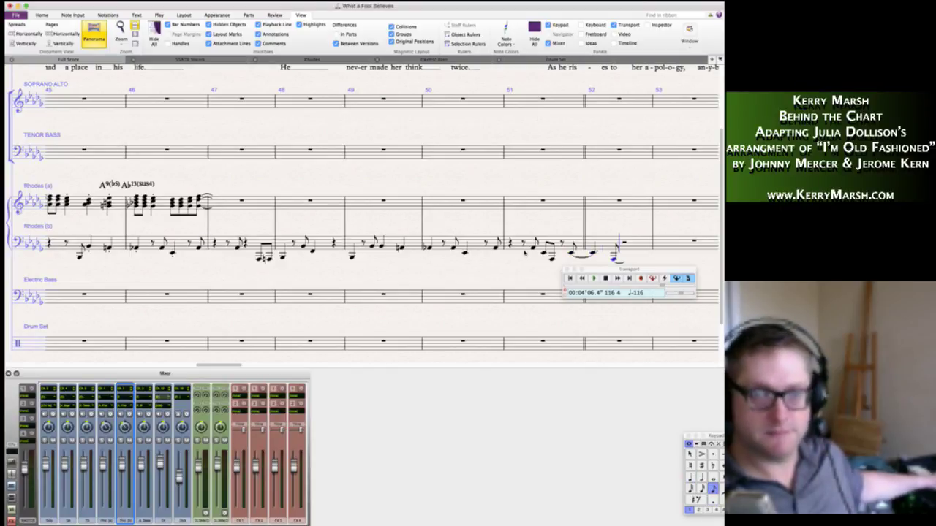
pyautogui.press('4')
pyautogui.press('.')
pyautogui.press('3')
pyautogui.press('Return')
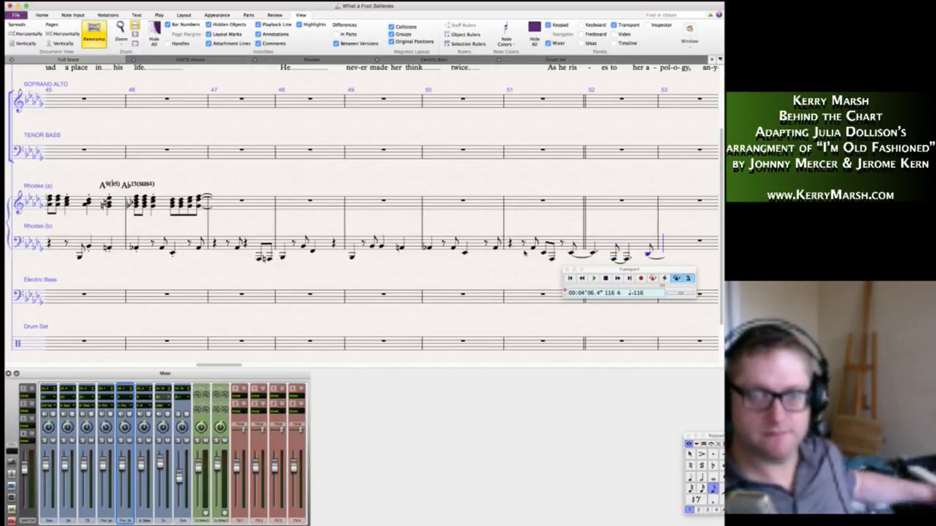
pyautogui.press('Escape')
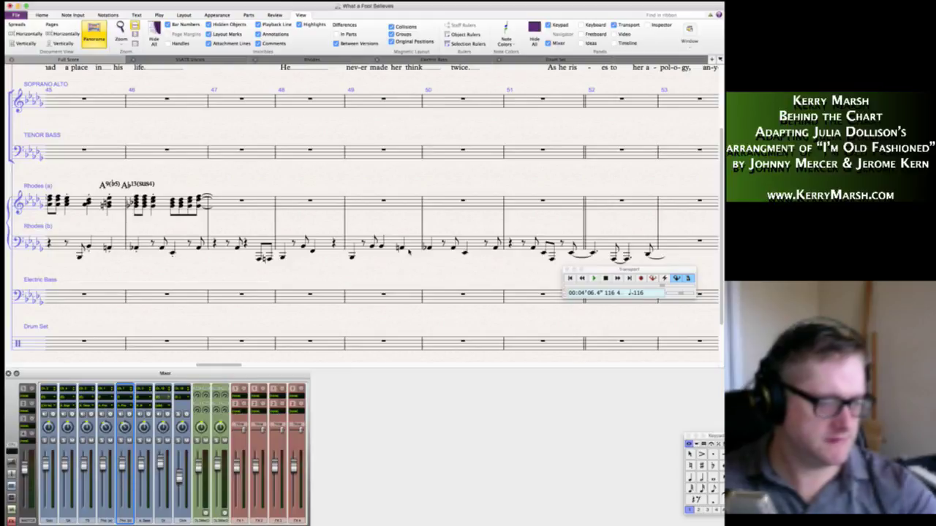
# Fill bar 53 of the lower Rhodes staff with a dotted quarter note and syncopated octaves, tying the last into a dotted-quarter octave in bar 54.
pyautogui.hscroll(5, 505, 224)
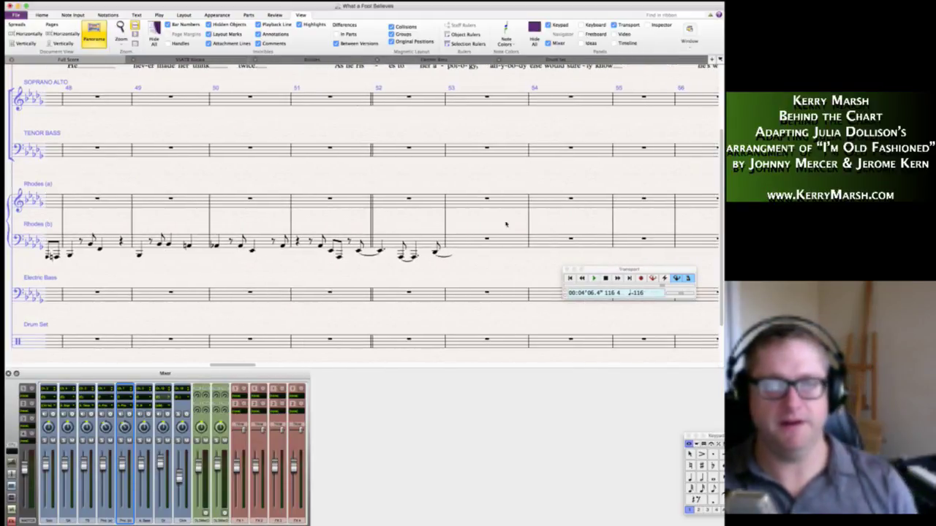
pyautogui.click(464, 242)
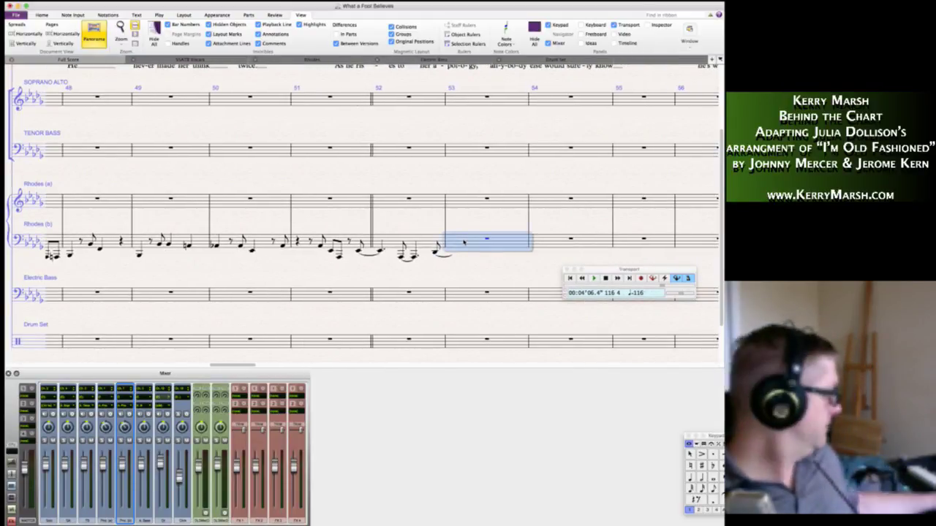
pyautogui.press('n')
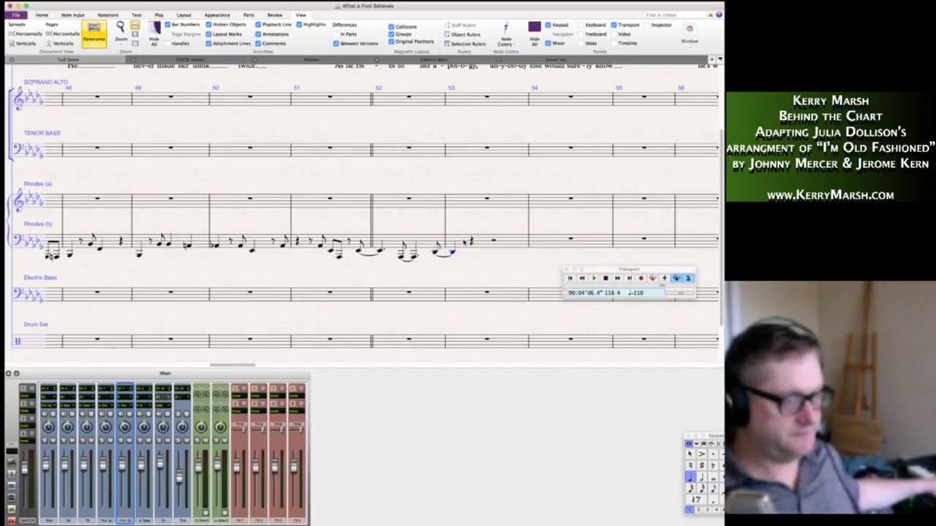
pyautogui.press('3')
pyautogui.press('0')
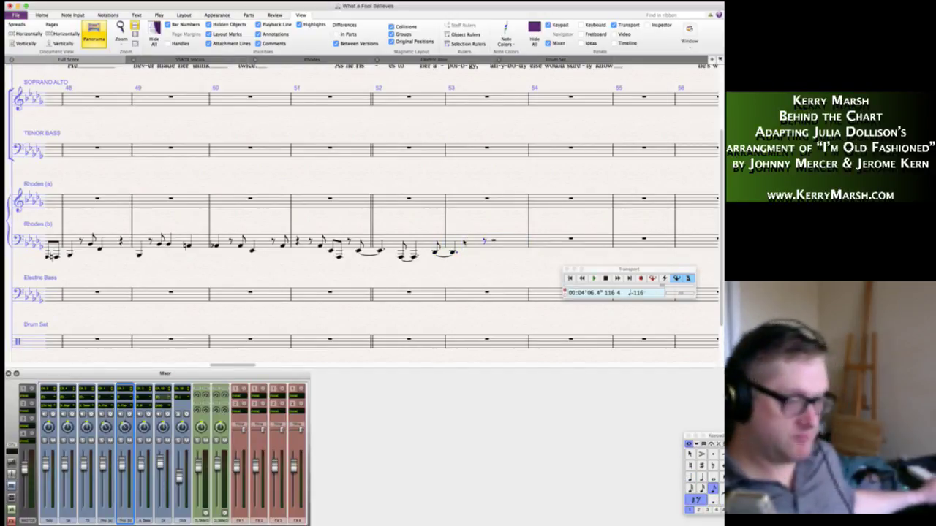
pyautogui.press('e')
pyautogui.press('KP_Enter')
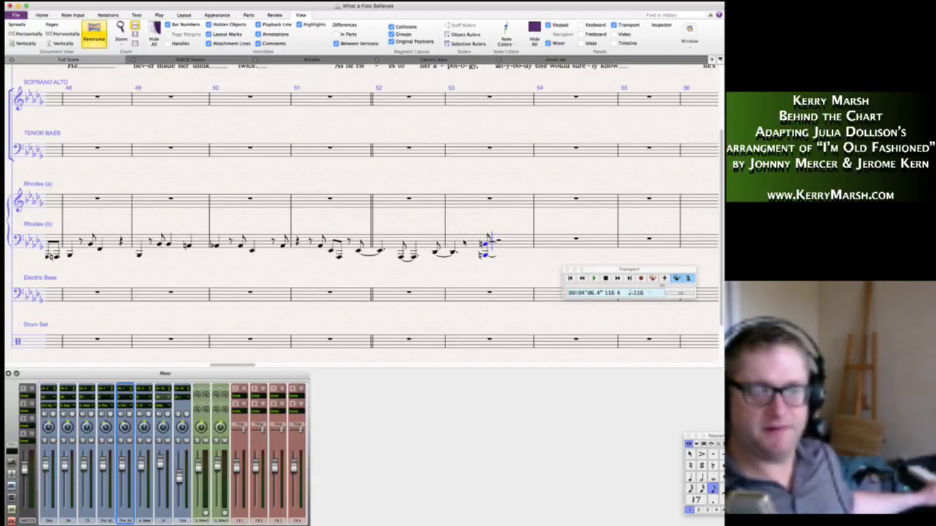
pyautogui.press('KP_4')
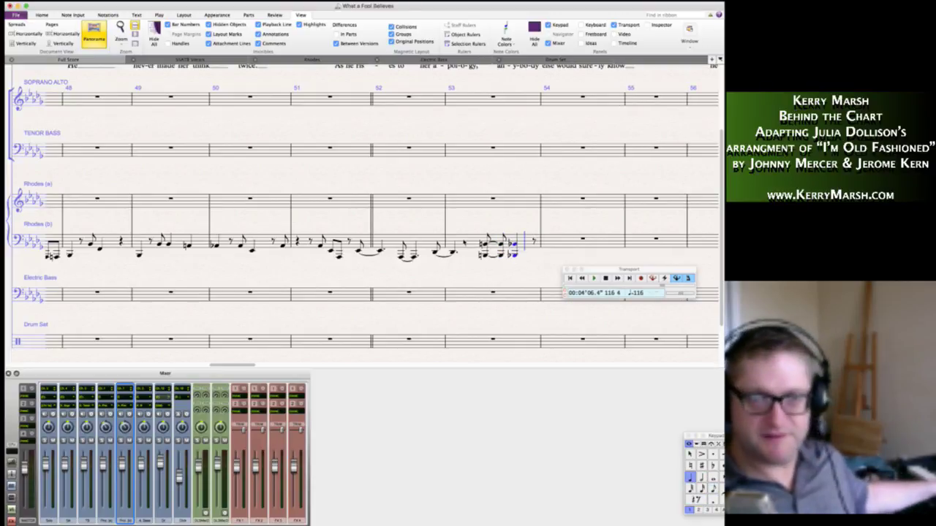
pyautogui.press('KP_3')
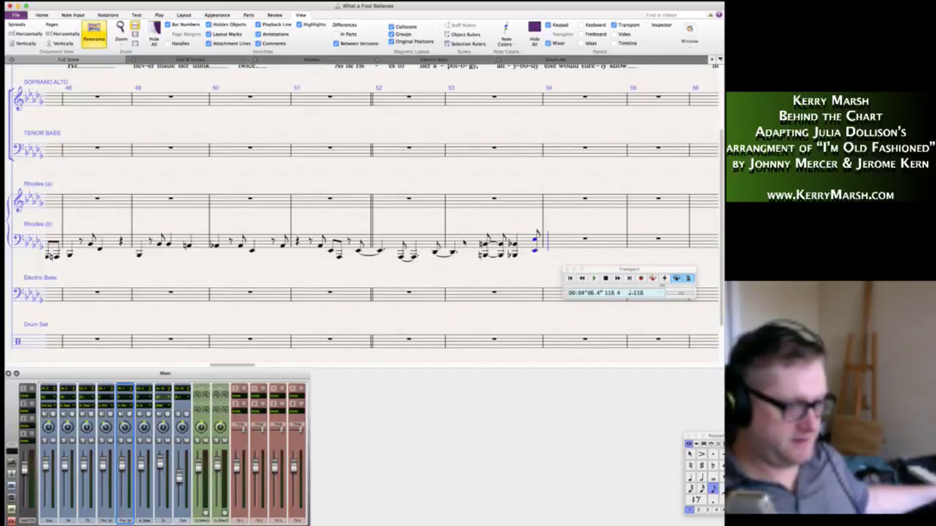
pyautogui.press('KP_4')
pyautogui.press('KP_Decimal')
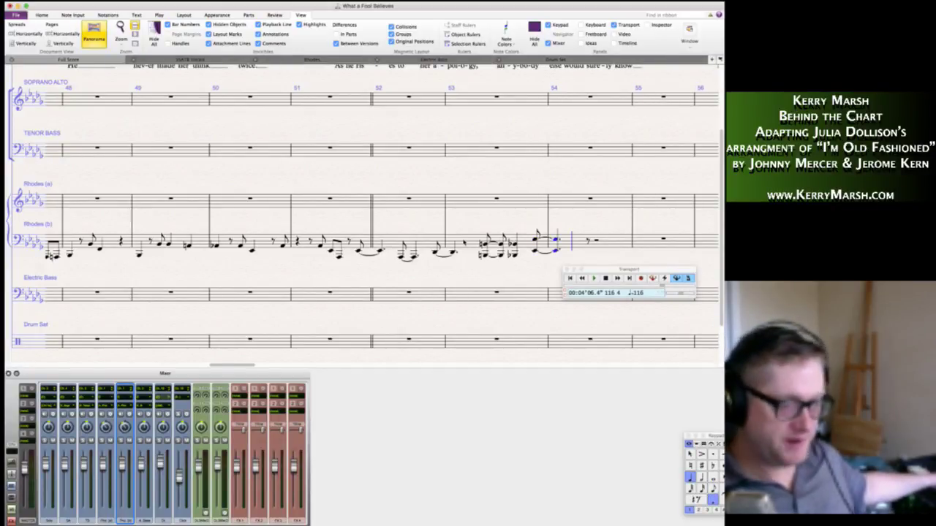
# Finish bar 54 of the lower Rhodes staff with an eighth octave tied to a dotted quarter and another eighth, then start bar 55 with two eighth octaves.
pyautogui.press('KP_3')
pyautogui.press('KP_Enter')
pyautogui.press('KP_4')
pyautogui.press('KP_Decimal')
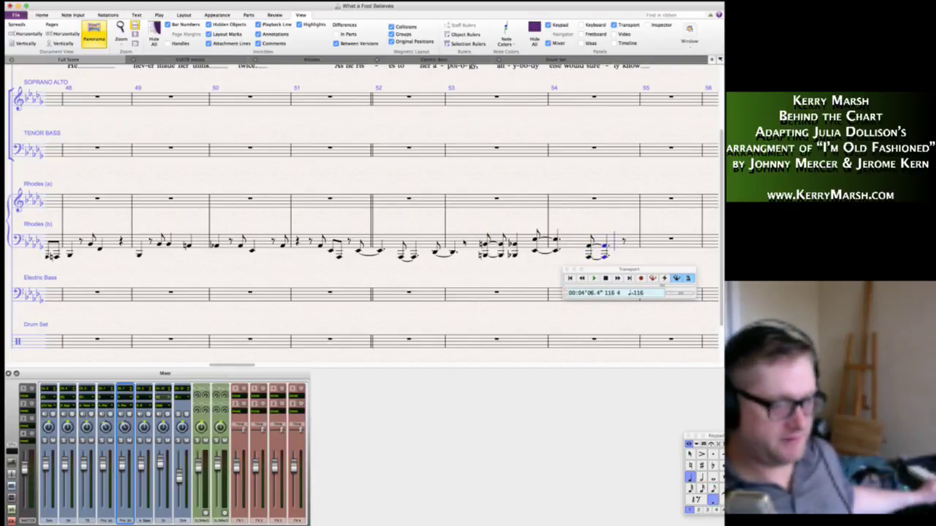
pyautogui.press('KP_3')
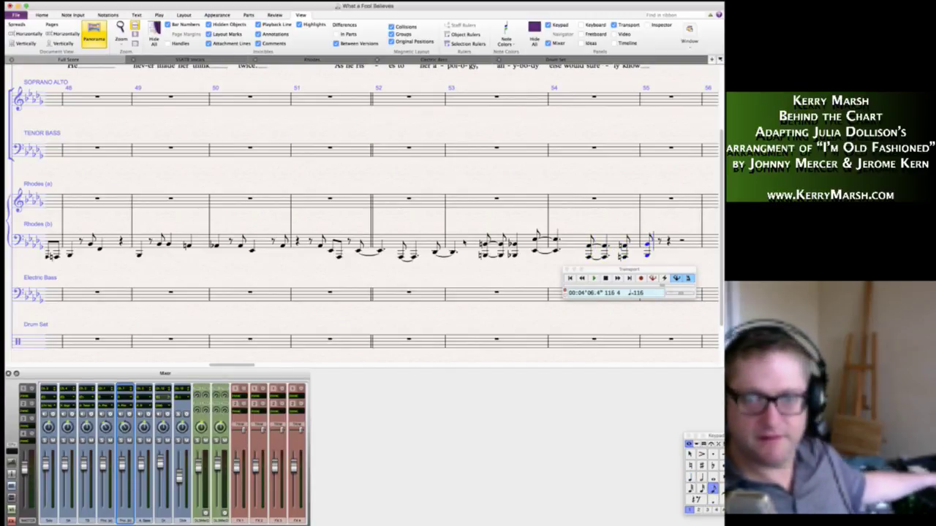
pyautogui.press('KP_4')
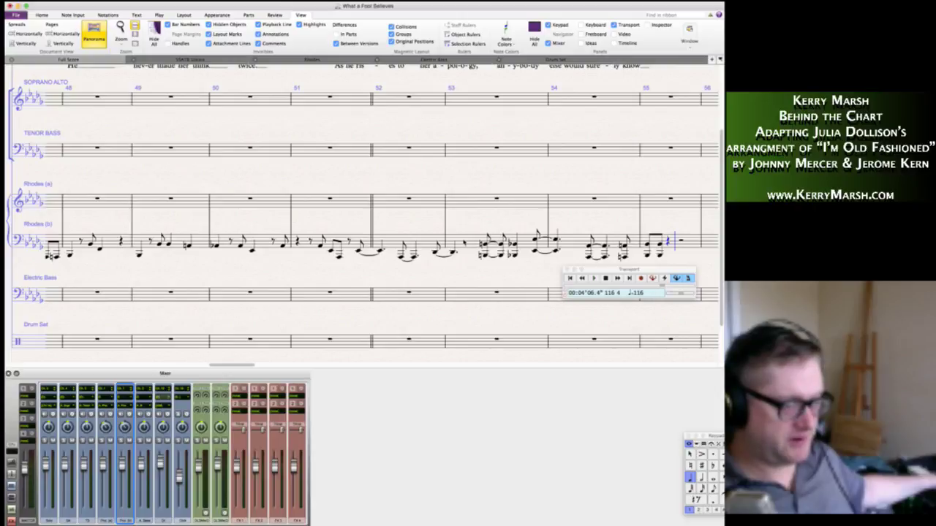
pyautogui.press('Escape')
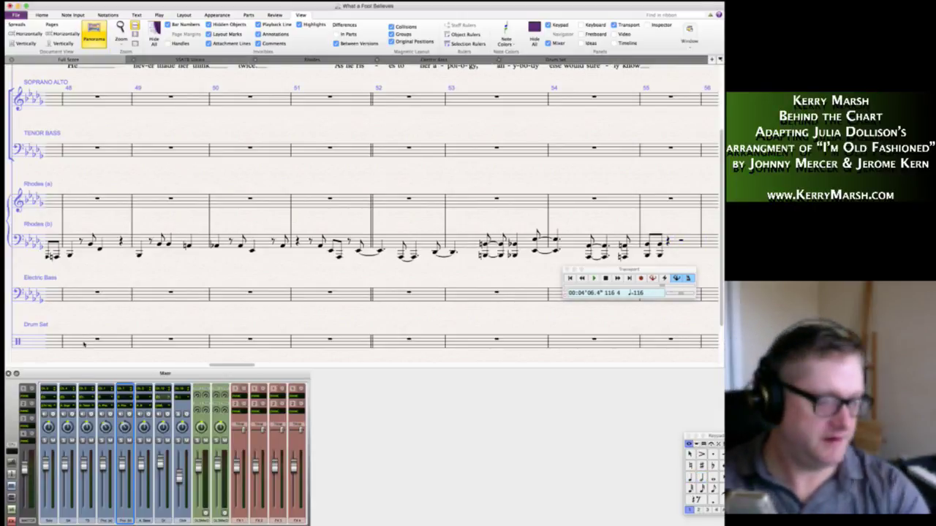
# Fill bars 56 and 57 of the lower Rhodes staff with an eighth-note pair, two quarter rests, four eighth-note octaves and closing rests.
pyautogui.hscroll(3, 326, 291)
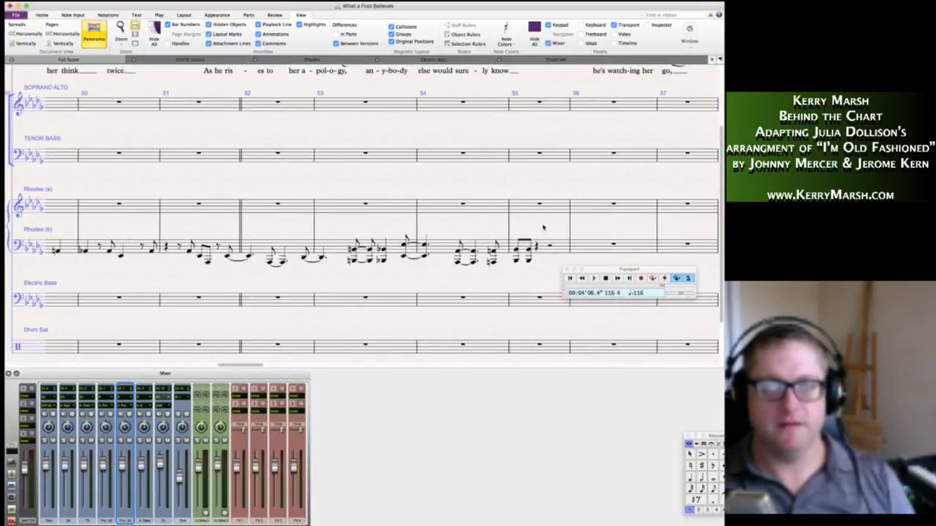
pyautogui.click(578, 247)
pyautogui.press('n')
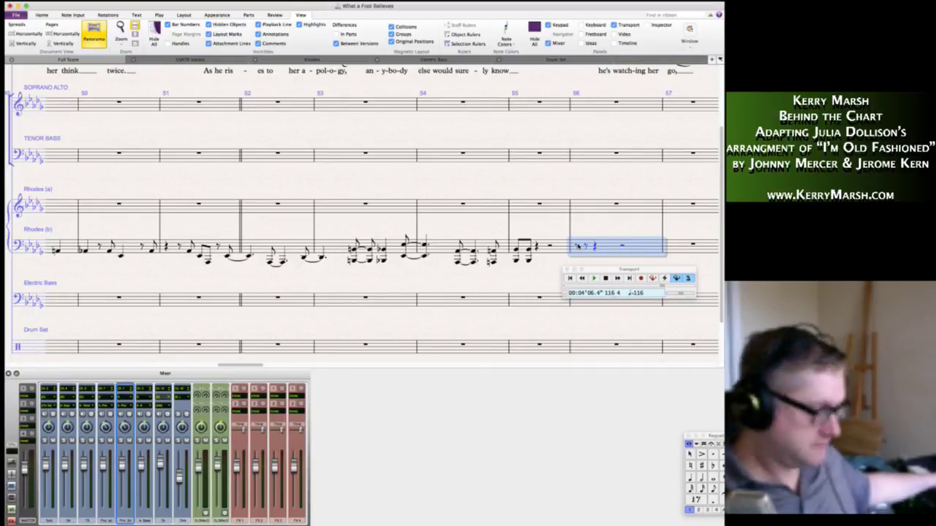
pyautogui.press('4')
pyautogui.press('3')
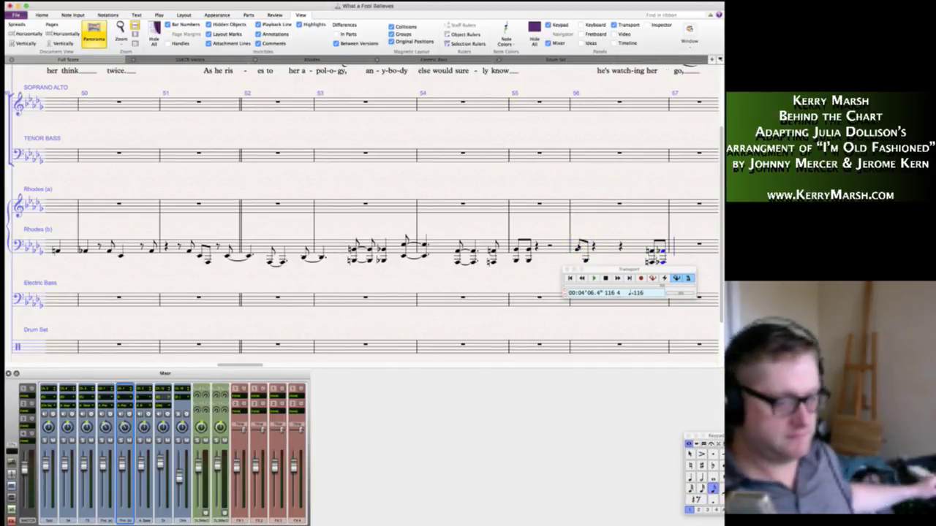
pyautogui.press('4')
pyautogui.press('0')
pyautogui.press('5')
pyautogui.press('0')
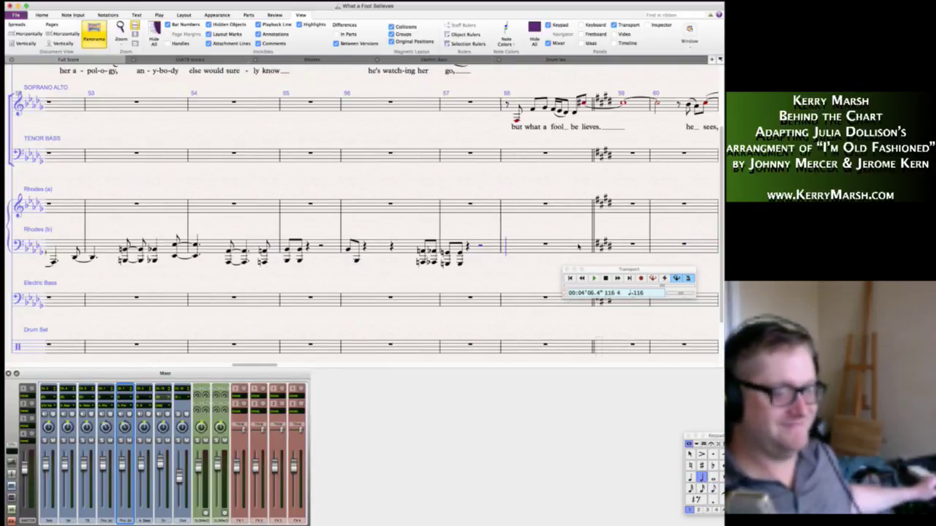
# Fill bar 58 of the lower Rhodes staff with two eighth notes, a quarter rest and four eighth notes, respelling the awkward accidentals enharmonically.
pyautogui.press('3')
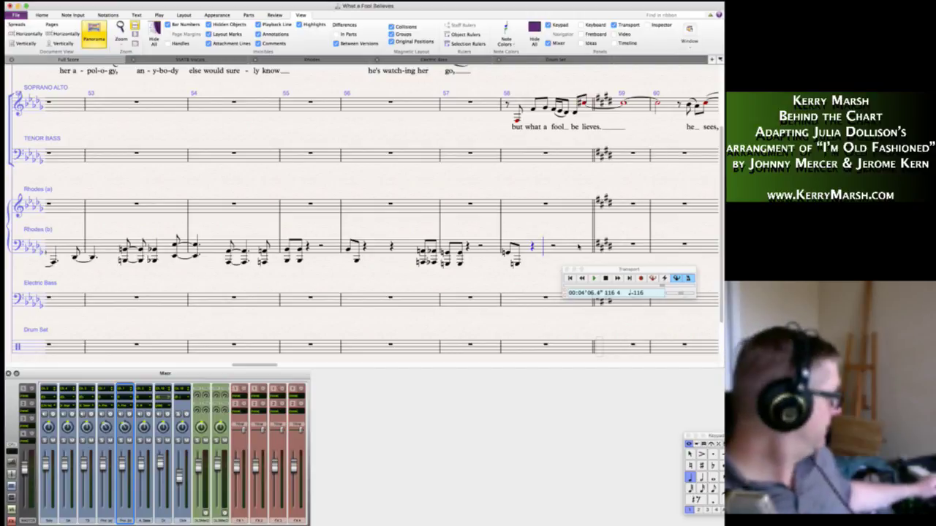
pyautogui.press('3')
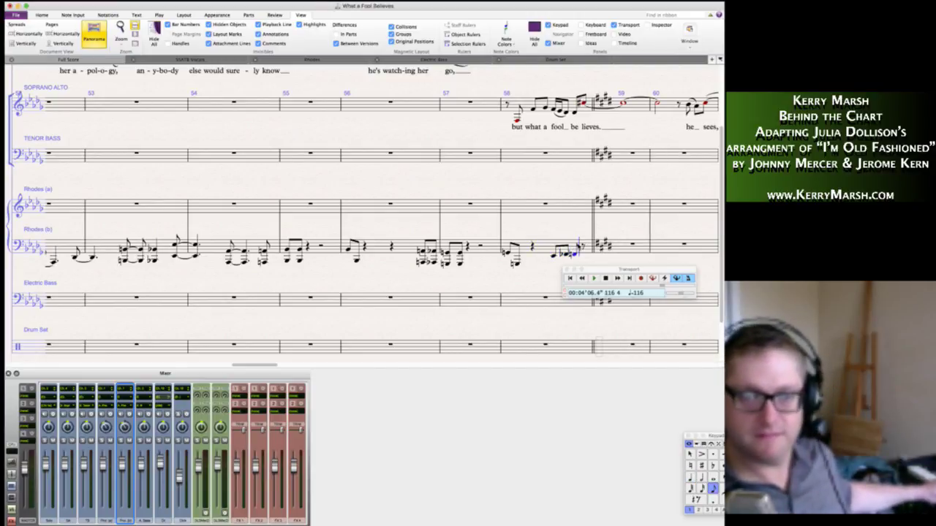
pyautogui.press('Left')
pyautogui.press('Left')
pyautogui.press('Return')
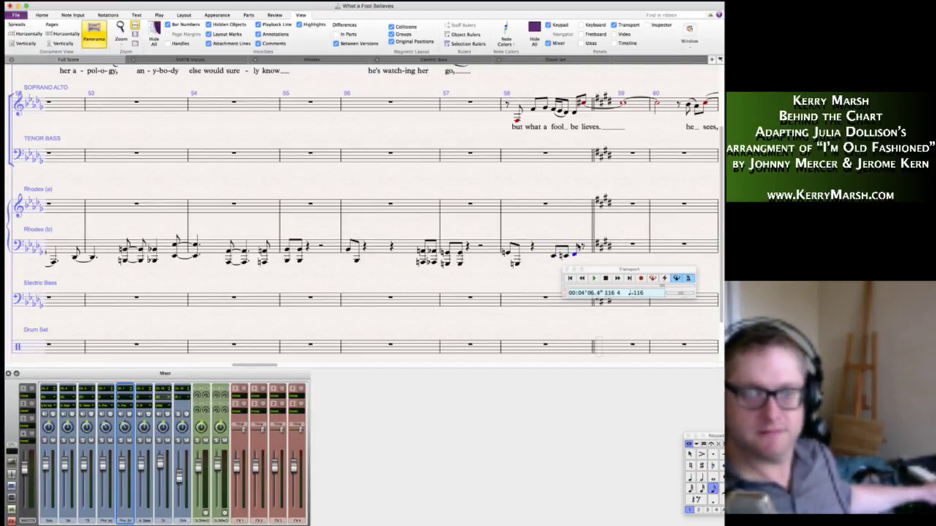
pyautogui.press('Right')
pyautogui.press('Right')
pyautogui.press('Escape')
pyautogui.press('Escape')
pyautogui.click(584, 253)
pyautogui.press('Return')
pyautogui.press('Escape')
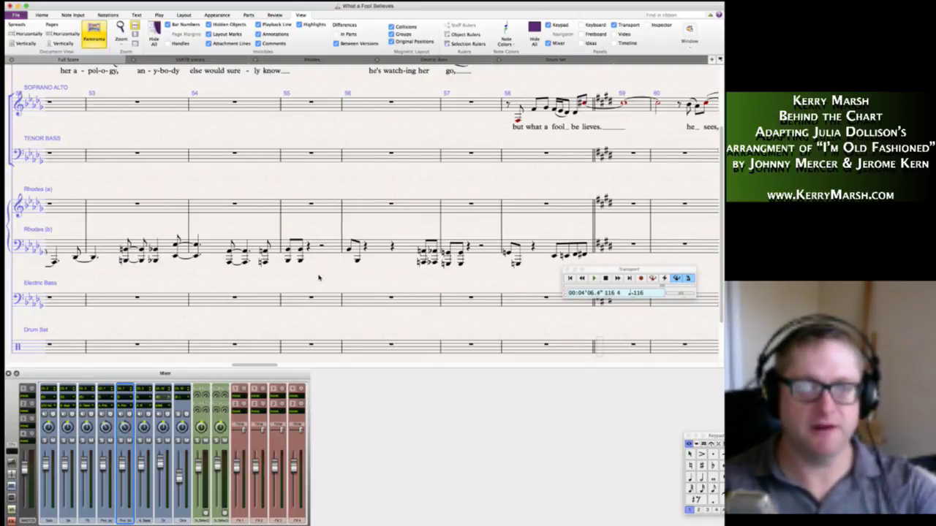
# Fill bar 47 of the upper Rhodes staff with two eighth-note chords, a quarter-note chord, two more eighths and a quarter.
pyautogui.hscroll(-10, 319, 275)
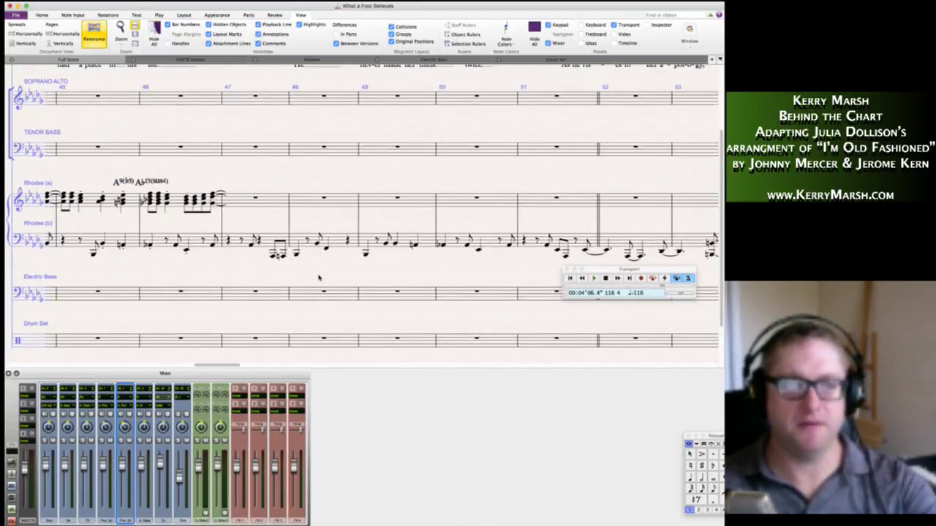
pyautogui.scroll(3, 318, 277)
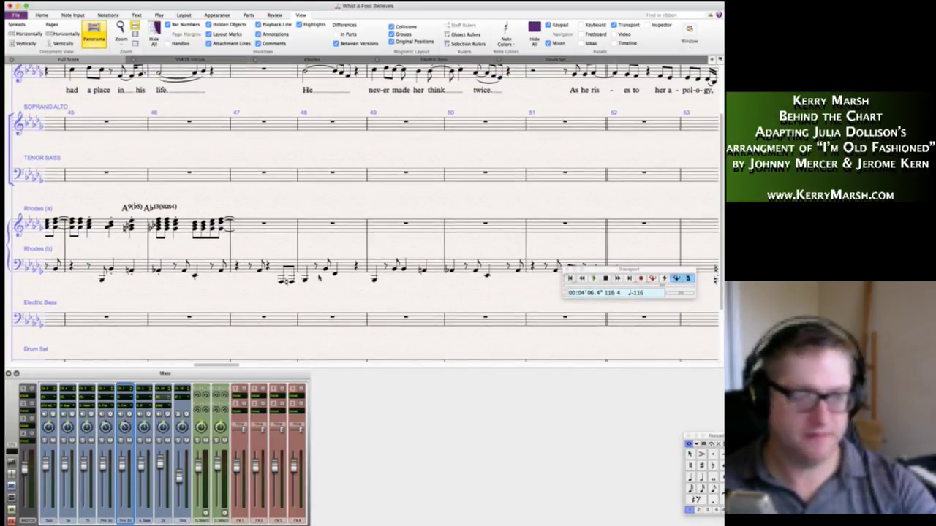
pyautogui.click(241, 228)
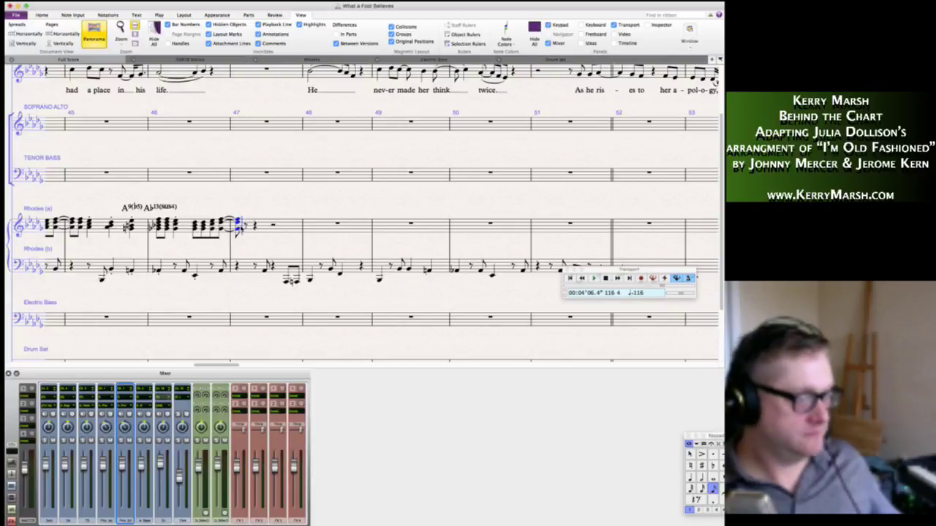
pyautogui.press('4')
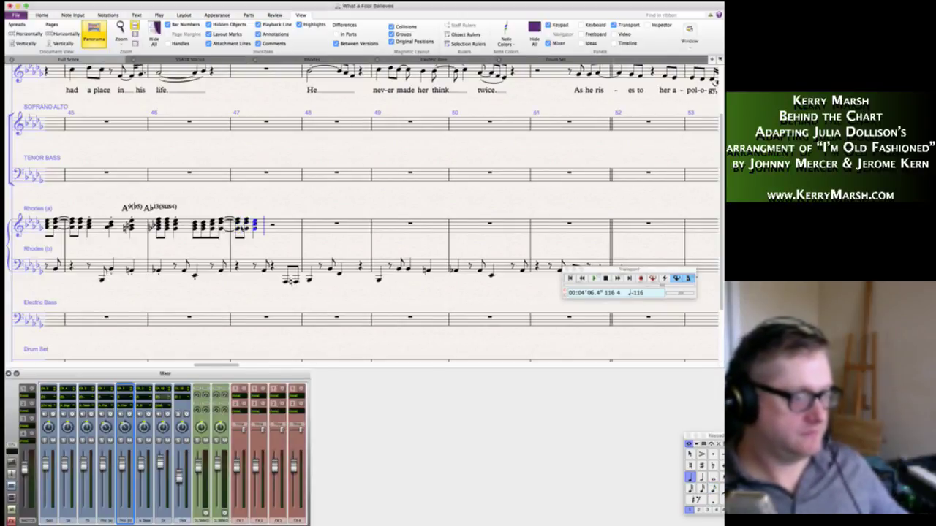
pyautogui.press('3')
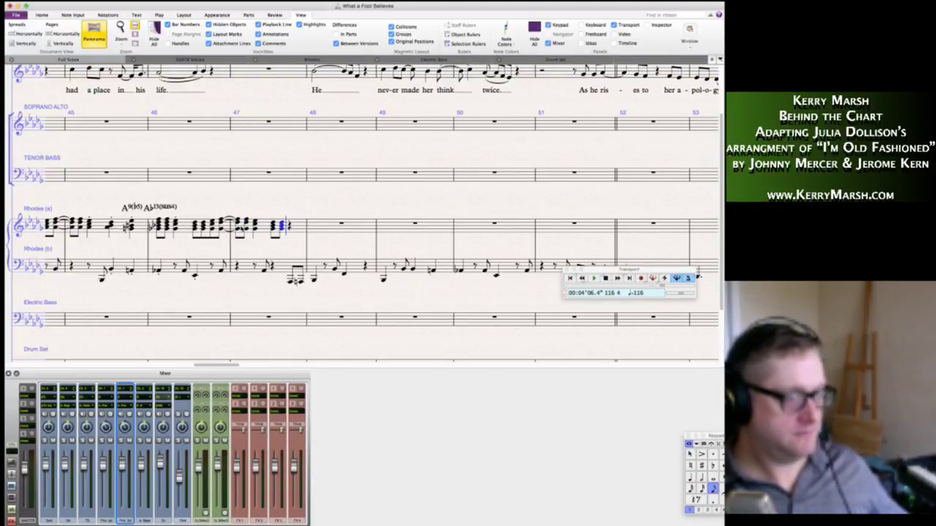
pyautogui.press('4')
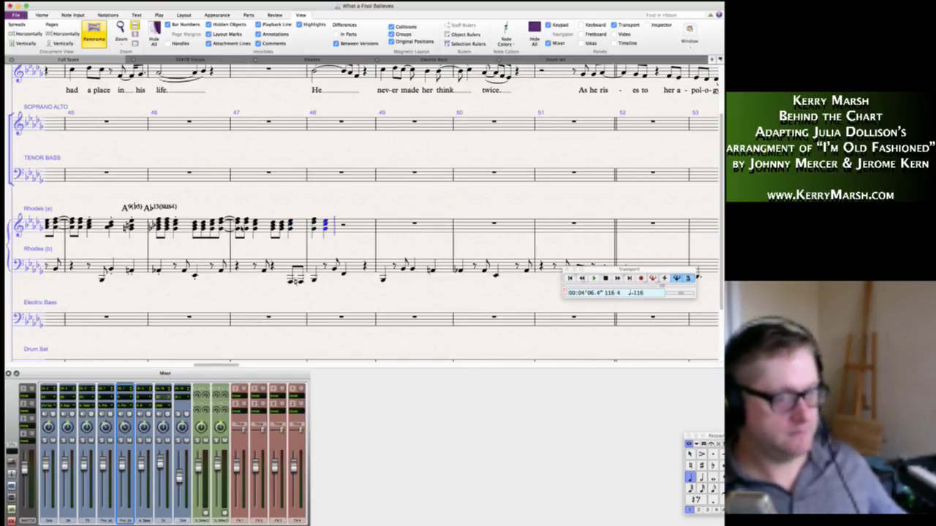
# Fill bars 48 and 49 of the upper Rhodes staff with quarter- and eighth-note chords, tying the last chord of bar 48 into bar 49.
pyautogui.press('Left')
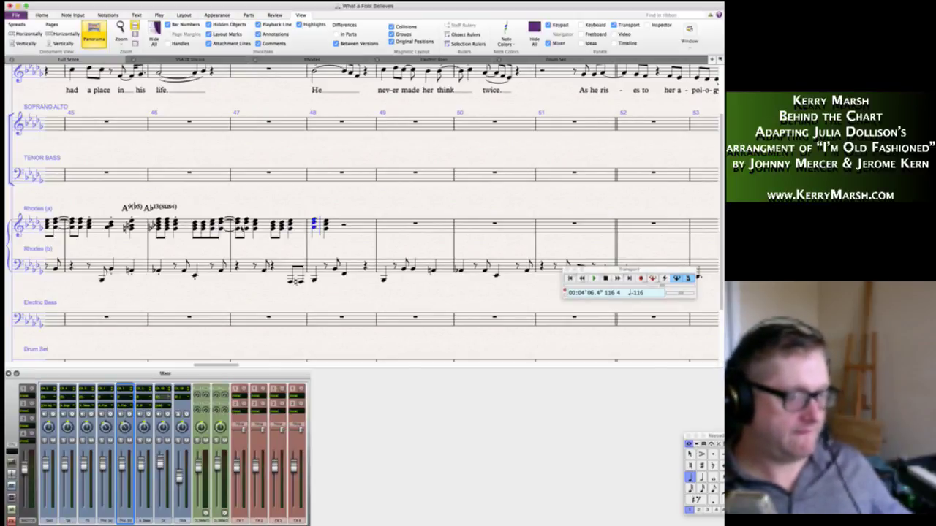
pyautogui.press('3')
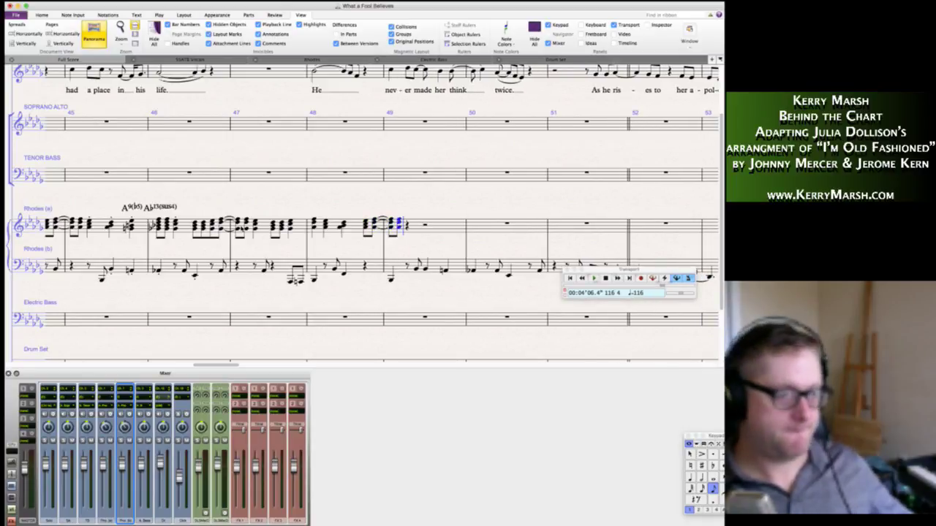
pyautogui.press('4')
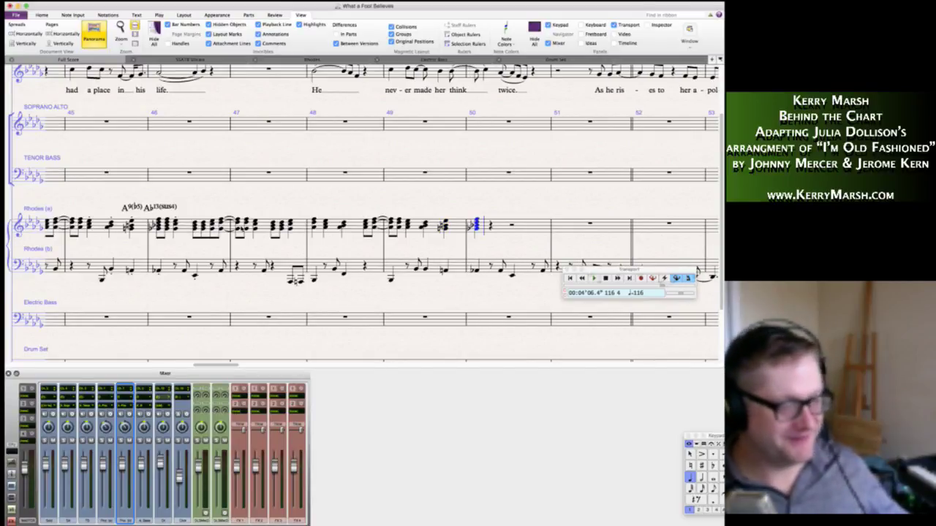
# Complete bars 50 and 51 of the upper Rhodes staff with quarter- and eighth-note chords, tying the last chord of each bar over the barline.
pyautogui.press('3')
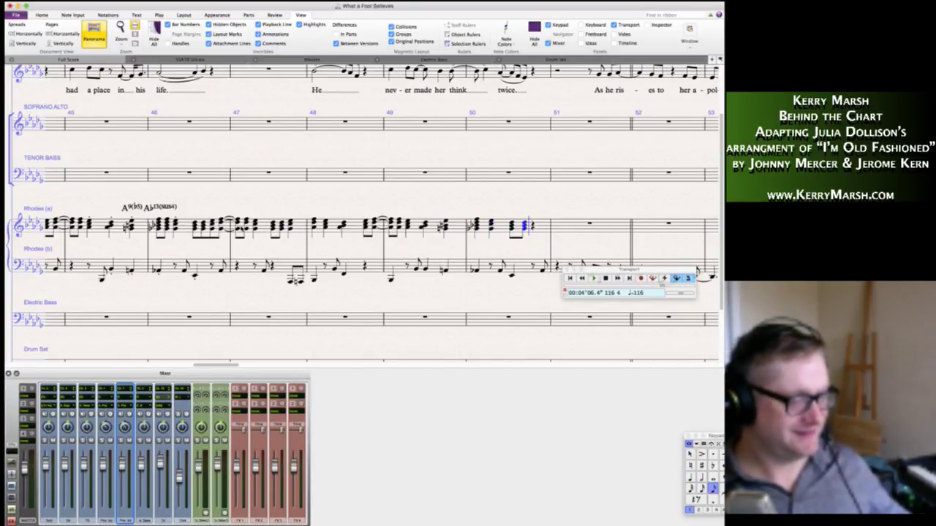
pyautogui.press('KP_Enter')
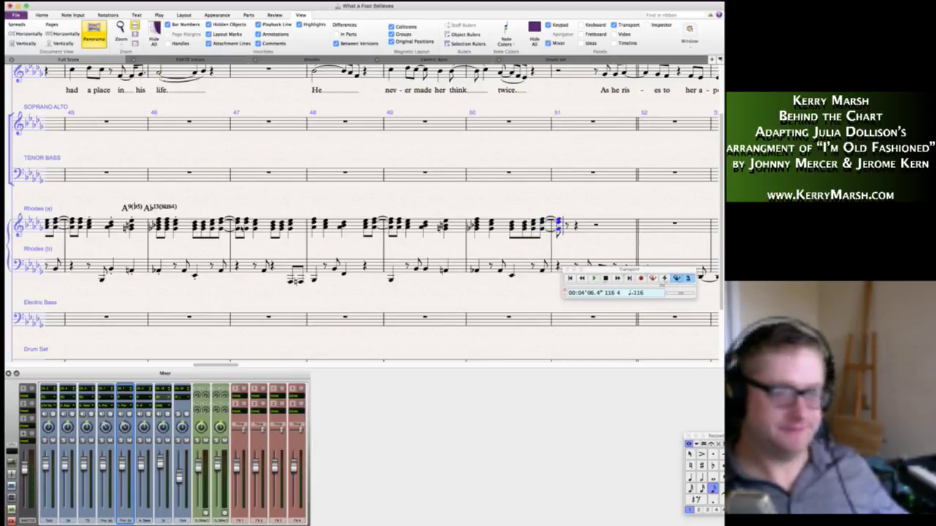
pyautogui.press('4')
pyautogui.press('3')
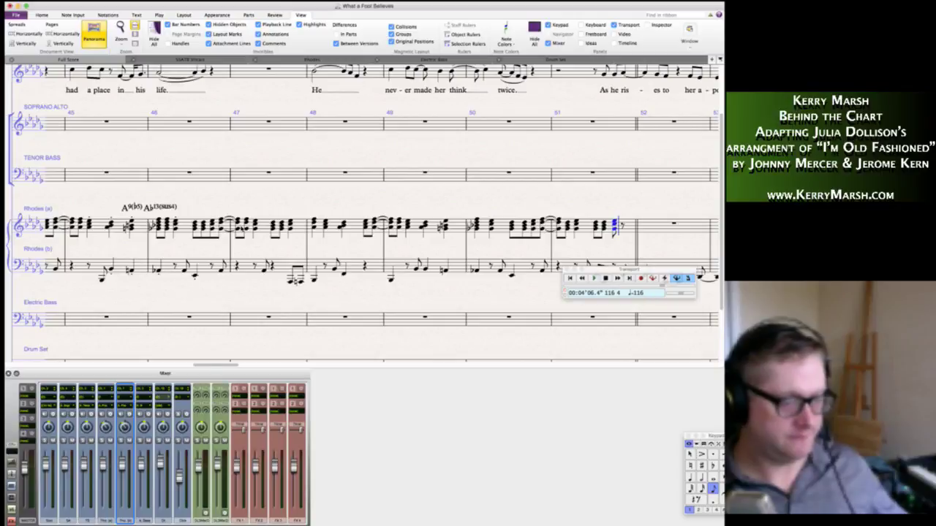
# Fill bar 52 of the upper Rhodes staff with two dotted-quarter and eighth-note chord pairs, tying the last eighth chord into bar 53.
pyautogui.press('4')
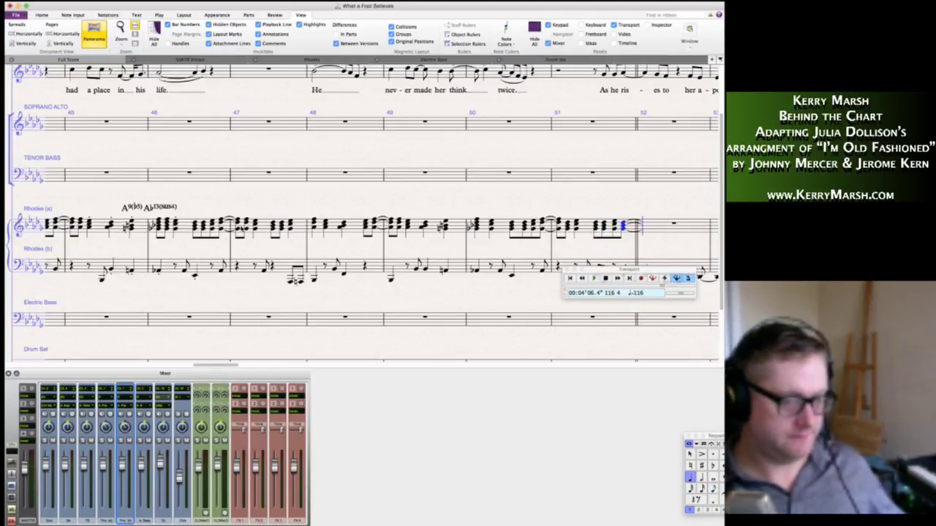
pyautogui.press('3')
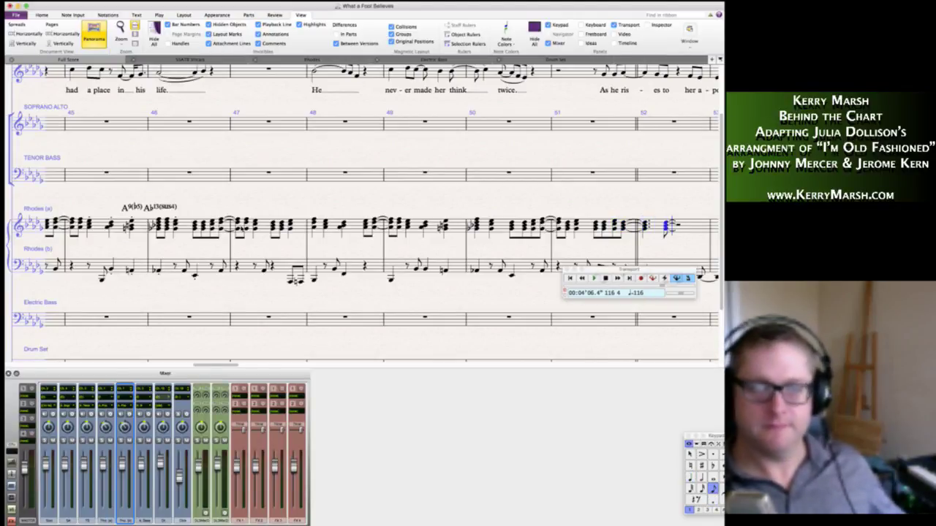
pyautogui.press('4')
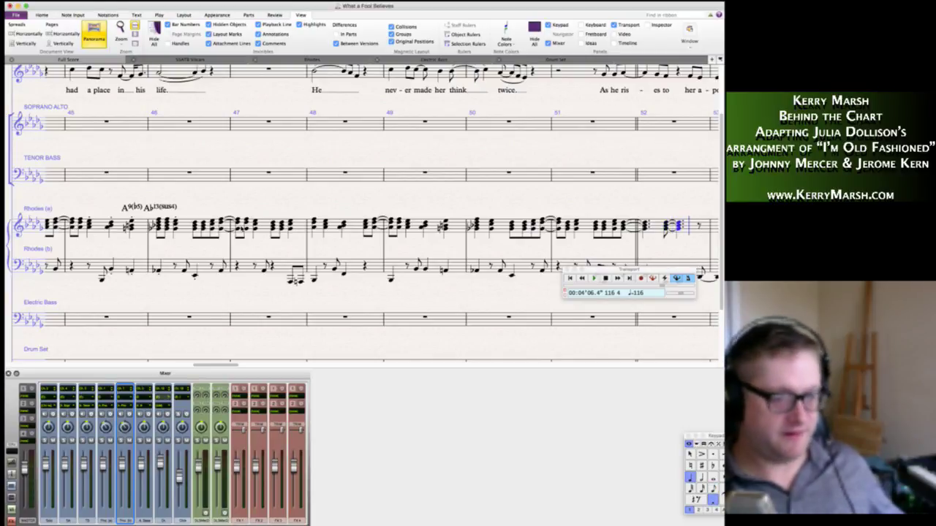
pyautogui.press('3')
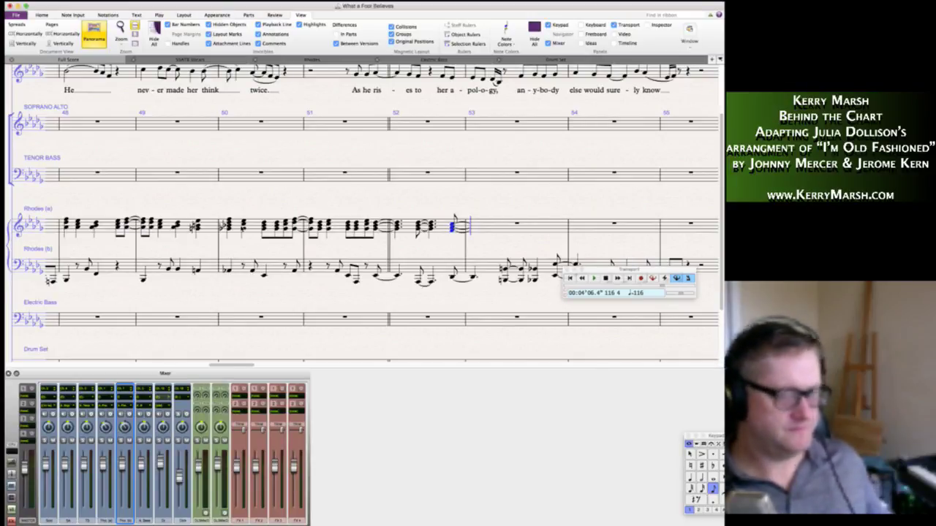
# Fill bar 53 of the upper Rhodes staff with a dotted-quarter chord, A-natural, G-flat, F and A-flat eighth notes, and an eighth-note chord tied into bar 54.
pyautogui.press('4')
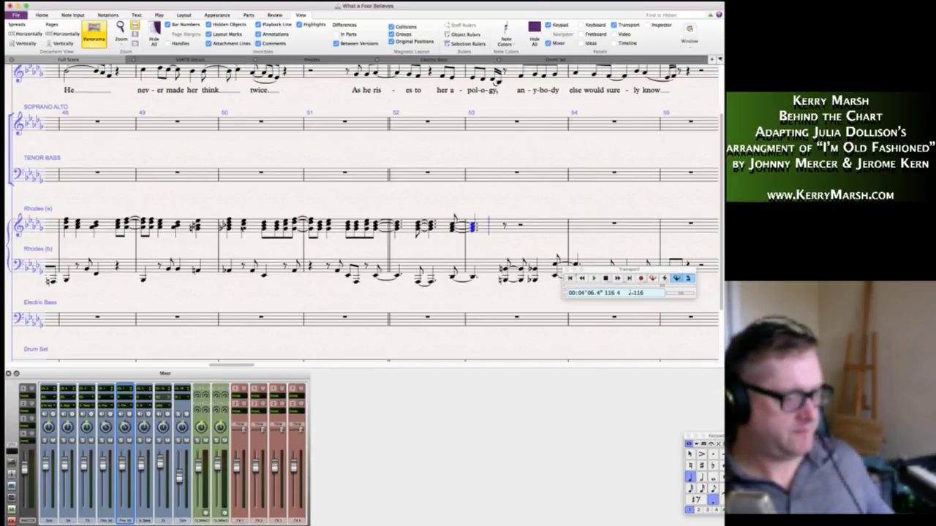
pyautogui.press('3')
pyautogui.press('a')
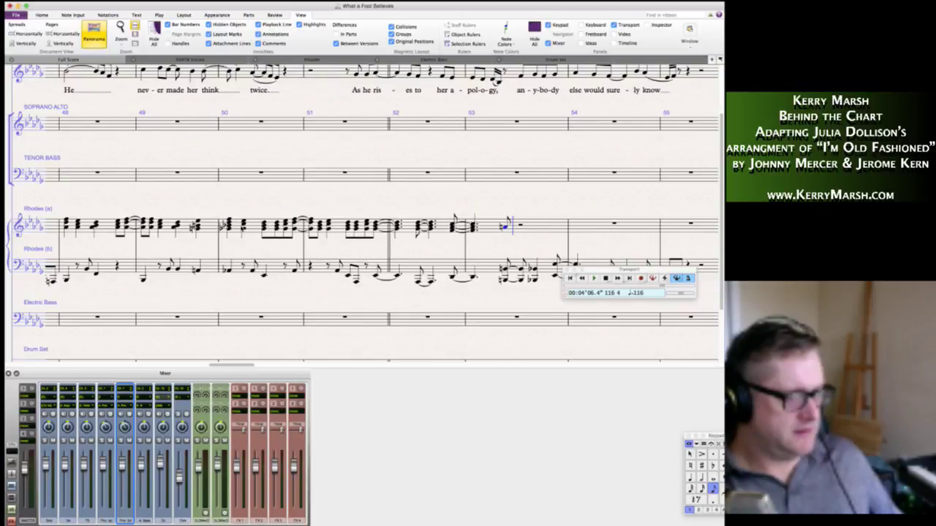
pyautogui.press('g')
pyautogui.press('f')
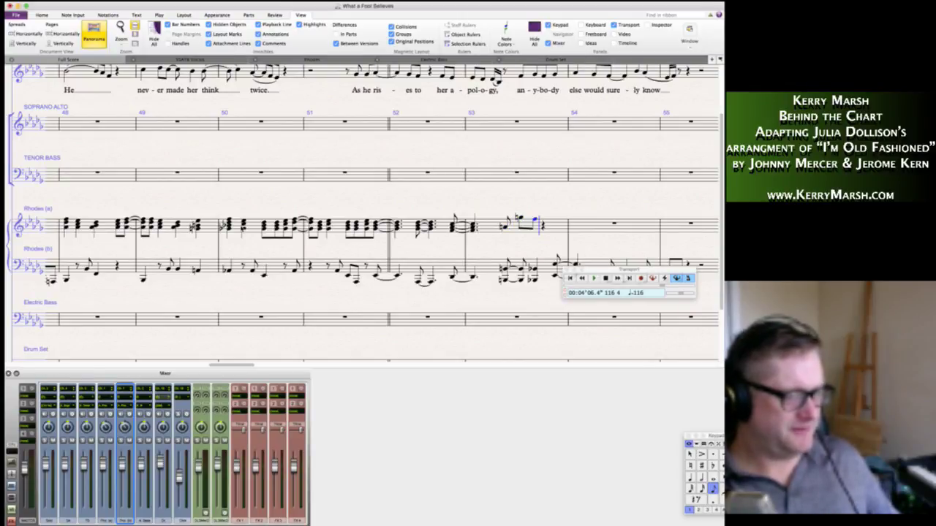
pyautogui.press('Up')
pyautogui.press('Left')
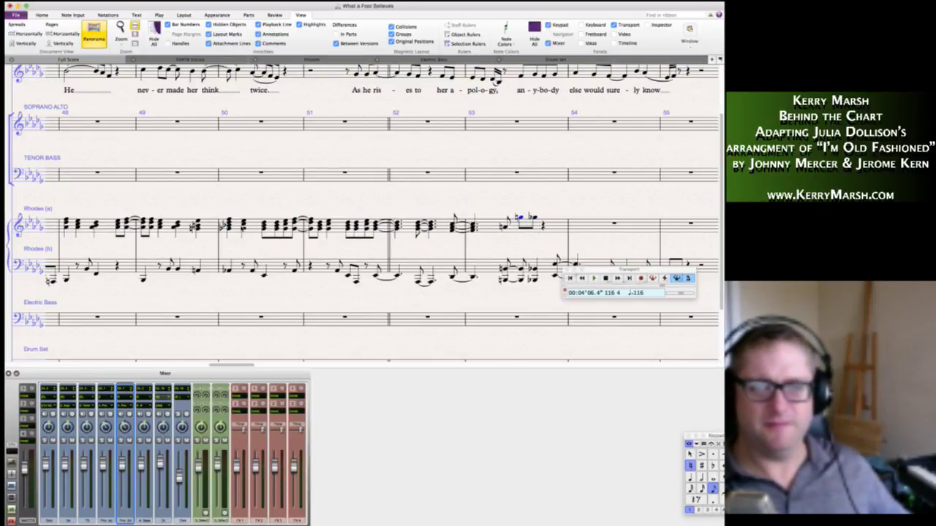
pyautogui.press('7')
pyautogui.press('f')
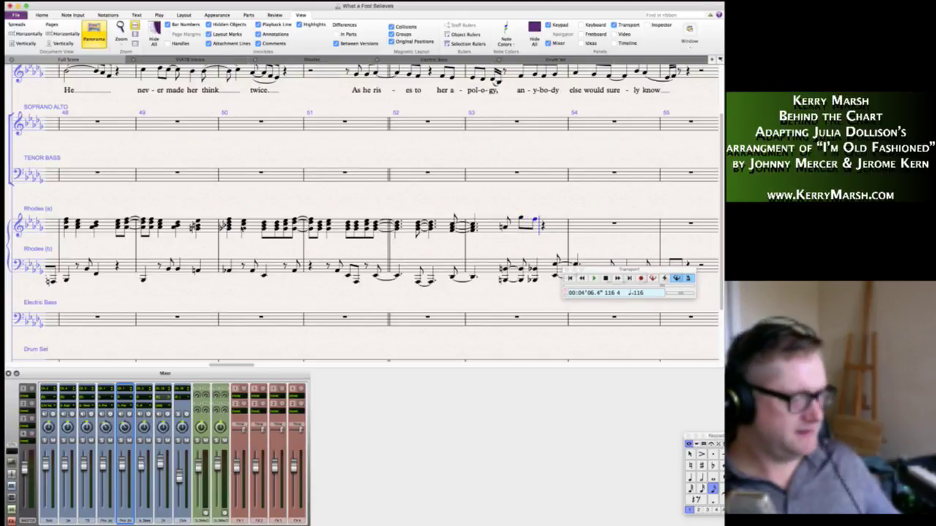
pyautogui.press('a')
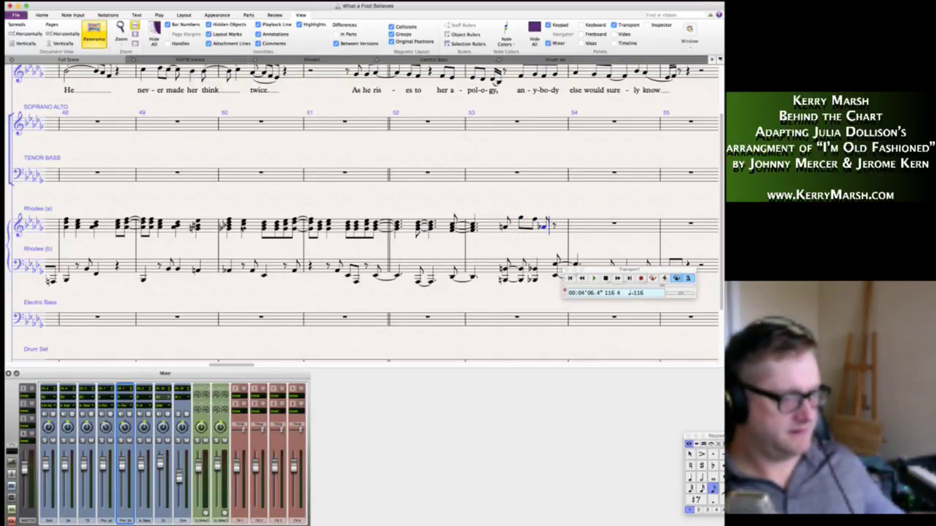
pyautogui.press('Return')
# Fill bar 54 of the upper Rhodes staff with two dotted-quarter and eighth-note chord pairs, tying the first eighth chord into the second dotted-quarter chord.
pyautogui.press('4')
pyautogui.press('.')
pyautogui.press('3')
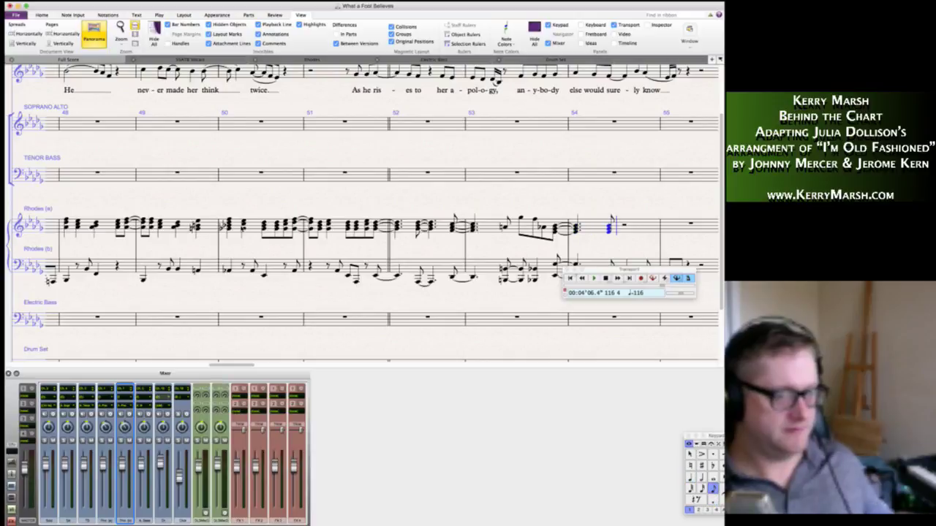
pyautogui.press('Return')
pyautogui.press('4')
pyautogui.press('3')
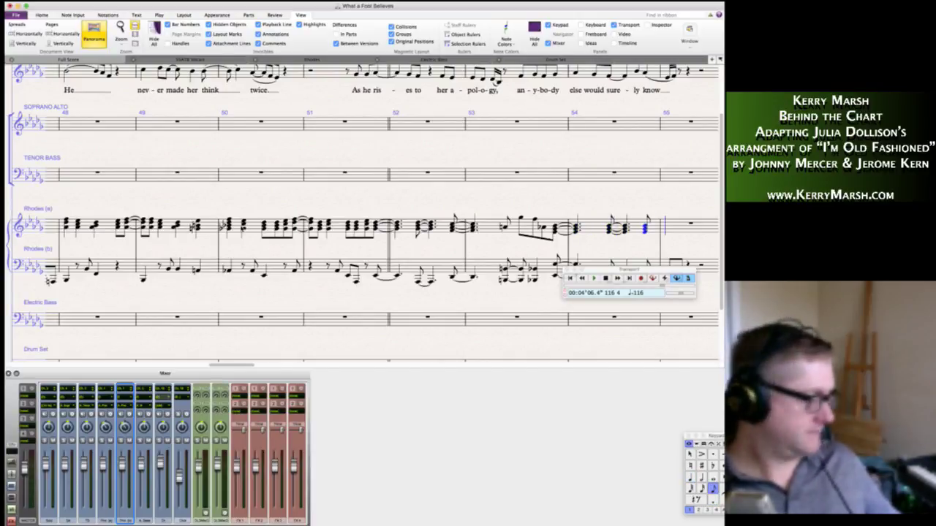
# Fill bar 55 of the upper Rhodes staff with two eighth- and three quarter-note chords, and bar 56 with eighth-note chords, an eighth rest and a closing quarter rest.
pyautogui.press('4')
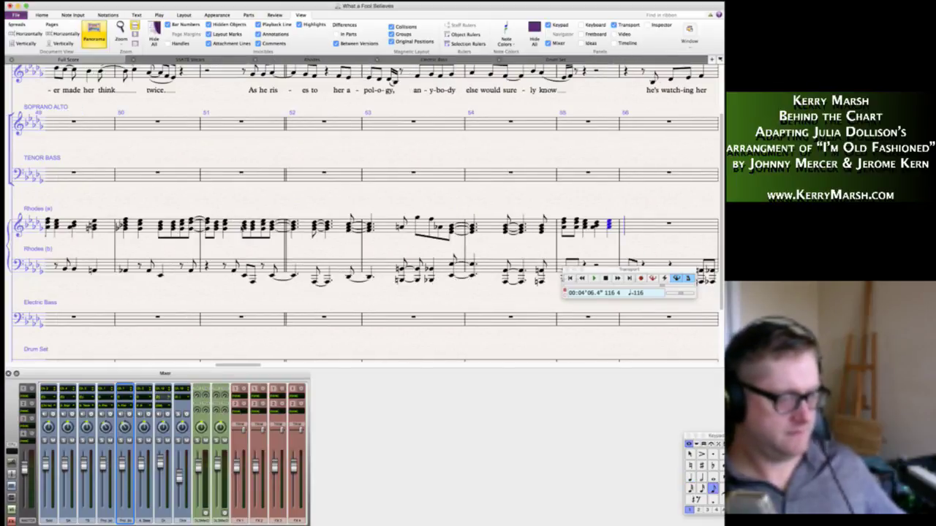
pyautogui.press('3')
pyautogui.press('4')
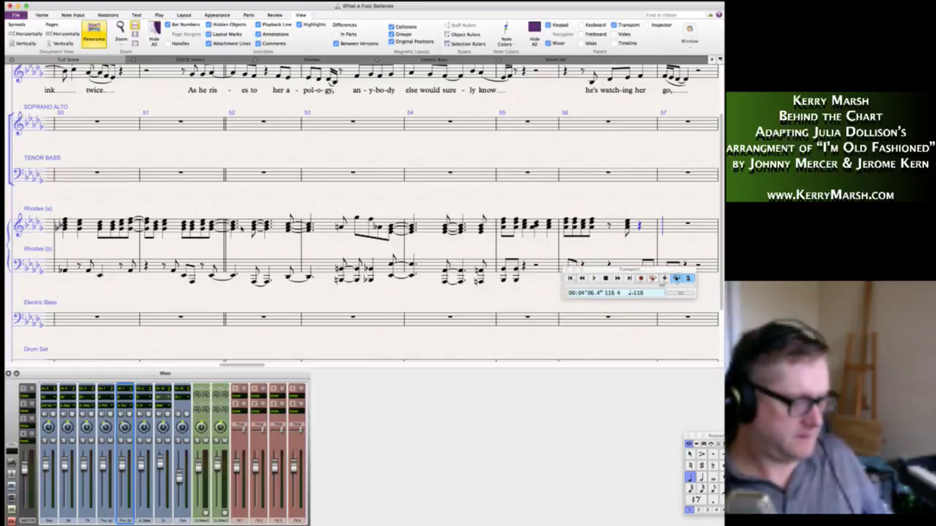
# Fill bar 57 of the upper Rhodes staff with two eighth- and three quarter-note chords, and start bar 58 with four eighth-note chords.
pyautogui.press('3')
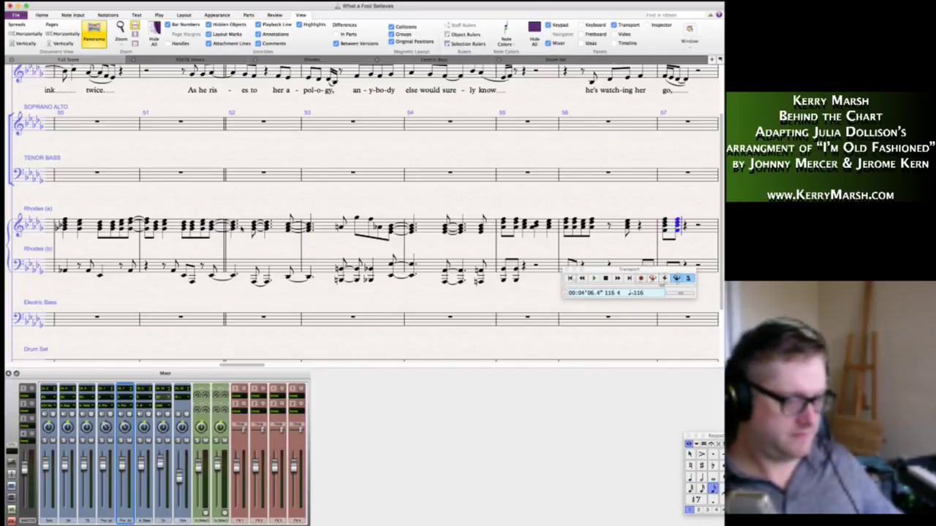
pyautogui.press('4')
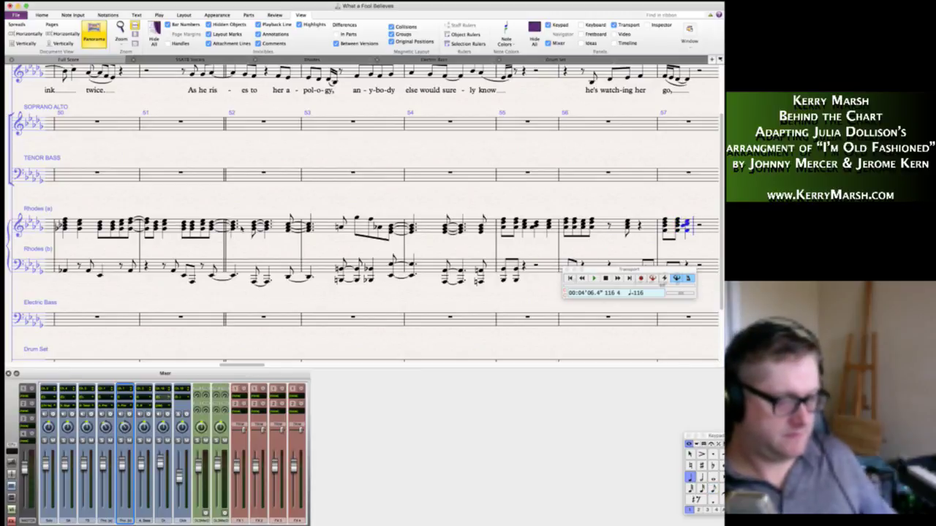
pyautogui.press('3')
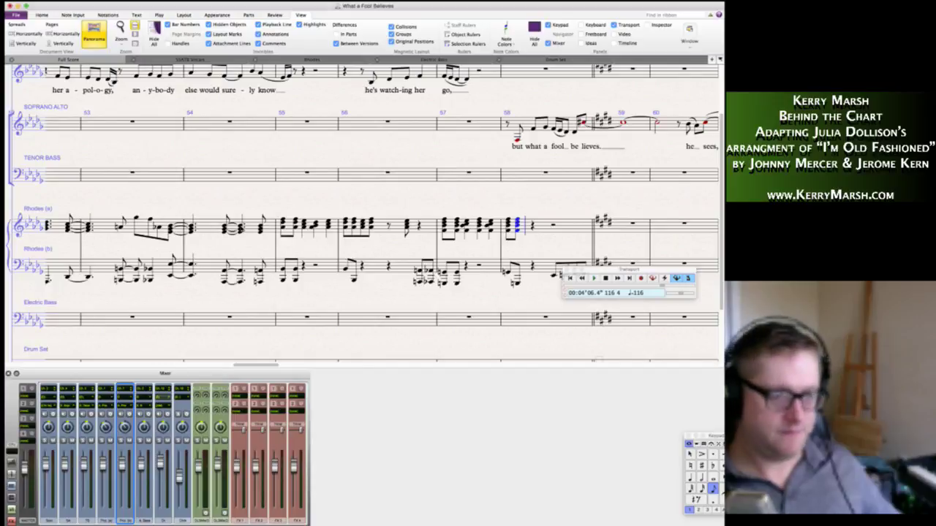
pyautogui.press('Escape')
pyautogui.press('Escape')
# Add staccato articulations to the three quarter-note chords in bar 57 and the three in bar 55 of the upper Rhodes staff.
pyautogui.click(490, 231)
pyautogui.keyDown('shift'); pyautogui.click(466, 224); pyautogui.keyUp('shift')
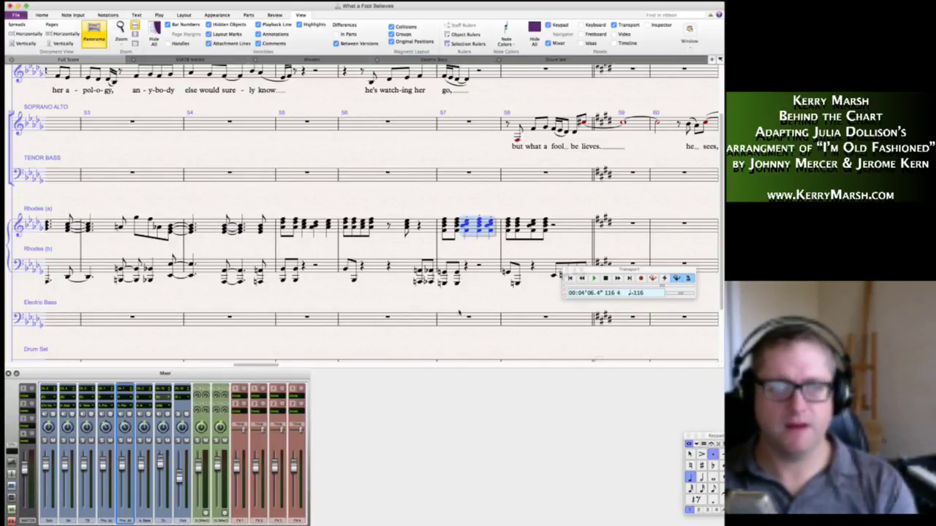
pyautogui.press('Escape')
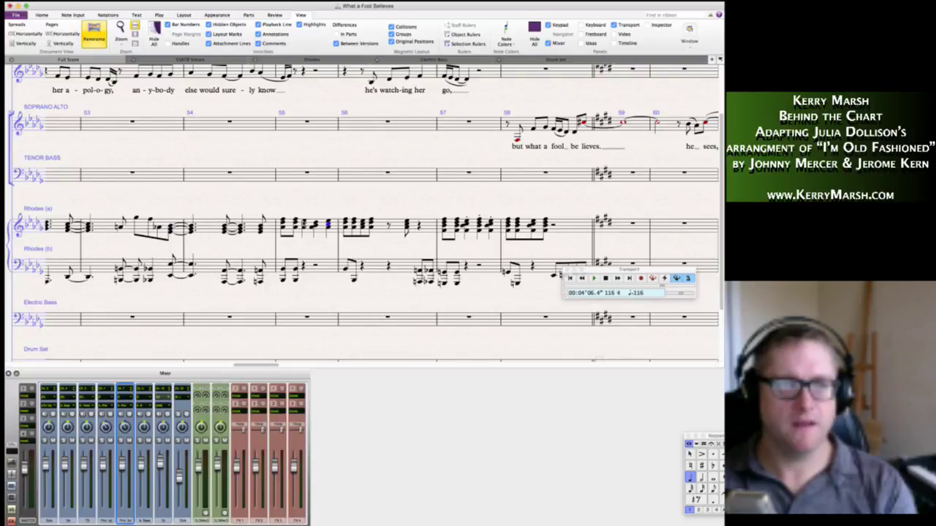
pyautogui.moveTo(301, 220); pyautogui.dragTo(328, 234)
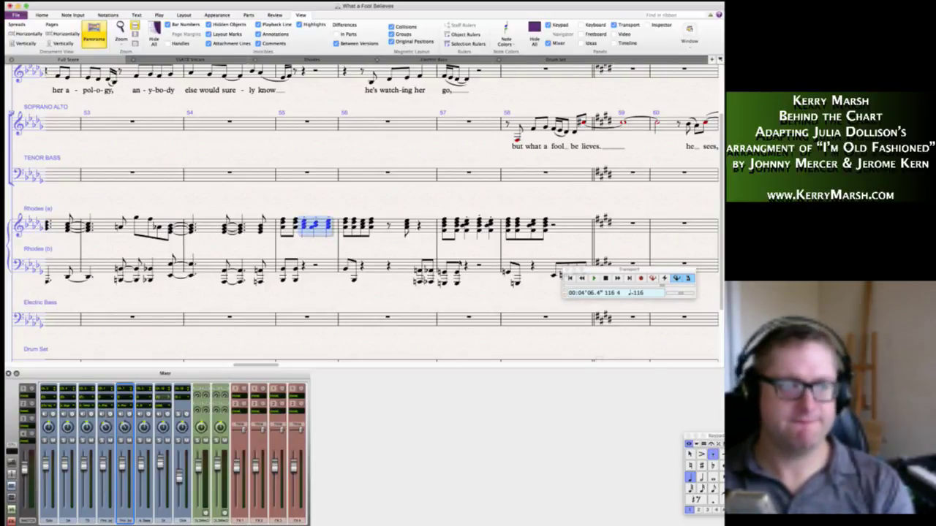
pyautogui.hscroll(-10, 340, 225)
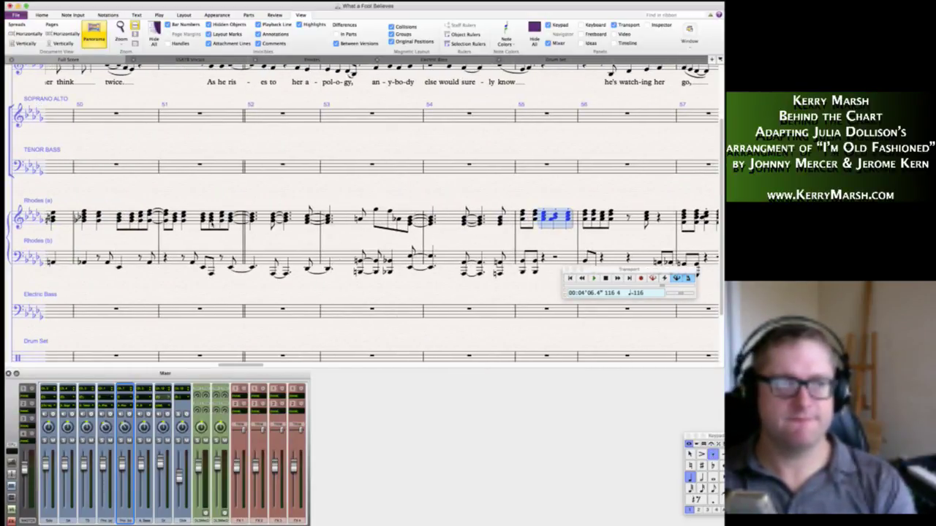
# Add staccato articulations to the untied quarter-note chords in bars 47 to 51 of the upper Rhodes staff.
pyautogui.click(183, 215)
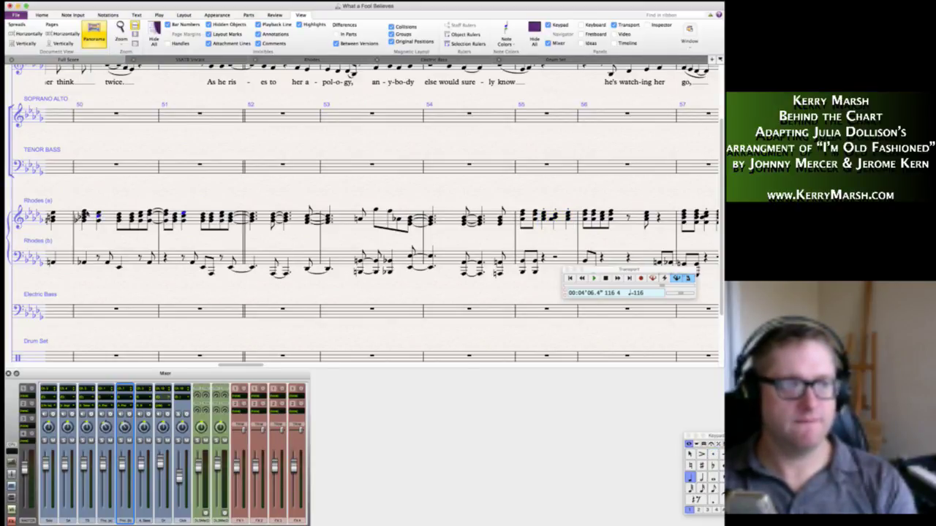
pyautogui.hscroll(-10, 366, 219)
pyautogui.click(414, 211)
pyautogui.keyDown('shift'); pyautogui.click(391, 211); pyautogui.keyUp('shift')
pyautogui.keyDown('shift'); pyautogui.click(311, 210); pyautogui.keyUp('shift')
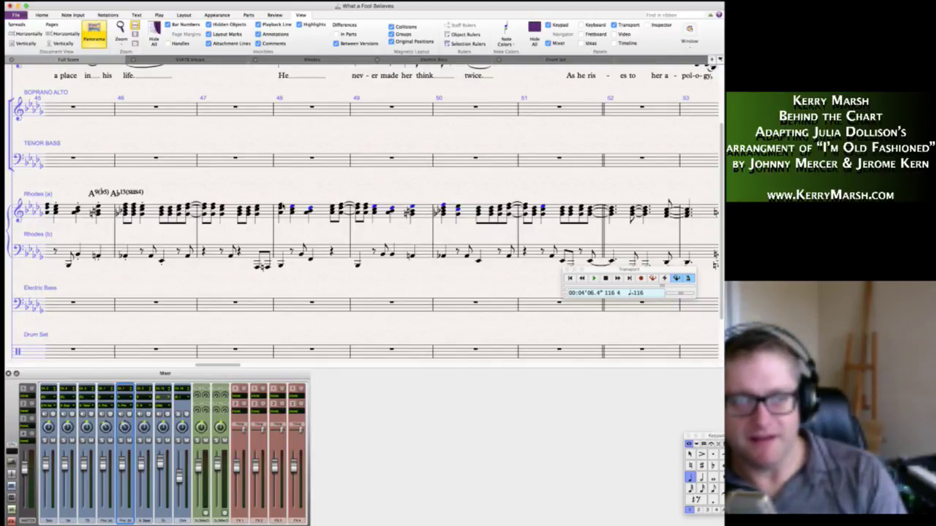
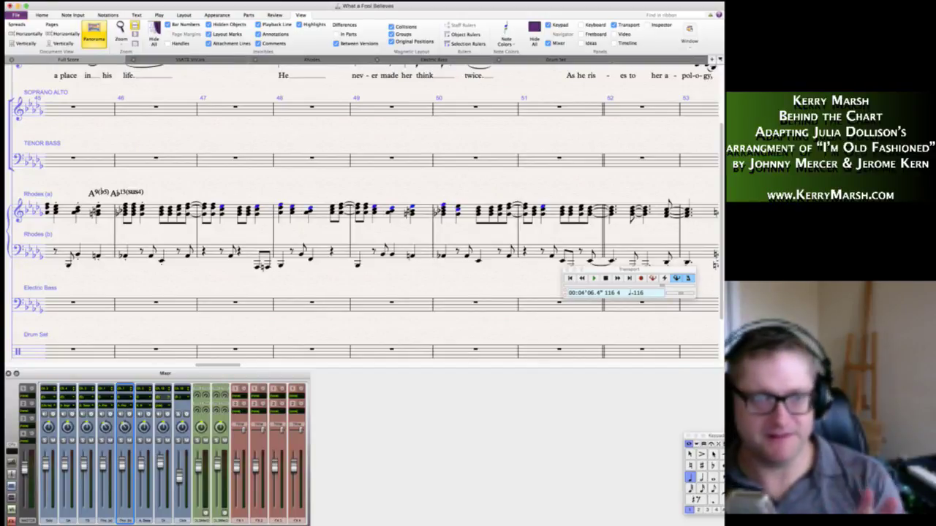
pyautogui.press('Escape')
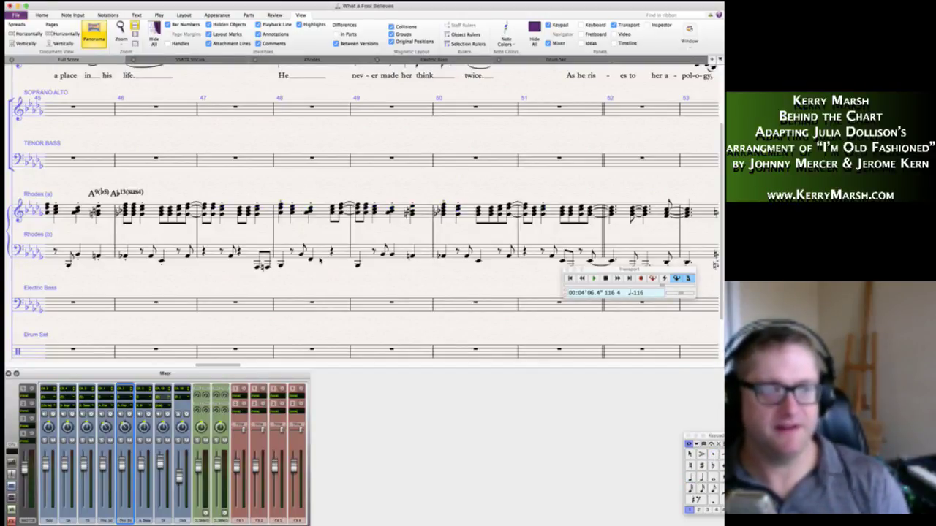
# Add staccato articulations to the quarter notes in bars 48 to 50 of the lower Rhodes staff.
pyautogui.click(281, 264)
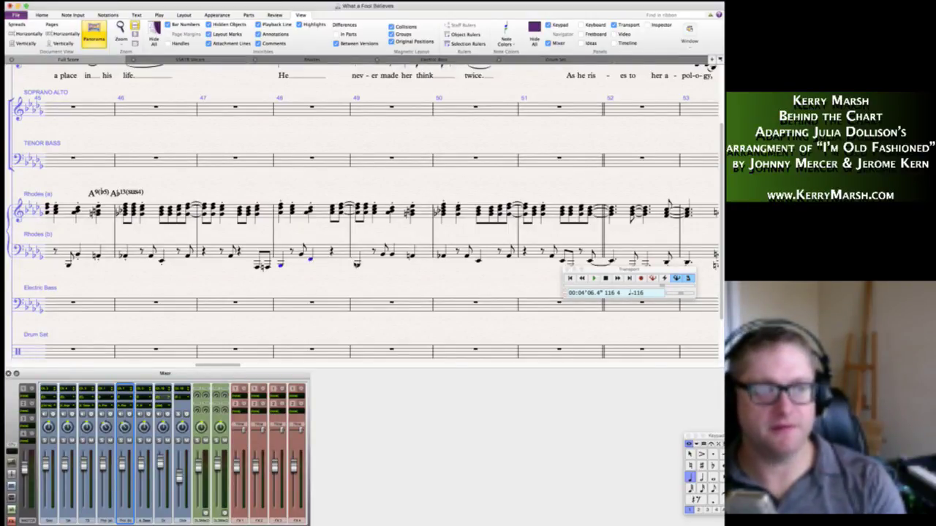
pyautogui.keyDown('shift'); pyautogui.click(357, 265); pyautogui.keyUp('shift')
pyautogui.keyDown('shift'); pyautogui.click(393, 255); pyautogui.keyUp('shift')
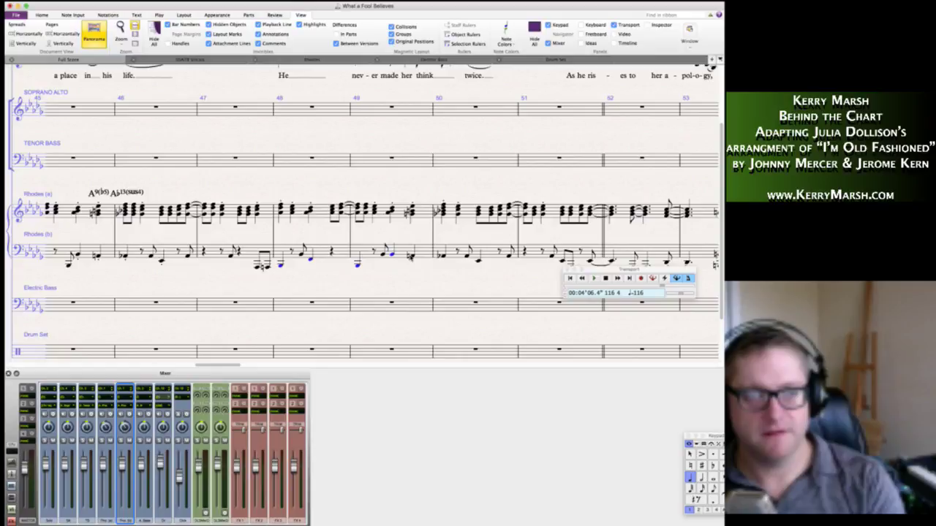
pyautogui.keyDown('shift'); pyautogui.click(443, 255); pyautogui.keyUp('shift')
pyautogui.keyDown('shift'); pyautogui.click(478, 260); pyautogui.keyUp('shift')
pyautogui.hscroll(10, 507, 272)
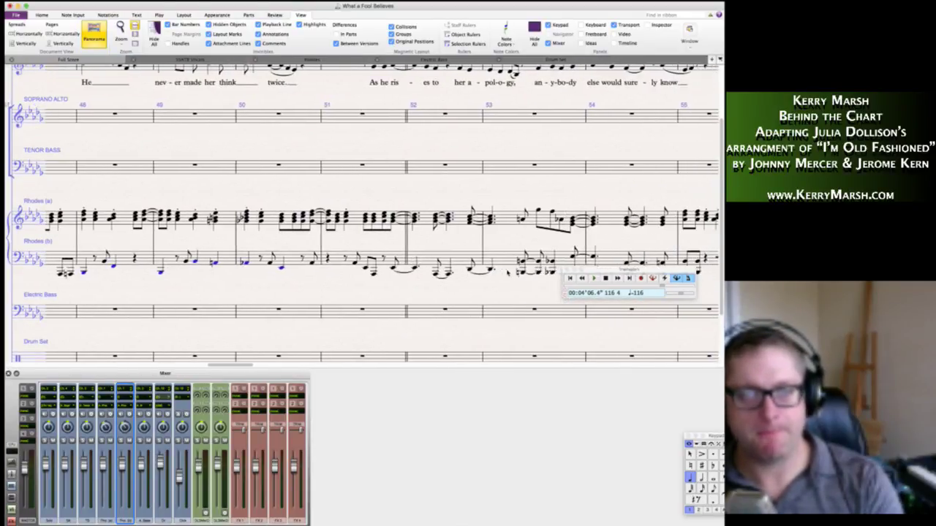
pyautogui.hscroll(5, 508, 272)
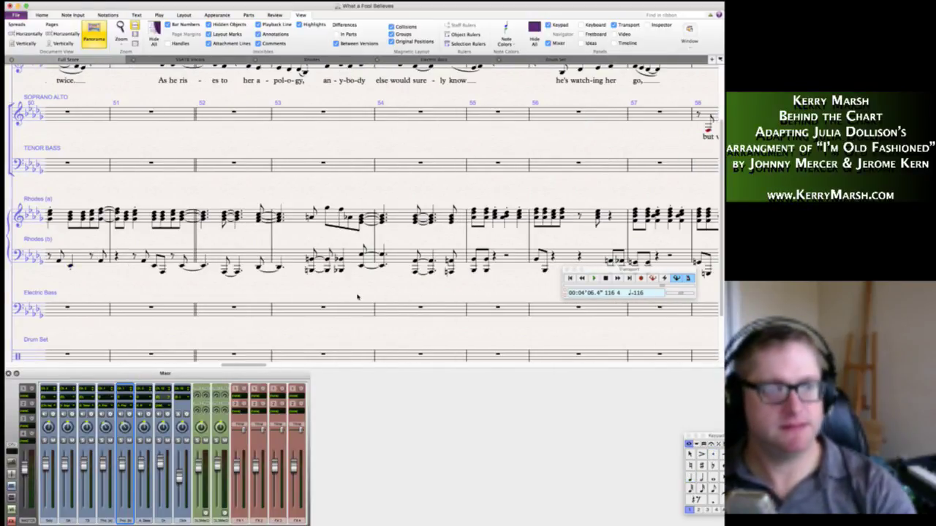
# Add chord symbols above the upper Rhodes staff: Bbmi7 at the start of bar 48, A9(b5) on the last chord of bar 49 and Ab13(sus4) at bar 50.
pyautogui.hscroll(-15, 357, 296)
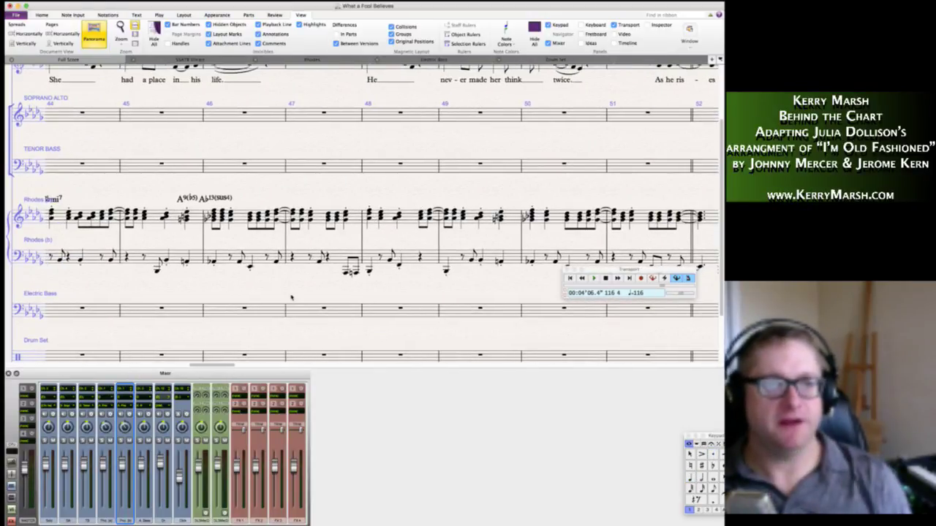
pyautogui.scroll(1, 291, 297)
pyautogui.hscroll(3, 291, 297)
pyautogui.scroll(-1, 291, 298)
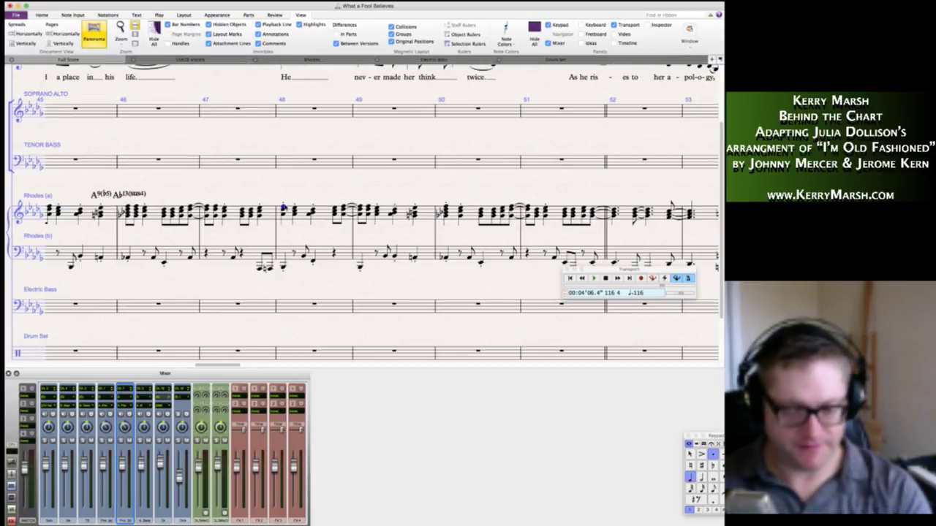
pyautogui.hotkey('ctrl', 'k')
pyautogui.write('Bbmi7')
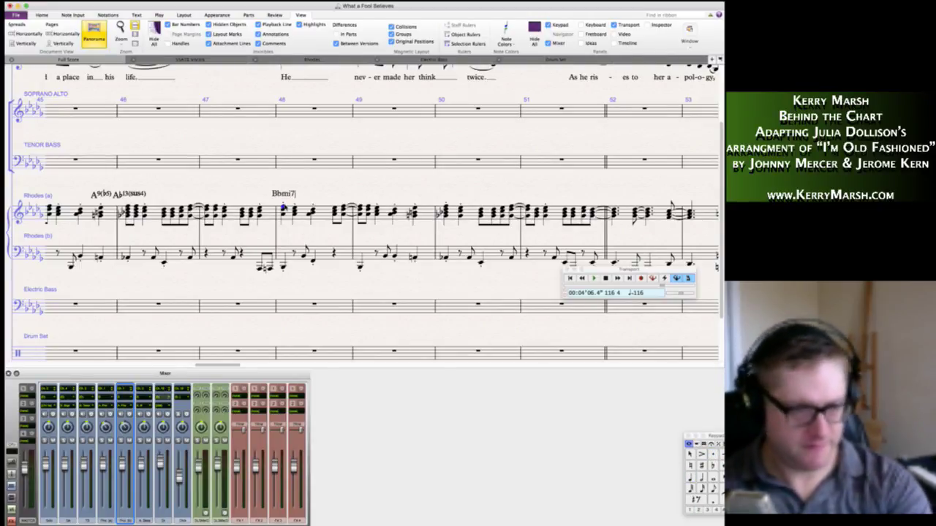
pyautogui.press('Escape')
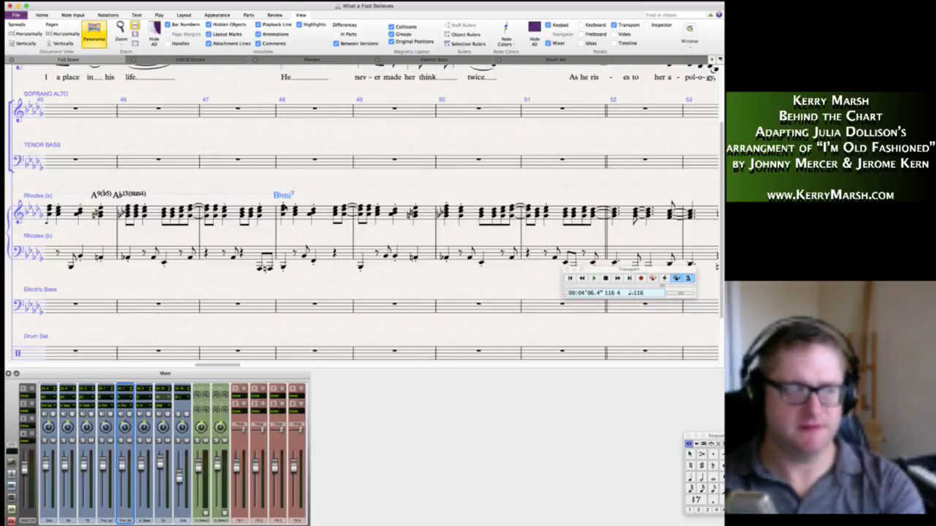
pyautogui.write('A9(b5')
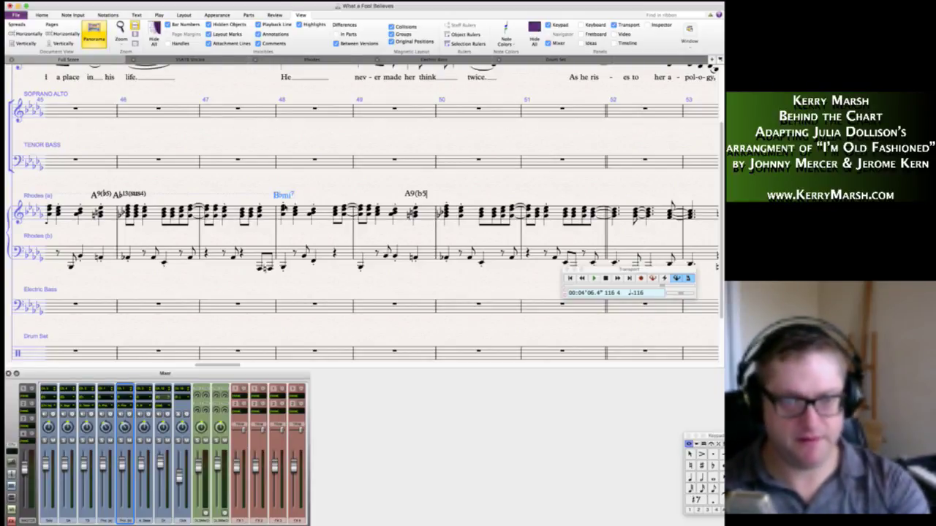
pyautogui.press('space')
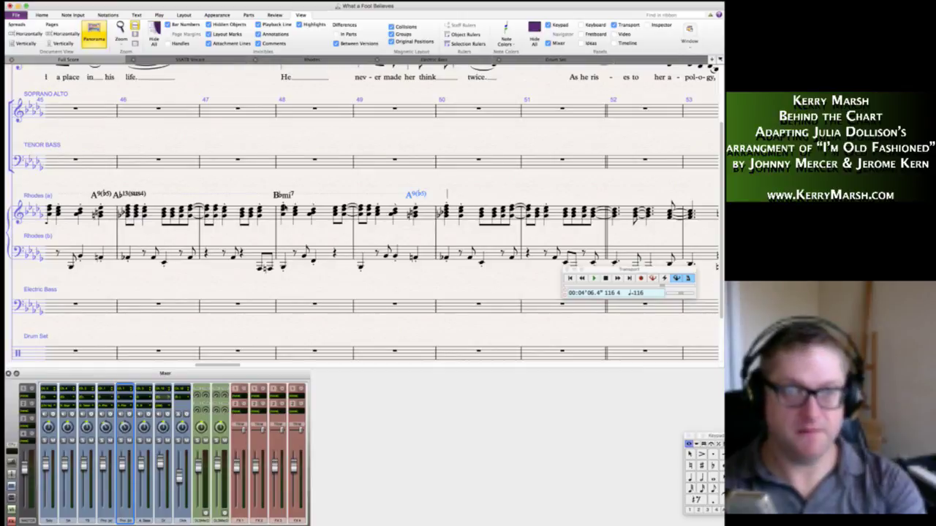
pyautogui.write('Ab13sus4')
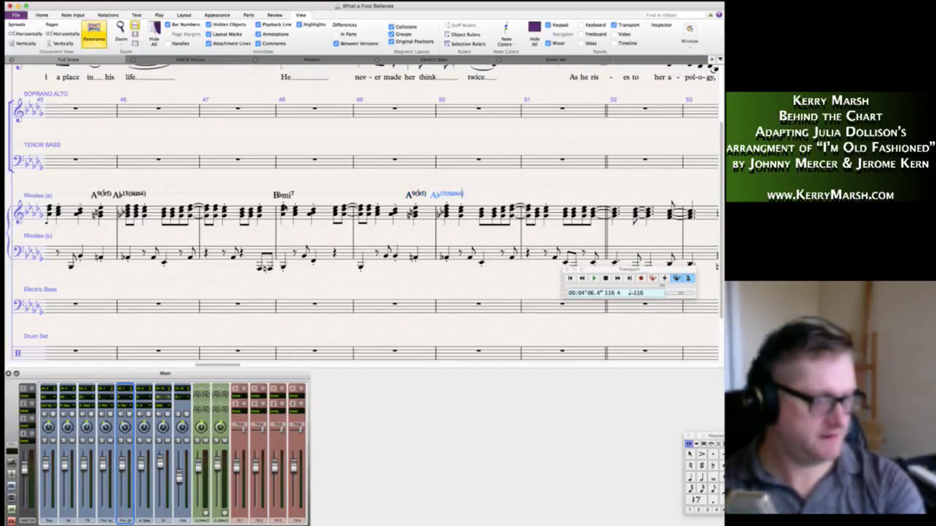
pyautogui.press('Escape')
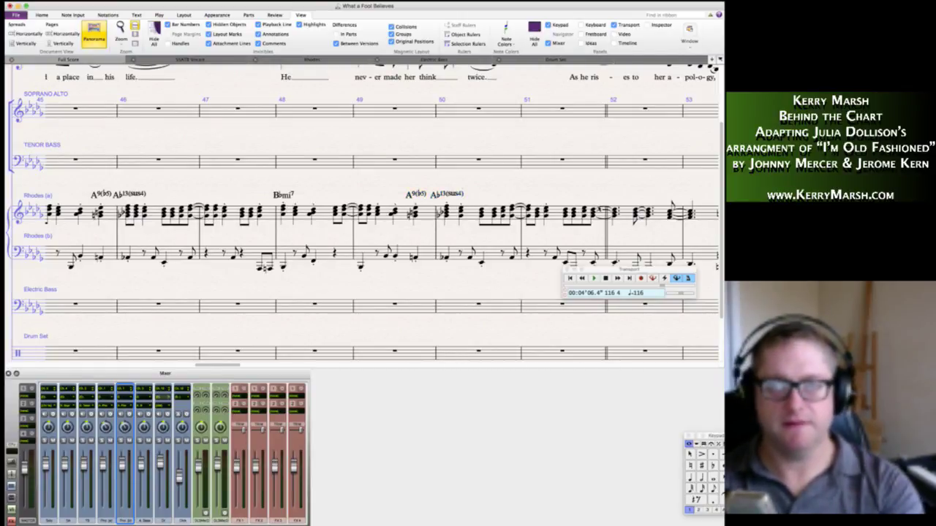
# Add chord symbols above the upper Rhodes staff: Ebmi7 on the last chord of bar 51, Ab9(sus4) mid-bar 52 and DbMa7 on bar 52's last chord.
pyautogui.click(591, 212)
pyautogui.press('super+k')
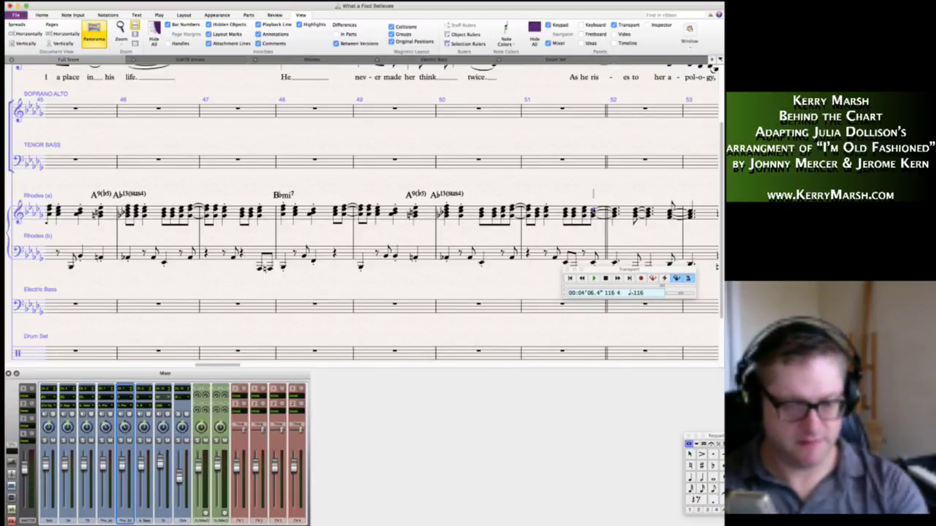
pyautogui.write('Eb')
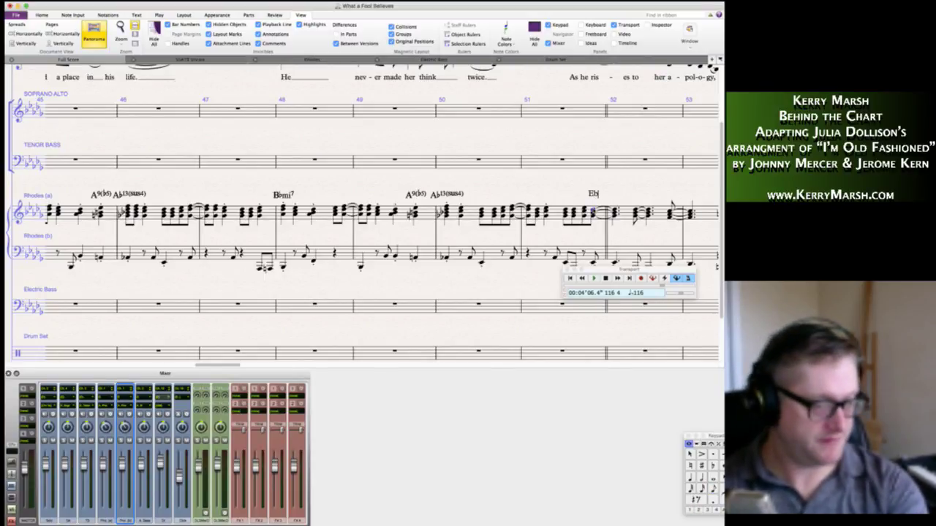
pyautogui.write('mi7')
pyautogui.press('space')
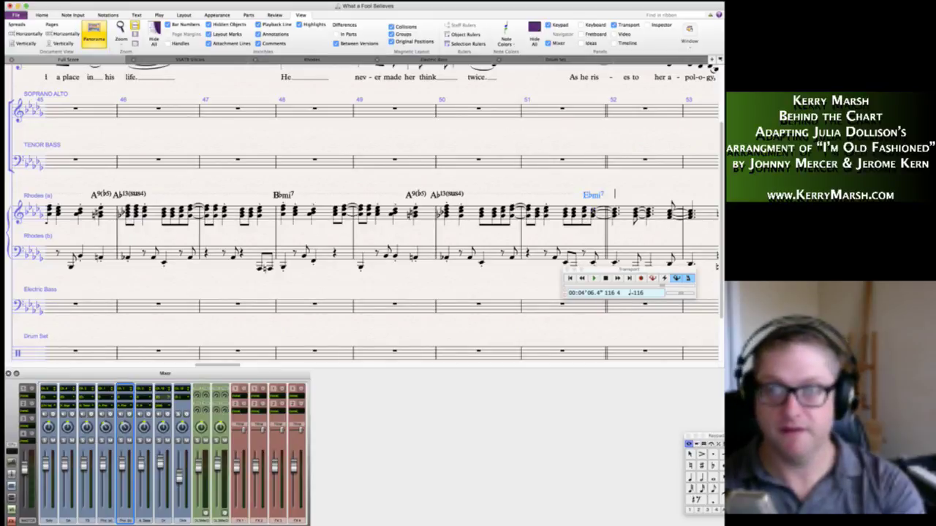
pyautogui.write('Ab')
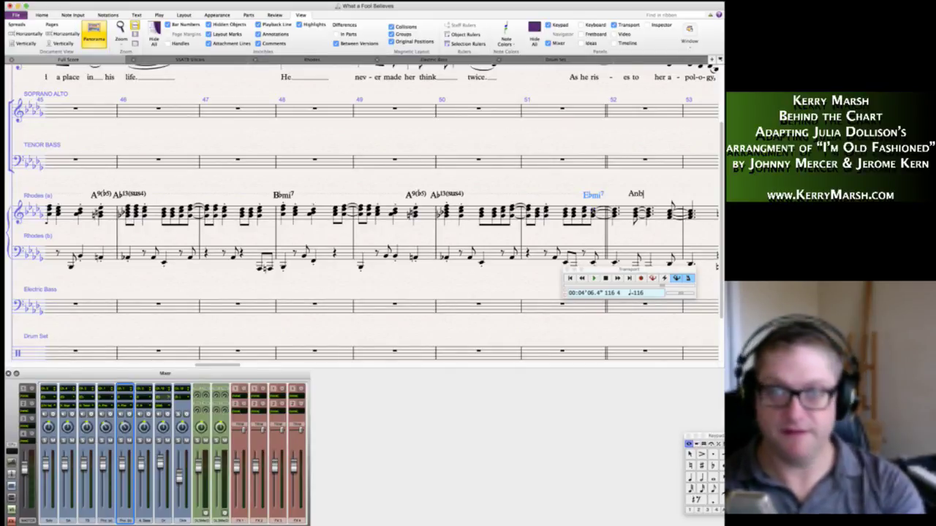
pyautogui.press('BackSpace')
pyautogui.write('9(sus')
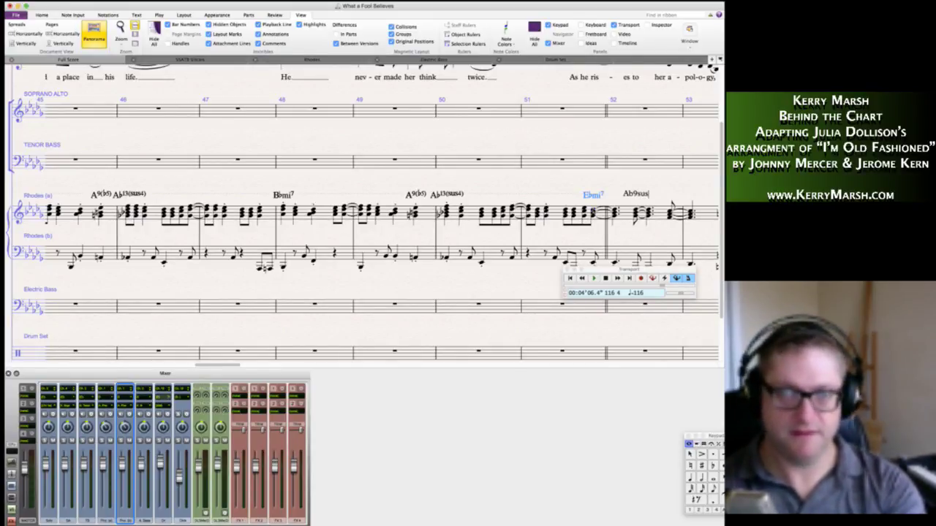
pyautogui.write('4')
pyautogui.press('space')
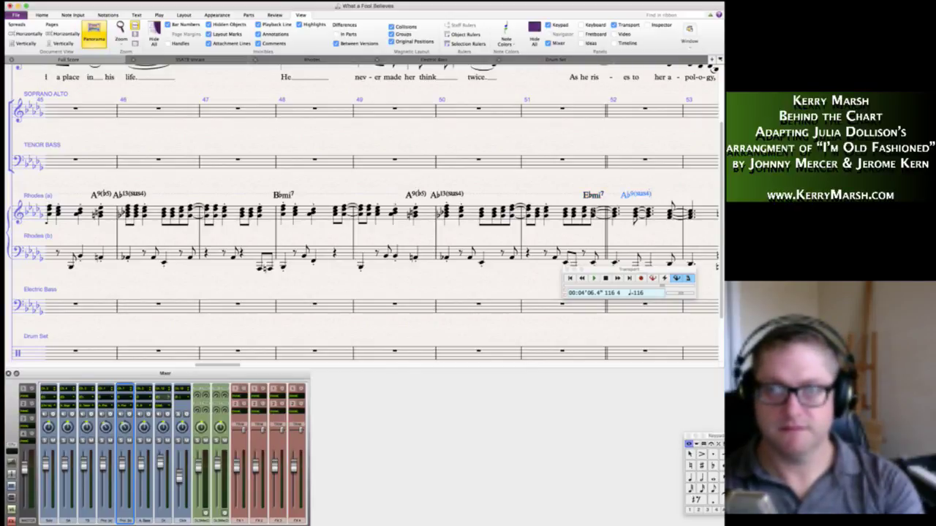
pyautogui.write('Dbma7')
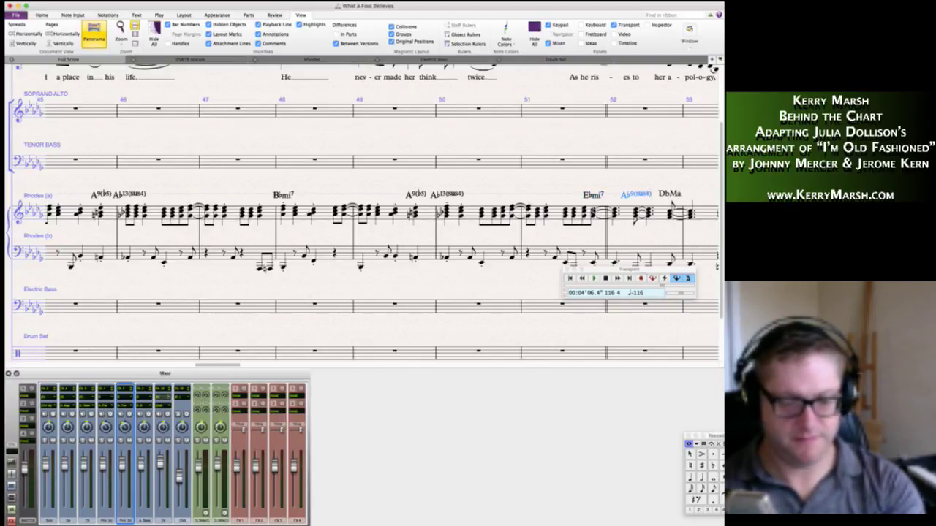
pyautogui.press('space')
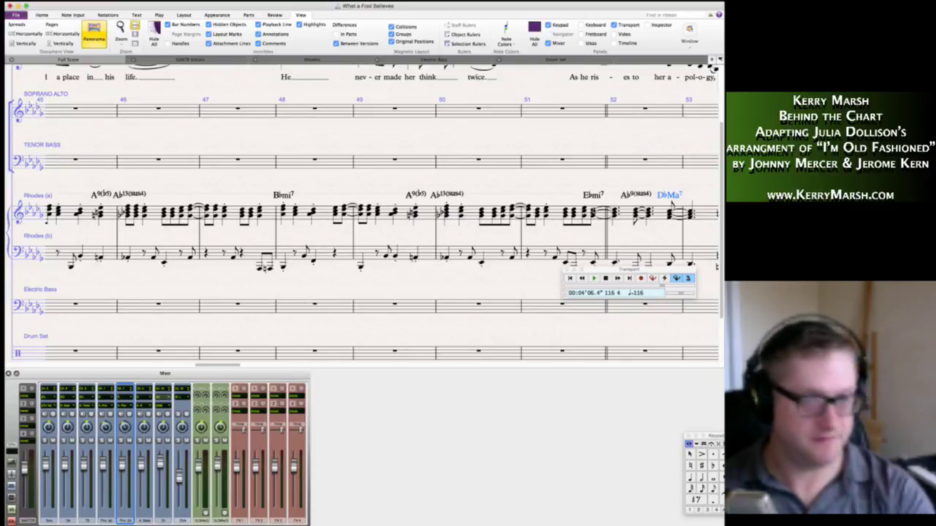
# Add chord symbols B7, Bb7 and Ebmi7 above the upper Rhodes staff in bar 53, with Ebmi7 on the bar's last chord.
pyautogui.press('space')
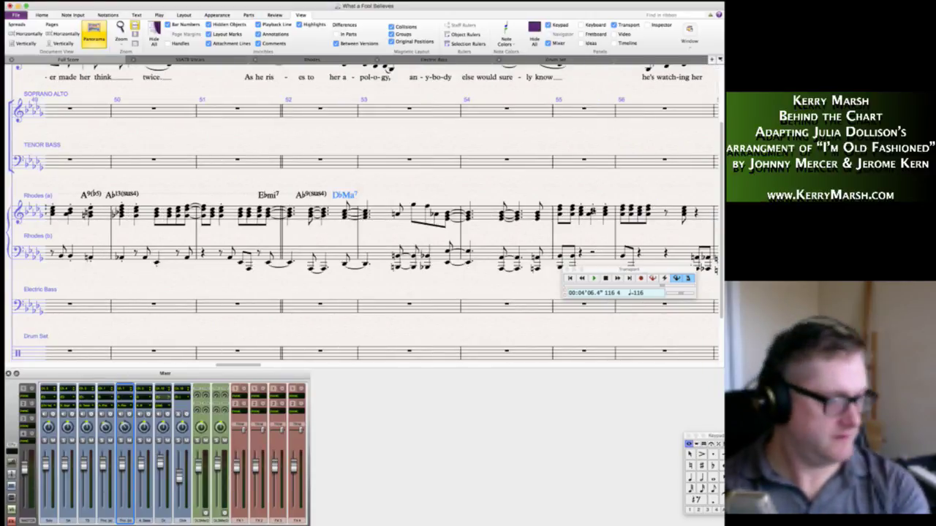
pyautogui.write('B7')
pyautogui.press('space')
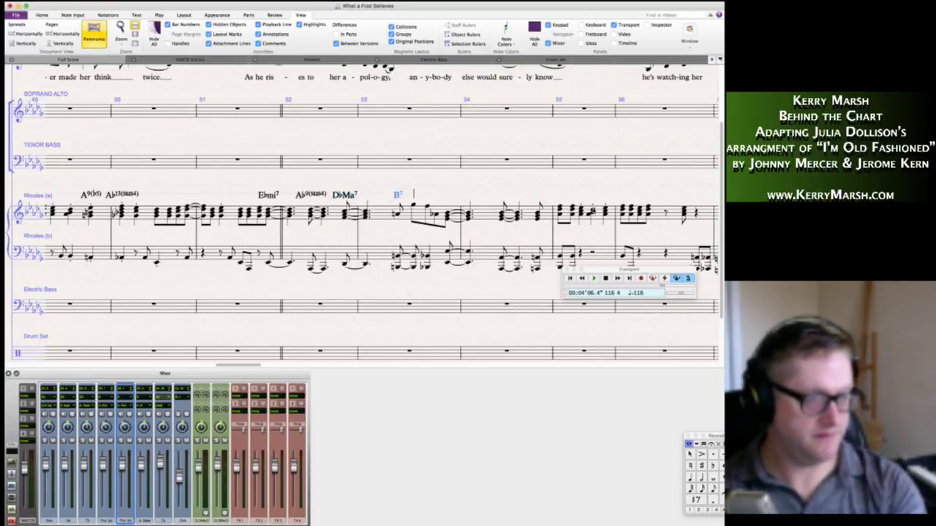
pyautogui.write('Bb')
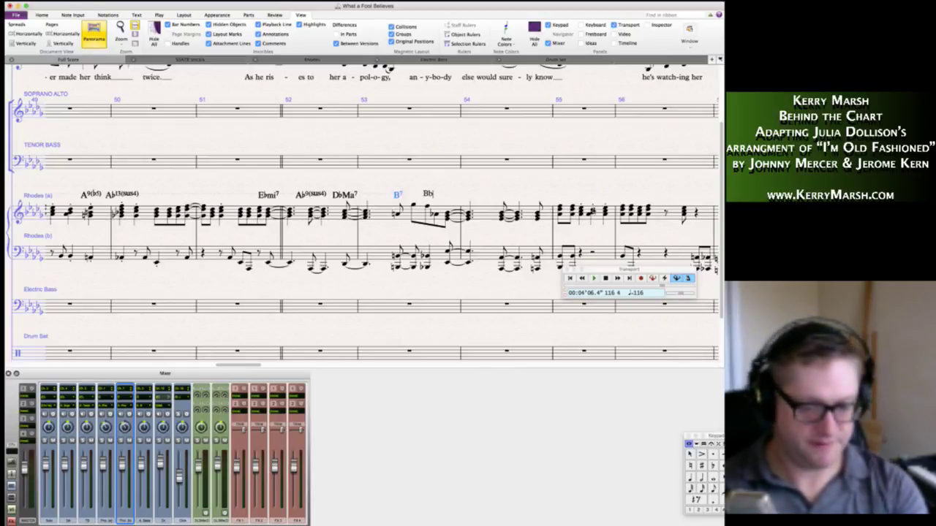
pyautogui.write('7Eb,i7')
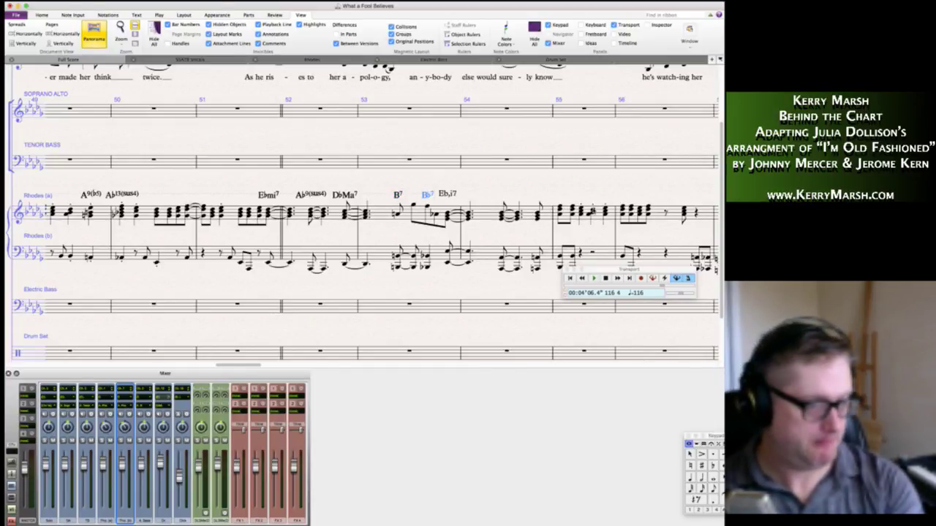
pyautogui.press('space')
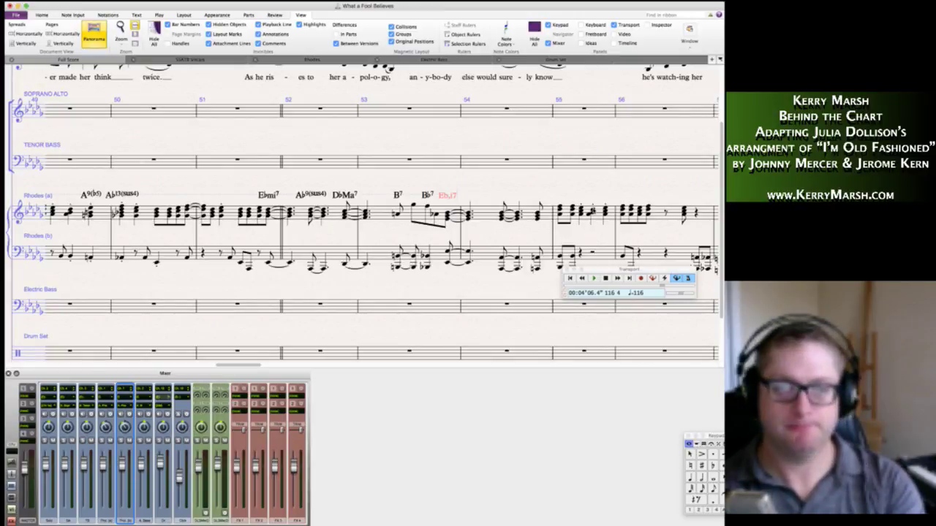
pyautogui.press('space')
pyautogui.press('space')
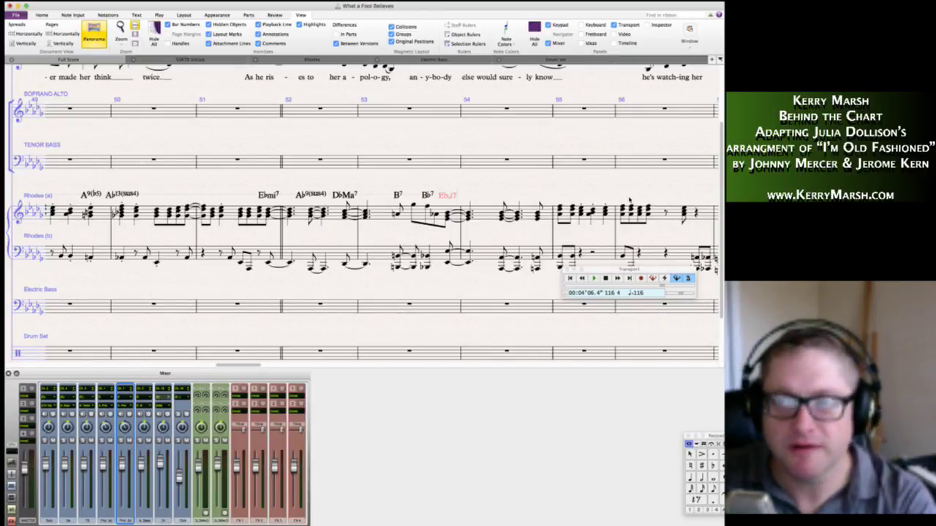
pyautogui.doubleClick(452, 196)
pyautogui.press('BackSpace')
pyautogui.press('BackSpace')
pyautogui.press('BackSpace')
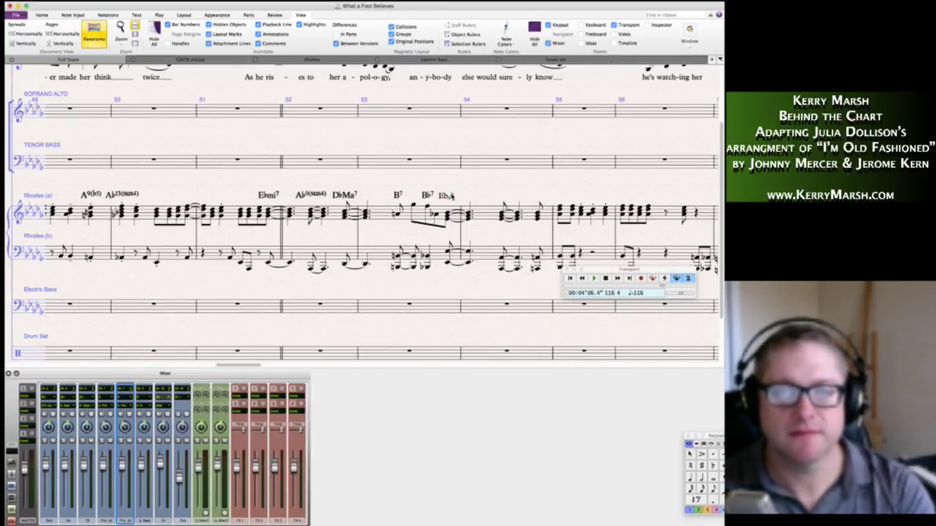
pyautogui.write('mi7')
pyautogui.press('space')
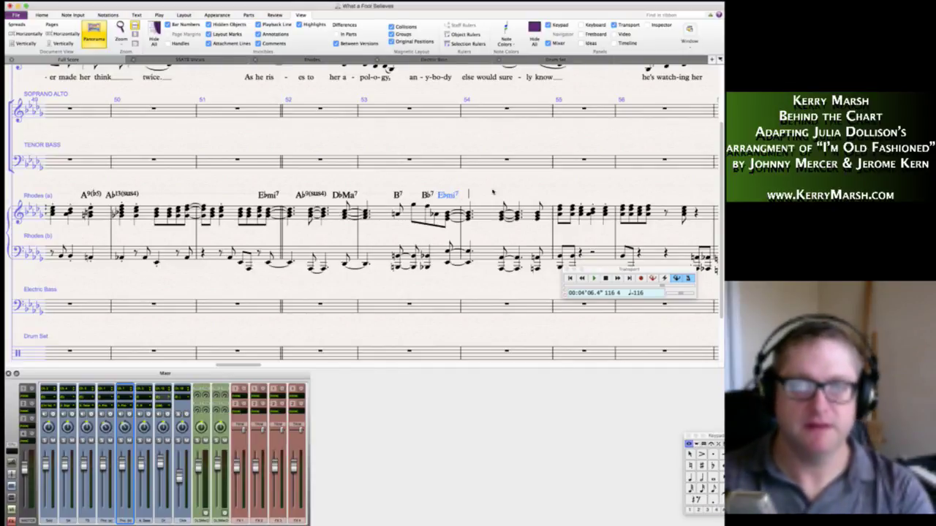
pyautogui.press('Escape')
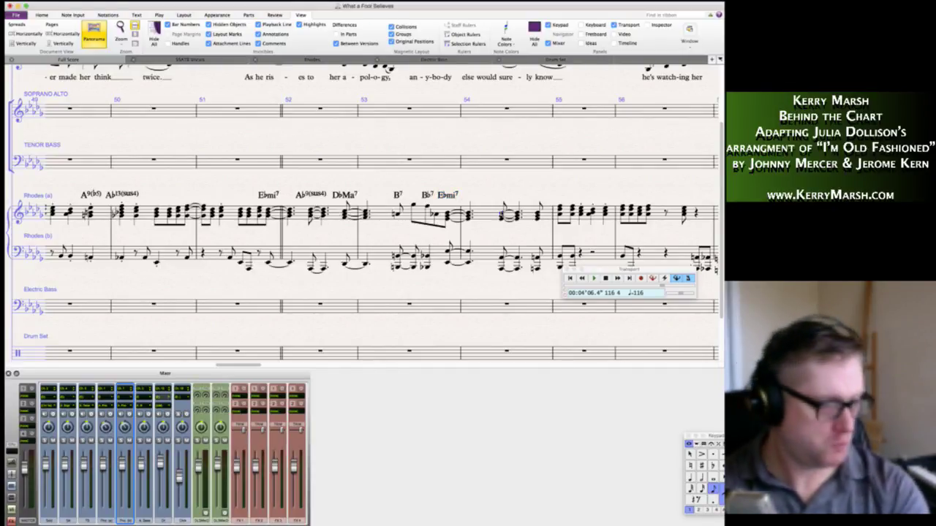
# Add chord symbols Ab9(sus4) mid-bar 54 and Bbmi7 at the start of bar 55 above the upper Rhodes staff.
pyautogui.press('super+k')
pyautogui.write('A')
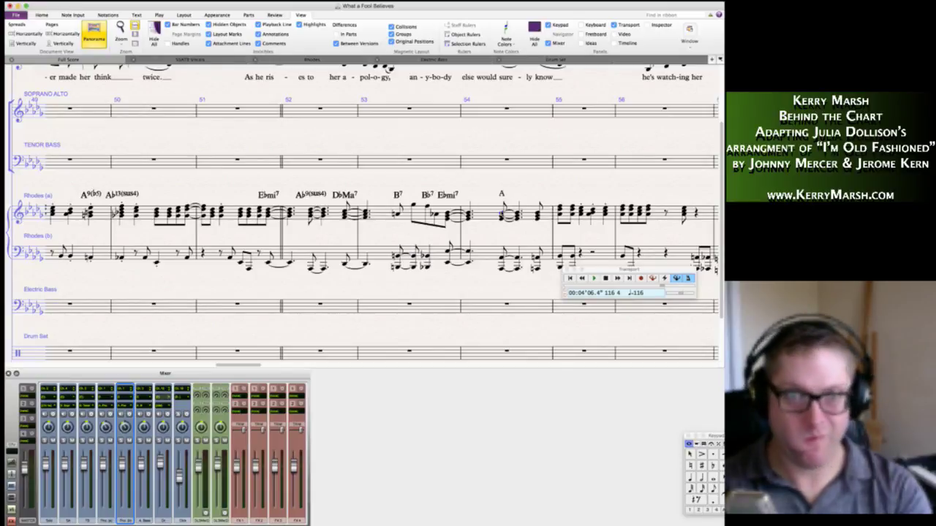
pyautogui.write('b9(sus')
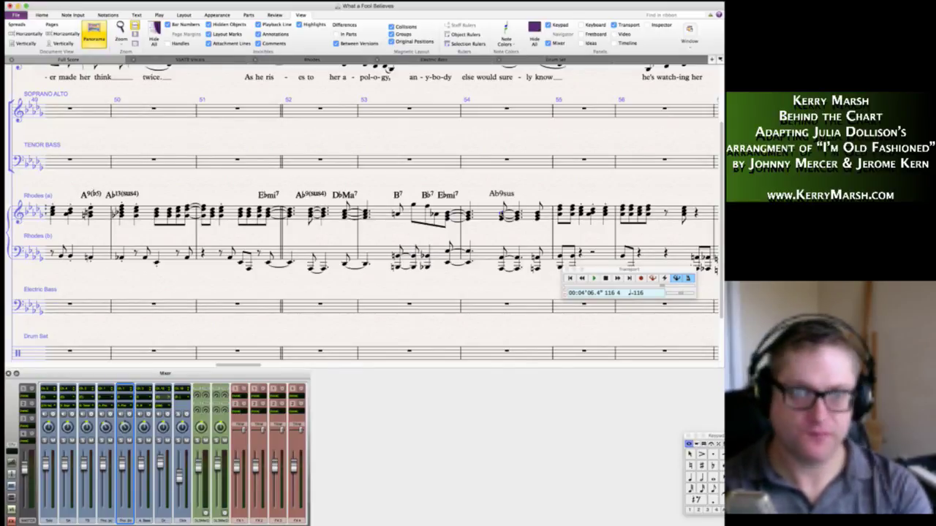
pyautogui.write('4')
pyautogui.press('space')
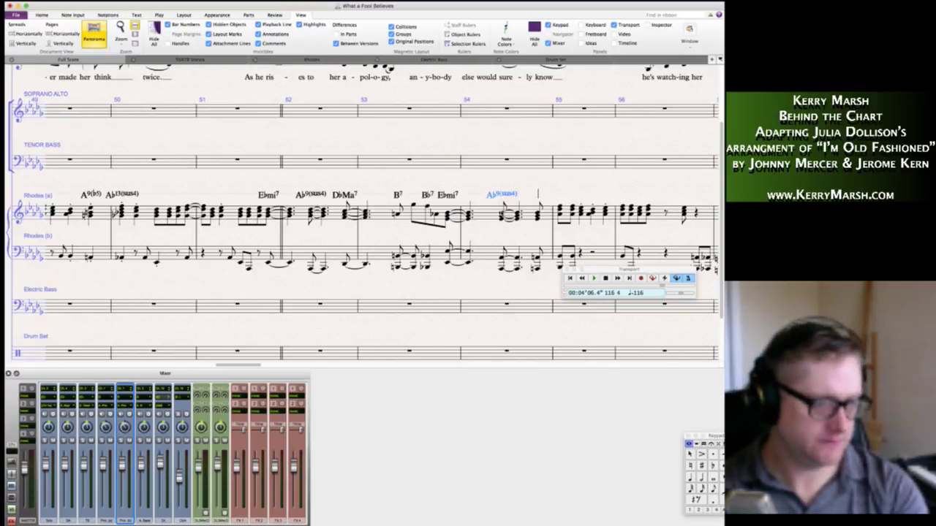
pyautogui.write('Bb')
pyautogui.write('mi7')
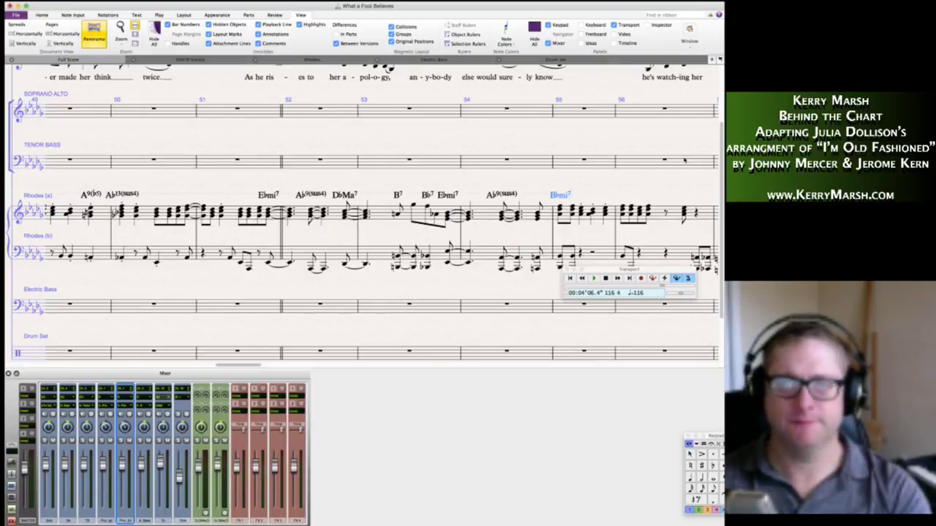
pyautogui.press('space')
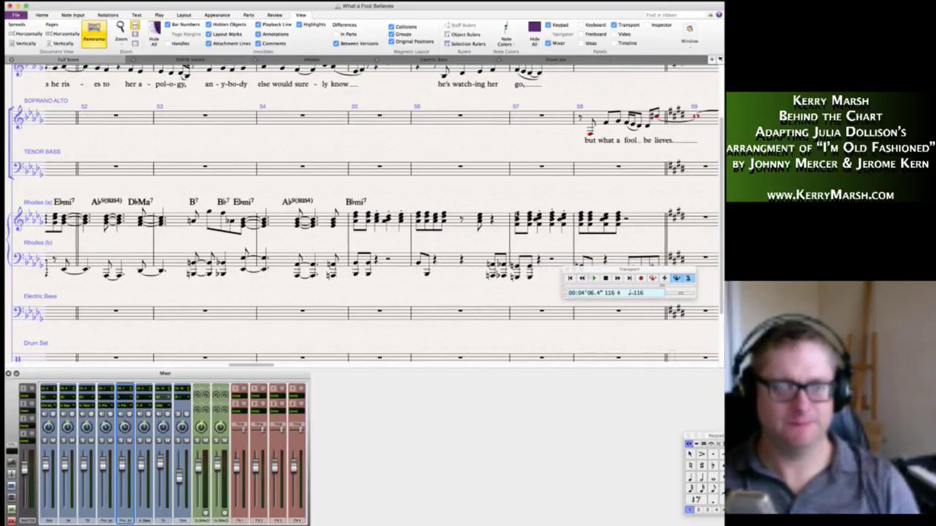
# Add the chord symbol Gmi7(b5) above the upper Rhodes staff at the start of bar 57.
pyautogui.write('Gmi7')
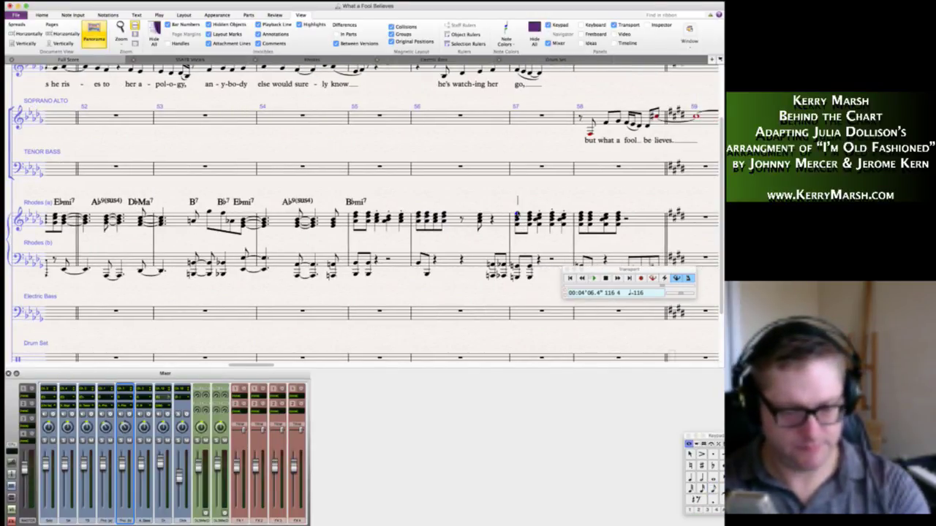
pyautogui.write('(b')
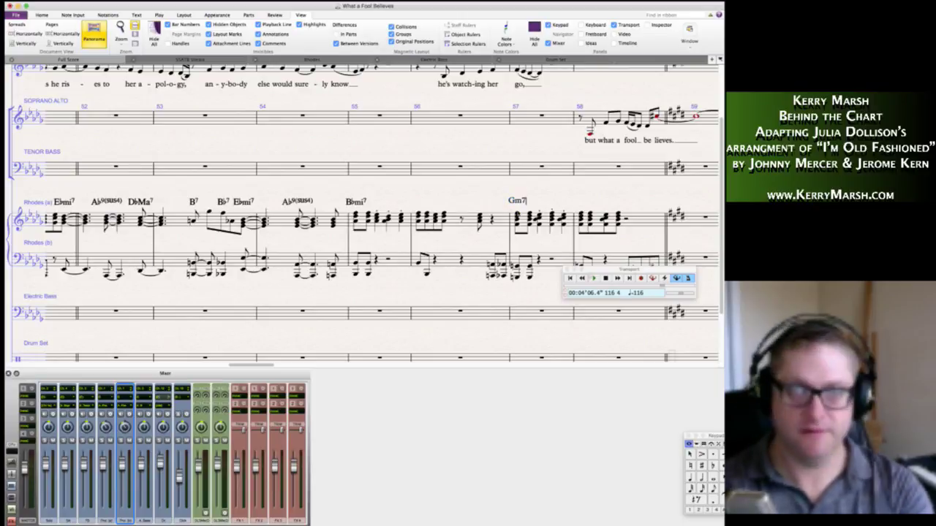
pyautogui.write('5)')
pyautogui.press('Escape')
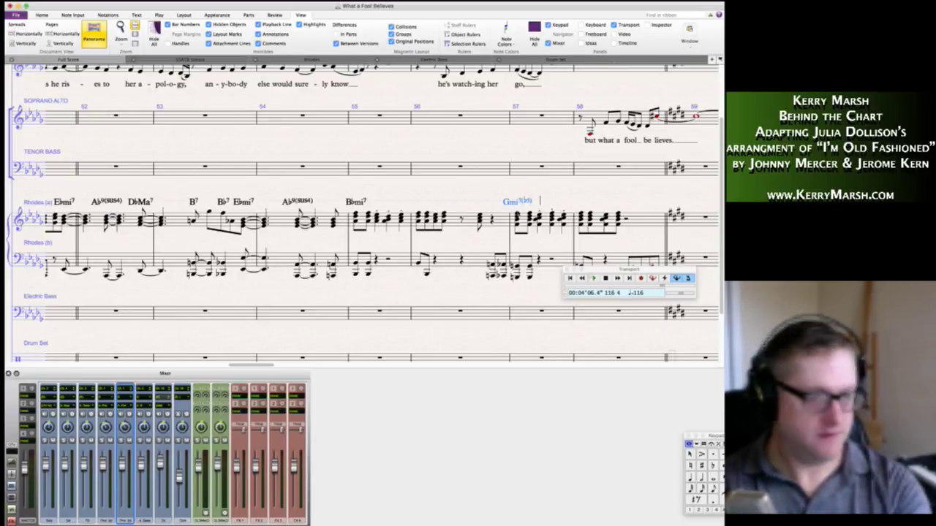
pyautogui.press('Escape')
pyautogui.press('Escape')
# Enter two rising F eighth notes an octave apart, a quarter rest and a half rest in bar 59 of the lower Rhodes staff.
pyautogui.hscroll(5, 620, 203)
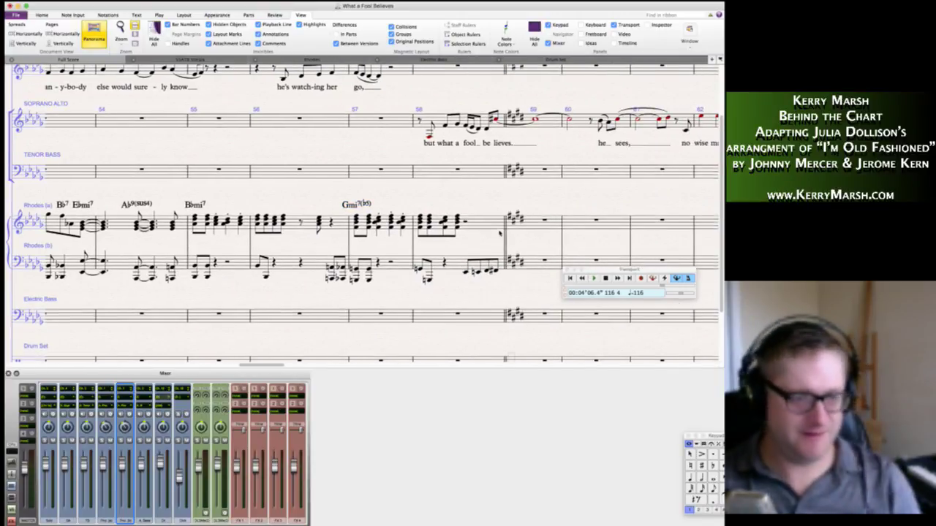
pyautogui.scroll(-2, 500, 233)
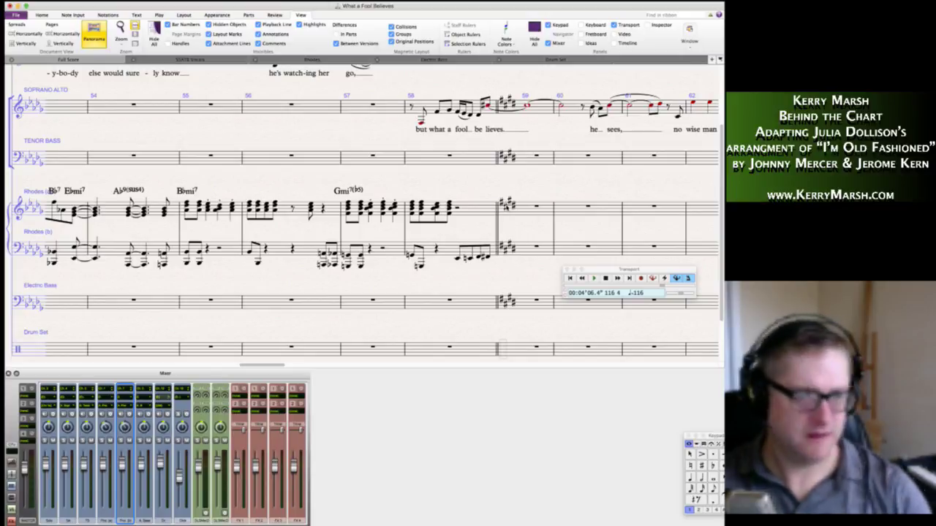
pyautogui.click(521, 251)
pyautogui.press('3')
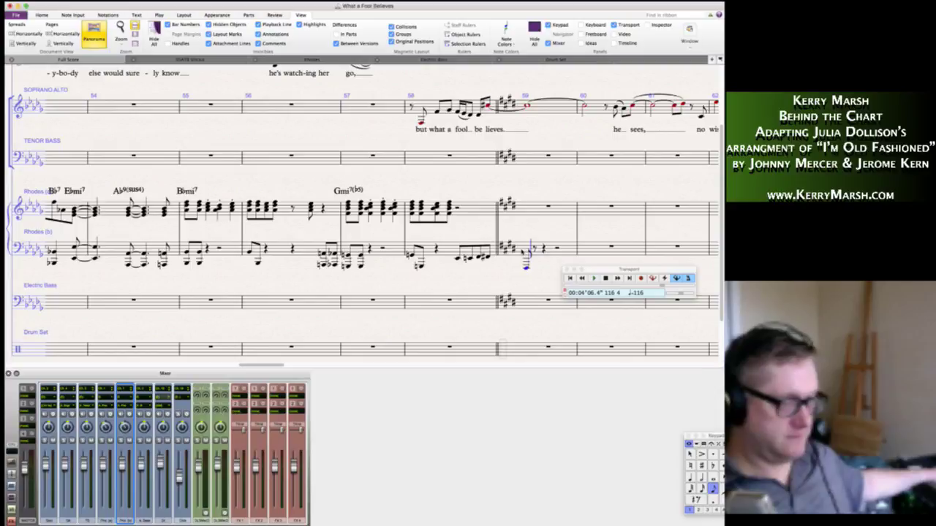
pyautogui.press('f')
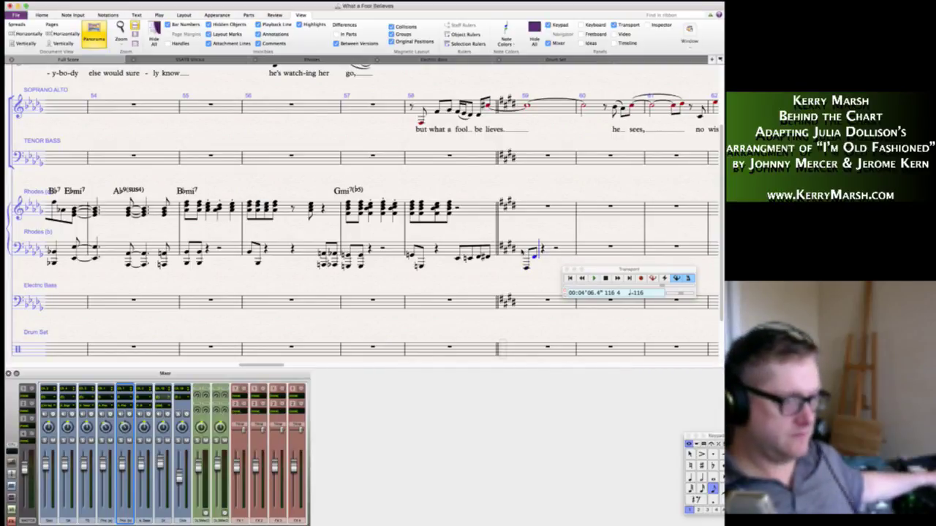
pyautogui.press('4')
pyautogui.press('0')
pyautogui.press('5')
pyautogui.press('0')
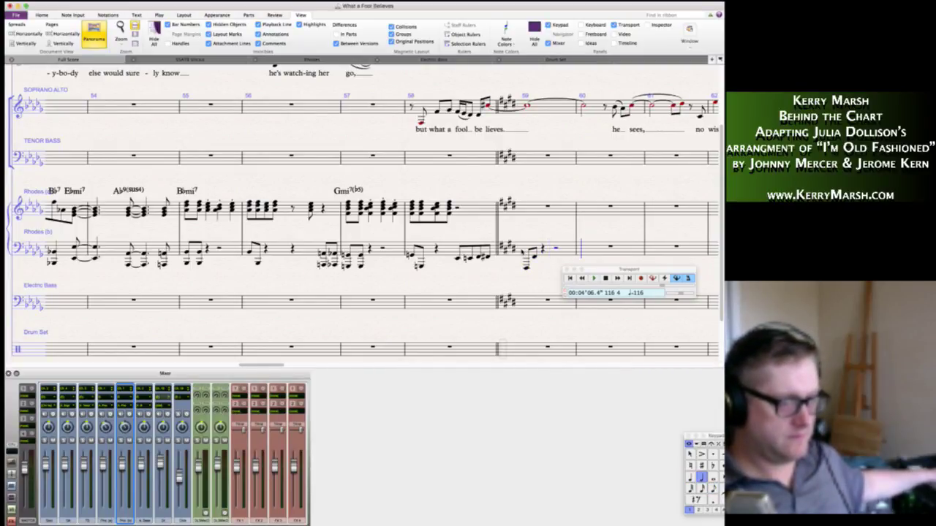
# Fill bar 60 of the lower Rhodes staff with two F eighth notes, then single low eighth notes separated by eighth rests, ending on A#.
pyautogui.press('3')
pyautogui.press('f')
pyautogui.press('f')
pyautogui.press('0')
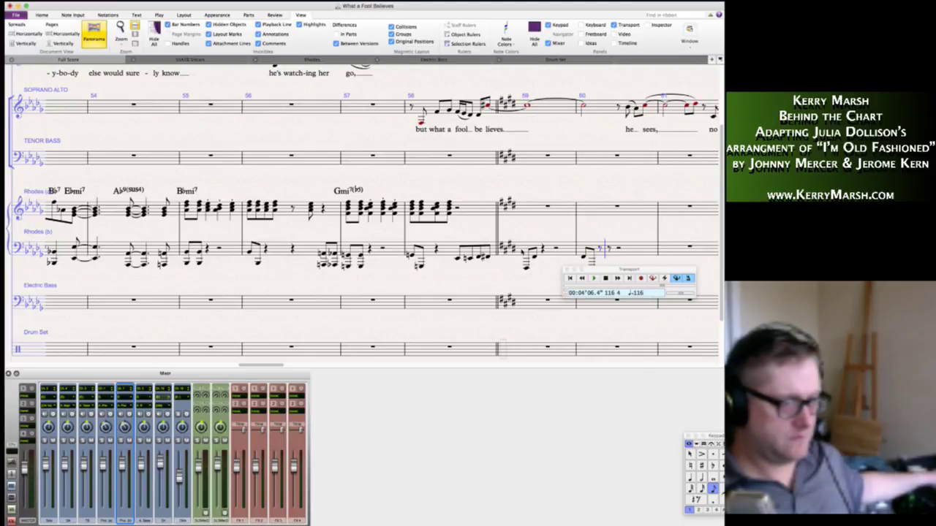
pyautogui.press('f')
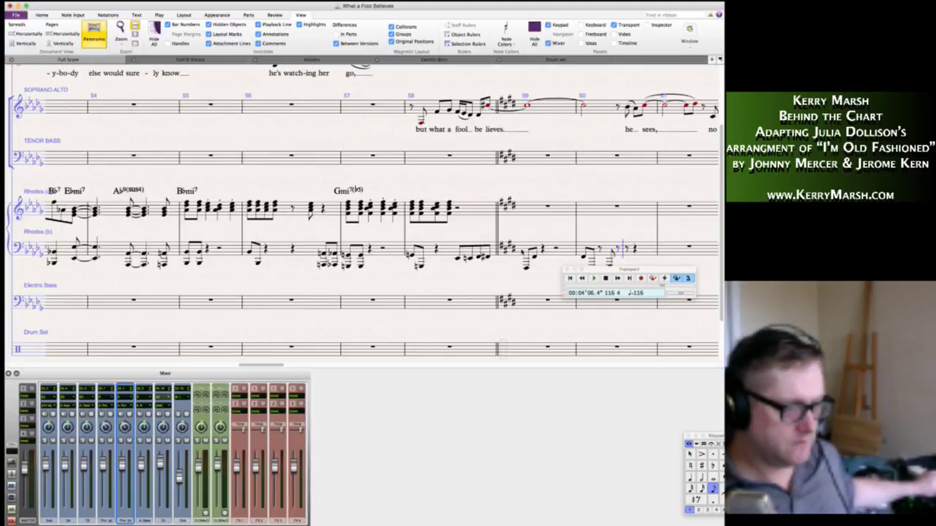
pyautogui.press('a')
pyautogui.press('0')
pyautogui.press('a')
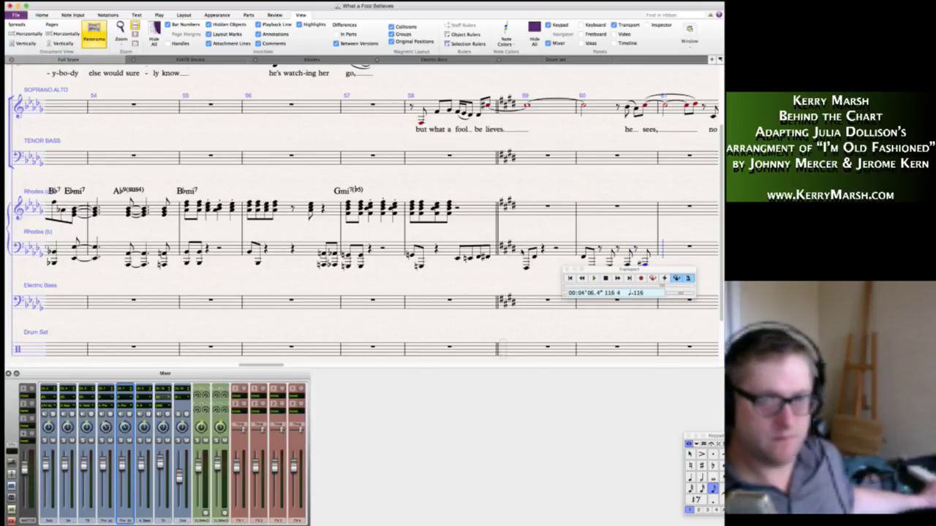
# Enter rising octave B eighth notes followed by a quarter rest and a half rest in bars 61 and 62 of the lower Rhodes staff.
pyautogui.press('b')
pyautogui.press('b')
pyautogui.press('4')
pyautogui.press('0')
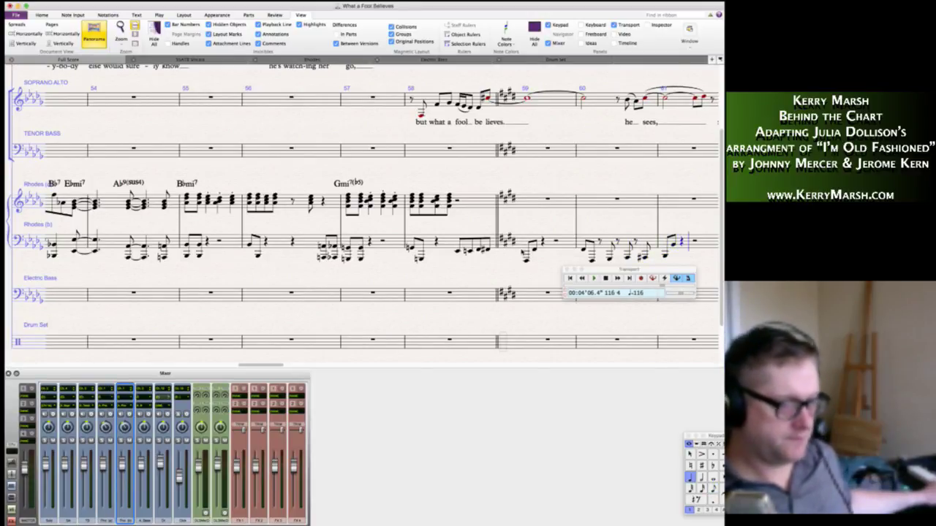
pyautogui.press('5')
pyautogui.press('0')
pyautogui.press('3')
pyautogui.press('b')
pyautogui.press('5')
pyautogui.press('0')
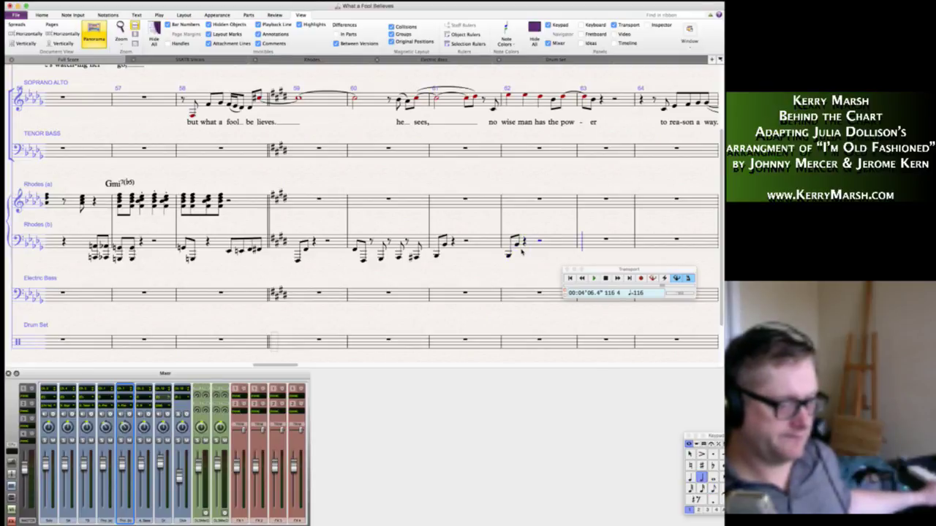
# Enter two rising E eighth notes an octave apart, a quarter rest and a half rest in bar 63 of the lower Rhodes staff.
pyautogui.press('3')
pyautogui.press('e')
pyautogui.press('e')
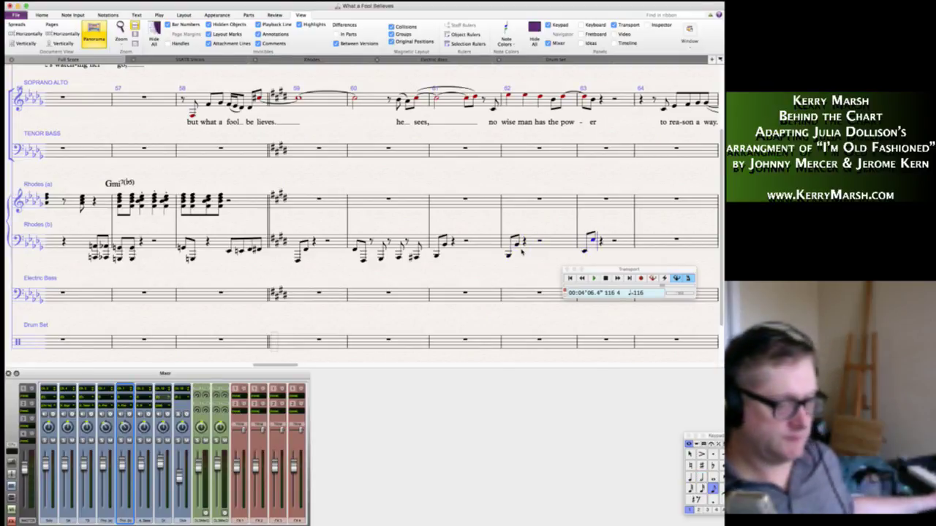
pyautogui.press('4')
pyautogui.press('0')
pyautogui.press('5')
pyautogui.press('0')
# Fill bars 64 to 66 of the lower Rhodes staff with syncopated eighth-note octaves and rests, ending bar 66 with two single eighth notes.
pyautogui.press('3')
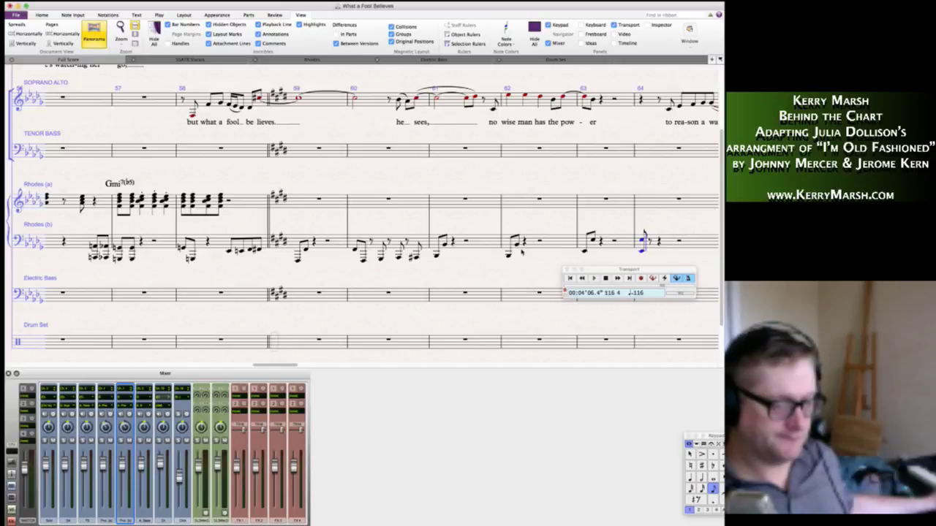
pyautogui.press('4')
pyautogui.press('0')
pyautogui.press('3')
pyautogui.press('0')
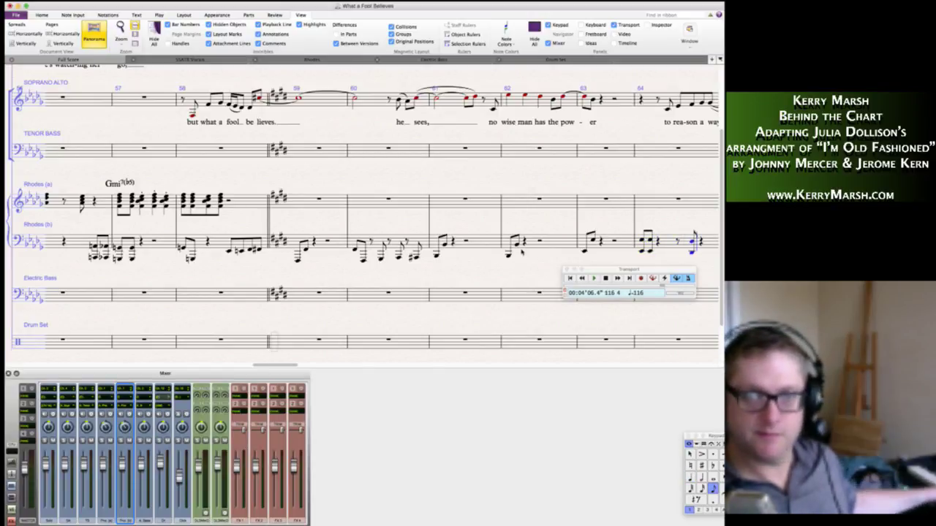
pyautogui.press('0')
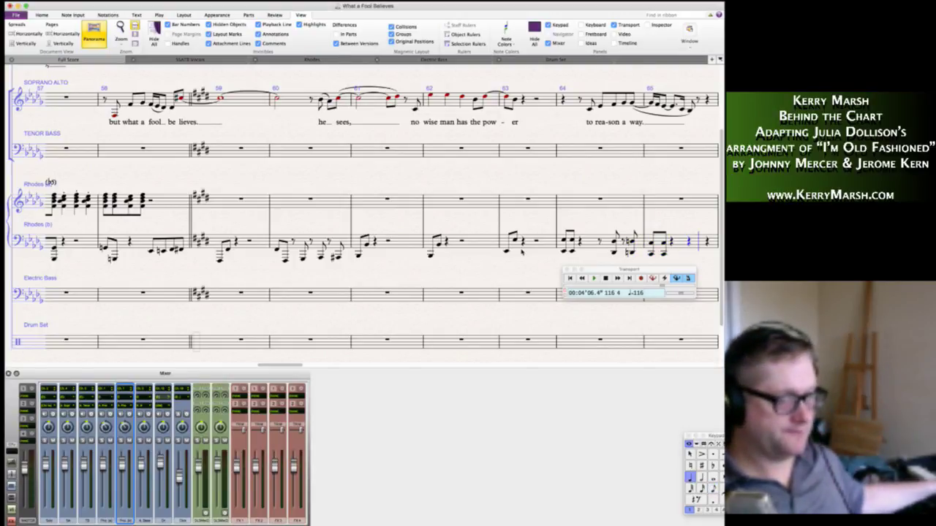
pyautogui.press('0')
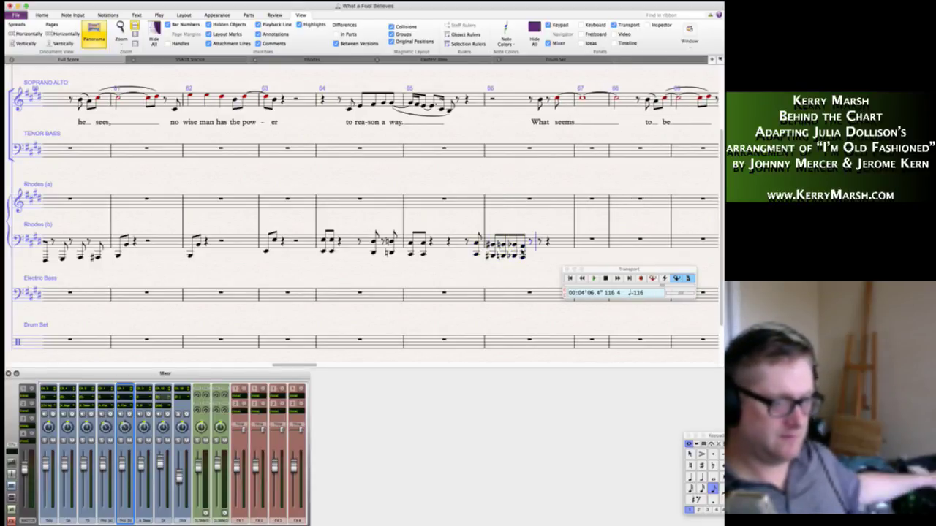
pyautogui.press('0')
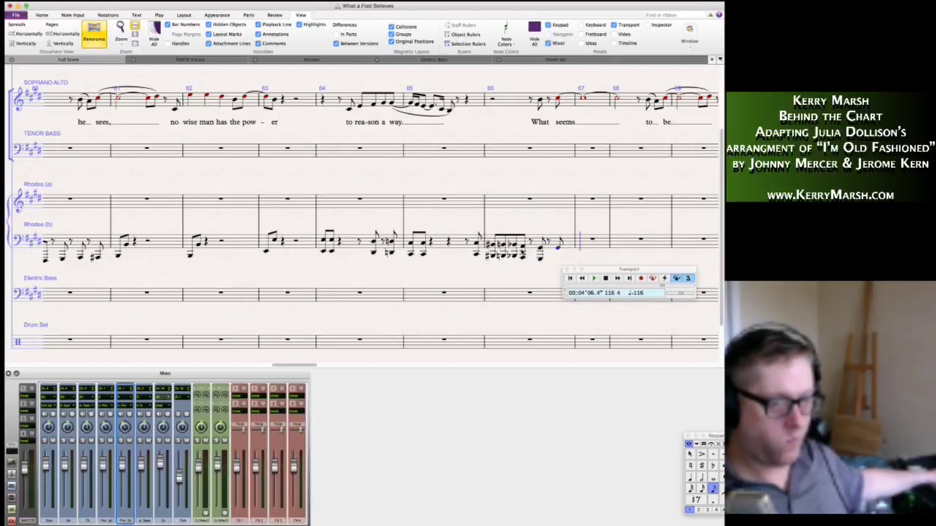
# Fill lower Rhodes bar 67 with two falling eighths, a quarter rest and a half rest, and bar 68 with low eighths separated by eighth rests.
pyautogui.press('4')
pyautogui.press('0')
pyautogui.press('5')
pyautogui.press('0')
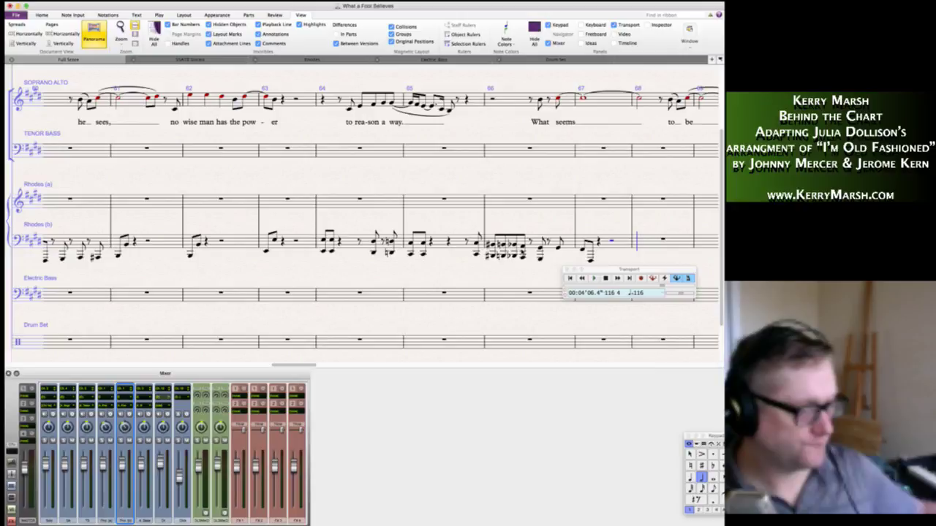
pyautogui.press('3')
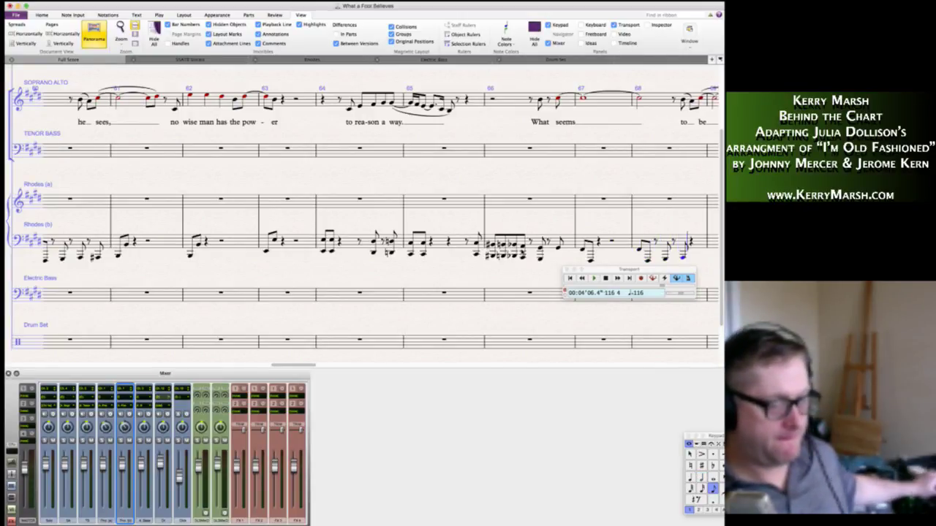
pyautogui.press('0')
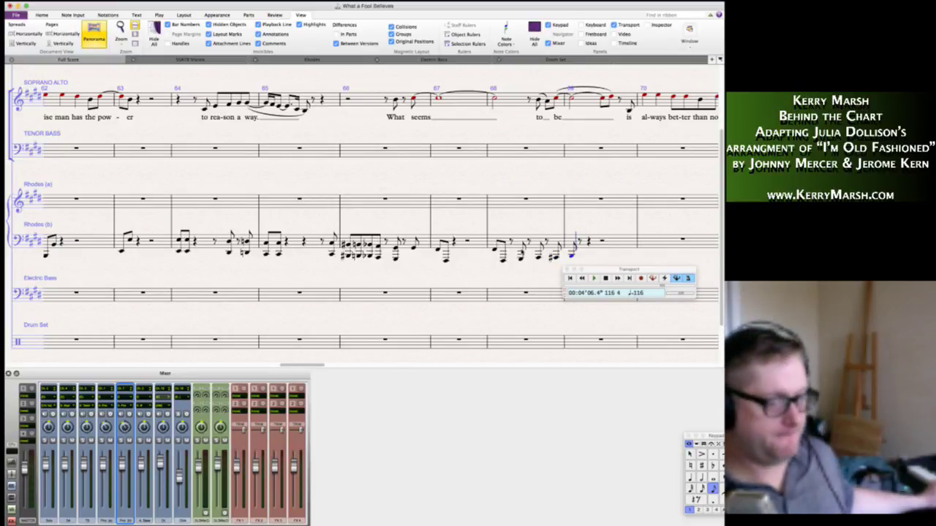
# Fill bar 69 of the lower Rhodes staff with two rising eighth notes, two quarter rests, an eighth rest and a closing eighth note.
pyautogui.press('4')
pyautogui.press('0')
pyautogui.press('0')
pyautogui.press('3')
pyautogui.press('0')
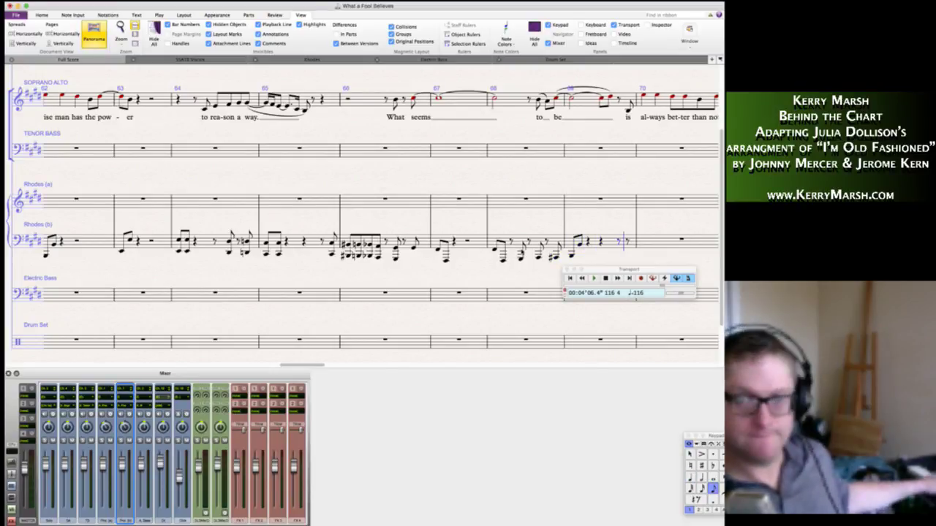
# Fill bar 70 of the lower Rhodes staff with two rising eighths, quarter and eighth rests, and beamed closing notes, raising the last one an octave.
pyautogui.press('4')
pyautogui.press('0')
pyautogui.press('3')
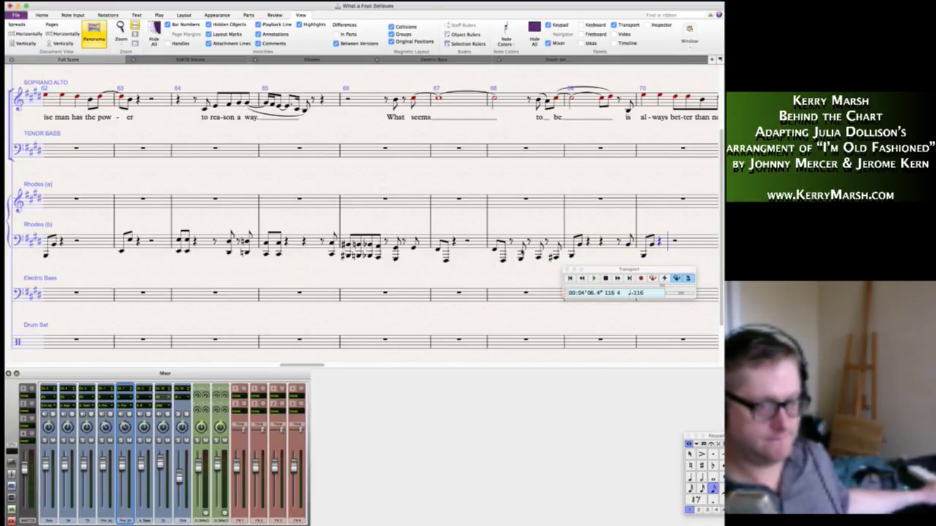
pyautogui.press('0')
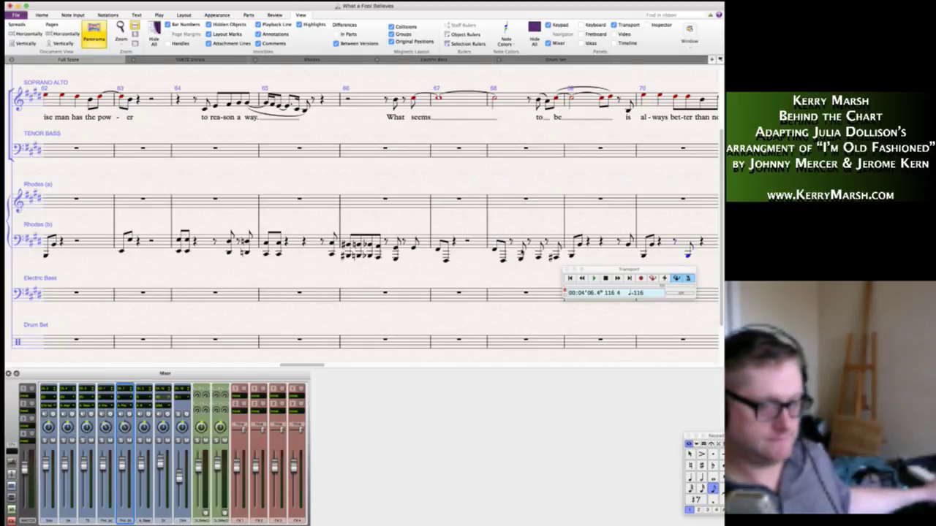
pyautogui.press('super+Up')
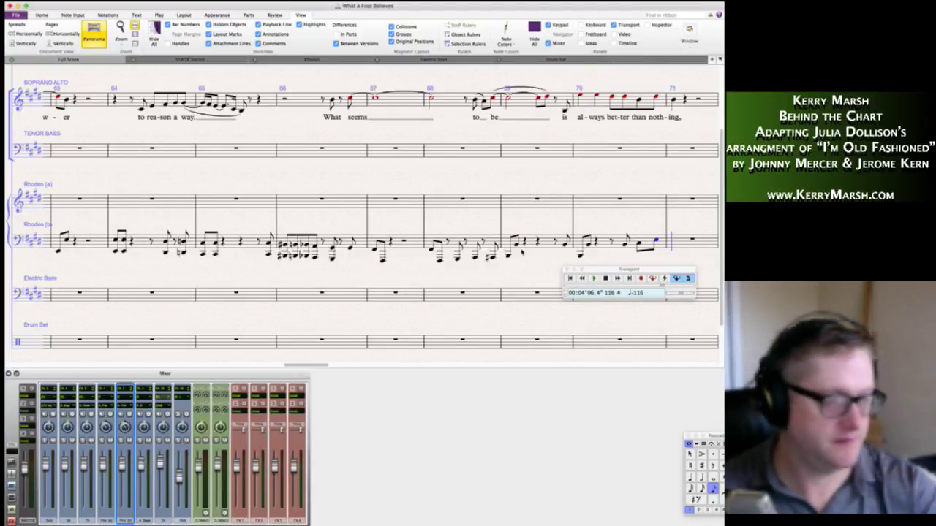
# Enter syncopated chords in upper Rhodes bar 59, and four eighth-note chords, an eighth rest, an eighth-note chord and a quarter rest in bar 60.
pyautogui.hscroll(-5, 413, 265)
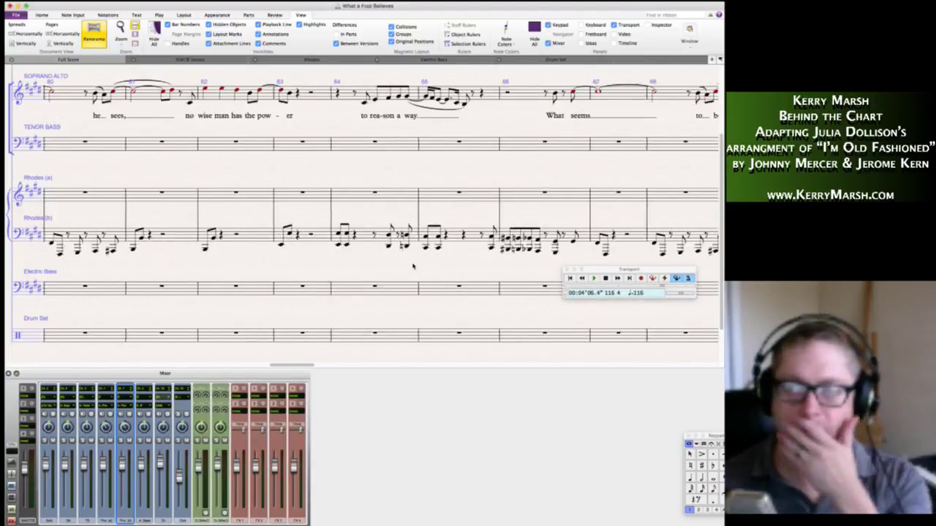
pyautogui.hscroll(-5, 412, 265)
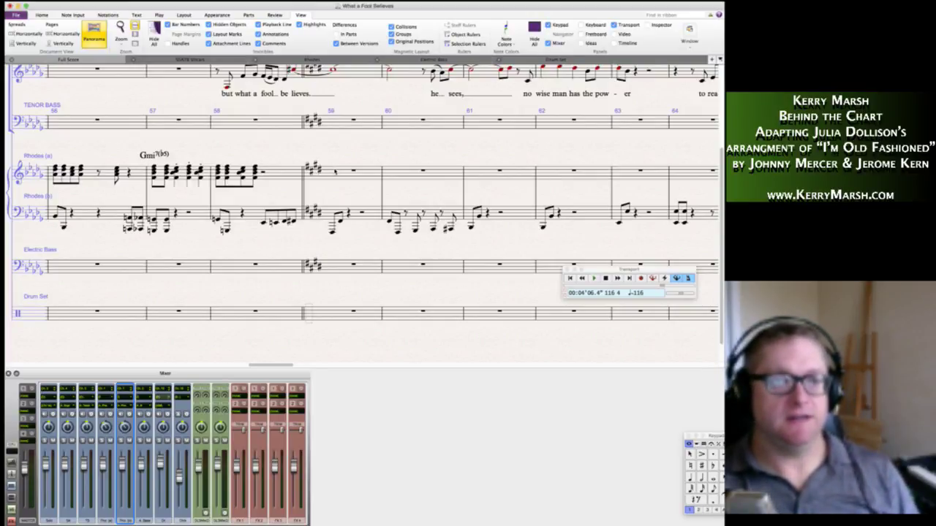
pyautogui.click(335, 170)
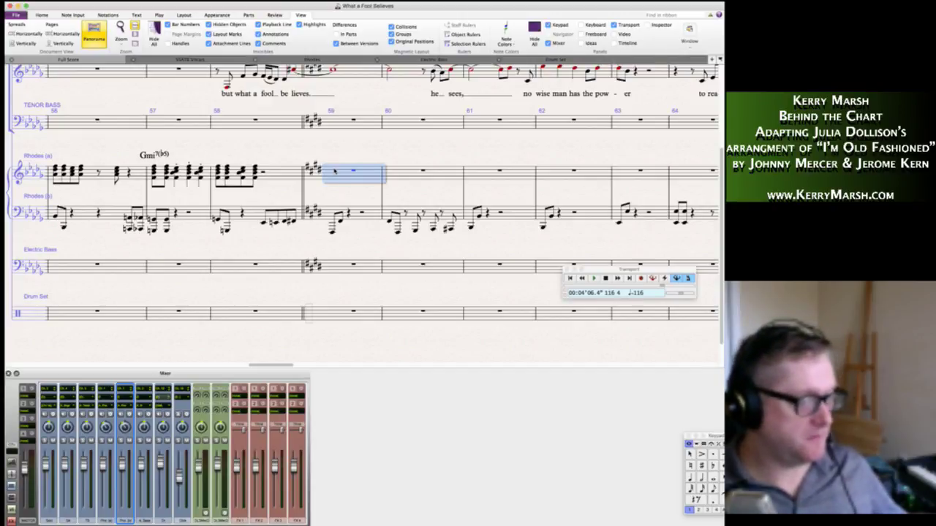
pyautogui.press('5')
pyautogui.press('4')
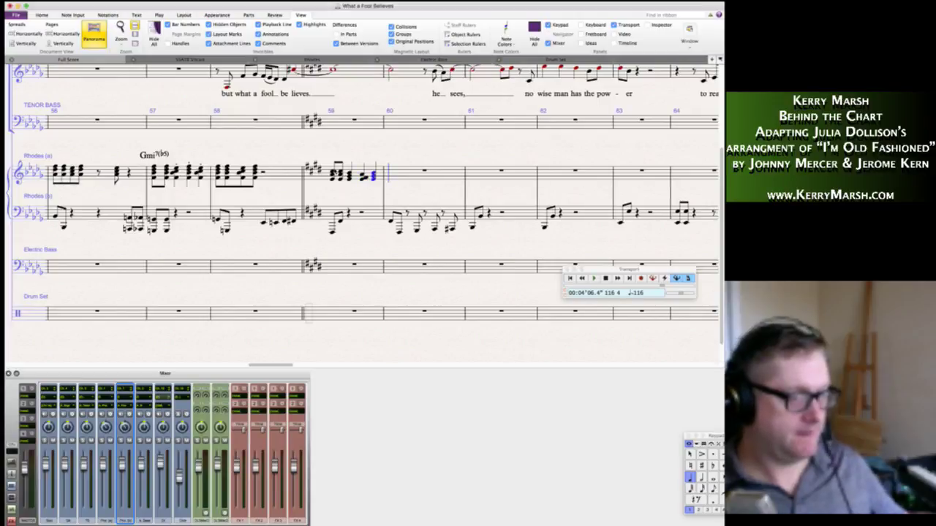
pyautogui.press('3')
pyautogui.press('3')
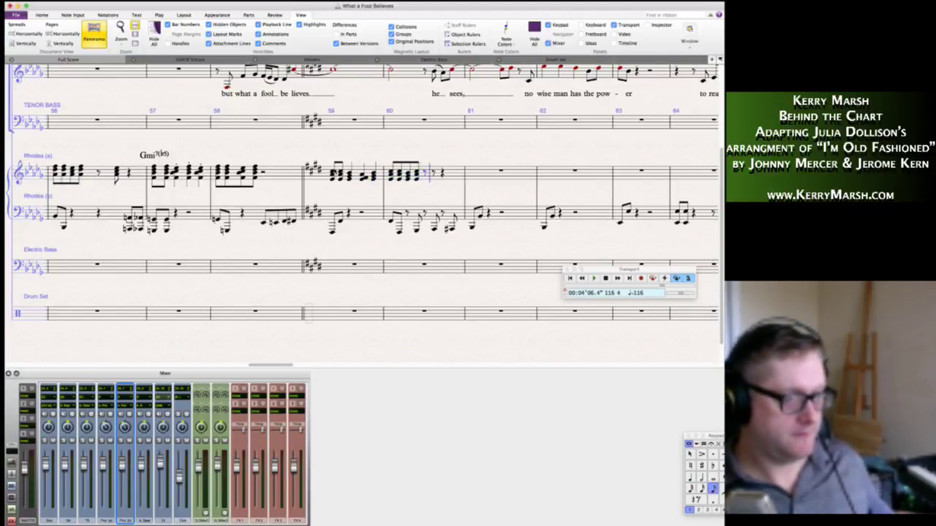
pyautogui.press('4')
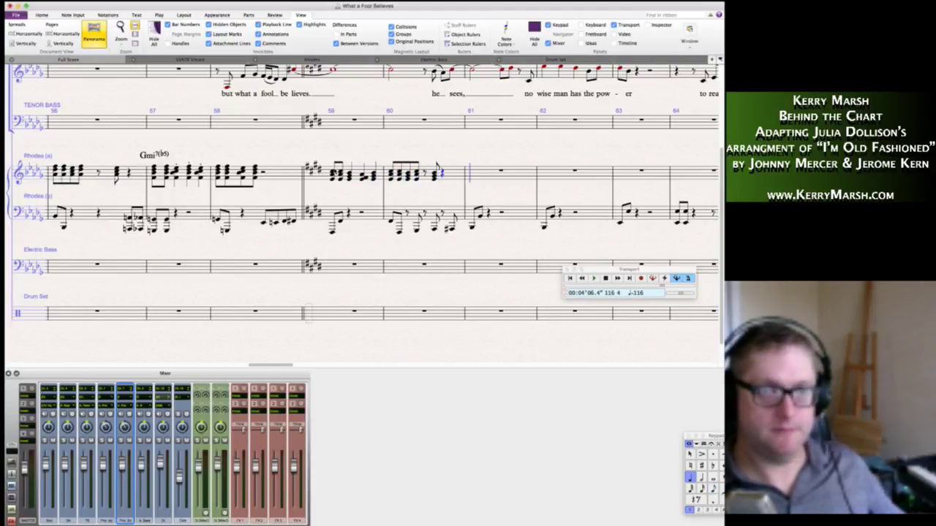
# Fill upper Rhodes bar 61 with syncopated chords, and bar 62 with four eighth-note chords, an eighth rest, an eighth-note chord and a quarter rest.
pyautogui.press('3')
pyautogui.press('4')
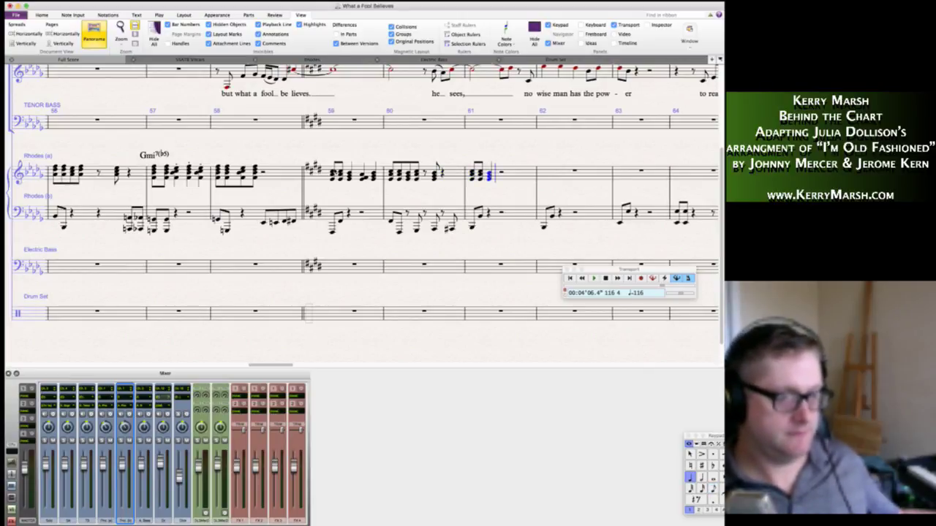
pyautogui.press('3')
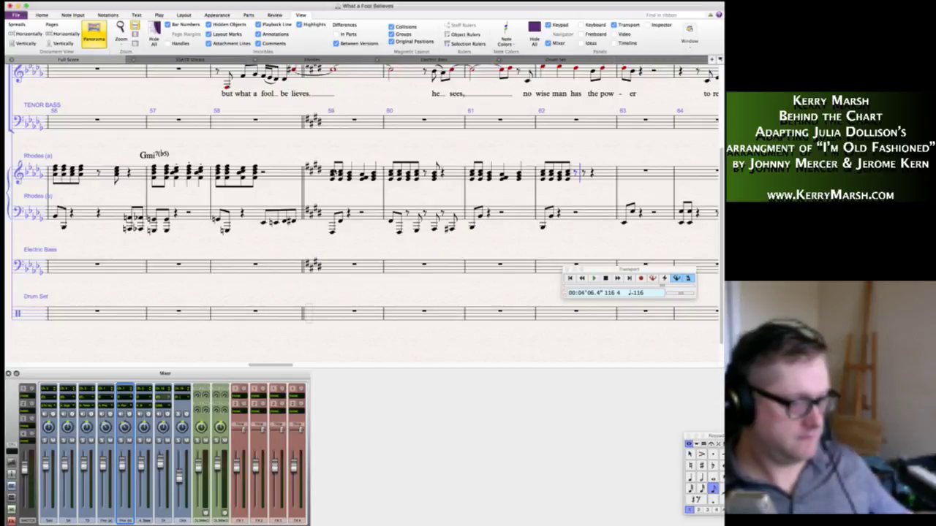
pyautogui.press('4')
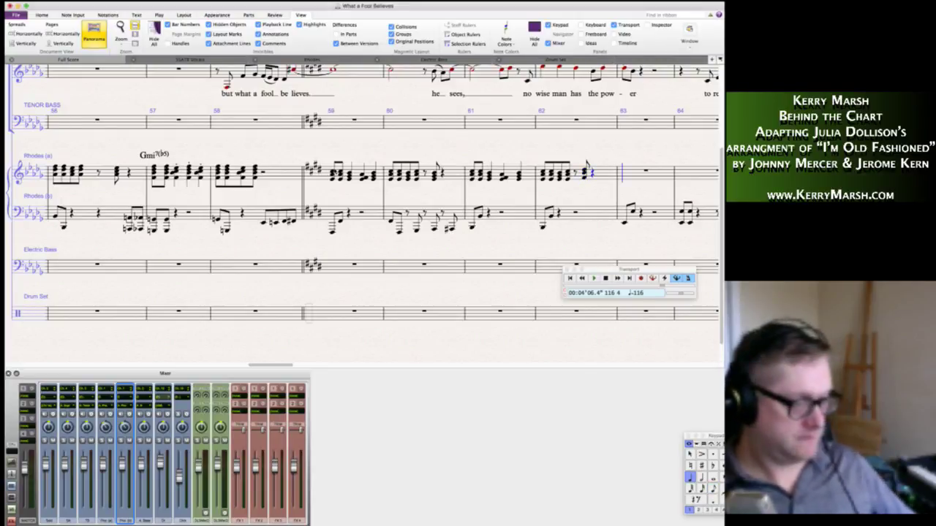
# Enter higher syncopated chords in upper Rhodes bar 63, and four eighth-note chords, an eighth rest, an eighth-note chord and a quarter rest in bar 64.
pyautogui.press('3')
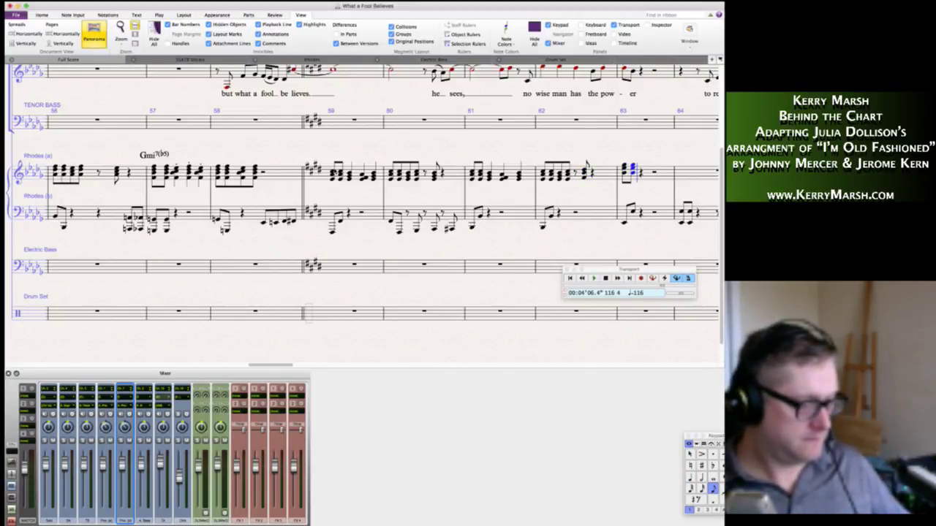
pyautogui.press('4')
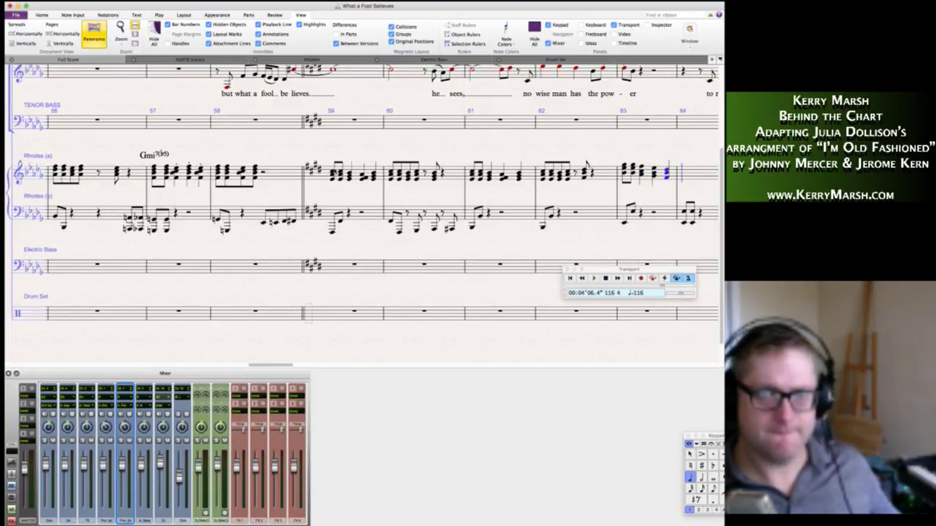
pyautogui.press('3')
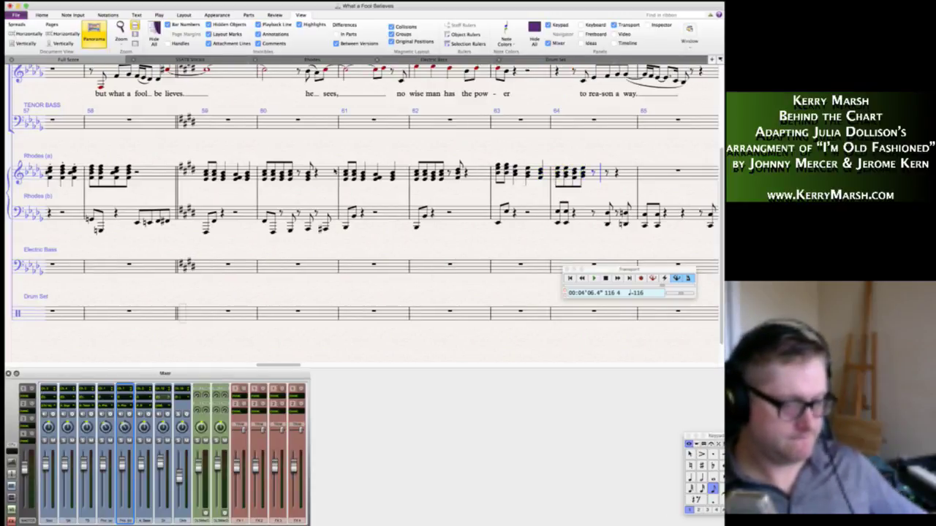
pyautogui.press('4')
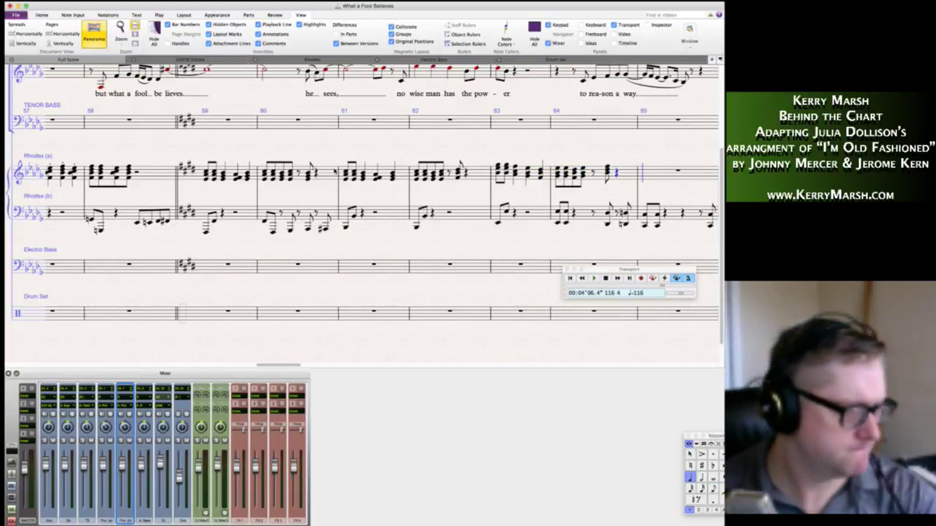
# Fill upper Rhodes bar 65 with syncopated eighth- and quarter-note chords and bar 66 with repeated eighth-note chords, and start bar 67 with two eighth-note chords.
pyautogui.press('3')
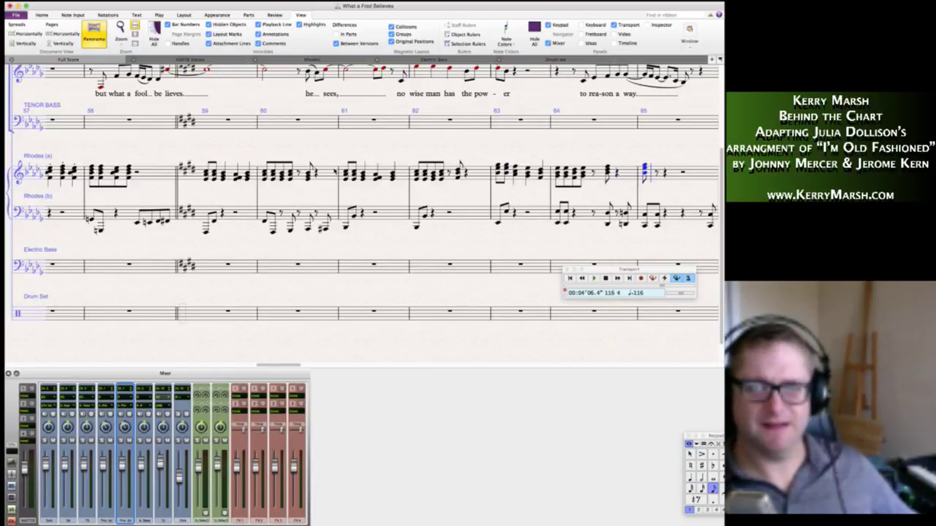
pyautogui.press('4')
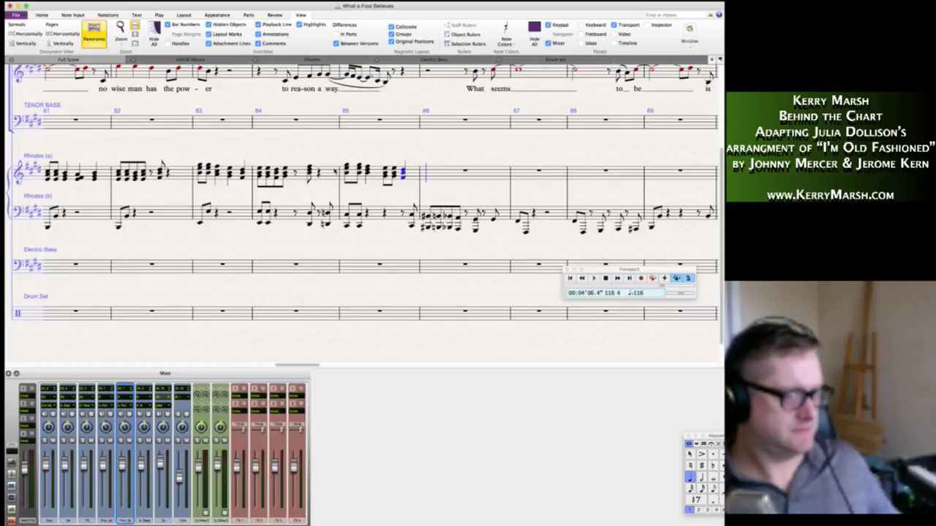
pyautogui.press('3')
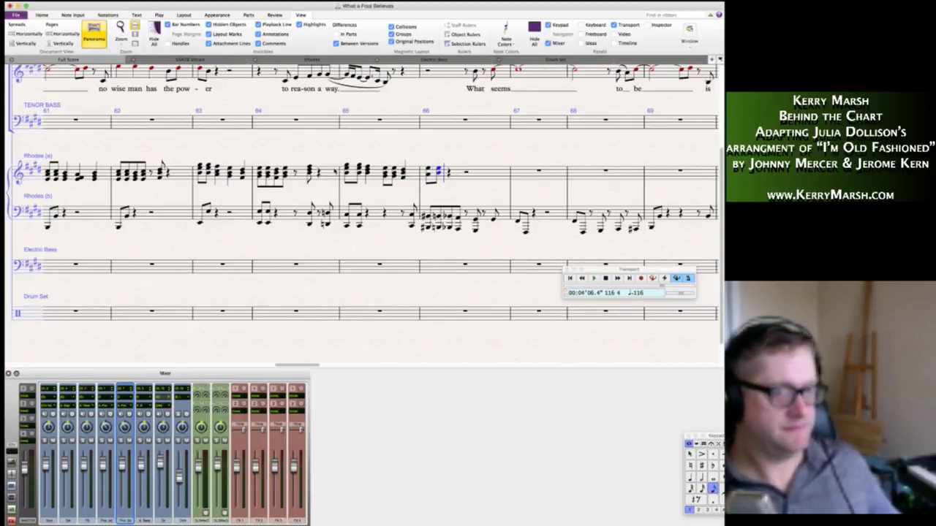
pyautogui.press('r')
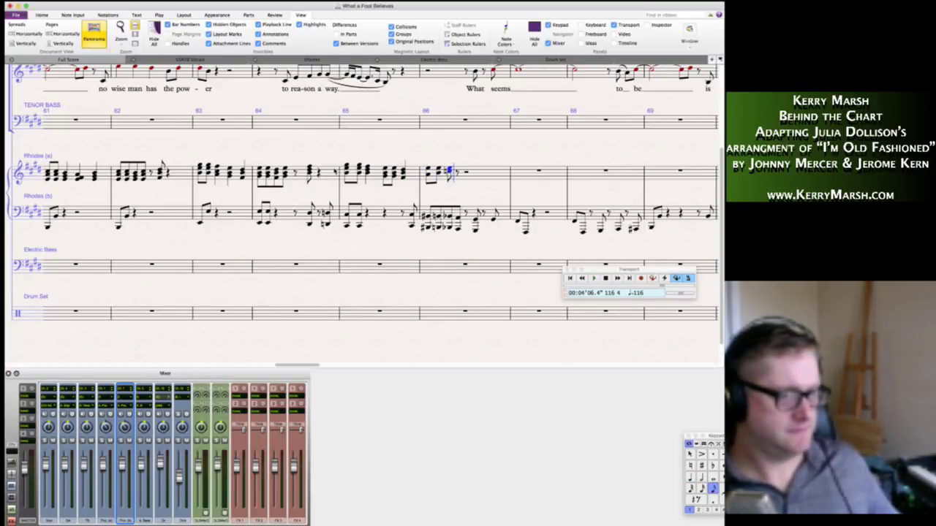
pyautogui.press('r')
pyautogui.press('r')
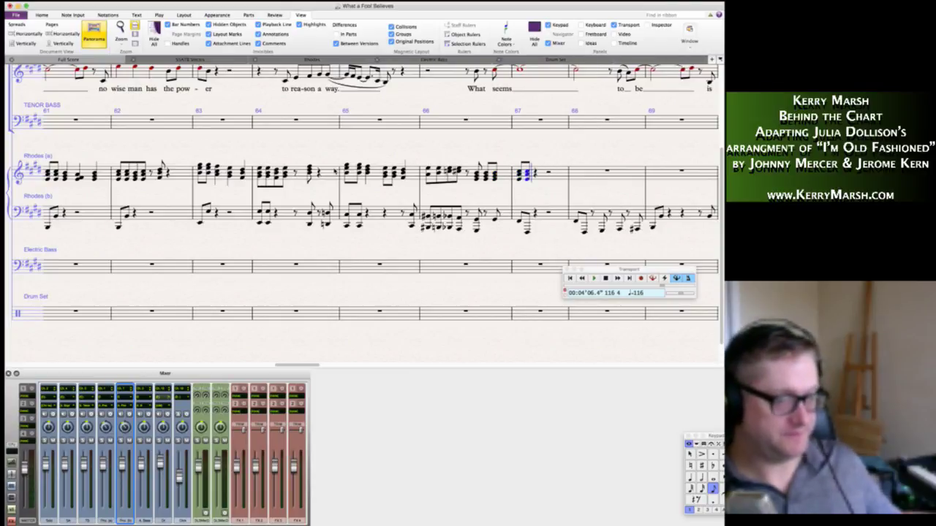
# Complete upper Rhodes bar 67 ending on a quarter-note chord, and fill bar 68 with four eighth-note chords, an eighth rest, an eighth-note chord and a quarter rest.
pyautogui.press('4')
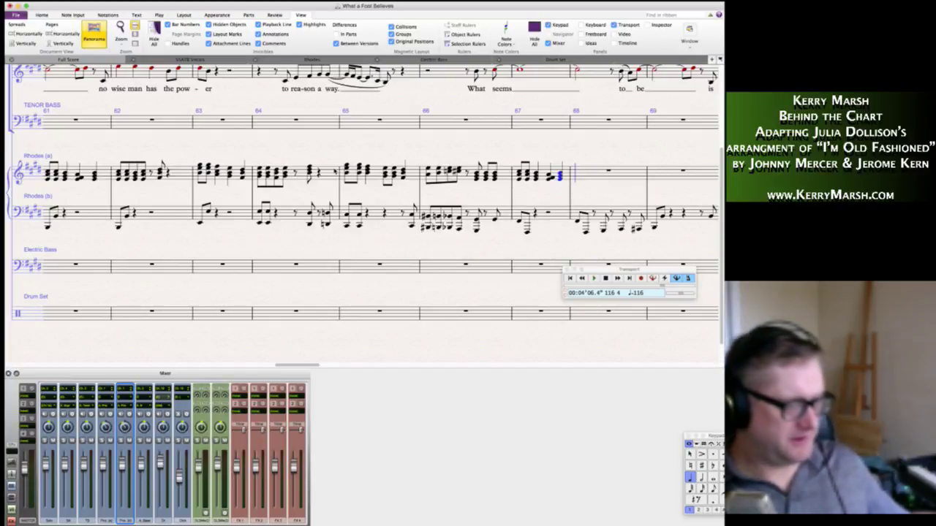
pyautogui.press('3')
pyautogui.press('0')
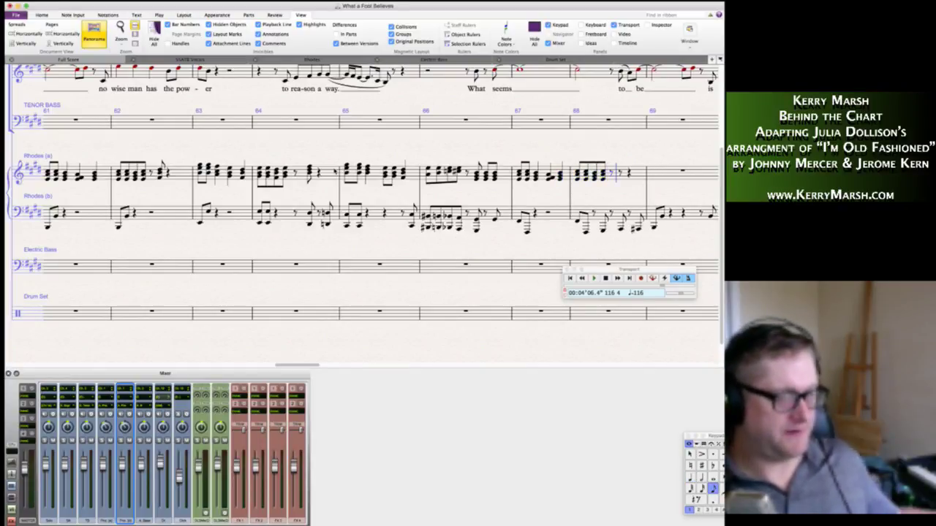
pyautogui.press('4')
pyautogui.press('0')
# Fill upper Rhodes bar 69 with syncopated chords and bar 70 with four eighth-note chords, an eighth rest, an eighth-note chord and a quarter rest.
pyautogui.press('3')
pyautogui.press('4')
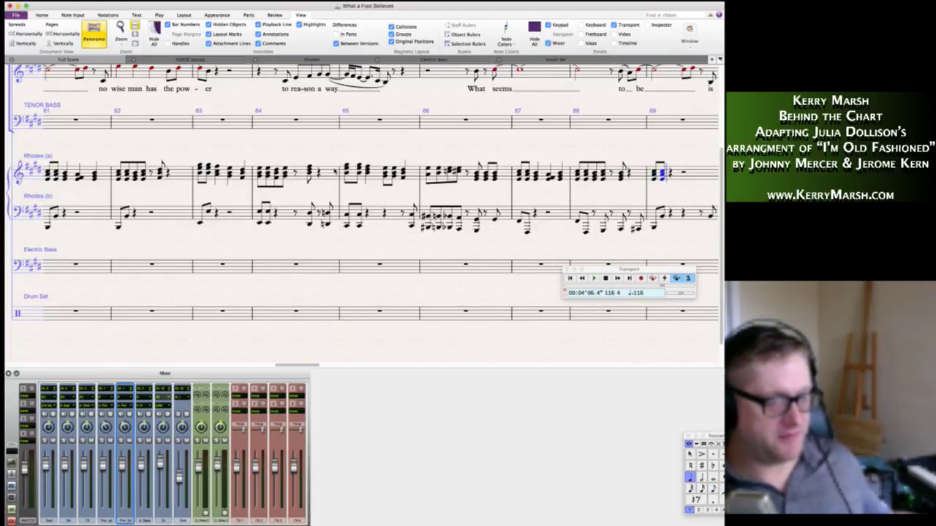
pyautogui.press('3')
pyautogui.press('4')
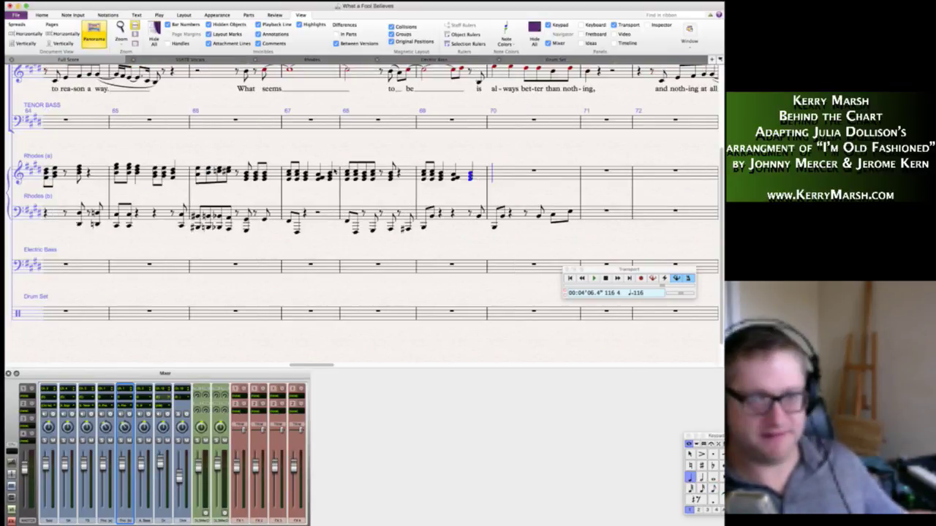
pyautogui.press('3')
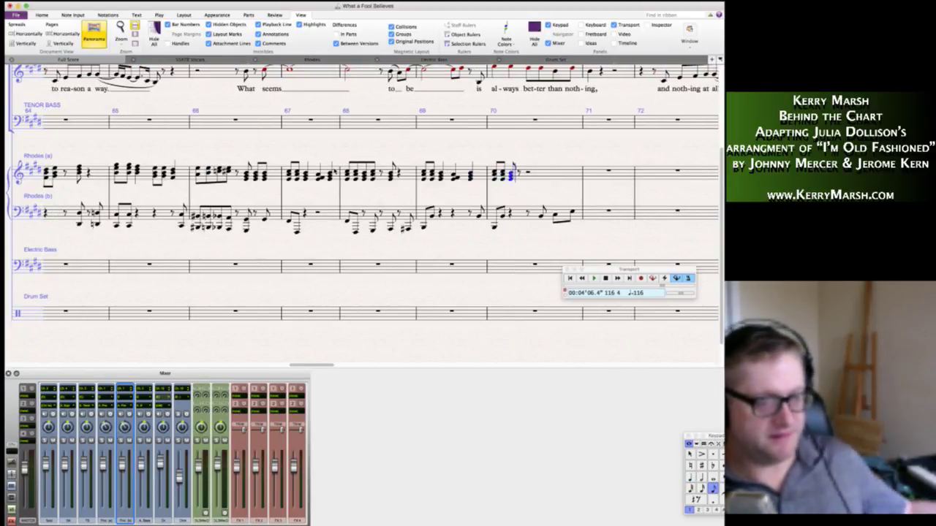
pyautogui.press('0')
pyautogui.press('4')
pyautogui.press('0')
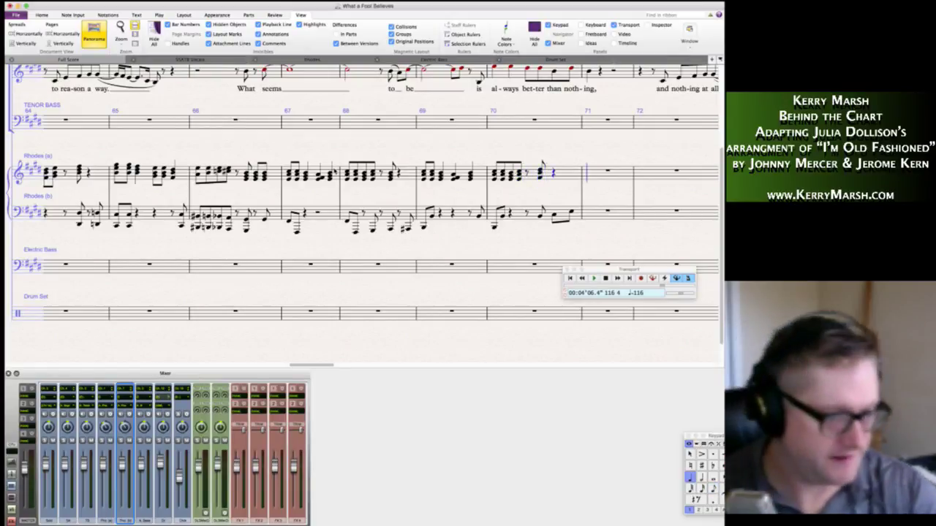
pyautogui.press('Escape')
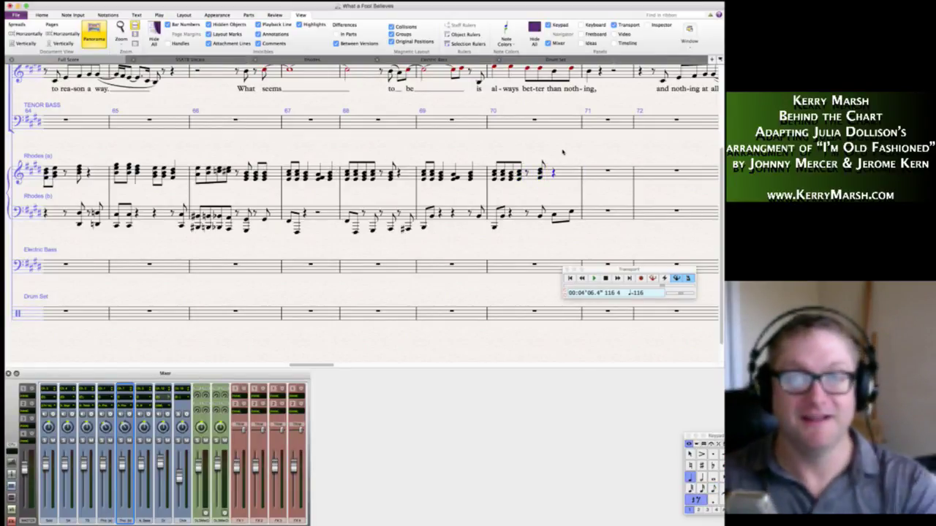
pyautogui.click(471, 177)
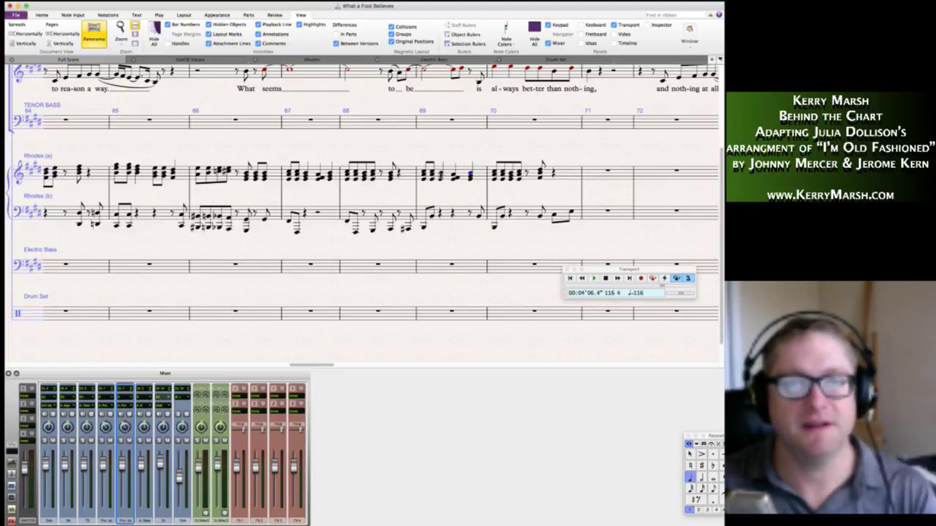
pyautogui.keyDown('shift'); pyautogui.click(441, 176); pyautogui.keyUp('shift')
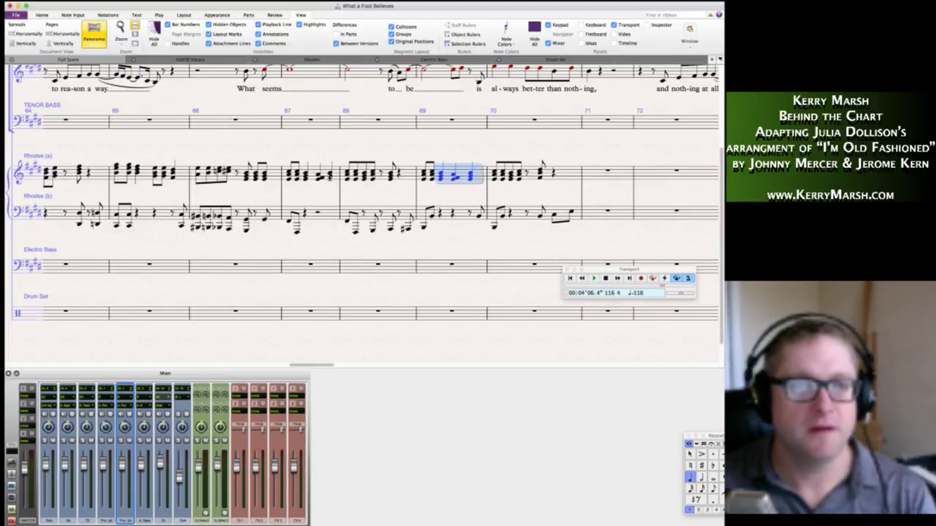
pyautogui.press('Escape')
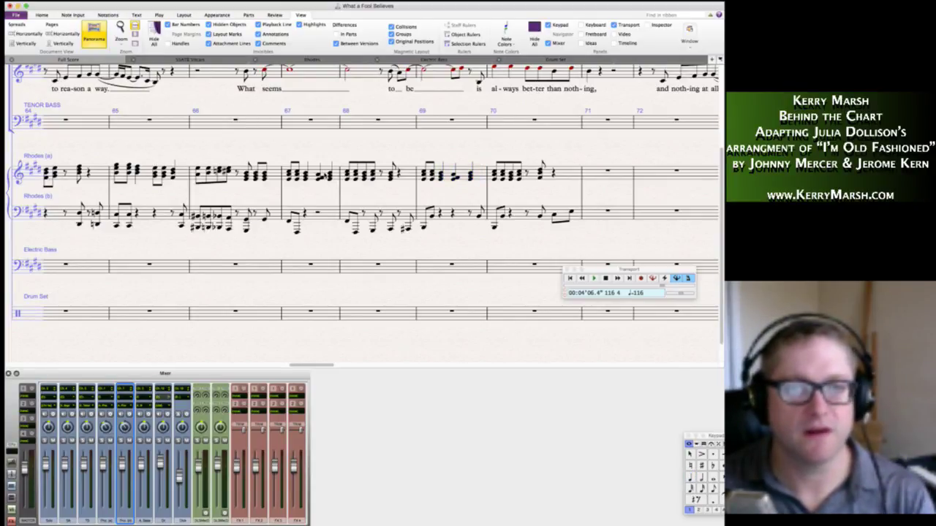
# Add staccato dots to the syncopated quarter-note chords of the upper Rhodes staff in bars 59, 61, 63, 65, 67 and 69.
pyautogui.click(471, 176)
pyautogui.keyDown('shift'); pyautogui.click(440, 176); pyautogui.keyUp('shift')
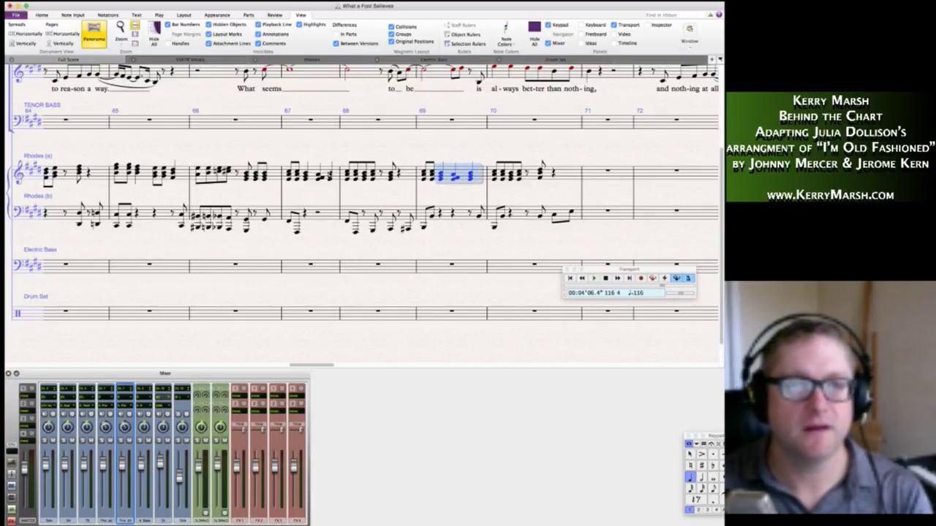
pyautogui.press('Escape')
pyautogui.click(442, 174)
pyautogui.keyDown('shift'); pyautogui.click(471, 177); pyautogui.keyUp('shift')
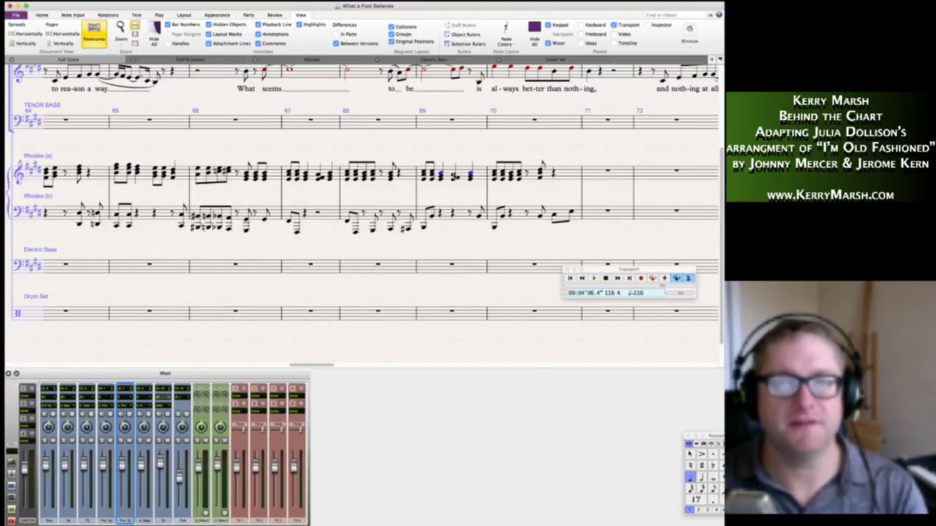
pyautogui.keyDown('super'); pyautogui.click(330, 175); pyautogui.keyUp('super')
pyautogui.keyDown('super'); pyautogui.click(319, 176); pyautogui.keyUp('super')
pyautogui.keyDown('super'); pyautogui.click(306, 174); pyautogui.keyUp('super')
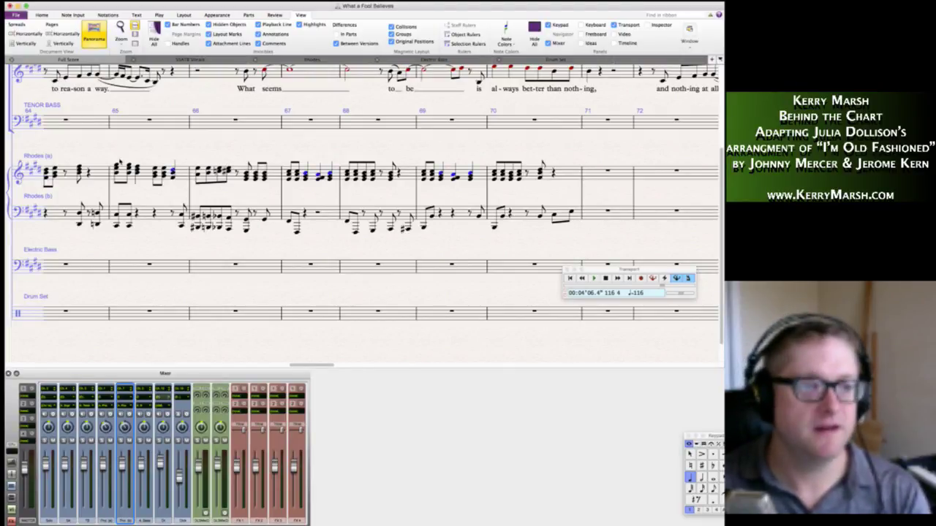
pyautogui.keyDown('super'); pyautogui.click(137, 168); pyautogui.keyUp('super')
pyautogui.hscroll(-5, 294, 171)
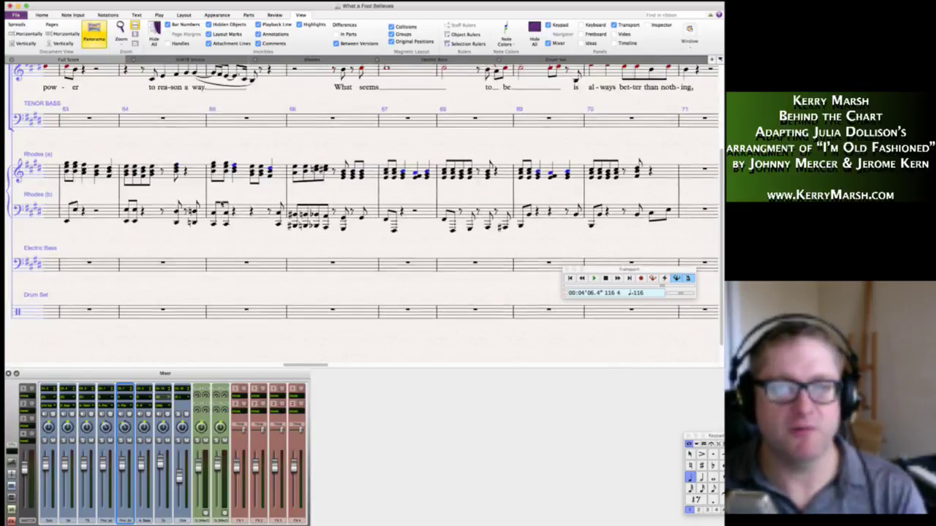
pyautogui.keyDown('super'); pyautogui.click(290, 169); pyautogui.keyUp('super')
pyautogui.keyDown('super'); pyautogui.click(277, 168); pyautogui.keyUp('super')
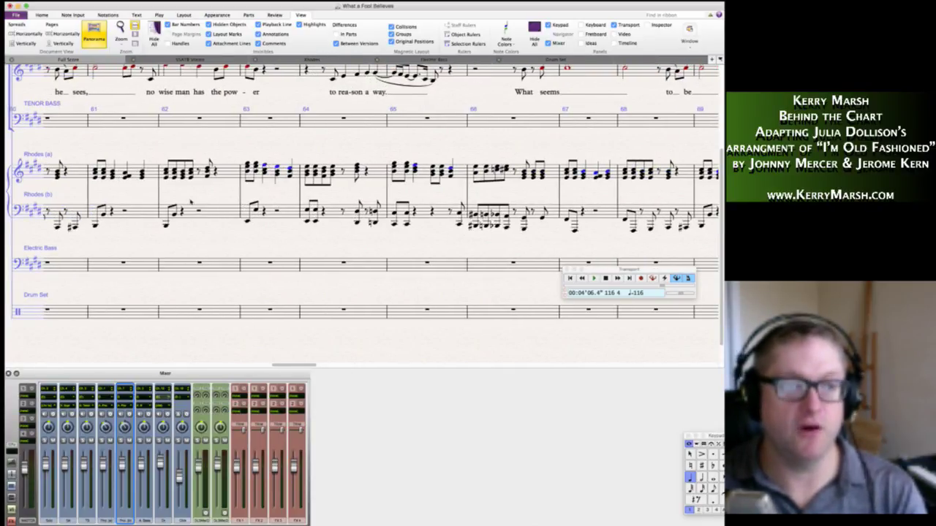
pyautogui.hscroll(-2, 260, 164)
pyautogui.keyDown('super'); pyautogui.click(252, 168); pyautogui.keyUp('super')
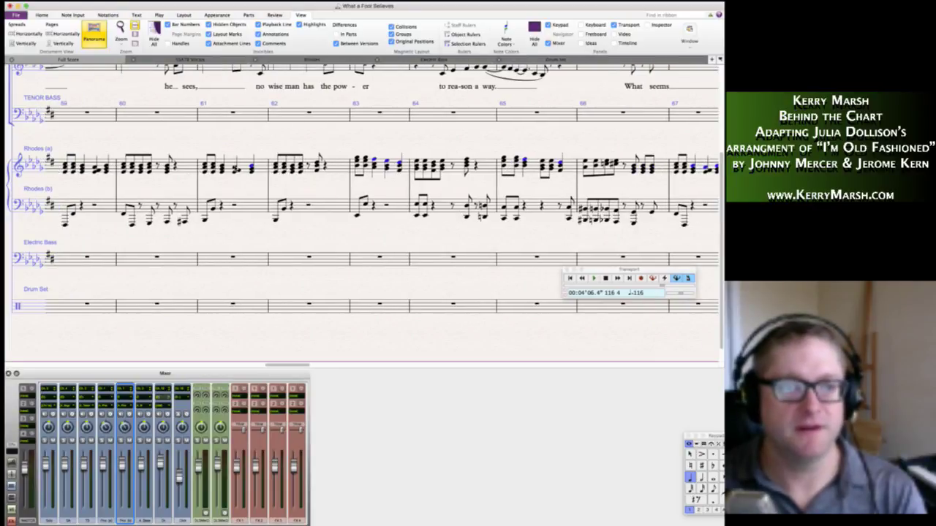
pyautogui.keyDown('super'); pyautogui.click(235, 168); pyautogui.keyUp('super')
pyautogui.hscroll(-5, 252, 166)
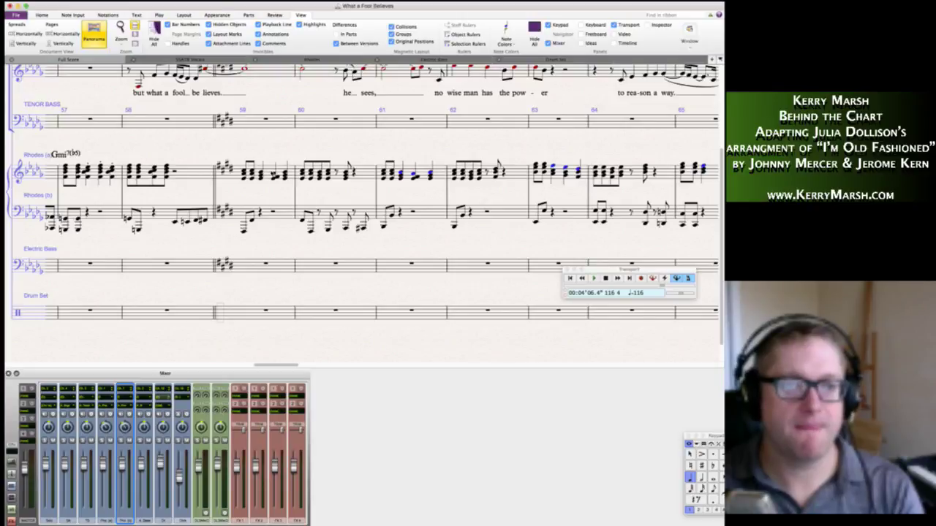
pyautogui.keyDown('super'); pyautogui.click(262, 173); pyautogui.keyUp('super')
pyautogui.keyDown('super'); pyautogui.click(275, 174); pyautogui.keyUp('super')
pyautogui.keyDown('super'); pyautogui.click(285, 174); pyautogui.keyUp('super')
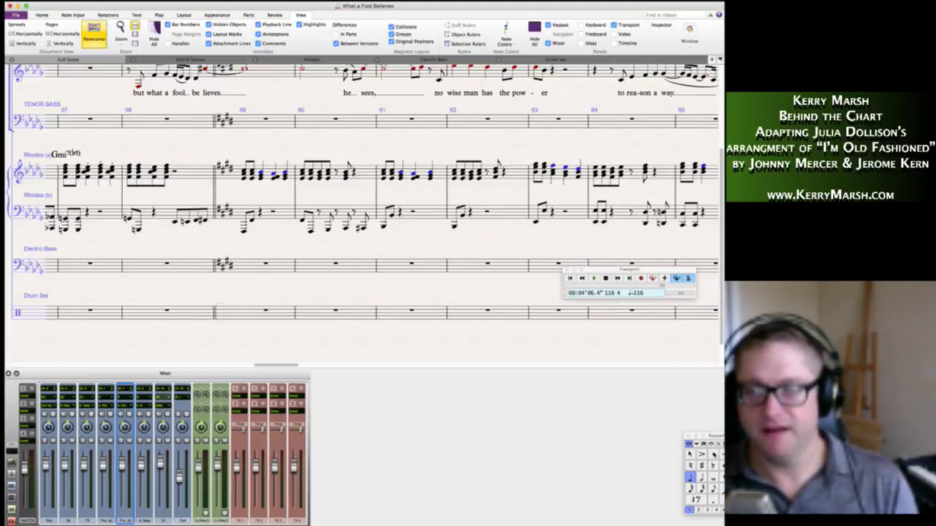
pyautogui.click(713, 454)
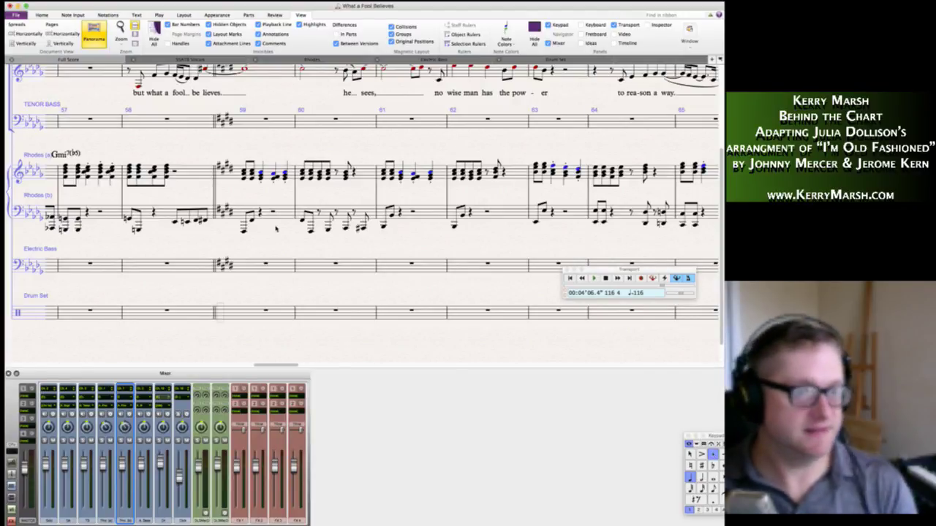
# Add the chord symbol F#mi9 above the first upper Rhodes chord of bar 59.
pyautogui.hscroll(3, 313, 234)
pyautogui.hscroll(15, 313, 234)
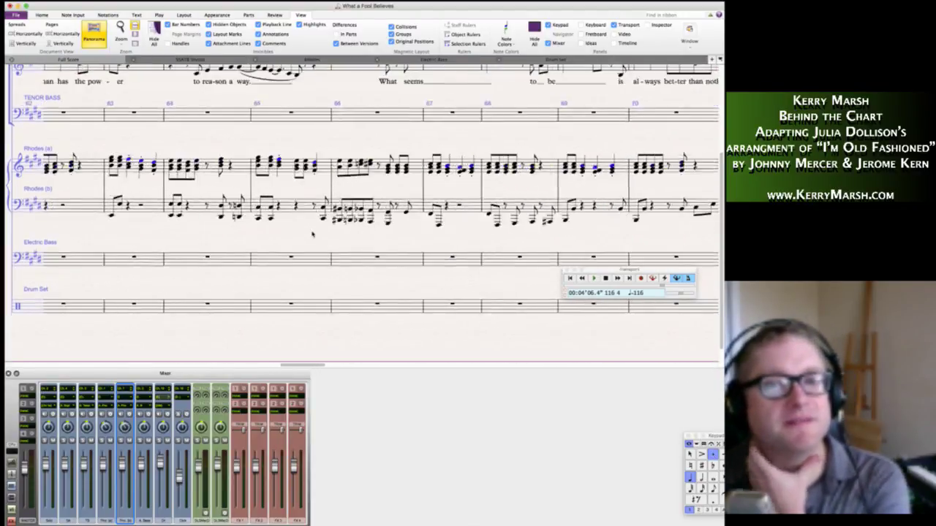
pyautogui.hscroll(-20, 349, 241)
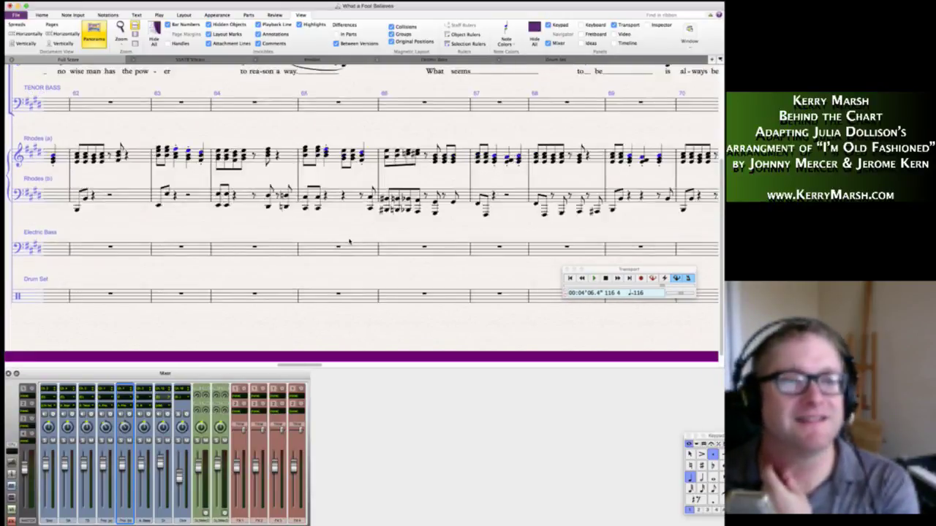
pyautogui.hscroll(4, 349, 240)
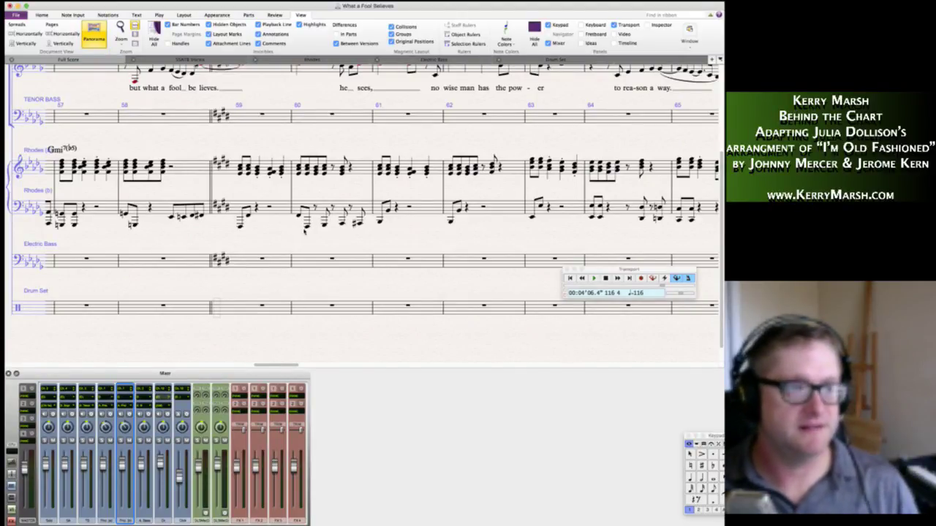
pyautogui.scroll(3, 321, 218)
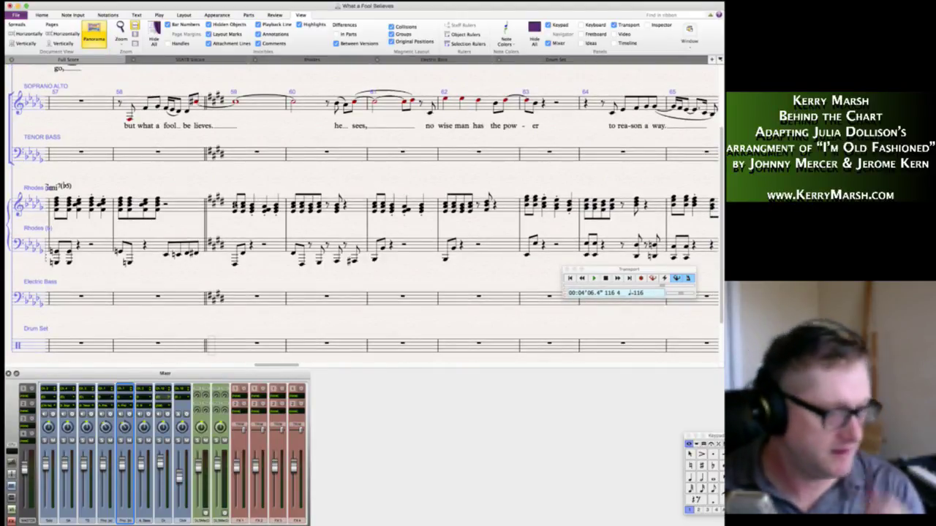
pyautogui.hotkey('ctrl', 'k')
pyautogui.write('F')
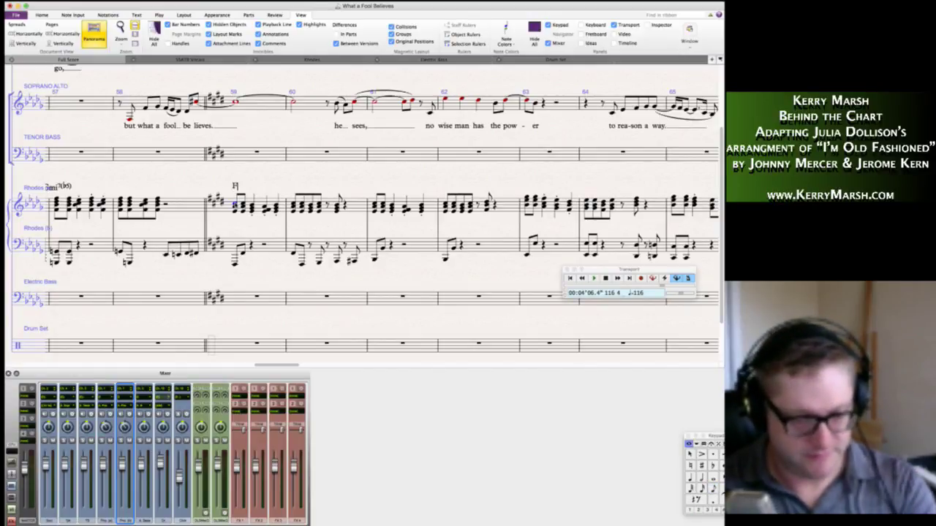
pyautogui.write('#mi')
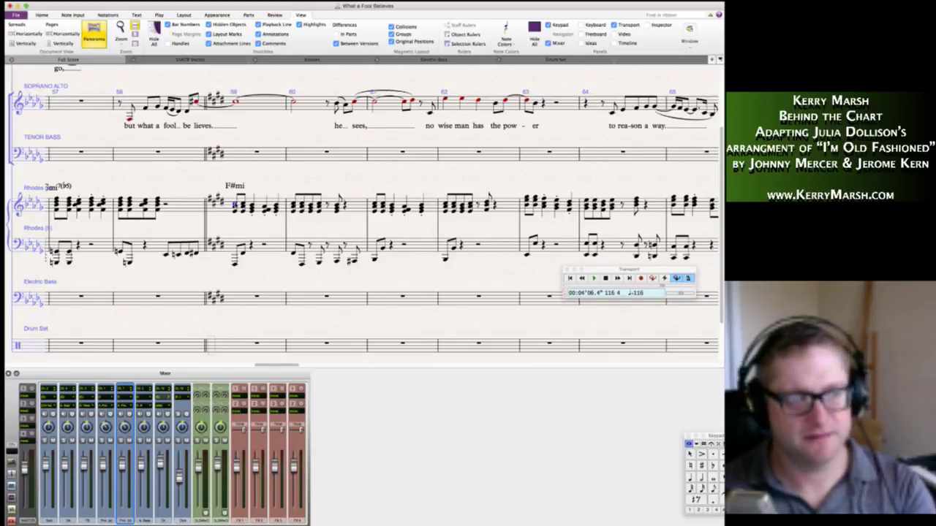
pyautogui.press('Escape')
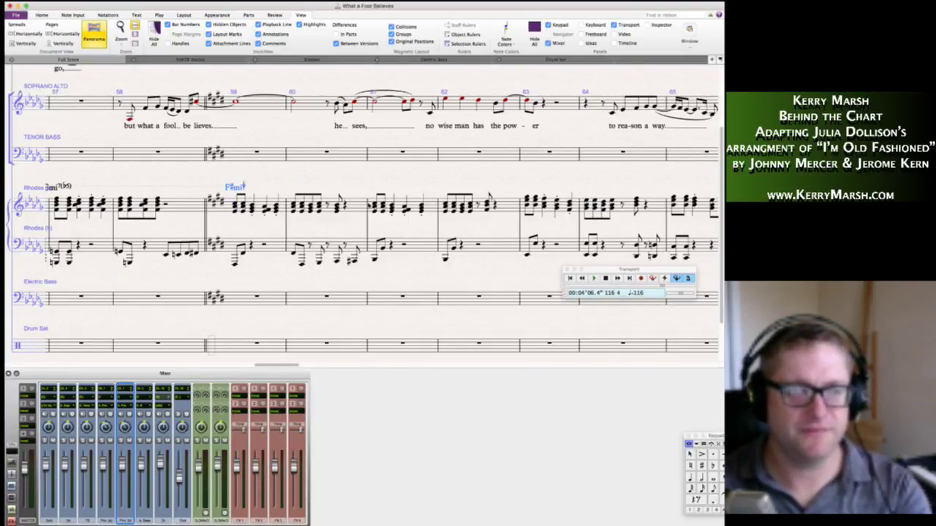
# Add the chord symbols B9(sus4) at the start of Rhodes bar 61 and EMa9 at the start of bar 63.
pyautogui.click(374, 205)
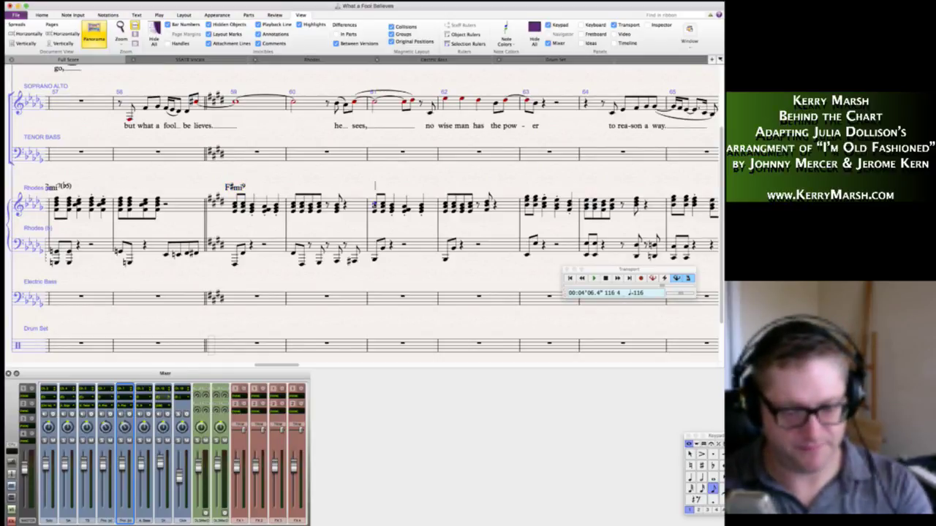
pyautogui.write('Bbsus4')
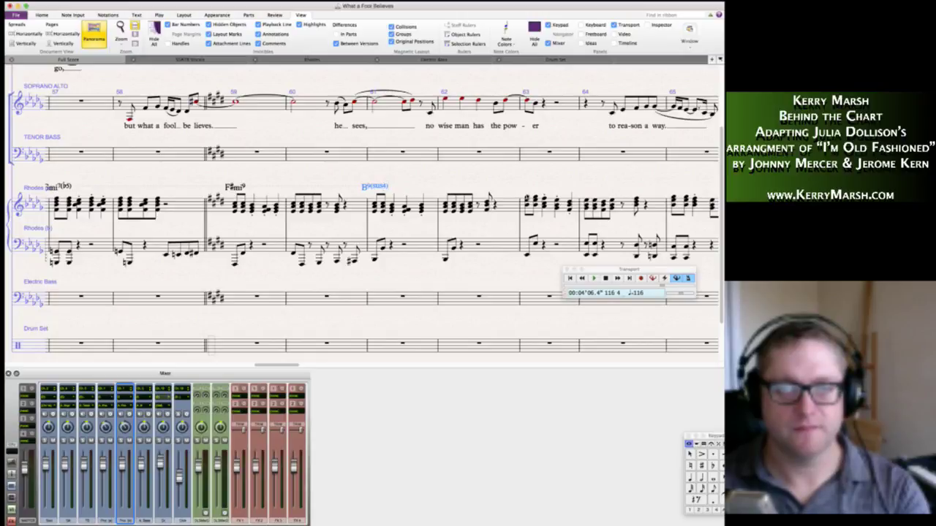
pyautogui.press('Escape')
pyautogui.click(528, 198)
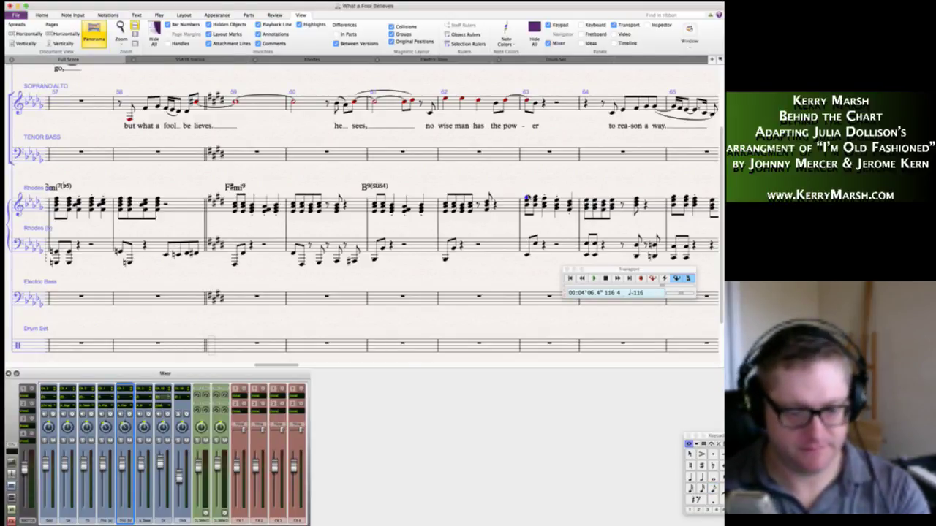
pyautogui.write('EMa')
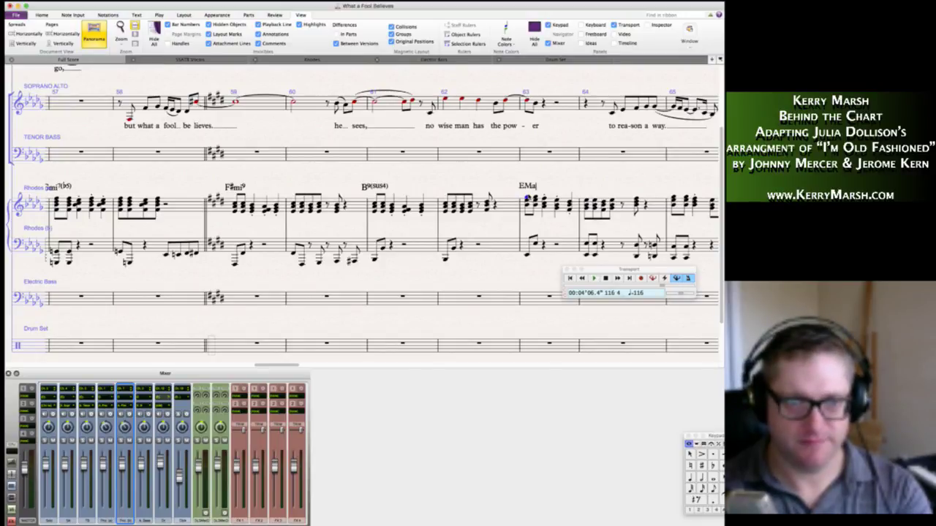
pyautogui.write('9')
pyautogui.press('Escape')
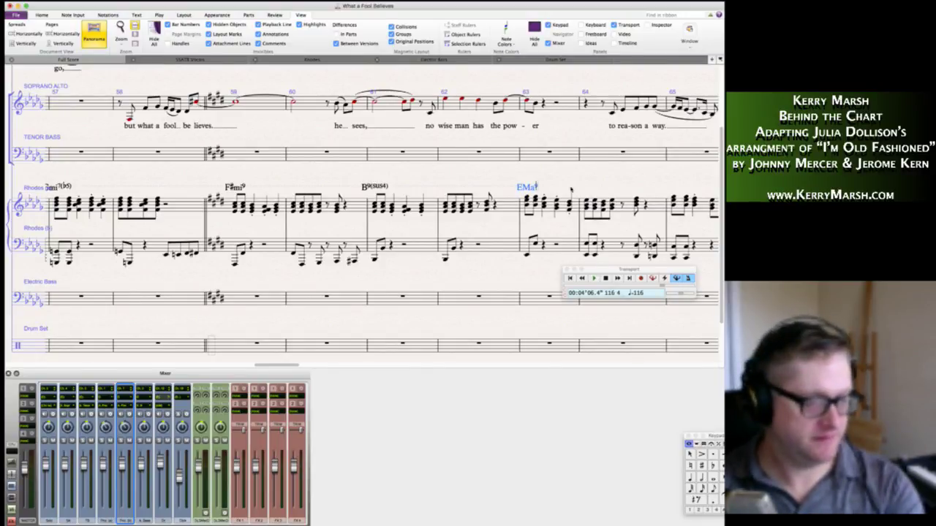
# Add the chord symbol B/D# above the last upper Rhodes chord of bar 64, after the eighth rest.
pyautogui.hscroll(4, 563, 189)
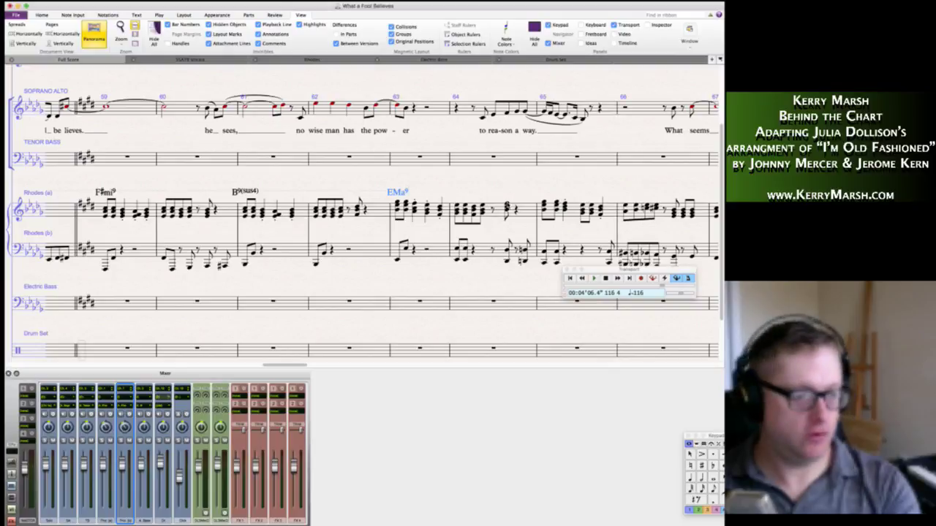
pyautogui.click(506, 207)
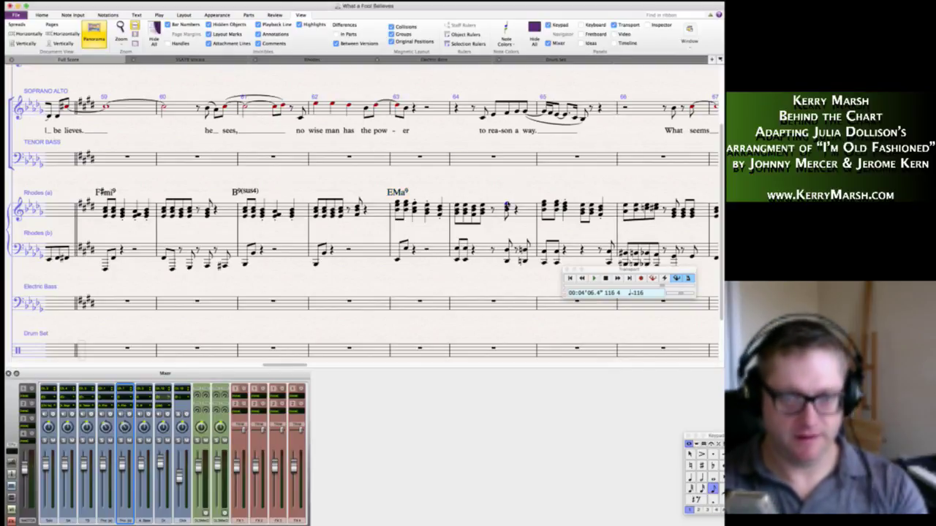
pyautogui.press('super+k')
pyautogui.write('B')
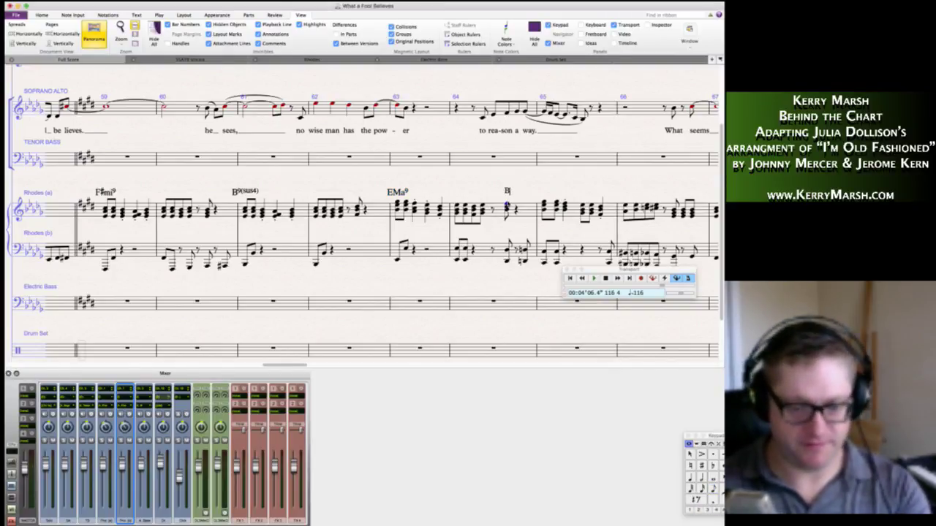
pyautogui.write('/D')
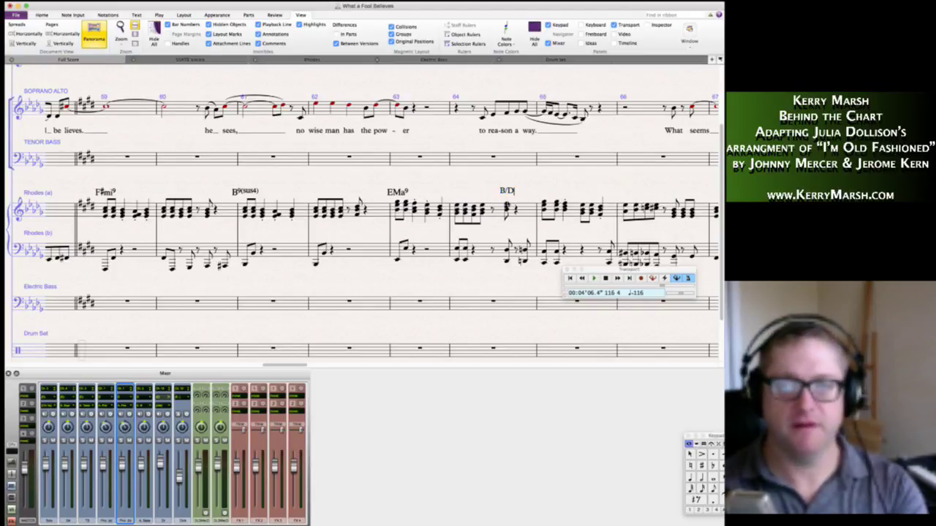
pyautogui.write('#')
pyautogui.press('Escape')
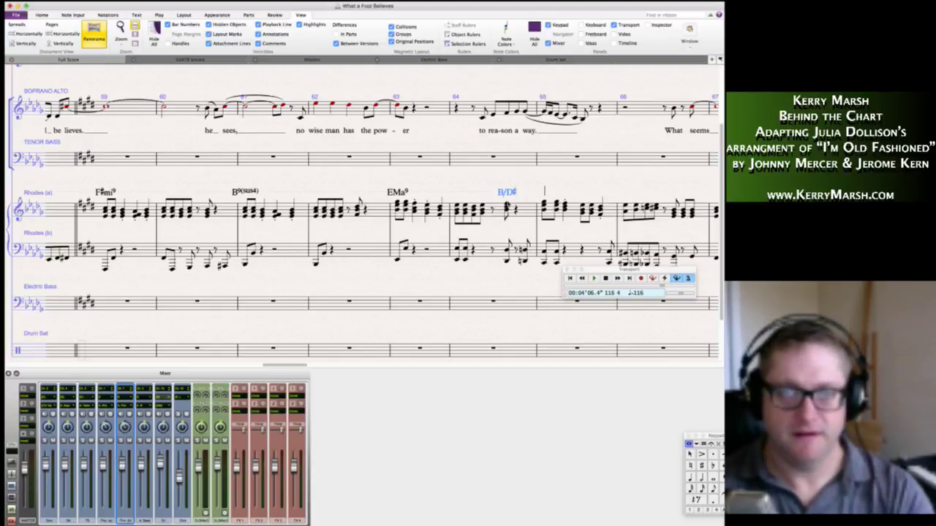
# Add the chord symbol C#mi7 at the start of Rhodes bar 65 and end chord symbol entry.
pyautogui.write('C#')
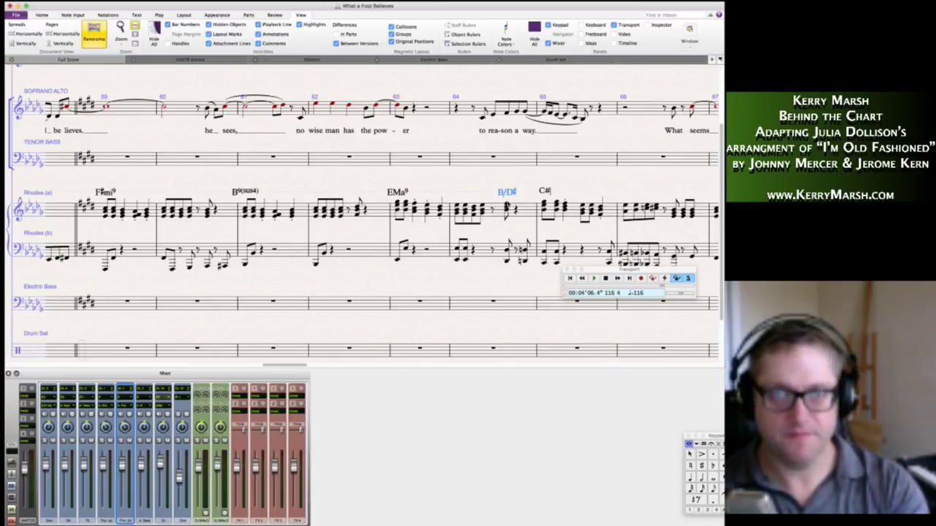
pyautogui.write('mi7')
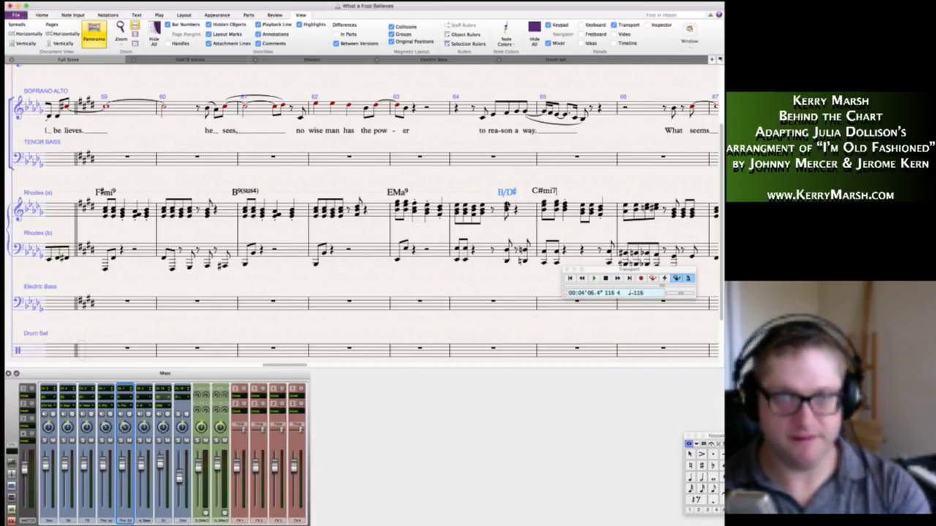
pyautogui.press('space')
pyautogui.press('space')
pyautogui.press('space')
pyautogui.press('space')
pyautogui.press('space')
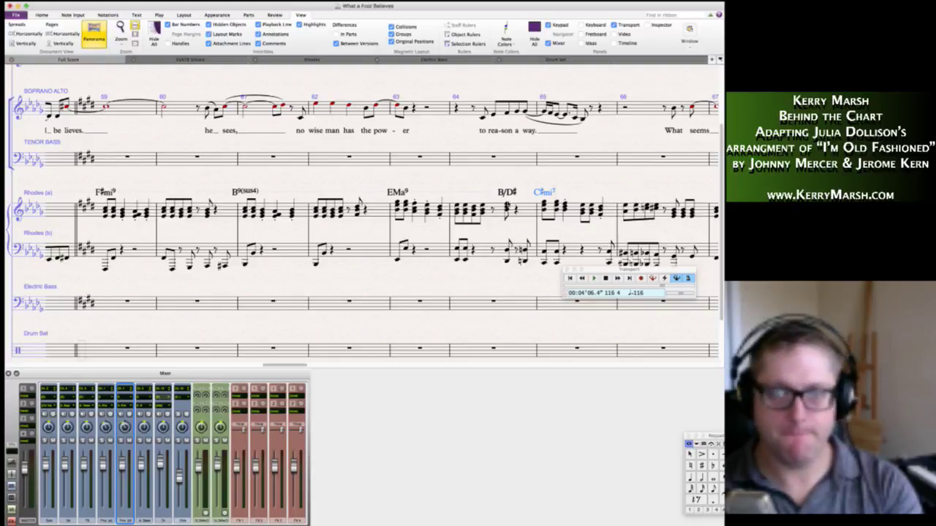
pyautogui.press('Escape')
# Move the Transport window off the staves and enharmonically respell the two sharp notes starting lower Rhodes bar 66 as naturals.
pyautogui.click(625, 253)
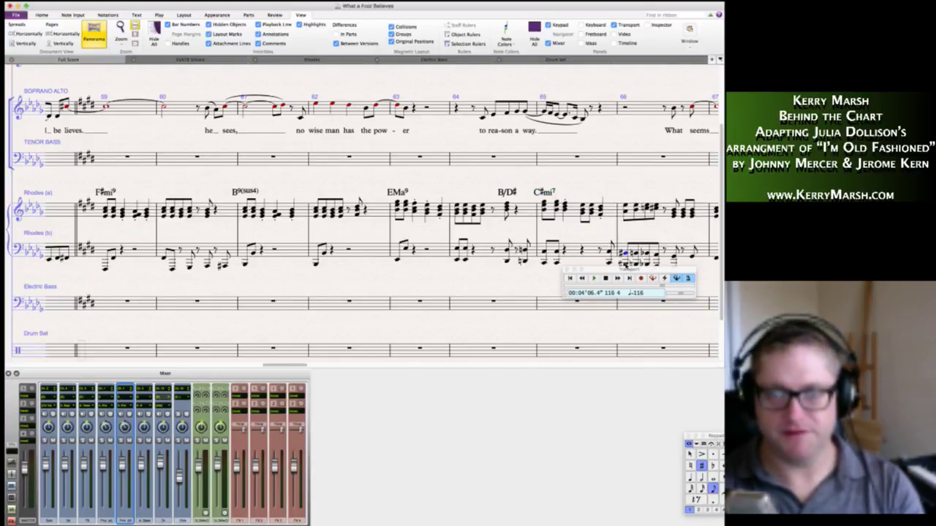
pyautogui.moveTo(627, 270); pyautogui.dragTo(588, 346)
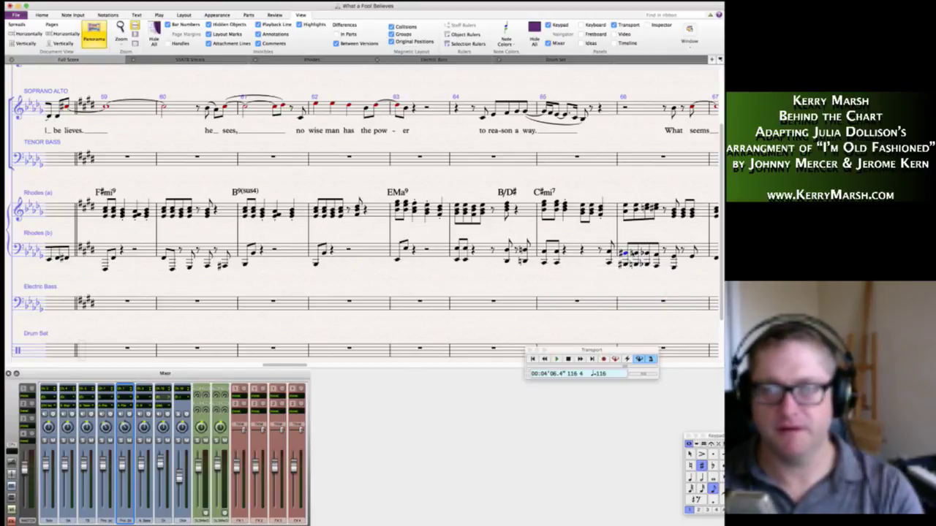
pyautogui.keyDown('super'); pyautogui.click(625, 264); pyautogui.keyUp('super')
pyautogui.press('Return')
pyautogui.press('Escape')
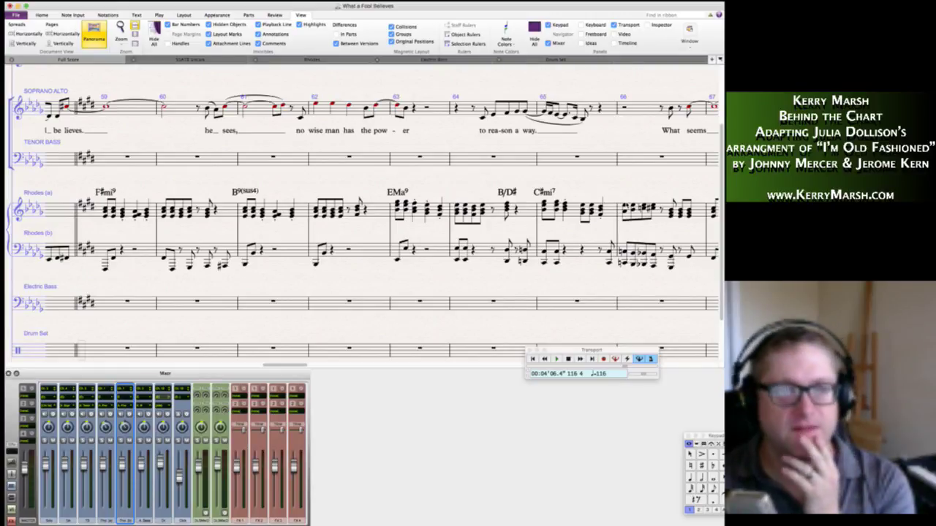
# Add the chord symbol Ami/C above the first upper Rhodes chord of bar 66.
pyautogui.click(624, 206)
pyautogui.press('super+k')
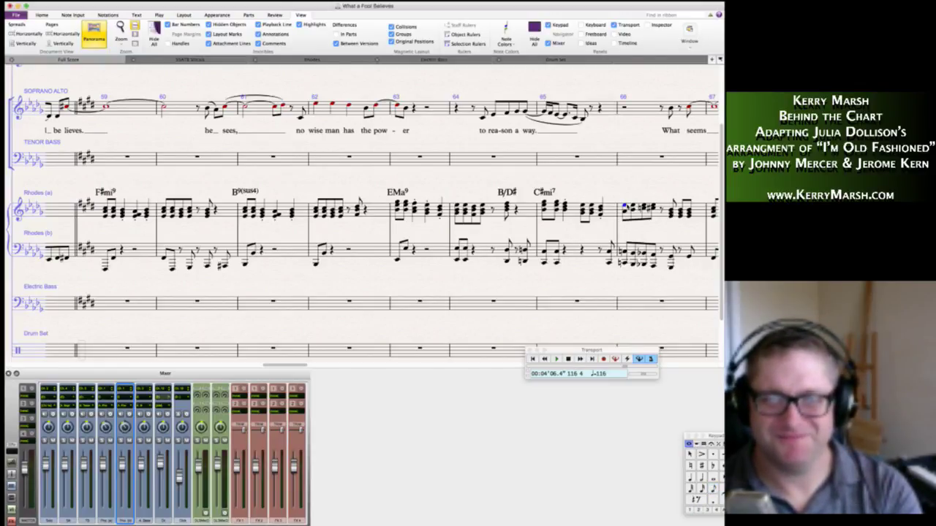
pyautogui.write('Am')
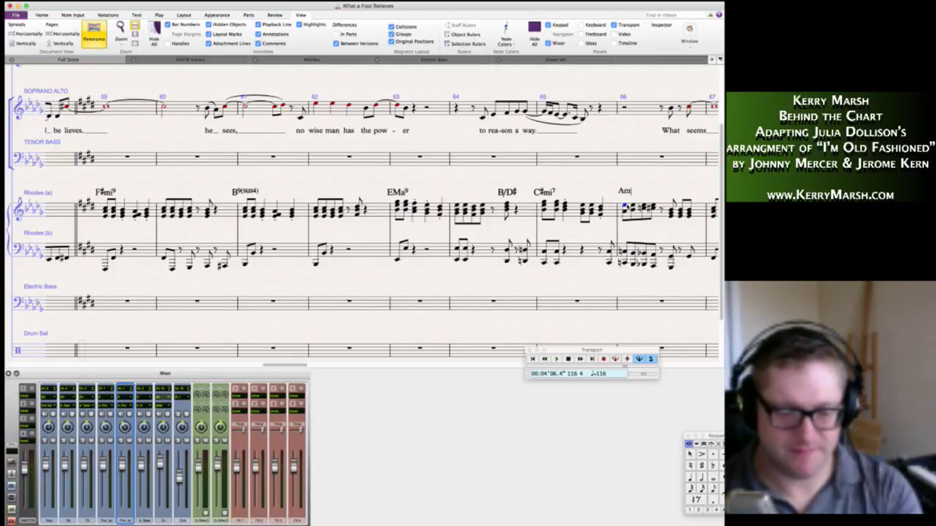
pyautogui.write('i/C')
pyautogui.press('Escape')
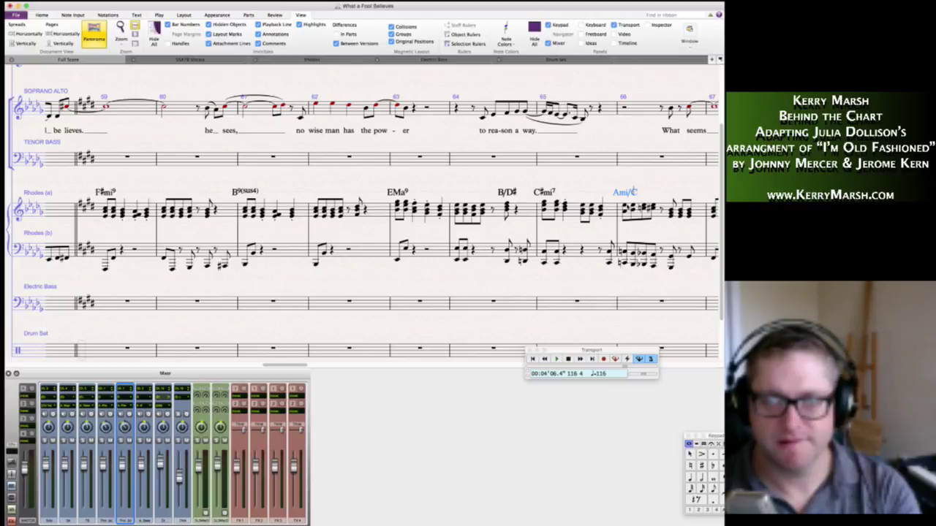
# Add the chord symbol E/B above the second upper Rhodes chord of bar 66.
pyautogui.press('Escape')
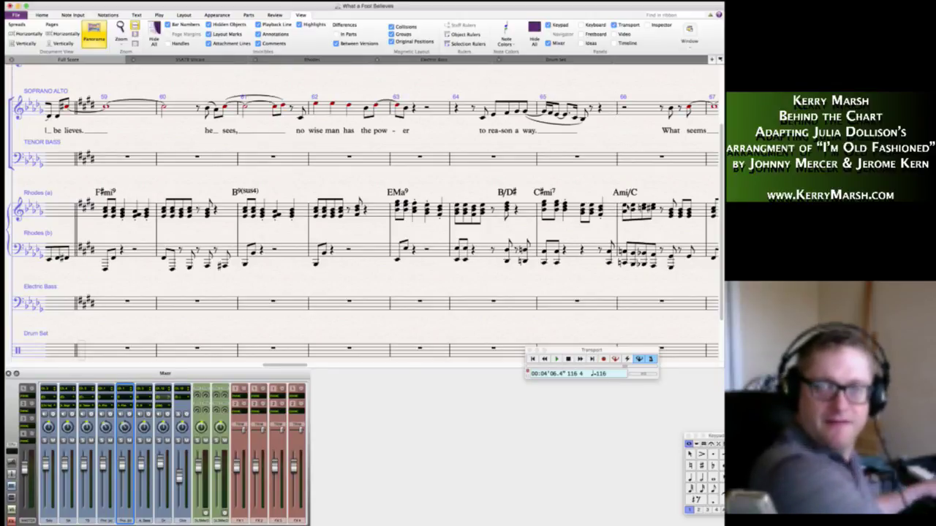
pyautogui.click(633, 207)
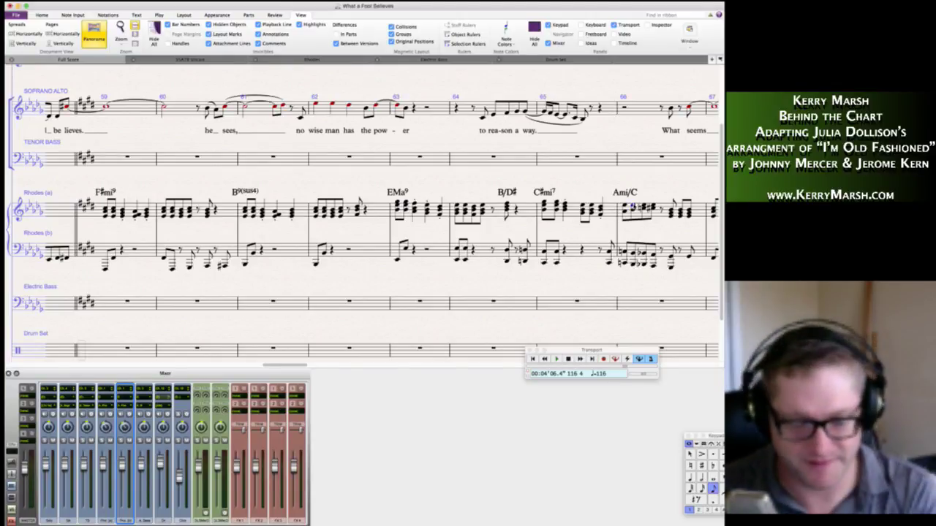
pyautogui.write('E/B')
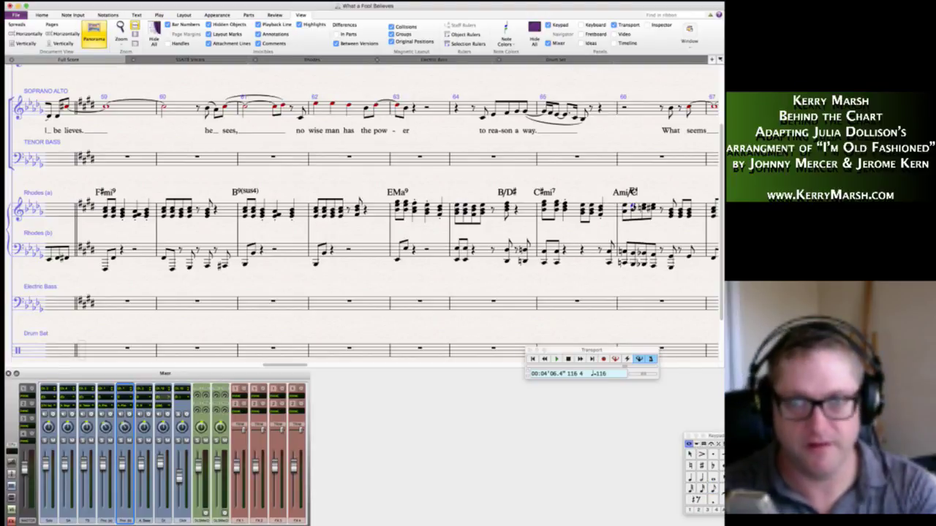
pyautogui.press('Escape')
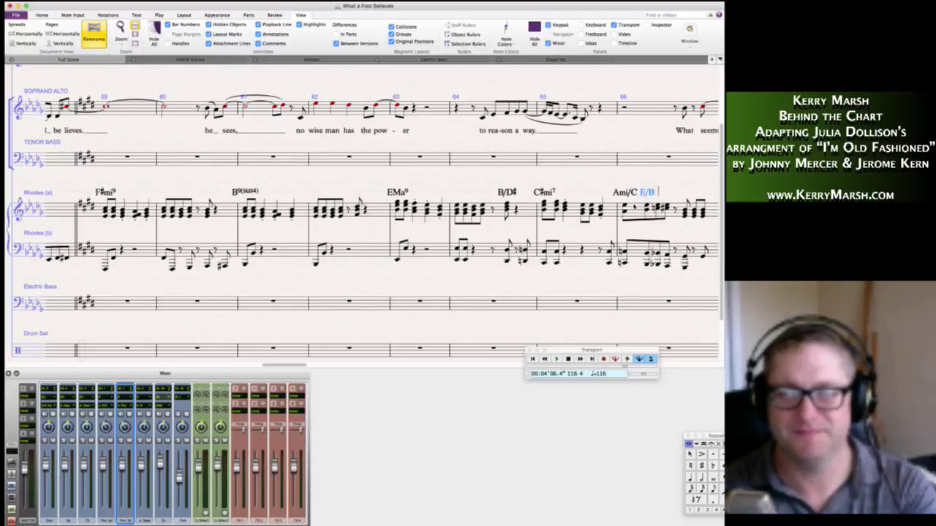
pyautogui.press('Escape')
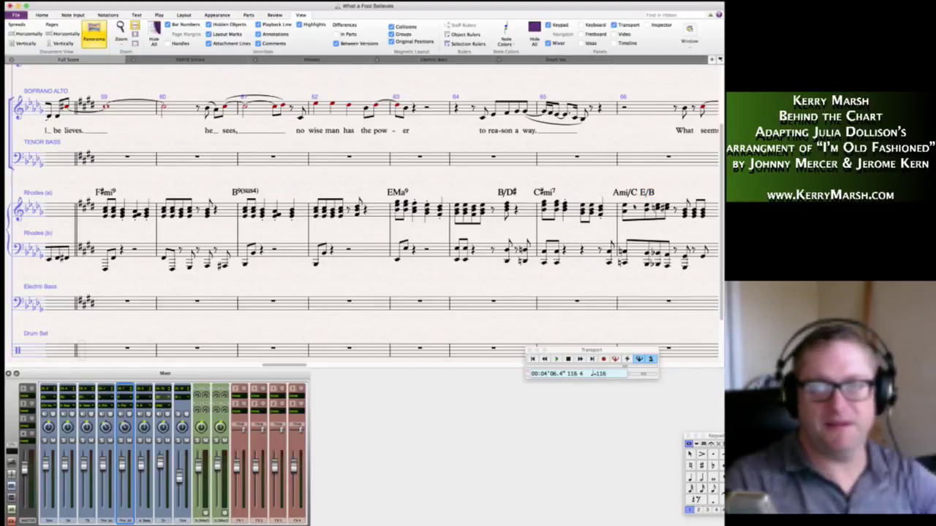
# Add the chord symbols Bb9(#11) and A above the third and fourth upper Rhodes chords of bar 66.
pyautogui.click(657, 207)
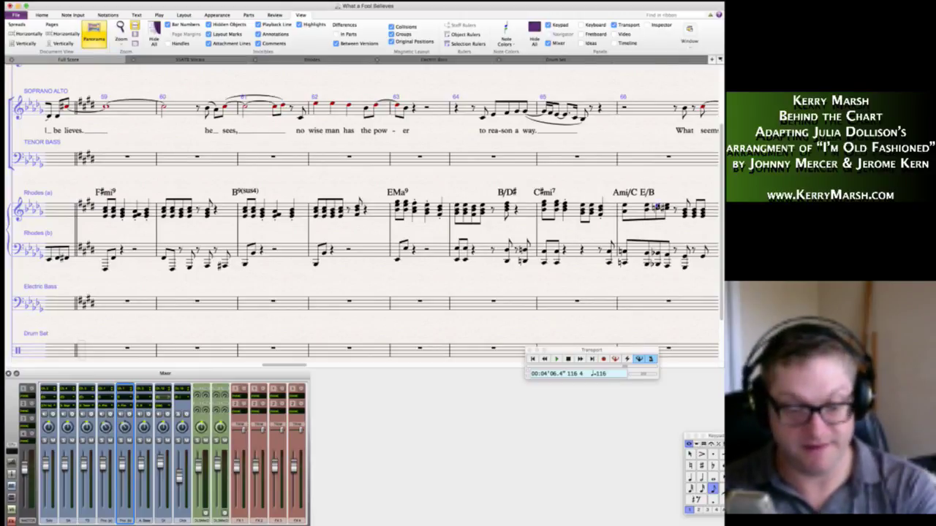
pyautogui.hotkey('ctrl', 'k')
pyautogui.write('Bb')
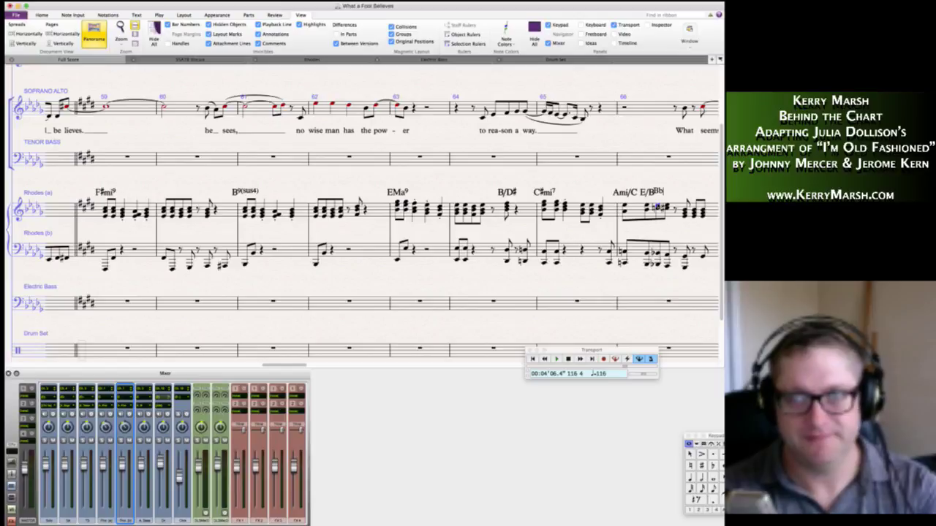
pyautogui.write('9(#')
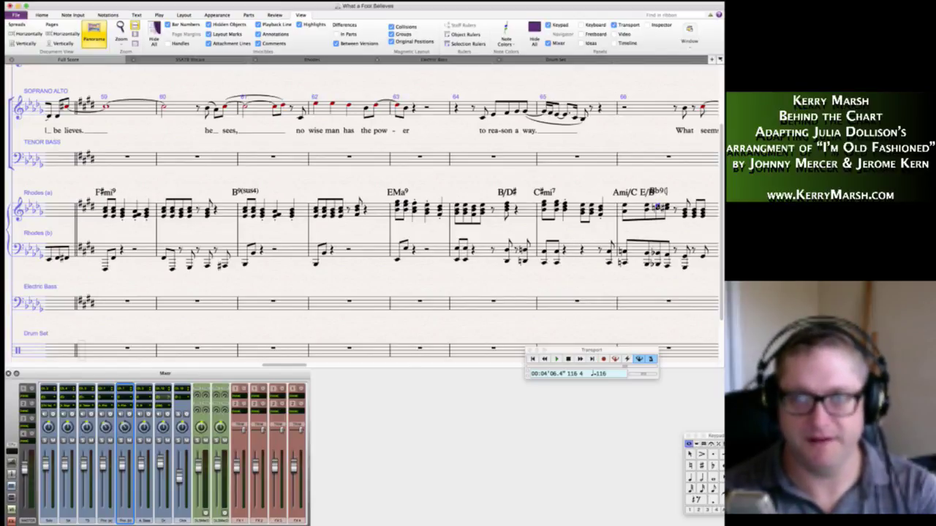
pyautogui.write('11)')
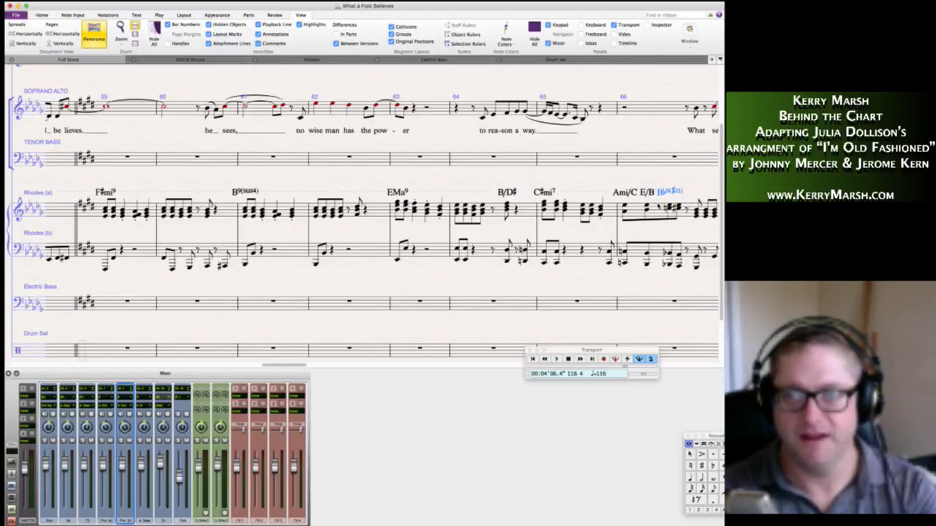
pyautogui.press('space')
pyautogui.write('A')
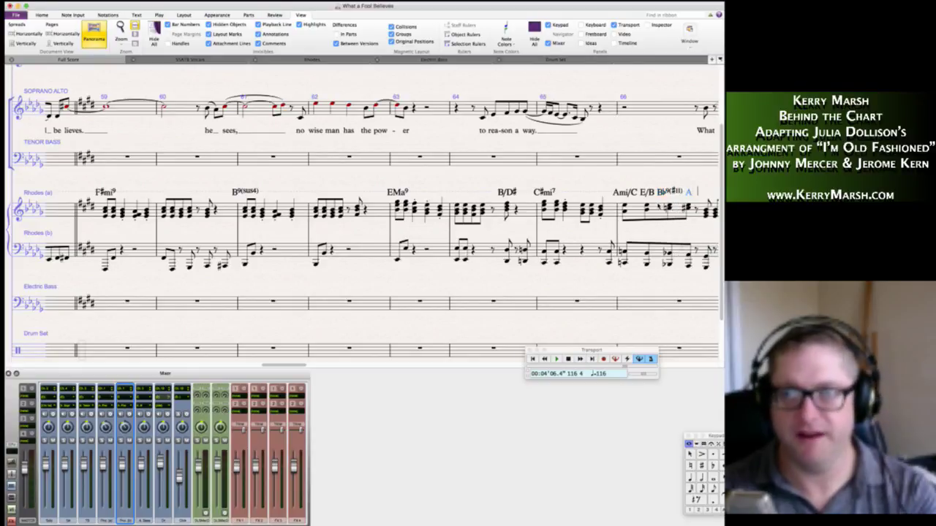
pyautogui.press('space')
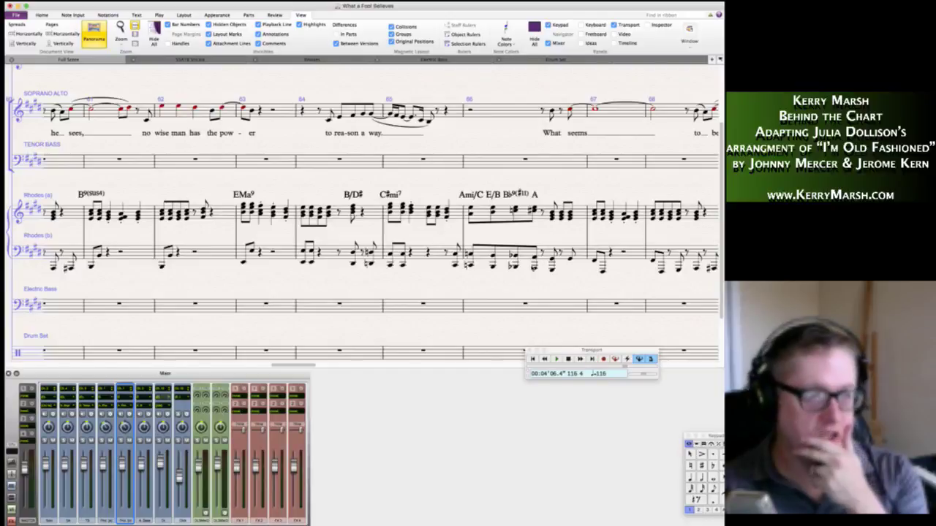
# Add the chord symbol E/G# above the first upper Rhodes chord after the eighth rest in bar 66.
pyautogui.click(552, 213)
pyautogui.hotkey('shift', 'q')
pyautogui.write('E/')
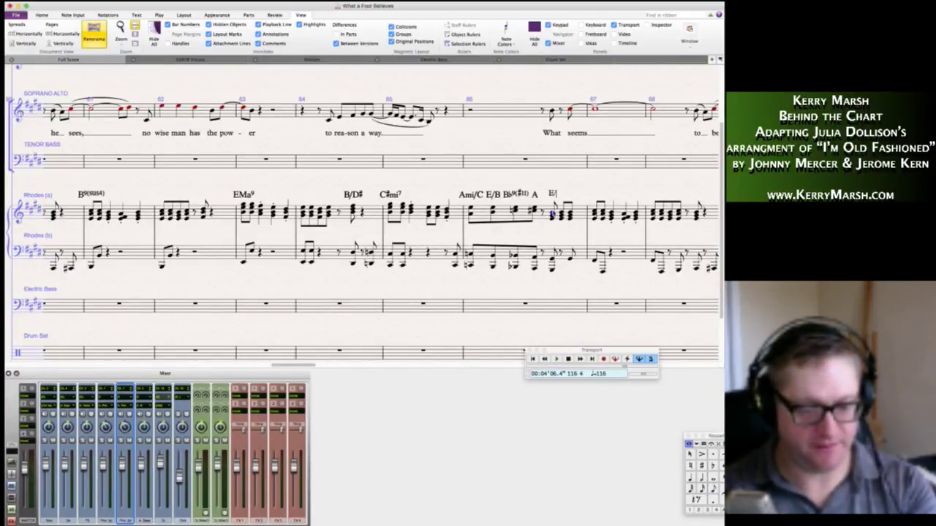
pyautogui.write('G#')
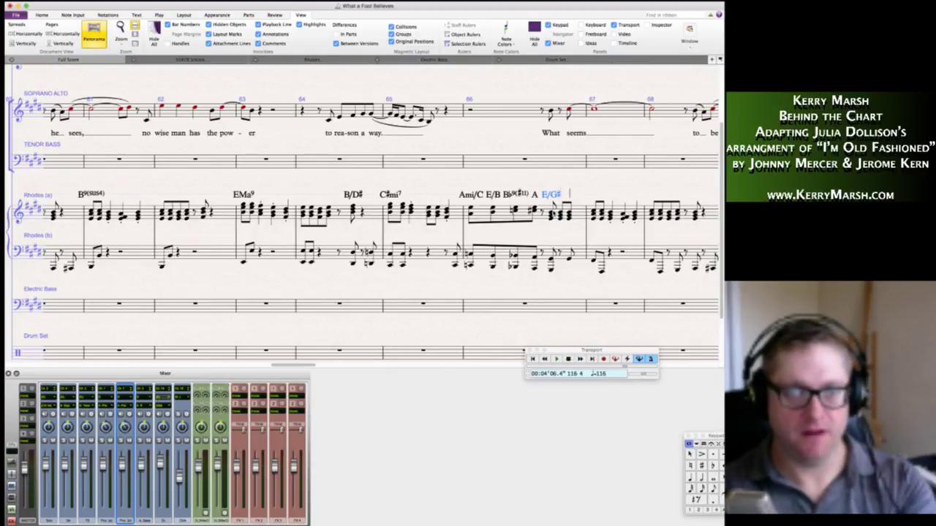
pyautogui.press('space')
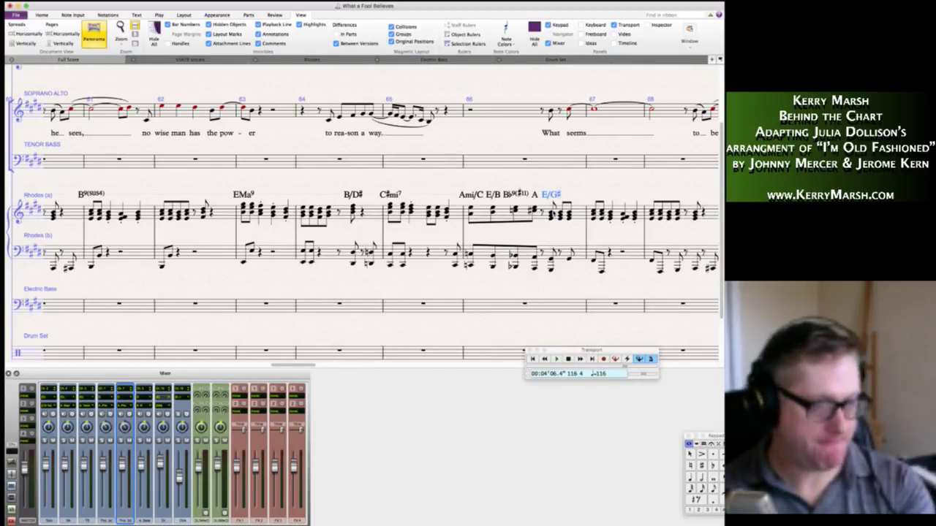
pyautogui.write('F#mi7')
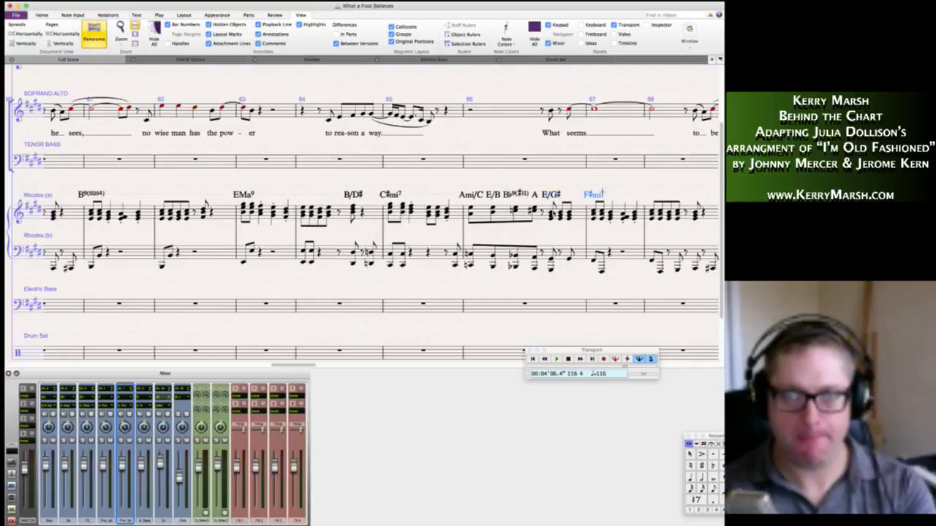
pyautogui.press('Return')
pyautogui.write('9')
pyautogui.press('Escape')
pyautogui.press('Escape')
pyautogui.click(590, 196)
pyautogui.press('Delete')
# Copy only the chord symbols F#mi9 and B9(sus4) from Rhodes bars 59–61 to the passage starting at bar 67.
pyautogui.hscroll(10, 577, 223)
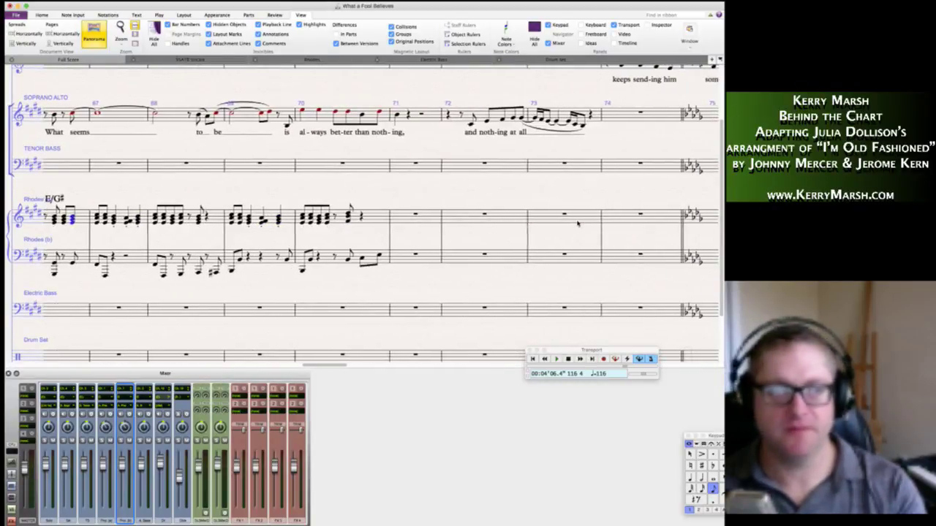
pyautogui.hscroll(-15, 578, 223)
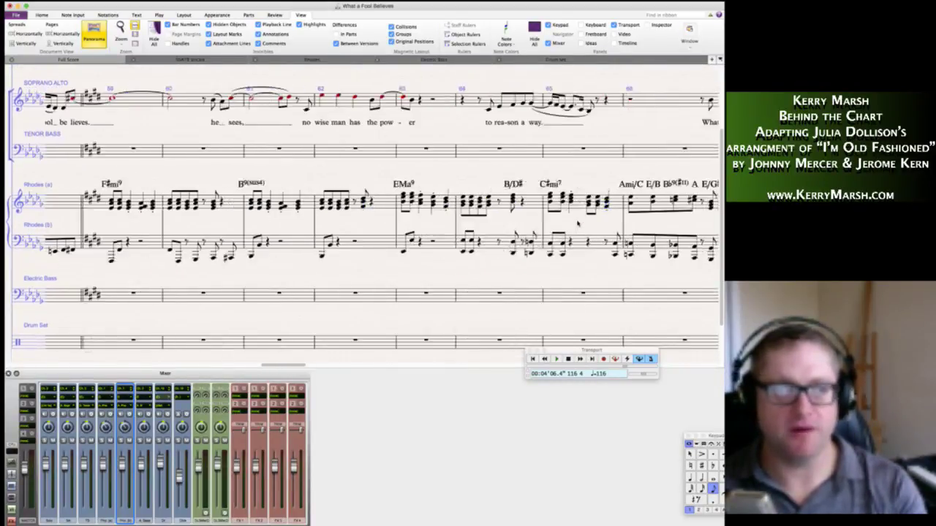
pyautogui.hscroll(-8, 578, 223)
pyautogui.click(287, 197)
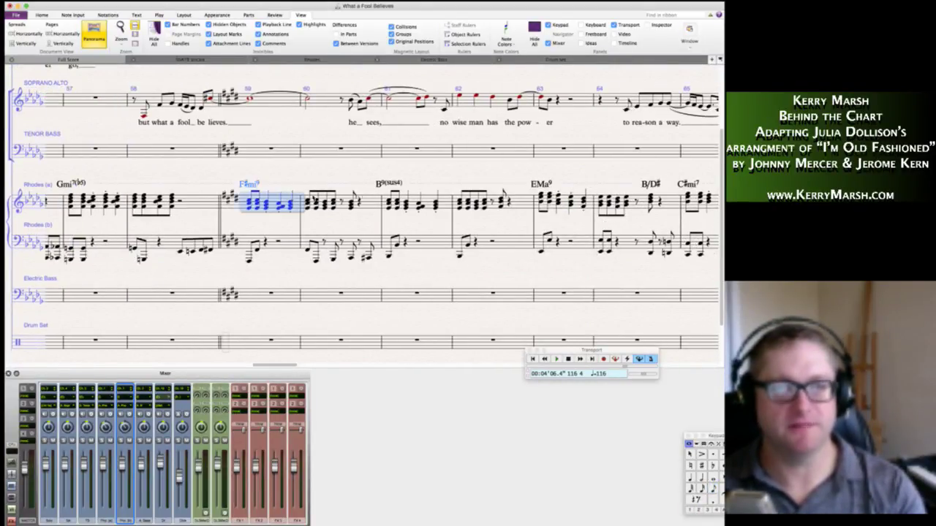
pyautogui.keyDown('shift'); pyautogui.click(399, 200); pyautogui.keyUp('shift')
pyautogui.press('alt+shift+super+k')
pyautogui.hscroll(10, 401, 200)
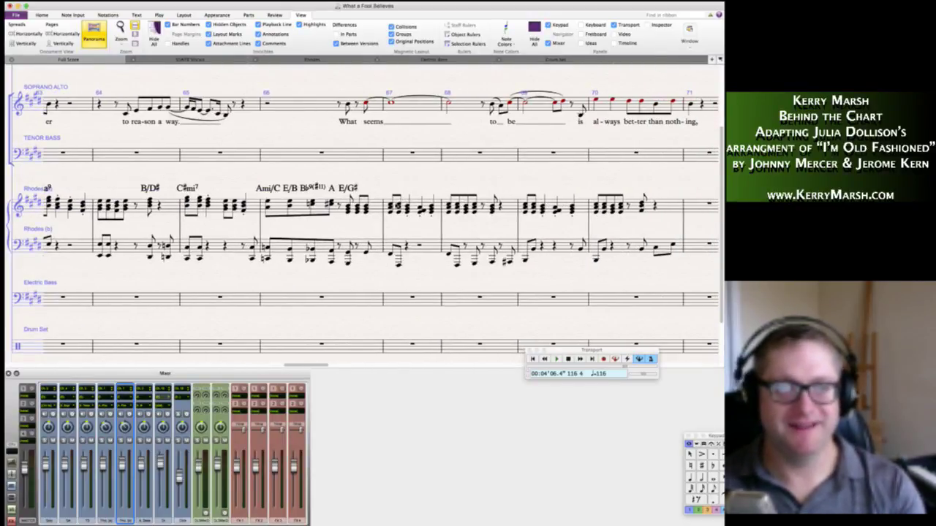
pyautogui.keyDown('alt'); pyautogui.click(393, 207); pyautogui.keyUp('alt')
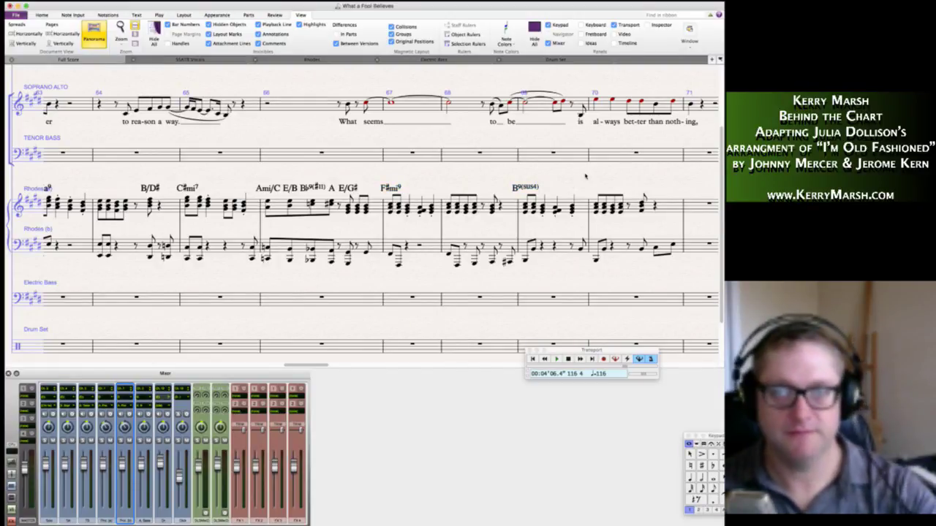
# Enter the upper Rhodes chords for bars 71 to 73 in eighth and quarter notes, then end note input.
pyautogui.hscroll(3, 618, 216)
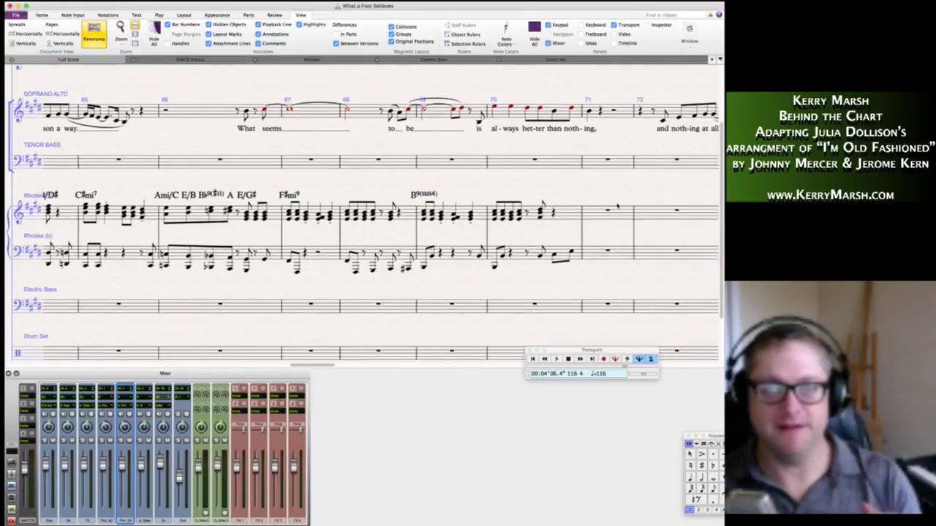
pyautogui.click(593, 215)
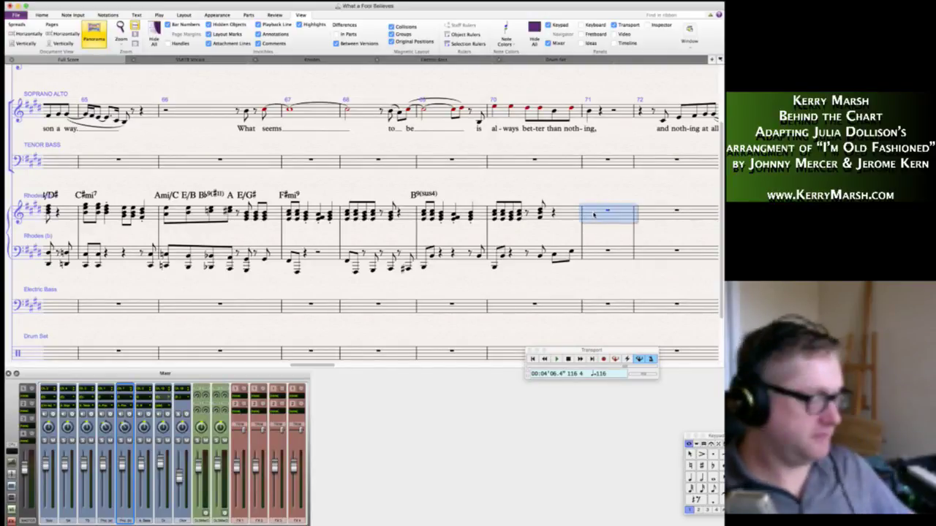
pyautogui.press('3')
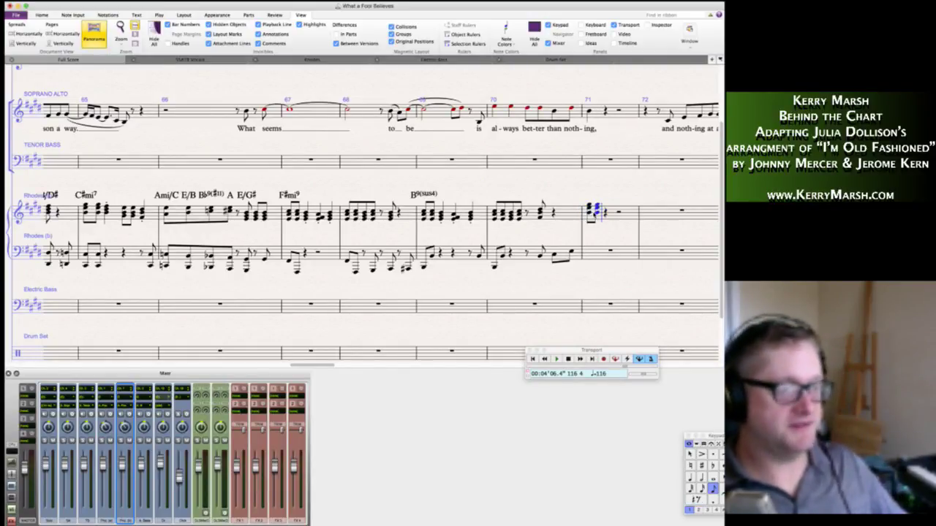
pyautogui.press('4')
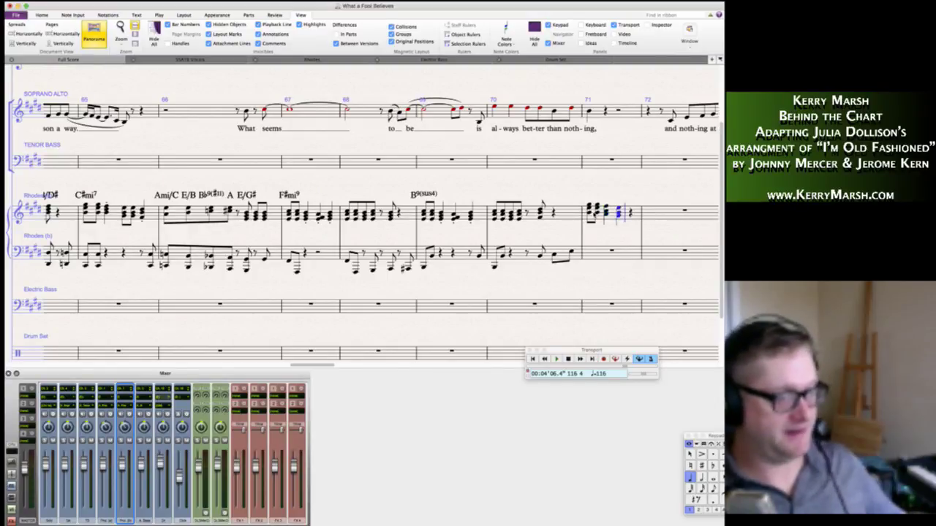
pyautogui.press('3')
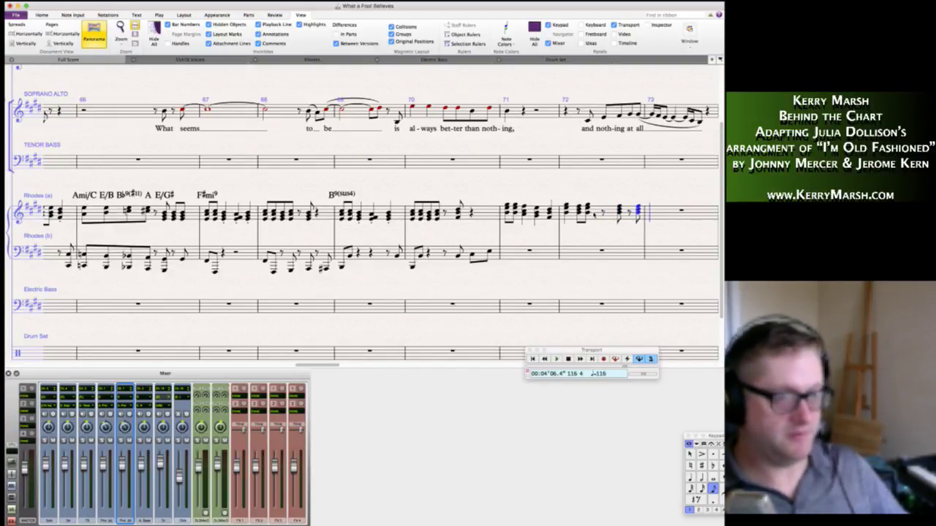
pyautogui.press('4')
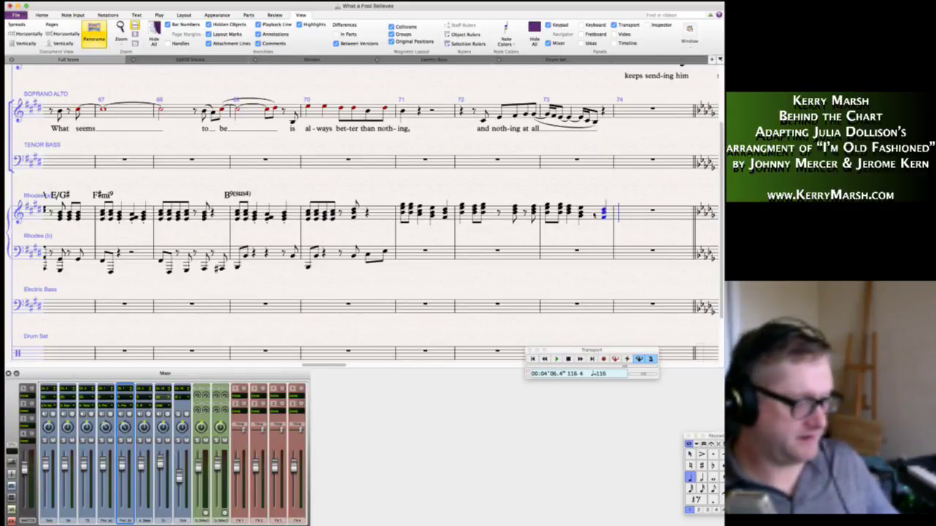
pyautogui.press('Escape')
pyautogui.press('Escape')
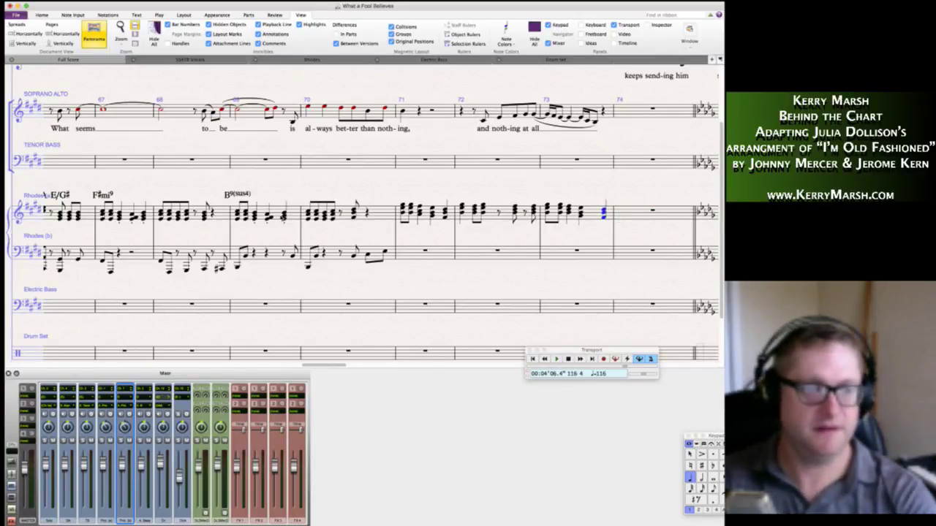
# Copy both Rhodes staves with chord symbols, from bar 63 through the A chord of bar 66, to the passage starting at bar 71.
pyautogui.moveTo(166, 232); pyautogui.dragTo(270, 252)
pyautogui.hscroll(-8, 271, 252)
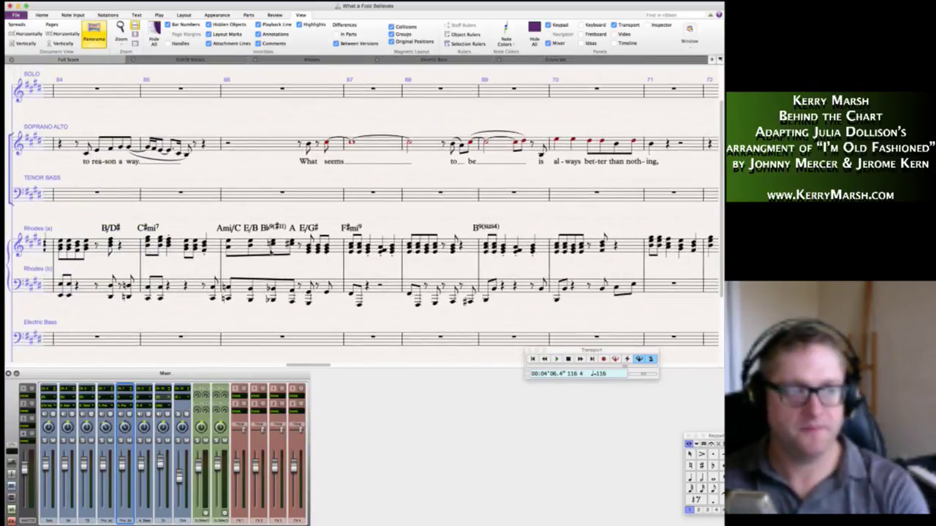
pyautogui.hscroll(1, 271, 253)
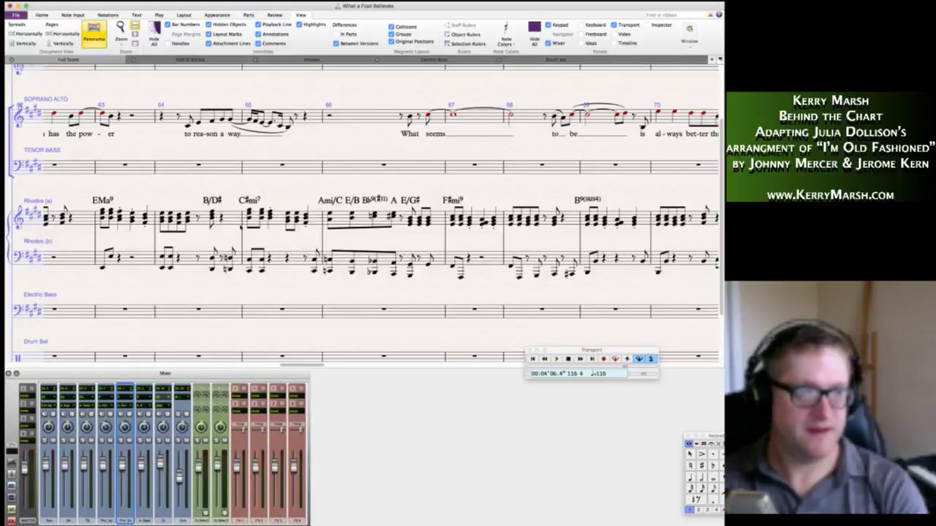
pyautogui.click(142, 221)
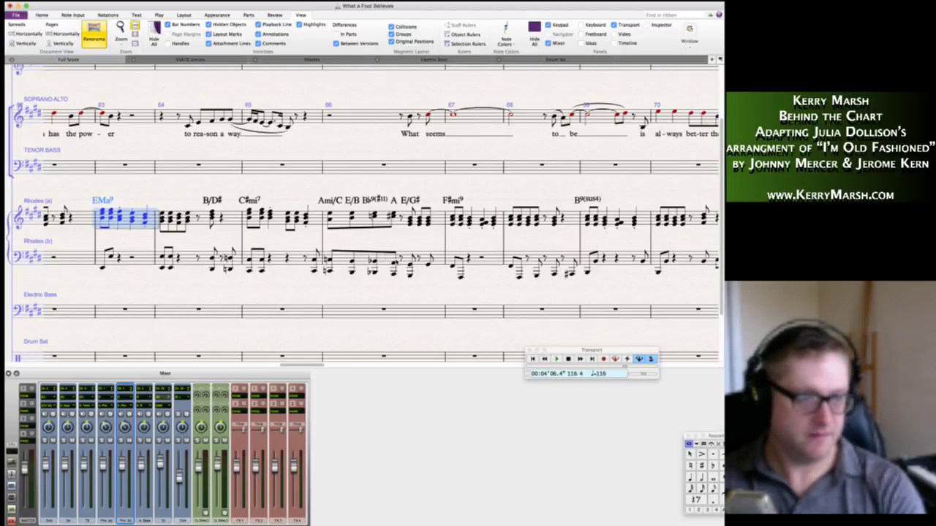
pyautogui.keyDown('shift'); pyautogui.click(398, 264); pyautogui.keyUp('shift')
pyautogui.hscroll(10, 405, 253)
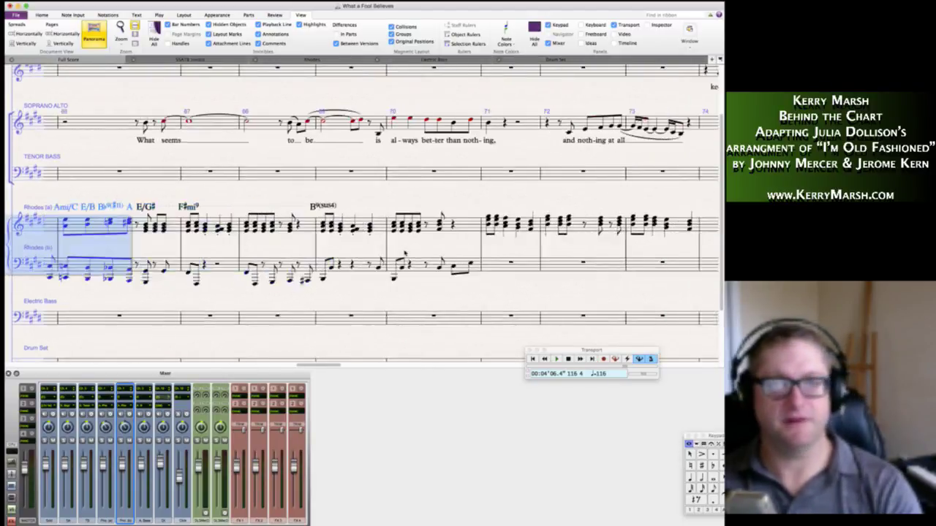
pyautogui.keyDown('shift'); pyautogui.click(621, 223); pyautogui.keyUp('shift')
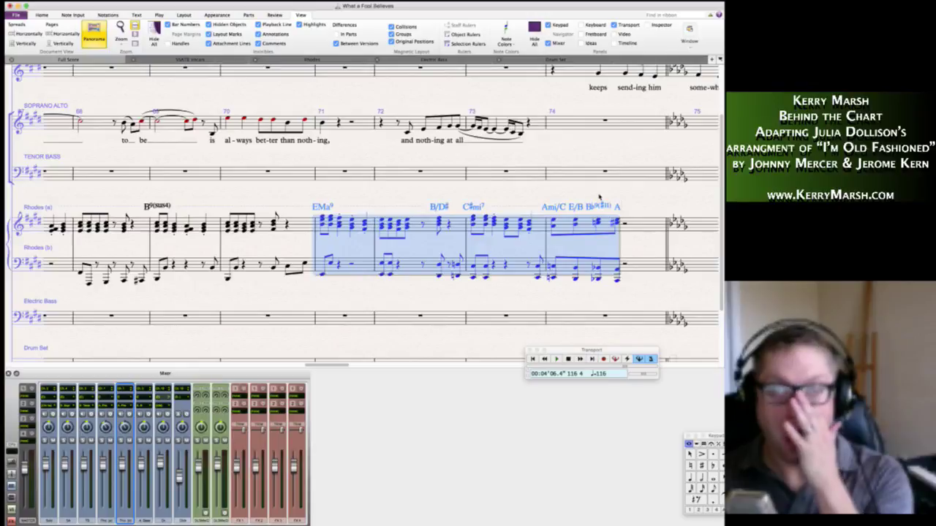
pyautogui.press('Escape')
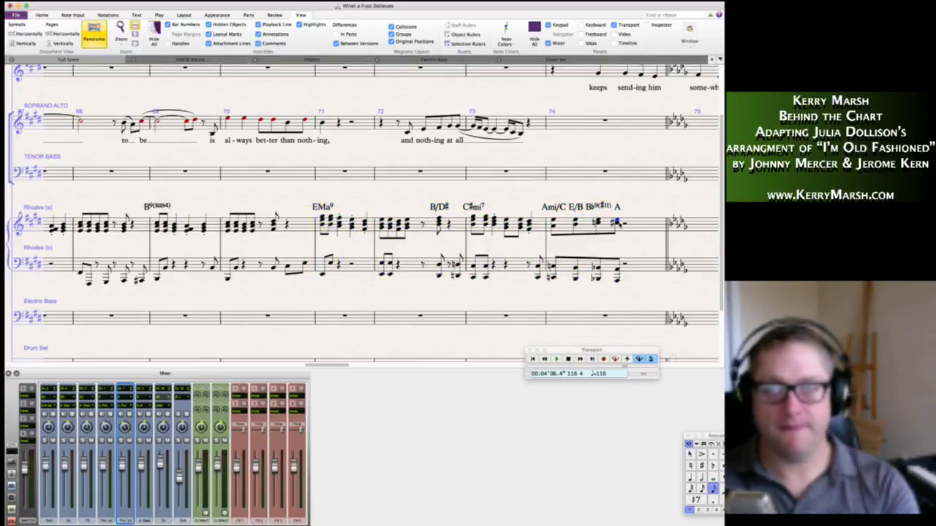
# Lengthen the last upper Rhodes chord of bar 74, under the chord symbol A, to a dotted quarter note.
pyautogui.click(616, 223)
pyautogui.press('KP_Enter')
pyautogui.click(618, 221)
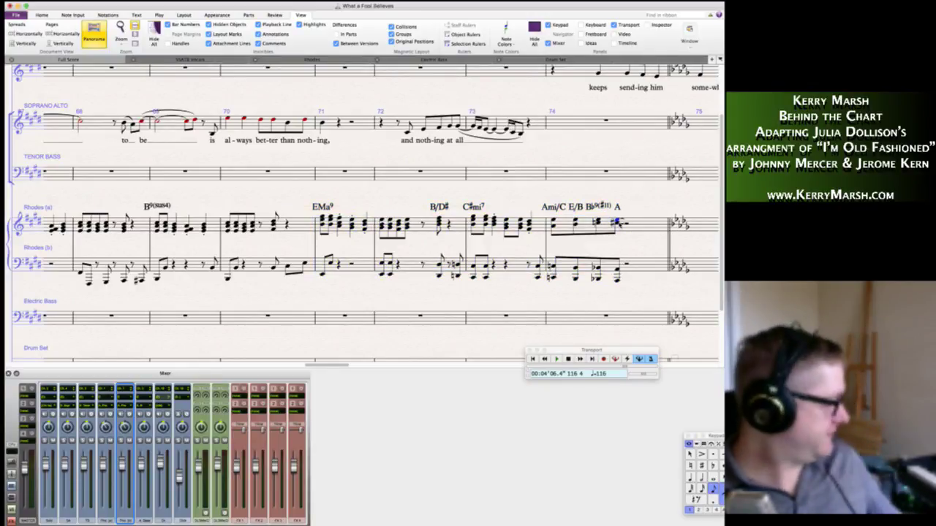
pyautogui.press('KP_4')
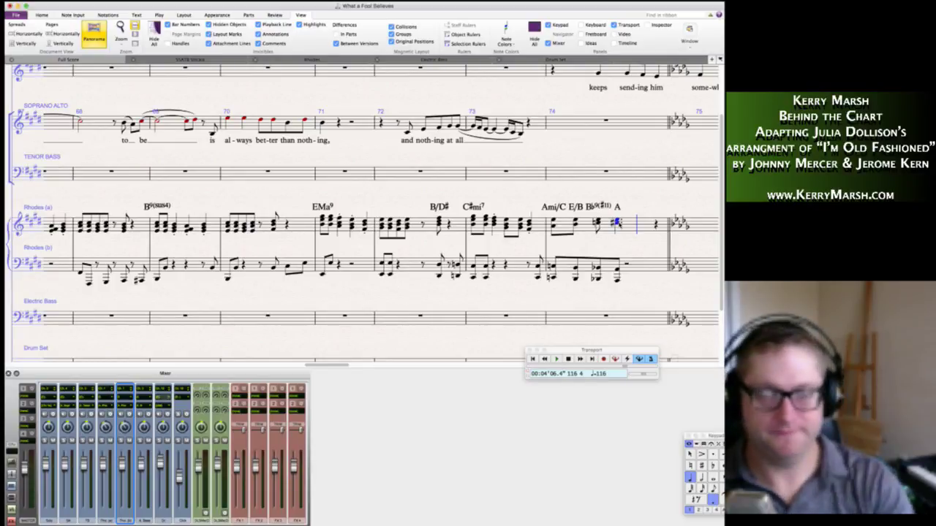
# Rewrite the upper Rhodes chord under the symbol A in bar 74 as an eighth note tied to a dotted quarter.
pyautogui.press('Escape')
pyautogui.click(617, 223)
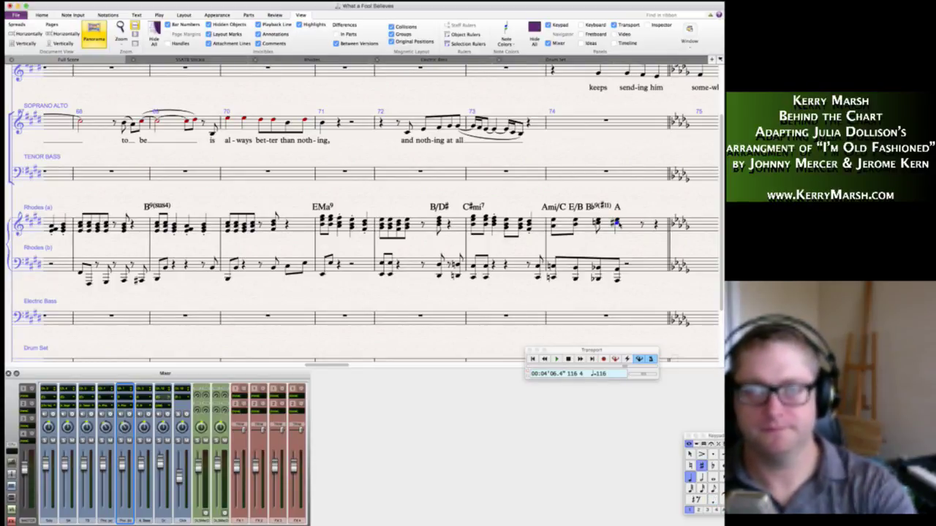
pyautogui.press('KP_3')
pyautogui.press('Right')
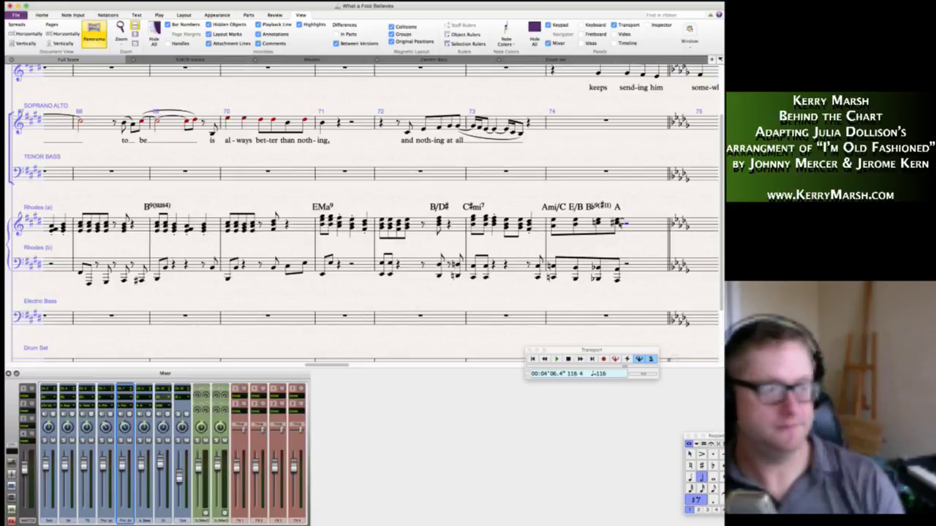
pyautogui.press('KP_4')
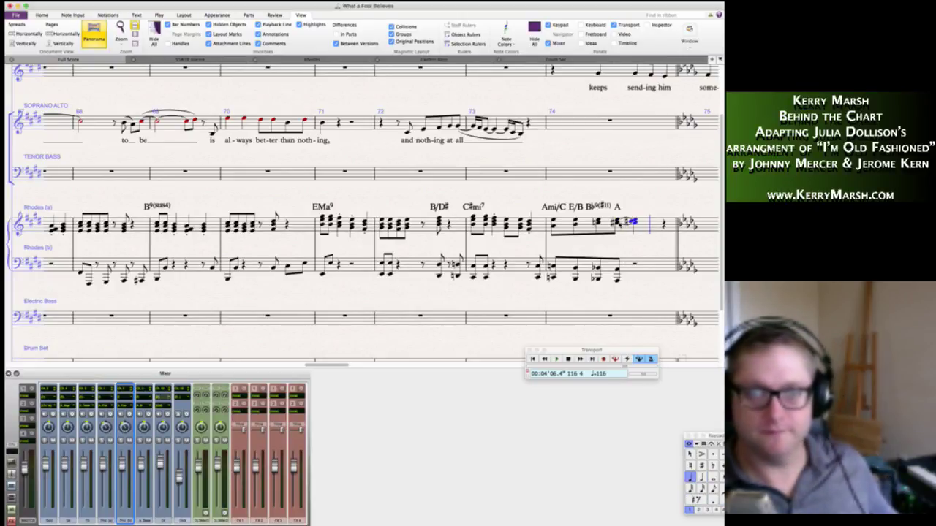
pyautogui.press('Escape')
pyautogui.press('KP_Decimal')
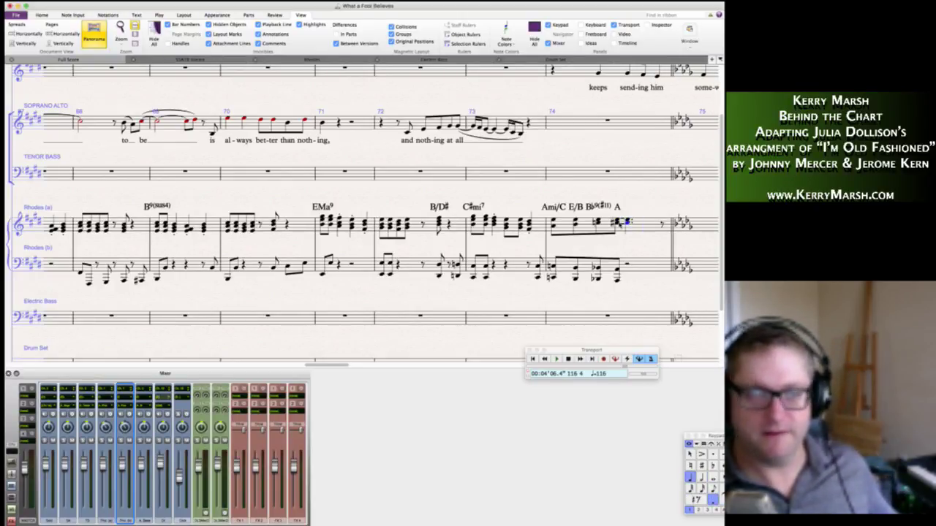
# Enter a single eighth-note pickup at the end of bar 74 in the upper Rhodes staff and end note input.
pyautogui.press('Right')
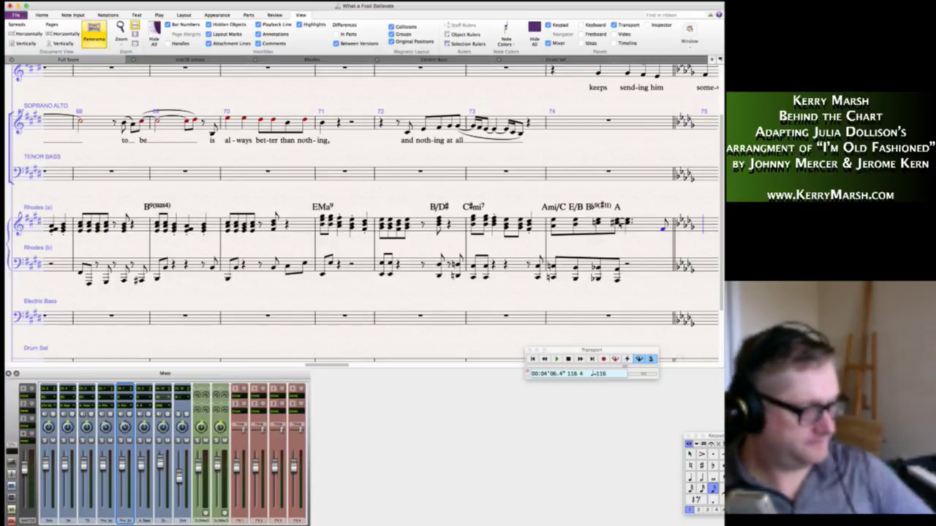
pyautogui.press('Escape')
pyautogui.press('Escape')
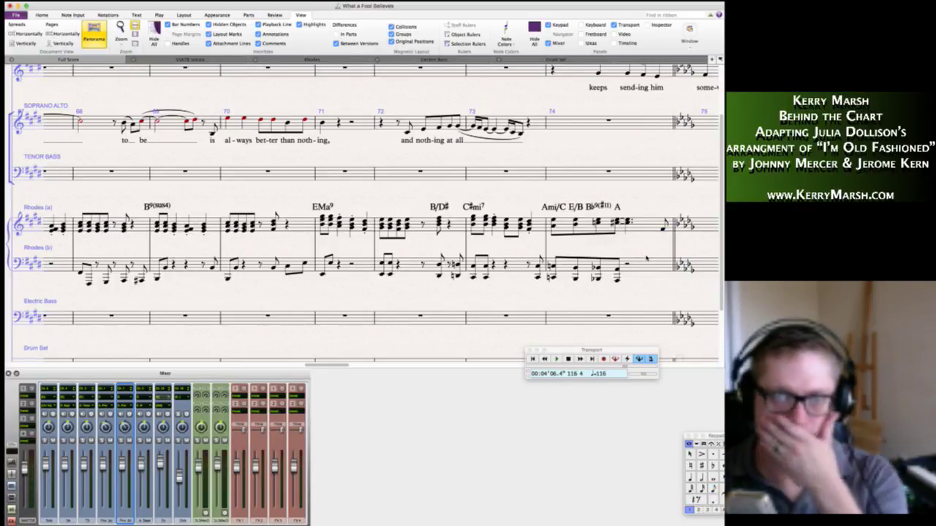
# Tie the lower Rhodes octave under the symbol A in bar 74 to a half note filling the rest of the bar.
pyautogui.hscroll(3, 636, 254)
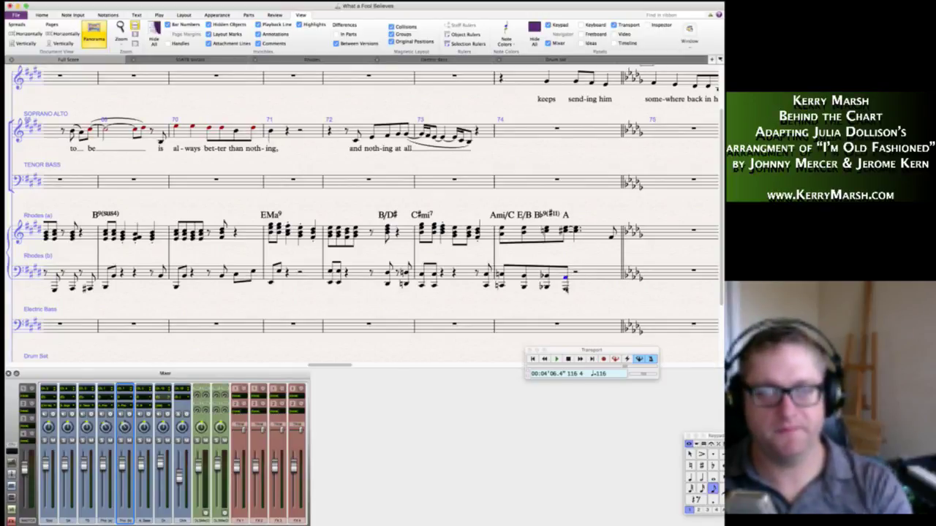
pyautogui.click(565, 285)
pyautogui.press('Right')
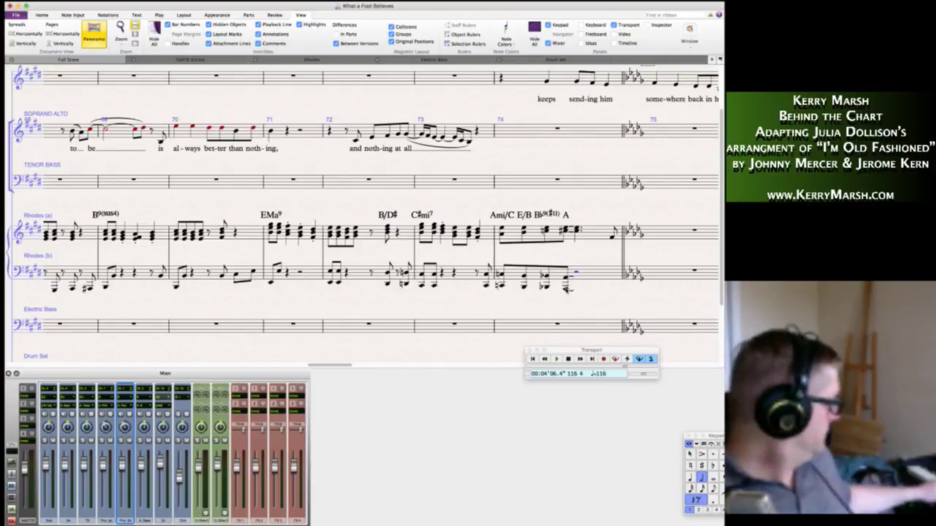
pyautogui.press('Escape')
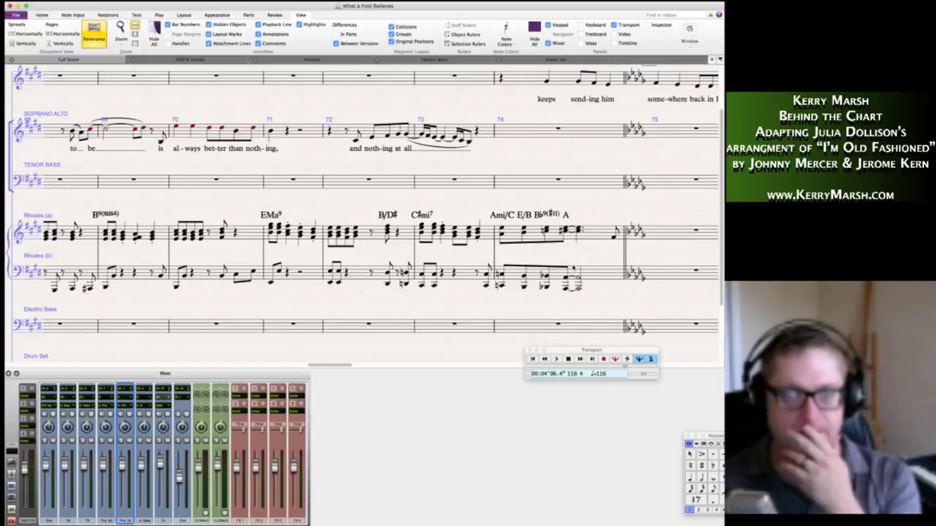
# Copy both Rhodes staves with chord symbols, from bar 36 through bar 65, to the passage starting at bar 75.
pyautogui.scroll(2, 591, 270)
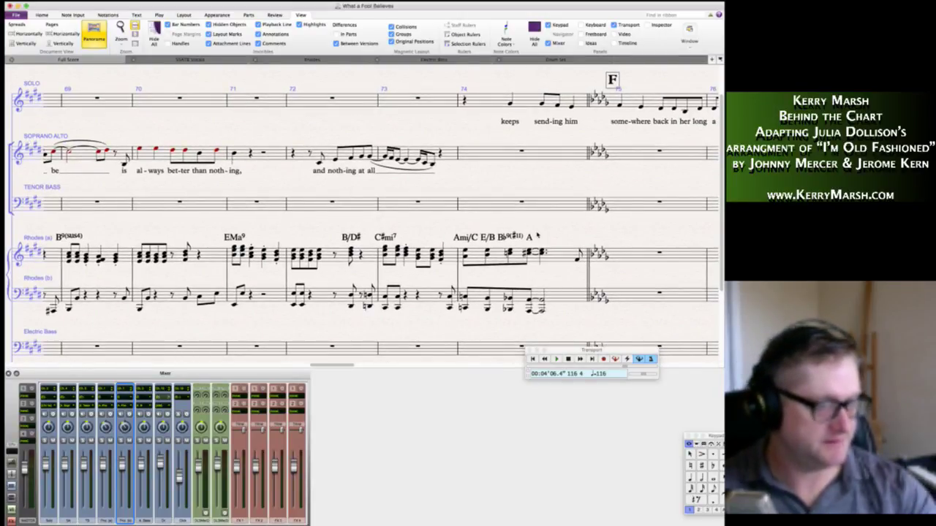
pyautogui.hscroll(-10, 336, 229)
pyautogui.hscroll(-10, 333, 229)
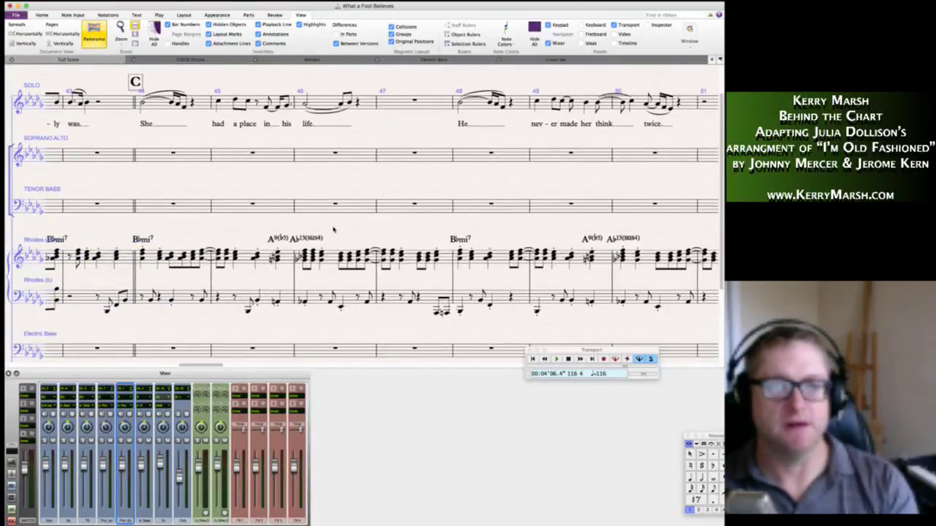
pyautogui.hscroll(-10, 334, 230)
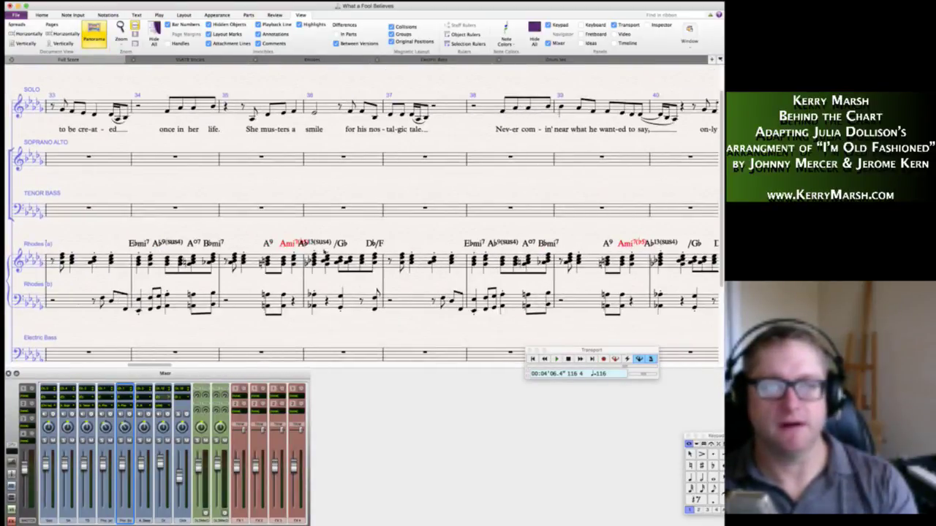
pyautogui.click(322, 260)
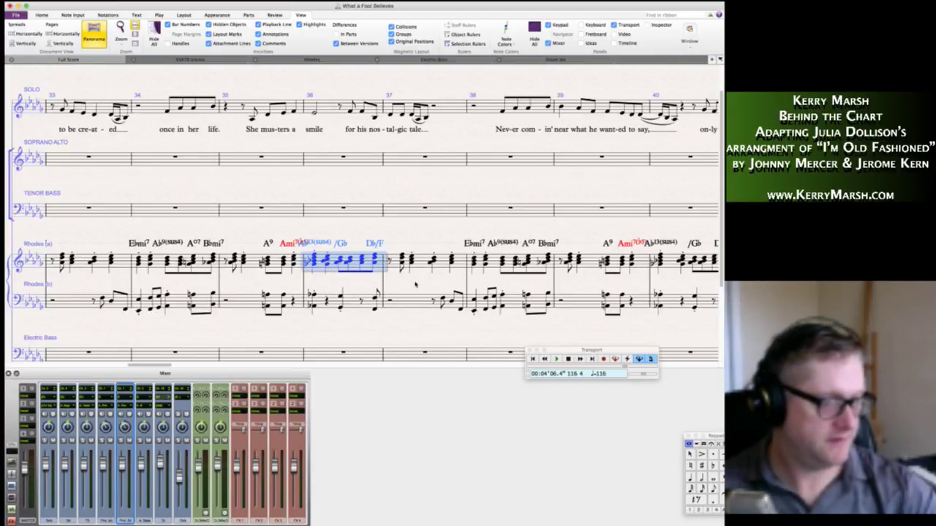
pyautogui.hscroll(5, 504, 287)
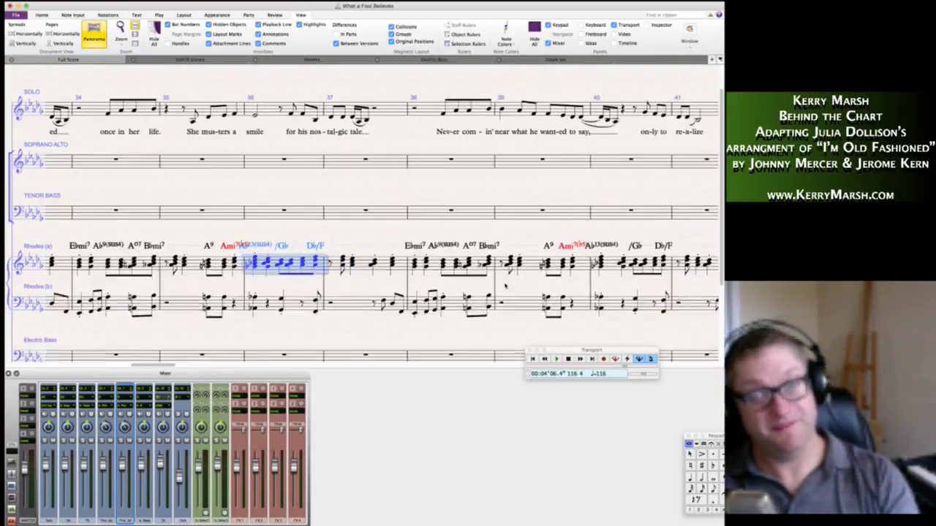
pyautogui.hscroll(10, 504, 287)
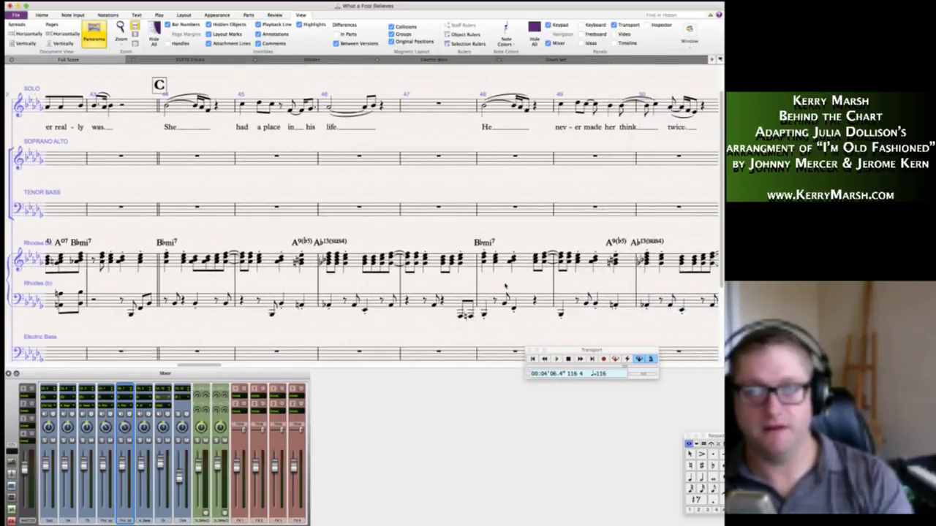
pyautogui.hscroll(10, 504, 287)
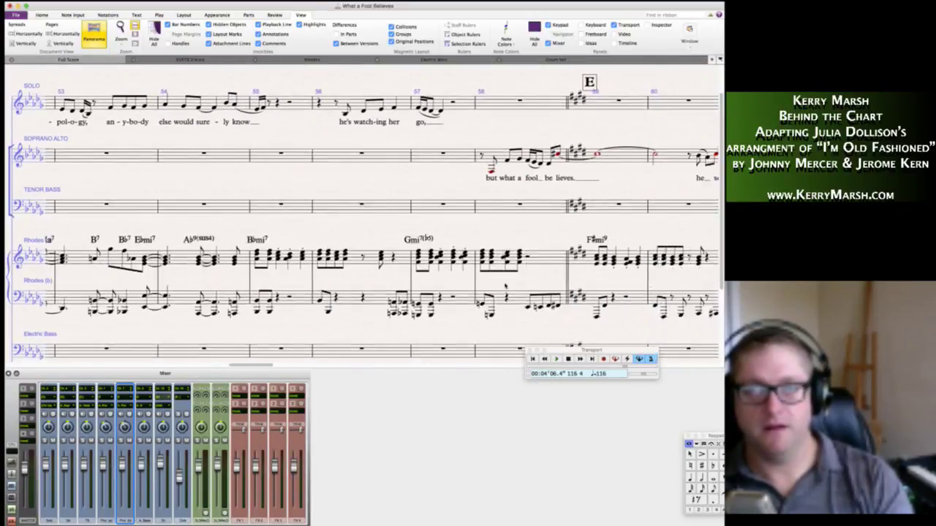
pyautogui.hscroll(8, 504, 287)
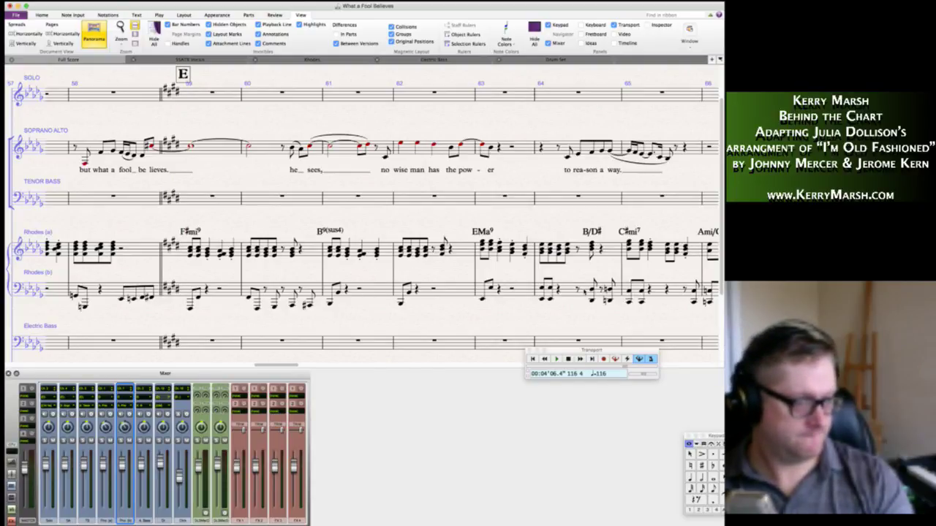
pyautogui.keyDown('shift'); pyautogui.click(678, 292); pyautogui.keyUp('shift')
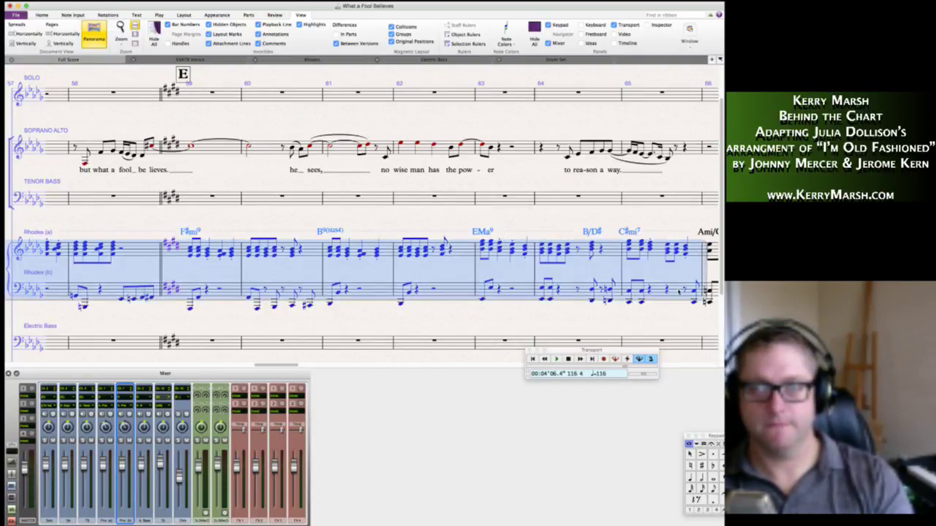
pyautogui.hscroll(15, 571, 284)
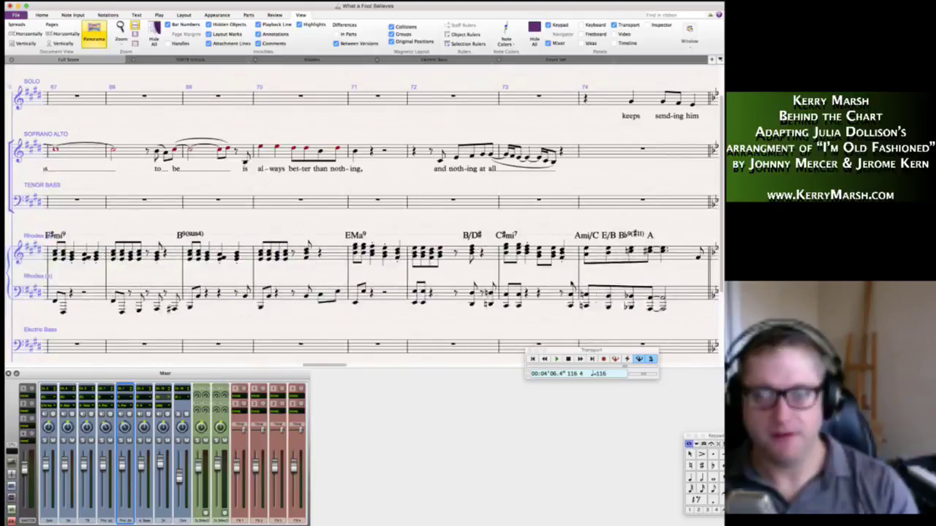
pyautogui.hscroll(-5, 387, 215)
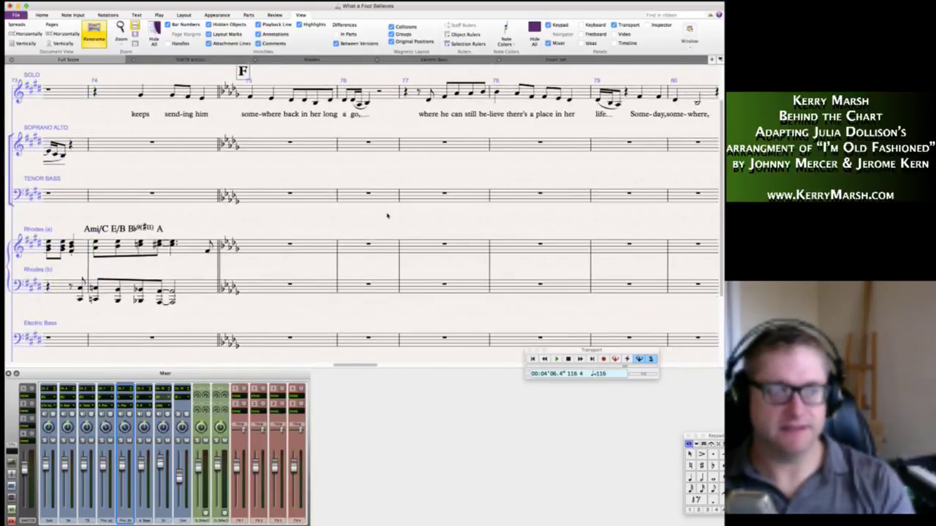
pyautogui.keyDown('alt'); pyautogui.click(248, 248); pyautogui.keyUp('alt')
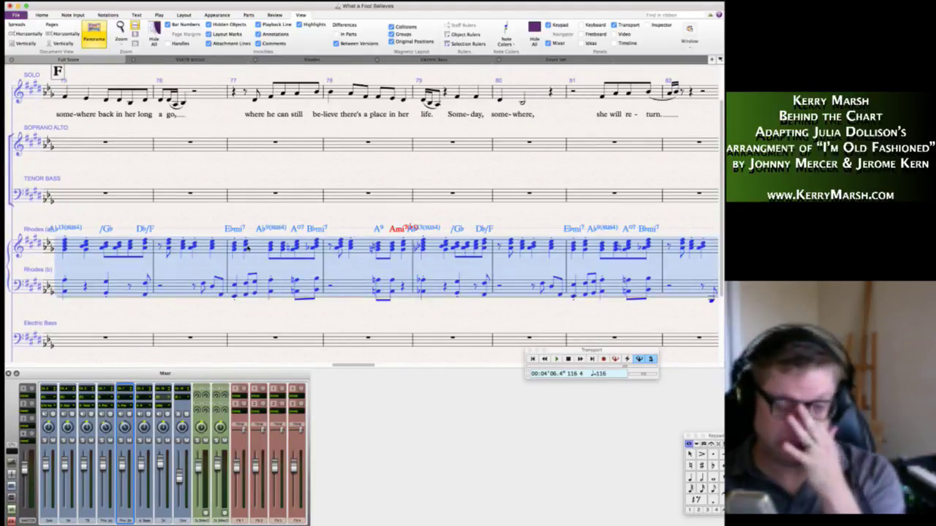
# Review the copied Rhodes passage from bar 75 to bar 104 against the vocal lines, key change and rehearsal marks.
pyautogui.hscroll(15, 429, 249)
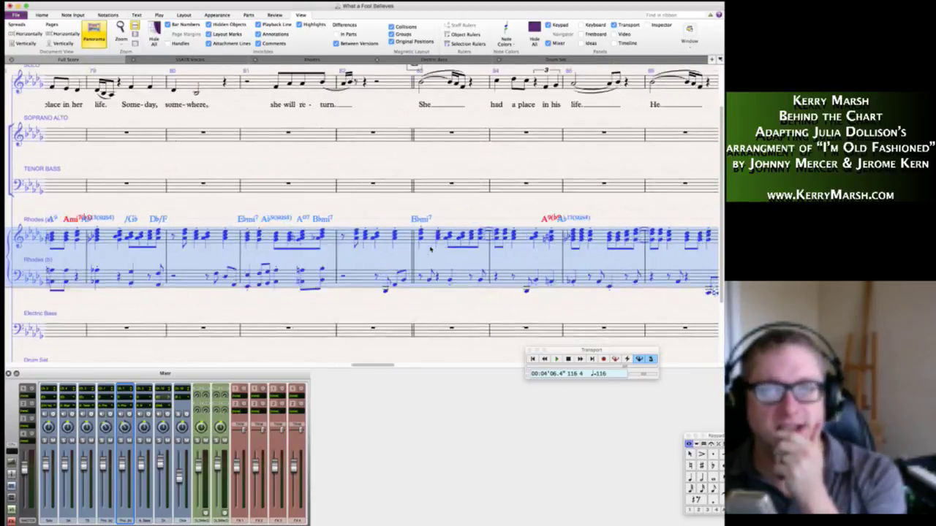
pyautogui.hscroll(15, 430, 248)
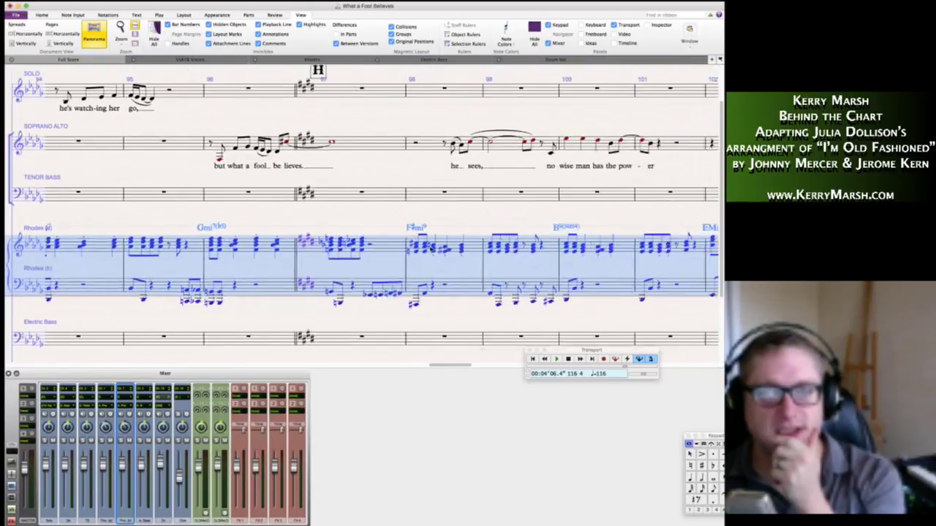
pyautogui.hscroll(-3, 430, 248)
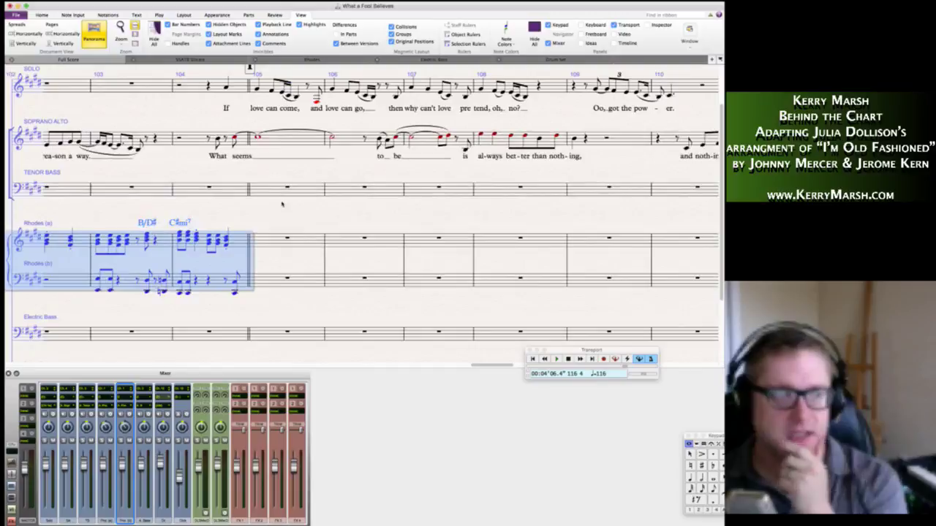
pyautogui.click(276, 220)
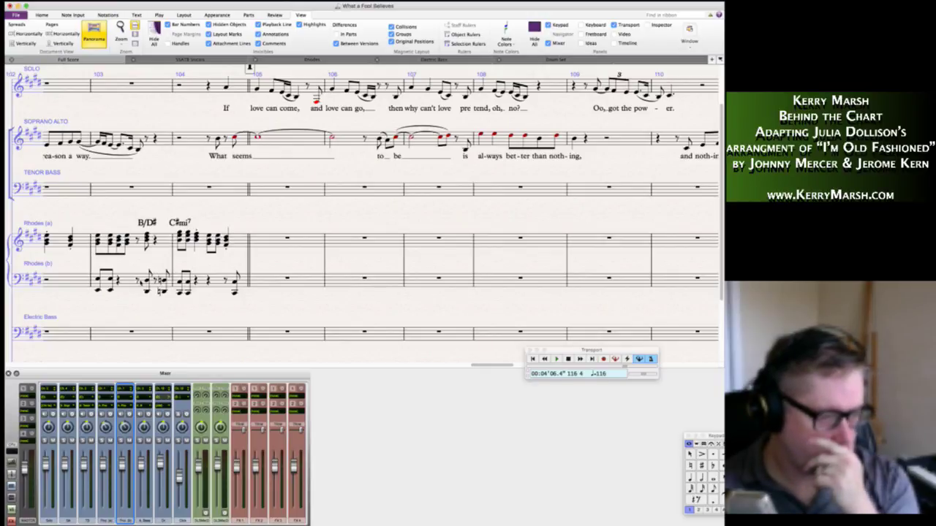
pyautogui.press('alt')
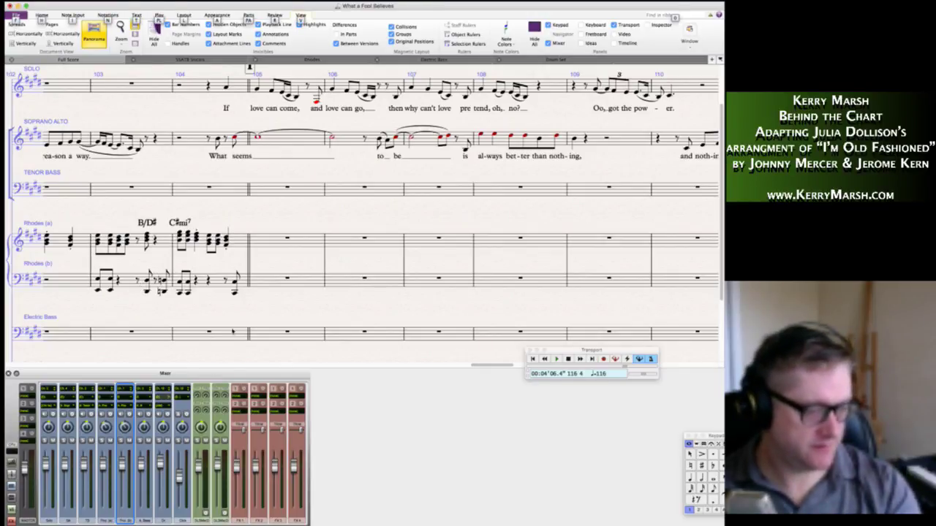
pyautogui.press('alt')
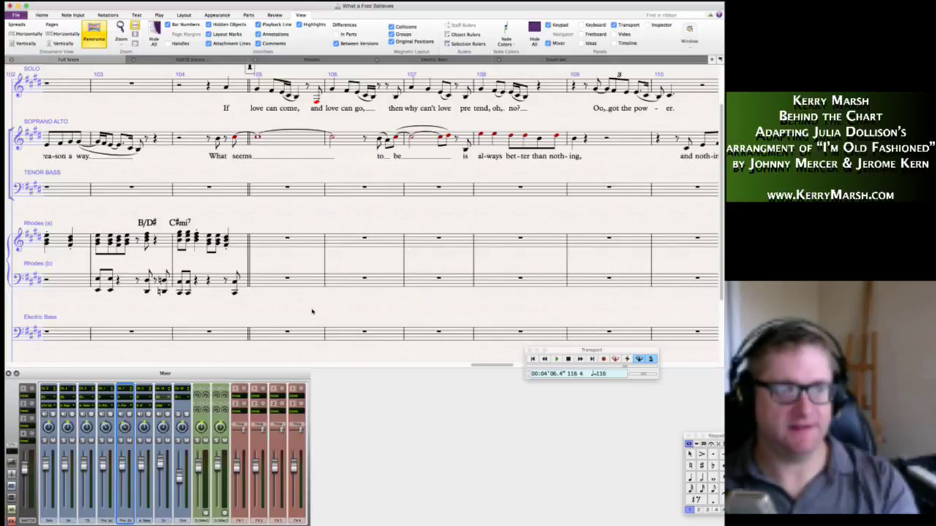
pyautogui.hscroll(-8, 312, 311)
pyautogui.hscroll(-10, 312, 311)
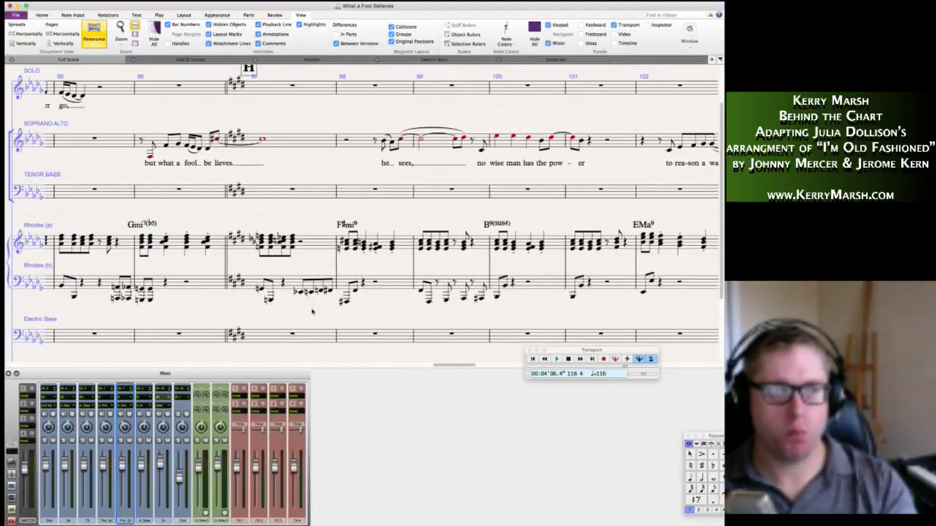
pyautogui.hscroll(10, 312, 311)
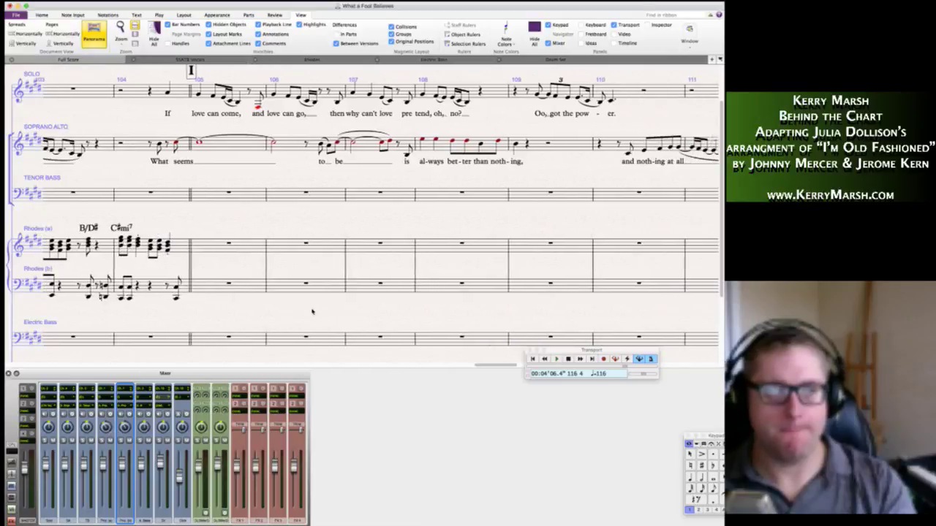
pyautogui.hscroll(-5, 312, 311)
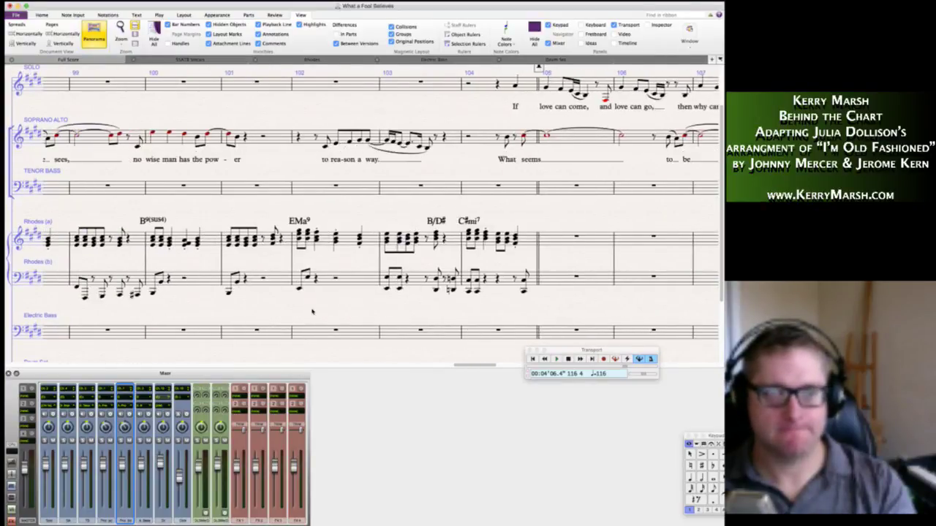
pyautogui.hscroll(-2, 312, 311)
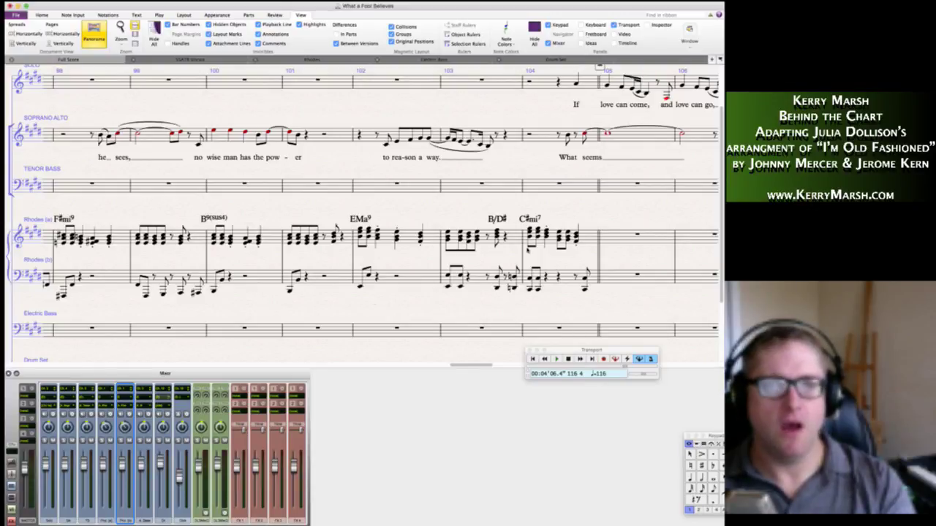
# Clear the contents of bar 104 in both Rhodes staves, including the C#mi7 chord symbol.
pyautogui.click(552, 242)
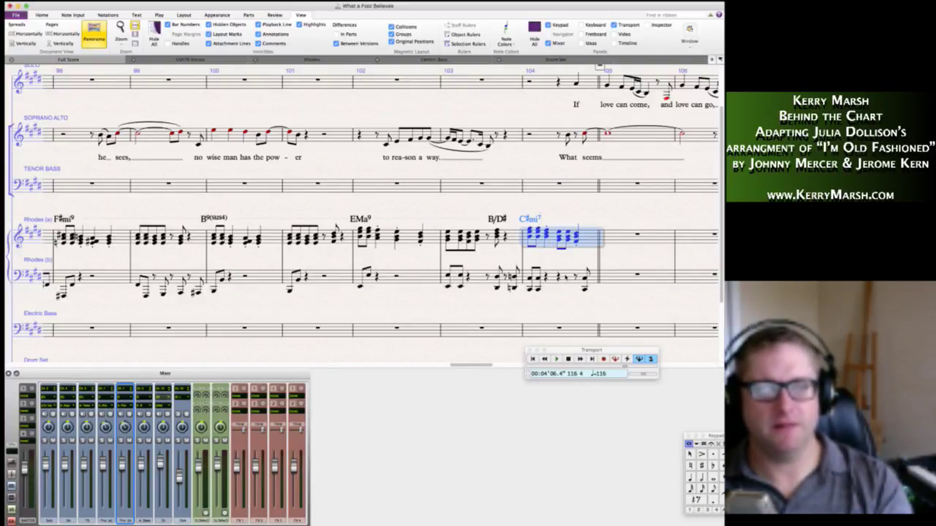
pyautogui.hotkey('shift', 'Down')
pyautogui.press('Delete')
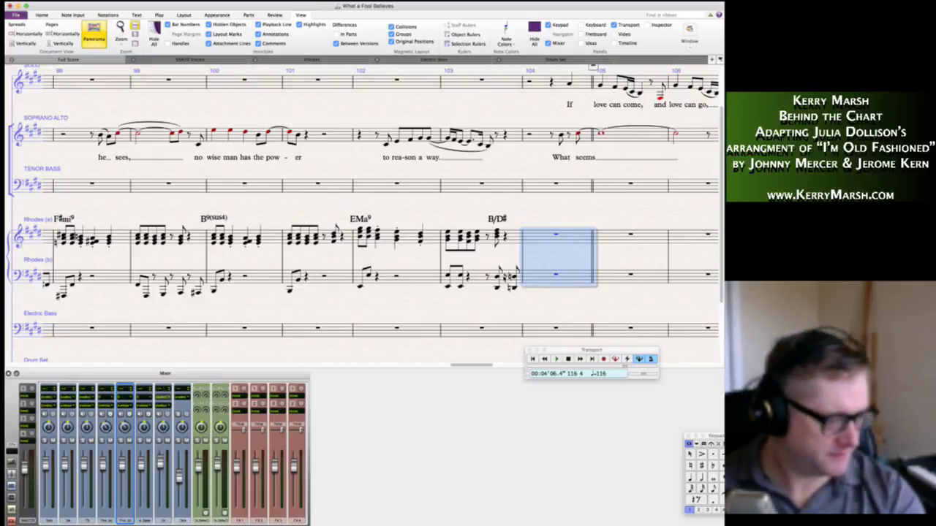
pyautogui.press('Escape')
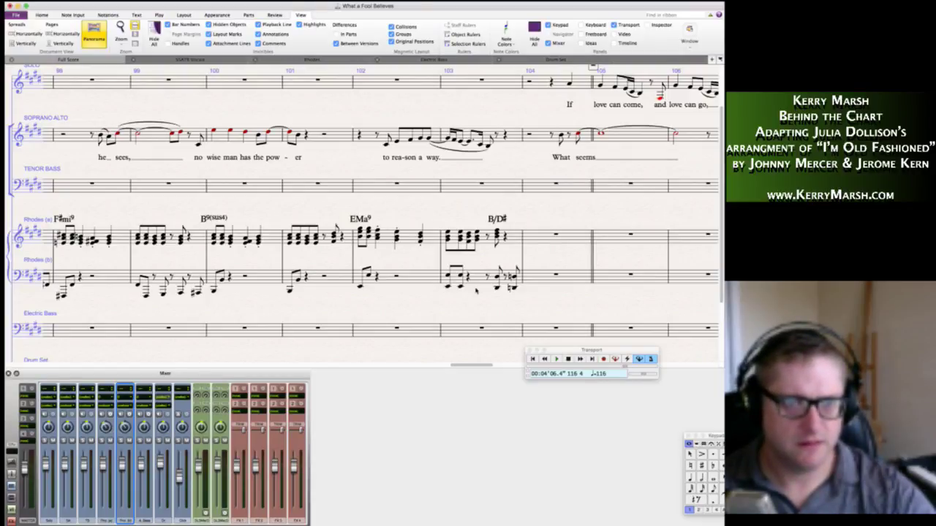
pyautogui.hscroll(-10, 465, 292)
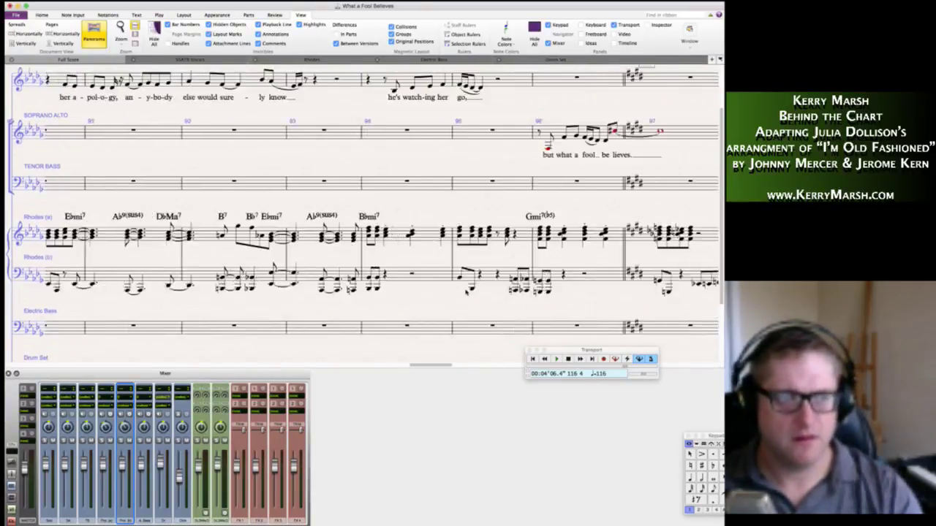
# Review the copied Rhodes passage from bar 74 to bar 100 against the solo line, lyrics and rehearsal marks F, G and H.
pyautogui.hscroll(-7, 465, 291)
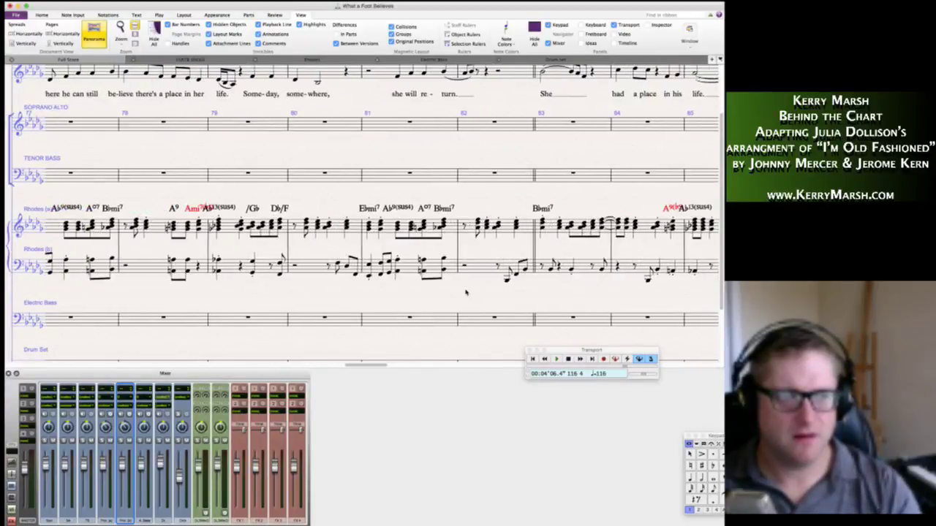
pyautogui.scroll(3, 465, 292)
pyautogui.scroll(-3, 550, 304)
pyautogui.hscroll(-3, 549, 304)
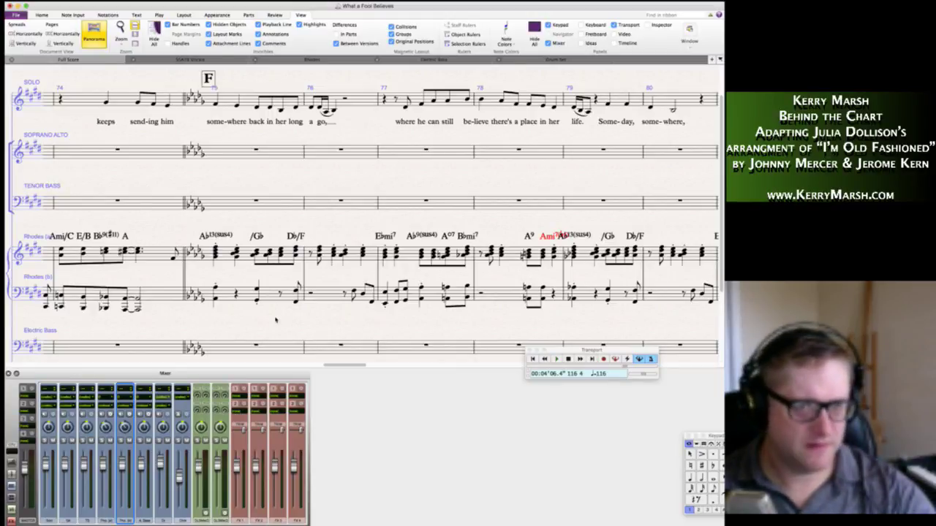
pyautogui.hscroll(4, 275, 319)
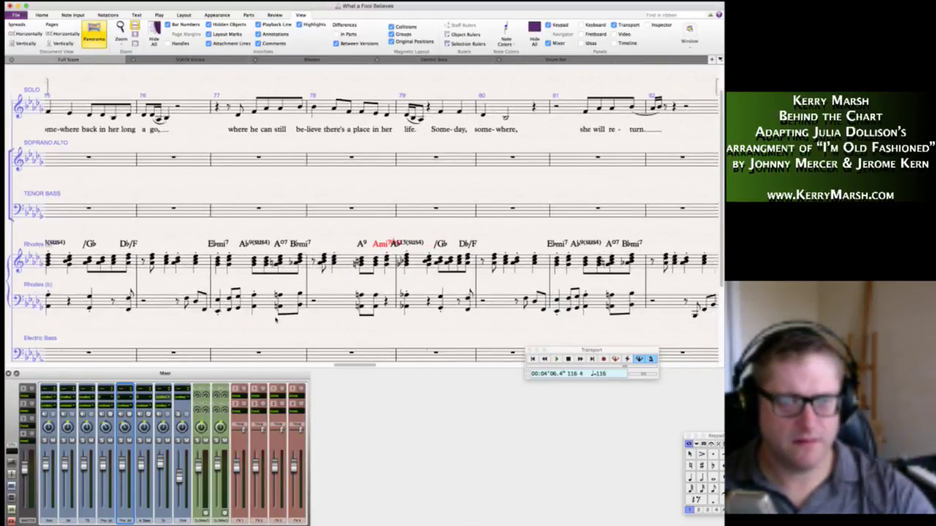
pyautogui.hscroll(4, 275, 320)
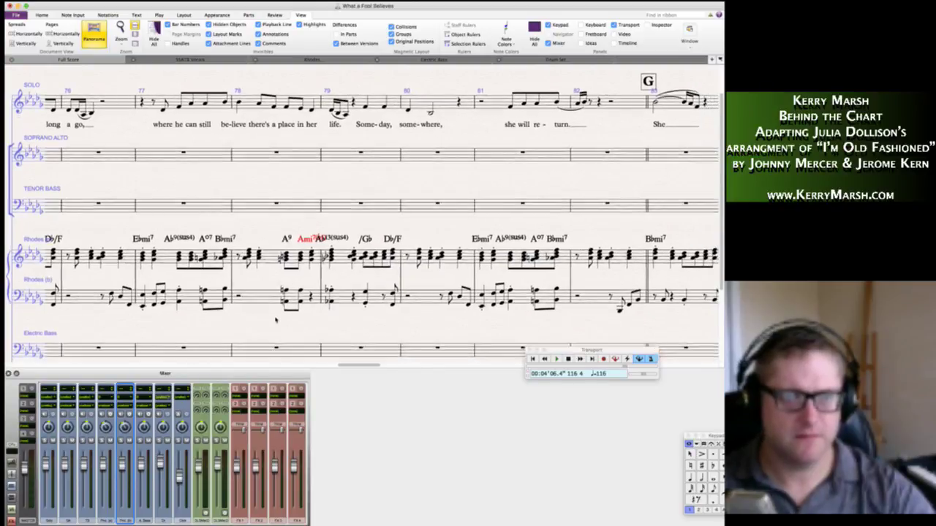
pyautogui.hscroll(3, 275, 319)
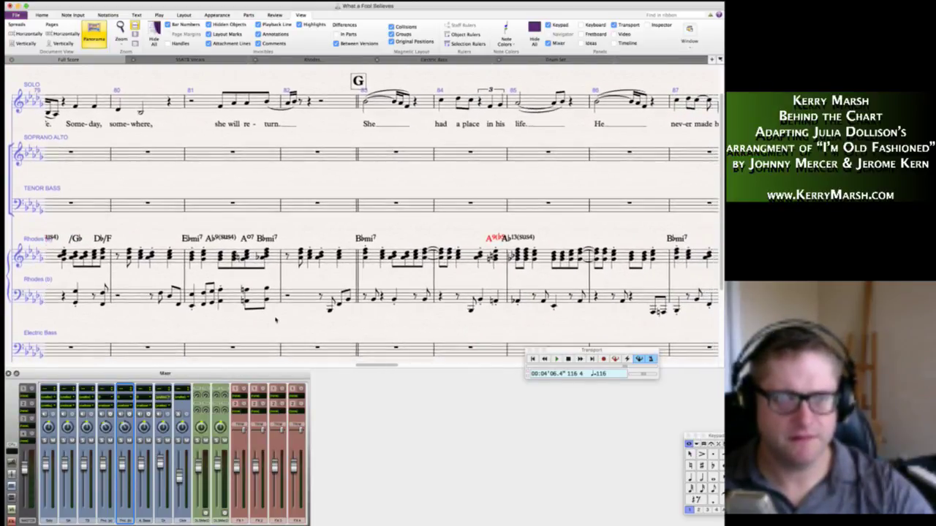
pyautogui.hscroll(6, 275, 319)
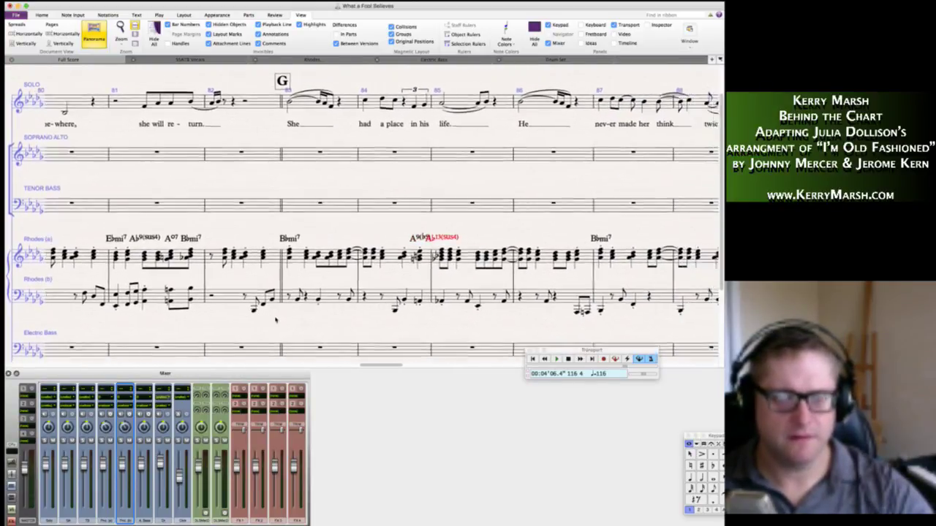
pyautogui.hscroll(5, 275, 319)
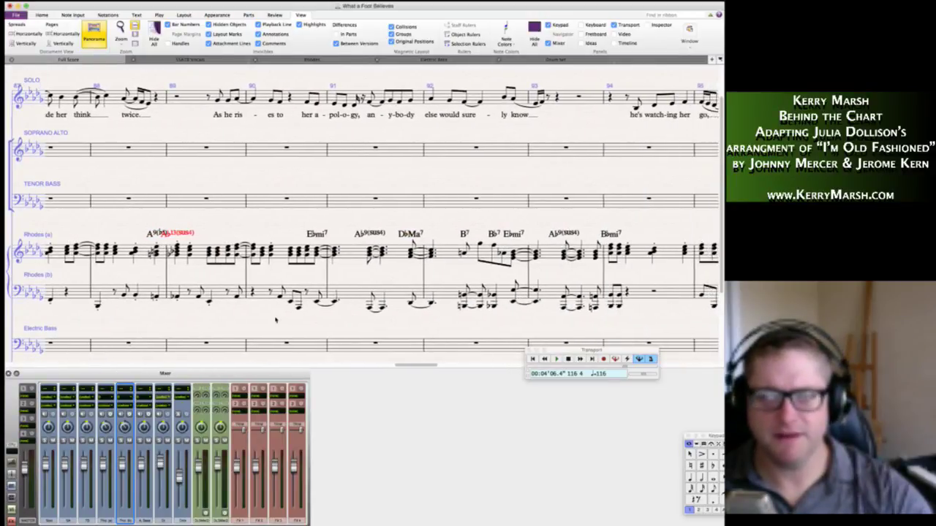
pyautogui.hscroll(2, 276, 320)
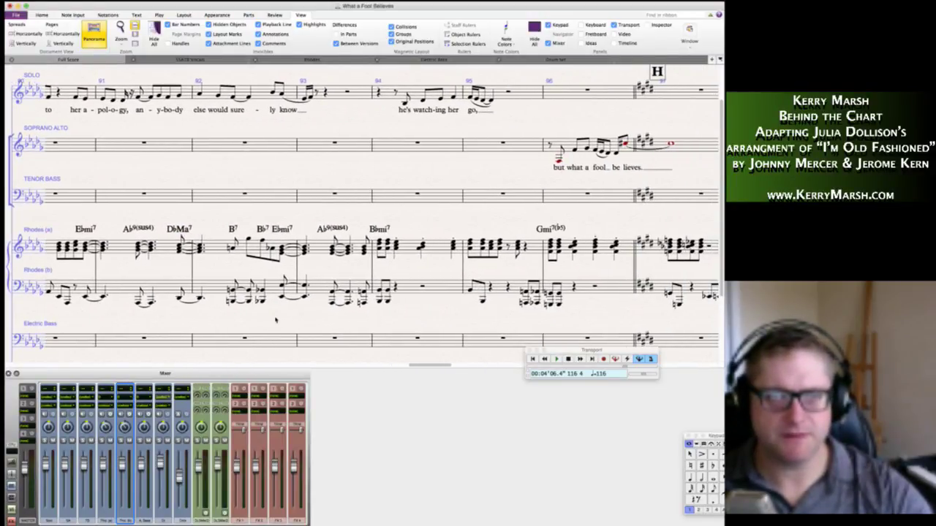
pyautogui.hscroll(4, 276, 320)
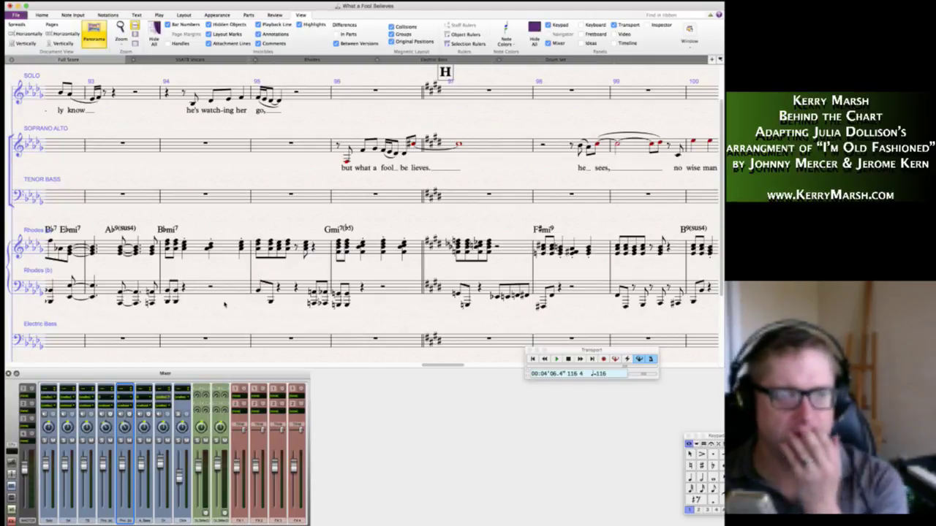
pyautogui.hscroll(-2, 224, 305)
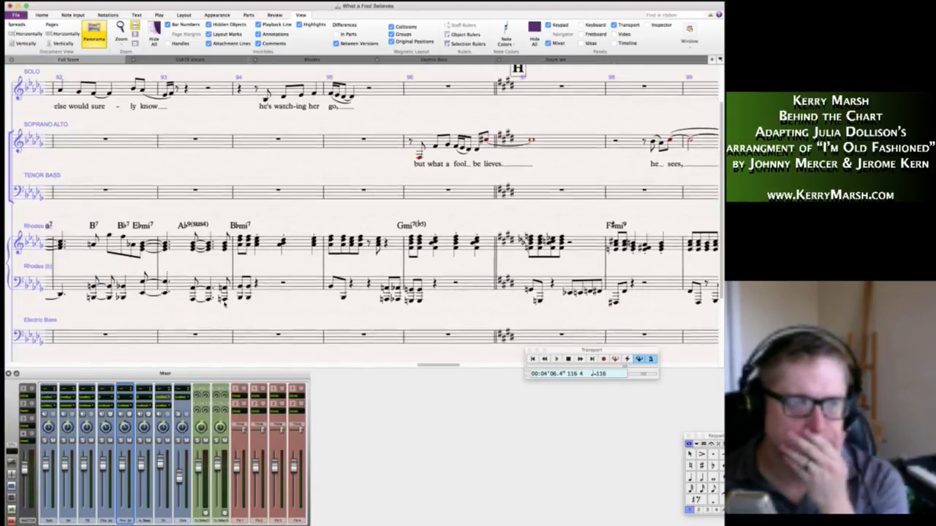
# Compare the Rhodes chords with the solo phrases from rehearsal mark G past H to find where the form falls out of alignment.
pyautogui.hscroll(-10, 223, 305)
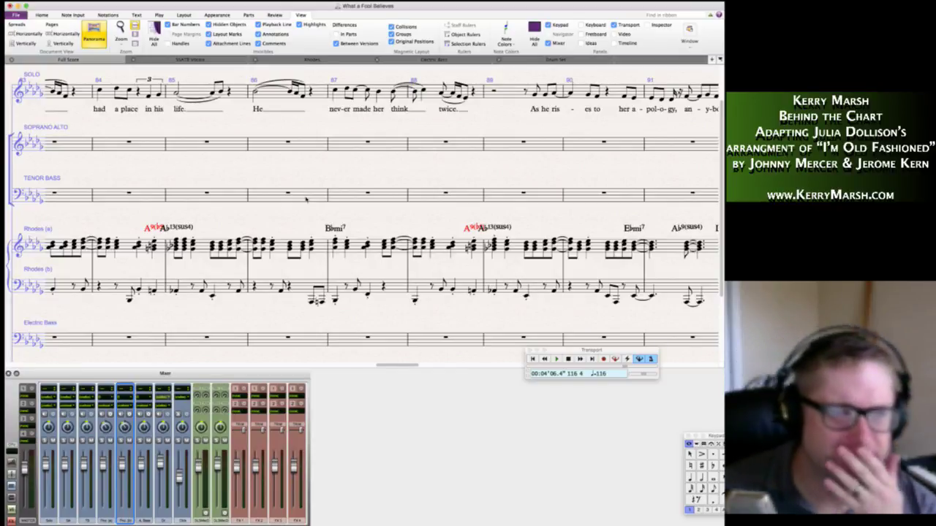
pyautogui.hscroll(-3, 306, 199)
pyautogui.hscroll(5, 305, 199)
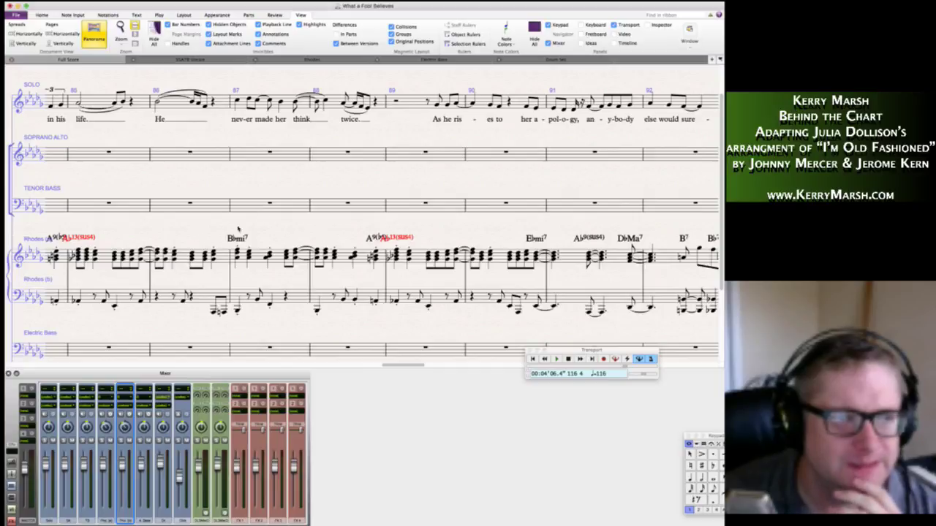
pyautogui.hscroll(-3, 248, 217)
pyautogui.hscroll(-1, 248, 217)
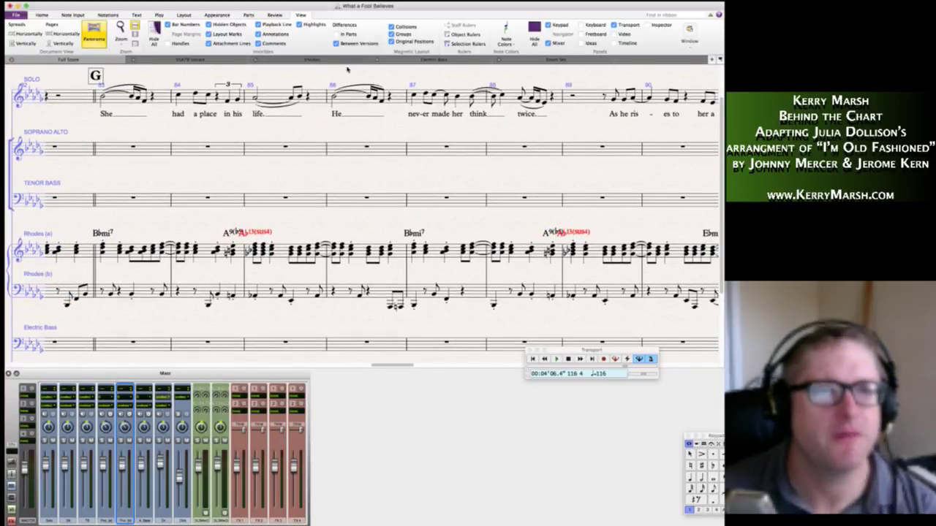
pyautogui.click(370, 96)
pyautogui.hscroll(15, 358, 96)
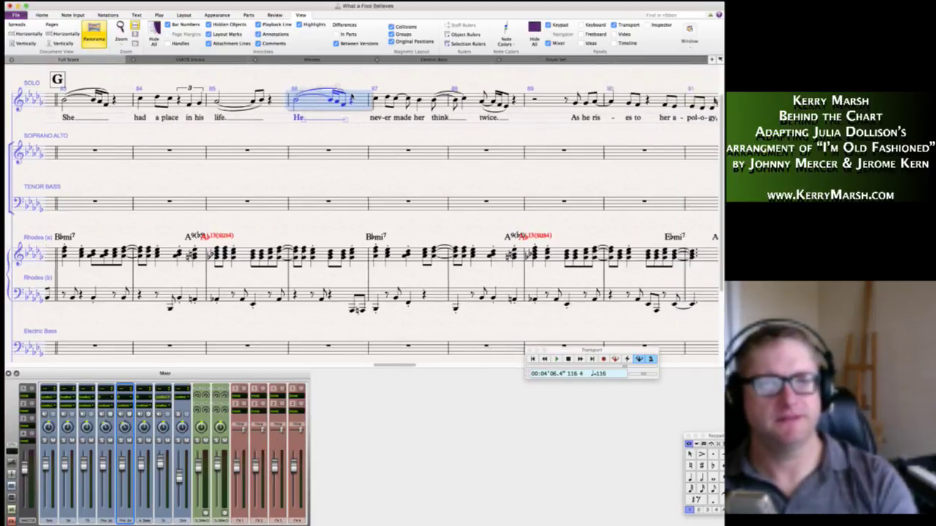
pyautogui.hscroll(8, 351, 96)
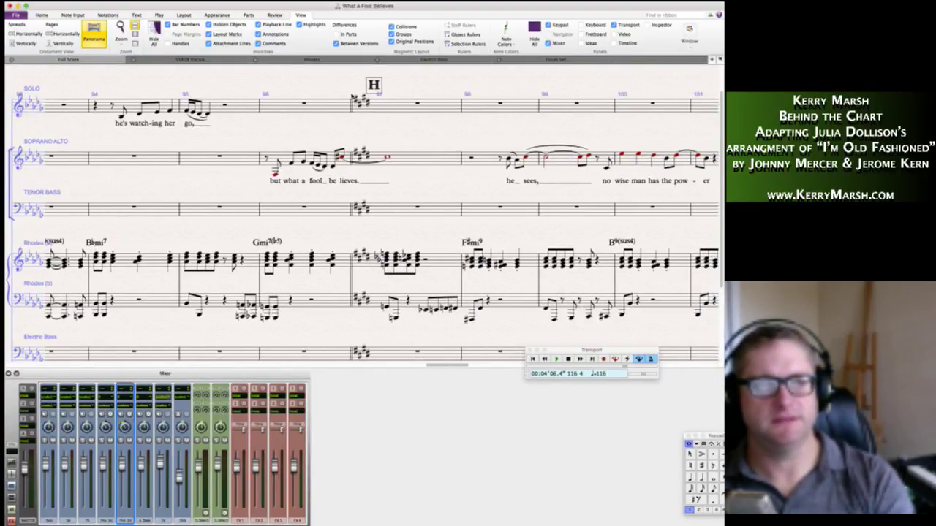
pyautogui.hscroll(-5, 353, 97)
pyautogui.hscroll(1, 356, 87)
pyautogui.hscroll(-8, 356, 88)
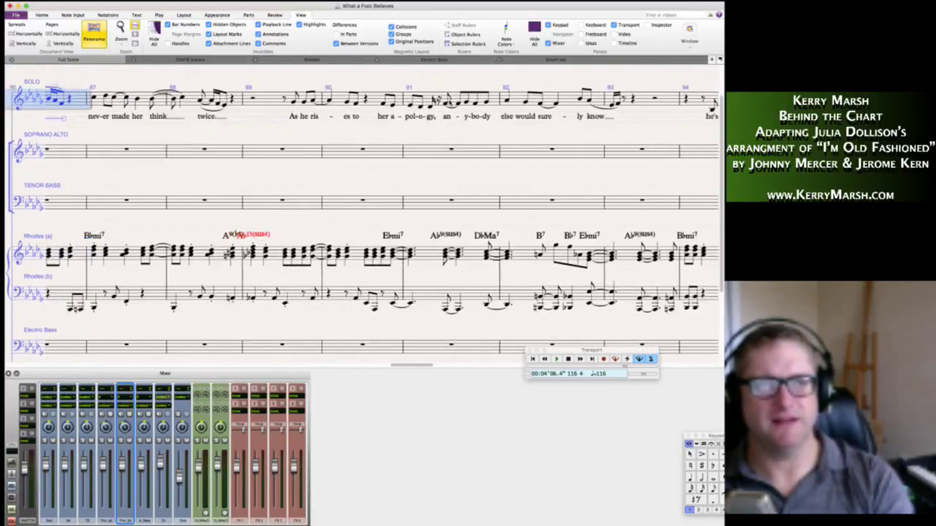
pyautogui.hscroll(-8, 356, 88)
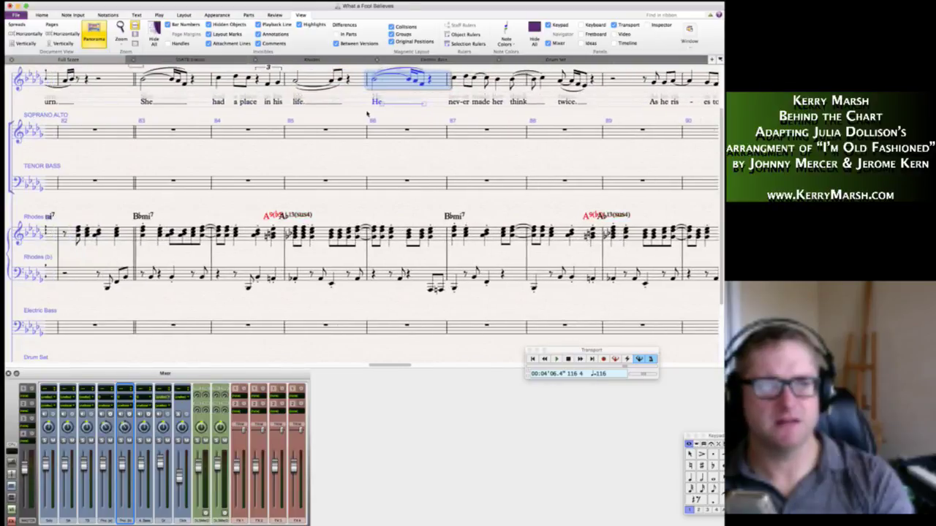
pyautogui.press('Escape')
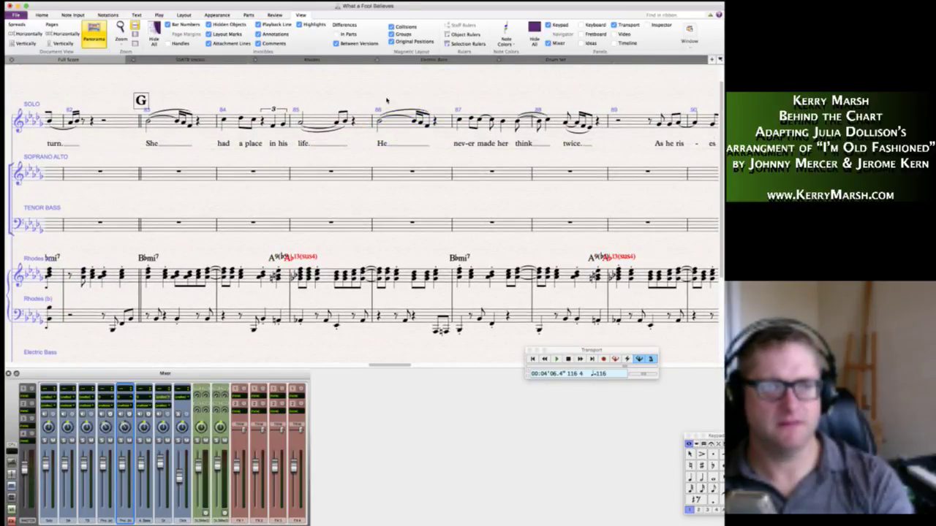
# Insert a single empty bar before bar 86, where the solo sings "He".
pyautogui.rightClick(387, 101)
pyautogui.moveTo(410, 107)
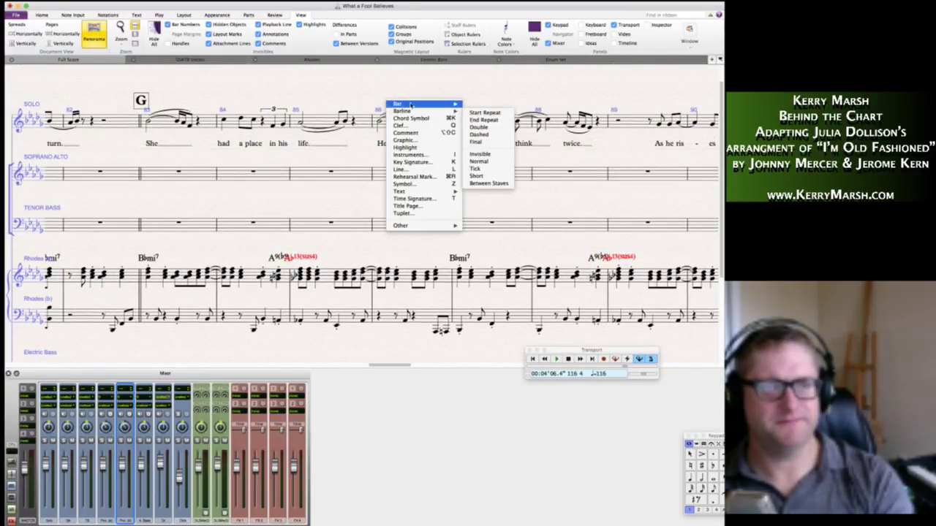
pyautogui.click(479, 105)
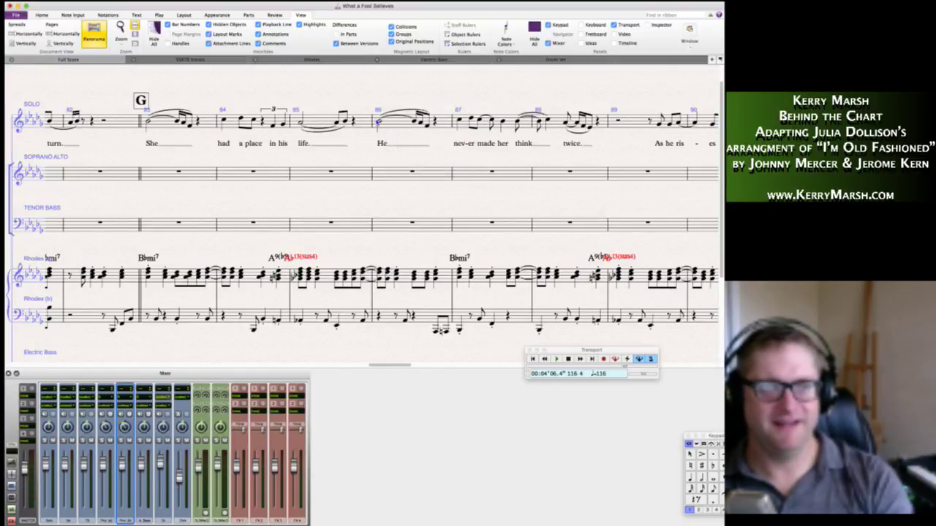
pyautogui.click(379, 122)
# Copy both Rhodes staves with chord symbols, from bar 87 through bar 98, one bar earlier so the passage starts in empty bar 86.
pyautogui.click(443, 279)
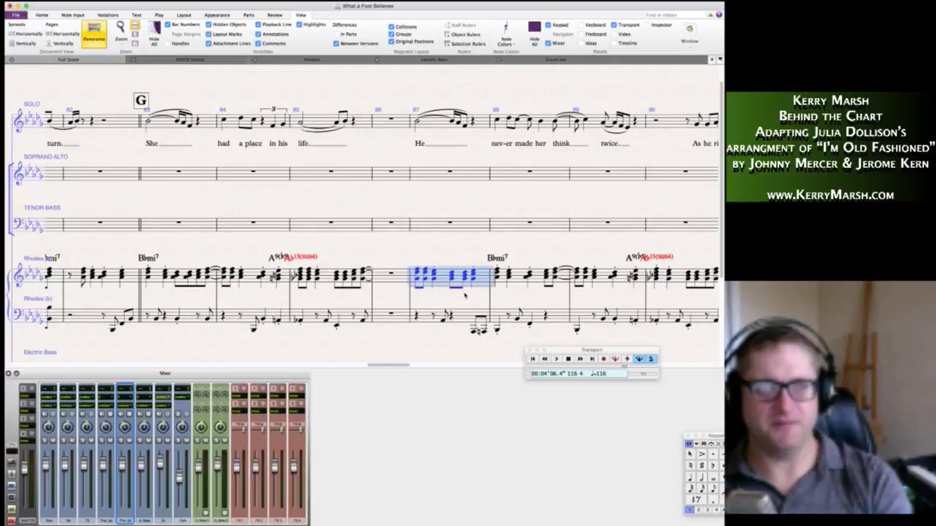
pyautogui.hscroll(15, 465, 295)
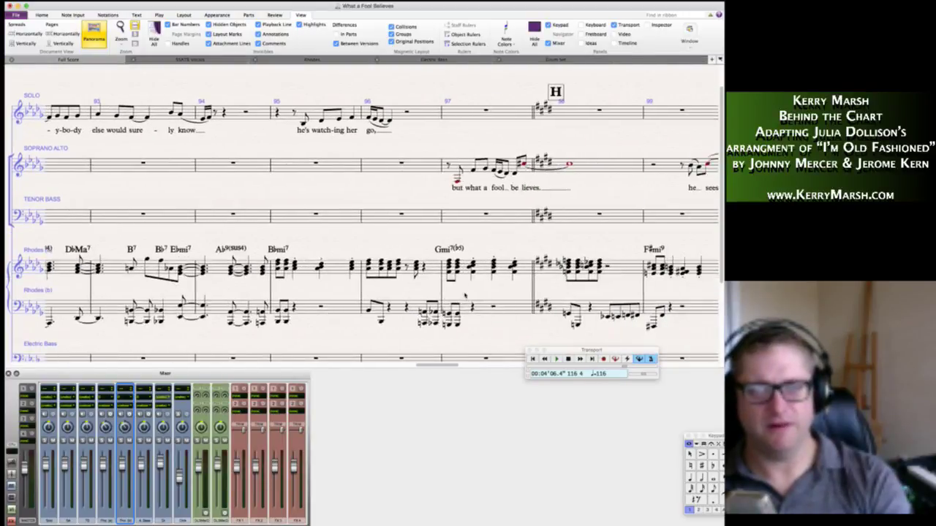
pyautogui.hscroll(3, 465, 294)
pyautogui.hscroll(12, 485, 312)
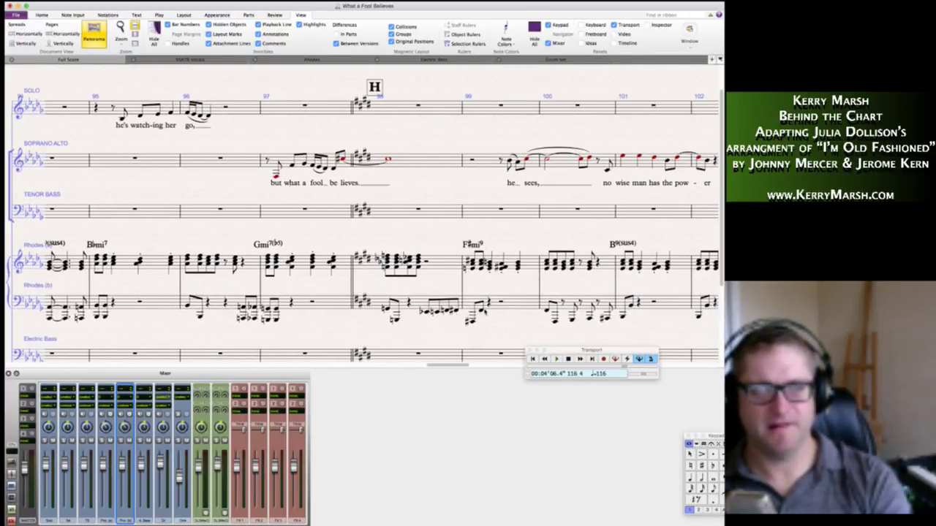
pyautogui.hscroll(20, 485, 312)
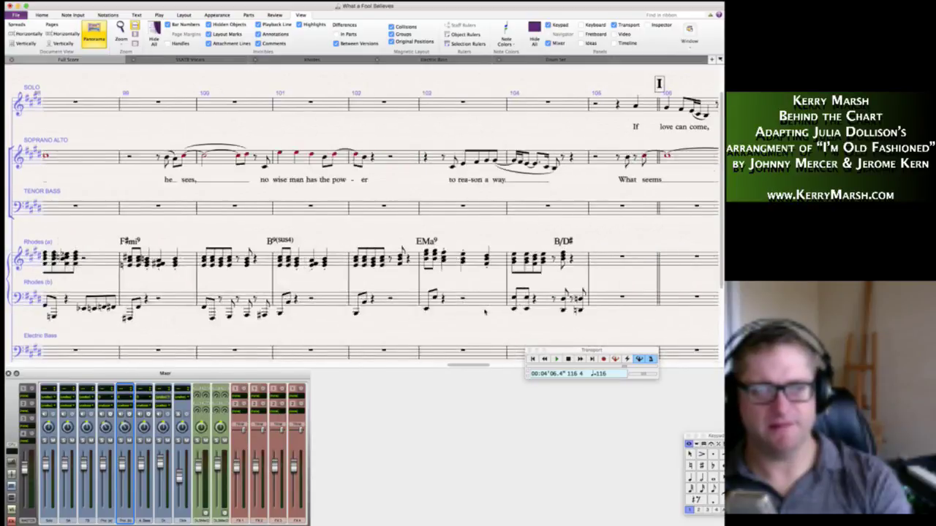
pyautogui.hscroll(-20, 485, 312)
pyautogui.hscroll(-15, 485, 312)
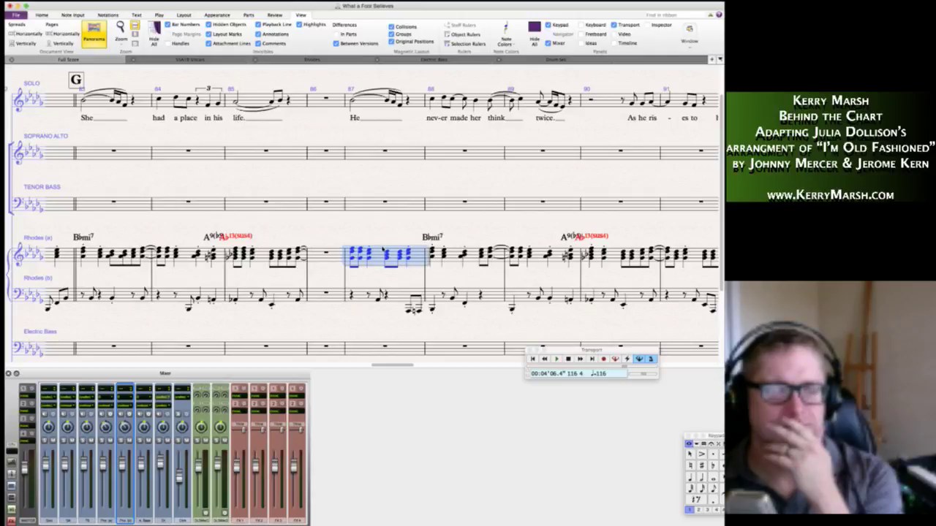
pyautogui.hscroll(20, 607, 274)
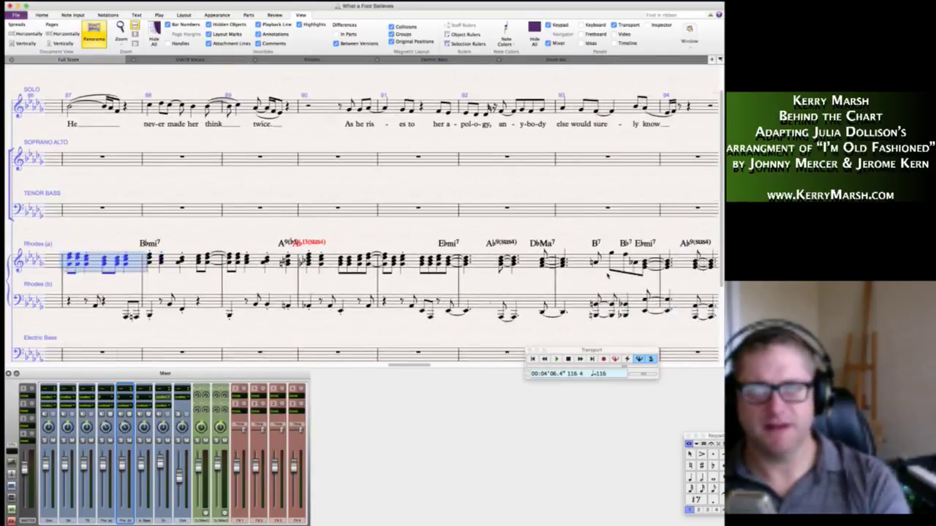
pyautogui.hscroll(4, 607, 274)
pyautogui.hscroll(-15, 493, 144)
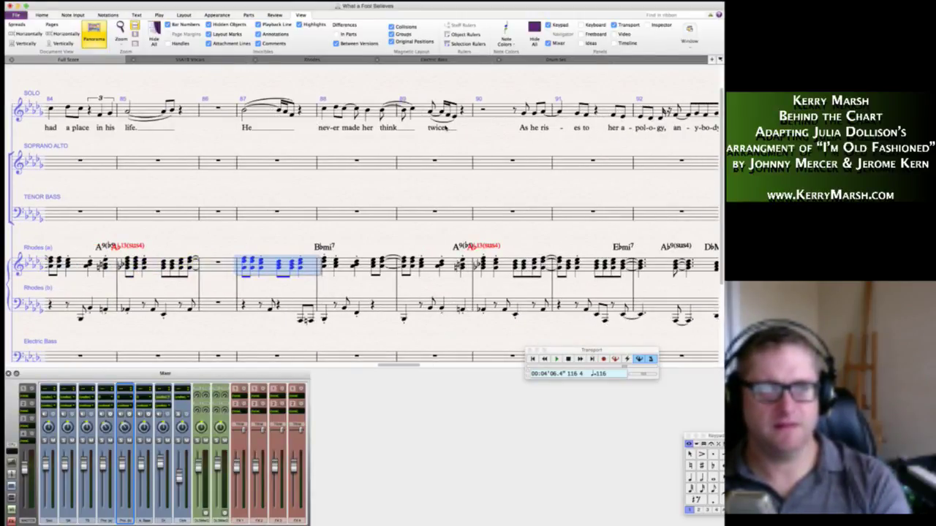
pyautogui.hscroll(17, 470, 138)
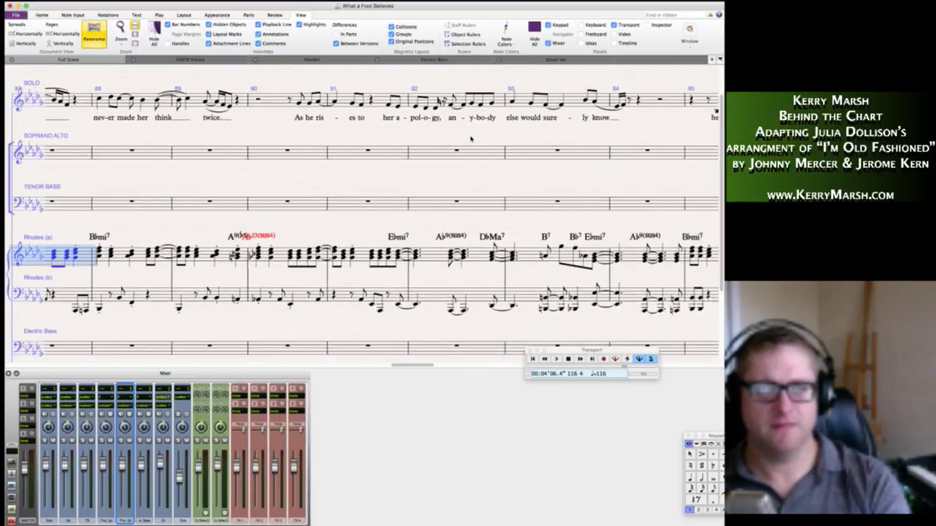
pyautogui.hscroll(8, 621, 283)
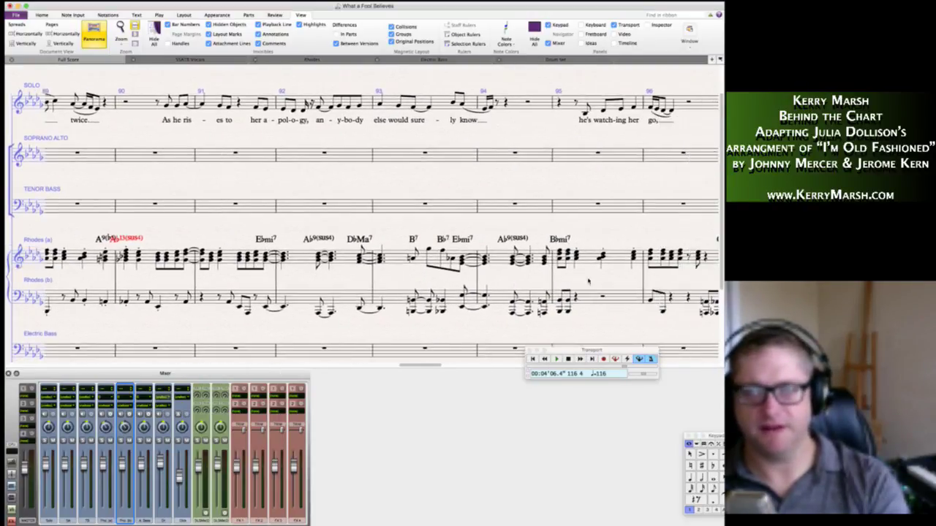
pyautogui.hscroll(15, 620, 283)
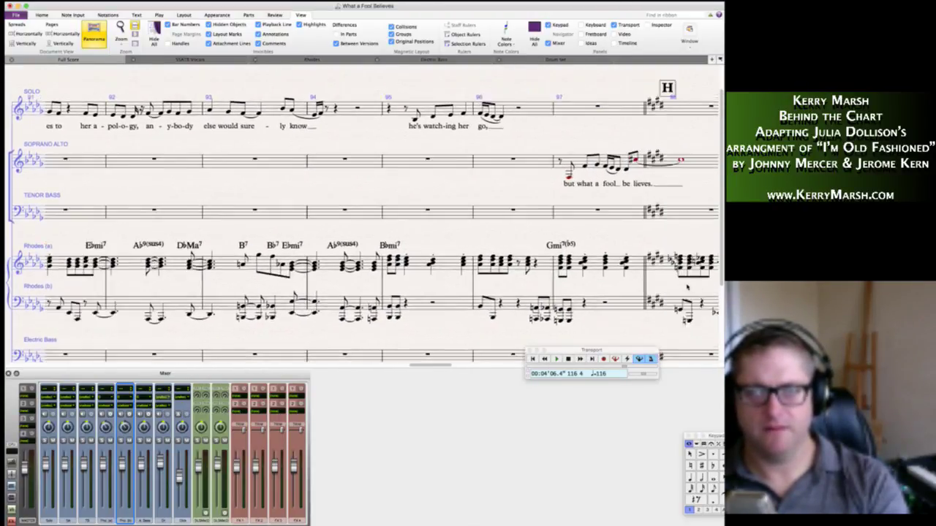
pyautogui.keyDown('shift'); pyautogui.click(635, 301); pyautogui.keyUp('shift')
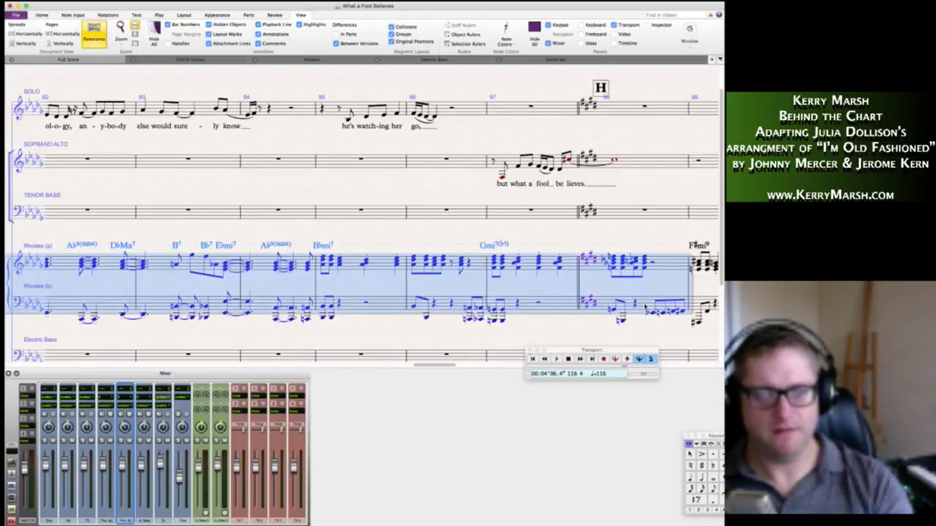
pyautogui.hscroll(-20, 635, 302)
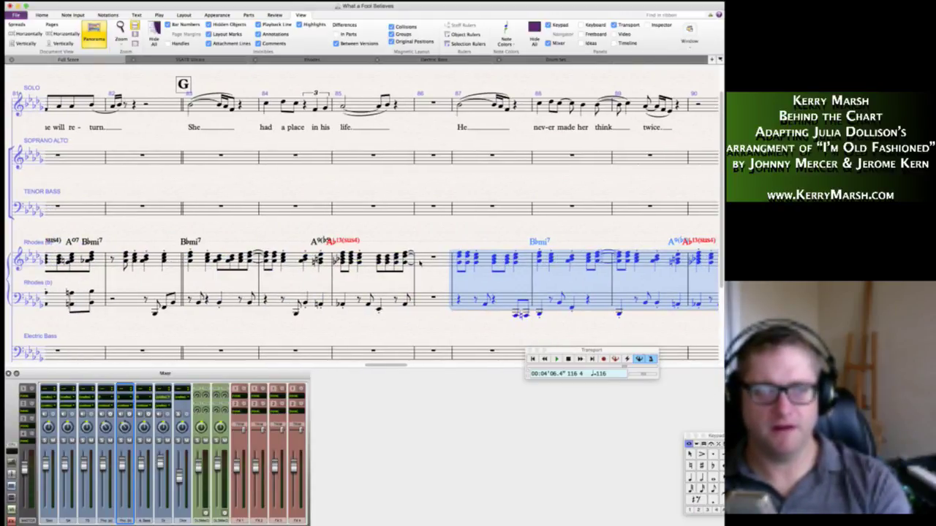
pyautogui.hscroll(20, 428, 259)
pyautogui.hscroll(1, 507, 249)
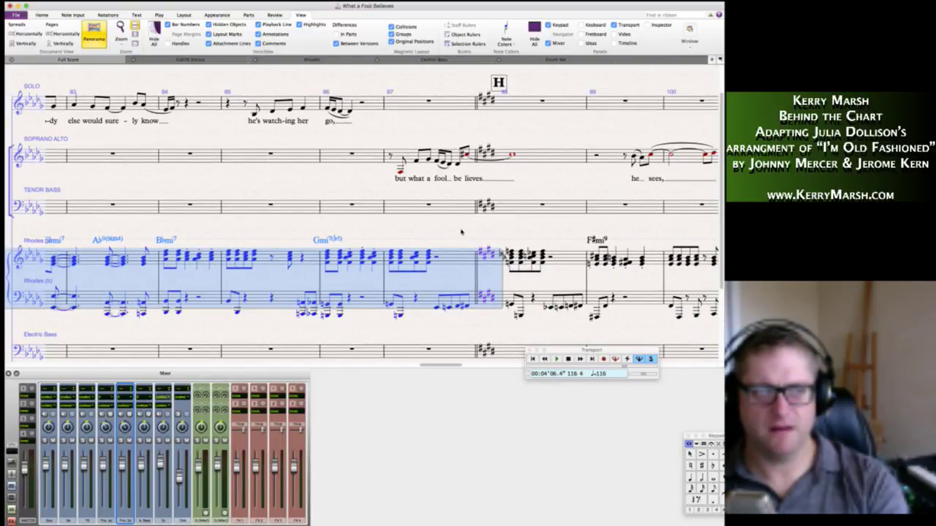
pyautogui.press('Escape')
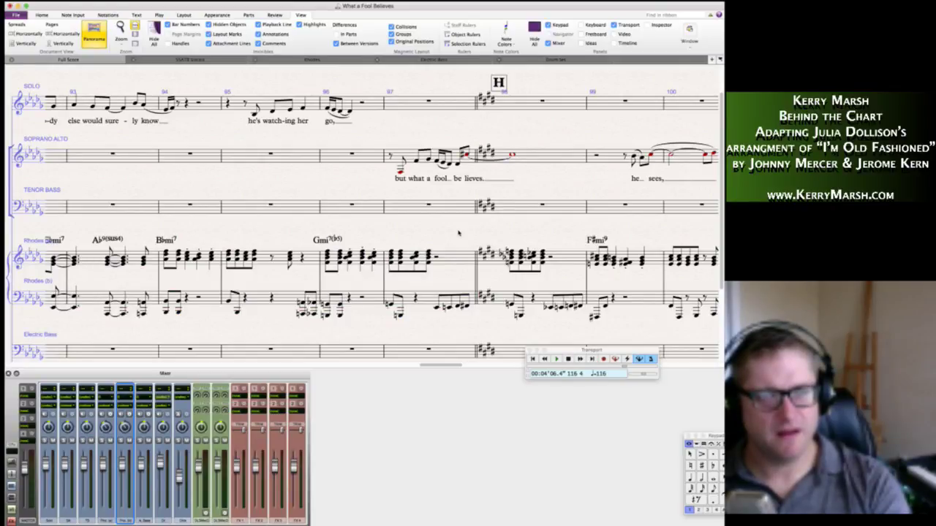
# Copy the passage on both Rhodes staves from bars 99 to 104 so that it starts at bar 98.
pyautogui.click(653, 257)
pyautogui.hscroll(20, 650, 259)
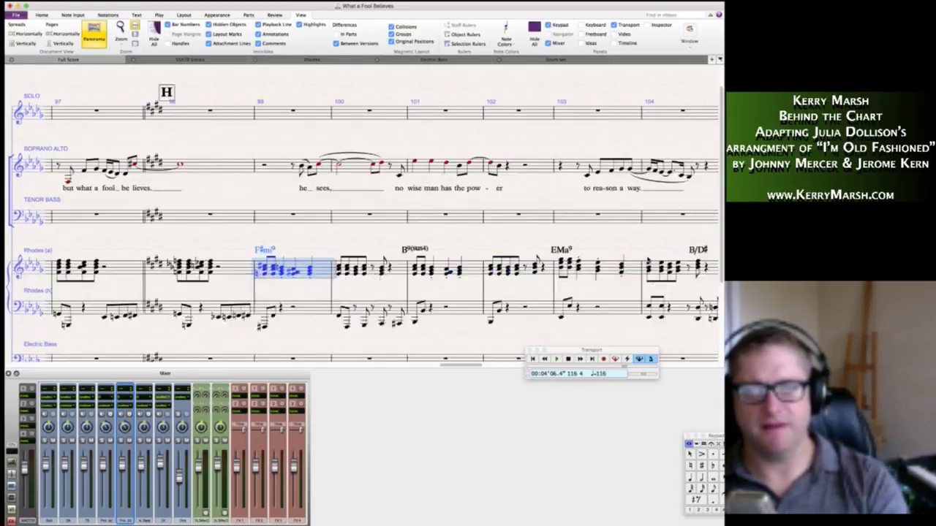
pyautogui.hscroll(-7, 648, 261)
pyautogui.hscroll(-3, 452, 284)
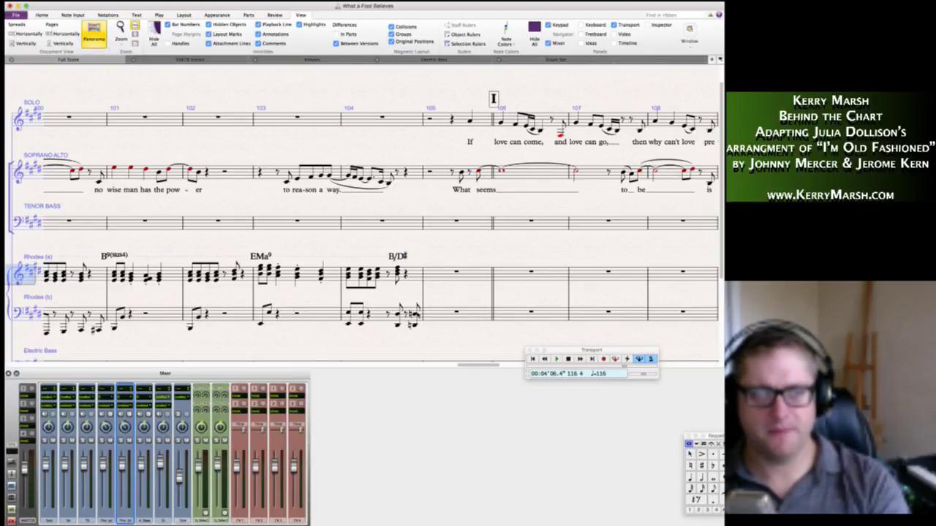
pyautogui.keyDown('shift'); pyautogui.click(410, 324); pyautogui.keyUp('shift')
pyautogui.hscroll(-20, 429, 302)
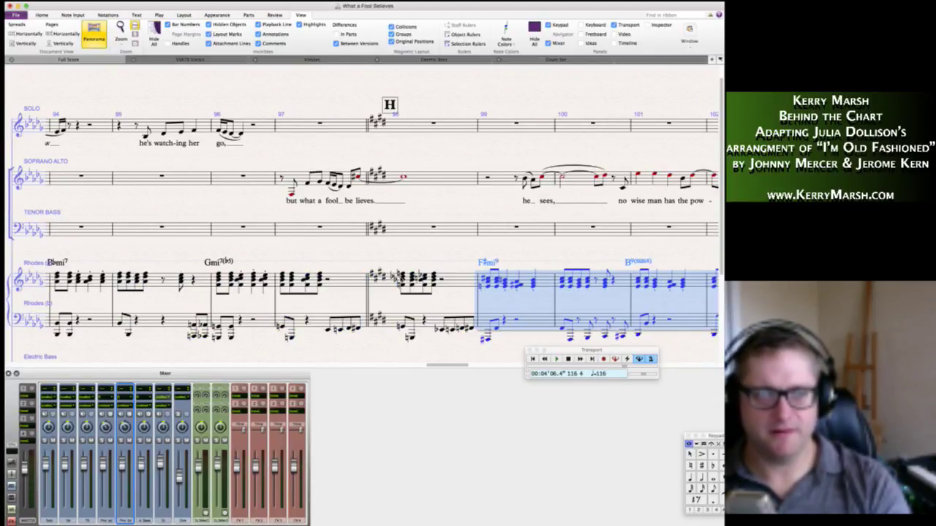
pyautogui.keyDown('alt'); pyautogui.click(401, 280); pyautogui.keyUp('alt')
pyautogui.press('Escape')
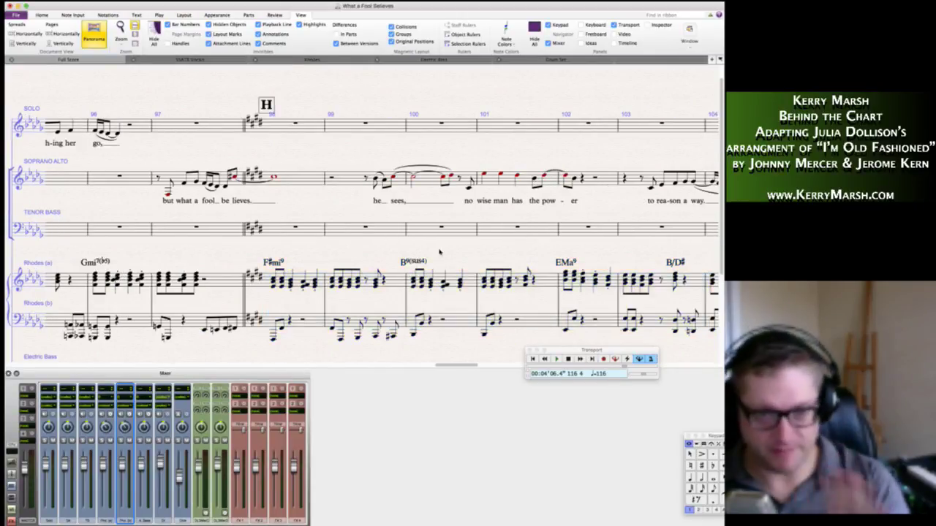
pyautogui.hscroll(15, 410, 248)
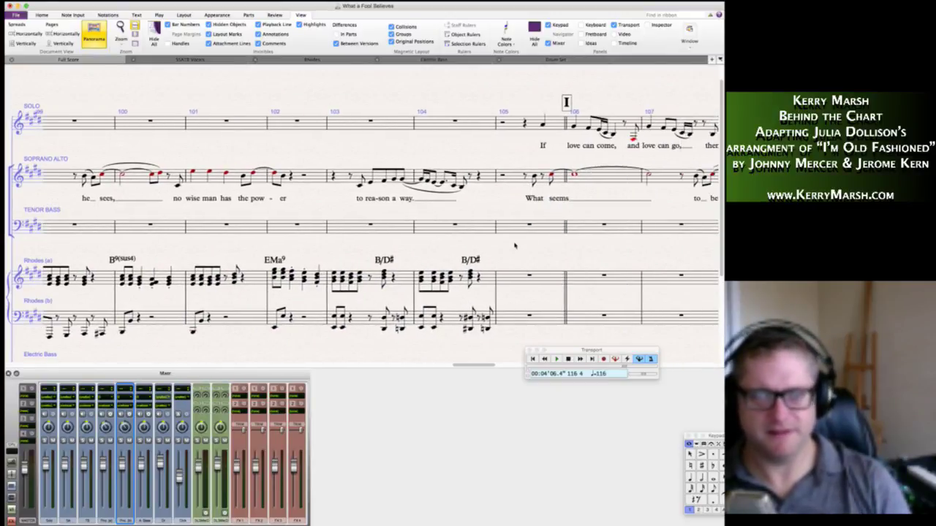
pyautogui.moveTo(514, 246); pyautogui.dragTo(523, 244)
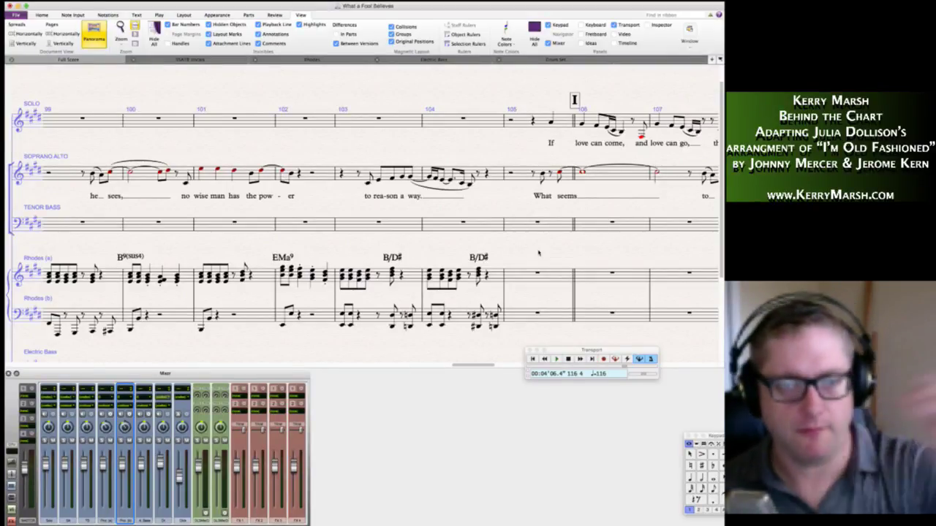
pyautogui.hscroll(-1, 503, 252)
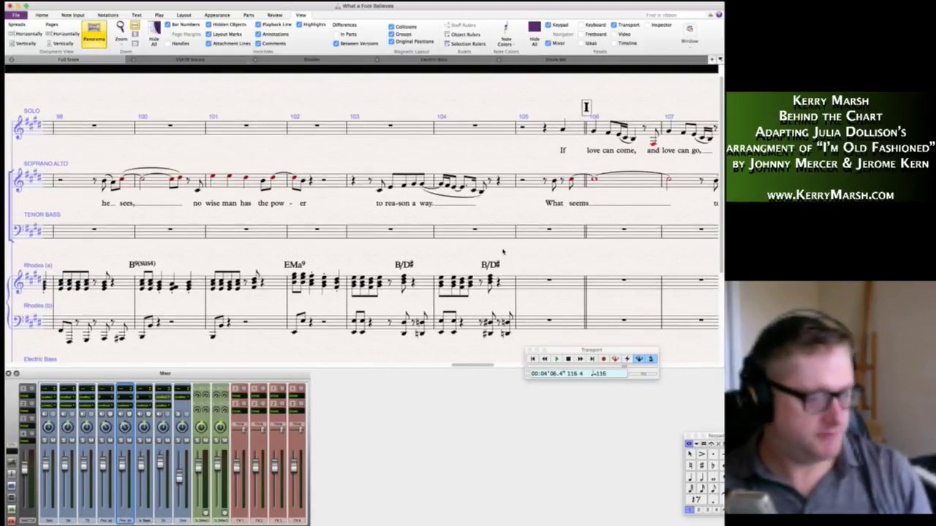
pyautogui.click(529, 281)
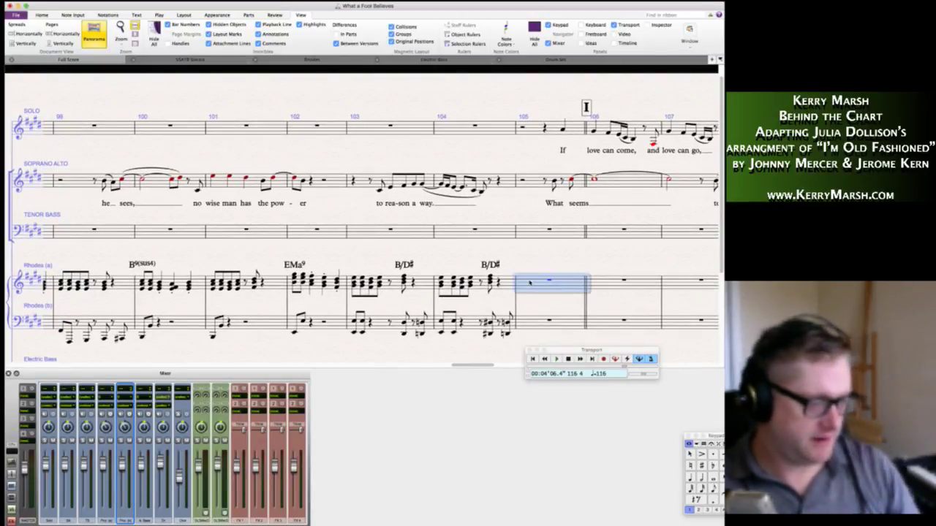
pyautogui.press('Escape')
# Copy bars 66 to 73 of both Rhodes staves into the score starting at bar 105.
pyautogui.hscroll(-15, 549, 258)
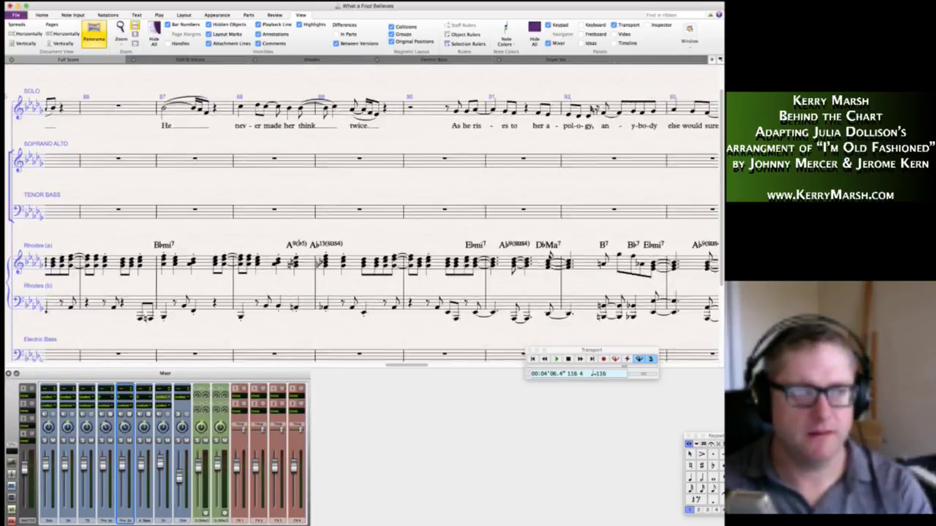
pyautogui.hscroll(-15, 549, 256)
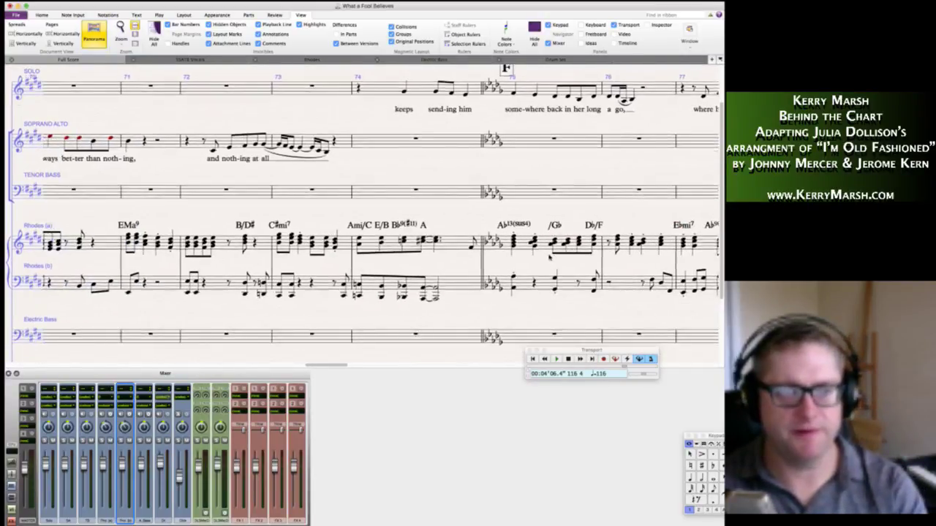
pyautogui.hscroll(-2, 549, 256)
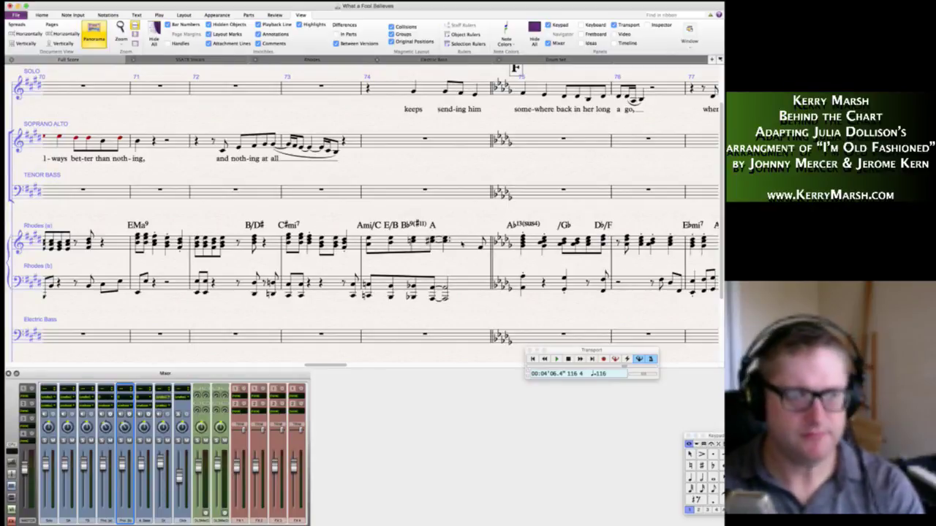
pyautogui.hscroll(-10, 549, 256)
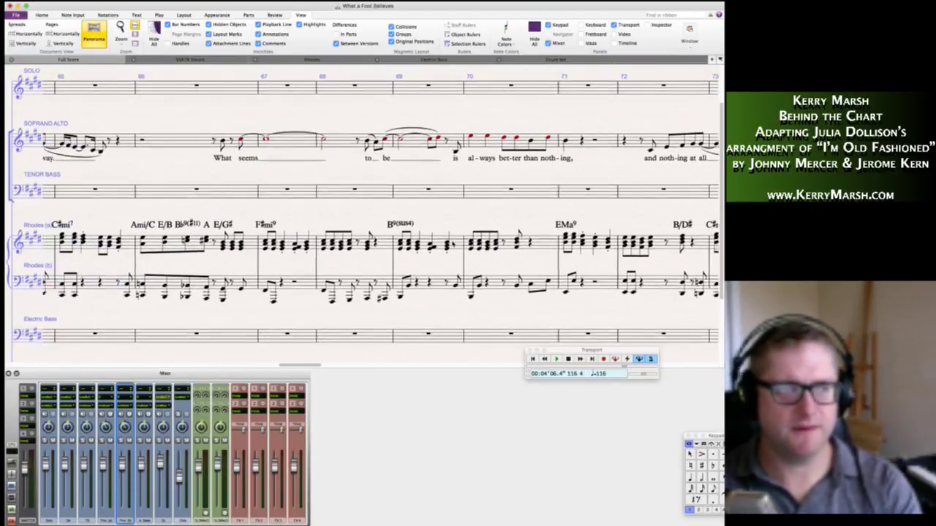
pyautogui.hscroll(-1, 364, 212)
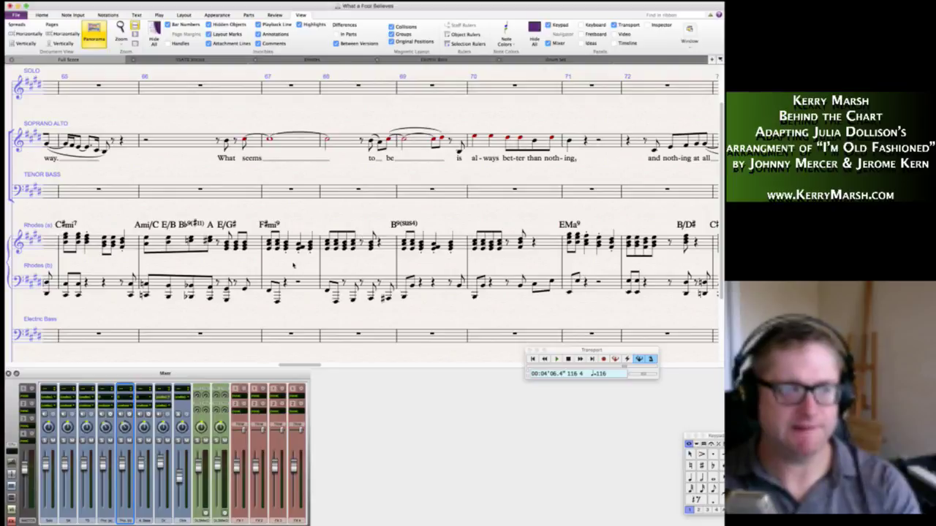
pyautogui.click(249, 283)
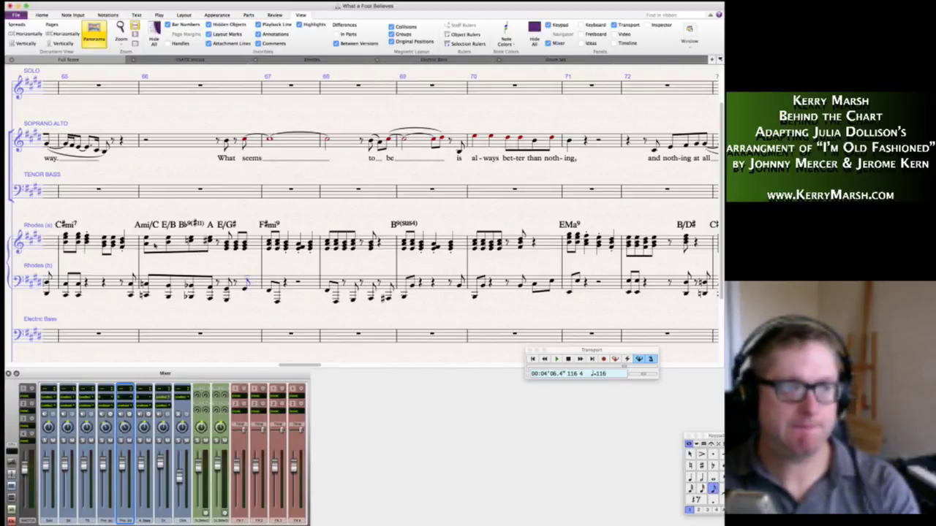
pyautogui.click(160, 245)
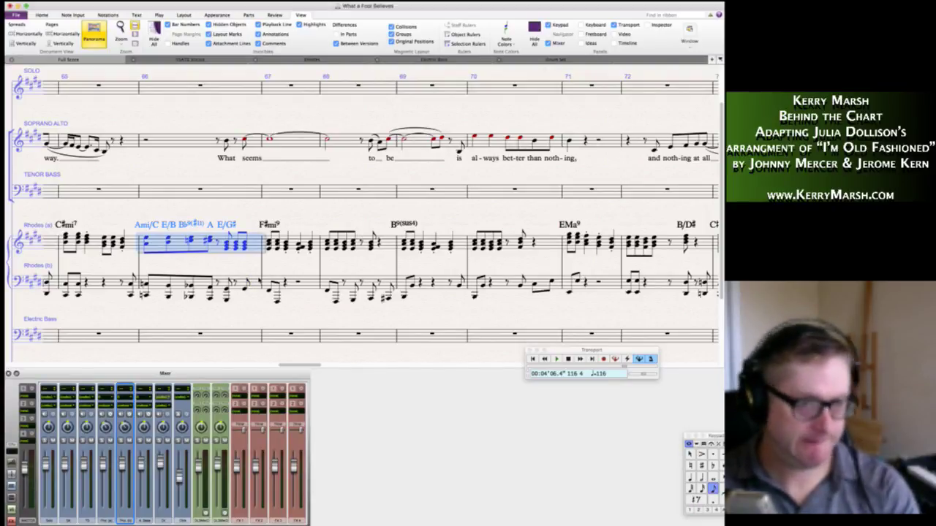
pyautogui.hotkey('shift', 'alt', 'Down')
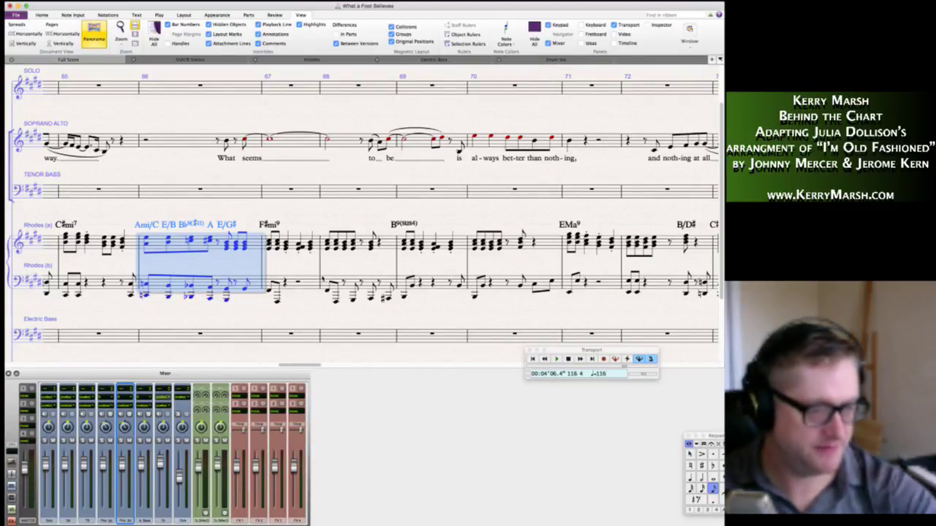
pyautogui.hscroll(5, 322, 279)
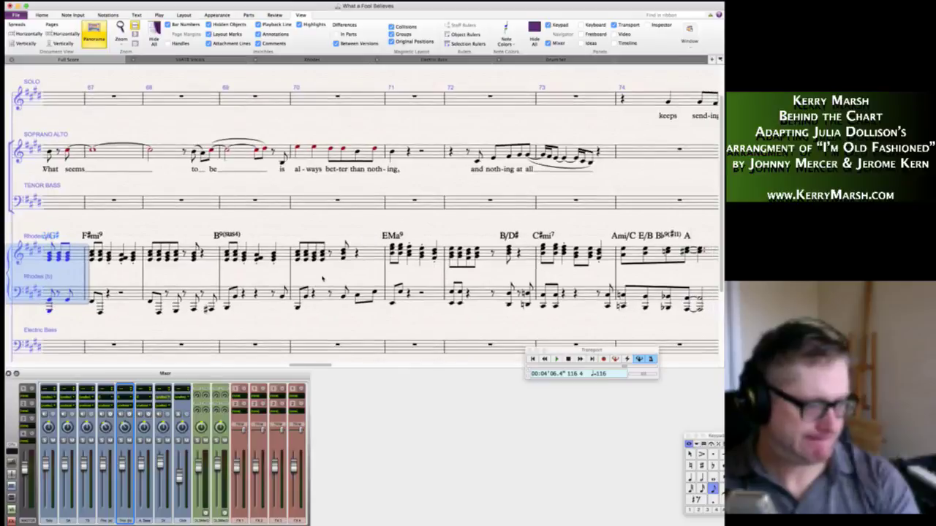
pyautogui.hscroll(3, 322, 280)
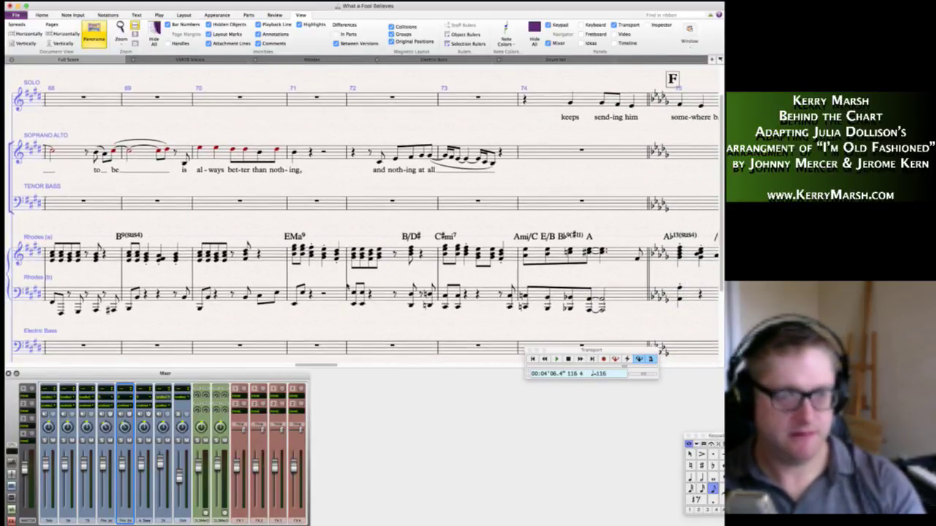
pyautogui.hscroll(3, 364, 212)
pyautogui.hscroll(1, 365, 214)
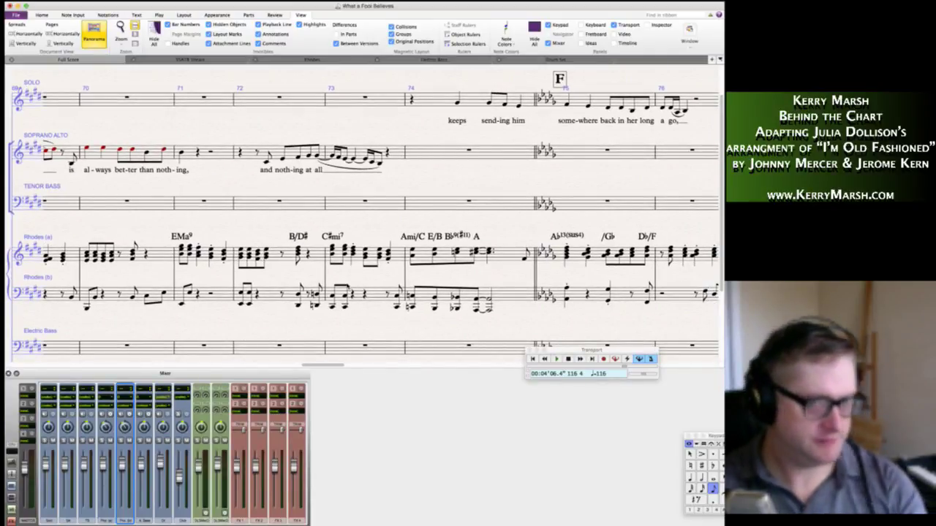
pyautogui.hscroll(2, 365, 214)
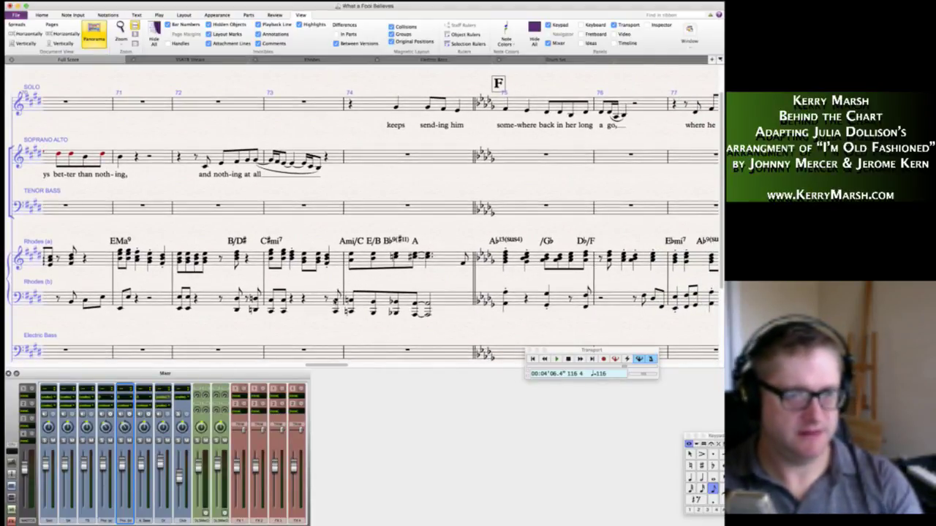
pyautogui.keyDown('shift'); pyautogui.click(336, 300); pyautogui.keyUp('shift')
pyautogui.hscroll(4, 328, 276)
pyautogui.hscroll(15, 328, 275)
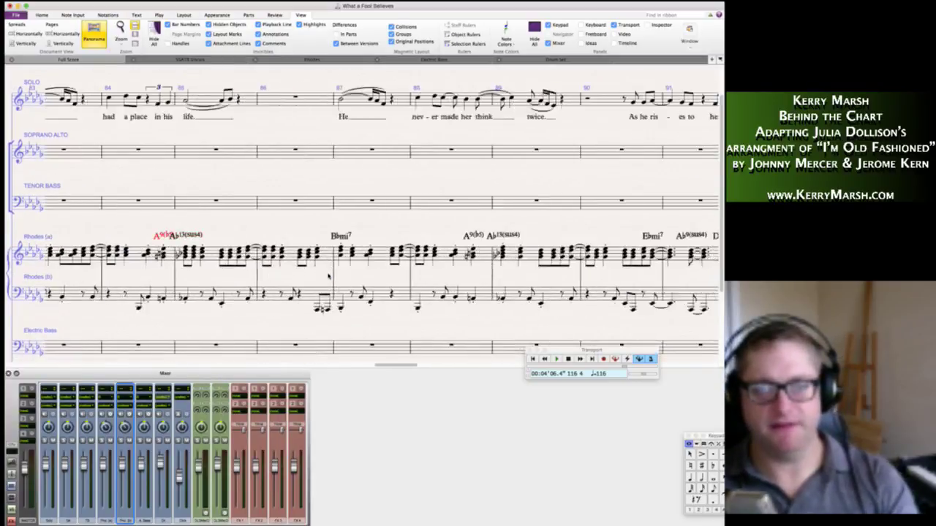
pyautogui.hscroll(8, 328, 275)
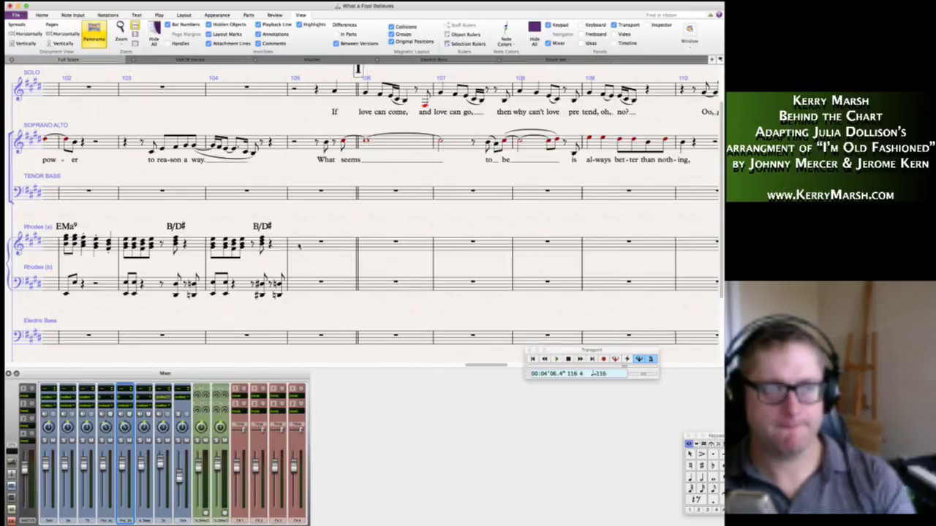
pyautogui.keyDown('alt'); pyautogui.click(299, 246); pyautogui.keyUp('alt')
# Copy the eight bars just pasted on both Rhodes staves again, starting at bar 113.
pyautogui.hscroll(10, 321, 228)
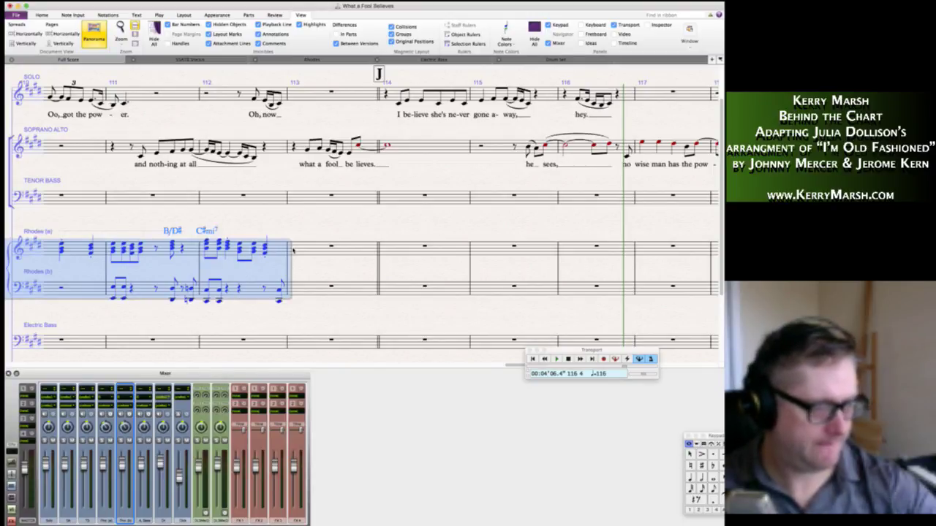
pyautogui.keyDown('alt'); pyautogui.click(293, 250); pyautogui.keyUp('alt')
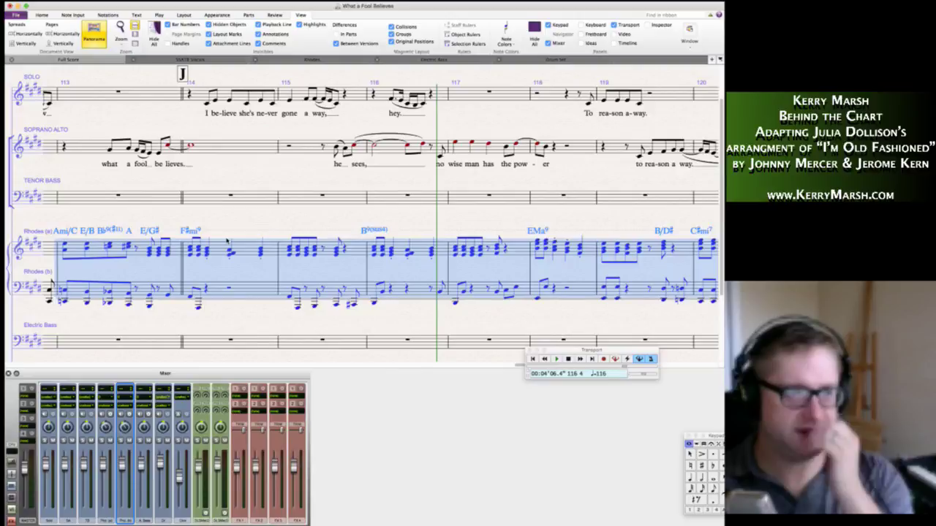
pyautogui.hscroll(-5, 322, 228)
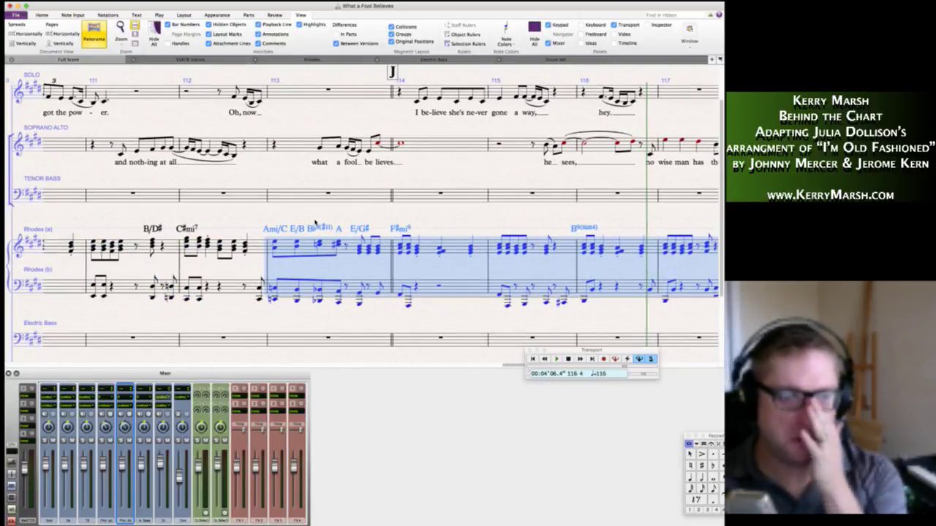
pyautogui.press('Escape')
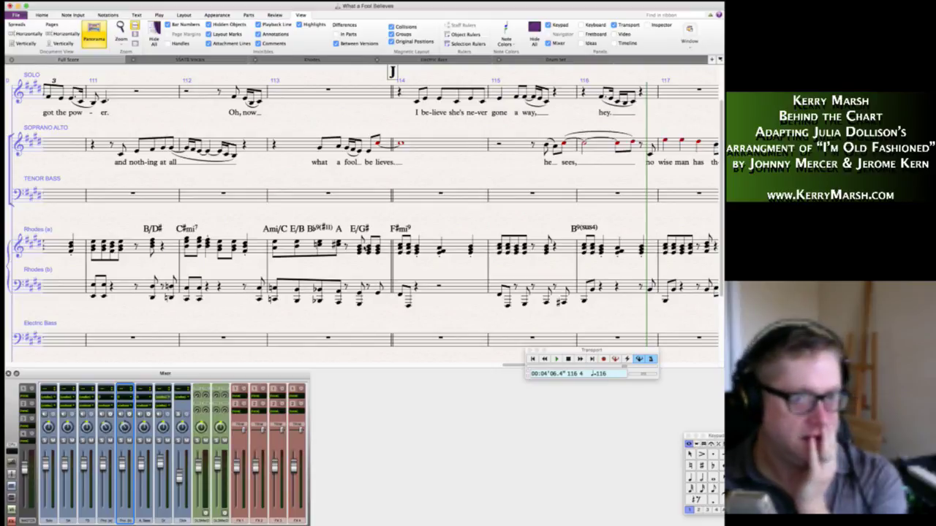
# Reduce the repeated upper Rhodes chords under E/G# at the end of bar 113 to a single chord.
pyautogui.click(359, 248)
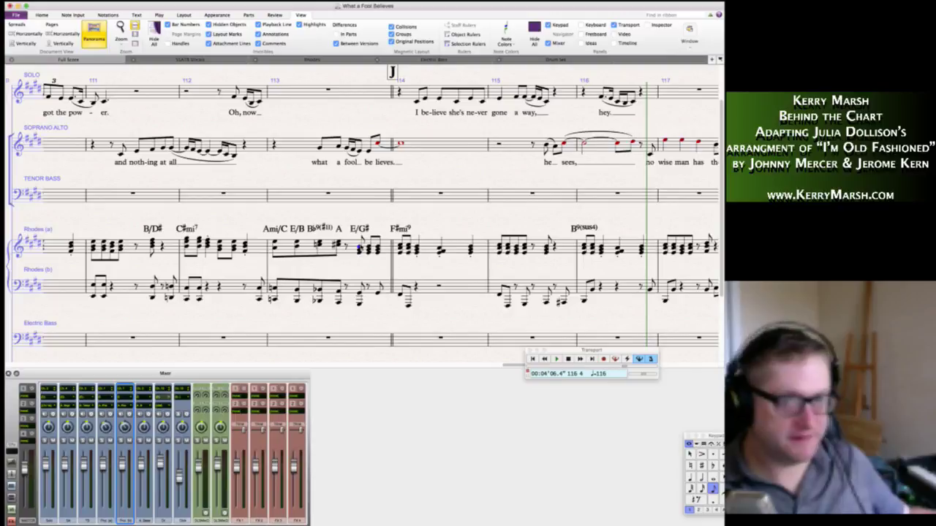
pyautogui.press('4')
pyautogui.press('Escape')
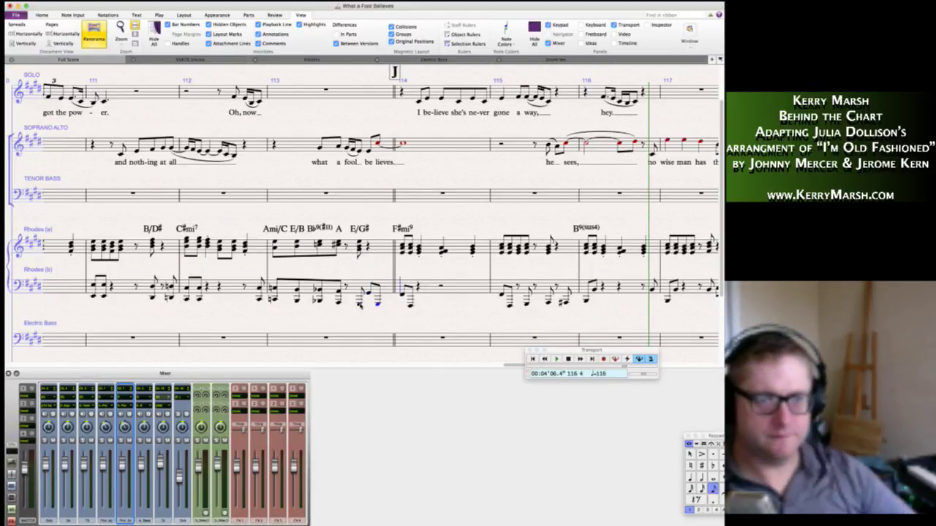
pyautogui.press('Escape')
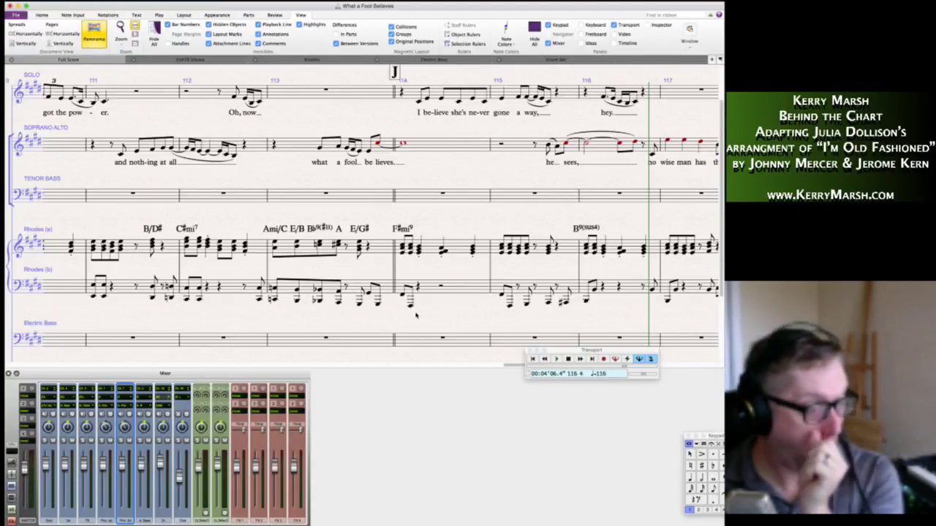
# Review the Rhodes staves around the end of the pasted passage, from bar 116 to bar 124.
pyautogui.hscroll(10, 439, 315)
pyautogui.hscroll(5, 458, 315)
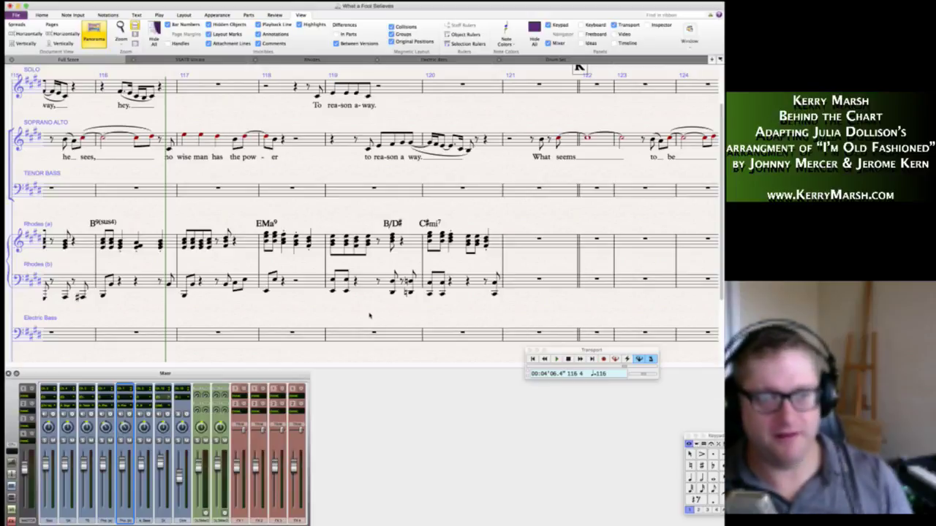
pyautogui.hscroll(1, 365, 316)
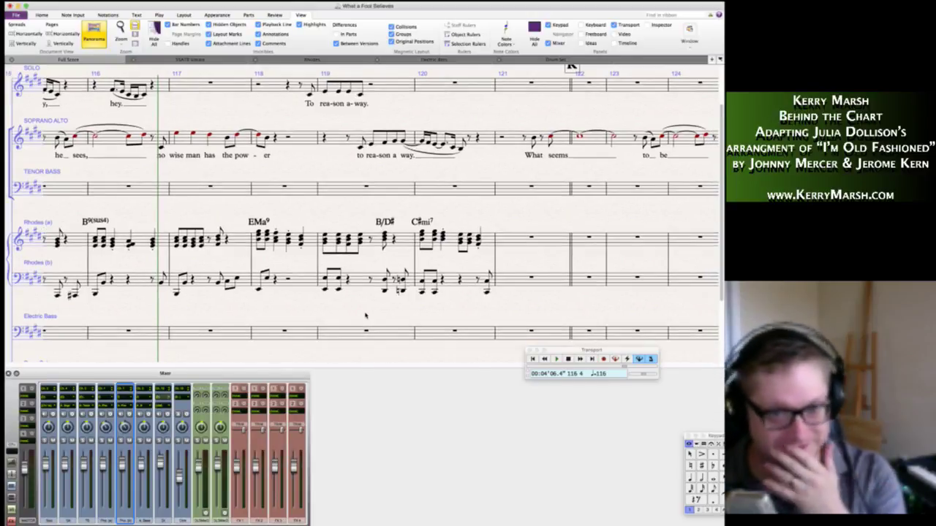
pyautogui.hscroll(2, 365, 316)
pyautogui.scroll(-1, 366, 316)
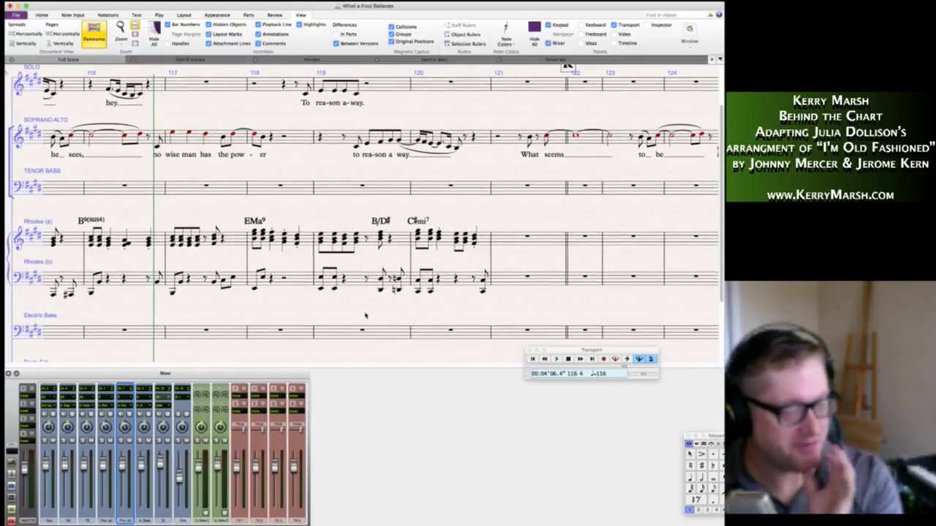
pyautogui.hscroll(-3, 366, 316)
pyautogui.scroll(1, 365, 315)
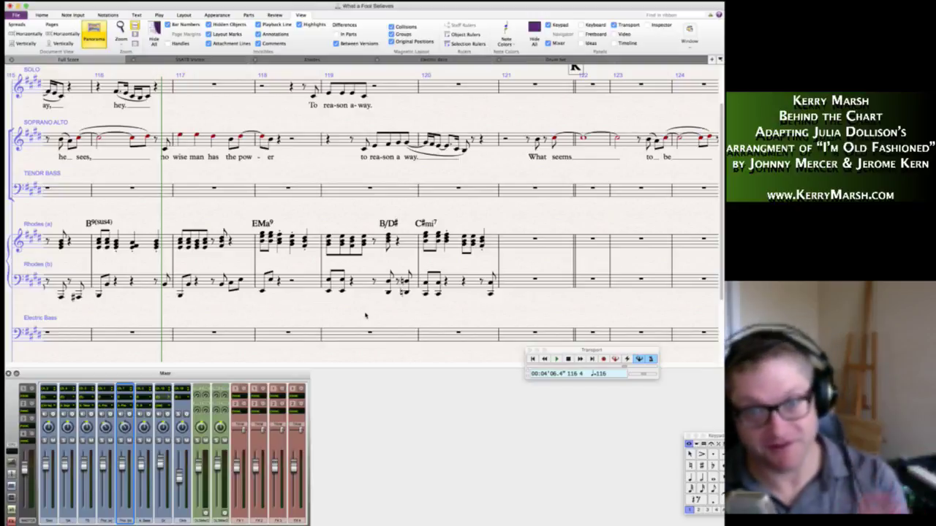
pyautogui.hscroll(4, 371, 317)
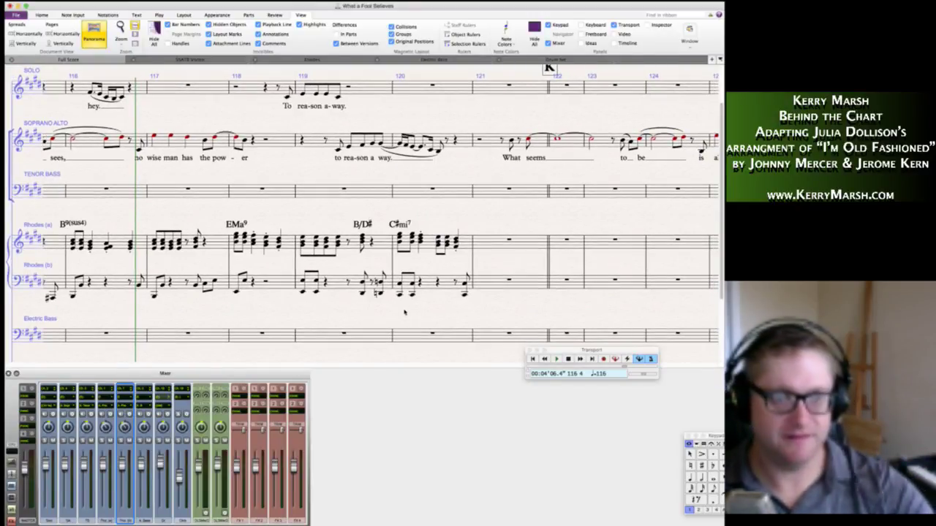
pyautogui.hscroll(-8, 412, 297)
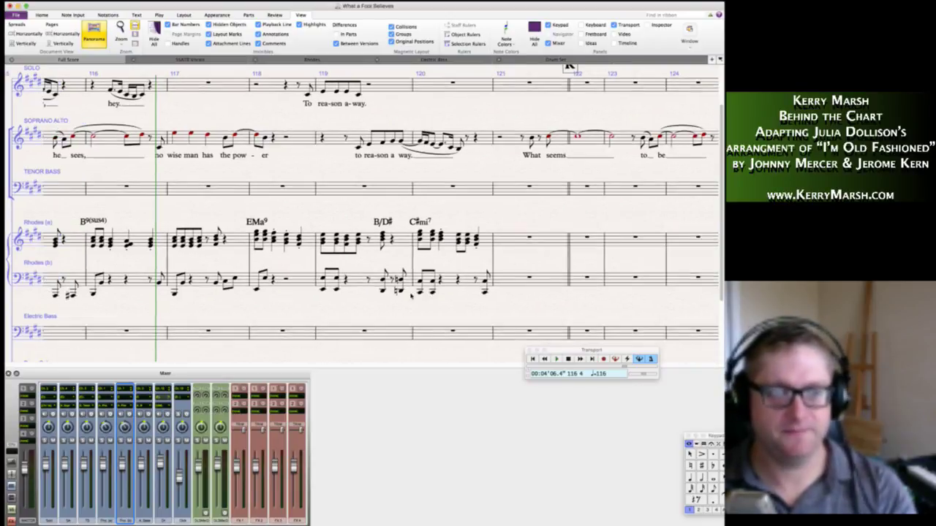
# Copy bars 113 to 120 of both Rhodes staves into the score starting at bar 121.
pyautogui.hscroll(-20, 608, 67)
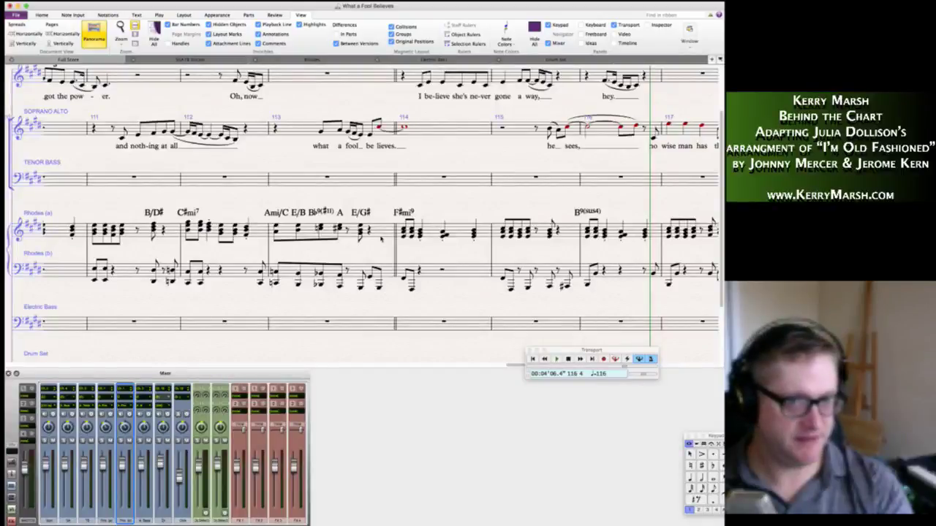
pyautogui.keyDown('shift'); pyautogui.click(382, 241); pyautogui.keyUp('shift')
pyautogui.hscroll(10, 390, 252)
pyautogui.hscroll(19, 389, 251)
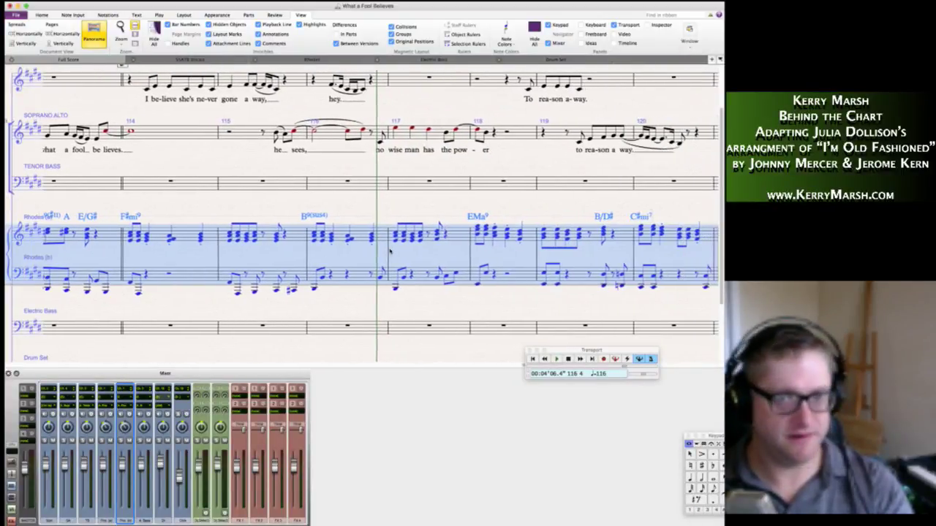
pyautogui.keyDown('alt'); pyautogui.click(370, 233); pyautogui.keyUp('alt')
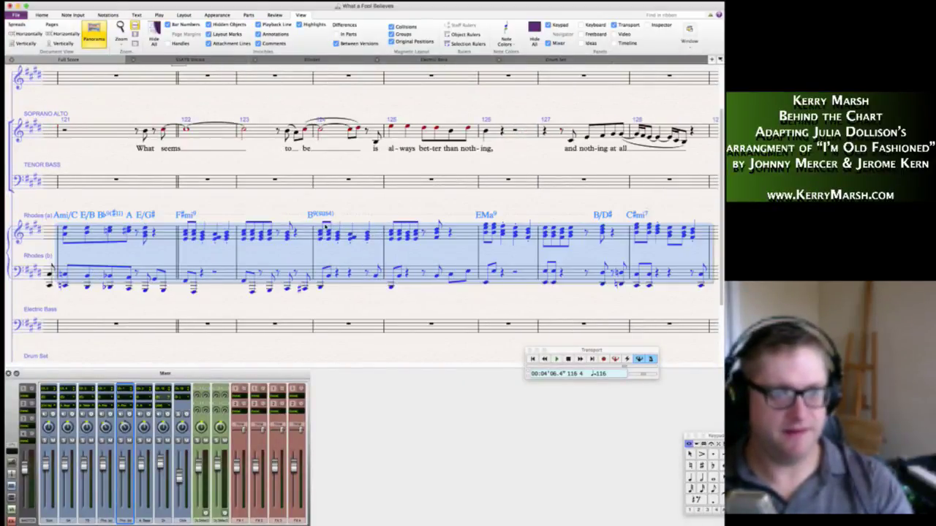
pyautogui.press('Escape')
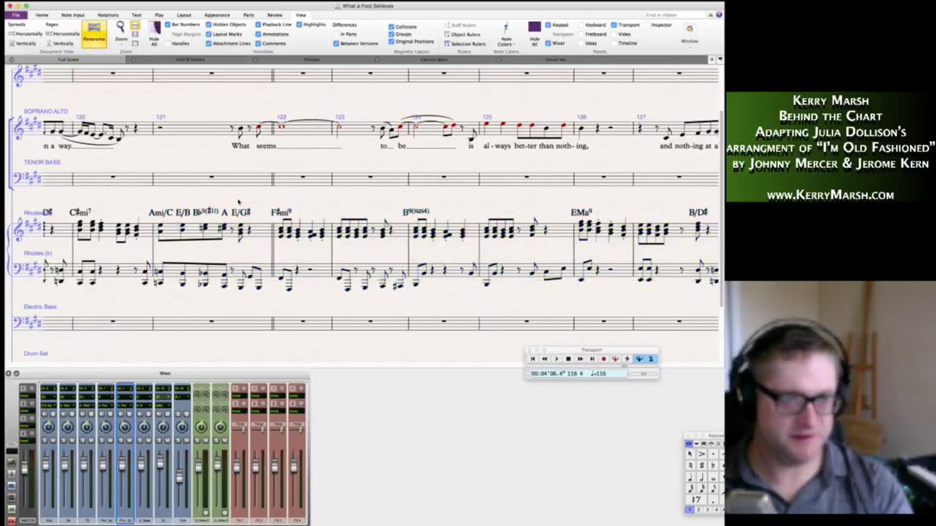
# Remove the closing lower Rhodes notes that follow the E/G# bass note at the end of bar 121.
pyautogui.click(258, 289)
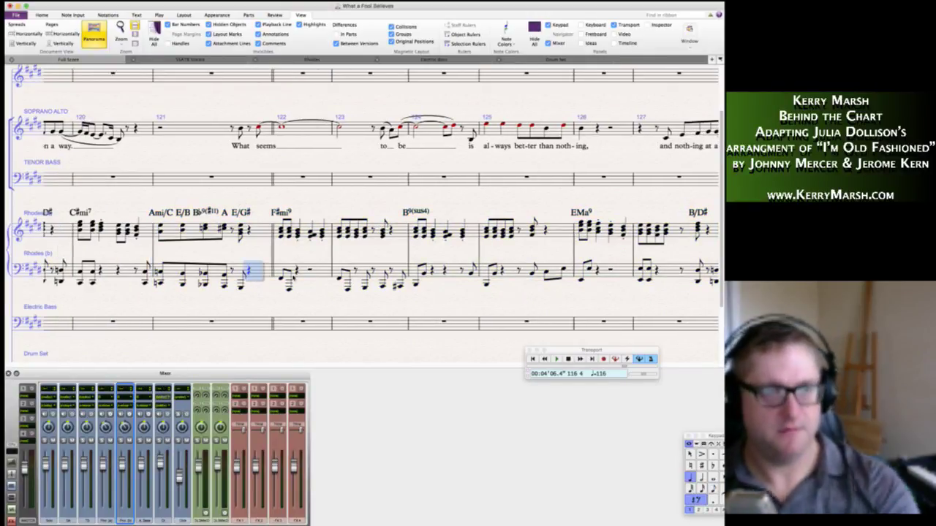
pyautogui.press('super+r')
# Review the Rhodes parts across the score, from the end of the pasted passage at bar 128 back to section C.
pyautogui.scroll(-5, 293, 258)
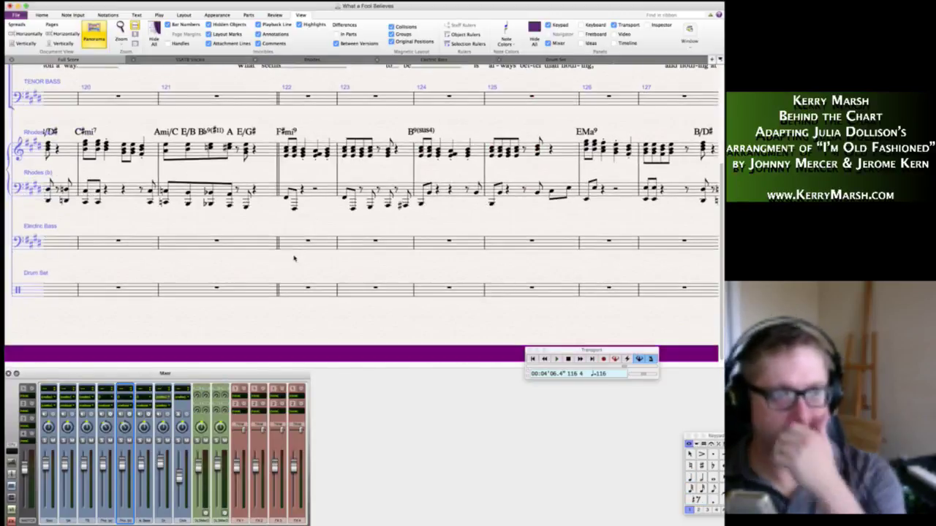
pyautogui.scroll(5, 294, 258)
pyautogui.hscroll(10, 294, 258)
pyautogui.hscroll(-15, 293, 258)
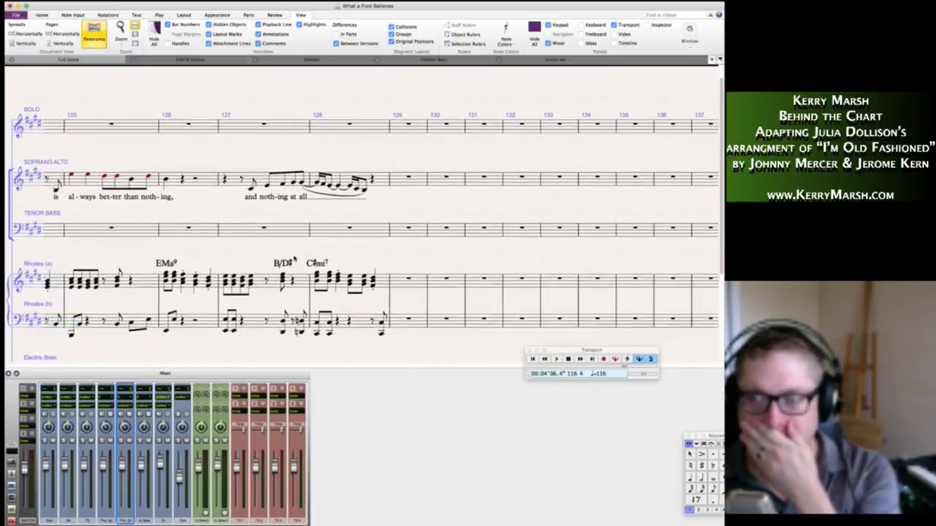
pyautogui.hscroll(-10, 294, 258)
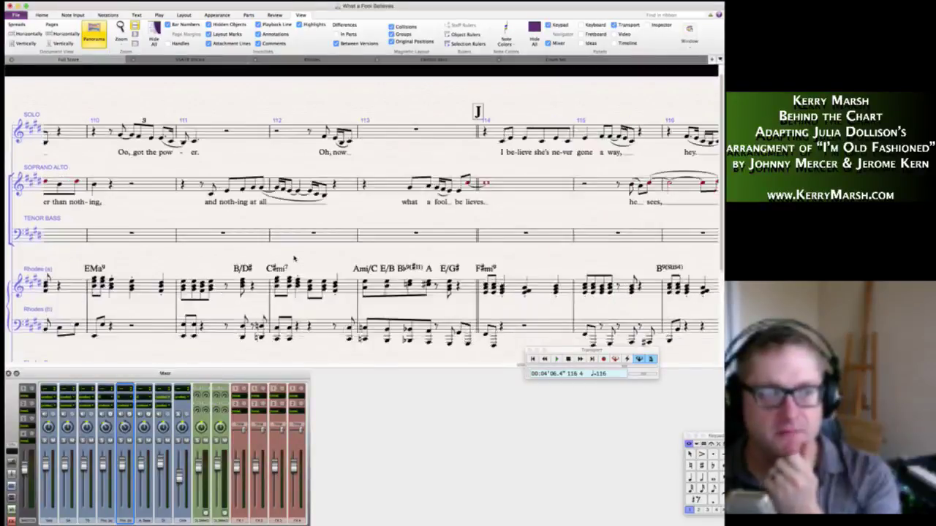
pyautogui.hscroll(-5, 294, 258)
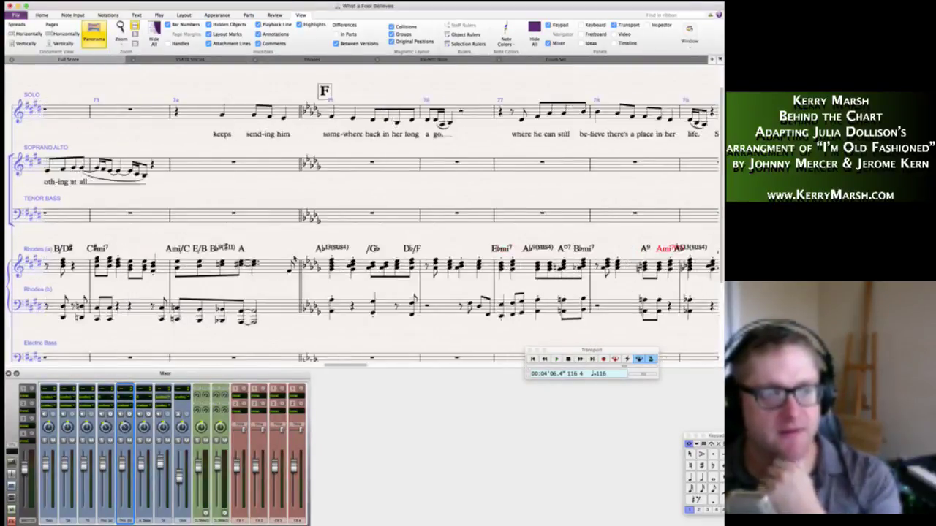
pyautogui.hscroll(-12, 295, 258)
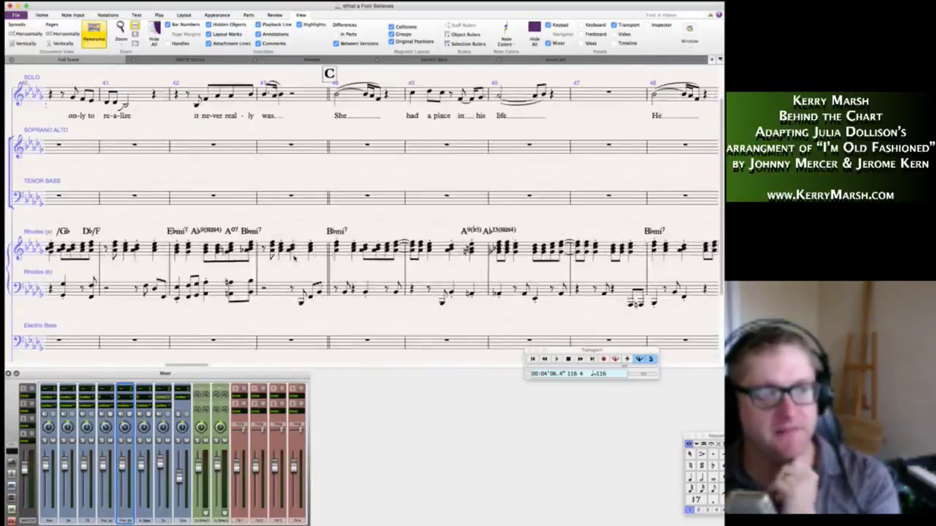
pyautogui.hscroll(-8, 294, 257)
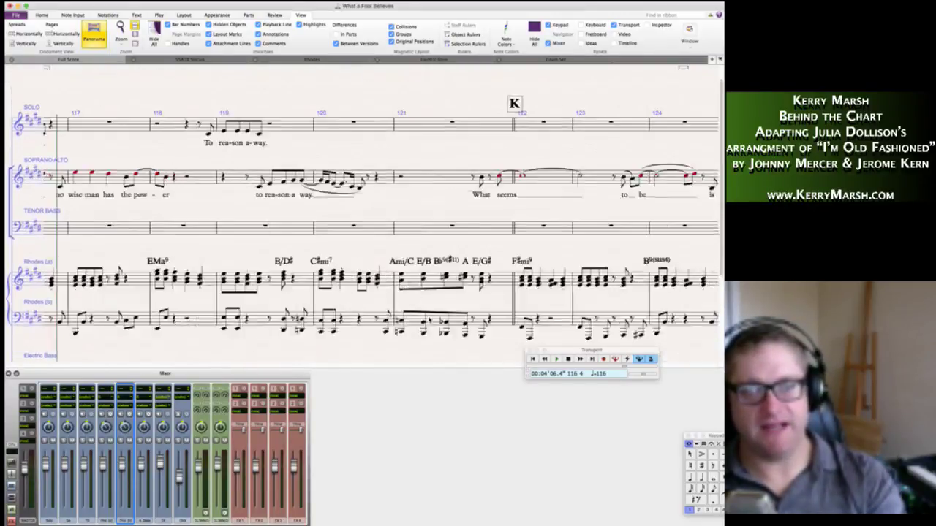
# Copy the lower Rhodes staff from bar 20 through bar 128 onto the Electric Bass staff at bar 20 and transpose it down an octave.
pyautogui.hscroll(-10, 429, 320)
pyautogui.scroll(-3, 430, 320)
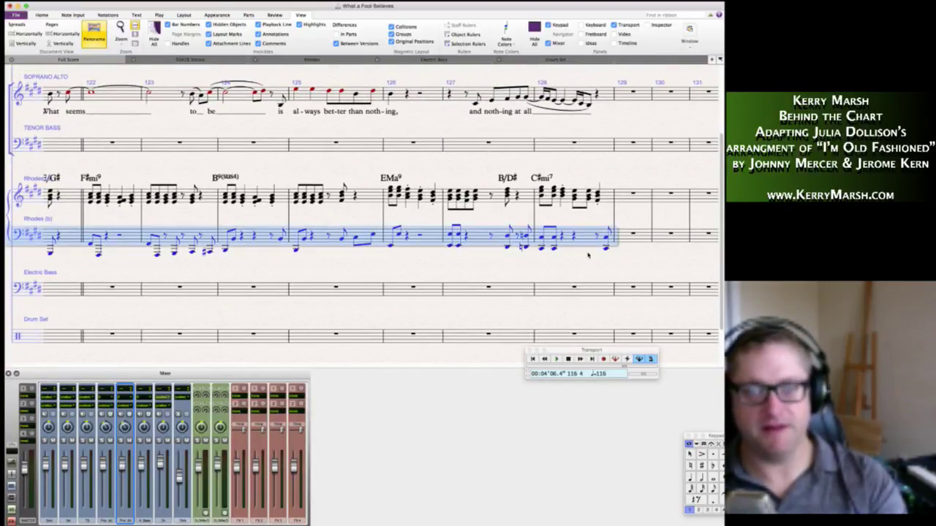
pyautogui.hscroll(-20, 588, 254)
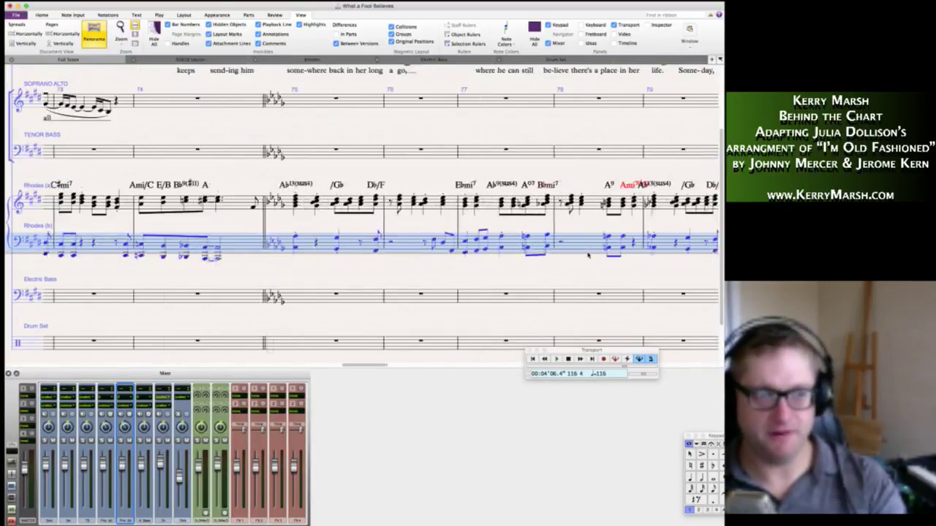
pyautogui.hscroll(-12, 588, 255)
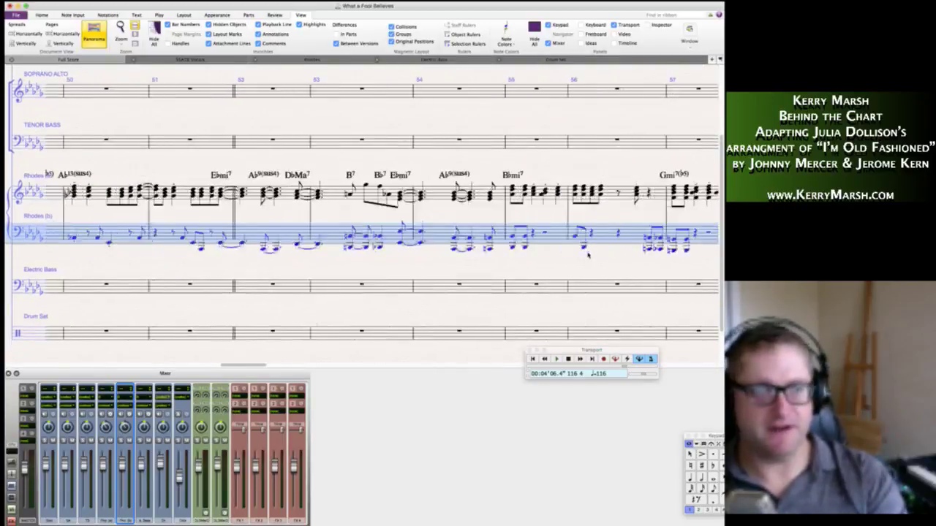
pyautogui.hscroll(-15, 588, 254)
pyautogui.scroll(1, 588, 255)
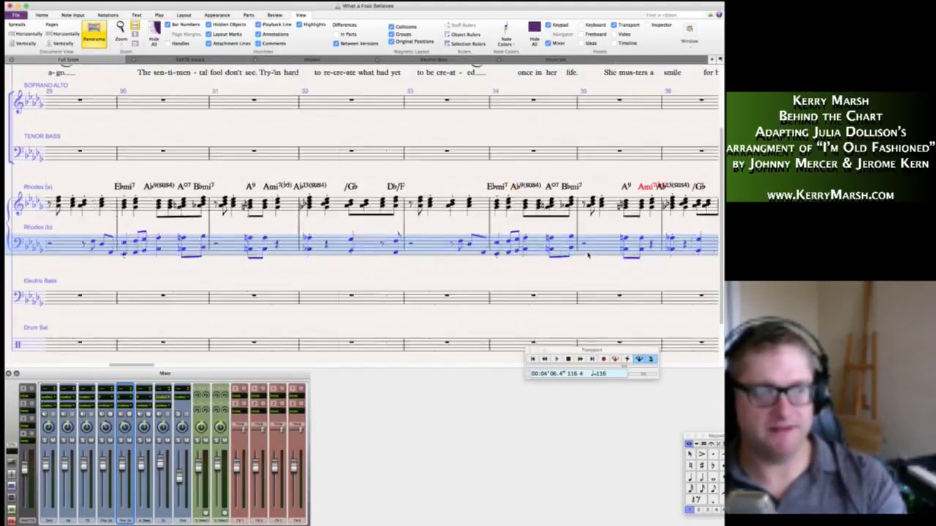
pyautogui.hscroll(-12, 588, 255)
pyautogui.scroll(-1, 587, 254)
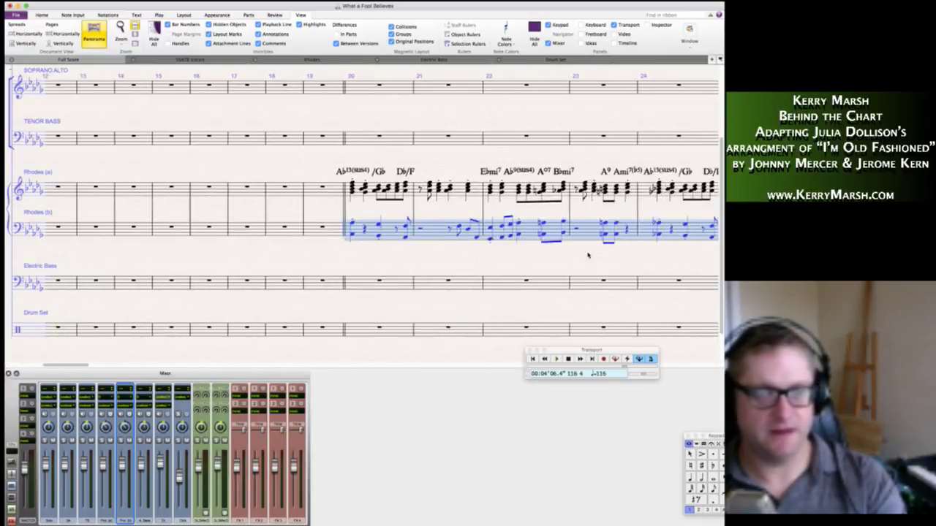
pyautogui.hscroll(1, 587, 254)
pyautogui.scroll(-1, 588, 254)
pyautogui.keyDown('alt'); pyautogui.click(308, 262); pyautogui.keyUp('alt')
pyautogui.hscroll(-4, 286, 268)
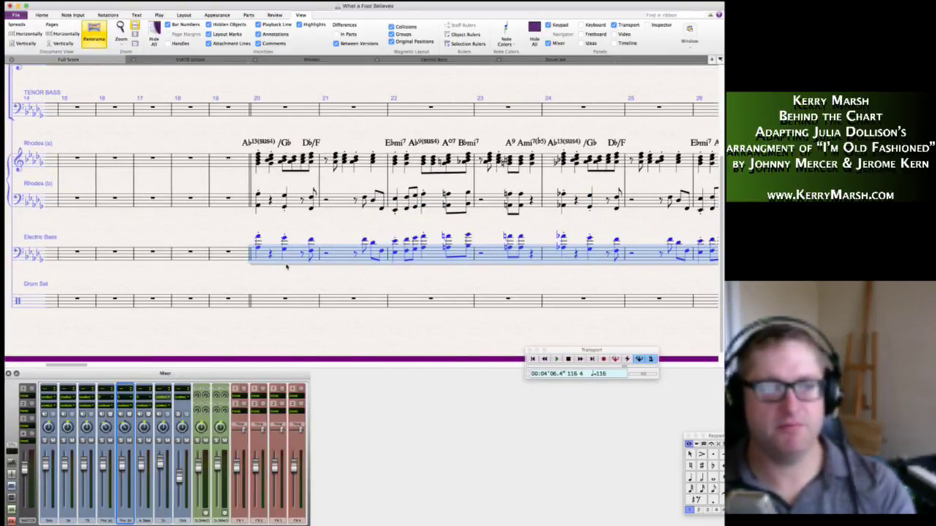
pyautogui.hotkey('ctrl', 'Down')
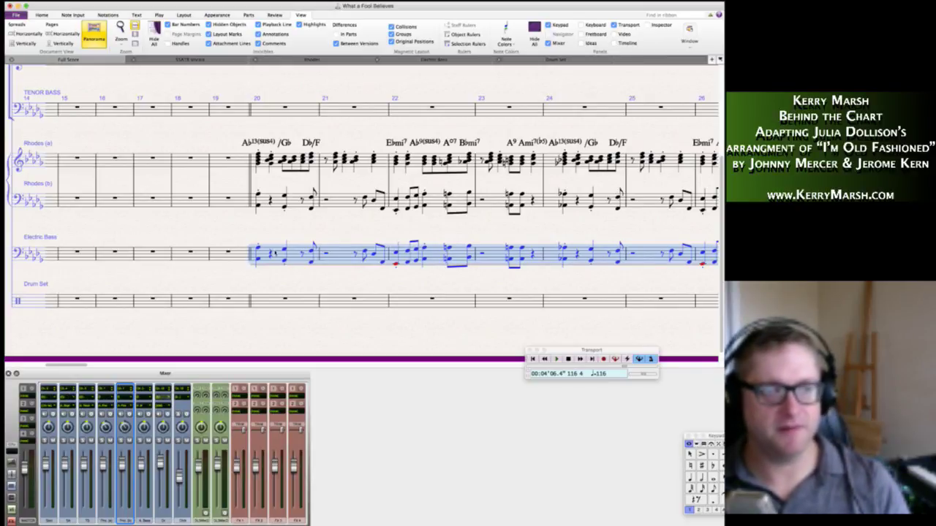
# Delete the upper notes of the three Electric Bass octaves in bar 20, keeping the low notes.
pyautogui.click(257, 256)
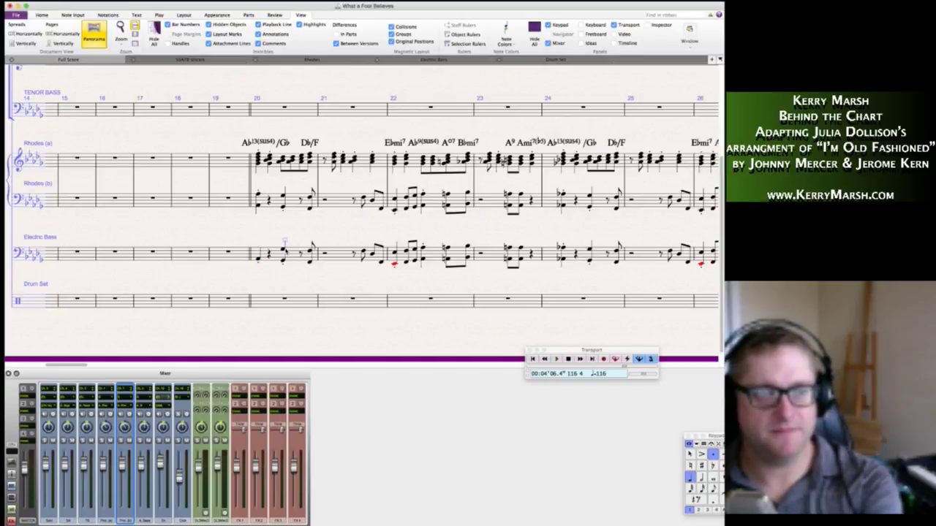
pyautogui.click(284, 250)
pyautogui.press('Delete')
pyautogui.click(311, 251)
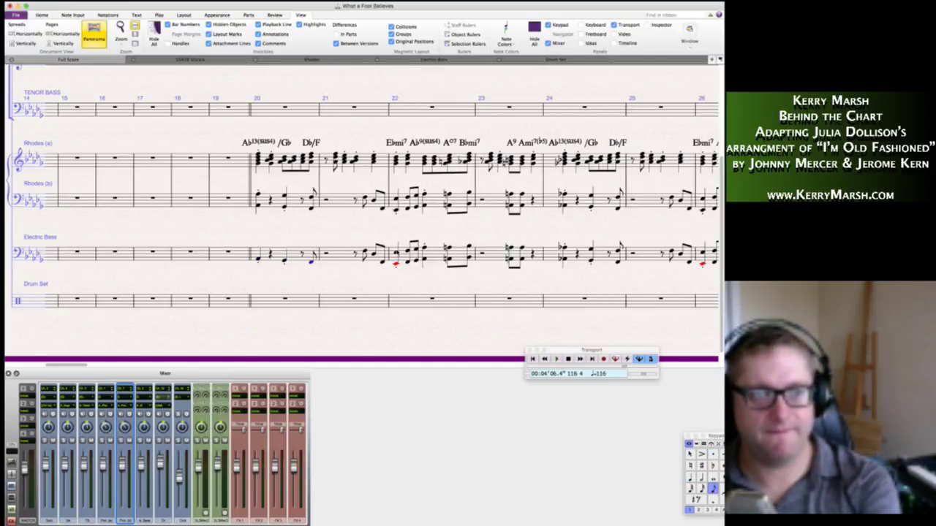
# Raise the last three Electric Bass notes of bar 21 by an octave.
pyautogui.click(396, 264)
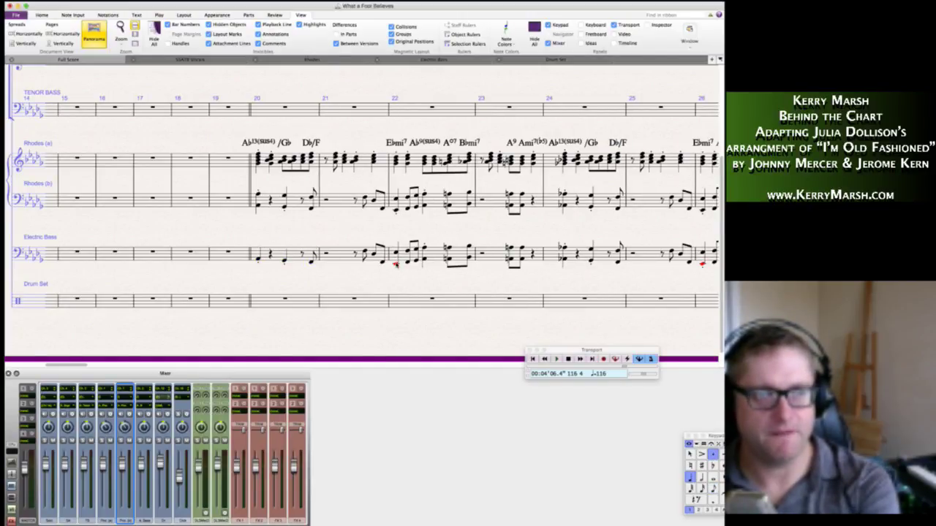
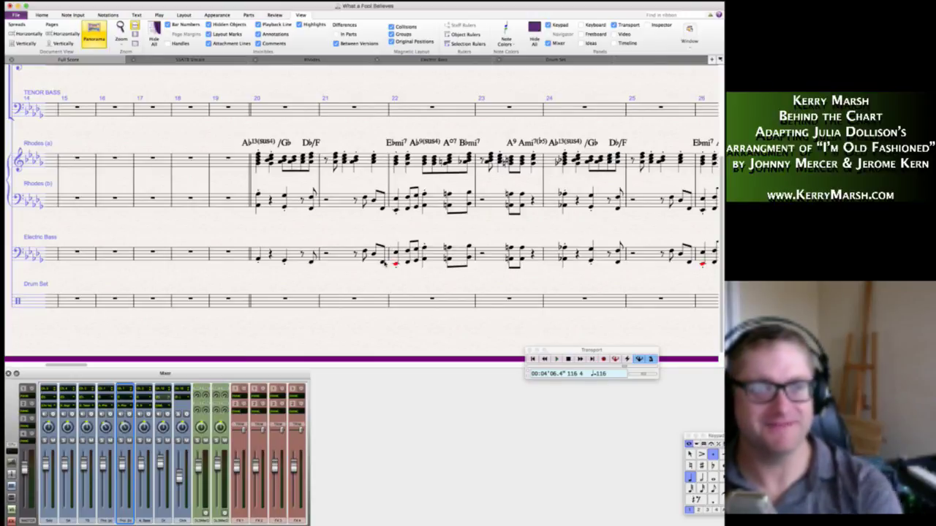
pyautogui.click(382, 263)
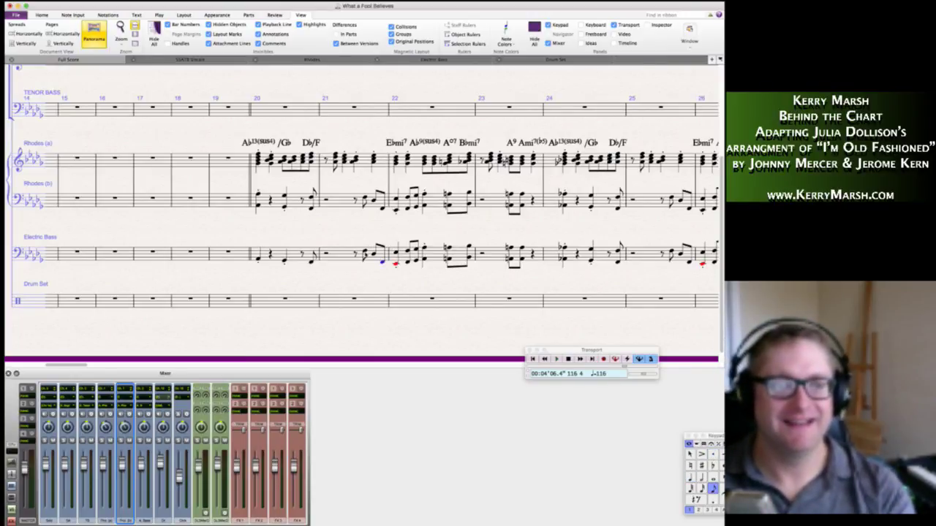
pyautogui.hotkey('shift', 'Left')
pyautogui.hotkey('shift', 'Left')
pyautogui.press('super+Up')
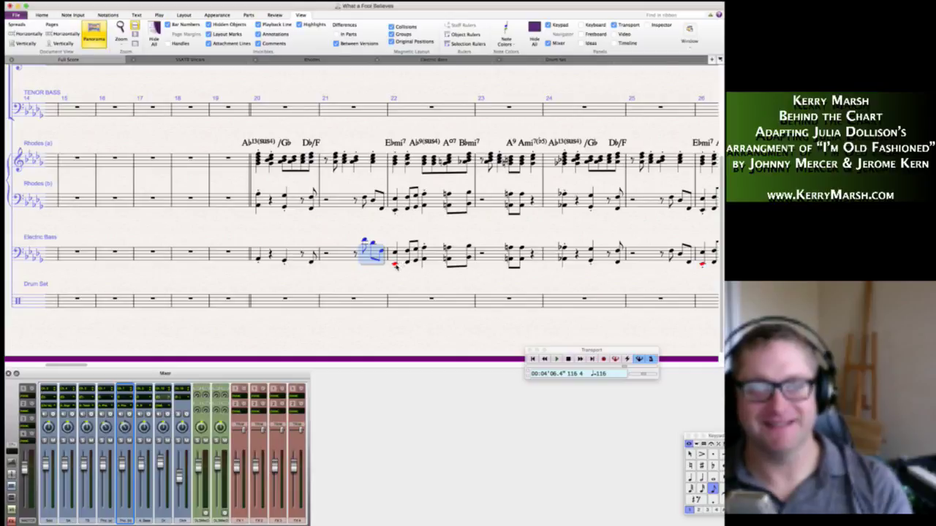
# Reduce the Electric Bass octaves in bar 22 to single notes by deleting the lower notes.
pyautogui.press('Escape')
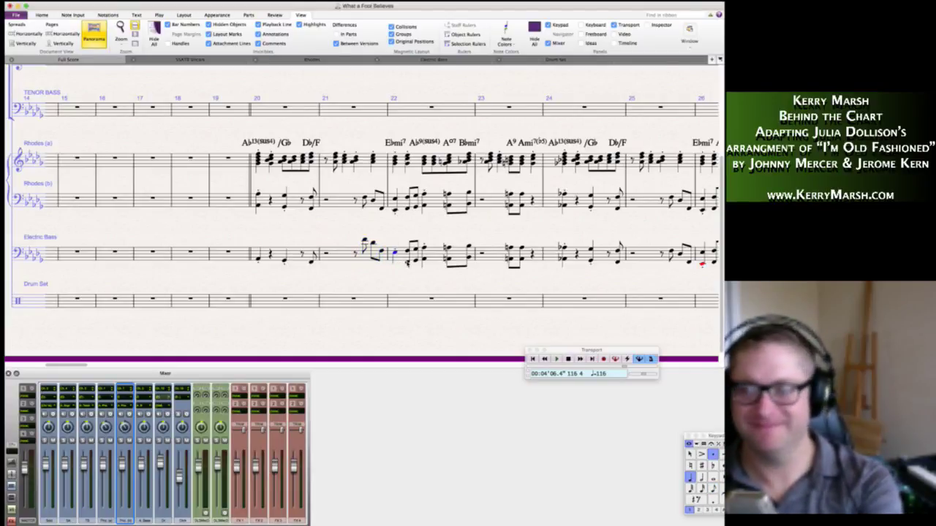
pyautogui.click(415, 262)
pyautogui.press('super+Up')
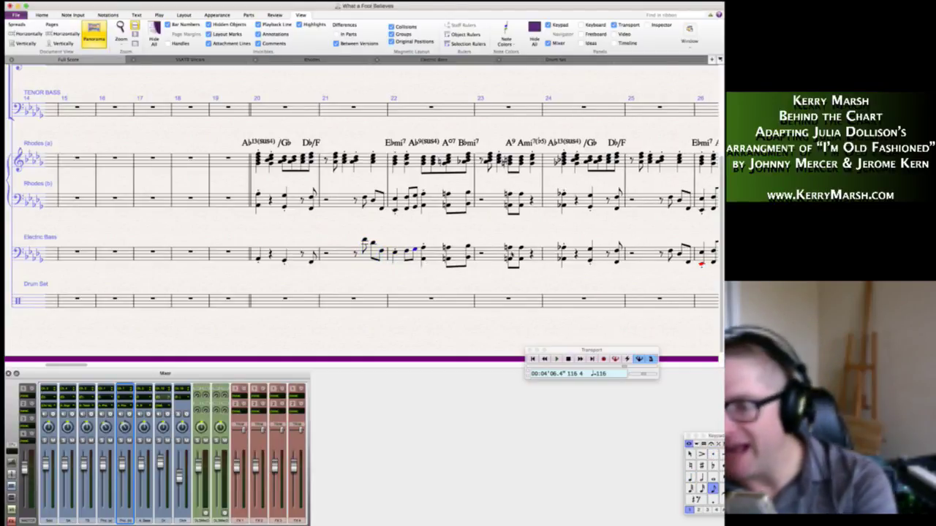
pyautogui.press('super+Tab')
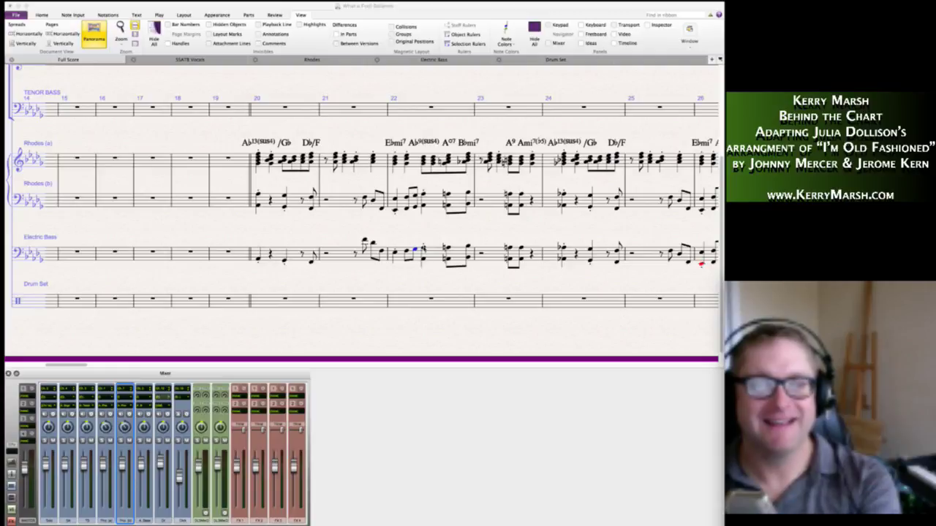
pyautogui.click(423, 249)
pyautogui.press('Delete')
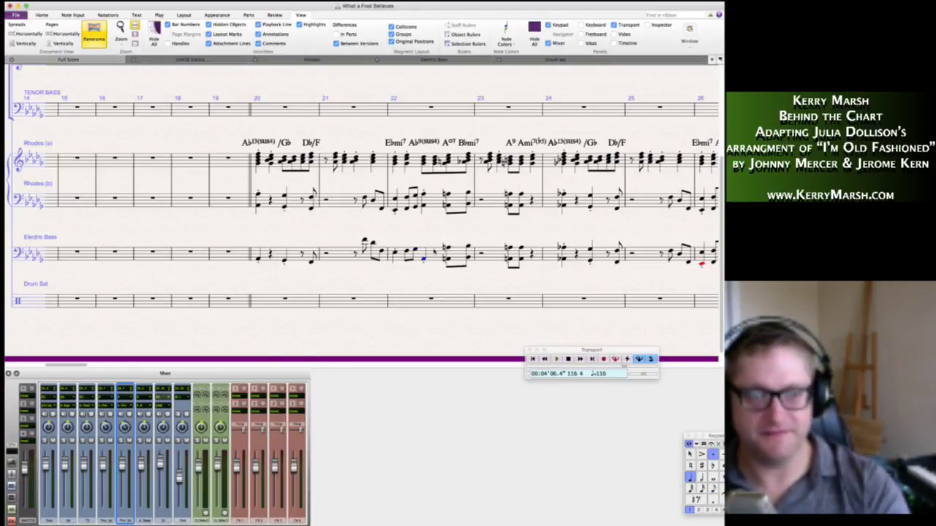
pyautogui.press('super+z')
pyautogui.press('Delete')
pyautogui.click(447, 261)
pyautogui.press('Delete')
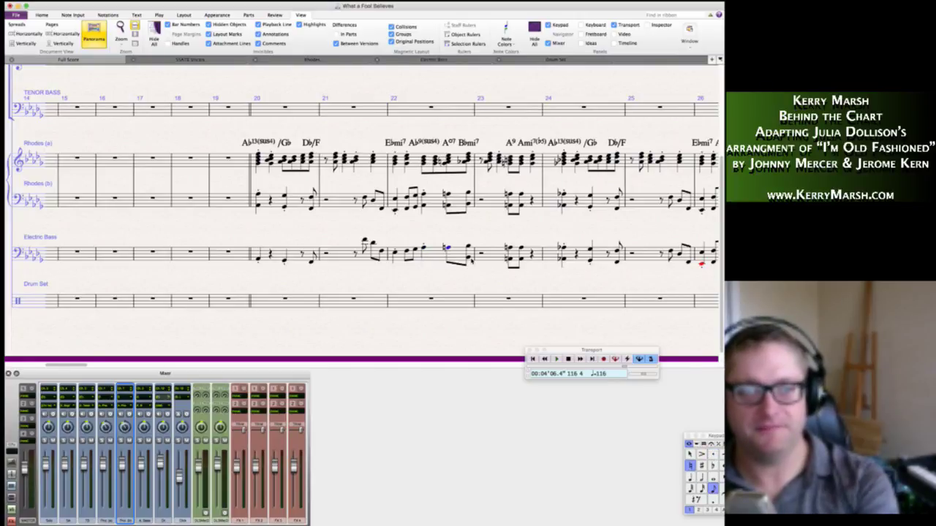
pyautogui.click(468, 259)
pyautogui.press('Delete')
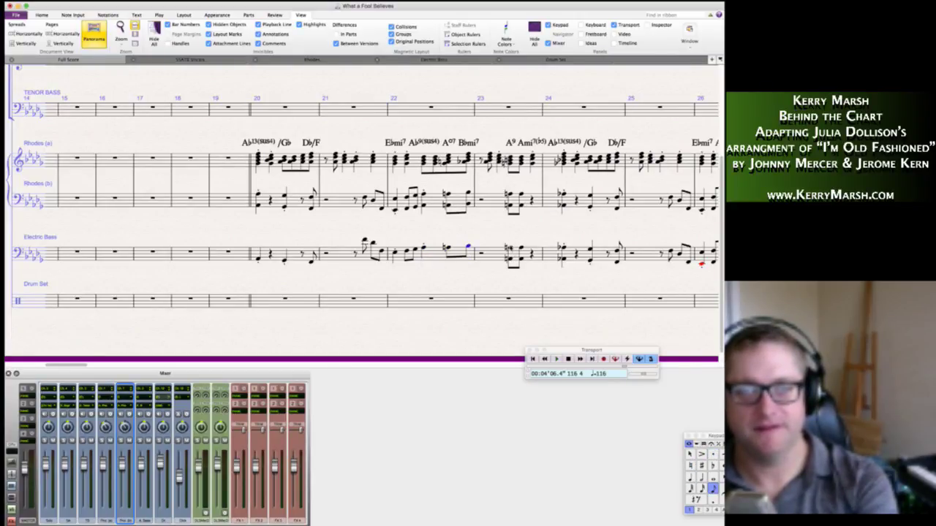
# Delete the upper notes of the two Electric Bass octaves in bar 23.
pyautogui.click(510, 248)
pyautogui.press('Delete')
pyautogui.click(522, 249)
pyautogui.press('Delete')
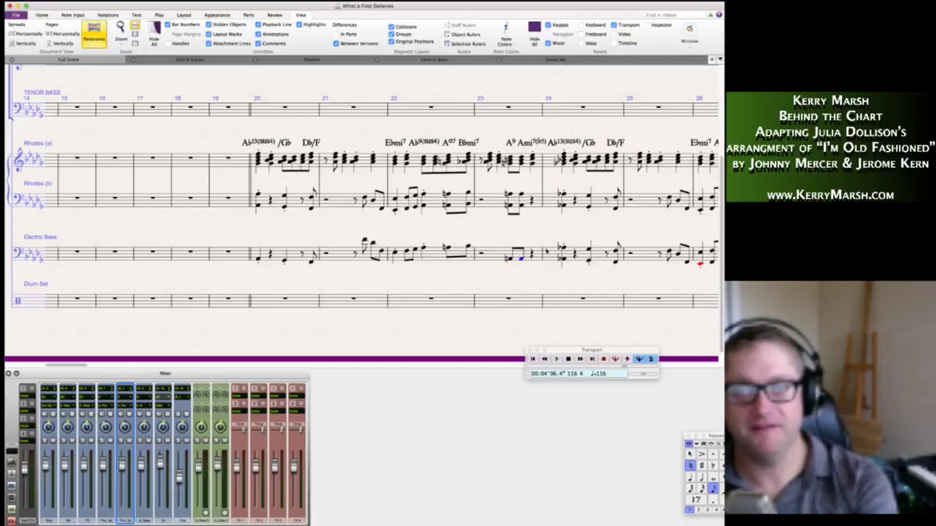
# Delete the upper notes of the three Electric Bass octaves in bar 24.
pyautogui.click(562, 248)
pyautogui.press('Delete')
pyautogui.click(590, 249)
pyautogui.press('Delete')
pyautogui.click(618, 248)
pyautogui.press('Delete')
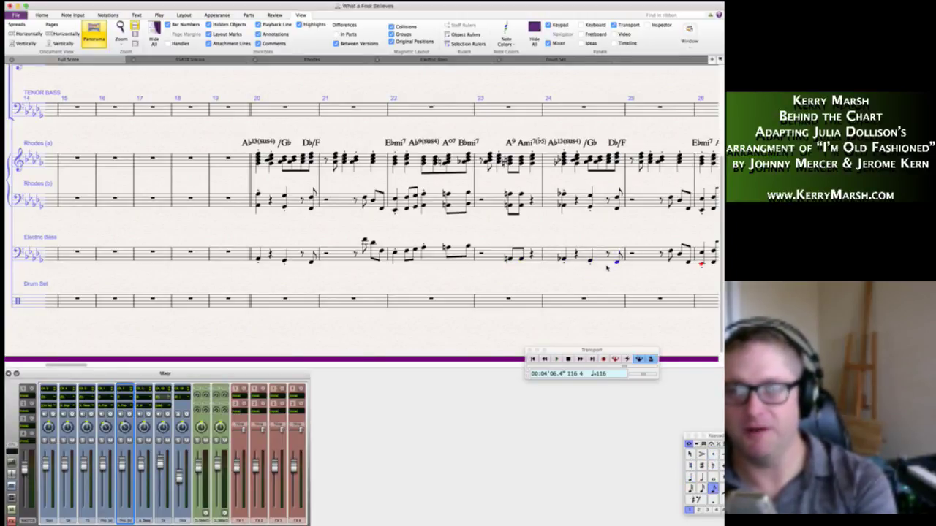
# Raise the Electric Bass passage from the last three notes of bar 25 through bar 26 by an octave.
pyautogui.hscroll(3, 617, 249)
pyautogui.hscroll(2, 541, 252)
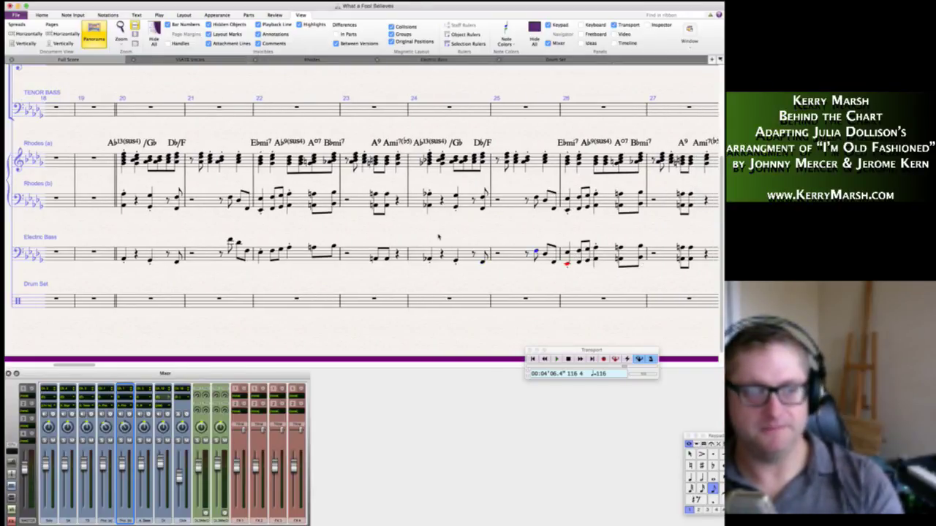
pyautogui.click(601, 242)
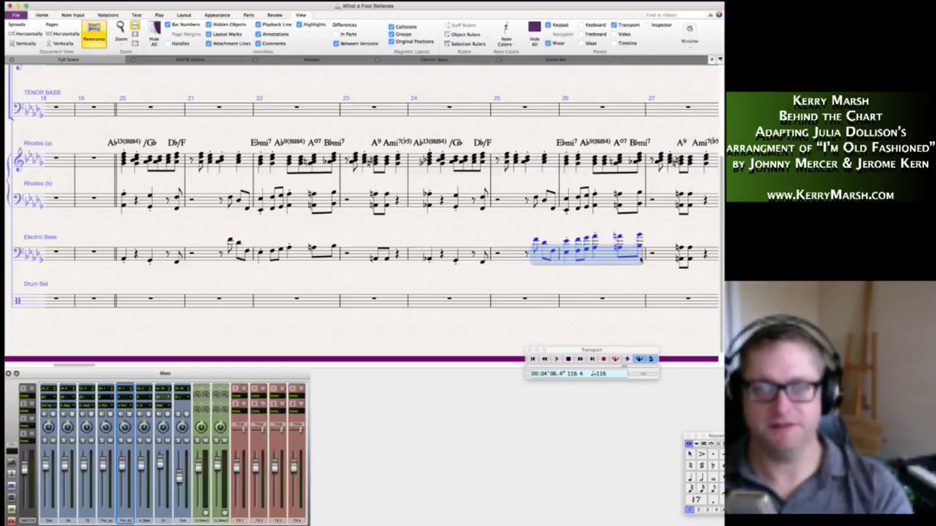
pyautogui.click(566, 242)
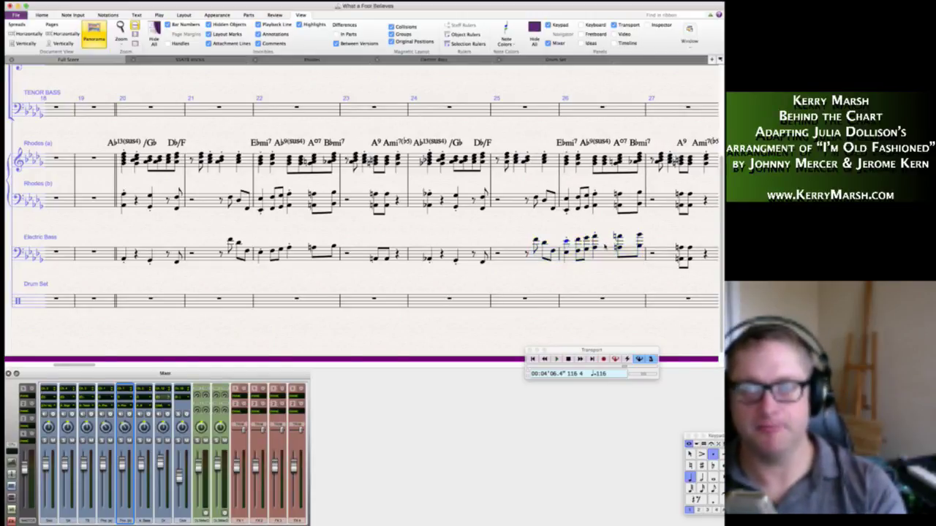
# Delete the upper notes of the six Electric Bass octaves in bar 26.
pyautogui.press('Delete')
pyautogui.click(578, 240)
pyautogui.press('Delete')
pyautogui.click(587, 239)
pyautogui.press('Delete')
pyautogui.click(595, 238)
pyautogui.press('Delete')
pyautogui.click(620, 238)
pyautogui.press('Delete')
pyautogui.click(639, 238)
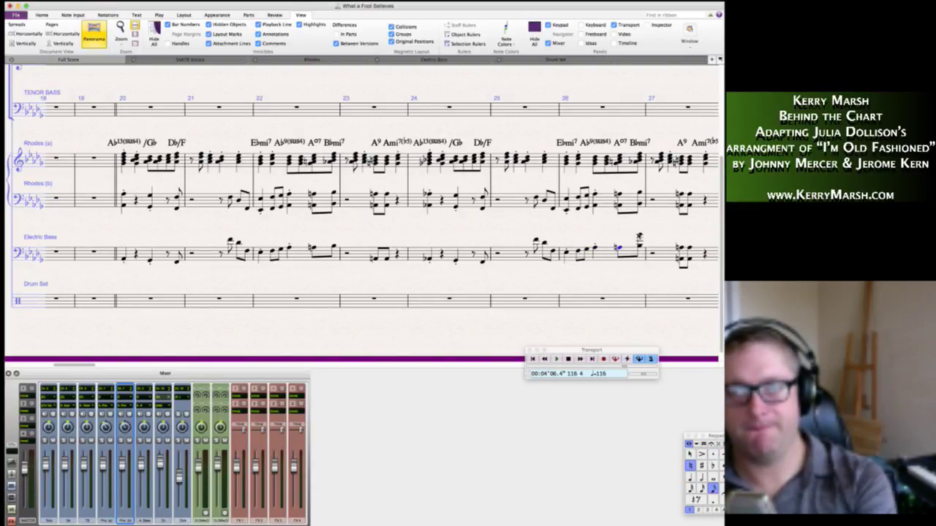
pyautogui.press('Delete')
# Delete the upper notes of the two Electric Bass octaves in bar 27.
pyautogui.hscroll(5, 648, 262)
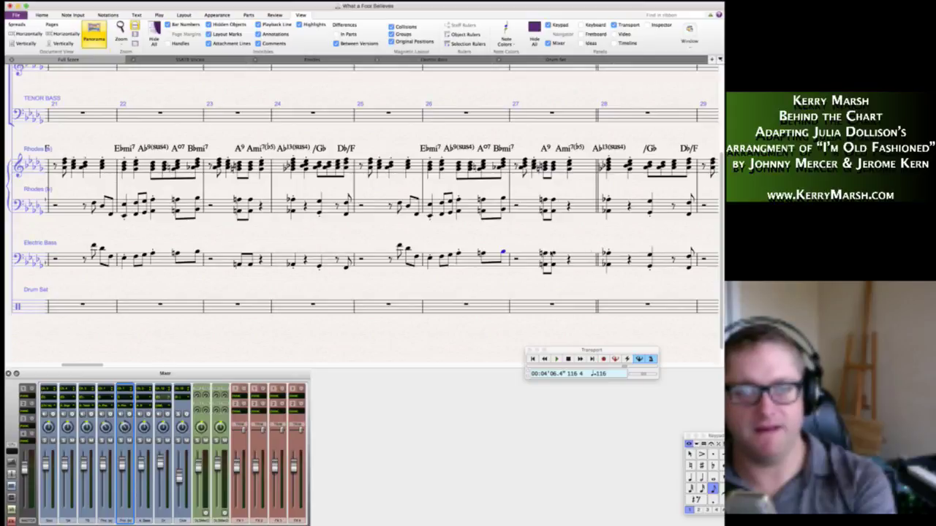
pyautogui.click(545, 253)
pyautogui.press('Delete')
# Repeat Electric Bass bars 24–27 three times so that the line fills bars 28–39.
pyautogui.hscroll(6, 554, 256)
pyautogui.hscroll(-3, 410, 256)
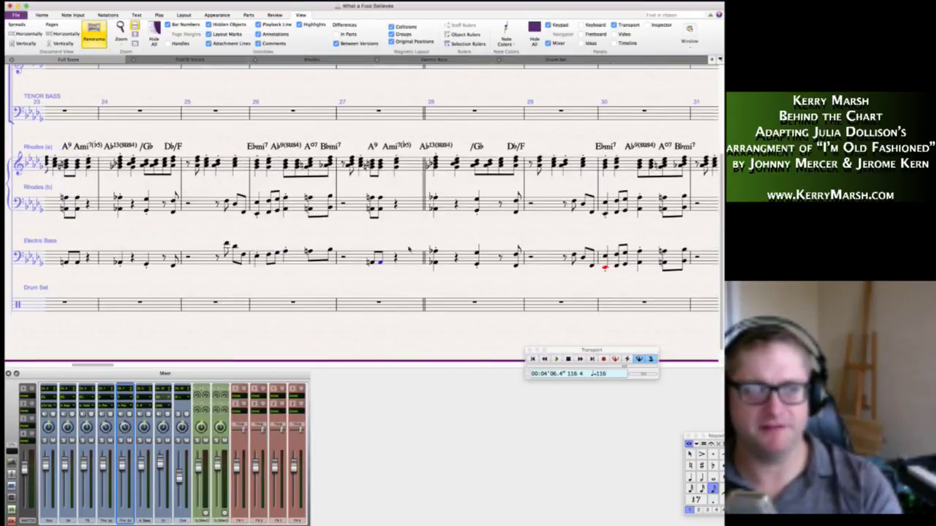
pyautogui.click(410, 261)
pyautogui.hscroll(-4, 410, 256)
pyautogui.keyDown('shift'); pyautogui.click(208, 256); pyautogui.keyUp('shift')
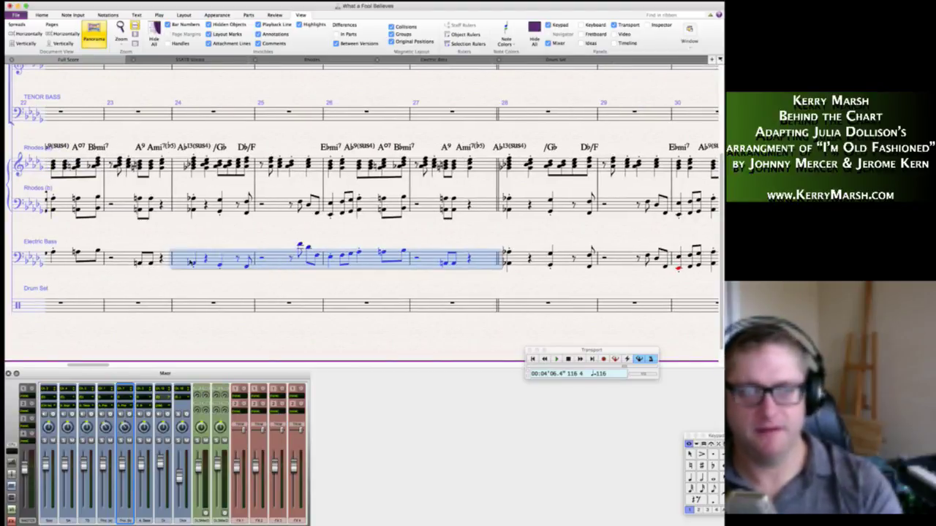
pyautogui.hscroll(3, 442, 253)
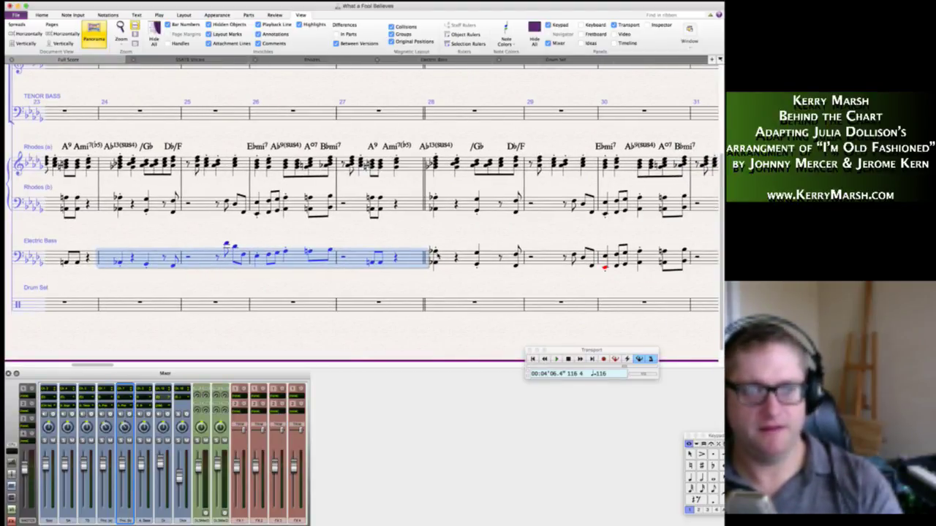
pyautogui.press('r')
pyautogui.hscroll(6, 436, 252)
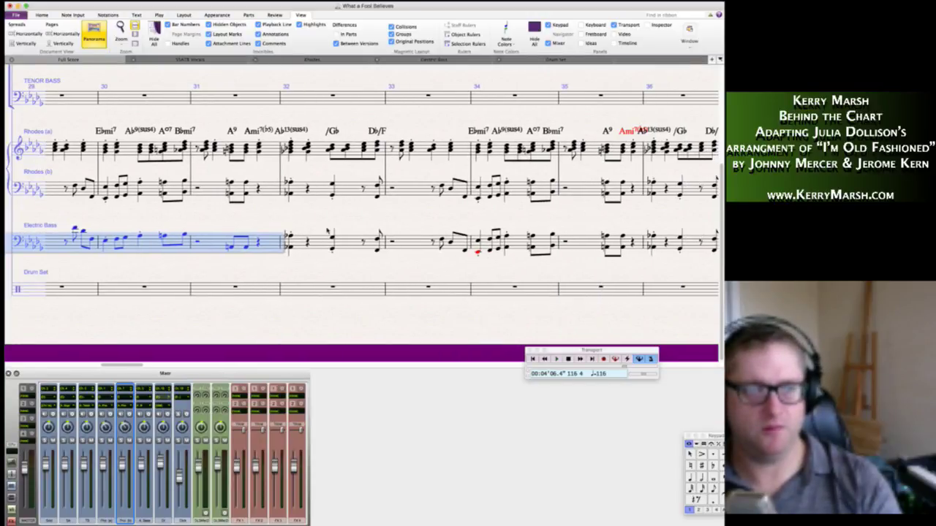
pyautogui.press('r')
pyautogui.hscroll(2, 374, 265)
pyautogui.hscroll(6, 373, 265)
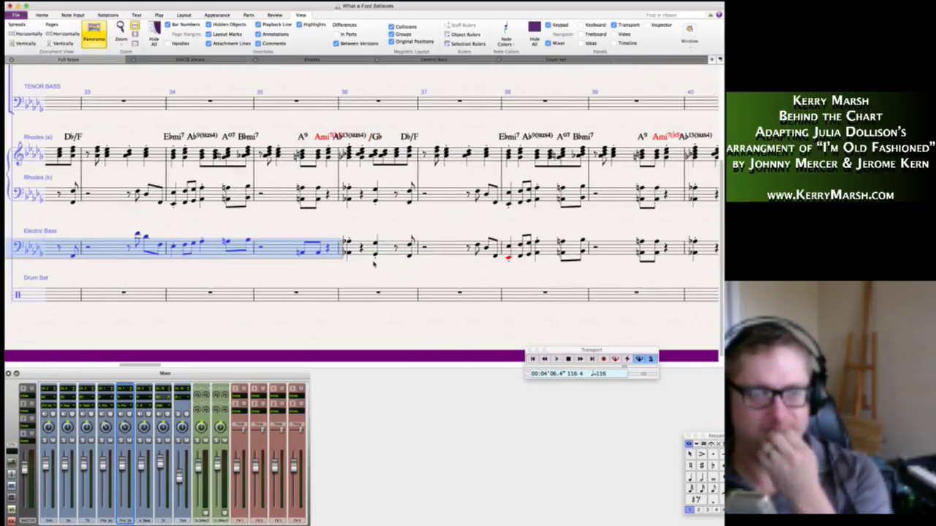
pyautogui.hscroll(1, 379, 266)
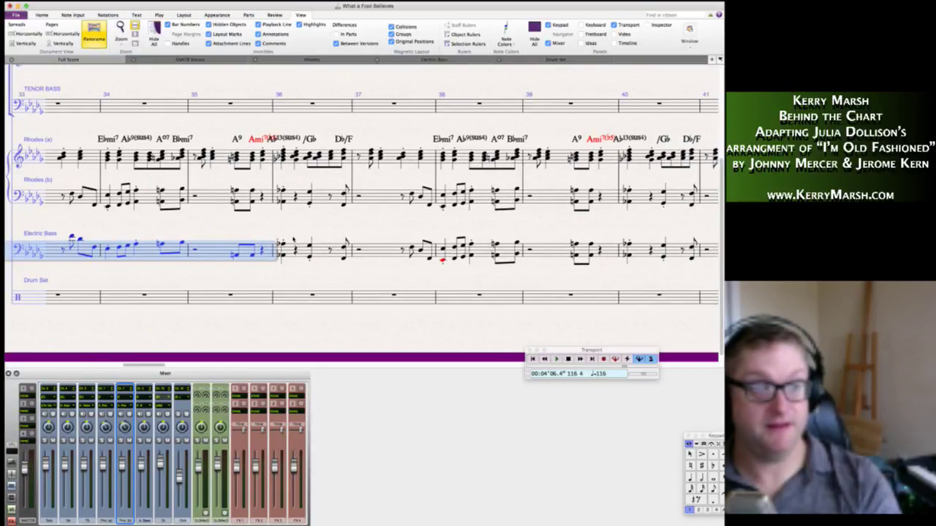
pyautogui.press('r')
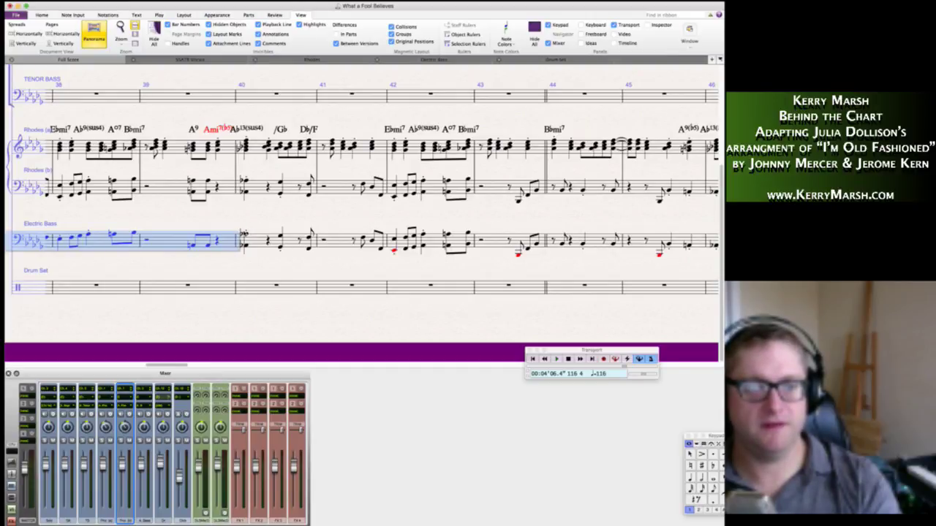
# Copy Electric Bass bars 36–38 over bars 40–42.
pyautogui.hscroll(-3, 278, 229)
pyautogui.moveTo(248, 223); pyautogui.dragTo(183, 253)
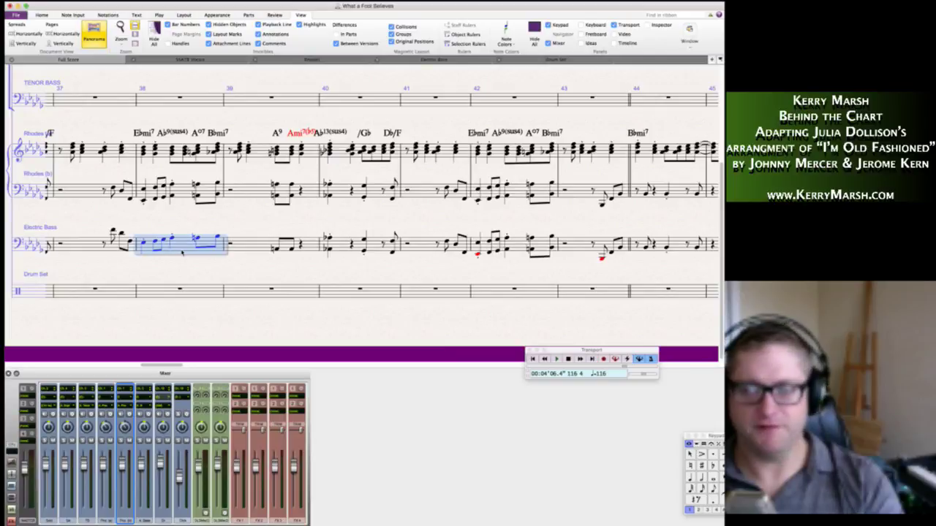
pyautogui.hscroll(-3, 198, 251)
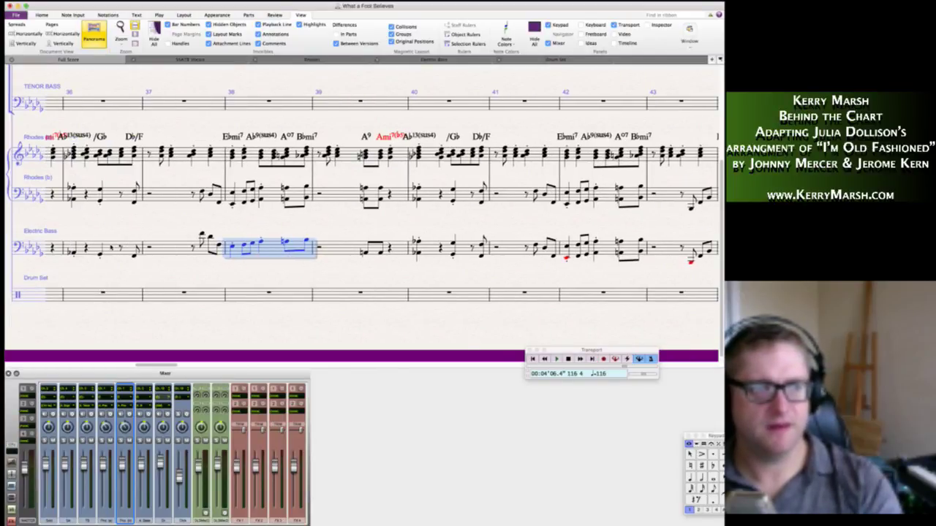
pyautogui.keyDown('shift'); pyautogui.click(111, 247); pyautogui.keyUp('shift')
pyautogui.hscroll(2, 395, 233)
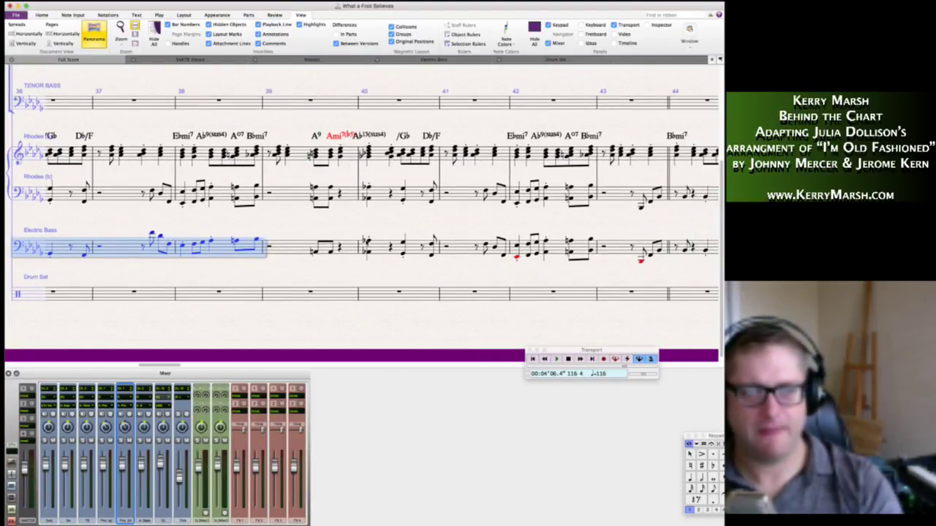
pyautogui.keyDown('alt'); pyautogui.click(365, 242); pyautogui.keyUp('alt')
pyautogui.press('Escape')
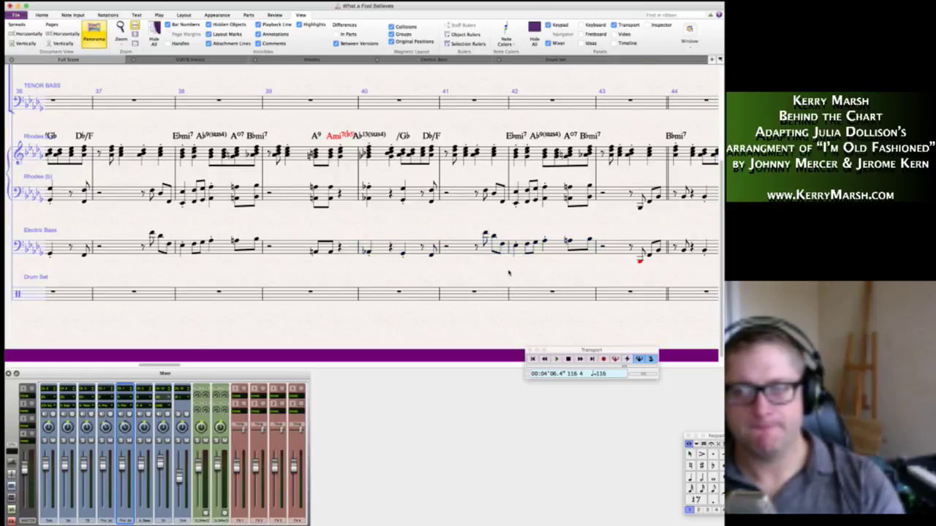
# Raise the Electric Bass notes in bar 43 by an octave.
pyautogui.hscroll(6, 508, 270)
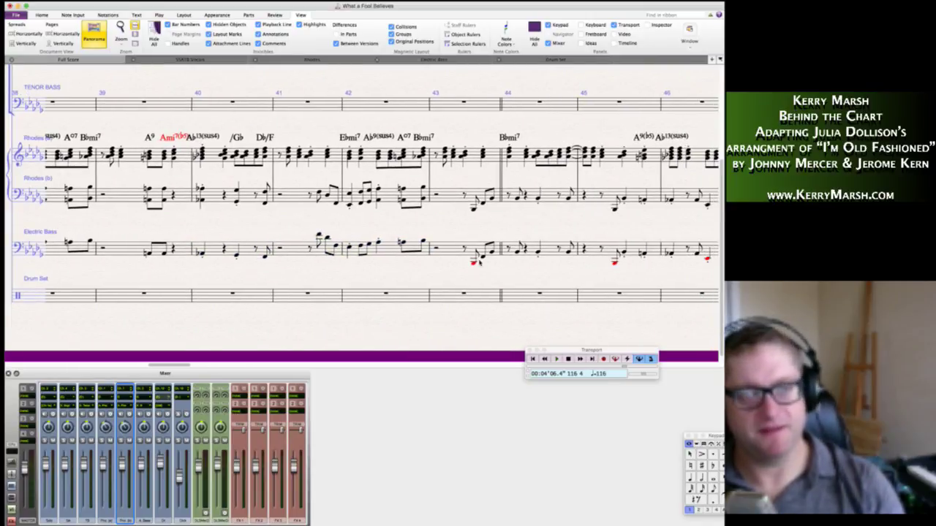
pyautogui.click(452, 250)
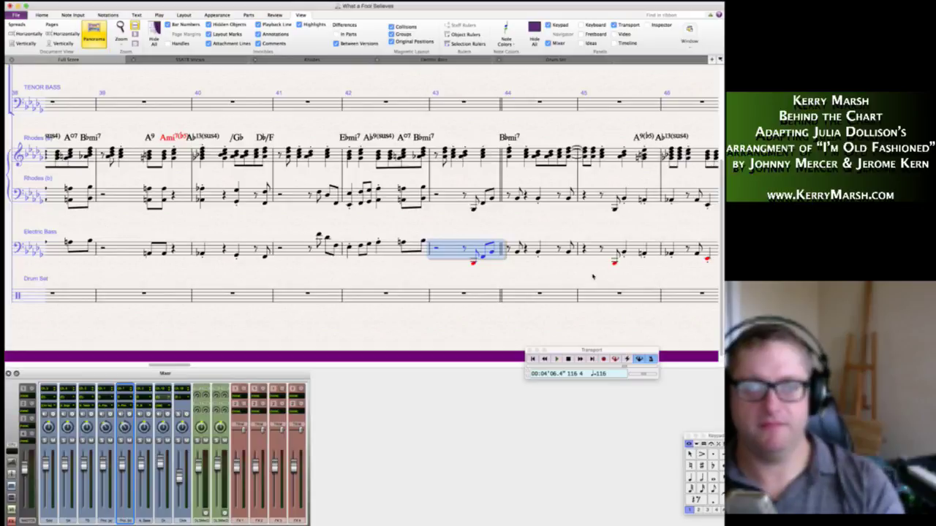
pyautogui.press('Escape')
pyautogui.hscroll(6, 503, 270)
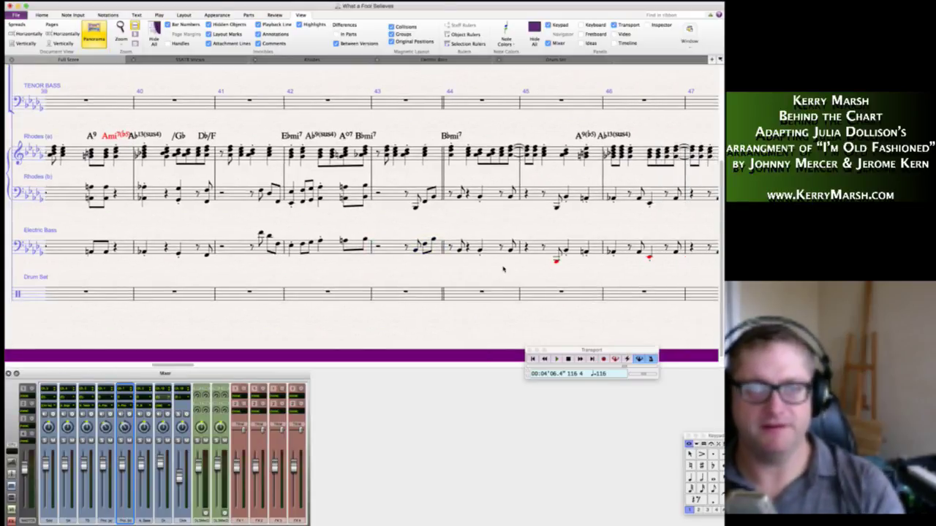
# Raise the Electric Bass passage from bar 45 to the opening note of bar 53 by an octave.
pyautogui.click(436, 250)
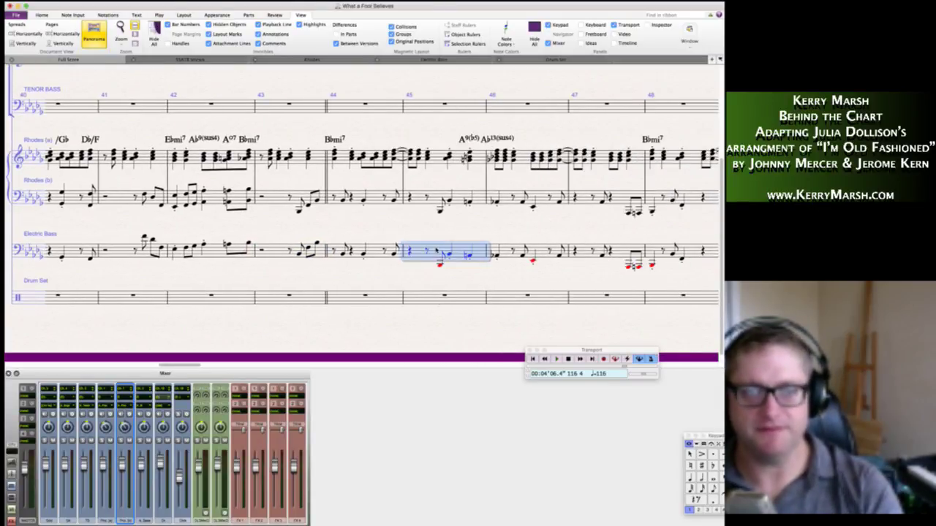
pyautogui.hscroll(5, 437, 251)
pyautogui.hscroll(5, 392, 254)
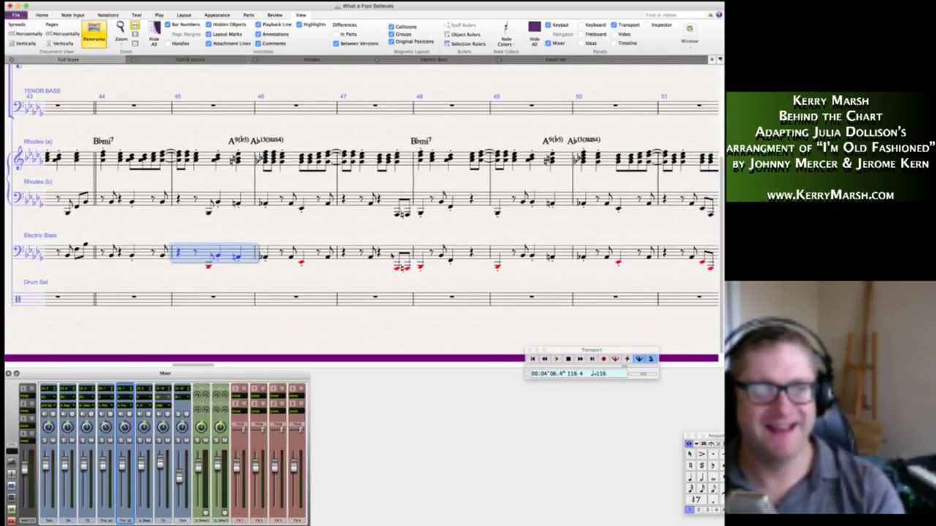
pyautogui.hscroll(3, 392, 255)
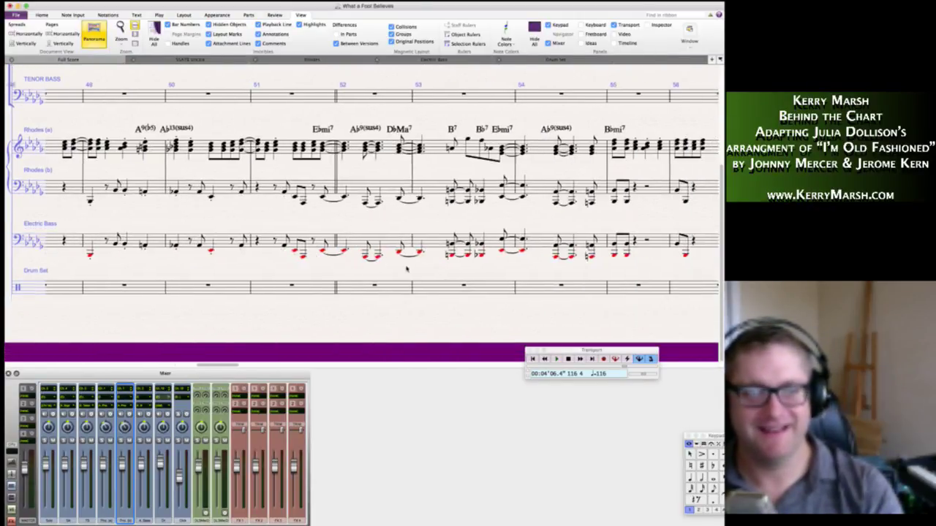
pyautogui.keyDown('shift'); pyautogui.click(418, 252); pyautogui.keyUp('shift')
pyautogui.press('super+Up')
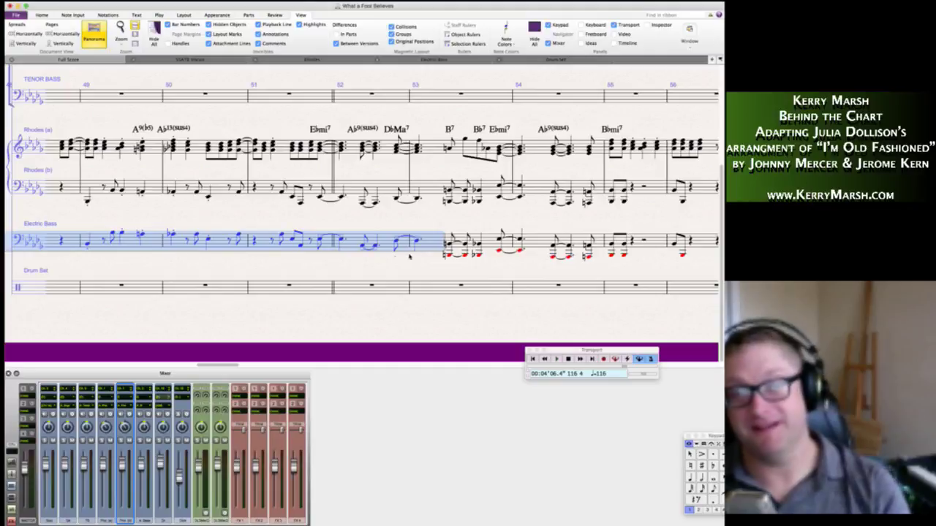
pyautogui.press('Escape')
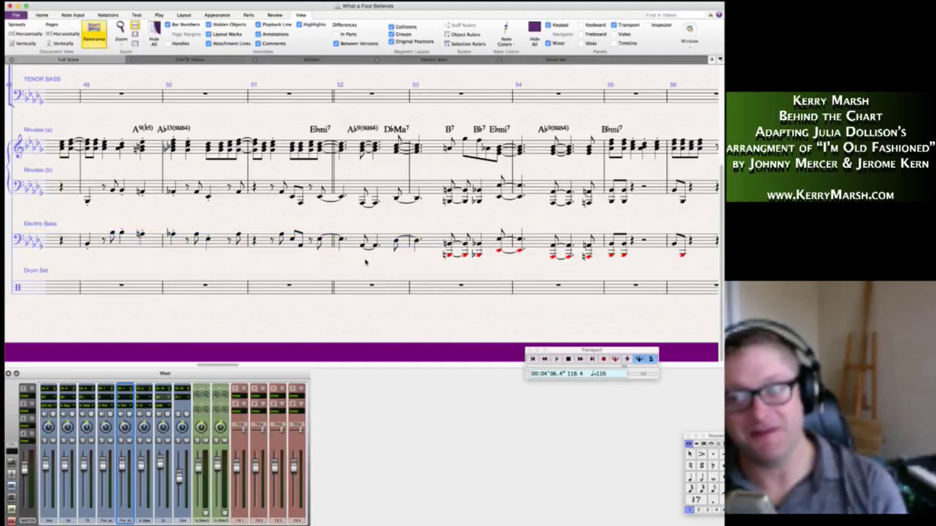
# Filter the bottom notes of the Electric Bass octaves from the B7 chord in bar 53 through bar 55 and delete them.
pyautogui.hscroll(3, 366, 261)
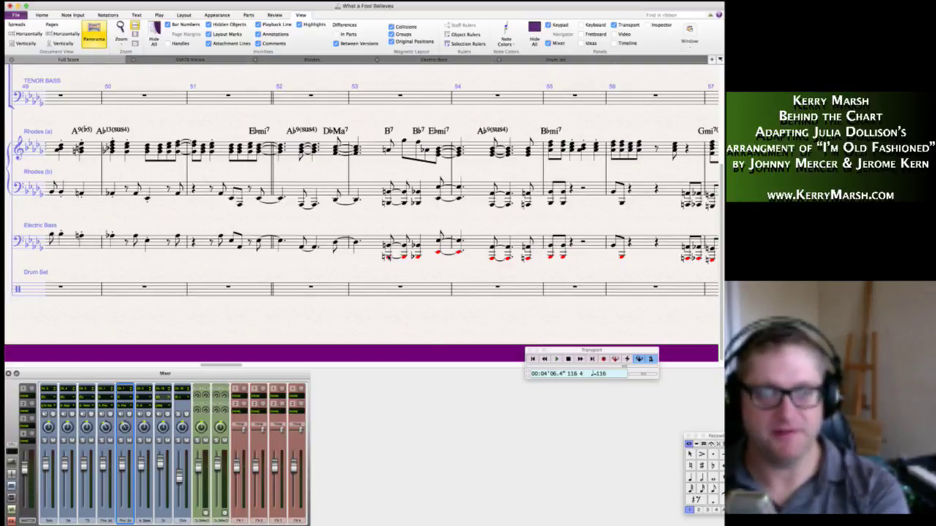
pyautogui.hscroll(5, 366, 182)
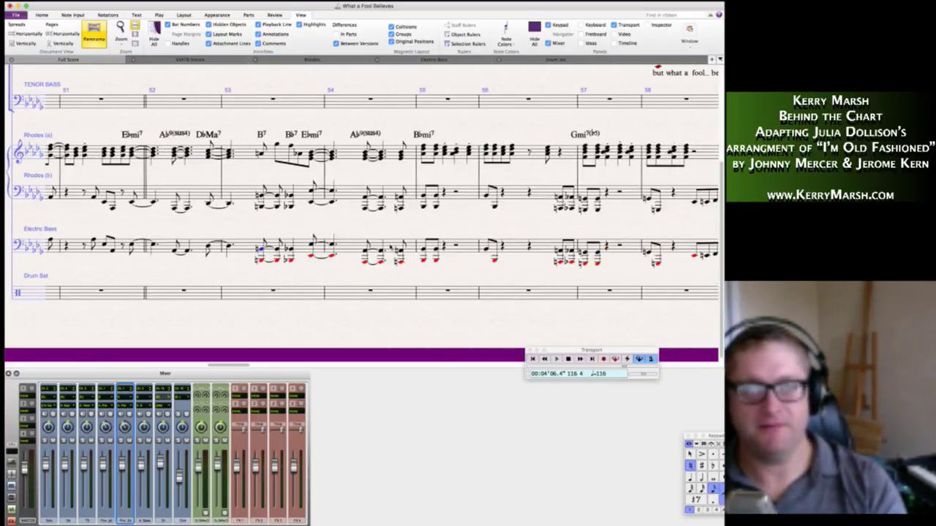
pyautogui.moveTo(223, 249); pyautogui.dragTo(402, 249)
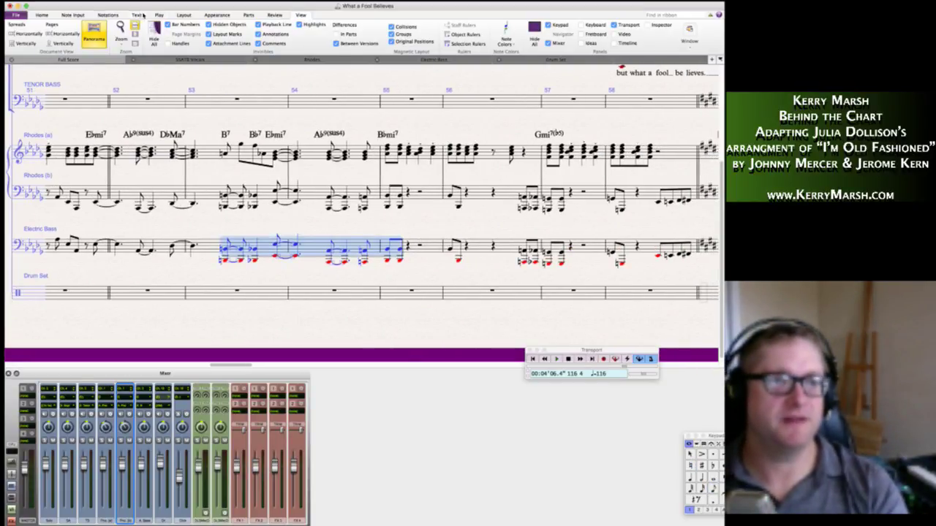
pyautogui.click(41, 15)
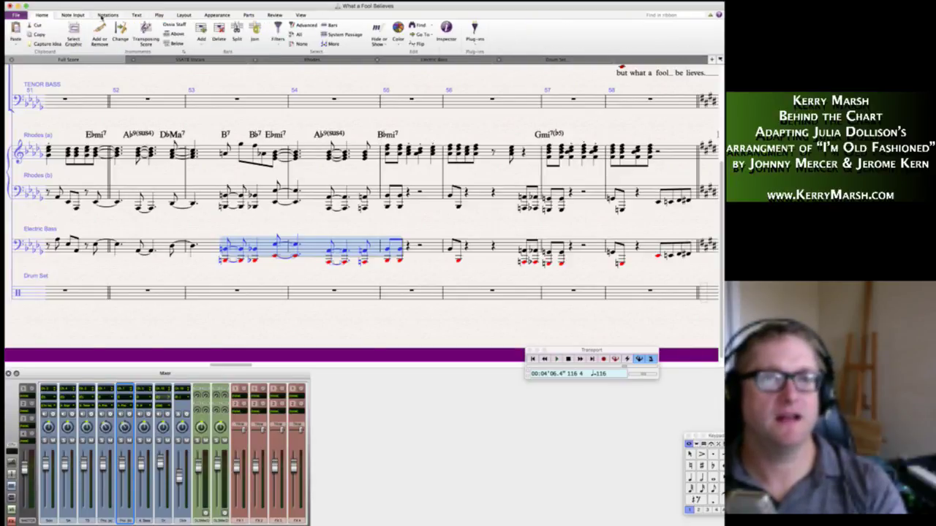
pyautogui.click(278, 33)
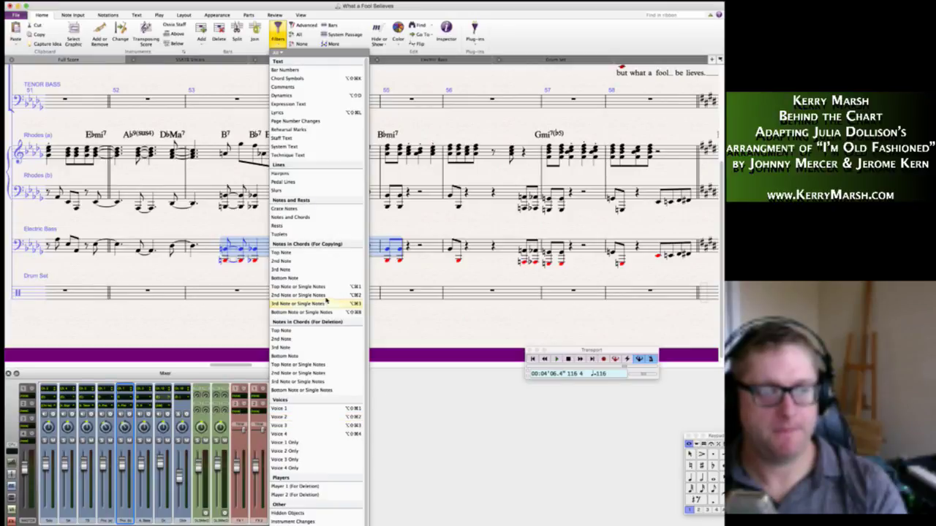
pyautogui.click(307, 278)
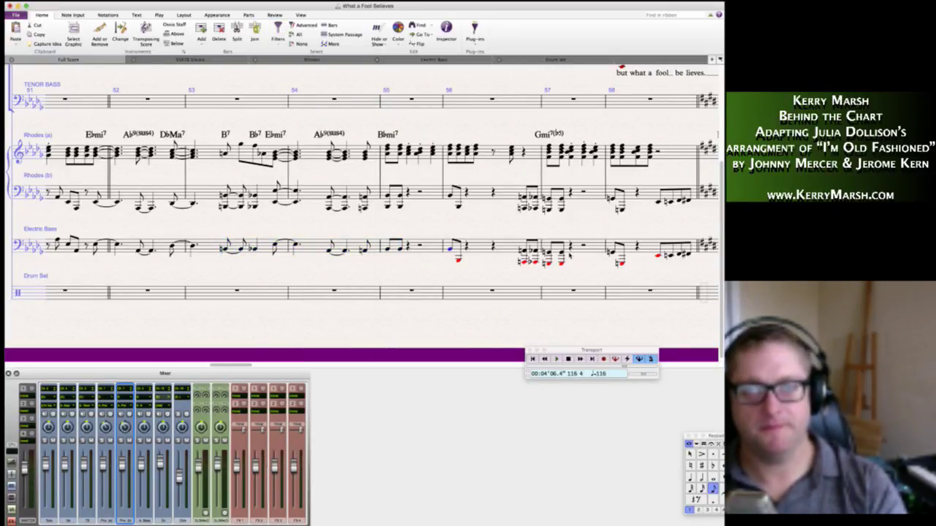
# Raise the Electric Bass passage from bar 56 through bar 62 by an octave.
pyautogui.hscroll(5, 611, 256)
pyautogui.hscroll(4, 459, 228)
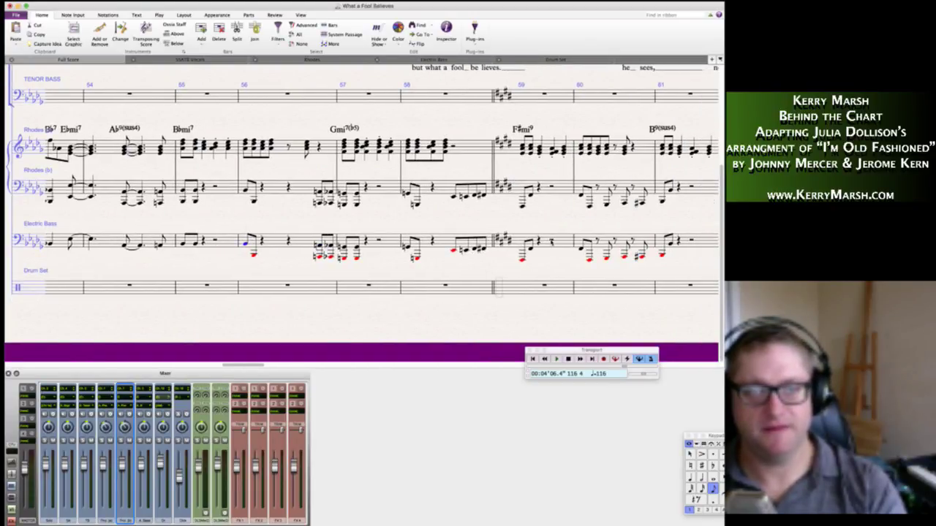
pyautogui.hscroll(10, 381, 182)
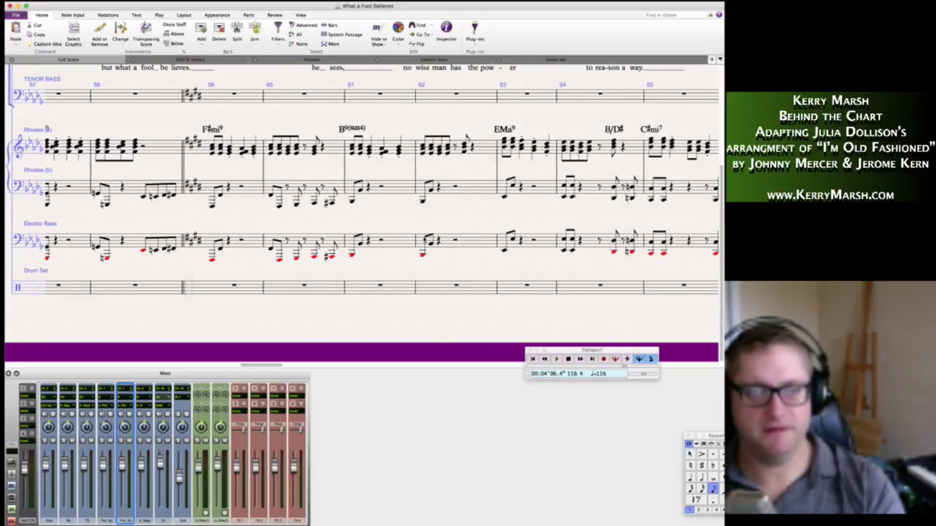
pyautogui.keyDown('shift'); pyautogui.click(473, 244); pyautogui.keyUp('shift')
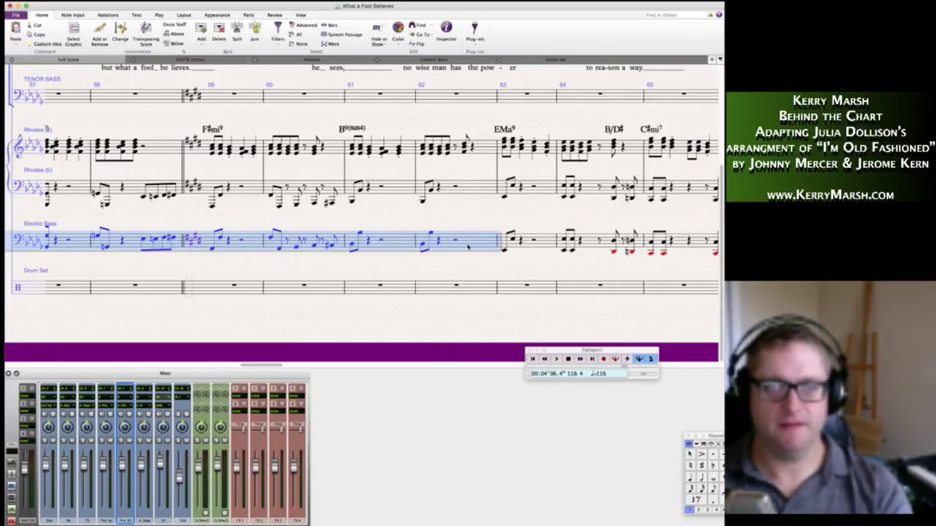
pyautogui.hscroll(-12, 473, 245)
pyautogui.hscroll(-3, 278, 270)
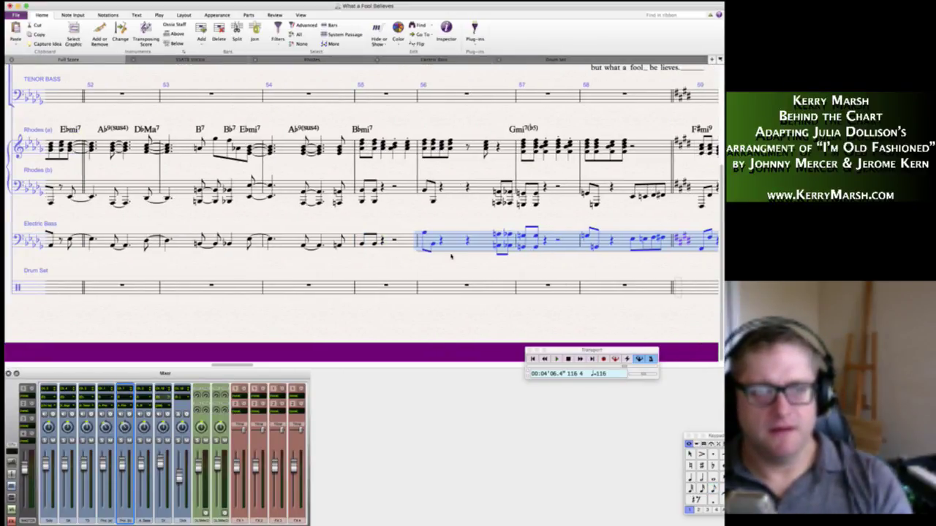
pyautogui.click(471, 263)
# Delete the upper notes of the Electric Bass octaves at the end of bar 56 and the start of bar 57.
pyautogui.click(497, 244)
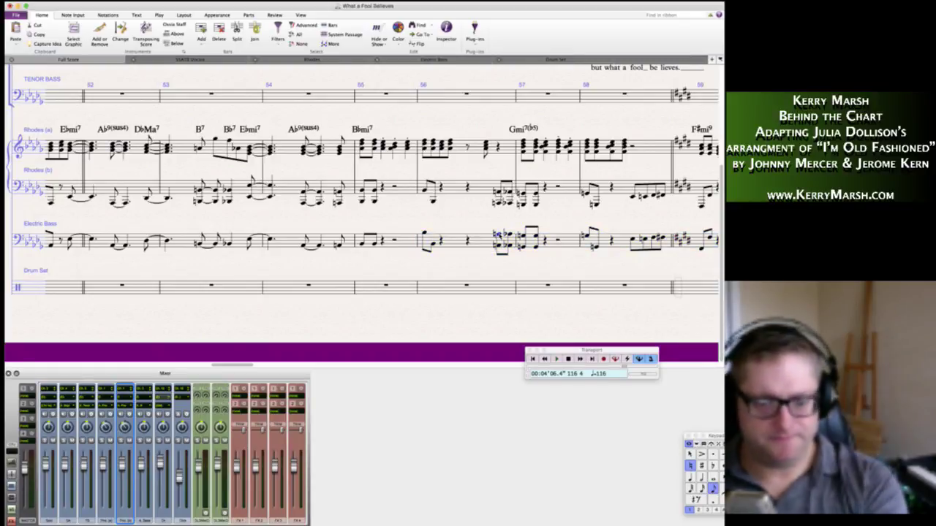
pyautogui.click(510, 234)
pyautogui.press('Delete')
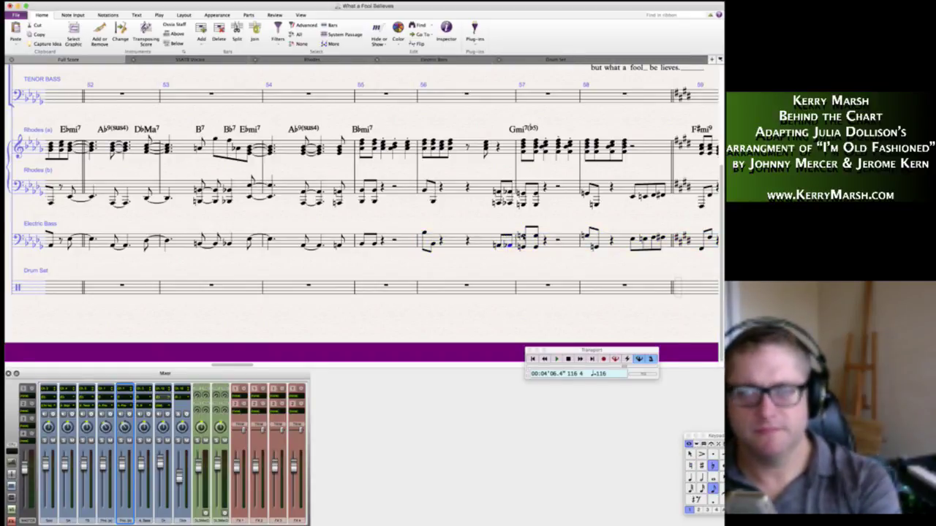
pyautogui.click(523, 236)
pyautogui.press('Delete')
pyautogui.press('Delete')
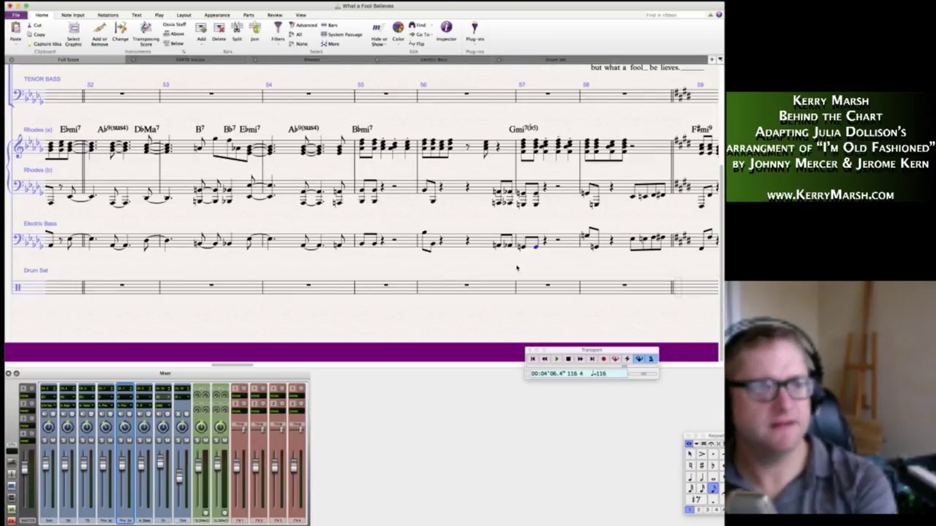
pyautogui.hscroll(-10, 516, 269)
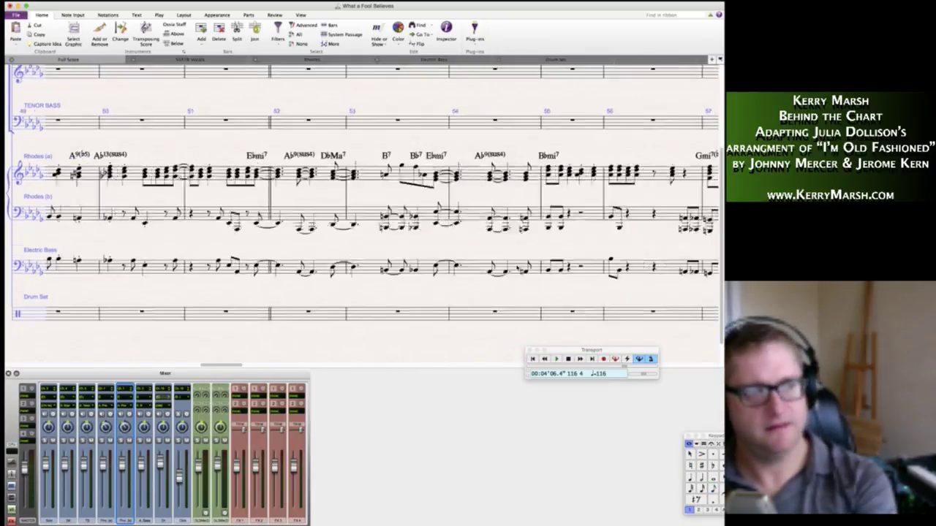
# Filter the bottom notes of the Electric Bass octaves from bar 64 through the A chord in bar 66 and delete them.
pyautogui.hscroll(10, 485, 280)
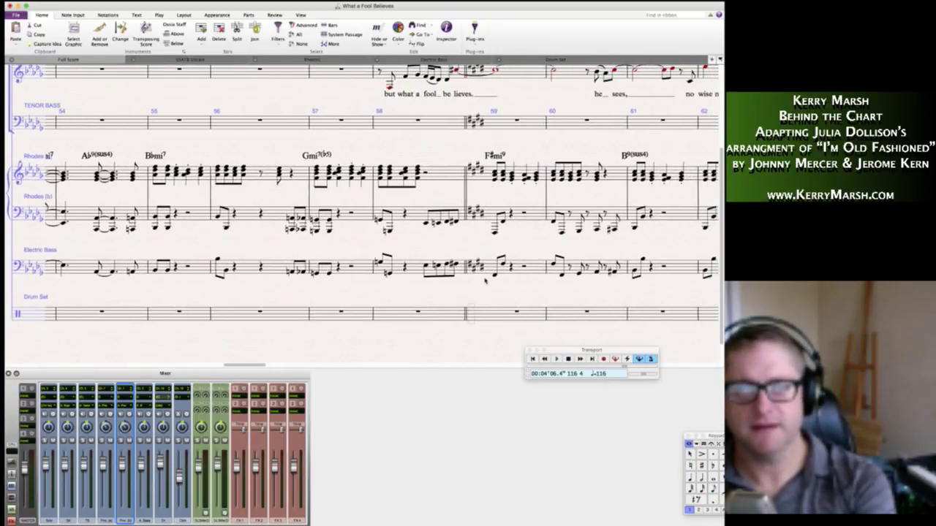
pyautogui.hscroll(6, 485, 280)
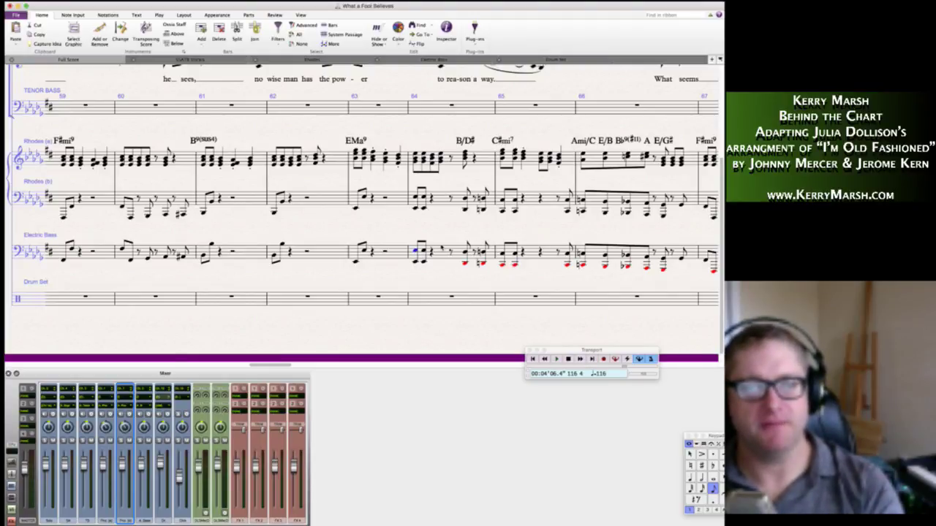
pyautogui.click(442, 249)
pyautogui.hscroll(5, 443, 250)
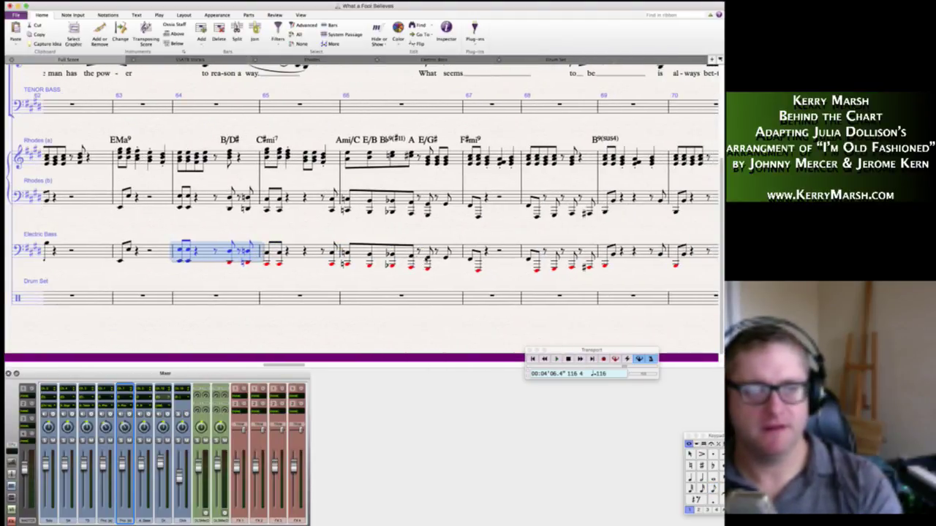
pyautogui.keyDown('shift'); pyautogui.click(428, 260); pyautogui.keyUp('shift')
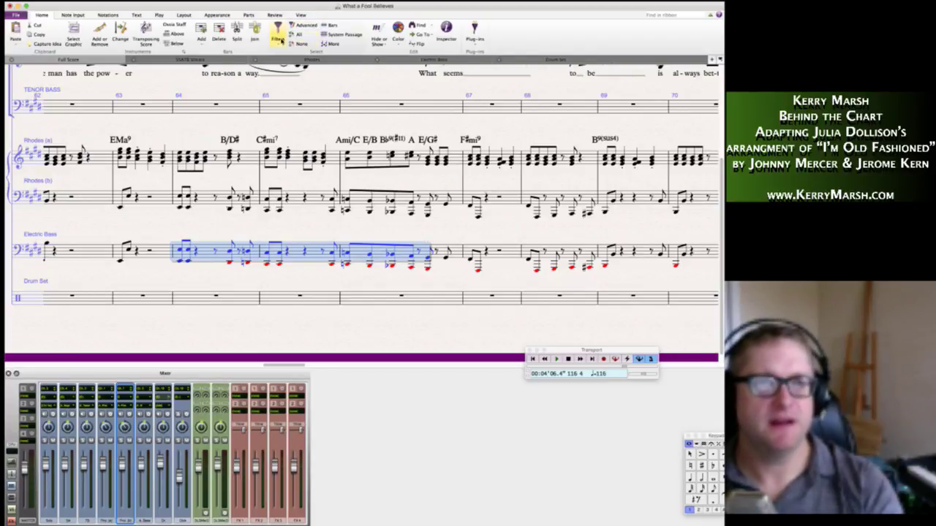
pyautogui.click(278, 33)
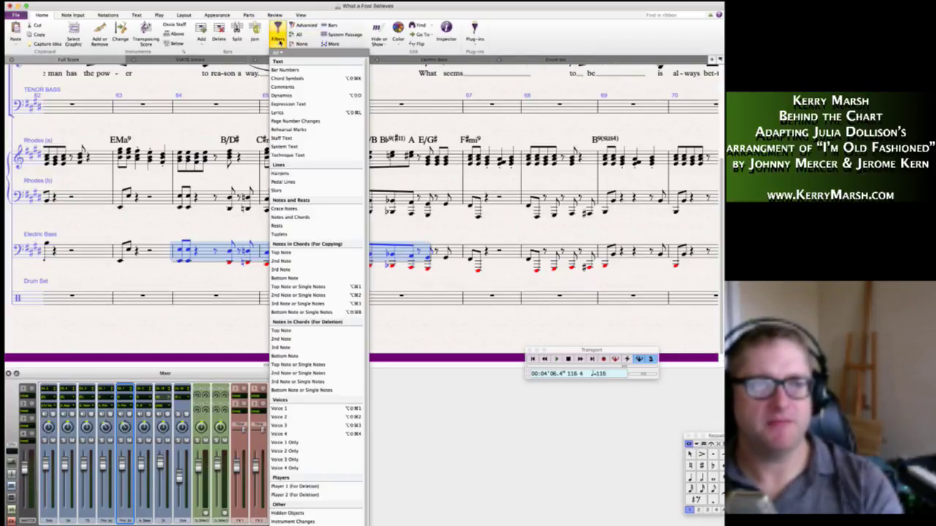
pyautogui.click(309, 356)
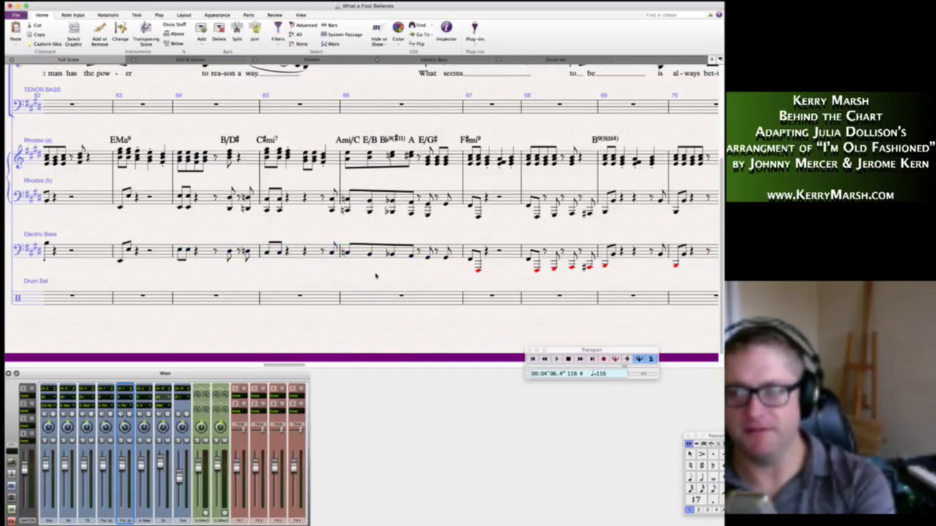
# Raise the Electric Bass passage from bar 67 through bar 71 by an octave.
pyautogui.hscroll(5, 376, 276)
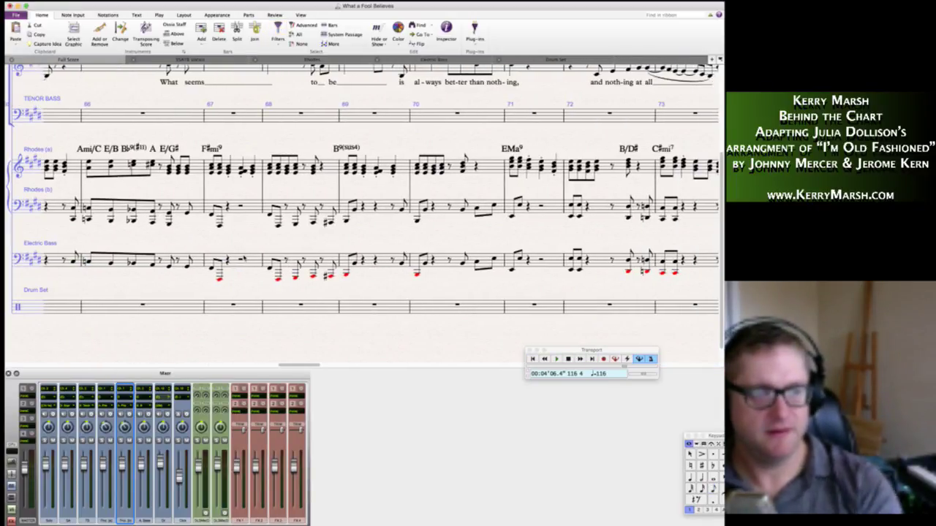
pyautogui.click(257, 262)
pyautogui.hscroll(1, 349, 272)
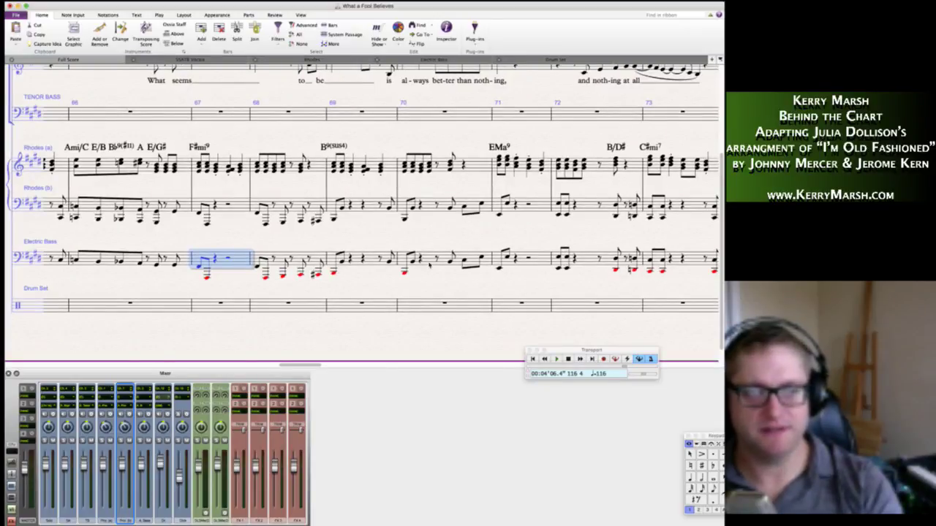
pyautogui.hscroll(3, 475, 249)
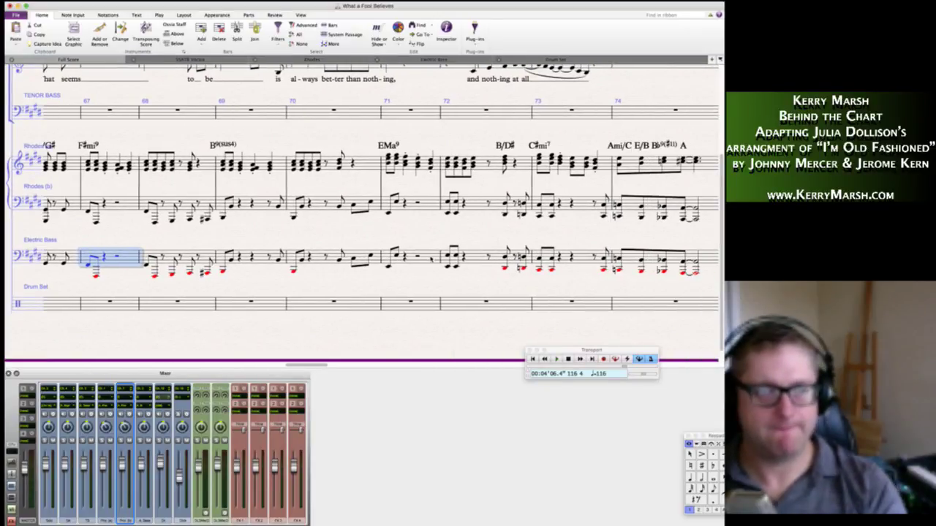
pyautogui.keyDown('shift'); pyautogui.click(432, 260); pyautogui.keyUp('shift')
pyautogui.press('super+Up')
pyautogui.press('Escape')
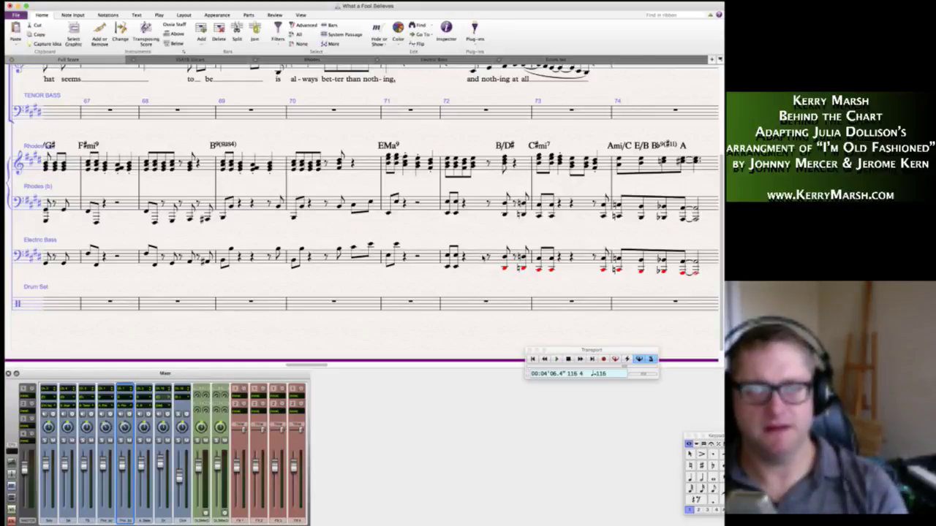
# Filter the bottom notes of the Electric Bass octaves from bar 72 through bar 74 and delete them.
pyautogui.click(483, 259)
pyautogui.hscroll(6, 475, 259)
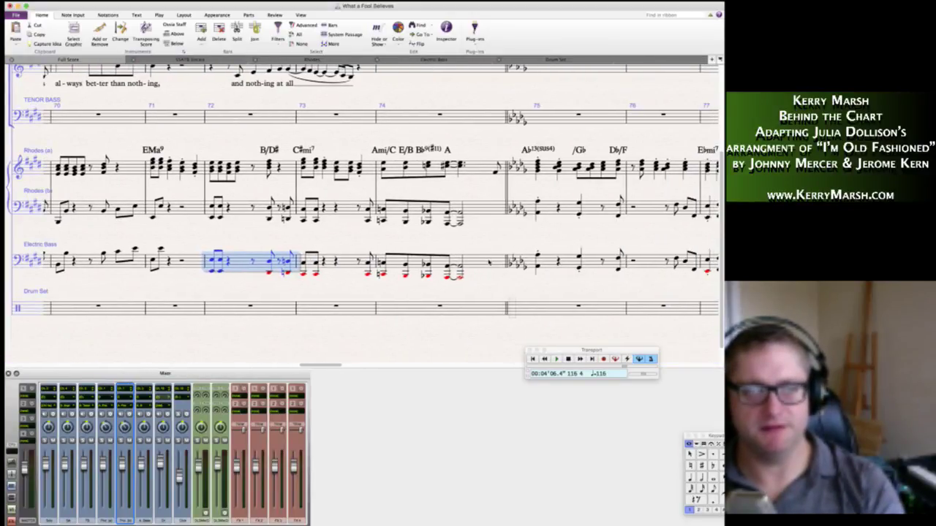
pyautogui.keyDown('shift'); pyautogui.click(488, 262); pyautogui.keyUp('shift')
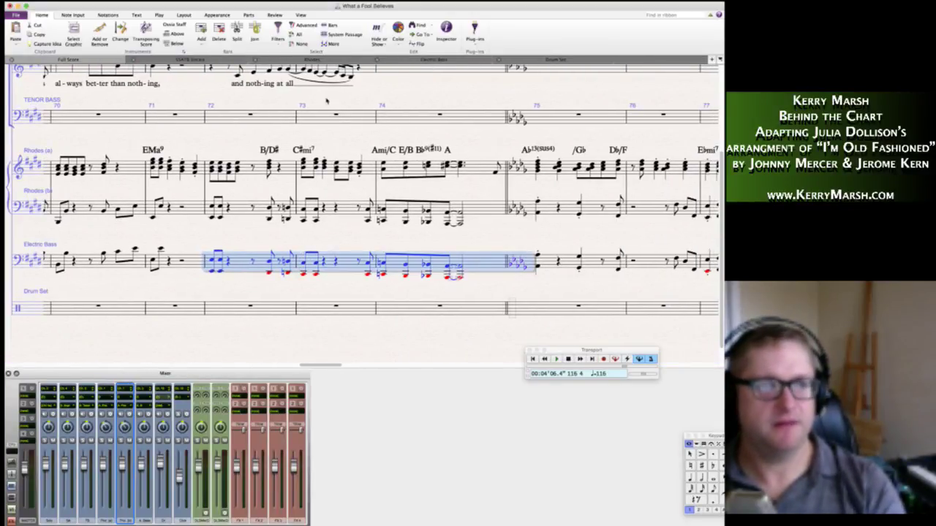
pyautogui.click(278, 33)
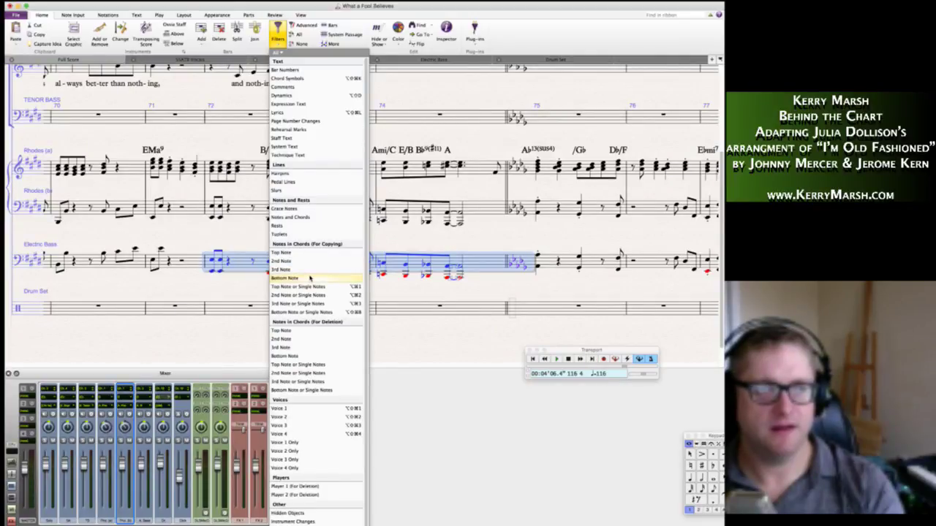
pyautogui.click(301, 356)
pyautogui.press('super+Up')
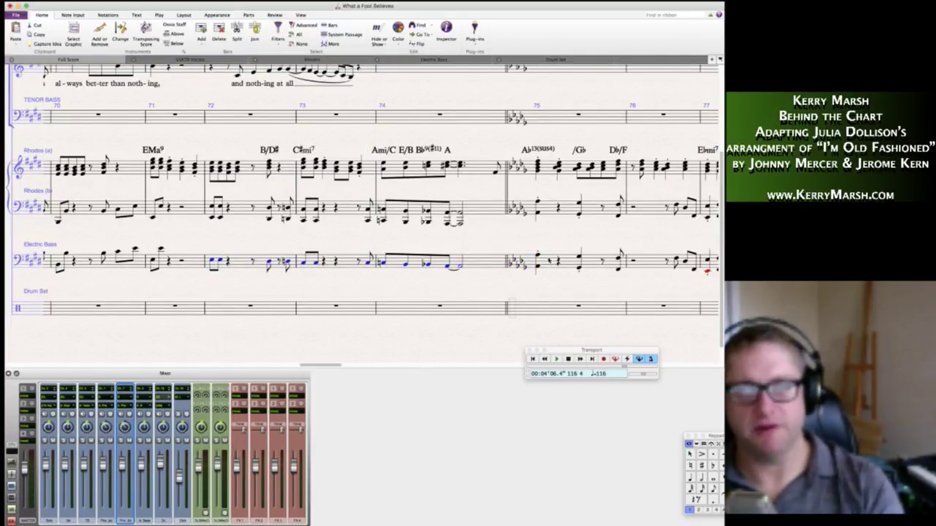
# Examine the solo and Rhodes parts from rehearsal mark F at bar 75 and look for the earlier passage with the same music.
pyautogui.click(550, 261)
pyautogui.hscroll(4, 519, 287)
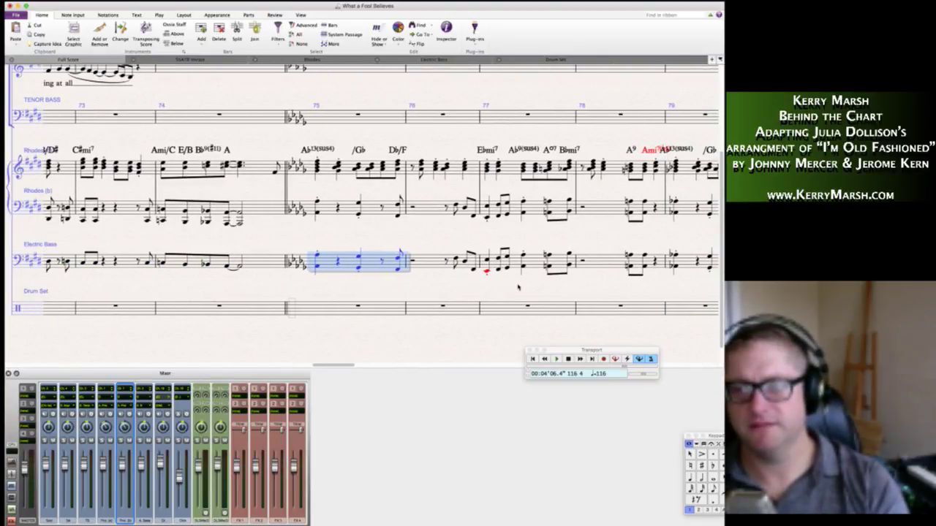
pyautogui.hscroll(2, 518, 287)
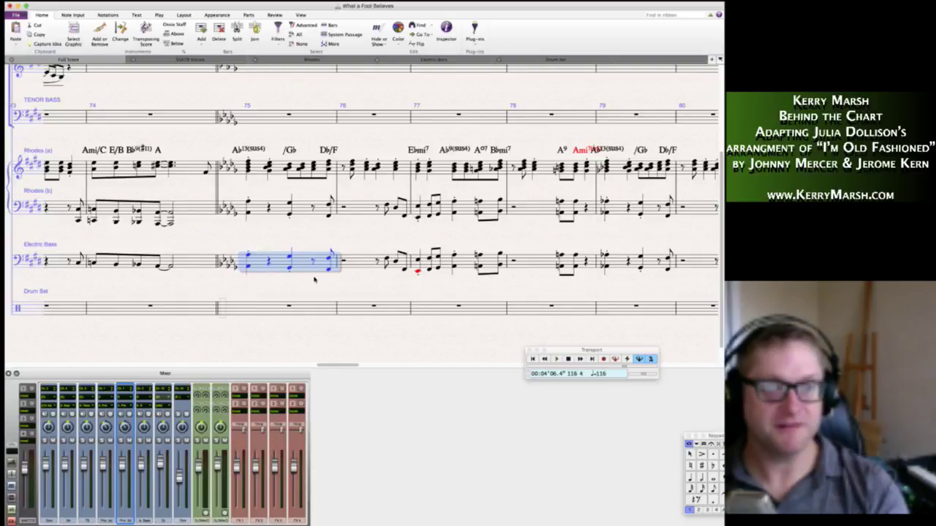
pyautogui.hscroll(1, 315, 279)
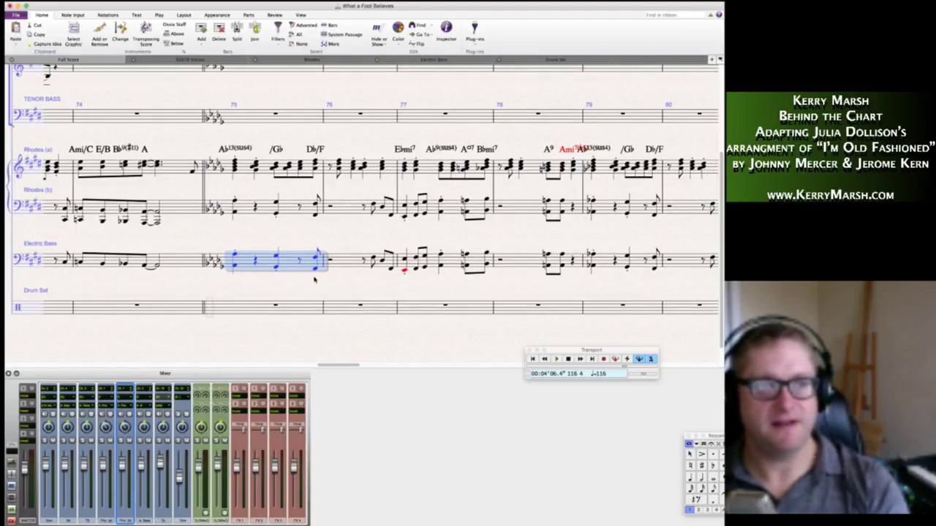
pyautogui.scroll(5, 315, 279)
pyautogui.scroll(-5, 315, 279)
pyautogui.scroll(5, 315, 278)
pyautogui.scroll(-4, 314, 279)
pyautogui.hscroll(3, 314, 278)
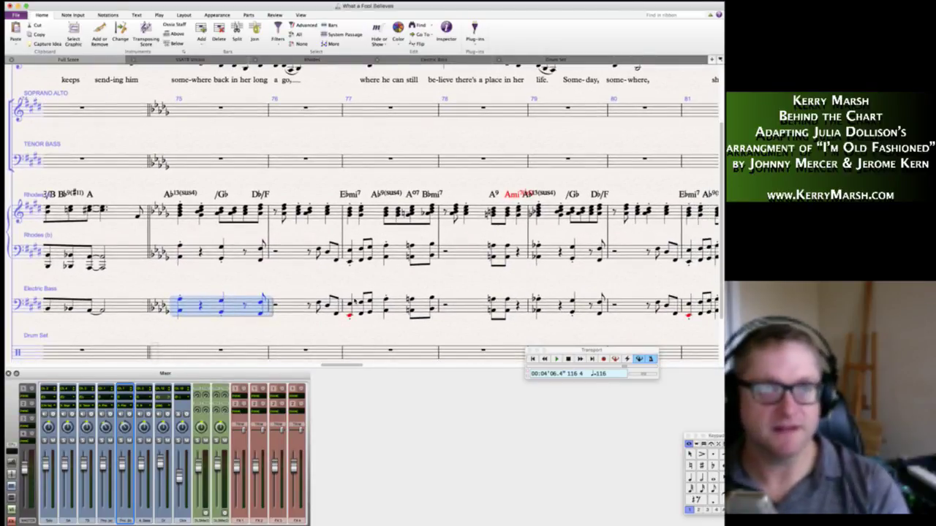
pyautogui.scroll(3, 354, 300)
pyautogui.hscroll(3, 353, 300)
pyautogui.hscroll(3, 354, 299)
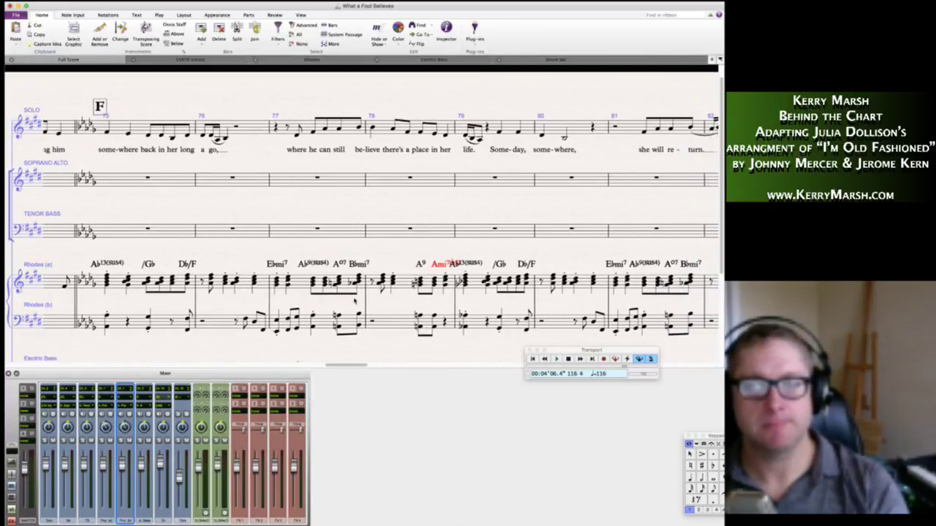
pyautogui.hscroll(5, 354, 300)
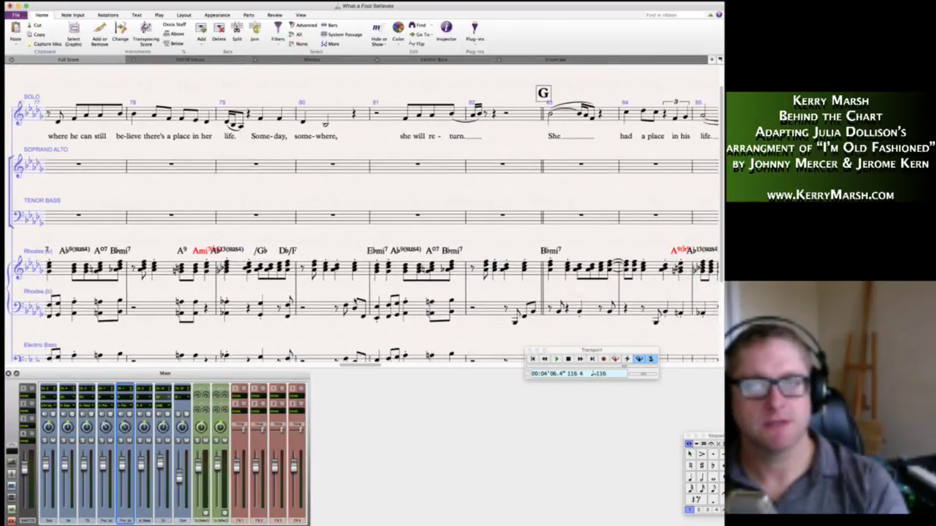
pyautogui.hscroll(-3, 354, 300)
pyautogui.hscroll(-10, 354, 300)
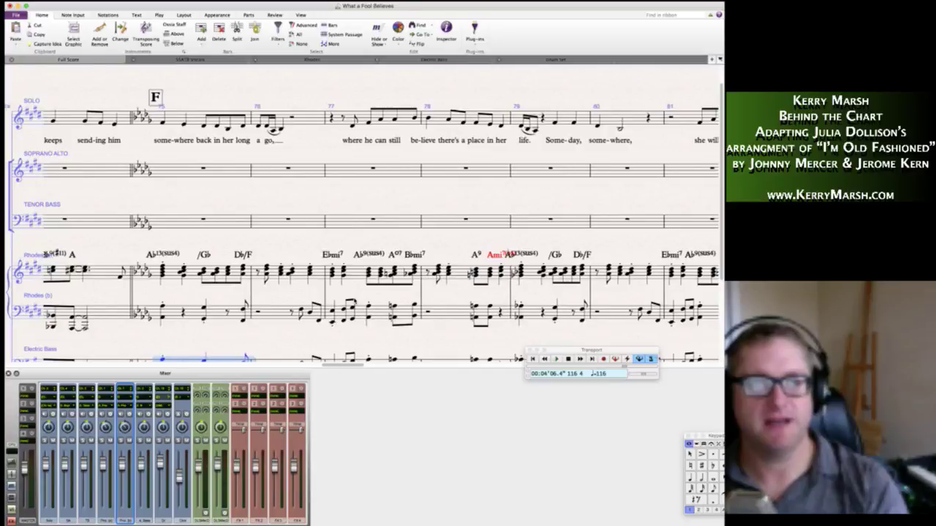
pyautogui.hscroll(-10, 354, 300)
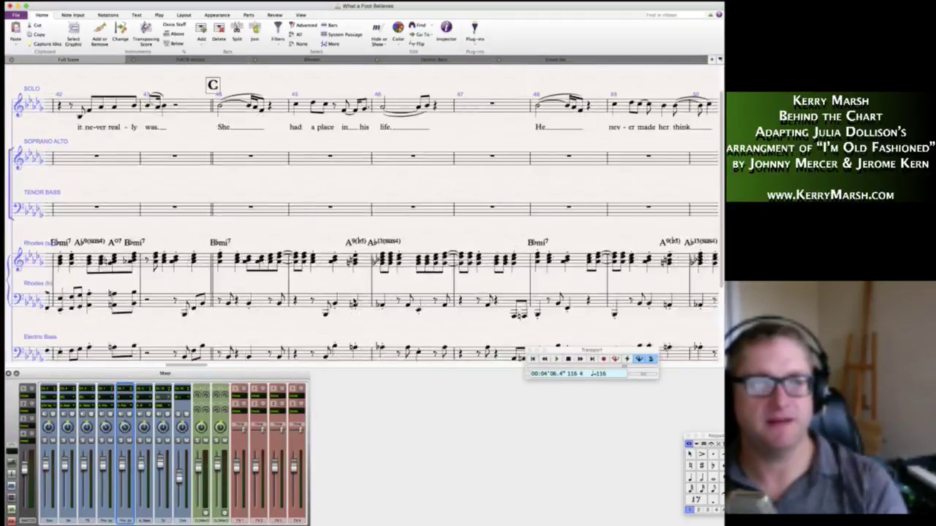
pyautogui.hscroll(-5, 354, 300)
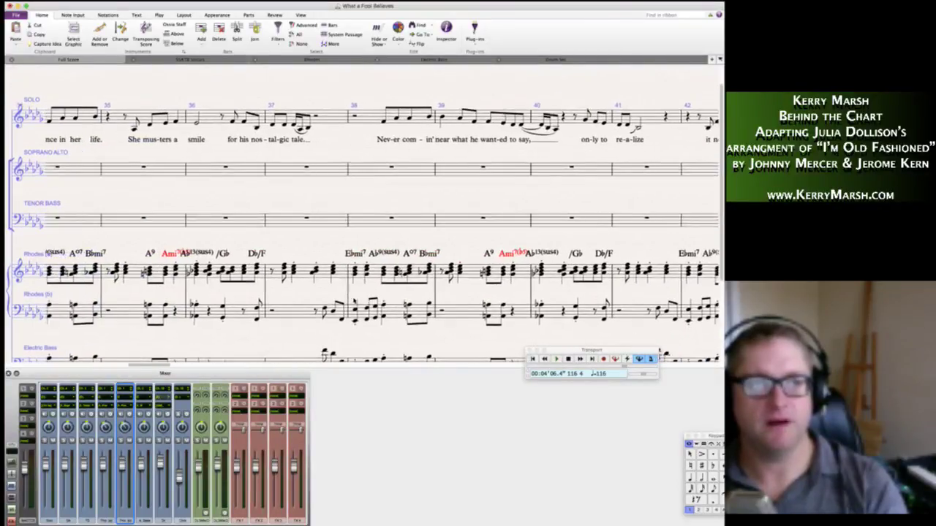
pyautogui.scroll(-5, 361, 212)
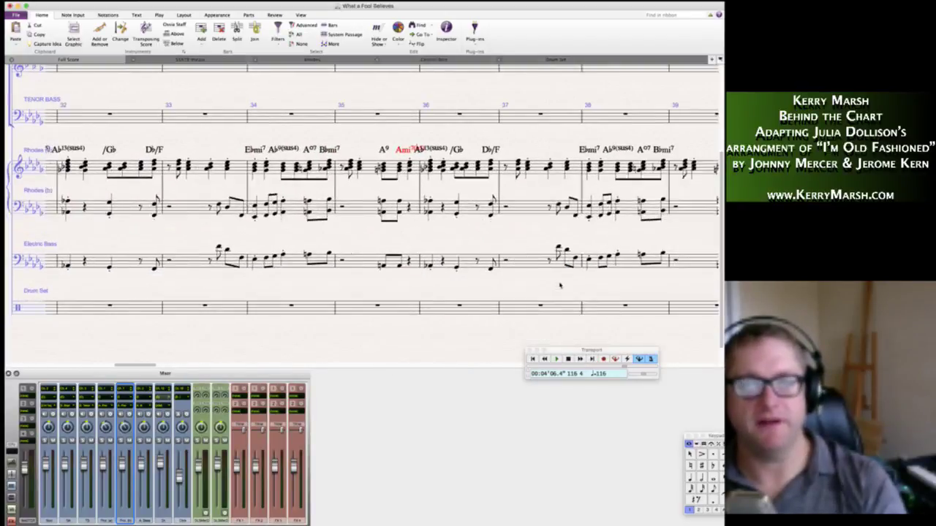
# Copy the finished Electric Bass passage from bar 36 through bar 74 onto the Electric Bass staff starting at bar 75.
pyautogui.click(426, 244)
pyautogui.hscroll(10, 426, 244)
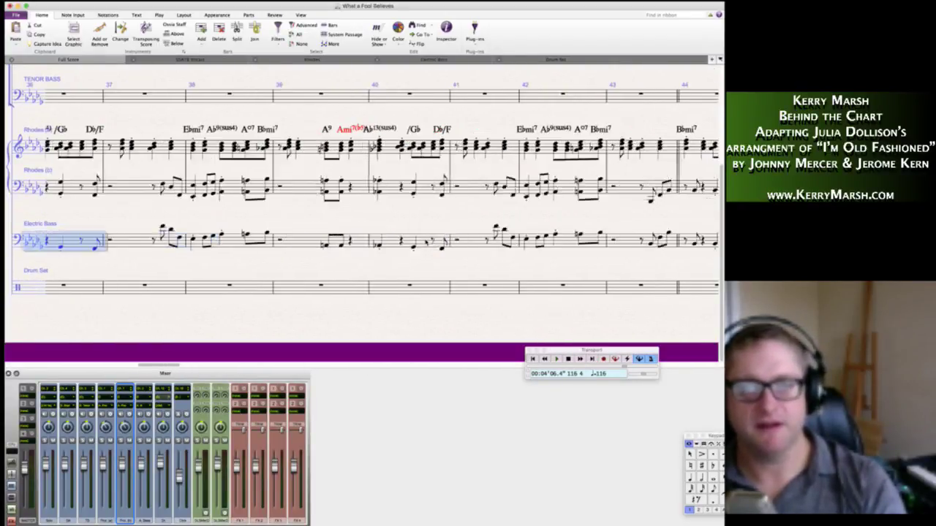
pyautogui.hscroll(15, 365, 190)
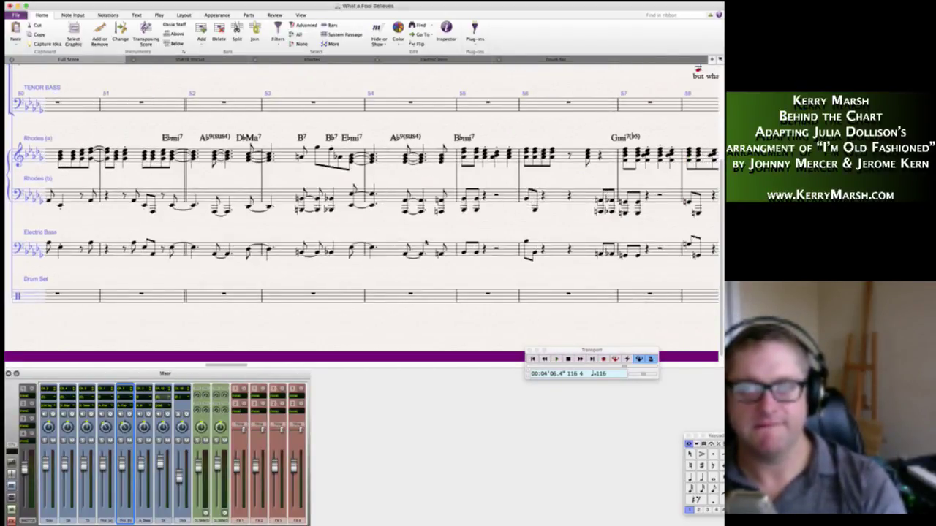
pyautogui.hscroll(15, 366, 190)
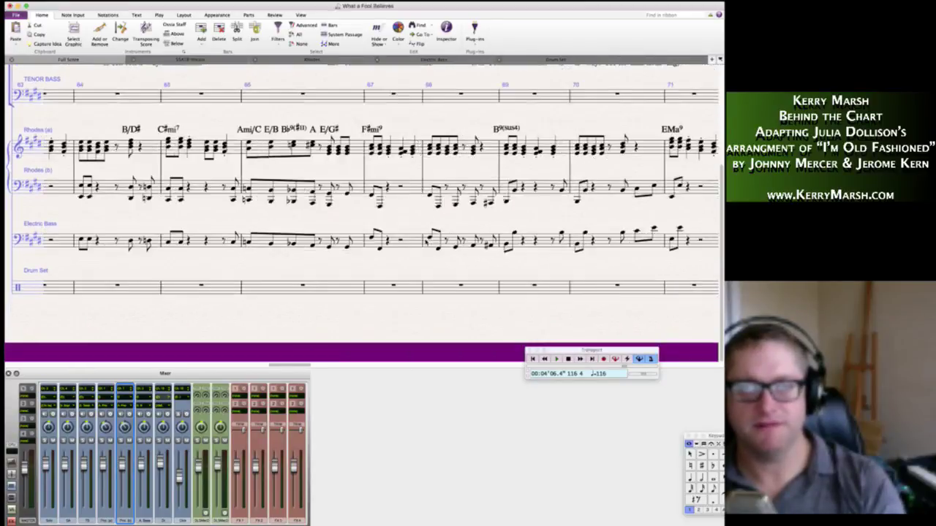
pyautogui.hscroll(4, 365, 190)
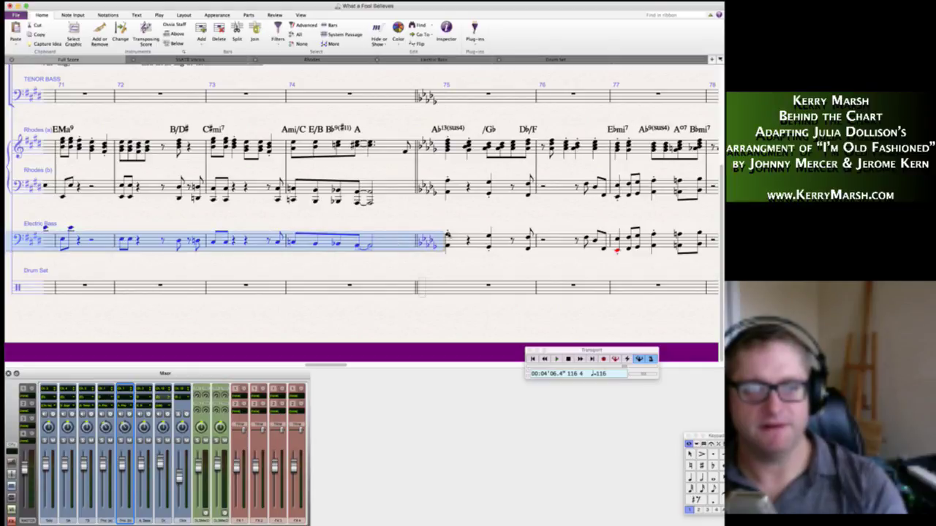
pyautogui.keyDown('alt'); pyautogui.click(447, 237); pyautogui.keyUp('alt')
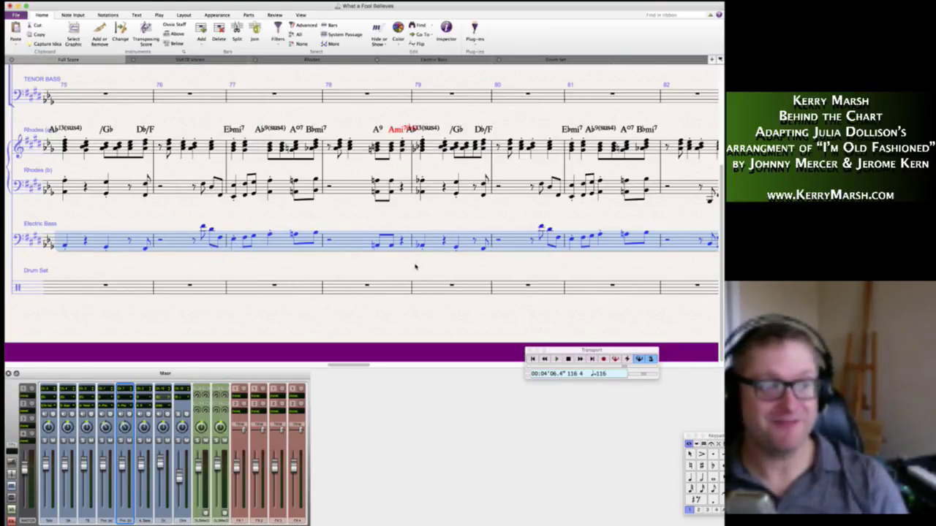
# Check the copied Electric Bass line against the Rhodes part and chord symbols from bar 80 through bar 111.
pyautogui.hscroll(10, 414, 267)
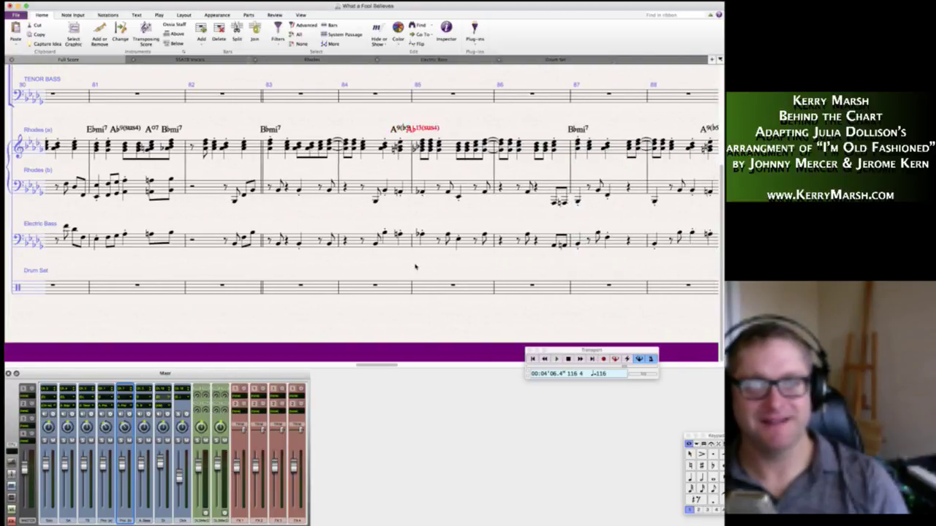
pyautogui.hscroll(10, 414, 267)
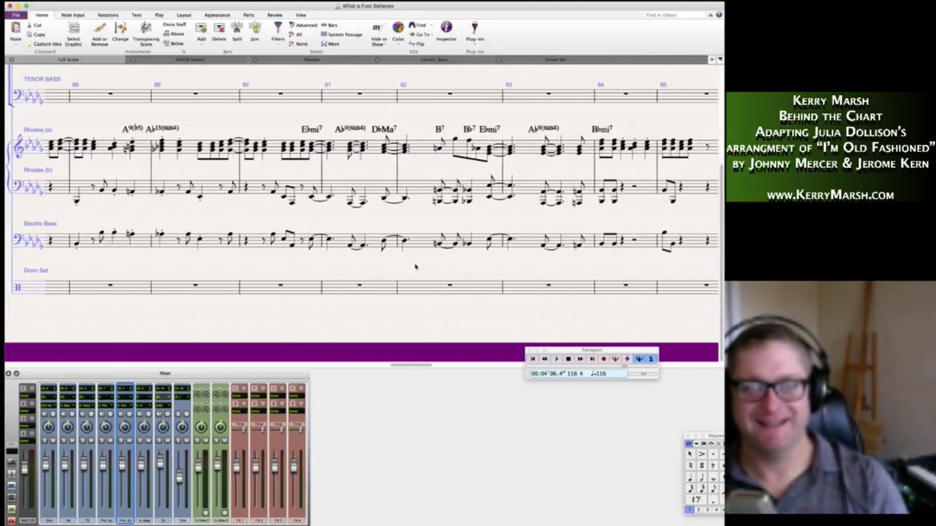
pyautogui.hscroll(10, 414, 267)
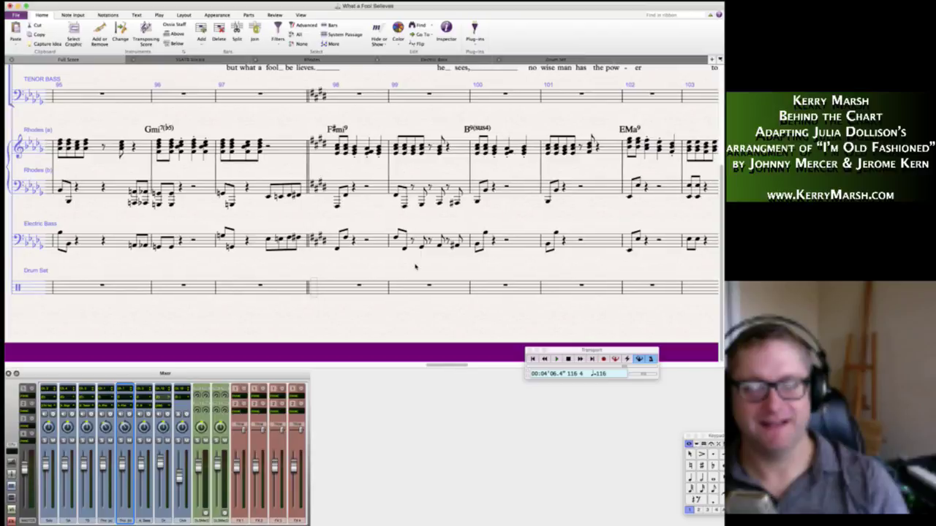
pyautogui.hscroll(4, 388, 259)
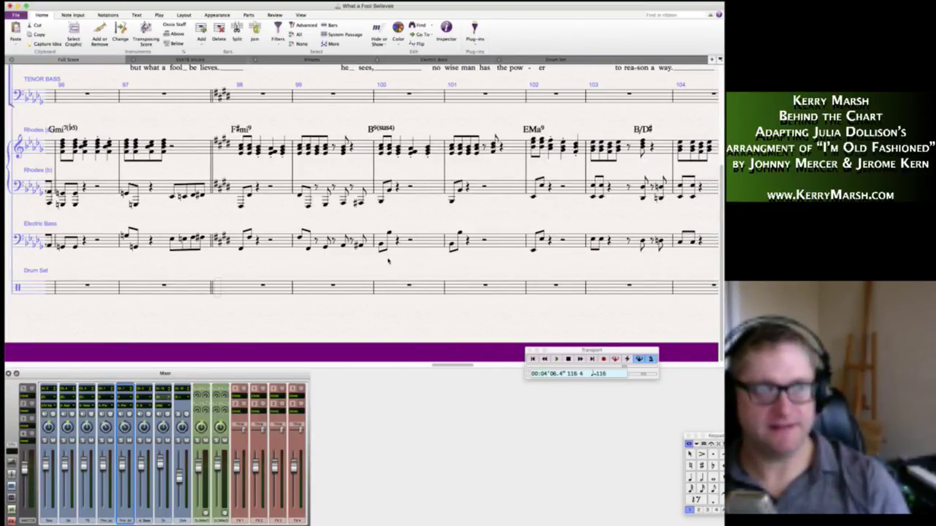
pyautogui.hscroll(12, 388, 260)
pyautogui.hscroll(2, 388, 260)
pyautogui.hscroll(-5, 389, 260)
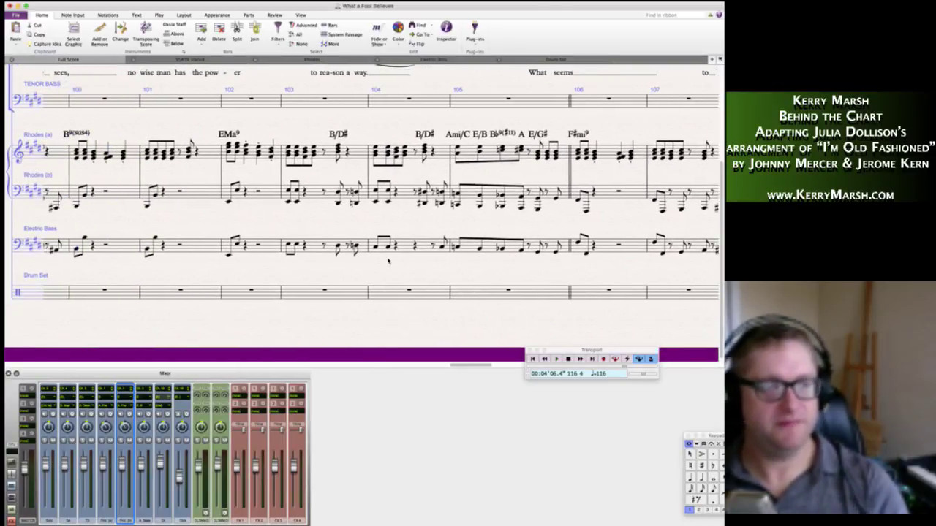
pyautogui.hscroll(10, 388, 260)
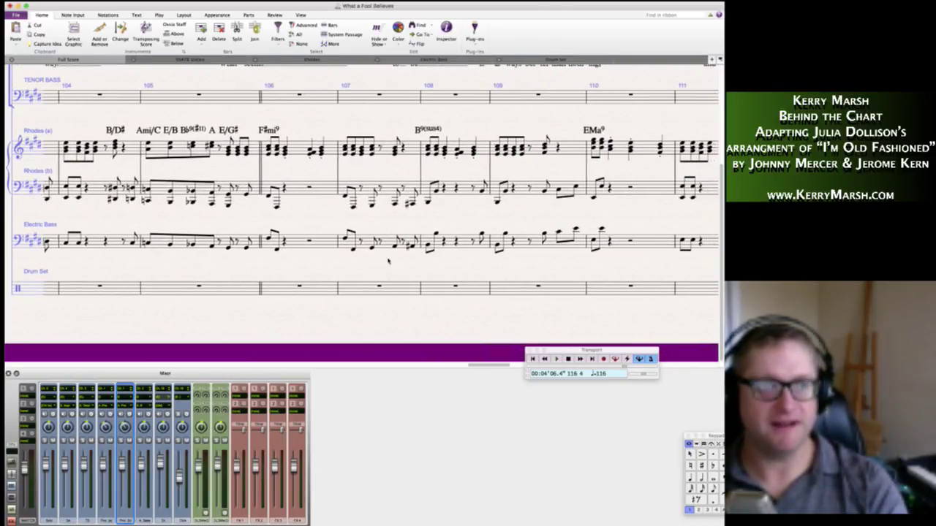
# Raise the Electric Bass notes from bar 114 through bar 118 by one octave.
pyautogui.hscroll(6, 324, 275)
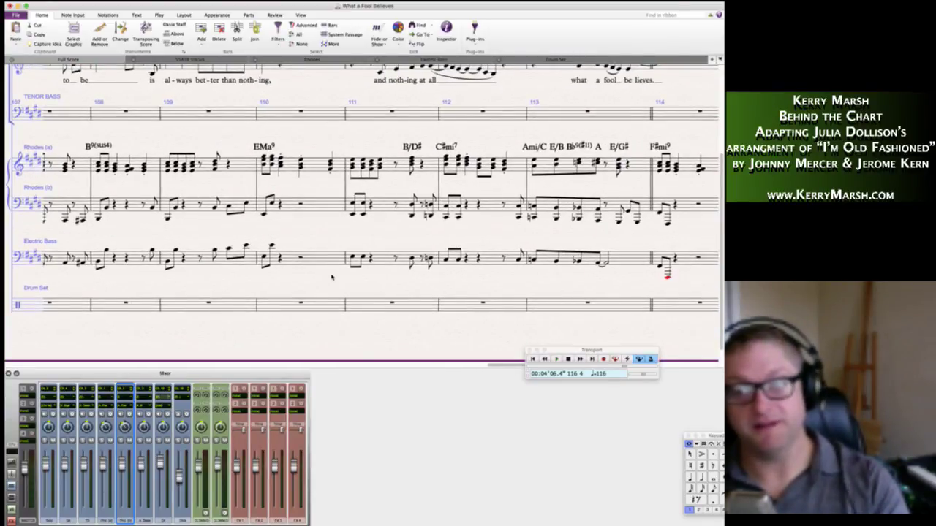
pyautogui.hscroll(3, 361, 275)
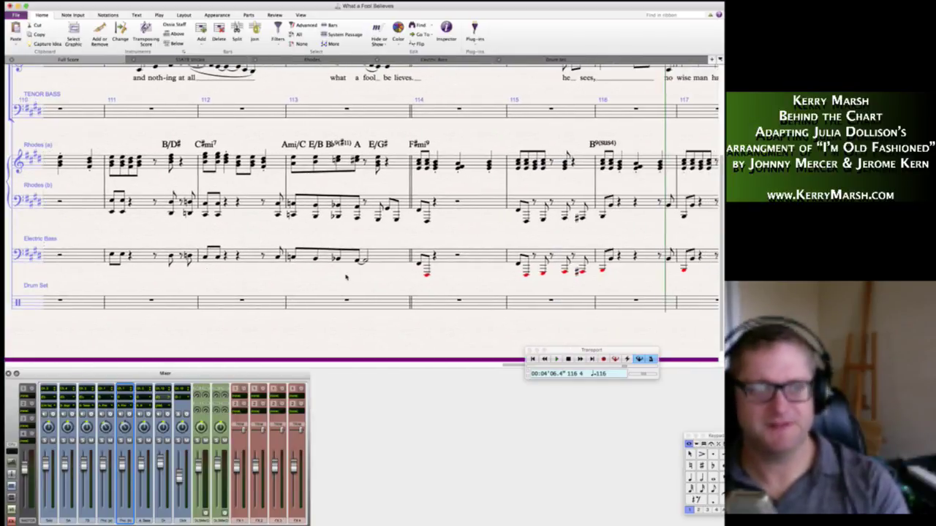
pyautogui.click(486, 257)
pyautogui.hscroll(12, 486, 257)
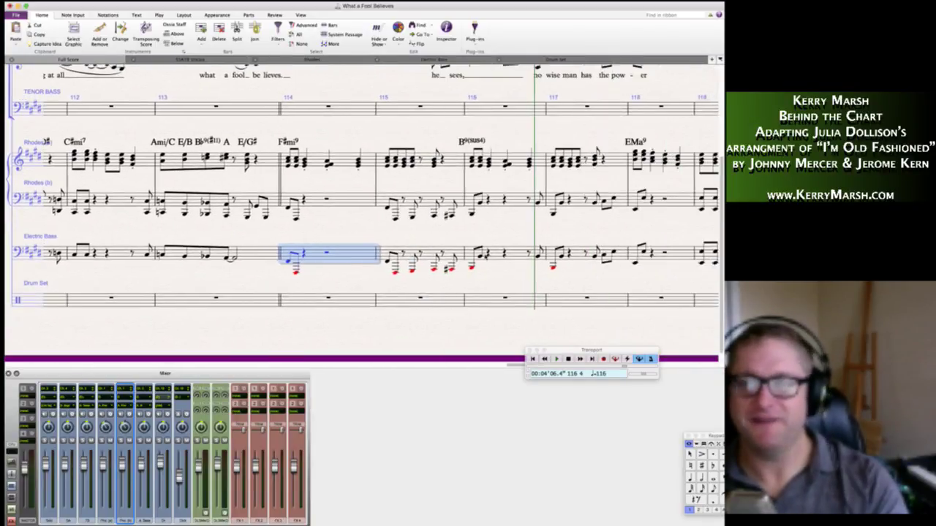
pyautogui.hscroll(1, 366, 187)
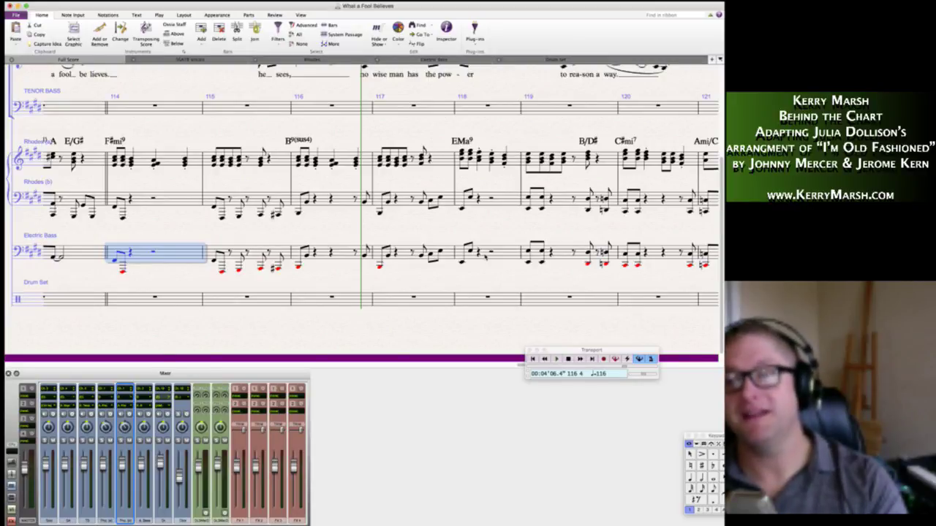
pyautogui.hscroll(5, 483, 272)
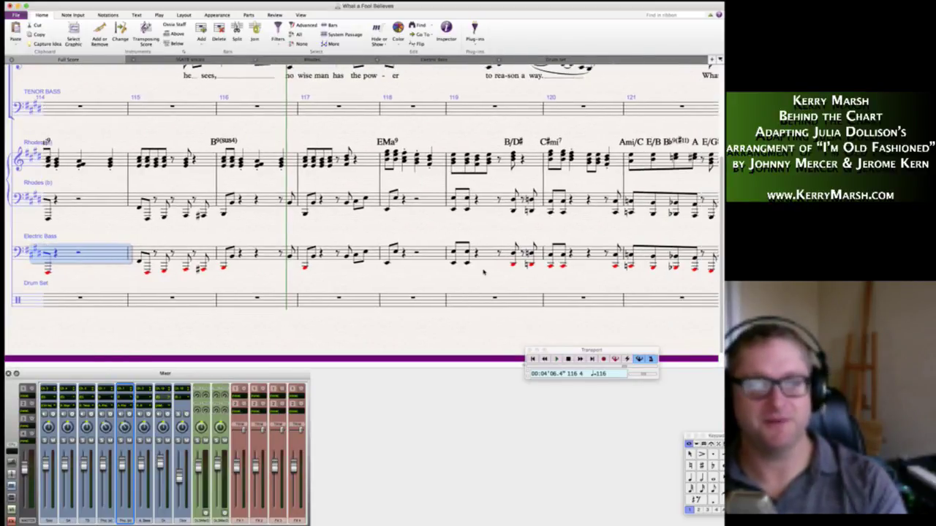
pyautogui.keyDown('shift'); pyautogui.click(420, 258); pyautogui.keyUp('shift')
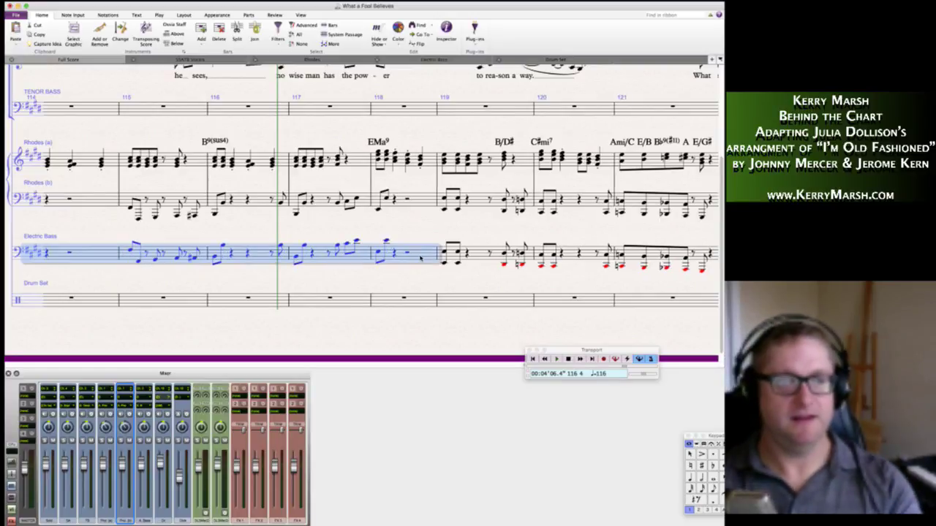
pyautogui.press('Escape')
# Filter the bottom notes of the Electric Bass octaves from bar 119 through bar 121 and delete them.
pyautogui.click(422, 254)
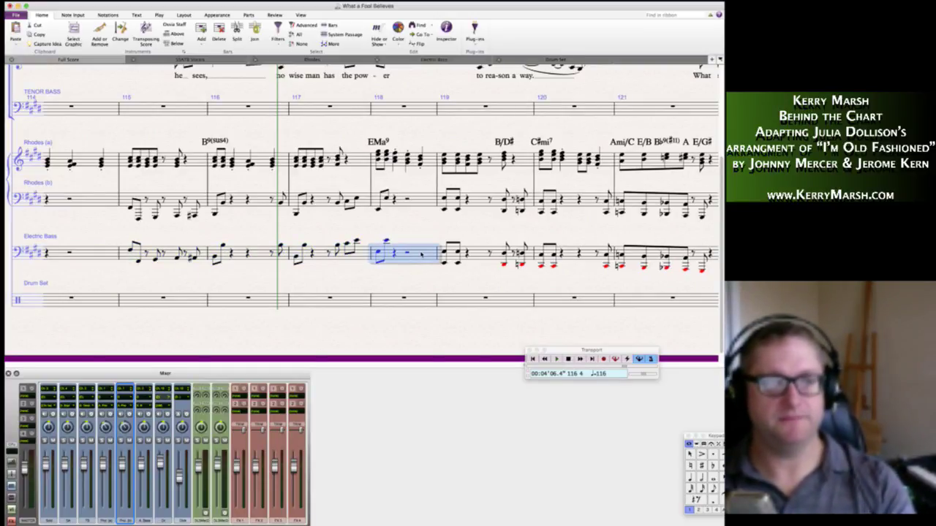
pyautogui.click(483, 258)
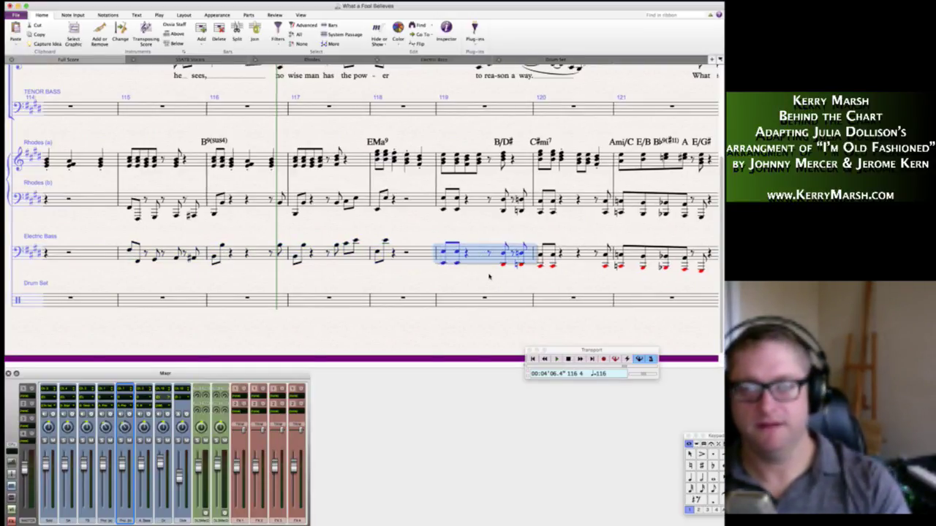
pyautogui.hscroll(10, 489, 274)
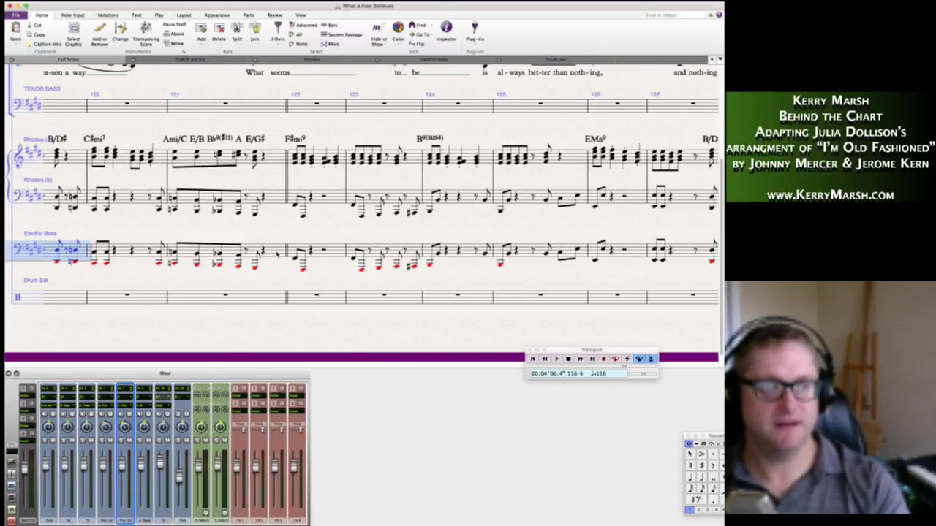
pyautogui.keyDown('shift'); pyautogui.click(276, 251); pyautogui.keyUp('shift')
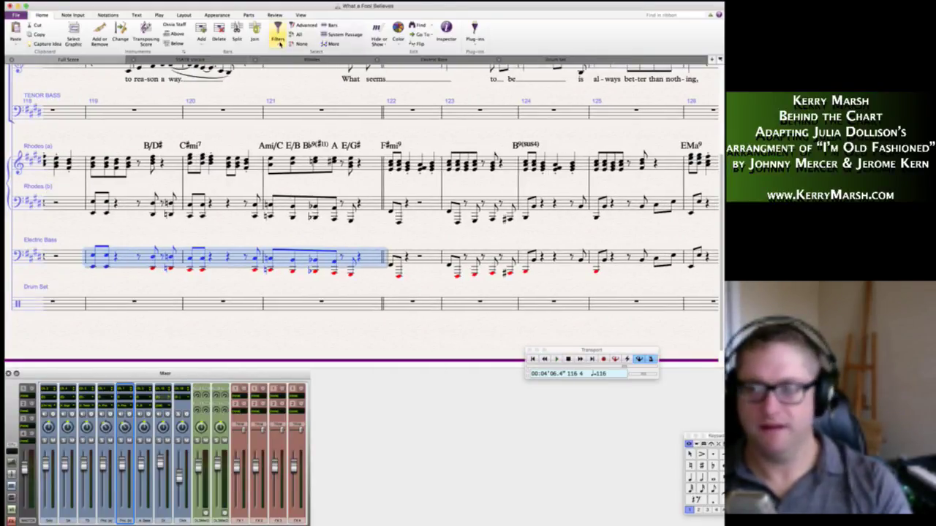
pyautogui.click(278, 40)
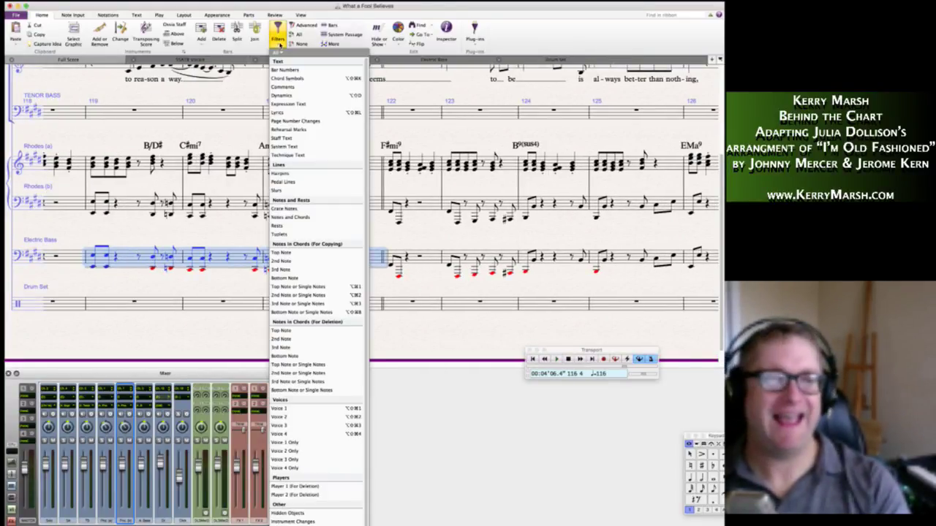
pyautogui.click(296, 278)
pyautogui.hotkey('ctrl', 'Up')
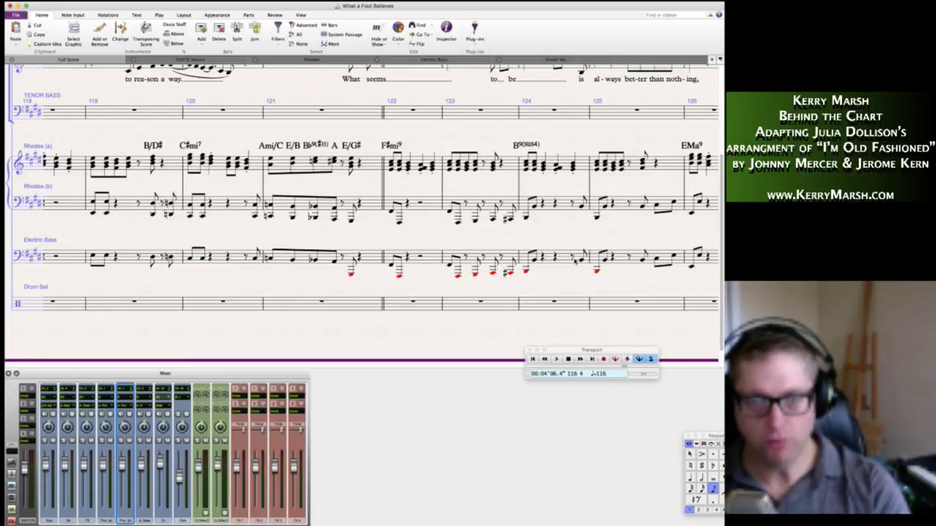
# Raise the Electric Bass notes from the last low note of bar 121 through bar 126 by one octave.
pyautogui.hscroll(5, 365, 213)
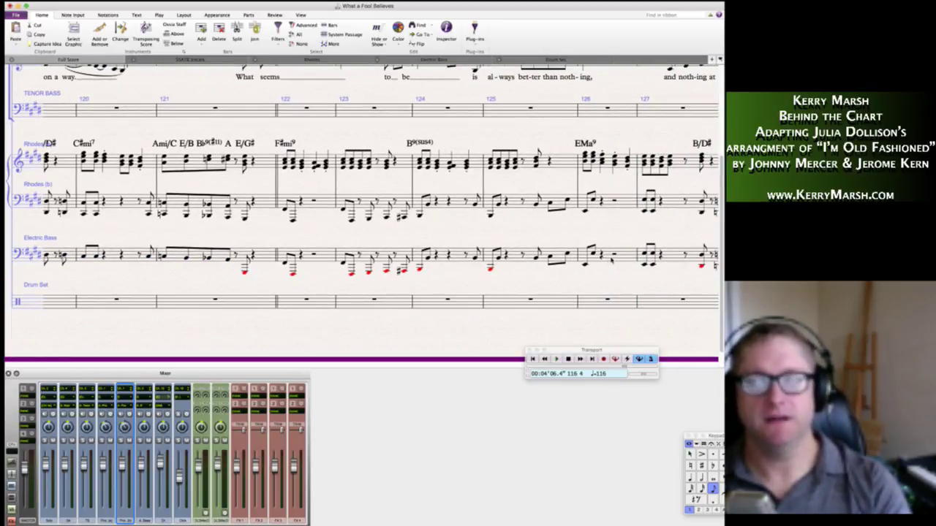
pyautogui.keyDown('shift'); pyautogui.click(611, 260); pyautogui.keyUp('shift')
pyautogui.hotkey('ctrl', 'Up')
pyautogui.press('Escape')
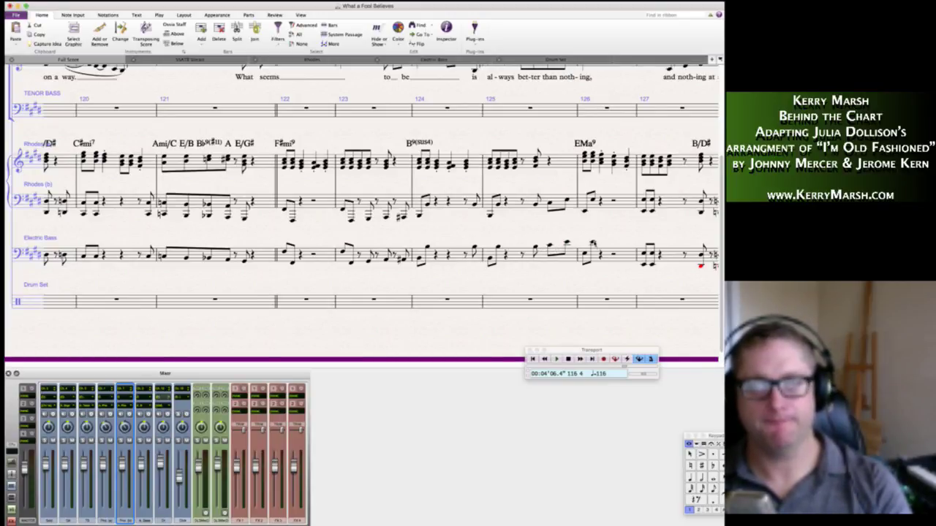
# Lower the Electric Bass notes from the second half of bar 125 through bar 126 by one octave.
pyautogui.hscroll(7, 605, 269)
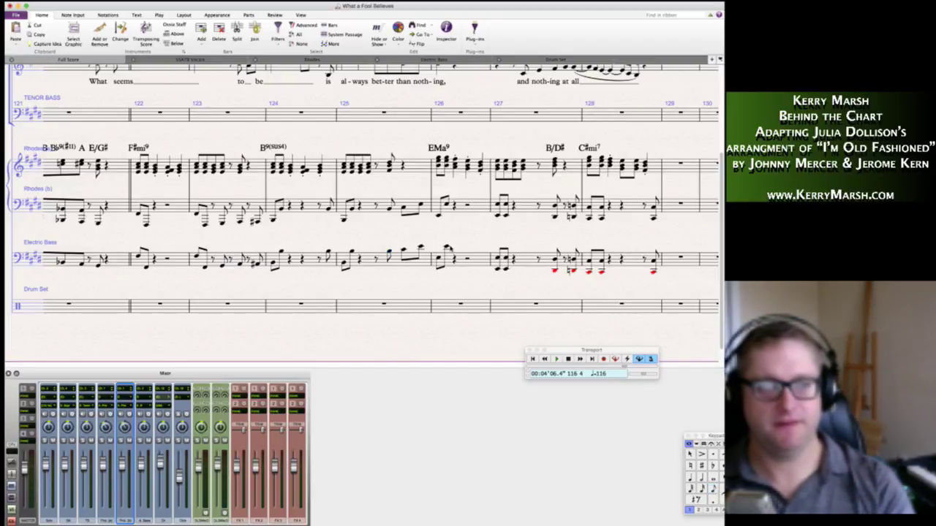
pyautogui.click(479, 259)
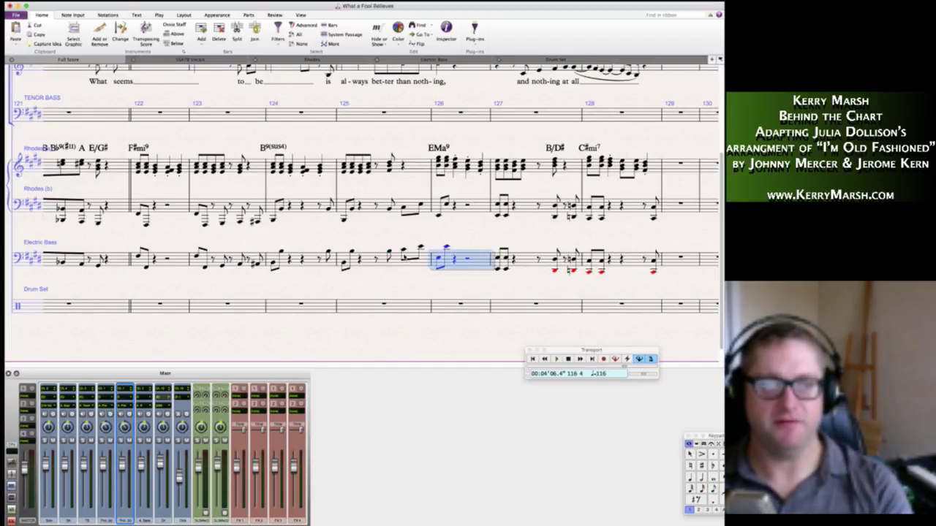
pyautogui.hotkey('shift', 'Left')
pyautogui.hotkey('shift', 'Left')
pyautogui.hotkey('shift', 'Left')
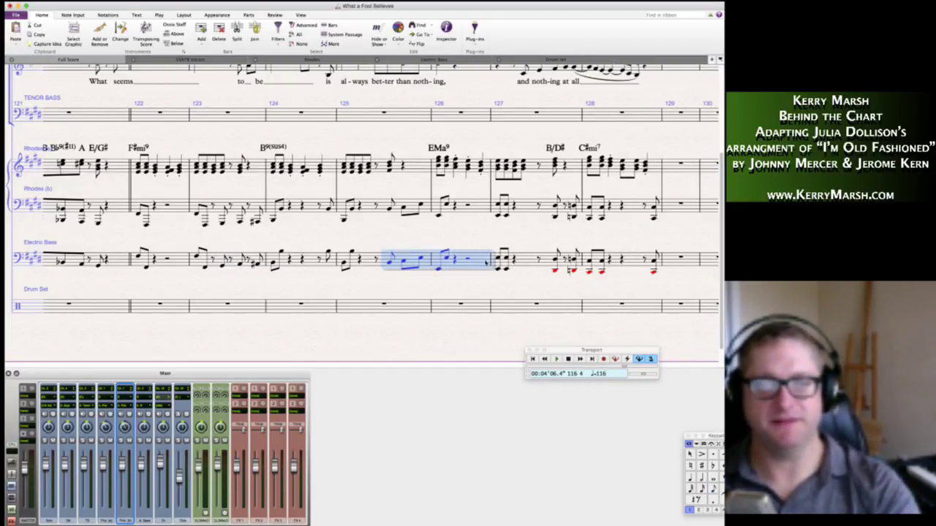
pyautogui.press('Escape')
# Filter the bottom notes of the Electric Bass octaves in bars 127 and 128 and delete them.
pyautogui.hscroll(5, 406, 246)
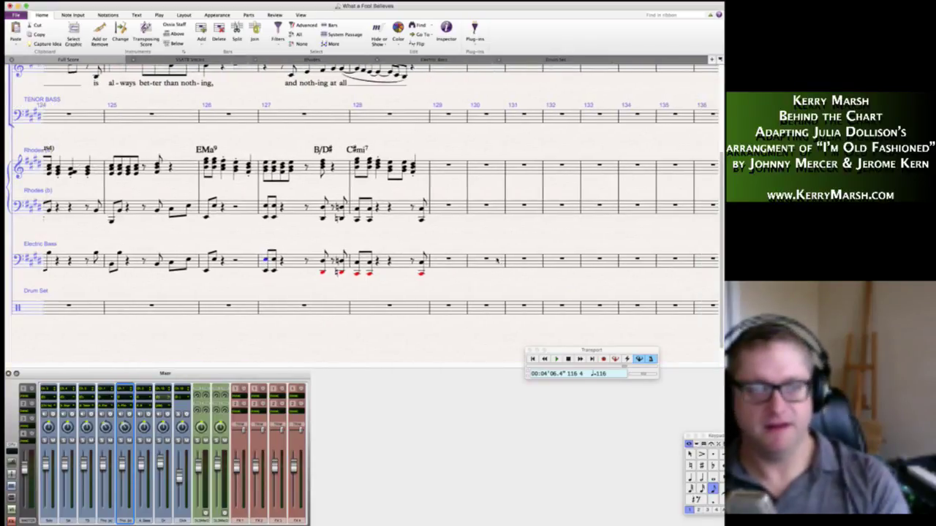
pyautogui.press('shift+super+Right')
pyautogui.press('shift+super+Right')
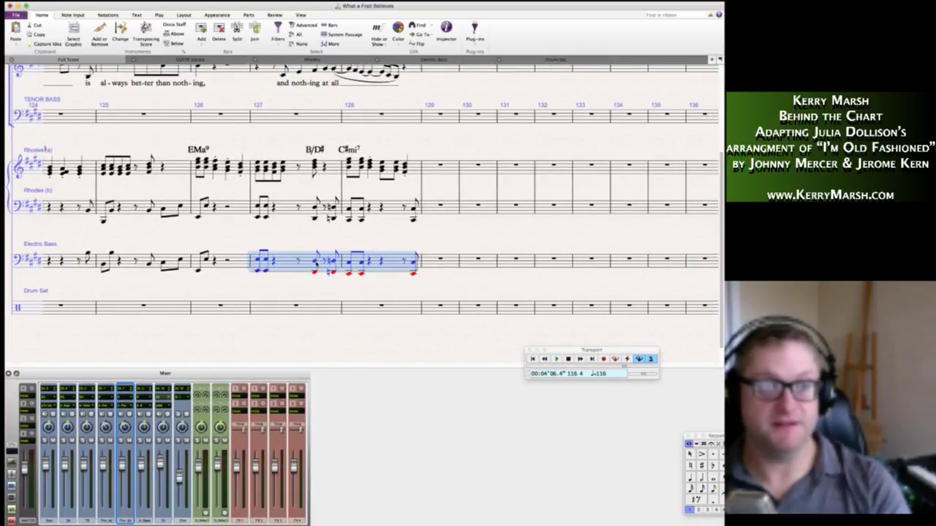
pyautogui.click(277, 38)
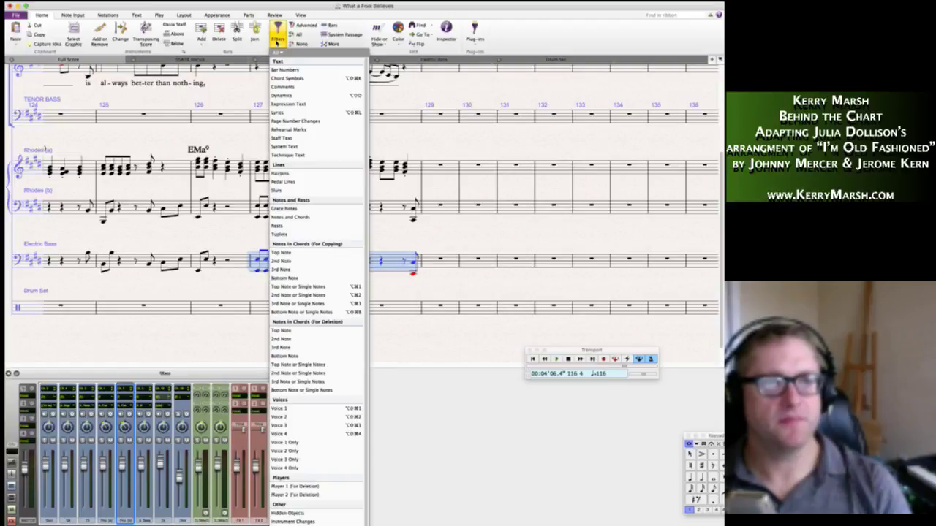
pyautogui.click(302, 278)
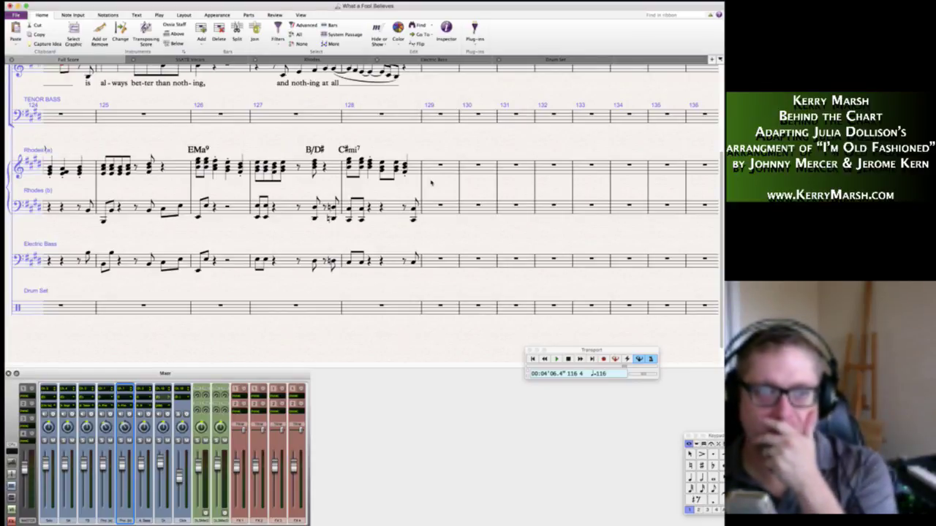
# Copy only the chord symbols of the whole Rhodes (a) staff onto the Electric Bass staff, starting at bar 20.
pyautogui.hscroll(-10, 438, 179)
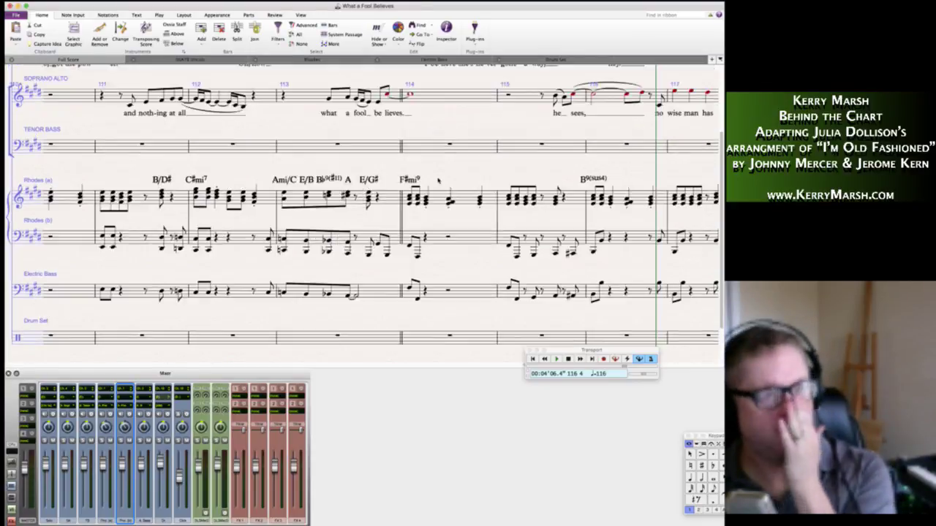
pyautogui.hscroll(10, 363, 205)
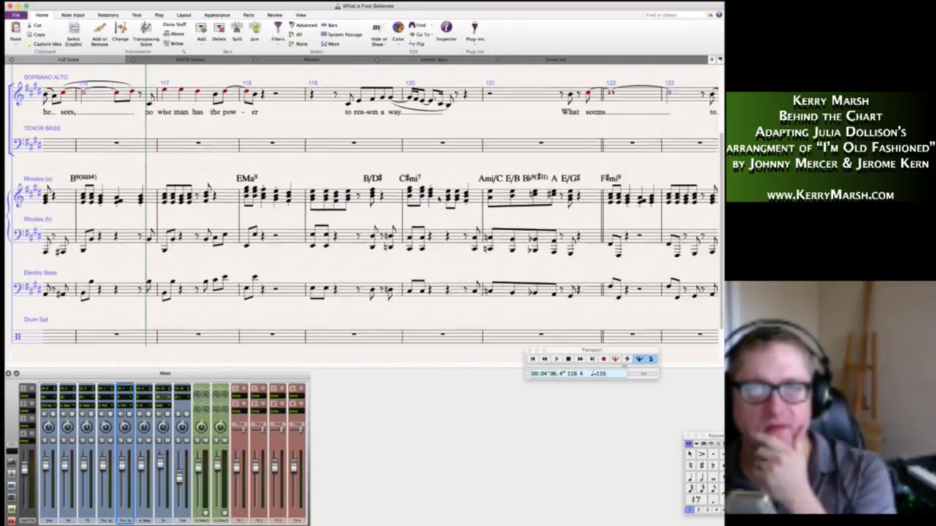
pyautogui.hscroll(3, 363, 201)
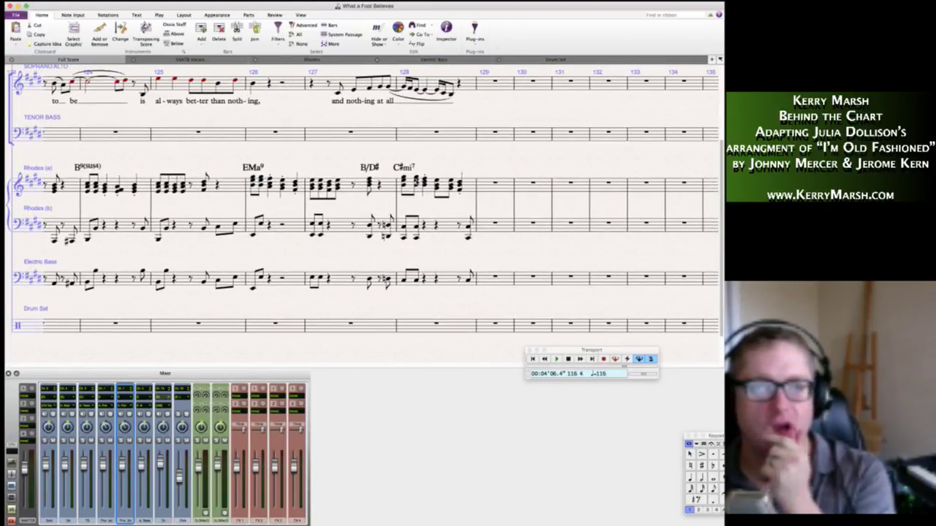
pyautogui.doubleClick(410, 187)
pyautogui.hscroll(-20, 380, 201)
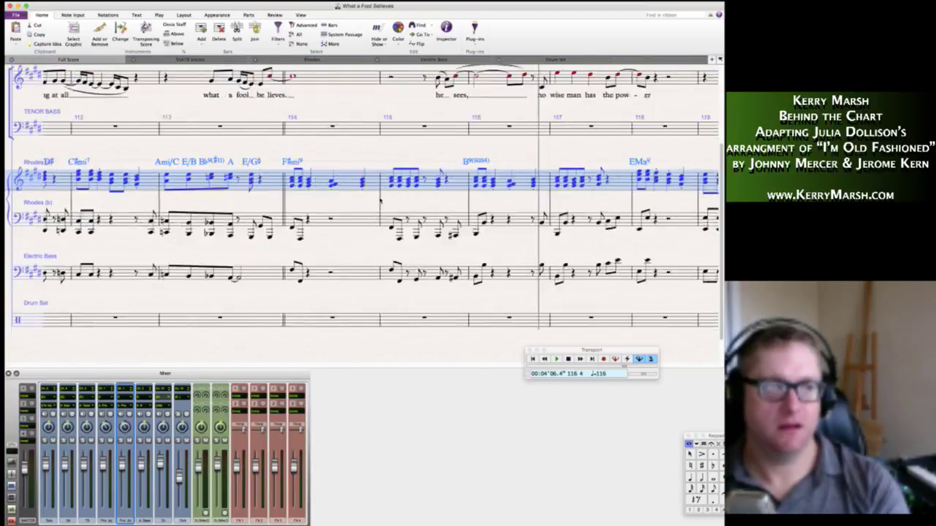
pyautogui.scroll(5, 380, 200)
pyautogui.hscroll(10, 380, 200)
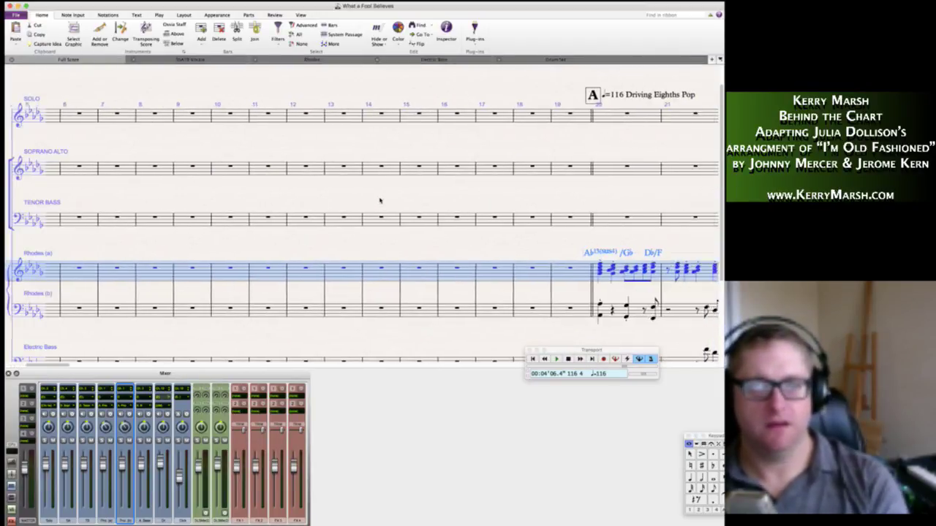
pyautogui.scroll(-4, 380, 199)
pyautogui.press('Escape')
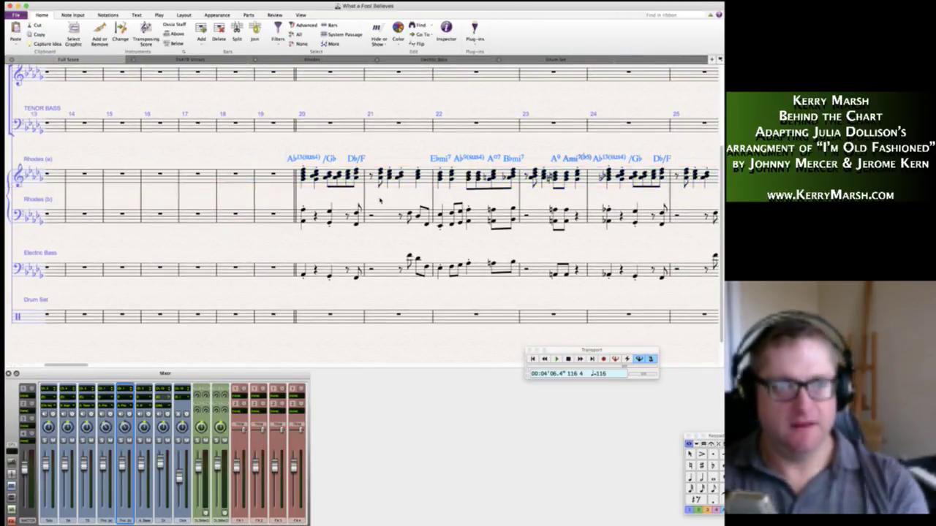
pyautogui.hscroll(20, 276, 285)
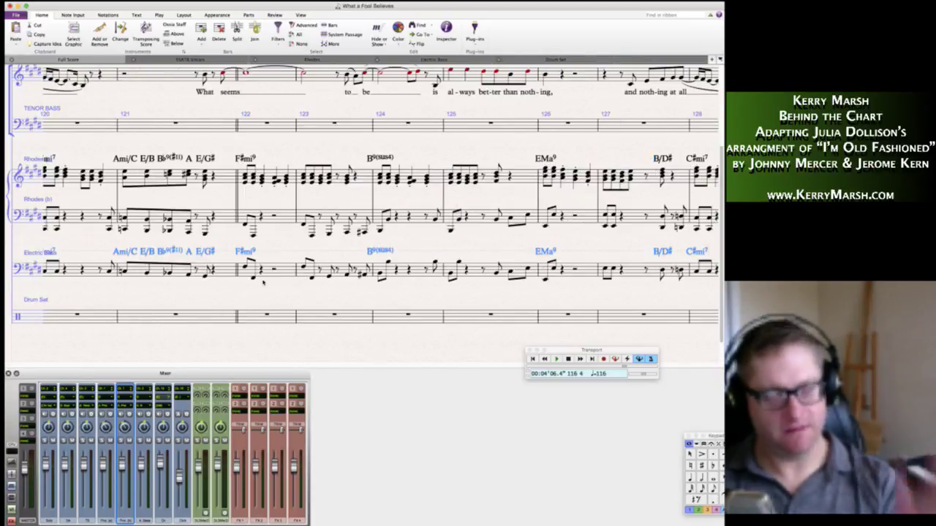
# Check the copied Electric Bass chord symbols against the Rhodes chords and the vocal parts from rehearsal mark K back to bar 52.
pyautogui.hscroll(-3, 276, 285)
pyautogui.scroll(2, 276, 285)
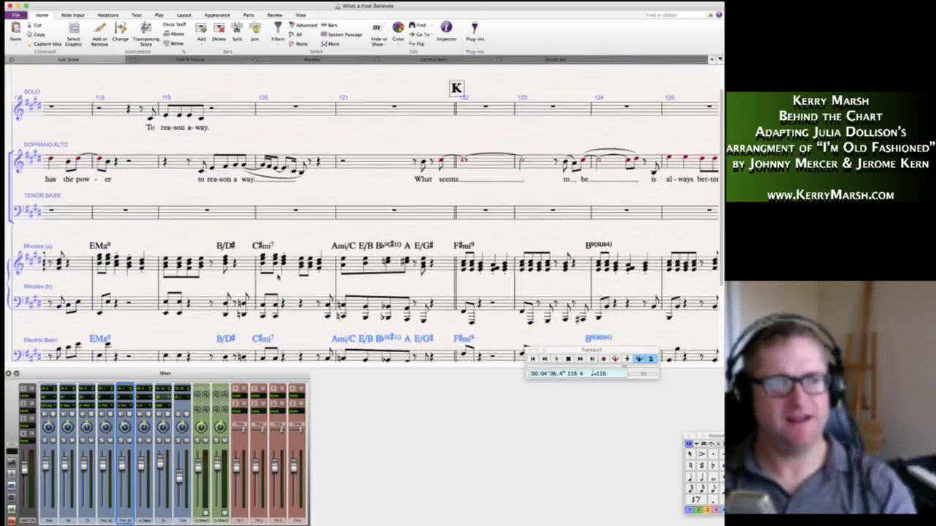
pyautogui.hscroll(-3, 264, 280)
pyautogui.scroll(-1, 261, 280)
pyautogui.hscroll(-4, 262, 278)
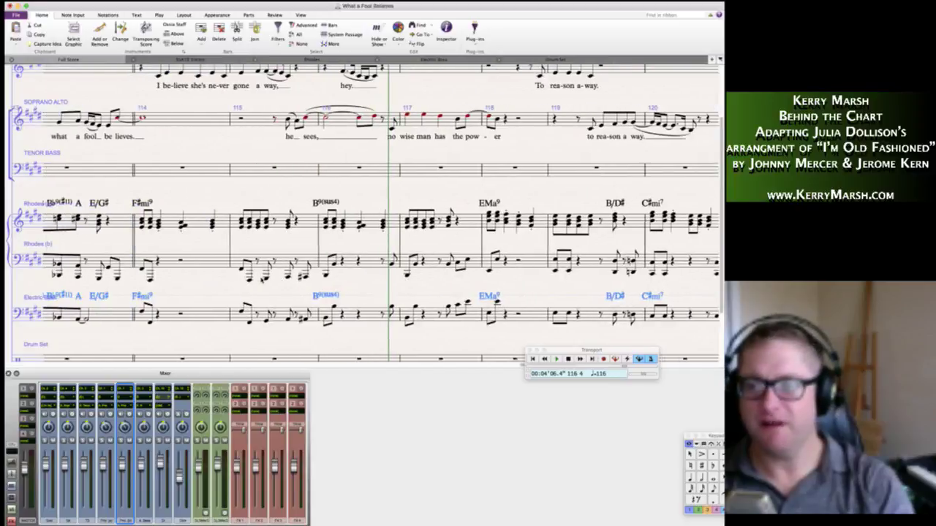
pyautogui.hscroll(-5, 382, 223)
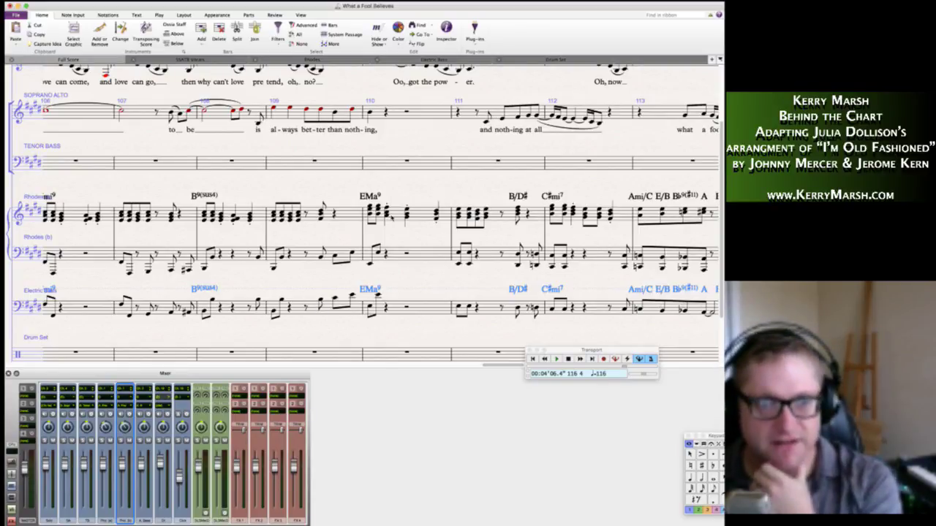
pyautogui.hscroll(-5, 398, 269)
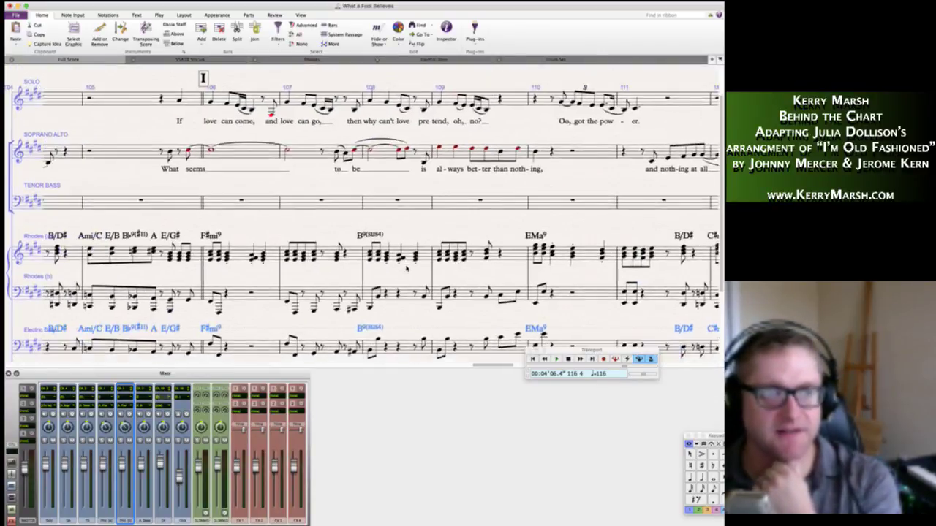
pyautogui.hscroll(-10, 366, 219)
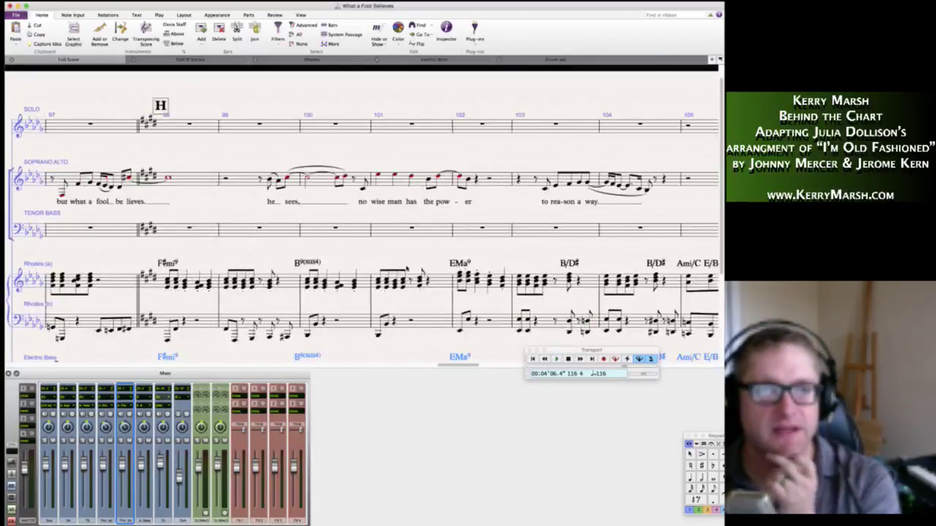
pyautogui.hscroll(-15, 365, 219)
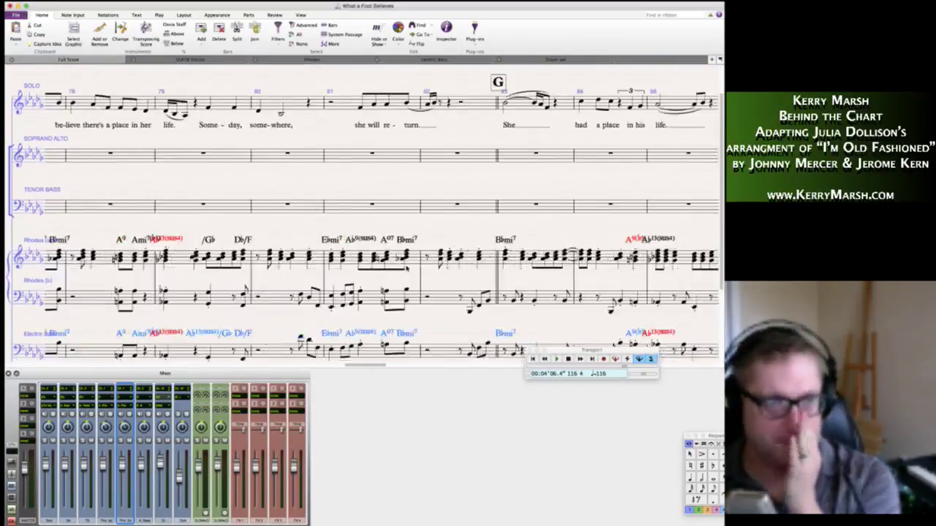
pyautogui.hscroll(-15, 365, 219)
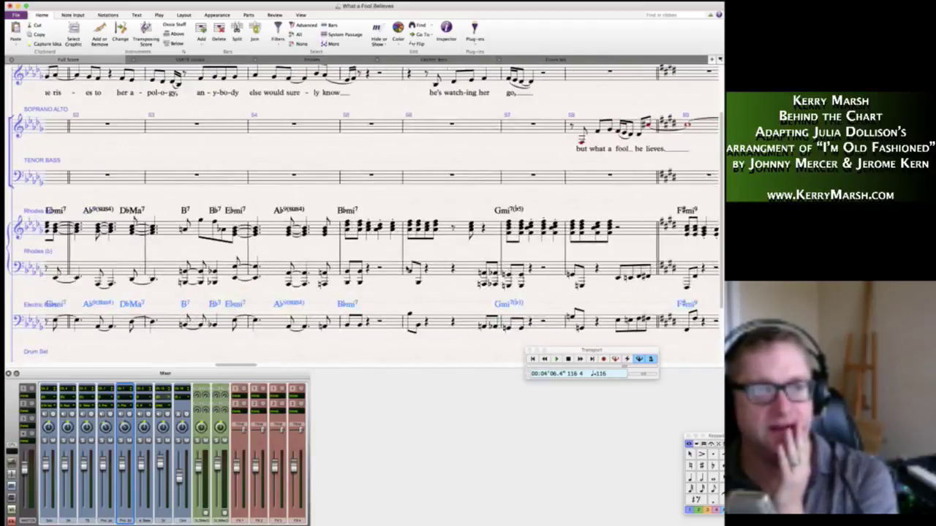
# Play back the score from rehearsal mark A through bar 68, checking the Electric Bass line against the Rhodes.
pyautogui.hscroll(-20, 406, 268)
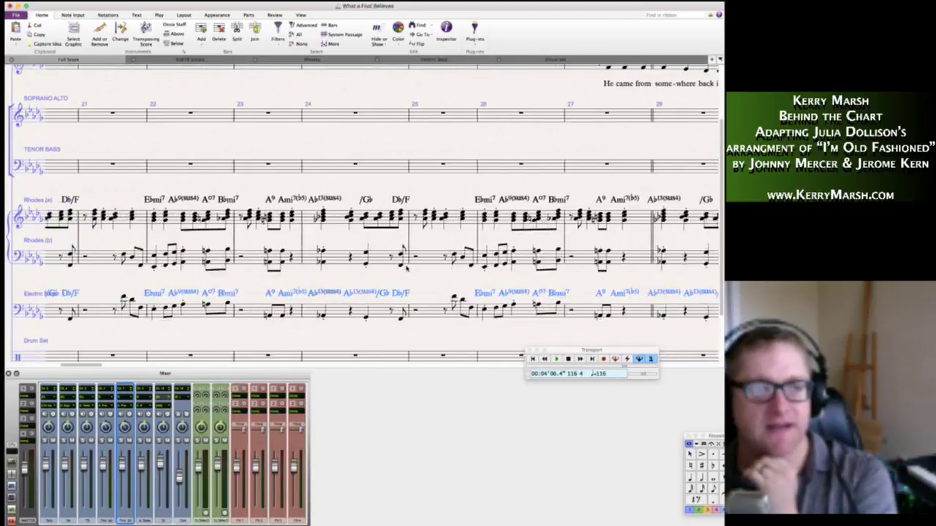
pyautogui.hscroll(10, 407, 269)
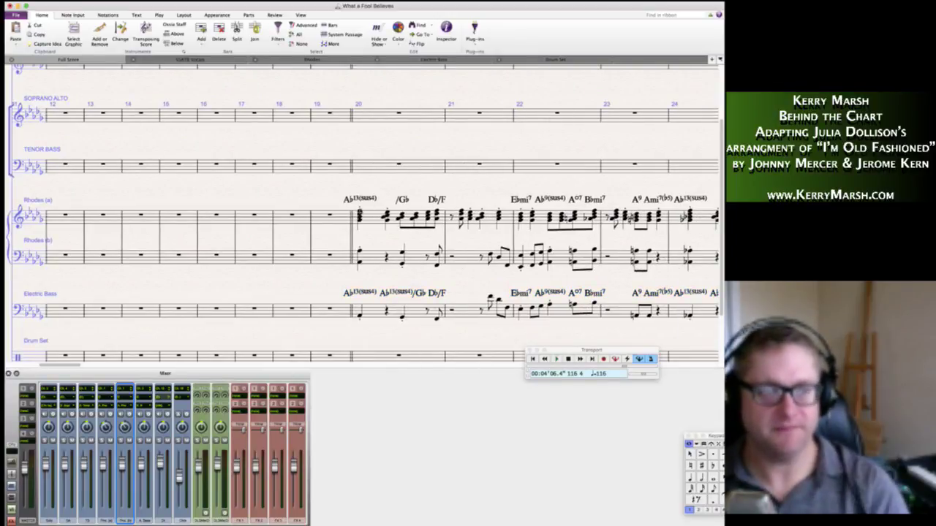
pyautogui.press('p')
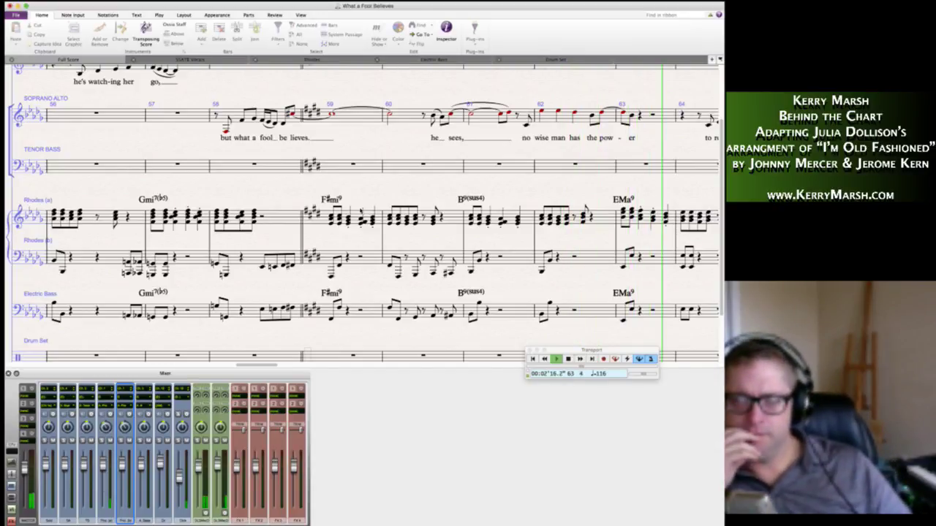
pyautogui.press('space')
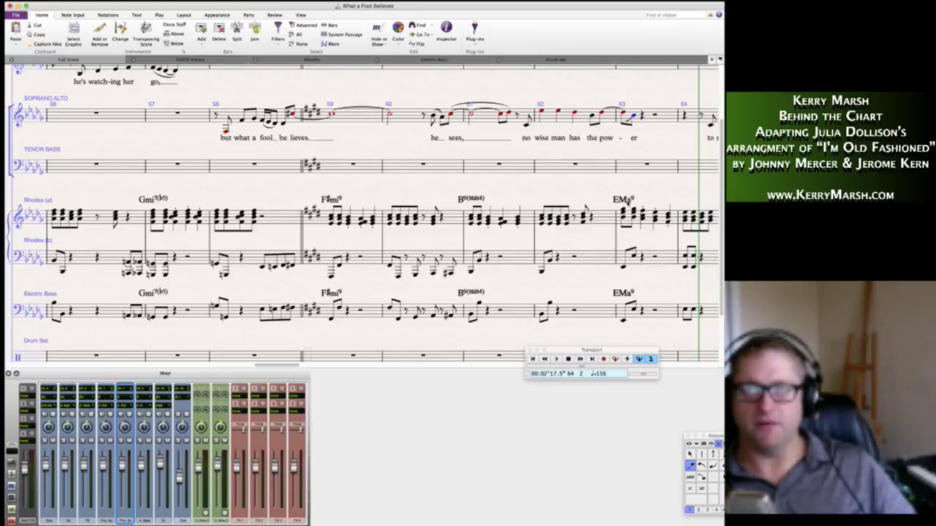
pyautogui.press('space')
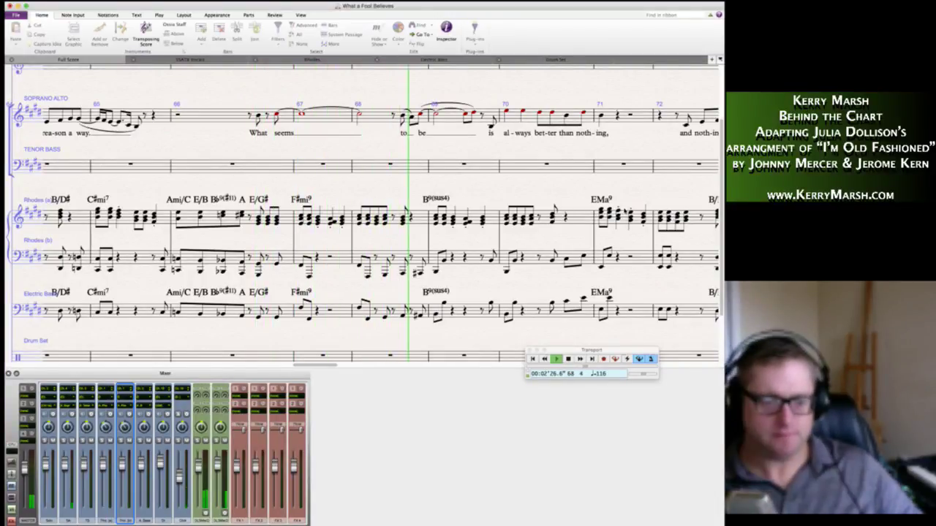
pyautogui.press('space')
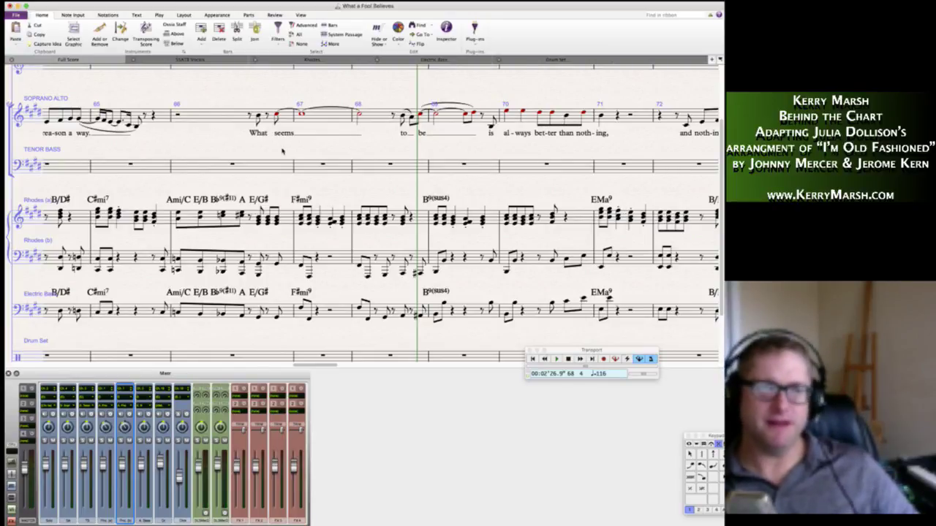
# Place a double barline between bars 66 and 67 of the score.
pyautogui.rightClick(282, 151)
pyautogui.moveTo(309, 161)
pyautogui.click(372, 177)
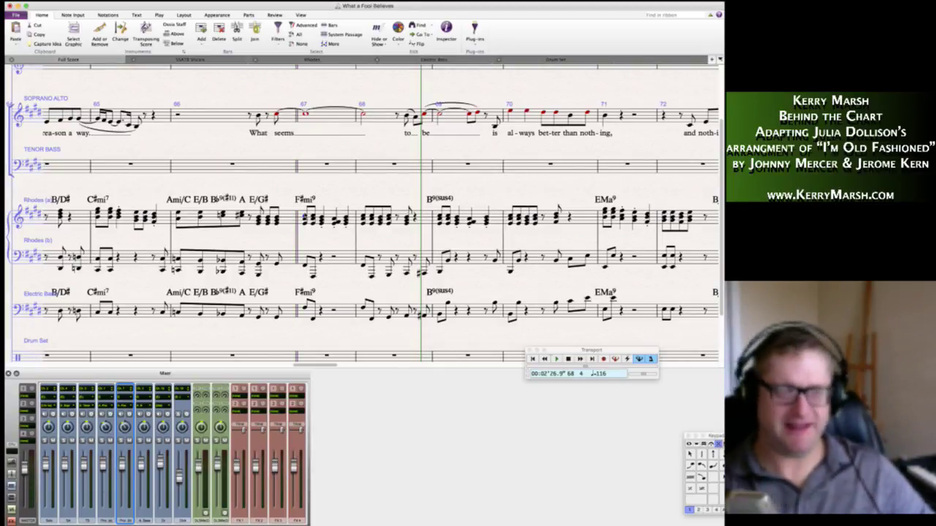
# Play back from bar 67 into bar 99 and tie the Soprano Alto note of bar 98 over to a half note in bar 99.
pyautogui.press('p')
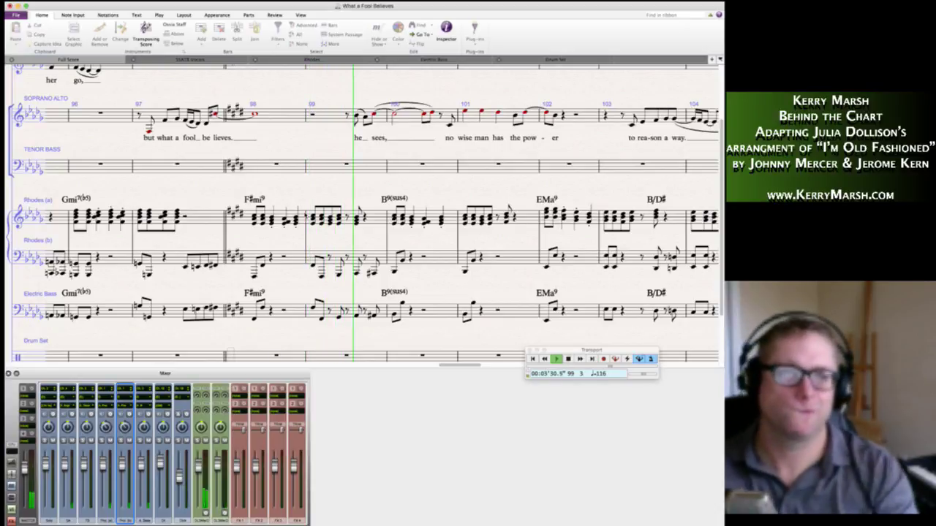
pyautogui.press('space')
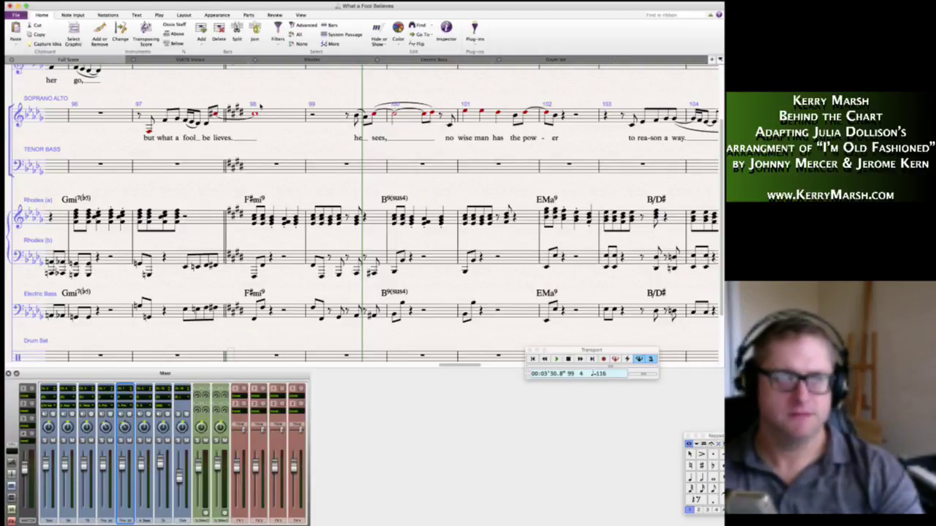
pyautogui.press('KP_Enter')
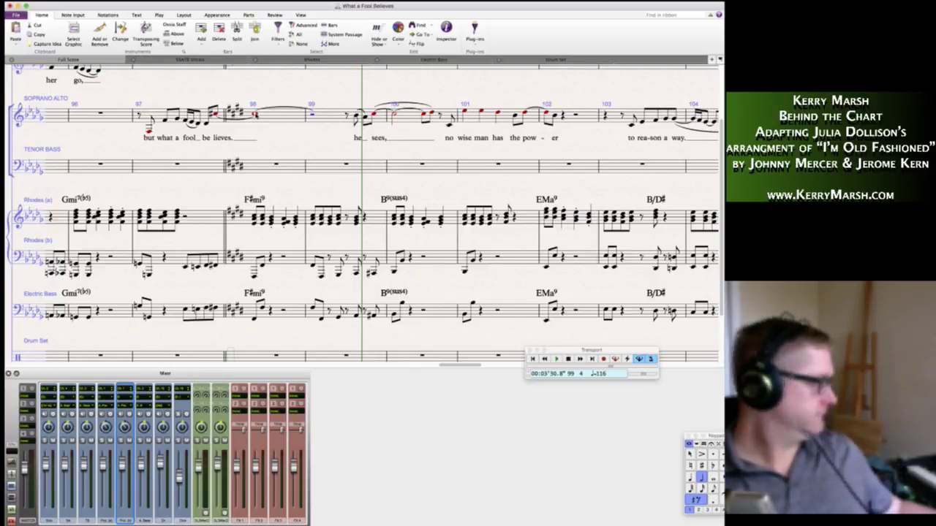
# Play back through bar 105 and compare the Electric Bass with the Rhodes in bars 98 to 105.
pyautogui.press('p')
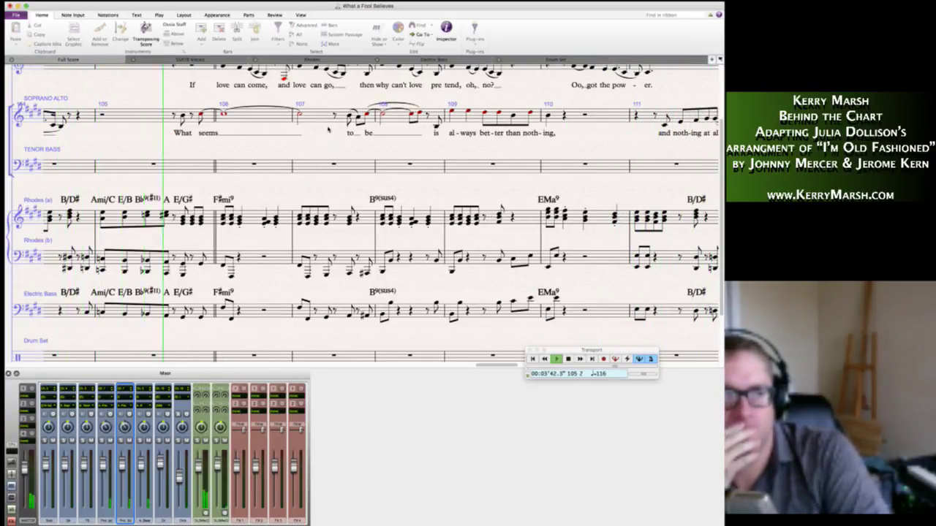
pyautogui.press('space')
pyautogui.moveTo(175, 274); pyautogui.dragTo(244, 282)
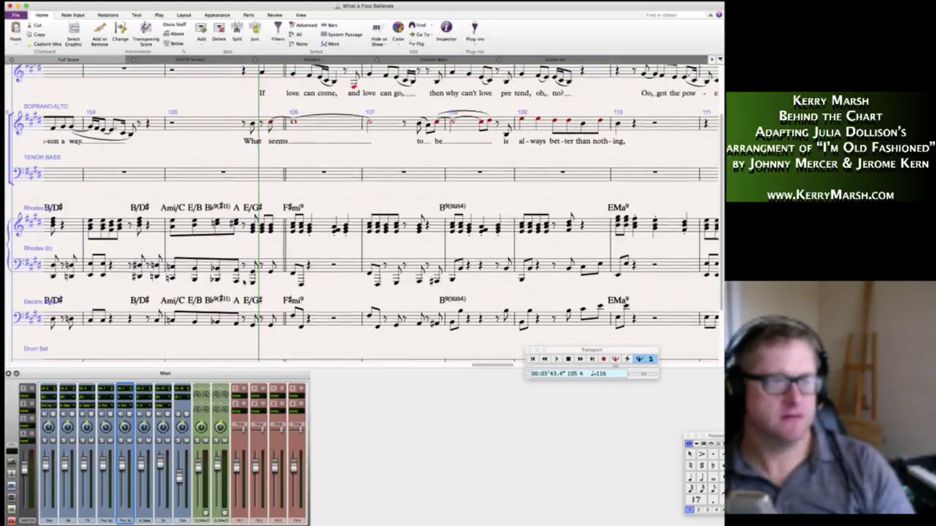
pyautogui.hscroll(-3, 245, 283)
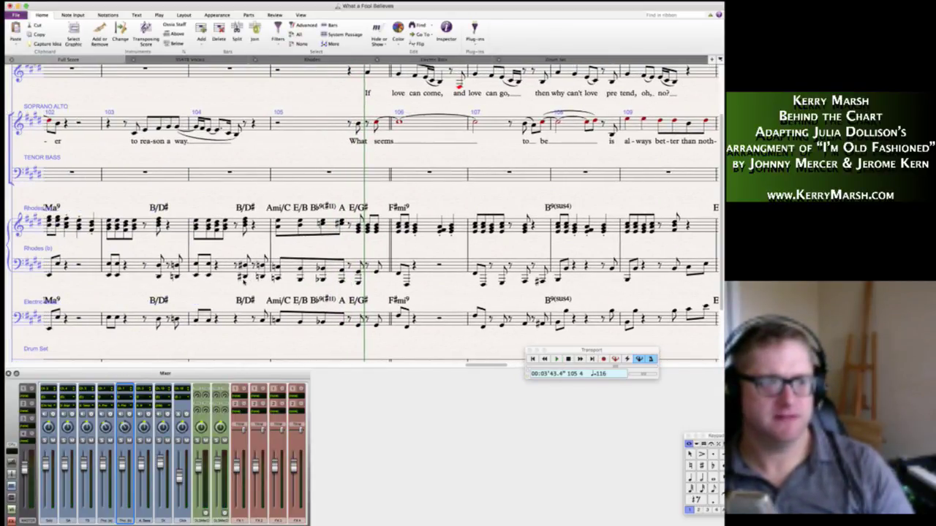
pyautogui.hscroll(-2, 244, 281)
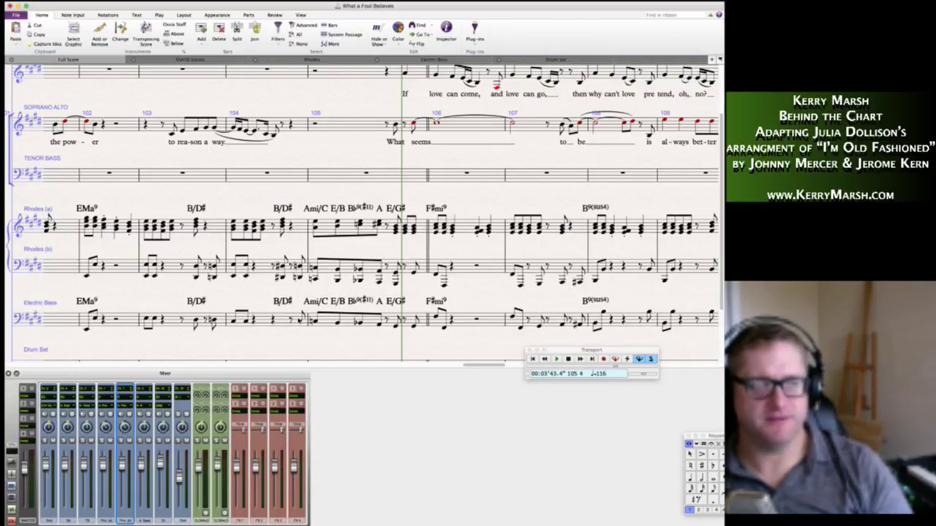
pyautogui.hscroll(-7, 363, 212)
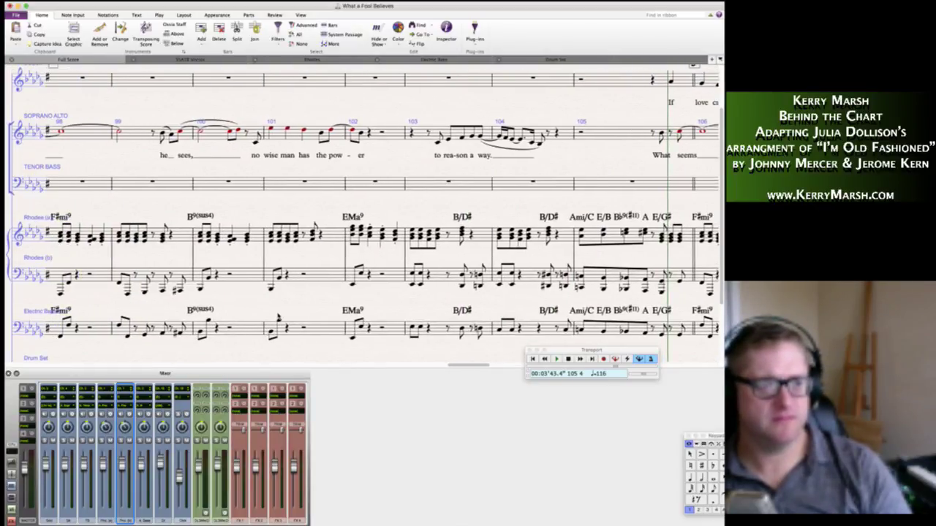
# Add a low eighth-note D♯ under the B/D♯ chord in Electric Bass bar 104 and play the bar back.
pyautogui.hscroll(3, 364, 212)
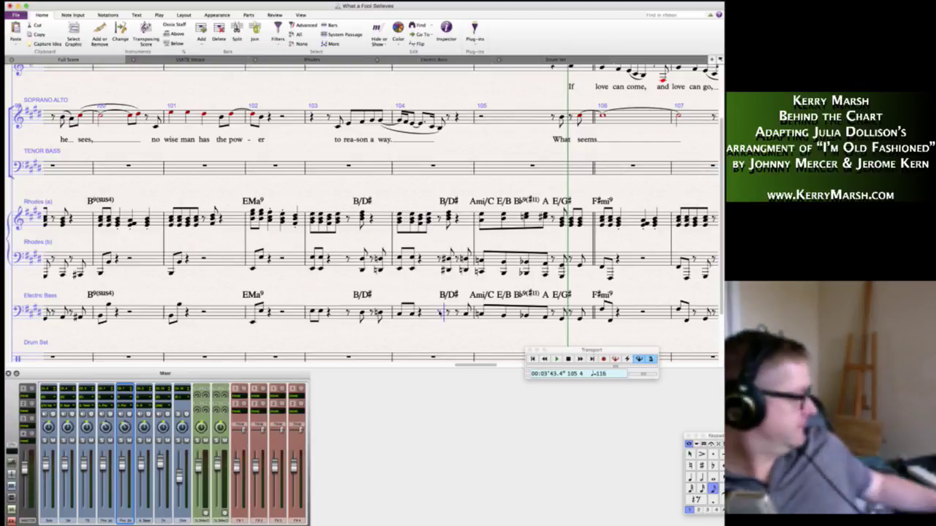
pyautogui.press('d')
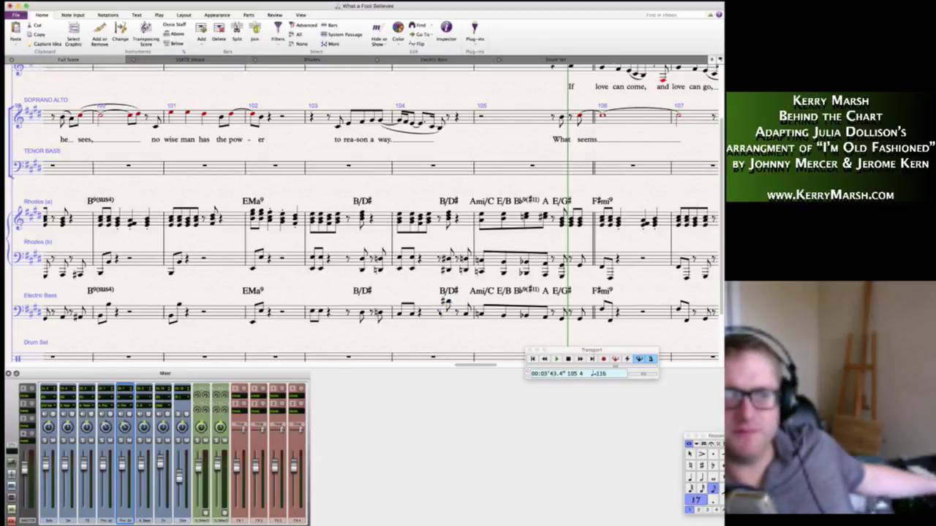
pyautogui.hotkey('ctrl', 'Down')
pyautogui.press('d')
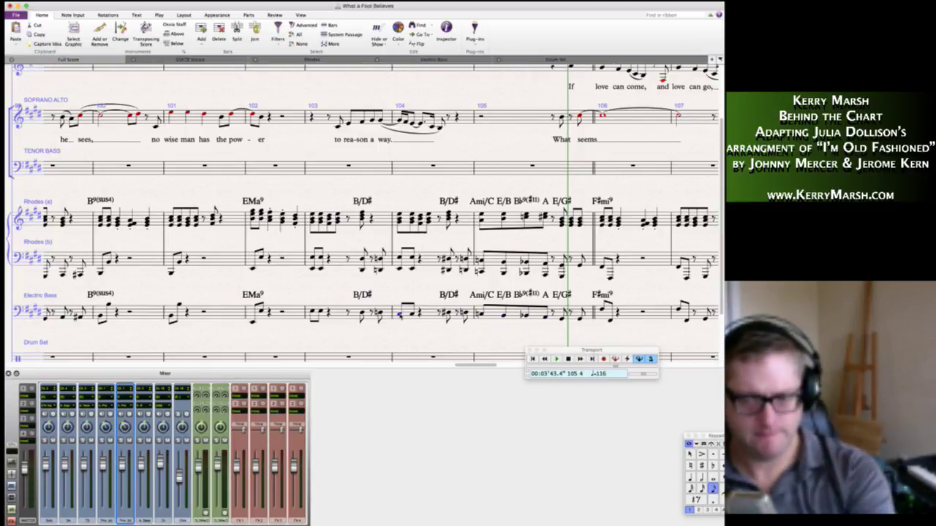
pyautogui.press('space')
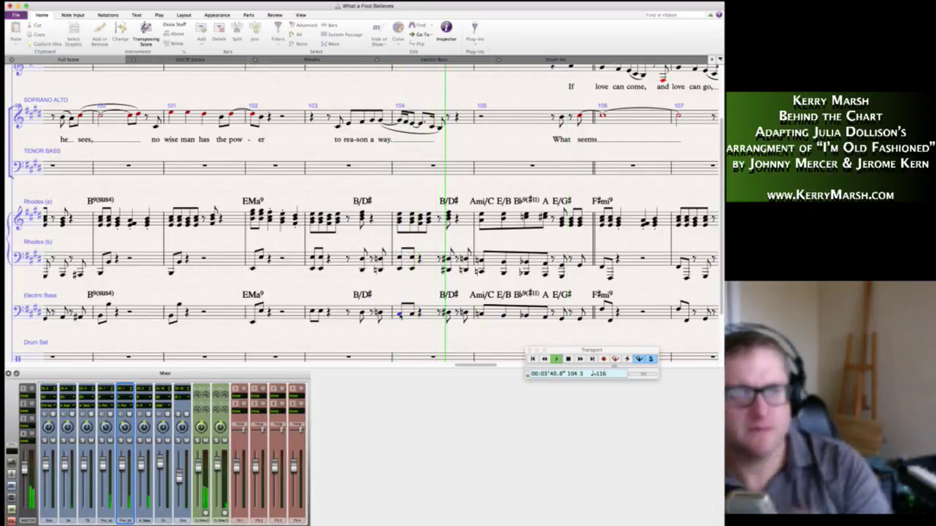
pyautogui.press('space')
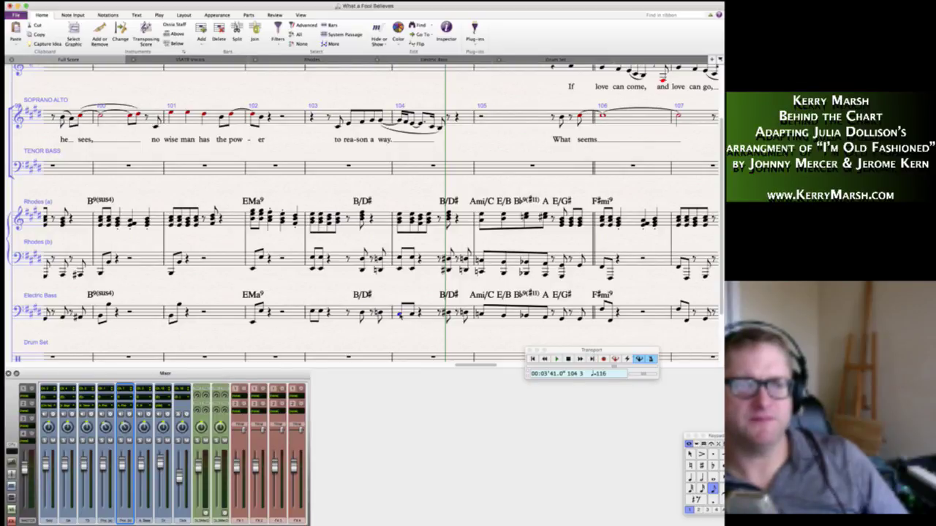
# Fill in the missing Electric Bass notes under E/G♯ at the end of bar 113 and play the score back through bar 128.
pyautogui.scroll(2, 399, 316)
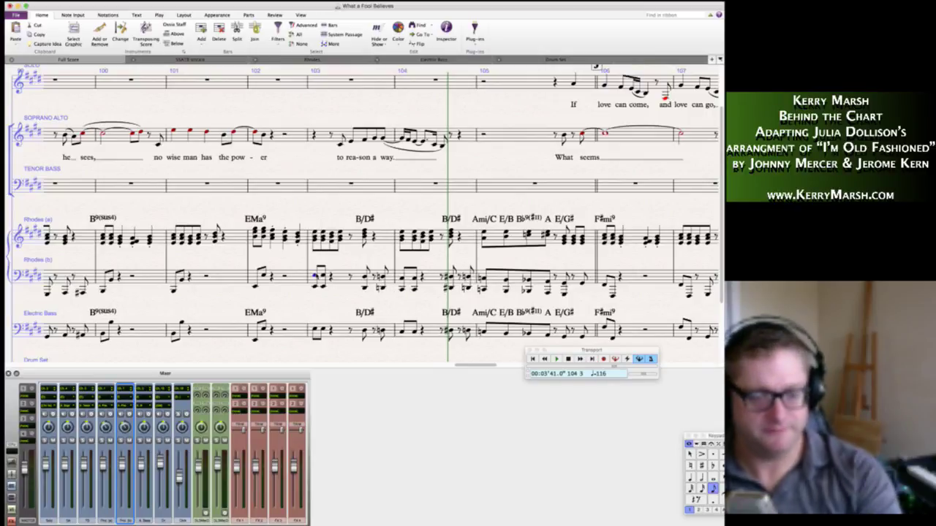
pyautogui.press('p')
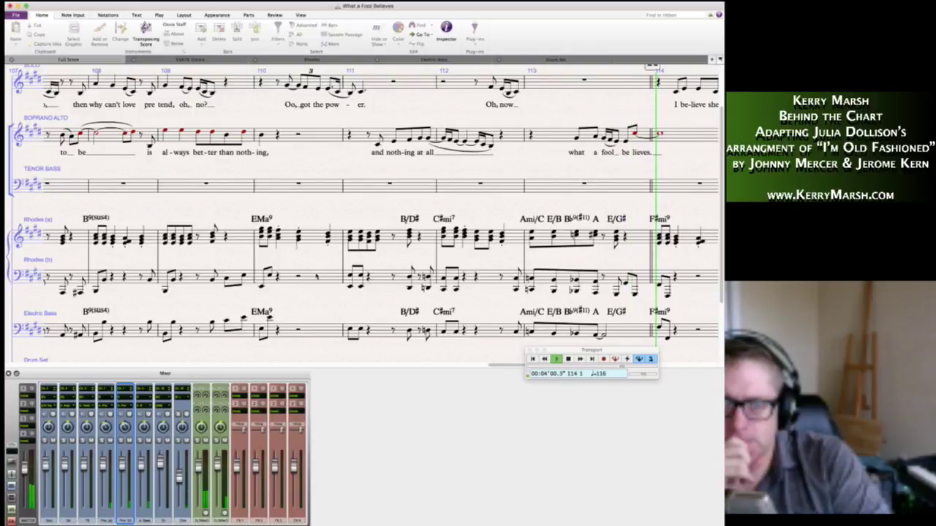
pyautogui.click(487, 349)
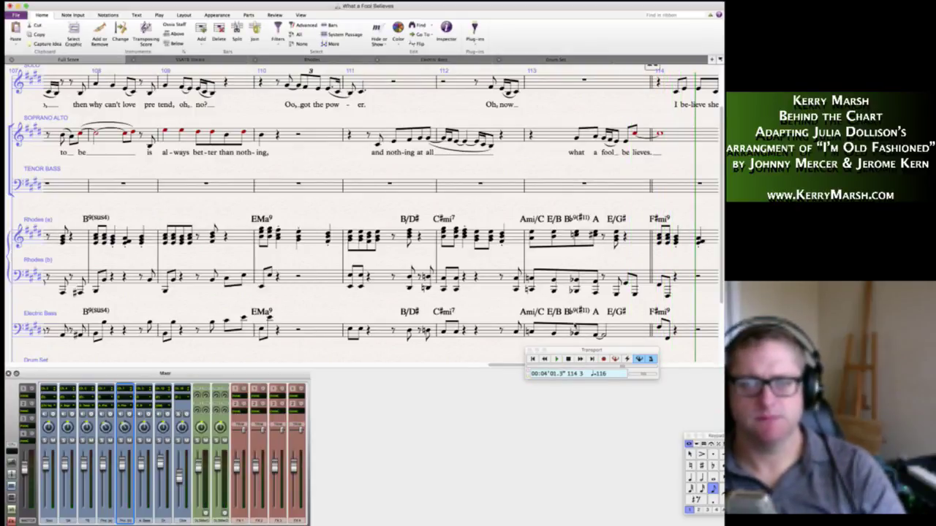
pyautogui.scroll(-3, 575, 329)
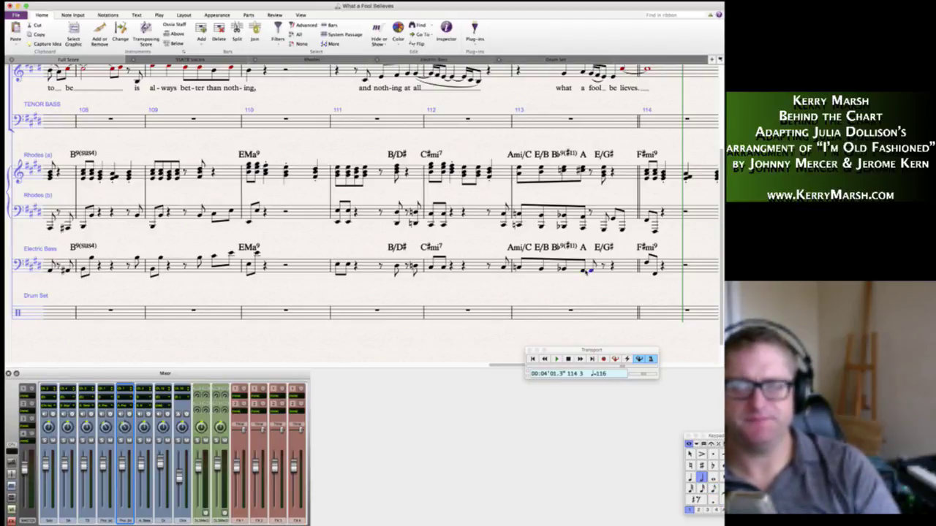
pyautogui.press('0')
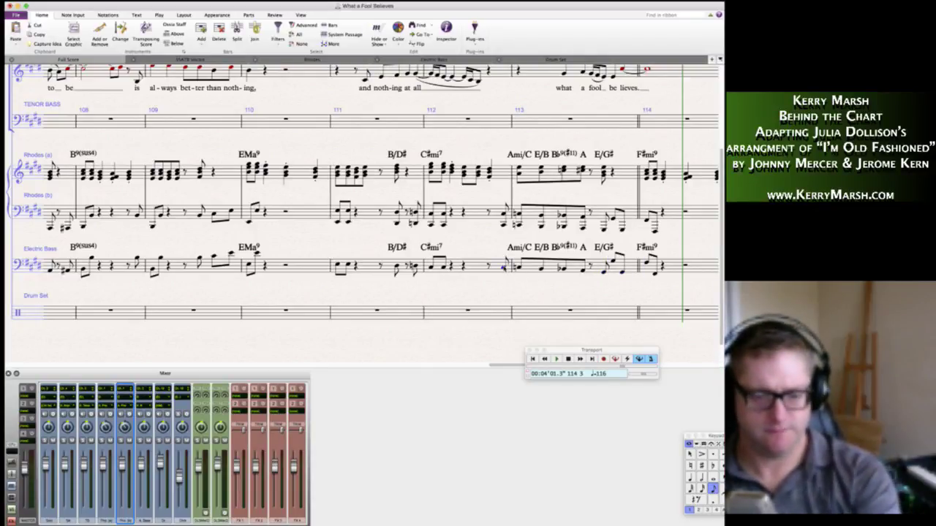
pyautogui.press('p')
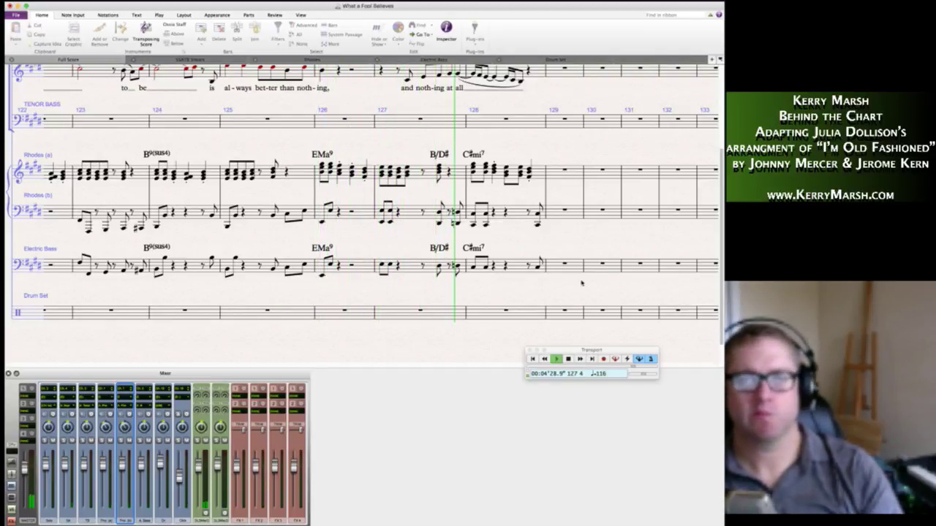
pyautogui.press('space')
# Look back through the full score from bar 128 to the empty bars before rehearsal mark A.
pyautogui.scroll(5, 596, 253)
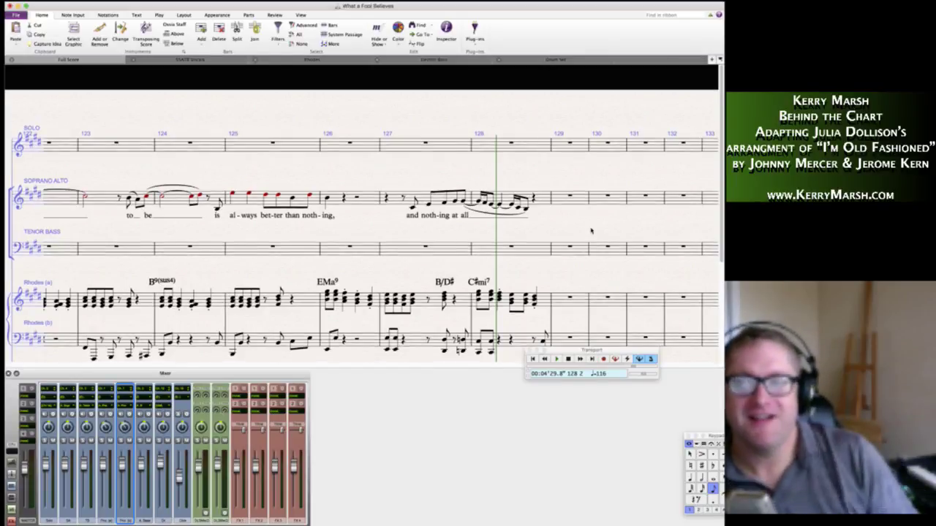
pyautogui.scroll(-2, 591, 230)
pyautogui.hscroll(-4, 591, 231)
pyautogui.hscroll(-15, 591, 231)
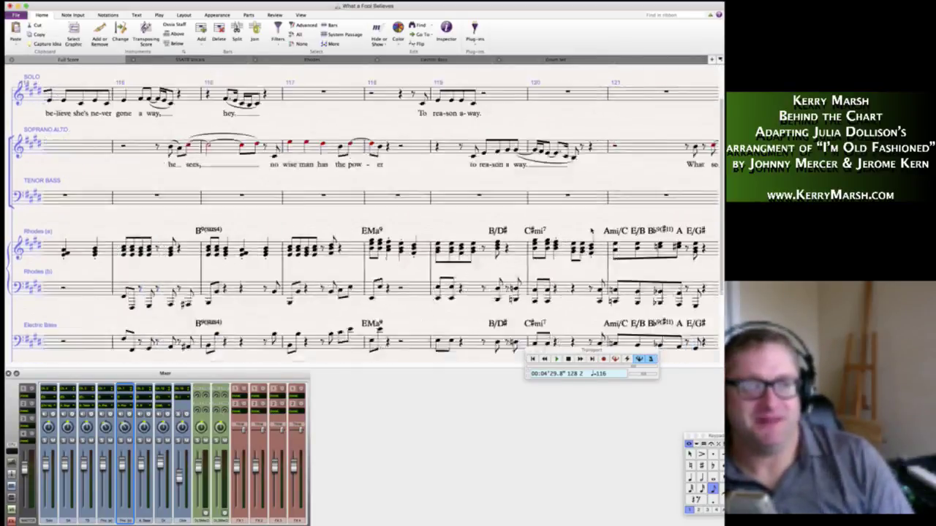
pyautogui.hscroll(-20, 591, 230)
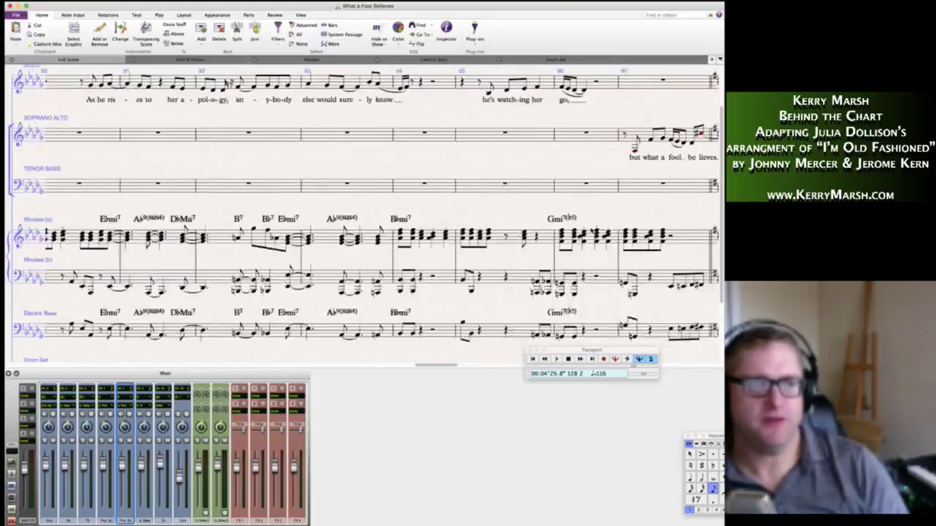
pyautogui.scroll(1, 591, 232)
pyautogui.hscroll(-20, 591, 231)
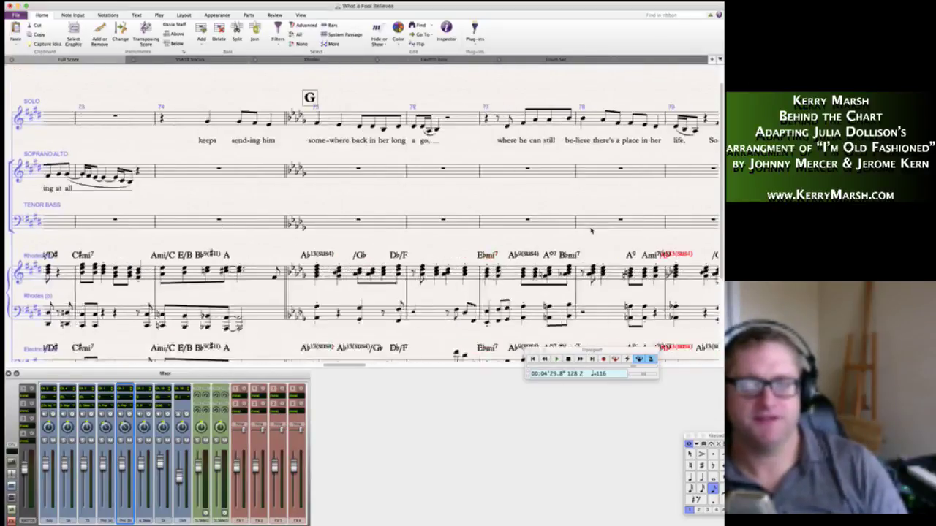
pyautogui.hscroll(-20, 590, 230)
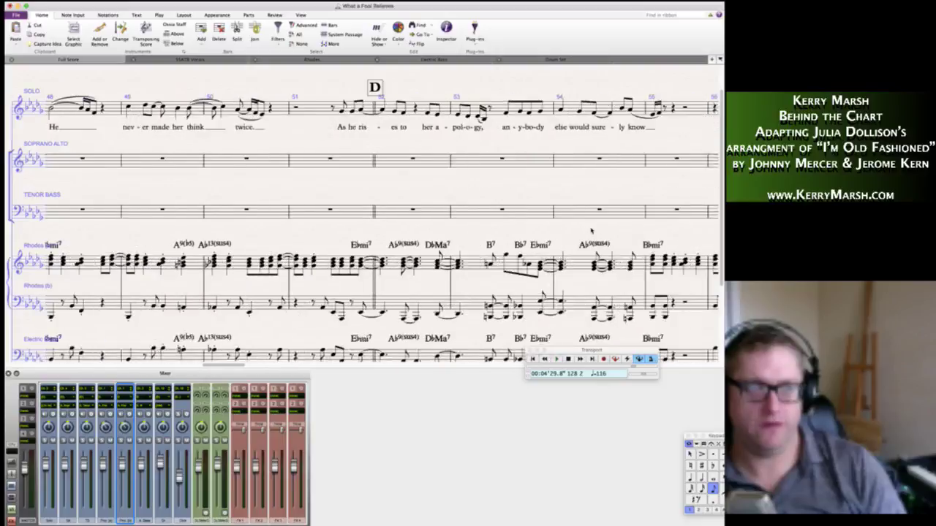
pyautogui.hscroll(-12, 591, 230)
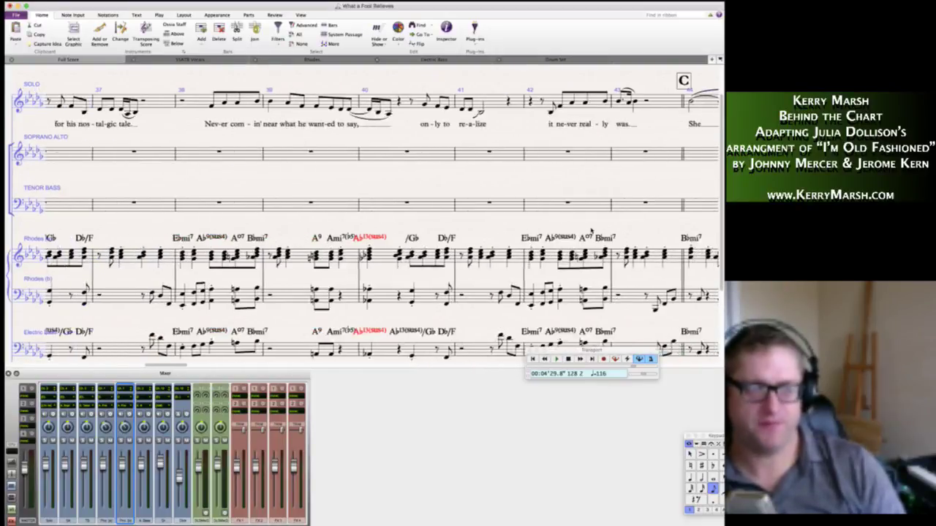
pyautogui.hscroll(-8, 591, 230)
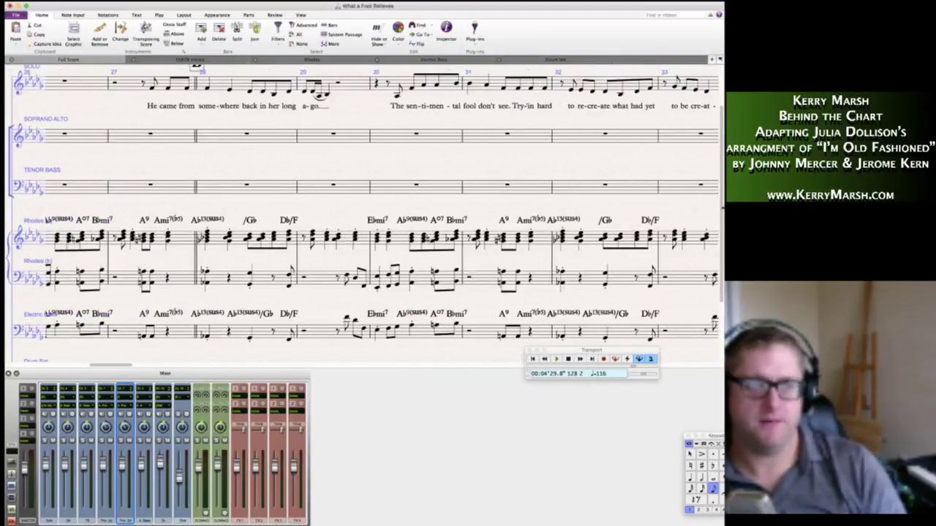
pyautogui.scroll(3, 478, 241)
pyautogui.hscroll(-10, 479, 242)
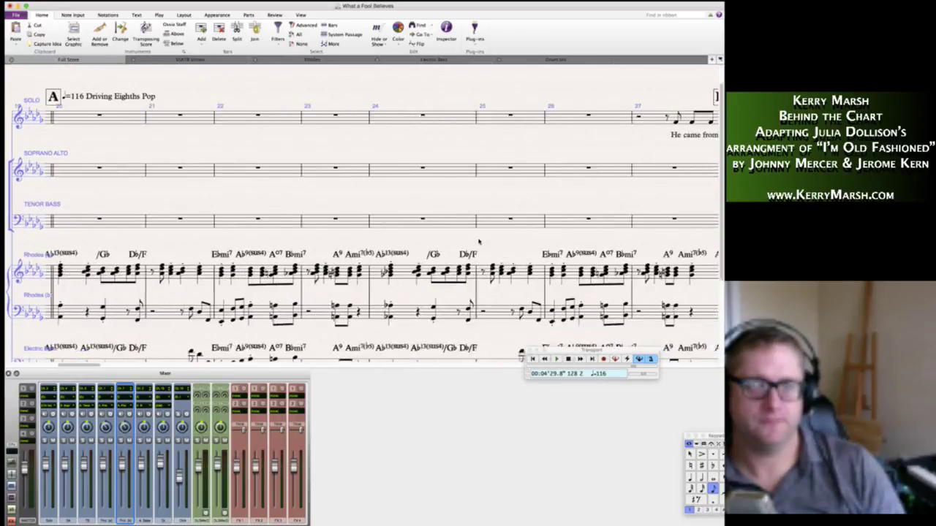
pyautogui.hscroll(-8, 479, 242)
pyautogui.scroll(-1, 479, 242)
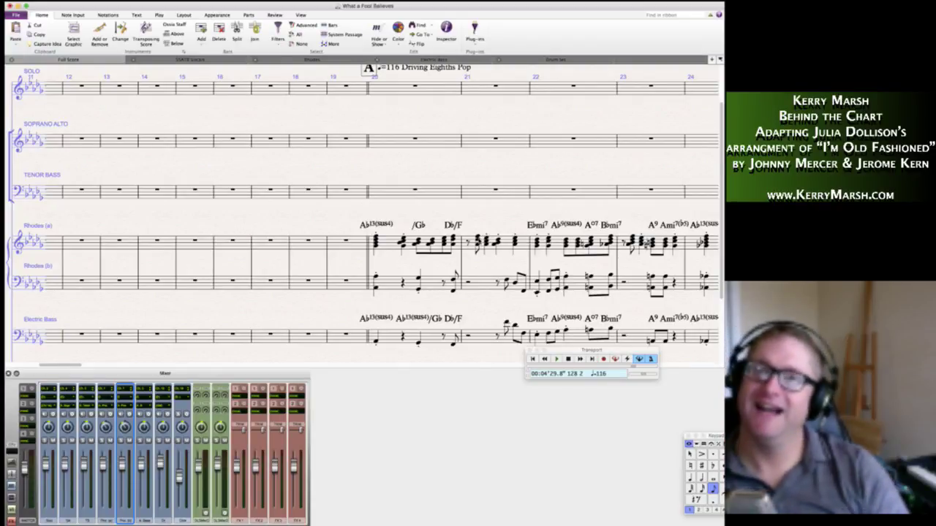
pyautogui.press('super+Tab')
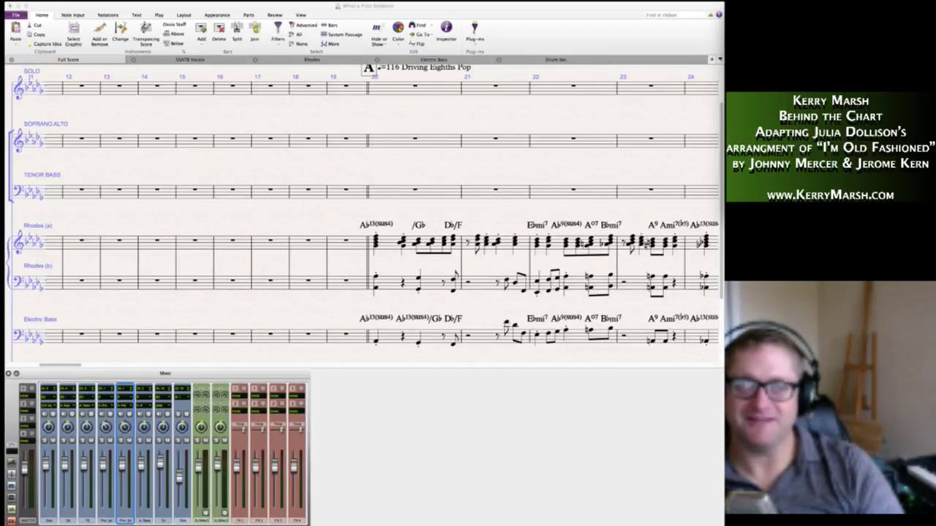
pyautogui.scroll(-3, 402, 221)
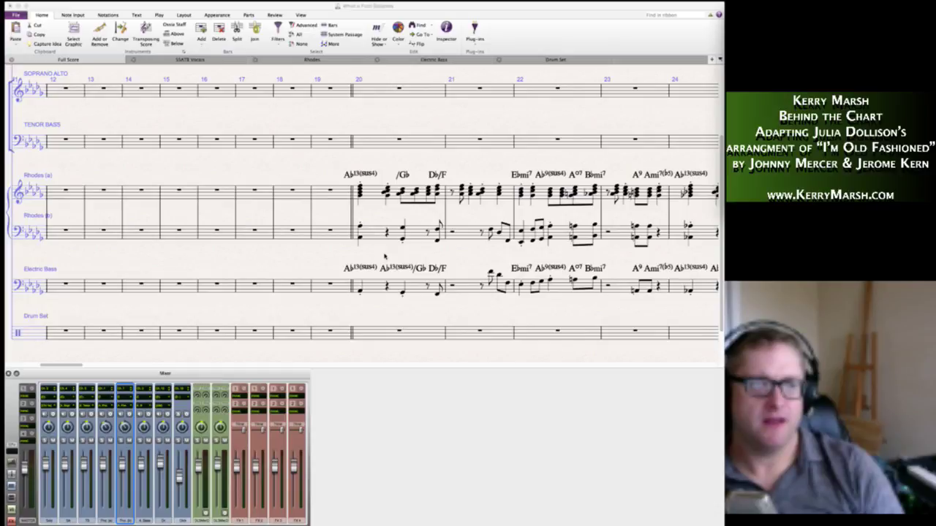
pyautogui.scroll(5, 384, 256)
pyautogui.scroll(-3, 385, 256)
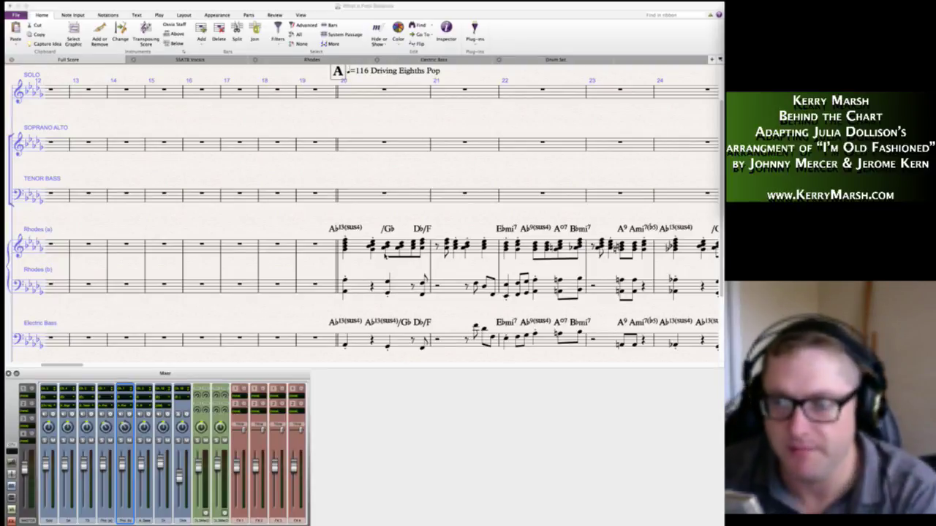
pyautogui.click(364, 172)
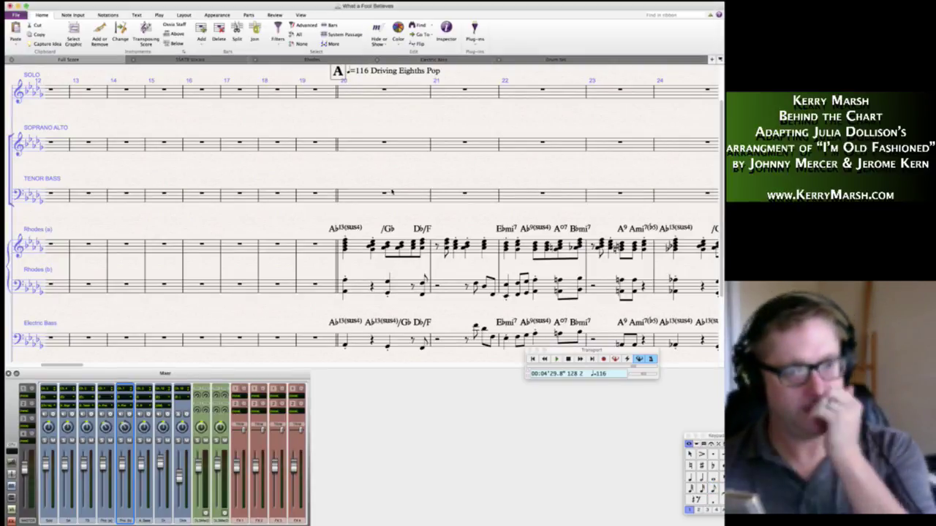
# Copy the Solo melody and lyrics from bars 27 to 43 to the start of the Solo staff at bar 1.
pyautogui.hscroll(-5, 391, 191)
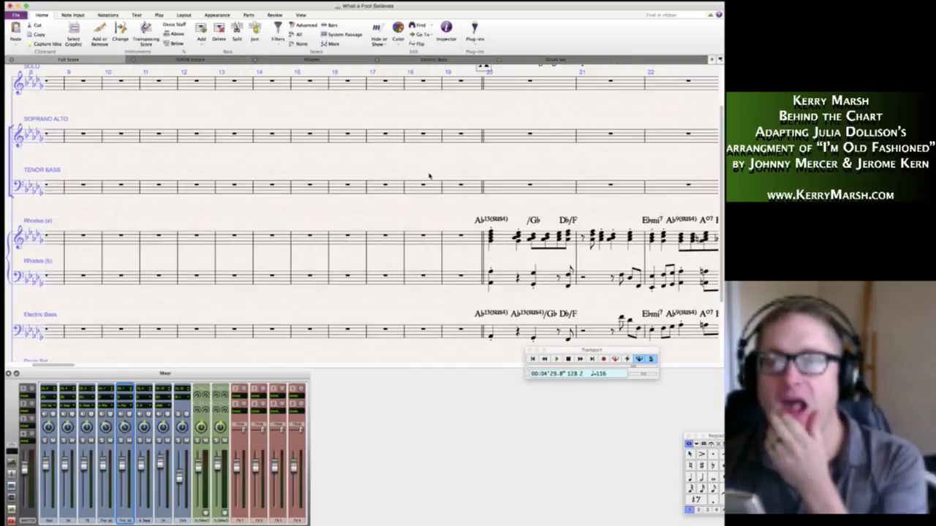
pyautogui.hscroll(7, 429, 176)
pyautogui.hscroll(4, 429, 175)
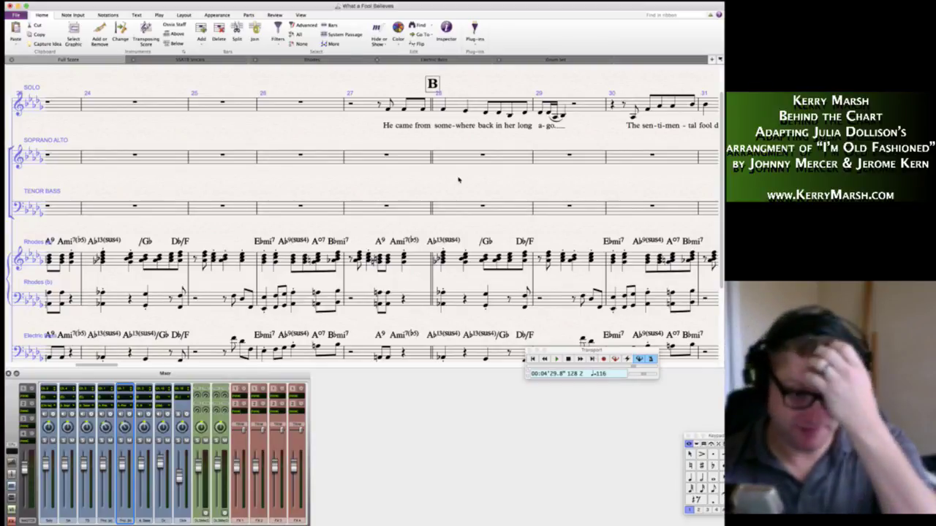
pyautogui.click(368, 108)
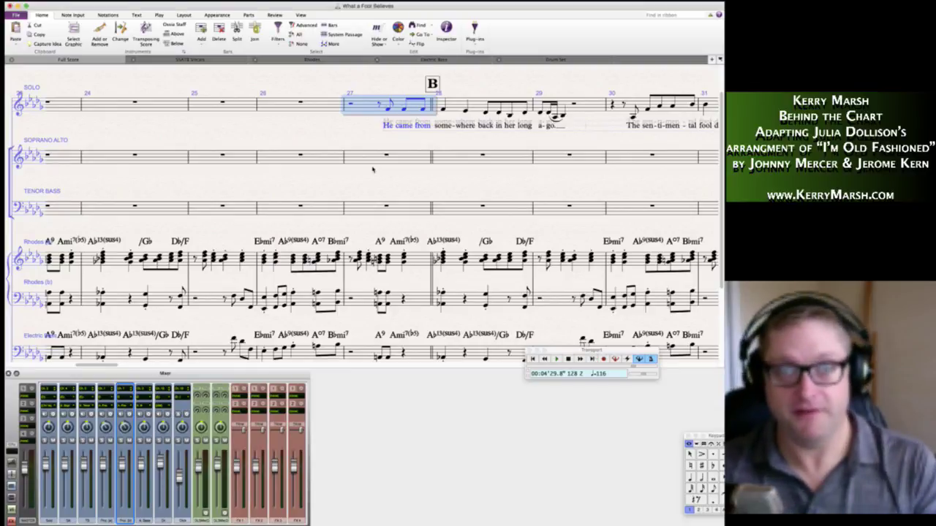
pyautogui.hscroll(3, 381, 139)
pyautogui.hscroll(5, 392, 140)
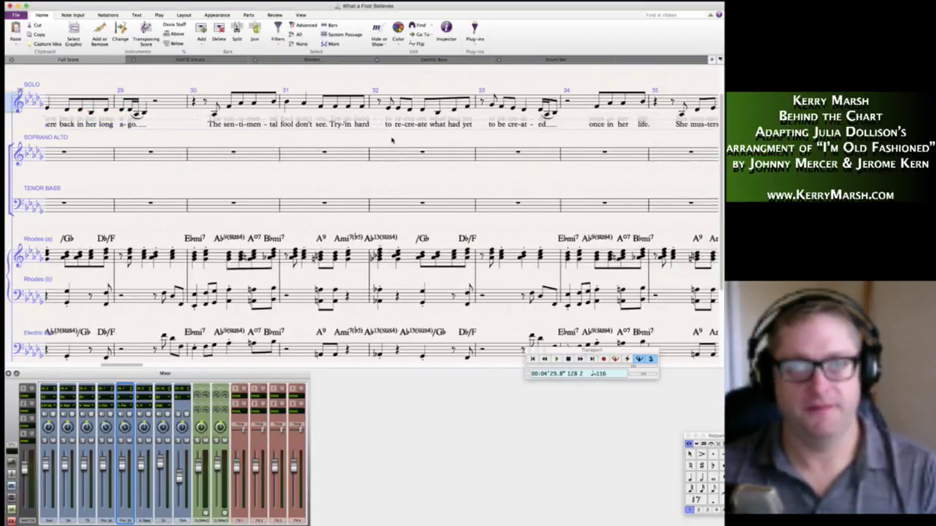
pyautogui.hscroll(7, 391, 140)
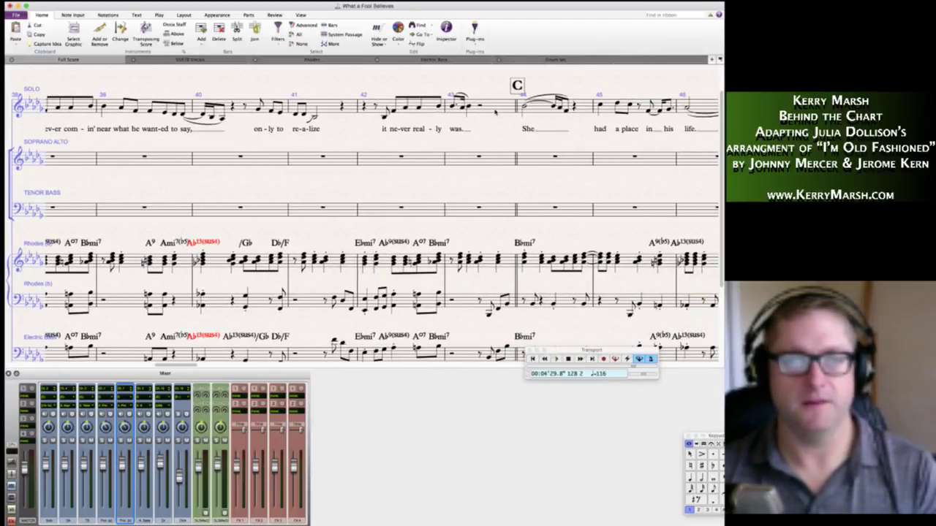
pyautogui.keyDown('shift'); pyautogui.click(504, 108); pyautogui.keyUp('shift')
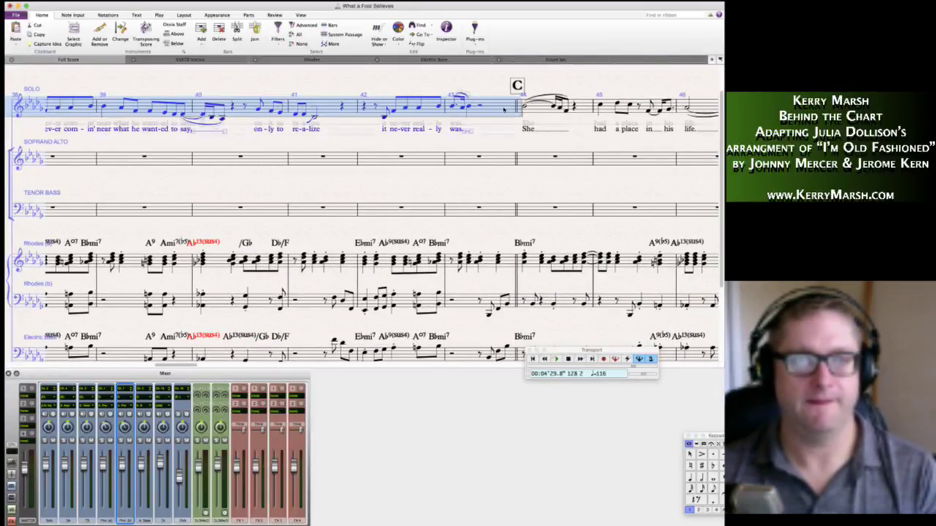
pyautogui.hscroll(-10, 503, 110)
pyautogui.hscroll(-15, 503, 110)
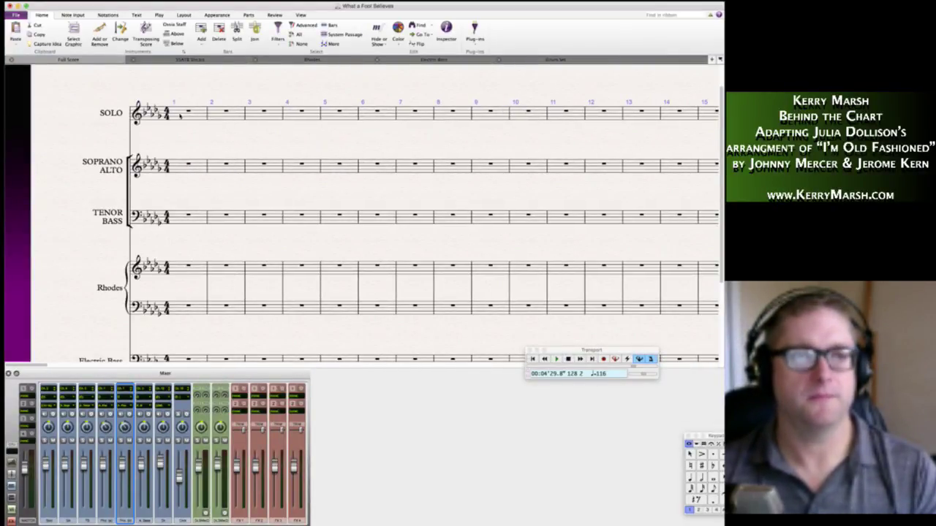
pyautogui.click(180, 115)
pyautogui.press('super+v')
pyautogui.click(166, 89)
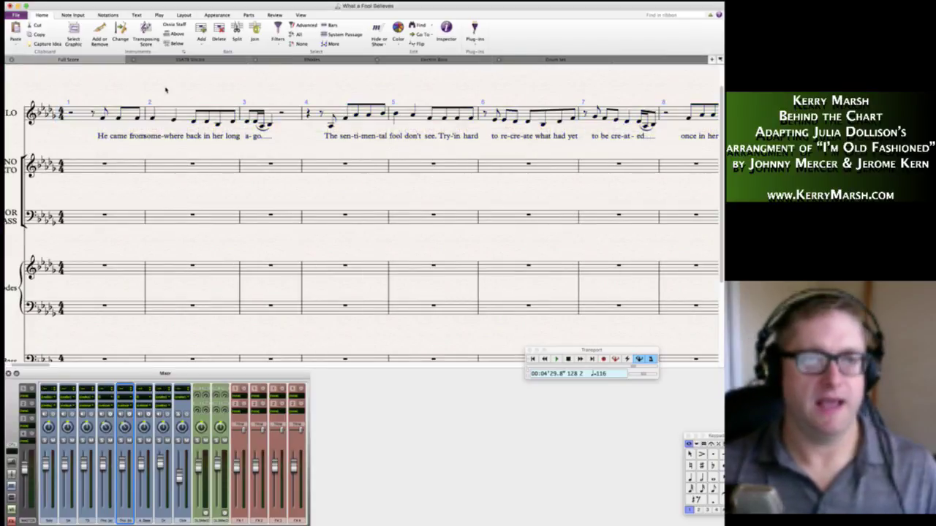
# Look through the copied Solo melody and lyrics from bar 1 to rehearsal mark A.
pyautogui.scroll(2, 188, 132)
pyautogui.hscroll(-2, 189, 132)
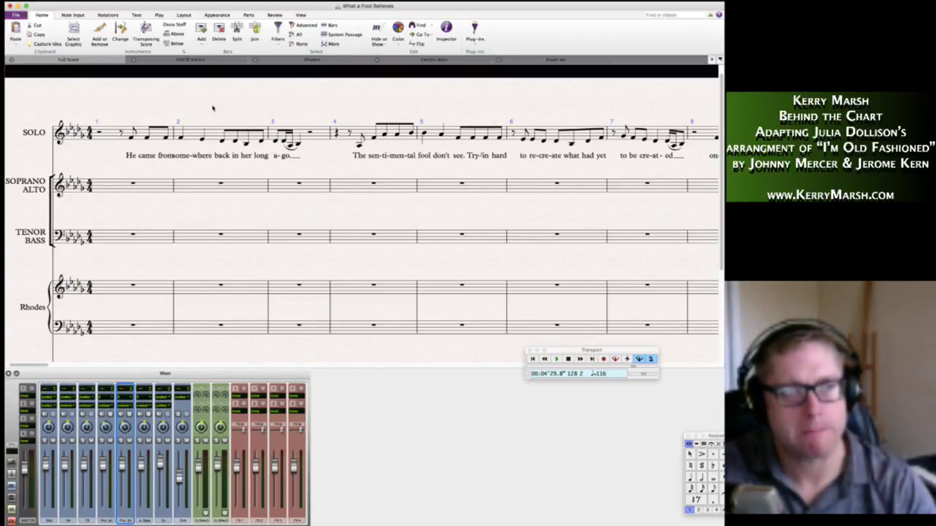
pyautogui.hscroll(5, 213, 108)
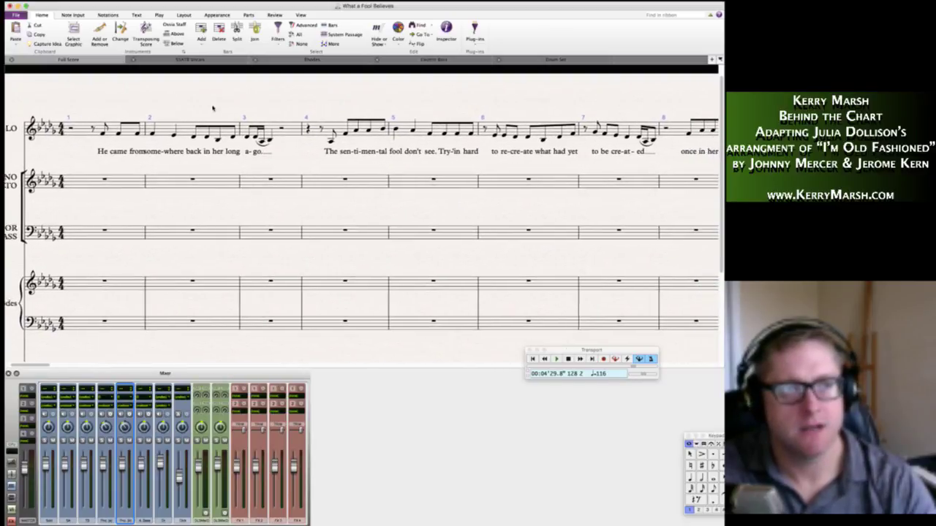
pyautogui.hscroll(15, 213, 108)
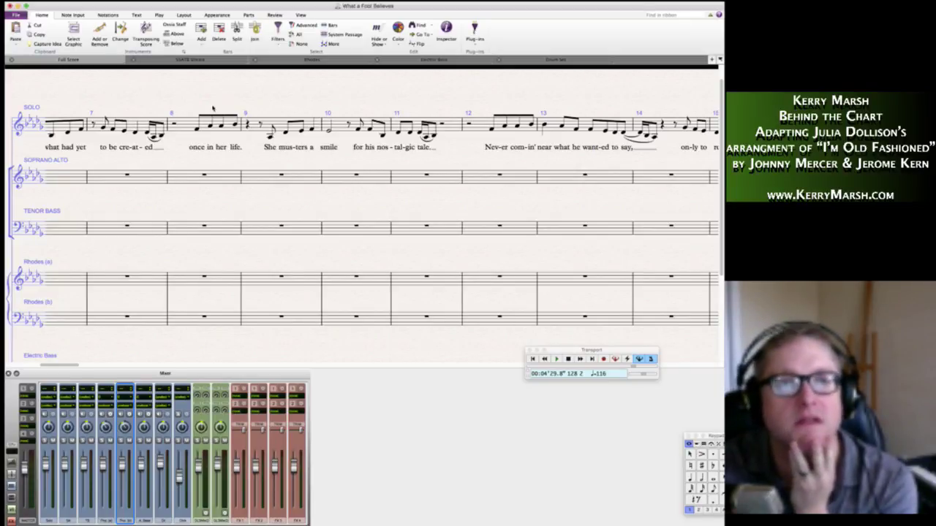
pyautogui.hscroll(6, 213, 108)
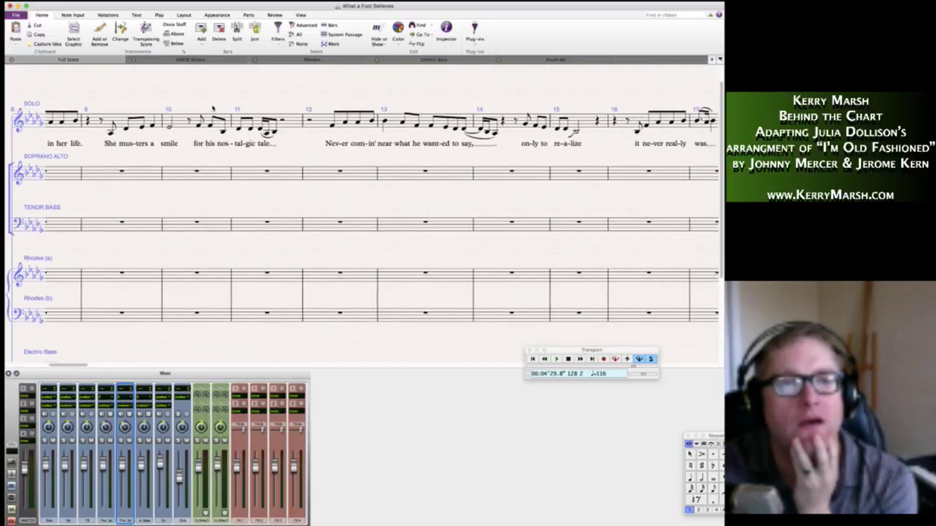
pyautogui.hscroll(5, 212, 109)
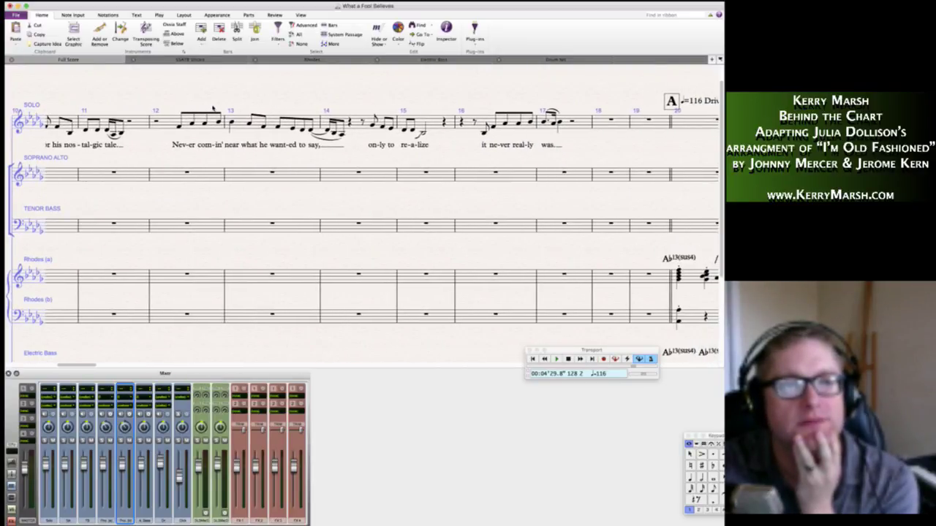
pyautogui.hscroll(4, 213, 108)
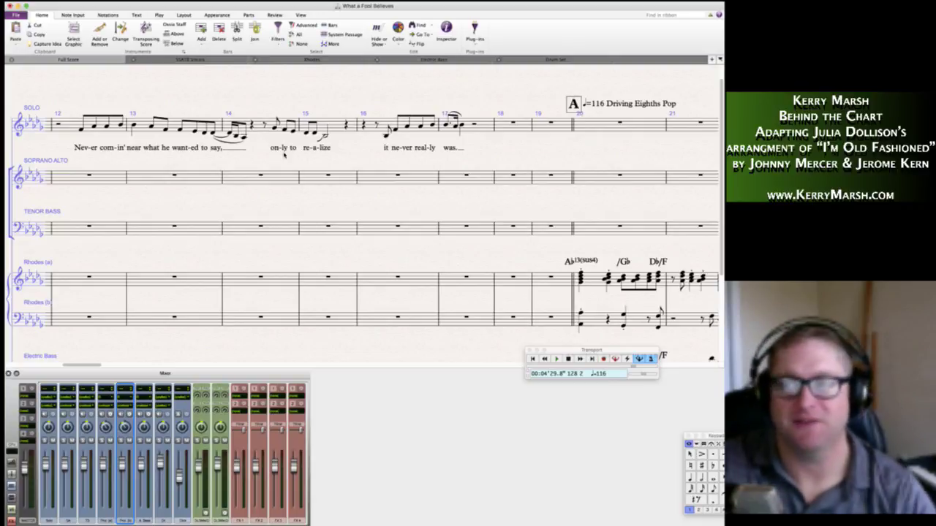
# Widen the spacing before the first note of Solo bar 2 so the lyric "some-where" clears "from".
pyautogui.hscroll(-4, 260, 209)
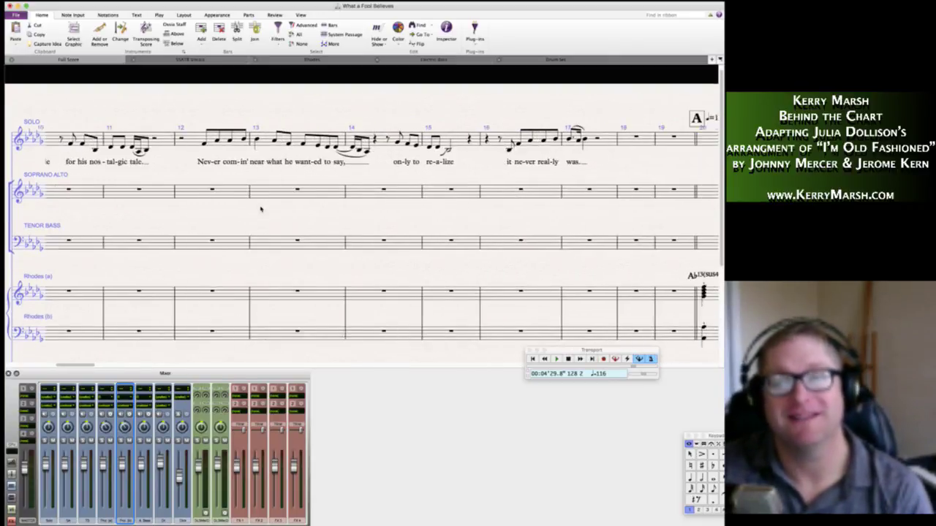
pyautogui.hscroll(-8, 260, 209)
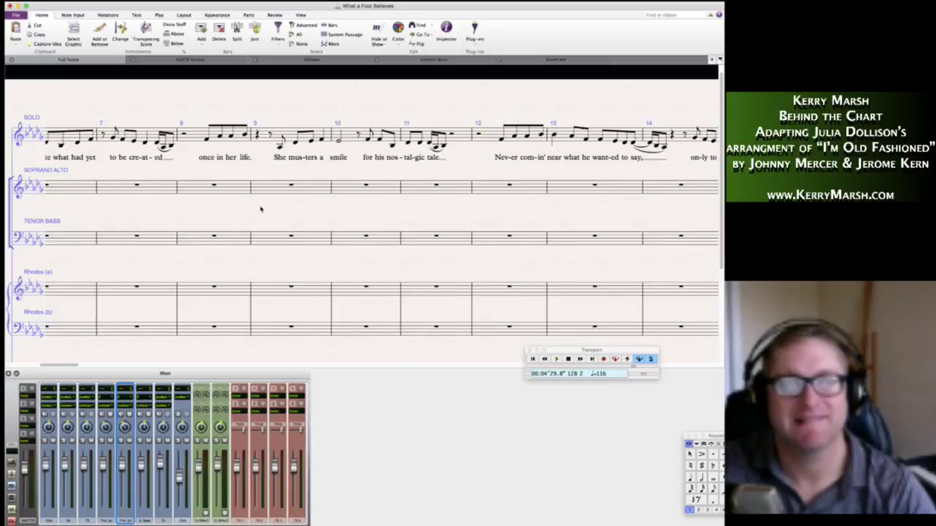
pyautogui.hscroll(-5, 260, 209)
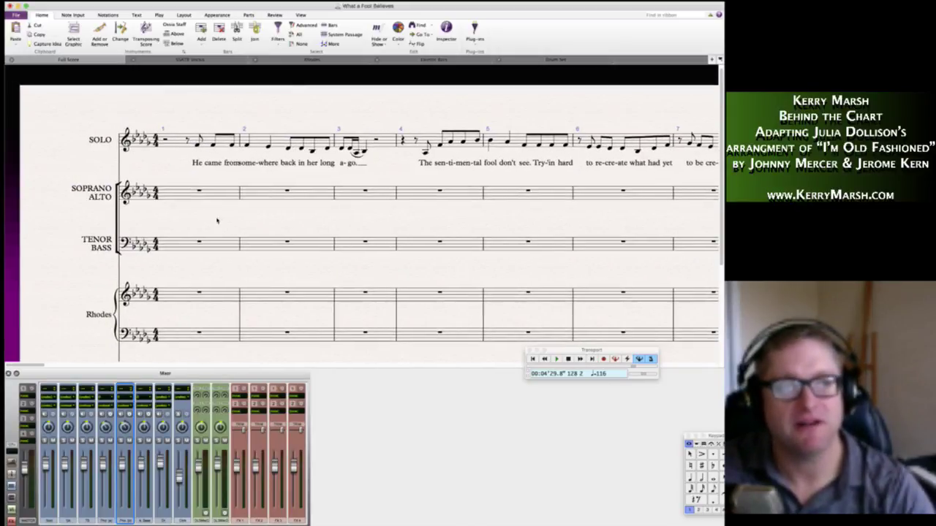
pyautogui.click(250, 145)
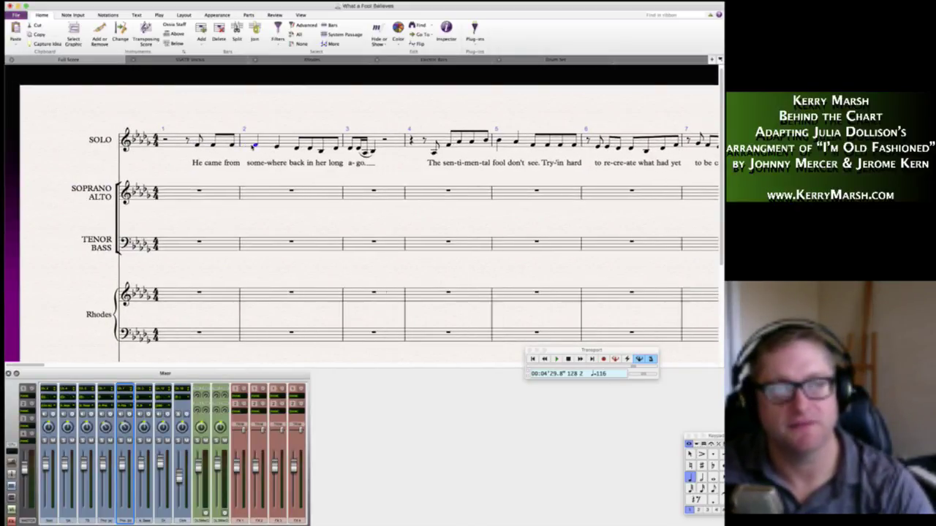
pyautogui.click(267, 117)
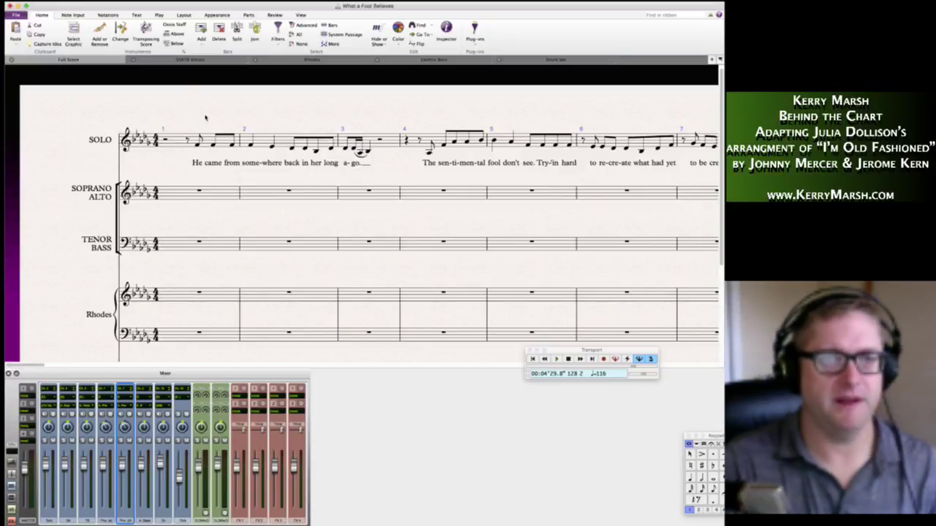
# Copy the "♩=116 Driving Eighths Pop" tempo marking from rehearsal mark A to above Solo bar 1.
pyautogui.hscroll(15, 204, 119)
pyautogui.hscroll(2, 215, 118)
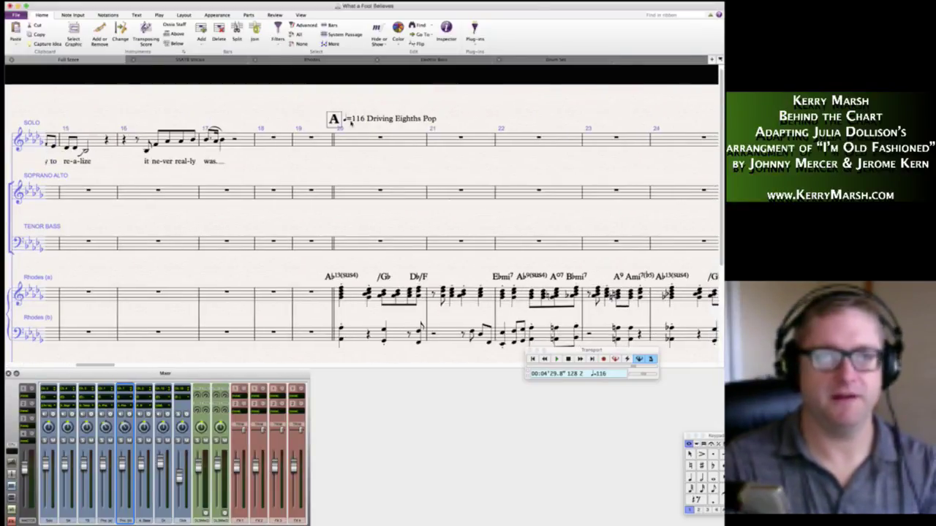
pyautogui.click(356, 118)
pyautogui.hscroll(-15, 356, 119)
pyautogui.hscroll(-5, 356, 118)
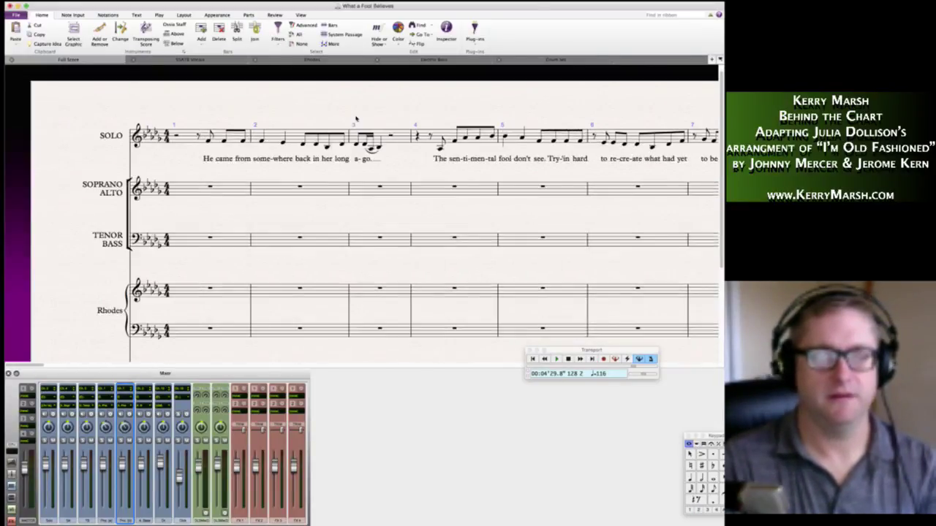
pyautogui.click(175, 113)
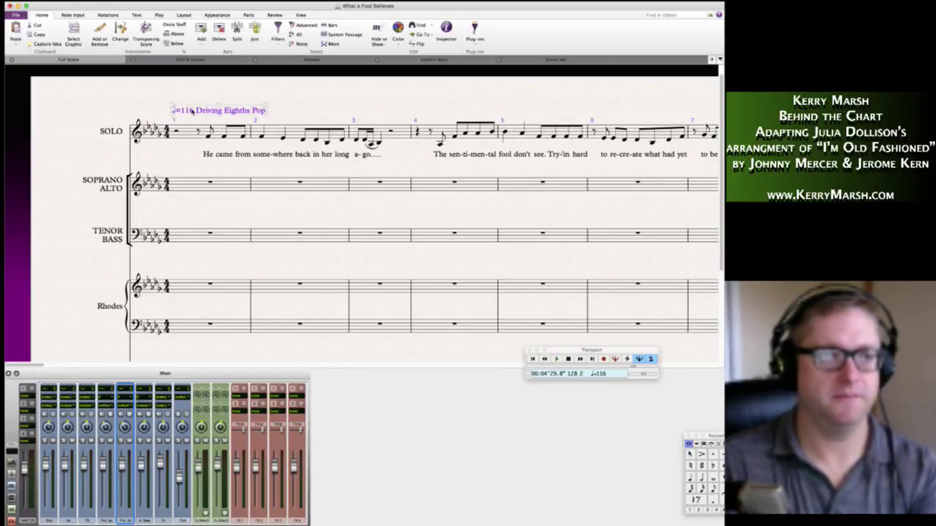
# Replace the wording "Driving Eighths Pop" in the bar 1 tempo marking with "Rubato".
pyautogui.doubleClick(193, 110)
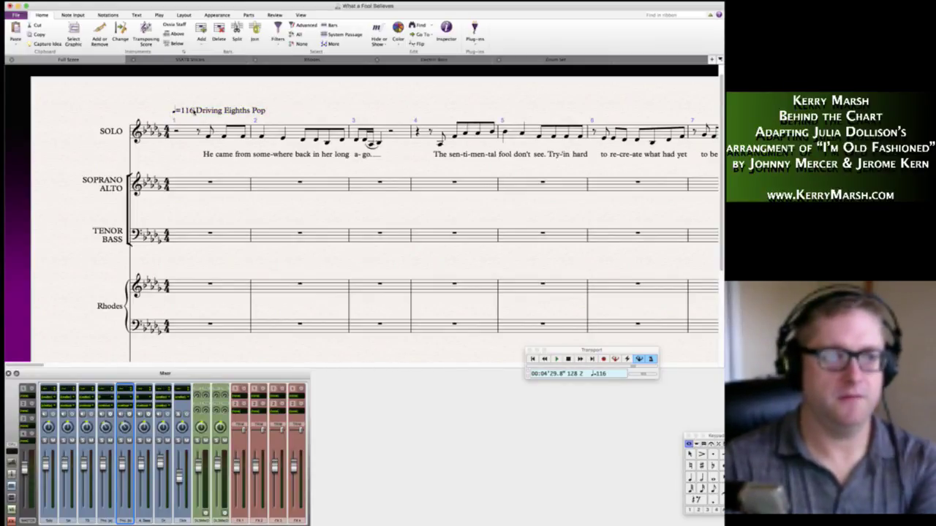
pyautogui.moveTo(195, 111); pyautogui.dragTo(271, 110)
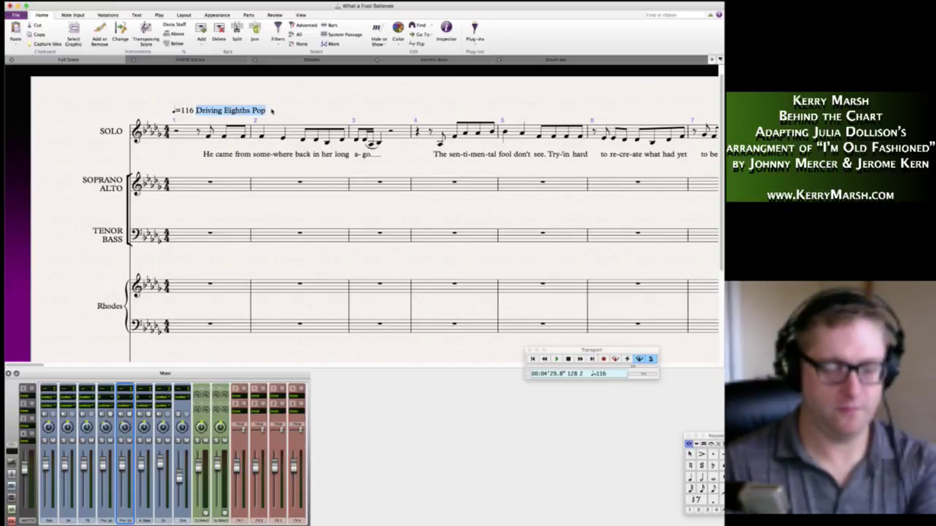
pyautogui.write('Rubato')
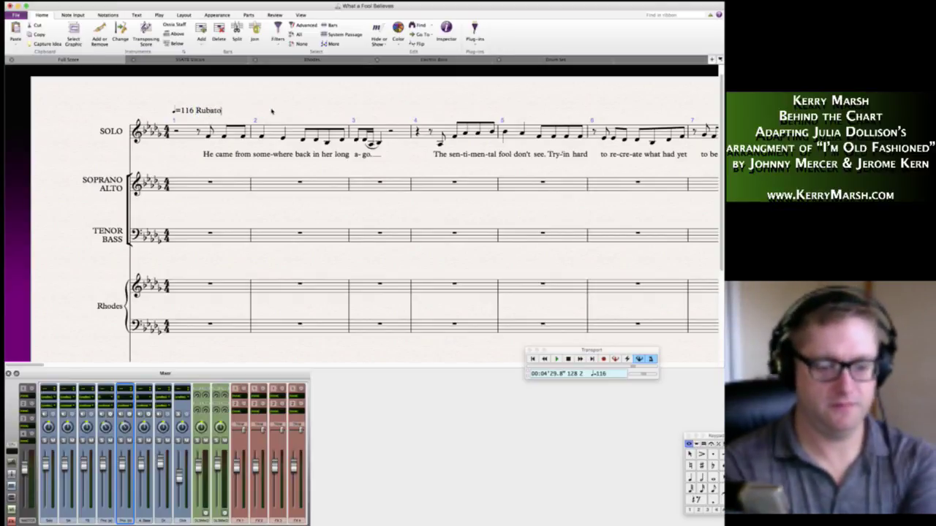
pyautogui.write(' (F')
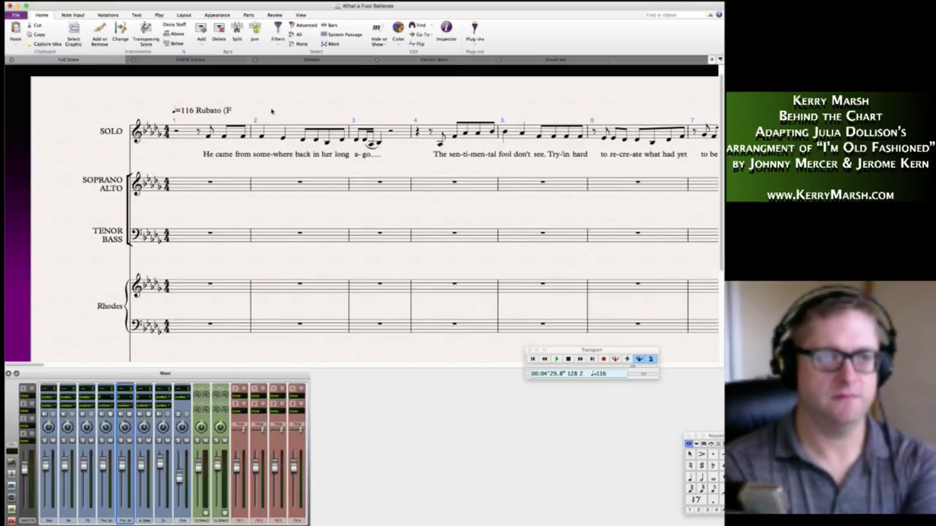
pyautogui.press('BackSpace')
pyautogui.press('BackSpace')
pyautogui.press('BackSpace')
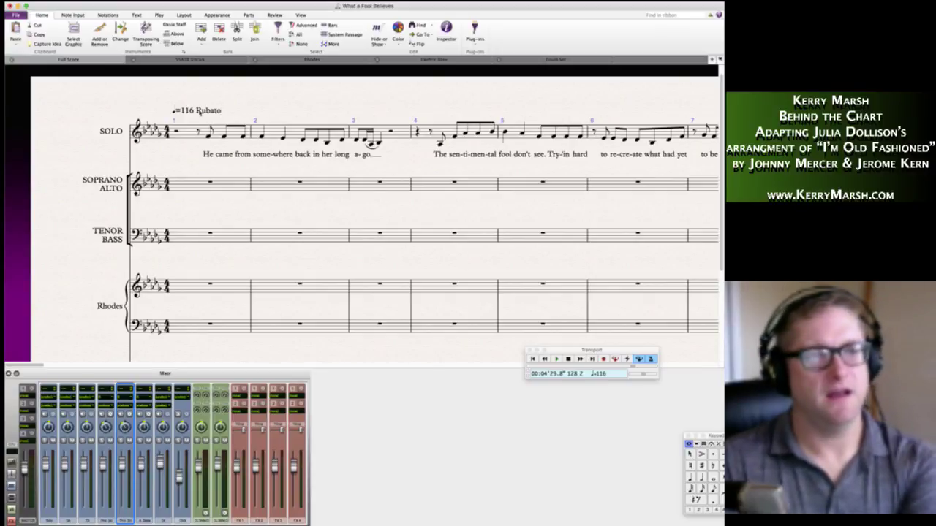
pyautogui.doubleClick(188, 111)
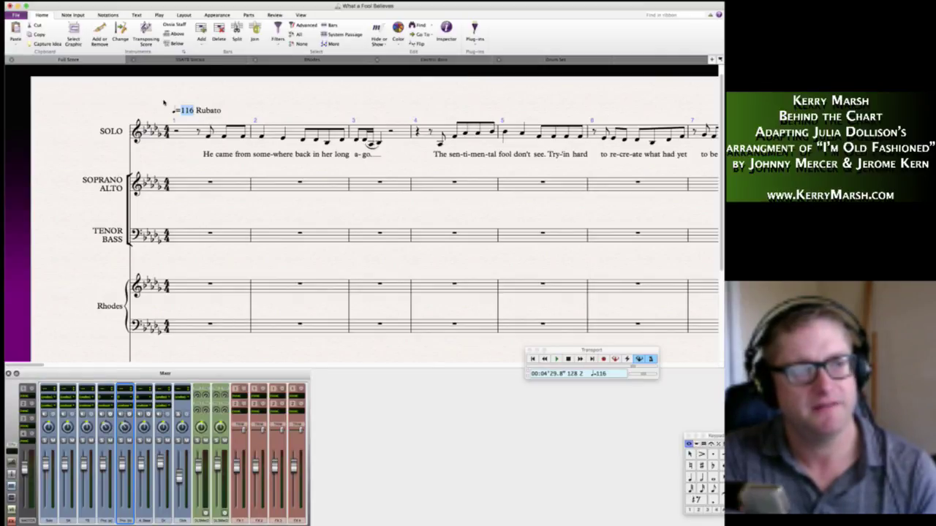
pyautogui.click(131, 106)
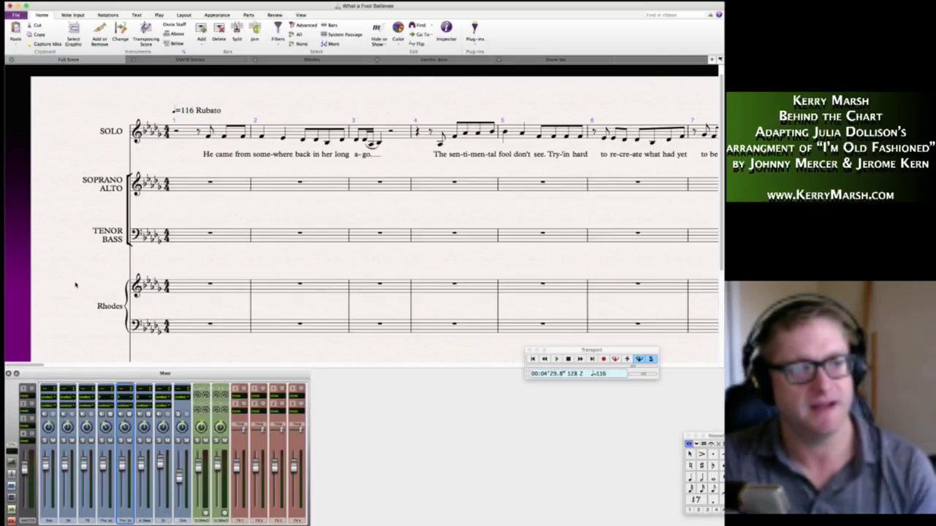
# Rename the Rhodes instrument at the start of the score to "Piano".
pyautogui.press('BackSpace')
pyautogui.press('BackSpace')
pyautogui.press('BackSpace')
pyautogui.press('BackSpace')
pyautogui.press('BackSpace')
pyautogui.press('BackSpace')
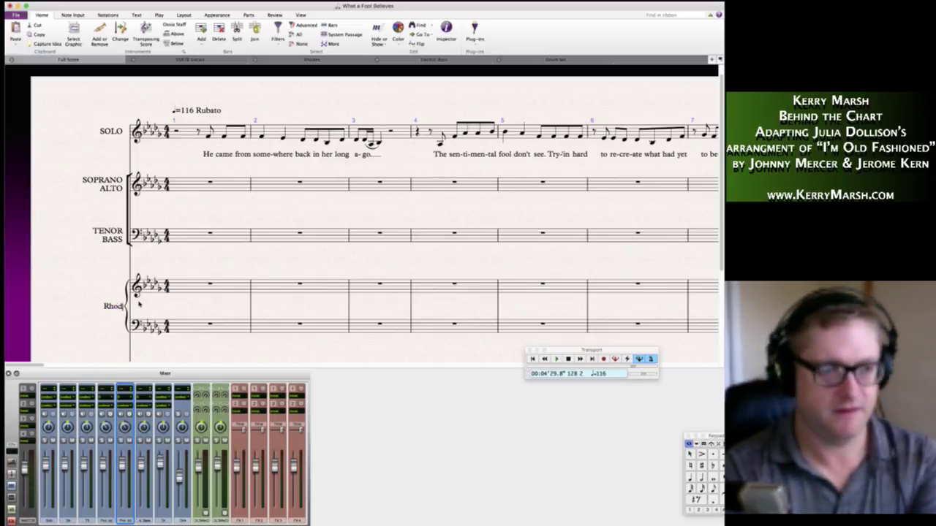
pyautogui.write('Piano')
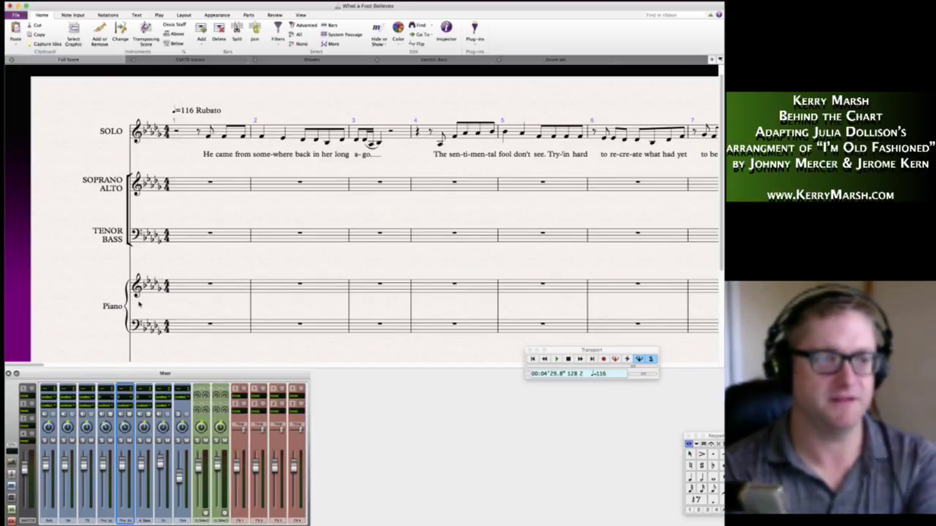
# Review the full score in page layout and the SSATB Vocals part, and return the full score to panorama view.
pyautogui.scroll(-3, 86, 307)
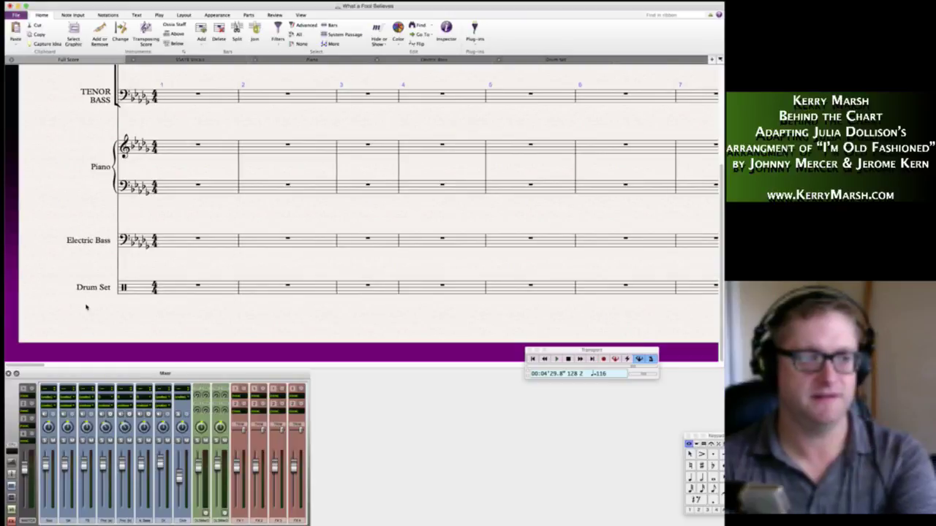
pyautogui.hotkey('shift', 'p')
pyautogui.hscroll(-5, 86, 308)
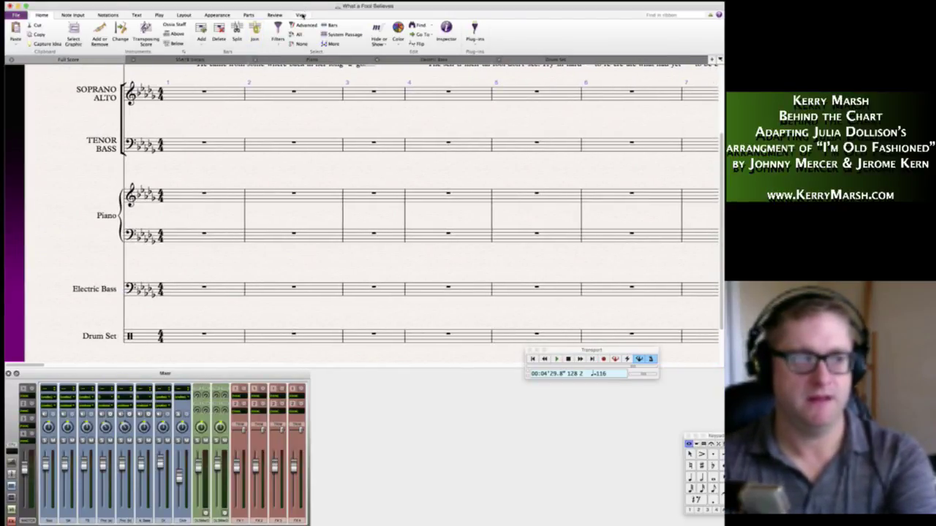
pyautogui.click(301, 15)
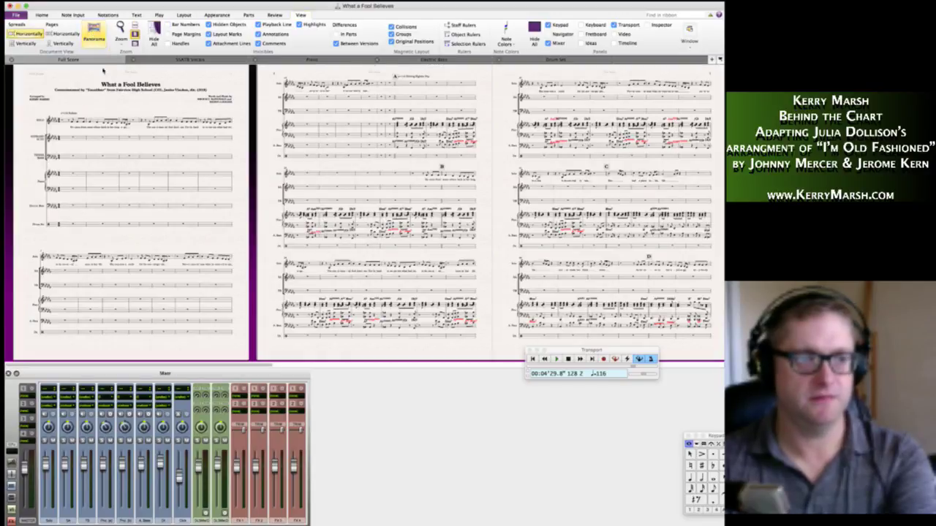
pyautogui.click(93, 31)
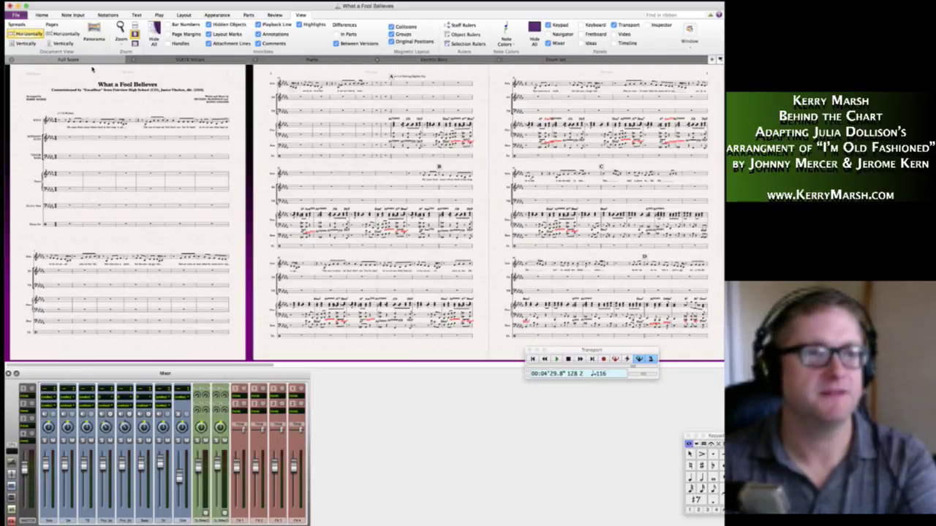
pyautogui.click(178, 60)
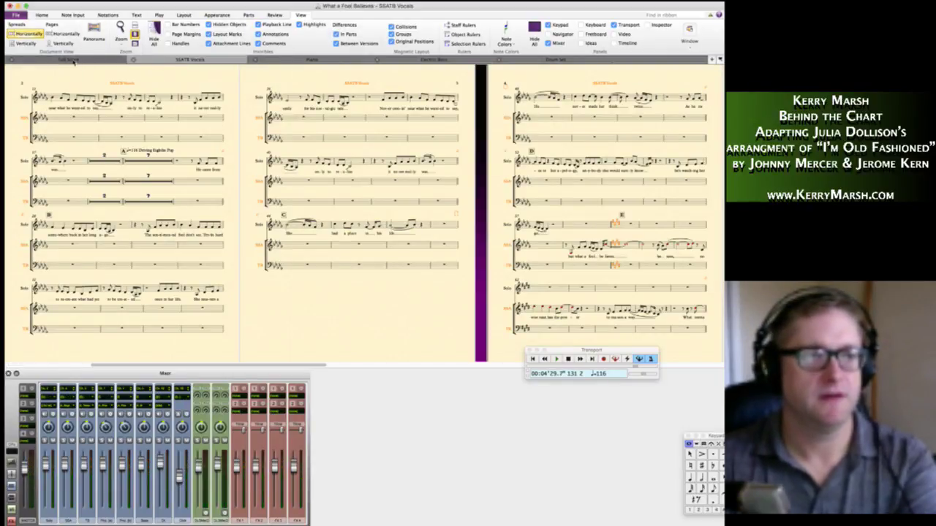
pyautogui.click(73, 60)
pyautogui.hotkey('shift', 'p')
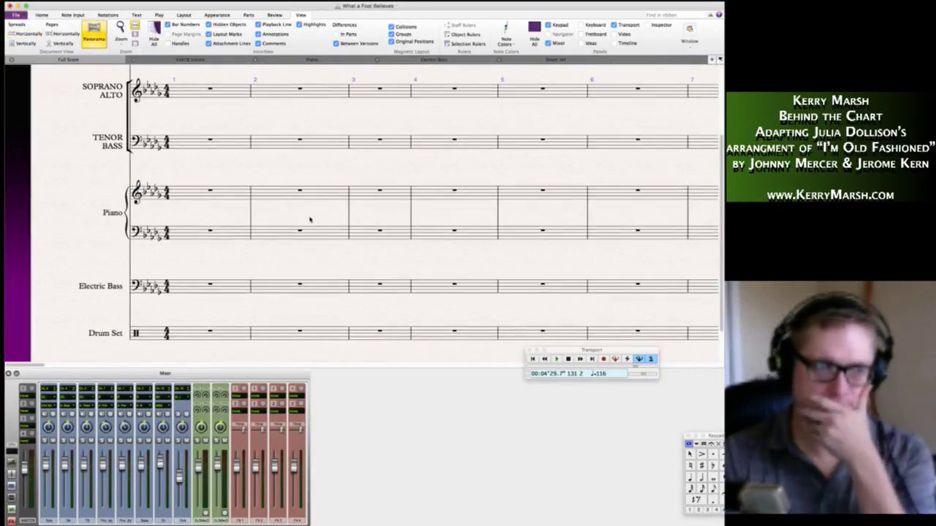
pyautogui.scroll(3, 310, 219)
pyautogui.scroll(-2, 310, 219)
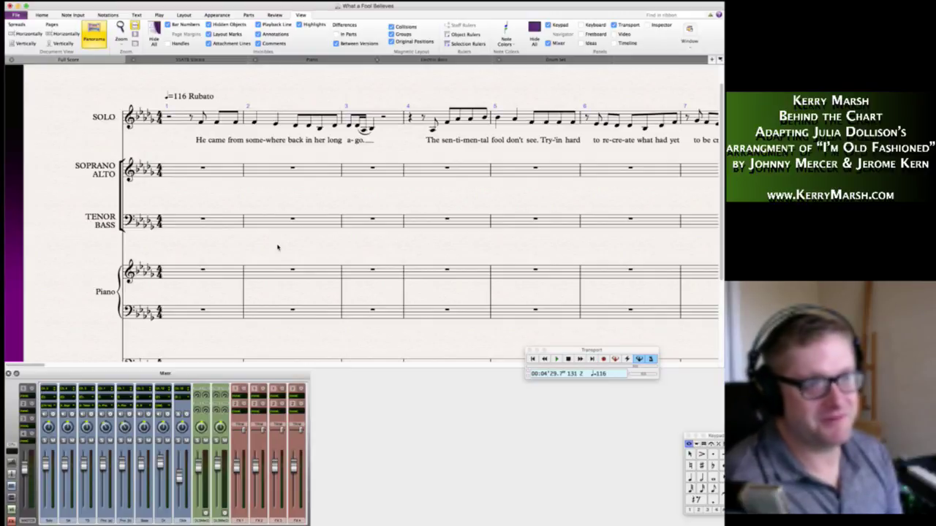
pyautogui.press('Escape')
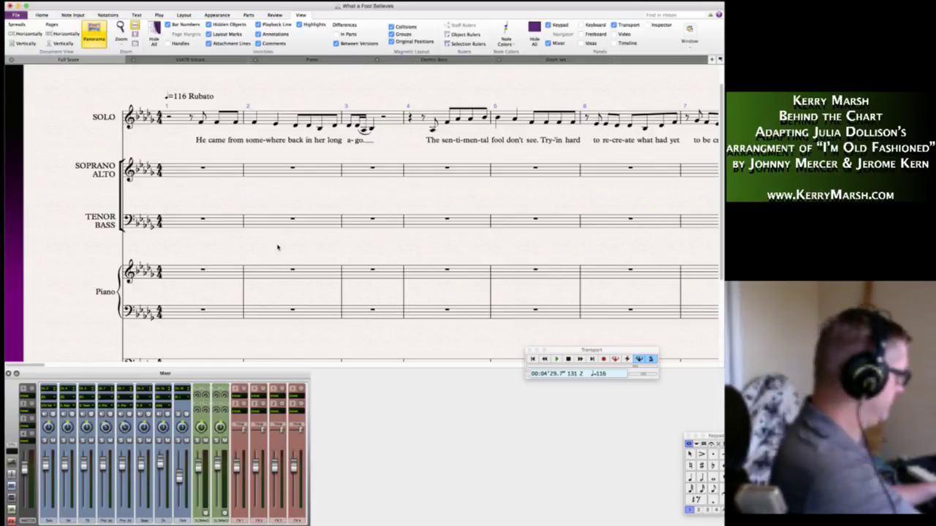
# Enter a whole-note chord in both the treble and bass staves of the Piano in bar 1.
pyautogui.click(227, 267)
pyautogui.press('Escape')
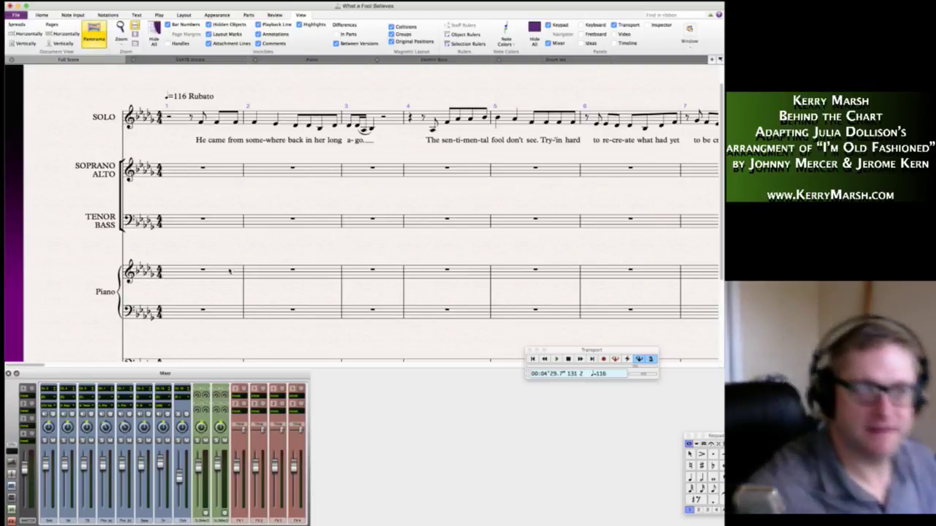
pyautogui.click(180, 272)
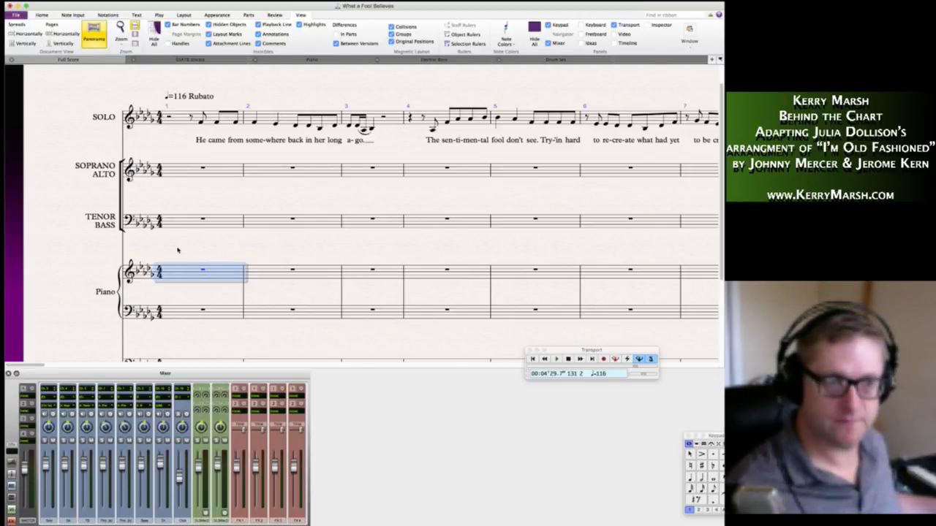
pyautogui.press('6')
pyautogui.press('Escape')
pyautogui.press('Escape')
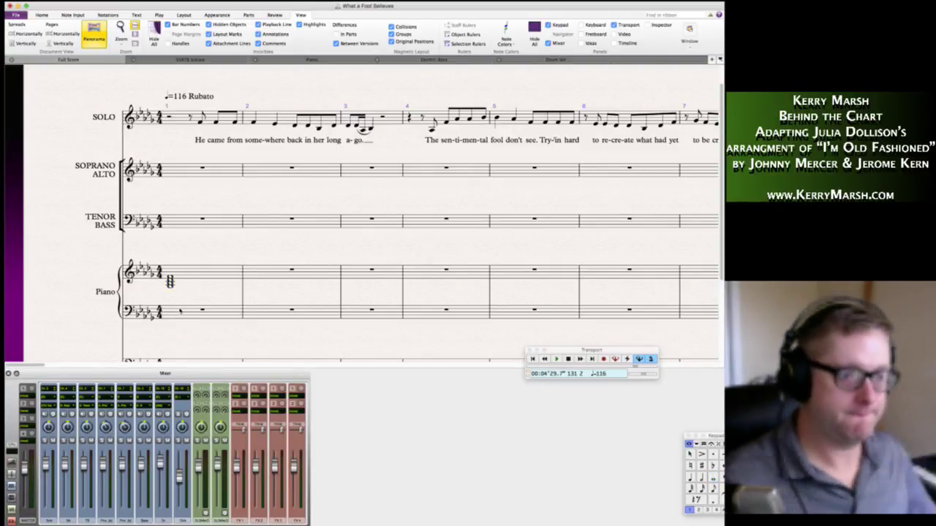
pyautogui.click(180, 310)
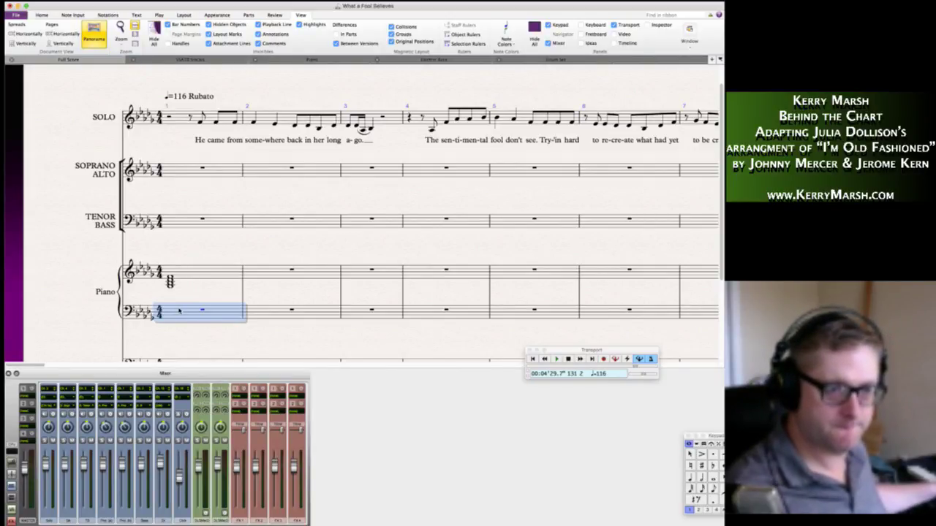
pyautogui.press('Escape')
pyautogui.press('Escape')
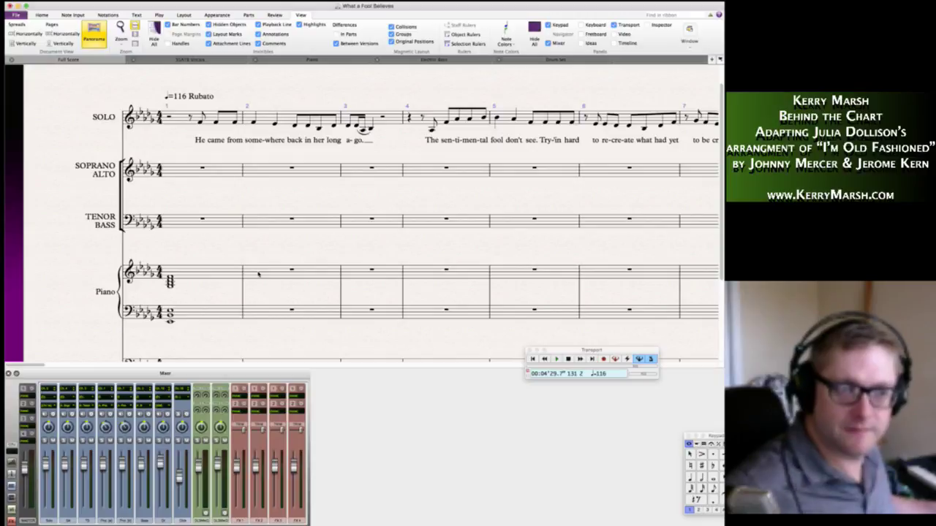
# Enter a half-note chord in the Piano treble staff and a single half note in the bass staff on beat 1 of bar 2.
pyautogui.click(258, 274)
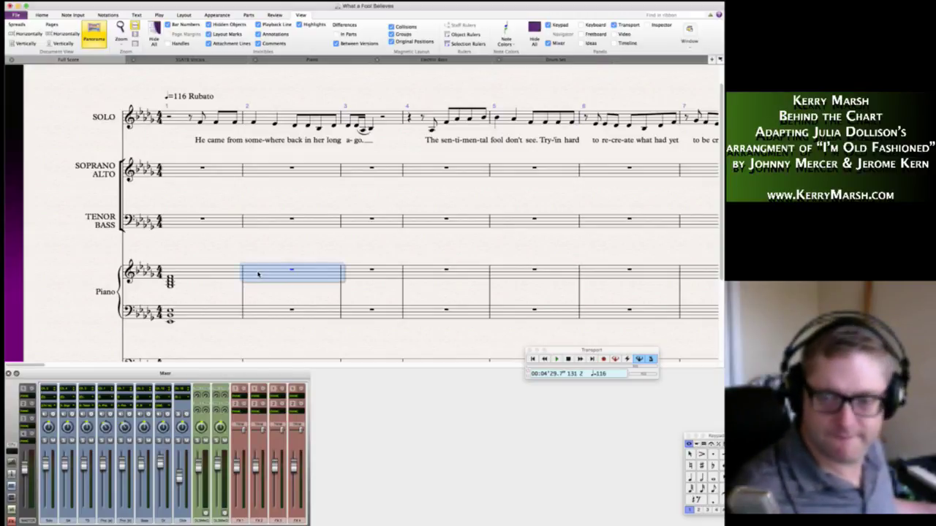
pyautogui.press('5')
pyautogui.press('Escape')
pyautogui.press('Escape')
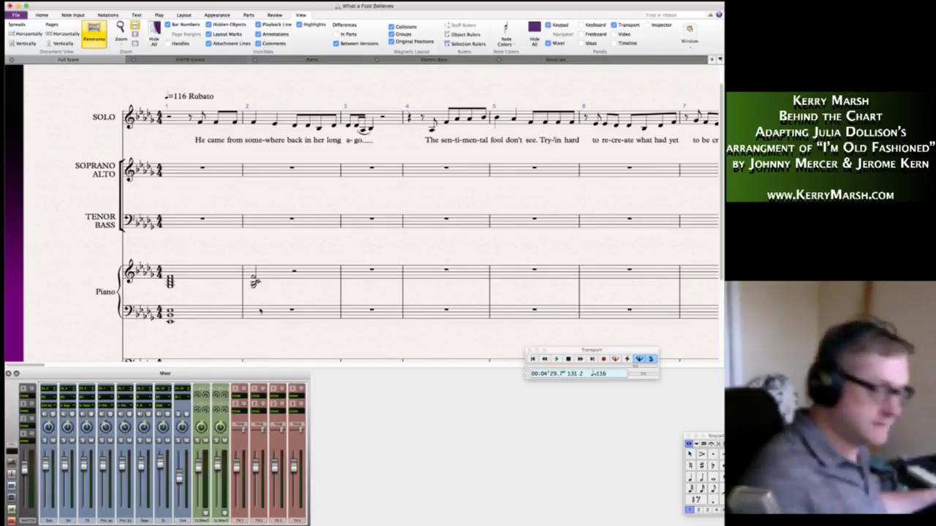
pyautogui.click(260, 311)
pyautogui.press('5')
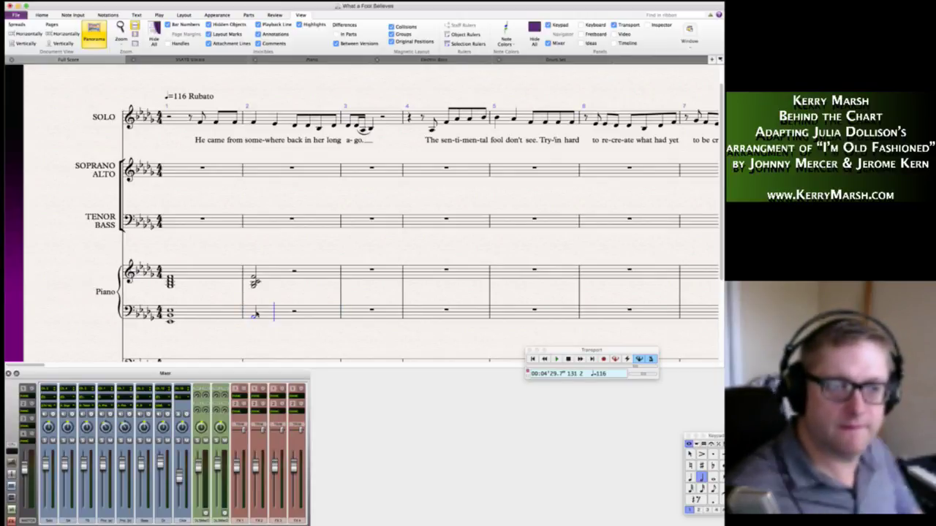
pyautogui.press('Escape')
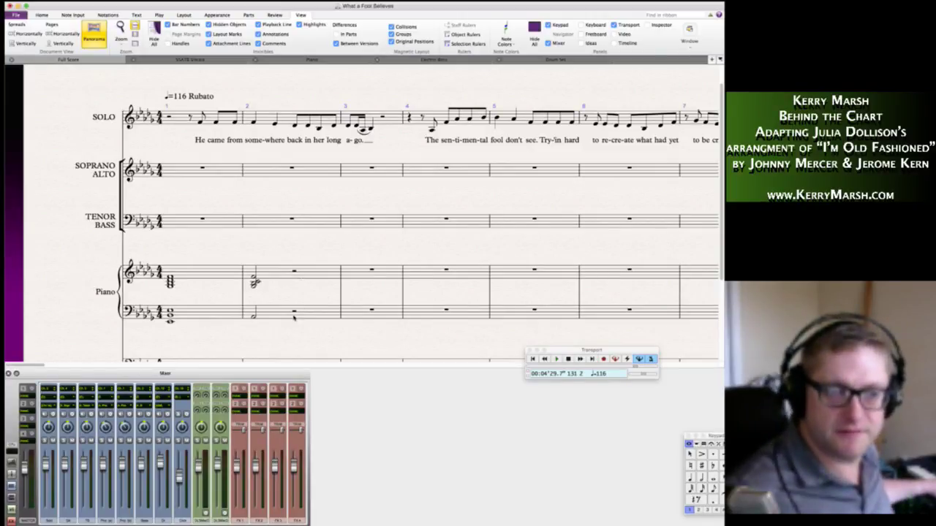
# Fill beat 3 of Piano bar 2 with half-note chords in the bass and treble staves.
pyautogui.click(295, 313)
pyautogui.click(294, 313)
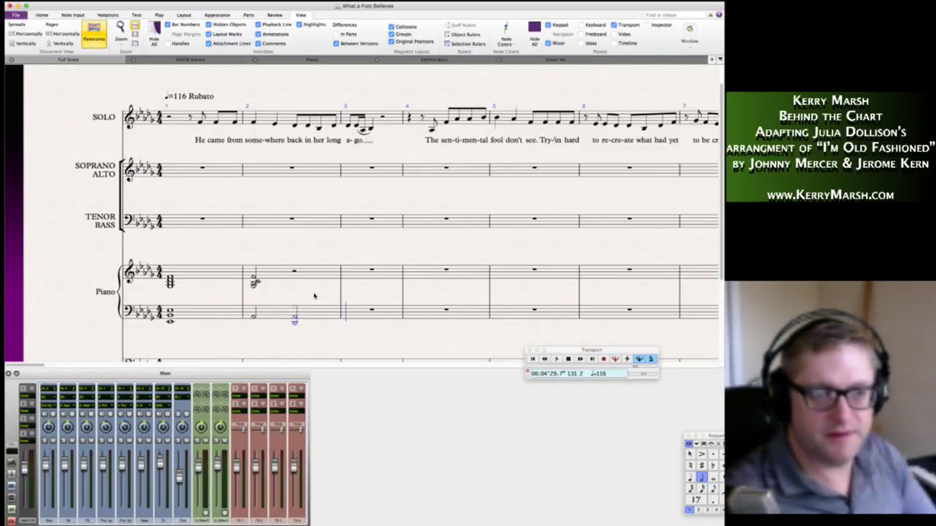
pyautogui.press('Escape')
pyautogui.press('Escape')
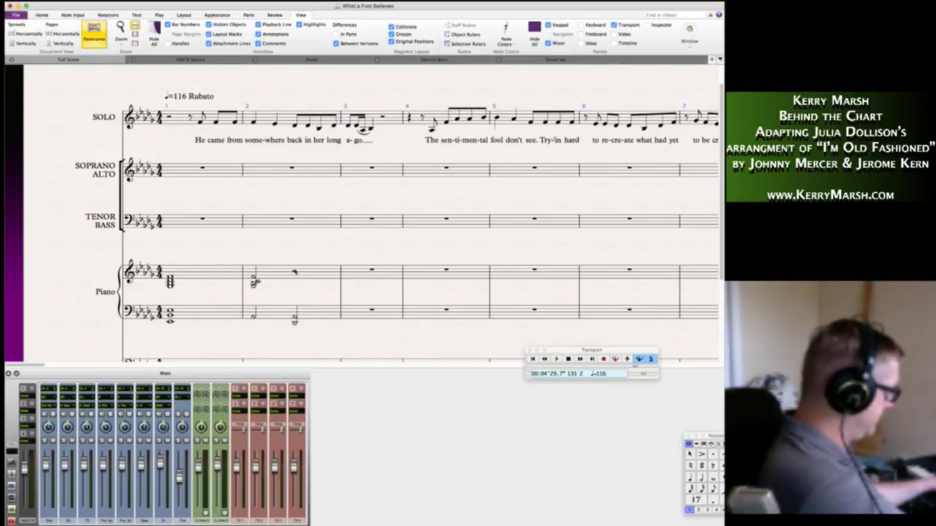
pyautogui.click(294, 272)
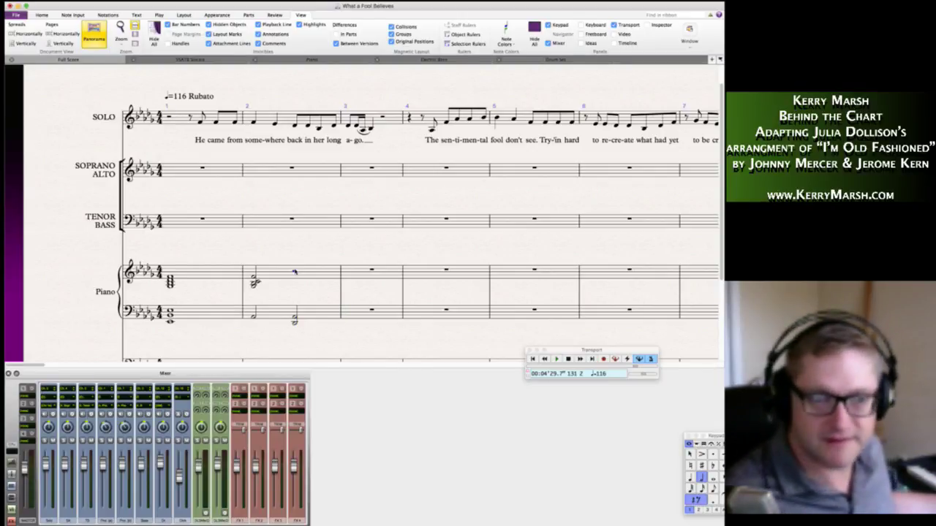
pyautogui.press('Escape')
pyautogui.press('Escape')
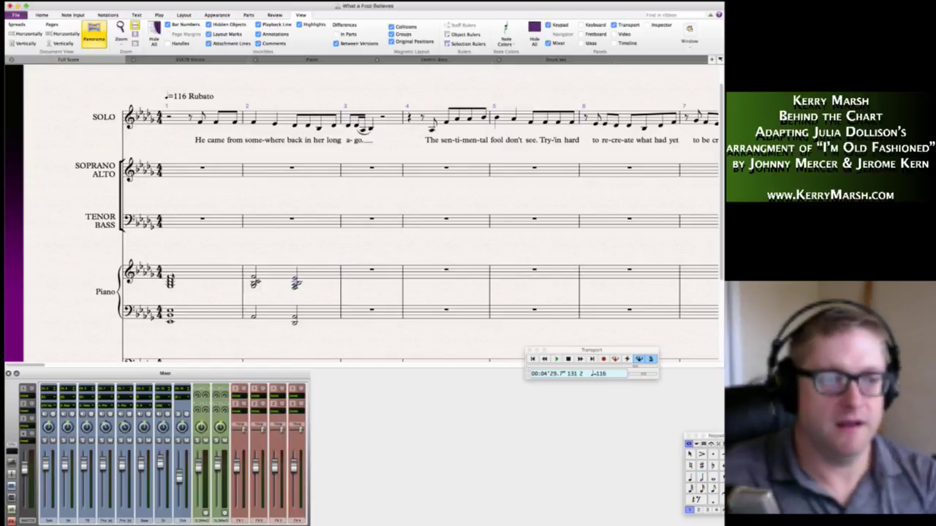
# Add the chord symbol Ebmi9 above the Piano chord in bar 1.
pyautogui.click(170, 278)
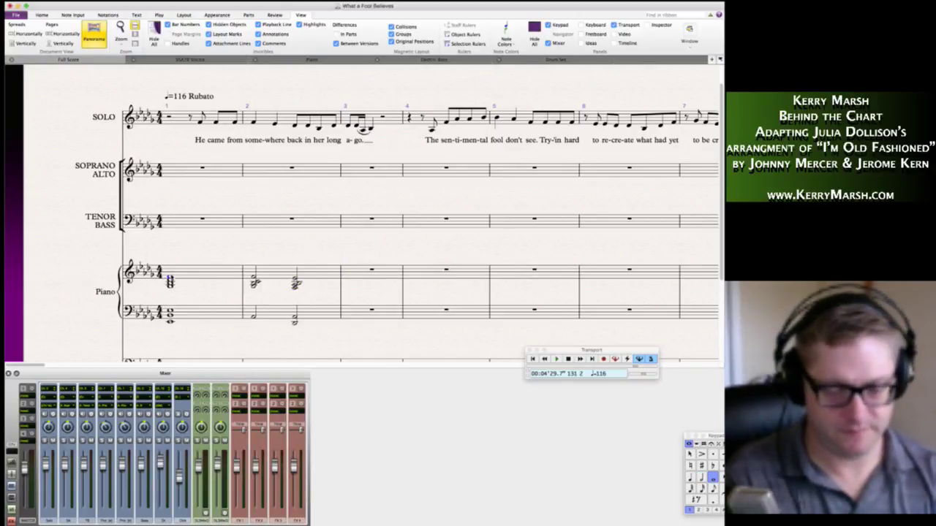
pyautogui.hotkey('ctrl', 'k')
pyautogui.write('Ebmi')
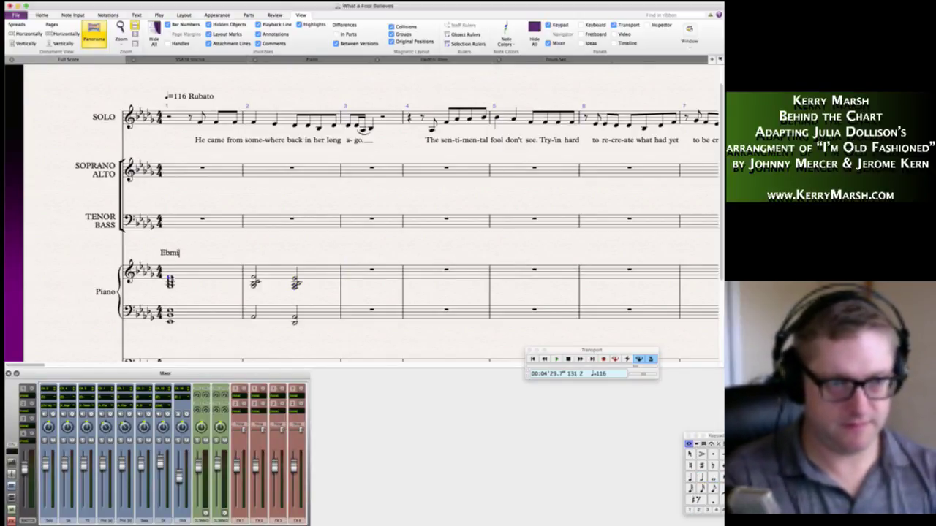
pyautogui.write('9')
pyautogui.press('space')
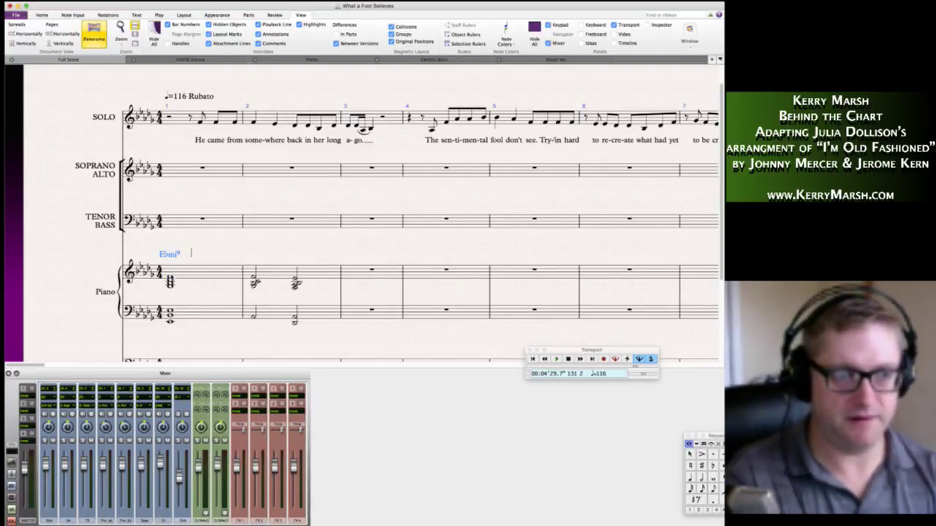
# Add the chord symbols Ab13 and Db69 above the two half-note chords in Piano bar 2.
pyautogui.press('space')
pyautogui.press('space')
pyautogui.write('A')
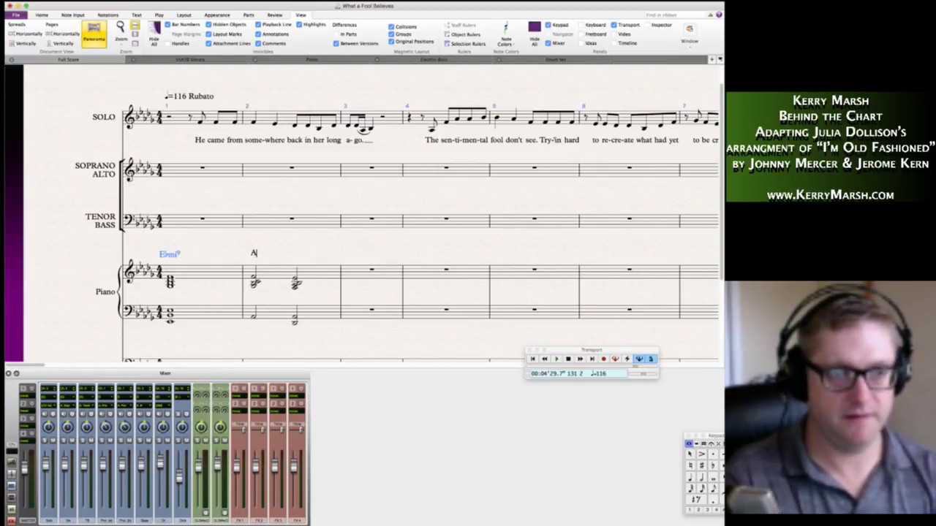
pyautogui.write('b13')
pyautogui.press('space')
pyautogui.write('DbMa')
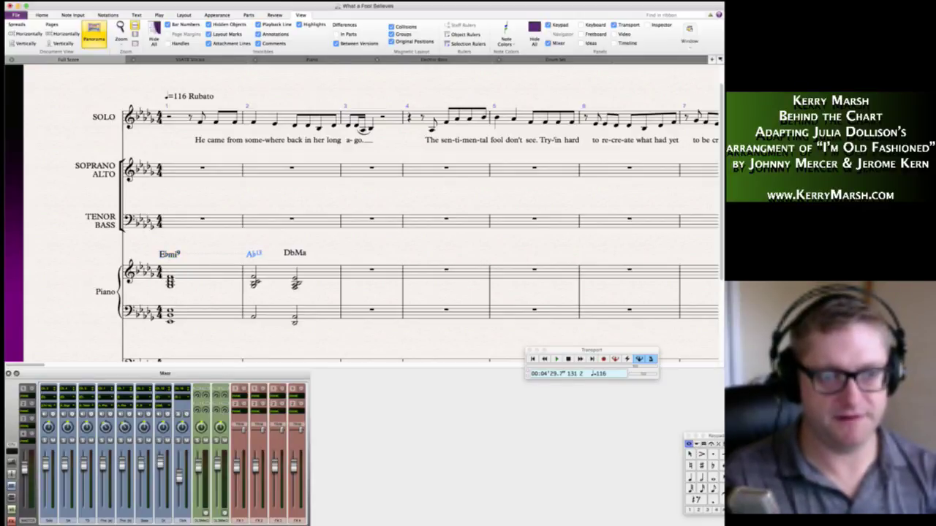
pyautogui.press('BackSpace')
pyautogui.press('BackSpace')
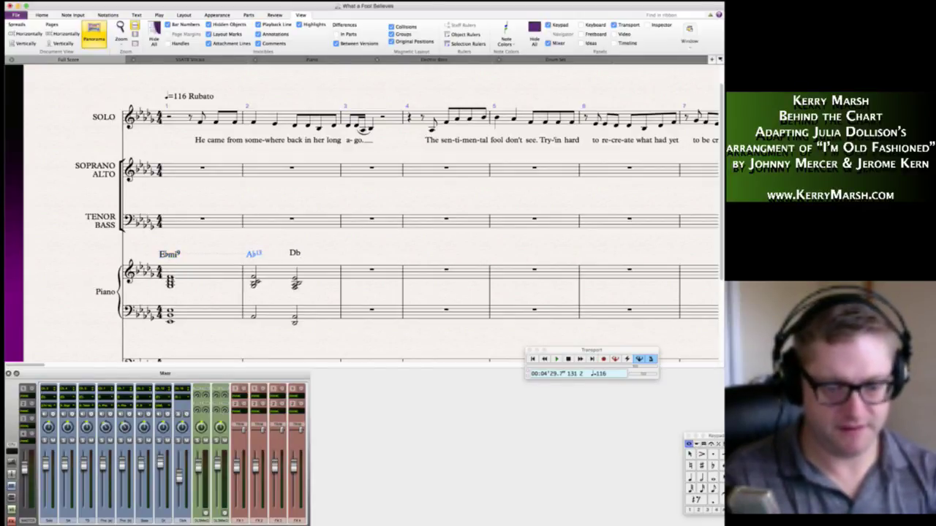
pyautogui.write('69')
pyautogui.press('Escape')
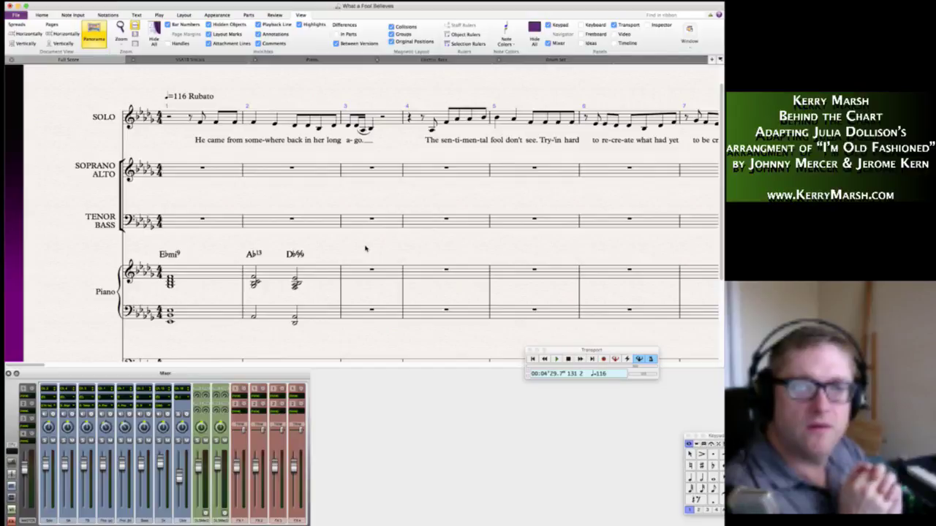
# Clear the notes and the "a-go" lyric from Solo bar 3.
pyautogui.click(348, 126)
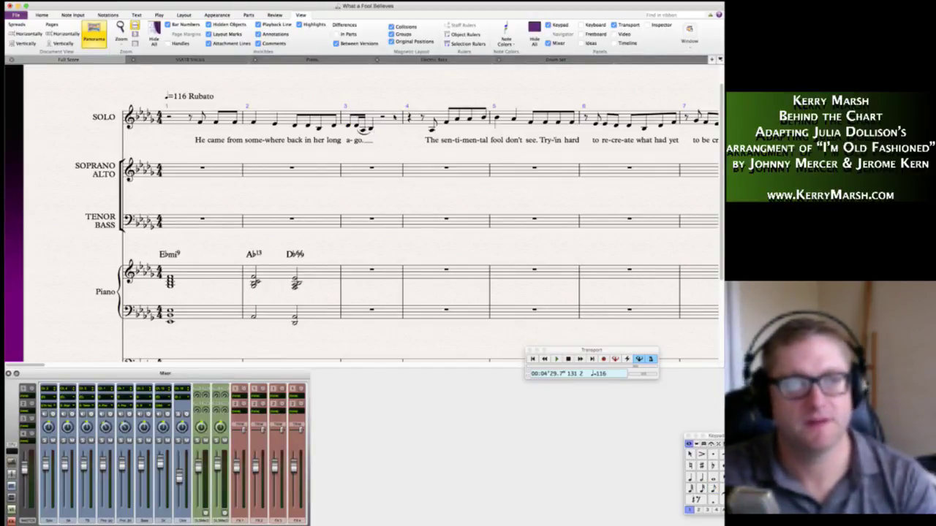
pyautogui.click(395, 117)
pyautogui.press('Delete')
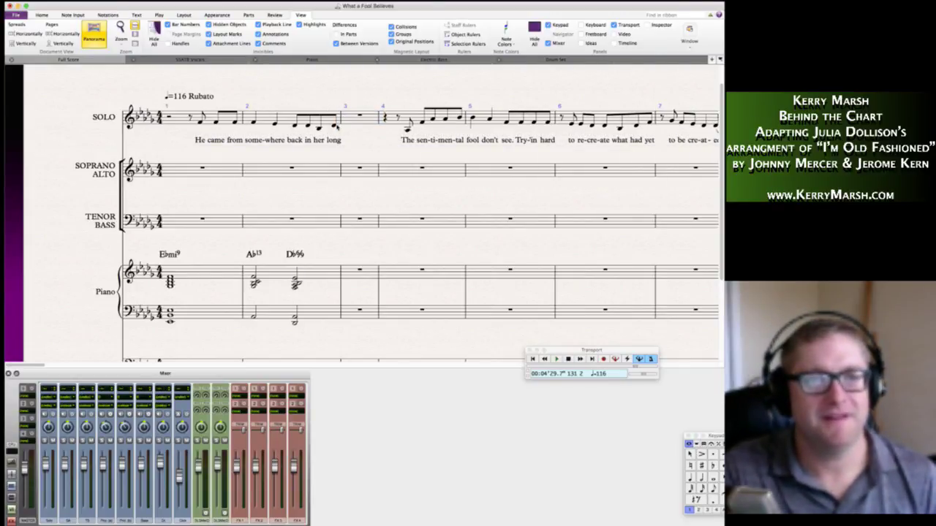
# Rewrite the second half of Solo bar 2 as a quarter-note triplet.
pyautogui.click(294, 125)
pyautogui.press('4')
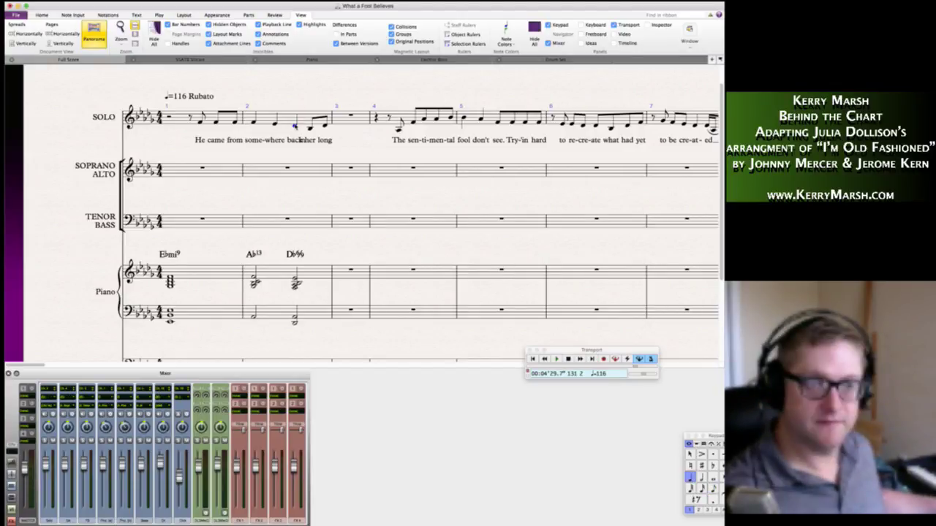
pyautogui.press('n')
pyautogui.press('super+3')
pyautogui.press('e')
pyautogui.press('b')
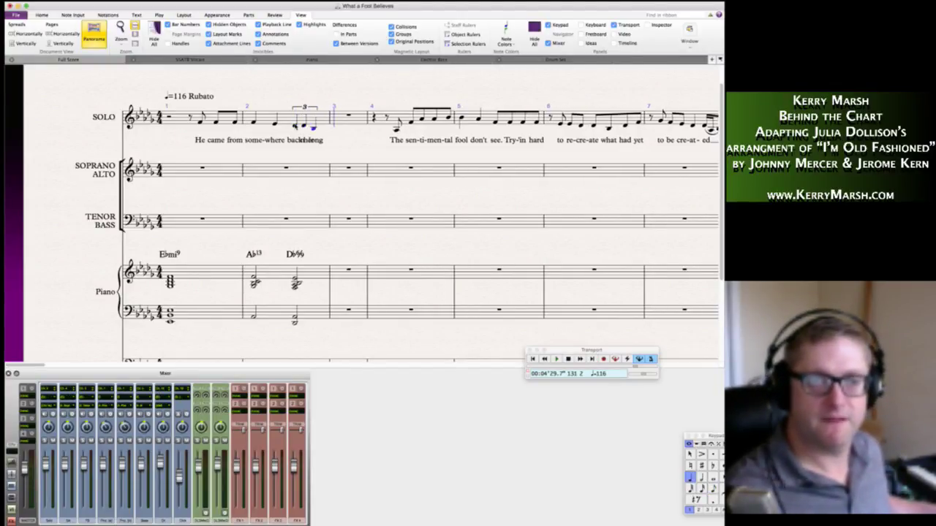
# Enter four eighth notes in the first half of Solo bar 3.
pyautogui.press('3')
pyautogui.press('d')
pyautogui.press('d')
pyautogui.press('d')
pyautogui.press('a')
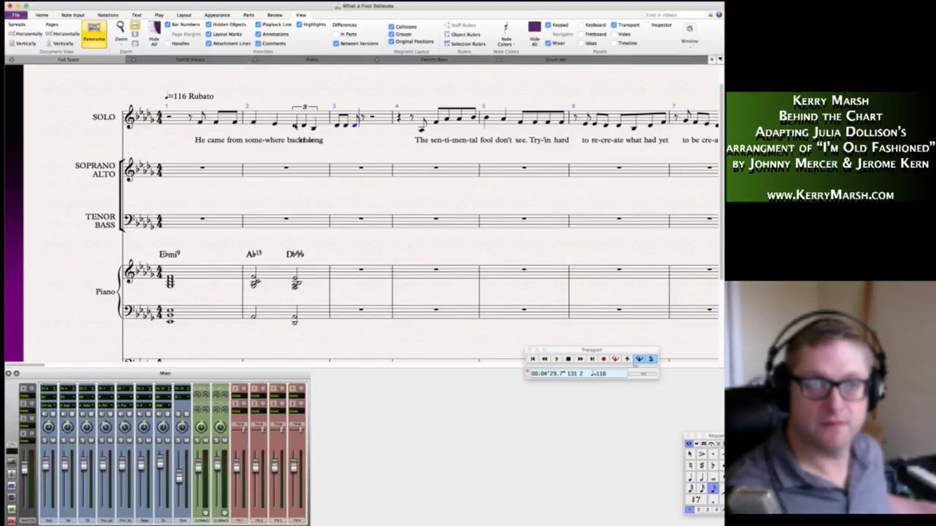
pyautogui.press('Left')
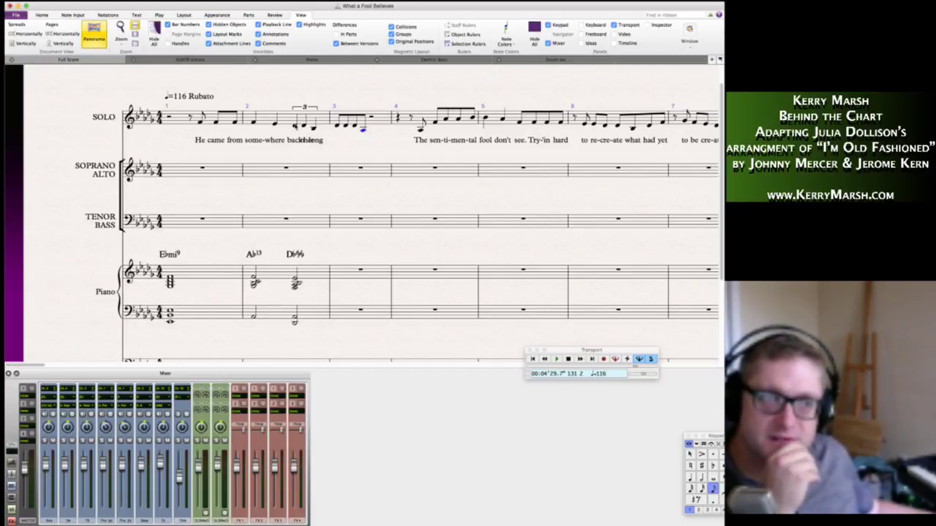
# Replace the overlapping lyrics under the quarter-note triplet in Solo bar 2 with "back in her".
pyautogui.click(295, 126)
pyautogui.keyDown('shift'); pyautogui.click(313, 129); pyautogui.keyUp('shift')
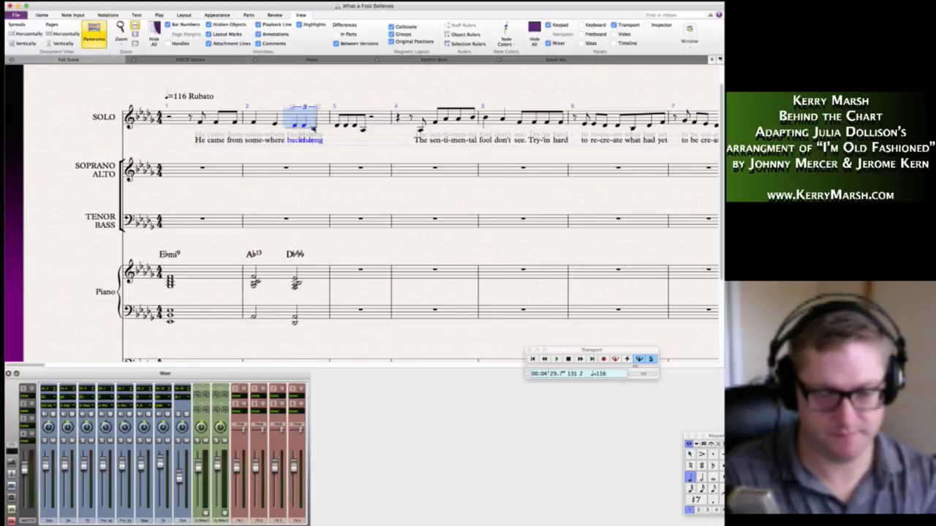
pyautogui.press('Delete')
pyautogui.click(295, 127)
pyautogui.press('super+l')
pyautogui.write('back in her')
pyautogui.press('Escape')
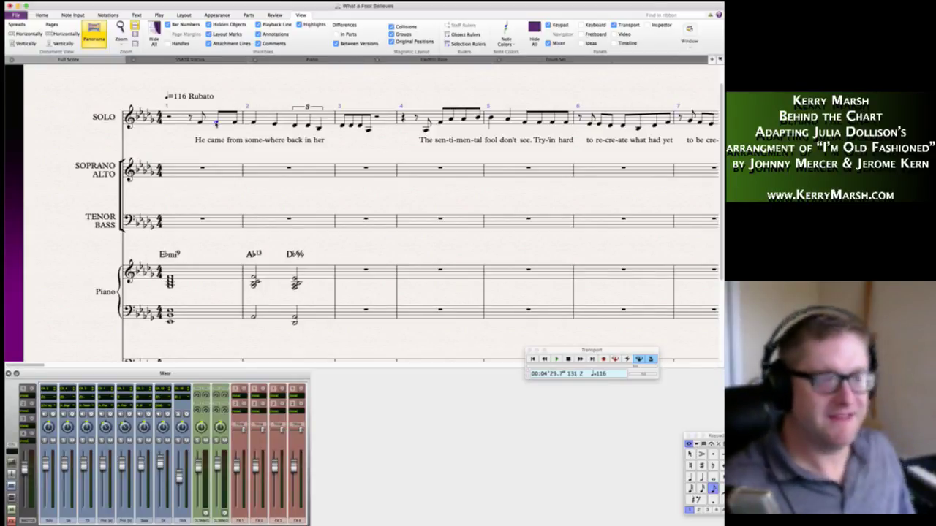
pyautogui.press('Right')
pyautogui.press('Right')
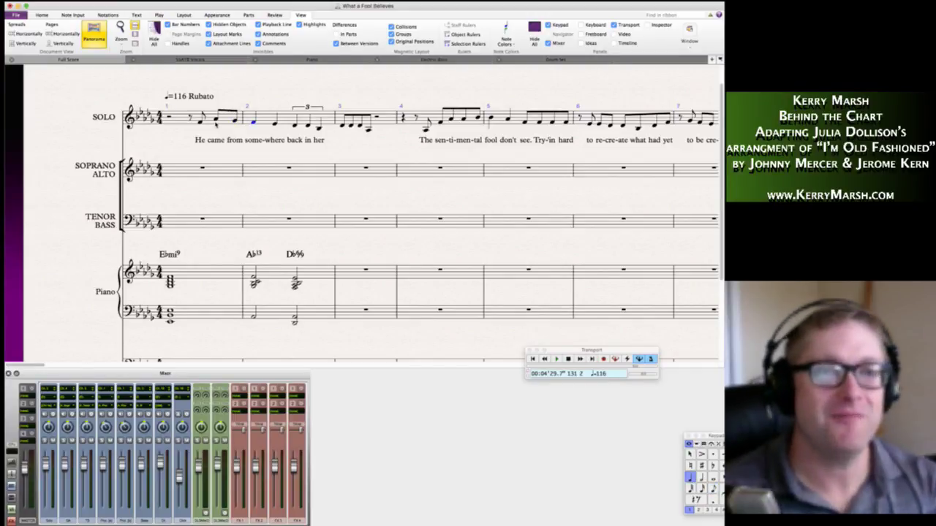
pyautogui.click(222, 274)
pyautogui.click(212, 251)
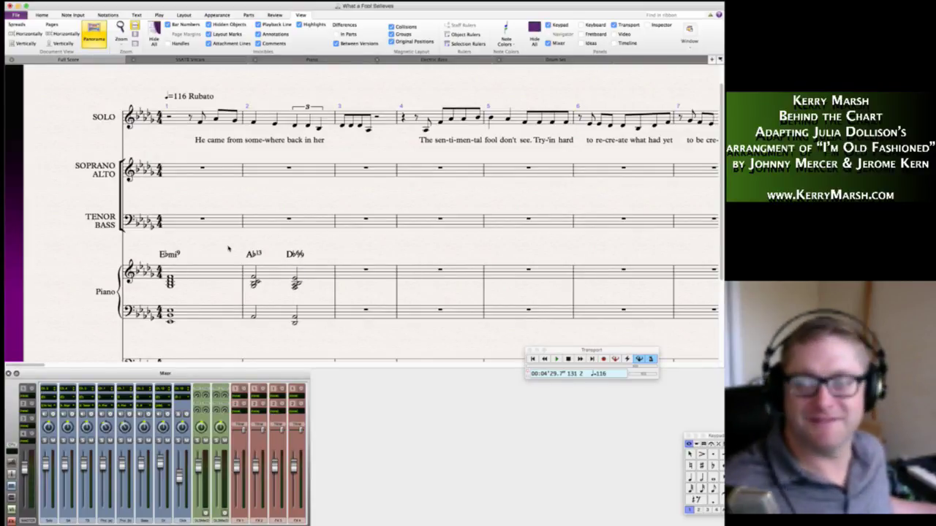
# Rework the rhythm of Solo bar 3 so its third eighth note is tied to a quarter note.
pyautogui.click(340, 128)
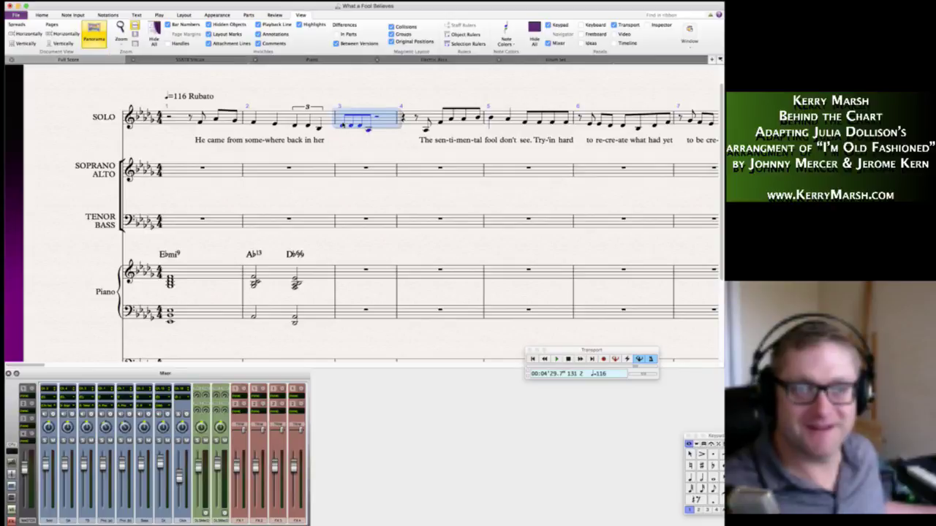
pyautogui.click(343, 125)
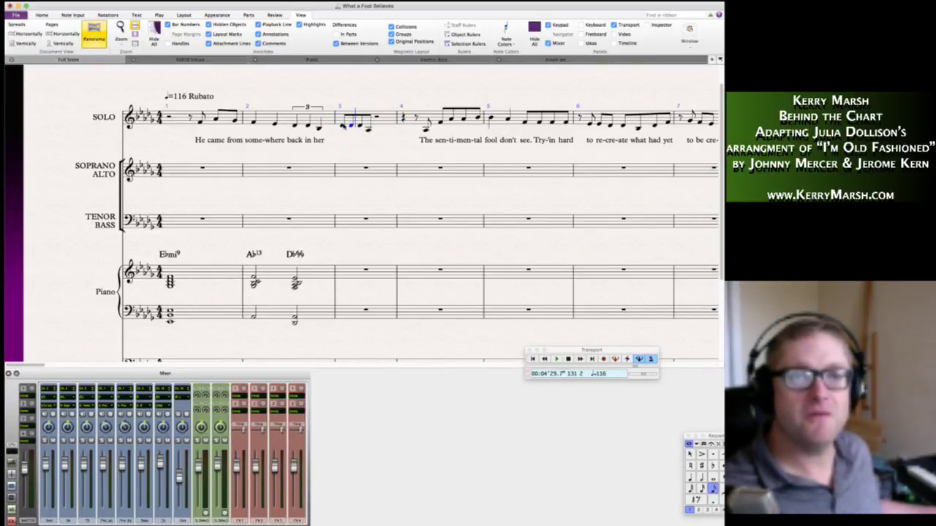
pyautogui.press('4')
pyautogui.press('KP_Enter')
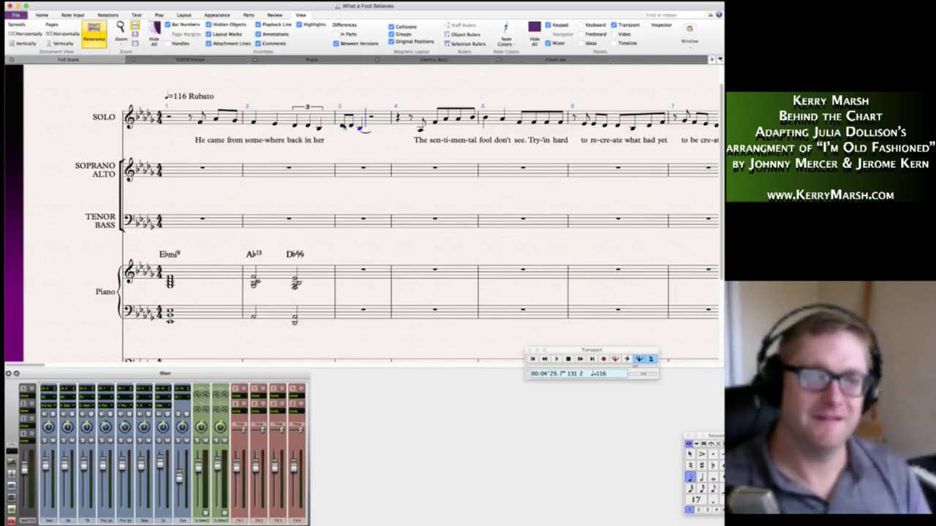
pyautogui.press('Escape')
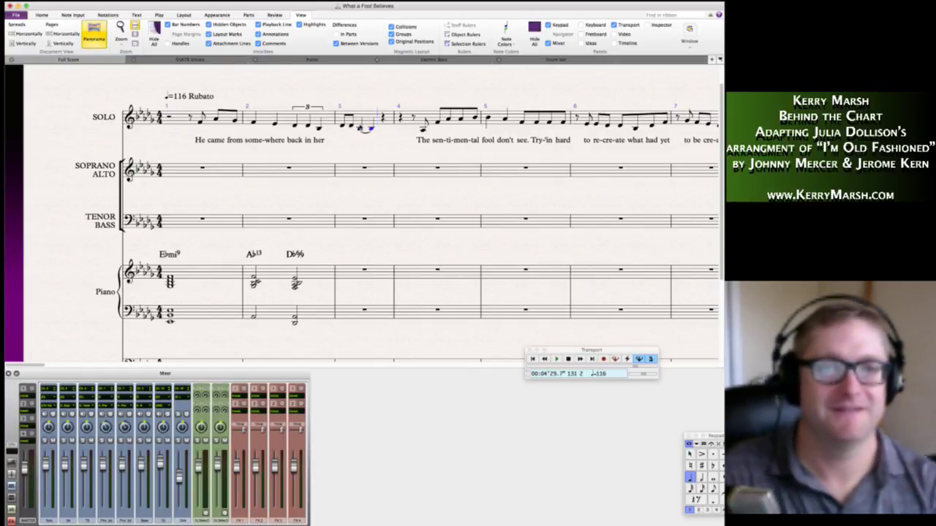
pyautogui.press('Escape')
# Add the lyrics "long a-go..." under the notes of Solo bar 3.
pyautogui.click(343, 126)
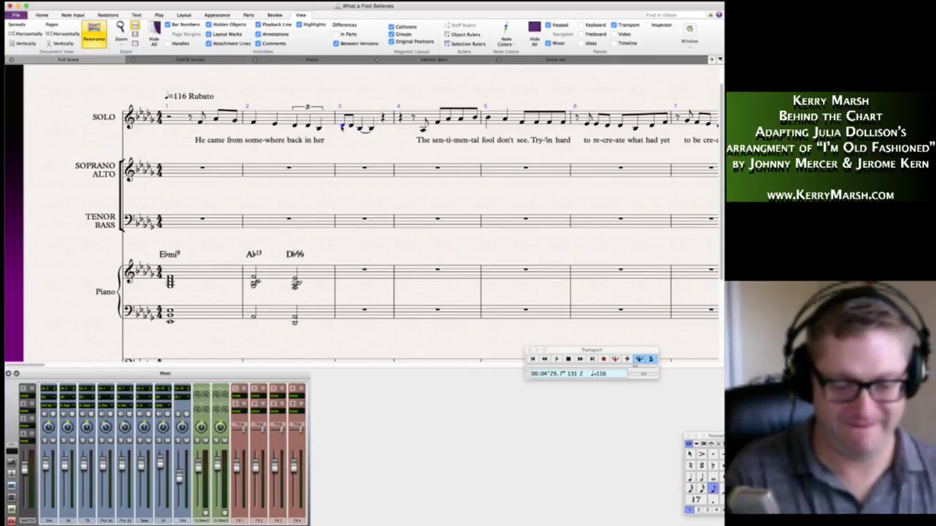
pyautogui.press('super+l')
pyautogui.write('long a-go')
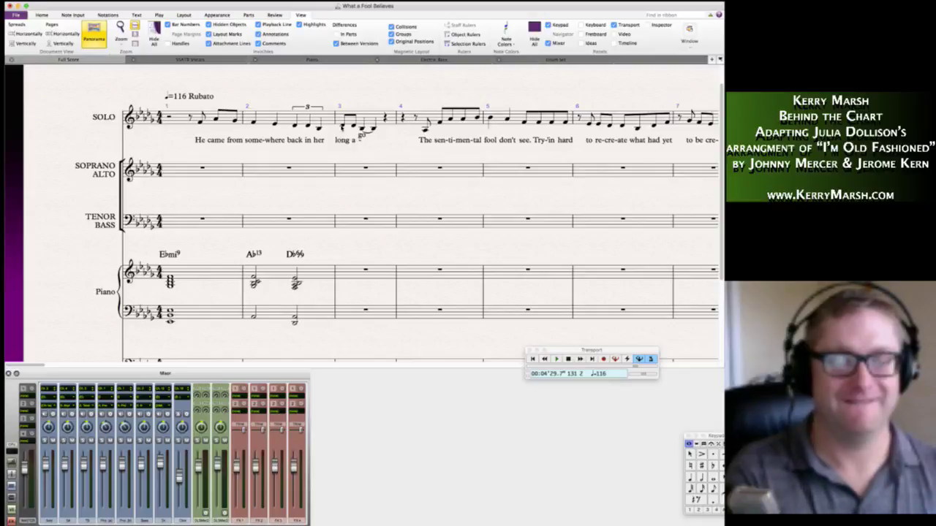
pyautogui.write('... The')
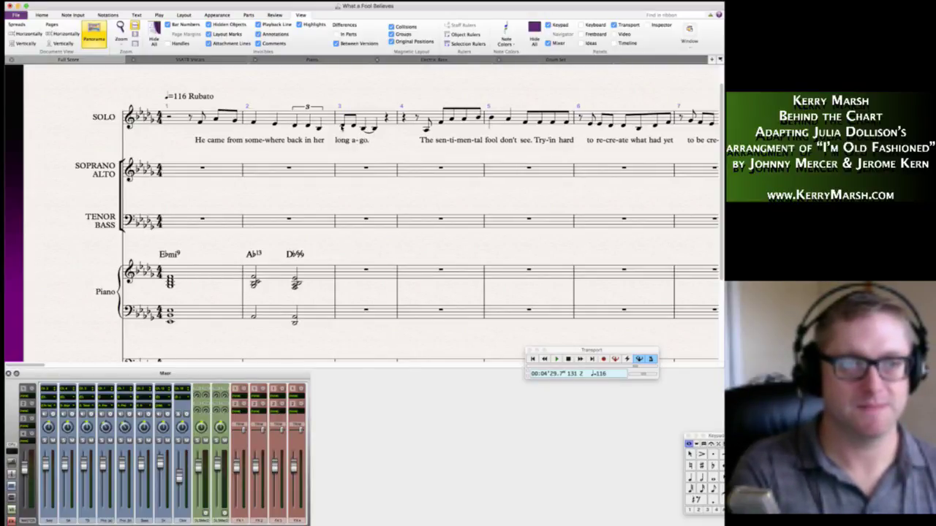
pyautogui.press('Escape')
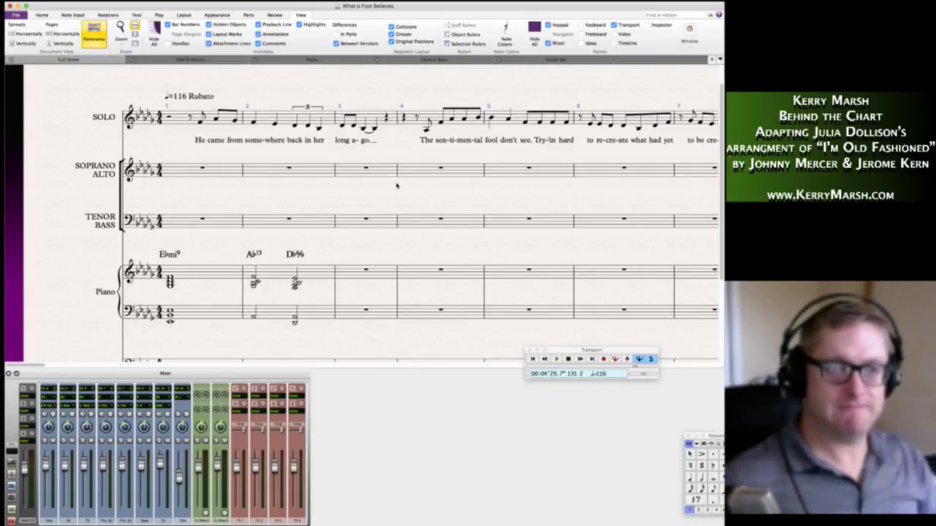
pyautogui.rightClick(397, 185)
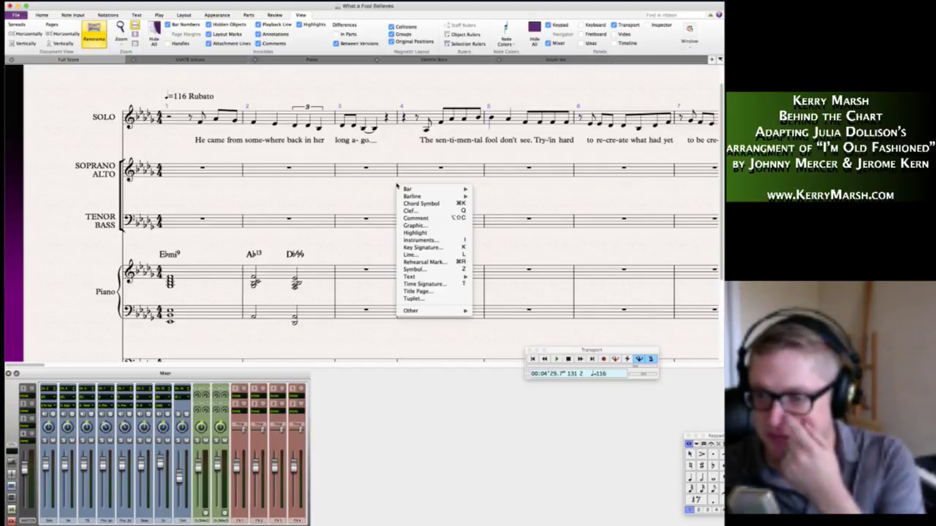
pyautogui.click(333, 207)
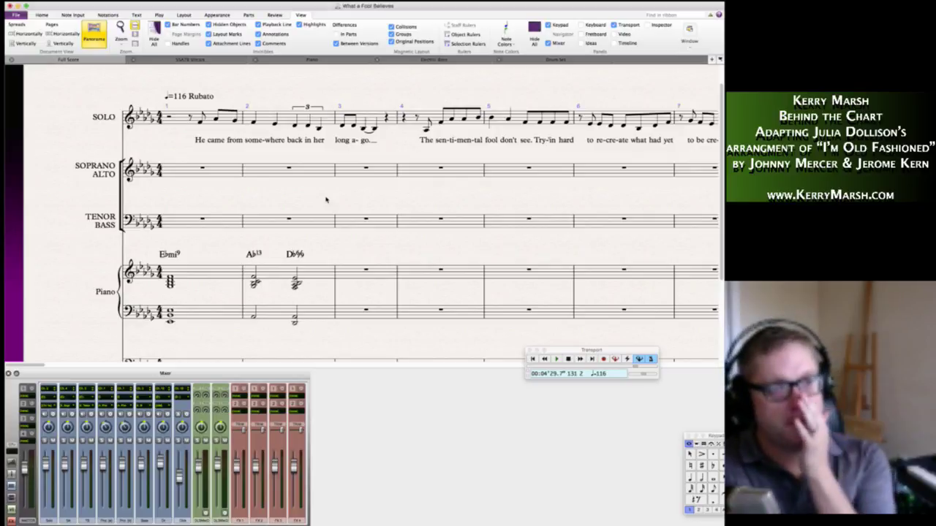
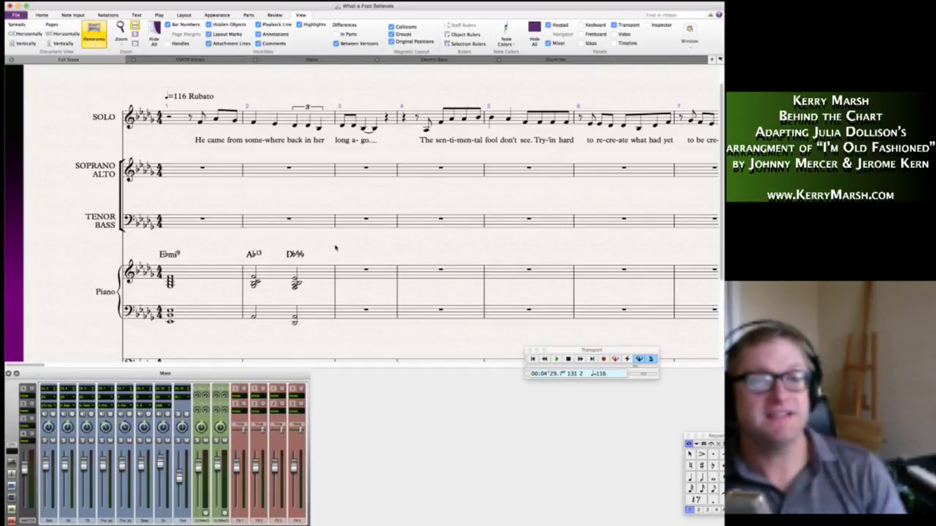
# Delete the Db69 chord symbol and its half-note chord on both staves in the second half of Piano bar 2.
pyautogui.doubleClick(295, 253)
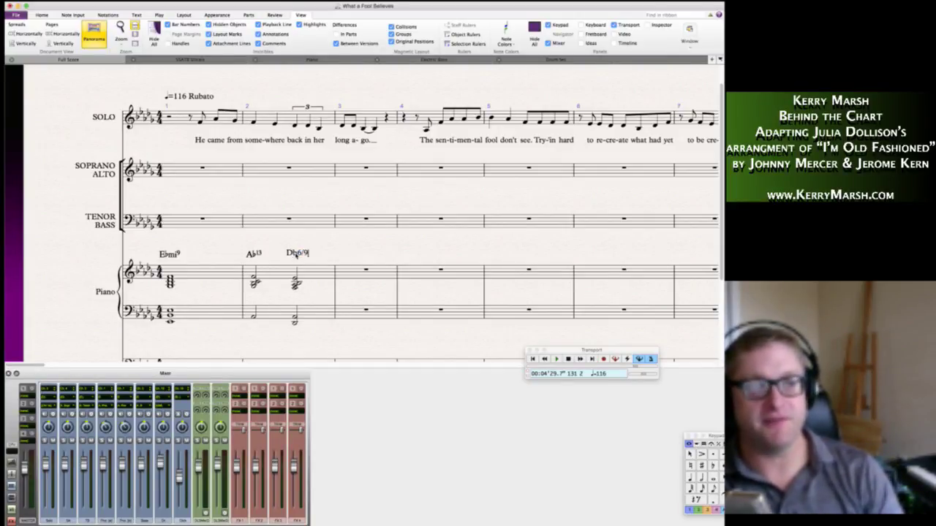
pyautogui.click(337, 253)
pyautogui.click(297, 256)
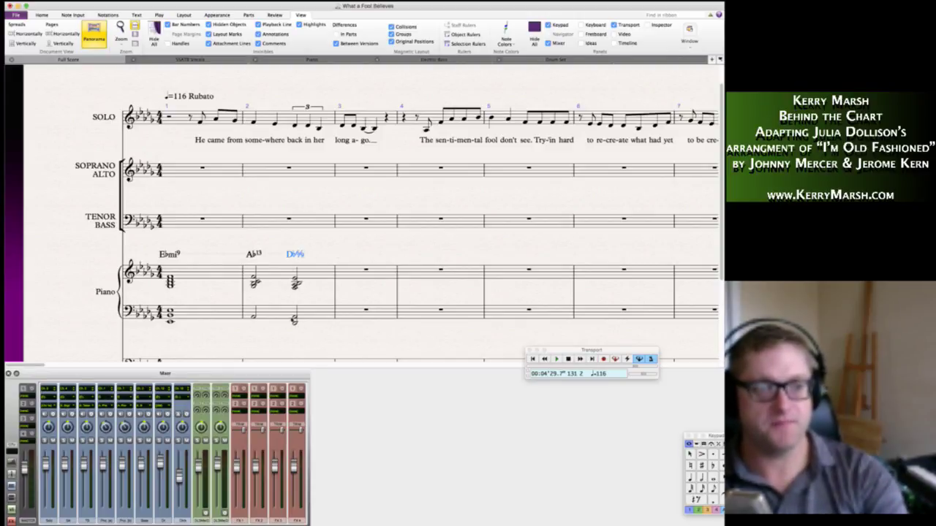
pyautogui.keyDown('shift'); pyautogui.click(295, 319); pyautogui.keyUp('shift')
pyautogui.press('Delete')
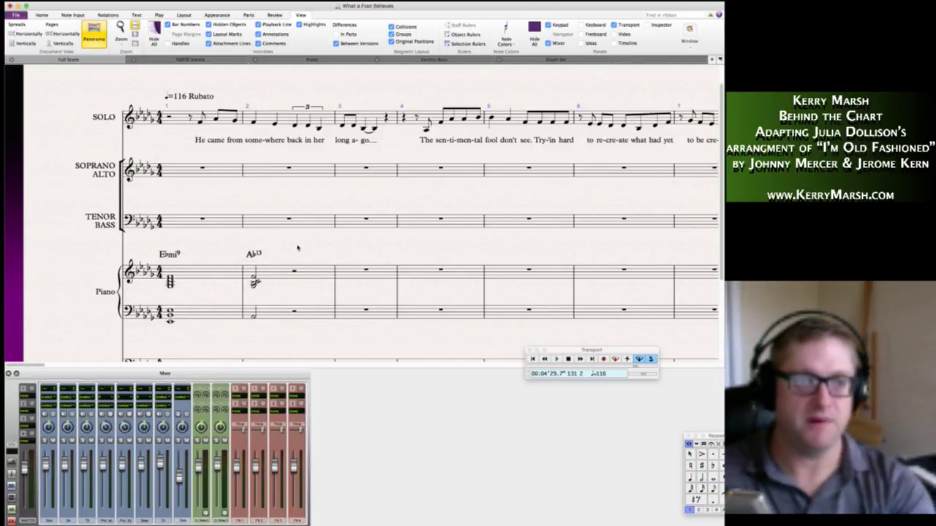
# Enter a half note in the second half of bar 2 and a dotted half note in bar 3 on the Piano bass staff.
pyautogui.click(293, 313)
pyautogui.press('4')
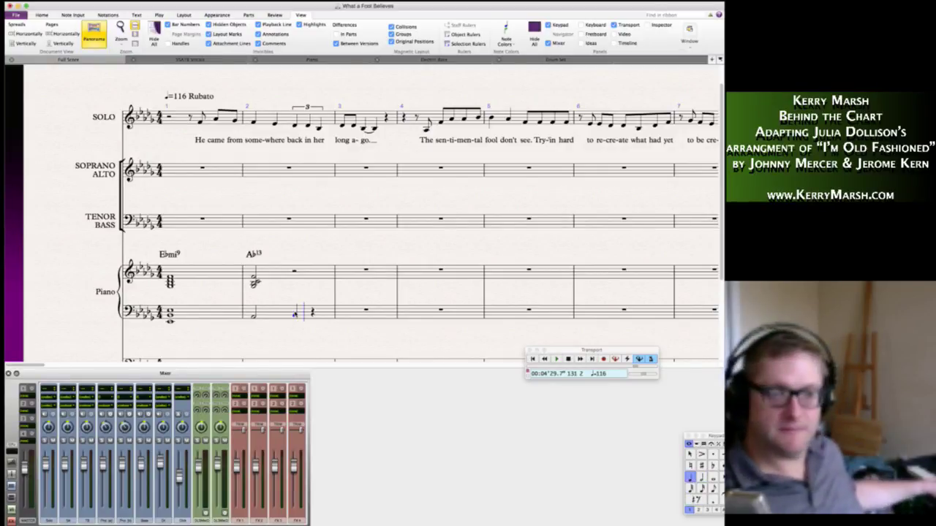
pyautogui.press('5')
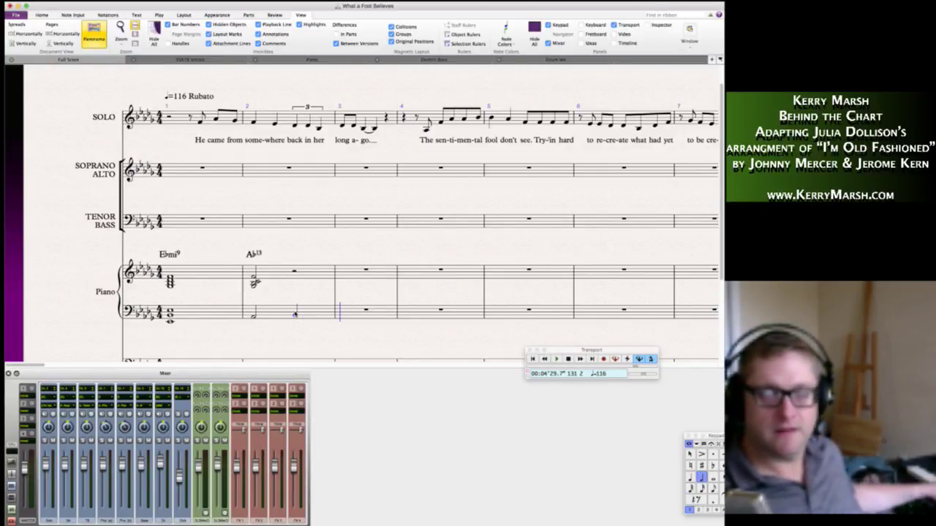
pyautogui.press('.')
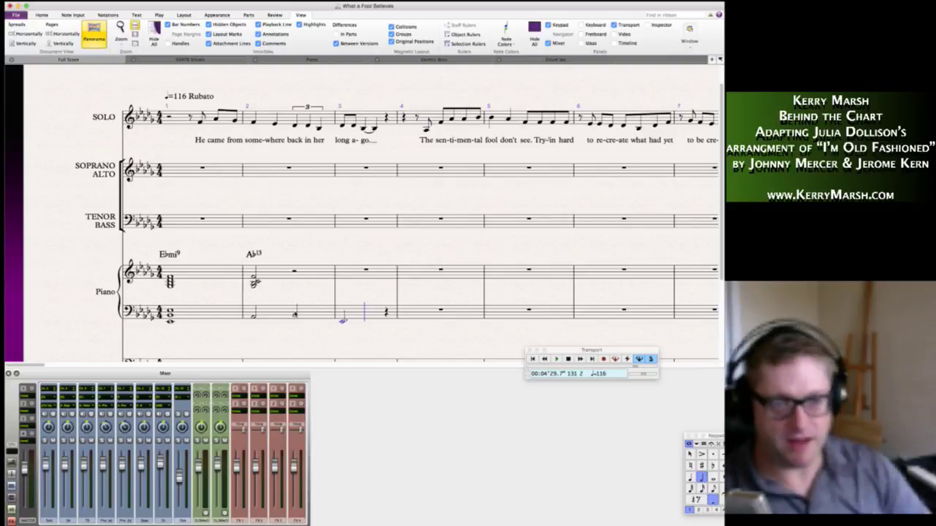
pyautogui.press('Escape')
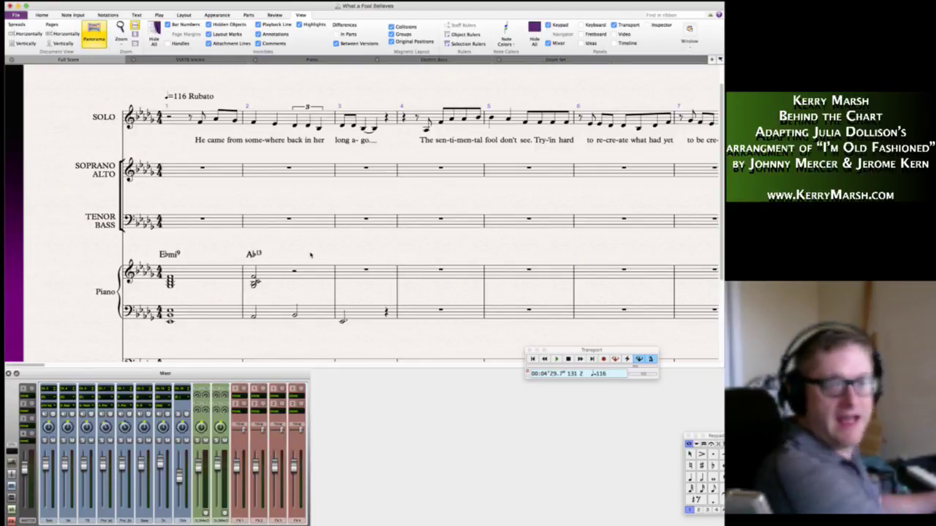
# Enter a half-note chord in the second half of bar 2 on the Piano treble staff.
pyautogui.press('4')
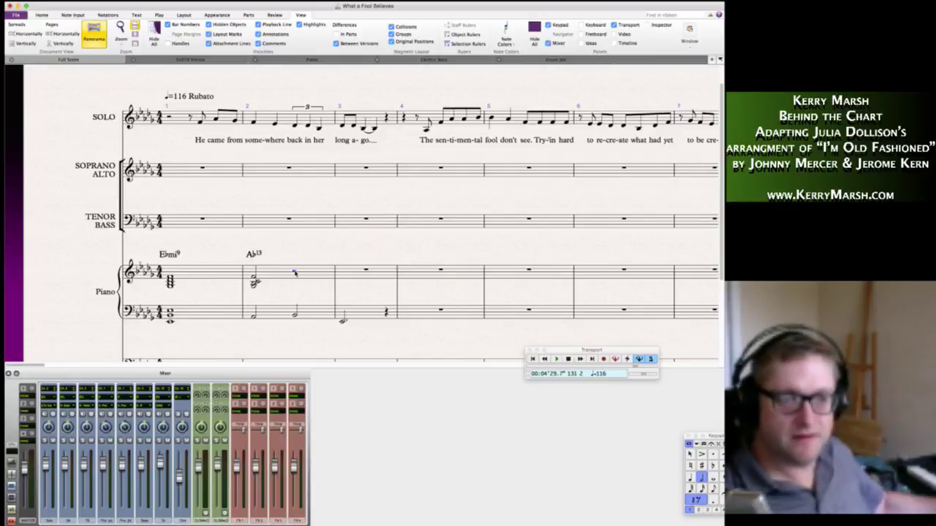
pyautogui.press('Escape')
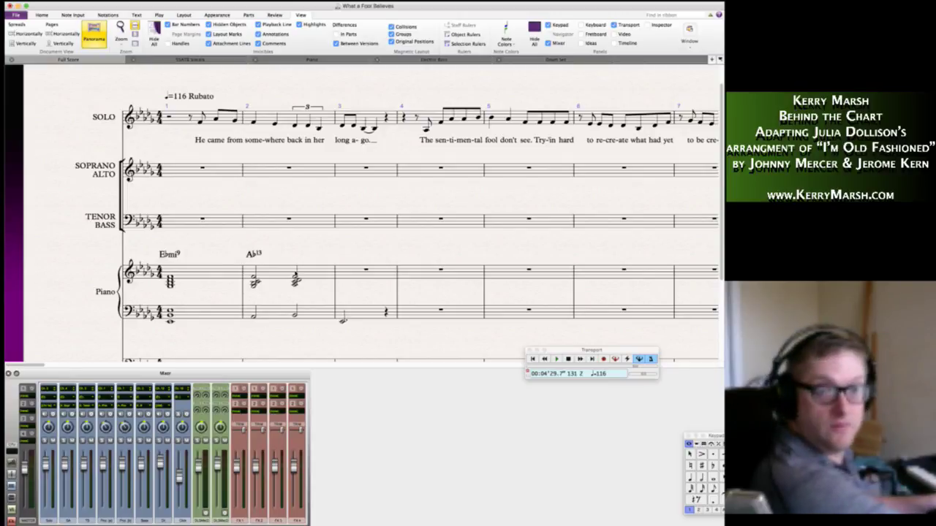
pyautogui.click(321, 274)
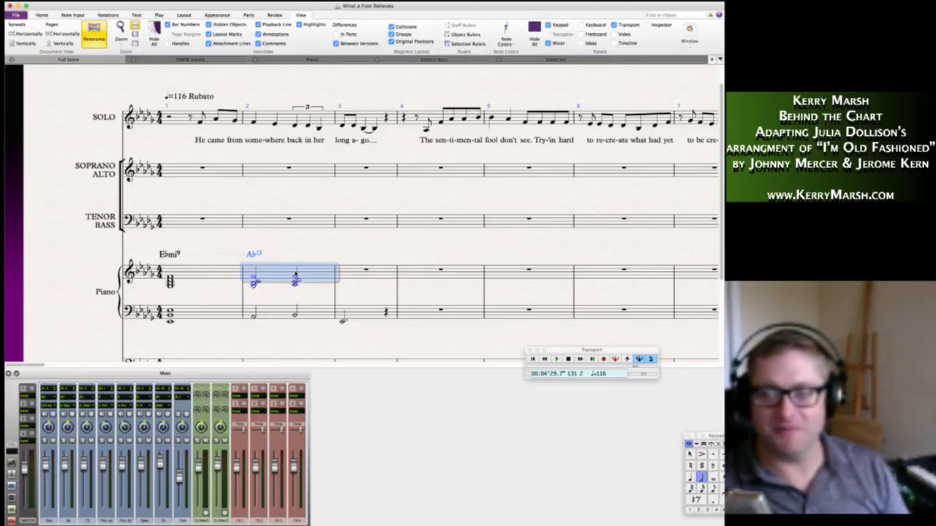
pyautogui.click(342, 257)
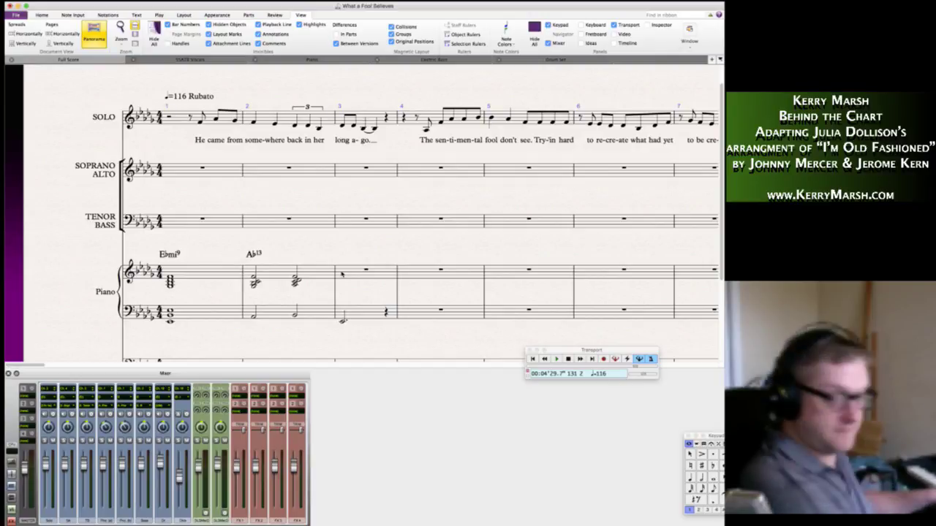
# Replace the dotted half note in bar 3 of the Piano bass staff with a rising eighth-note triplet leading into a half note.
pyautogui.press('5')
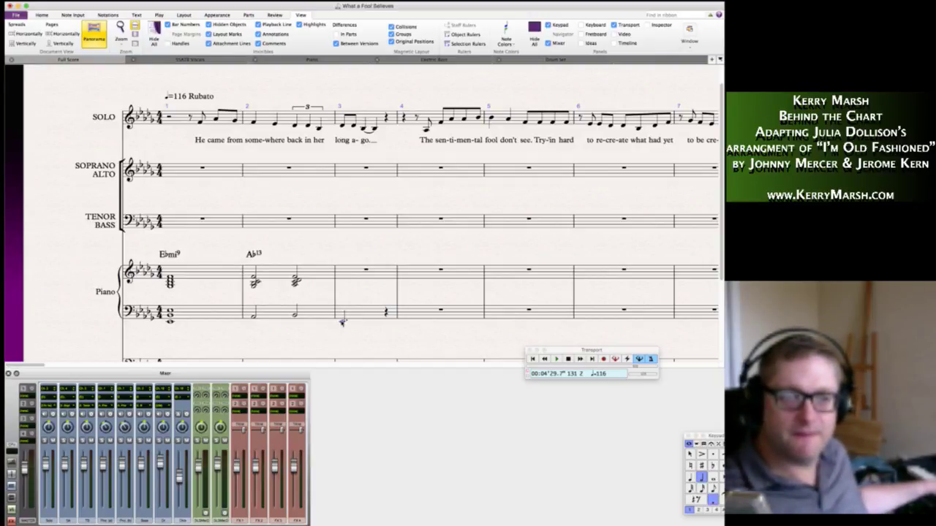
pyautogui.press('3')
pyautogui.click(343, 321)
pyautogui.hotkey('ctrl', '3')
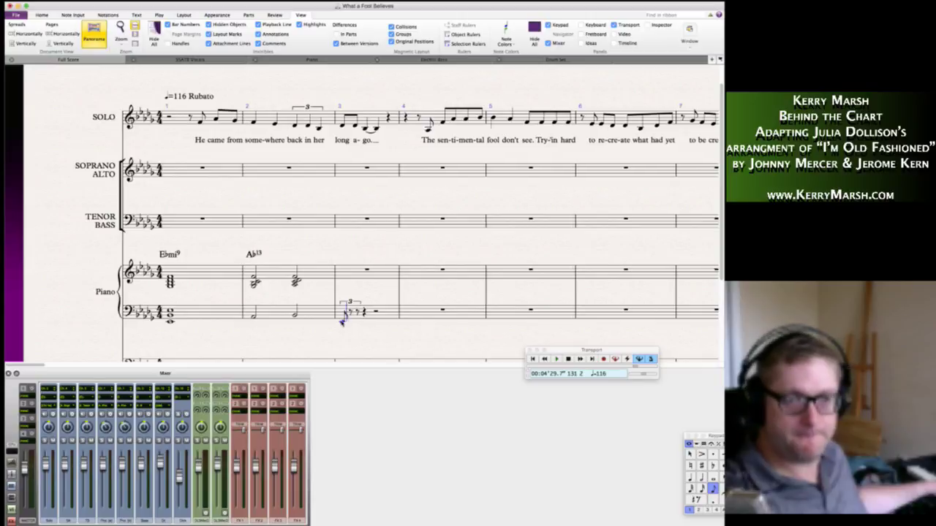
pyautogui.click(342, 322)
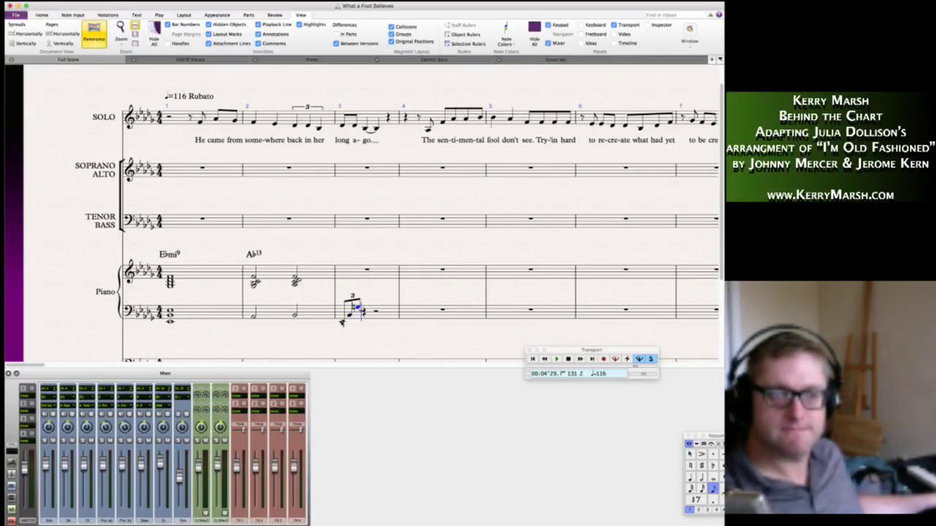
pyautogui.click(341, 322)
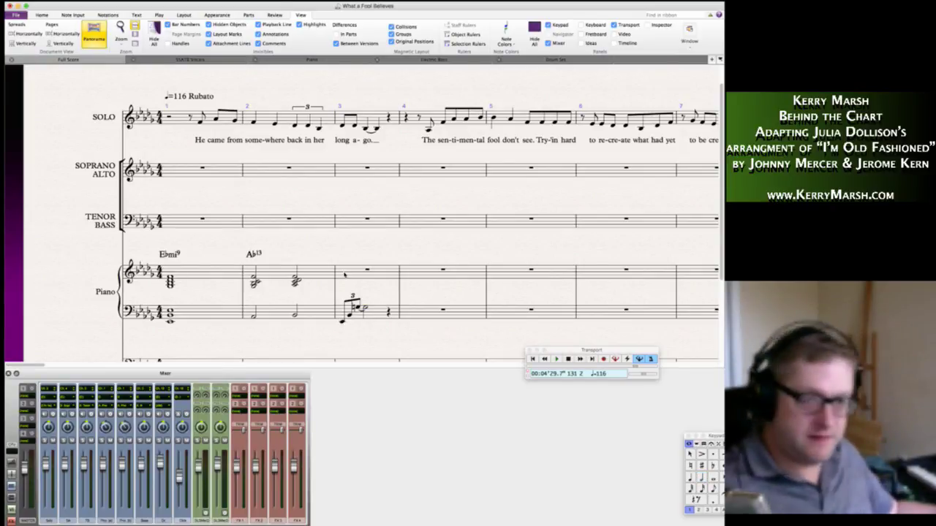
# Enter a dotted half-note chord at the start of bar 3 on the Piano treble staff.
pyautogui.click(344, 274)
pyautogui.press('n')
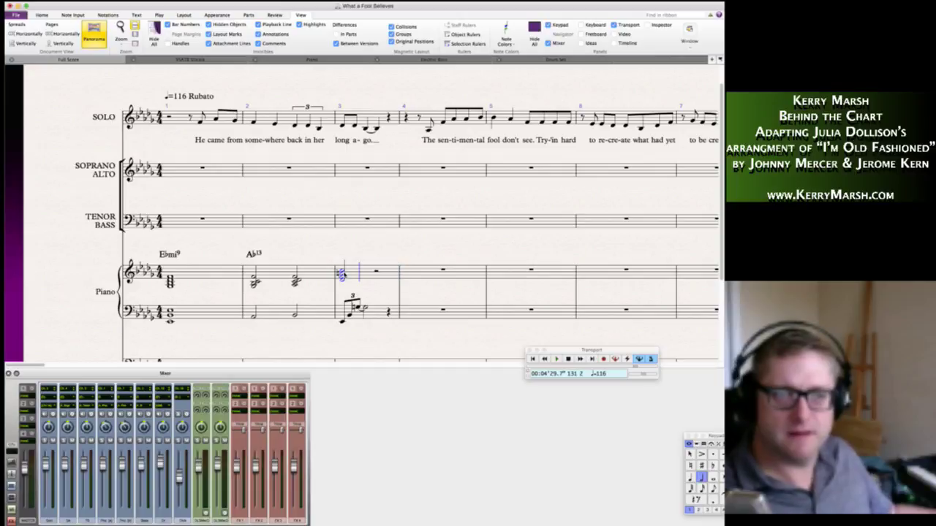
pyautogui.press('Escape')
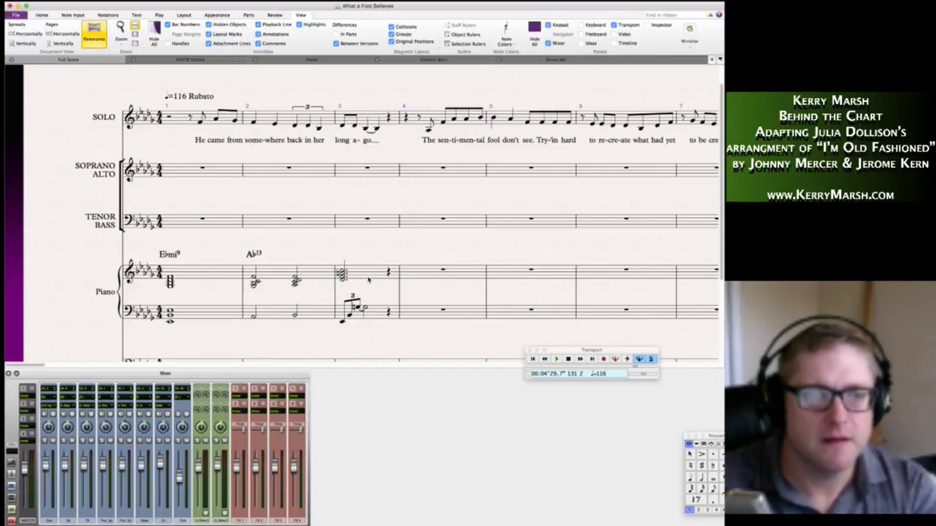
# Add the chord symbol Eb13#11 above the chord in Piano bar 3.
pyautogui.hotkey('ctrl', 'k')
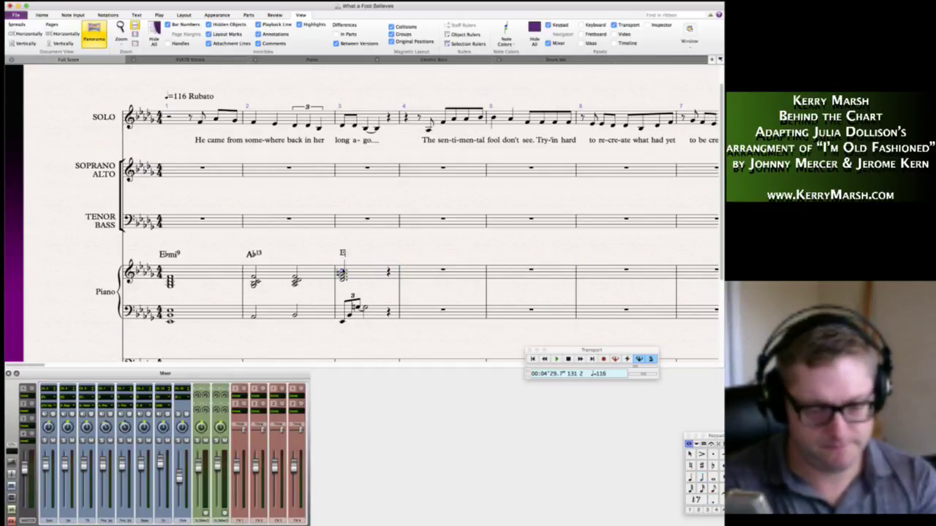
pyautogui.write('Eb13')
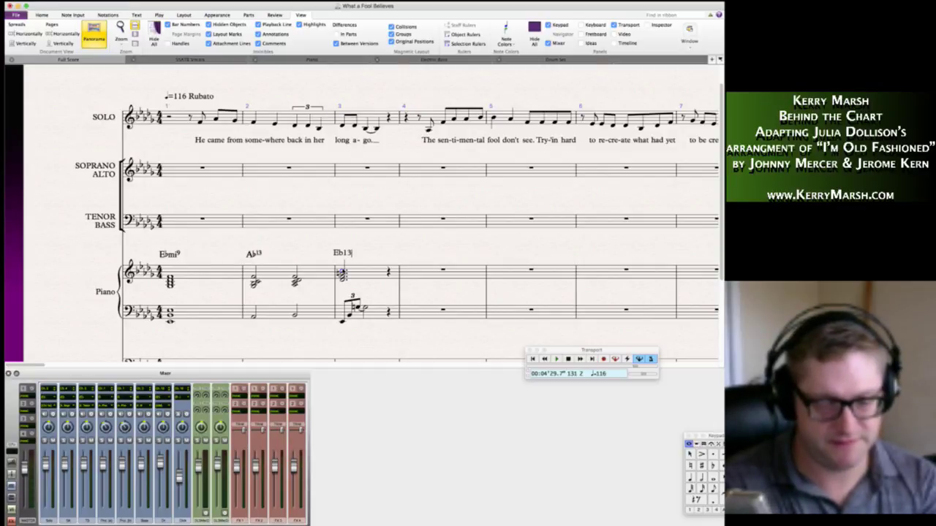
pyautogui.write('#11')
pyautogui.press('Escape')
pyautogui.press('Escape')
# Add a Pedal line beneath the triplet figure in bar 3 of the Piano bass staff.
pyautogui.click(367, 311)
pyautogui.press('l')
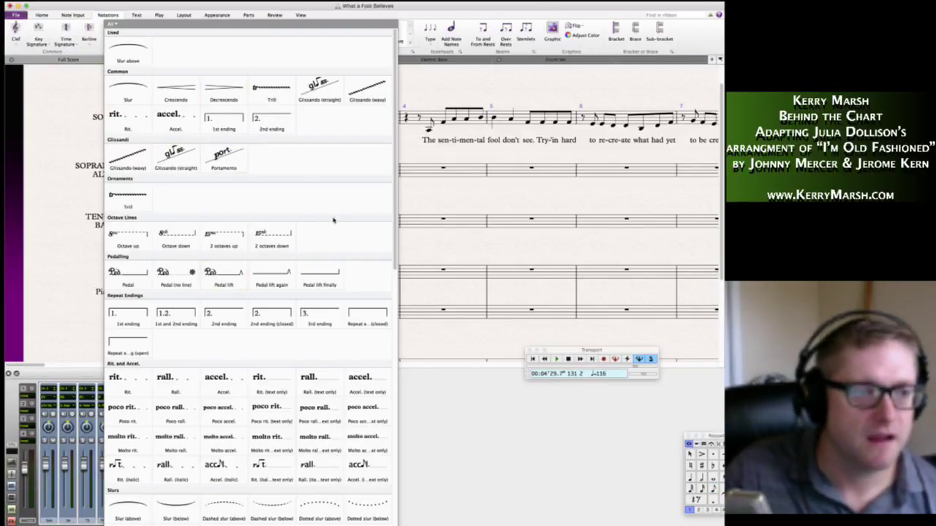
pyautogui.click(128, 273)
pyautogui.press('Escape')
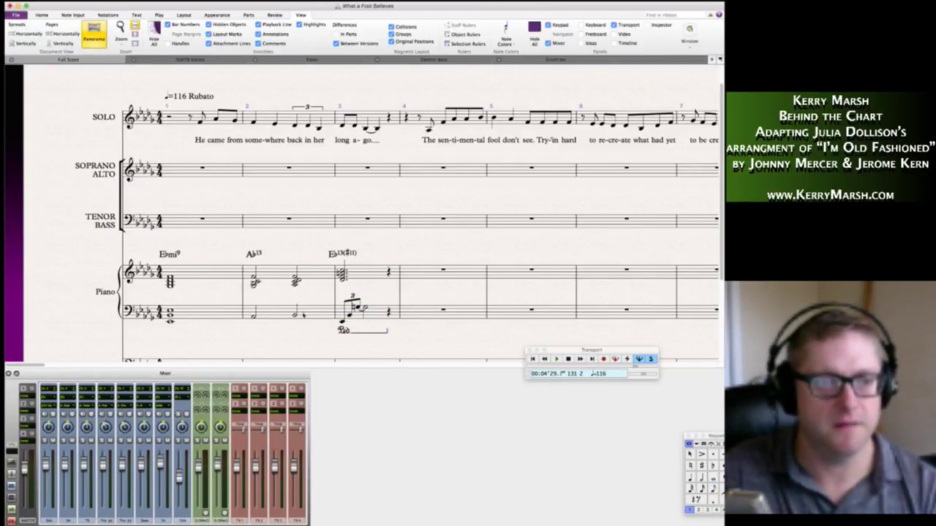
# Add the chord symbol Bbmi9 above the second chord of bar 2 on the Piano treble staff.
pyautogui.hotkey('ctrl', 'k')
pyautogui.write('Bbmi')
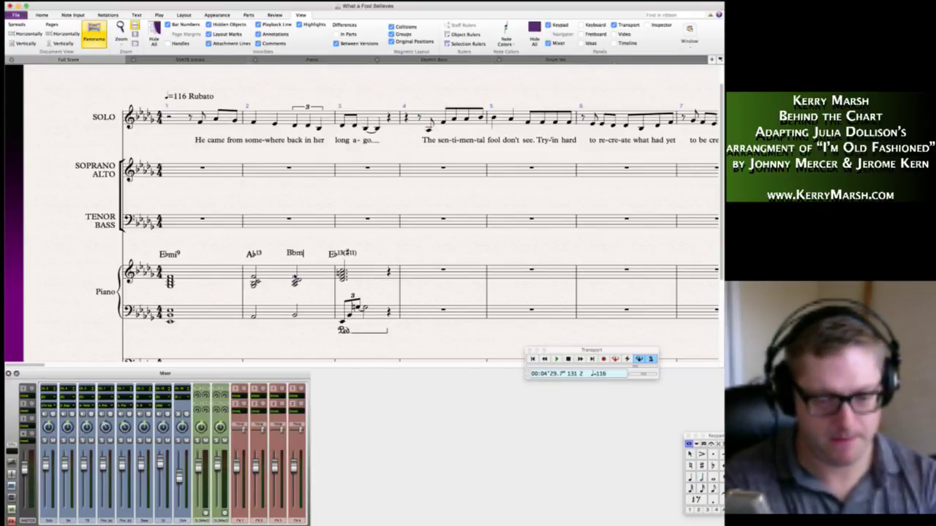
pyautogui.write('9')
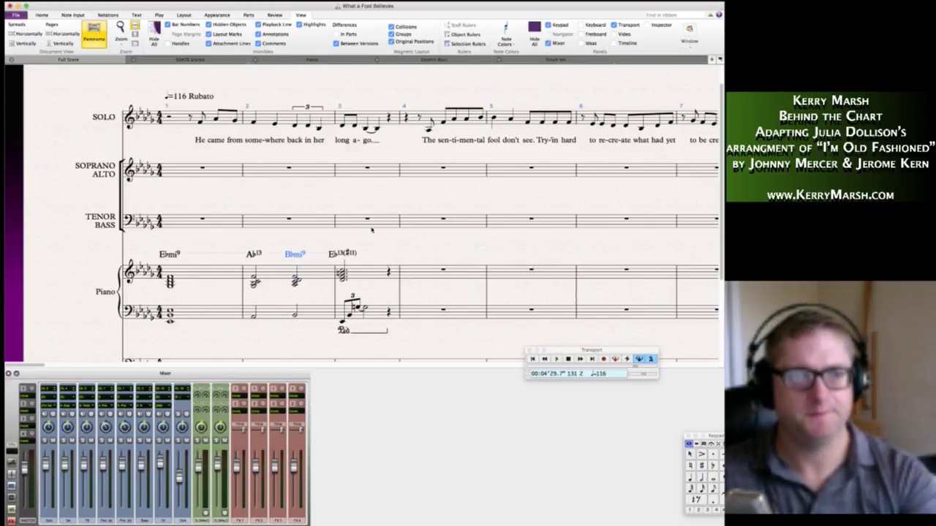
pyautogui.press('Escape')
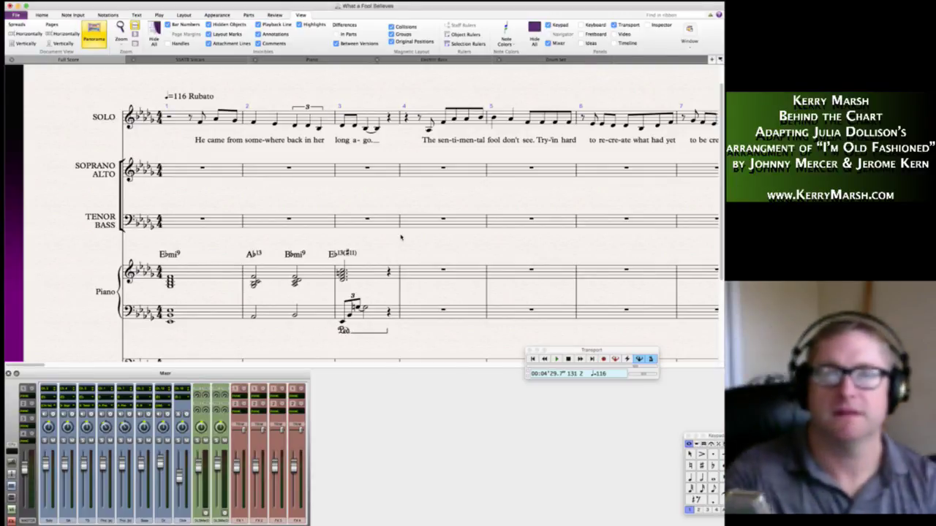
# Insert a single empty bar before bar 6, between the lyrics "Try-in hard" and "to re-create".
pyautogui.hscroll(5, 401, 236)
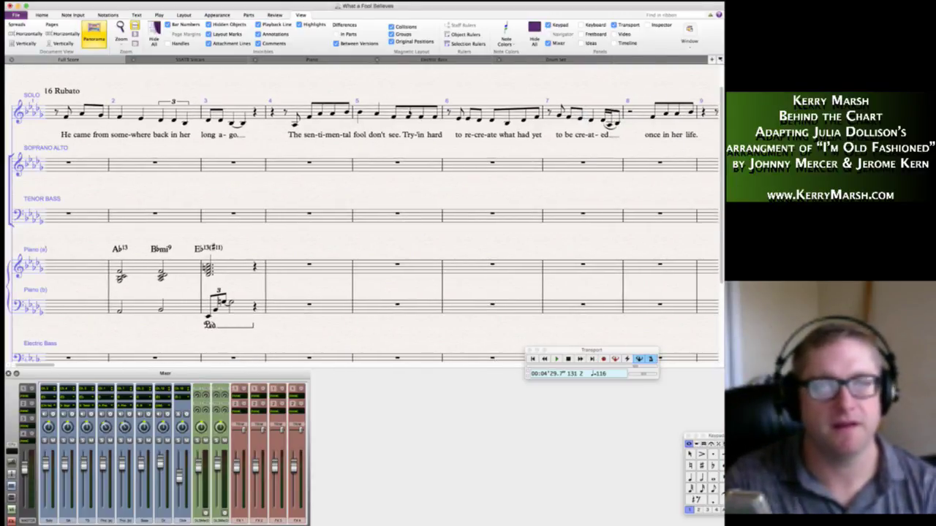
pyautogui.rightClick(443, 94)
pyautogui.moveTo(476, 107)
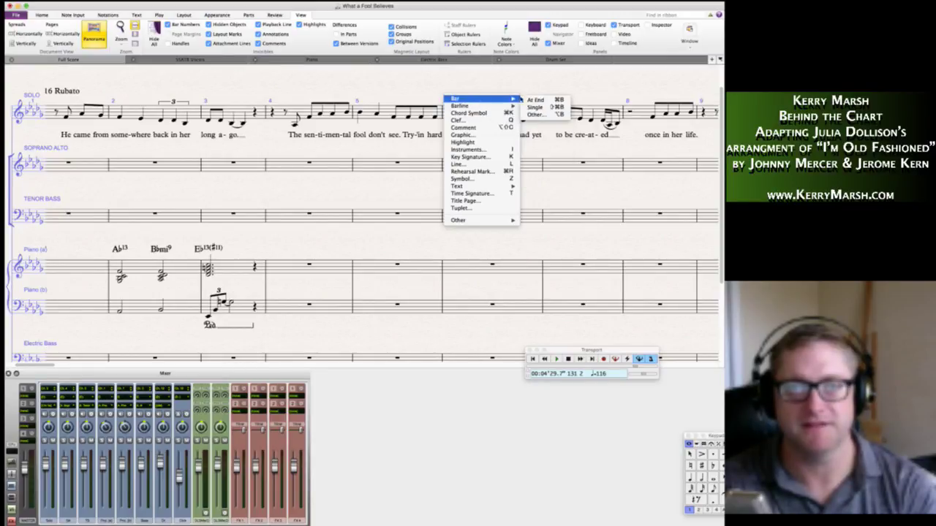
pyautogui.click(542, 107)
pyautogui.click(447, 115)
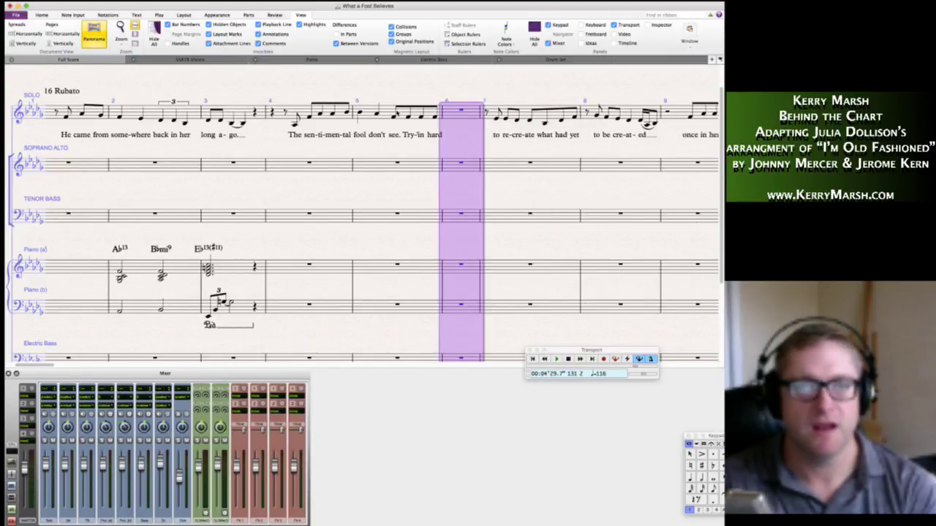
# Split the rest in the new Solo bar 6 and copy the "Try-in hard" notes and lyrics from bar 5 into its second half.
pyautogui.click(409, 117)
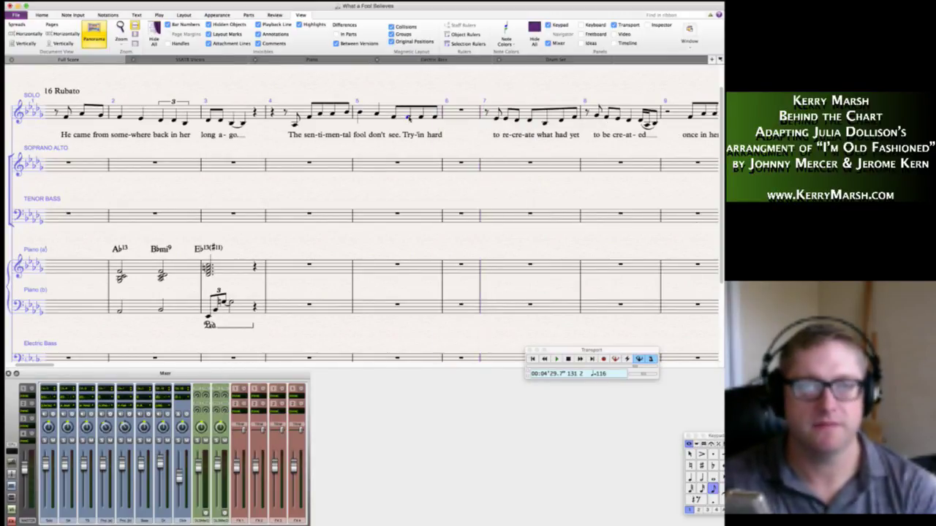
pyautogui.click(449, 118)
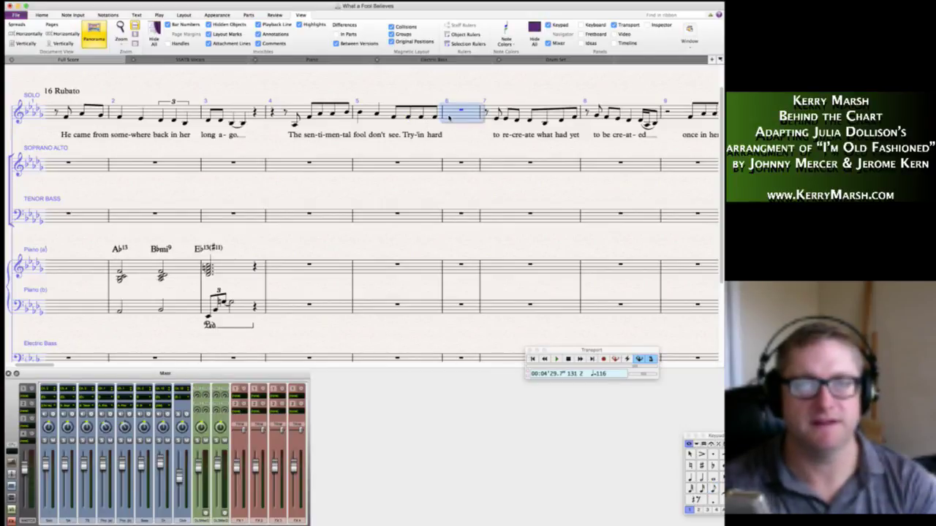
pyautogui.press('5')
pyautogui.click(471, 111)
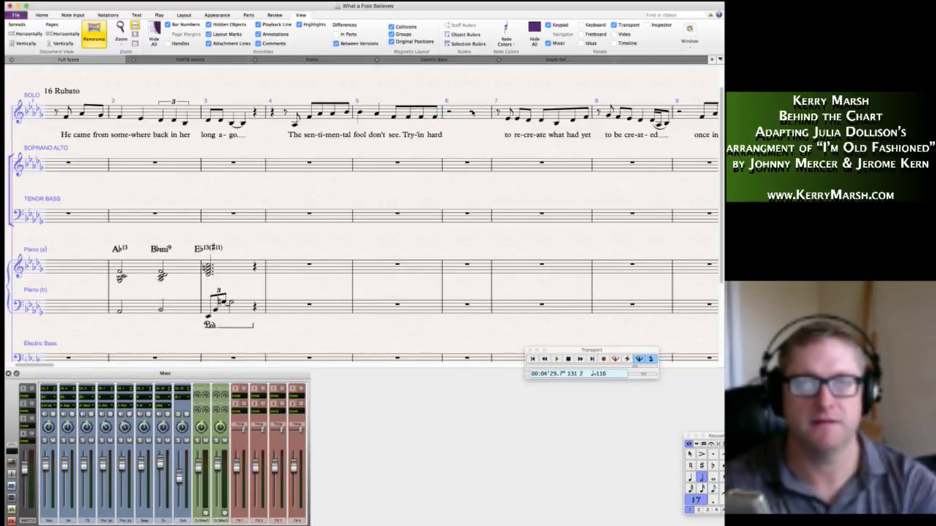
pyautogui.press('4')
pyautogui.click(407, 117)
pyautogui.keyDown('shift'); pyautogui.click(436, 117); pyautogui.keyUp('shift')
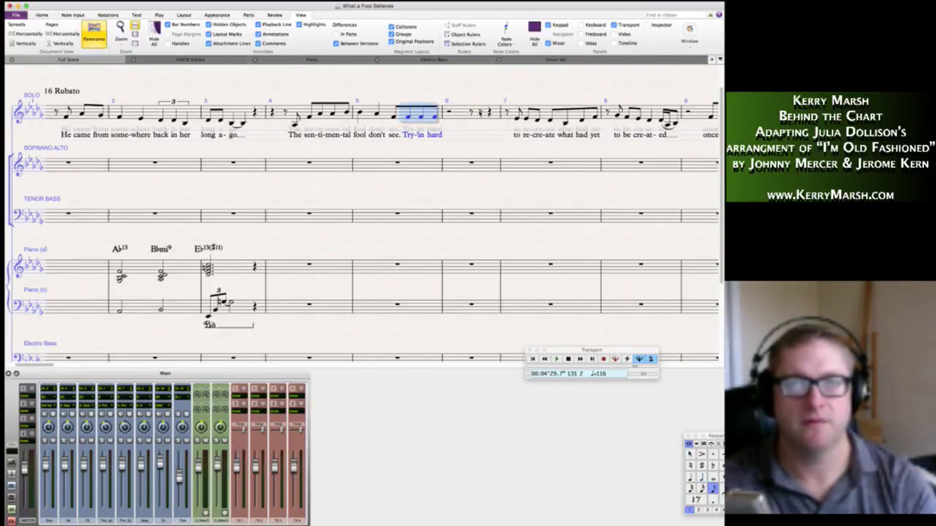
pyautogui.keyDown('alt'); pyautogui.click(480, 114); pyautogui.keyUp('alt')
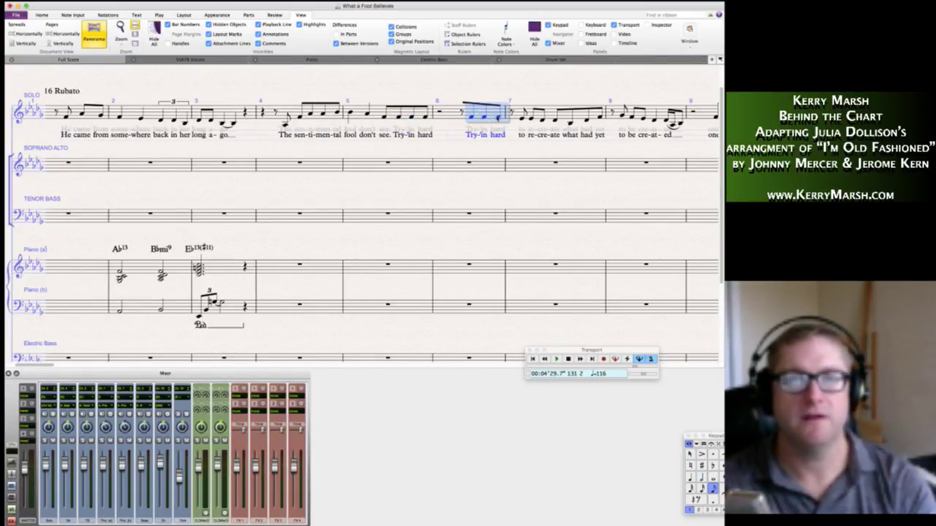
pyautogui.press('Escape')
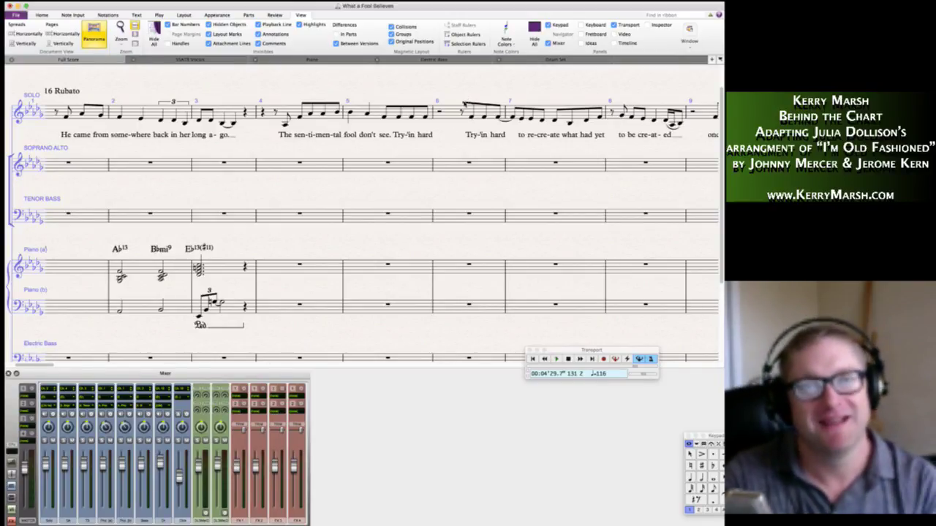
# Separate the rest and first note of "Try-in hard" in Solo bar 6 from the beam, keeping the last two eighth notes beamed together.
pyautogui.click(464, 103)
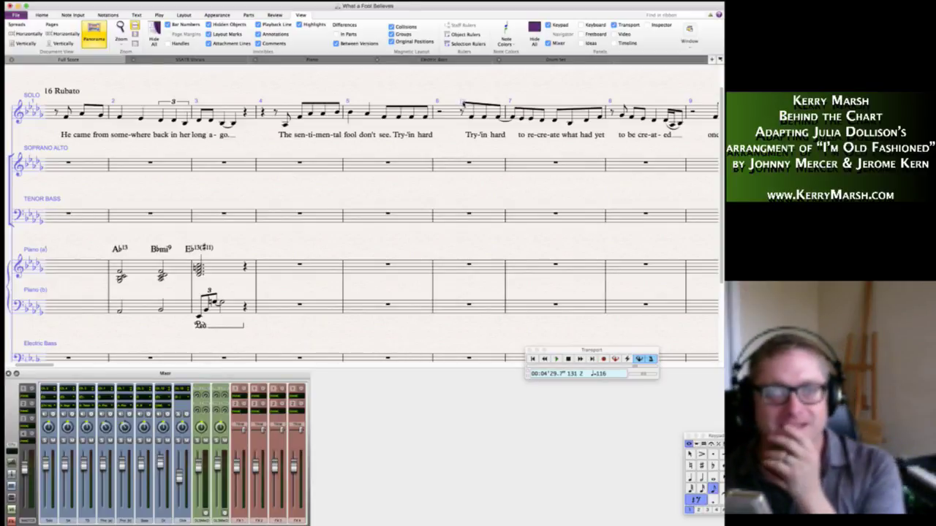
pyautogui.click(472, 117)
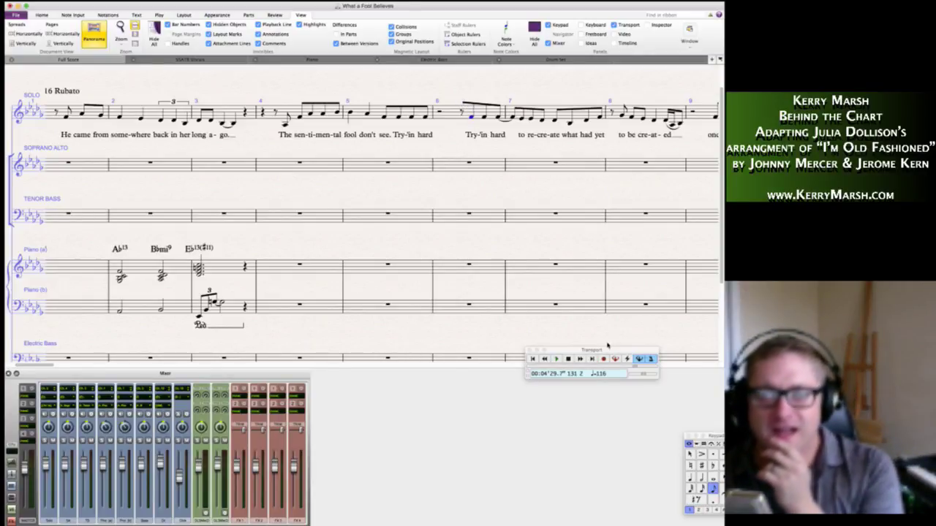
pyautogui.click(704, 443)
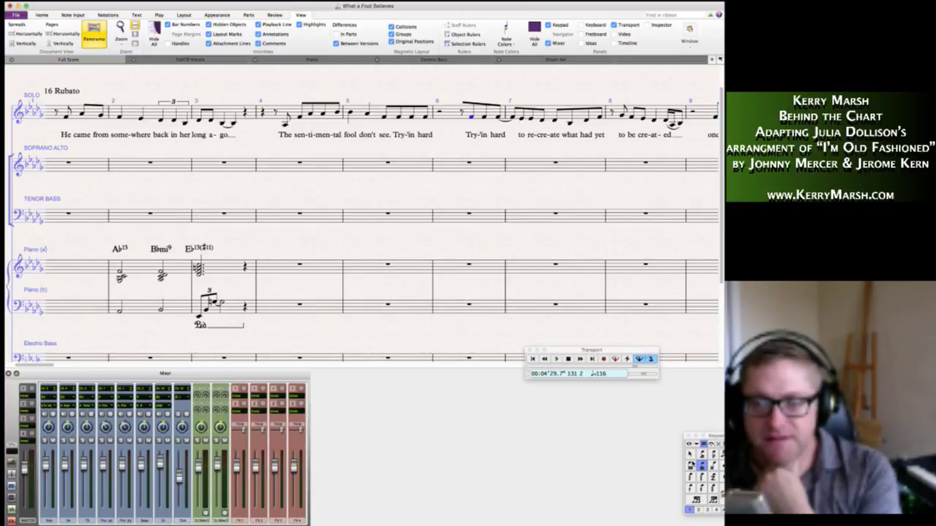
pyautogui.click(712, 465)
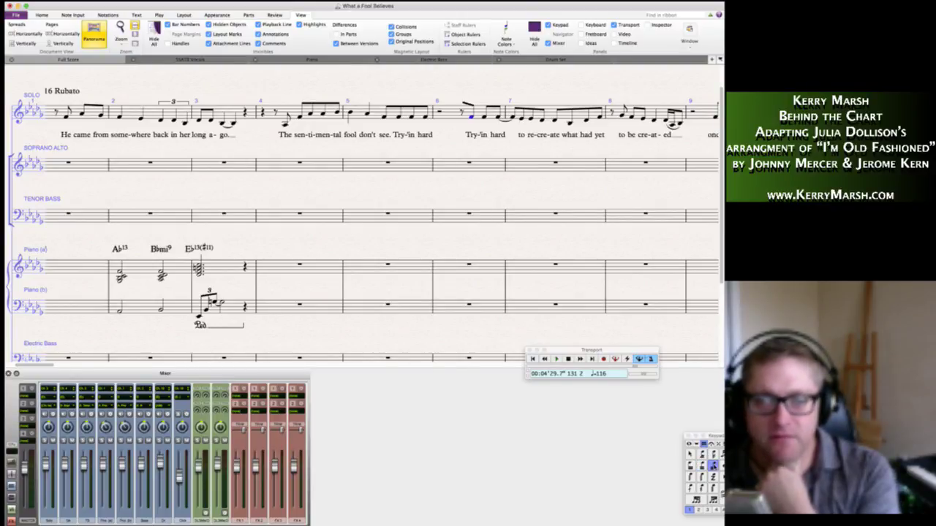
pyautogui.click(699, 465)
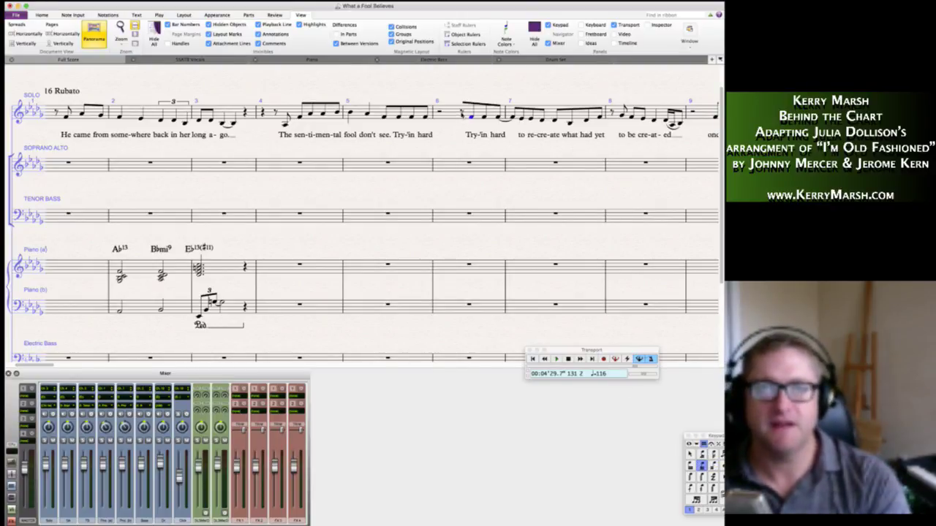
pyautogui.click(689, 465)
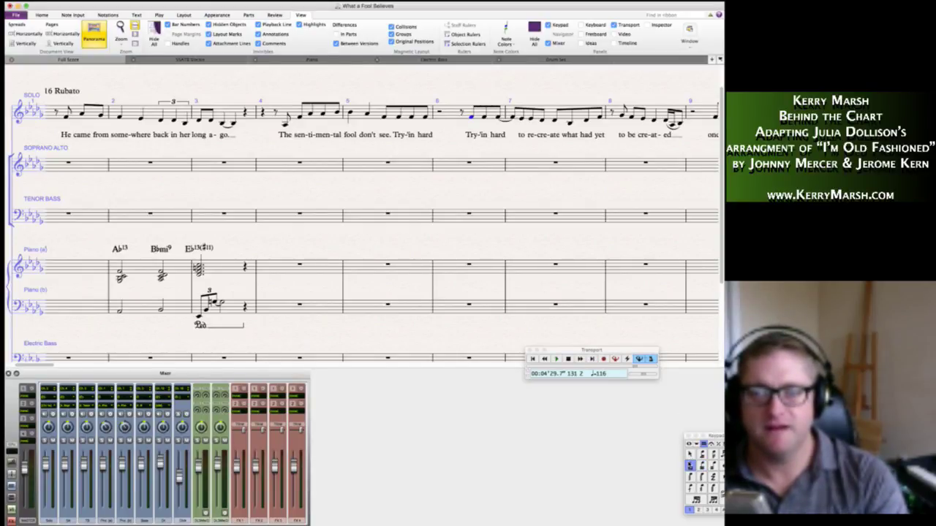
pyautogui.click(711, 455)
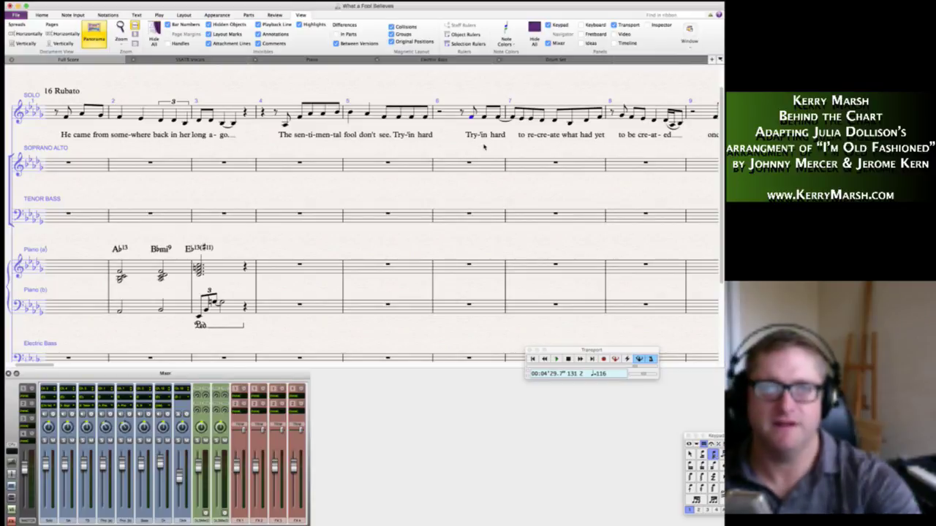
pyautogui.press('Escape')
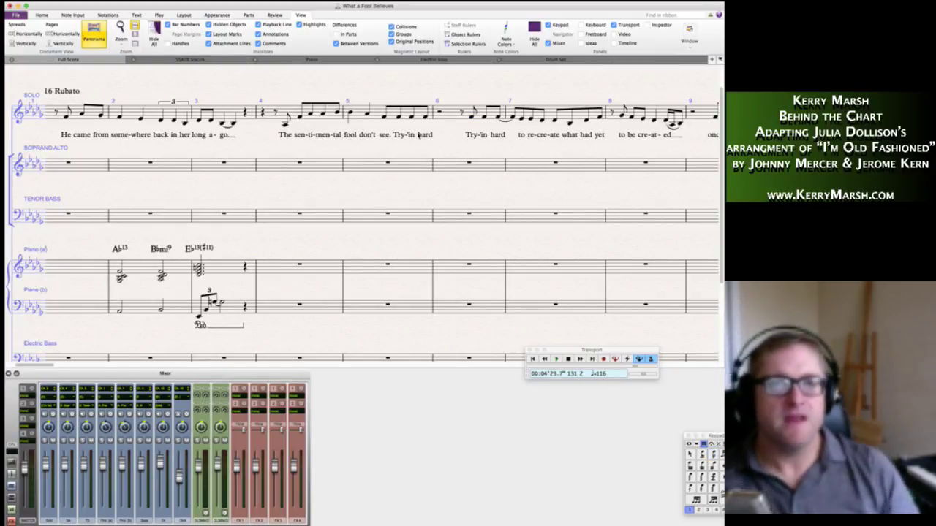
# Delete the original "Try-in hard" notes from Solo bar 5 and lengthen the note on "see" to a half note.
pyautogui.click(399, 117)
pyautogui.keyDown('shift'); pyautogui.click(428, 117); pyautogui.keyUp('shift')
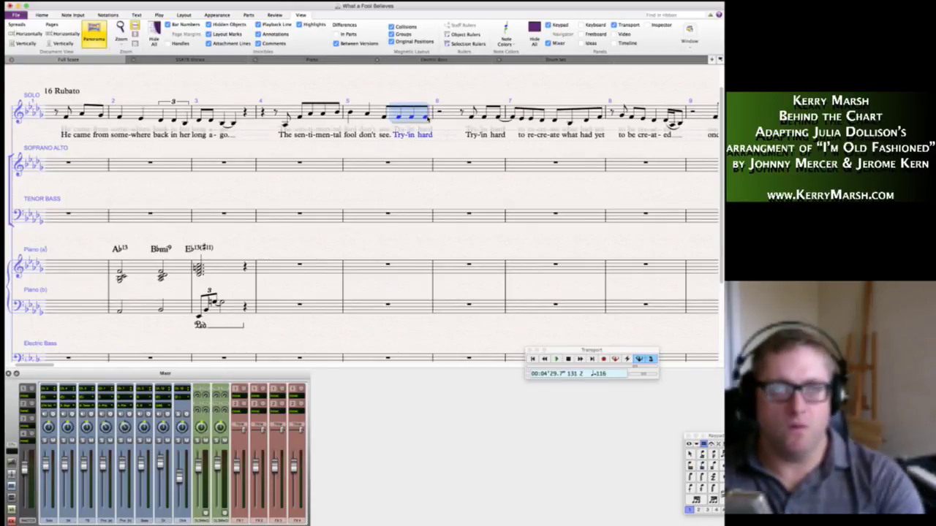
pyautogui.press('Delete')
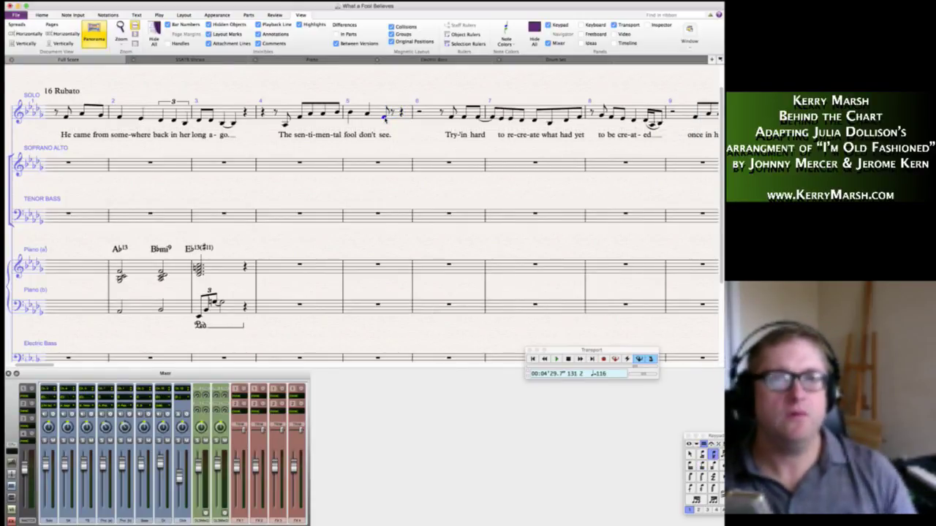
pyautogui.press('5')
pyautogui.press('5')
pyautogui.press('F7')
pyautogui.press('5')
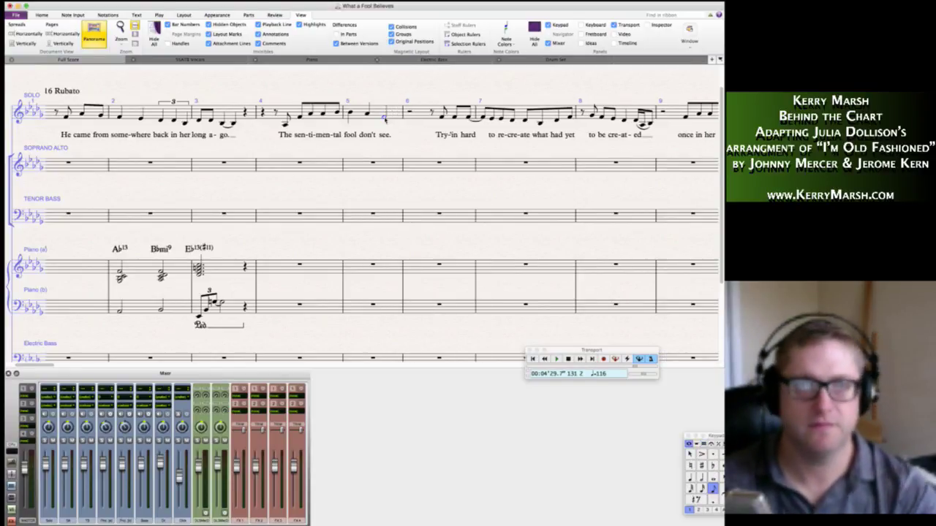
pyautogui.press('Escape')
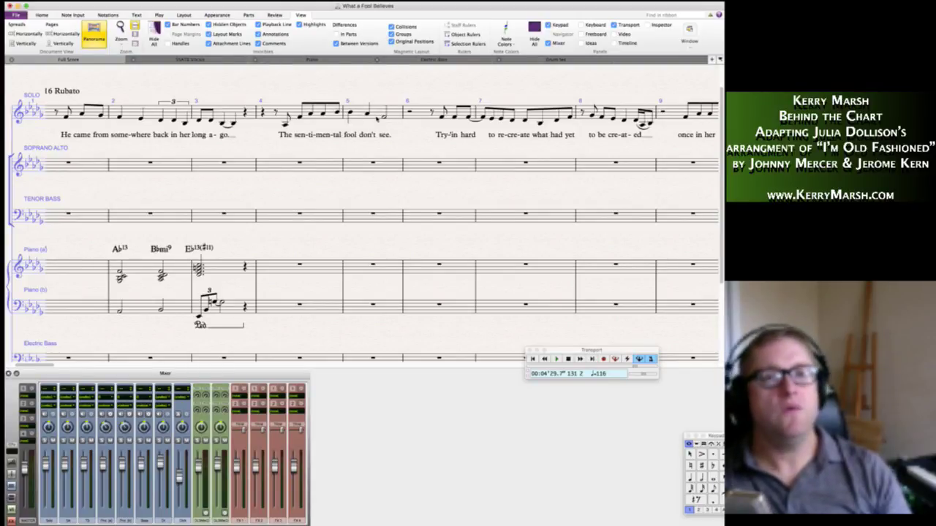
# Rework Solo bar 5 from the second beat, replacing the half note on "see" with a descending run of shorter notes.
pyautogui.click(368, 115)
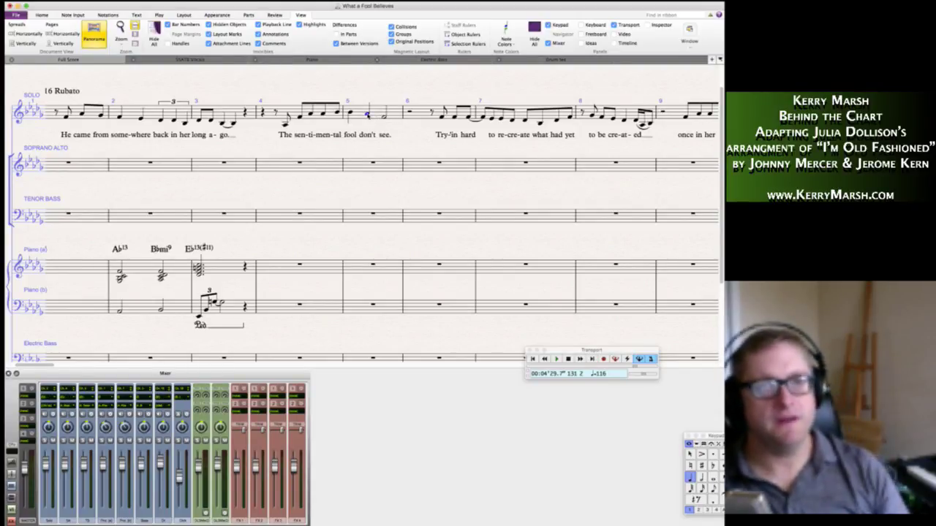
pyautogui.press('3')
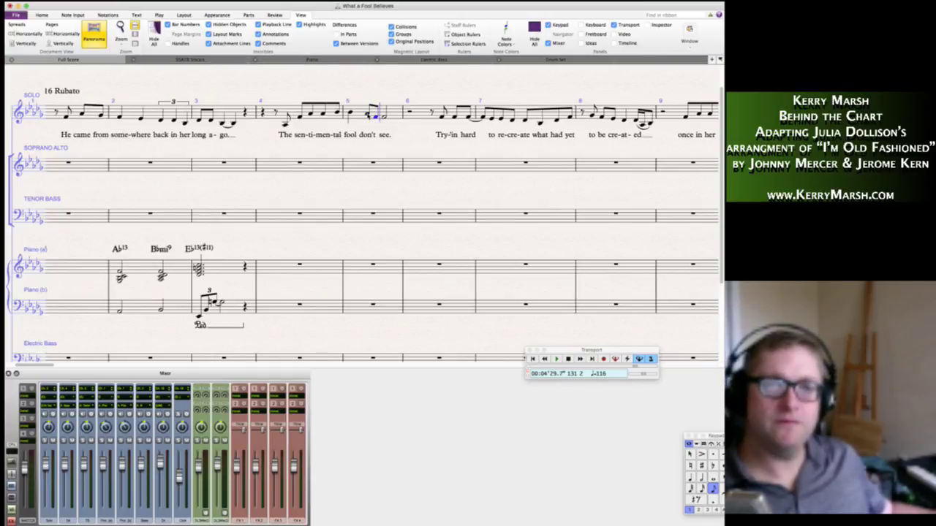
pyautogui.press('g')
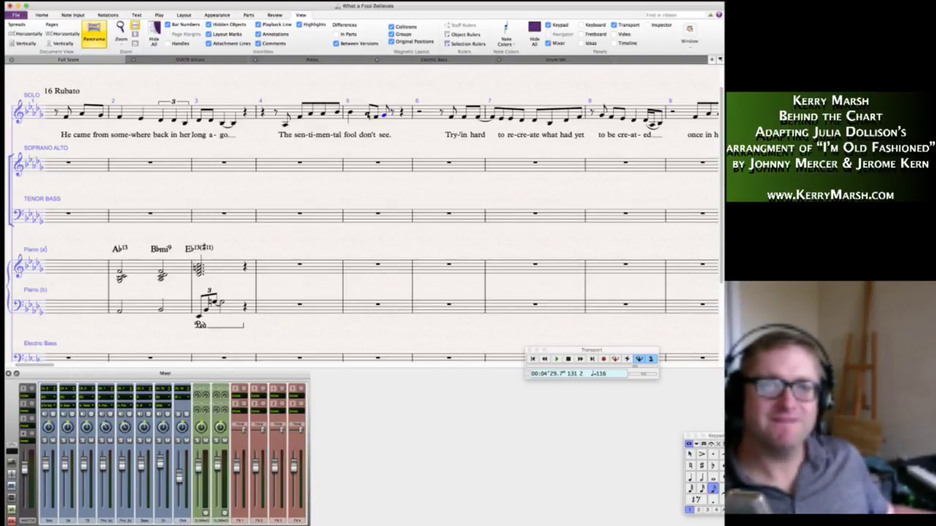
pyautogui.press('f')
pyautogui.press('4')
pyautogui.press('f')
pyautogui.press('Escape')
pyautogui.press('Escape')
# Add a slur over the run of notes sung on "see" at the end of Solo bar 5.
pyautogui.click(382, 115)
pyautogui.keyDown('shift'); pyautogui.click(402, 118); pyautogui.keyUp('shift')
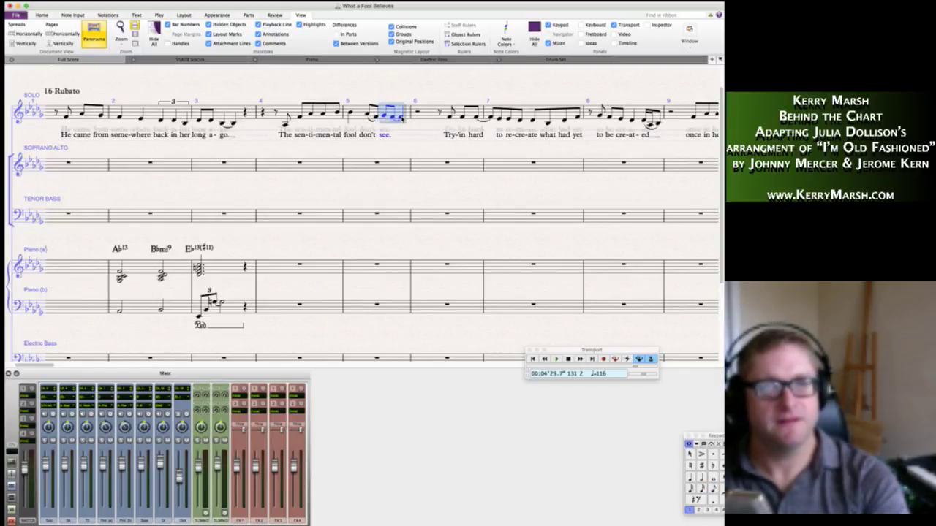
pyautogui.press('s')
pyautogui.press('Escape')
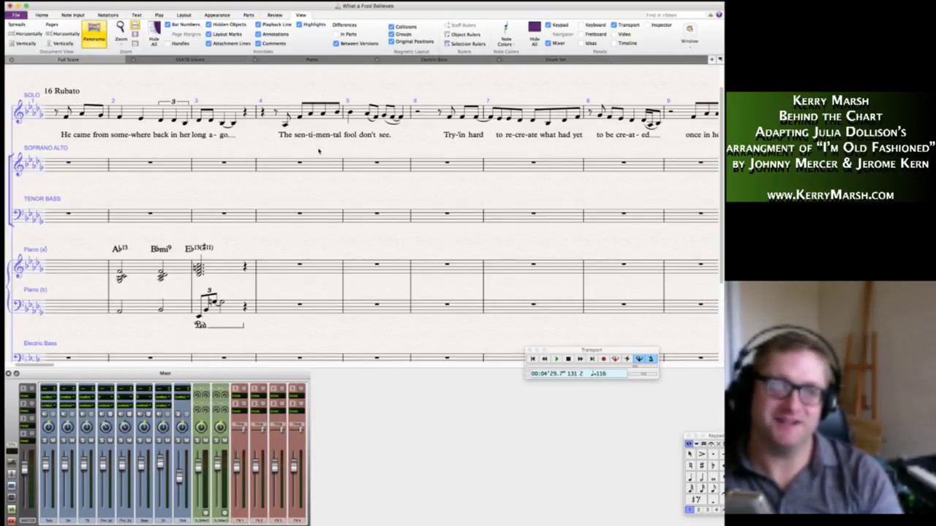
pyautogui.hscroll(-2, 318, 152)
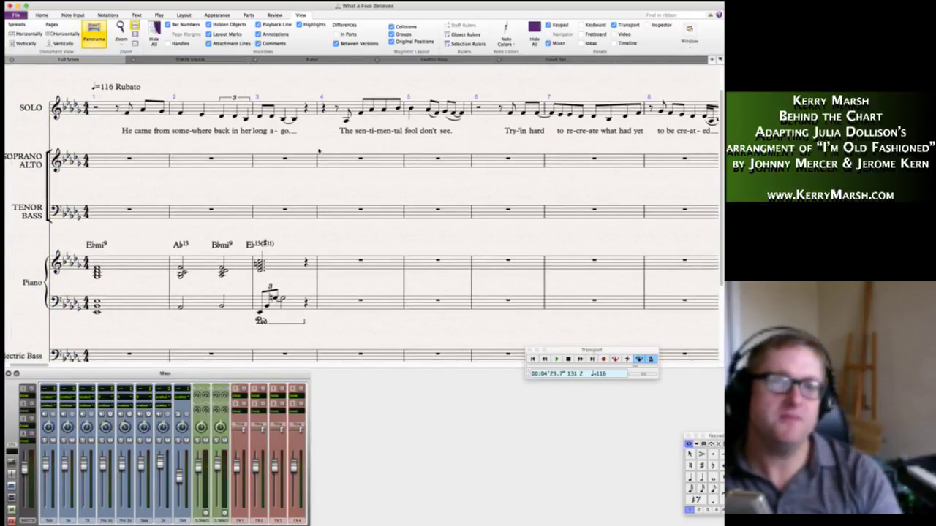
# Replace the eighth rest at the start of solo bar 8 with a note continuing from the end of bar 7.
pyautogui.hscroll(3, 319, 152)
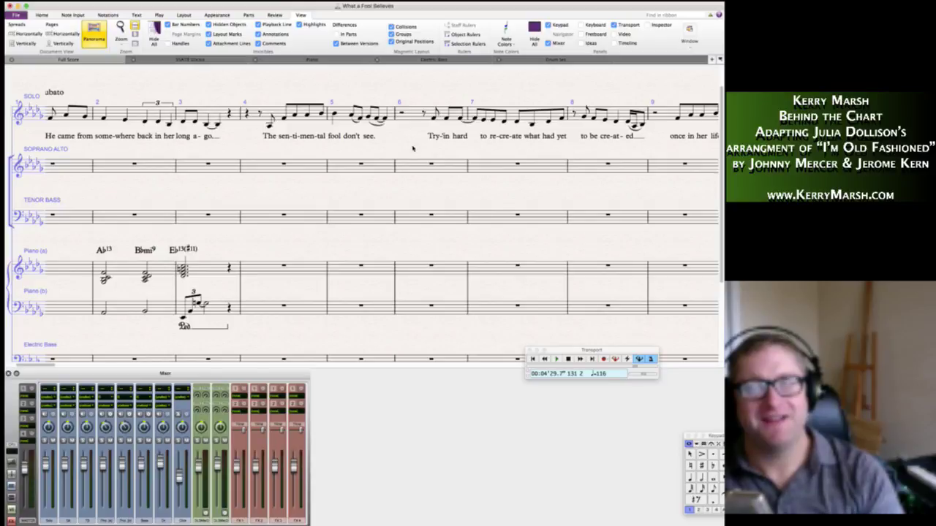
pyautogui.hscroll(1, 412, 149)
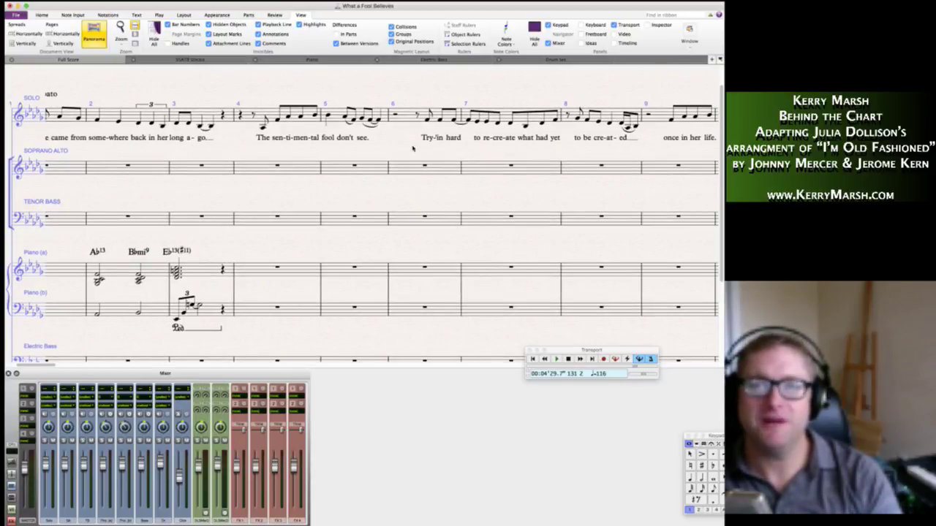
pyautogui.hscroll(2, 412, 149)
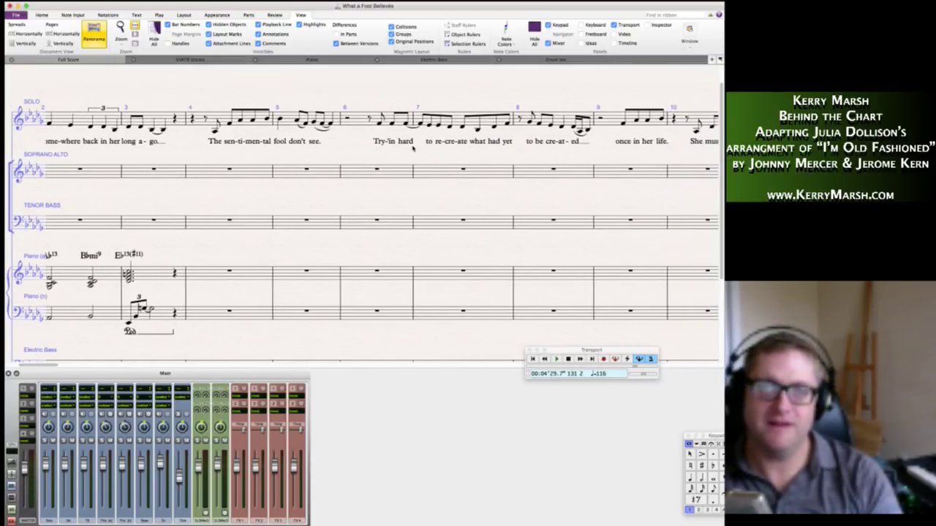
pyautogui.hscroll(1, 412, 149)
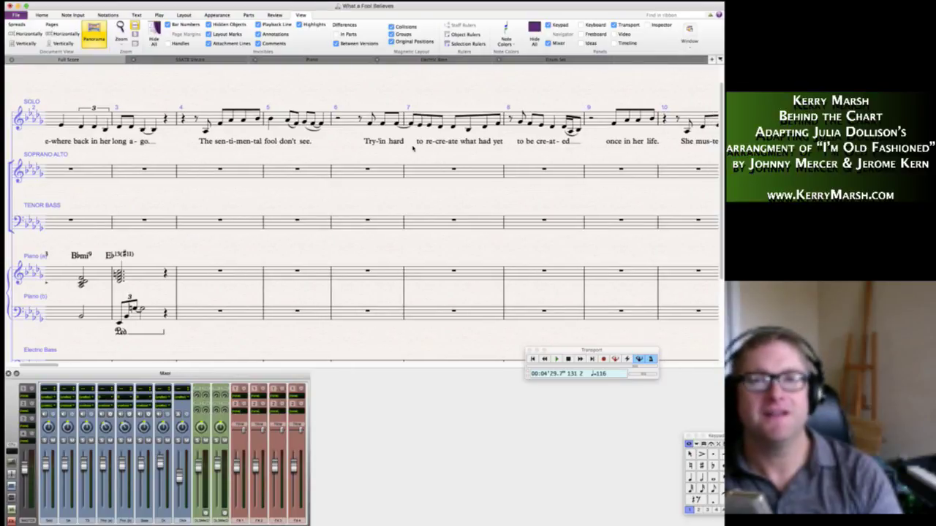
pyautogui.hscroll(2, 412, 148)
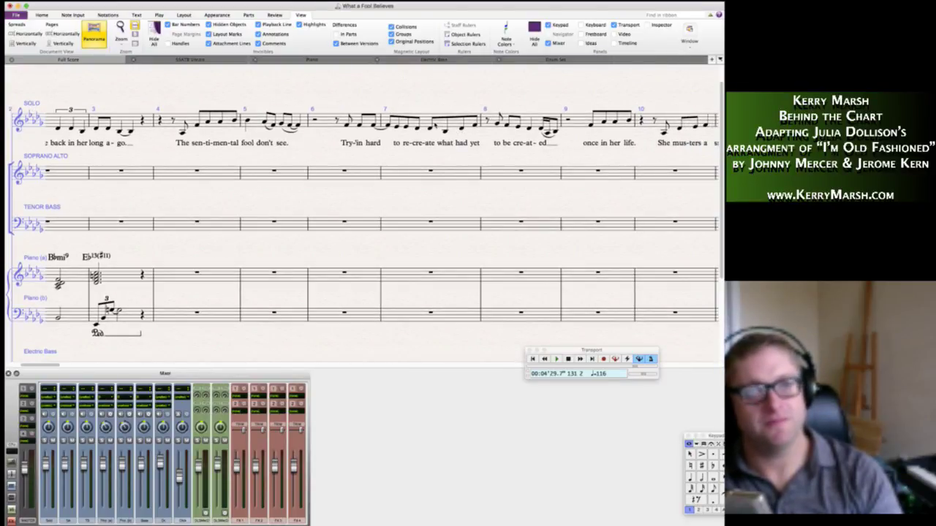
pyautogui.click(475, 126)
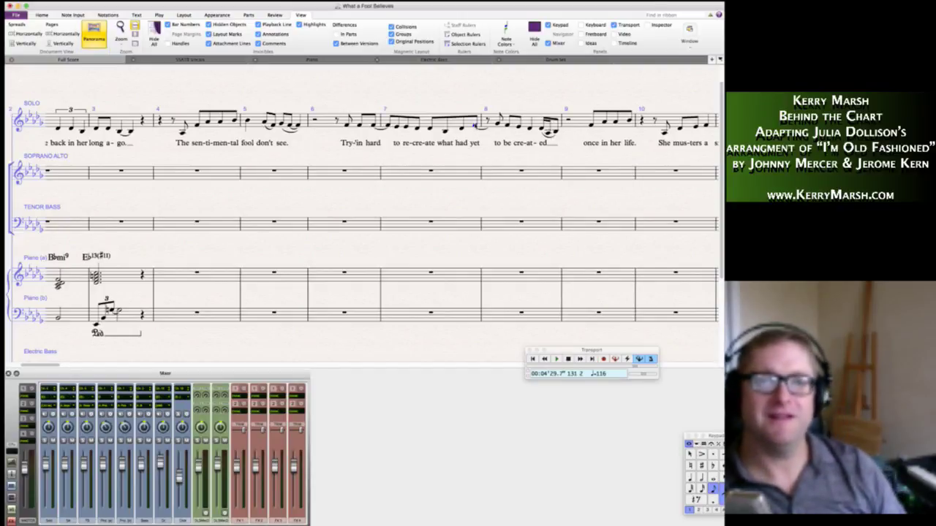
pyautogui.press('7')
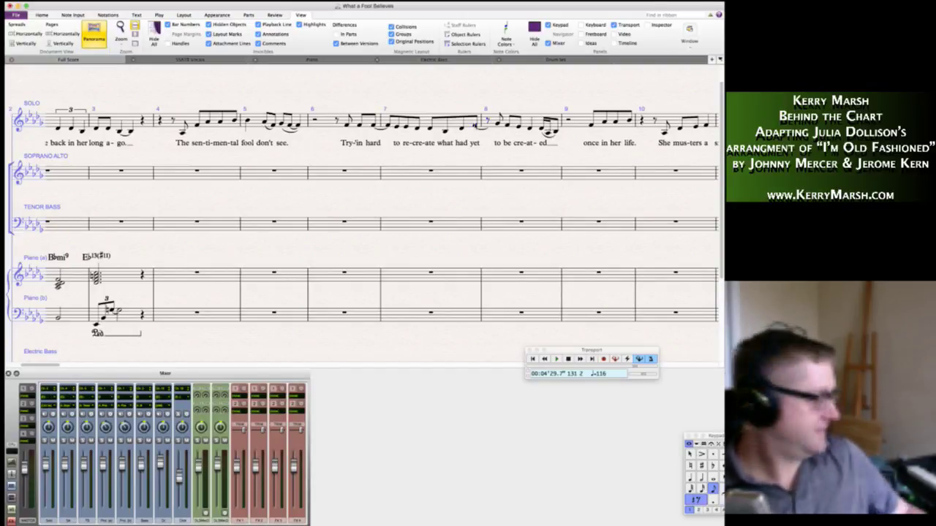
pyautogui.press('super+z')
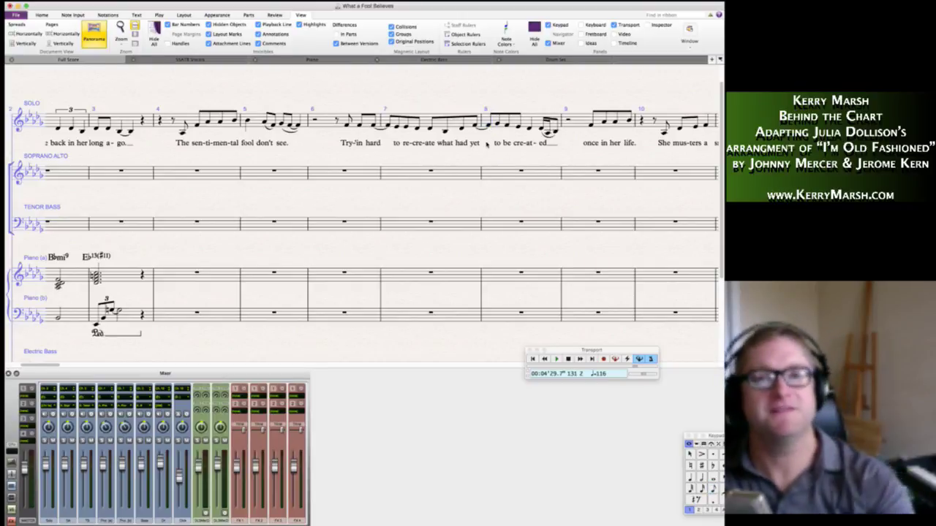
# Extend the solo lyric "yet" at the end of bar 7 with a melisma line into bar 8.
pyautogui.click(477, 144)
pyautogui.doubleClick(476, 144)
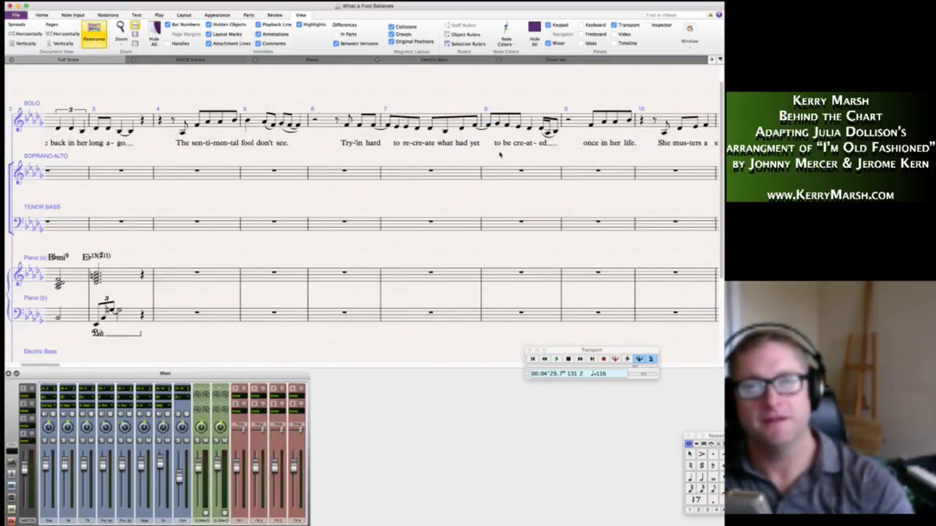
pyautogui.press('Escape')
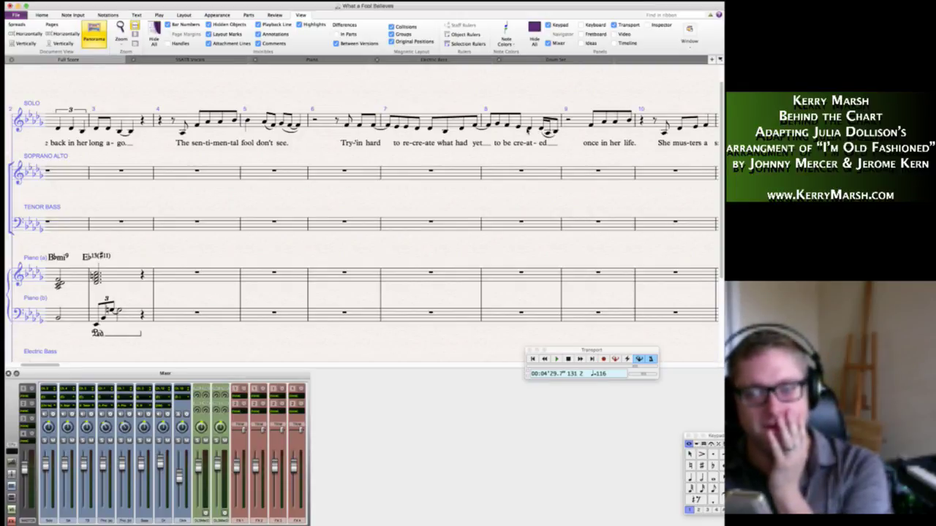
# Replace the slurred run on the syllable "ed" at the end of solo bar 8 with a single quarter note.
pyautogui.click(529, 128)
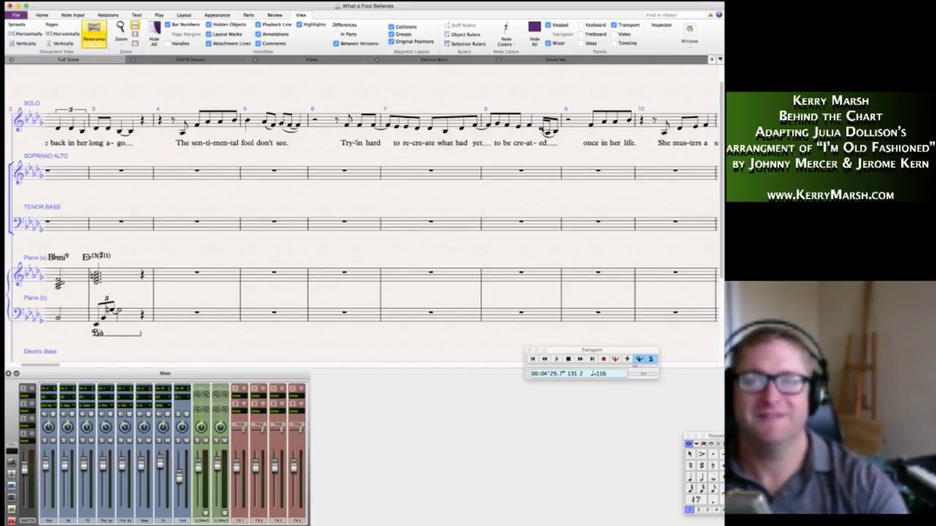
pyautogui.click(554, 132)
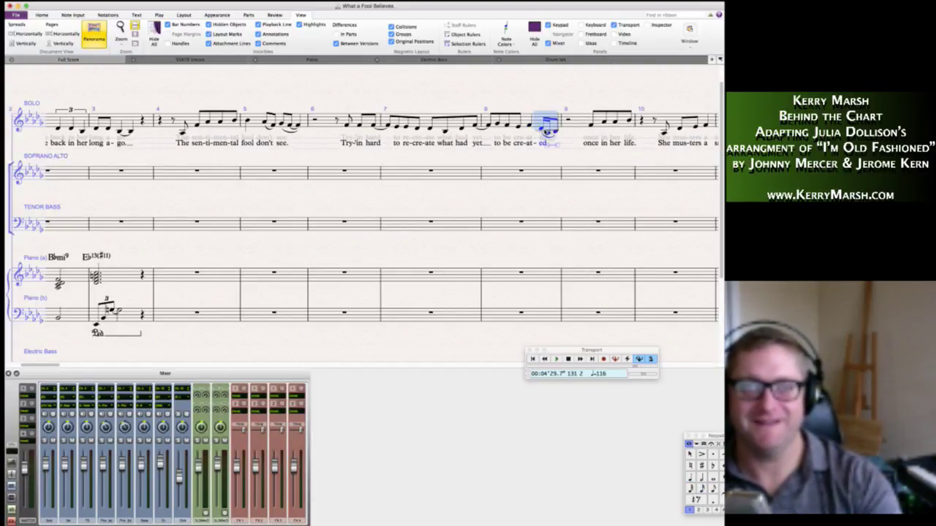
pyautogui.click(547, 131)
pyautogui.press('4')
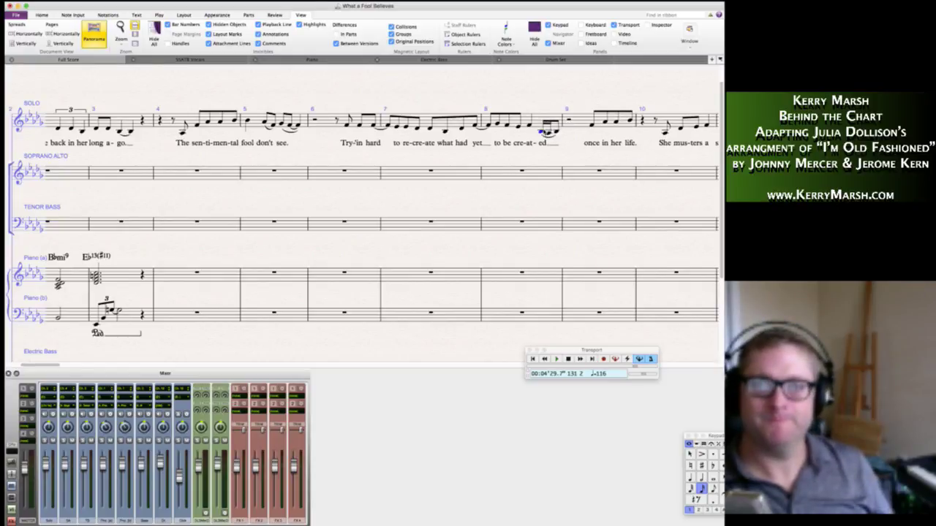
pyautogui.click(544, 134)
pyautogui.click(543, 132)
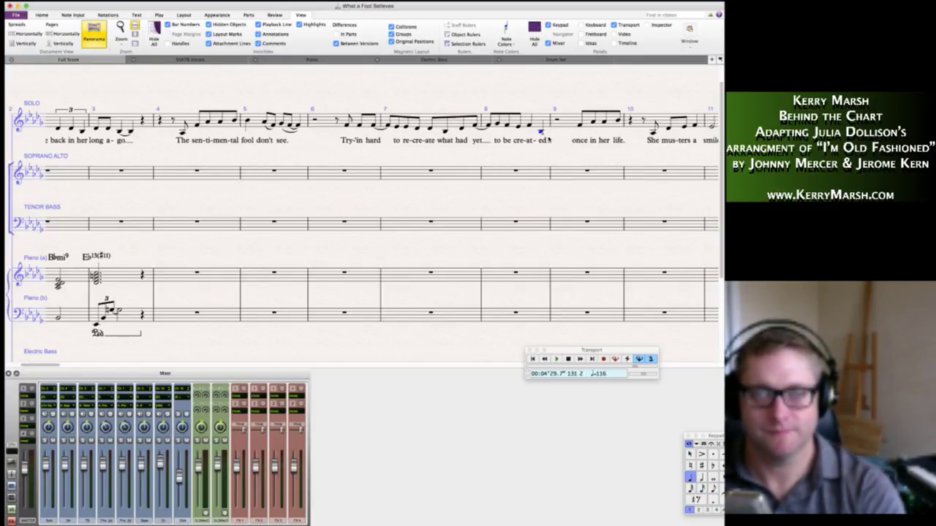
# Add a quarter note at the start of solo bar 9, slurred from the last note of bar 8.
pyautogui.click(544, 134)
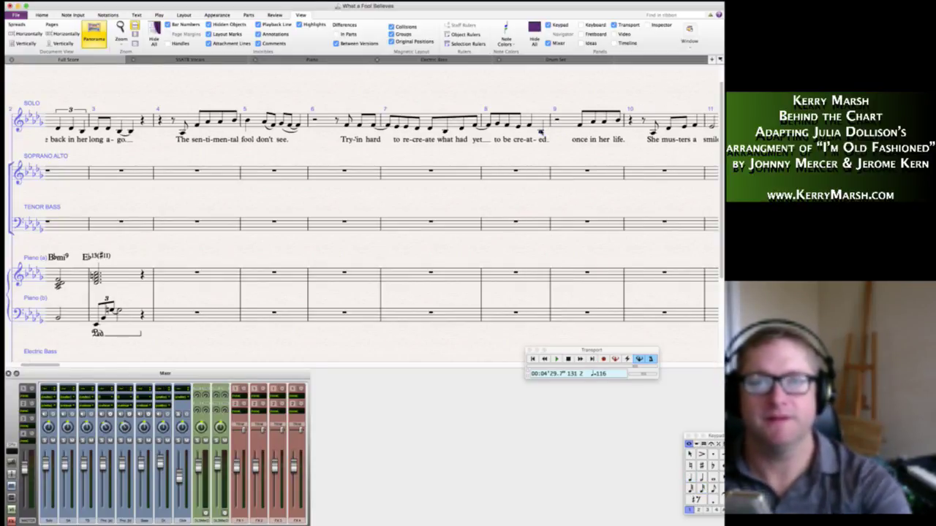
pyautogui.click(542, 132)
pyautogui.press('Right')
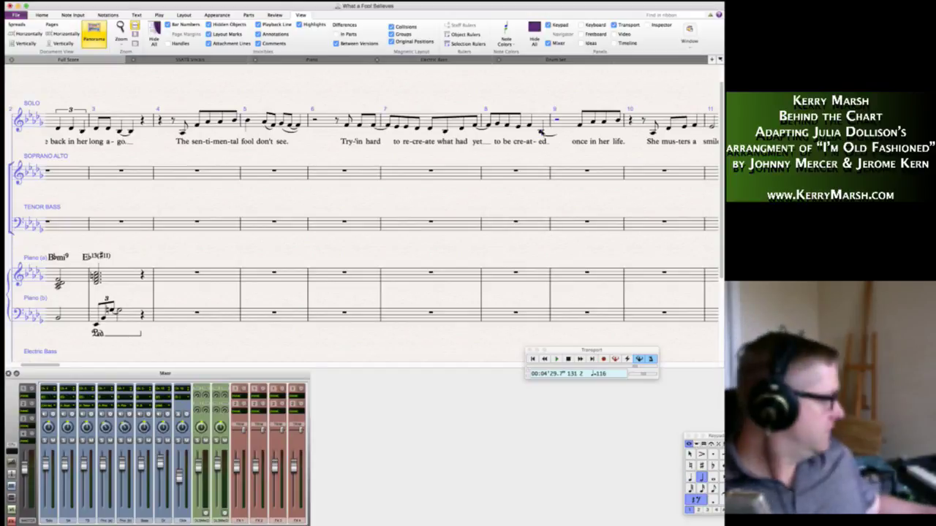
pyautogui.press('KP_4')
pyautogui.press('b')
pyautogui.press('Escape')
pyautogui.press('Escape')
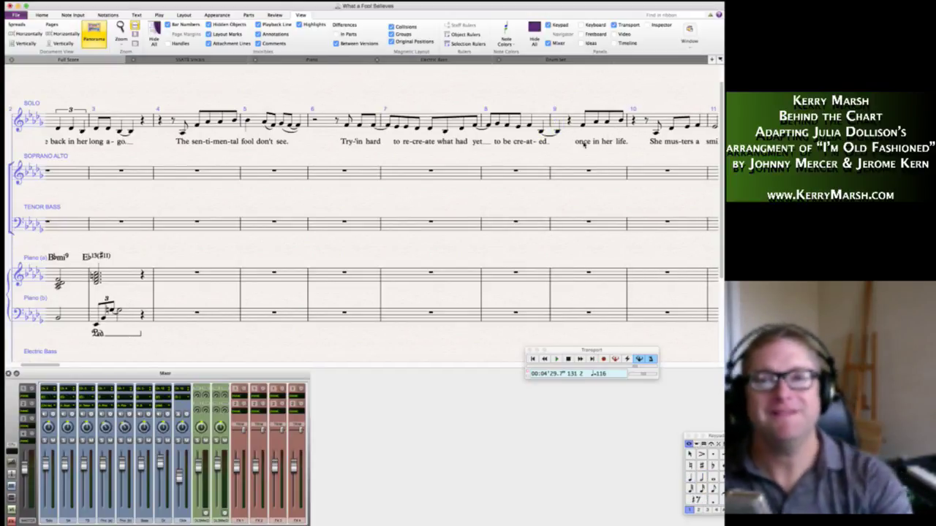
# Raise the pitch of the solo note on "once" in bar 9.
pyautogui.hscroll(3, 584, 144)
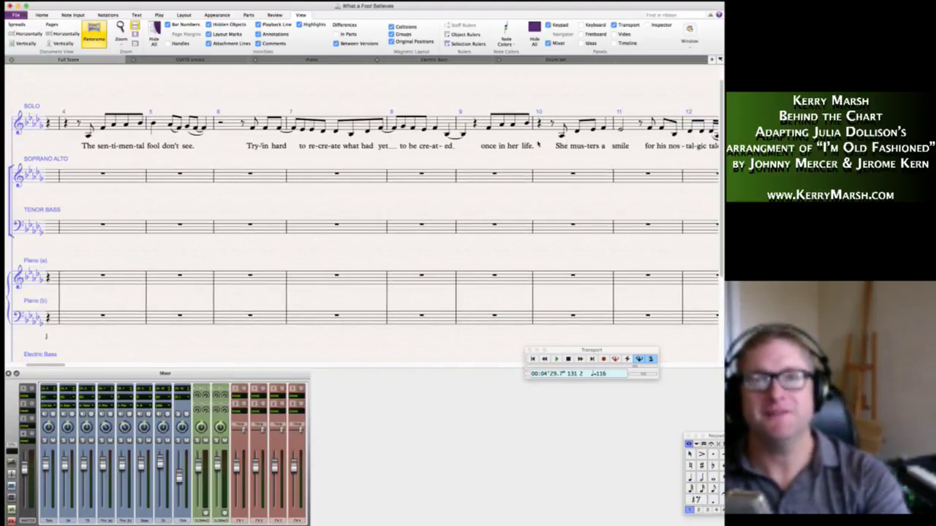
pyautogui.click(486, 122)
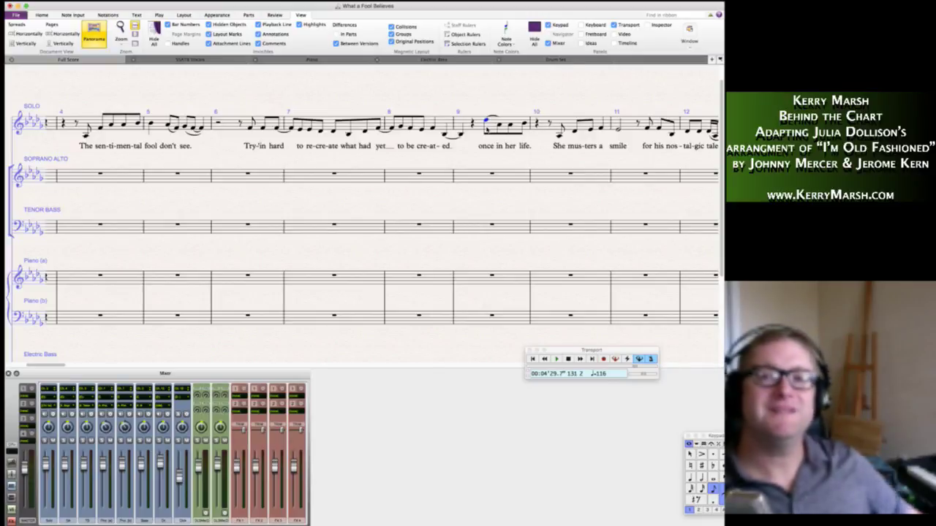
pyautogui.press('Right')
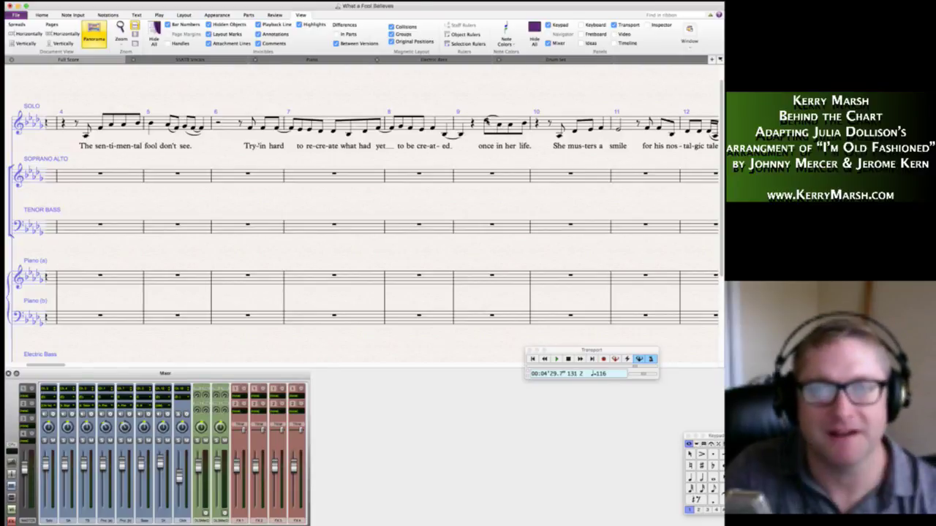
# Copy the solo passage from "Try-in hard" through the first note of bar 9 to the start of bar 6, two beats earlier.
pyautogui.click(459, 134)
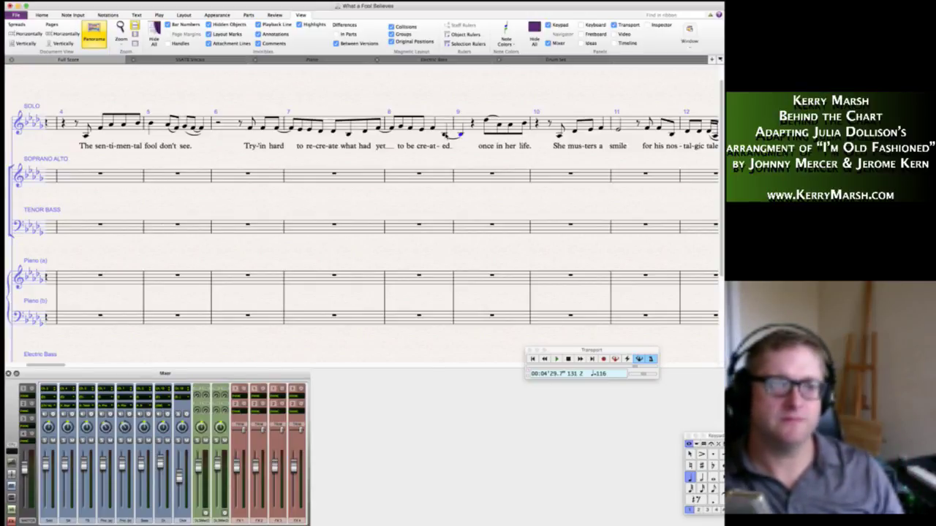
pyautogui.click(244, 123)
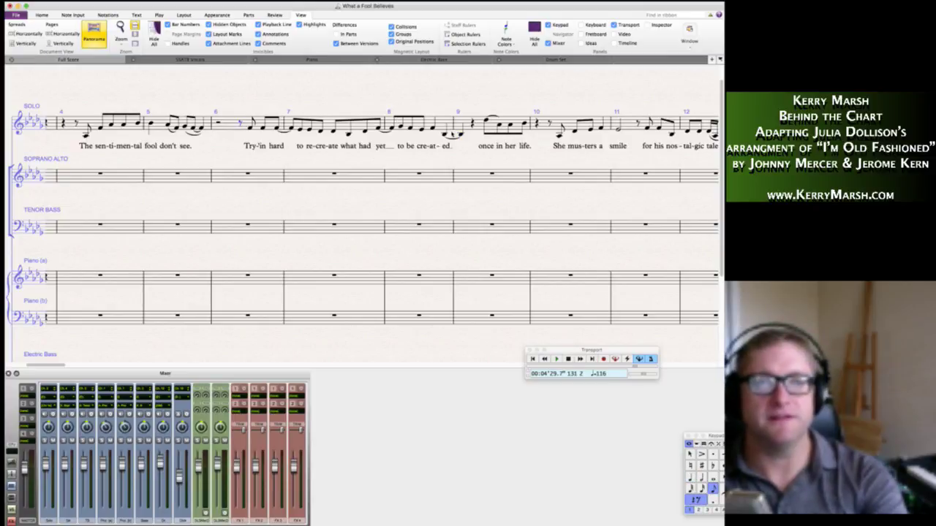
pyautogui.keyDown('shift'); pyautogui.click(460, 134); pyautogui.keyUp('shift')
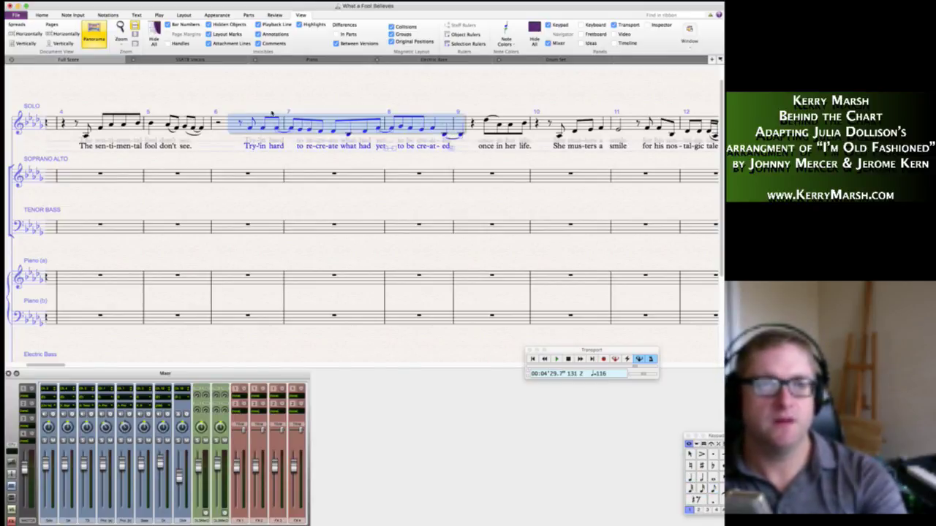
pyautogui.keyDown('alt'); pyautogui.click(219, 123); pyautogui.keyUp('alt')
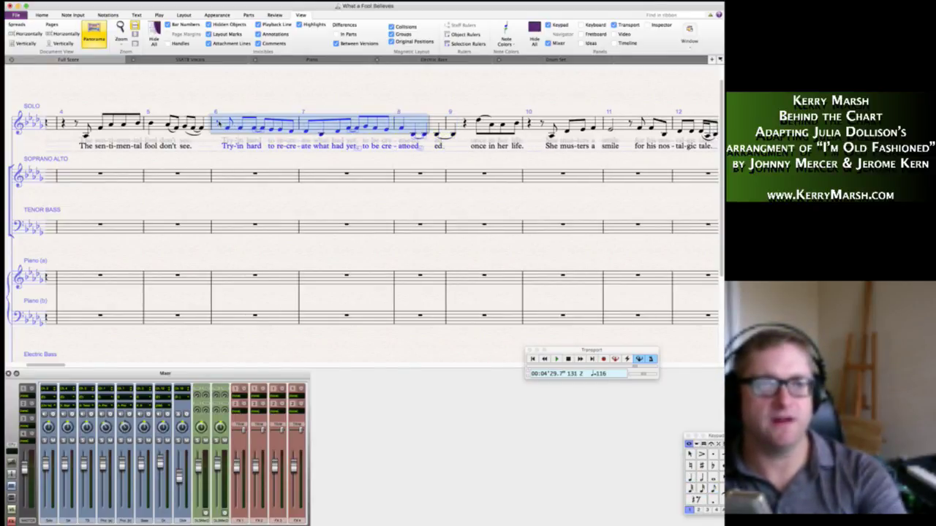
# Enter a quarter-note triplet in the second half of solo bar 8, followed by an eighth and a dotted quarter note in bar 9.
pyautogui.click(413, 136)
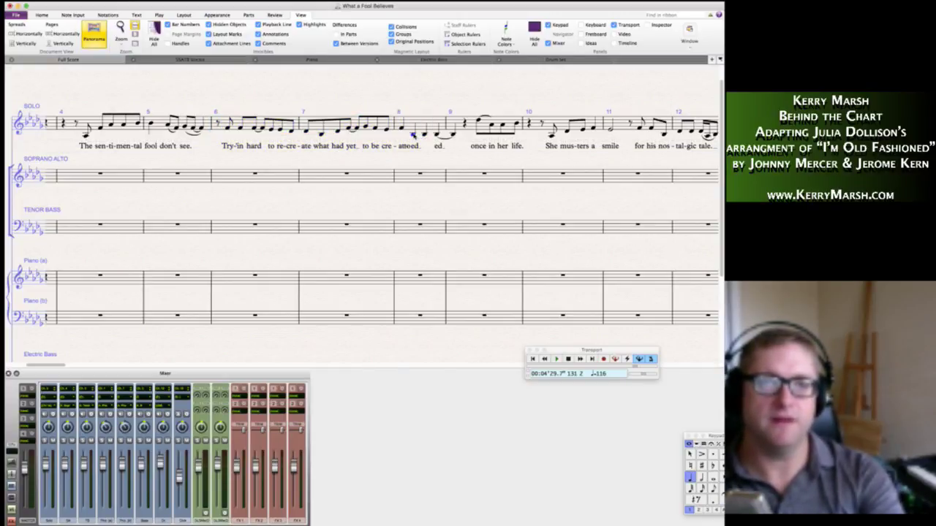
pyautogui.press('super+3')
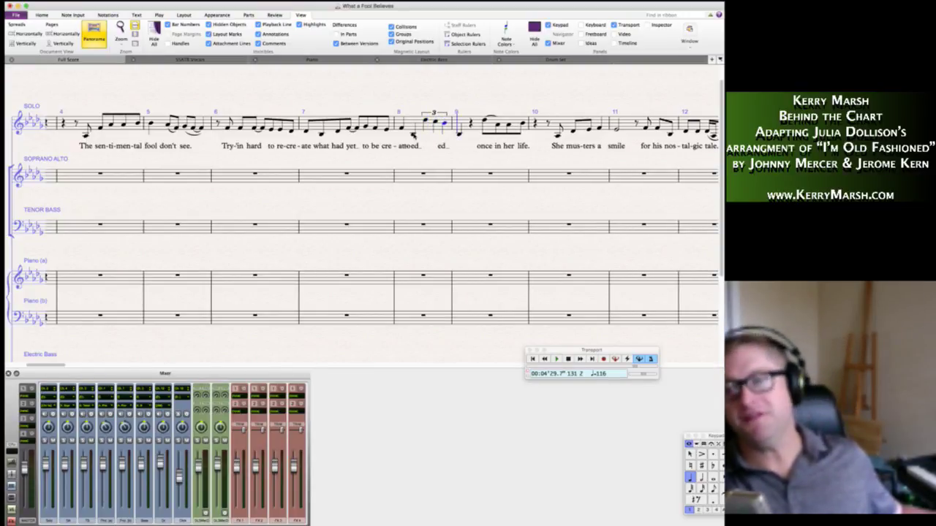
pyautogui.press('3')
pyautogui.press('4')
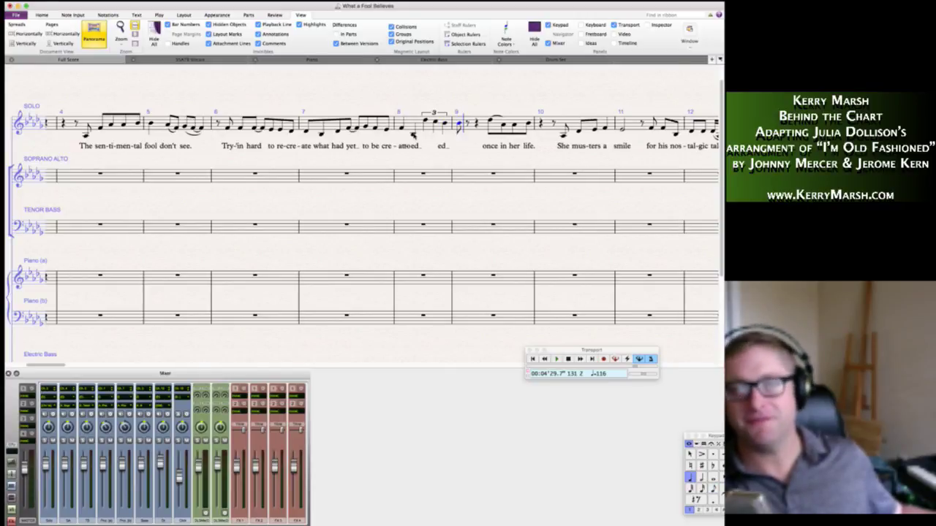
pyautogui.press('.')
pyautogui.press('Escape')
pyautogui.press('Escape')
# Delete the old "once in her life" notes from solo bar 9 and slur the bar's first two notes.
pyautogui.click(484, 121)
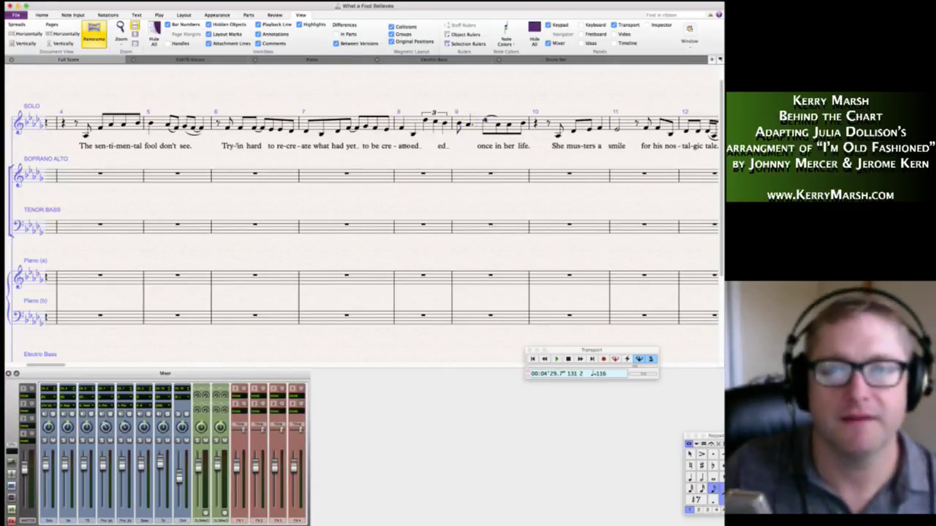
pyautogui.keyDown('shift'); pyautogui.click(523, 124); pyautogui.keyUp('shift')
pyautogui.press('Delete')
pyautogui.press('Escape')
pyautogui.click(459, 129)
pyautogui.press('s')
pyautogui.press('Escape')
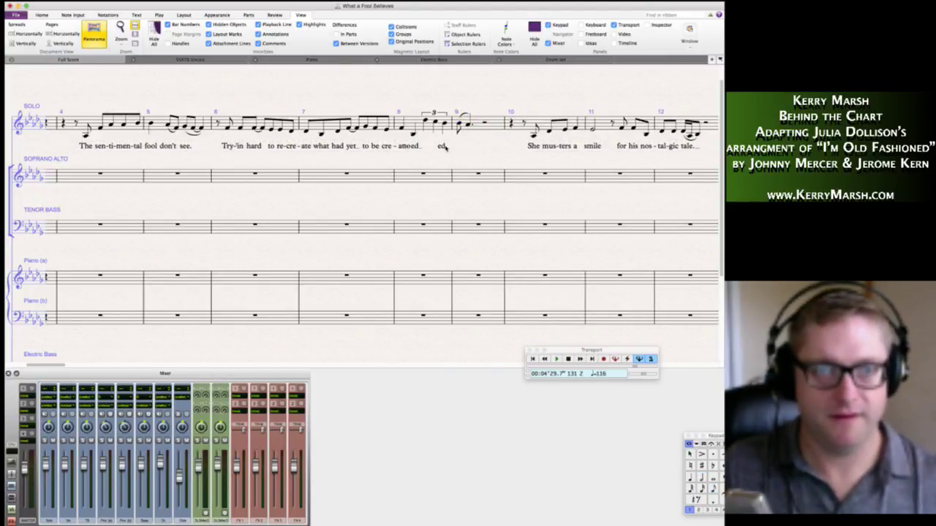
# Delete the leftover solo lyrics from "cre-" at the end of bar 7 through "ed" in bar 8.
pyautogui.click(401, 128)
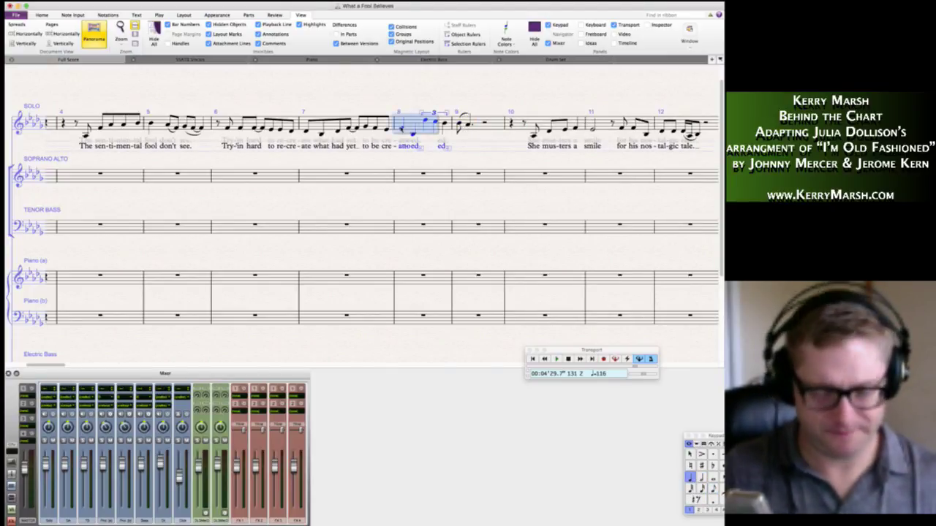
pyautogui.press('Delete')
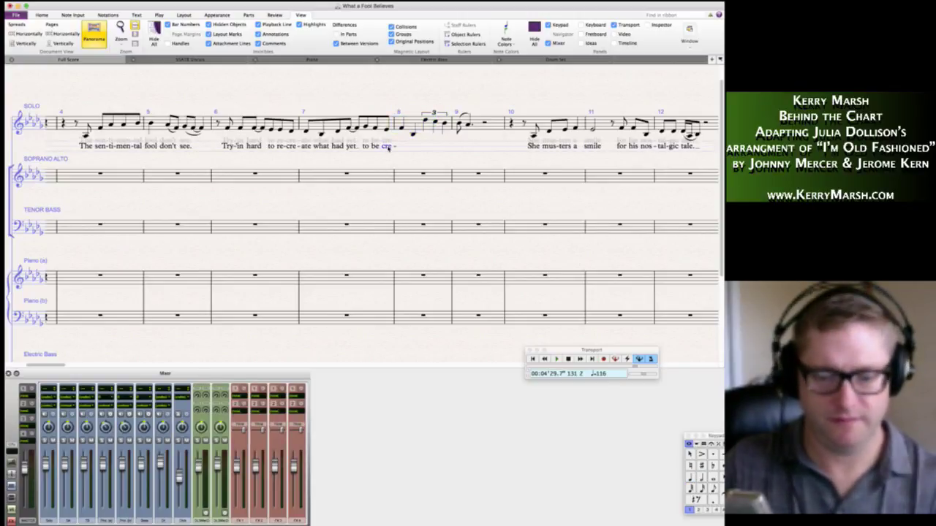
pyautogui.press('XF86AudioRaiseVolume')
pyautogui.press('Delete')
# Enter the lyrics "cre-a-ted once in her life" in the solo part, starting on the last note of bar 7.
pyautogui.click(387, 129)
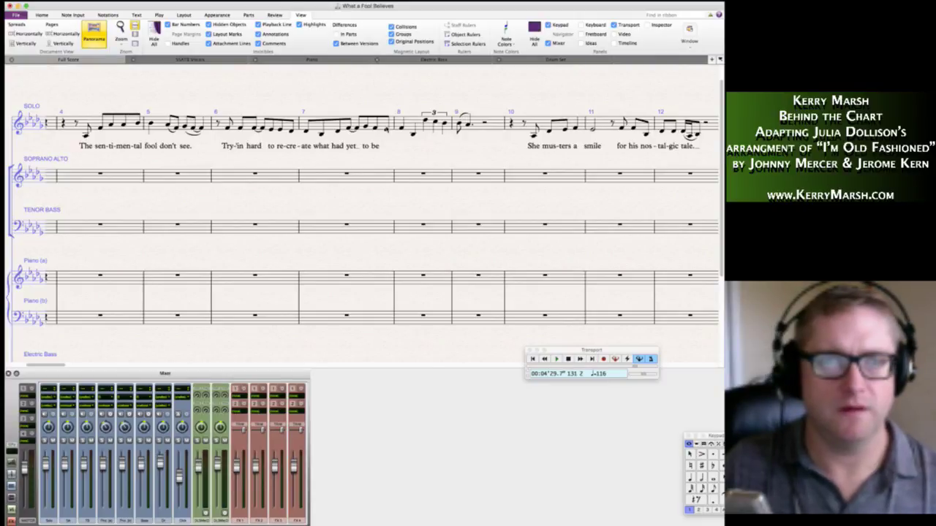
pyautogui.press('super+l')
pyautogui.write('cre - a-ted')
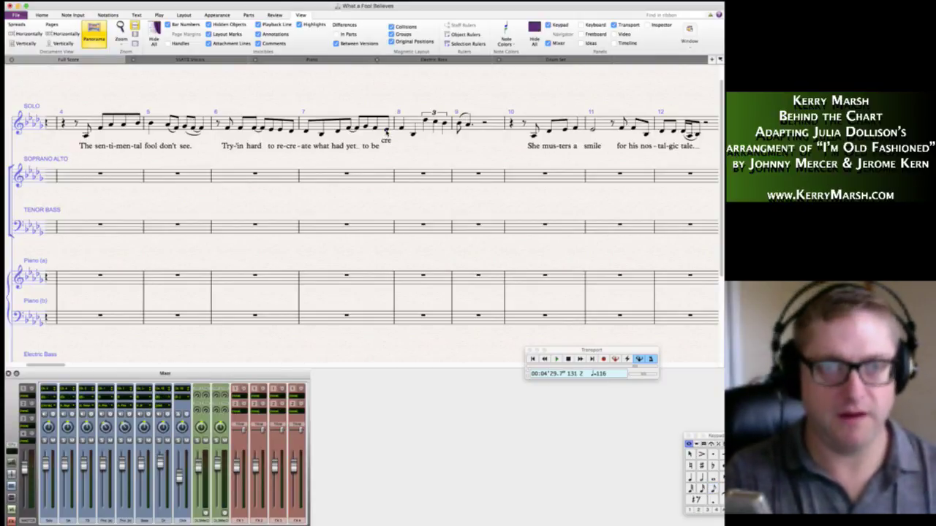
pyautogui.write(' once in her ')
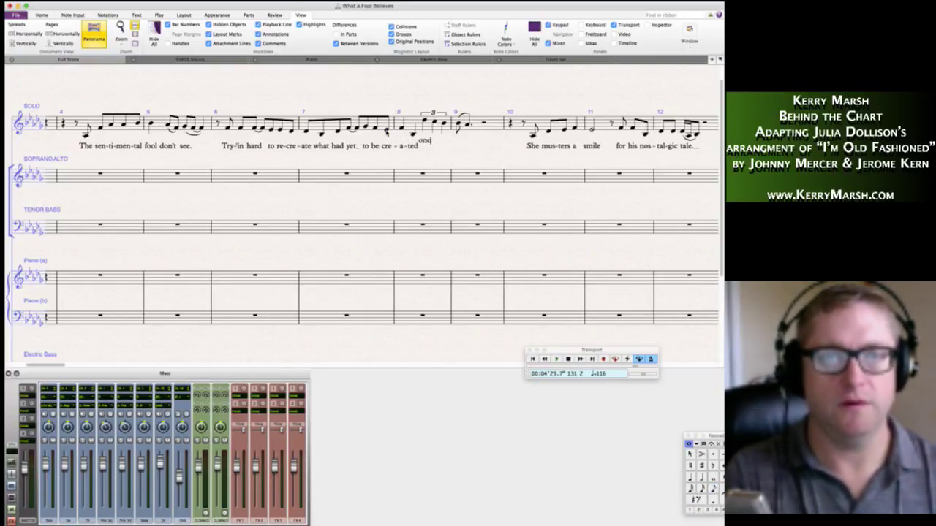
pyautogui.write('life ')
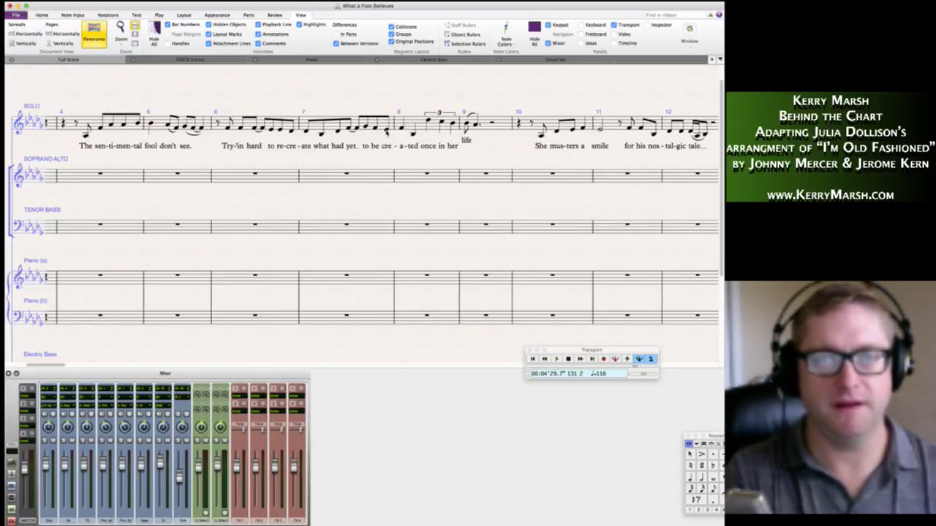
# Replace the half rest in solo bar 9 with an A half note and extend the line of the lyric "life." beneath it.
pyautogui.write('.')
pyautogui.press('Escape')
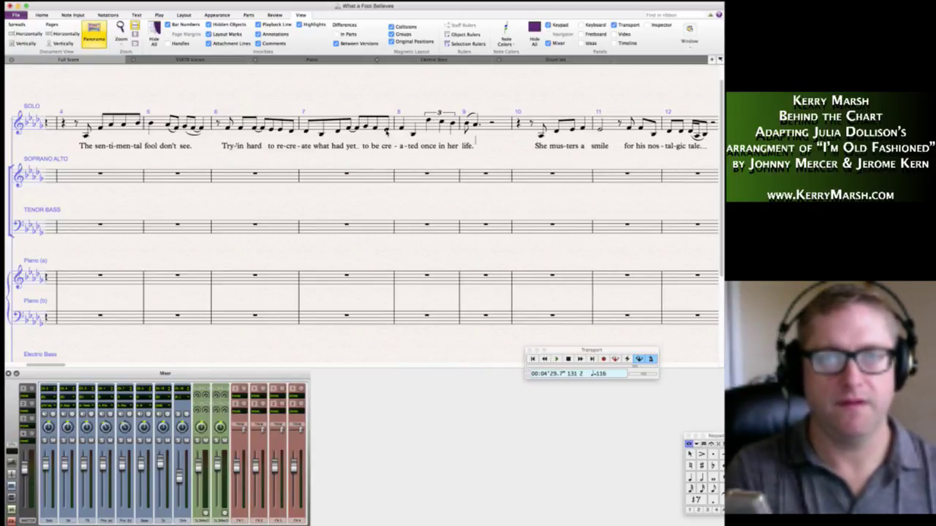
pyautogui.click(476, 125)
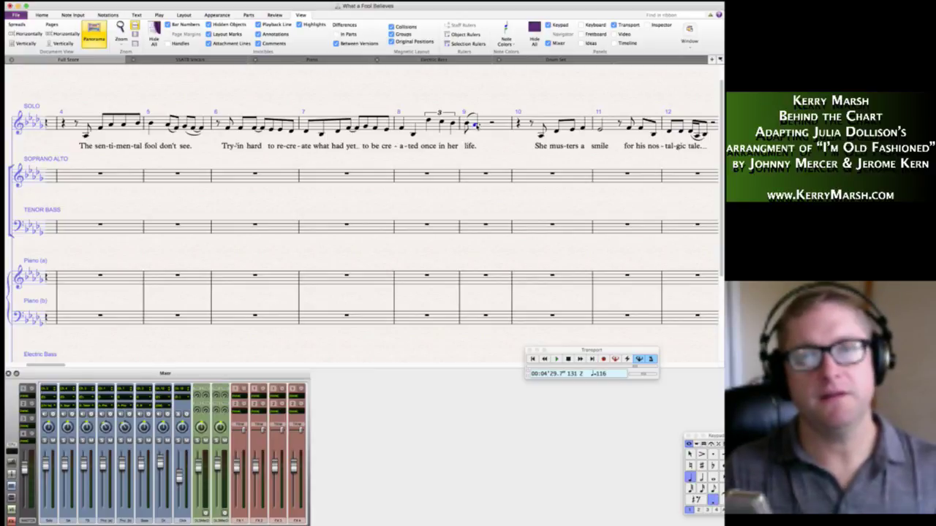
pyautogui.press('Right')
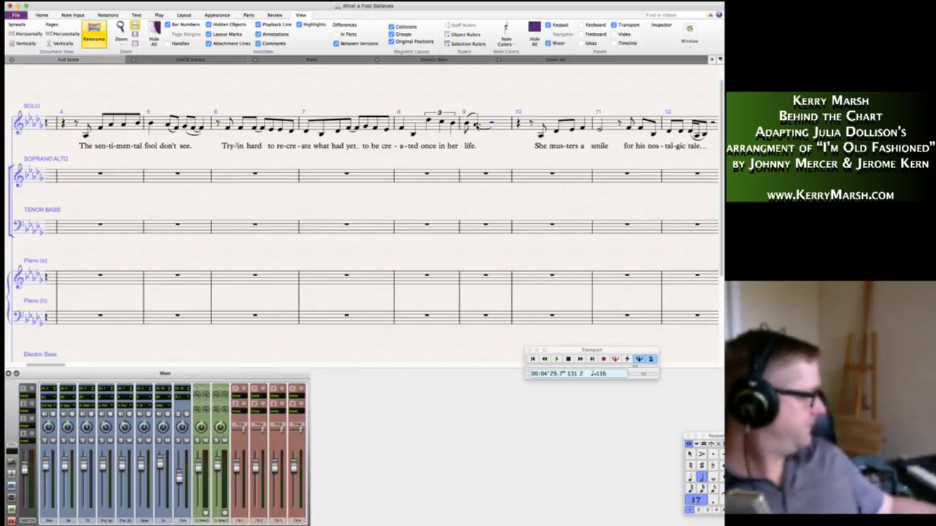
pyautogui.press('a')
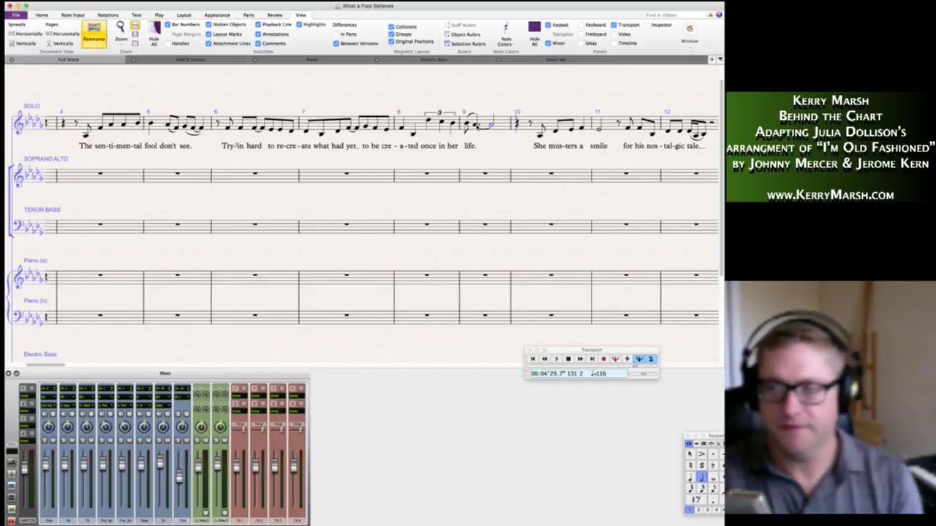
pyautogui.click(473, 146)
pyautogui.moveTo(475, 147); pyautogui.dragTo(491, 148)
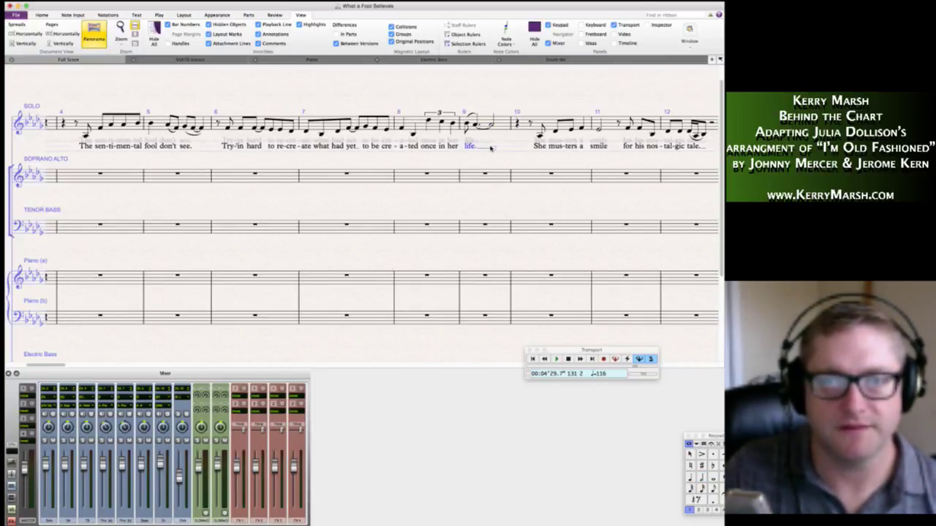
# Rework the rhythm of the solo notes under "musters a" in bar 10 using sixteenth and eighth notes.
pyautogui.hscroll(1, 359, 160)
pyautogui.hscroll(-3, 359, 160)
pyautogui.hscroll(5, 359, 160)
pyautogui.hscroll(3, 359, 160)
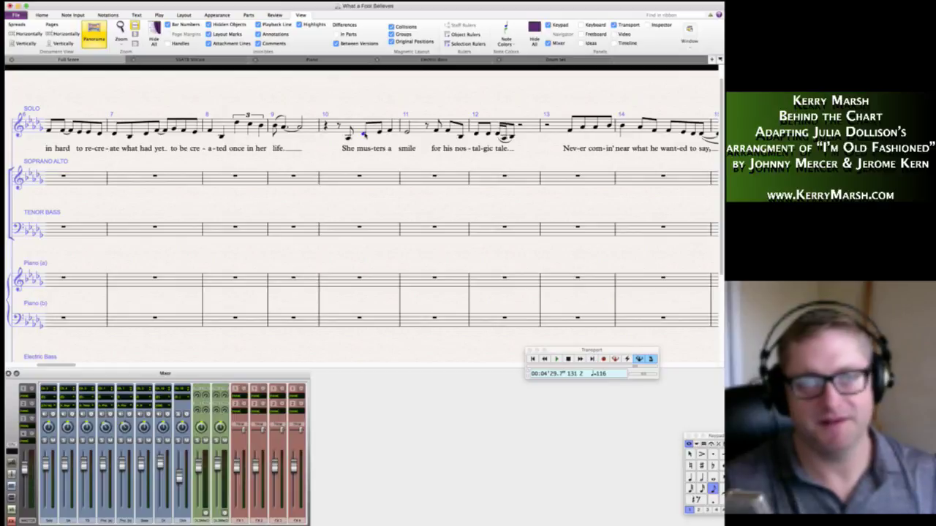
pyautogui.press('2')
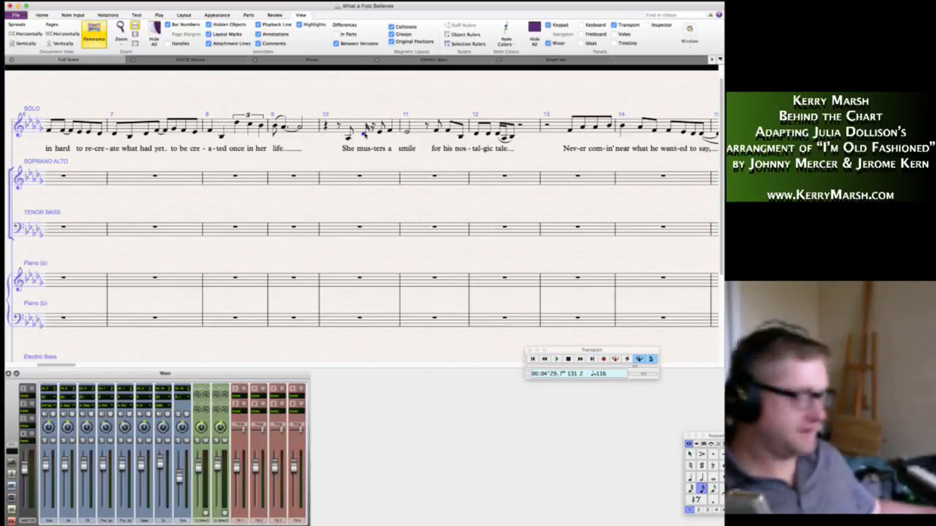
pyautogui.press('3')
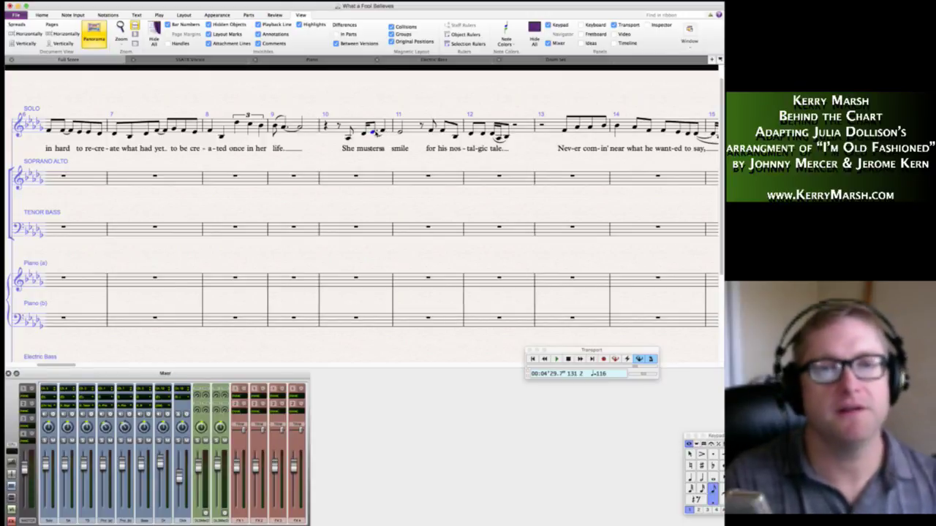
pyautogui.press('4')
pyautogui.press('3')
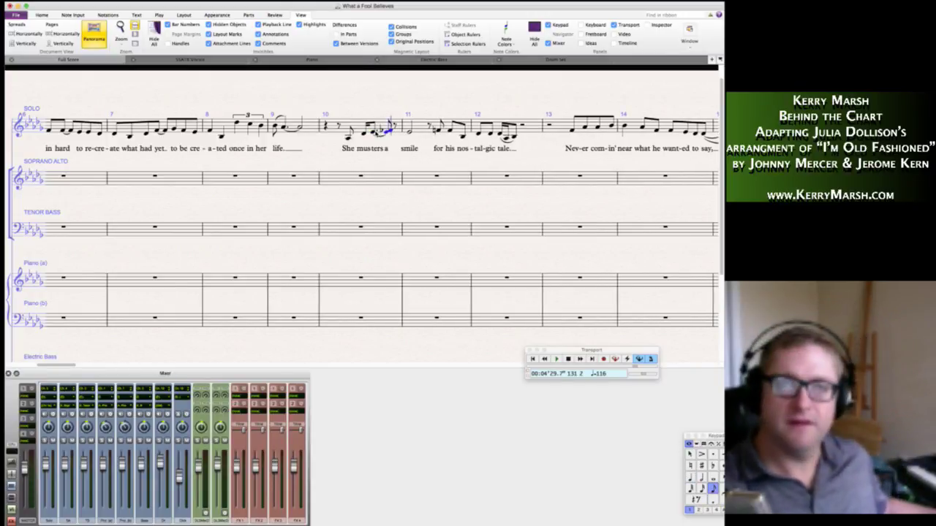
pyautogui.press('Right')
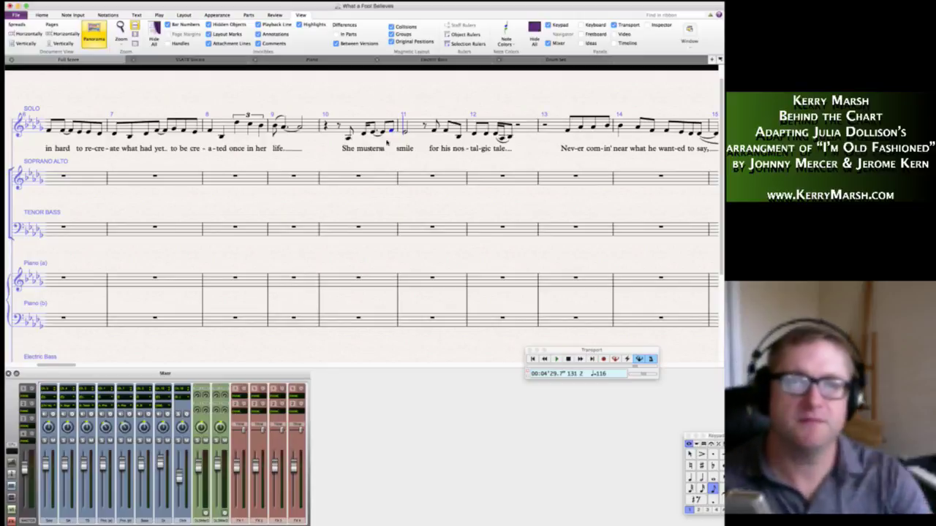
# Delete the old lyrics "musters a" from the reworked notes in solo bar 10.
pyautogui.press('Escape')
pyautogui.press('Escape')
pyautogui.click(364, 135)
pyautogui.keyDown('shift'); pyautogui.click(392, 132); pyautogui.keyUp('shift')
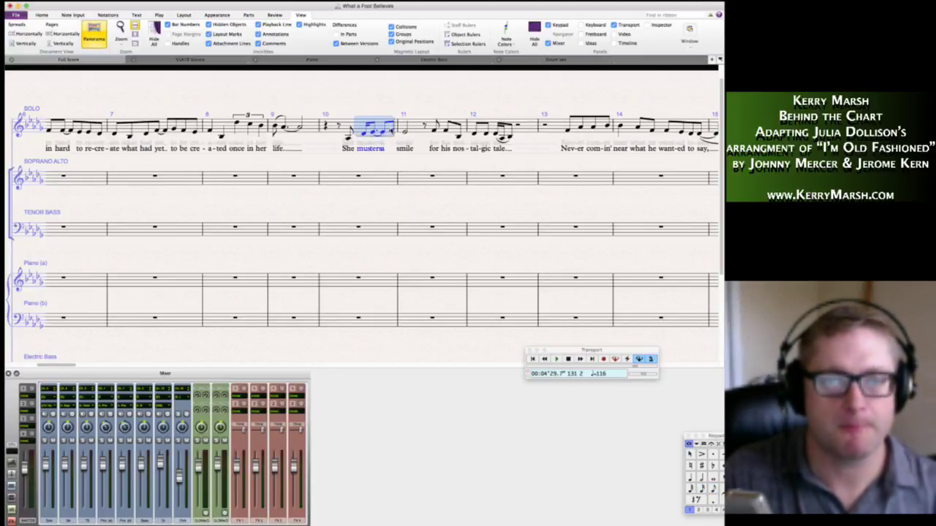
pyautogui.press('alt+shift+super+l')
pyautogui.press('Delete')
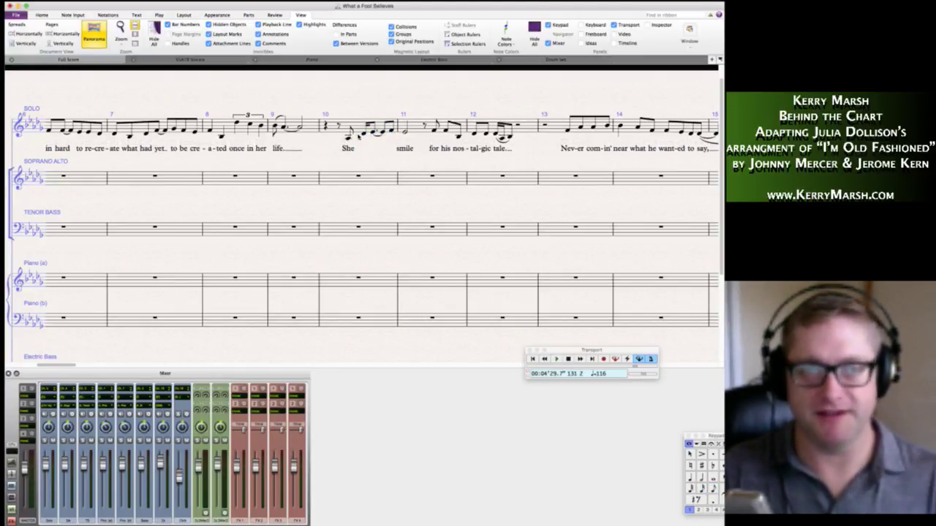
# Enter the lyrics "mus-ters a" in solo bar 10, starting on the note following "She".
pyautogui.click(364, 134)
pyautogui.press('Escape')
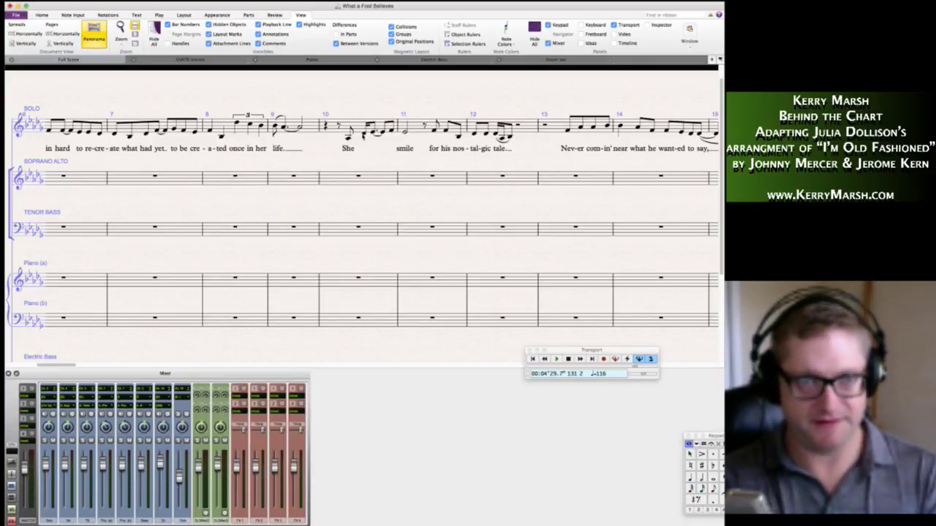
pyautogui.write('mus-ters. ')
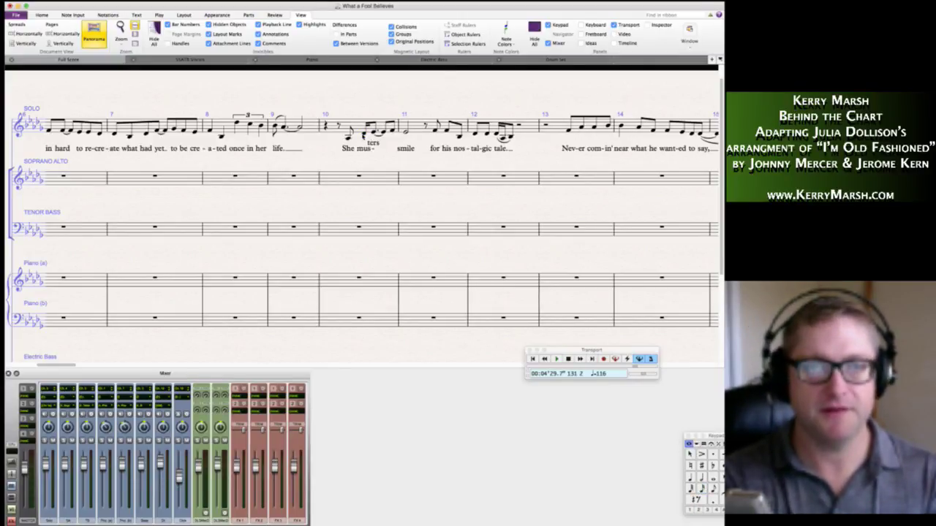
pyautogui.write('a')
pyautogui.press('Escape')
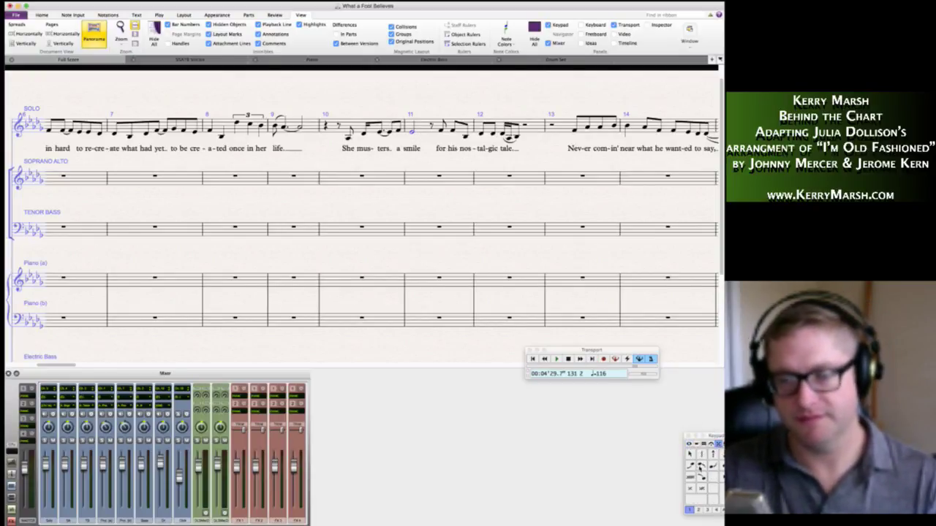
pyautogui.press('Escape')
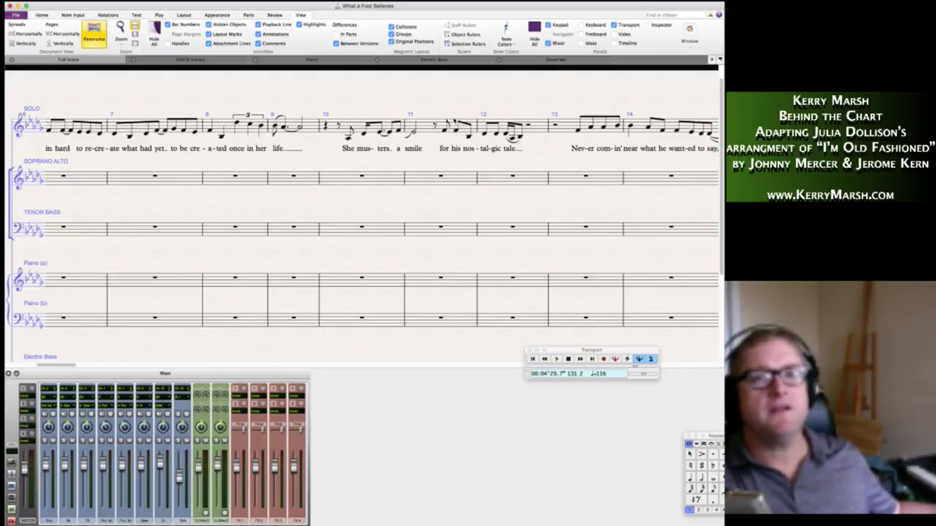
# Rework the solo notes for "nostalgic tale" in bars 11 and 12, ending with a dotted half note on "tale.".
pyautogui.click(456, 130)
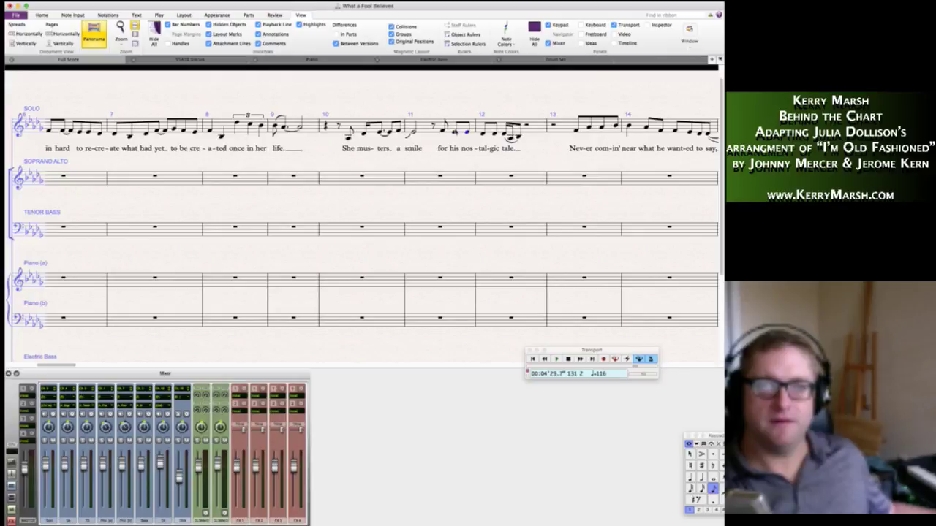
pyautogui.press('Down')
pyautogui.press('e')
pyautogui.press('g')
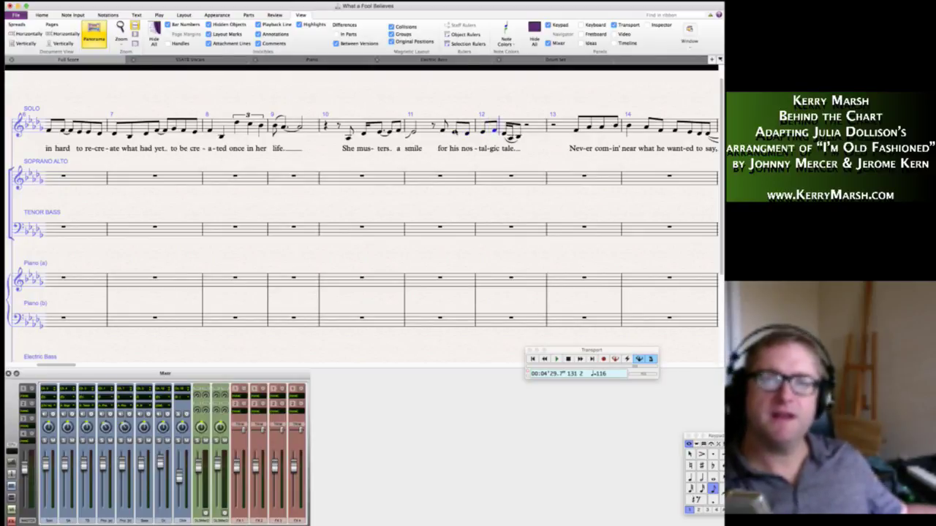
pyautogui.press('Right')
pyautogui.press('4')
pyautogui.press('b')
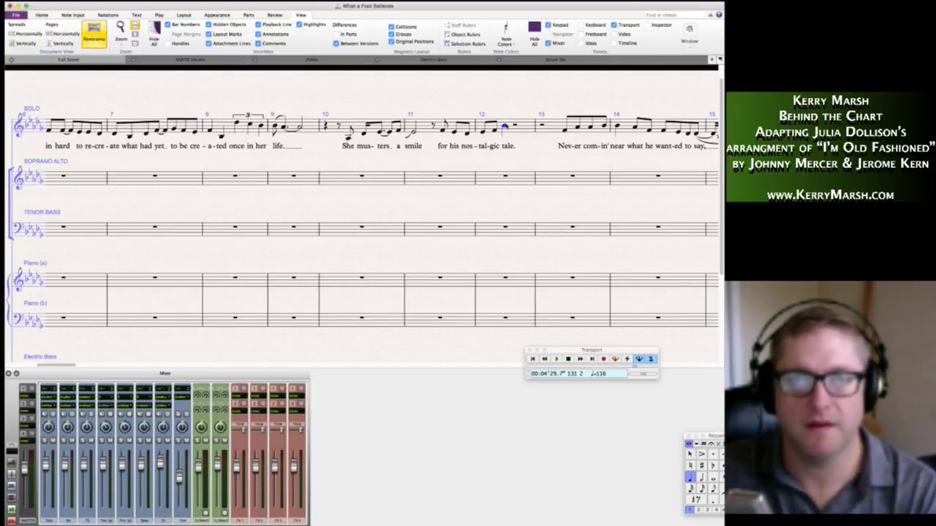
pyautogui.press('Escape')
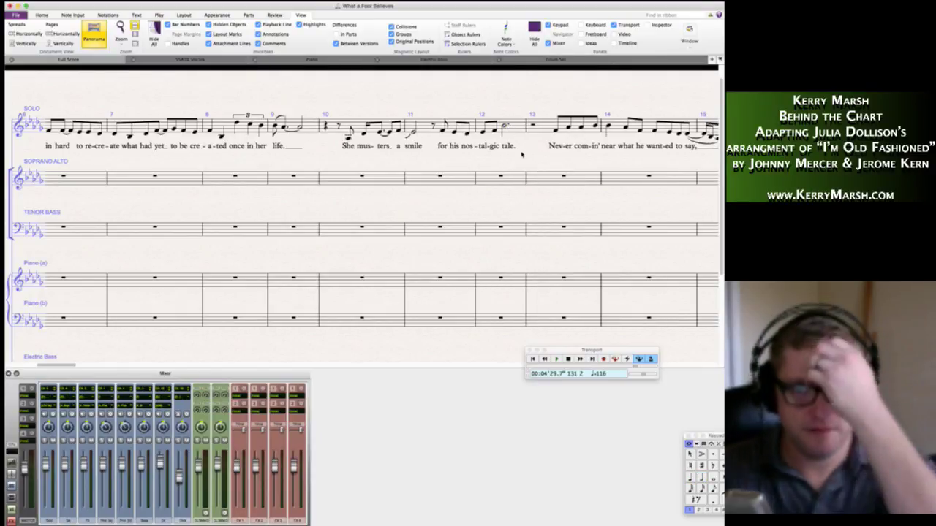
# Move the "♩=116 Rubato" tempo marking higher above the solo staff at bar 1.
pyautogui.hscroll(3, 526, 161)
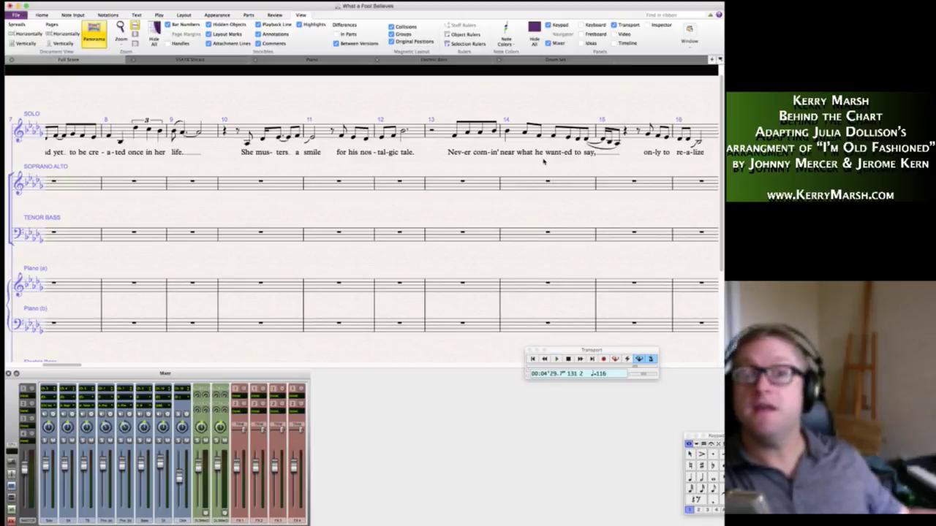
pyautogui.hscroll(8, 543, 161)
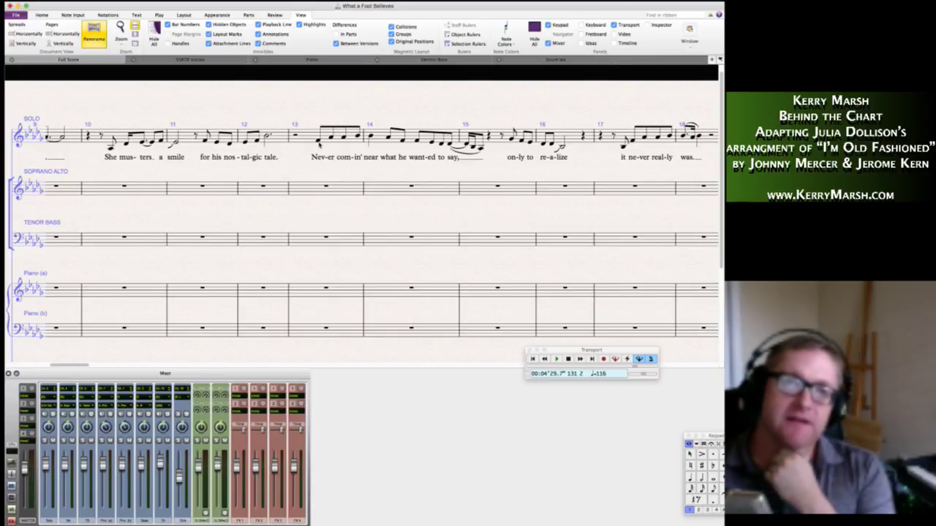
pyautogui.hscroll(-3, 296, 169)
pyautogui.hscroll(-6, 296, 169)
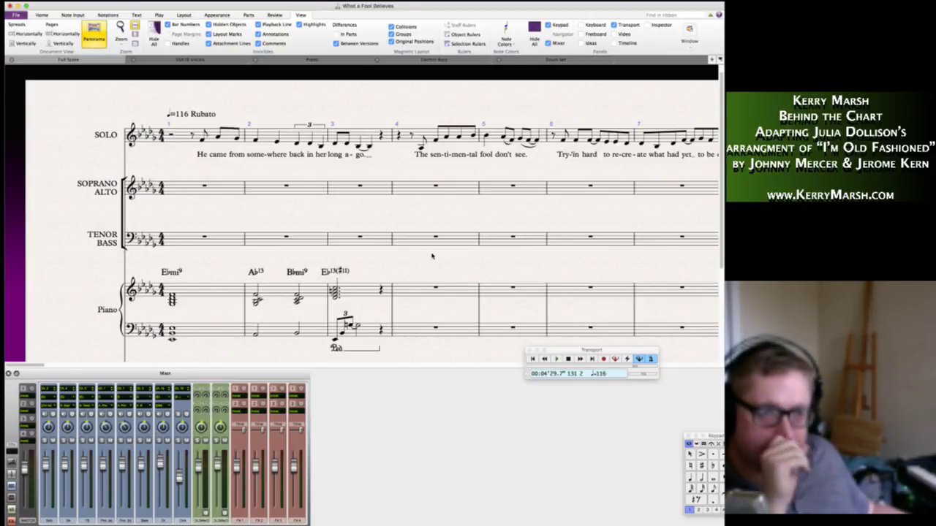
pyautogui.click(468, 294)
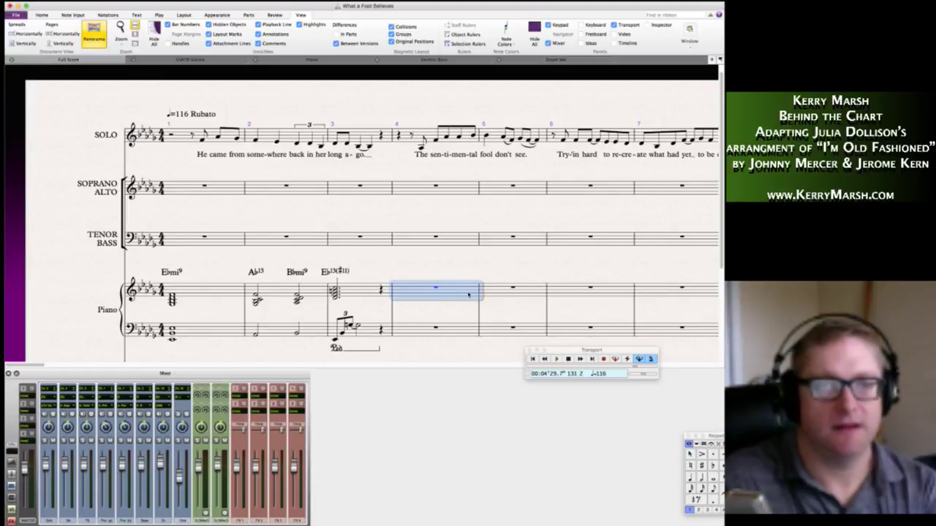
pyautogui.click(464, 268)
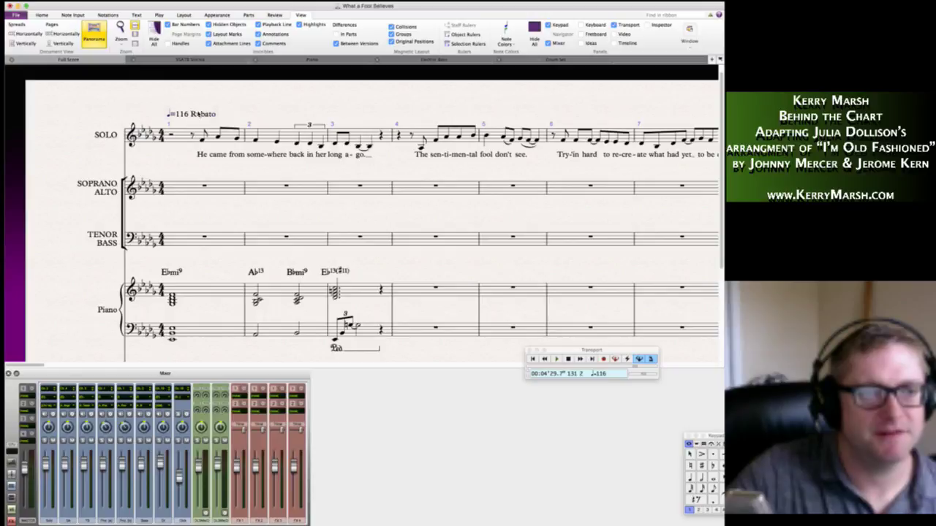
pyautogui.moveTo(197, 111); pyautogui.dragTo(197, 97)
pyautogui.press('Escape')
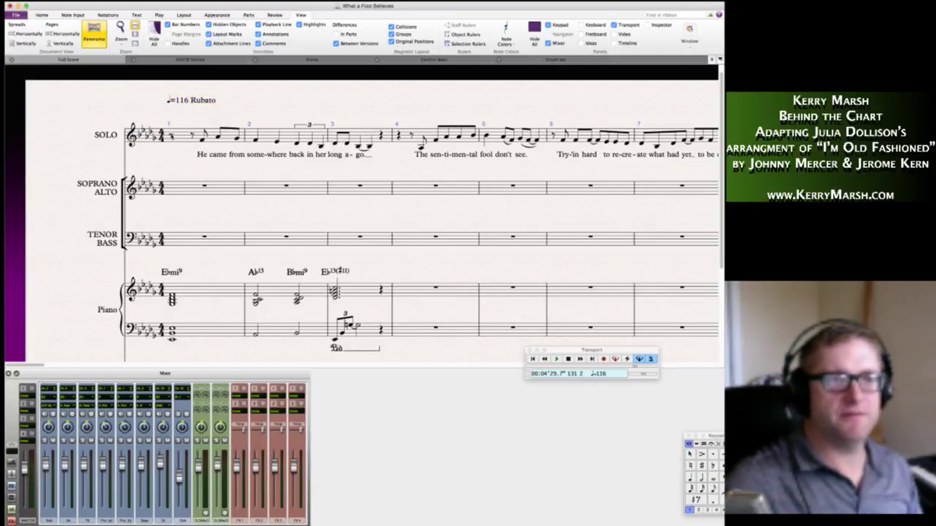
pyautogui.click(171, 137)
pyautogui.click(171, 136)
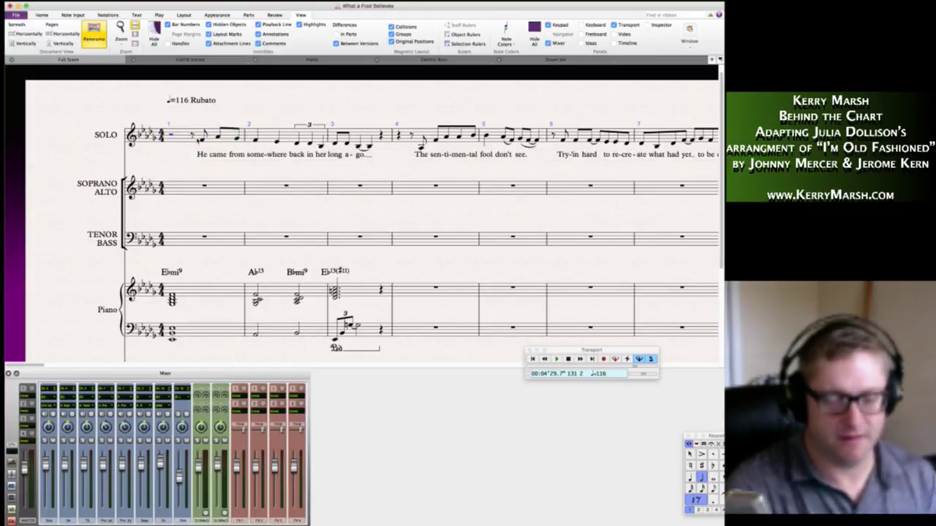
pyautogui.press('p')
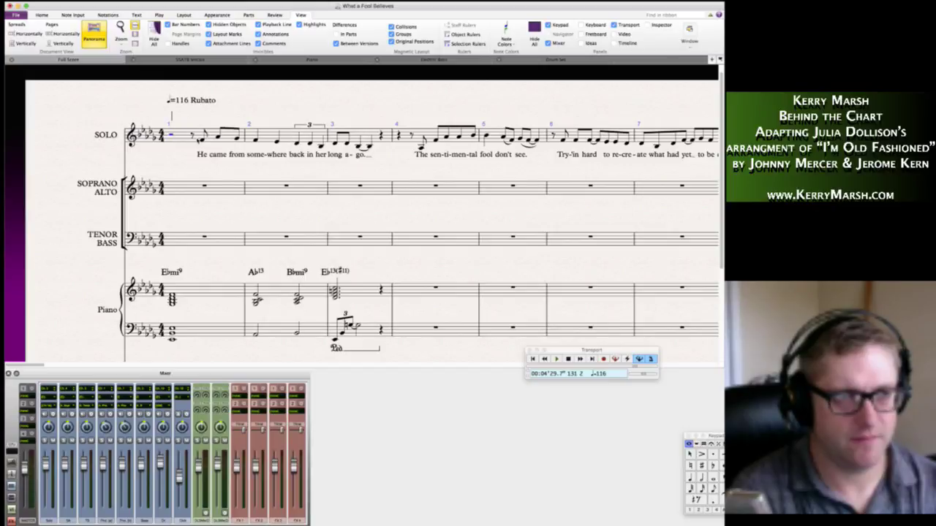
pyautogui.press('Escape')
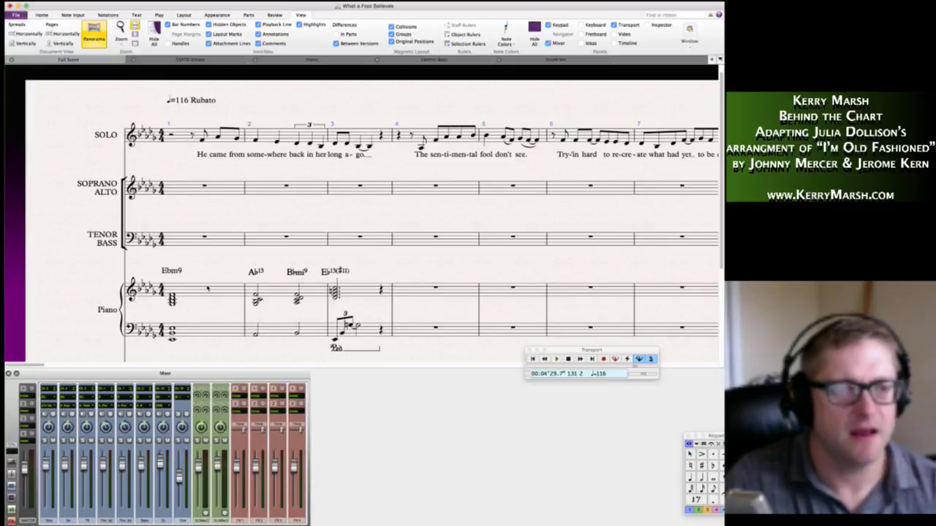
# Delete the contents of bar 1 in both piano staves, including the chord symbol.
pyautogui.click(194, 297)
pyautogui.keyDown('shift'); pyautogui.click(205, 331); pyautogui.keyUp('shift')
pyautogui.press('Delete')
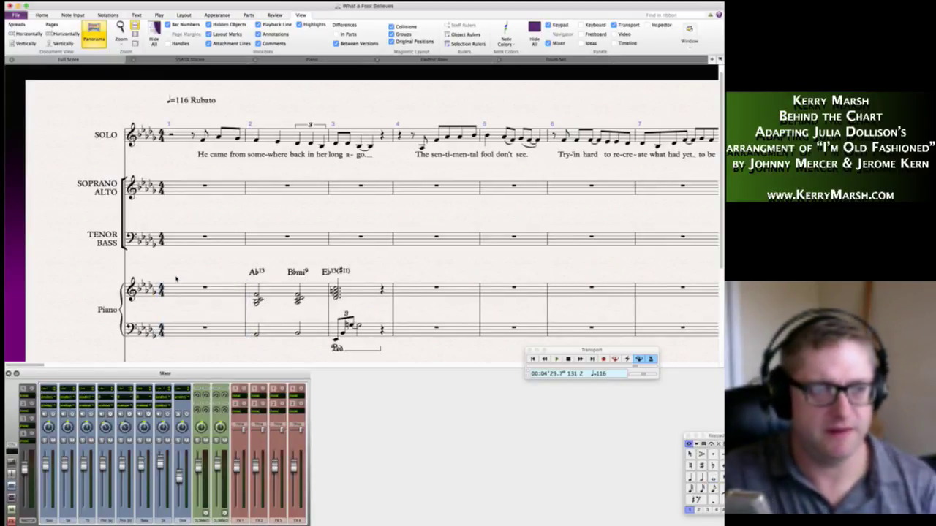
# Add the chord symbol Cmi7(b5) above the start of bar 1 in the solo staff.
pyautogui.click(172, 134)
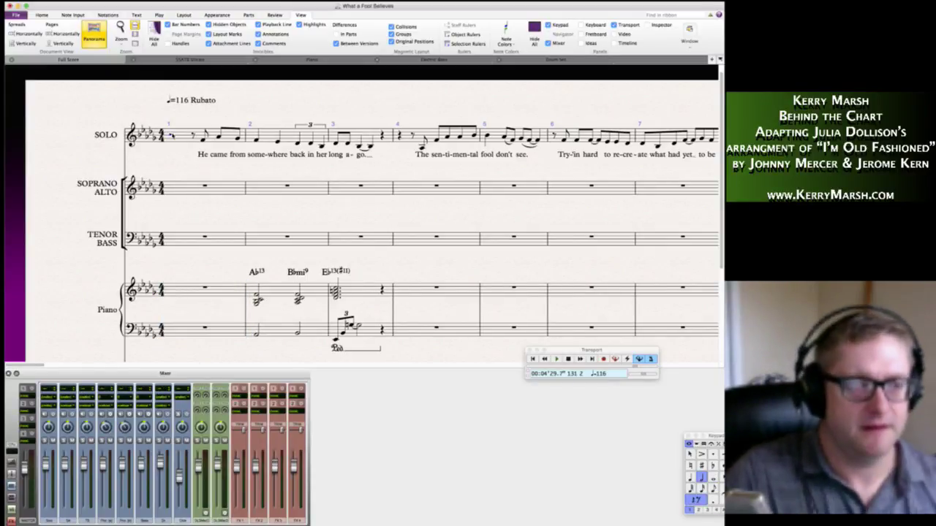
pyautogui.press('super+k')
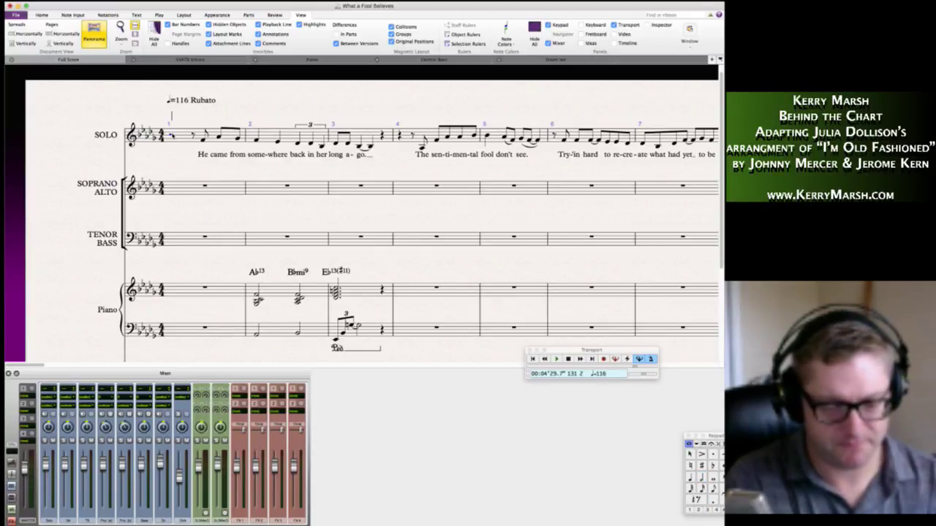
pyautogui.write('Cmi7')
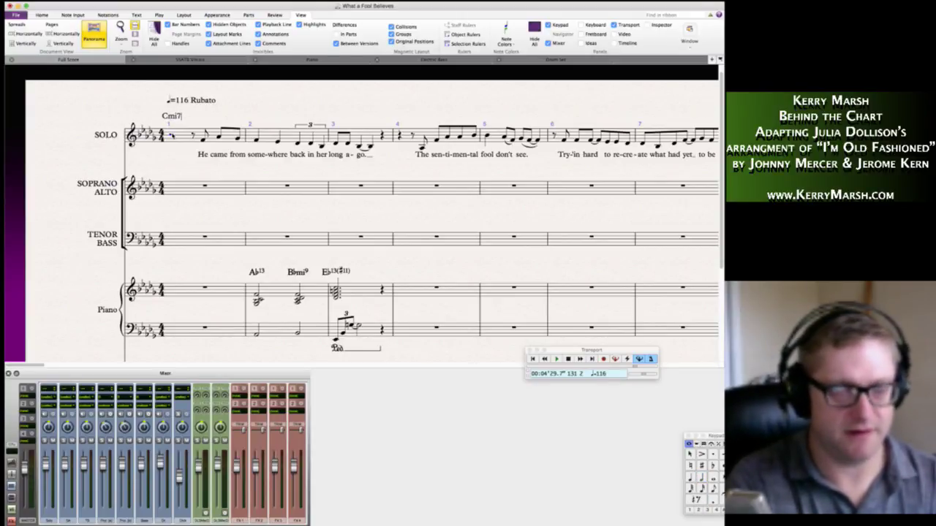
pyautogui.write('(b5)')
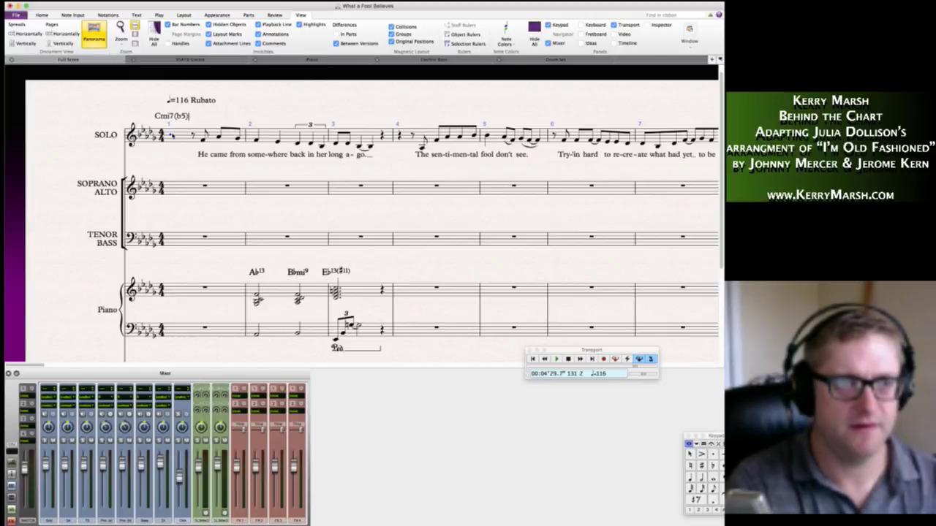
pyautogui.press('space')
# Continue the solo chord symbols with F7alt in bar 1 and Bbmi6 at the start of bar 2.
pyautogui.write('F')
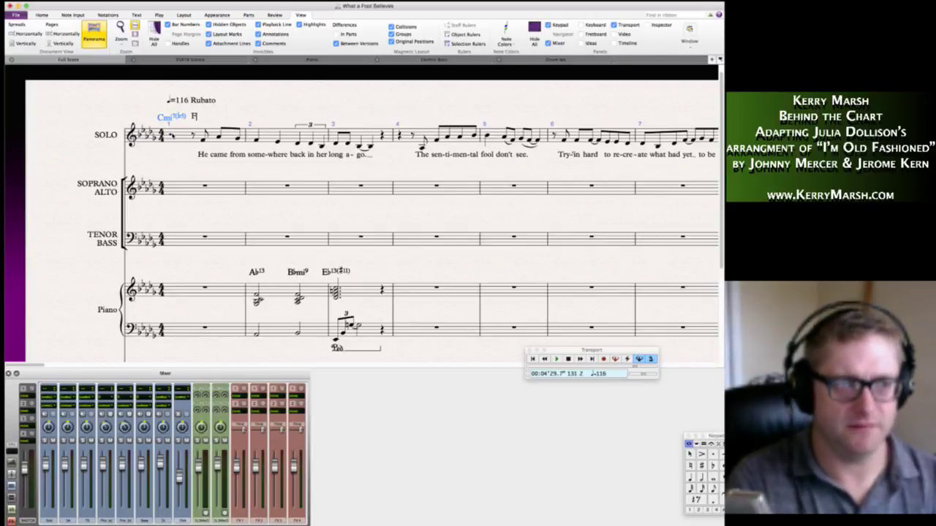
pyautogui.write('7alt')
pyautogui.press('space')
pyautogui.press('space')
pyautogui.press('space')
pyautogui.press('space')
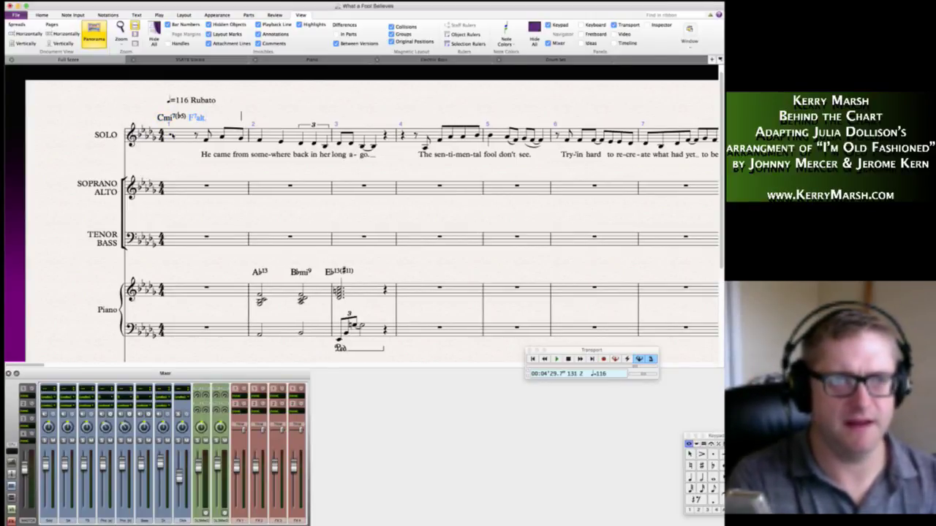
pyautogui.write('Bbmi')
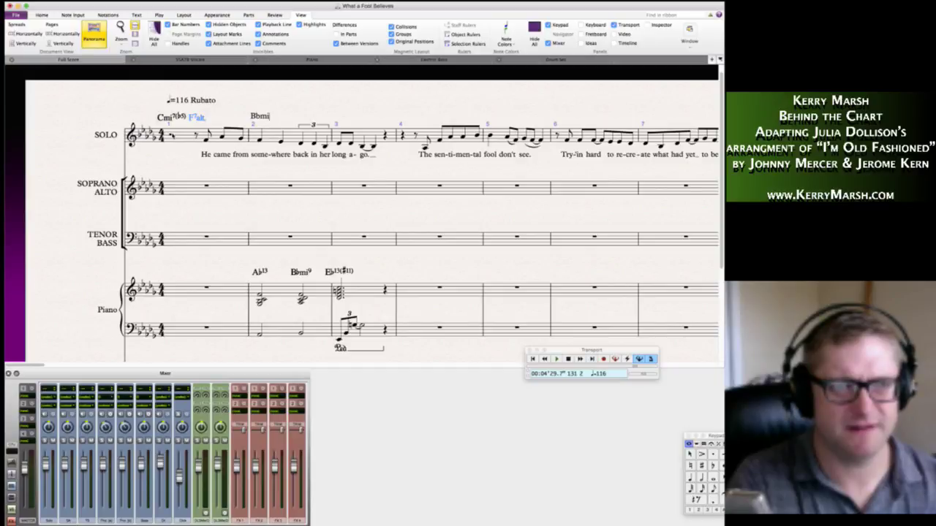
pyautogui.write('6')
pyautogui.press('space')
pyautogui.press('Escape')
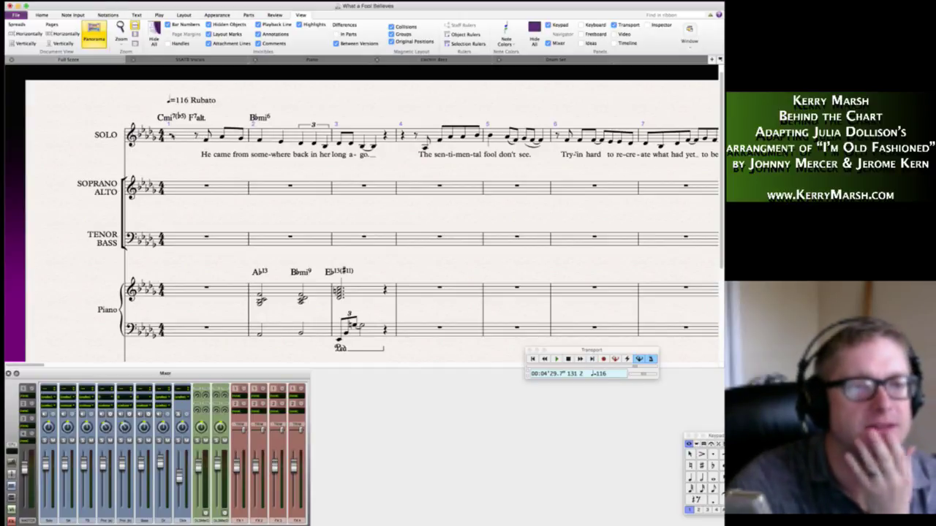
# Replace the solo passage from bar 1 into the first half of bar 2 with an eighth rest and five eighth notes filling out bar 1.
pyautogui.moveTo(198, 137); pyautogui.dragTo(281, 143)
pyautogui.press('Delete')
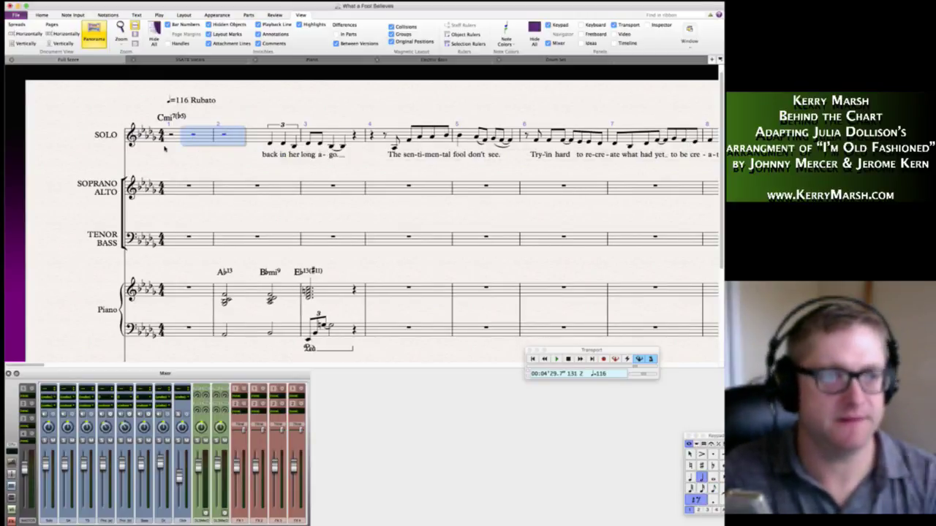
pyautogui.press('n')
pyautogui.press('3')
pyautogui.press('0')
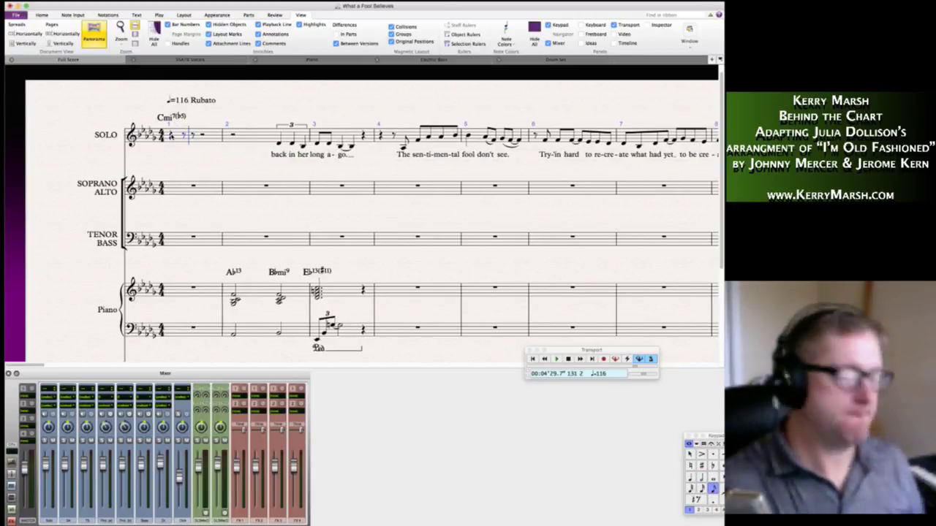
pyautogui.press('g')
pyautogui.press('b')
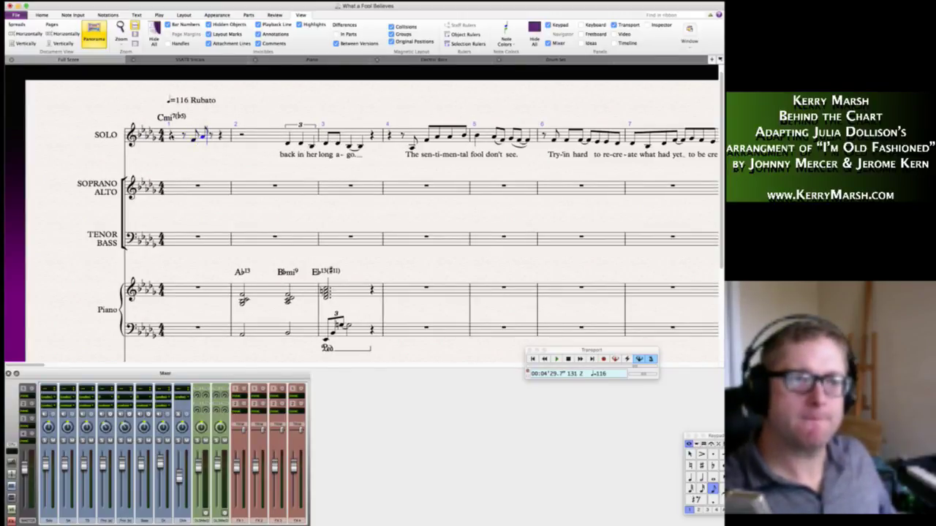
pyautogui.press('a')
pyautogui.press('g')
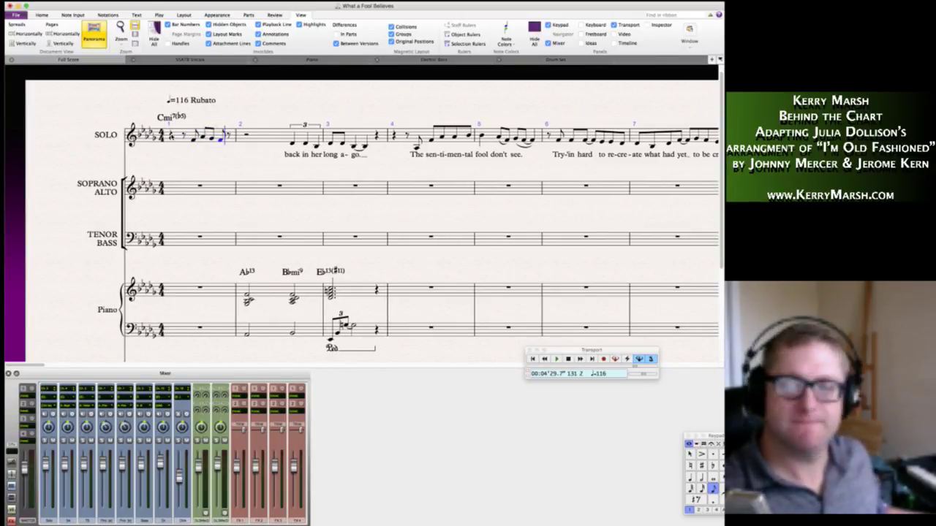
pyautogui.press('f')
pyautogui.press('Escape')
pyautogui.press('Escape')
# Copy the solo notes and lyrics of "back in her long ago" to the start of bar 2 and delete the leftover notes in bar 3.
pyautogui.click(293, 144)
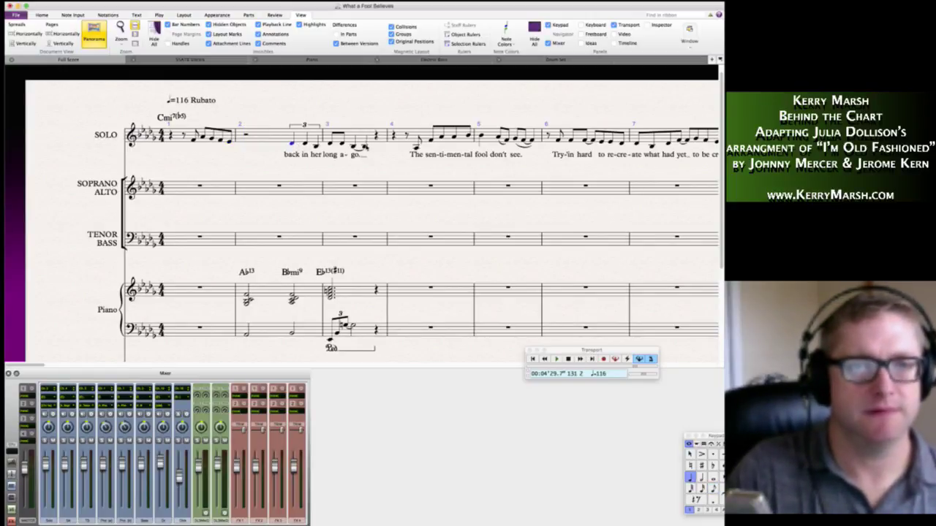
pyautogui.keyDown('shift'); pyautogui.click(366, 147); pyautogui.keyUp('shift')
pyautogui.keyDown('alt'); pyautogui.click(244, 138); pyautogui.keyUp('alt')
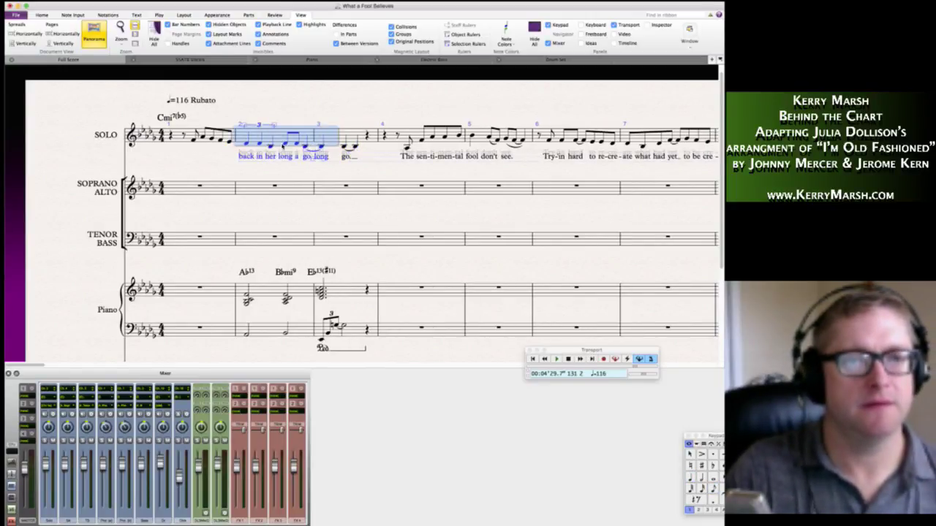
pyautogui.press('Escape')
pyautogui.click(322, 148)
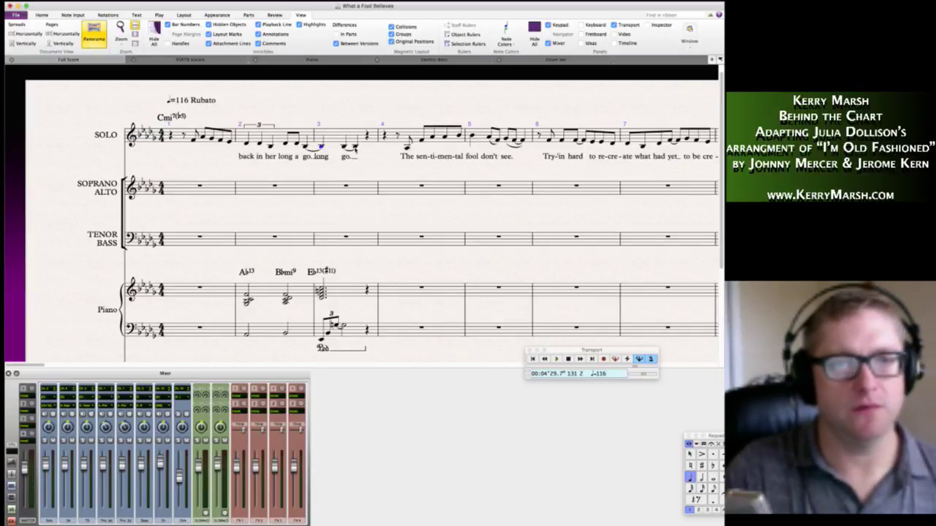
pyautogui.click(371, 139)
pyautogui.press('Delete')
pyautogui.press('Escape')
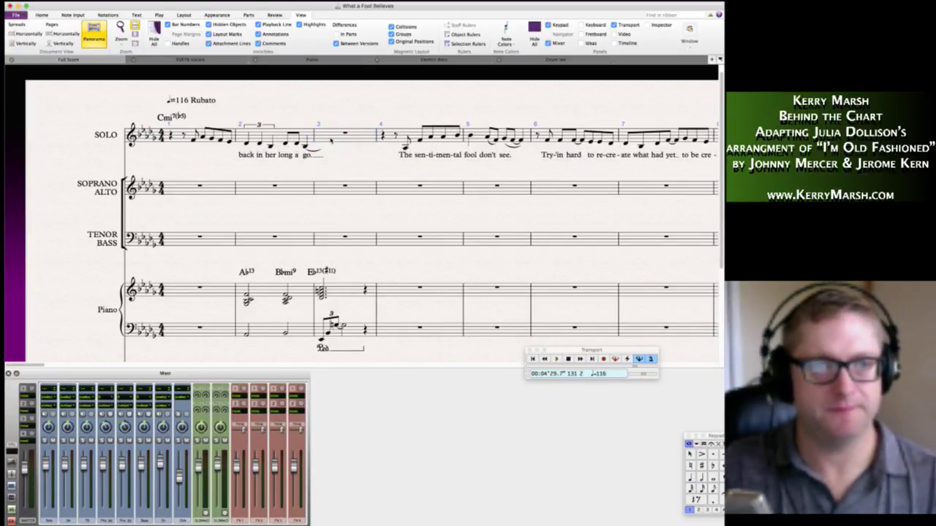
# Enter an untied dotted half note at the start of solo bar 3 and adjust the curve leading into it.
pyautogui.click(333, 141)
pyautogui.press('5')
pyautogui.press('c')
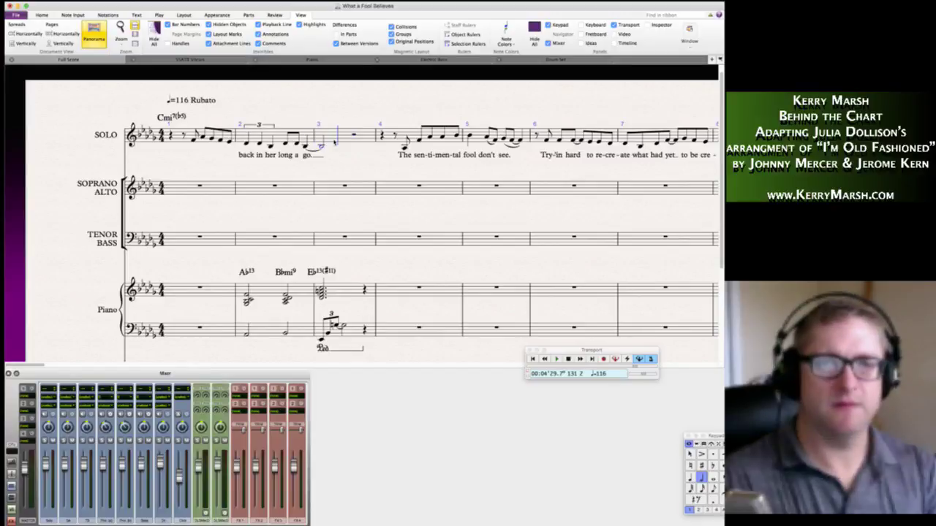
pyautogui.press('Escape')
pyautogui.press('KP_Enter')
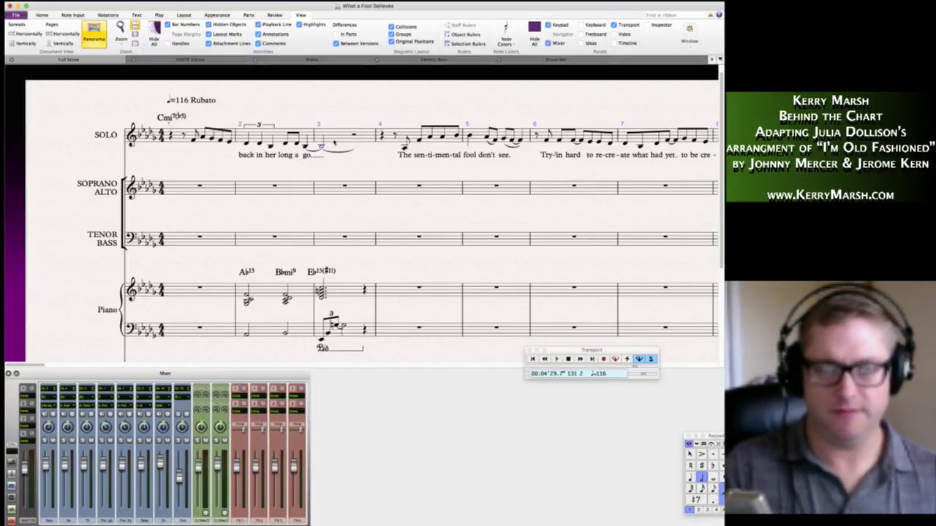
pyautogui.press('KP_Enter')
pyautogui.press('KP_Decimal')
pyautogui.press('Escape')
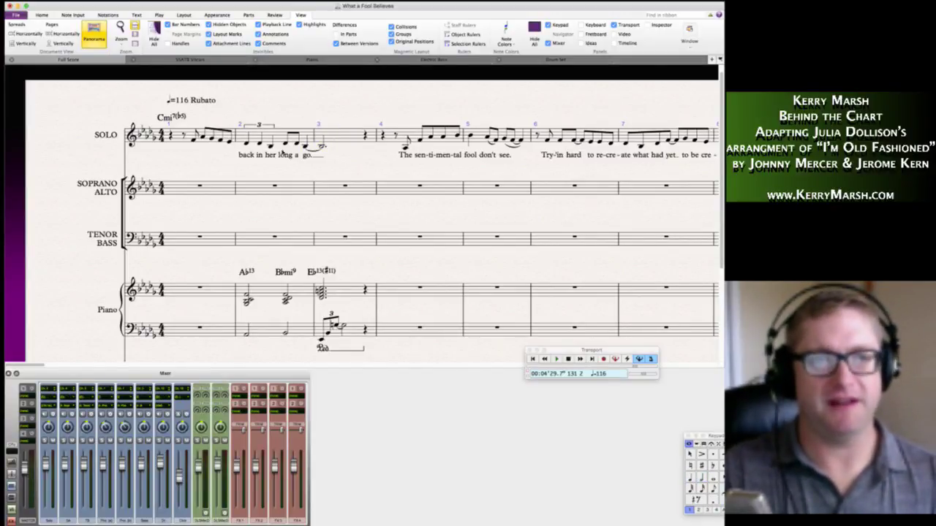
pyautogui.moveTo(307, 147)
pyautogui.mouseDown()
pyautogui.moveTo(322, 149)
pyautogui.moveTo(311, 149)
pyautogui.mouseUp()
# Delete the contents of bars 2 and 3 in both piano staves, including the chord symbols.
pyautogui.click(357, 292)
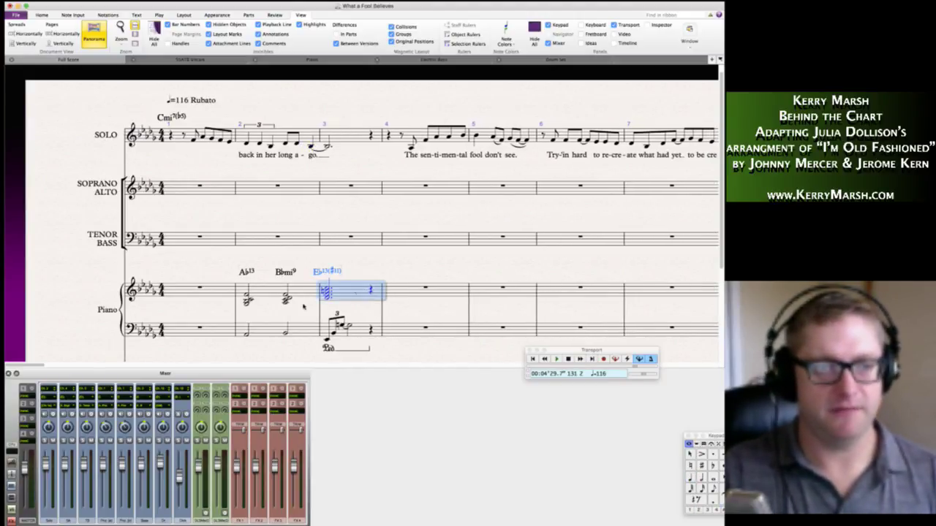
pyautogui.keyDown('shift'); pyautogui.click(259, 329); pyautogui.keyUp('shift')
pyautogui.press('Delete')
pyautogui.press('Escape')
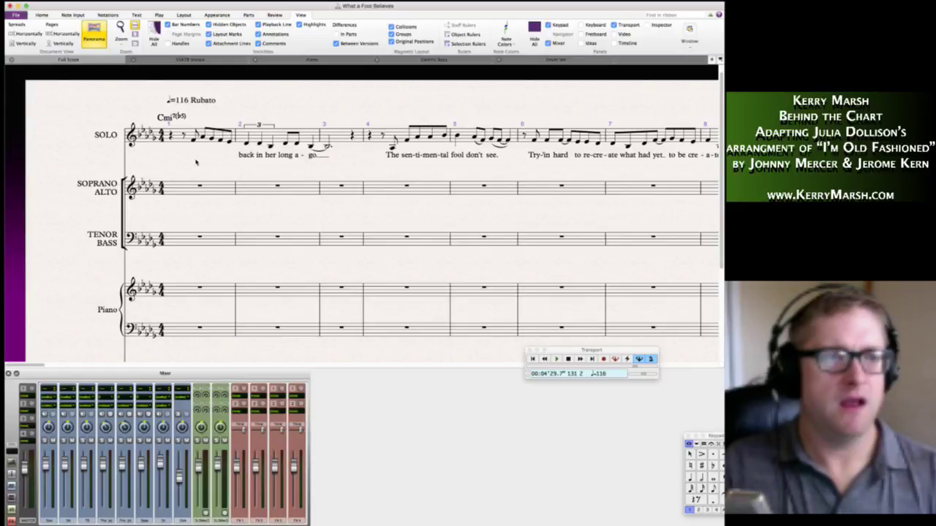
# Add the chord symbols F7alt above the second note of solo bar 1 and Bbmi6 at the start of bar 2.
pyautogui.click(202, 136)
pyautogui.press('super+k')
pyautogui.write('F7alt')
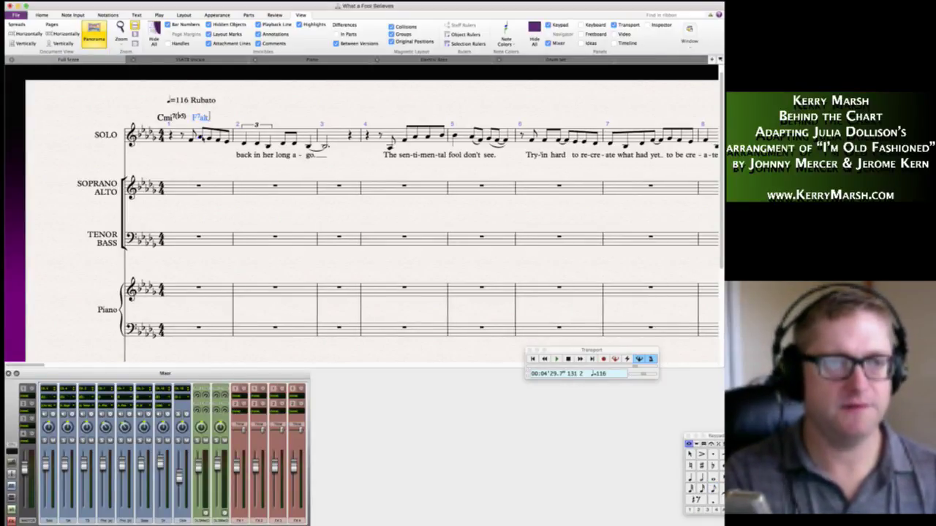
pyautogui.press('space')
pyautogui.write('Bb')
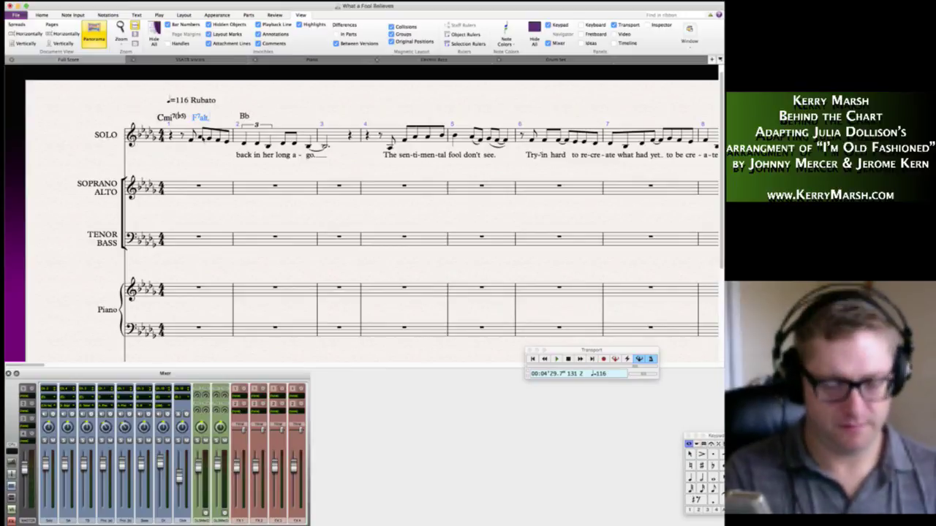
pyautogui.write('mi6')
pyautogui.press('Escape')
# Enter the lyrics "He came from some-where" under the five solo notes in bar 1.
pyautogui.press('super+l')
pyautogui.write('He came from some-where')
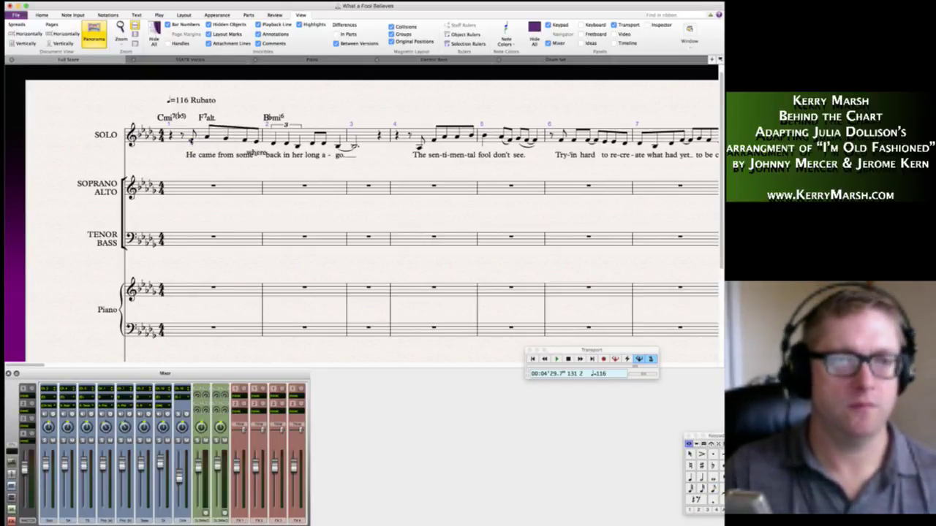
pyautogui.press('Escape')
pyautogui.press('Escape')
# Add the chord symbol Eb13(#11) above the solo note on "long" in bar 2.
pyautogui.hscroll(1, 314, 174)
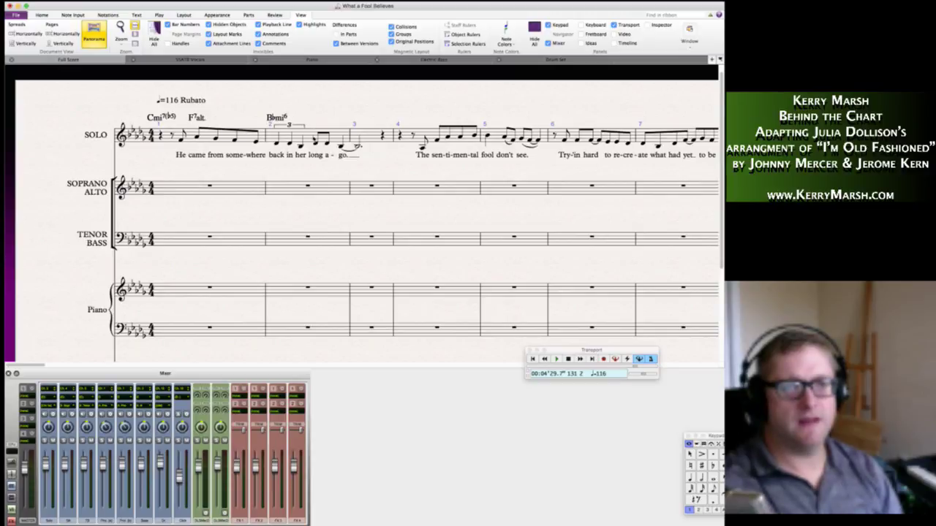
pyautogui.click(317, 143)
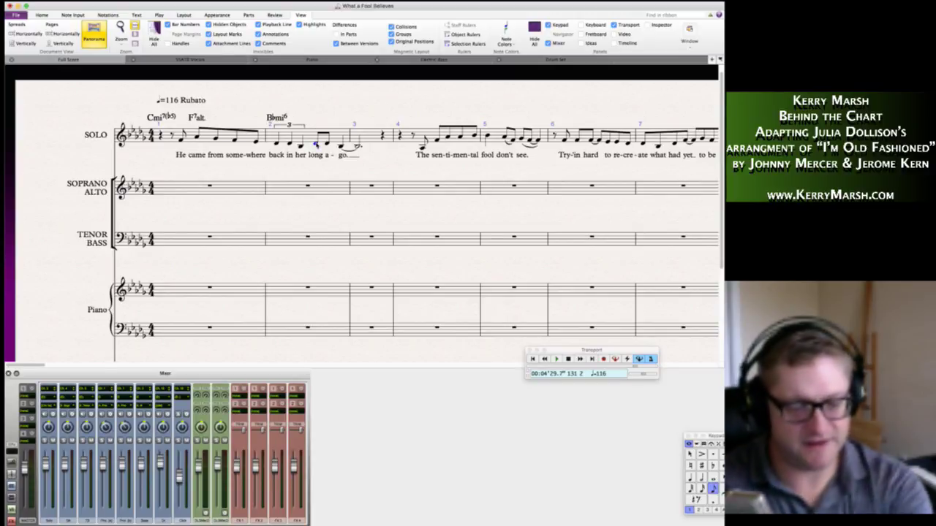
pyautogui.hotkey('ctrl', 'k')
pyautogui.write('Eb13(')
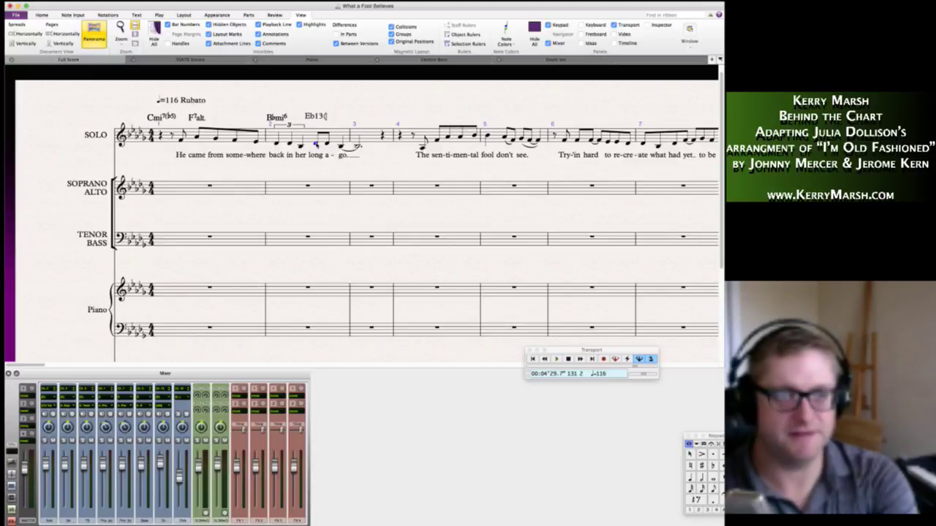
pyautogui.write('#11)')
pyautogui.press('Escape')
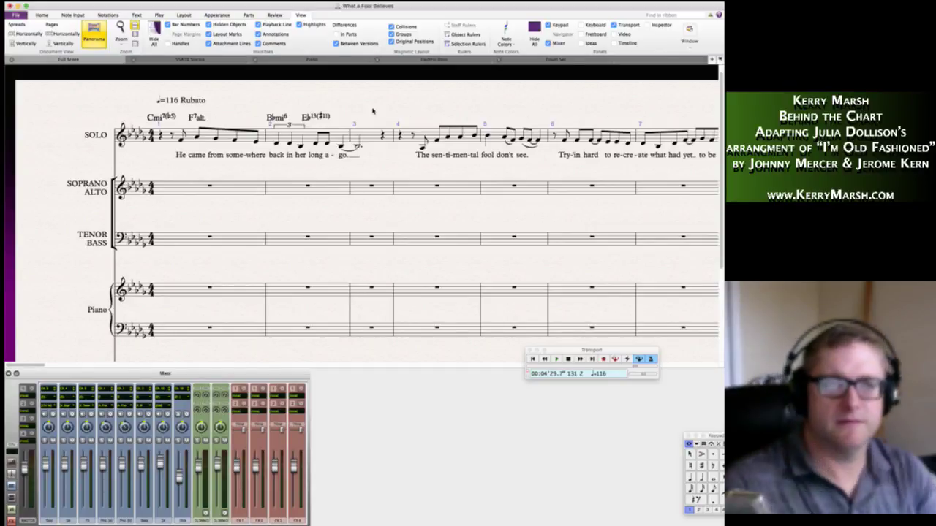
# Replace the dotted half note at the start of solo bar 3 with a quarter note.
pyautogui.click(358, 147)
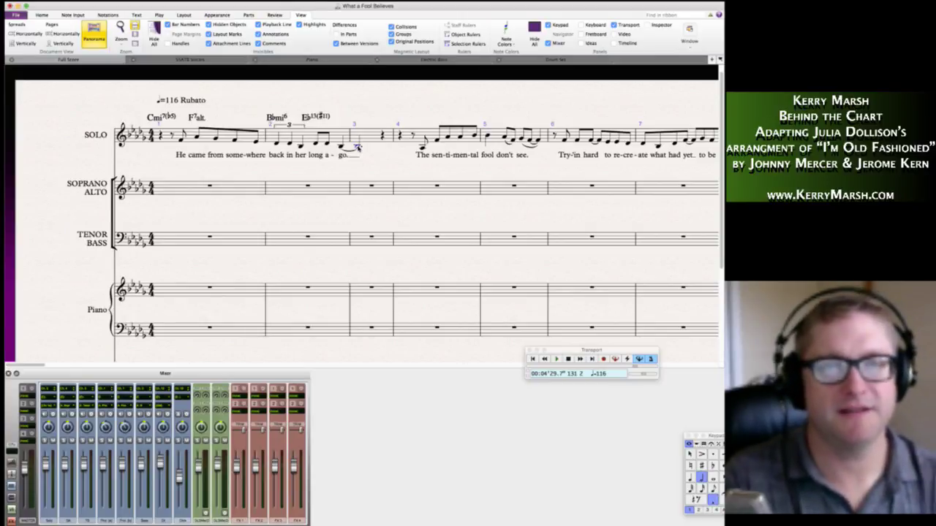
pyautogui.press('Delete')
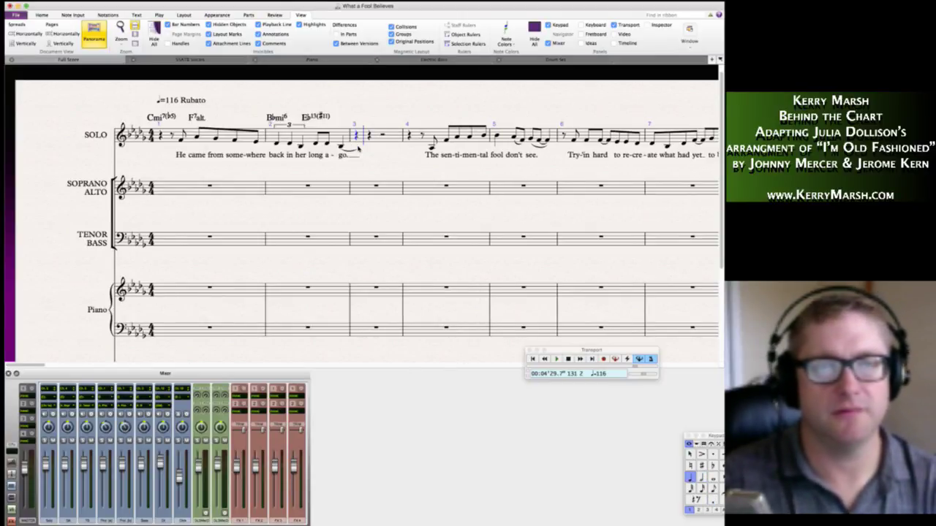
pyautogui.press('Delete')
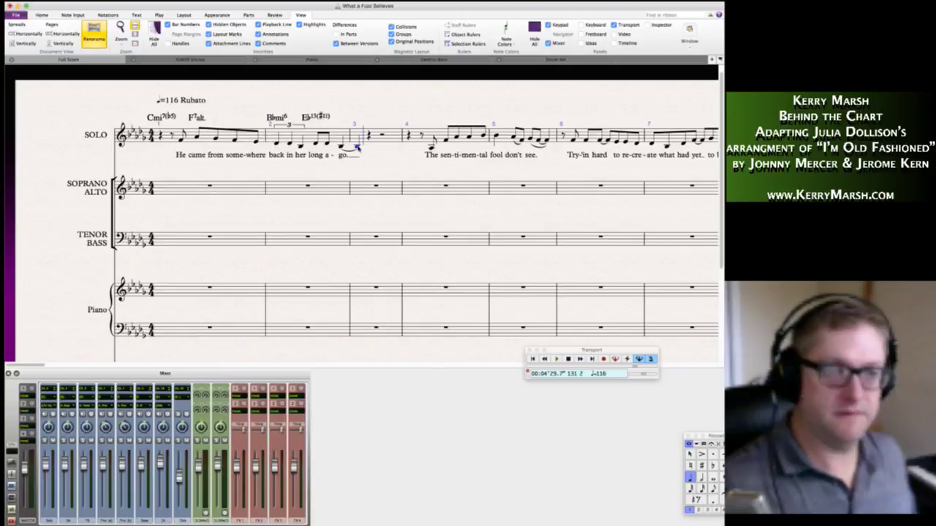
pyautogui.press('Escape')
# Copy the "The sen-ti-men-tal" solo passage from bar 4 into bar 3, directly after the quarter note.
pyautogui.click(422, 136)
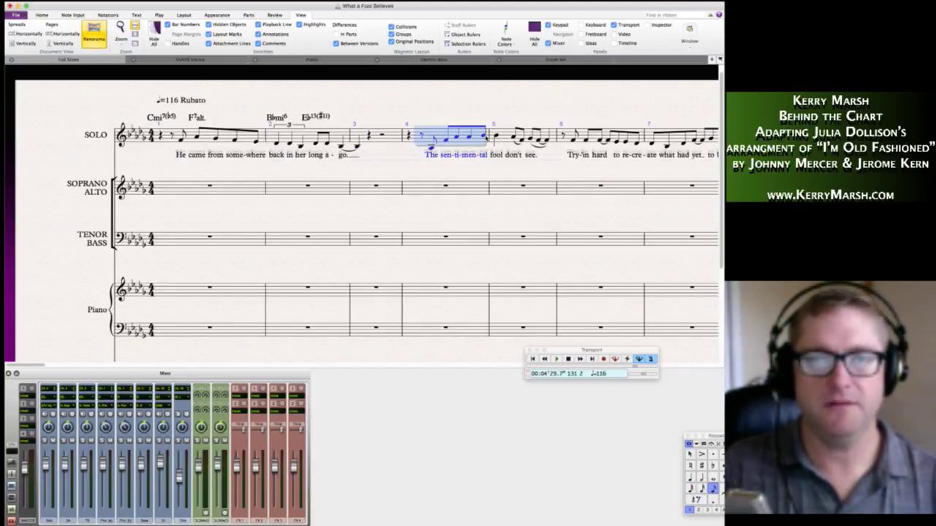
pyautogui.keyDown('shift'); pyautogui.click(485, 136); pyautogui.keyUp('shift')
pyautogui.keyDown('alt'); pyautogui.click(370, 137); pyautogui.keyUp('alt')
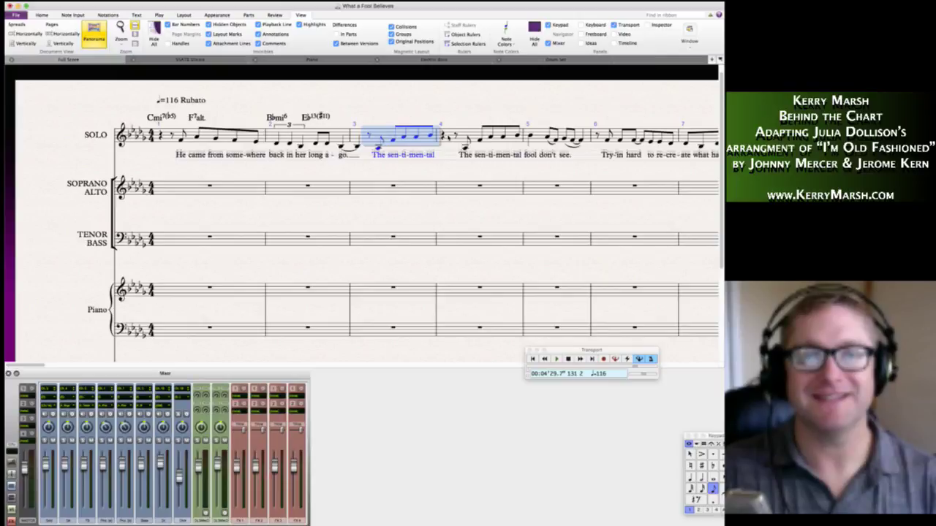
# Delete the duplicated bar 4 from the whole score.
pyautogui.click(446, 138)
pyautogui.press('super+BackSpace')
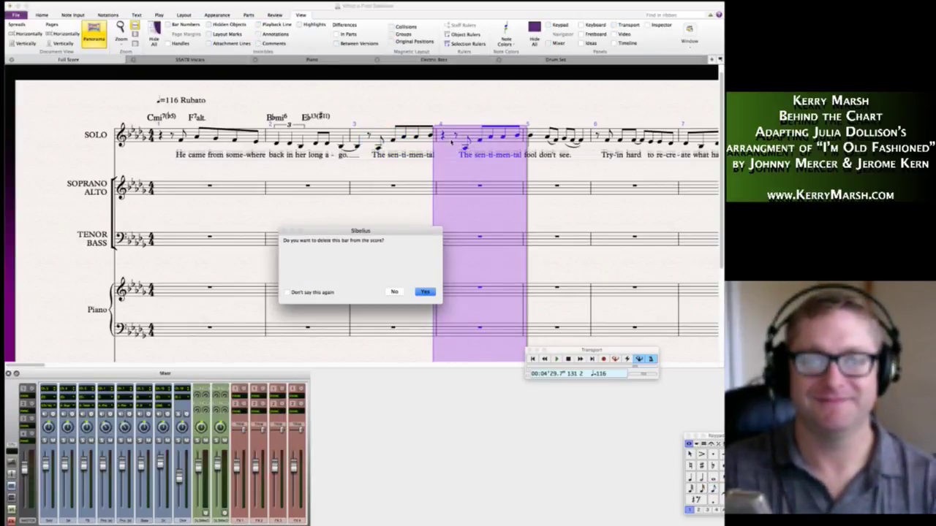
pyautogui.click(424, 292)
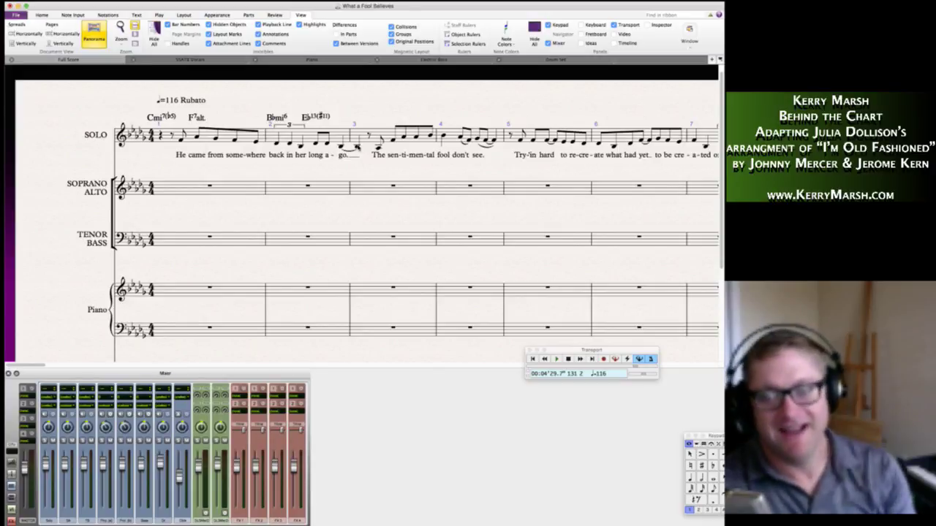
# Add the chord symbol Ebmi9 above the first solo note of bar 3.
pyautogui.click(357, 146)
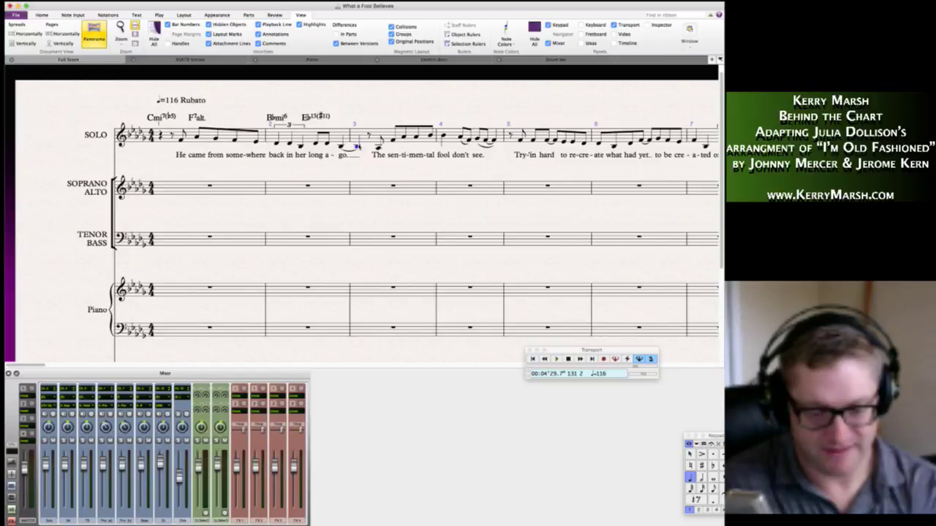
pyautogui.press('super+k')
pyautogui.write('Ebmi11')
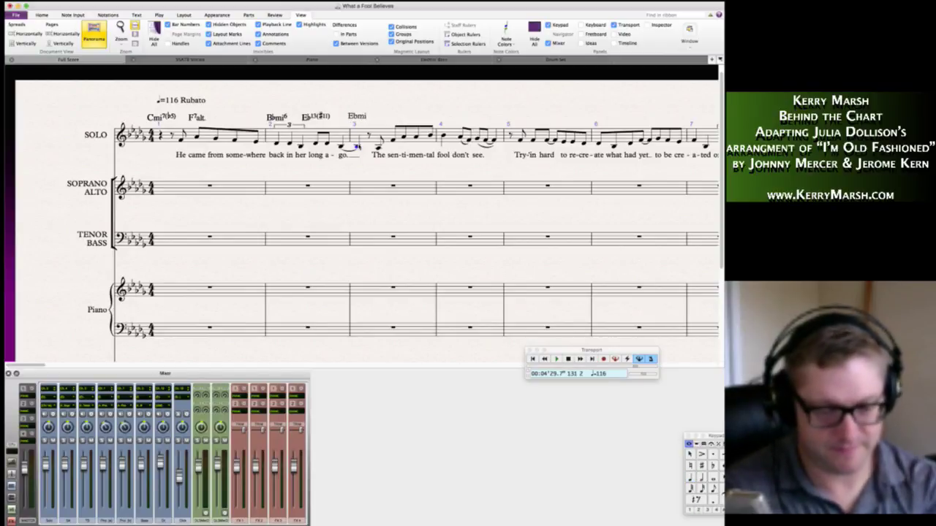
pyautogui.press('Escape')
pyautogui.press('Return')
pyautogui.press('BackSpace')
pyautogui.press('BackSpace')
pyautogui.press('BackSpace')
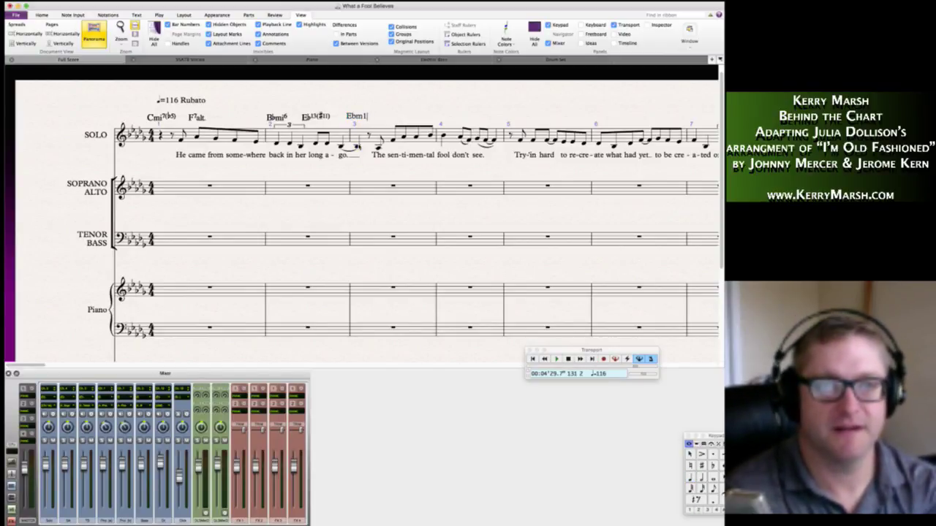
pyautogui.write('9')
# Add the chord symbol Ab13(#11) above the solo note on "sen" in bar 3.
pyautogui.press('space')
pyautogui.press('space')
pyautogui.press('space')
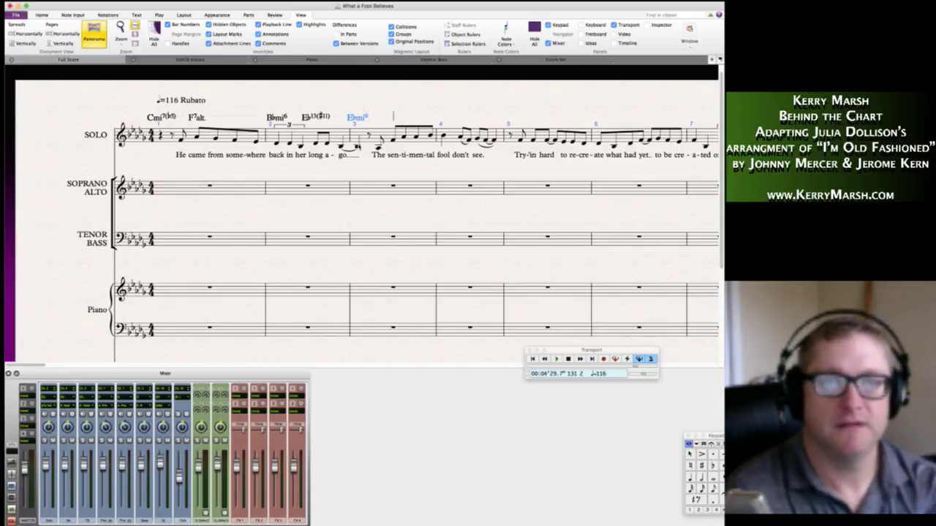
pyautogui.press('Escape')
pyautogui.press('Return')
pyautogui.press('space')
pyautogui.press('space')
pyautogui.press('space')
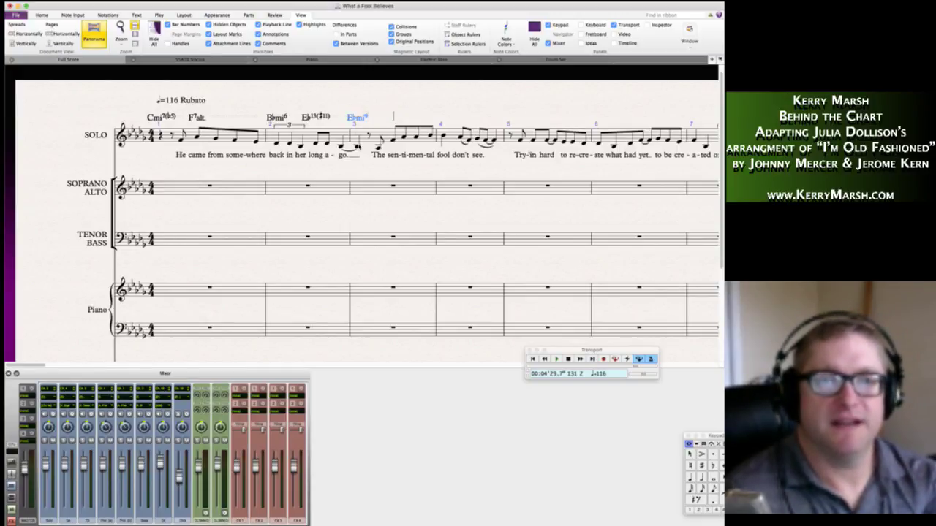
pyautogui.write('Ab')
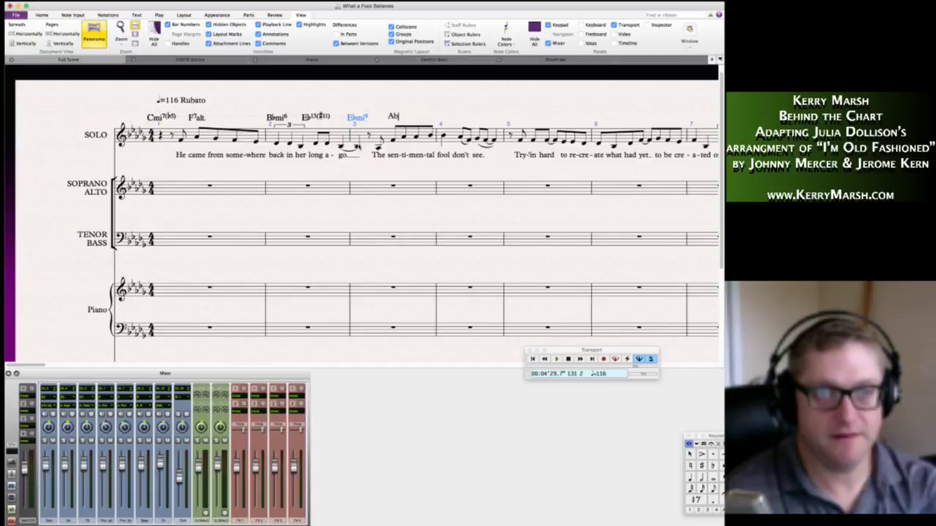
pyautogui.write('13(#11)')
pyautogui.press('space')
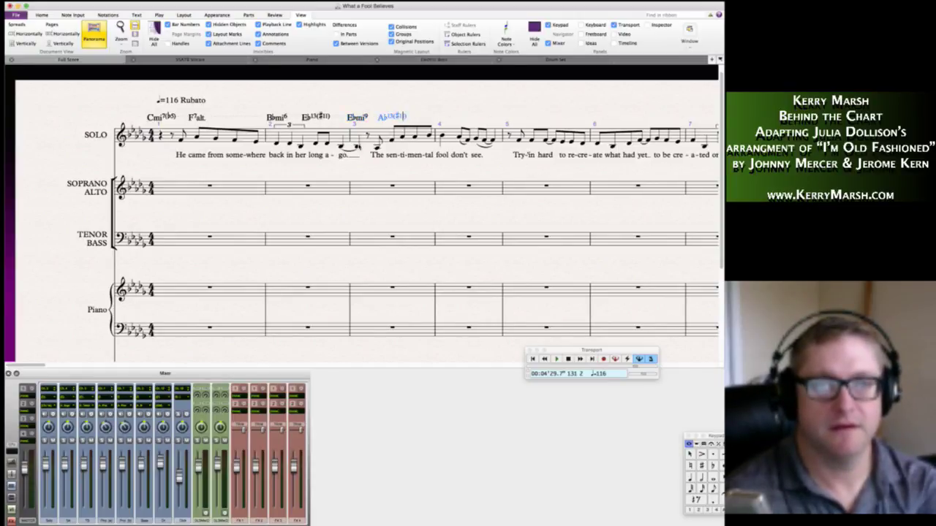
pyautogui.press('space')
pyautogui.press('space')
pyautogui.press('Escape')
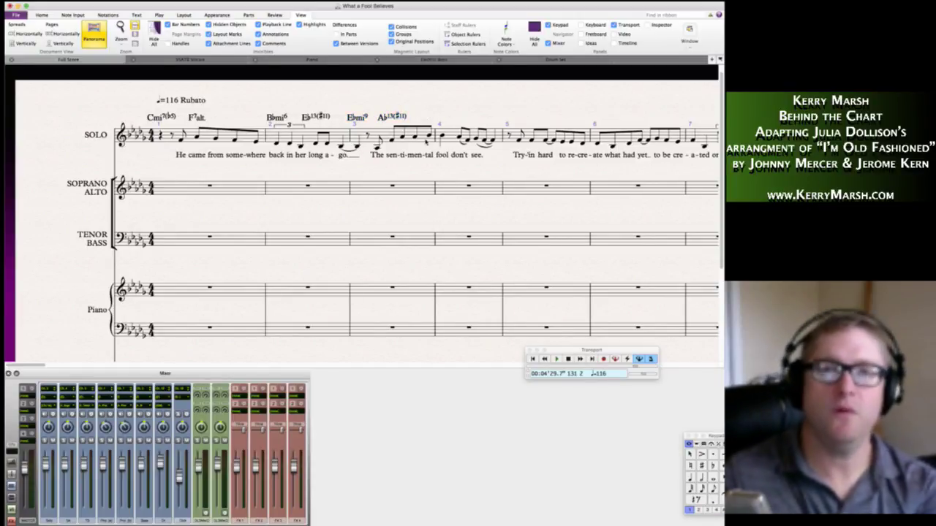
# Add the chord symbol Db6/9 above the first solo note of bar 4.
pyautogui.click(442, 136)
pyautogui.press('super+k')
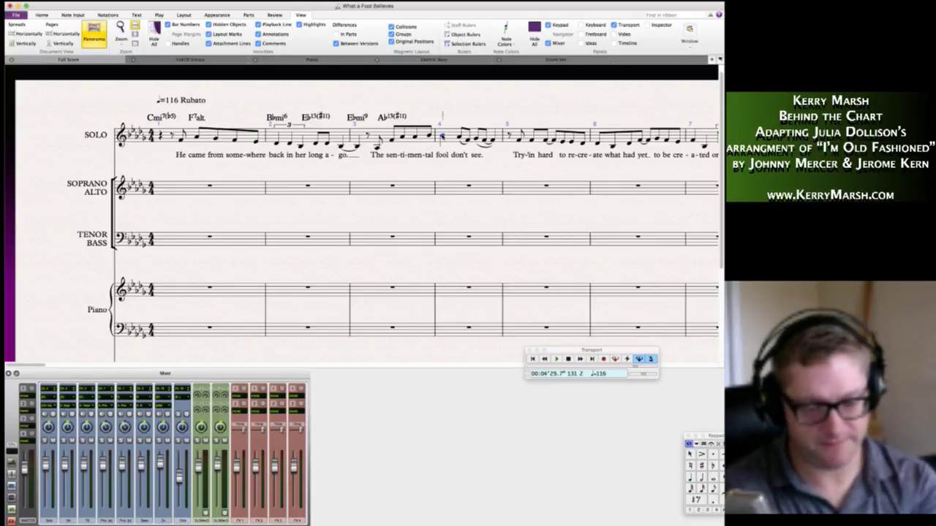
pyautogui.write('Db')
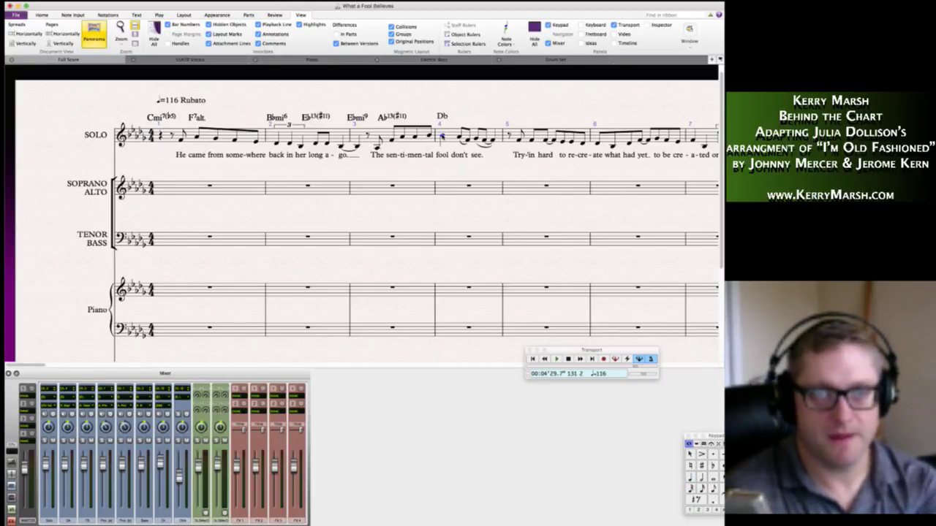
pyautogui.write('6/9')
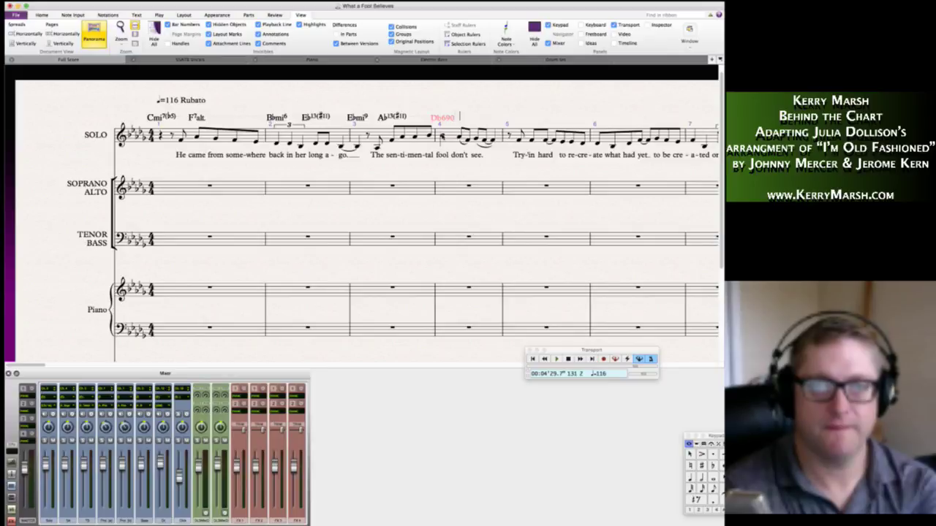
pyautogui.press('space')
pyautogui.press('Escape')
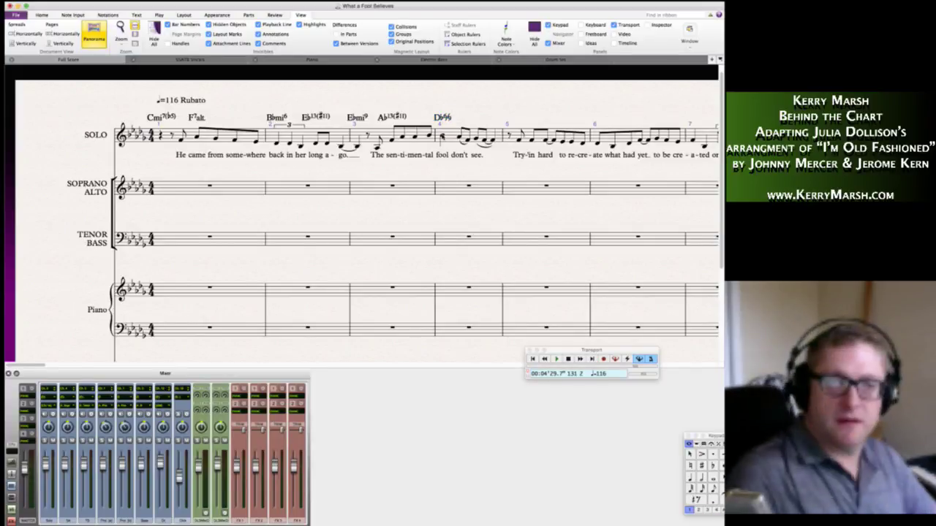
# Change the chord symbol at the start of bar 4 to DbMa13.
pyautogui.click(445, 117)
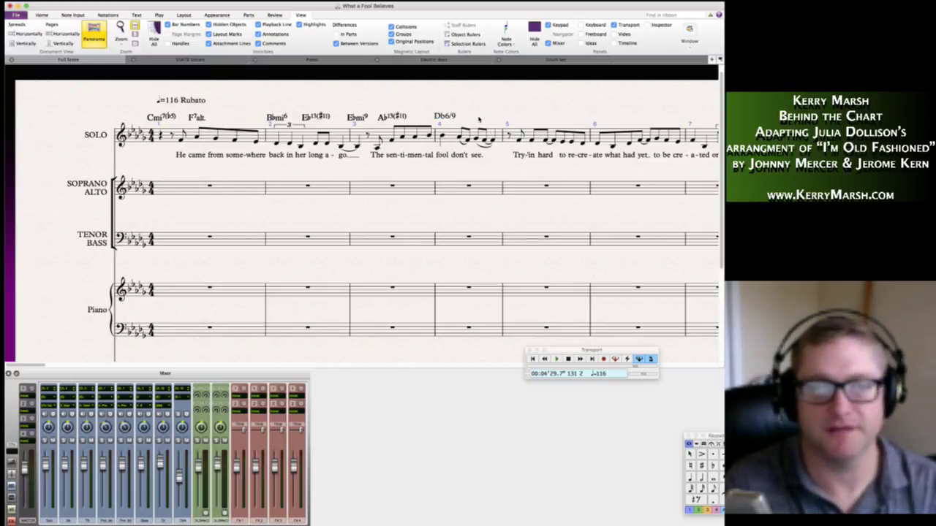
pyautogui.press('BackSpace')
pyautogui.press('BackSpace')
pyautogui.press('BackSpace')
pyautogui.write('Ma13')
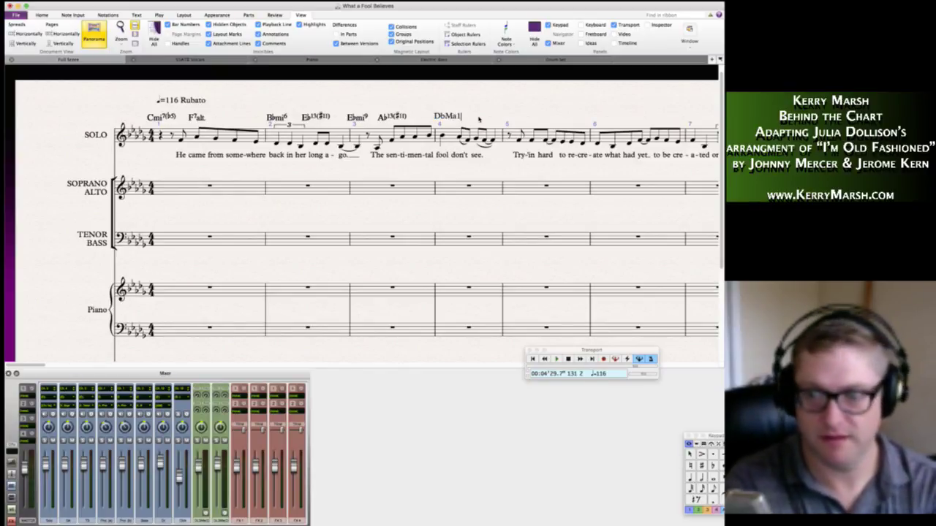
pyautogui.press('Escape')
pyautogui.press('Escape')
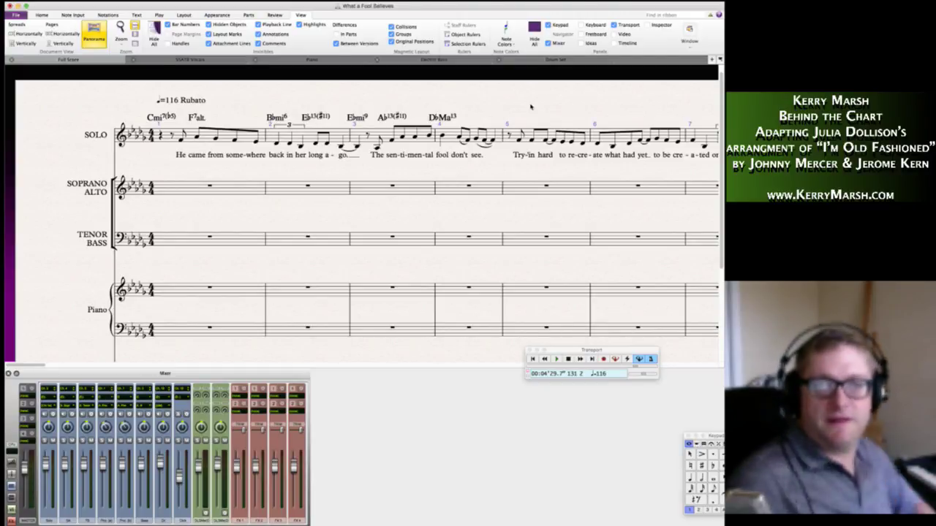
# Add the chord symbol Bb7alt. above the solo note on "see" in the middle of bar 4.
pyautogui.click(475, 137)
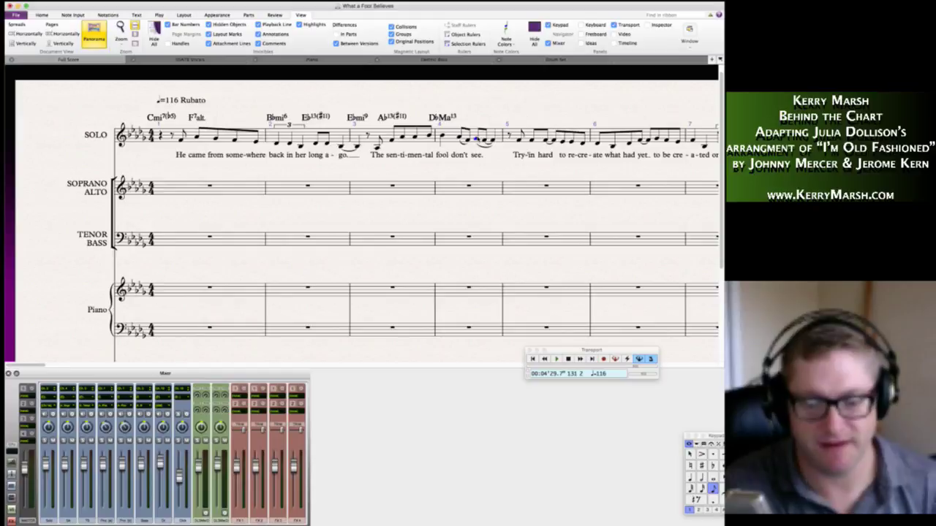
pyautogui.press('super+k')
pyautogui.write('Bb')
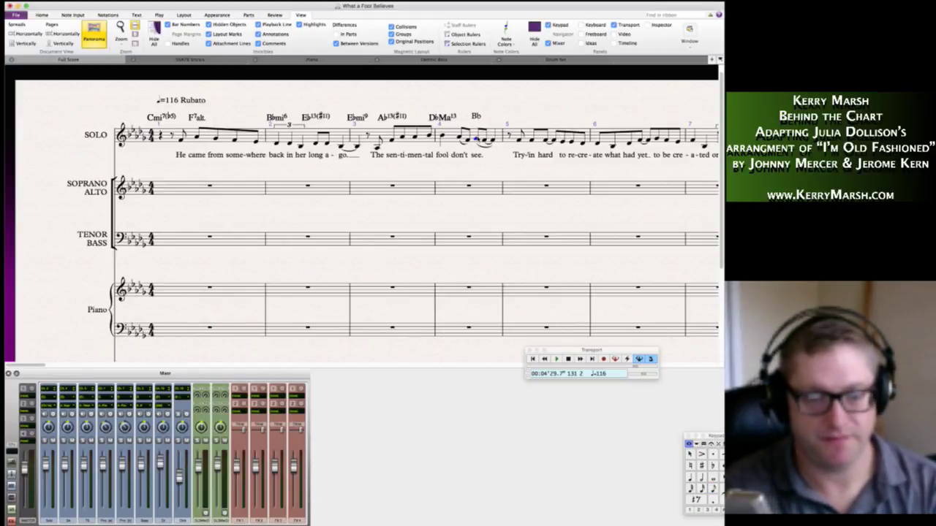
pyautogui.write('7alt.')
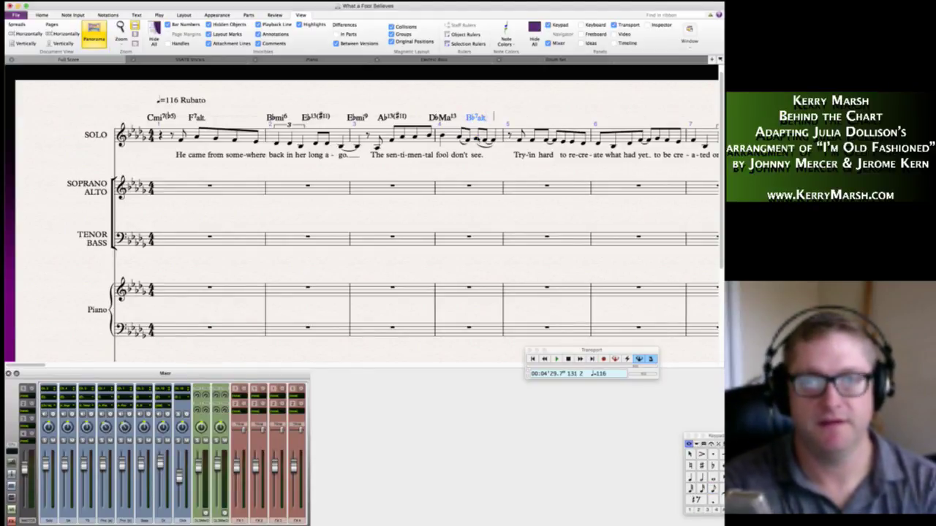
# Add the chord symbol Ebmi9 at the start of bar 5 on the solo staff.
pyautogui.press('space')
pyautogui.write('Ebmi')
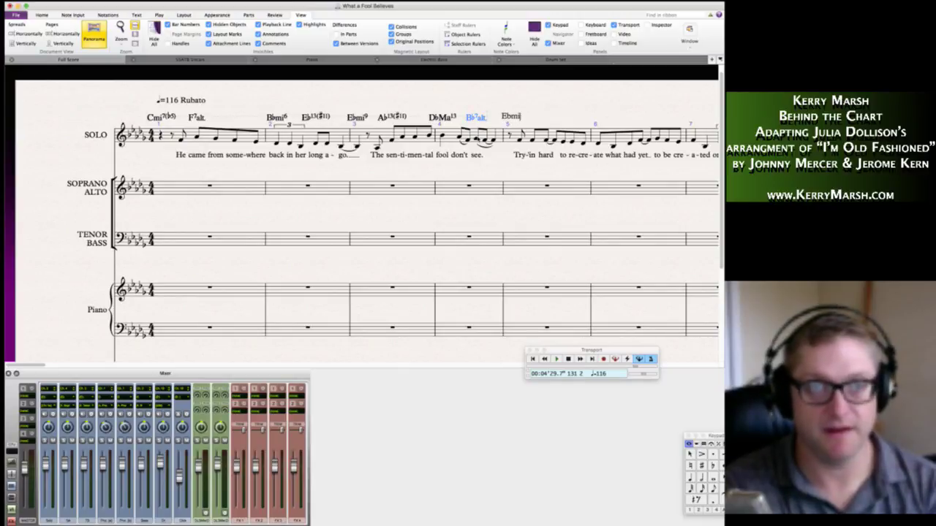
pyautogui.write('9')
pyautogui.press('Escape')
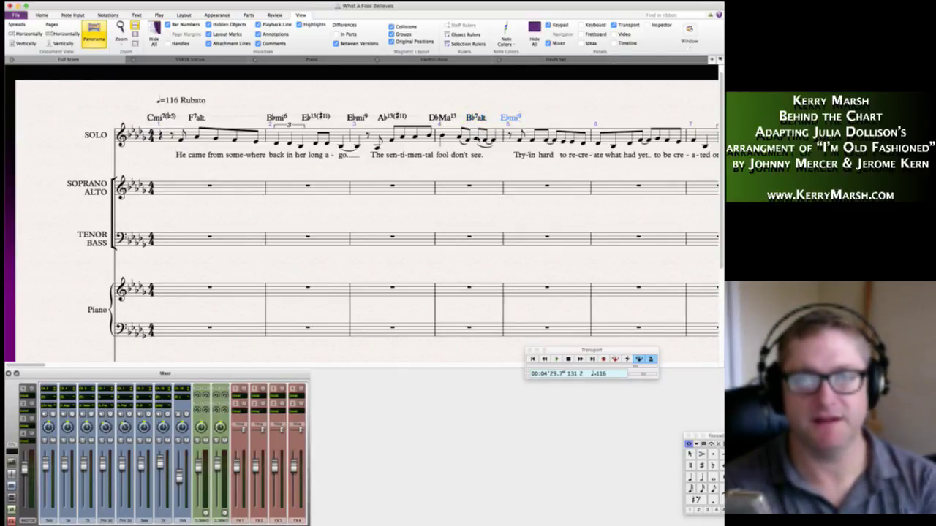
pyautogui.press('Escape')
pyautogui.click(545, 283)
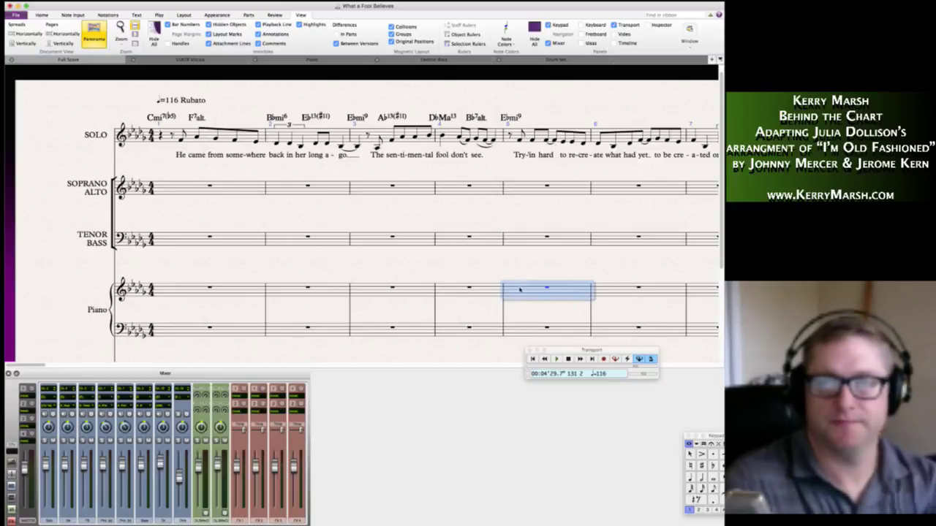
pyautogui.click(527, 274)
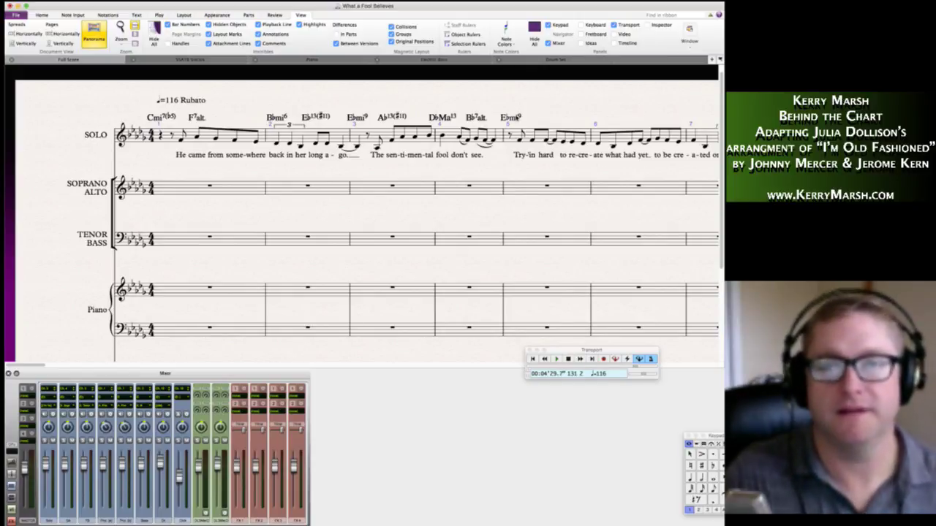
# Replace the chord symbol at the start of bar 5 with BMaj7(#11).
pyautogui.doubleClick(516, 117)
pyautogui.press('BackSpace')
pyautogui.press('BackSpace')
pyautogui.press('BackSpace')
pyautogui.press('BackSpace')
pyautogui.press('BackSpace')
pyautogui.write('B')
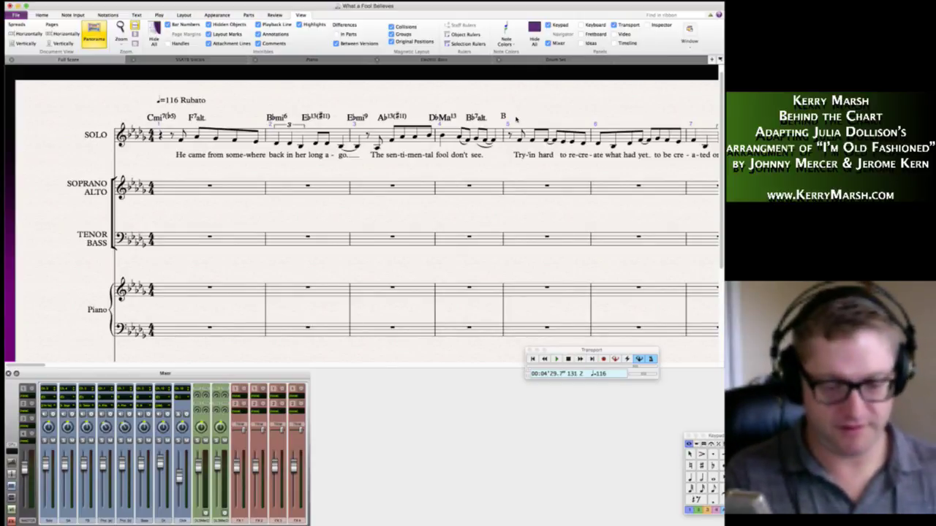
pyautogui.write('Ma')
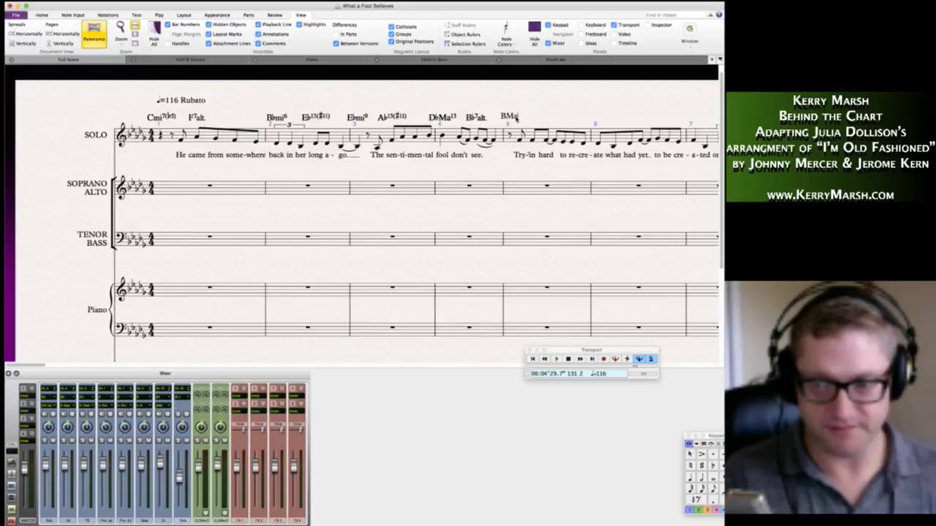
pyautogui.press('BackSpace')
pyautogui.press('BackSpace')
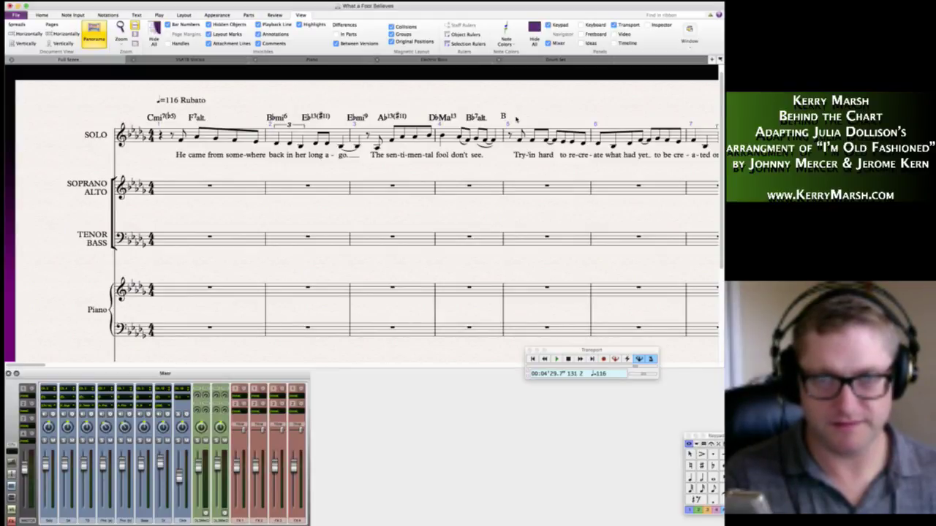
pyautogui.write('Ma')
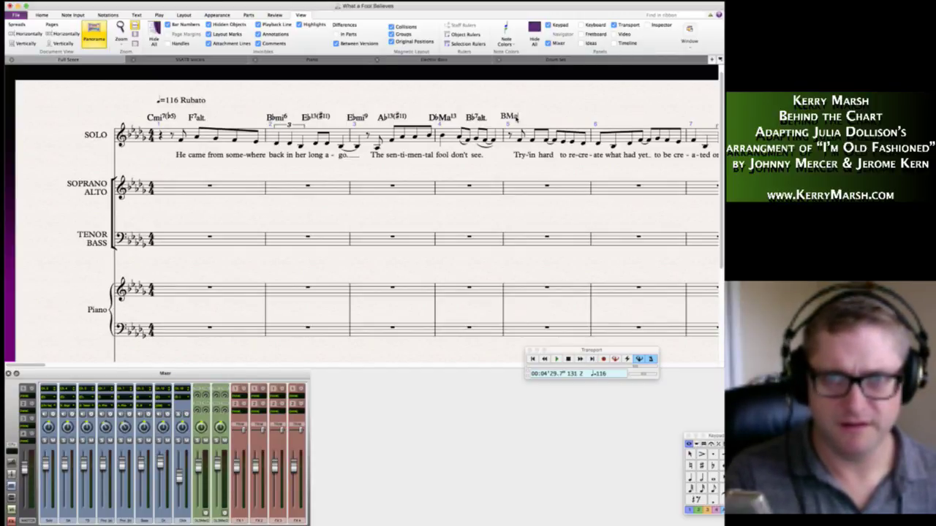
pyautogui.write('7(#11')
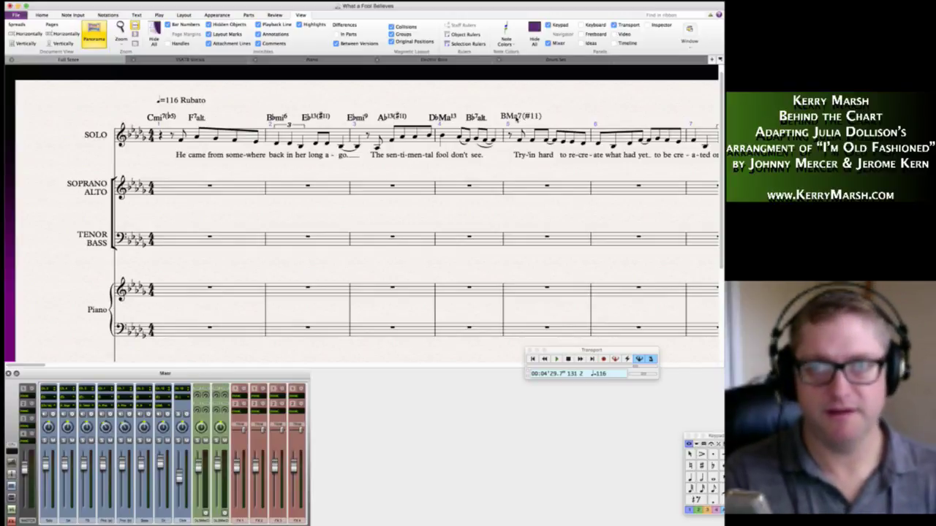
pyautogui.press('Escape')
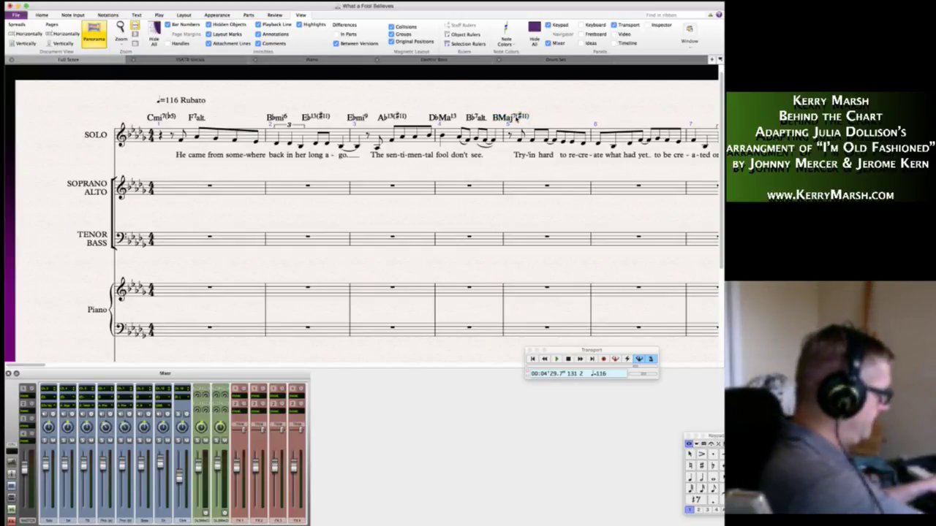
pyautogui.click(523, 296)
pyautogui.press('Escape')
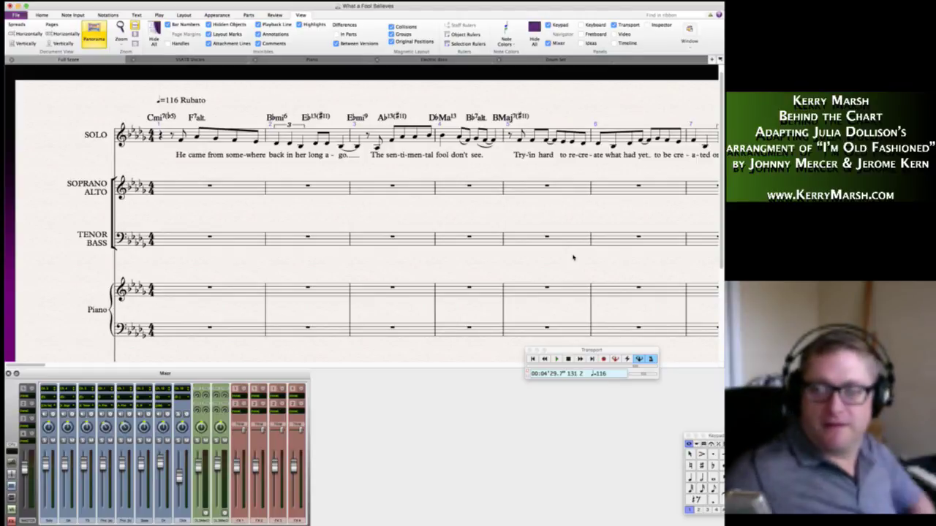
# Add the chord symbol Bbmi9 above the solo line in the second half of bar 5.
pyautogui.click(573, 142)
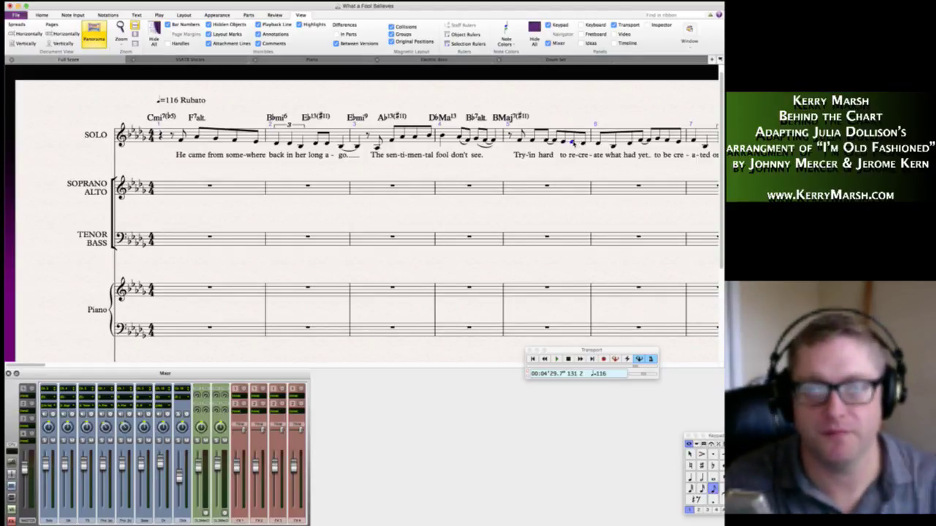
pyautogui.press('super+k')
pyautogui.write('Bbmi9')
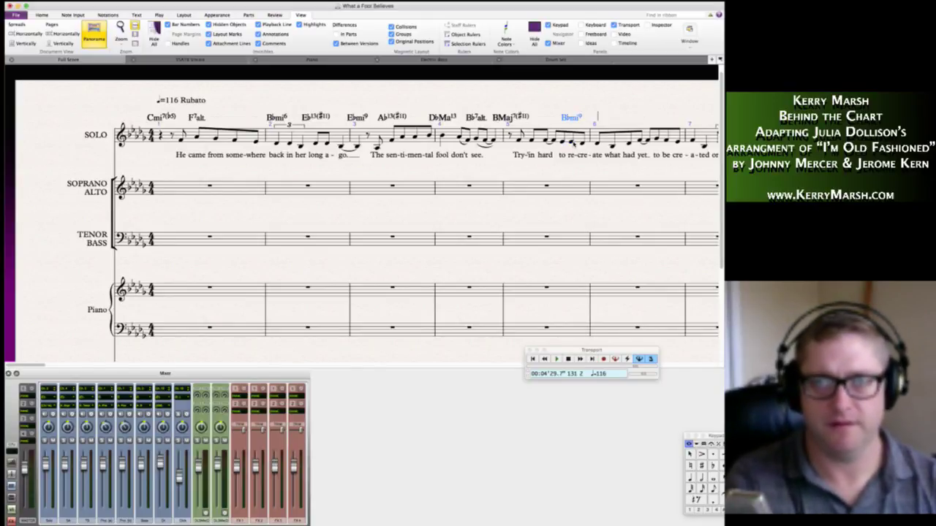
# Add the chord symbol Abmi9 at the start of bar 6 on the solo staff.
pyautogui.press('space')
pyautogui.write('A')
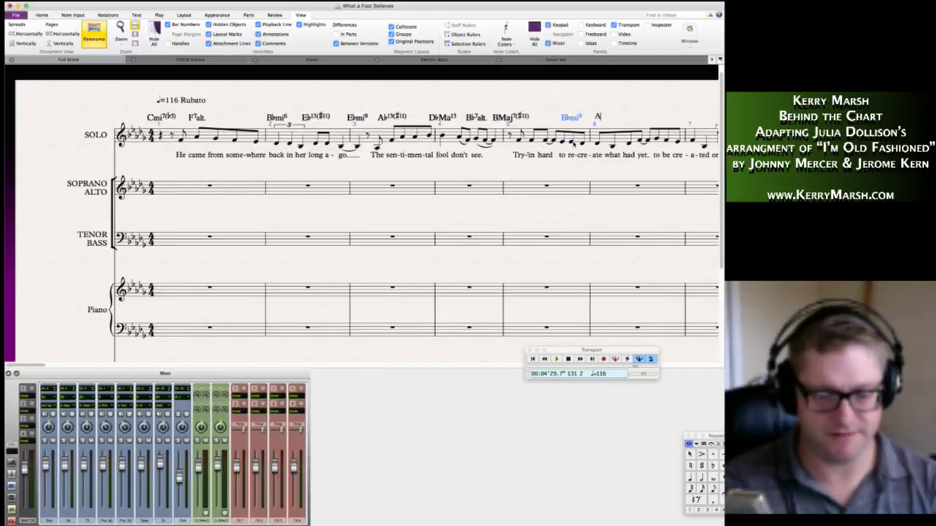
pyautogui.write('bmi9')
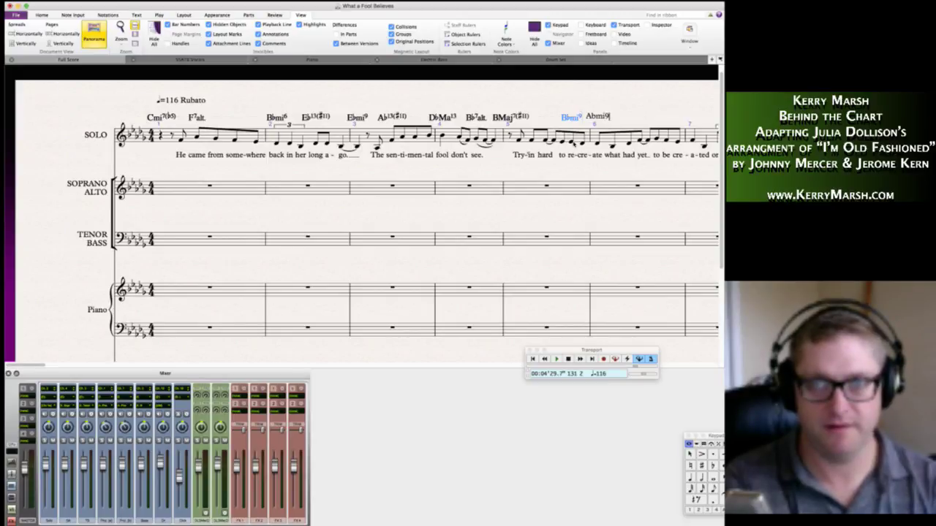
pyautogui.press('Escape')
pyautogui.press('Escape')
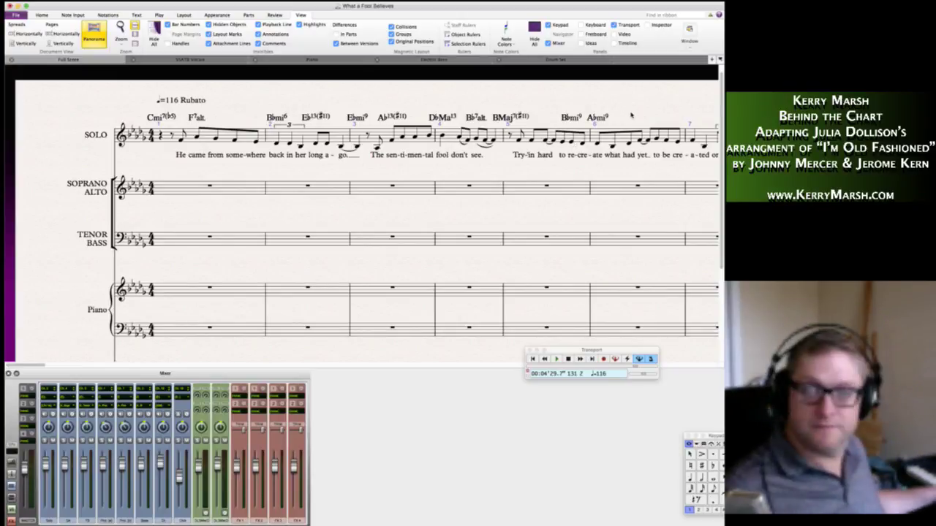
# Add the chord symbol Db13 above the solo line in the second half of bar 6.
pyautogui.click(641, 139)
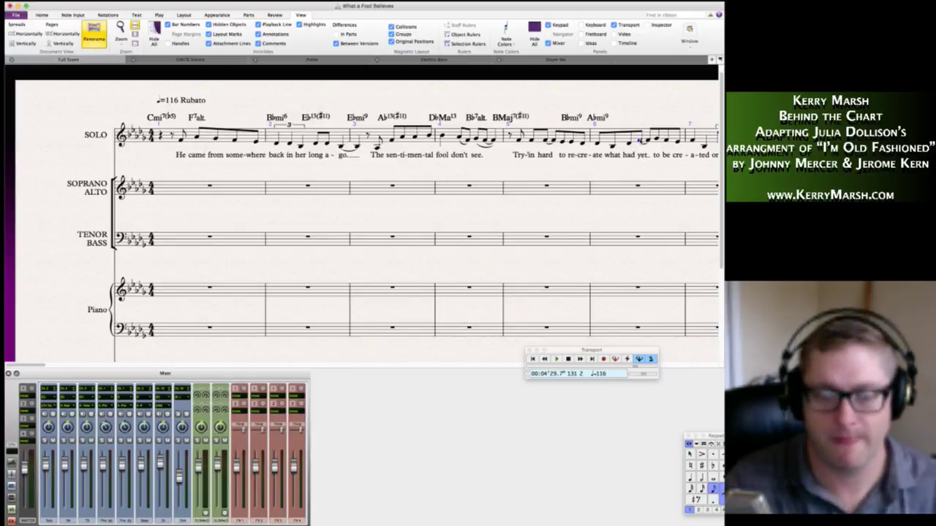
pyautogui.hotkey('ctrl', 'k')
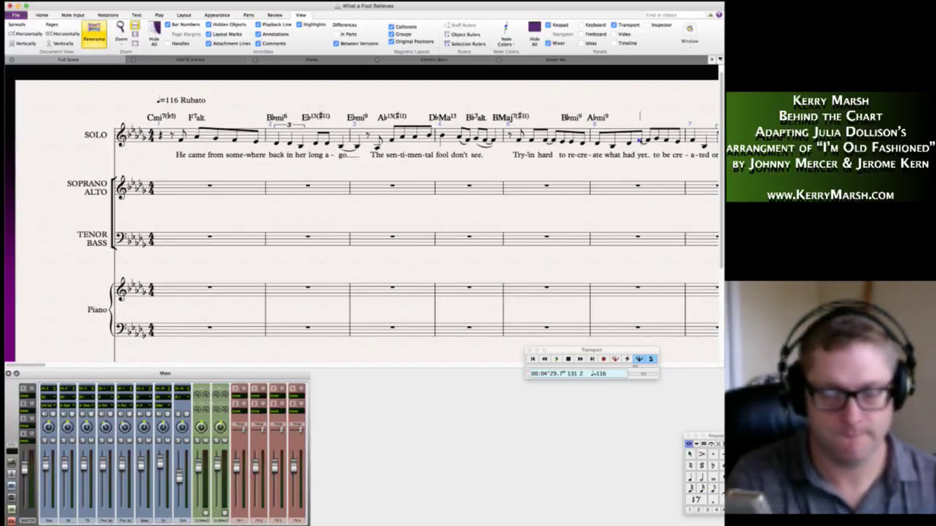
pyautogui.write('Db13')
pyautogui.press('Escape')
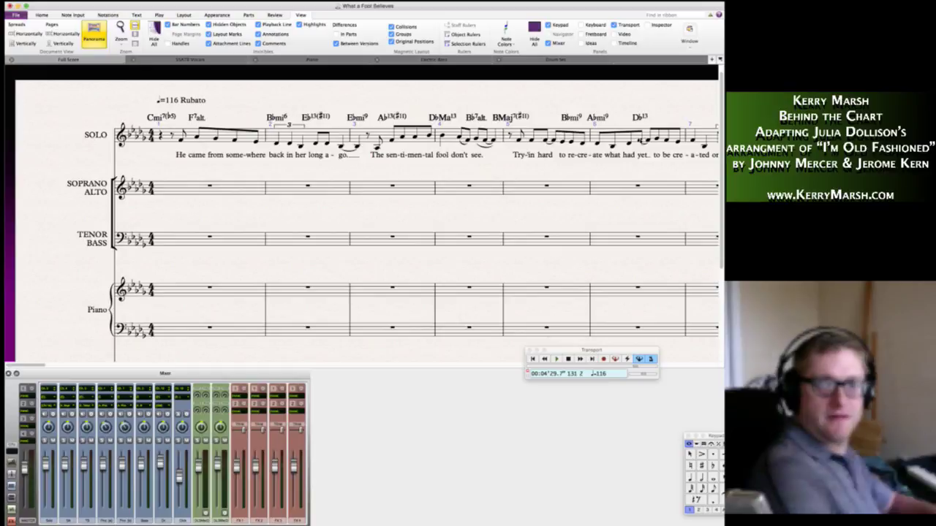
# Add the chord symbol GbMa9 at the start of bar 7 on the solo staff.
pyautogui.hscroll(3, 548, 111)
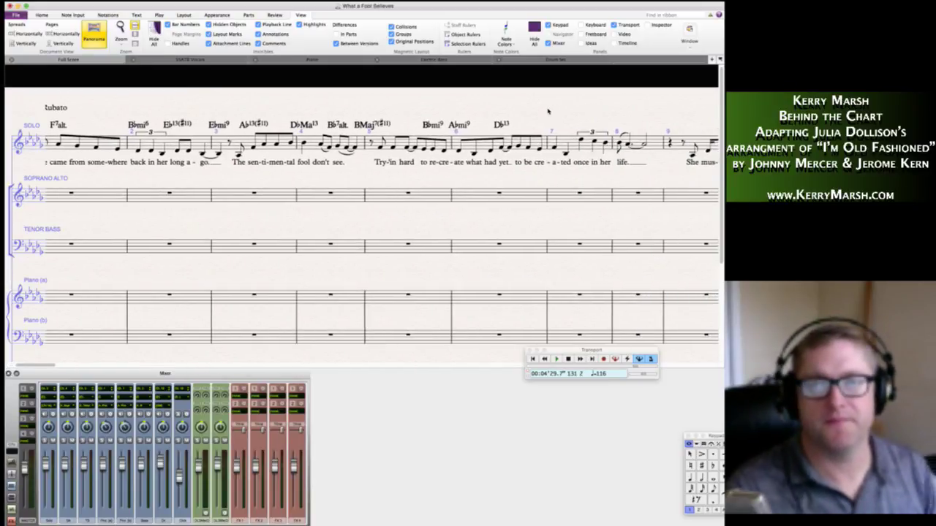
pyautogui.hscroll(1, 548, 111)
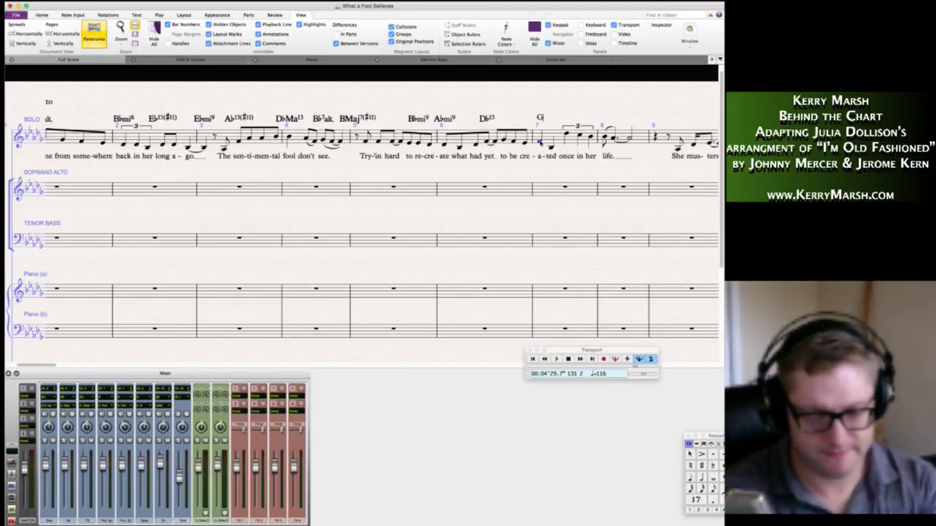
pyautogui.hotkey('ctrl', 'k')
pyautogui.write('GbMa9')
pyautogui.press('Escape')
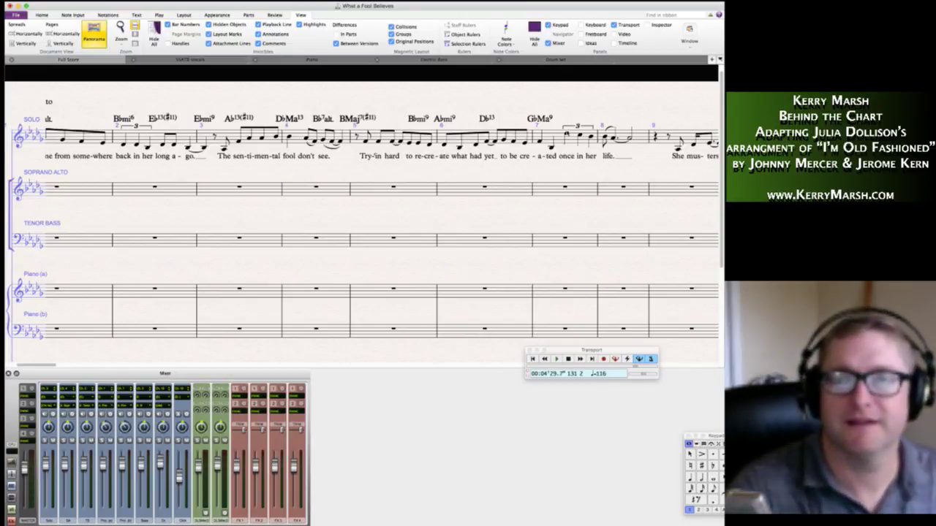
# Add the chord symbol DbMa7/F above the first triplet note in bar 7 of the solo line.
pyautogui.click(567, 134)
pyautogui.press('super+k')
pyautogui.write('Db')
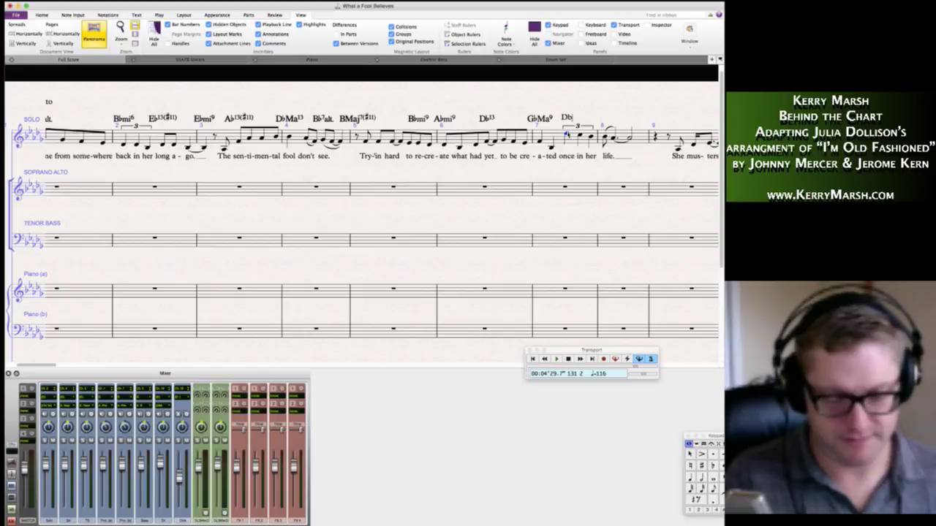
pyautogui.write('Ma7/F')
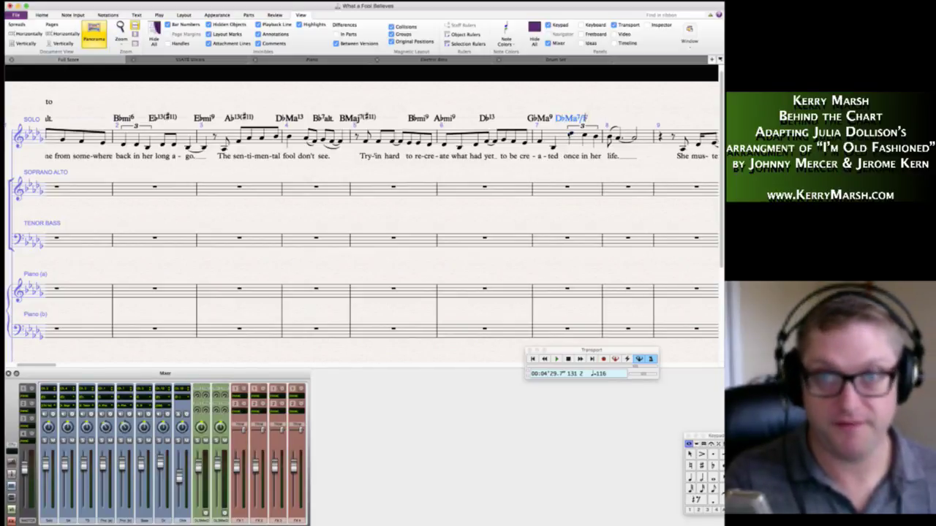
pyautogui.press('space')
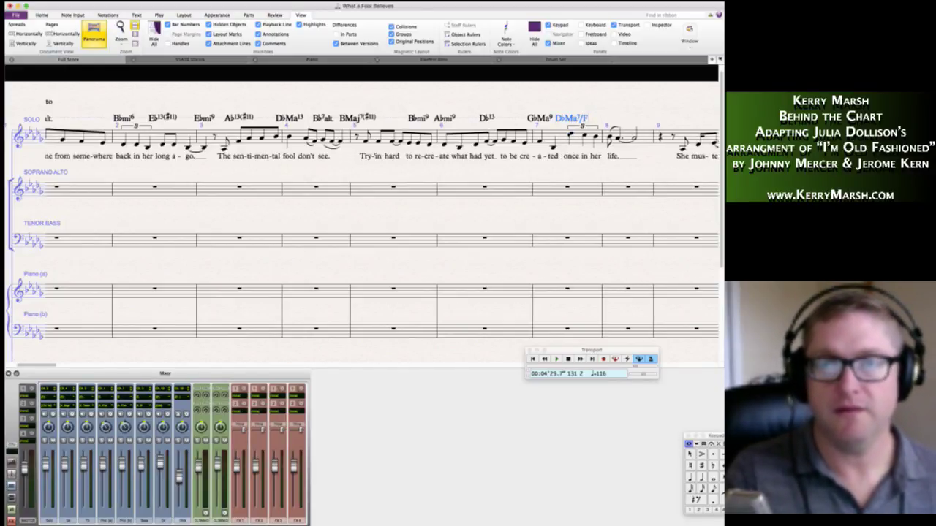
# Add the chord symbol E13(#11) at the start of bar 8 on the solo staff.
pyautogui.write('E')
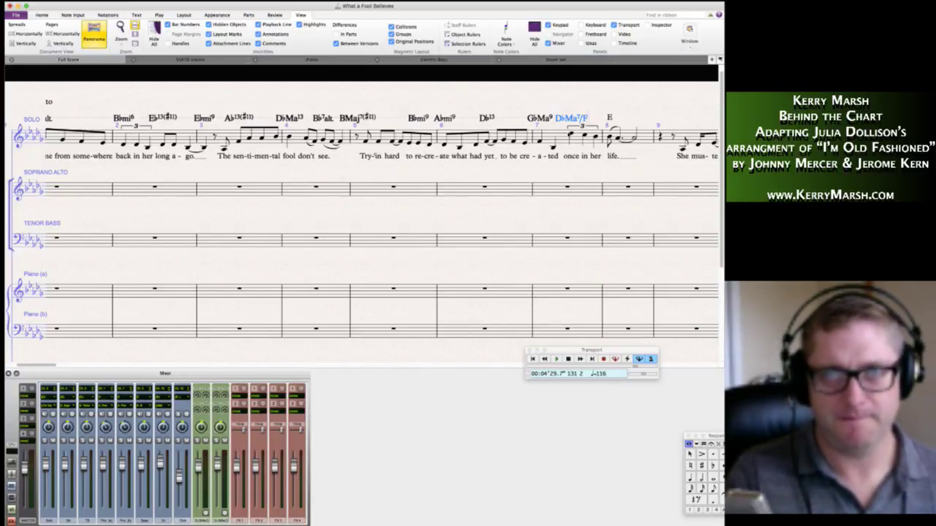
pyautogui.write('13')
pyautogui.write('#11')
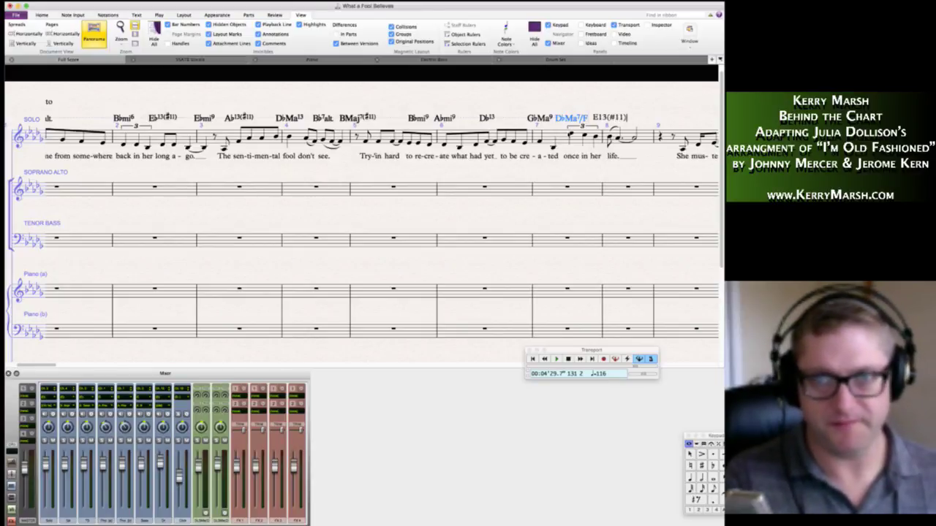
pyautogui.press('Return')
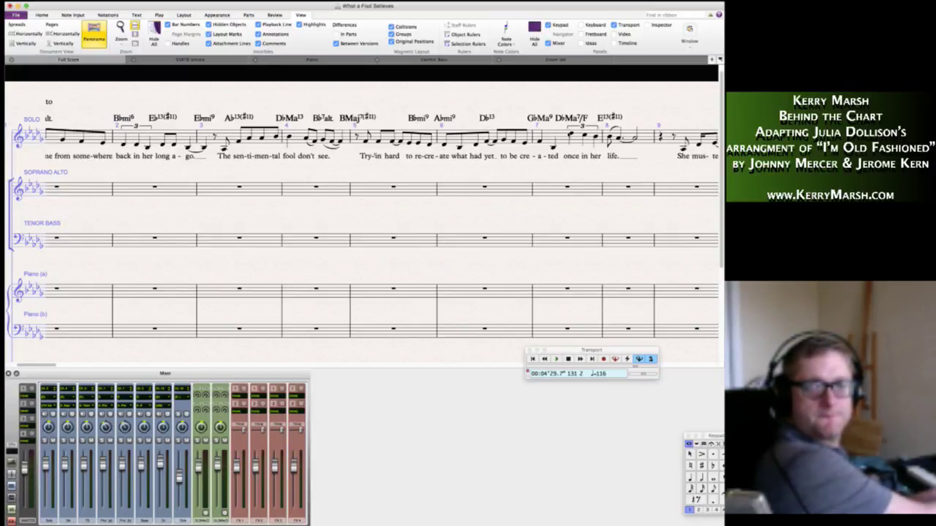
# Add the chord symbol BMaj7(#11) at the start of bar 11 on the solo staff.
pyautogui.hscroll(3, 615, 112)
pyautogui.hscroll(2, 571, 119)
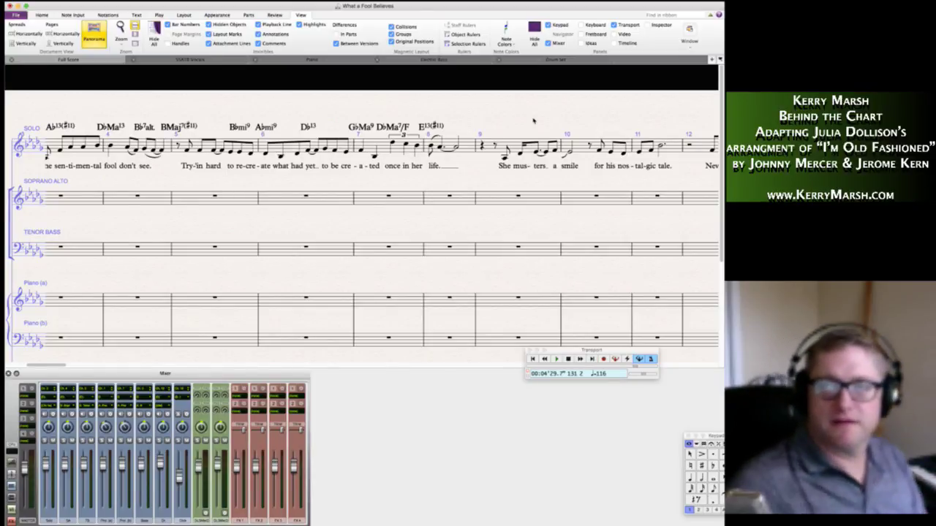
pyautogui.click(639, 152)
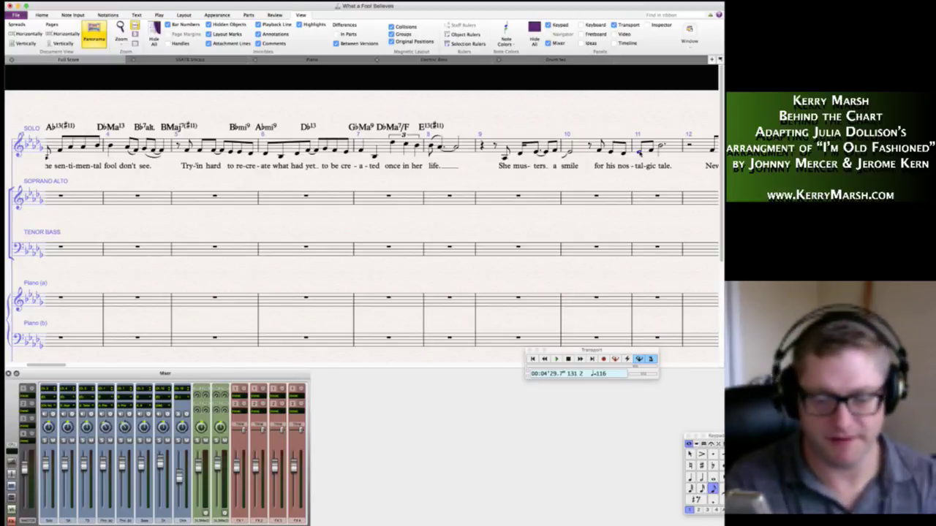
pyautogui.press('super+k')
pyautogui.write('BM')
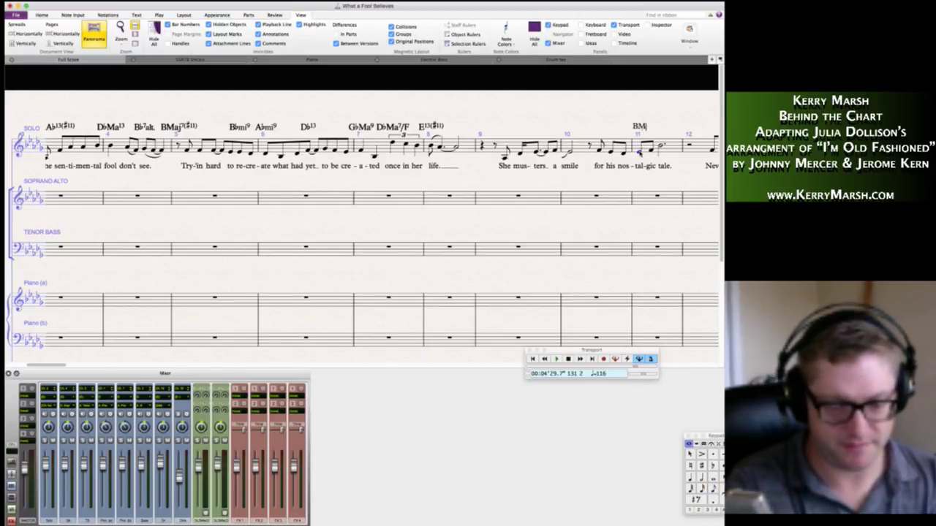
pyautogui.write('a7(#11)')
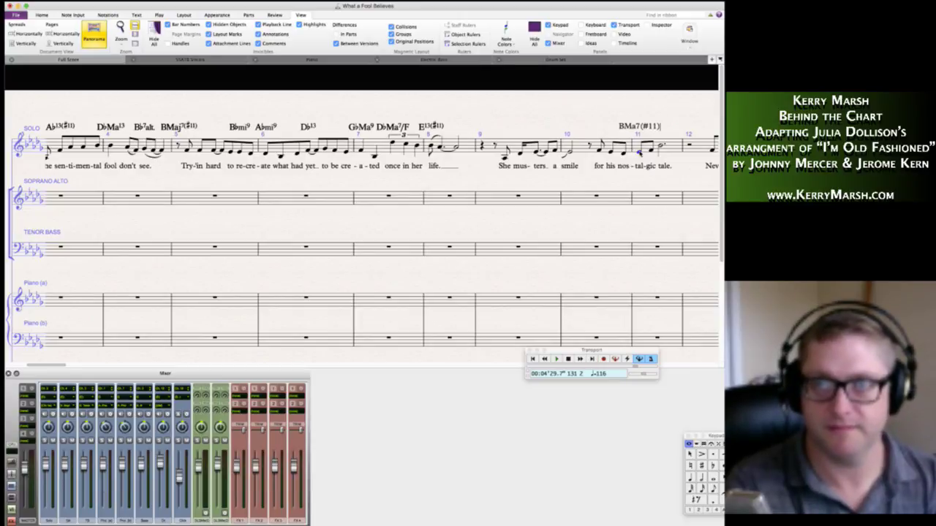
pyautogui.press('Escape')
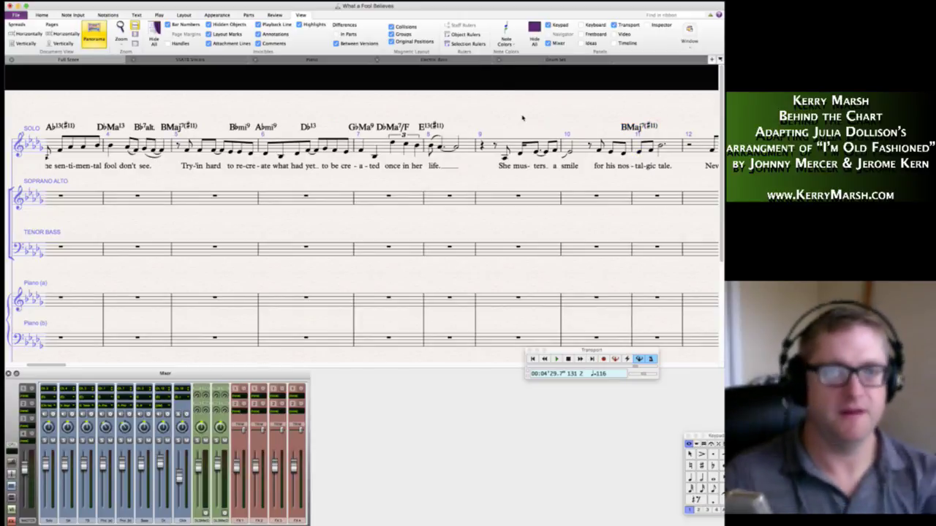
# Add the chord symbol Ebmi7 above the half note ending bar 8 of the solo line.
pyautogui.click(457, 148)
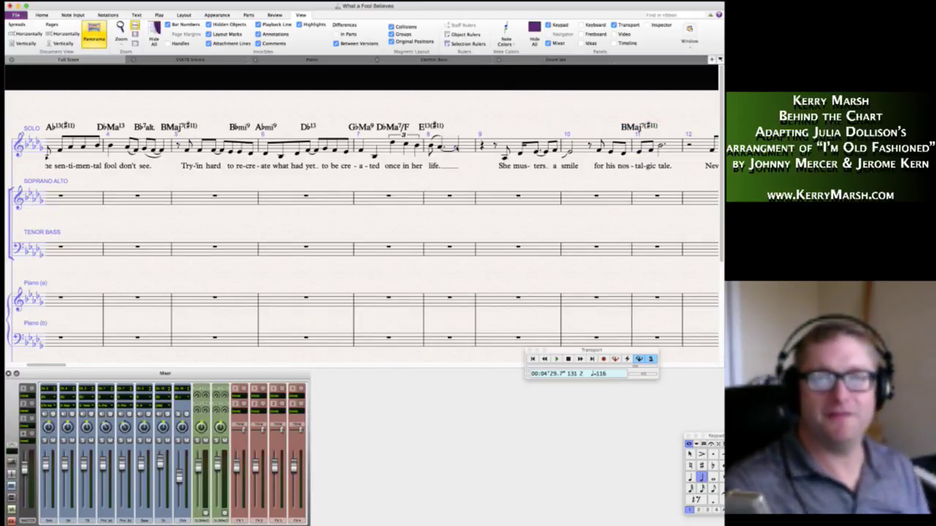
pyautogui.hotkey('ctrl', 'k')
pyautogui.write('Ebmi7')
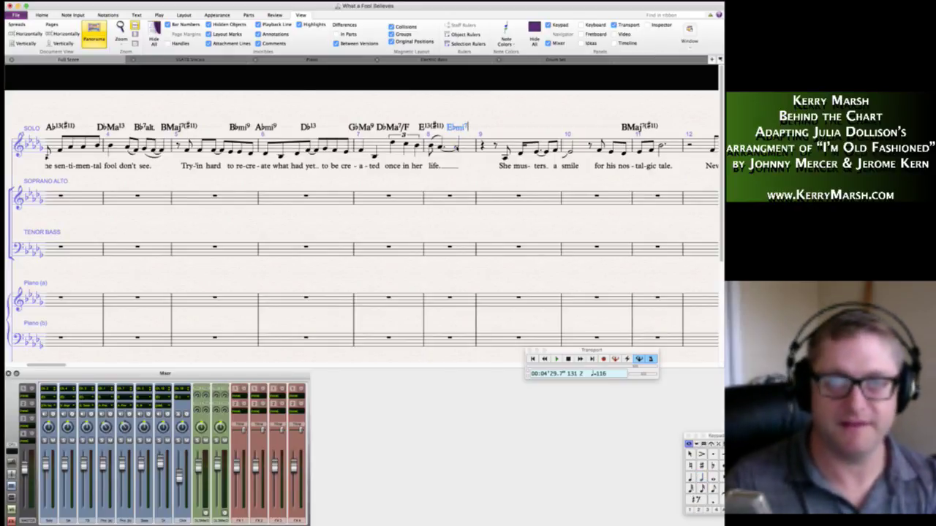
pyautogui.press('Escape')
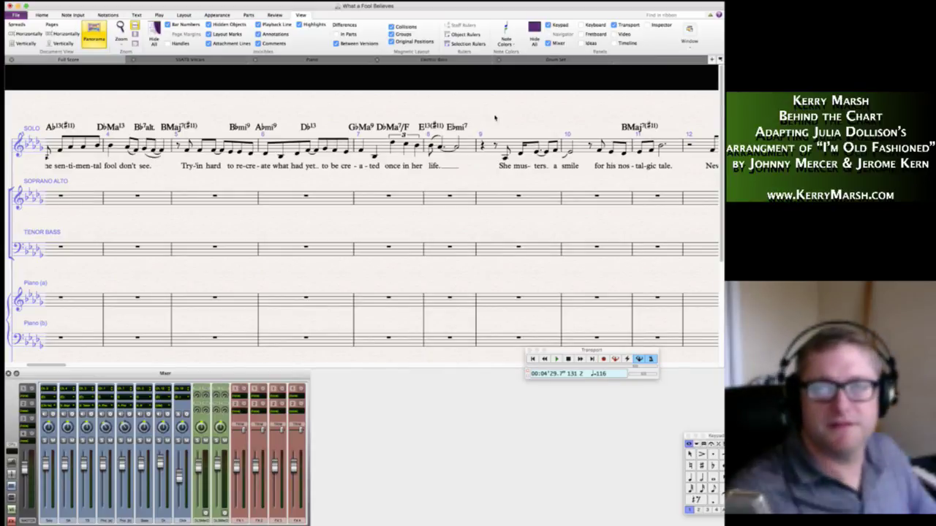
# Add the chord symbol Ab13(sus4) above the rest at the start of bar 9 on the solo staff.
pyautogui.click(482, 145)
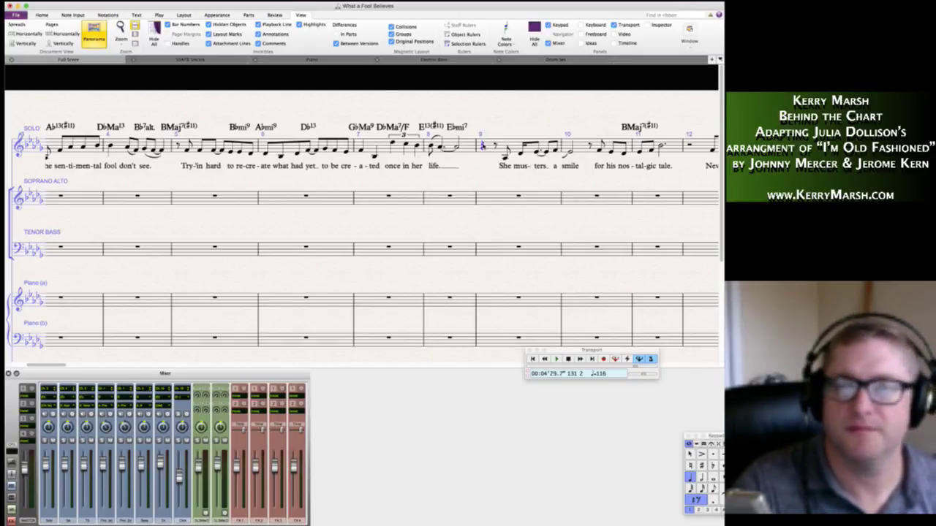
pyautogui.press('super+k')
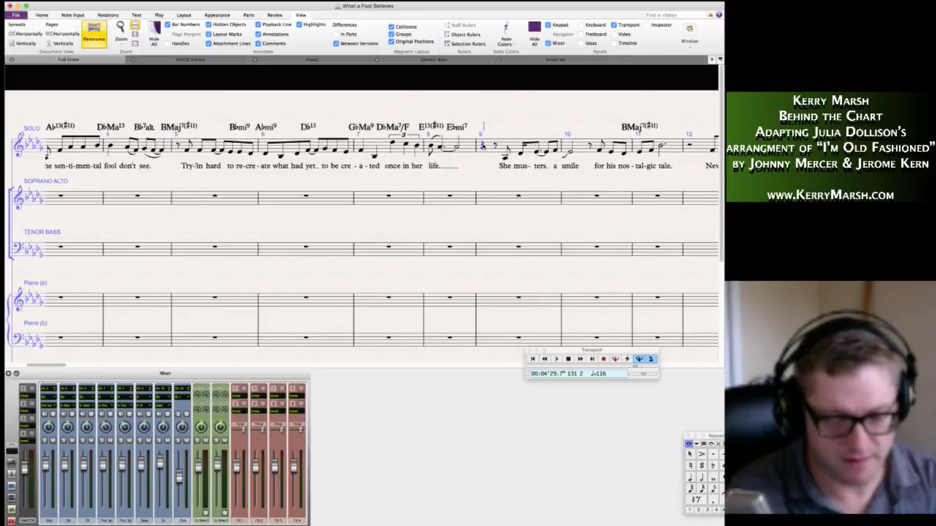
pyautogui.write('Ab')
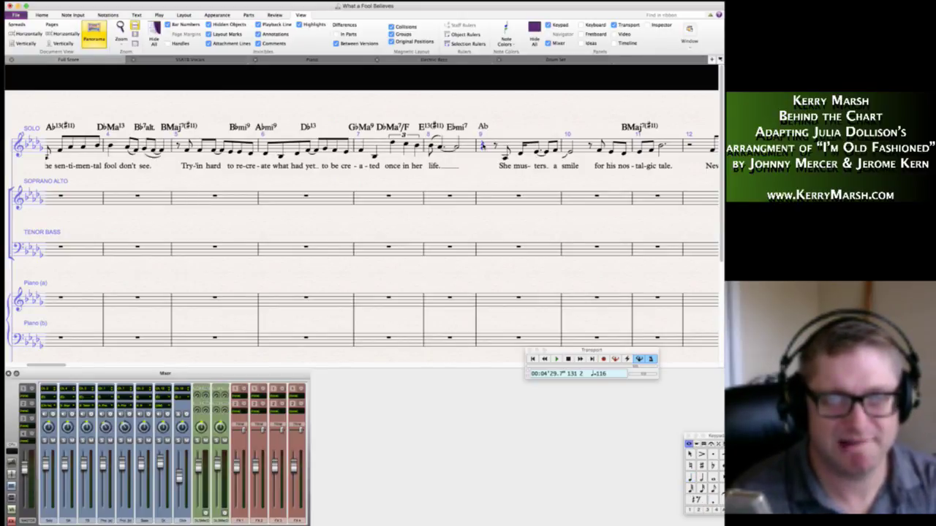
pyautogui.write('13(sus4')
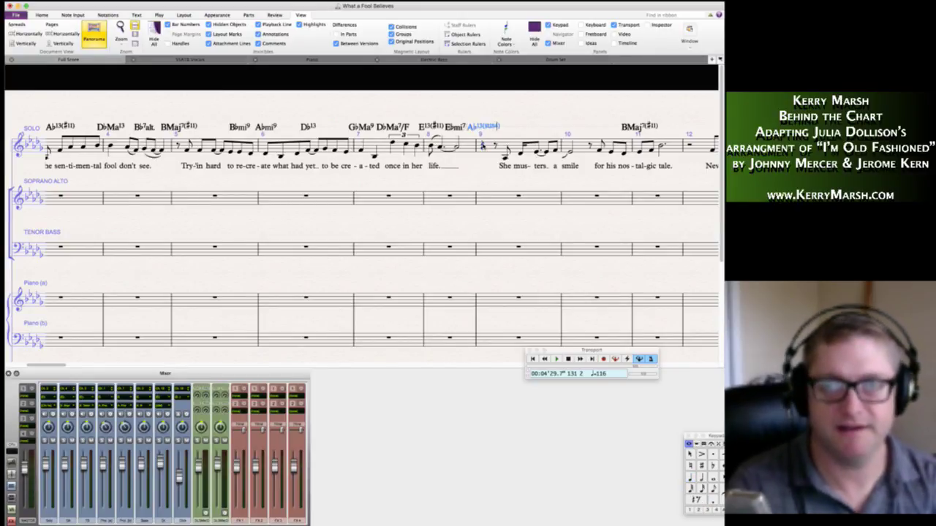
pyautogui.press('Escape')
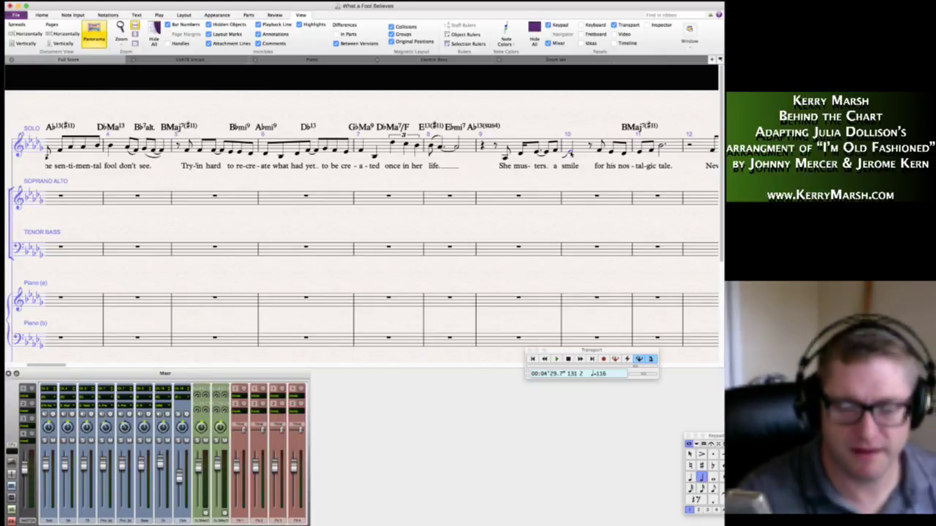
# Add the chord symbol Bbmi11 at the start of bar 10 on the solo staff.
pyautogui.click(570, 152)
pyautogui.write('Bbmi')
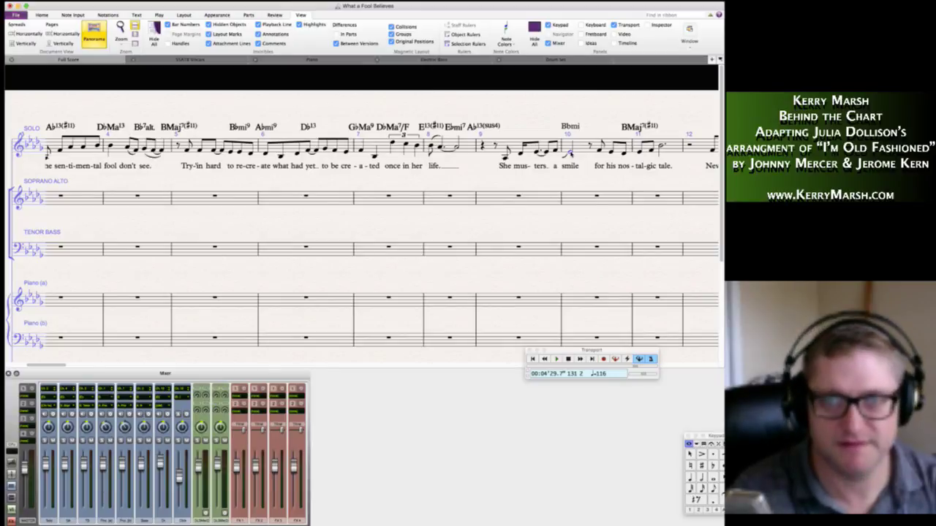
pyautogui.write('9')
pyautogui.press('BackSpace')
pyautogui.write('11')
pyautogui.press('Escape')
pyautogui.press('Escape')
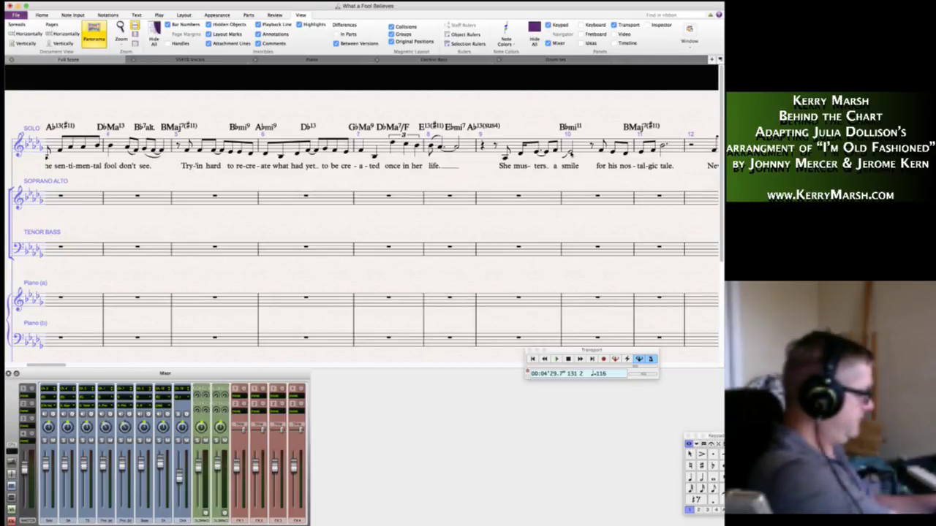
# Add the chord symbol Eb13 above the eighth rest in the second half of bar 10 on the solo staff.
pyautogui.hscroll(6, 512, 153)
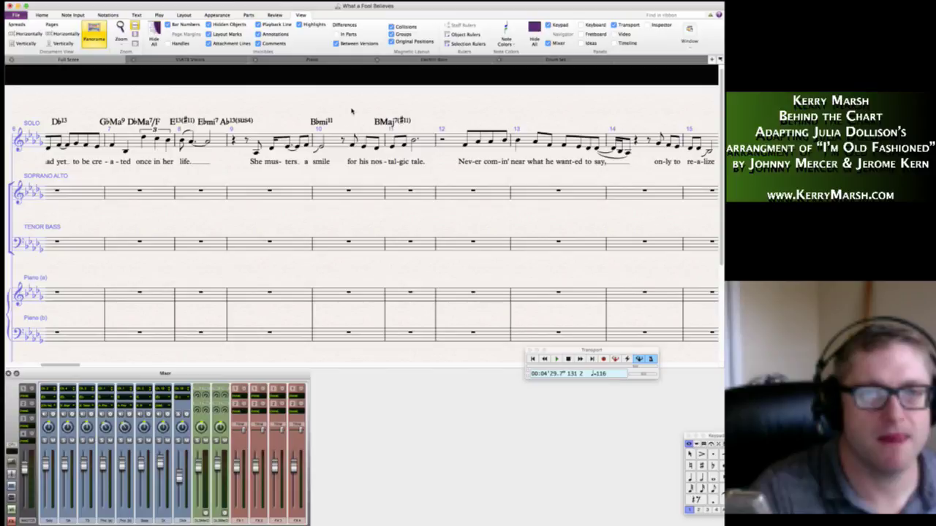
pyautogui.click(343, 141)
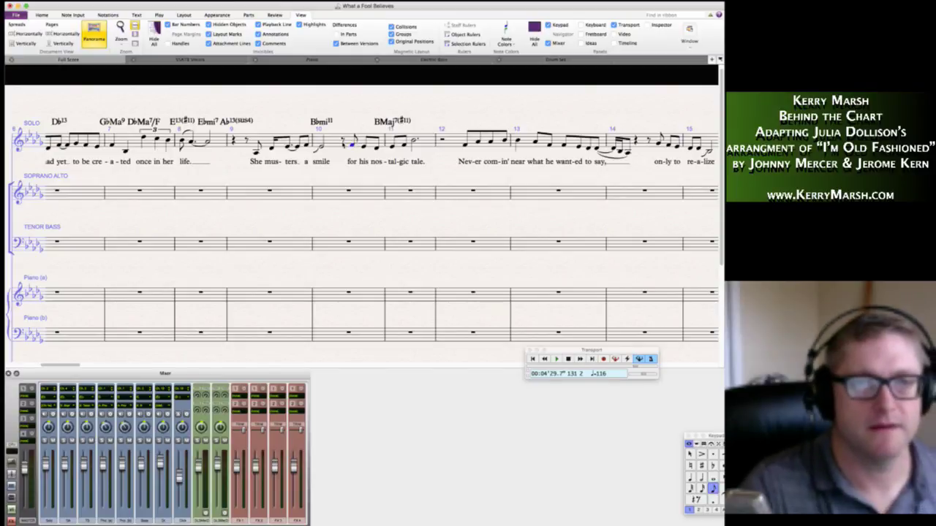
pyautogui.hotkey('ctrl', 'k')
pyautogui.write('Eb')
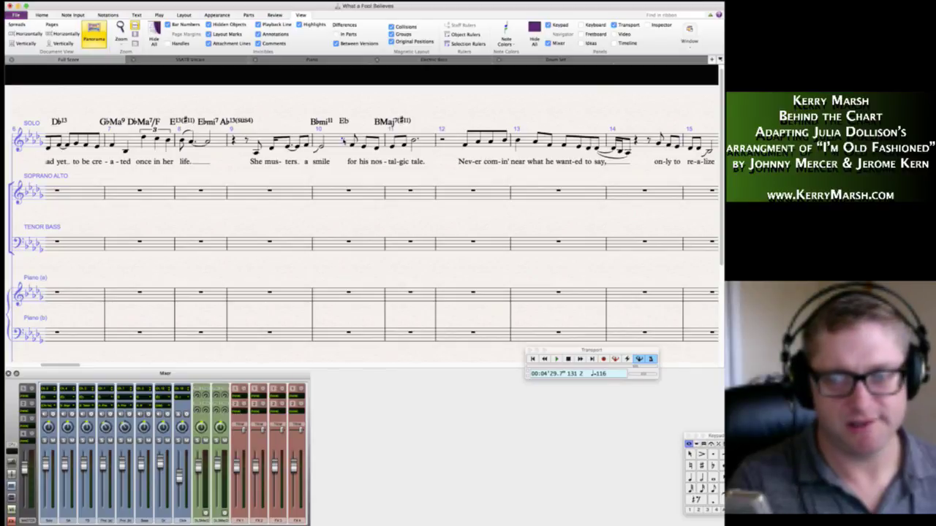
pyautogui.write('13')
pyautogui.press('Escape')
pyautogui.press('Escape')
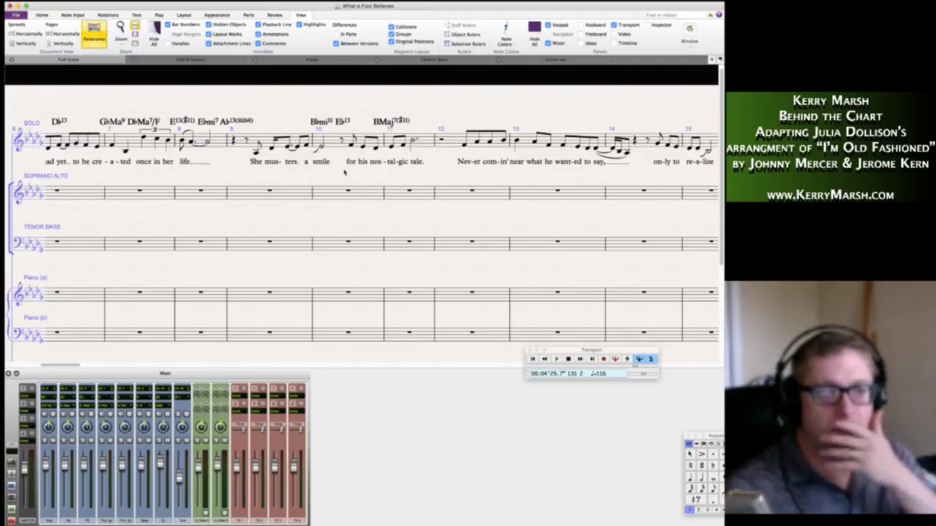
pyautogui.click(338, 293)
pyautogui.click(346, 277)
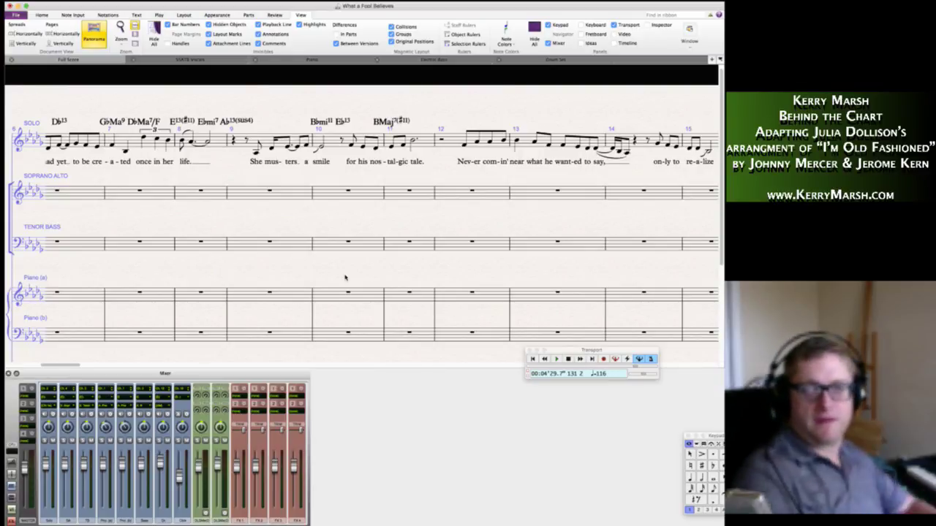
pyautogui.hscroll(10, 345, 277)
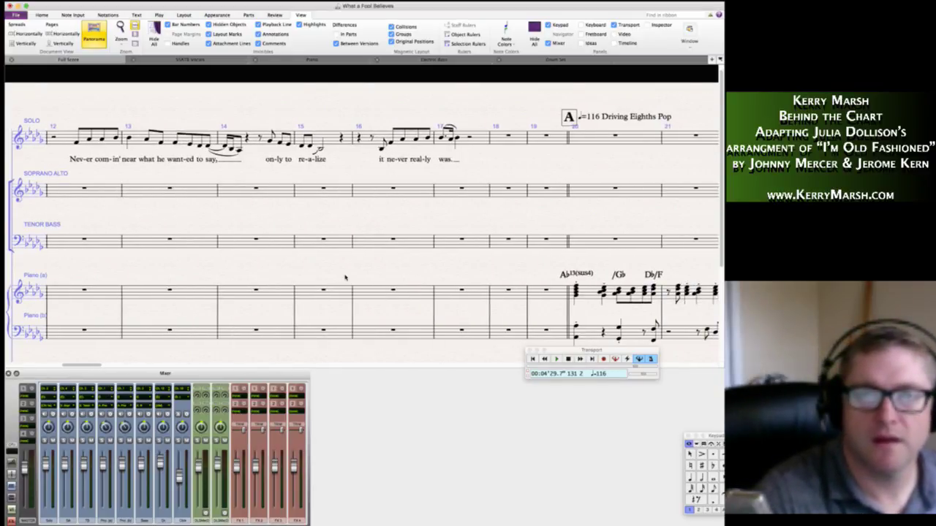
pyautogui.hscroll(-10, 345, 277)
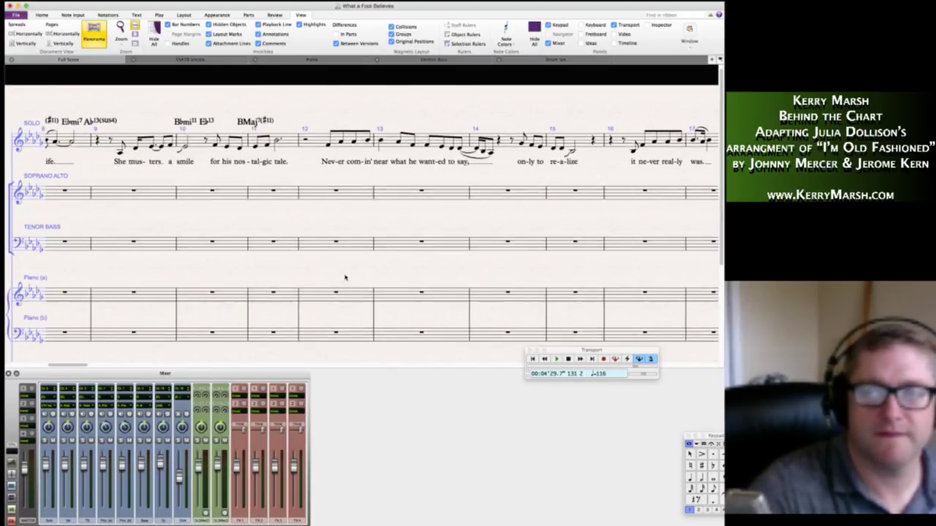
pyautogui.hscroll(-10, 345, 277)
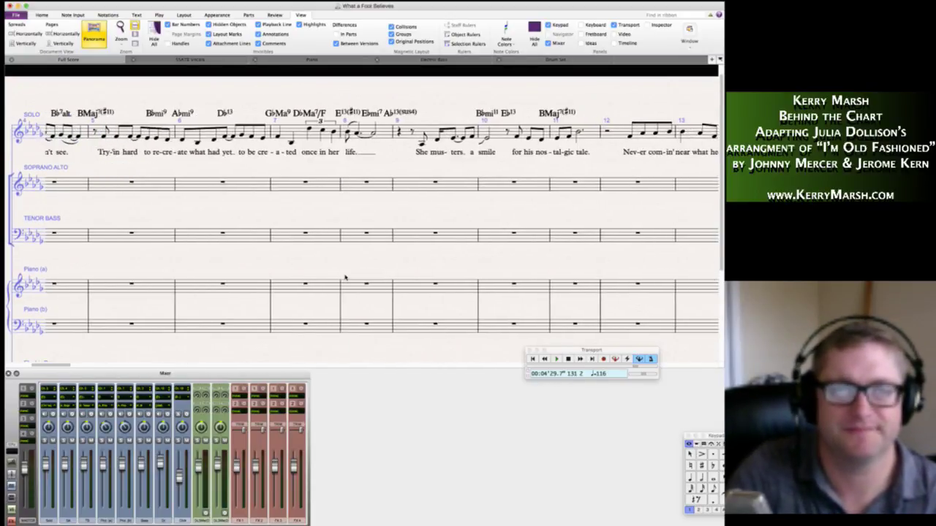
# Review the solo line and its chord symbols from the rubato intro up to rehearsal mark A.
pyautogui.hscroll(-5, 345, 277)
pyautogui.hscroll(8, 346, 277)
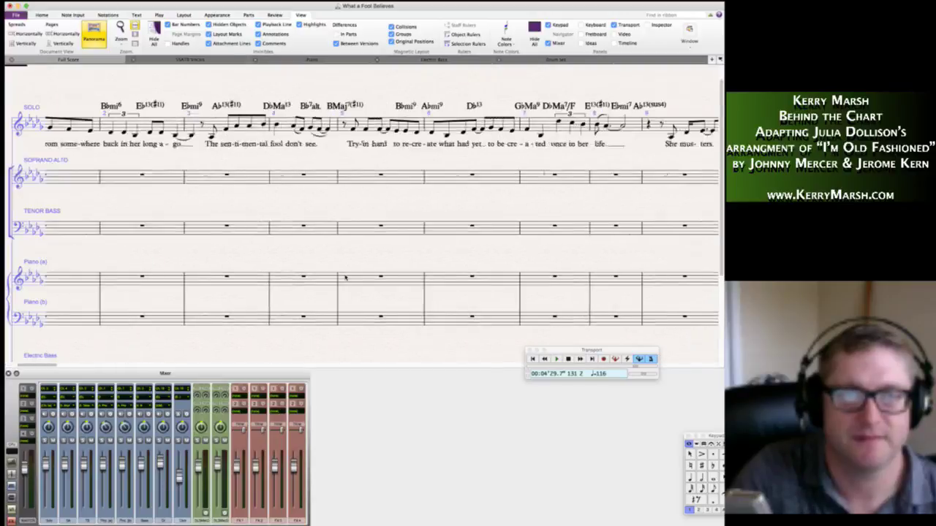
pyautogui.hscroll(5, 345, 277)
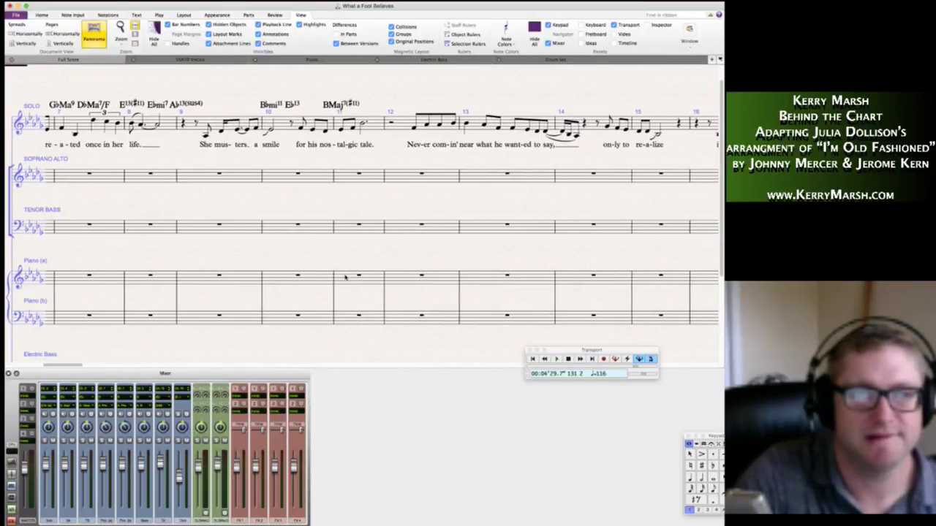
pyautogui.hscroll(2, 346, 277)
pyautogui.hscroll(8, 345, 277)
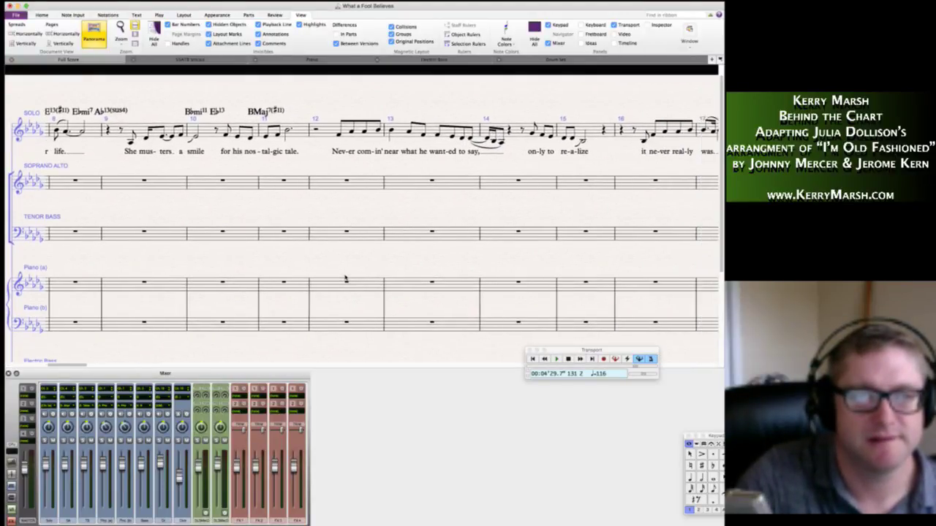
pyautogui.hscroll(3, 346, 277)
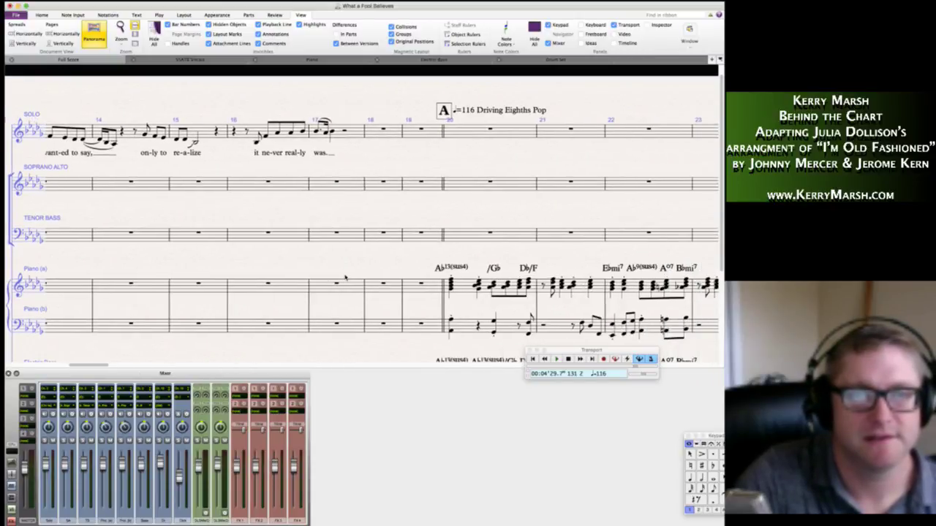
pyautogui.hscroll(-4, 266, 255)
pyautogui.hscroll(-5, 266, 254)
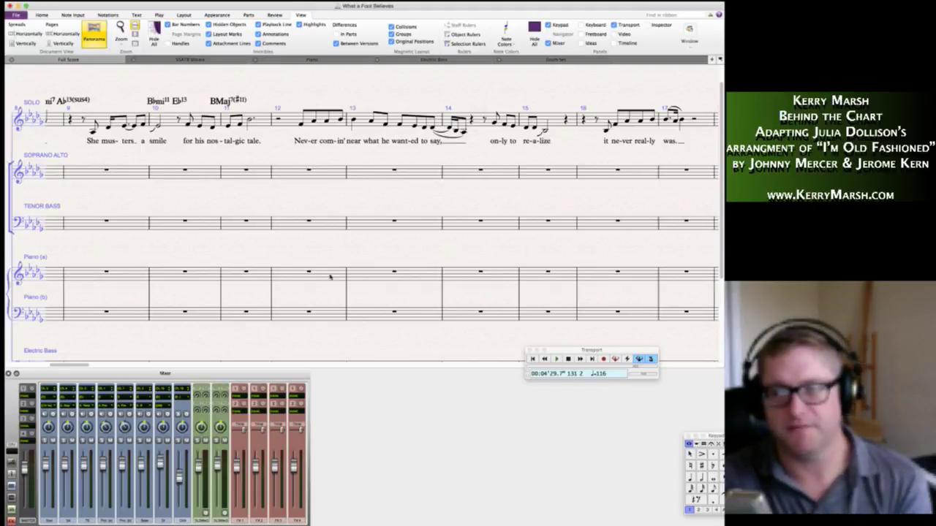
pyautogui.hscroll(-5, 300, 247)
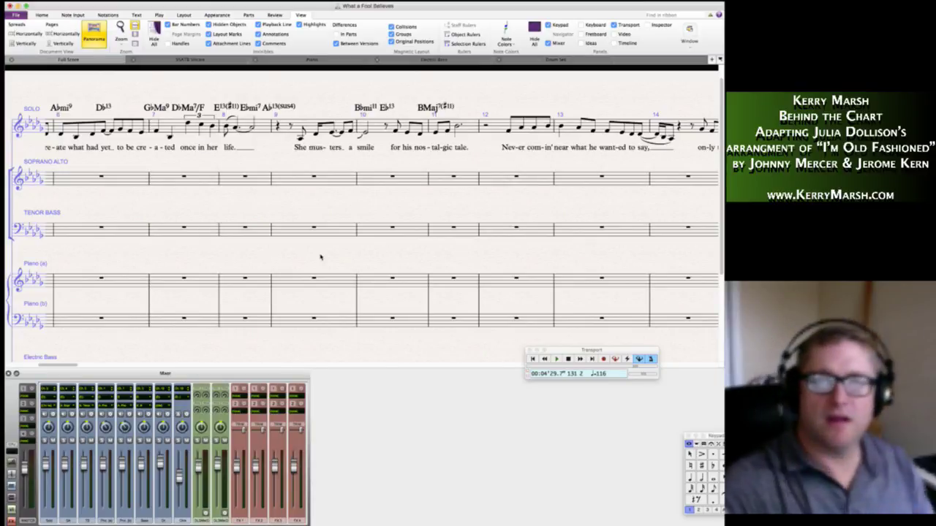
# Delete the chord symbols Eb13, Bbmi11 and BMaj7(#11) from bars 10 and 11 of the solo staff.
pyautogui.click(388, 108)
pyautogui.press('Delete')
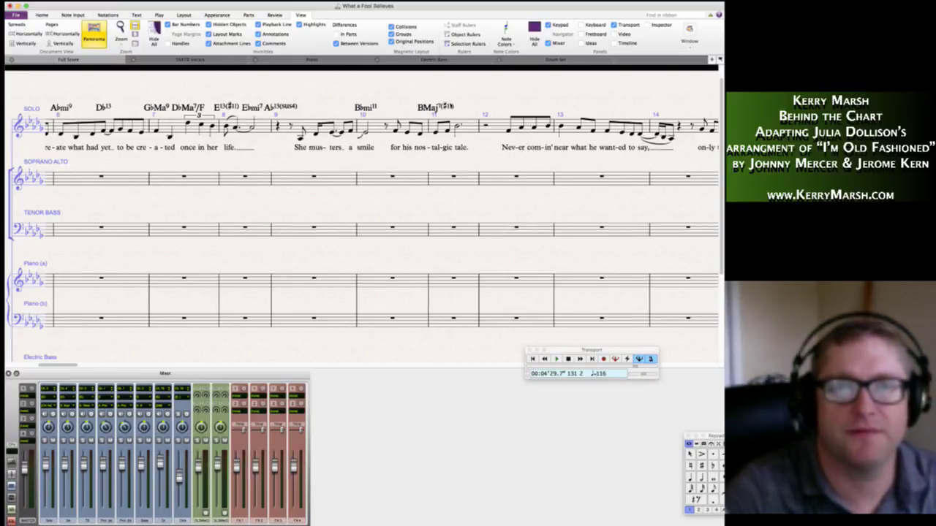
pyautogui.doubleClick(448, 107)
pyautogui.click(500, 87)
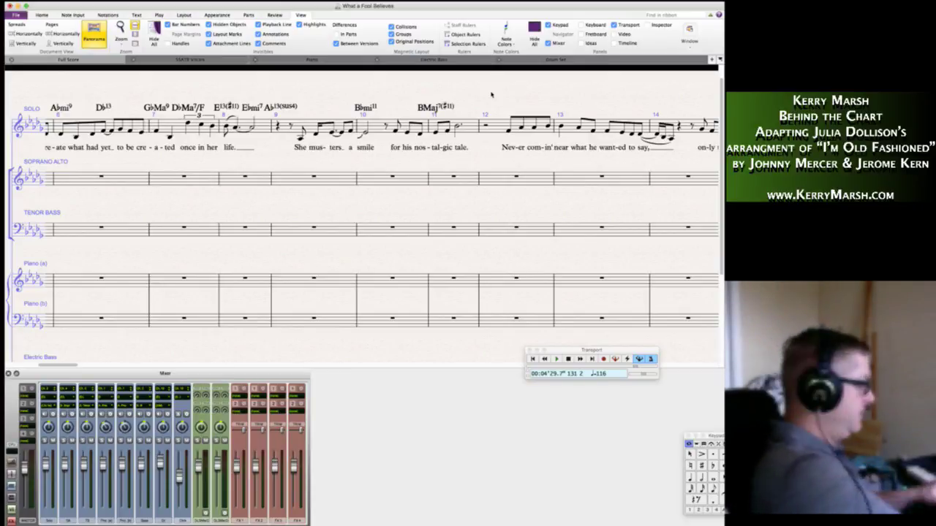
pyautogui.click(329, 284)
pyautogui.press('Escape')
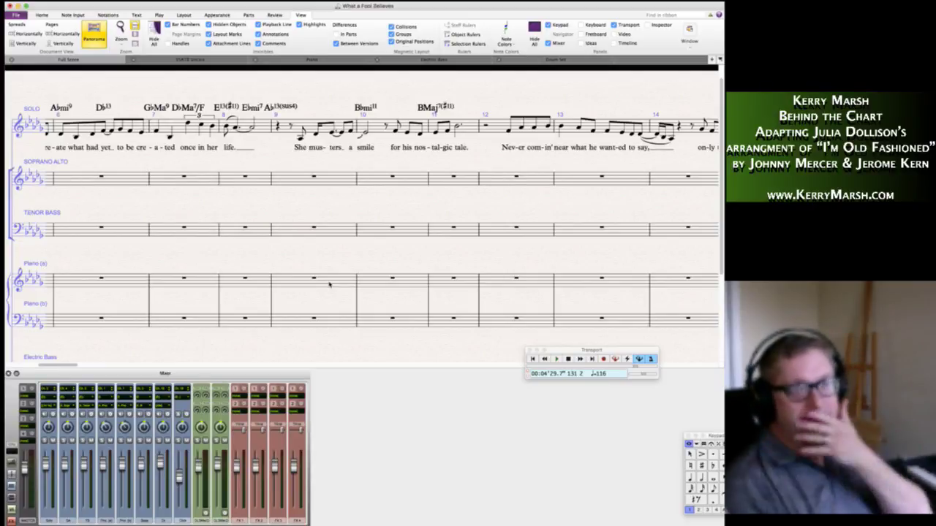
pyautogui.click(379, 126)
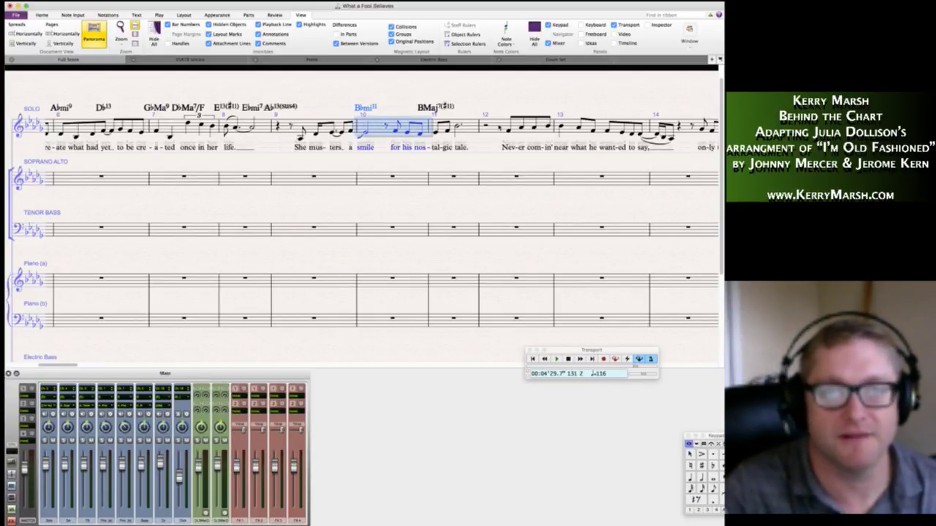
pyautogui.keyDown('shift'); pyautogui.click(458, 128); pyautogui.keyUp('shift')
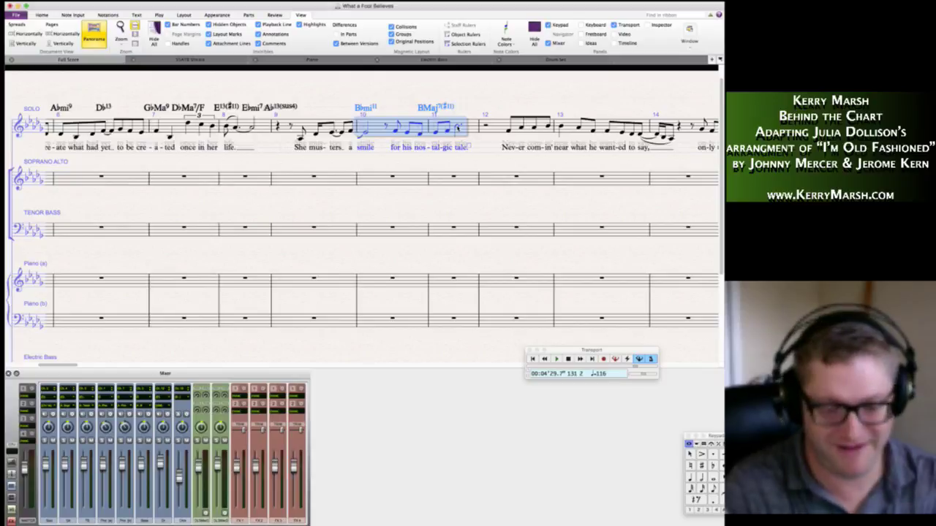
pyautogui.press('Delete')
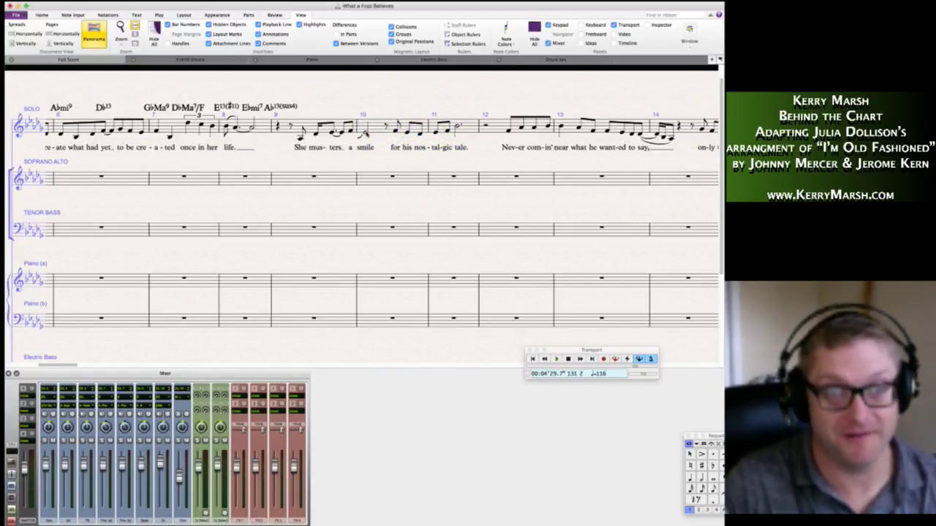
# Add the chord symbol Cmi7(b5) above the half note at the start of bar 10 on the solo staff.
pyautogui.click(364, 133)
pyautogui.press('super+k')
pyautogui.write('Cmi7(b5')
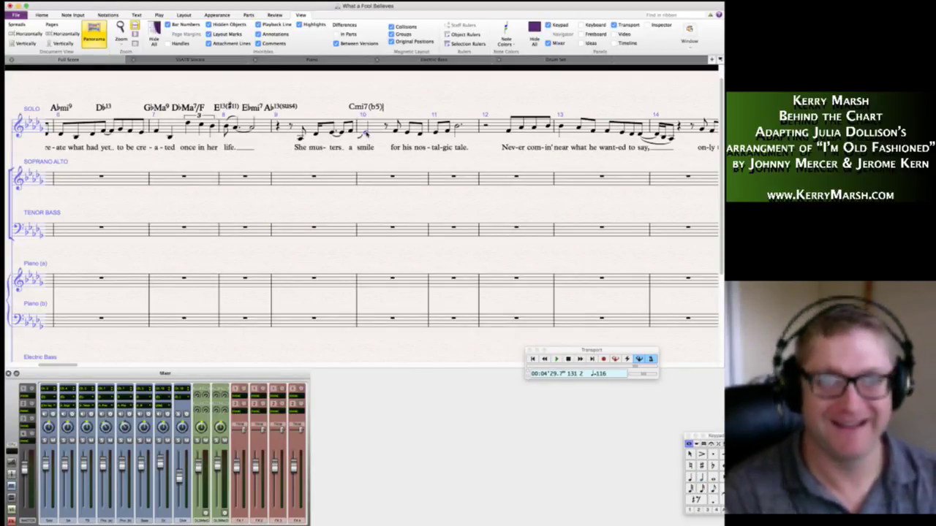
pyautogui.press('Escape')
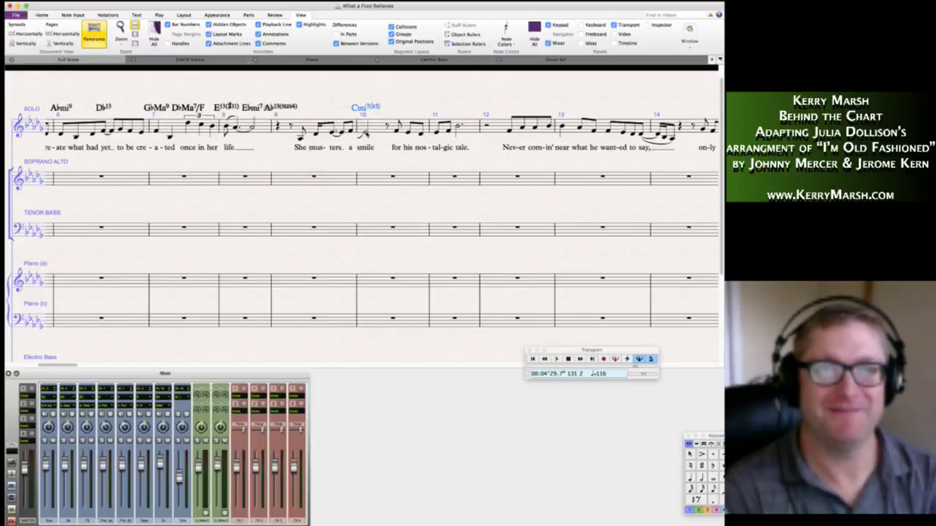
pyautogui.press('Escape')
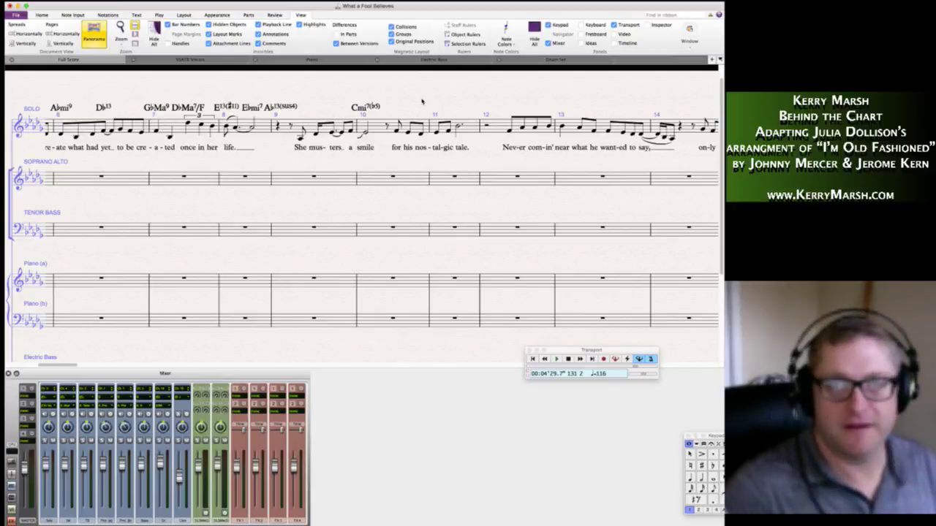
# Add the chord symbol F7alt above the eighth rest in the second half of bar 10 on the solo staff.
pyautogui.click(391, 127)
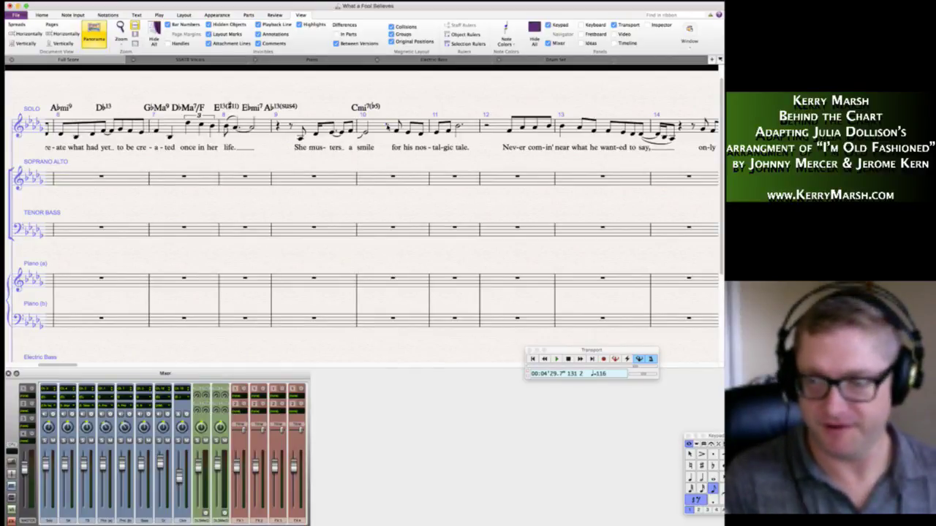
pyautogui.press('super+k')
pyautogui.write('C')
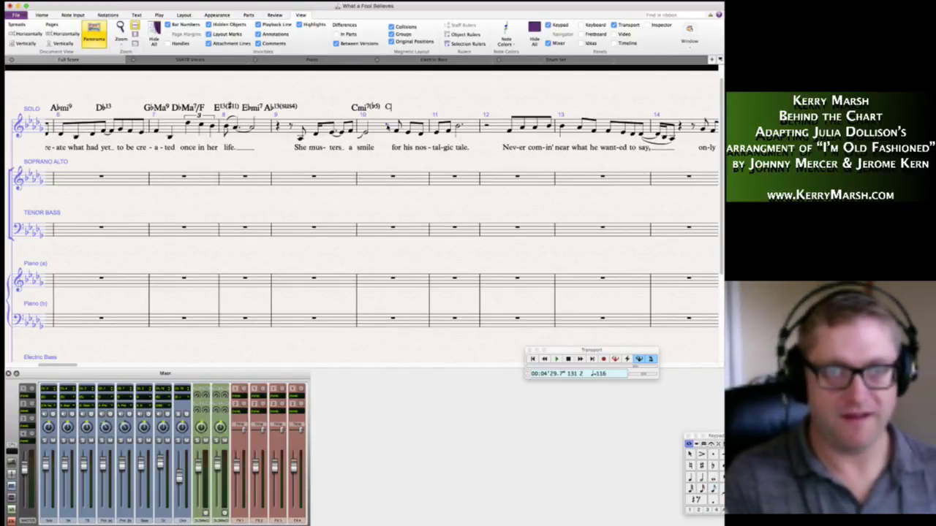
pyautogui.press('BackSpace')
pyautogui.write('F7alt')
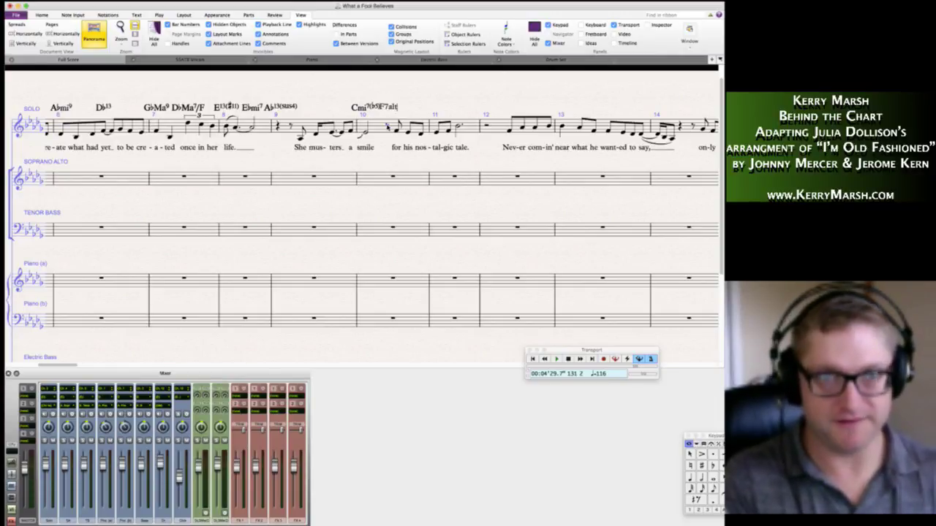
pyautogui.press('Escape')
pyautogui.press('Escape')
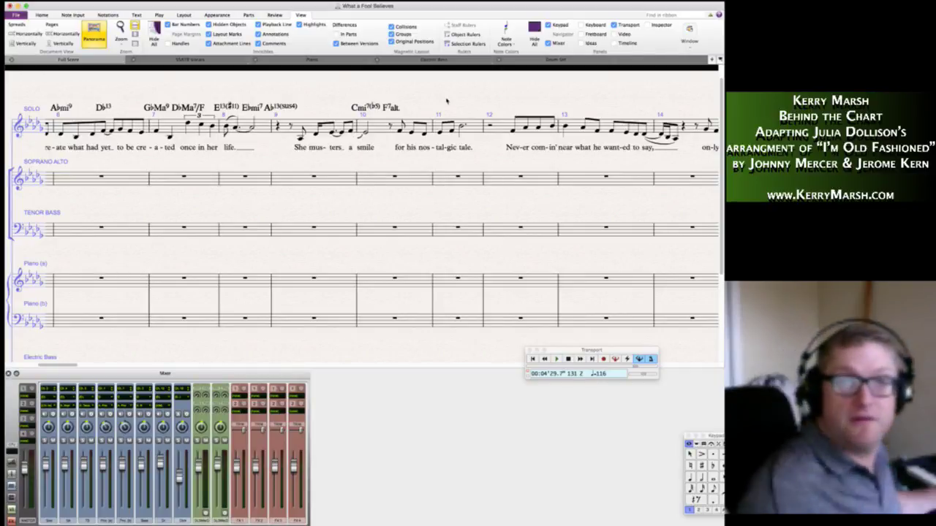
pyautogui.click(440, 133)
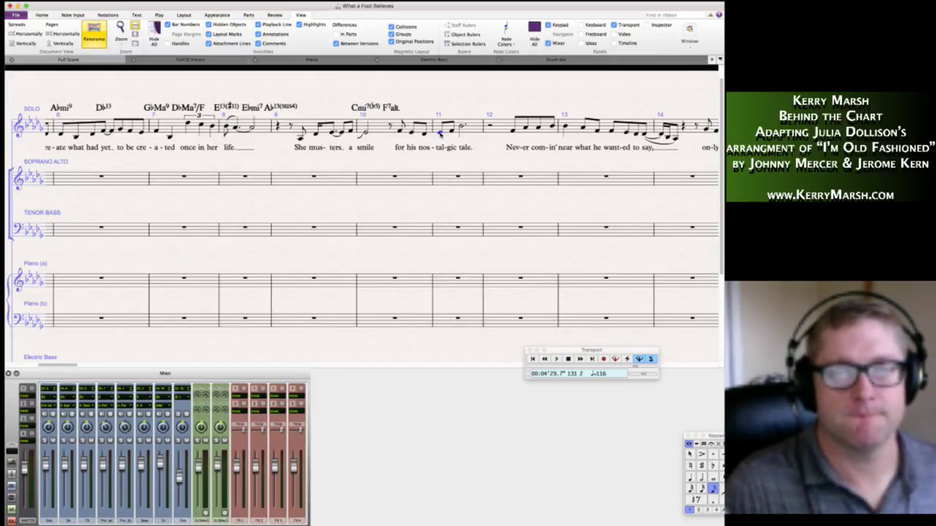
pyautogui.click(450, 98)
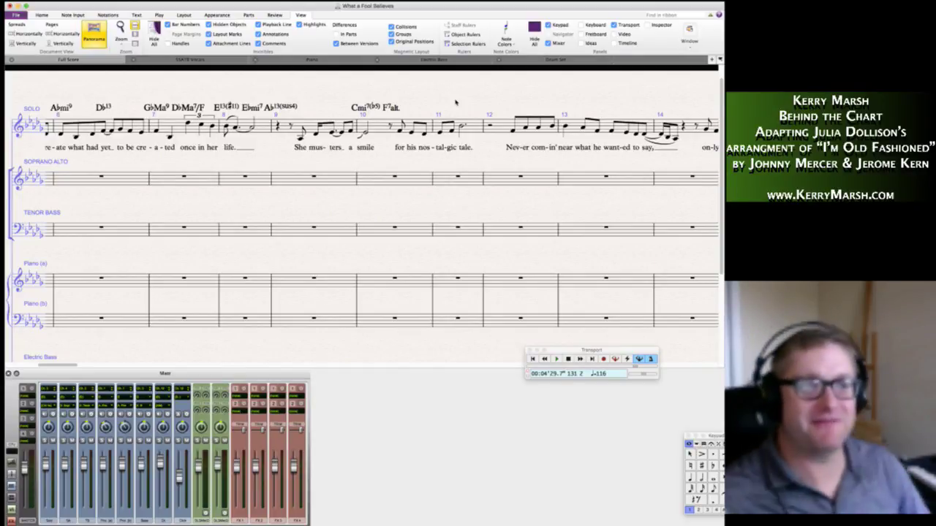
# Copy only the chord symbols Bbmi6, Eb13(#11), Ebmi9 and Ab13(#11) from bars 2–3 of the solo staff to bars 11–12.
pyautogui.hscroll(-10, 361, 134)
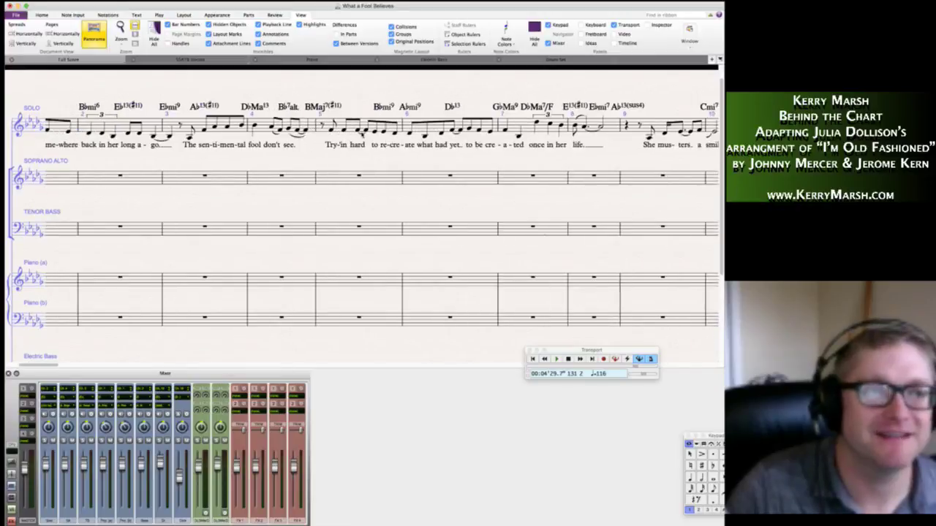
pyautogui.hscroll(-10, 120, 132)
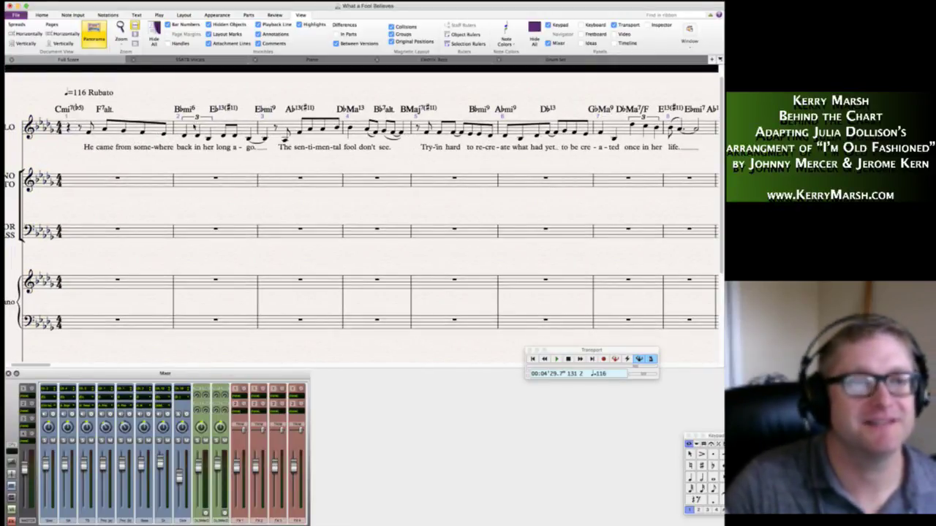
pyautogui.hscroll(10, 362, 219)
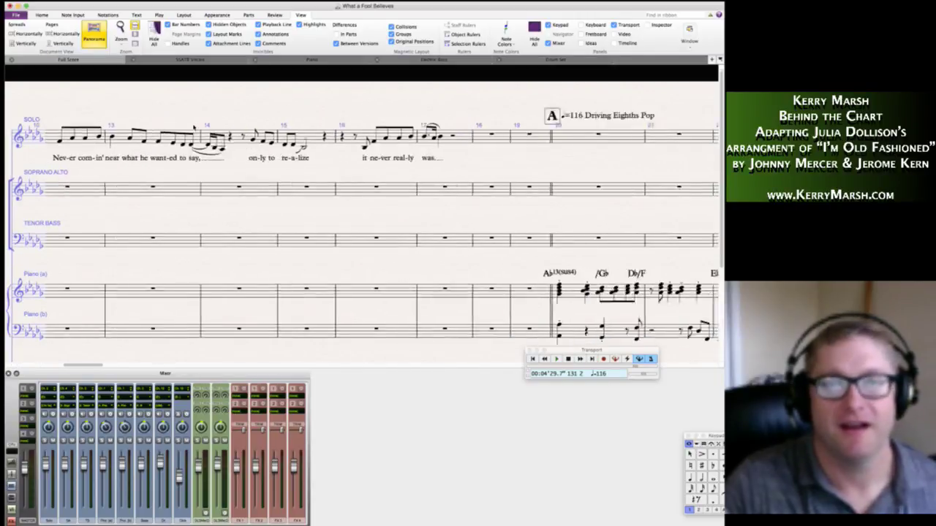
pyautogui.hscroll(-15, 303, 77)
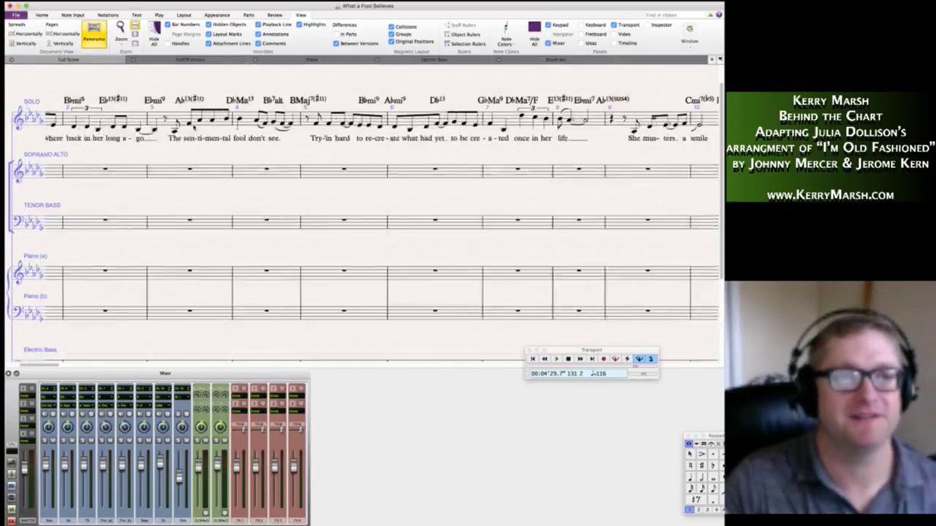
pyautogui.click(303, 99)
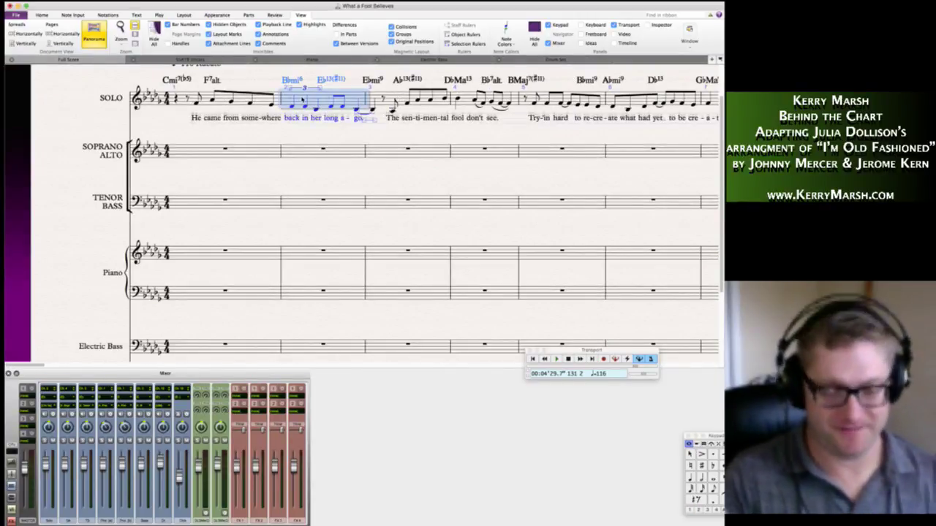
pyautogui.keyDown('shift'); pyautogui.click(374, 111); pyautogui.keyUp('shift')
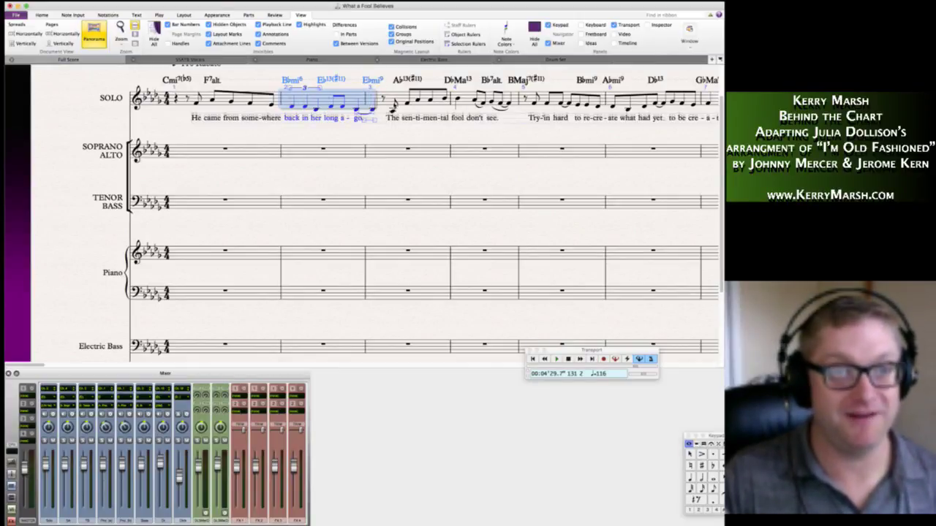
pyautogui.keyDown('shift'); pyautogui.click(418, 101); pyautogui.keyUp('shift')
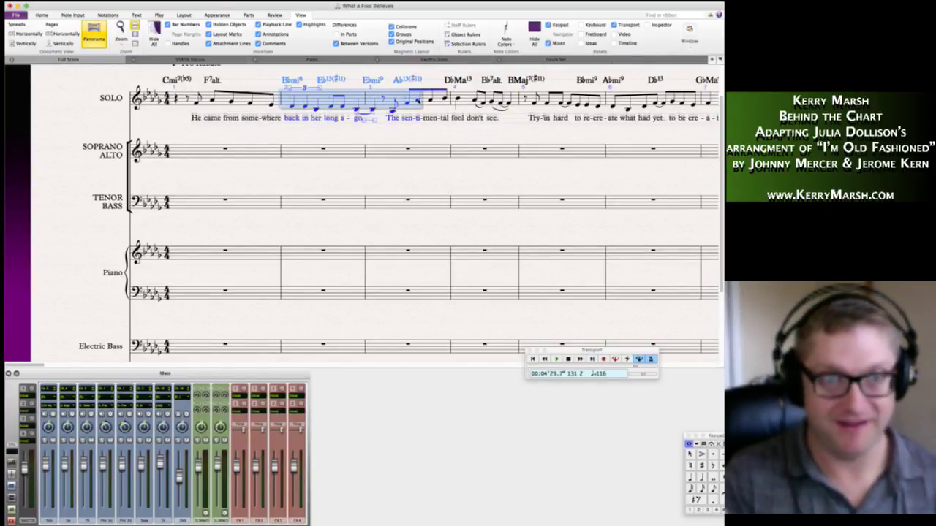
pyautogui.press('Escape')
pyautogui.hscroll(10, 362, 212)
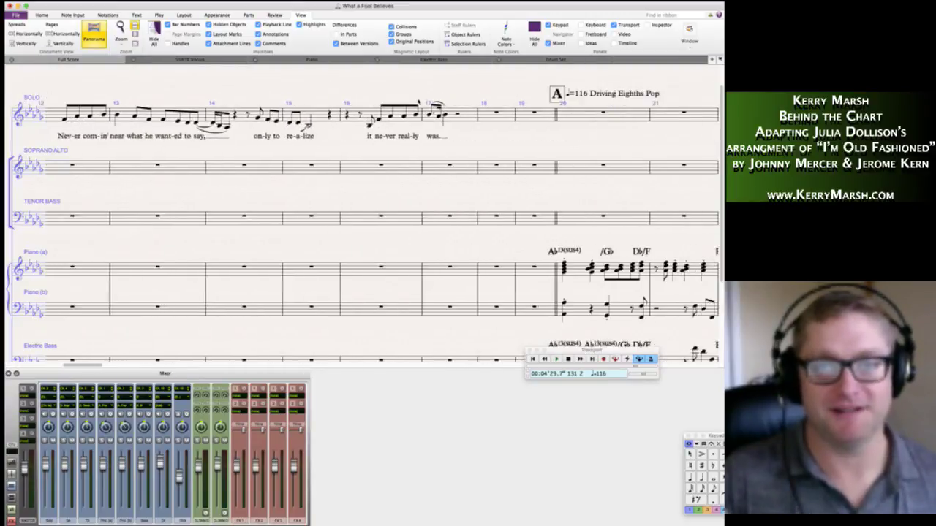
pyautogui.hscroll(-5, 418, 101)
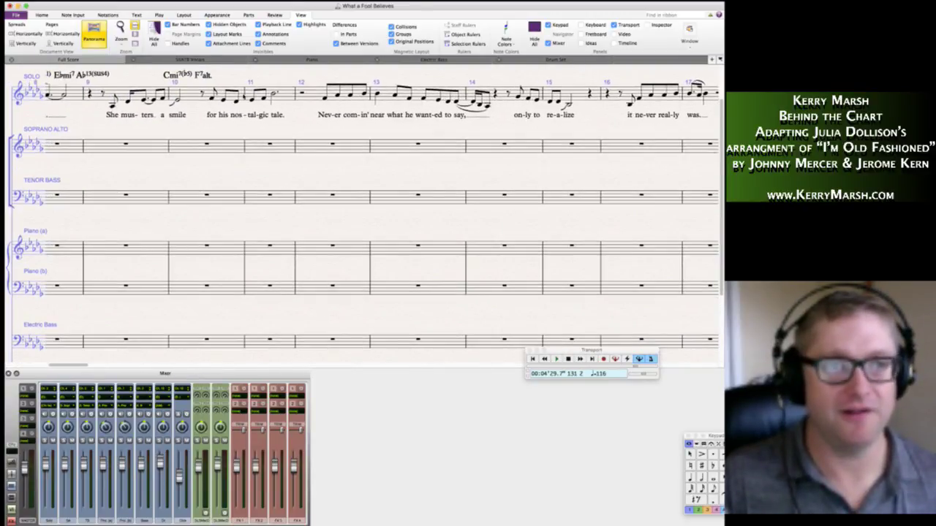
pyautogui.keyDown('alt'); pyautogui.click(250, 100); pyautogui.keyUp('alt')
pyautogui.scroll(3, 299, 134)
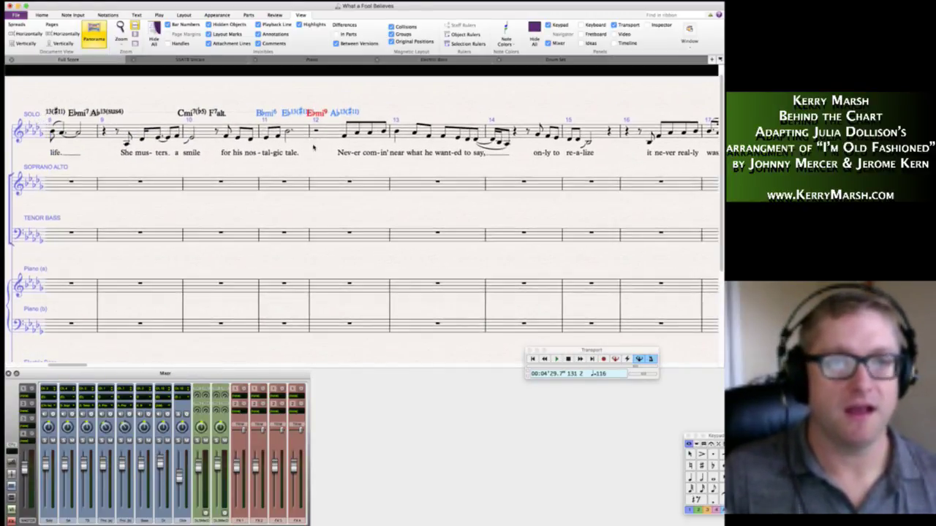
pyautogui.press('Escape')
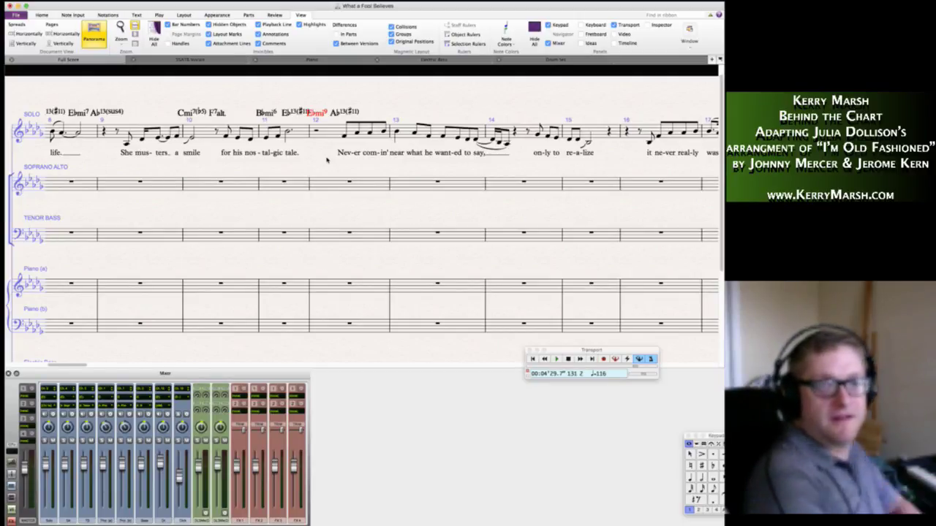
# Copy only the chord symbols DbMa13, Bb7alt, BMaj7(#11) and Bbmi9 from bars 4–5 of the solo staff to bars 13–14.
pyautogui.hscroll(-5, 327, 160)
pyautogui.hscroll(-10, 327, 159)
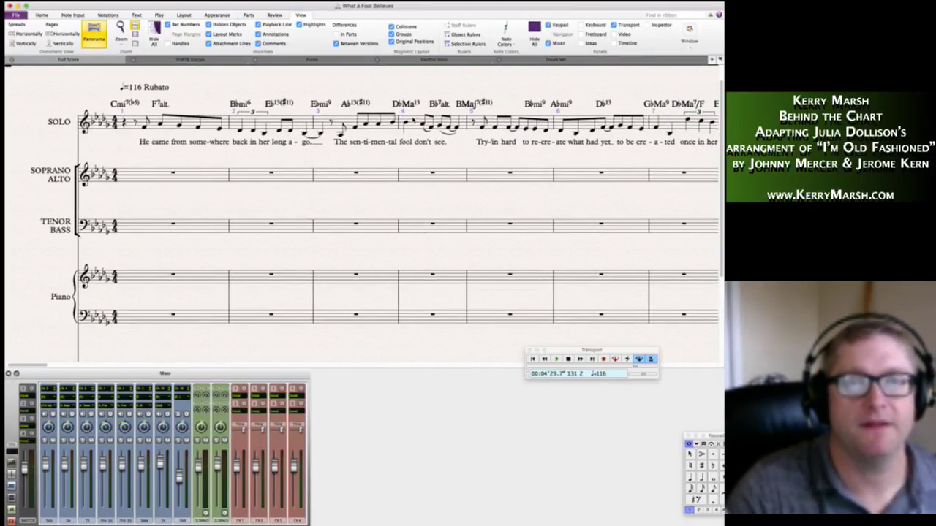
pyautogui.click(417, 121)
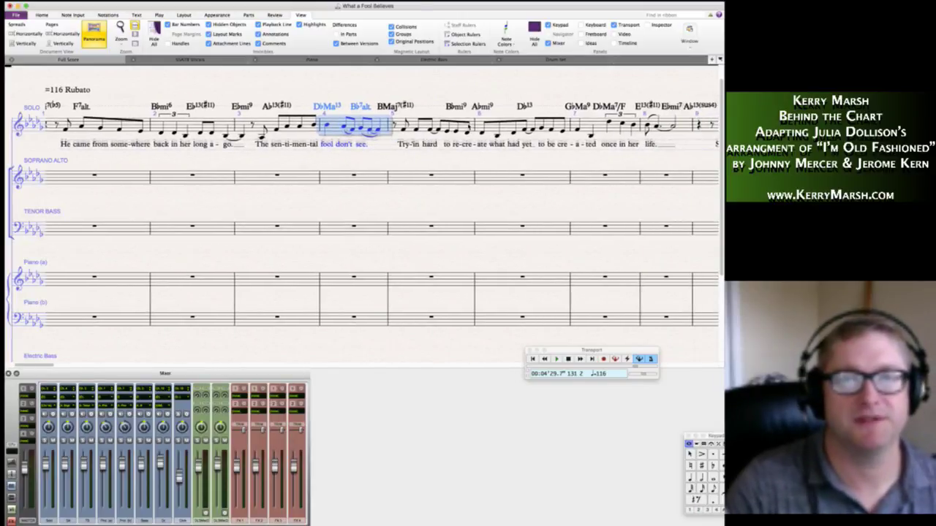
pyautogui.keyDown('shift'); pyautogui.click(470, 128); pyautogui.keyUp('shift')
pyautogui.press('alt+shift+super+k')
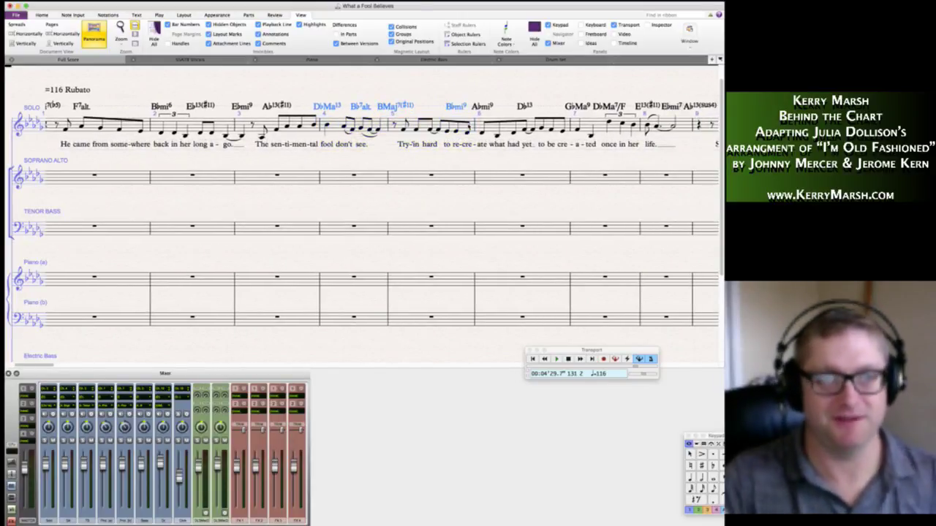
pyautogui.hscroll(10, 470, 127)
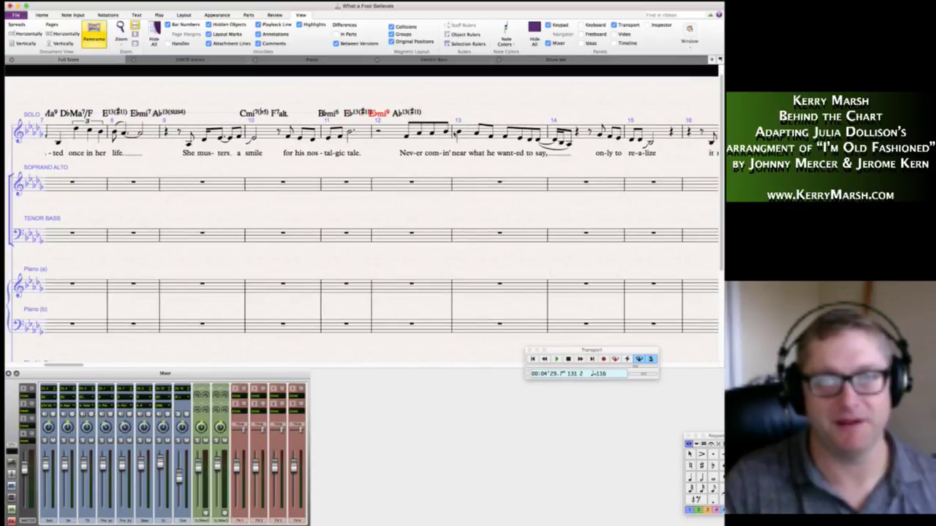
pyautogui.keyDown('alt'); pyautogui.click(460, 133); pyautogui.keyUp('alt')
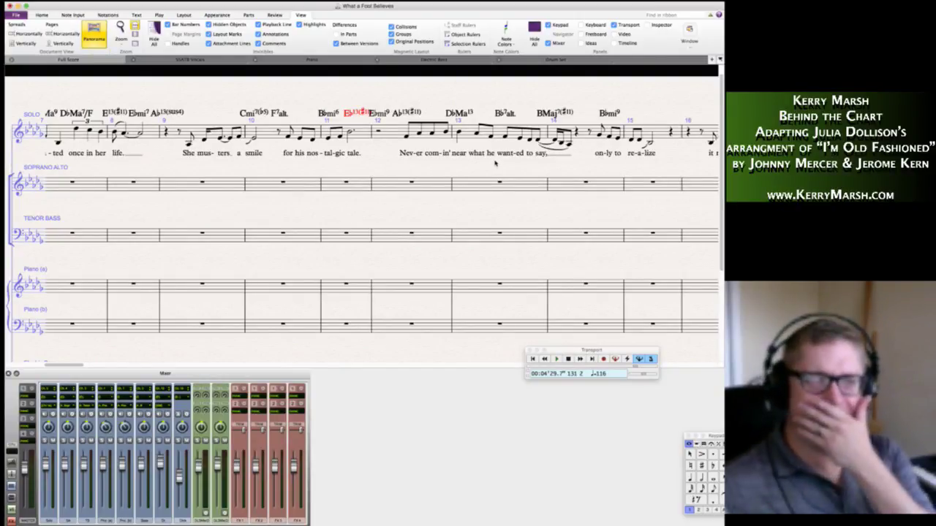
# Review the solo staff's chord symbols from bar 1 onward, comparing the first phrase with the second phrase.
pyautogui.hscroll(-1, 495, 163)
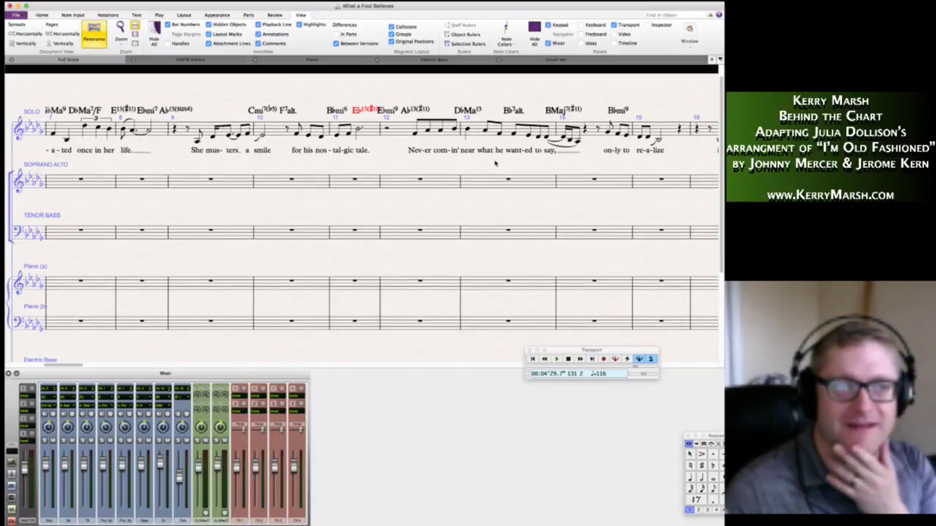
pyautogui.hscroll(-10, 495, 163)
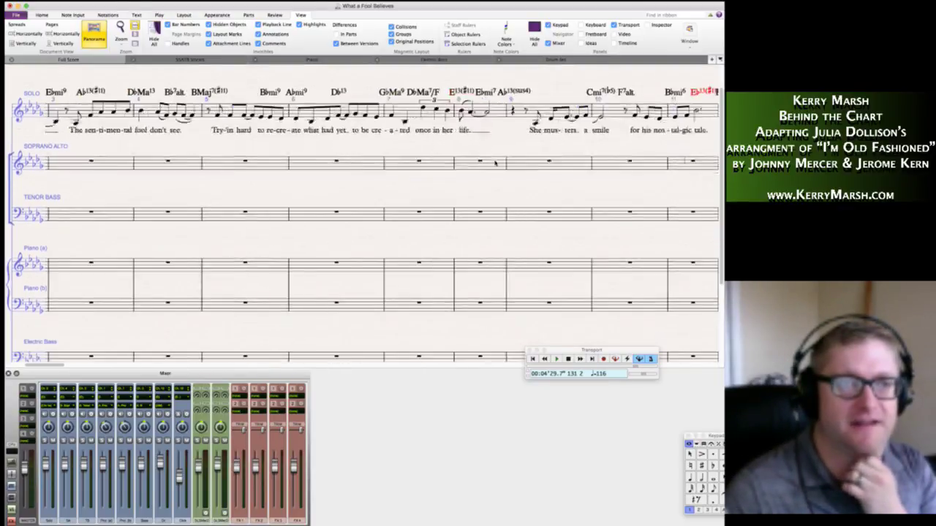
pyautogui.hscroll(4, 495, 163)
pyautogui.hscroll(-10, 495, 163)
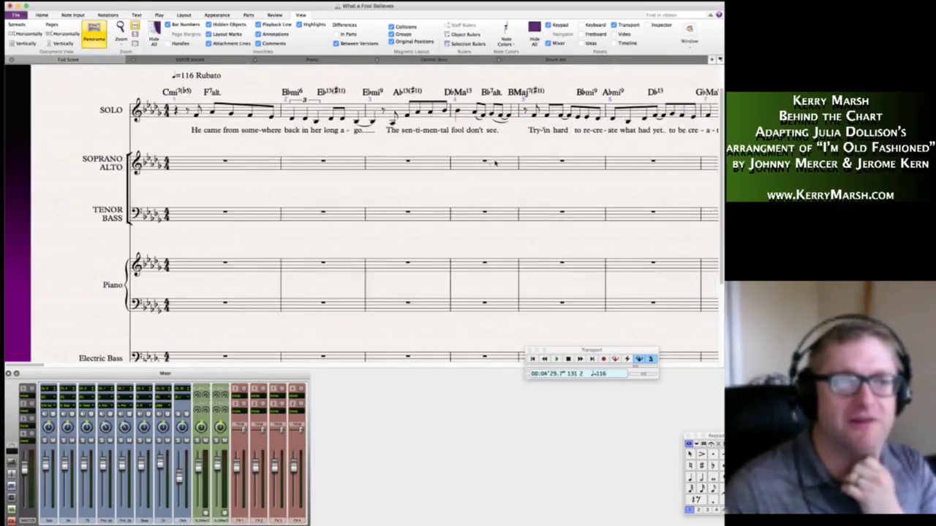
pyautogui.hscroll(10, 246, 141)
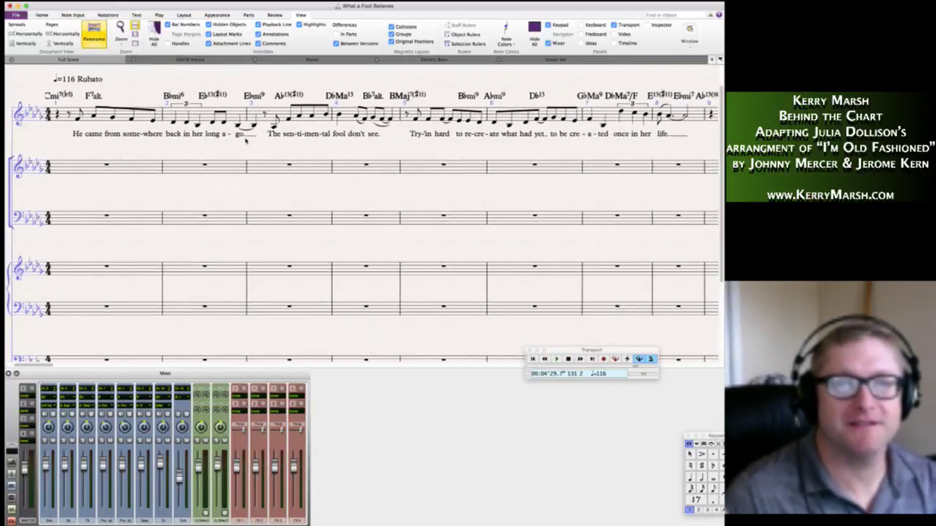
pyautogui.hscroll(8, 246, 141)
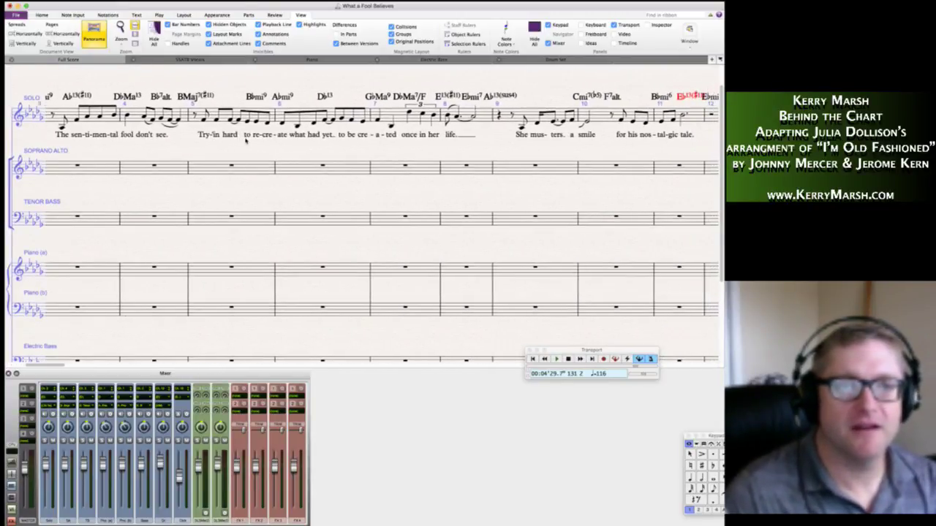
pyautogui.hscroll(10, 245, 141)
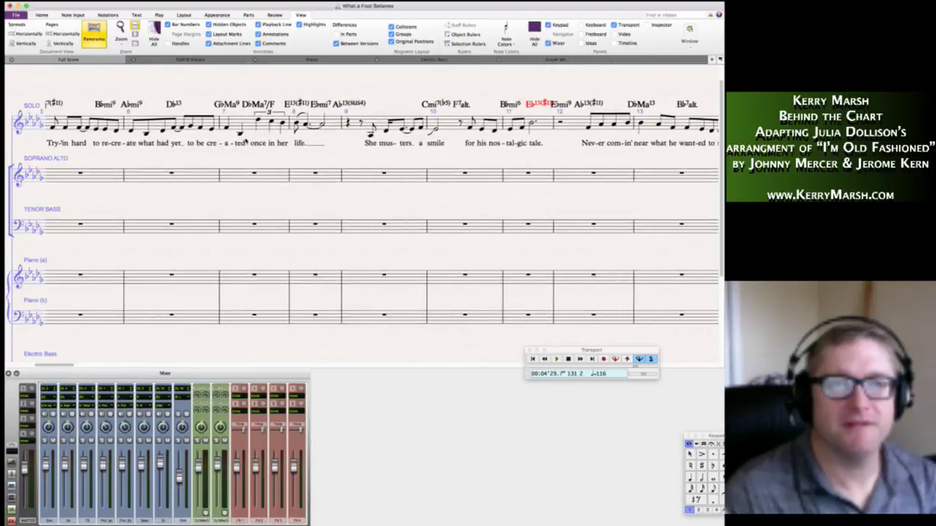
pyautogui.hscroll(6, 245, 141)
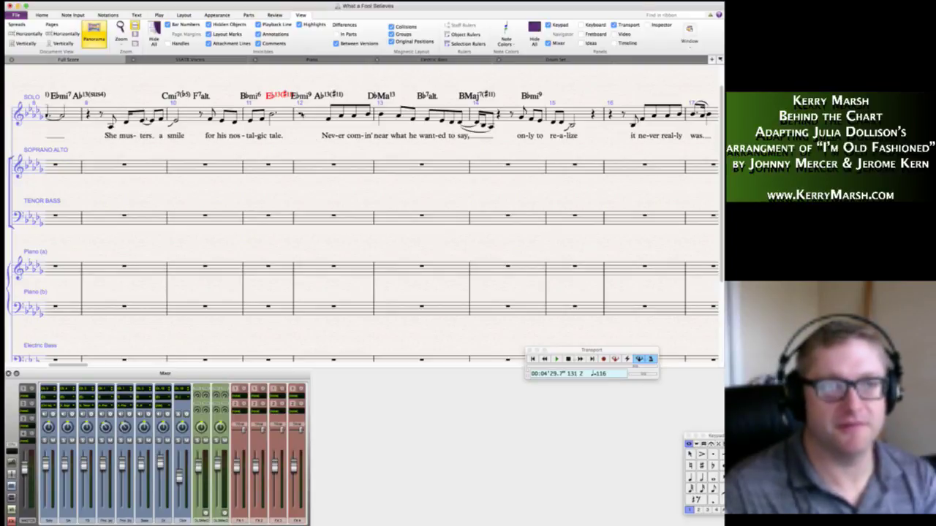
# Nudge the half rest at the start of bar 12 on the solo staff rightward to give the crowded chord symbols more room.
pyautogui.moveTo(300, 114); pyautogui.dragTo(309, 113)
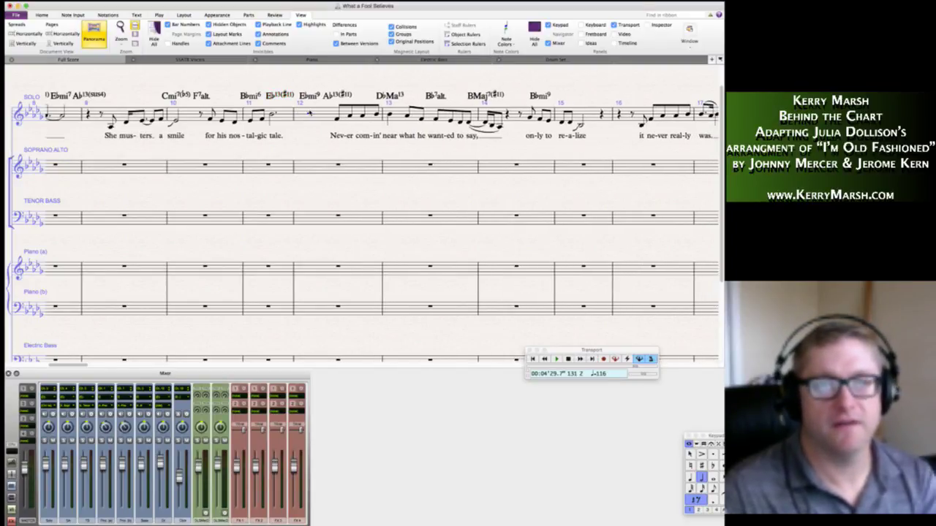
pyautogui.press('Escape')
# Delete the chord symbols Bb7alt, BMaj7(#11) and Bbmi9 from bars 13 and 14 of the solo staff.
pyautogui.hscroll(1, 328, 160)
pyautogui.hscroll(3, 327, 160)
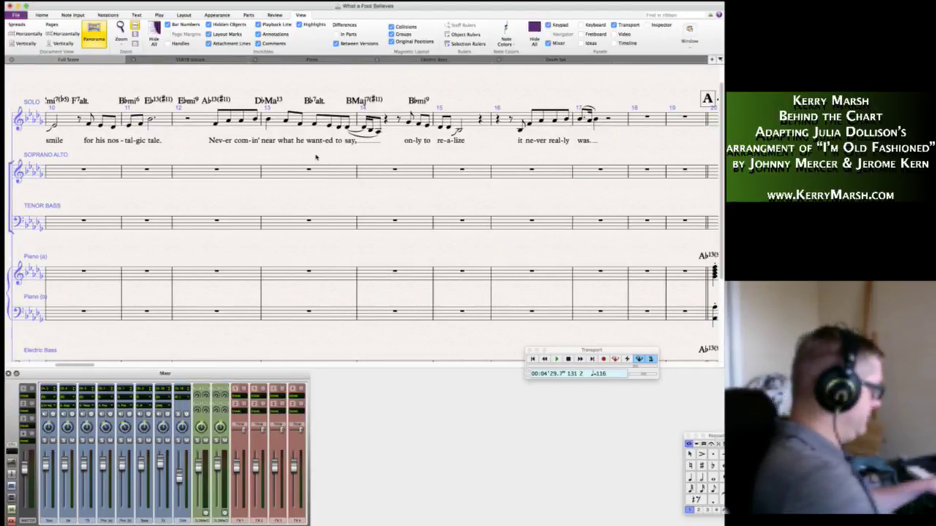
pyautogui.click(294, 274)
pyautogui.press('Escape')
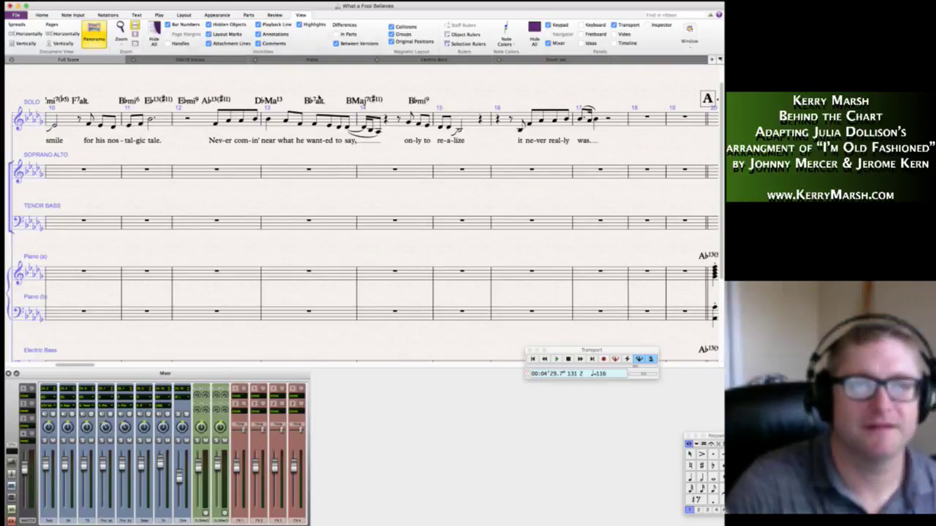
pyautogui.click(313, 100)
pyautogui.press('Delete')
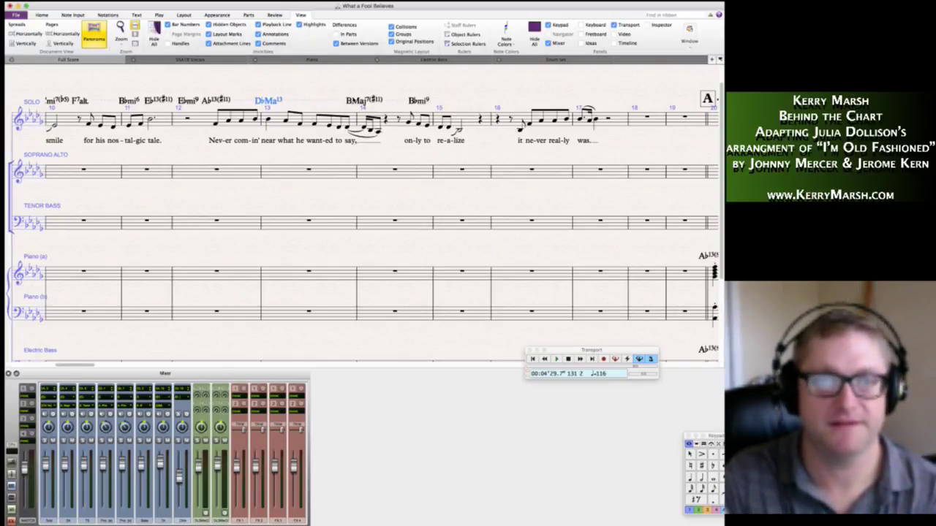
pyautogui.click(369, 100)
pyautogui.press('Delete')
pyautogui.press('Delete')
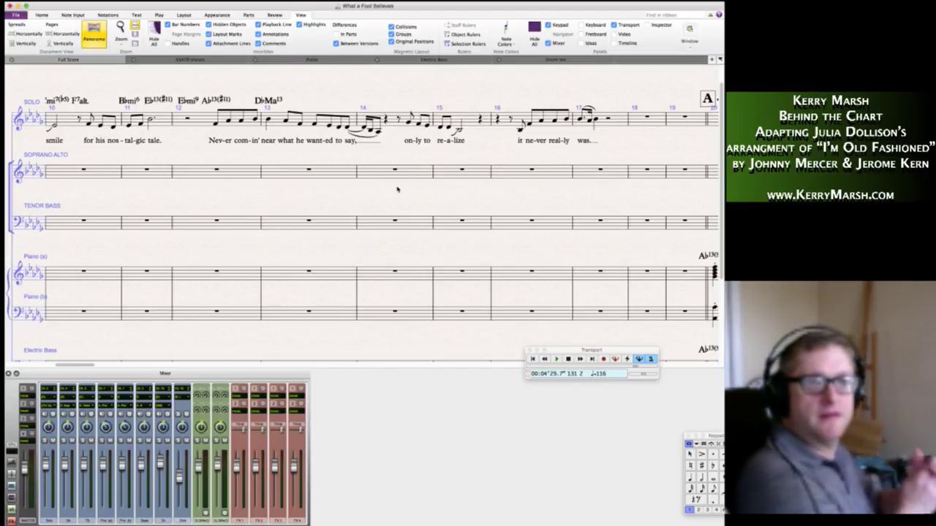
# Undo the stray chord entered at the start of bar 12 on the piano staff.
pyautogui.hscroll(-3, 397, 190)
pyautogui.scroll(-1, 397, 189)
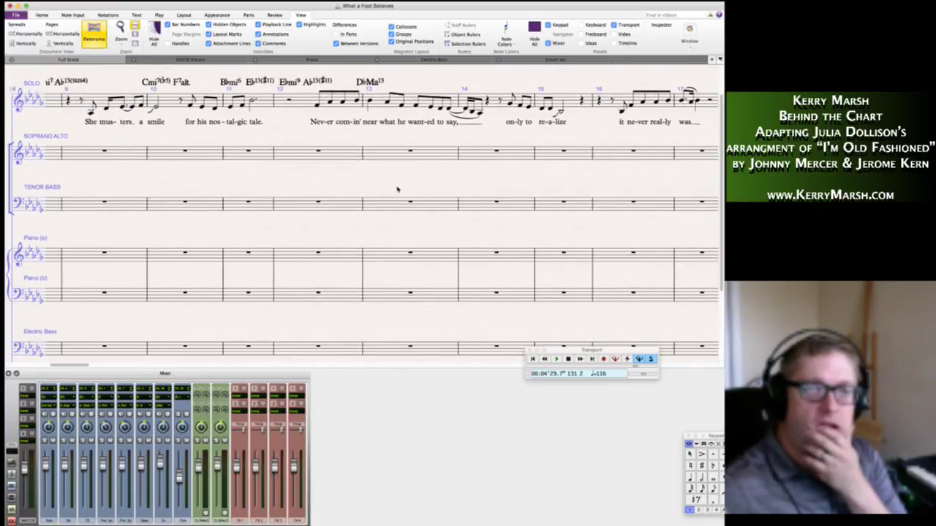
pyautogui.hscroll(-1, 397, 190)
pyautogui.scroll(1, 397, 189)
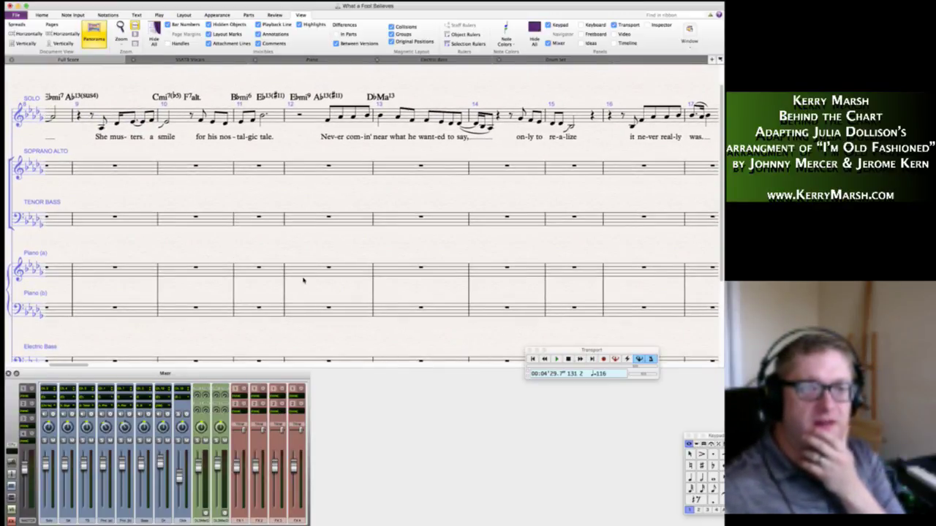
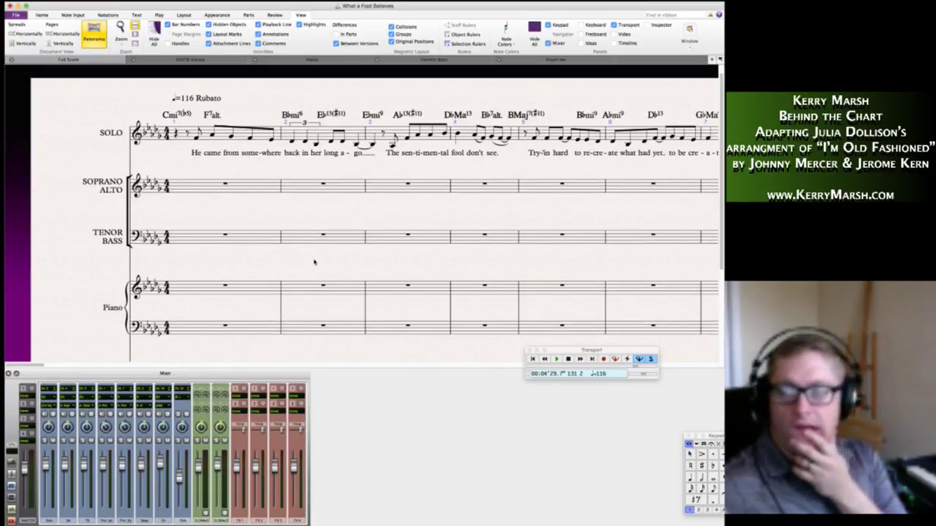
pyautogui.hscroll(3, 315, 261)
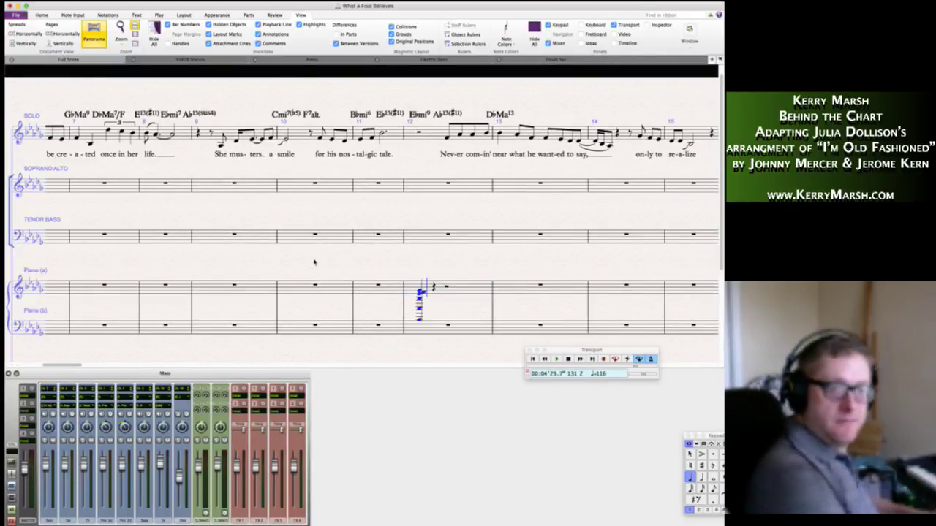
pyautogui.press('super+z')
pyautogui.press('Escape')
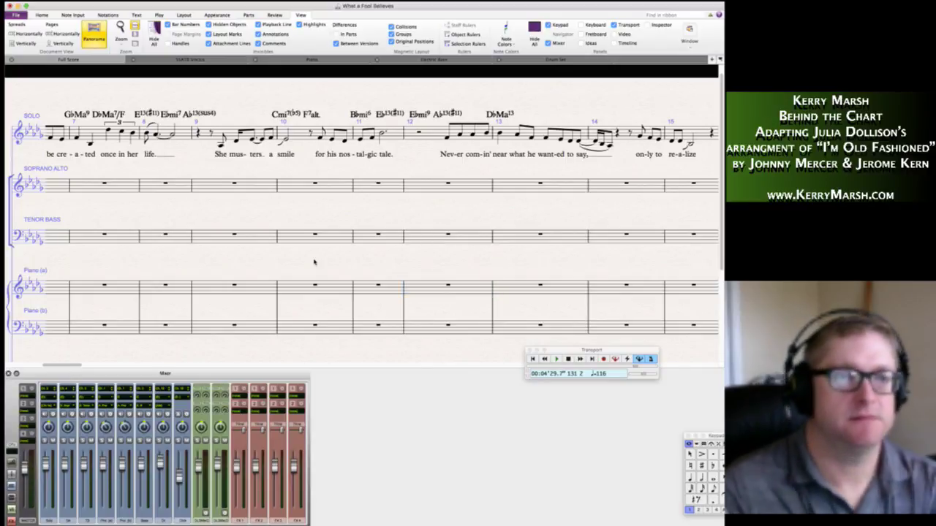
# Follow the chord progression above the solo line from the opening bar through to bar 13.
pyautogui.hscroll(-10, 314, 262)
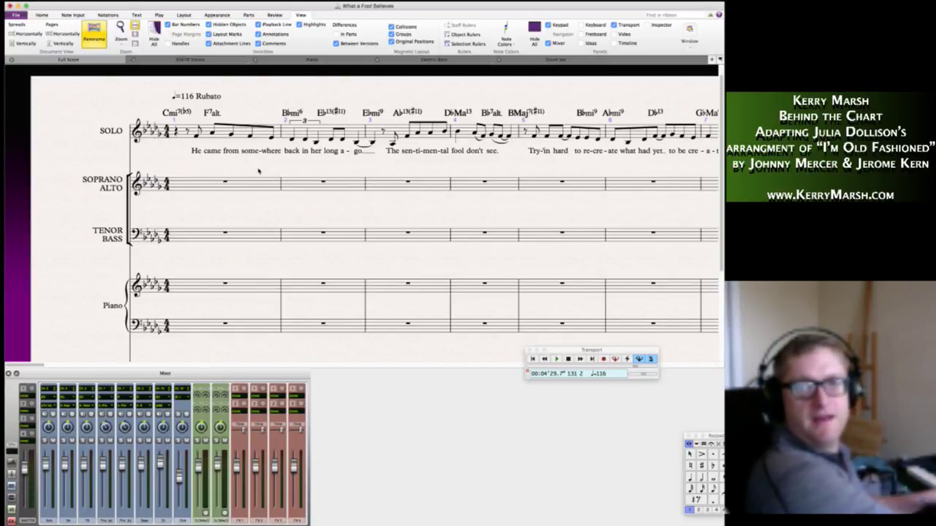
pyautogui.hscroll(5, 259, 171)
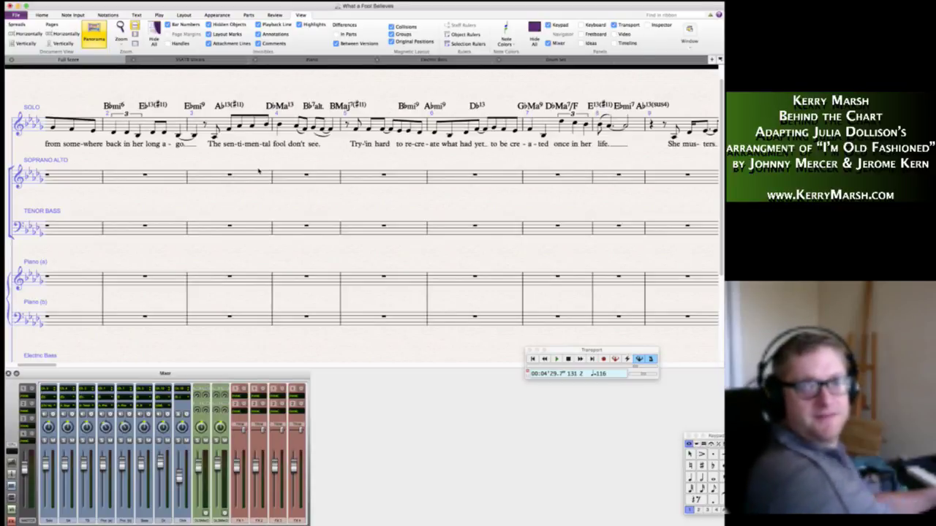
pyautogui.hscroll(6, 260, 171)
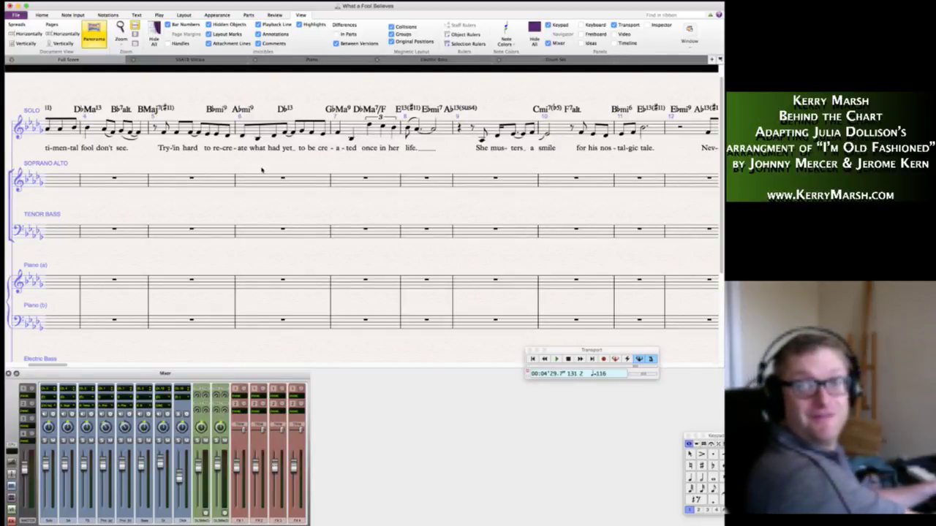
pyautogui.hscroll(5, 261, 169)
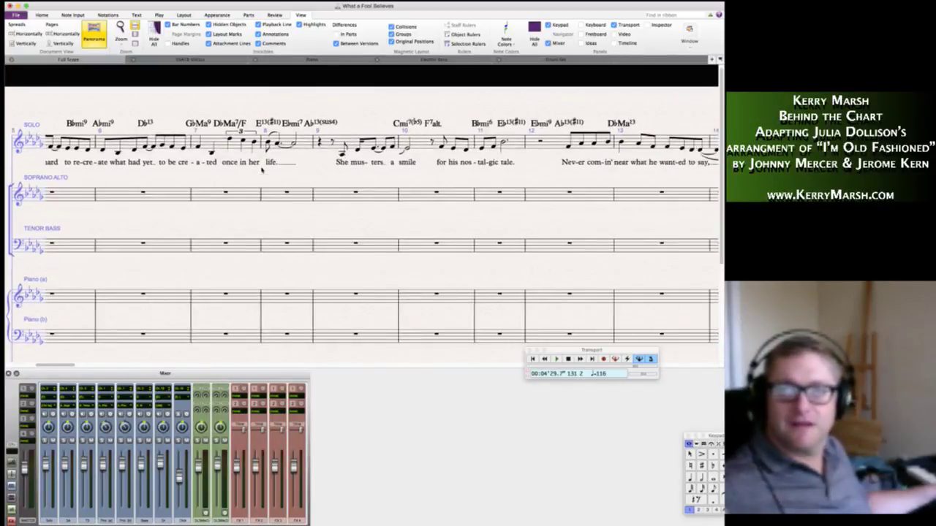
pyautogui.hscroll(1, 262, 169)
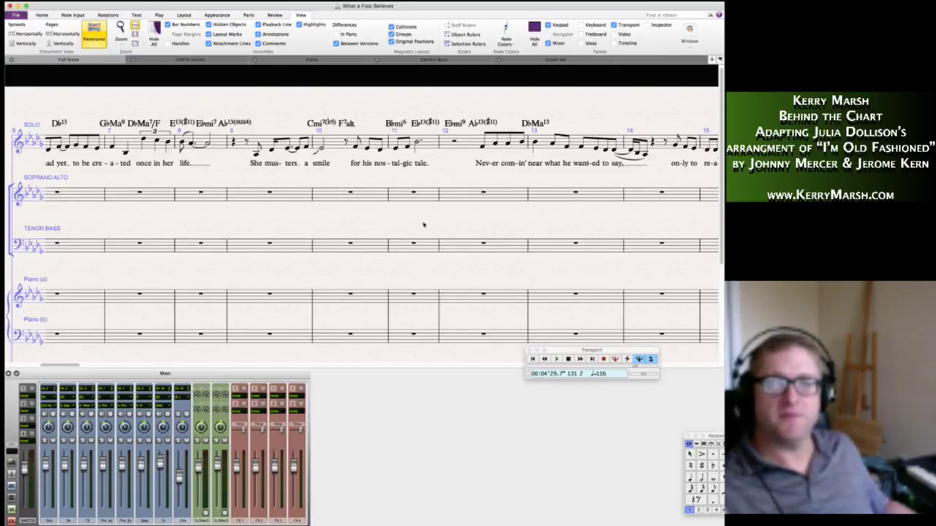
pyautogui.scroll(1, 342, 266)
pyautogui.hscroll(-2, 341, 266)
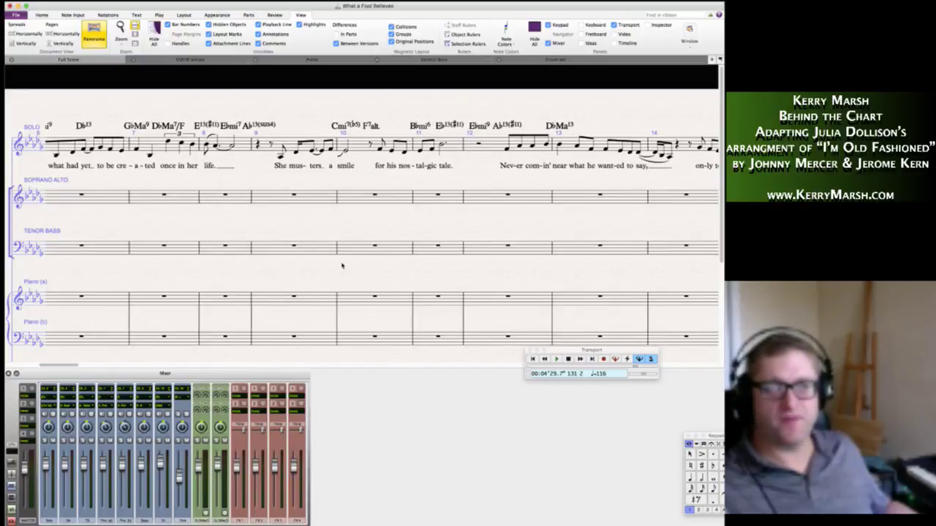
pyautogui.hscroll(-2, 336, 268)
pyautogui.scroll(-1, 336, 268)
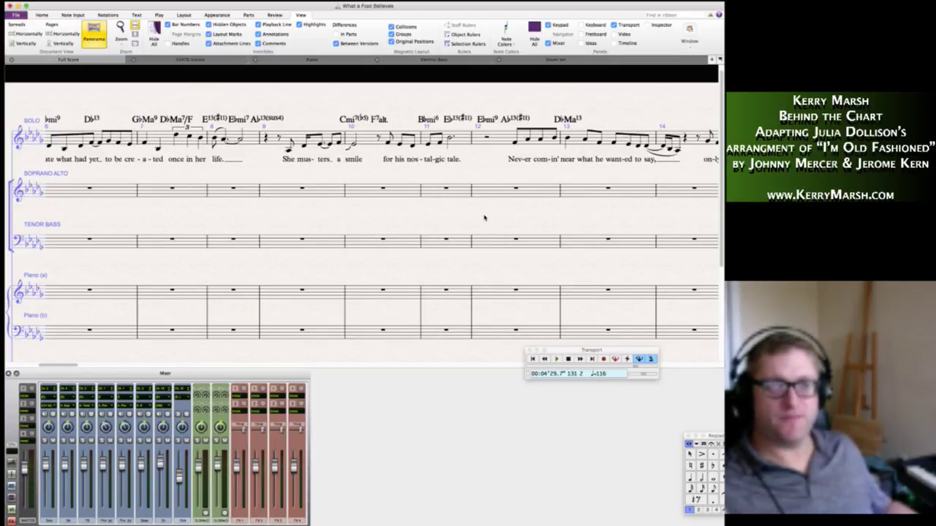
# Delete only the chord symbols Eb13(#11), Ebmi9, Ab13(#11) and DbMa13 from bars 11–13 of the solo staff, keeping the notes and lyrics.
pyautogui.click(452, 139)
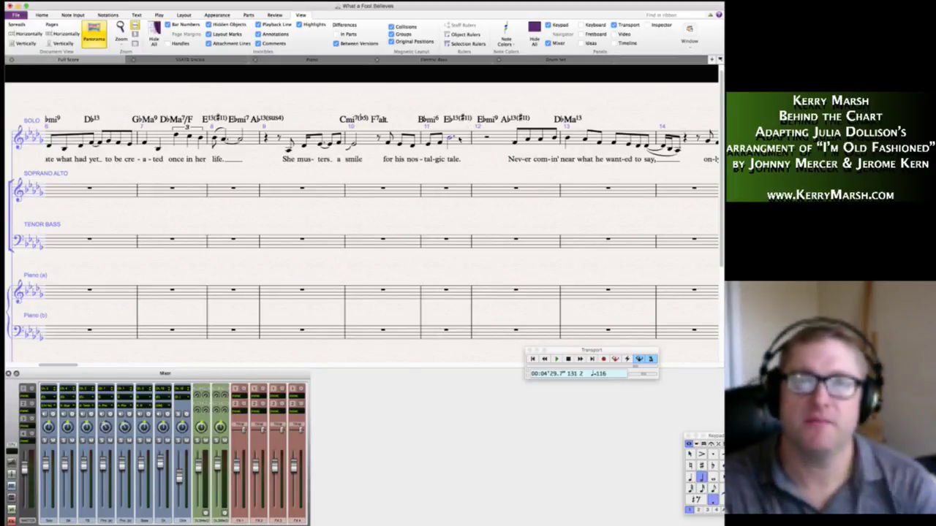
pyautogui.keyDown('shift'); pyautogui.click(569, 139); pyautogui.keyUp('shift')
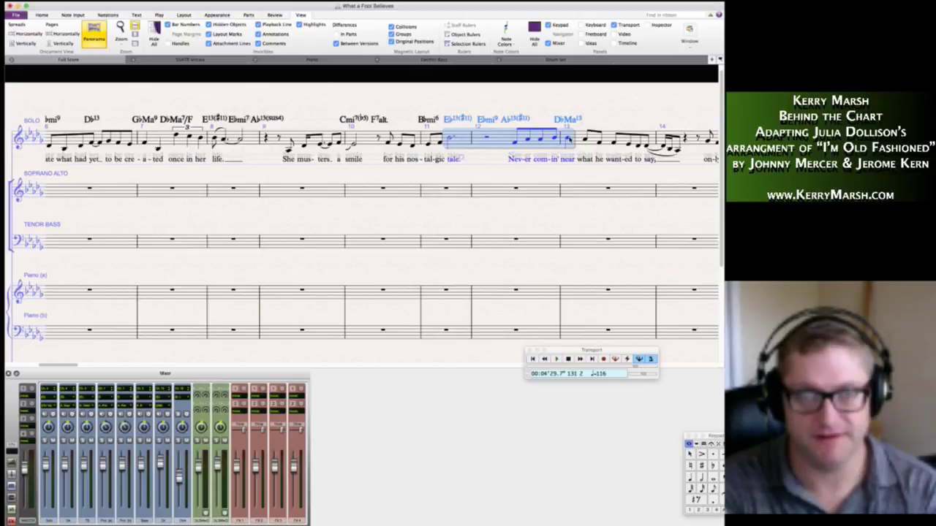
pyautogui.press('Delete')
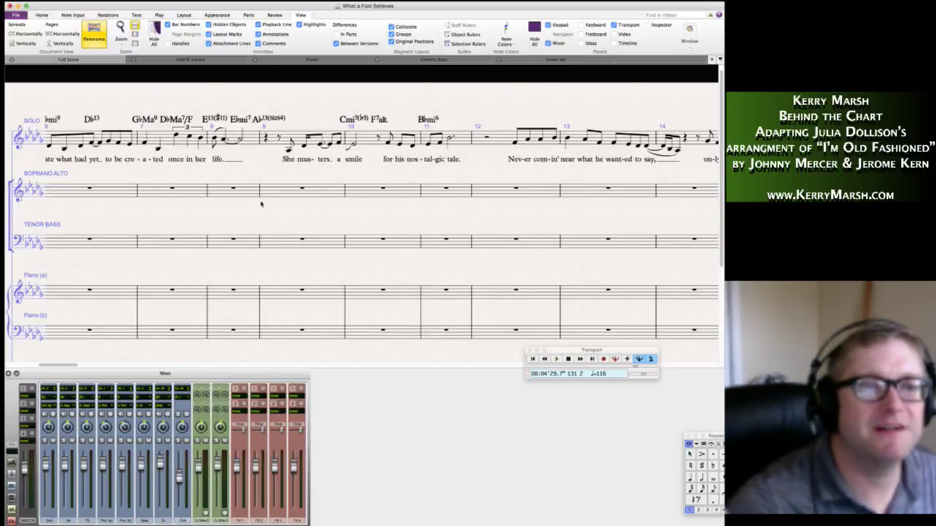
# Shorten the dotted half note on "tale" in bar 11 of the solo staff to a quarter note and select it.
pyautogui.moveTo(288, 213); pyautogui.dragTo(315, 214)
pyautogui.hscroll(3, 315, 214)
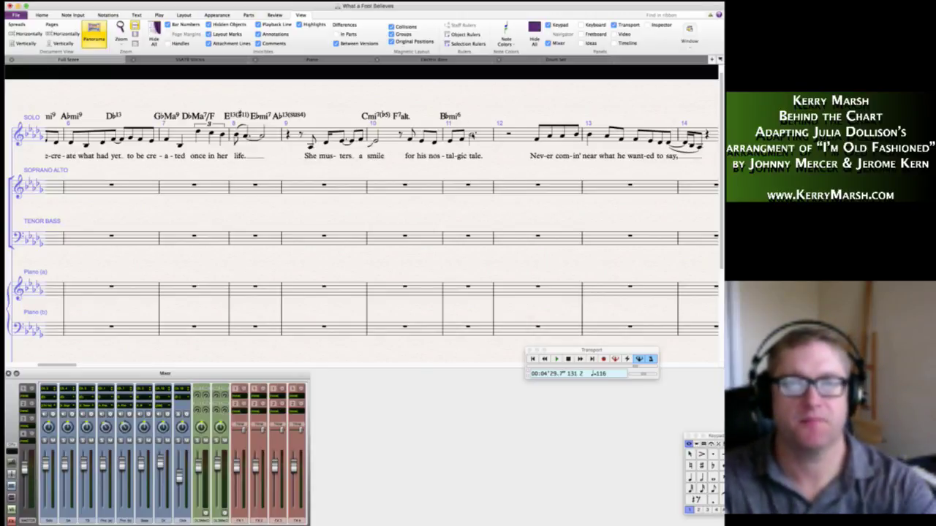
pyautogui.click(472, 136)
pyautogui.press('4')
pyautogui.press('Escape')
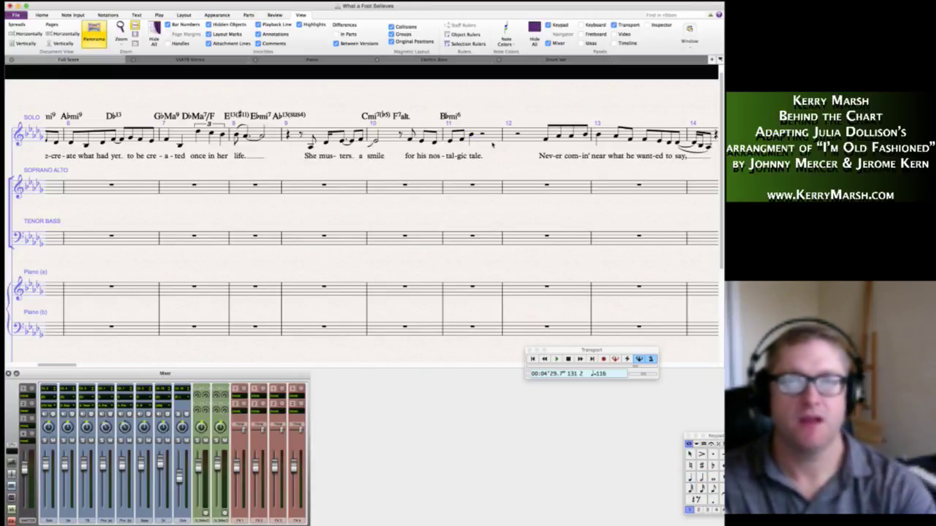
pyautogui.click(472, 136)
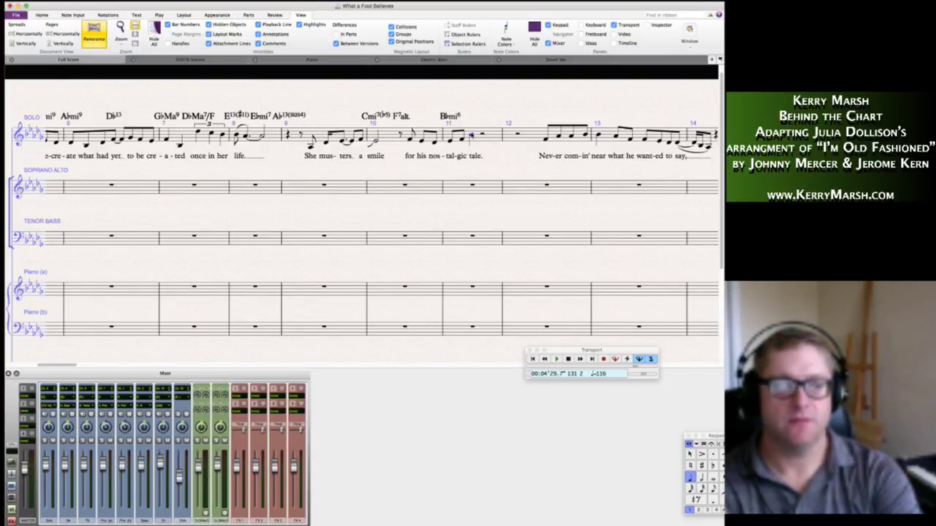
# Enter the pickup notes on beats 3 and 4 of bar 11 in the solo staff, starting with an eighth-note triplet led by a rest.
pyautogui.press('Right')
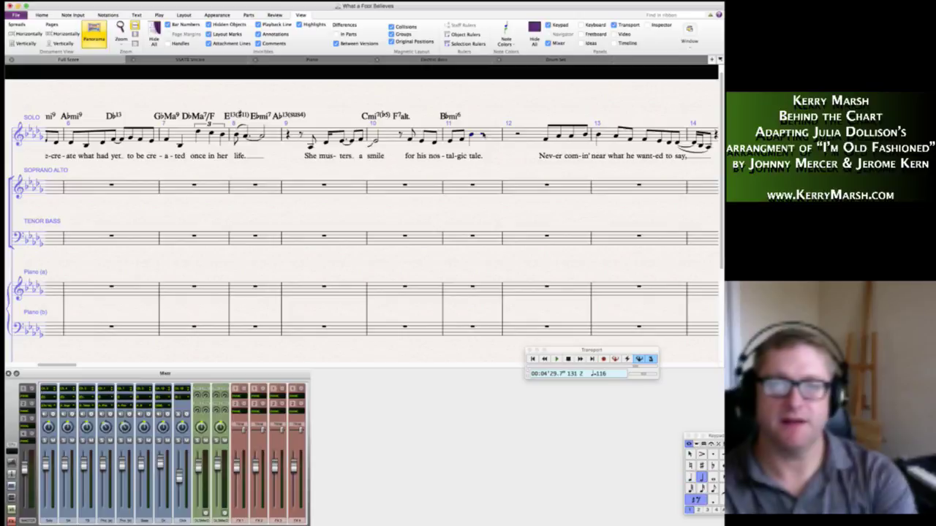
pyautogui.press('3')
pyautogui.hotkey('ctrl', '3')
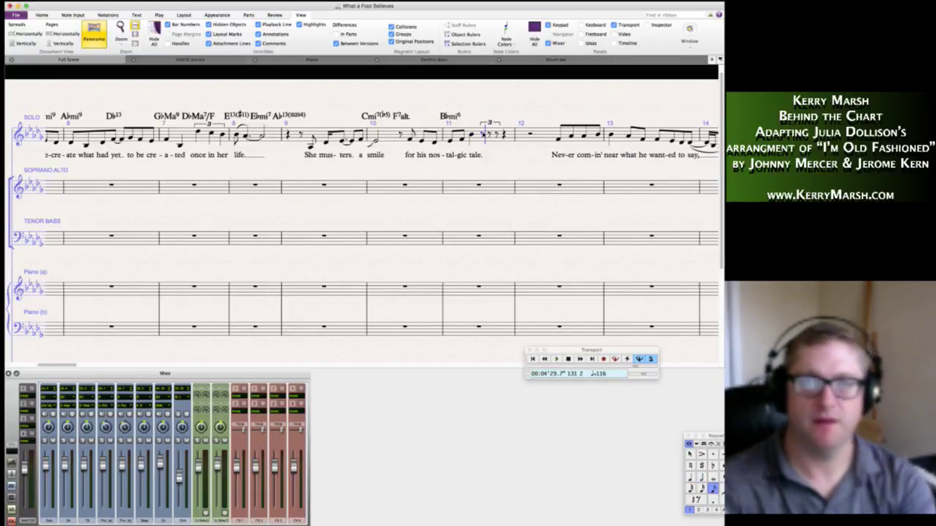
pyautogui.press('b')
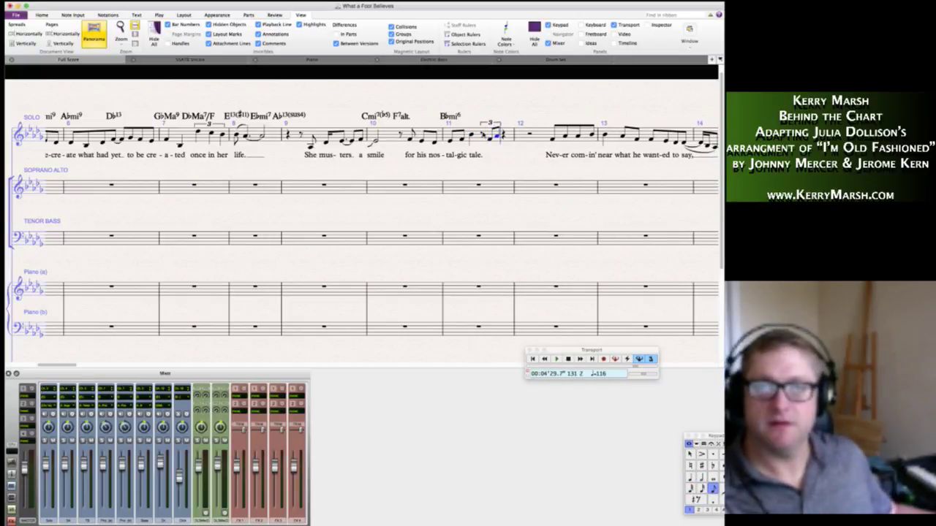
pyautogui.press('b')
pyautogui.press('c')
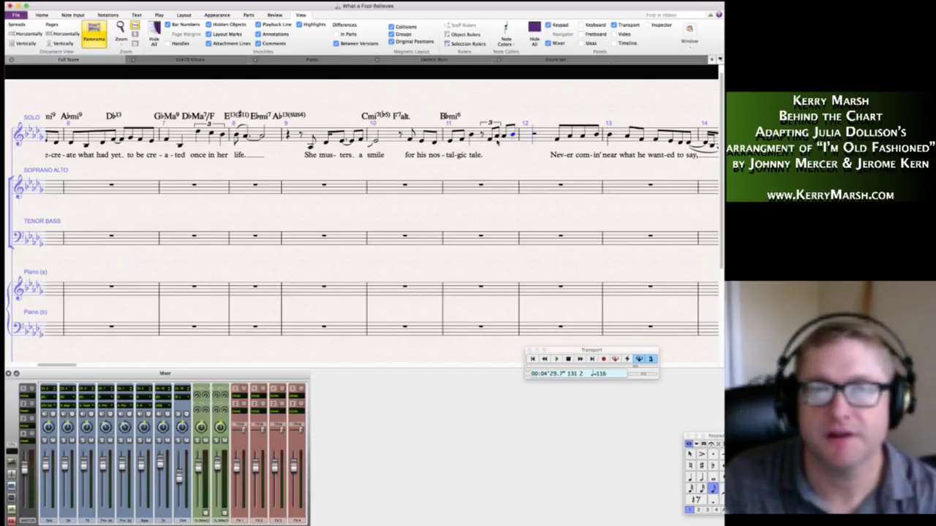
pyautogui.press('Escape')
# Add the lyrics "Ne-ver com-ing" under the four new pickup notes in bar 11 of the solo staff.
pyautogui.click(490, 140)
pyautogui.press('super+l')
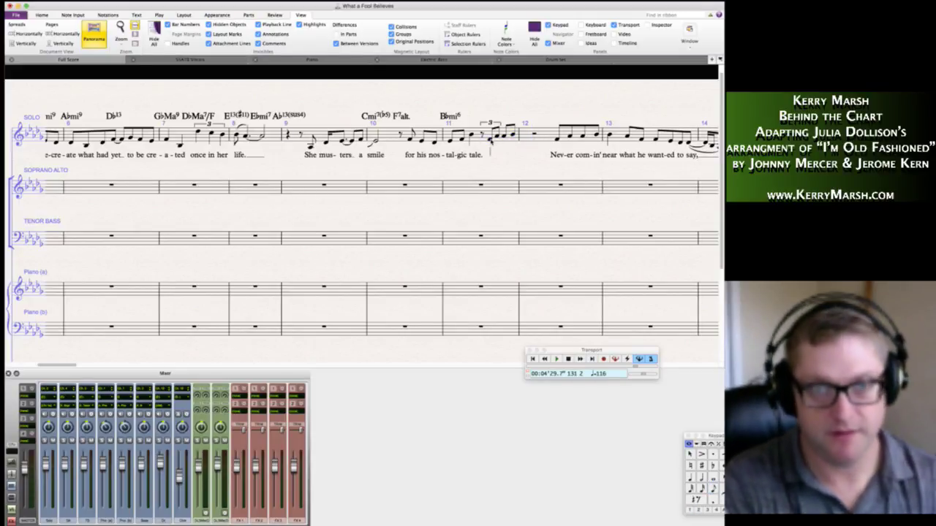
pyautogui.write('Ne-ver com')
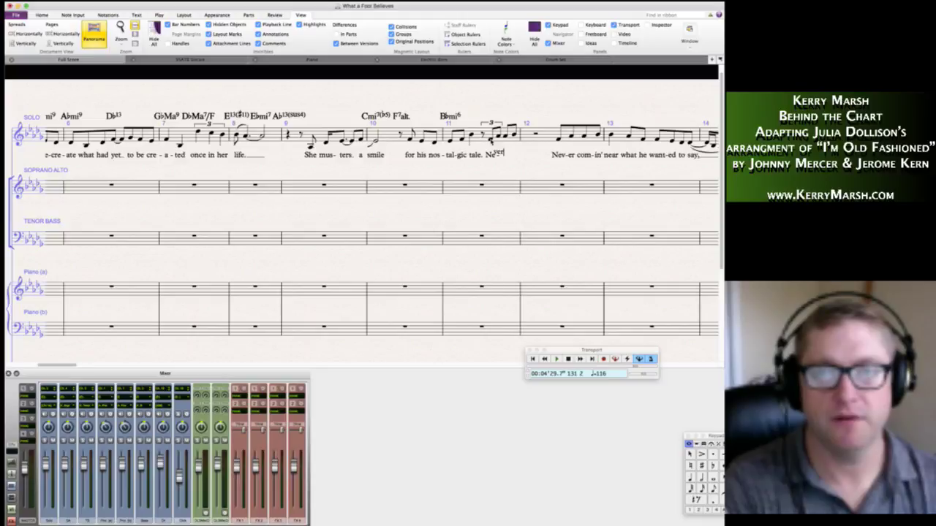
pyautogui.write('-in')
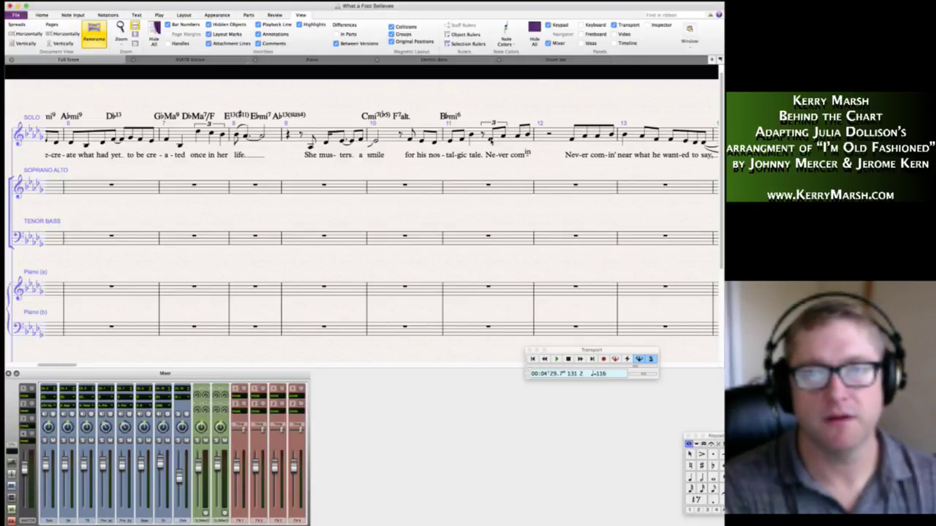
pyautogui.write('g')
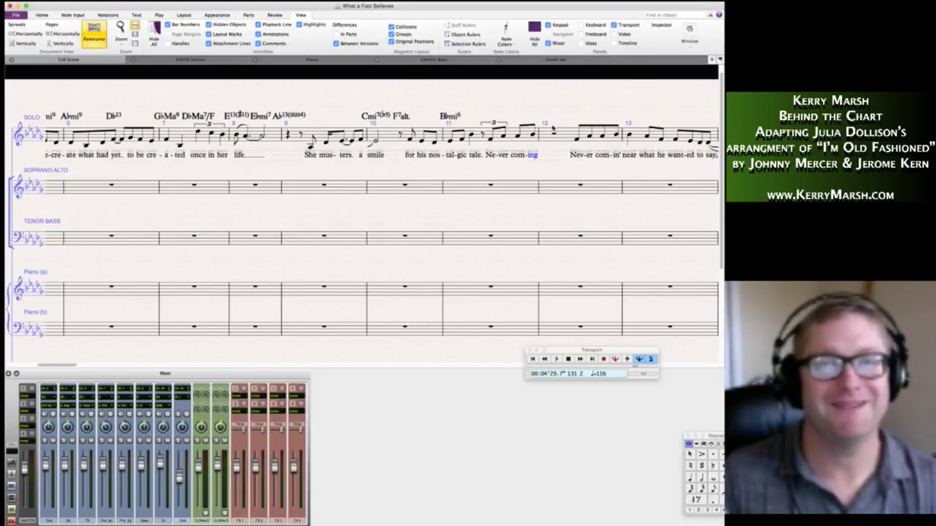
pyautogui.press('Escape')
# Delete the whole of bar 12, containing the old "Never comin'" pickup, from the score.
pyautogui.click(582, 133)
pyautogui.keyDown('super'); pyautogui.click(563, 135); pyautogui.keyUp('super')
pyautogui.press('Delete')
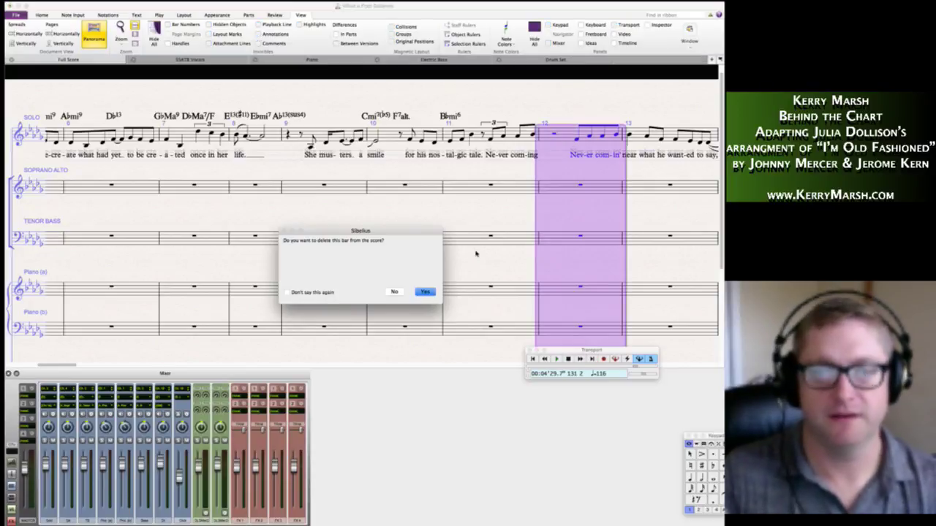
pyautogui.click(425, 292)
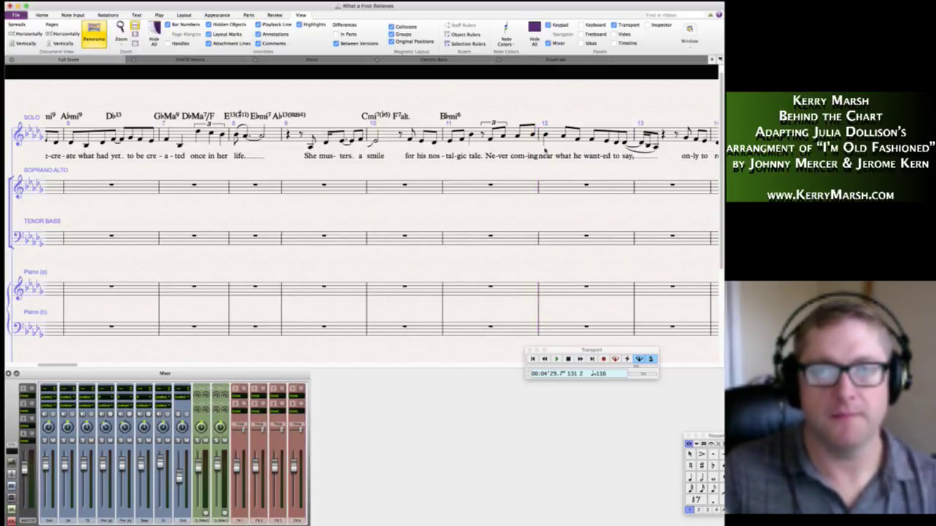
# Shift the first note of bar 12 slightly rightward to separate the lyrics "coming" and "near".
pyautogui.moveTo(546, 134)
pyautogui.mouseDown()
pyautogui.moveTo(563, 135)
pyautogui.moveTo(553, 135)
pyautogui.mouseUp()
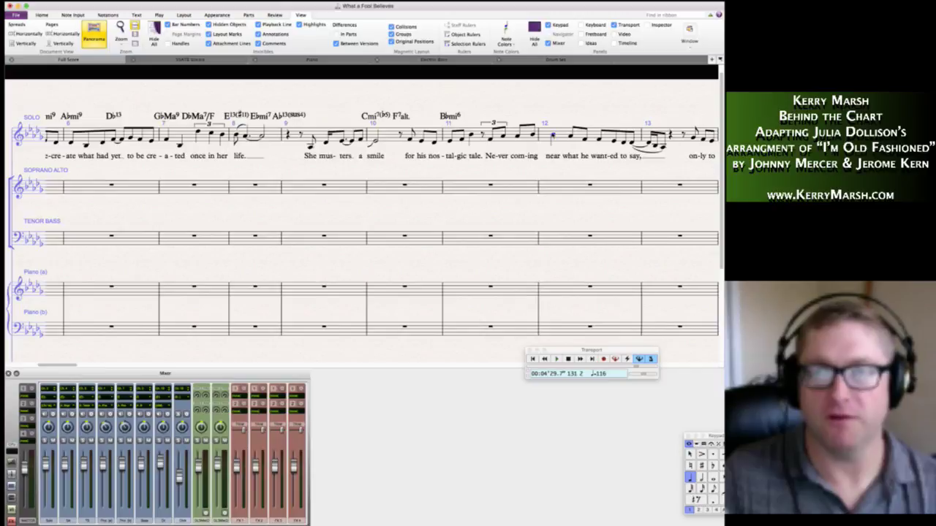
pyautogui.click(549, 98)
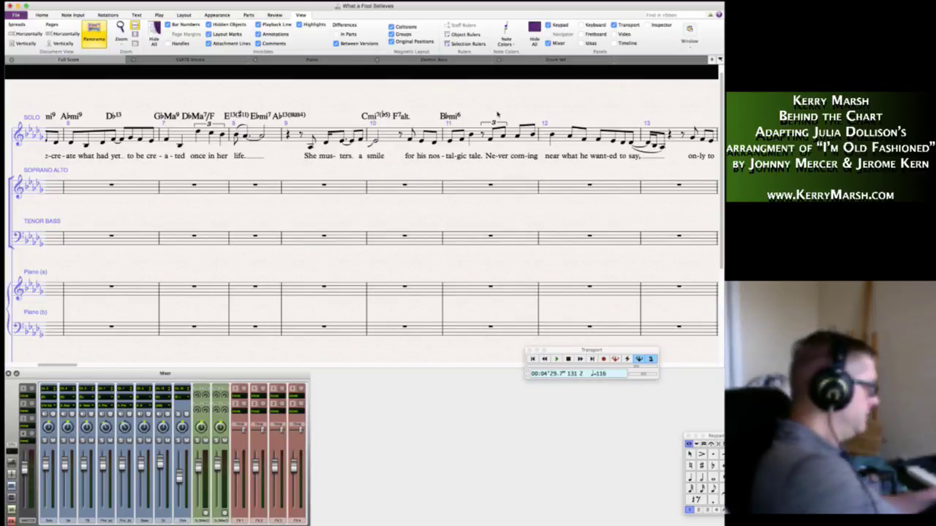
pyautogui.click(469, 287)
pyautogui.press('Escape')
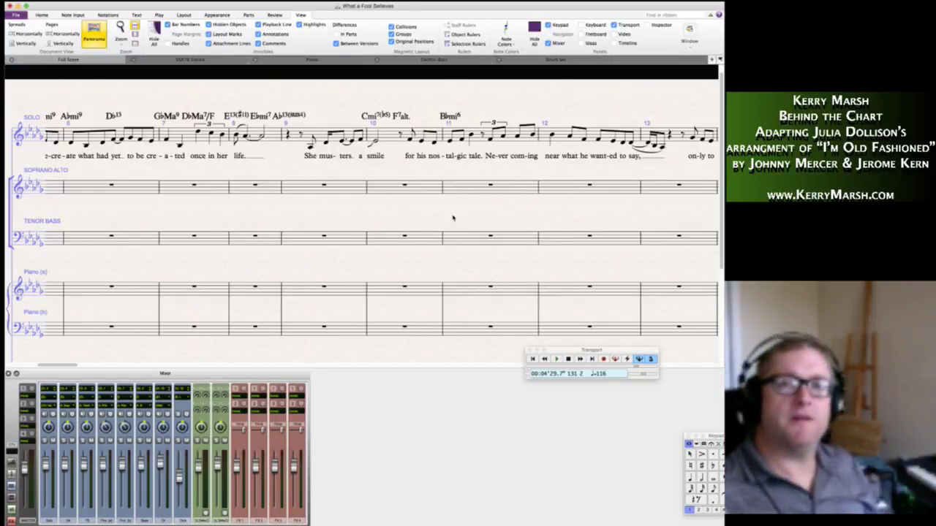
# Raise the pitches of the two triplet notes on "Never" in bar 11 of the solo staff.
pyautogui.click(490, 139)
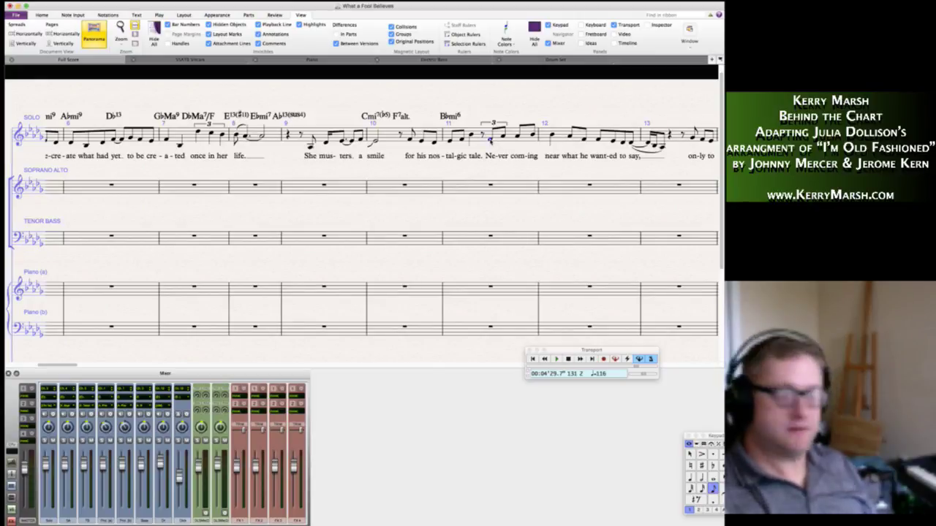
pyautogui.press('Right')
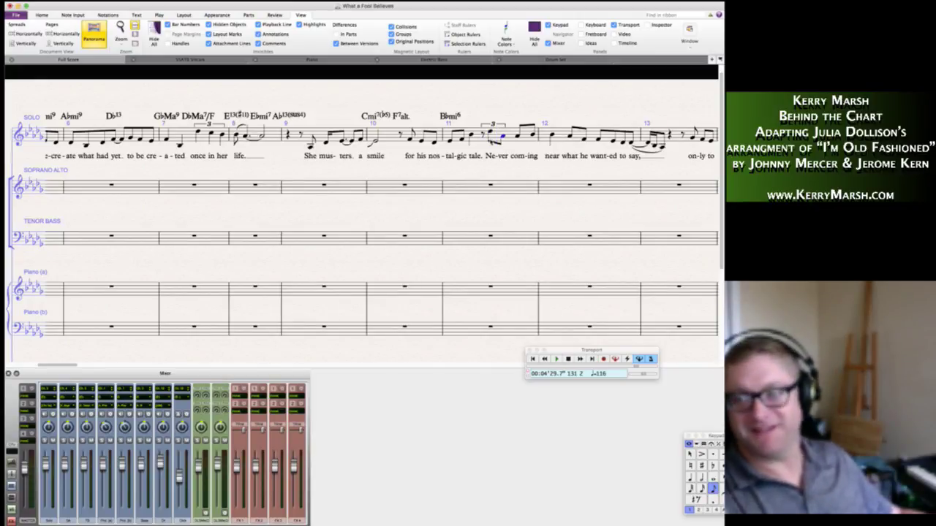
pyautogui.press('Up')
pyautogui.press('Up')
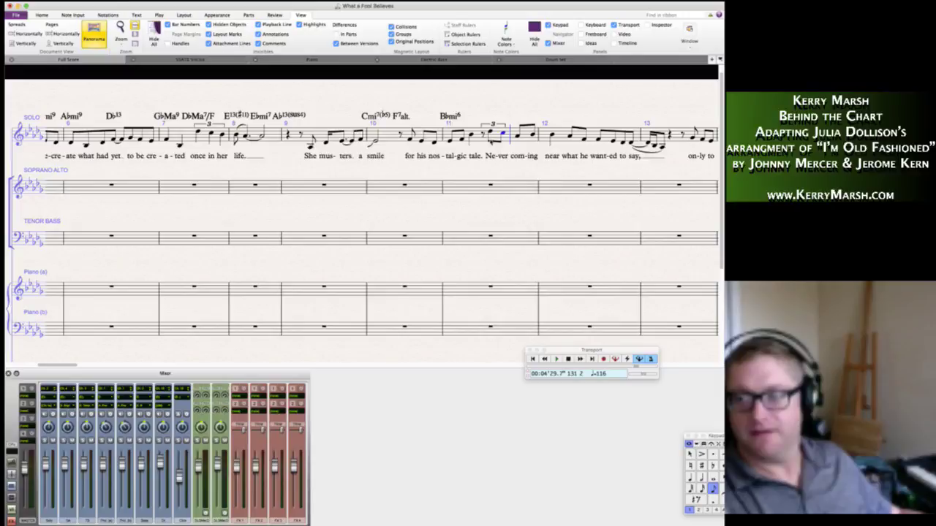
pyautogui.press('b')
pyautogui.press('a')
pyautogui.press('Escape')
pyautogui.press('Escape')
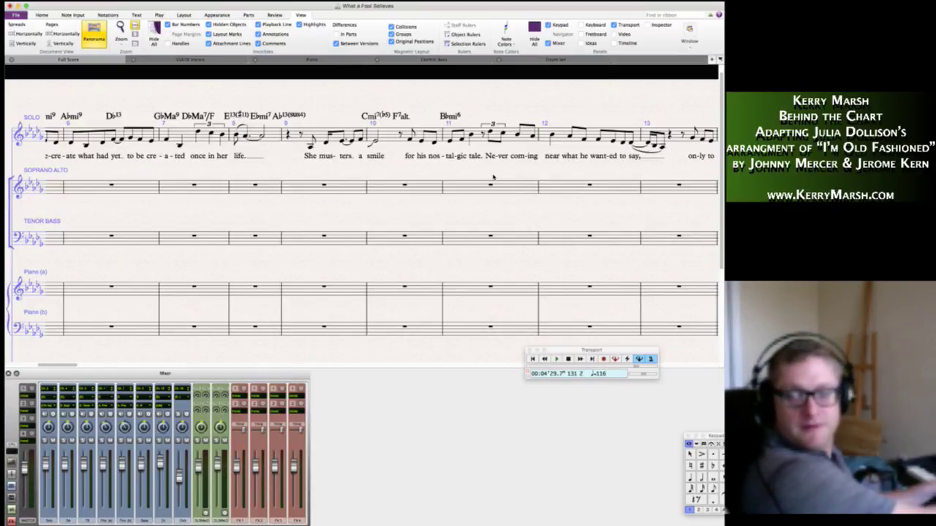
# Add the chord symbol Eb13 above the triplet rest on beat 3 of bar 11 in the solo staff.
pyautogui.click(484, 135)
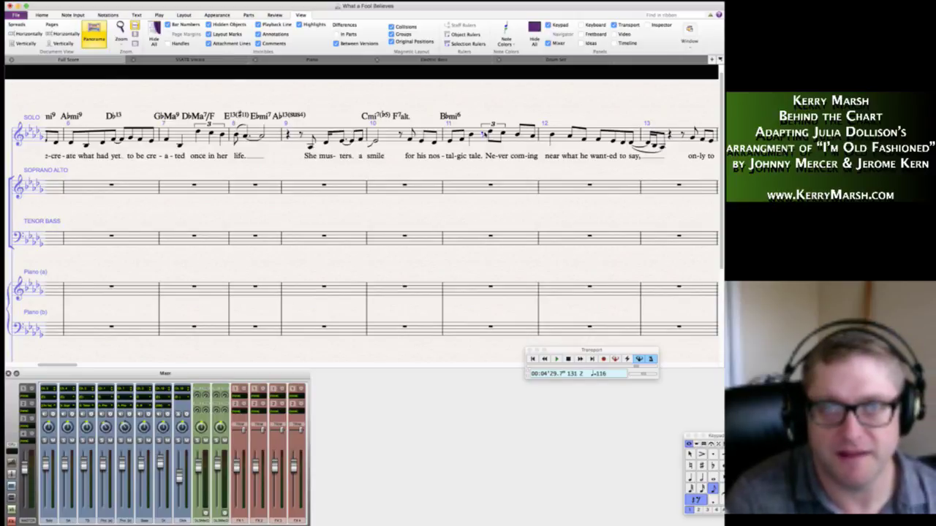
pyautogui.hotkey('ctrl', 'k')
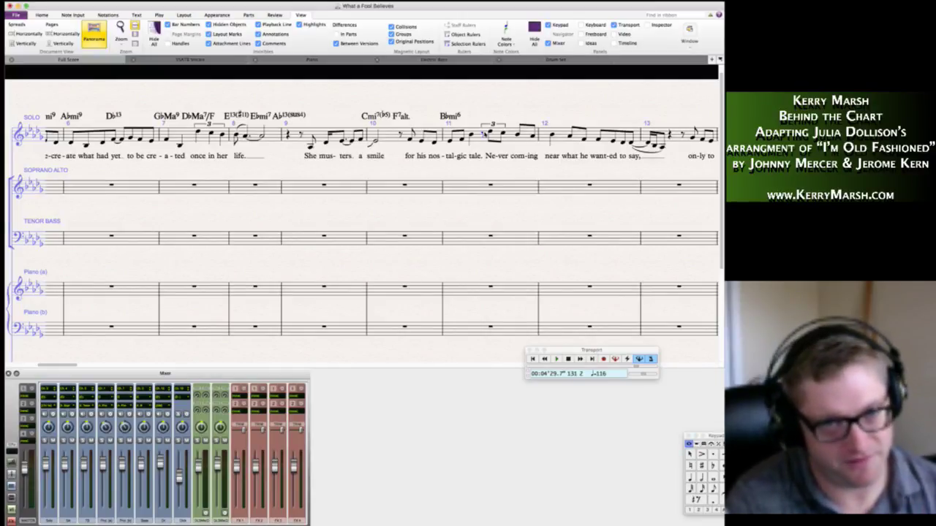
pyautogui.write('Eb13')
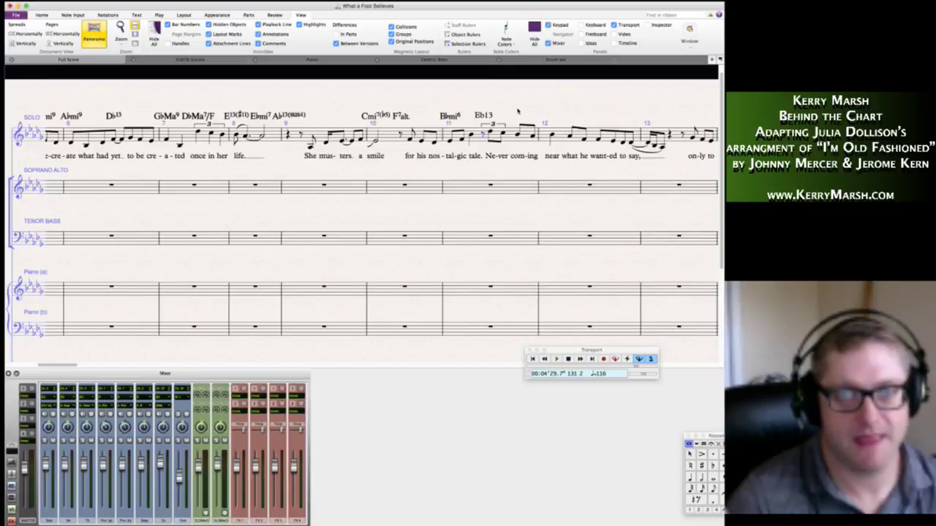
pyautogui.press('Escape')
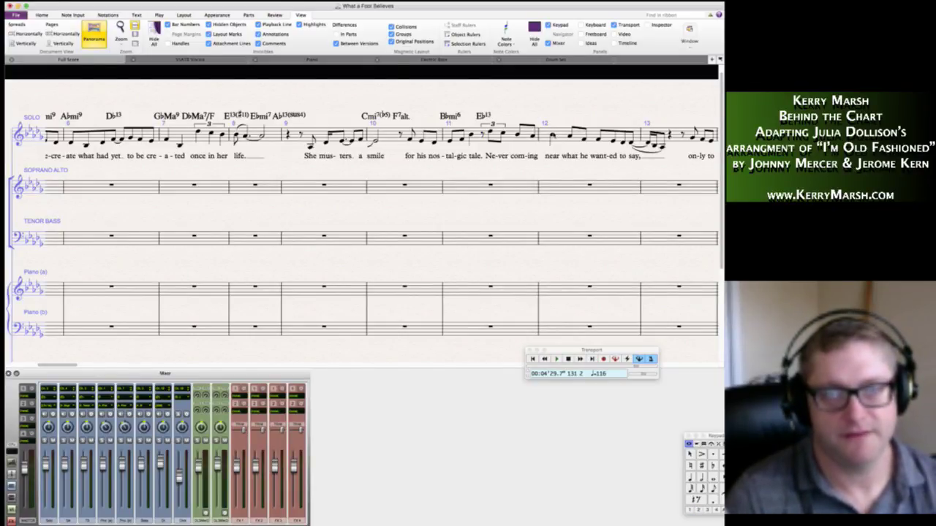
# Add the chord symbol Ebmi7 above the first note of bar 12 in the solo staff.
pyautogui.click(552, 136)
pyautogui.hotkey('ctrl', 'k')
pyautogui.write('Ebmi7')
pyautogui.press('Escape')
pyautogui.press('Escape')
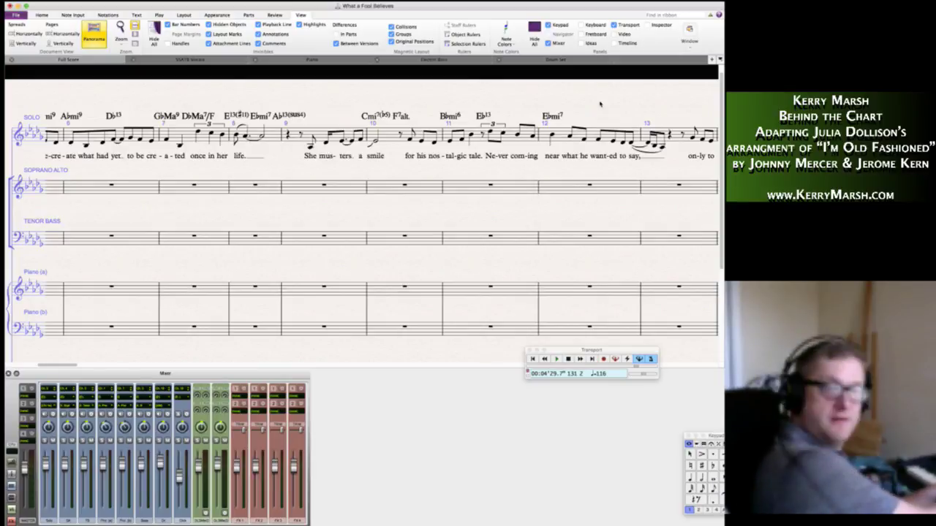
# Review the rest of the solo intro from bar 12 to rehearsal letter A and the chords that start there.
pyautogui.hscroll(5, 522, 198)
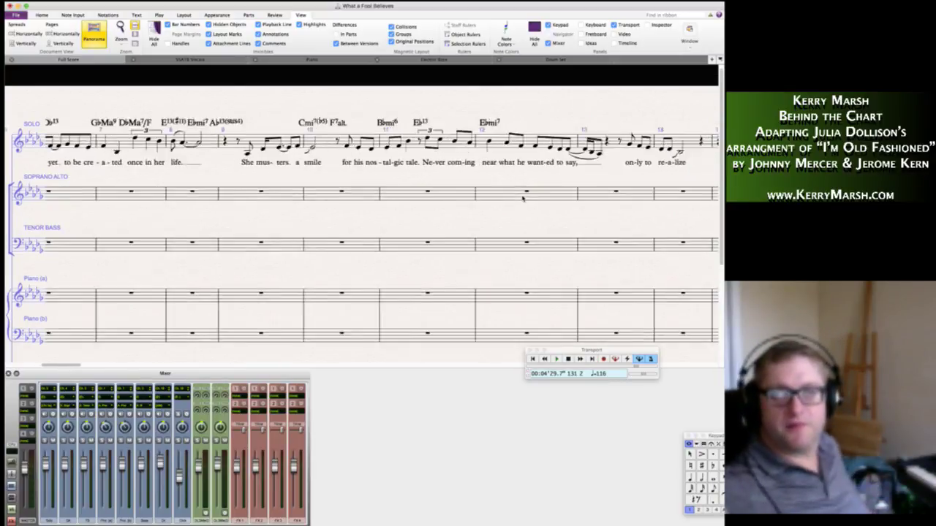
pyautogui.hscroll(3, 522, 198)
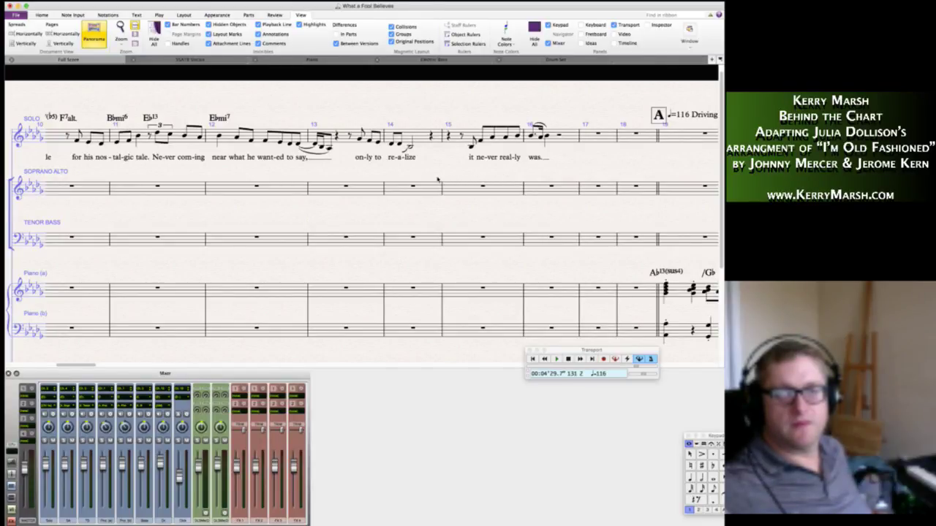
pyautogui.hscroll(10, 442, 181)
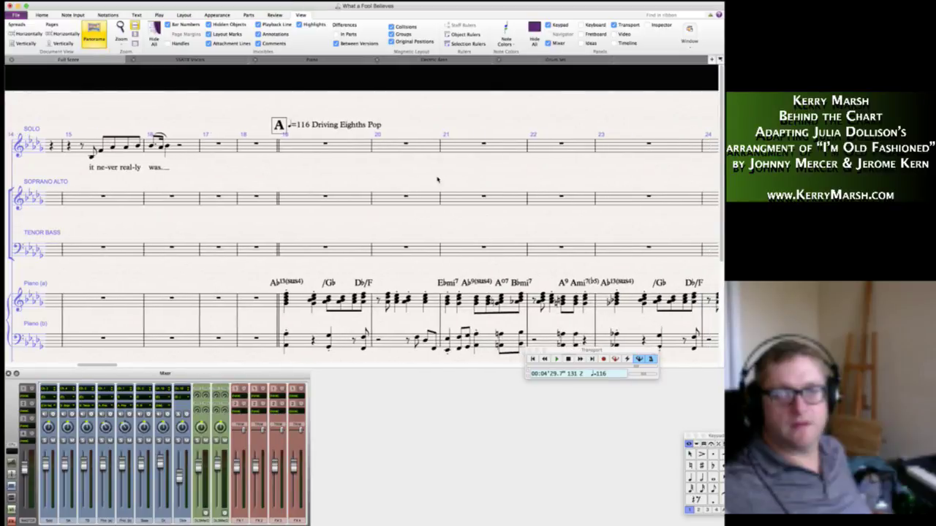
pyautogui.hscroll(-8, 437, 179)
pyautogui.scroll(-3, 437, 179)
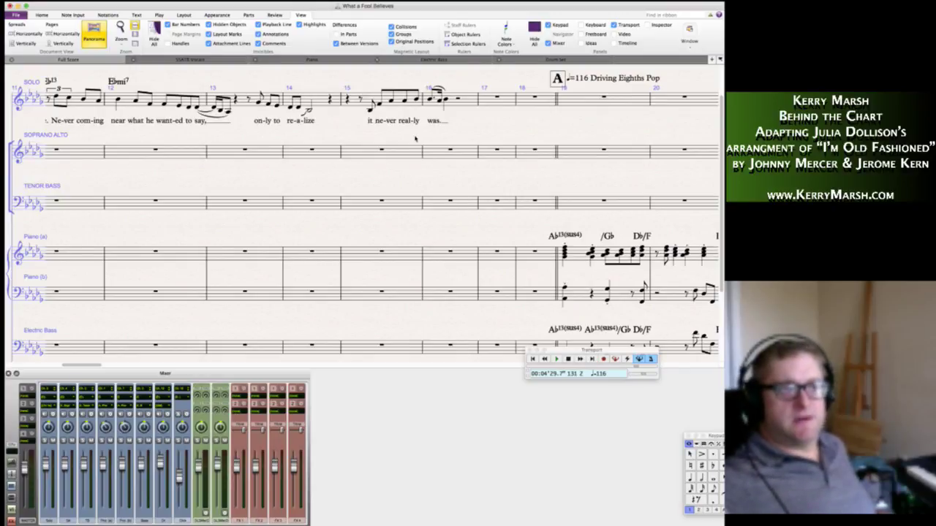
pyautogui.hscroll(-5, 415, 139)
pyautogui.hscroll(5, 415, 139)
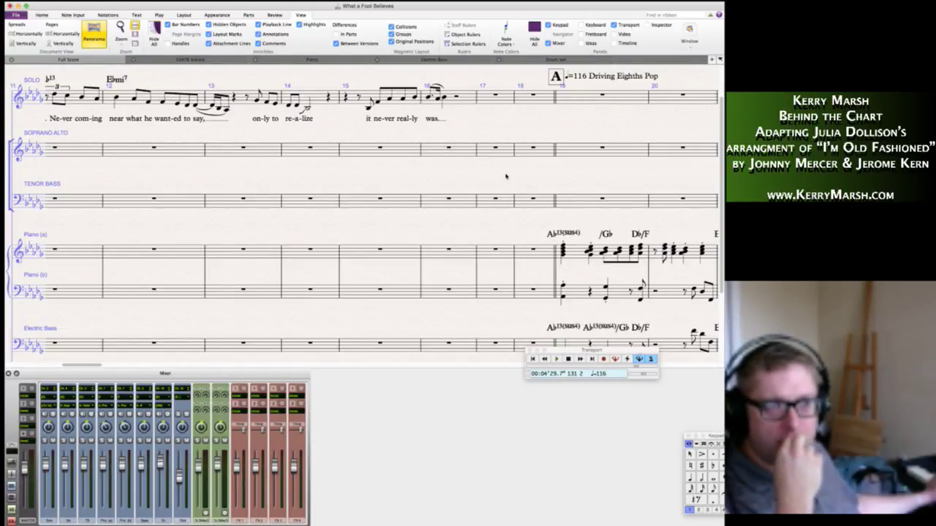
pyautogui.hscroll(-5, 505, 175)
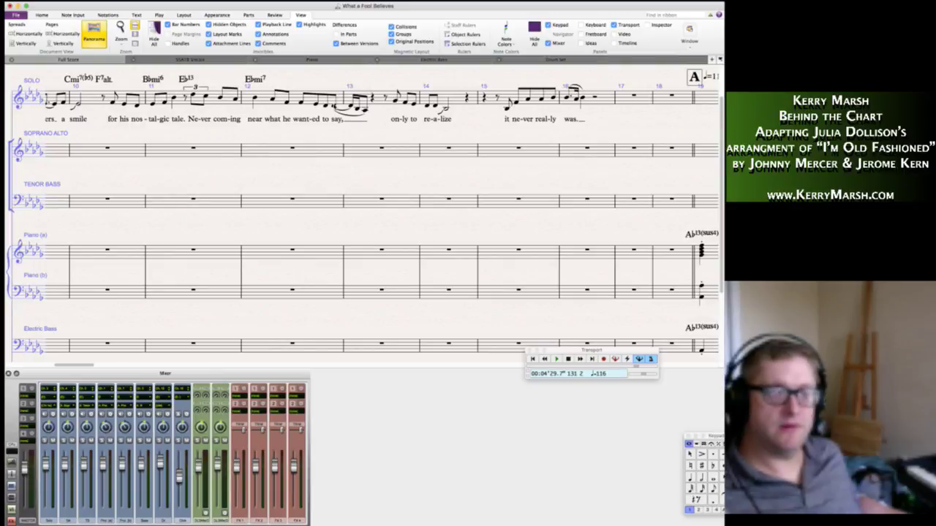
# Raise the tied note on "say" at the end of bar 12 one step and replace its run in bar 13 with a half note.
pyautogui.click(335, 107)
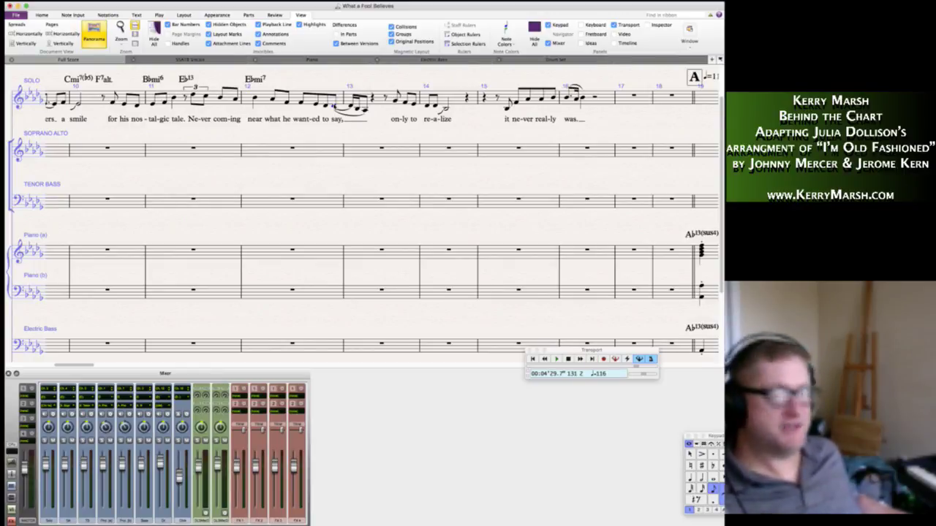
pyautogui.press('Up')
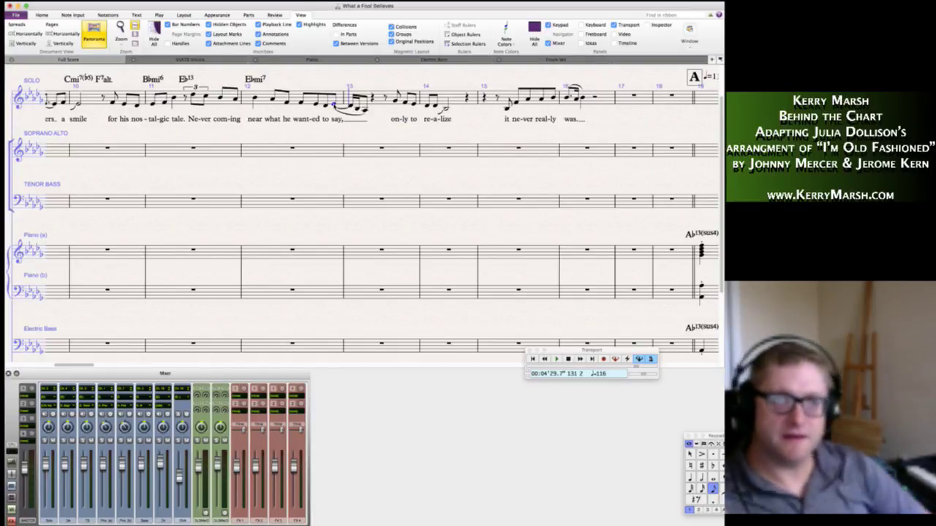
pyautogui.press('Right')
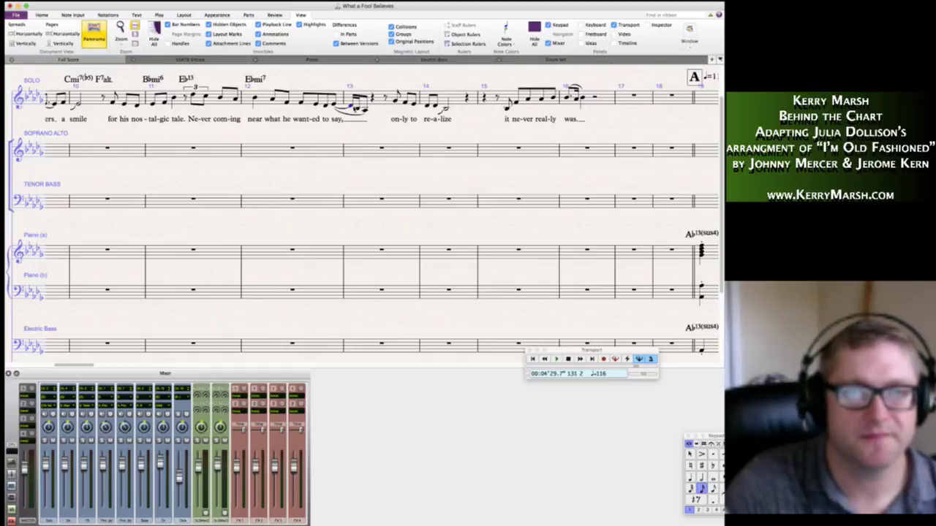
pyautogui.keyDown('shift'); pyautogui.click(364, 110); pyautogui.keyUp('shift')
pyautogui.press('Delete')
pyautogui.press('Escape')
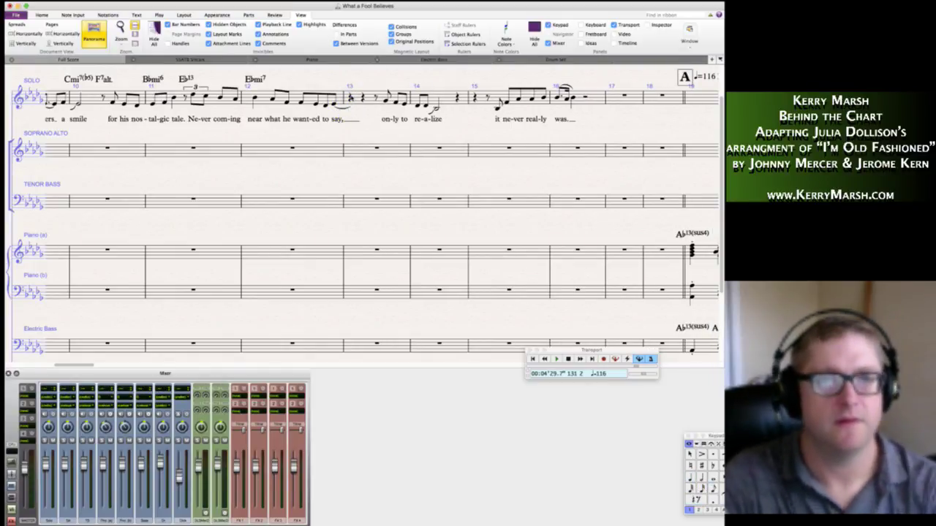
pyautogui.click(351, 98)
pyautogui.press('5')
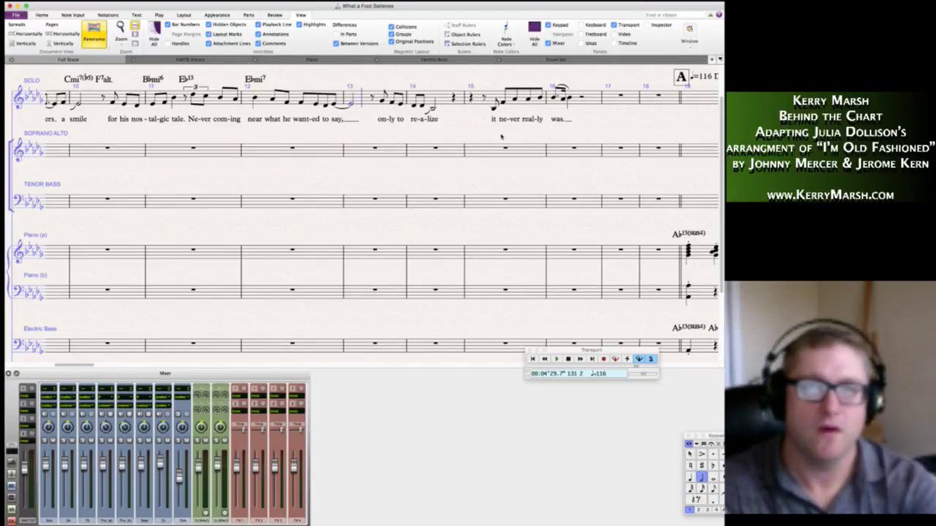
# Raise the half note on the last syllable of "realize" in bar 14 of the solo staff.
pyautogui.click(382, 101)
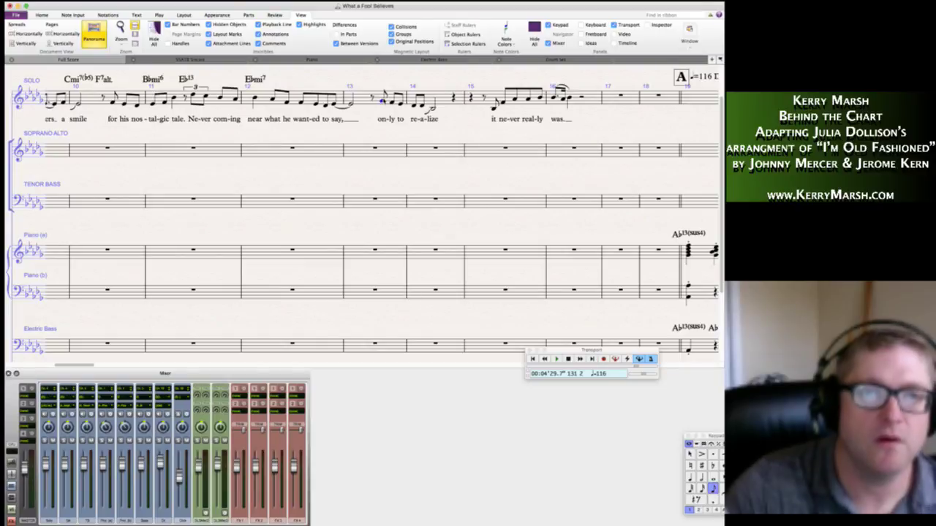
pyautogui.click(427, 113)
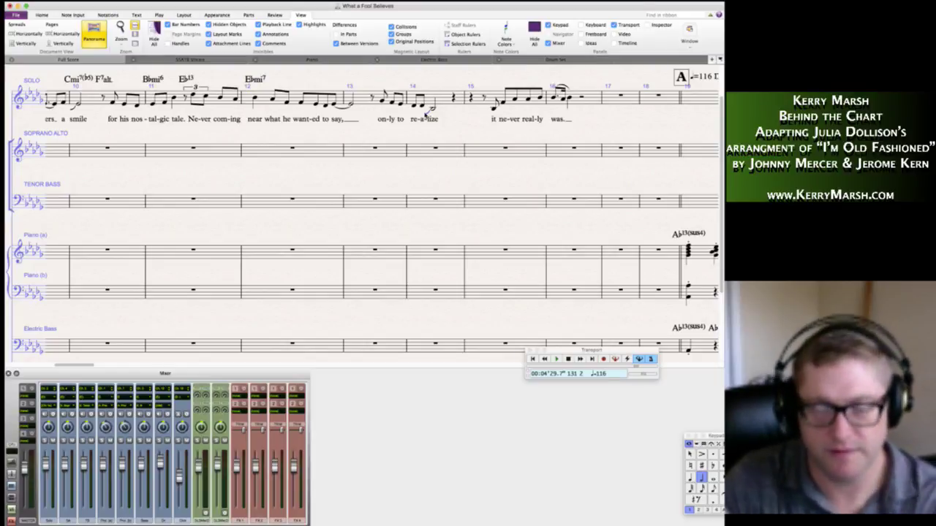
pyautogui.press('super+z')
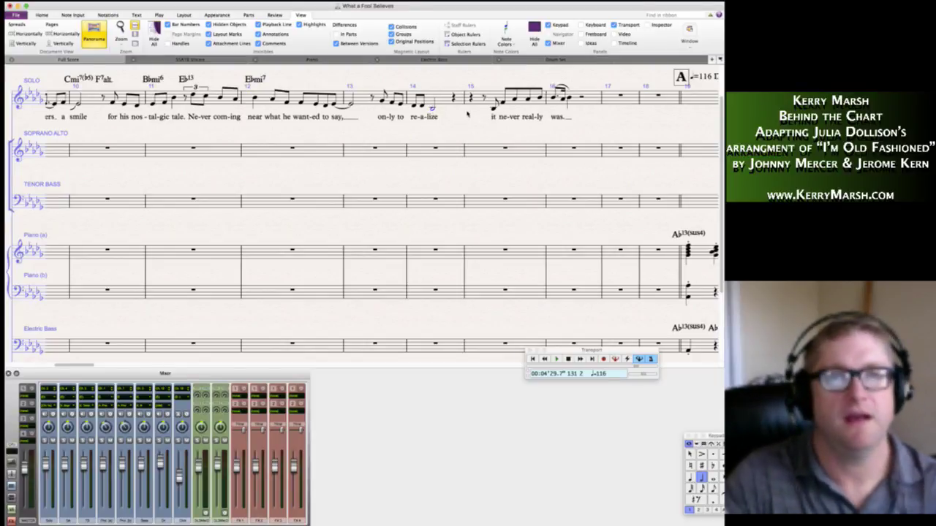
pyautogui.press('Escape')
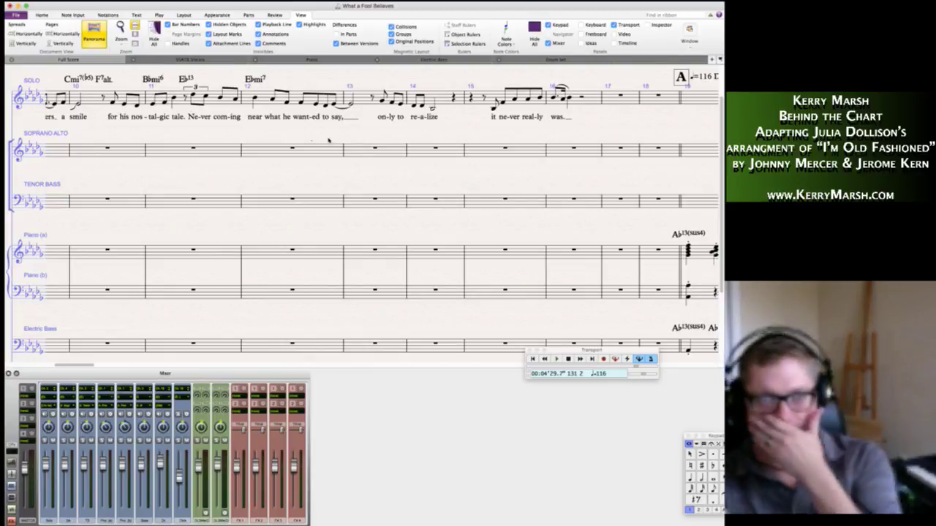
# Turn the note on "what" in bar 12 into an eighth-note triplet, filling its second and third notes with A-flat and F.
pyautogui.scroll(2, 356, 162)
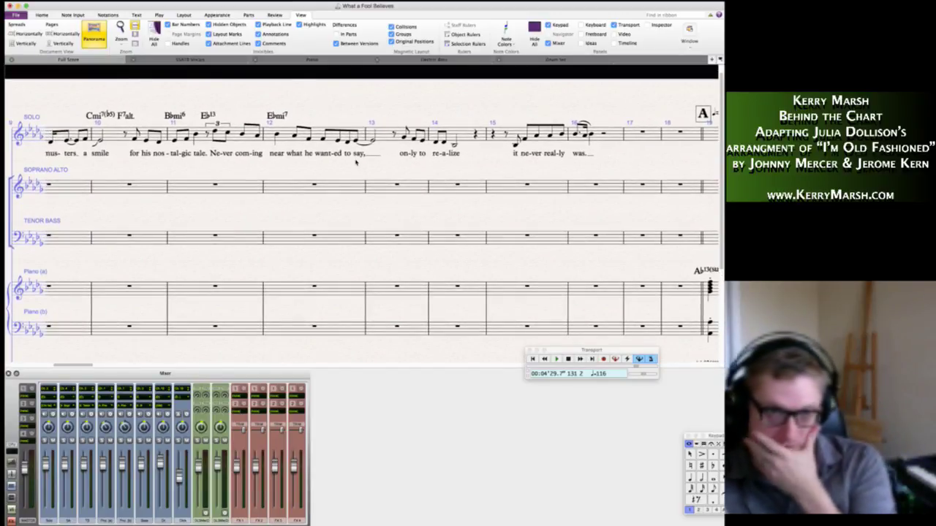
pyautogui.hscroll(-1, 356, 162)
pyautogui.scroll(-1, 335, 172)
pyautogui.hscroll(-3, 334, 172)
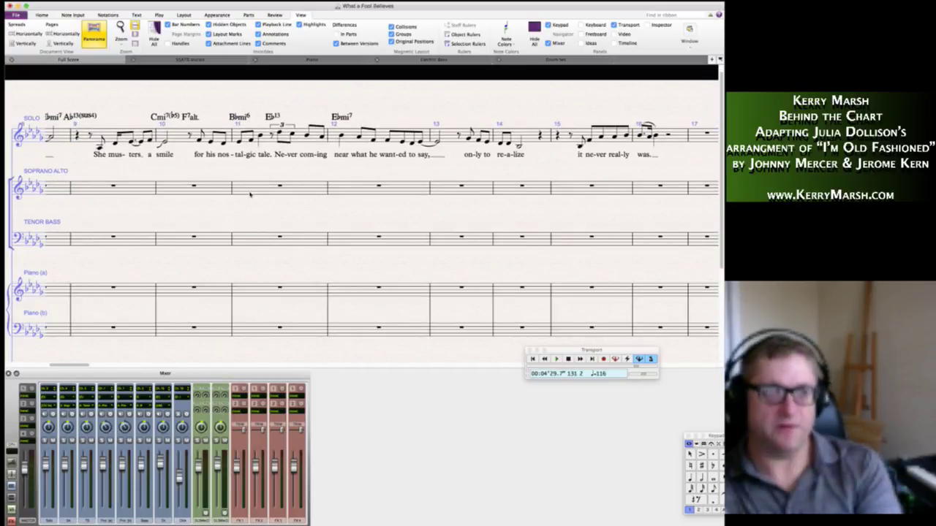
pyautogui.click(246, 295)
pyautogui.press('Escape')
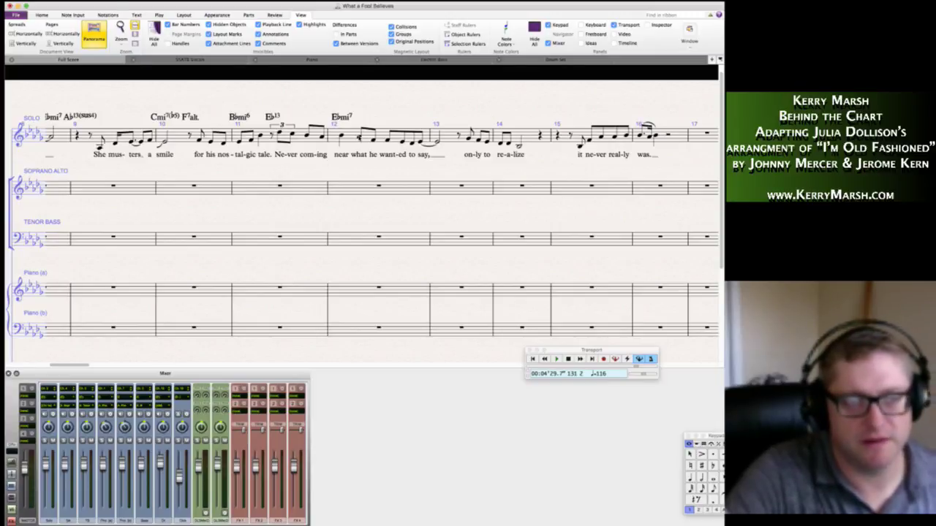
pyautogui.click(359, 137)
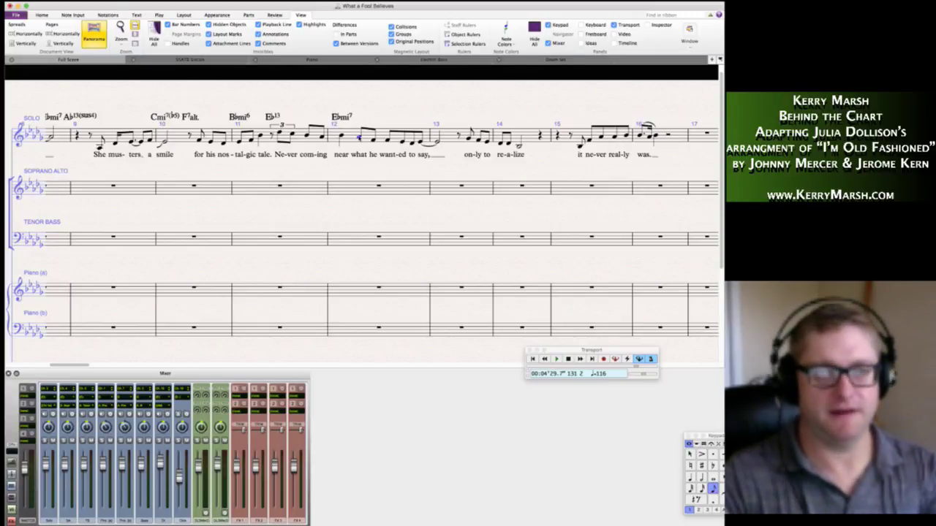
pyautogui.hotkey('ctrl', '3')
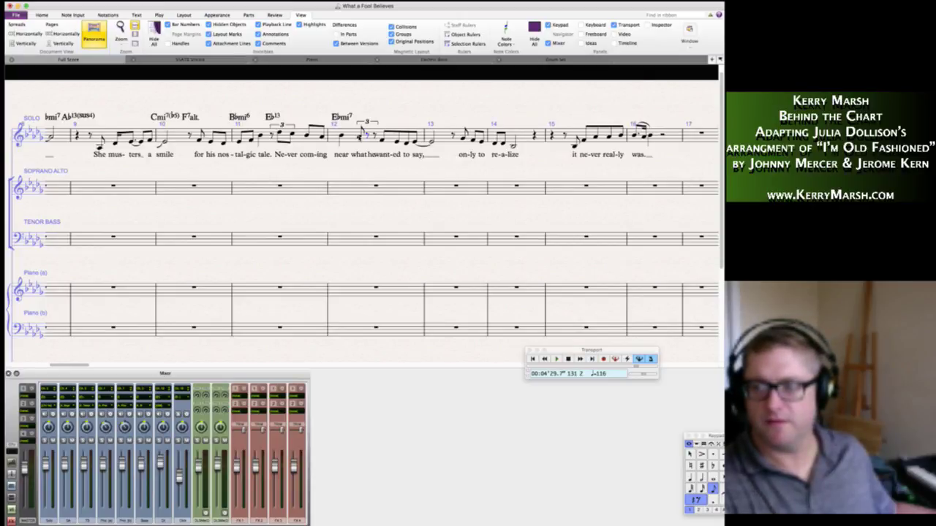
pyautogui.press('a')
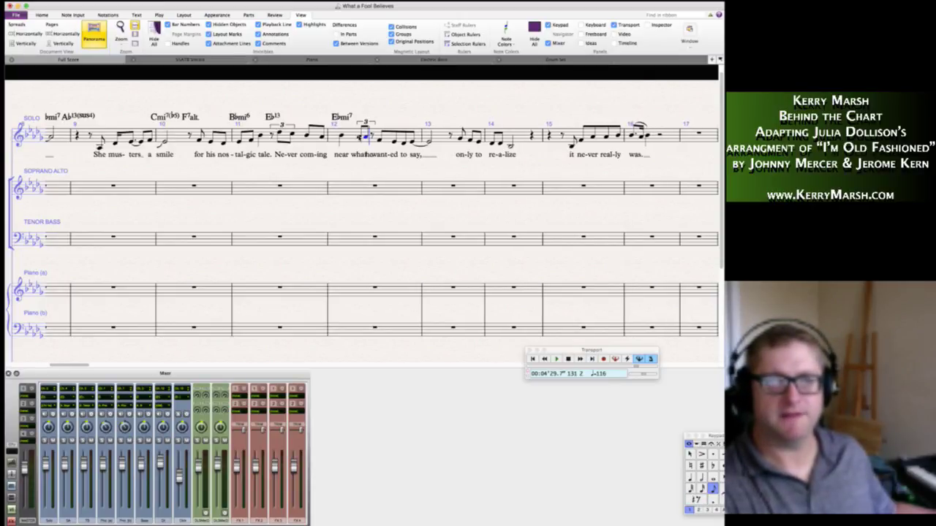
pyautogui.press('Right')
pyautogui.press('f')
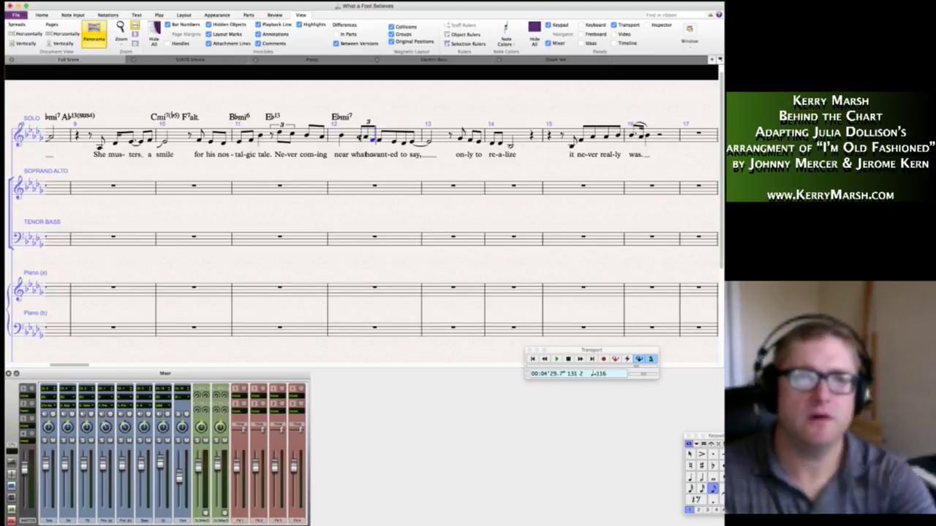
# Tie the note on "near" in bar 12 to the first note of the triplet.
pyautogui.press('Left')
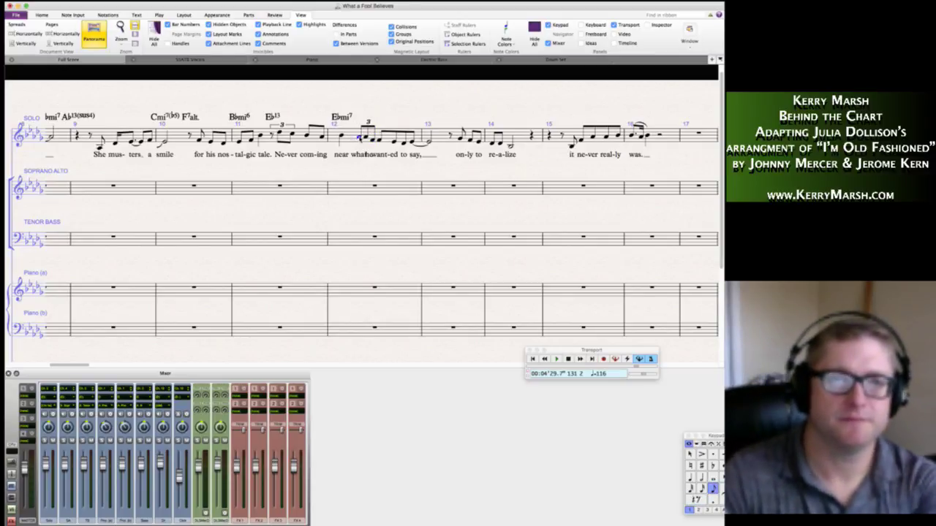
pyautogui.press('Left')
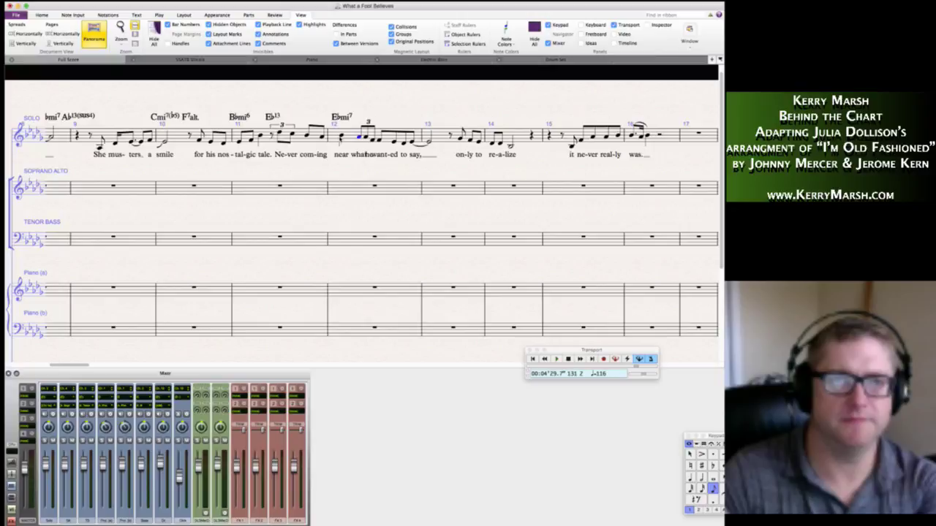
pyautogui.press('KP_Enter')
pyautogui.press('Right')
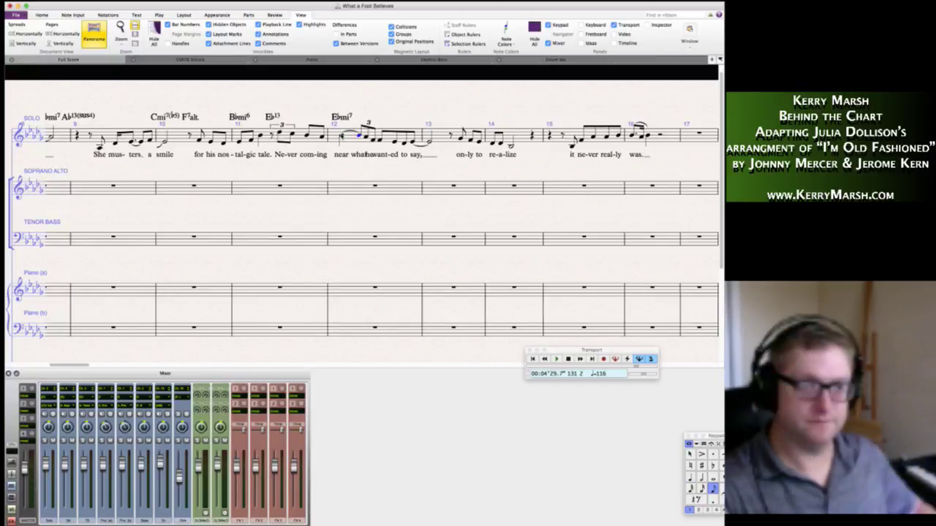
# Delete the misplaced lyrics "what" and "he" under the bar 12 triplet.
pyautogui.click(357, 155)
pyautogui.press('Delete')
pyautogui.click(370, 155)
pyautogui.press('Delete')
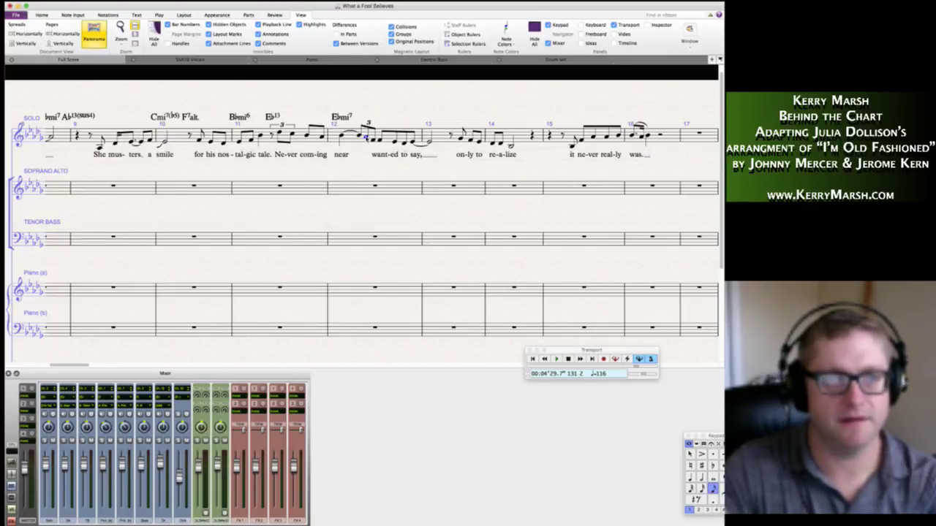
# Extend the lyric "near" with a melisma line and enter "what he" under the last two triplet notes in bar 12.
pyautogui.doubleClick(348, 155)
pyautogui.write('__')
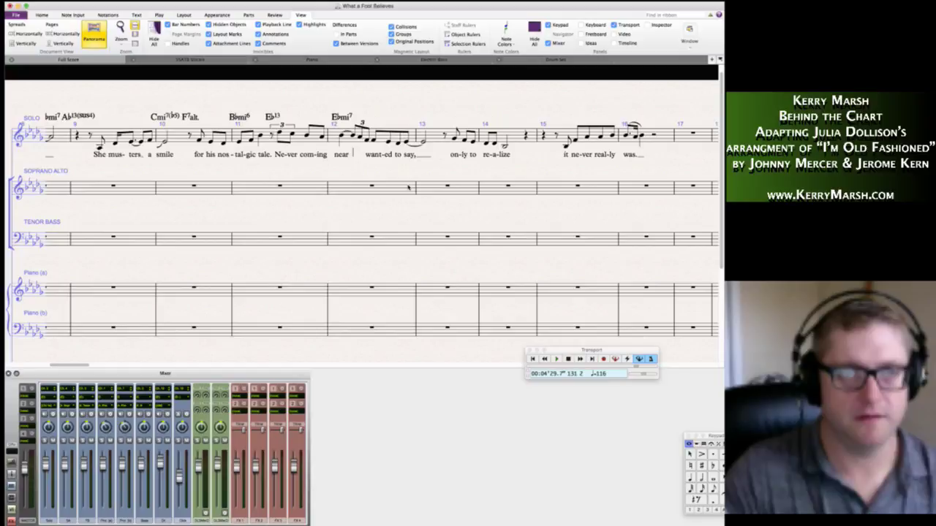
pyautogui.write('what')
pyautogui.write(' h')
pyautogui.write('e')
pyautogui.press('Escape')
pyautogui.click(364, 154)
pyautogui.doubleClick(365, 154)
pyautogui.write('t')
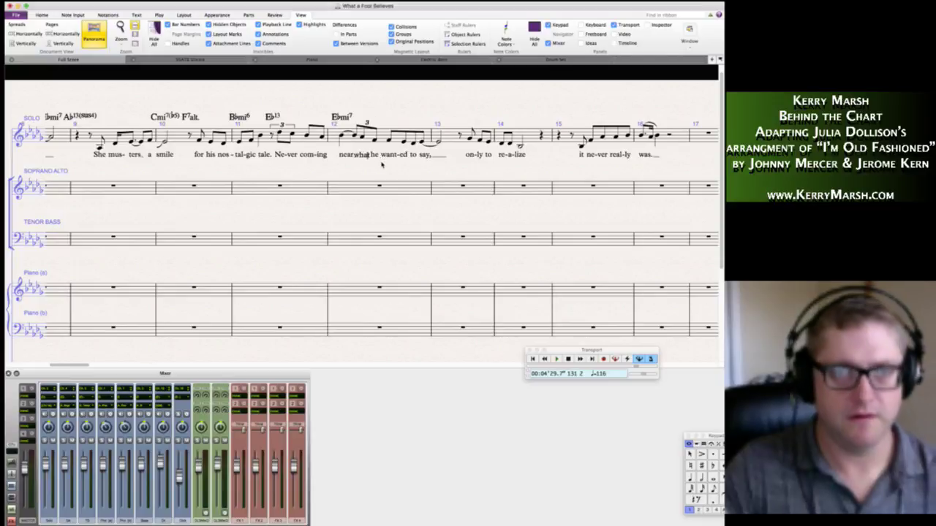
pyautogui.press('Escape')
pyautogui.press('Escape')
# Add the chord symbol D7alt above the first note of the bar 12 triplet in the solo staff.
pyautogui.click(356, 136)
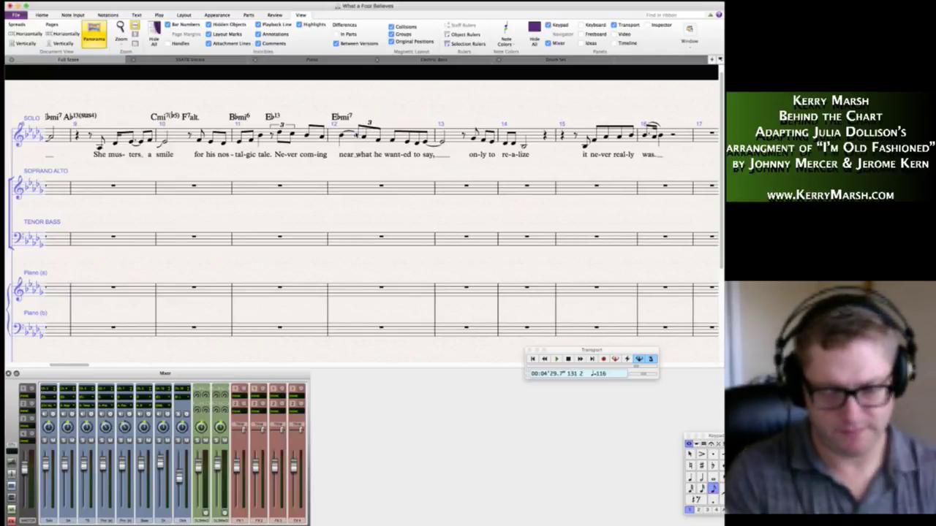
pyautogui.press('super+k')
pyautogui.write('D7')
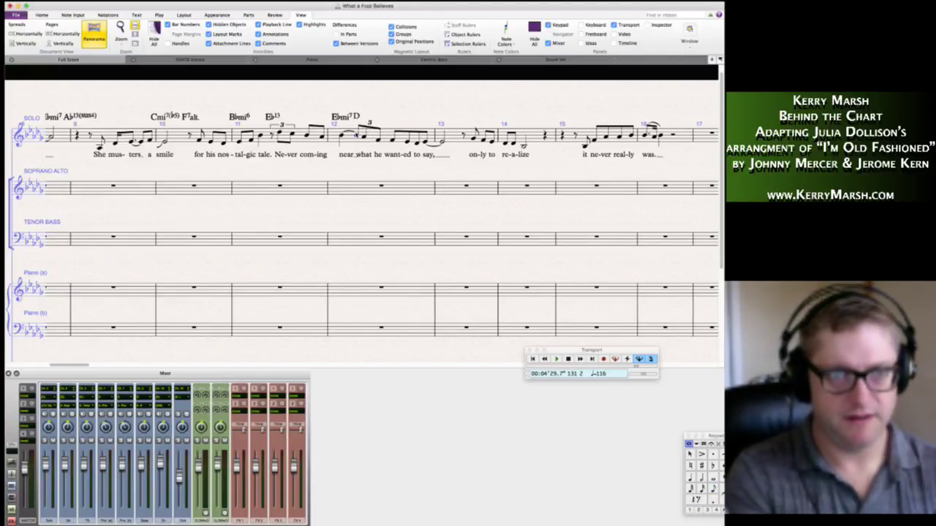
pyautogui.write('alt')
pyautogui.press('Escape')
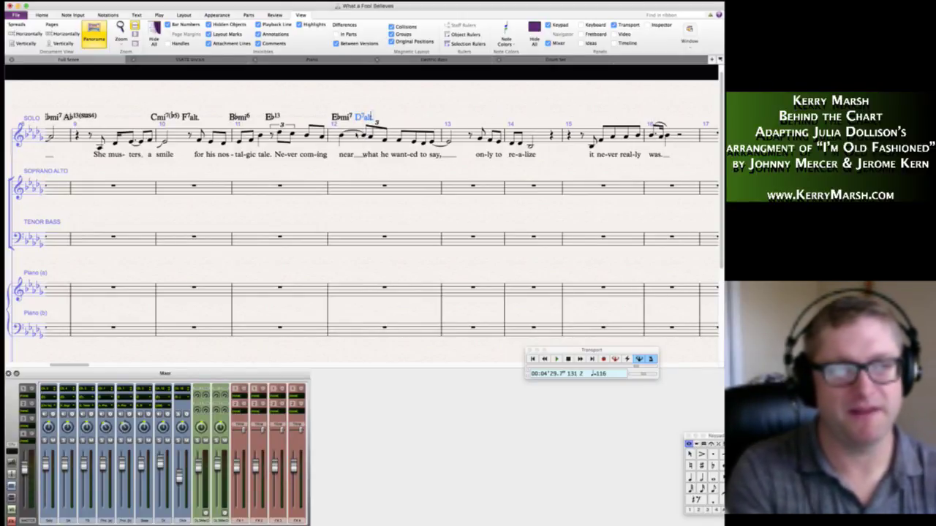
pyautogui.press('Escape')
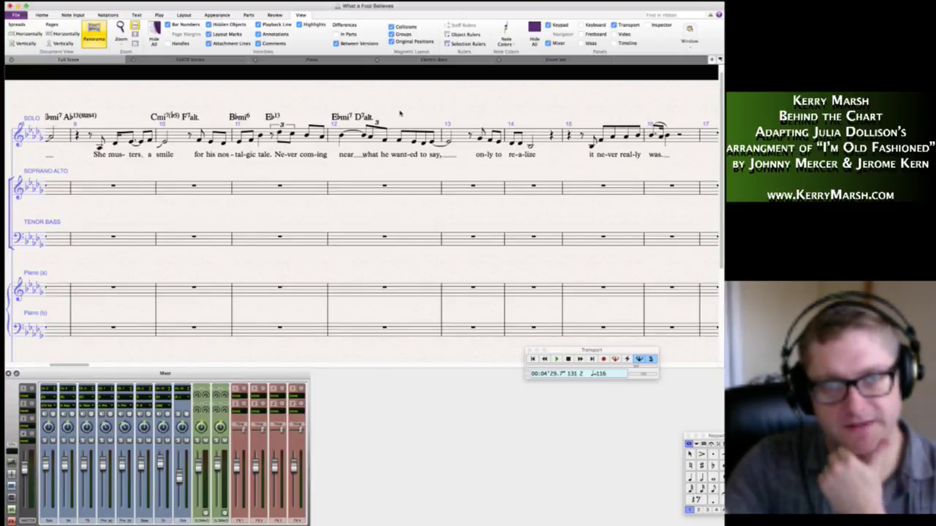
# Add the chord symbols GbMa7/Db above "wanted" in bar 12 and Cmi7(b5) at the start of bar 13.
pyautogui.hscroll(1, 399, 113)
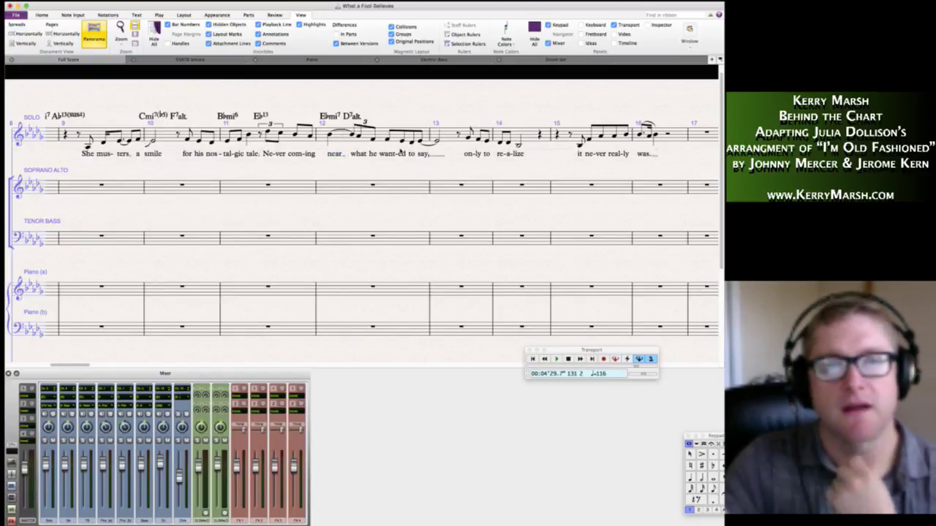
pyautogui.click(388, 140)
pyautogui.press('super+k')
pyautogui.write('GbMa')
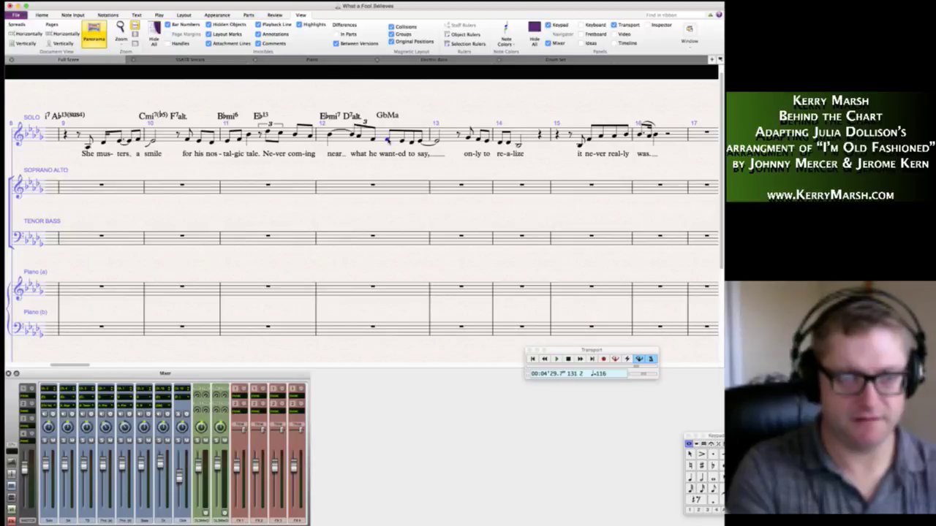
pyautogui.write('7/Db')
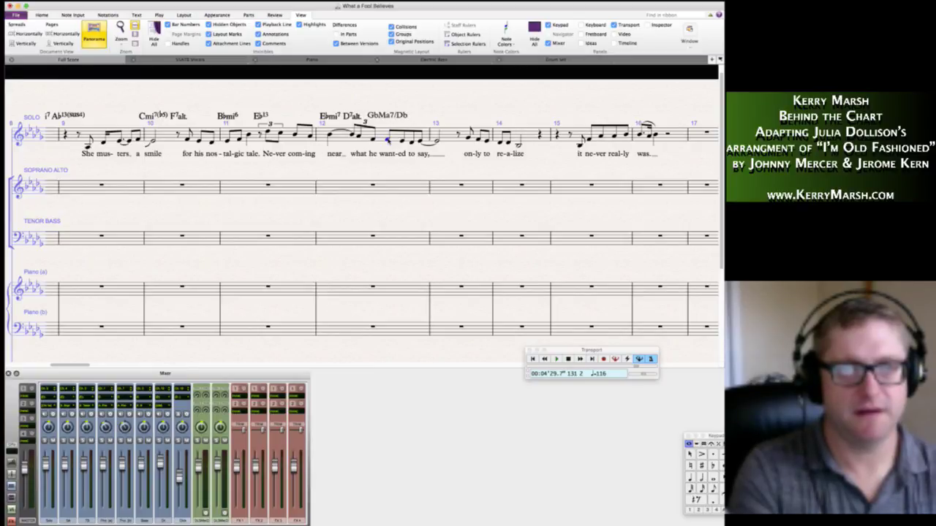
pyautogui.press('space')
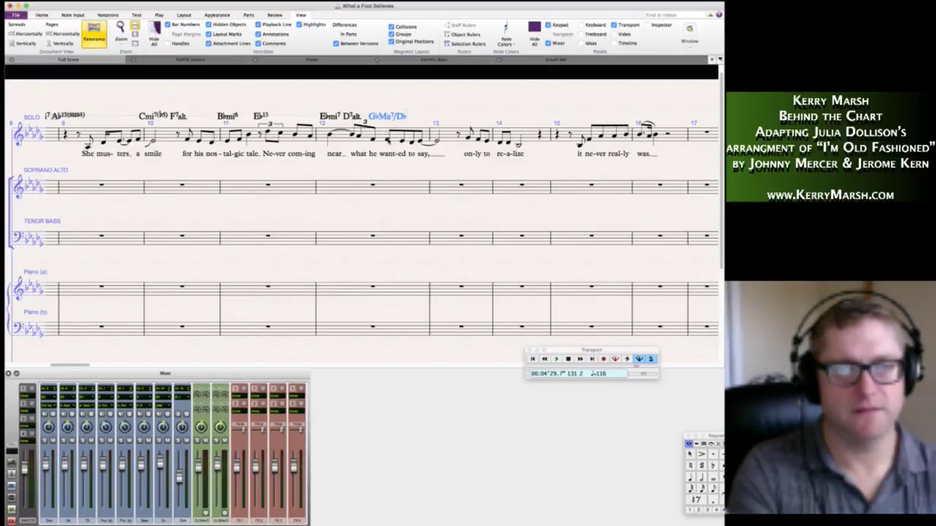
pyautogui.write('Cmi7(b5)')
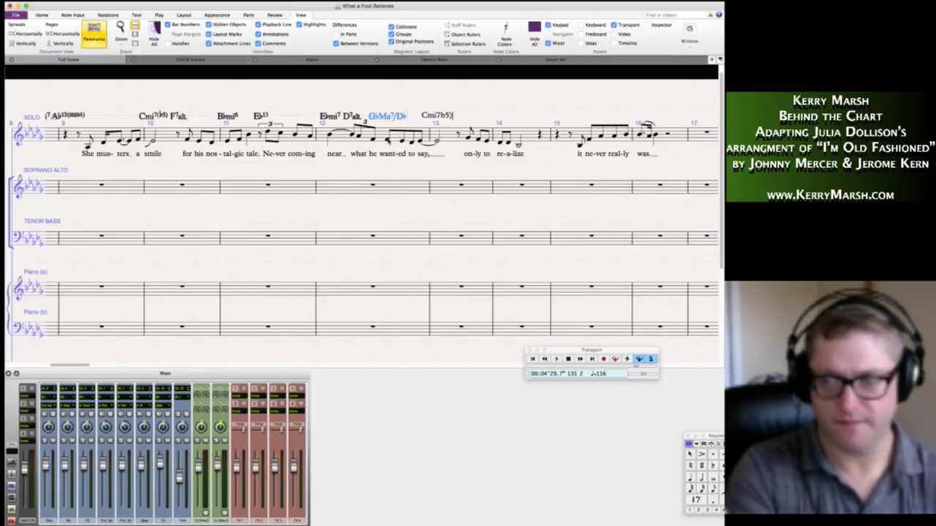
pyautogui.press('Escape')
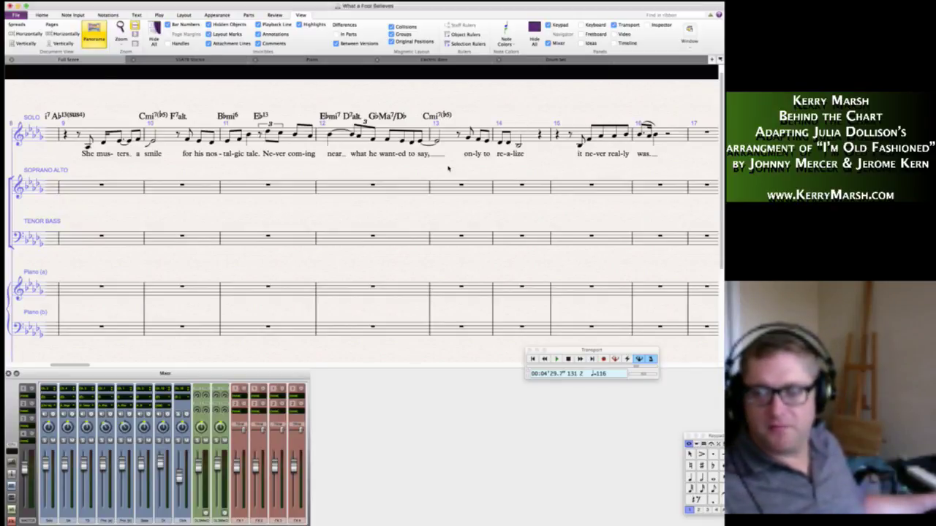
# Add the chord symbol B13(#11) above the eighth rest in bar 13 of the solo staff.
pyautogui.click(458, 134)
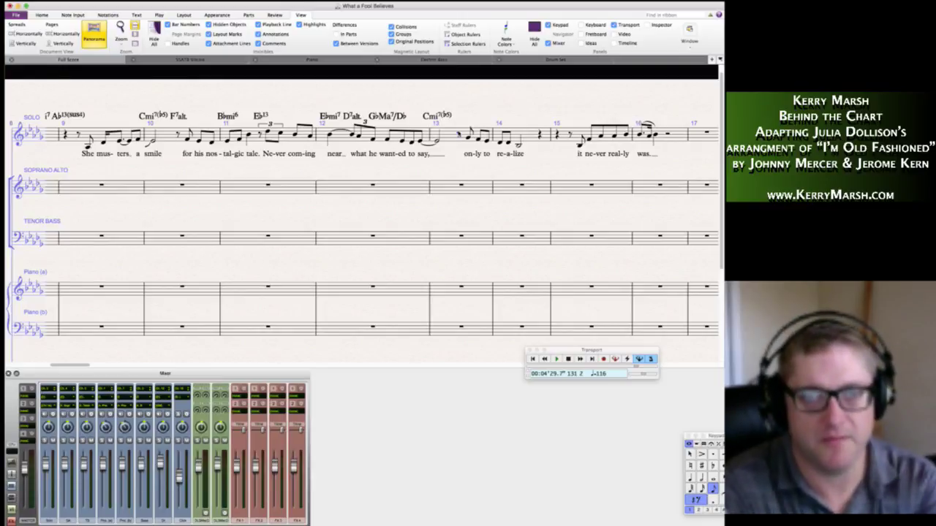
pyautogui.press('Escape')
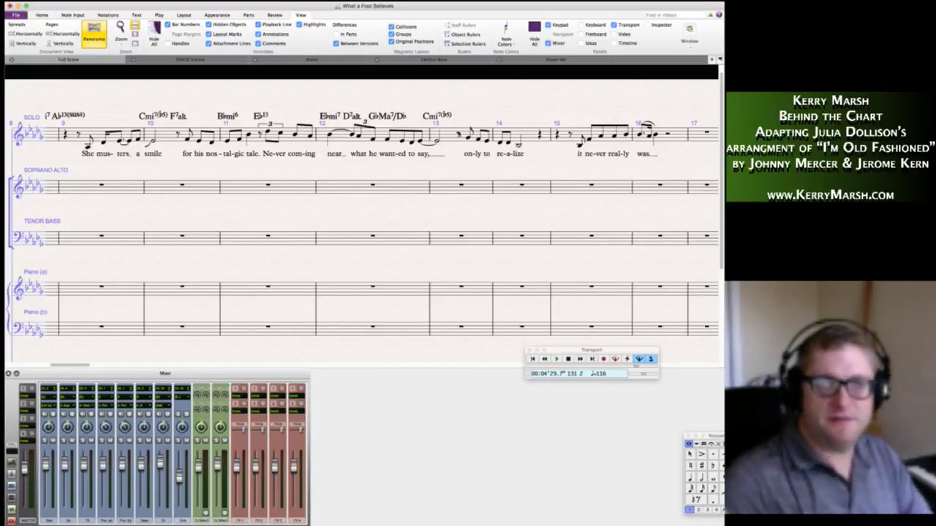
pyautogui.click(458, 135)
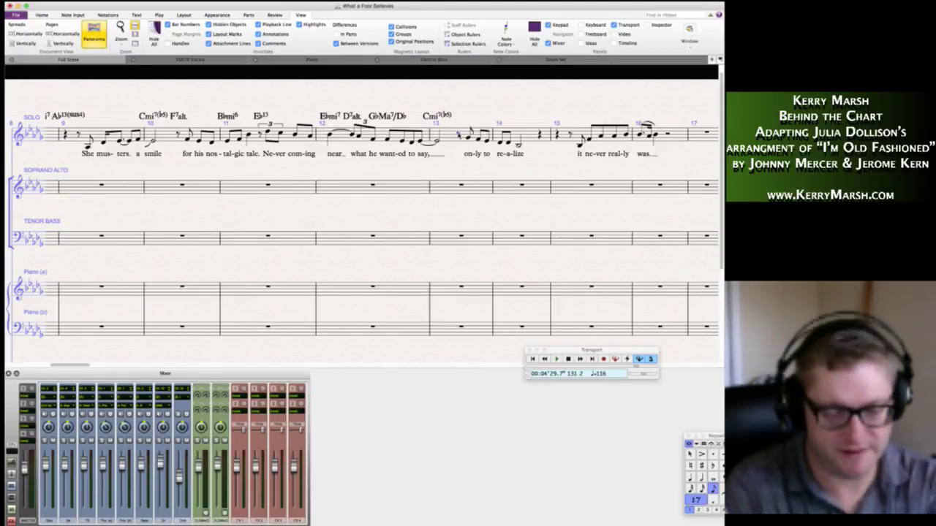
pyautogui.hotkey('ctrl', 'k')
pyautogui.write('B13(#11)')
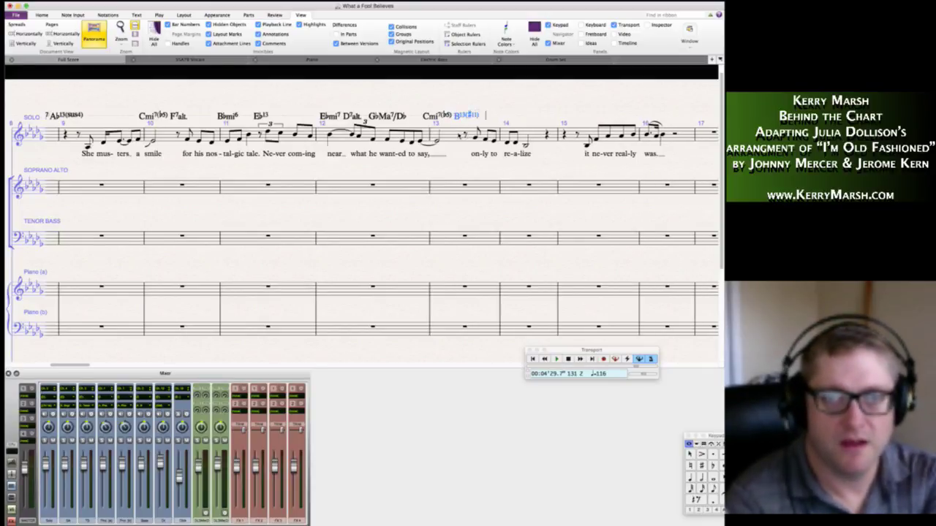
pyautogui.press('Escape')
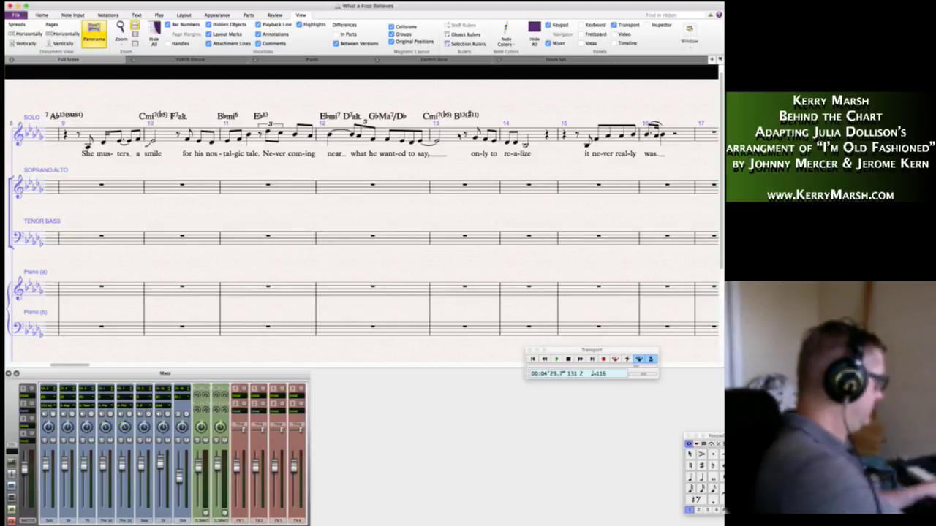
pyautogui.click(450, 291)
pyautogui.press('Escape')
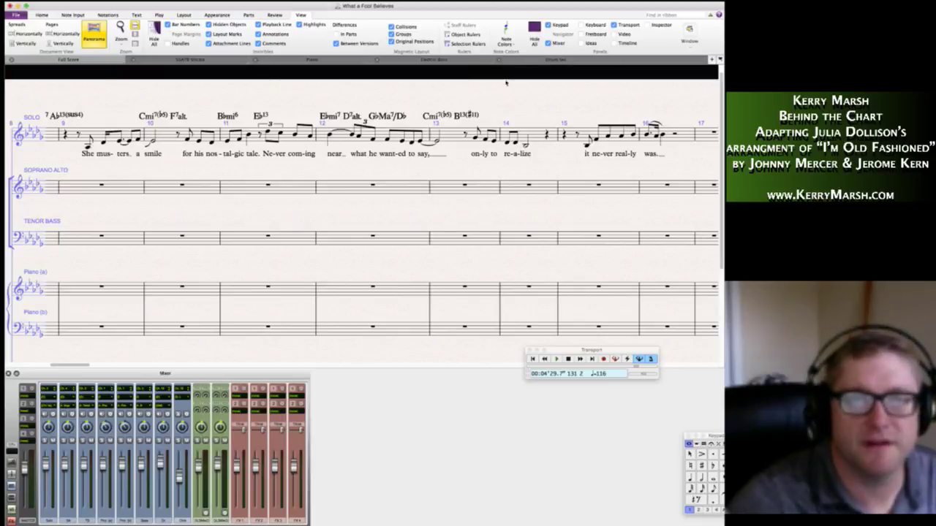
# Add the chord symbol E13(#11) above the first note of bar 14 in the solo staff.
pyautogui.click(508, 143)
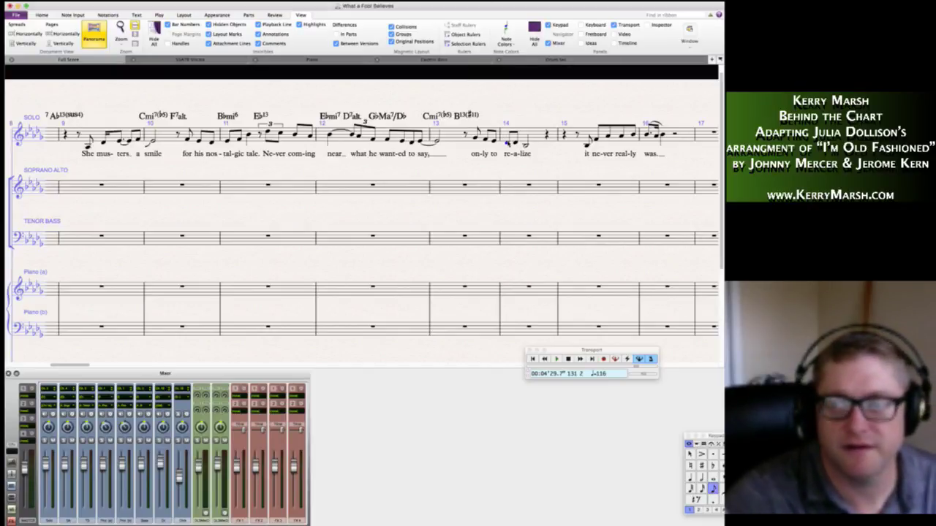
pyautogui.hotkey('ctrl', 'k')
pyautogui.write('Eb')
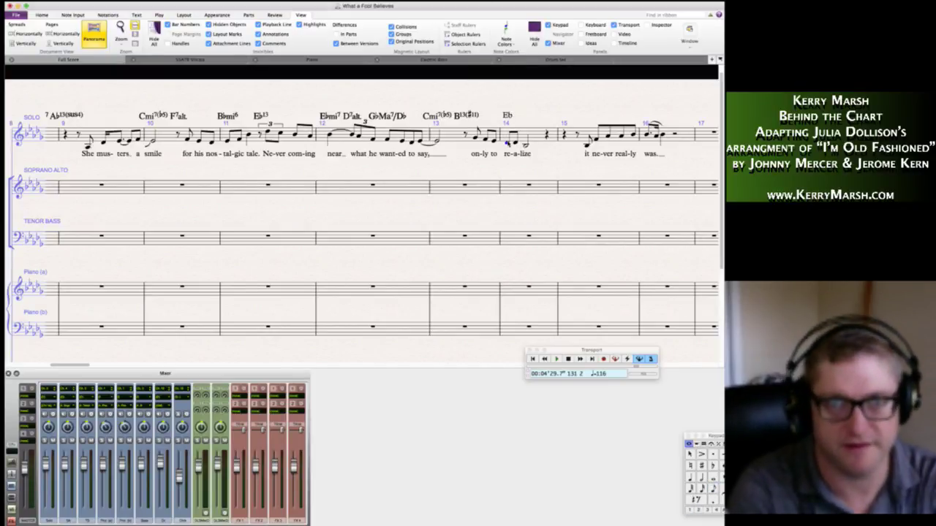
pyautogui.press('BackSpace')
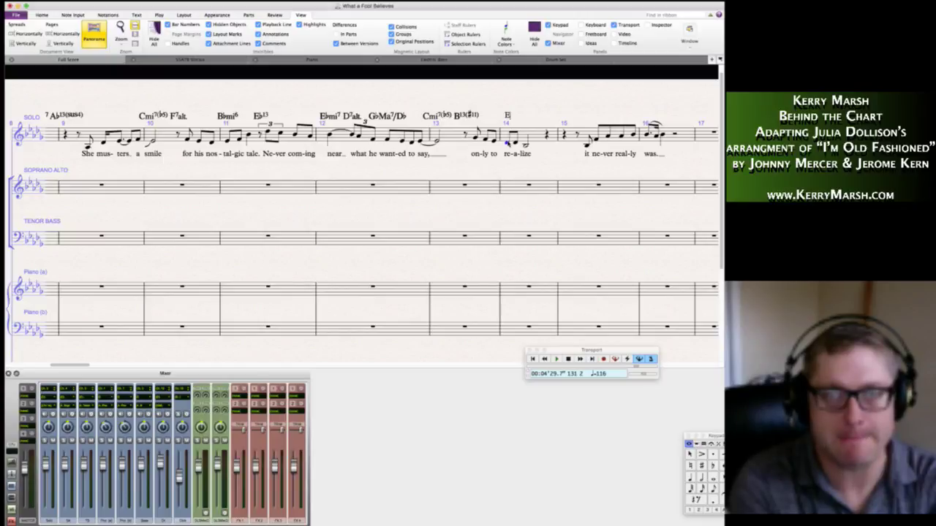
pyautogui.write('13#11')
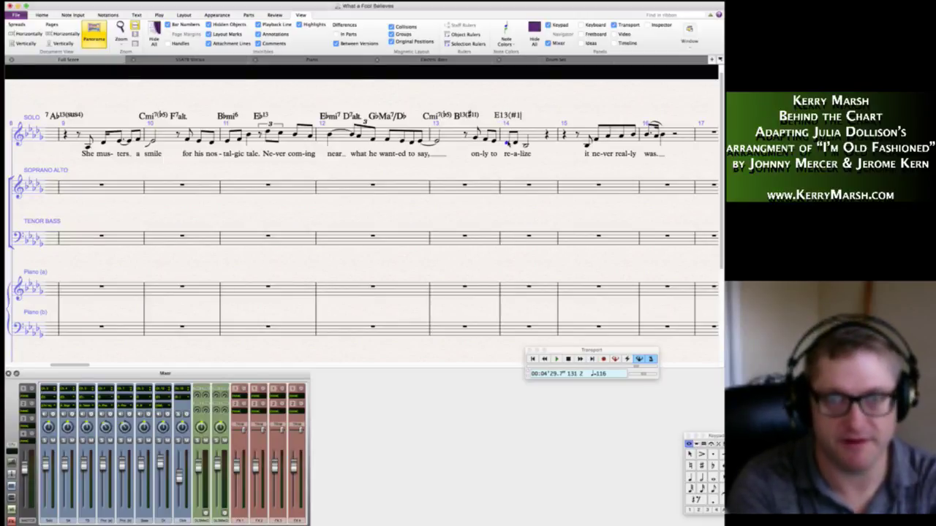
pyautogui.press('Return')
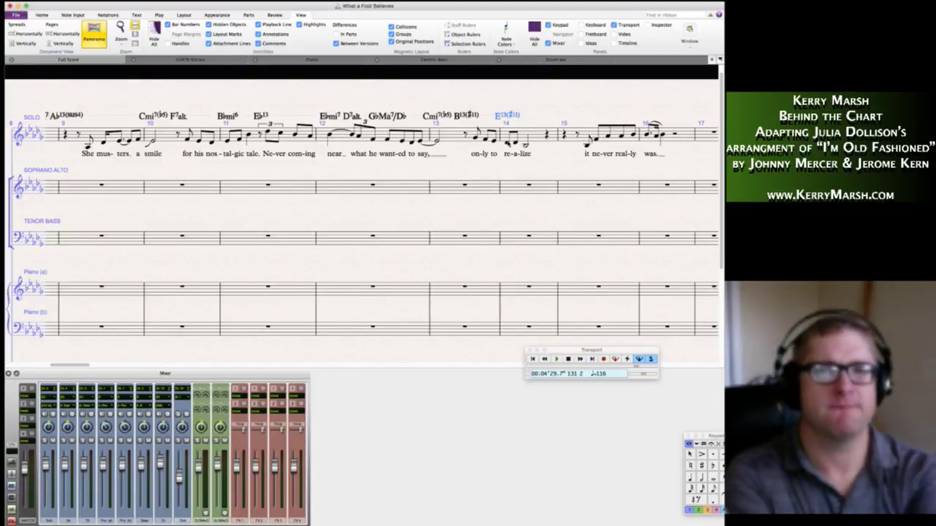
pyautogui.press('Escape')
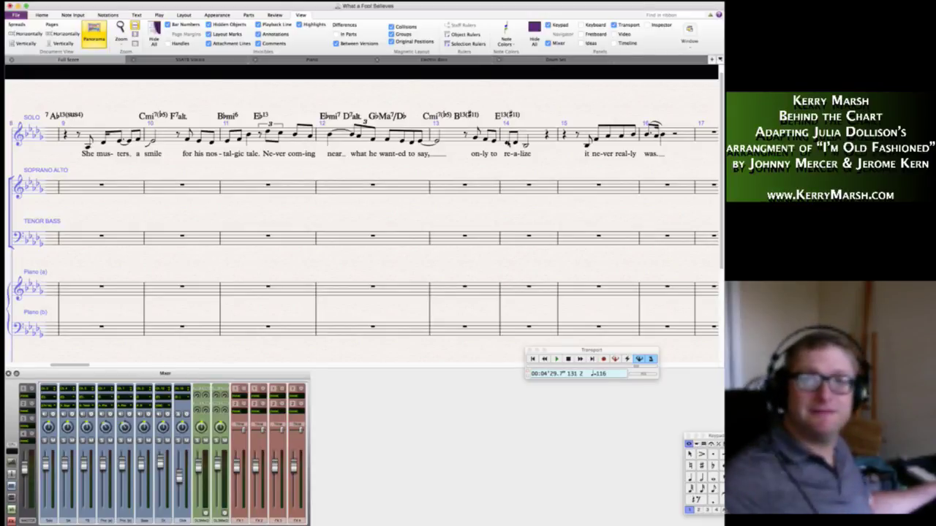
# Add the chord symbol Eb13(sus4) above the opening rest of bar 15 in the solo staff.
pyautogui.hscroll(5, 552, 146)
pyautogui.hscroll(3, 584, 177)
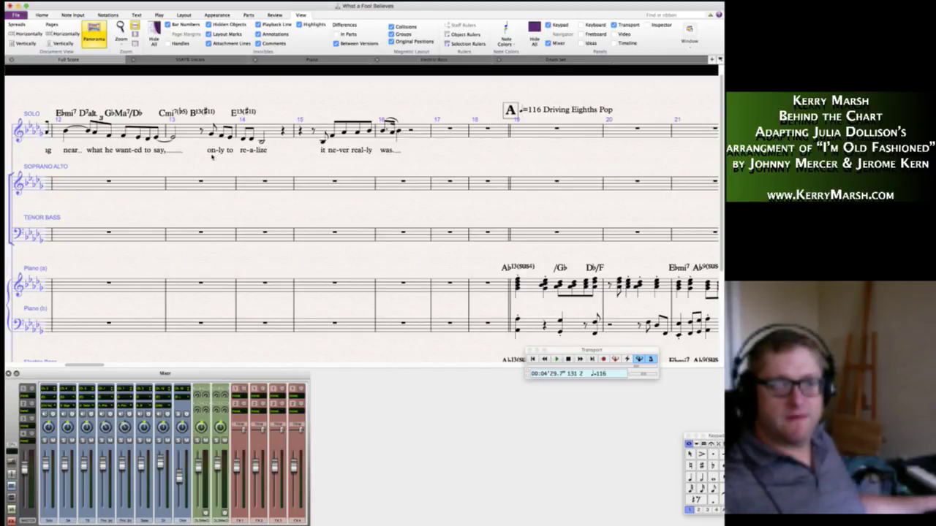
pyautogui.click(301, 132)
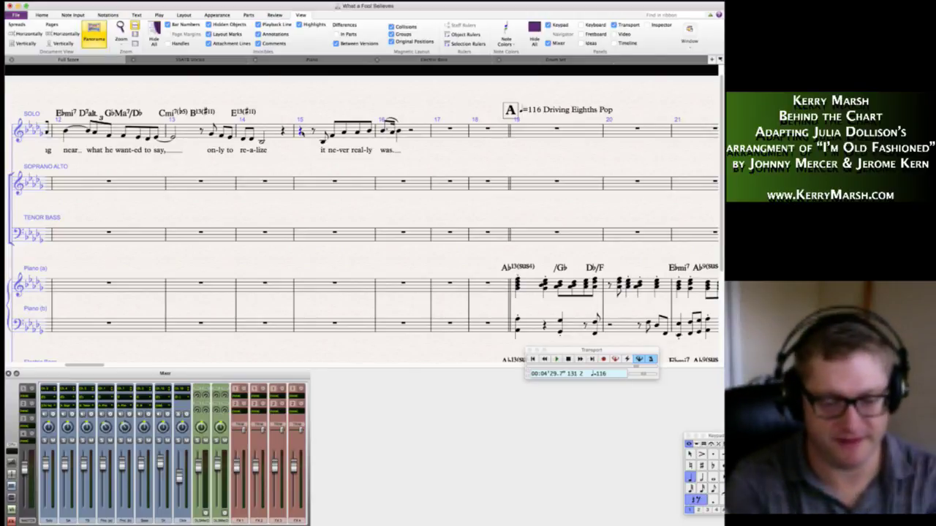
pyautogui.press('super+k')
pyautogui.write('Eb13(sus4)')
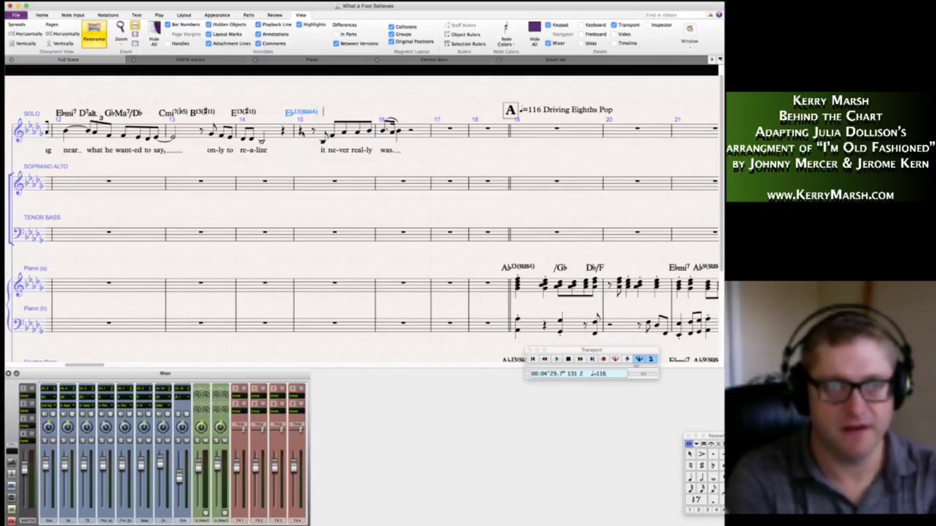
pyautogui.press('space')
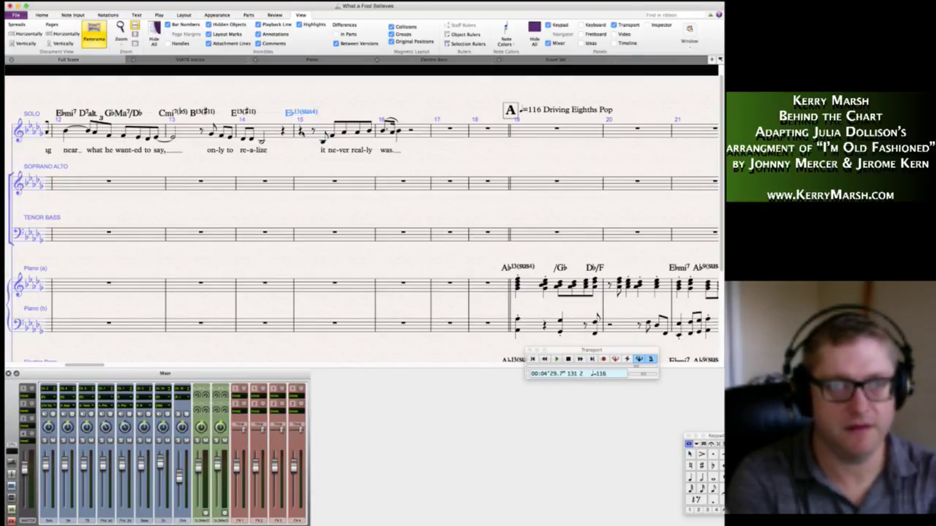
pyautogui.press('space')
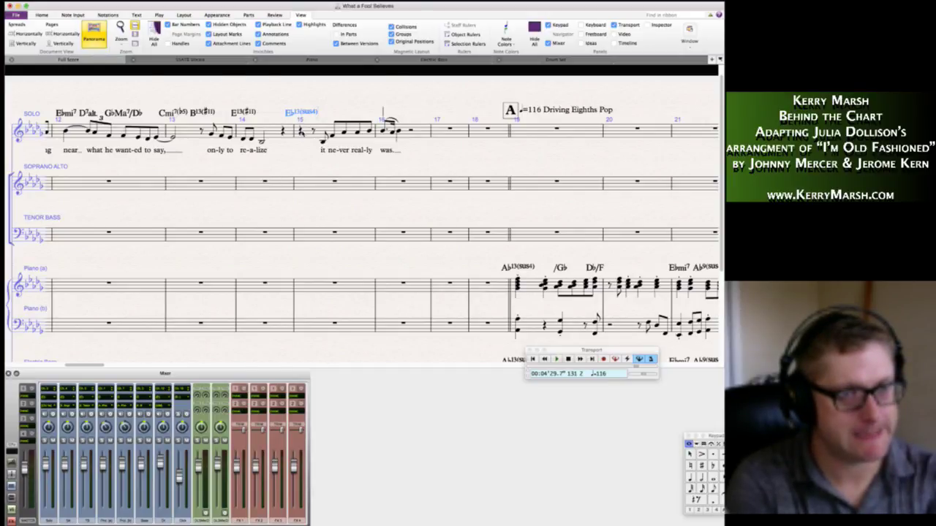
pyautogui.press('Escape')
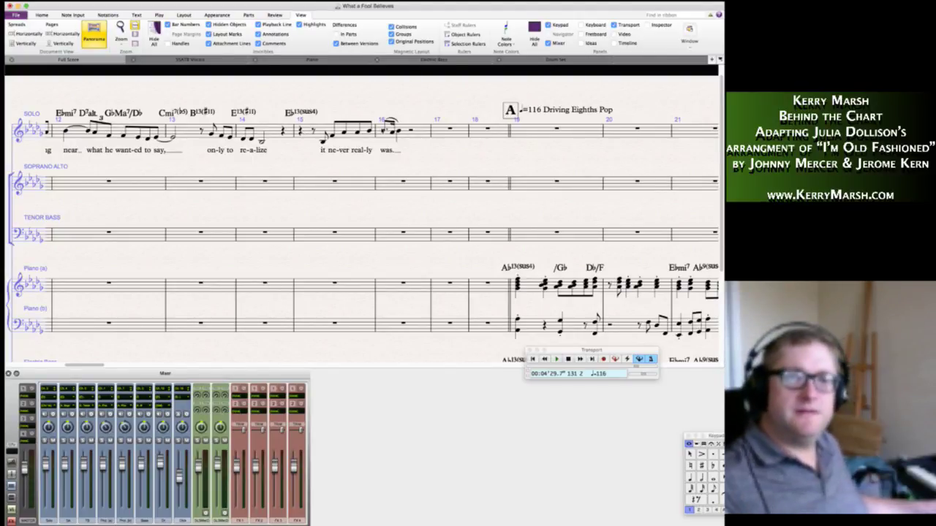
# Rework the tied notes on "was" in bar 16 into a single half note with a natural sign.
pyautogui.press('KP_9')
pyautogui.press('Left')
pyautogui.press('KP_5')
pyautogui.press('KP_Decimal')
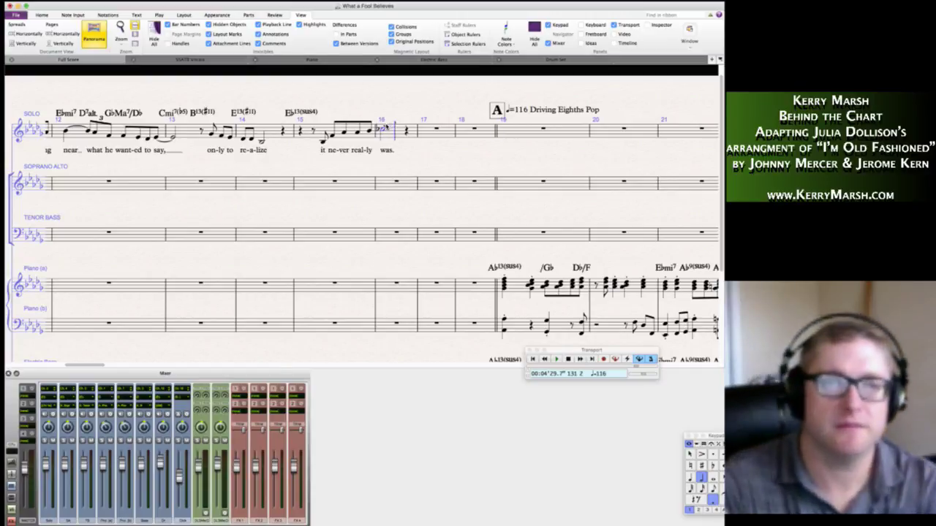
pyautogui.press('KP_Enter')
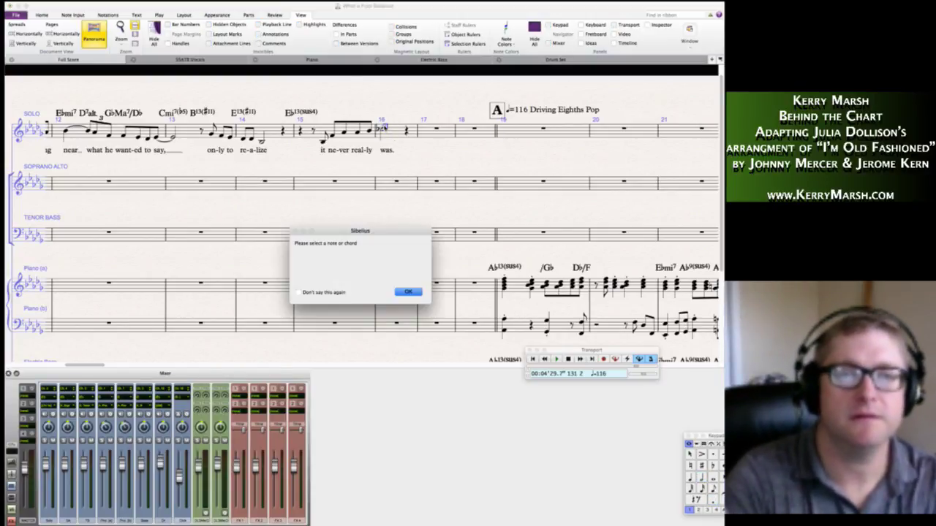
pyautogui.click(408, 294)
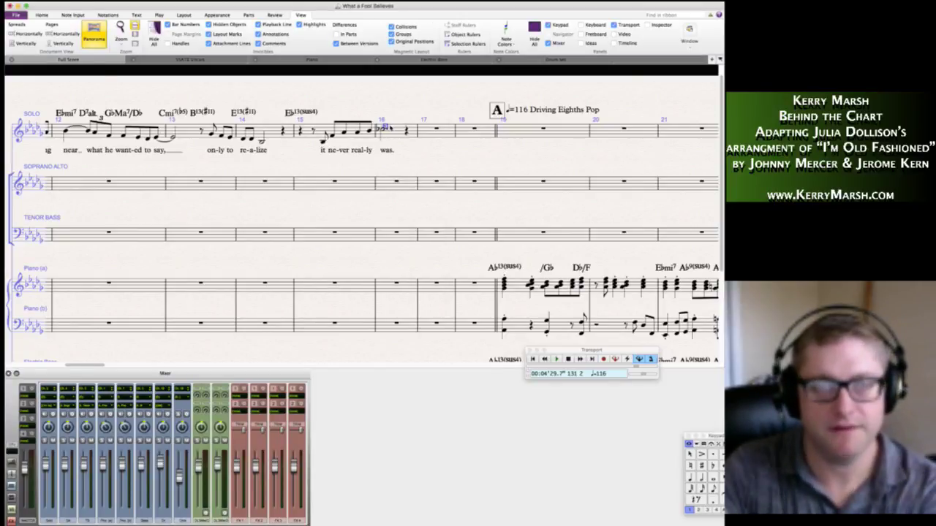
pyautogui.click(384, 129)
pyautogui.press('KP_7')
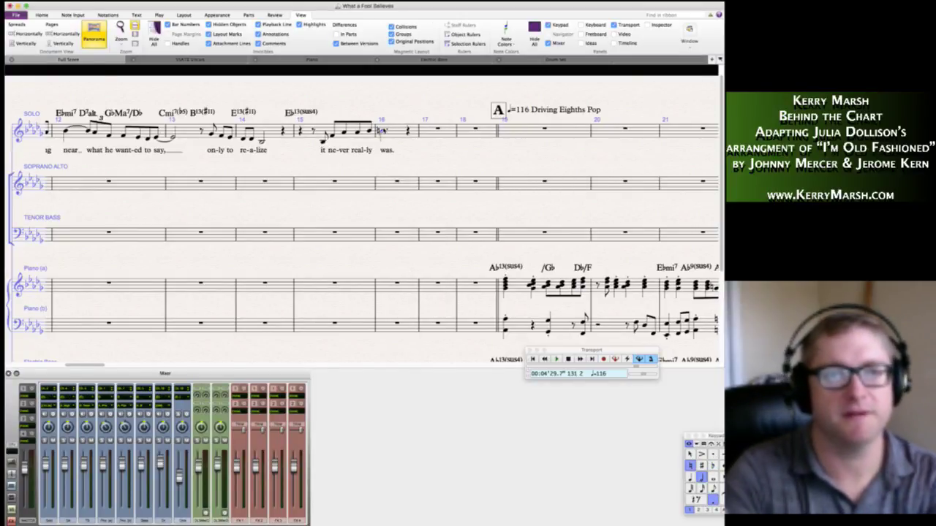
pyautogui.press('Right')
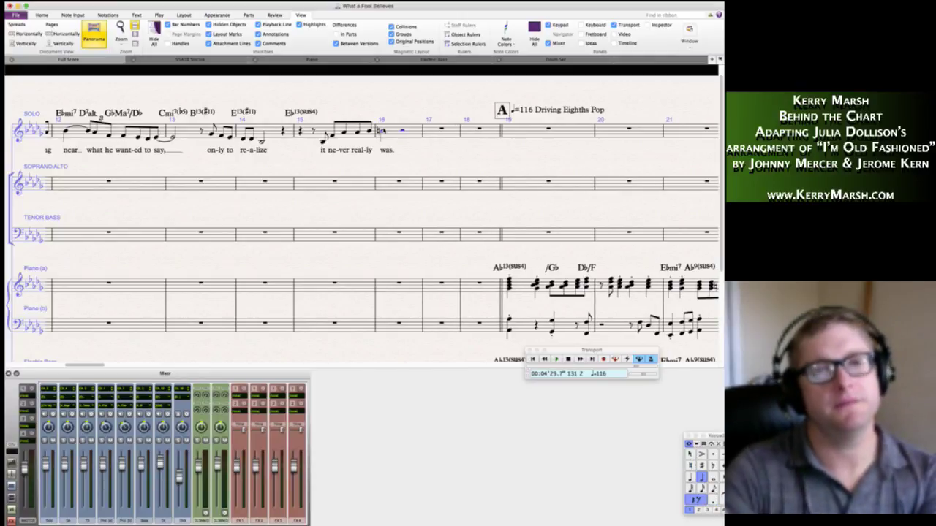
pyautogui.press('Escape')
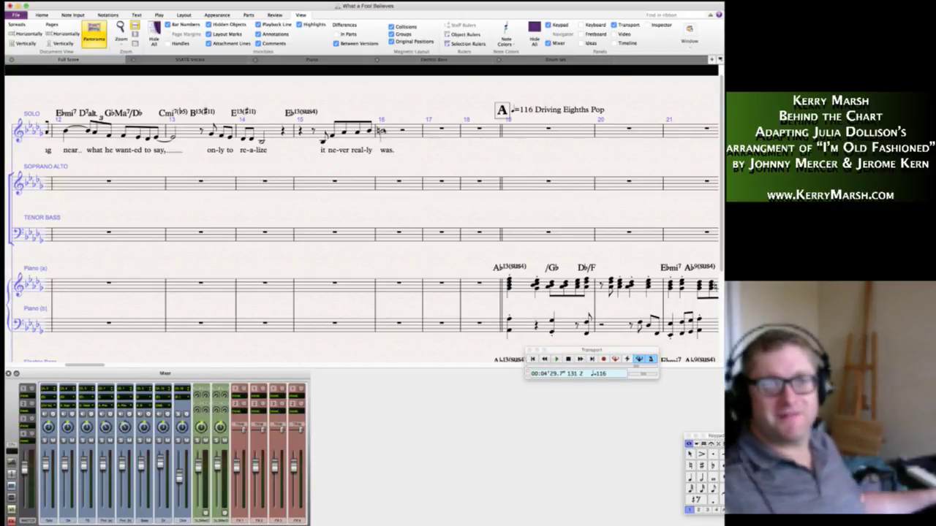
# Change the note on "was" in bar 16 of the solo staff to a whole note without an accidental.
pyautogui.click(382, 134)
pyautogui.click(381, 132)
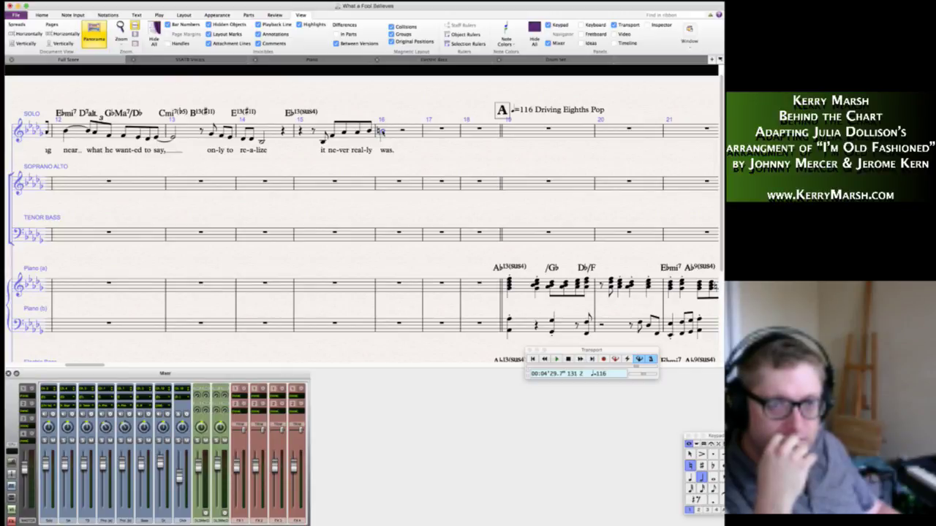
pyautogui.press('Left')
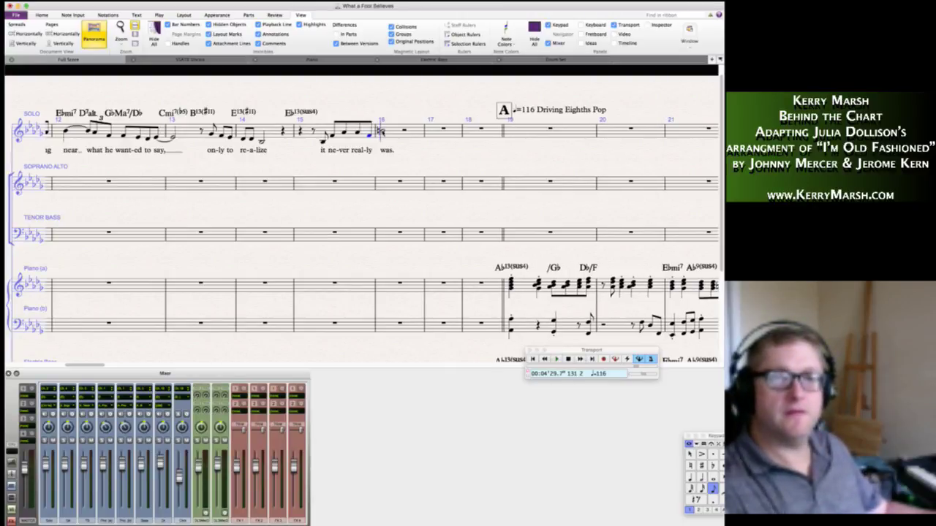
pyautogui.press('Left')
pyautogui.press('Right')
pyautogui.press('6')
pyautogui.press('Escape')
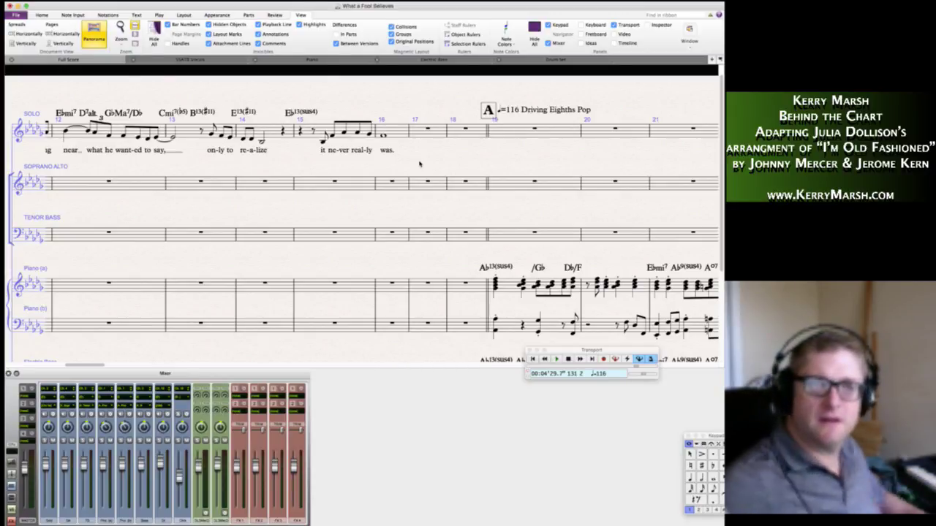
# Add the chord symbol A13 above the whole note at the start of bar 16 in the solo staff.
pyautogui.click(358, 133)
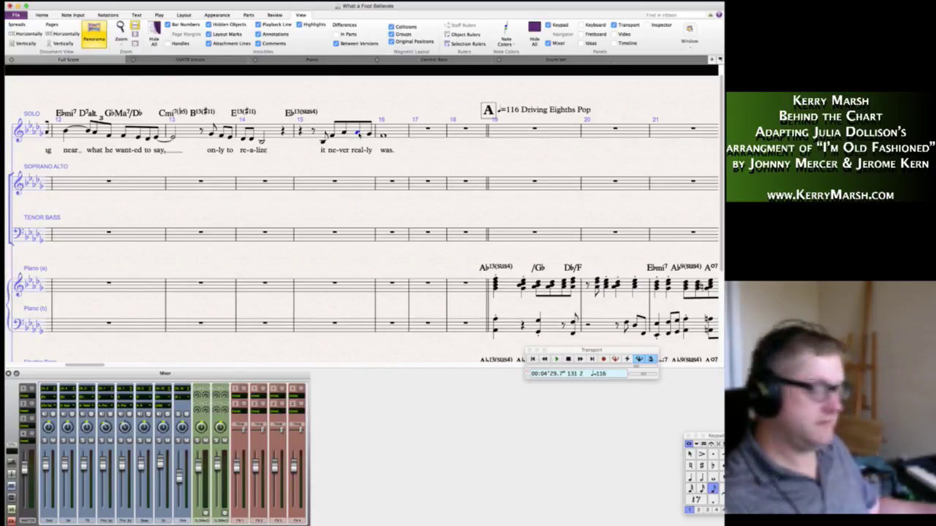
pyautogui.press('Right')
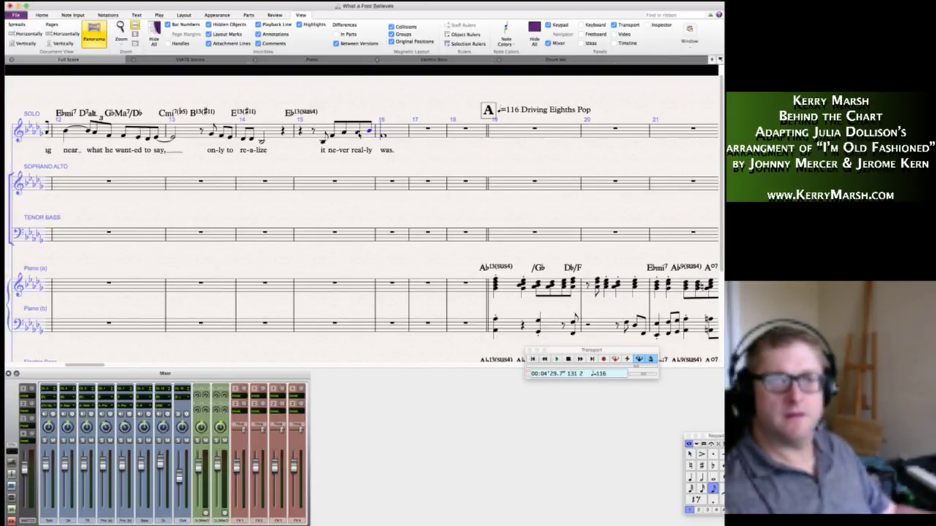
pyautogui.press('Right')
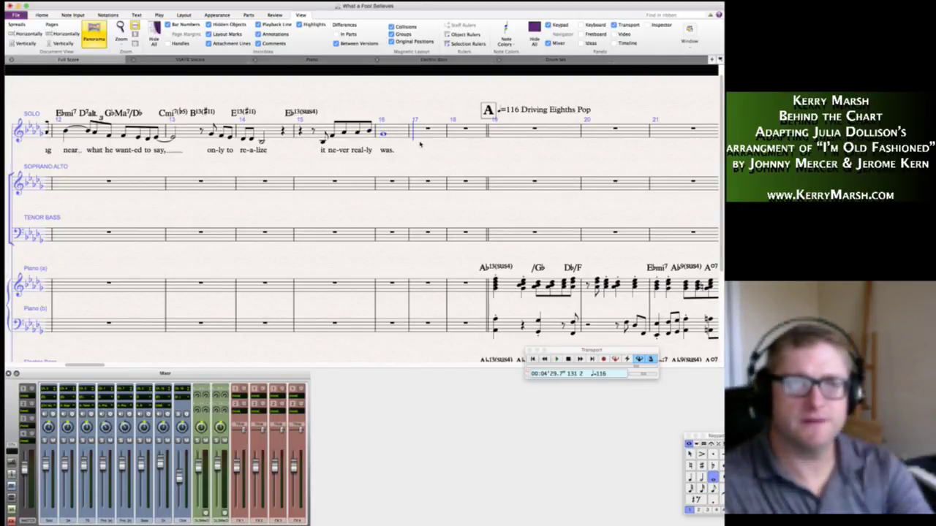
pyautogui.press('Escape')
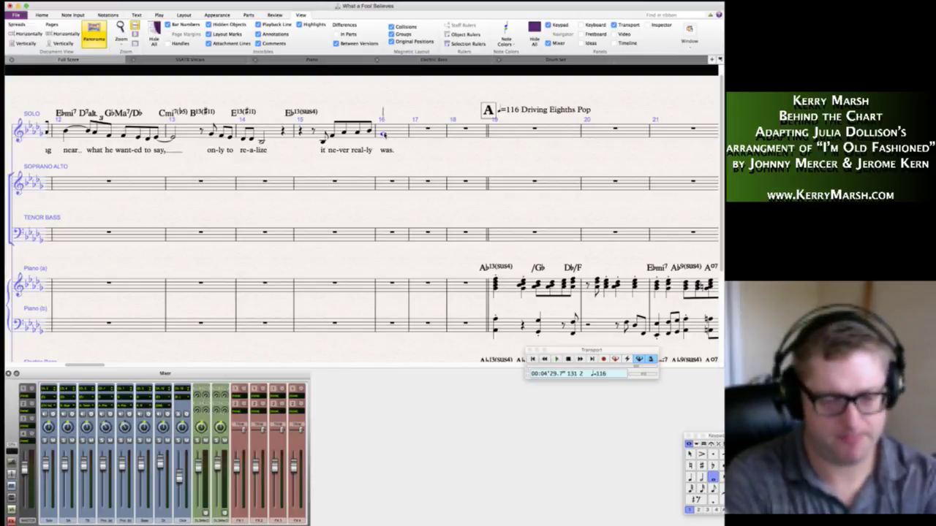
pyautogui.press('super+k')
pyautogui.write('A')
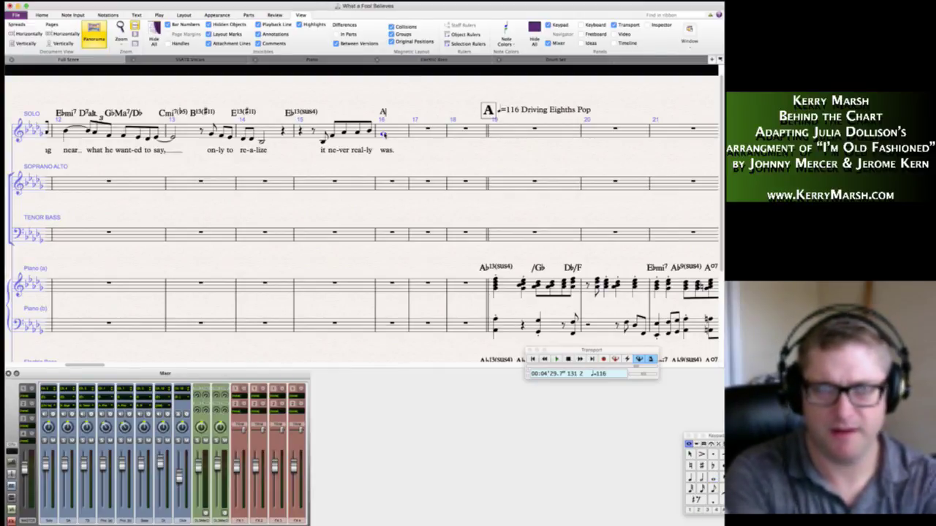
pyautogui.write('13')
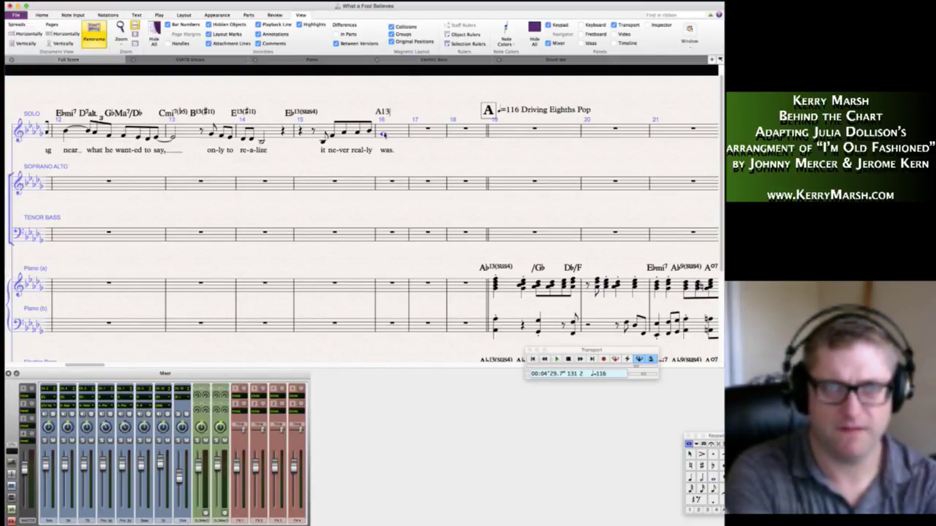
pyautogui.press('Escape')
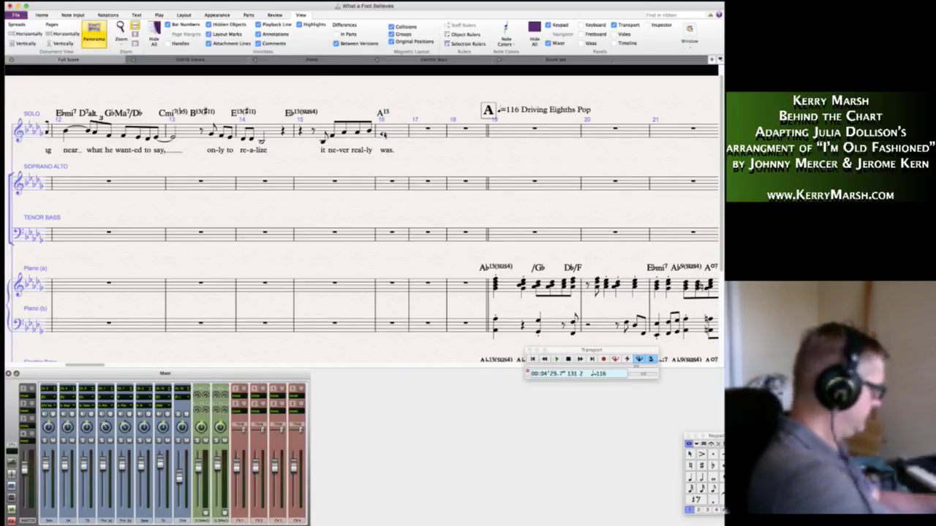
# Extend the bar 16 chord symbol with a #11 so it reads A13(#11).
pyautogui.doubleClick(385, 111)
pyautogui.write('#11')
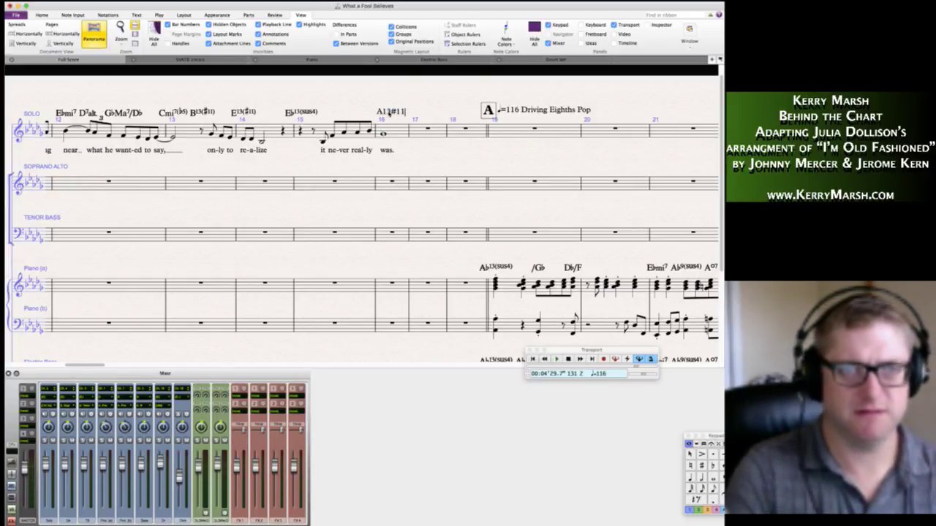
pyautogui.press('Escape')
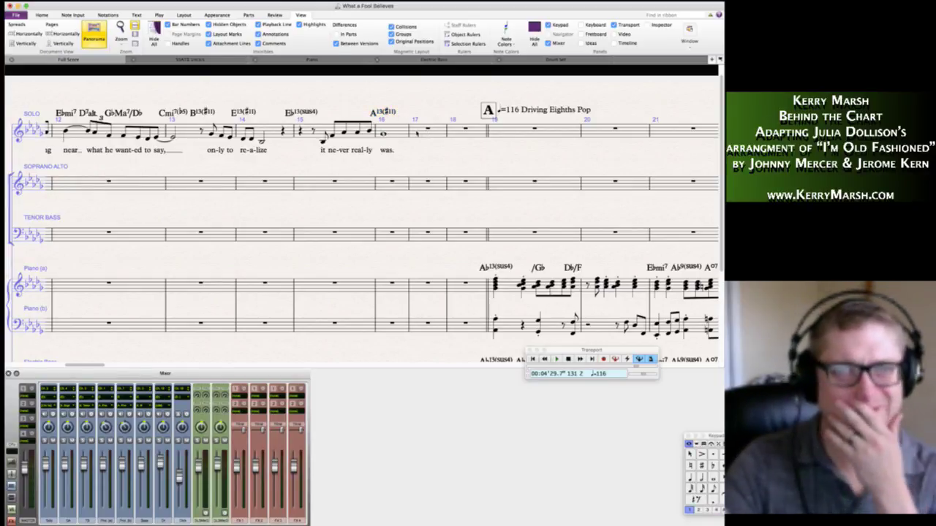
pyautogui.click(418, 131)
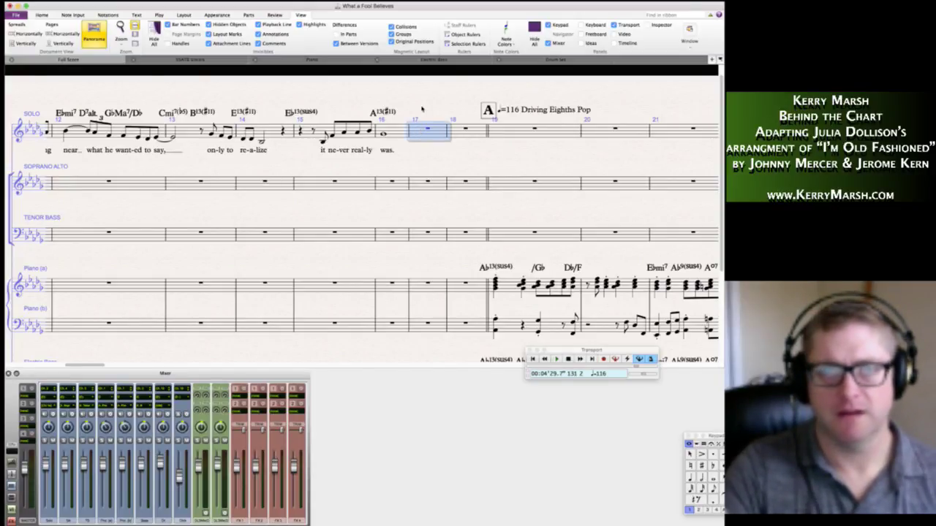
pyautogui.click(414, 108)
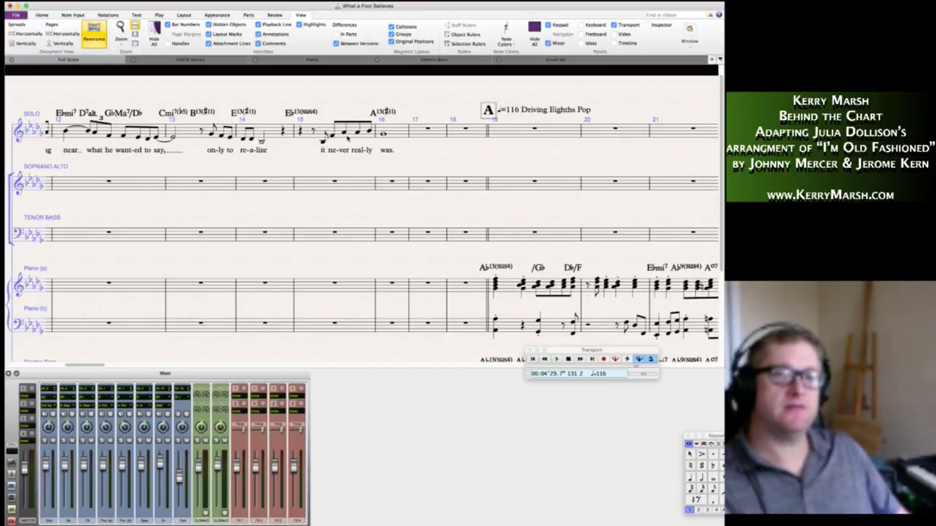
# Replace the whole note in bar 16 of the solo staff with a quarter note followed by a flatted dotted half note.
pyautogui.click(384, 135)
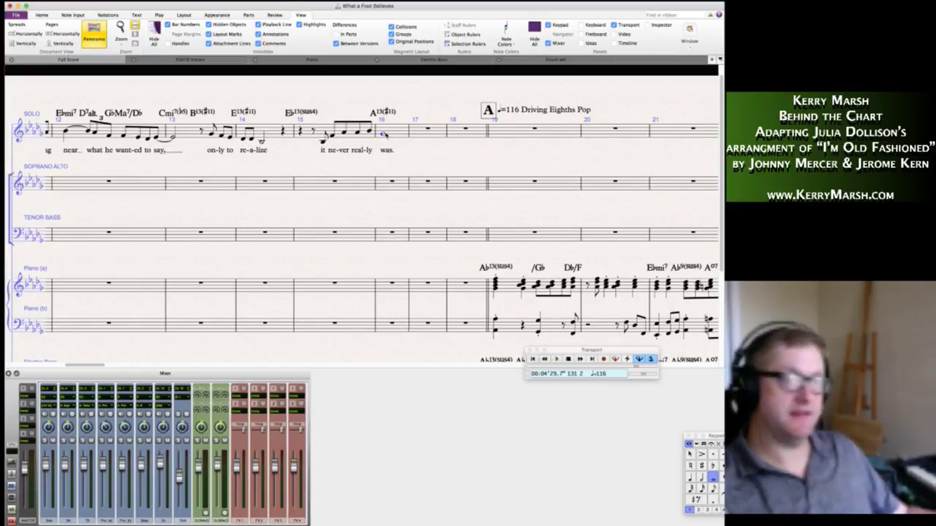
pyautogui.press('4')
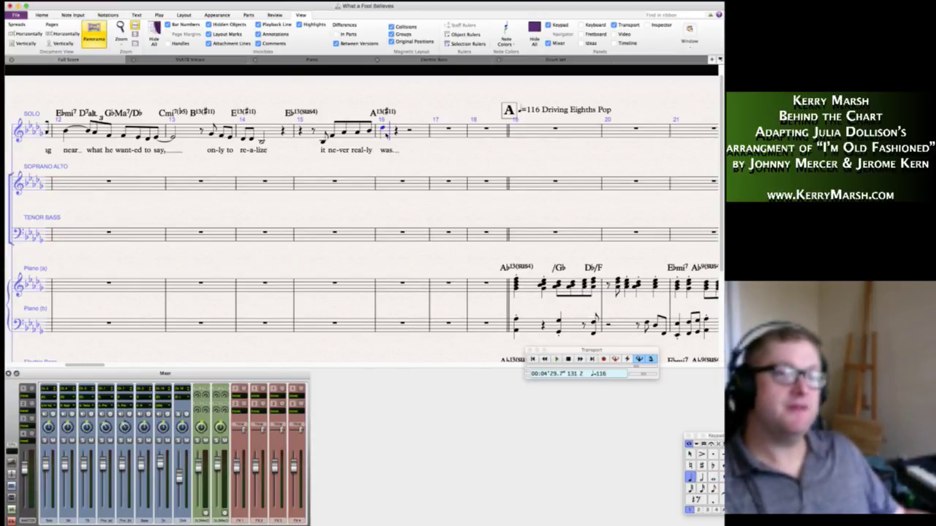
pyautogui.press('0')
pyautogui.press('5')
pyautogui.press('Escape')
pyautogui.click(398, 130)
pyautogui.press('.')
pyautogui.press('Escape')
pyautogui.click(399, 131)
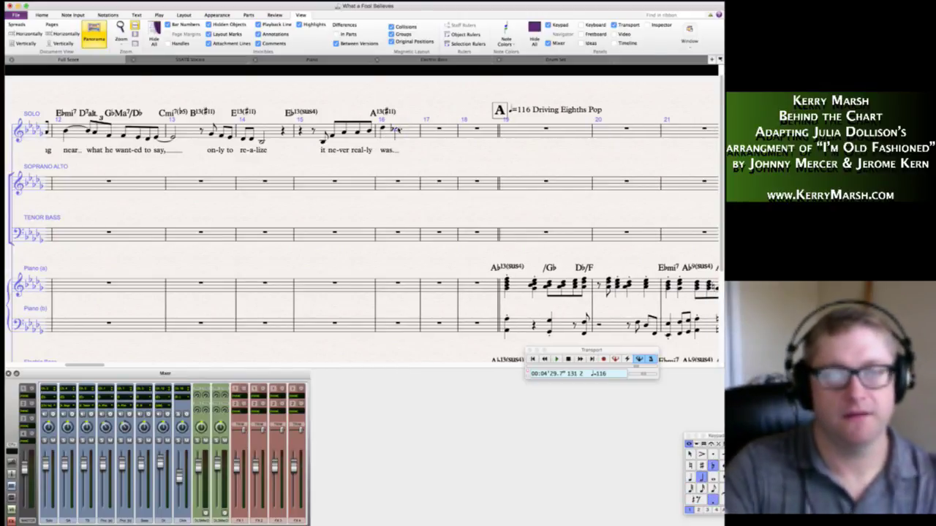
# Delete the two empty bars 17 and 18 just before rehearsal mark A across all staves.
pyautogui.click(433, 136)
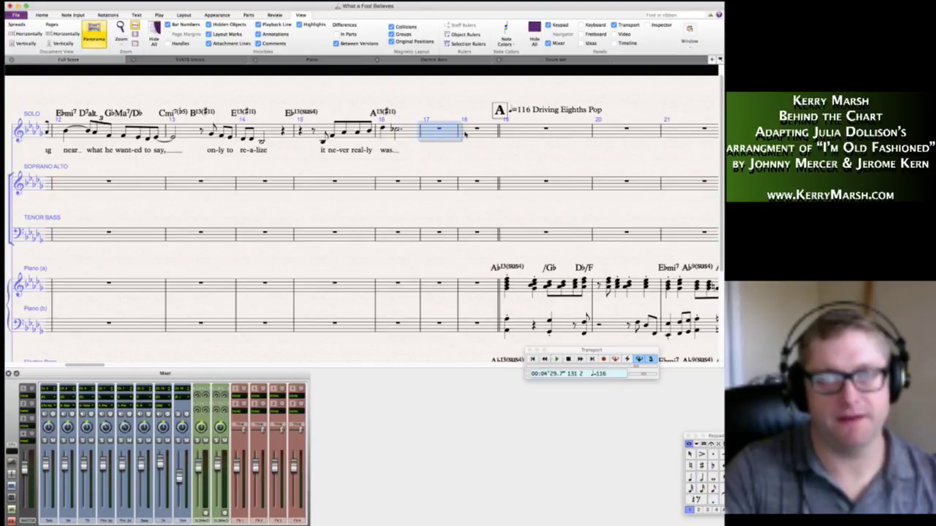
pyautogui.click(464, 133)
pyautogui.press('Escape')
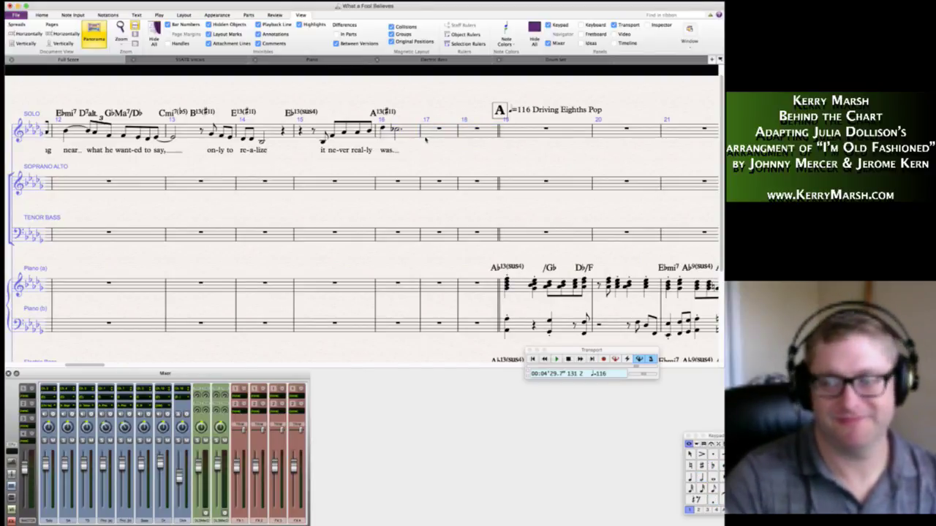
pyautogui.click(428, 132)
pyautogui.keyDown('shift'); pyautogui.click(472, 128); pyautogui.keyUp('shift')
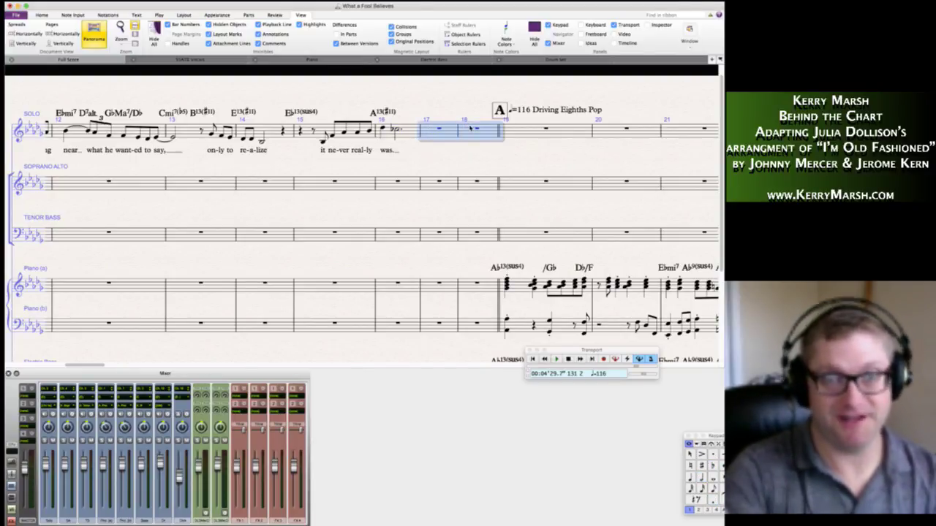
pyautogui.press('super+BackSpace')
# Add a double barline at the end of bar 16, right before rehearsal mark A.
pyautogui.click(424, 292)
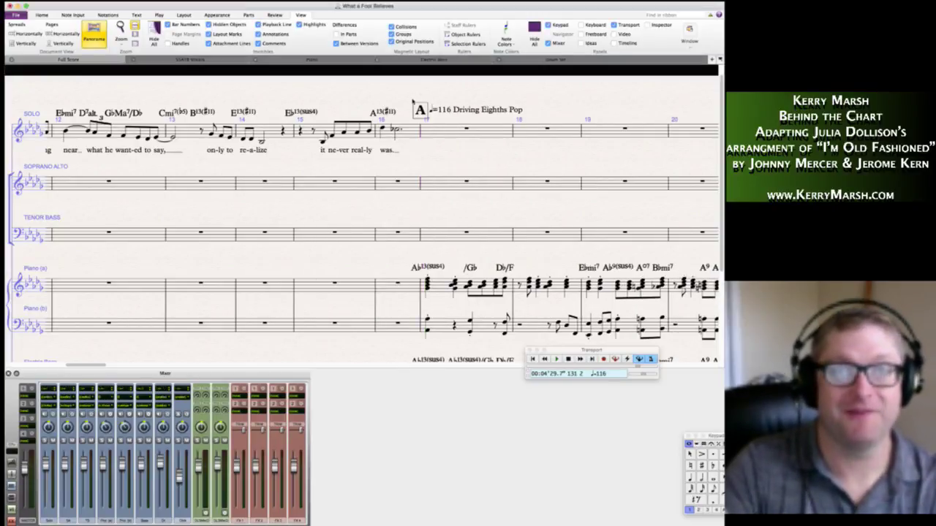
pyautogui.rightClick(397, 92)
pyautogui.moveTo(420, 104)
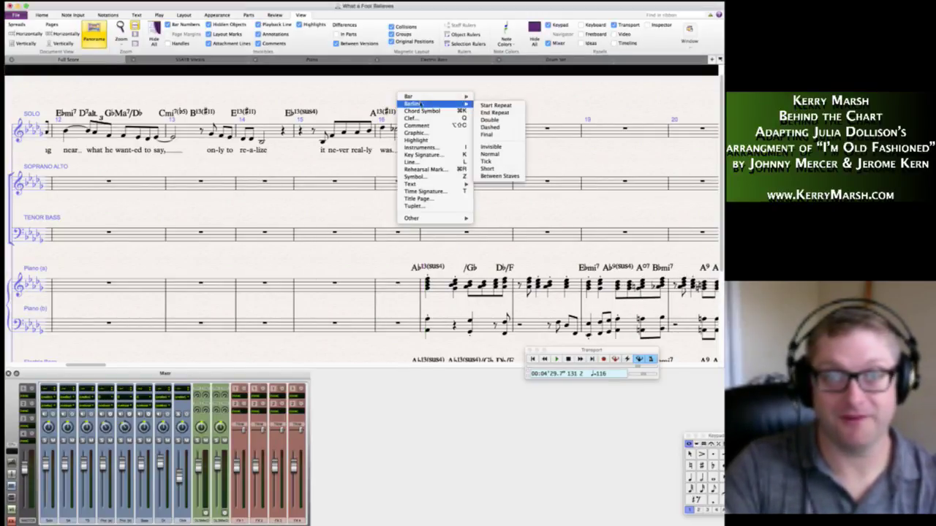
pyautogui.click(490, 119)
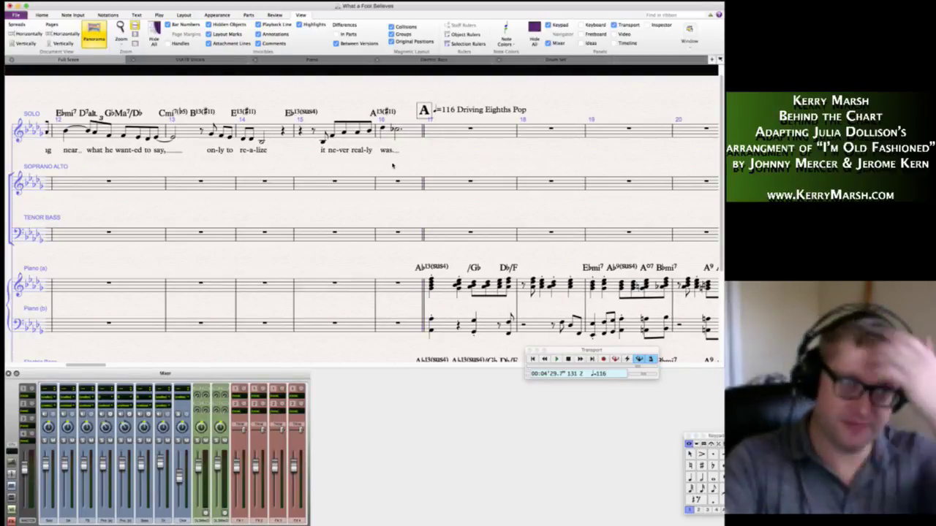
# Slur the quarter note to the flatted dotted half note on "was" in bar 16 of the solo staff.
pyautogui.click(393, 128)
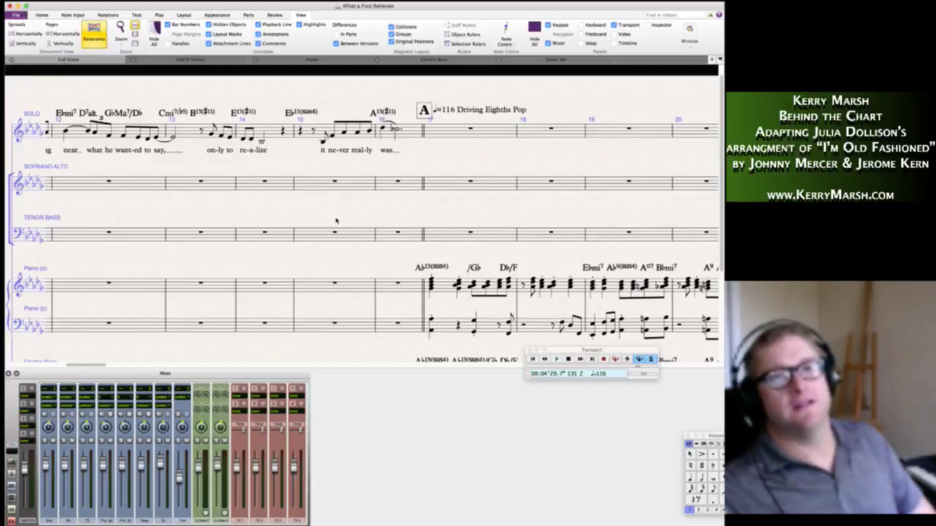
pyautogui.click(364, 192)
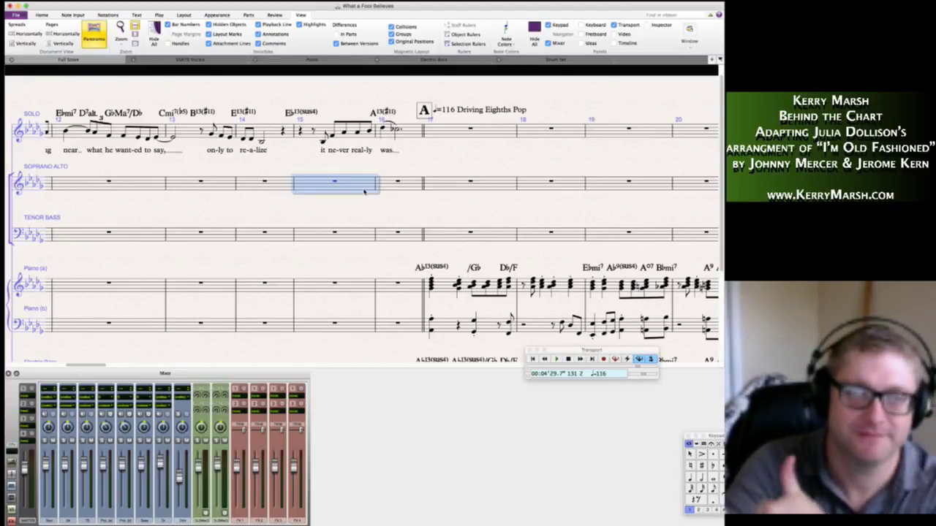
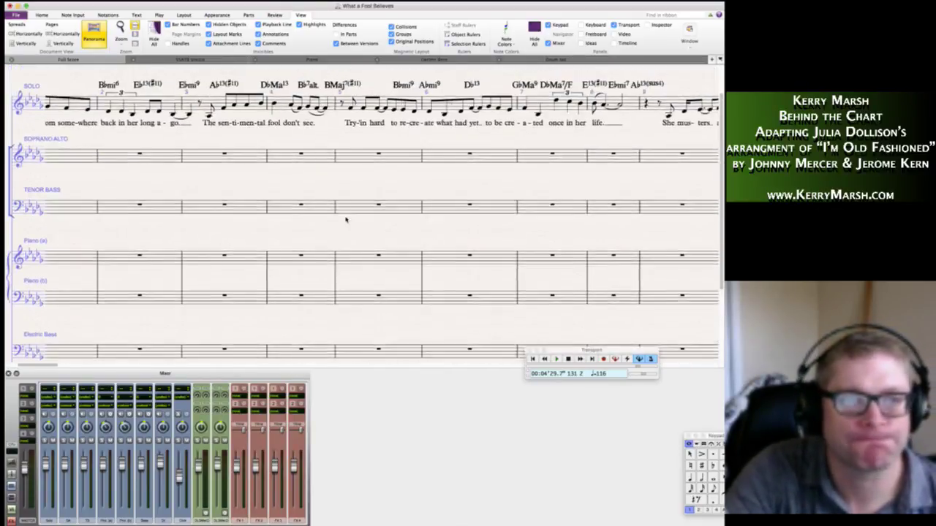
pyautogui.hscroll(8, 345, 220)
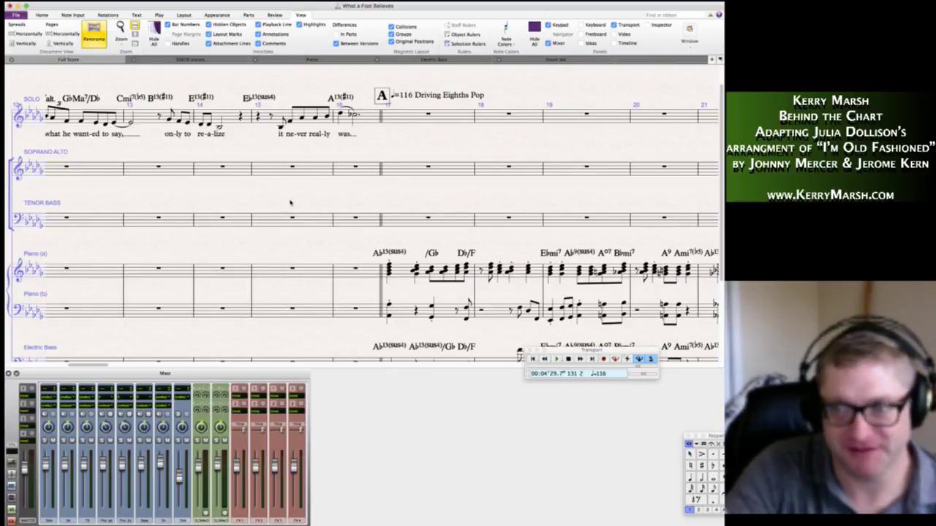
pyautogui.hscroll(-1, 288, 203)
pyautogui.hscroll(-15, 290, 203)
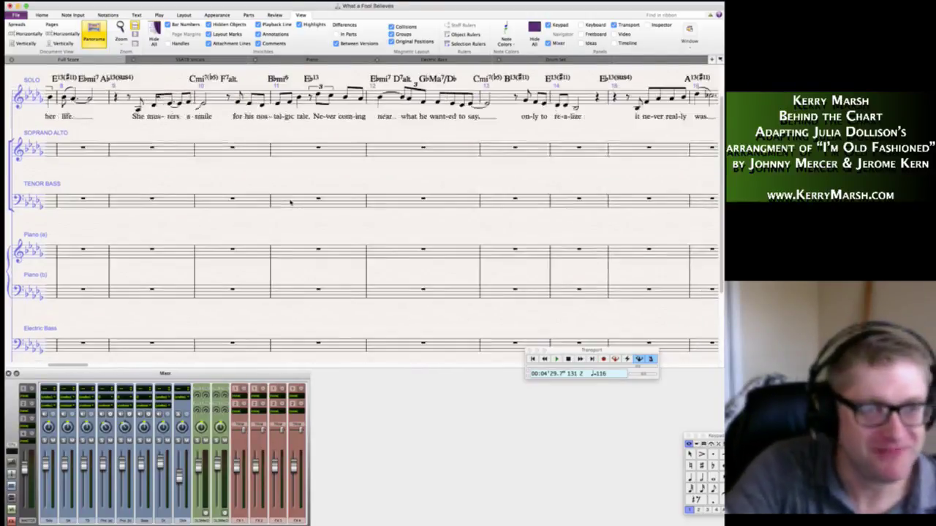
pyautogui.hscroll(-6, 291, 203)
pyautogui.scroll(4, 290, 203)
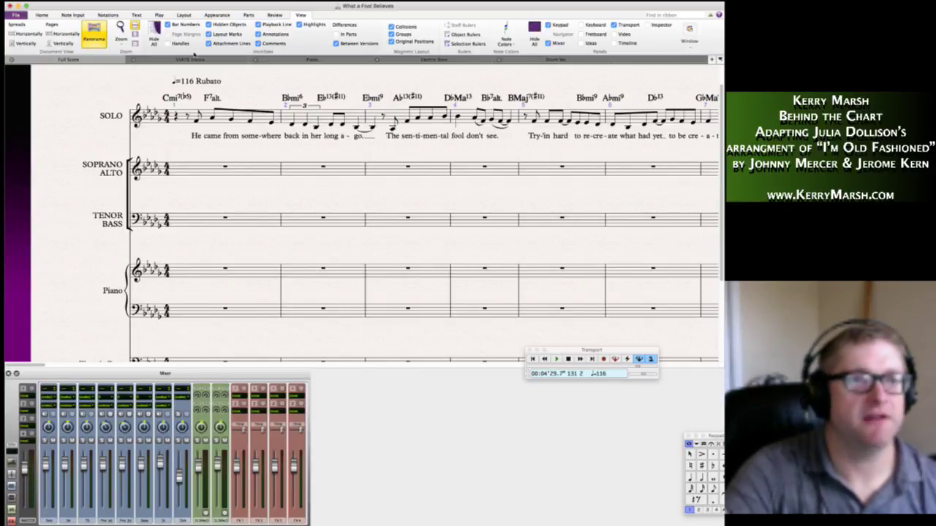
# Start adding instruments to the score and limit the available list to Jazz Instruments.
pyautogui.click(41, 14)
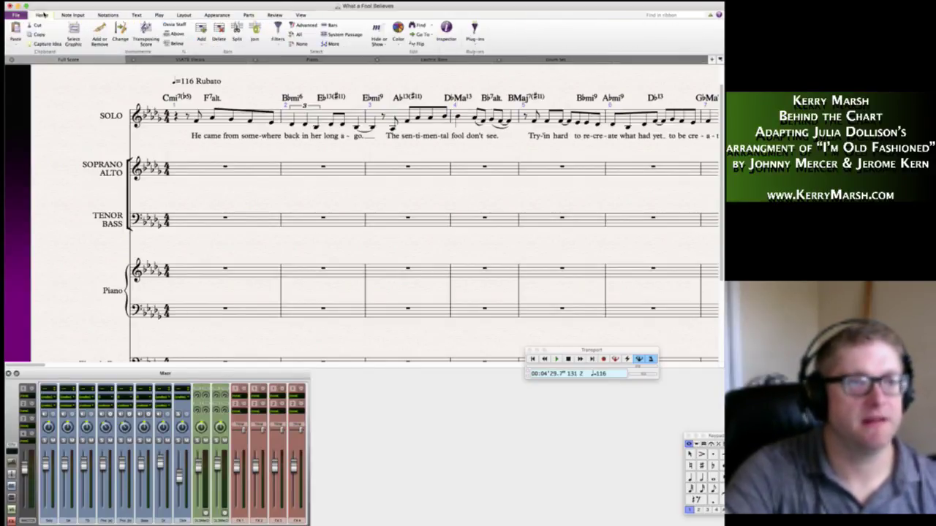
pyautogui.click(102, 38)
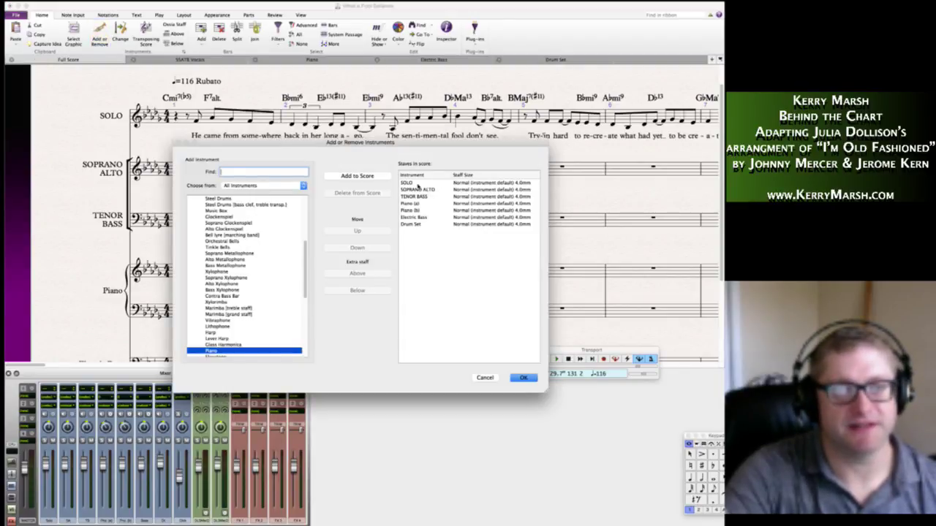
pyautogui.click(248, 188)
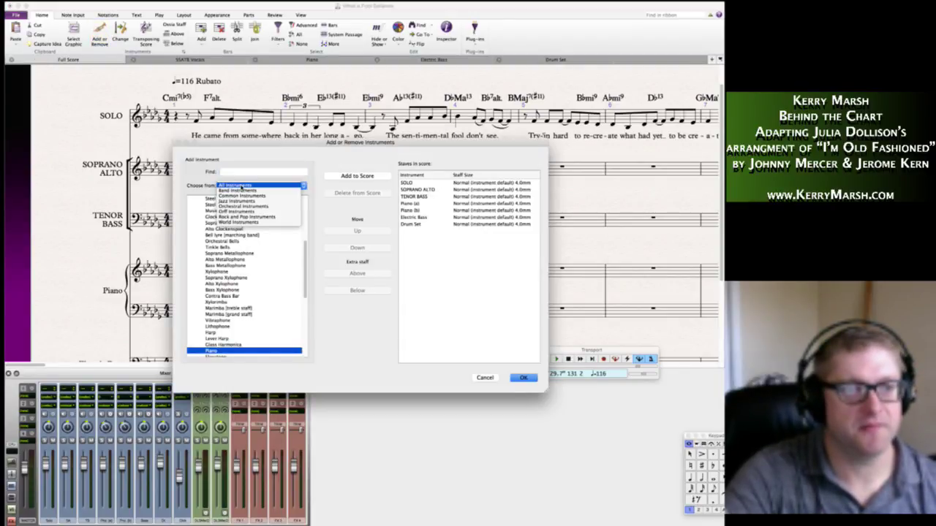
pyautogui.click(242, 187)
pyautogui.click(241, 187)
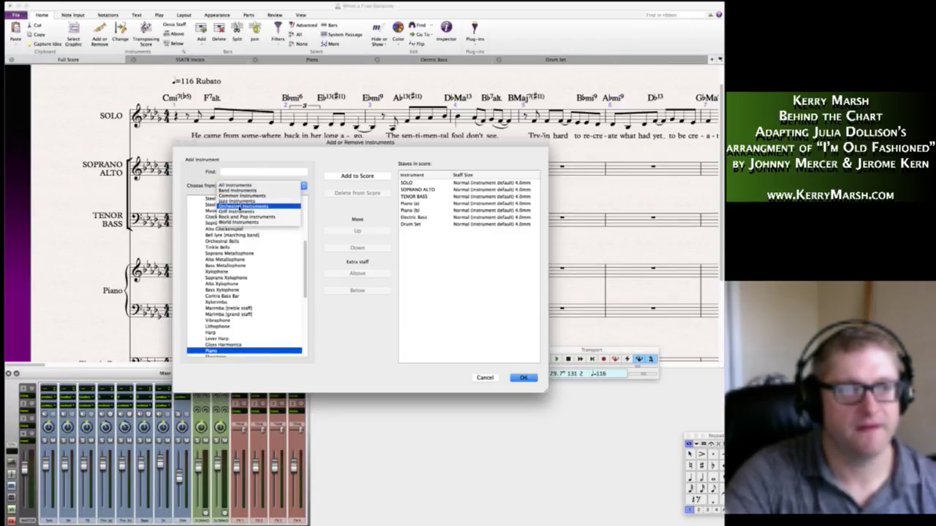
pyautogui.click(237, 201)
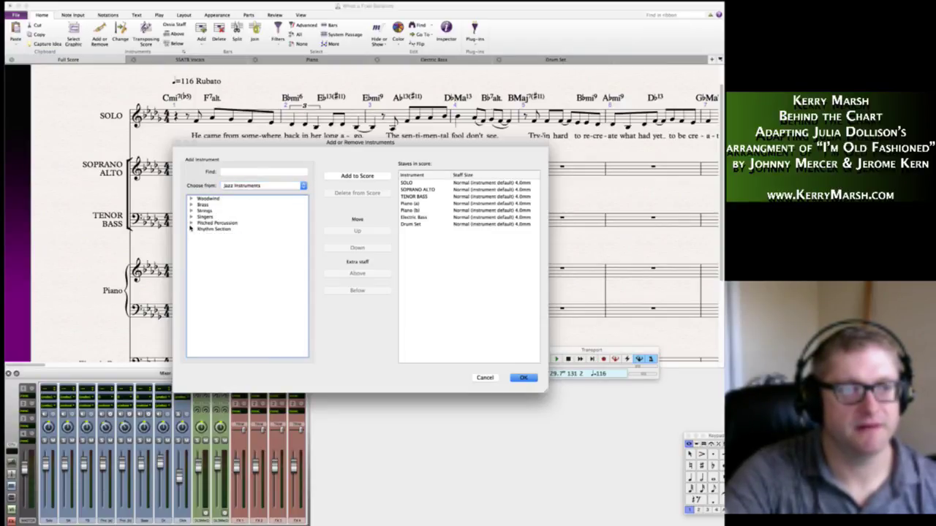
# Add two Voice staves from the Singers family to the list of staves in the score.
pyautogui.click(190, 217)
pyautogui.doubleClick(210, 223)
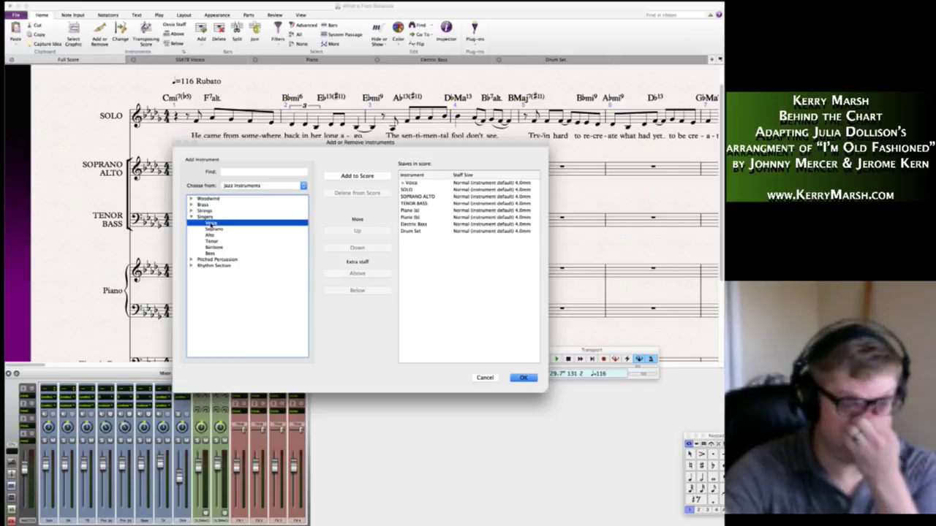
pyautogui.click(355, 176)
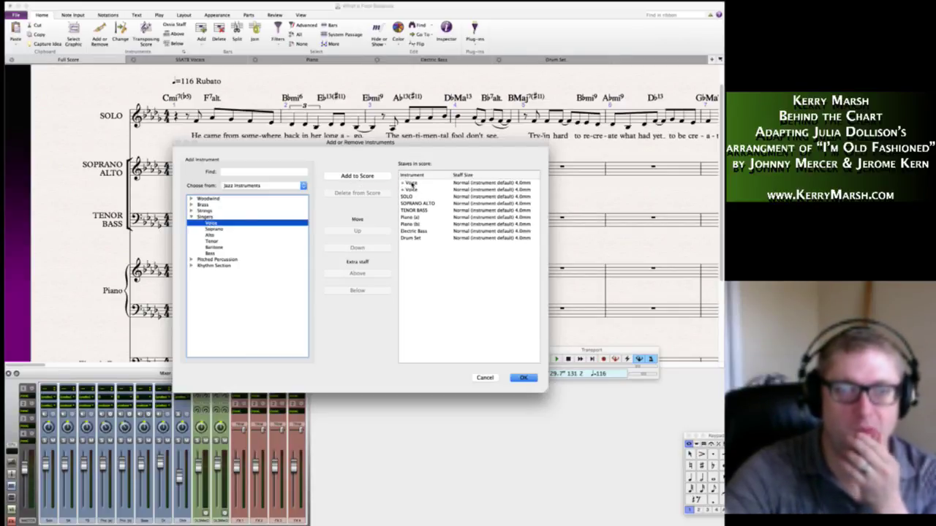
pyautogui.click(411, 185)
pyautogui.click(365, 193)
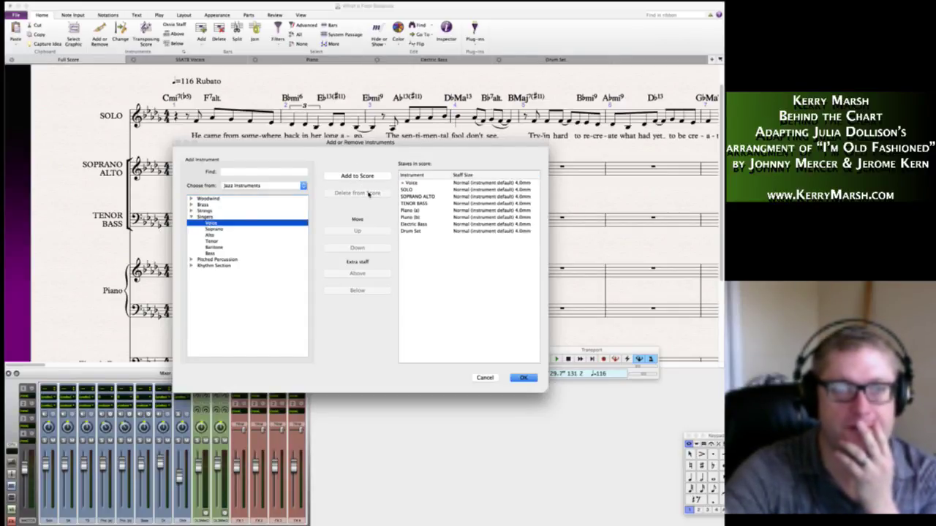
pyautogui.click(338, 179)
# Move one new Voice staff directly below TENOR BASS and apply the instrument changes, letting the page size adapt to fit the music.
pyautogui.click(408, 183)
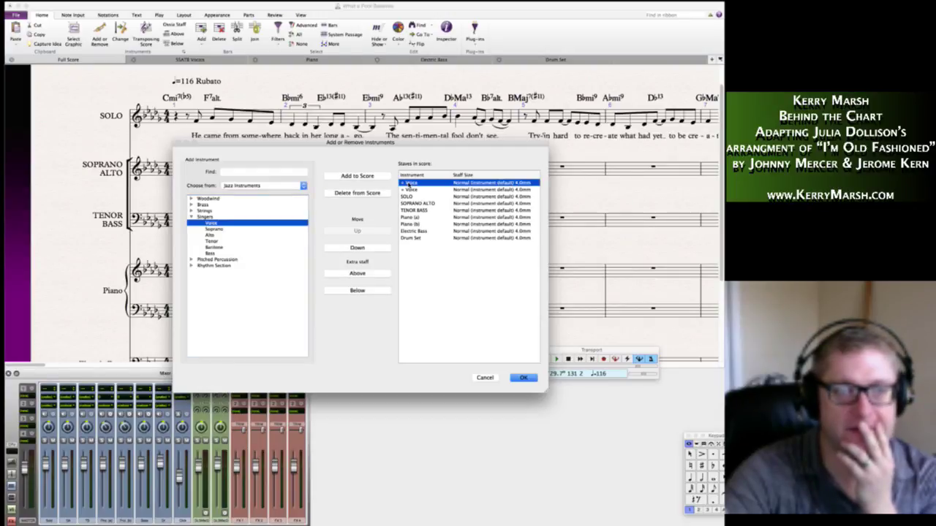
pyautogui.click(372, 247)
pyautogui.click(371, 248)
pyautogui.click(372, 248)
pyautogui.click(372, 248)
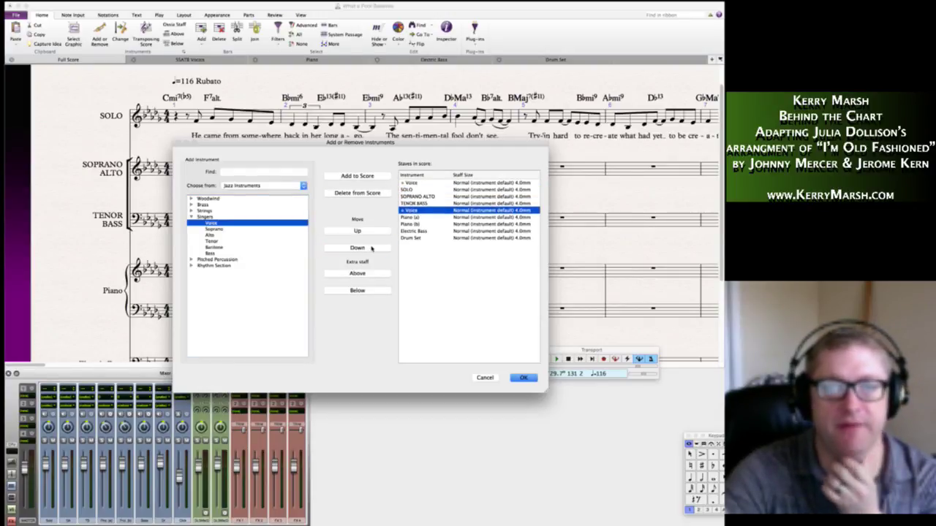
pyautogui.click(524, 377)
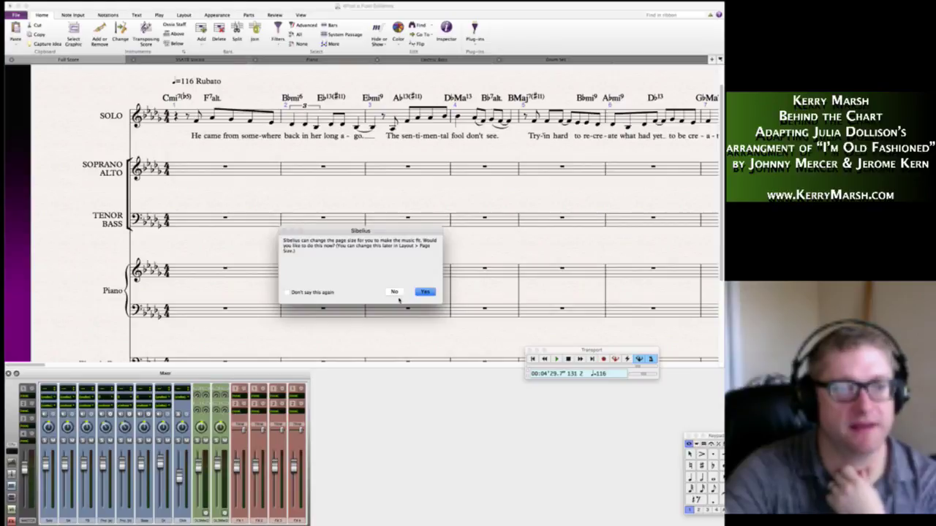
pyautogui.click(430, 291)
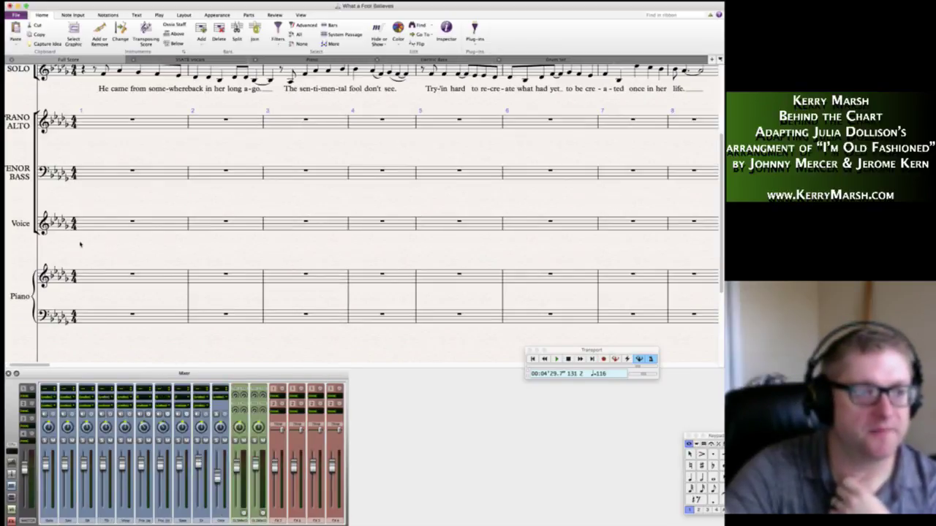
# Shorten the choir bracket so it spans only the SOPRANO ALTO and TENOR BASS staves, excluding the Voice staff below.
pyautogui.click(107, 233)
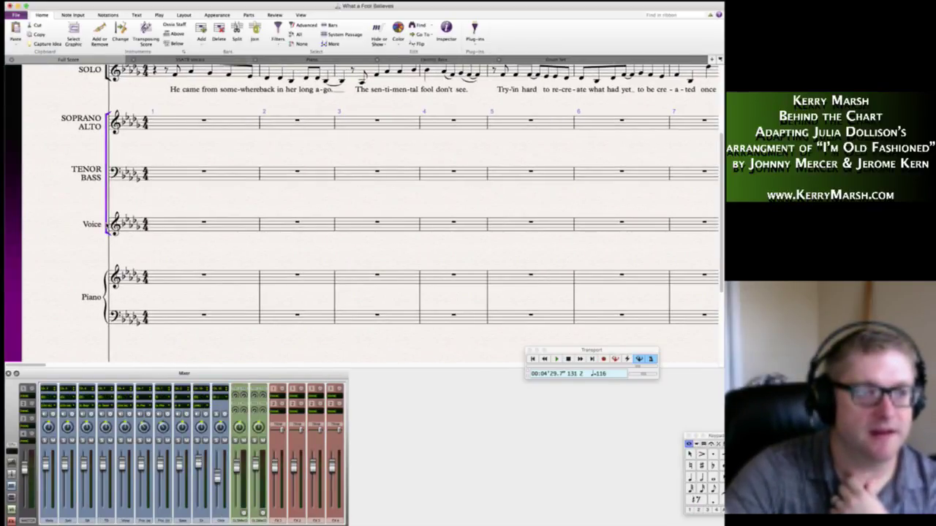
pyautogui.click(109, 219)
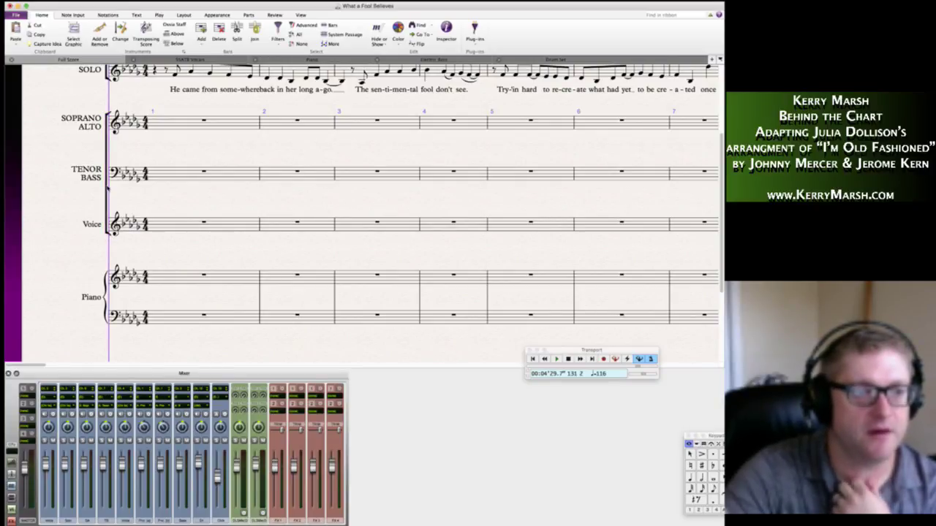
pyautogui.click(106, 188)
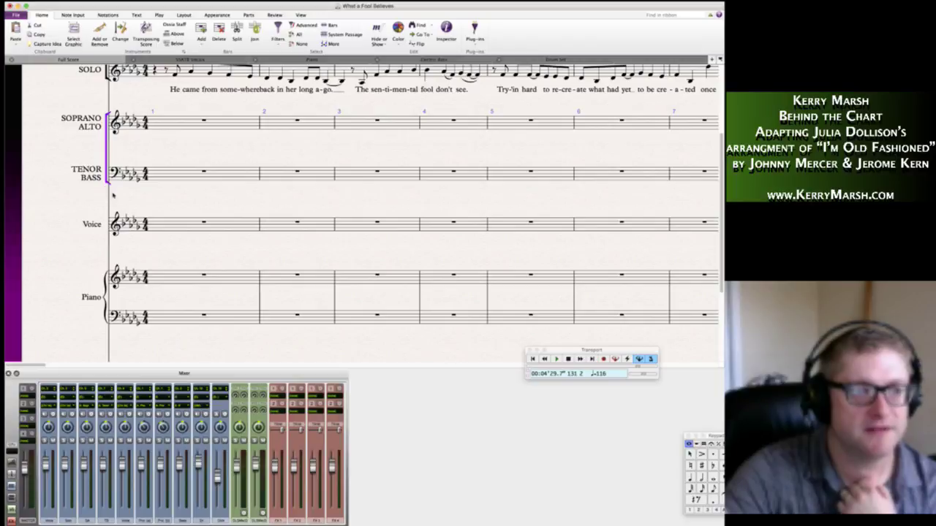
pyautogui.scroll(3, 212, 164)
pyautogui.scroll(-3, 165, 209)
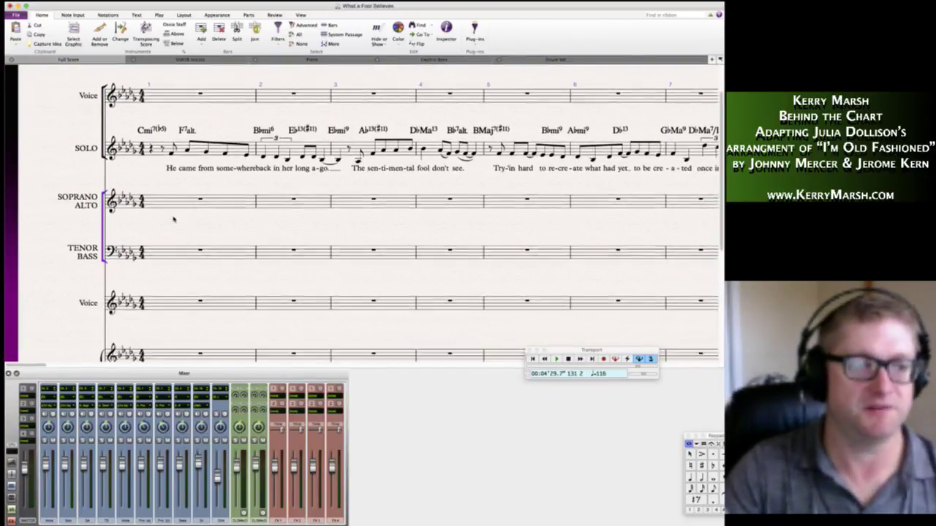
# Delete the Voice part listed between SSATB Vocals and Piano, keeping its staff in the score.
pyautogui.click(249, 15)
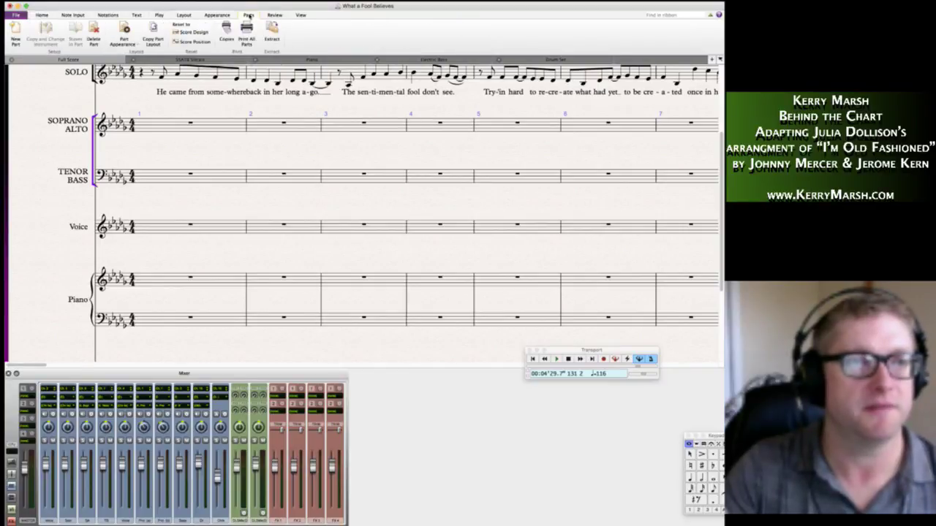
pyautogui.click(93, 33)
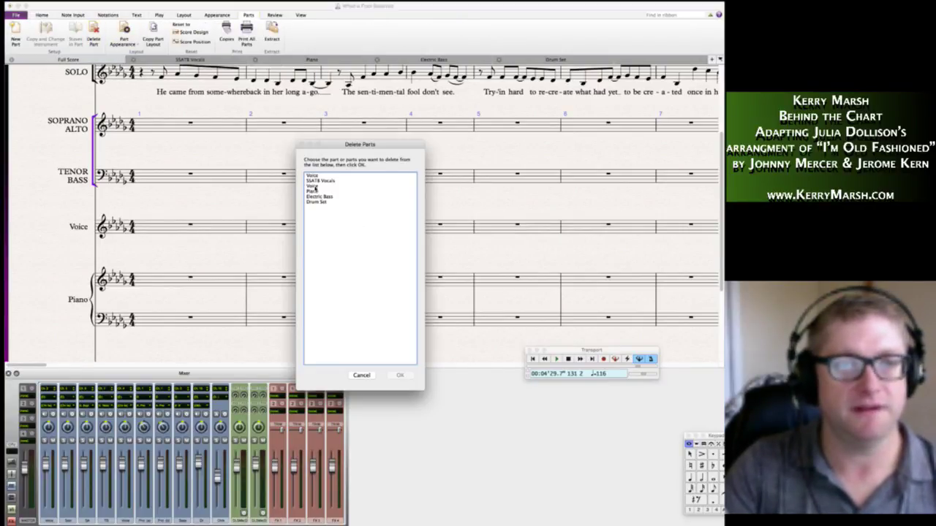
pyautogui.click(314, 186)
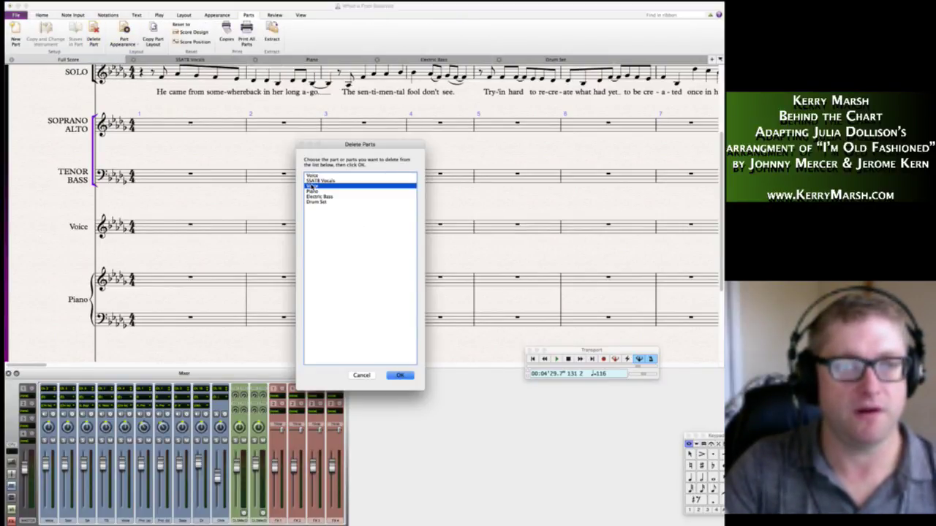
pyautogui.click(396, 374)
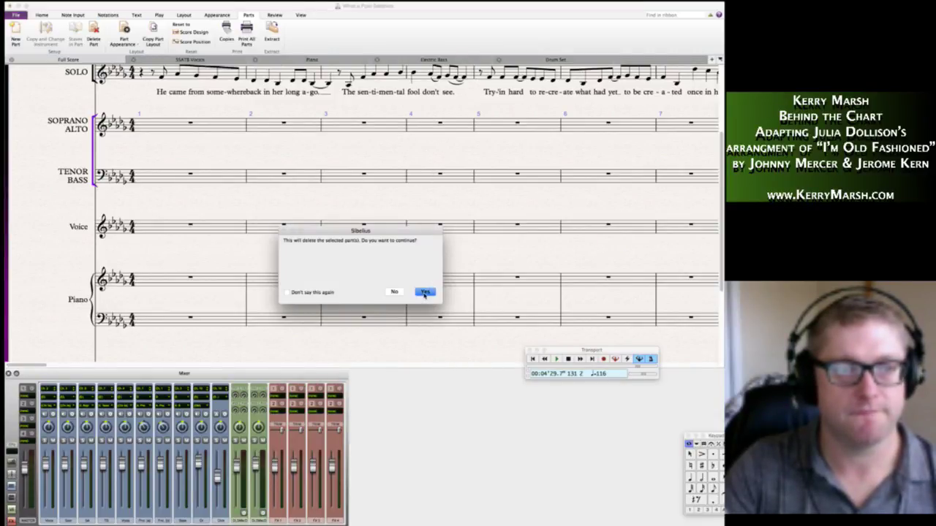
pyautogui.click(424, 293)
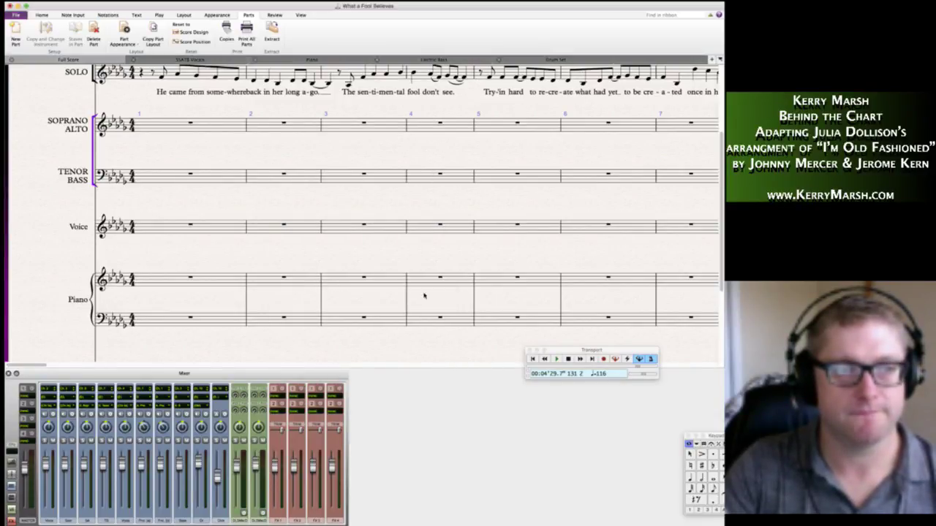
# Delete the remaining Voice part listed above SSATB Vocals.
pyautogui.click(93, 33)
pyautogui.click(313, 177)
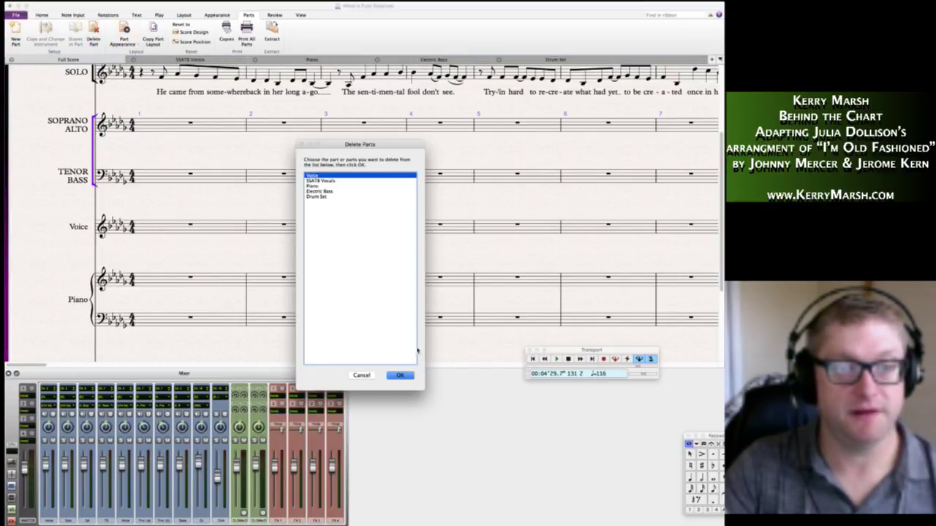
pyautogui.click(396, 377)
pyautogui.click(425, 292)
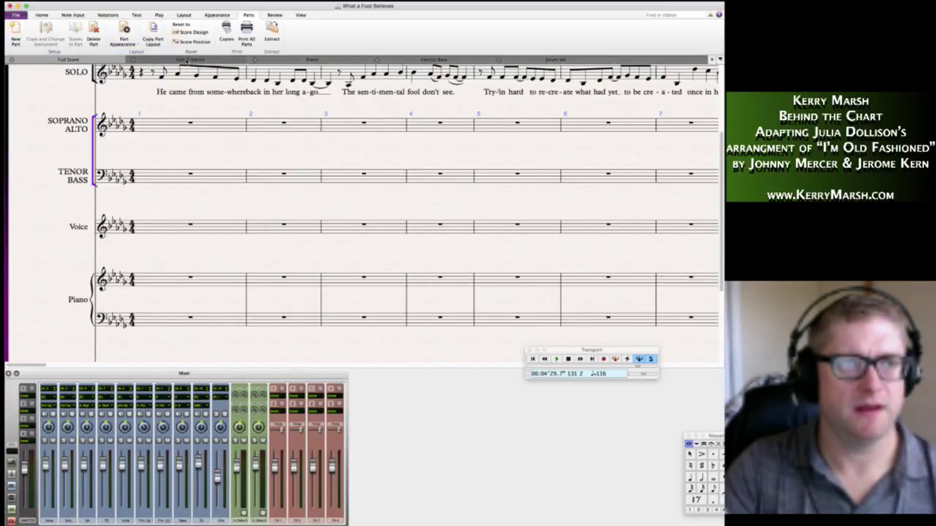
# Add the Voice staff listed below TENOR BASS to the Piano part.
pyautogui.click(186, 60)
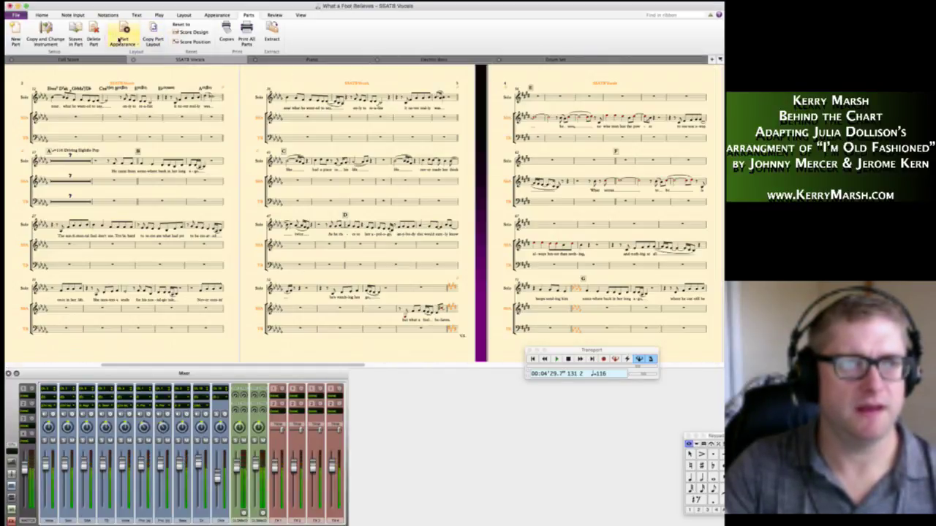
pyautogui.click(299, 63)
pyautogui.click(75, 33)
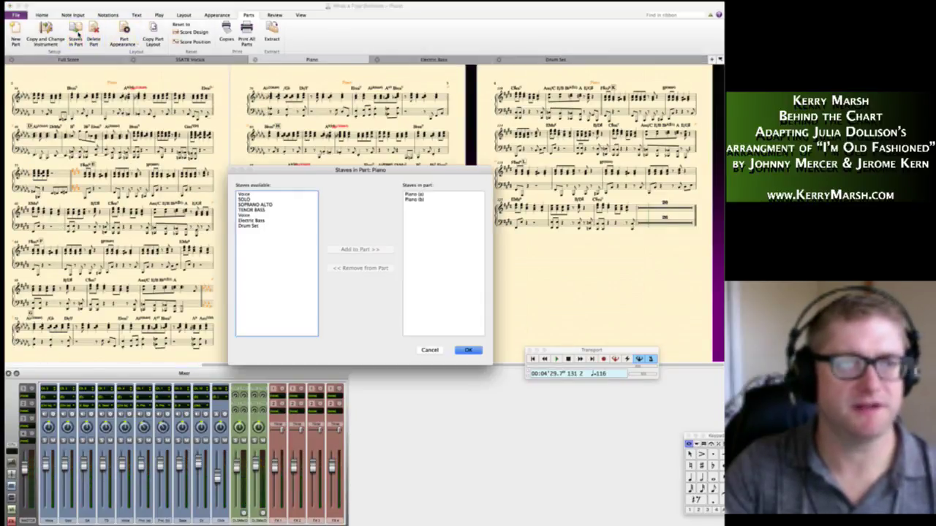
pyautogui.click(243, 196)
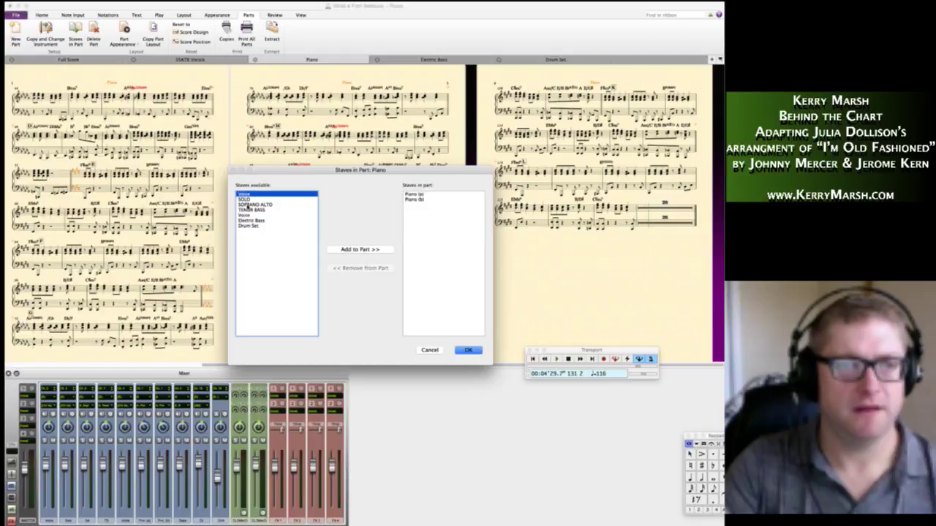
pyautogui.click(248, 215)
pyautogui.click(373, 250)
pyautogui.click(468, 350)
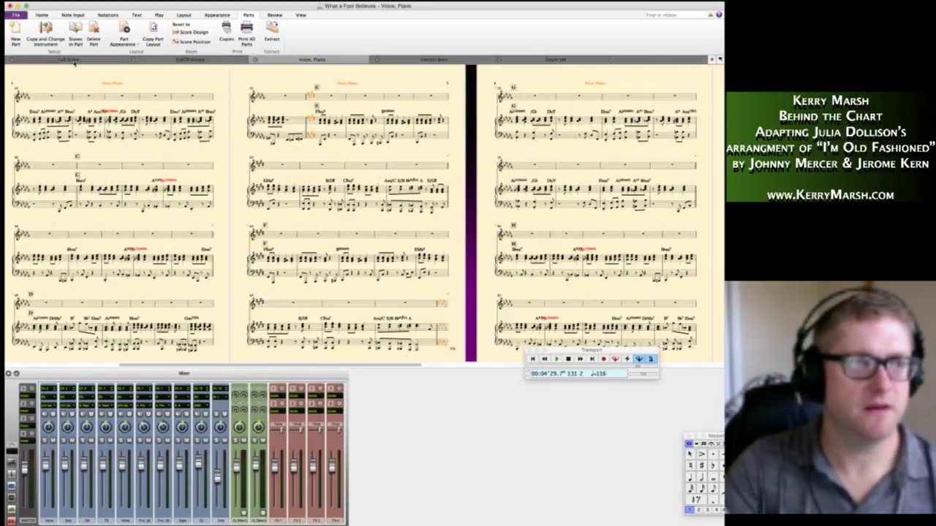
# In the full score, copy bars 1 to 16 of the SOLO staff to the Voice staff directly above Piano.
pyautogui.click(77, 61)
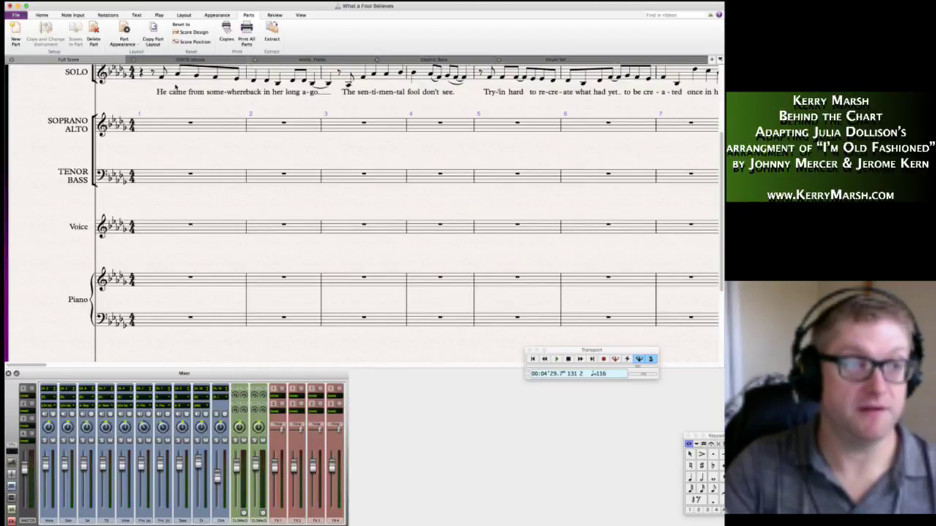
pyautogui.scroll(3, 169, 148)
pyautogui.click(157, 126)
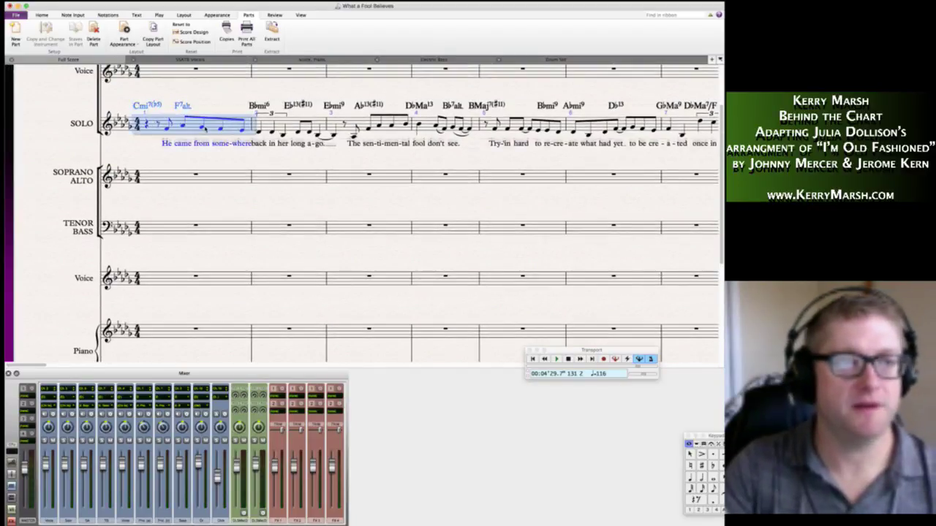
pyautogui.hscroll(5, 157, 125)
pyautogui.hscroll(10, 382, 217)
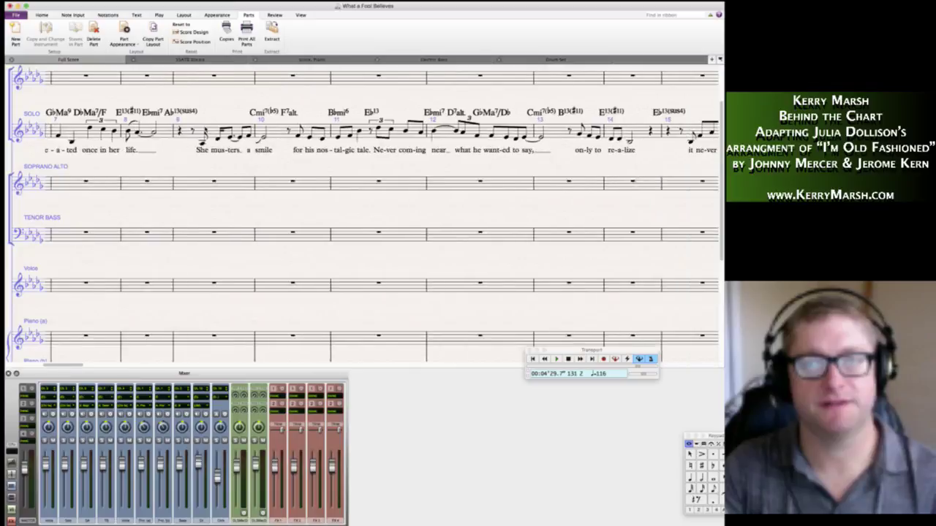
pyautogui.hscroll(1, 477, 123)
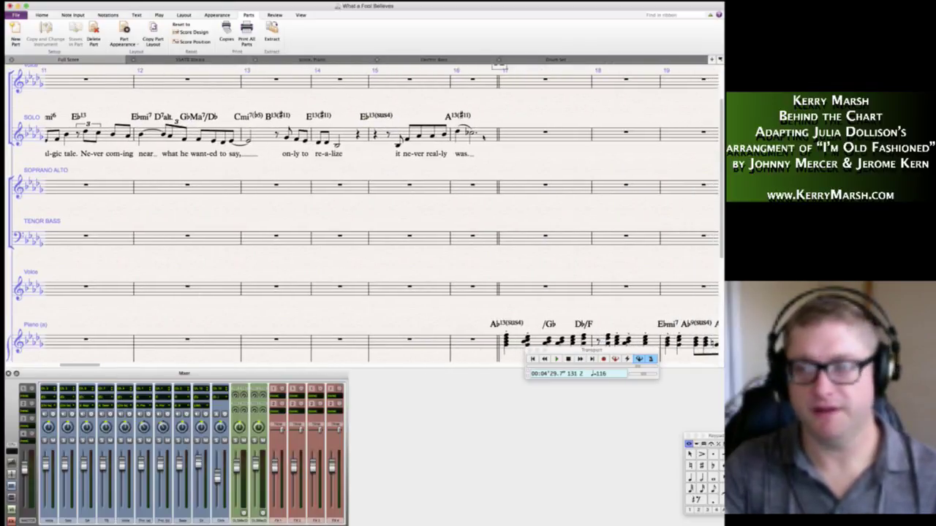
pyautogui.keyDown('shift'); pyautogui.click(475, 155); pyautogui.keyUp('shift')
pyautogui.hscroll(-15, 466, 171)
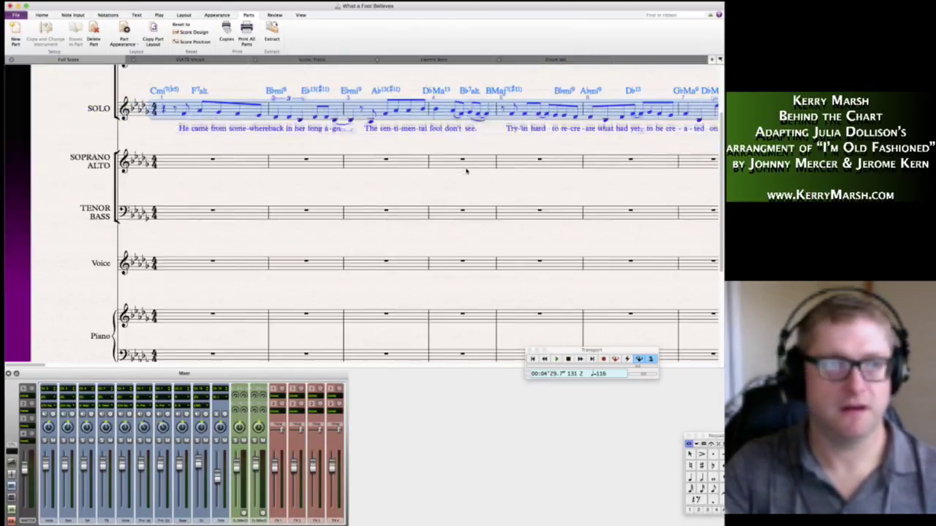
pyautogui.scroll(-3, 466, 171)
pyautogui.keyDown('alt'); pyautogui.click(173, 191); pyautogui.keyUp('alt')
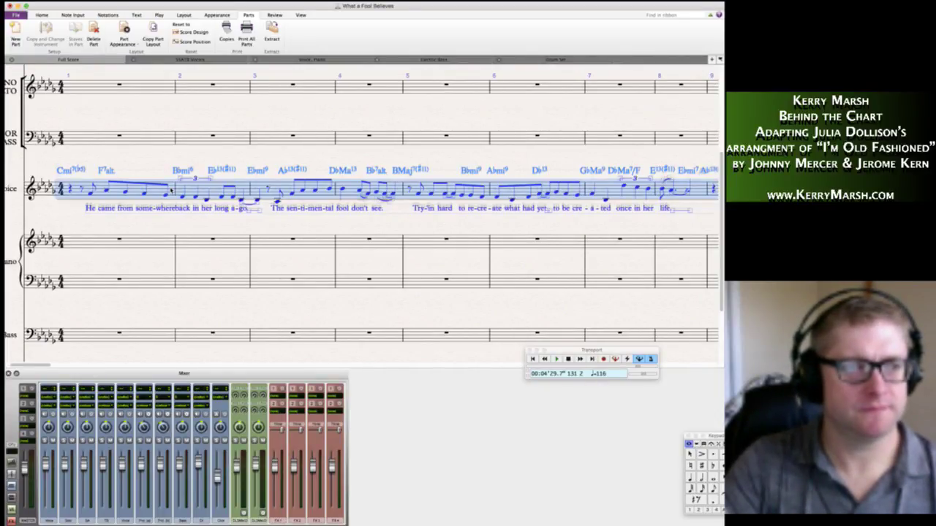
# Delete all the copied chord symbols from the Voice staff above Piano, keeping its melody and lyrics.
pyautogui.press('alt+shift+super+k')
pyautogui.press('Delete')
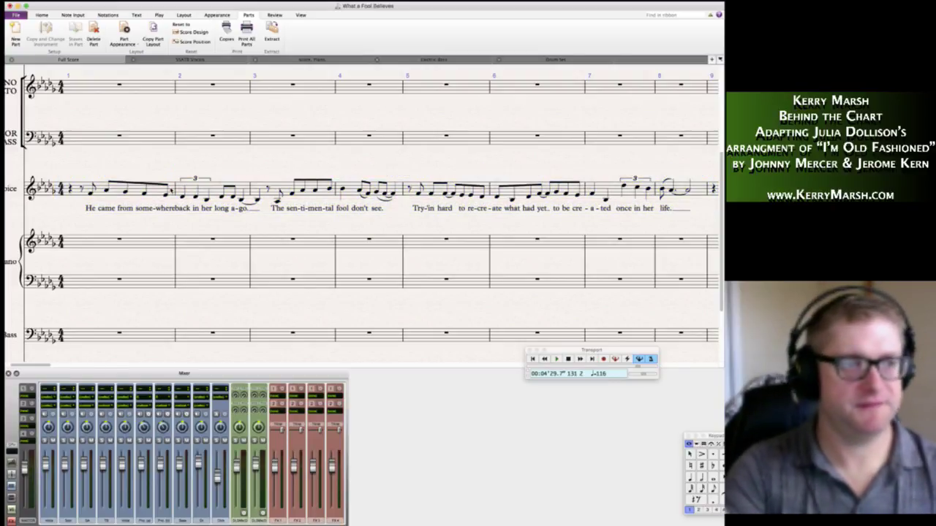
# Enter half-note chords in the Piano's upper staff from bar 1 to bar 8's first beat, using a dotted half and a quarter in bar 5.
pyautogui.scroll(1, 137, 250)
pyautogui.scroll(3, 136, 250)
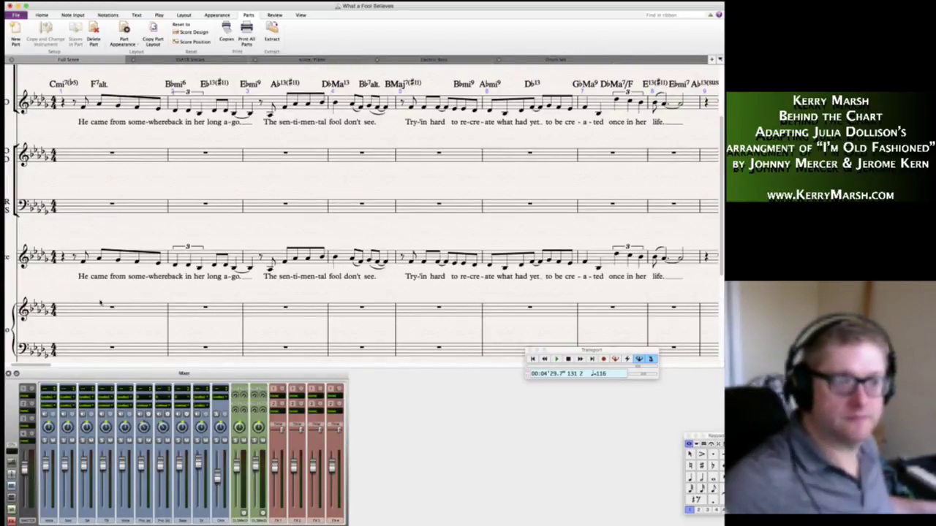
pyautogui.click(88, 309)
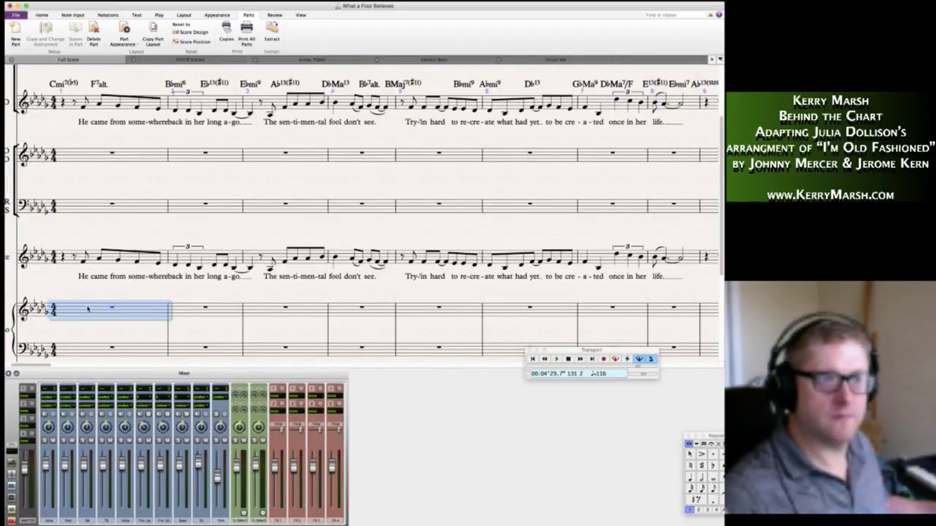
pyautogui.press('n')
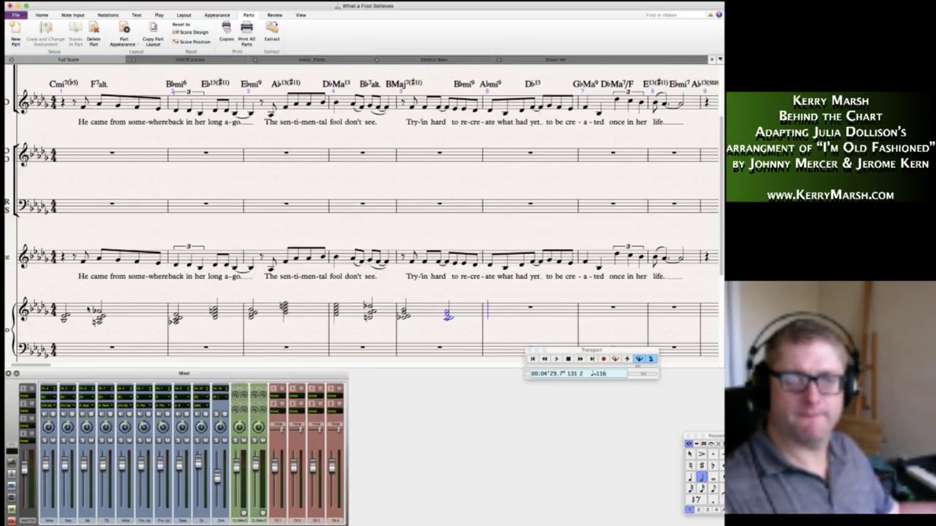
pyautogui.press('.')
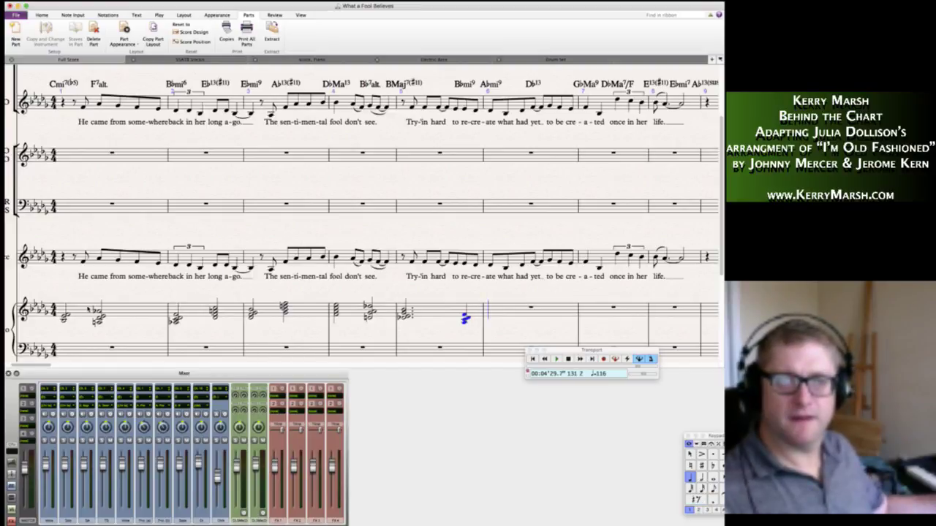
pyautogui.press('5')
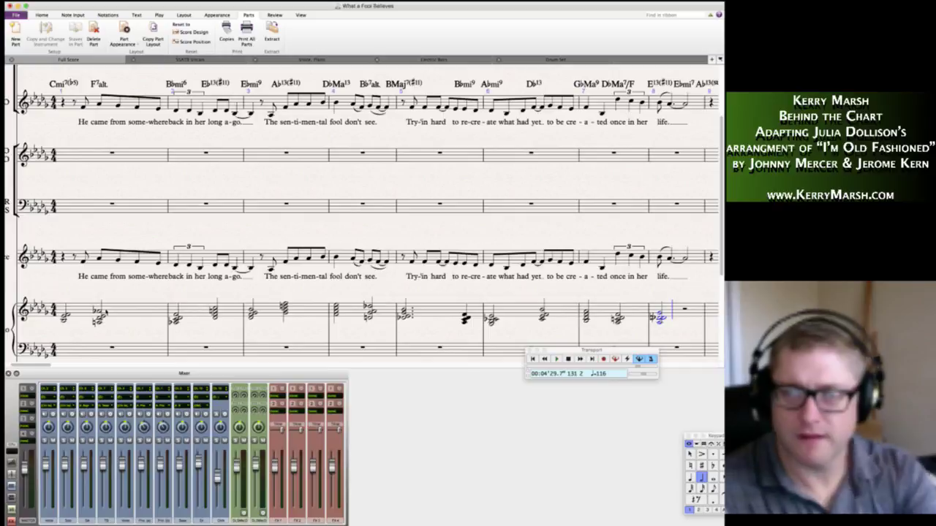
# Complete bar 8 of the Piano's upper staff with a second half-note chord and tidy the note spelling of the bar's chords.
pyautogui.press('Escape')
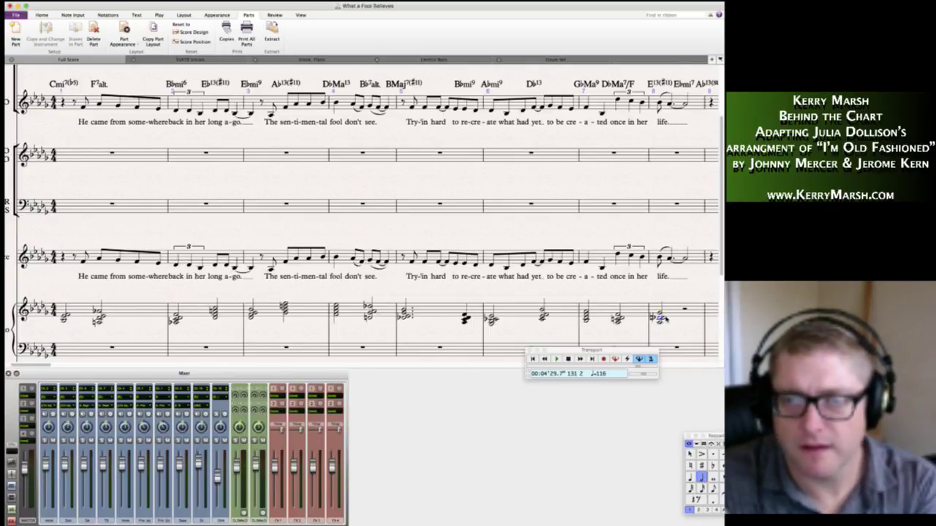
pyautogui.click(658, 319)
pyautogui.press('Escape')
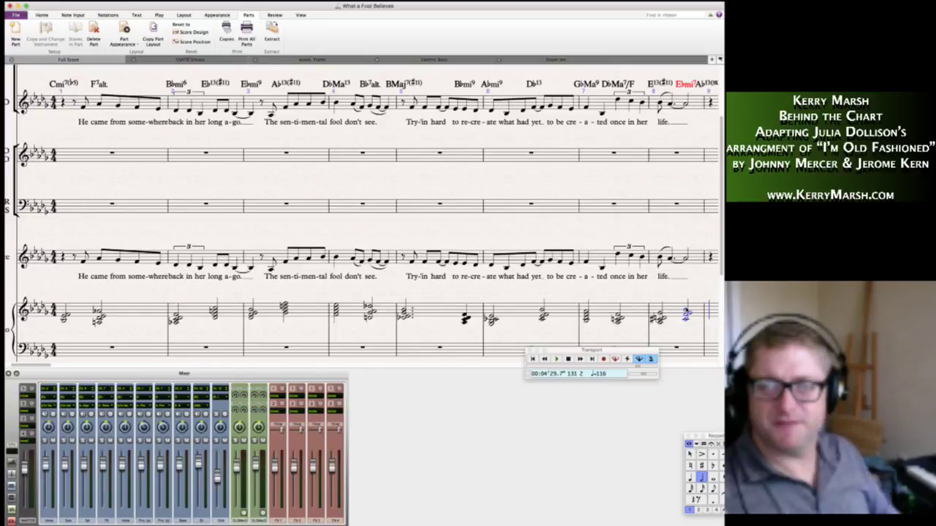
pyautogui.click(686, 311)
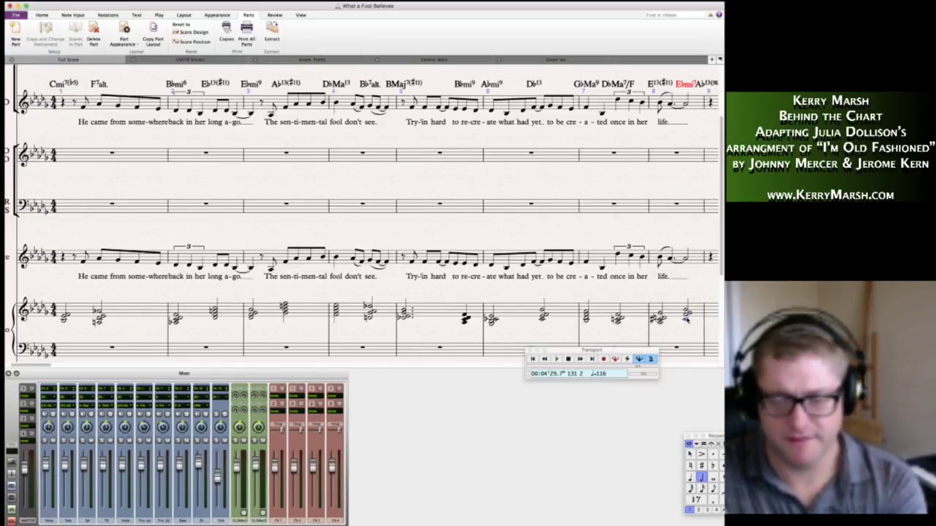
pyautogui.press('Escape')
# Enter two half-note chords per bar in bars 9 to 11 of the Piano's upper staff.
pyautogui.hscroll(6, 638, 300)
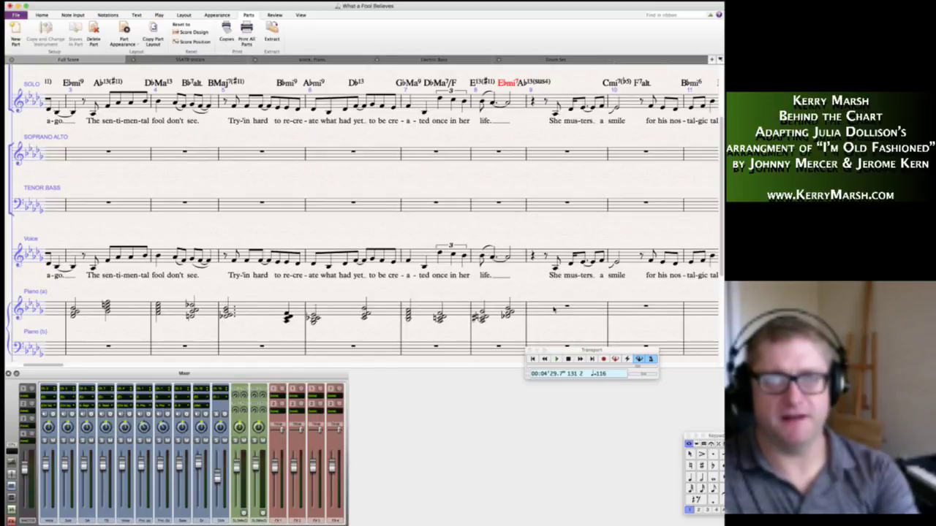
pyautogui.click(554, 310)
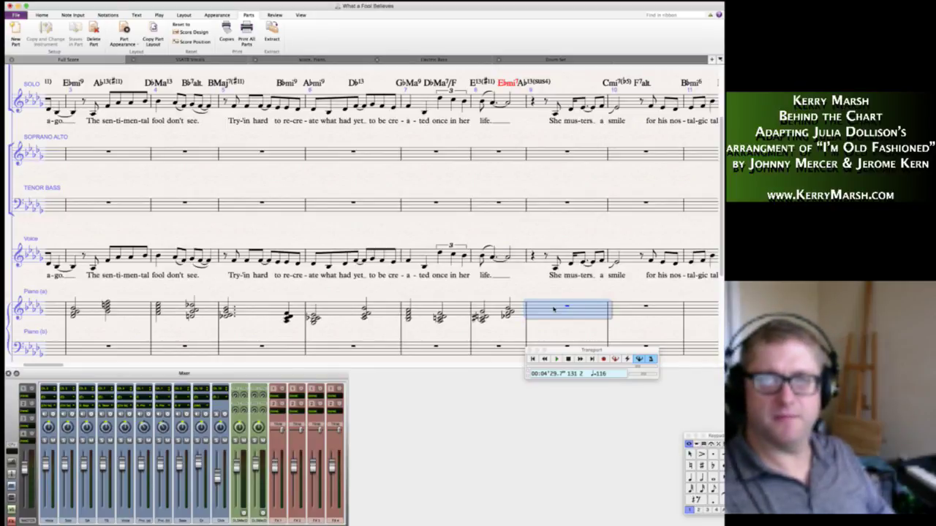
pyautogui.press('5')
pyautogui.press('6')
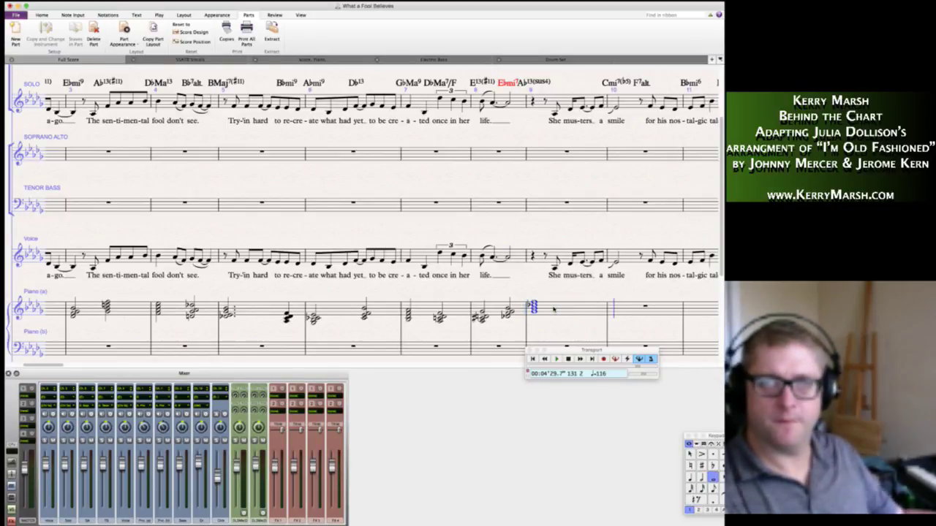
pyautogui.press('5')
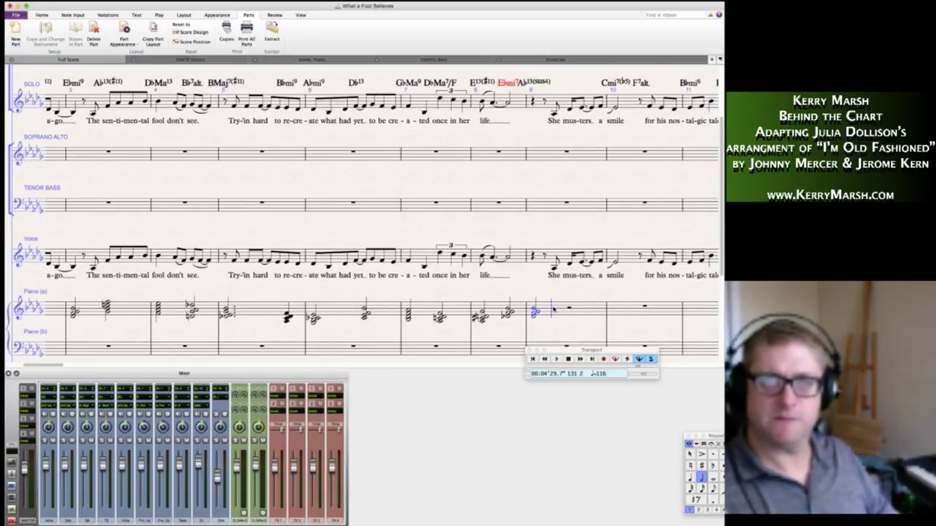
pyautogui.hotkey('ctrl', 'v')
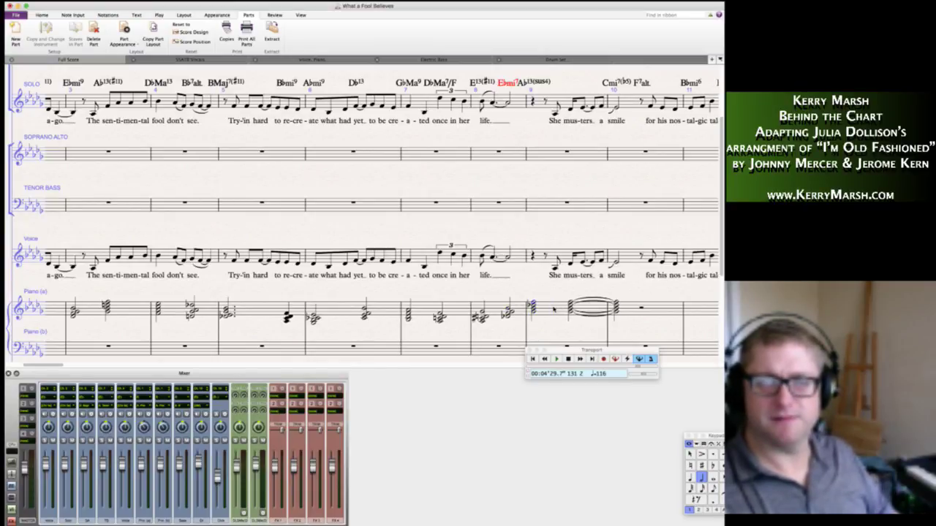
pyautogui.press('Right')
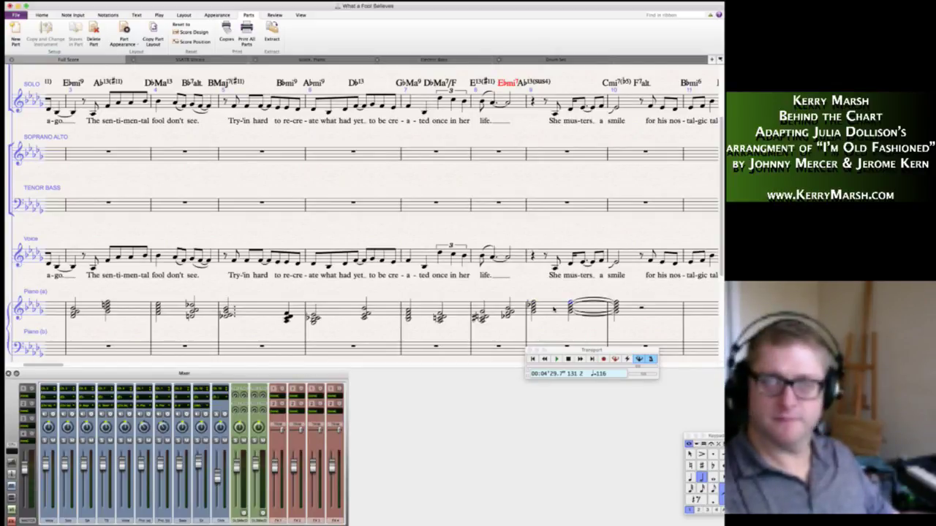
pyautogui.press('KP_Enter')
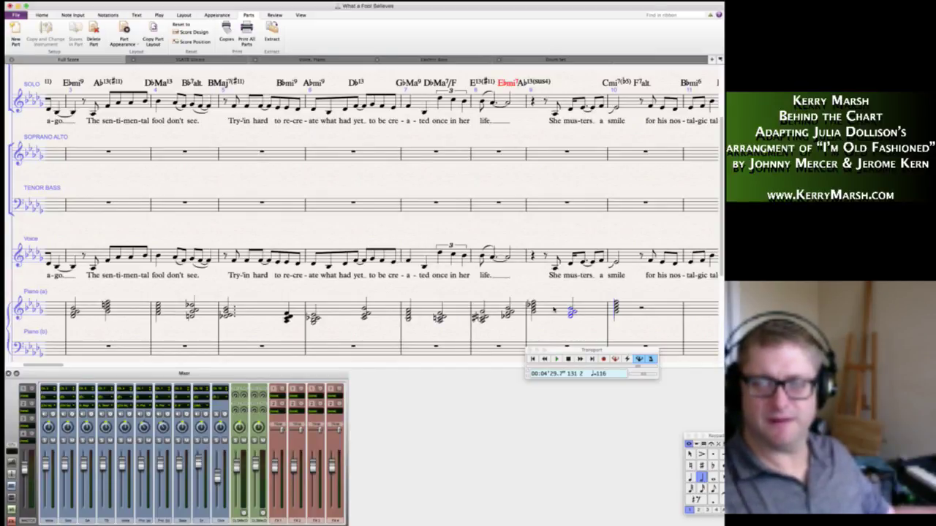
pyautogui.press('a')
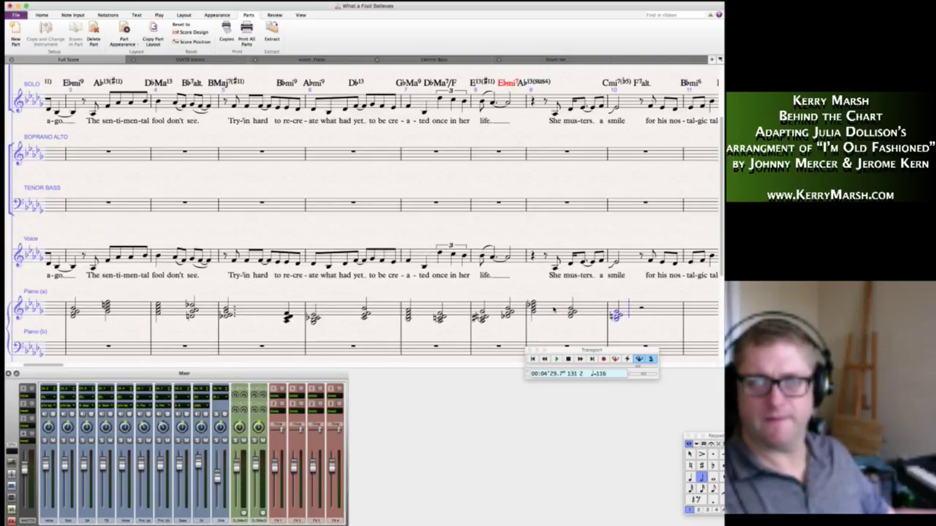
pyautogui.press('g')
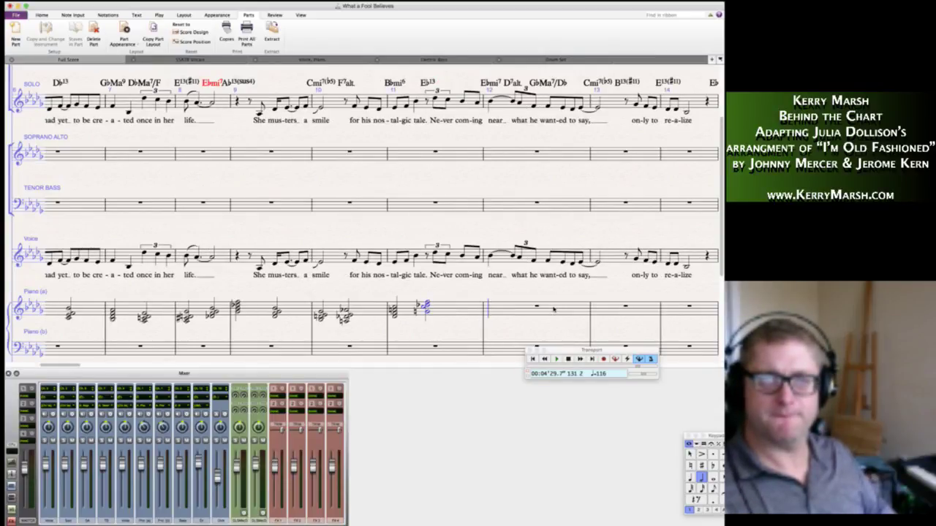
# Fill bar 12 of the Piano's upper staff with two quarter-note chords, a dotted-quarter chord and an eighth-note chord tied into bar 13.
pyautogui.press('Escape')
pyautogui.press('Left')
pyautogui.press('4')
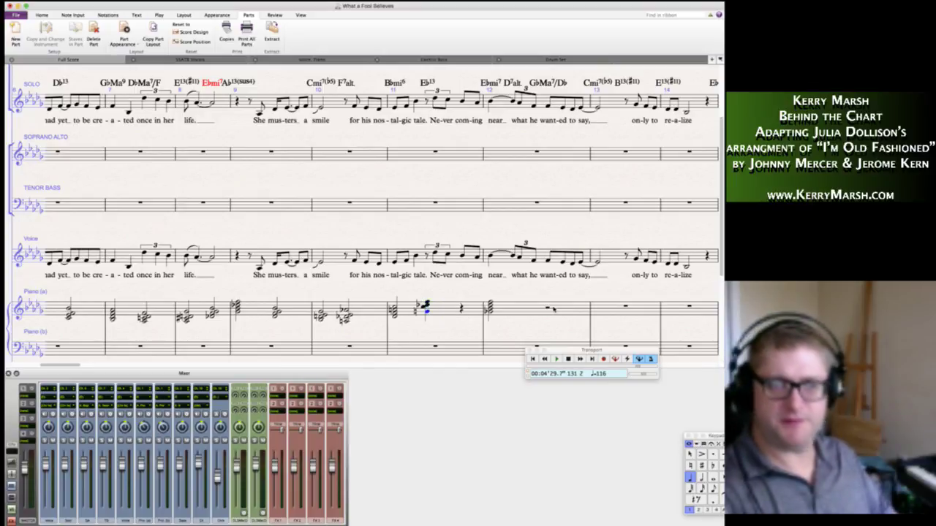
pyautogui.press('Right')
pyautogui.press('4')
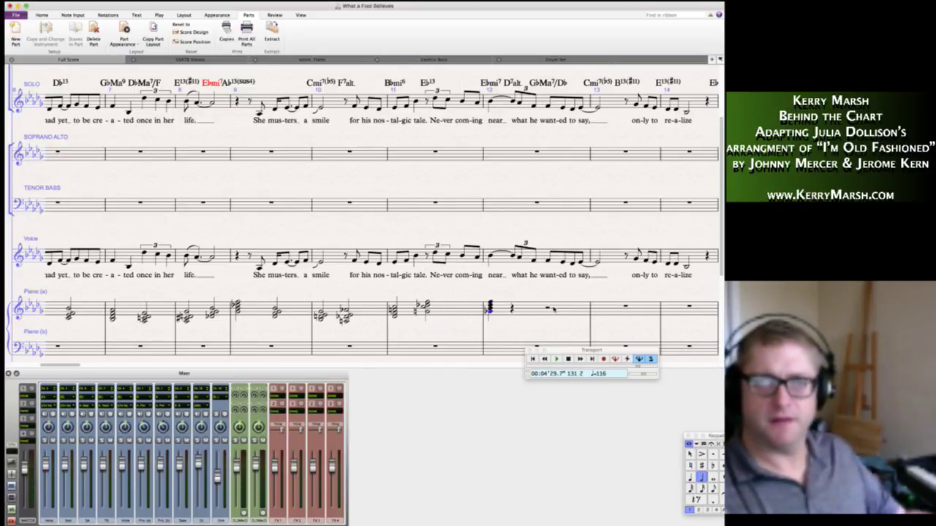
pyautogui.press('4')
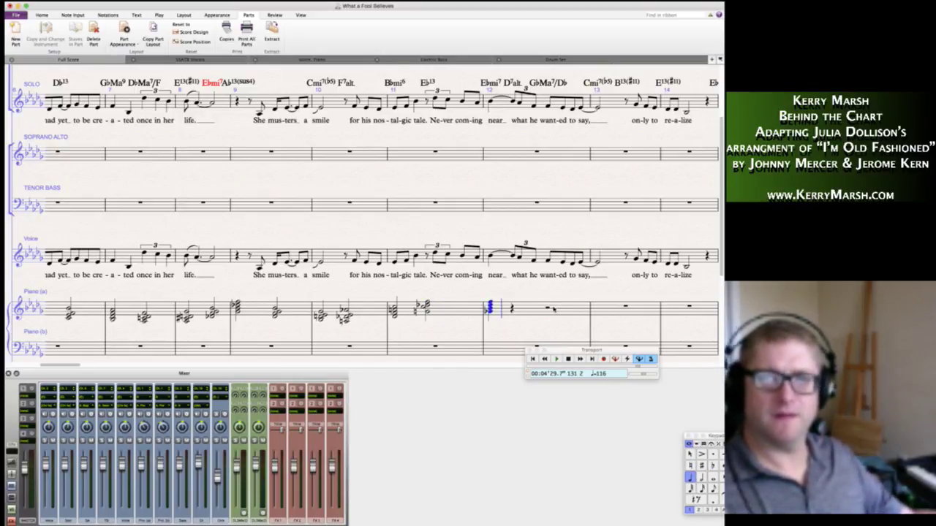
pyautogui.press('r')
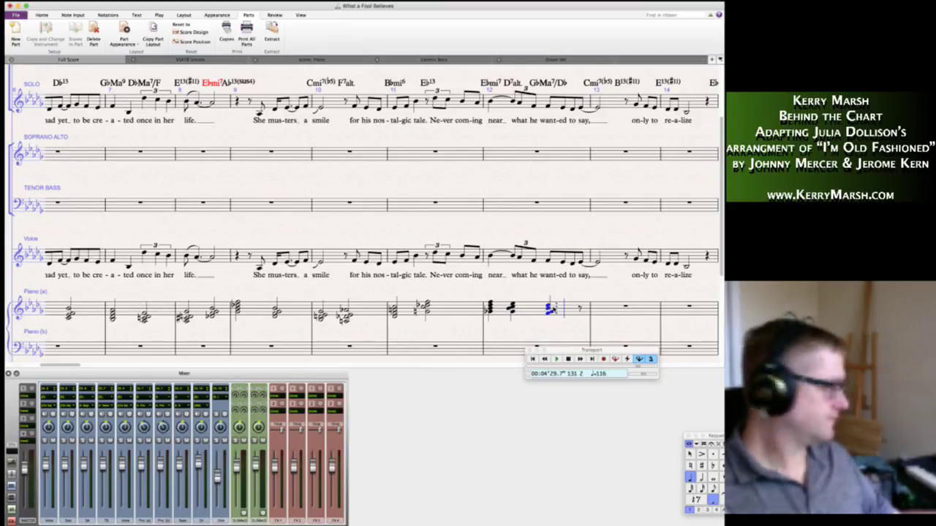
pyautogui.press('3')
pyautogui.press('Return')
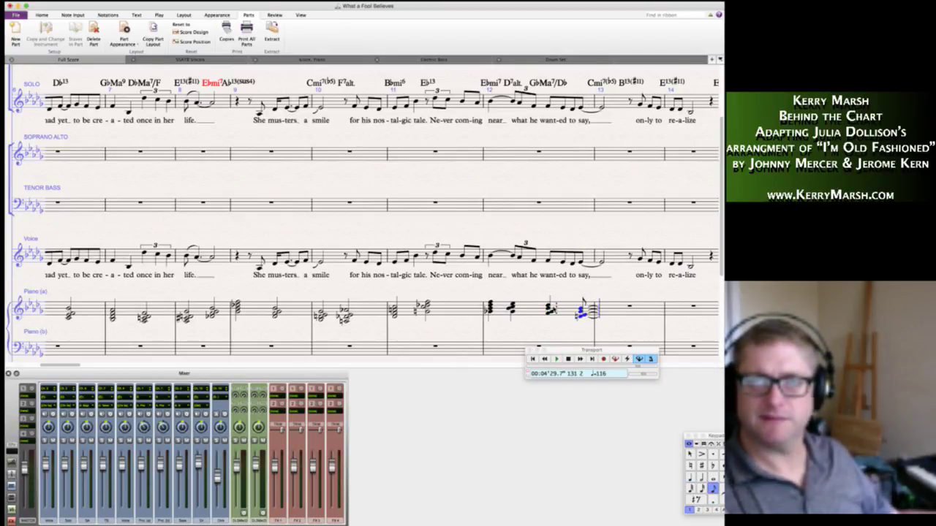
# Enter two half-note chords in bar 13 and one at the start of bar 14, and respell a note in the bar 14 chord.
pyautogui.press('5')
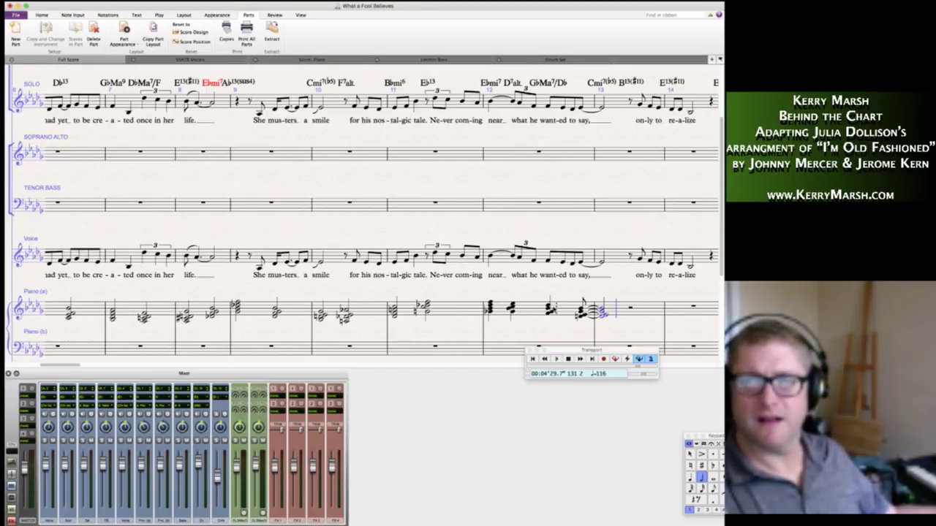
pyautogui.press('5')
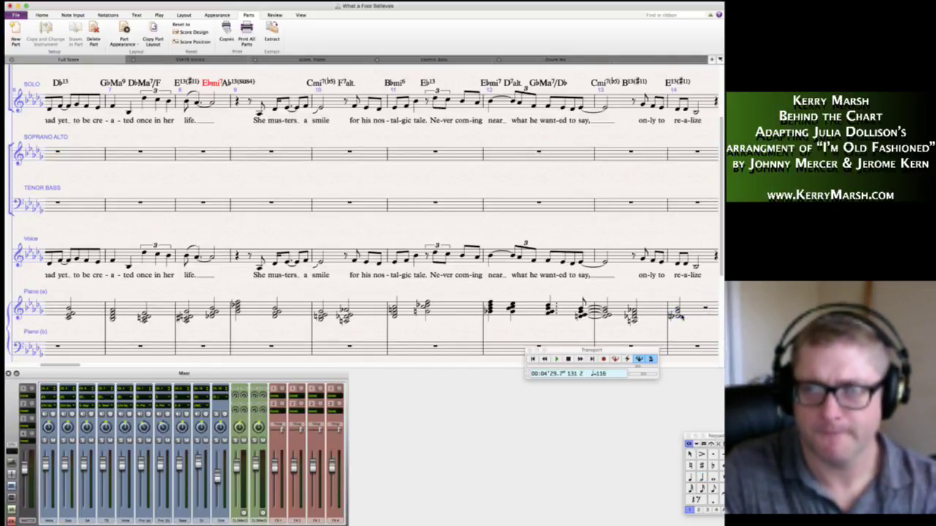
pyautogui.click(683, 315)
pyautogui.click(681, 317)
pyautogui.press('Return')
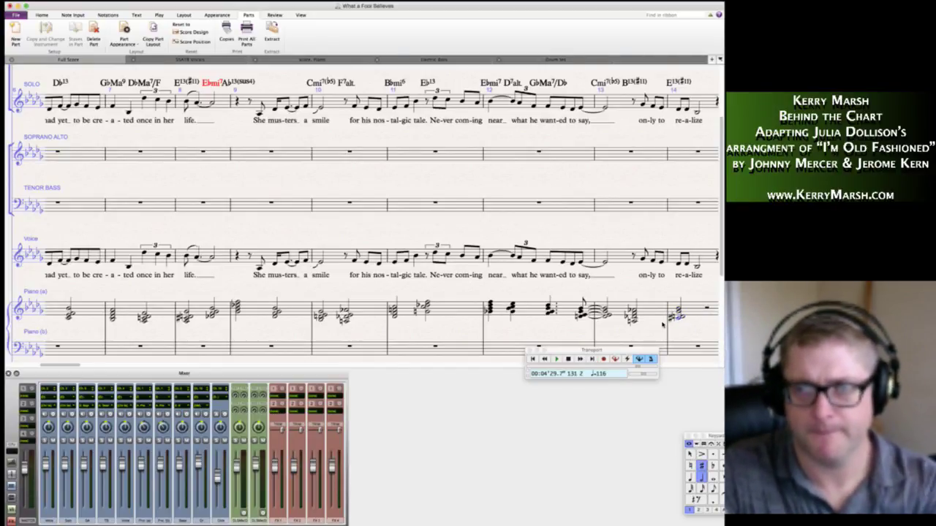
# Dot the half-note chord in bar 14 of the Piano's upper staff, add a quarter-note chord after it, and start bar 15 with a half-note chord.
pyautogui.hscroll(3, 664, 324)
pyautogui.hscroll(1, 662, 325)
pyautogui.hotkey('alt', 'Up')
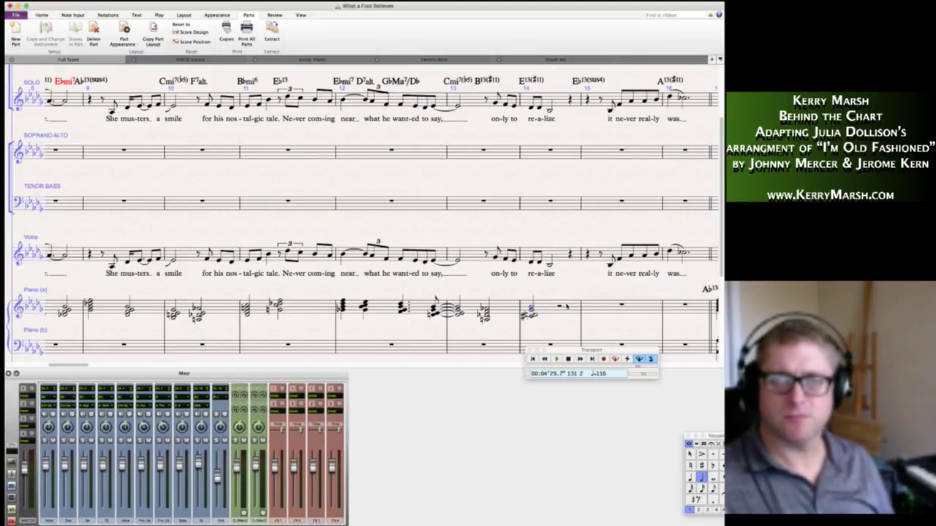
pyautogui.click(533, 316)
pyautogui.press('.')
pyautogui.press('Right')
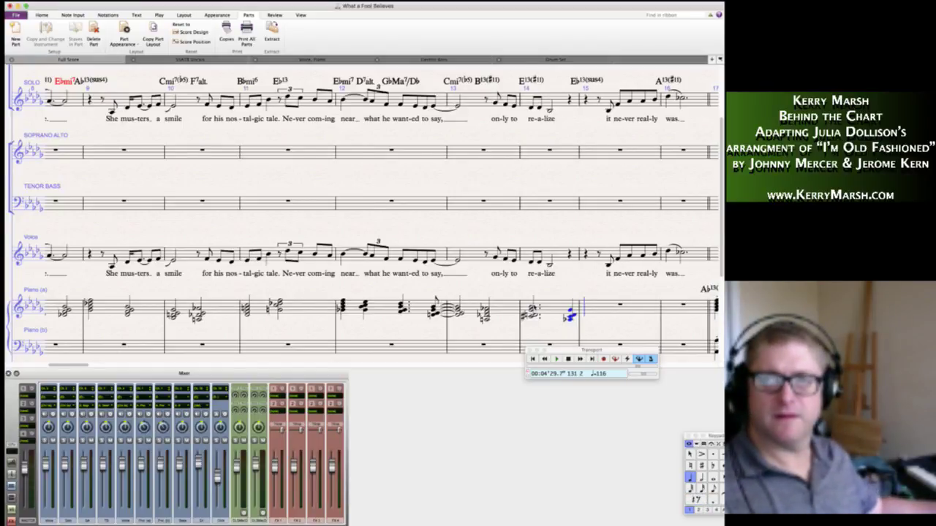
pyautogui.press('5')
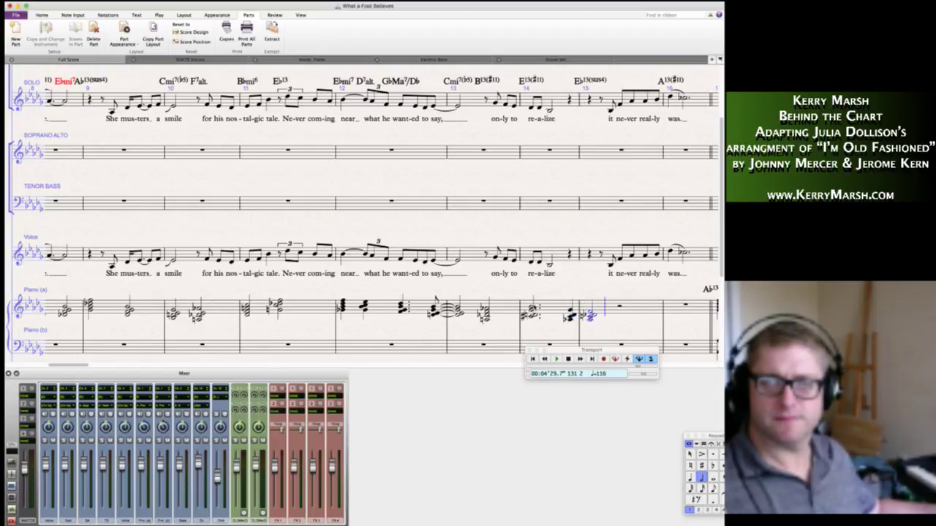
# Enter a second half-note chord in bar 15 of the Piano's upper staff and a half-note chord at the start of bar 16.
pyautogui.press('Escape')
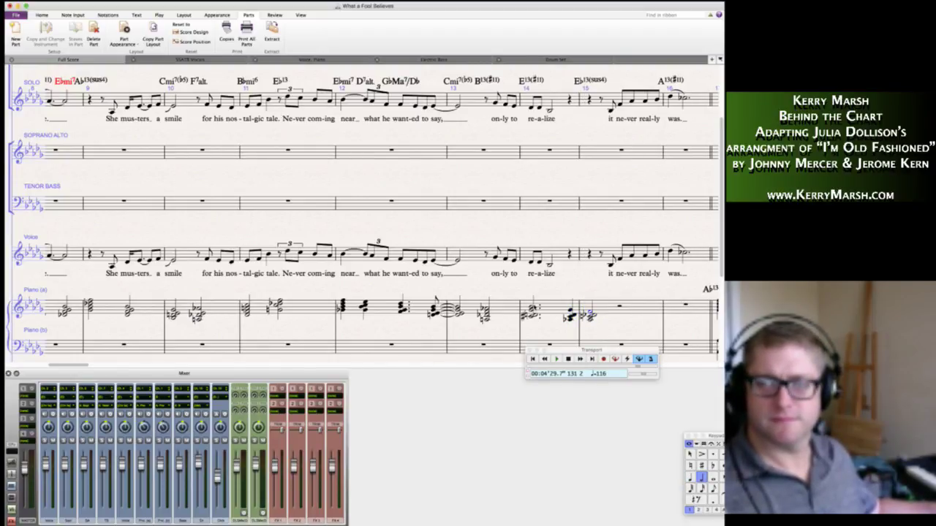
pyautogui.press('Right')
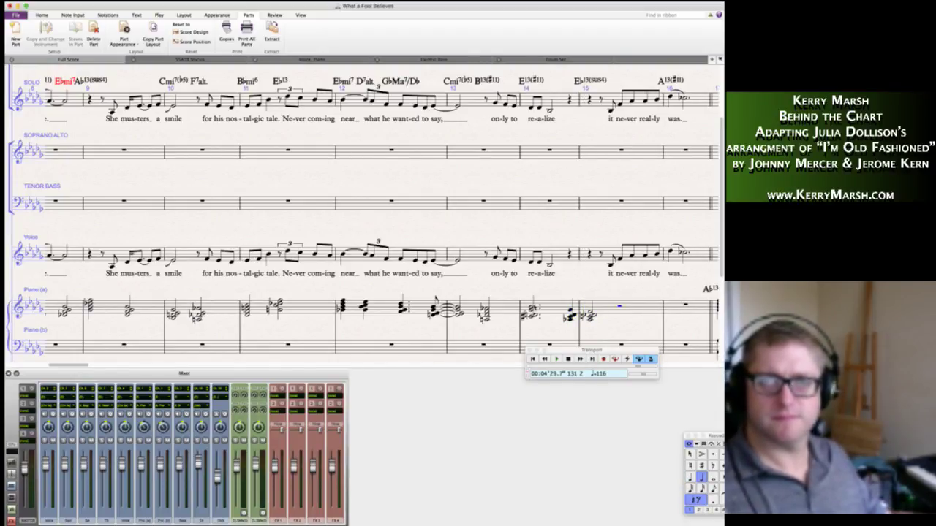
pyautogui.press('n')
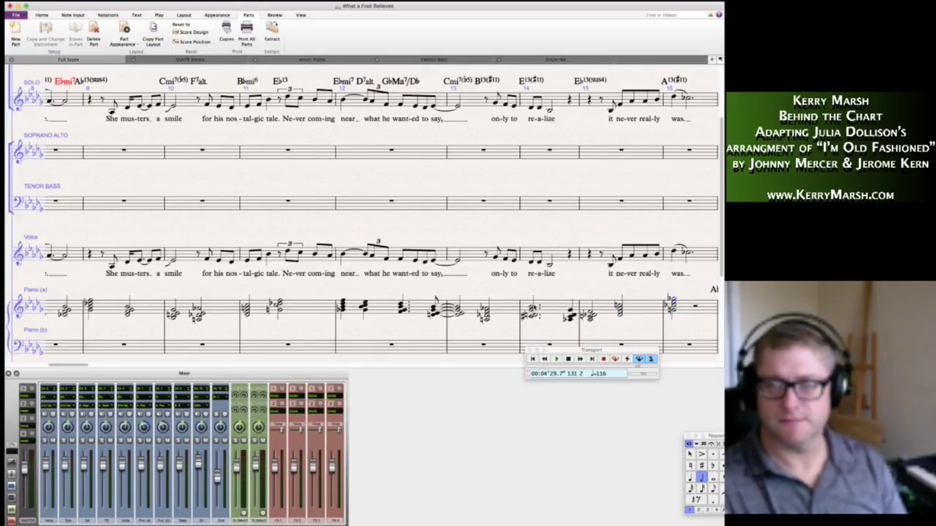
pyautogui.press('Escape')
# Lengthen the bar 16 chord in the Piano's upper staff to a whole note.
pyautogui.hscroll(5, 566, 314)
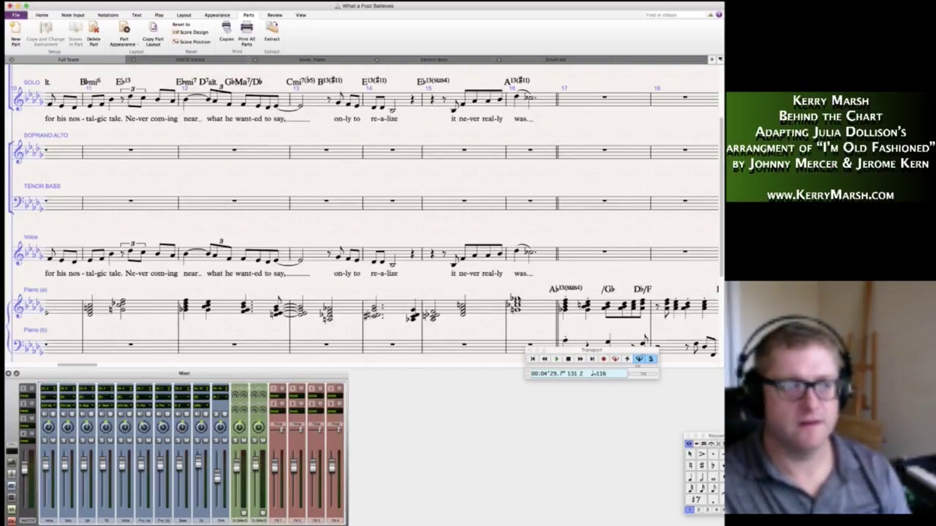
pyautogui.click(516, 303)
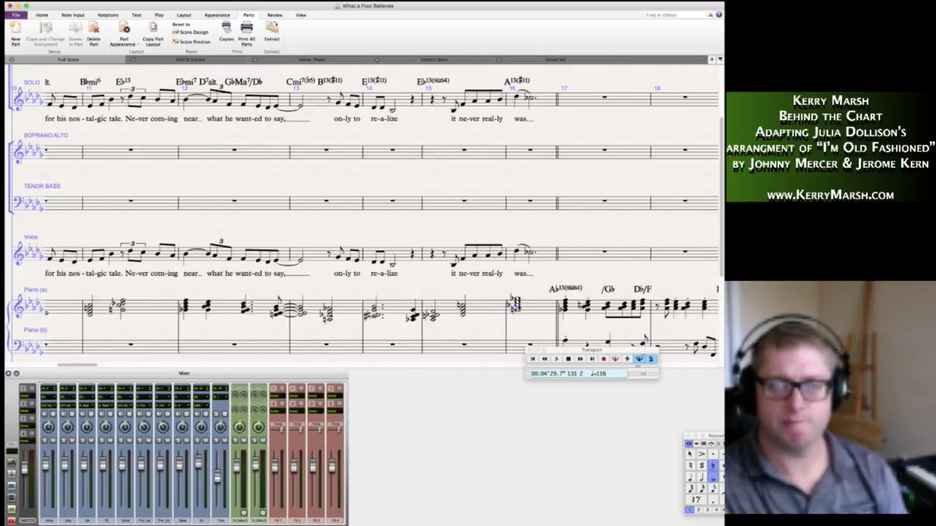
pyautogui.press('Delete')
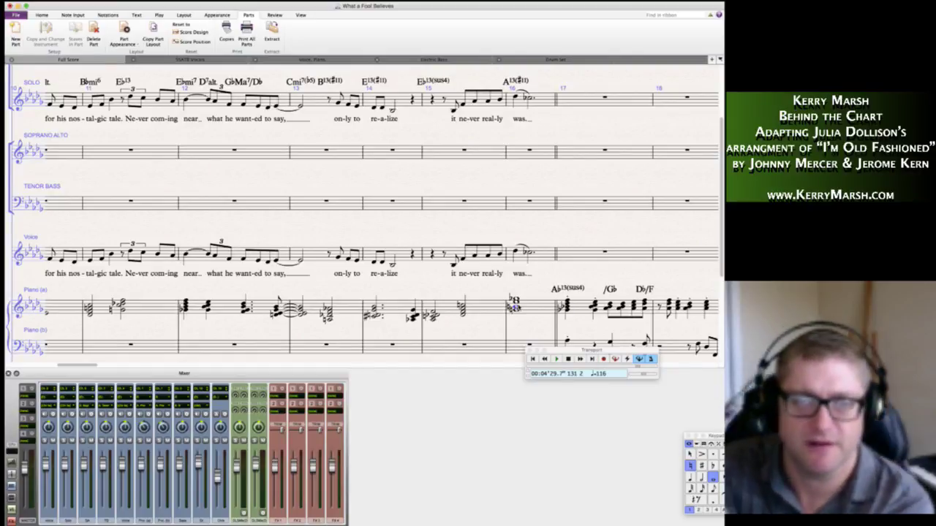
pyautogui.press('Escape')
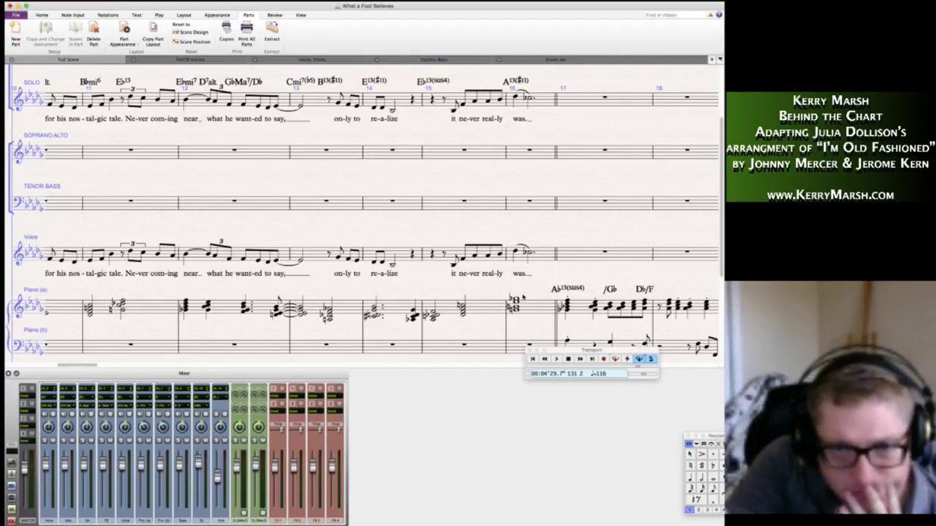
# Respell the flat notes of the whole-note chord in bar 16 of the Piano's upper staff as sharps.
pyautogui.click(515, 300)
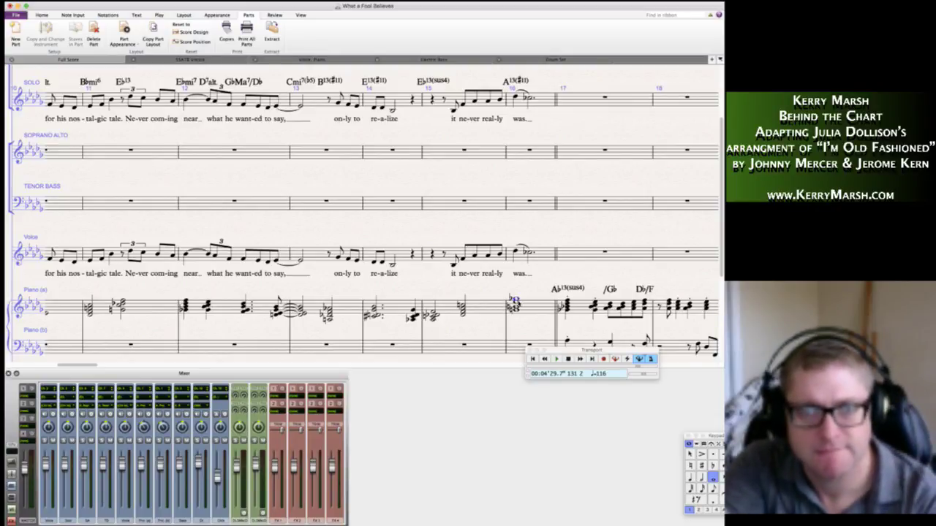
pyautogui.press('Return')
pyautogui.click(520, 303)
pyautogui.press('Return')
pyautogui.scroll(-1, 531, 298)
pyautogui.scroll(-1, 528, 297)
pyautogui.scroll(2, 488, 296)
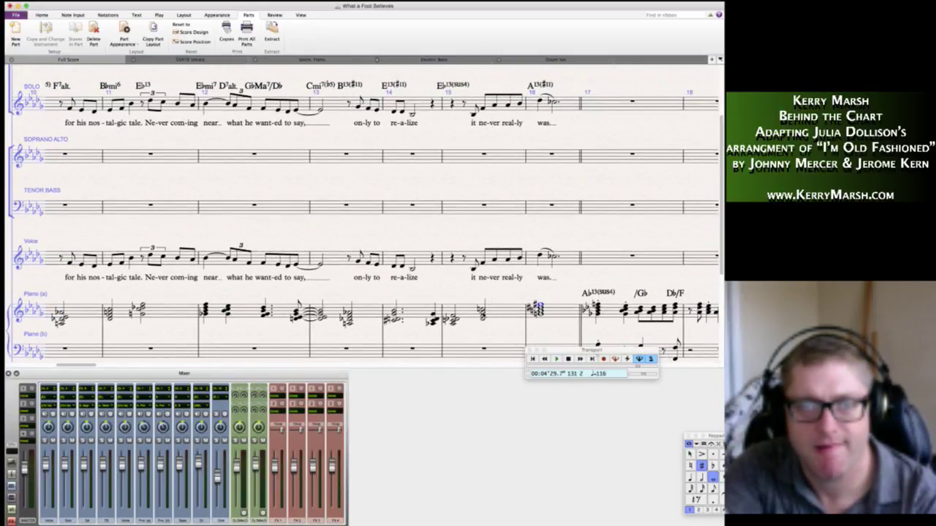
# Review the piano chords from bar 1 onward against the chord symbols above the solo line.
pyautogui.hscroll(-3, 462, 328)
pyautogui.hscroll(-10, 475, 322)
pyautogui.scroll(-4, 491, 310)
pyautogui.scroll(1, 491, 310)
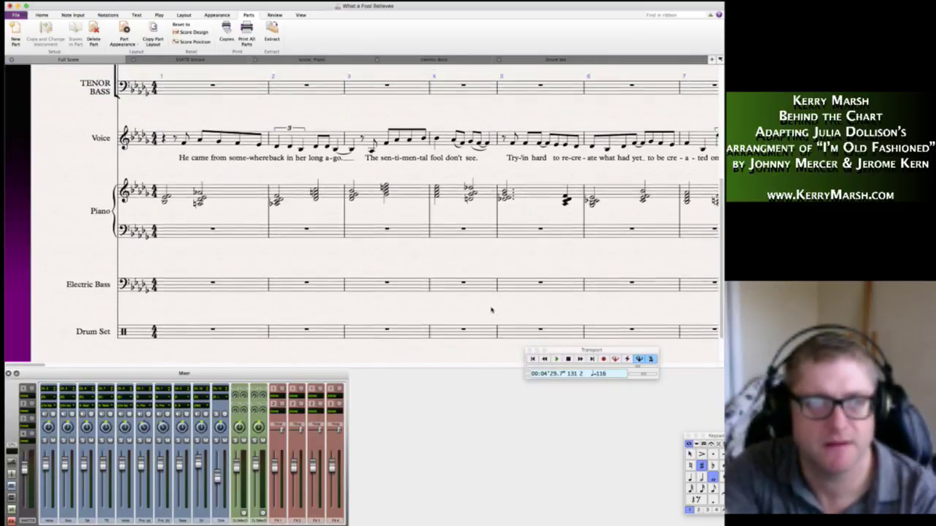
pyautogui.scroll(3, 221, 322)
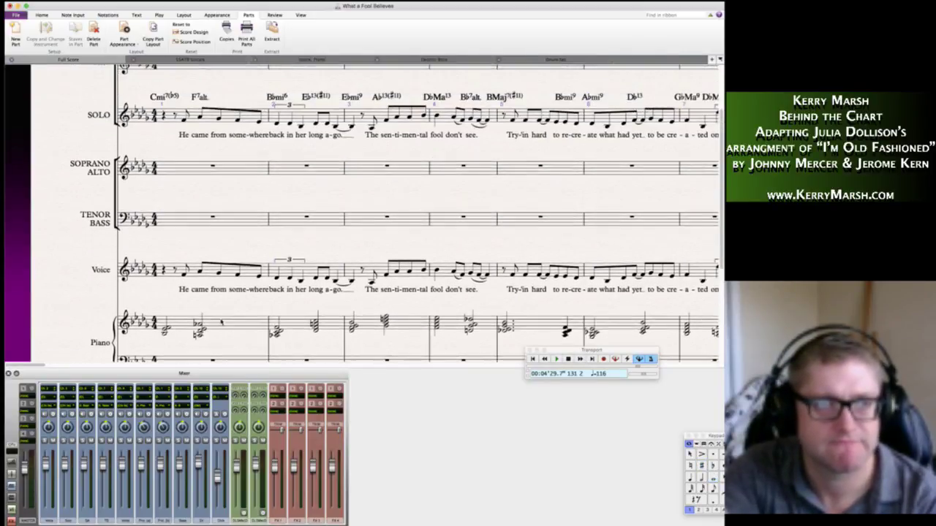
pyautogui.scroll(1, 222, 322)
pyautogui.scroll(-1, 222, 321)
pyautogui.hscroll(1, 222, 321)
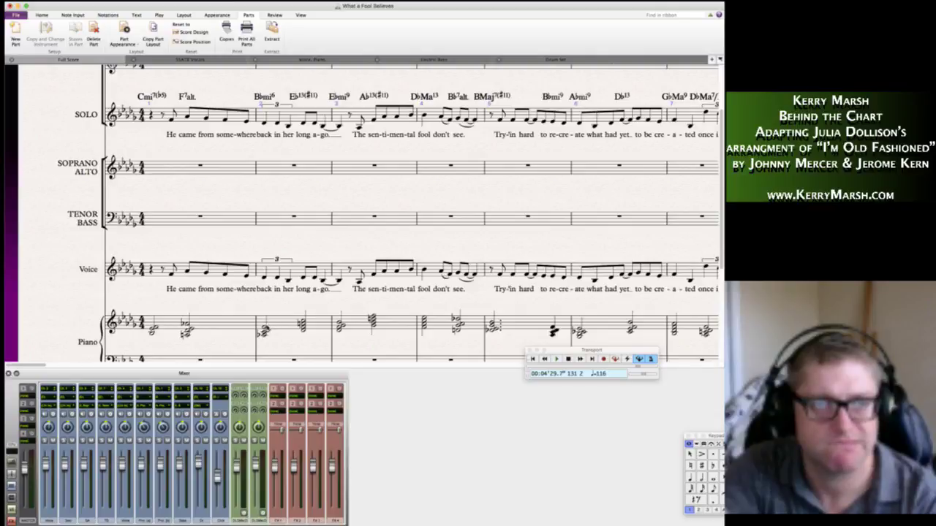
pyautogui.hscroll(1, 310, 324)
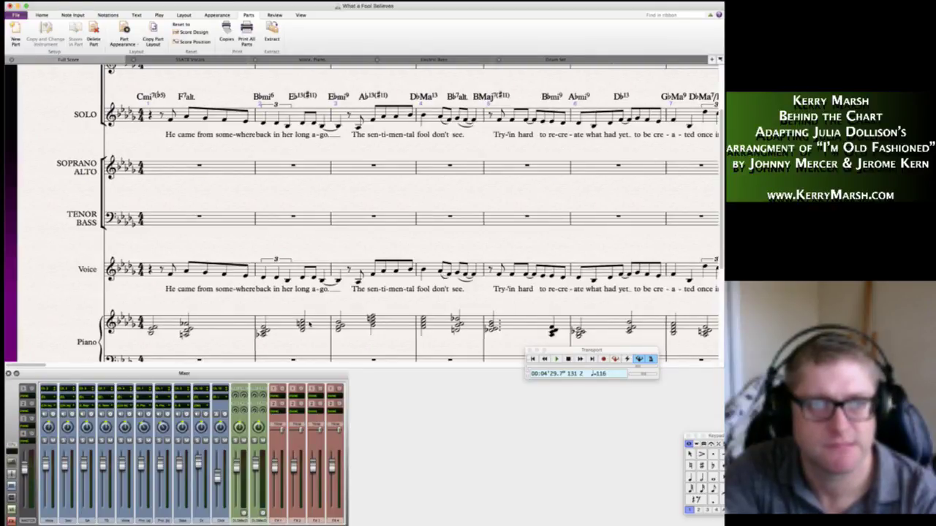
pyautogui.hscroll(4, 307, 325)
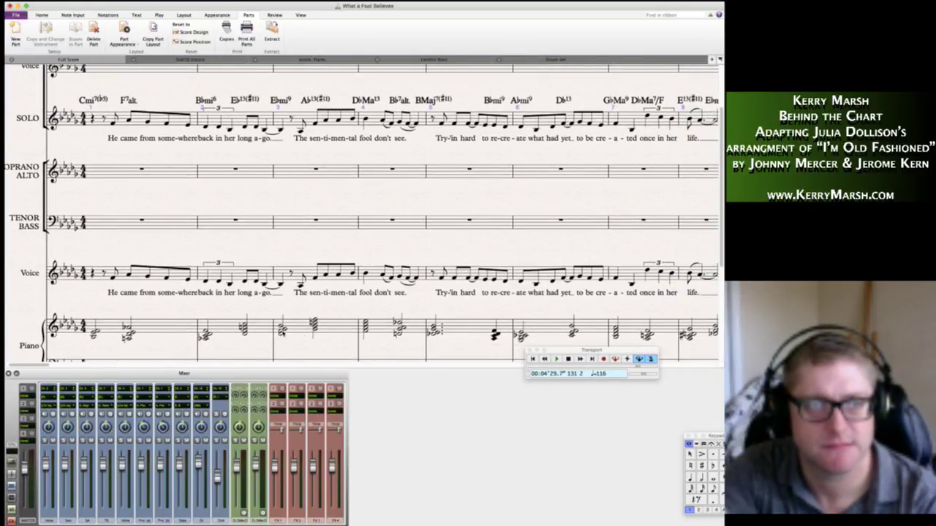
pyautogui.hscroll(2, 328, 326)
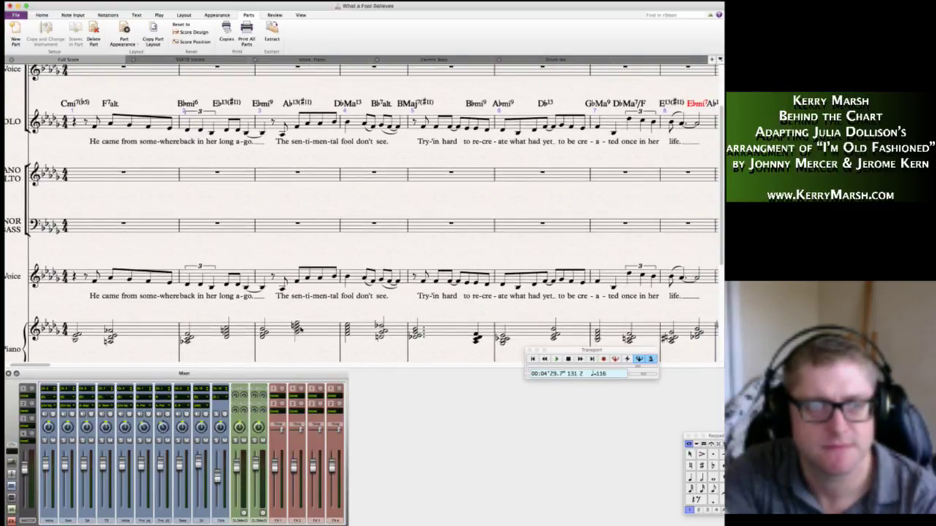
pyautogui.click(310, 332)
pyautogui.rightClick(155, 141)
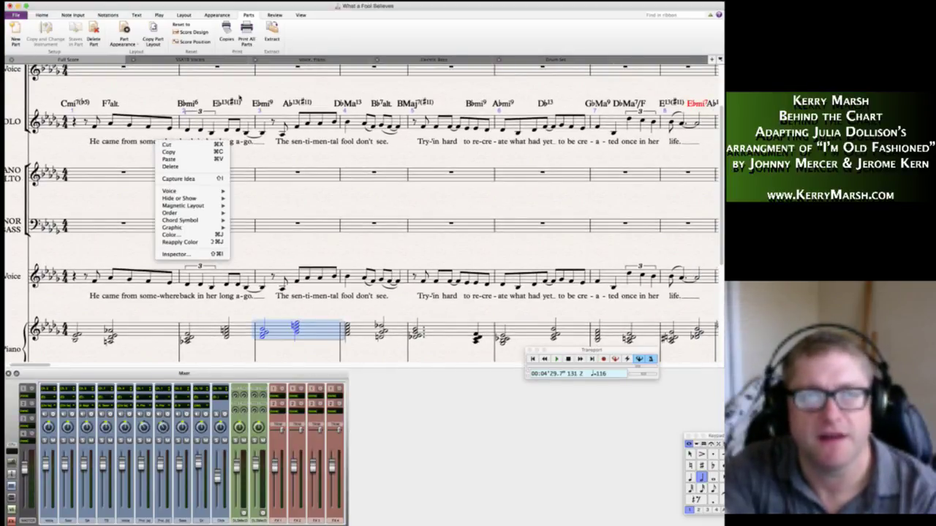
pyautogui.click(260, 84)
pyautogui.click(270, 88)
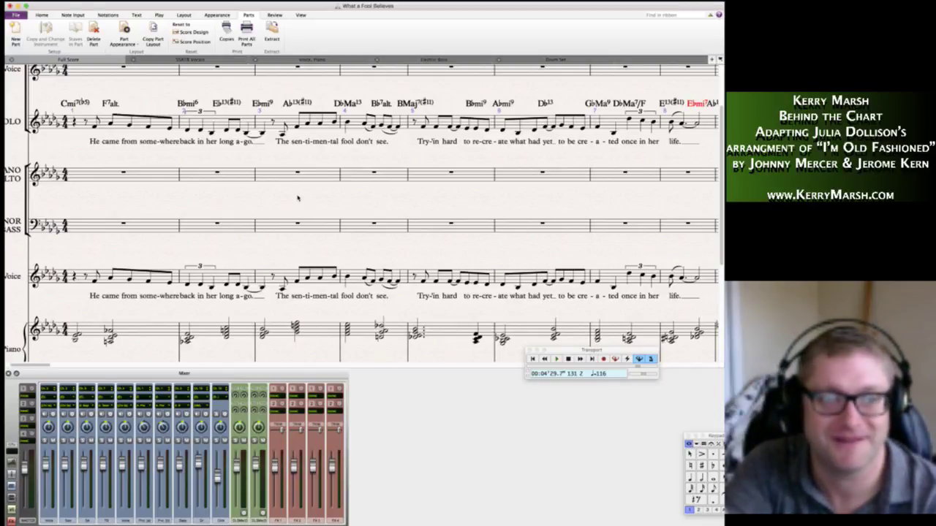
pyautogui.scroll(-1, 302, 201)
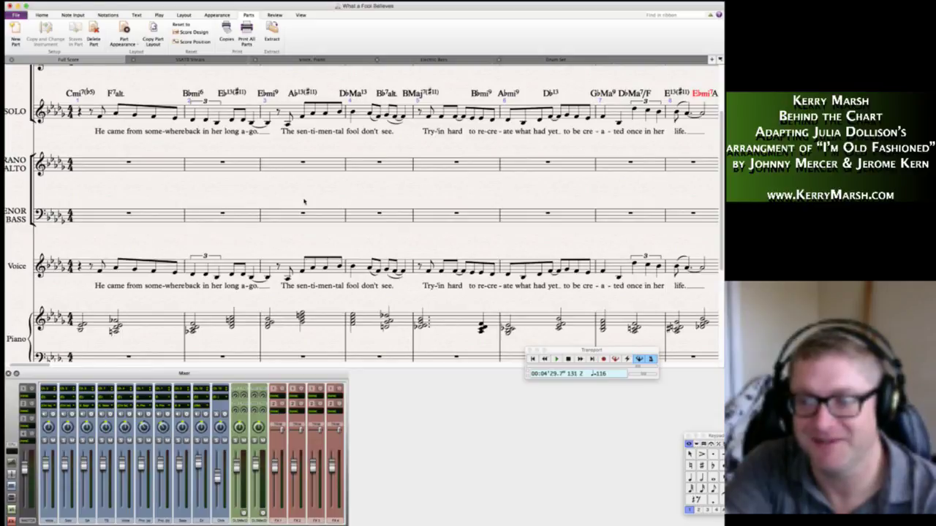
pyautogui.hscroll(-1, 304, 201)
pyautogui.hscroll(-2, 304, 201)
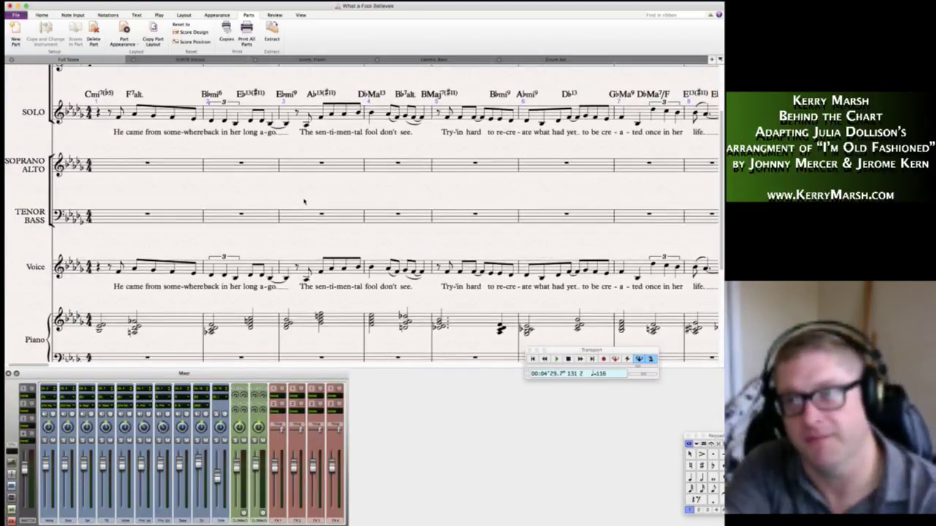
pyautogui.hscroll(1, 304, 201)
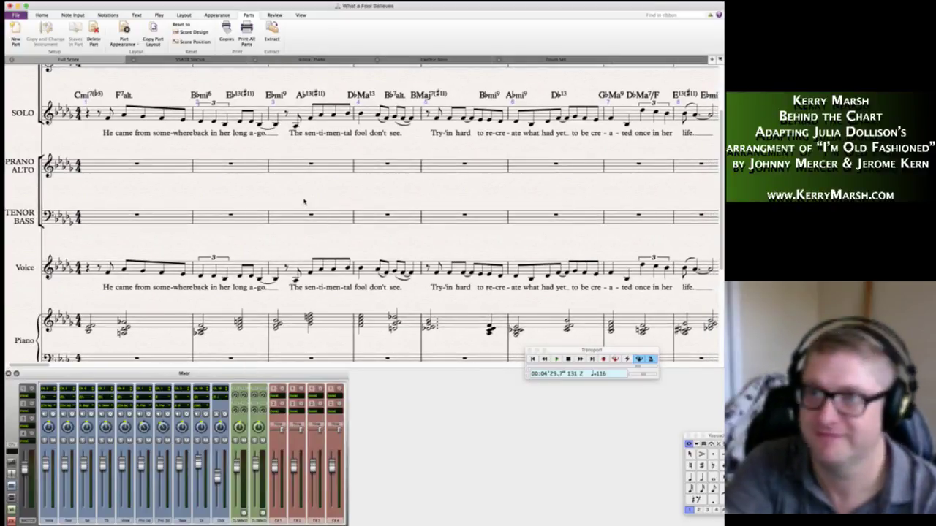
pyautogui.hscroll(-2, 305, 201)
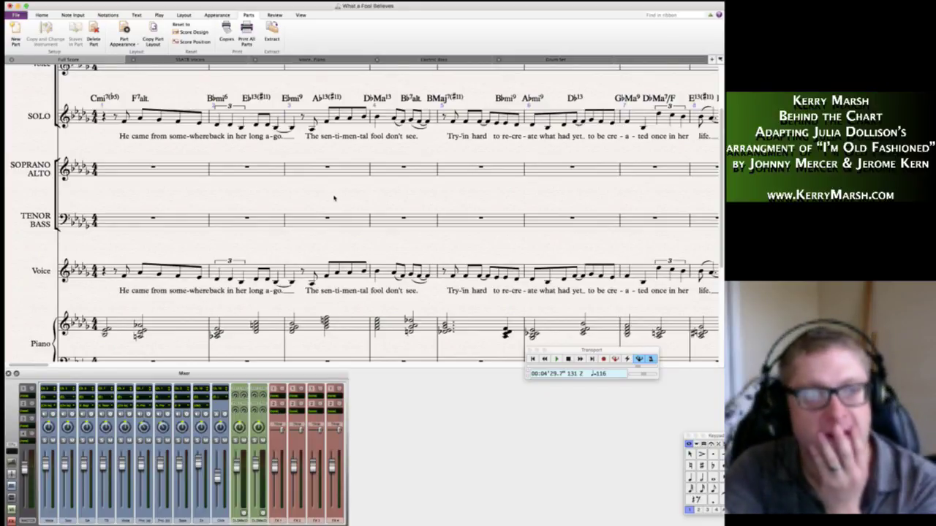
pyautogui.scroll(2, 334, 198)
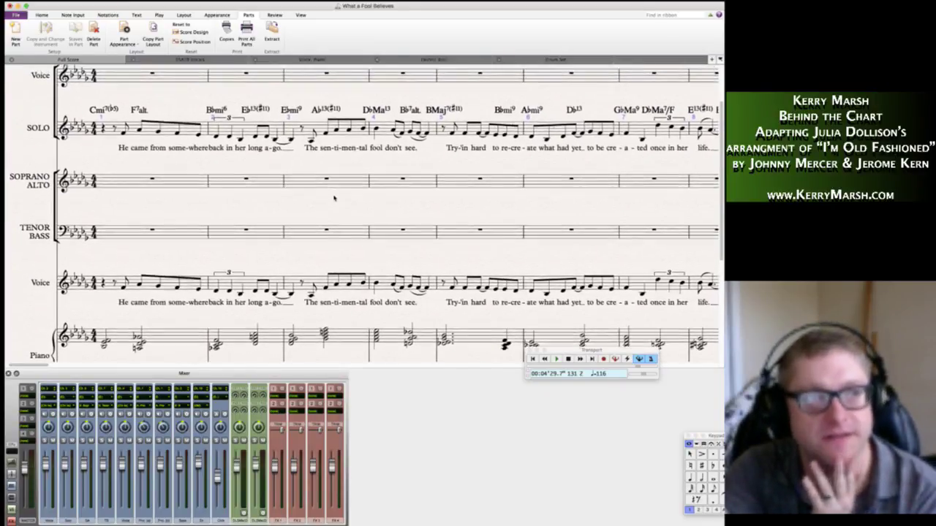
pyautogui.scroll(1, 334, 198)
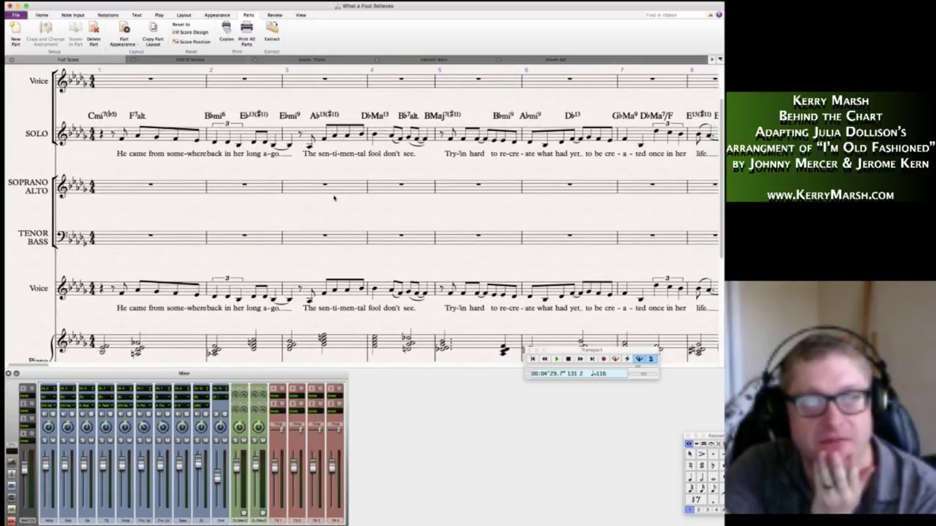
pyautogui.hscroll(-1, 335, 198)
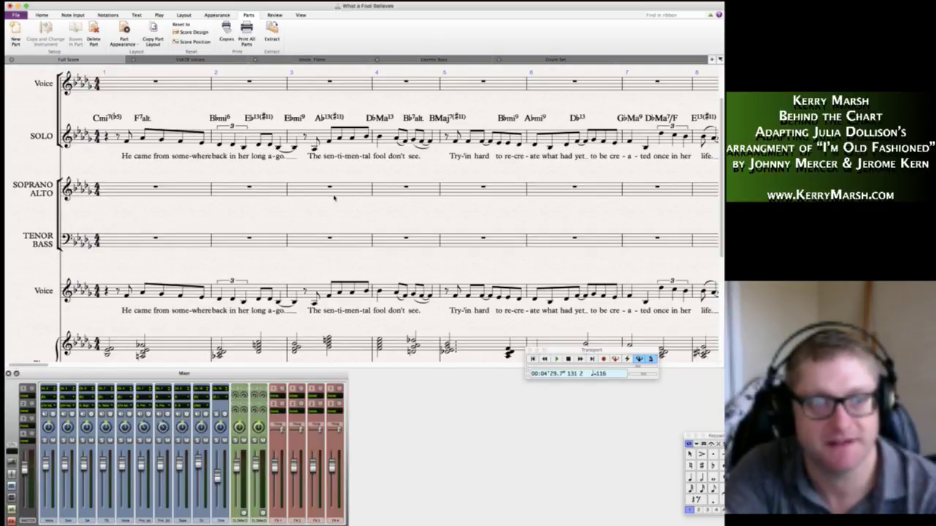
pyautogui.hscroll(1, 334, 198)
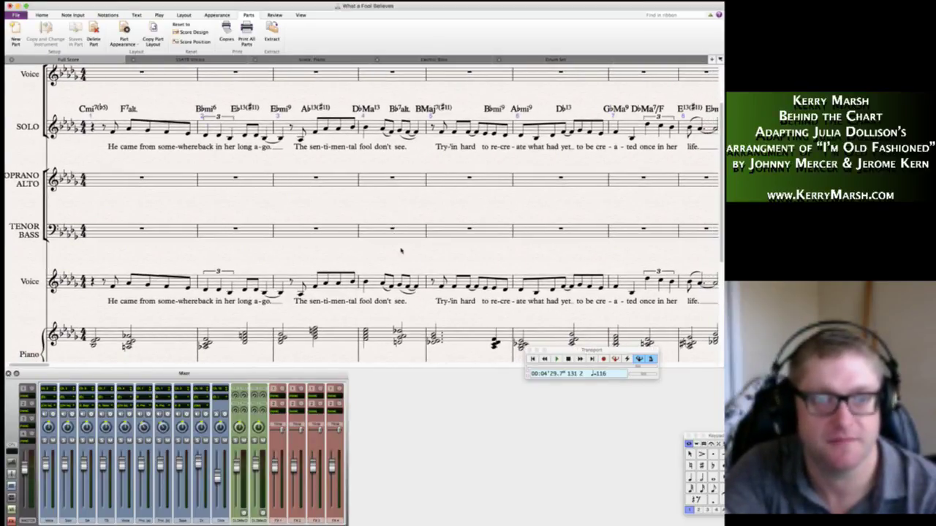
pyautogui.hscroll(1, 435, 255)
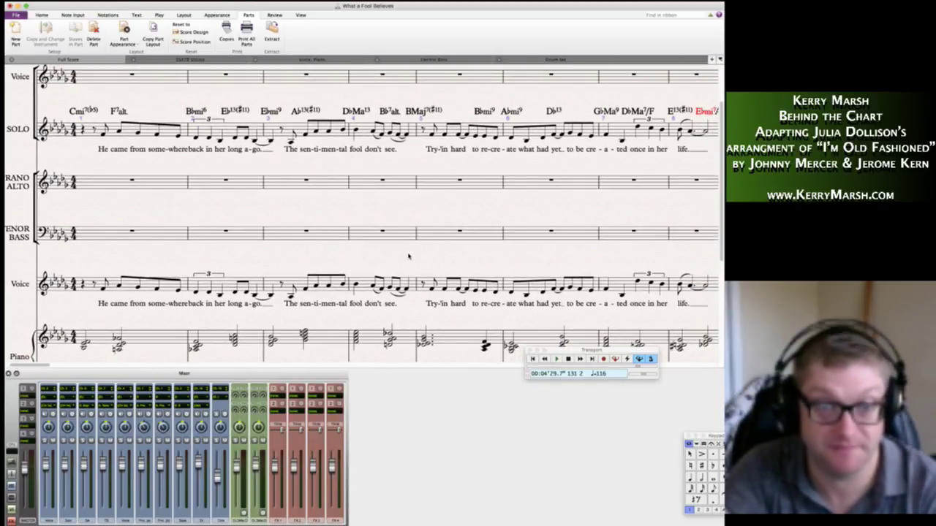
pyautogui.hscroll(1, 409, 256)
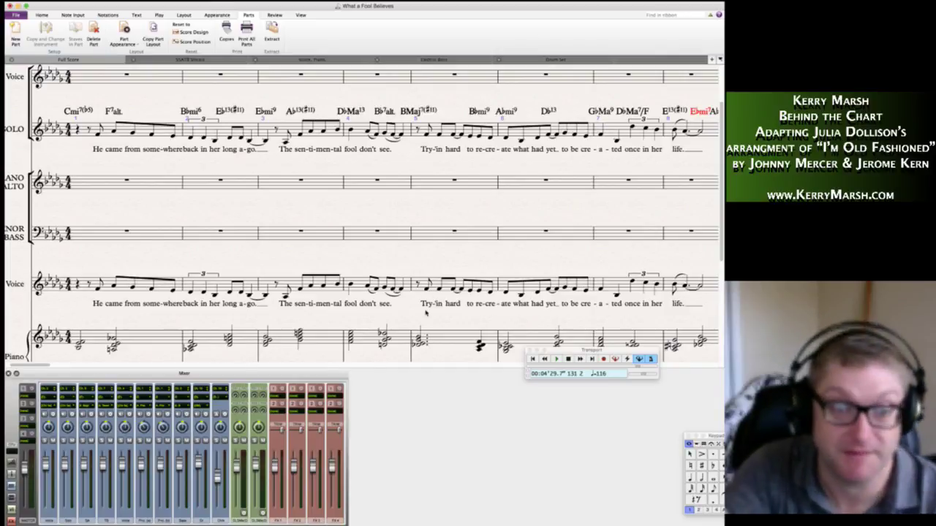
# Examine the piano chord voicings from bar 5 onward beneath the solo line's chord symbols.
pyautogui.scroll(-2, 427, 325)
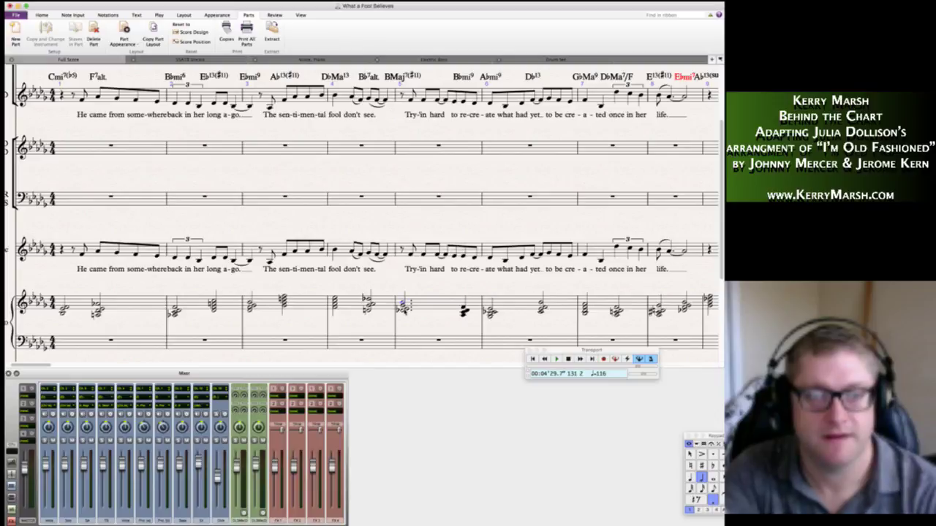
pyautogui.click(403, 308)
pyautogui.press('Escape')
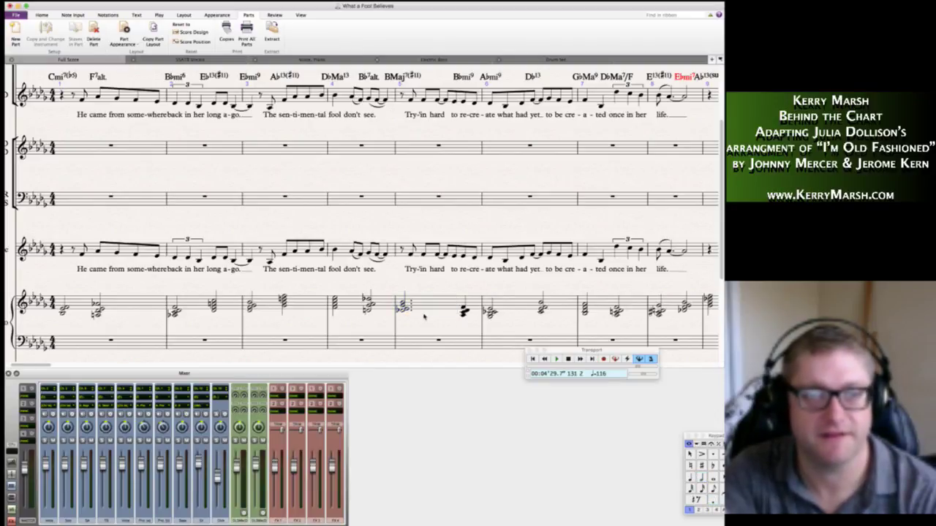
pyautogui.hscroll(3, 409, 325)
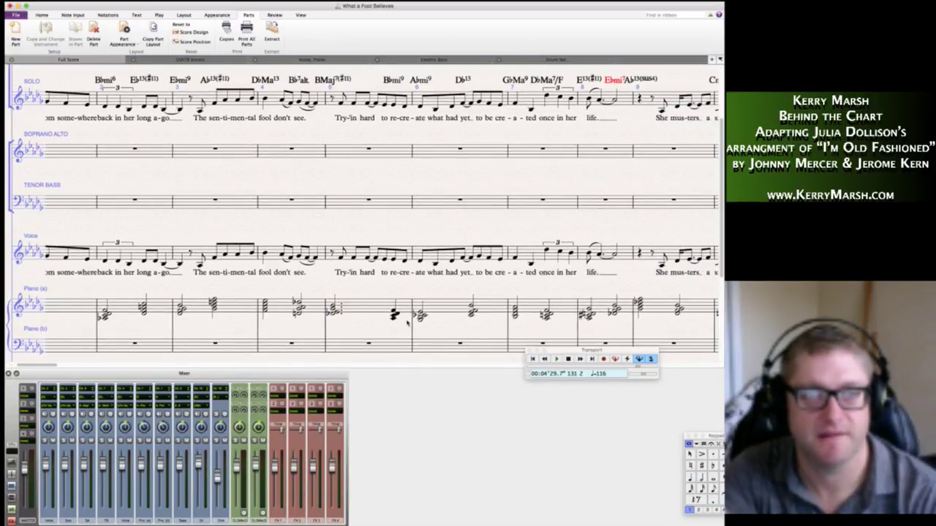
pyautogui.hscroll(1, 382, 329)
pyautogui.hscroll(1, 381, 329)
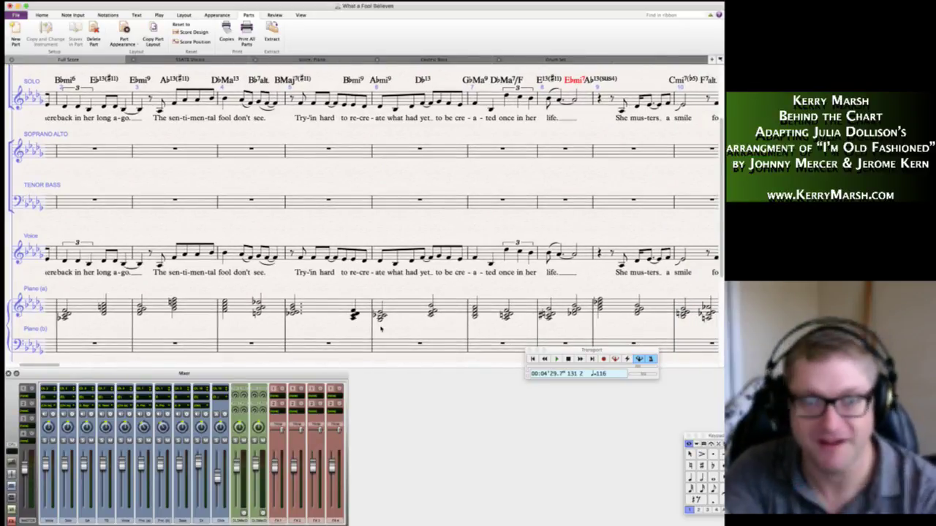
pyautogui.hscroll(1, 368, 329)
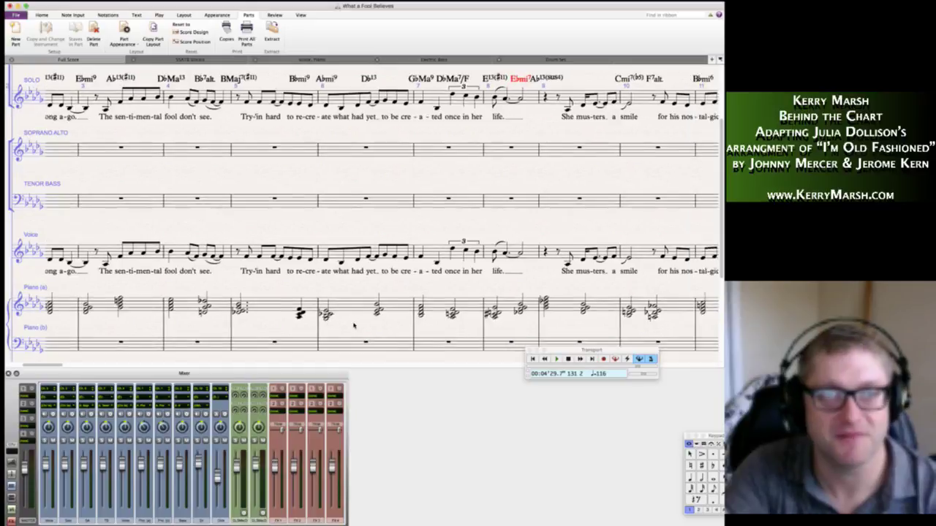
# Respell the lower notes of the first chord in bar 8 of the Piano's upper staff as sharps.
pyautogui.hscroll(3, 351, 328)
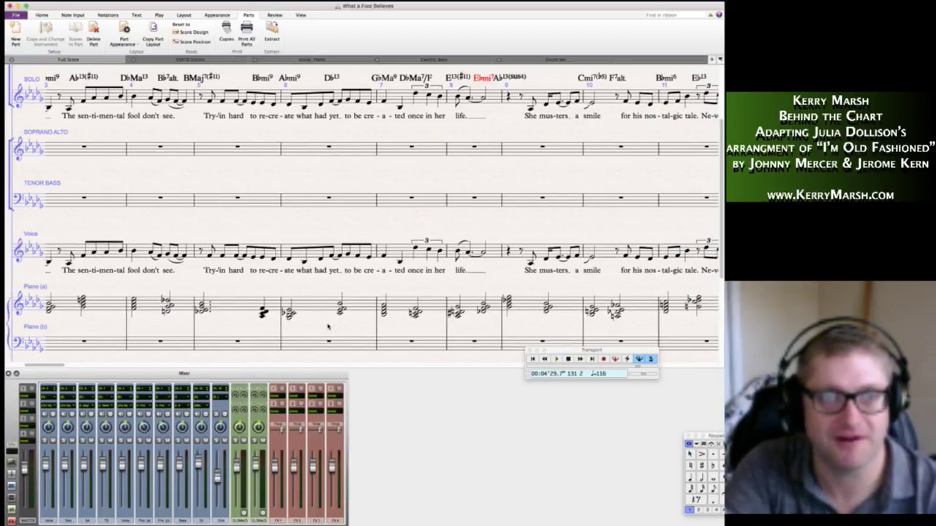
pyautogui.hscroll(2, 329, 326)
pyautogui.hscroll(2, 365, 316)
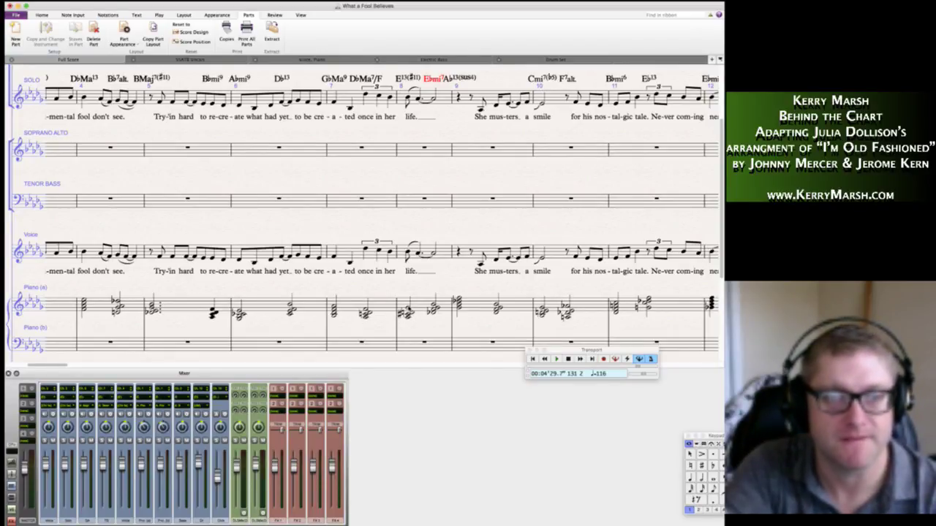
pyautogui.click(408, 313)
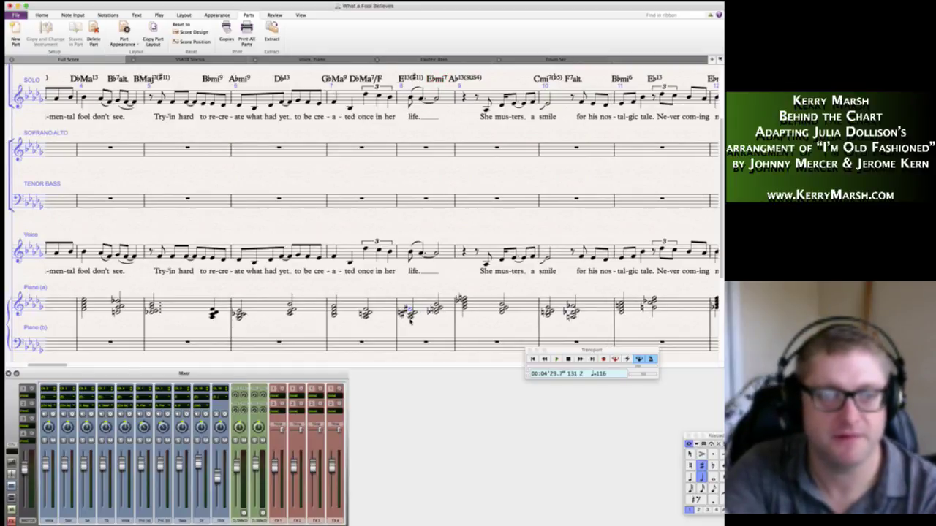
pyautogui.press('Down')
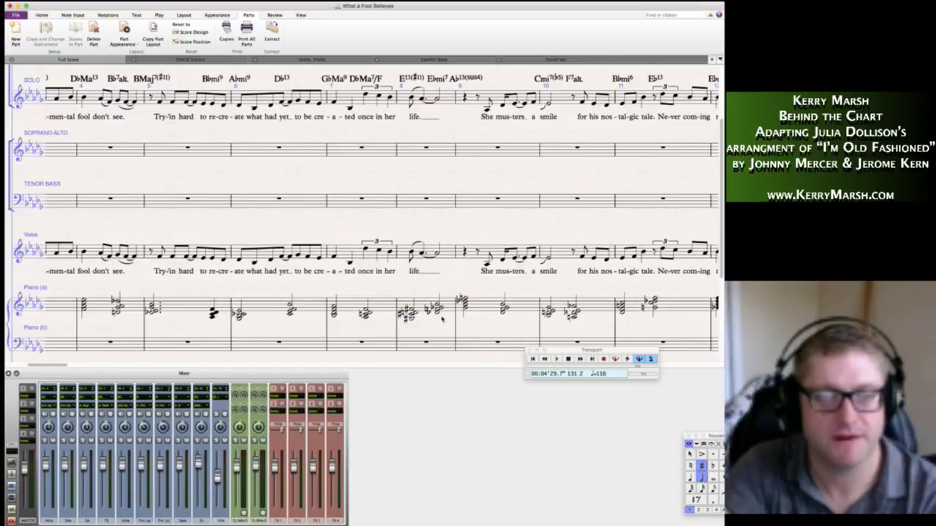
# Review the piano chords from bar 8 through bar 15 against the chord symbols above the solo line.
pyautogui.hscroll(3, 431, 315)
pyautogui.hscroll(3, 437, 309)
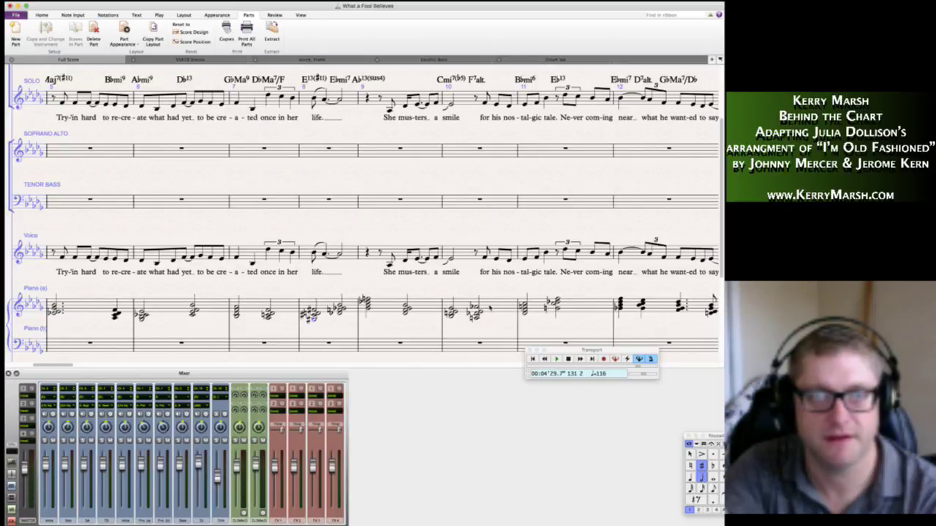
pyautogui.hscroll(2, 489, 308)
pyautogui.hscroll(3, 471, 314)
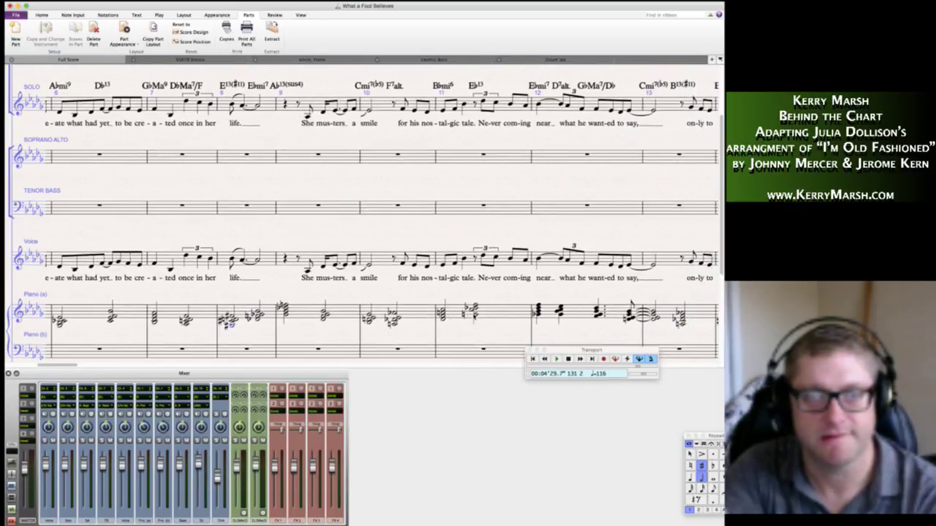
pyautogui.hscroll(2, 482, 315)
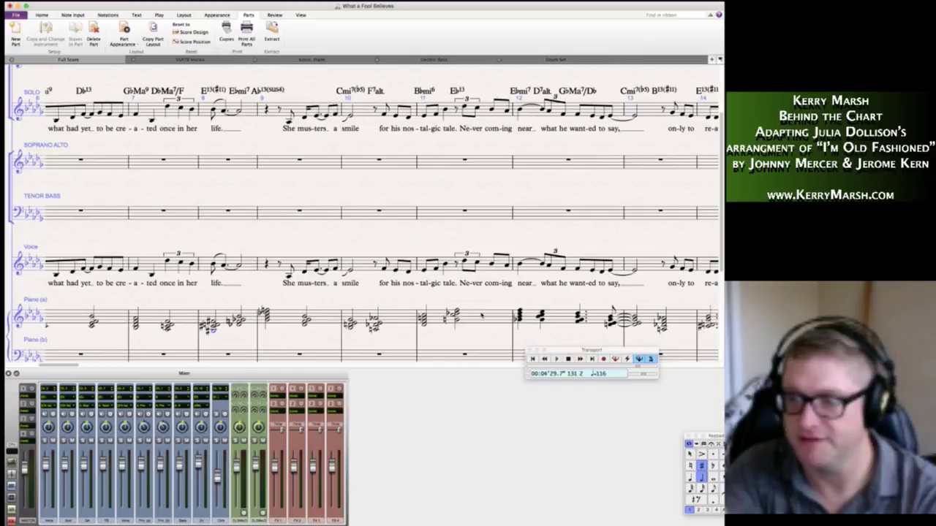
pyautogui.hscroll(1, 471, 321)
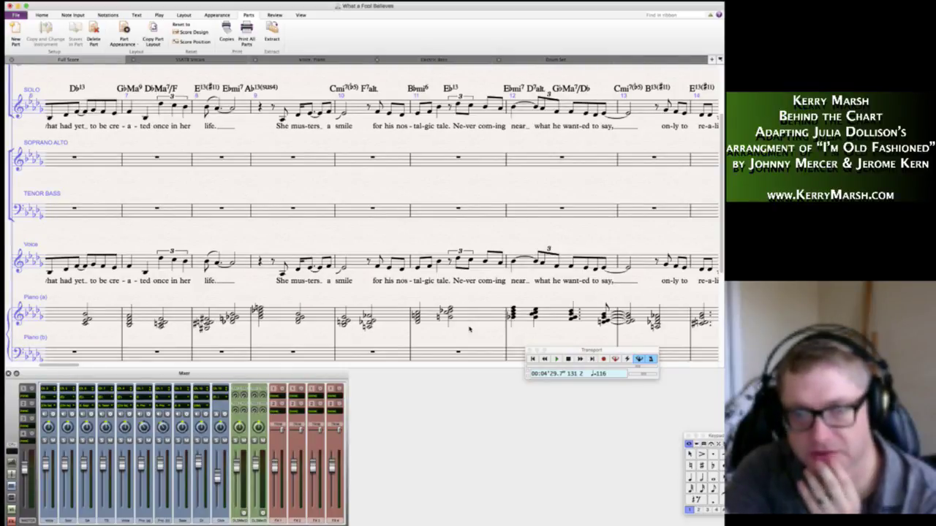
pyautogui.hscroll(3, 470, 329)
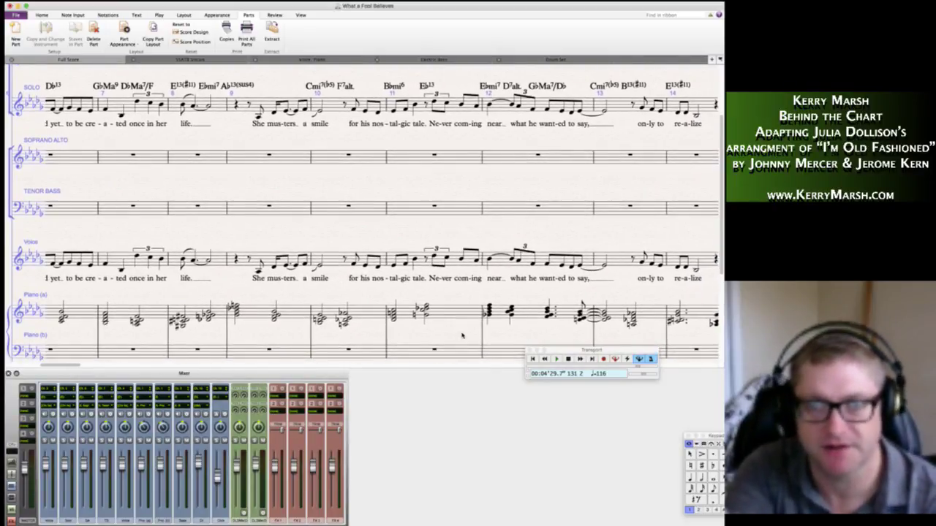
pyautogui.hscroll(2, 460, 336)
pyautogui.scroll(-1, 455, 338)
pyautogui.hscroll(3, 454, 338)
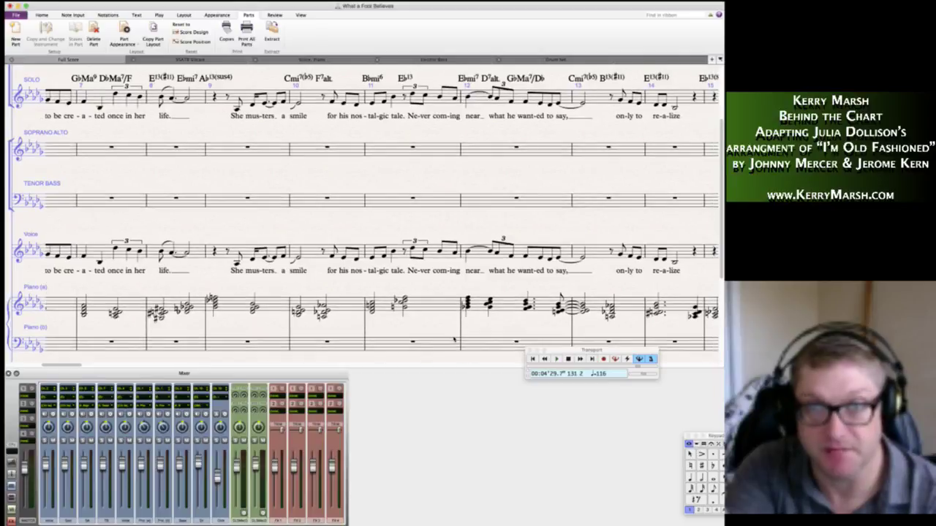
pyautogui.scroll(1, 454, 338)
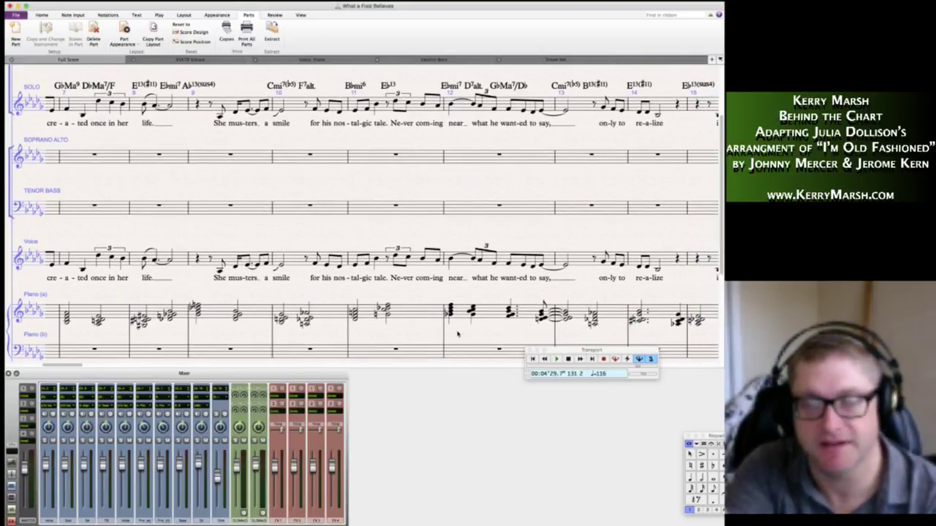
pyautogui.hscroll(1, 458, 334)
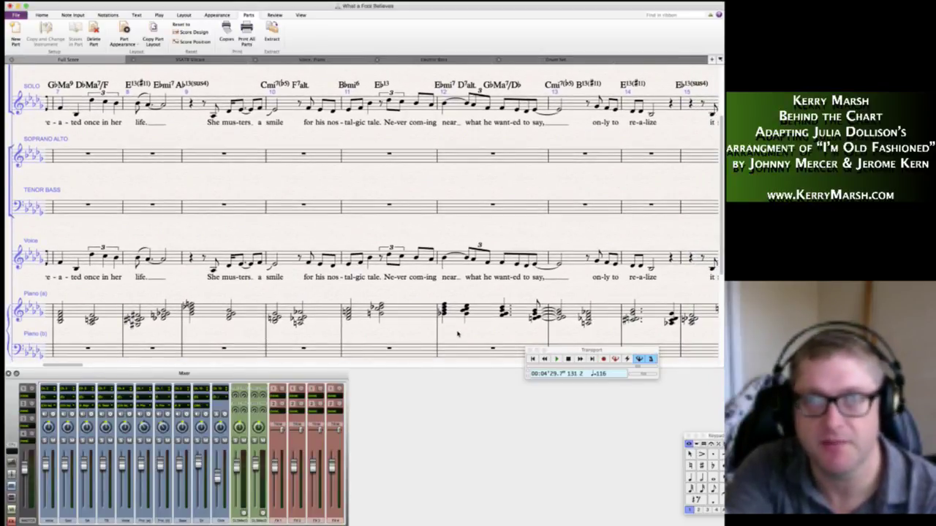
pyautogui.hscroll(1, 458, 334)
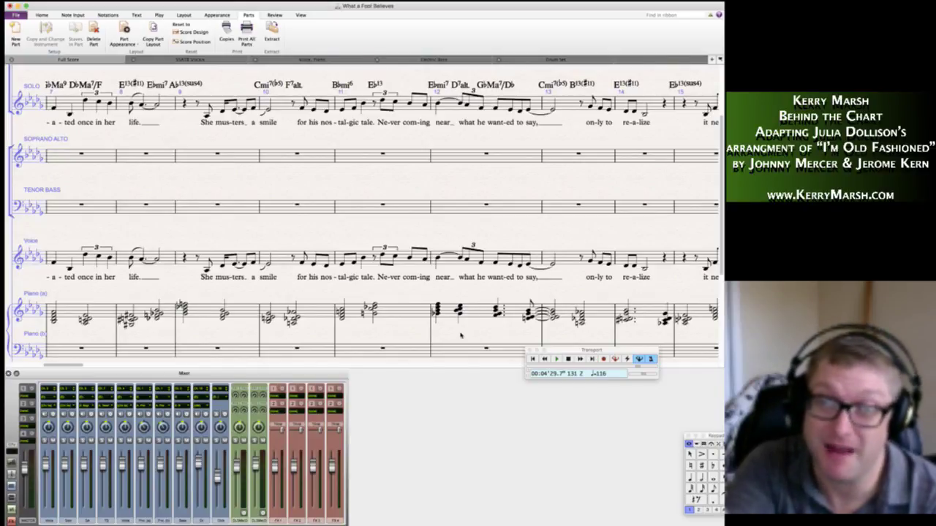
pyautogui.hscroll(1, 461, 335)
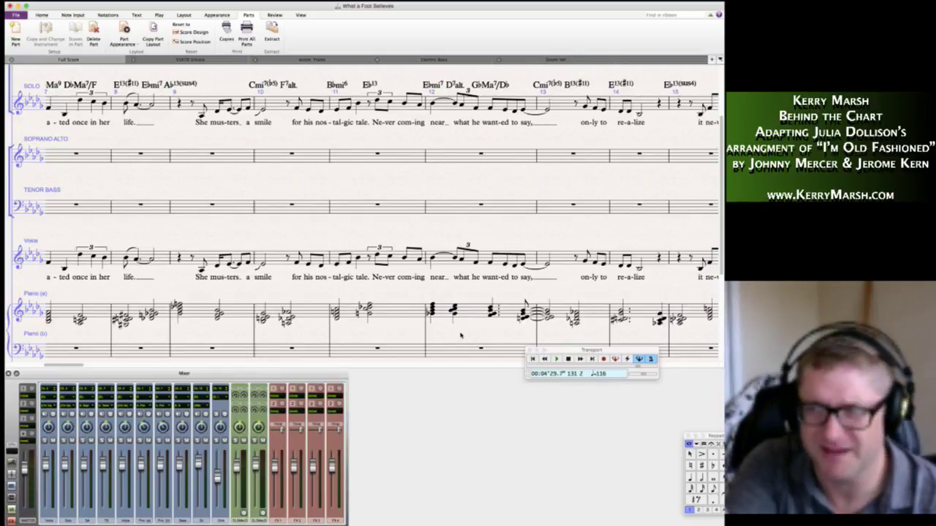
pyautogui.hscroll(1, 460, 335)
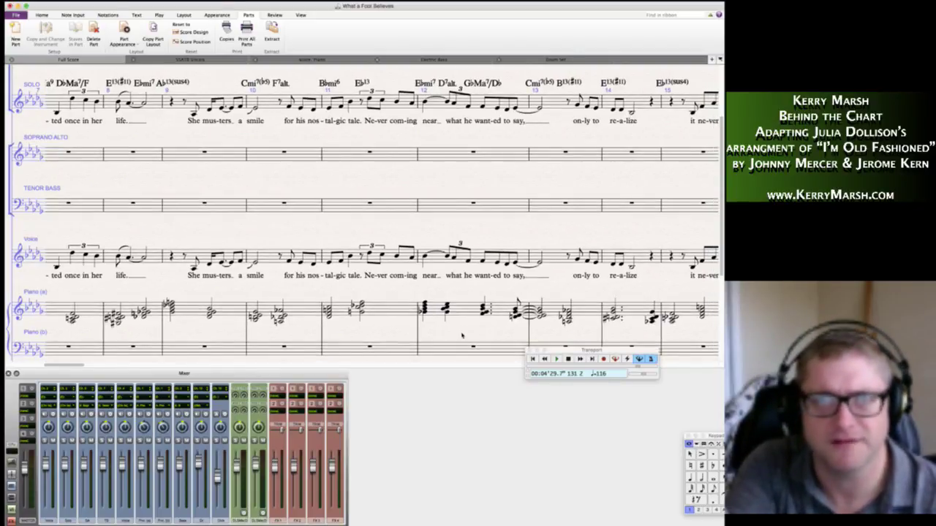
pyautogui.hscroll(3, 462, 334)
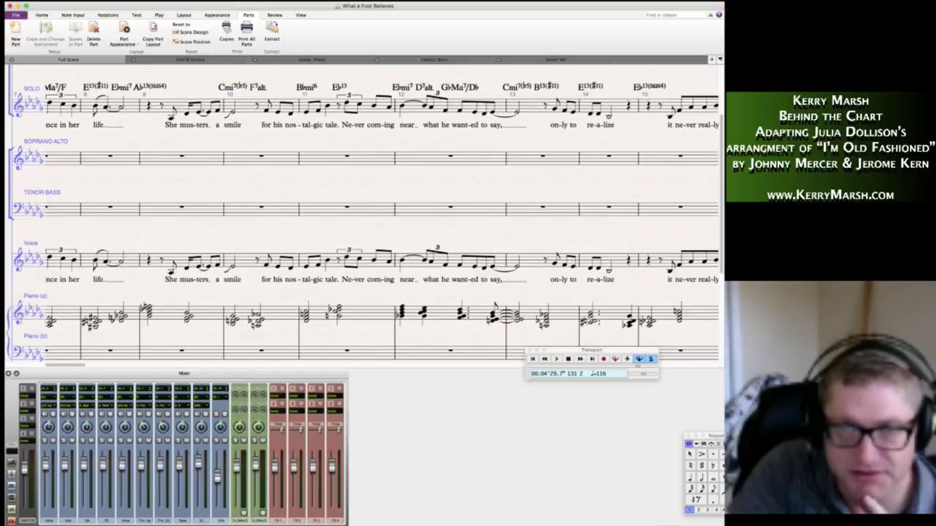
# Open the to-do list and move its window clear of the score.
pyautogui.click(669, 525)
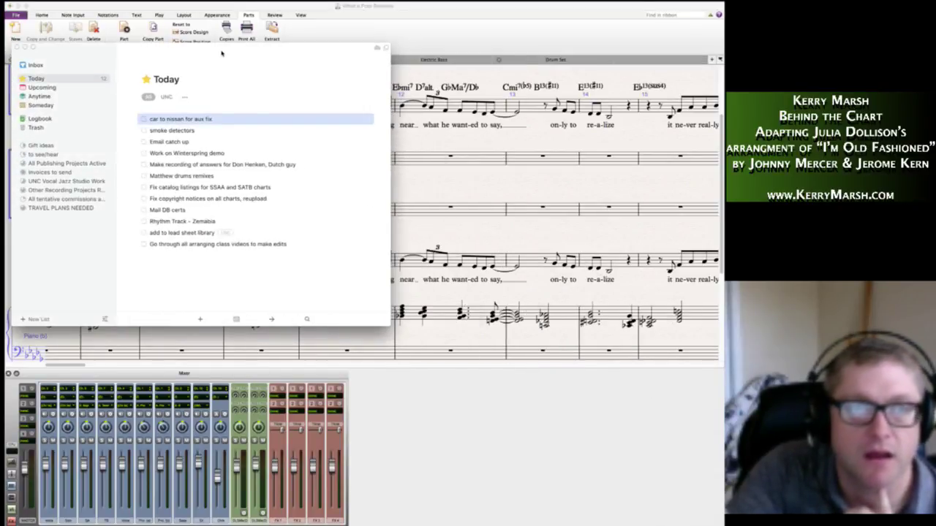
pyautogui.moveTo(217, 50); pyautogui.dragTo(723, 85)
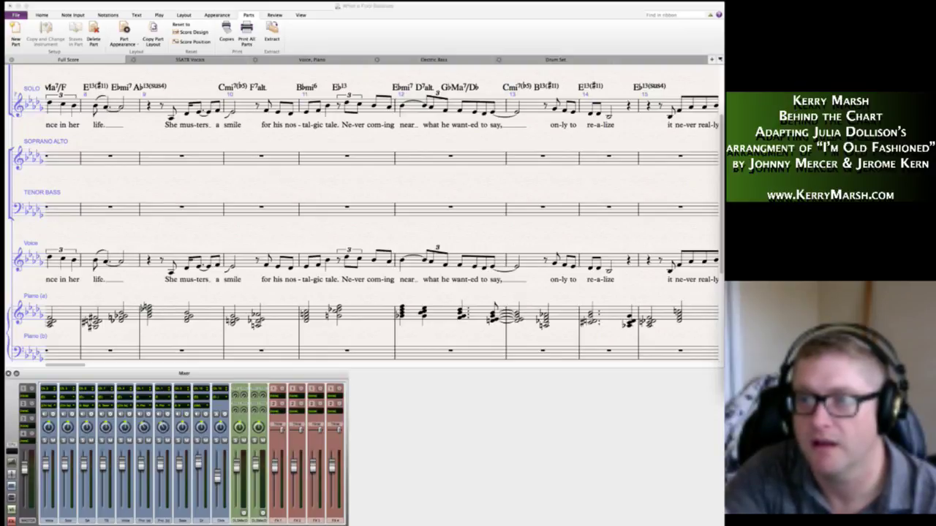
pyautogui.moveTo(794, 107); pyautogui.dragTo(723, 117)
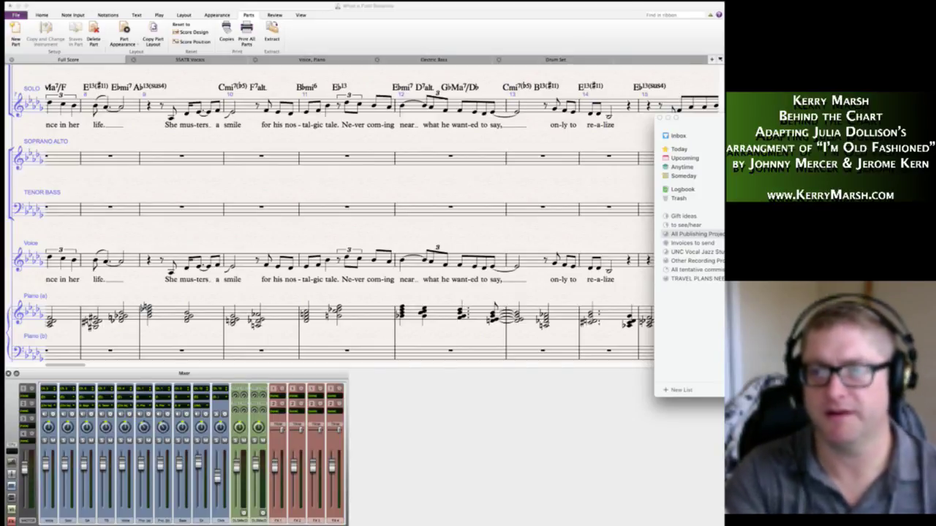
pyautogui.moveTo(696, 118); pyautogui.dragTo(772, 148)
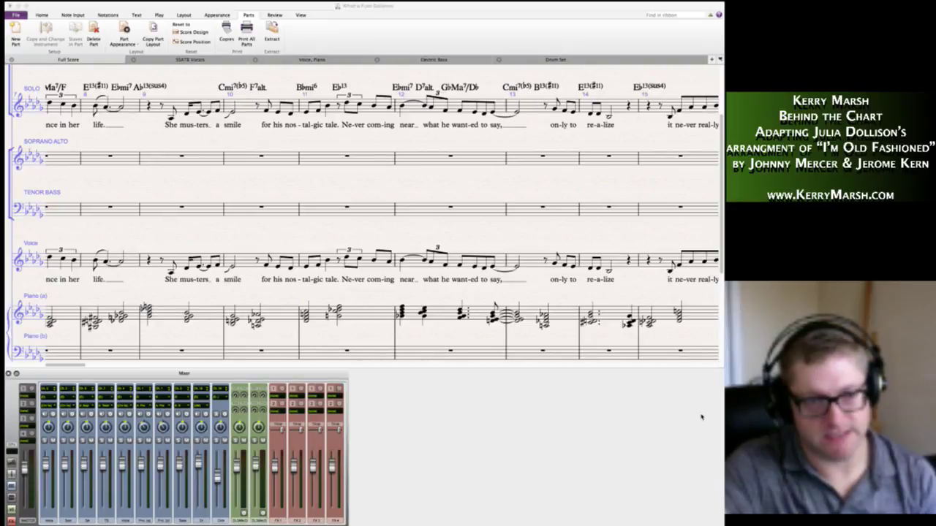
# Respell the flat notes of the bar 14 chords in the Piano's upper staff as sharps.
pyautogui.scroll(-1, 370, 337)
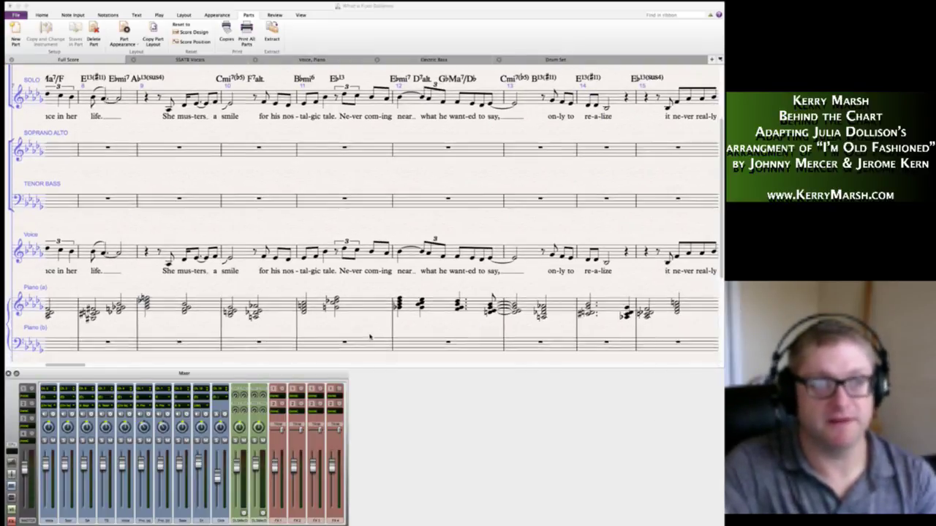
pyautogui.scroll(1, 369, 337)
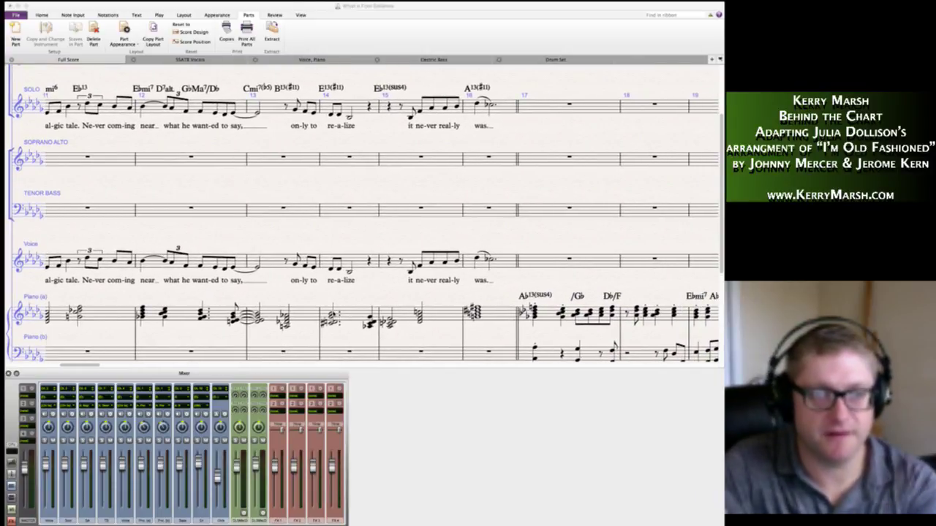
pyautogui.click(618, 344)
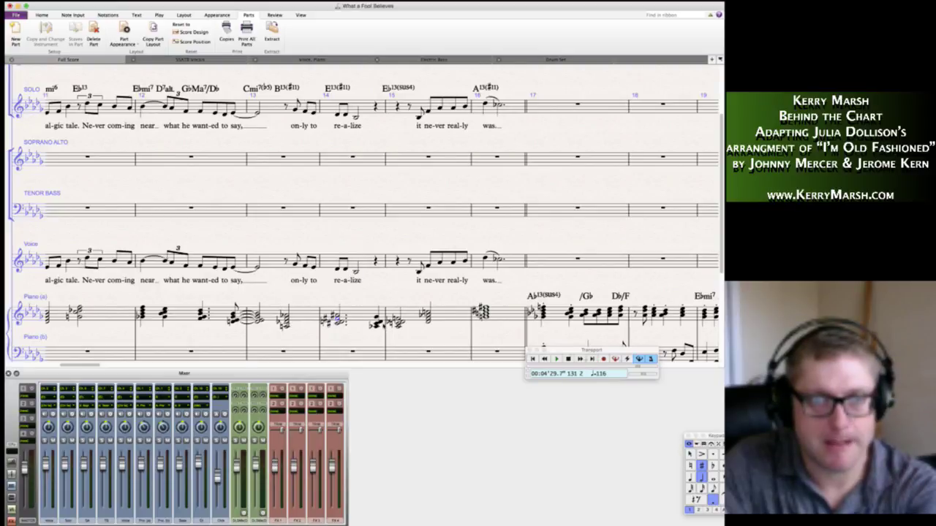
pyautogui.press('4')
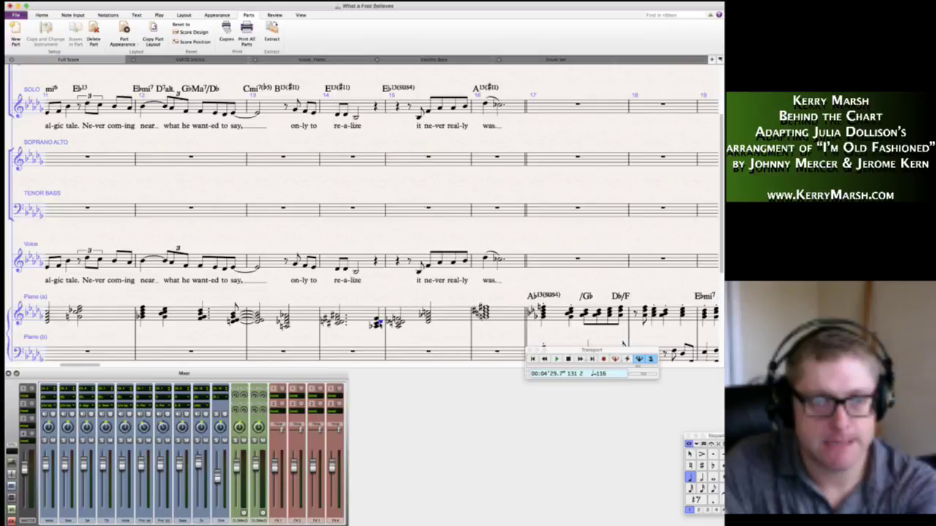
pyautogui.click(377, 327)
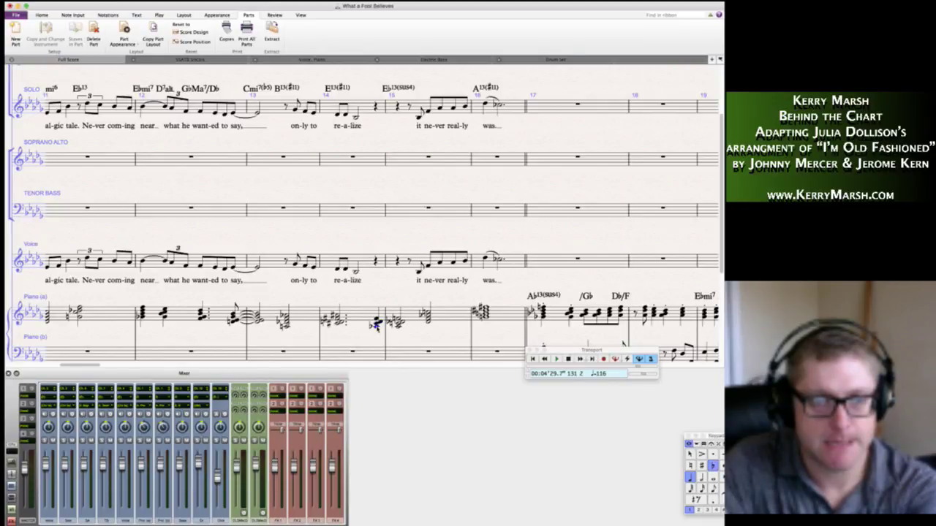
pyautogui.press('Return')
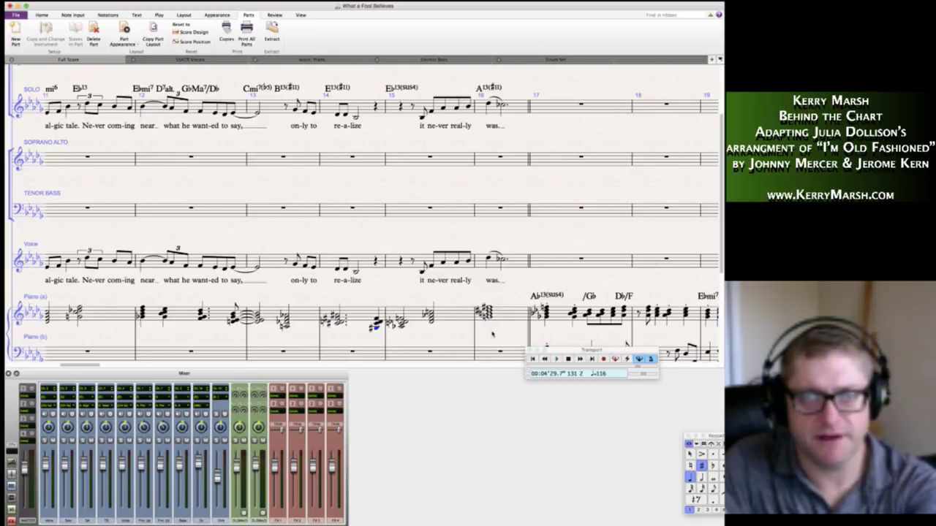
# Copy only the chord symbols of the SOLO staff's bars 1 through 16 onto the Piano's upper staff, starting at bar 1.
pyautogui.hscroll(-13, 492, 334)
pyautogui.scroll(-1, 493, 334)
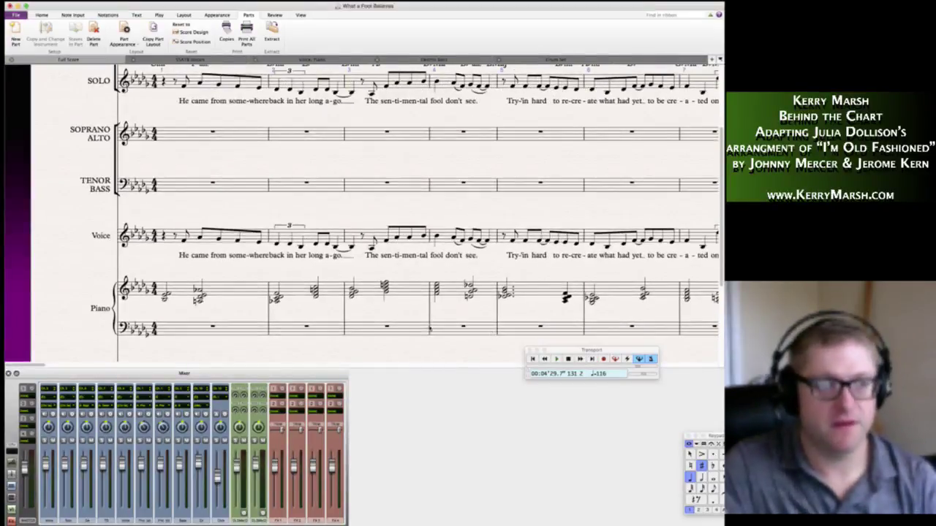
pyautogui.scroll(2, 190, 114)
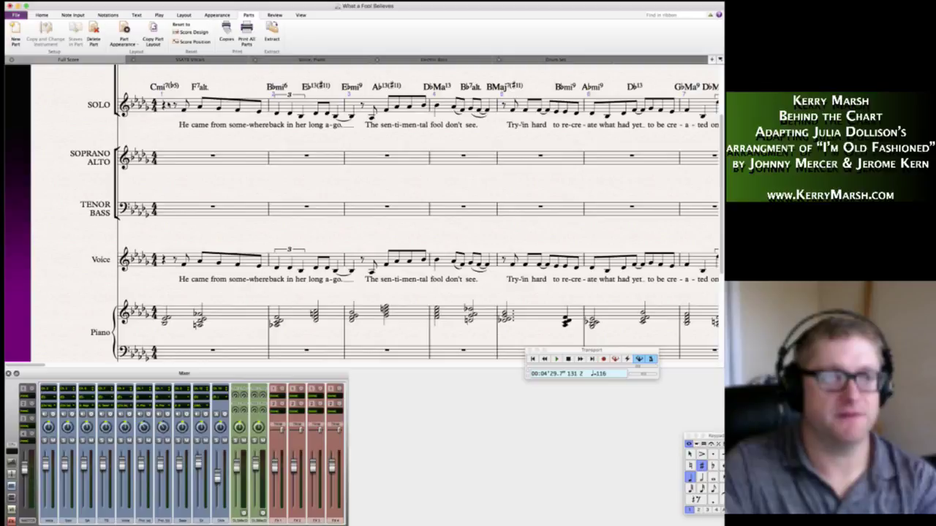
pyautogui.click(189, 113)
pyautogui.hscroll(10, 189, 113)
pyautogui.hscroll(-10, 176, 110)
pyautogui.scroll(2, 176, 110)
pyautogui.scroll(-2, 169, 107)
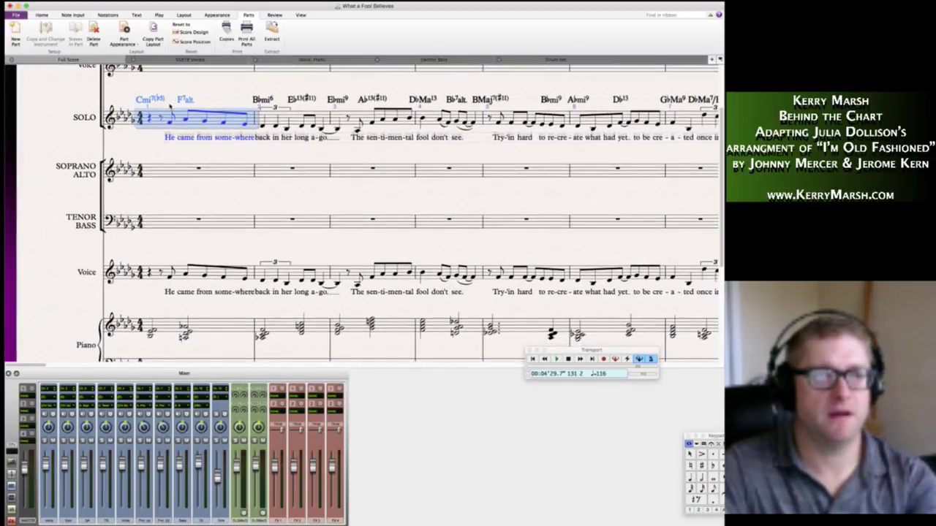
pyautogui.scroll(3, 170, 107)
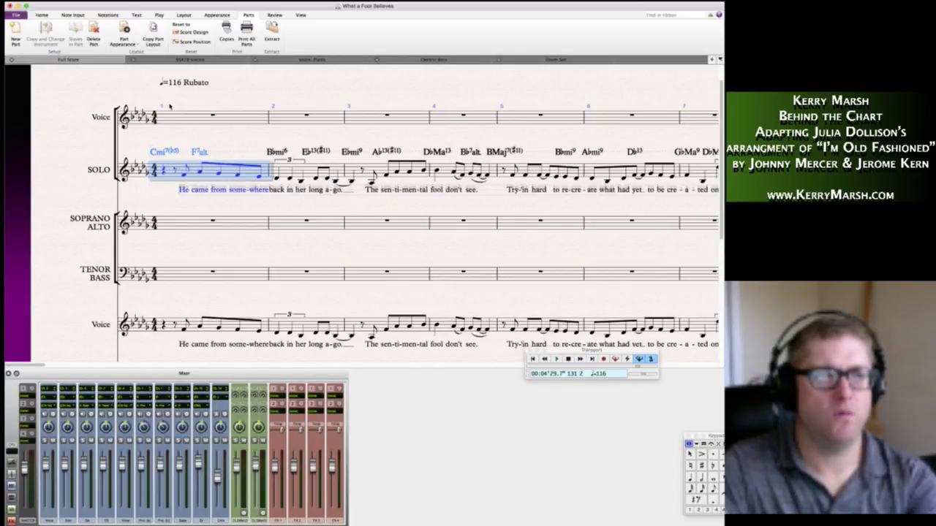
pyautogui.hscroll(15, 170, 107)
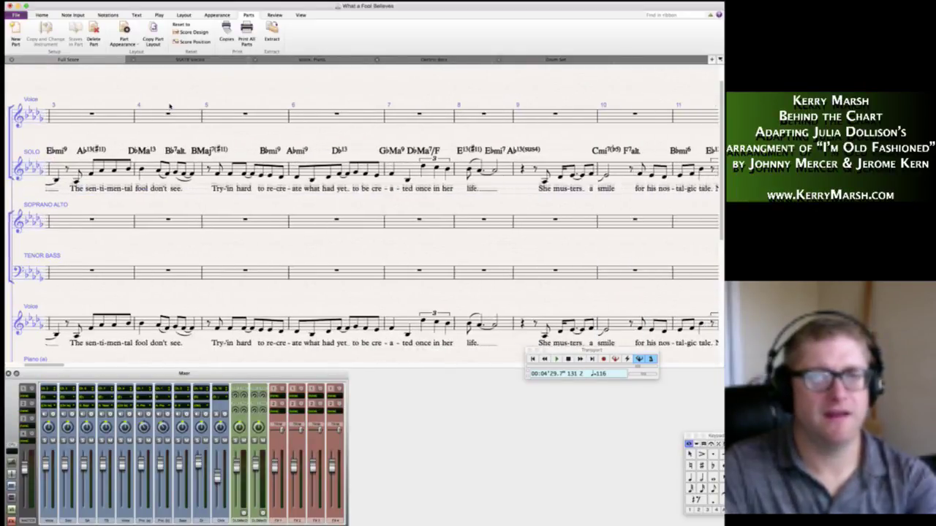
pyautogui.hscroll(4, 169, 107)
pyautogui.hscroll(8, 272, 148)
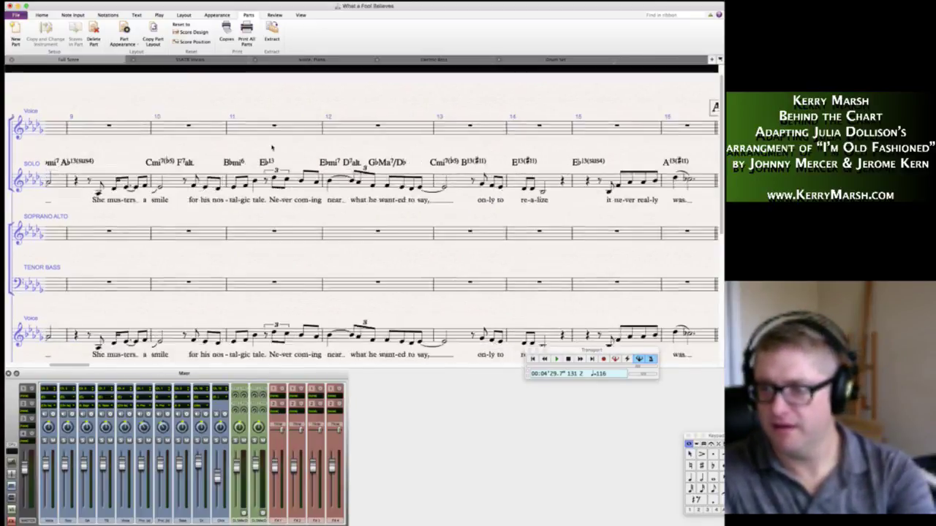
pyautogui.hscroll(1, 272, 147)
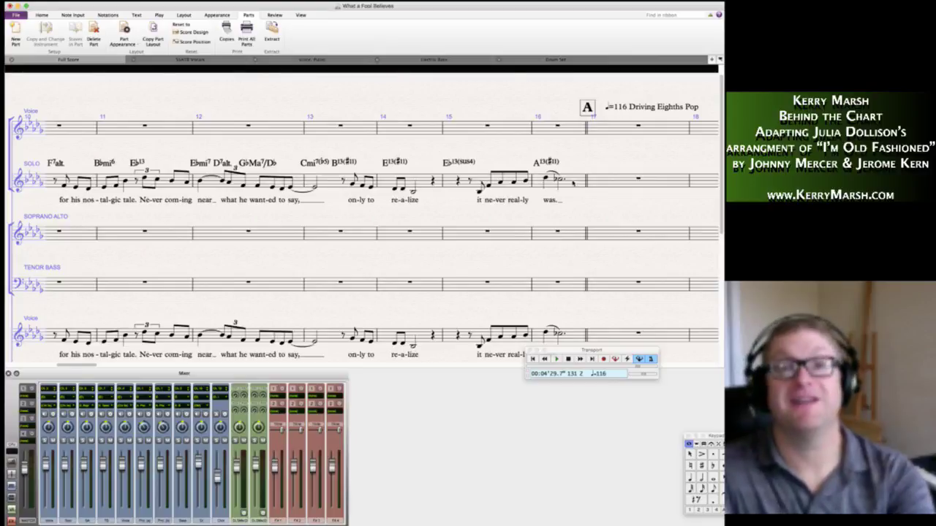
pyautogui.keyDown('shift'); pyautogui.click(574, 184); pyautogui.keyUp('shift')
pyautogui.hscroll(-15, 524, 212)
pyautogui.hscroll(-4, 524, 212)
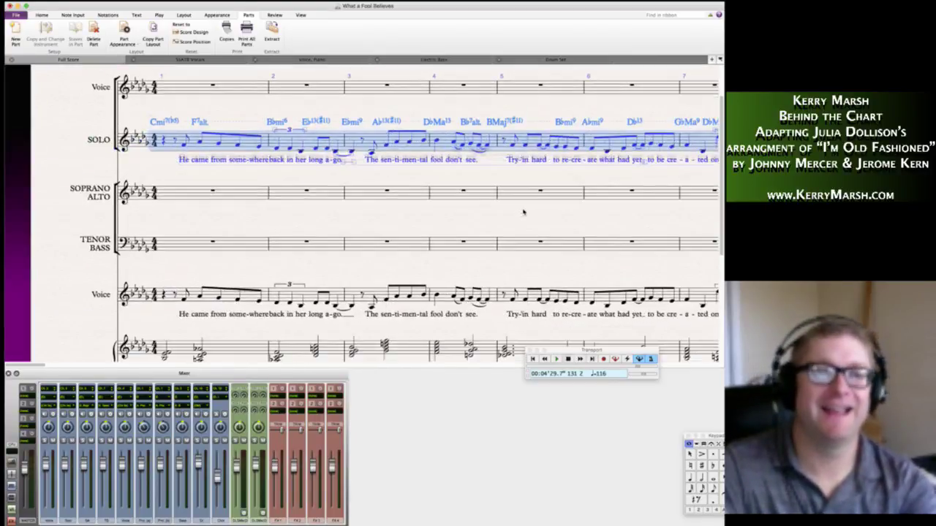
pyautogui.scroll(-4, 524, 212)
pyautogui.scroll(2, 386, 188)
pyautogui.scroll(3, 386, 187)
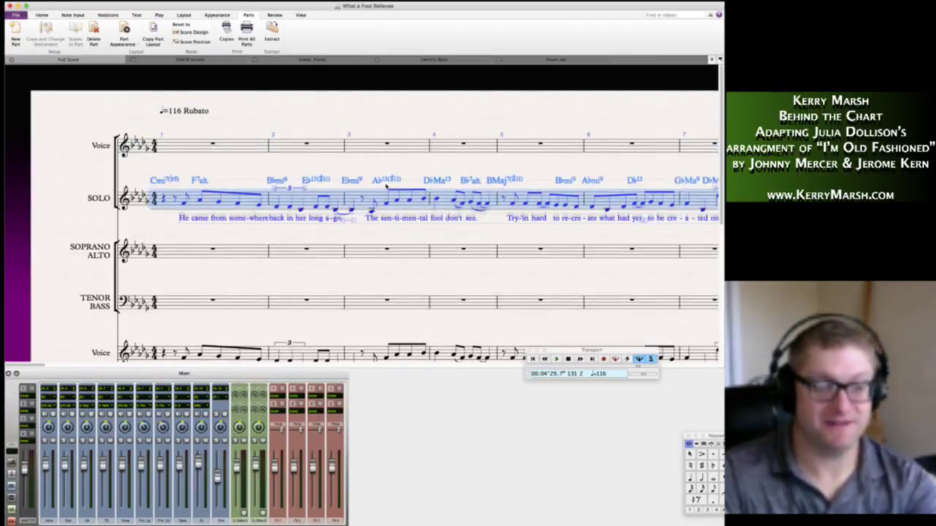
pyautogui.hotkey('shift', 'alt', 'k')
pyautogui.scroll(-5, 307, 225)
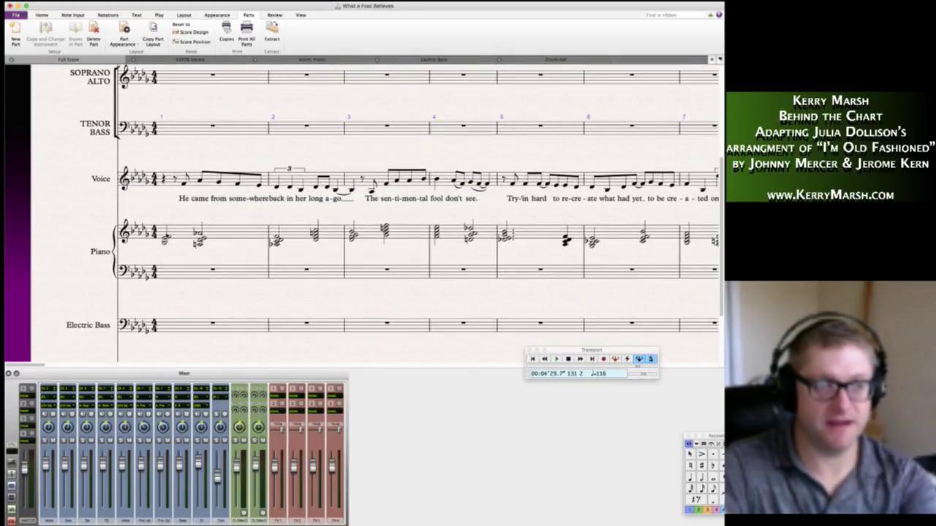
pyautogui.keyDown('alt'); pyautogui.click(167, 235); pyautogui.keyUp('alt')
# Try clearing bars 1 through 16 of the SOLO staff.
pyautogui.scroll(4, 149, 224)
pyautogui.hscroll(-5, 149, 225)
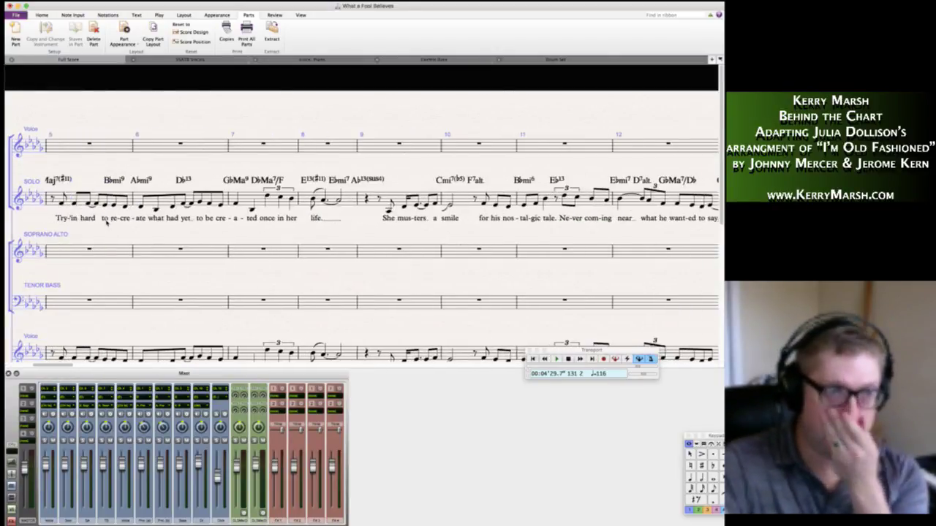
pyautogui.hscroll(-5, 106, 225)
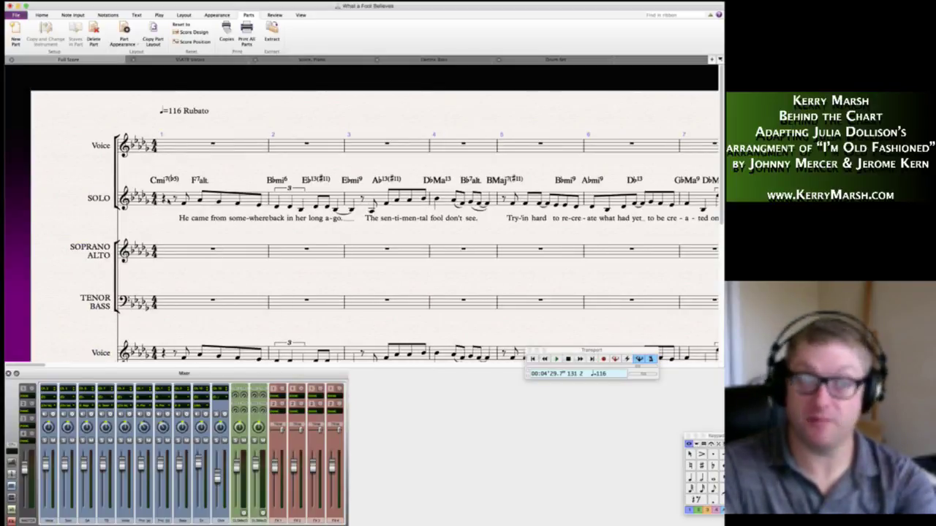
pyautogui.click(168, 198)
pyautogui.hscroll(10, 168, 198)
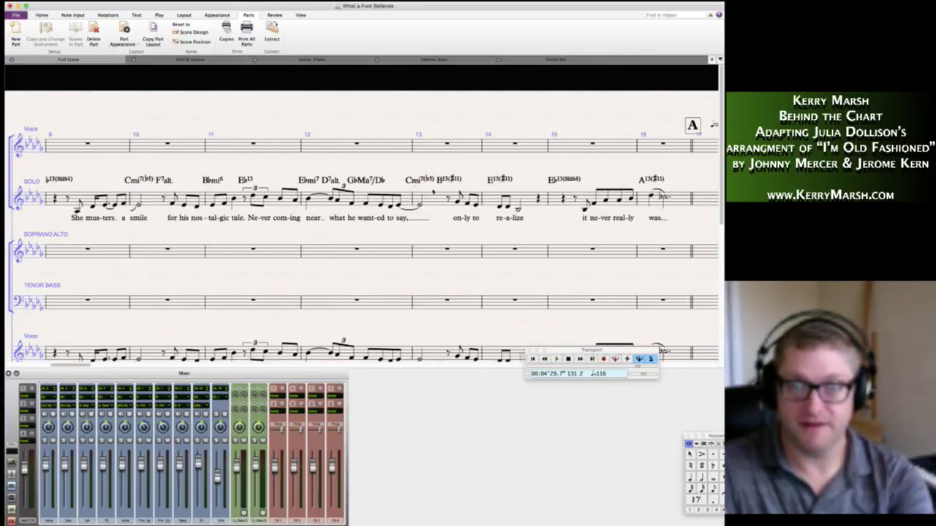
pyautogui.hscroll(5, 432, 191)
pyautogui.keyDown('shift'); pyautogui.click(521, 197); pyautogui.keyUp('shift')
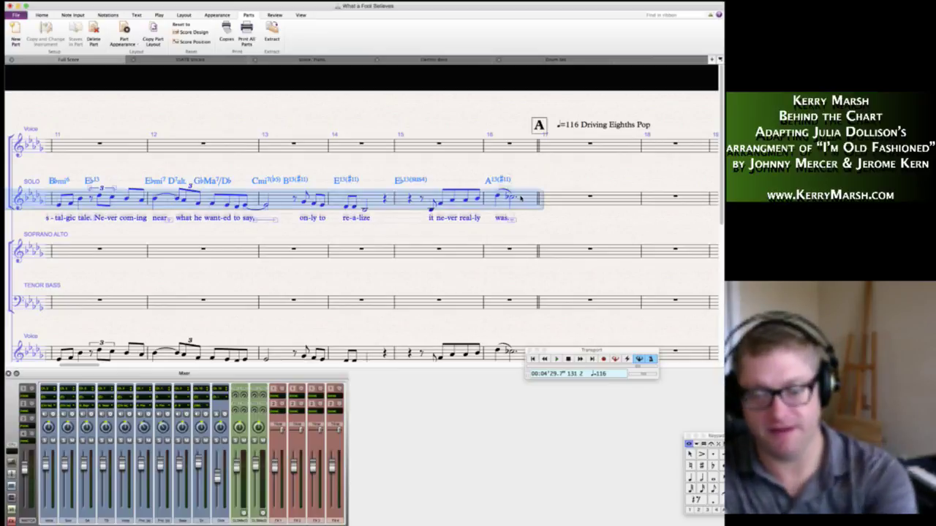
pyautogui.hscroll(-15, 340, 226)
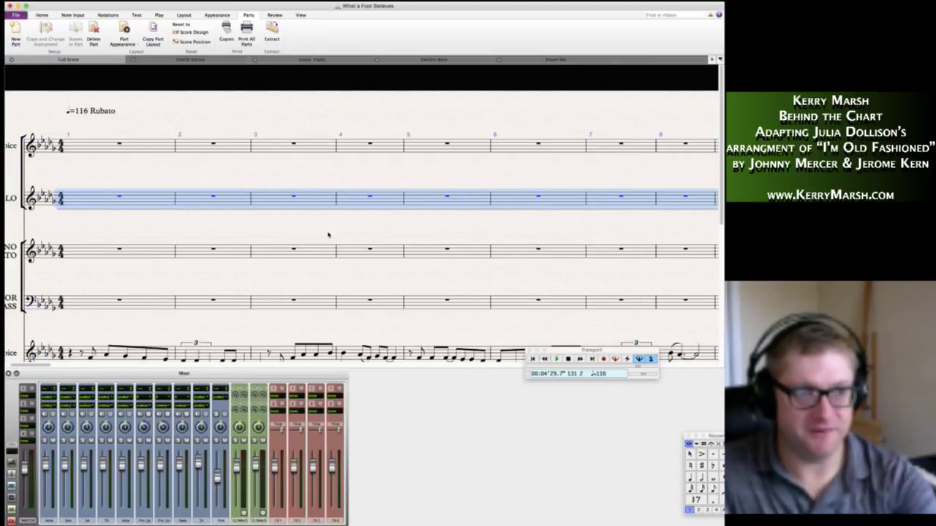
pyautogui.hscroll(10, 327, 234)
pyautogui.hscroll(-10, 328, 235)
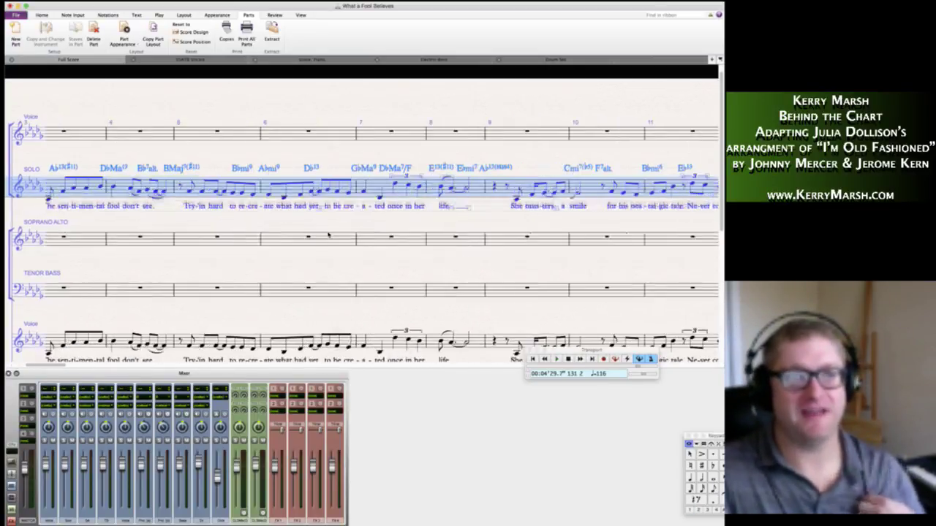
# Check the opening chord symbols above the Piano and the Voice cue line against the SOLO staff.
pyautogui.scroll(-5, 328, 234)
pyautogui.scroll(3, 327, 234)
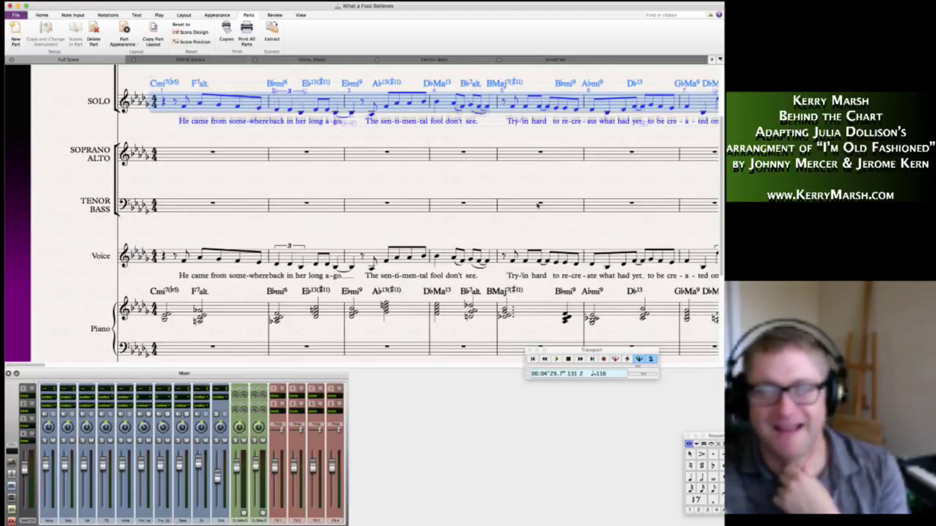
pyautogui.click(240, 205)
pyautogui.click(239, 187)
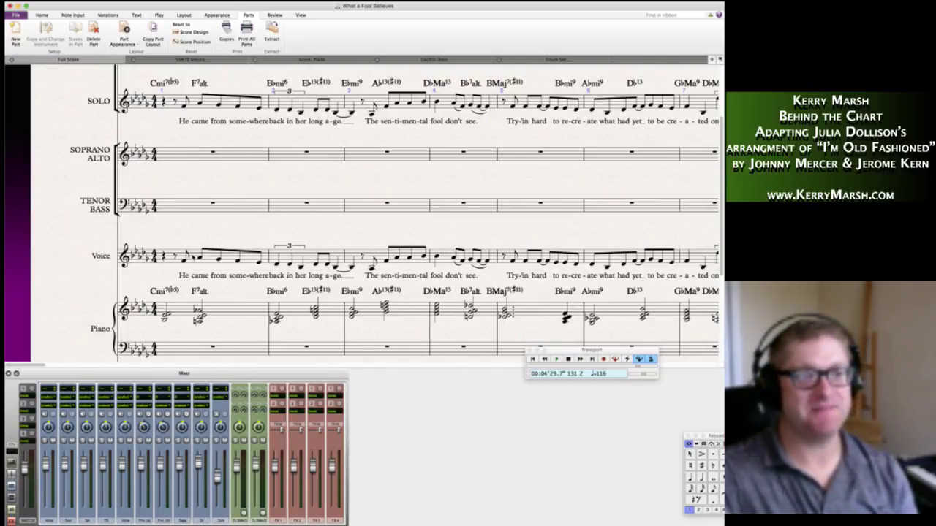
pyautogui.click(194, 256)
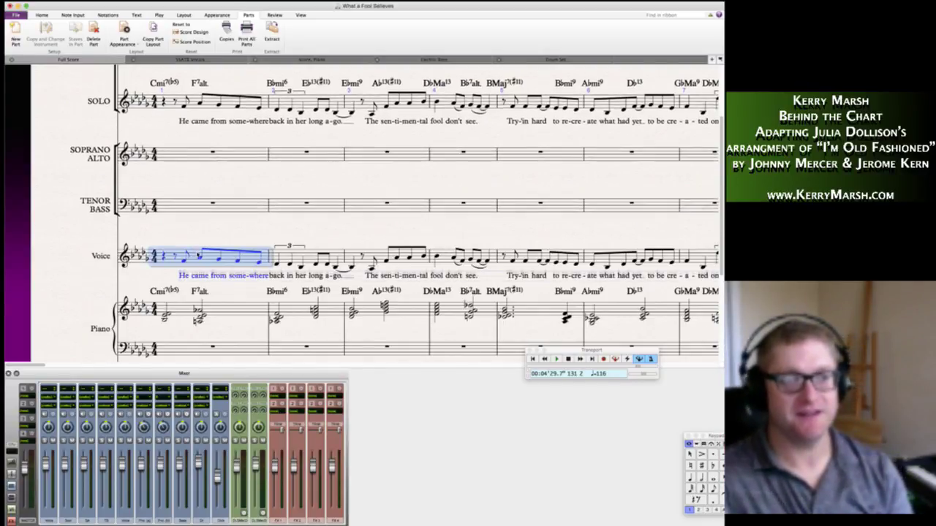
pyautogui.click(209, 231)
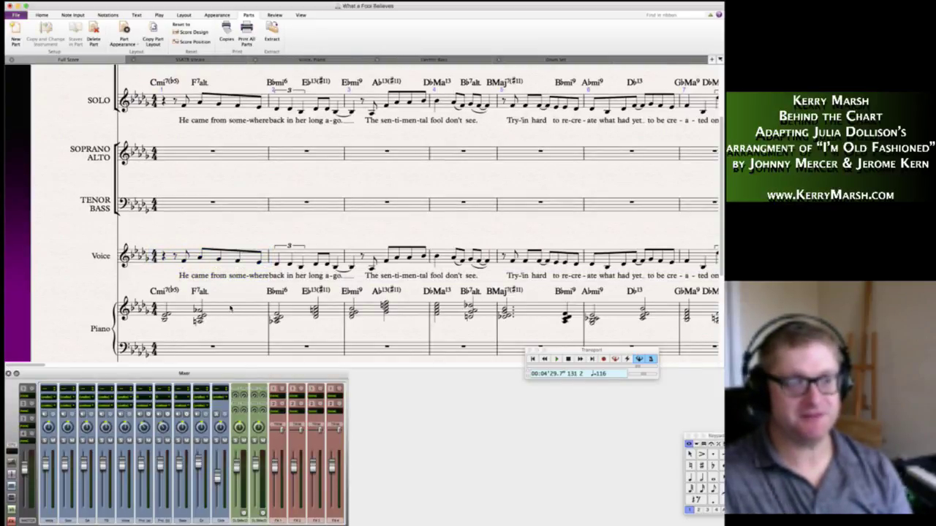
pyautogui.click(229, 313)
pyautogui.click(235, 211)
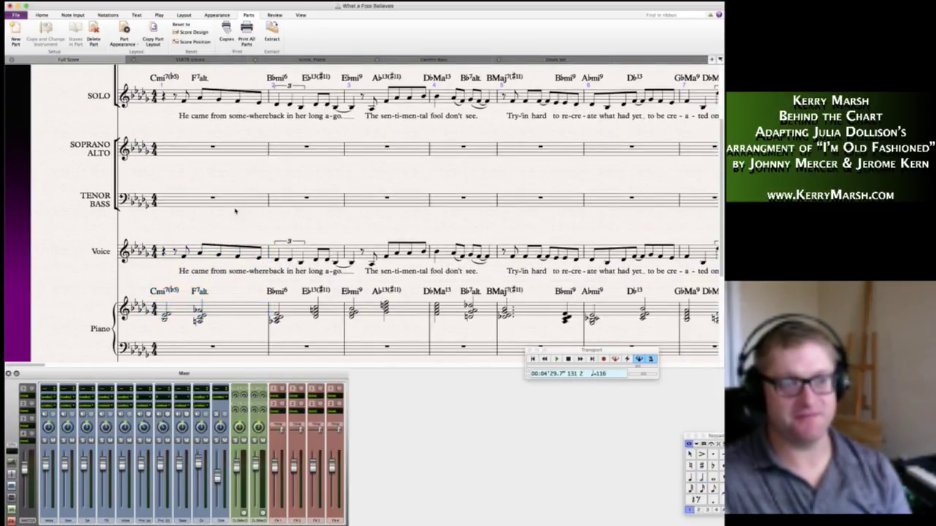
# Remove the empty Voice staff above the SOLO staff from the score.
pyautogui.scroll(2, 214, 232)
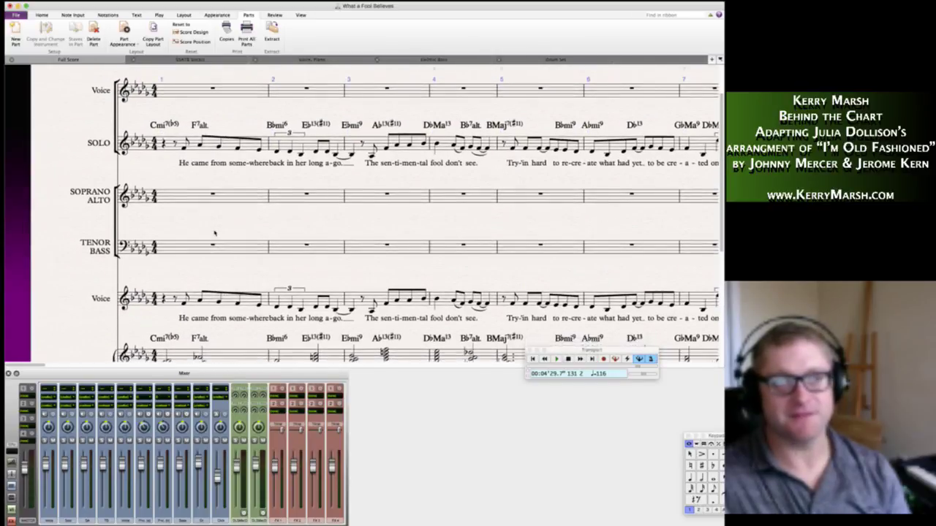
pyautogui.rightClick(192, 228)
pyautogui.click(41, 95)
pyautogui.click(57, 96)
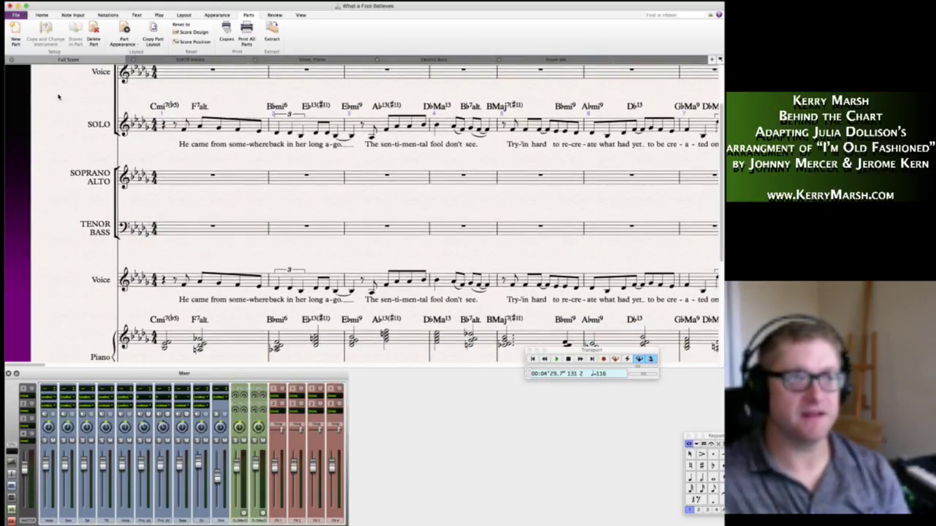
pyautogui.click(42, 16)
pyautogui.click(100, 33)
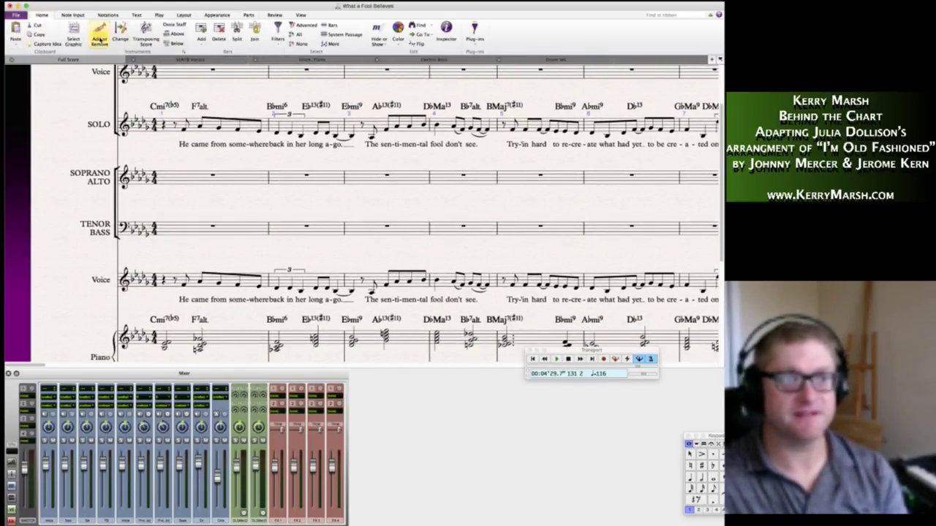
pyautogui.click(408, 182)
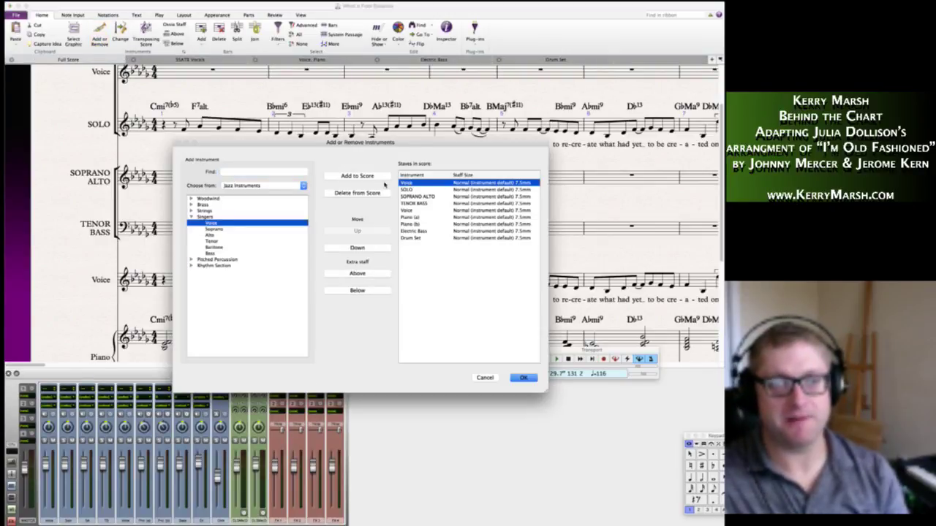
pyautogui.click(365, 193)
pyautogui.click(416, 278)
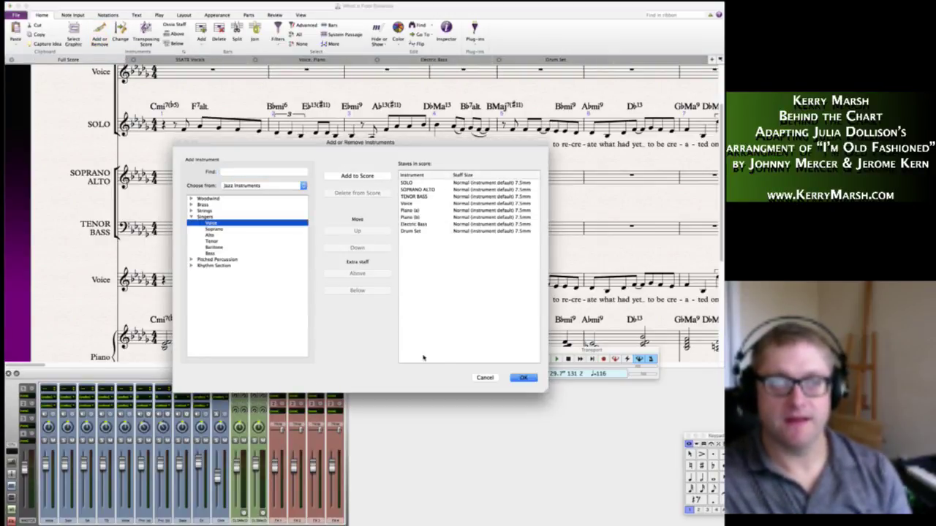
pyautogui.click(525, 377)
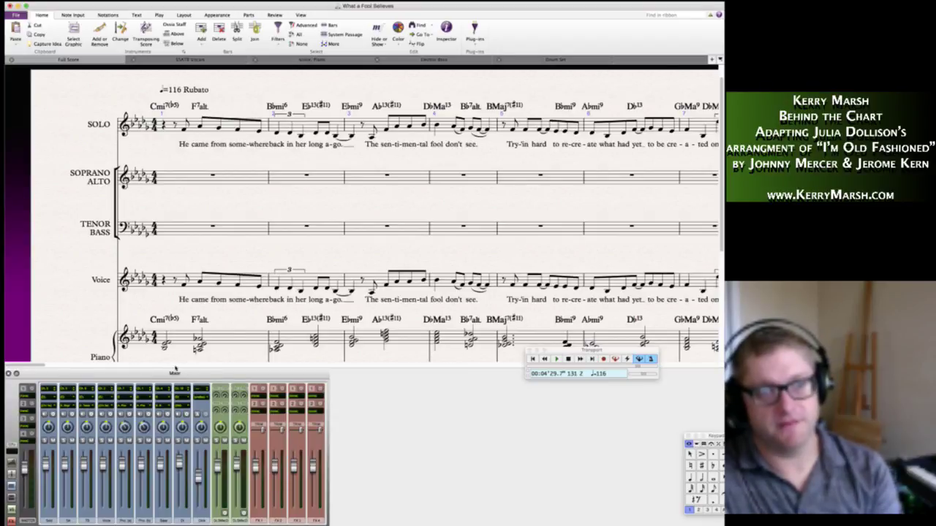
# Make the Voice line above the Piano cue-sized from bar 1 through bar 16.
pyautogui.scroll(-2, 214, 304)
pyautogui.scroll(-2, 213, 304)
pyautogui.scroll(3, 213, 304)
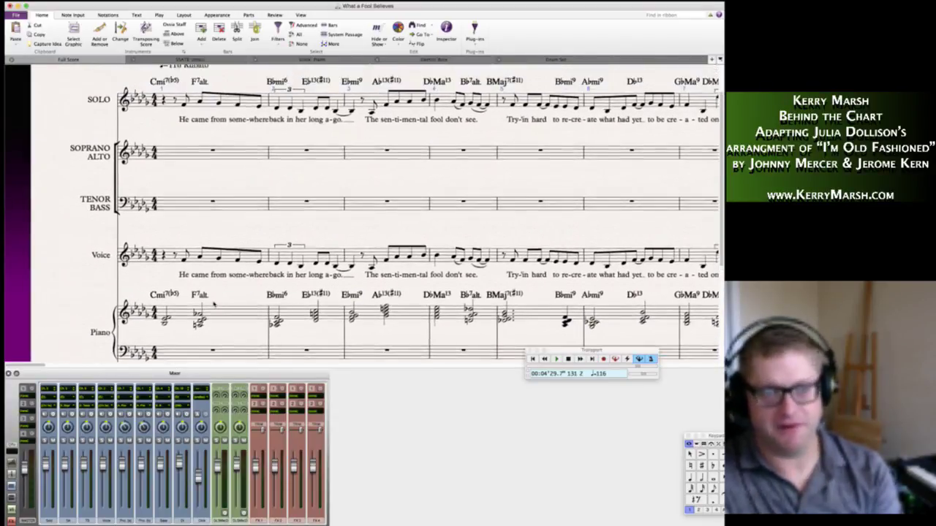
pyautogui.scroll(-3, 213, 304)
pyautogui.hscroll(1, 214, 304)
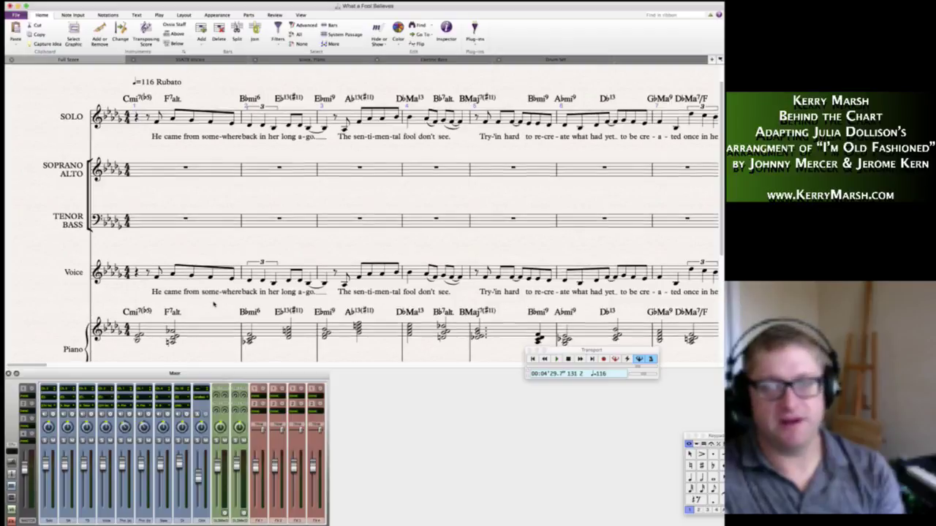
pyautogui.scroll(2, 214, 304)
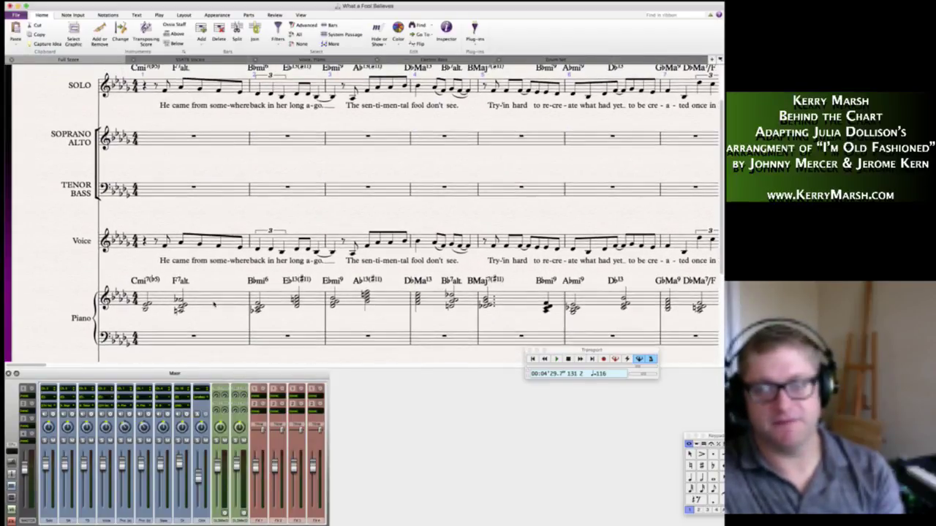
pyautogui.click(151, 246)
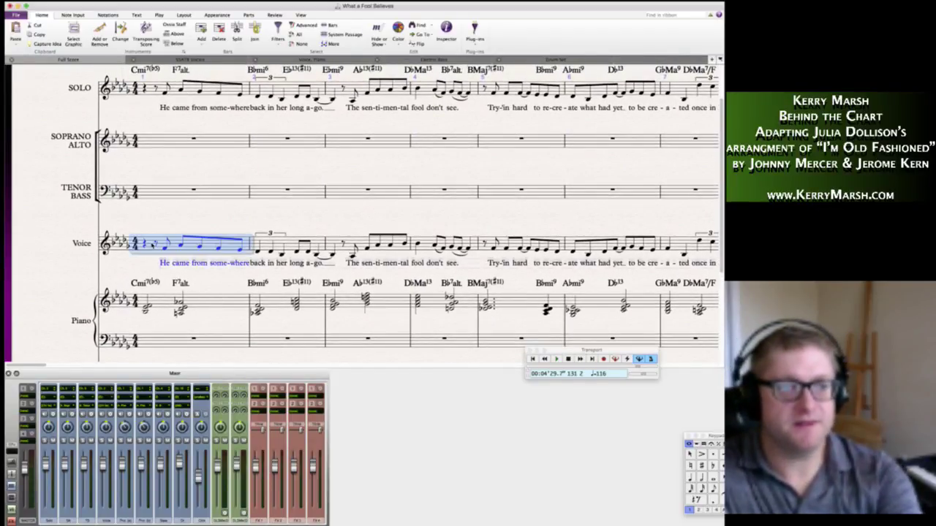
pyautogui.hscroll(15, 152, 246)
pyautogui.hscroll(15, 713, 296)
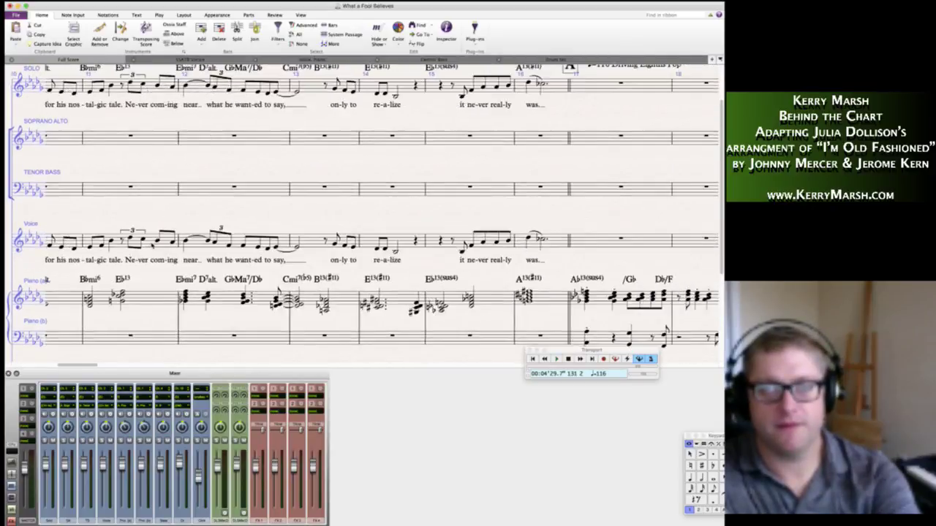
pyautogui.keyDown('shift'); pyautogui.click(383, 247); pyautogui.keyUp('shift')
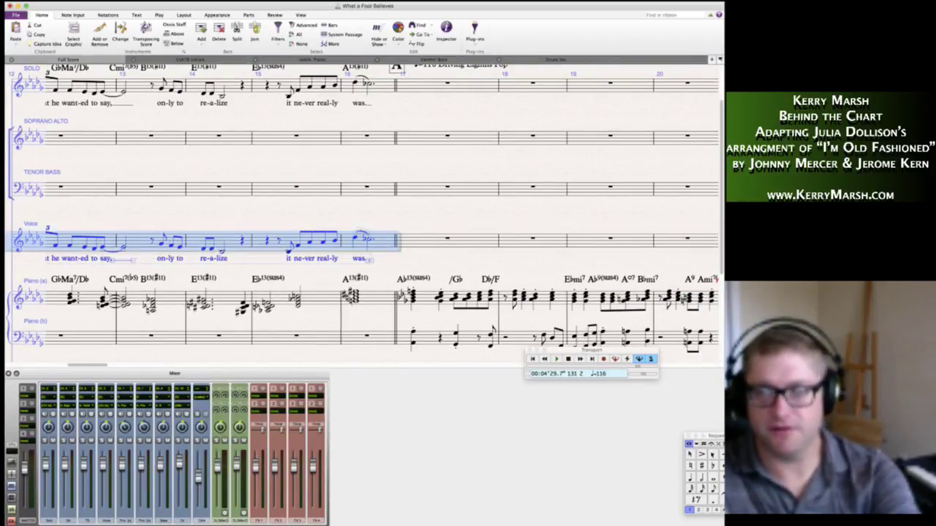
pyautogui.click(697, 445)
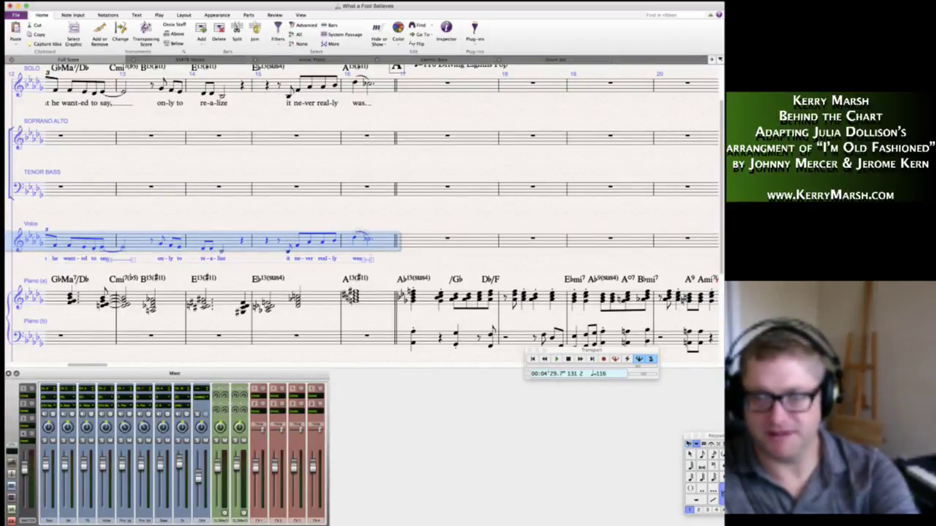
pyautogui.click(688, 444)
pyautogui.click(332, 284)
pyautogui.hscroll(-10, 311, 282)
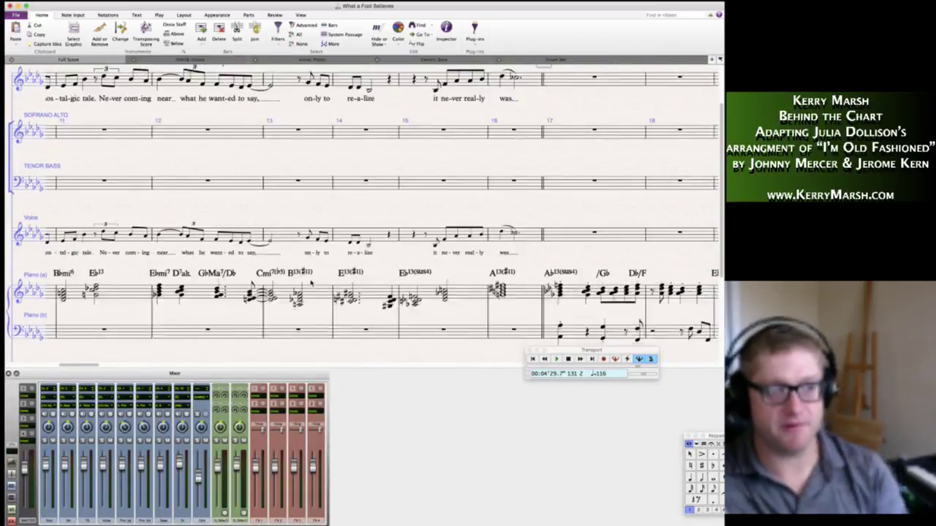
# Rename the Voice cue staff above the Piano to "Vocal solo".
pyautogui.hscroll(-10, 311, 284)
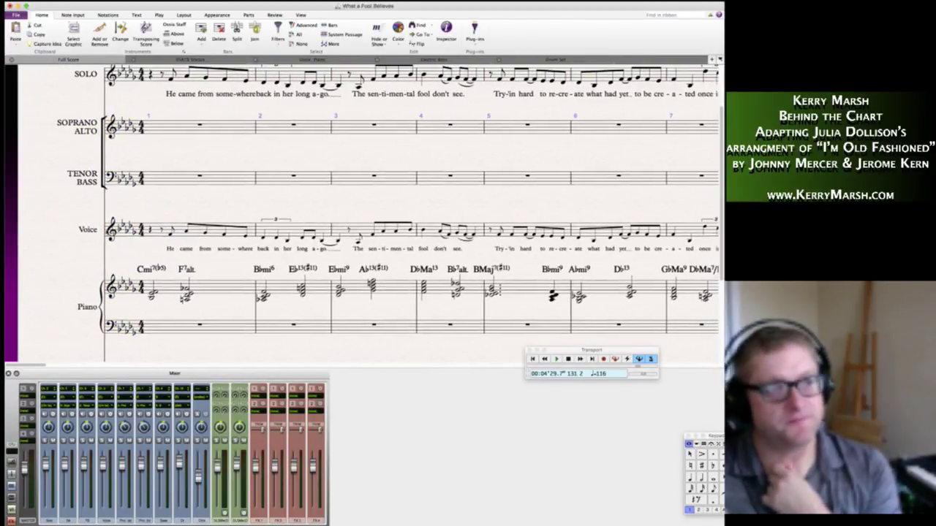
pyautogui.doubleClick(92, 235)
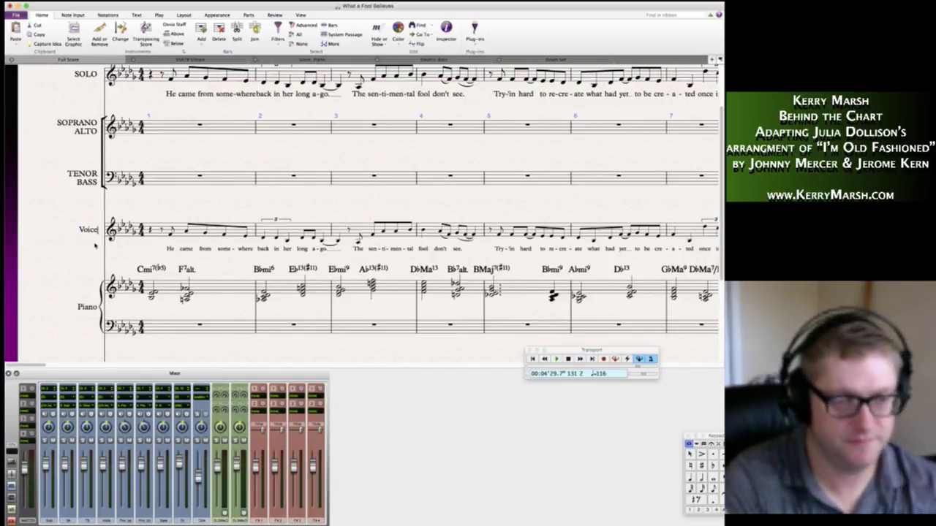
pyautogui.press('BackSpace')
pyautogui.press('BackSpace')
pyautogui.press('BackSpace')
pyautogui.press('BackSpace')
pyautogui.press('BackSpace')
pyautogui.write('Vocal solo')
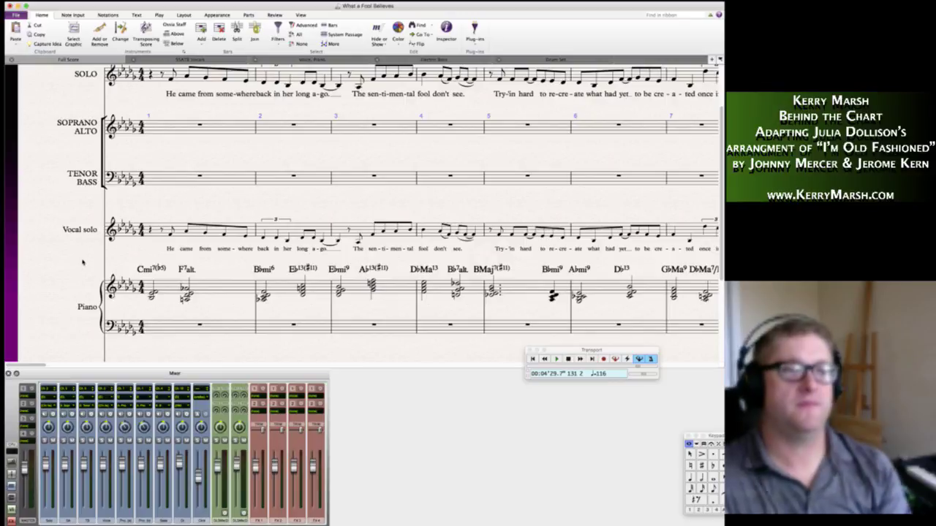
pyautogui.press('Escape')
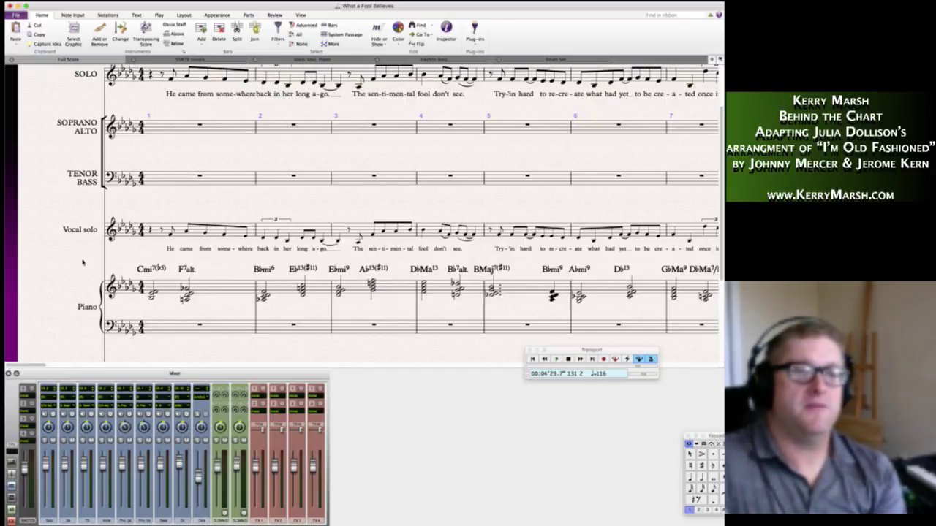
# Look over the end of the Vocal solo cue around bar 17 and the empty lower Piano and Electric Bass staves from bar 1.
pyautogui.hscroll(3, 172, 293)
pyautogui.hscroll(10, 311, 266)
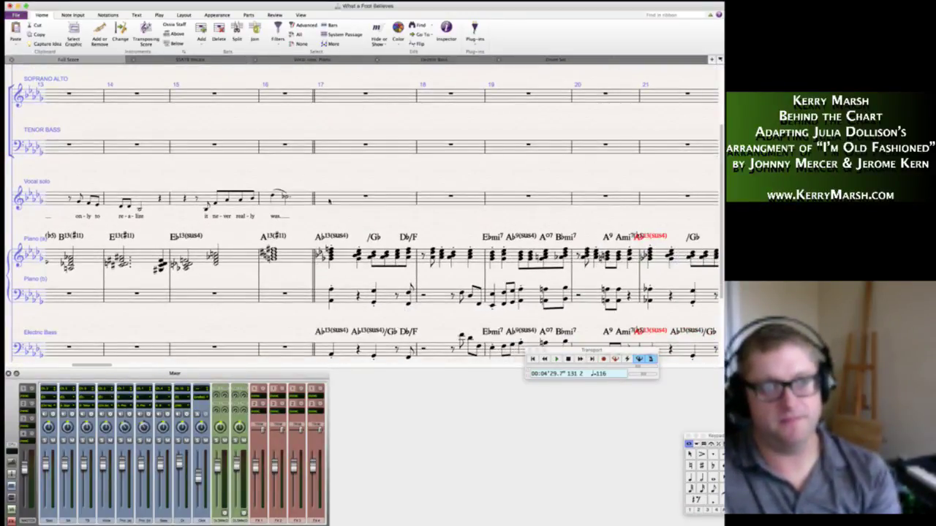
pyautogui.click(394, 201)
pyautogui.press('Escape')
pyautogui.hscroll(2, 386, 217)
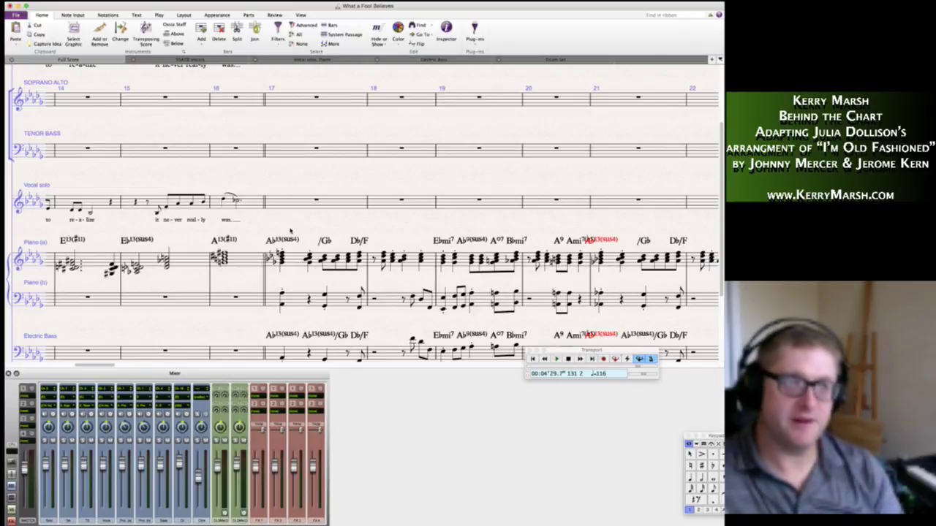
pyautogui.hotkey('ctrl', 'Home')
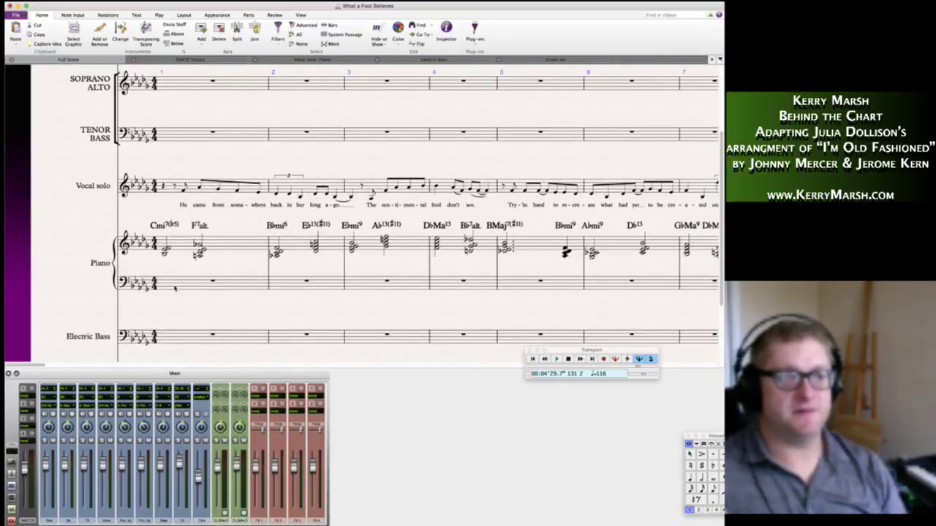
pyautogui.click(172, 287)
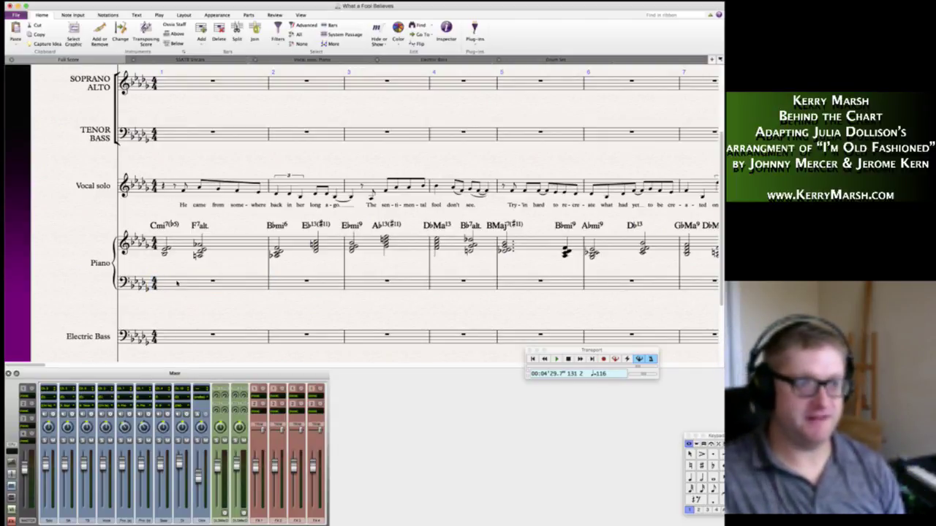
pyautogui.click(198, 313)
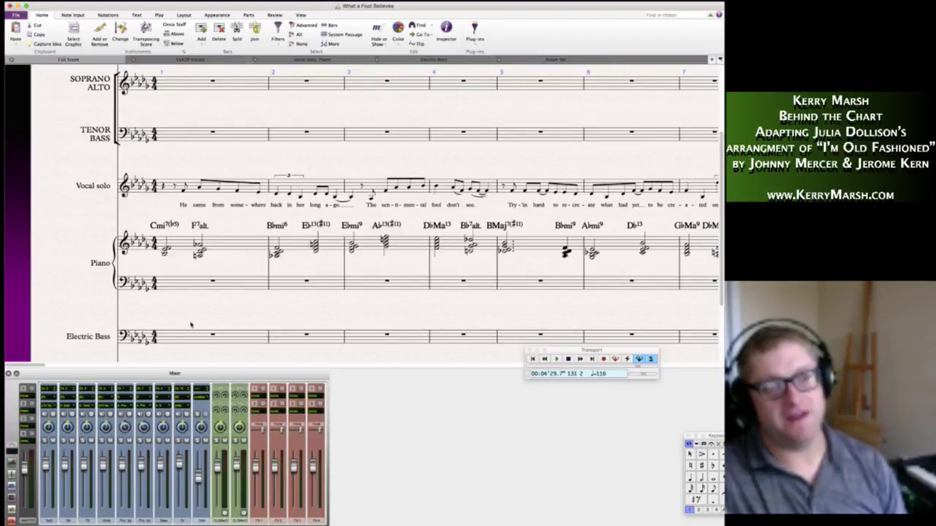
pyautogui.click(184, 335)
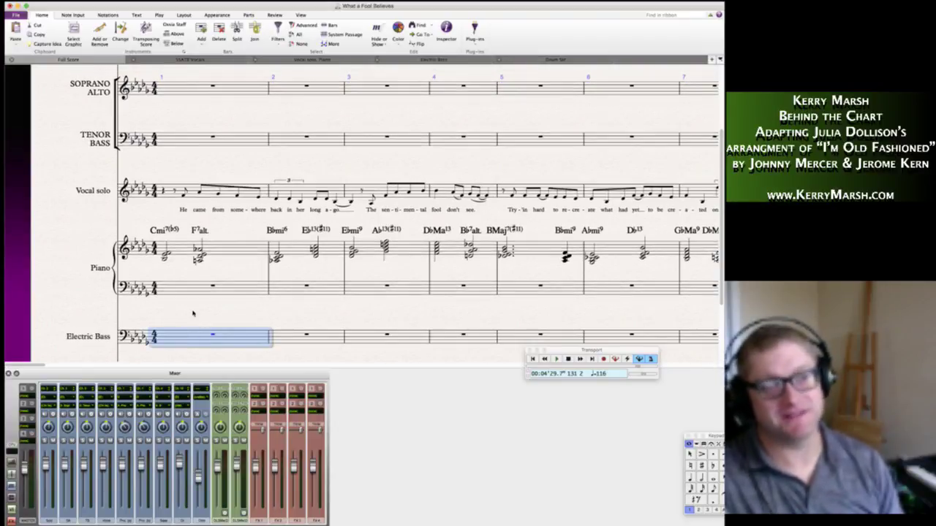
pyautogui.click(193, 314)
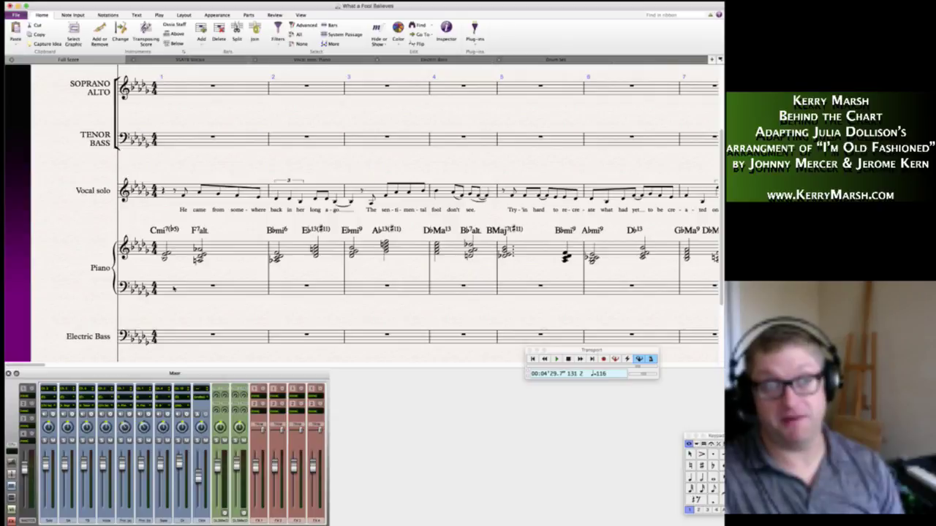
# Enter half-note chord roots in the Piano's bass staff for bars 1 to 4: C, F, Bb, Eb, Eb, Ab, Db, Bb.
pyautogui.click(174, 288)
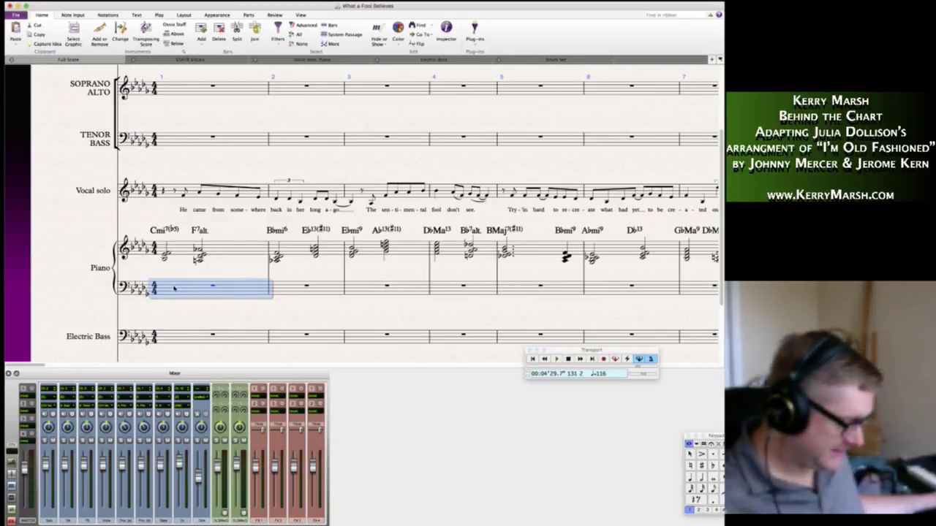
pyautogui.press('5')
pyautogui.press('c')
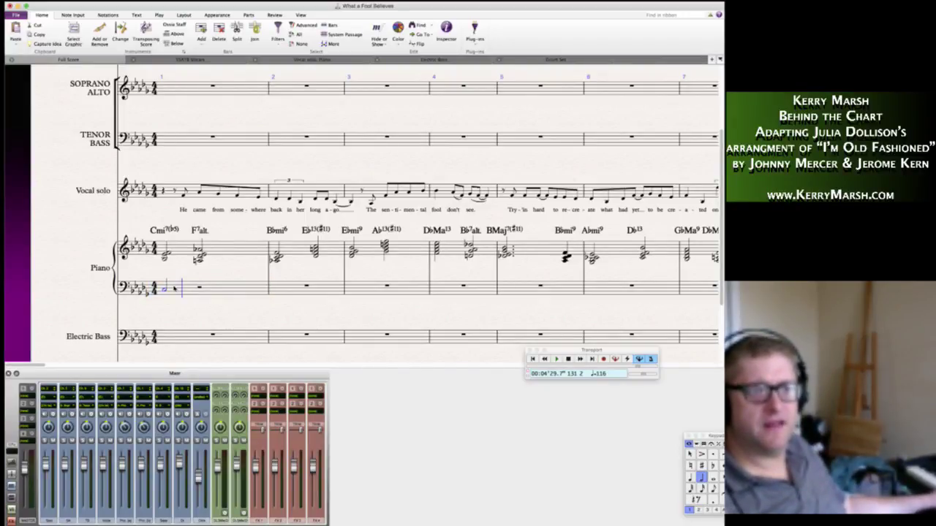
pyautogui.press('f')
pyautogui.press('b')
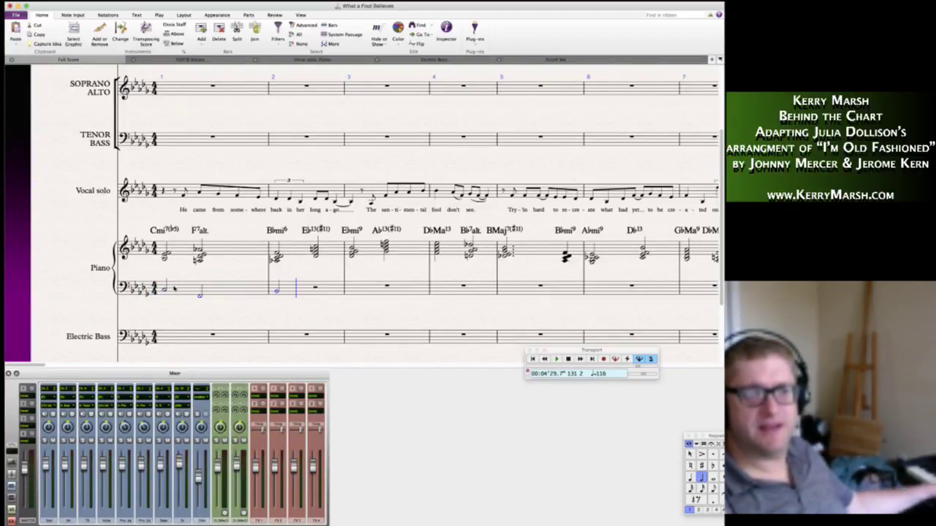
pyautogui.press('e')
pyautogui.press('e')
pyautogui.press('a')
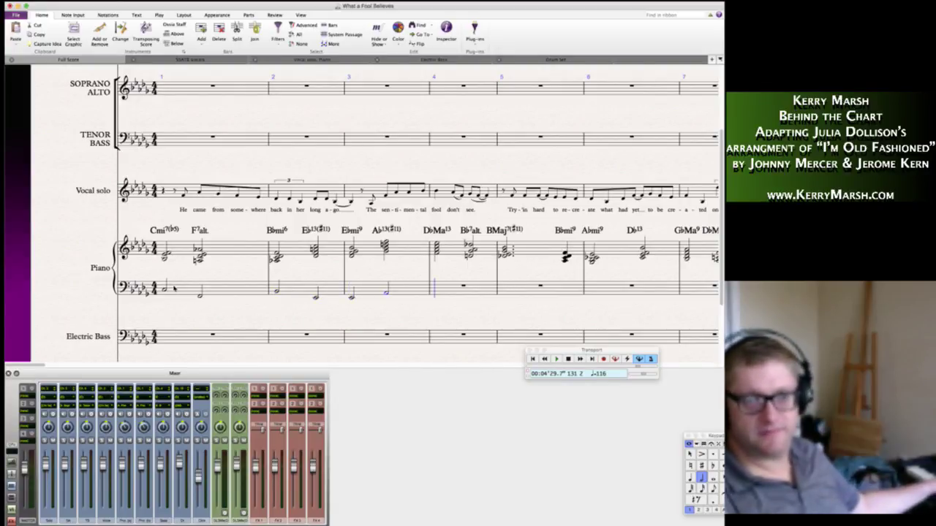
pyautogui.press('d')
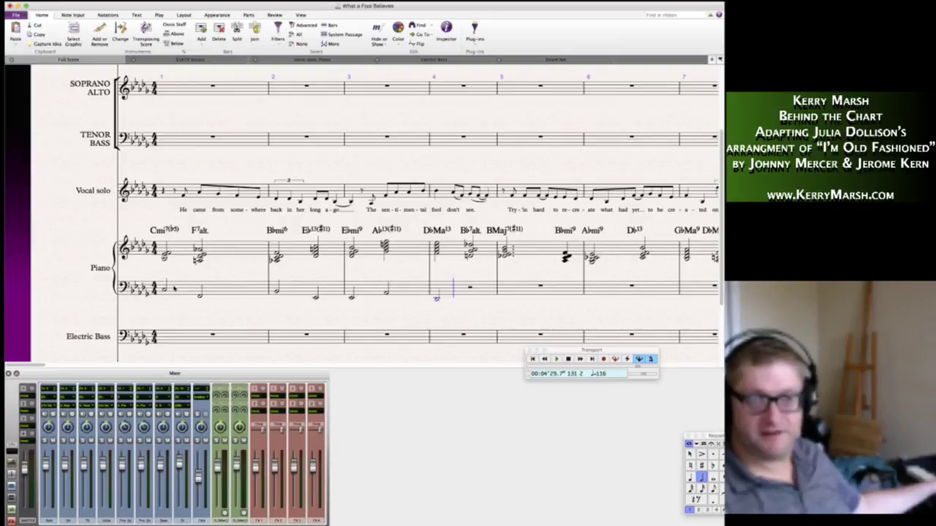
pyautogui.press('a')
# Fill bar 5 of the Piano's bass staff with a B natural half note, then low B natural and Bb quarter notes.
pyautogui.press('b')
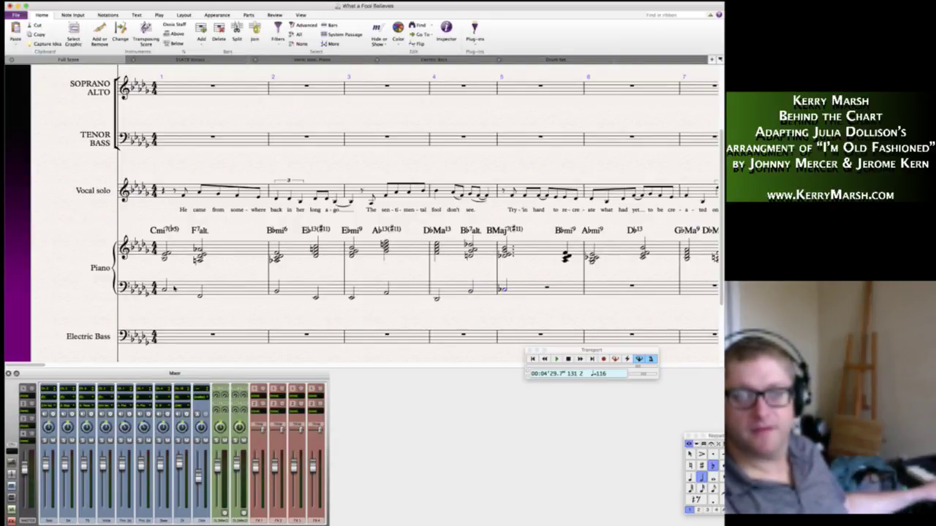
pyautogui.press('7')
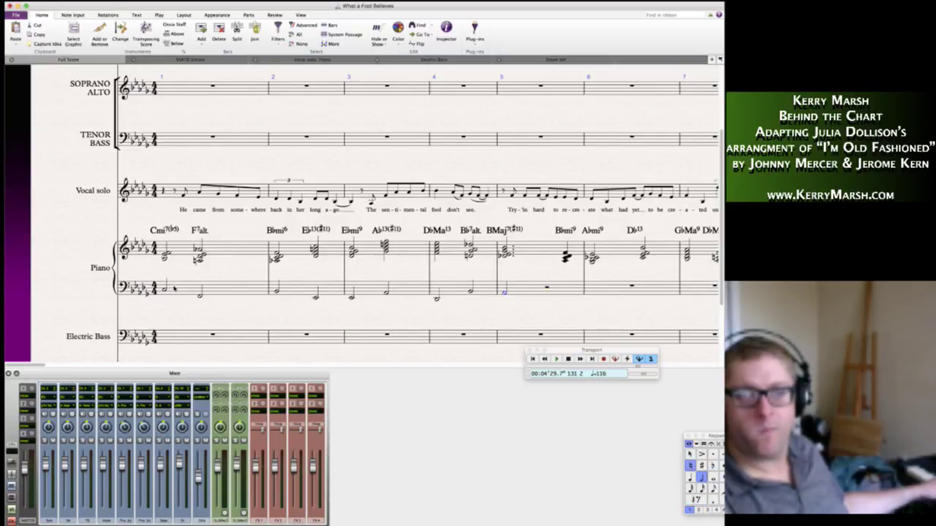
pyautogui.press('4')
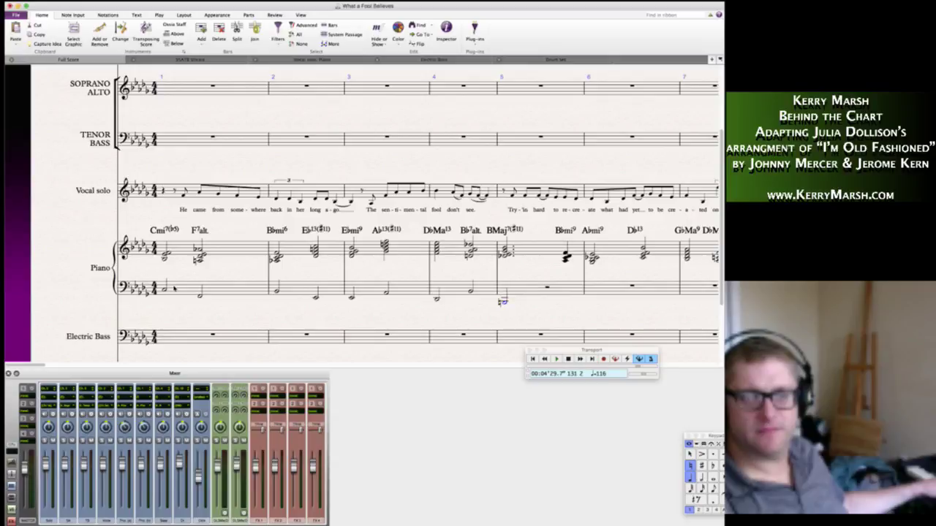
pyautogui.press('5')
pyautogui.press('Return')
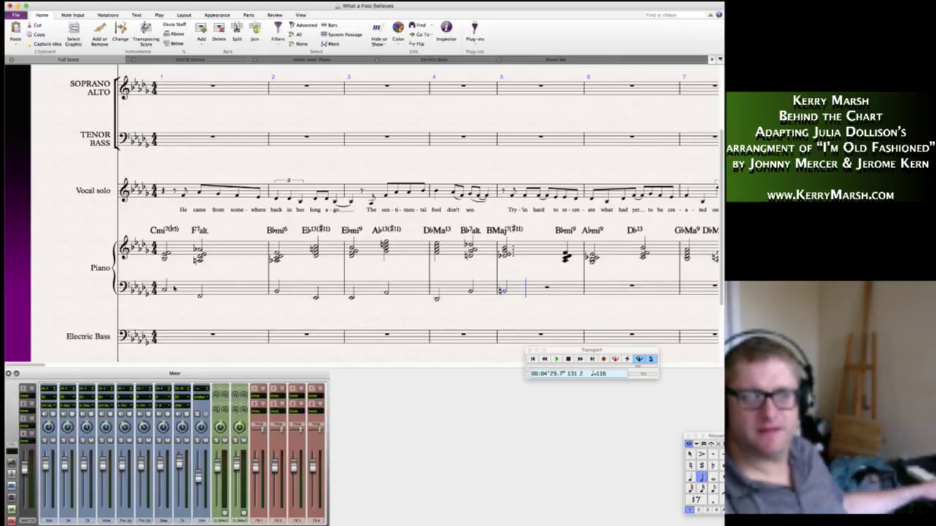
pyautogui.press('4')
pyautogui.press('e')
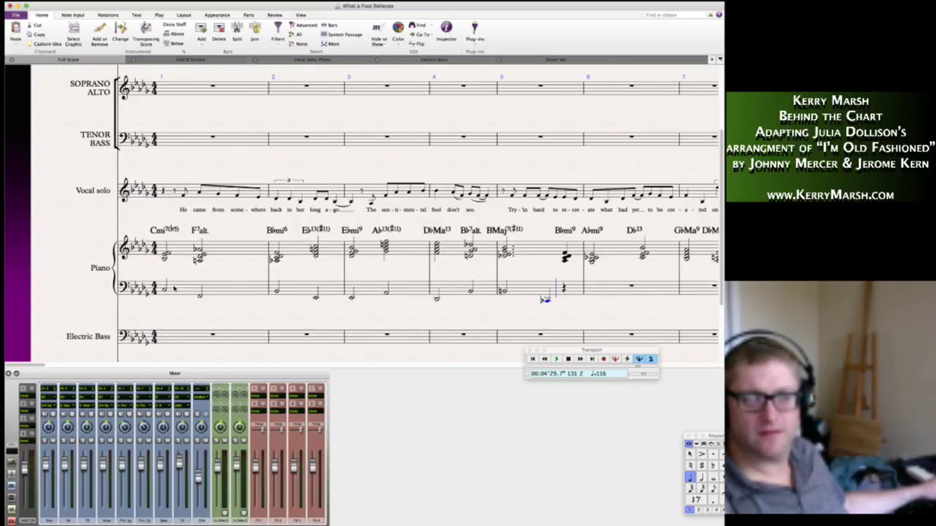
pyautogui.press('e')
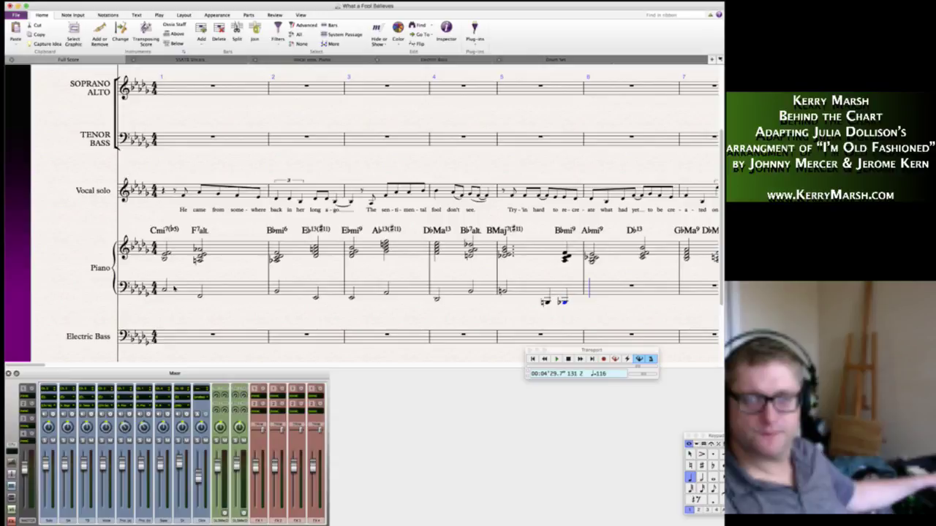
# Enter half-note roots in the Piano's bass staff for bars 6 to 9: Ab, Db, Gb, F, E natural, Eb, Ab, low Ab.
pyautogui.press('5')
pyautogui.press('e')
pyautogui.press('f')
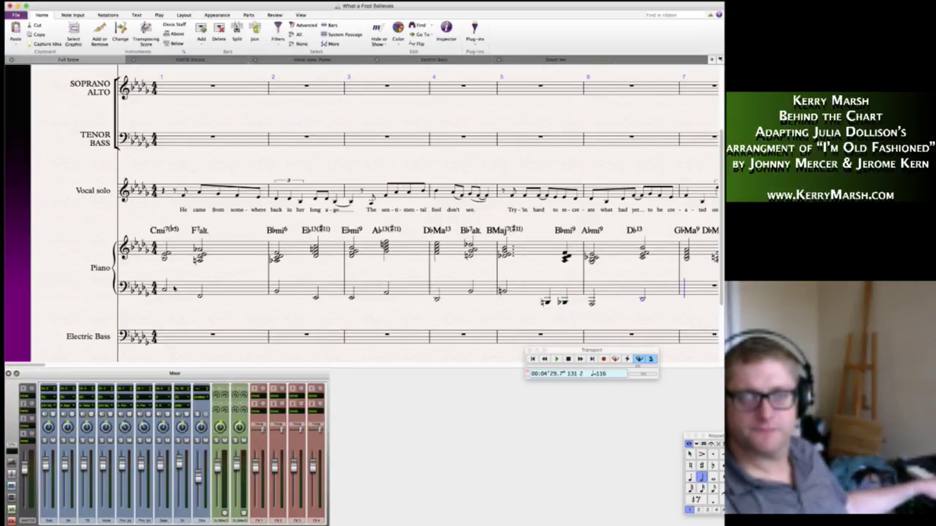
pyautogui.press('g')
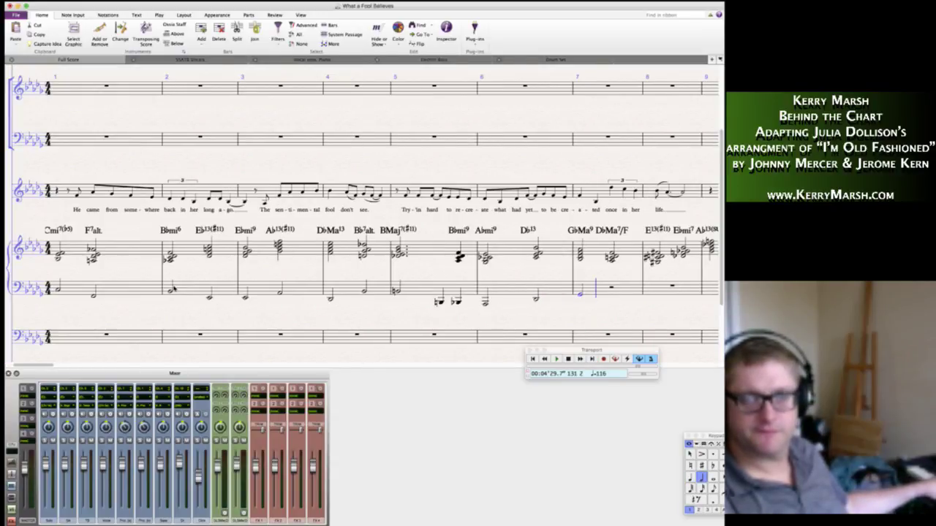
pyautogui.press('f')
pyautogui.press('f')
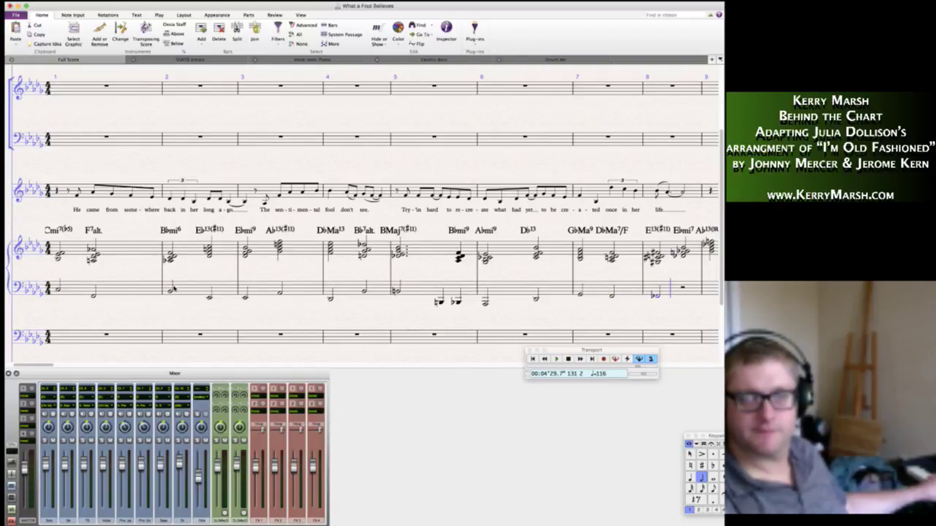
pyautogui.press('f')
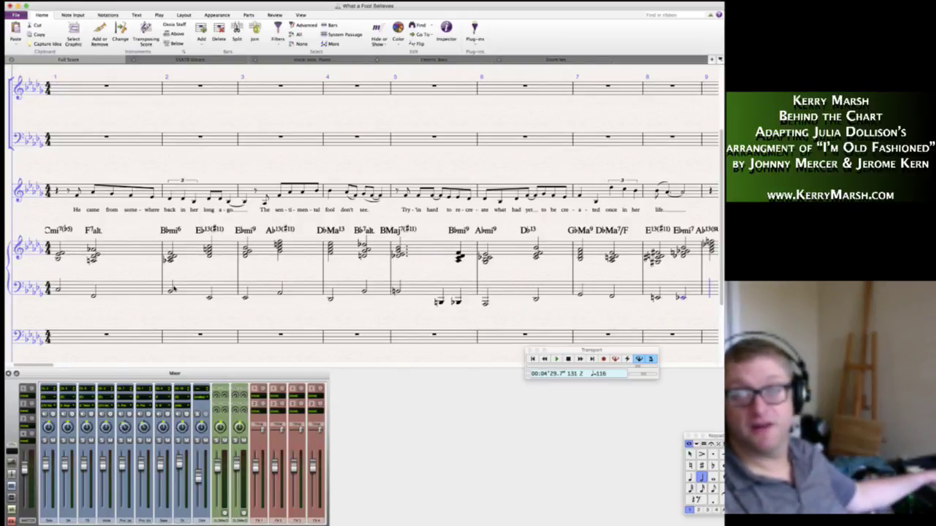
pyautogui.press('a')
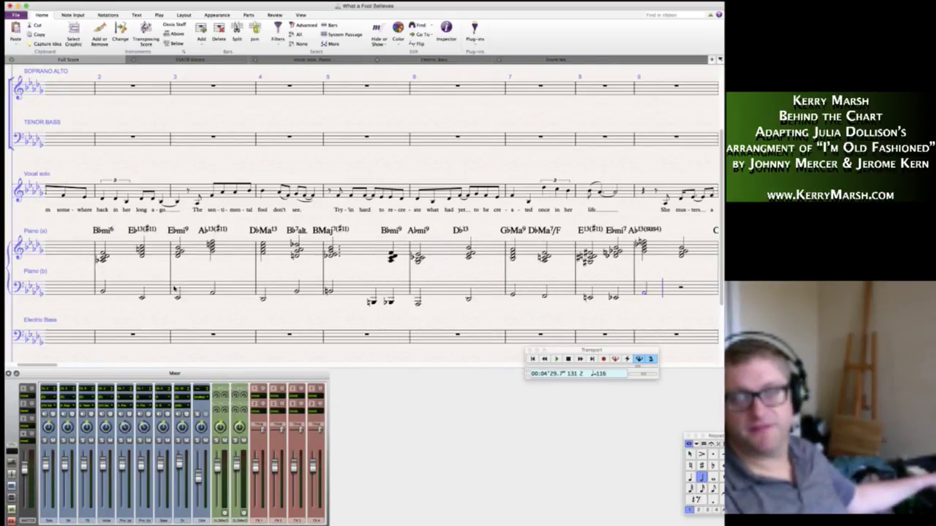
pyautogui.press('e')
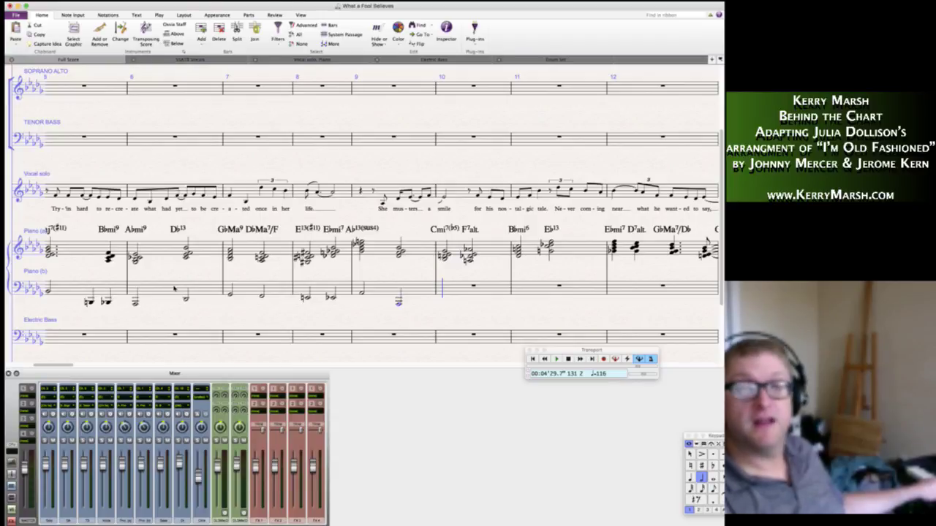
# Add half notes C, F, Bb and Eb to bars 10 and 11 of the Piano's bass staff.
pyautogui.press('c')
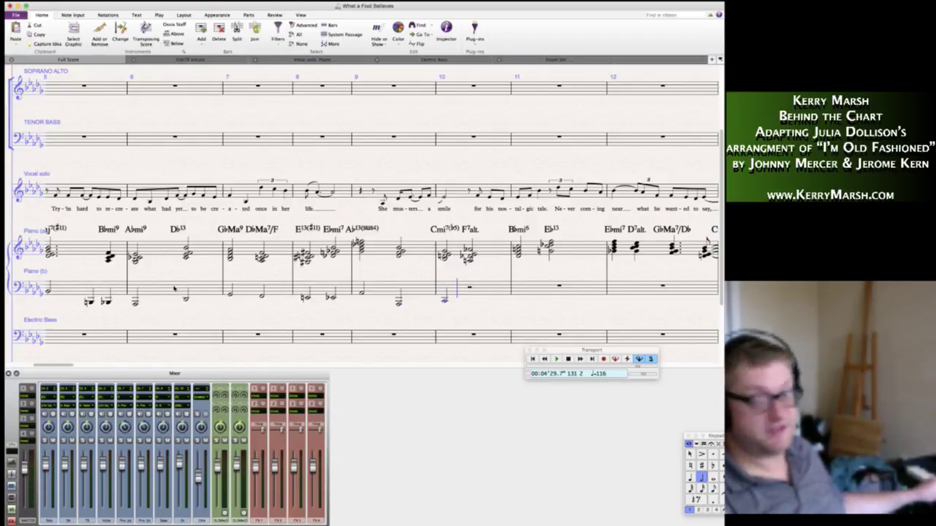
pyautogui.press('f')
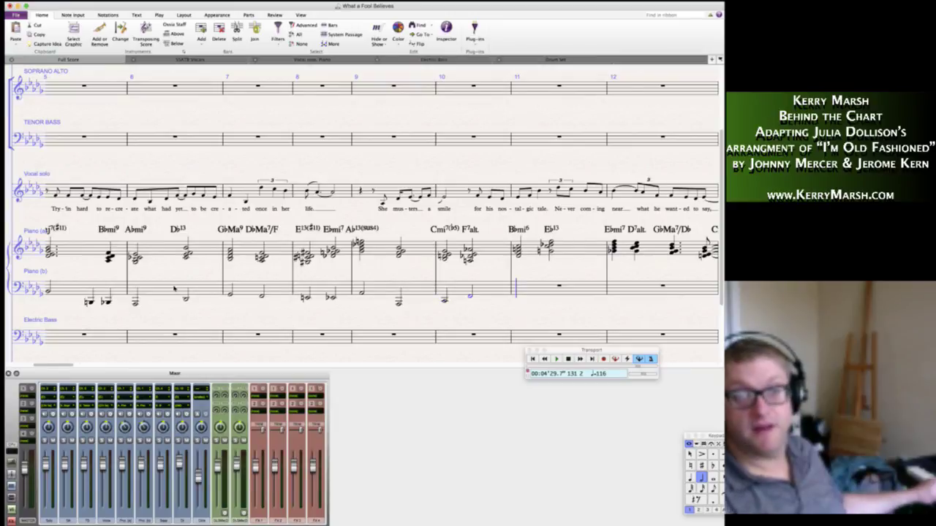
pyautogui.press('b')
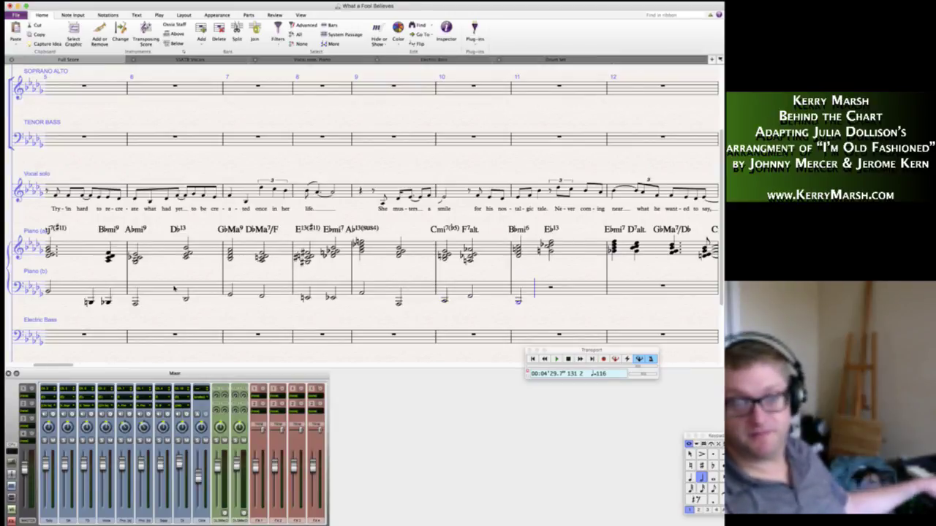
pyautogui.press('e')
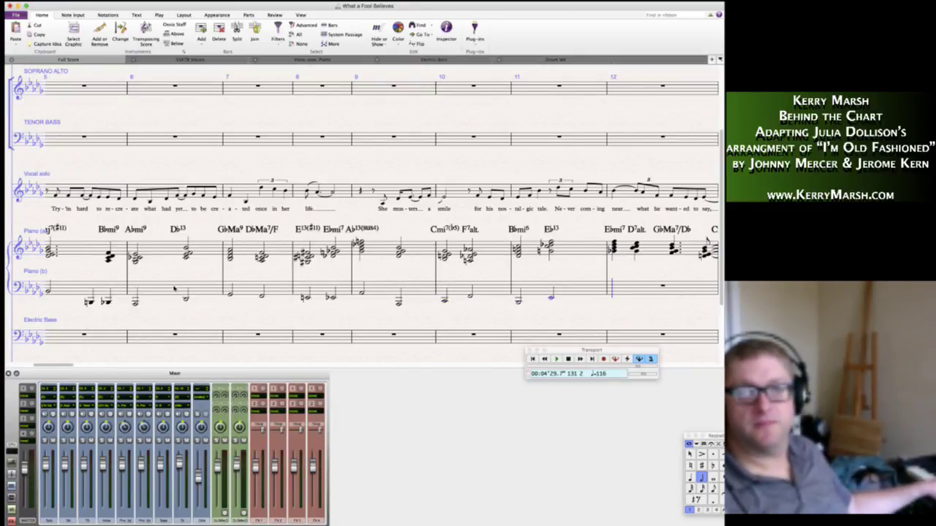
# Fill bar 12 of the Piano's bass staff with quarter notes Eb and D natural, a dotted-quarter Db and a tied eighth-note C.
pyautogui.press('4')
pyautogui.press('e')
pyautogui.press('d')
pyautogui.press('d')
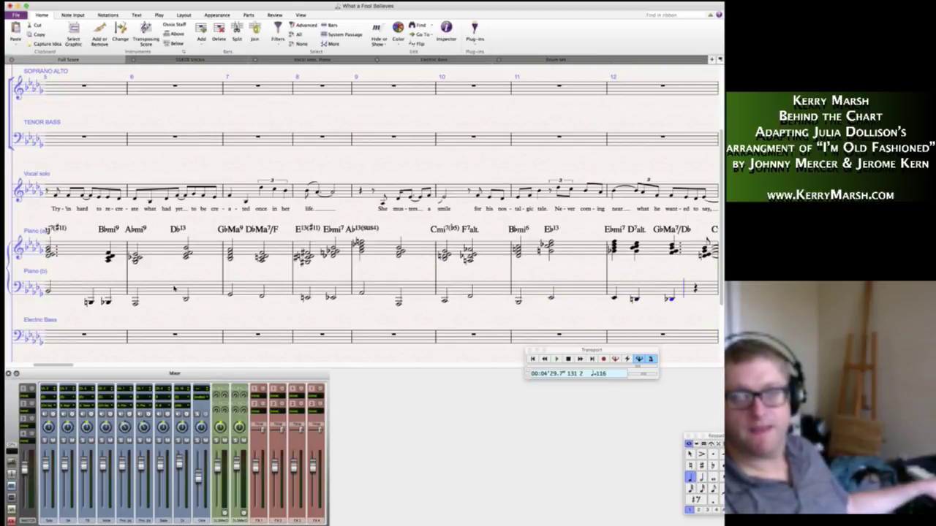
pyautogui.press('3')
pyautogui.press('0')
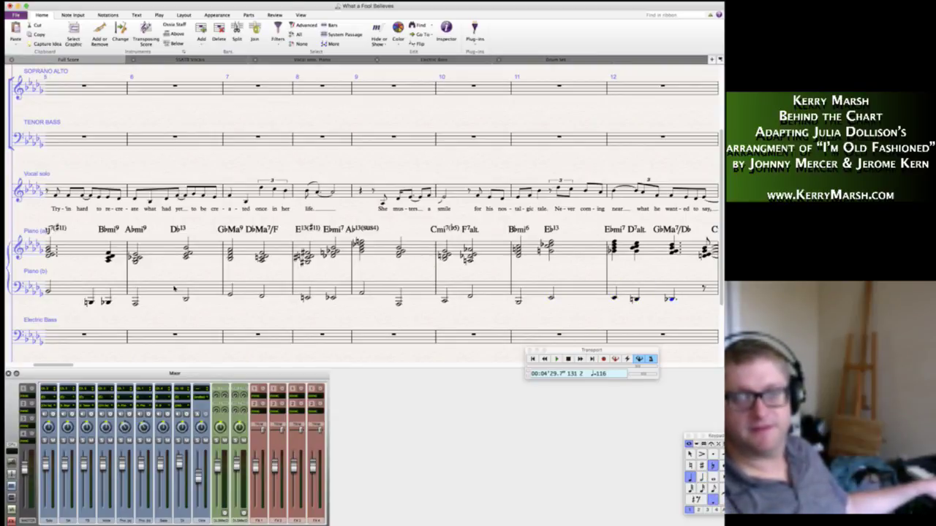
pyautogui.press('c')
pyautogui.press('KP_Enter')
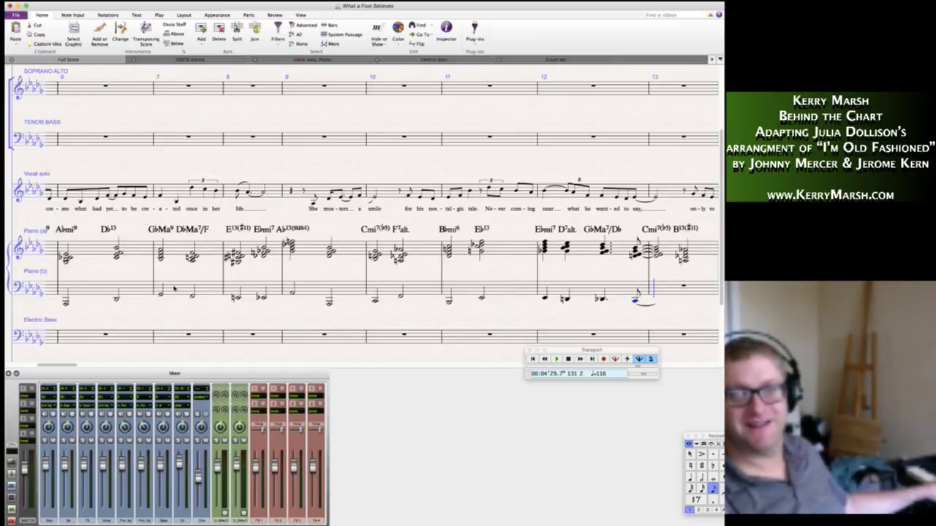
# Enter half notes C and B natural in bar 13 and a whole-note E natural in bar 14 of the Piano's bass staff.
pyautogui.press('5')
pyautogui.press('c')
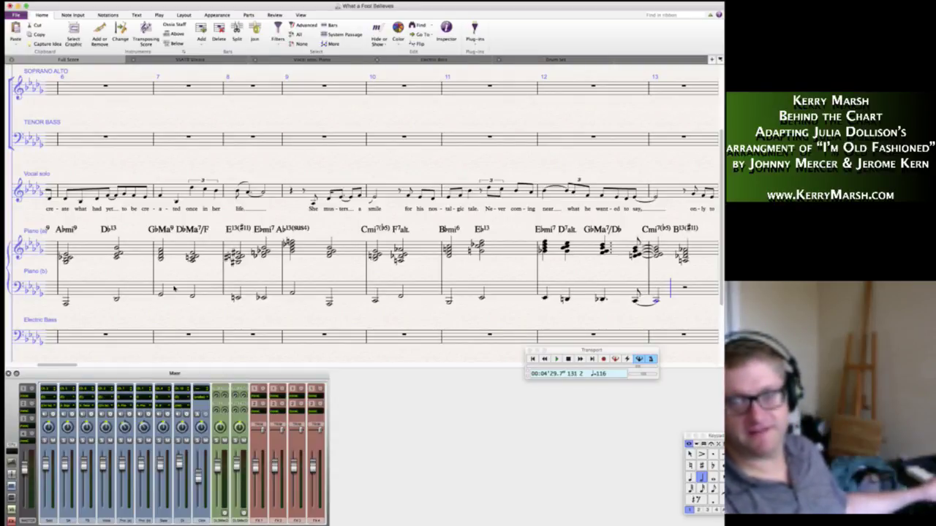
pyautogui.hscroll(2, 174, 290)
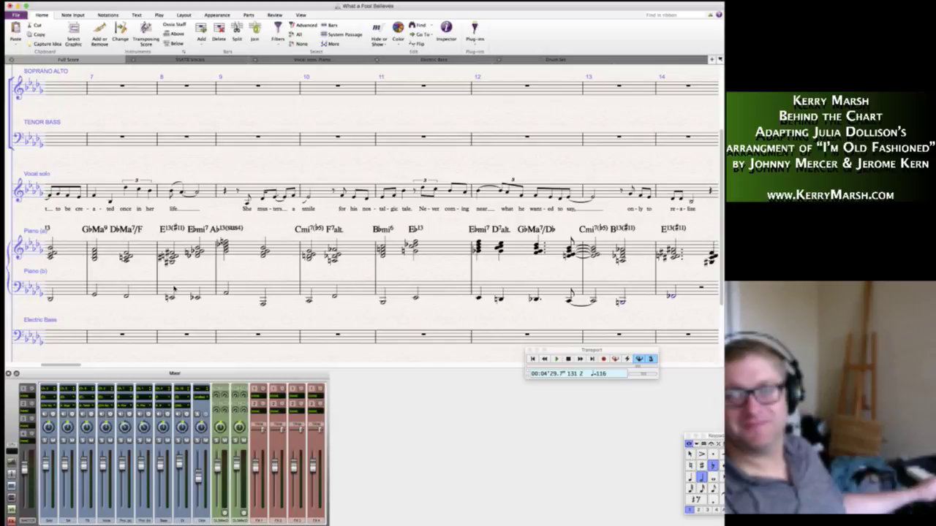
pyautogui.press('KP_Decimal')
pyautogui.press('Escape')
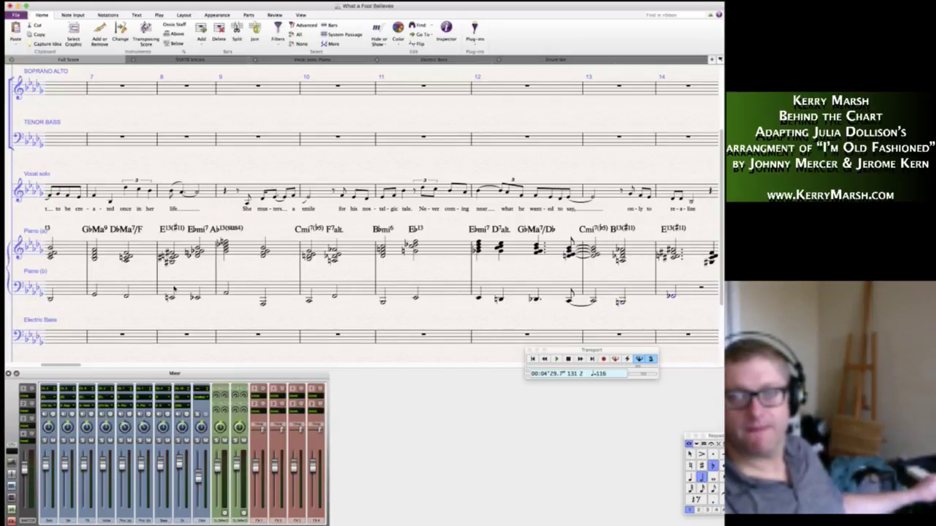
pyautogui.press('Down')
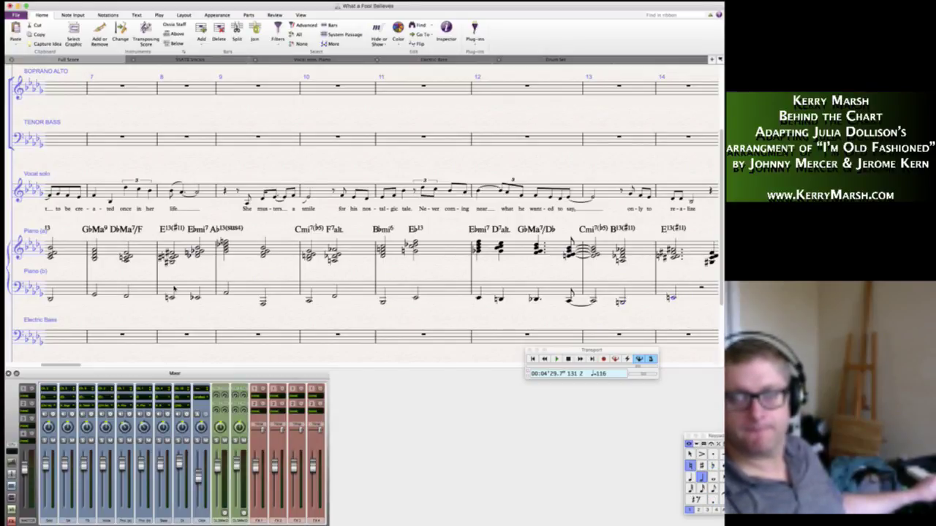
pyautogui.press('Right')
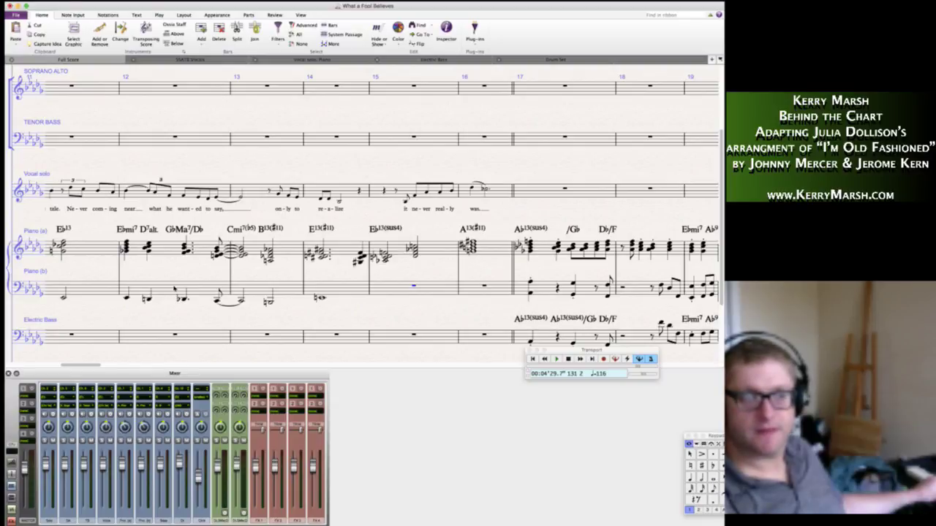
# Enter a whole-note Eb in bar 15 and a whole-note A natural octave in bar 16 of the Piano's bass staff.
pyautogui.press('5')
pyautogui.press('e')
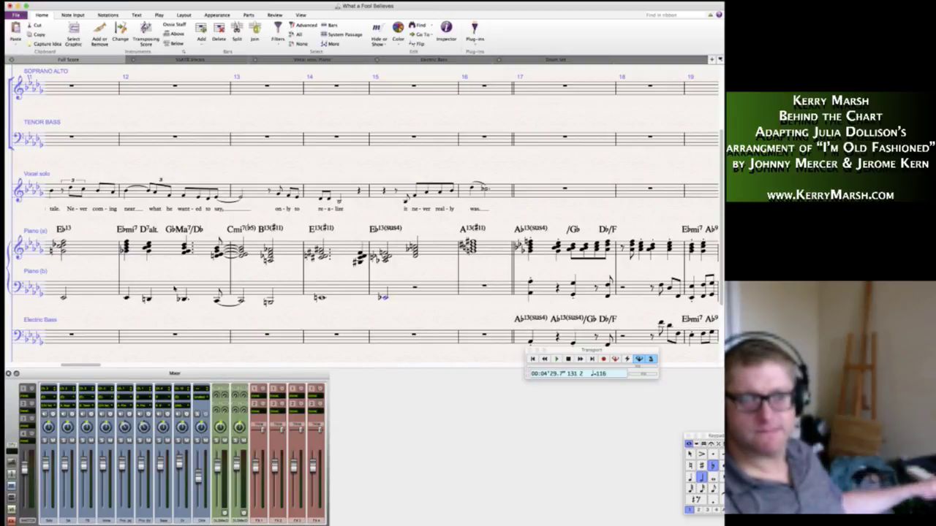
pyautogui.press('6')
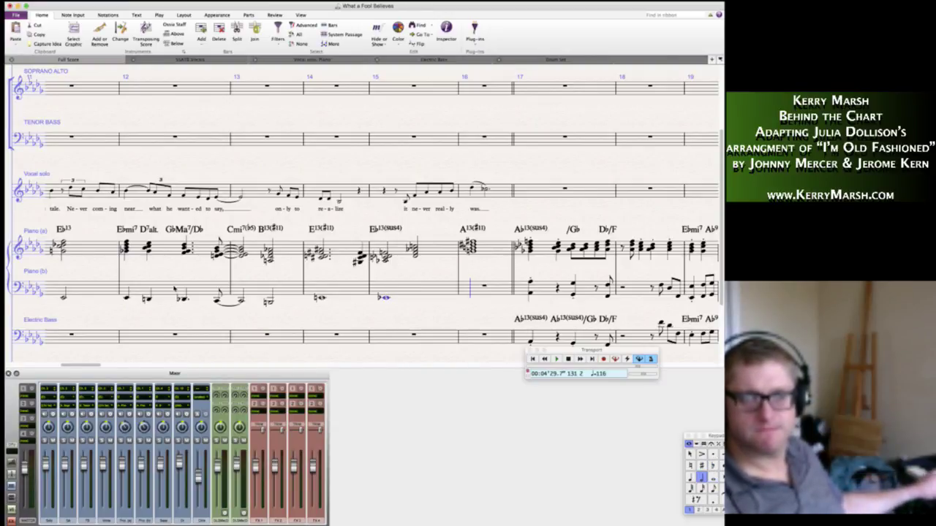
pyautogui.press('a')
pyautogui.press('7')
pyautogui.press('super+Down')
pyautogui.press('8')
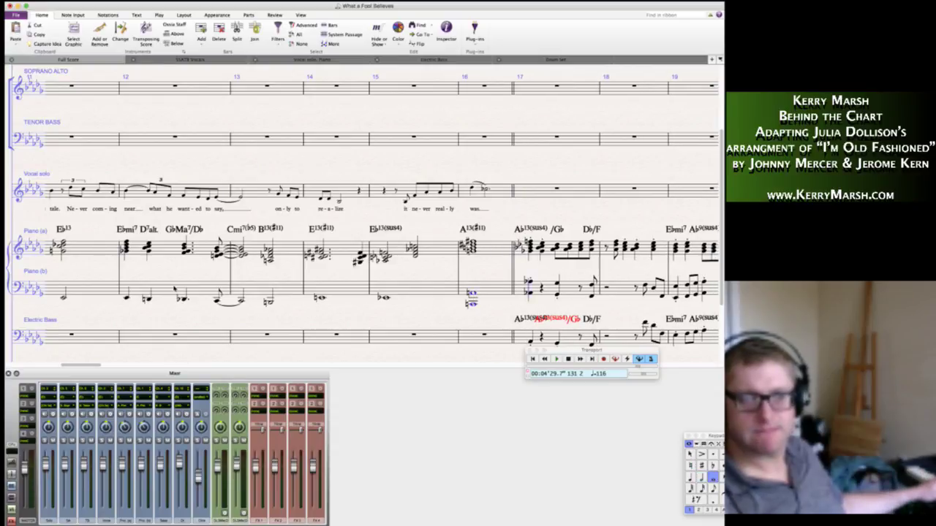
pyautogui.press('super+Up')
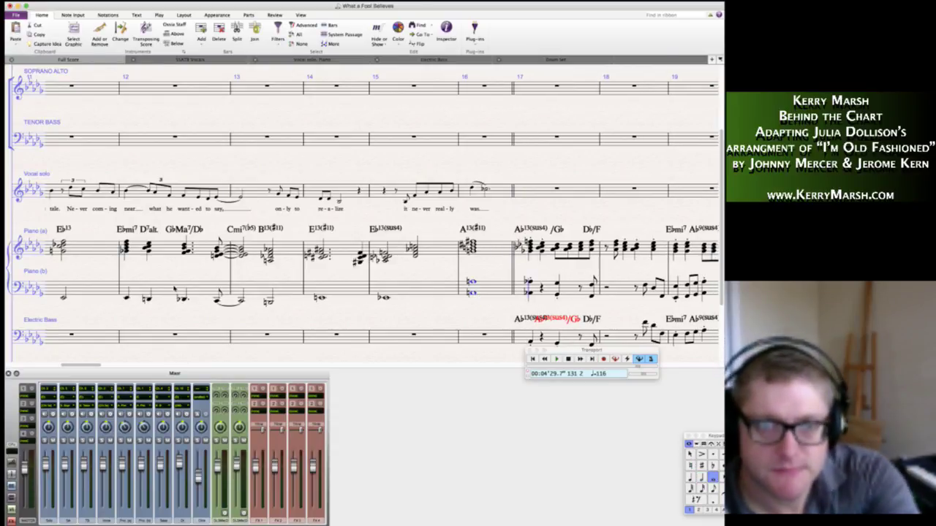
pyautogui.press('Escape')
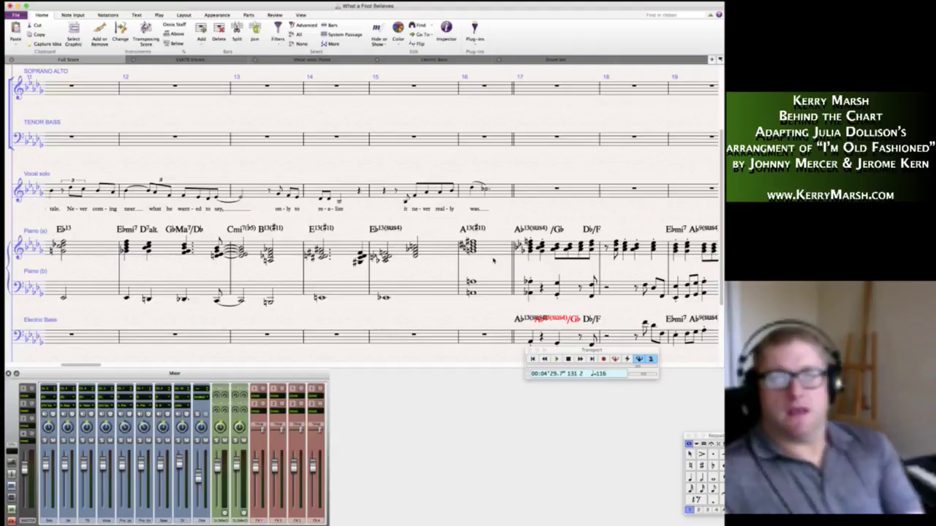
# Add fermatas to the whole-note chord and bass octave in bar 16 of both Piano staves.
pyautogui.click(488, 257)
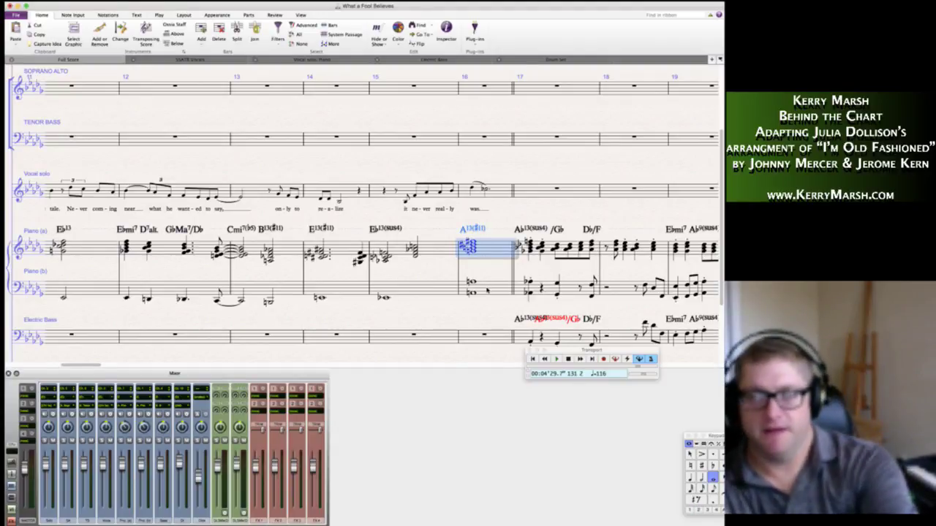
pyautogui.keyDown('shift'); pyautogui.click(487, 291); pyautogui.keyUp('shift')
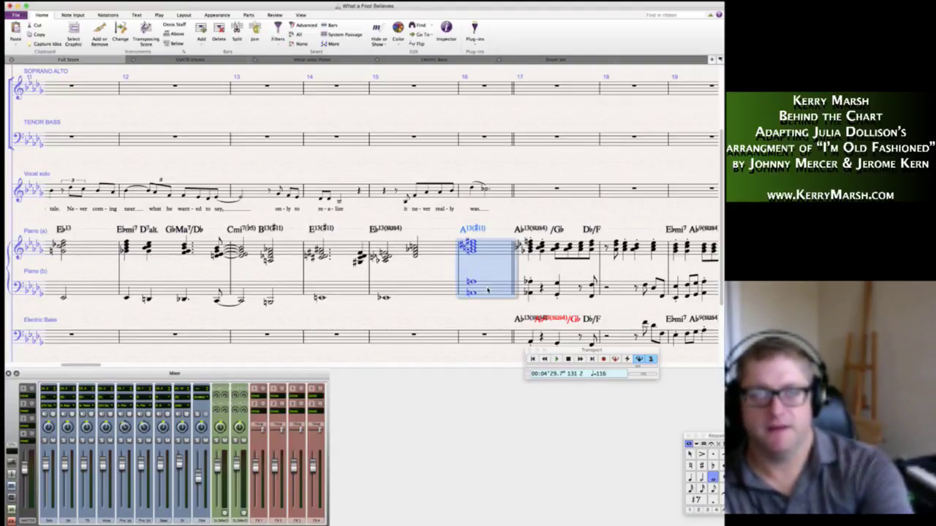
pyautogui.click(710, 444)
pyautogui.click(690, 489)
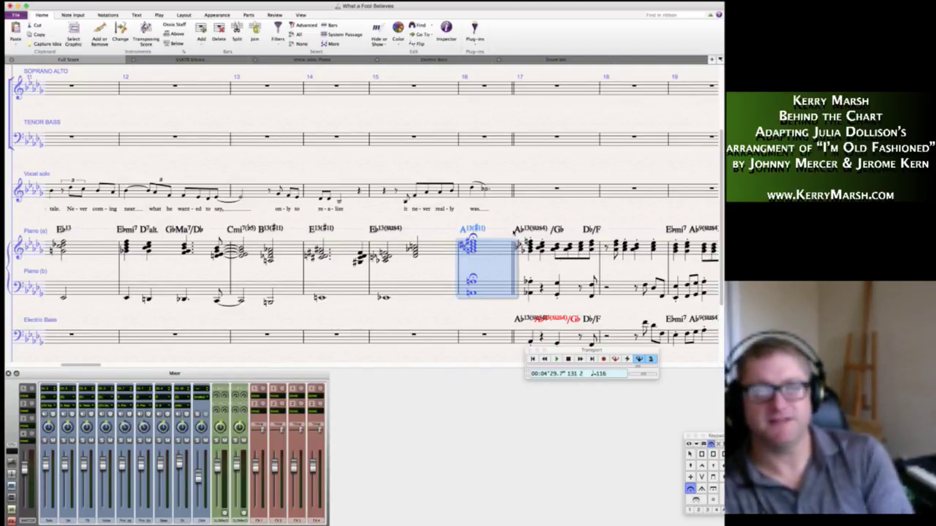
pyautogui.press('Escape')
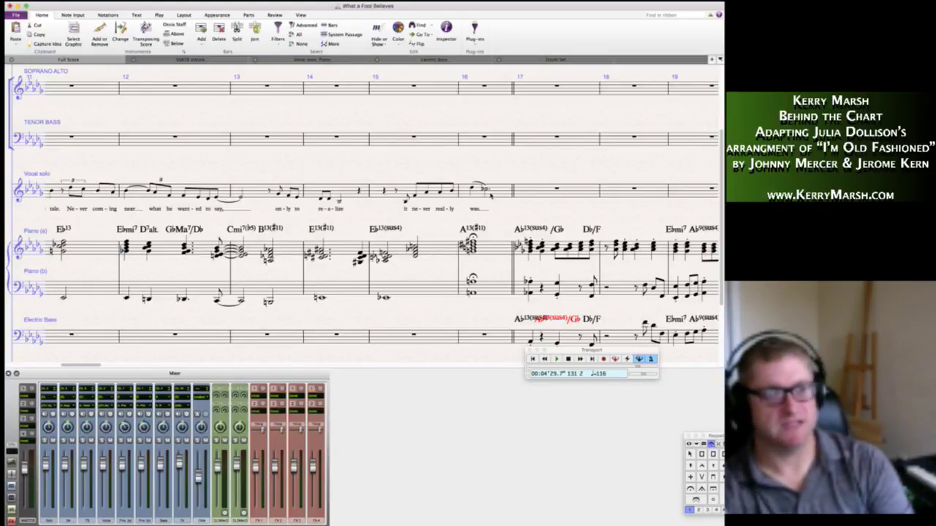
# Add a fermata to the last note of bar 16 in the Vocal solo cue staff.
pyautogui.click(481, 187)
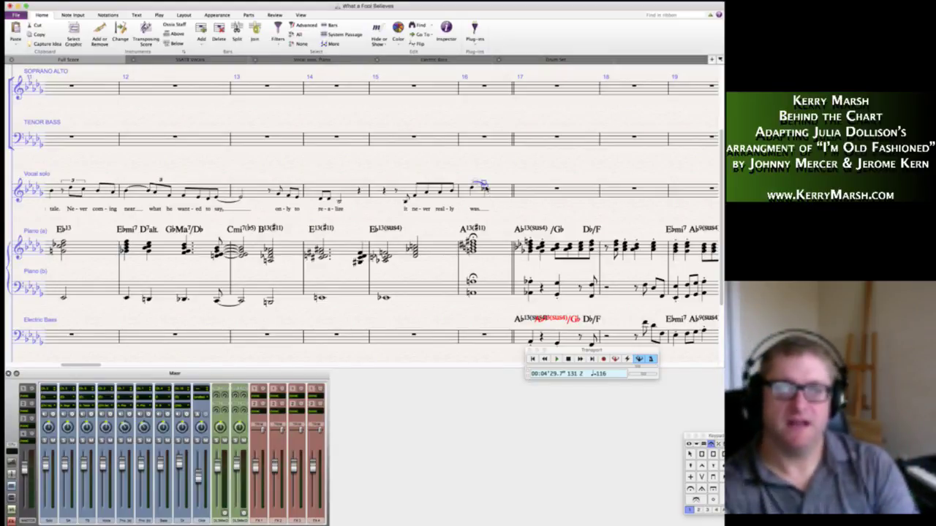
pyautogui.click(485, 190)
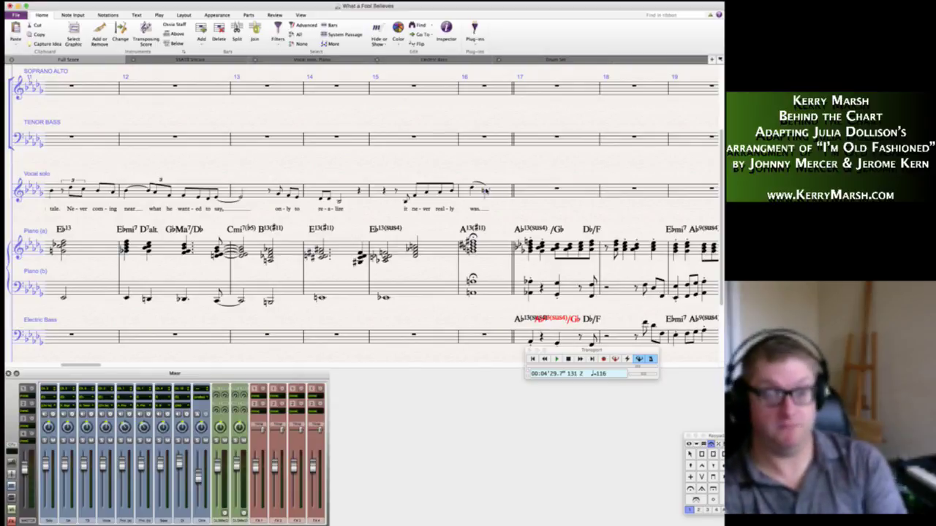
pyautogui.click(690, 488)
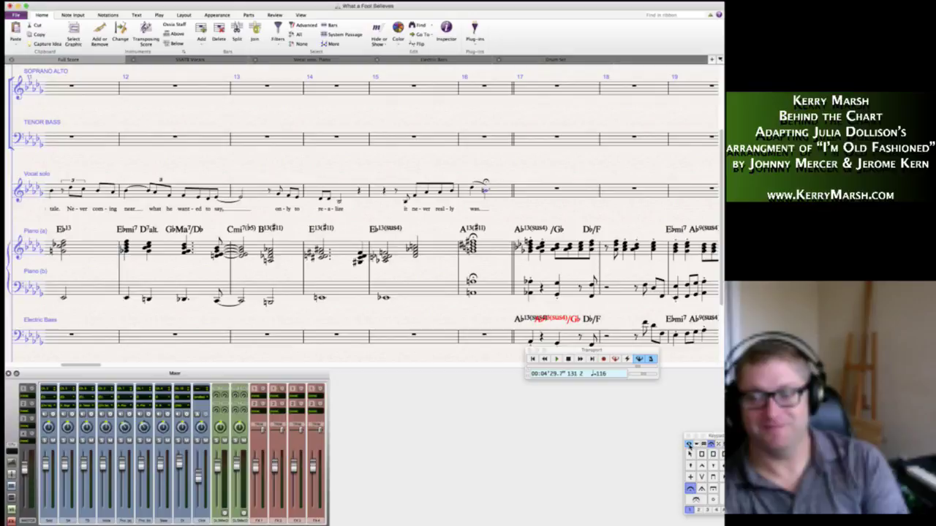
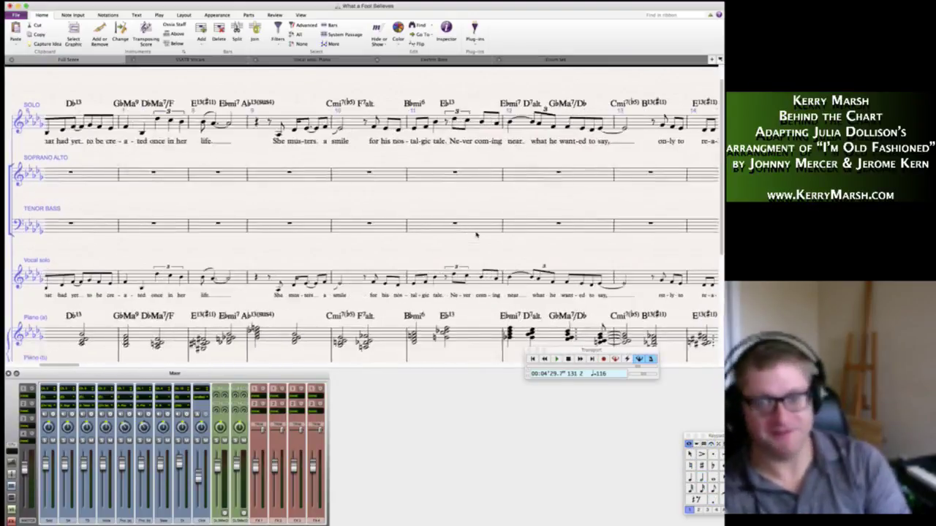
# Add a matching fermata to the last note of bar 16 in the SOLO staff.
pyautogui.hscroll(10, 476, 234)
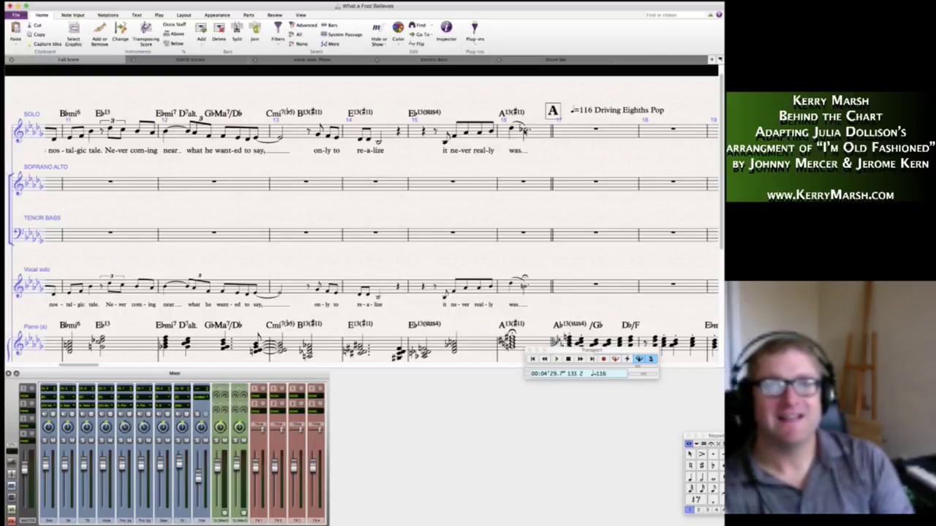
pyautogui.click(524, 130)
pyautogui.press('KP_7')
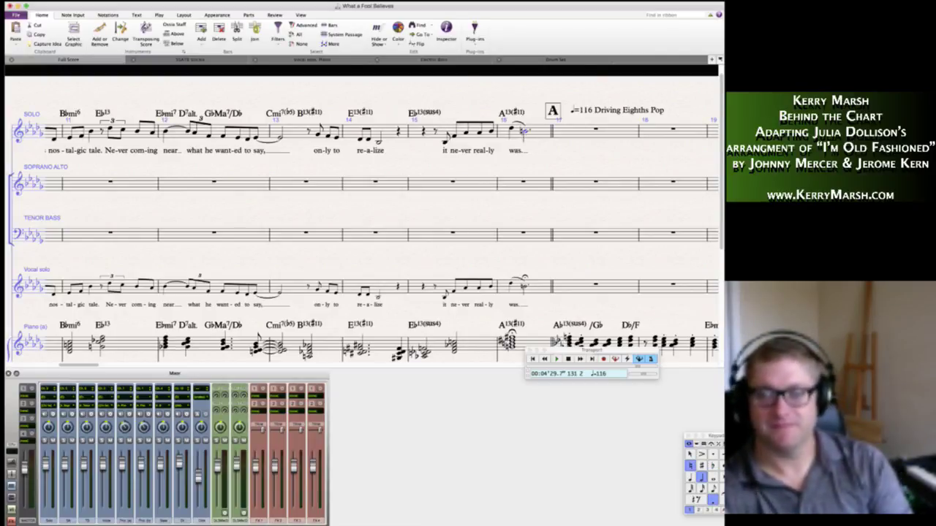
pyautogui.click(710, 444)
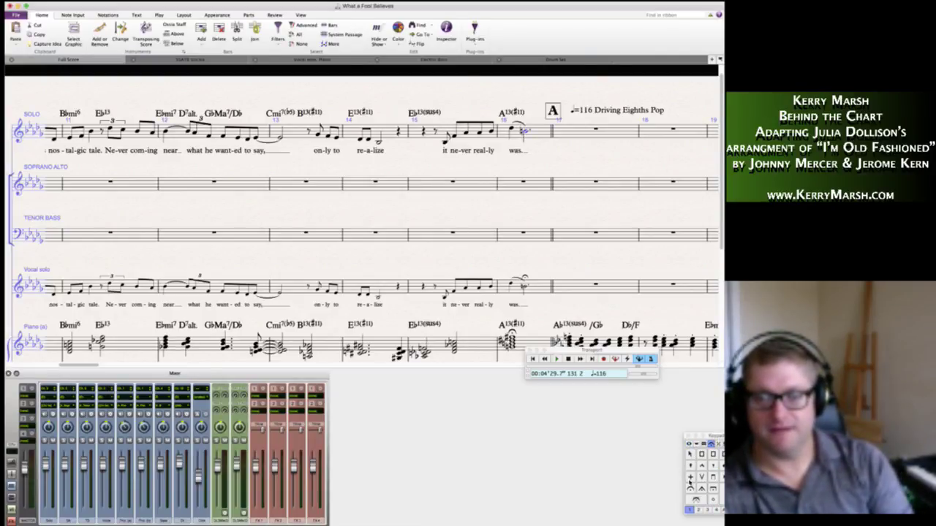
pyautogui.press('KP_1')
pyautogui.click(688, 443)
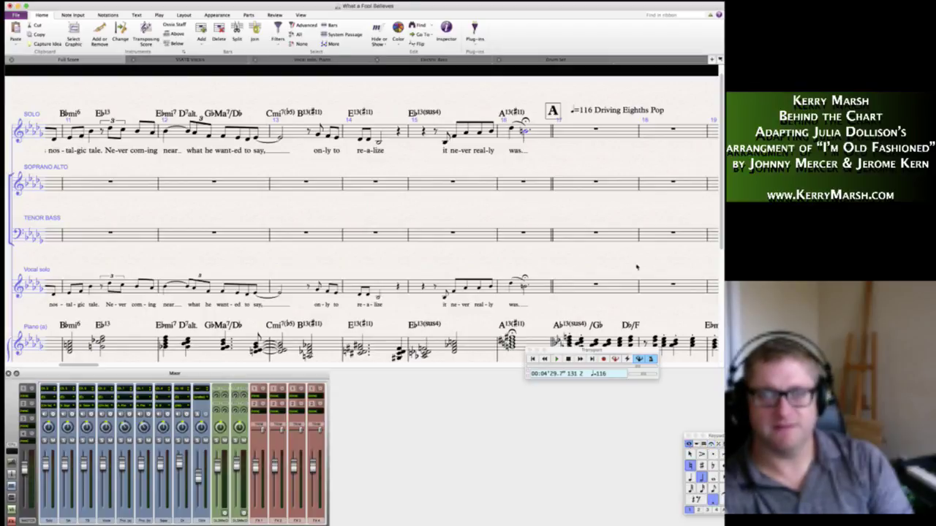
pyautogui.click(501, 210)
# Insert "approx." before the metronome number in the opening Rubato tempo marking at bar 1.
pyautogui.scroll(-5, 481, 219)
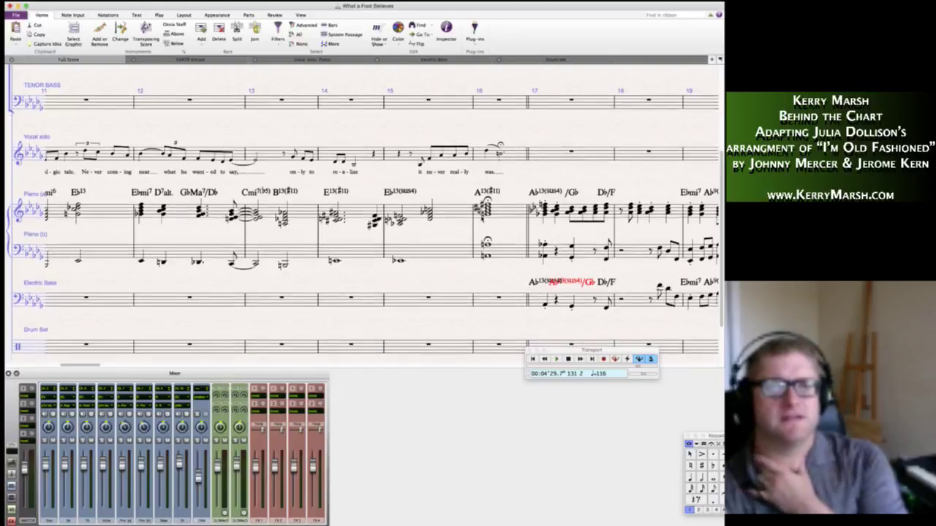
pyautogui.scroll(6, 484, 218)
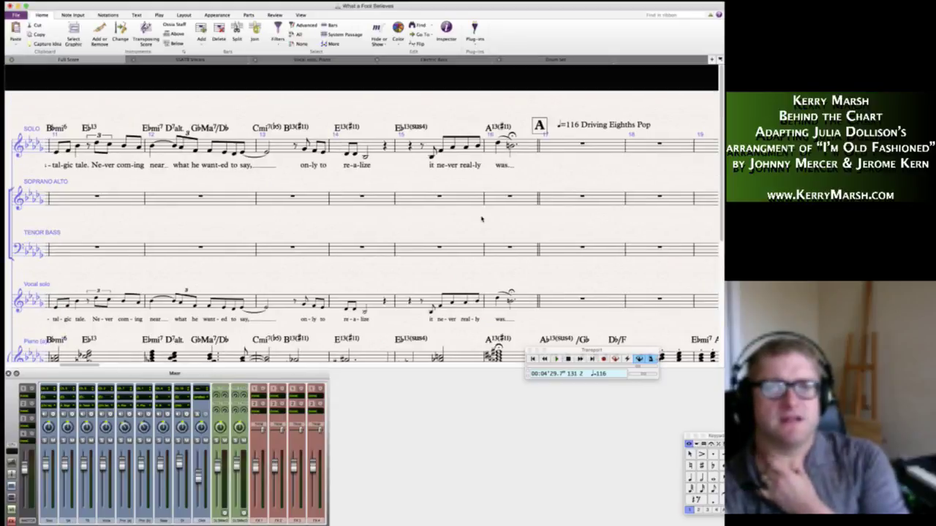
pyautogui.click(586, 125)
pyautogui.moveTo(586, 125); pyautogui.dragTo(581, 125)
pyautogui.hscroll(-15, 473, 184)
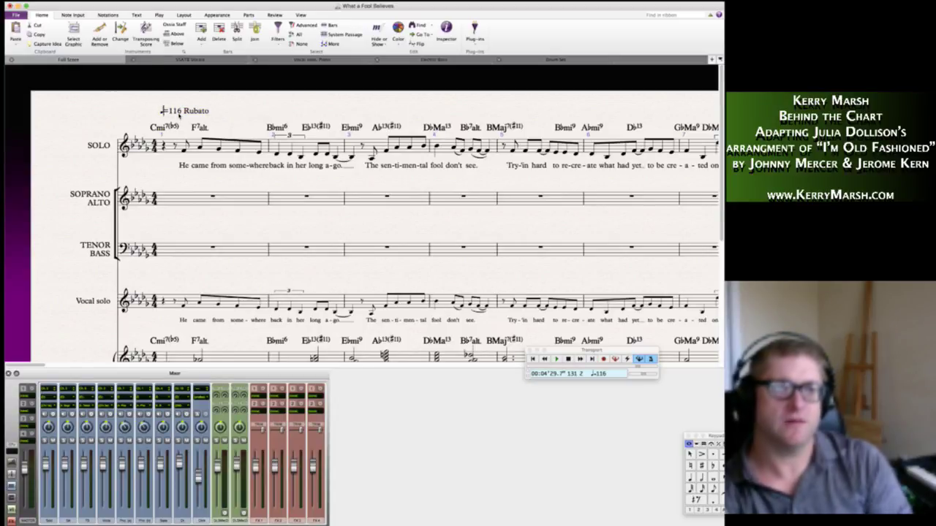
pyautogui.doubleClick(180, 115)
pyautogui.write('approx.')
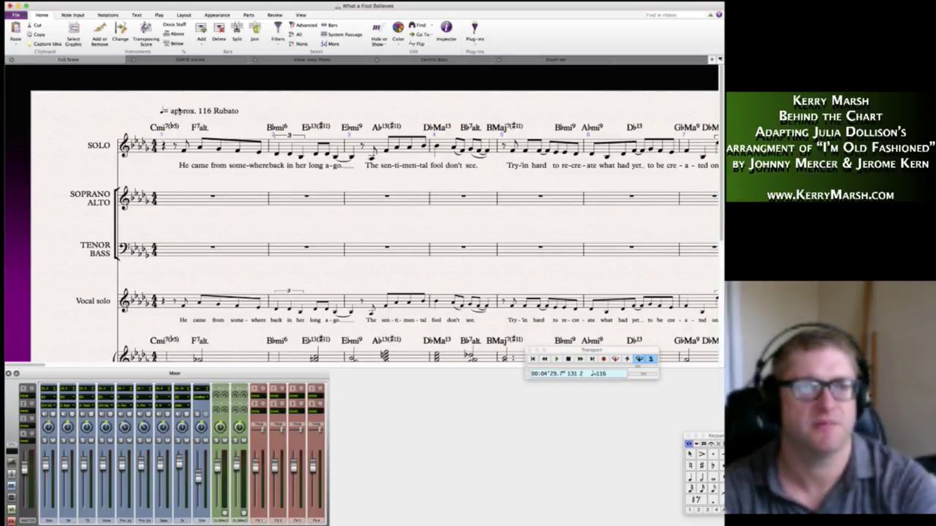
# Change the metronome number in the opening tempo marking to 72.
pyautogui.hscroll(10, 184, 110)
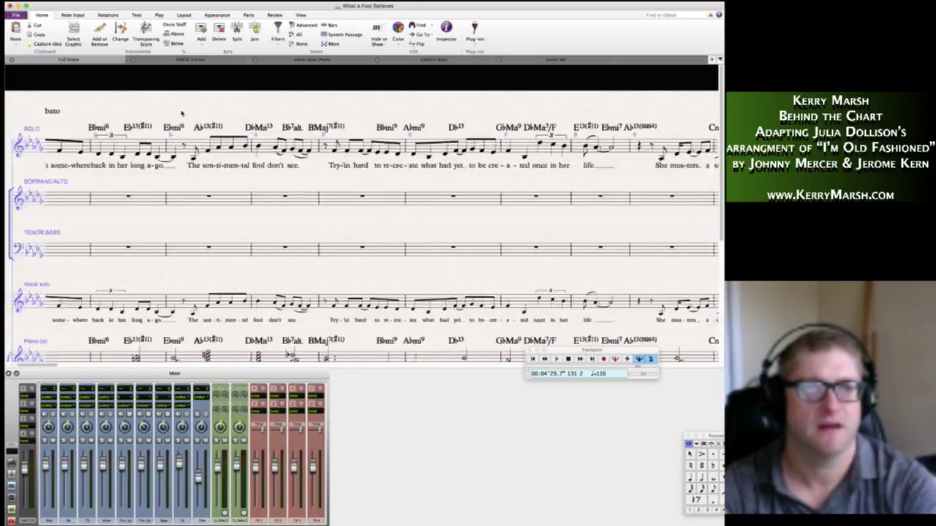
pyautogui.hscroll(-10, 181, 113)
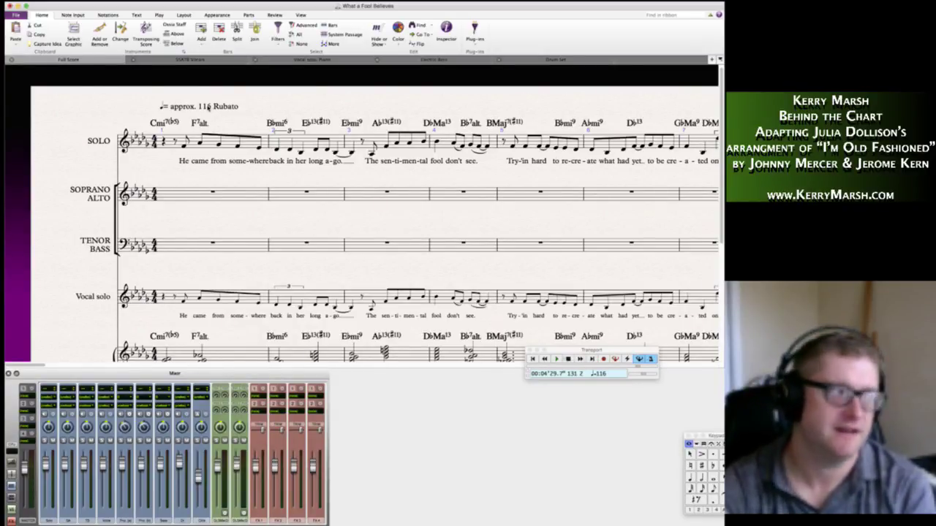
pyautogui.click(208, 107)
pyautogui.press('Escape')
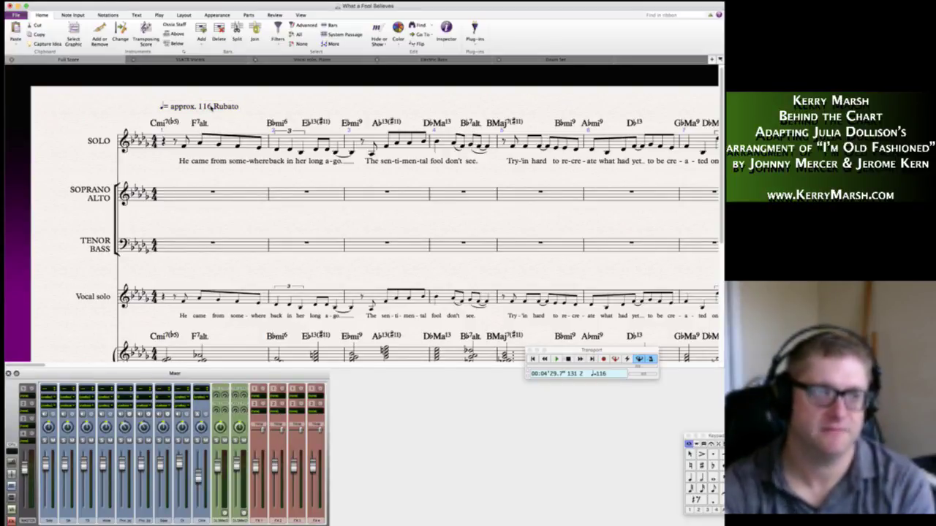
pyautogui.doubleClick(209, 108)
pyautogui.write('72')
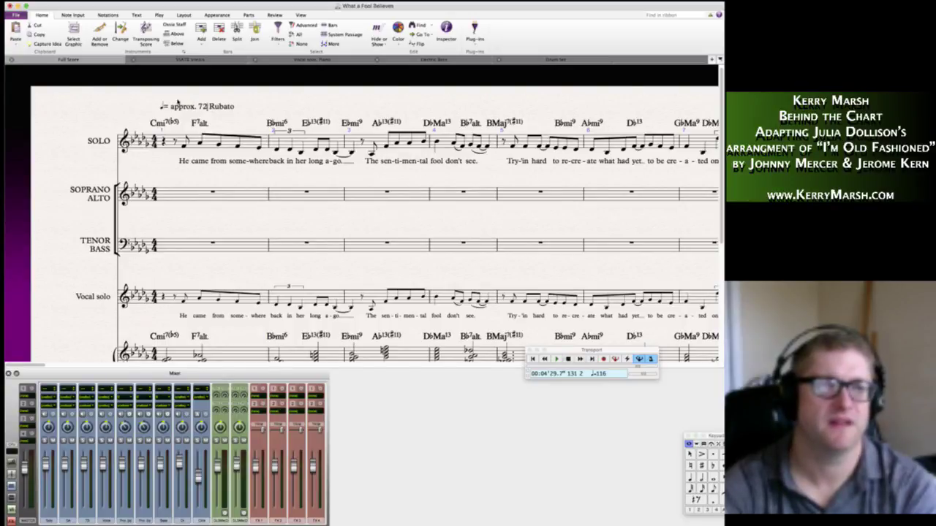
# Move "Rubato" ahead of the quarter-note symbol so the opening tempo marking reads "Rubato ♩ = approx. 72".
pyautogui.doubleClick(210, 109)
pyautogui.moveTo(210, 106); pyautogui.dragTo(252, 108)
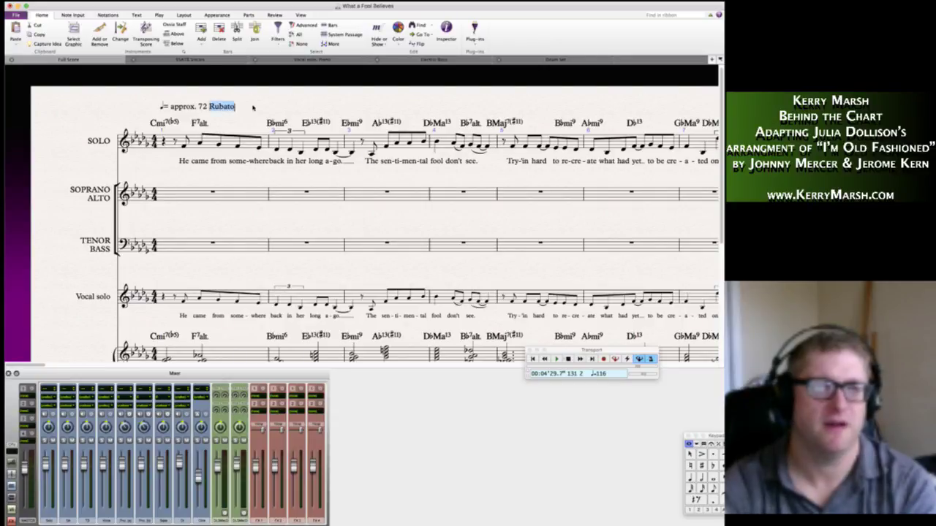
pyautogui.press('BackSpace')
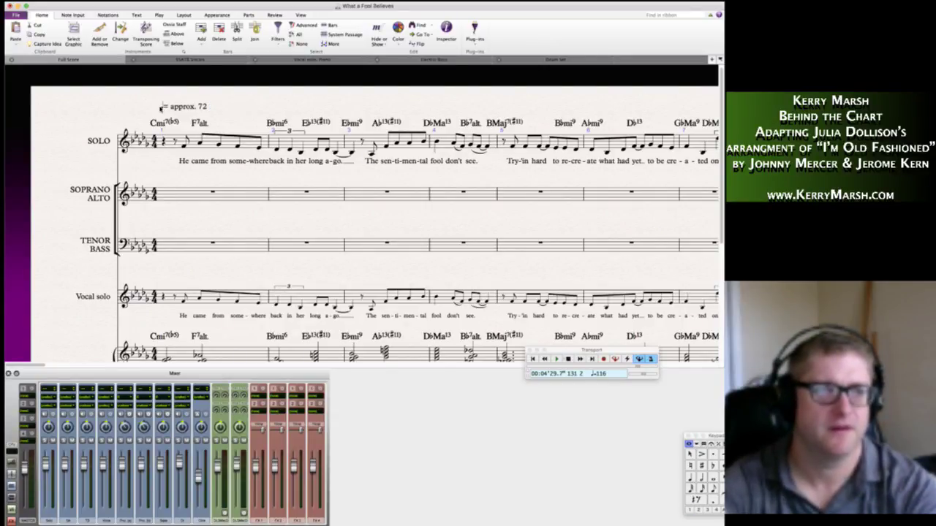
pyautogui.click(162, 108)
pyautogui.doubleClick(160, 109)
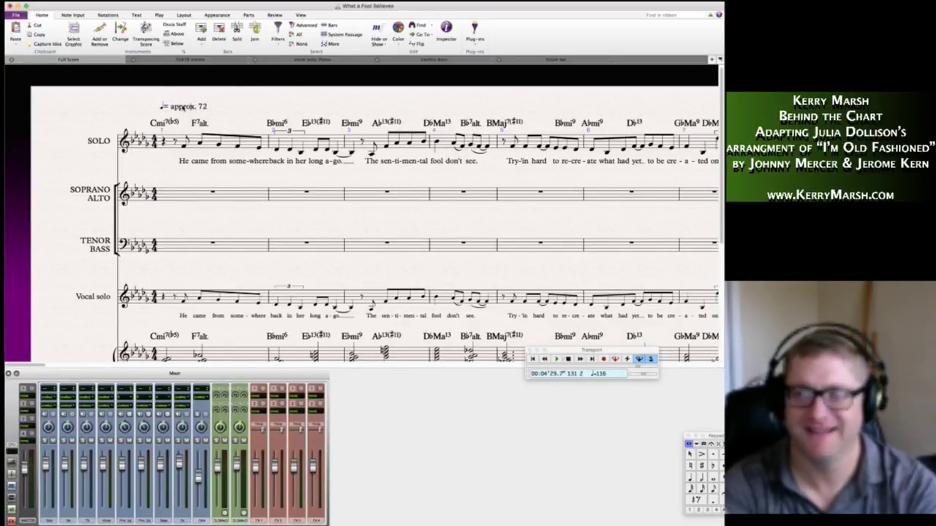
pyautogui.press('Home')
pyautogui.write('Rubato ♩')
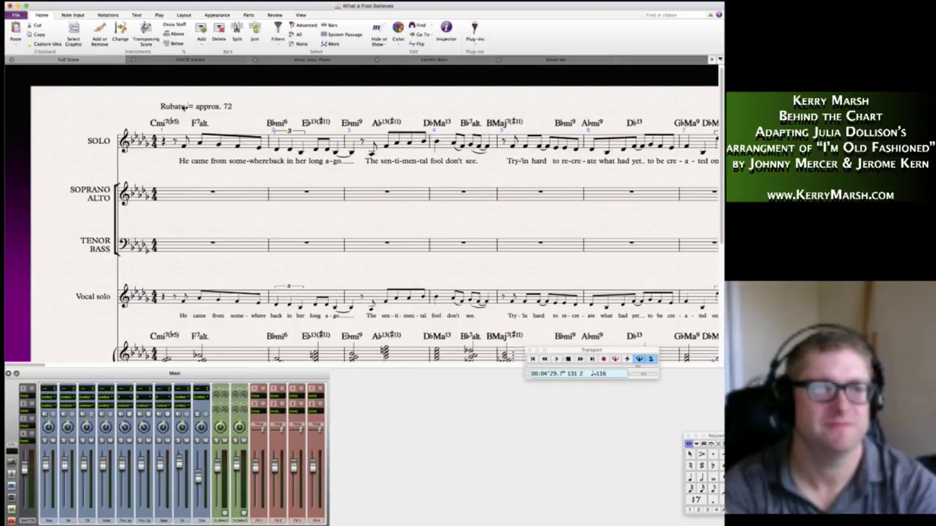
pyautogui.press('Left')
pyautogui.press('super+4')
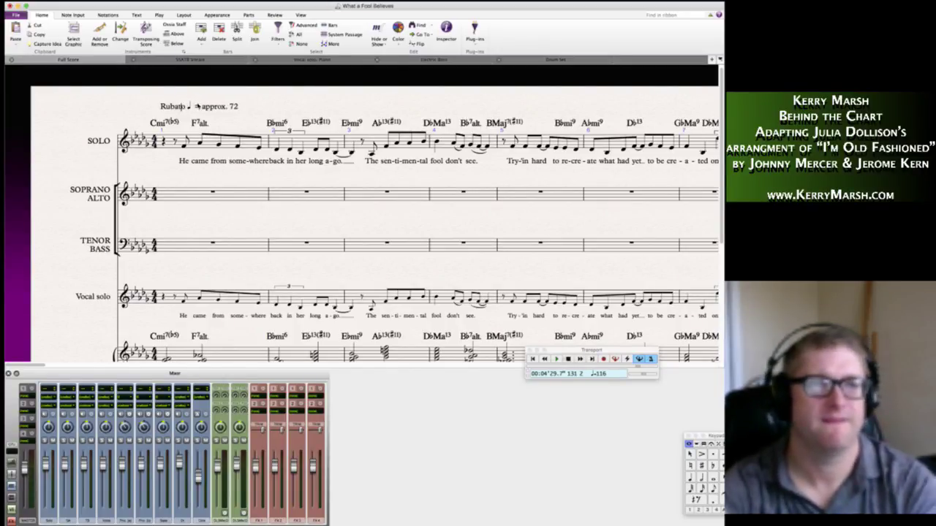
# Close up the extra spaces around the equals sign in the opening Rubato tempo marking and shift the marking left past the first chord symbol.
pyautogui.press('Delete')
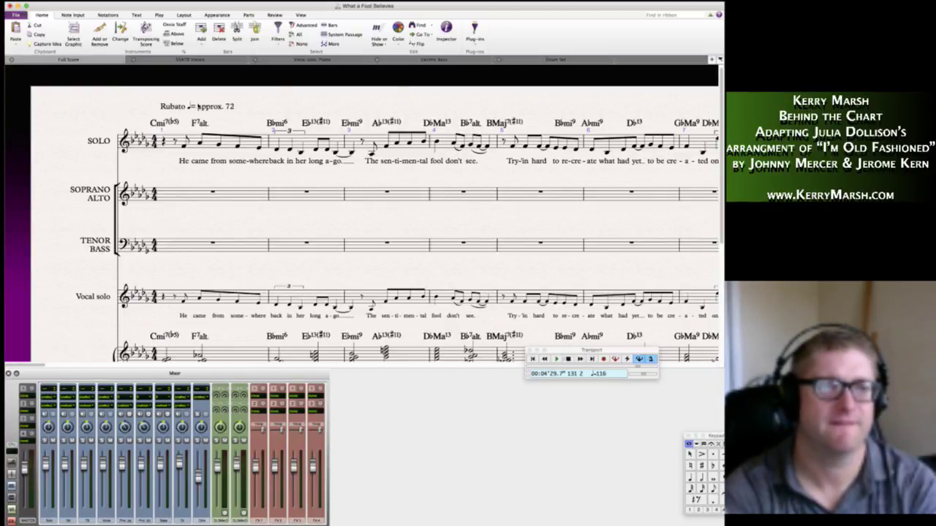
pyautogui.press('Right')
pyautogui.press('Delete')
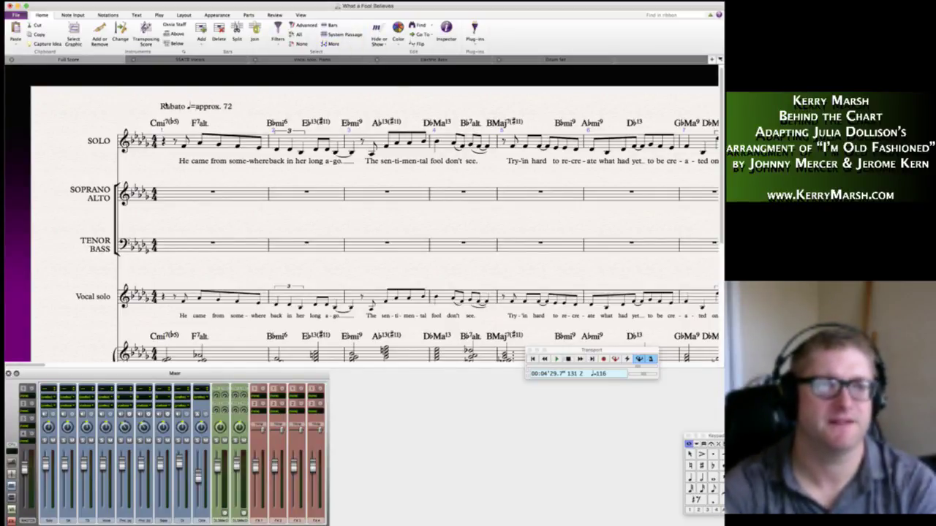
pyautogui.press('Escape')
pyautogui.moveTo(174, 108); pyautogui.dragTo(149, 108)
pyautogui.press('Escape')
# Look over all staves of the opening solo section from bar 1 through the fermatas in bar 16.
pyautogui.scroll(-5, 261, 129)
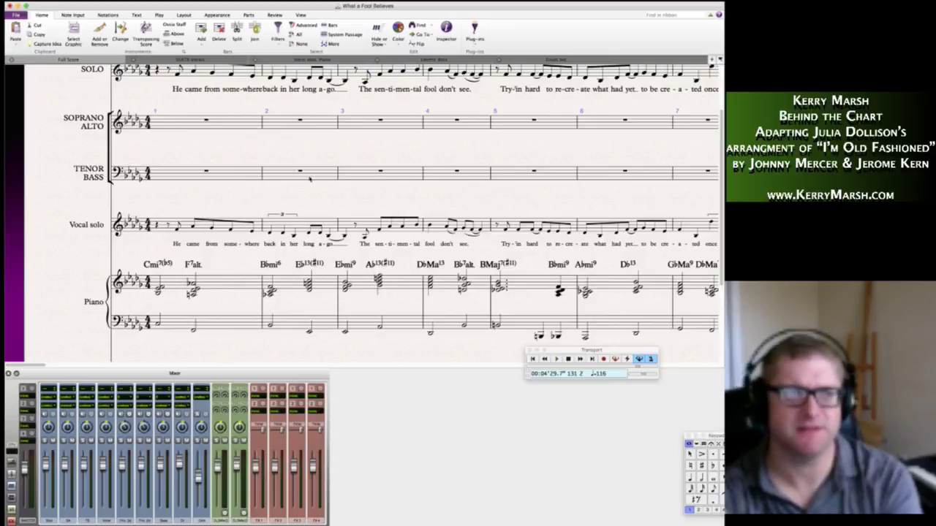
pyautogui.scroll(3, 269, 182)
pyautogui.scroll(-6, 265, 182)
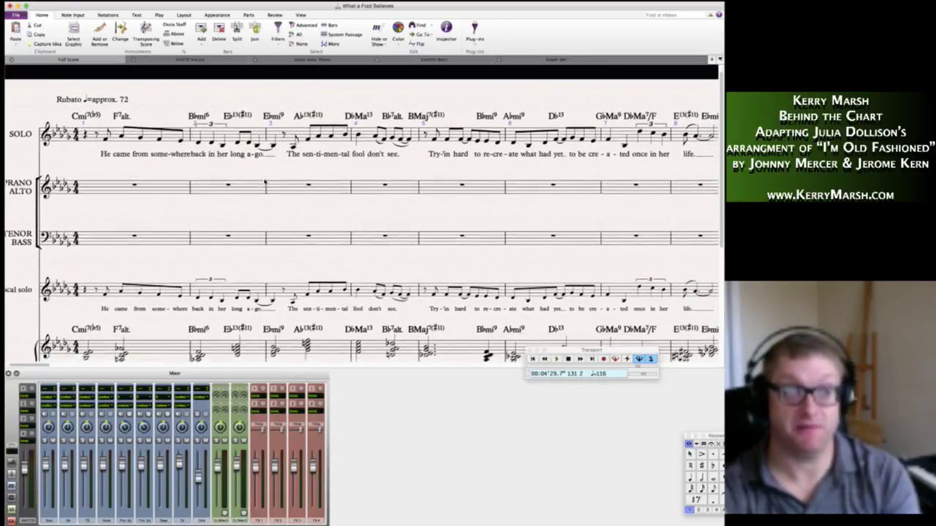
pyautogui.scroll(3, 264, 182)
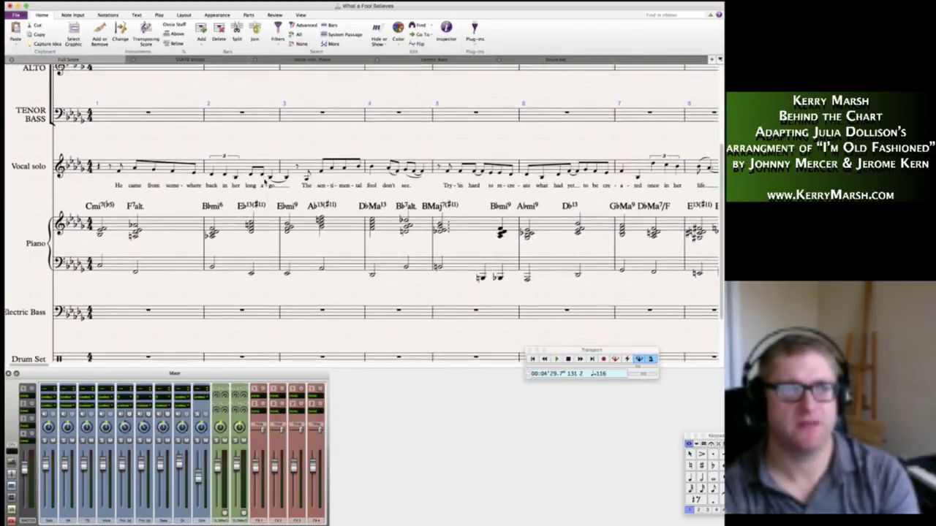
pyautogui.scroll(-4, 265, 182)
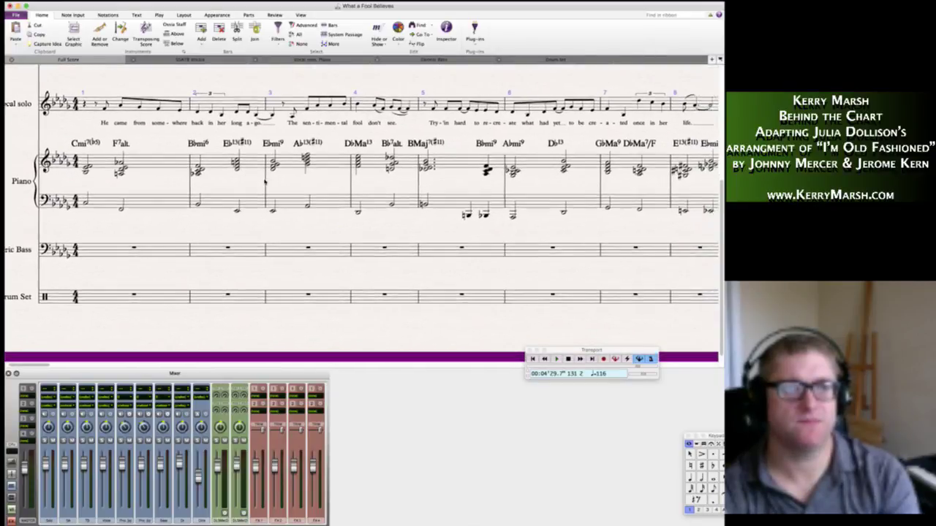
pyautogui.scroll(5, 264, 182)
pyautogui.scroll(2, 265, 183)
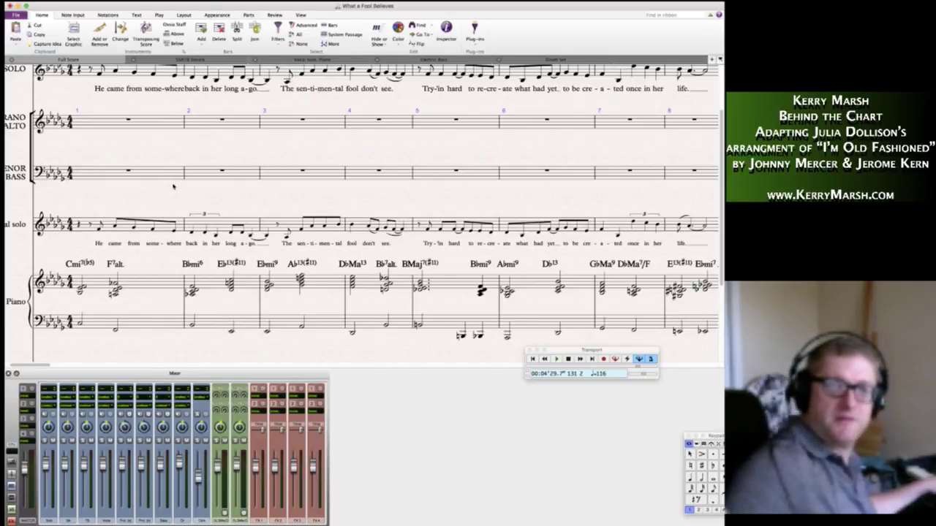
pyautogui.click(436, 283)
pyautogui.press('Escape')
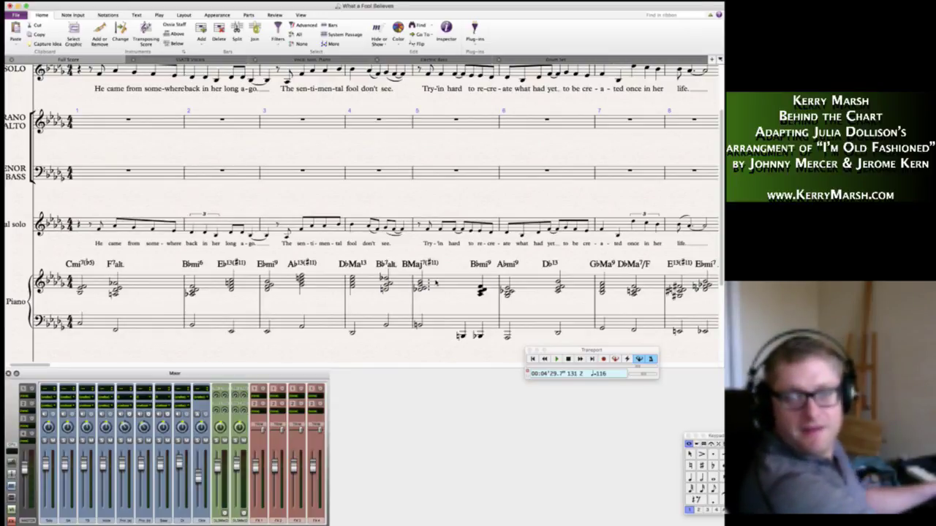
pyautogui.hscroll(5, 471, 255)
pyautogui.hscroll(1, 471, 255)
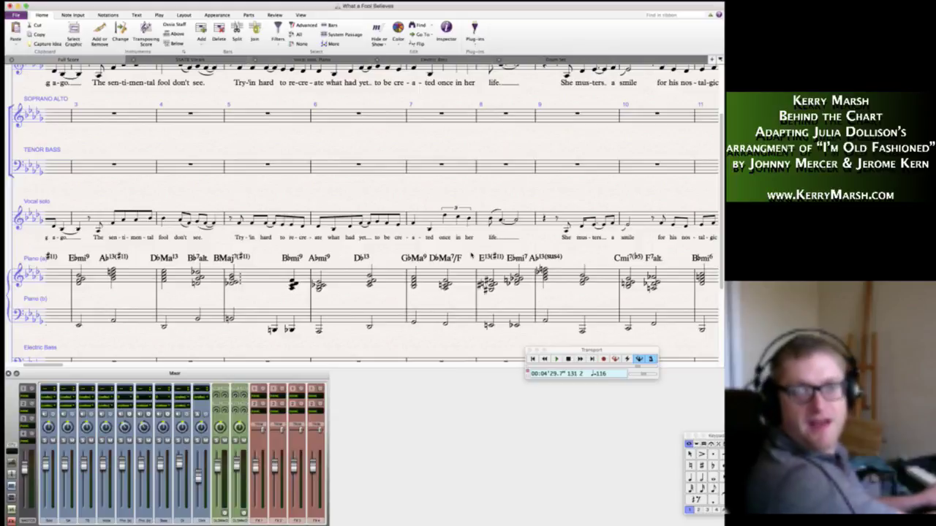
pyautogui.hscroll(10, 471, 255)
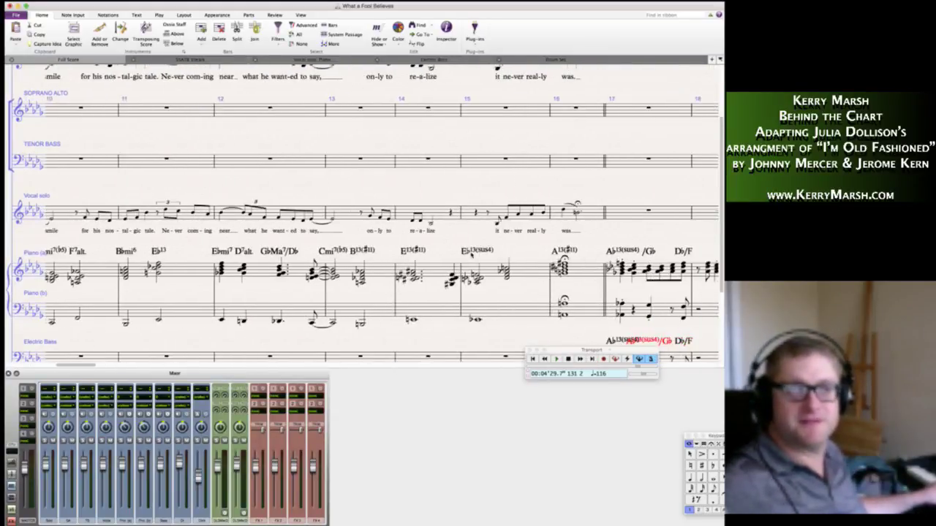
pyautogui.hscroll(3, 472, 255)
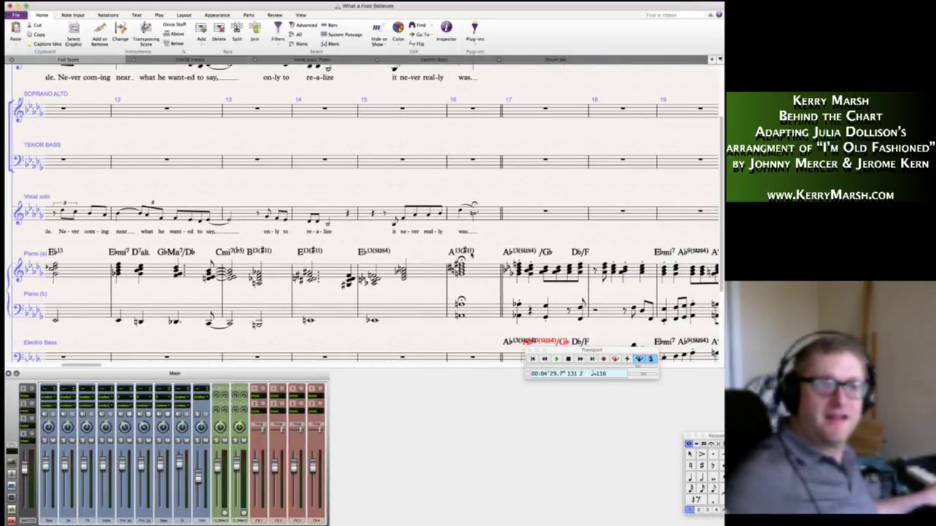
pyautogui.hscroll(-5, 471, 255)
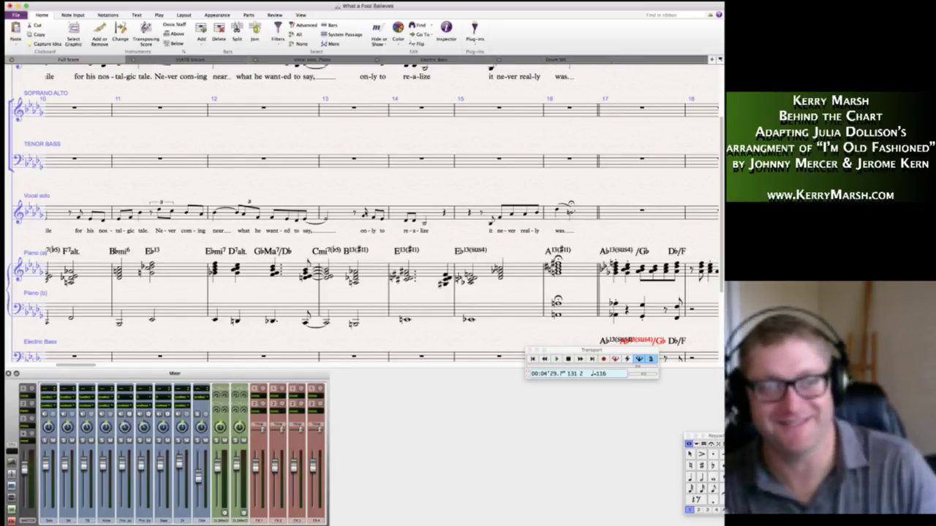
pyautogui.scroll(3, 400, 209)
pyautogui.scroll(-4, 399, 209)
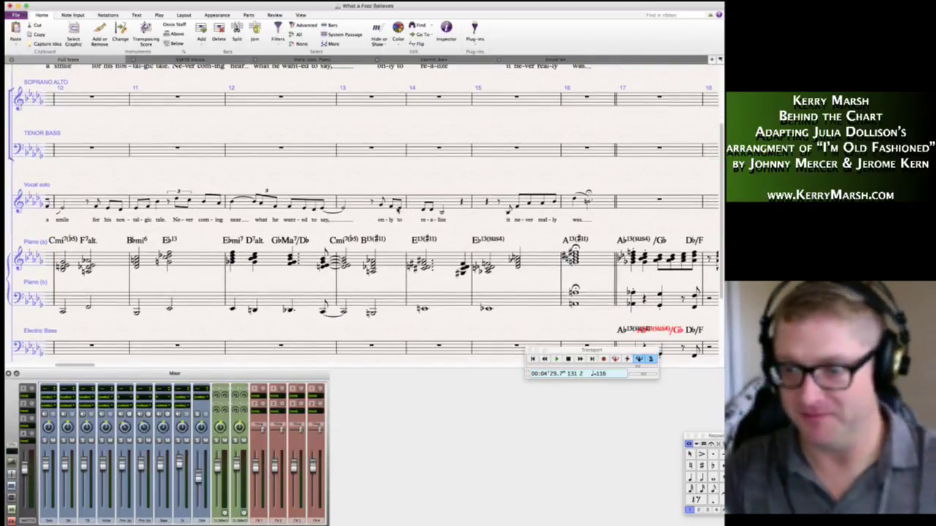
pyautogui.hscroll(-15, 398, 210)
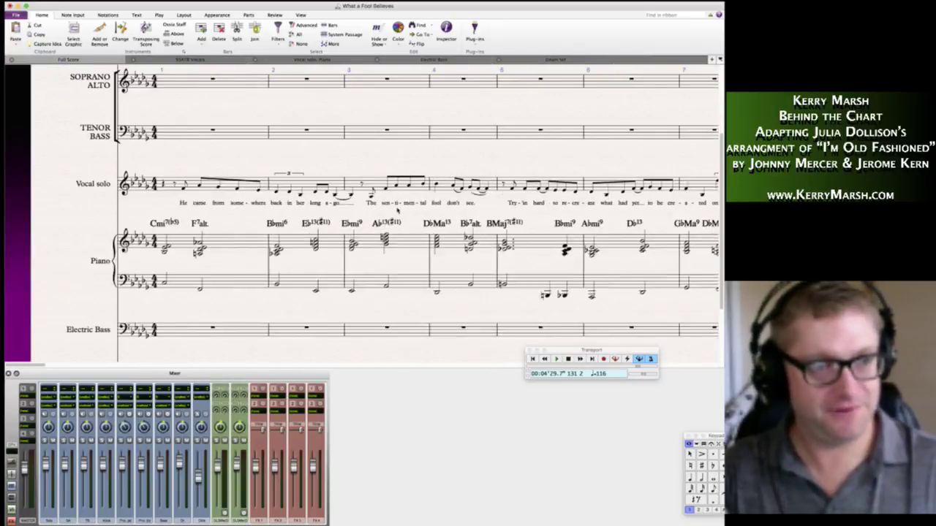
# Shorten the fermata chord in bar 16 of both Piano staves to a half note and leave a matching half rest in the Vocal solo staff.
pyautogui.hscroll(4, 397, 210)
pyautogui.hscroll(15, 397, 211)
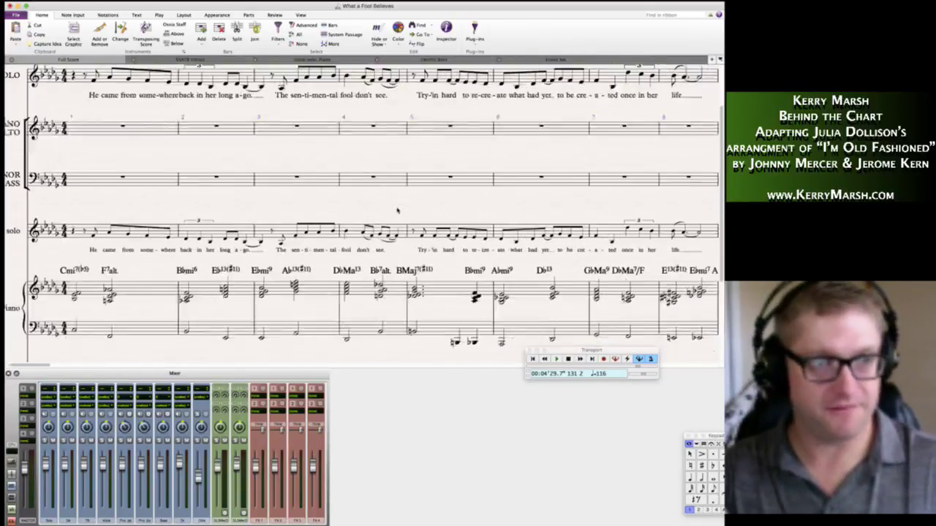
pyautogui.hscroll(8, 397, 211)
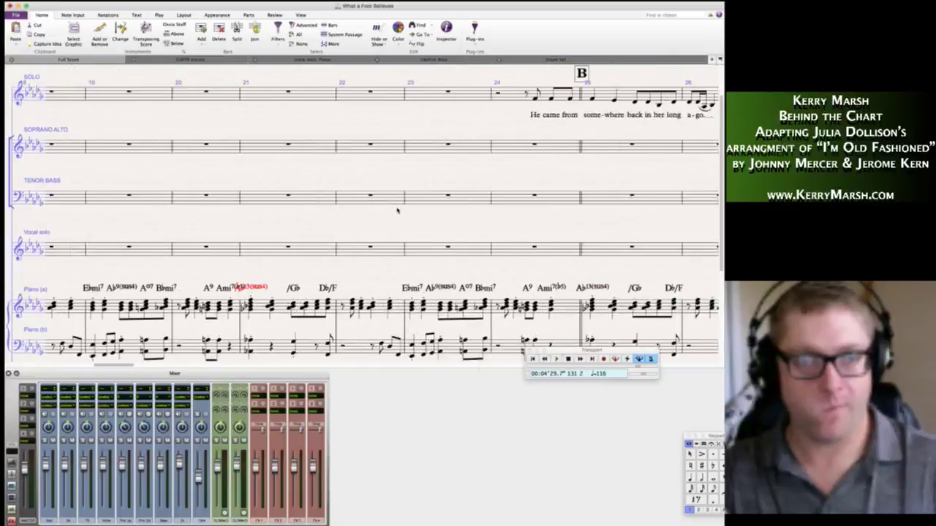
pyautogui.hscroll(-5, 397, 211)
pyautogui.scroll(-2, 423, 199)
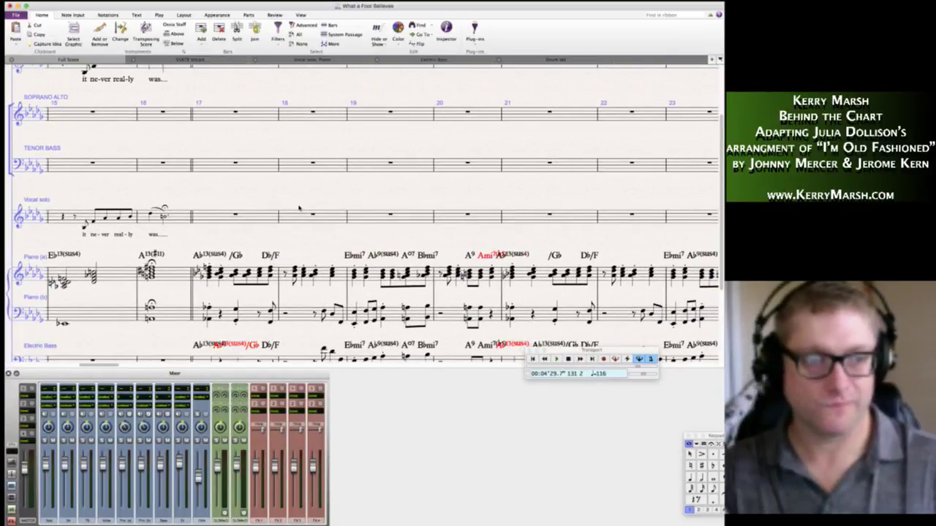
pyautogui.scroll(-4, 300, 208)
pyautogui.hscroll(2, 300, 209)
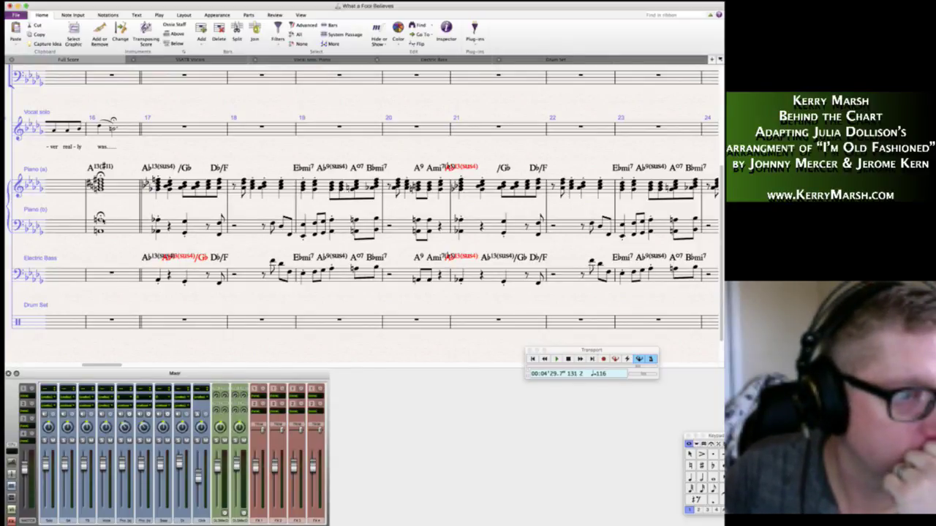
pyautogui.click(412, 187)
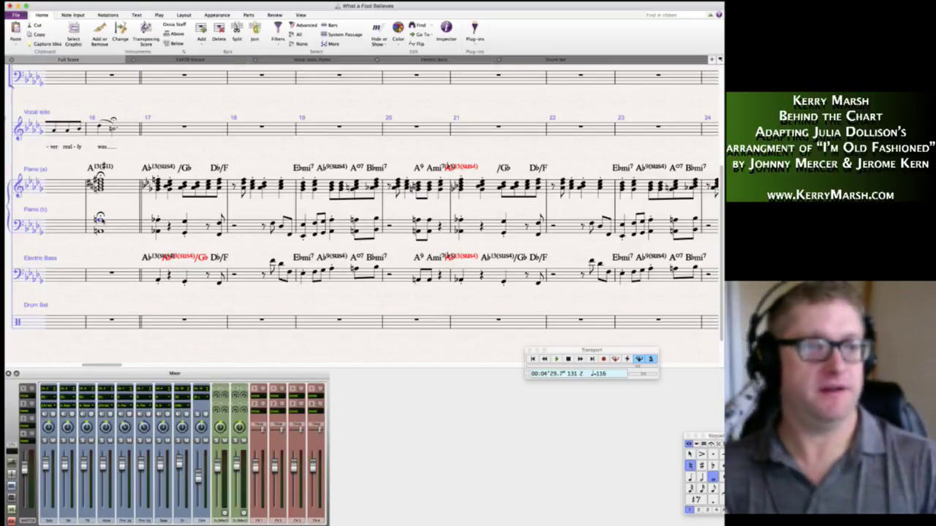
pyautogui.press('5')
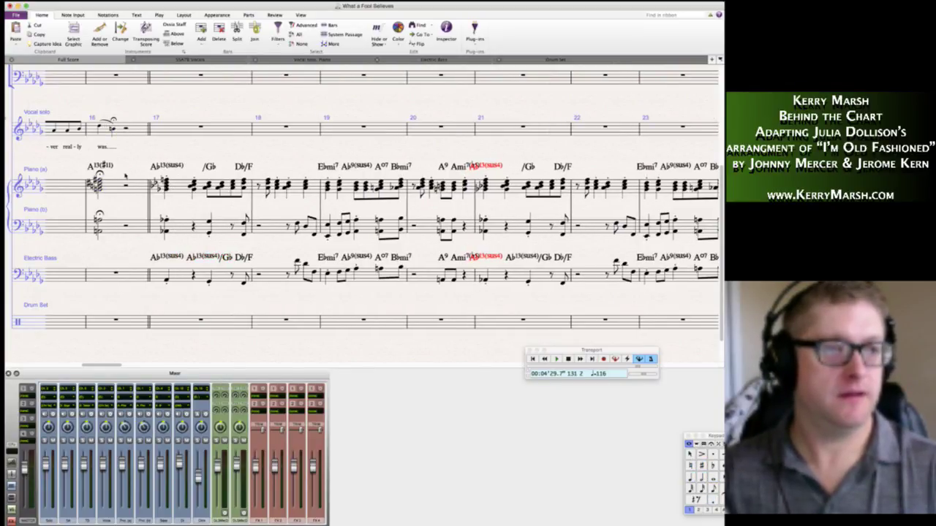
# Shorten the fermata note in bar 16 of the SOLO staff so the bar ends with a half rest.
pyautogui.scroll(5, 113, 129)
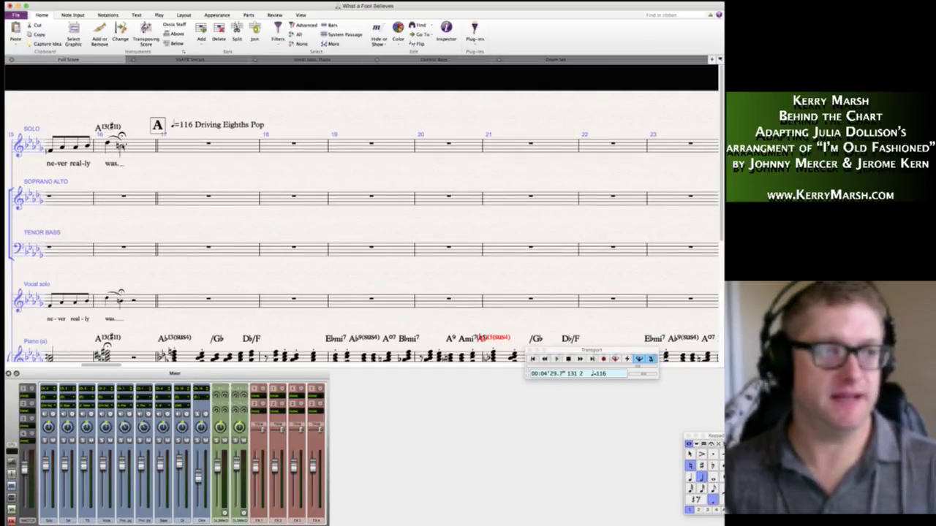
pyautogui.click(135, 146)
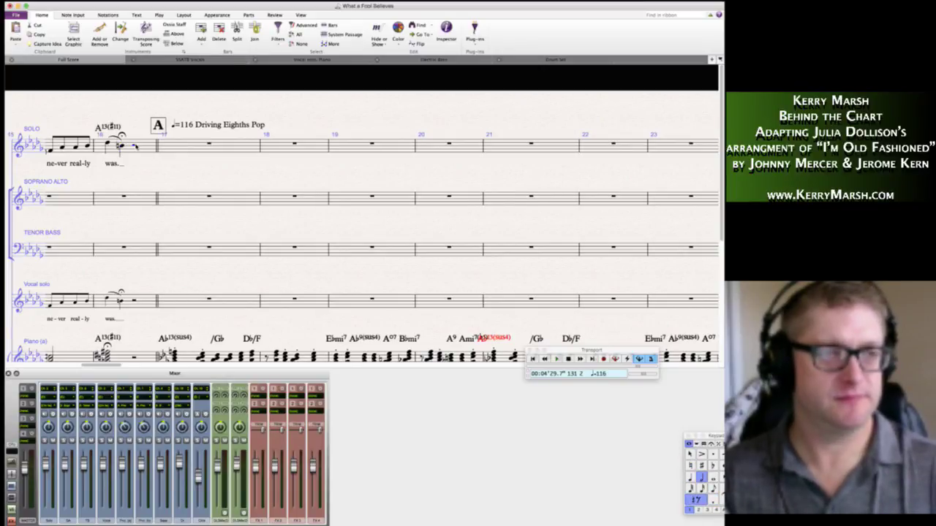
pyautogui.press('Escape')
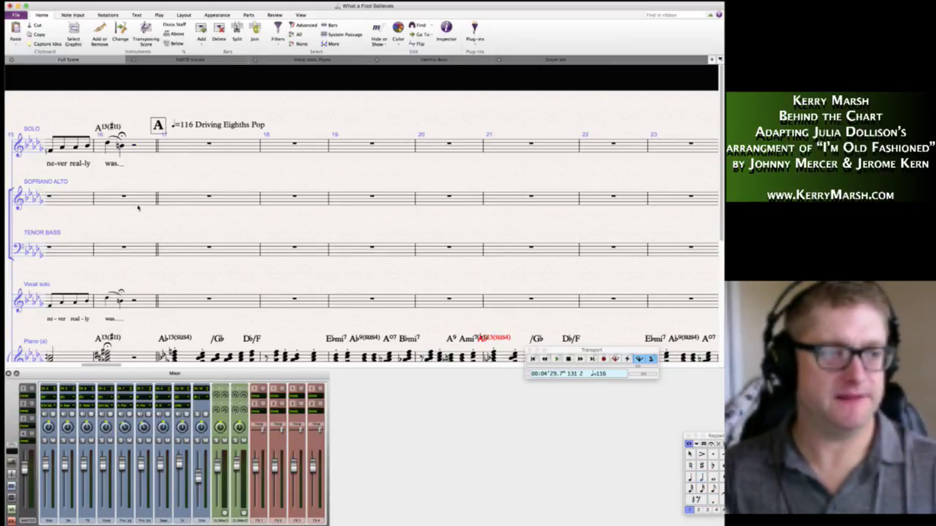
# Replace the bar rest in bar 16 of the Electric Bass with two half rests and add a fermata to the first.
pyautogui.scroll(-5, 135, 146)
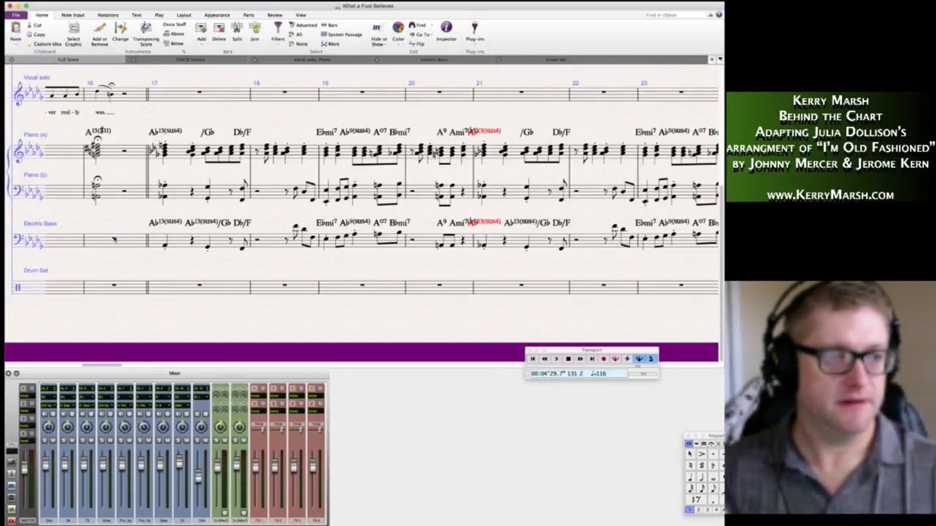
pyautogui.click(114, 239)
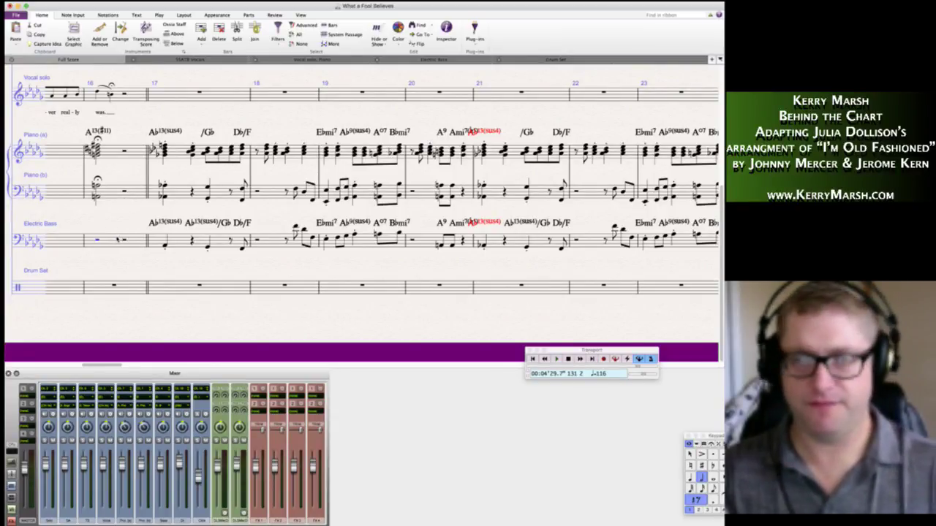
pyautogui.click(711, 444)
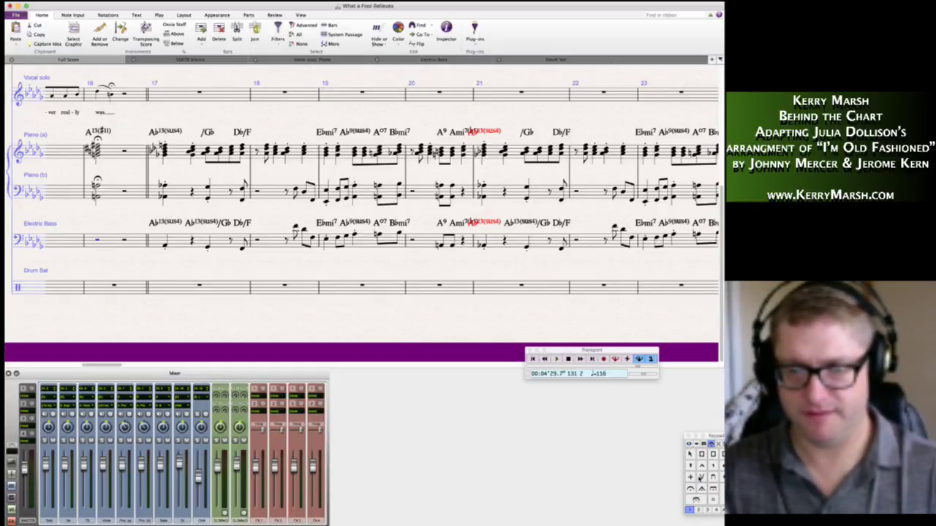
pyautogui.click(690, 488)
pyautogui.click(688, 444)
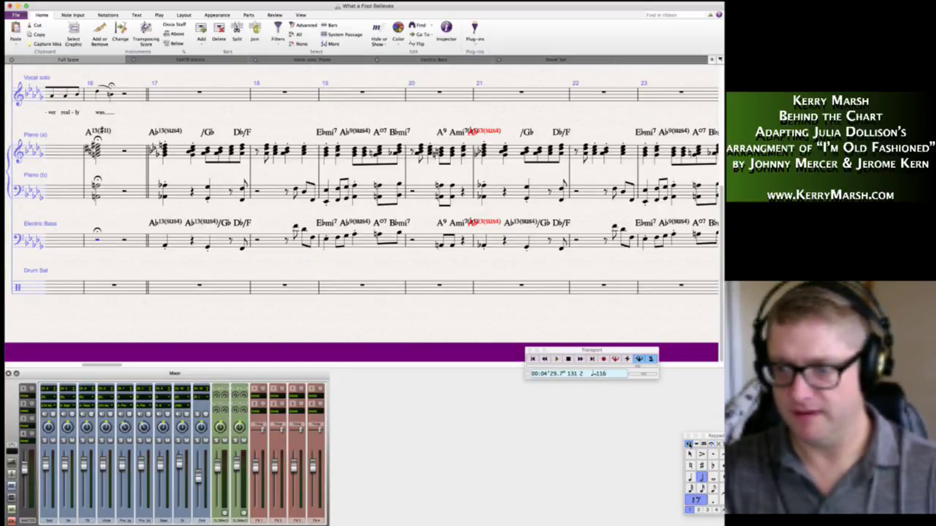
pyautogui.press('Escape')
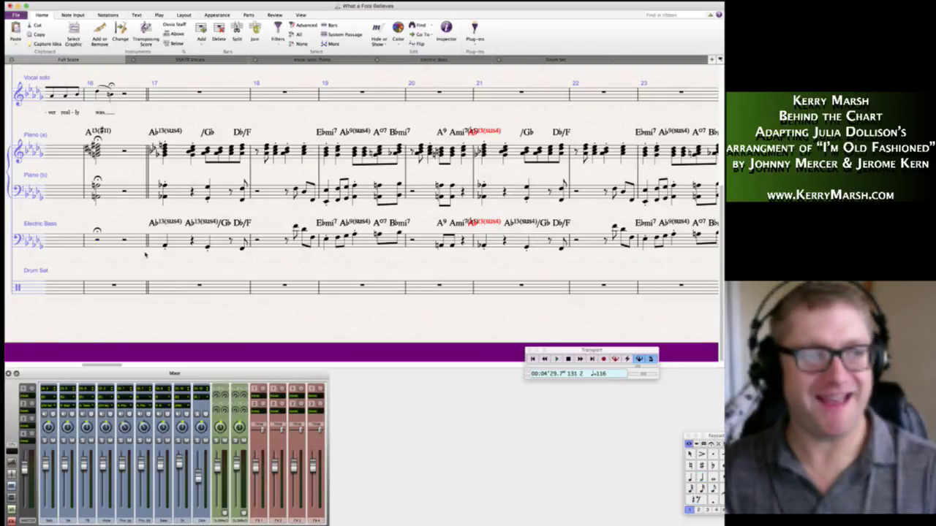
# Put two half rests in bar 16 of the Drum Set and add a fermata to the first one.
pyautogui.click(125, 241)
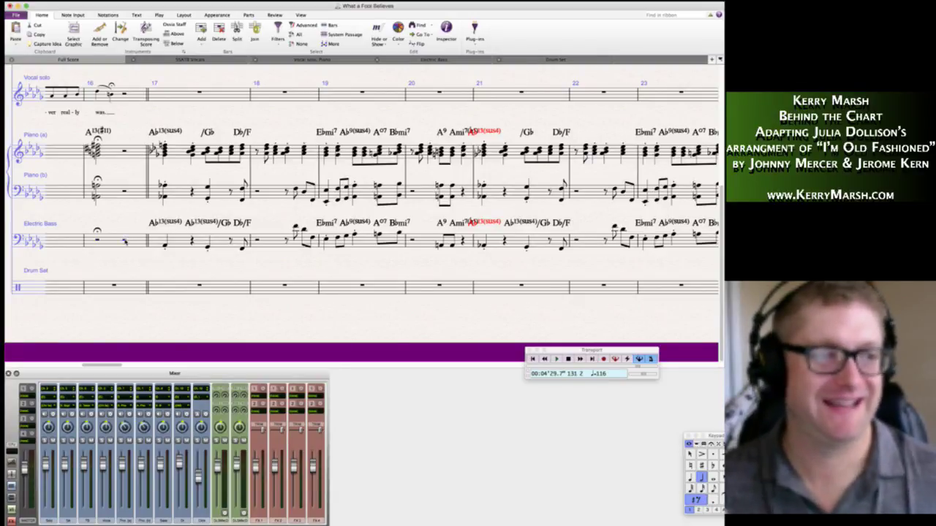
pyautogui.click(107, 289)
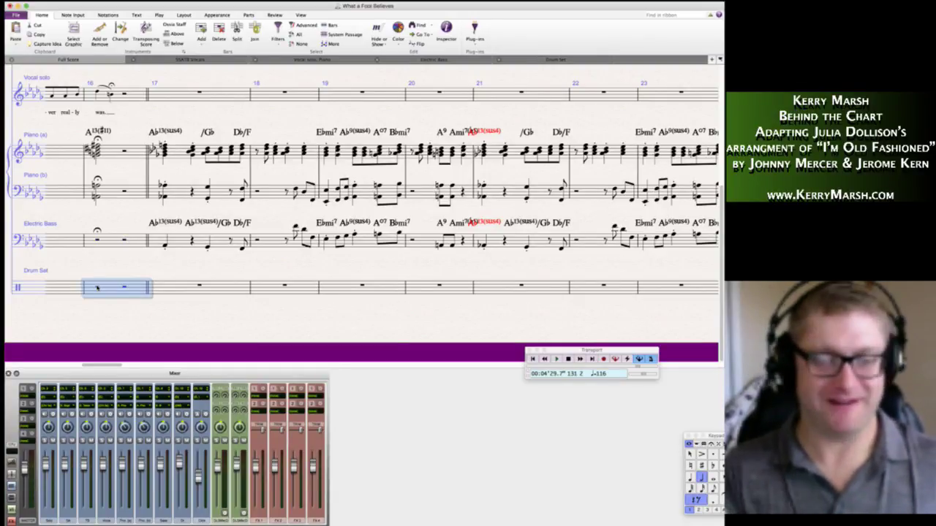
pyautogui.click(101, 288)
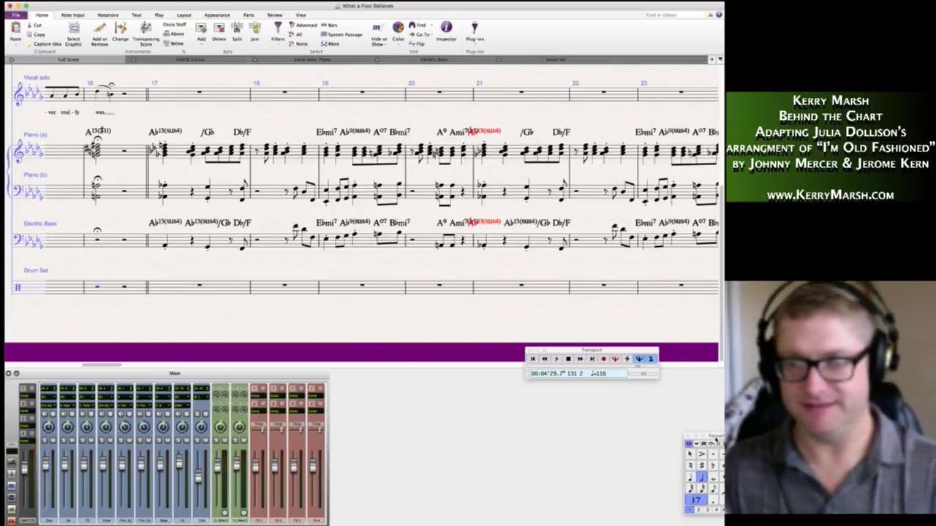
pyautogui.click(710, 444)
pyautogui.click(690, 488)
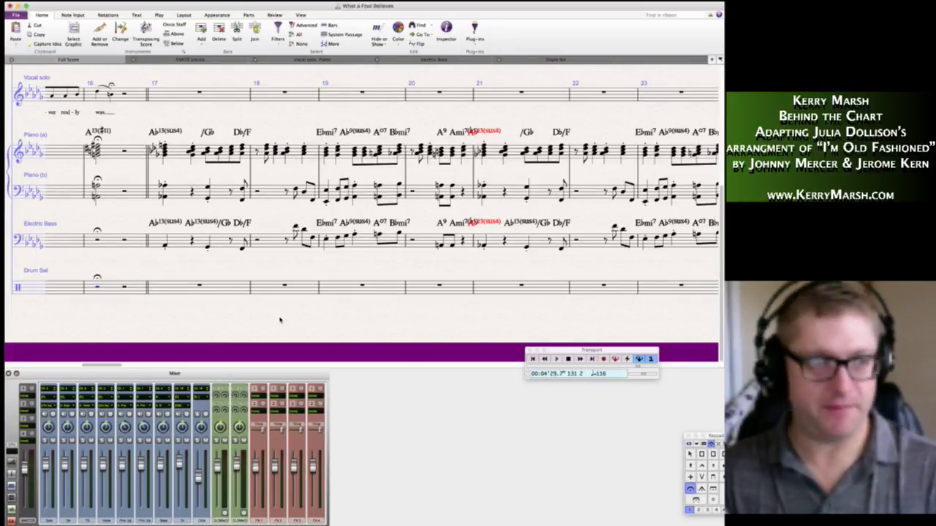
# Try a square fermata on the second half rest in bar 16 of the Drum Set and remove it.
pyautogui.click(125, 288)
pyautogui.press('3')
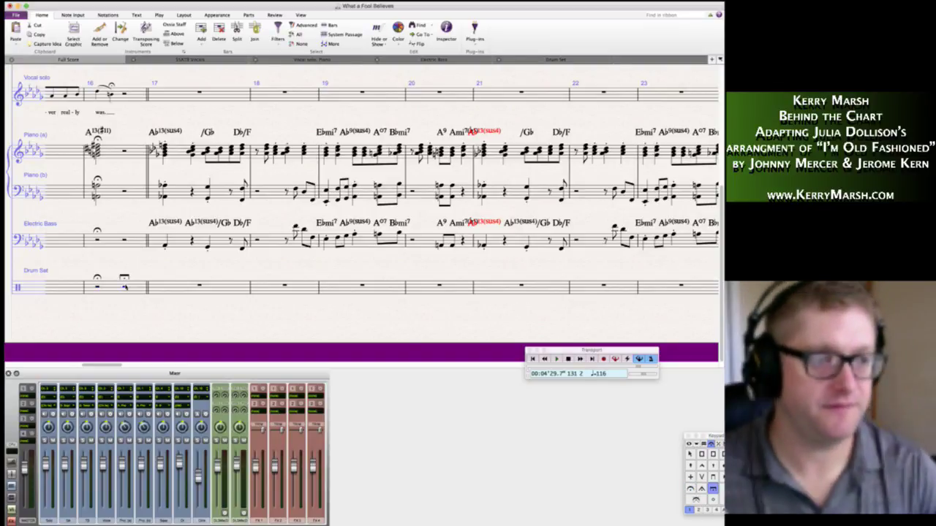
pyautogui.press('3')
pyautogui.press('Escape')
pyautogui.press('super+Tab')
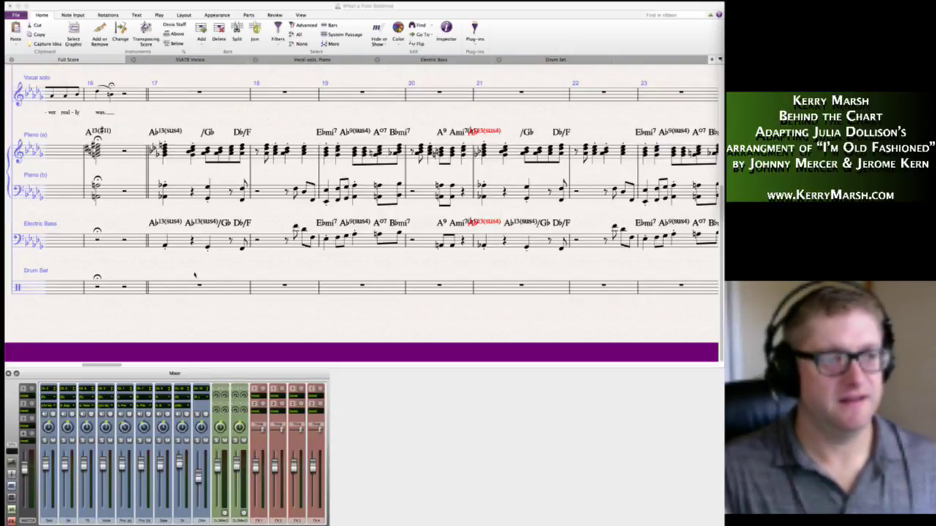
# Add a square fermata to the second half rest in bar 16 of the Drum Set.
pyautogui.click(125, 288)
pyautogui.click(126, 288)
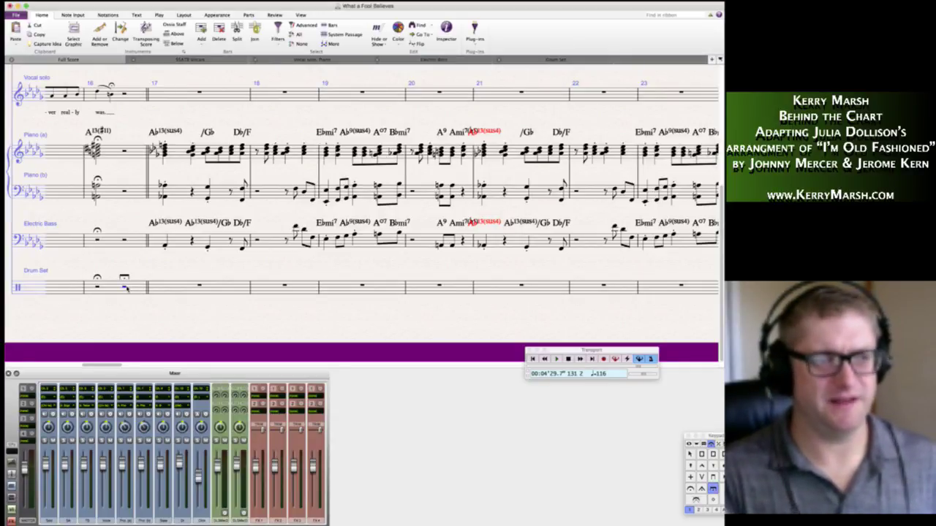
# Remove the square fermata from the second half rest in bar 16 of the Drum Set and split that rest starting with eighth rests.
pyautogui.press('KP_3')
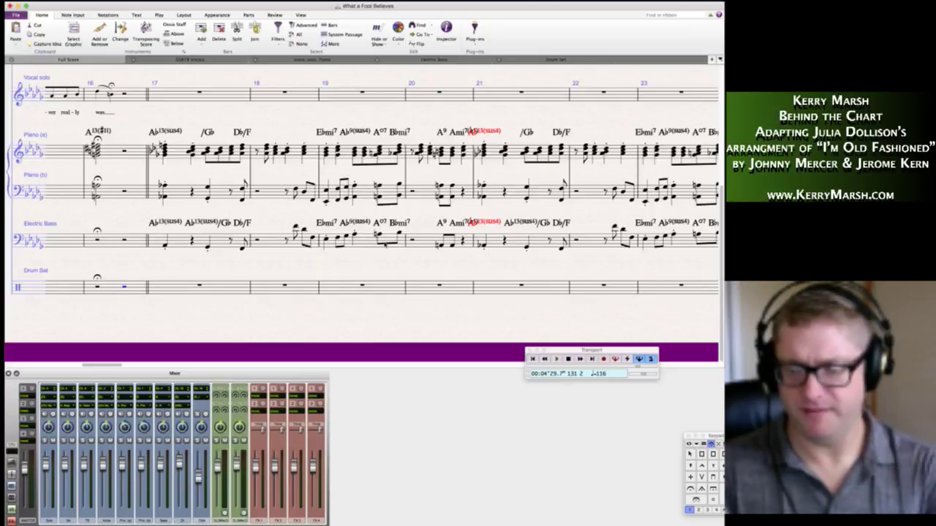
pyautogui.press('KP_Add')
pyautogui.press('KP_Add')
pyautogui.press('KP_Add')
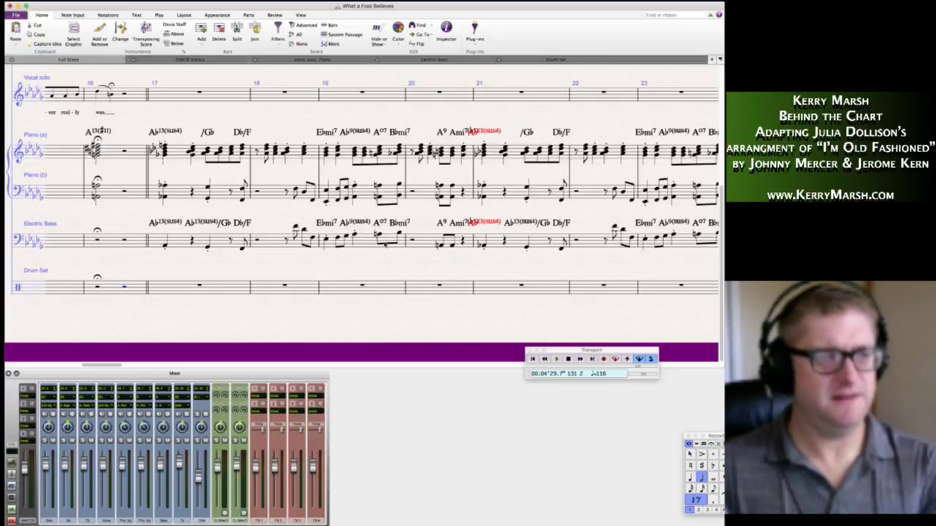
pyautogui.press('KP_3')
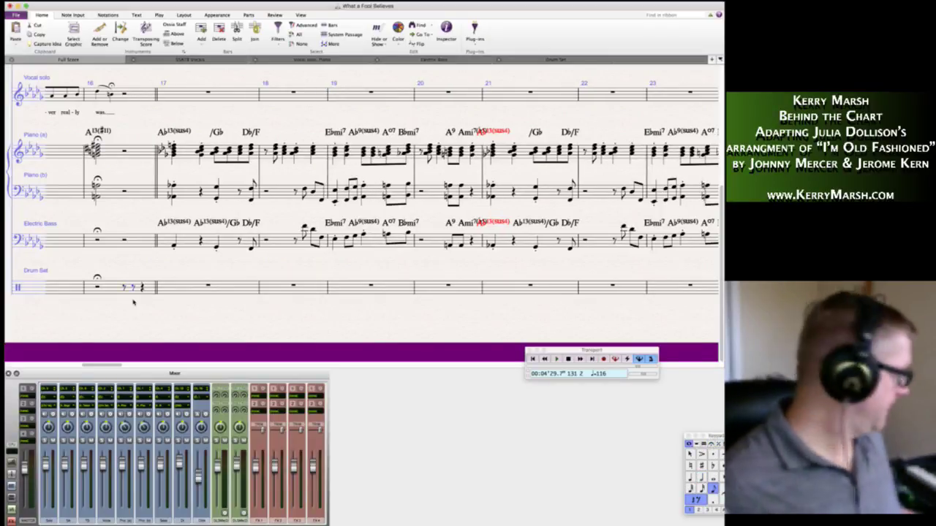
# Try three snare eighth notes after the eighth rest in bar 16 of the Drum Set and delete them.
pyautogui.press('c')
pyautogui.press('c')
pyautogui.press('c')
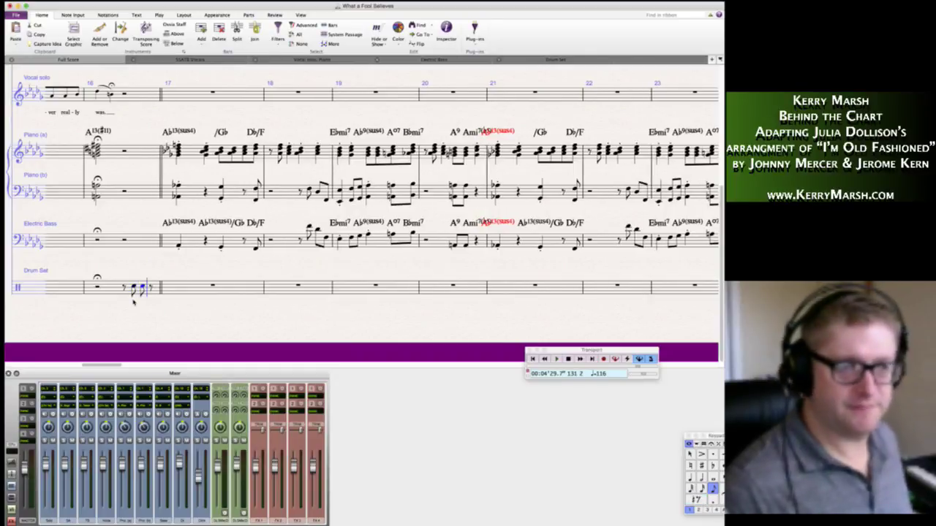
pyautogui.press('Escape')
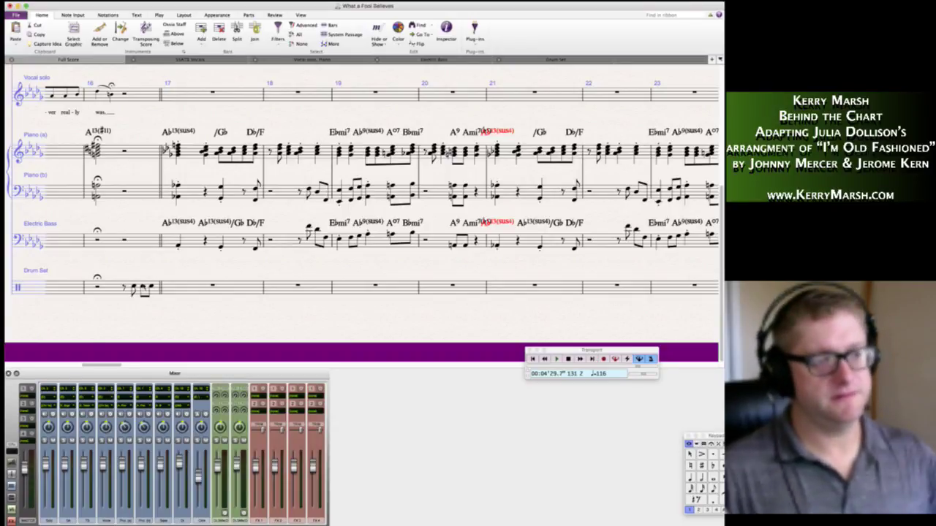
pyautogui.press('super+Tab')
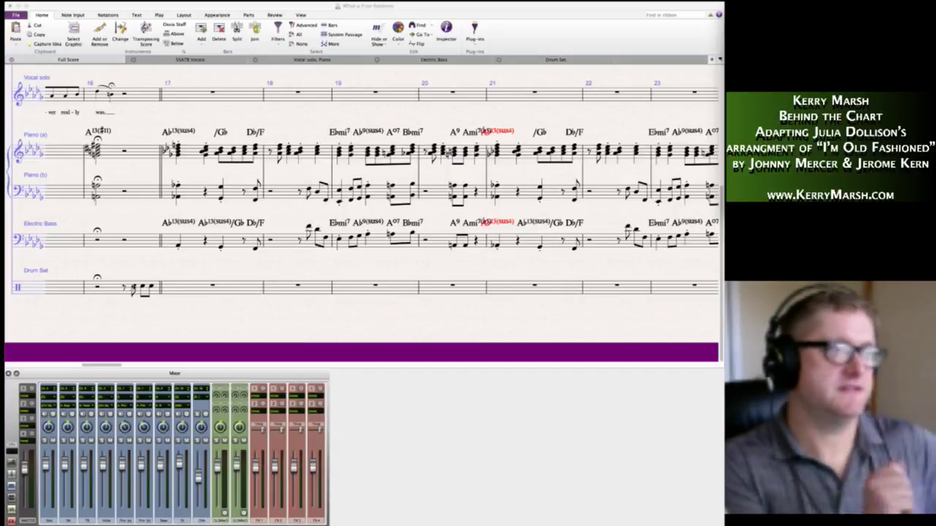
pyautogui.click(133, 287)
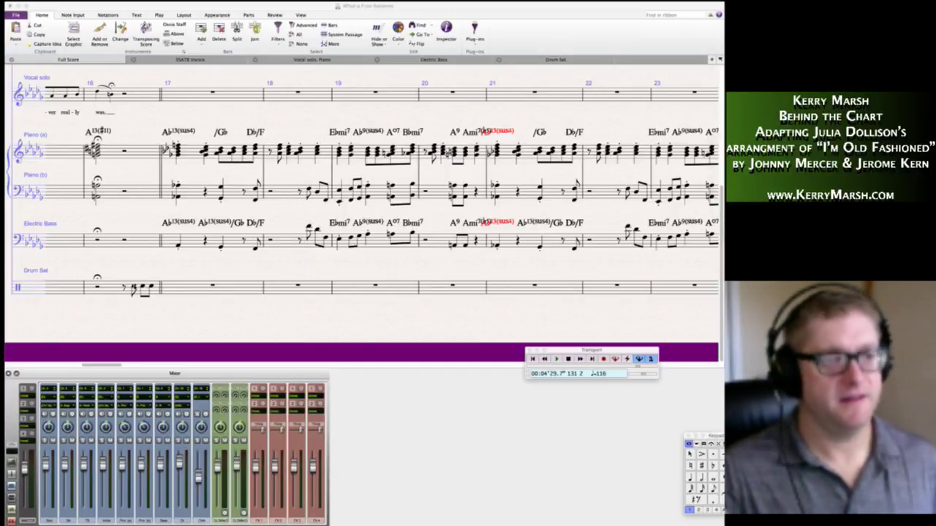
pyautogui.keyDown('shift'); pyautogui.click(151, 287); pyautogui.keyUp('shift')
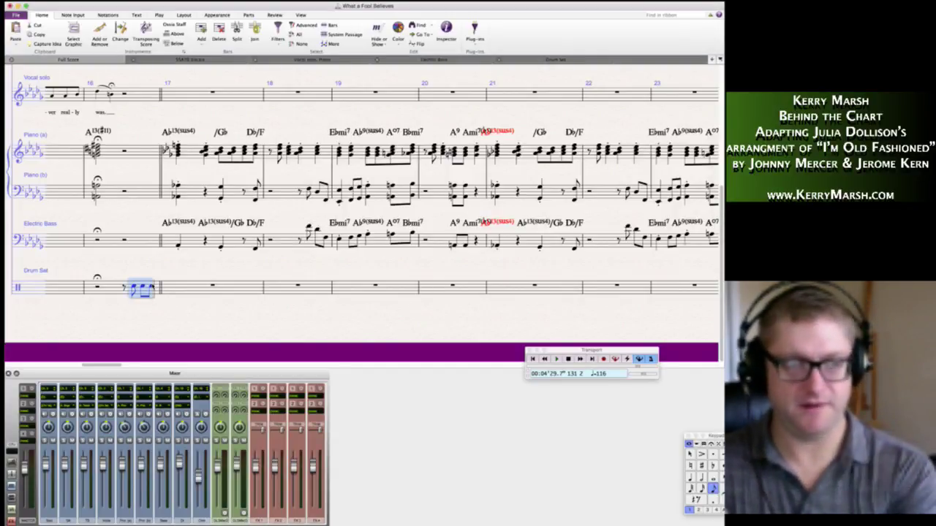
pyautogui.press('Delete')
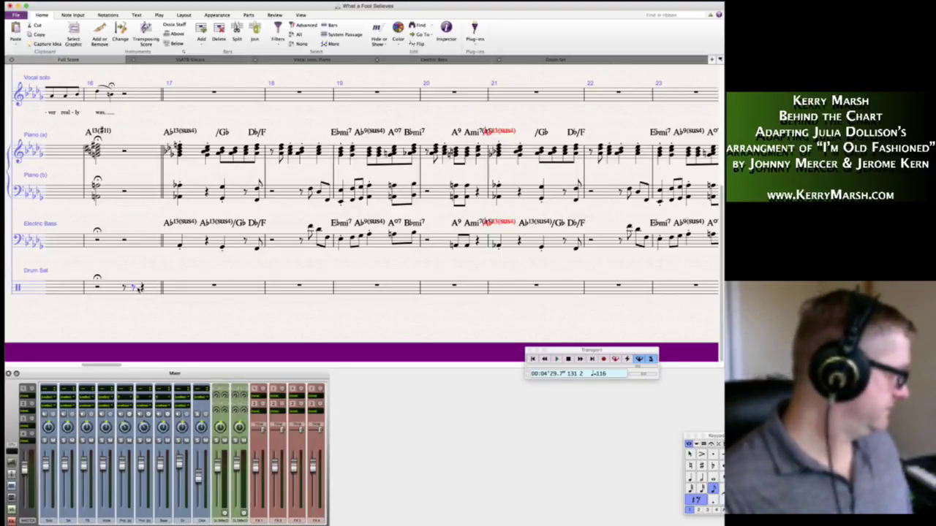
# Enter three pickup eighth notes with x noteheads and snare hits after the eighth rest in bar 16 of the Drum Set.
pyautogui.press('g')
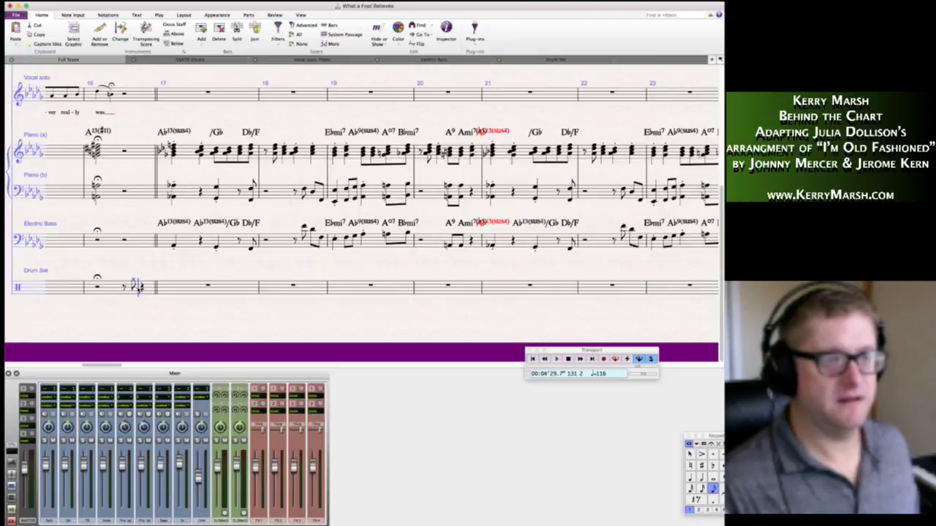
pyautogui.press('g')
pyautogui.press('g')
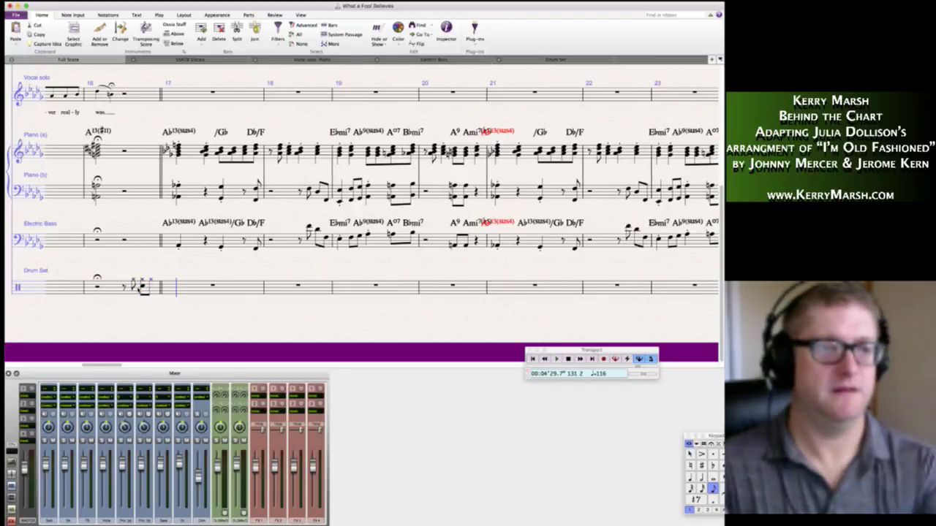
pyautogui.press('Escape')
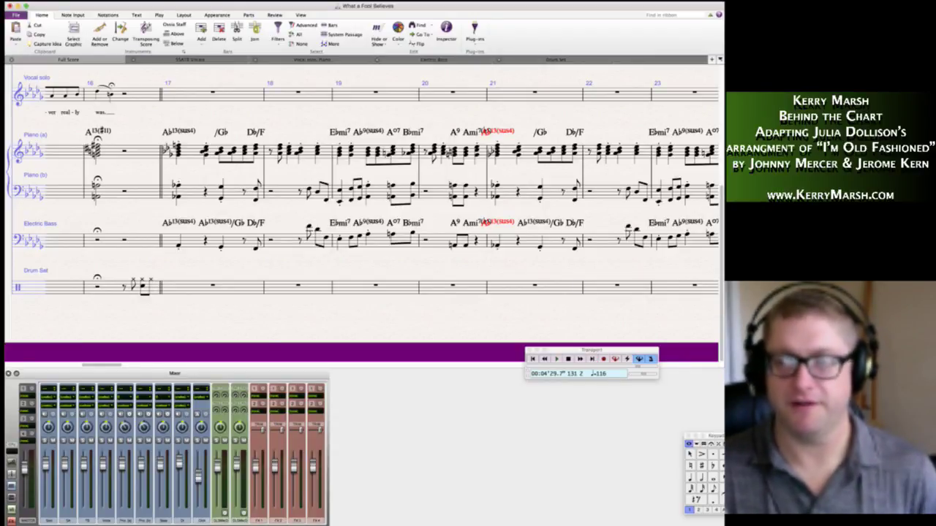
# Enter a two-bar eighth-note groove with x noteheads above kick and snare hits in bars 17 and 18 of the Drum Set.
pyautogui.press('super+Tab')
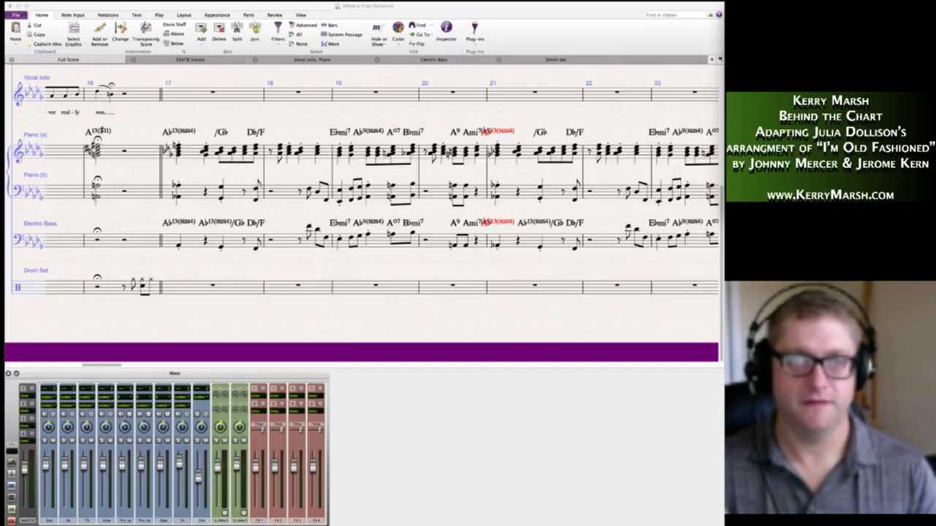
pyautogui.click(178, 287)
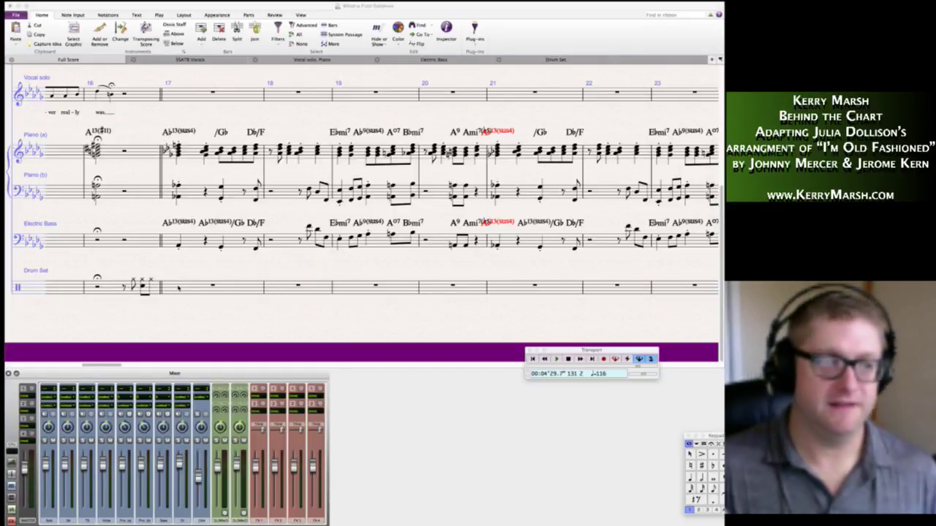
pyautogui.press('KP_3')
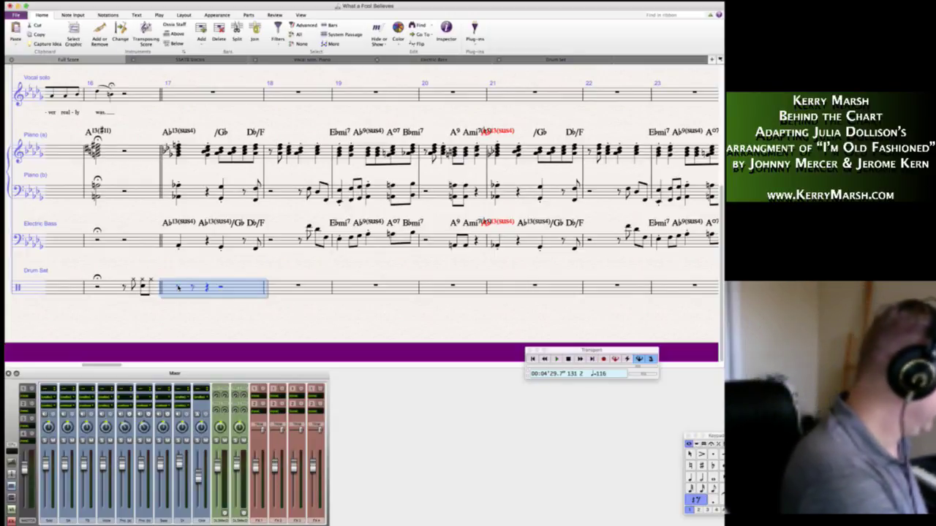
pyautogui.press('n')
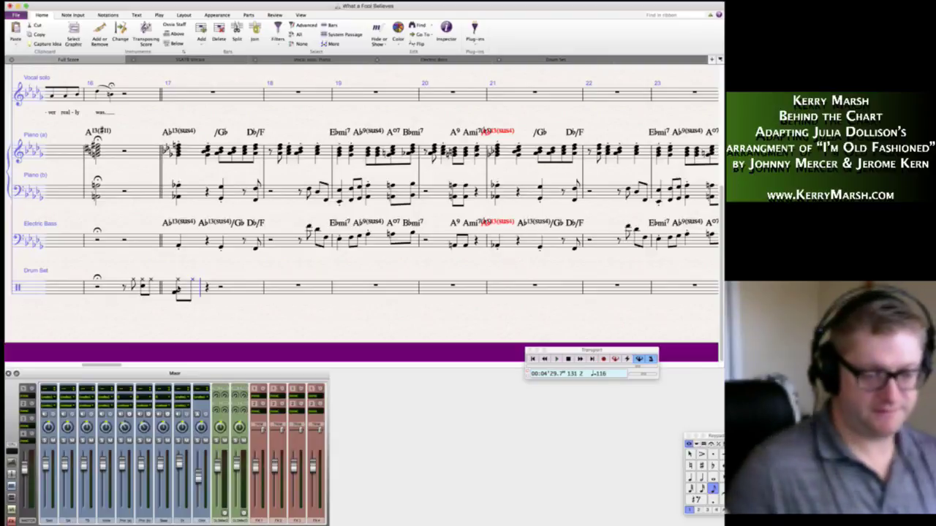
pyautogui.press('super+z')
pyautogui.press('super+z')
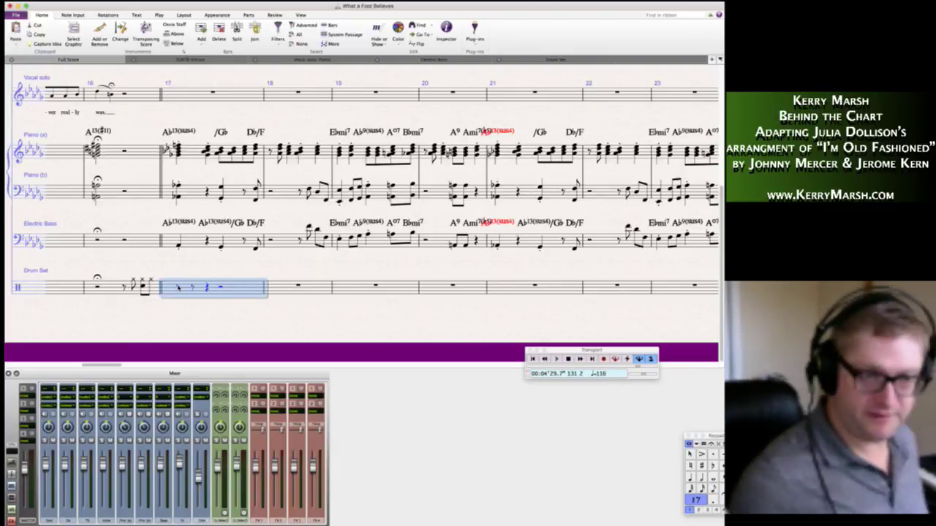
pyautogui.press('Escape')
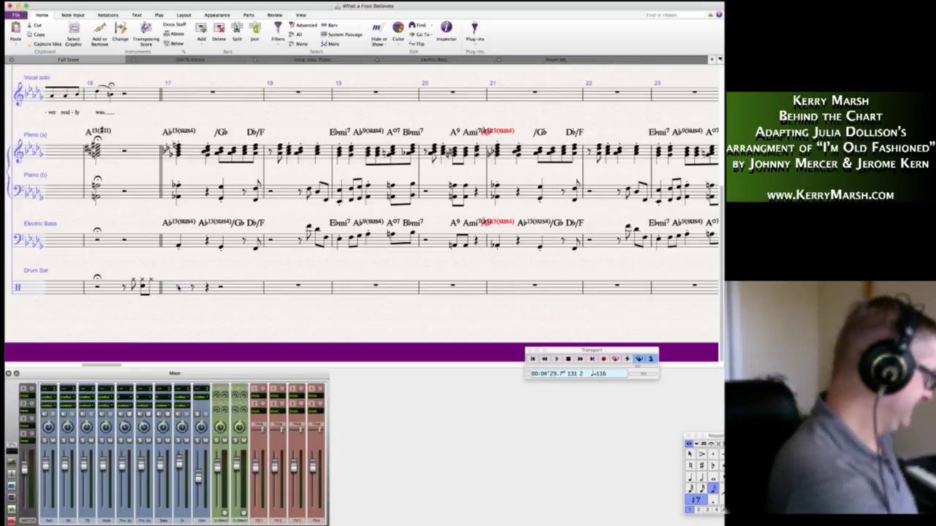
pyautogui.press('n')
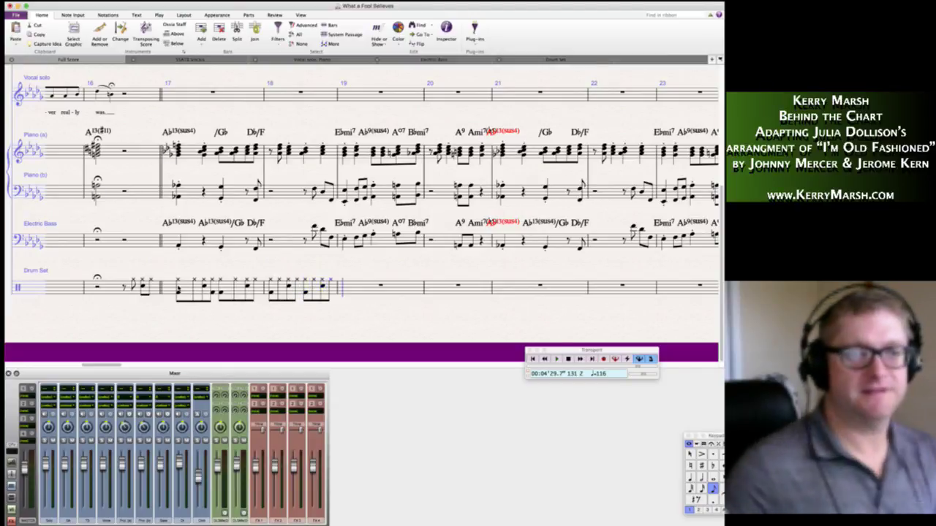
pyautogui.press('Escape')
pyautogui.press('space')
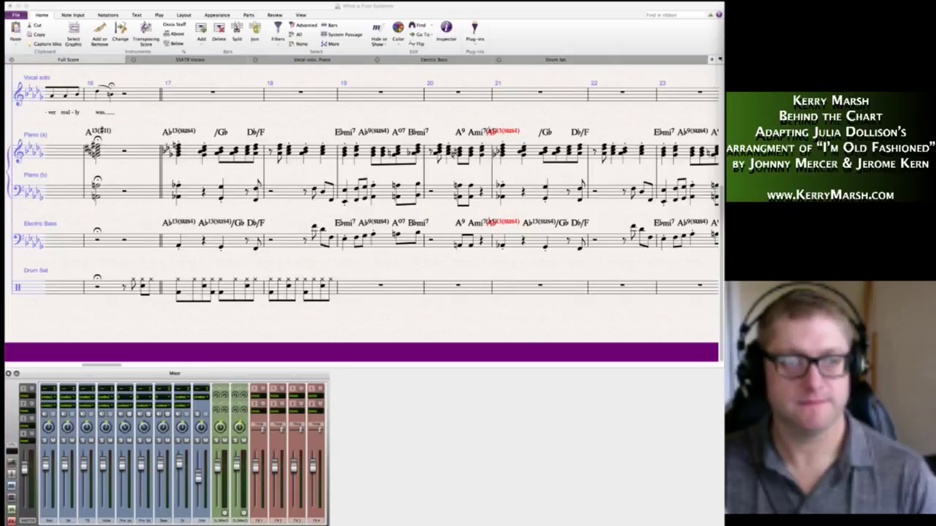
# Place a two-bar repeat sign across bars 19 and 20 of the Drum Set.
pyautogui.click(358, 288)
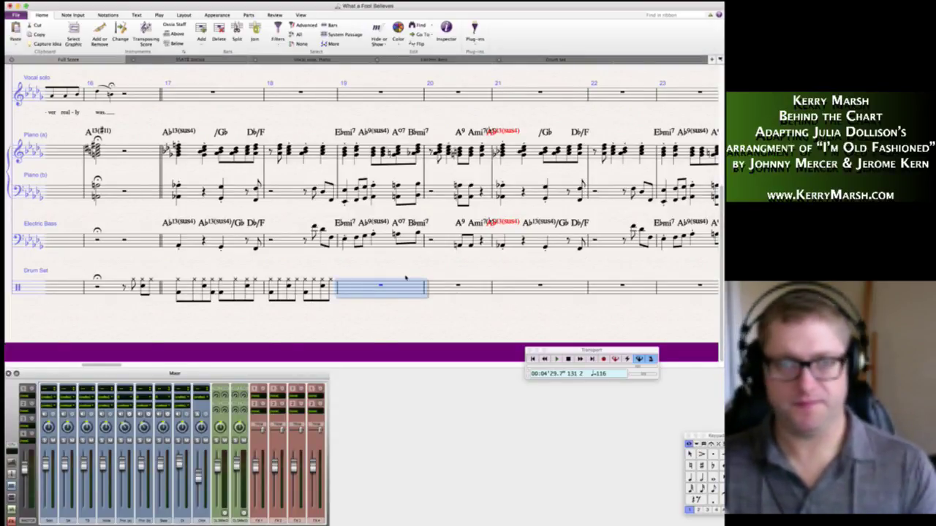
pyautogui.keyDown('shift'); pyautogui.click(472, 288); pyautogui.keyUp('shift')
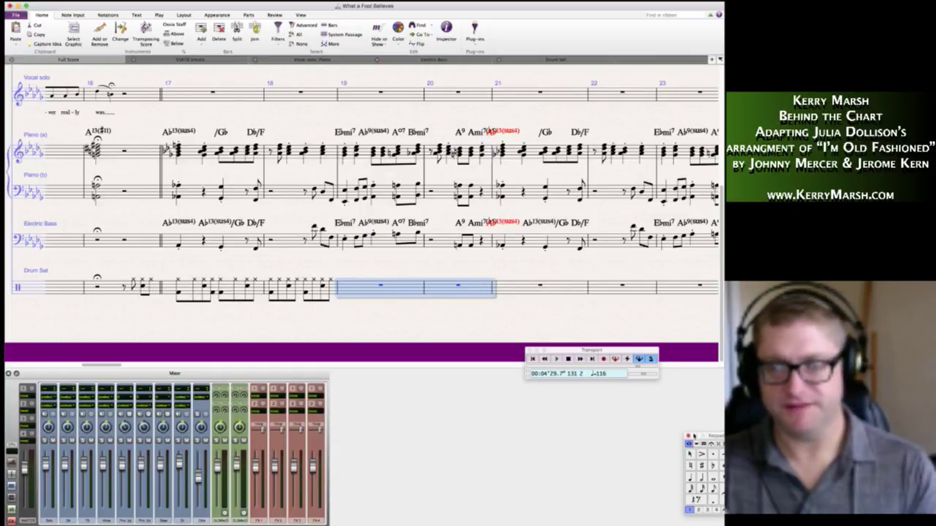
pyautogui.click(718, 444)
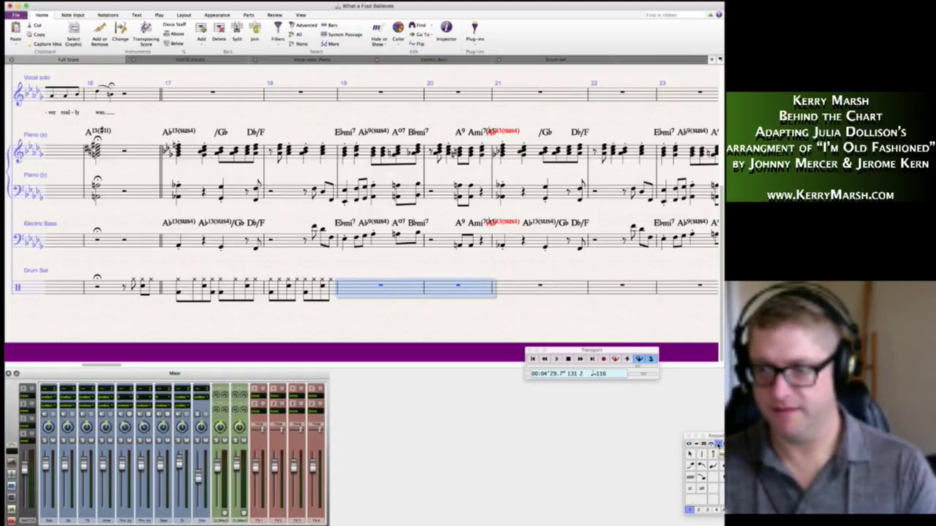
pyautogui.click(699, 489)
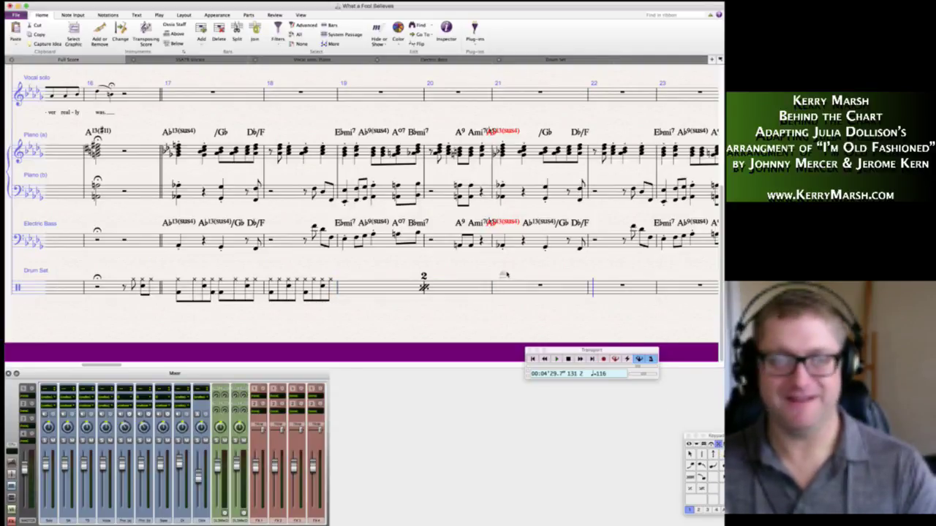
pyautogui.press('Escape')
pyautogui.press('Escape')
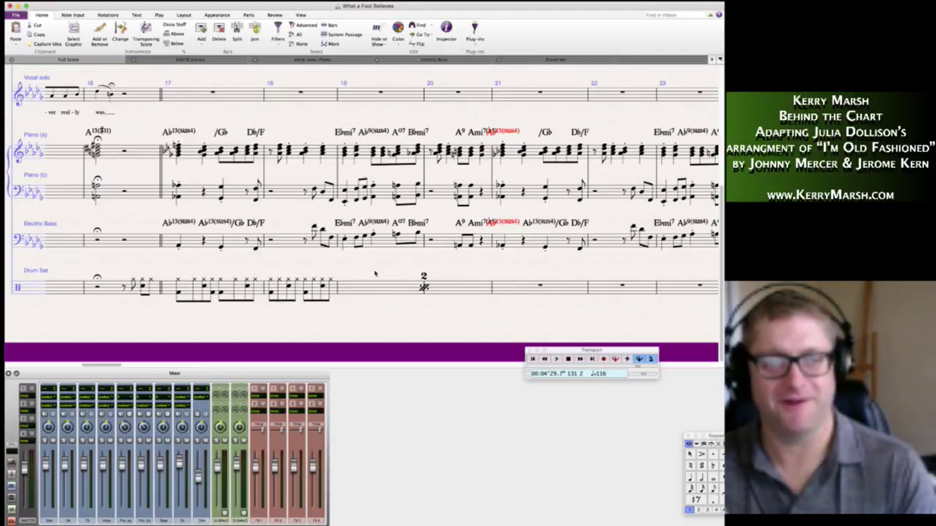
# Fill bars 21 and 22 of the Drum Set with middle-line quarter notes.
pyautogui.click(513, 285)
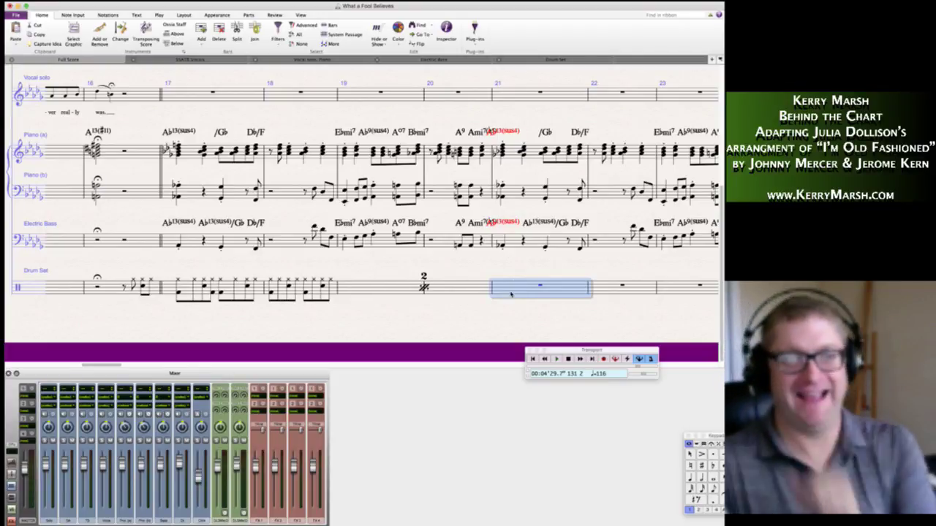
pyautogui.press('super+shift+f')
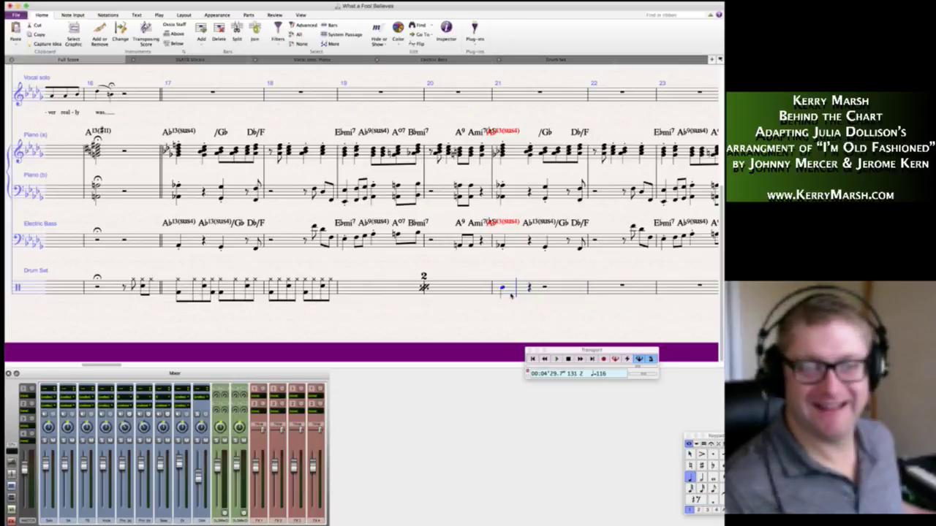
pyautogui.press('b')
pyautogui.press('Escape')
pyautogui.press('Escape')
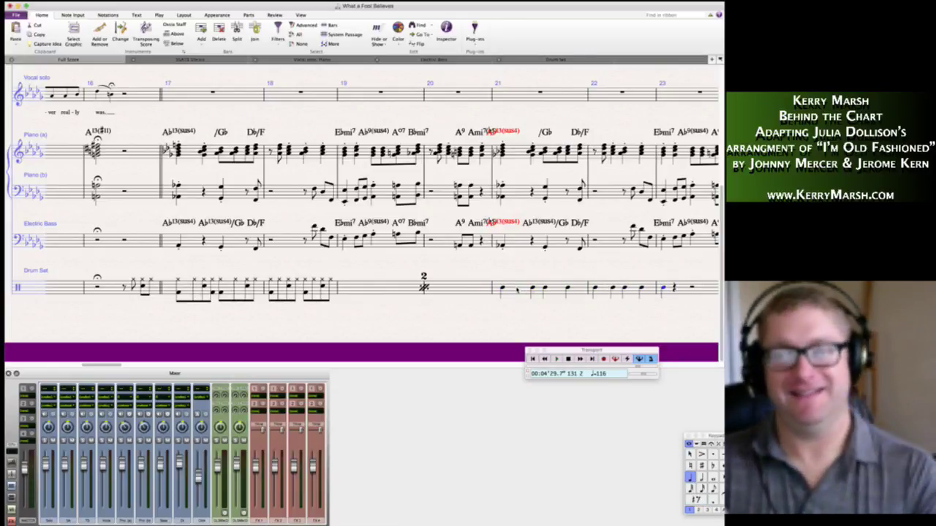
# Change the quarter notes in bars 21 and 22 of the Drum Set to stemless slash noteheads.
pyautogui.click(520, 292)
pyautogui.keyDown('shift'); pyautogui.click(647, 289); pyautogui.keyUp('shift')
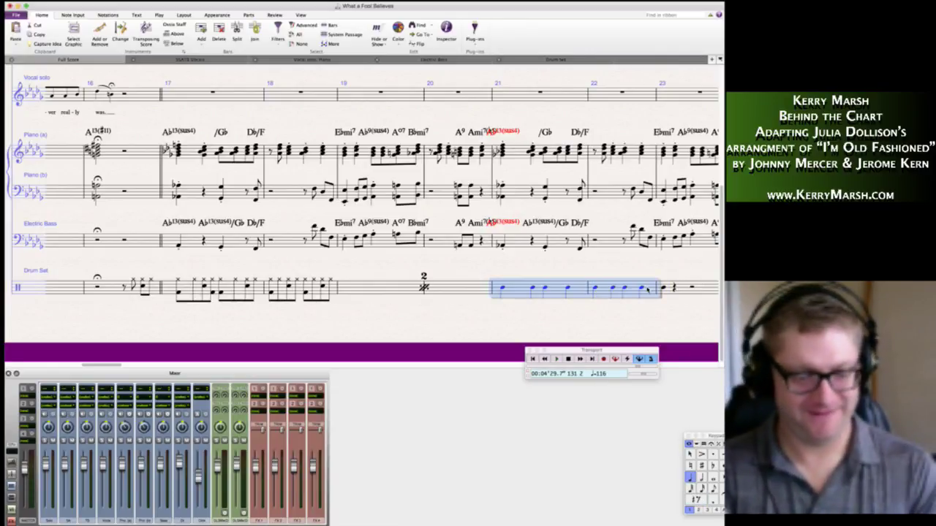
pyautogui.hotkey('alt', 'shift', '3')
pyautogui.press('Escape')
# Copy the slashes from bars 21 and 22 of the Drum Set into bars 23 and 24.
pyautogui.click(604, 288)
pyautogui.hscroll(5, 613, 279)
pyautogui.hscroll(2, 613, 279)
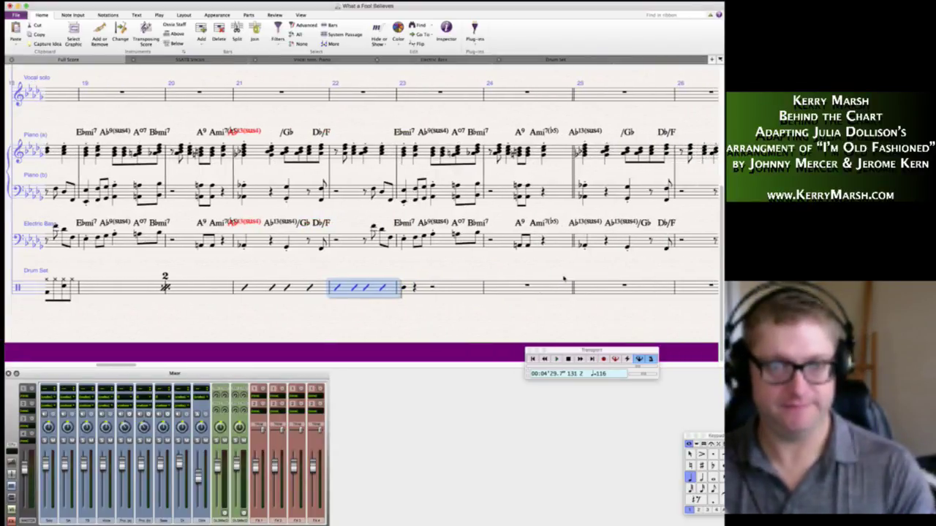
pyautogui.click(462, 287)
pyautogui.keyDown('shift'); pyautogui.click(540, 287); pyautogui.keyUp('shift')
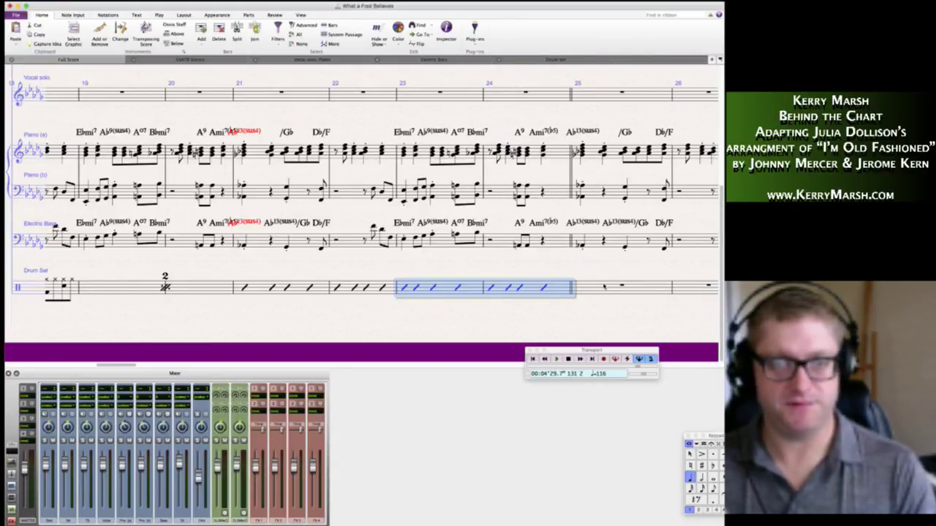
# Continue the slashes in the Drum Set from bar 25 through bar 33.
pyautogui.click(584, 291)
pyautogui.hscroll(10, 570, 291)
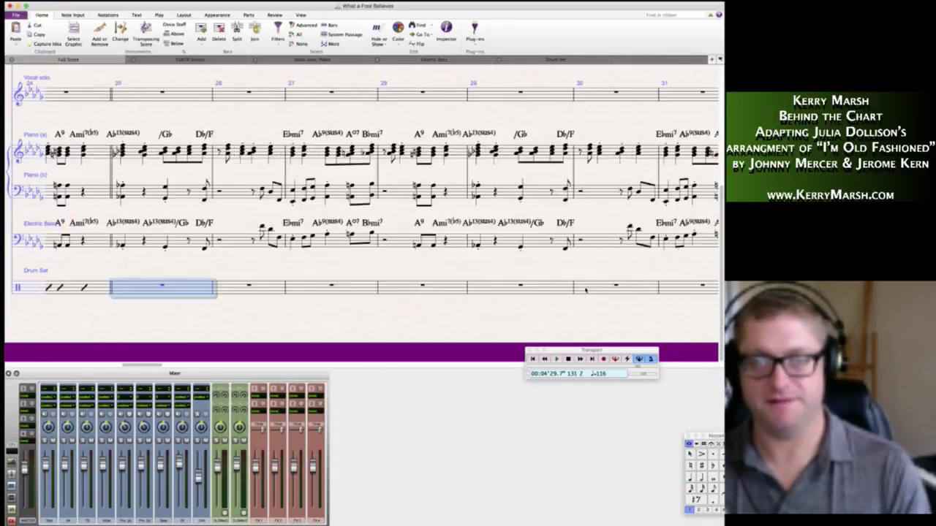
pyautogui.keyDown('shift'); pyautogui.click(555, 290); pyautogui.keyUp('shift')
pyautogui.press('super+v')
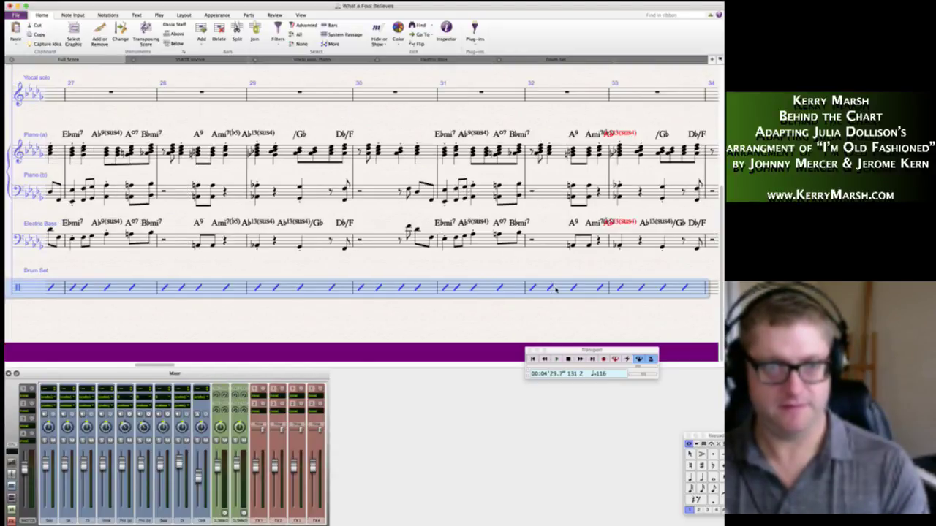
pyautogui.hscroll(-10, 555, 290)
pyautogui.hscroll(-6, 557, 288)
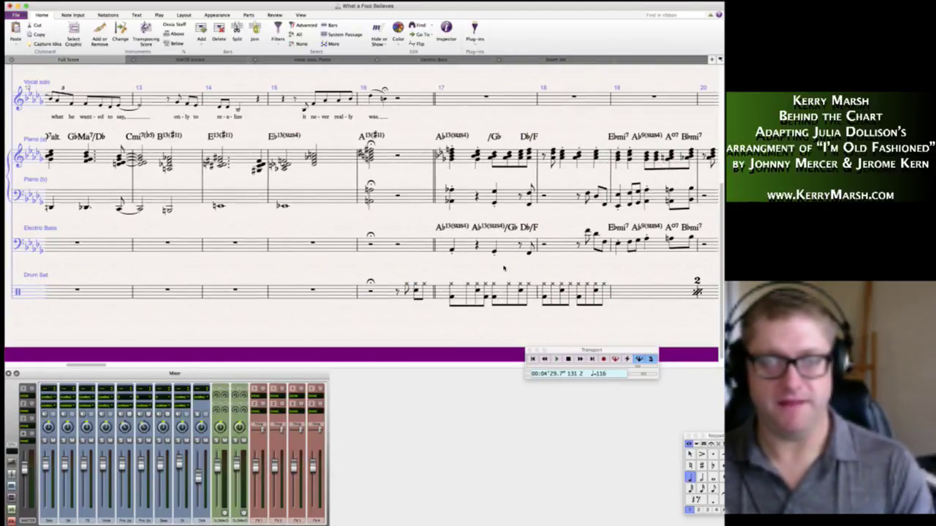
pyautogui.hscroll(4, 585, 275)
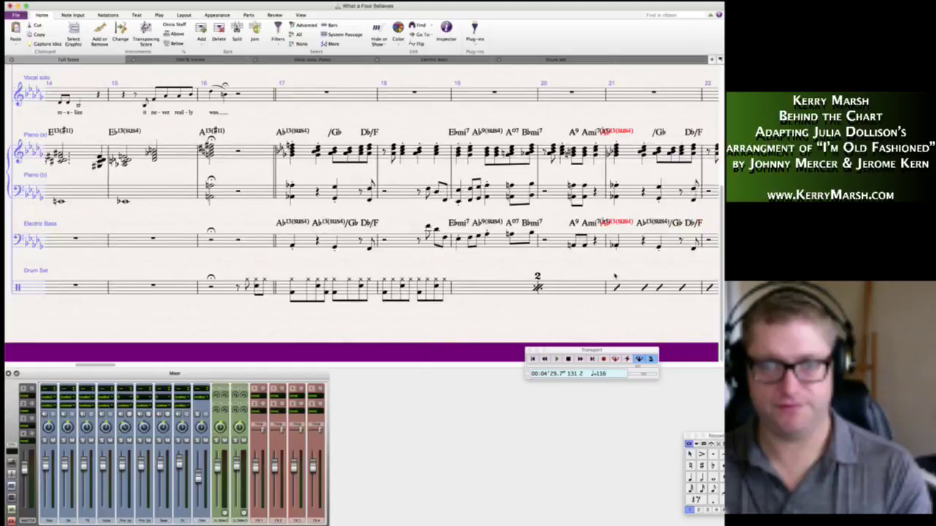
# Add the technique text "simile" above bar 21 of the Drum Set and align it over the first slash.
pyautogui.click(550, 273)
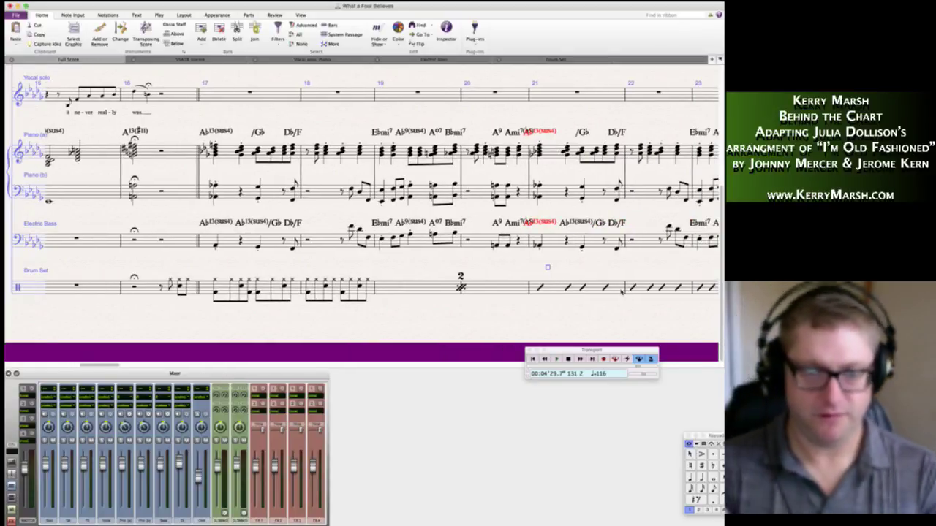
pyautogui.write('simile')
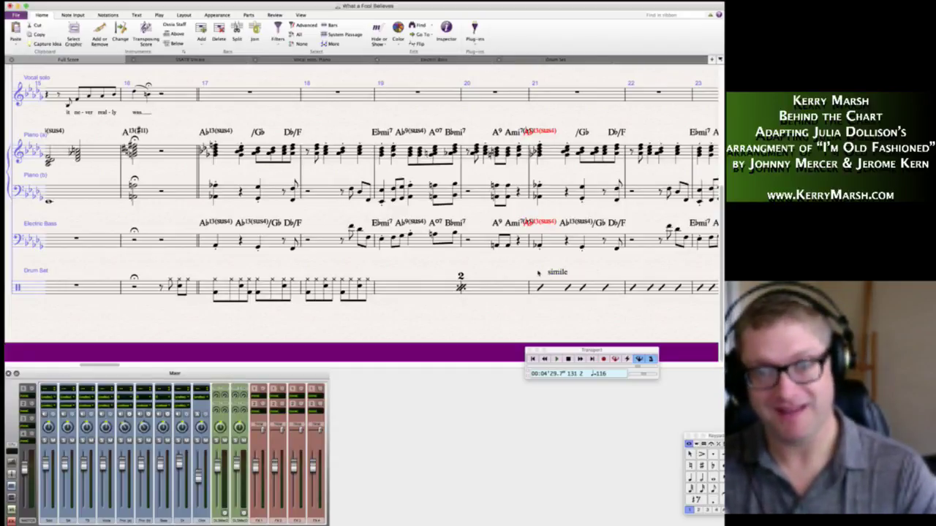
pyautogui.moveTo(548, 272); pyautogui.dragTo(538, 272)
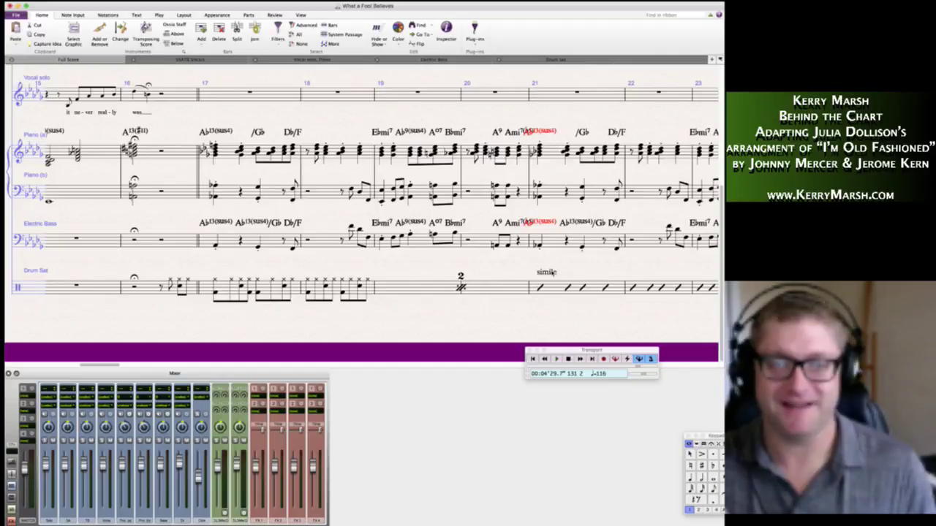
# Format the "simile" text in the Drum Set as italic at size 10.8.
pyautogui.click(137, 14)
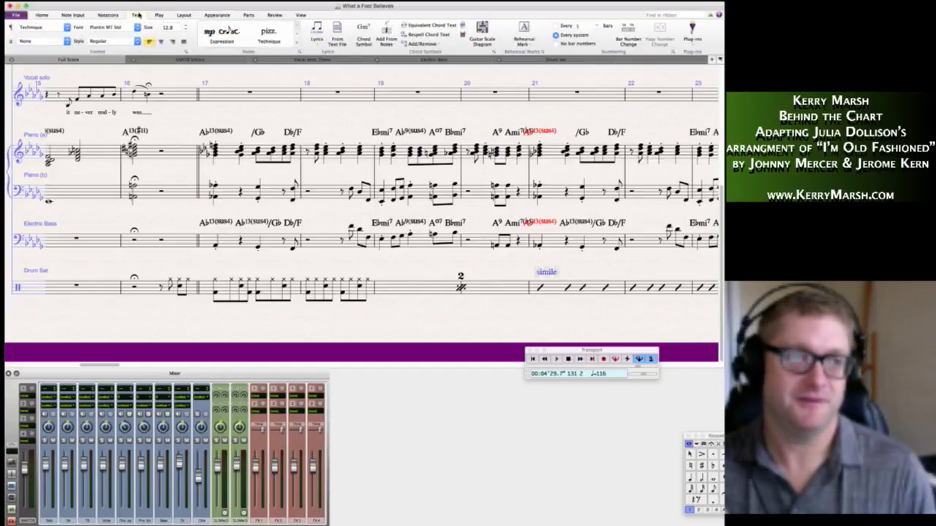
pyautogui.click(186, 30)
pyautogui.click(113, 41)
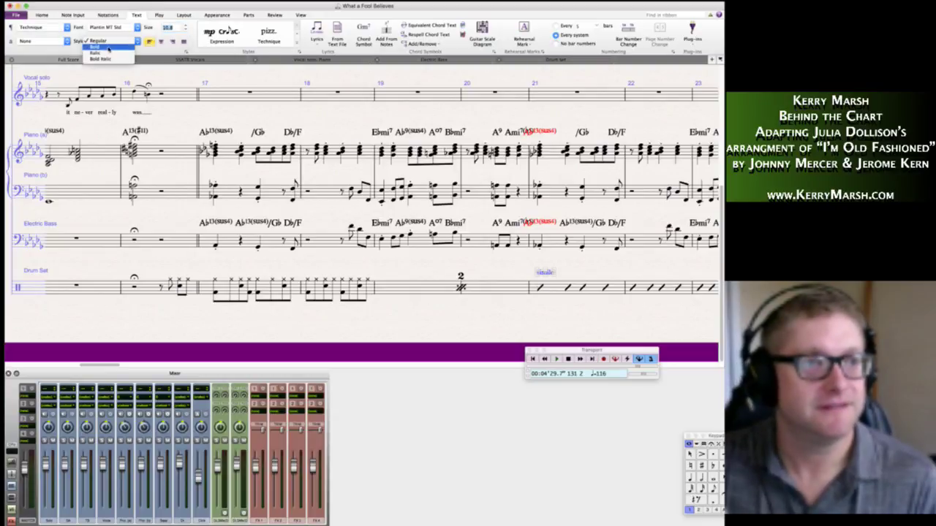
pyautogui.click(110, 48)
pyautogui.press('Escape')
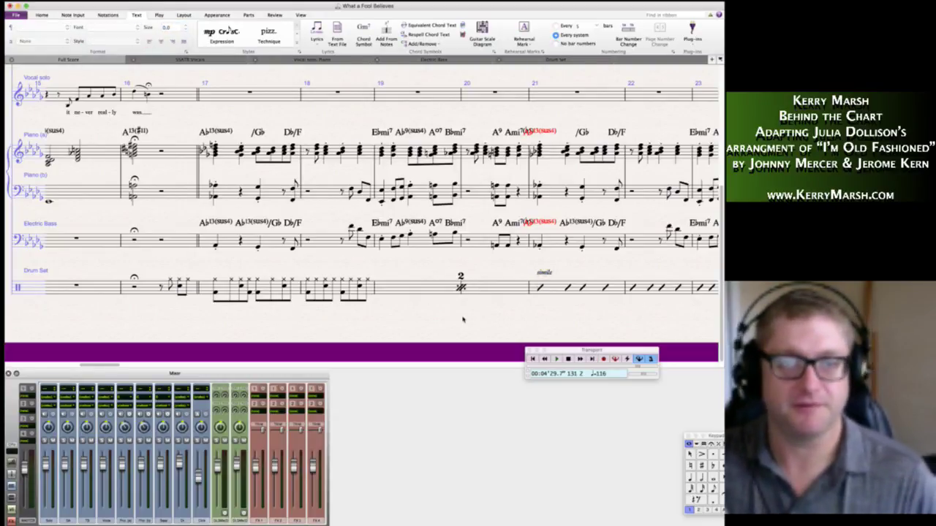
# Add an mf dynamic below the first pickup note in bar 16 of the Drum Set.
pyautogui.hscroll(4, 462, 320)
pyautogui.hscroll(-5, 462, 320)
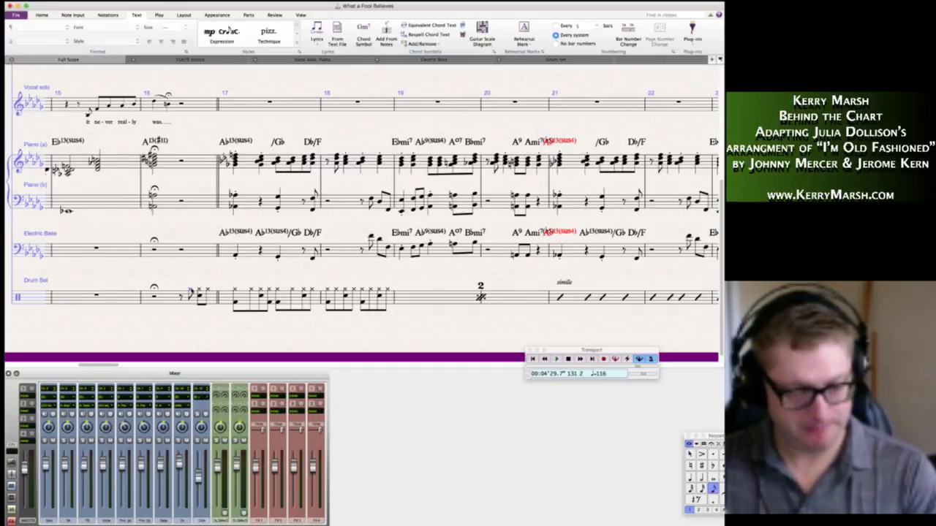
pyautogui.click(229, 31)
pyautogui.write('mf')
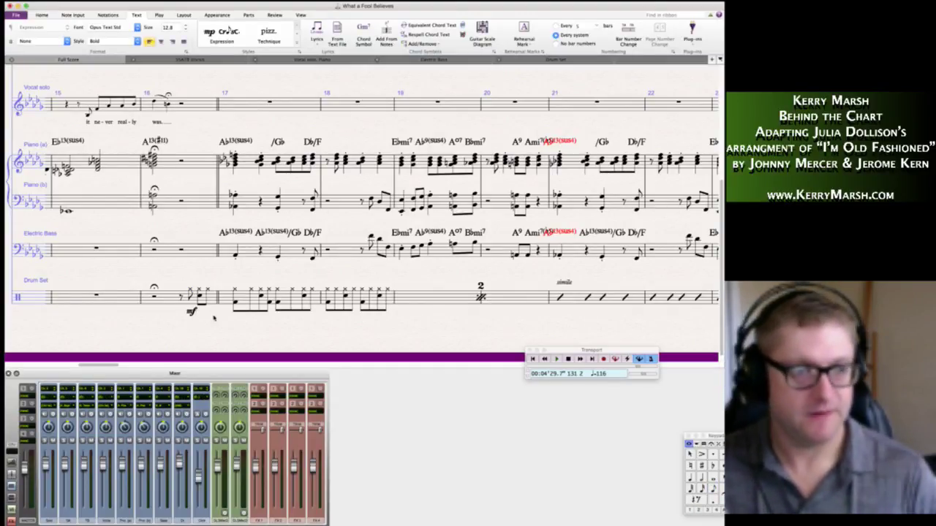
pyautogui.press('Escape')
# Widen the space before the first beat of bar 21 to separate the colliding chord symbols.
pyautogui.scroll(5, 261, 325)
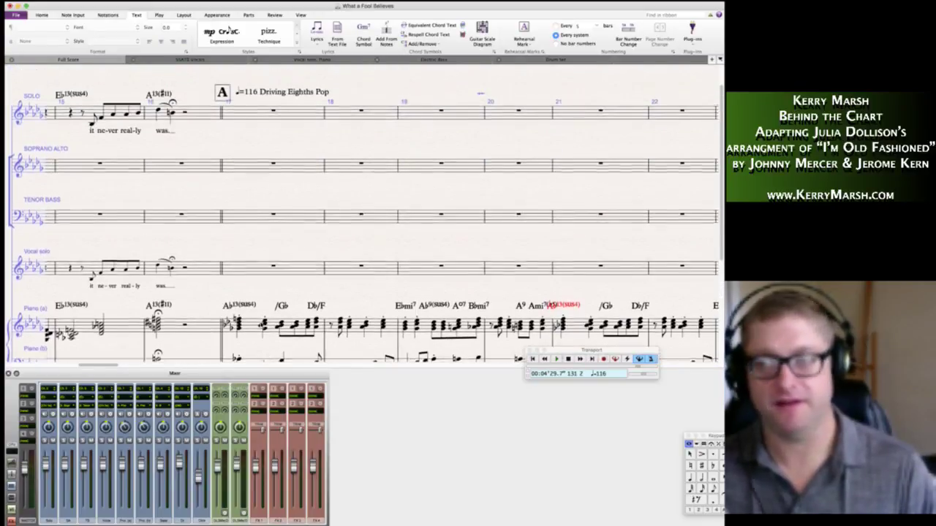
pyautogui.scroll(5, 261, 325)
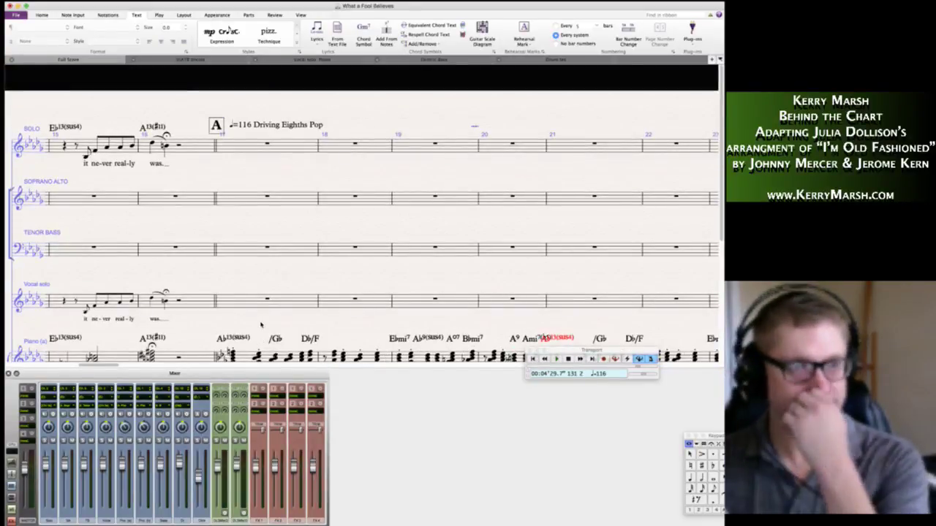
pyautogui.hscroll(6, 261, 324)
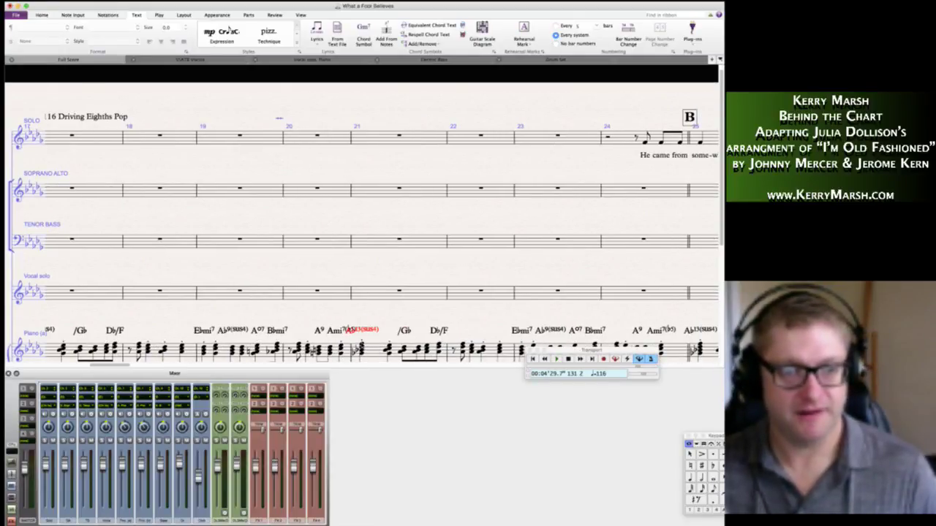
pyautogui.press('Escape')
pyautogui.click(377, 324)
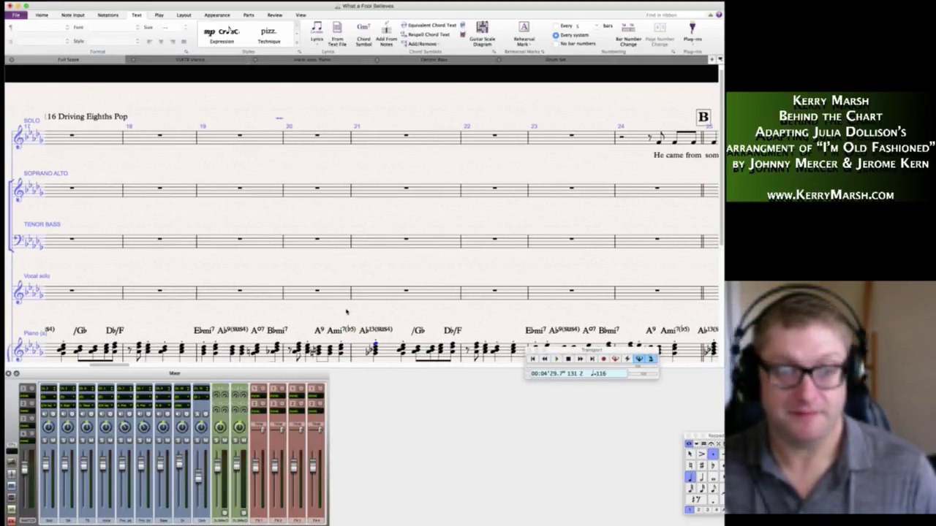
# Widen the space before the first Solo note of bar 25, at rehearsal mark B.
pyautogui.hscroll(-5, 346, 312)
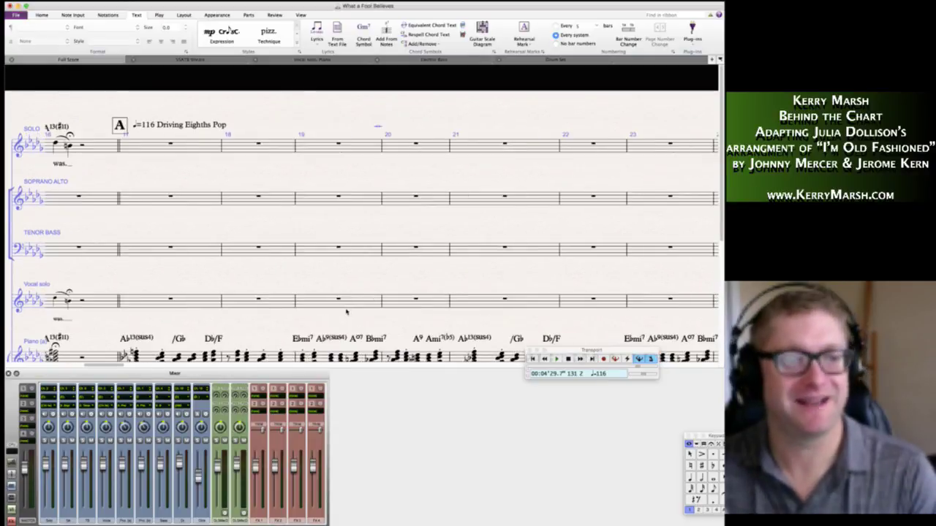
pyautogui.hscroll(-5, 286, 315)
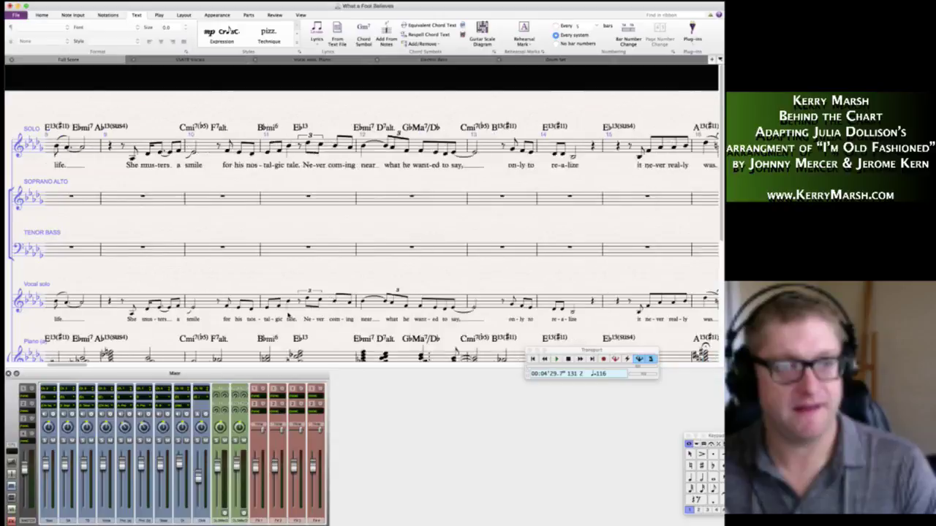
pyautogui.hscroll(5, 288, 315)
pyautogui.hscroll(15, 288, 315)
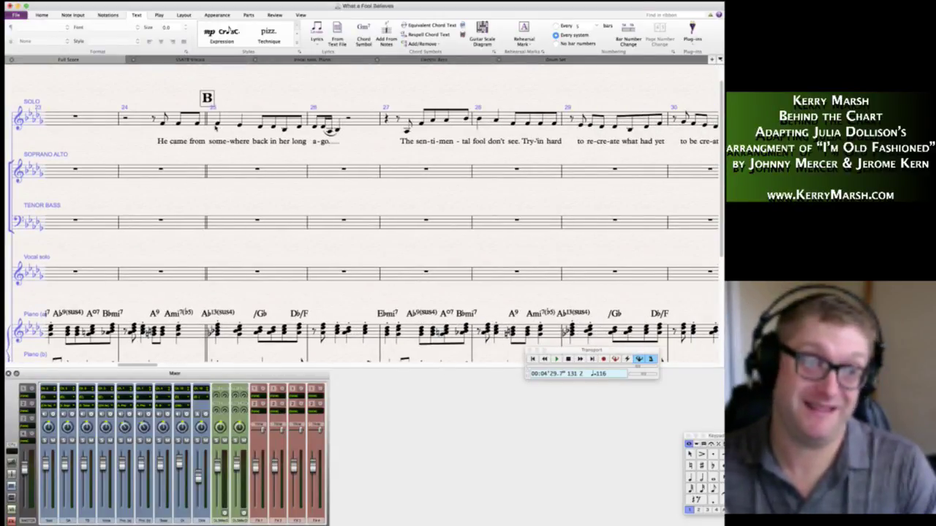
pyautogui.moveTo(218, 123); pyautogui.dragTo(227, 123)
pyautogui.hotkey('ctrl', 'z')
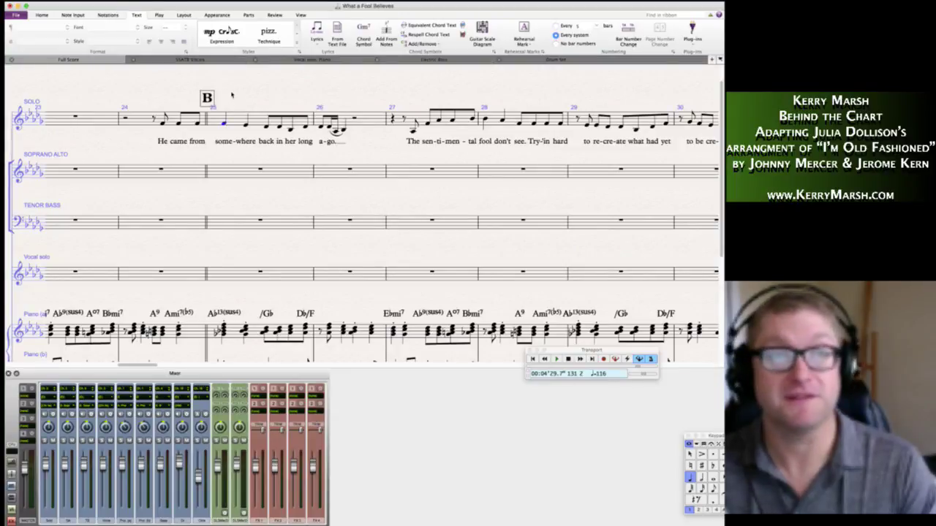
# Review the score layout from bar 16 to bar 36, checking the chord symbols and the Drum Set notation.
pyautogui.scroll(-5, 254, 206)
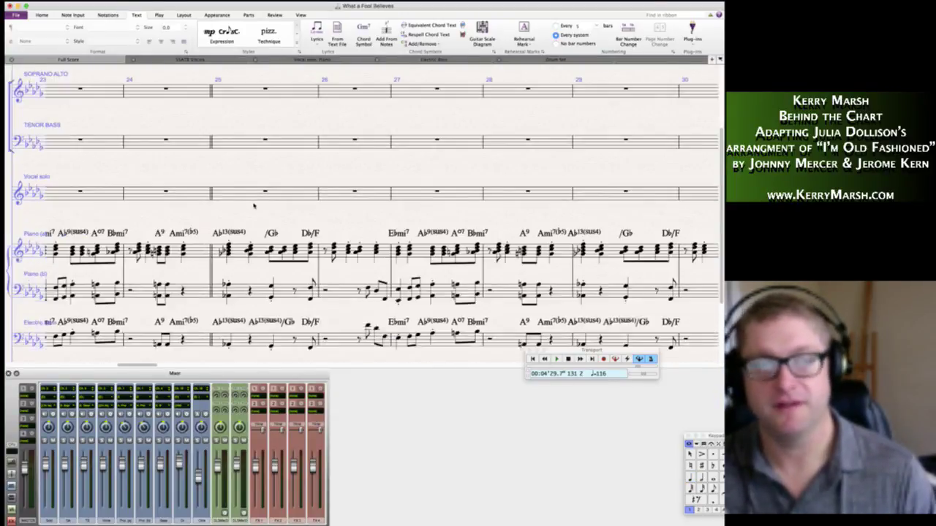
pyautogui.hscroll(10, 254, 206)
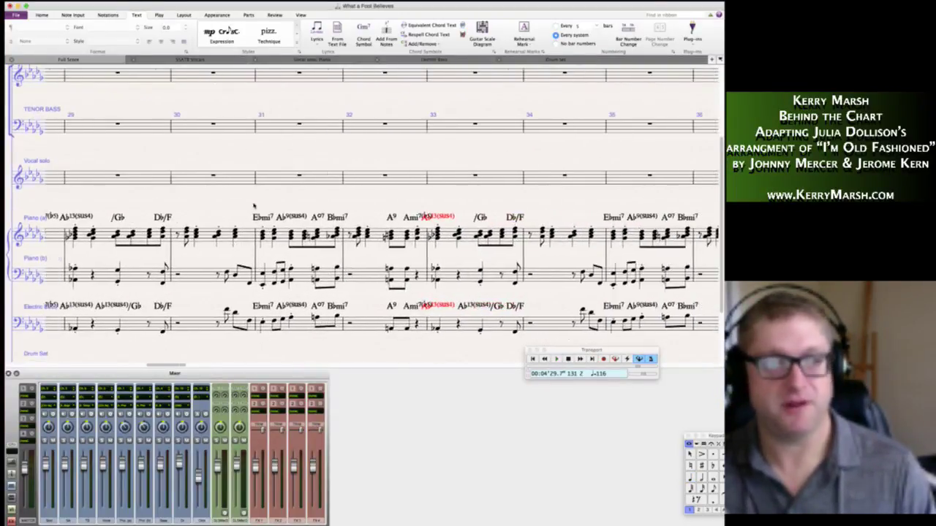
pyautogui.scroll(-4, 254, 206)
pyautogui.scroll(5, 254, 207)
pyautogui.hscroll(-8, 255, 206)
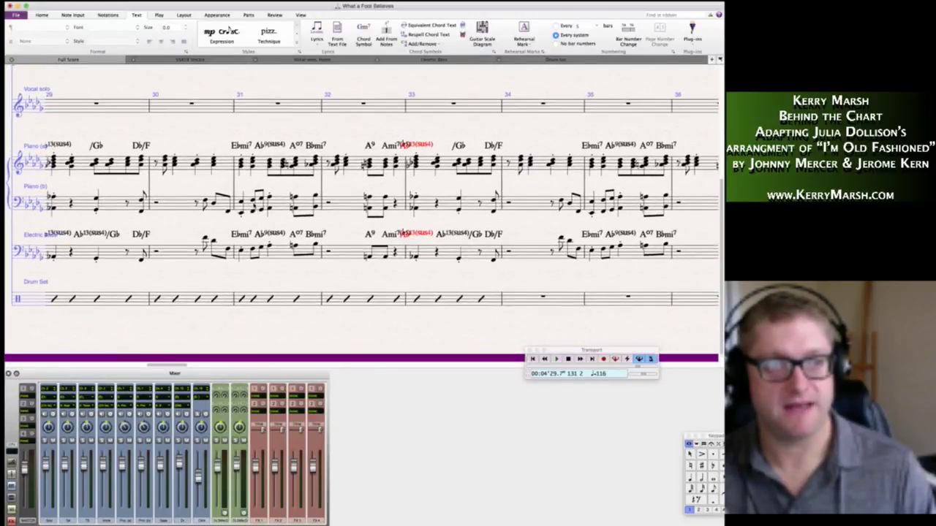
pyautogui.hscroll(-10, 254, 206)
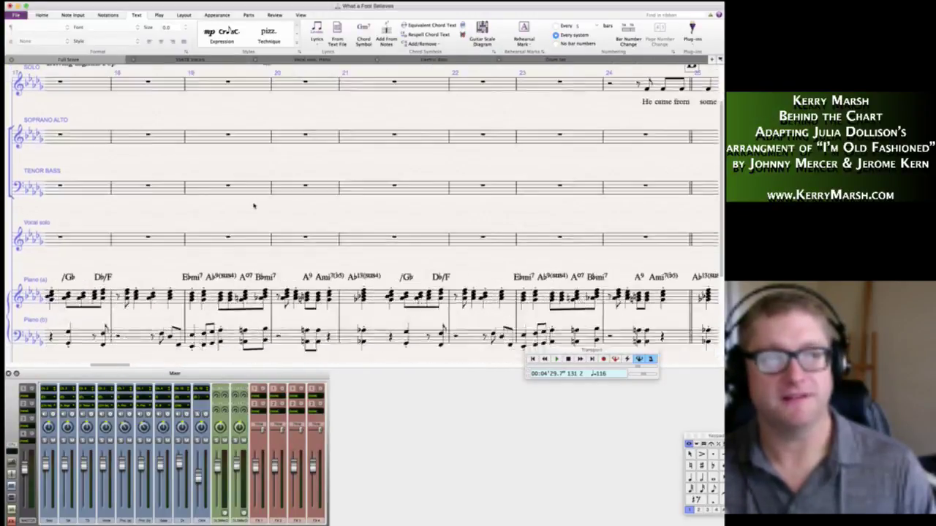
pyautogui.hscroll(3, 253, 206)
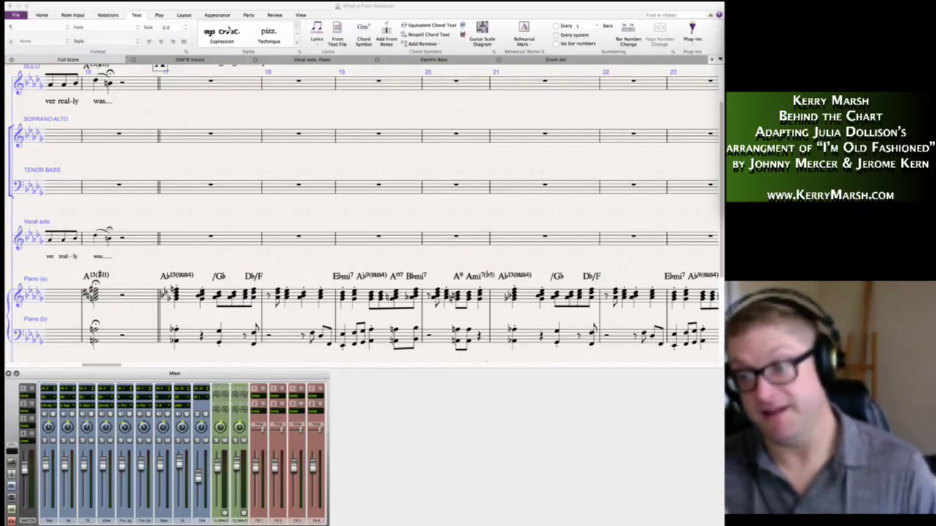
pyautogui.click(540, 154)
pyautogui.scroll(3, 541, 155)
pyautogui.hscroll(3, 542, 155)
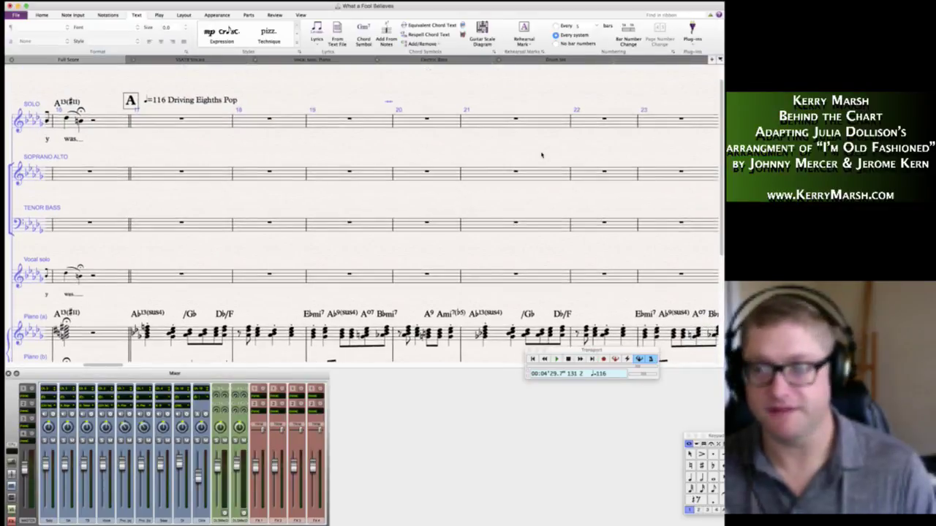
pyautogui.scroll(-2, 542, 155)
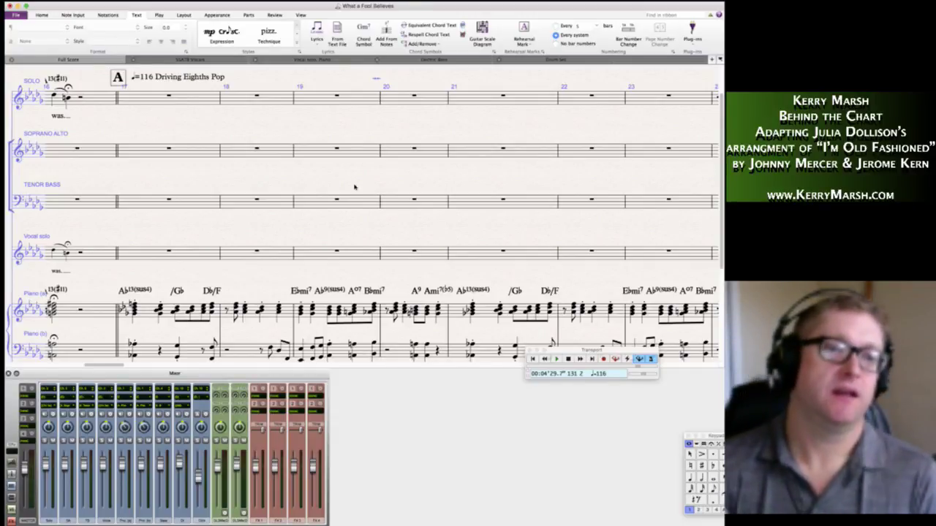
pyautogui.scroll(-3, 363, 183)
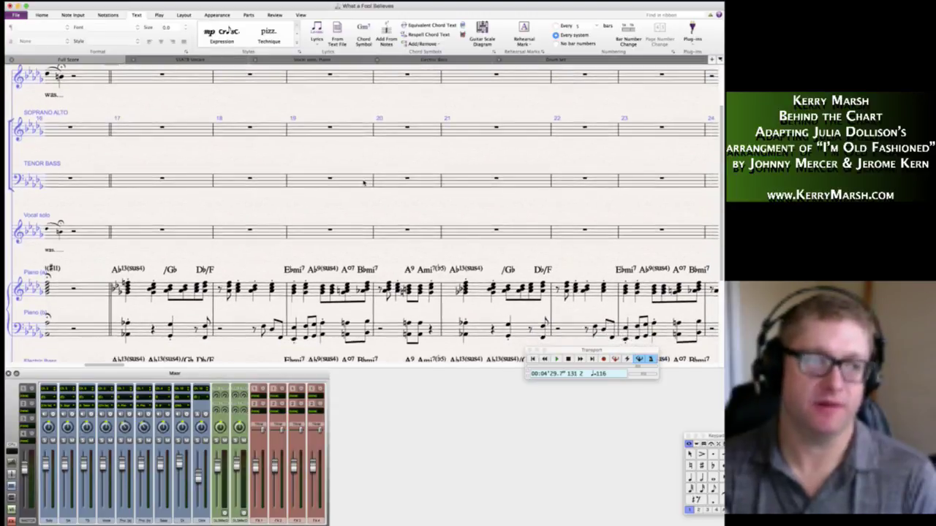
pyautogui.scroll(-5, 363, 183)
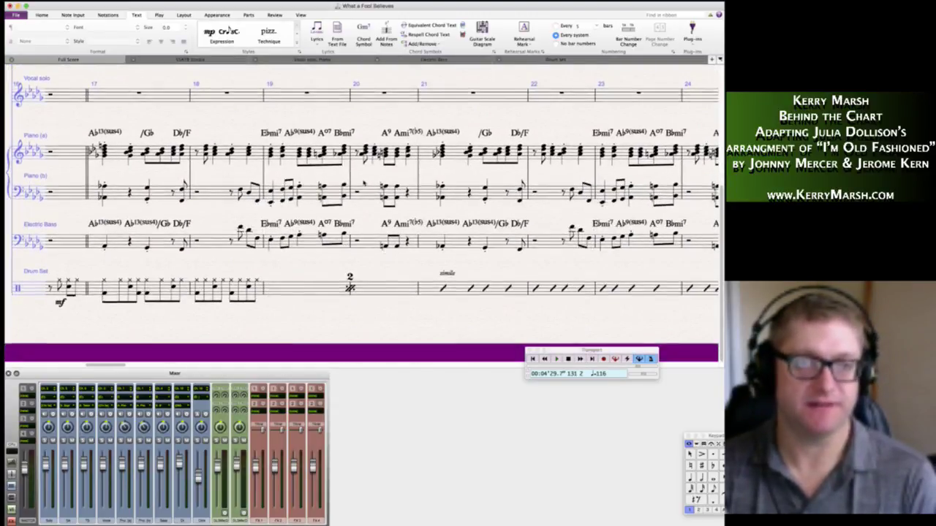
pyautogui.scroll(10, 362, 183)
pyautogui.scroll(-10, 363, 182)
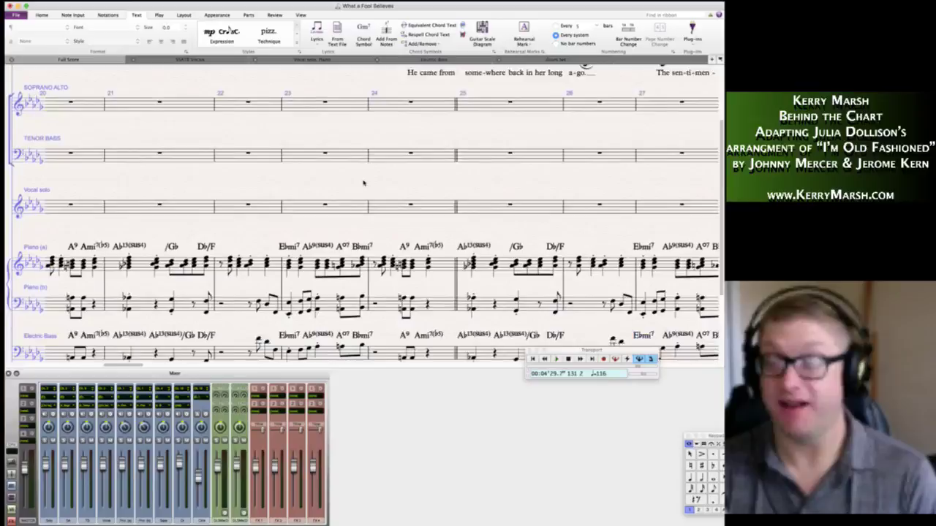
pyautogui.scroll(-1, 363, 183)
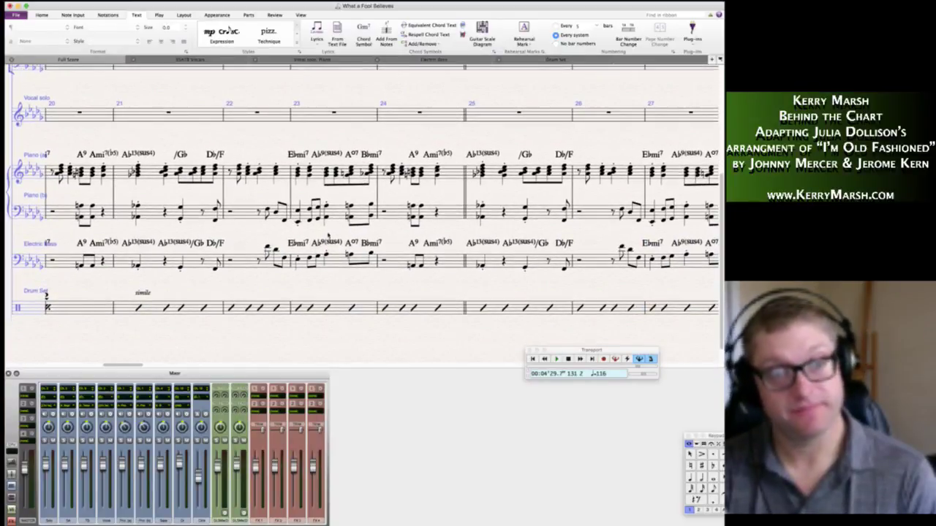
pyautogui.click(339, 311)
pyautogui.press('Escape')
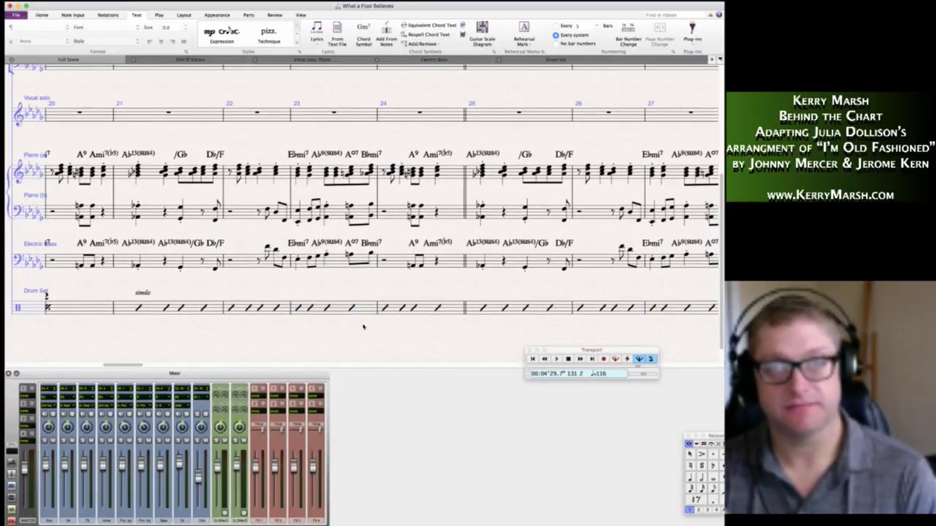
# Widen the space before the first Electric Bass note of bar 33 to separate the colliding chord symbols.
pyautogui.scroll(8, 358, 325)
pyautogui.hscroll(2, 363, 327)
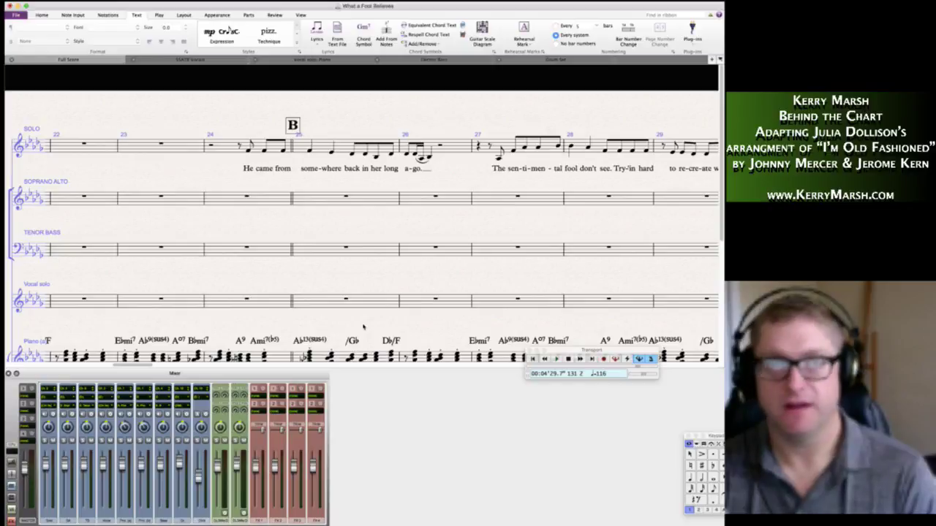
pyautogui.scroll(-5, 362, 326)
pyautogui.scroll(-5, 363, 328)
pyautogui.hscroll(10, 364, 328)
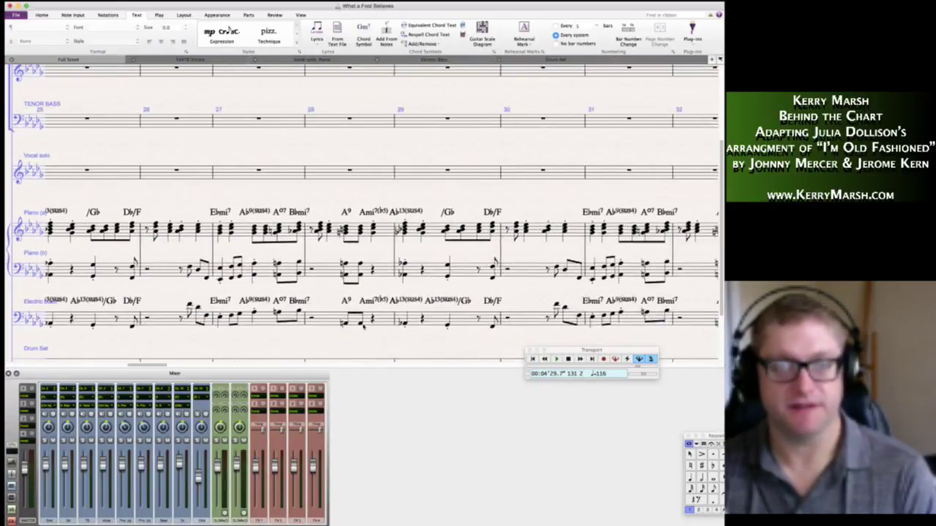
pyautogui.hscroll(8, 363, 328)
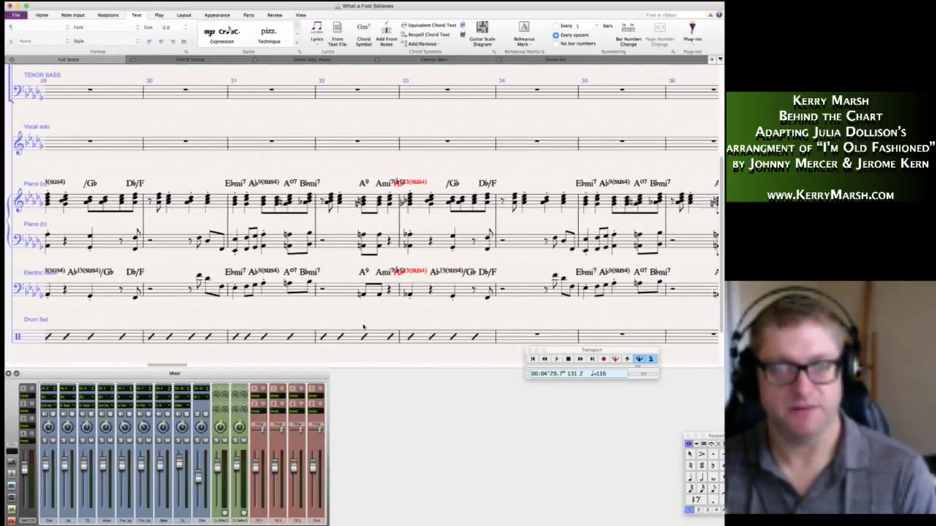
pyautogui.click(400, 296)
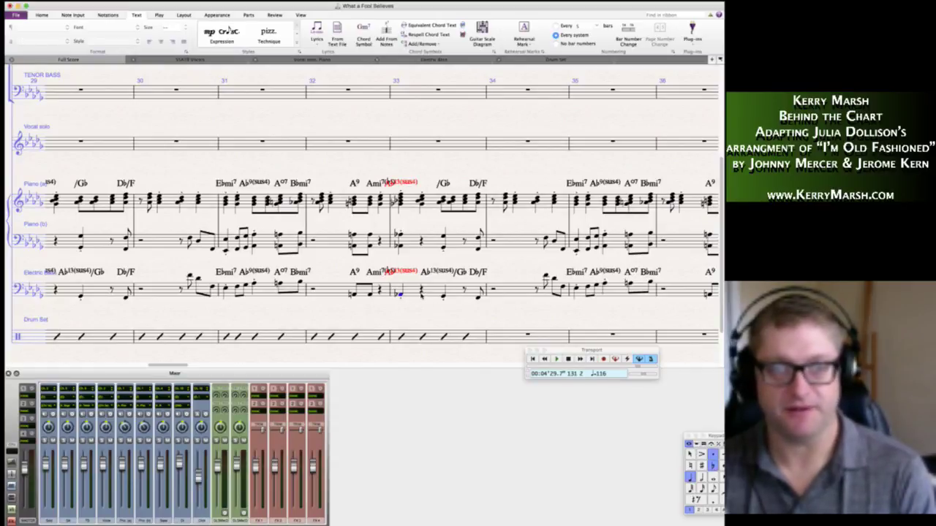
pyautogui.hotkey('shift', 'alt', 'Right')
pyautogui.hotkey('shift', 'alt', 'Right')
pyautogui.hotkey('shift', 'alt', 'Right')
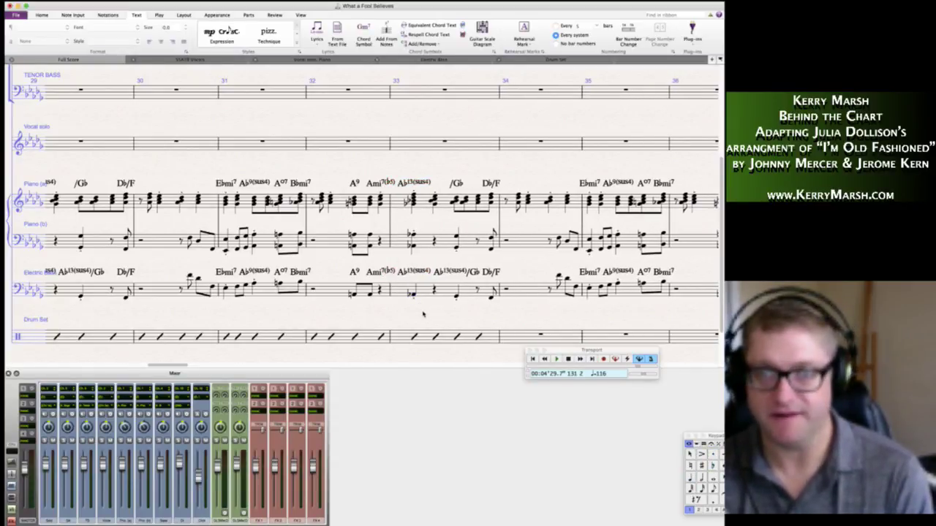
# Fill the Drum Set staff from bar 34 to bar 40 with the same slash notation as bar 33.
pyautogui.hscroll(3, 424, 311)
pyautogui.click(343, 332)
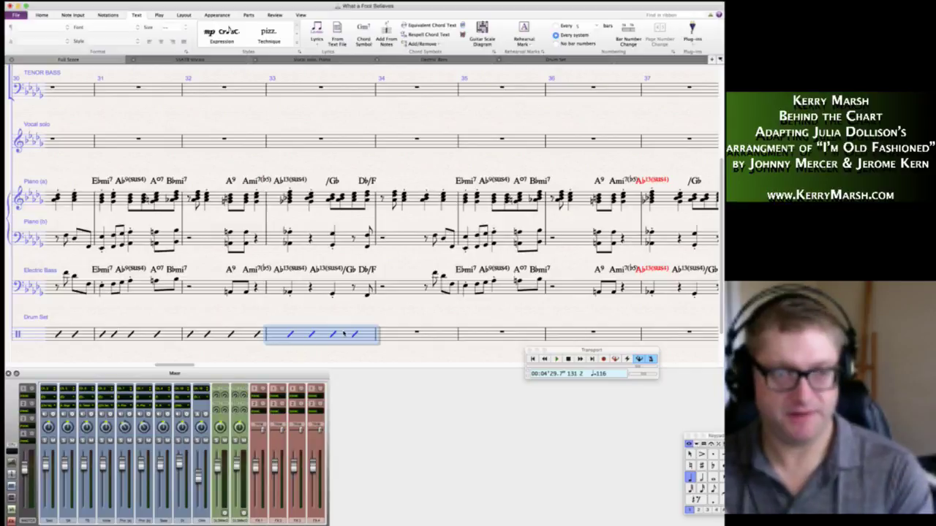
pyautogui.click(397, 333)
pyautogui.hscroll(8, 397, 333)
pyautogui.hscroll(5, 397, 334)
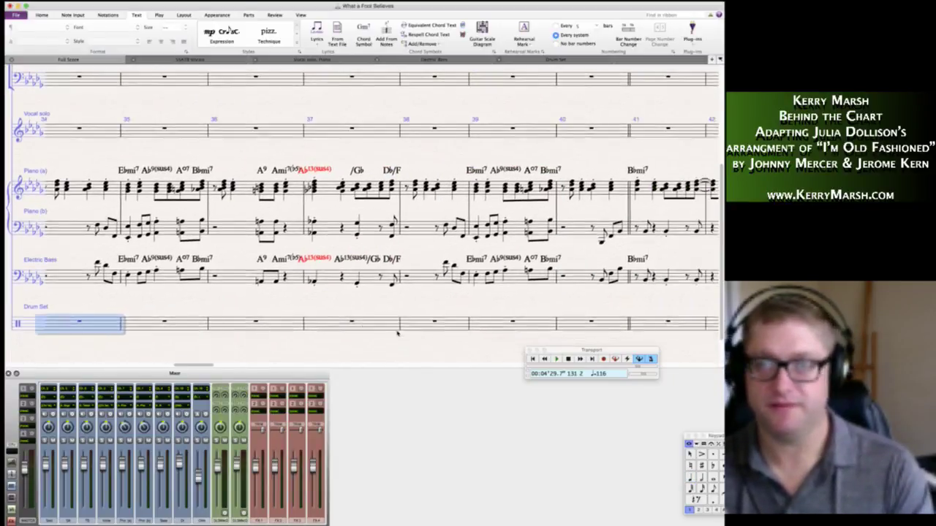
pyautogui.keyDown('shift'); pyautogui.click(502, 328); pyautogui.keyUp('shift')
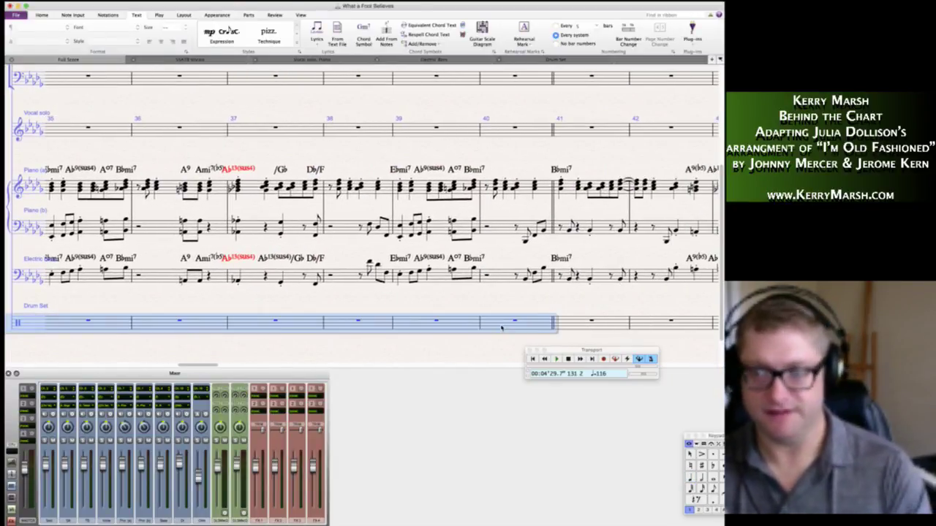
pyautogui.hscroll(-3, 497, 336)
pyautogui.press('Escape')
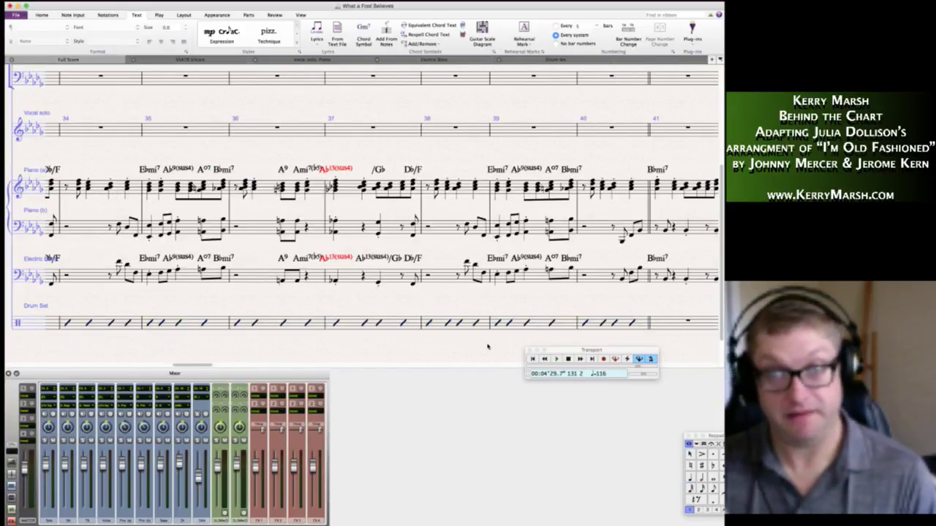
# Close the Mixer and move the Transport panel below the Drum Set staff to uncover the score.
pyautogui.scroll(5, 490, 344)
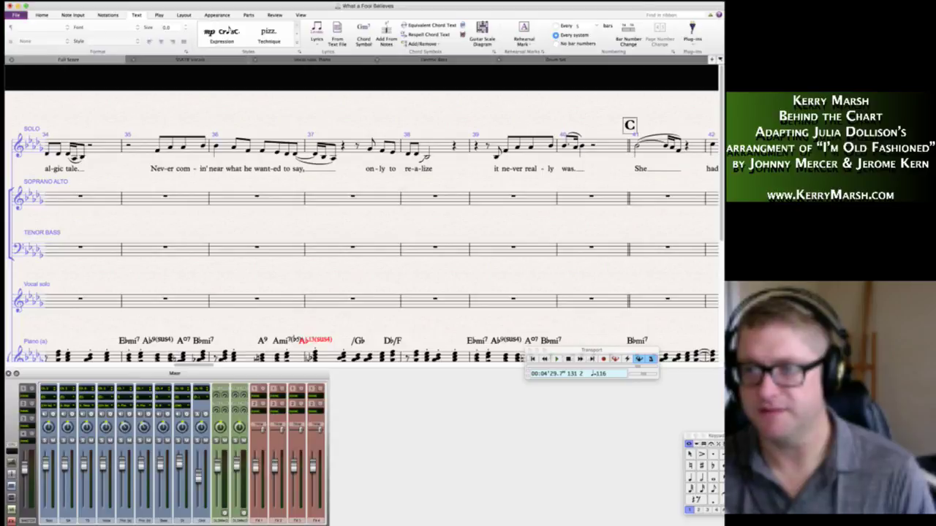
pyautogui.press('super+Tab')
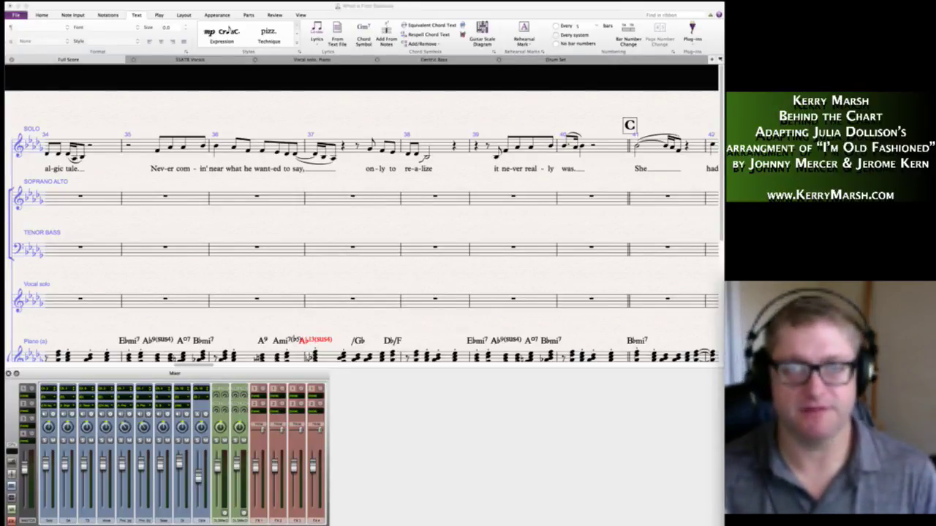
pyautogui.click(438, 272)
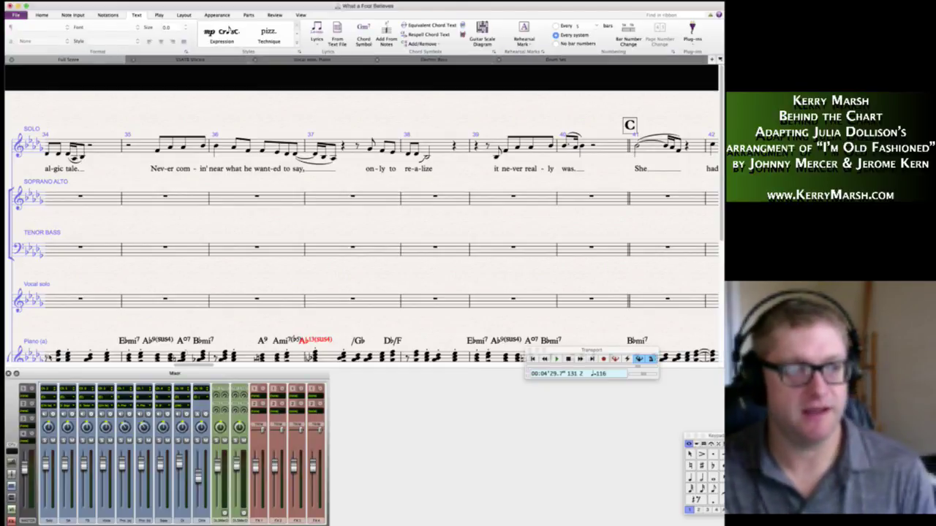
pyautogui.click(10, 373)
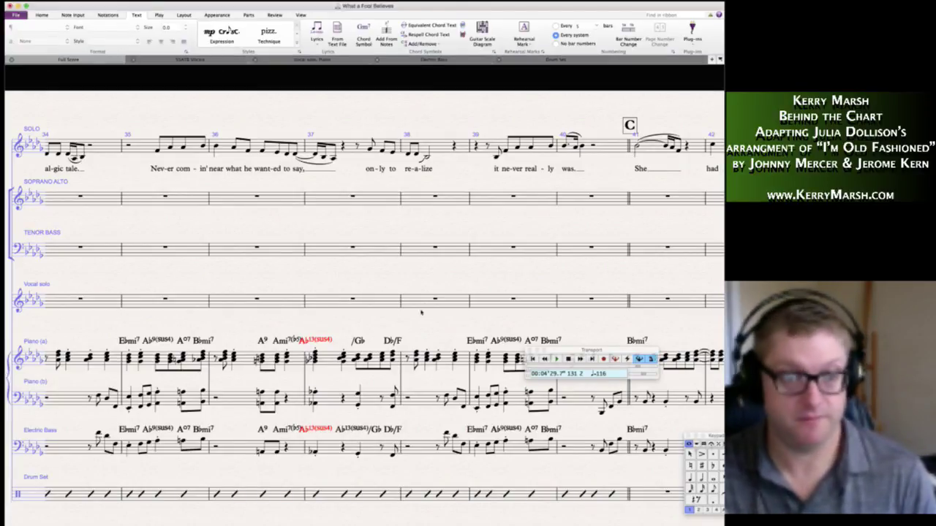
pyautogui.moveTo(562, 352); pyautogui.dragTo(542, 512)
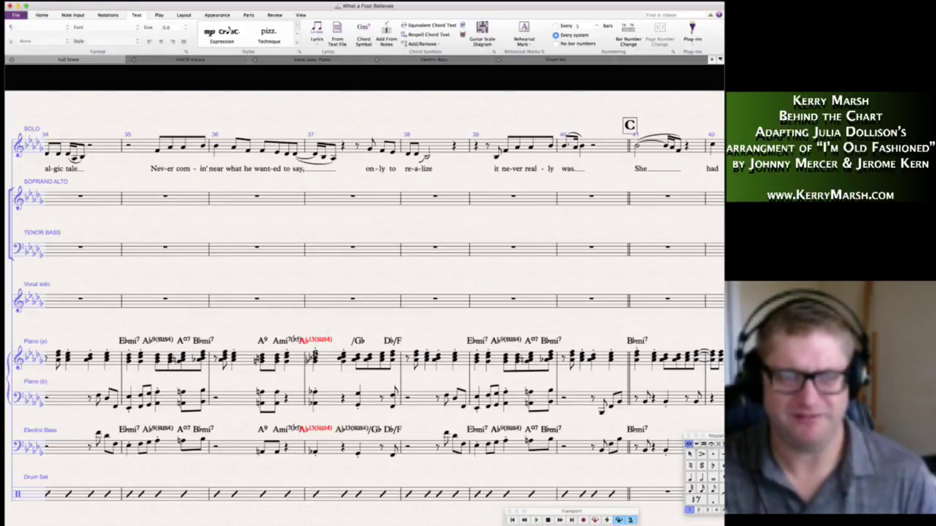
# Widen the space before the first Piano chord of bar 37 to separate the colliding chord symbols.
pyautogui.click(318, 355)
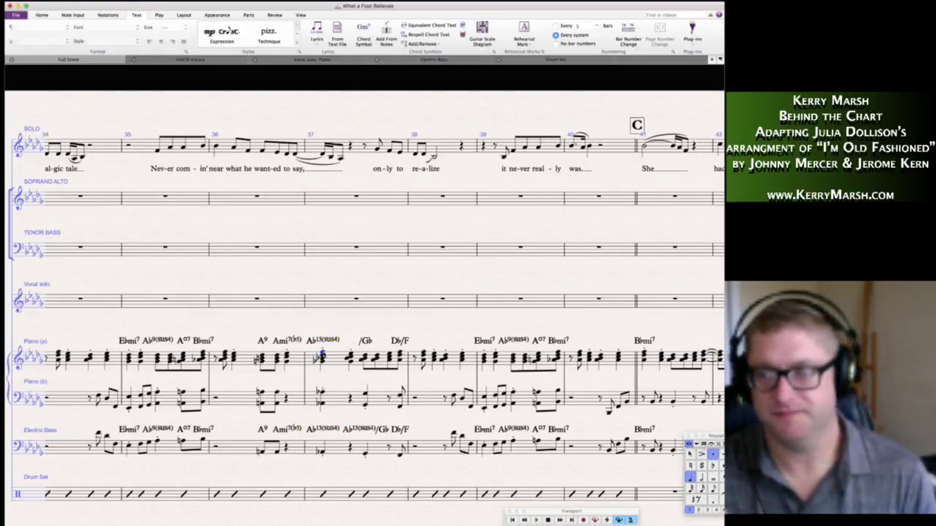
pyautogui.press('Escape')
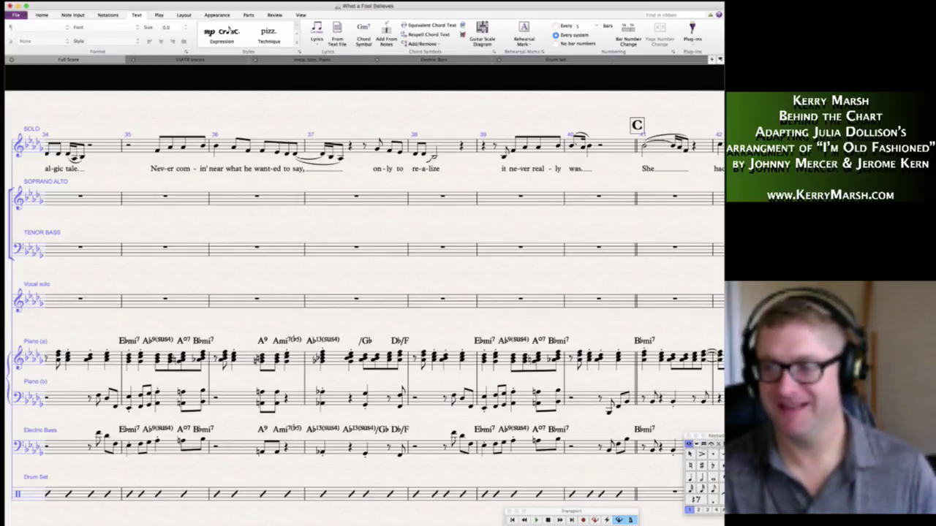
pyautogui.click(775, 391)
pyautogui.click(492, 224)
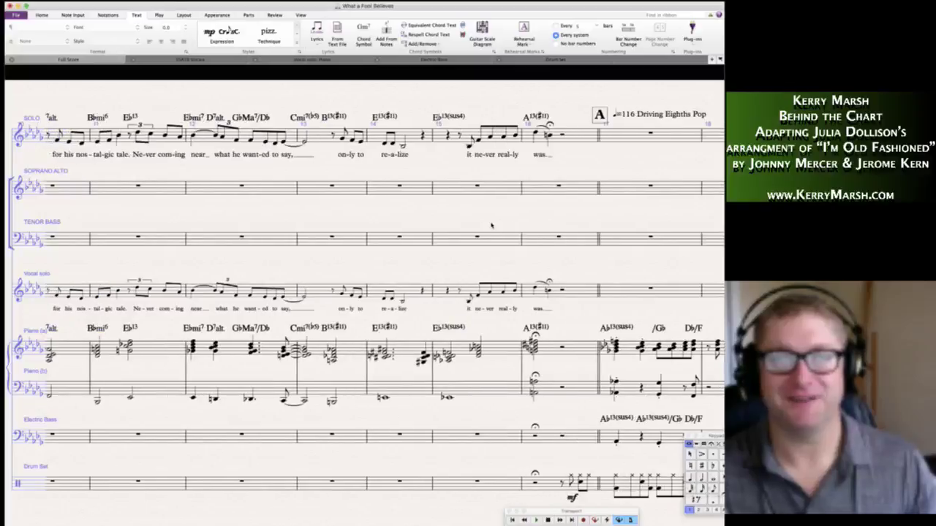
pyautogui.hscroll(5, 519, 207)
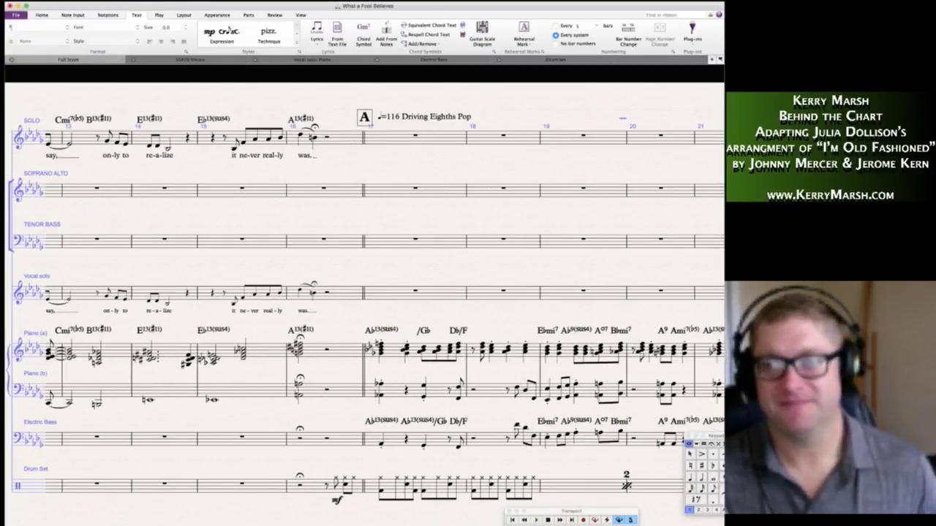